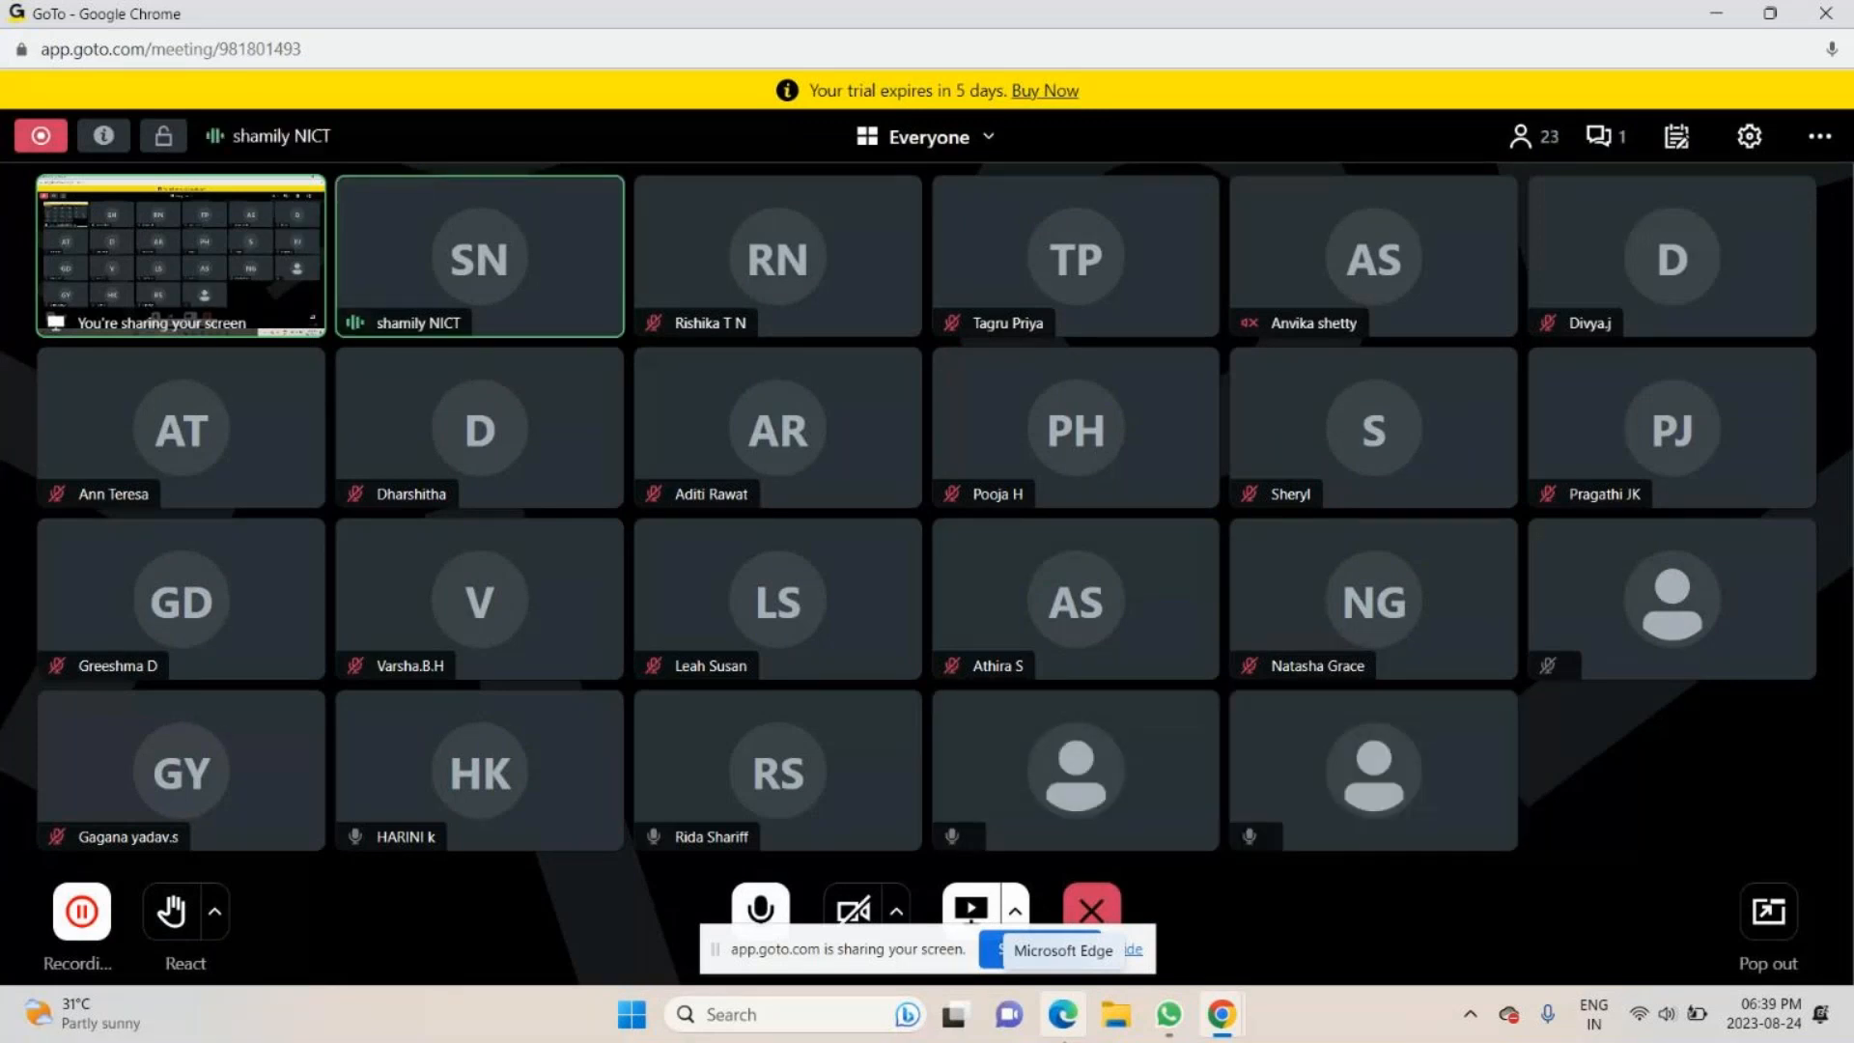
- Check the meeting chat and switch to the IPL 2020 Players dataset page on Kaggle
click(1603, 135)
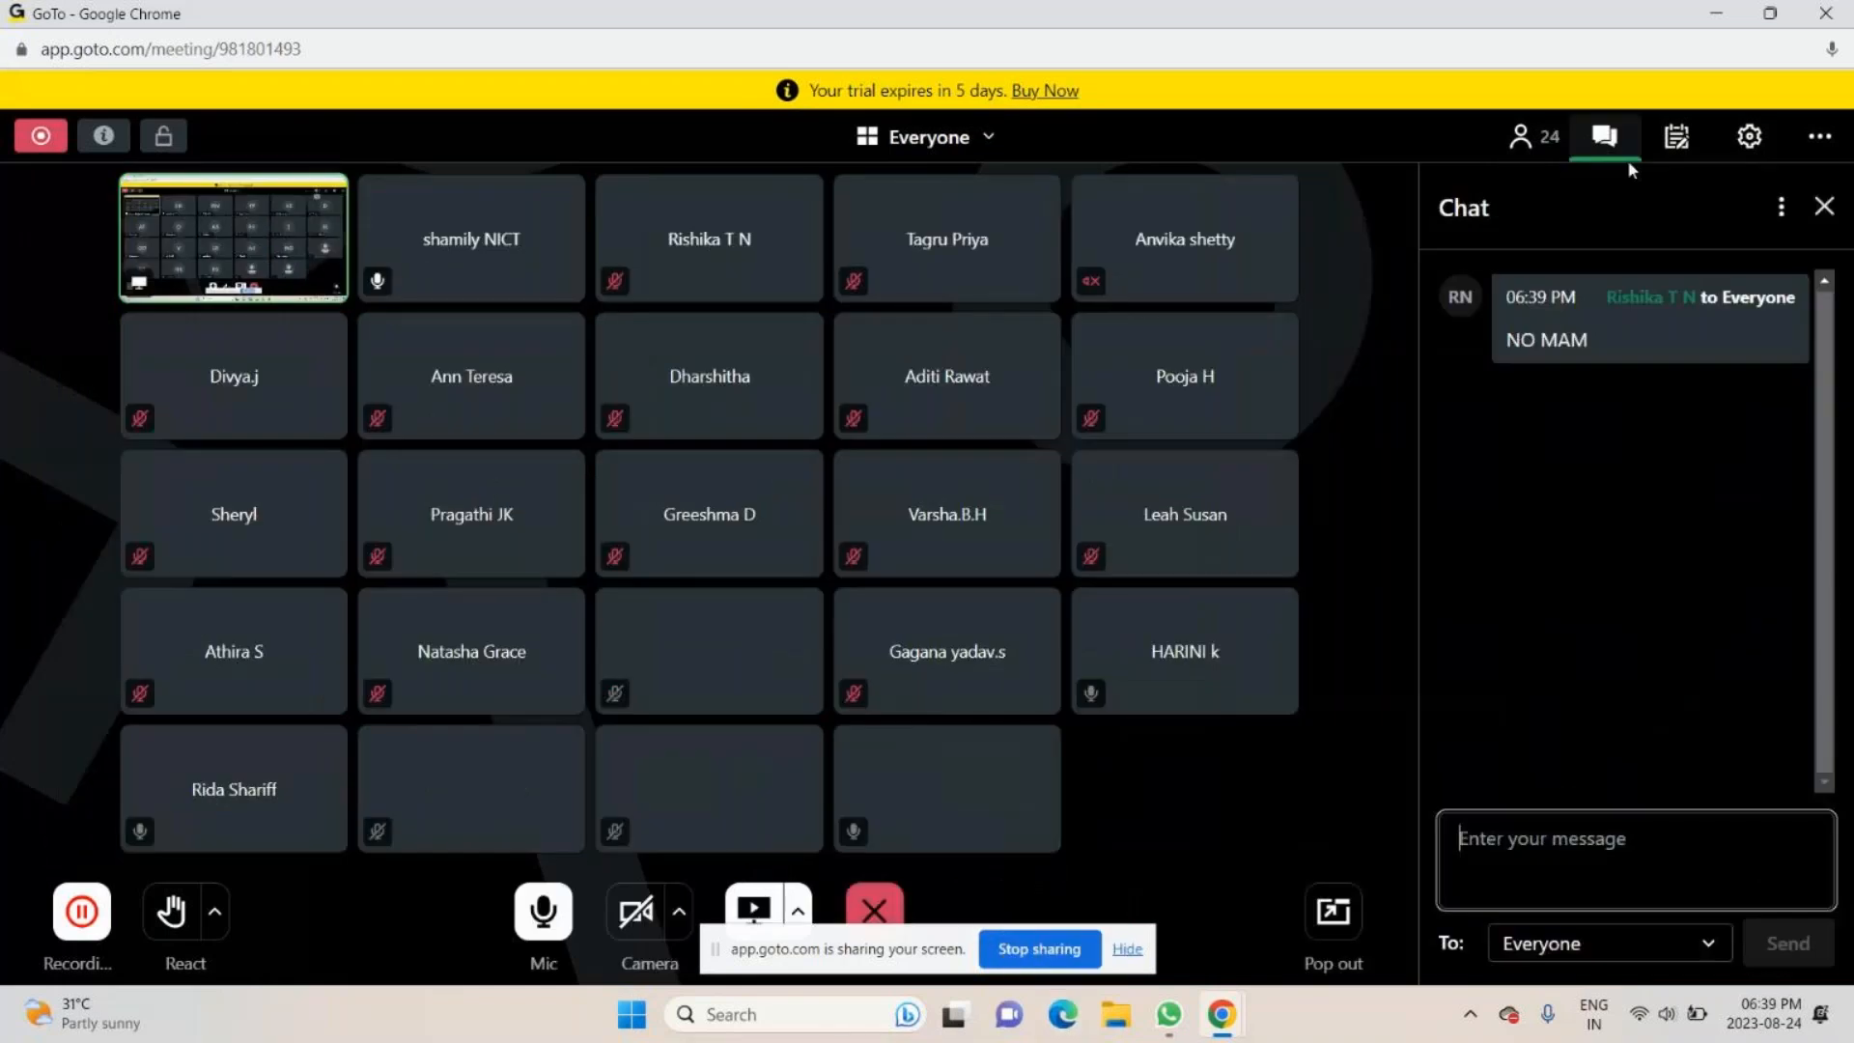
click(1823, 206)
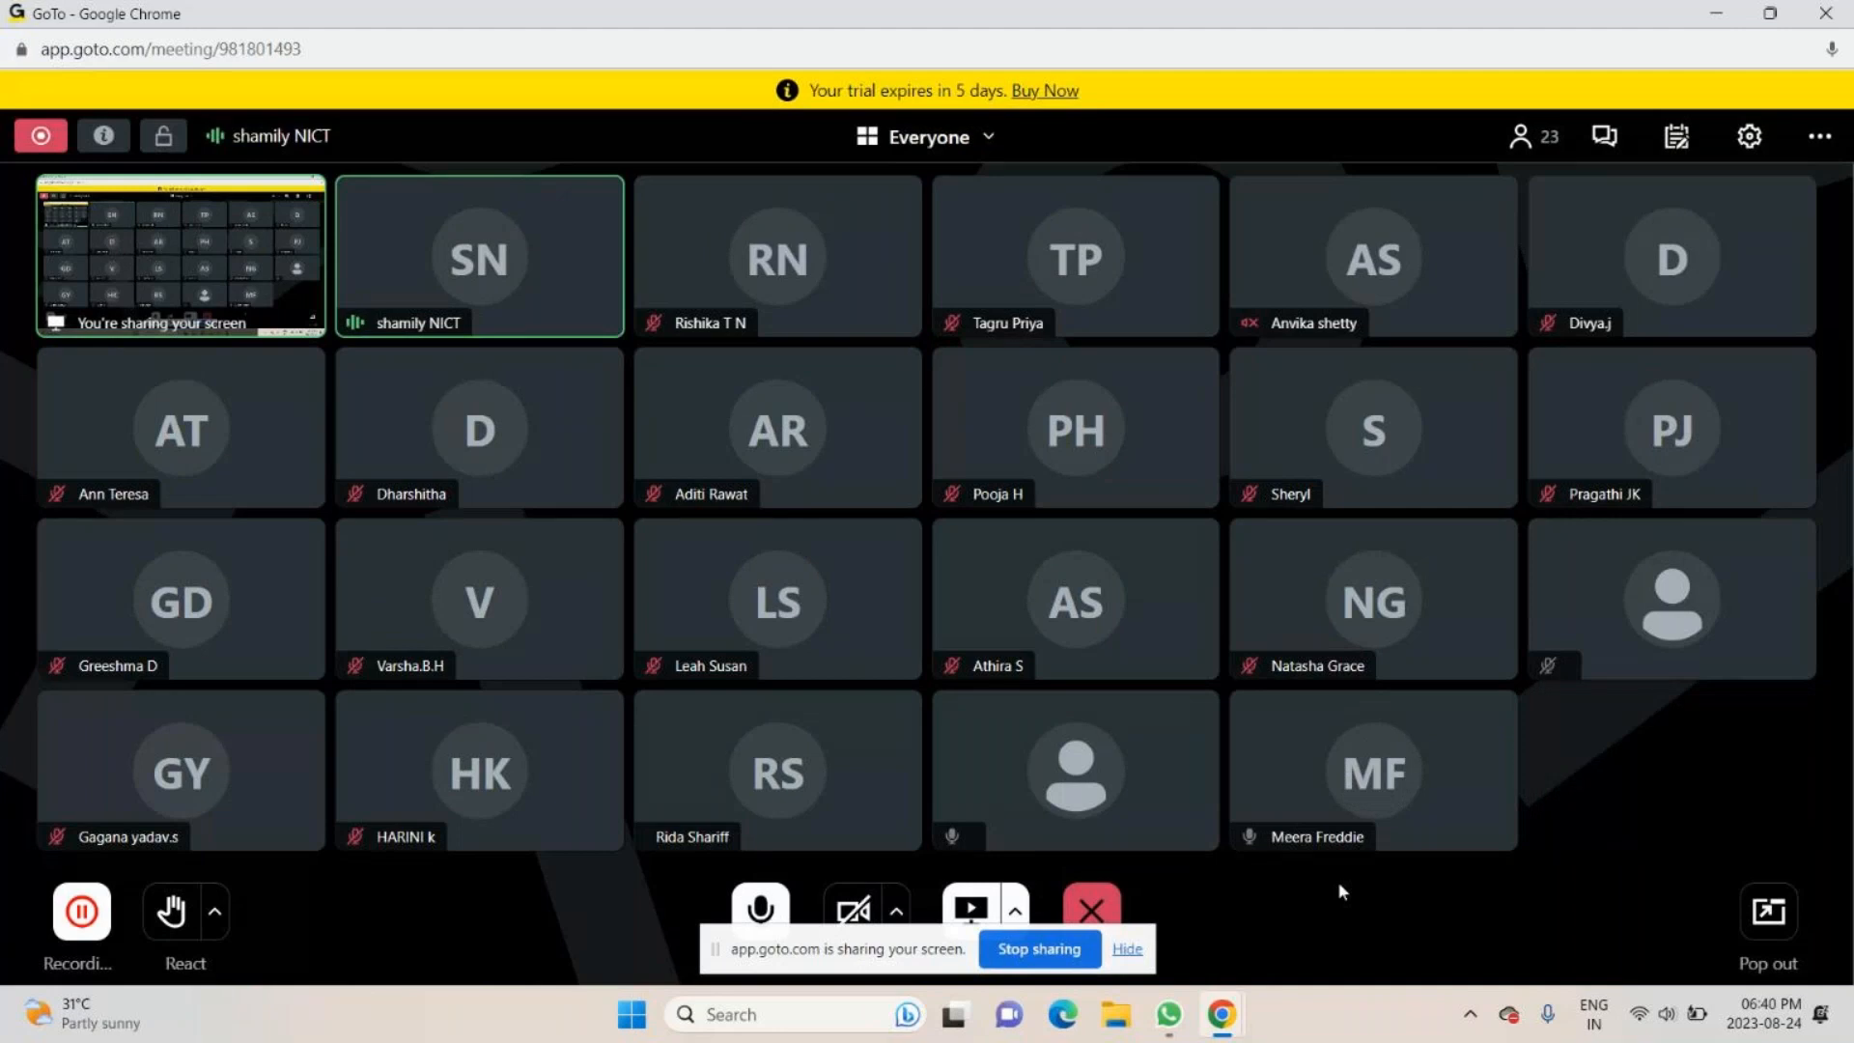
key(alt+Tab)
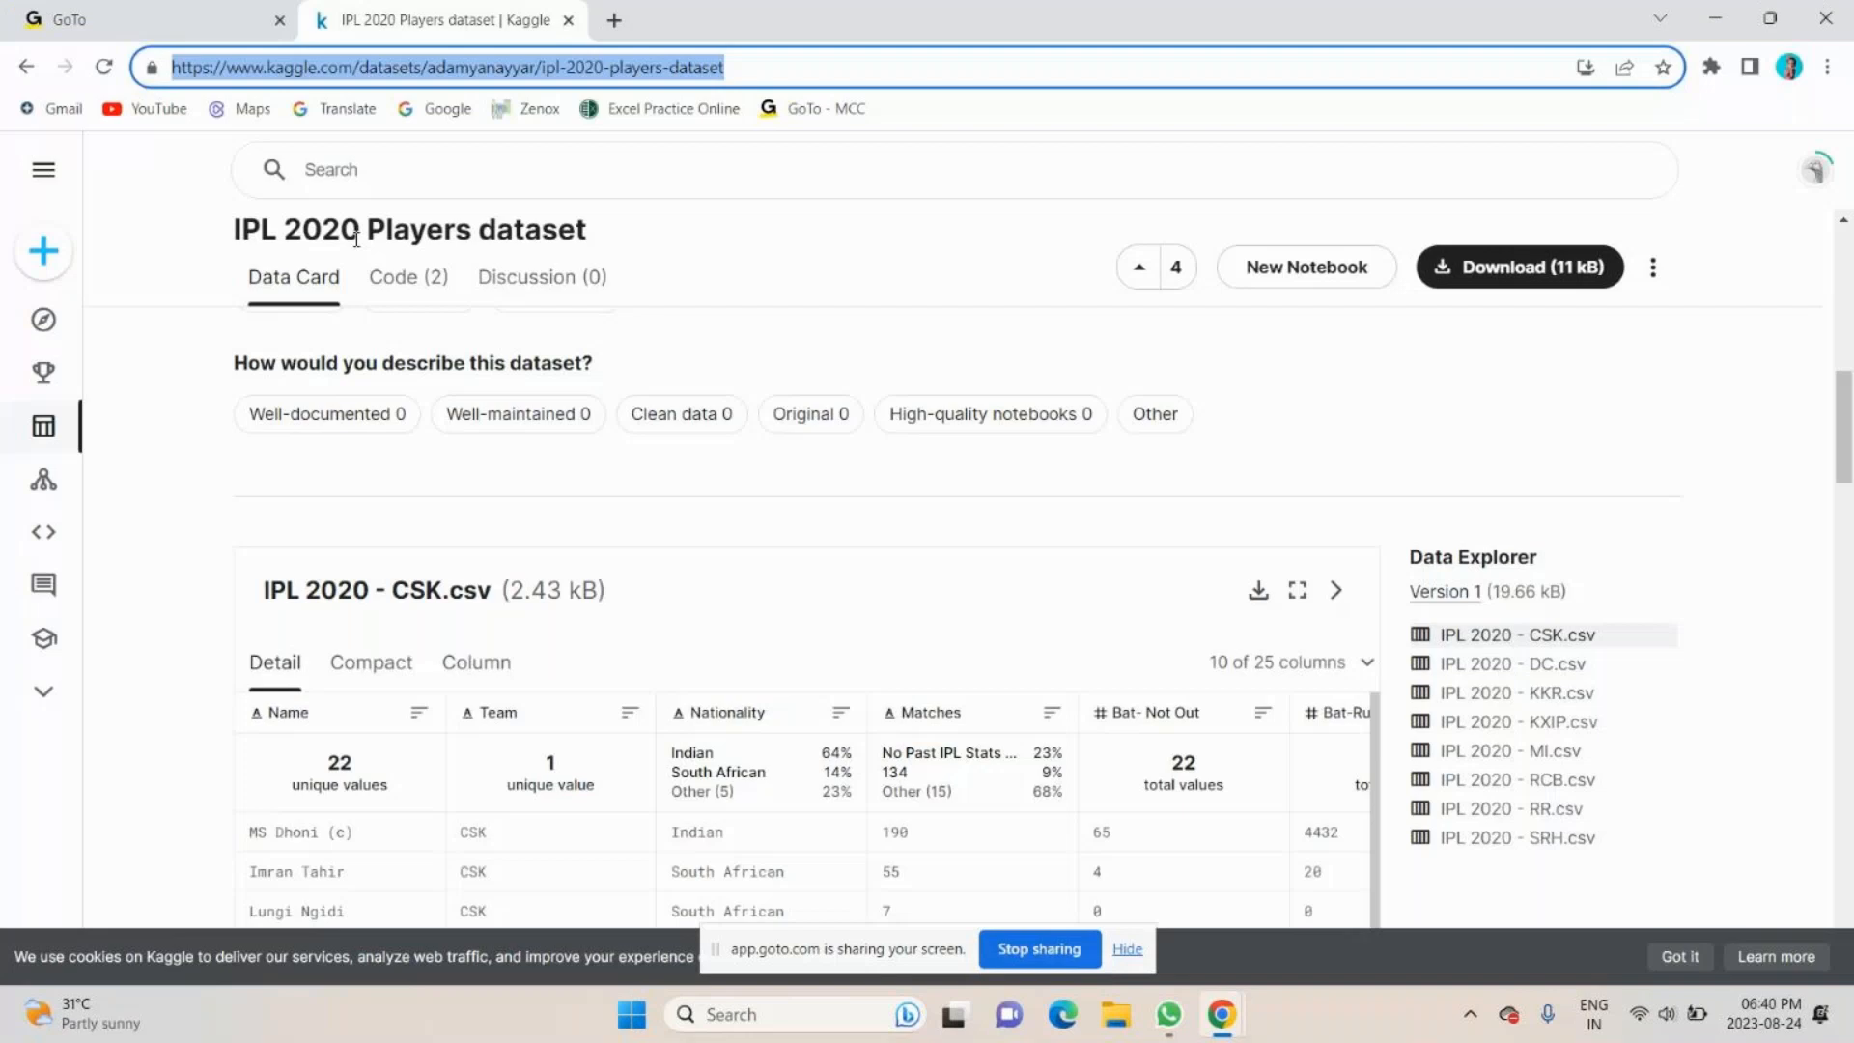
click(700, 245)
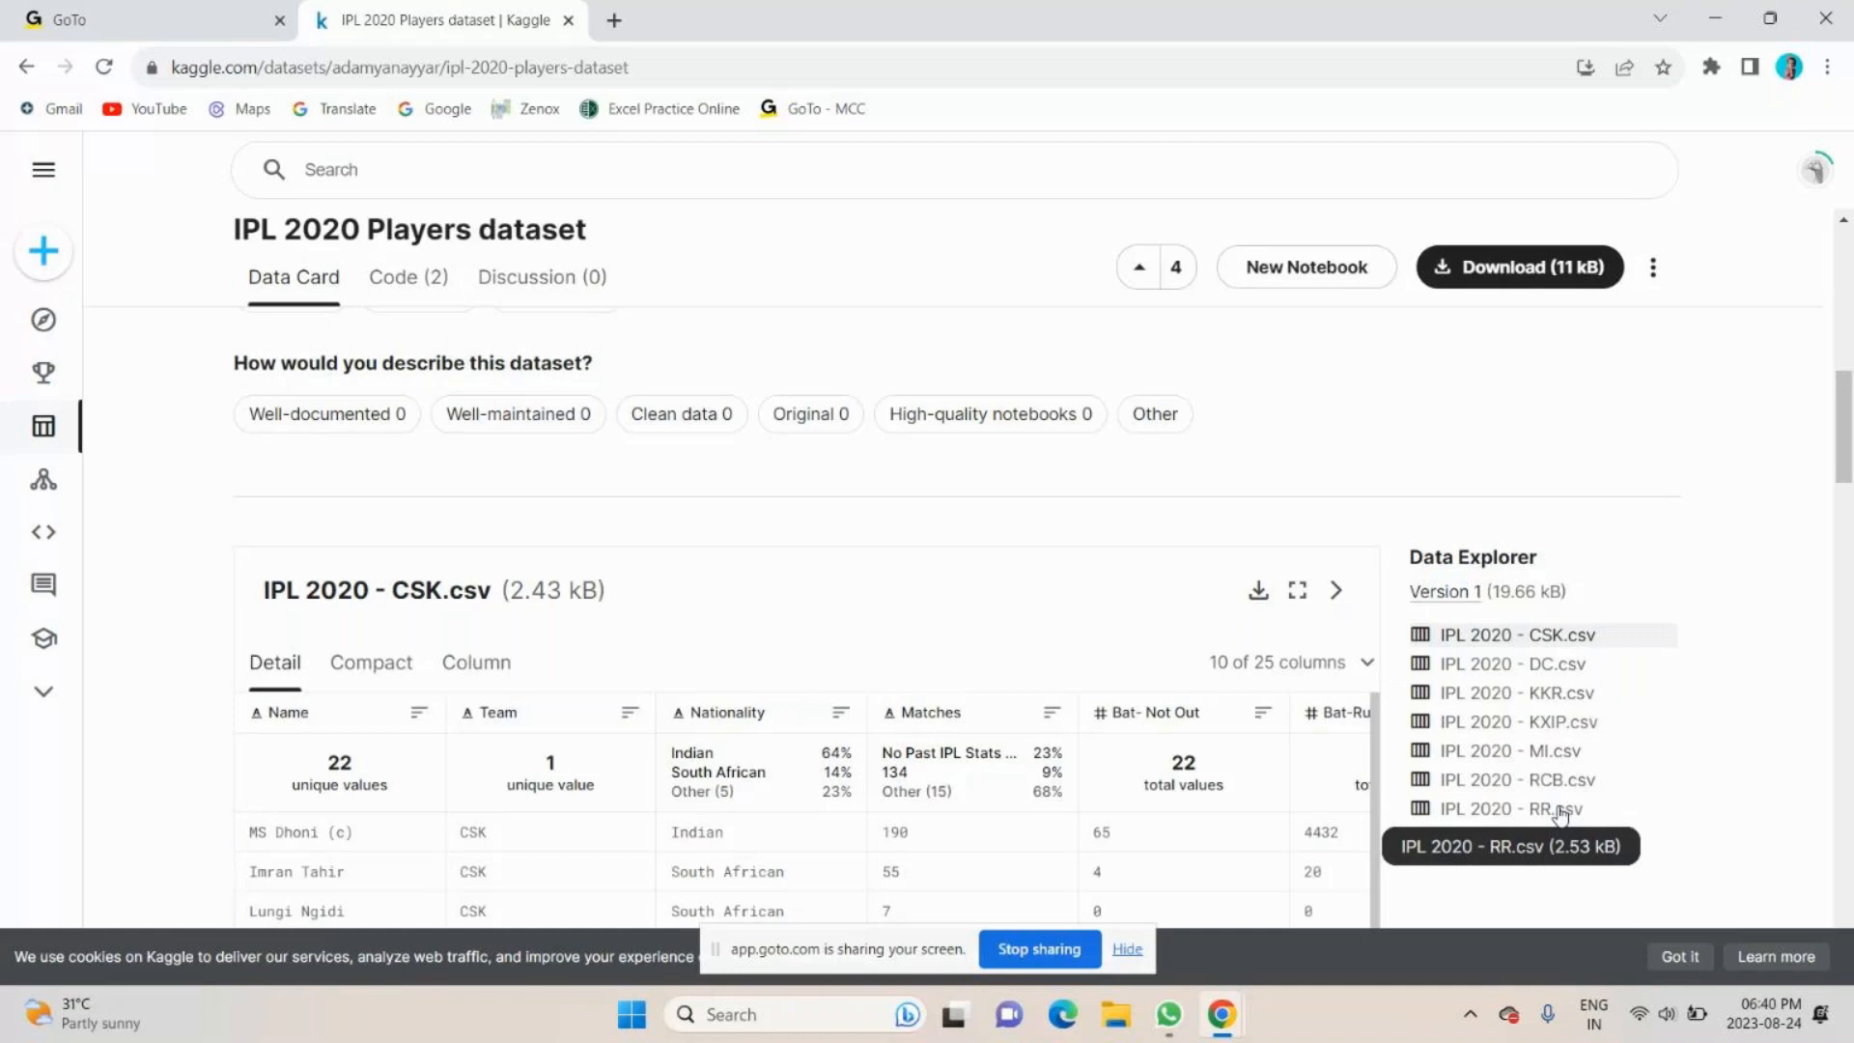
- Minimize the browser, open the match data folder on the desktop and maximize its window
click(1707, 18)
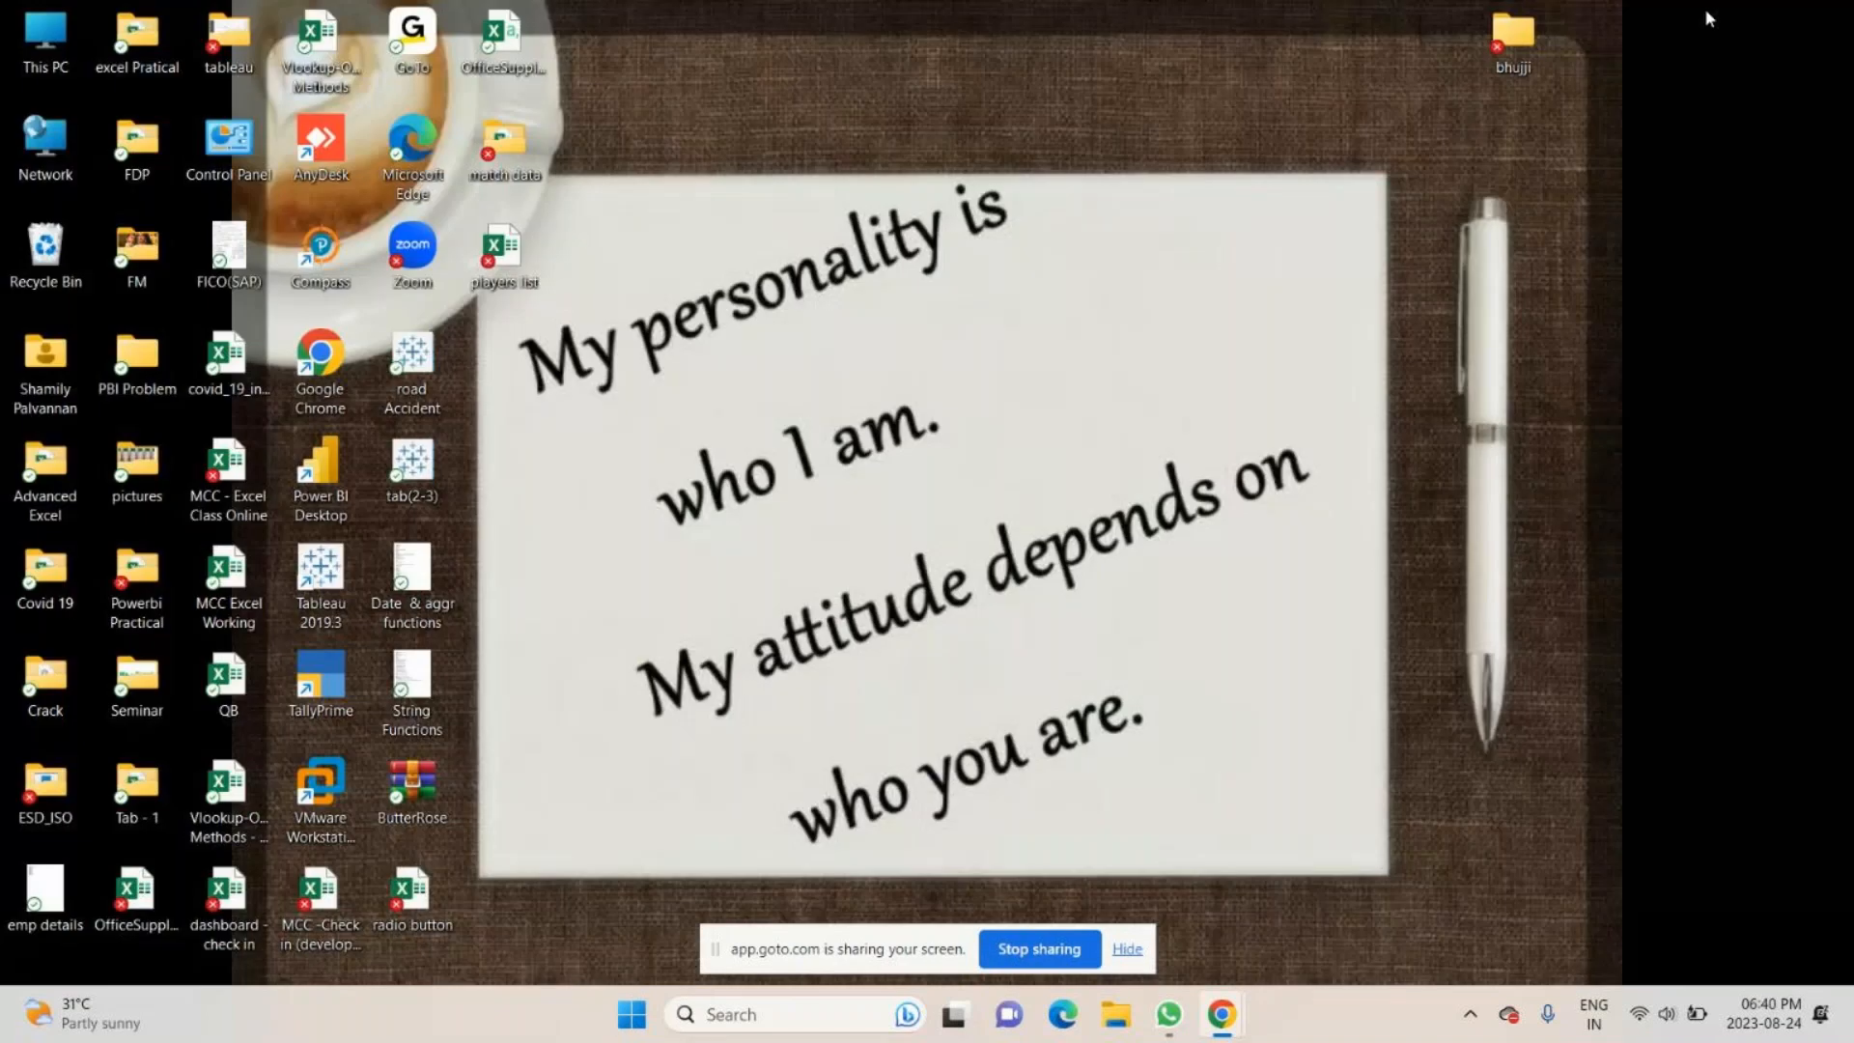
double_click(504, 145)
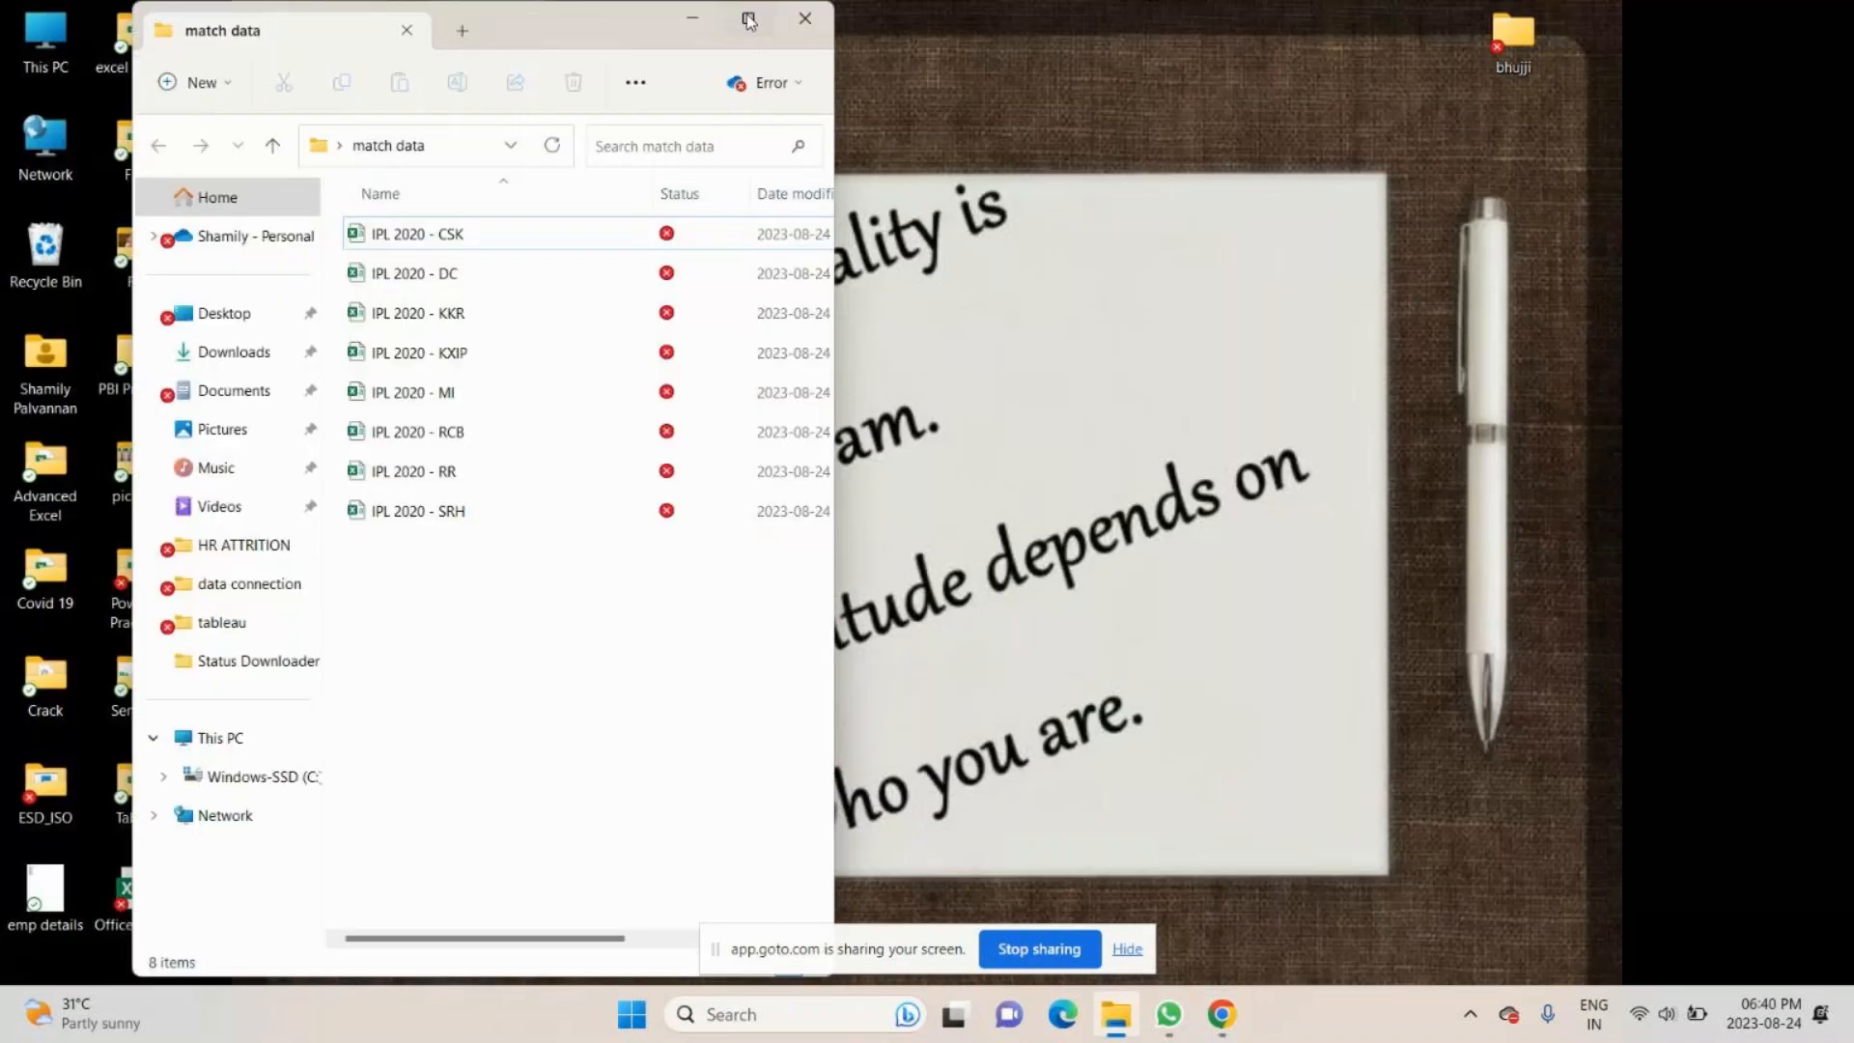
click(749, 21)
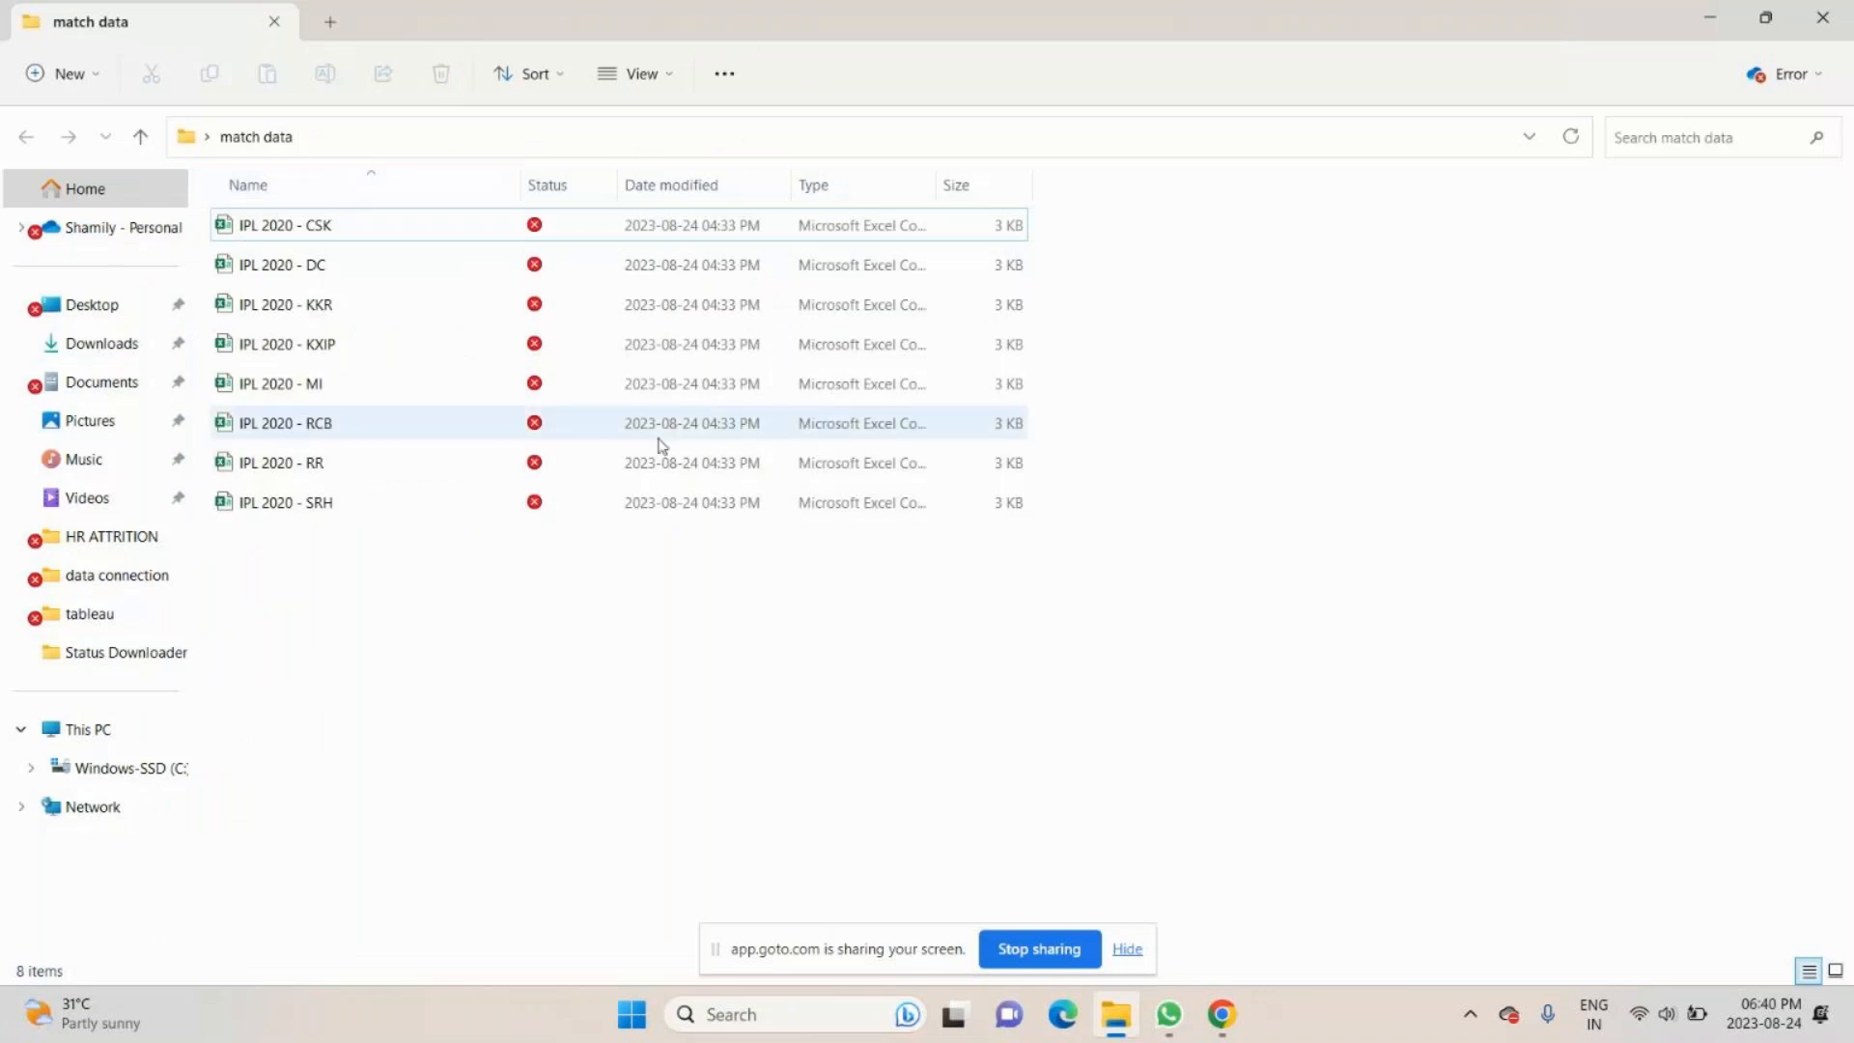
- Start Excel with a blank workbook and maximize its window
key(super+r)
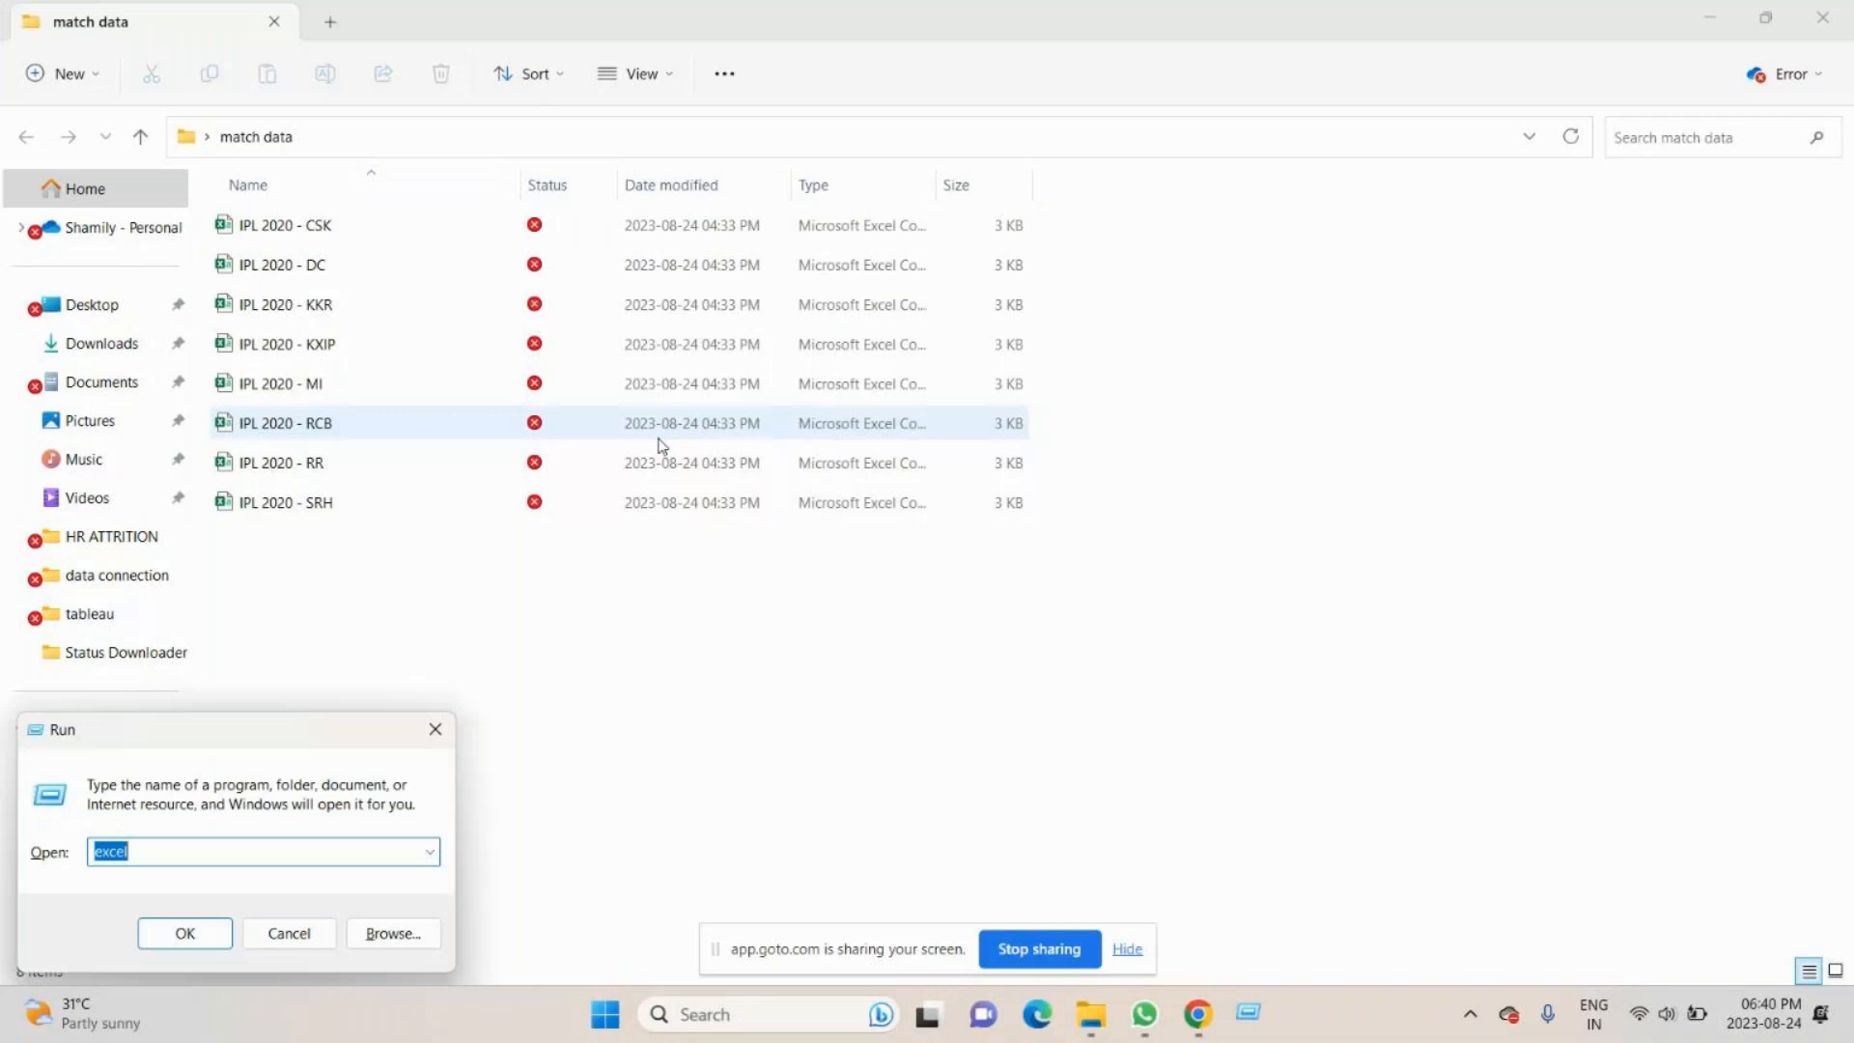
key(Return)
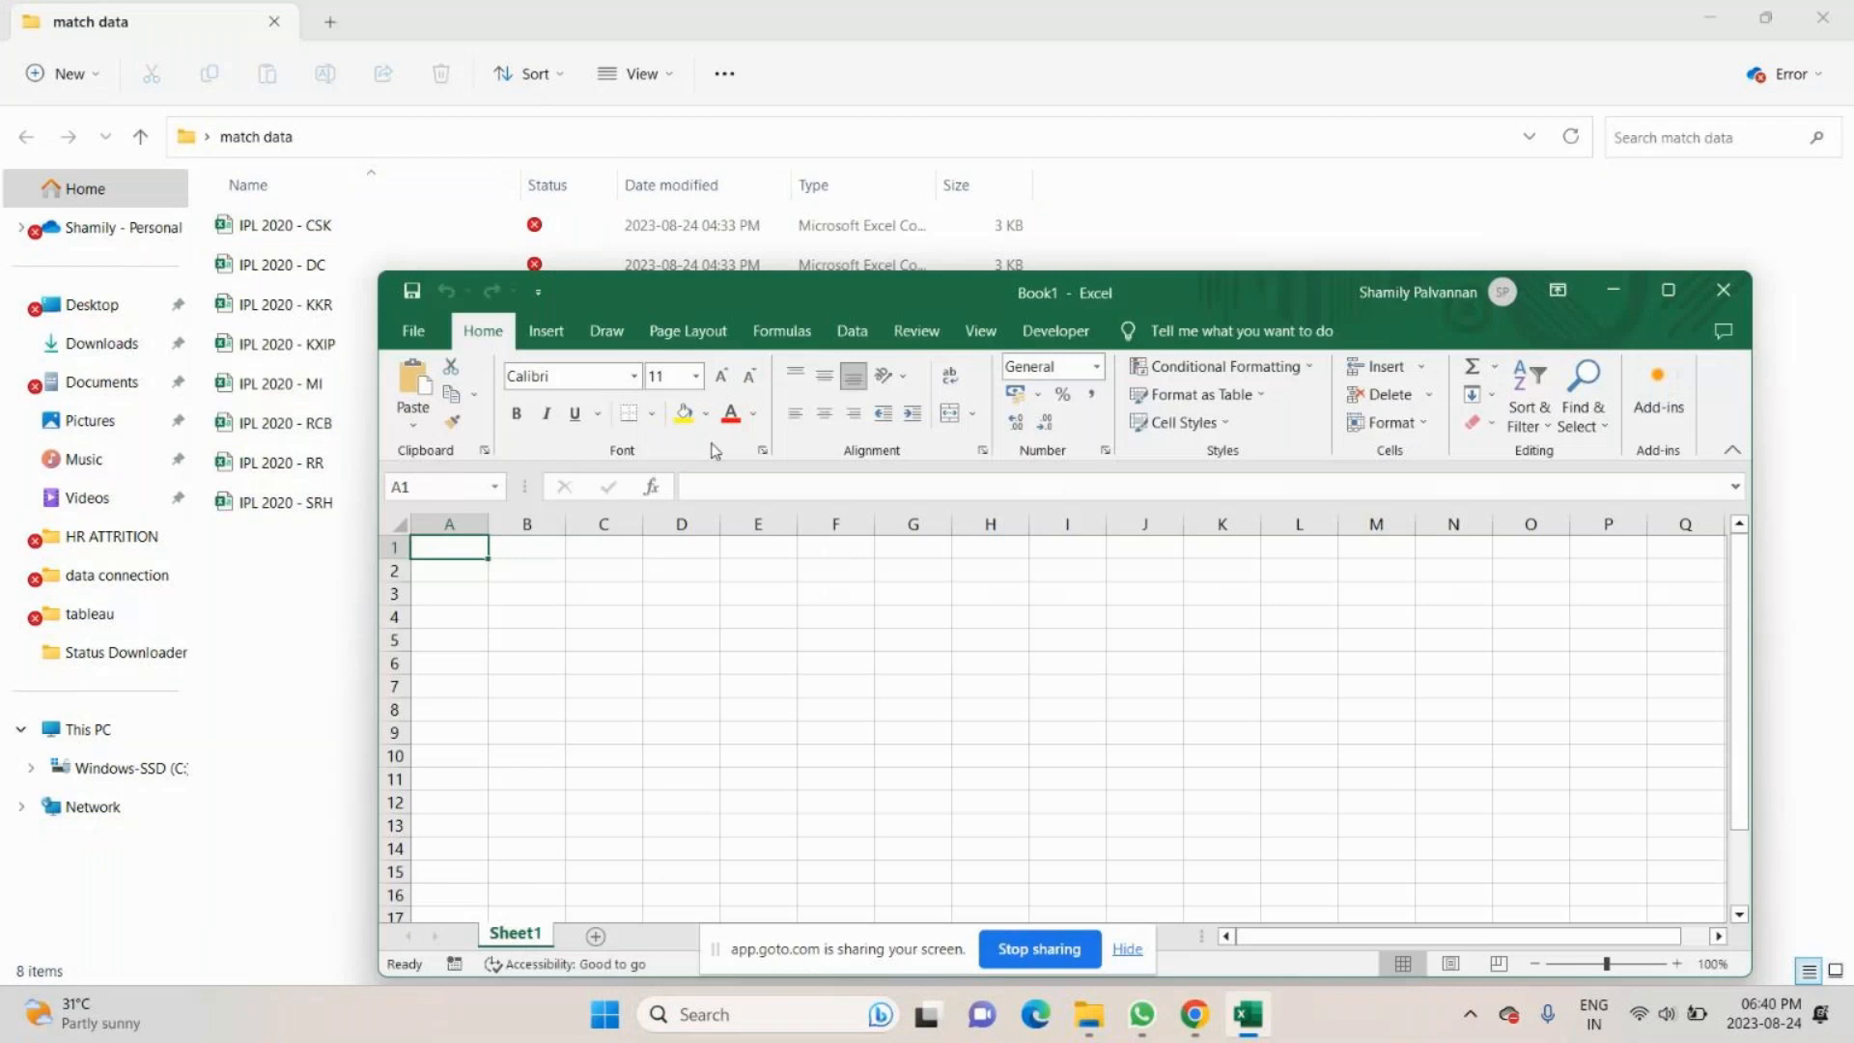
key(super+Up)
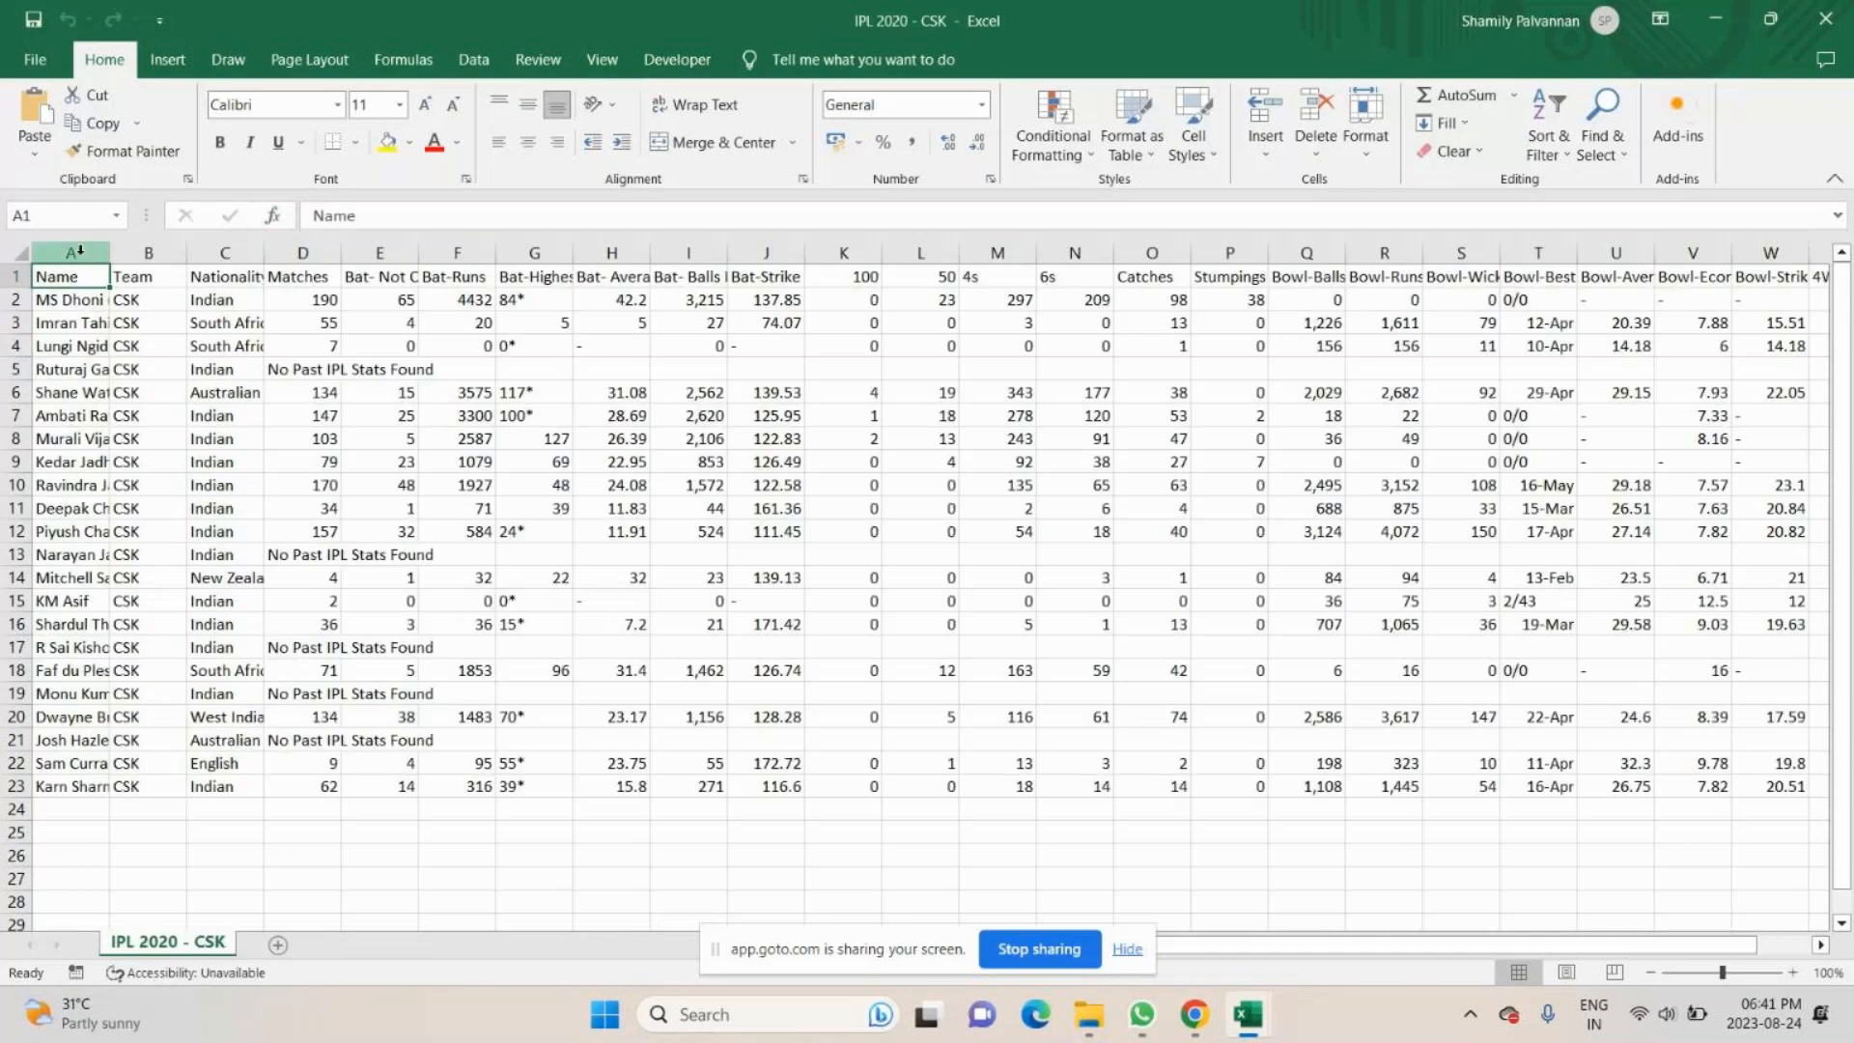
click(232, 247)
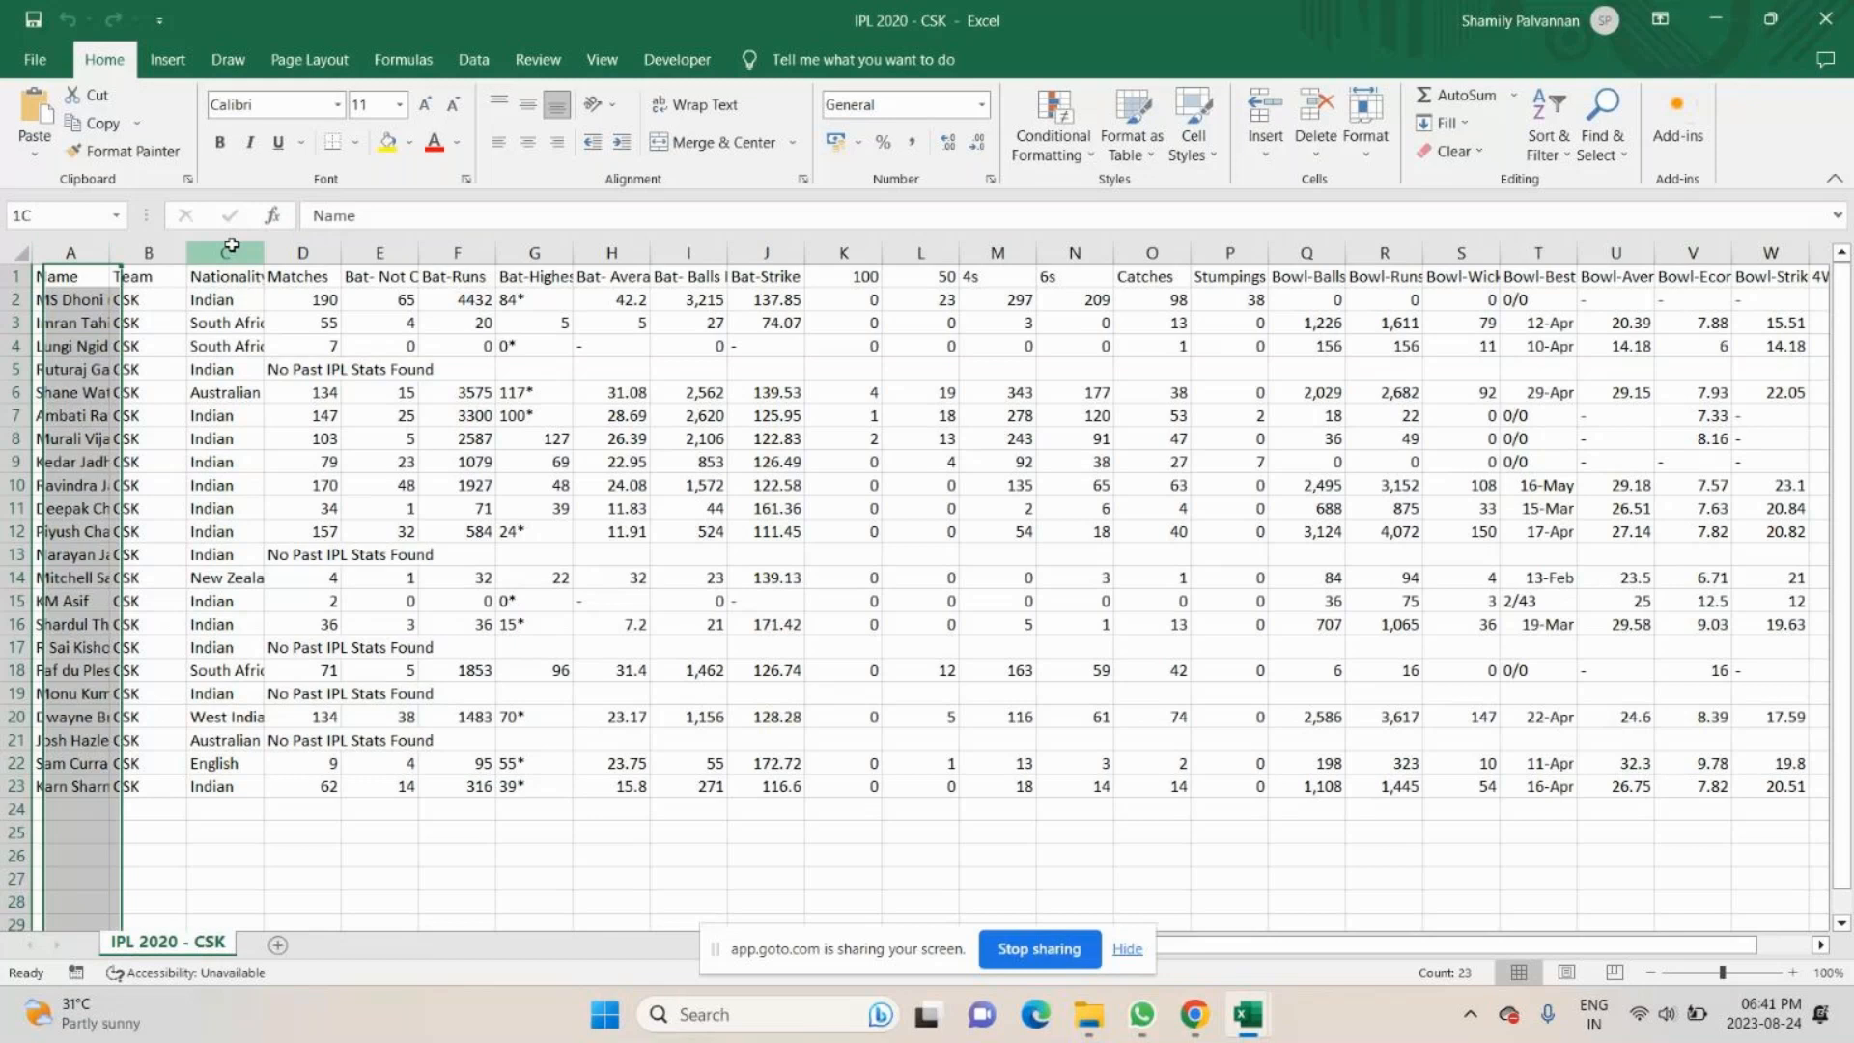
click(101, 272)
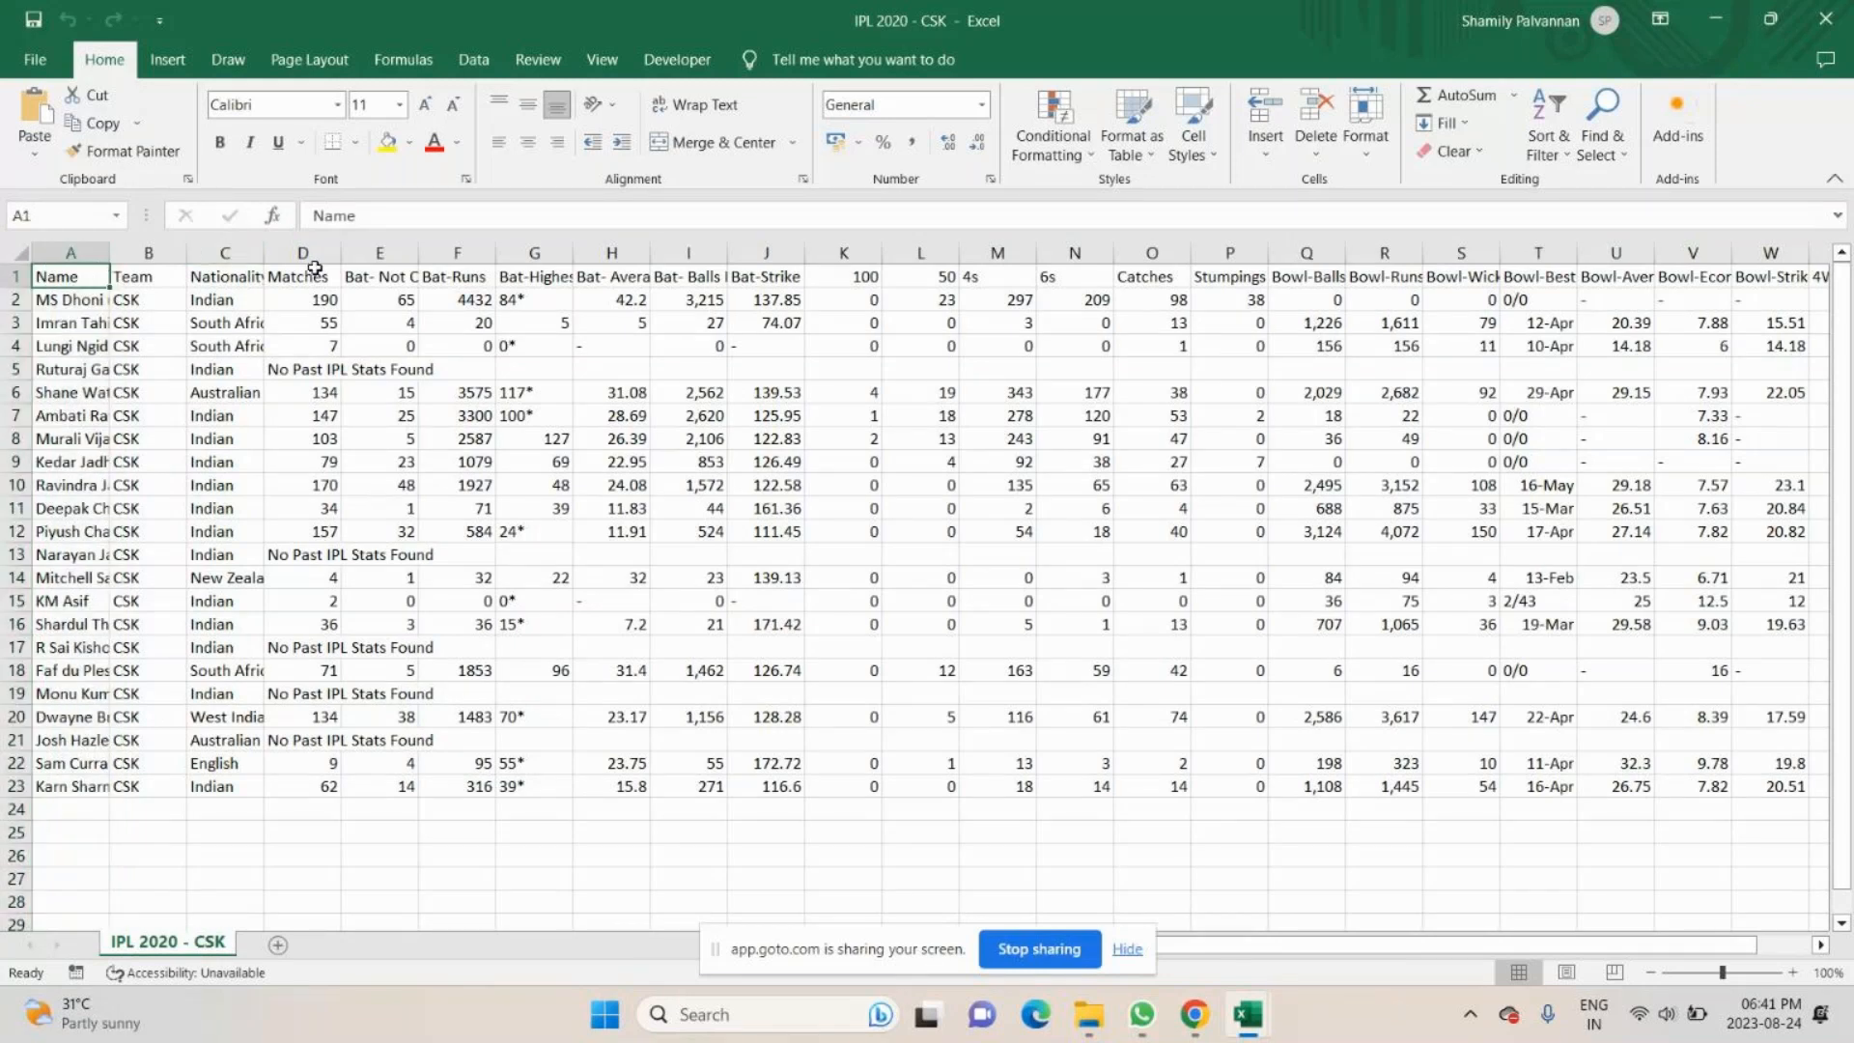
click(88, 254)
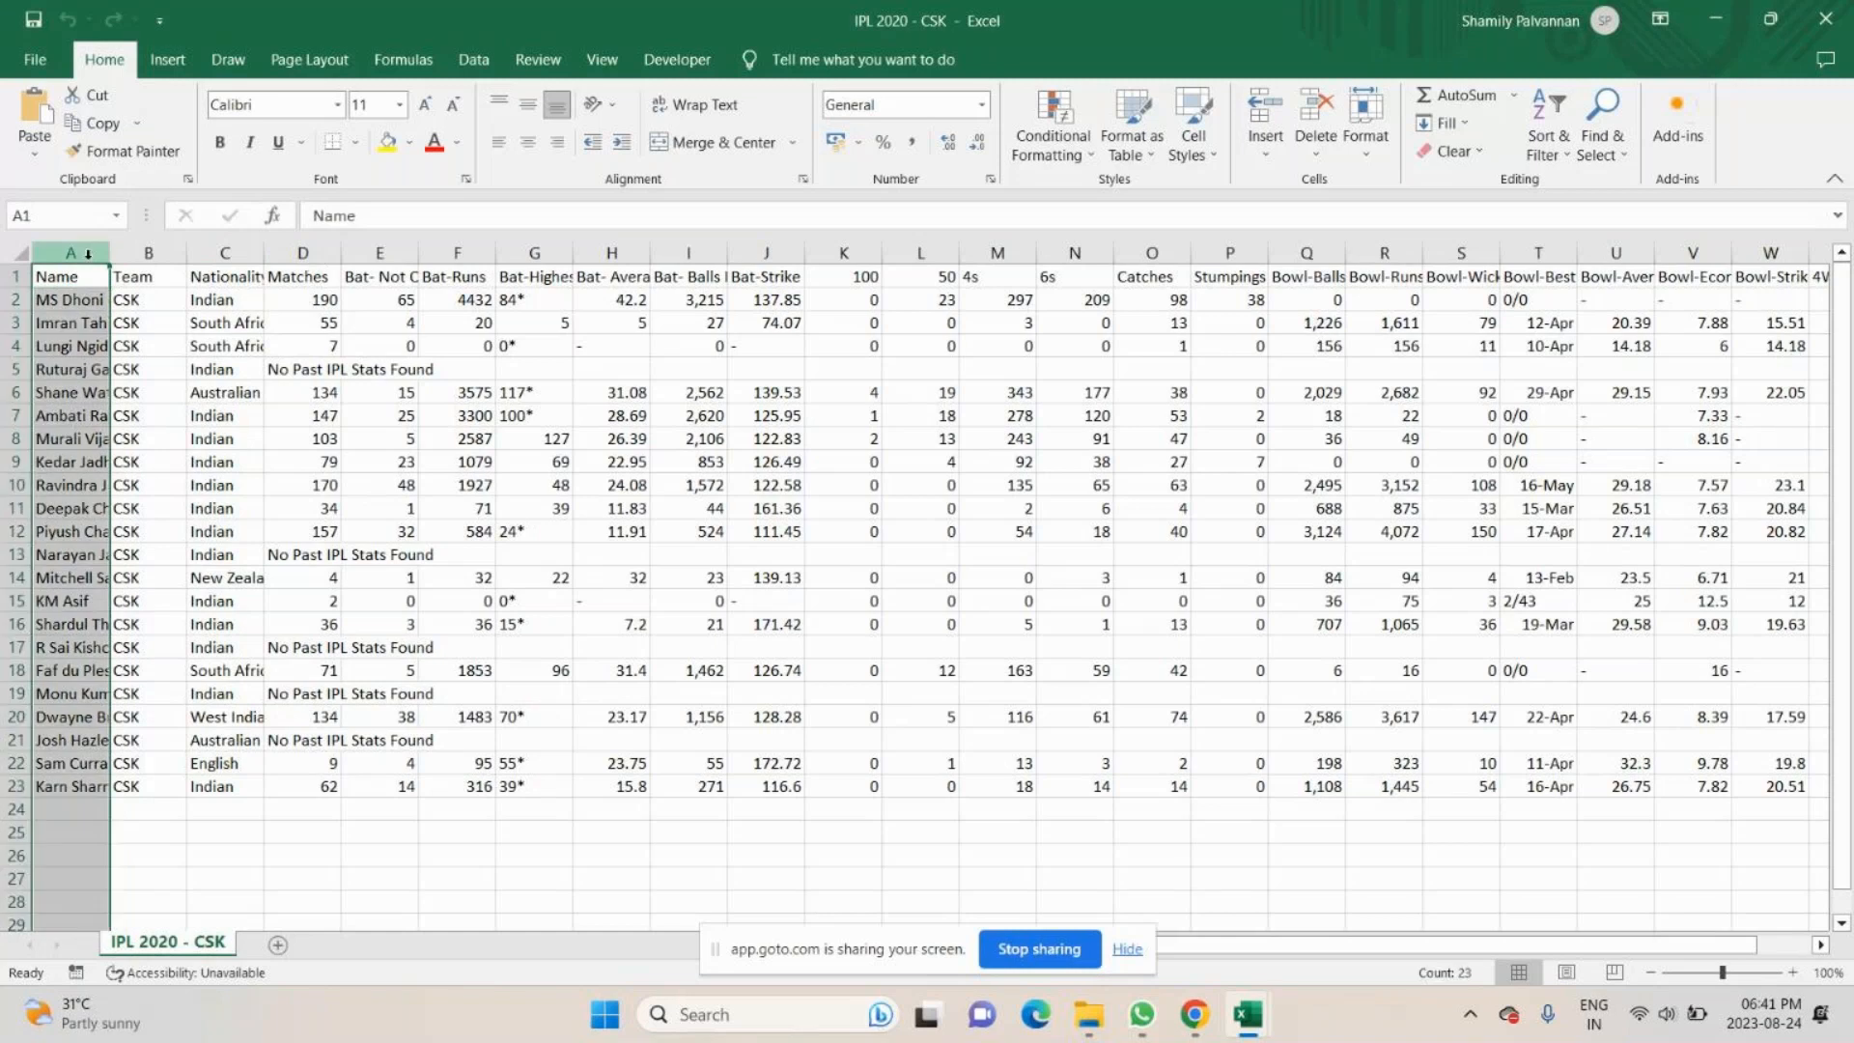
drag(88, 254, 235, 245)
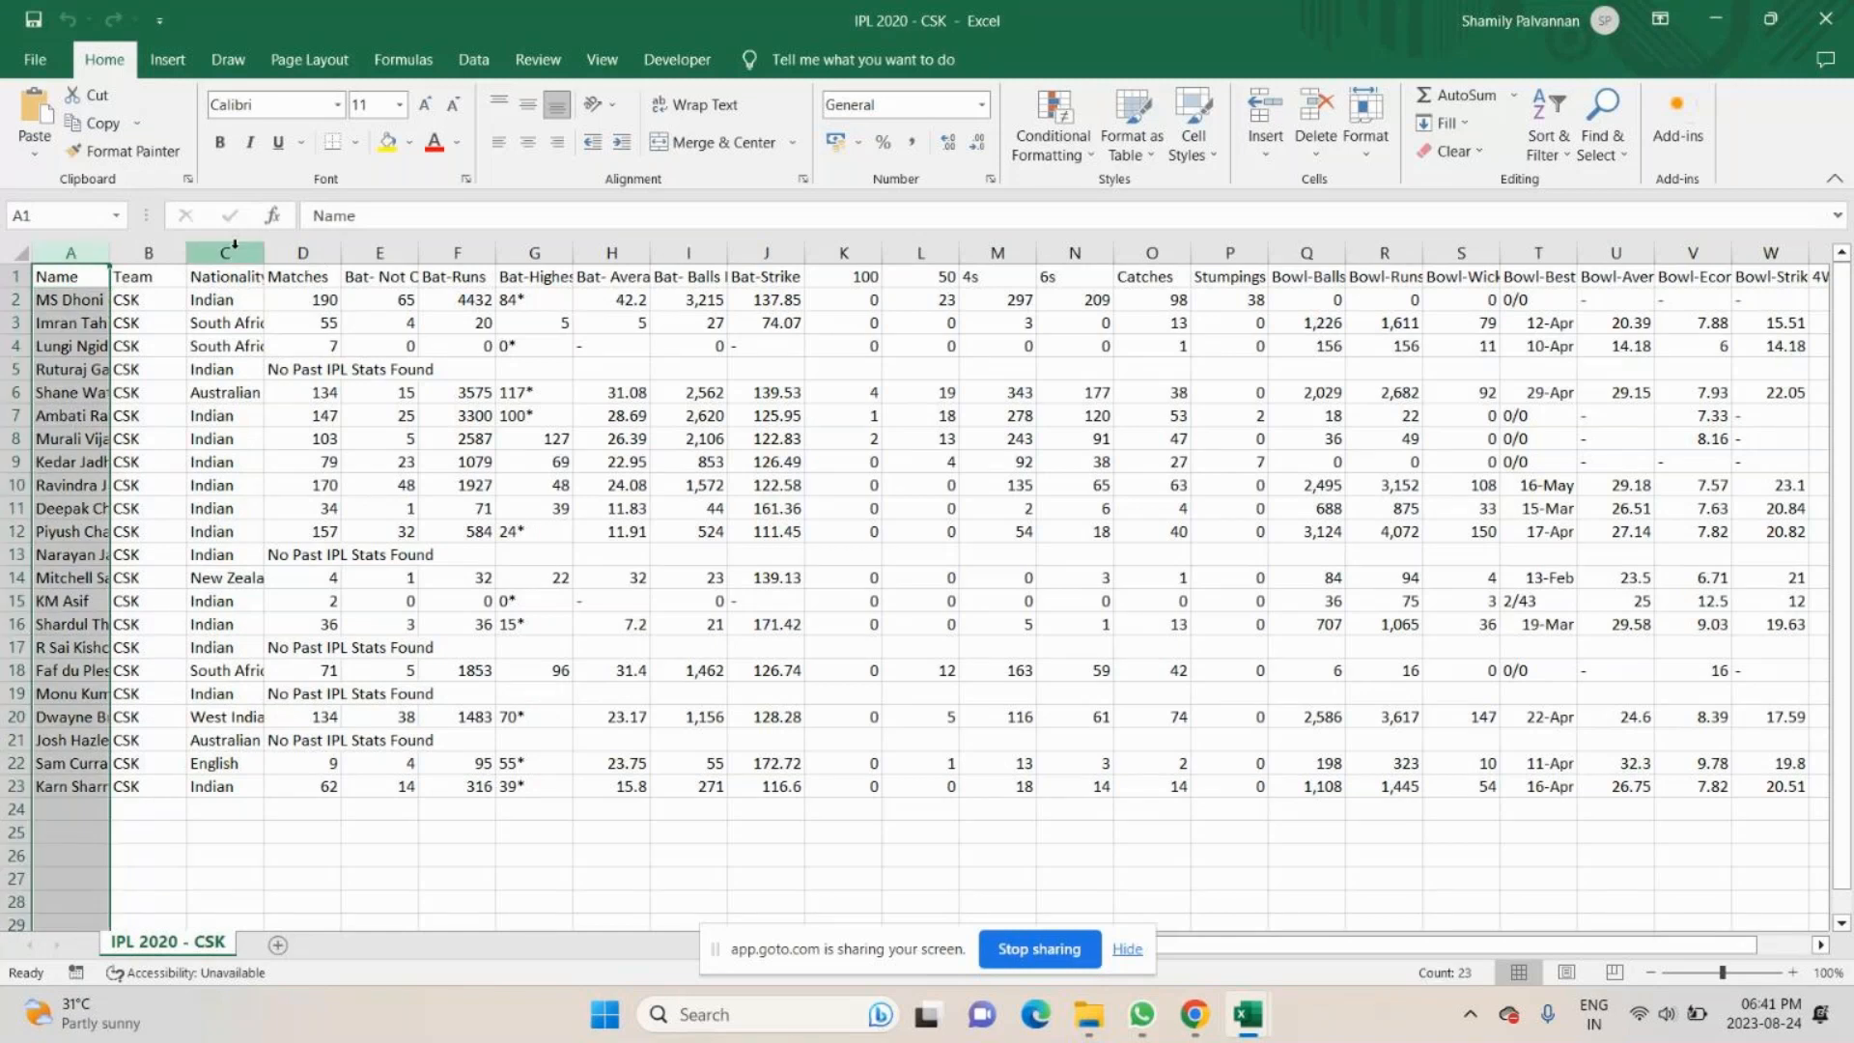
ctrl+click(234, 247)
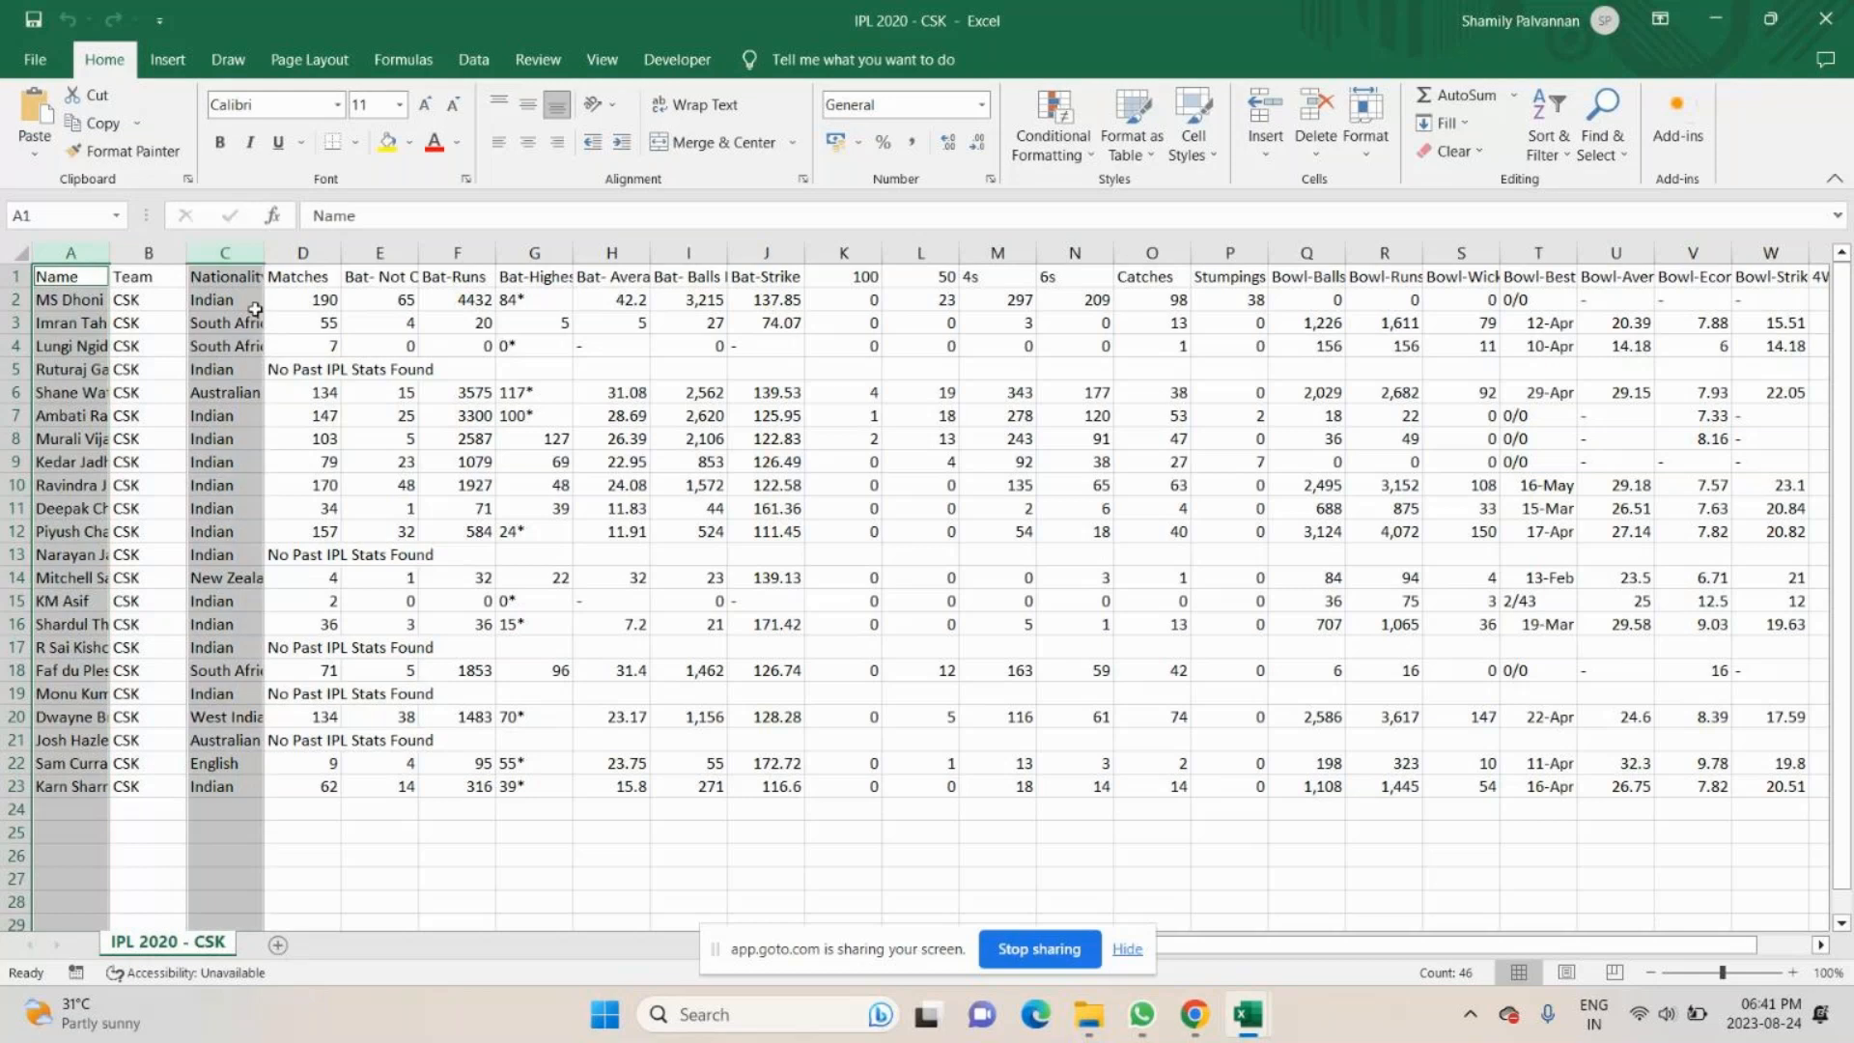
click(298, 781)
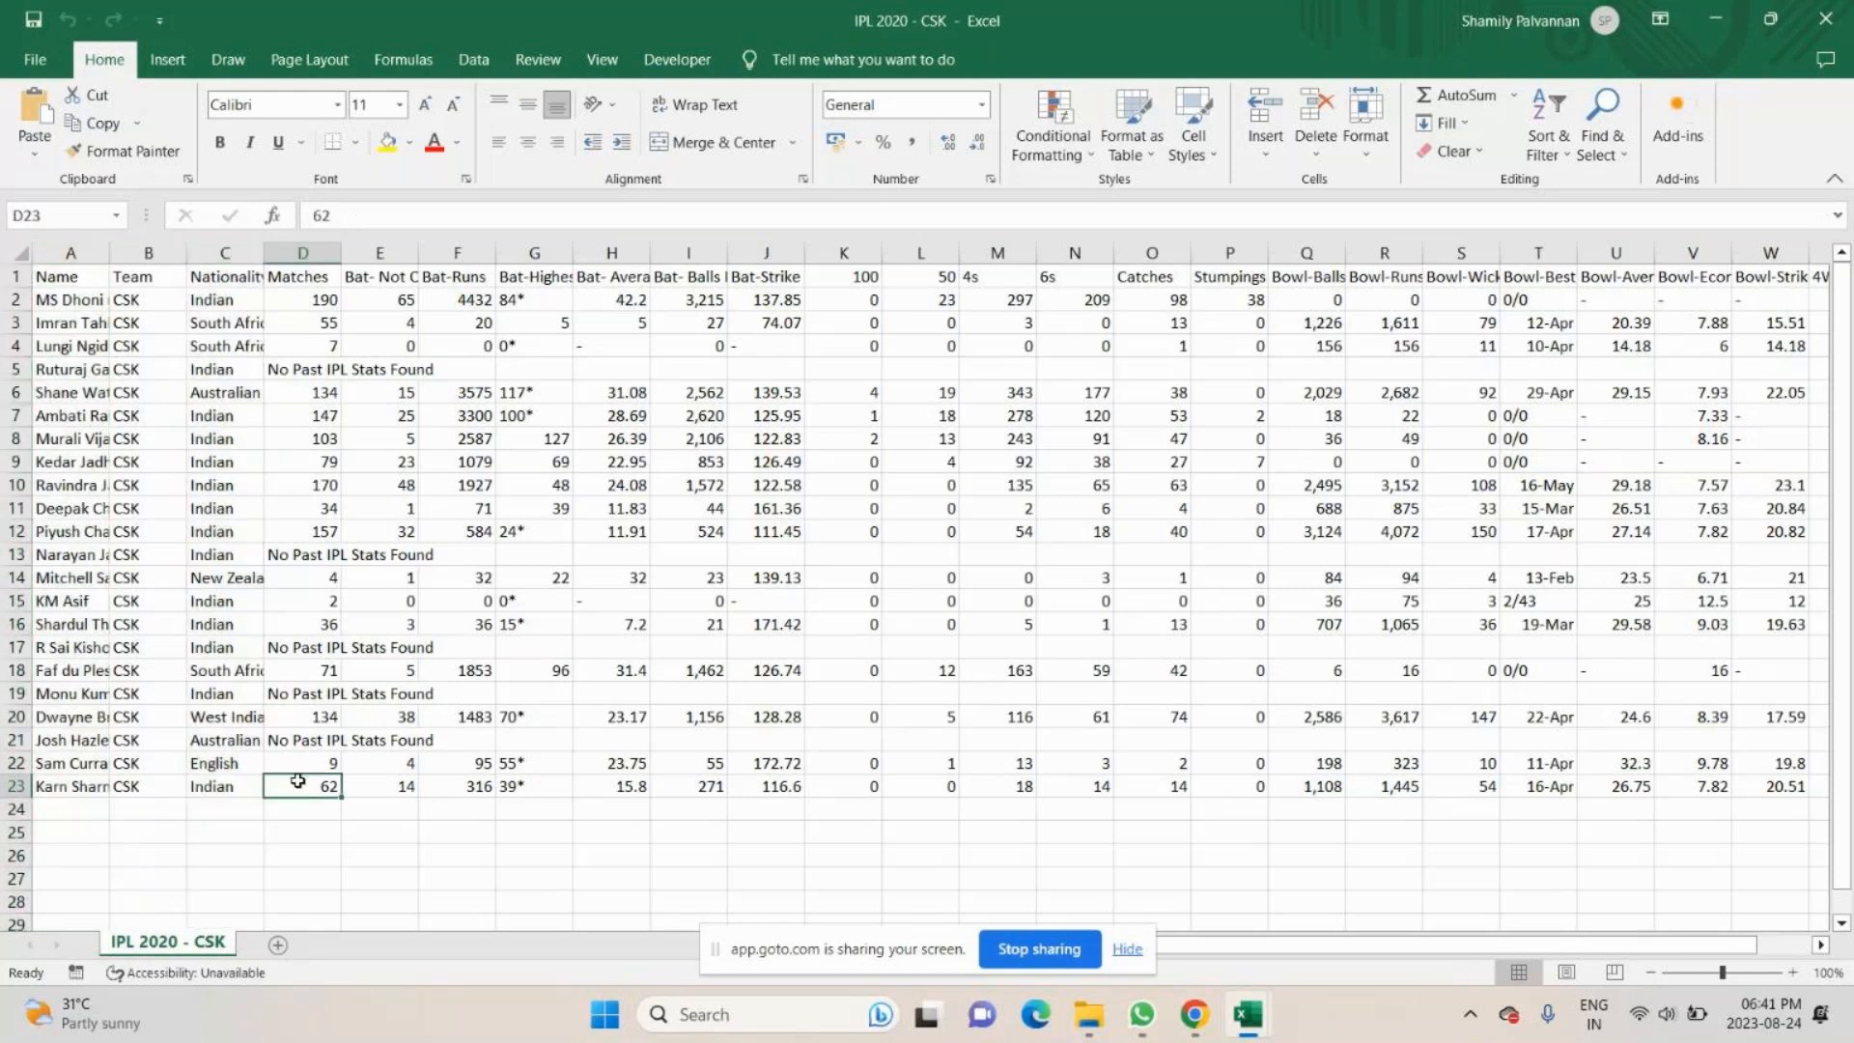
- Copy the Name, Nationality and Matches columns of IPL 2020 - CSK into the blank workbook, starting at A1
click(70, 252)
ctrl+click(220, 249)
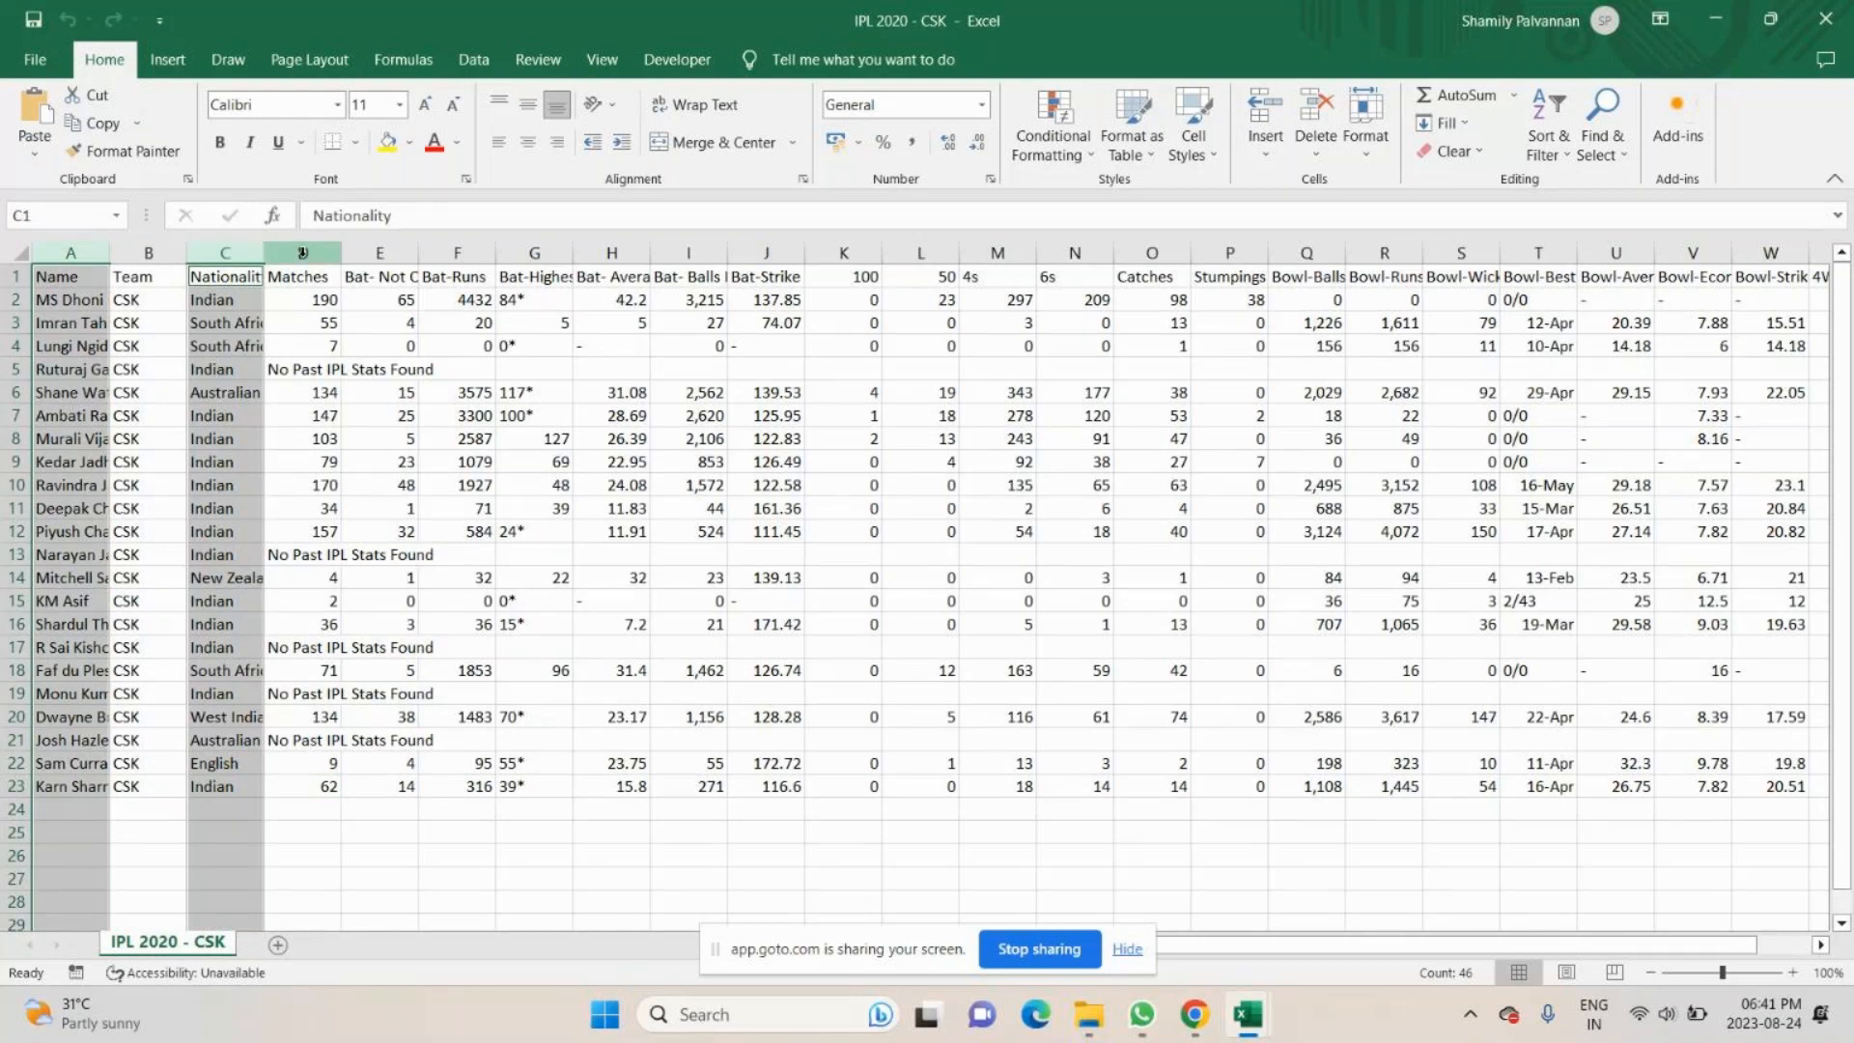
key(ctrl+c)
key(ctrl+n)
key(ctrl+v)
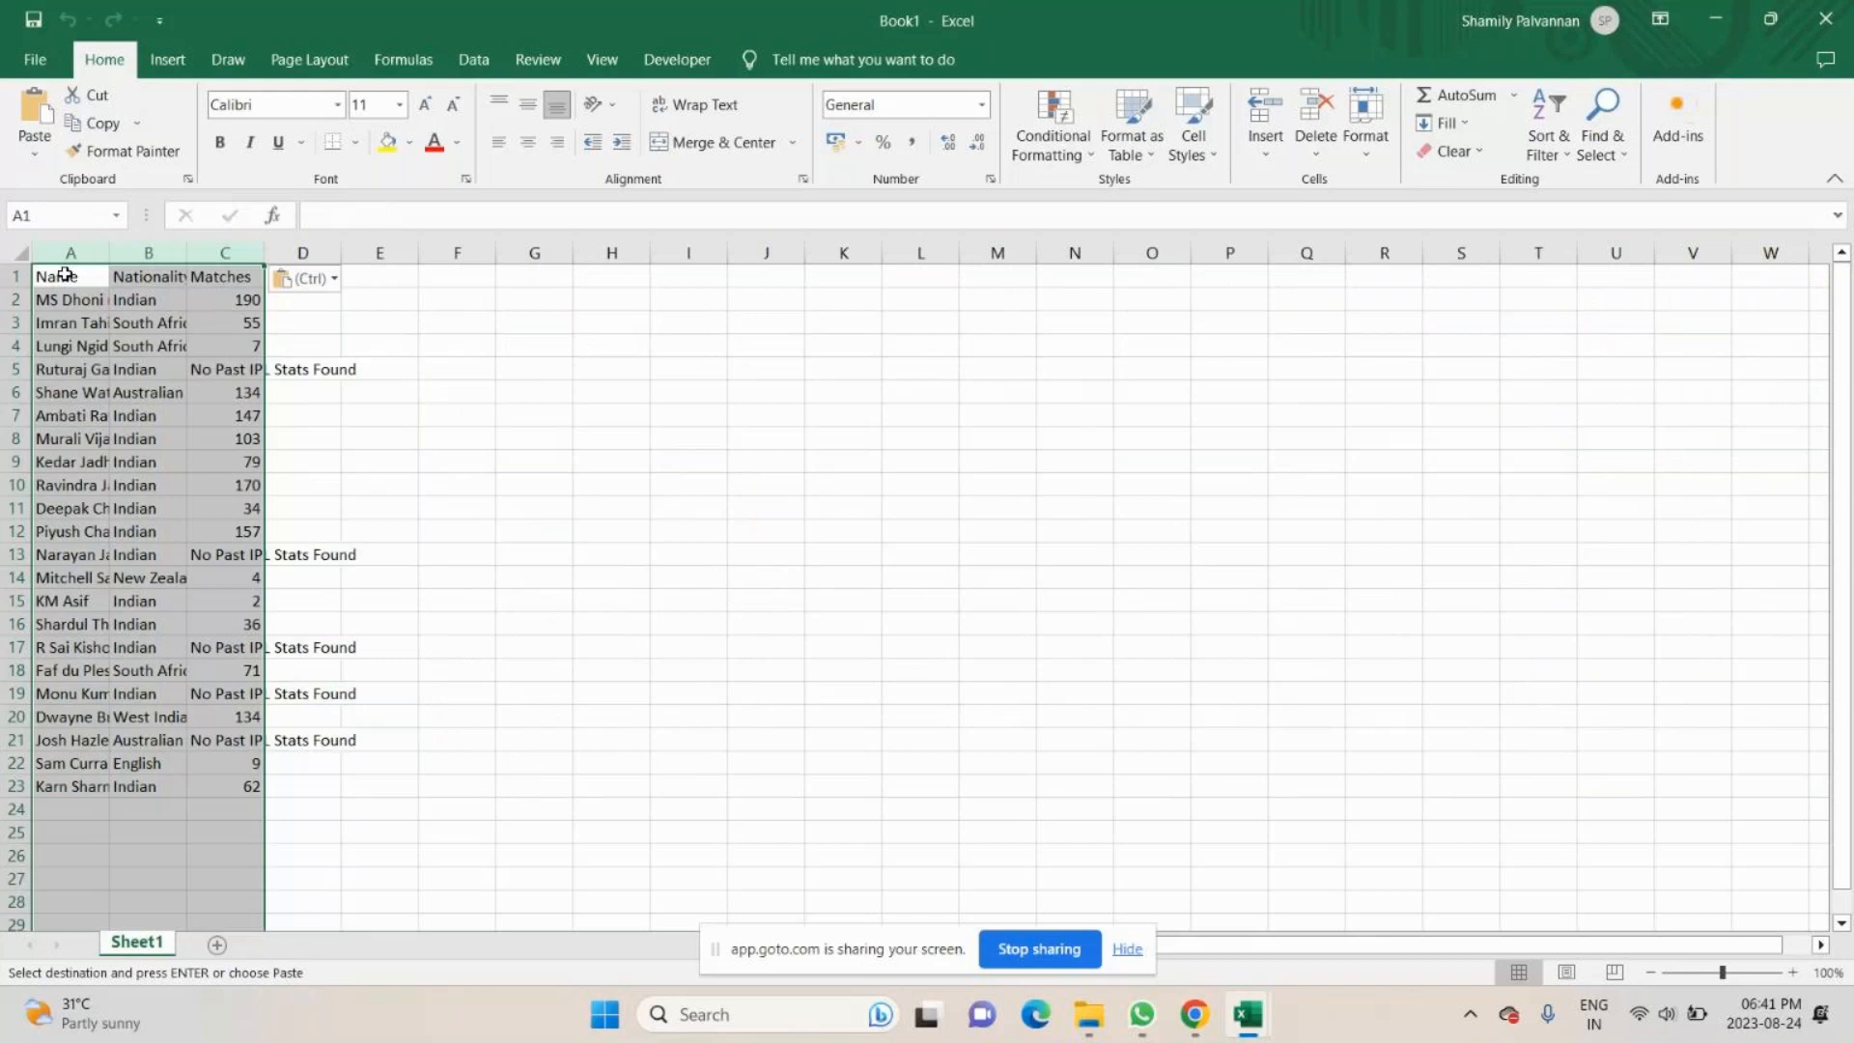
- Insert a row above the headers and enter the heading CSK in merged and centred cells A1:C1
click(12, 277)
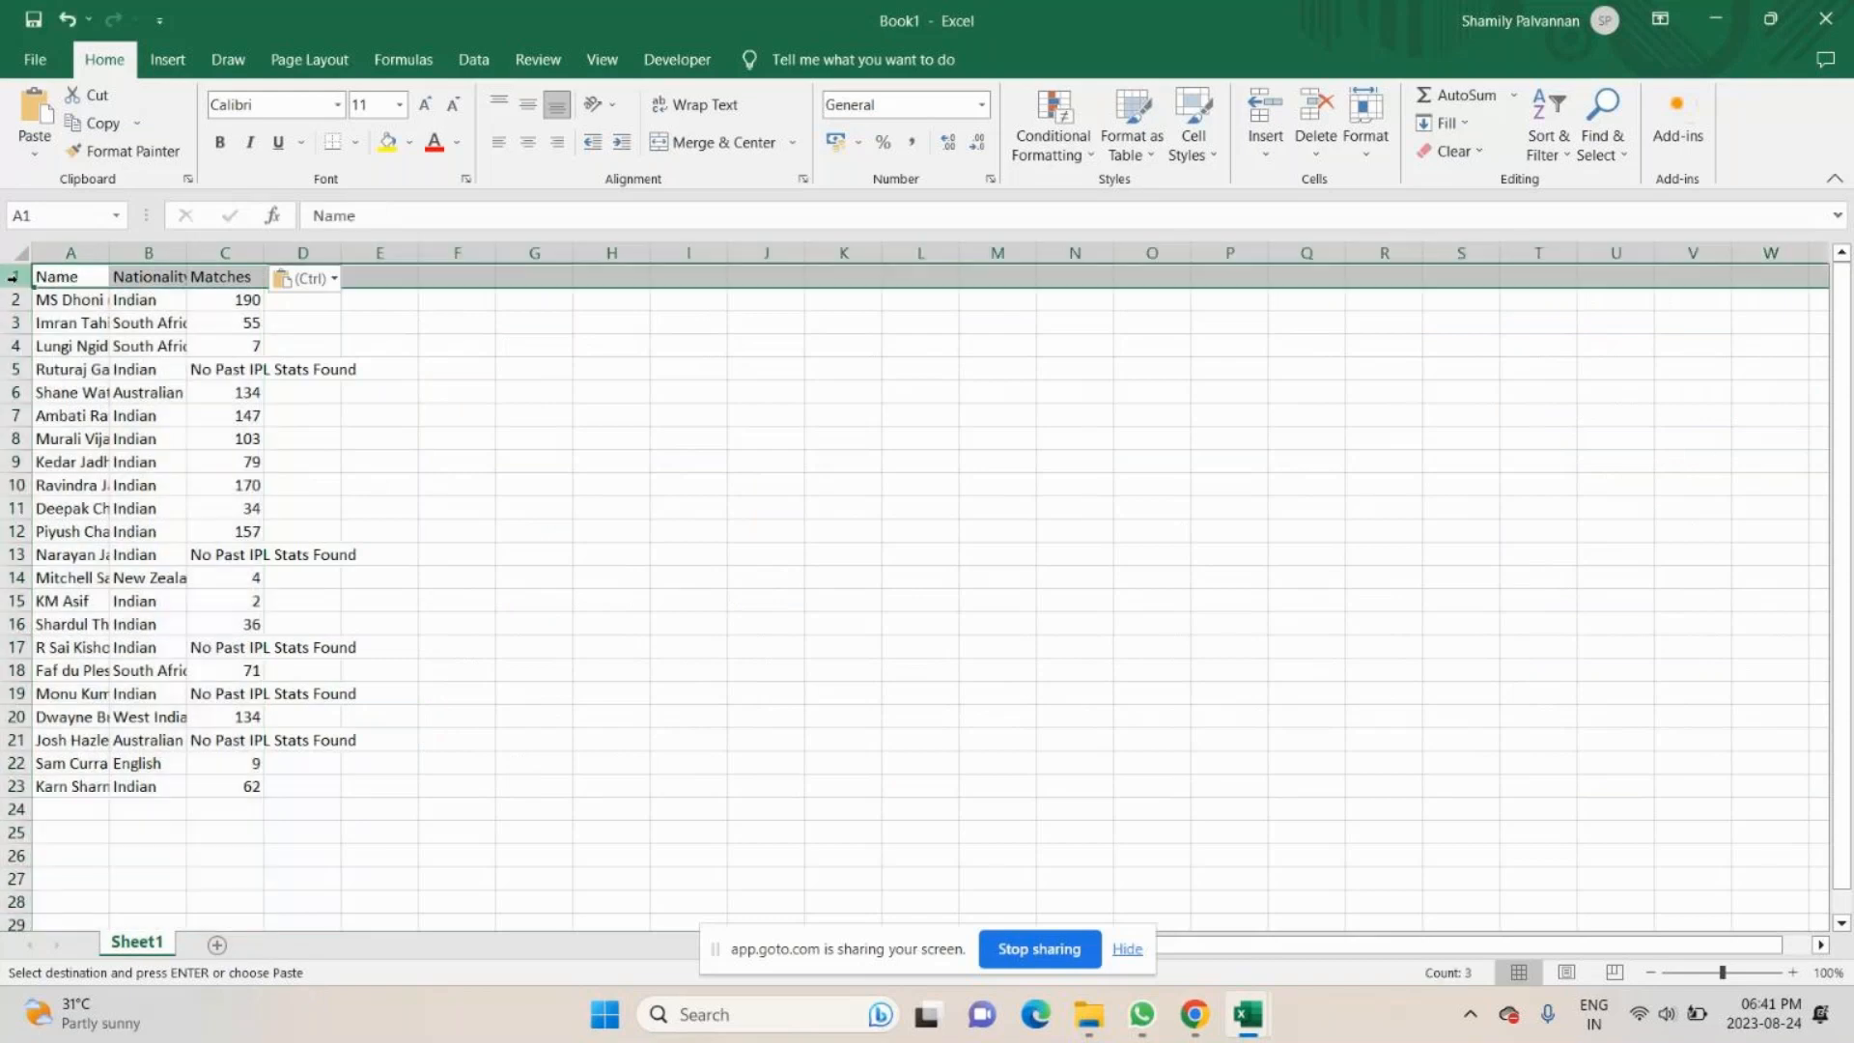
key(ctrl+shift+equal)
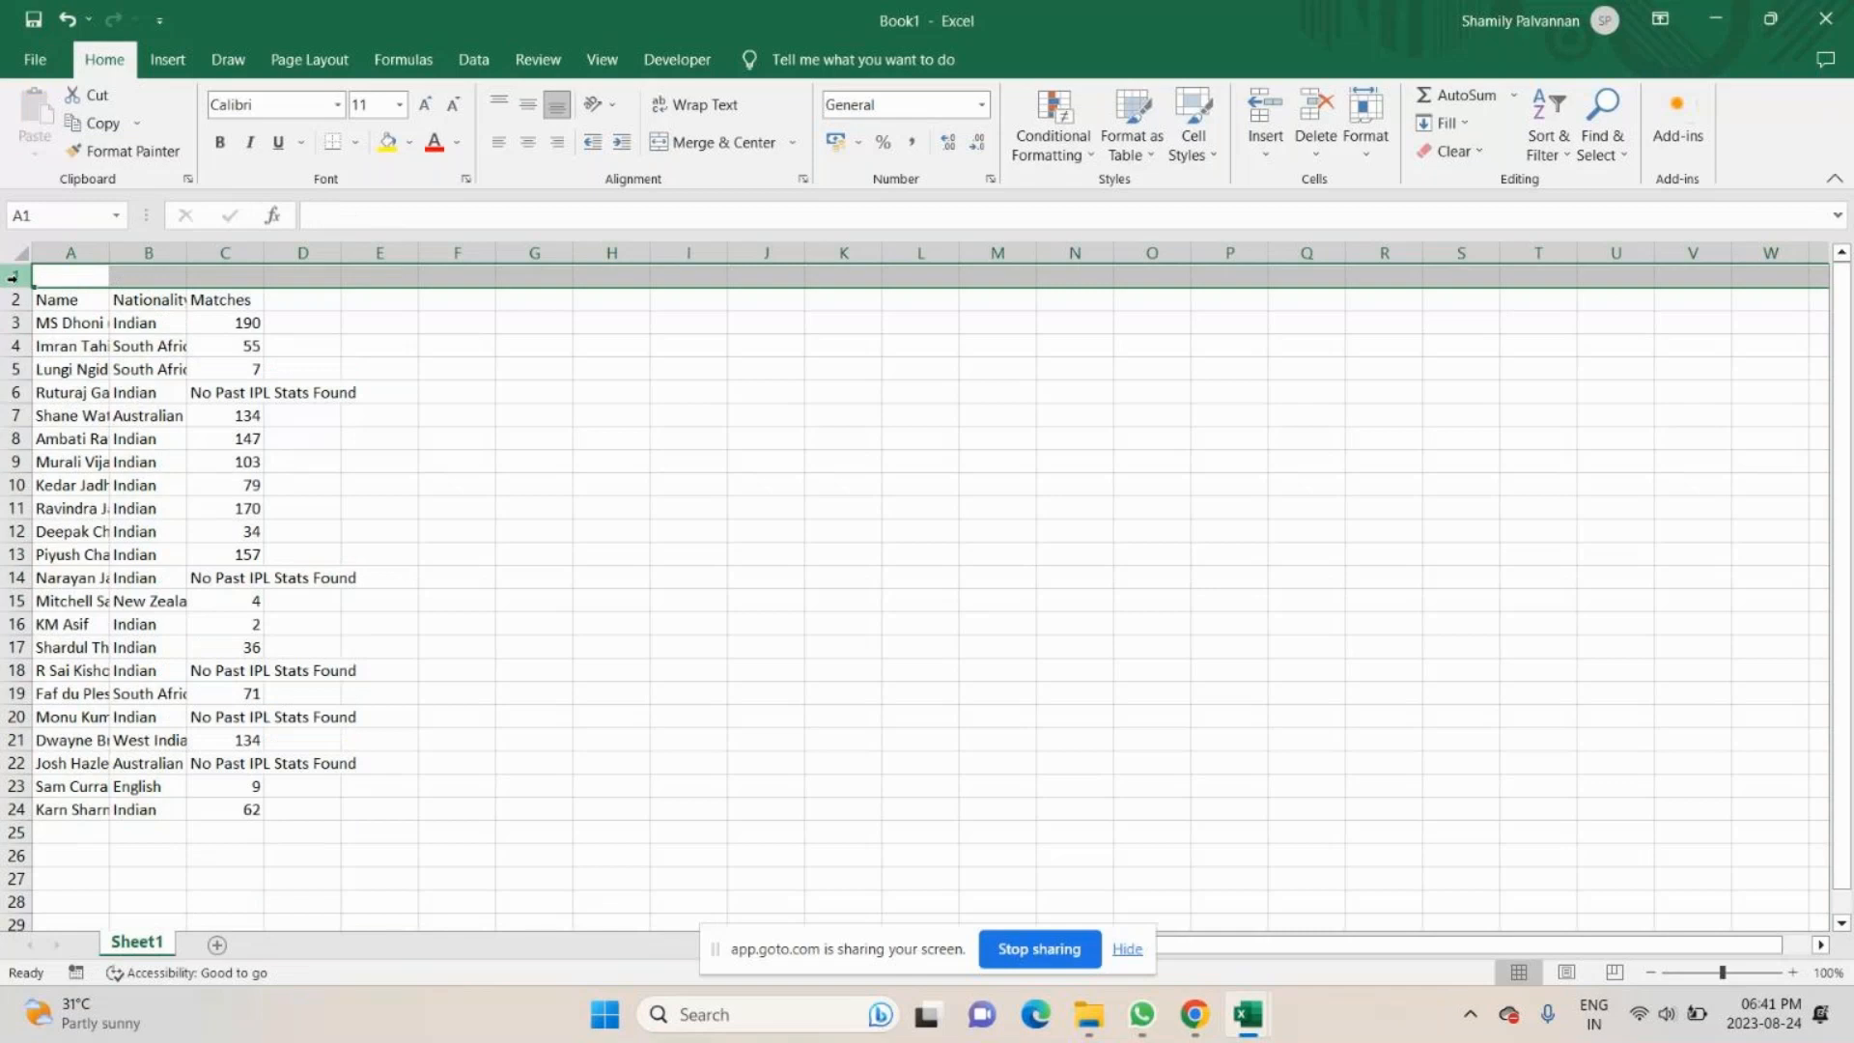
drag(49, 276, 238, 273)
click(756, 147)
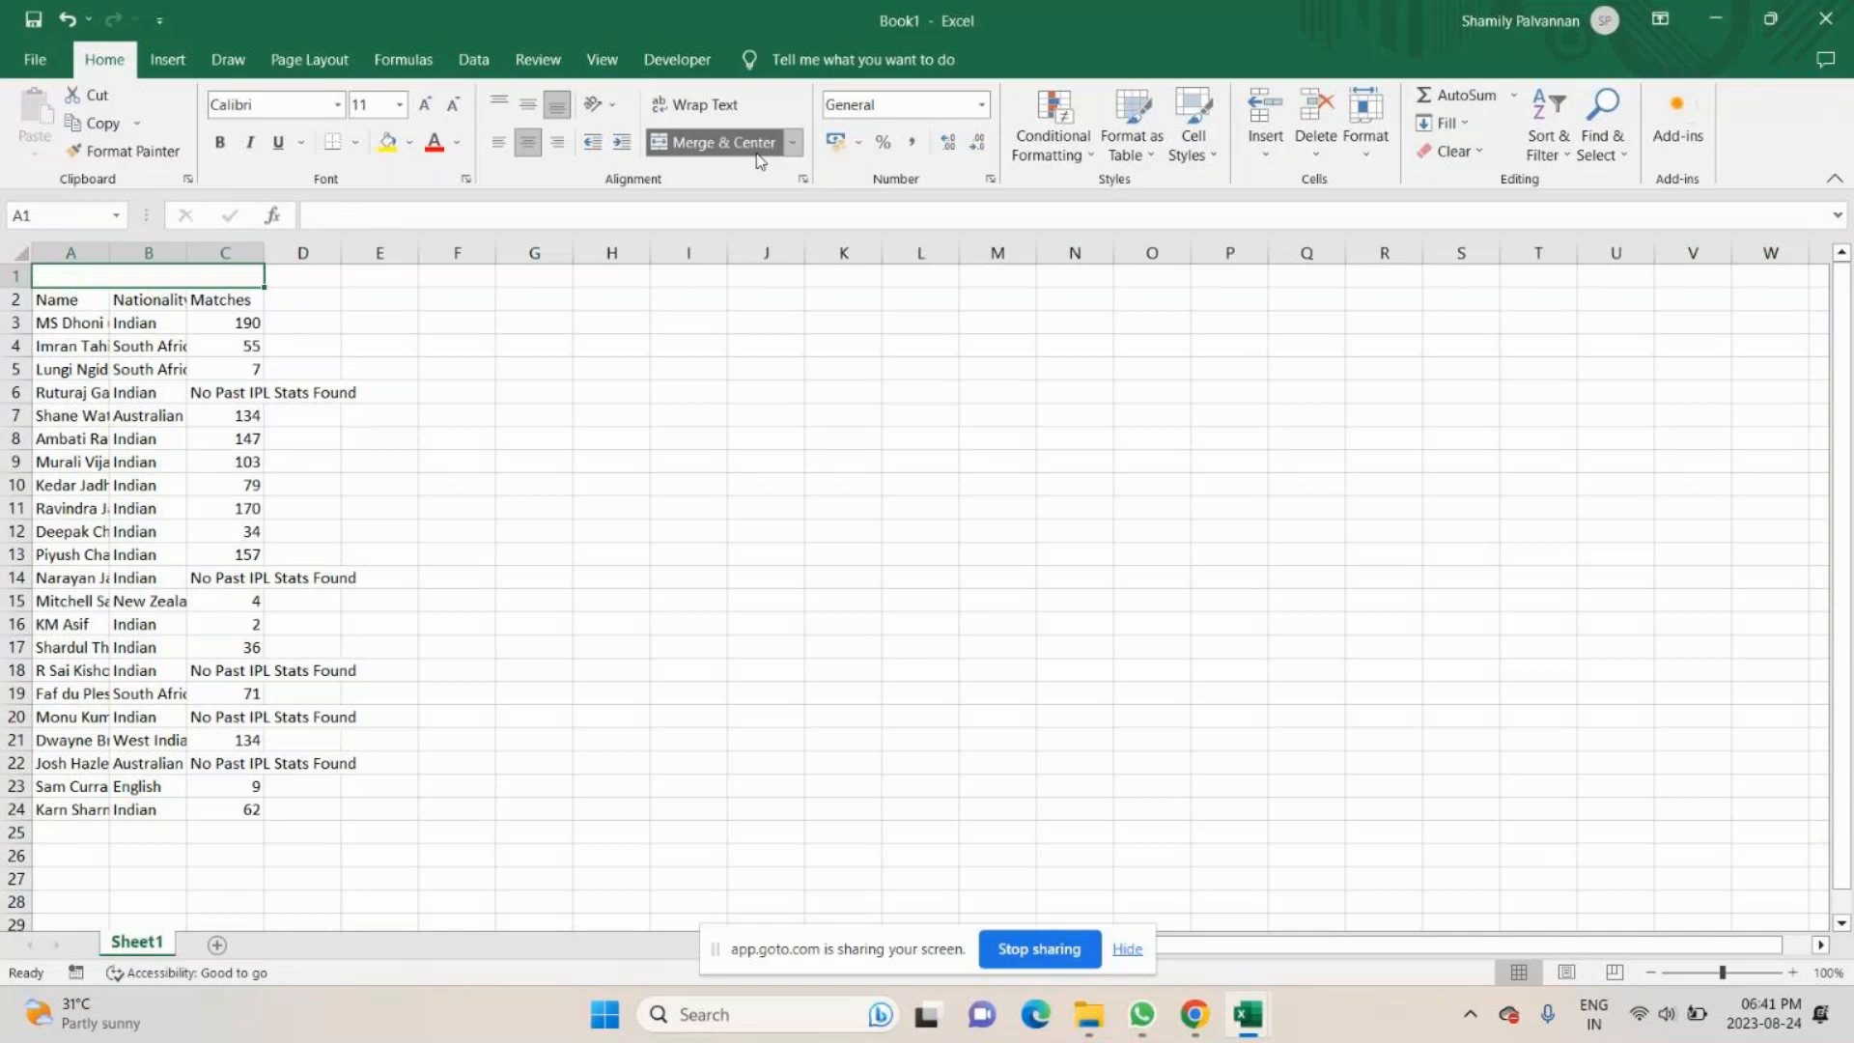
text(CSK)
key(Return)
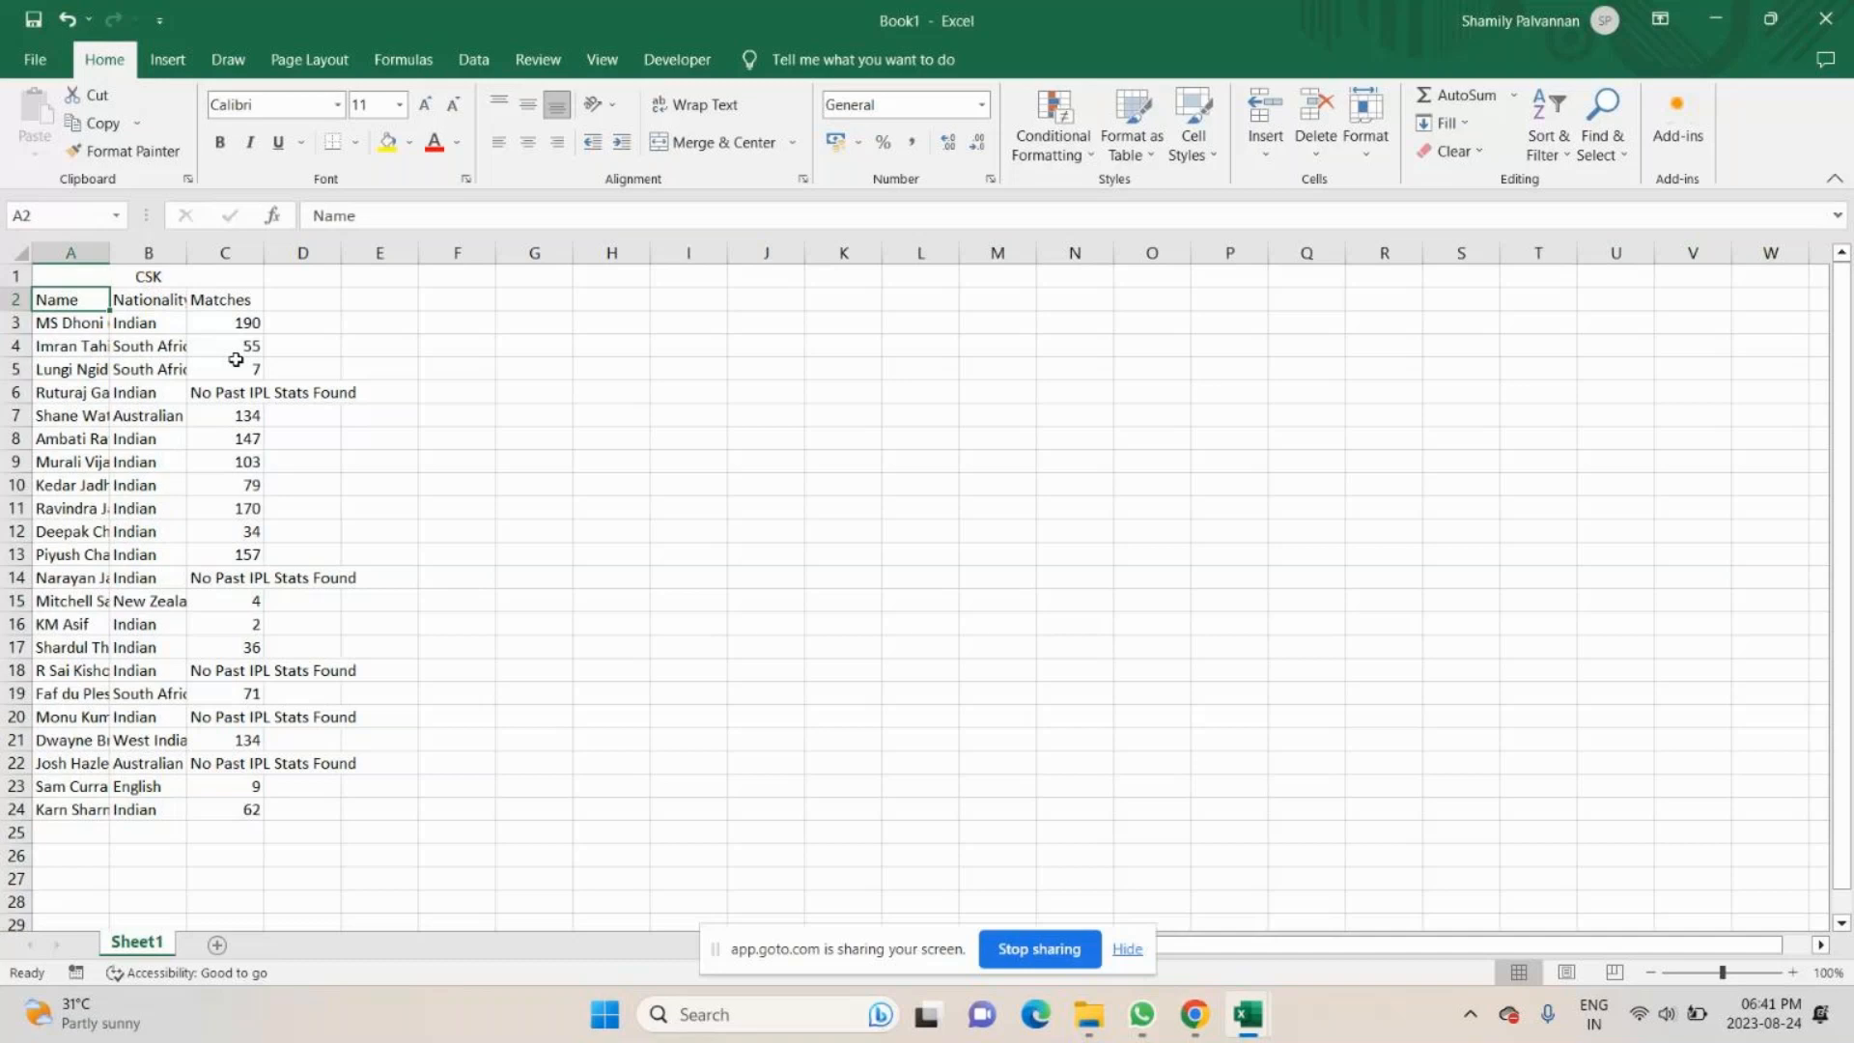
- Replace the "No Past IPL Stats Found" entry in cell C6 with 0
click(236, 391)
text(0)
key(Return)
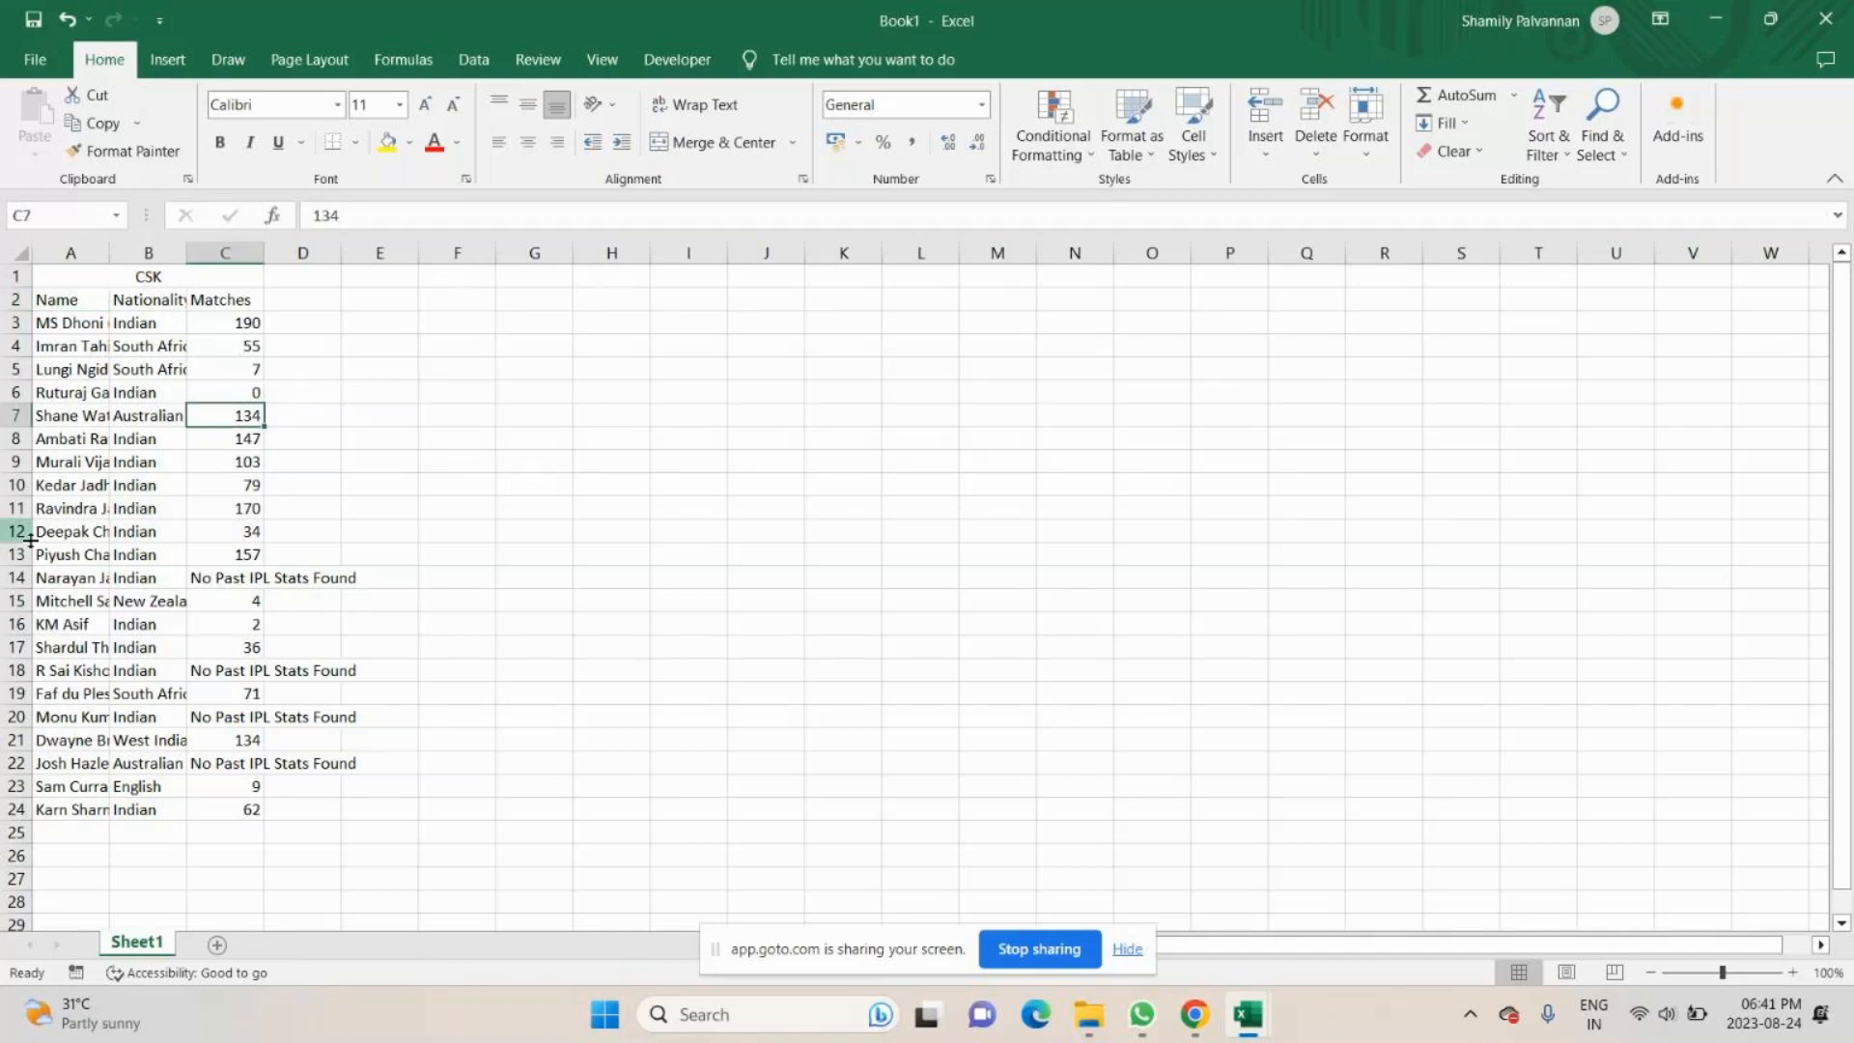
key(Up)
key(ctrl+c)
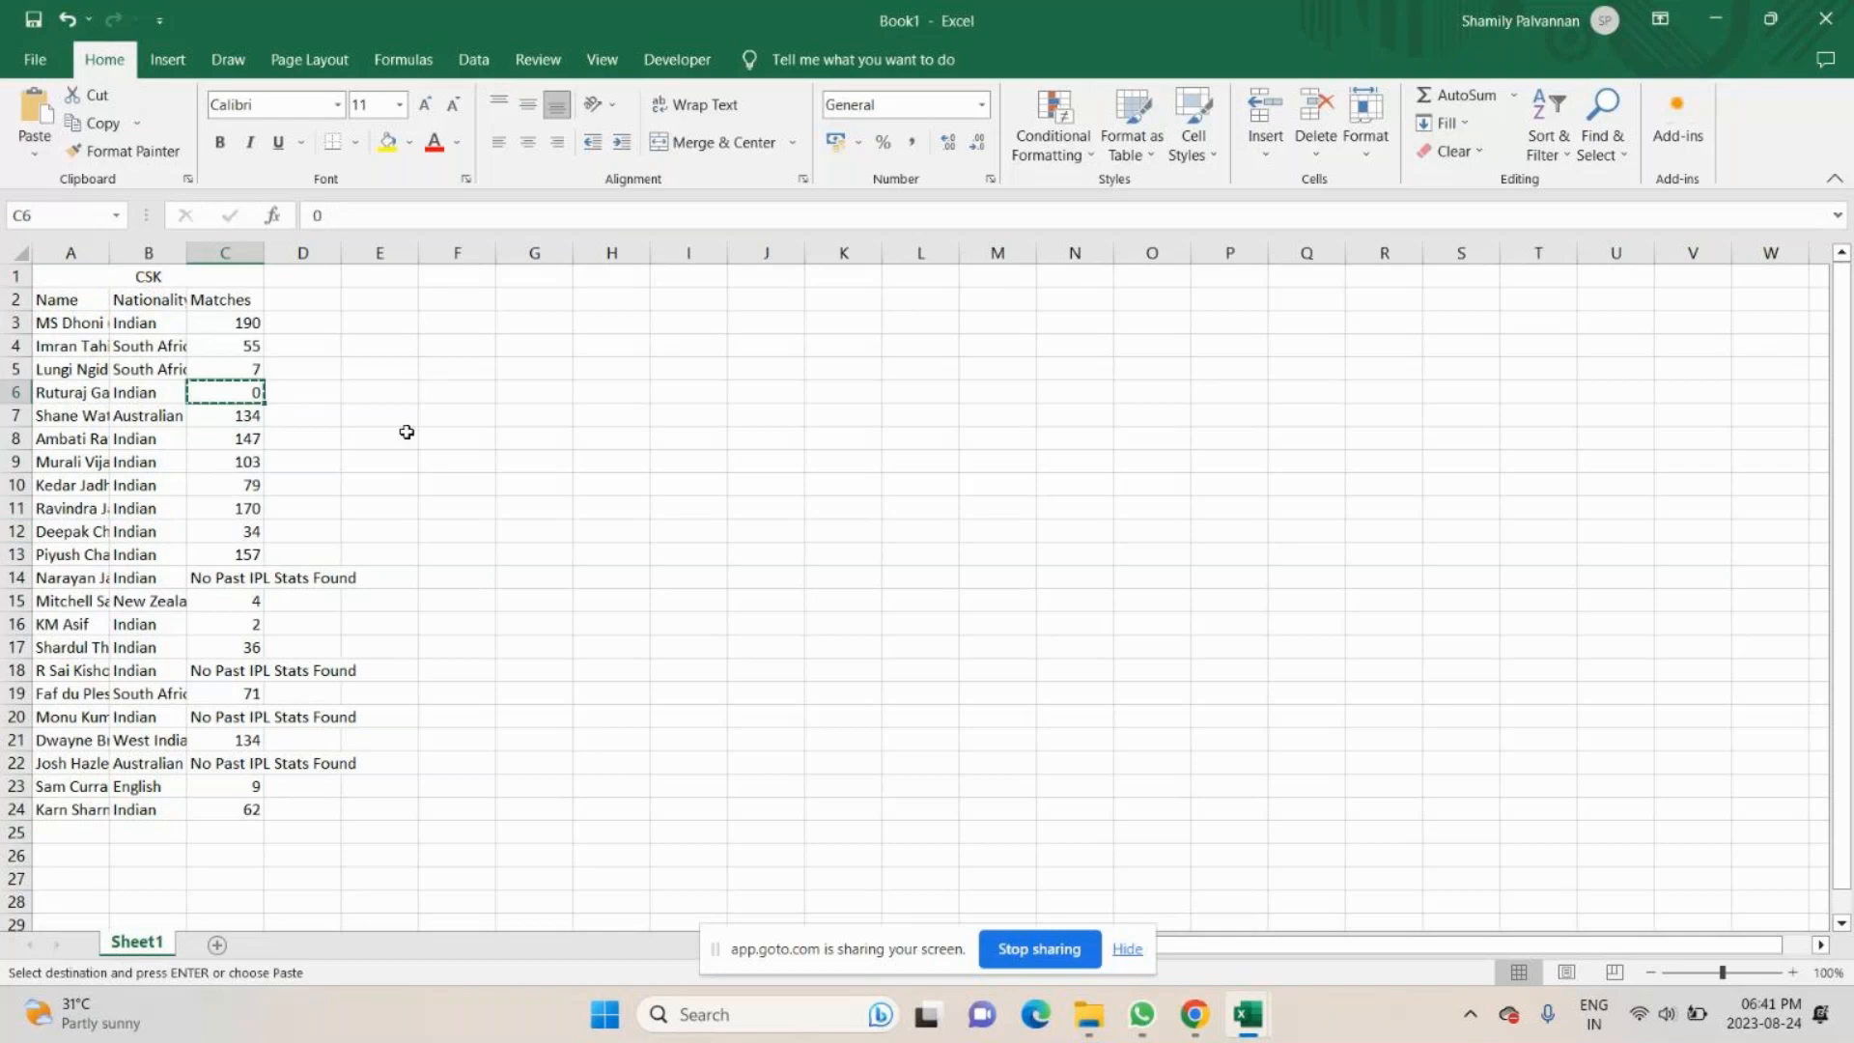
key(ctrl+z)
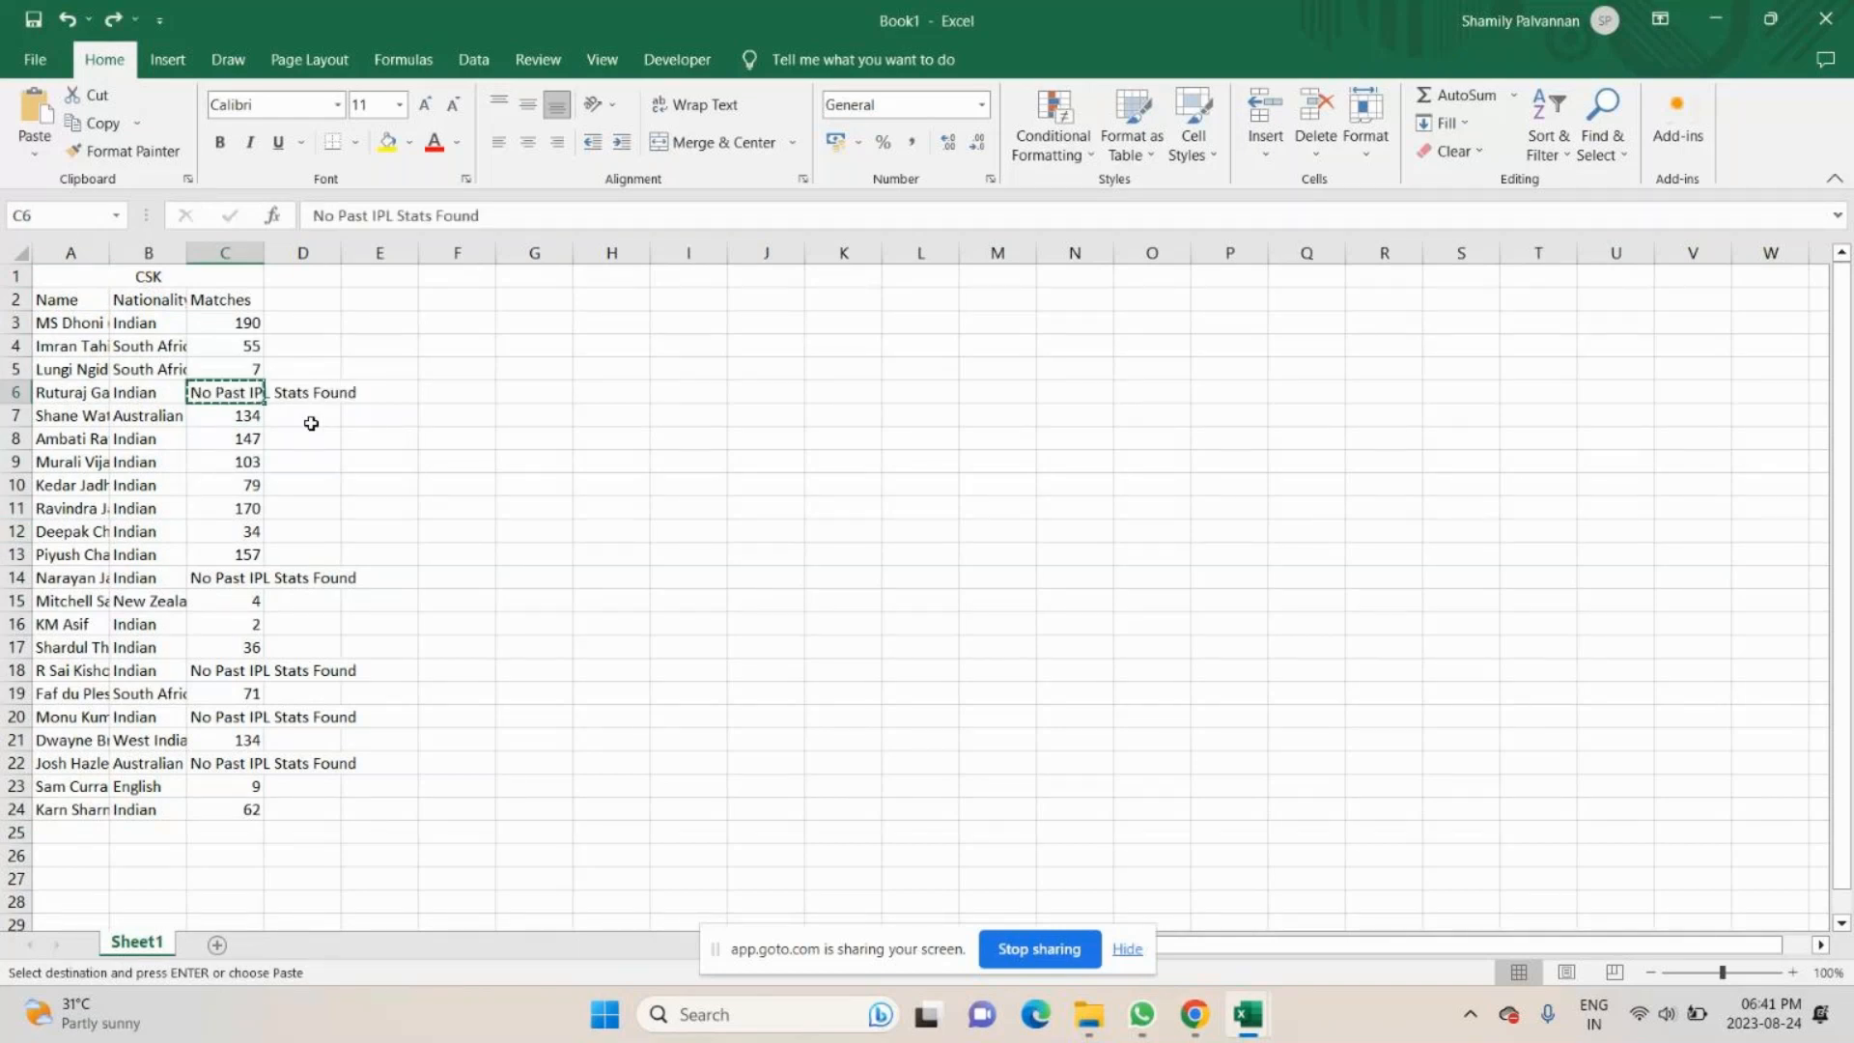
key(ctrl+y)
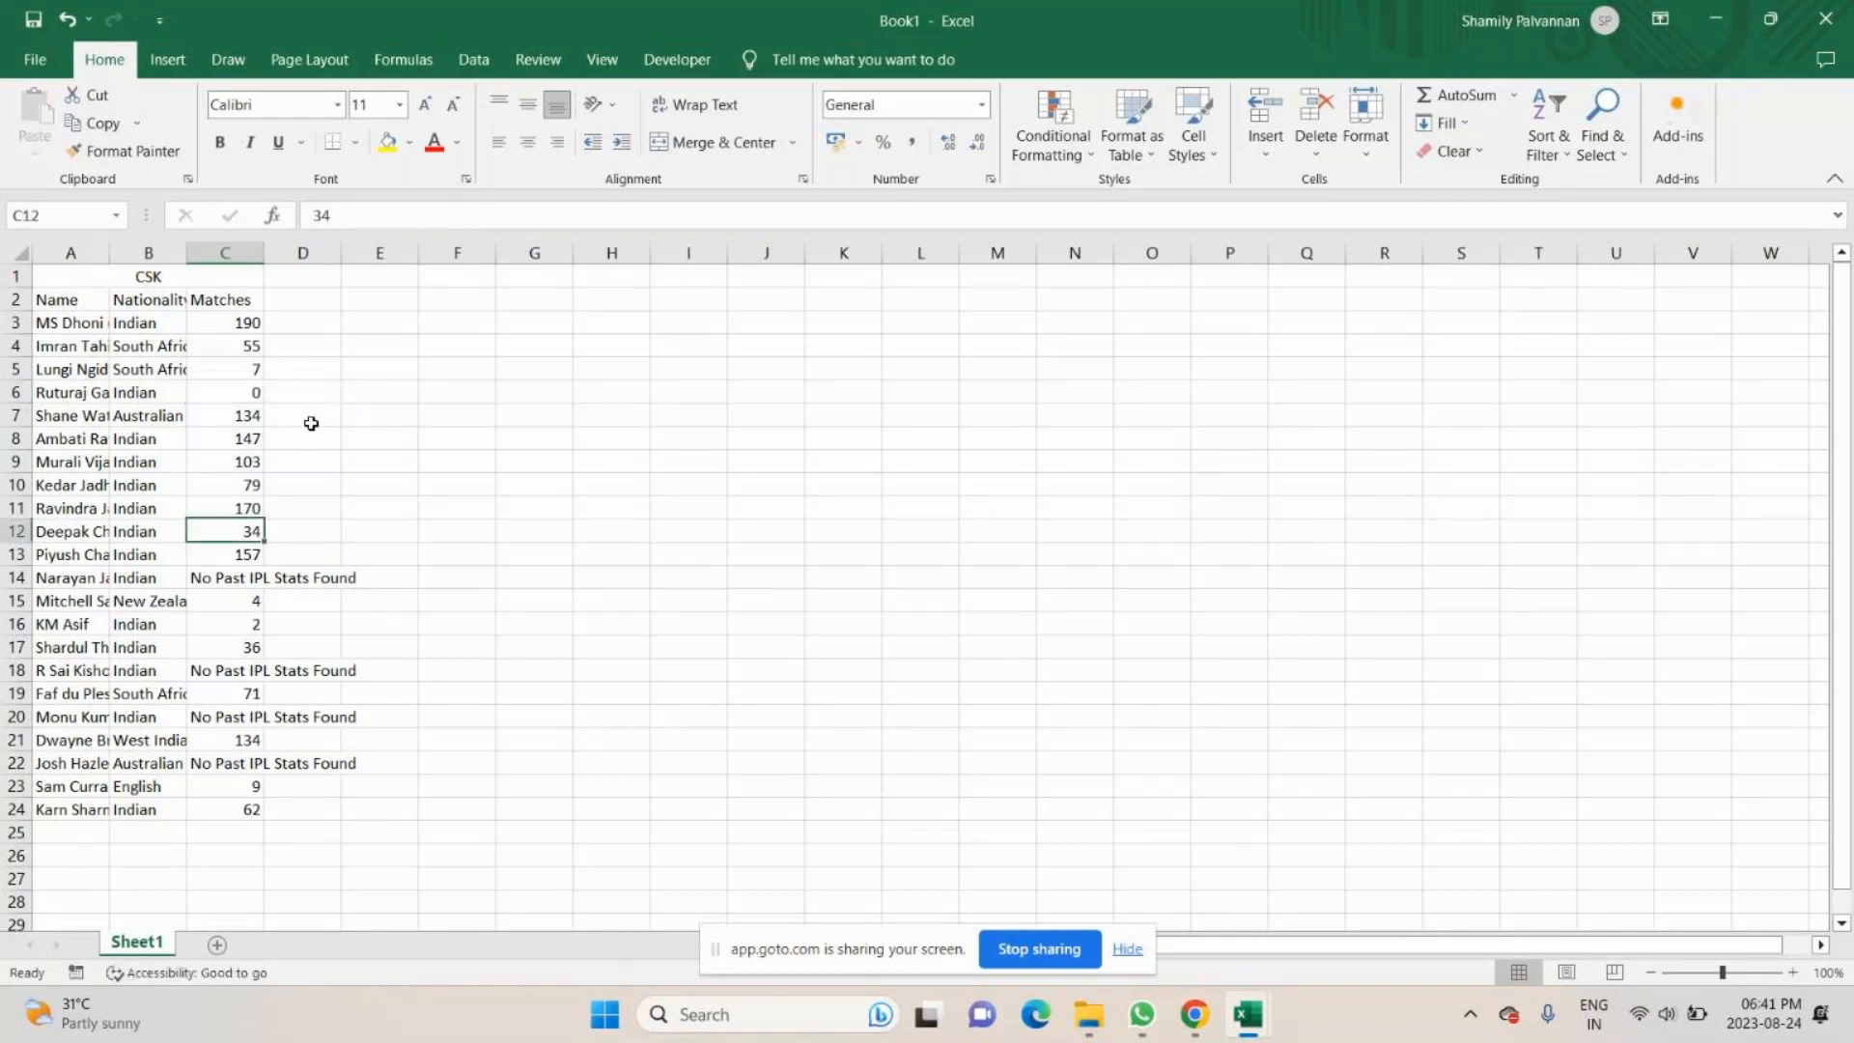
- Replace the remaining "No Past IPL Stats Found" entries in C14, C18, C20 and C22 with 0
key(Down)
key(Down)
text(0)
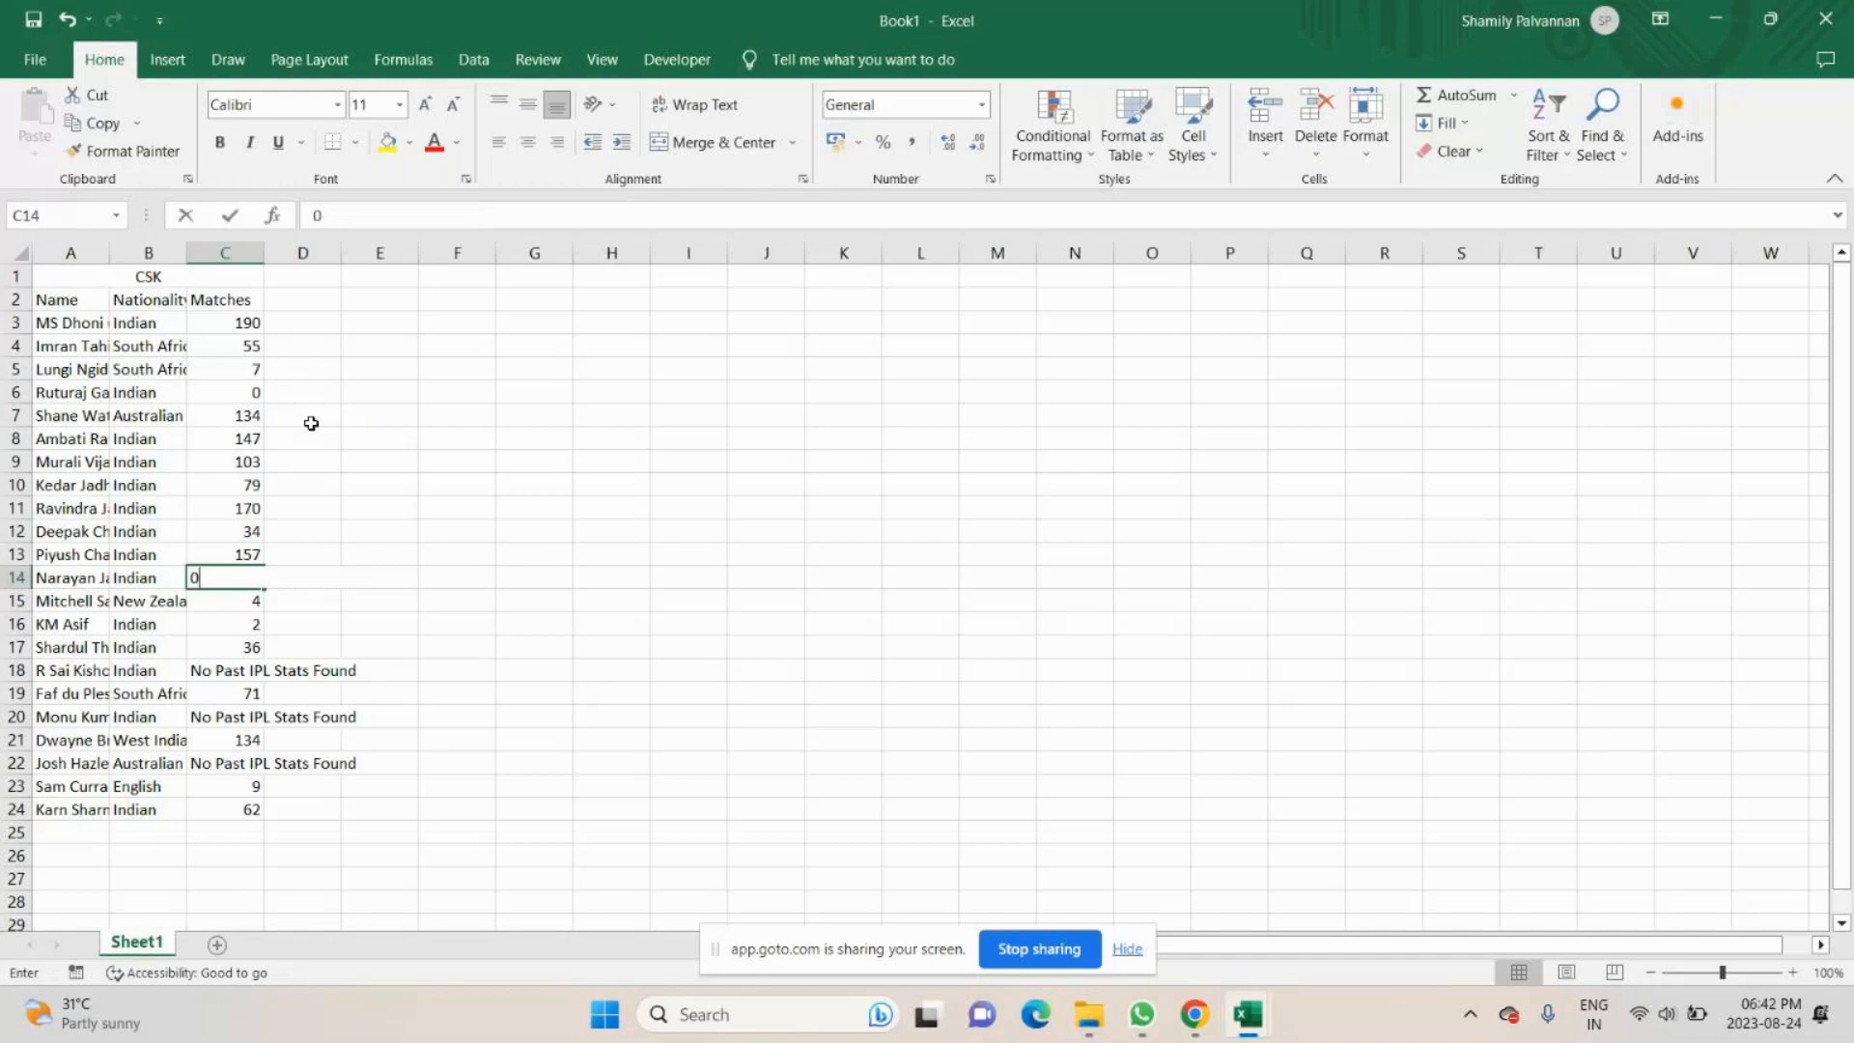
key(Down)
key(Down)
key(Down)
key(Down)
text(0)
key(Down)
key(Down)
key(Down)
key(Down)
key(Up)
key(Up)
text(0)
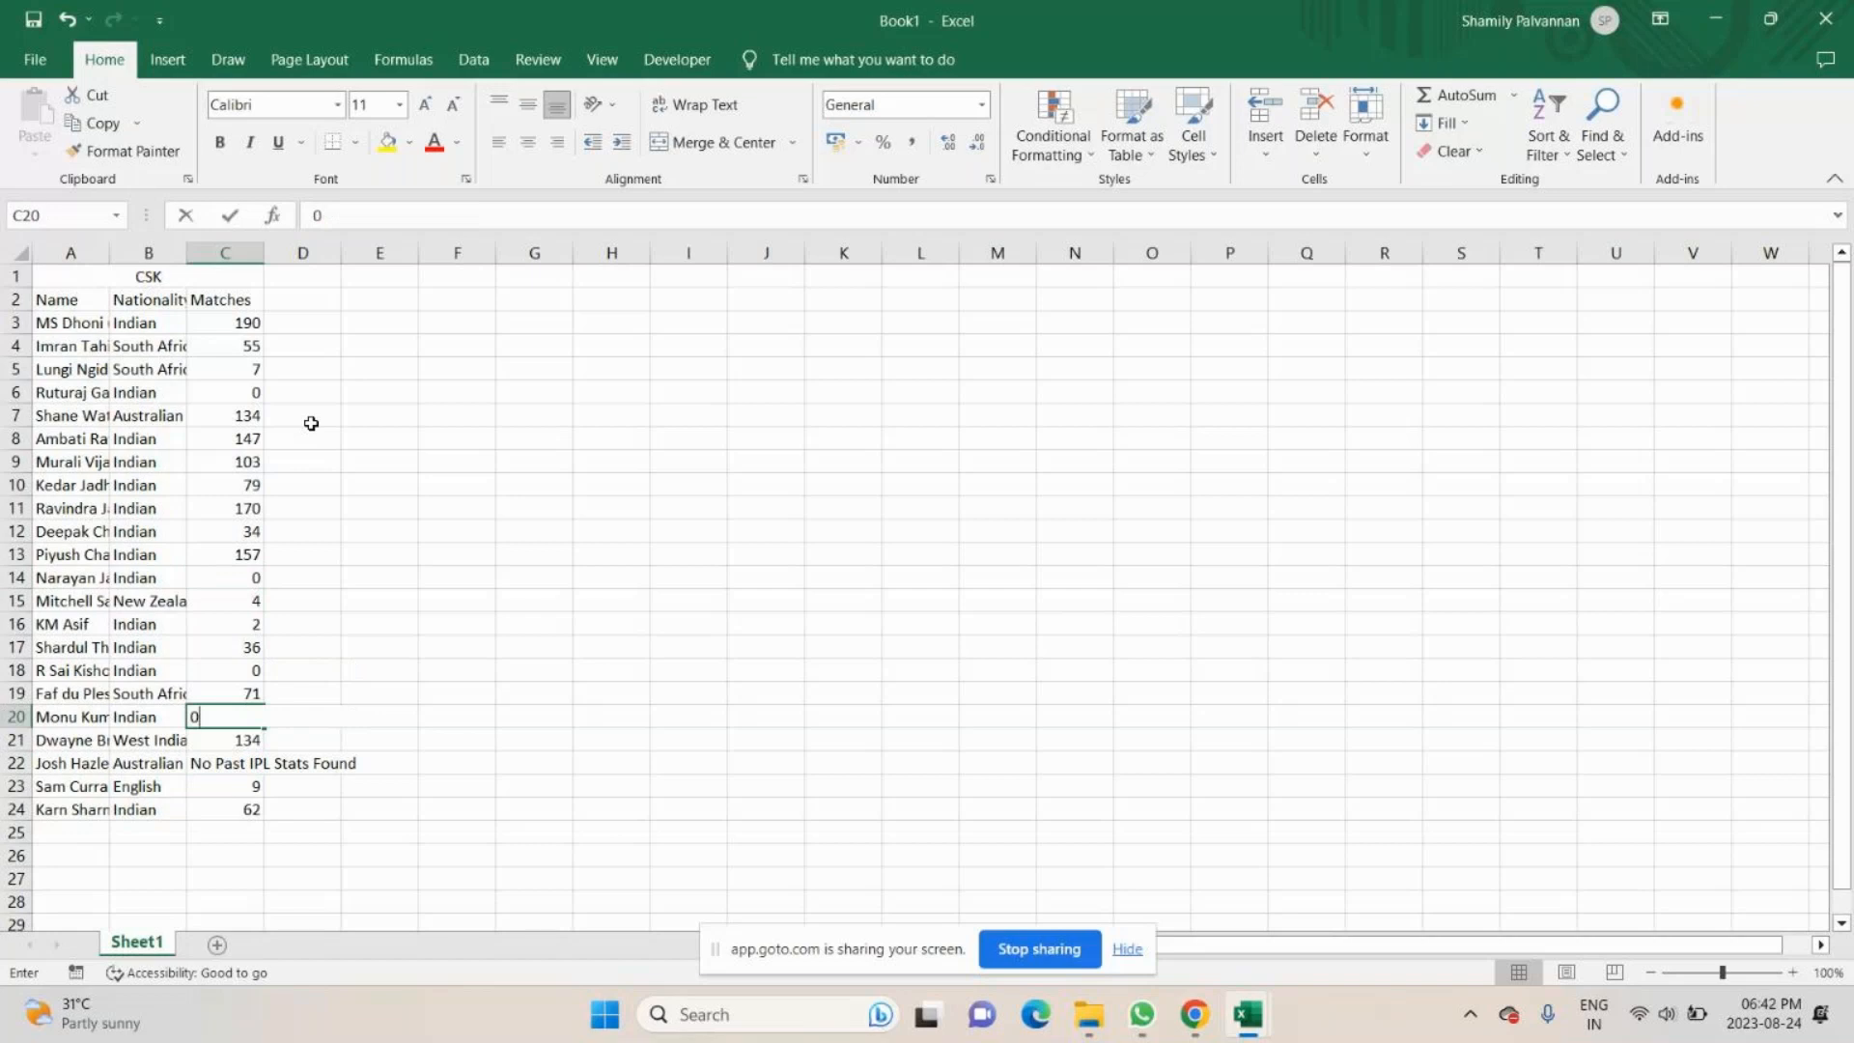
key(Down)
key(Down)
text(0)
key(Down)
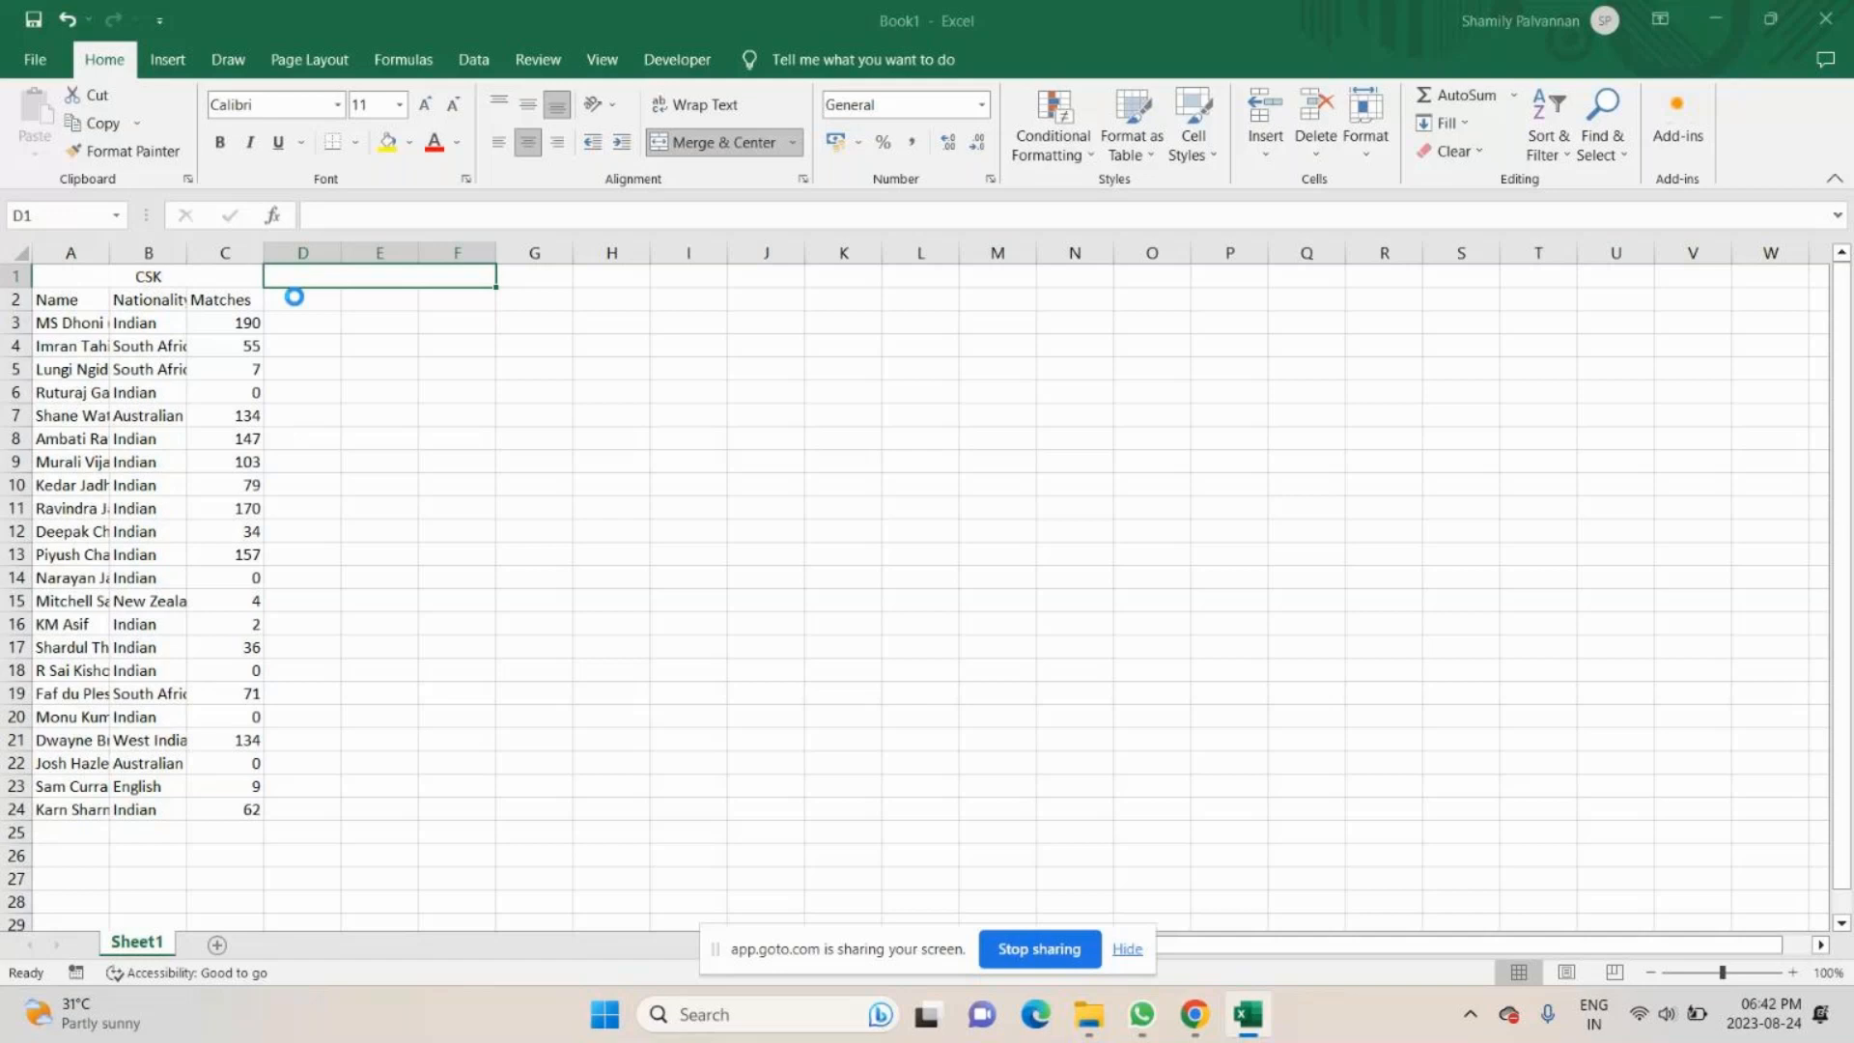
- Copy the Name, Nationality and Matches cells, rows 1 to 23, of IPL 2020 - DC into Book1, starting at D2
ctrl+click(310, 255)
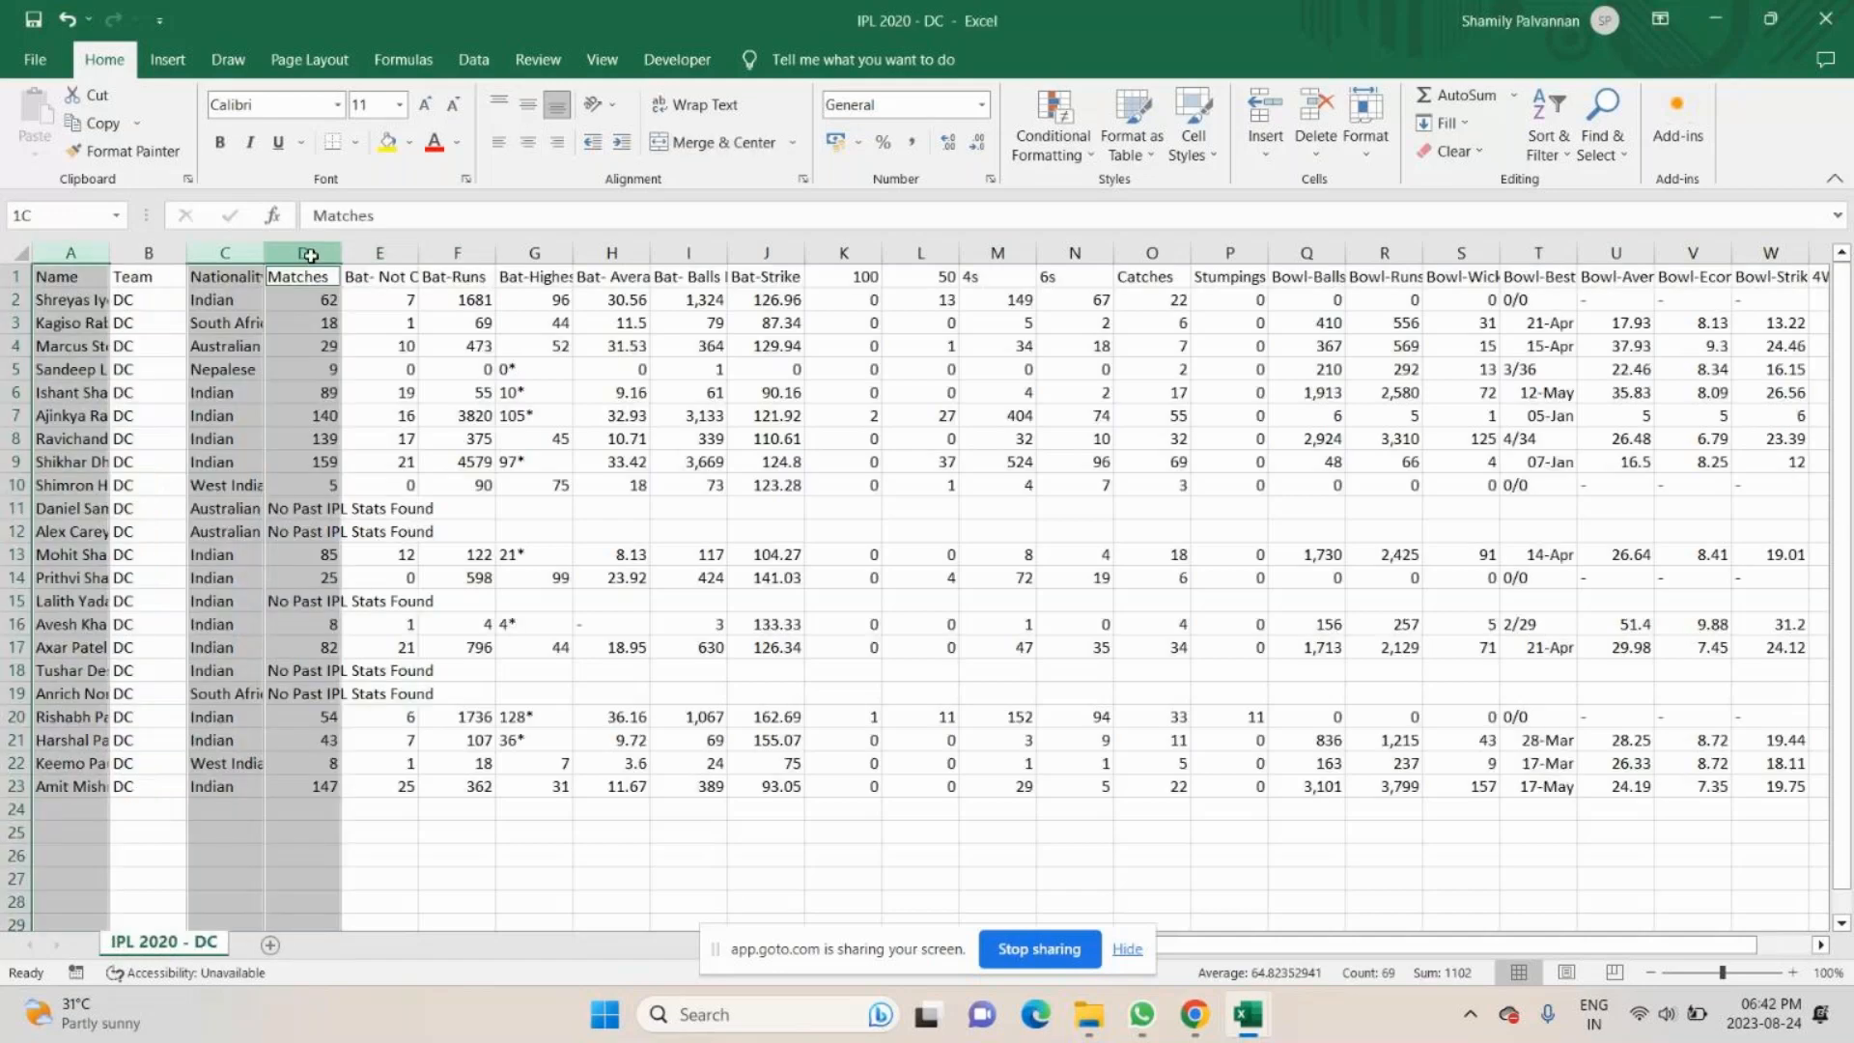
key(ctrl+c)
key(alt+Tab)
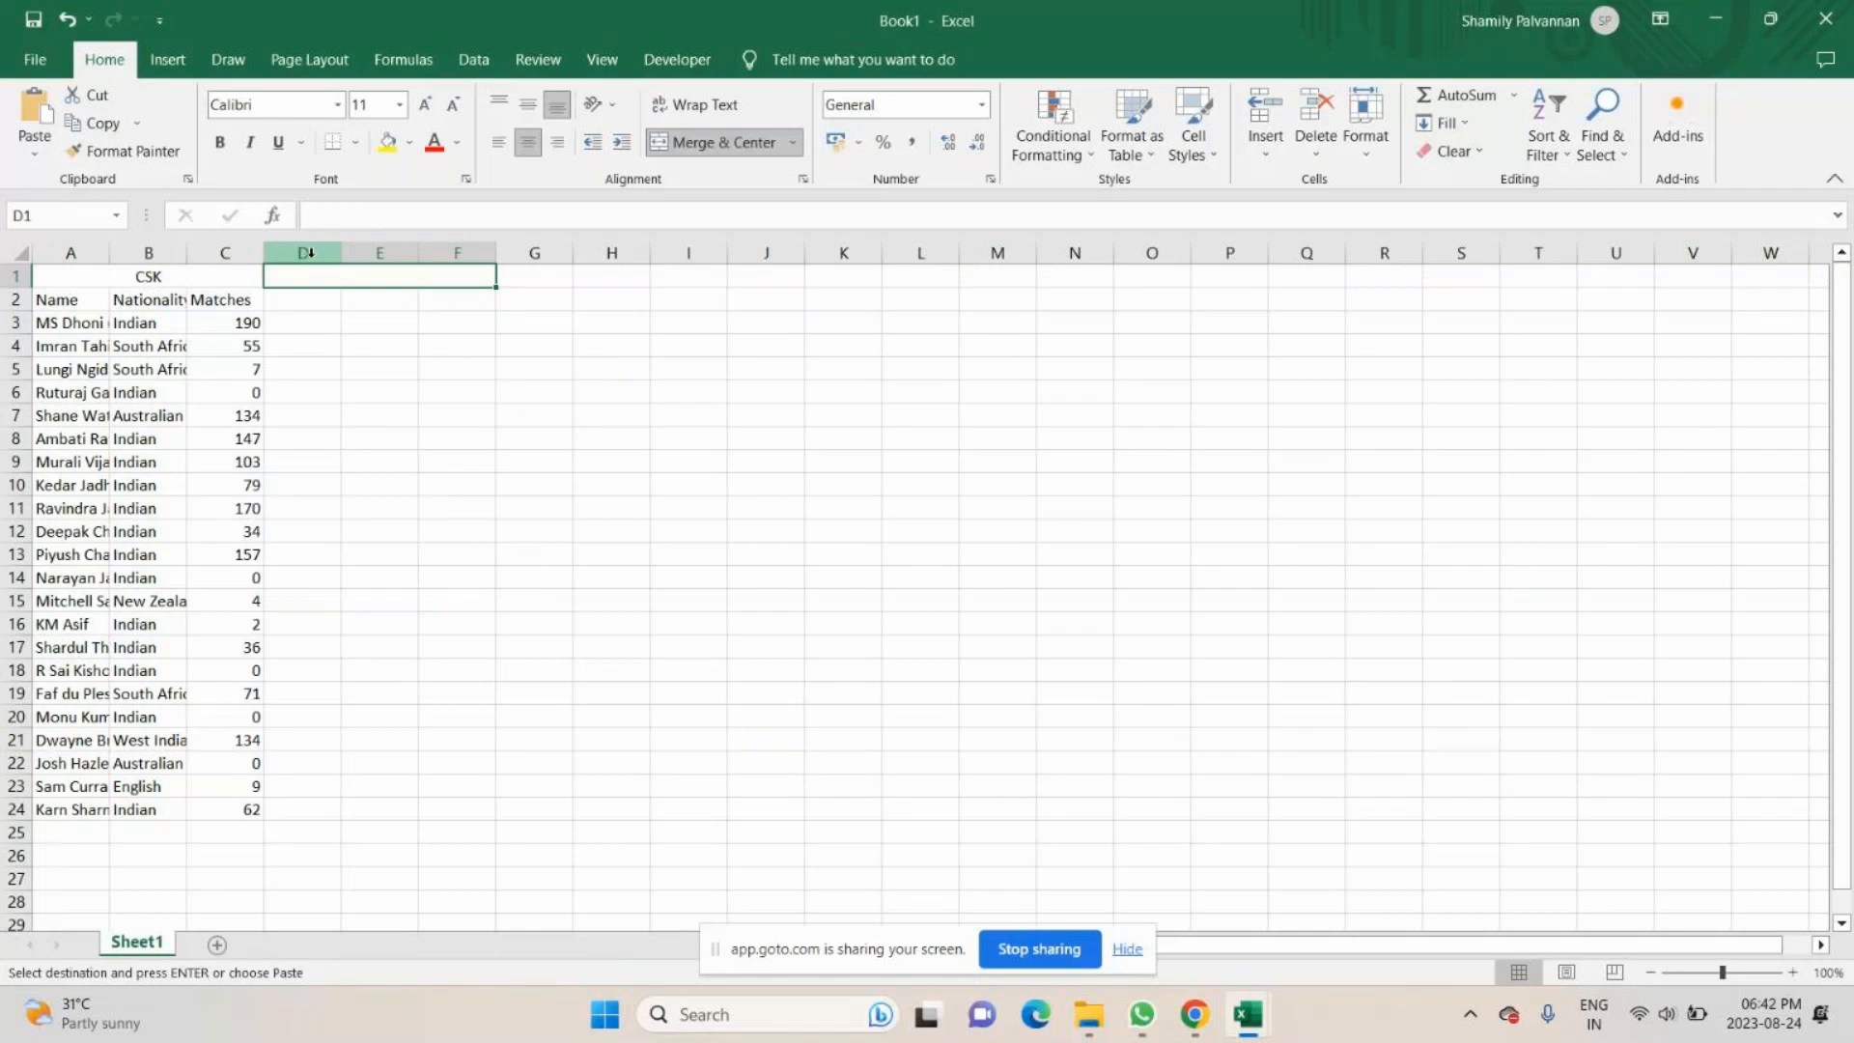
key(alt+Tab)
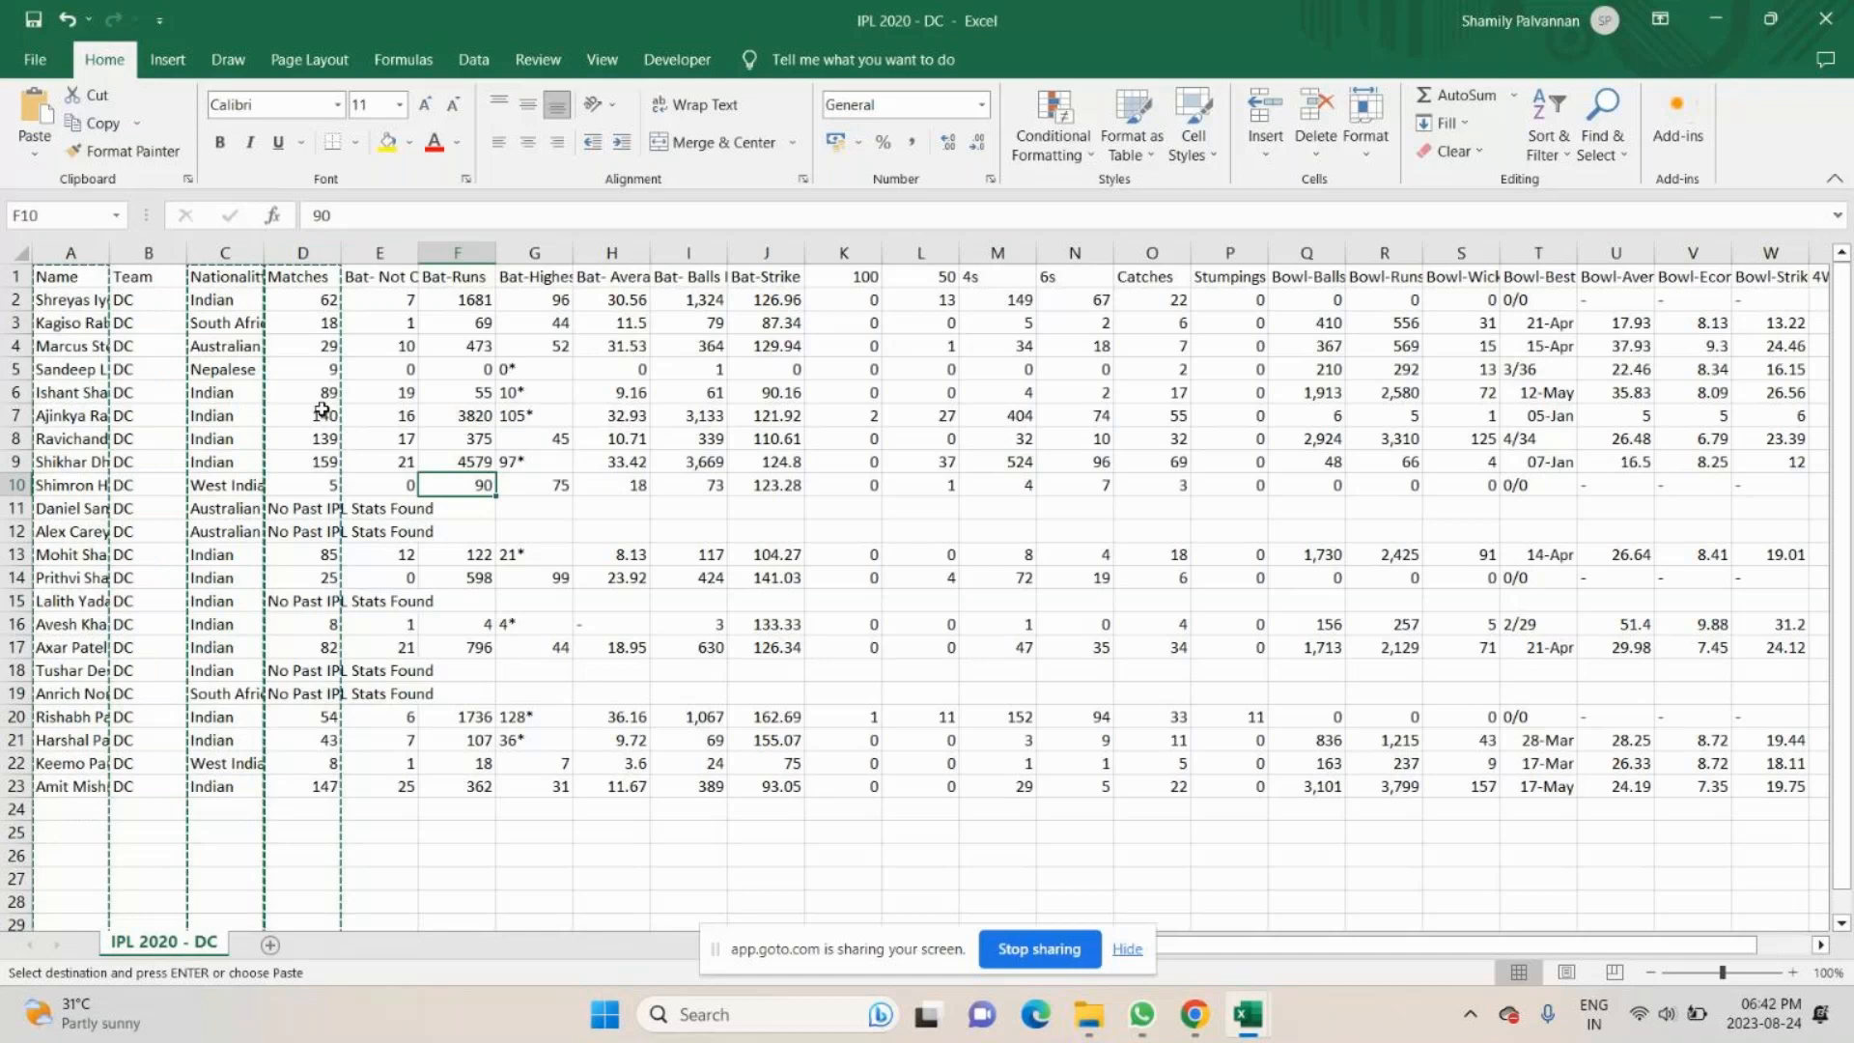
drag(58, 277, 43, 784)
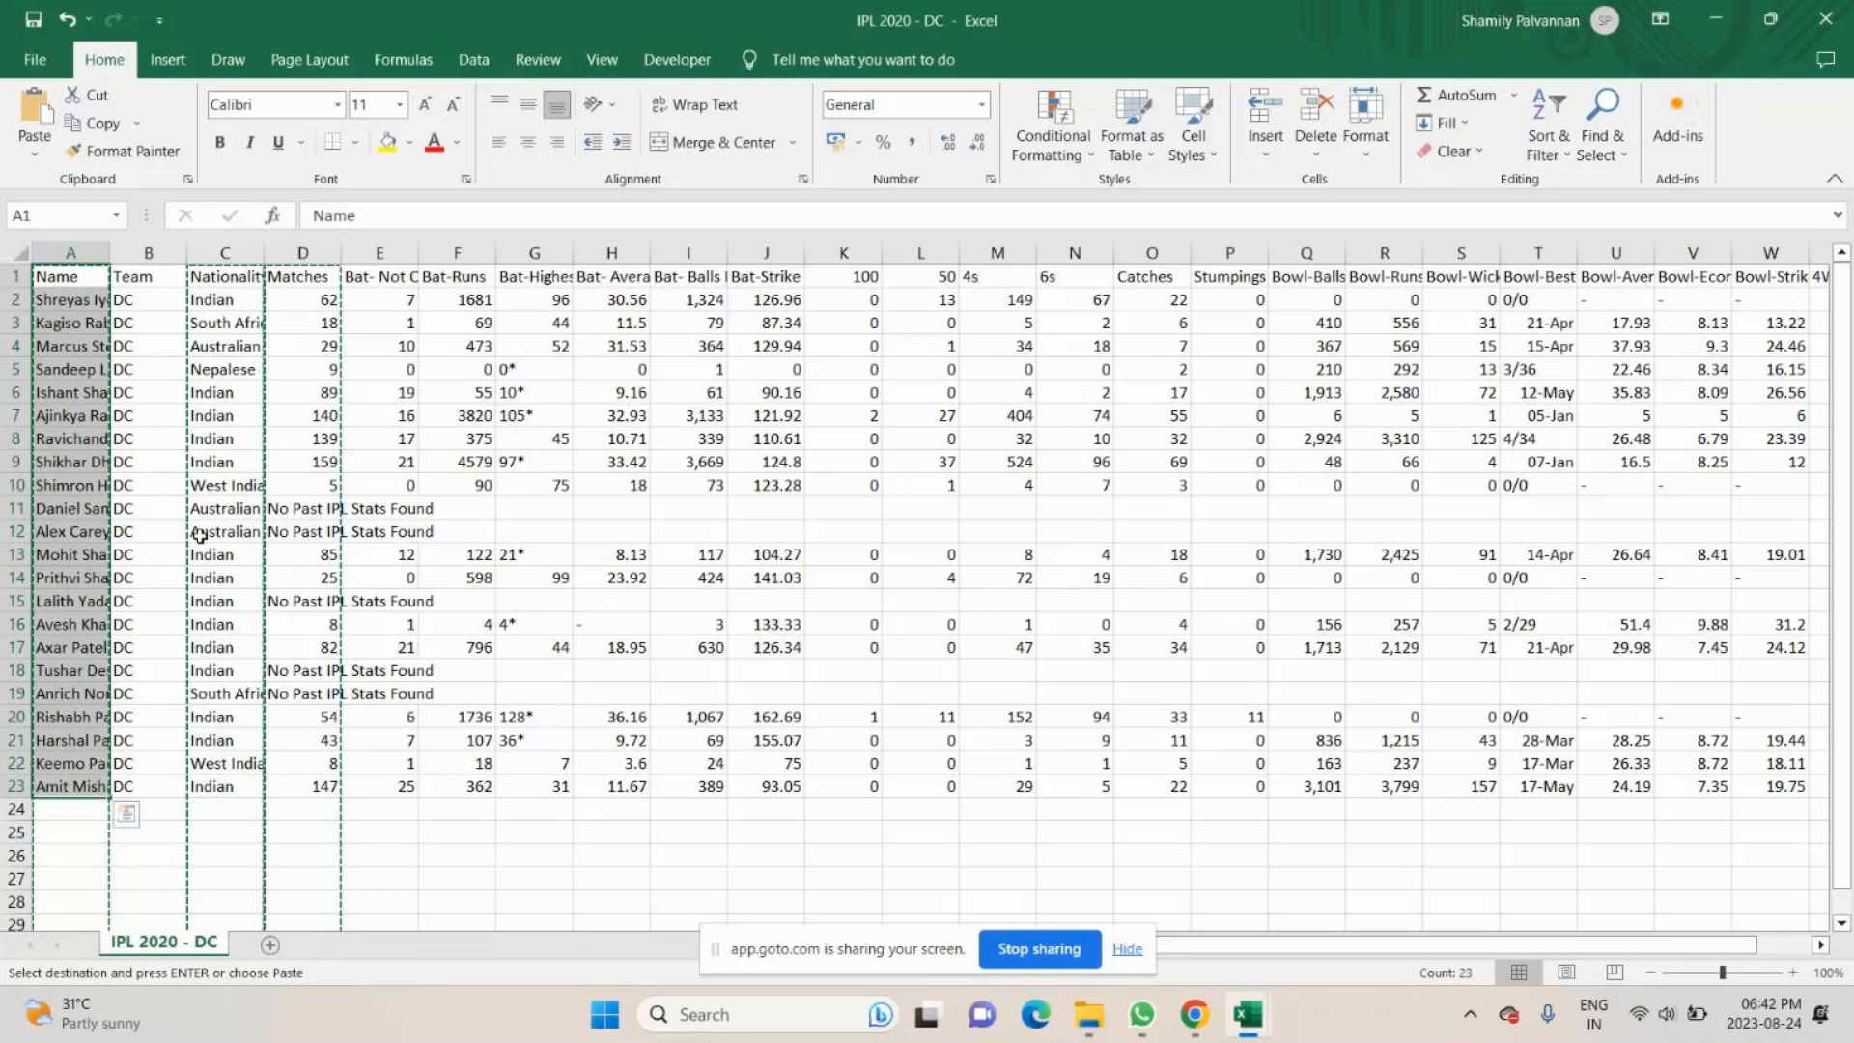
drag(225, 277, 225, 786)
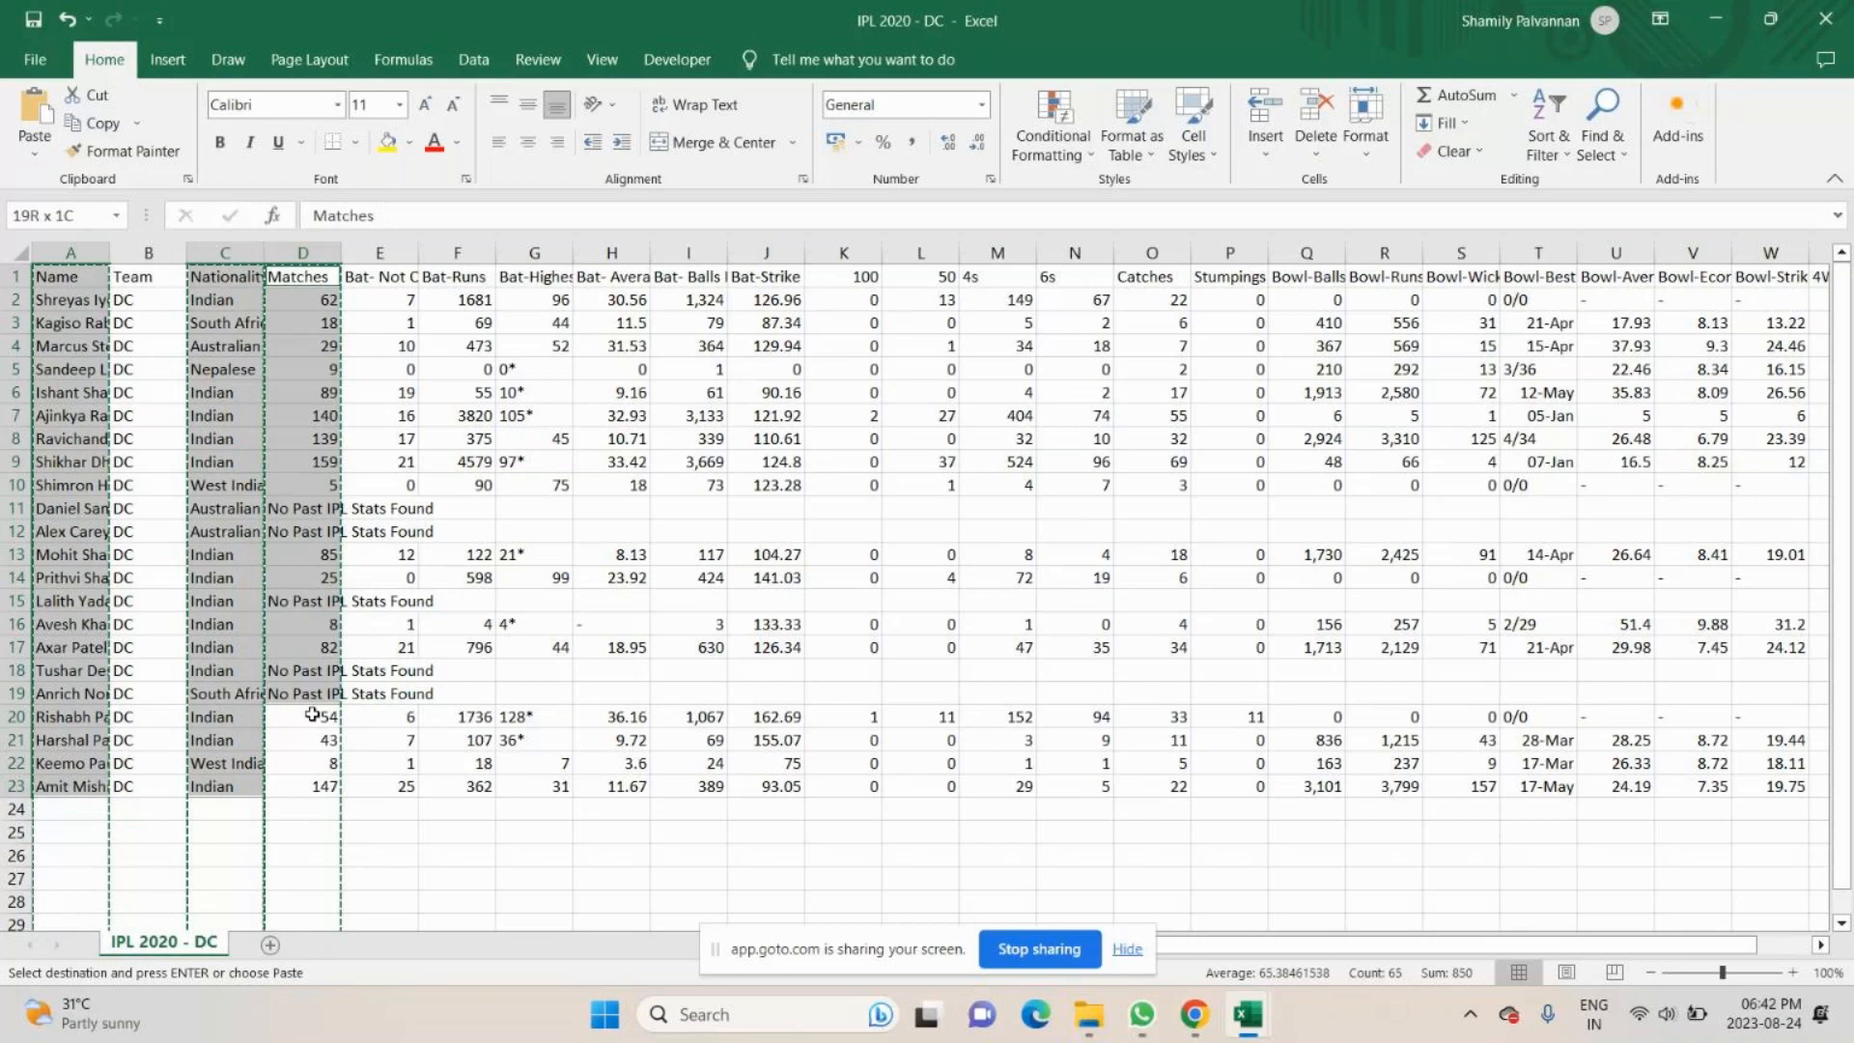
key(alt+Tab)
click(300, 299)
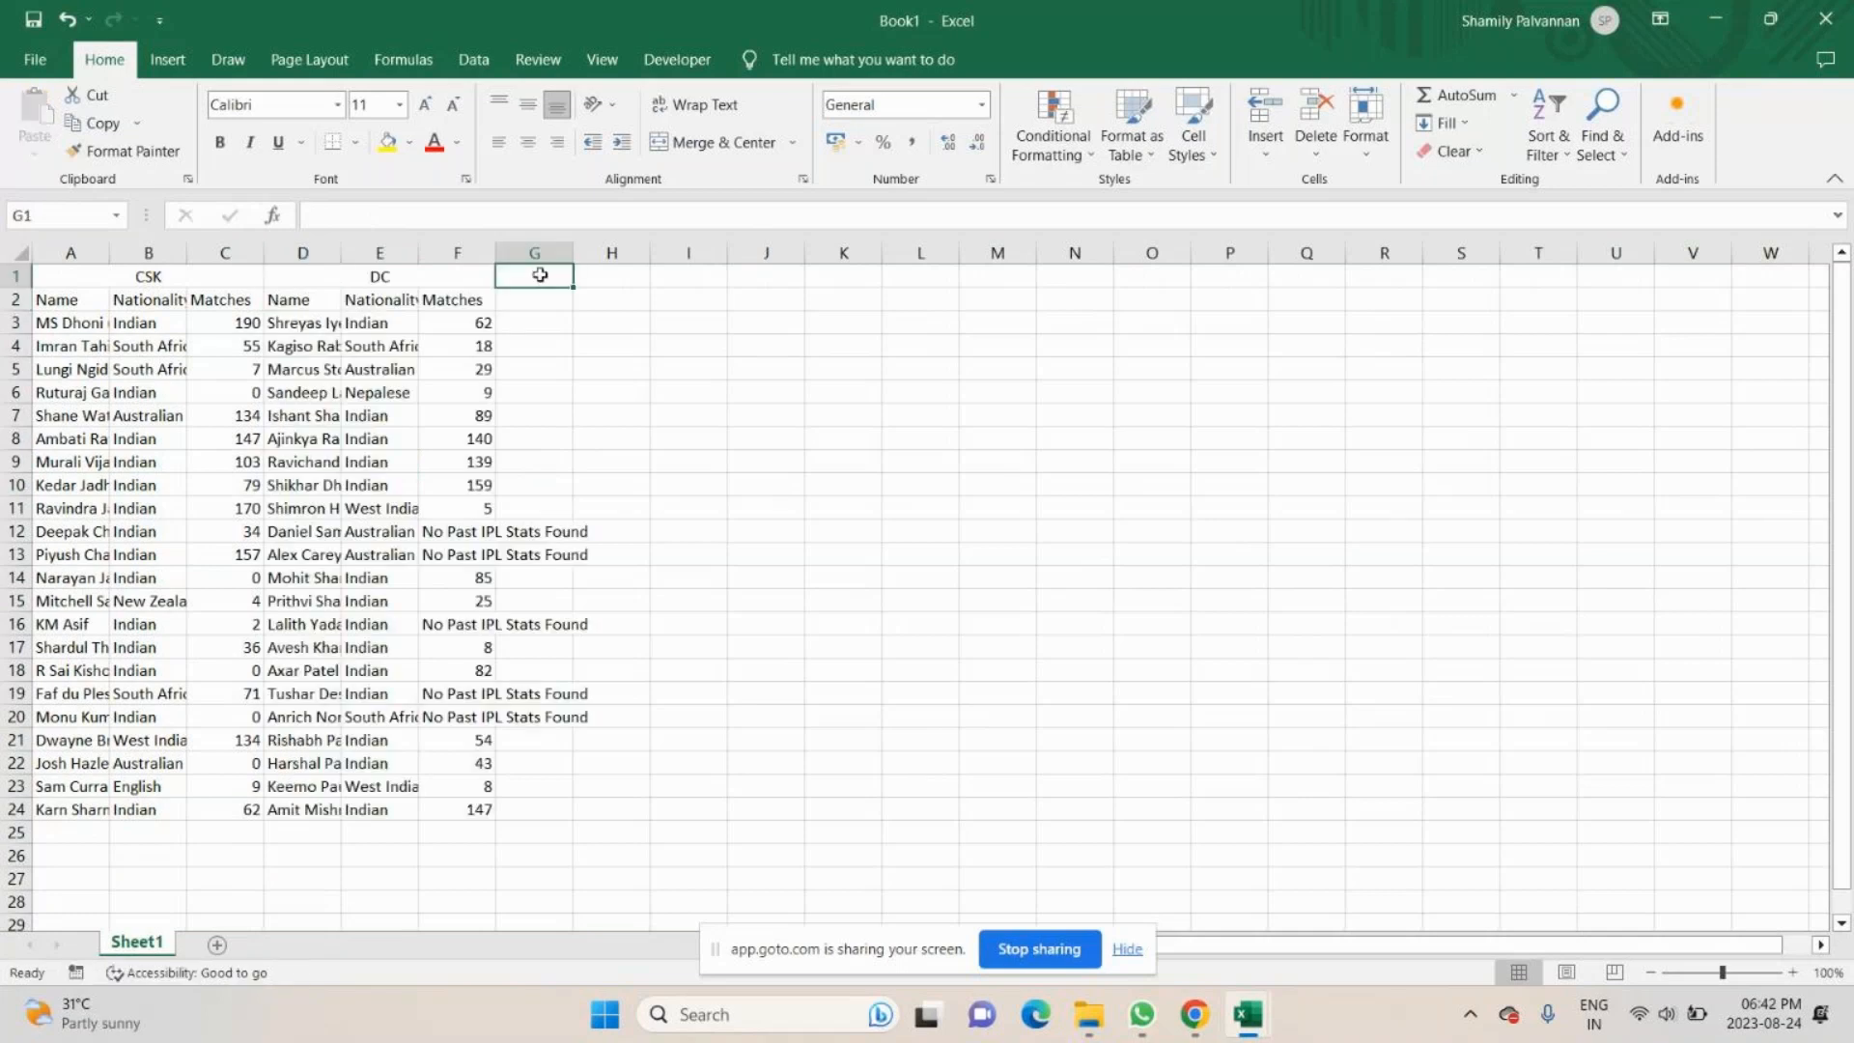
- Merge and centre cells G1:I1 in Book1 and open the IPL 2020 - KKR file
drag(540, 276, 716, 271)
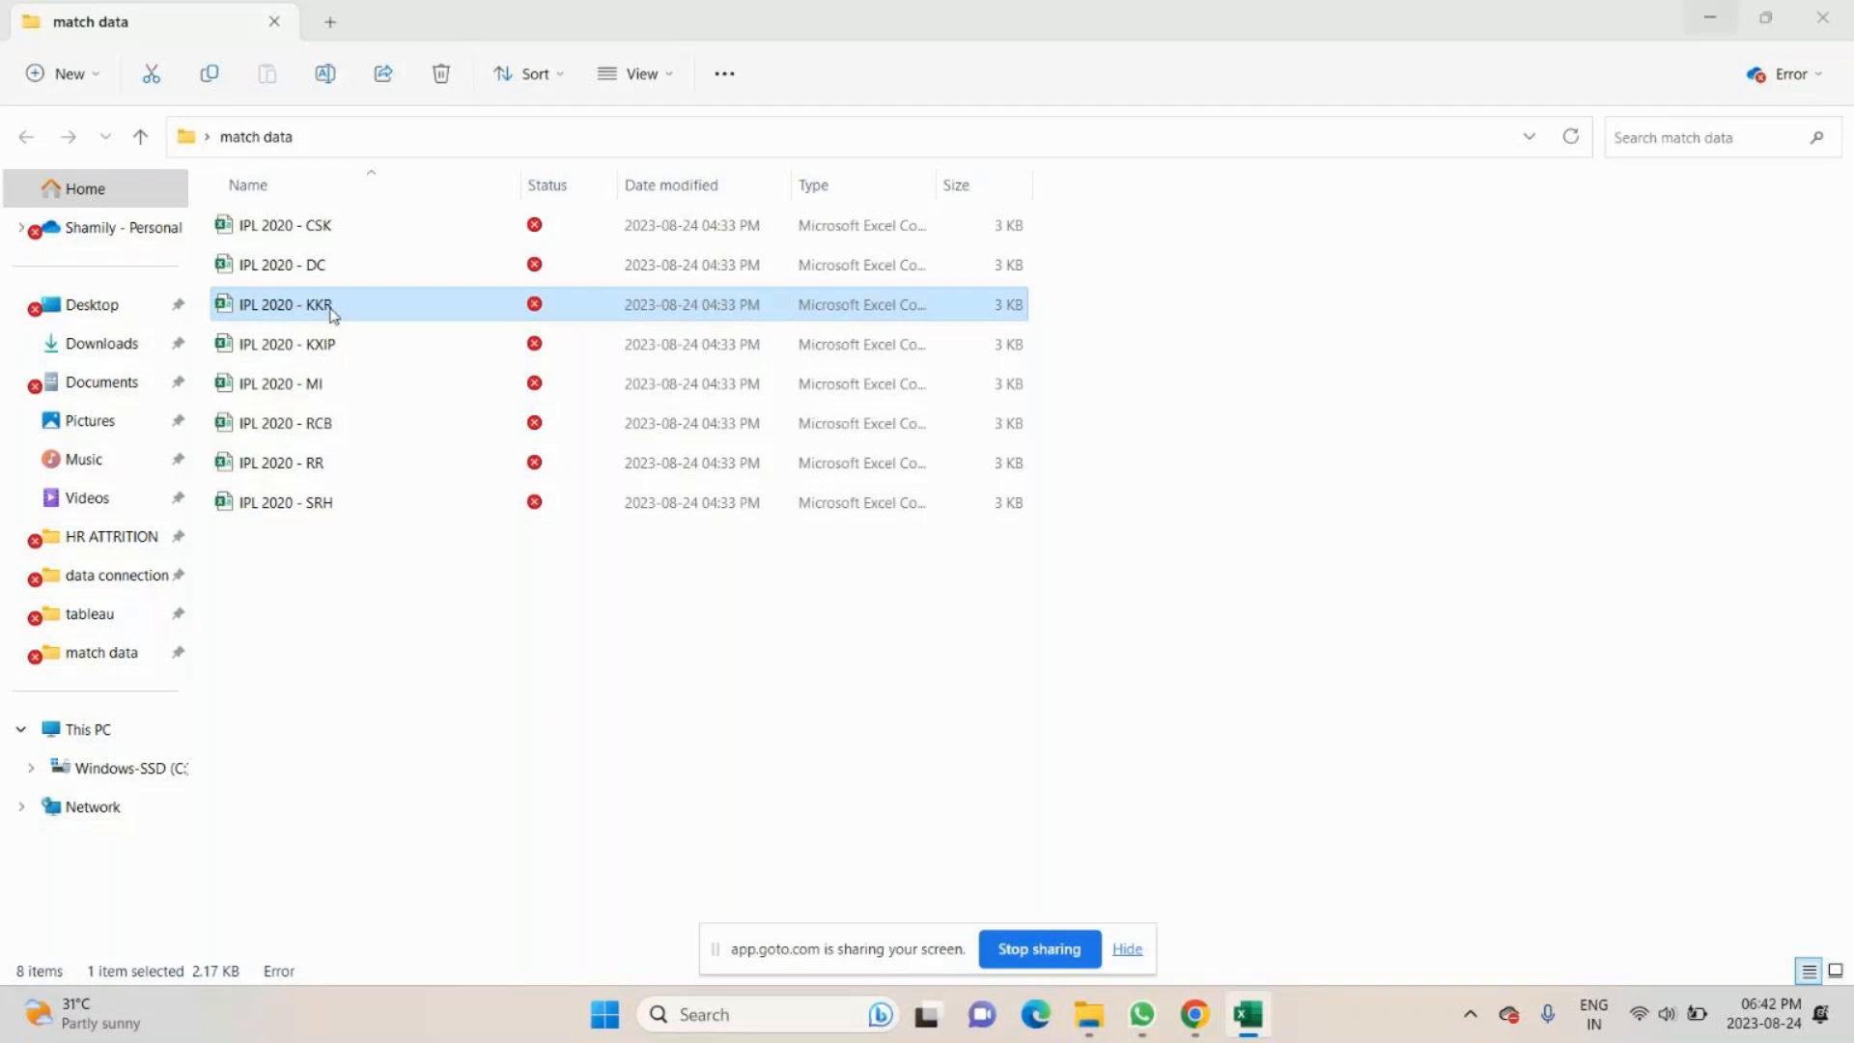
double_click(331, 306)
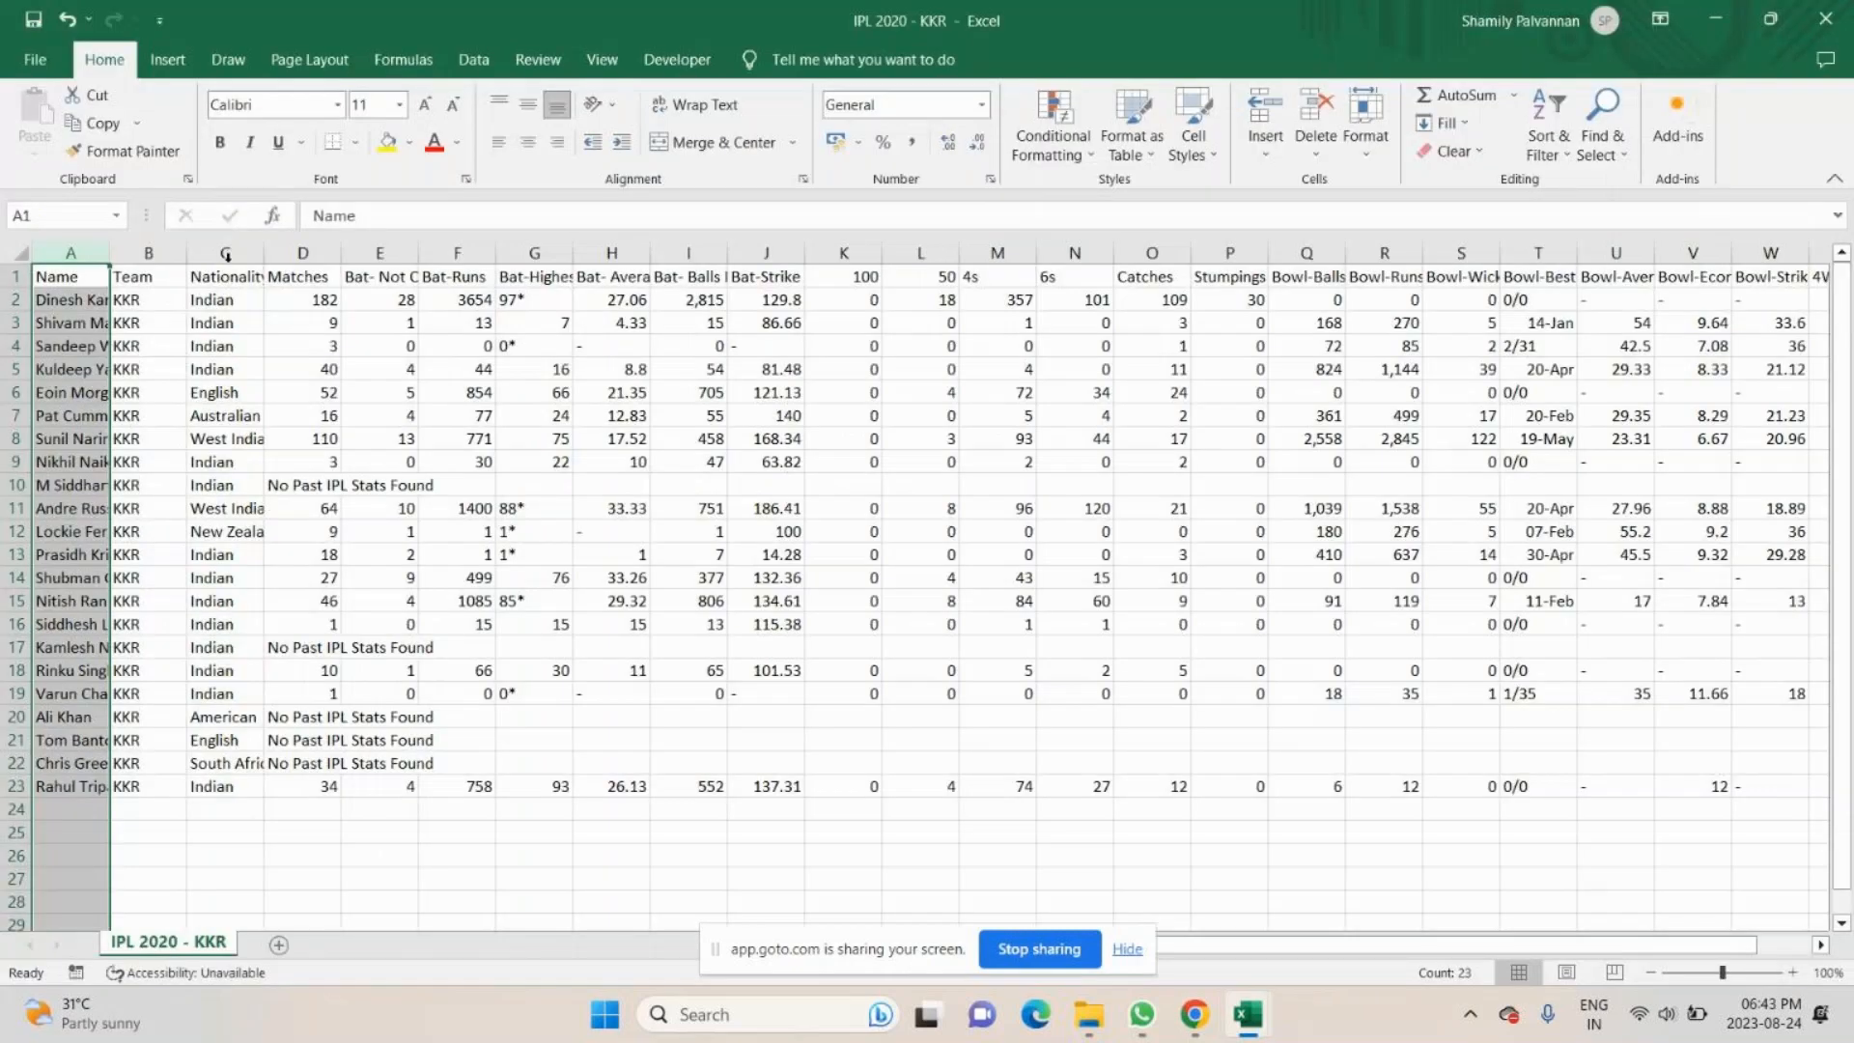
ctrl+click(225, 253)
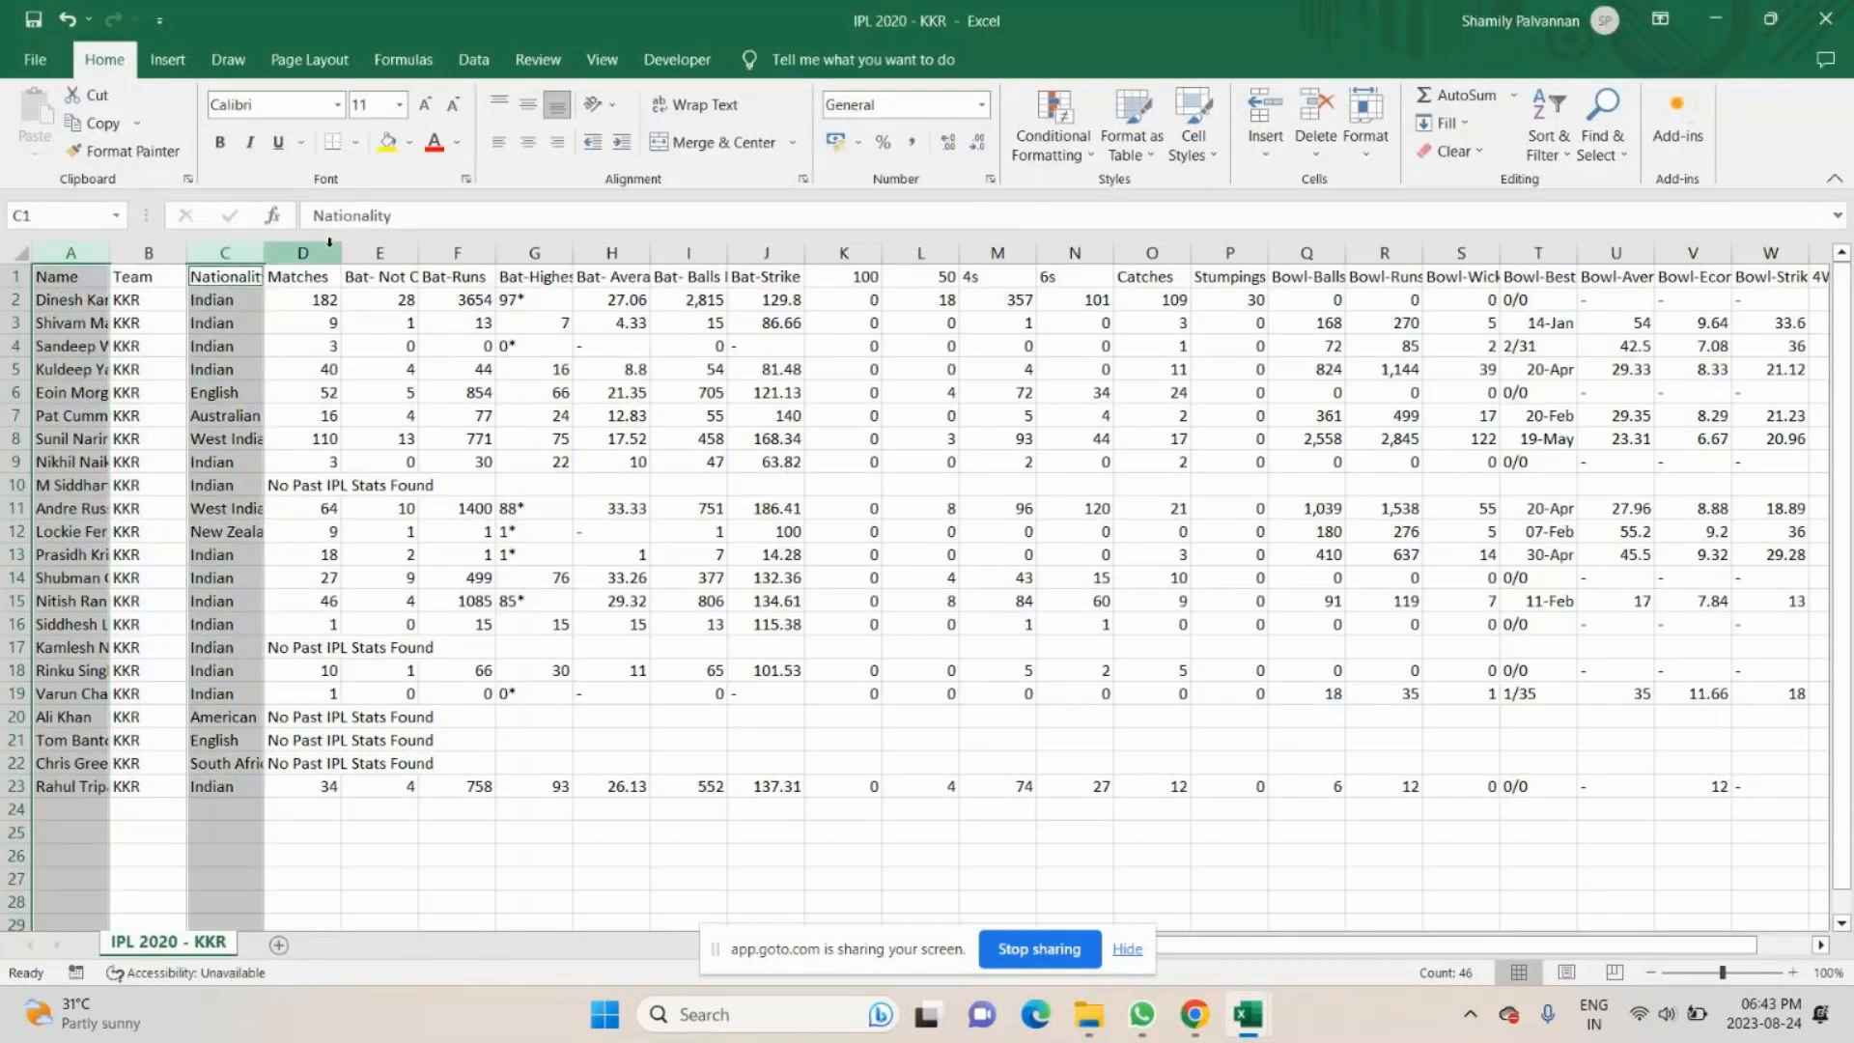
ctrl+click(330, 246)
key(ctrl+c)
- Copy the Name, Nationality and Matches cells, rows 1 to 23, of IPL 2020 - KKR into Book1, starting at G2
drag(71, 277, 80, 777)
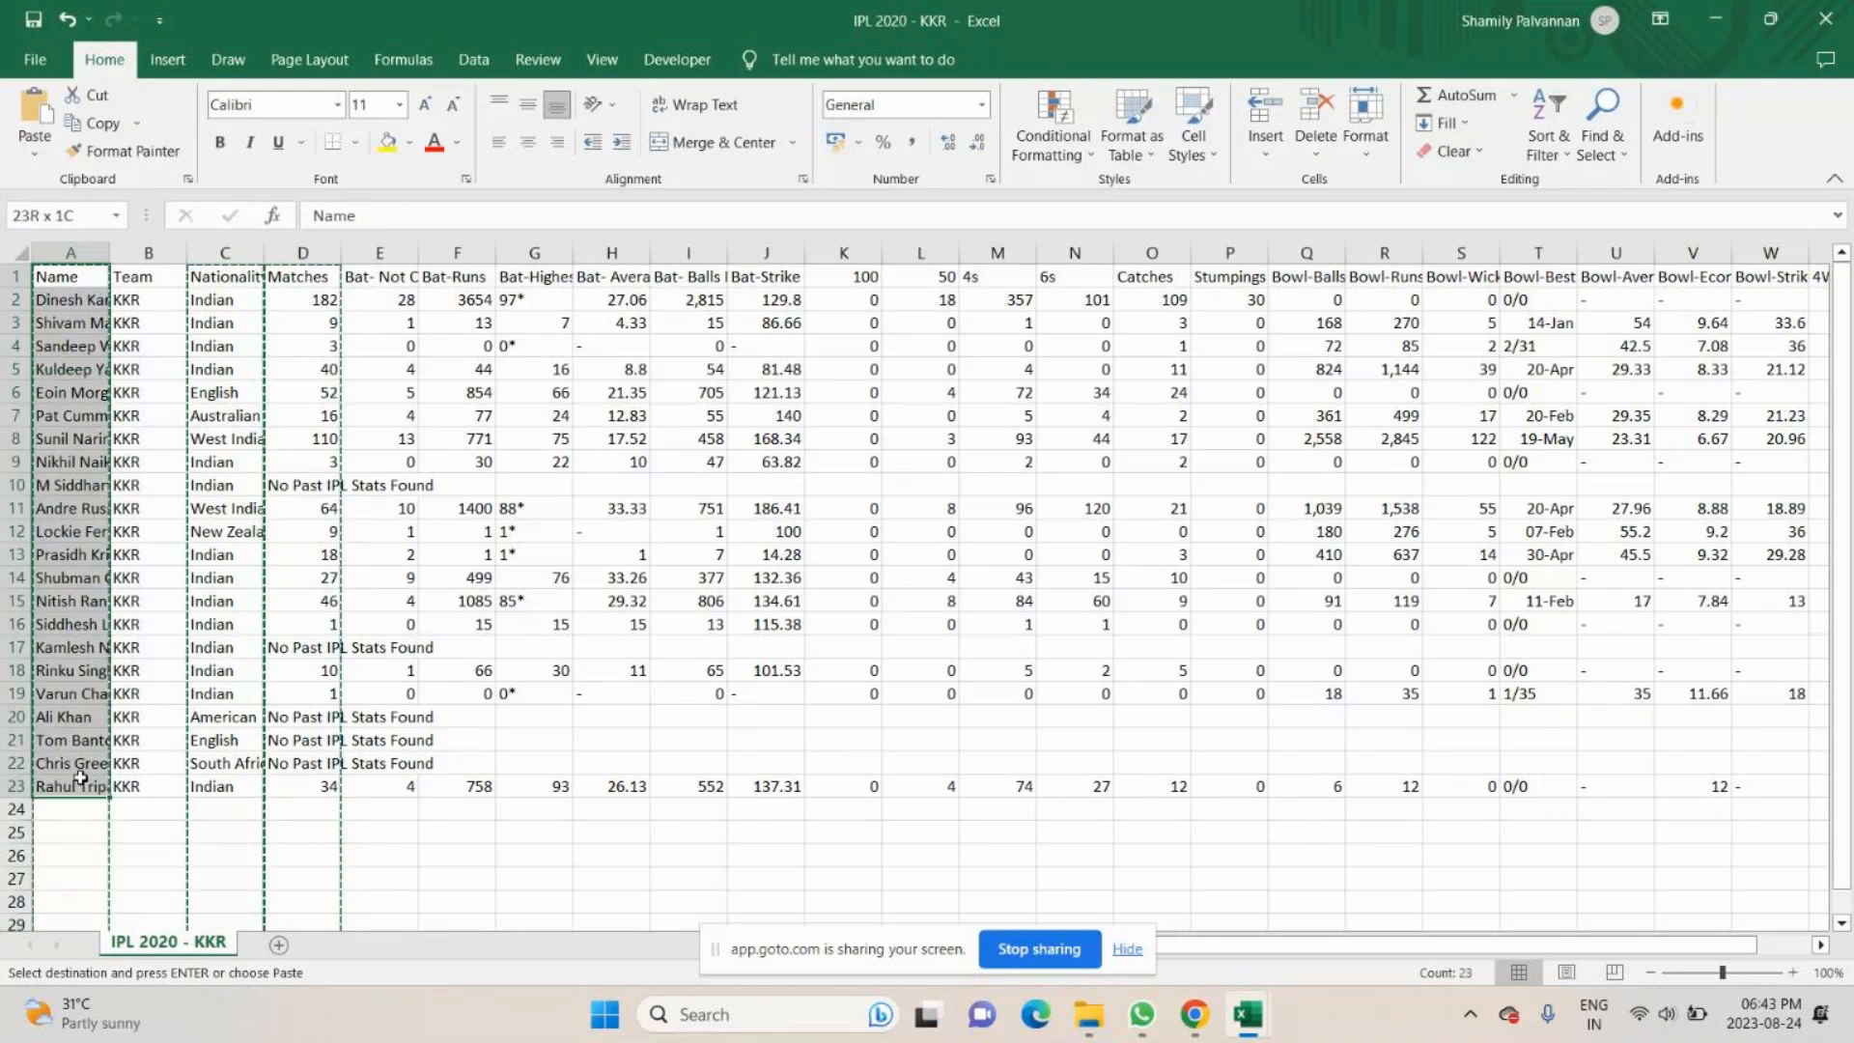
drag(225, 277, 237, 782)
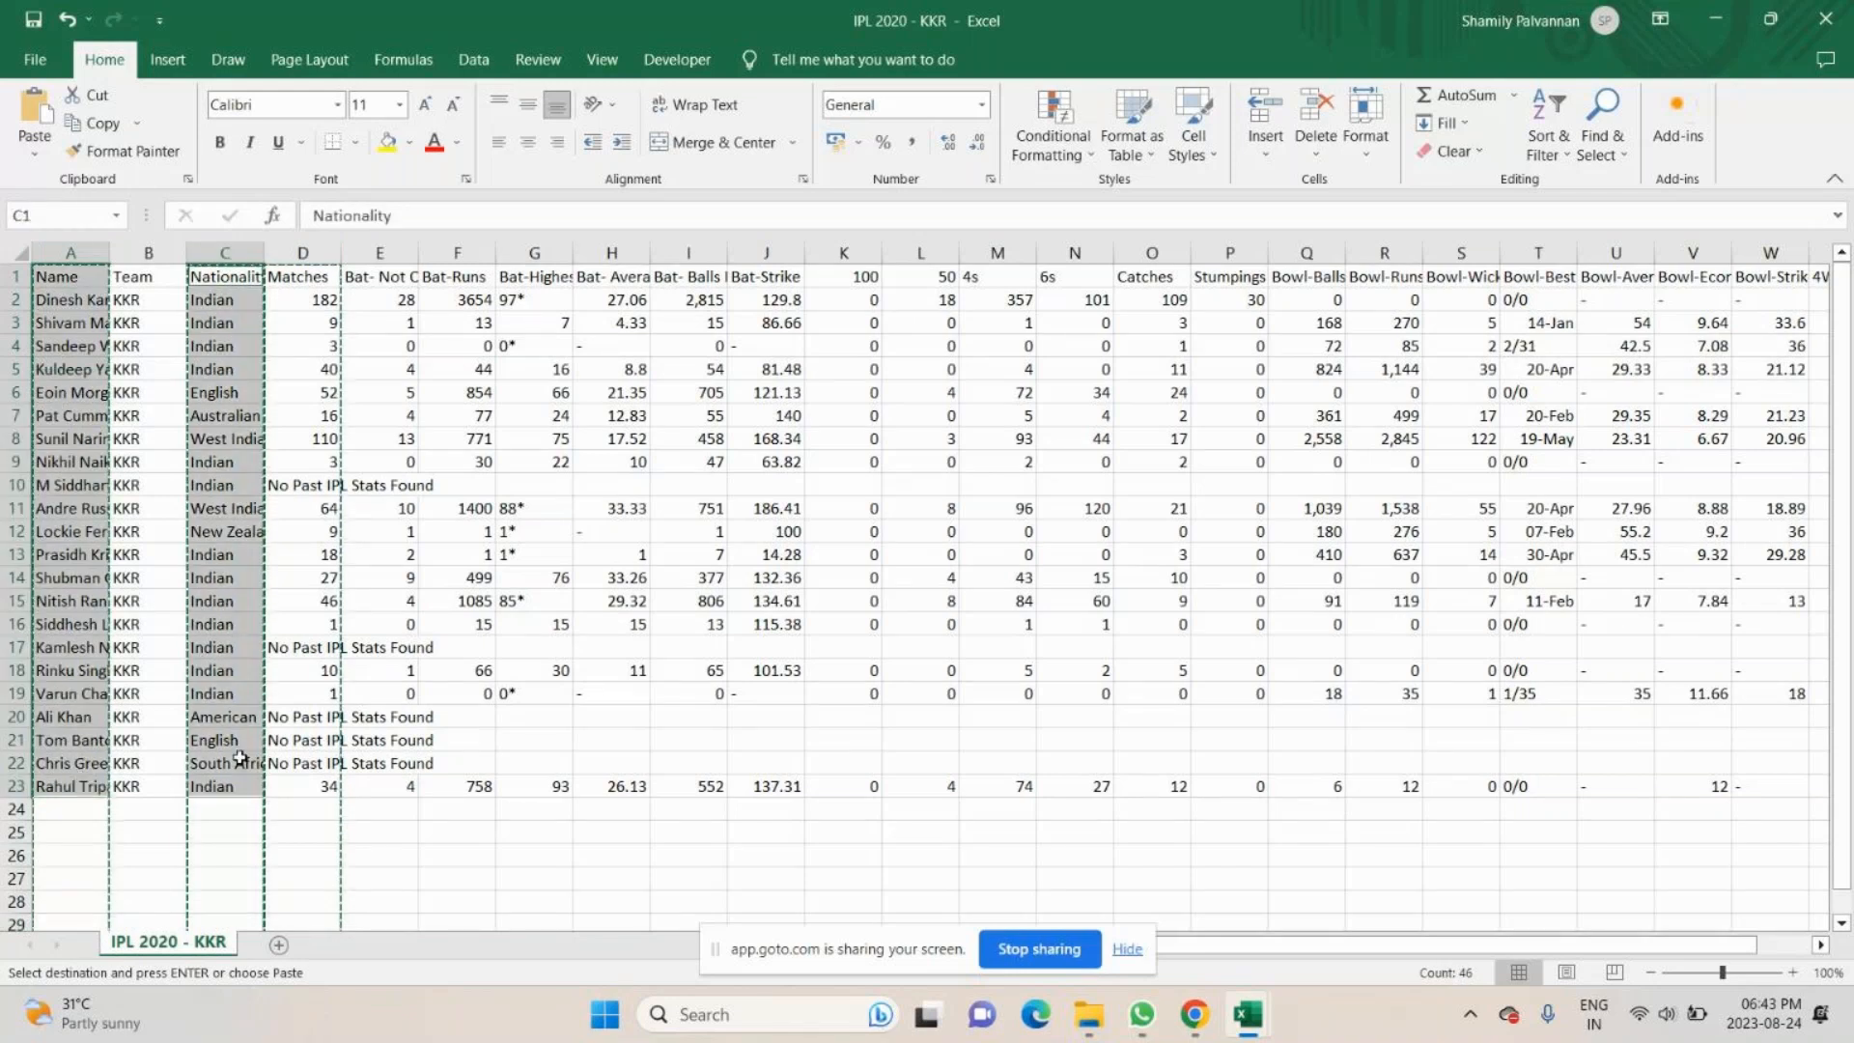
drag(302, 277, 305, 342)
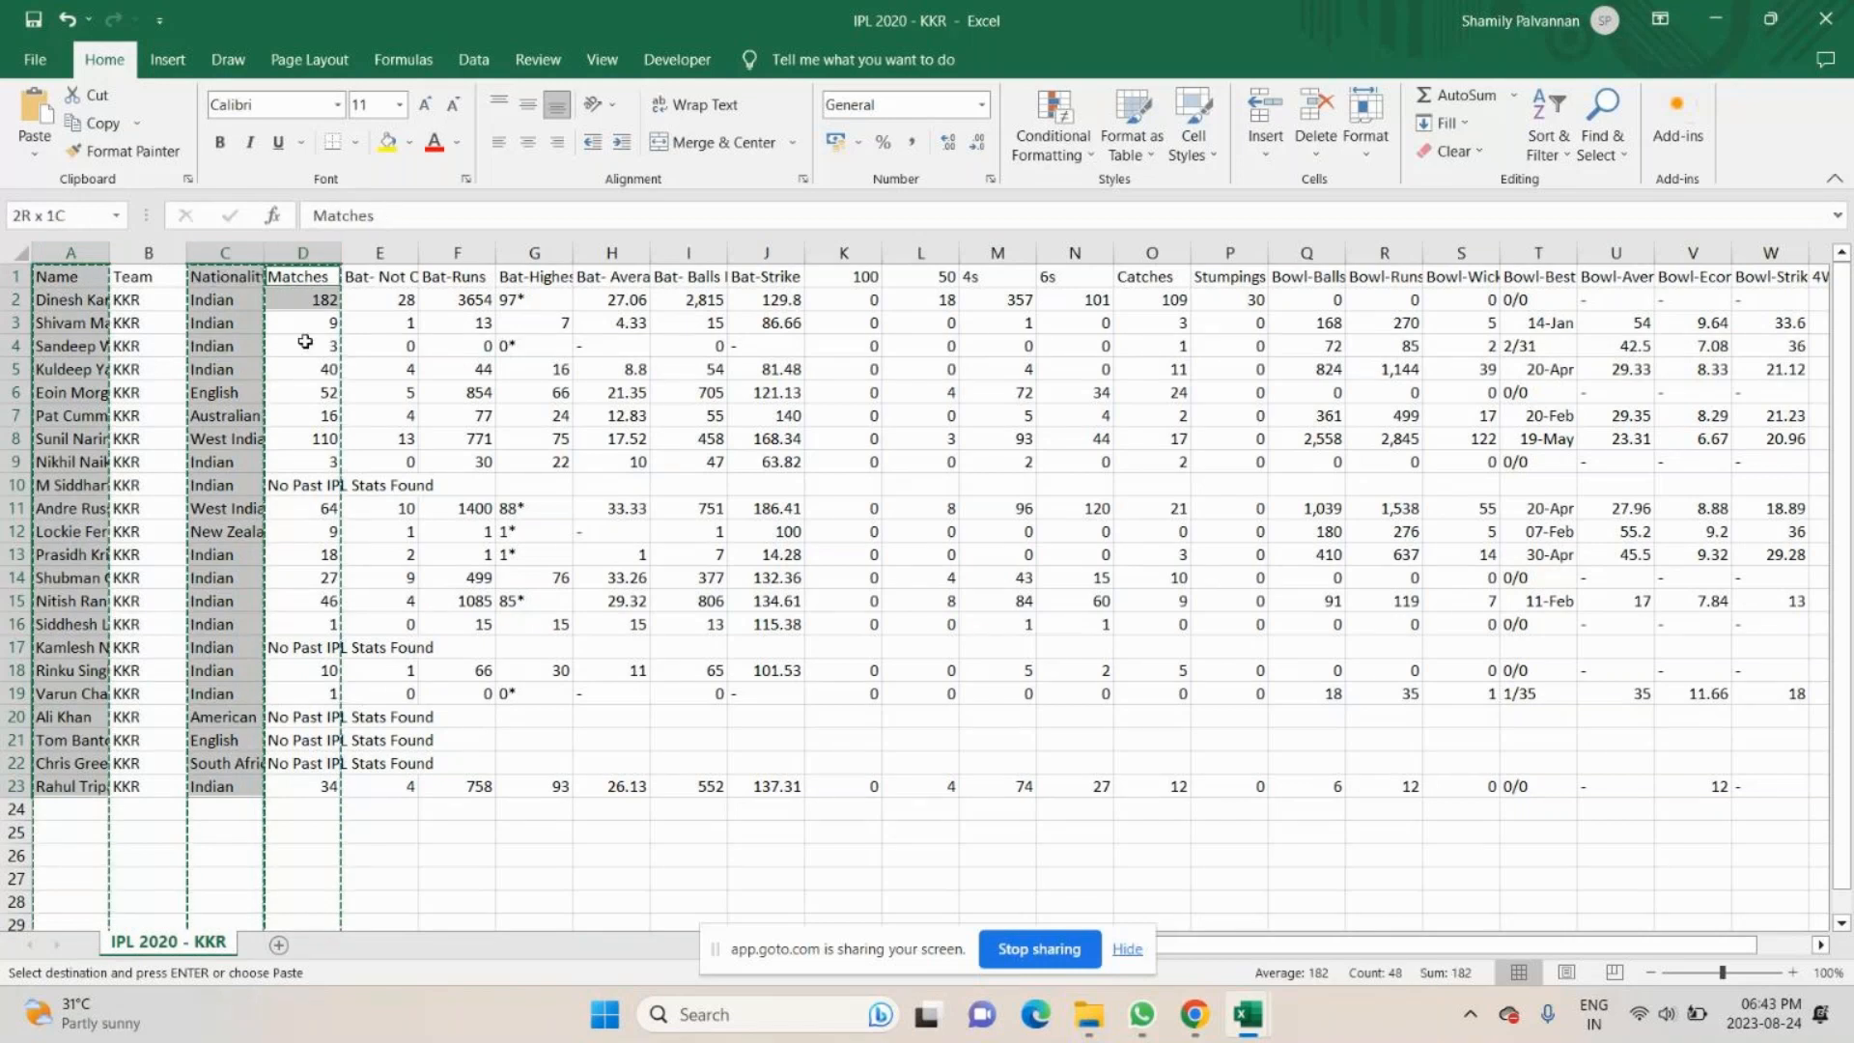
drag(305, 342, 320, 930)
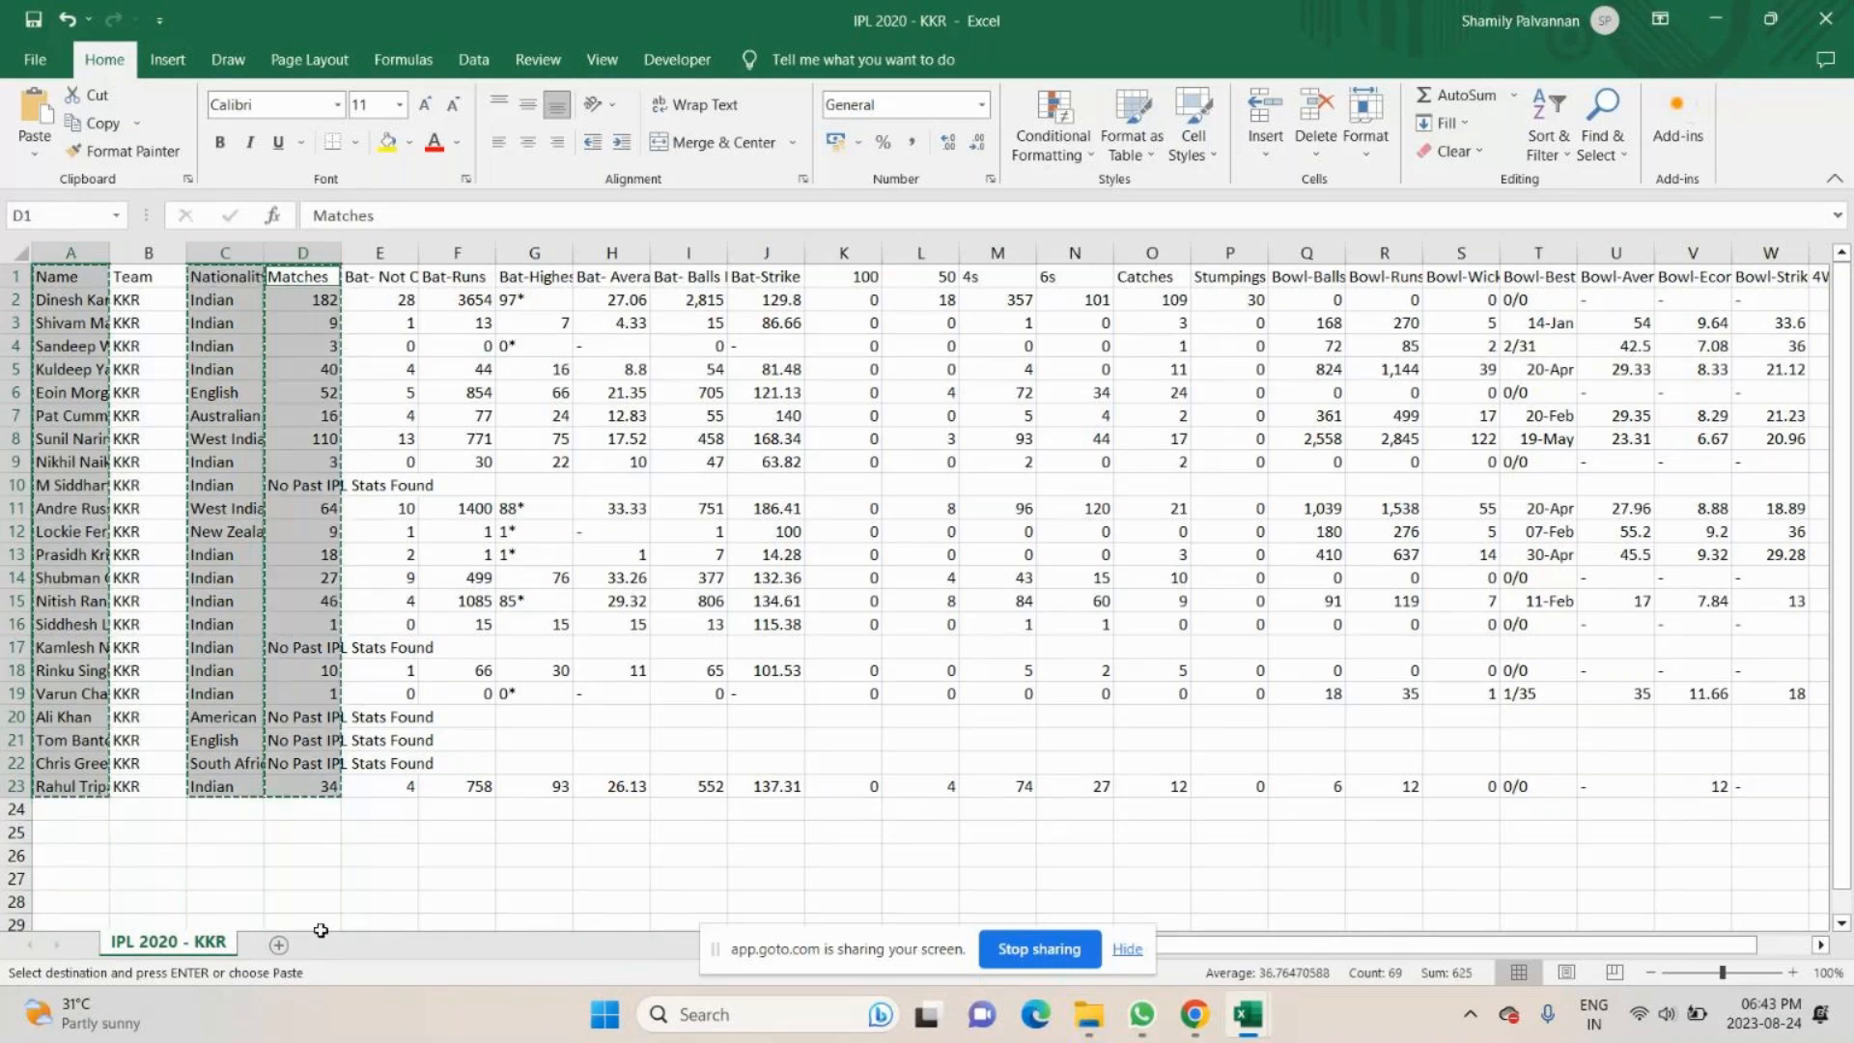
key(alt+Tab)
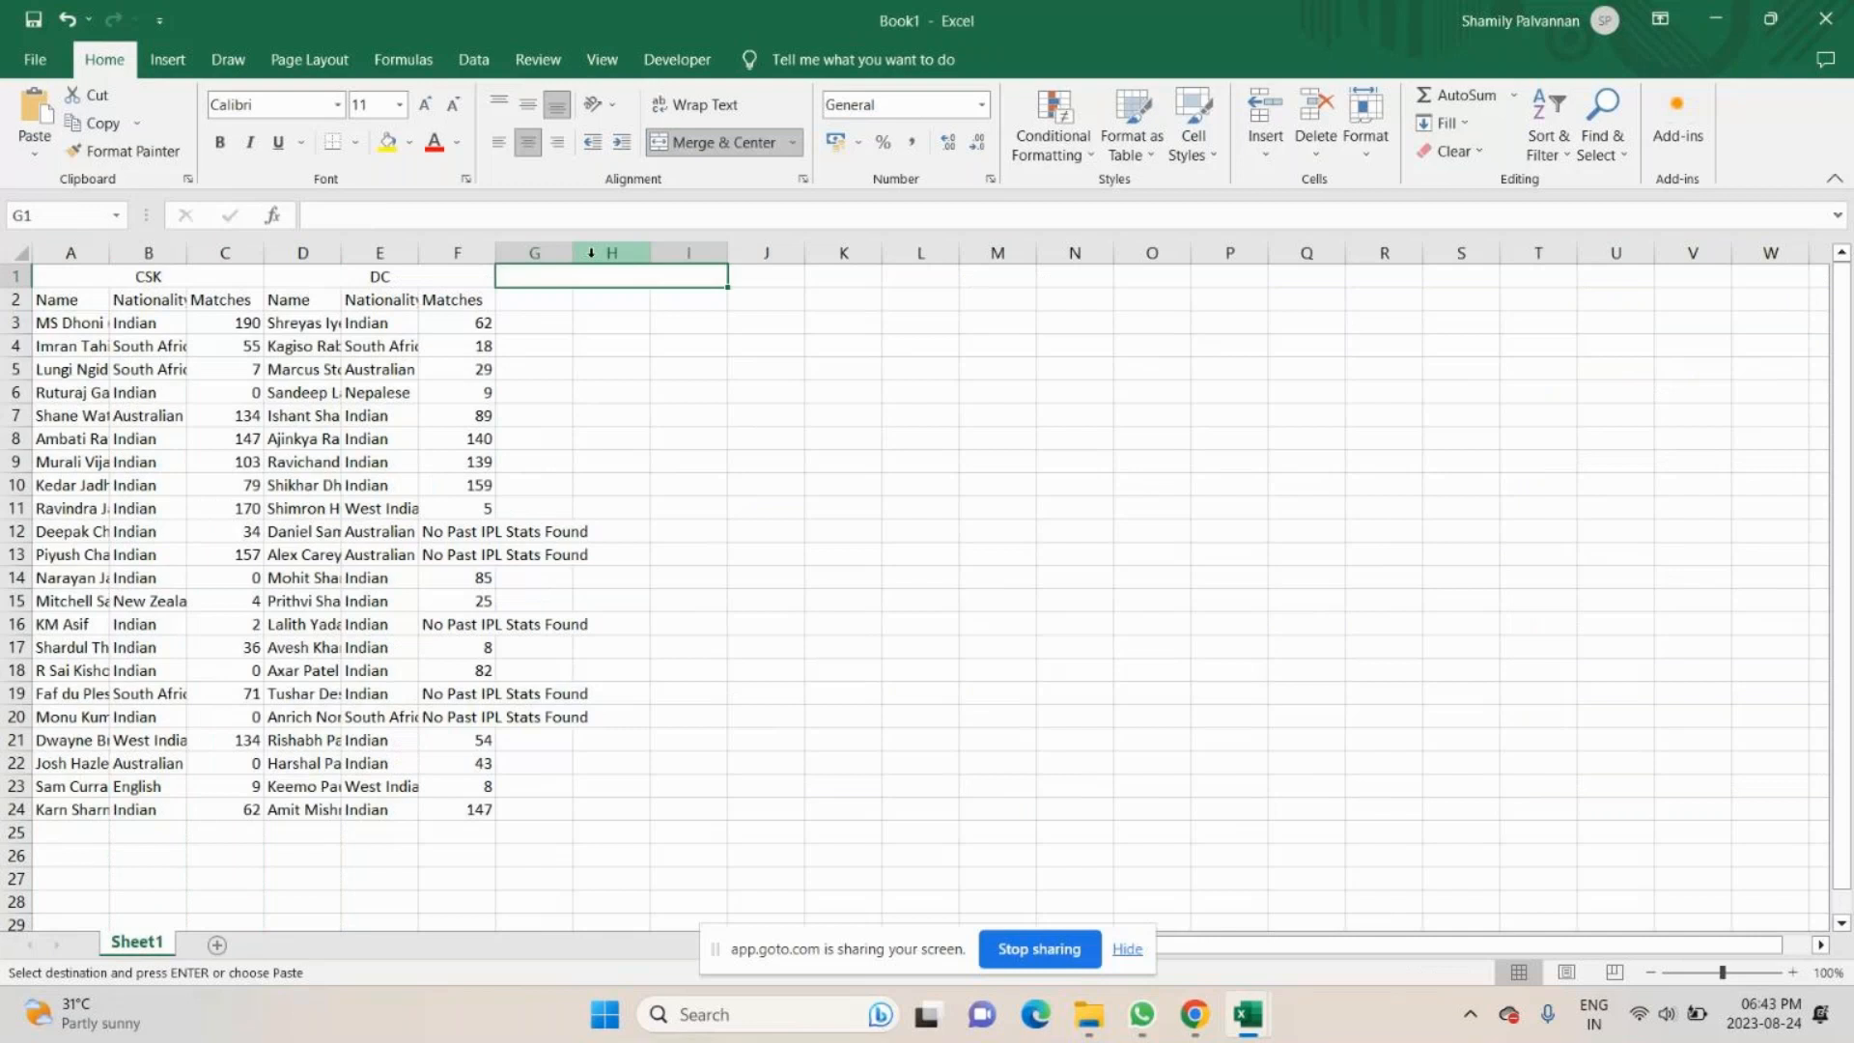
key(ctrl+v)
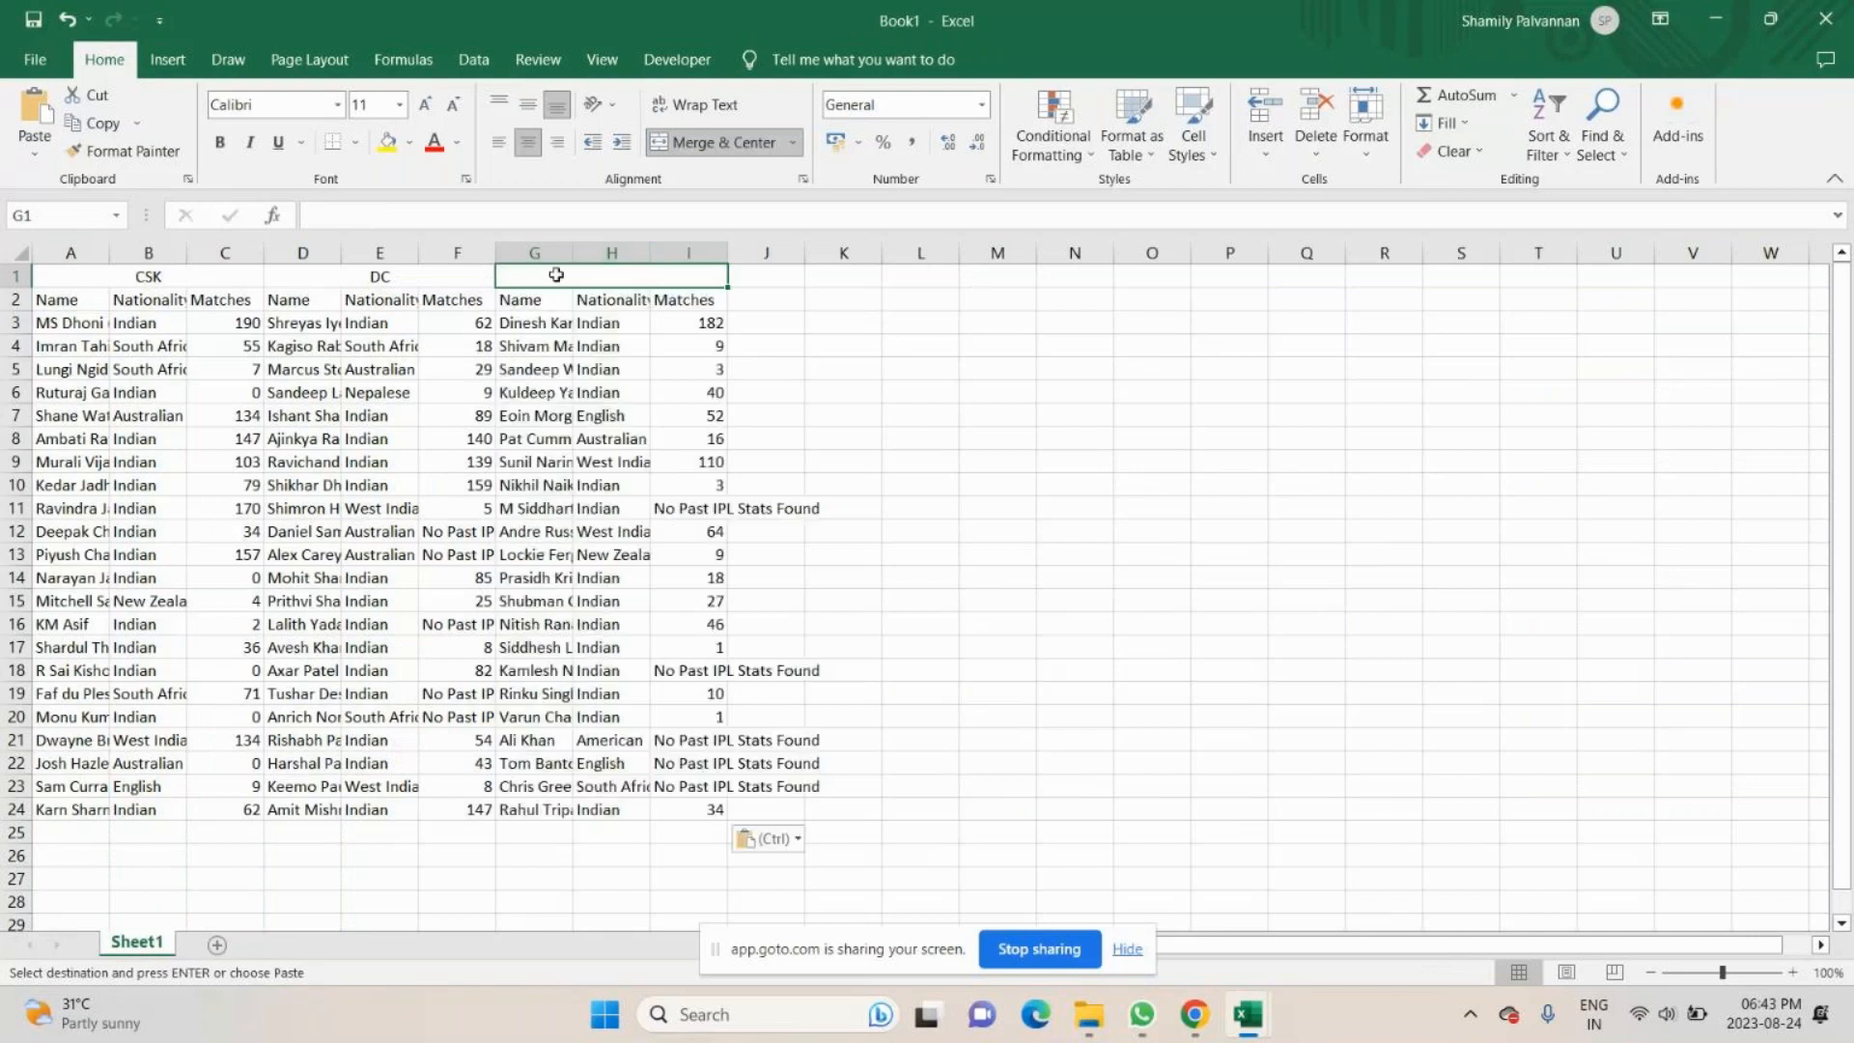
- Enter the heading KKR in the merged cells G1:I1, and merge and centre cells J1:L1
double_click(557, 276)
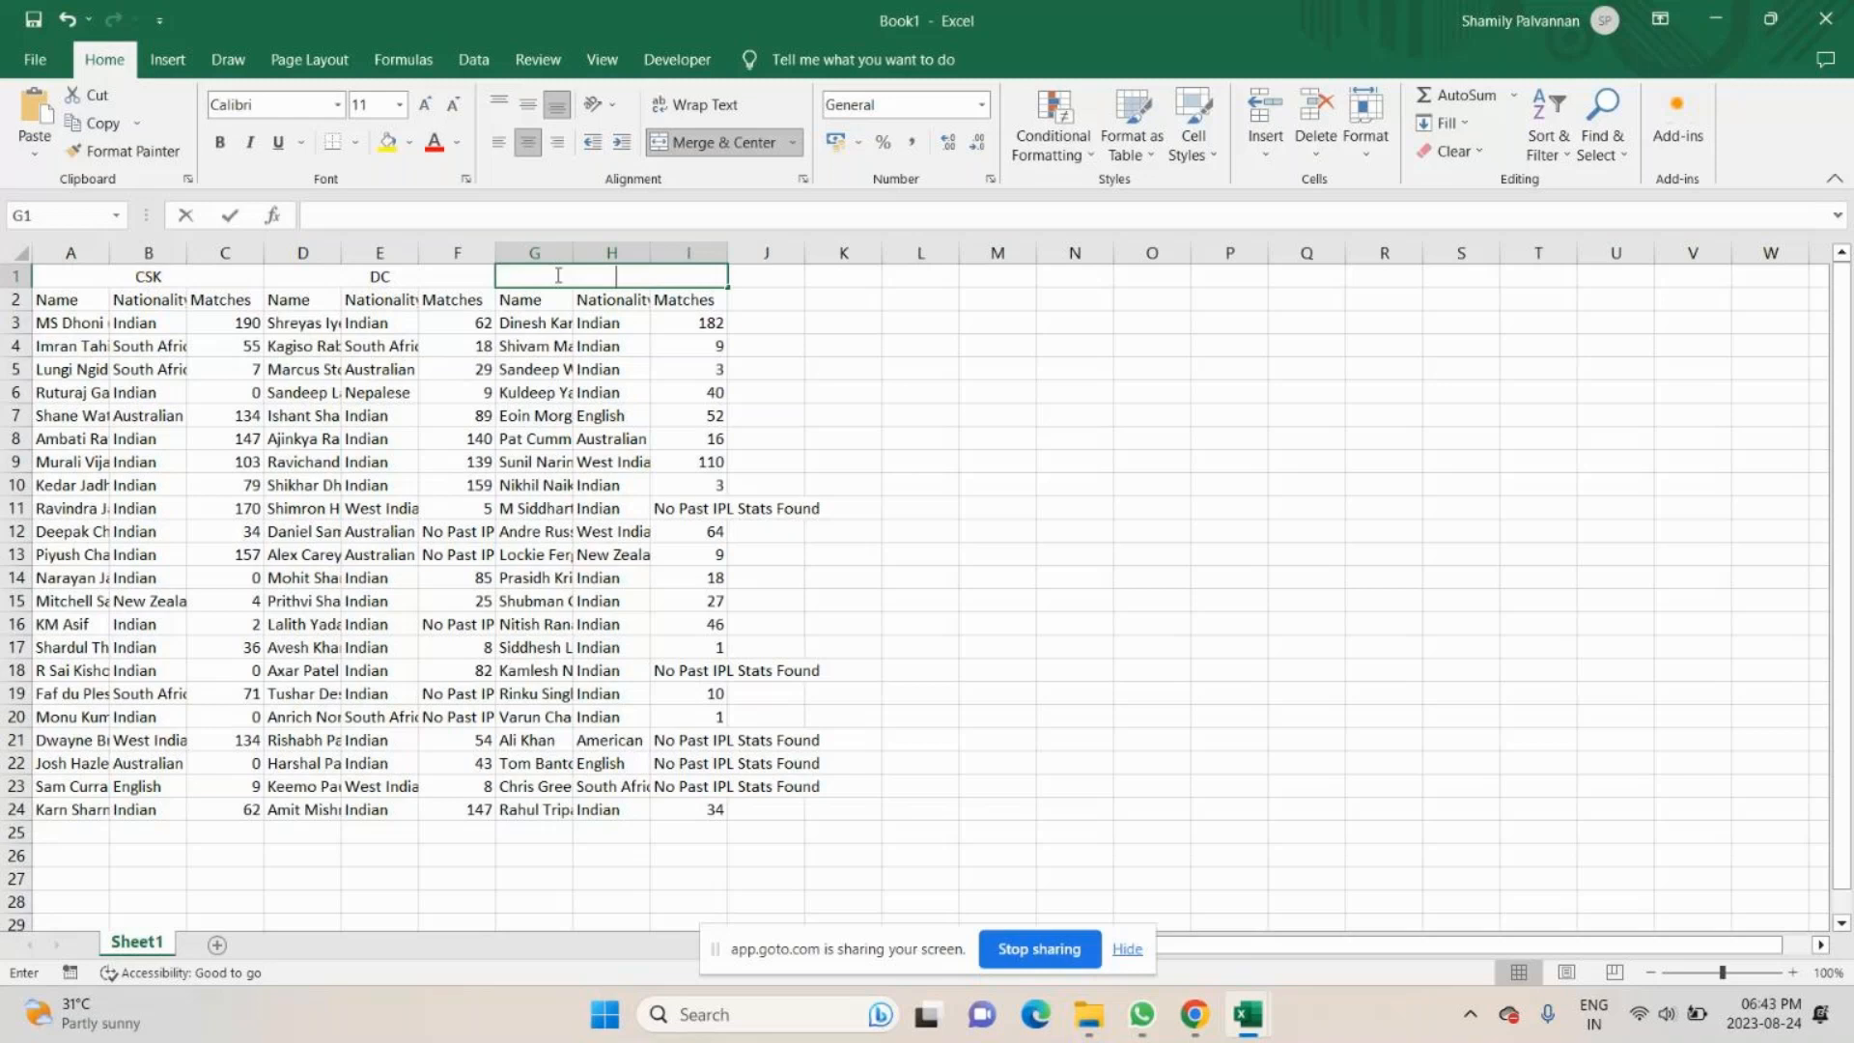
text(KKR)
key(Return)
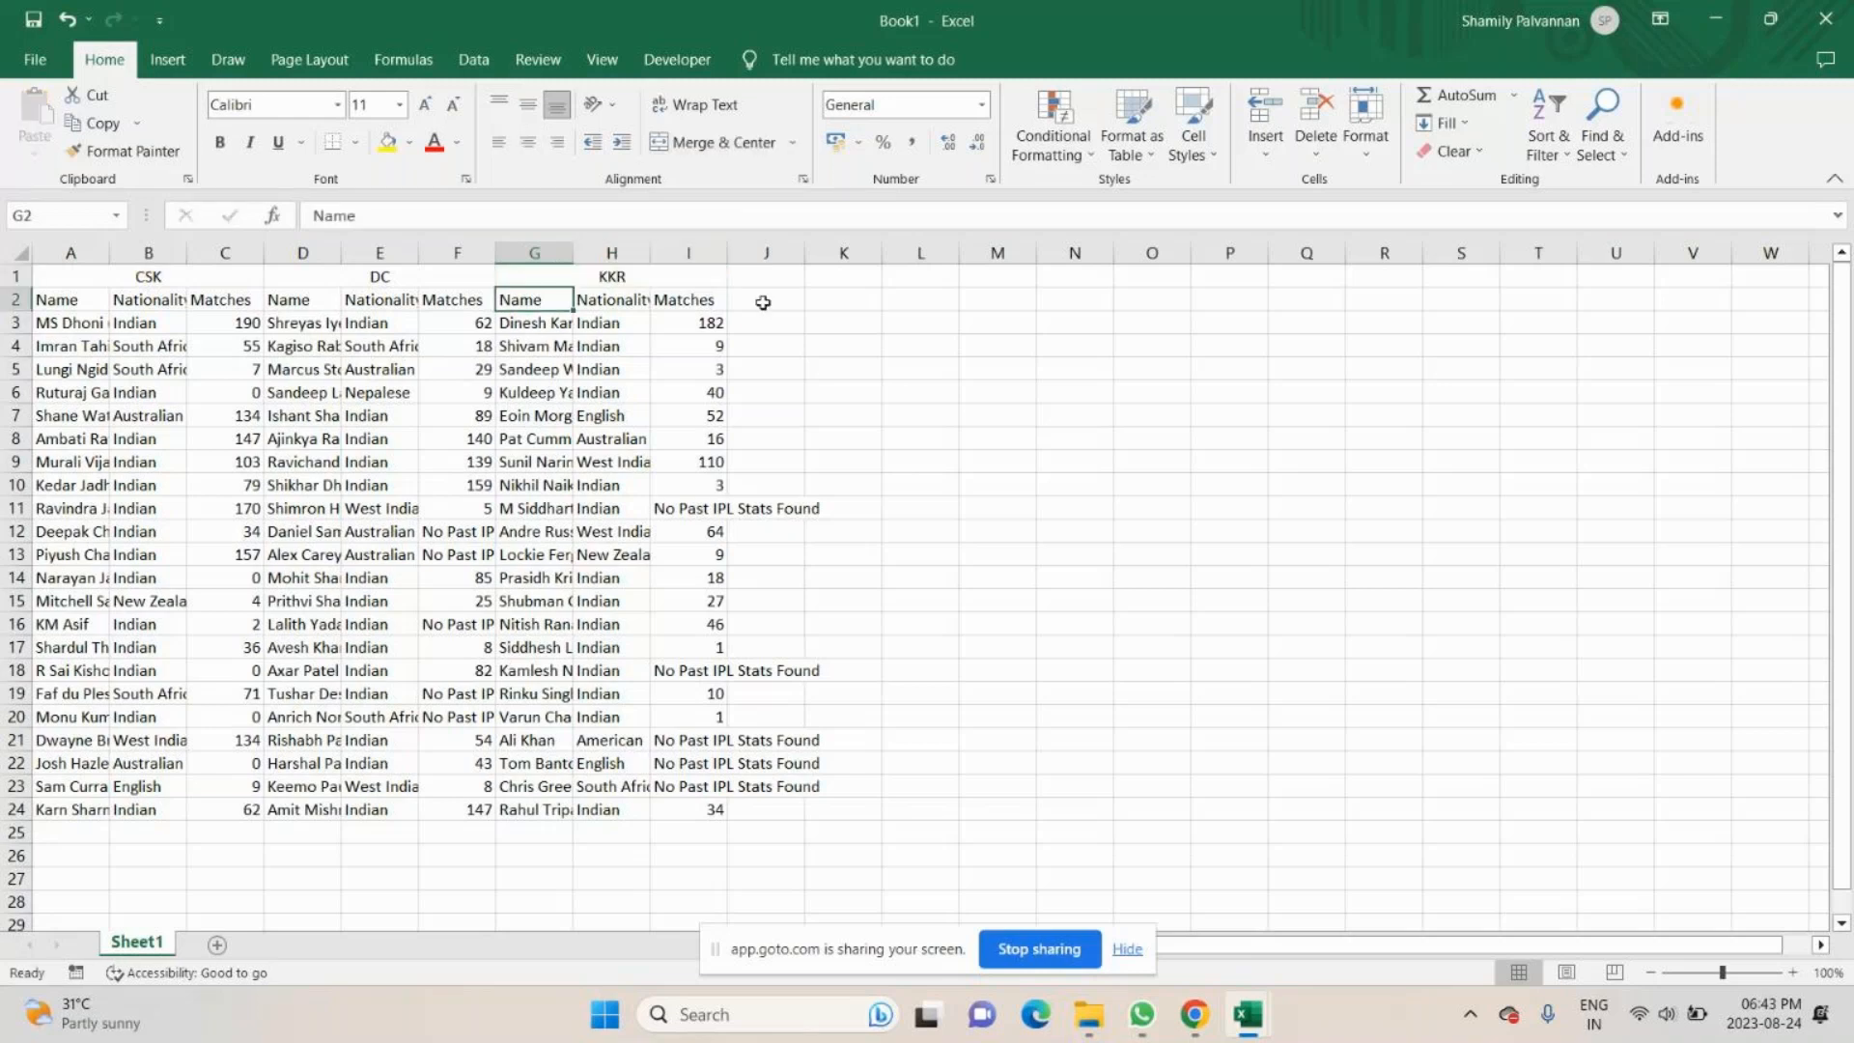
drag(765, 276, 922, 272)
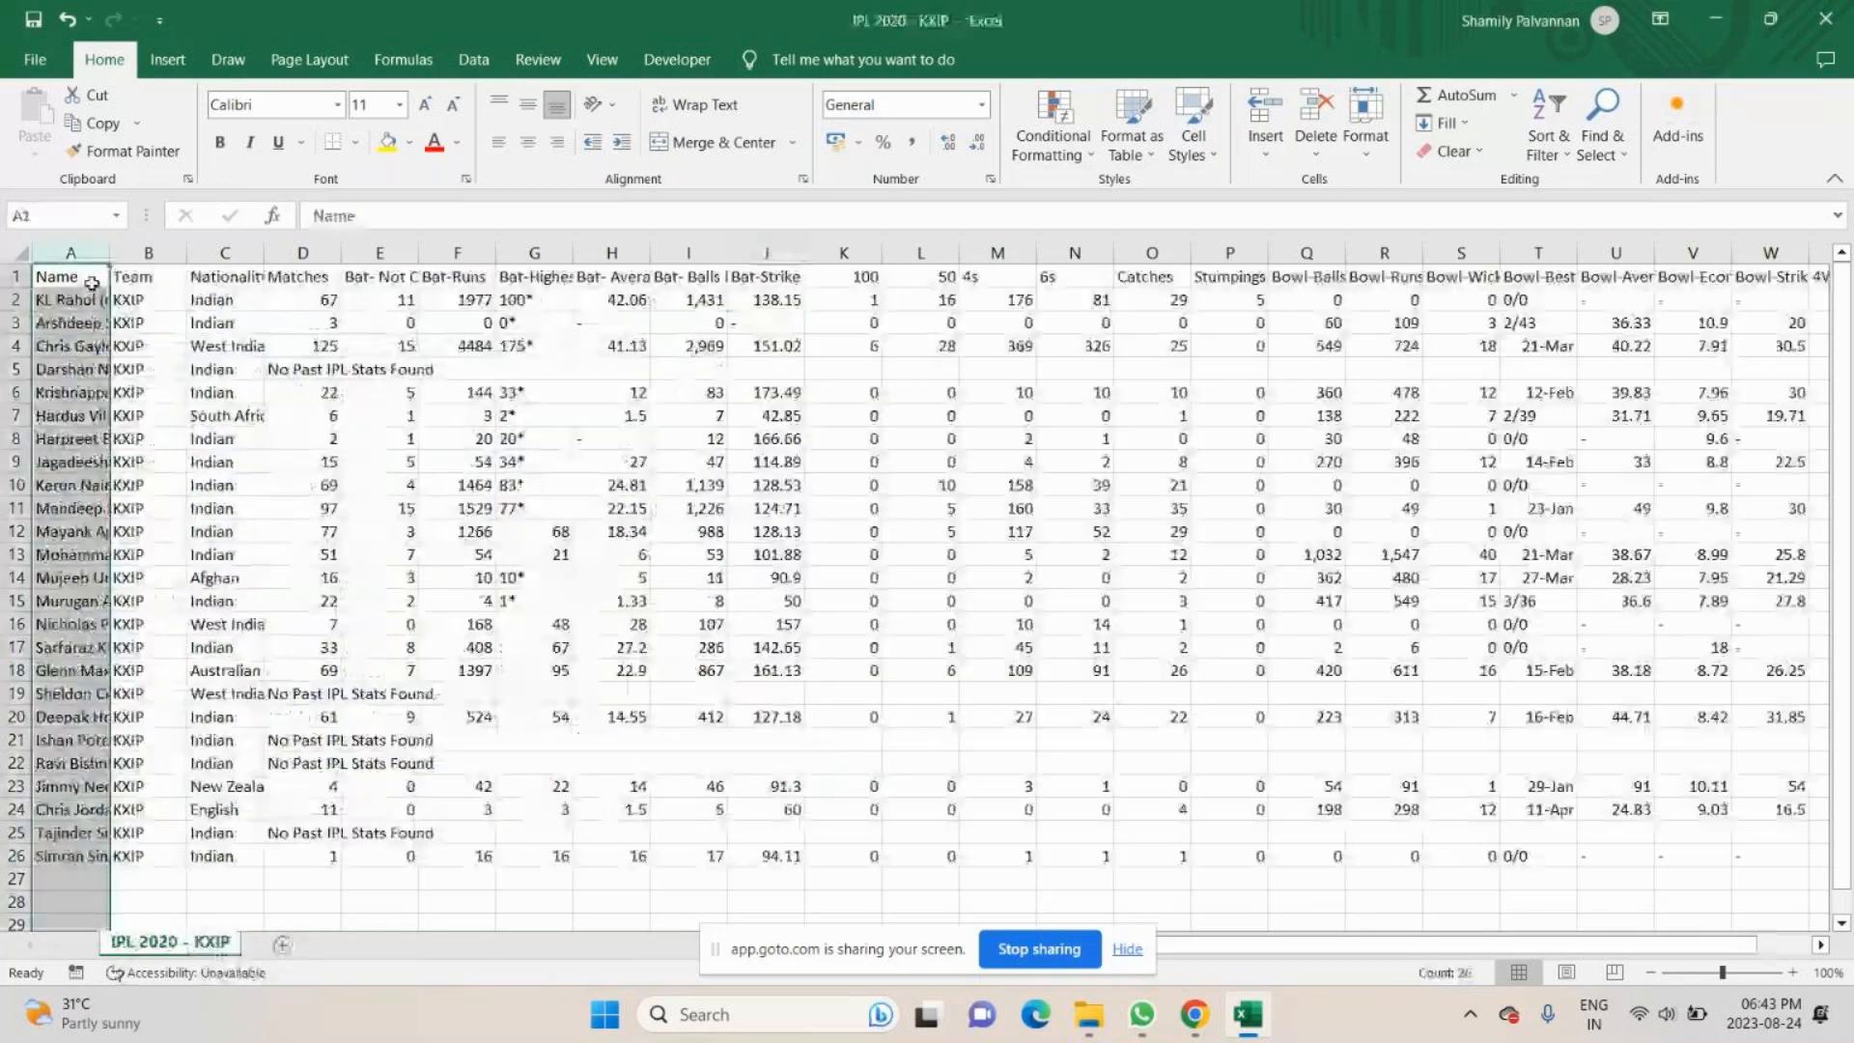
drag(92, 283, 112, 751)
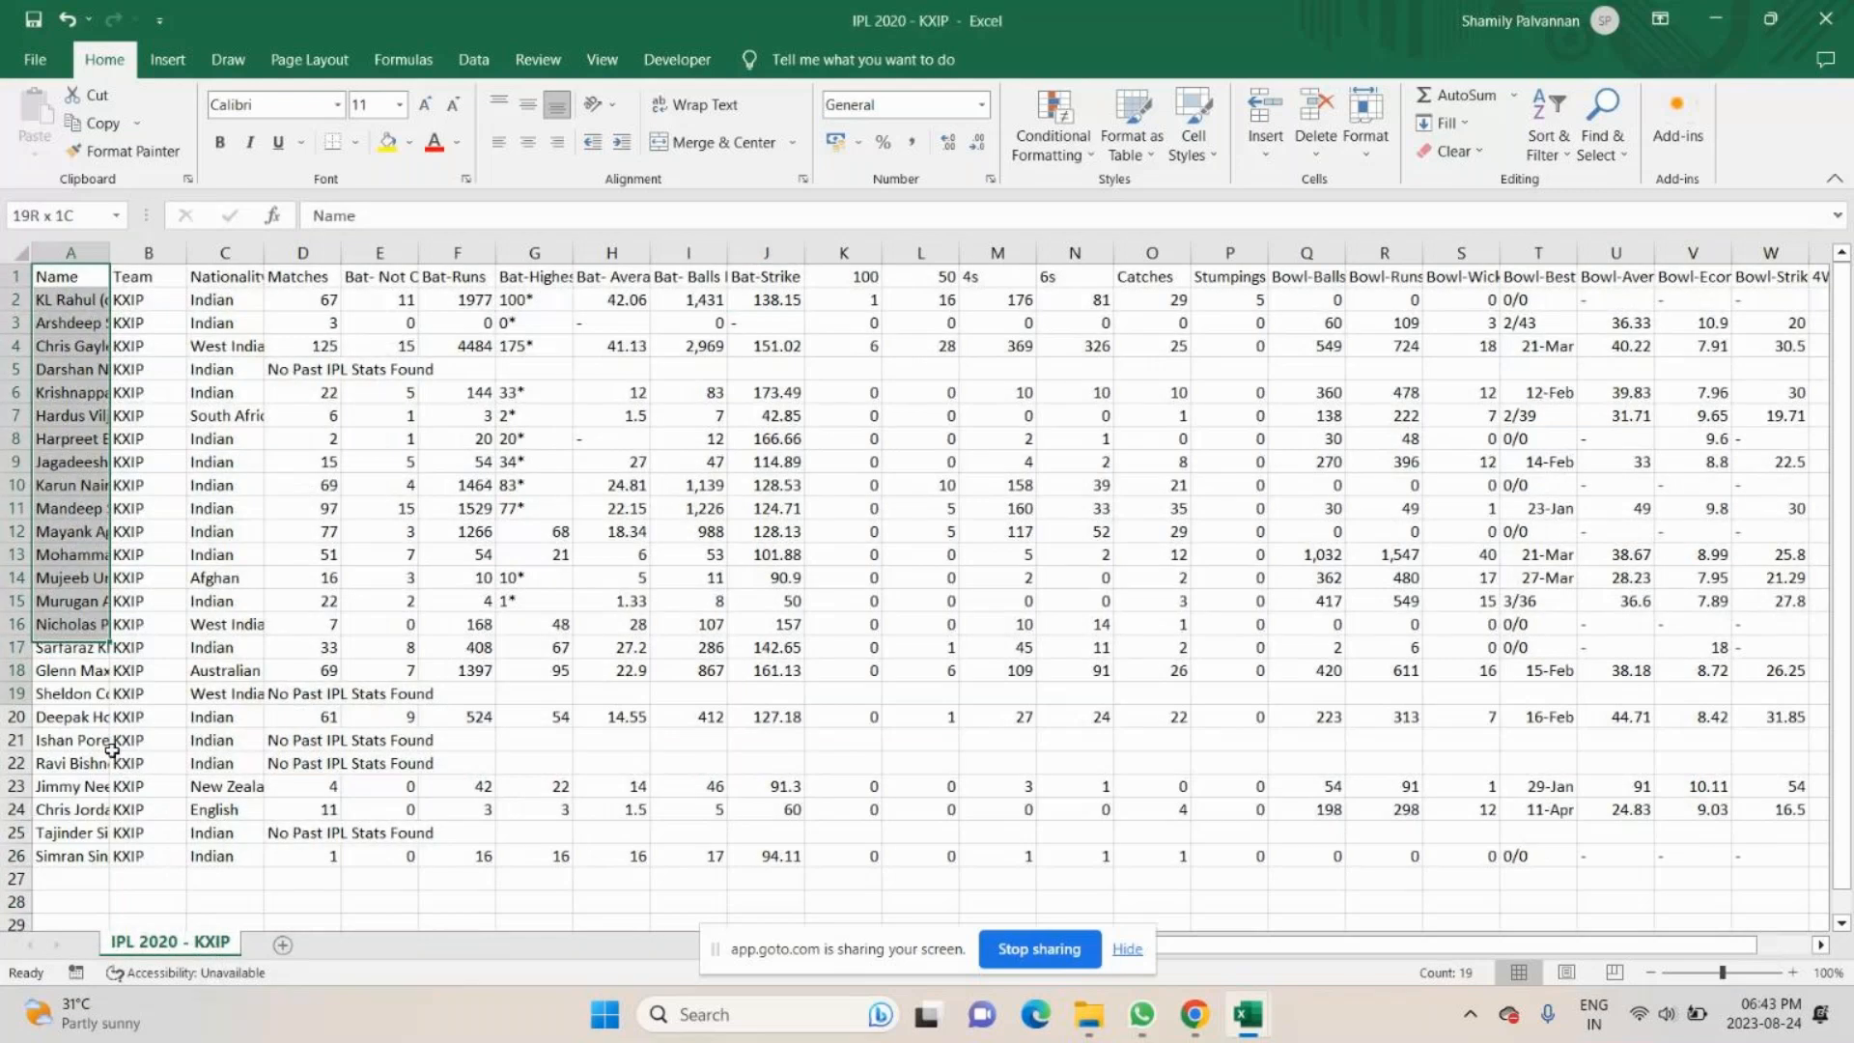
drag(225, 252, 227, 343)
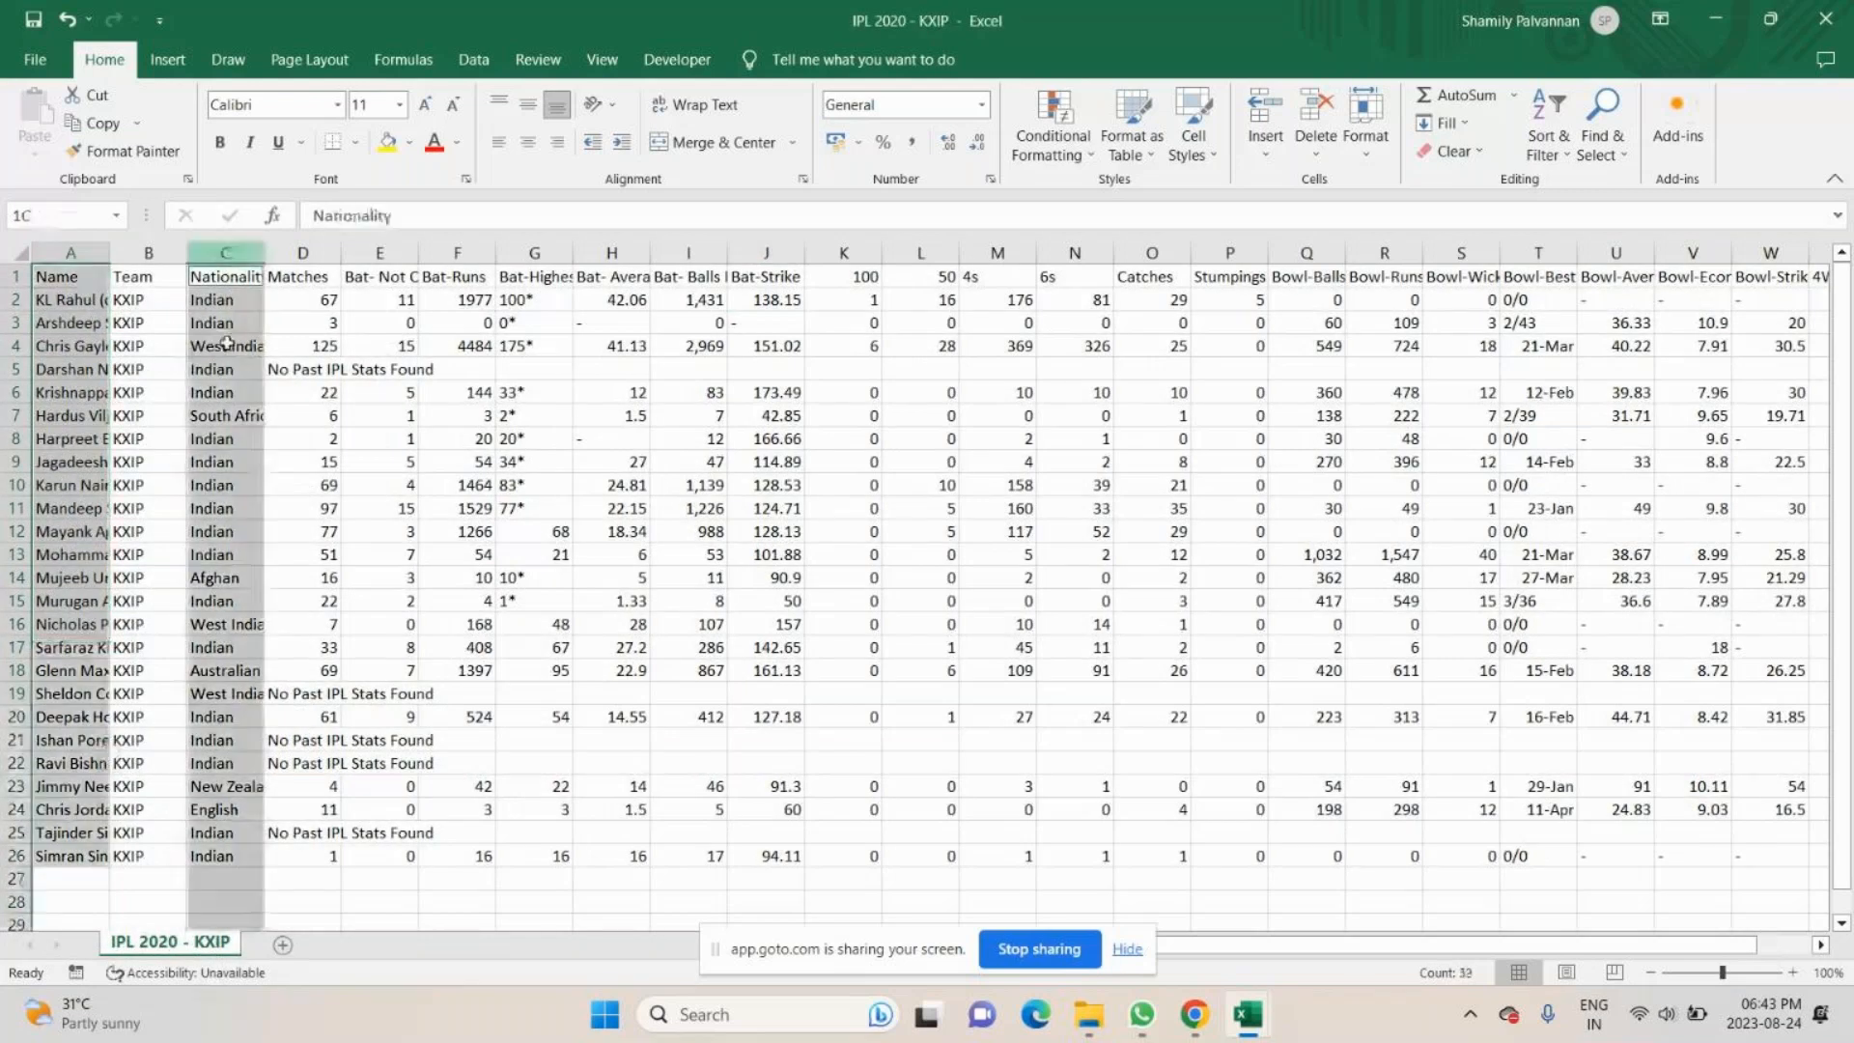
drag(302, 415, 302, 392)
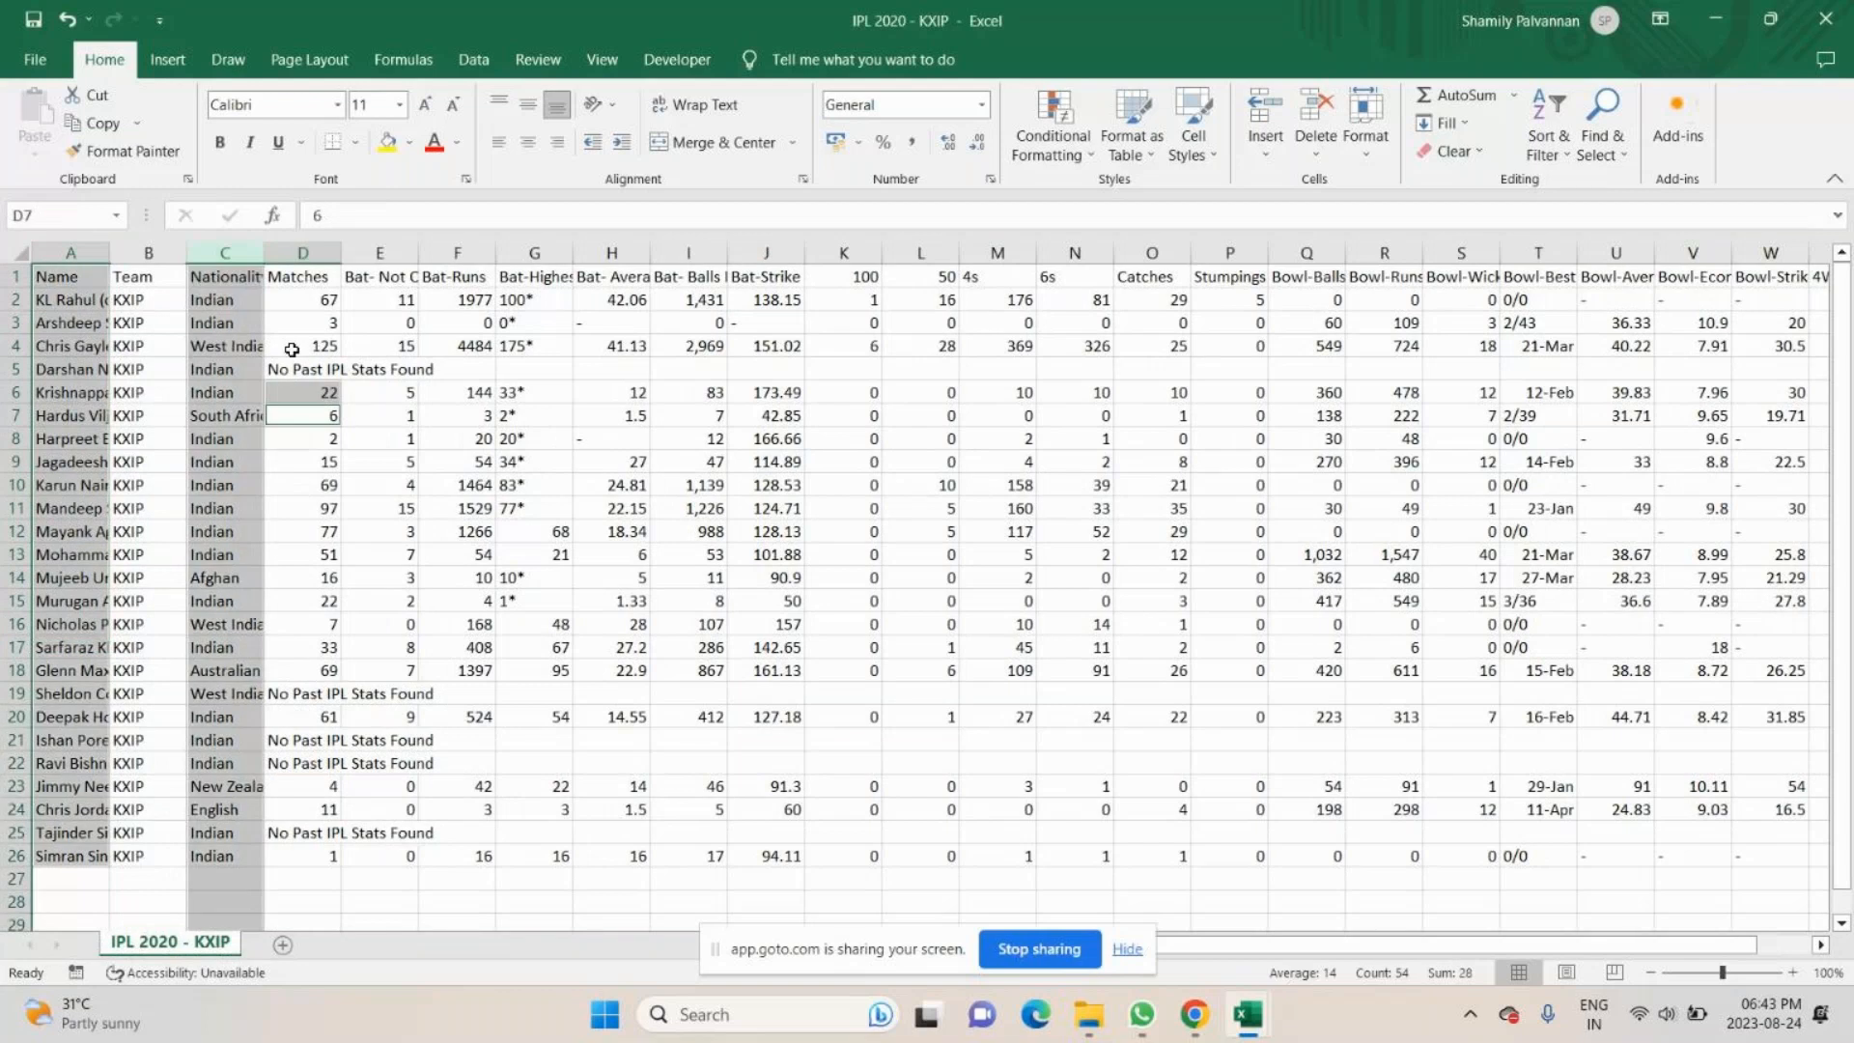
- Copy the Name, Nationality and Matches cells, rows 1 to 26, of IPL 2020 - KXIP into Book1, starting at J2
drag(58, 277, 61, 853)
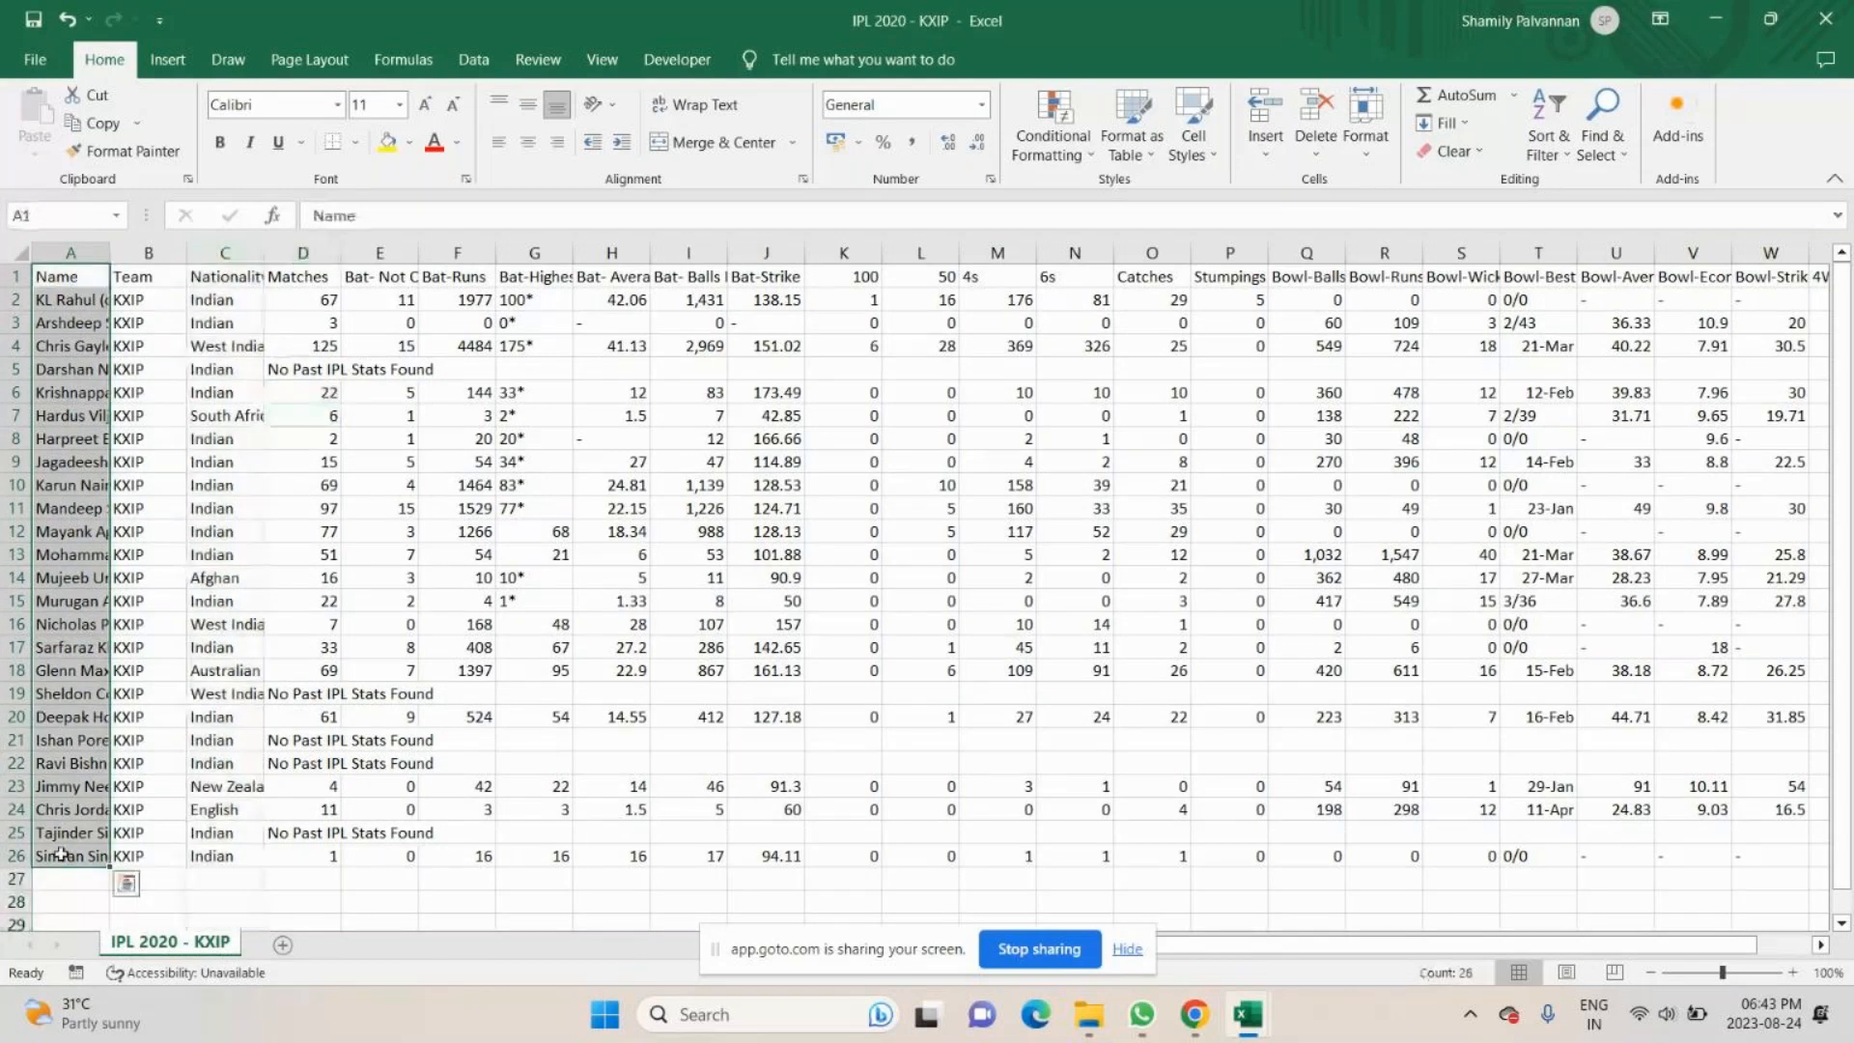
ctrl+click(223, 276)
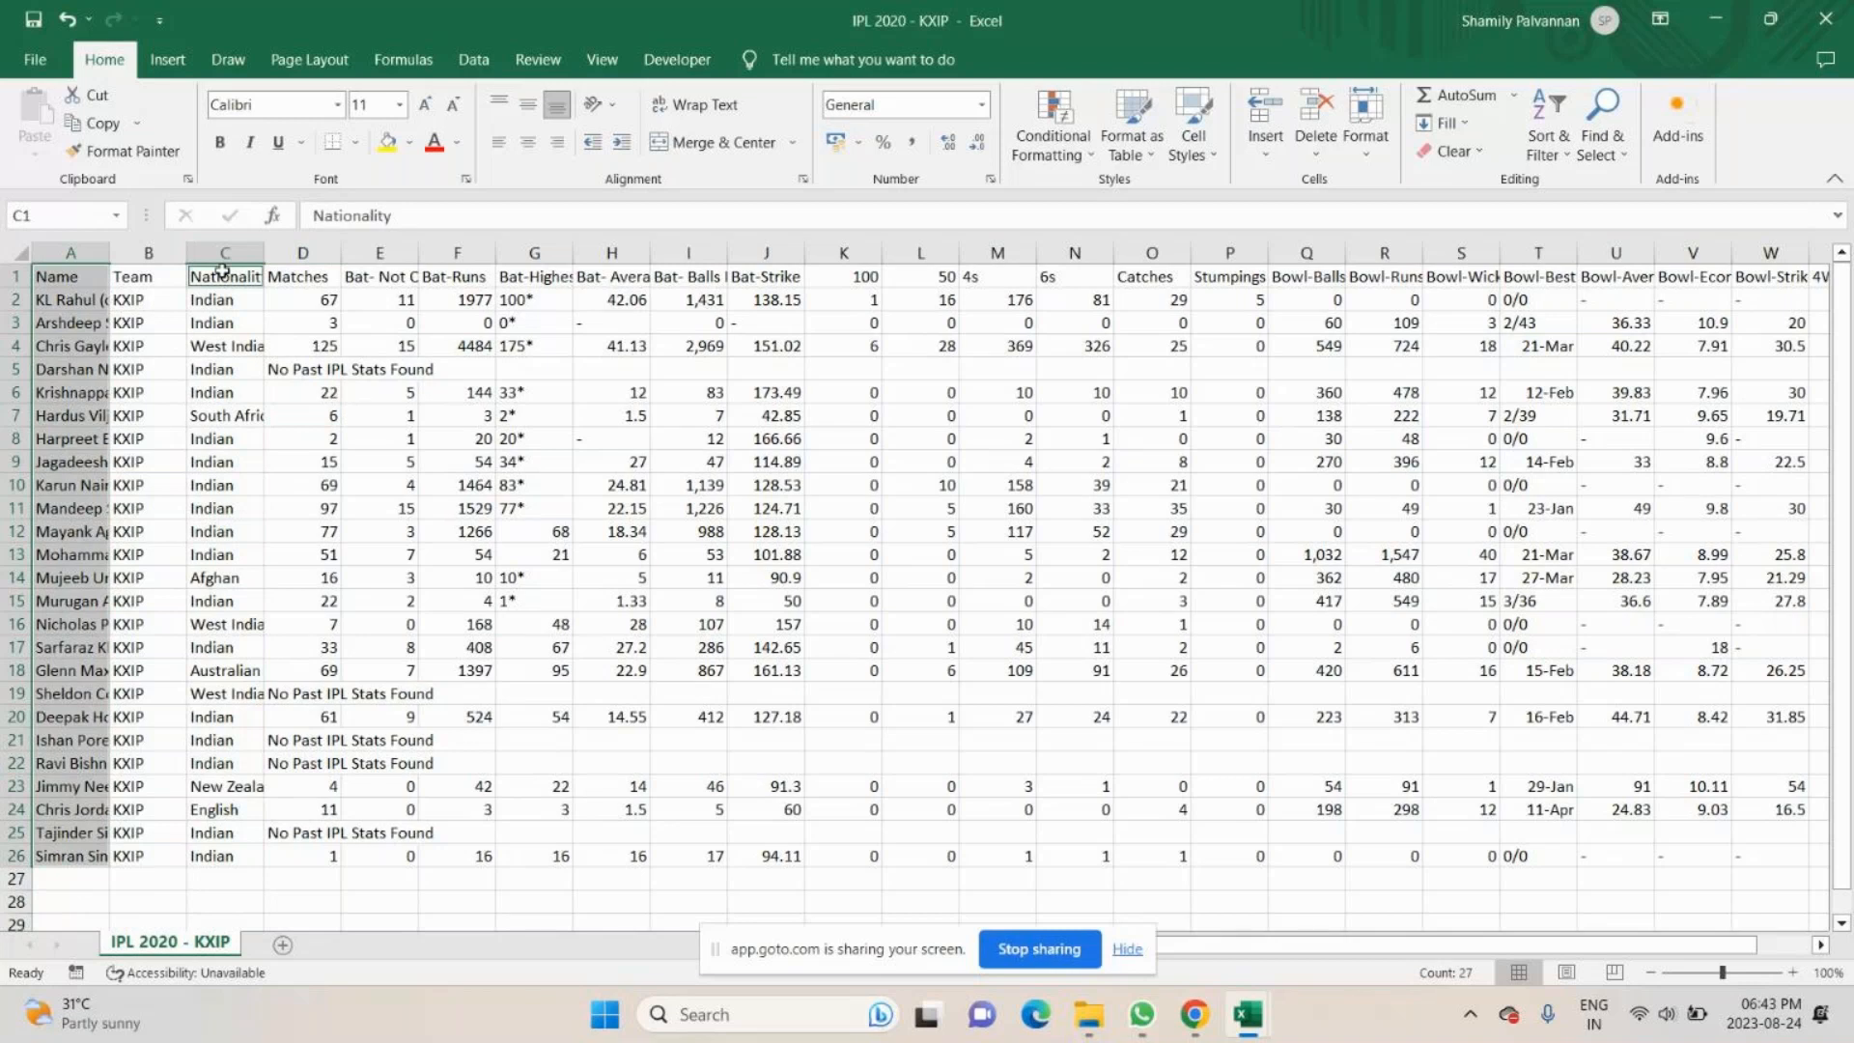
key(ctrl+shift+Down)
scroll(333, 378, down, 1)
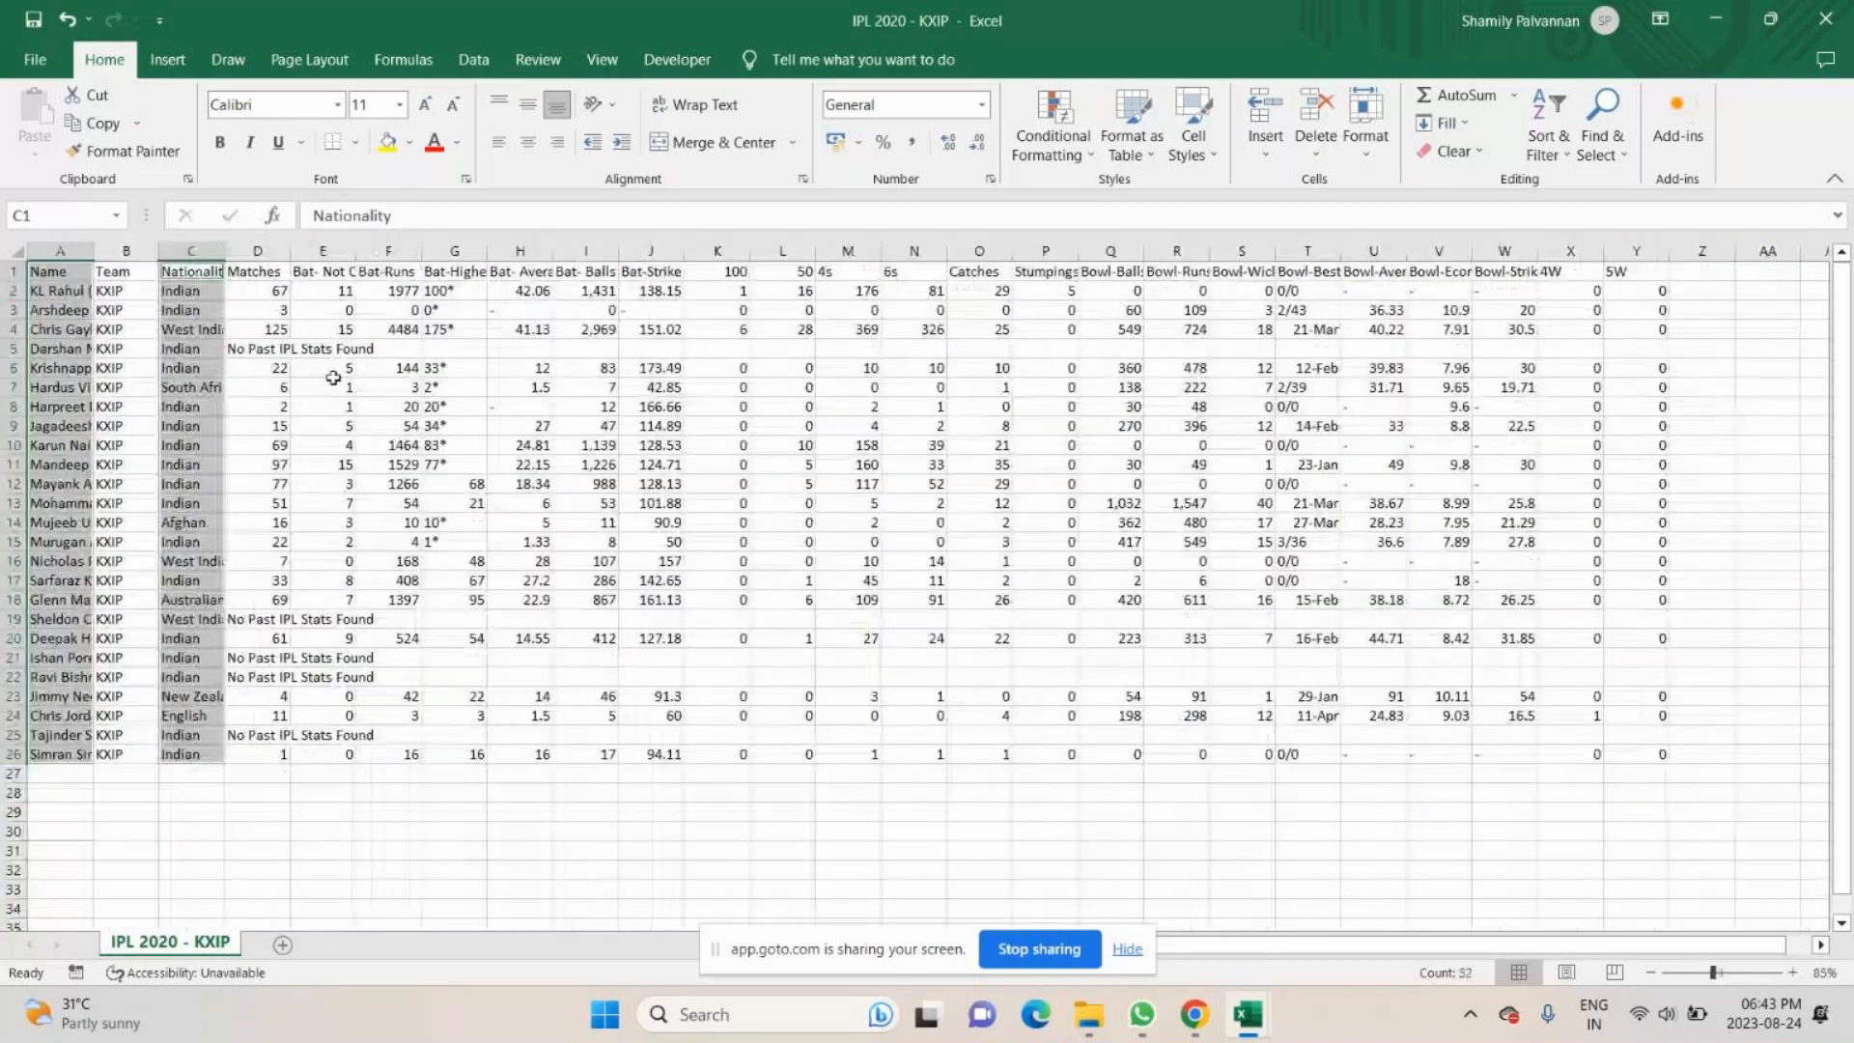
ctrl+click(260, 269)
key(ctrl+shift+Down)
key(ctrl+c)
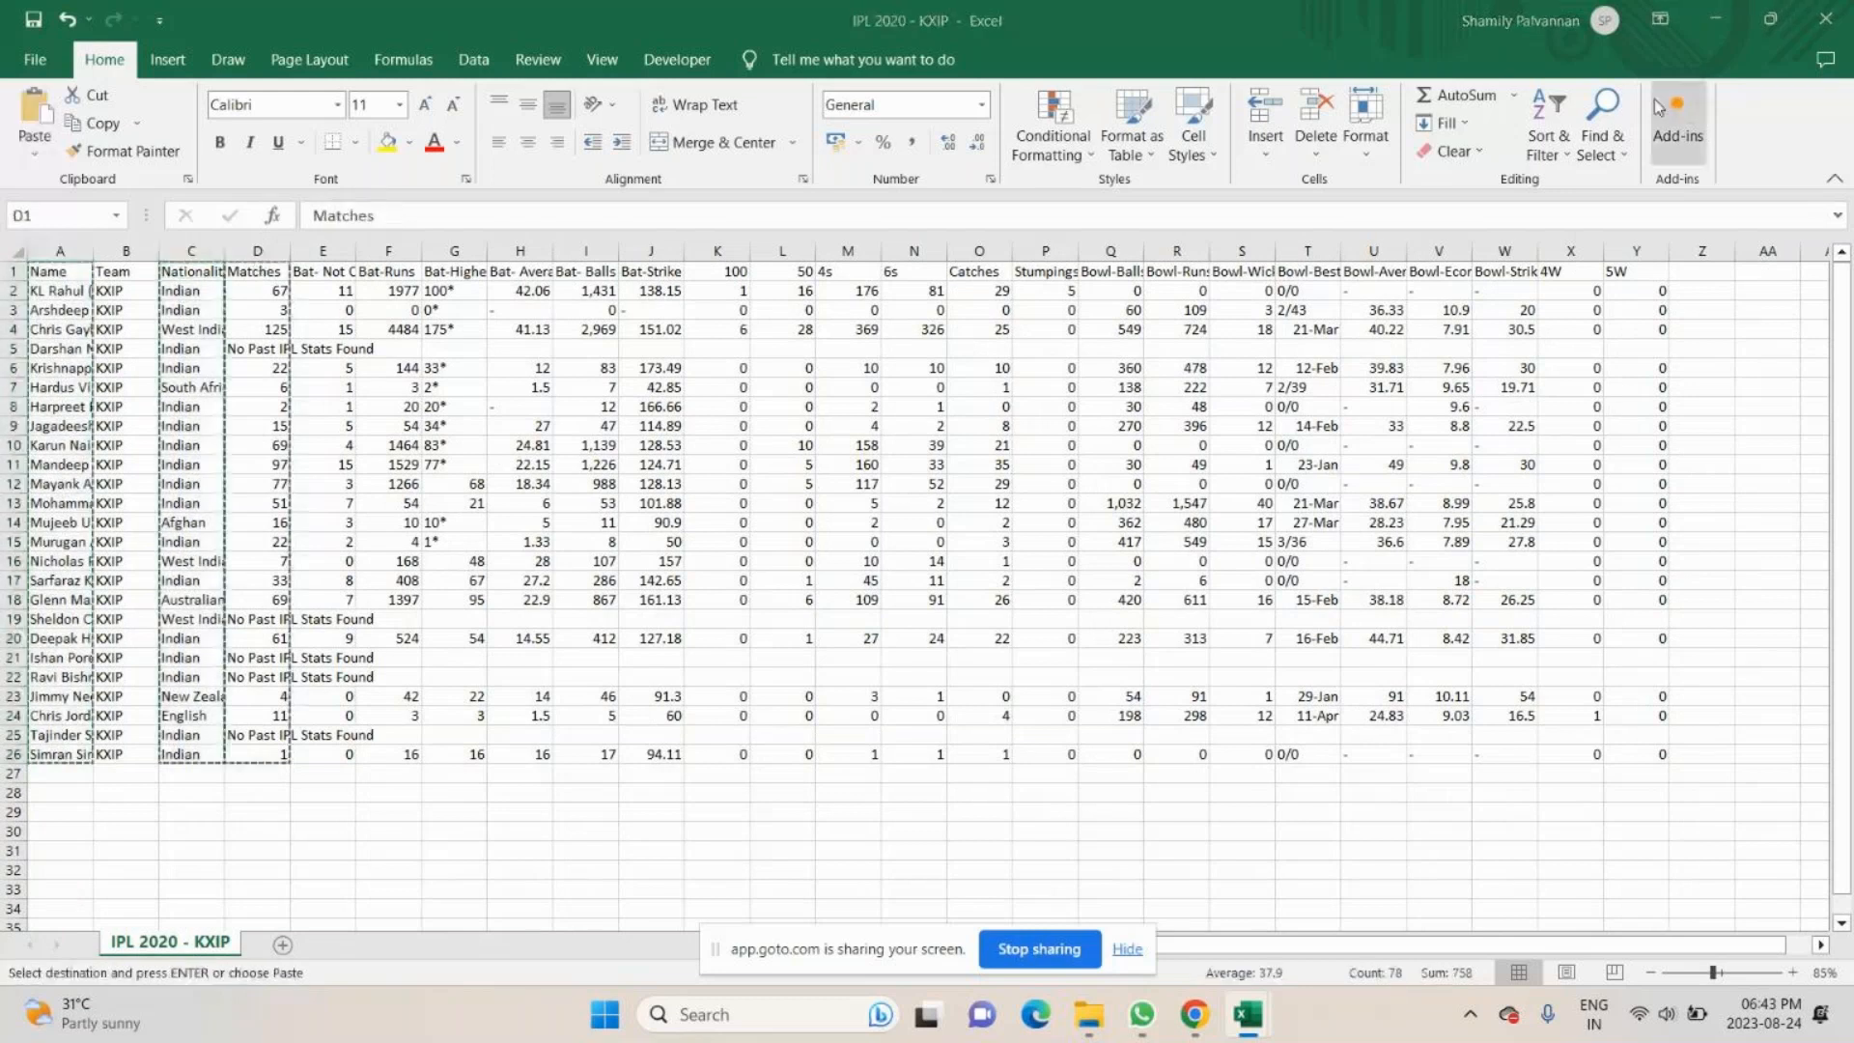
key(ctrl+Tab)
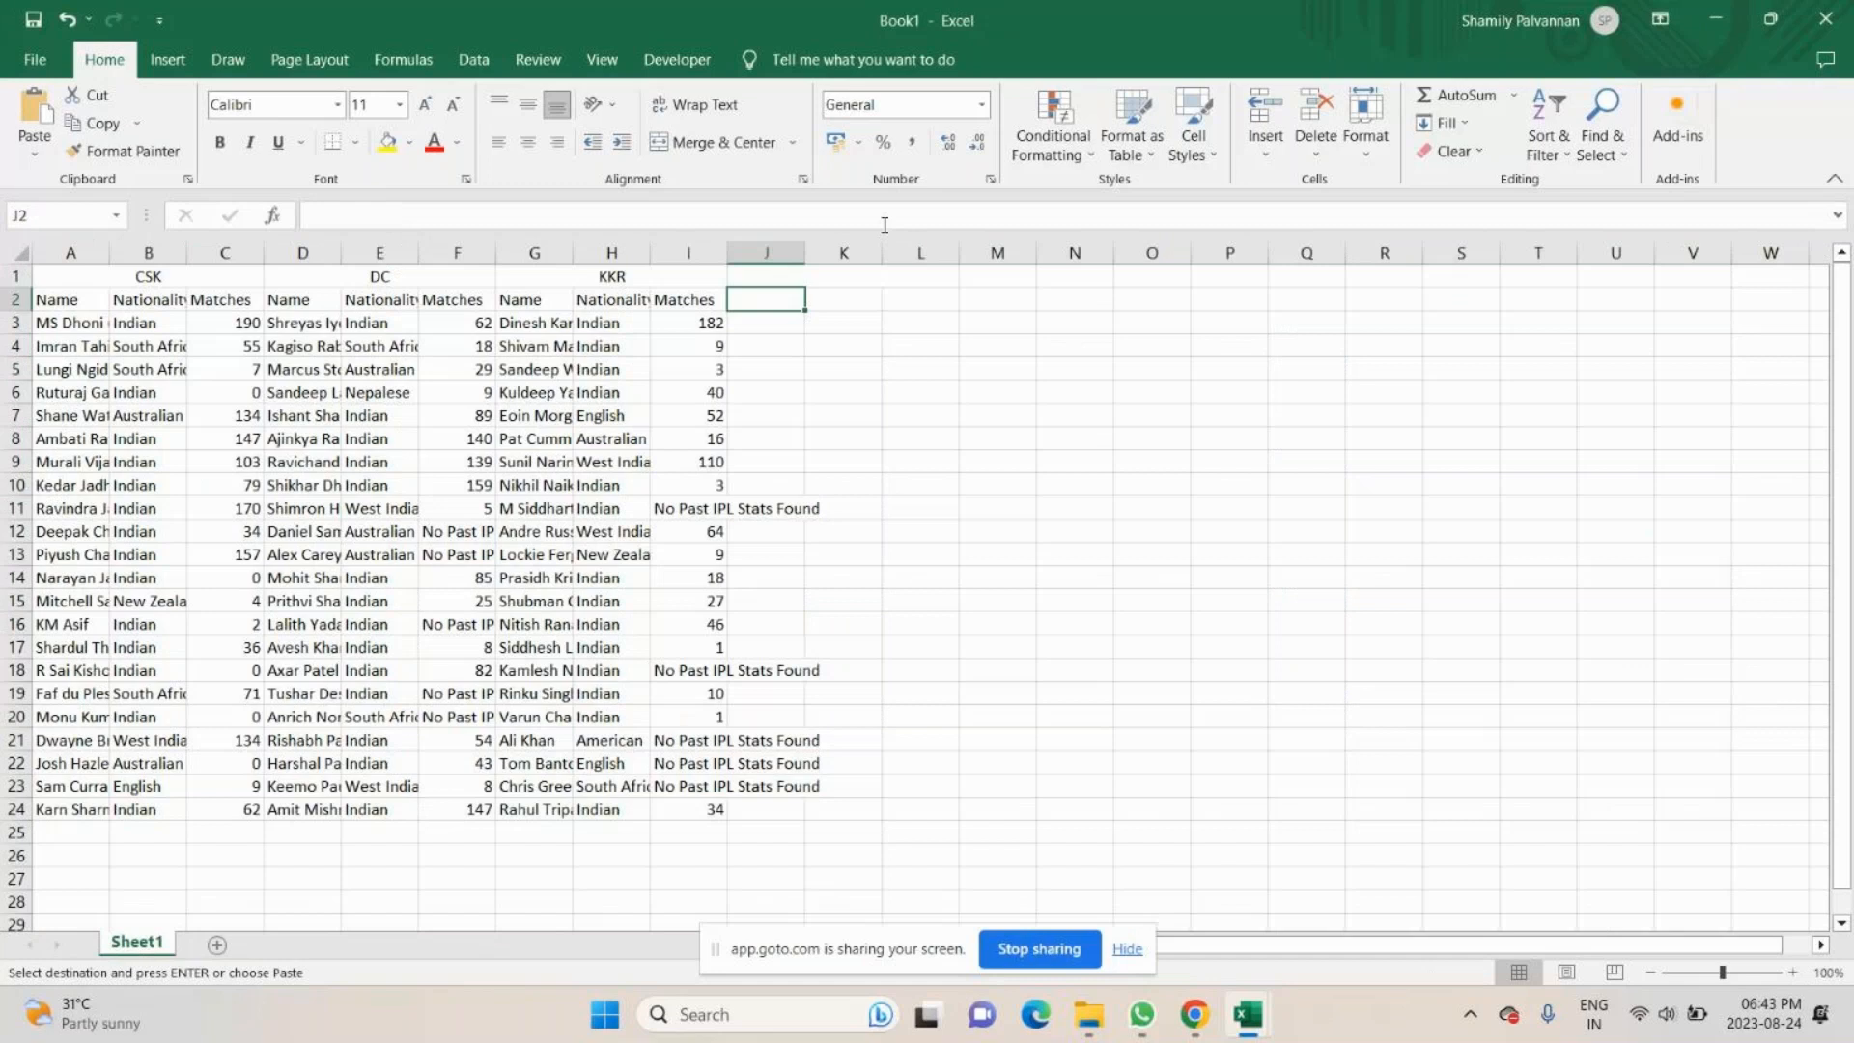
key(ctrl+v)
- Enter the heading KXIP in the merged cells J1:L1 above the newly pasted columns
click(845, 270)
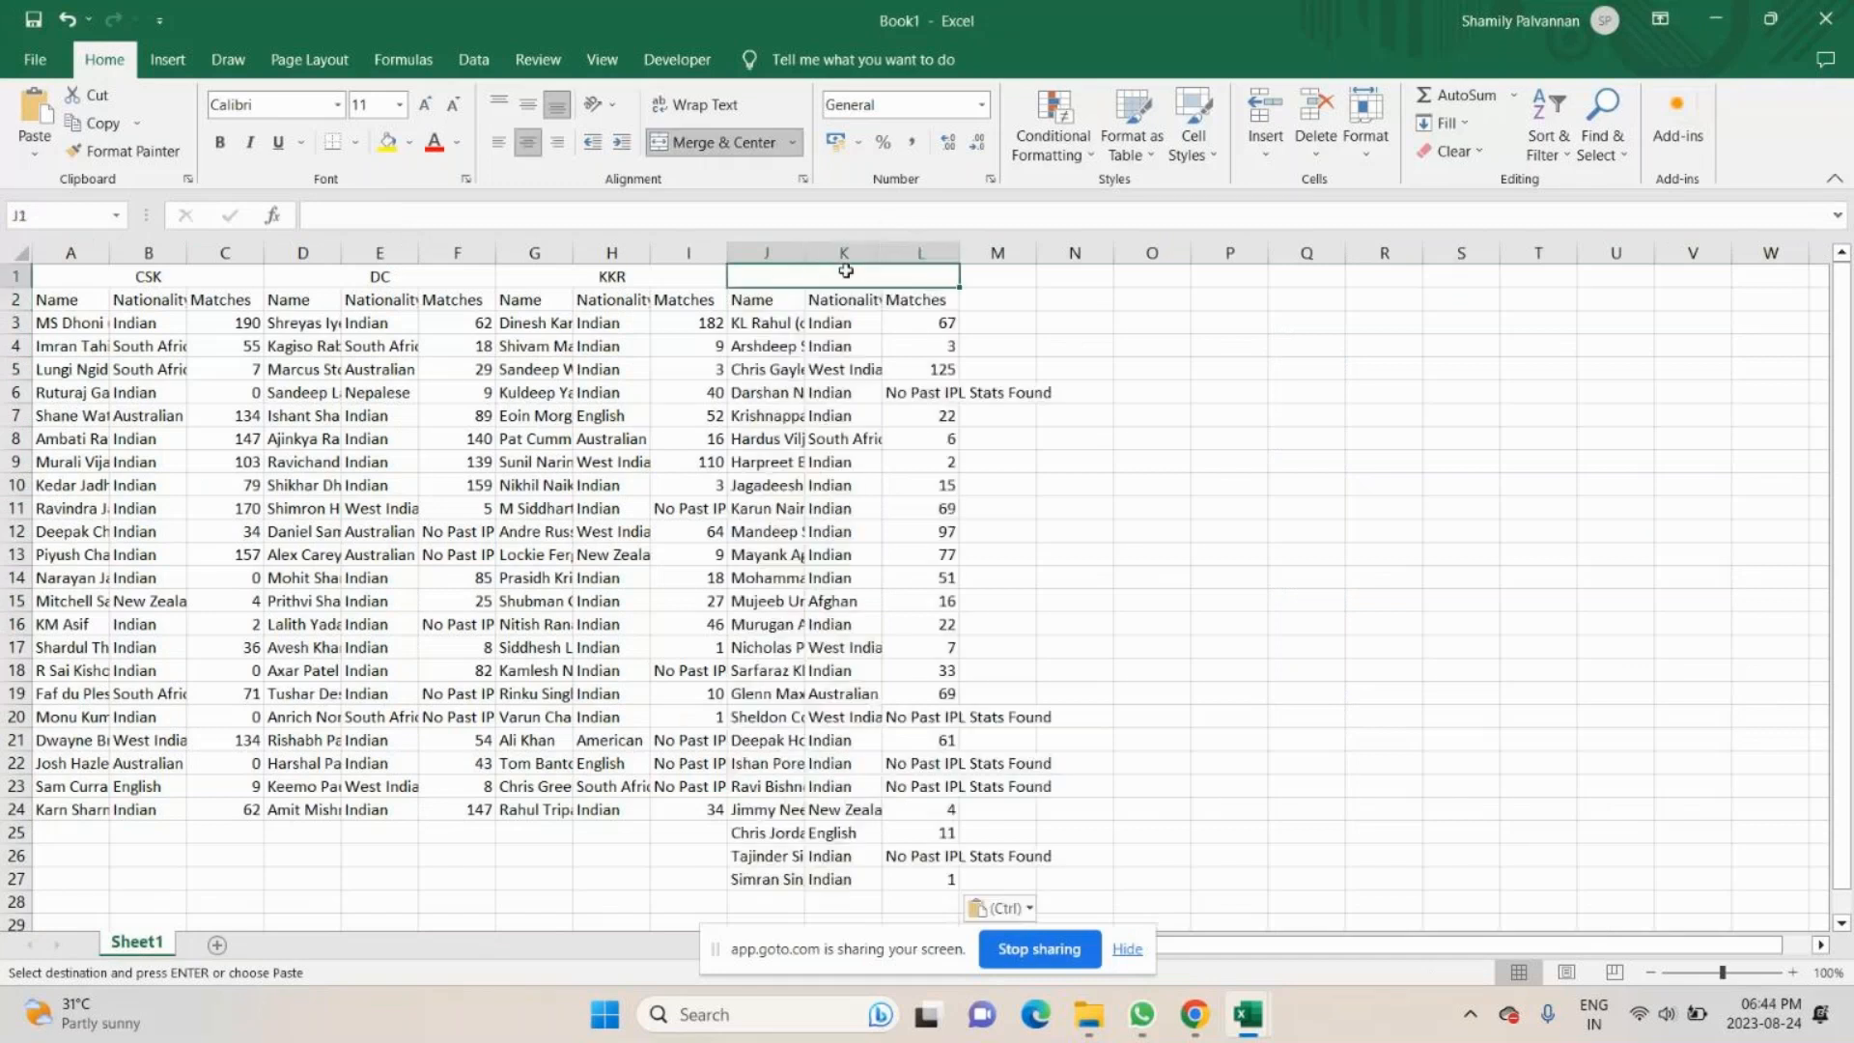
double_click(846, 271)
text(KXIP)
key(Return)
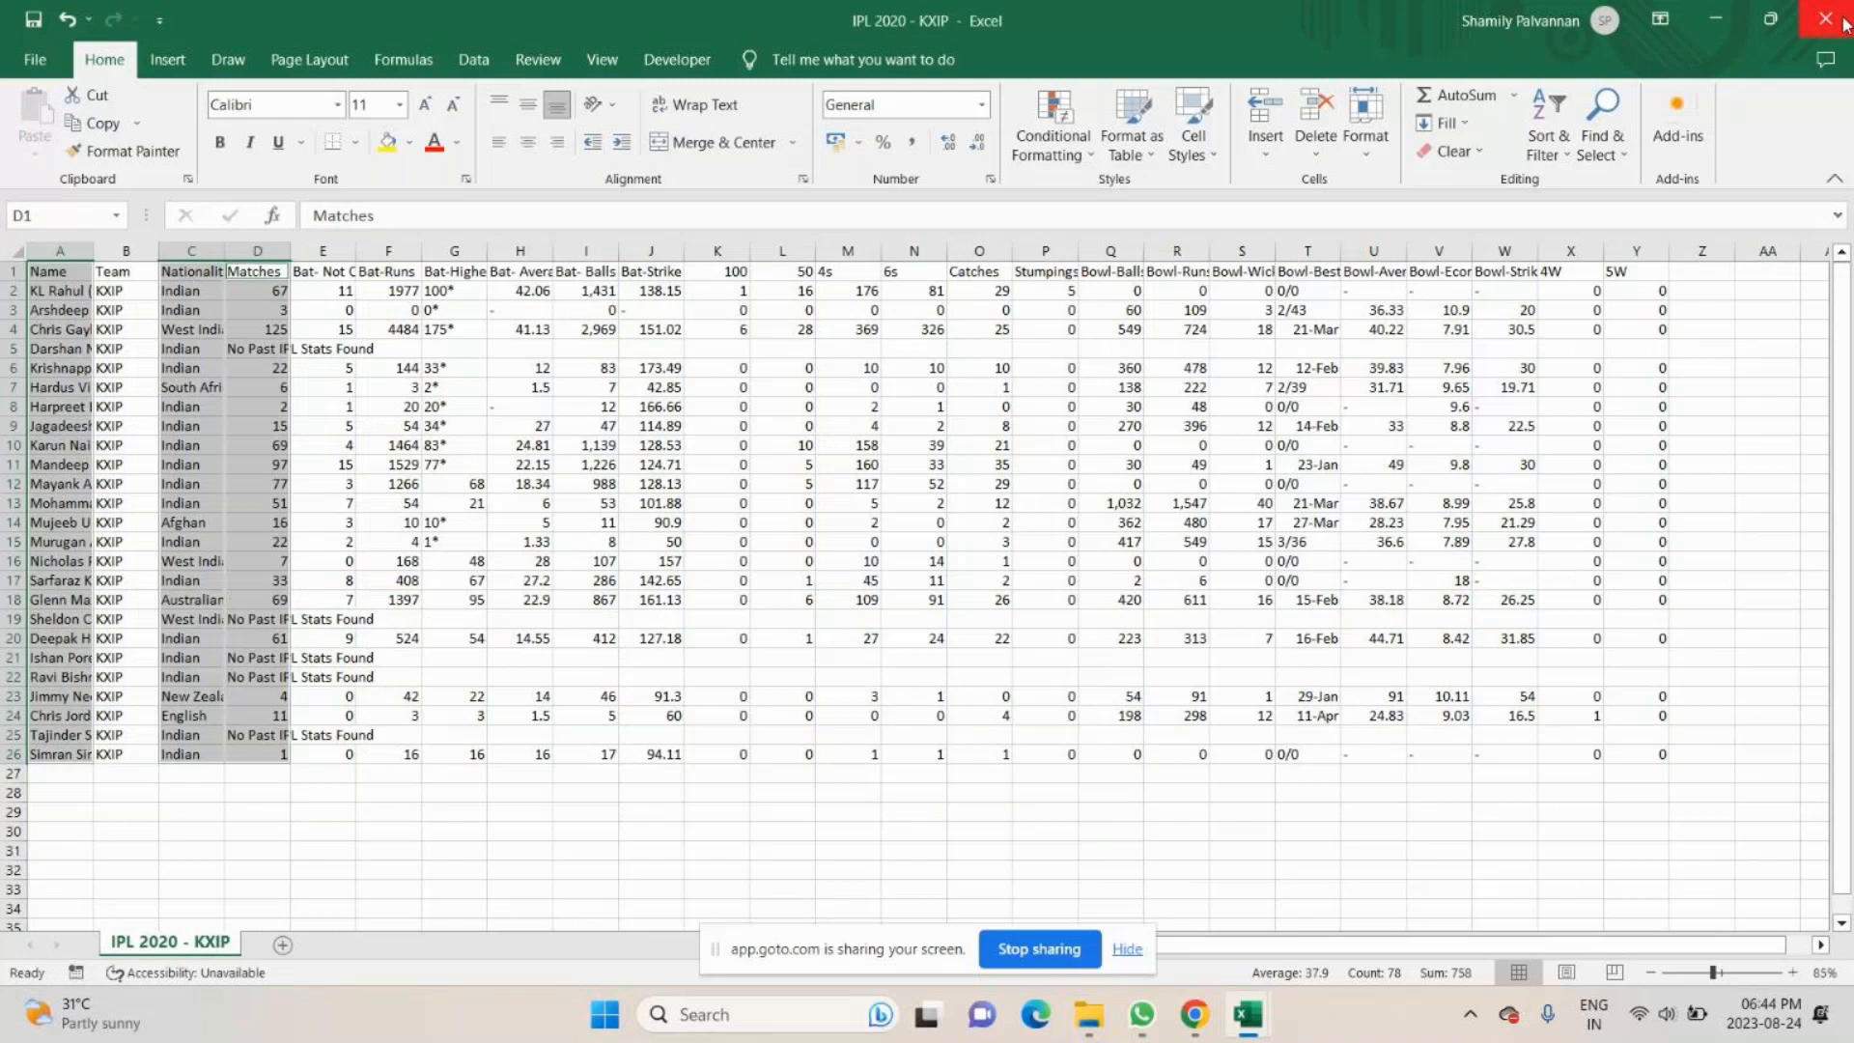
- Close the IPL 2020 - KXIP file and open IPL 2020 - RCB from the match data folder
click(1842, 20)
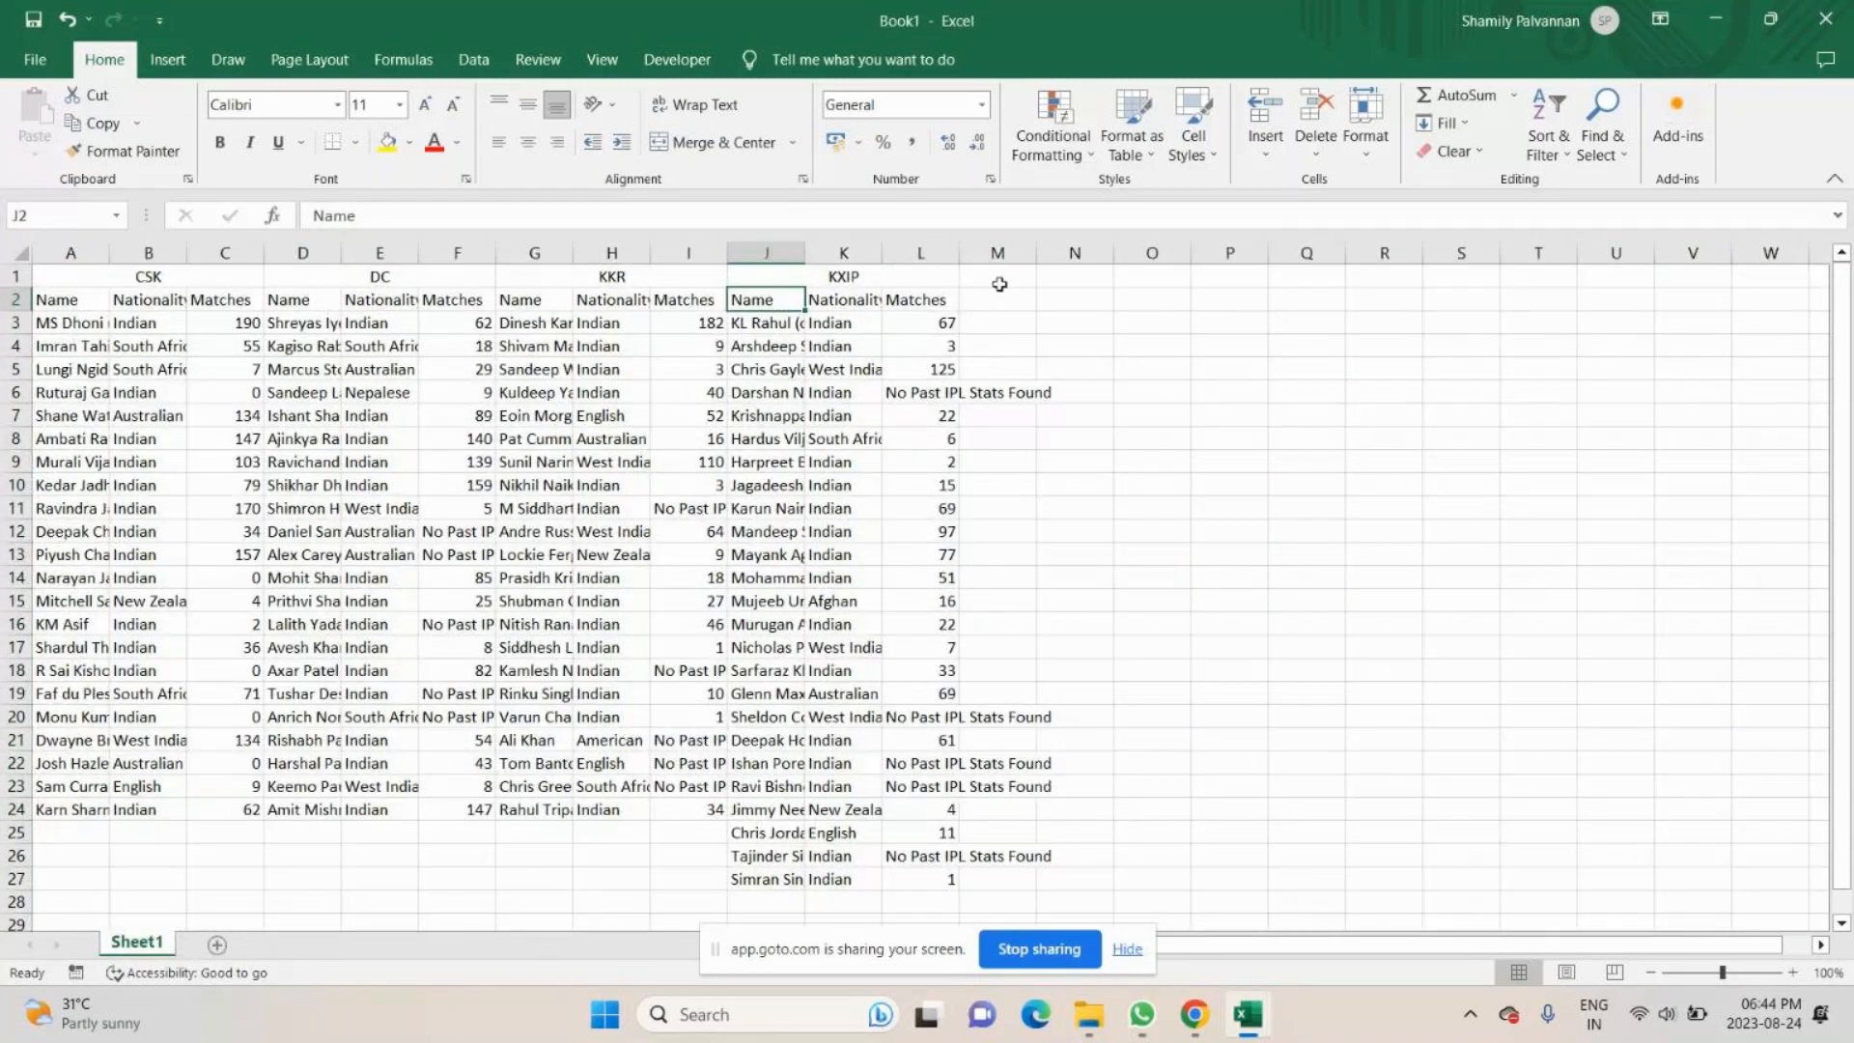
key(alt+Tab)
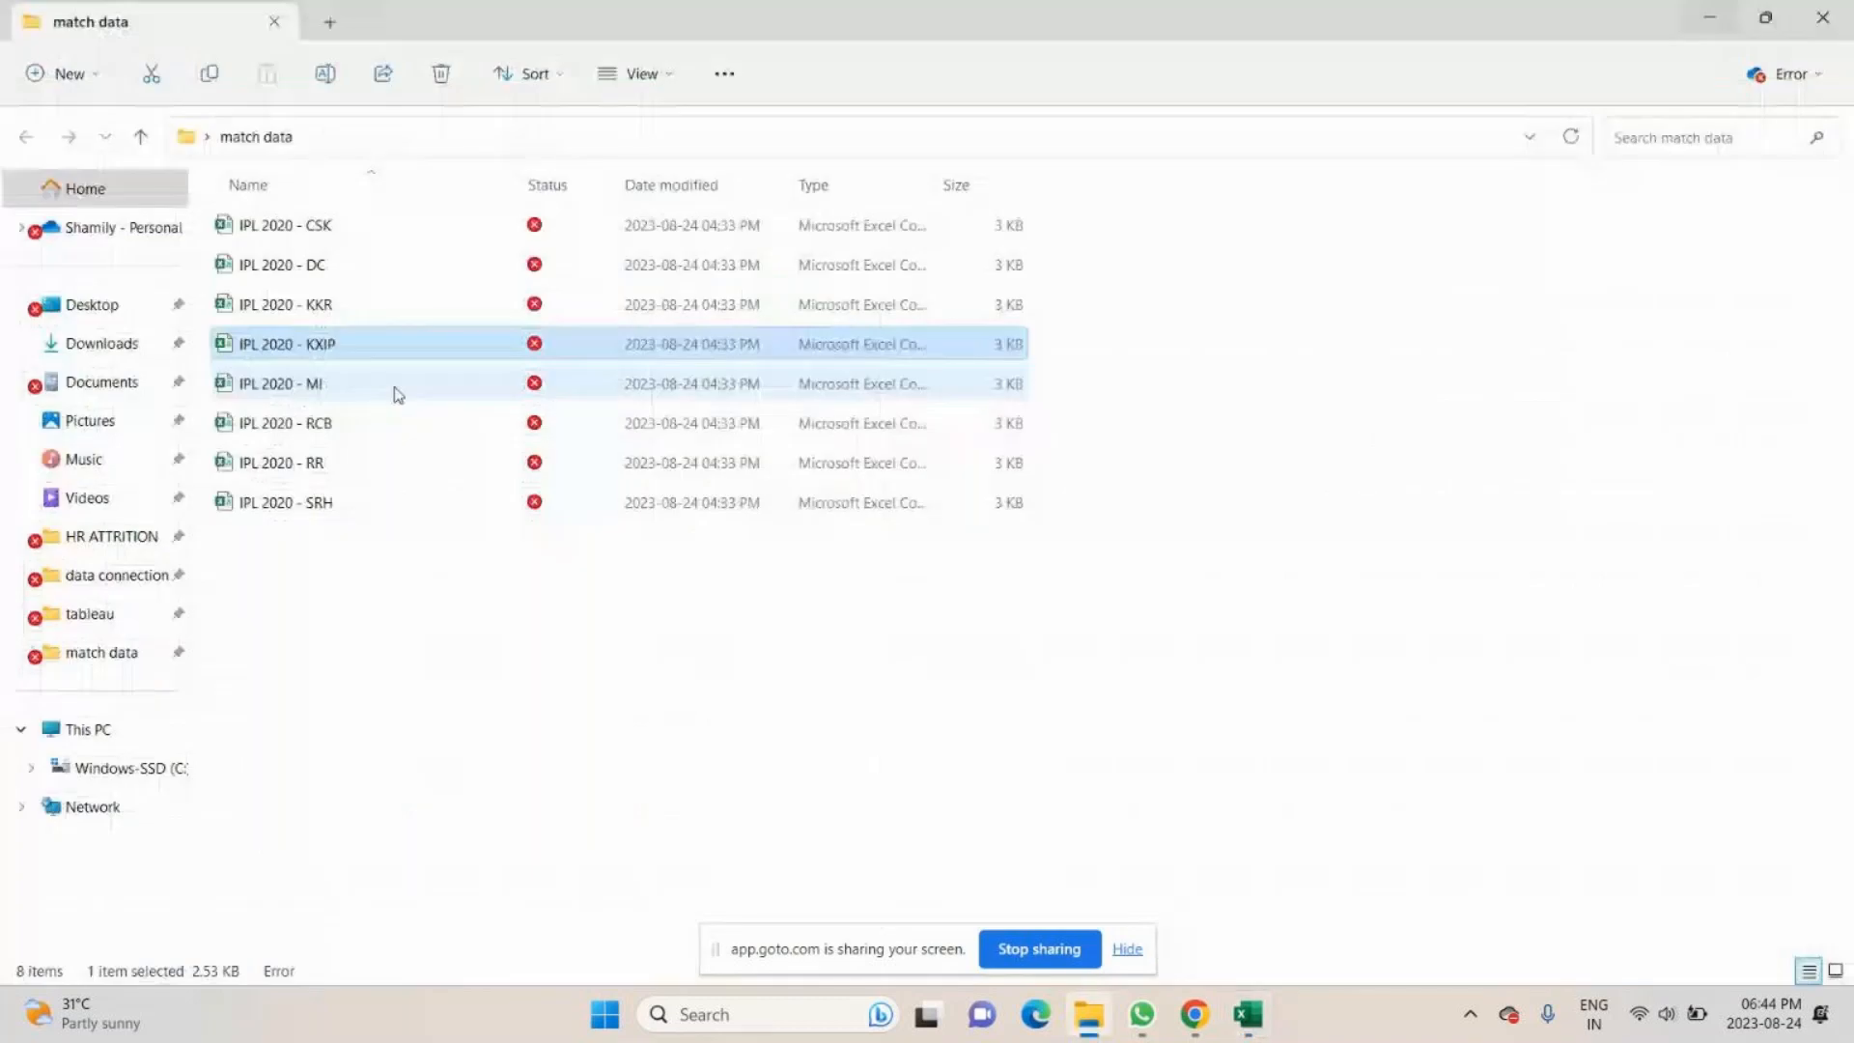
key(alt+Tab)
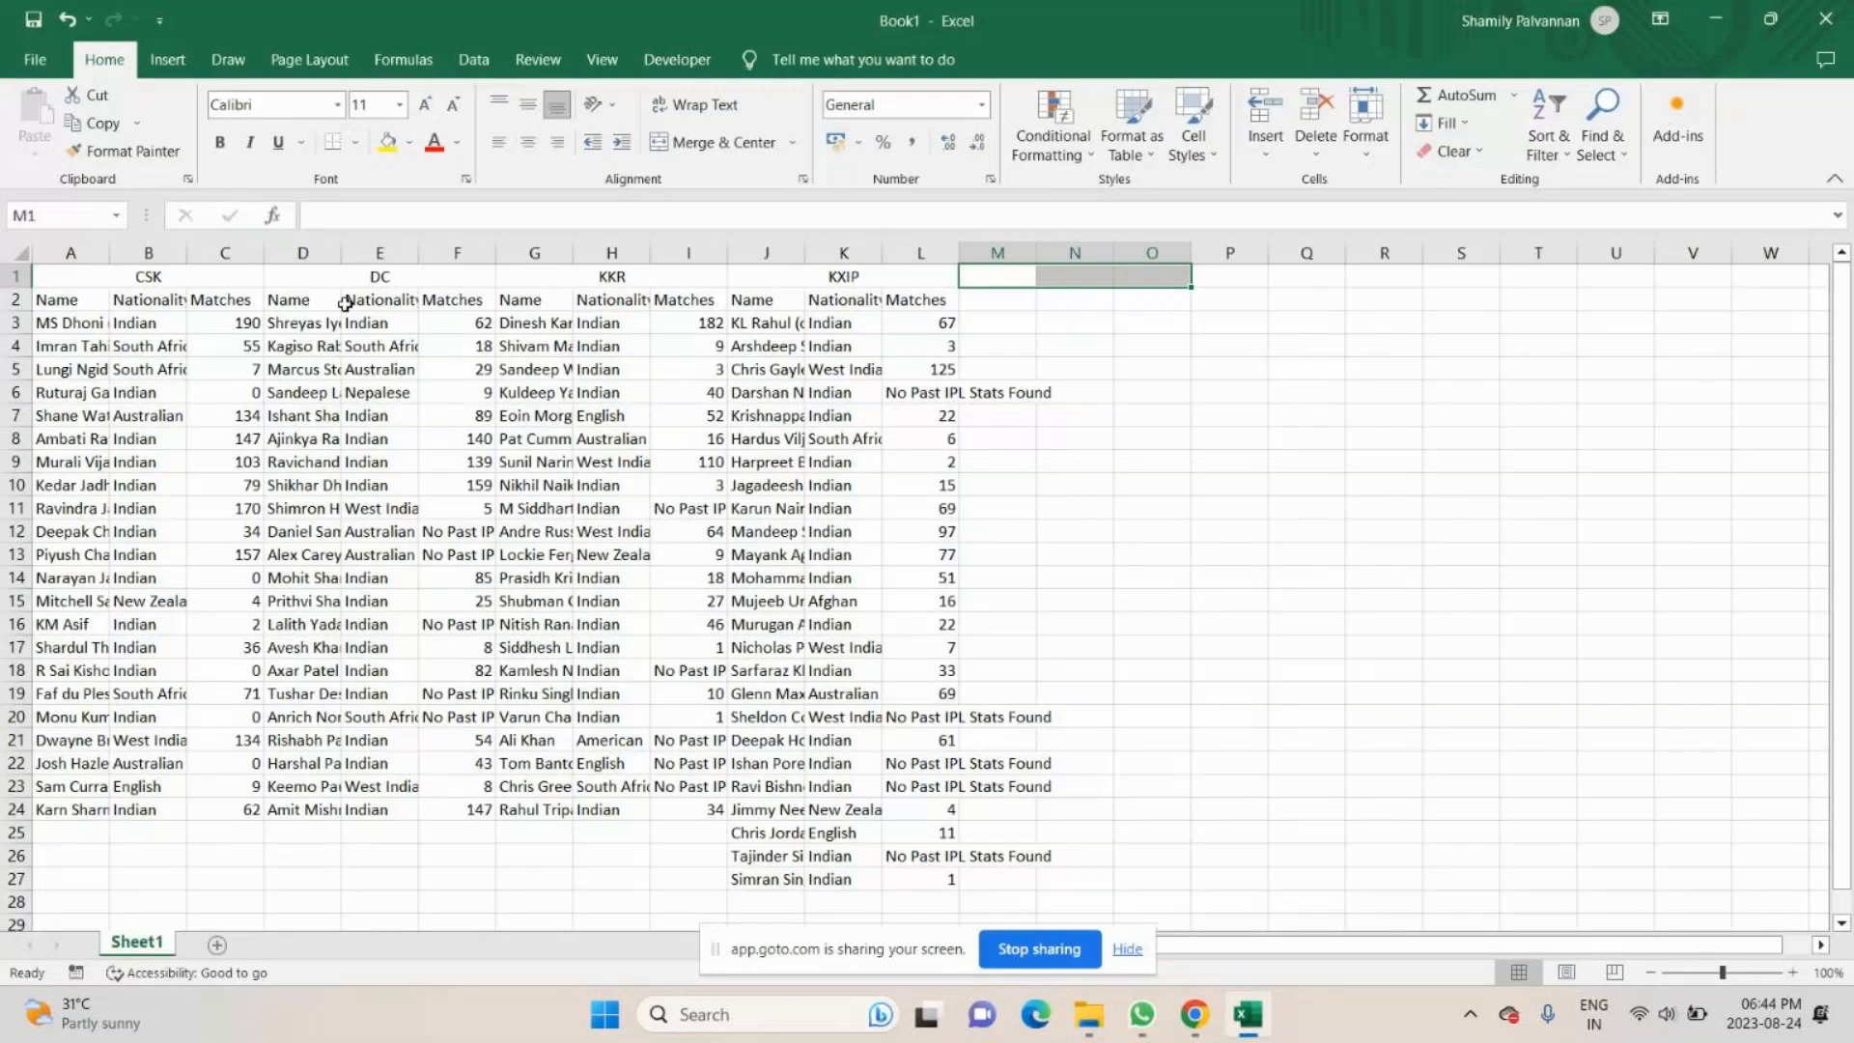
click(70, 253)
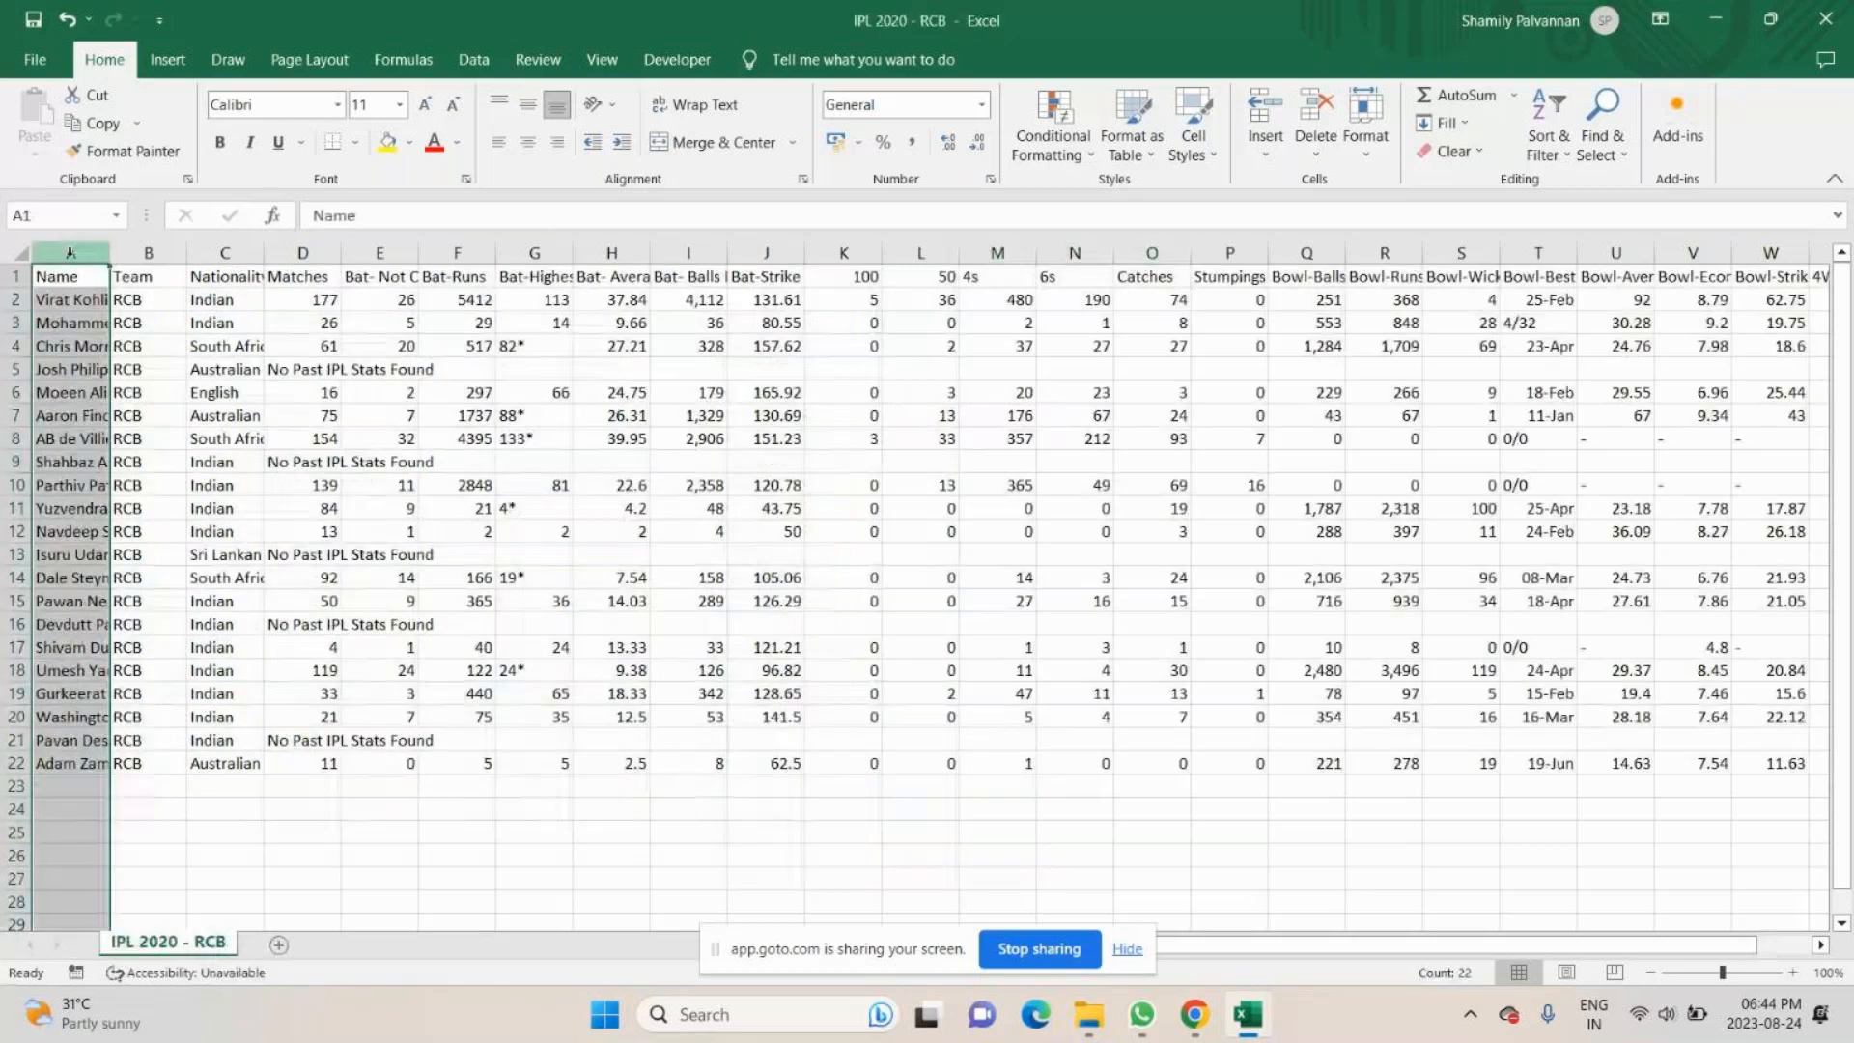
key(Down)
key(Down)
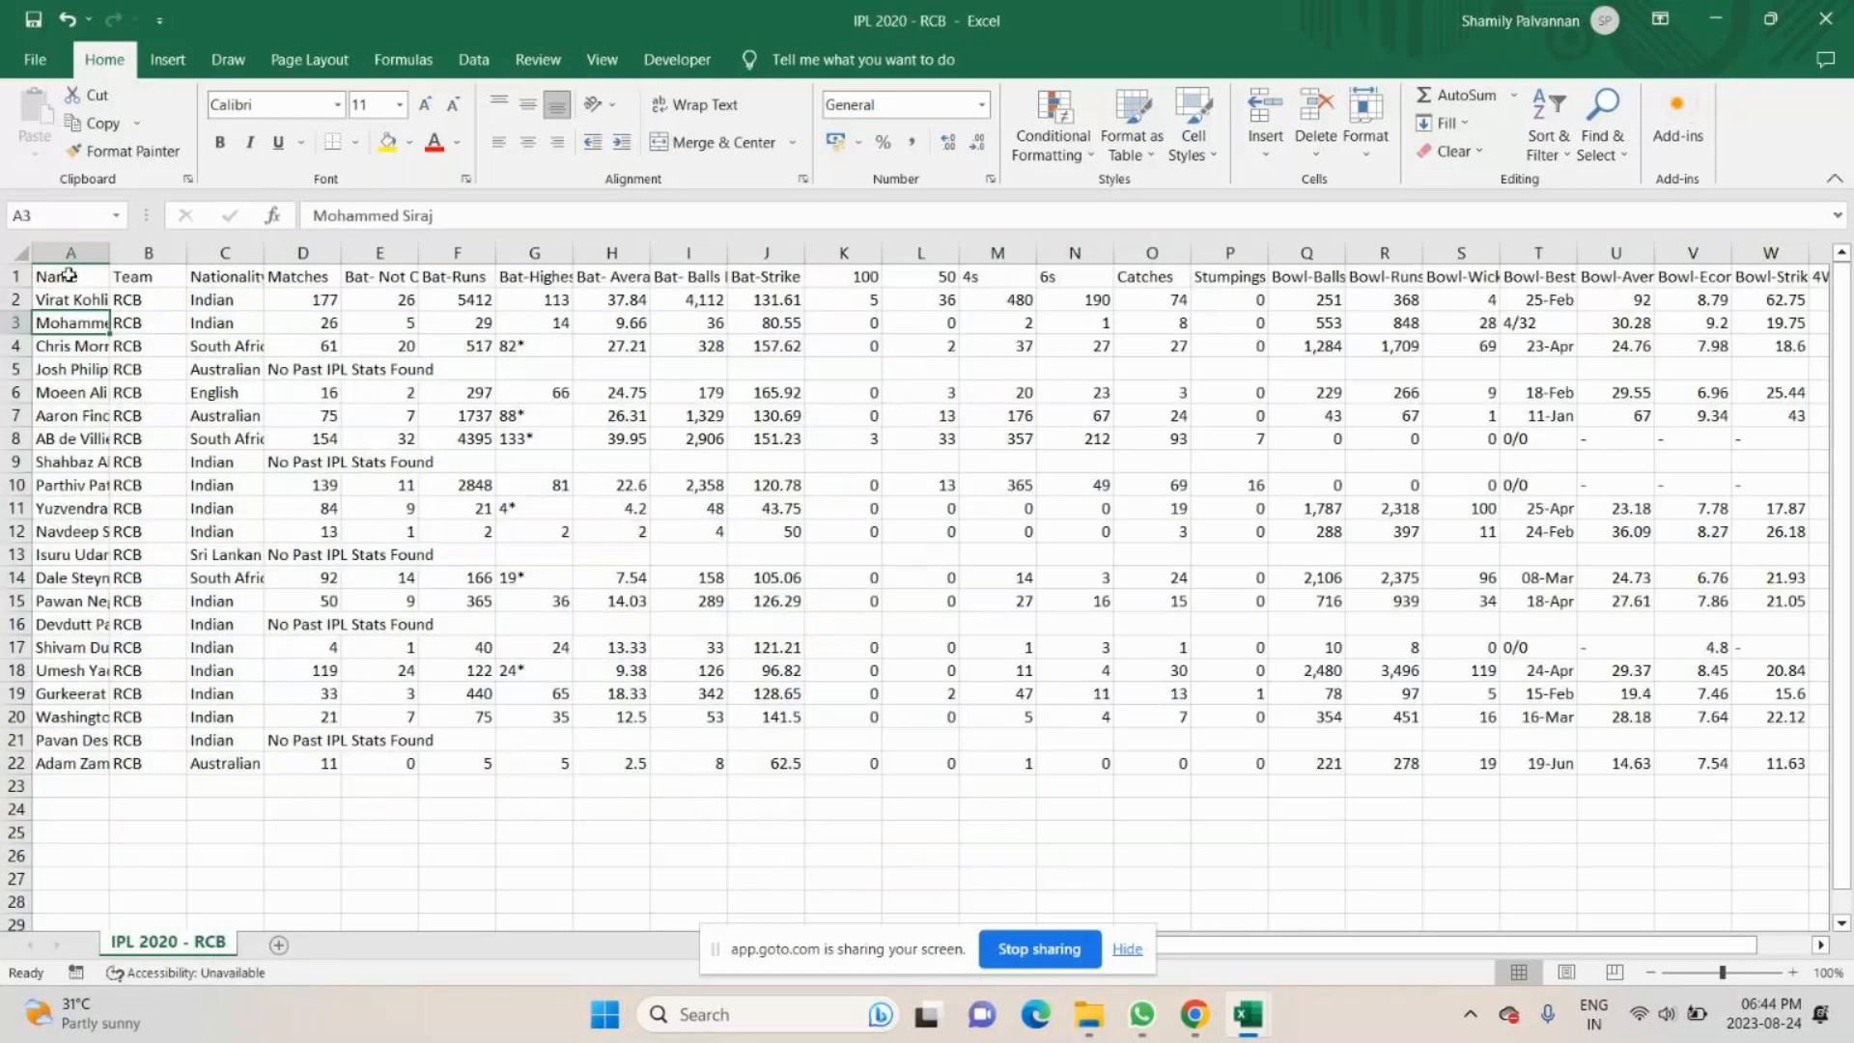
drag(69, 275, 70, 763)
ctrl+drag(223, 276, 223, 764)
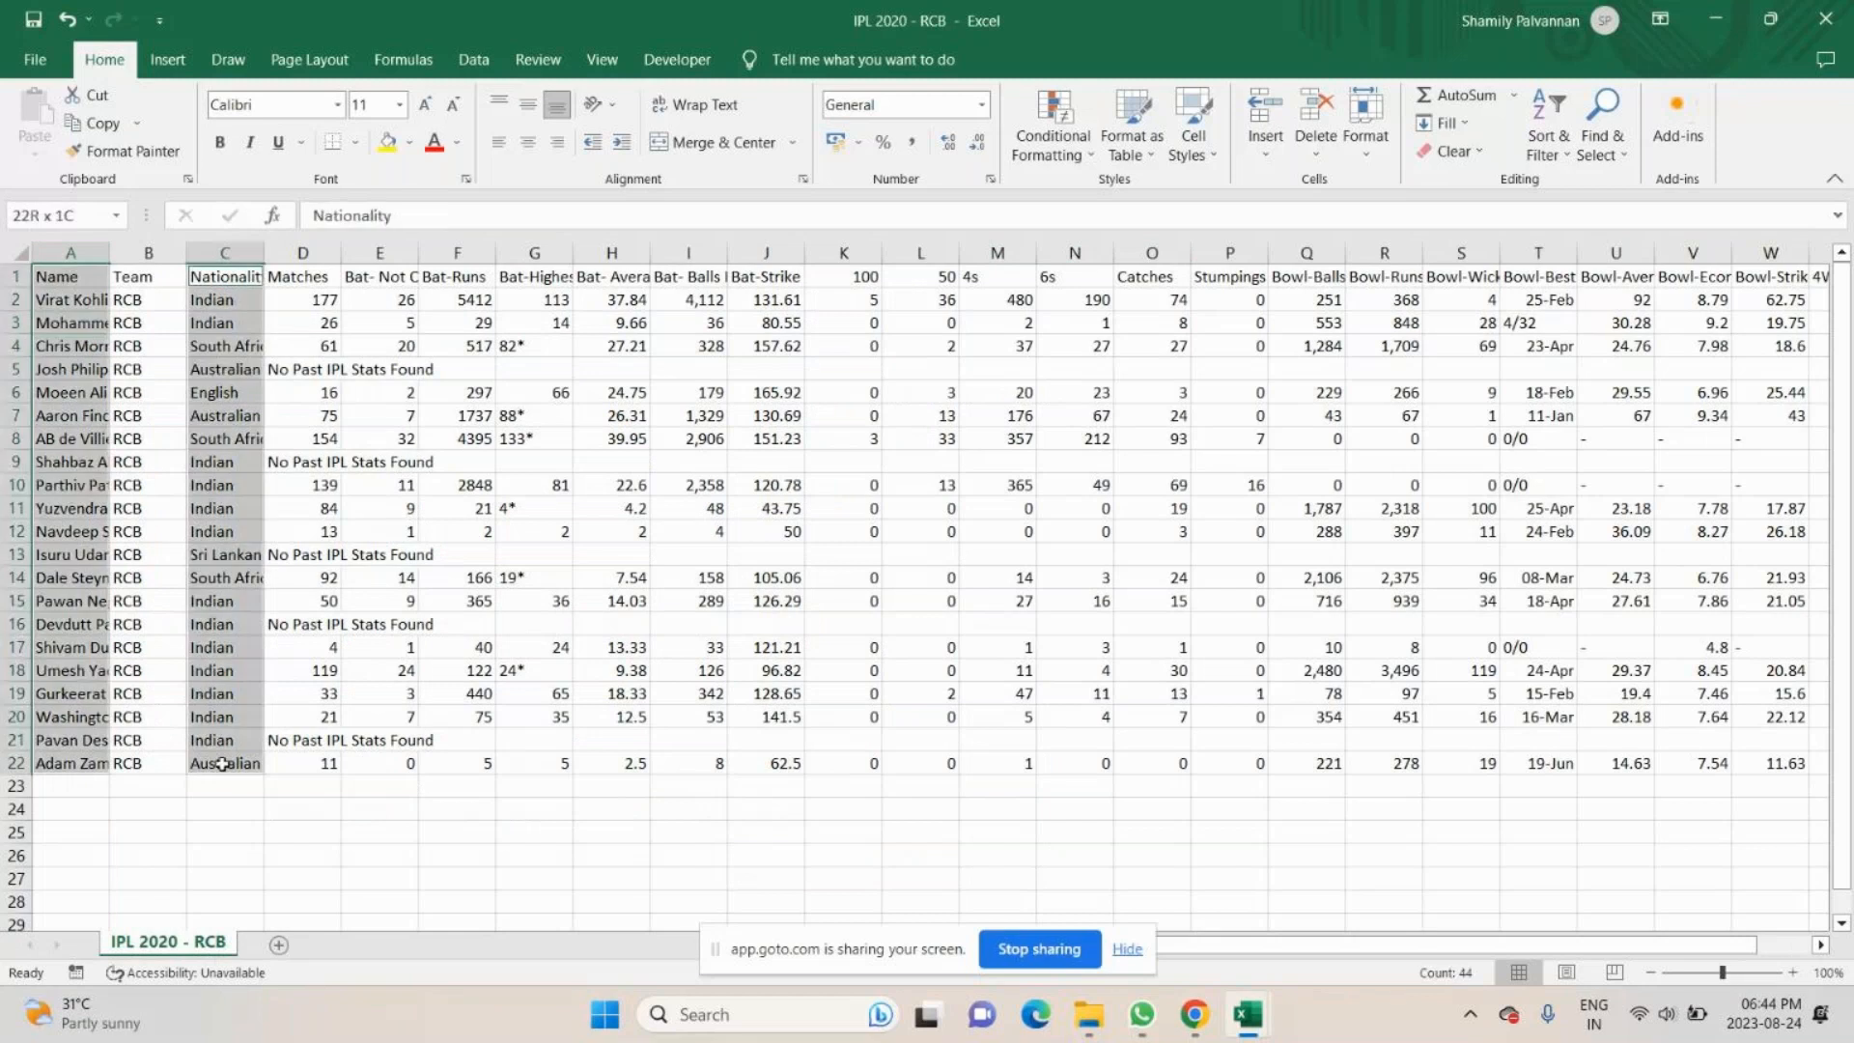
ctrl+click(314, 257)
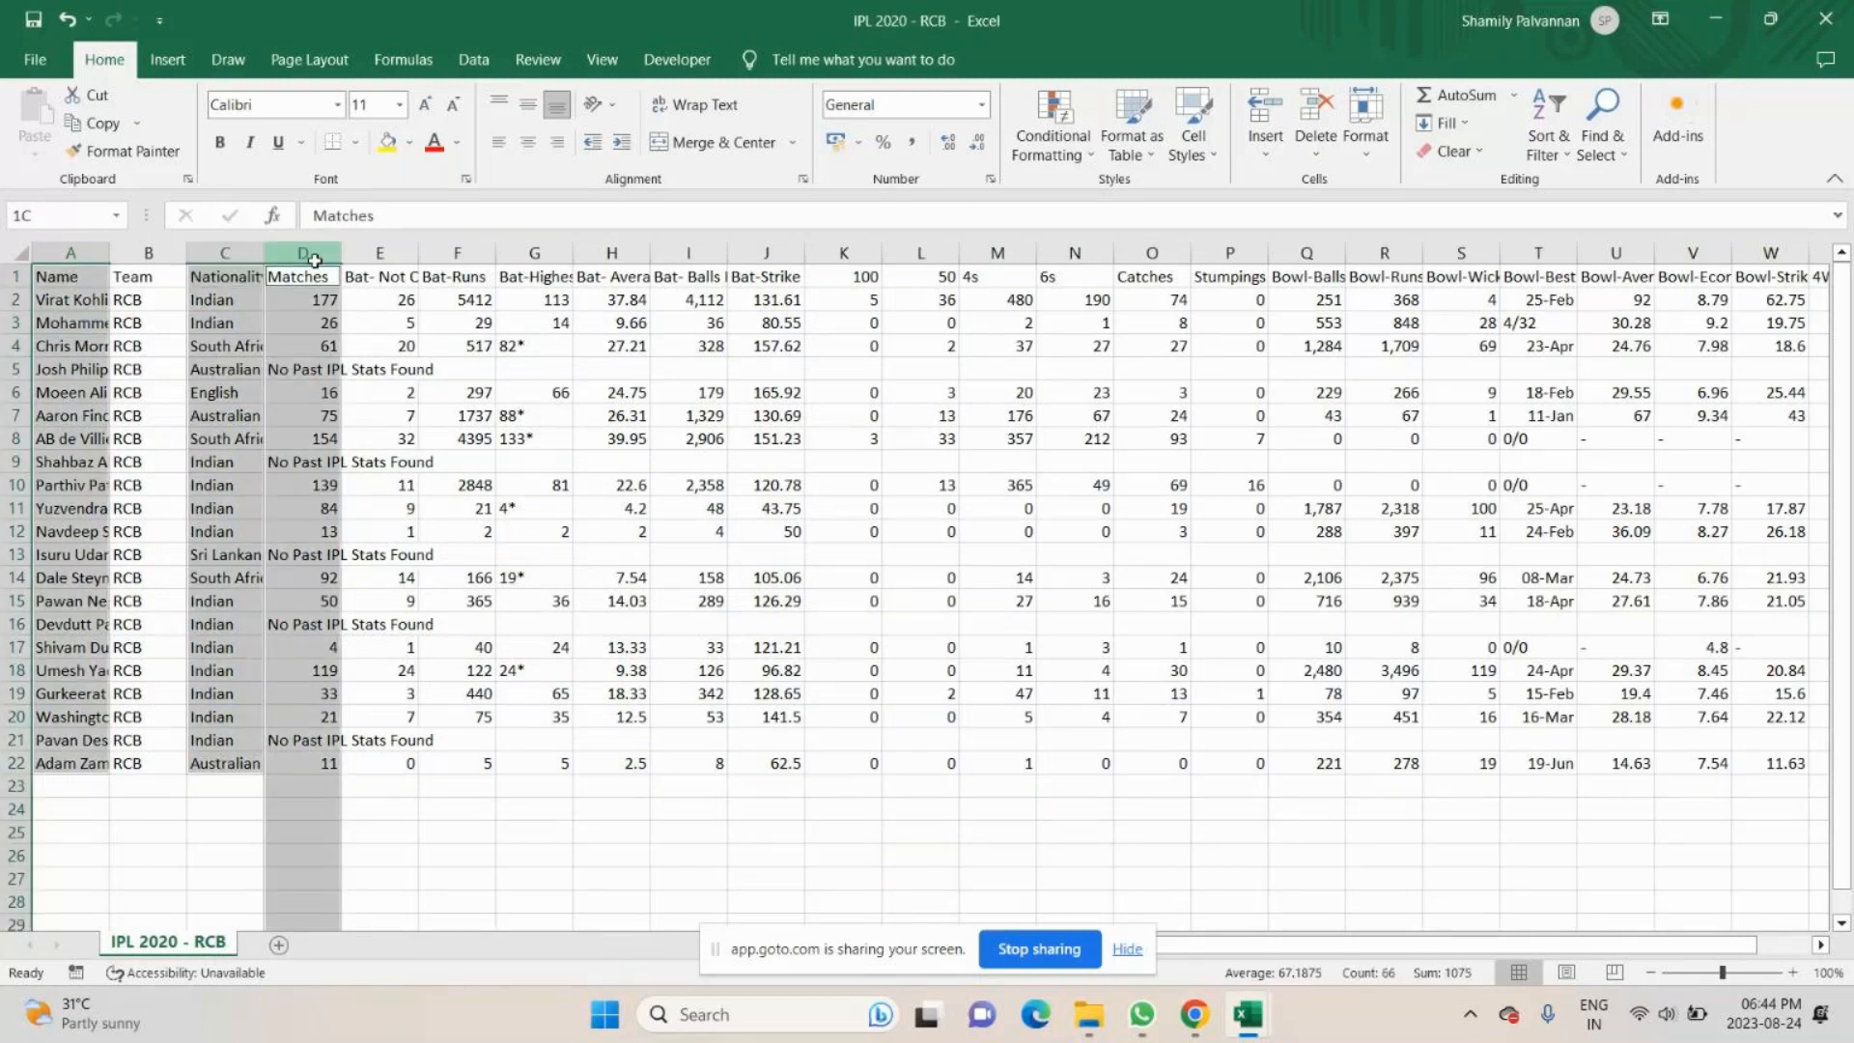
ctrl+drag(314, 275, 314, 763)
click(379, 832)
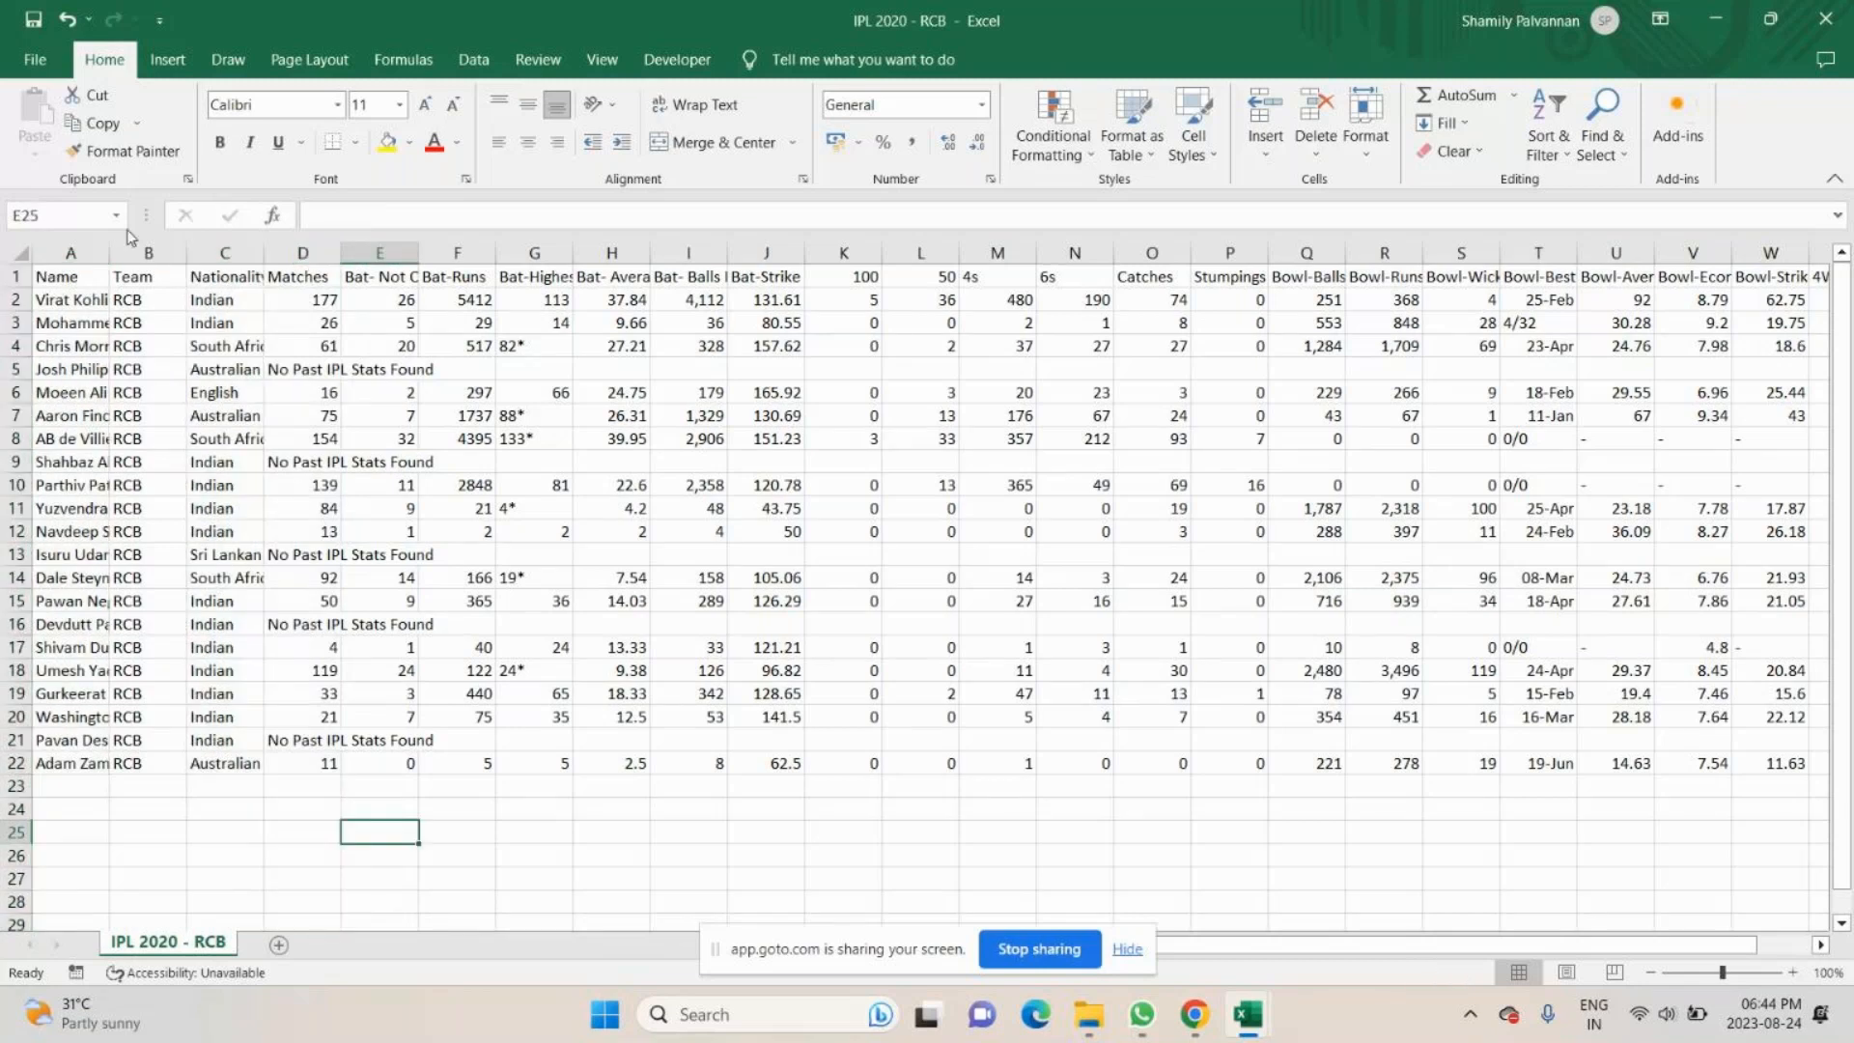
- Copy the Name, Nationality and Matches cells, rows 1 to 22, of IPL 2020 - RCB into Book1, starting at M2
drag(68, 277, 62, 759)
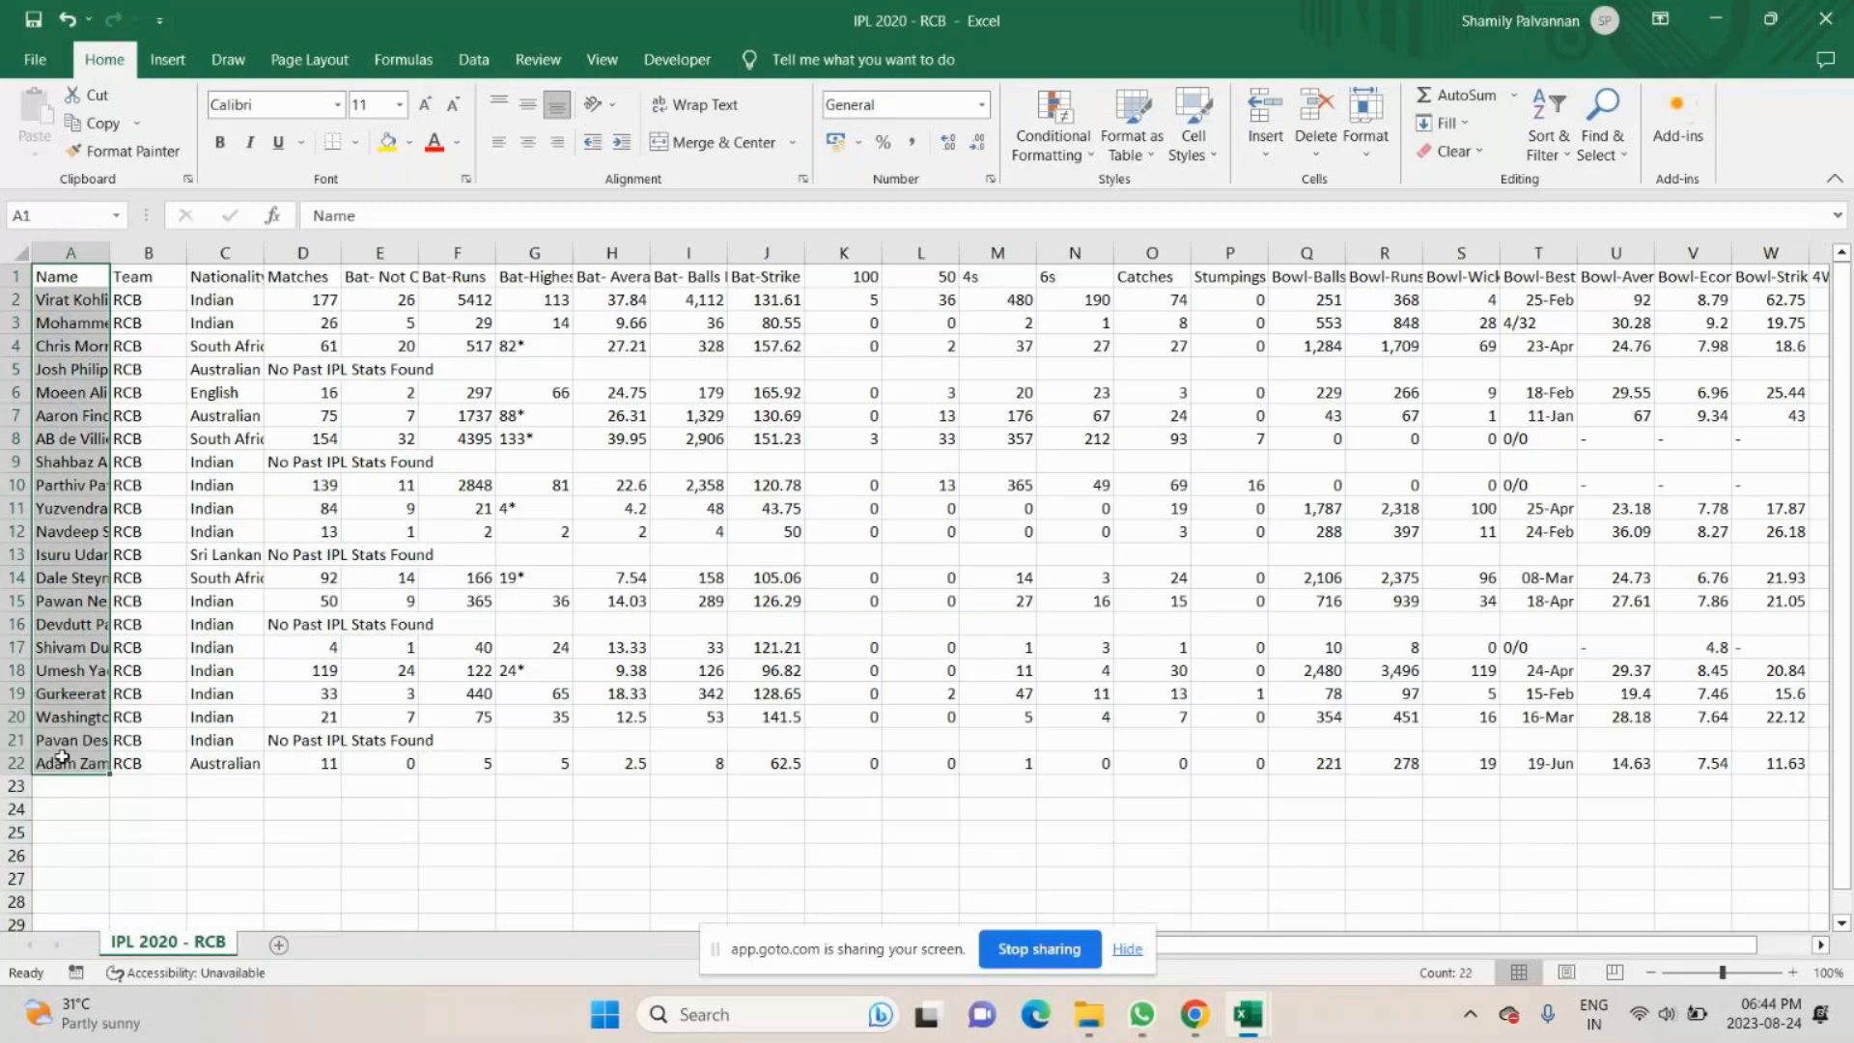
ctrl+drag(225, 276, 225, 763)
ctrl+drag(303, 276, 311, 751)
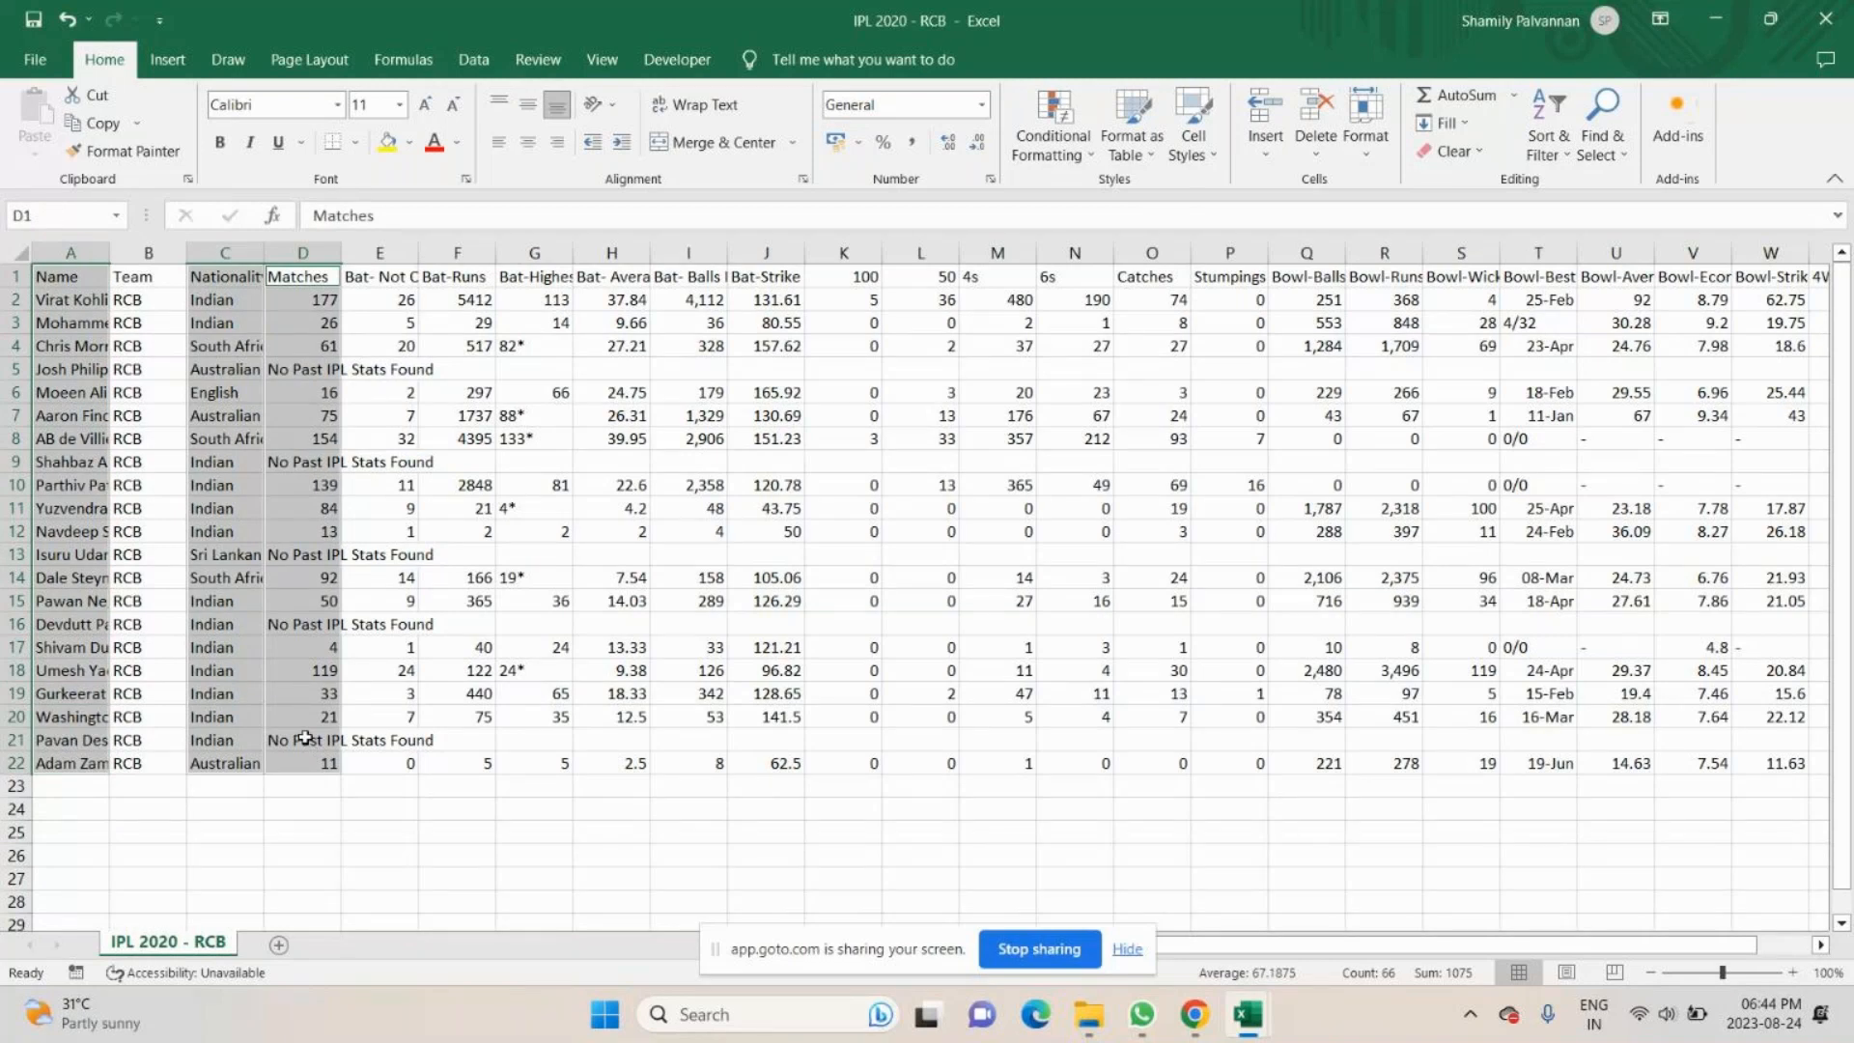
key(ctrl+c)
key(alt+Tab)
click(987, 299)
key(Return)
- Merge and centre cells M1:O1 and enter the heading RCB
click(1005, 276)
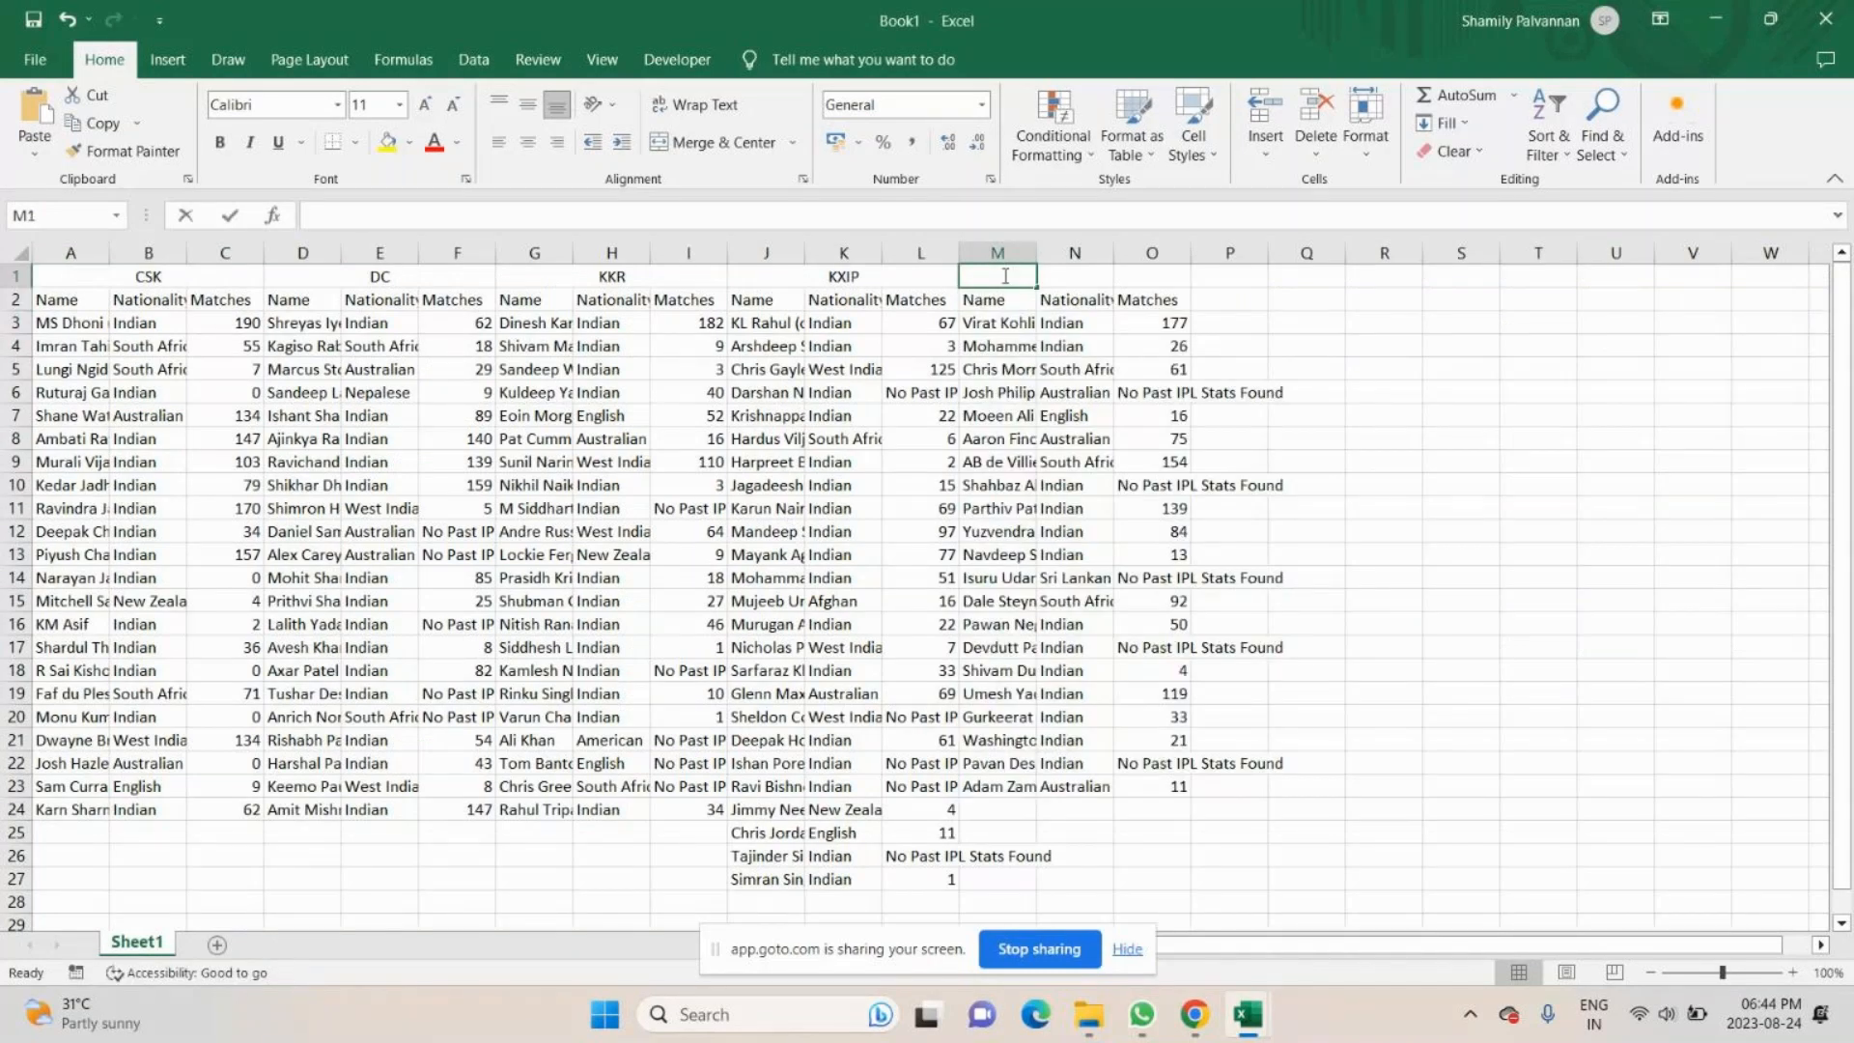
drag(1005, 276, 1152, 276)
click(720, 142)
text(RCB)
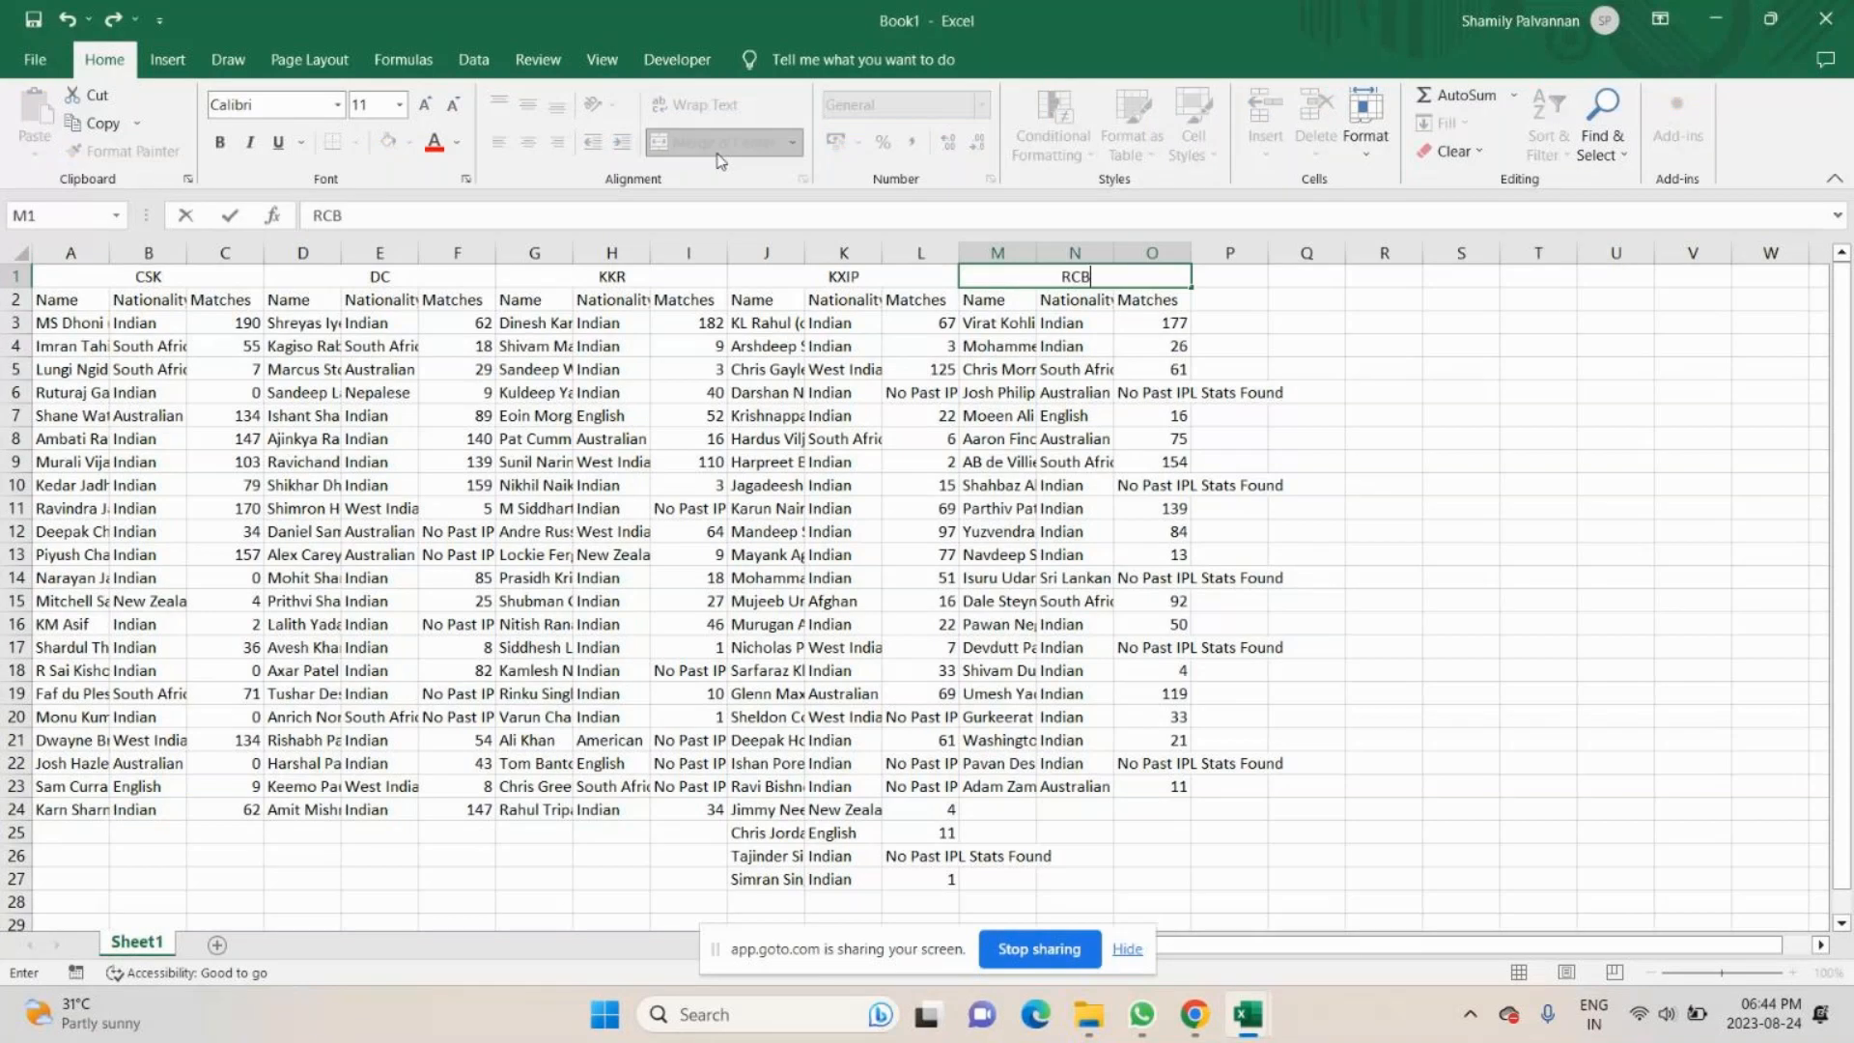
click(1074, 509)
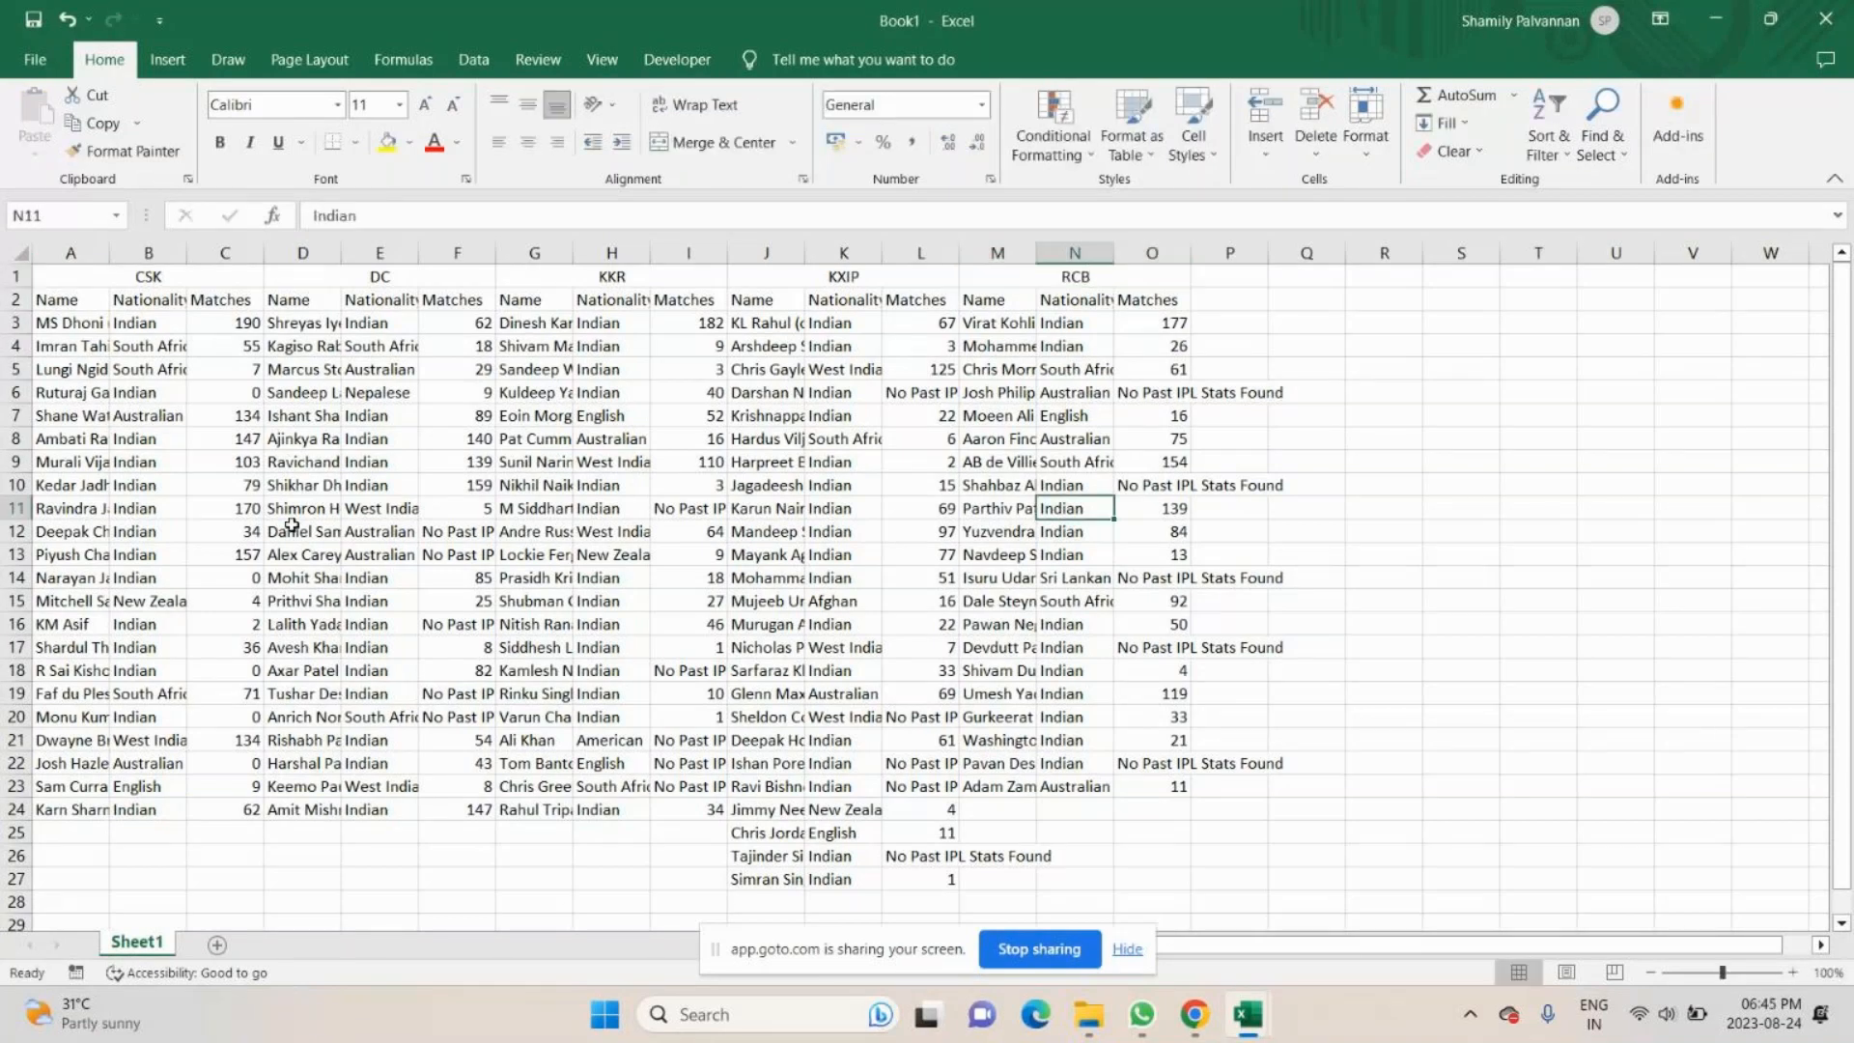
- Replace every "No Past IPL Stats Found" entry on the sheet with 0
click(447, 532)
key(ctrl+c)
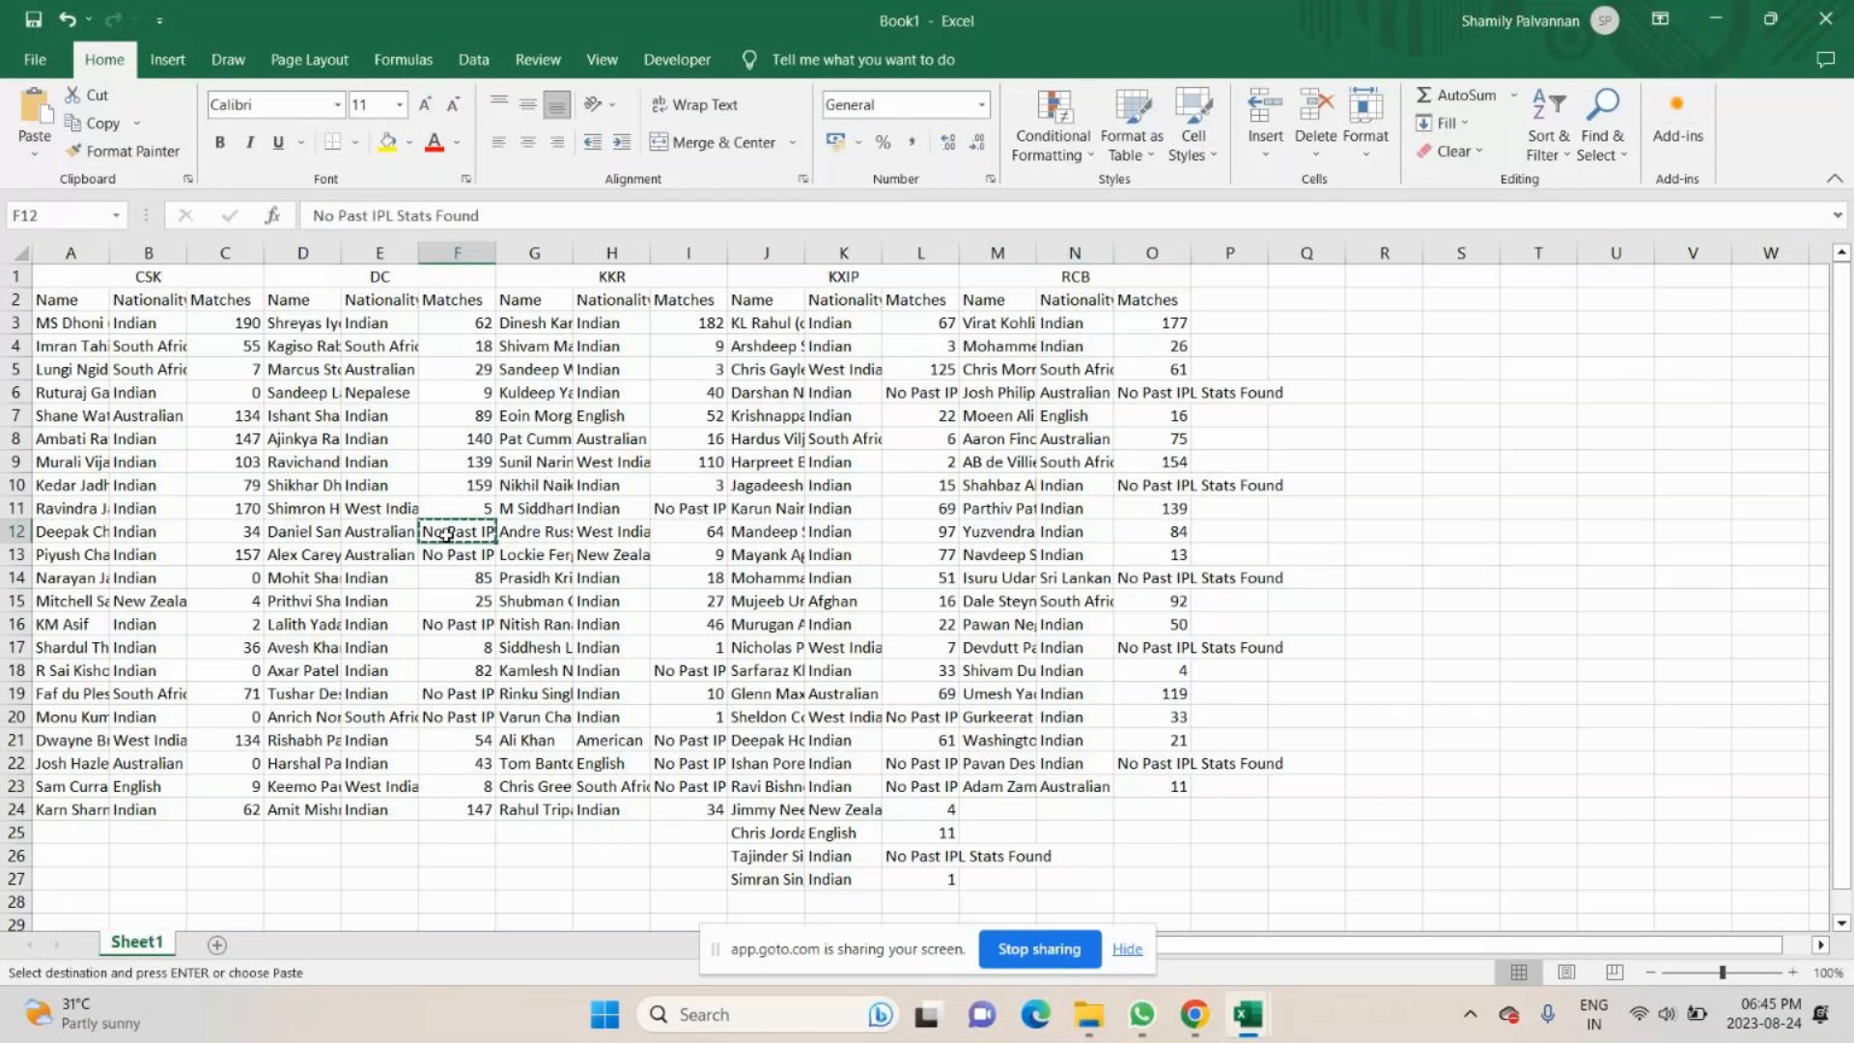
key(ctrl+h)
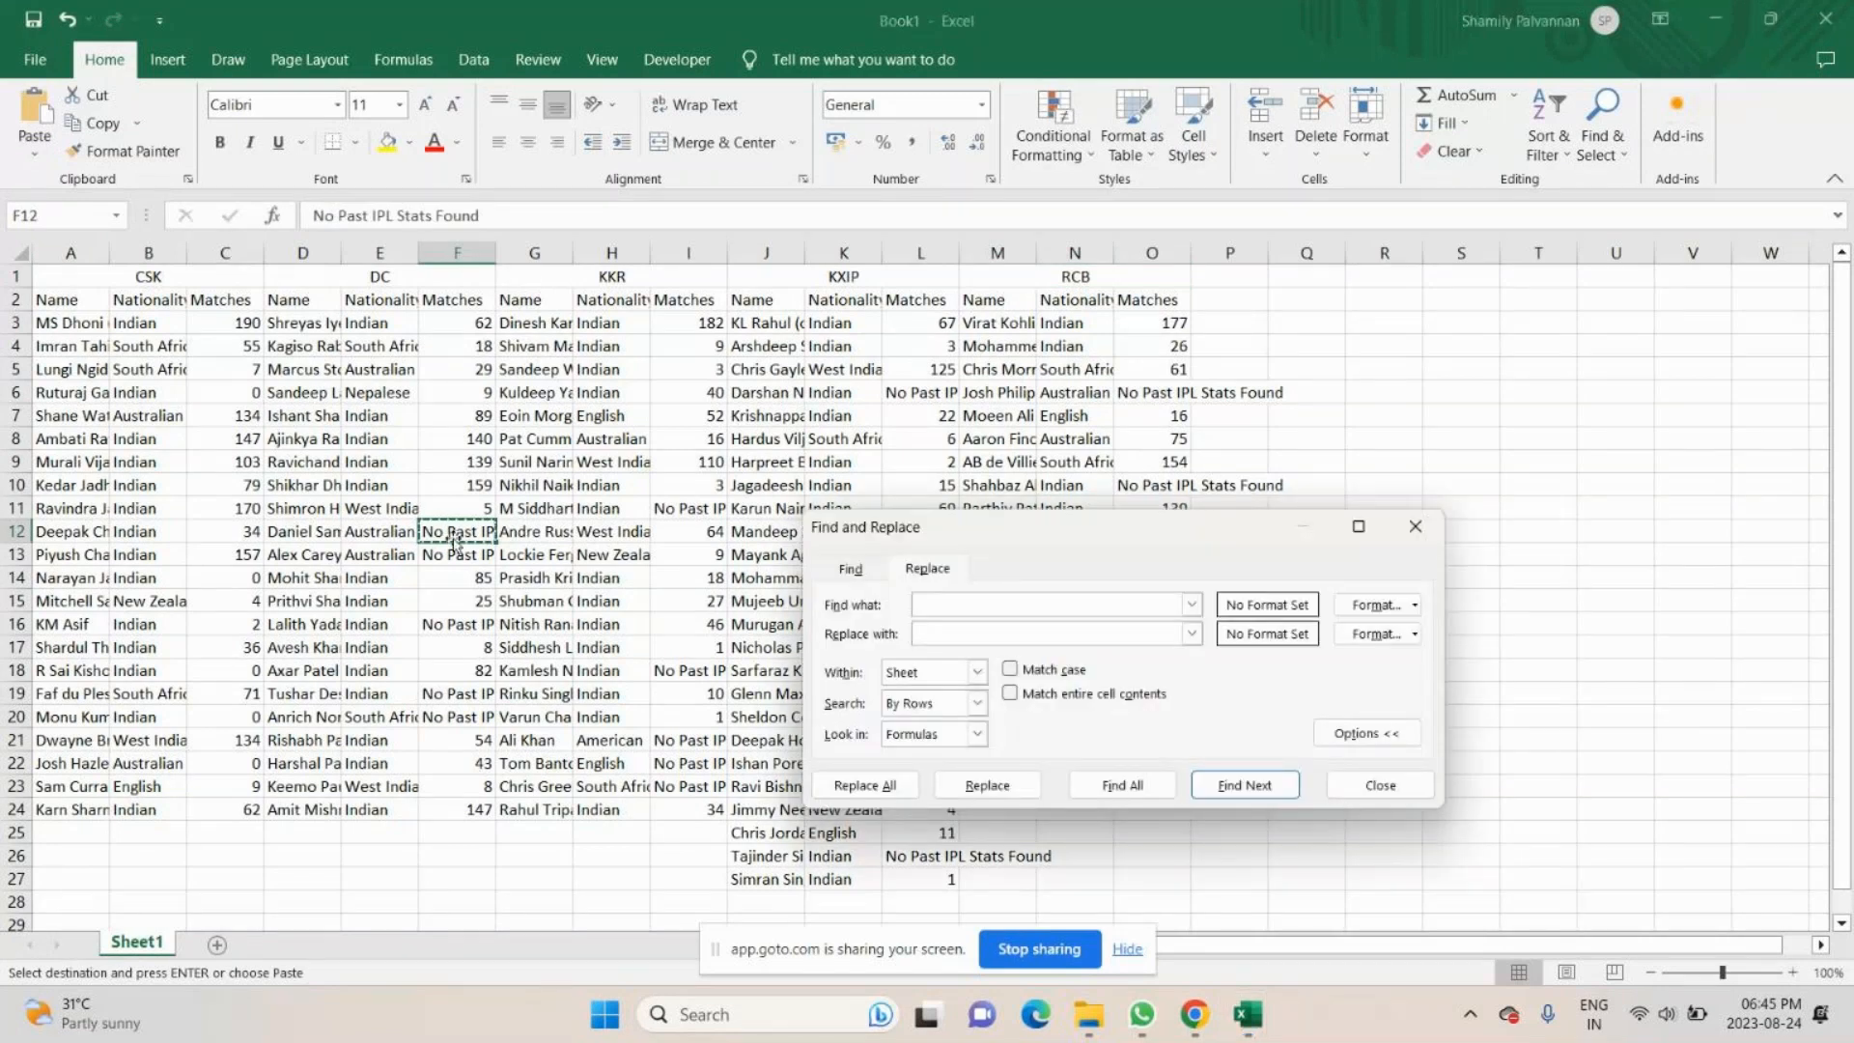
key(ctrl+v)
key(Tab)
text(0)
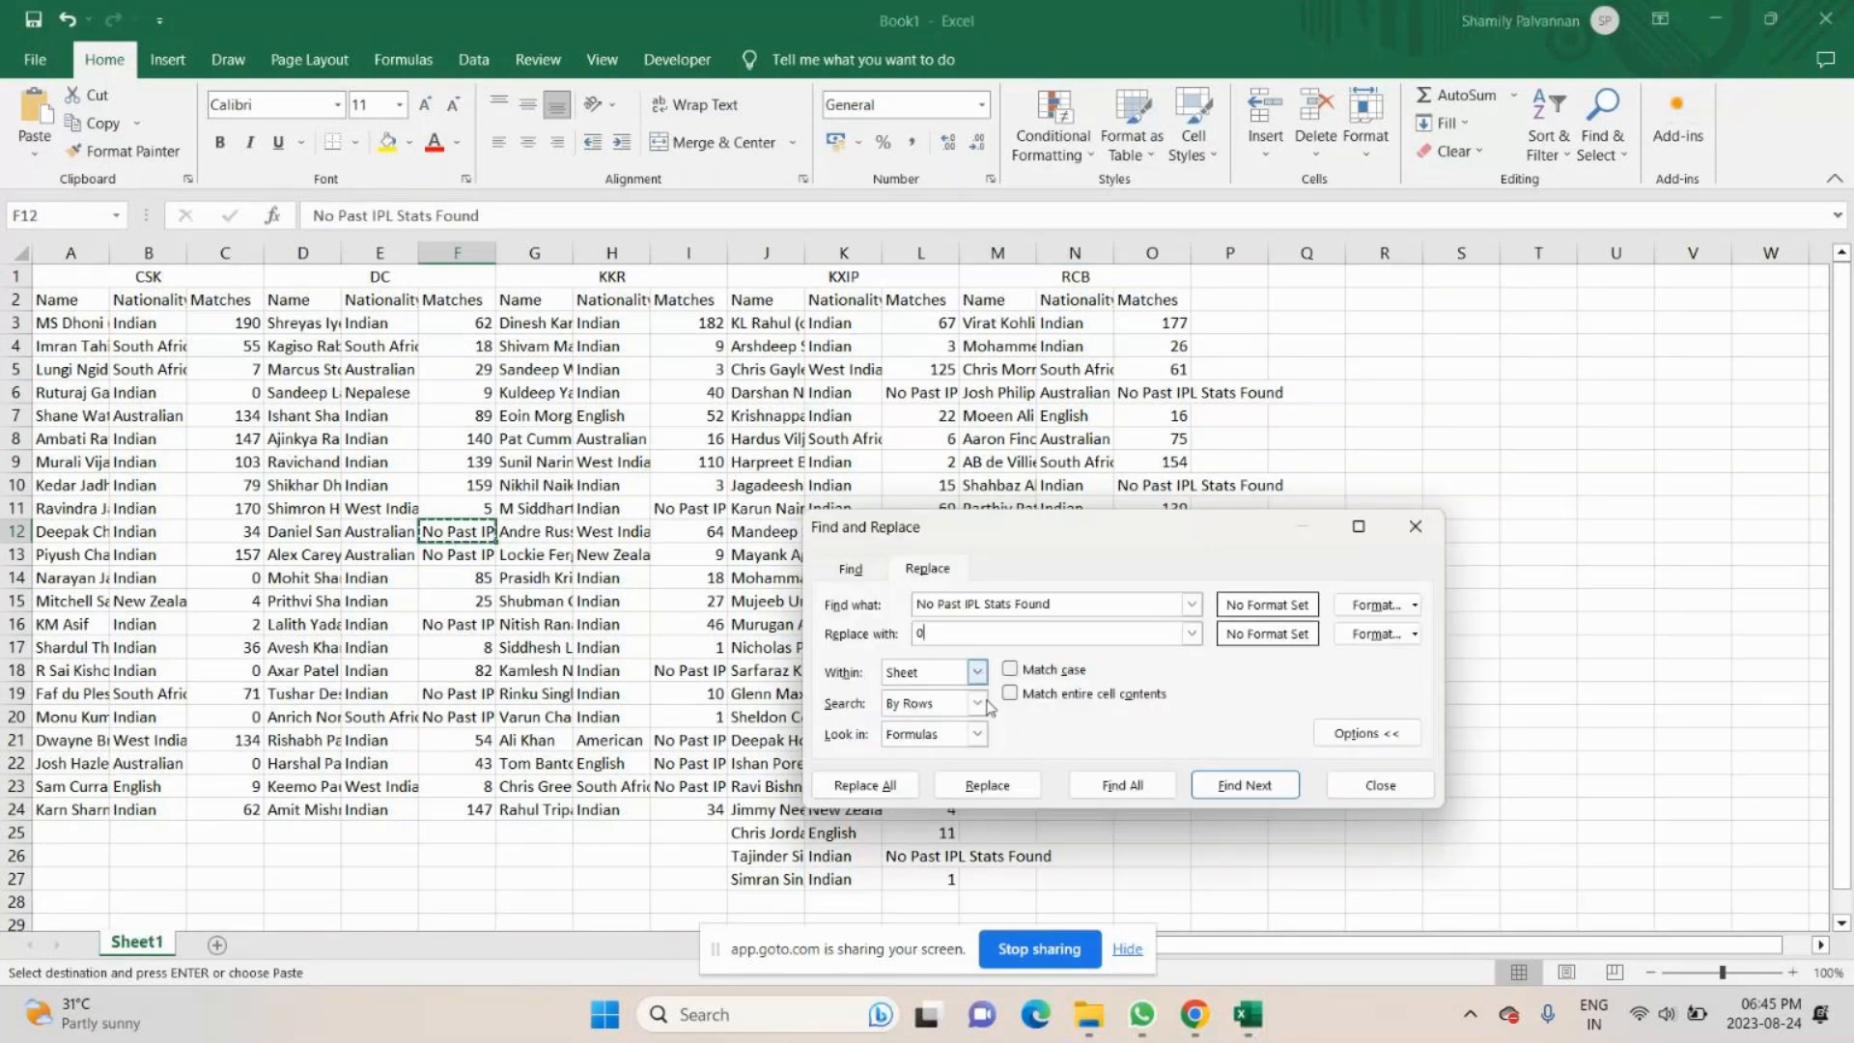
click(873, 783)
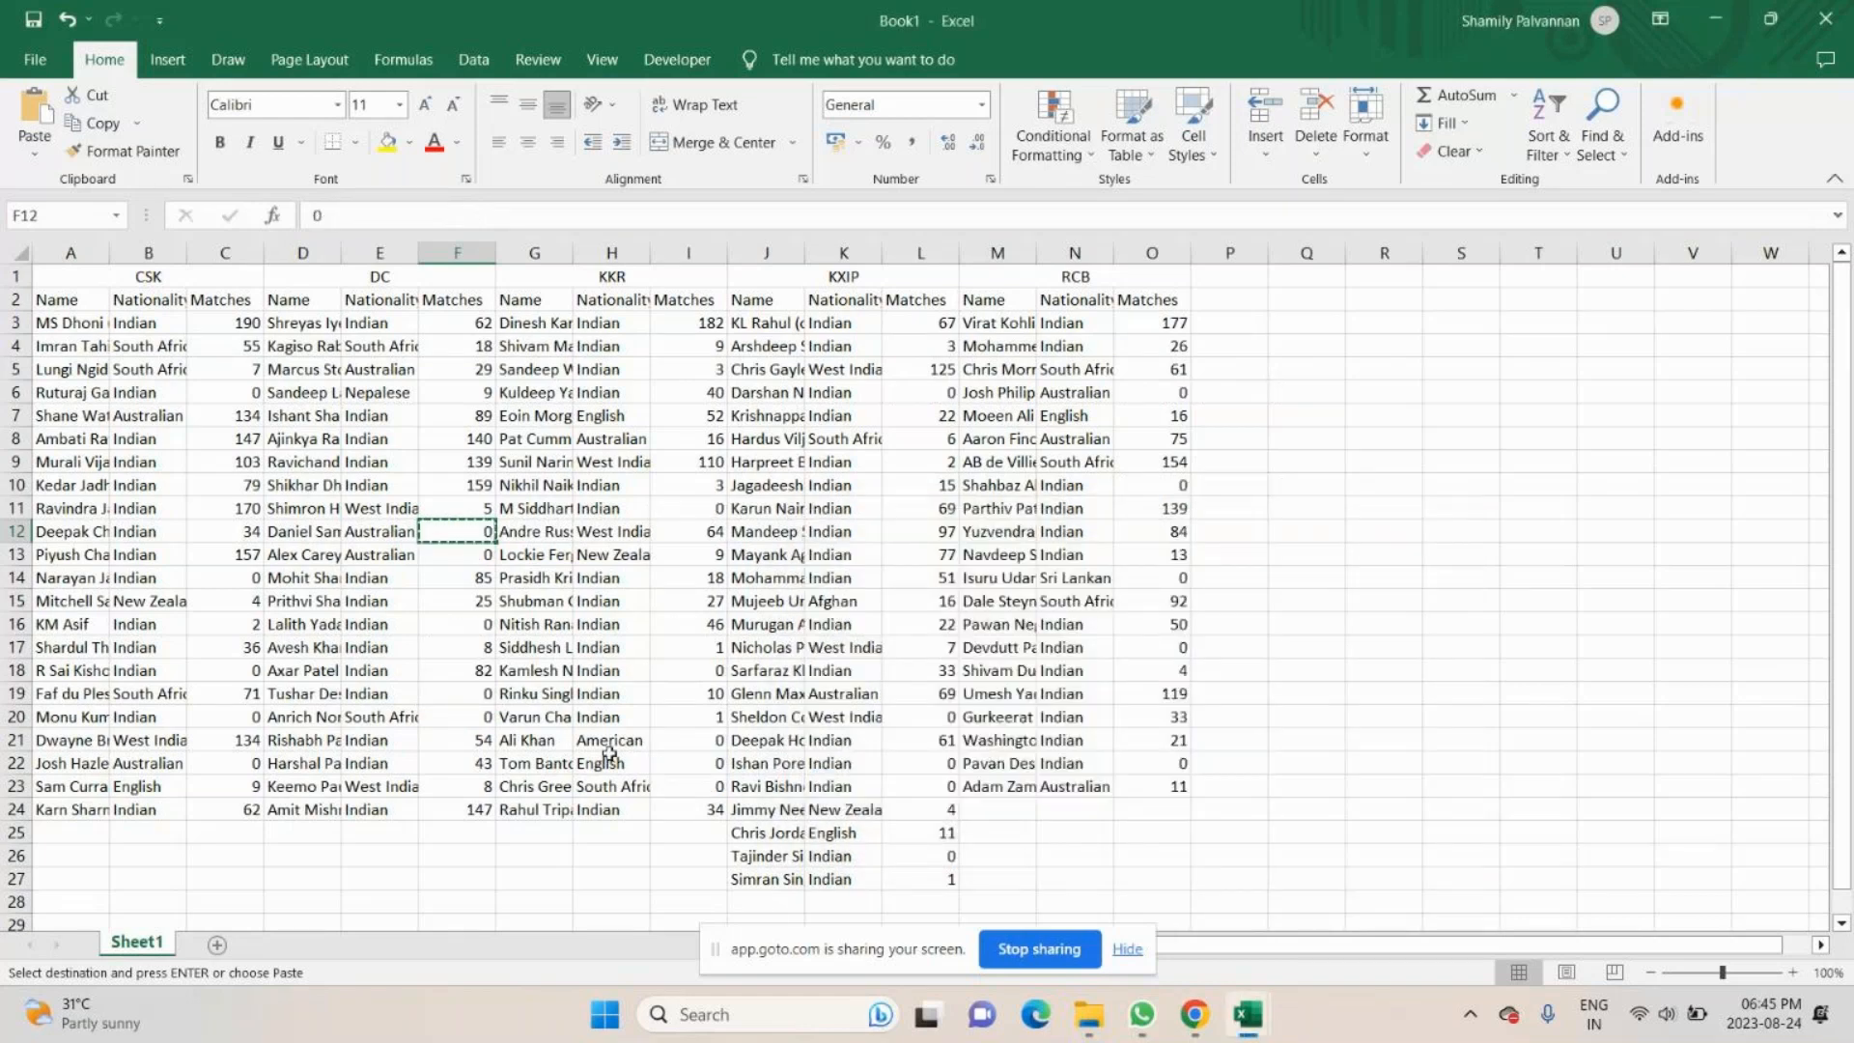
scroll(610, 754, down, 2)
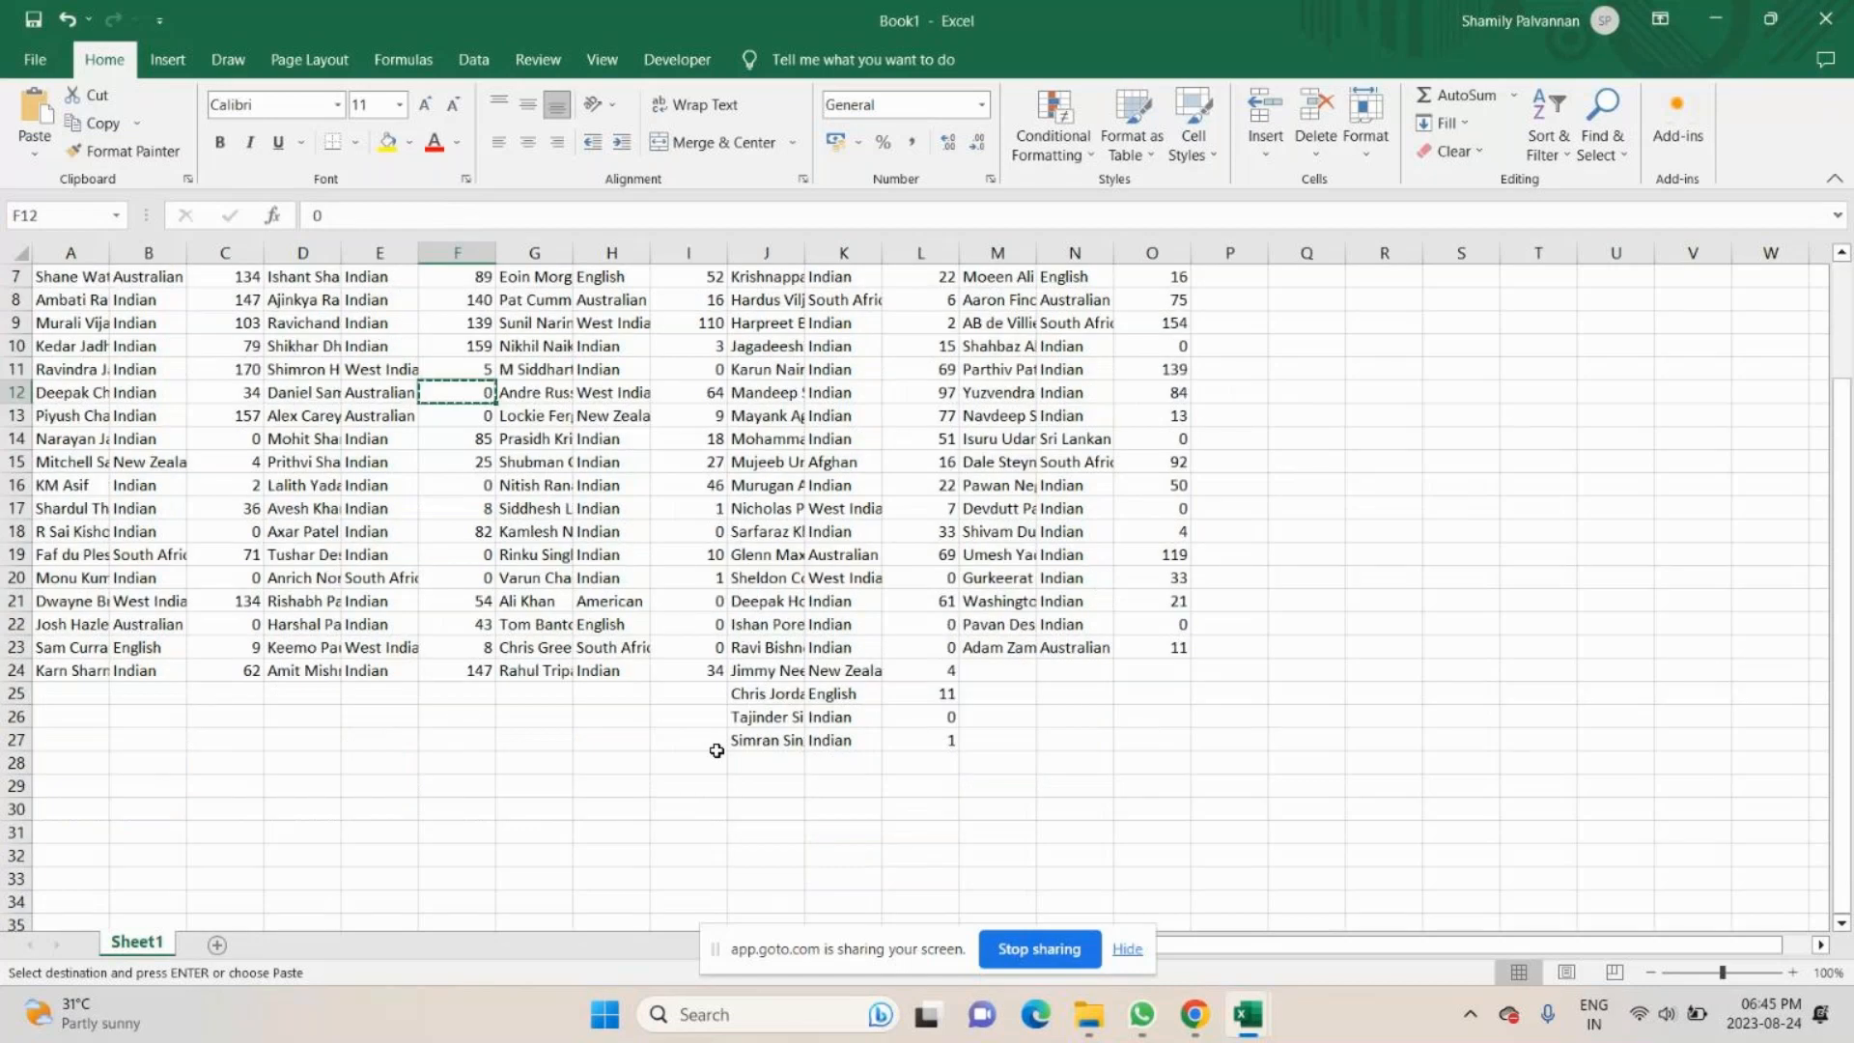
scroll(716, 750, up, 2)
- Save the workbook to the Desktop folder as an Excel Workbook named "IPL - Radio Botton"
key(ctrl+s)
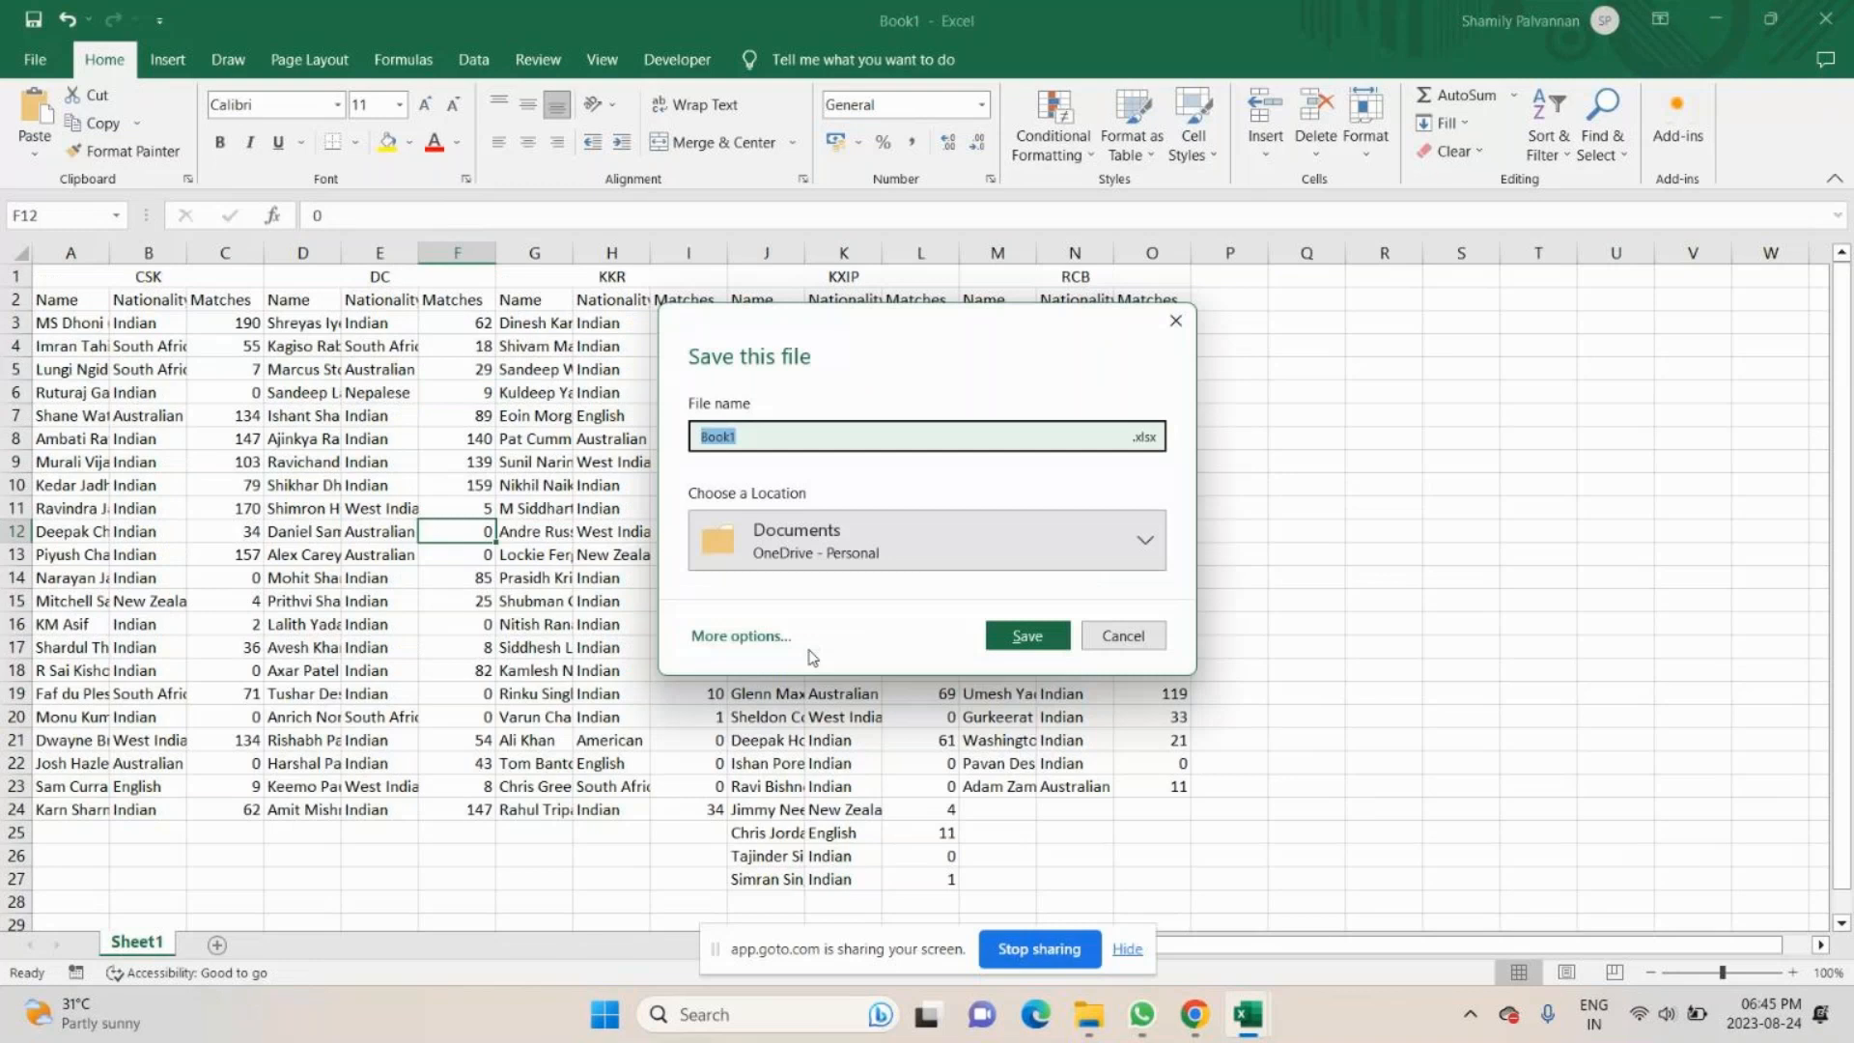
click(741, 635)
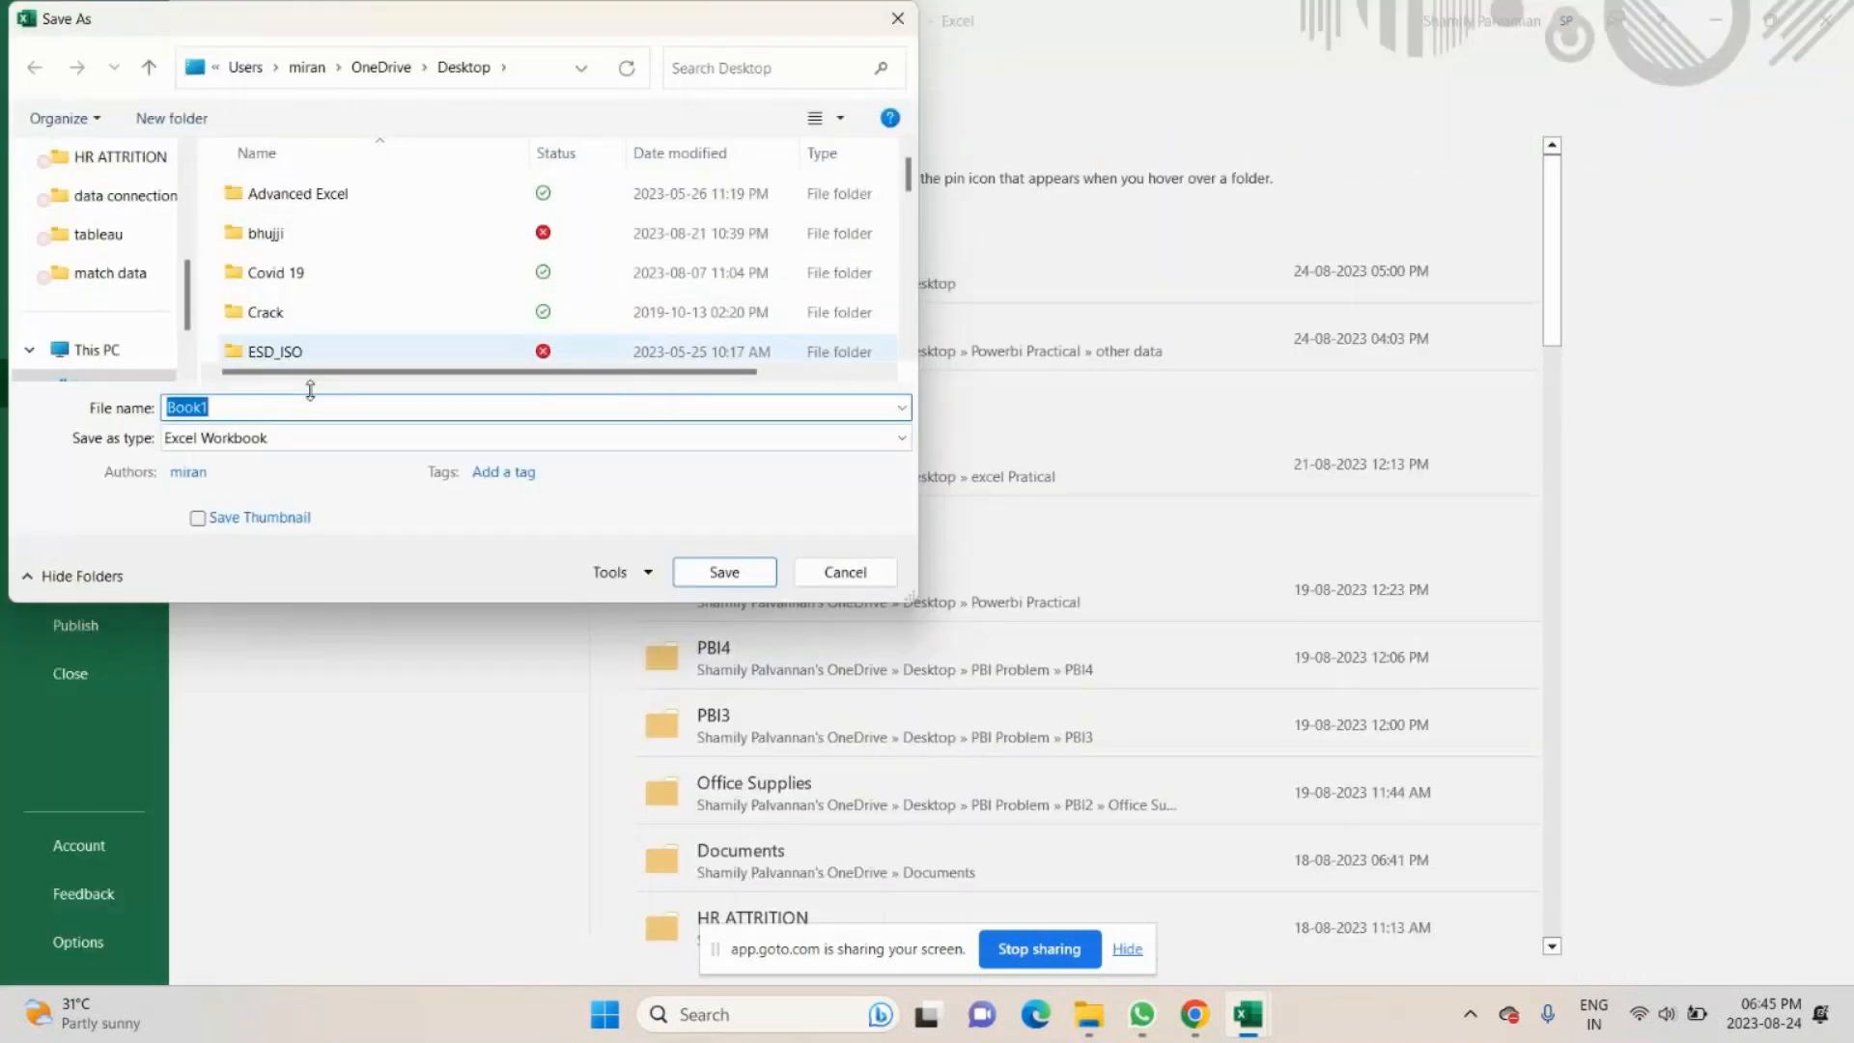
scroll(116, 263, up, 3)
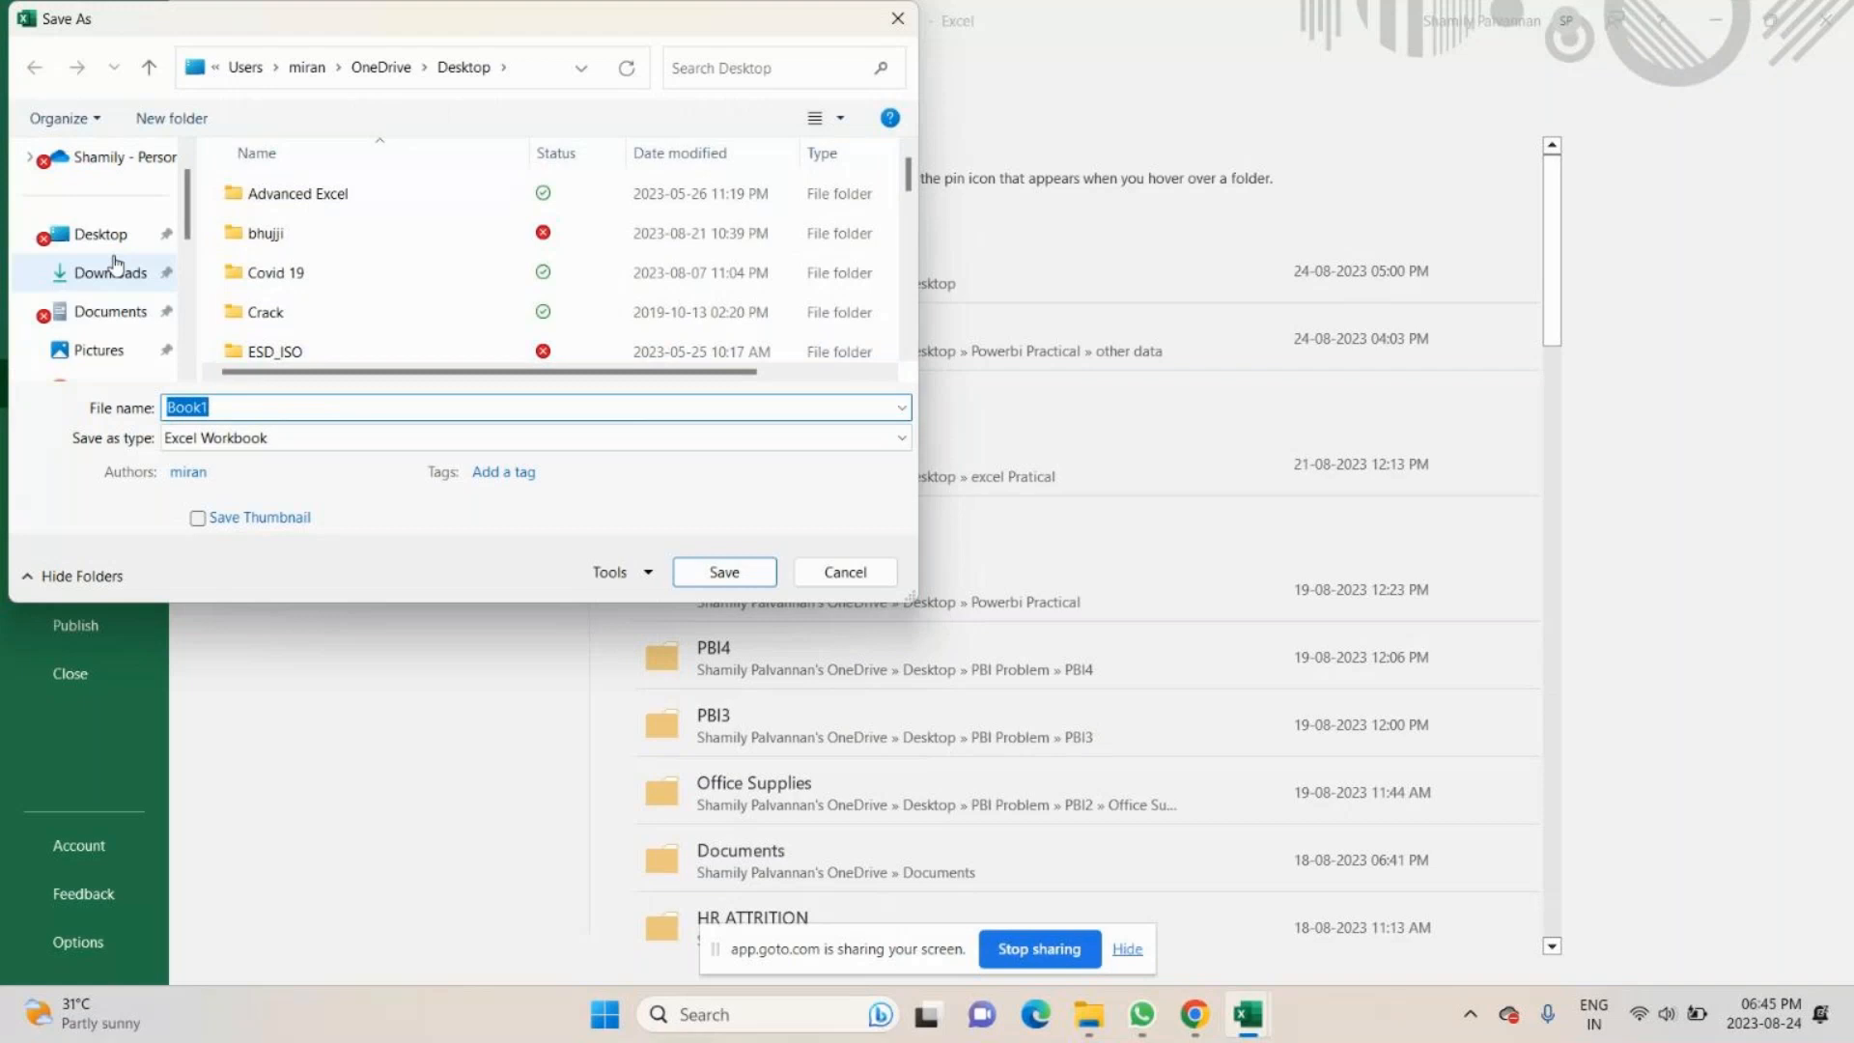
click(102, 235)
click(220, 412)
text(IPL)
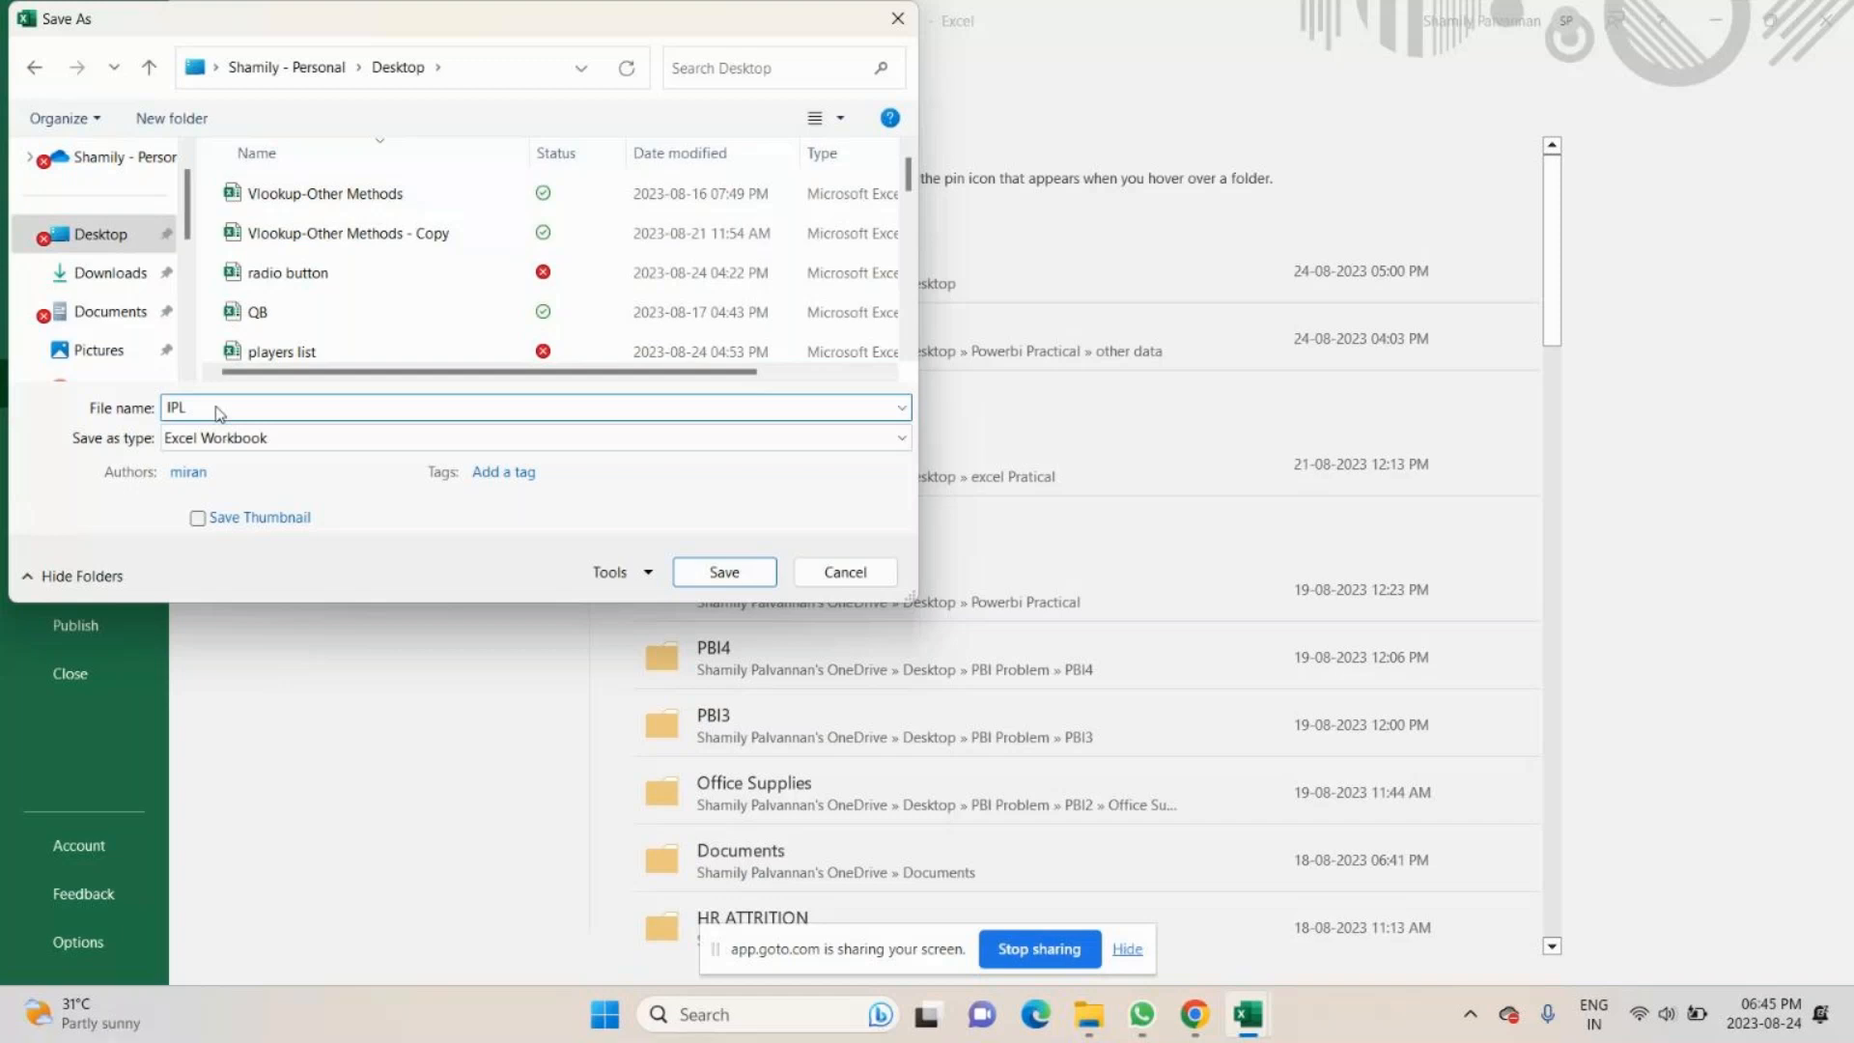
text( - Radio Bott)
click(716, 579)
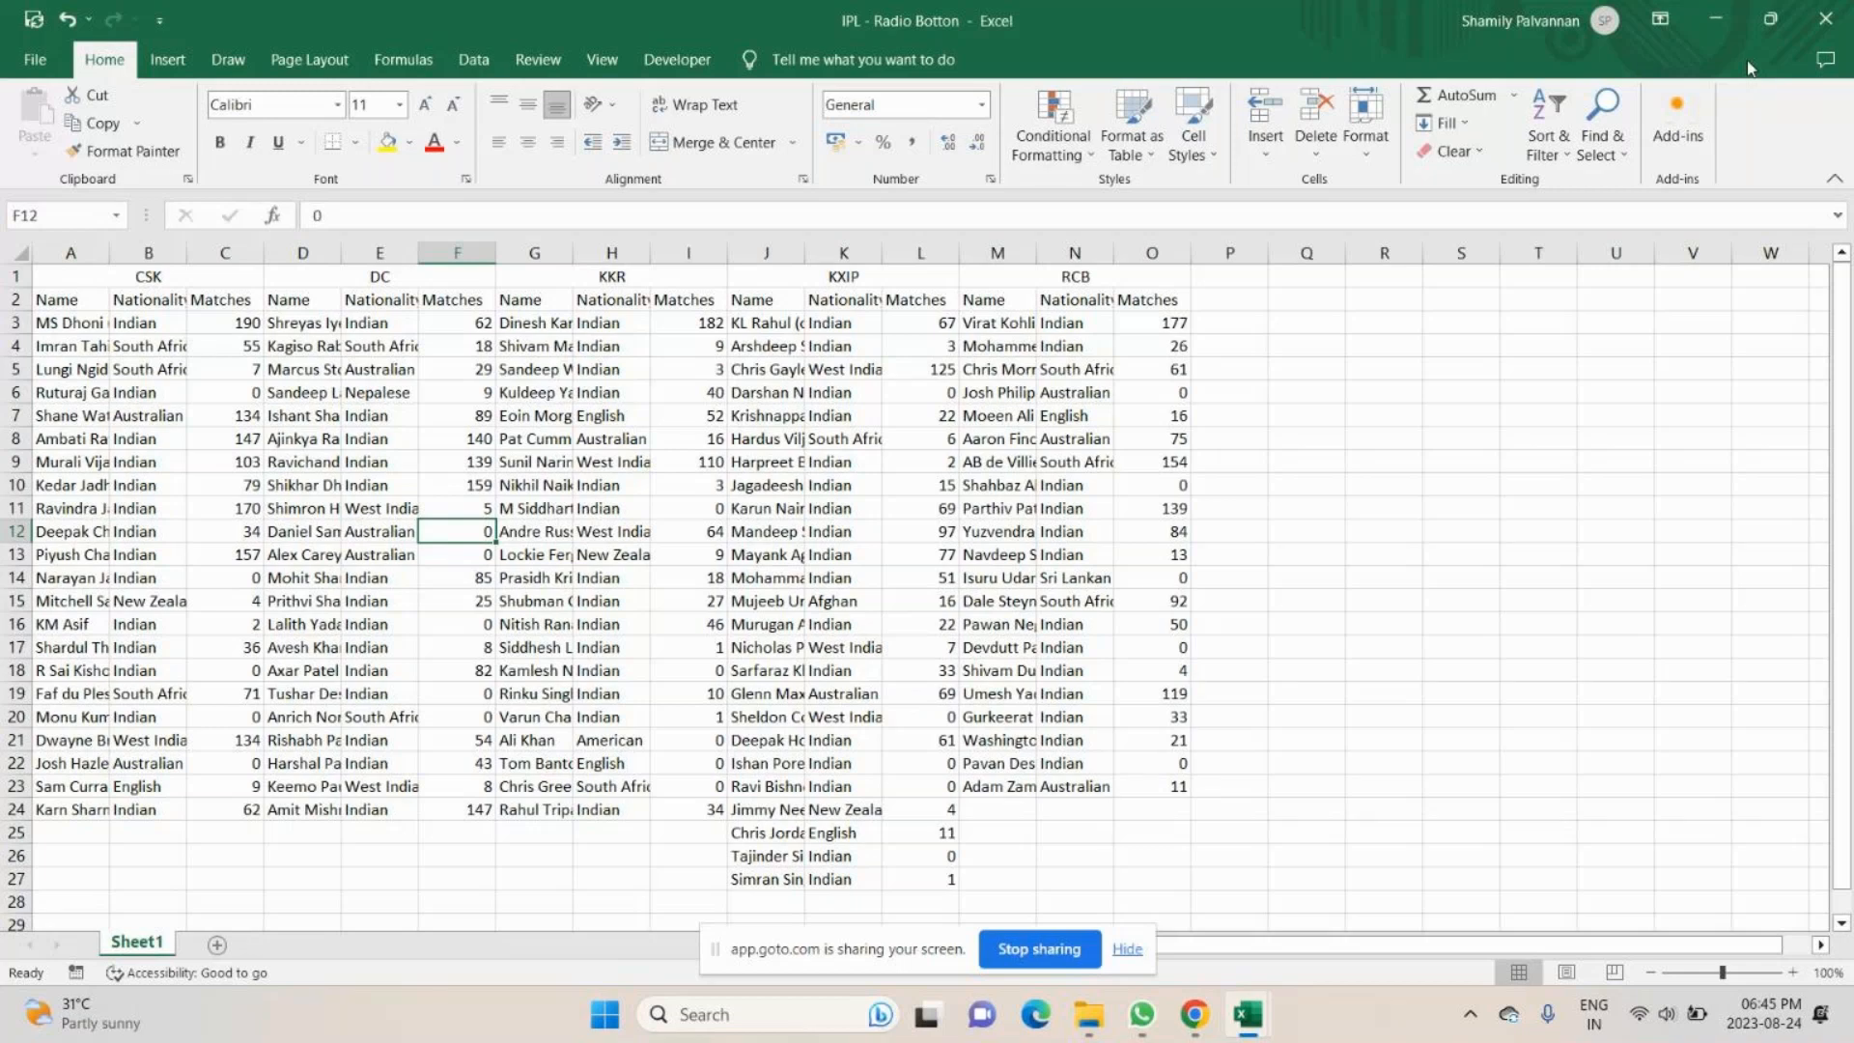
click(1716, 20)
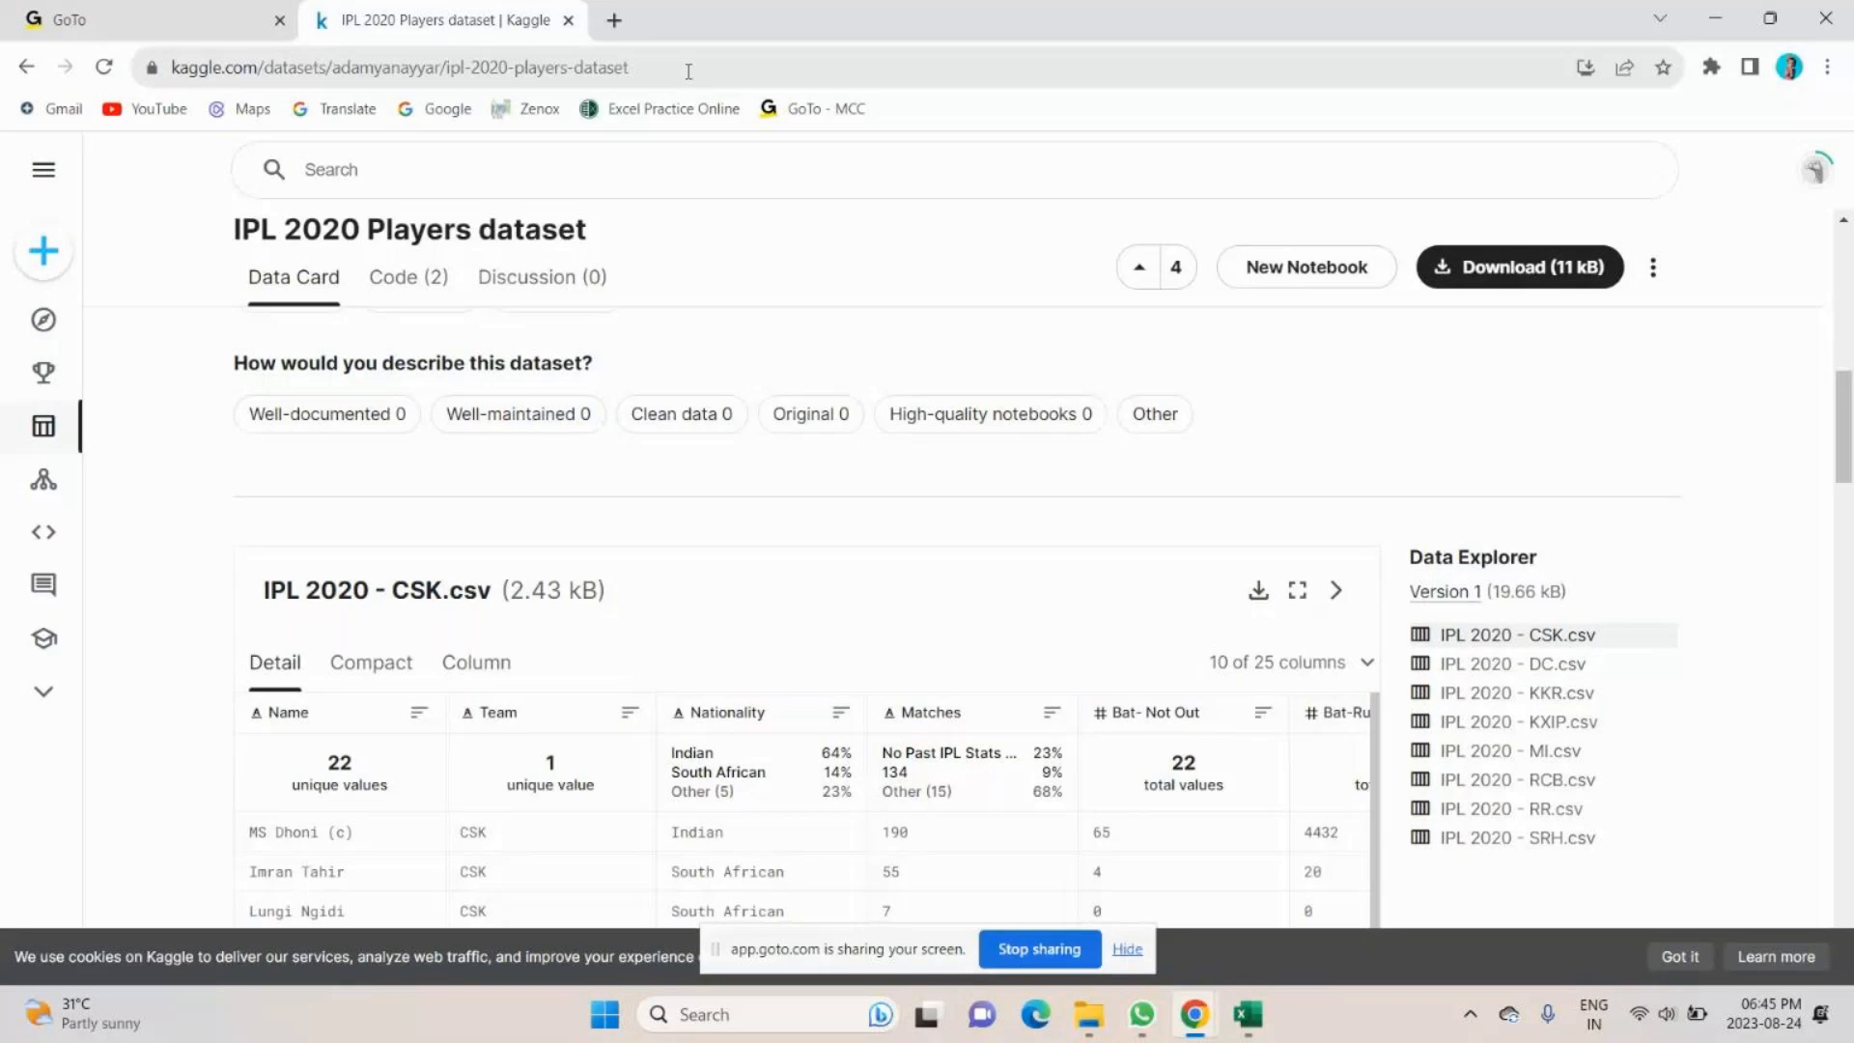
key(alt+Tab)
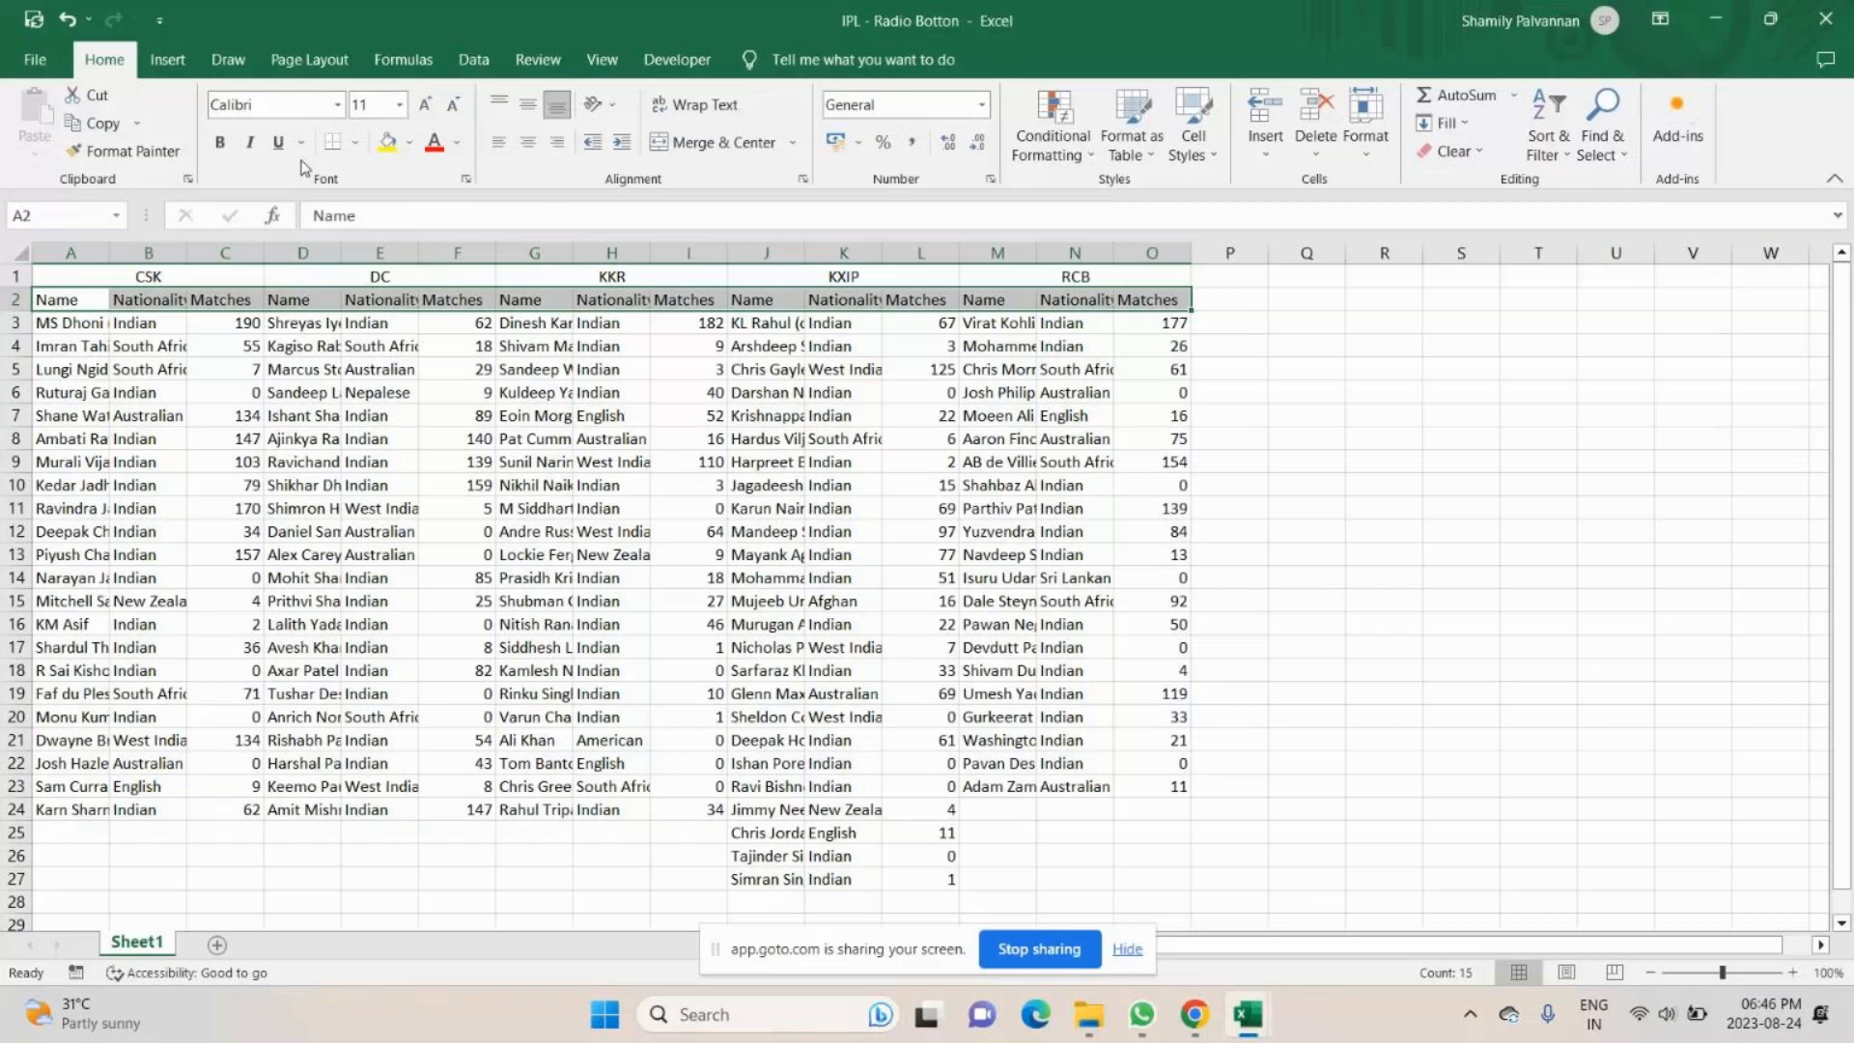
- Give the column header row A2:O2 a black fill with bold white text, and apply all borders to the whole table A1:O27
click(410, 142)
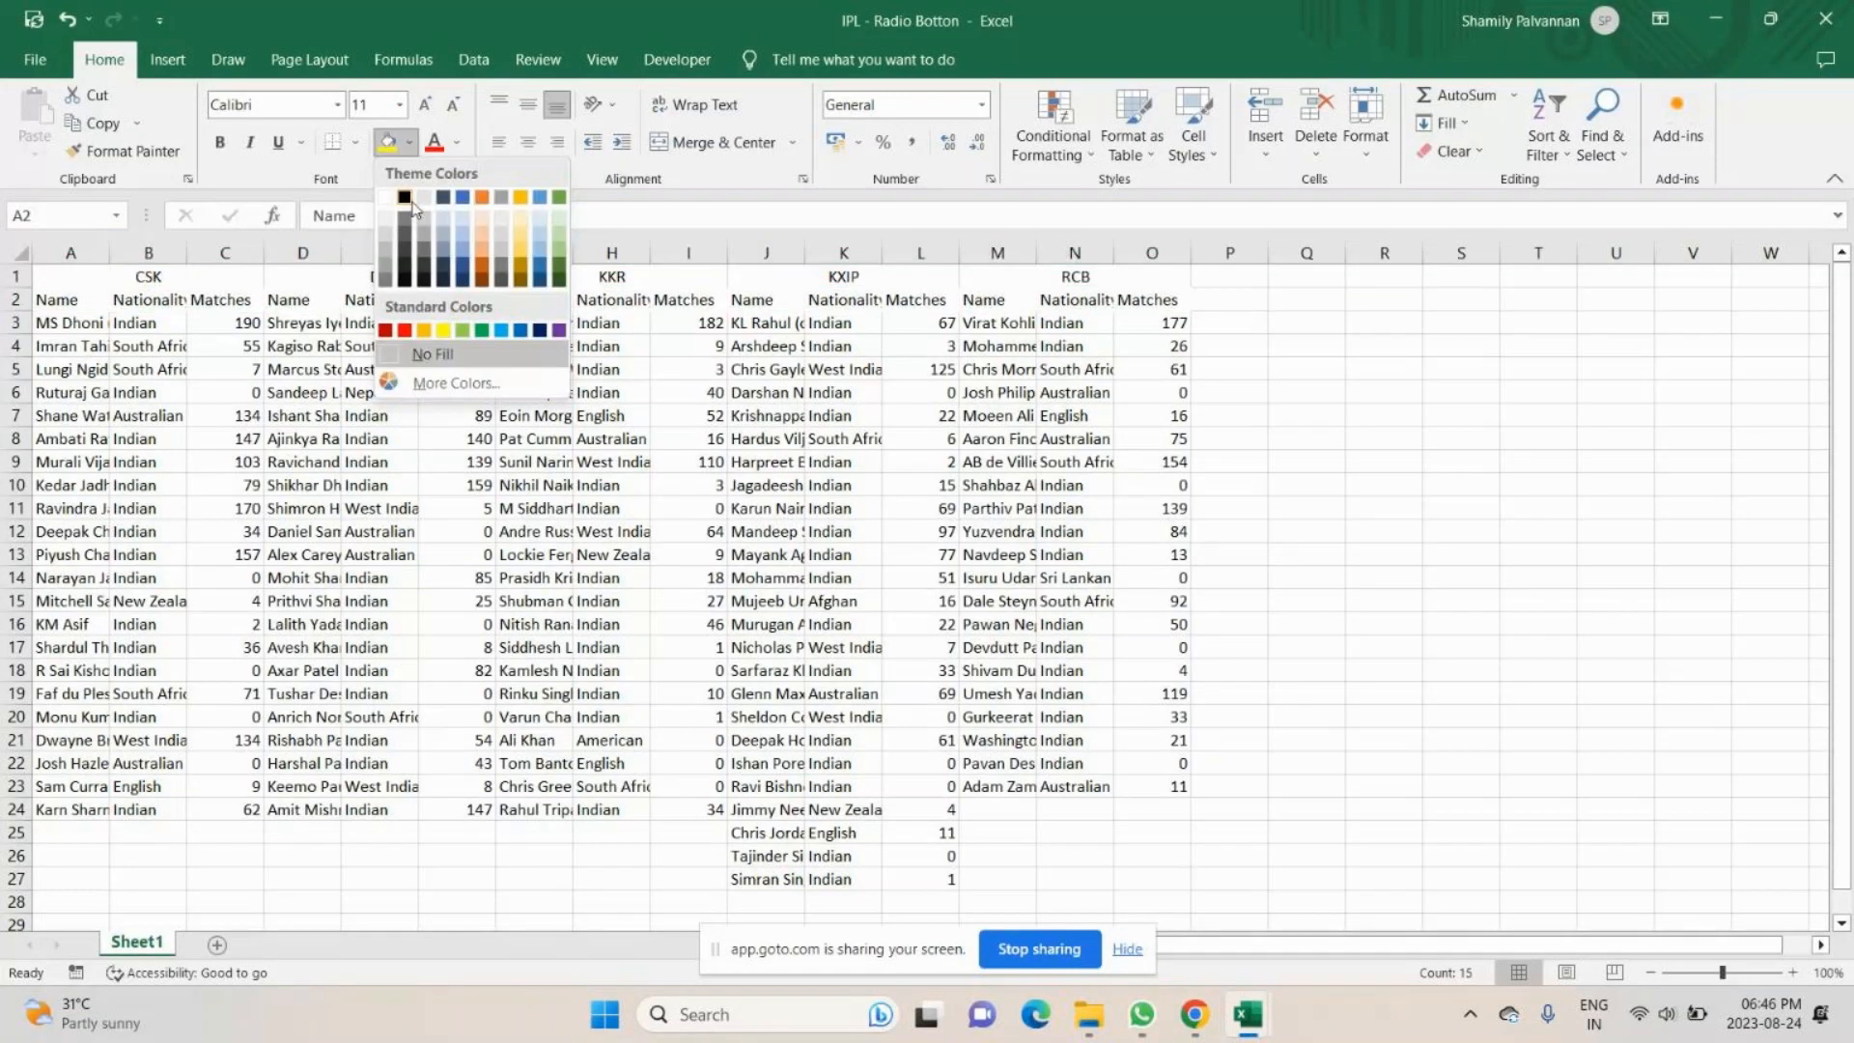
click(406, 199)
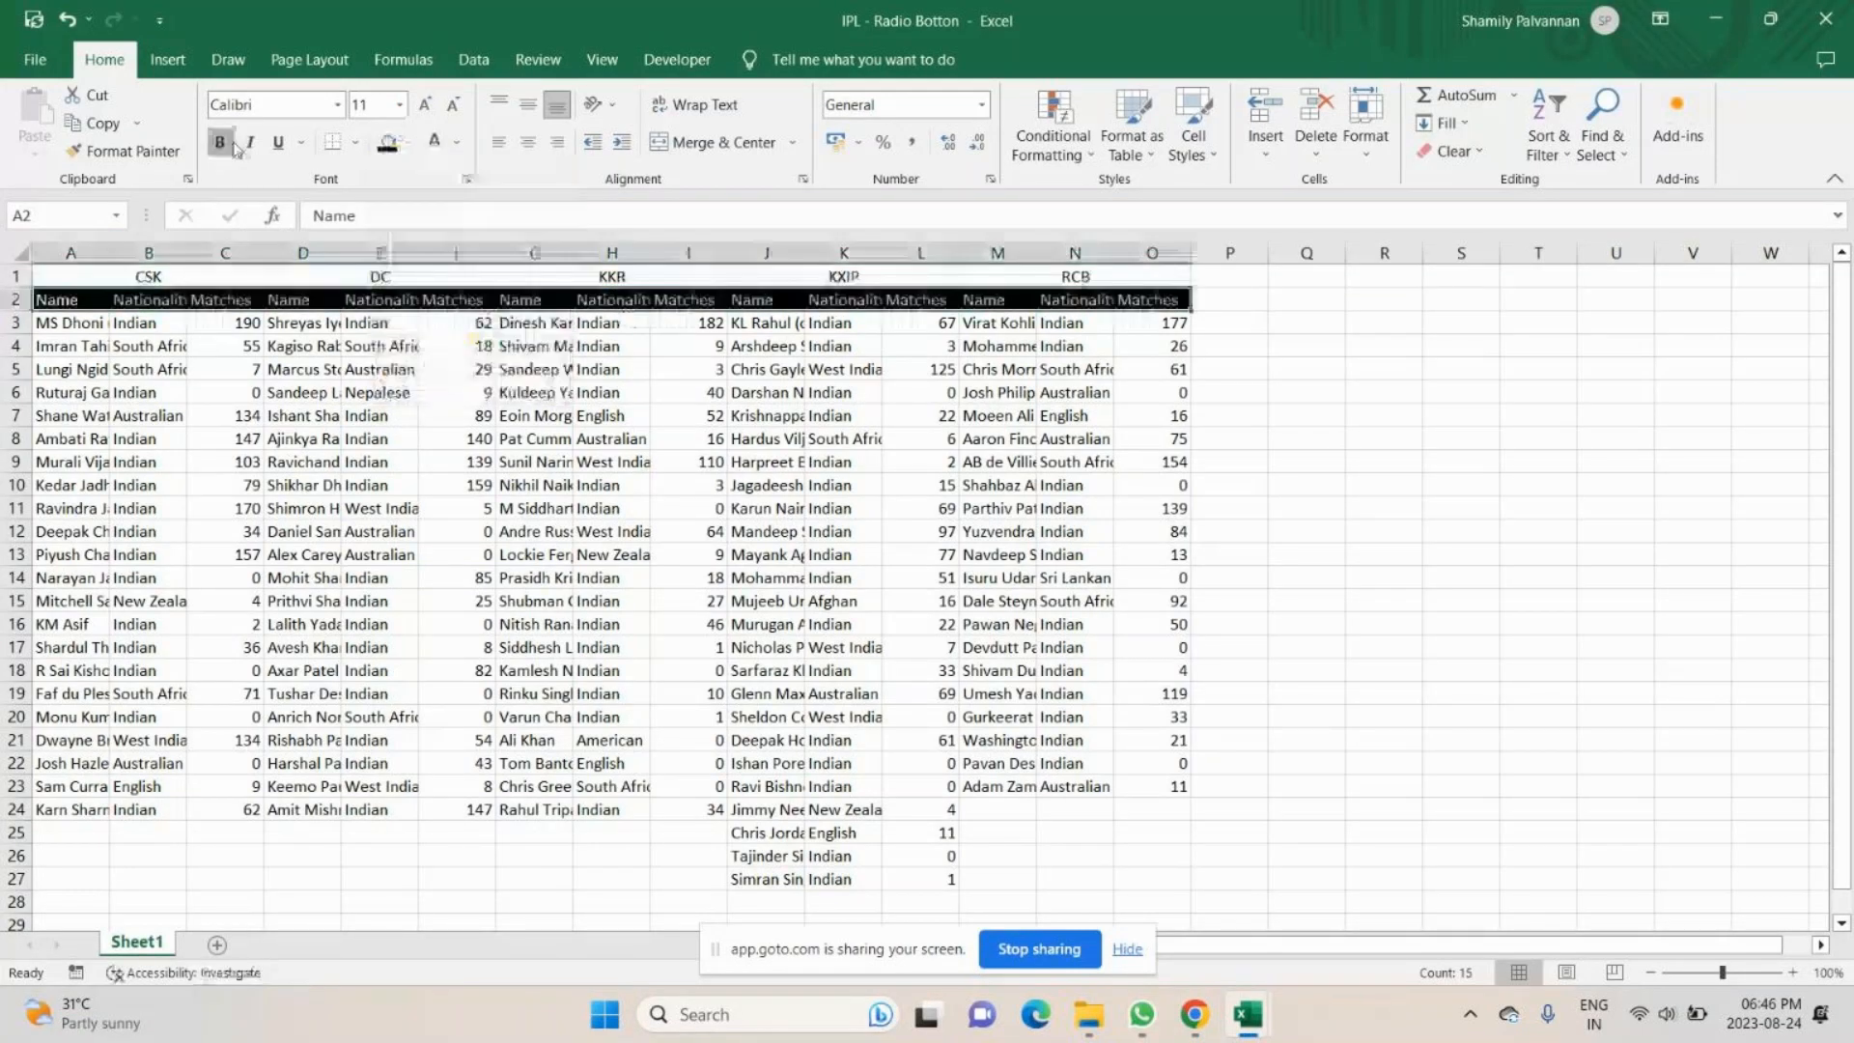
click(228, 145)
click(97, 384)
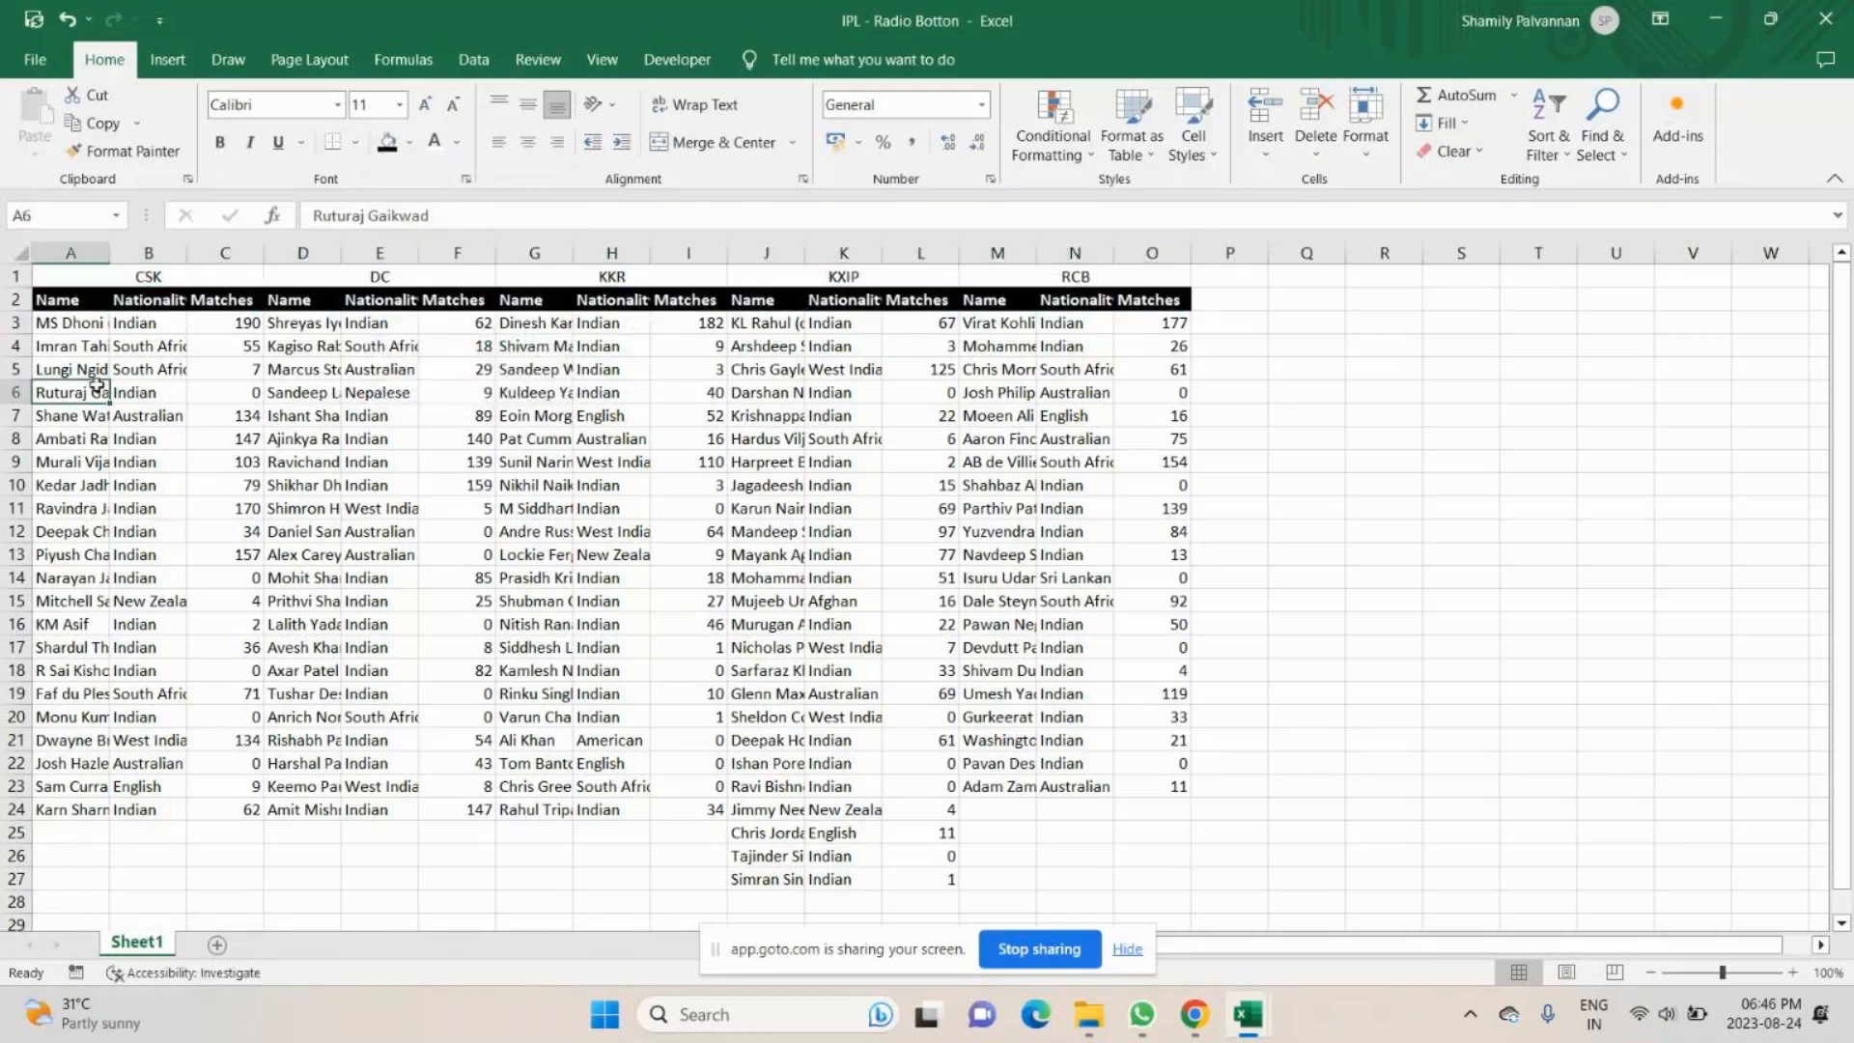
key(ctrl+a)
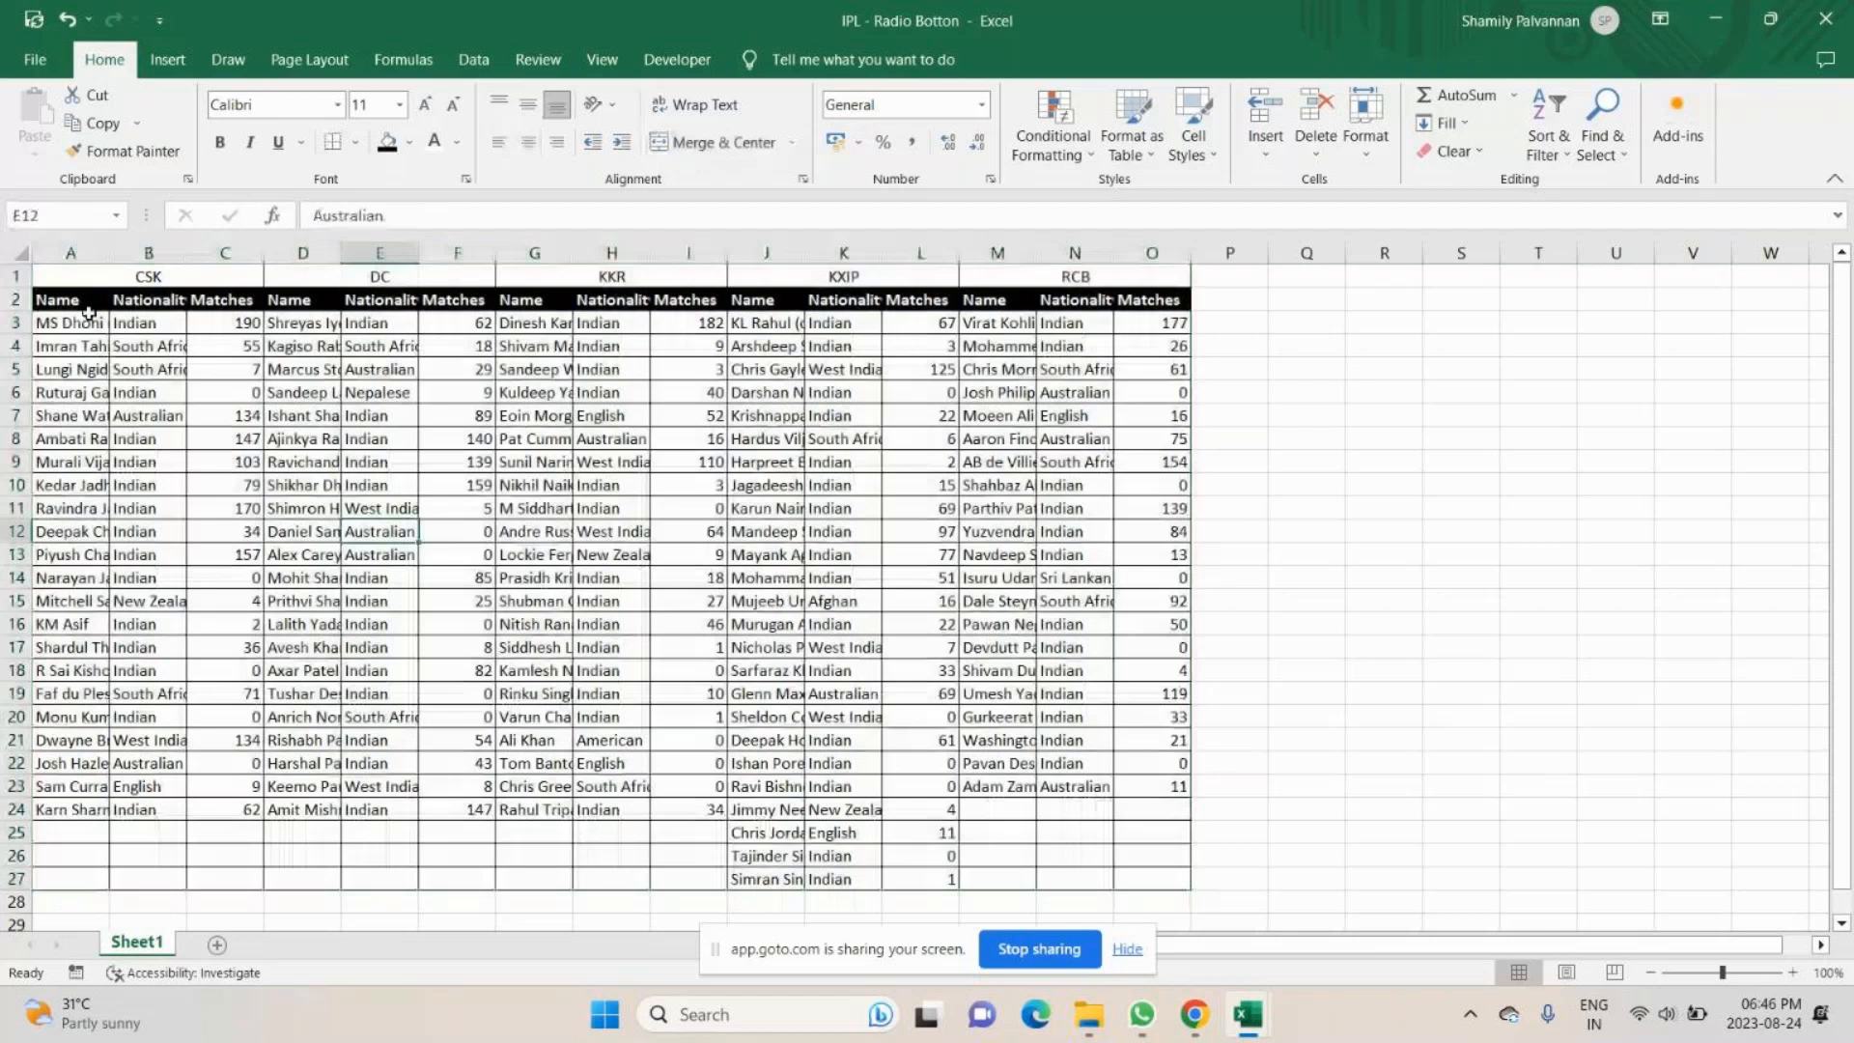
- Add thick outside borders around each of the CSK, DC and KKR blocks, rows 2 to 24
drag(89, 307, 246, 809)
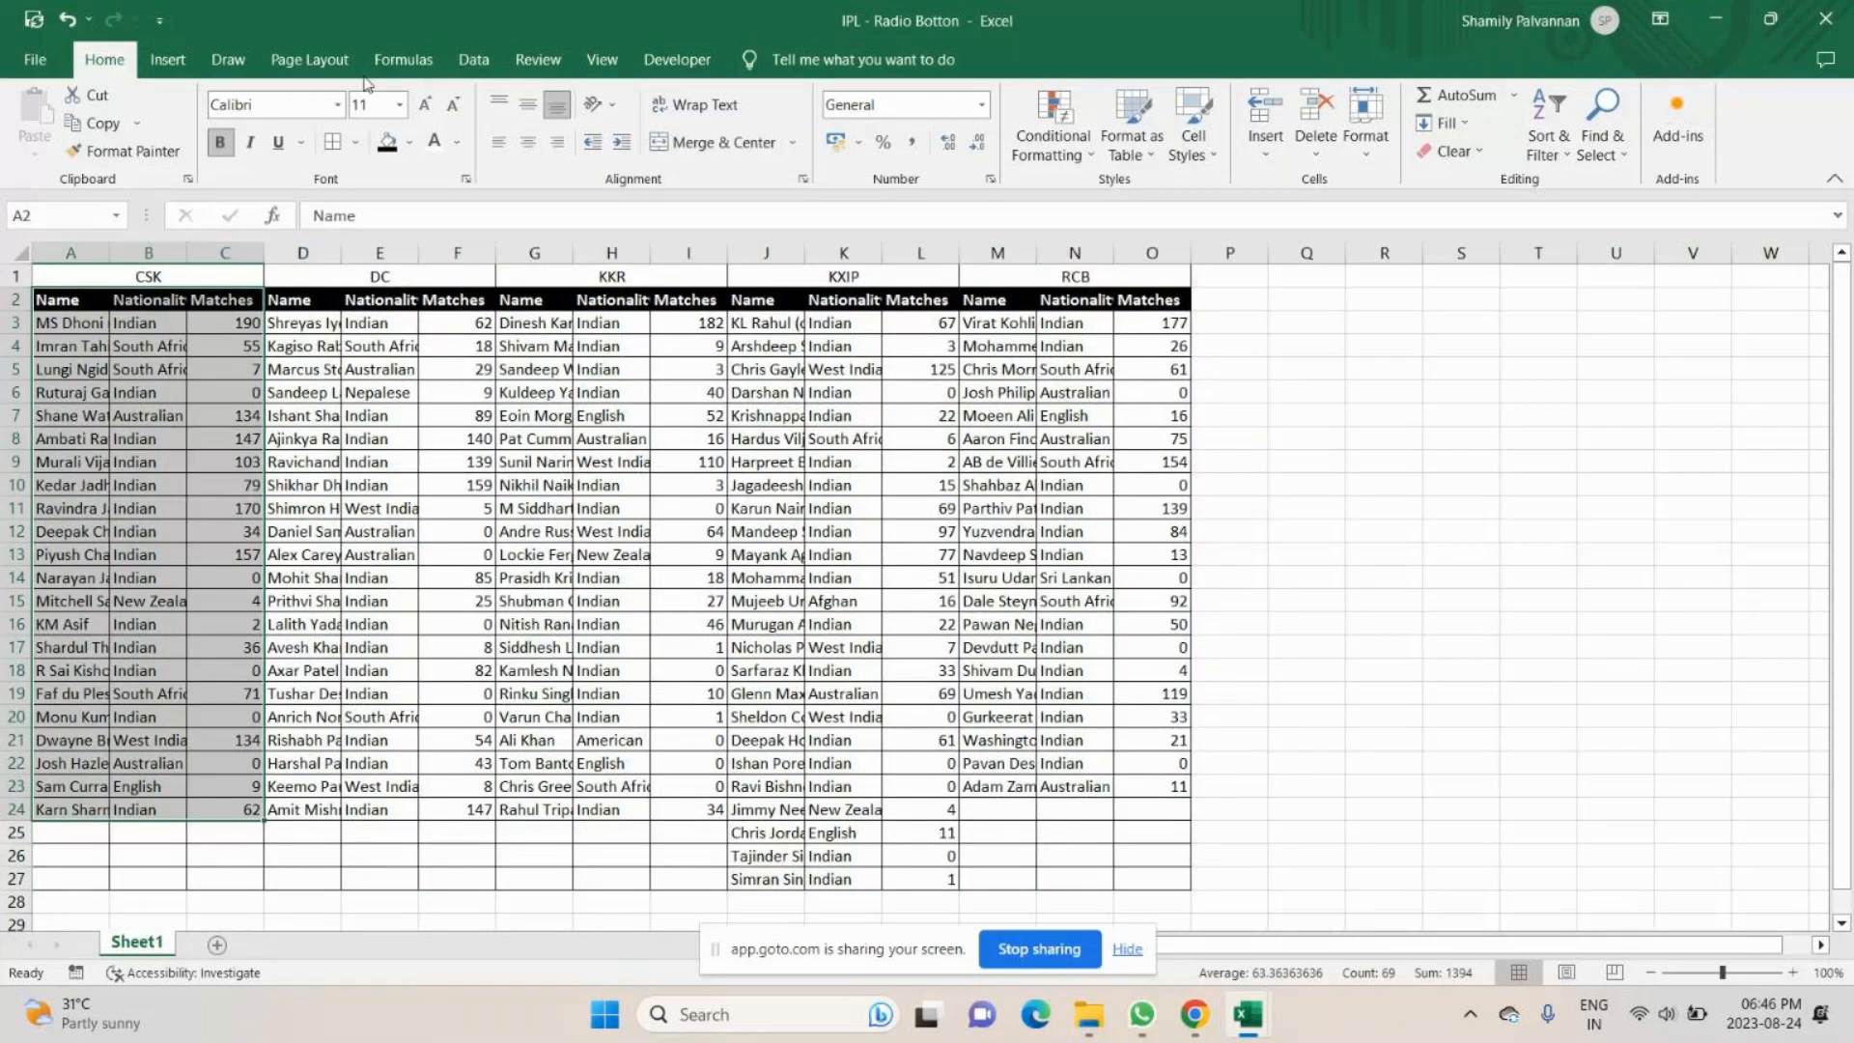
drag(299, 300, 437, 780)
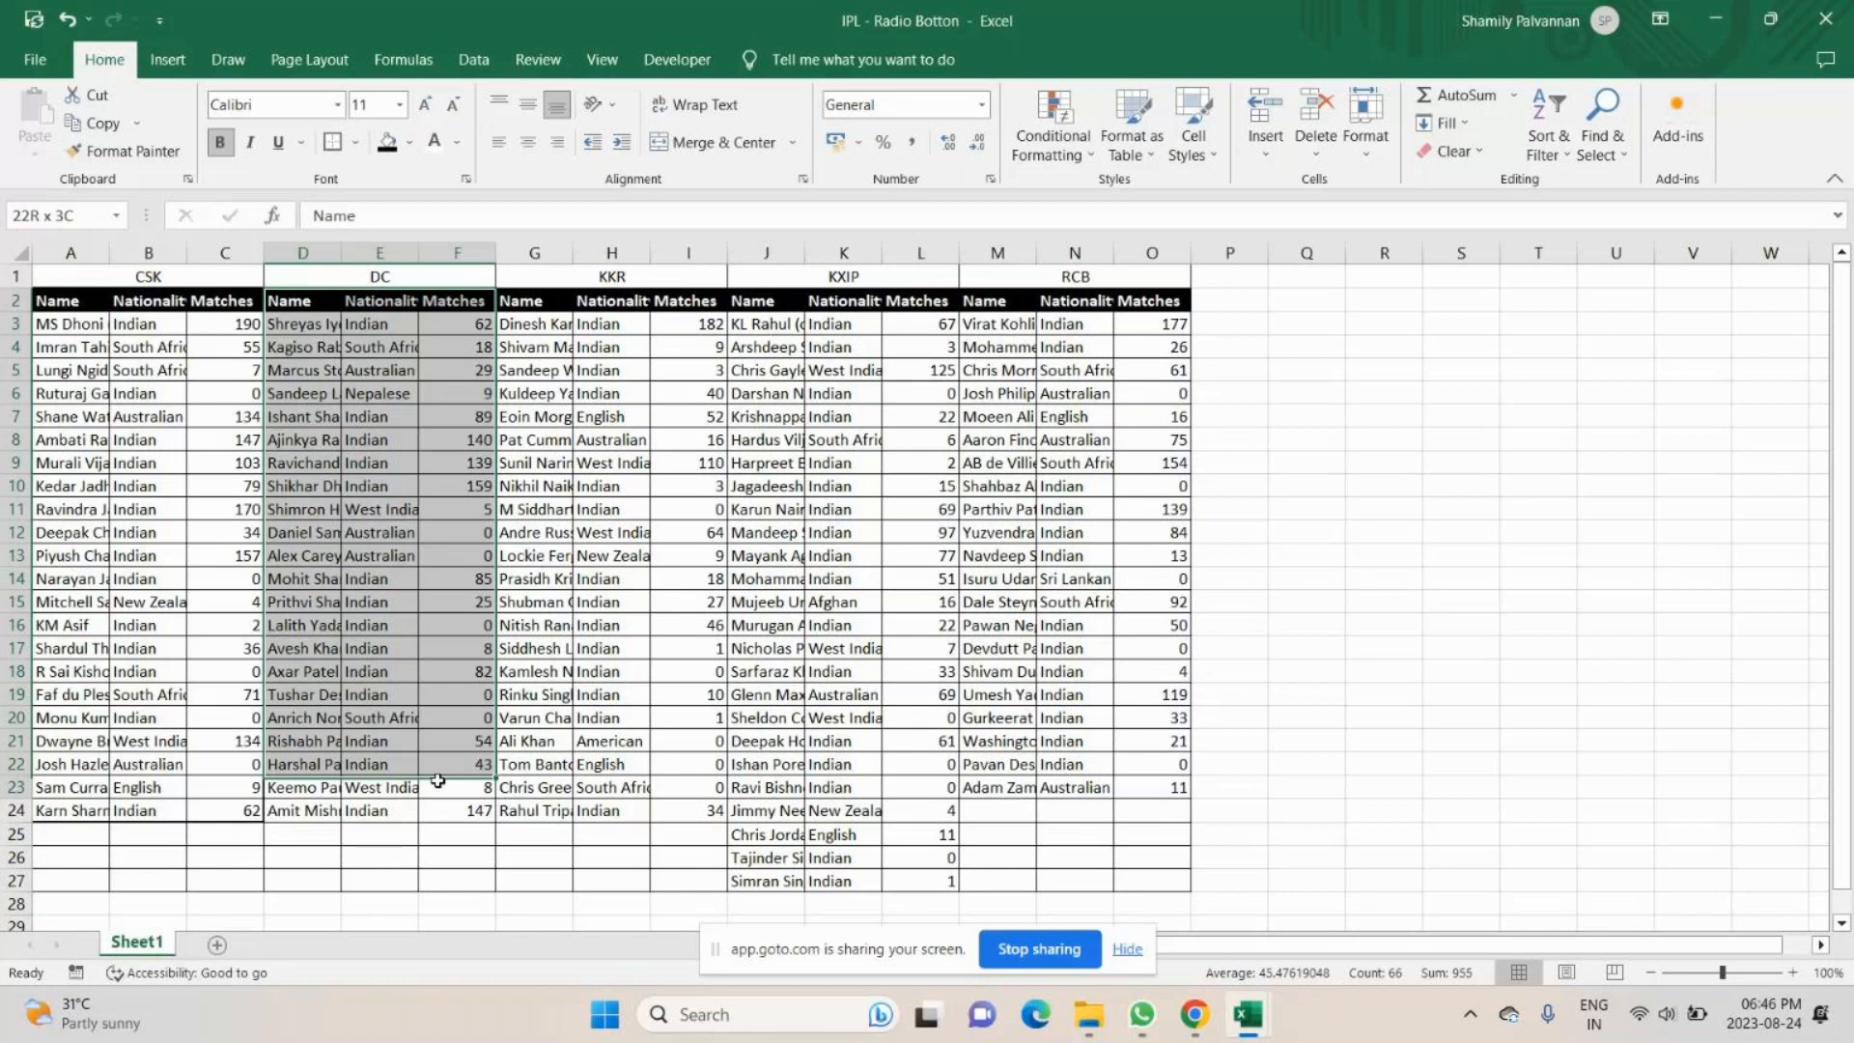
click(538, 302)
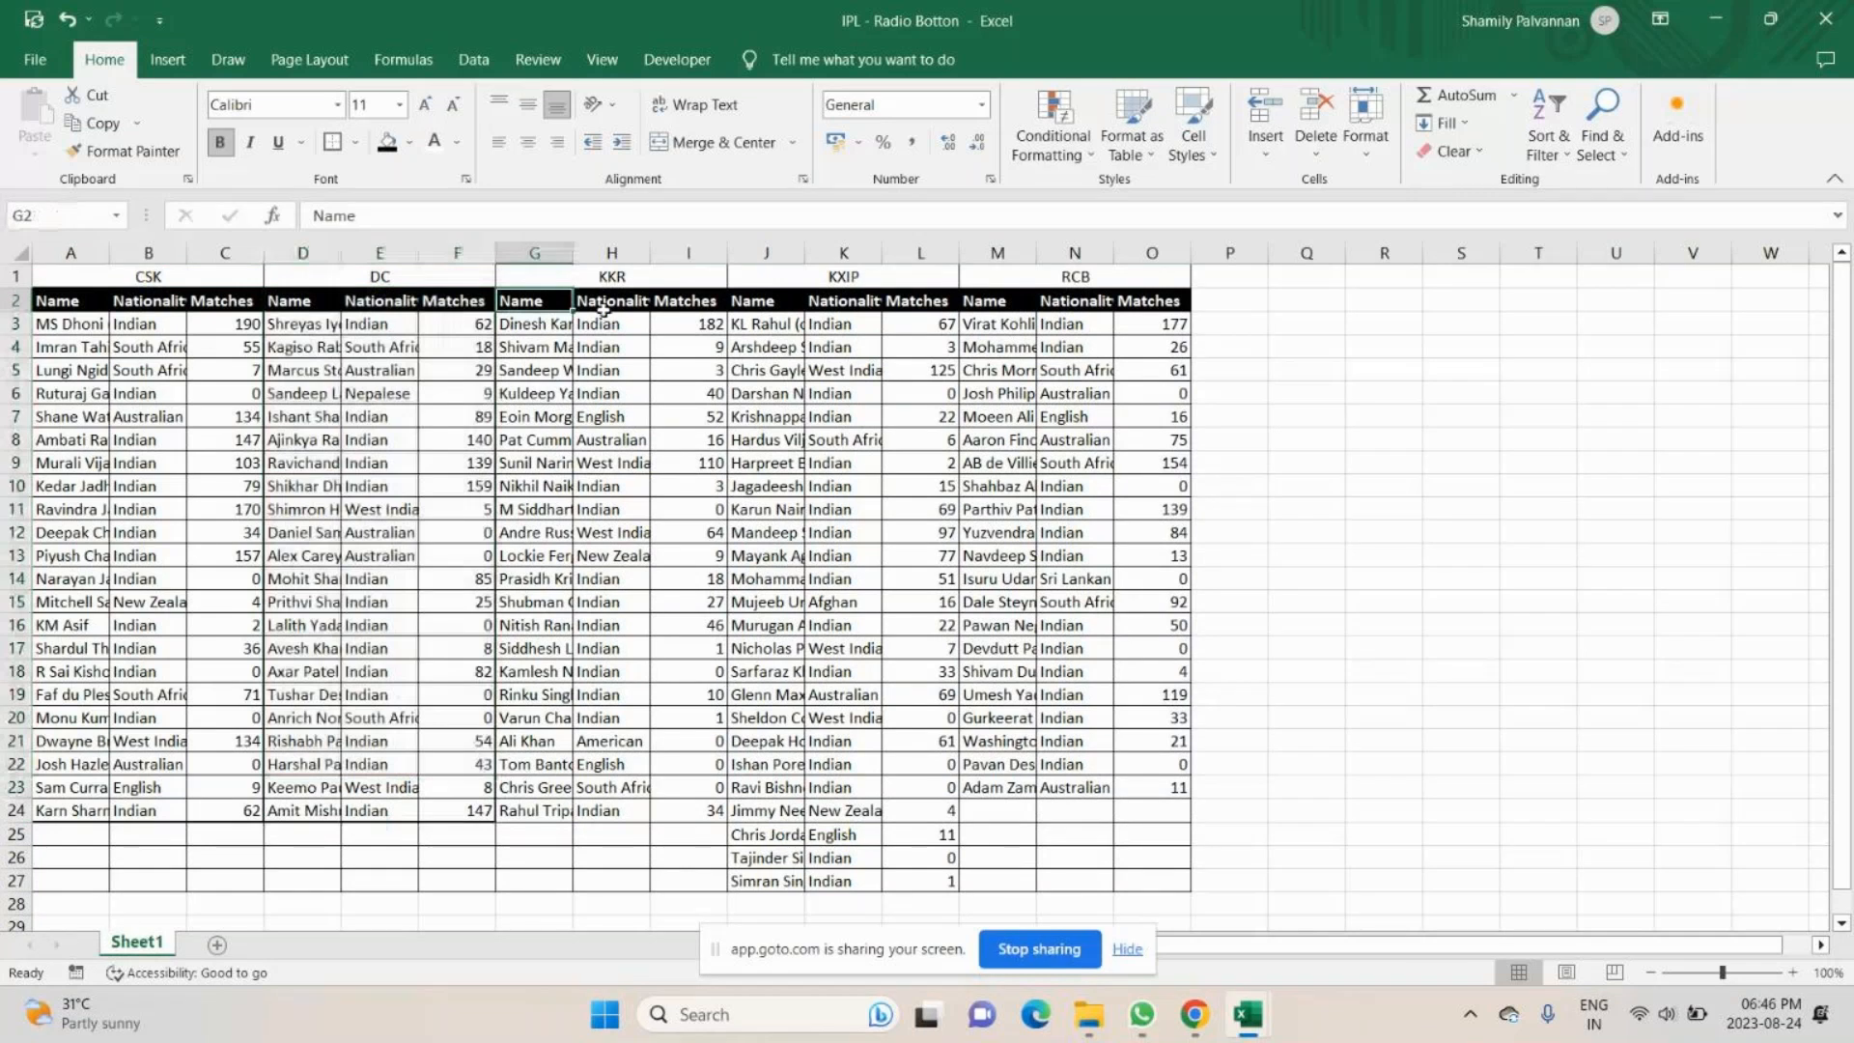
drag(539, 302, 687, 811)
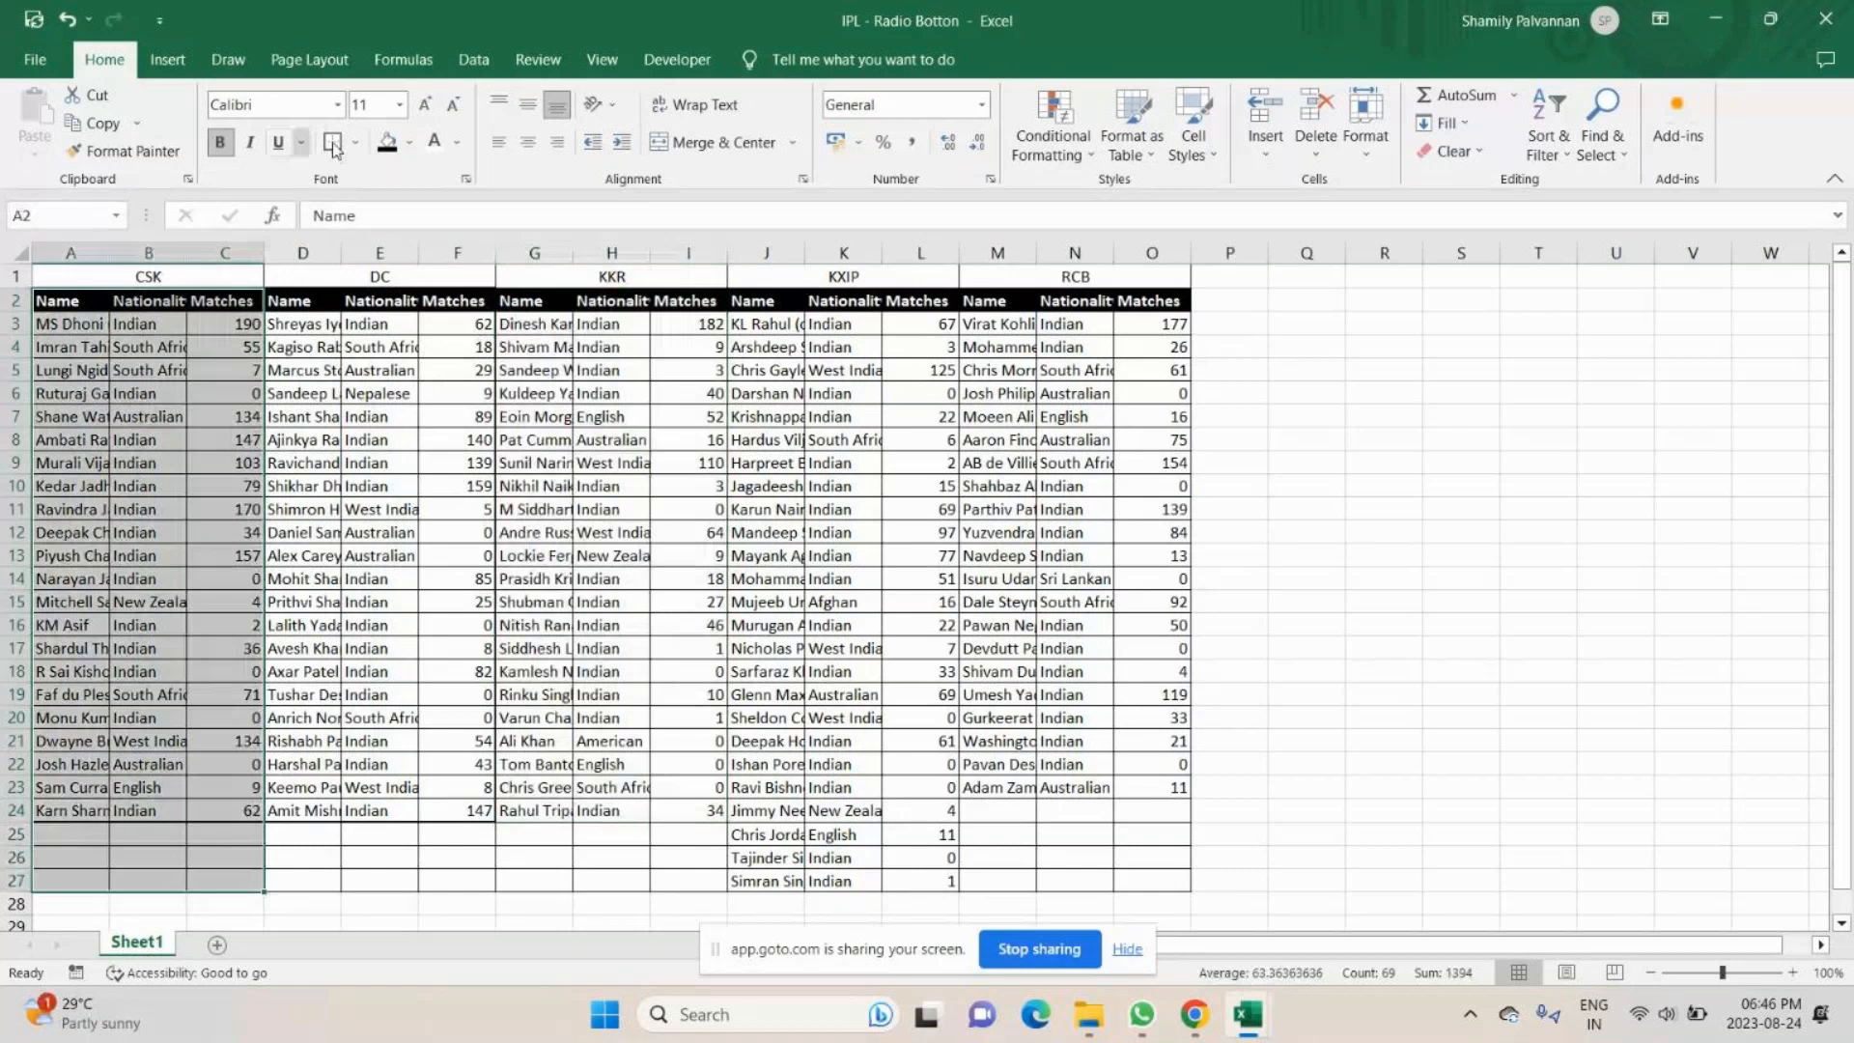
click(355, 143)
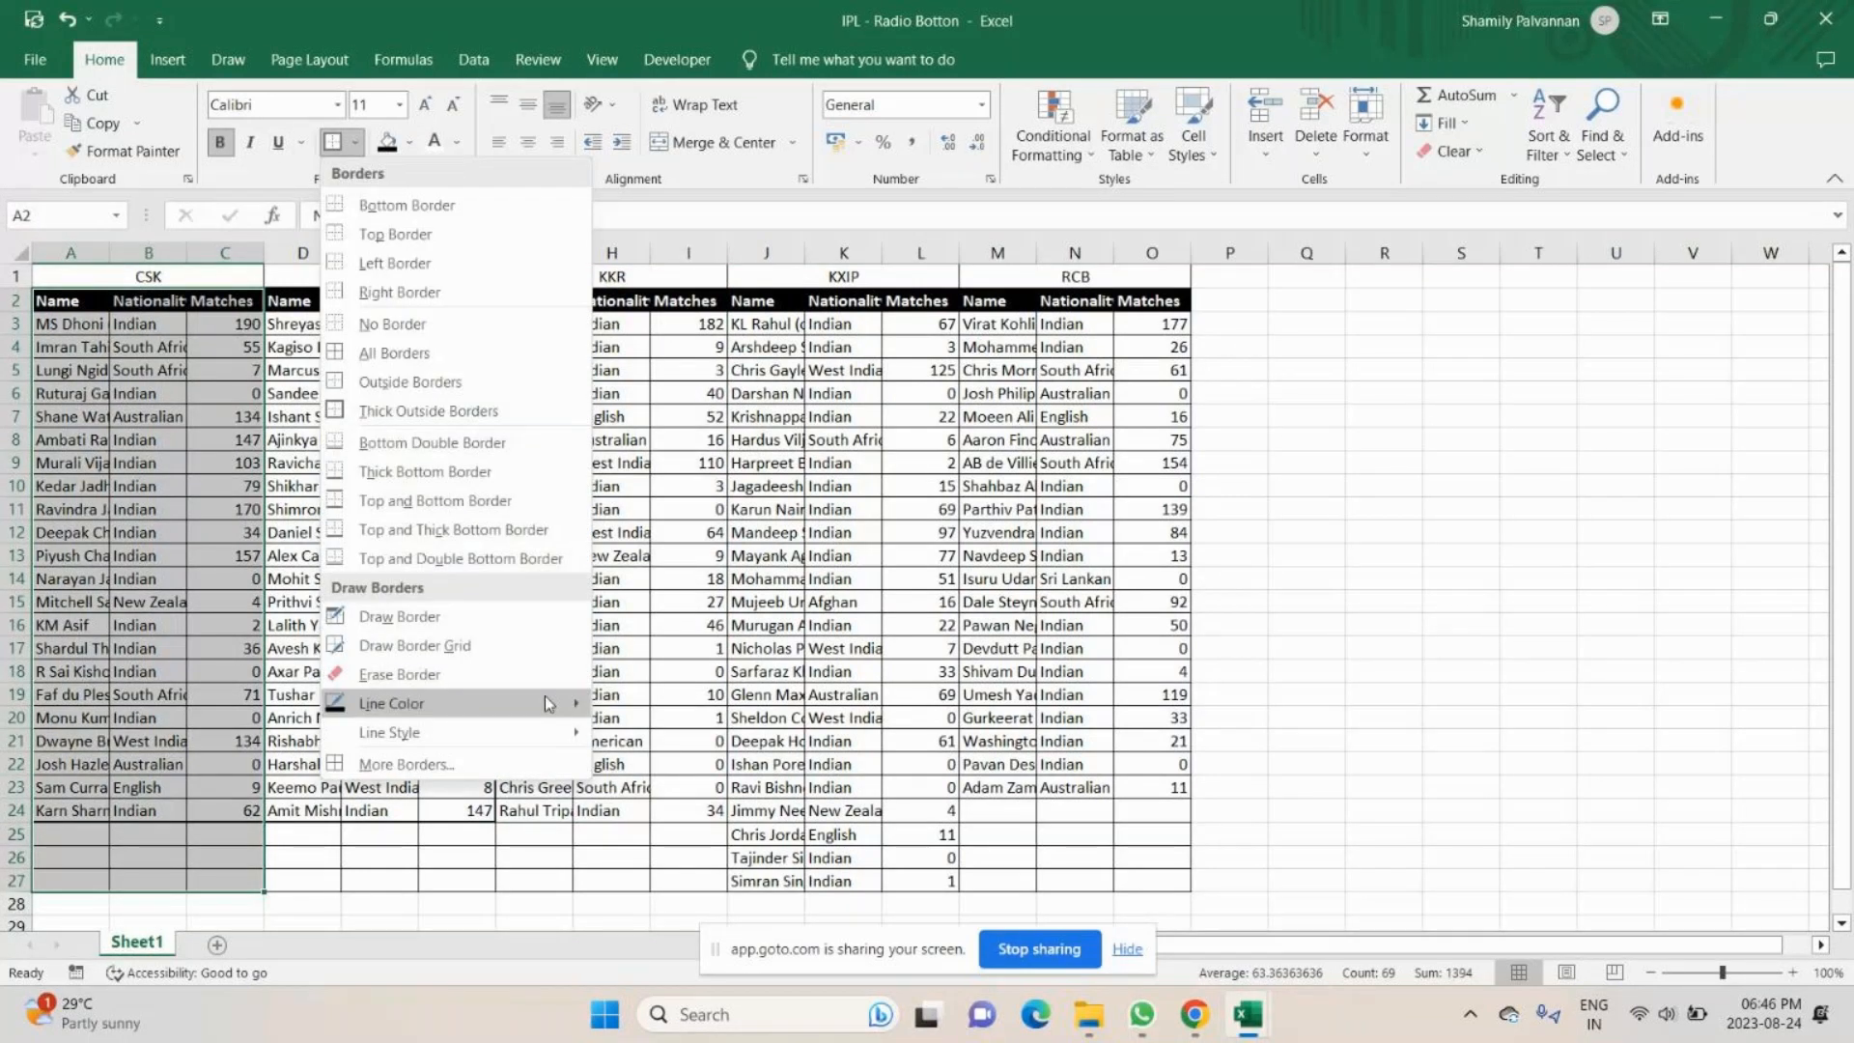
- Reapply plain all borders to the player data range A3:O27
drag(67, 323, 1144, 868)
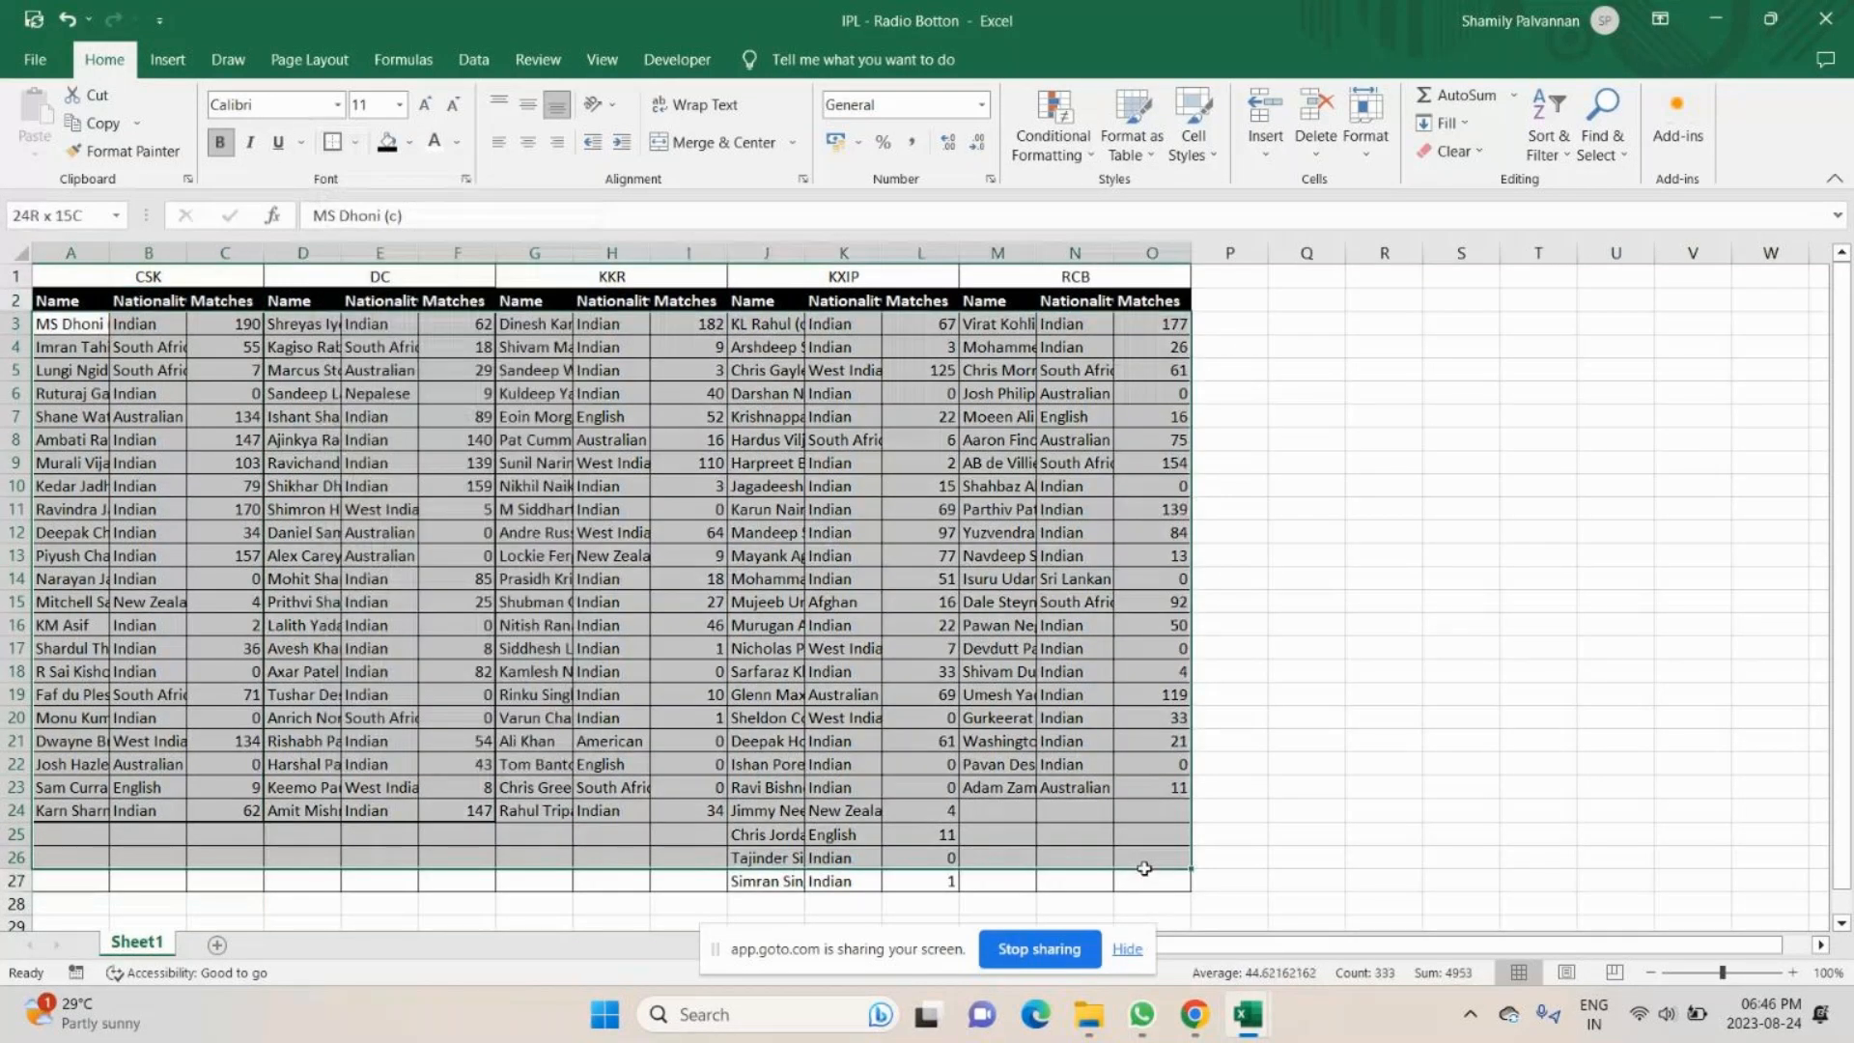
drag(1144, 868, 1144, 882)
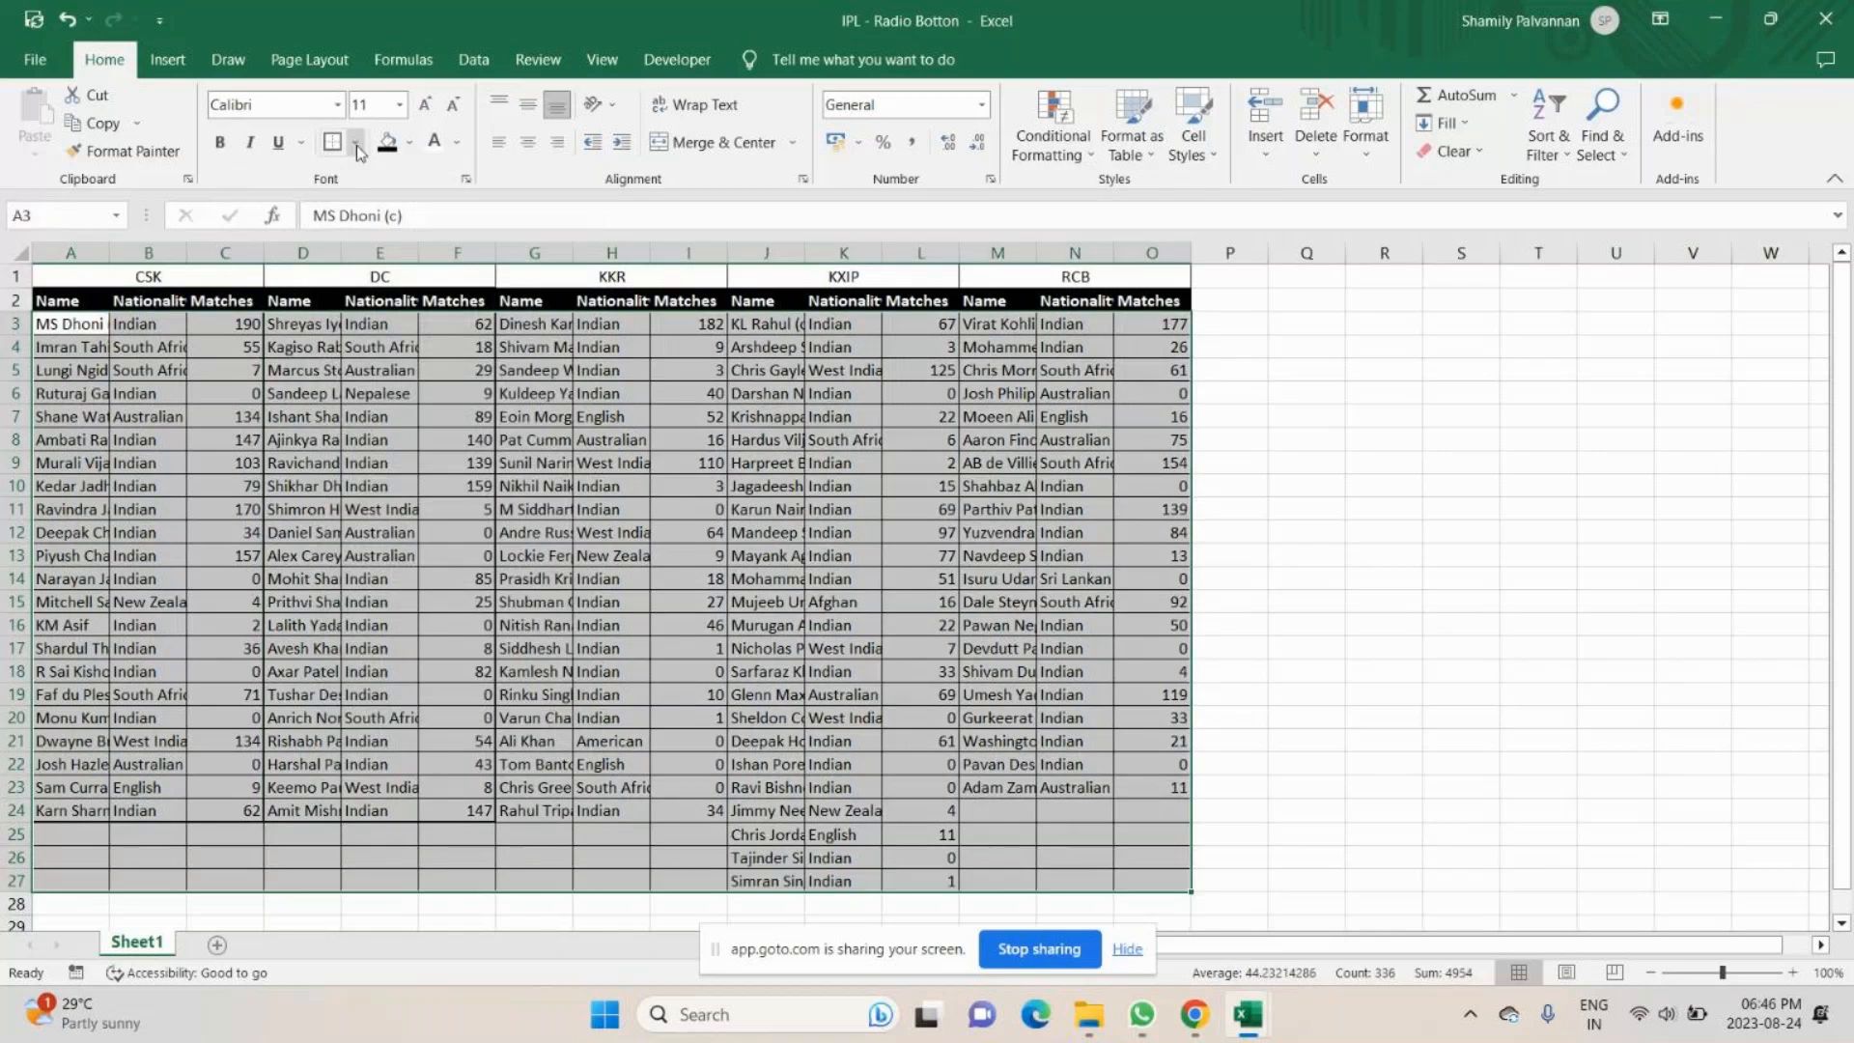
click(356, 145)
click(391, 335)
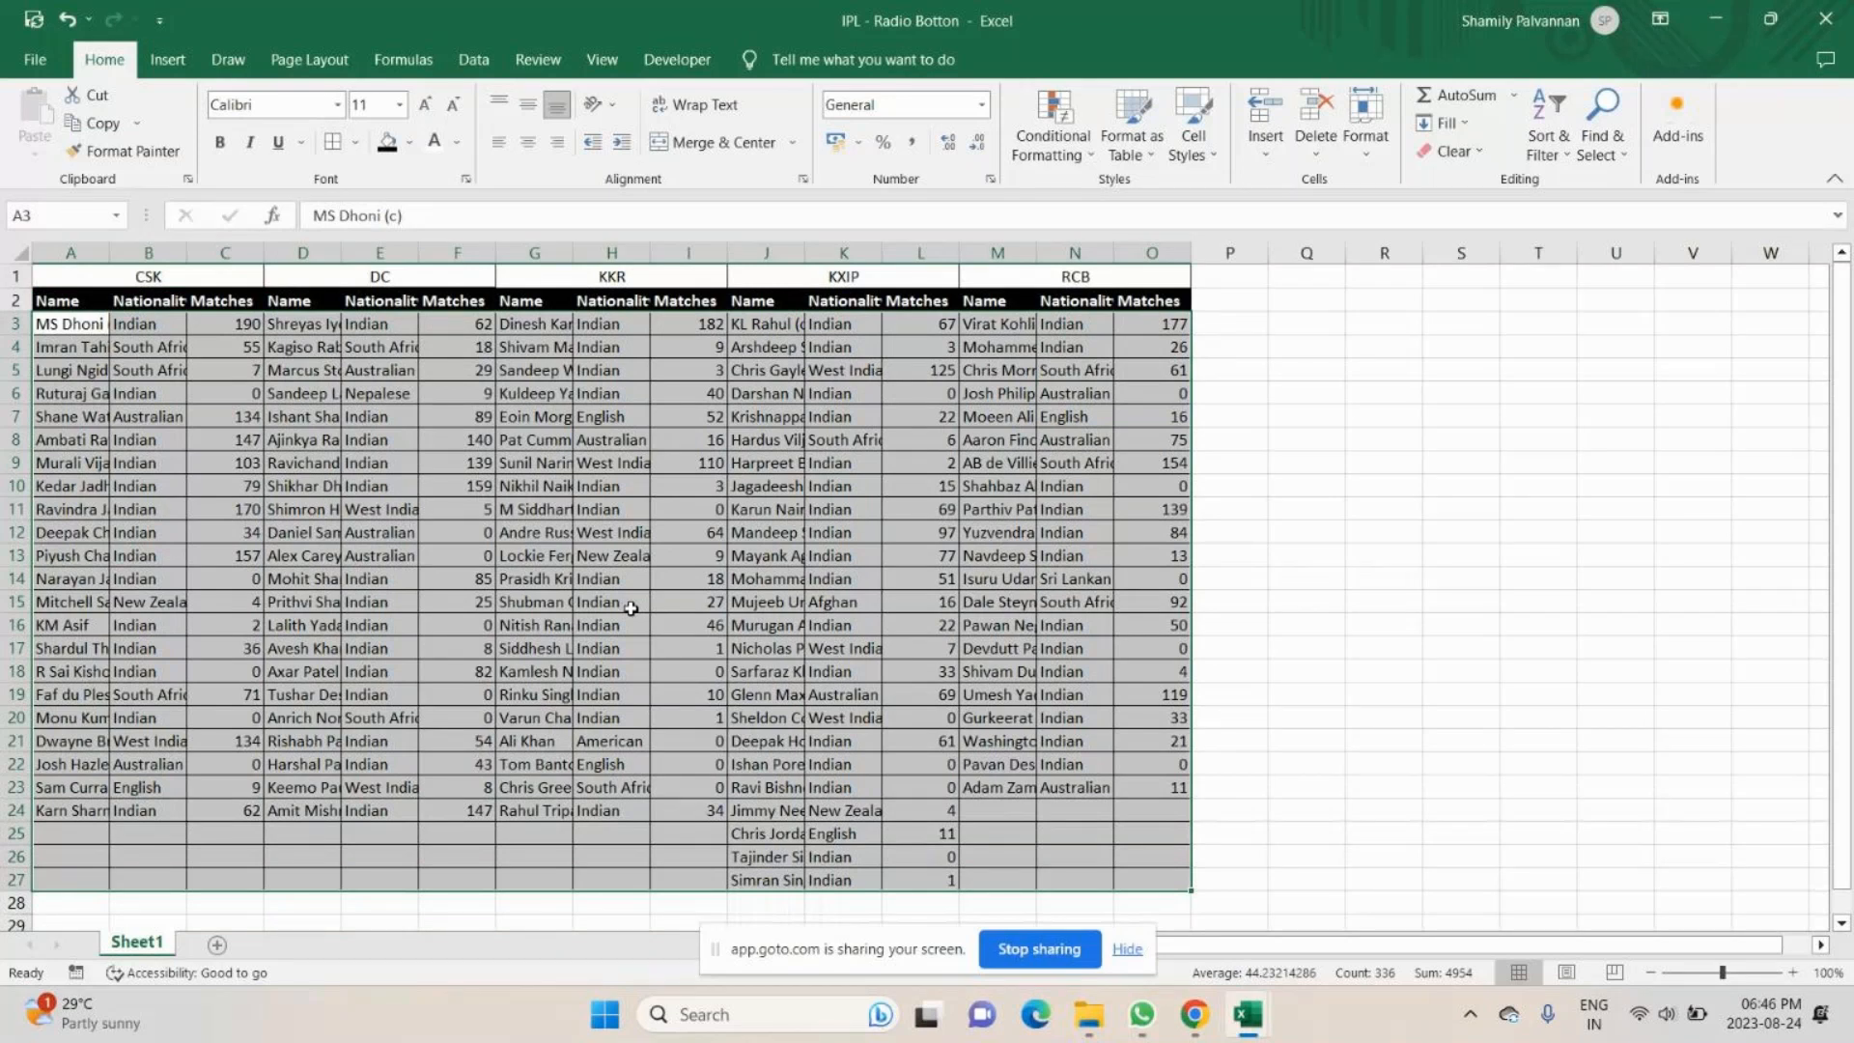
- Apply thick outside borders around the full player data range A3:O27
key(shift+Left)
key(shift+Left)
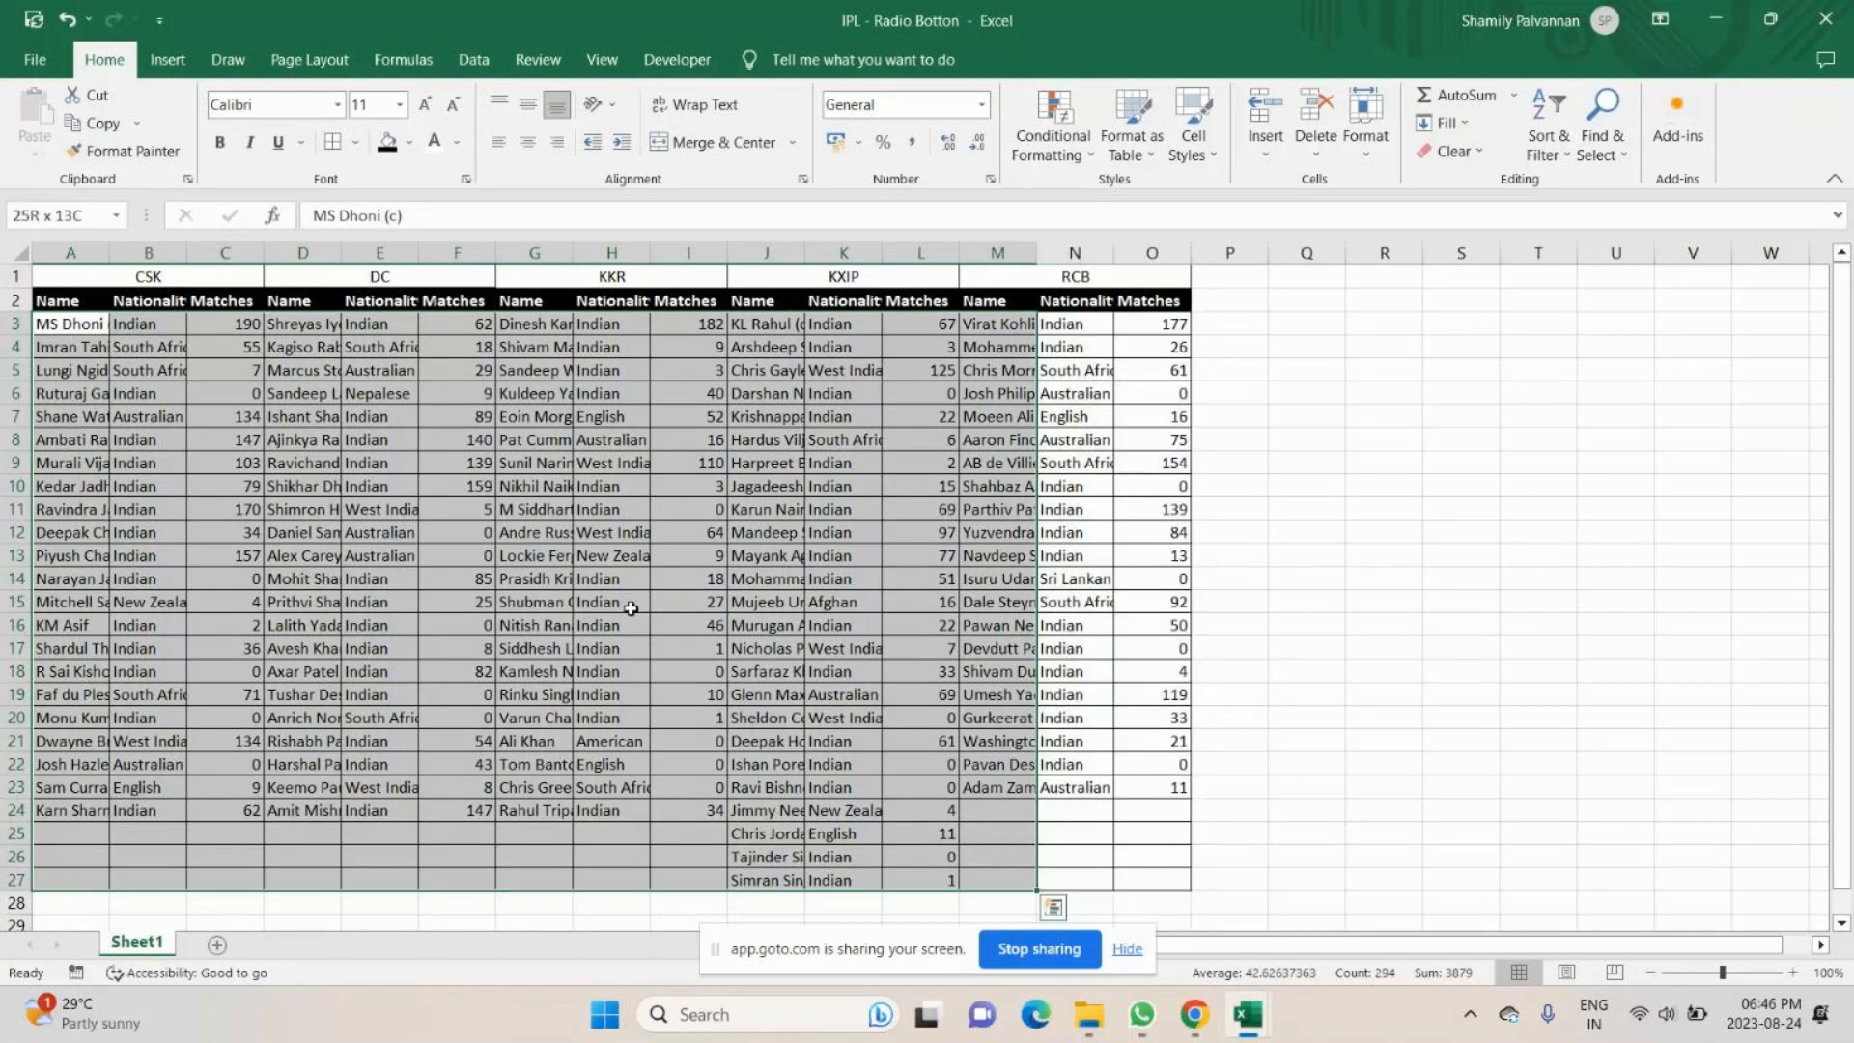
key(shift+Right)
key(shift+Right)
click(356, 143)
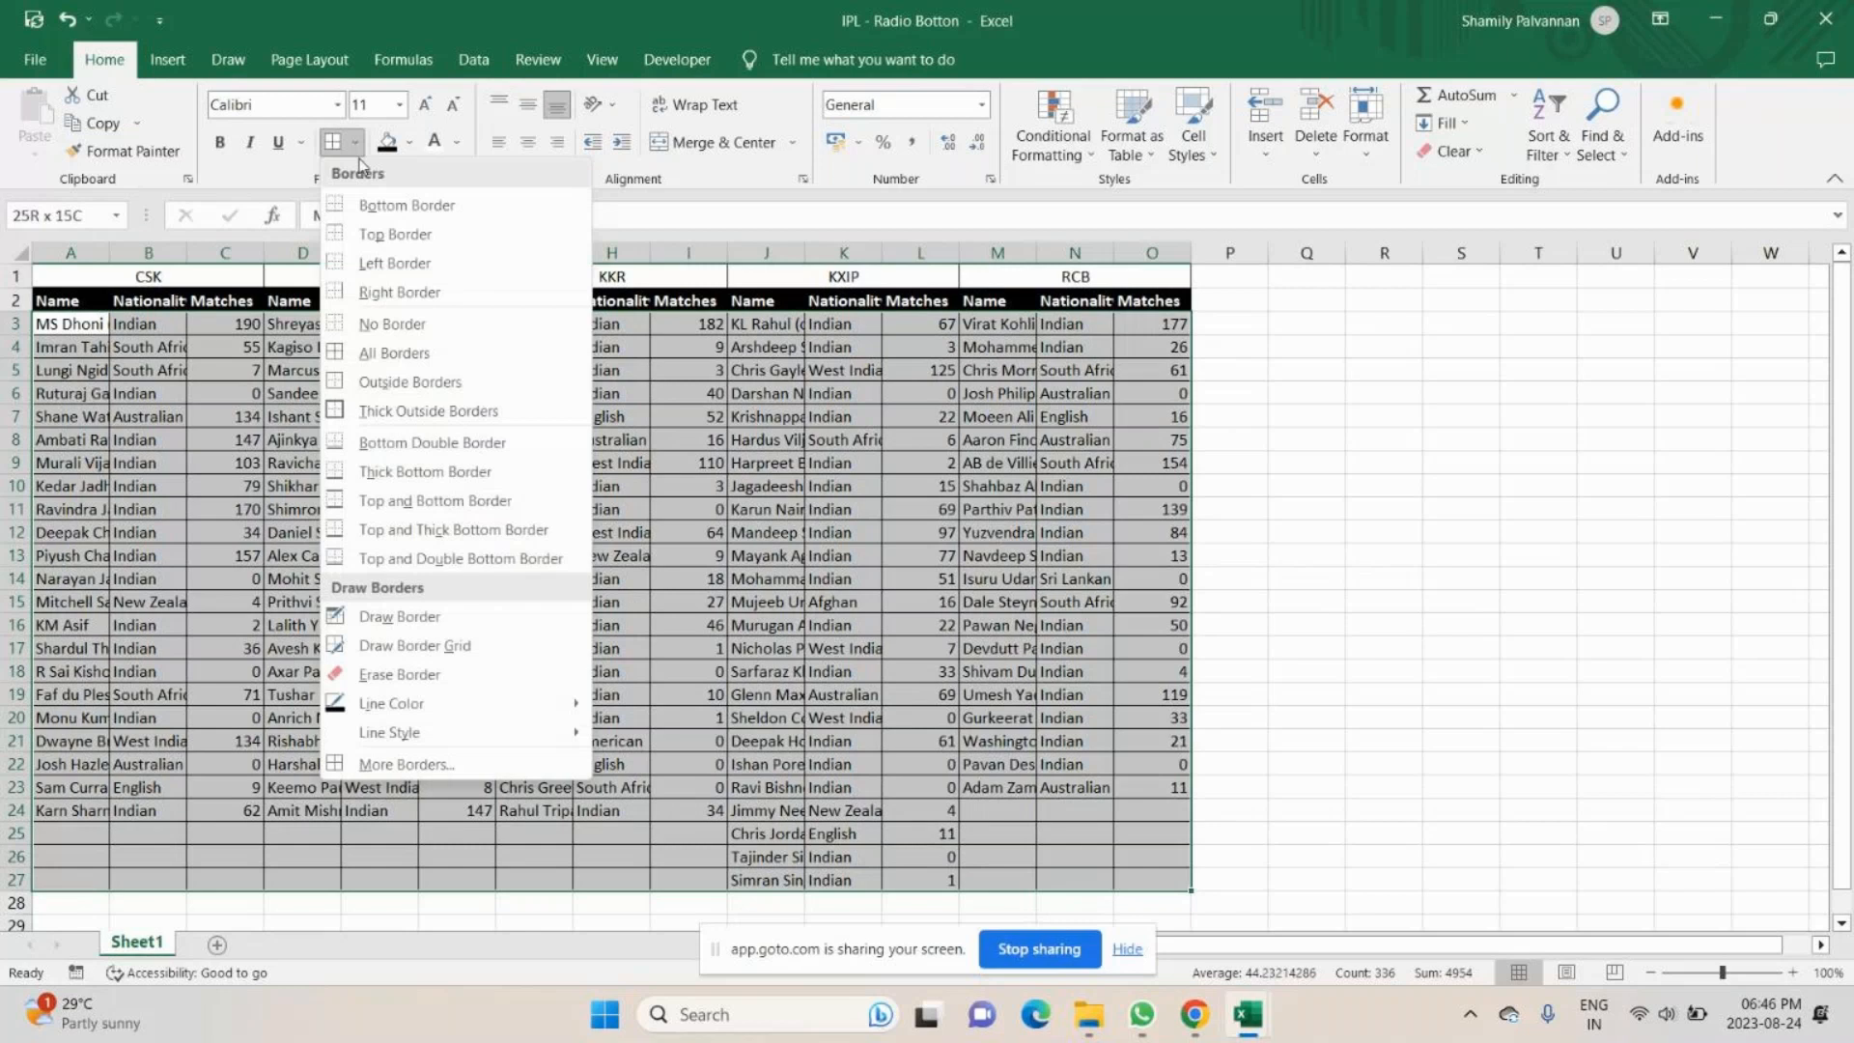
click(385, 410)
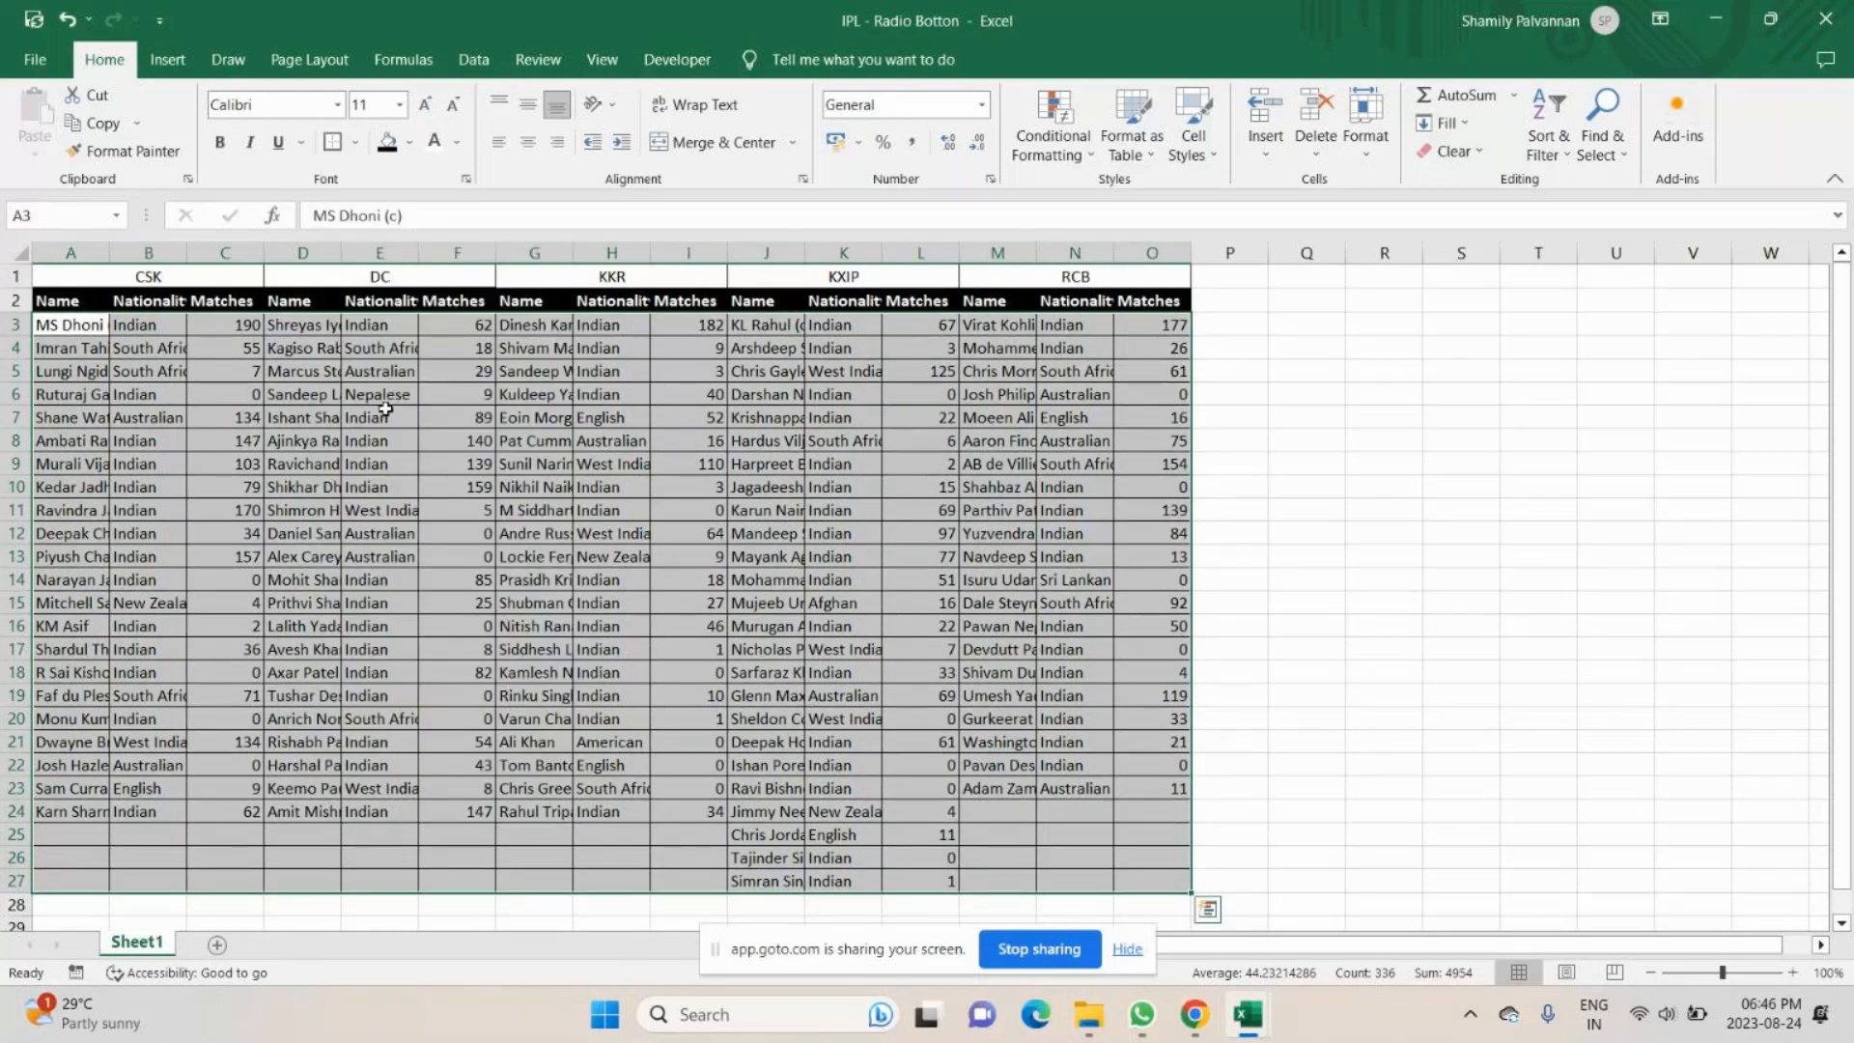
- Separate the team blocks with thick outside borders on A3:L27, A3:I27, A3:F27 and A3:C27
key(shift+Left)
key(shift+Left)
key(shift+Left)
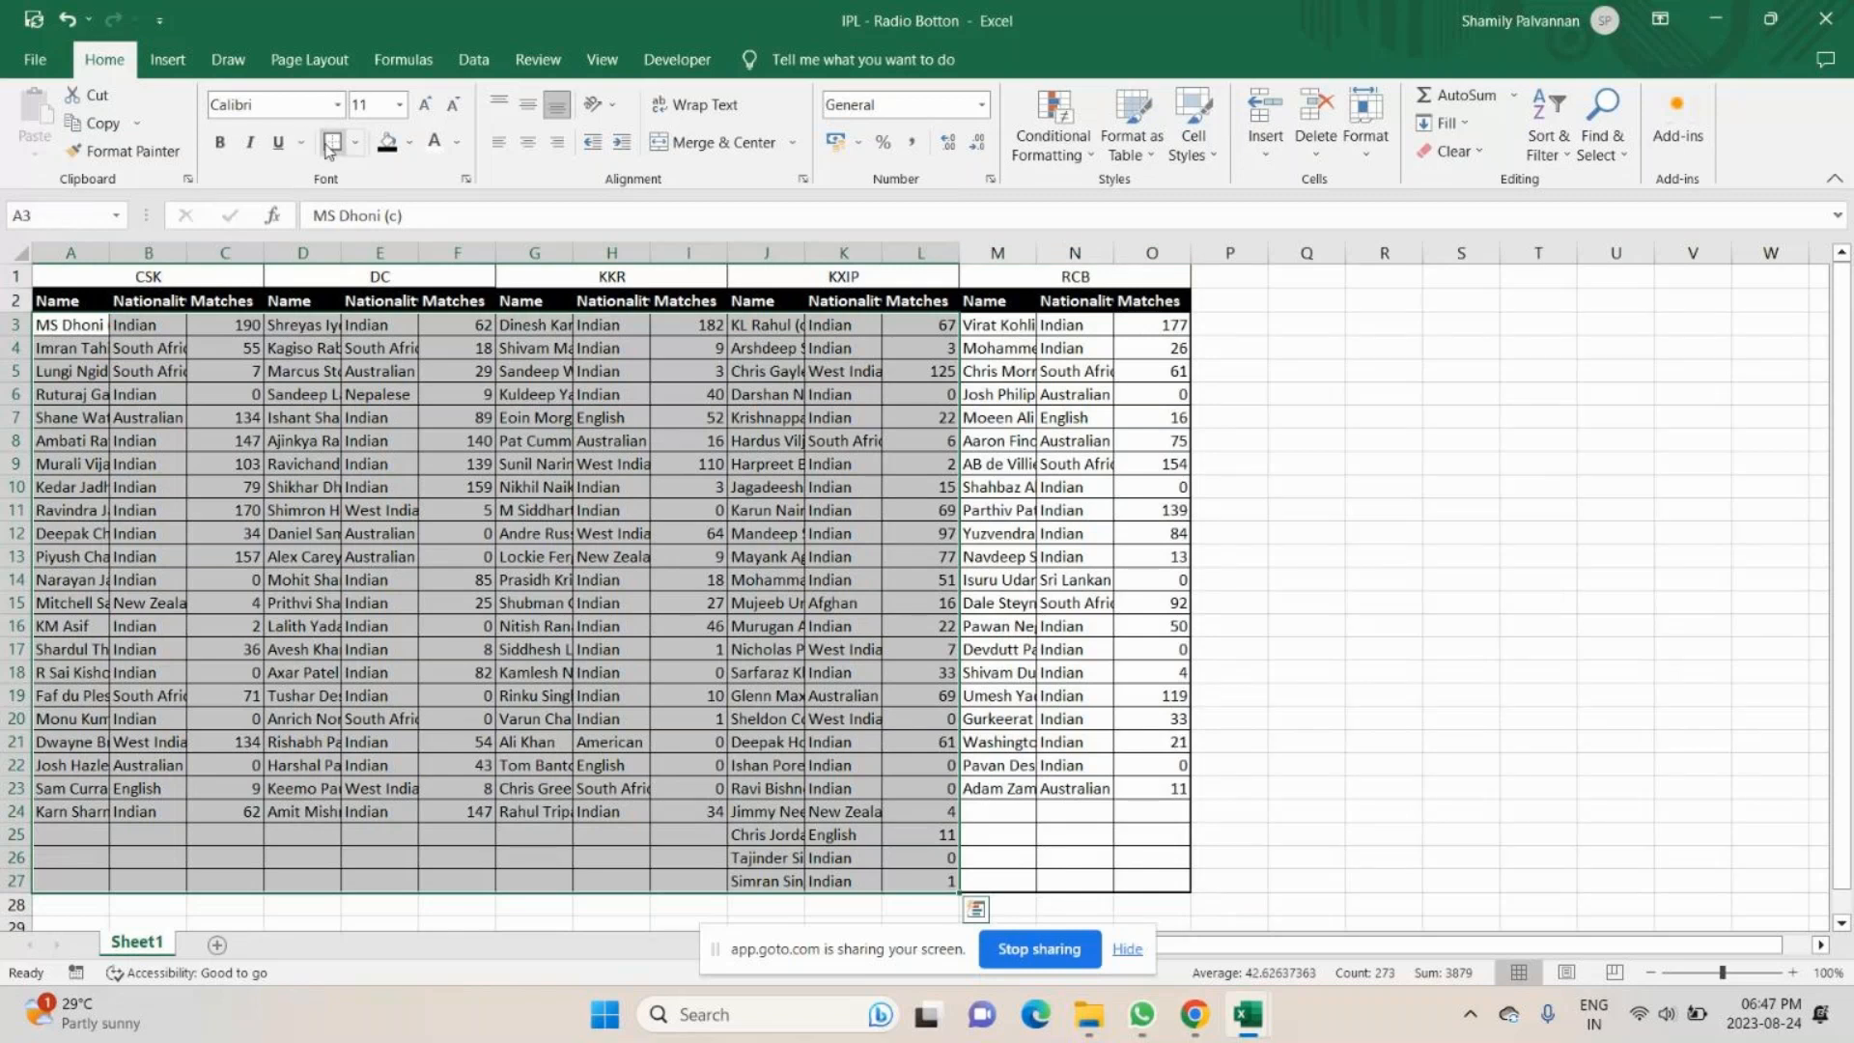
key(shift+Left)
key(shift+Left)
key(shift+Left)
key(shift+Left)
key(shift+Left)
key(shift+Left)
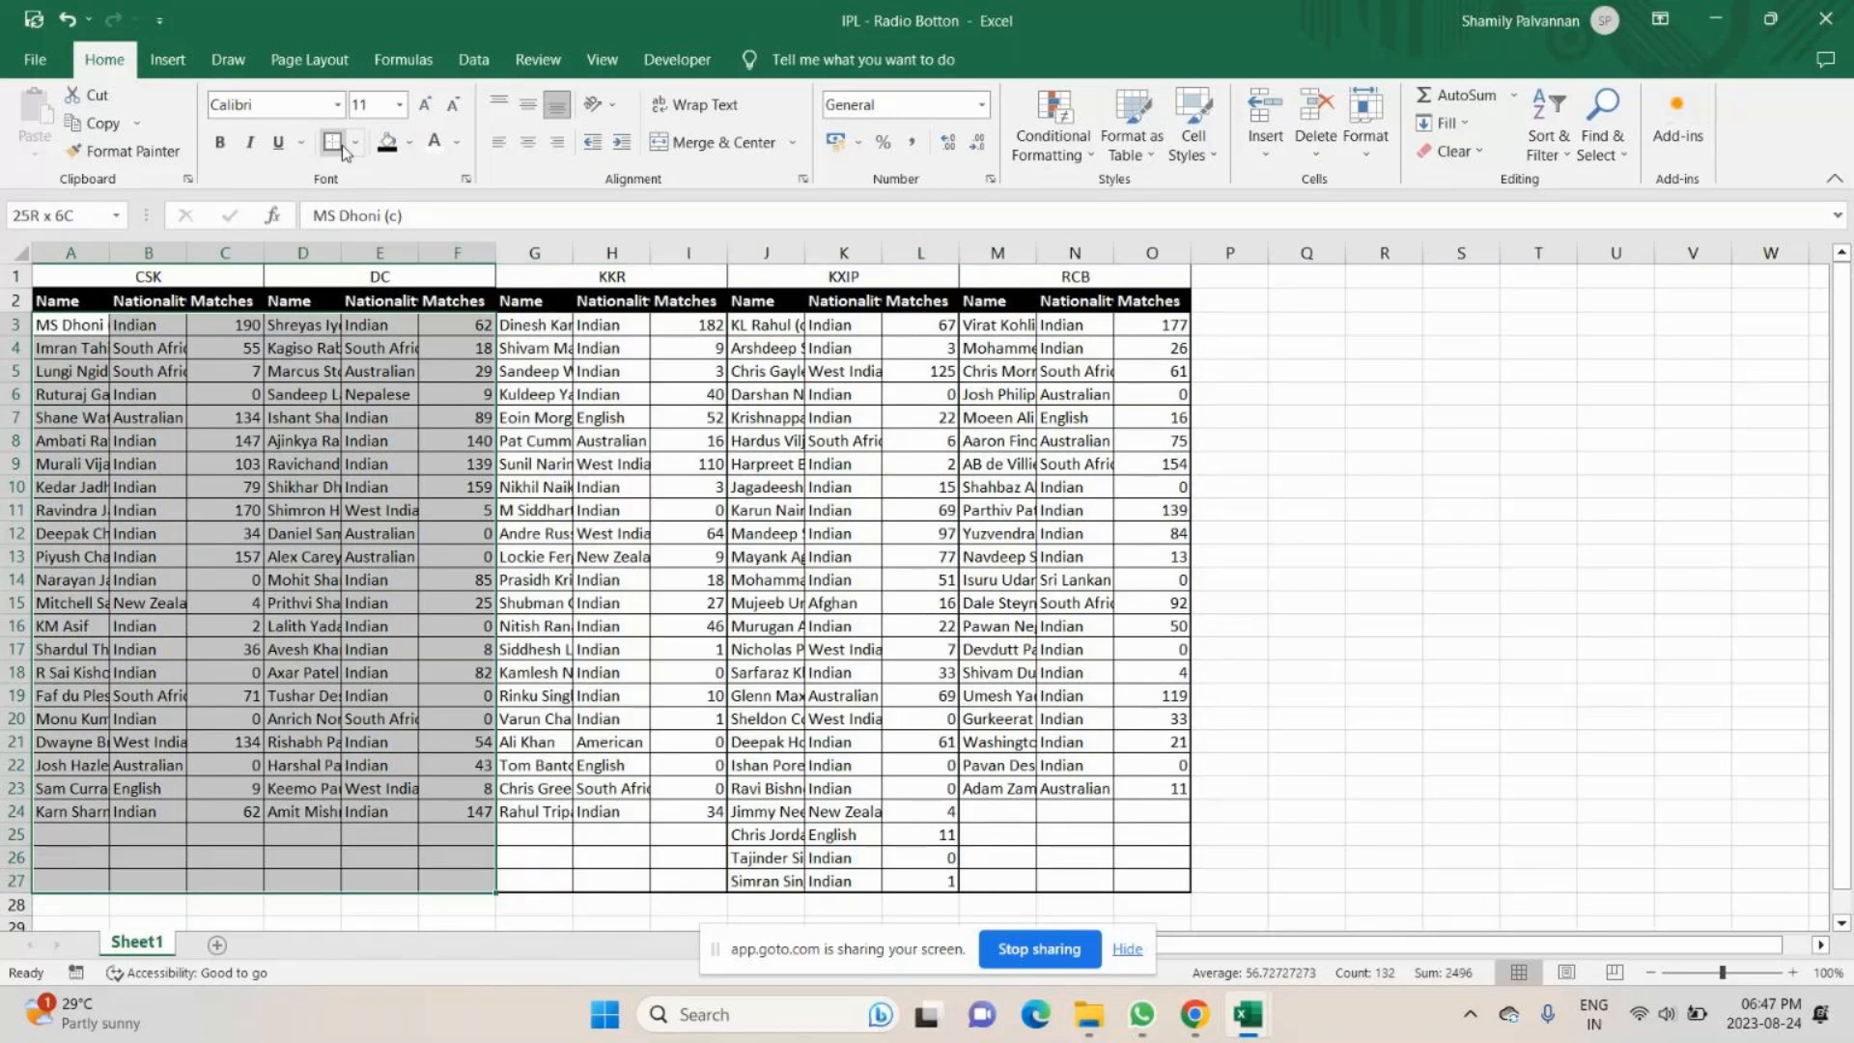
key(shift+Left)
key(shift+Left)
key(shift+Left)
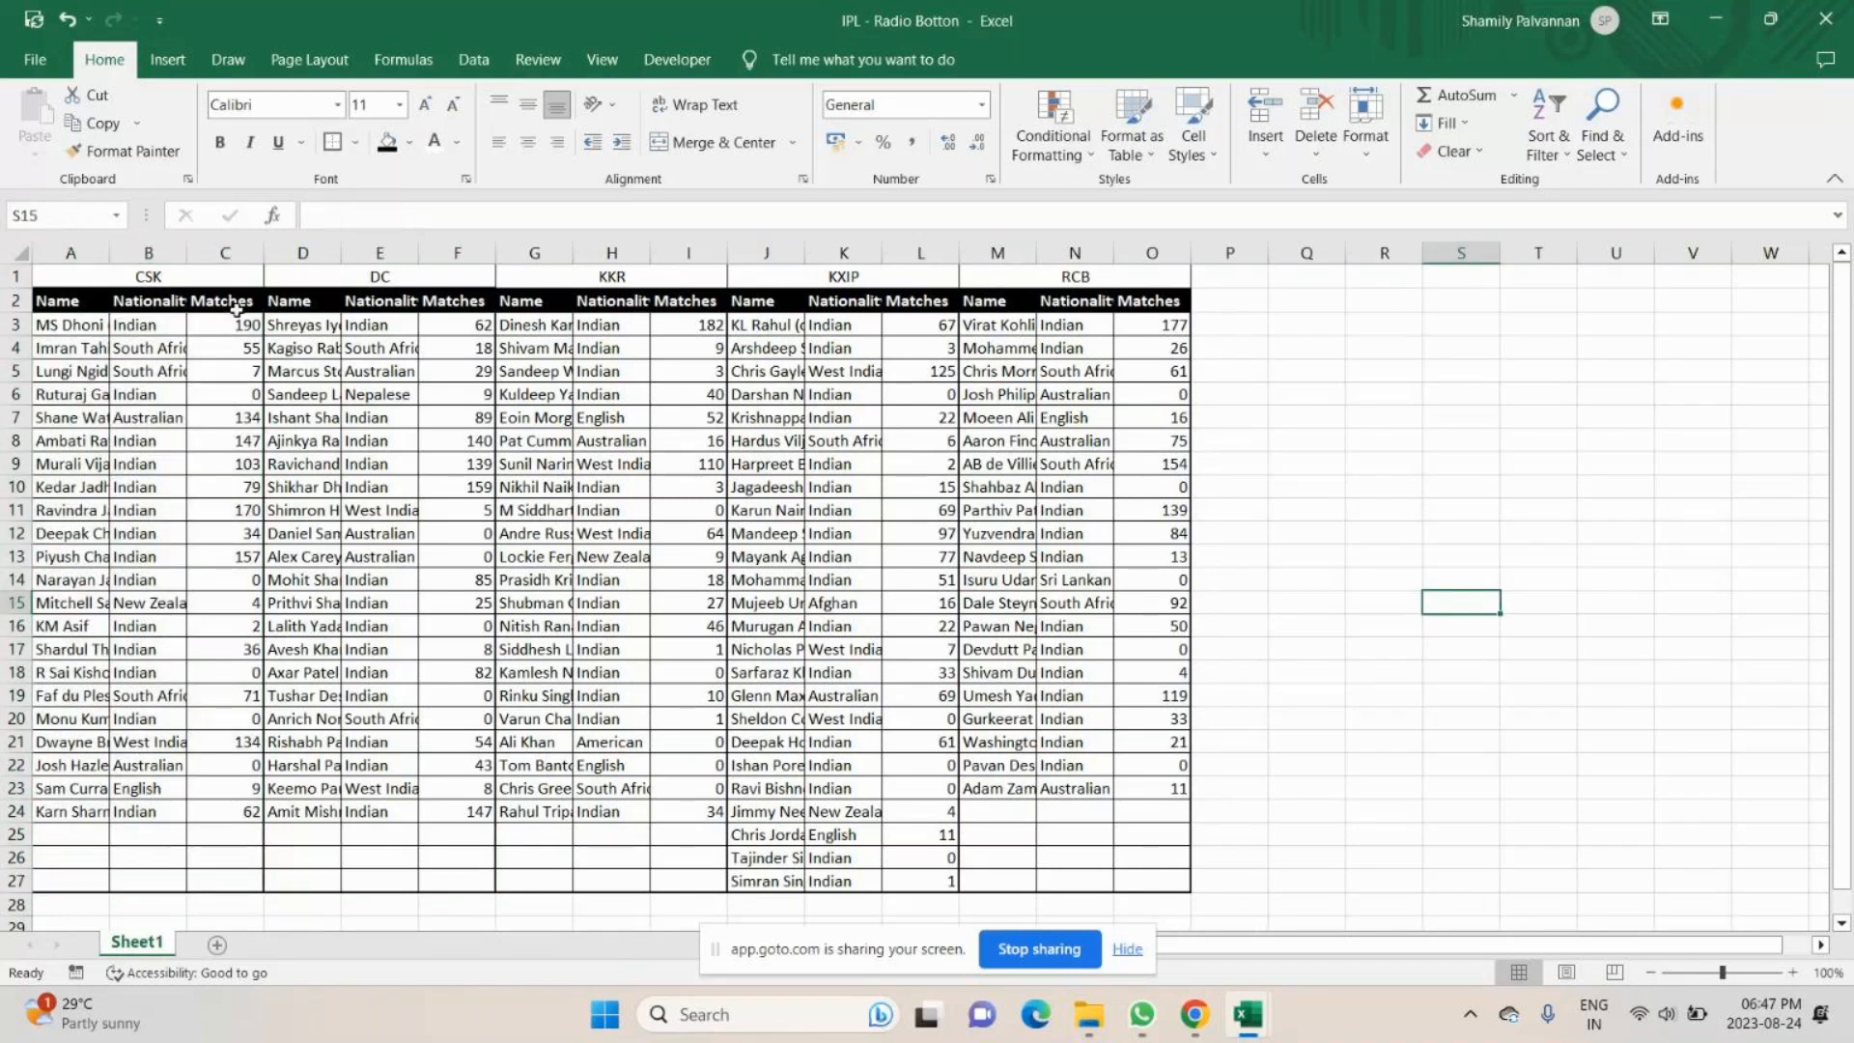
- AutoFit the column widths of the table range A2:O27
drag(58, 300, 1091, 751)
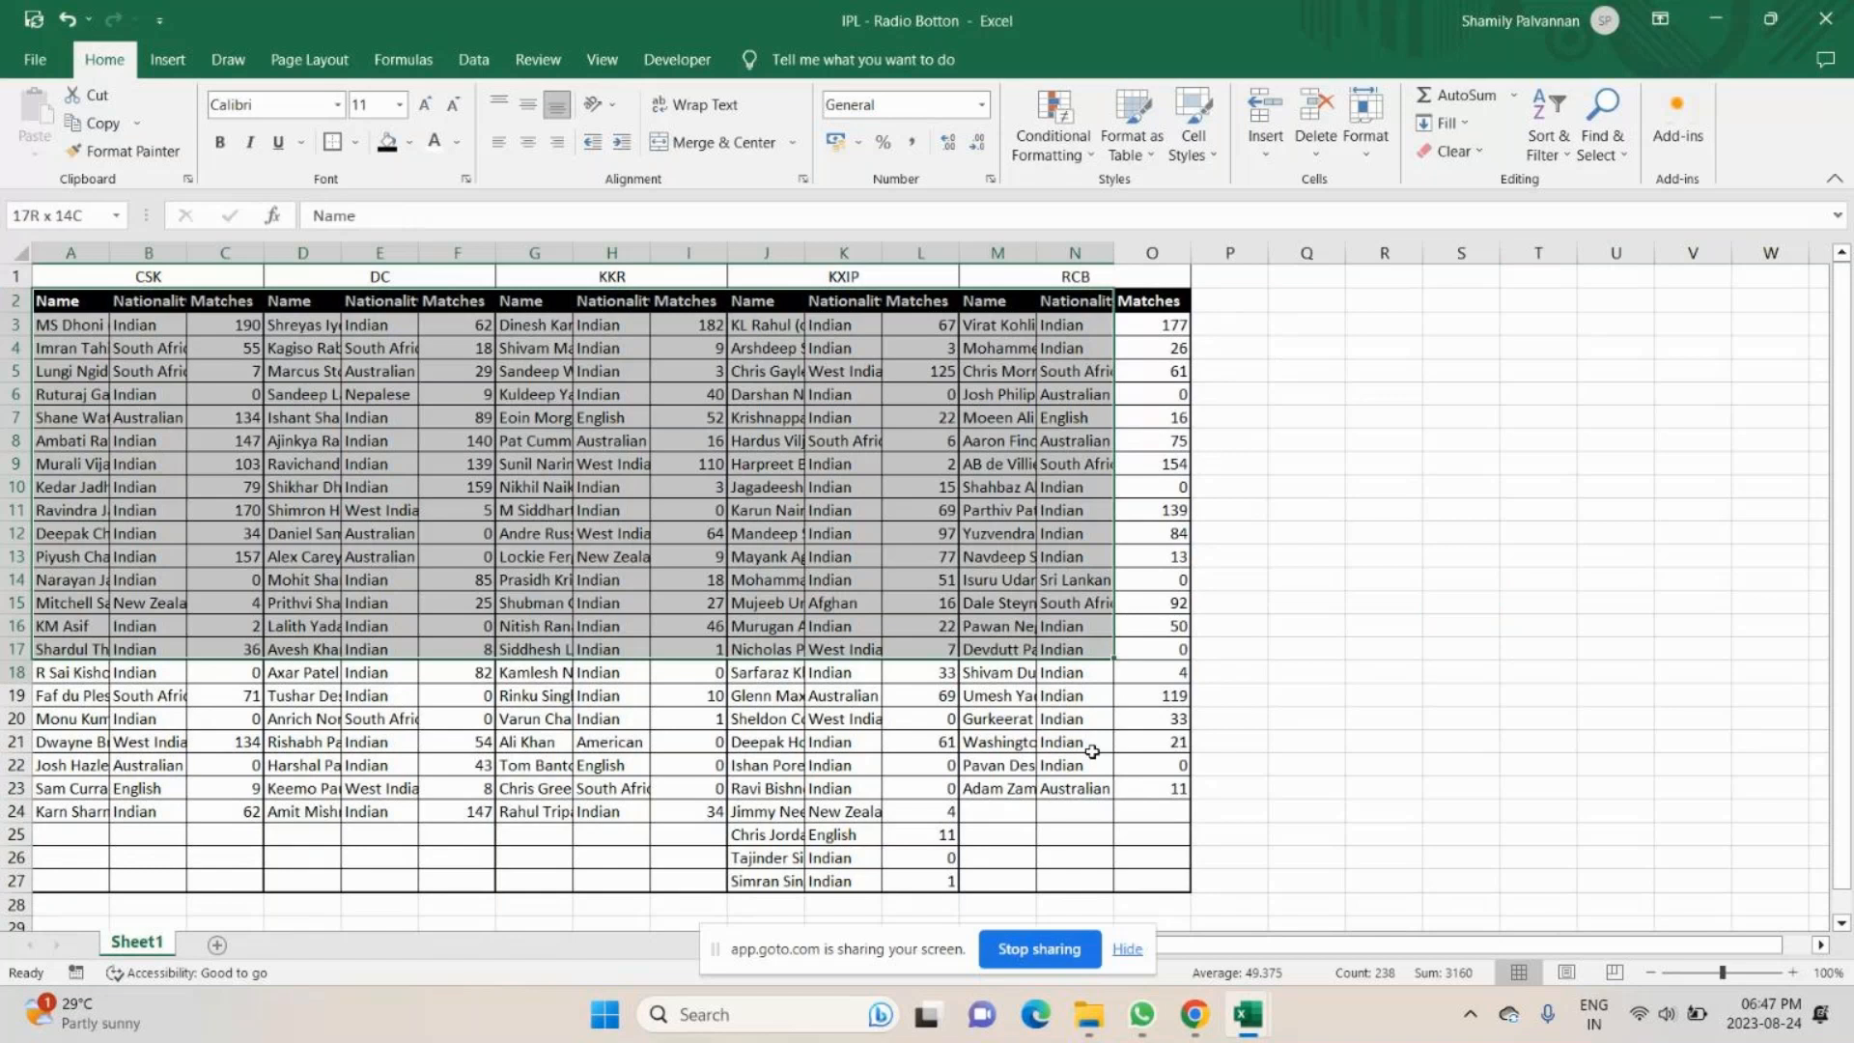
drag(1091, 751, 1158, 881)
click(1365, 135)
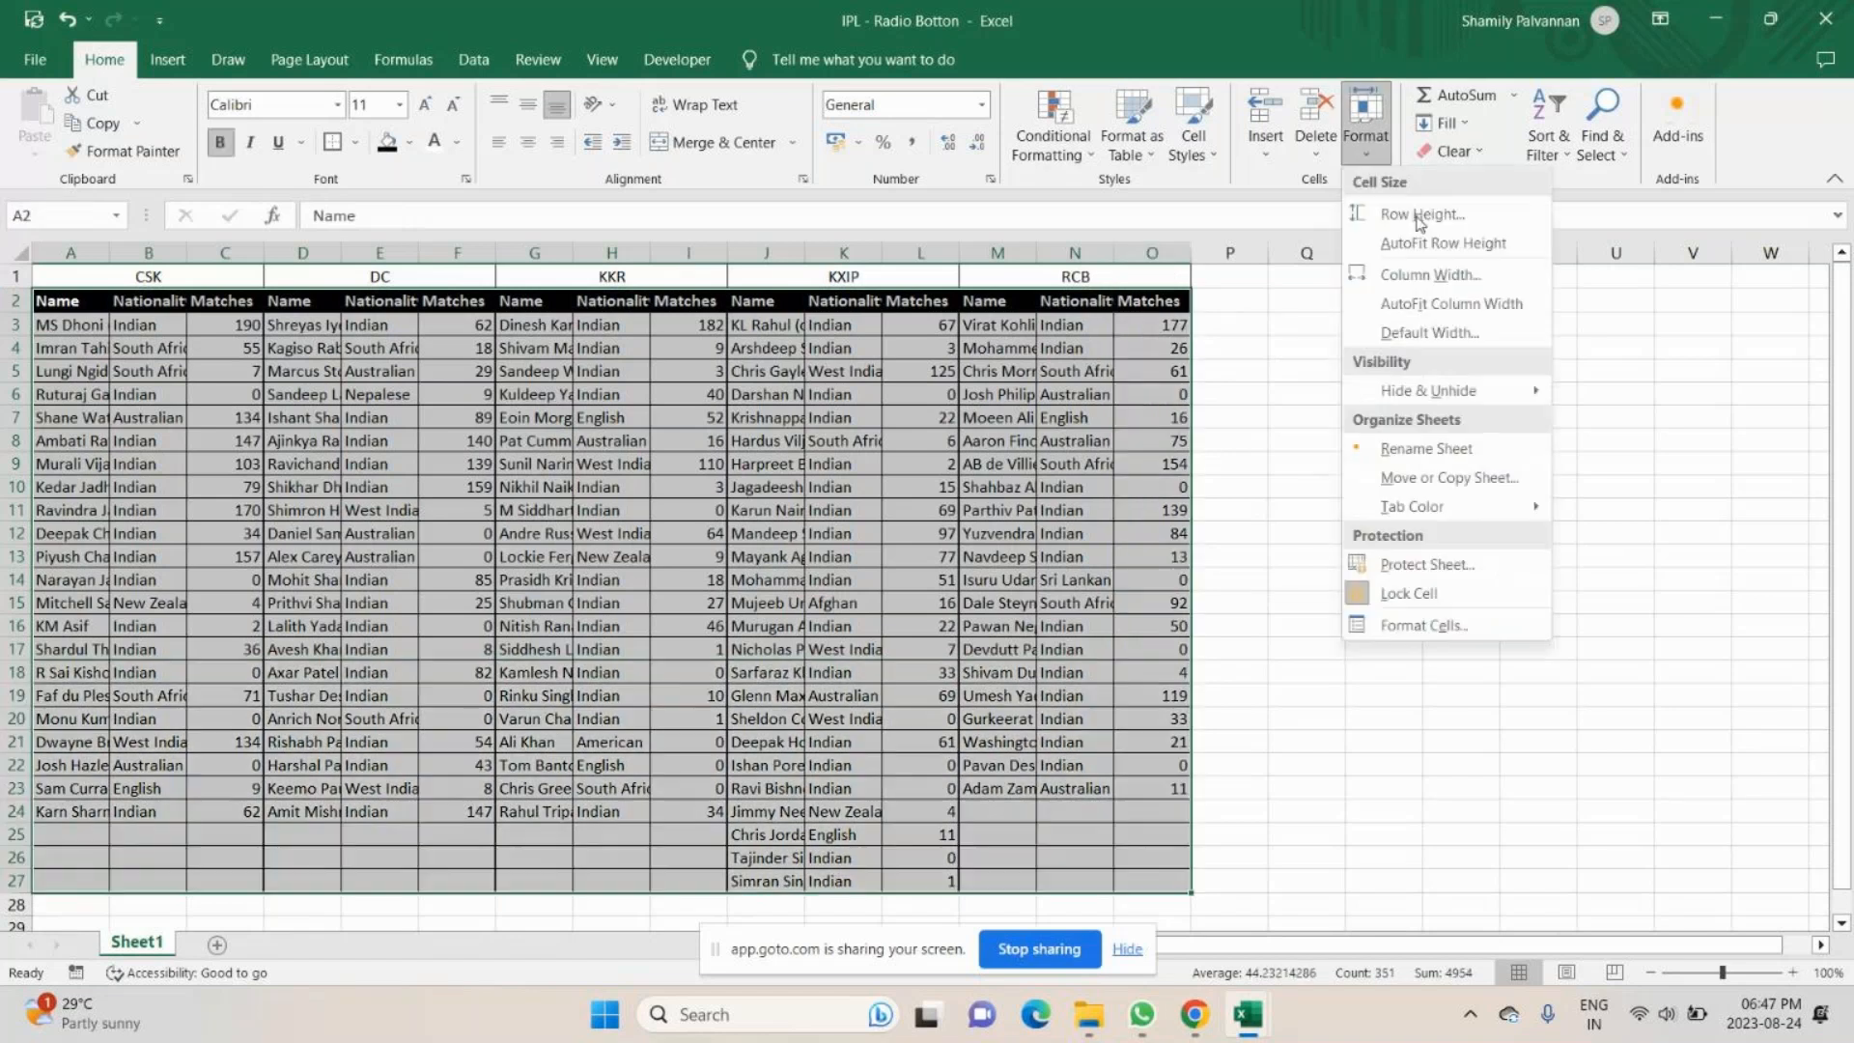
click(1424, 305)
click(789, 751)
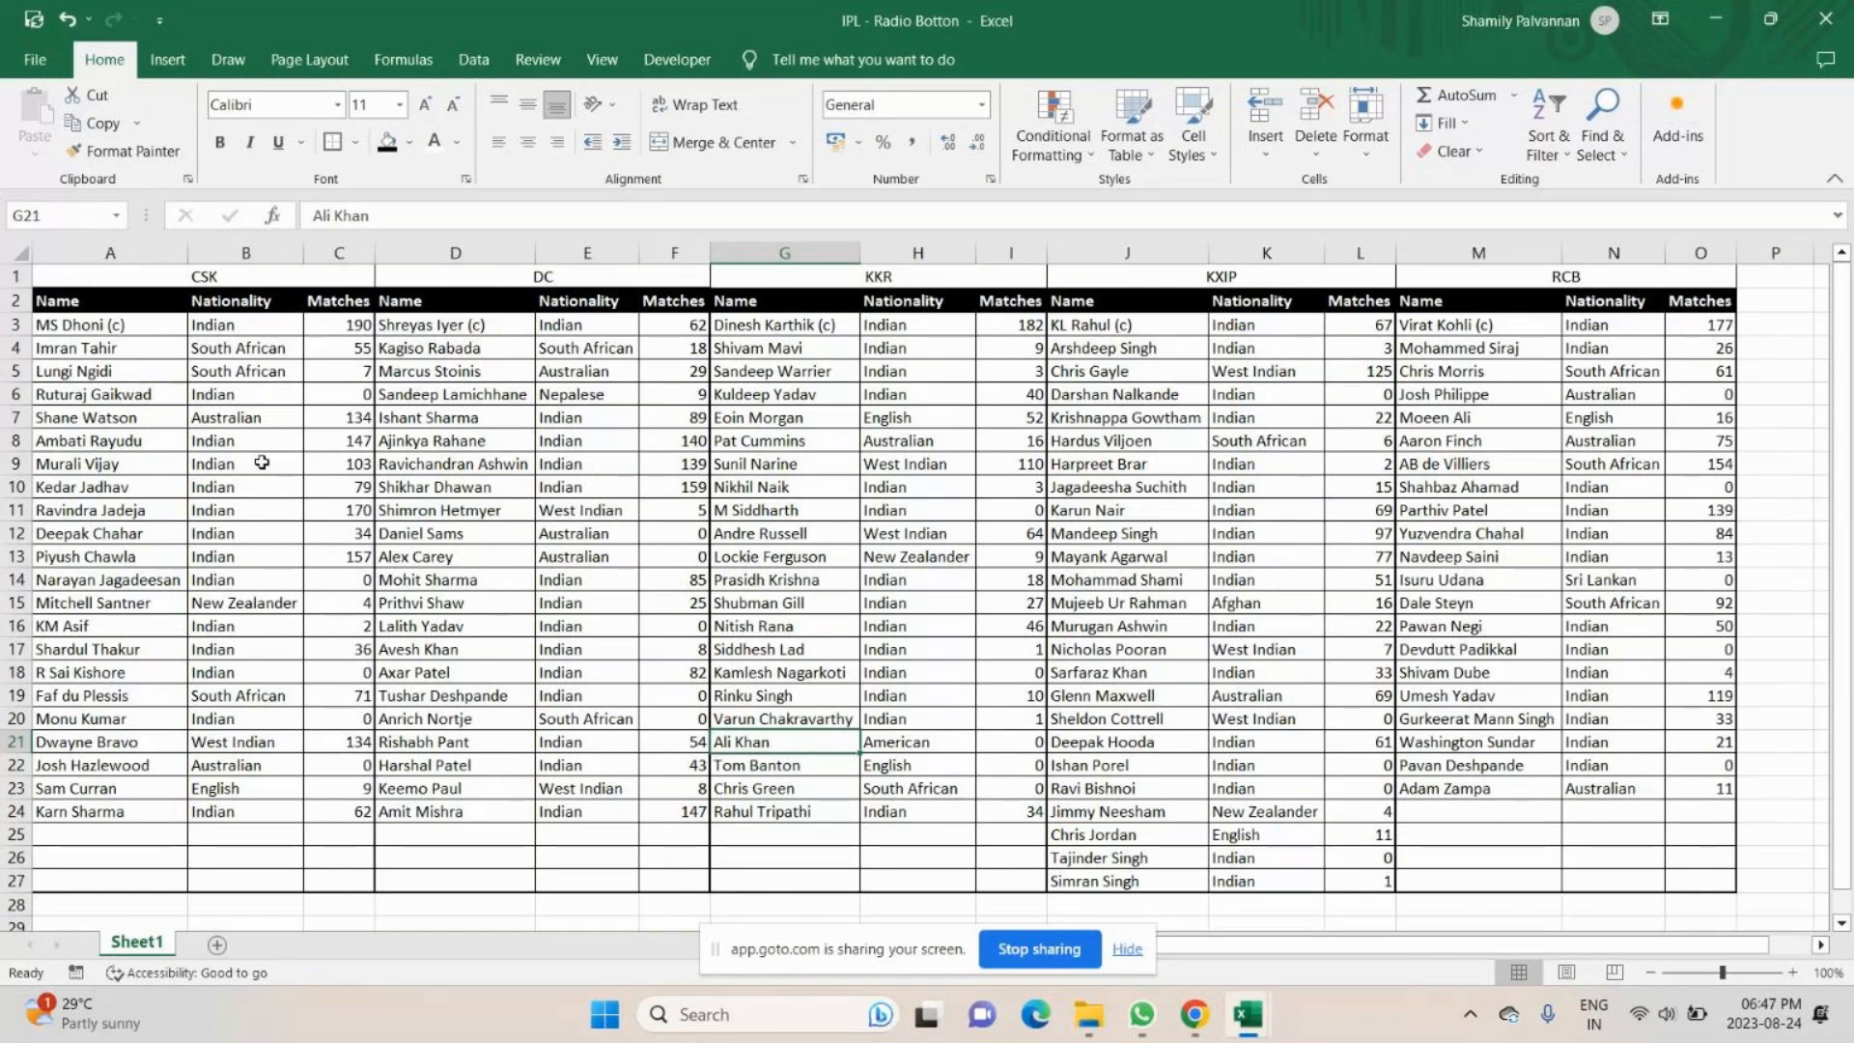
- Insert four blank rows above the team headings in row 1
click(15, 274)
key(ctrl+plus)
key(ctrl+plus)
key(ctrl+plus)
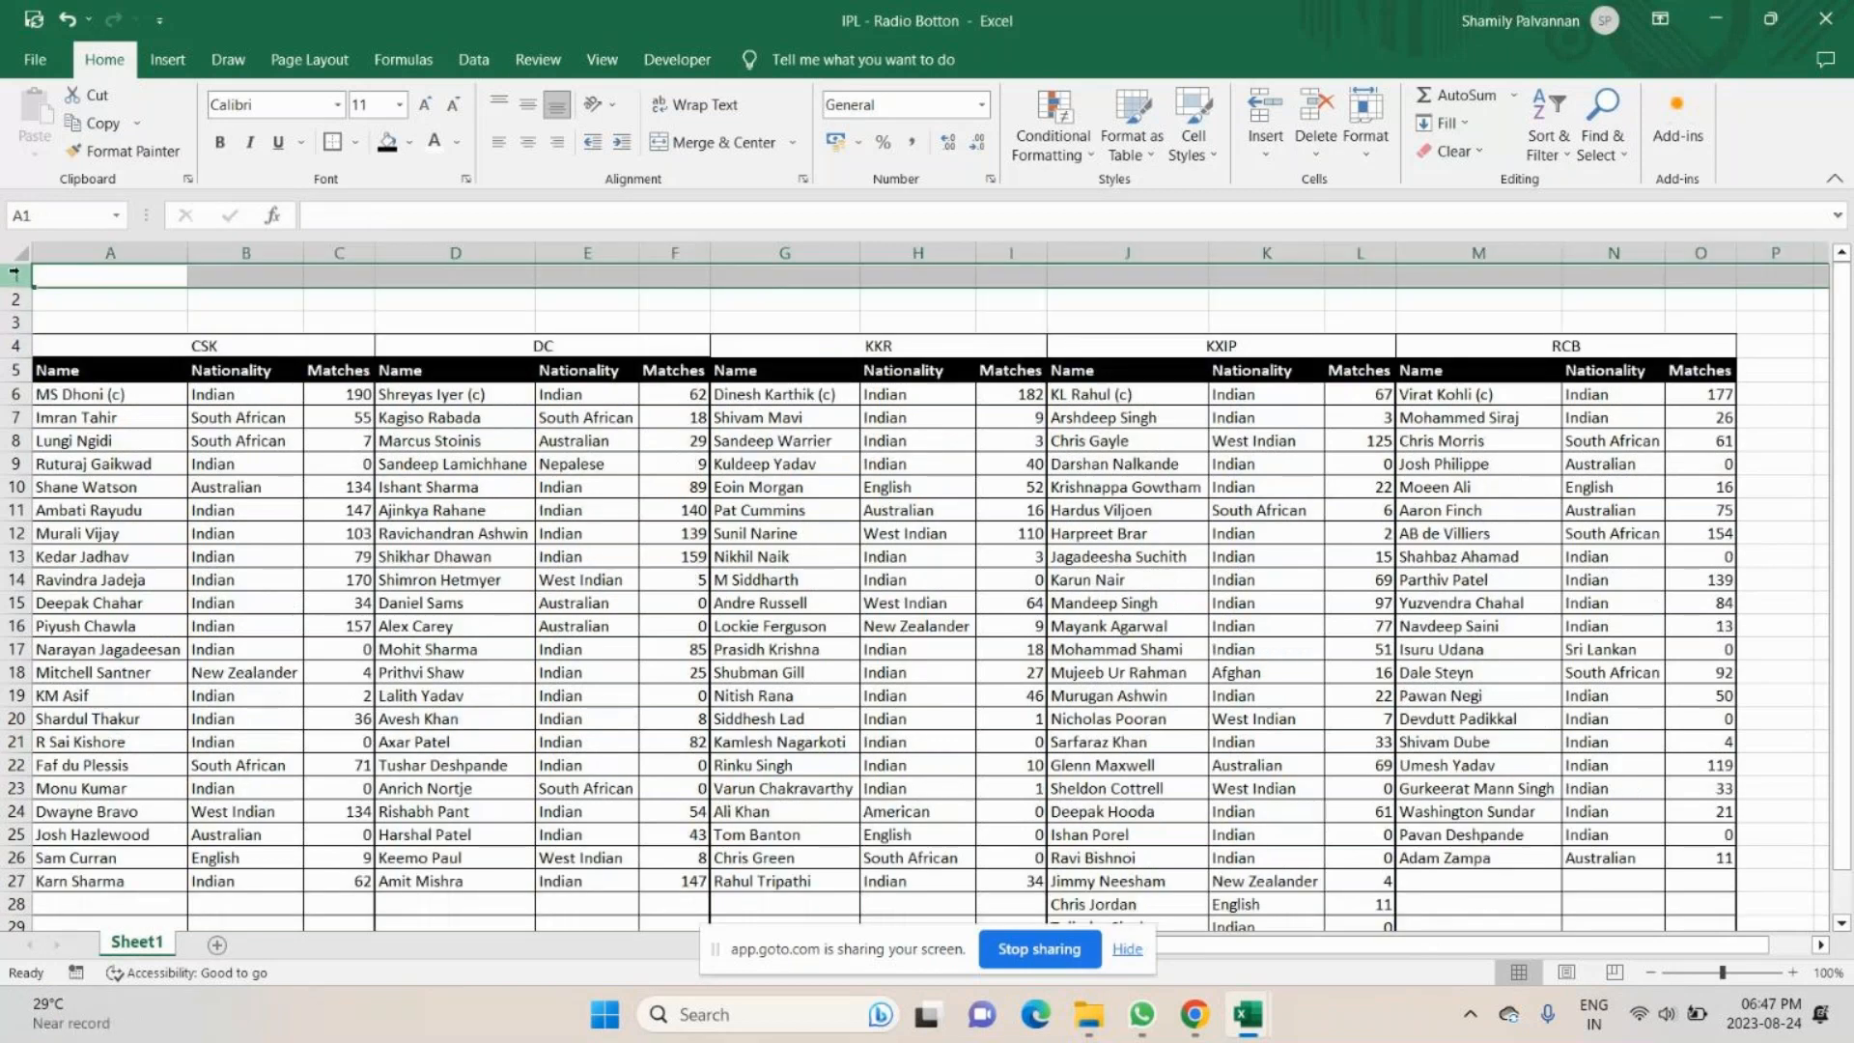
key(ctrl+plus)
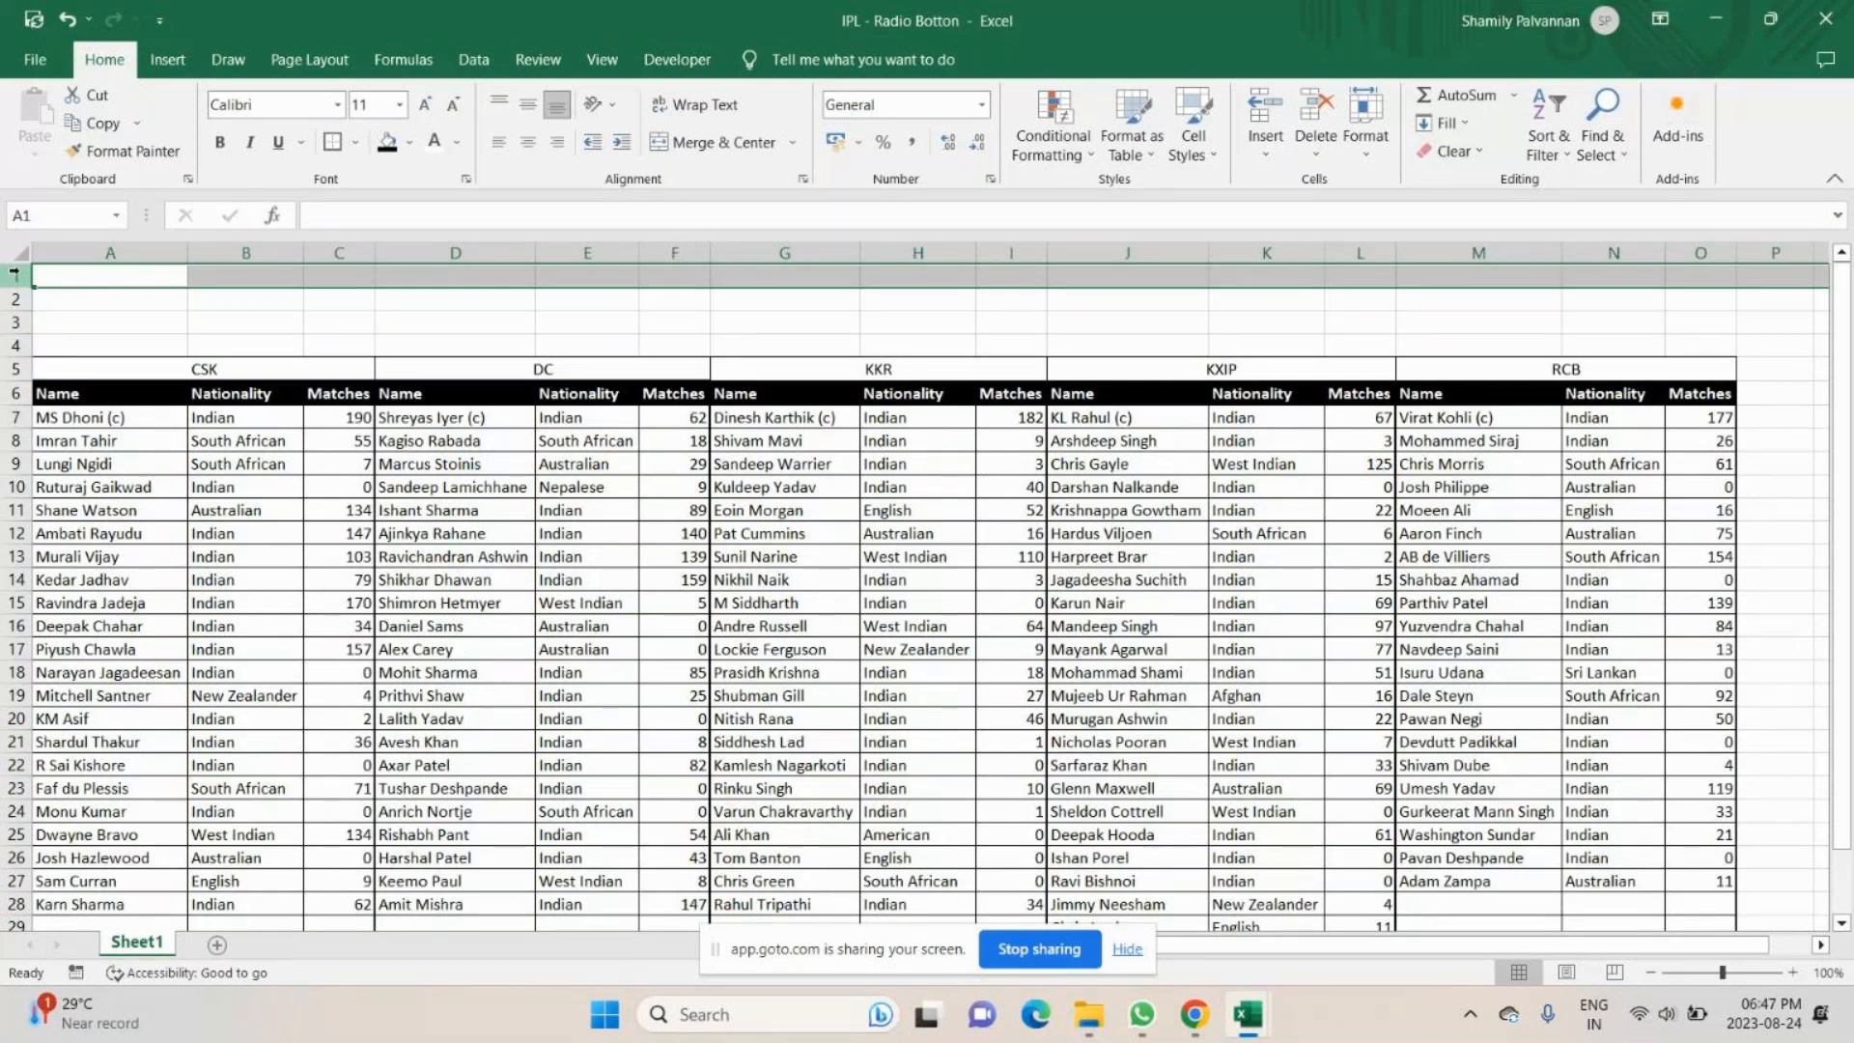
- Undo the insertion of the four blank rows above the team headings
key(ctrl+z)
key(ctrl+z)
key(ctrl+z)
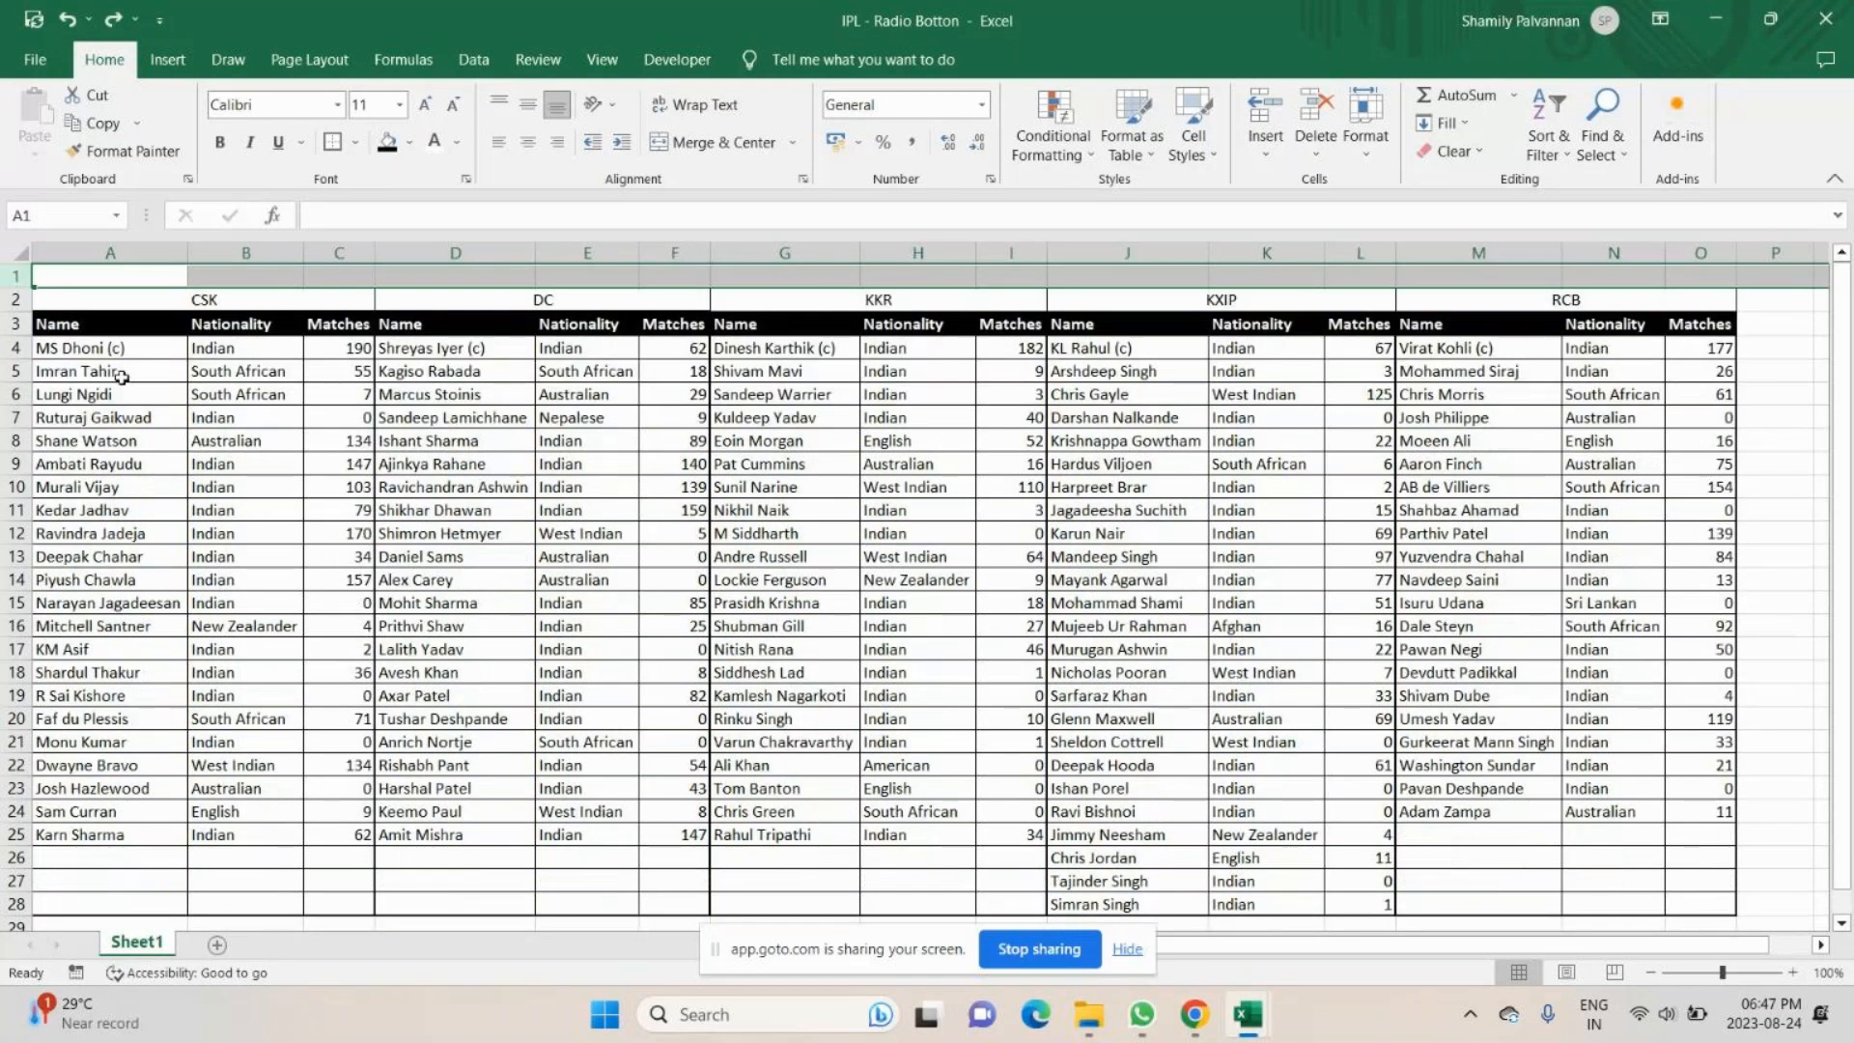
key(ctrl+z)
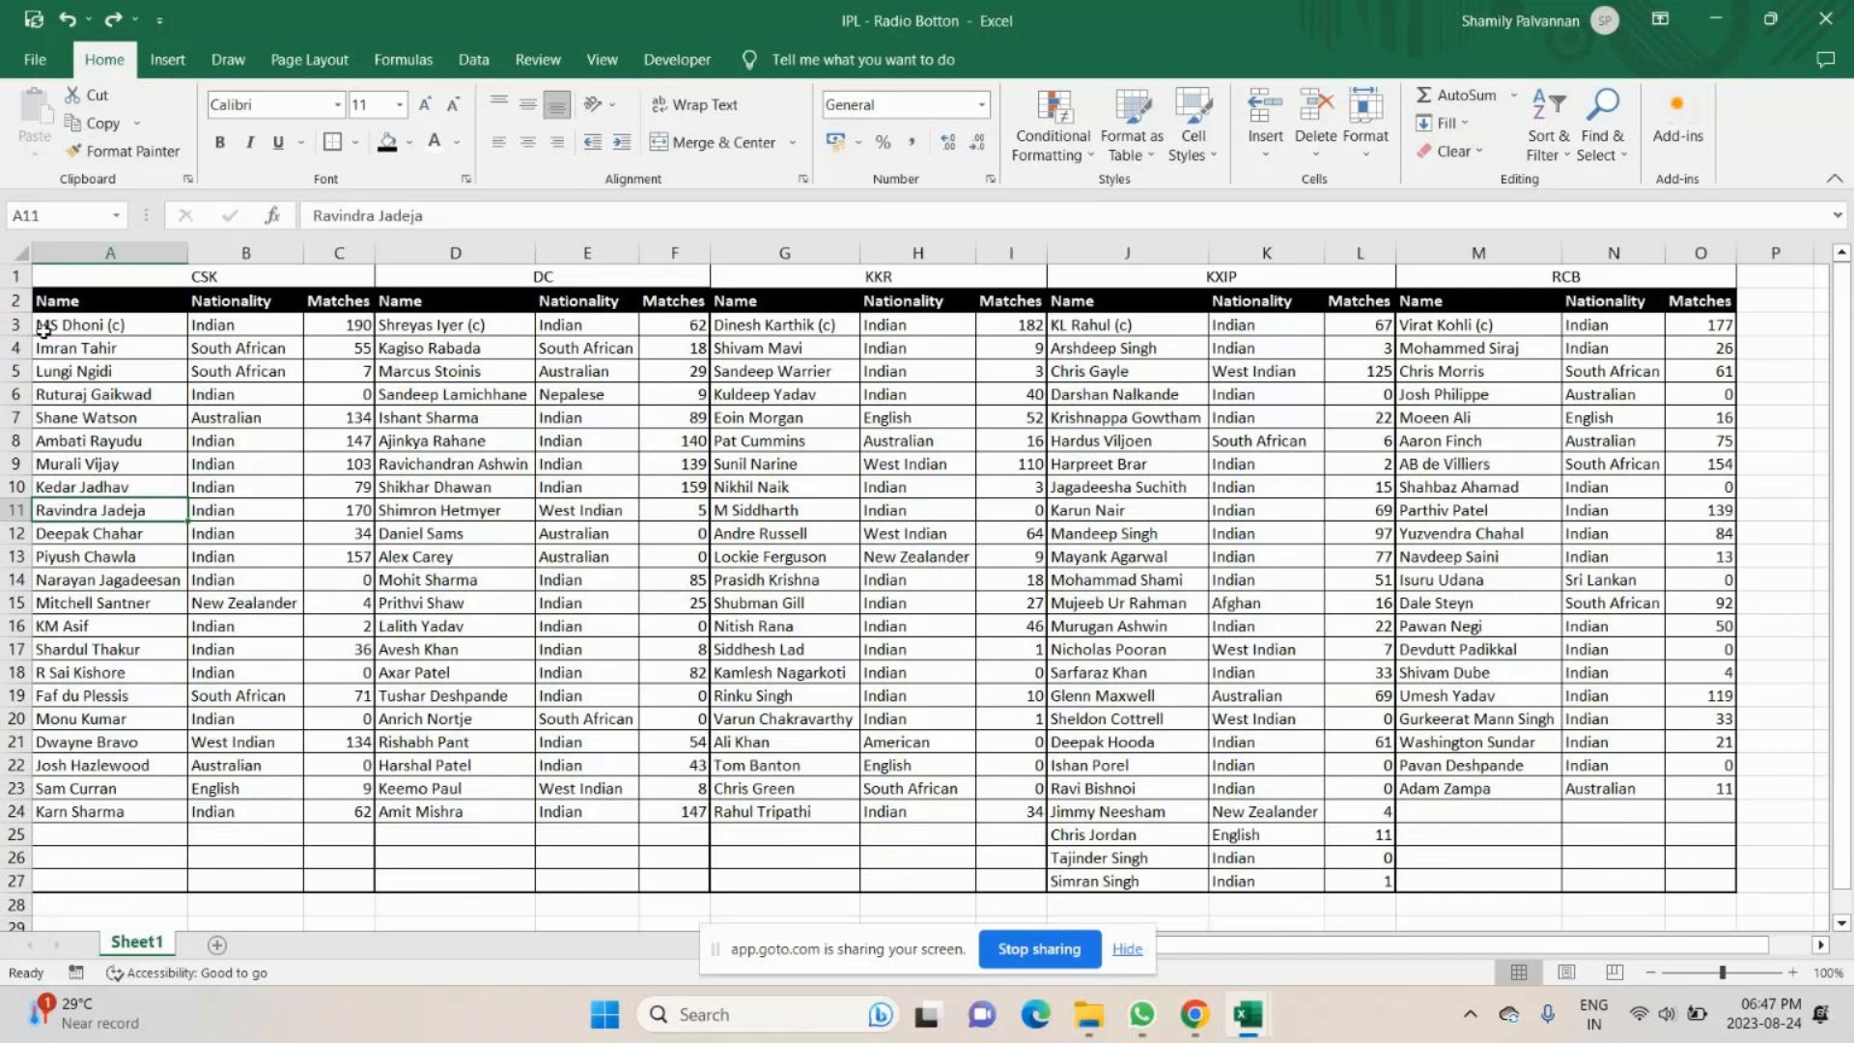
- Insert four blank rows above the team headings in row 1, and merge and center the range A1:O4
click(109, 279)
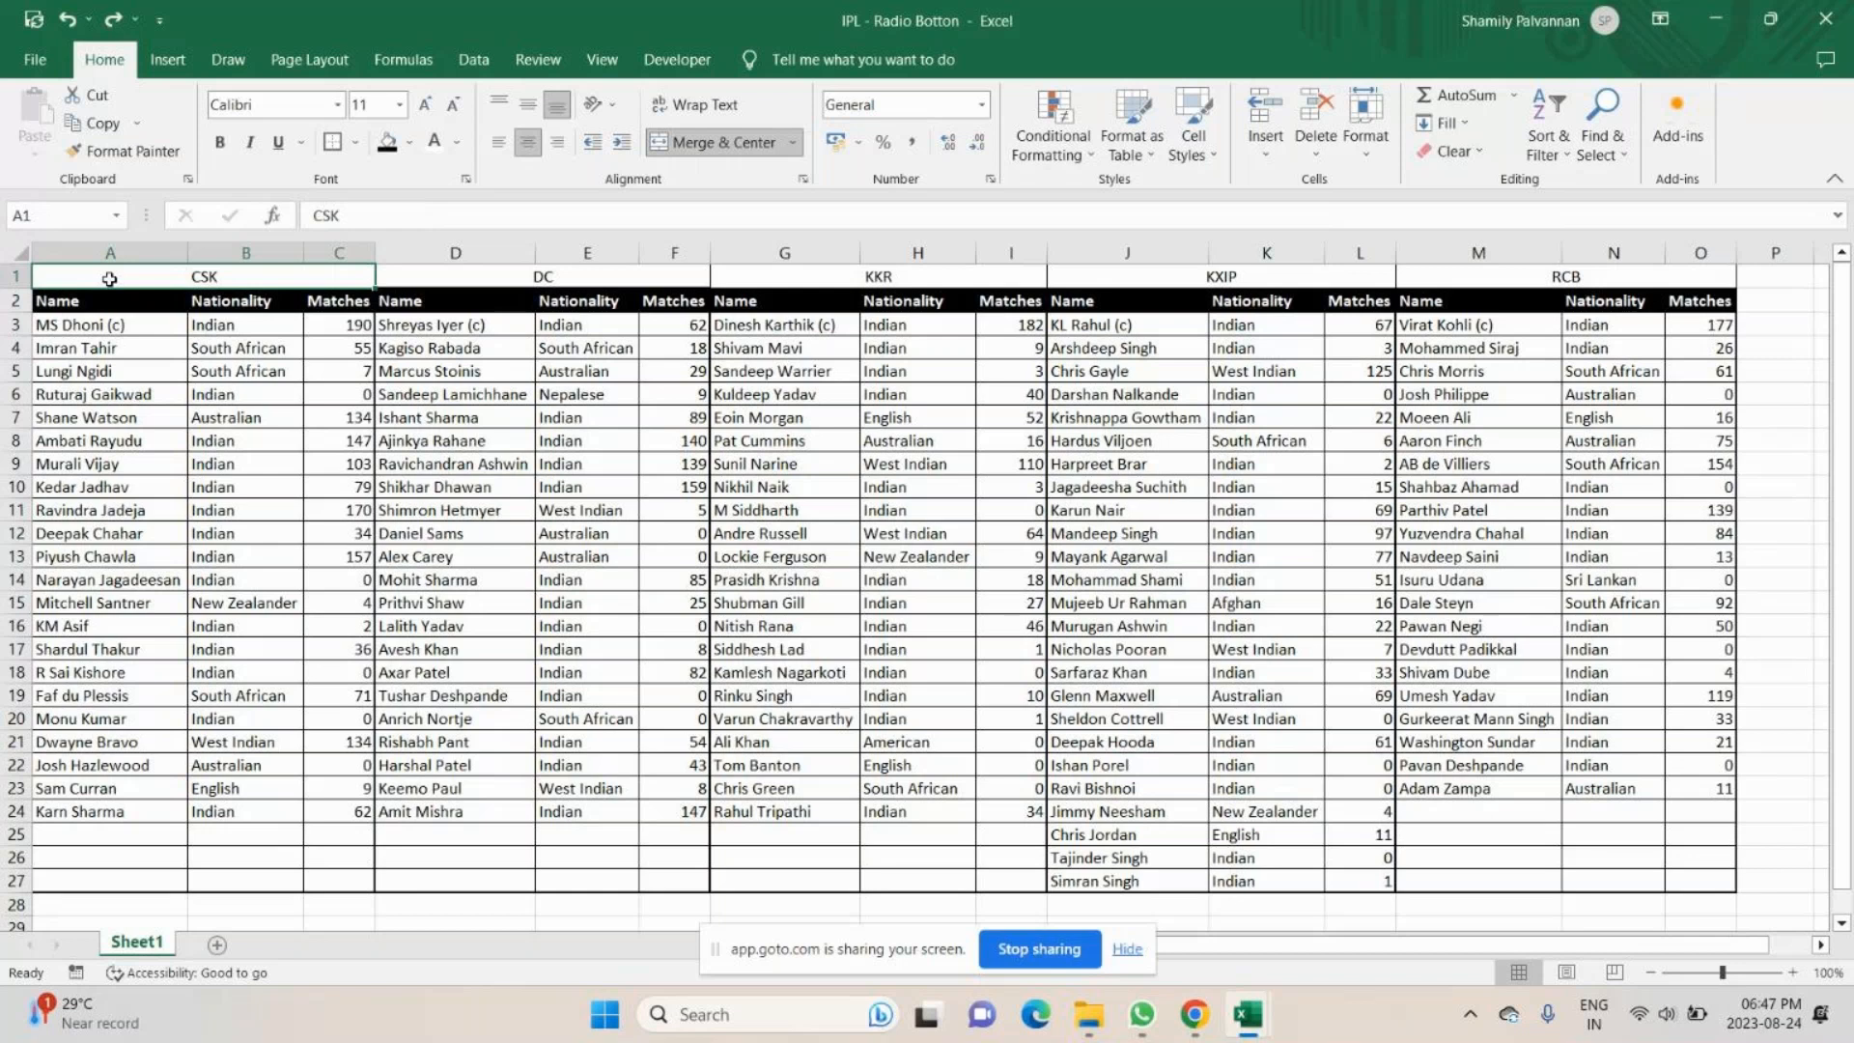
click(119, 260)
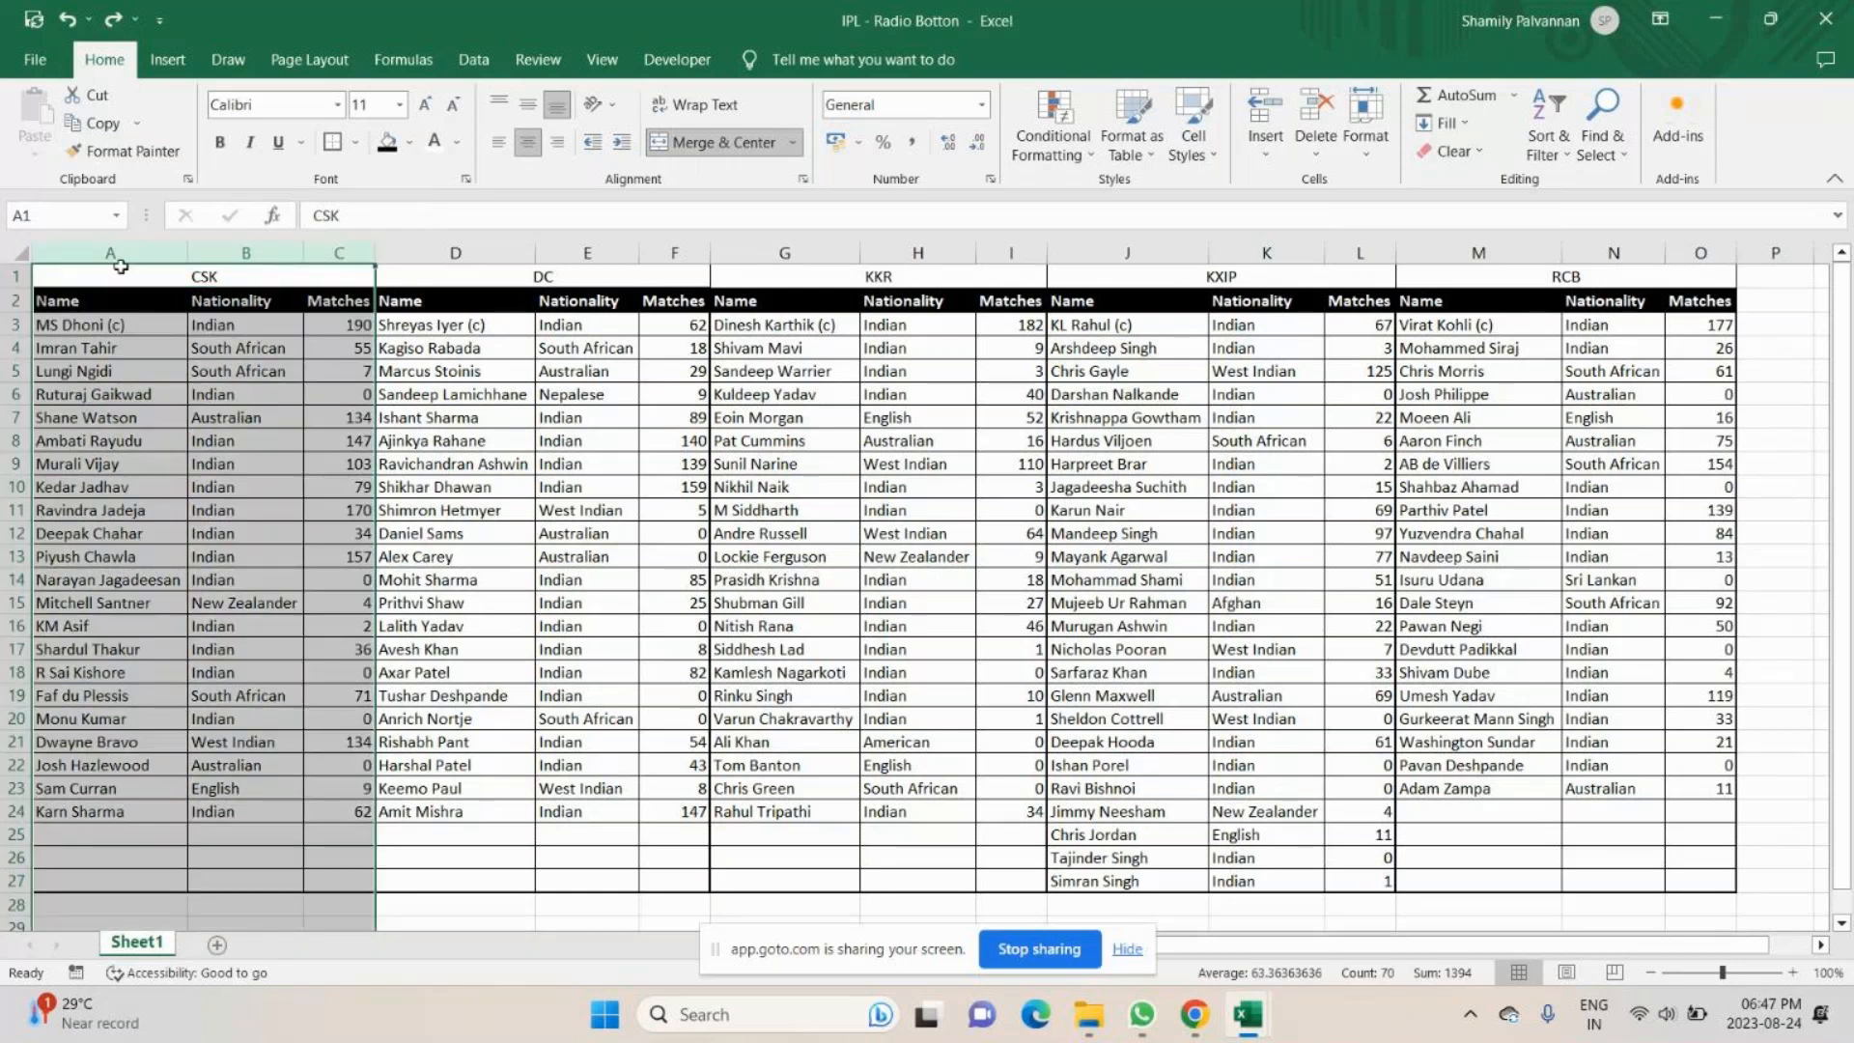
click(21, 278)
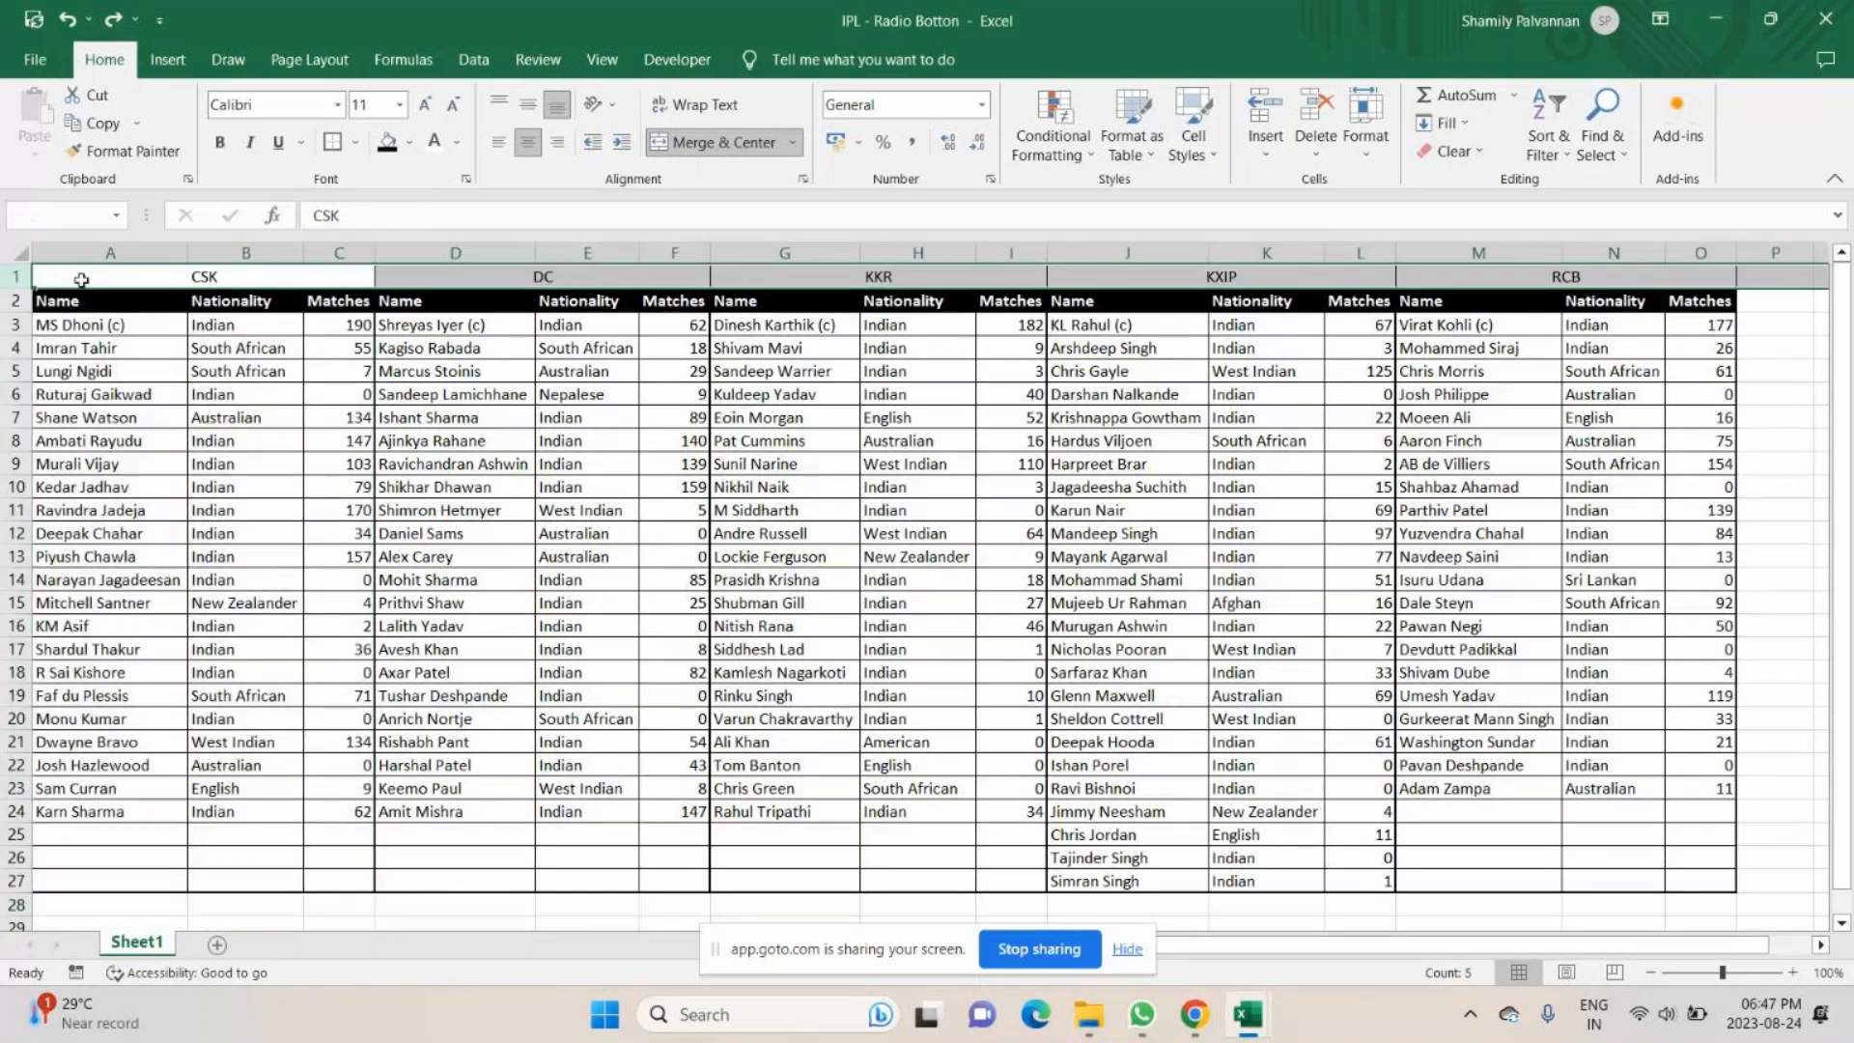
key(ctrl+shift+plus)
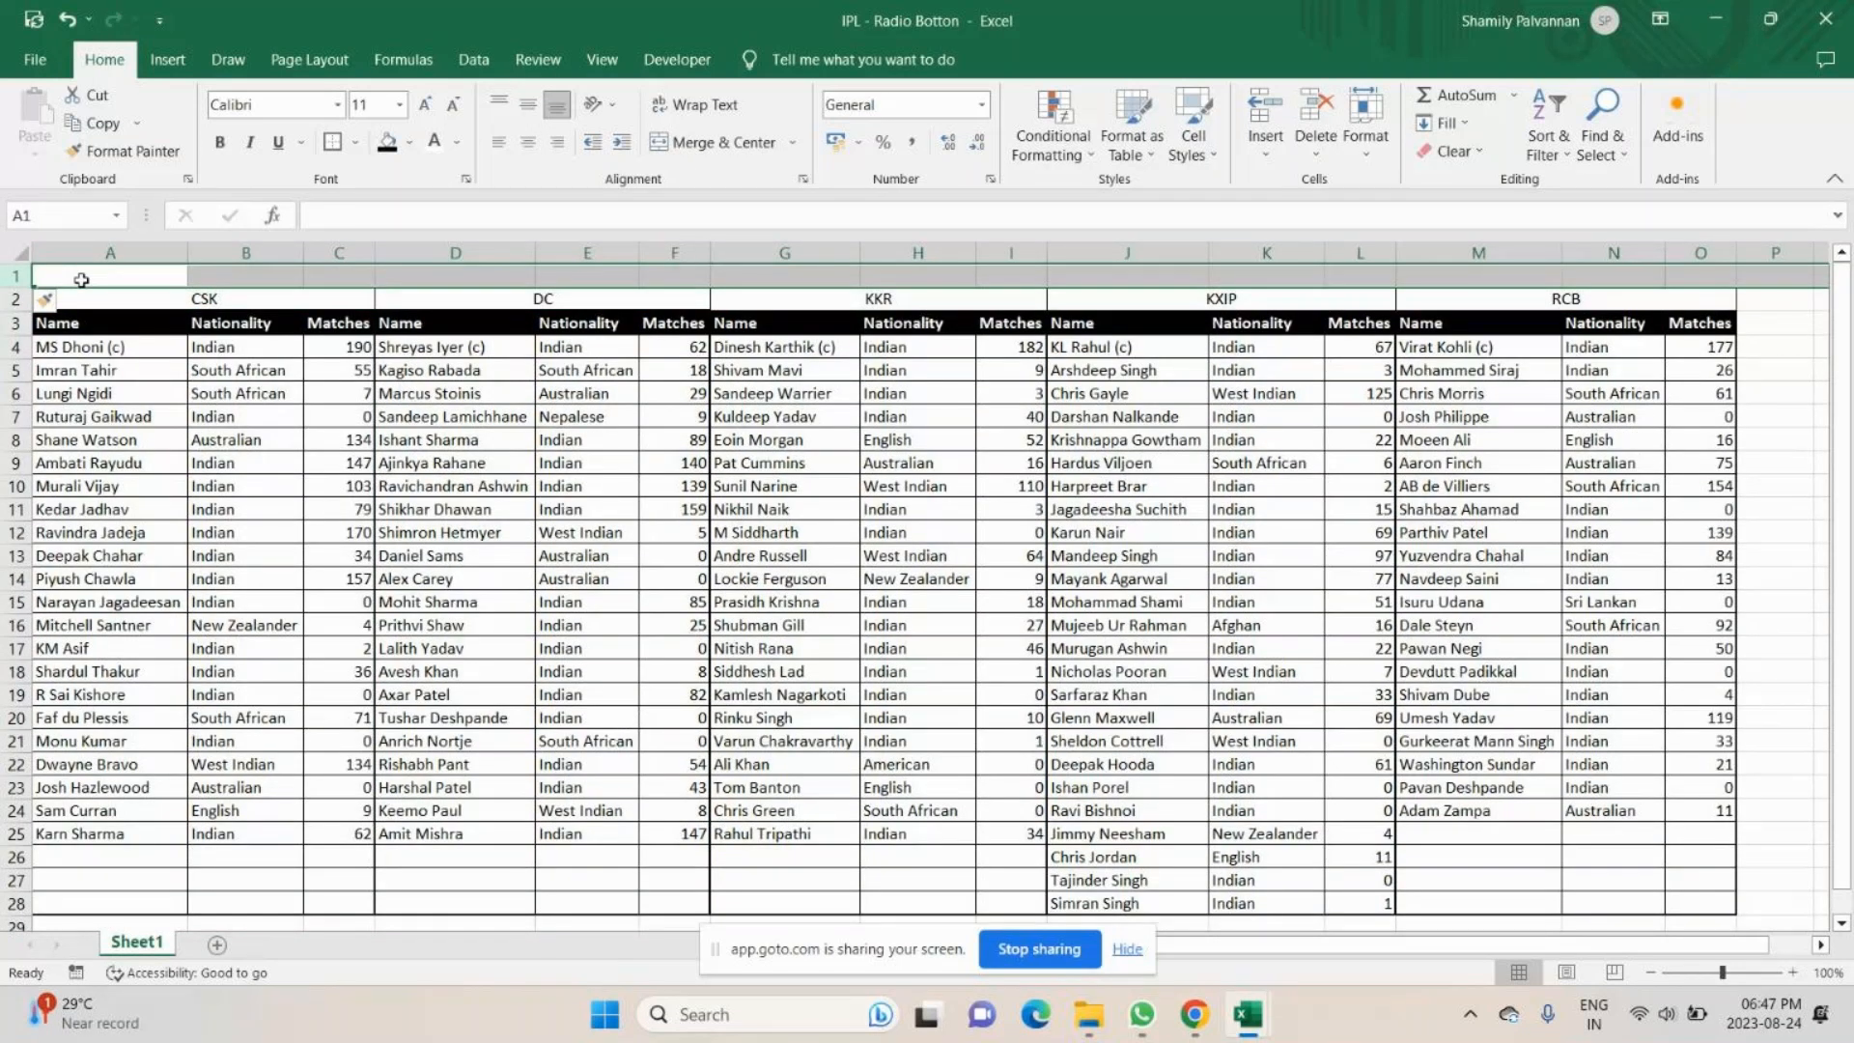
key(ctrl+shift+plus)
key(ctrl+shift+plus)
key(ctrl+shift+plus)
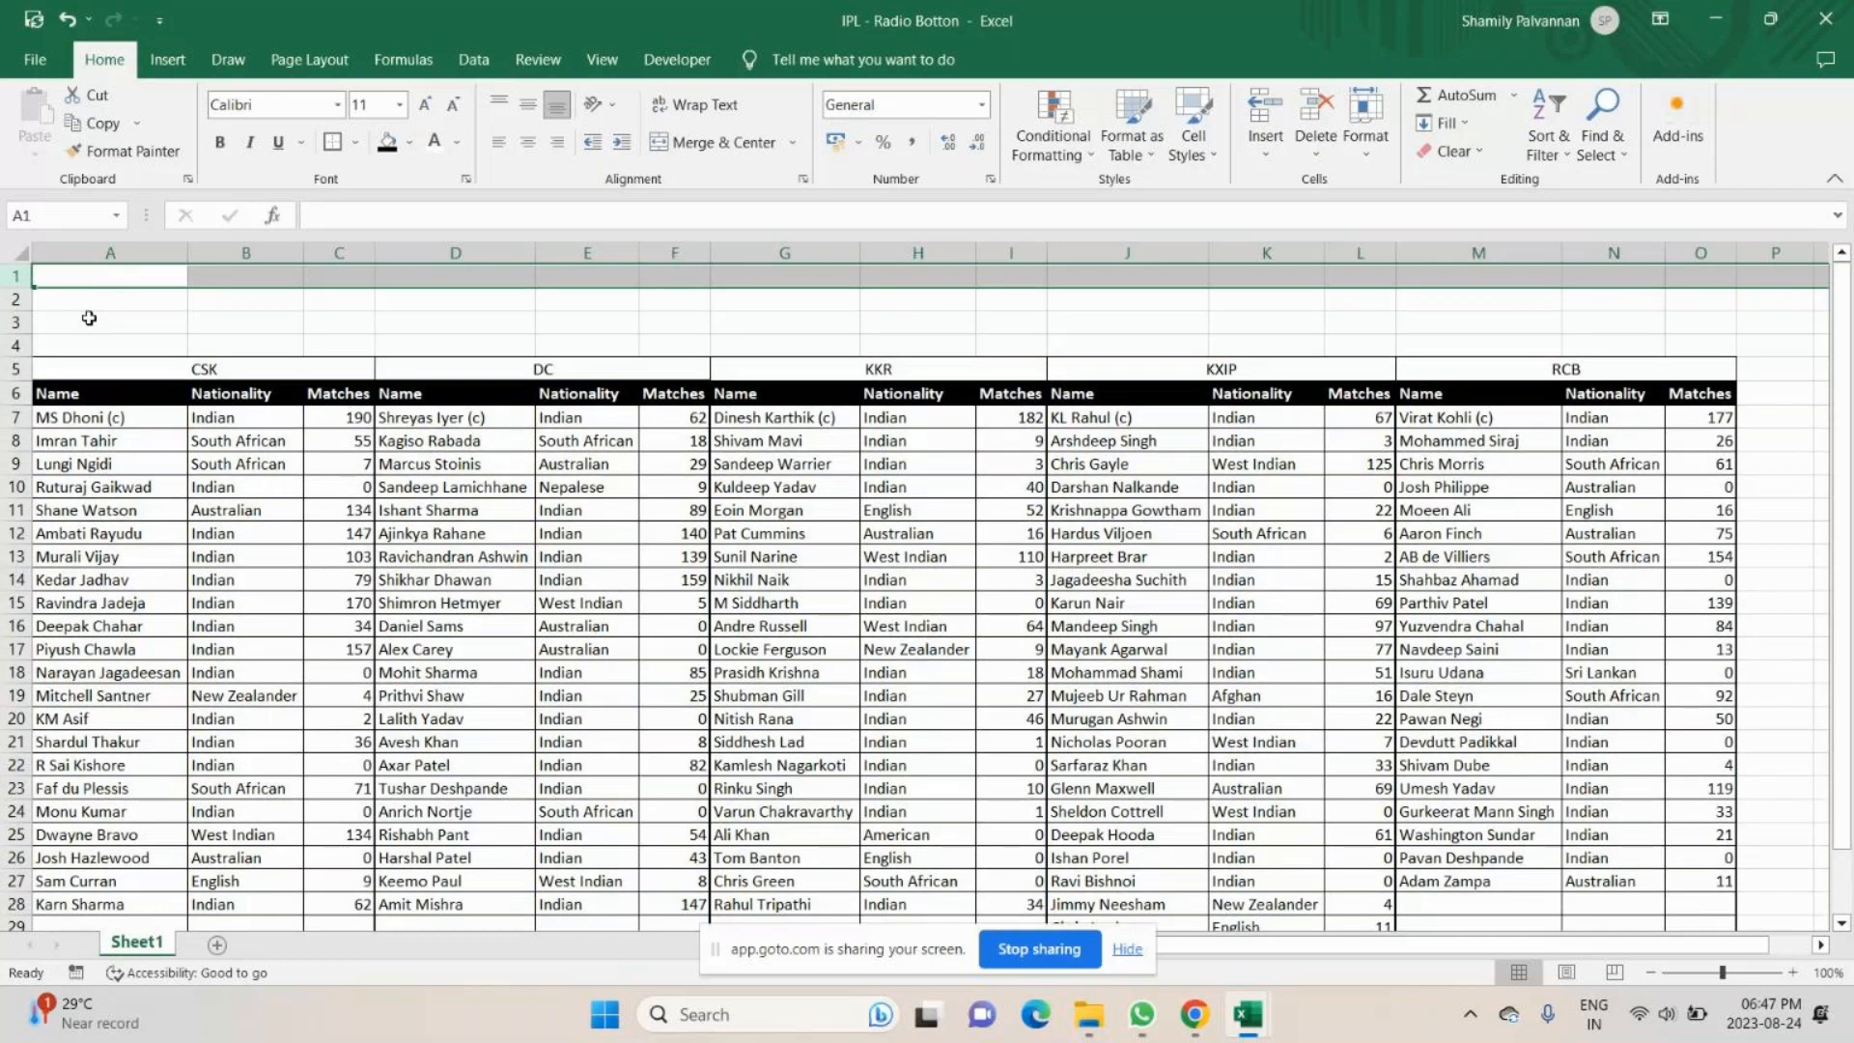
drag(109, 277, 1700, 346)
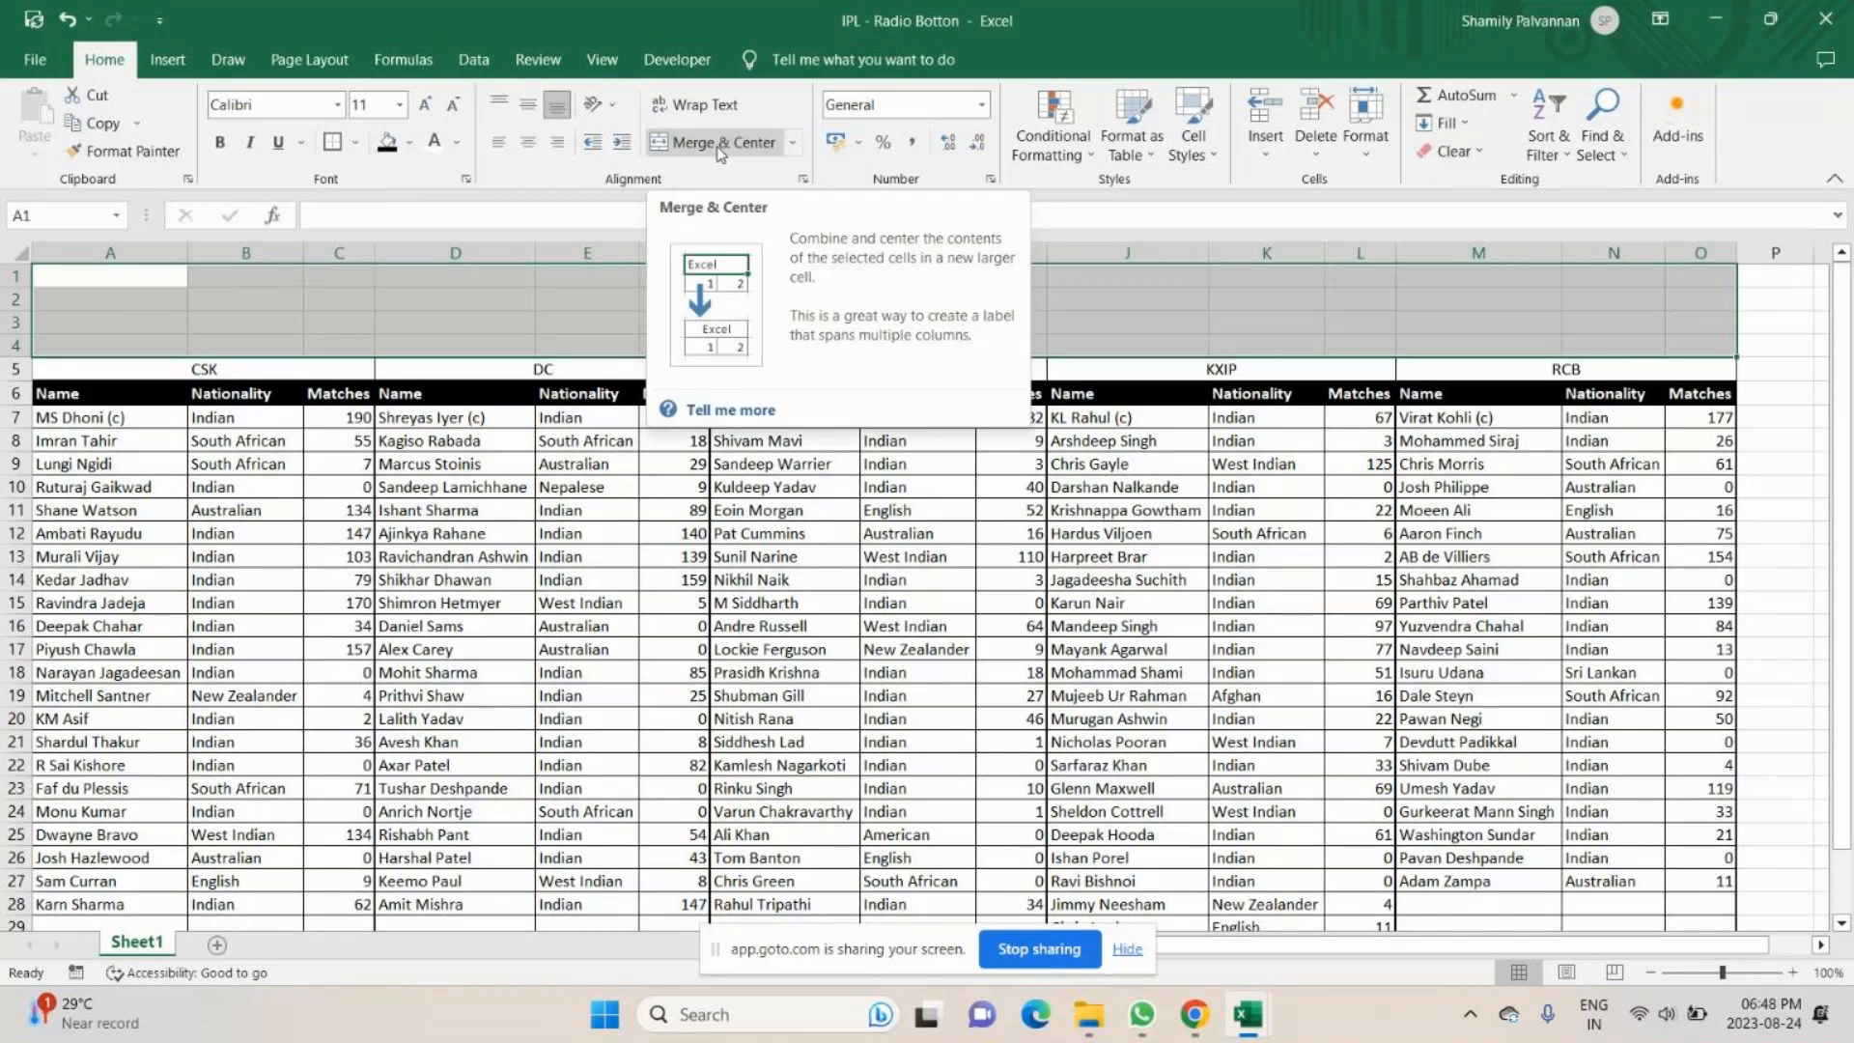
- Format the team headings in row 5 with a blue font and bold, and enlarge their font by two size increments
click(368, 375)
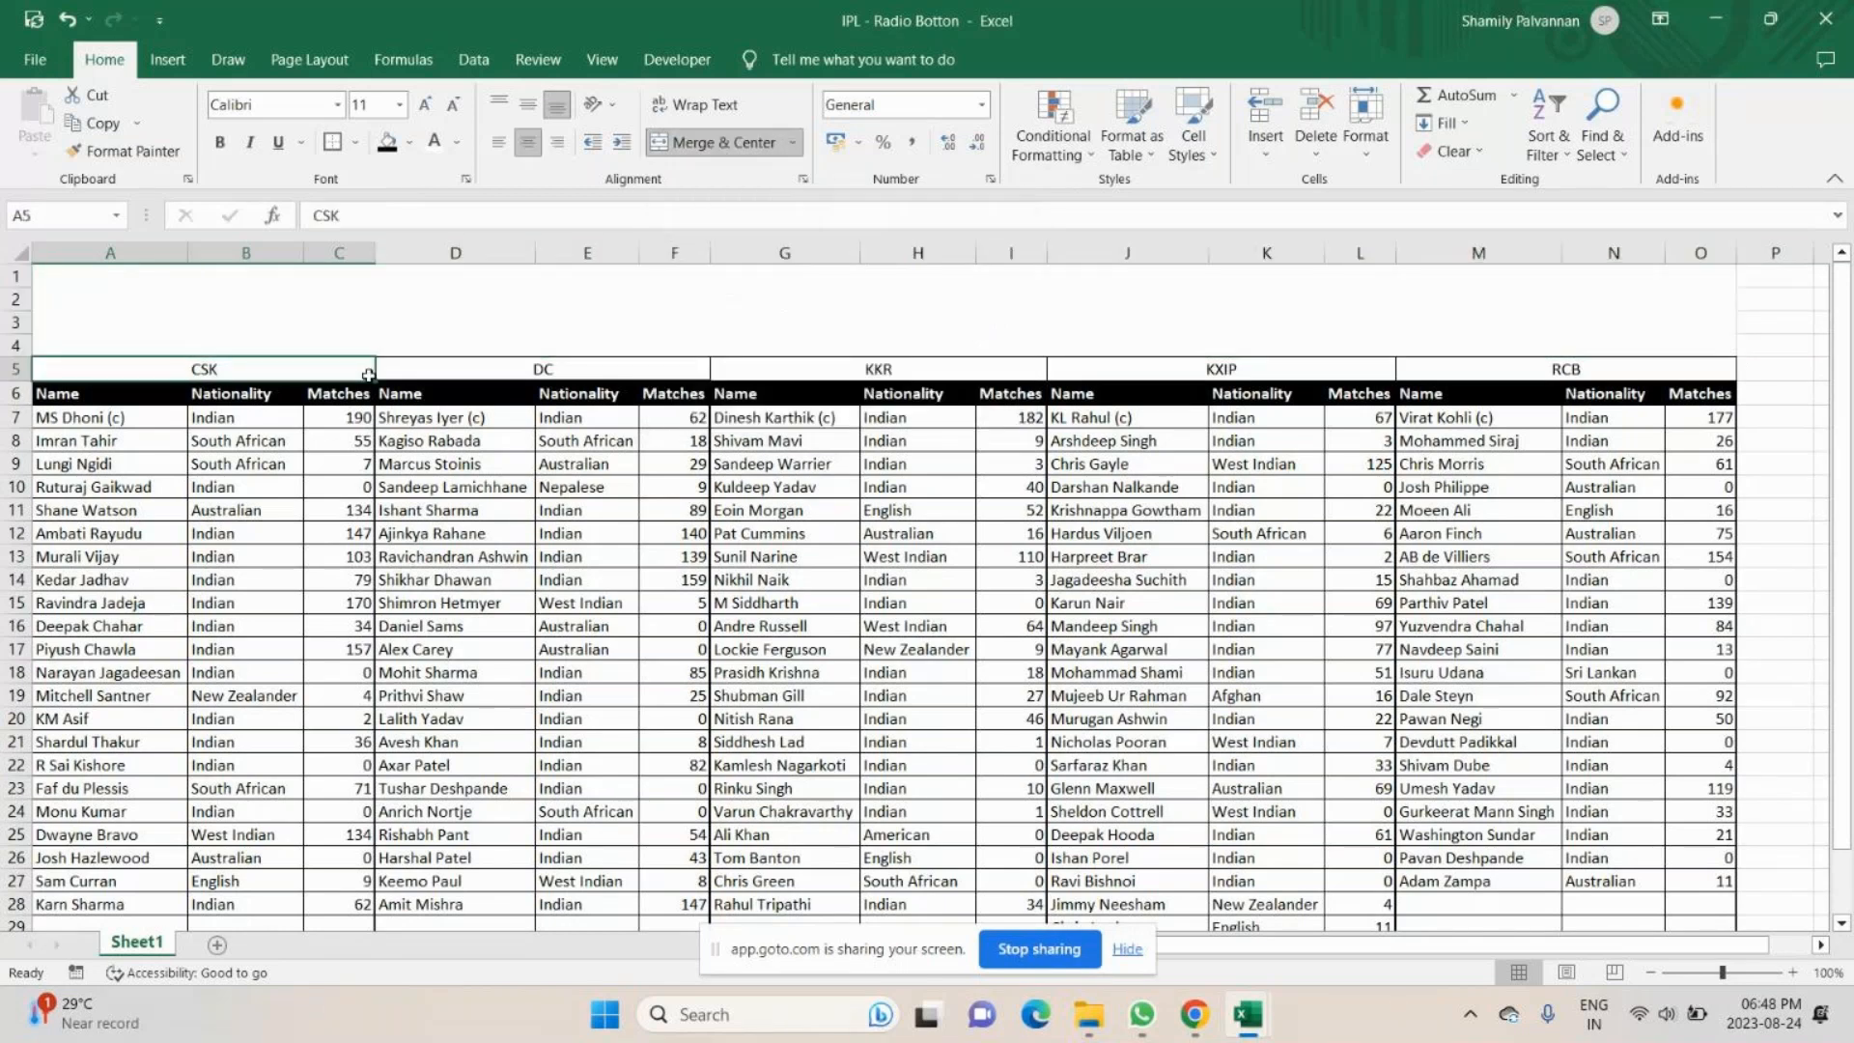
drag(368, 375, 1424, 363)
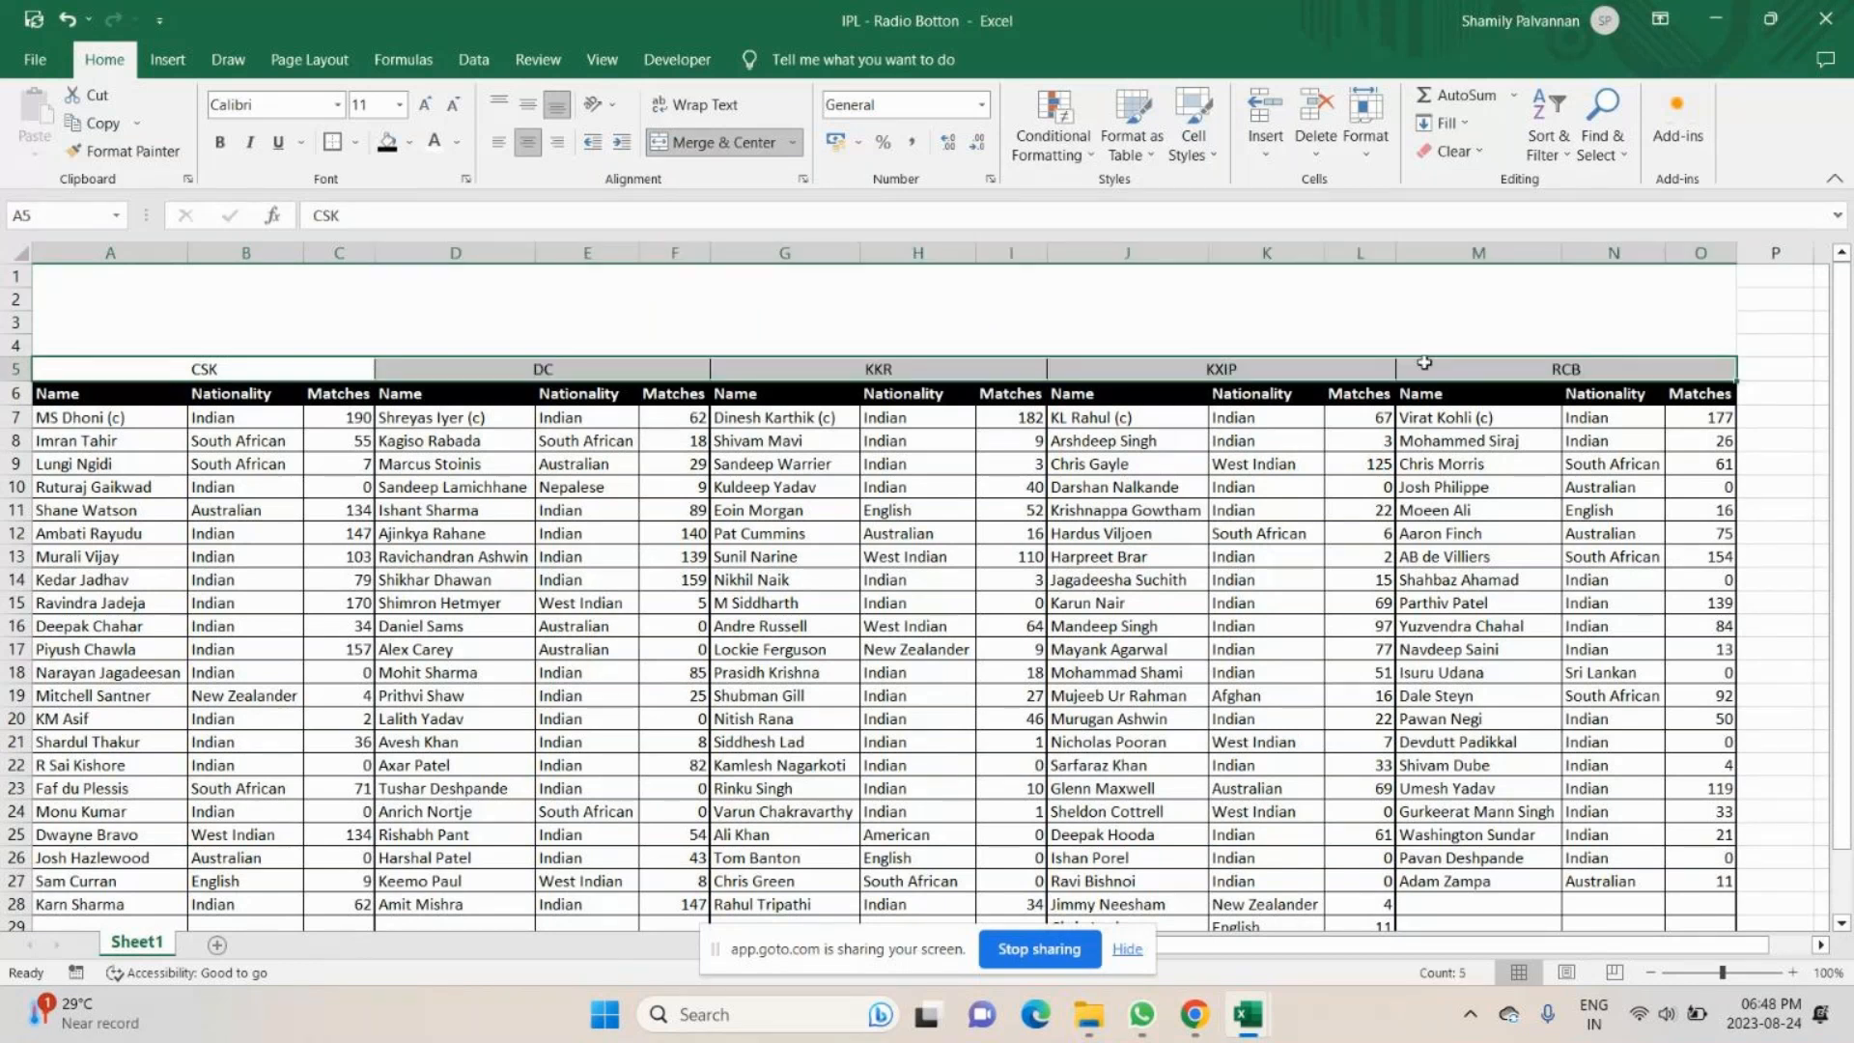
click(457, 142)
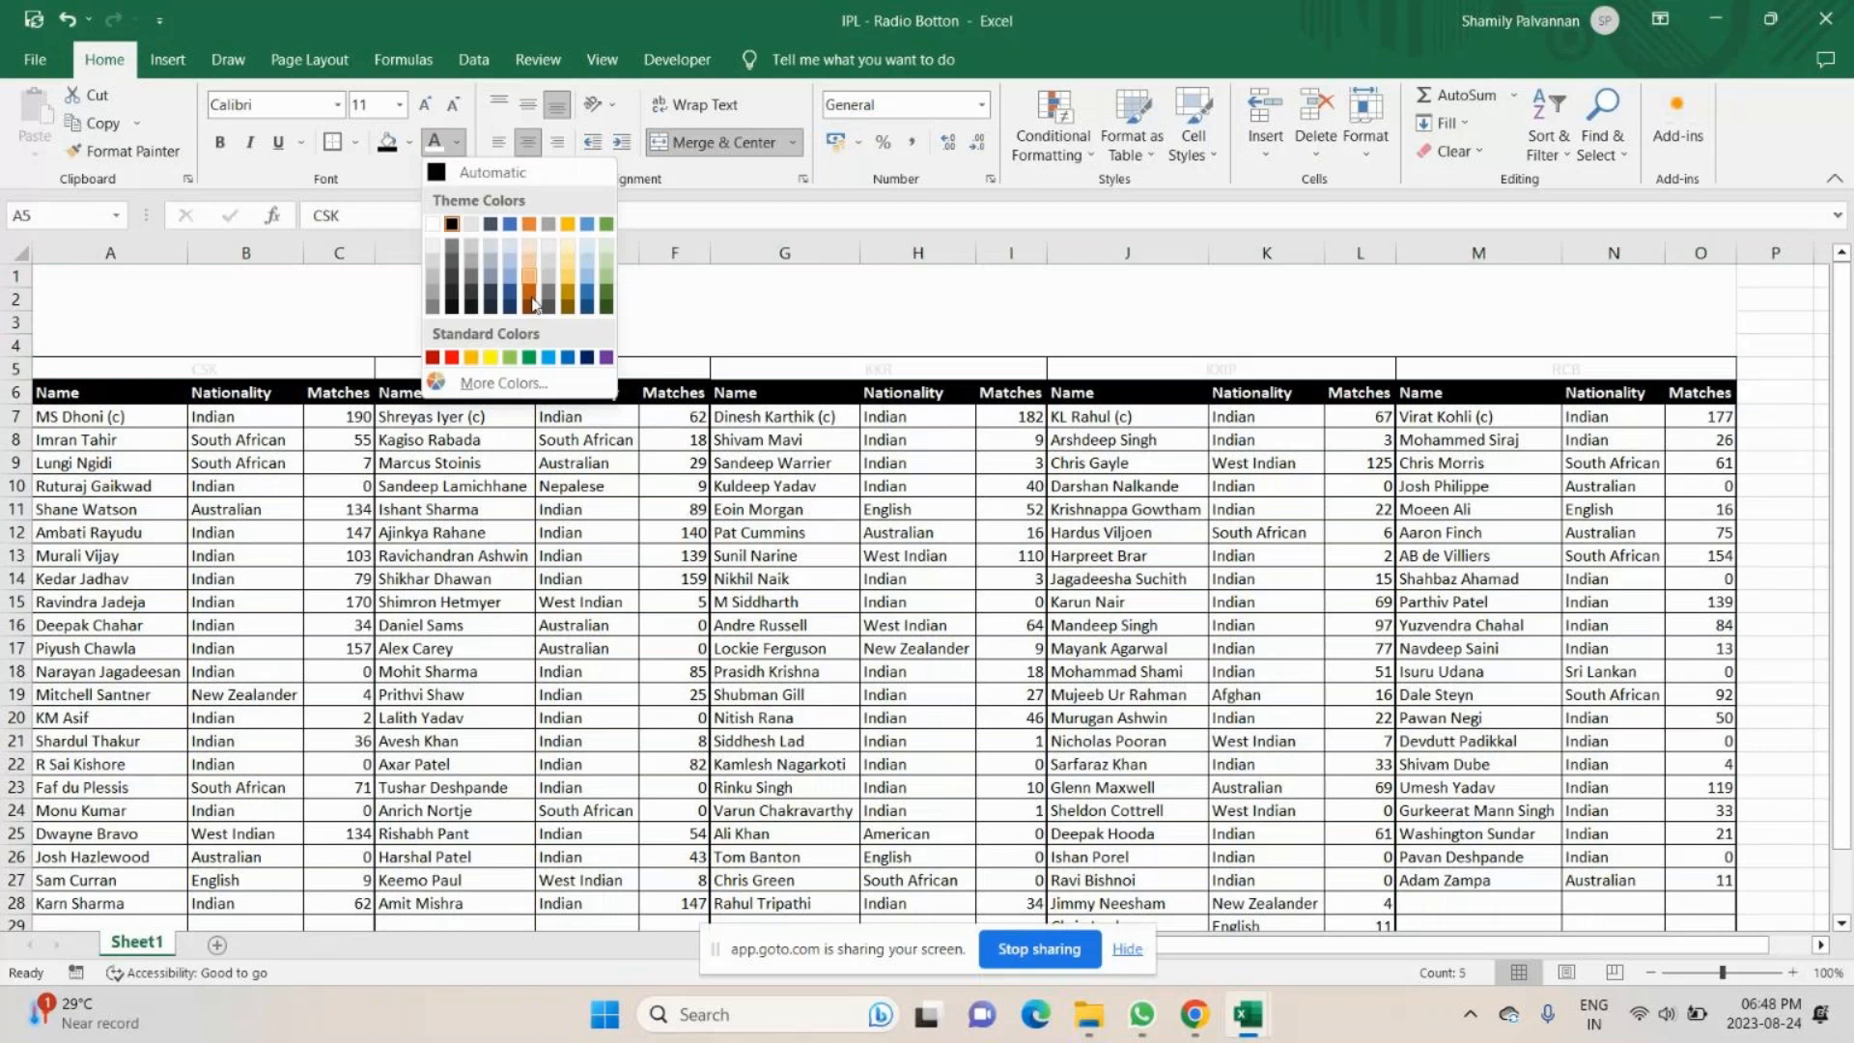
click(558, 359)
click(423, 113)
key(ctrl+b)
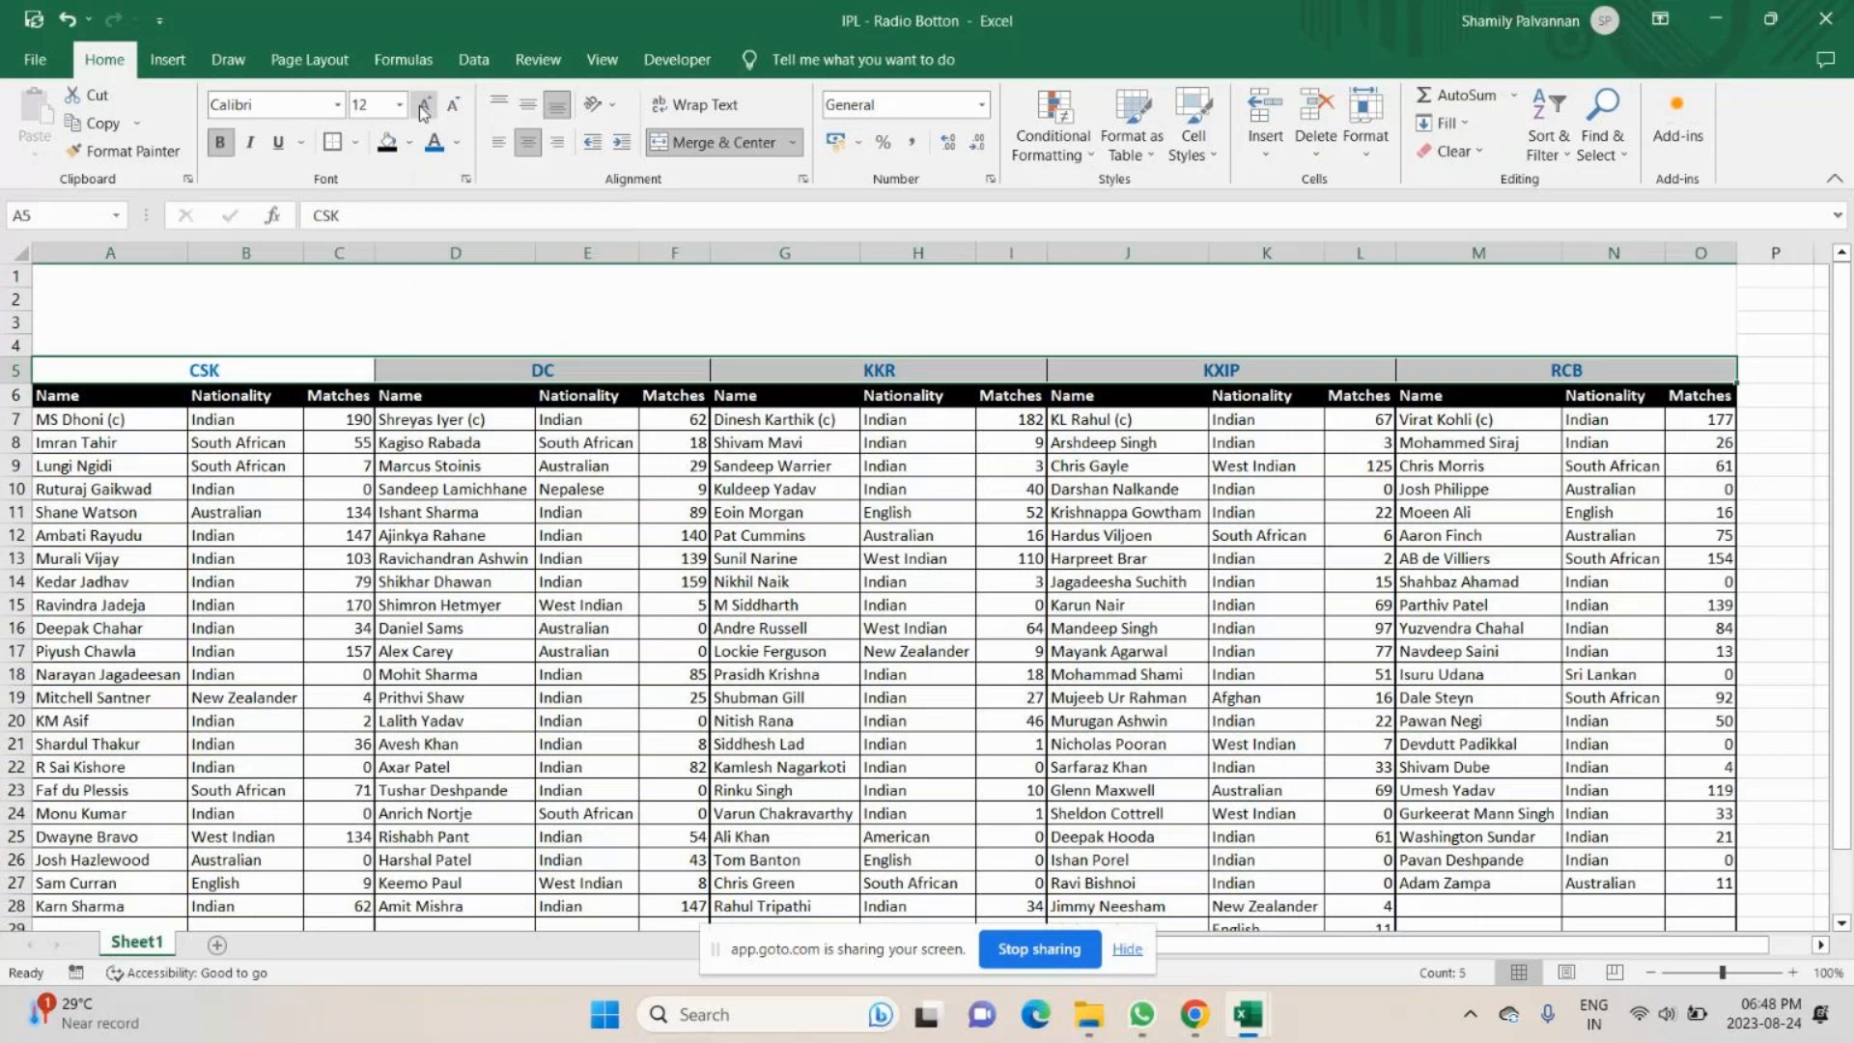
click(423, 113)
click(135, 339)
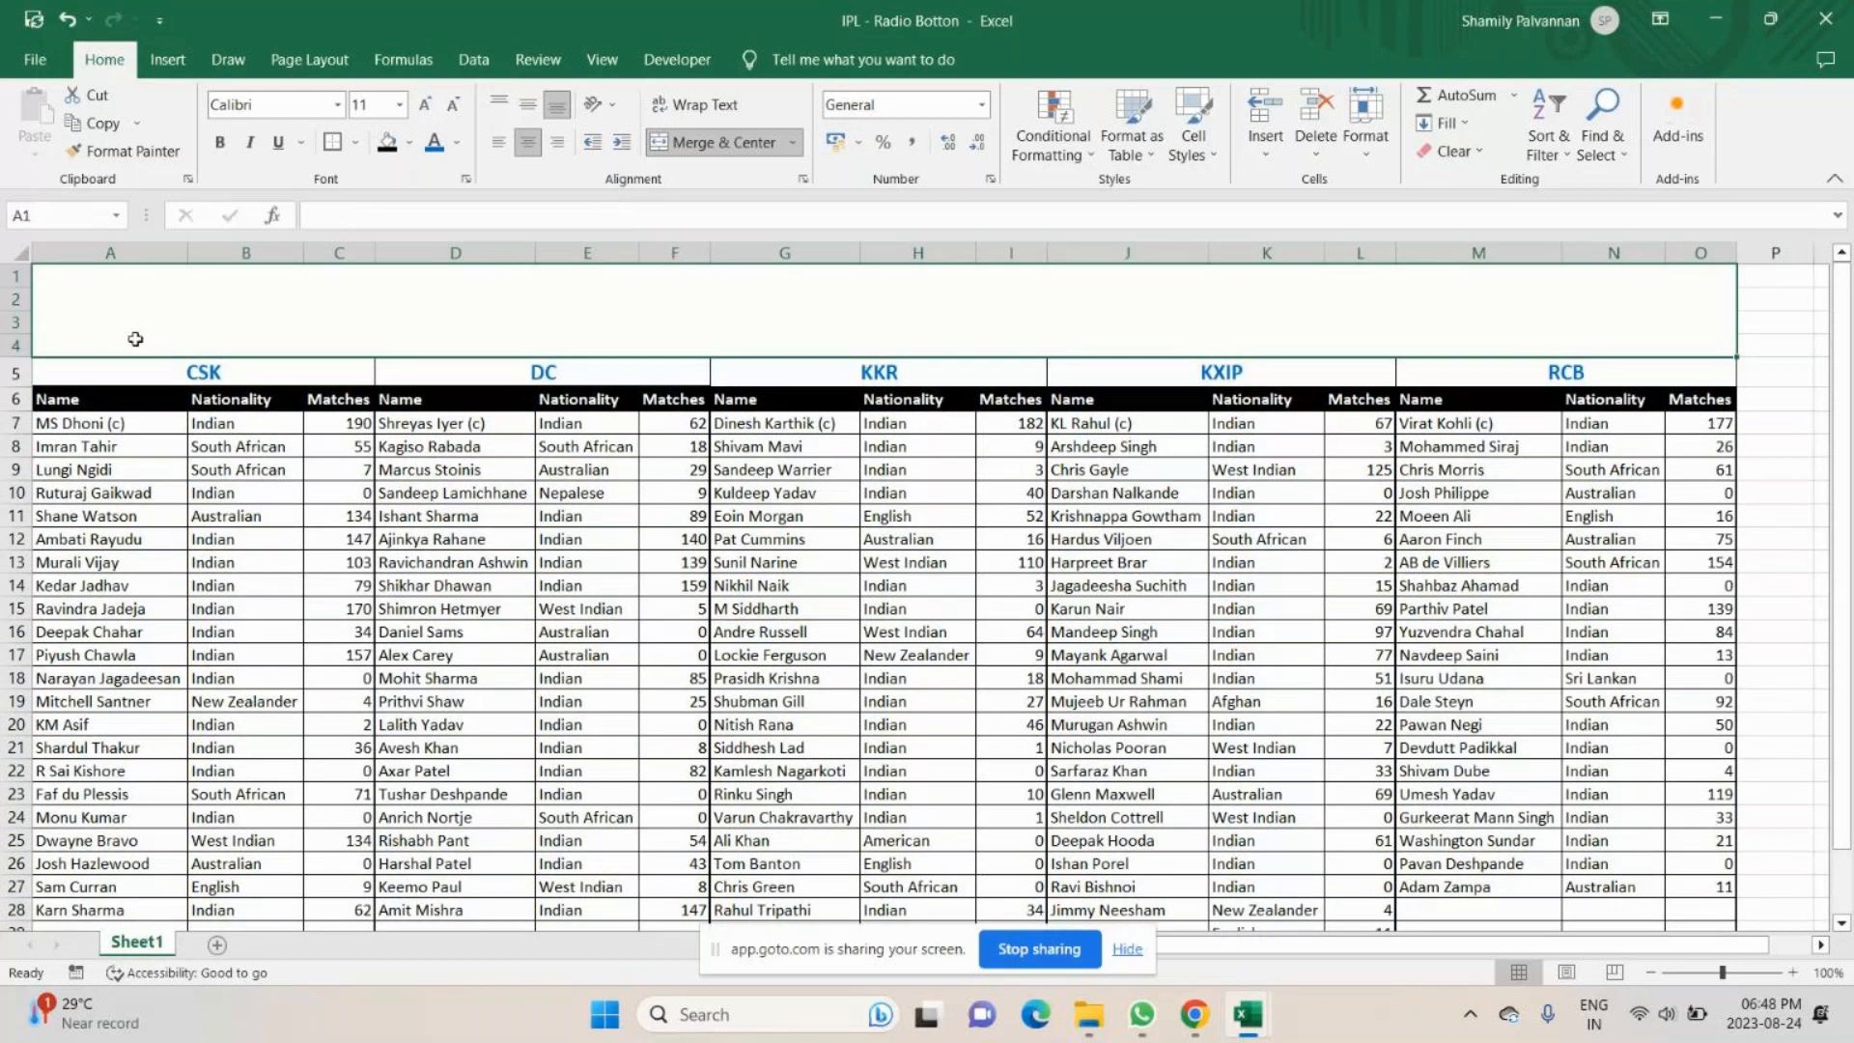
click(169, 62)
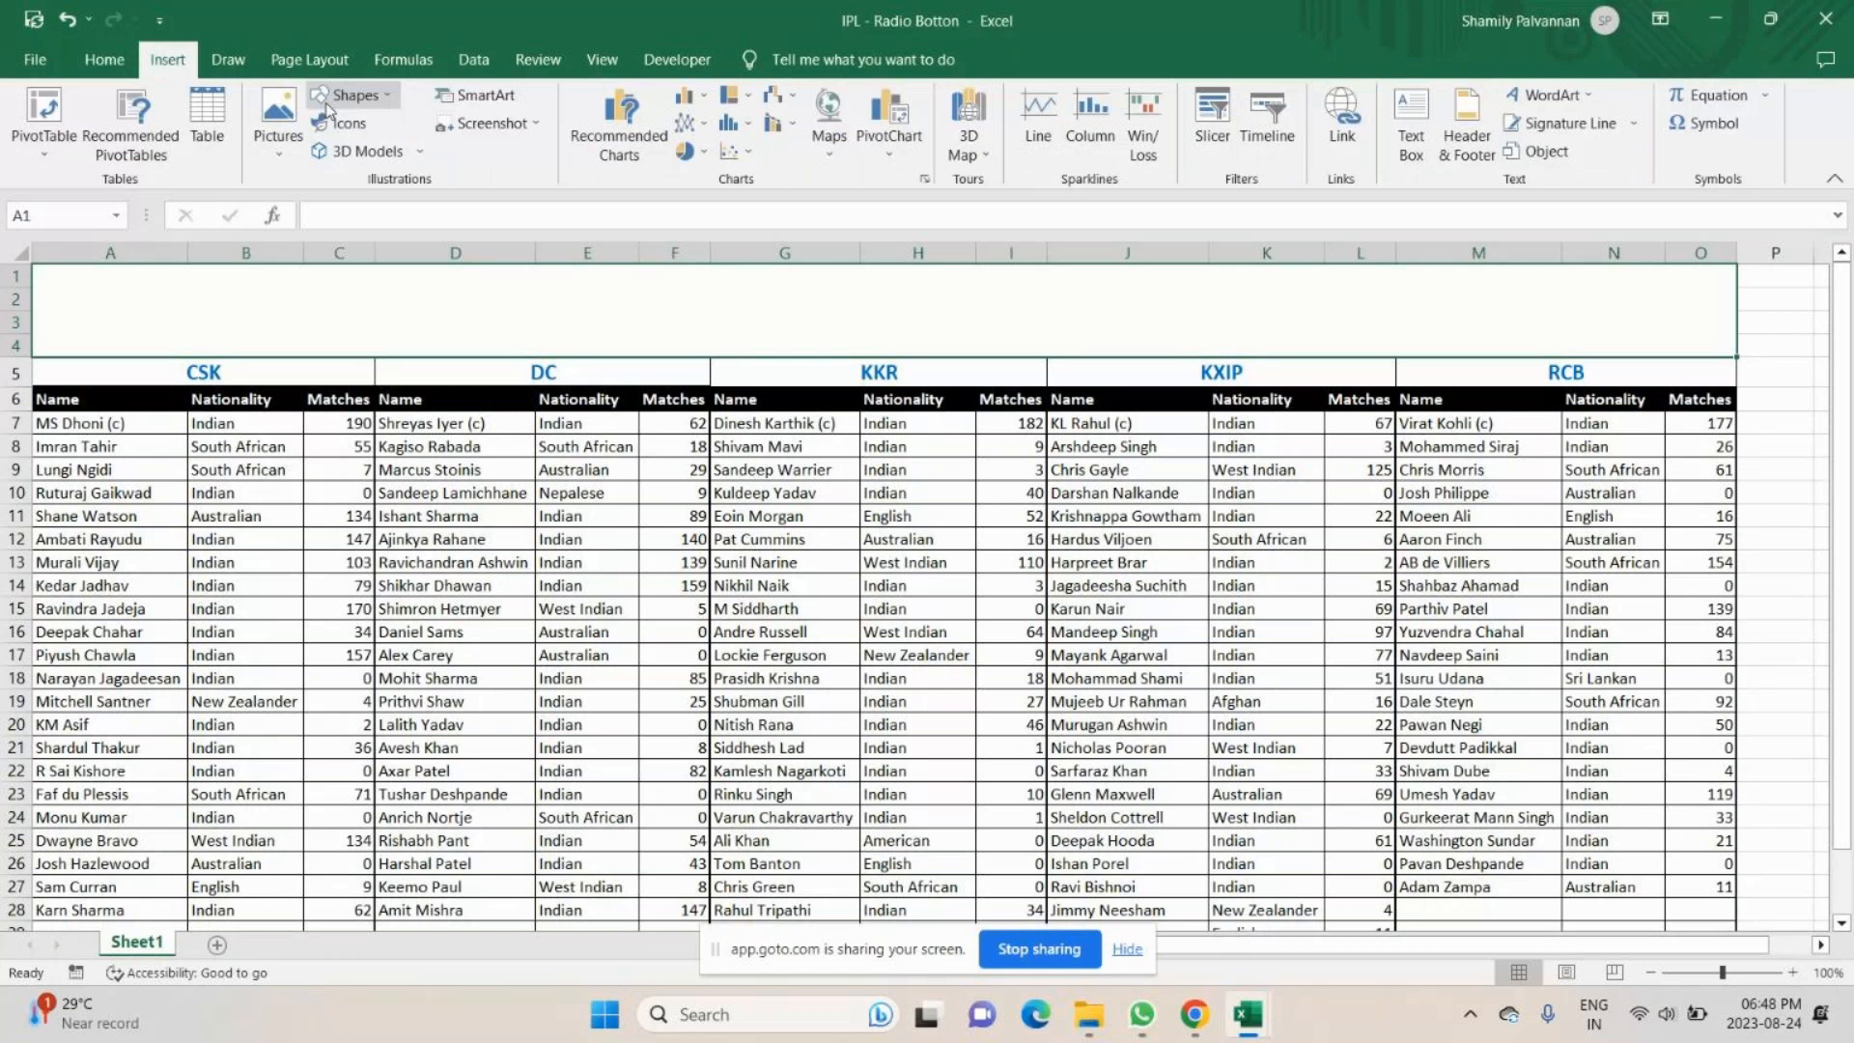
click(915, 492)
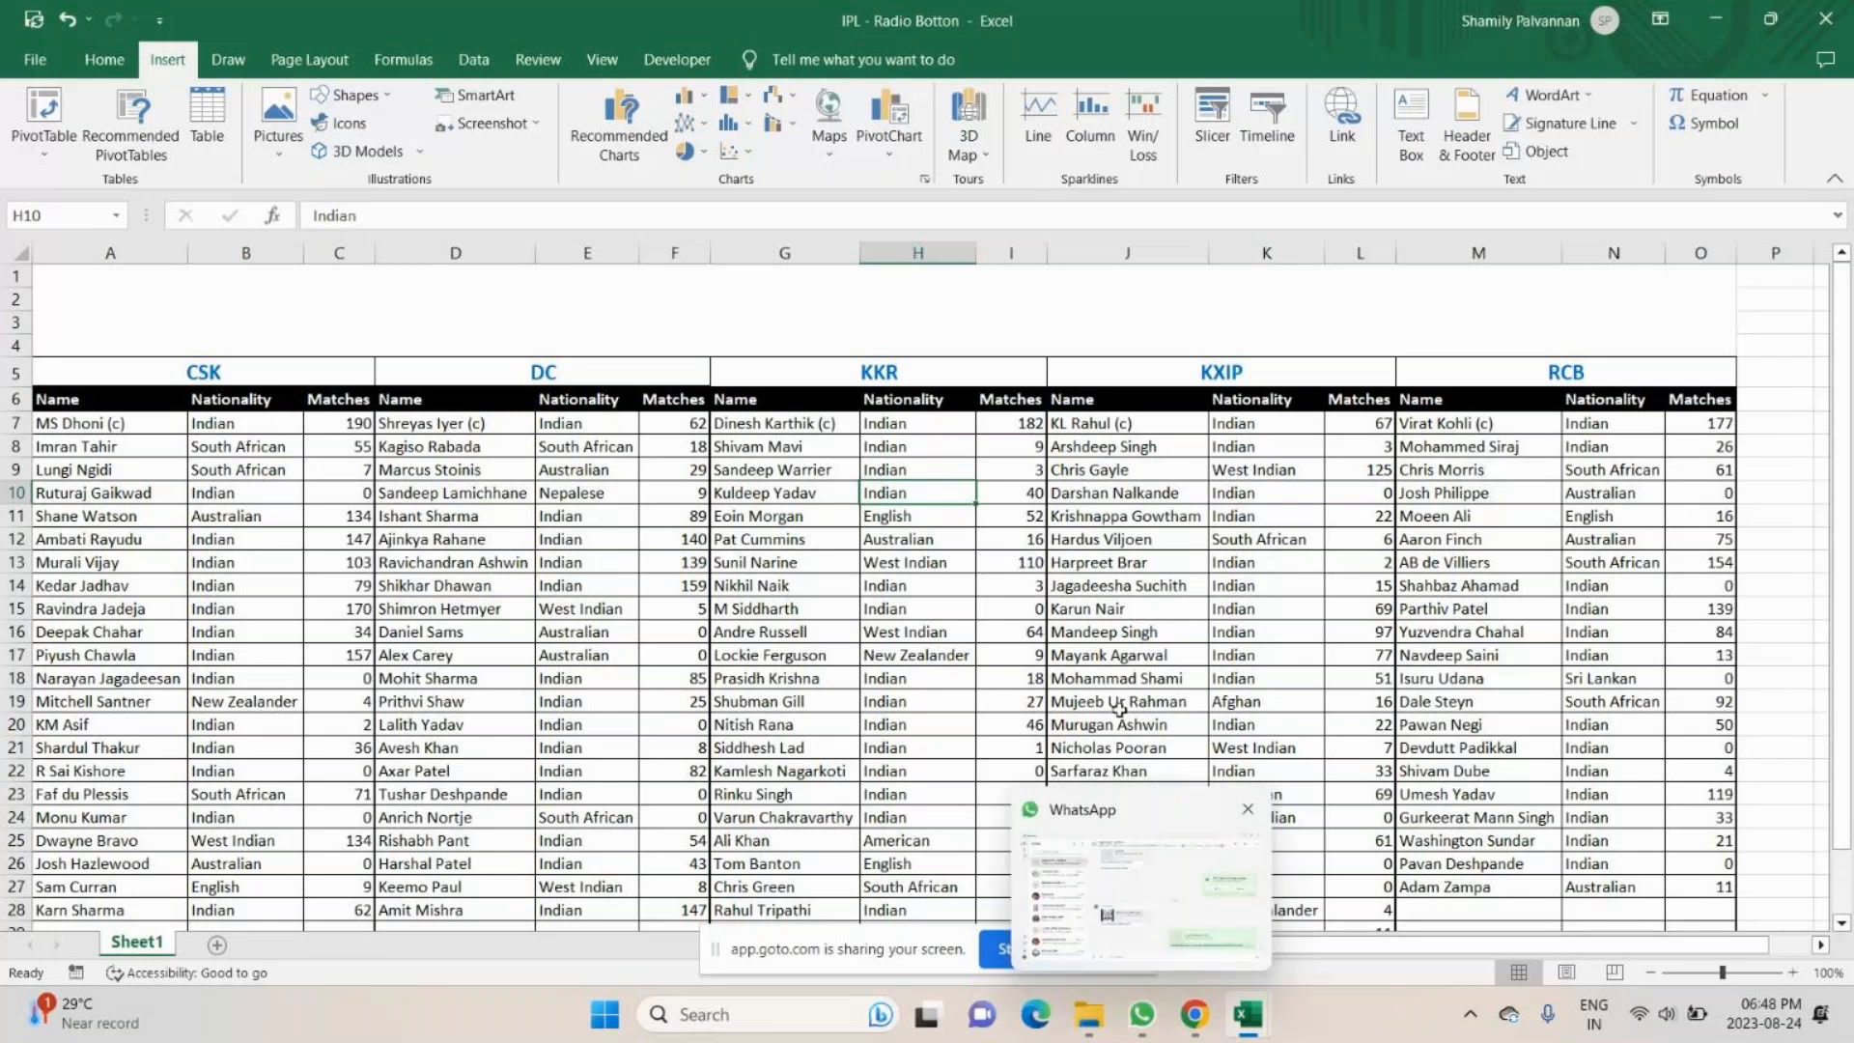
- Switch to WhatsApp and try to attach IPL - Radio Botton.xlsx from the Desktop as a document in the Expert Excel - July 2023 chat
click(1142, 1014)
click(620, 953)
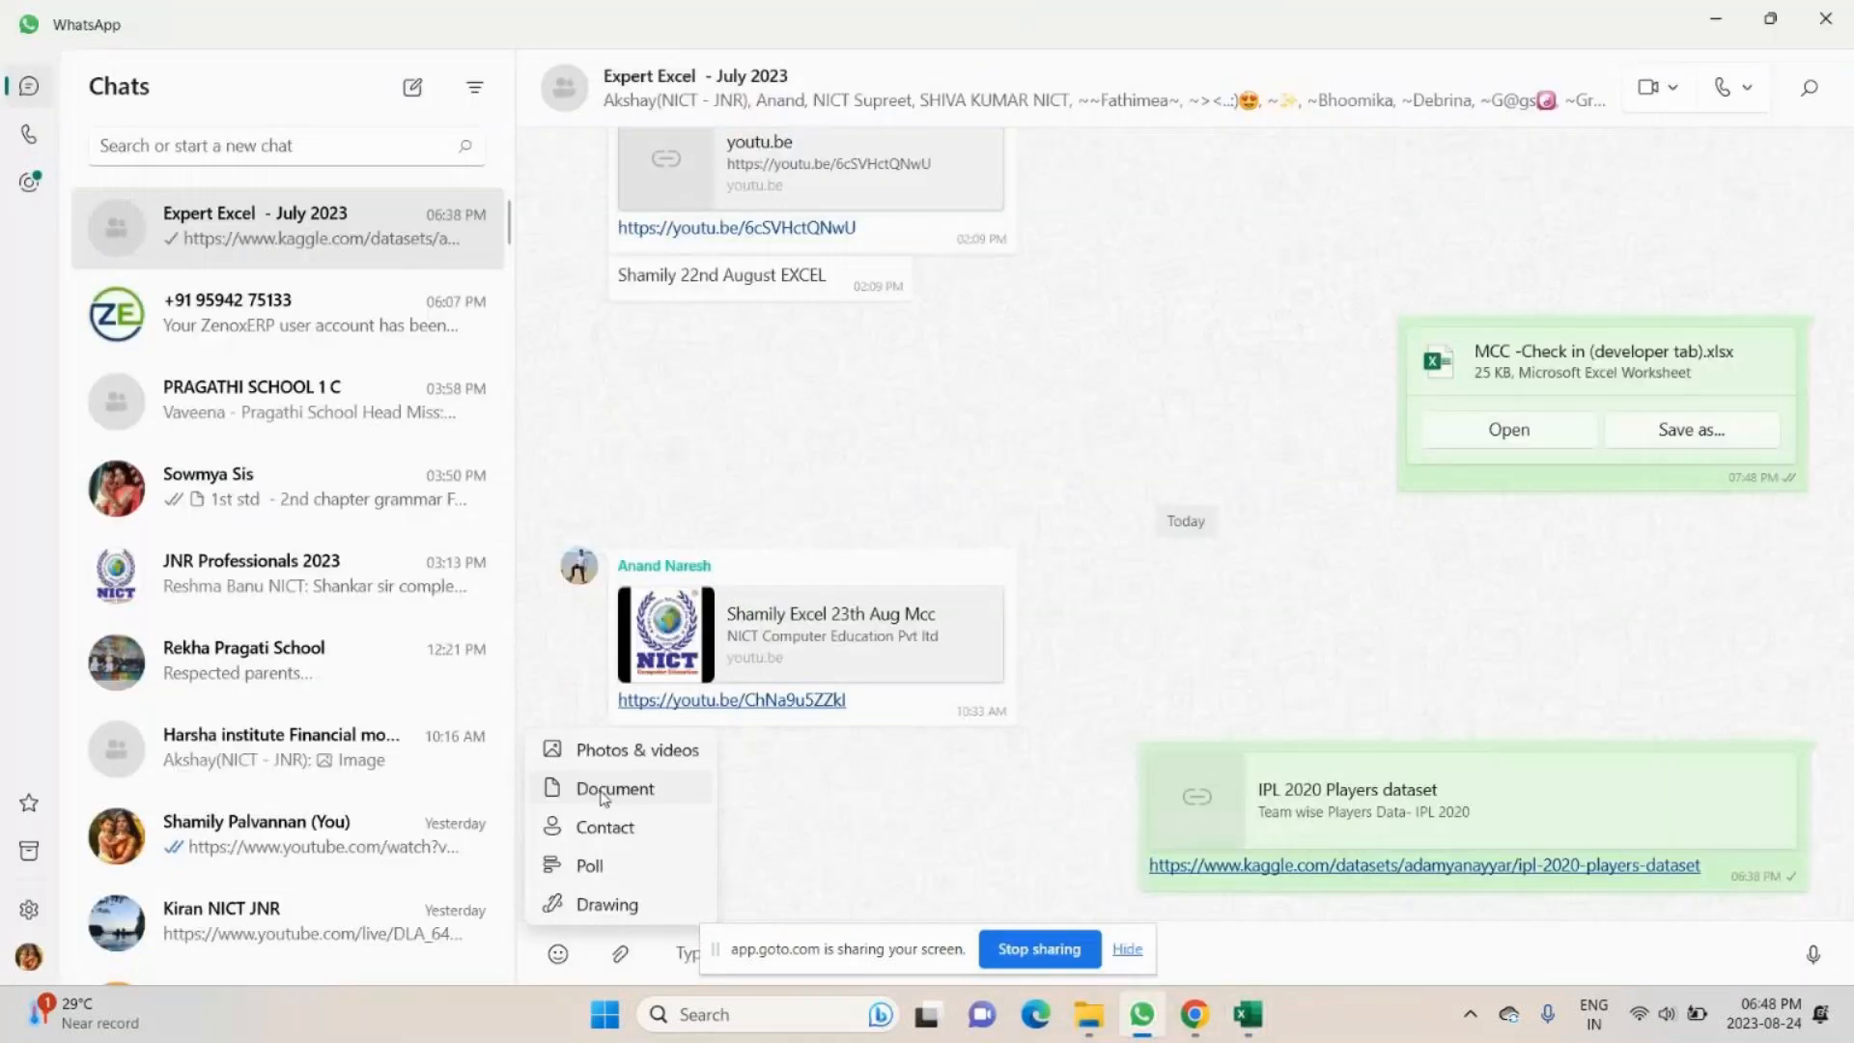
click(605, 790)
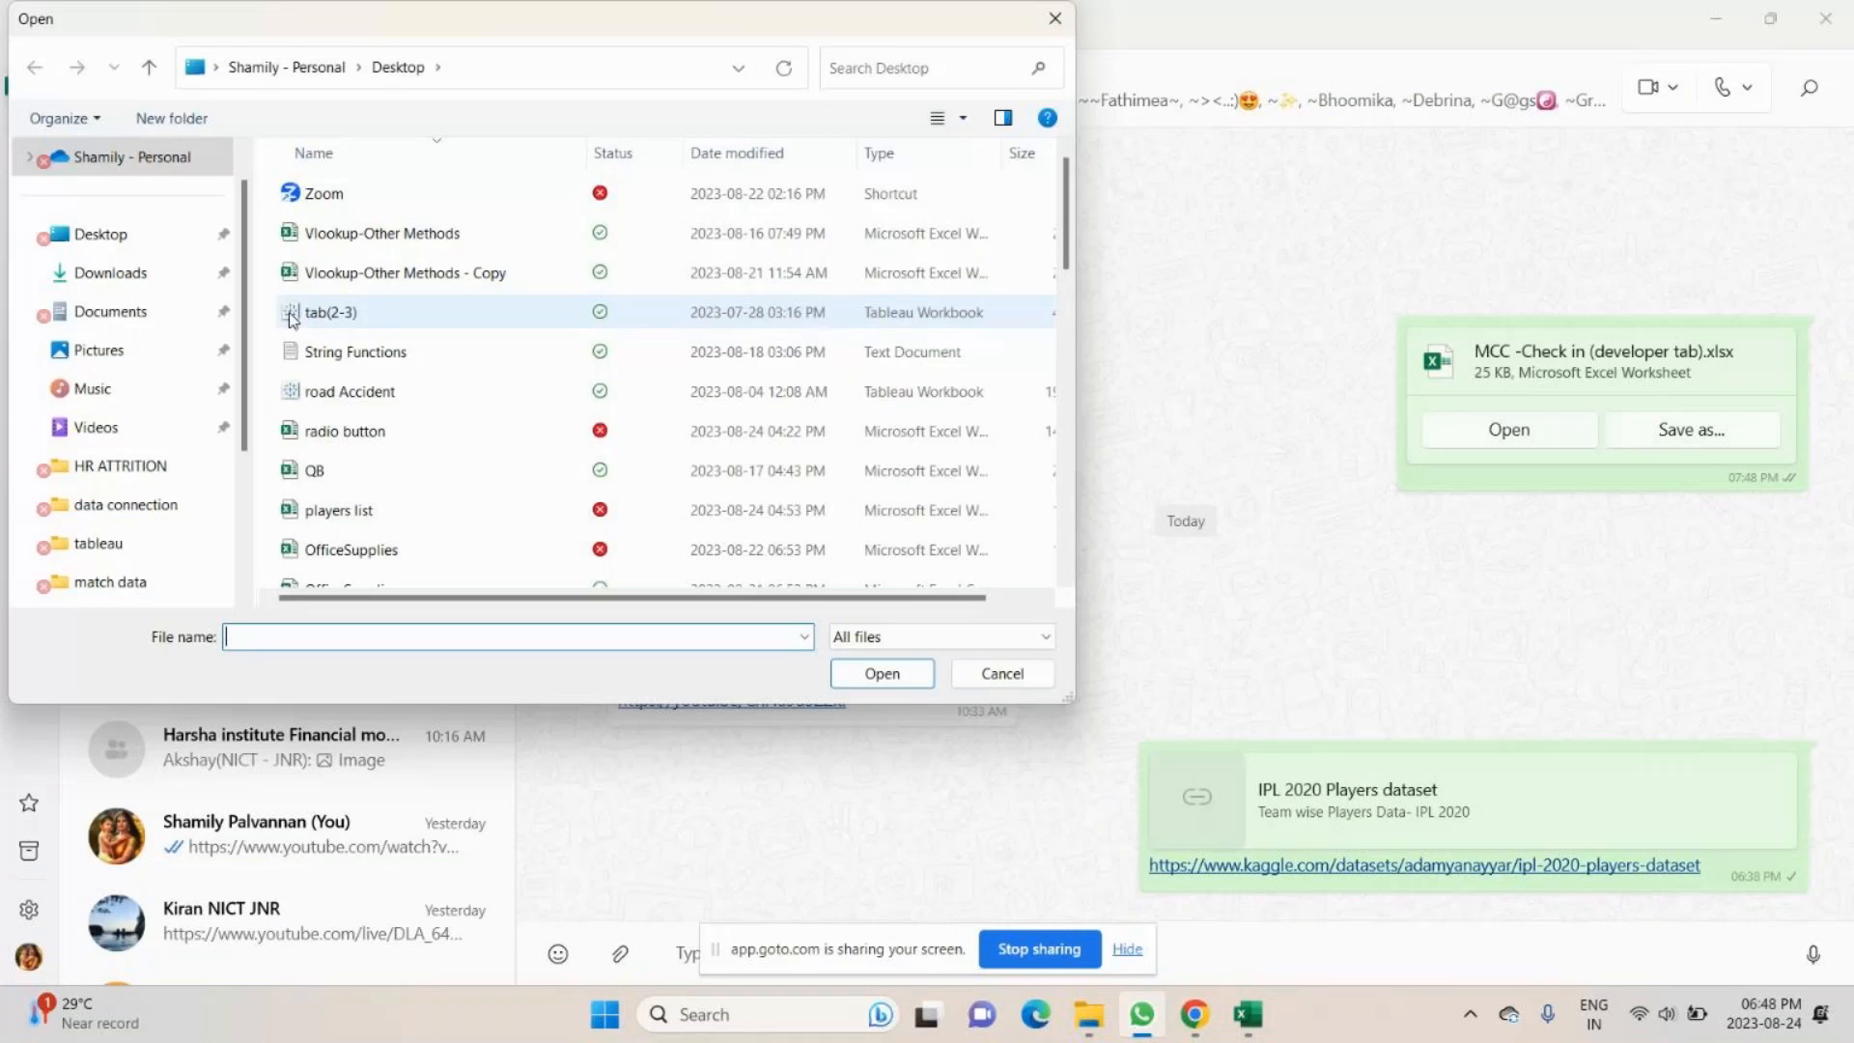
scroll(328, 579, down, 7)
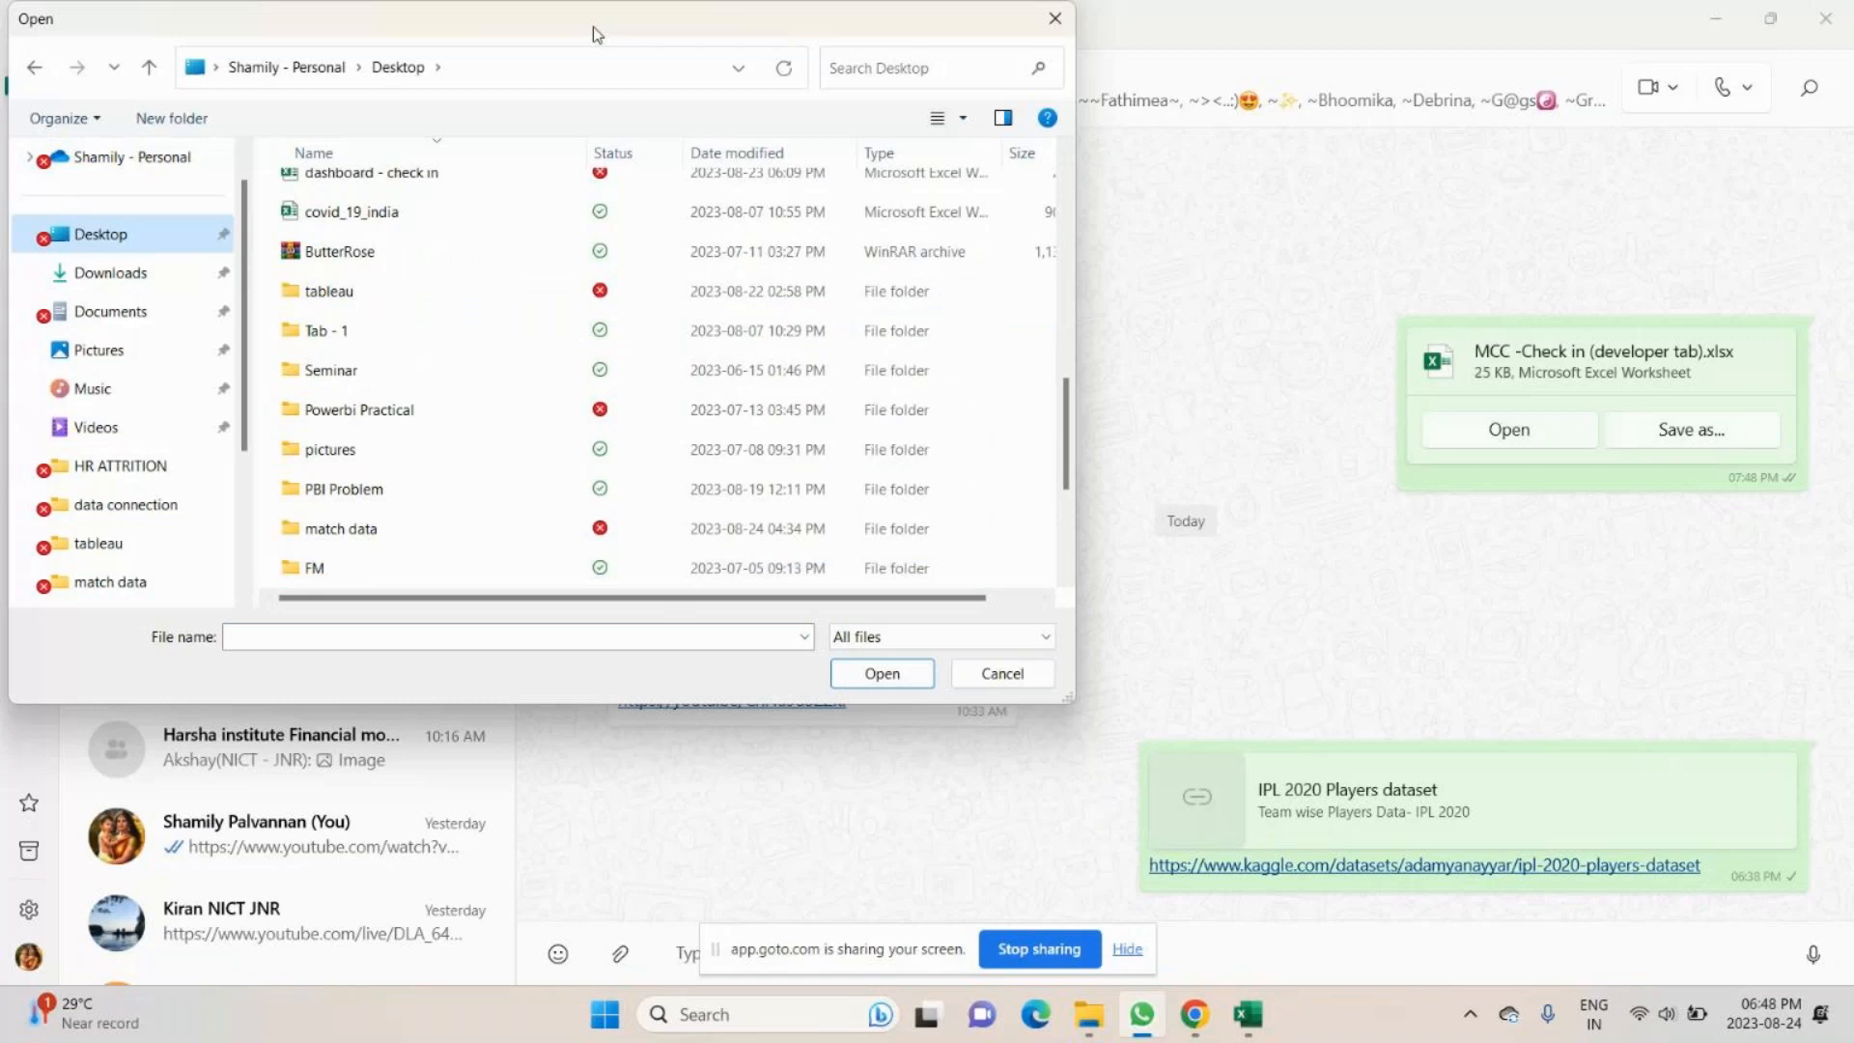
drag(593, 26, 813, 216)
mouse_move(1248, 1016)
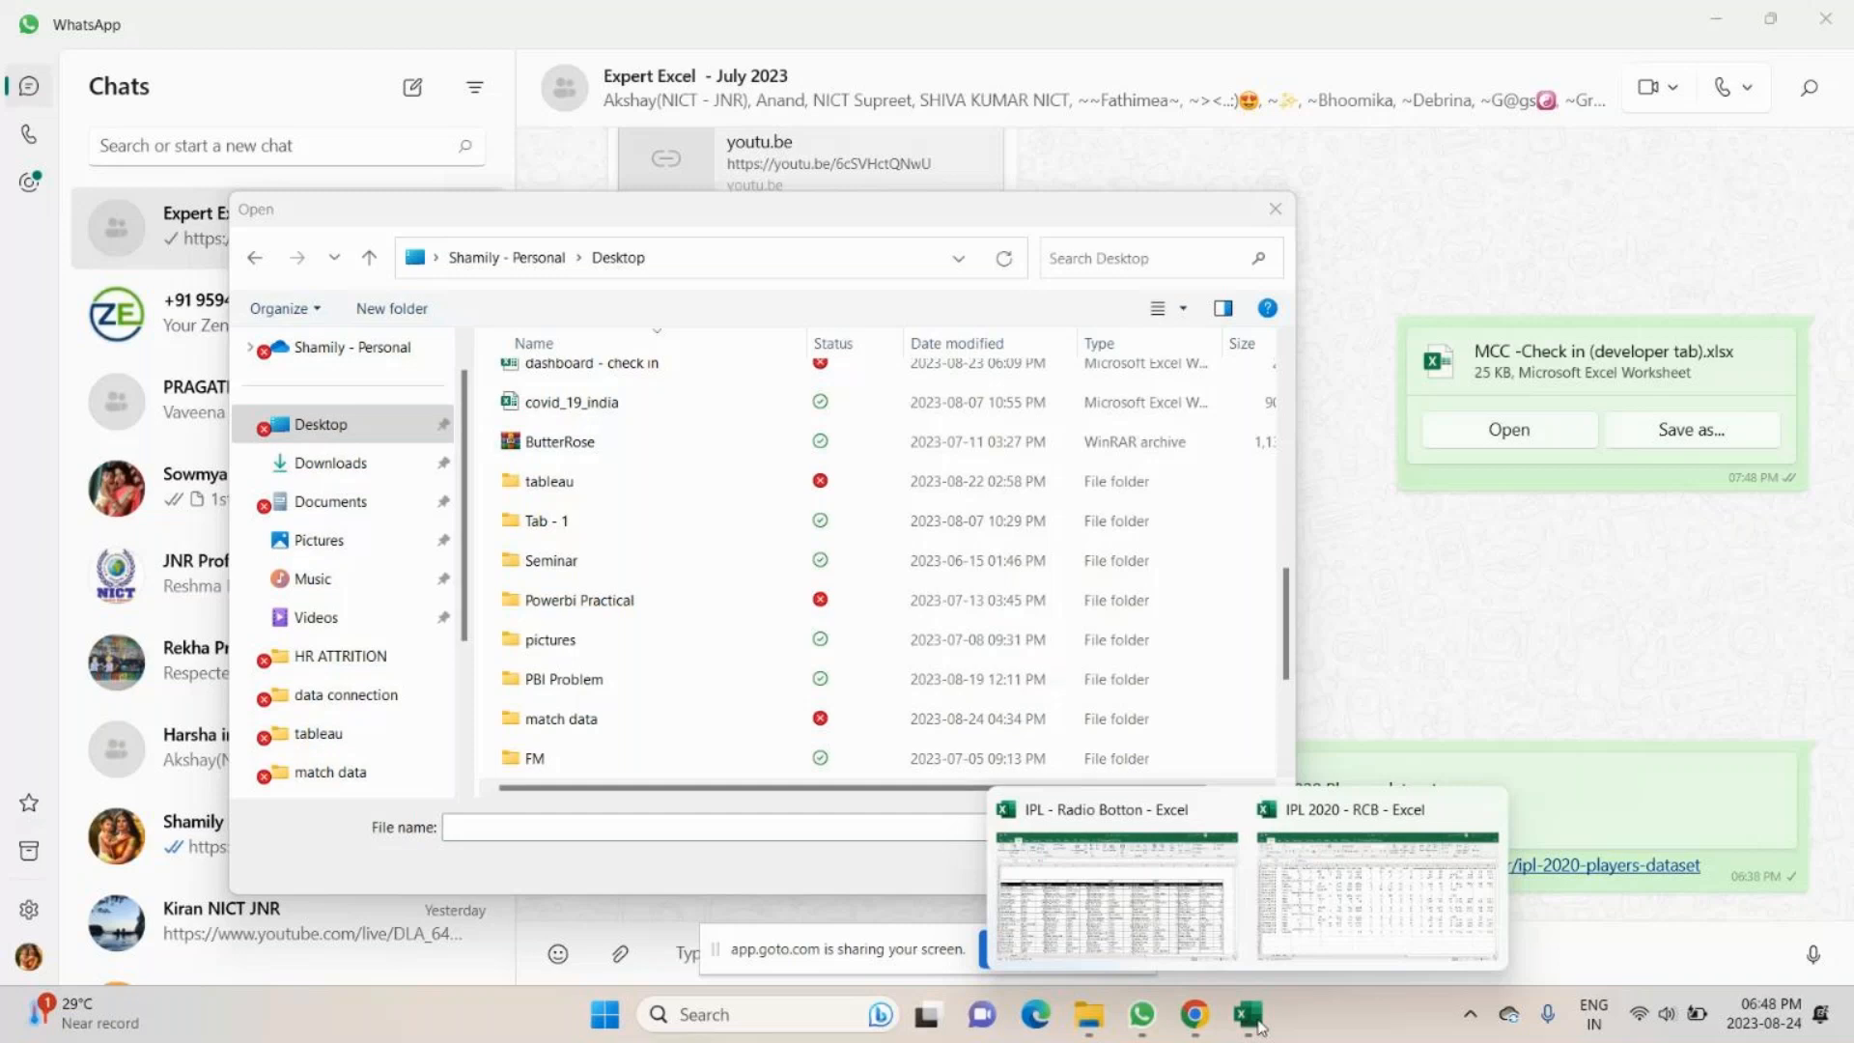
text(ip)
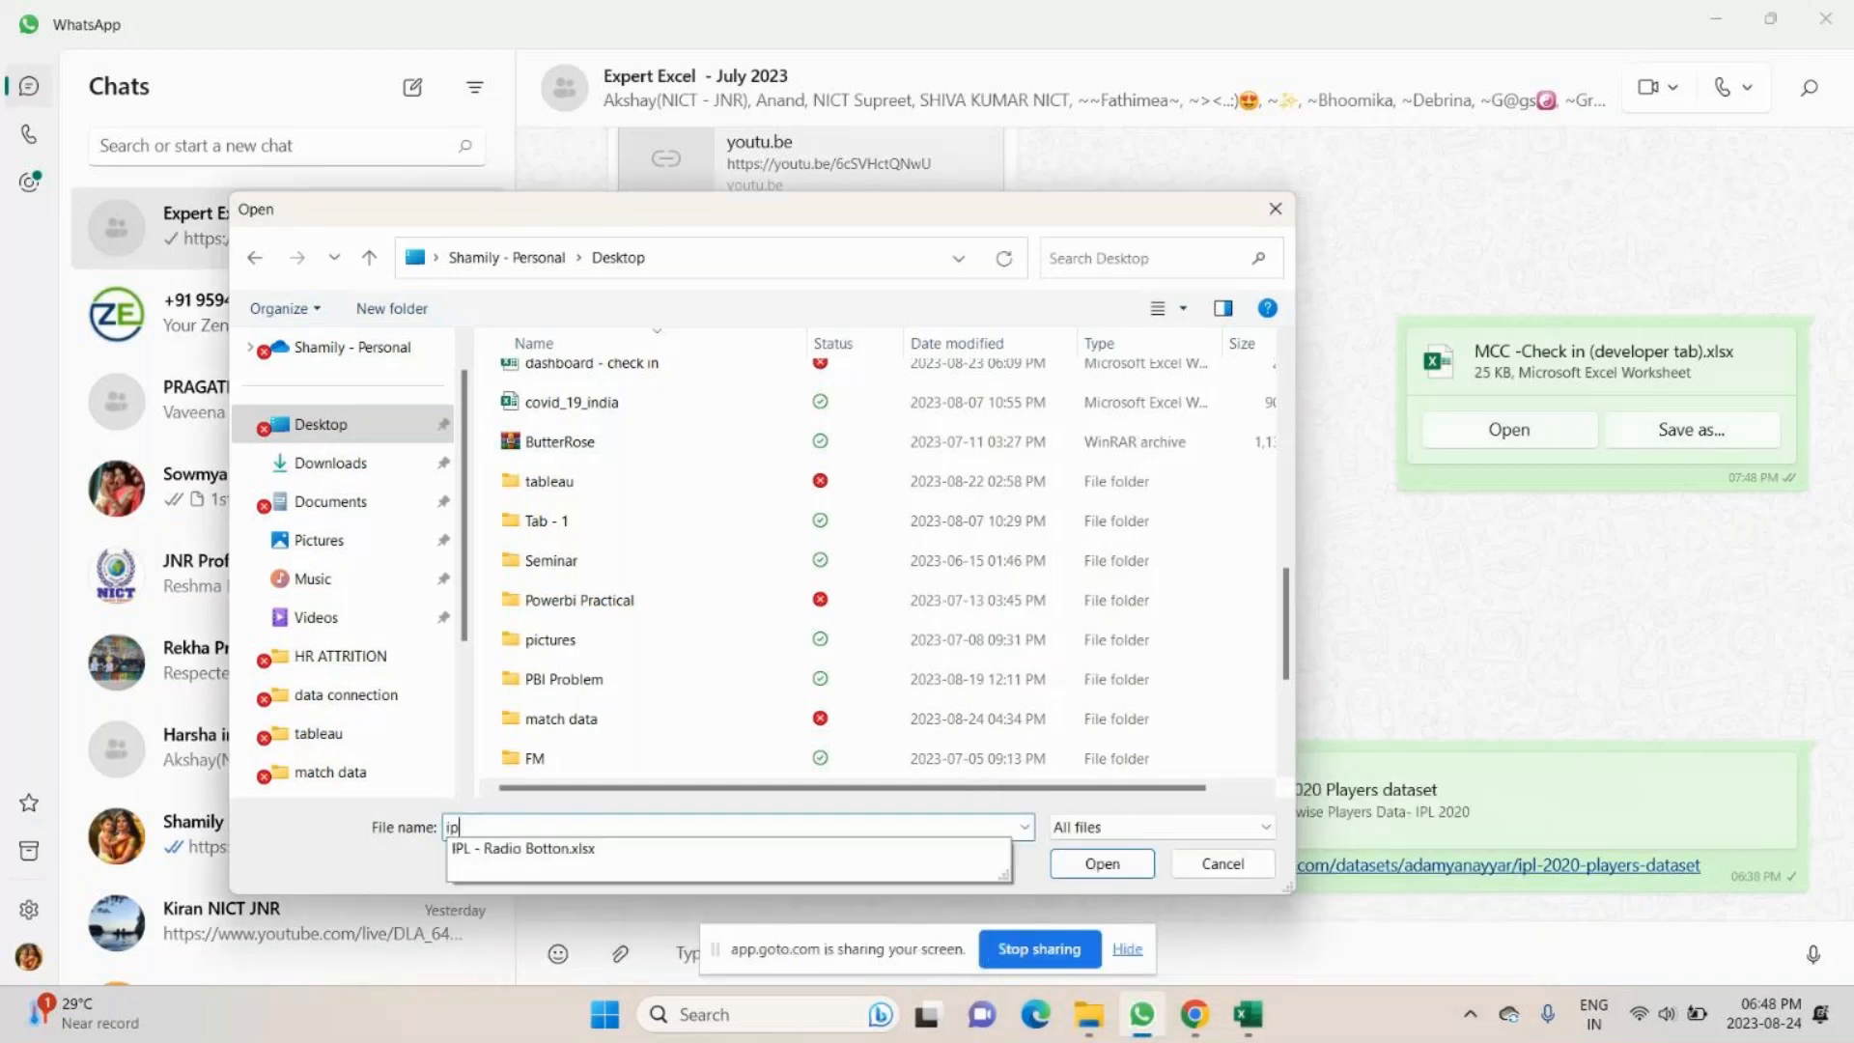
key(Down)
key(Return)
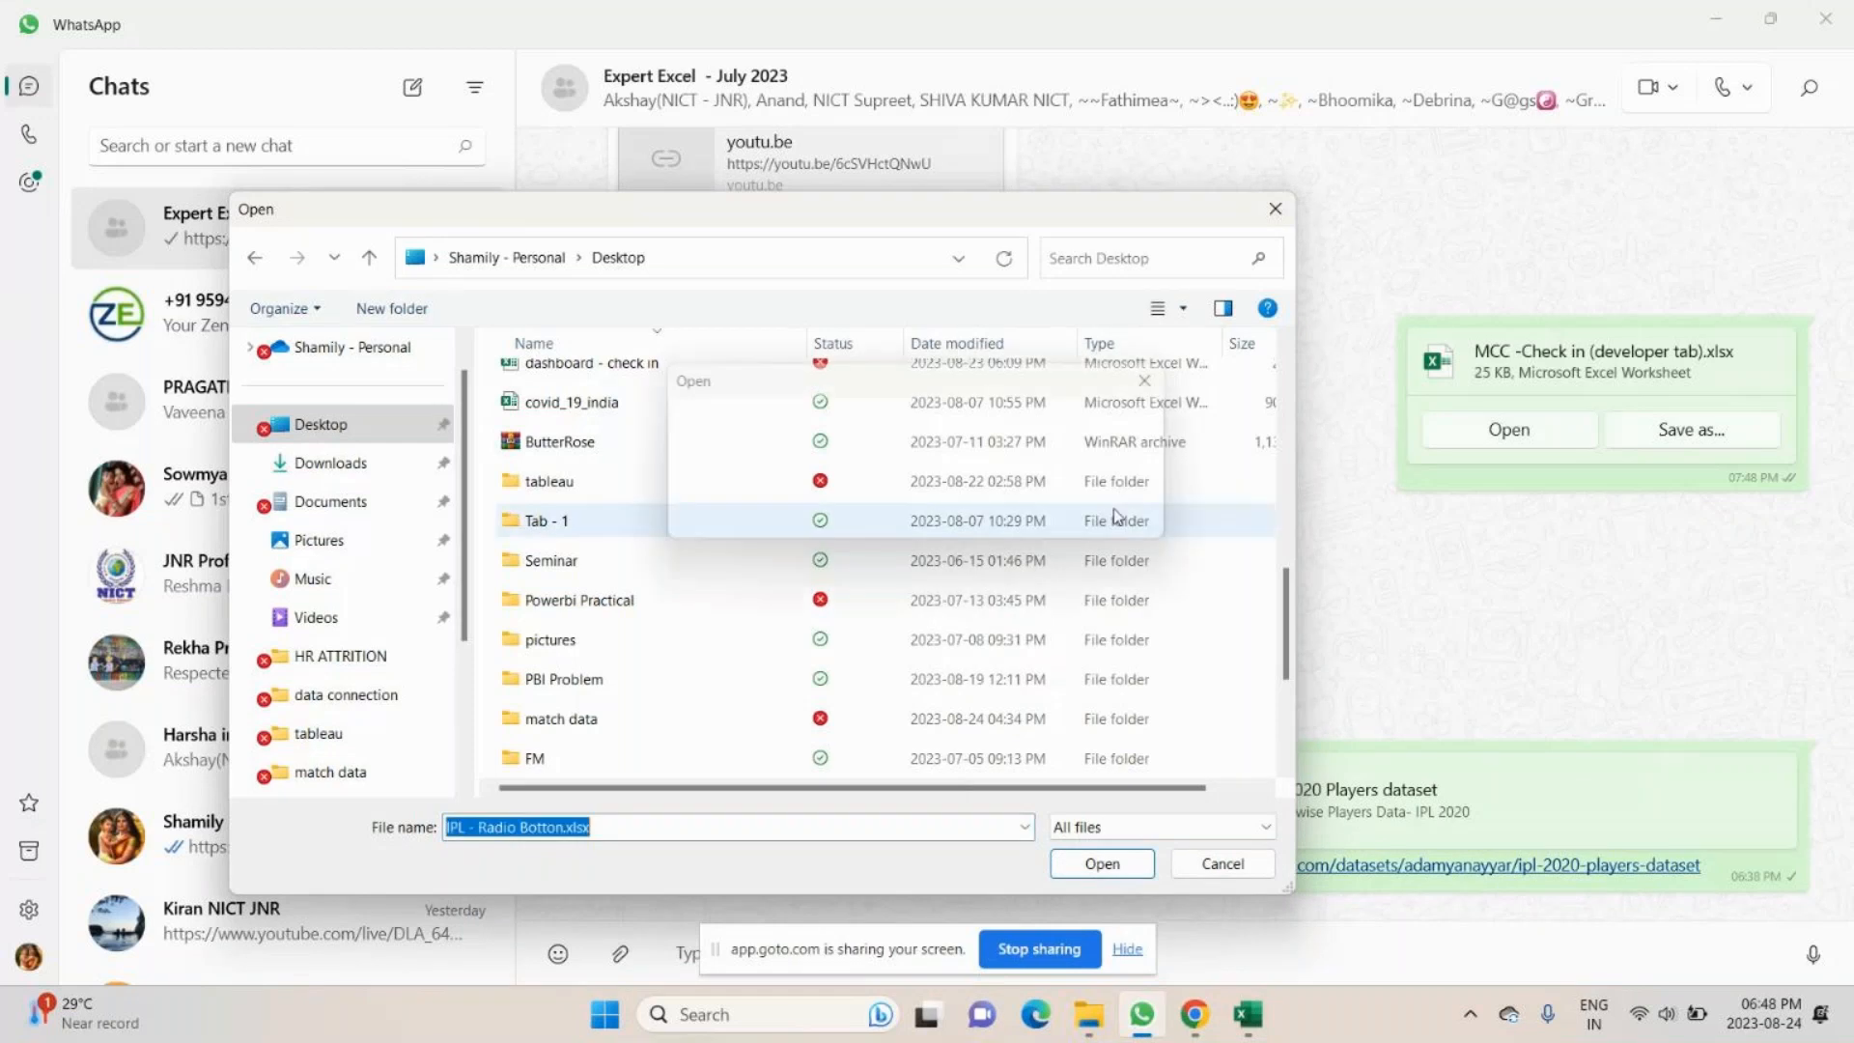
click(1080, 868)
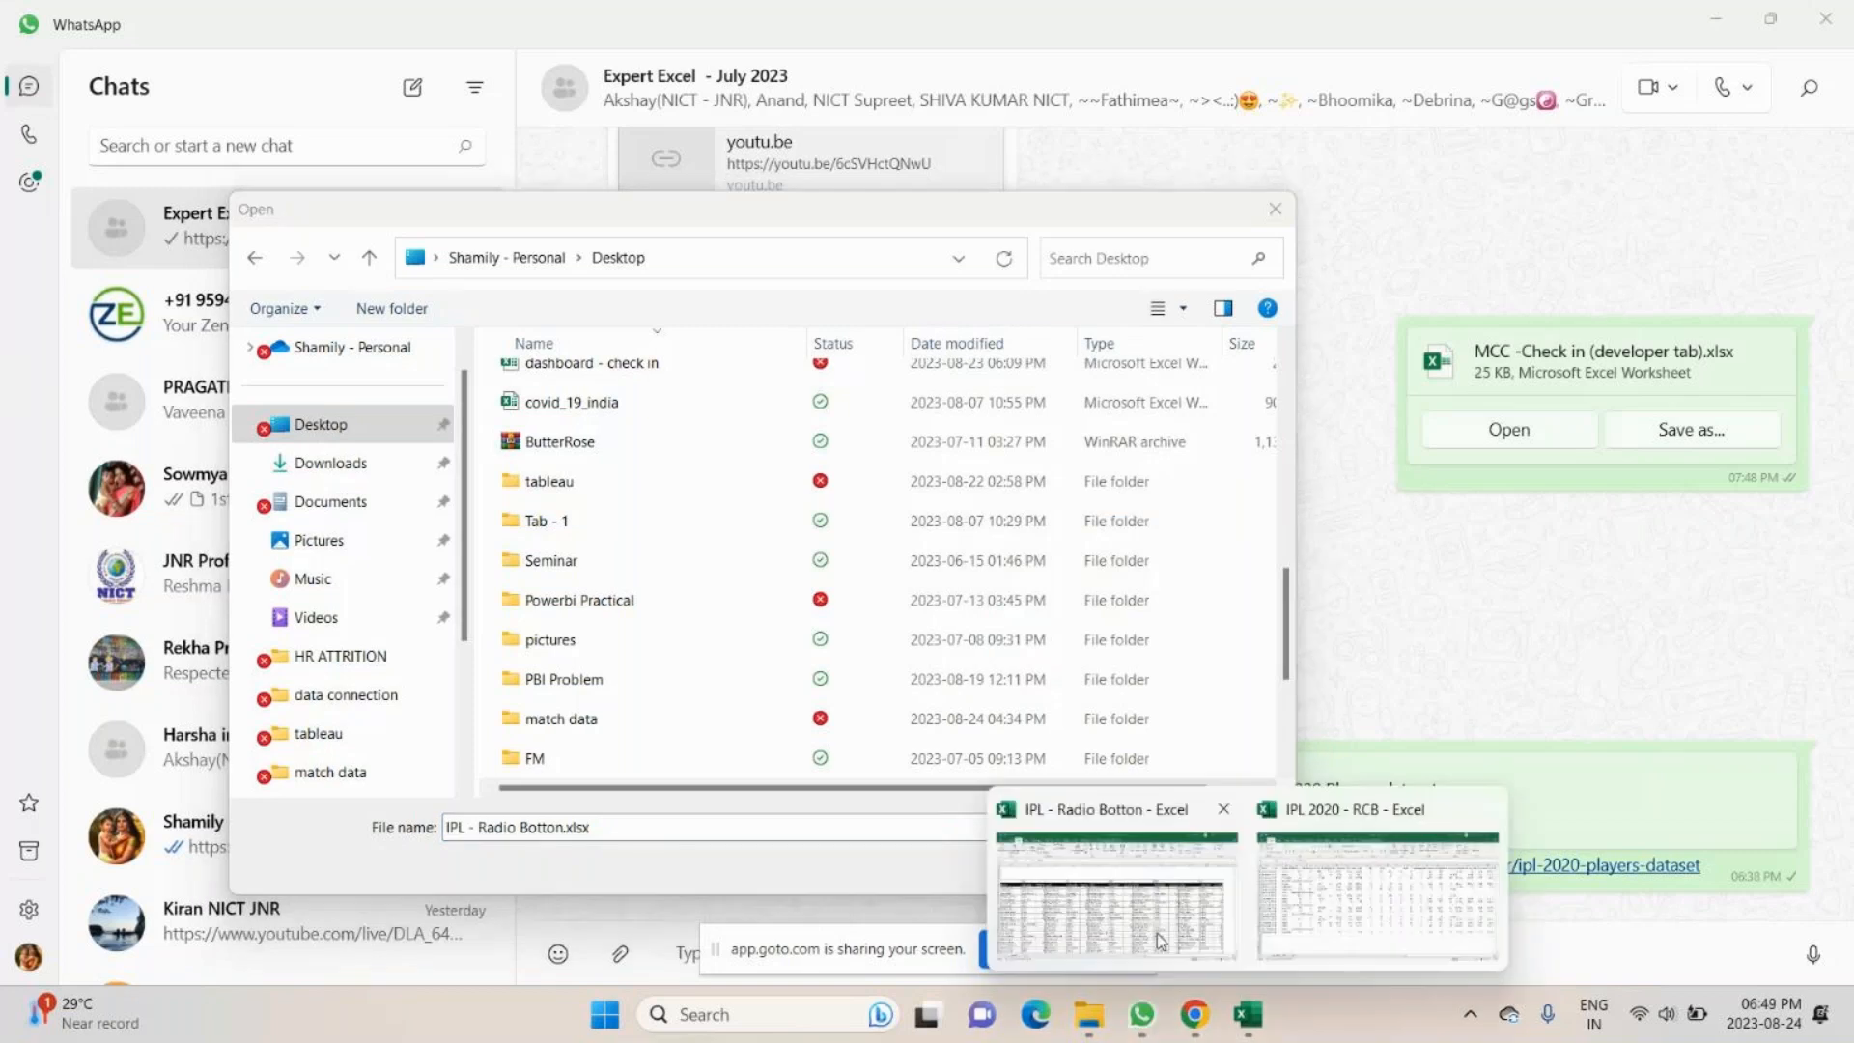
- Close the IPL - Radio Botton workbook in Excel and attach its file to the WhatsApp chat
click(1159, 942)
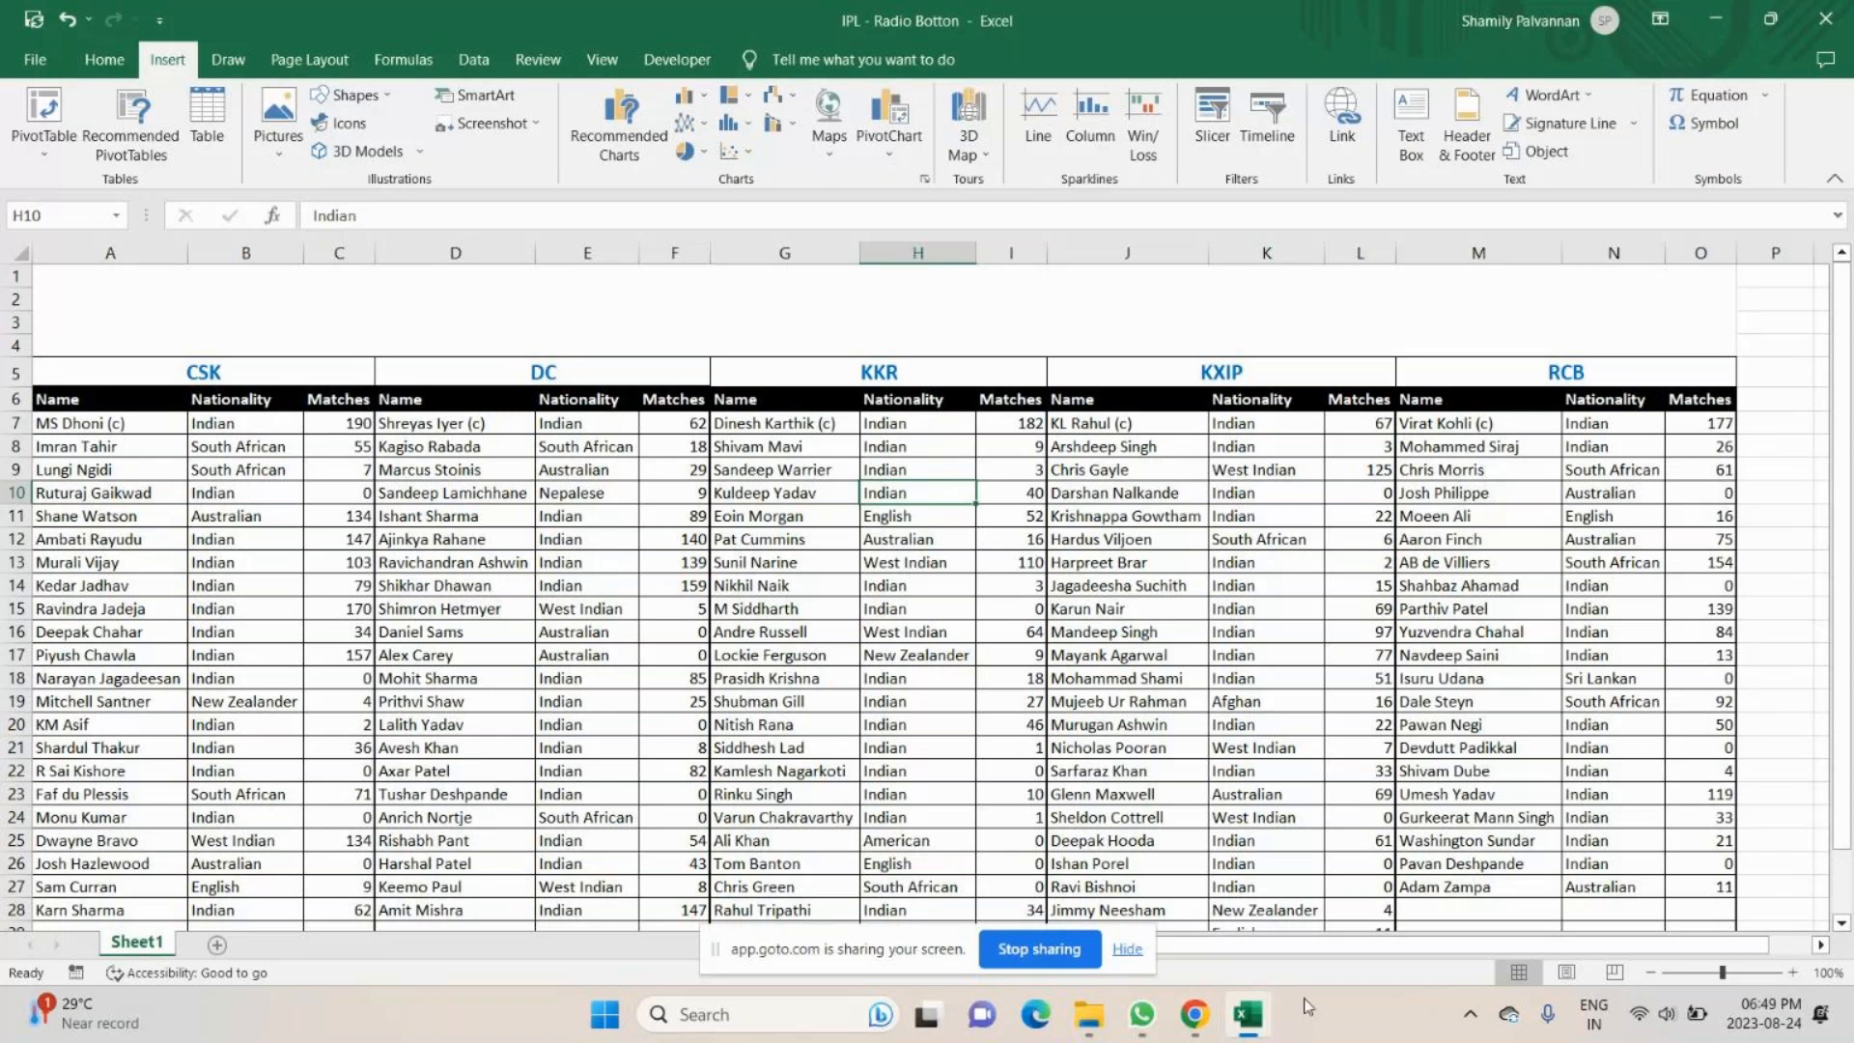
key(alt+F4)
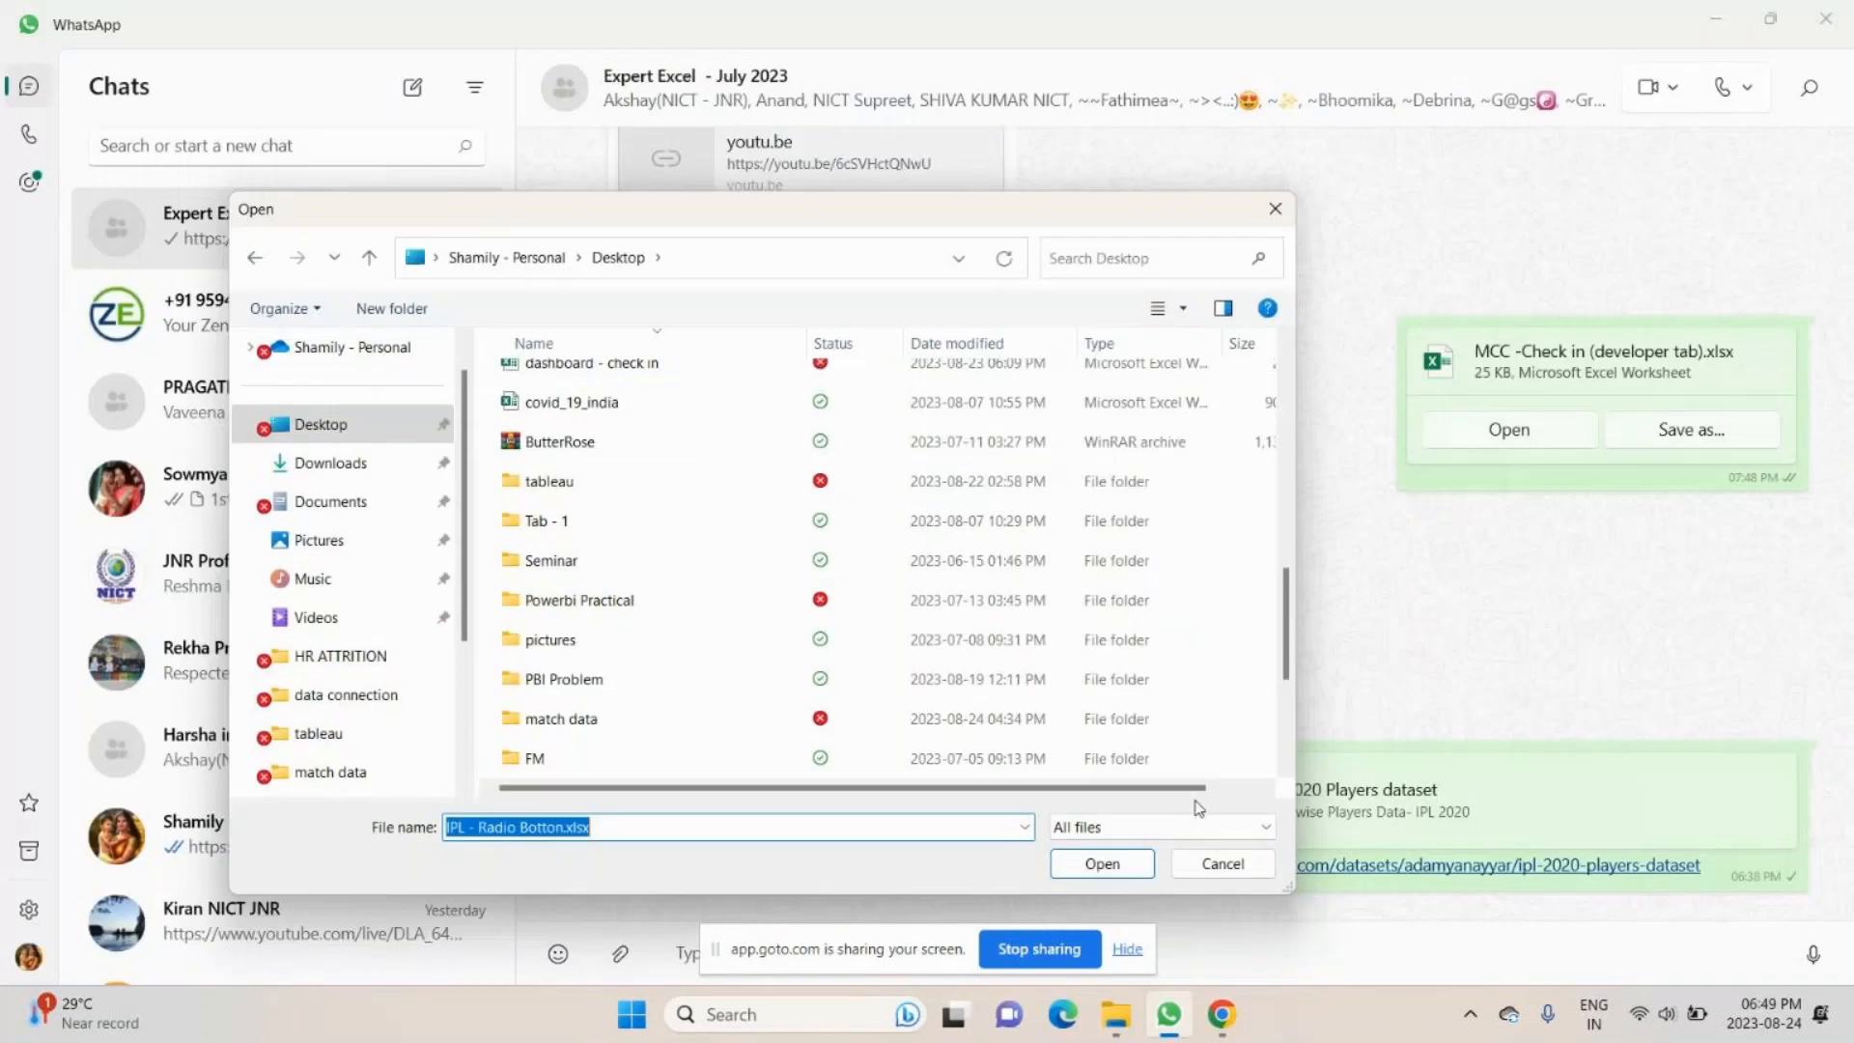
click(1091, 869)
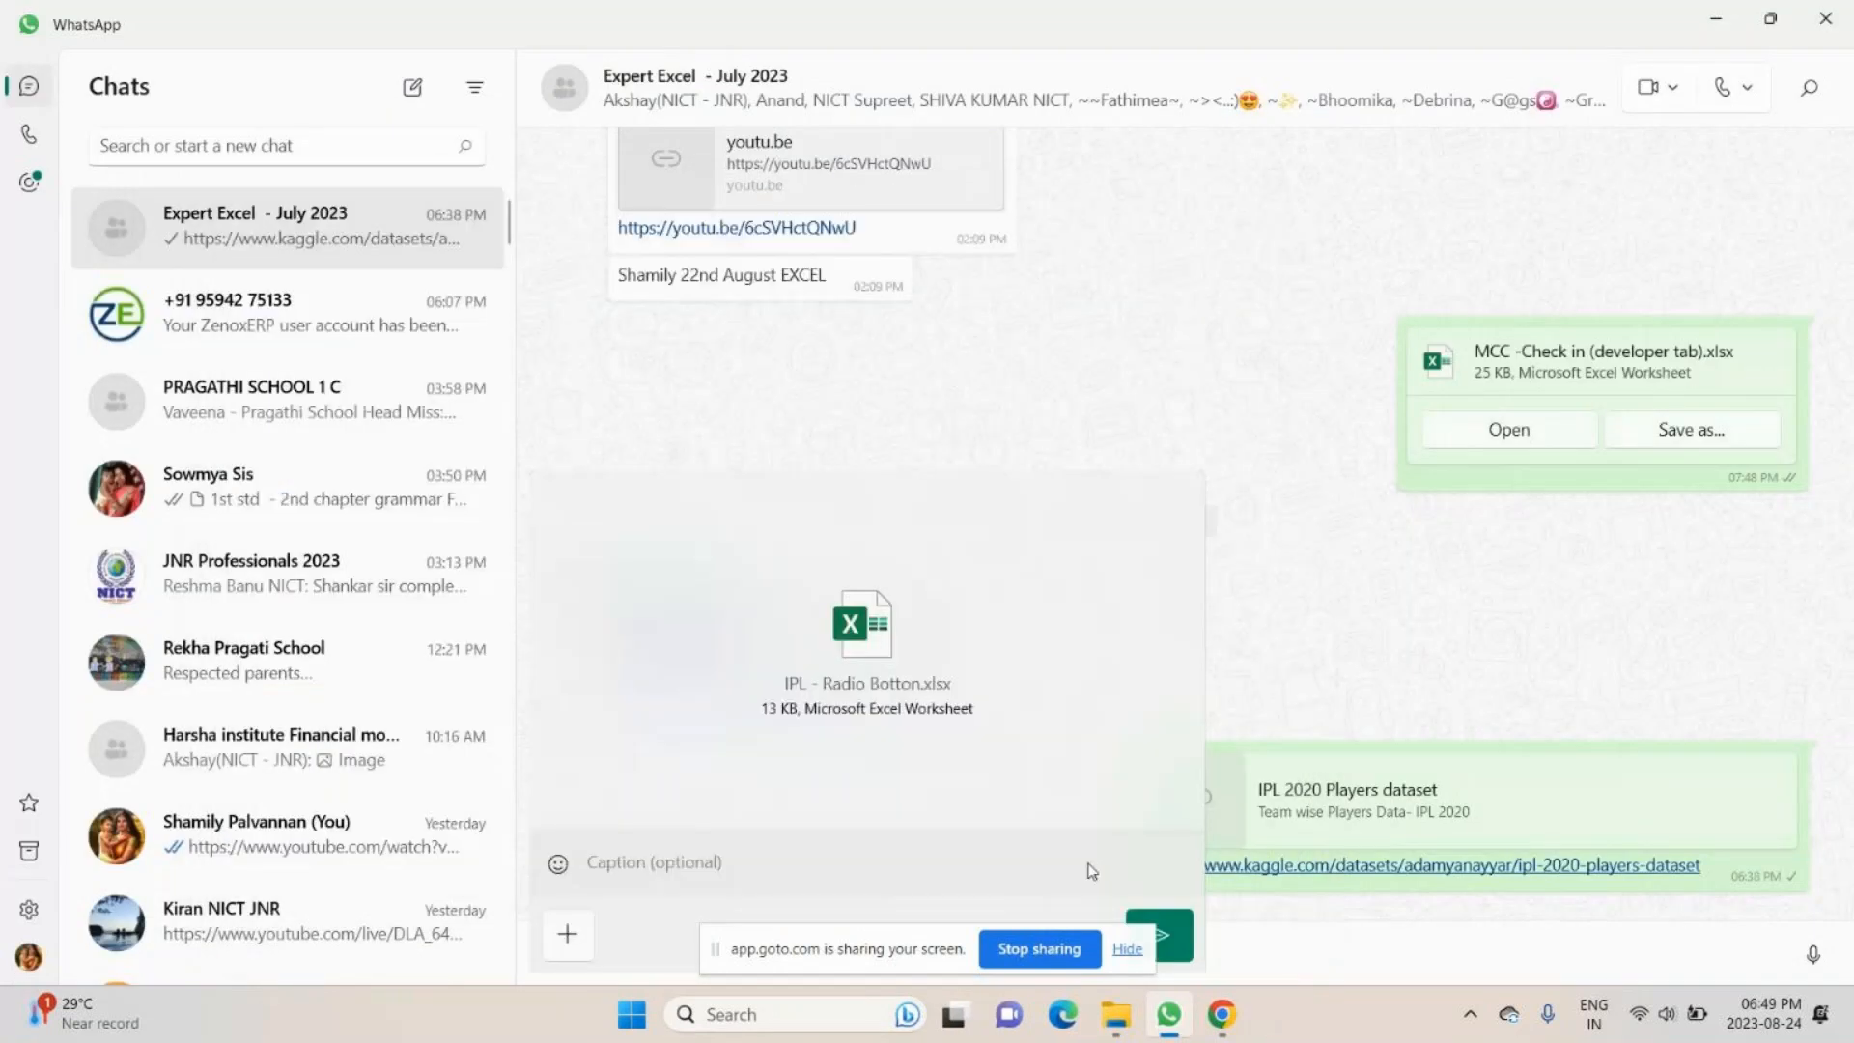
- Switch to the GoTo meeting window in Chrome and set the participant view to Everyone
key(alt+Tab)
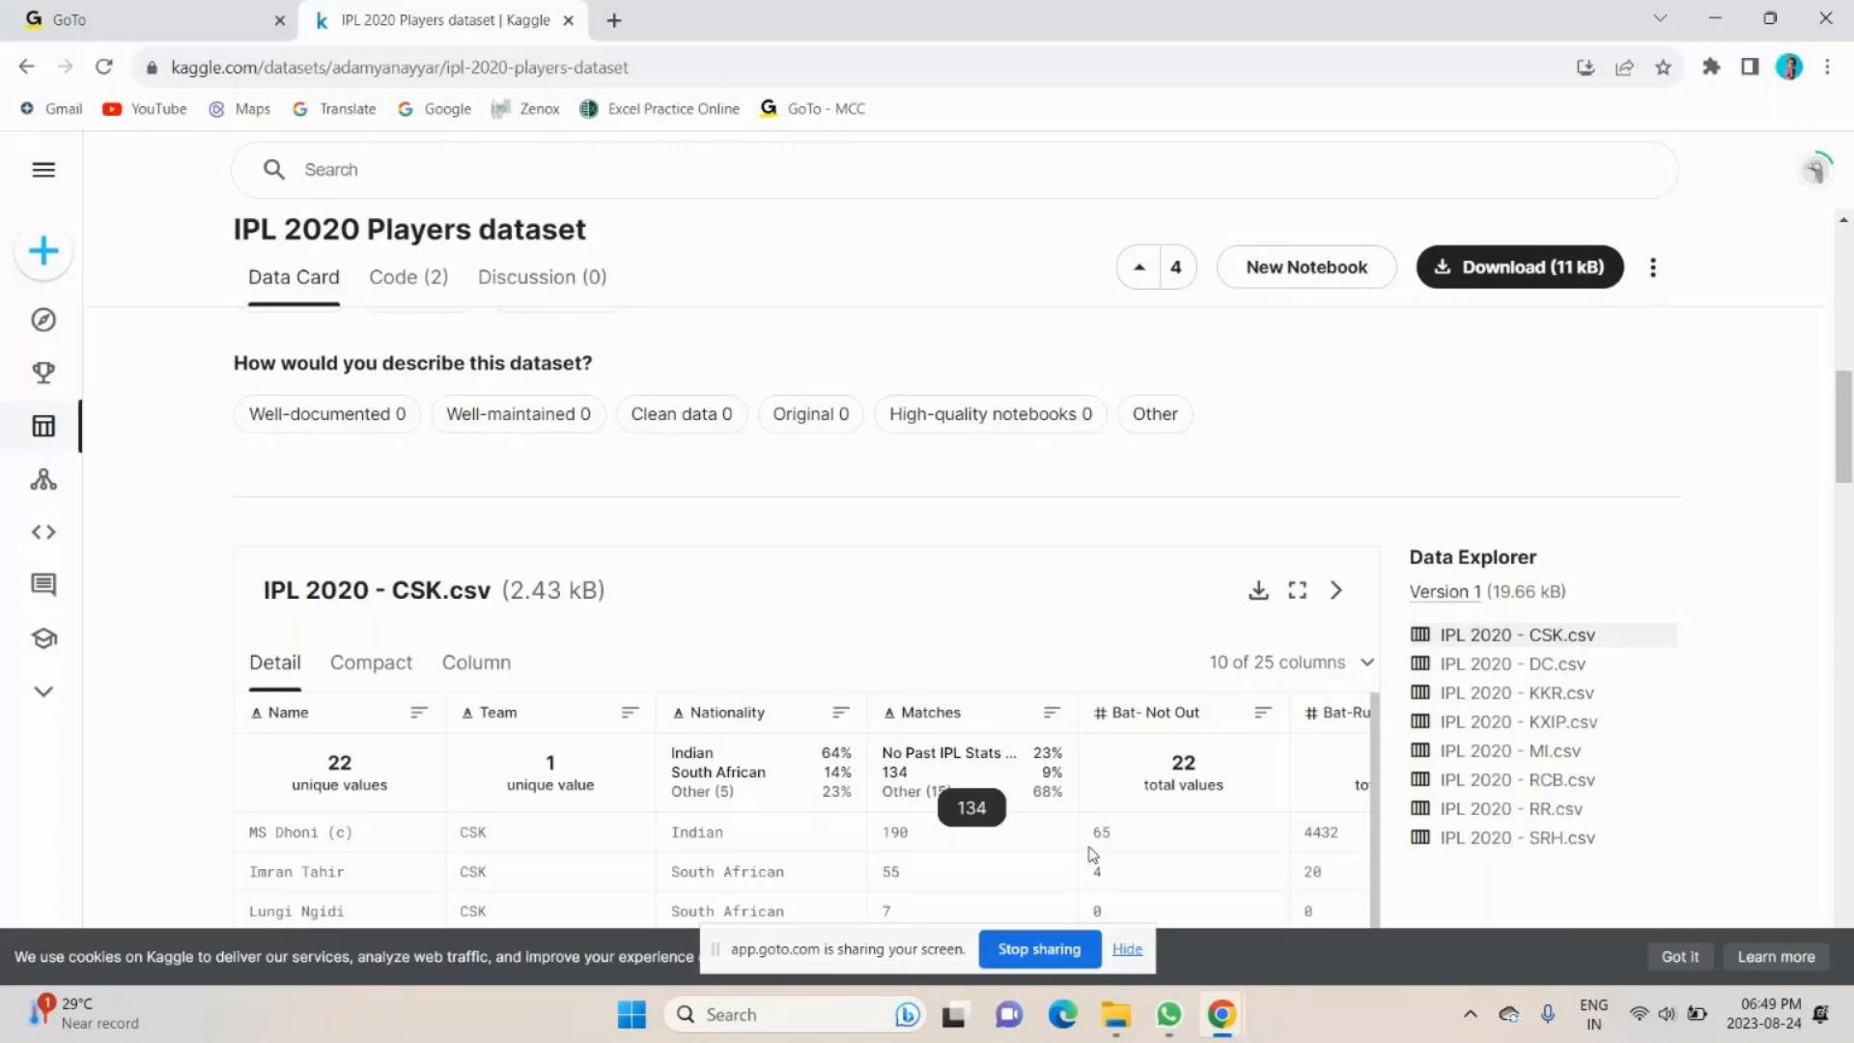
click(1222, 1013)
click(925, 140)
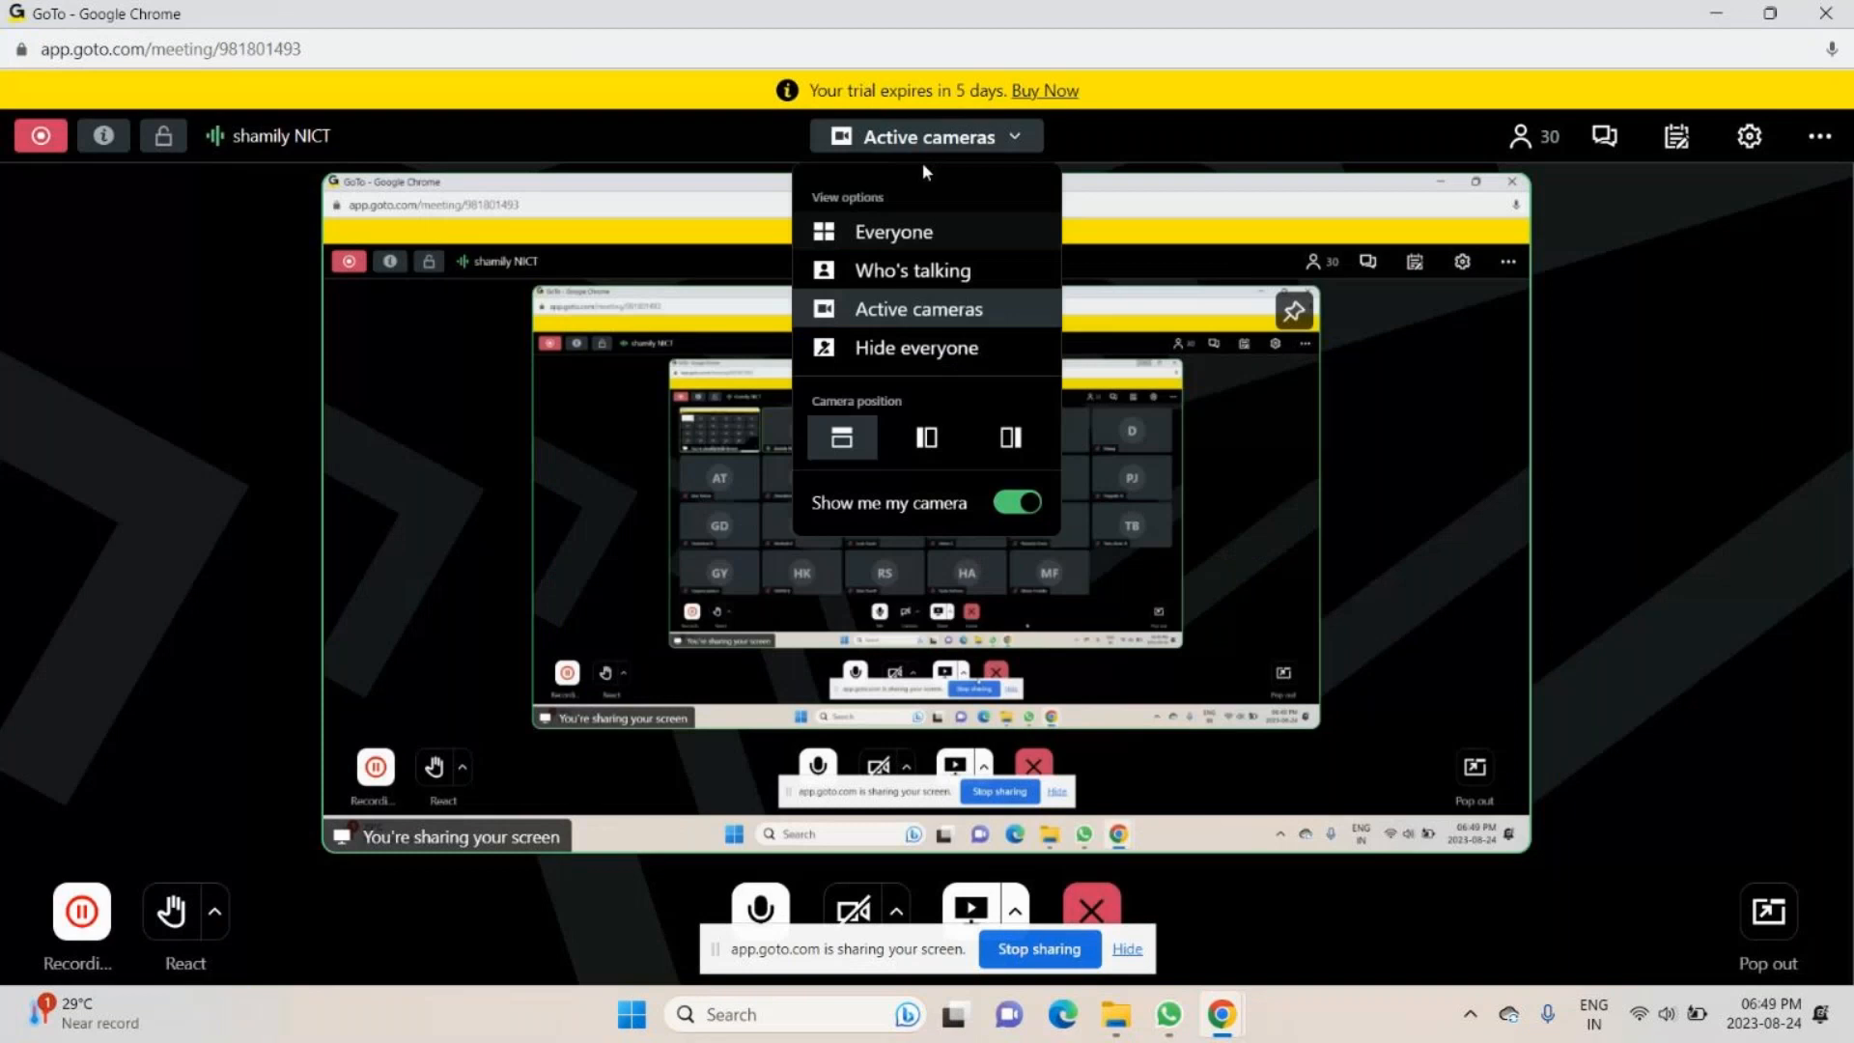
click(893, 232)
- Mute and unmute the meeting microphone twice, leaving it turned on
click(760, 907)
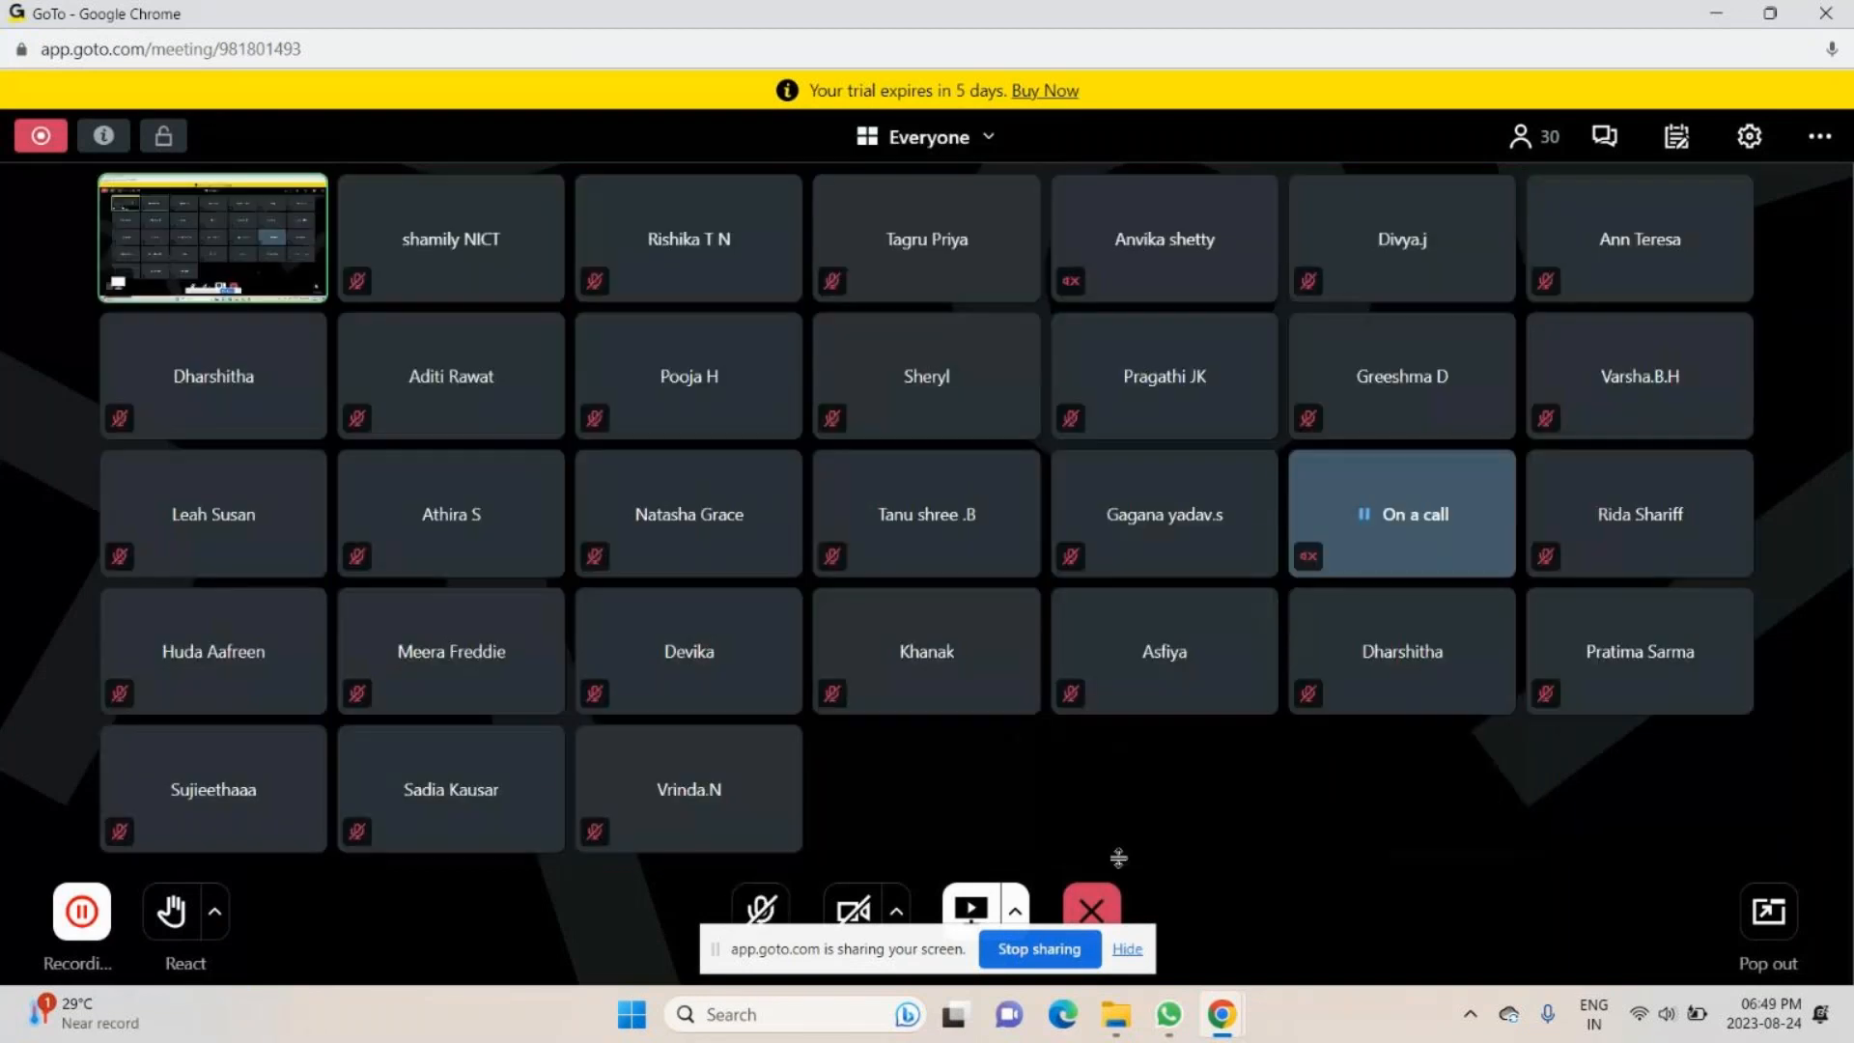
click(757, 919)
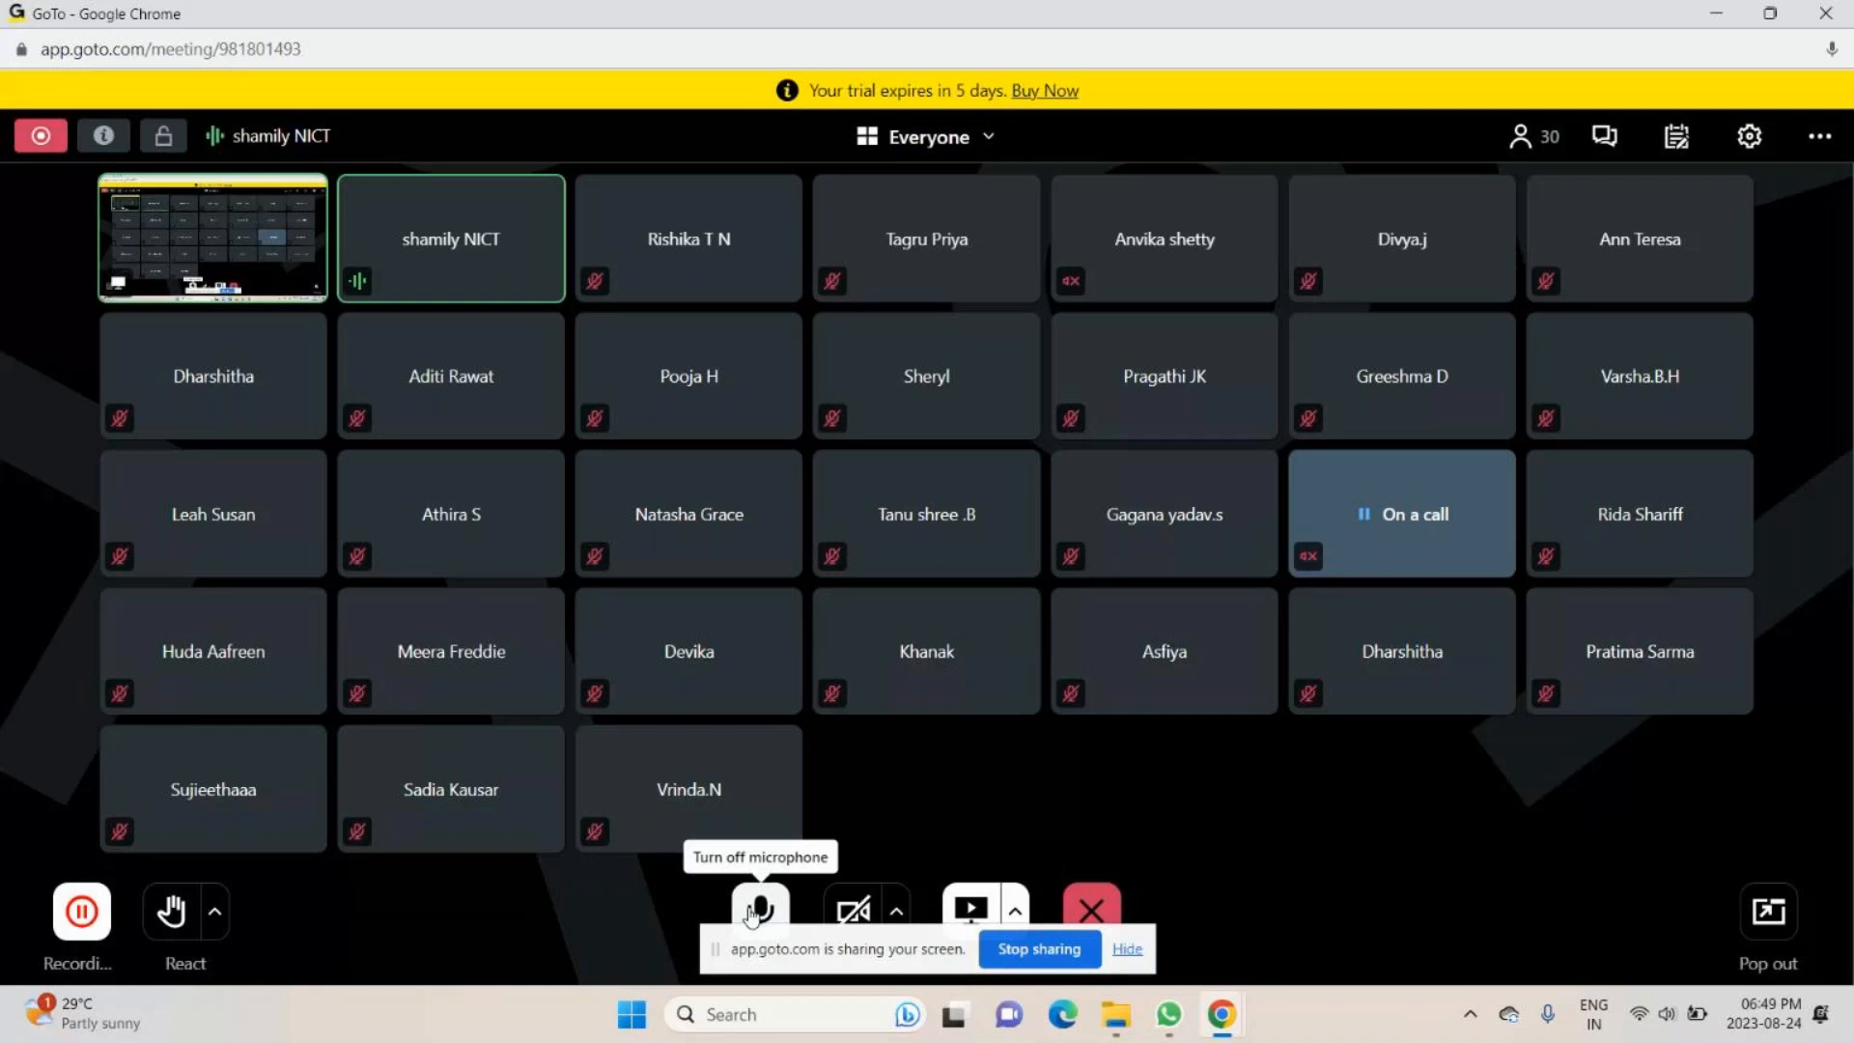
click(759, 910)
mouse_move(1247, 988)
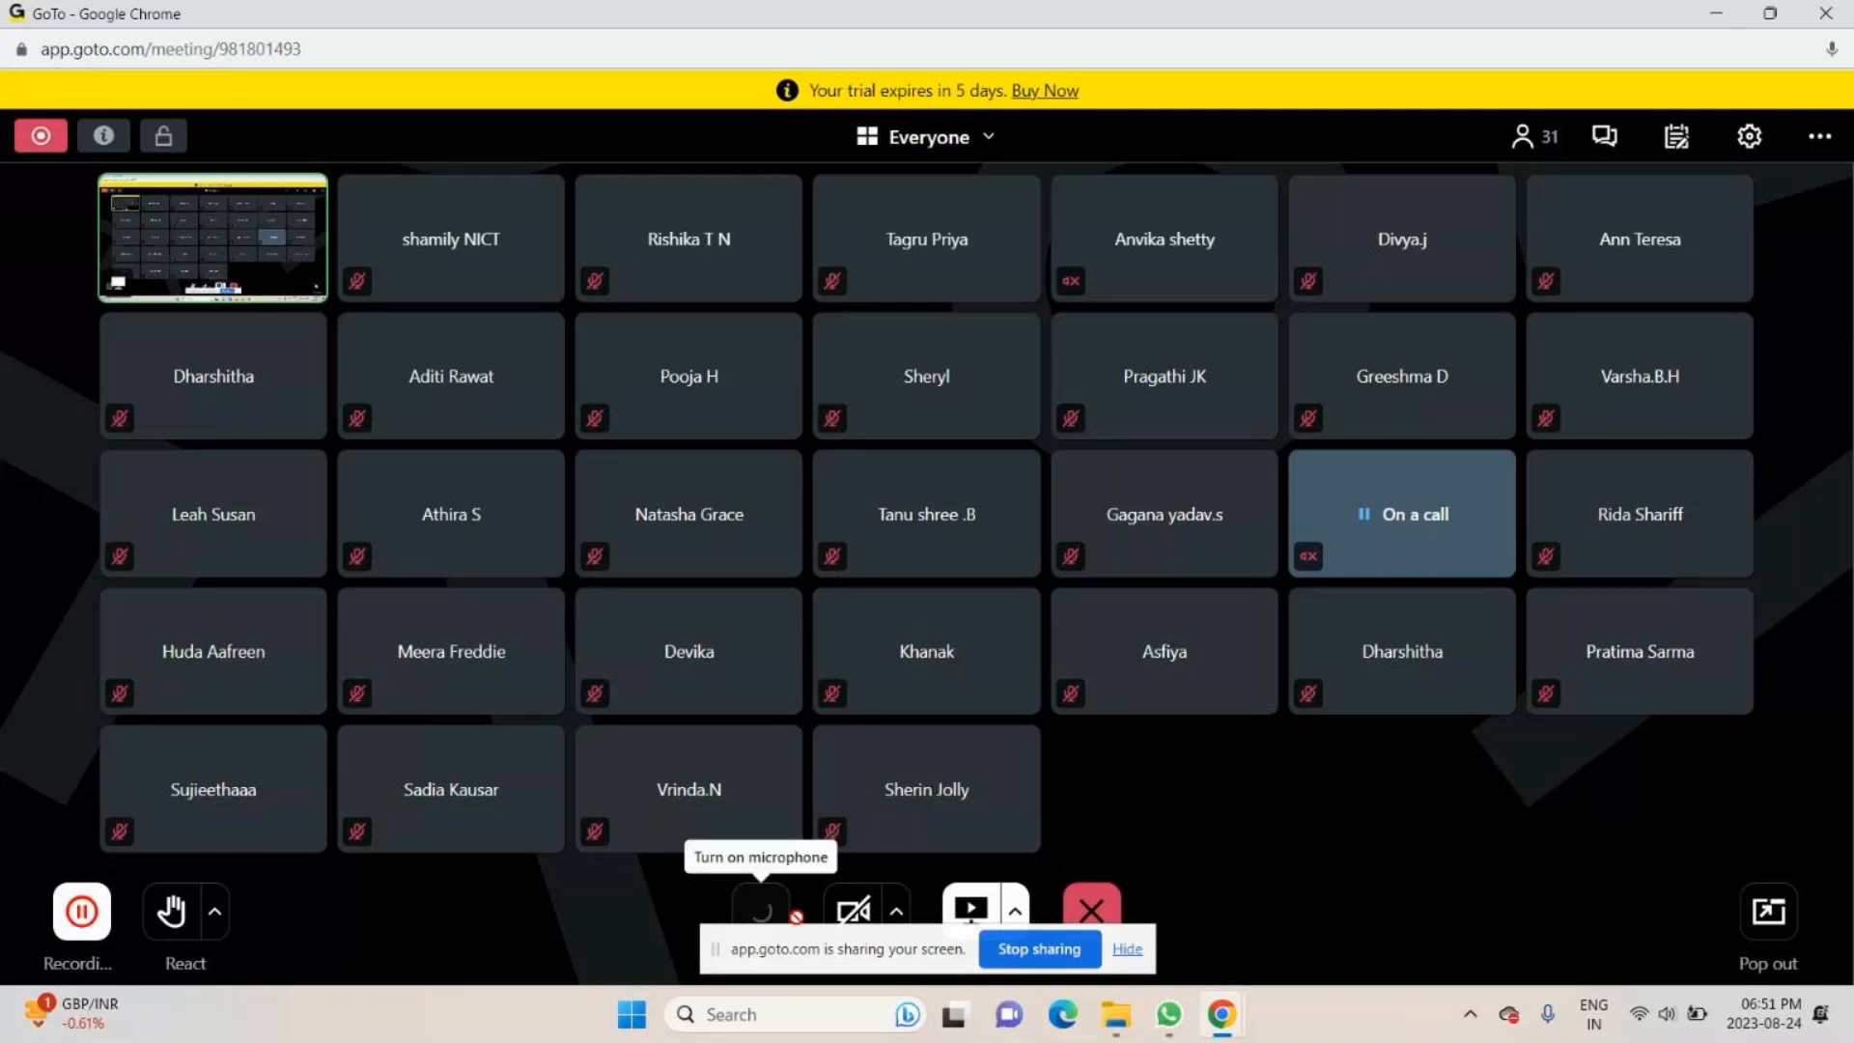
click(761, 907)
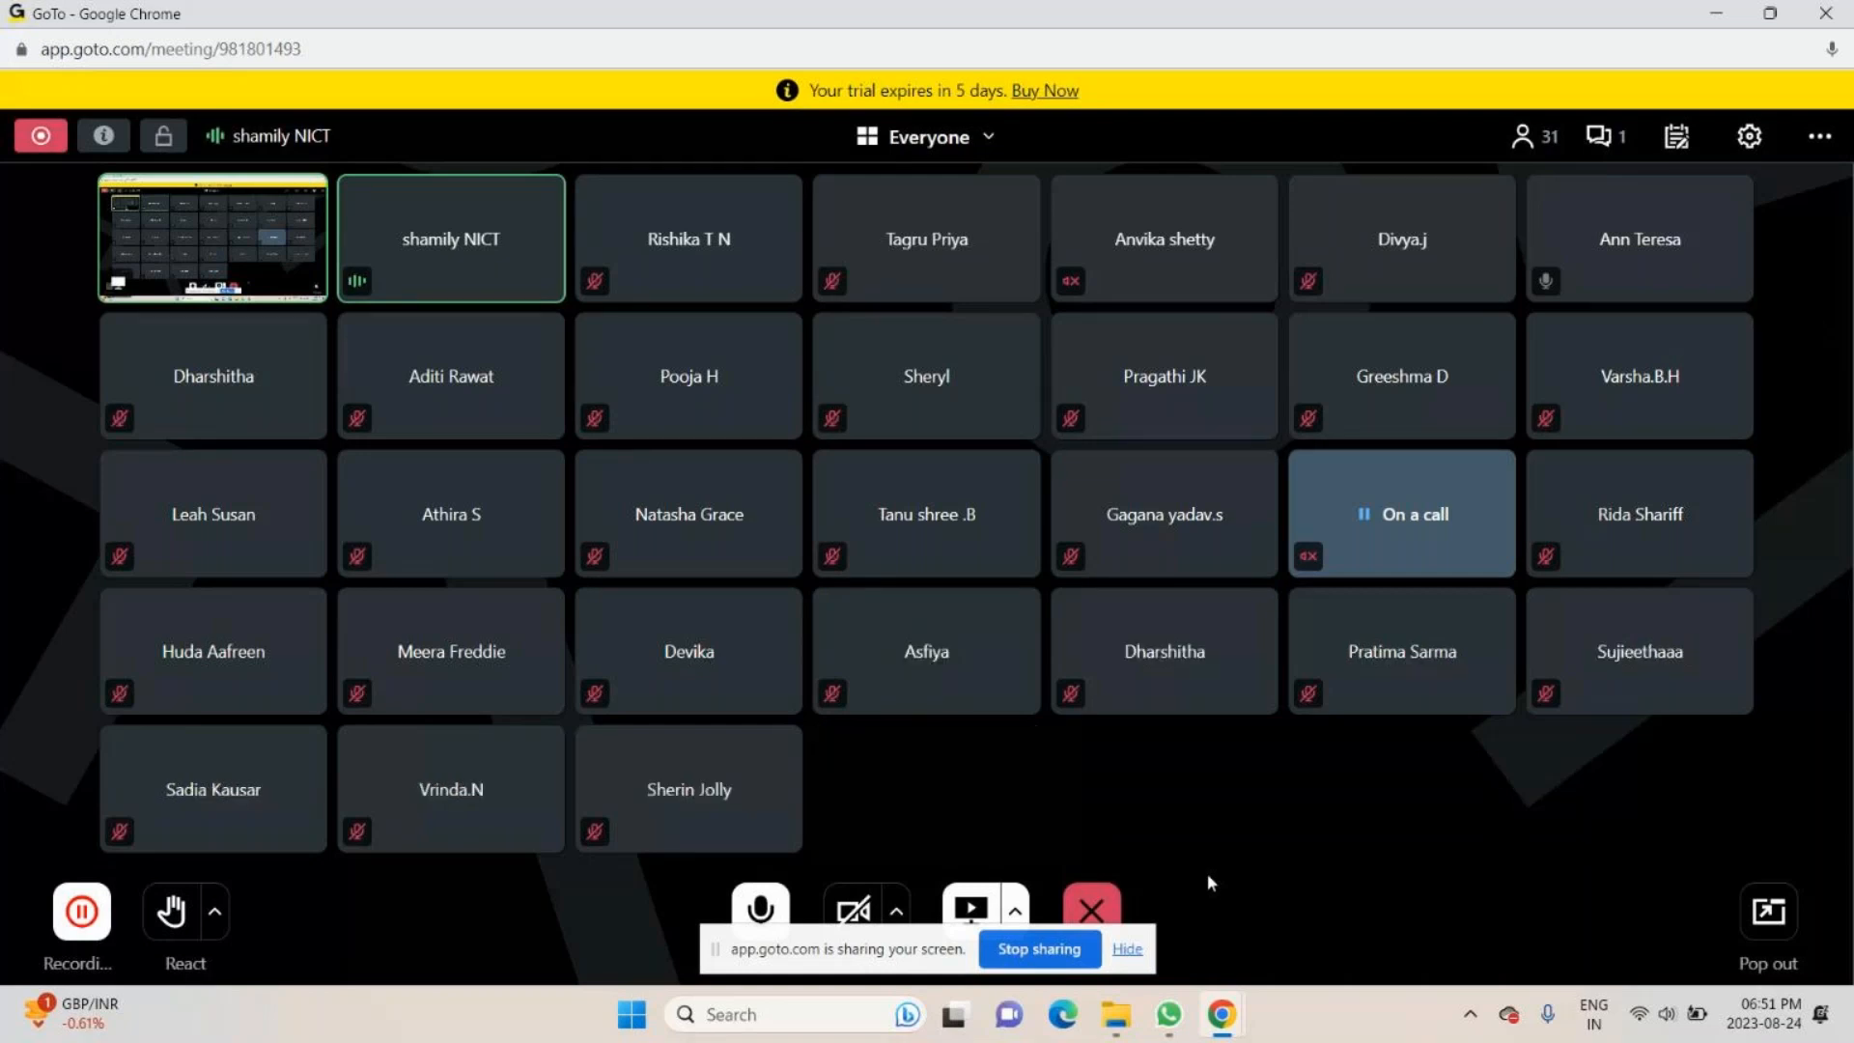
- Minimize the meeting and browser windows and reopen the IPL - Radio Botton workbook from the desktop
mouse_move(1222, 1021)
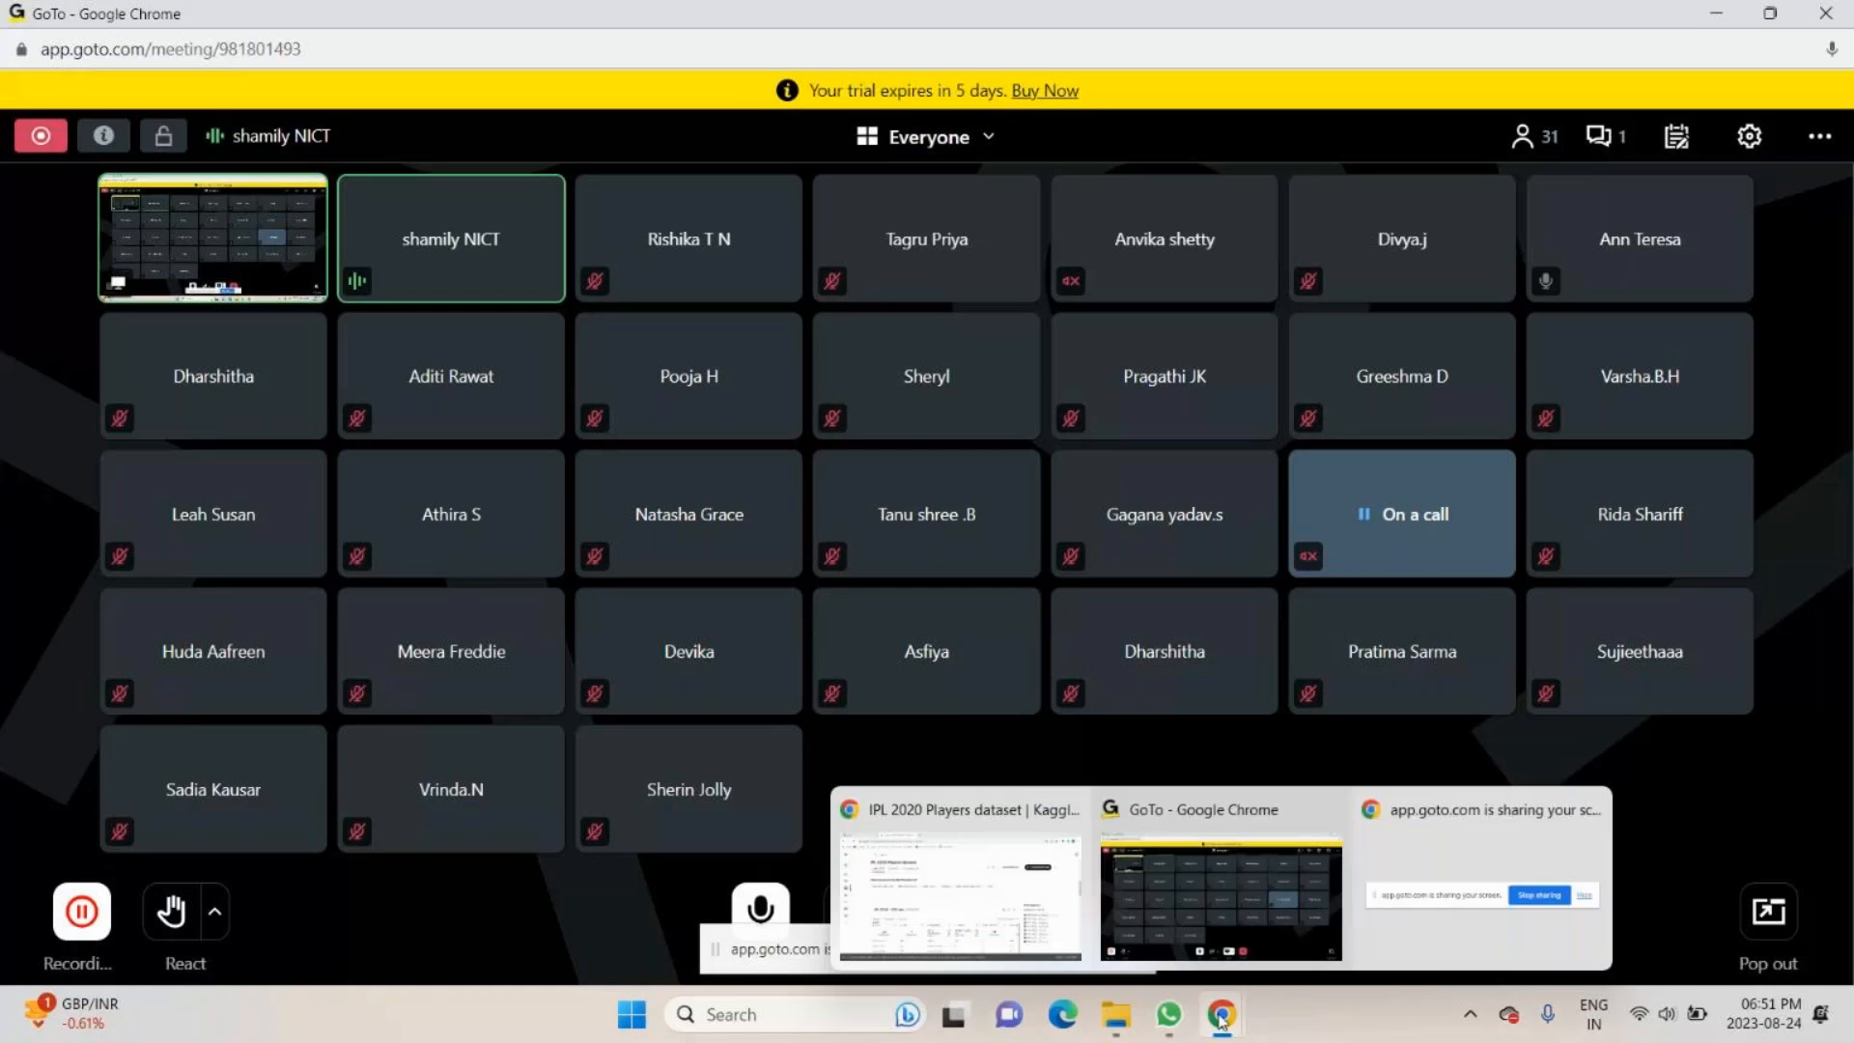
click(1704, 9)
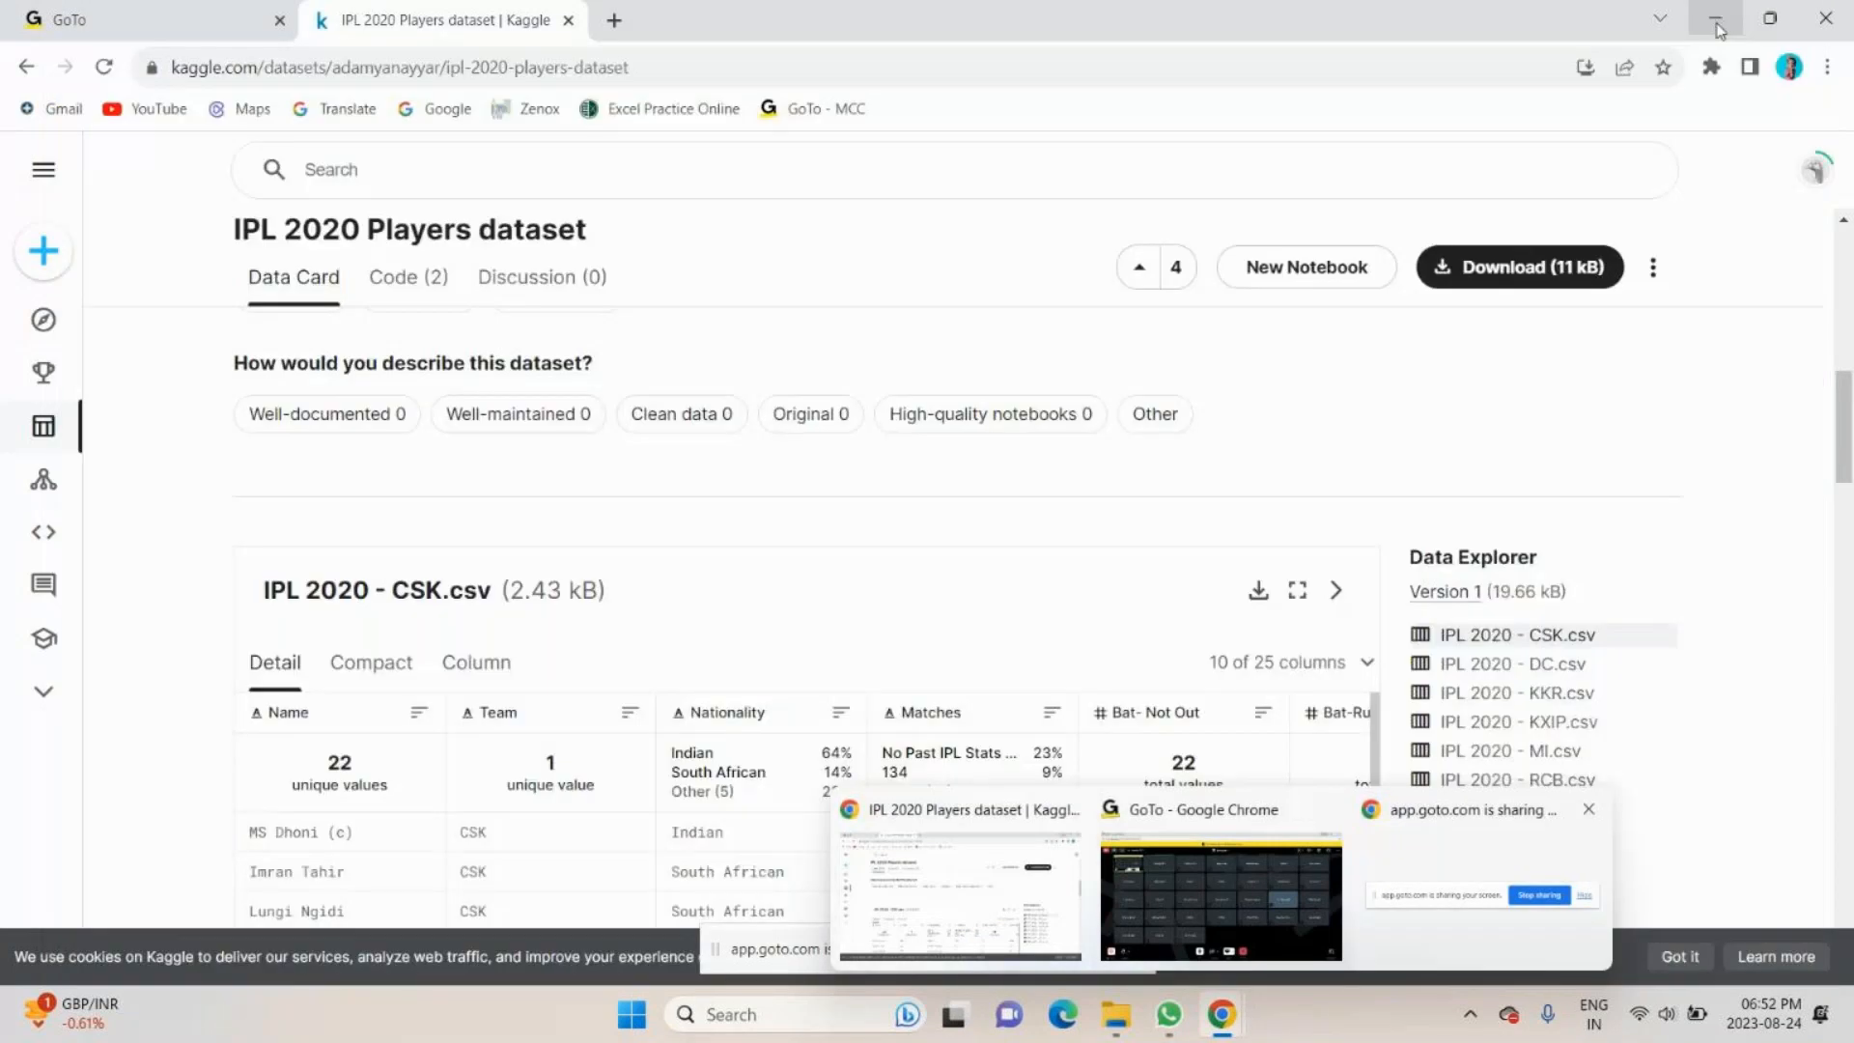
click(1716, 22)
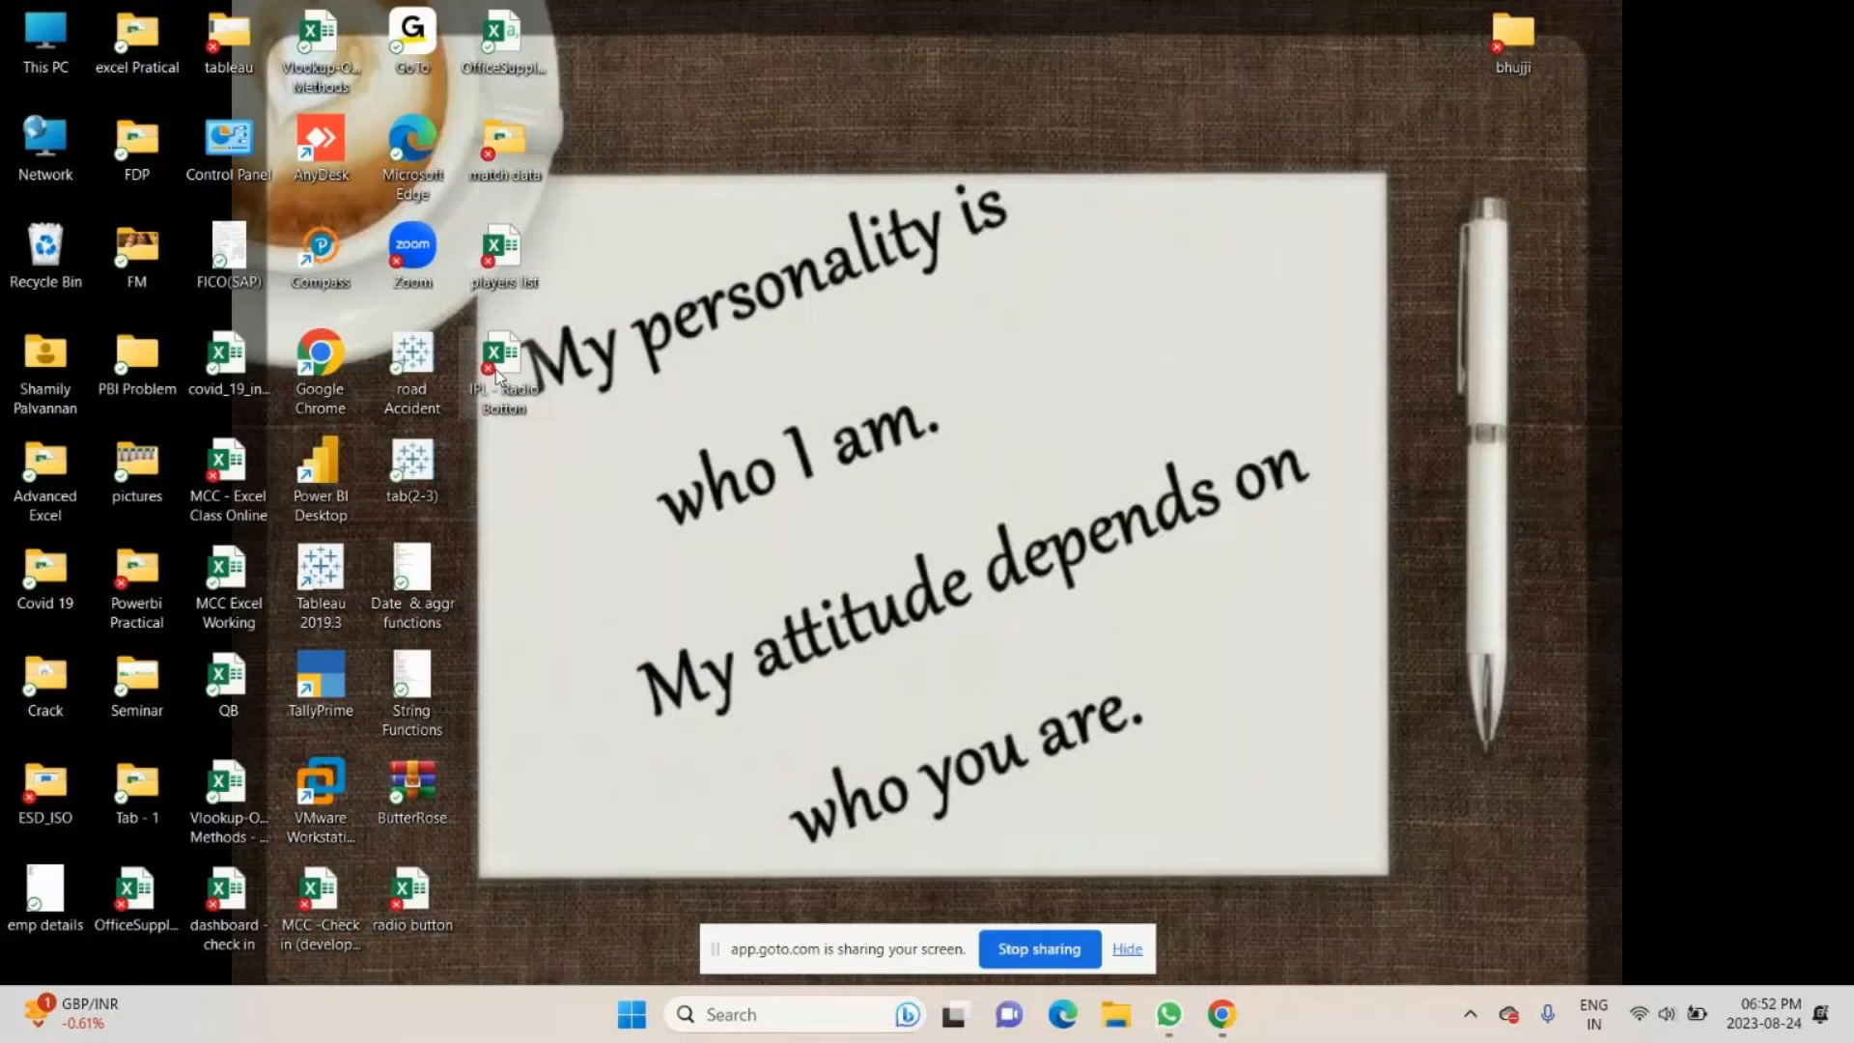
double_click(501, 367)
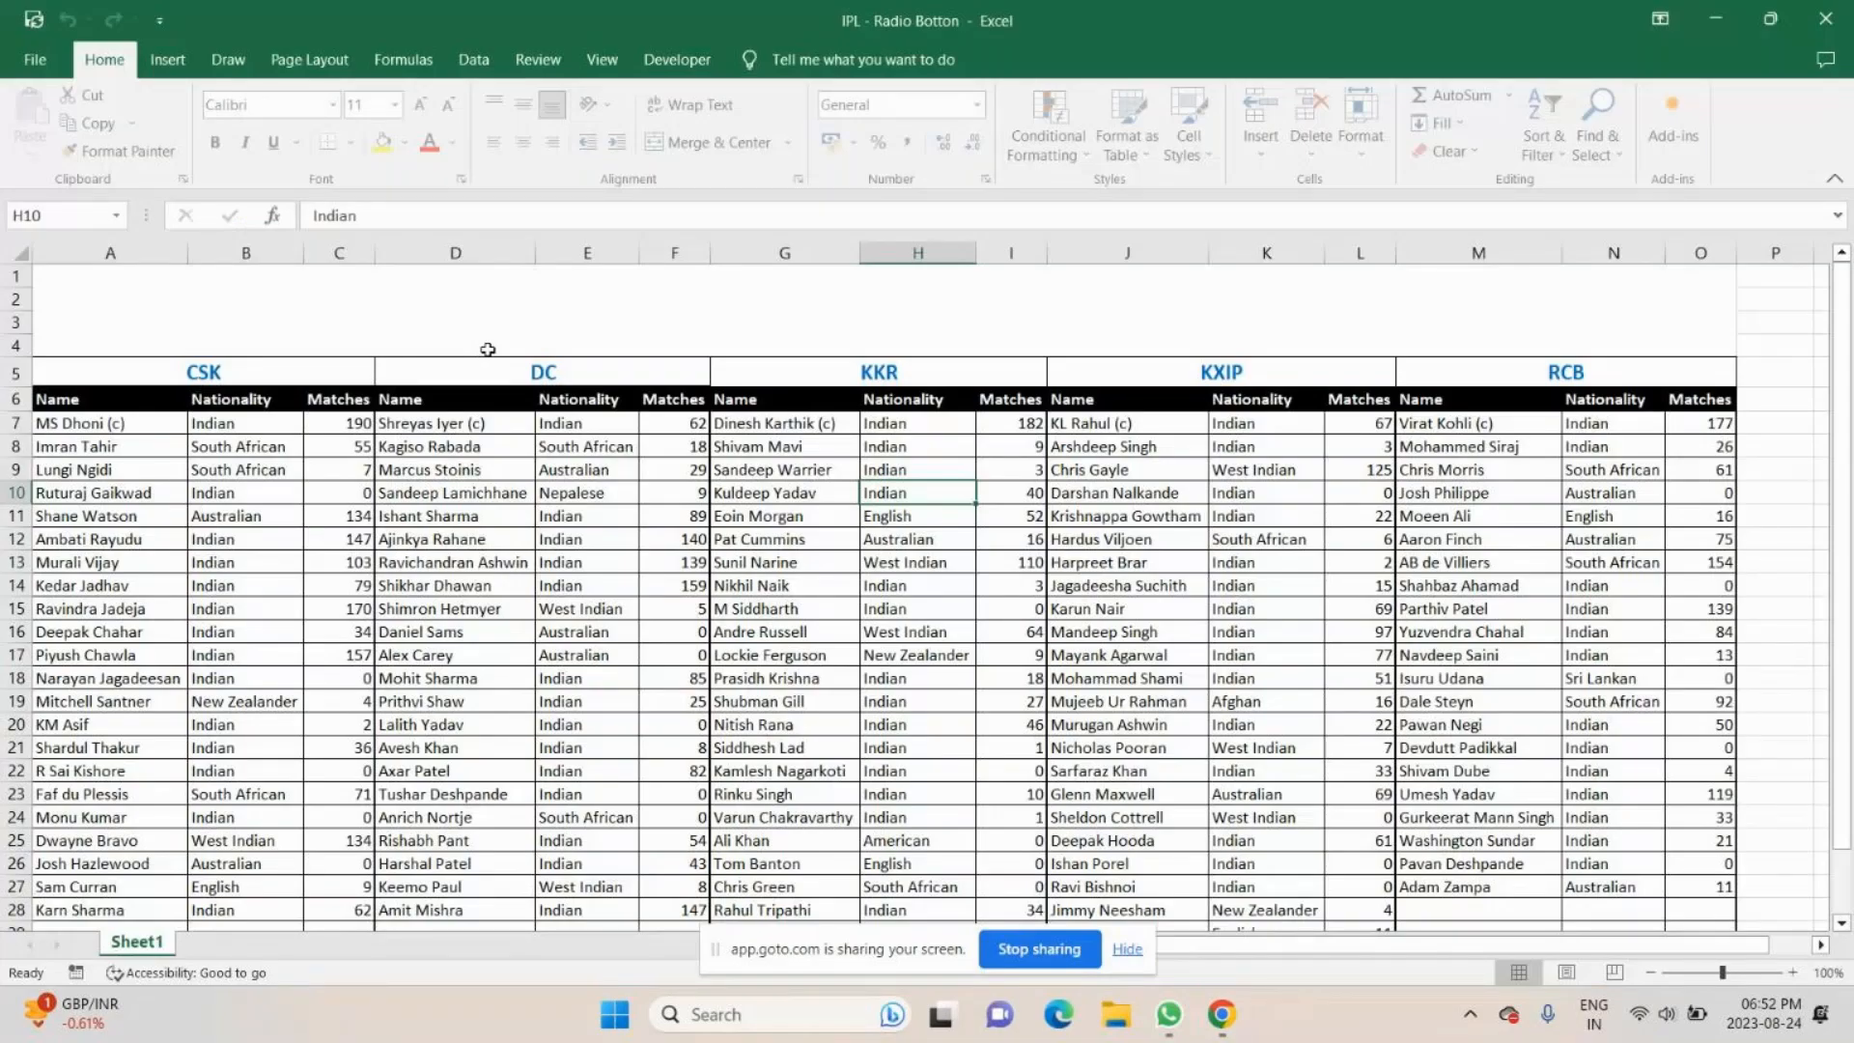
- Draw a rounded rectangle about 37.34 cm wide and 1.84 cm high across A1:O4 and fill it White, Background 1, Darker 15%
click(169, 63)
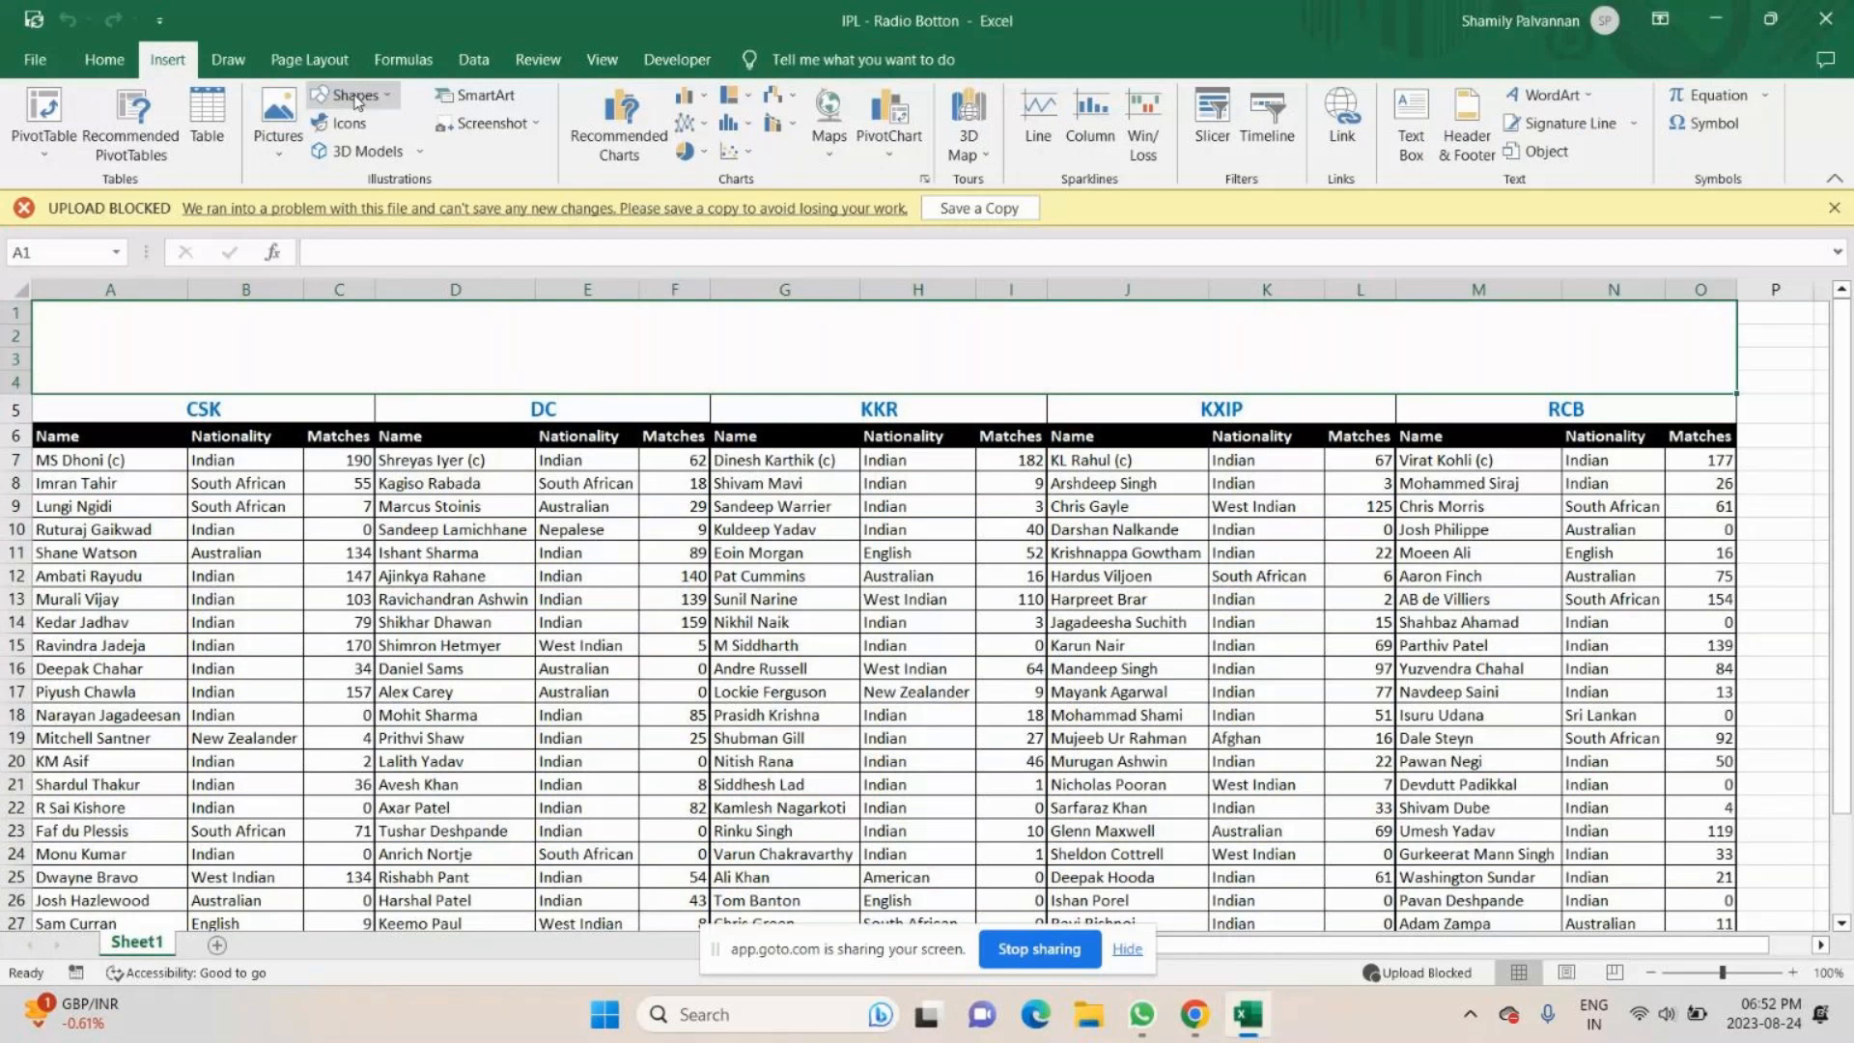
mouse_move(34, 302)
mouse_down()
mouse_move(1733, 396)
mouse_move(1737, 346)
mouse_up()
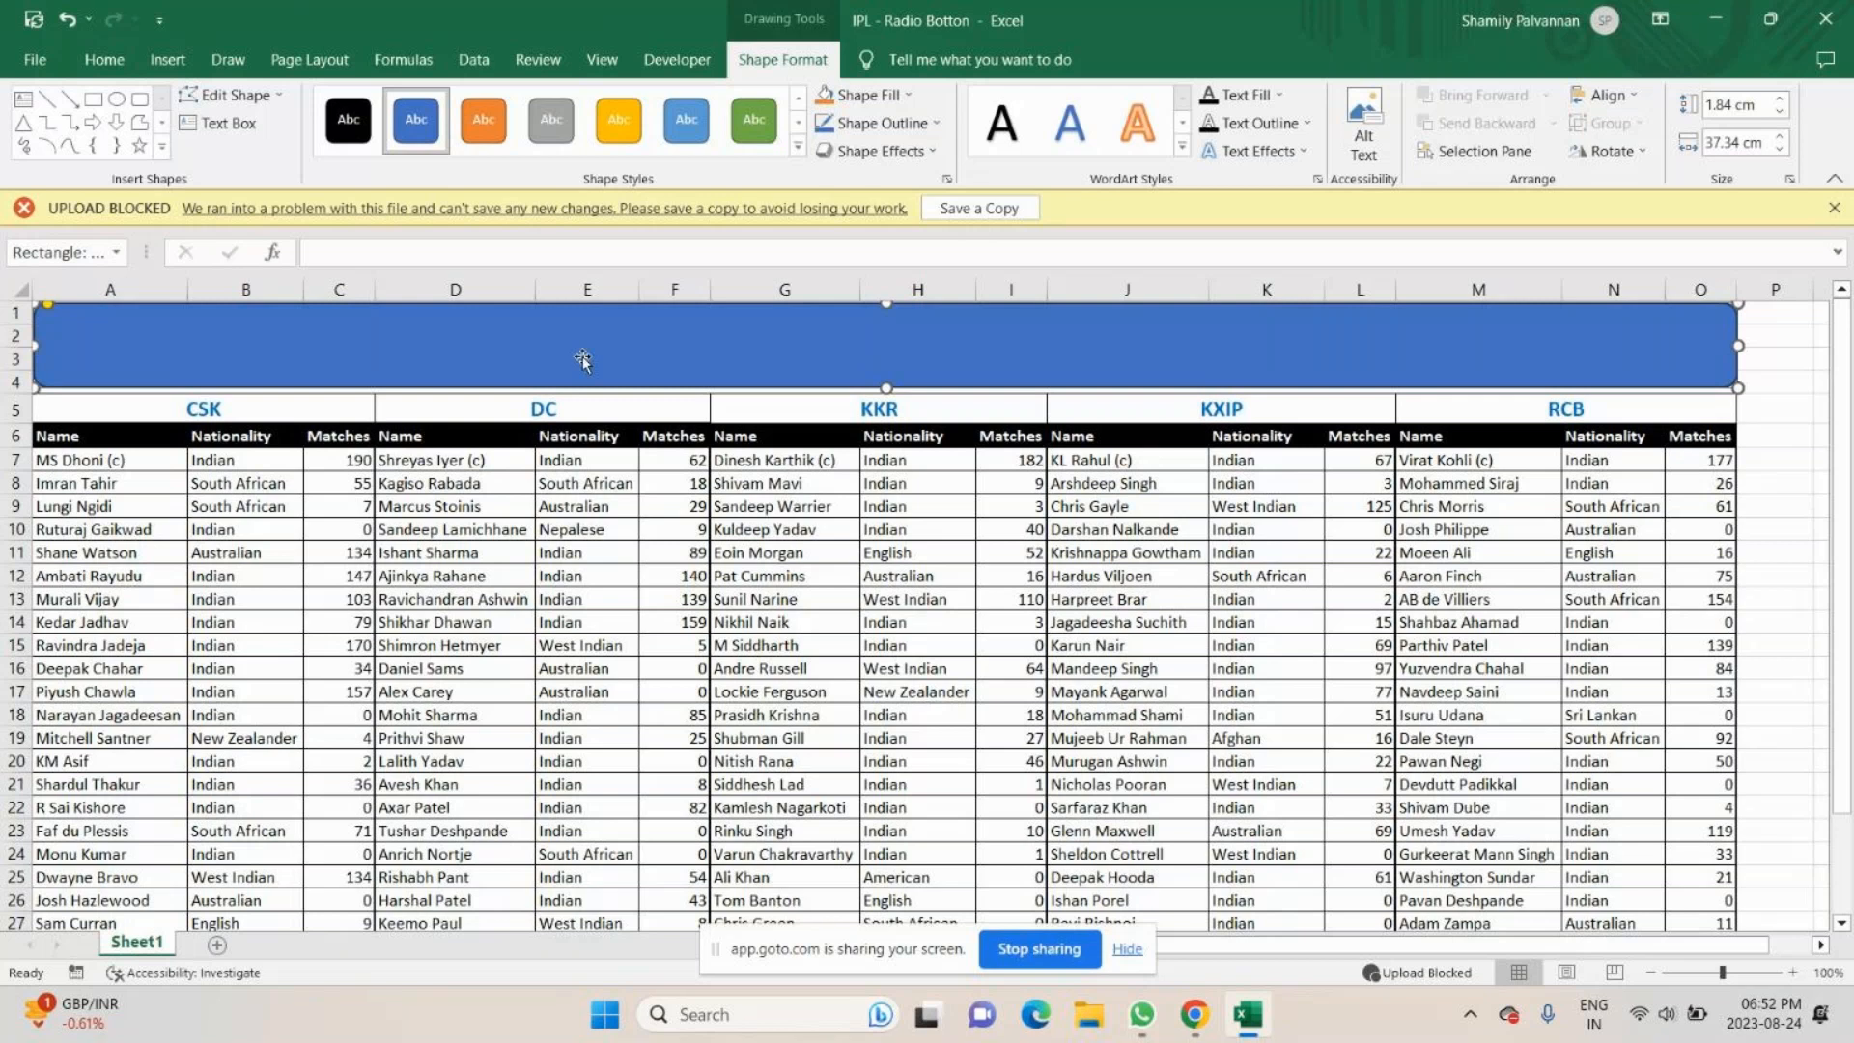
click(908, 100)
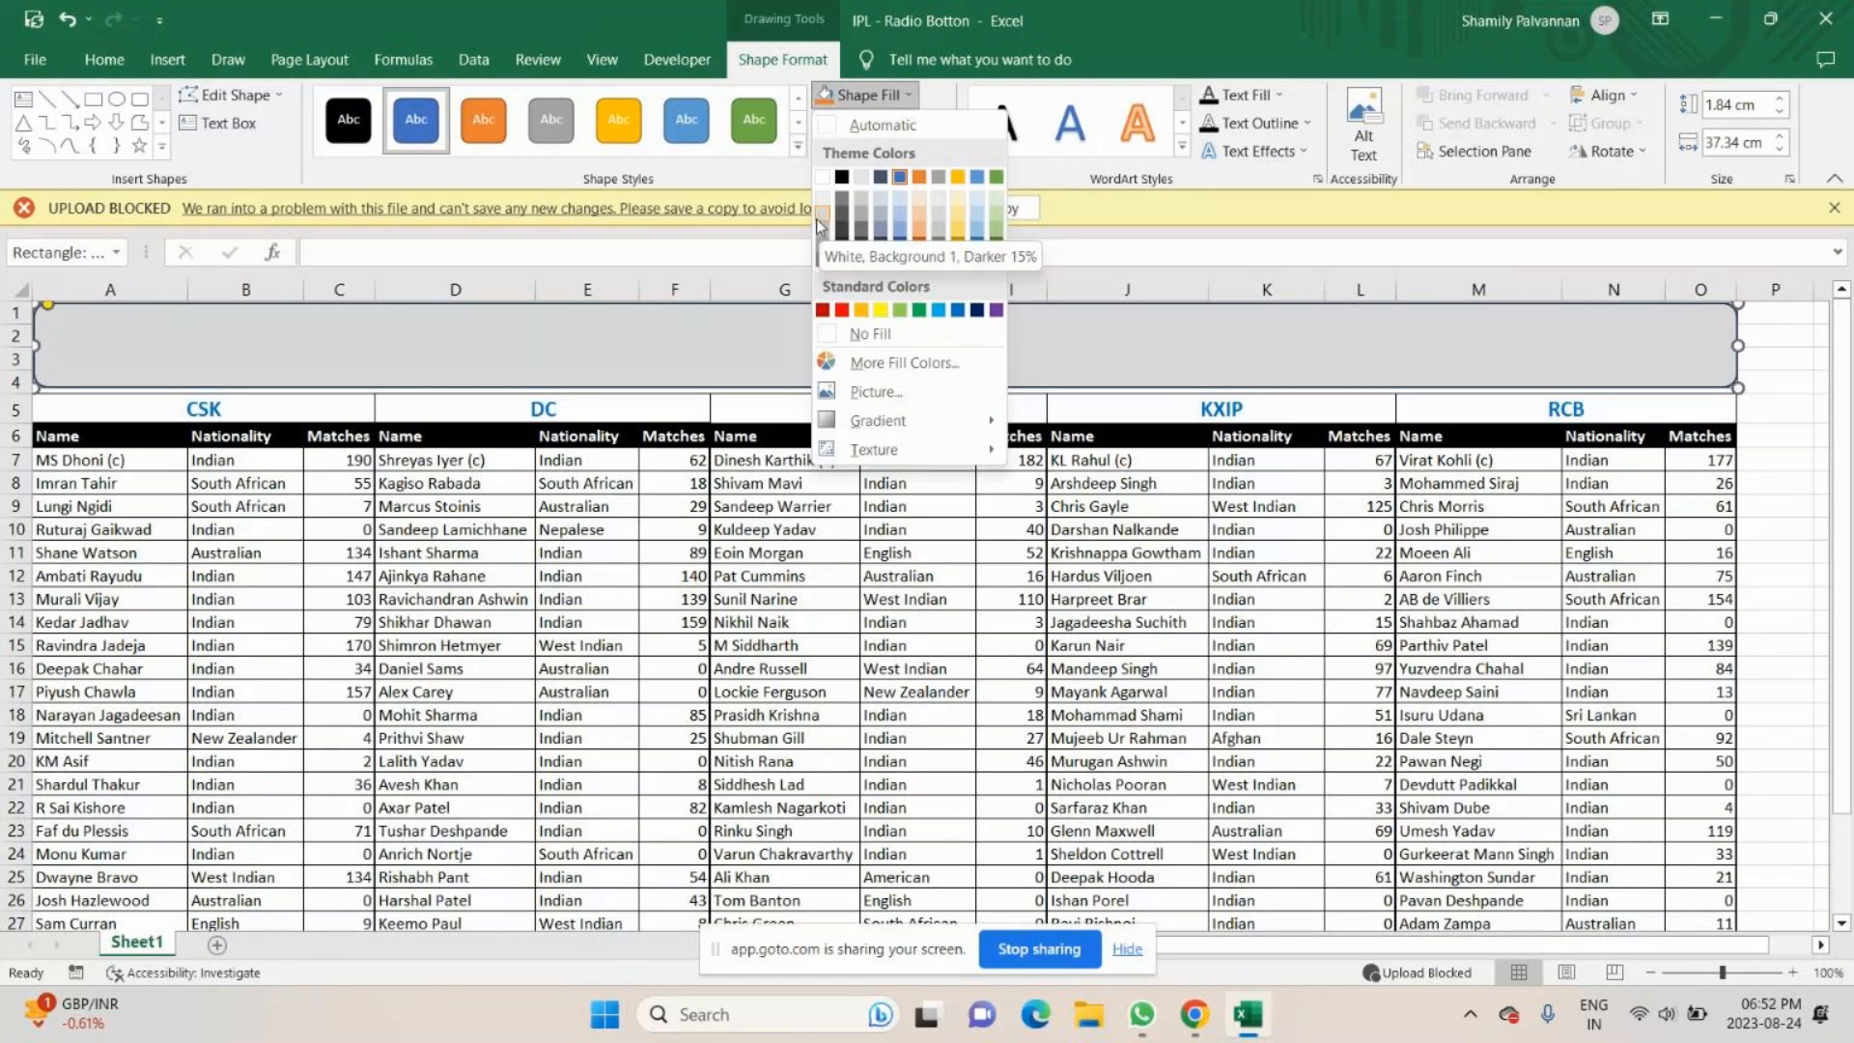
click(817, 219)
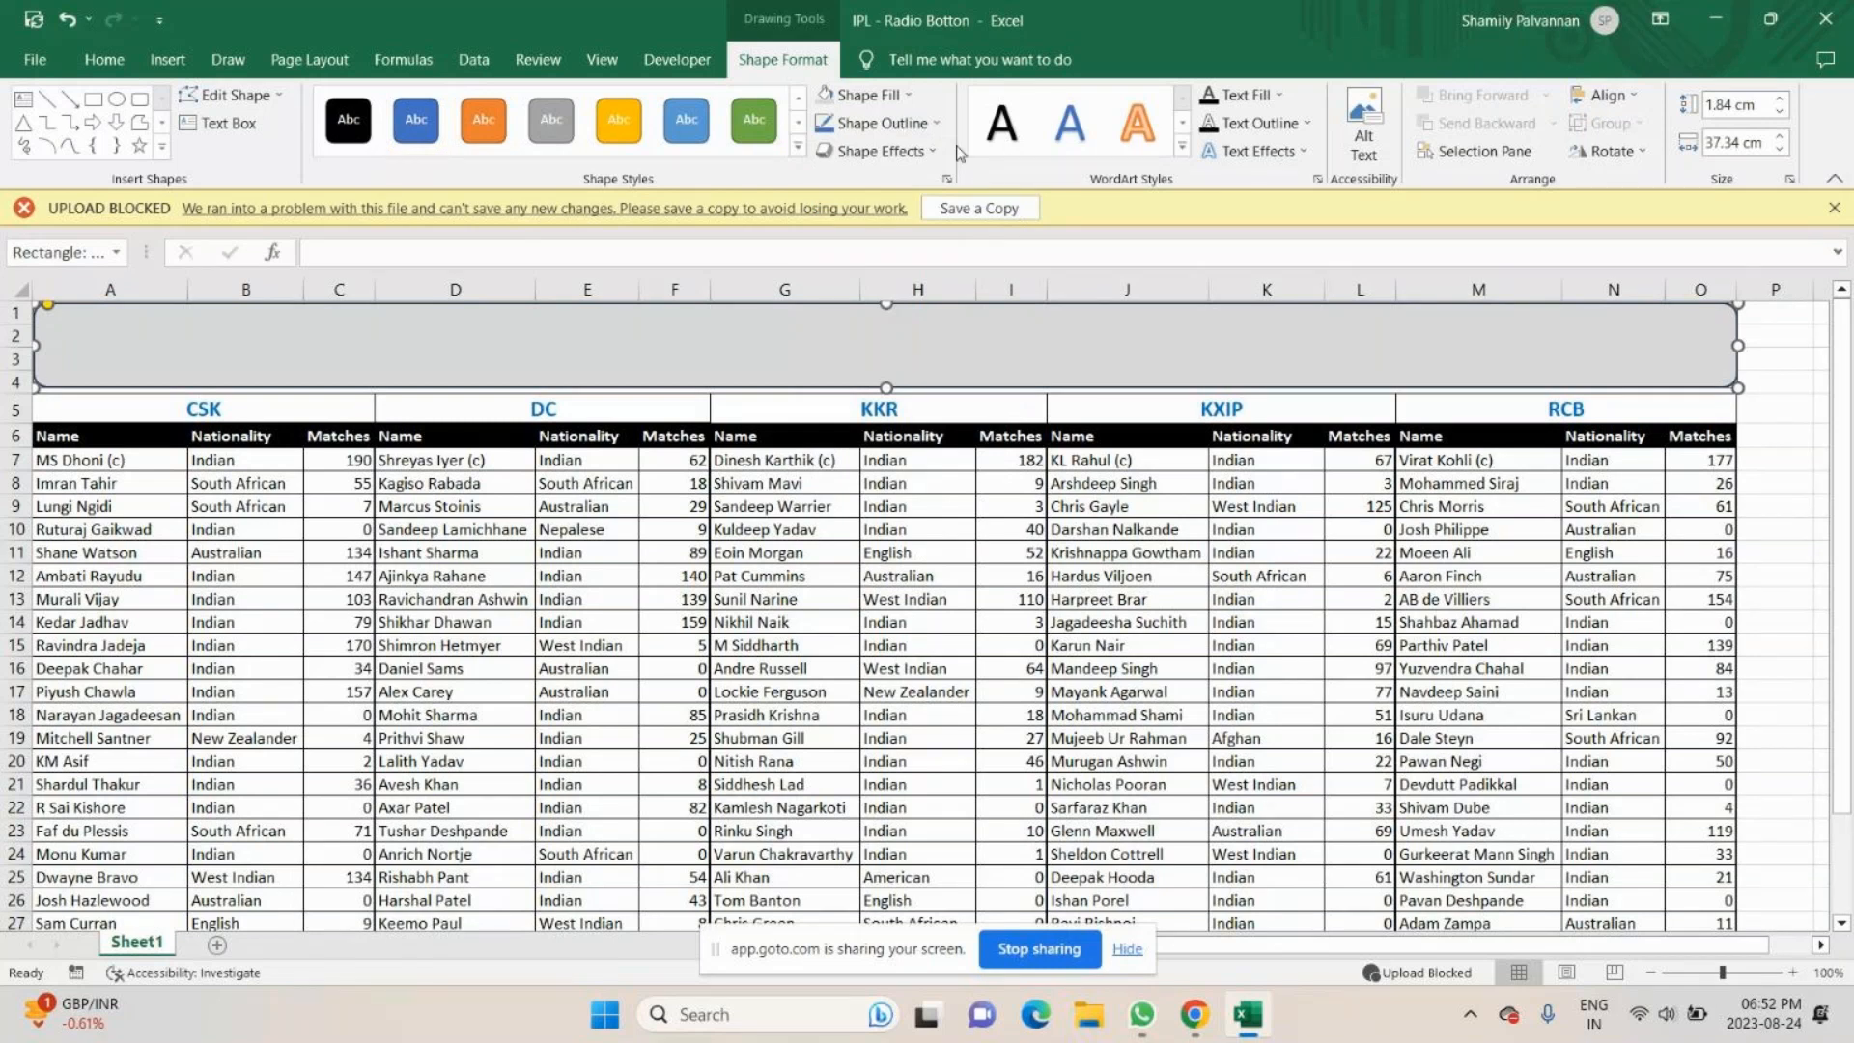
- Set the outline colour of the rounded rectangle above the team tables to standard Blue
click(935, 123)
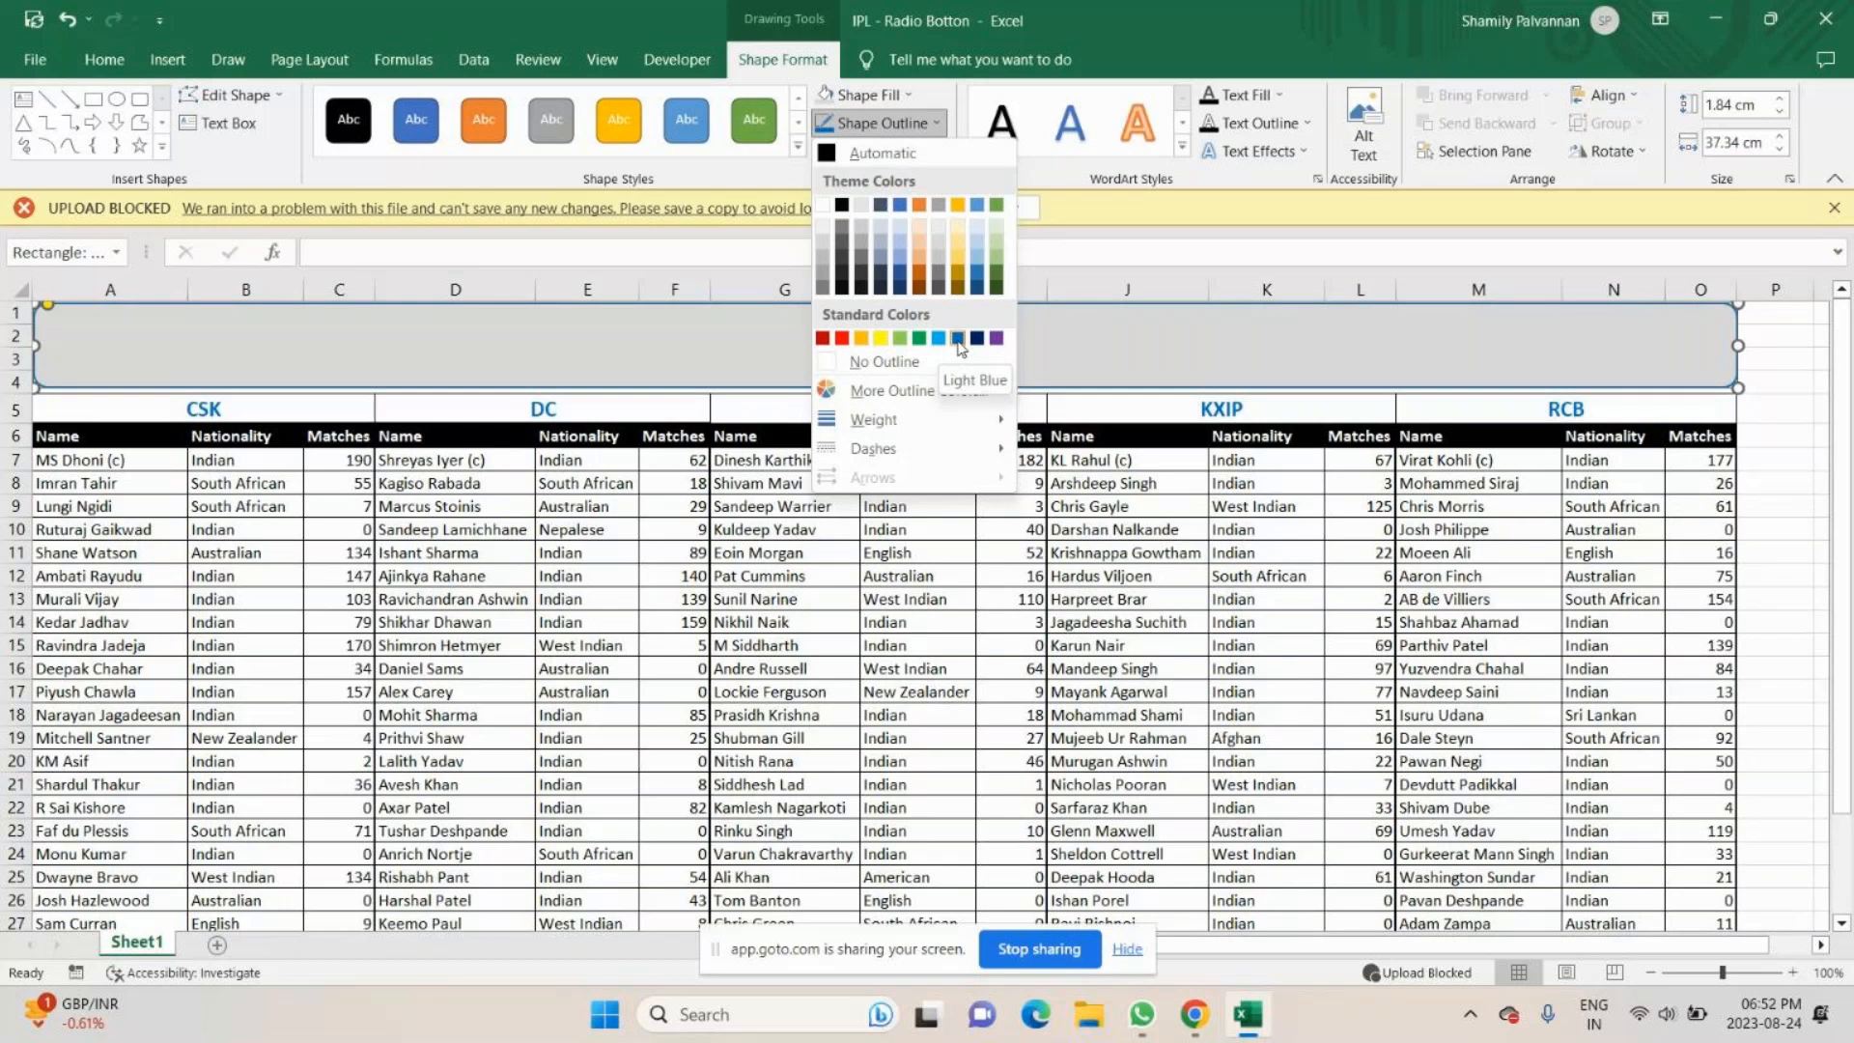
mouse_move(907, 419)
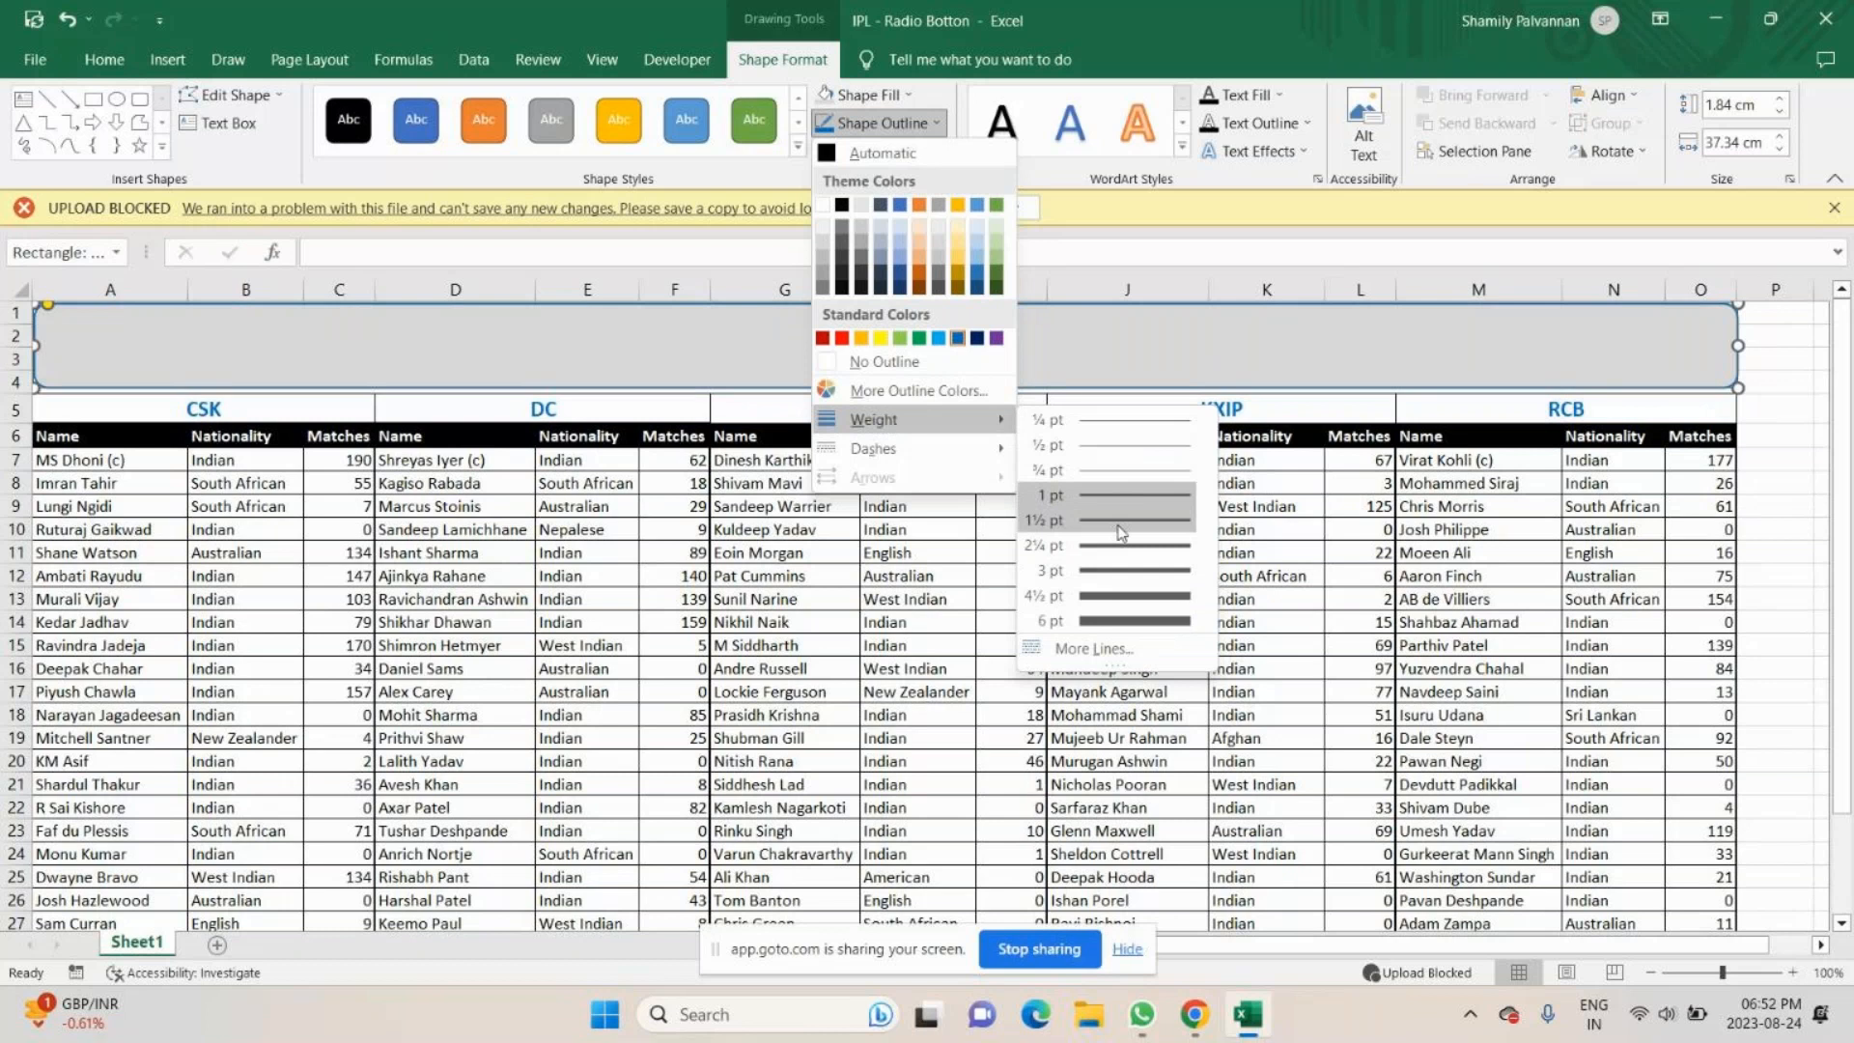
click(1014, 436)
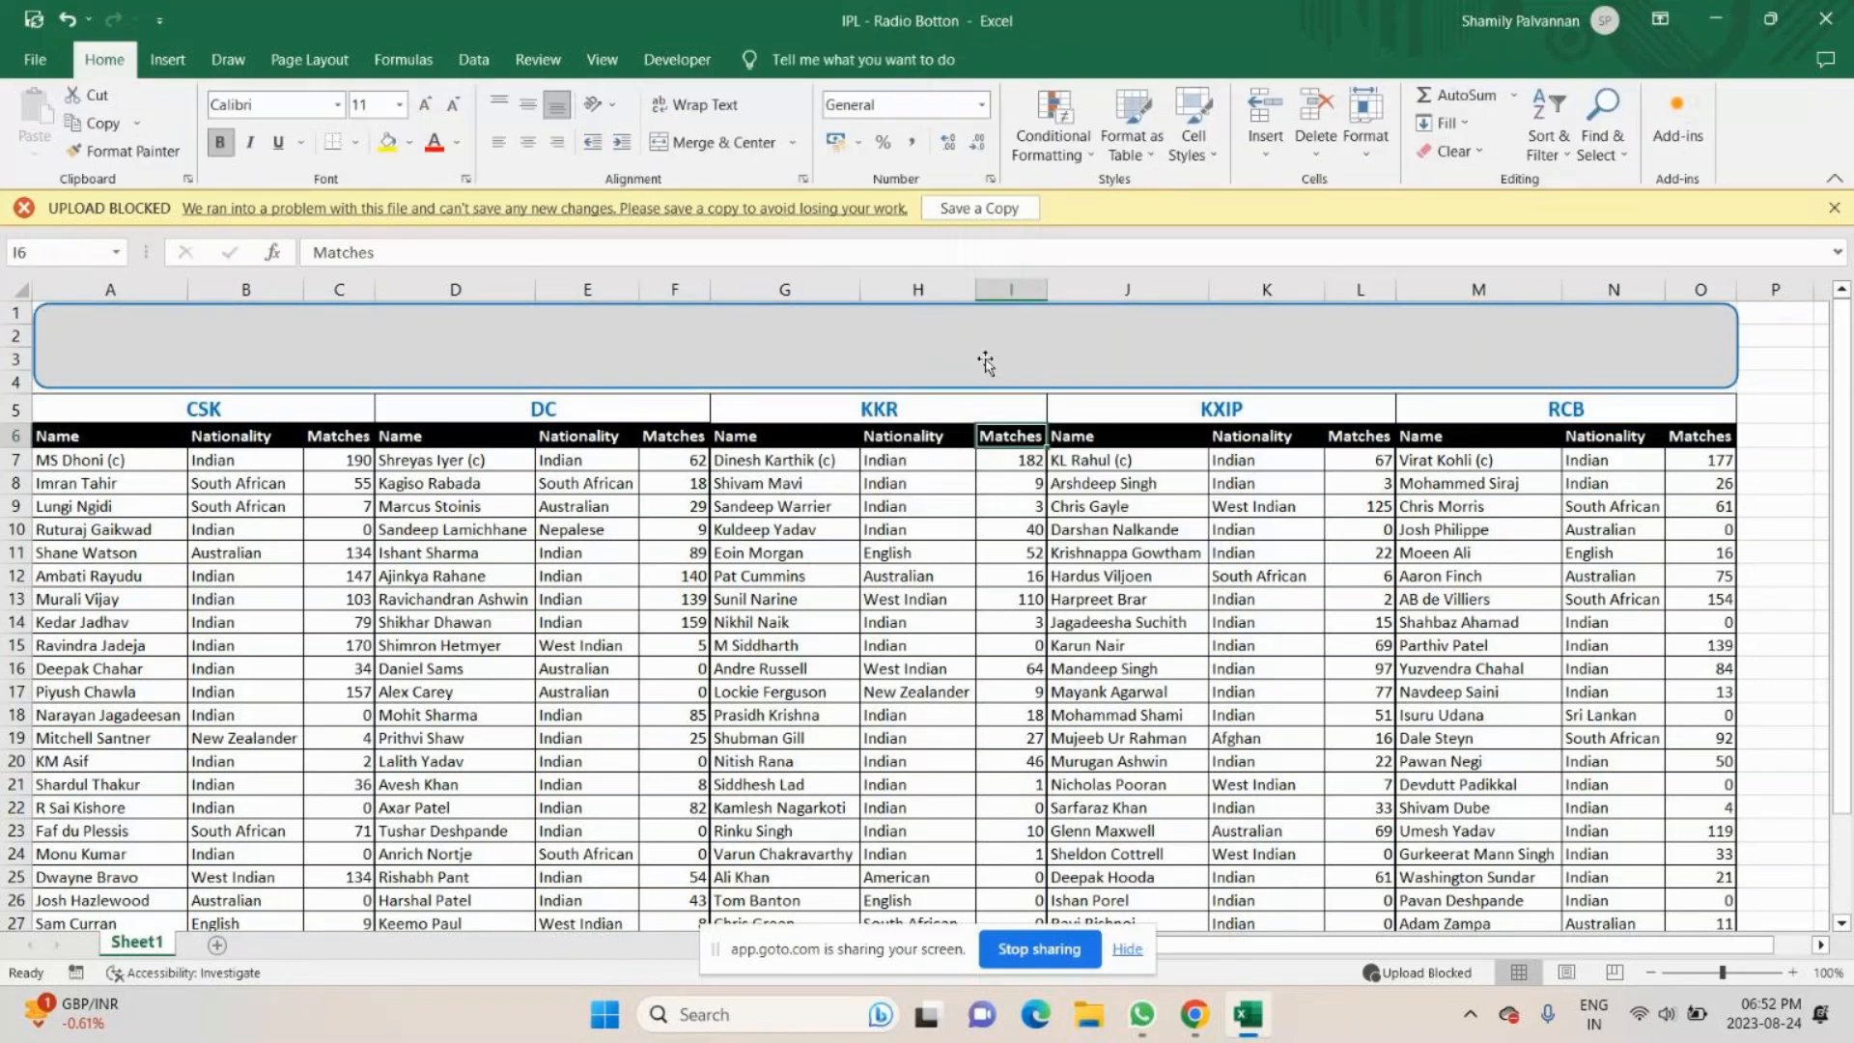
- Apply the Cross bevel effect to the grey rounded rectangle above the team tables
click(984, 361)
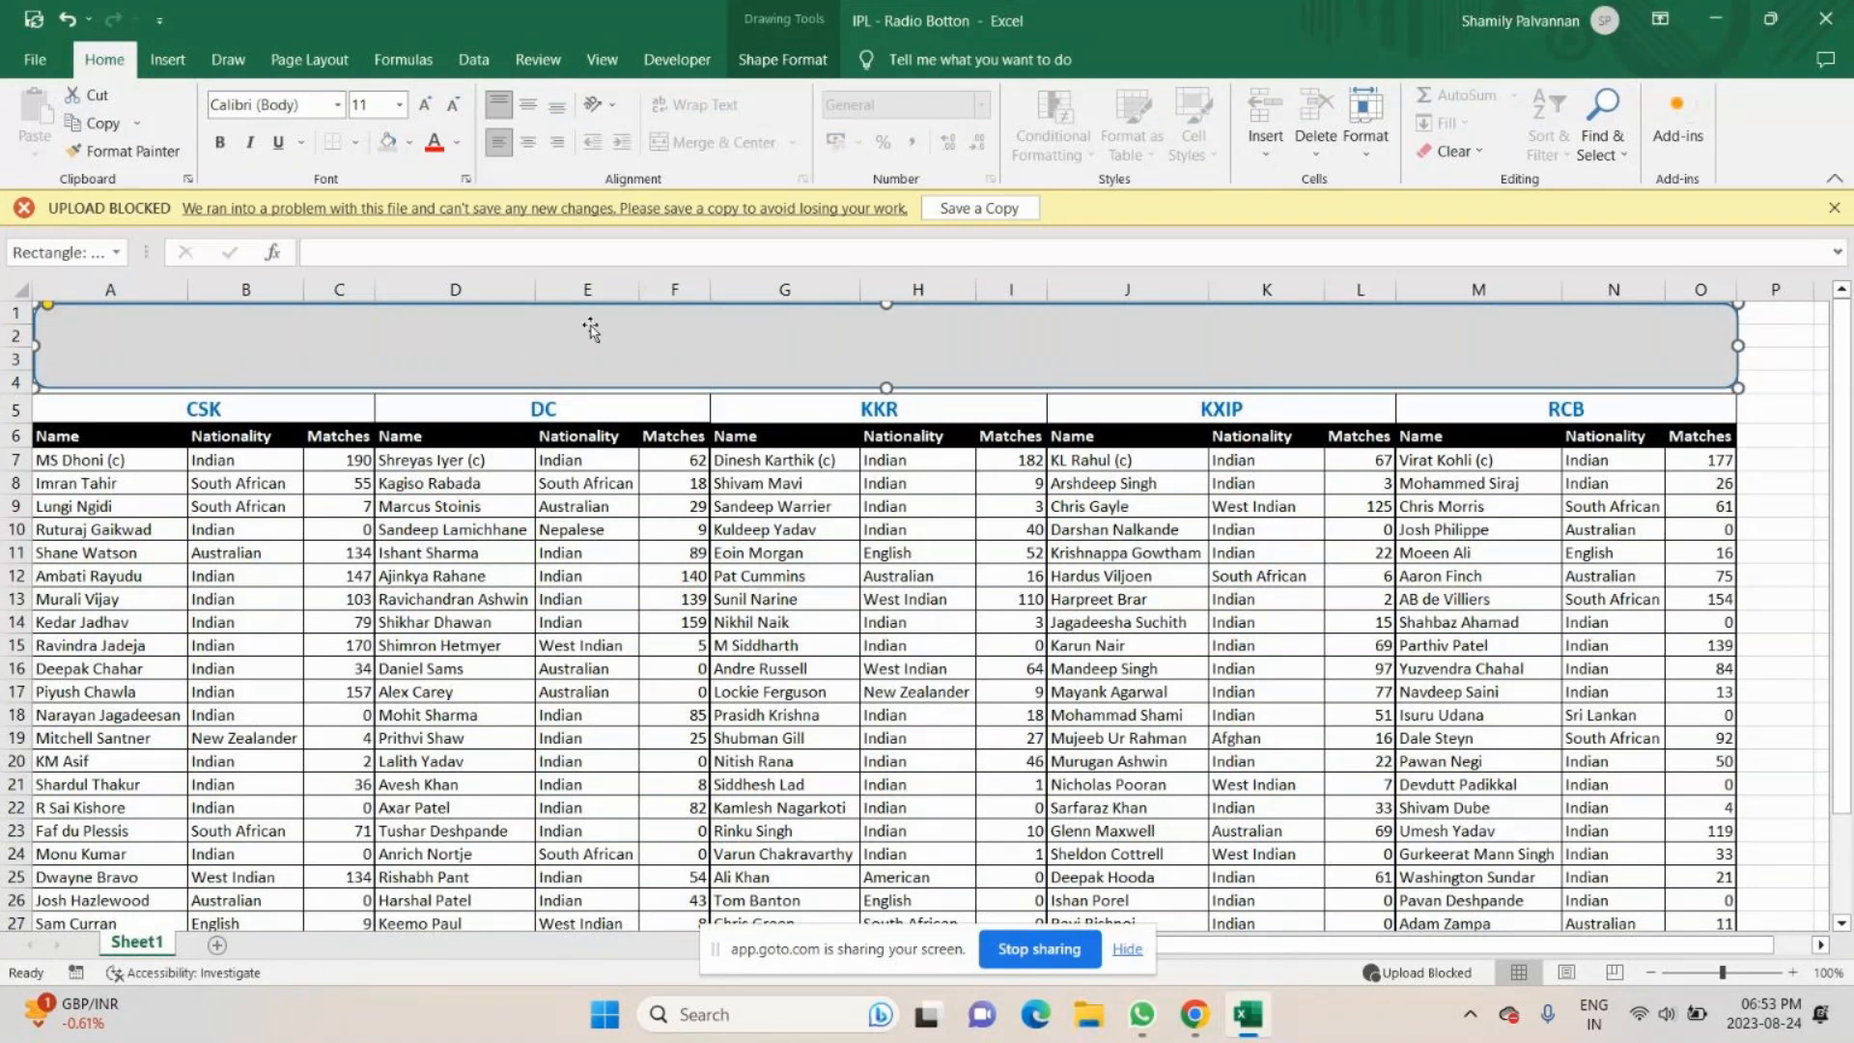
click(783, 59)
click(930, 154)
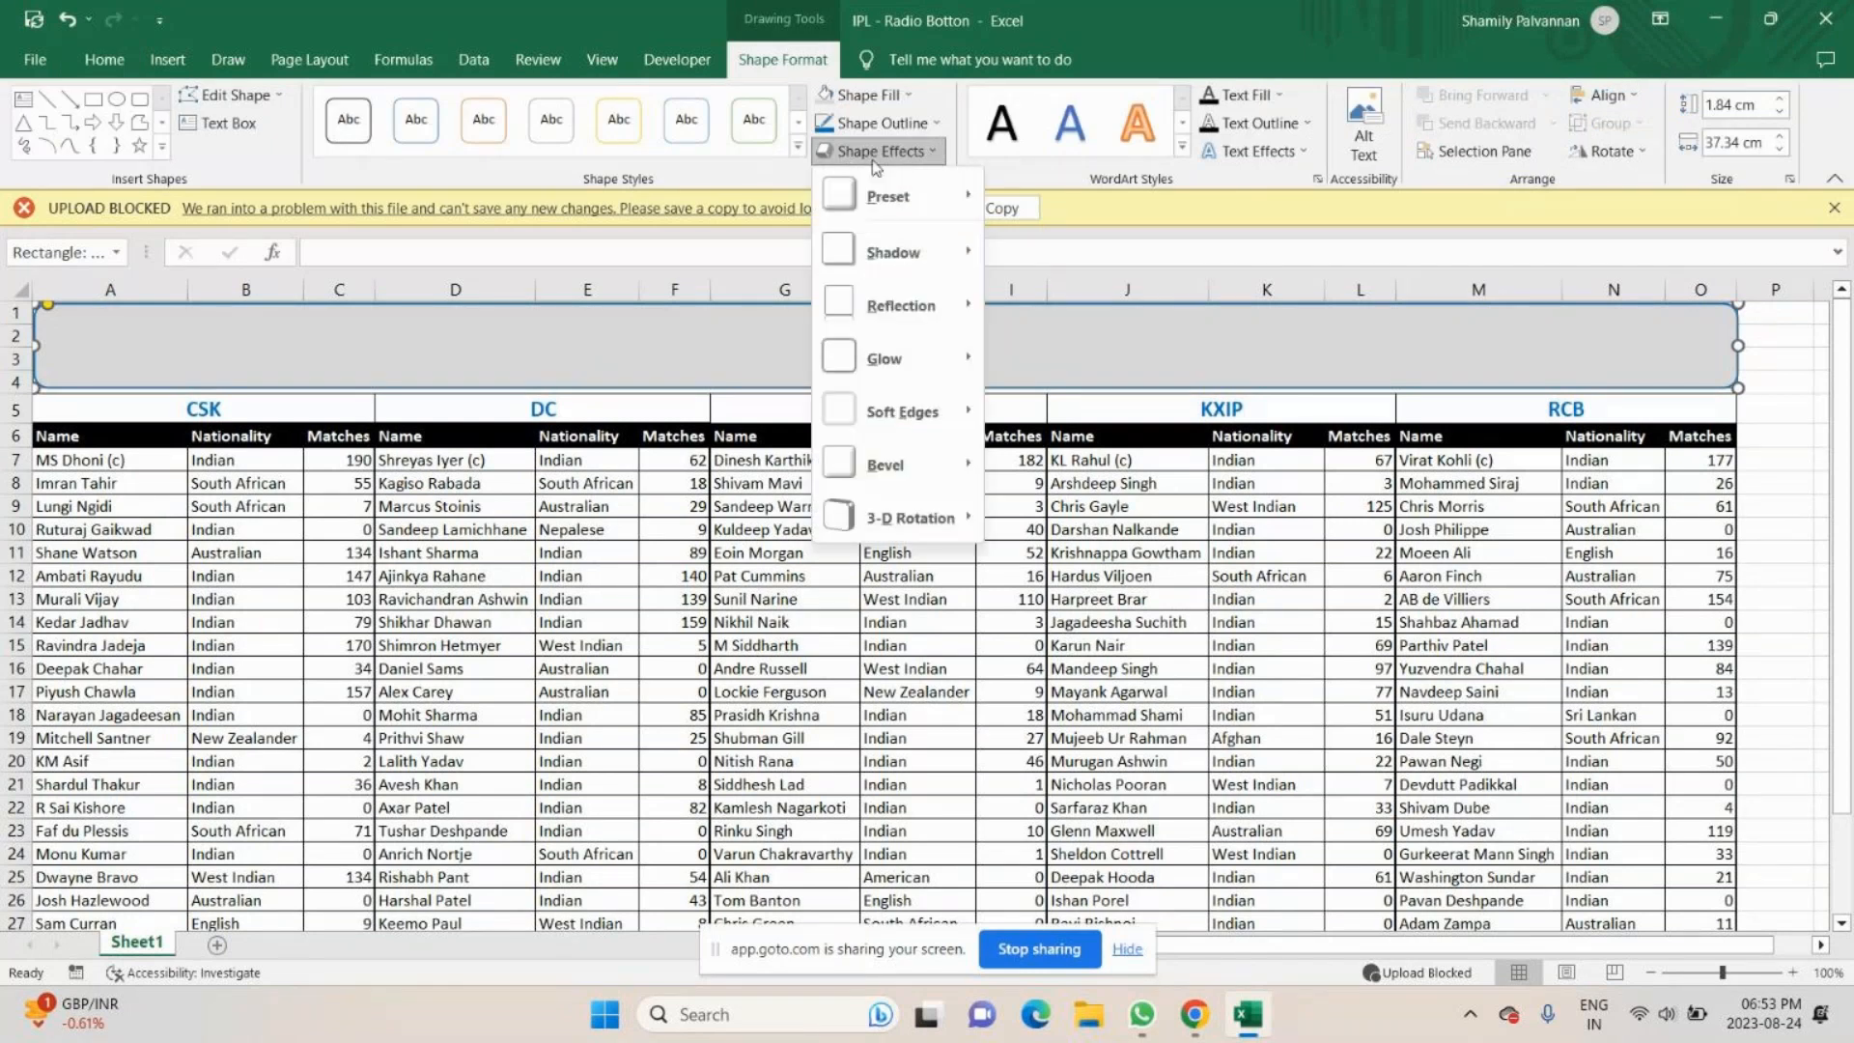
mouse_move(955, 471)
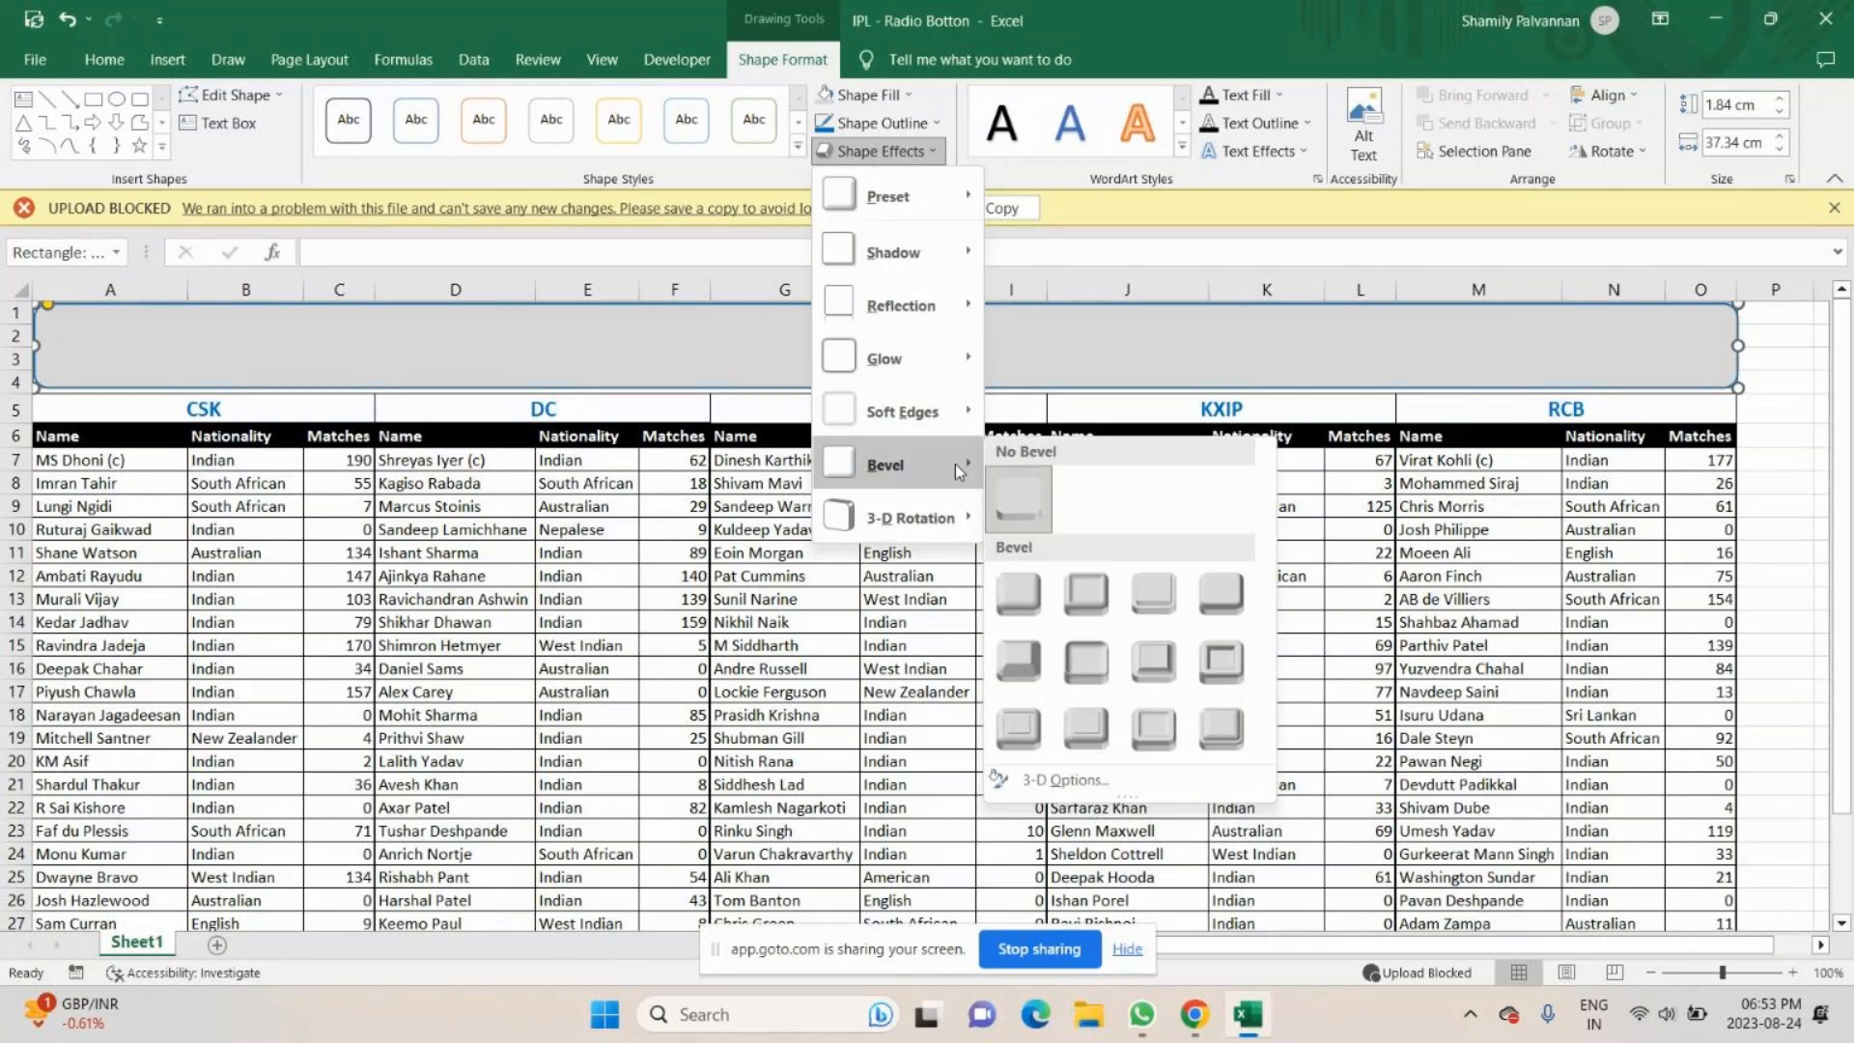
click(1154, 591)
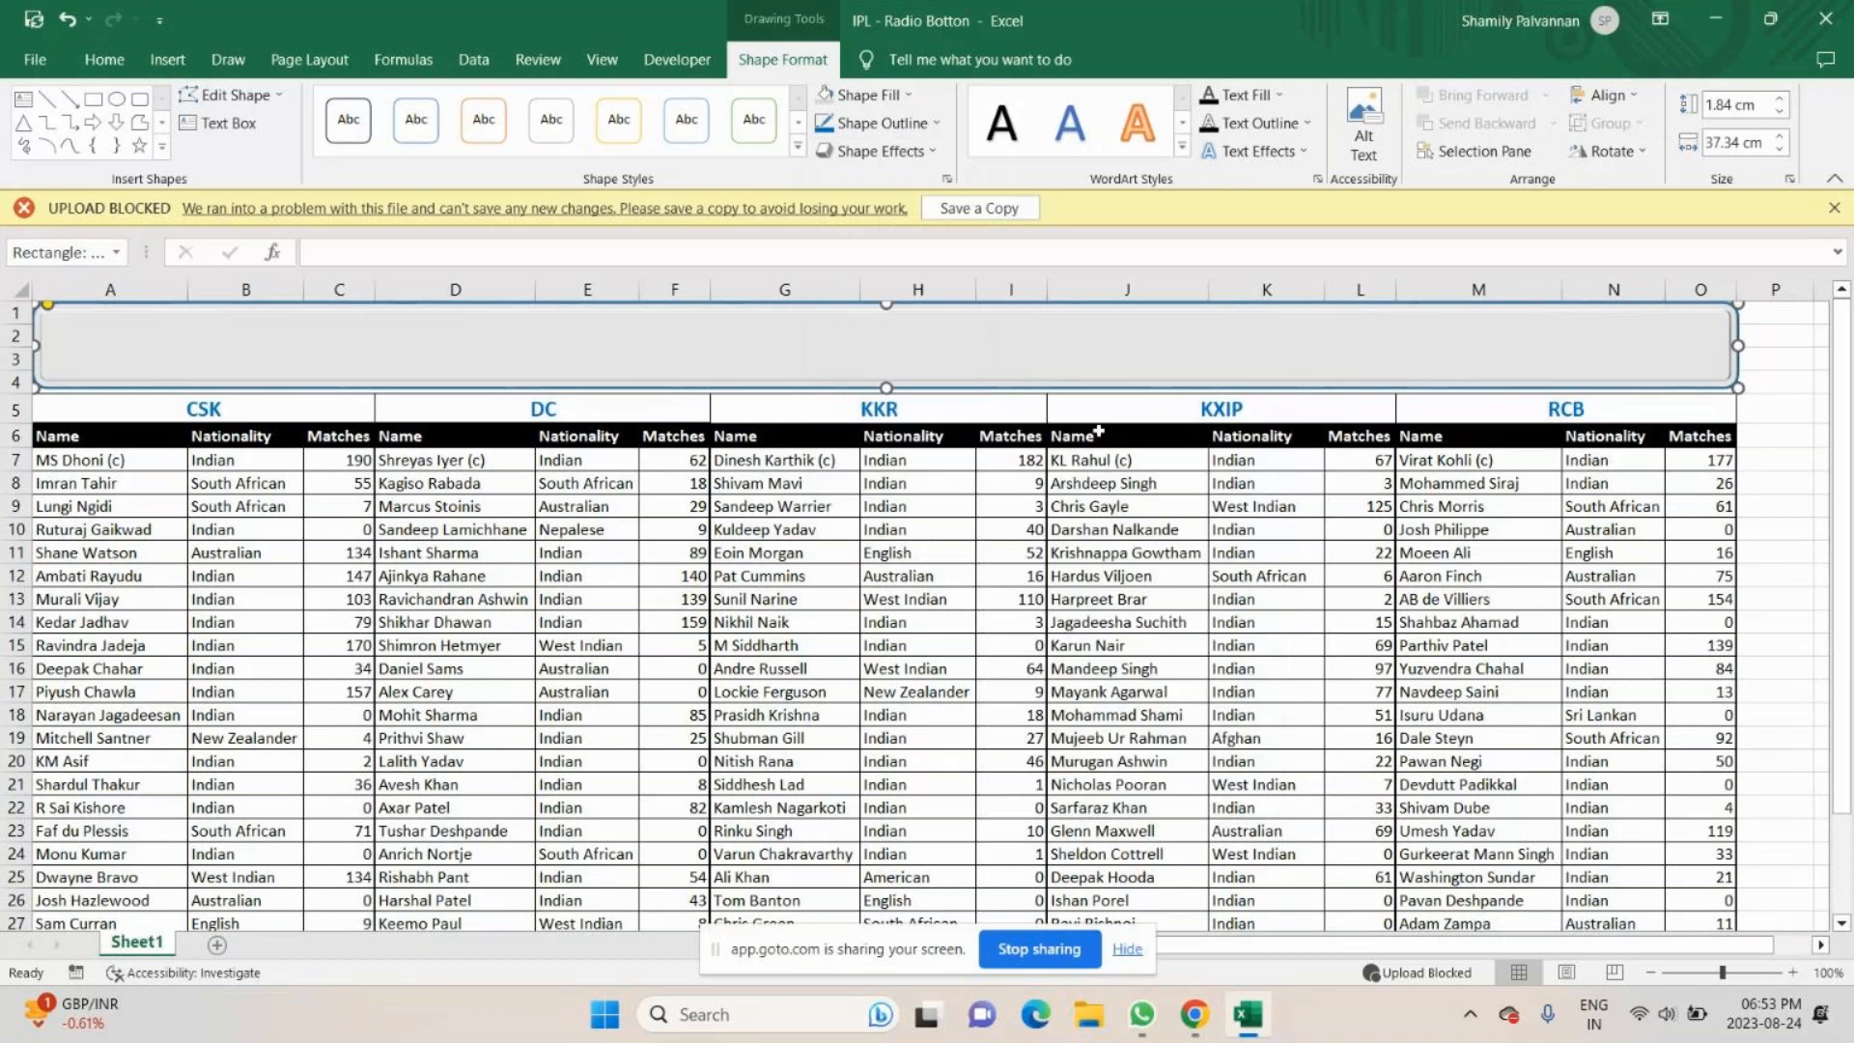
- Give the bevelled rectangle's blue outline a thicker weight and deselect the shape
click(838, 365)
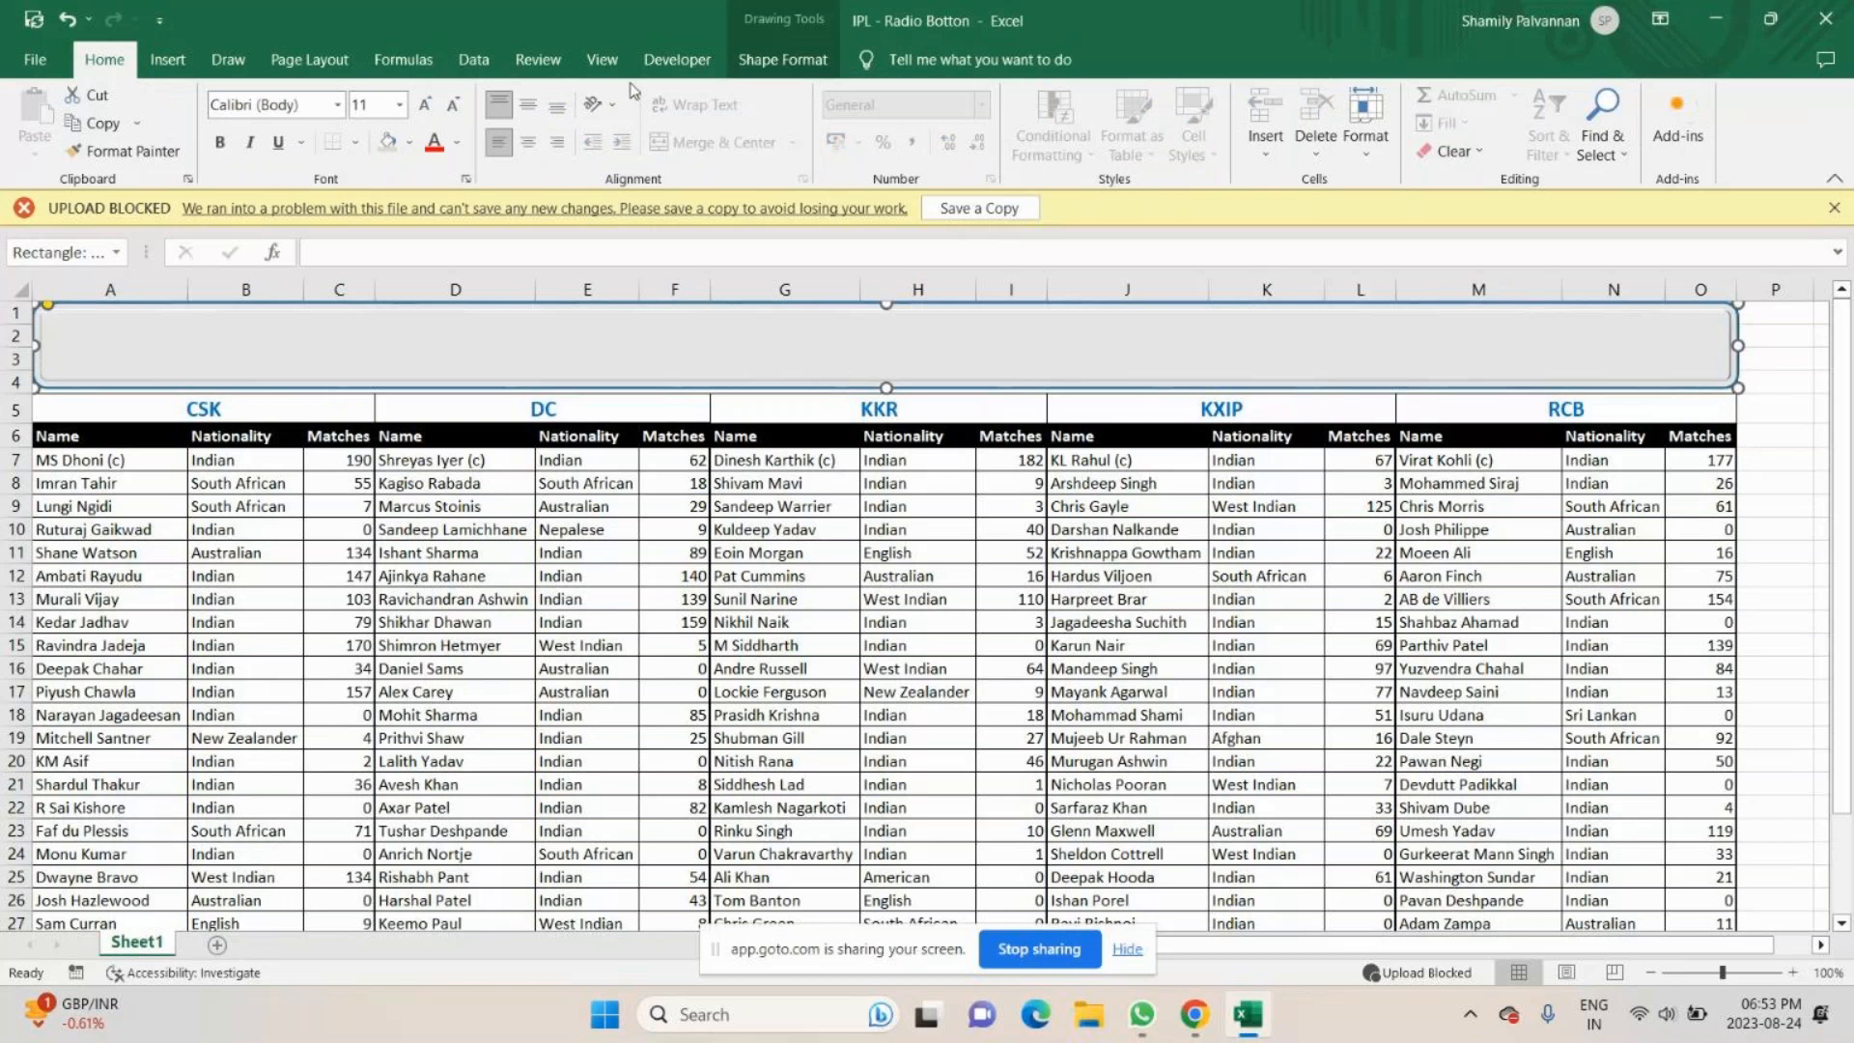
click(782, 59)
click(936, 123)
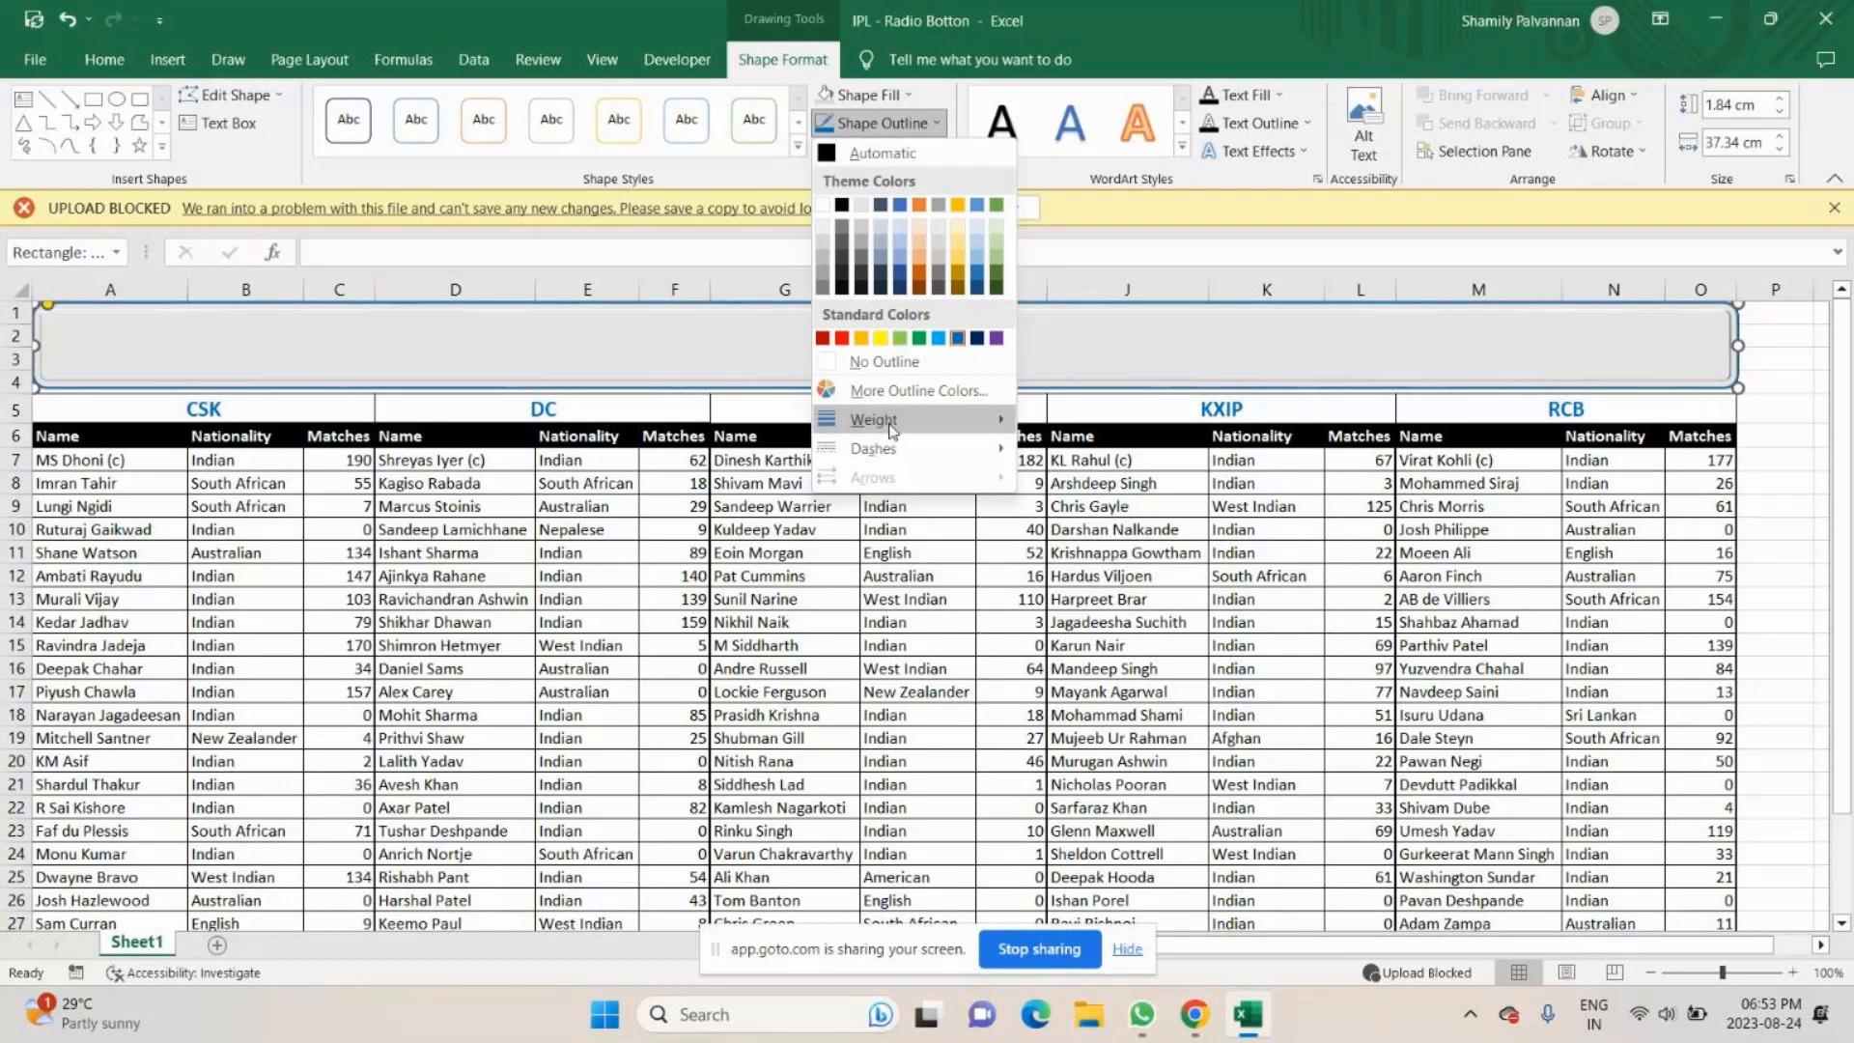
click(1260, 552)
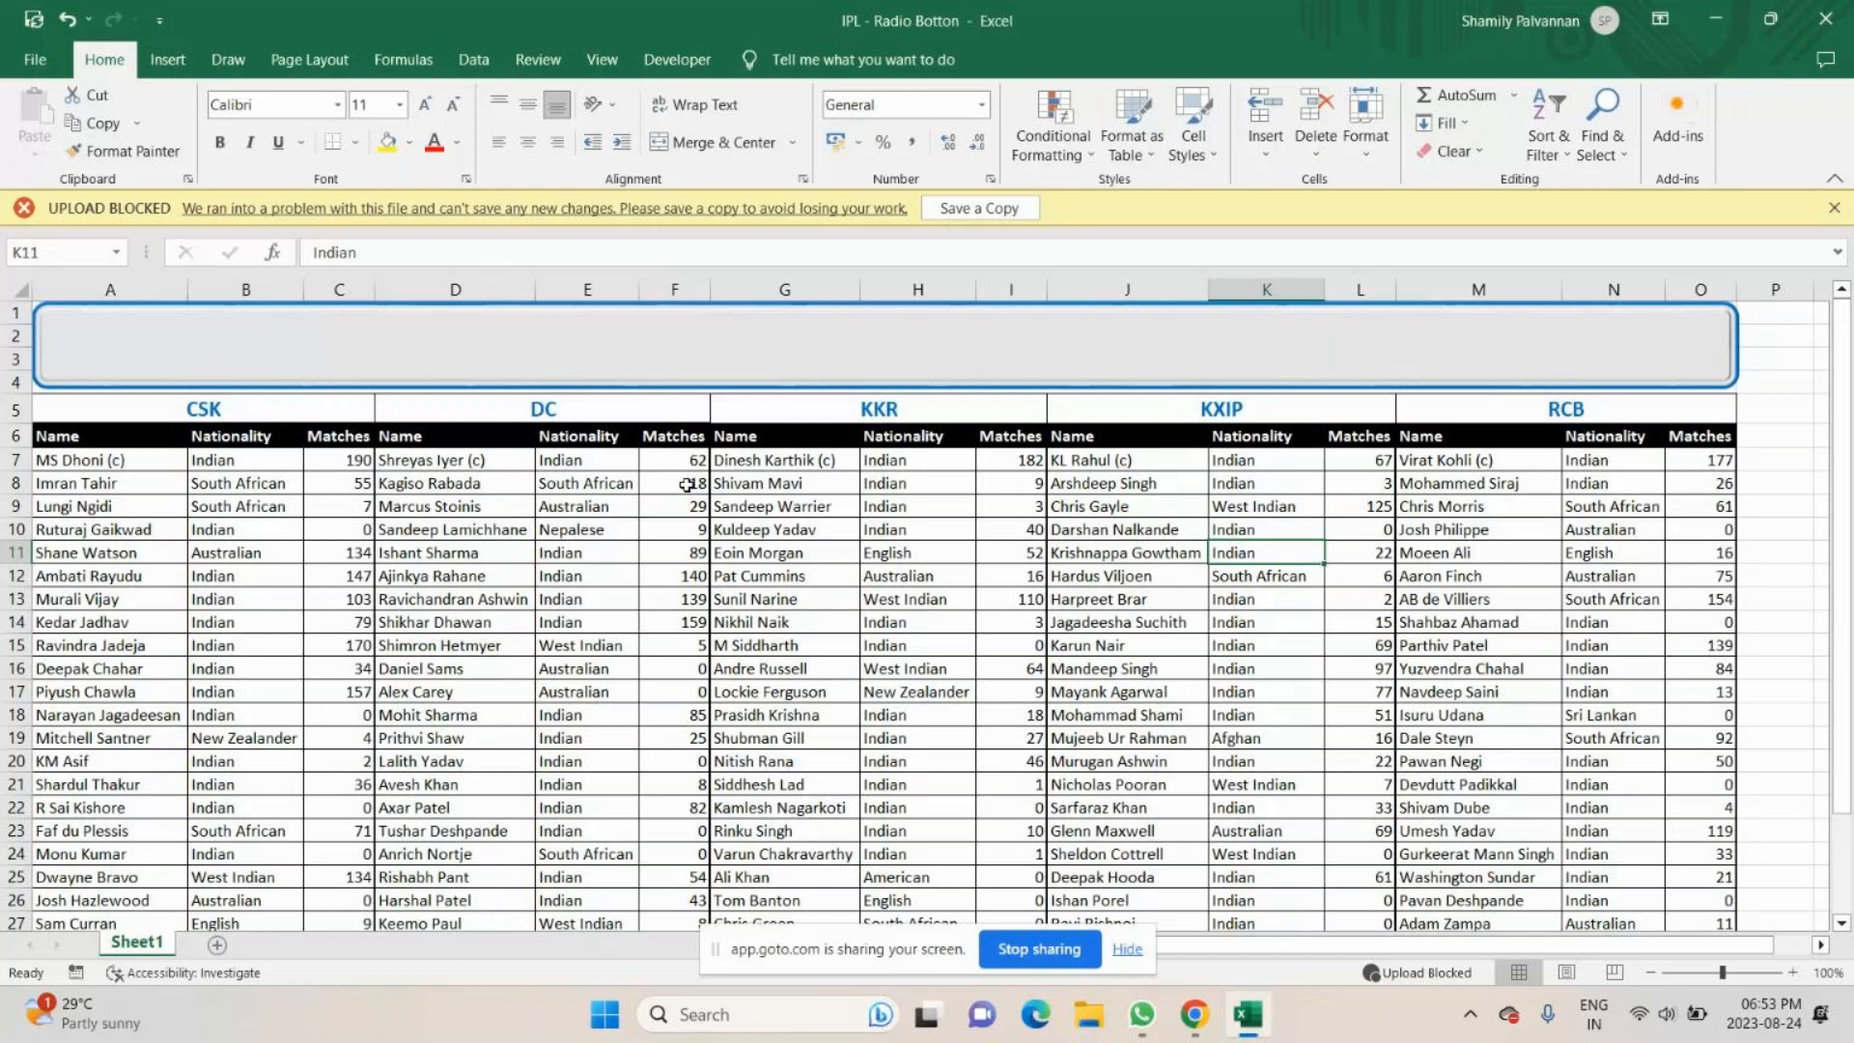
- Switch to the GoTo meeting window to check the participants and return to the IPL - Radio Botton workbook in Excel
mouse_move(1194, 1013)
click(1188, 897)
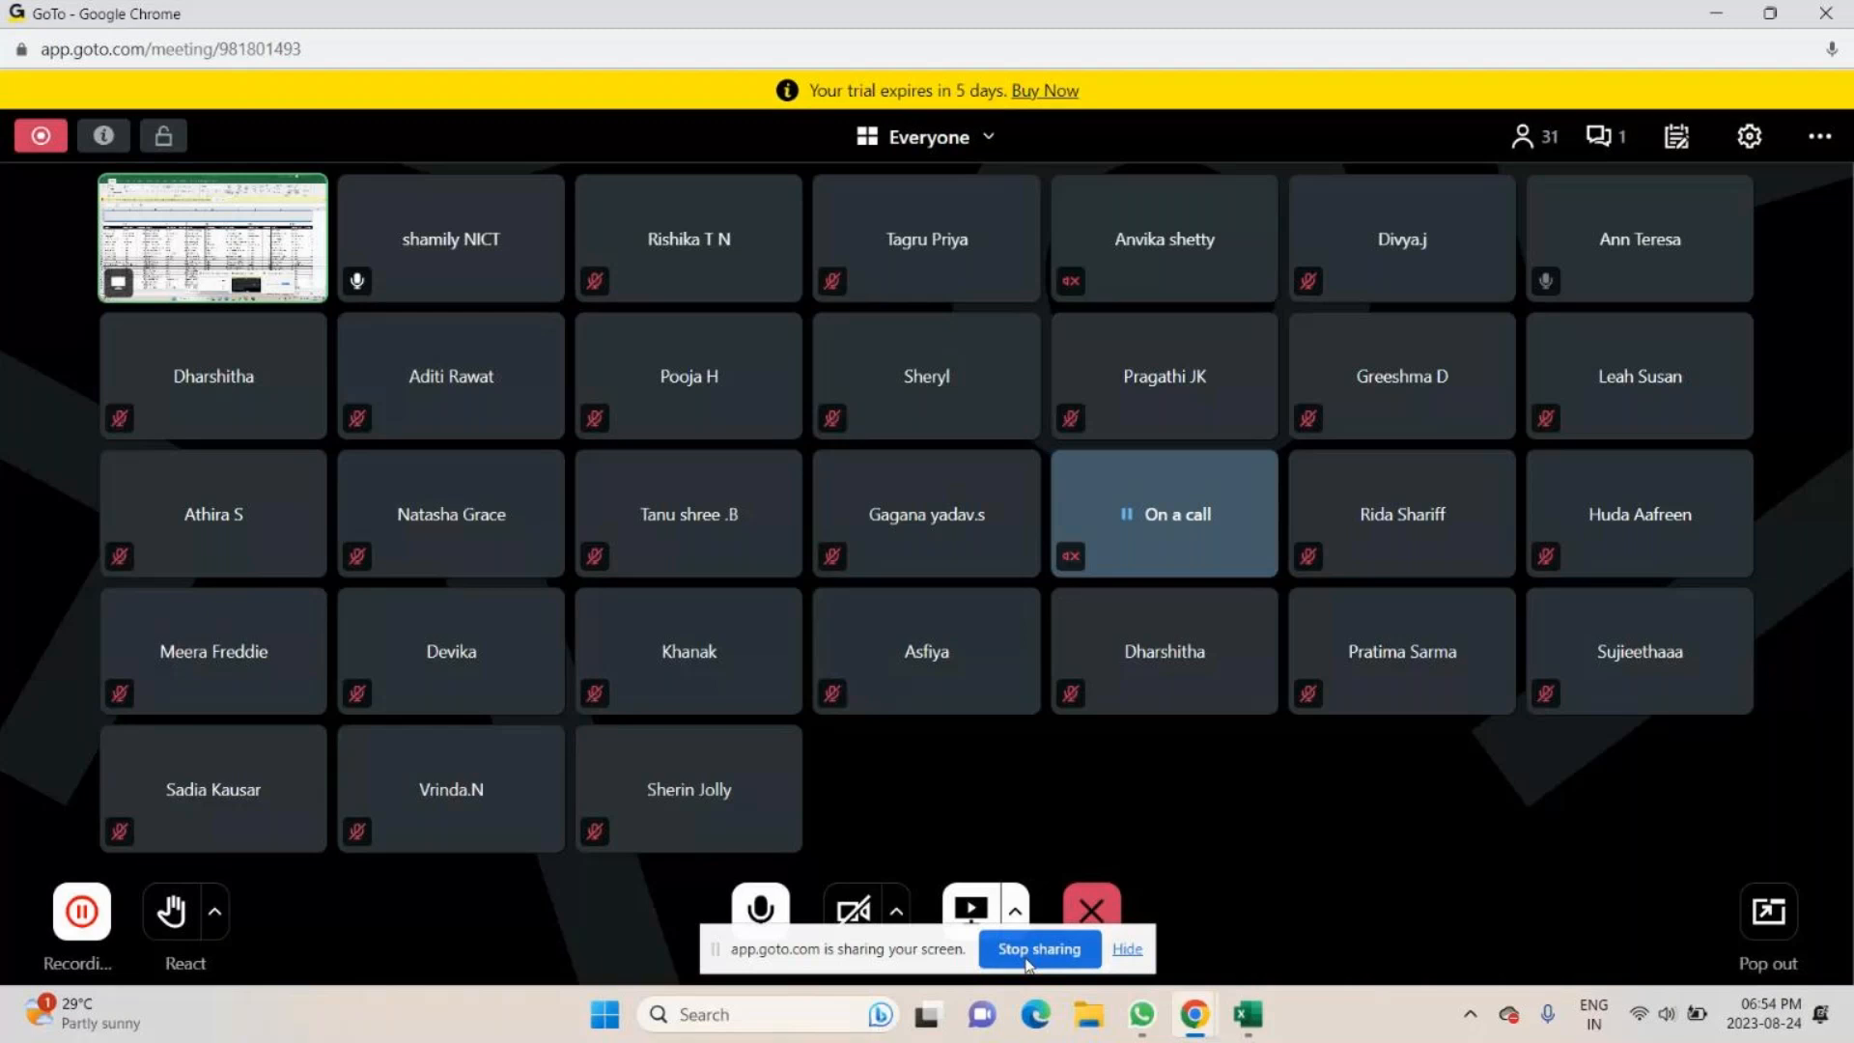
click(1247, 1014)
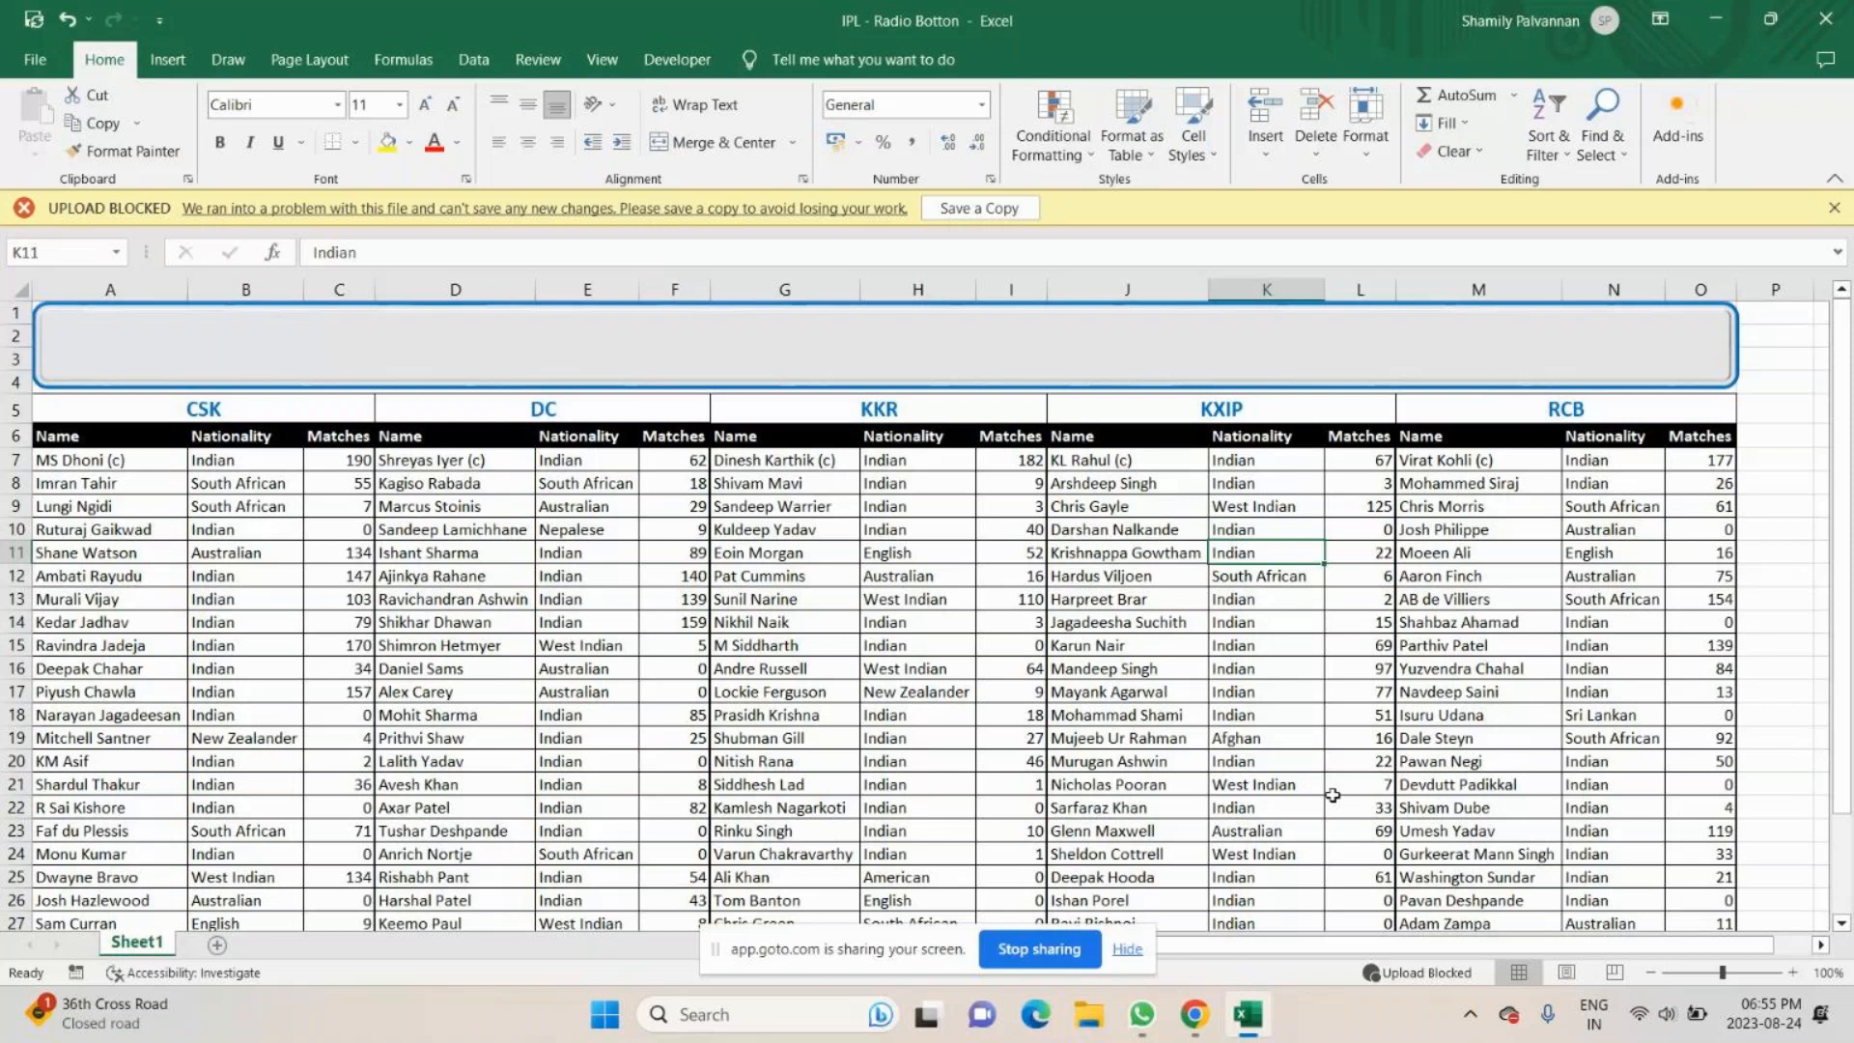
- Switch to the GoTo meeting, read and close its chat panel, and return to the IPL - Radio Botton workbook in Excel
click(1194, 1013)
click(1163, 908)
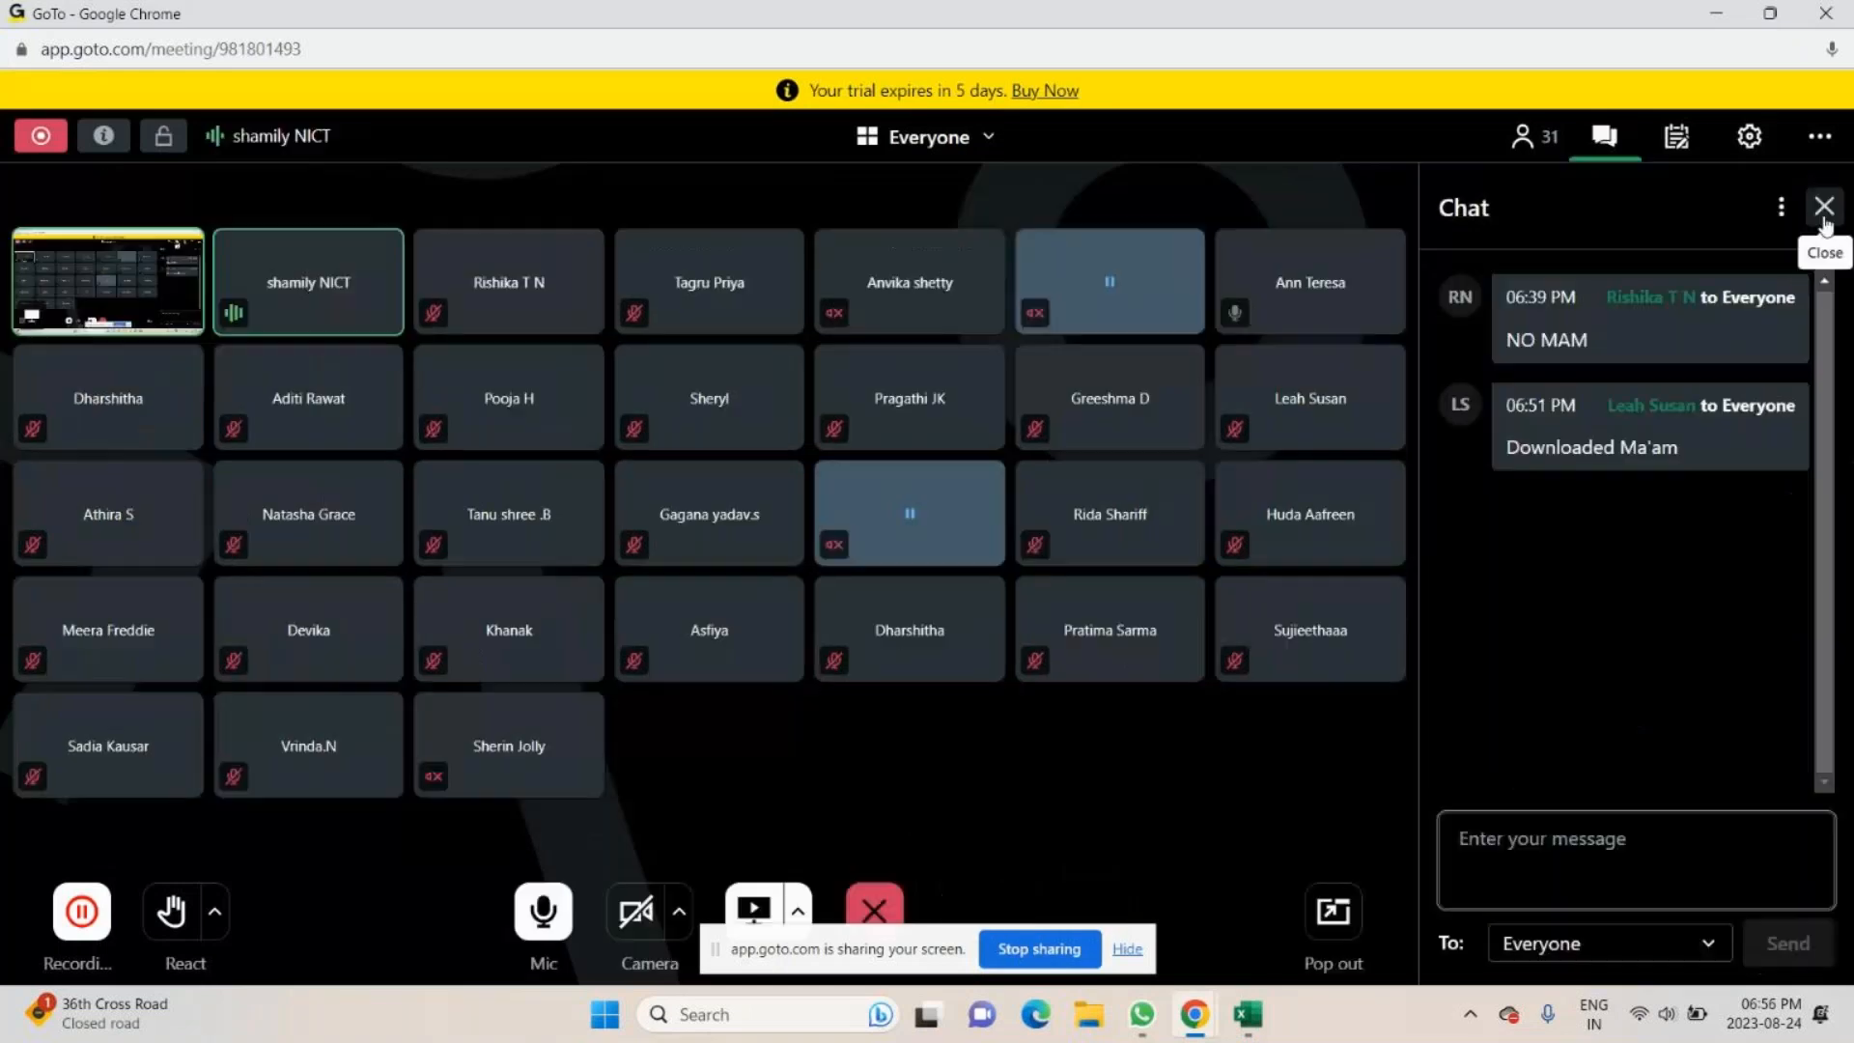
click(1825, 209)
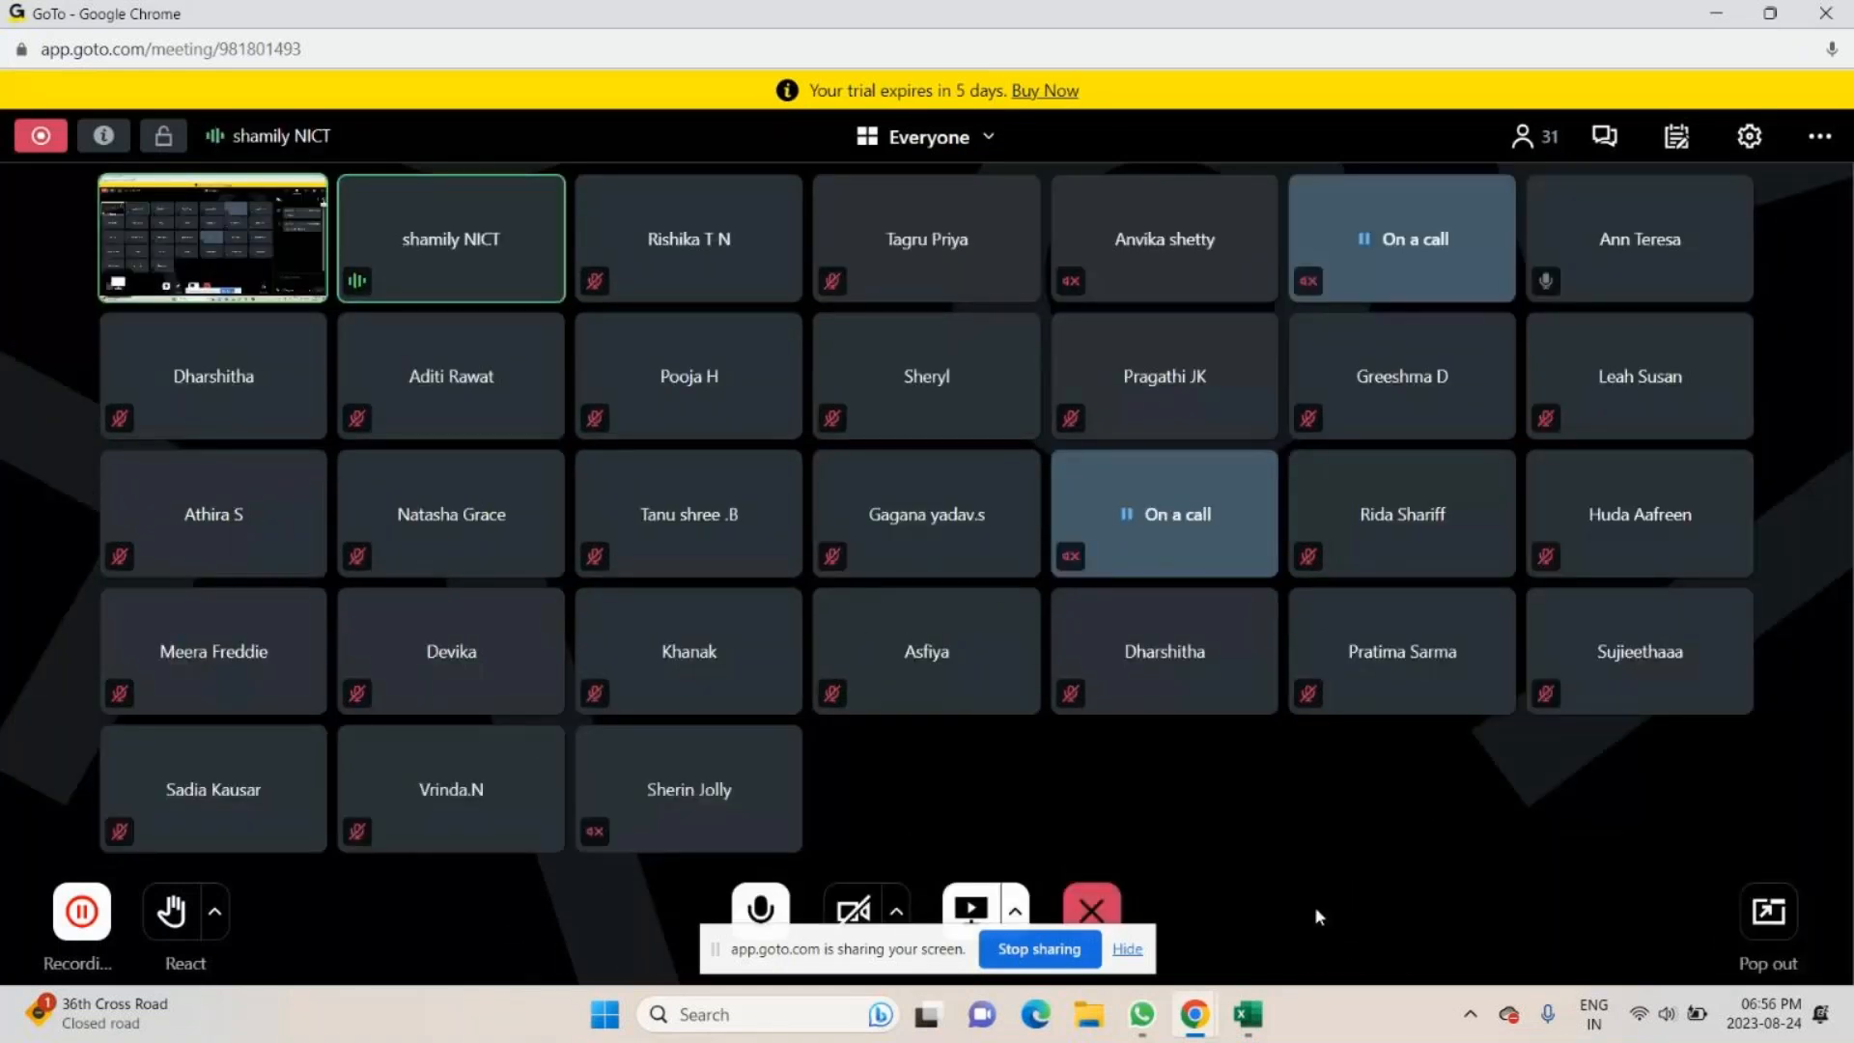
mouse_move(1226, 1033)
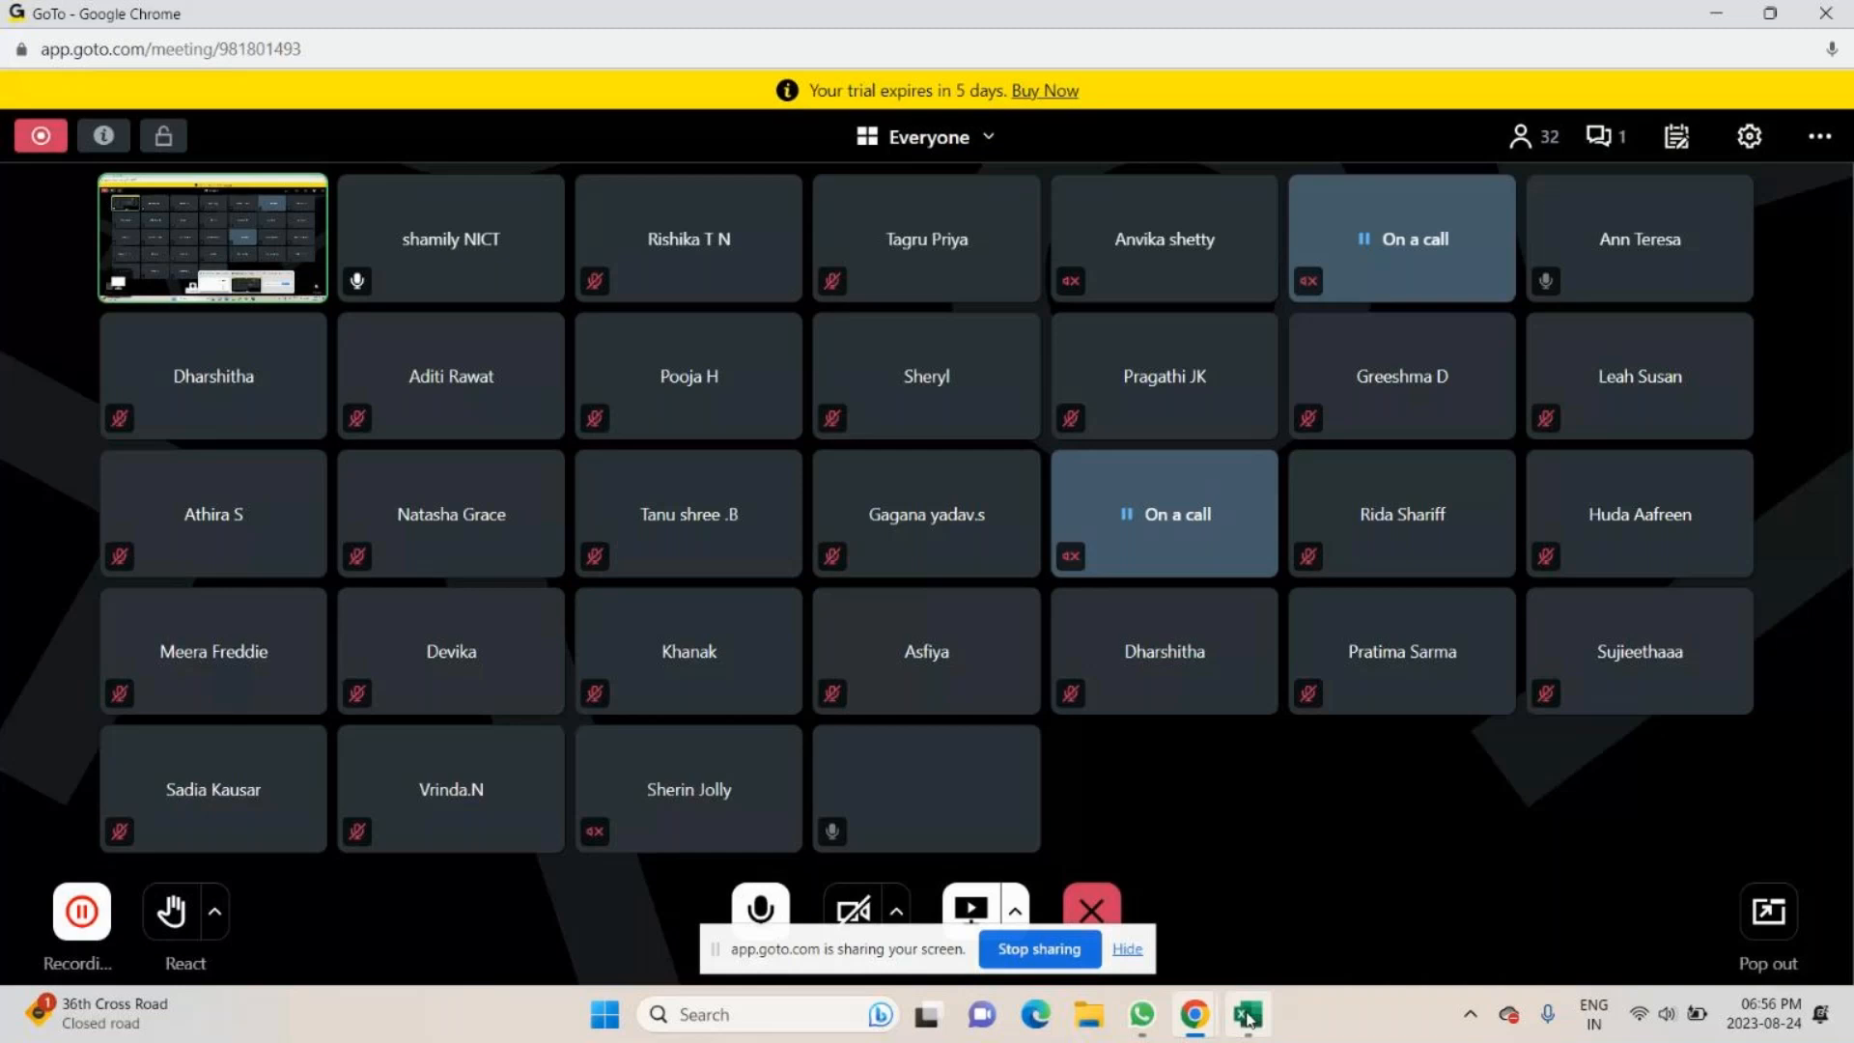
click(1246, 1016)
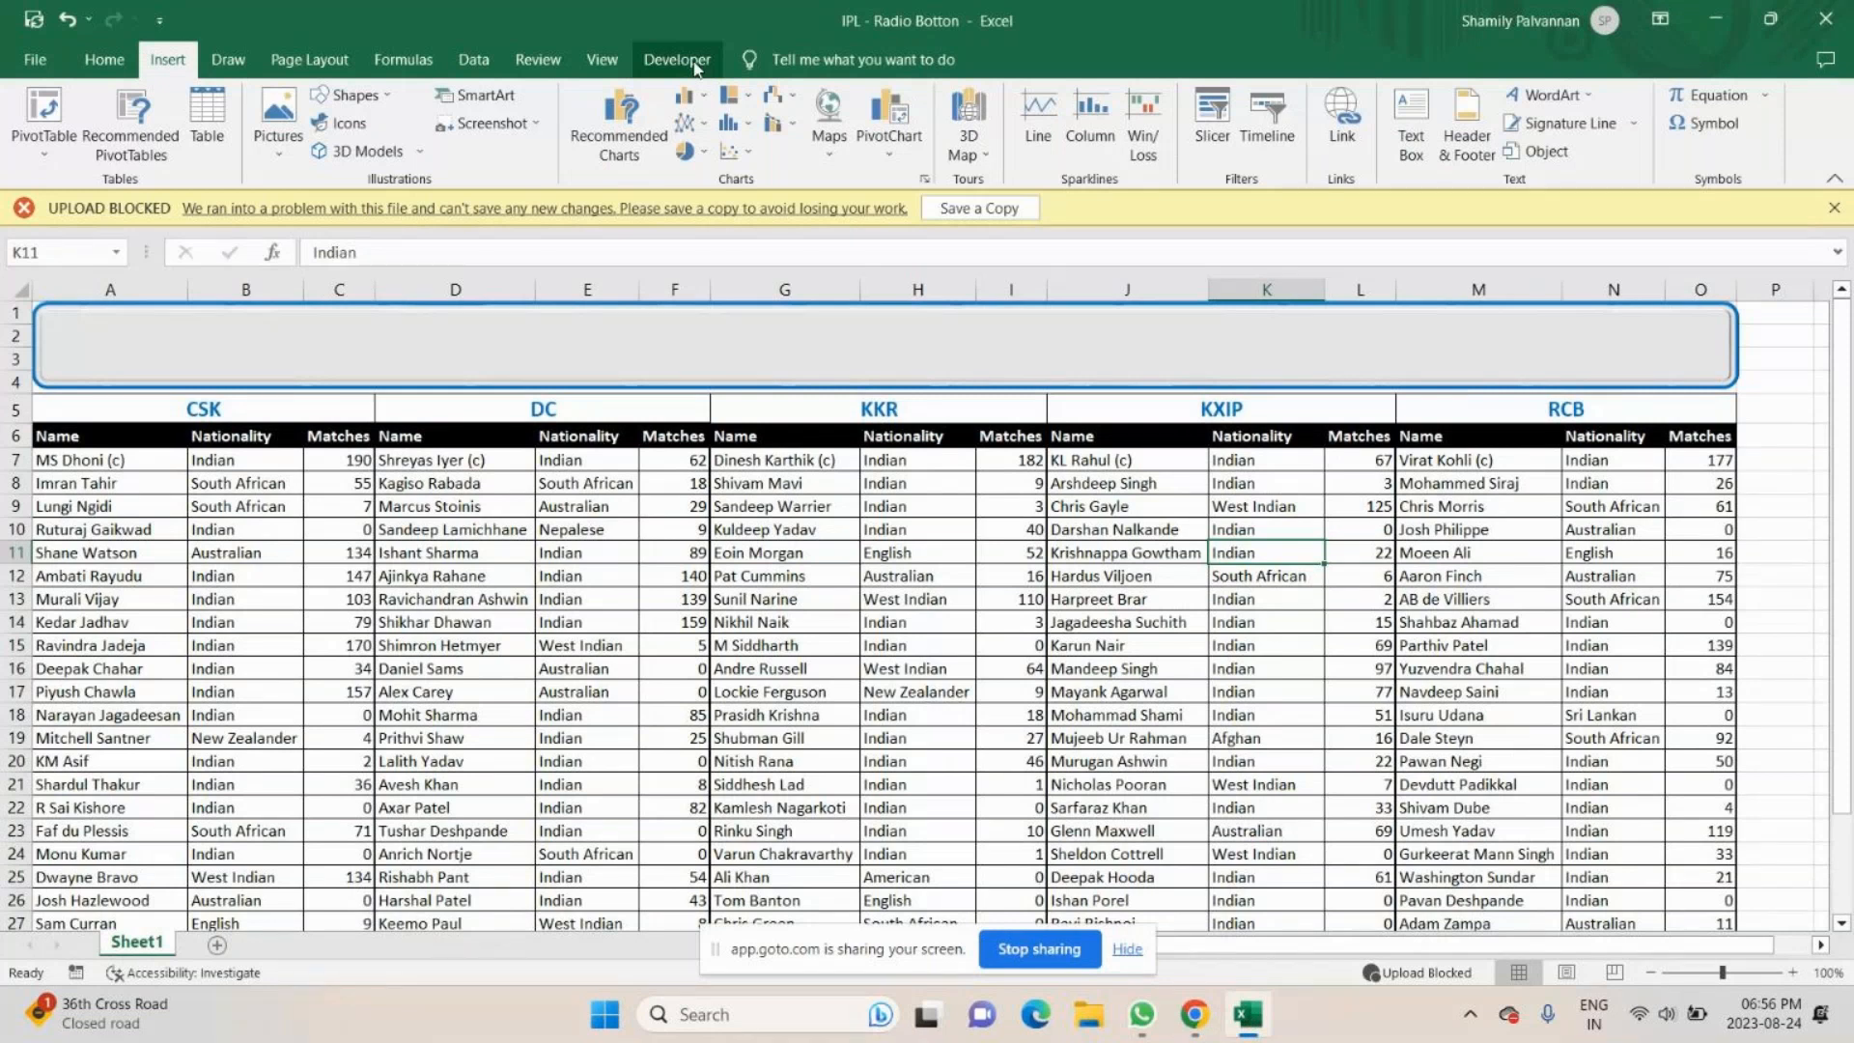
- Check the GoTo meeting chat once more, close the chat panel and switch back to the Excel workbook
key(alt+Tab)
click(1819, 211)
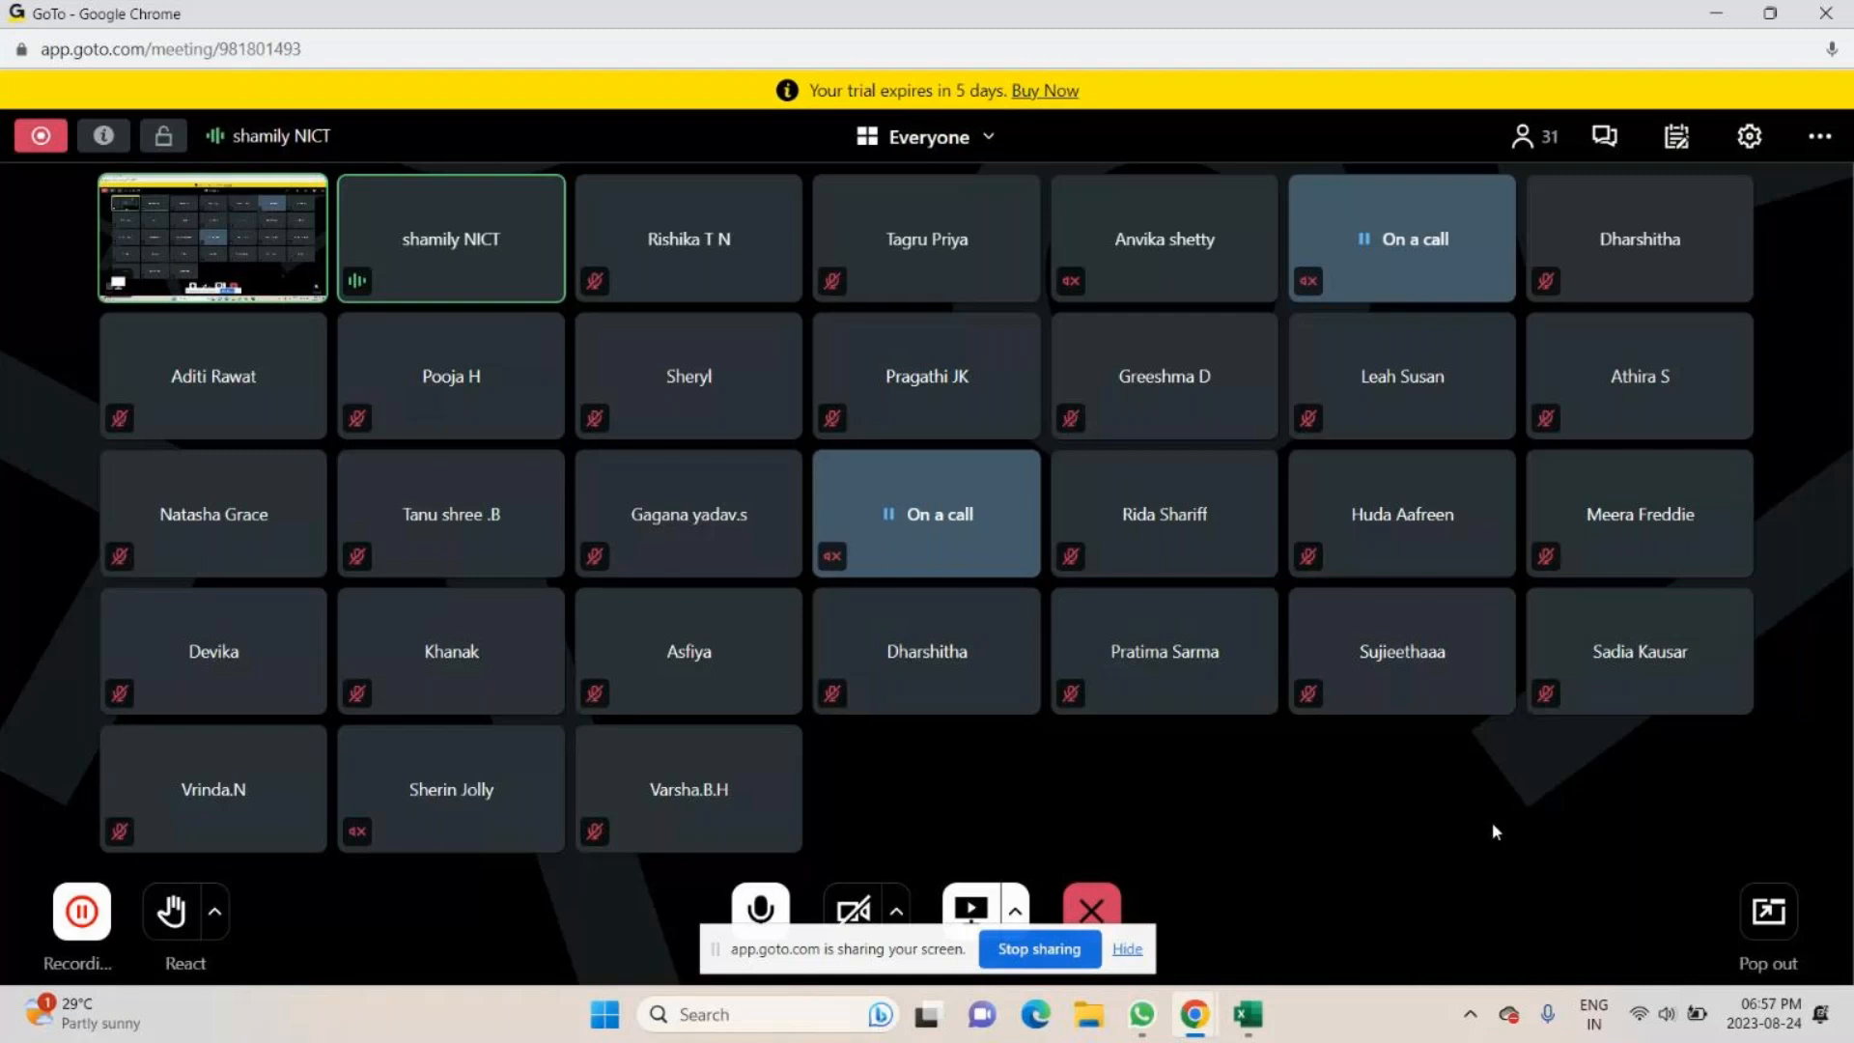
key(alt+Tab)
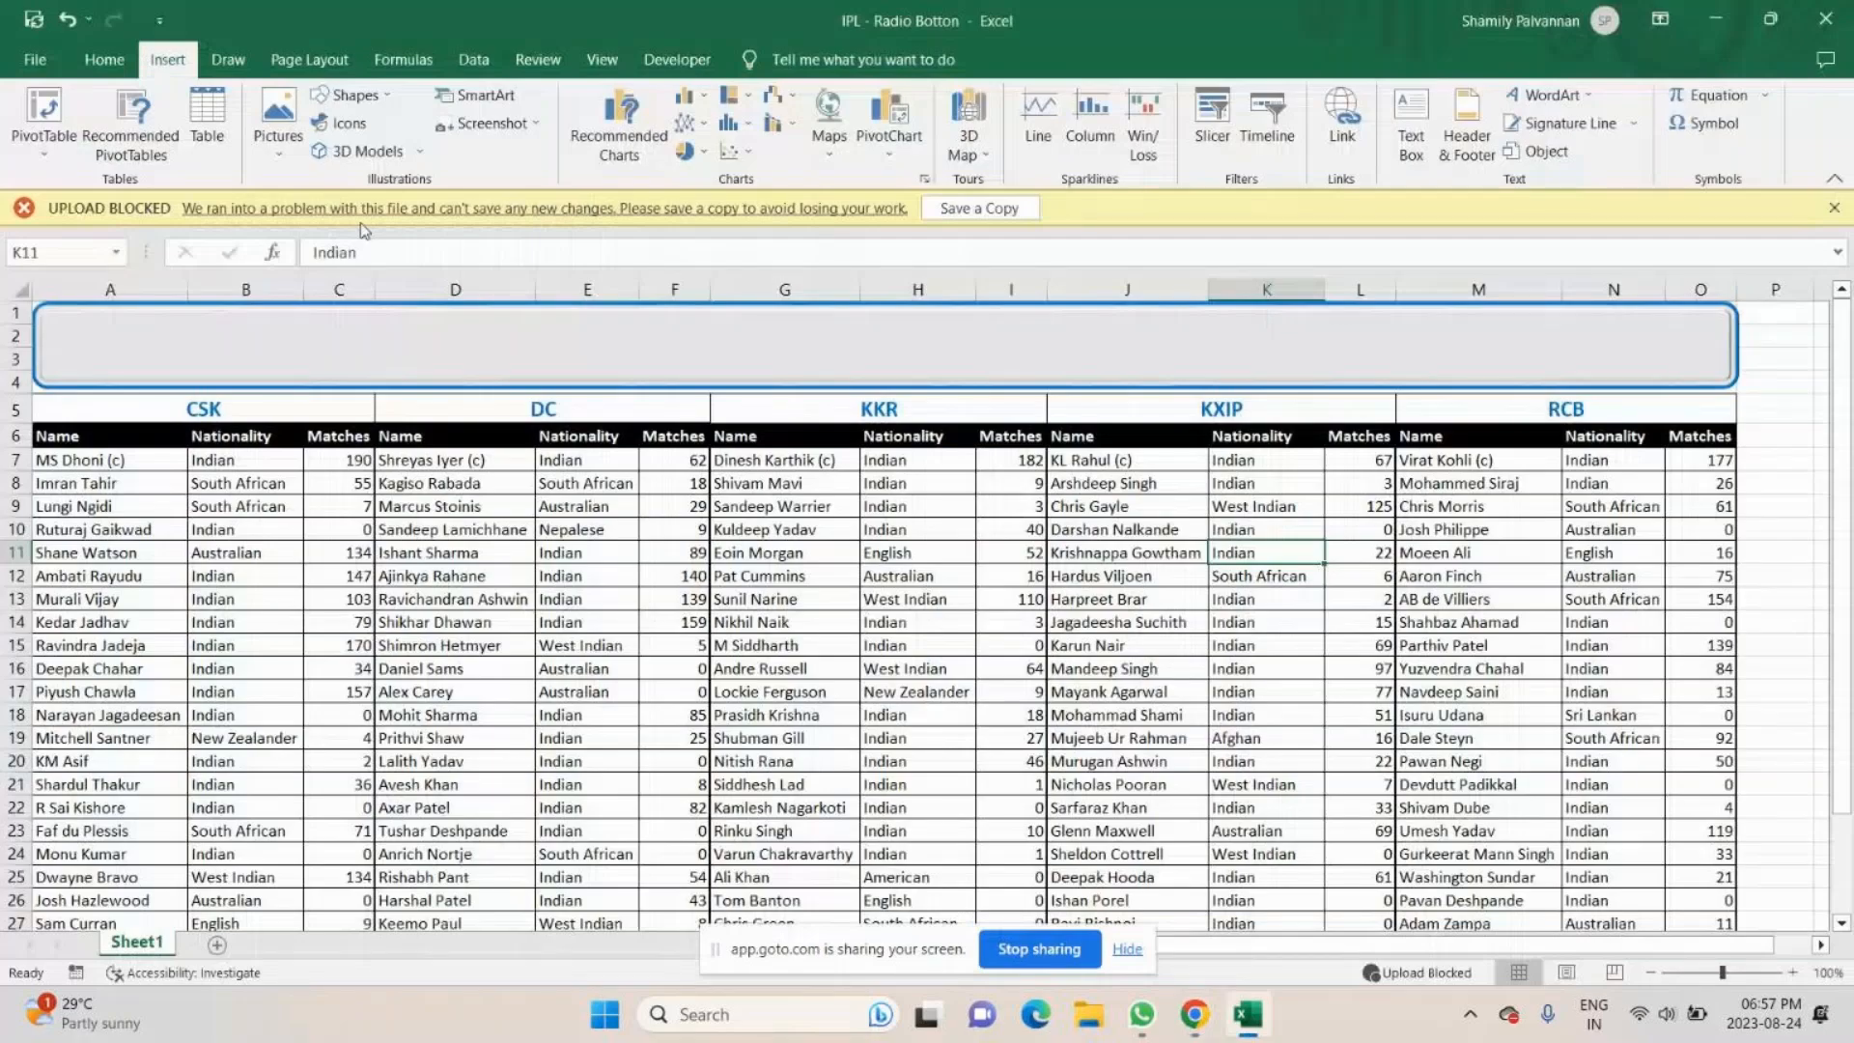
- Check the Developer entry in Excel's ribbon customization options and list the available Form Controls and ActiveX Controls
click(673, 60)
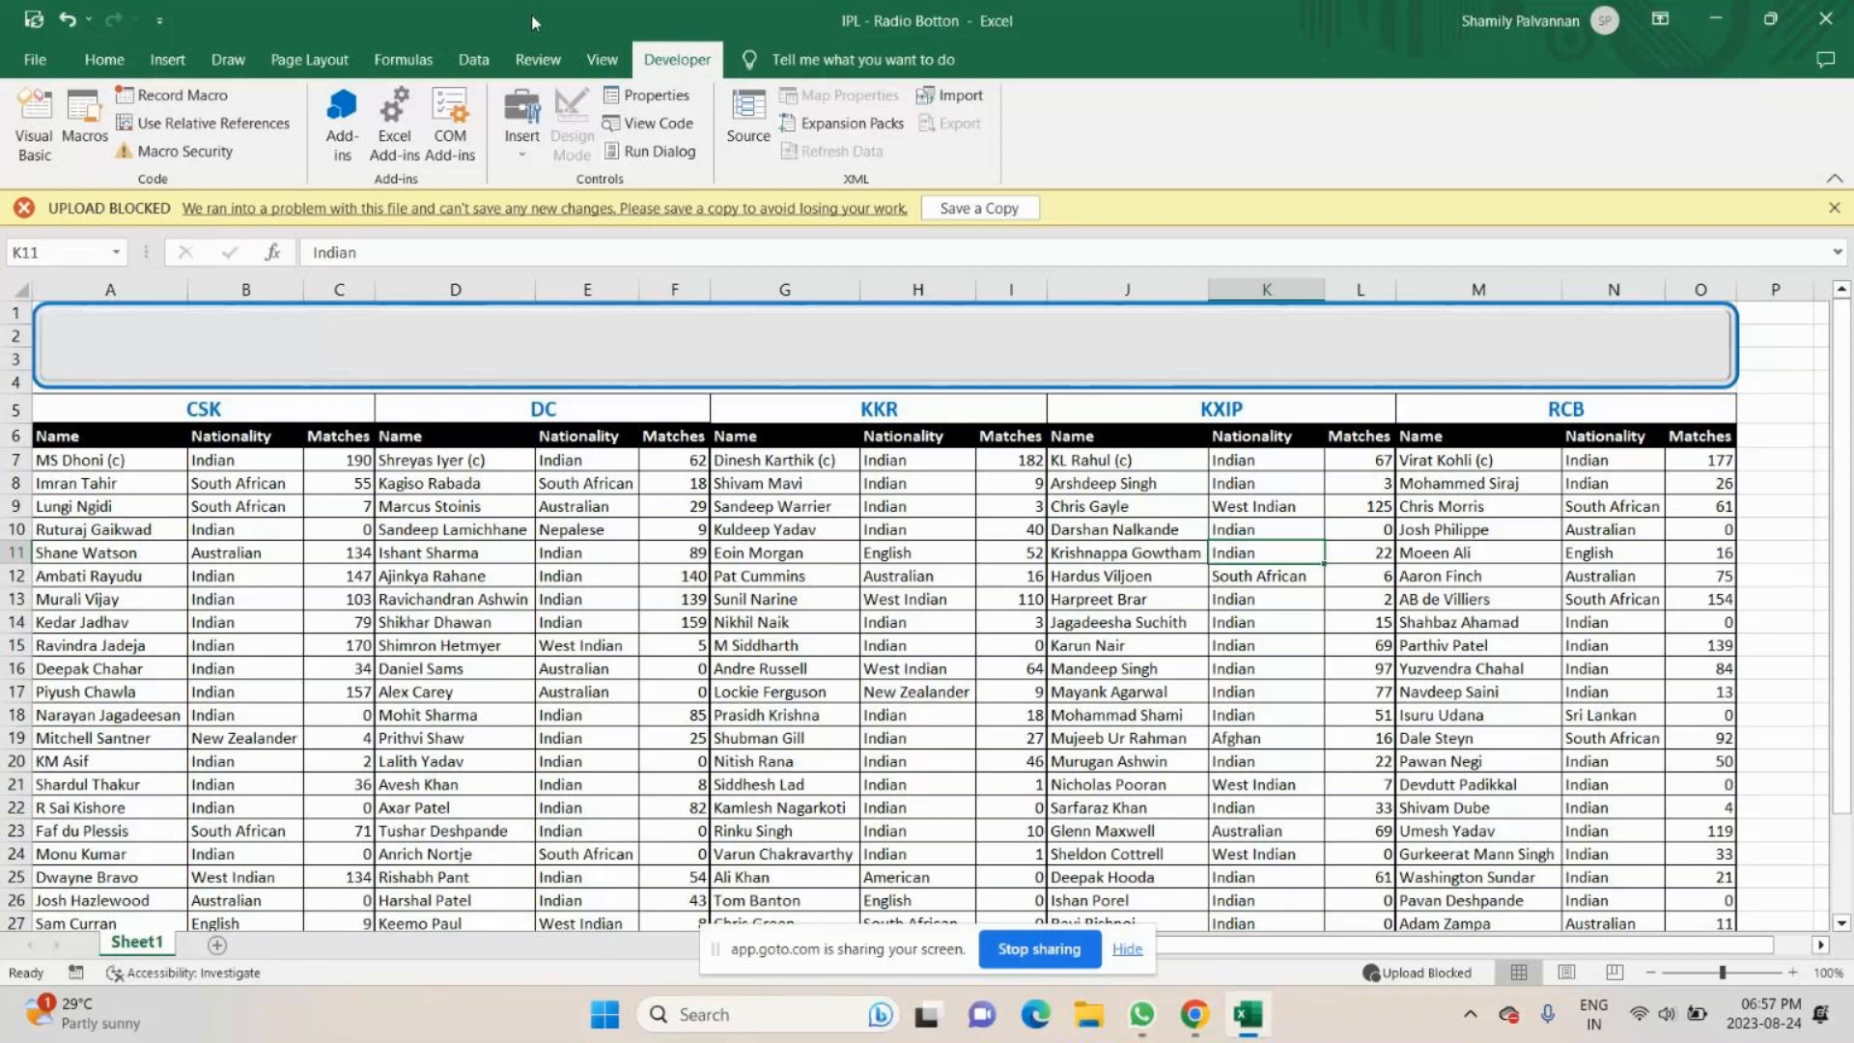
click(34, 62)
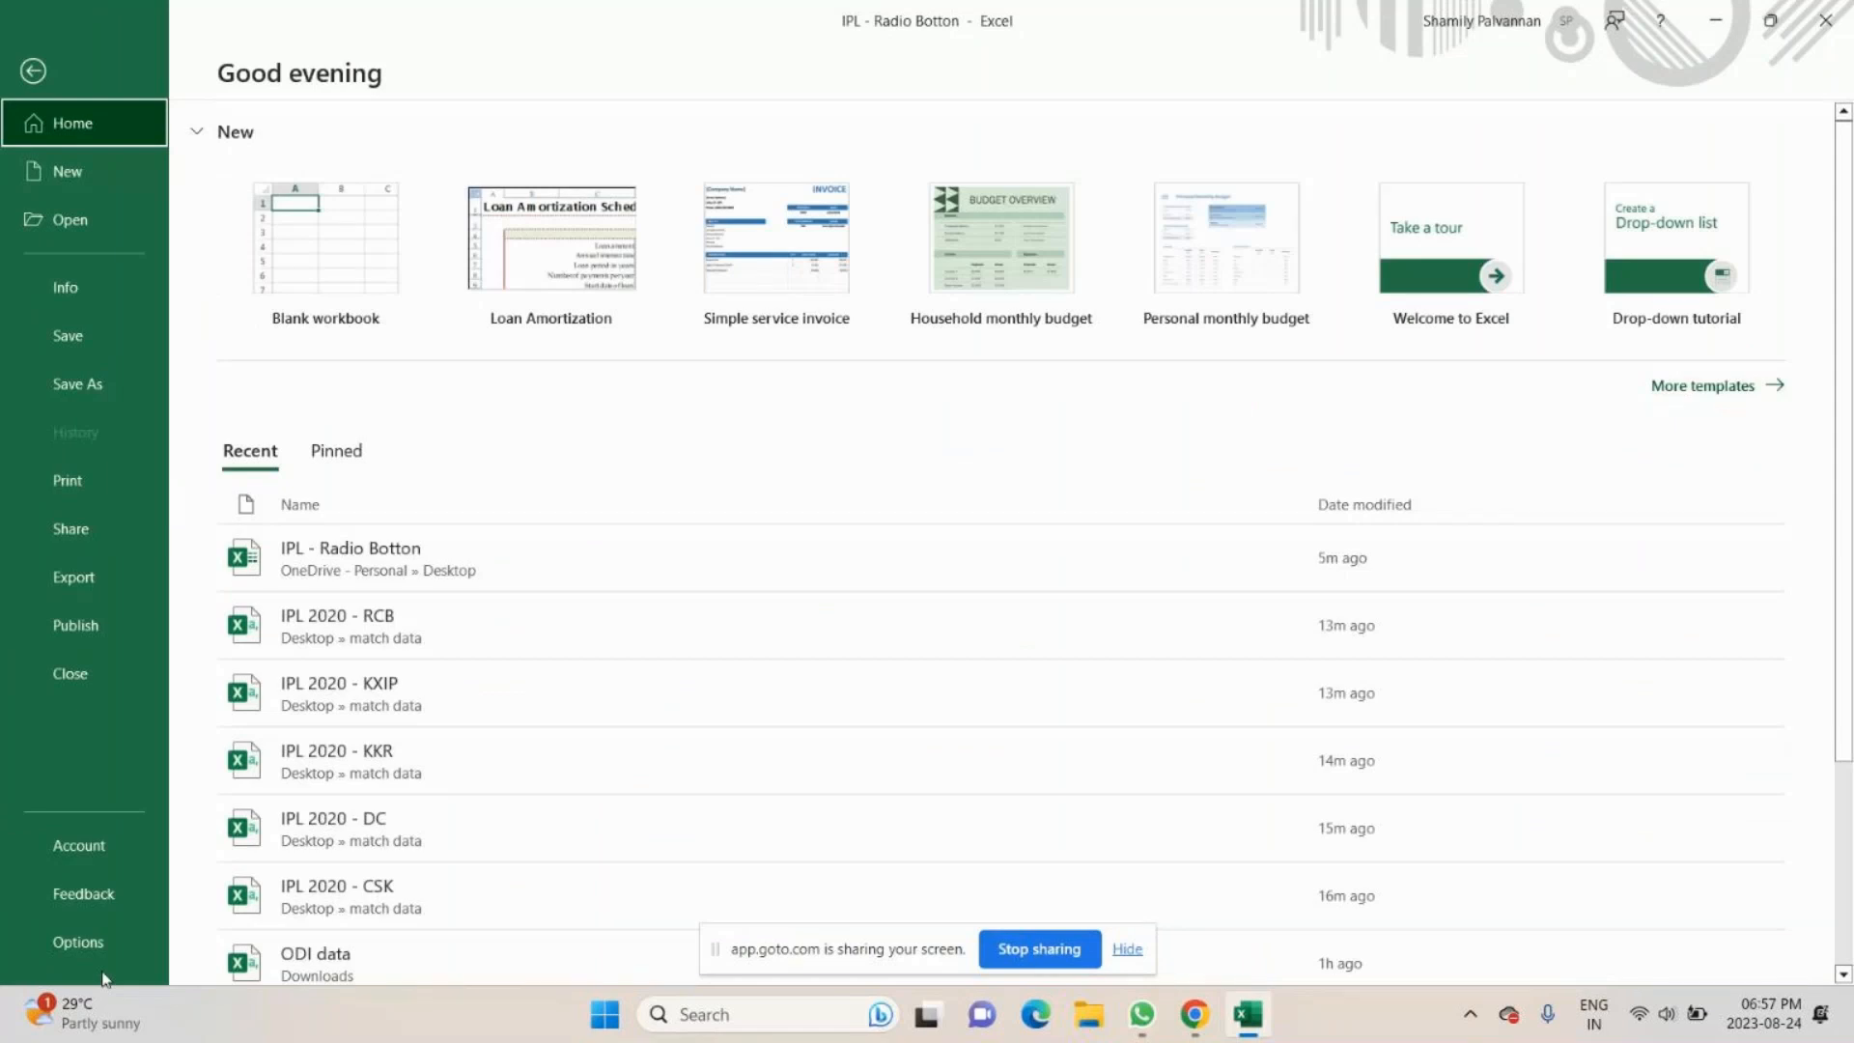
click(92, 943)
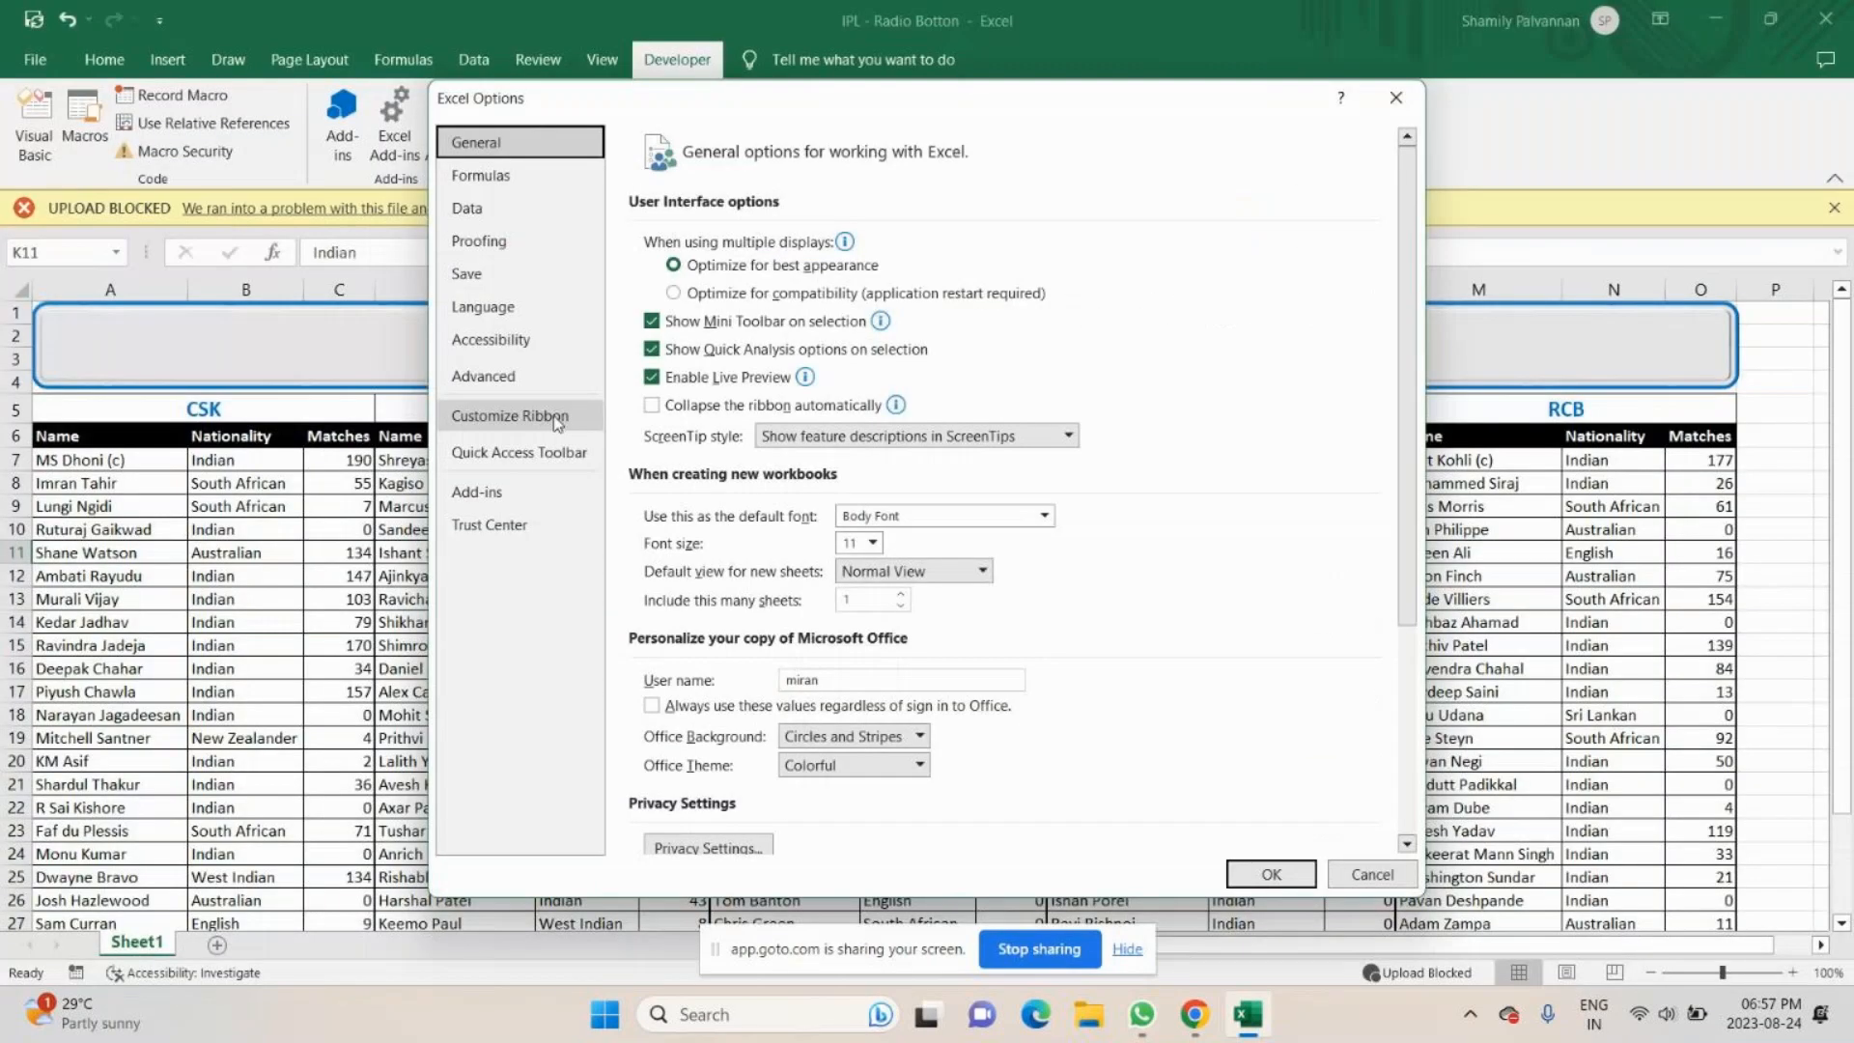
click(541, 417)
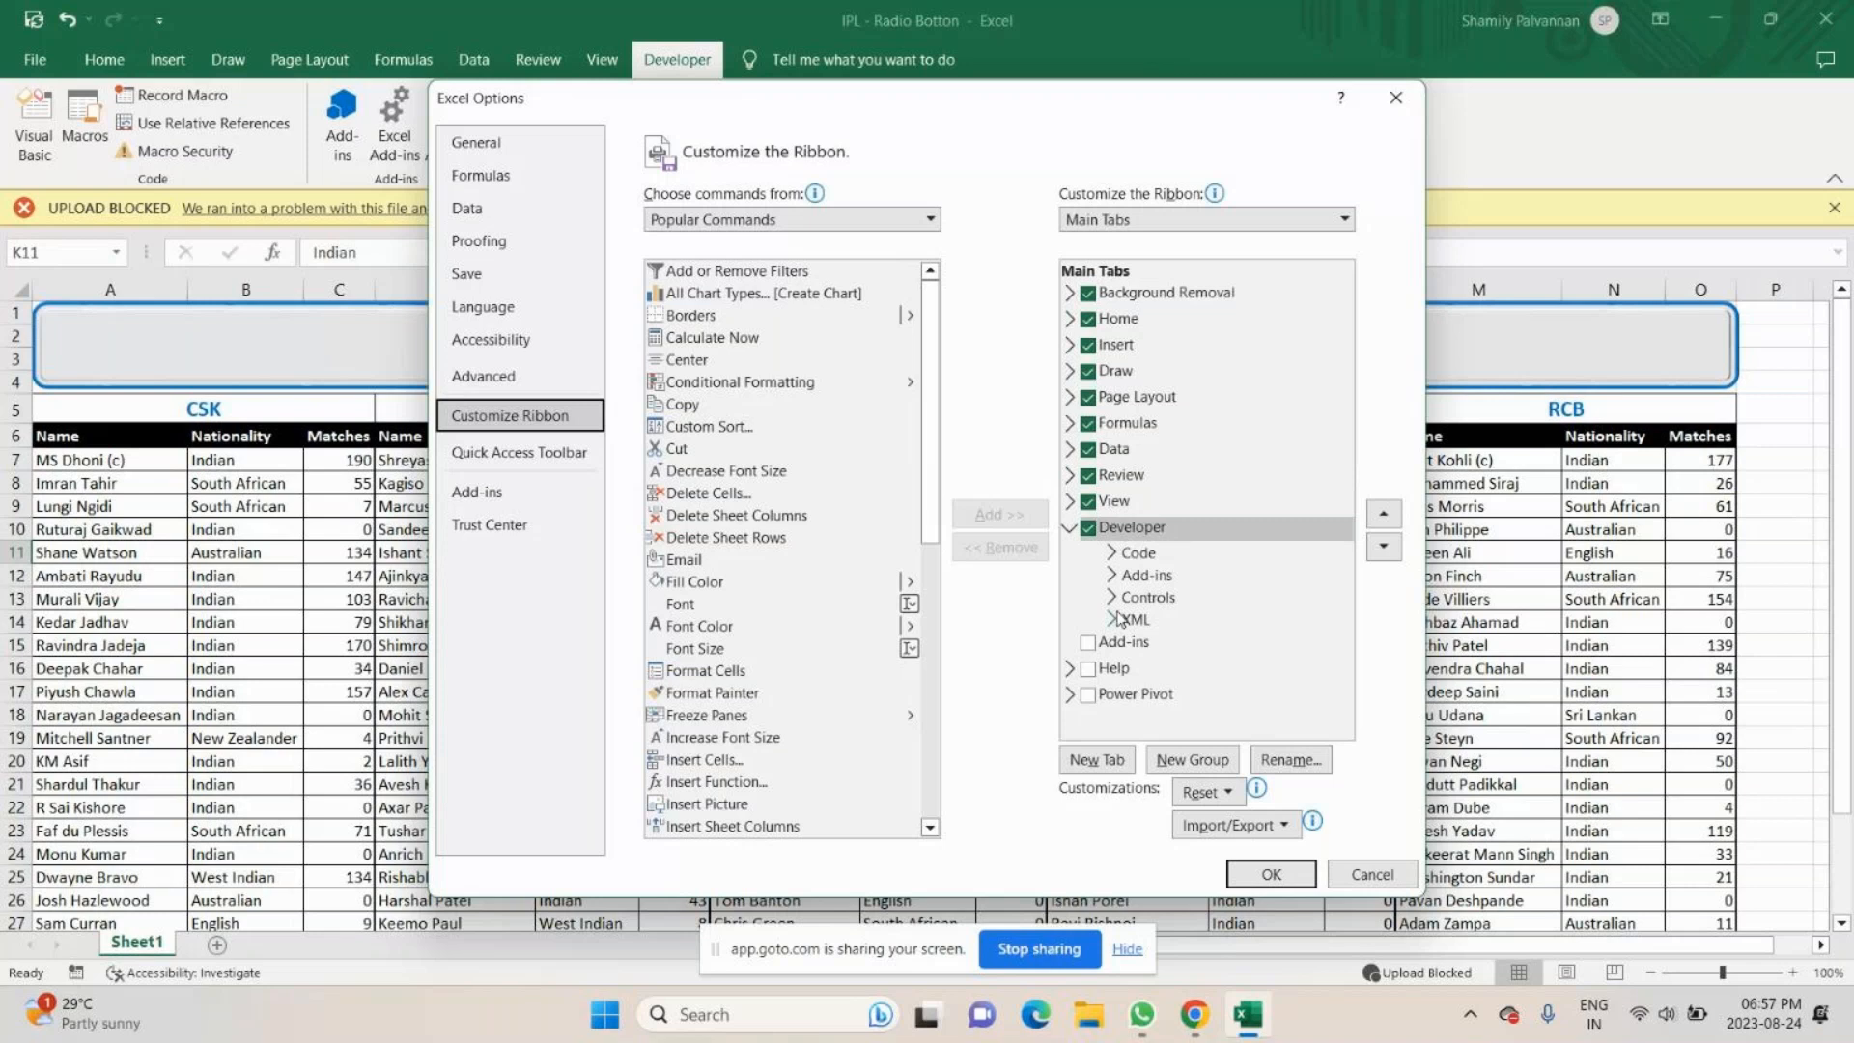
key(Return)
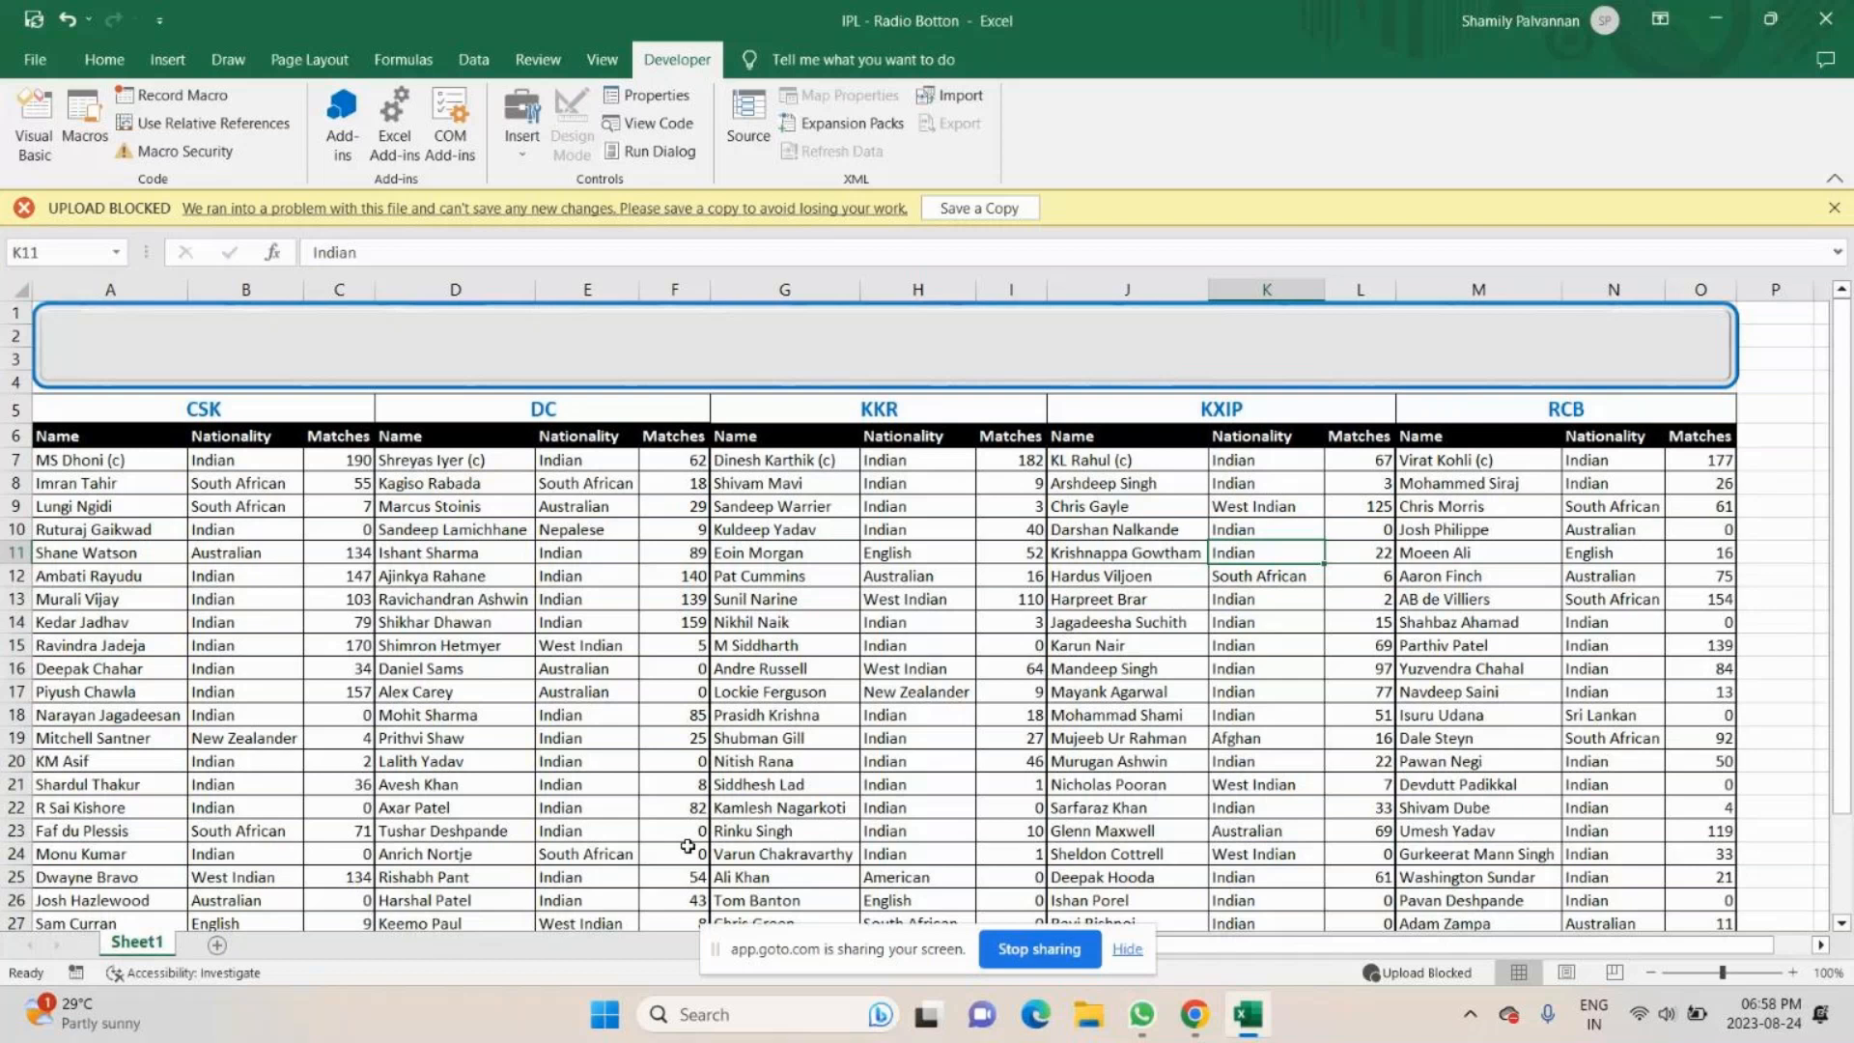
click(520, 150)
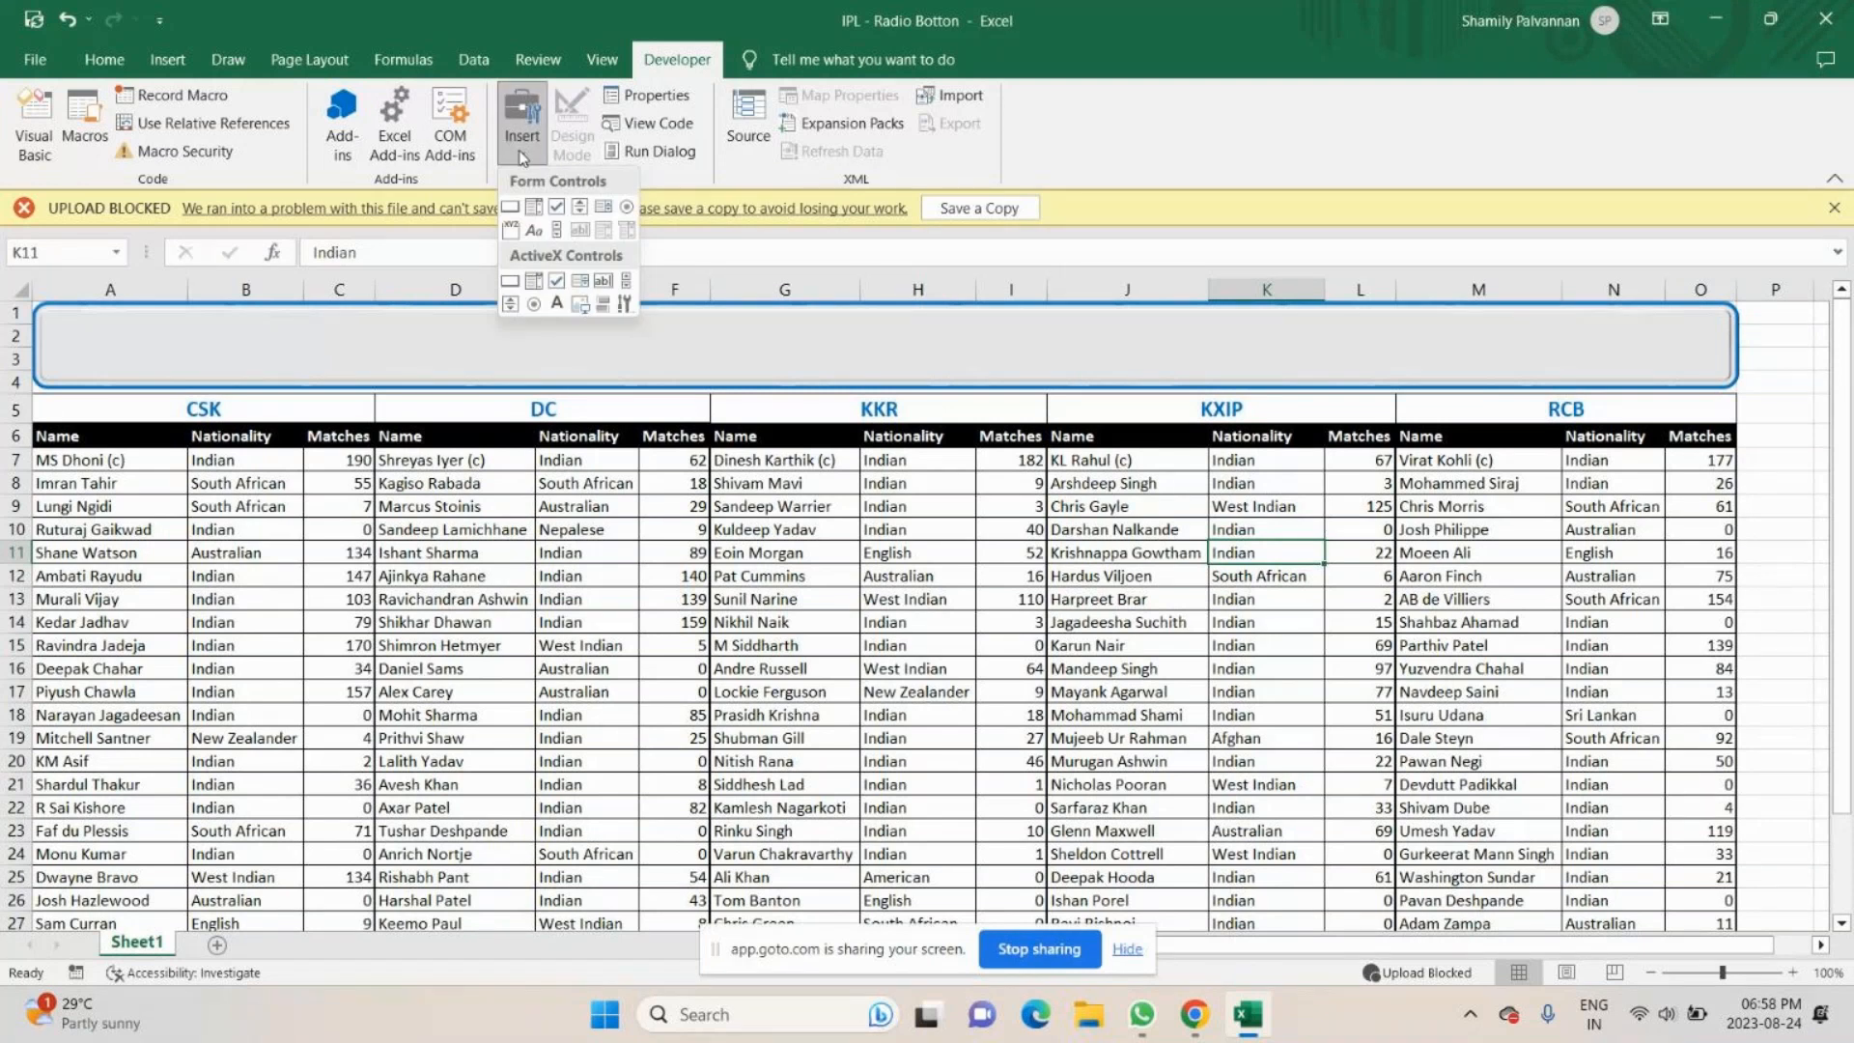
- Minimize the Excel and meeting windows and open the MCC -Check in (developer tab) workbook from the desktop
click(1711, 21)
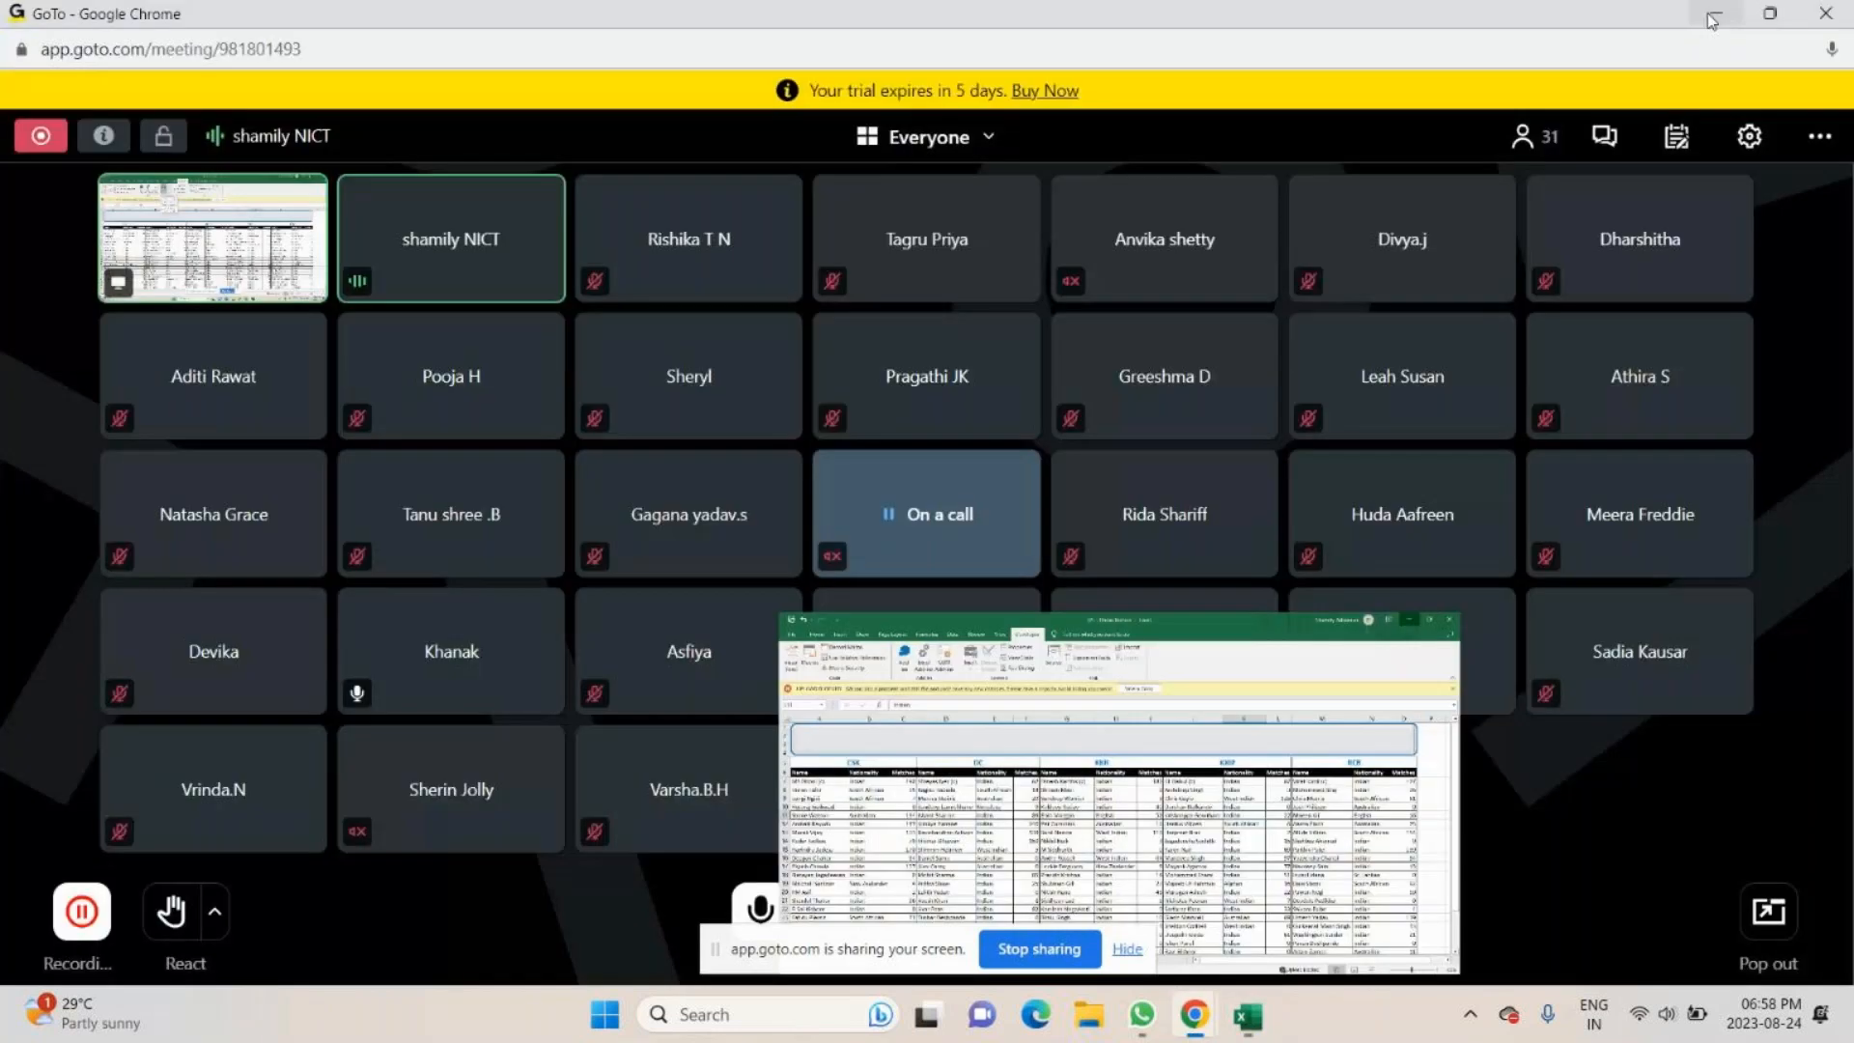
click(1711, 21)
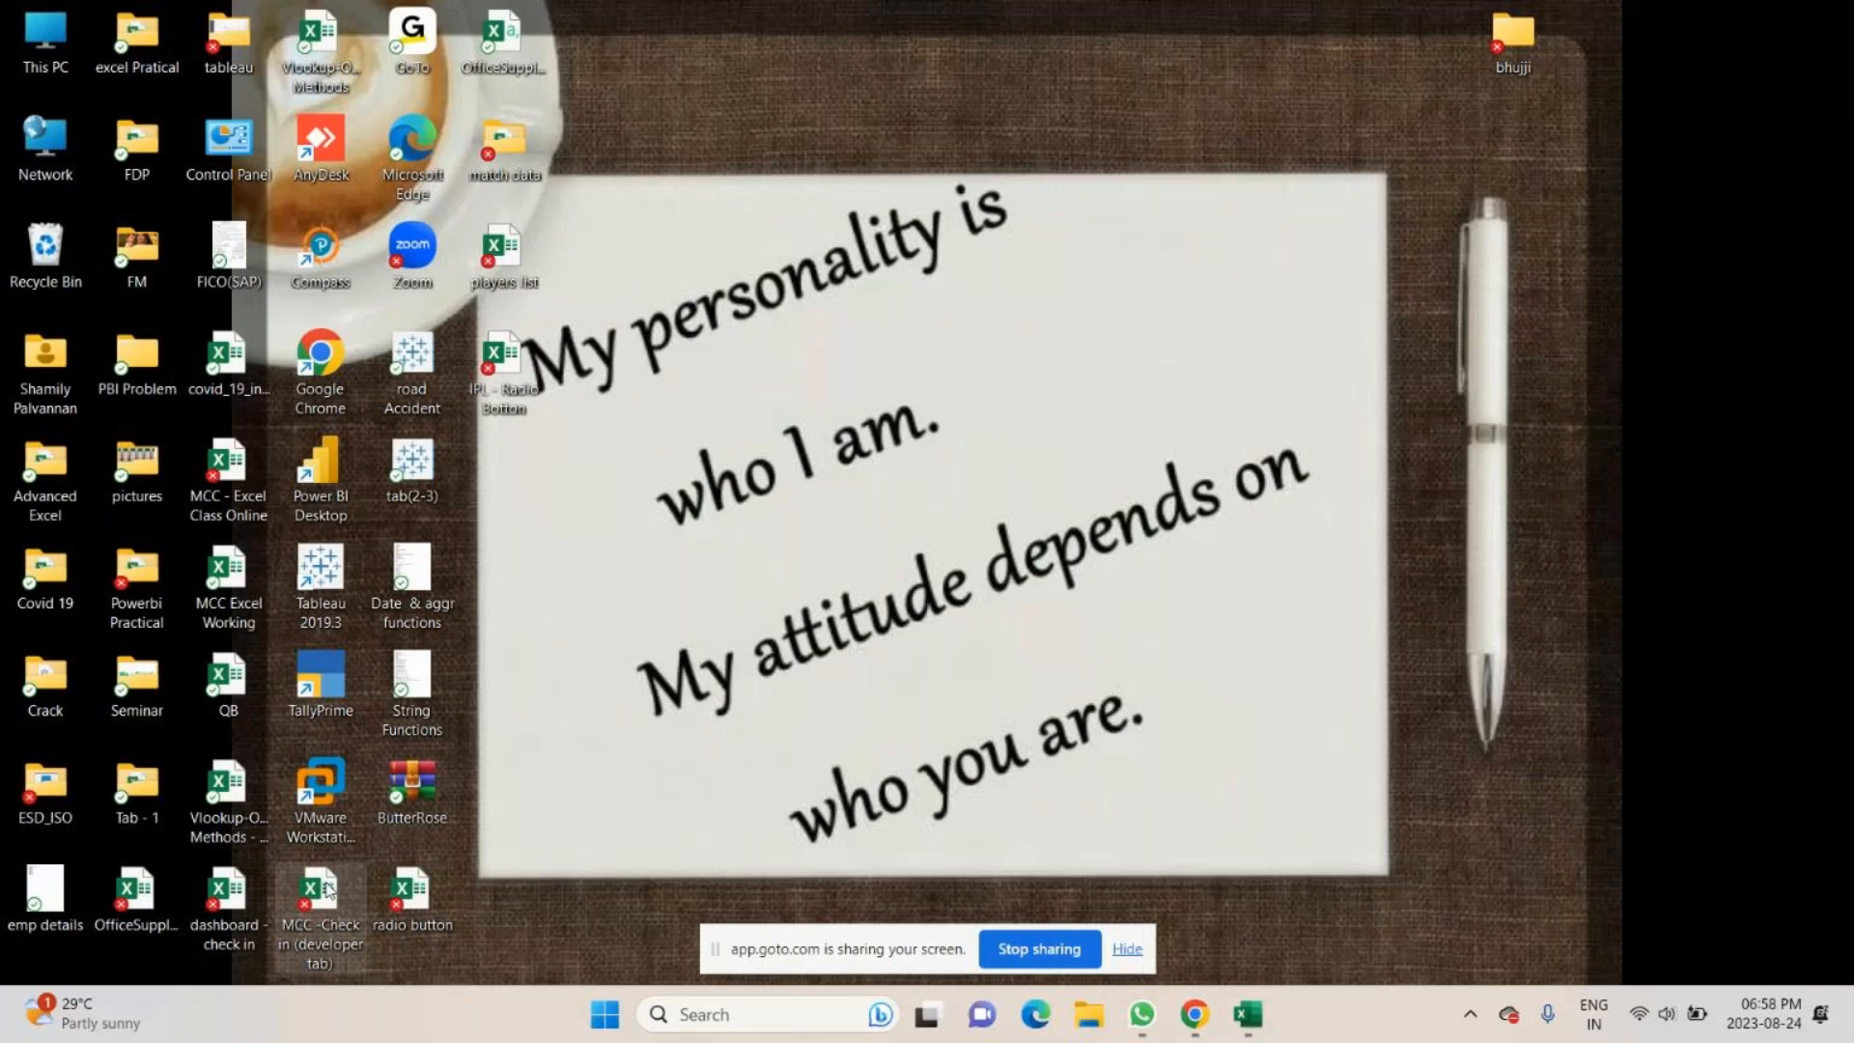
double_click(327, 889)
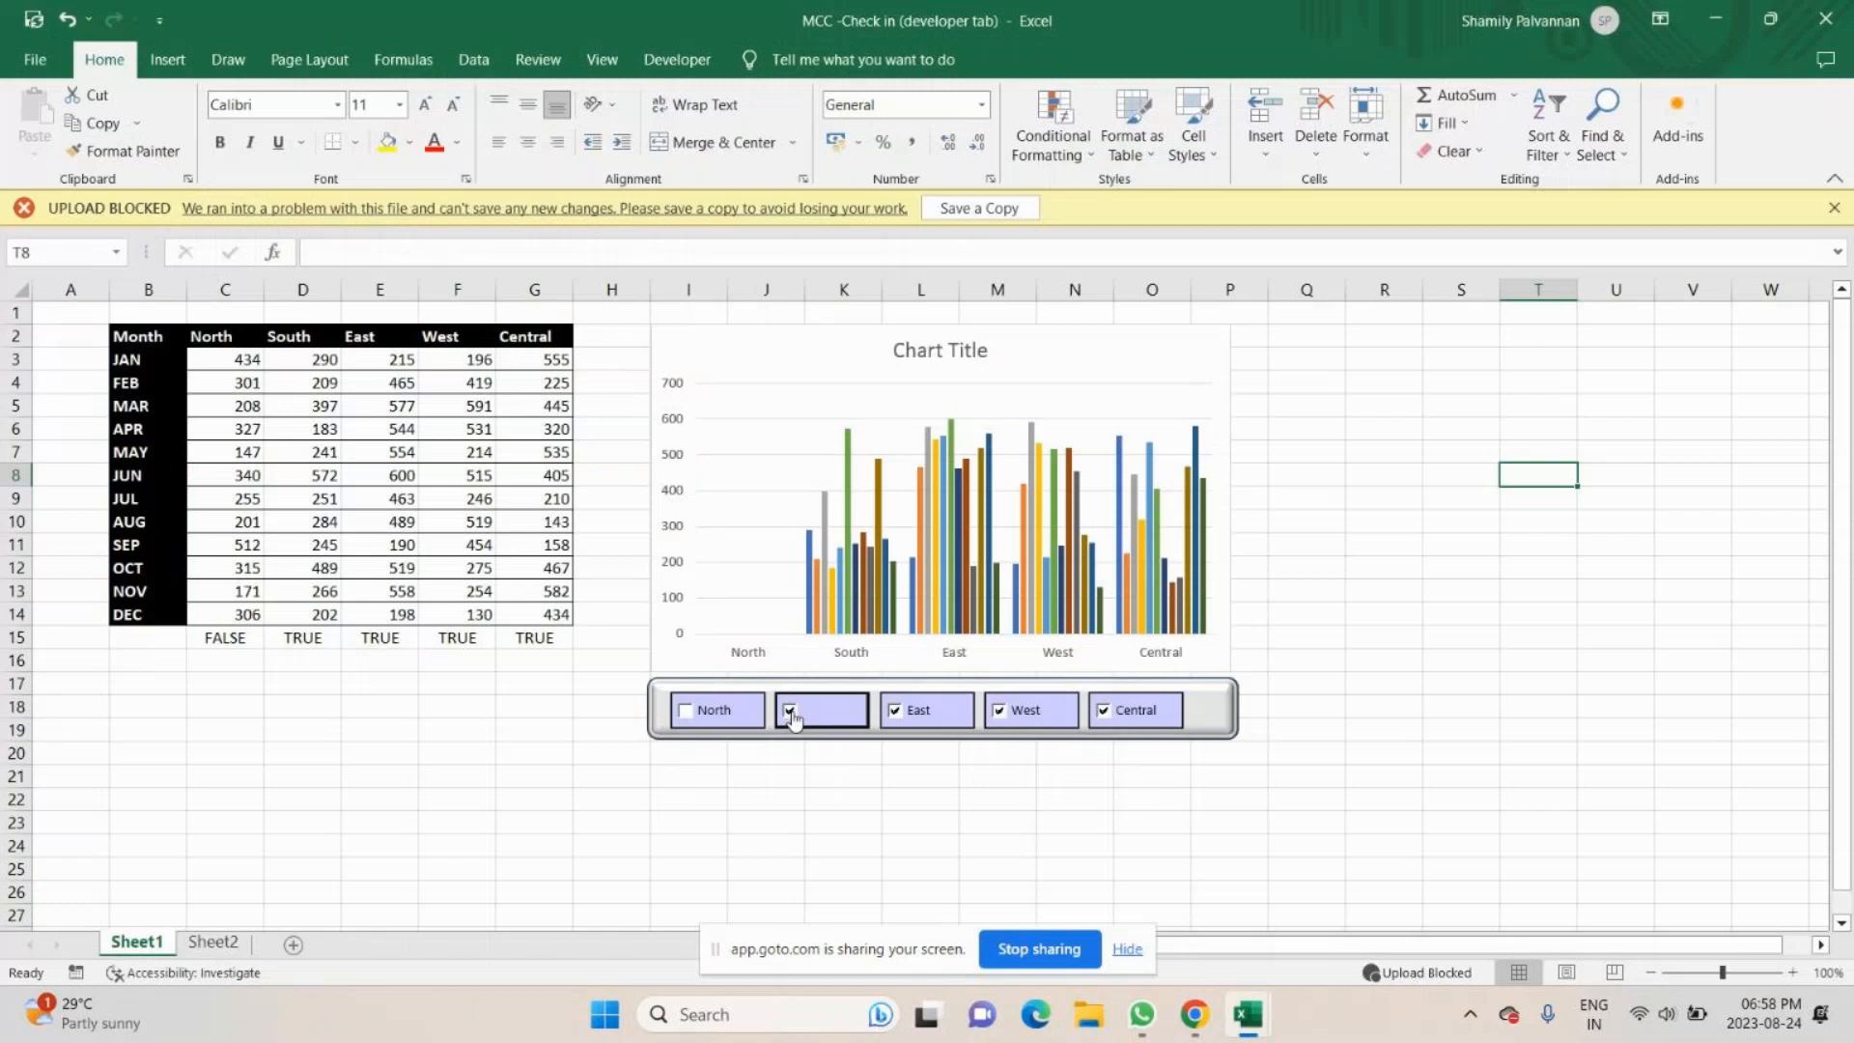
- Clear the South, East, West and Central check boxes below the chart on Sheet1
click(791, 712)
click(895, 710)
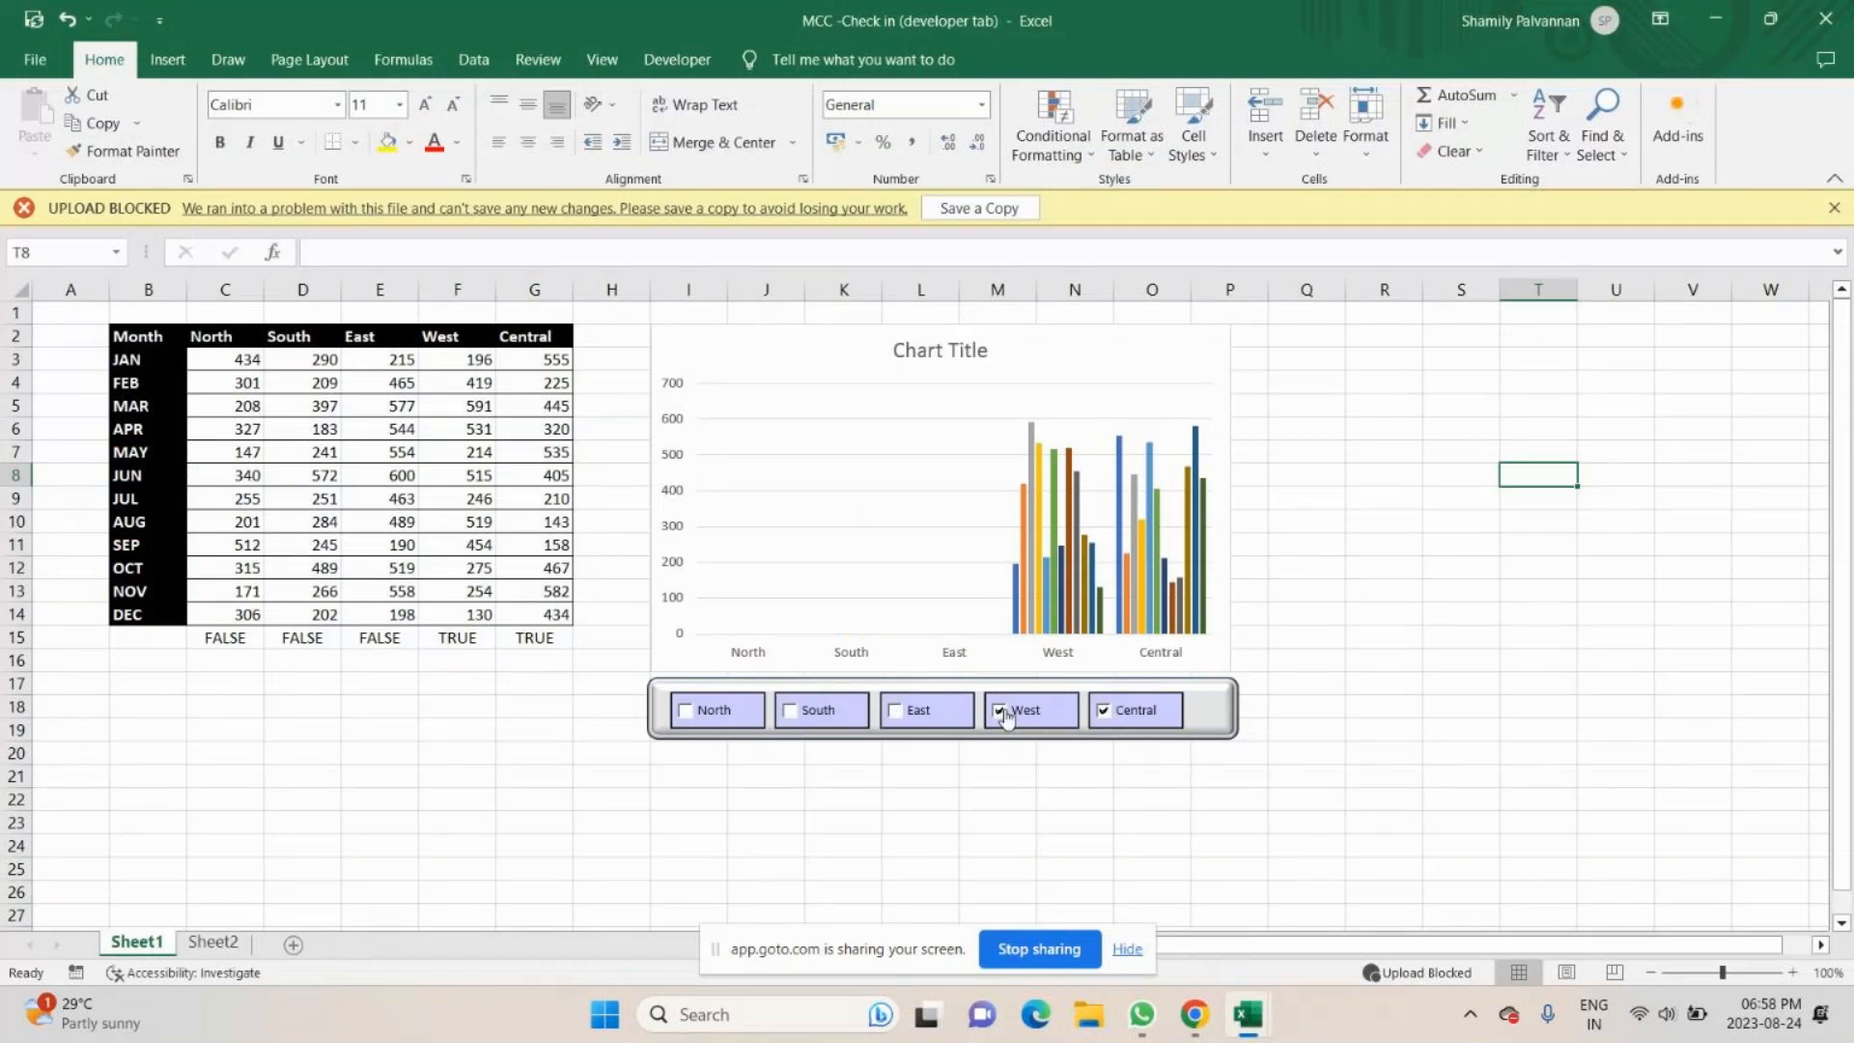
click(1002, 712)
click(1103, 712)
- Demonstrate the chart's check boxes by ticking North, South, East, West and Central and clearing all five again
click(686, 711)
click(791, 712)
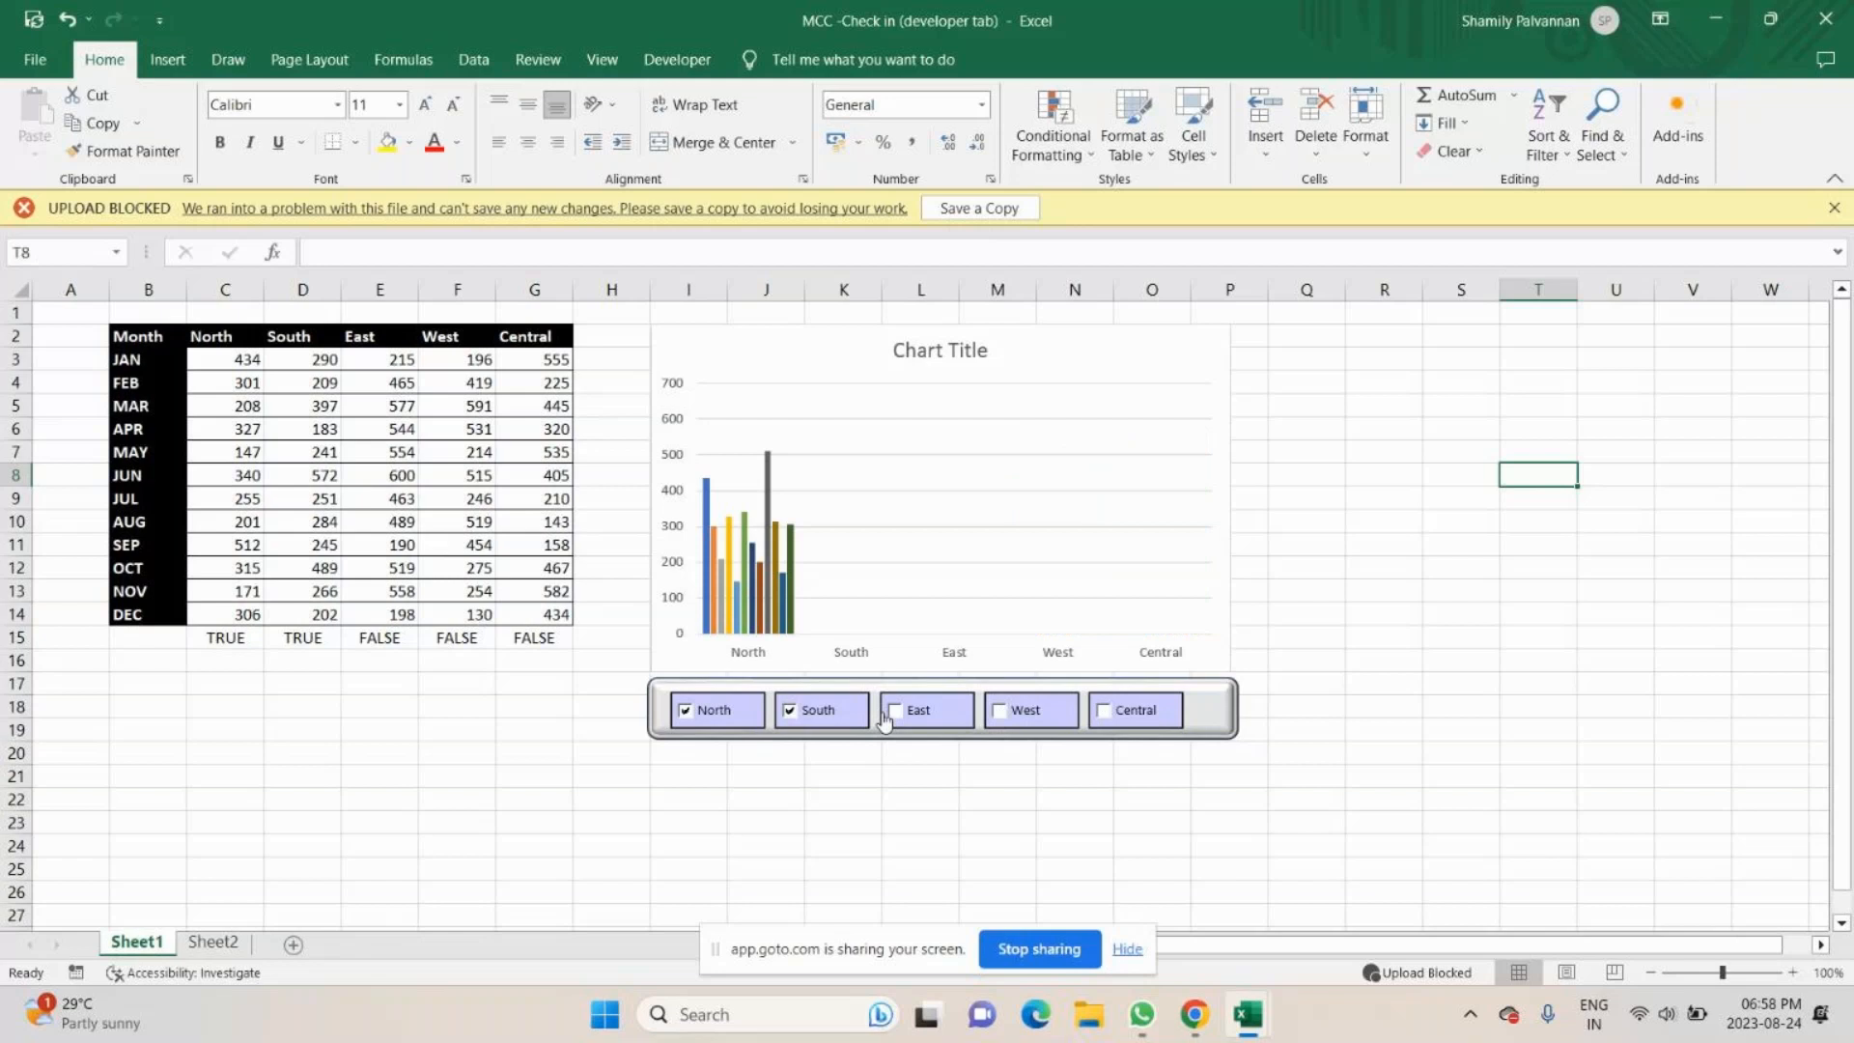
click(895, 710)
click(999, 711)
click(1103, 710)
click(686, 712)
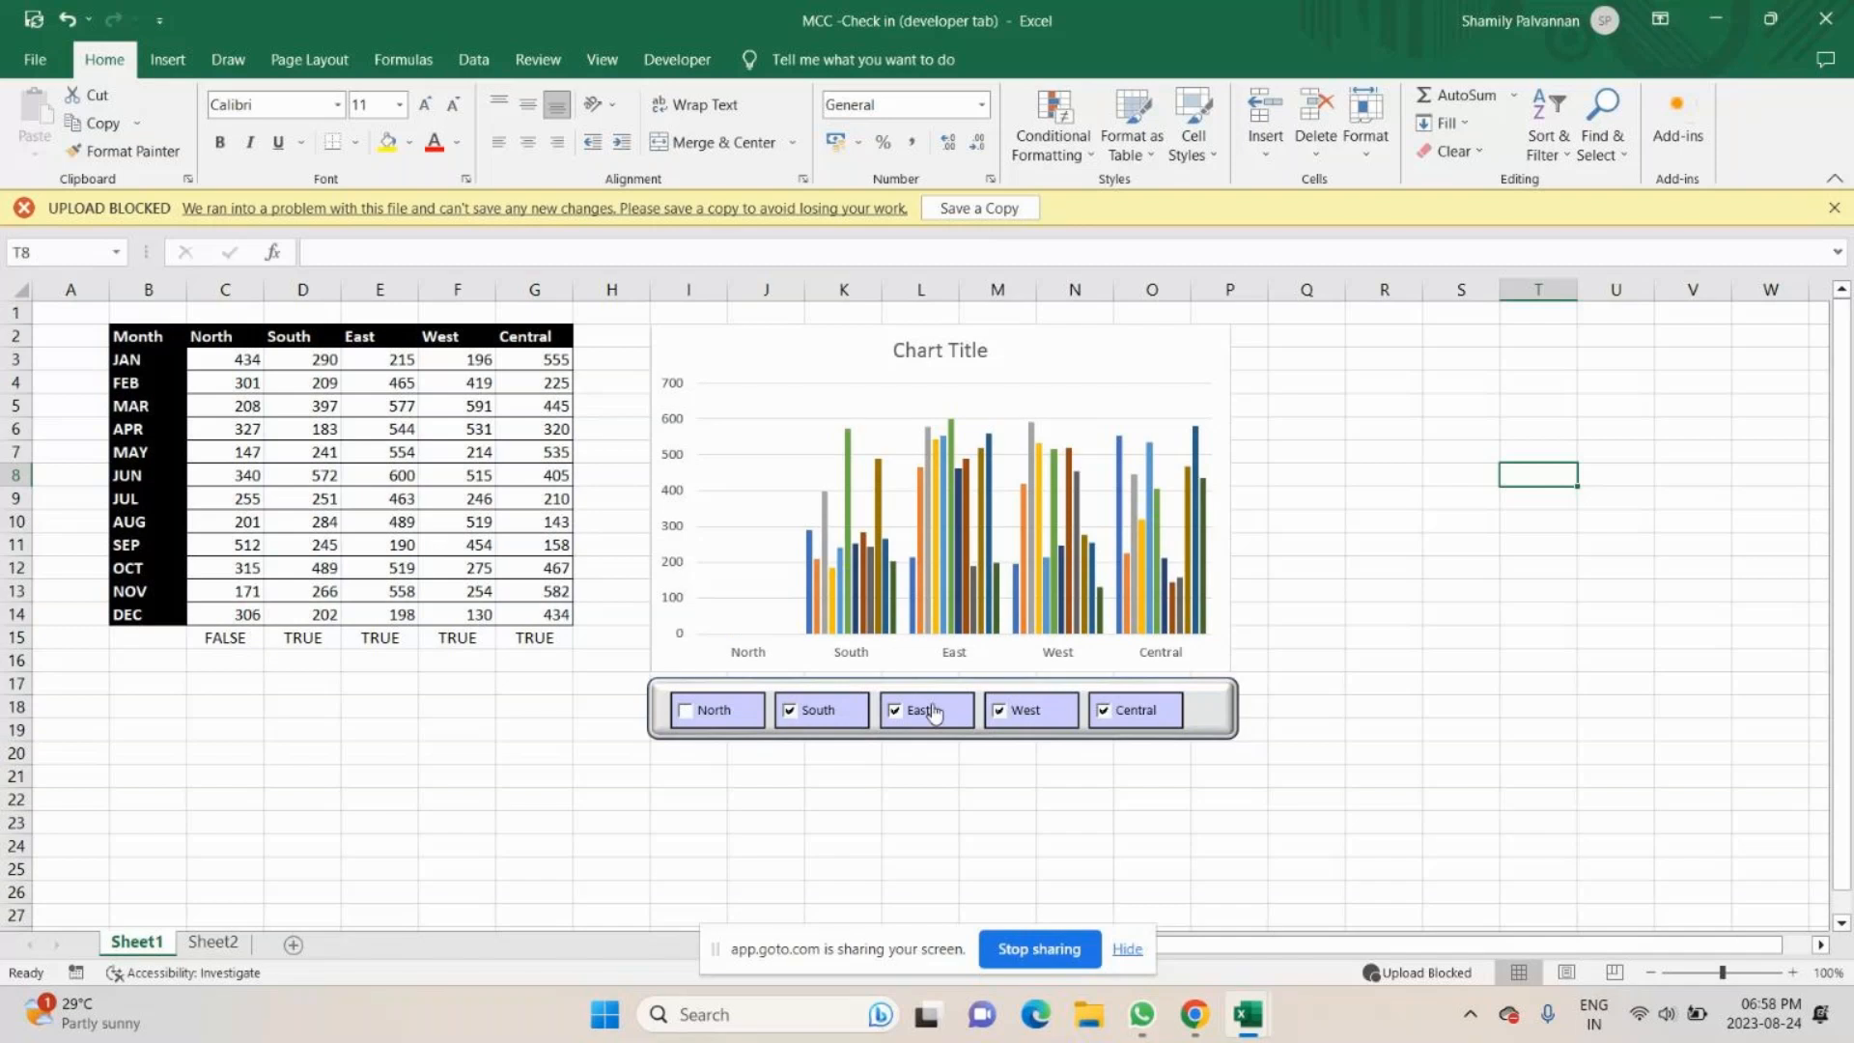
click(790, 710)
click(895, 711)
click(999, 711)
click(1103, 710)
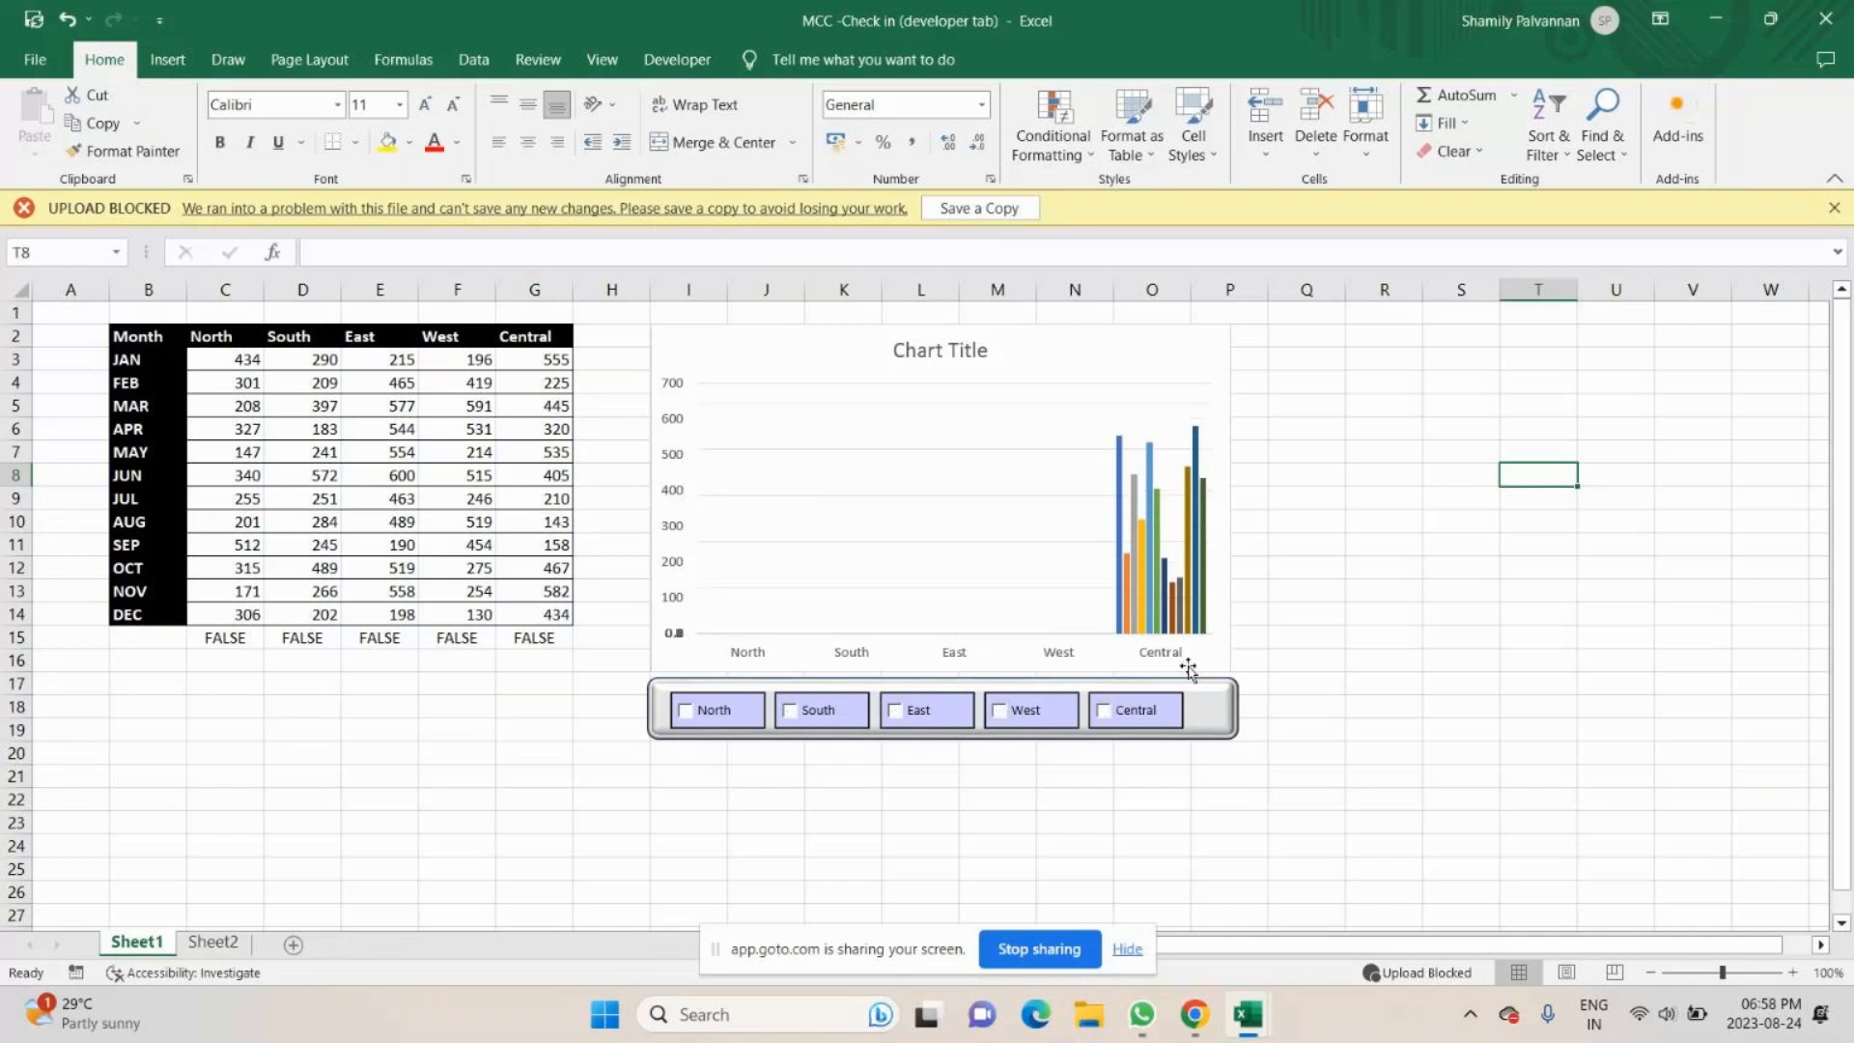
- Switch from the MCC -Check in workbook to the radio button workbook and demonstrate its Economy Plus option button
click(1719, 25)
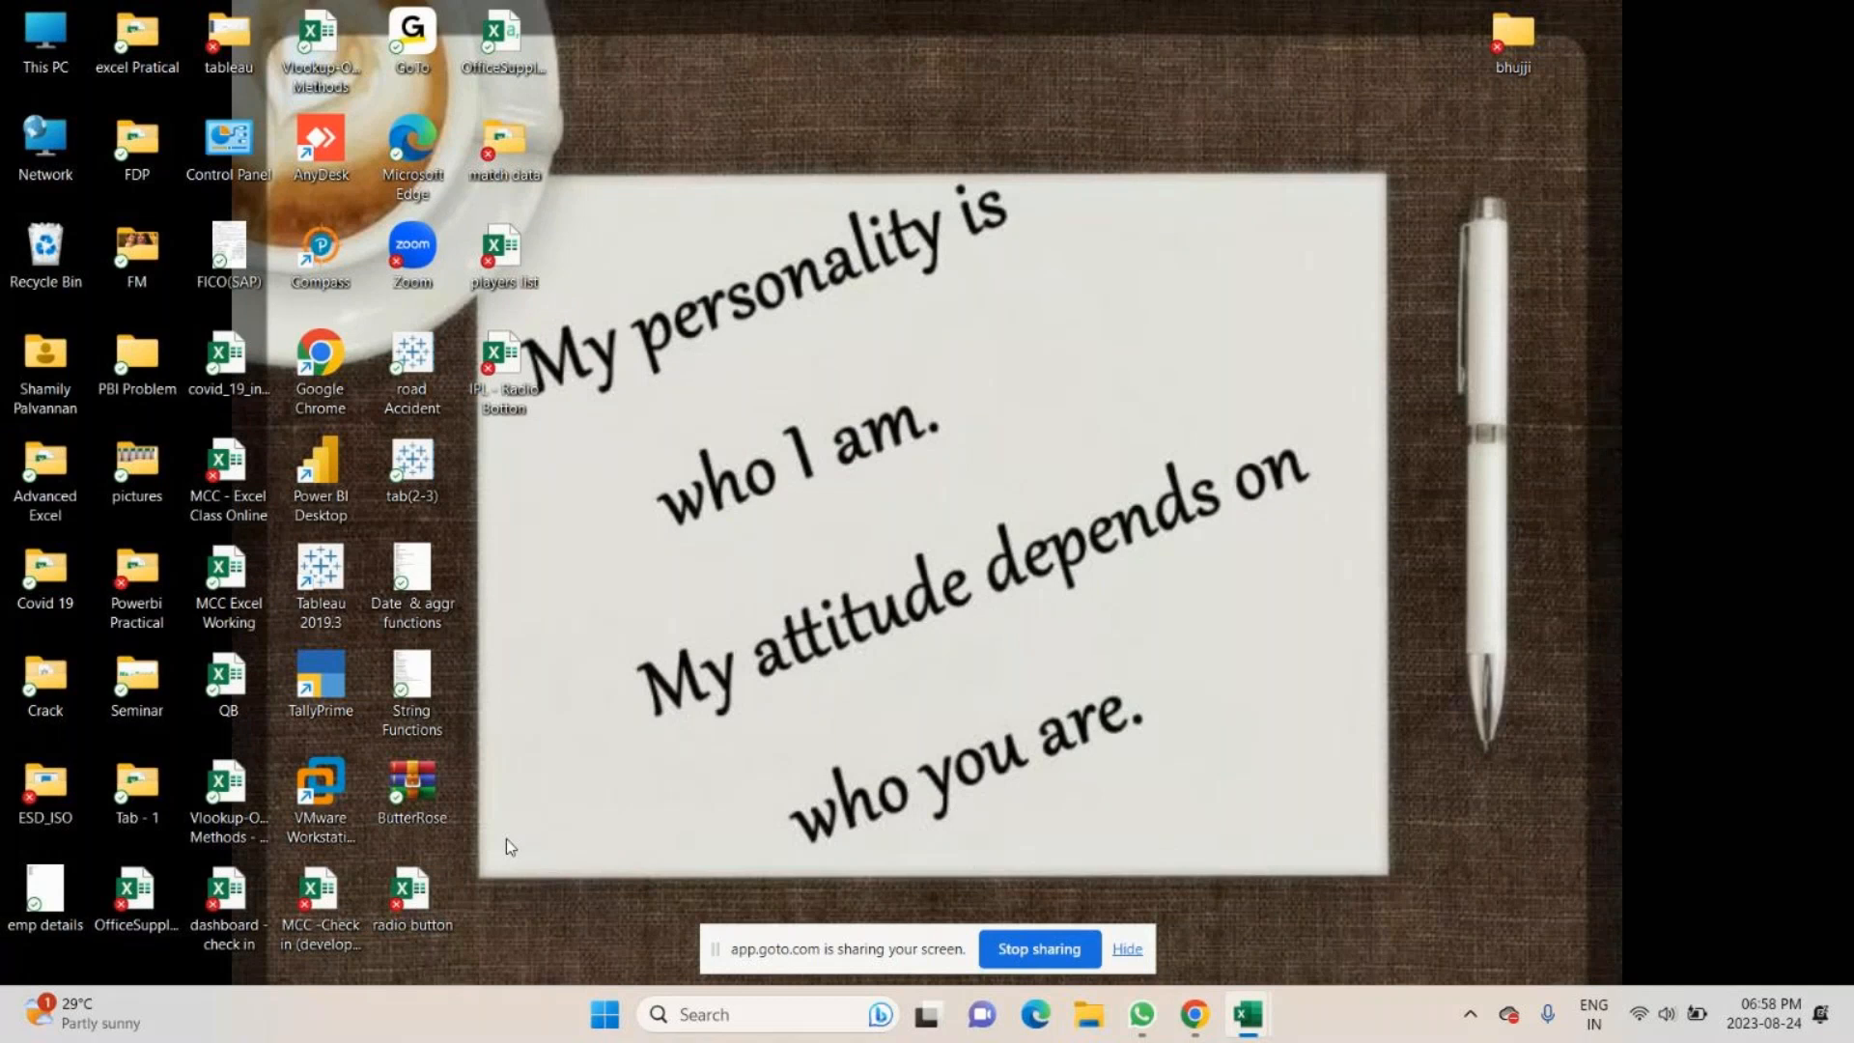
key(alt+Tab)
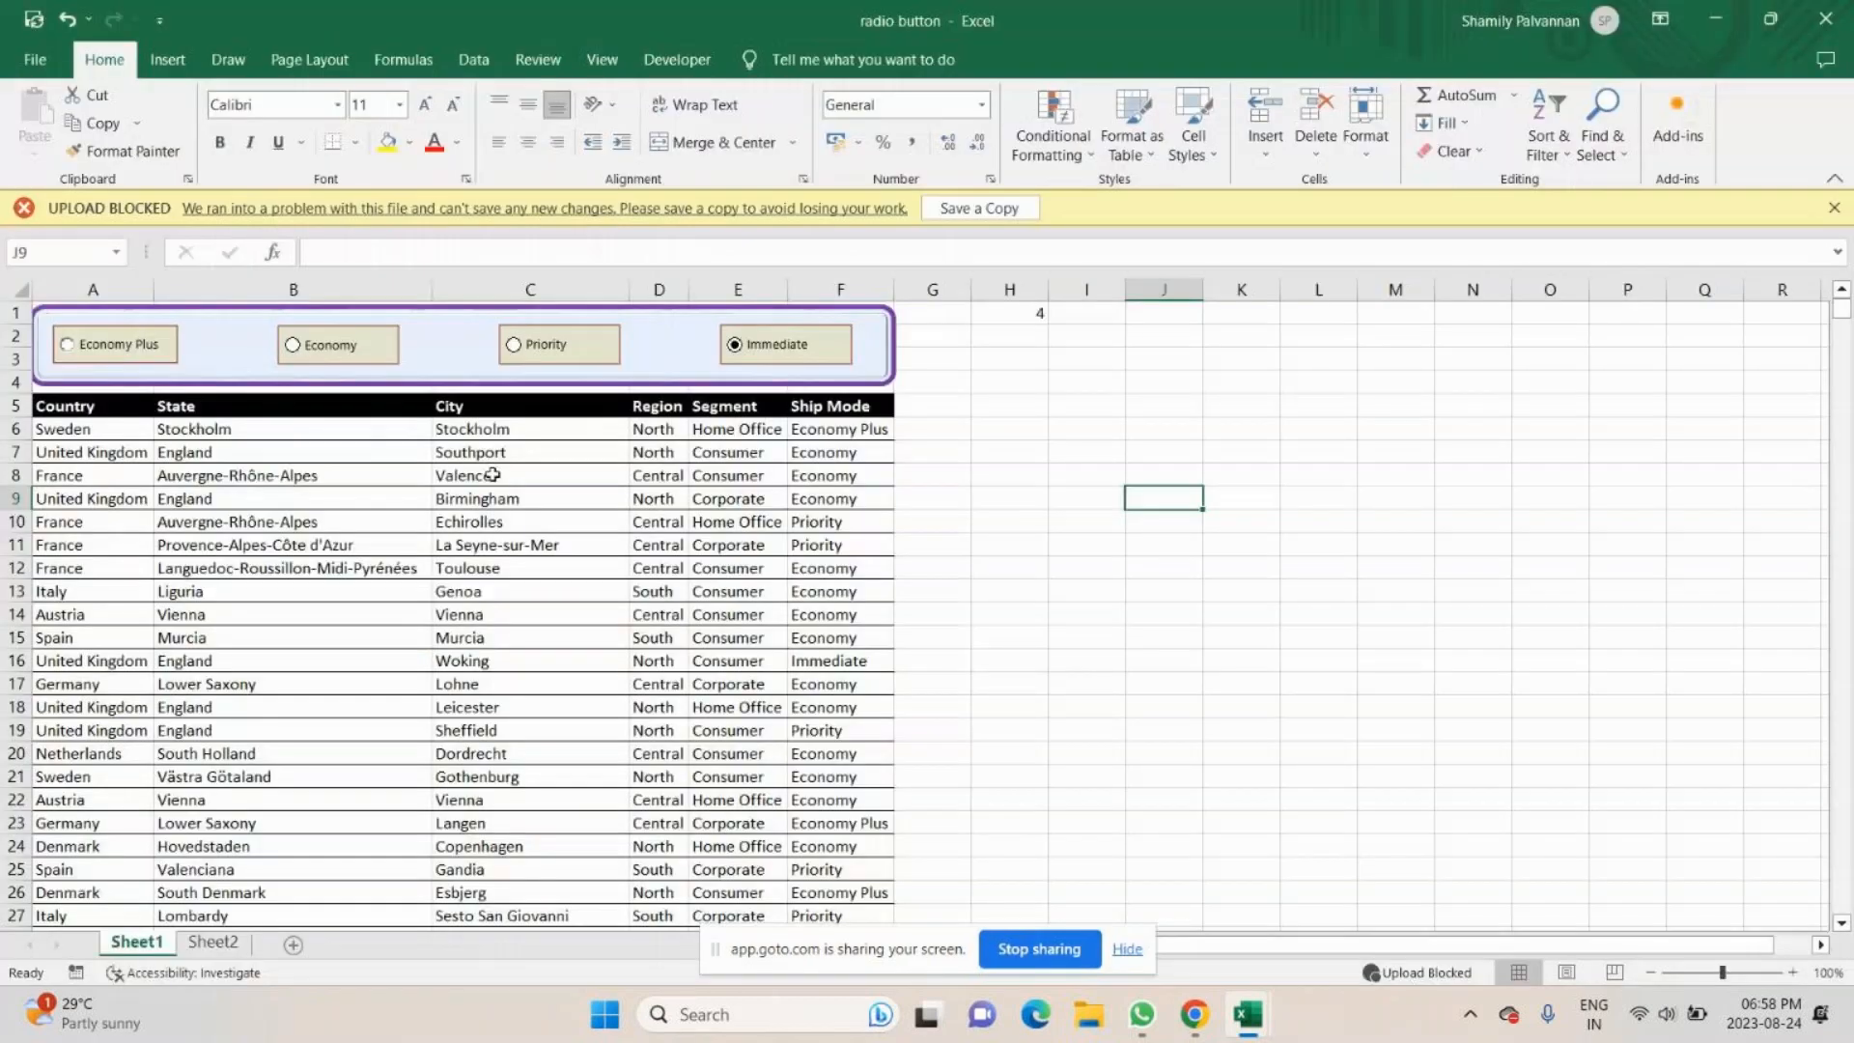
click(67, 345)
- Open the players list workbook from the desktop and demonstrate its CSK, DC and KKR option buttons
key(super+d)
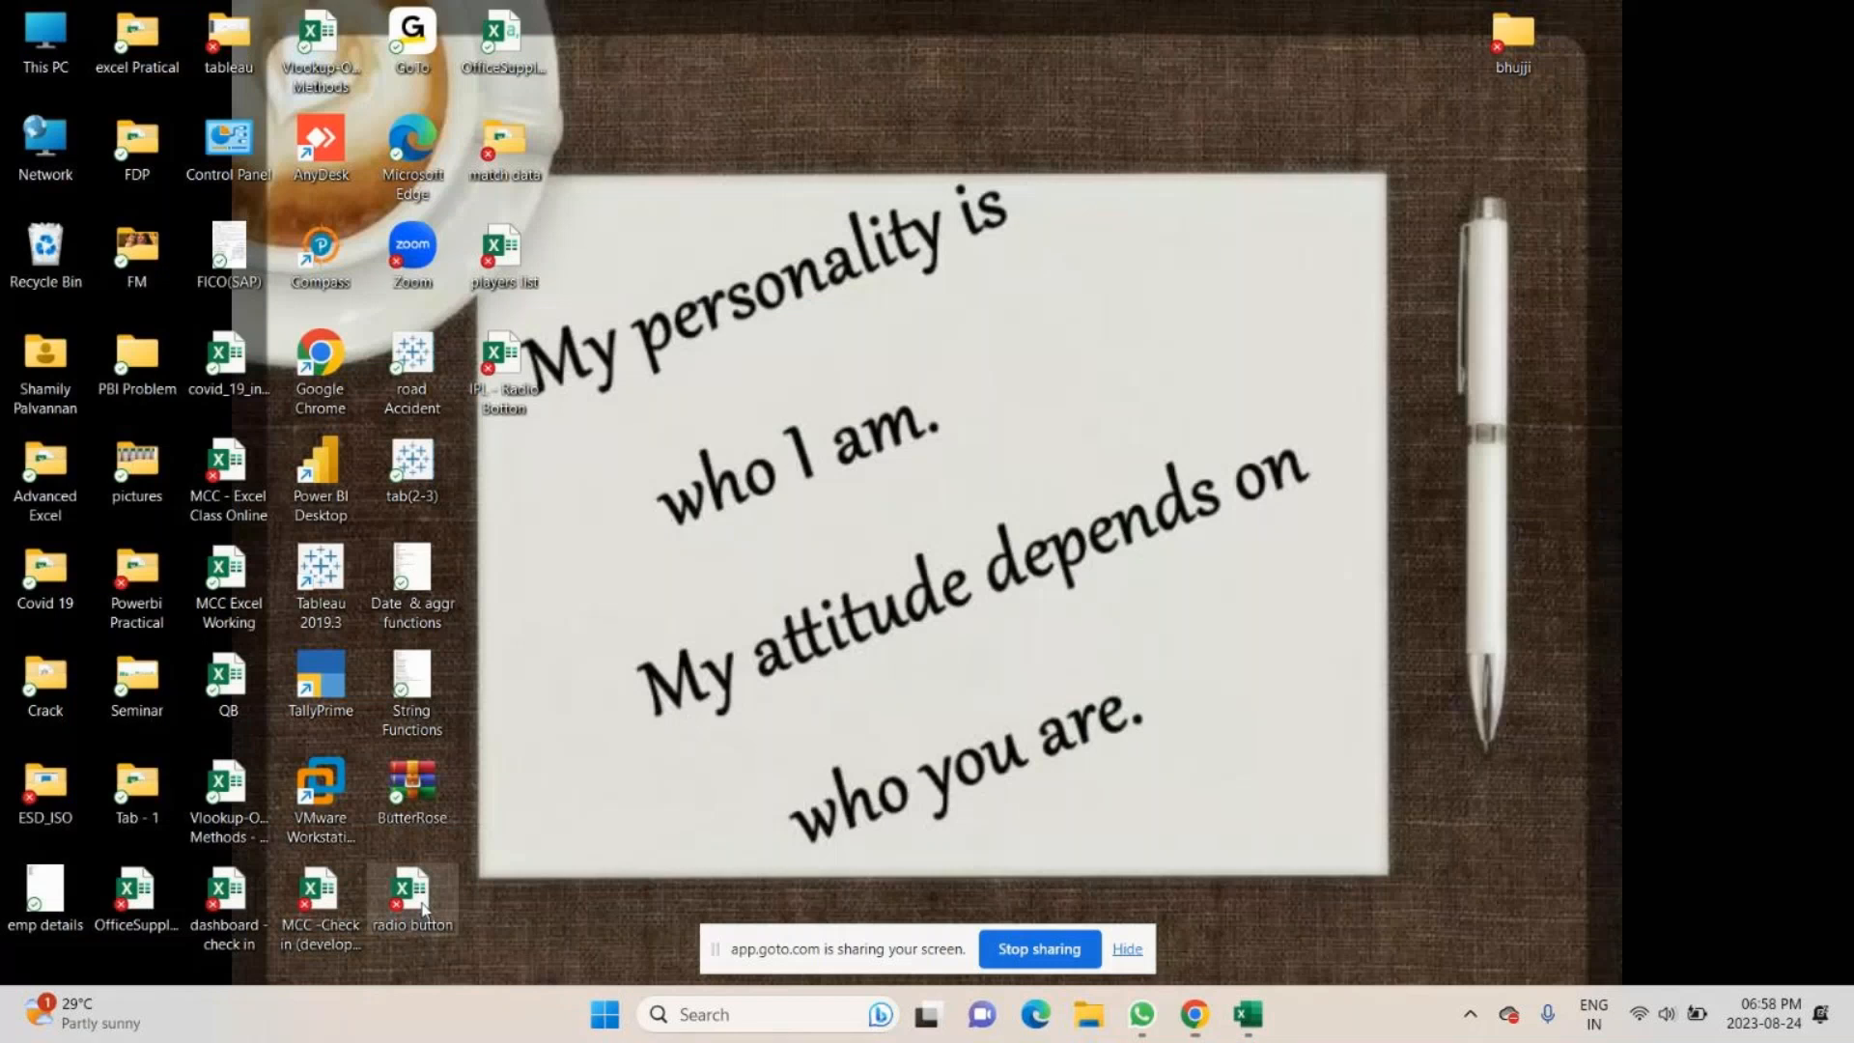
double_click(422, 909)
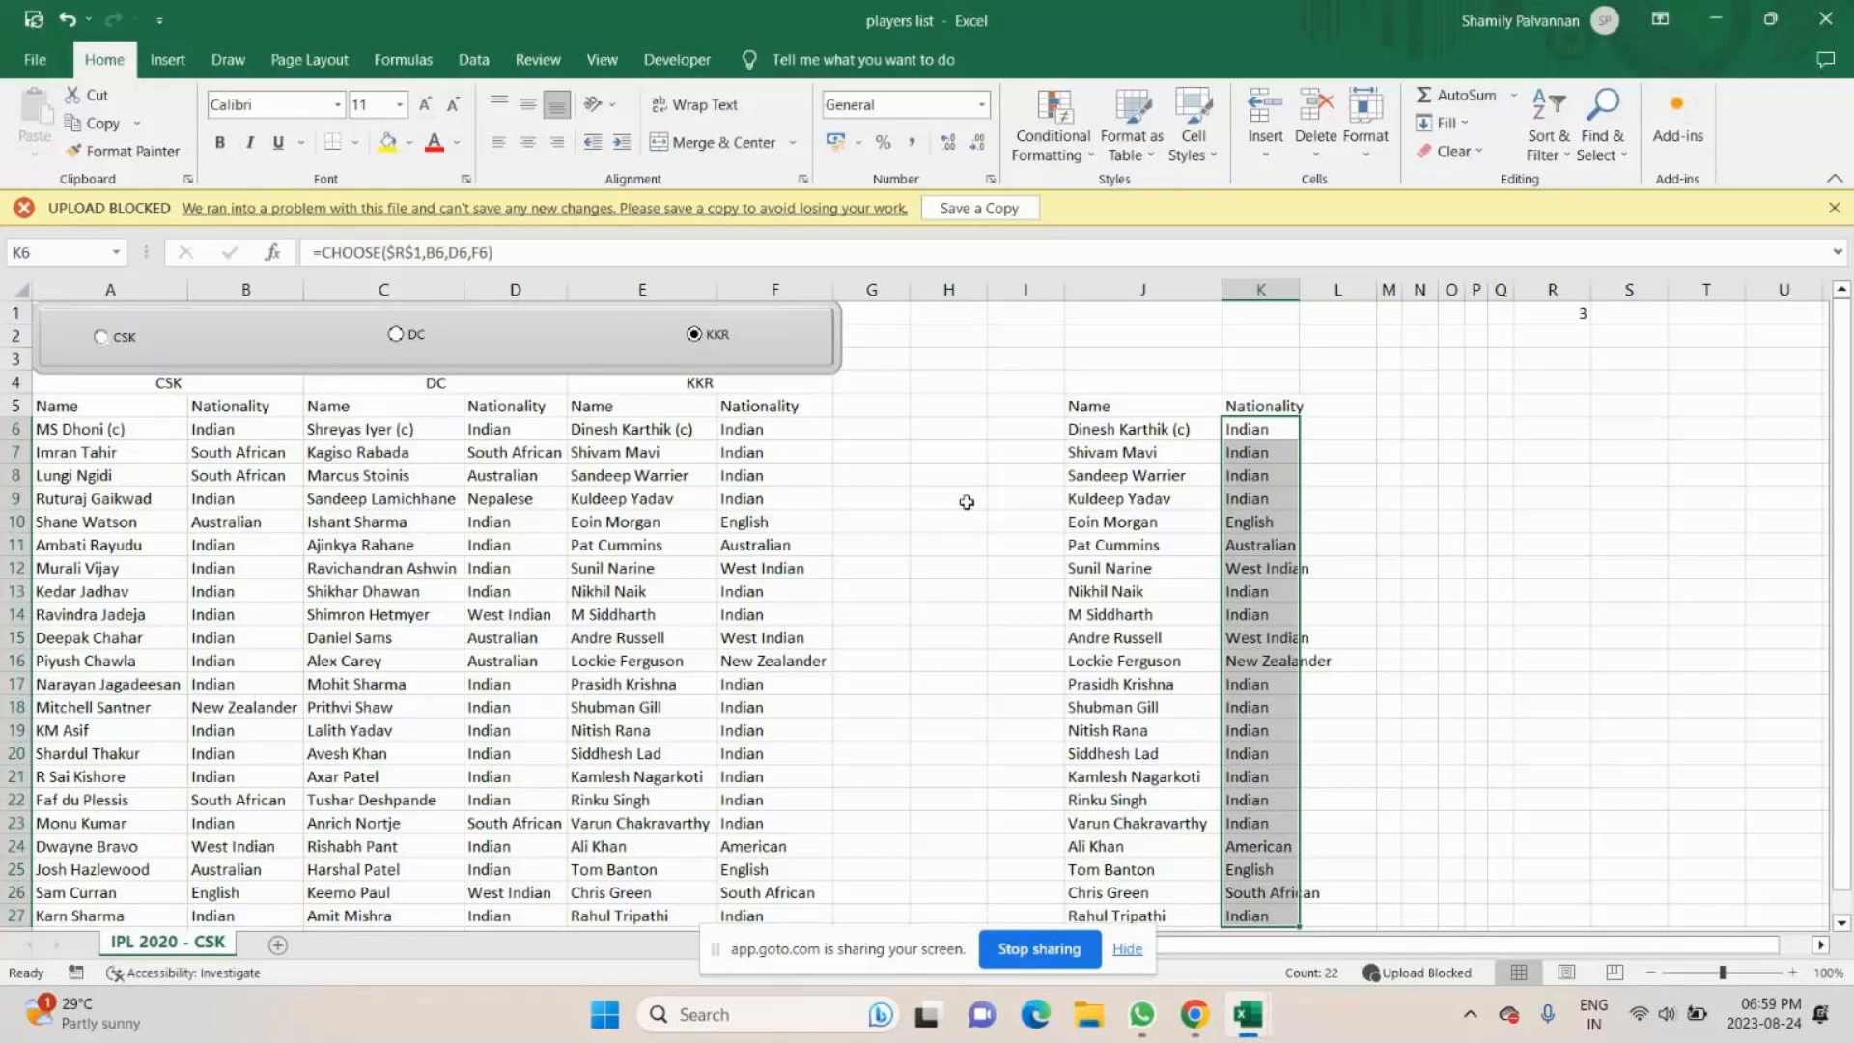
click(365, 324)
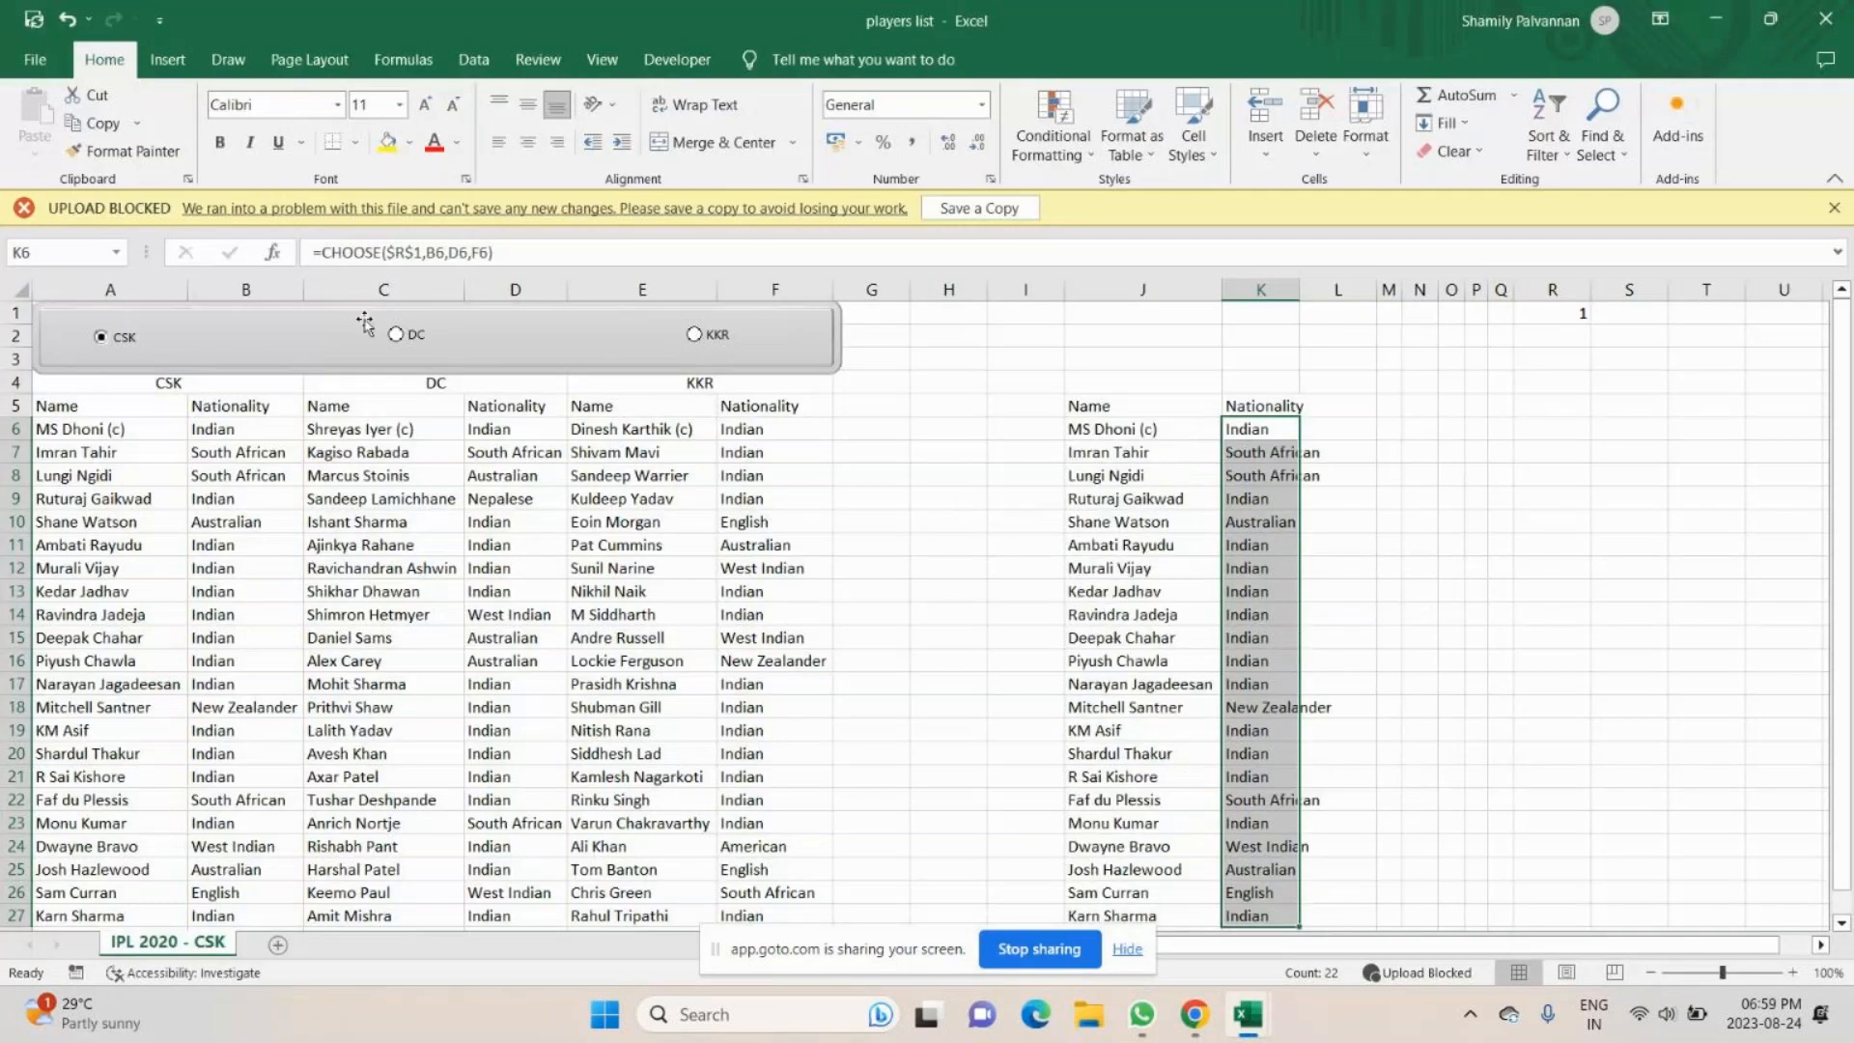
click(394, 334)
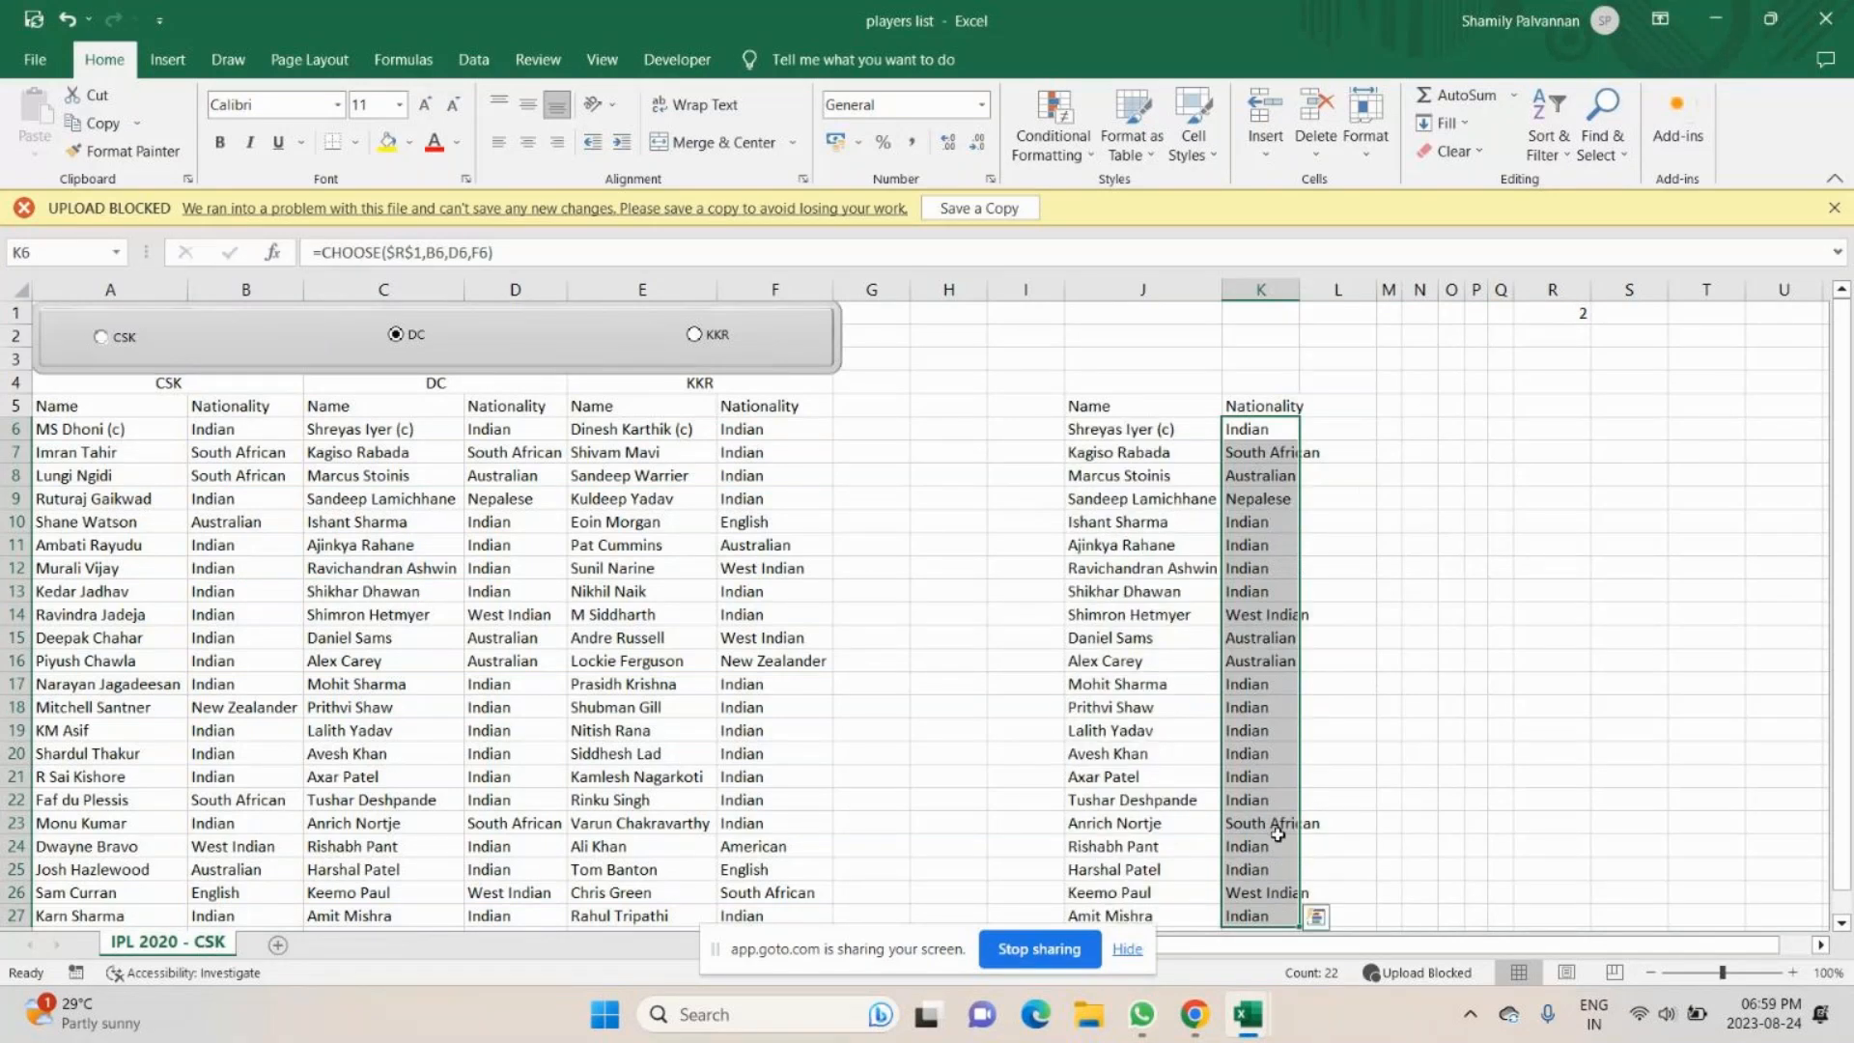
click(694, 335)
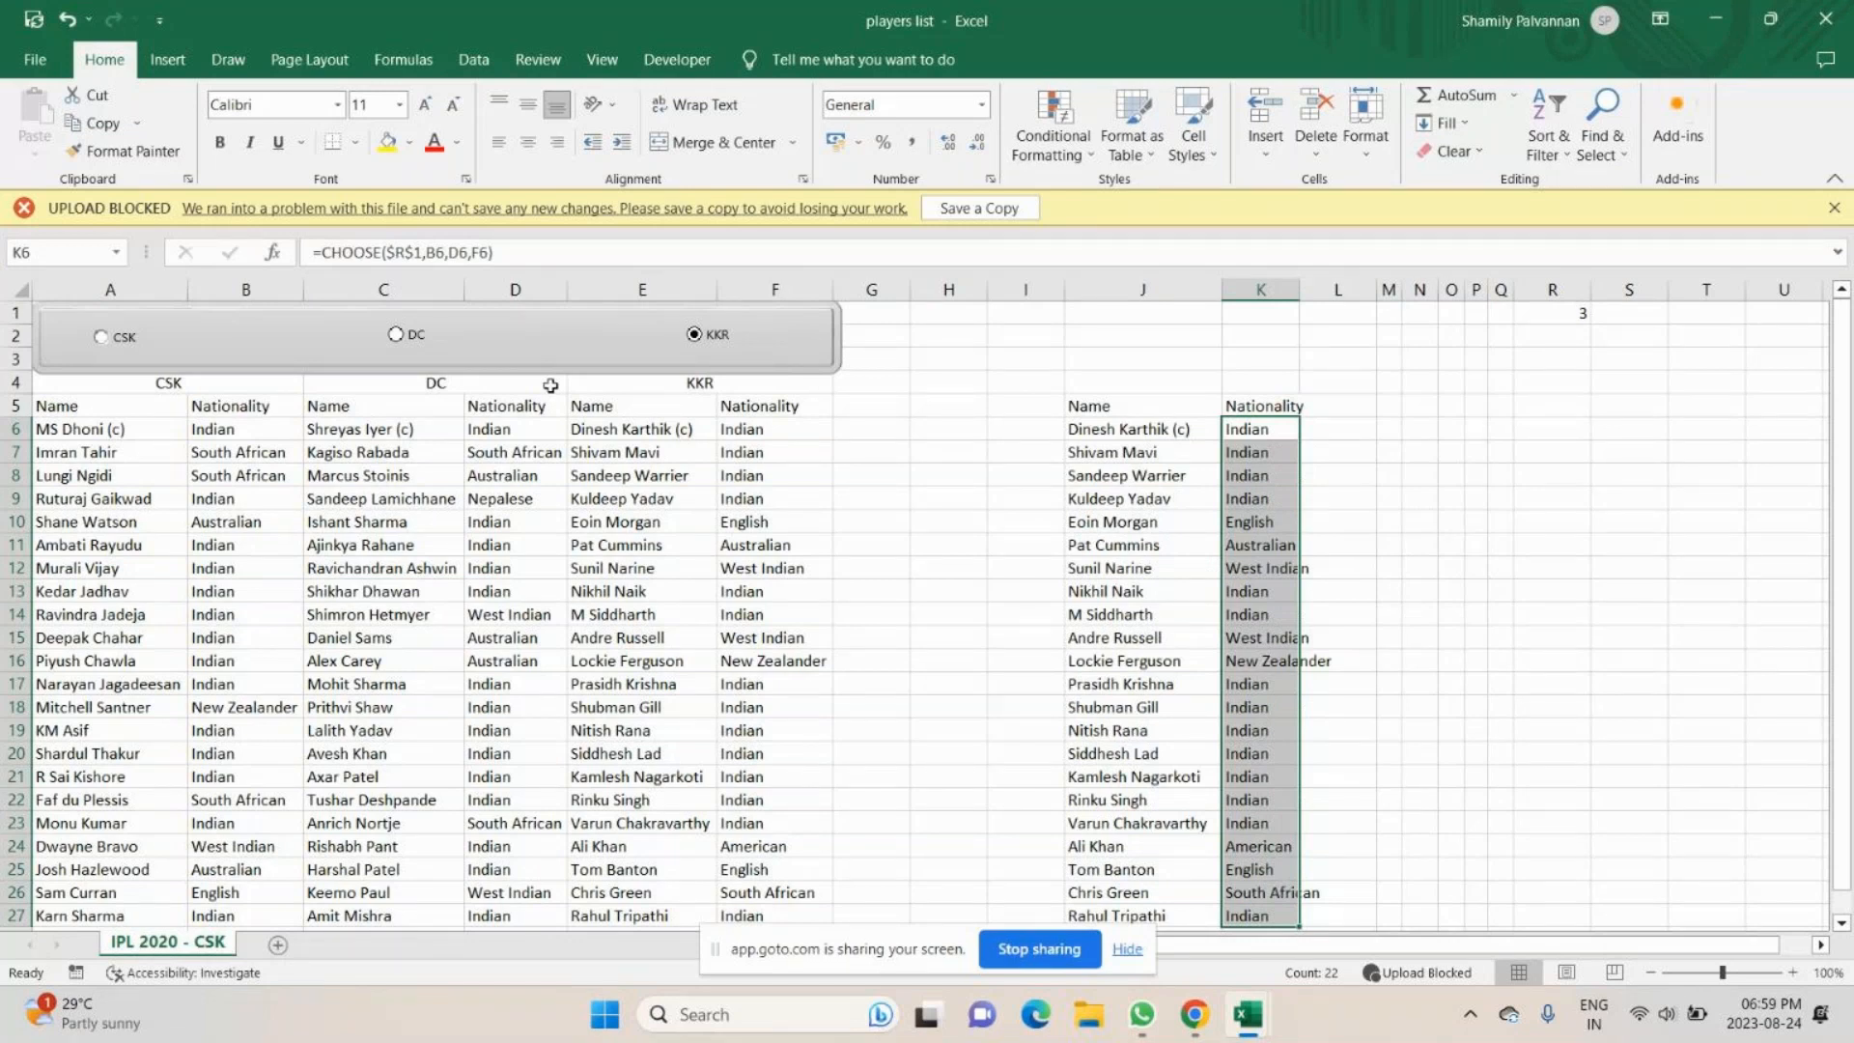
- Return to the IPL - Radio Botton workbook and insert a form control option button in the banner above the CSK columns
right_click(434, 335)
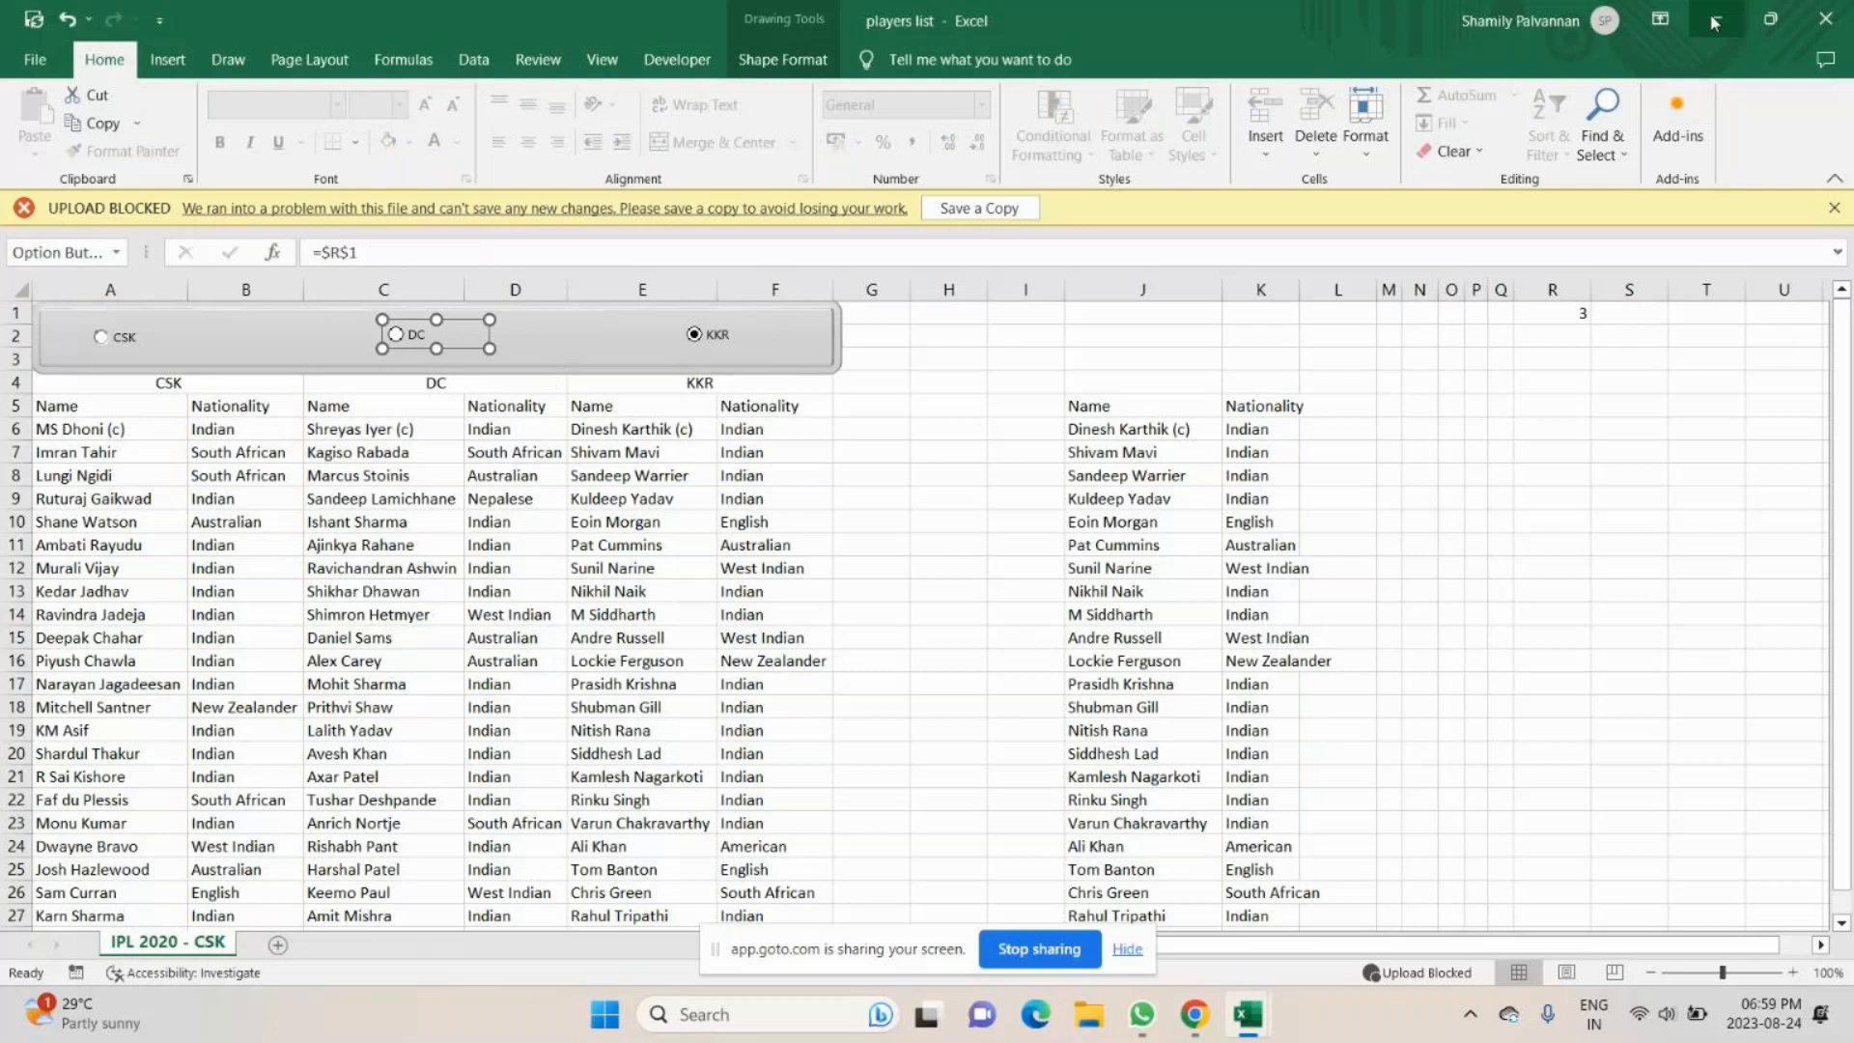
click(1823, 19)
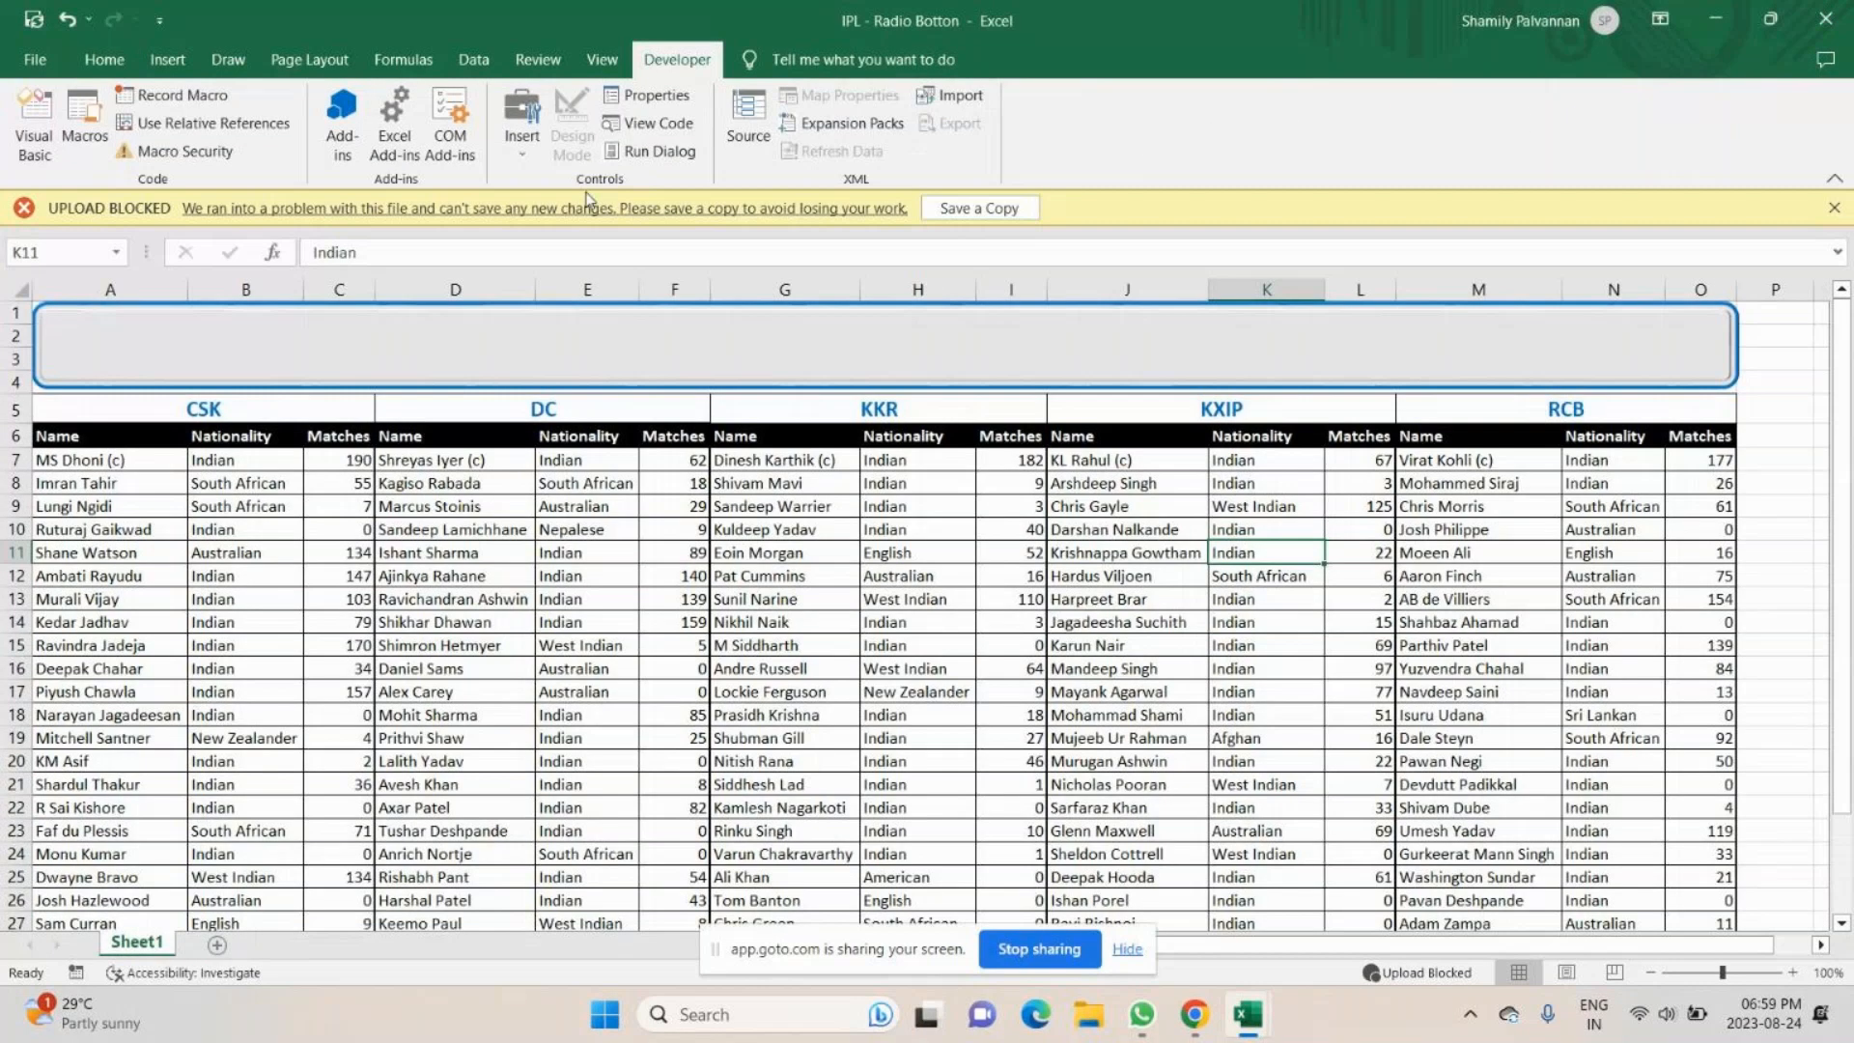
click(519, 153)
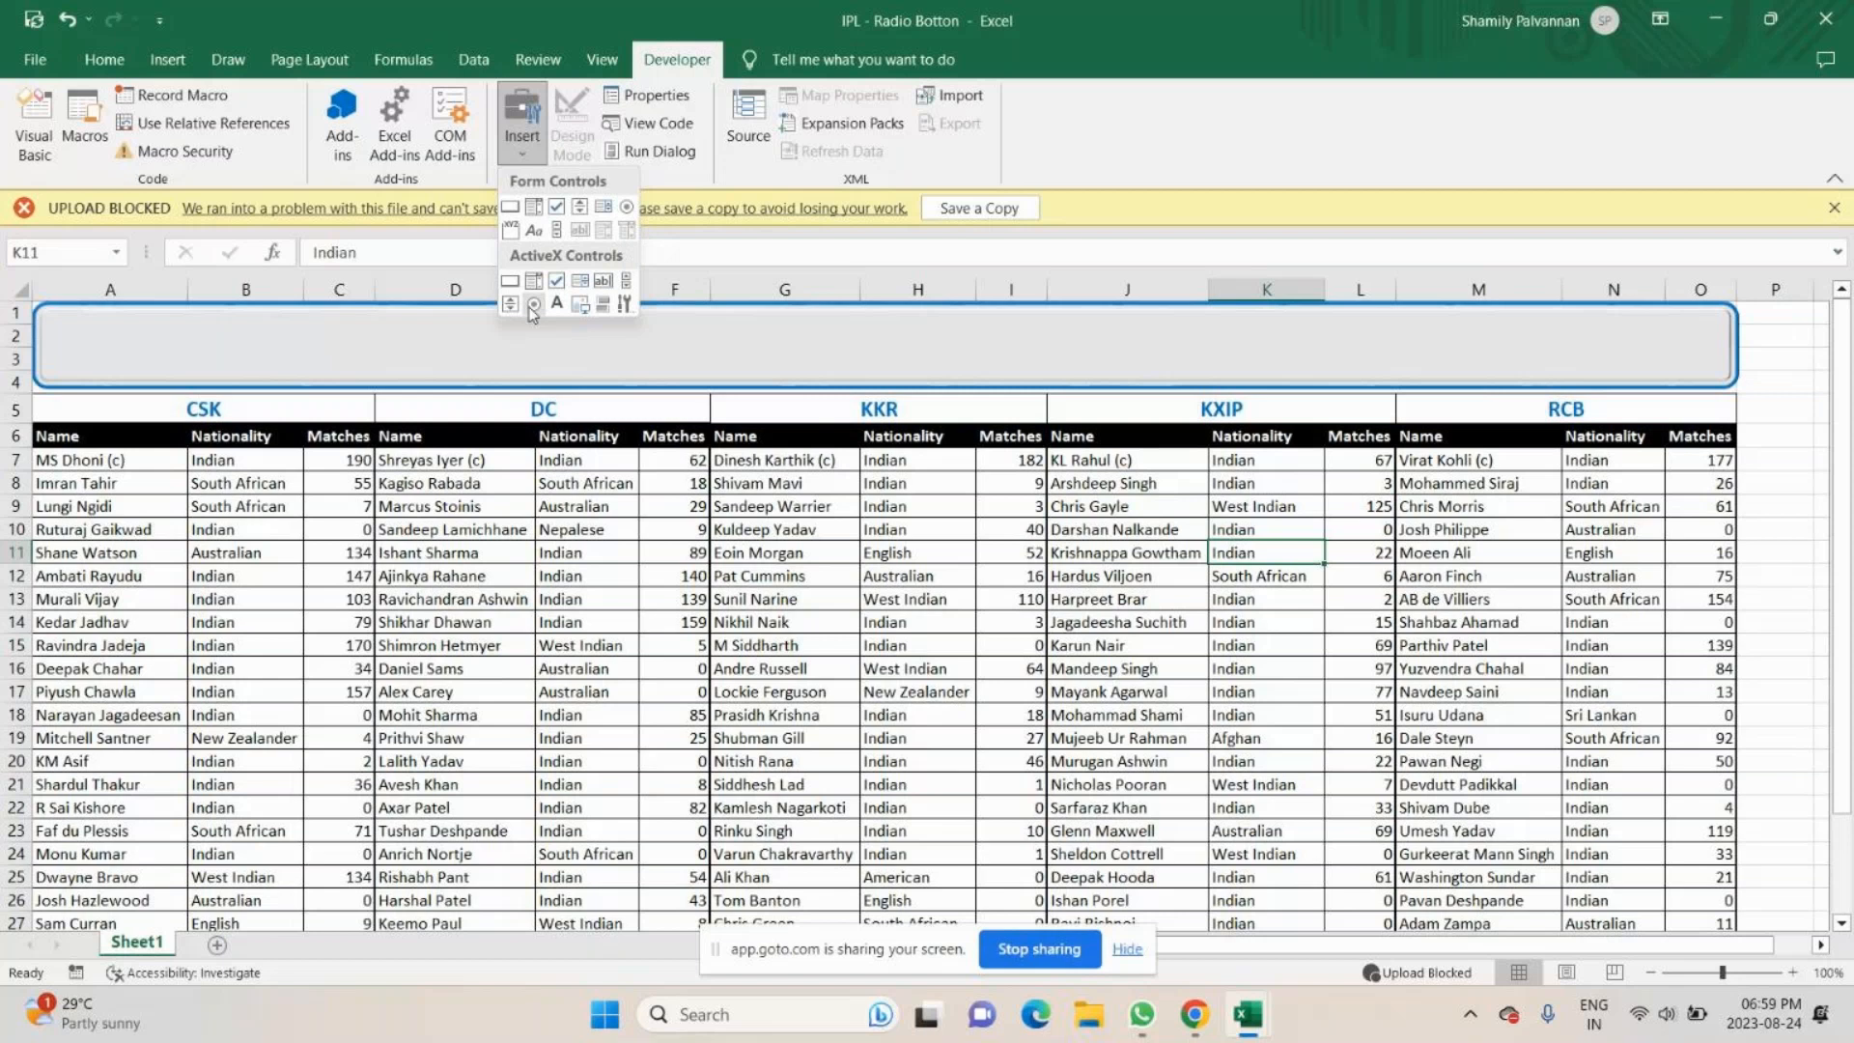
click(627, 209)
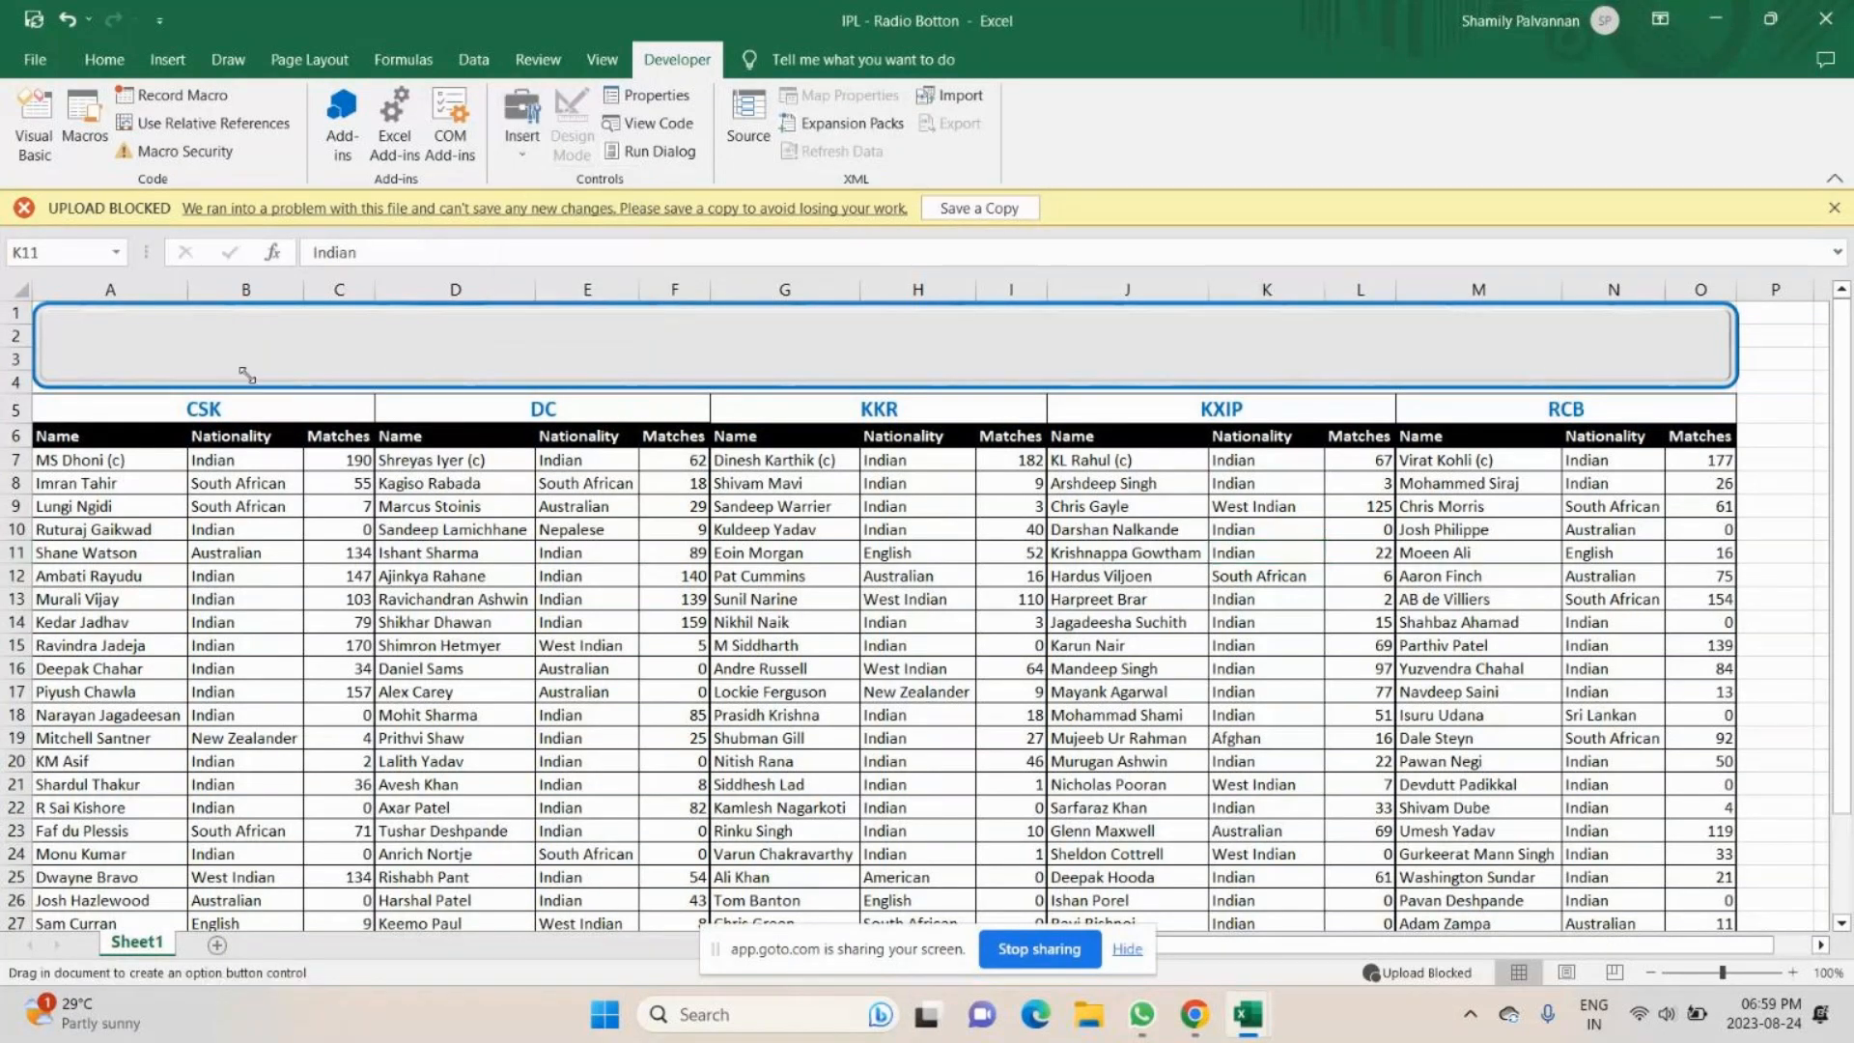
drag(246, 374, 90, 314)
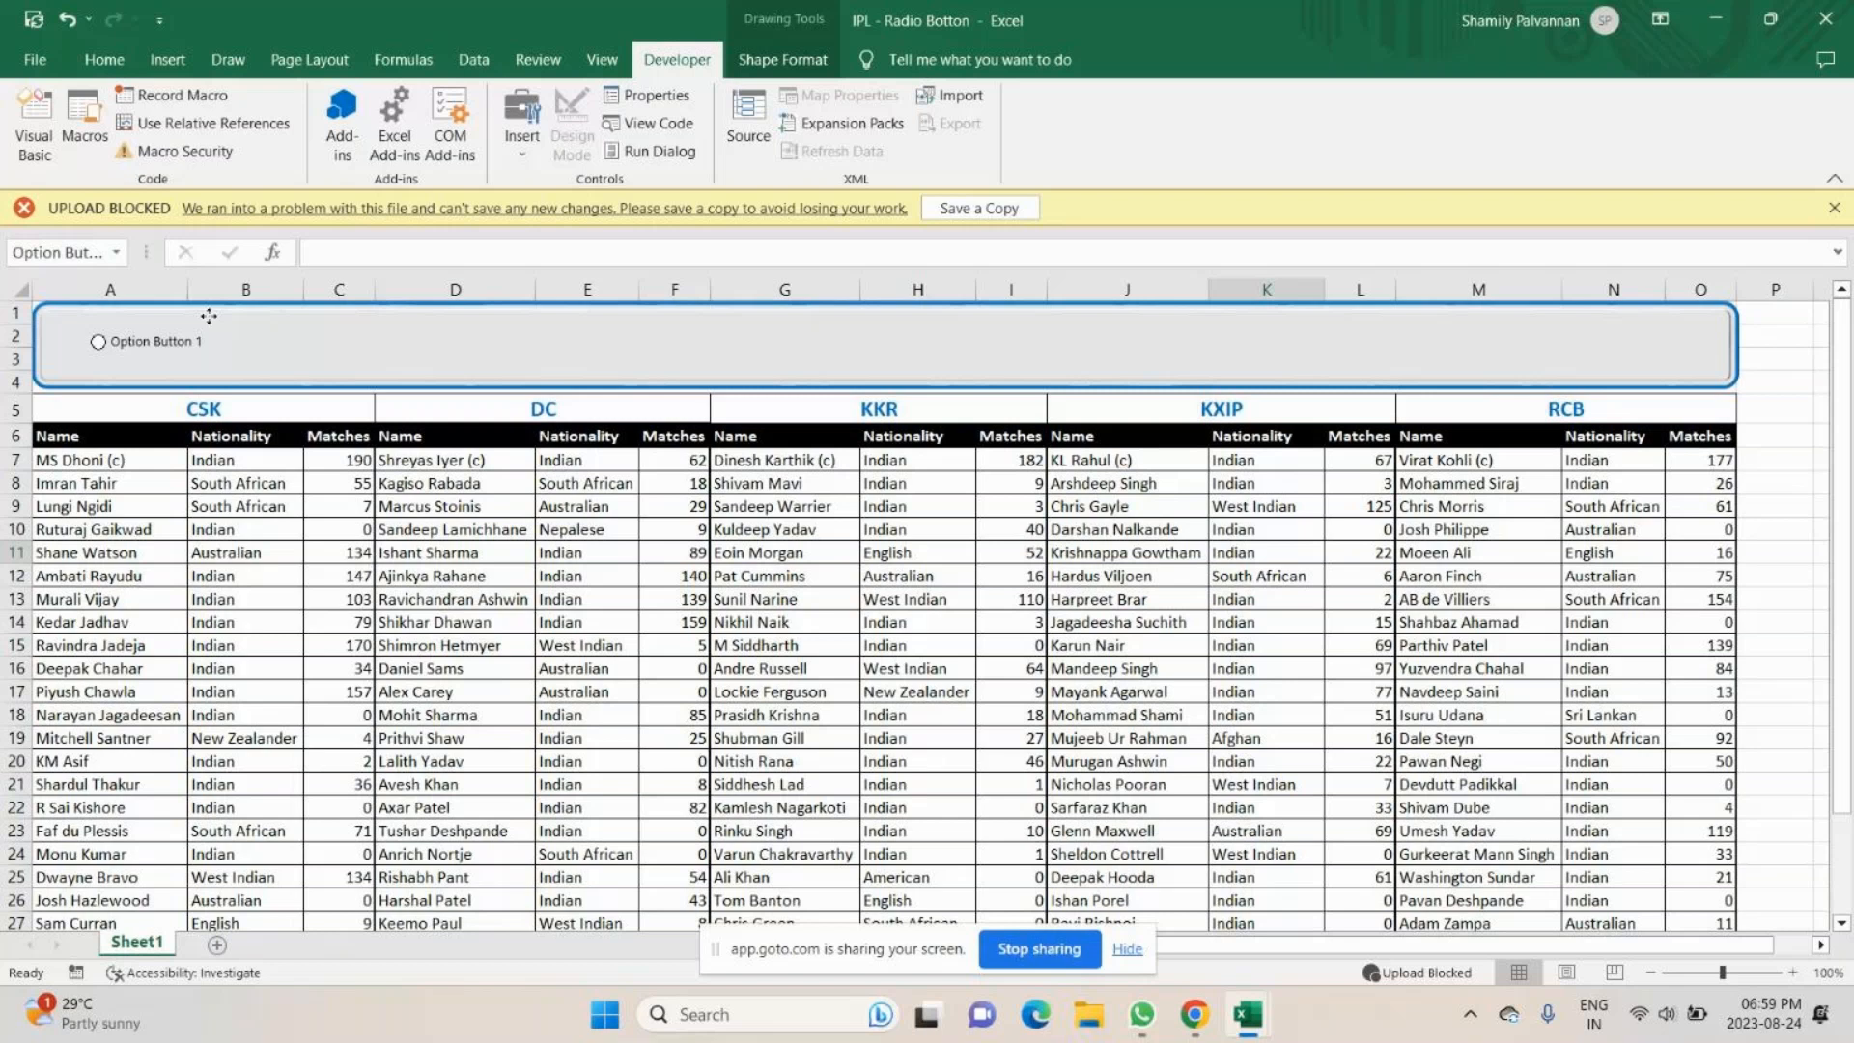
- Duplicate the option button four times, spacing the copies in a row across the banner, and test selecting two of them
ctrl+drag(208, 315, 662, 325)
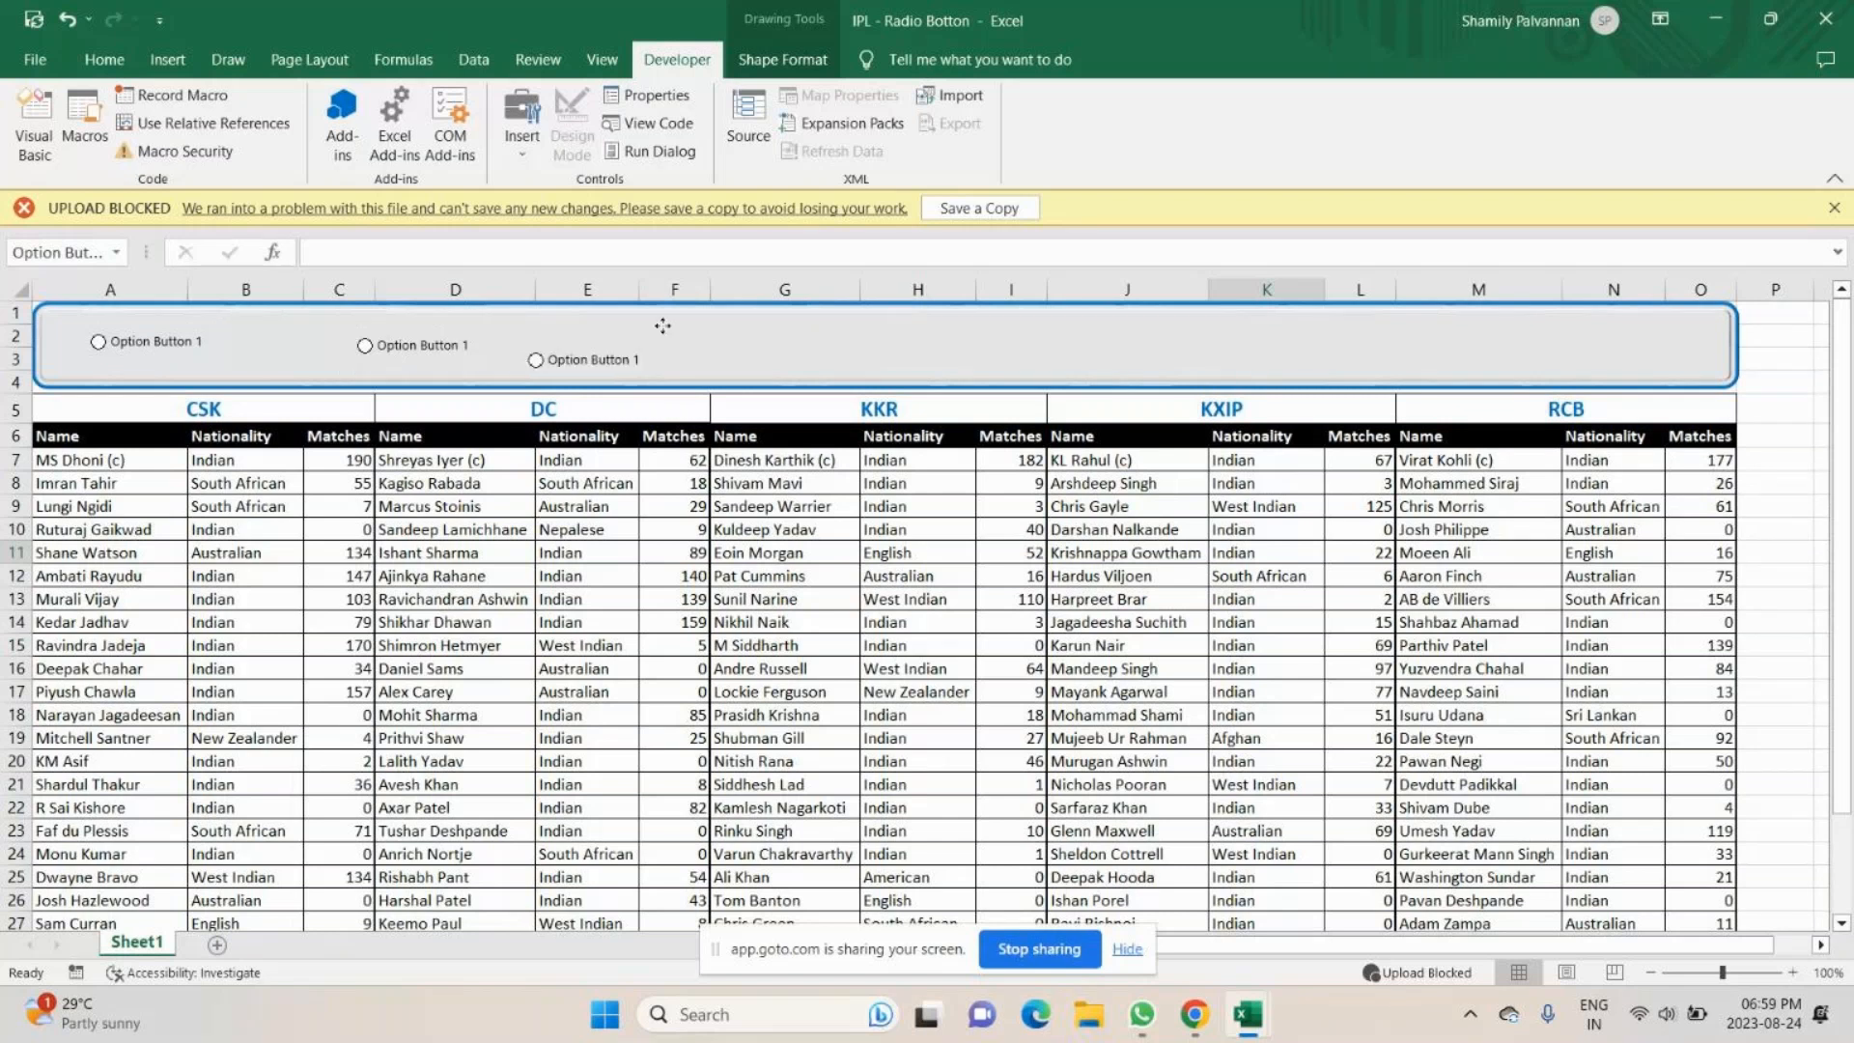
drag(662, 325, 786, 311)
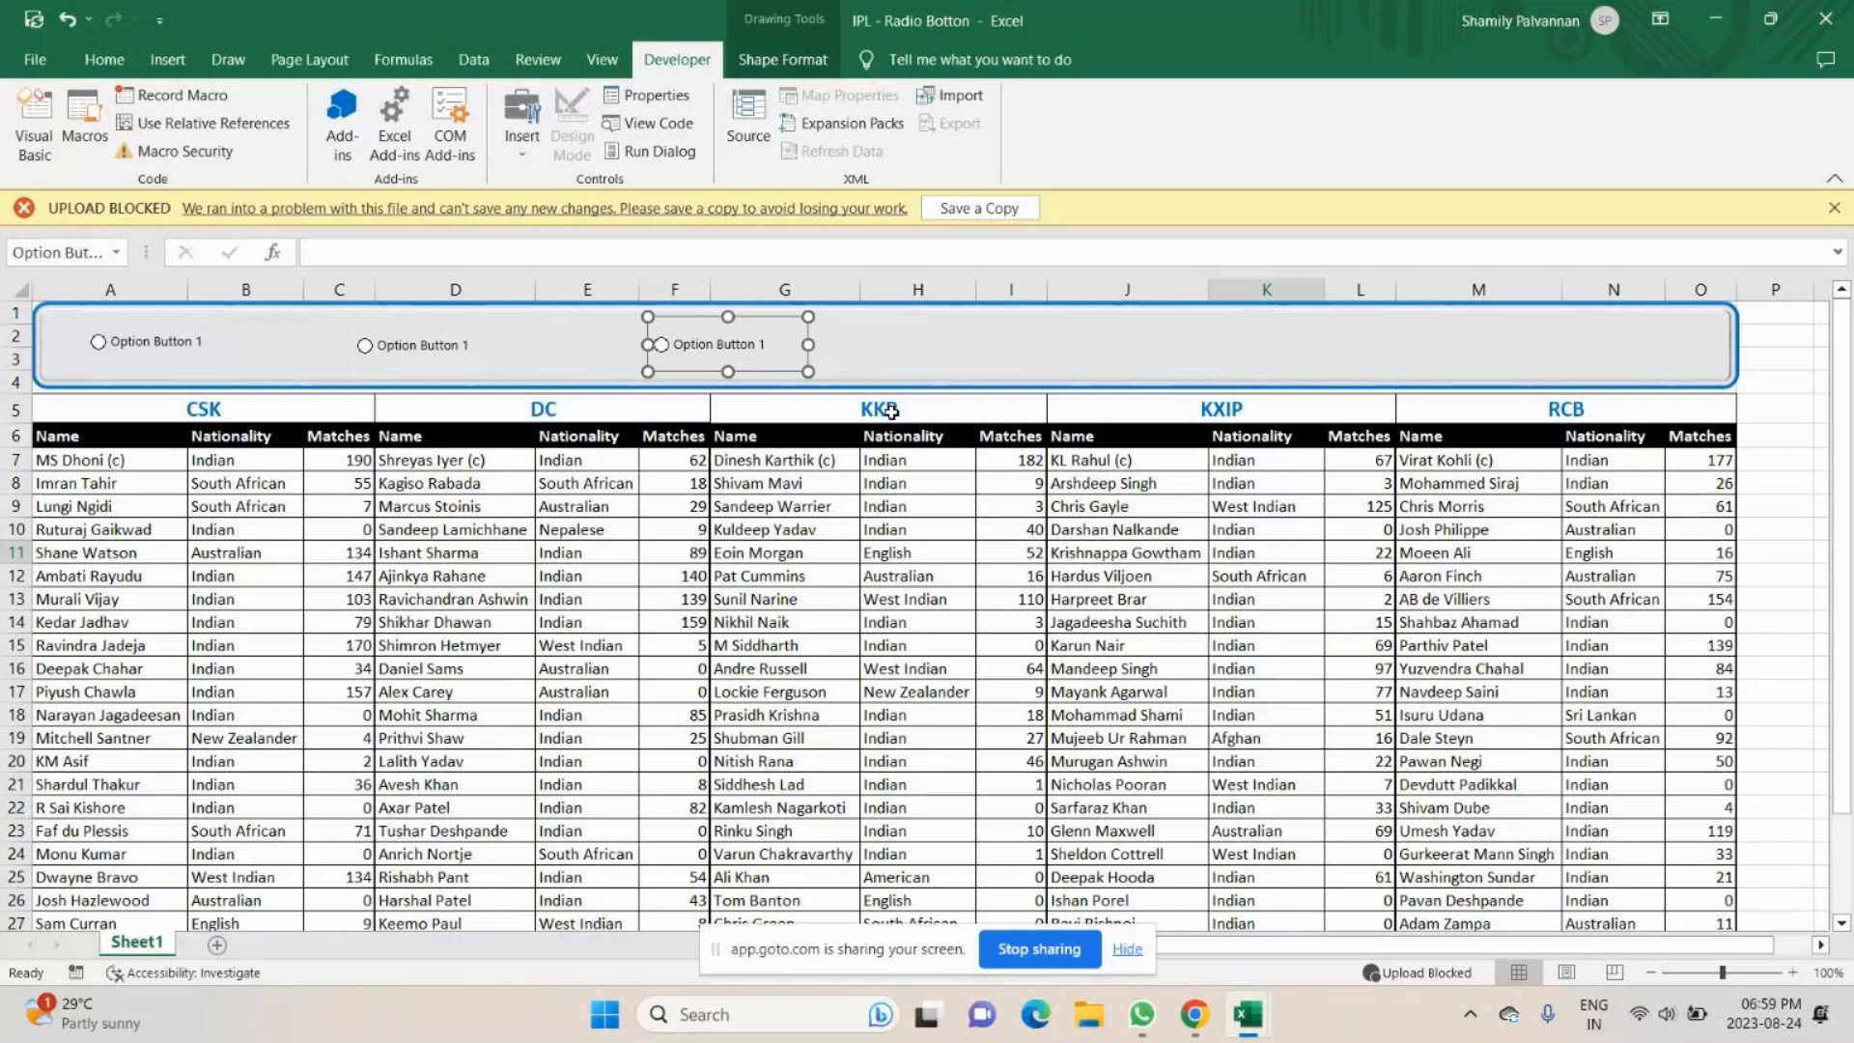
key(ctrl+d)
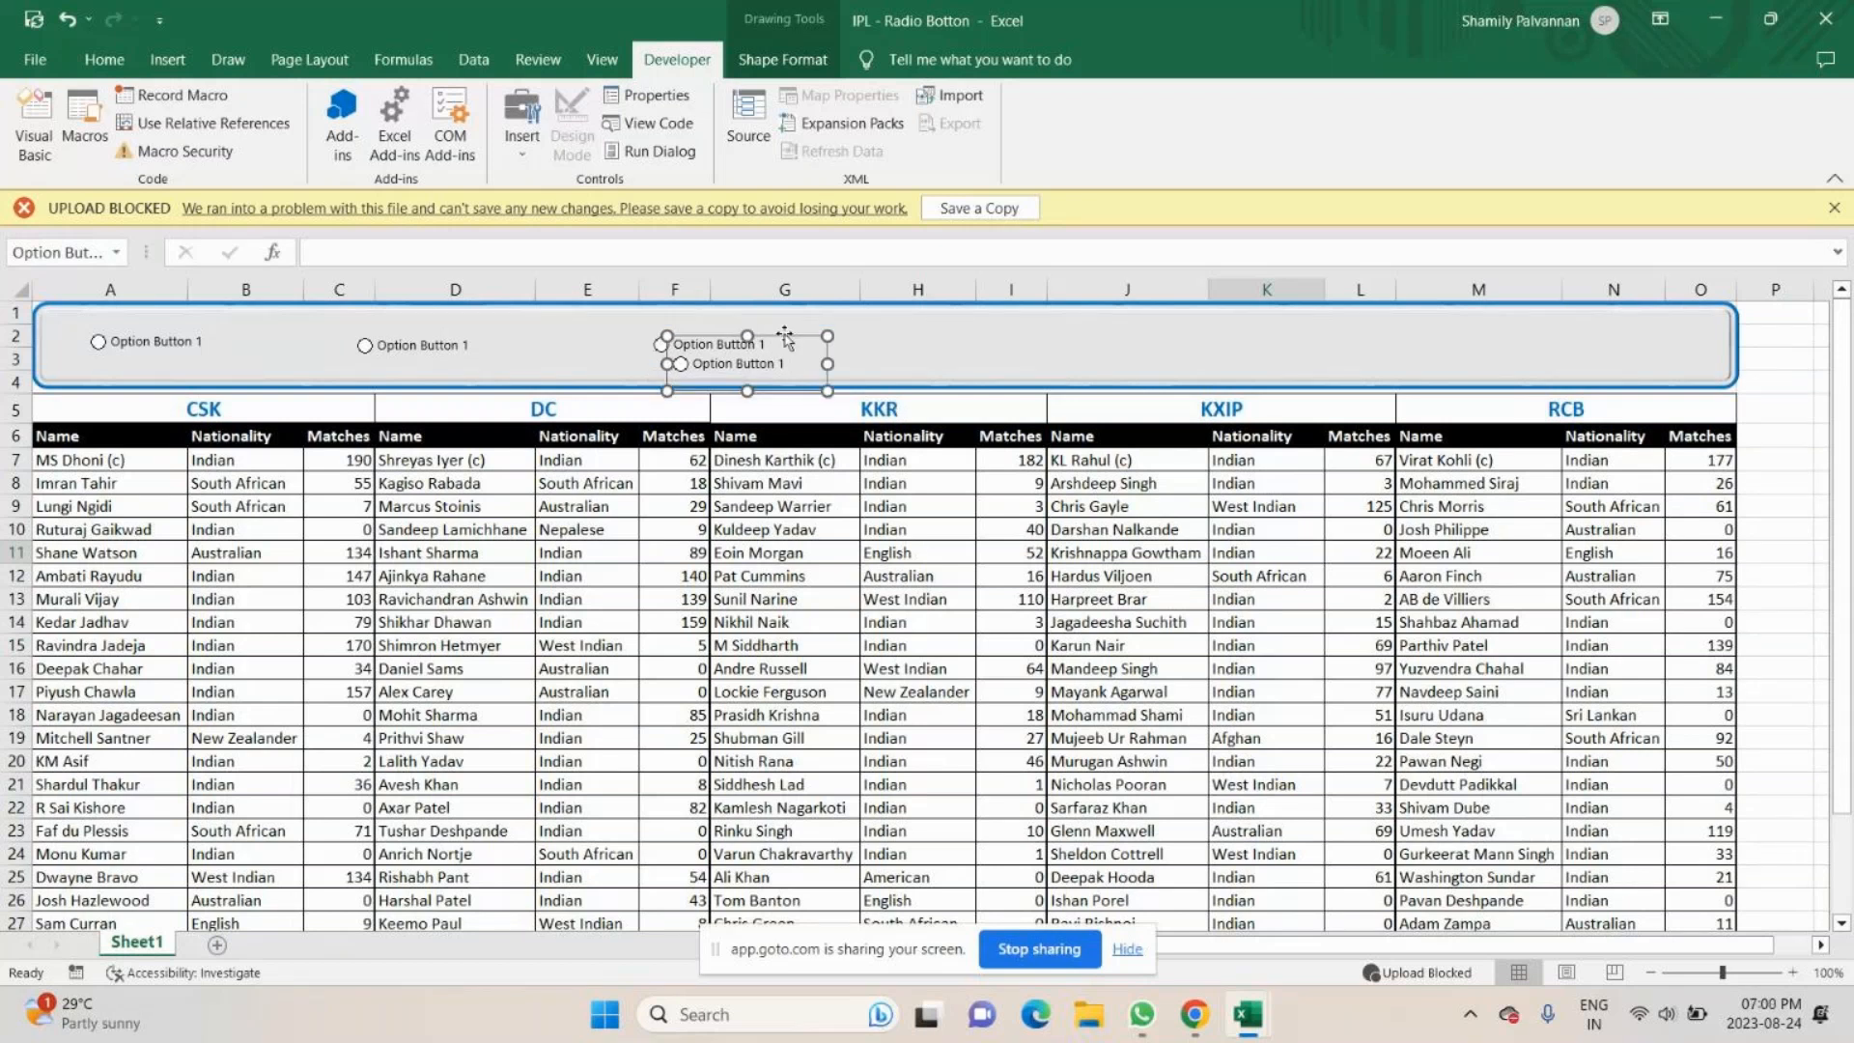
drag(785, 338, 1139, 317)
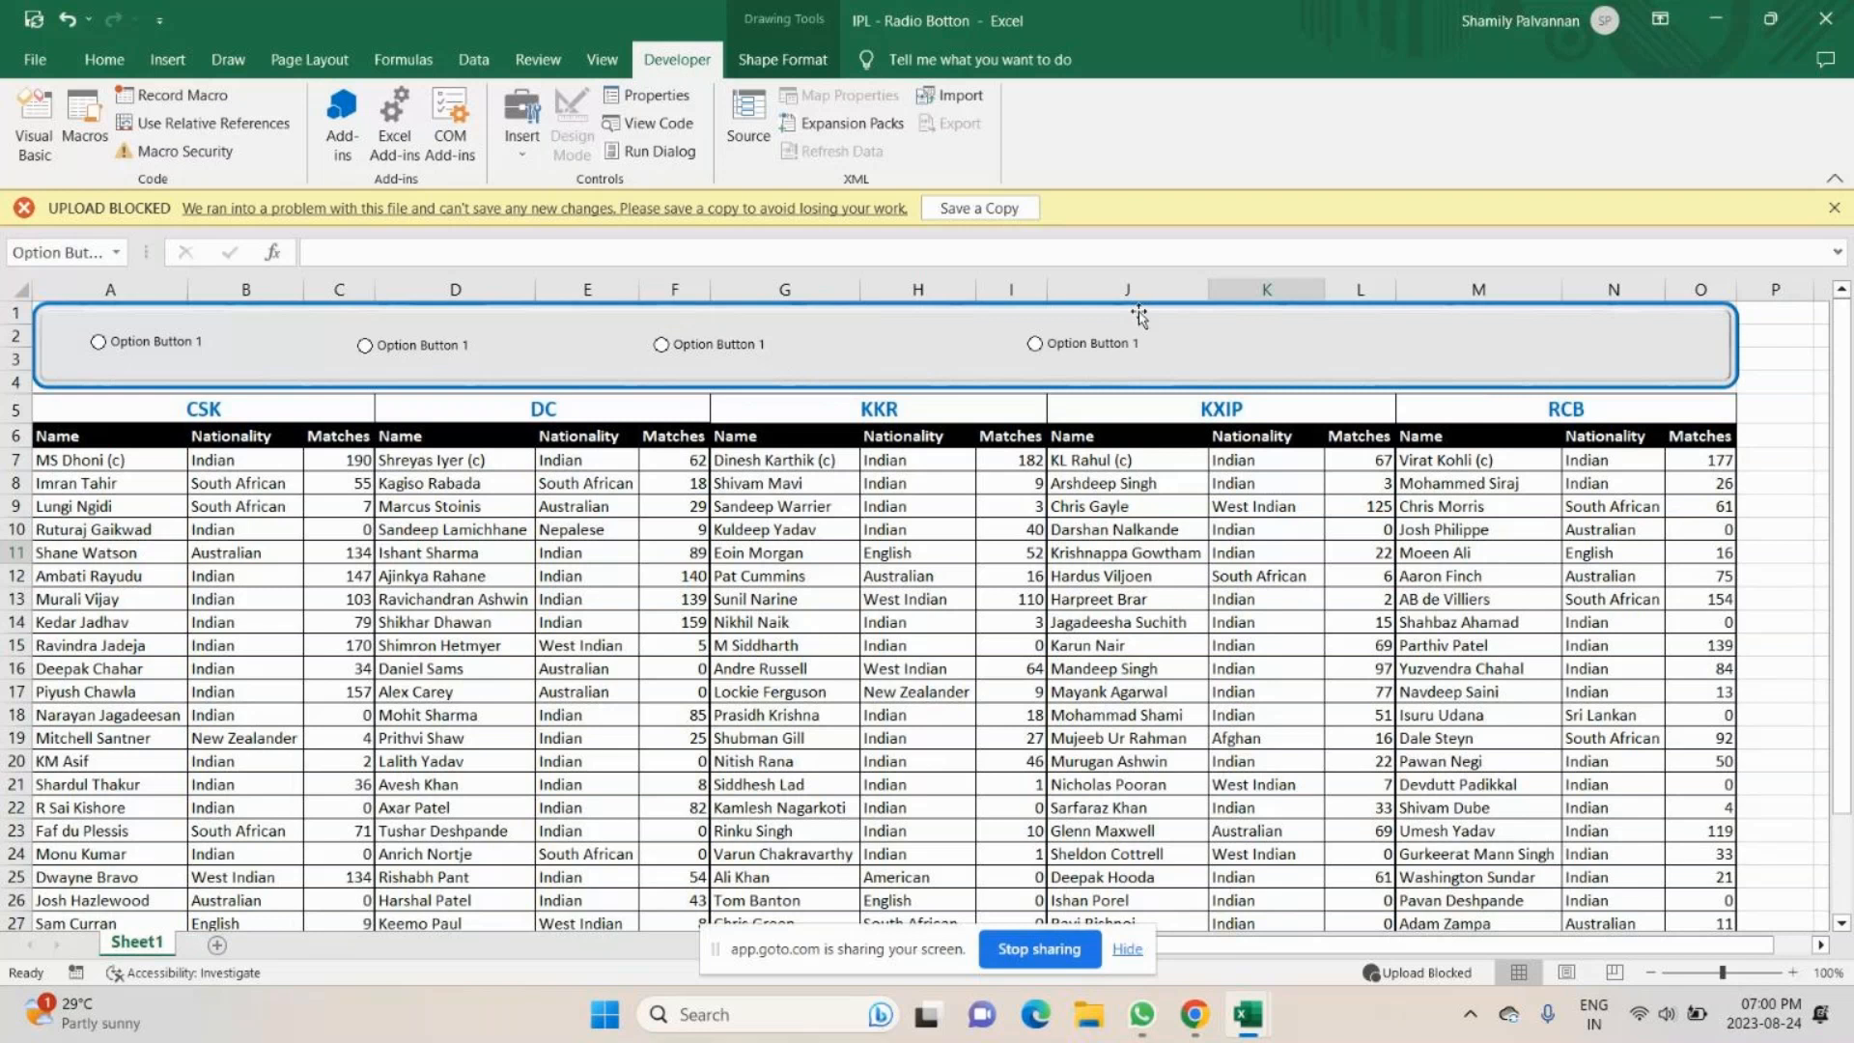
key(ctrl+d)
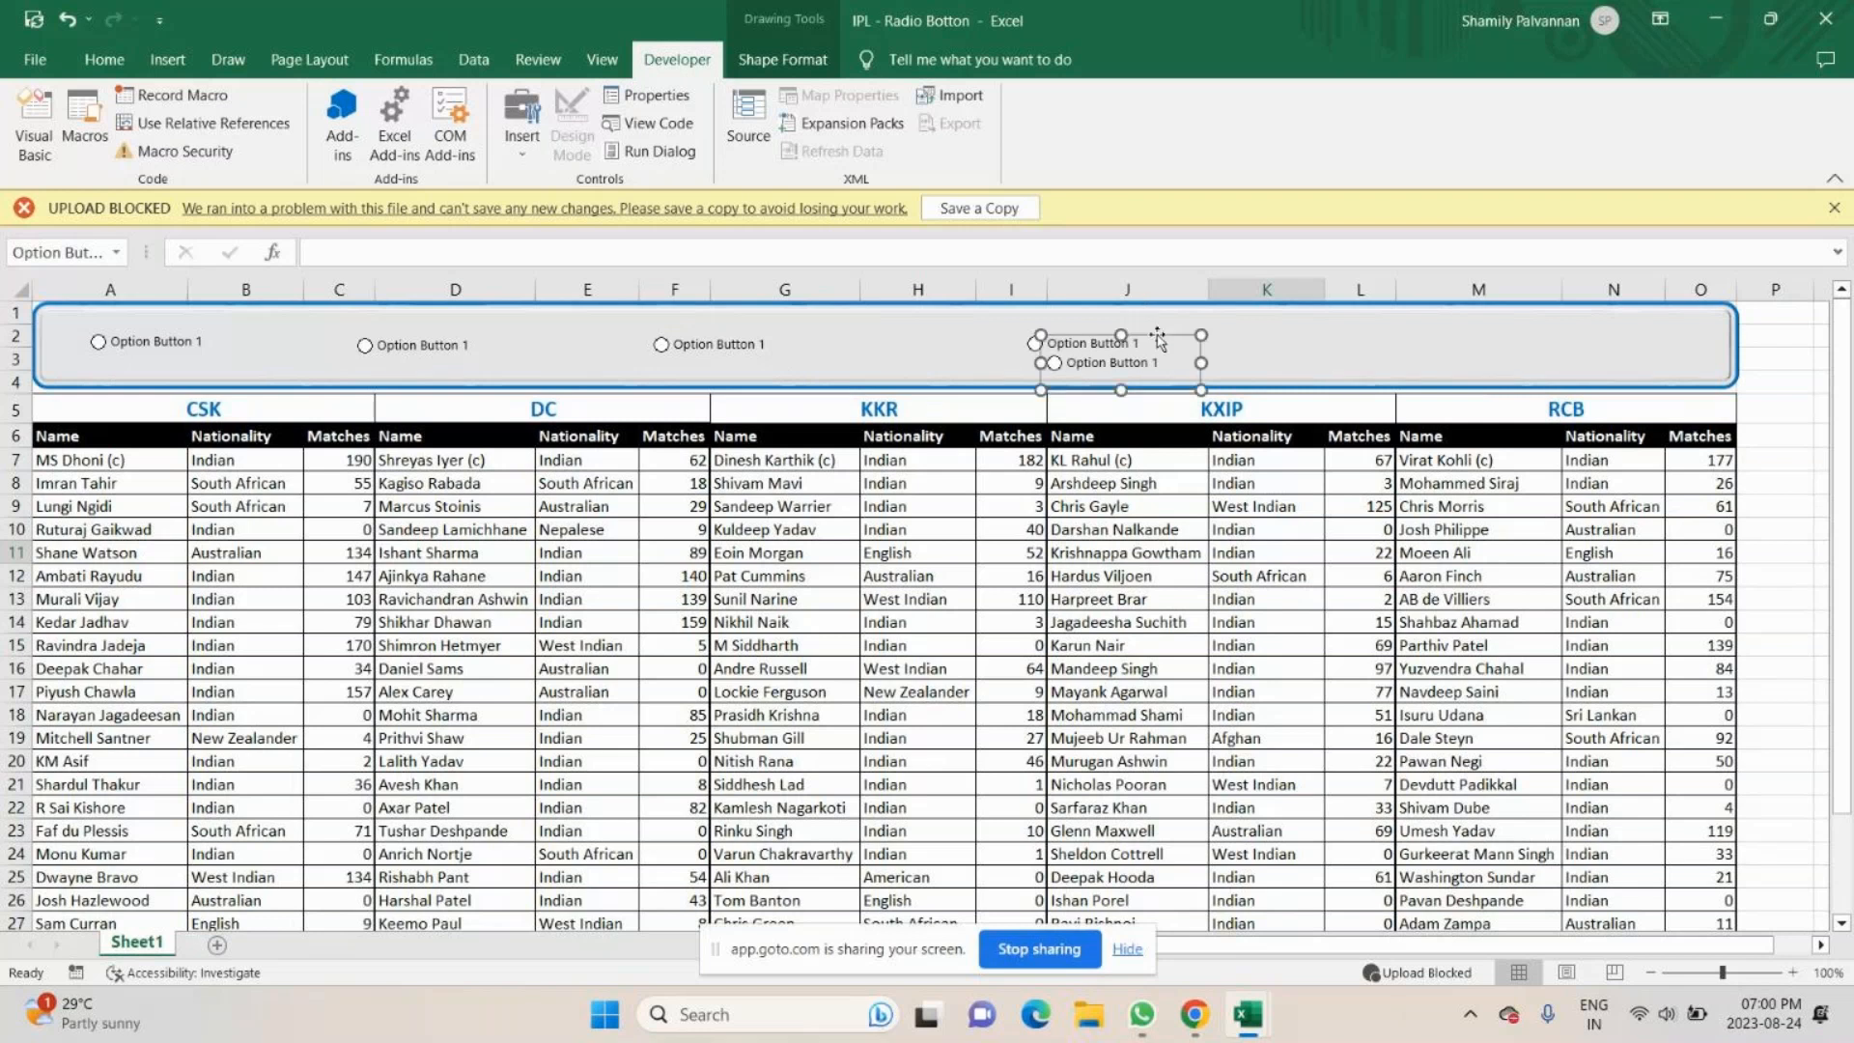
drag(1158, 338, 1535, 312)
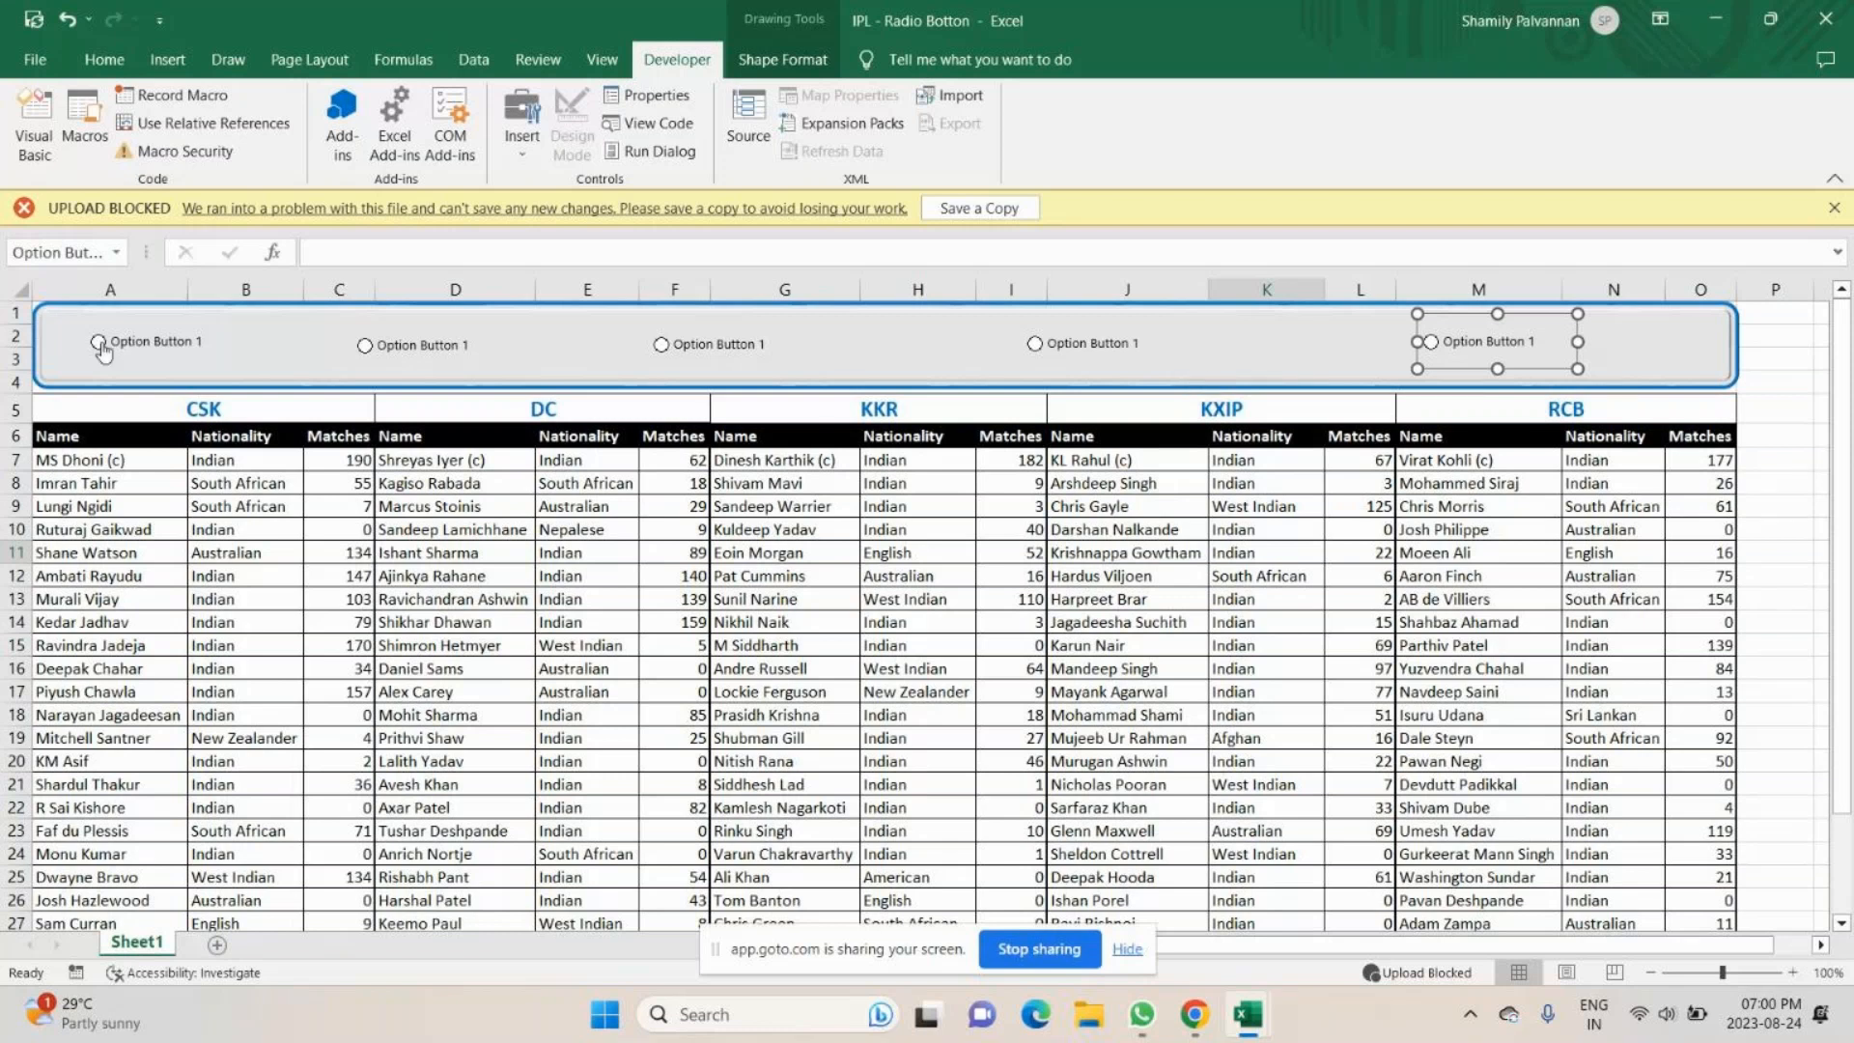
click(661, 345)
click(1035, 347)
- Change the label of the first option button in the banner to CSK
right_click(157, 340)
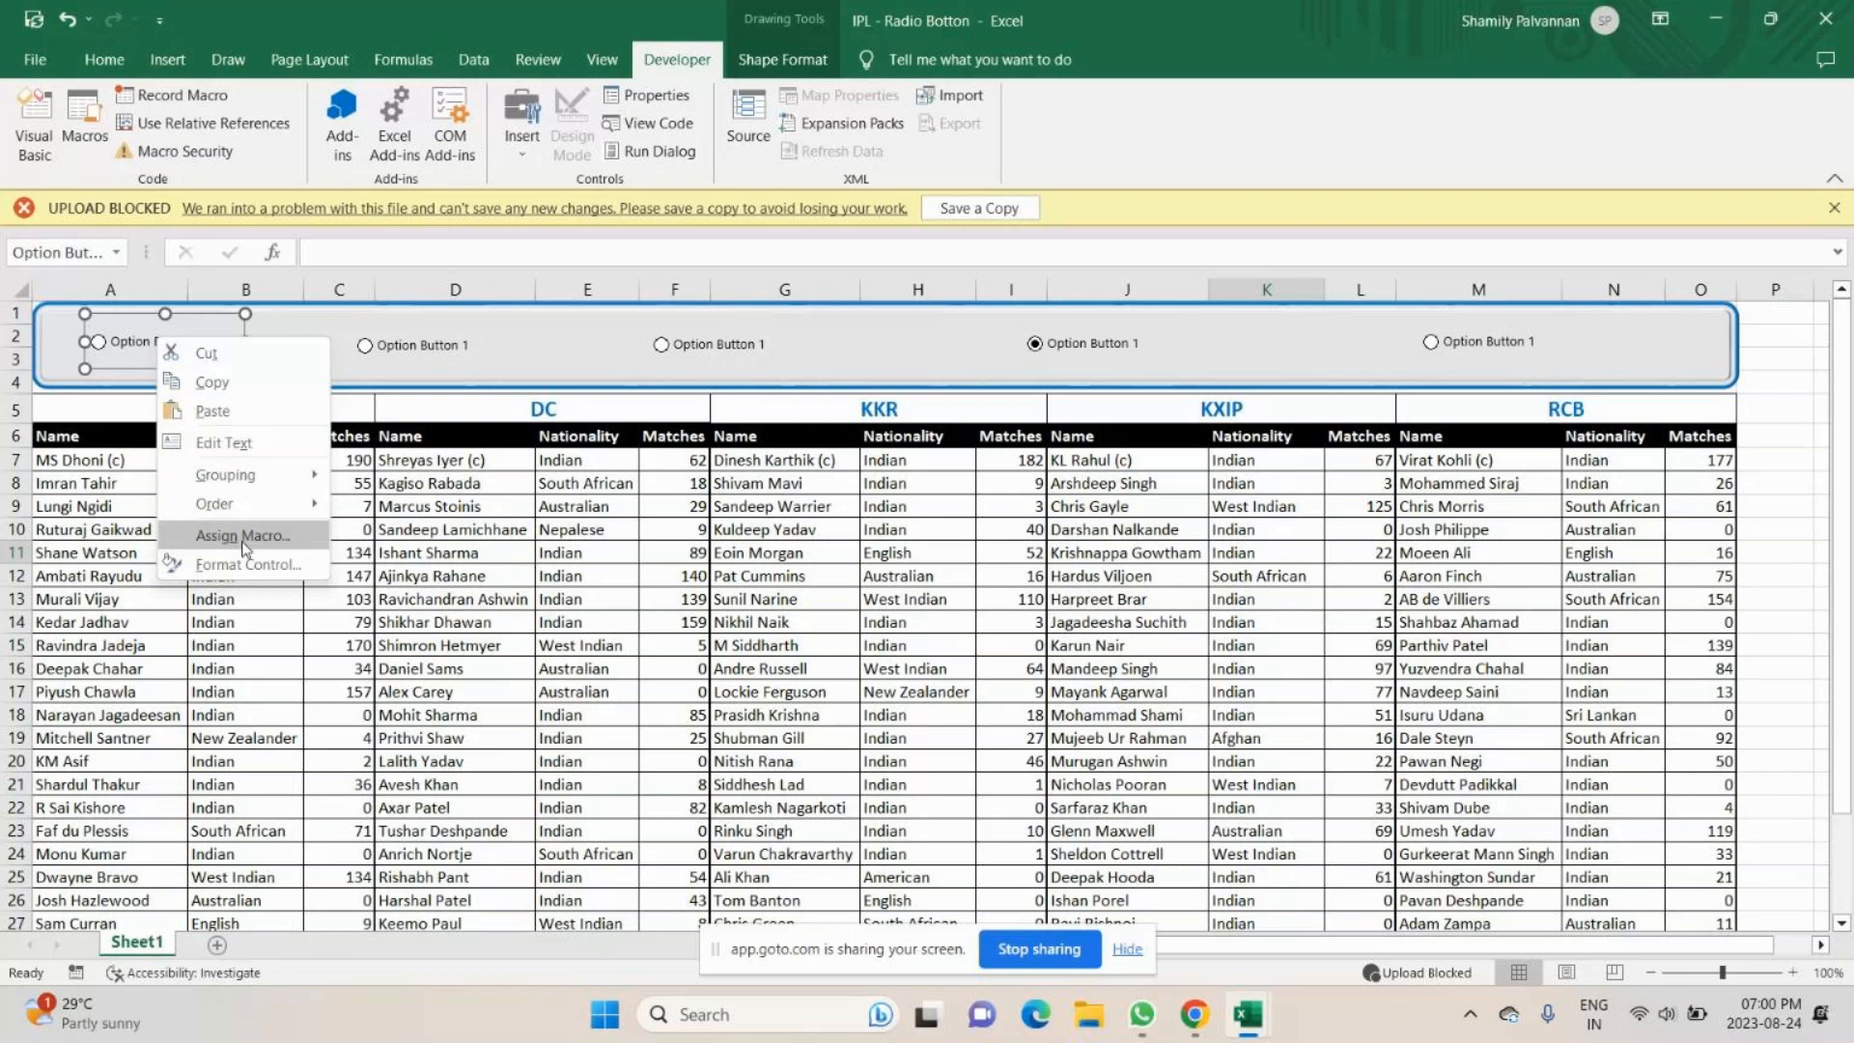
click(231, 442)
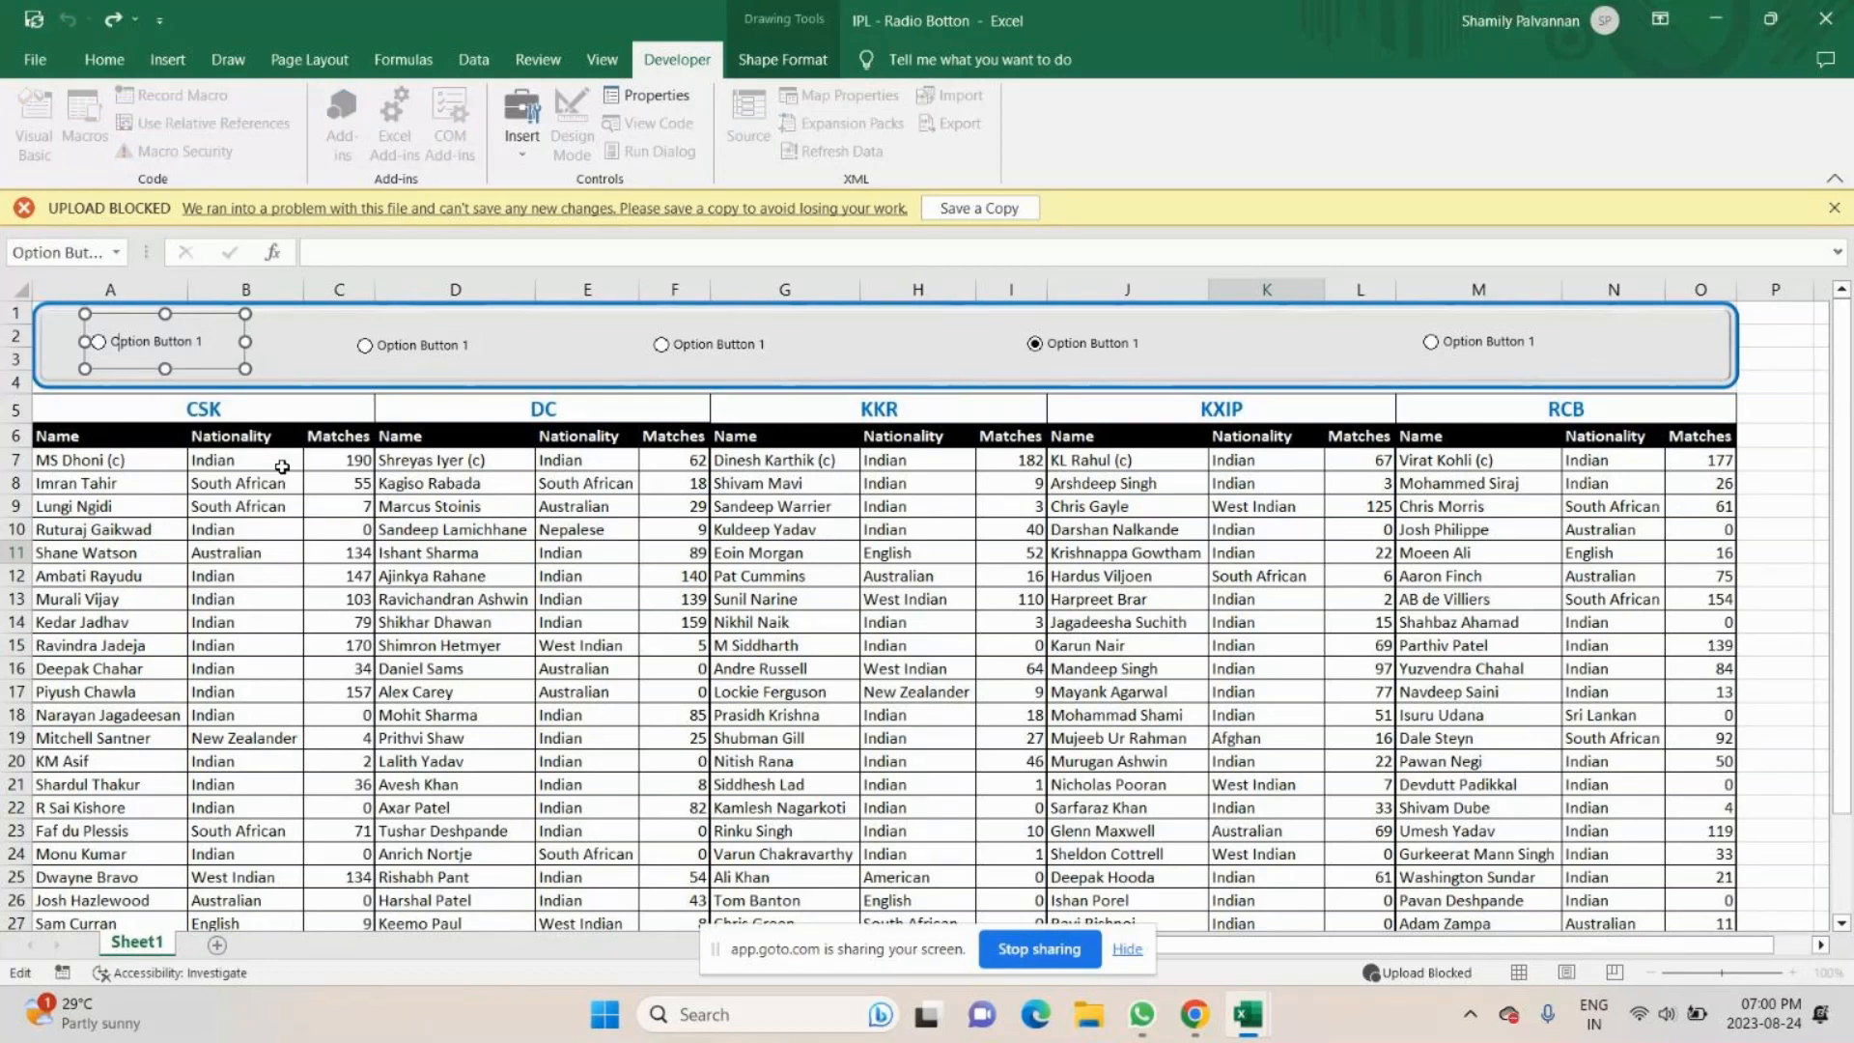
key(End)
key(BackSpace)
key(BackSpace)
key(BackSpace)
key(BackSpace)
key(BackSpace)
key(BackSpace)
key(BackSpace)
key(BackSpace)
key(BackSpace)
key(BackSpace)
key(BackSpace)
key(BackSpace)
key(BackSpace)
key(BackSpace)
key(BackSpace)
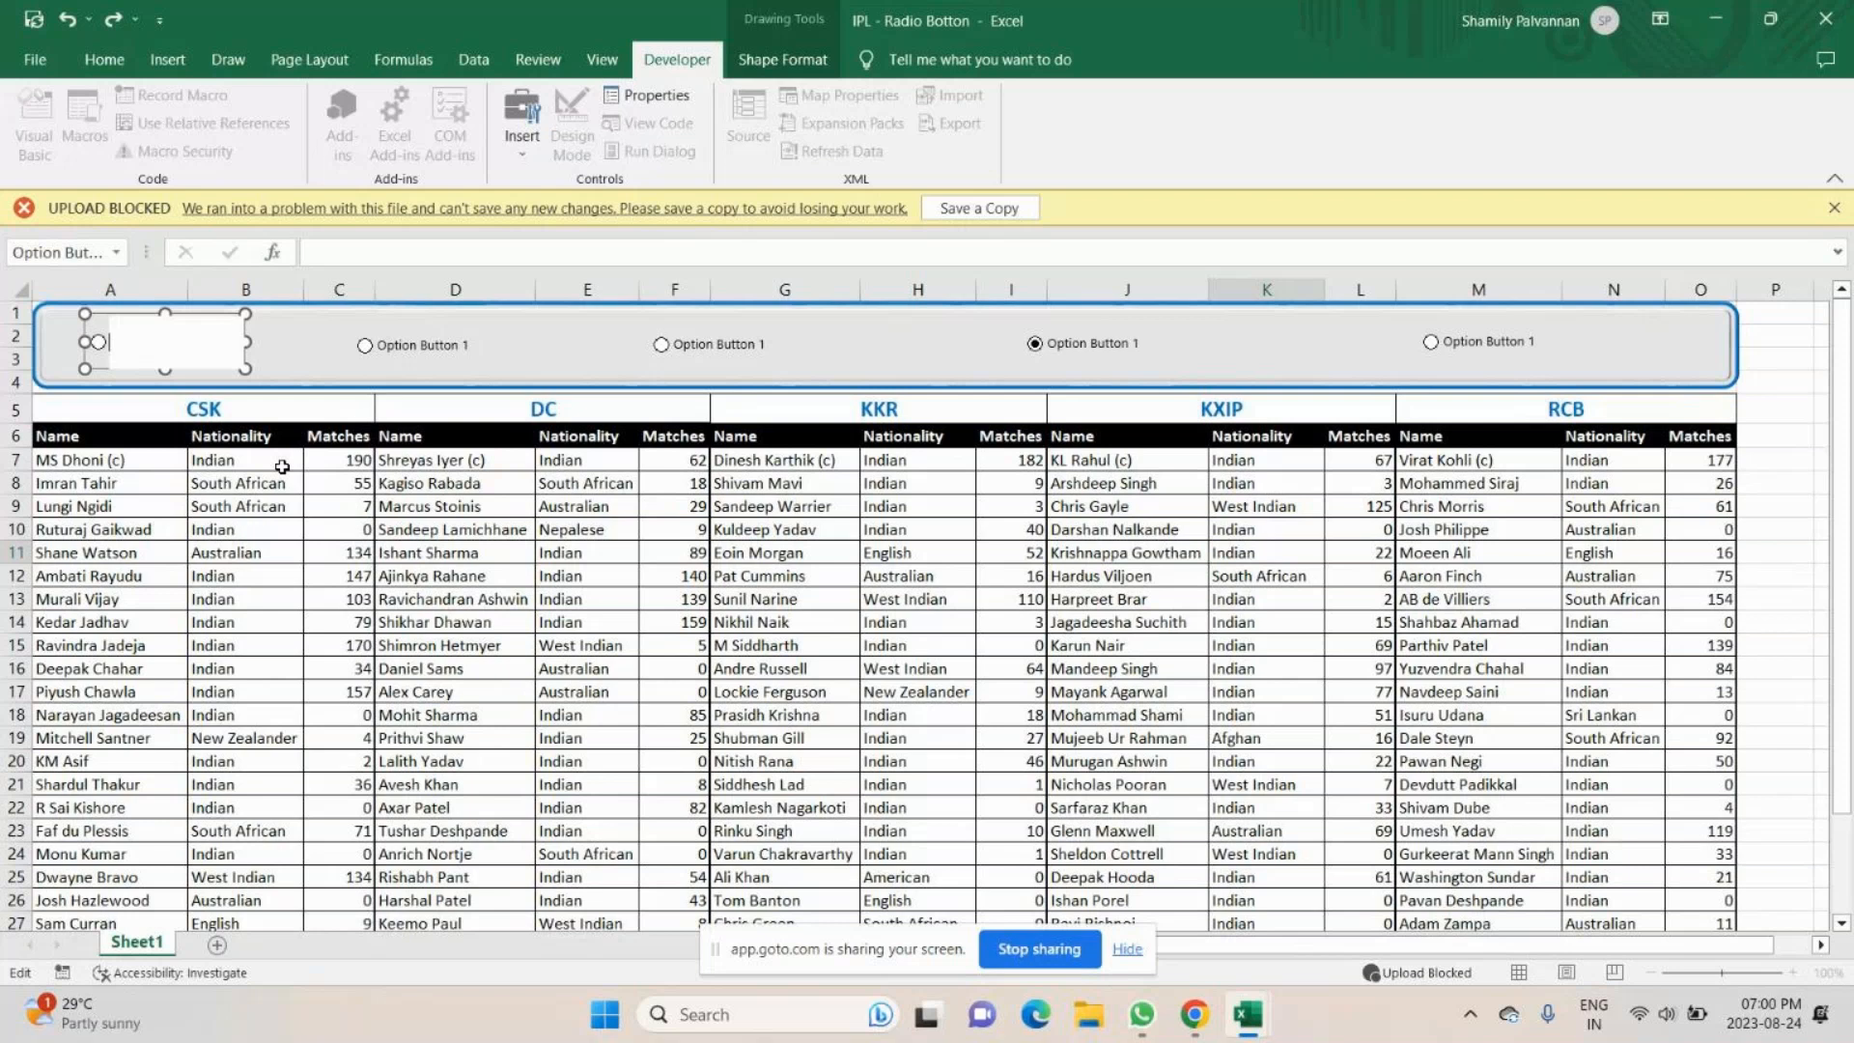
text(CSK)
- Select the second option button in the banner and change its label to DC
click(428, 345)
right_click(427, 346)
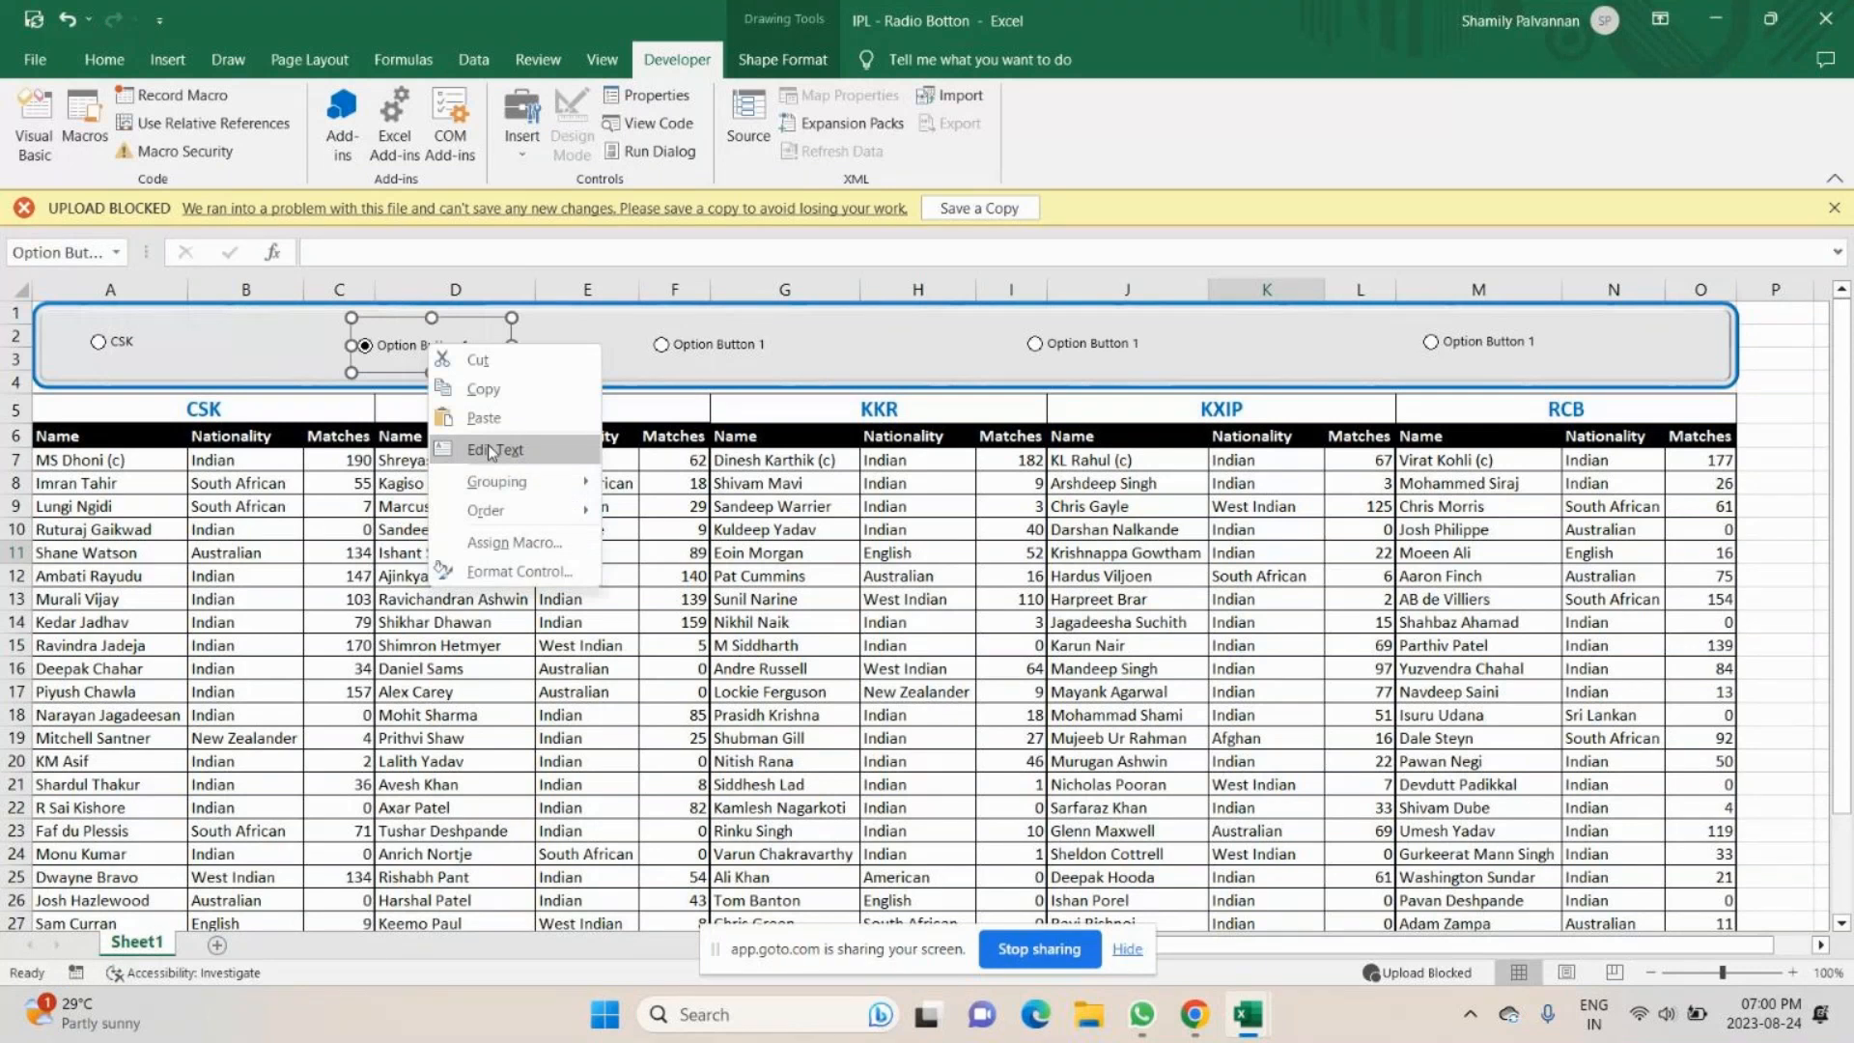
click(493, 449)
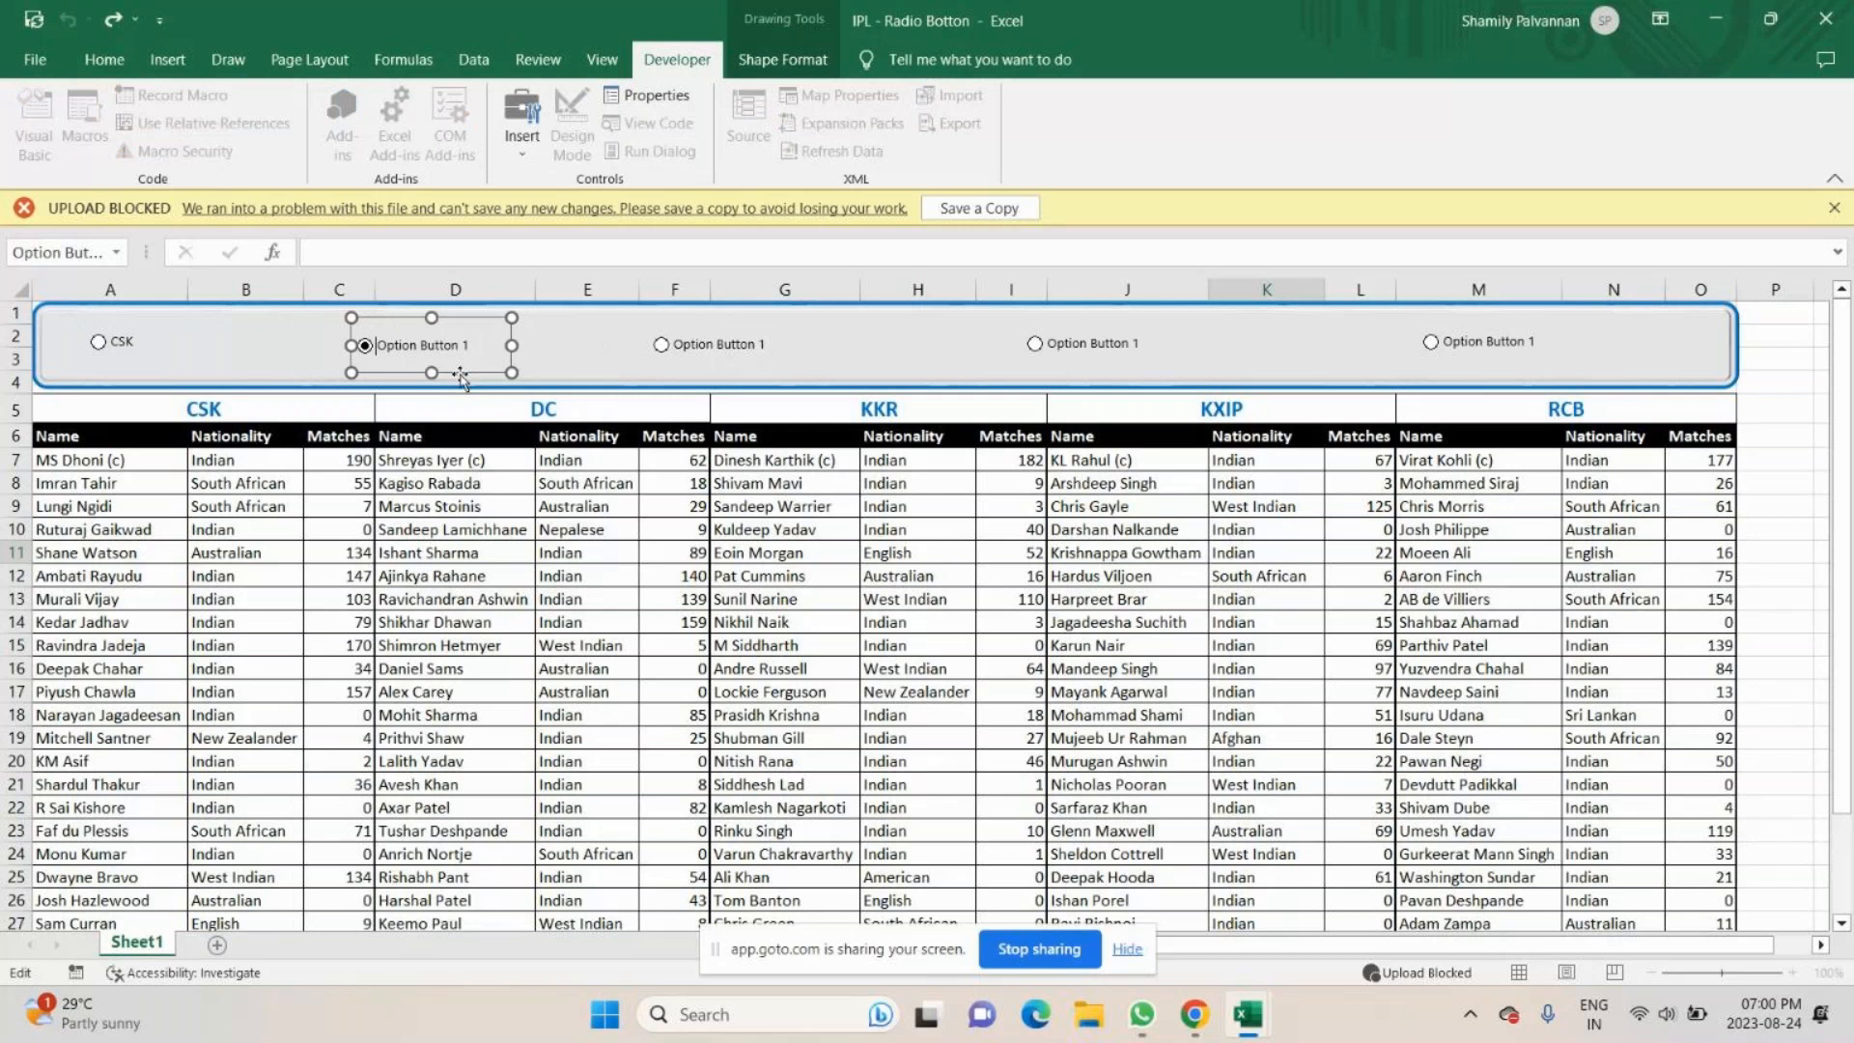
key(ctrl+a)
text(DC)
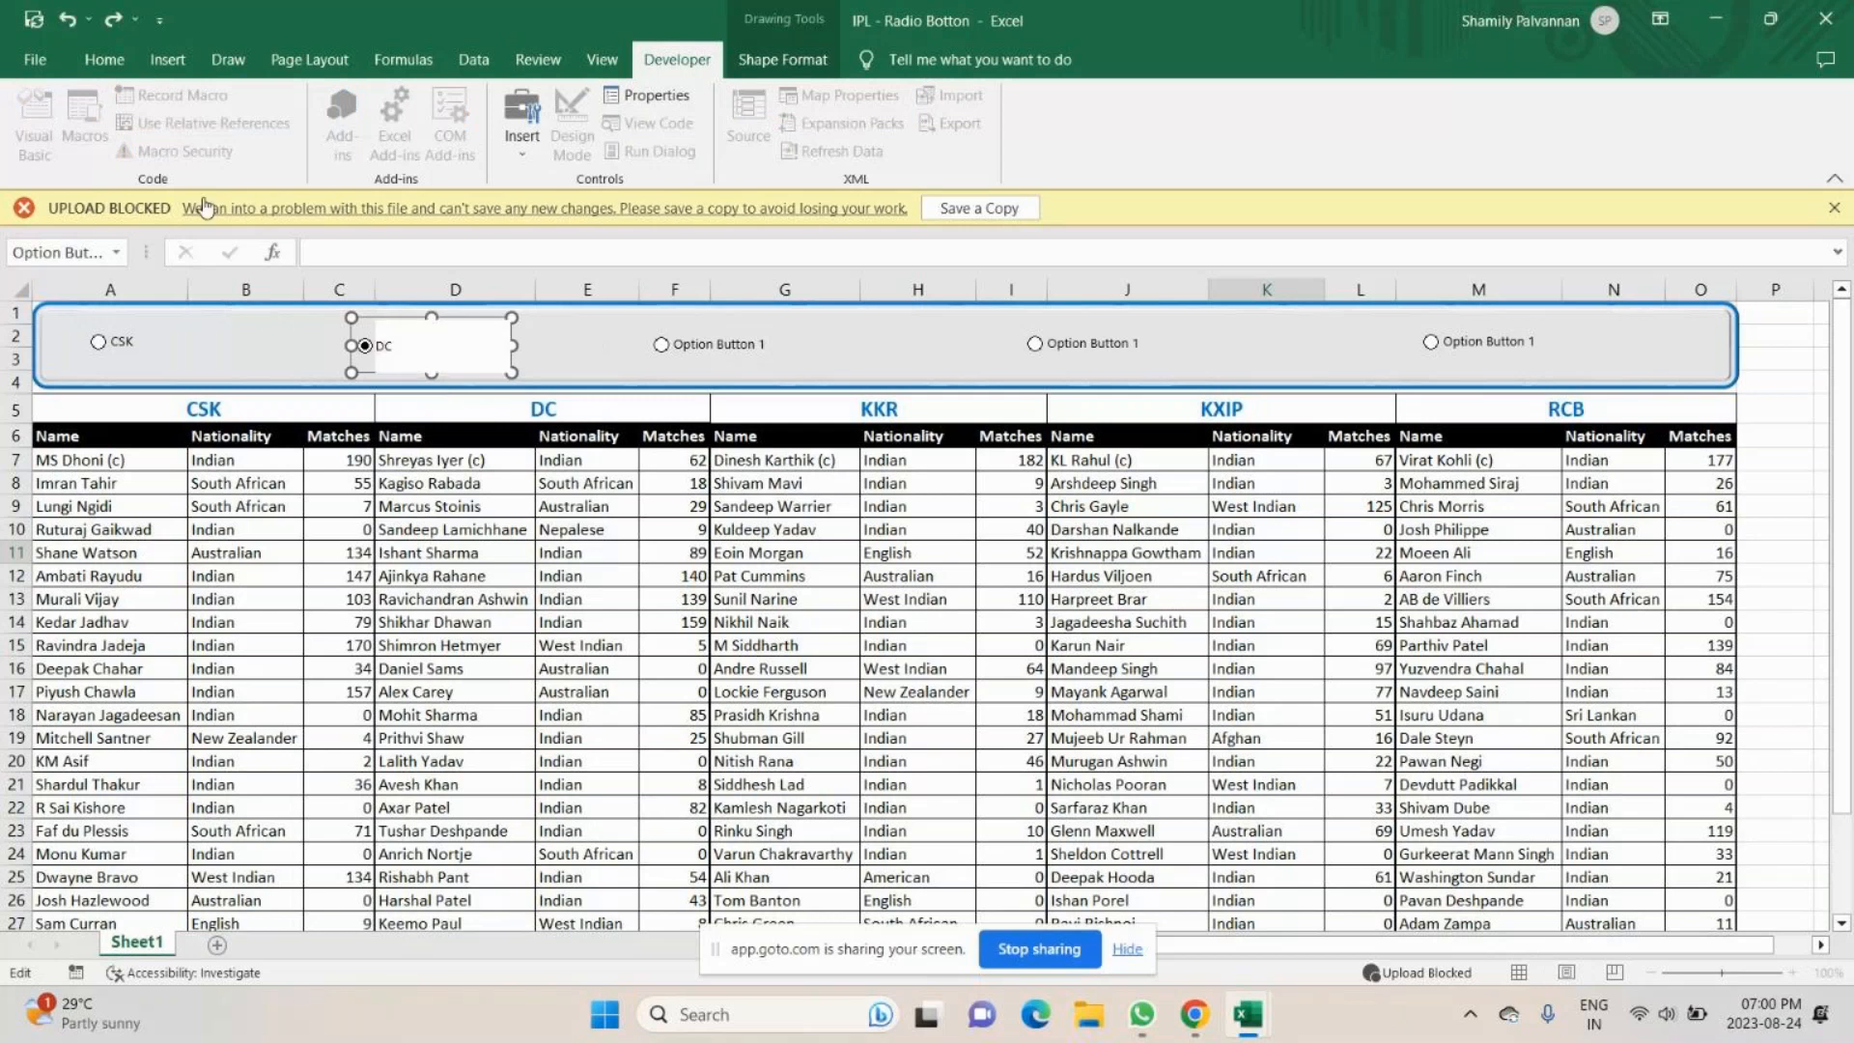
click(104, 60)
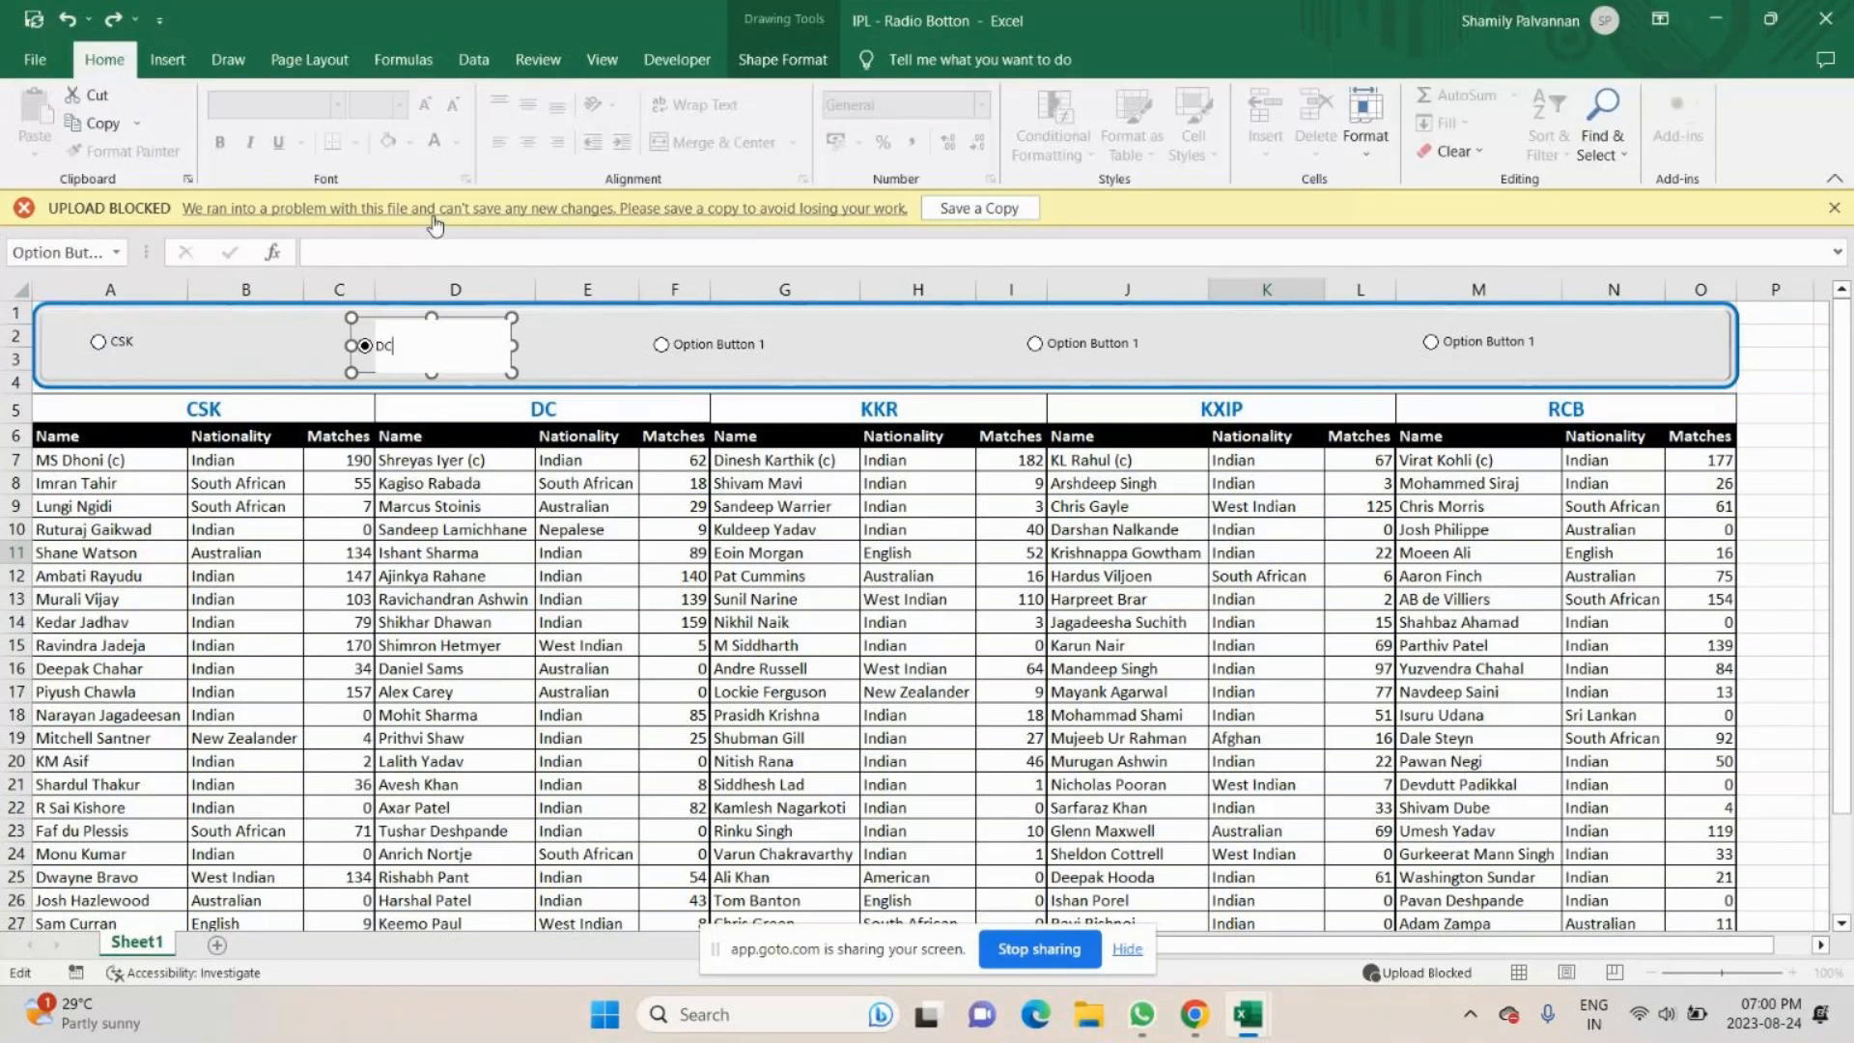
- Change the label of the third option button in the banner to KKR
right_click(708, 344)
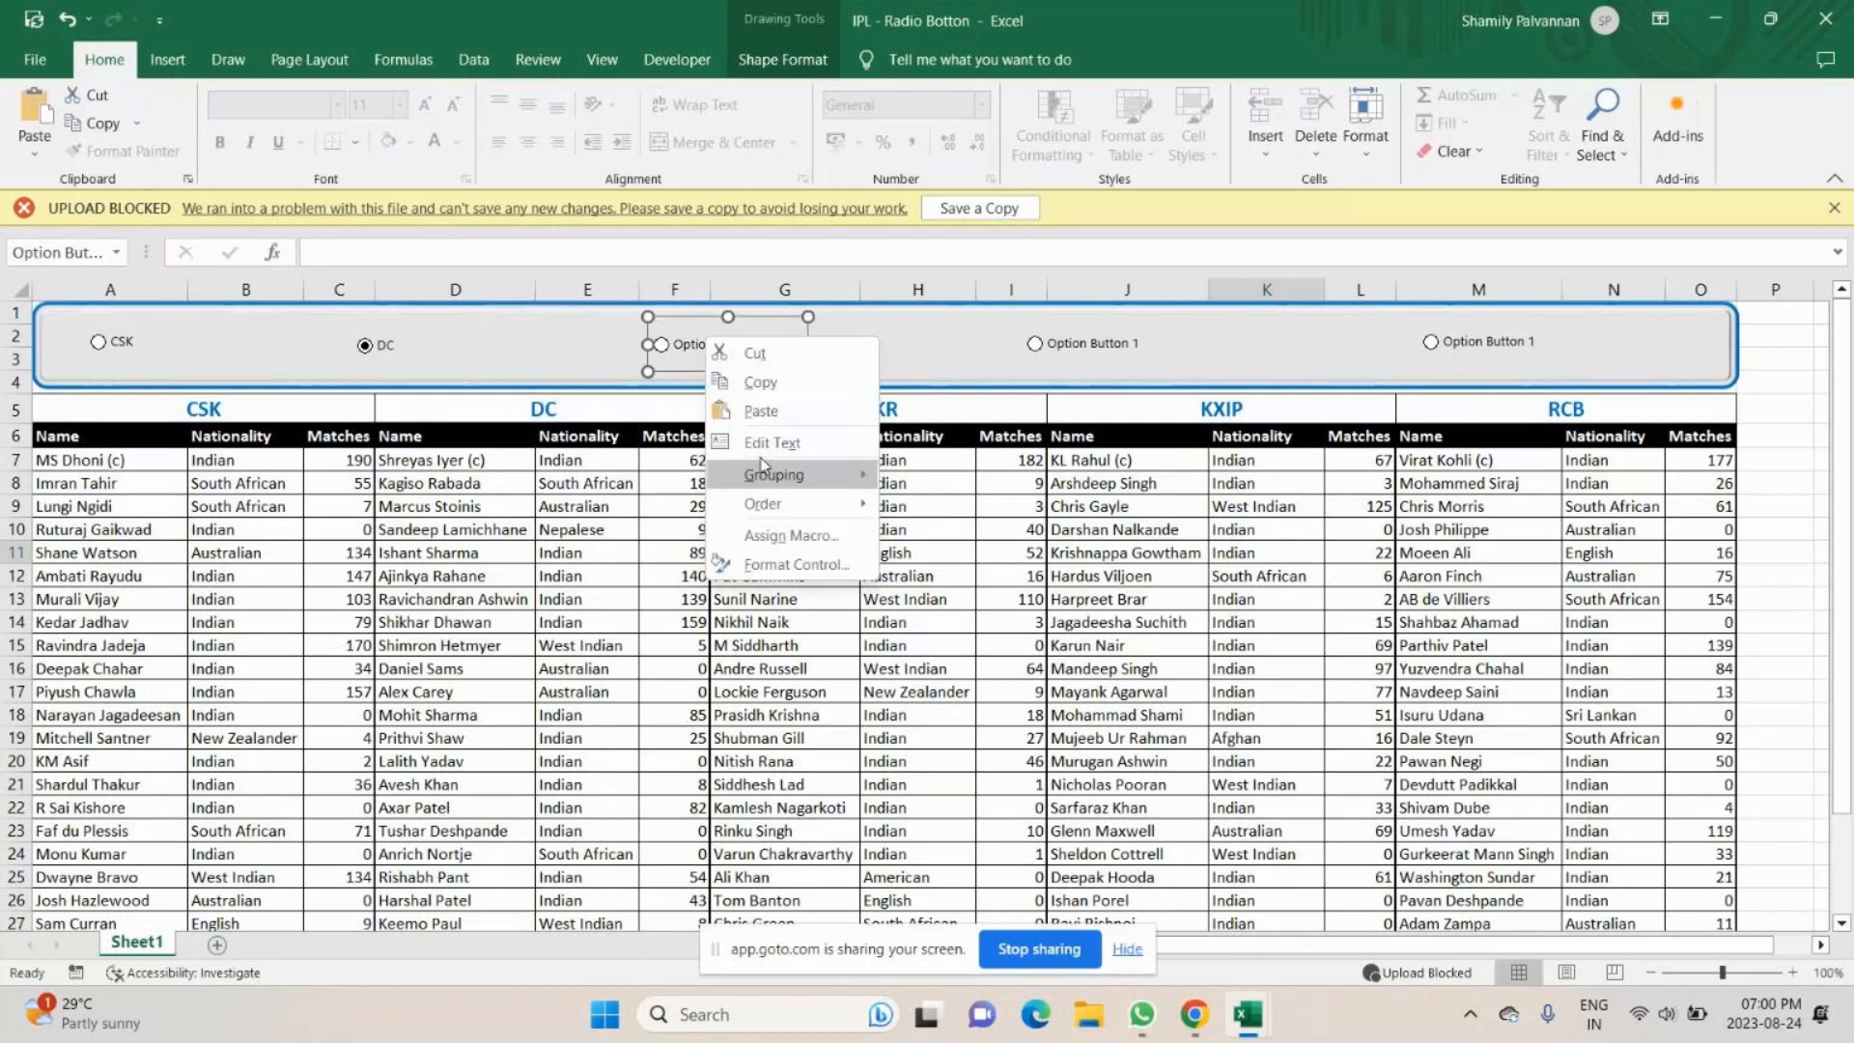
click(763, 441)
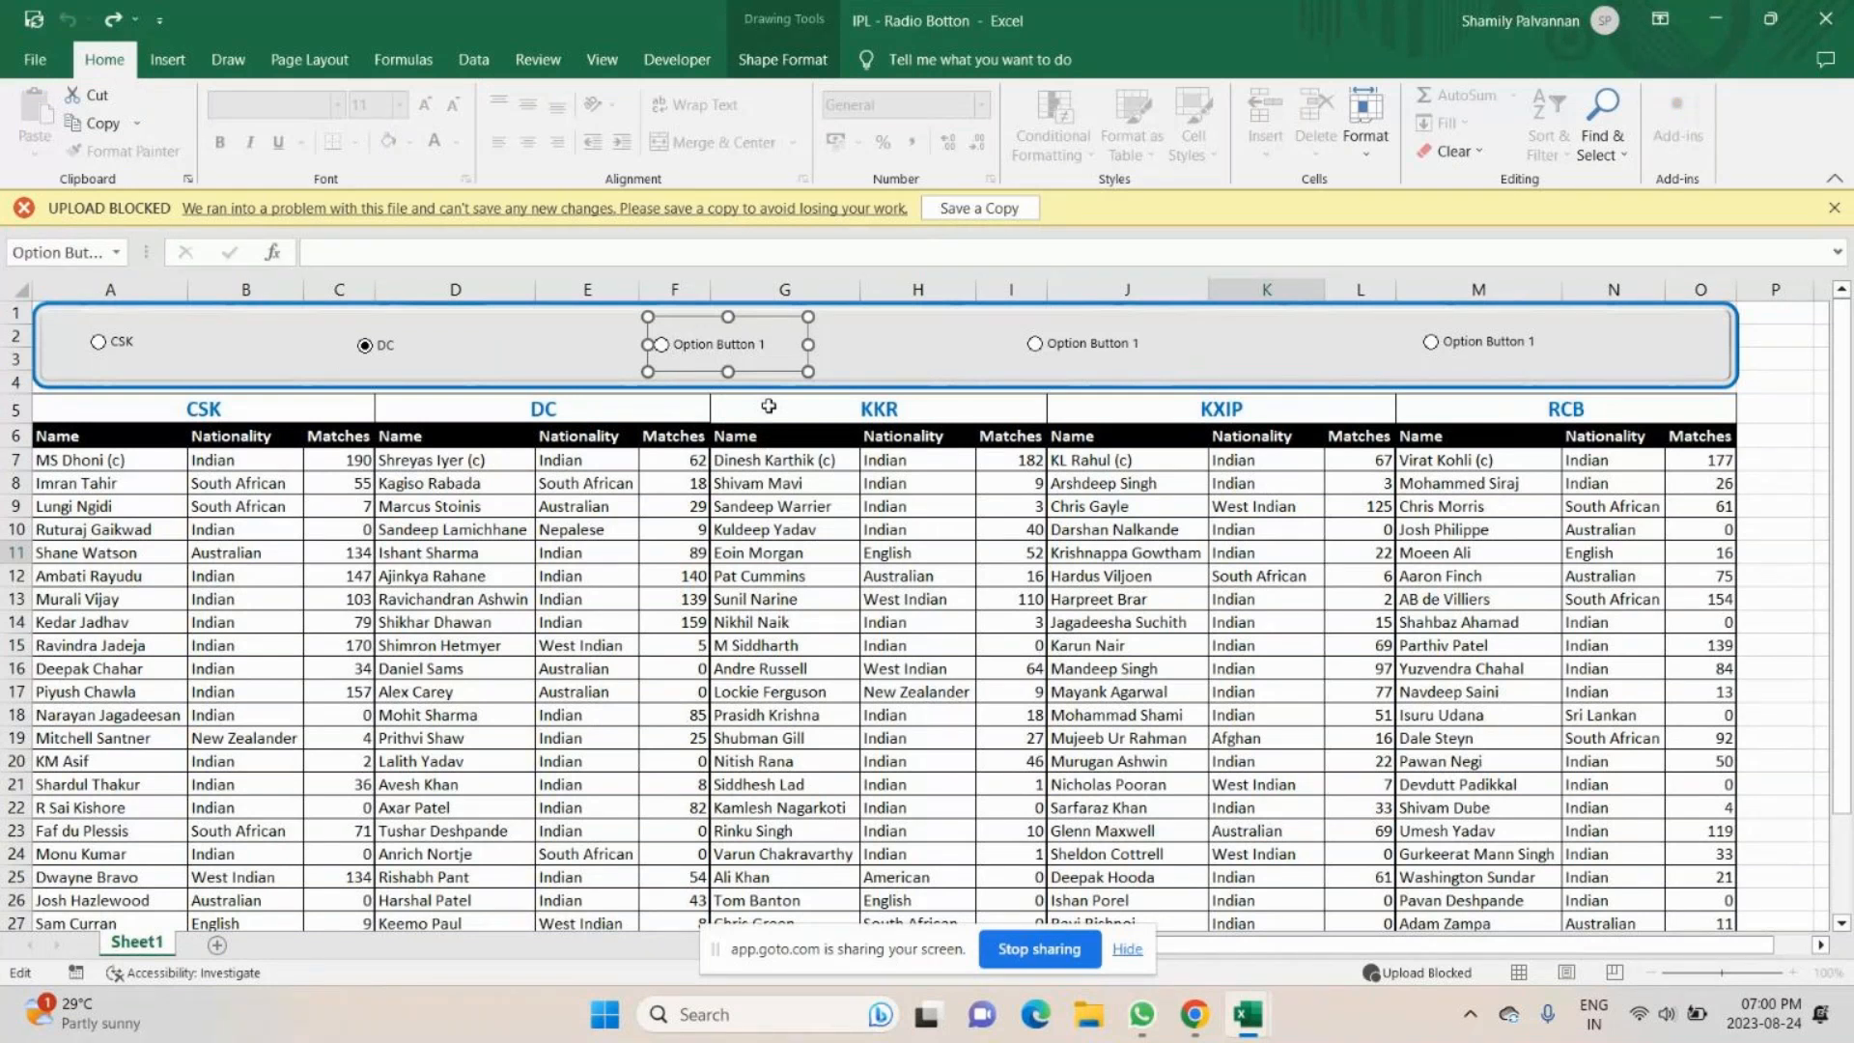
key(ctrl+a)
key(Delete)
text(KKR)
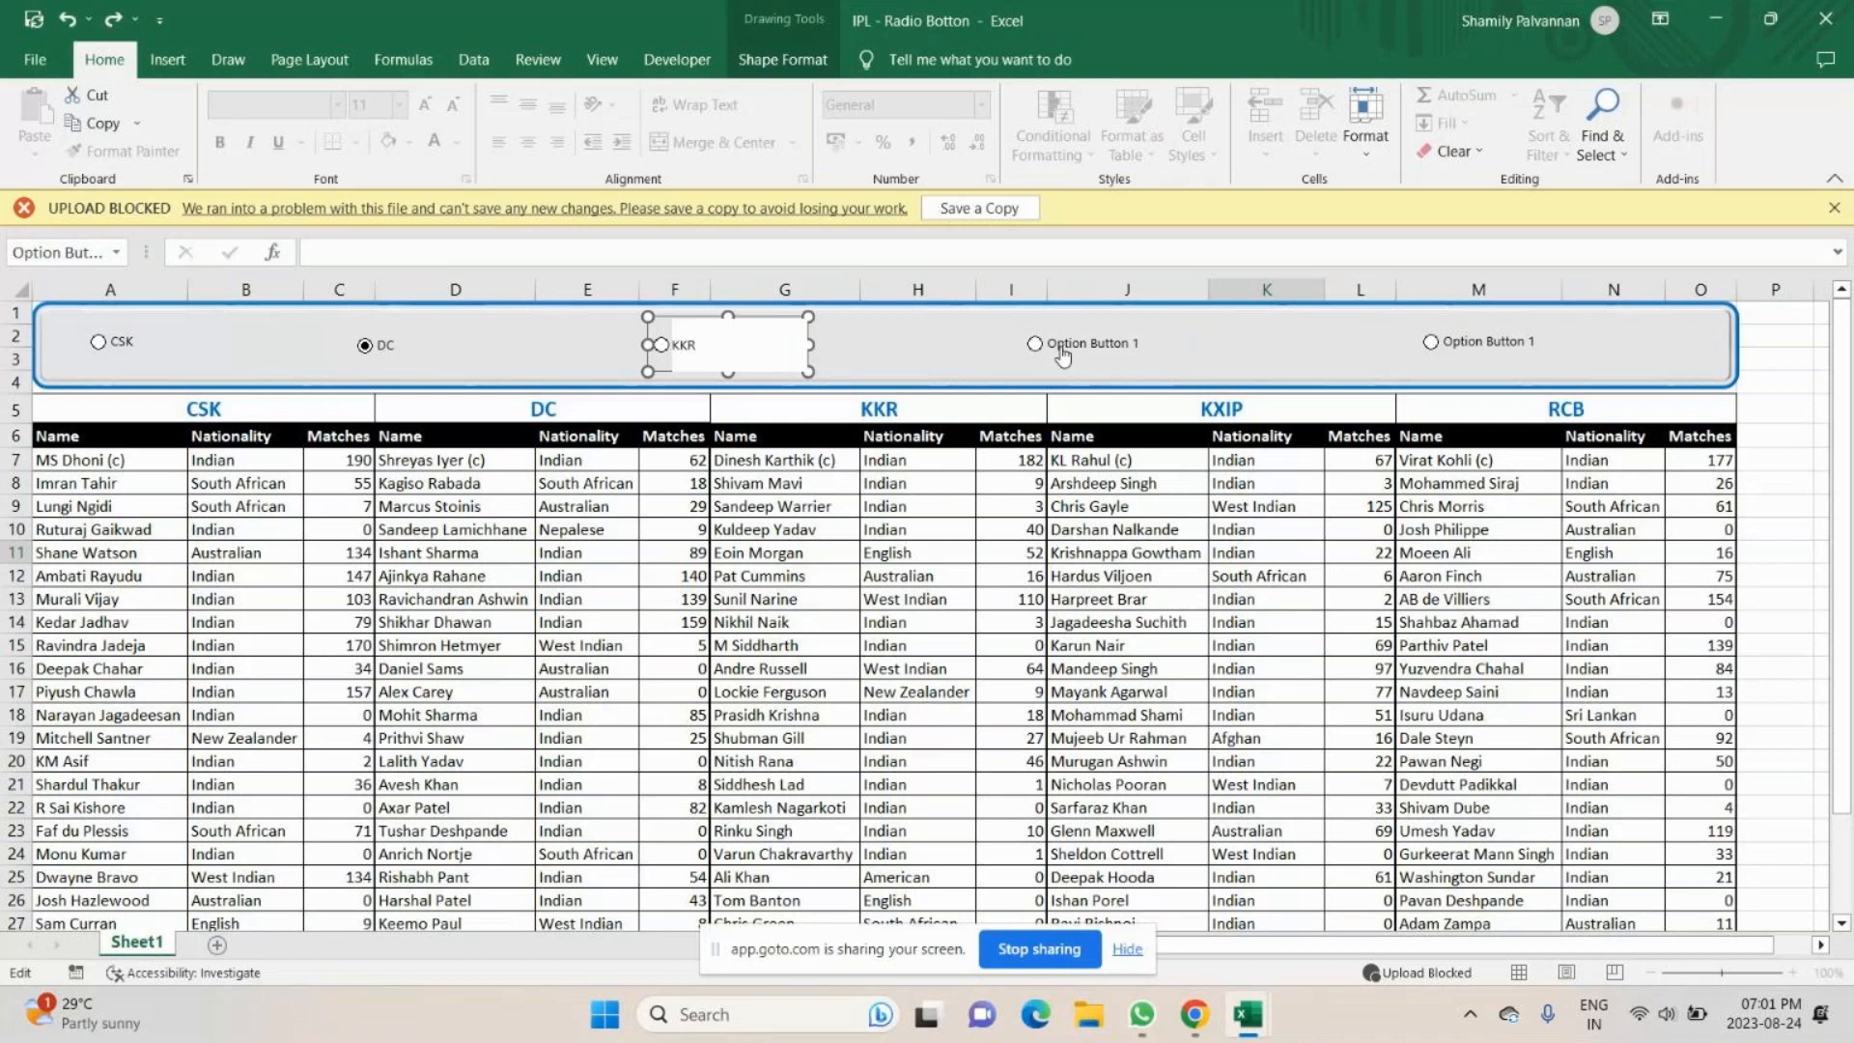
- Change the label of the fourth option button in the banner to KXIP
right_click(1063, 356)
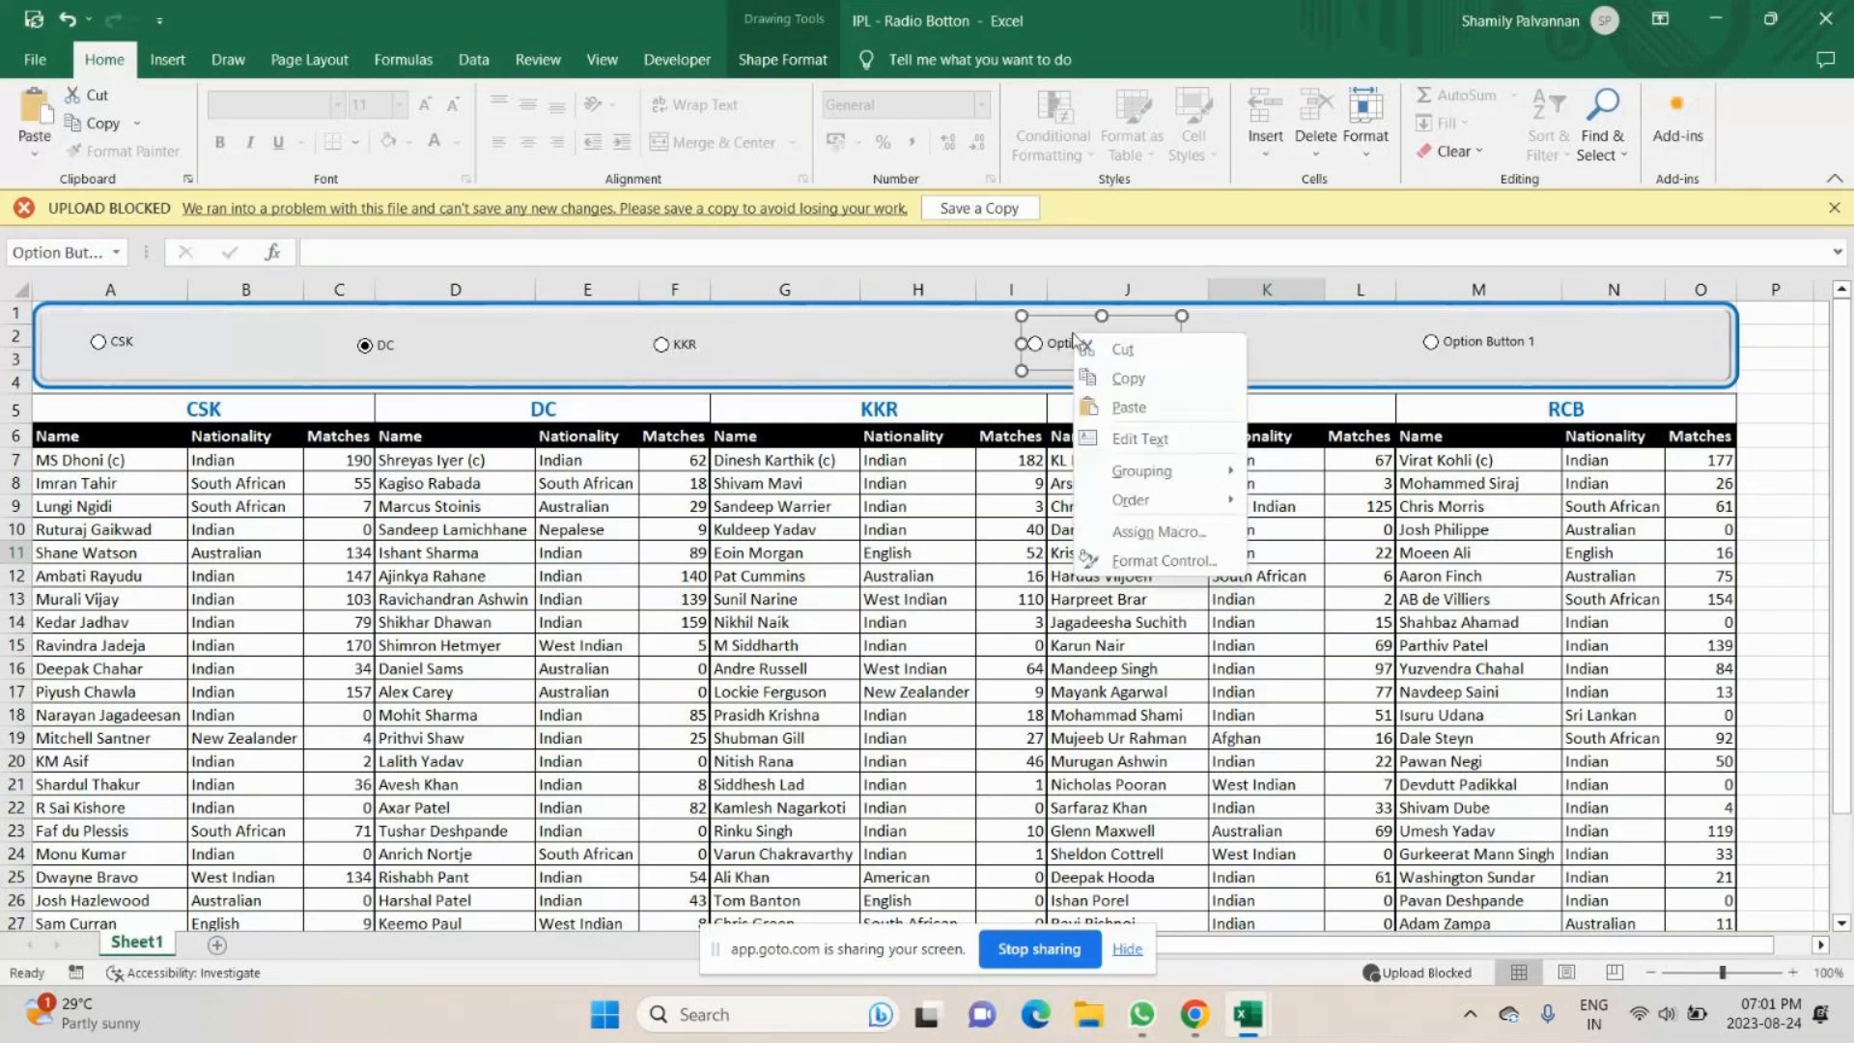
click(1140, 439)
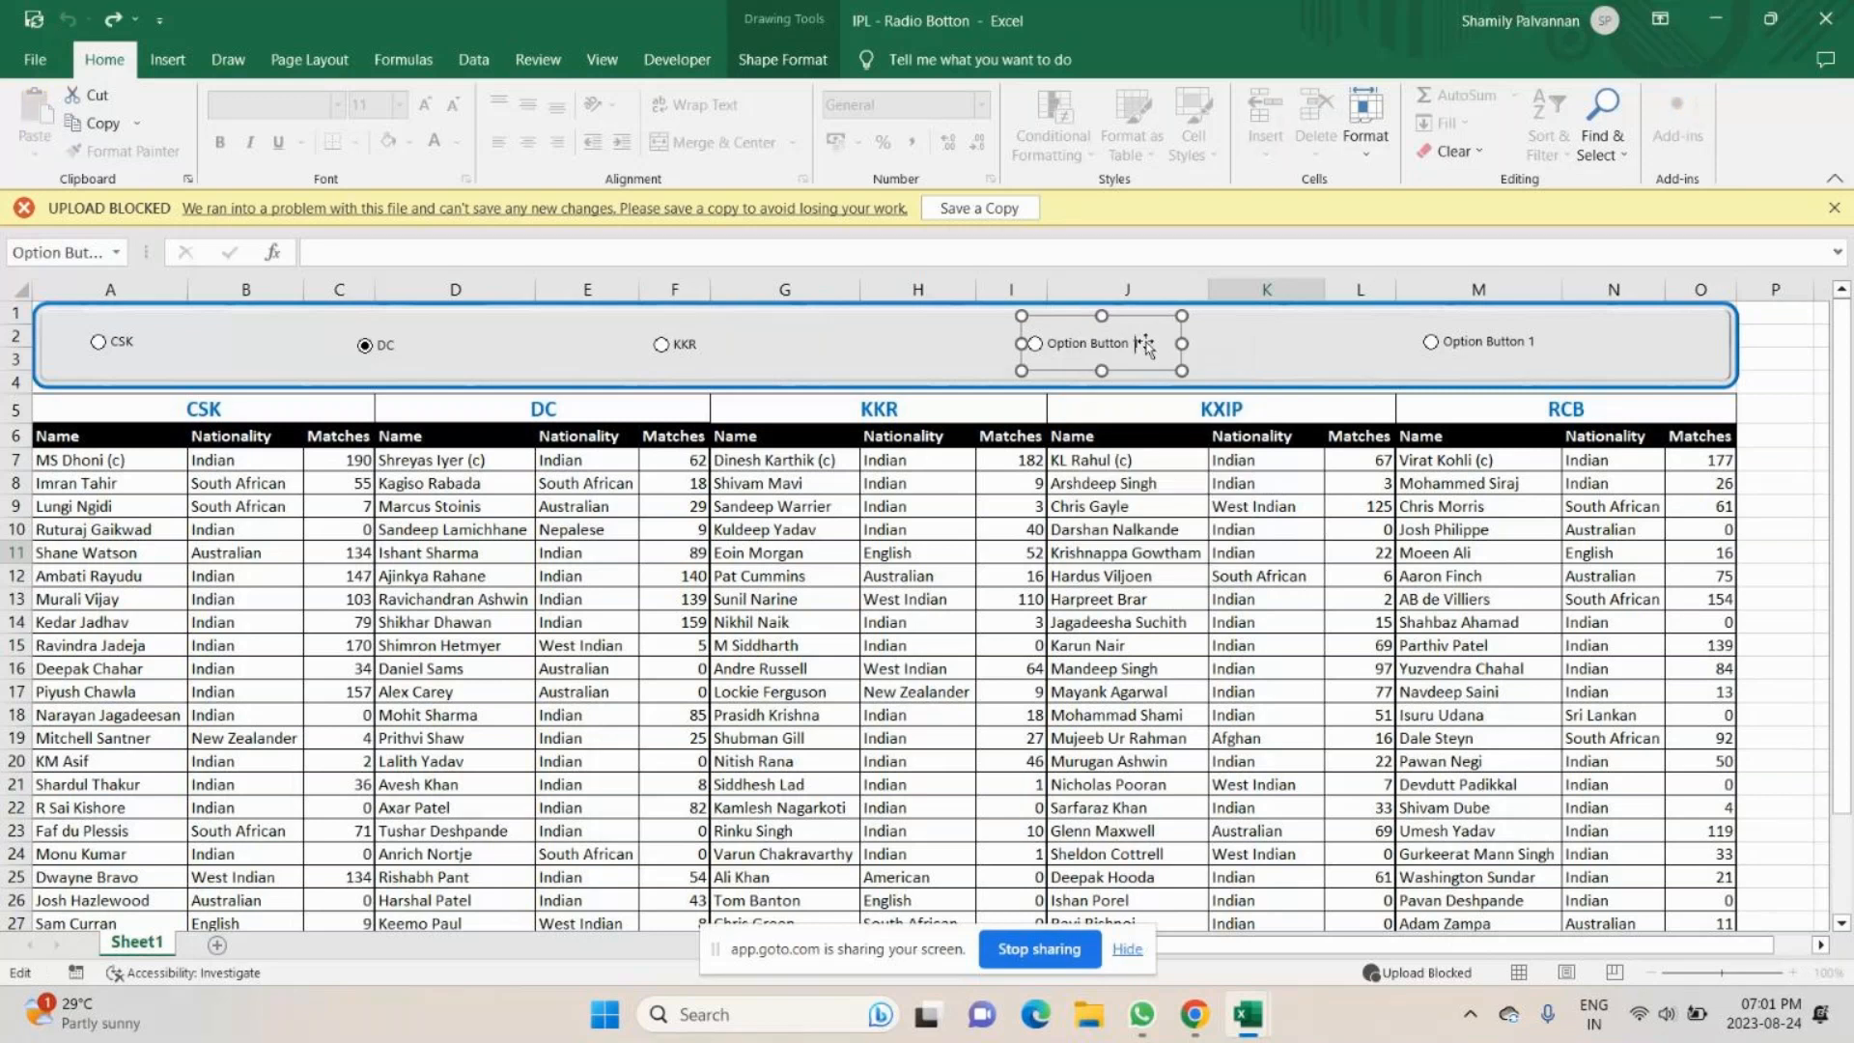
key(ctrl+a)
key(BackSpace)
text(KX)
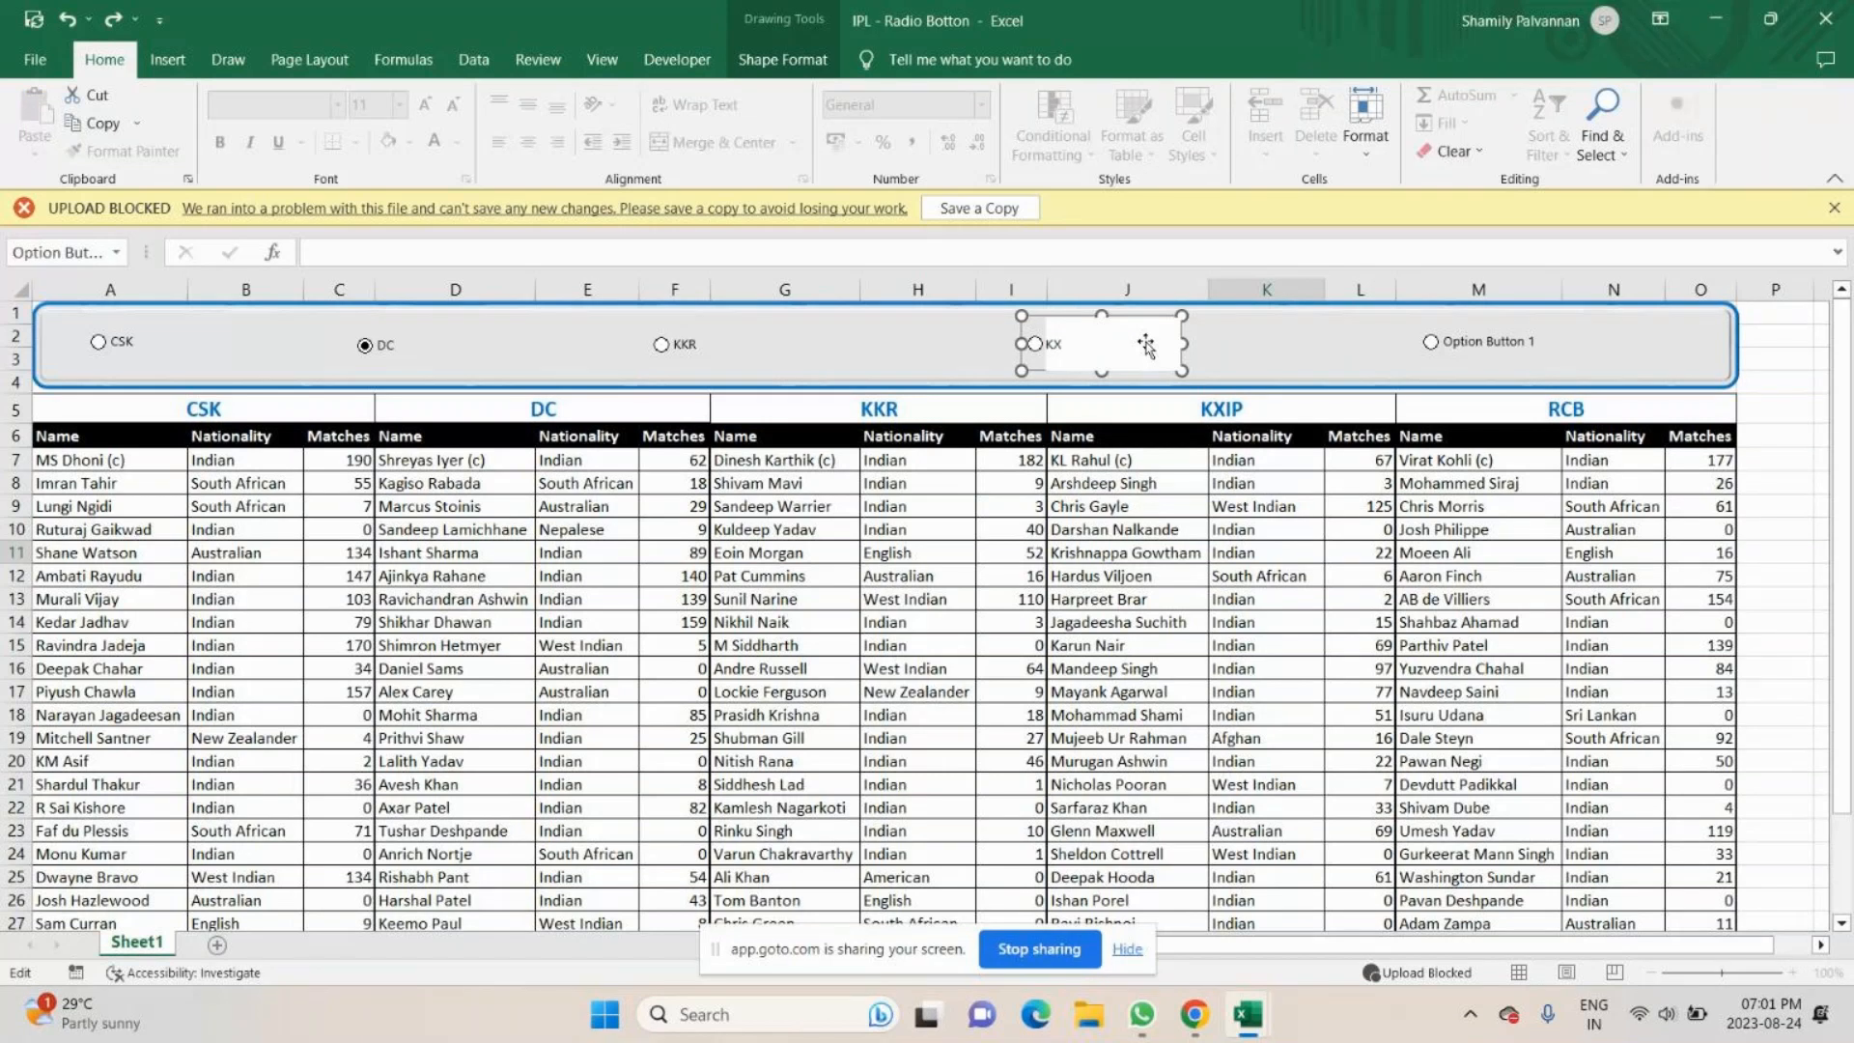
text(IP)
click(839, 359)
- Change the label of the fifth option button in the banner to RCB
right_click(1482, 345)
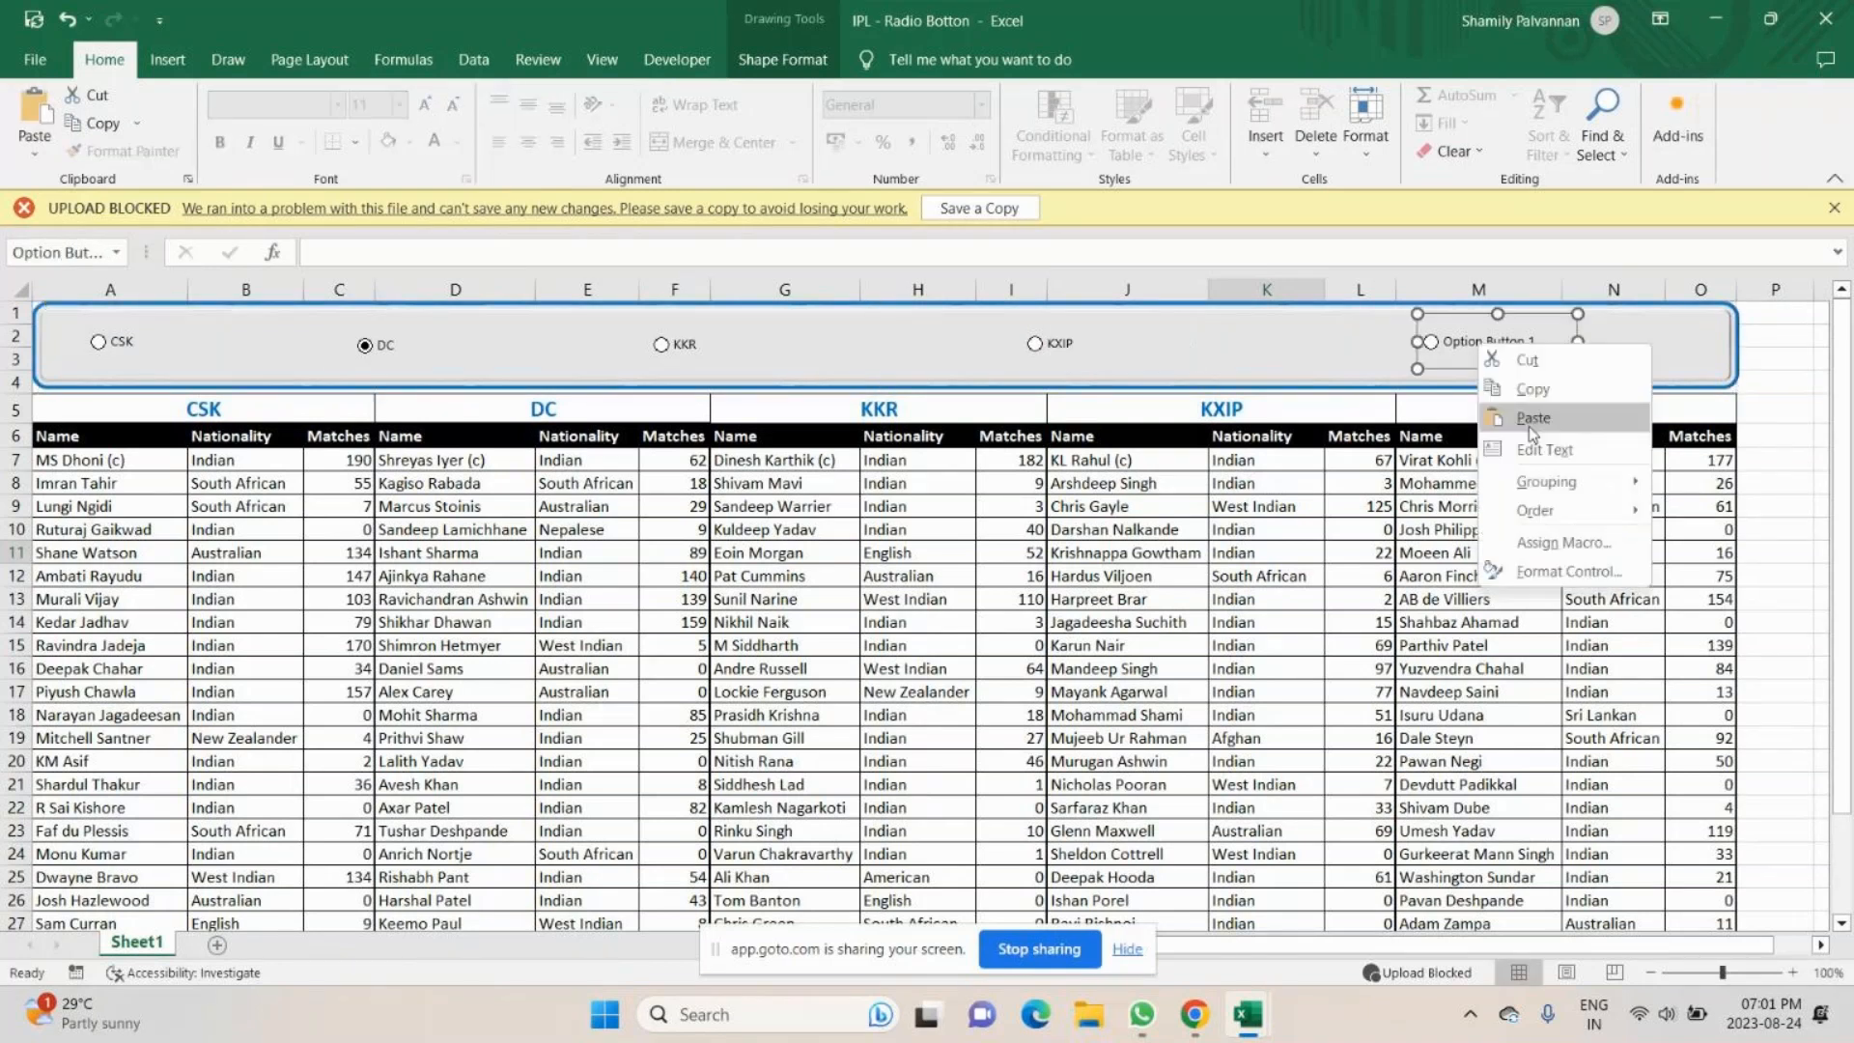
click(1543, 449)
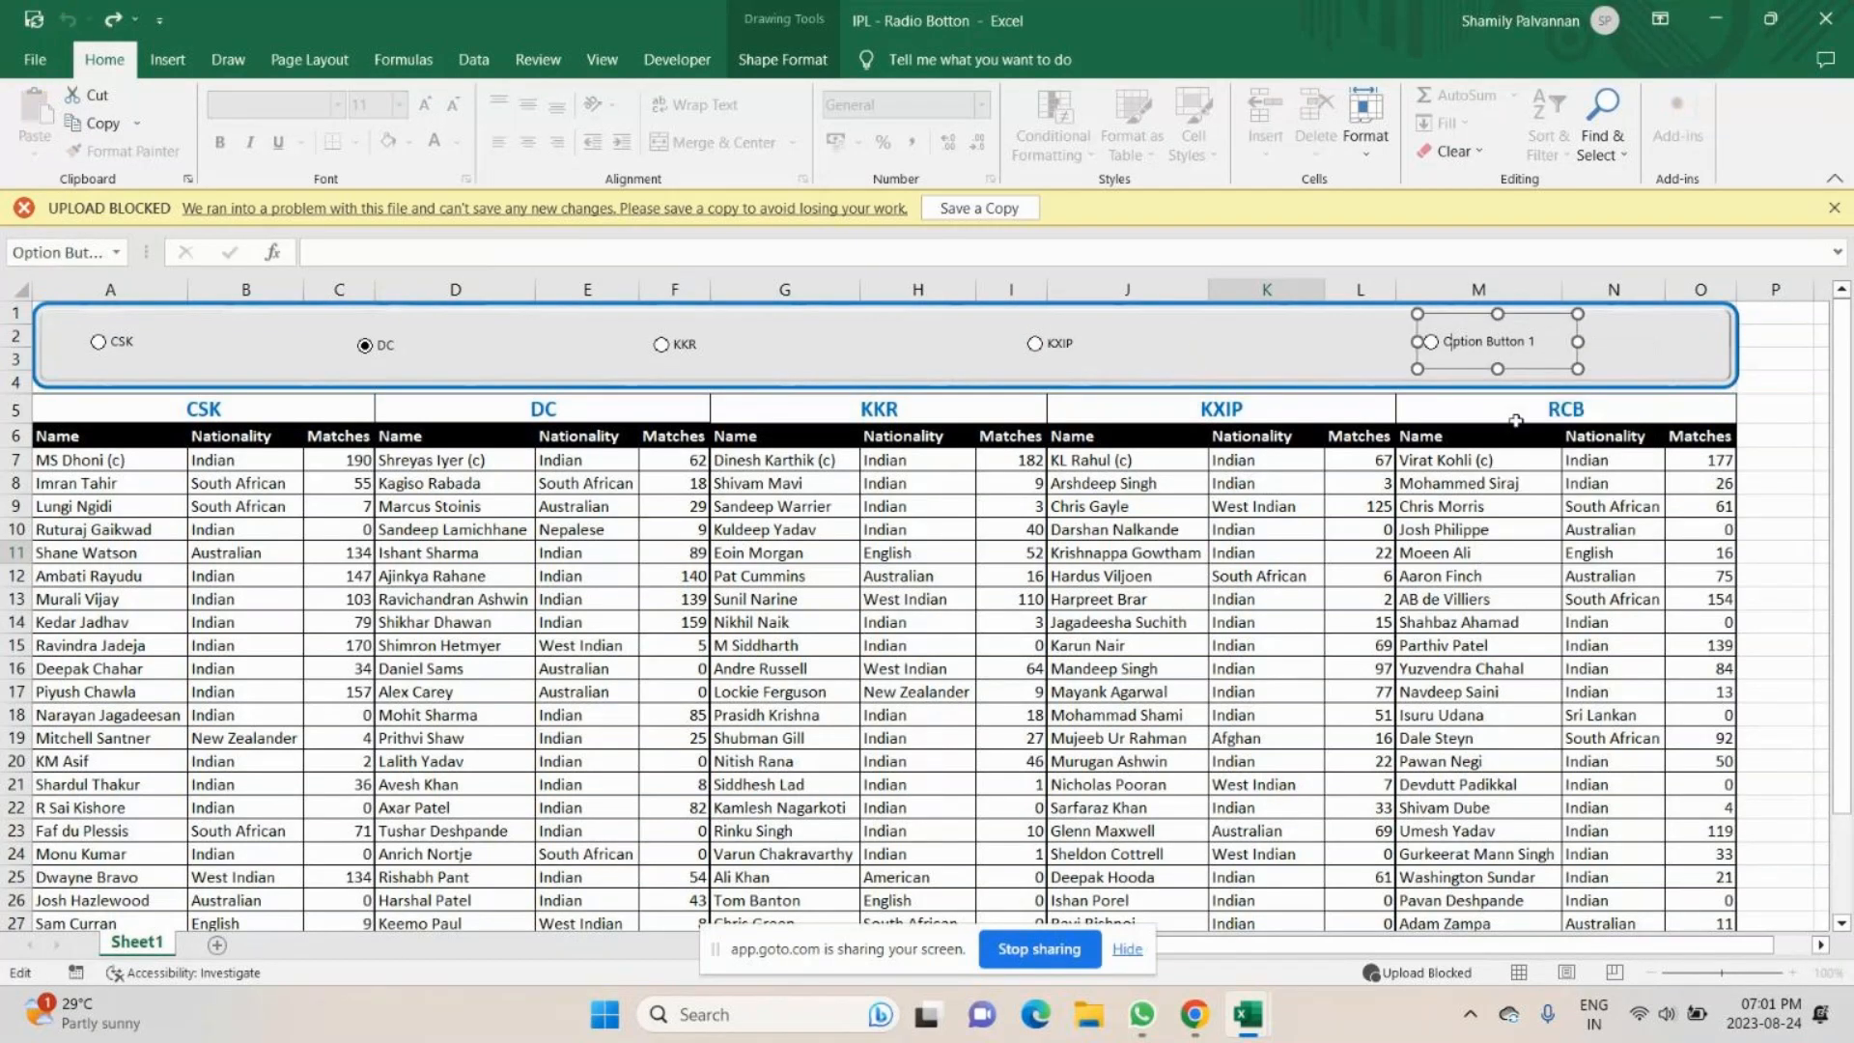
key(BackSpace)
key(BackSpace)
key(BackSpace)
key(BackSpace)
key(BackSpace)
key(BackSpace)
key(BackSpace)
key(BackSpace)
key(BackSpace)
key(BackSpace)
key(BackSpace)
key(BackSpace)
key(BackSpace)
key(BackSpace)
key(BackSpace)
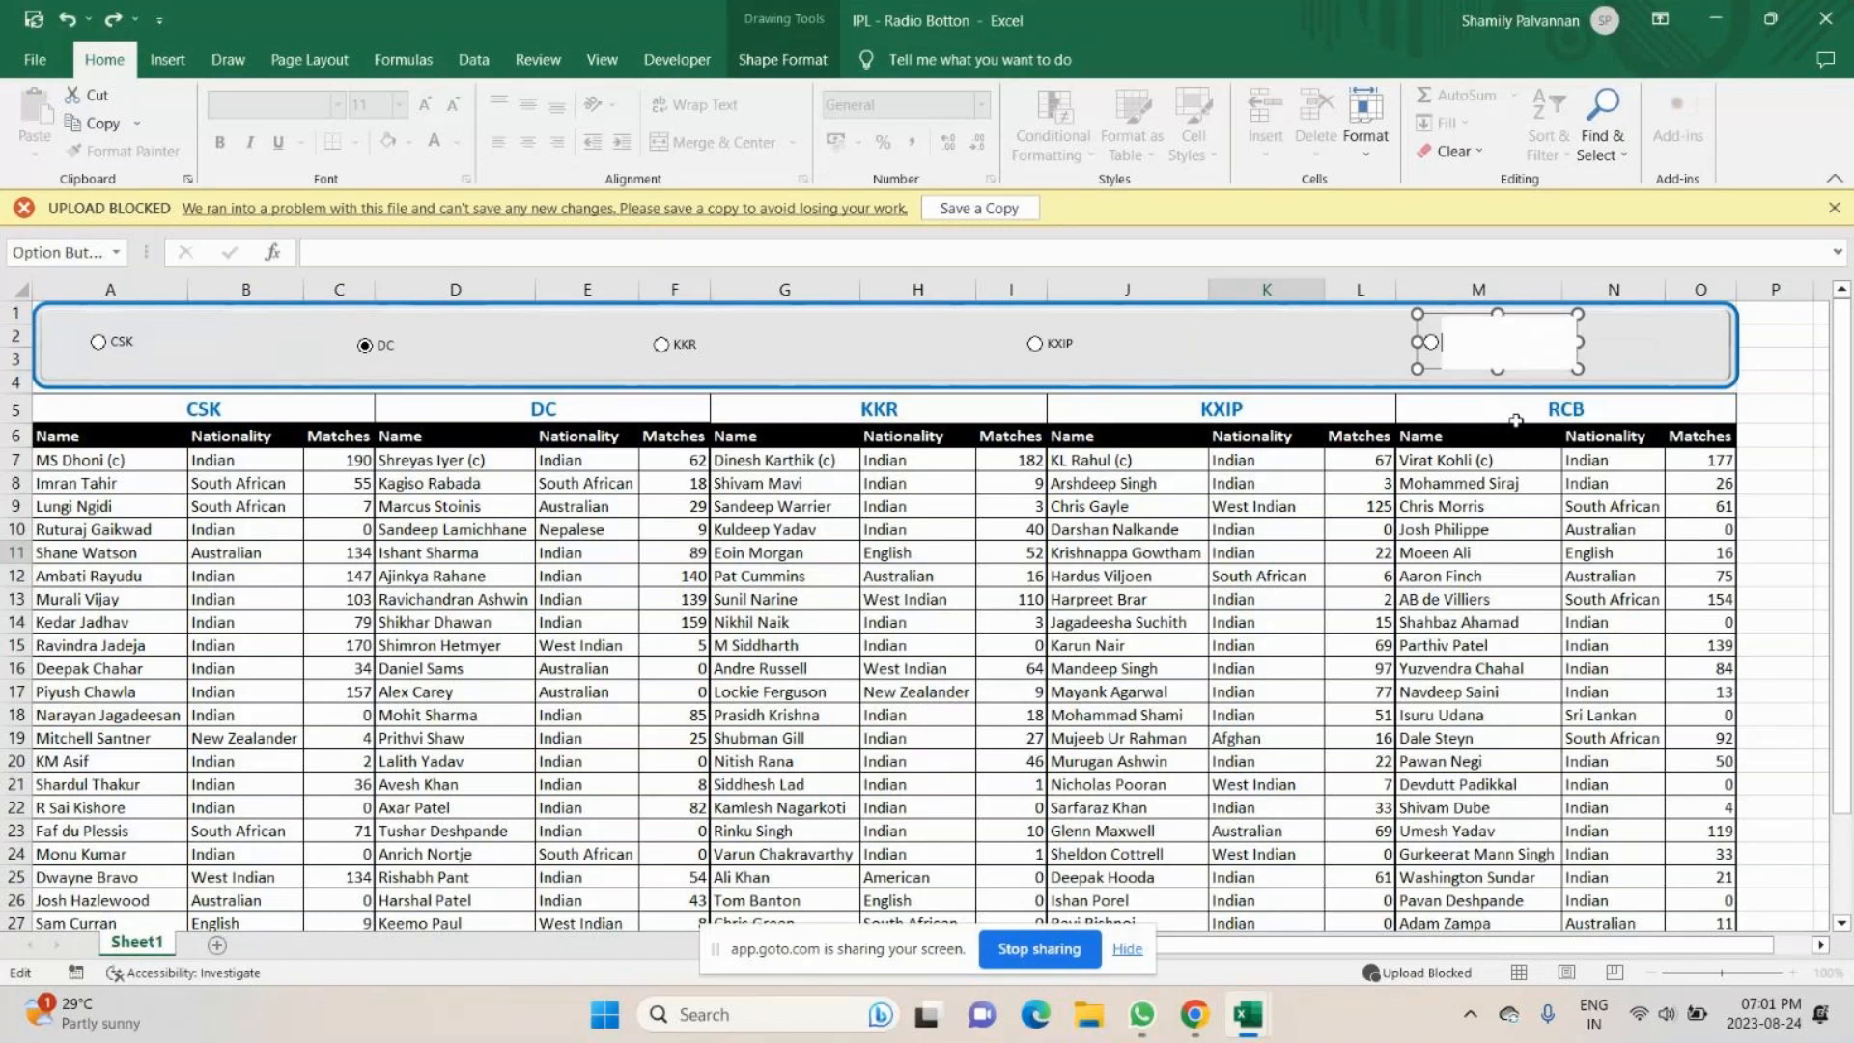
text(RCB)
click(1250, 479)
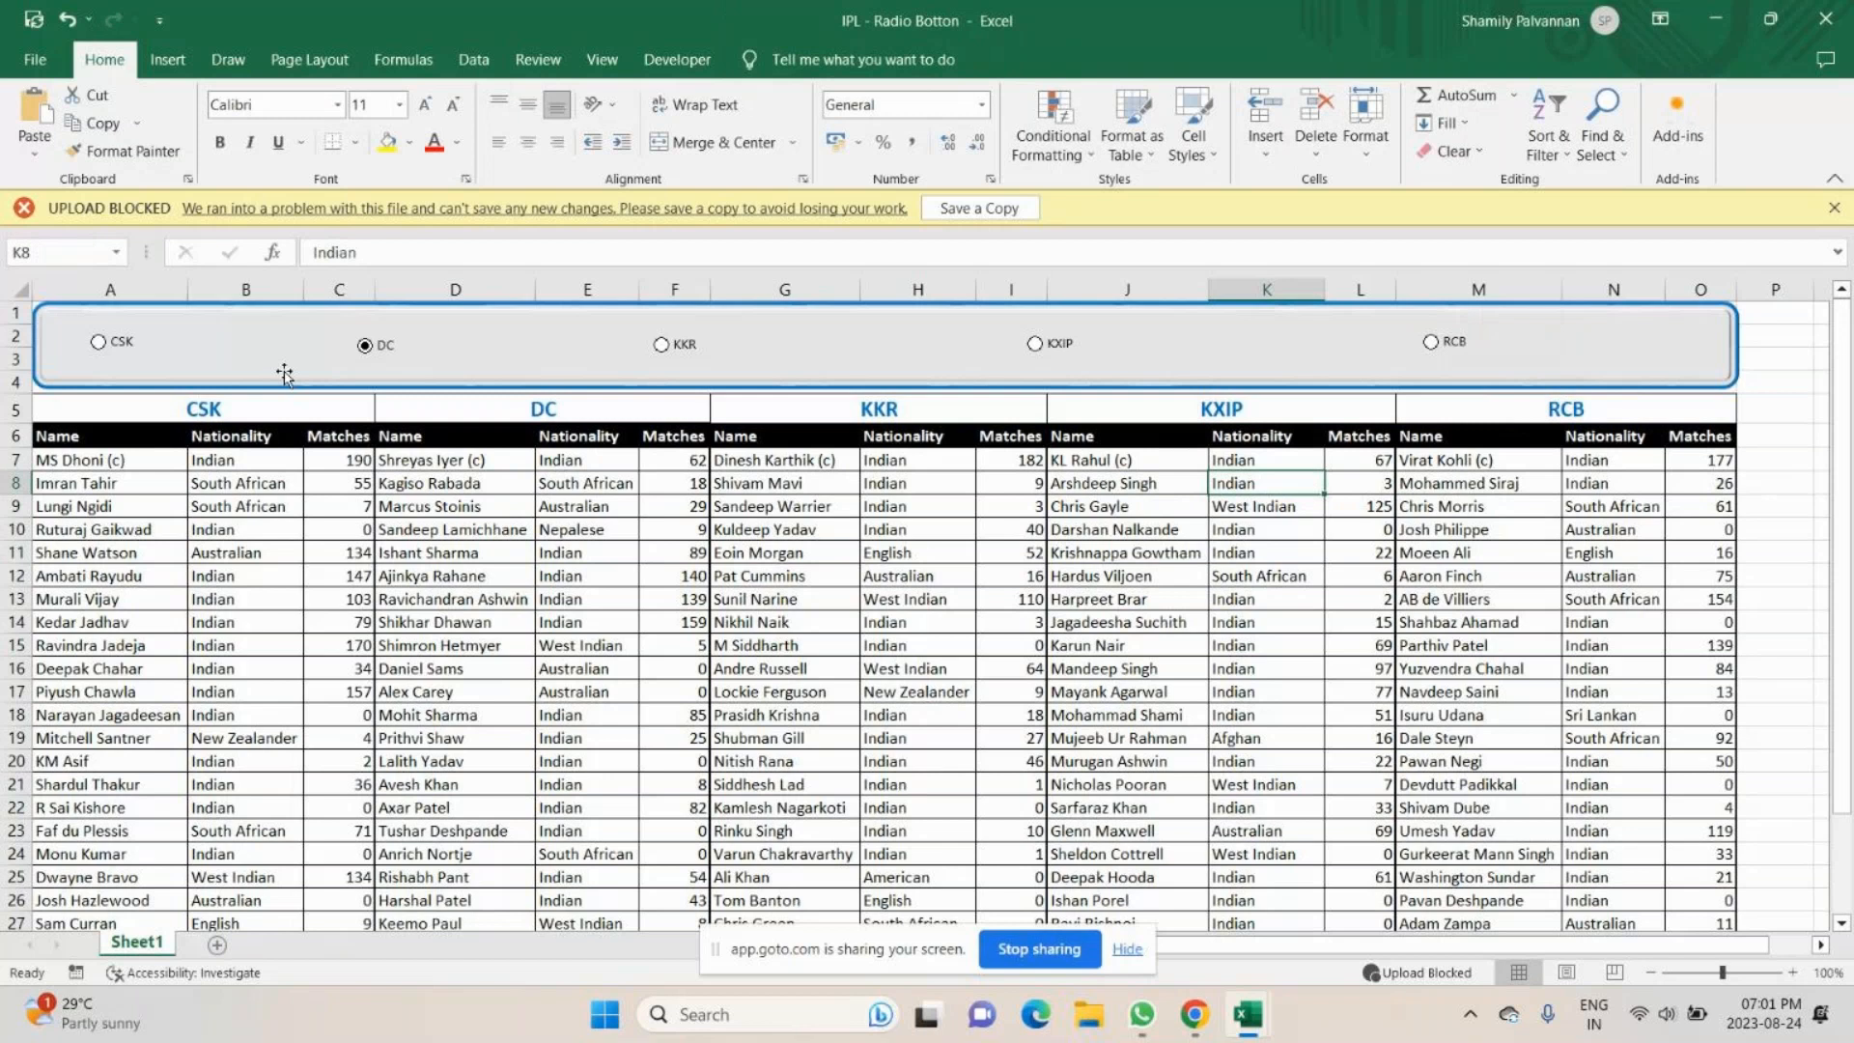
- Test the banner's option buttons by choosing KKR, KXIP, RCB and CSK in turn
click(688, 351)
click(1025, 350)
click(1464, 349)
click(99, 342)
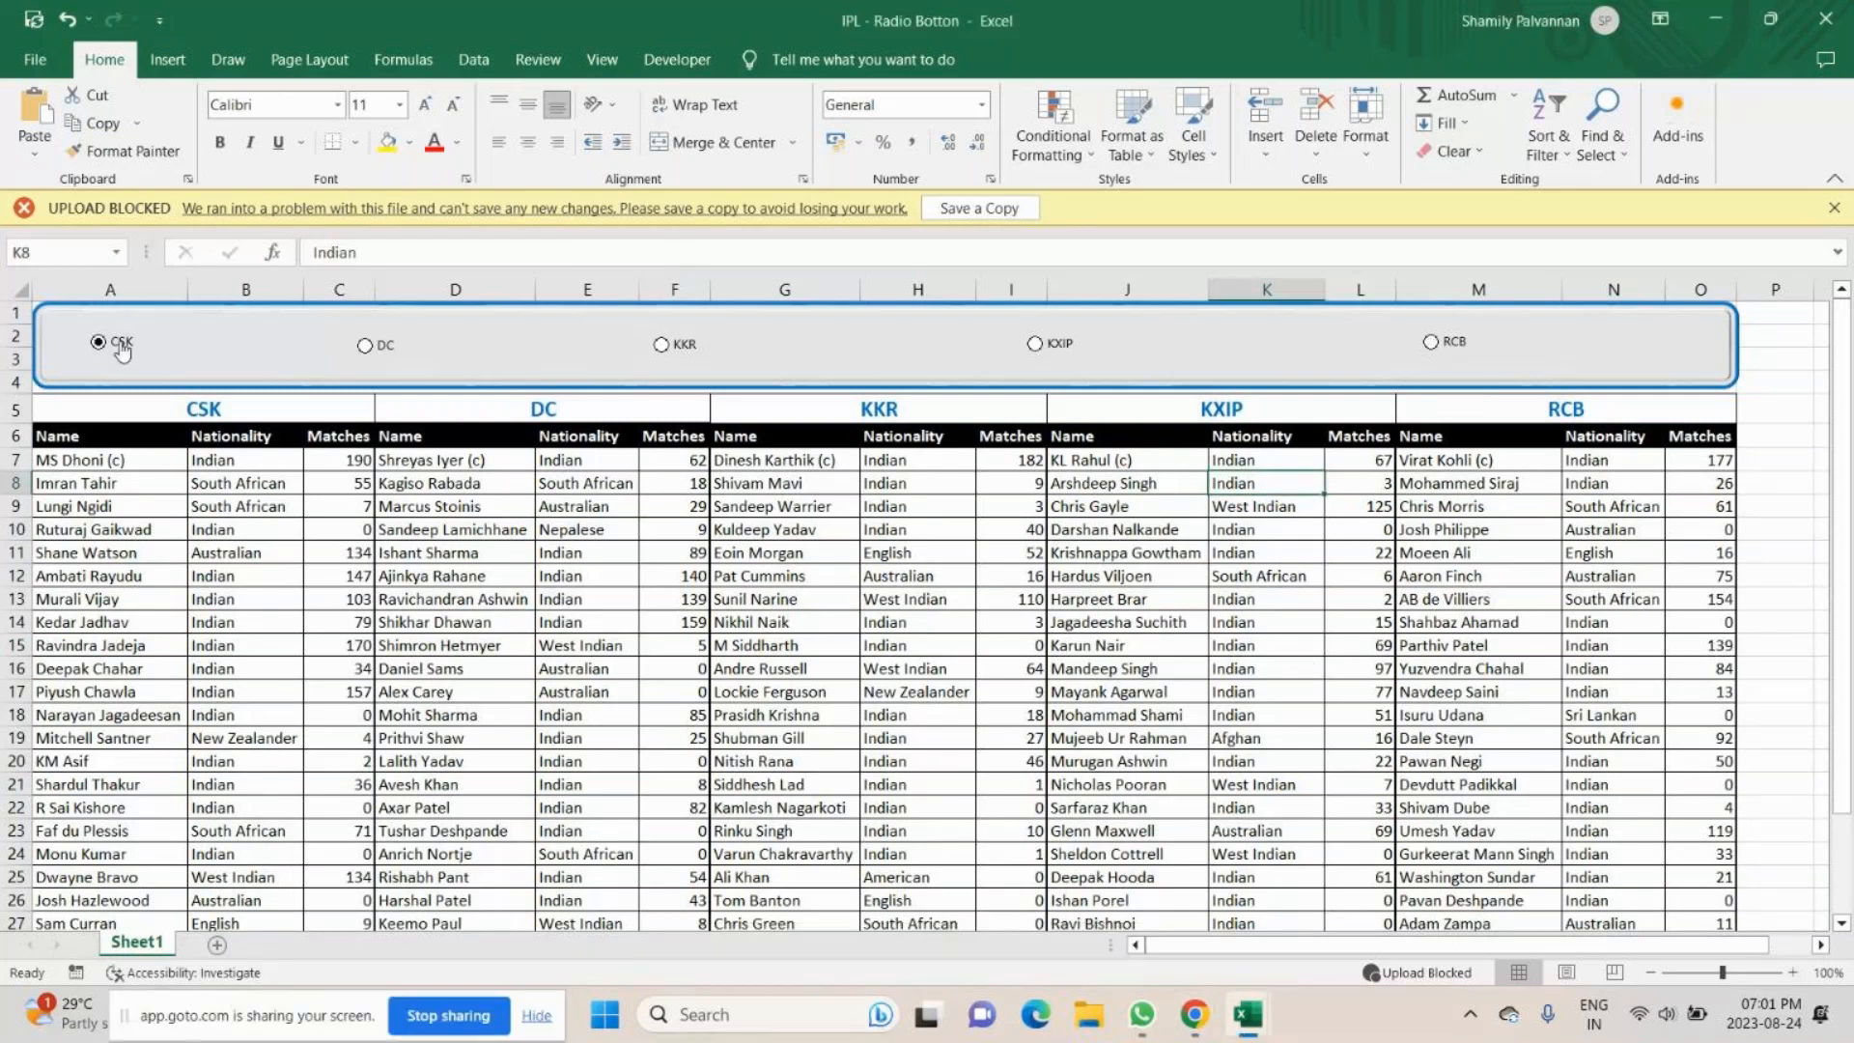
right_click(122, 350)
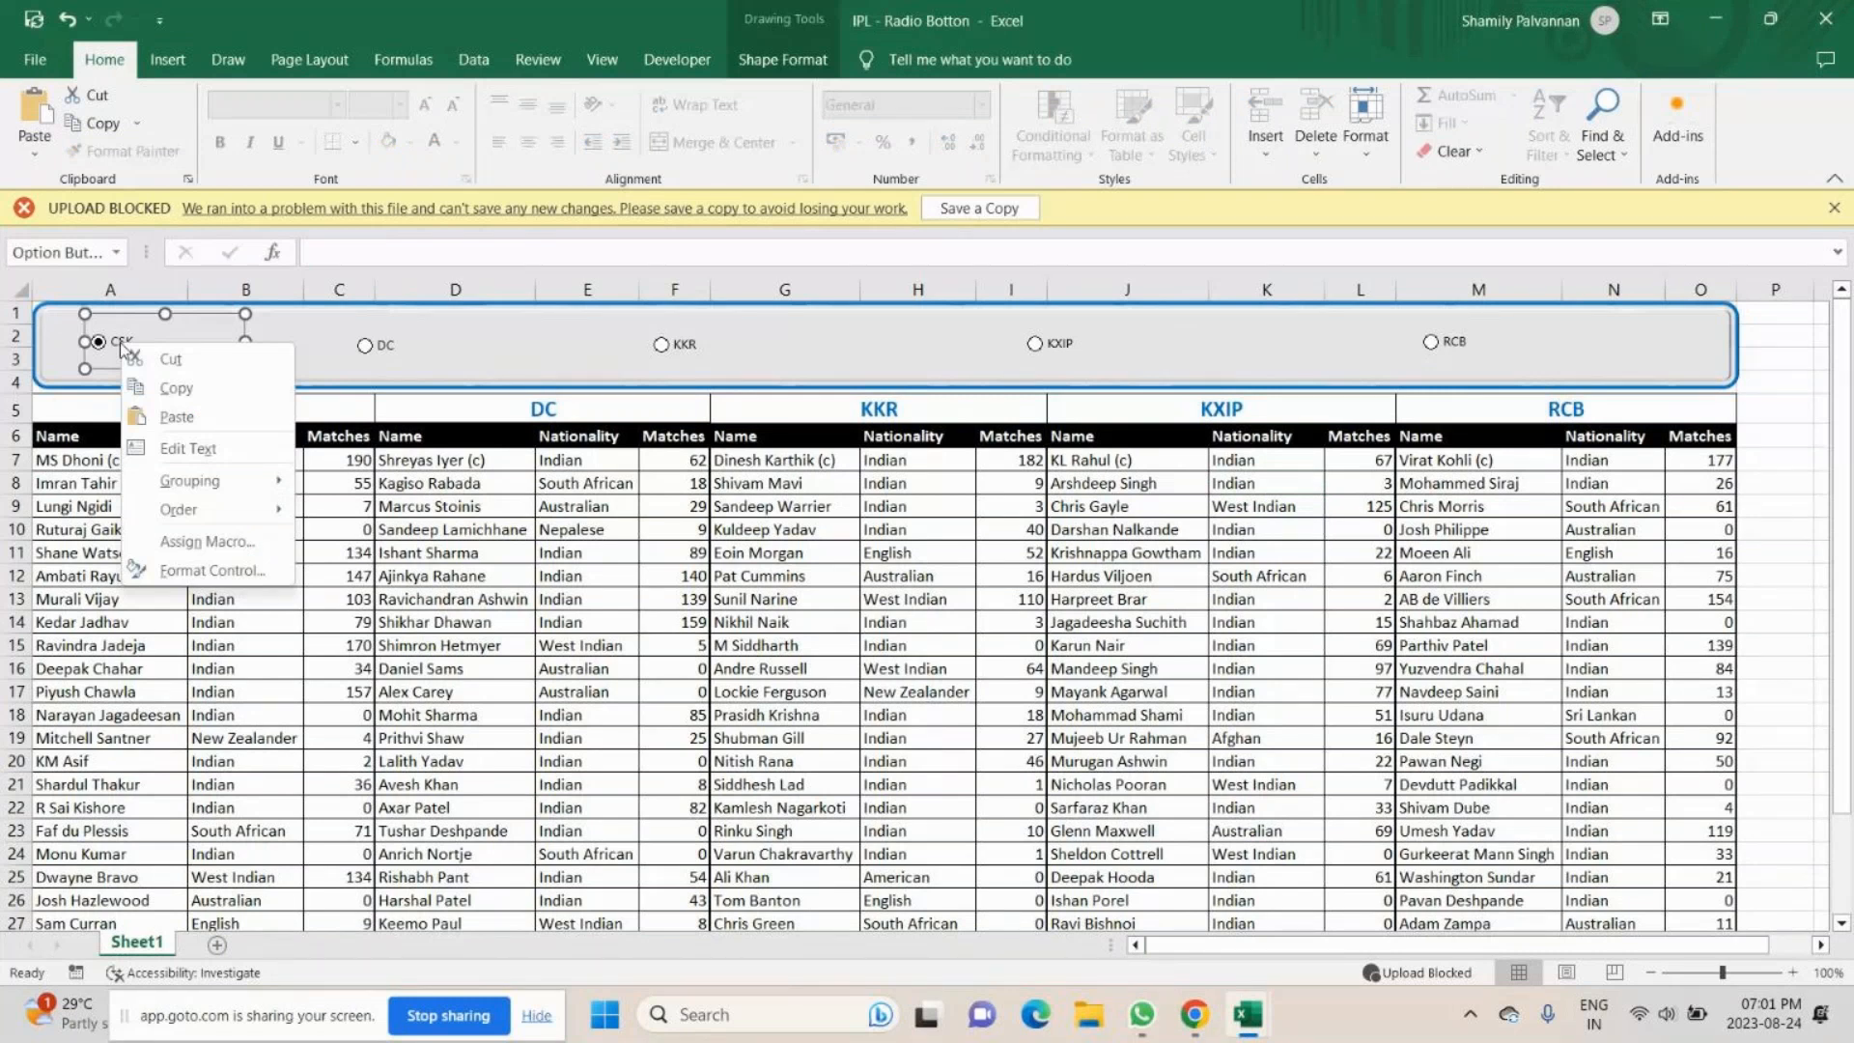
click(1260, 352)
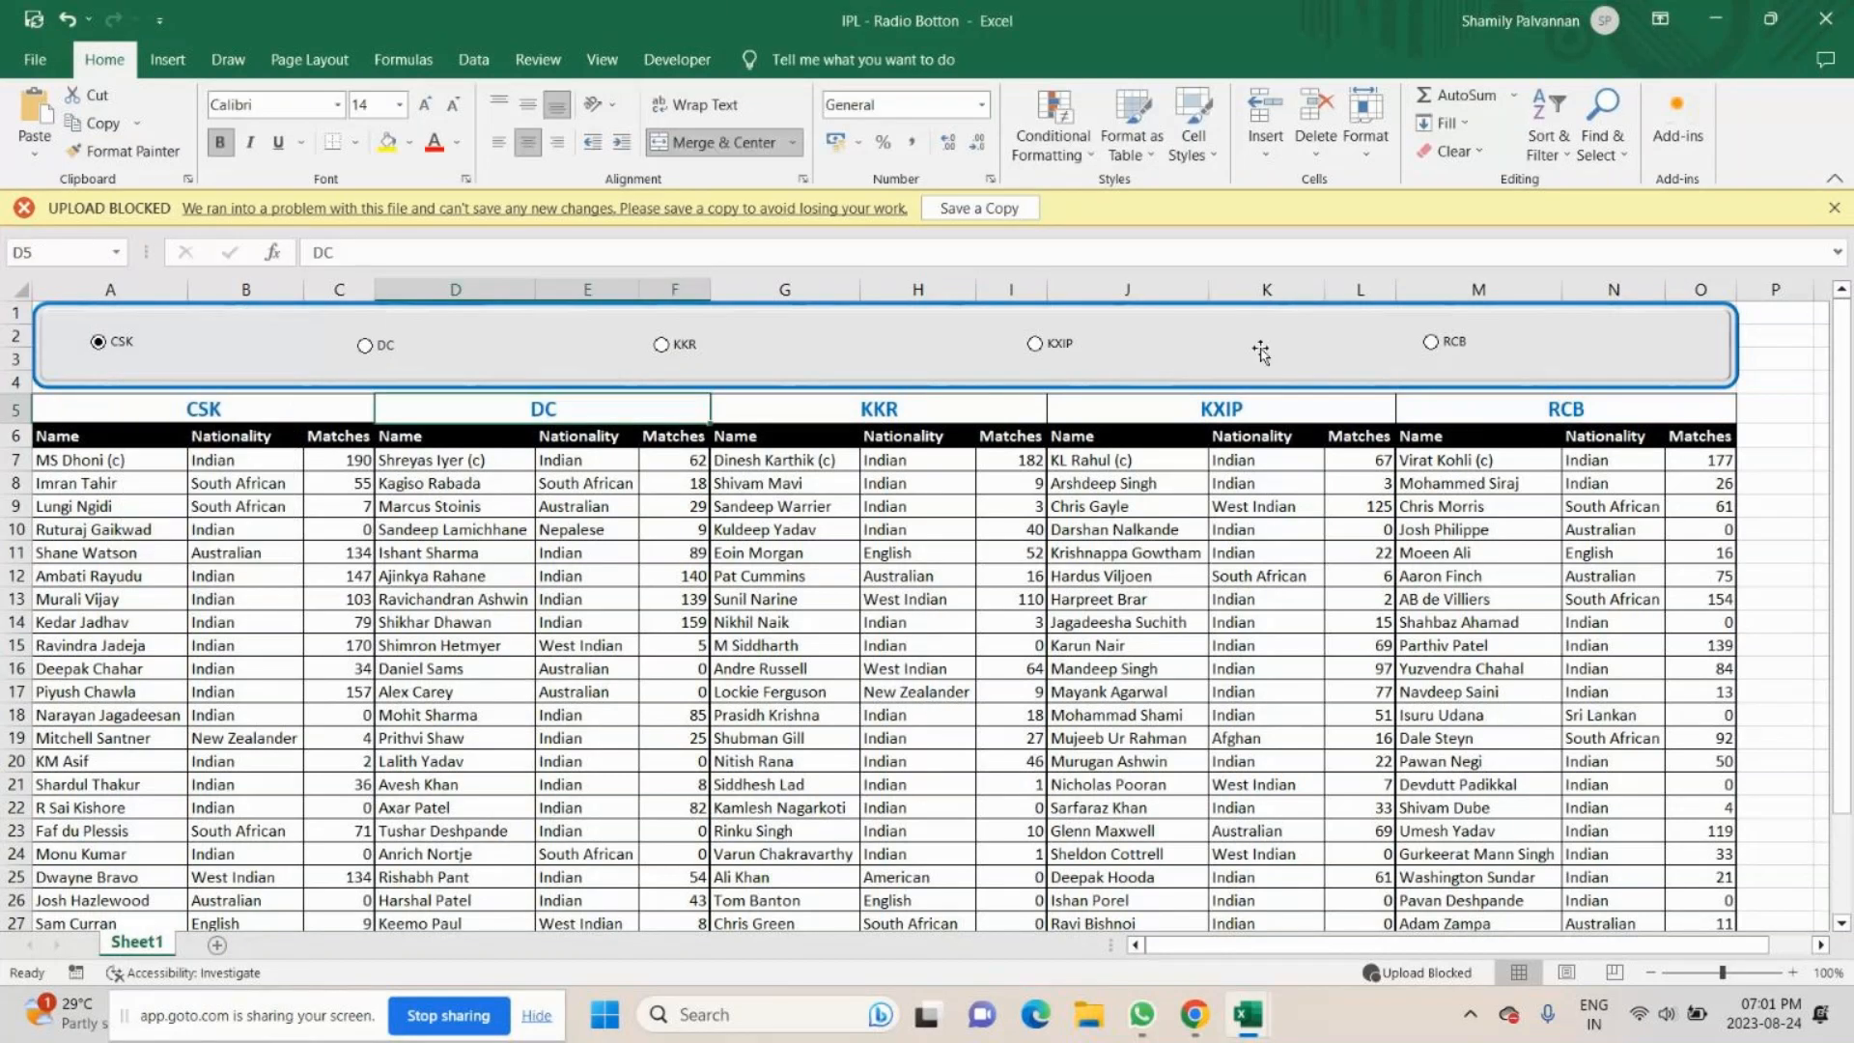
- Select all five option buttons in the banner together and fill them with light green
ctrl+click(130, 343)
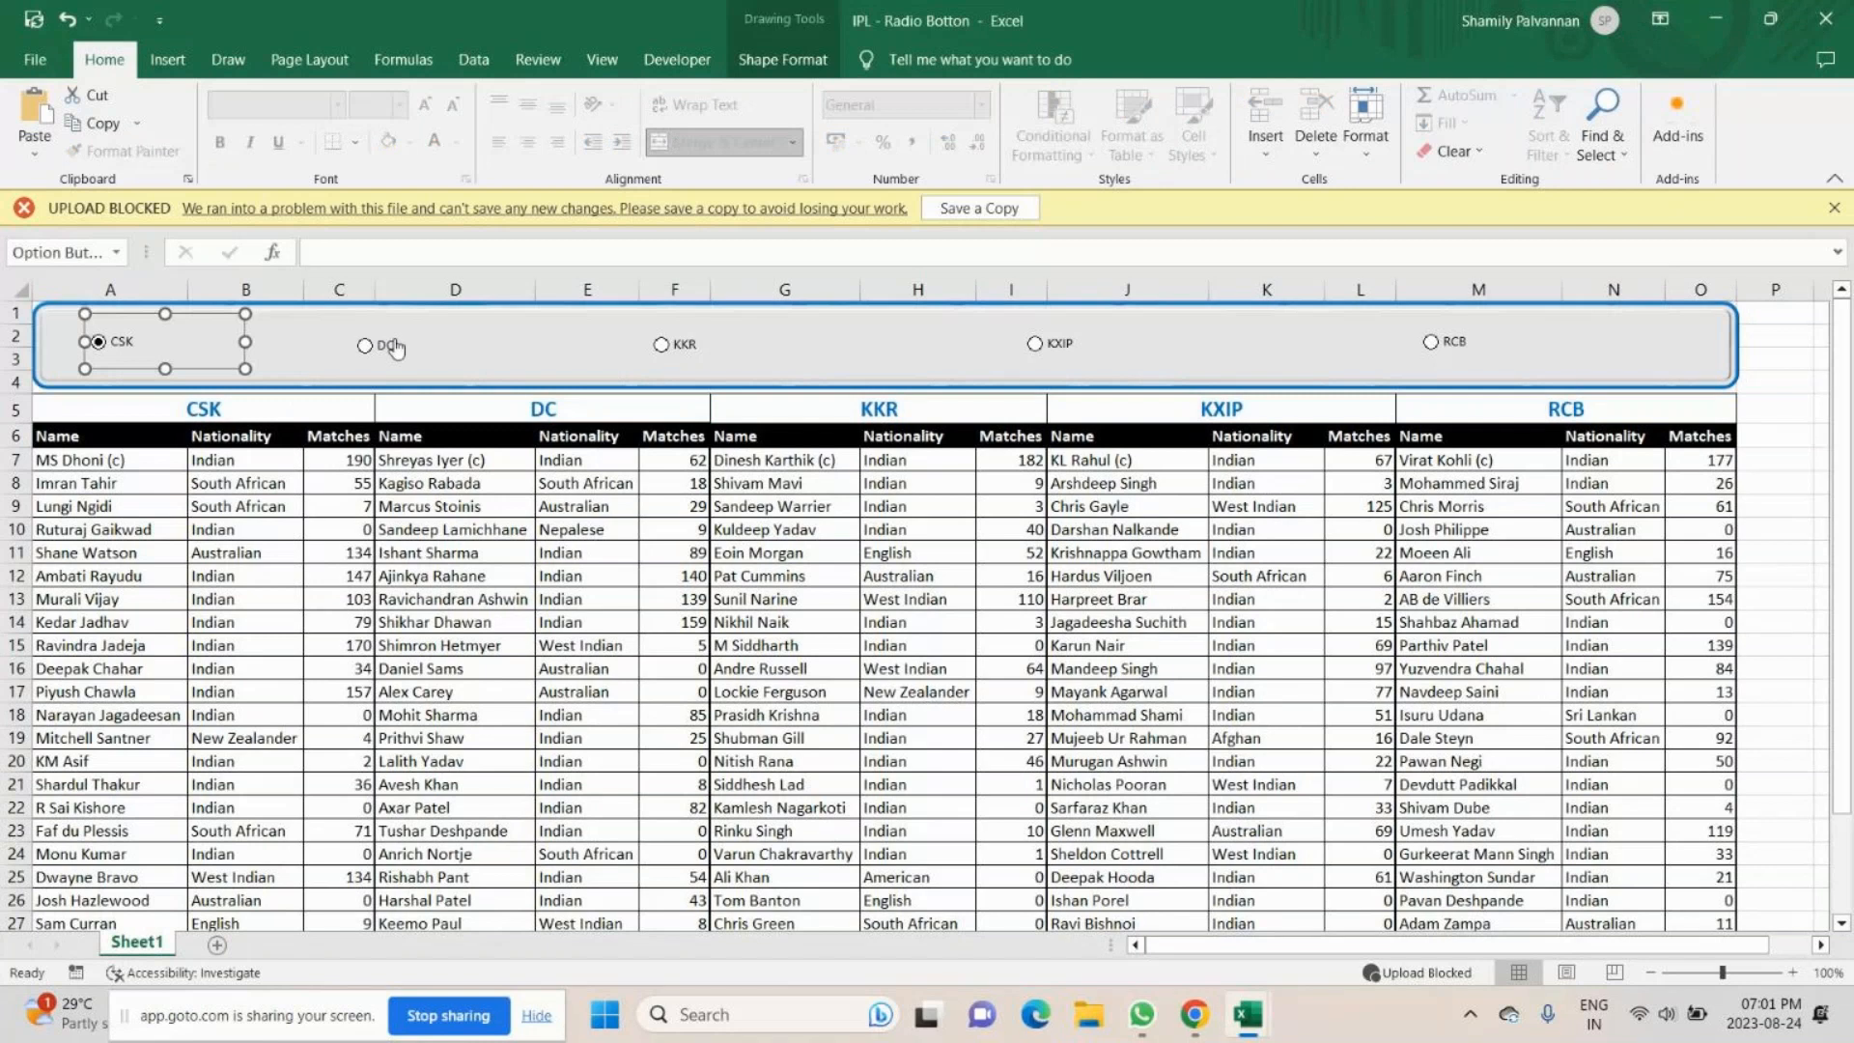
ctrl+click(391, 345)
ctrl+click(683, 345)
ctrl+click(1059, 344)
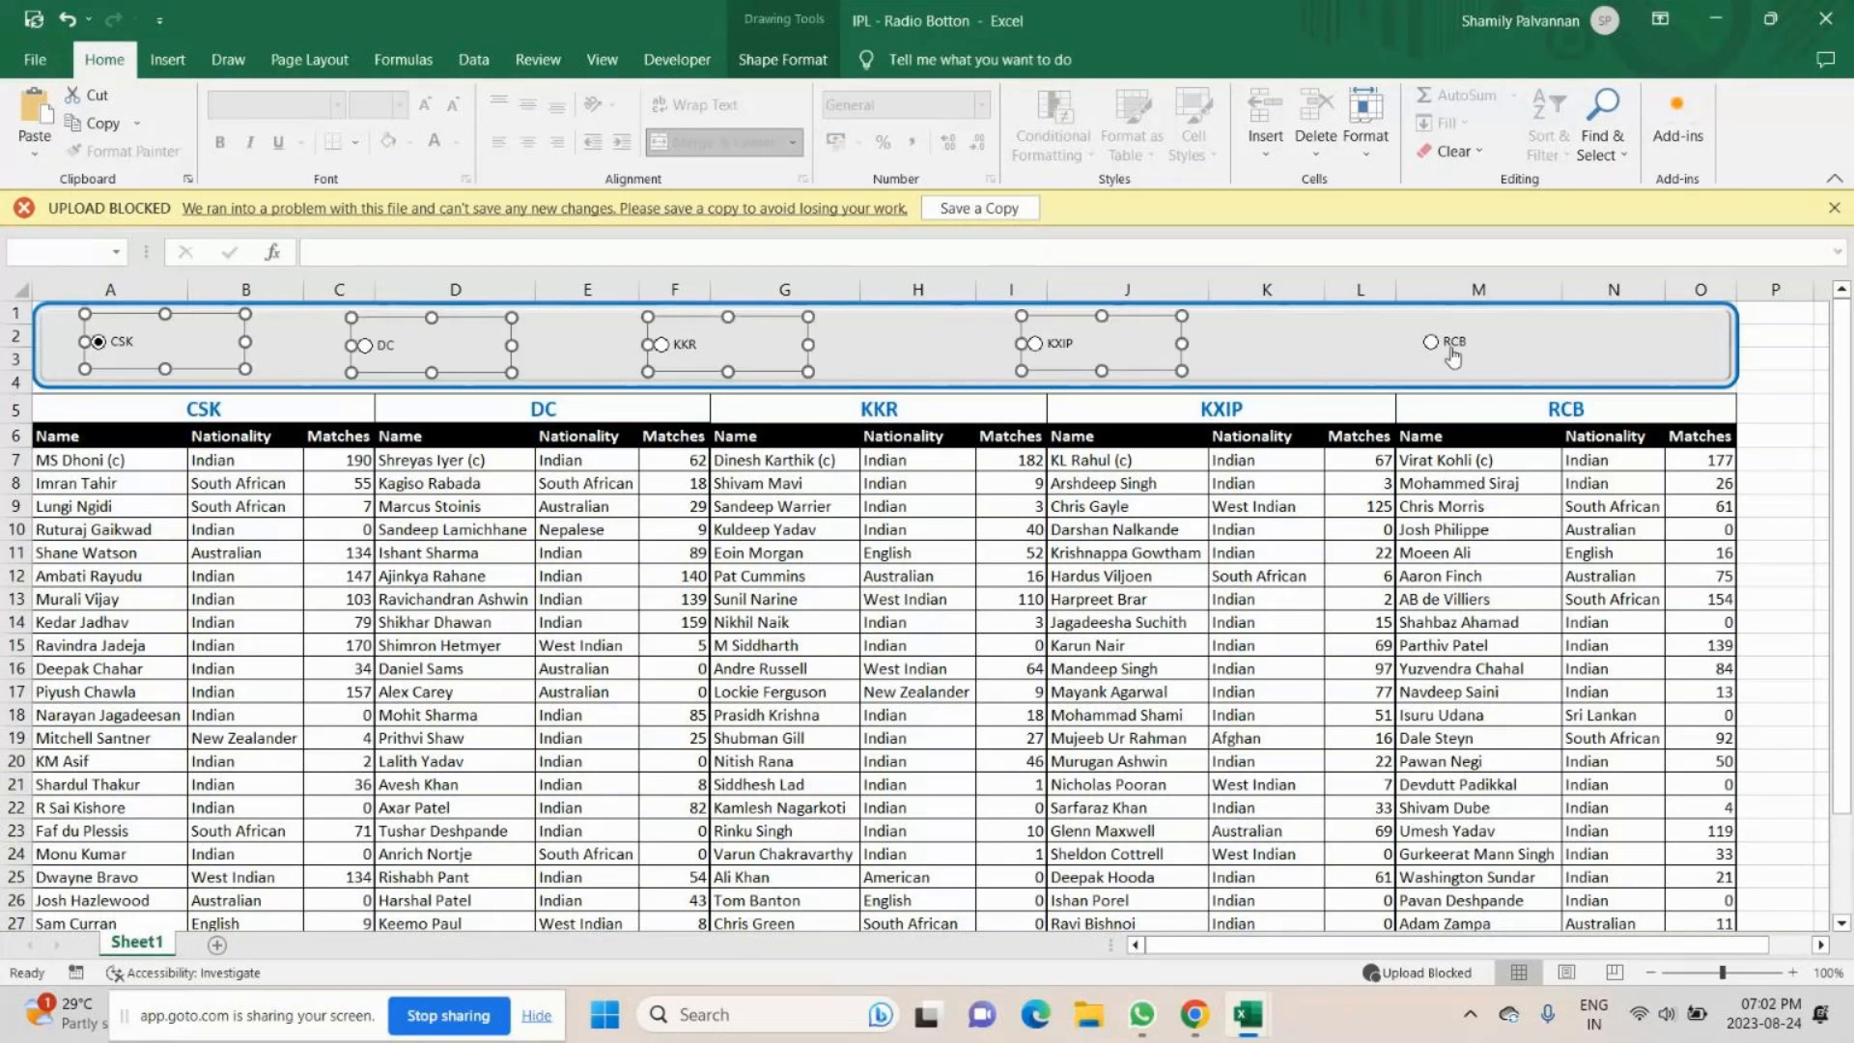
ctrl+click(1452, 352)
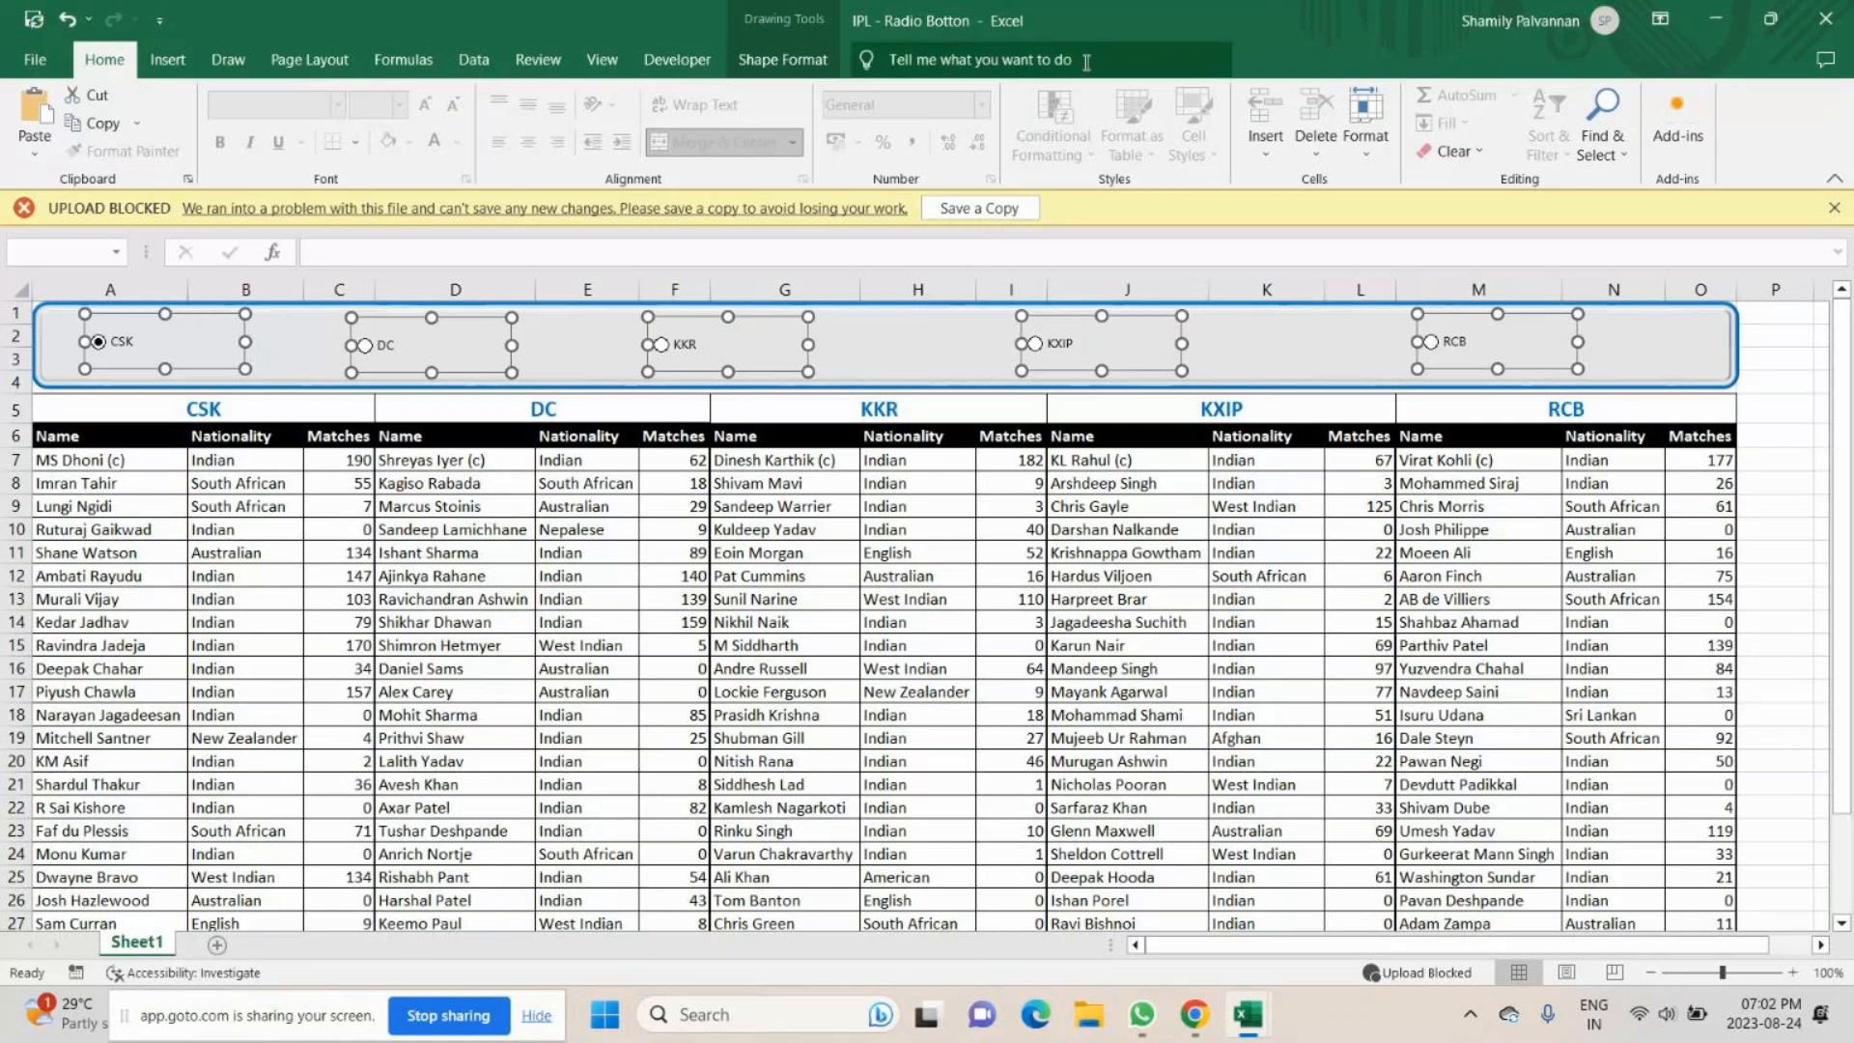
click(782, 59)
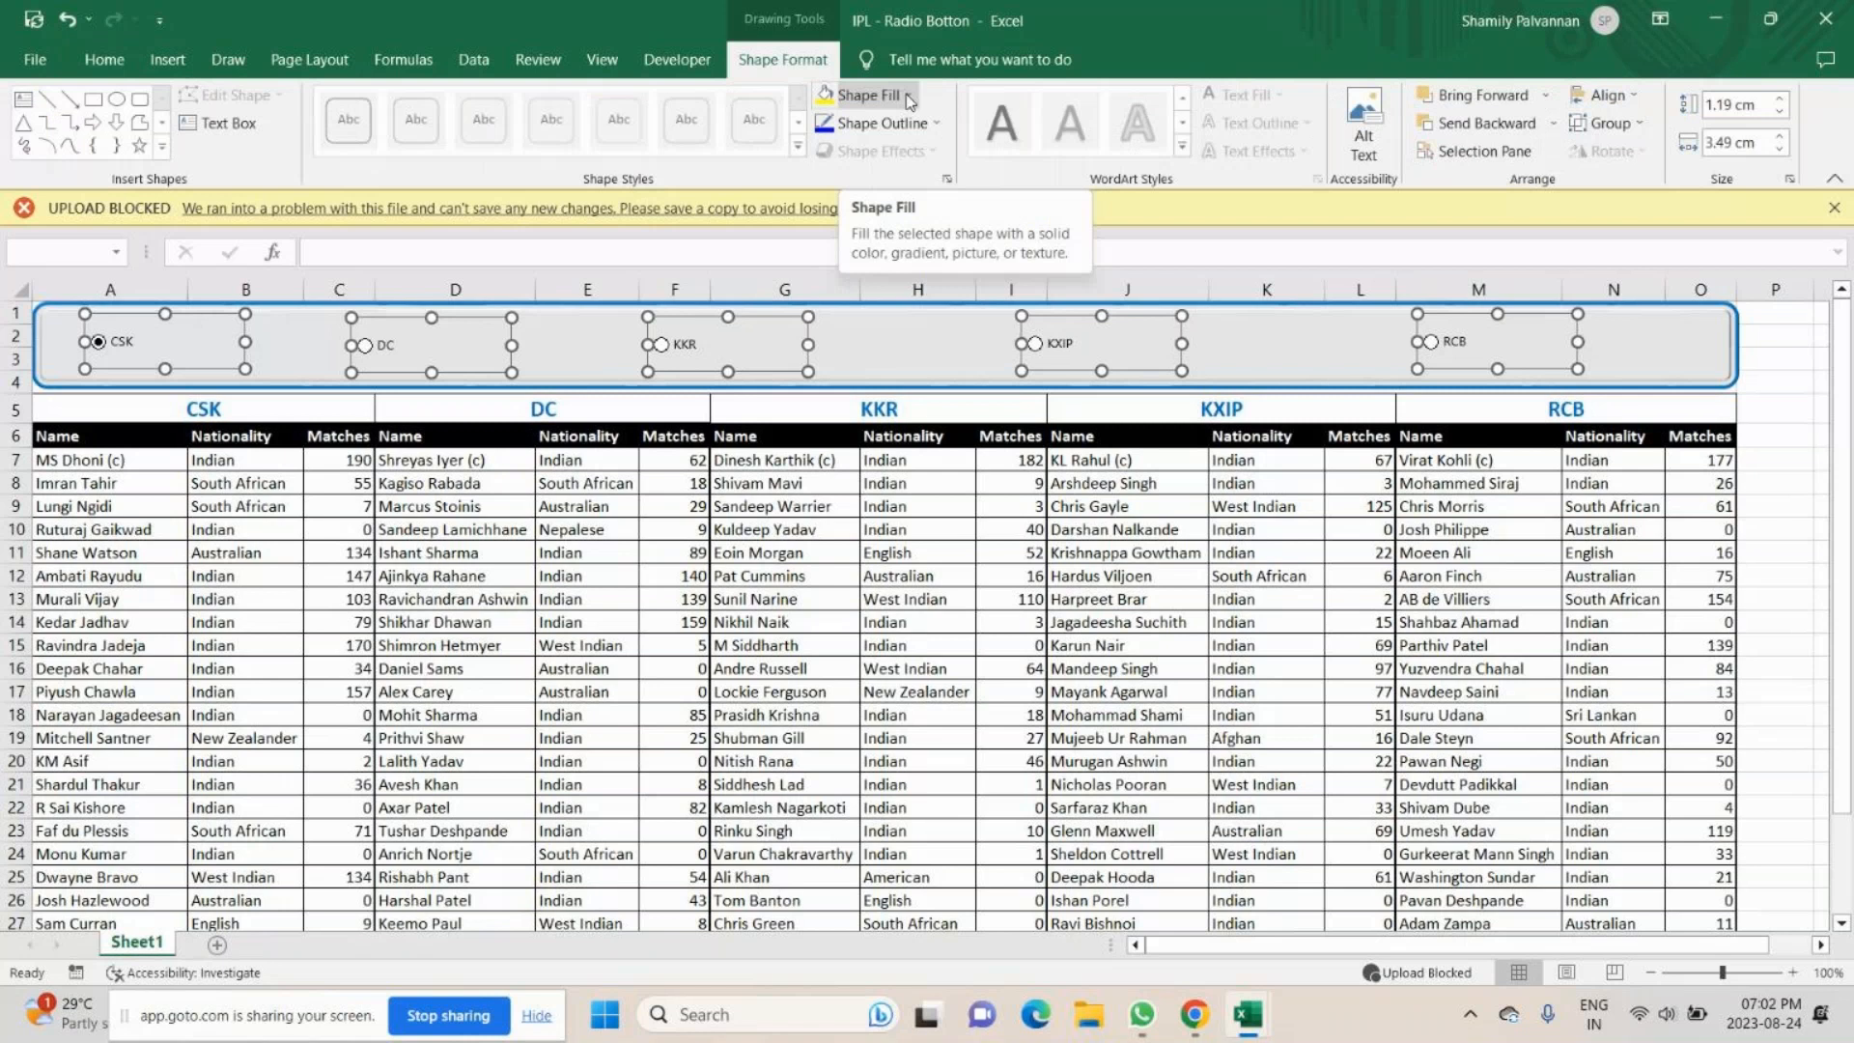
click(908, 97)
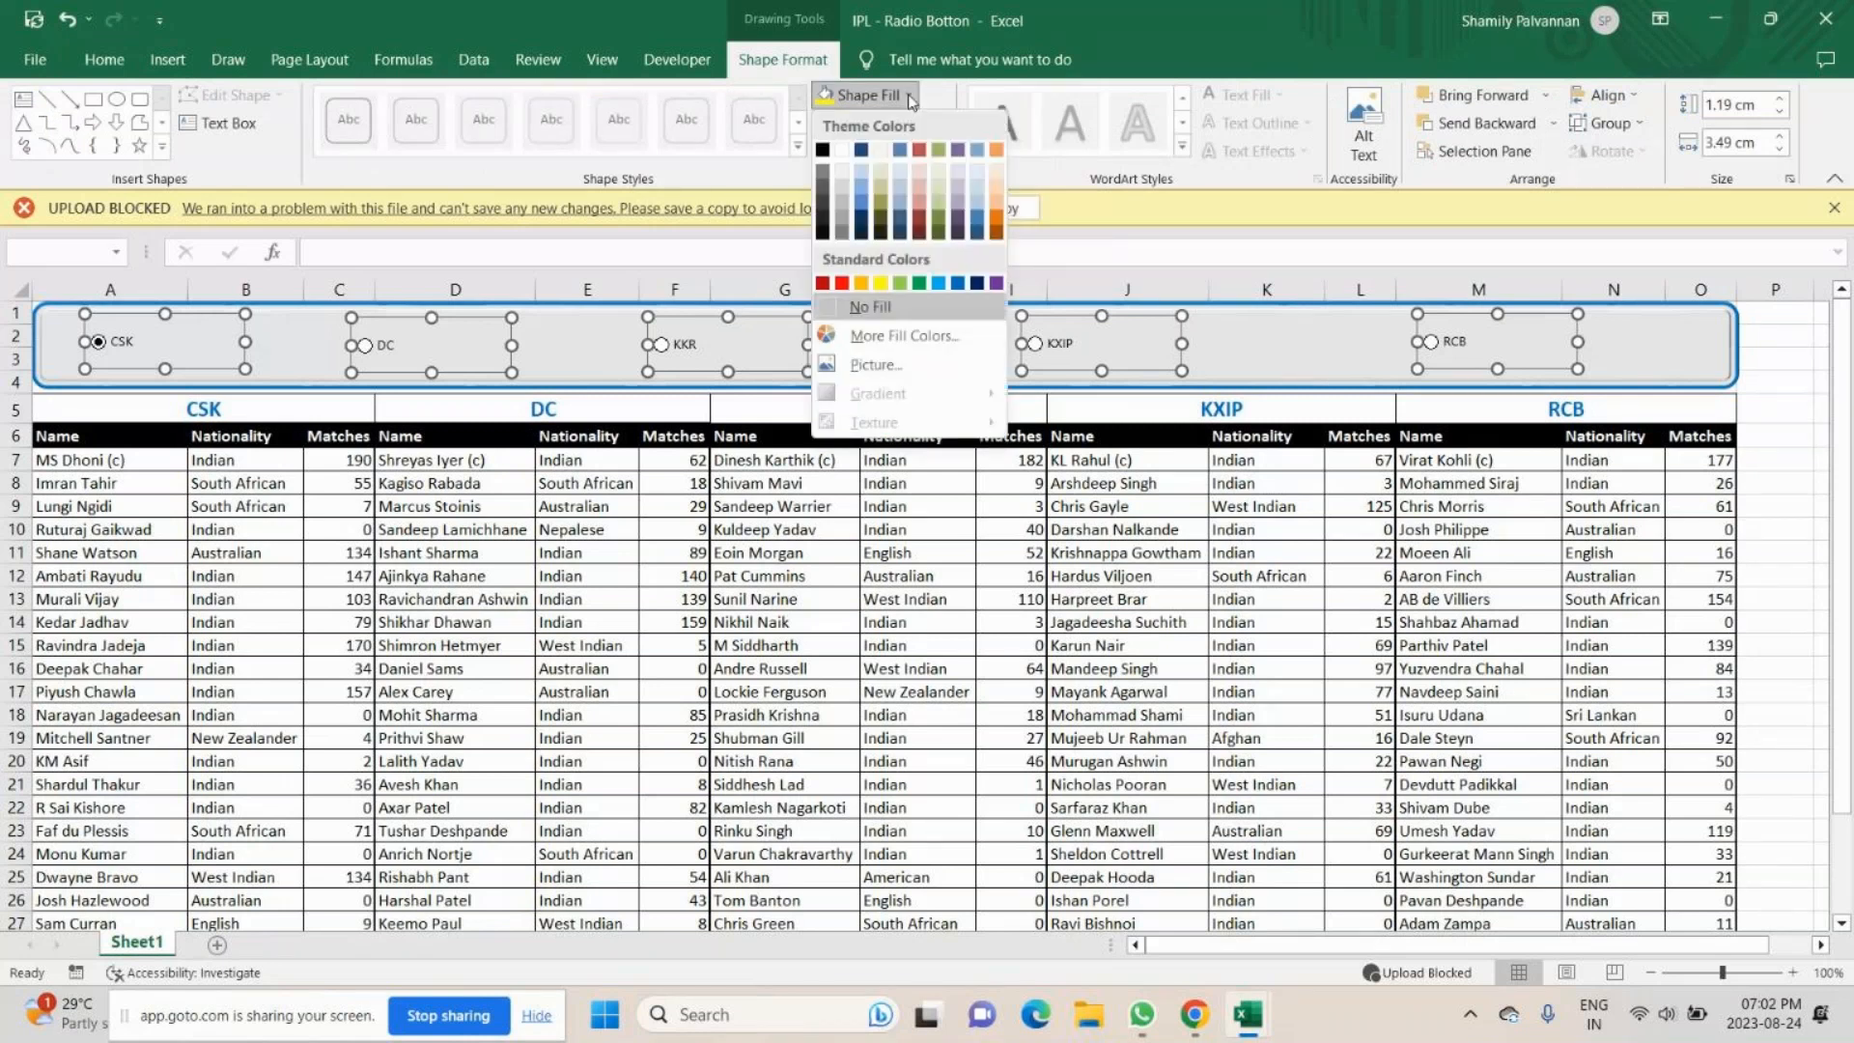
click(937, 194)
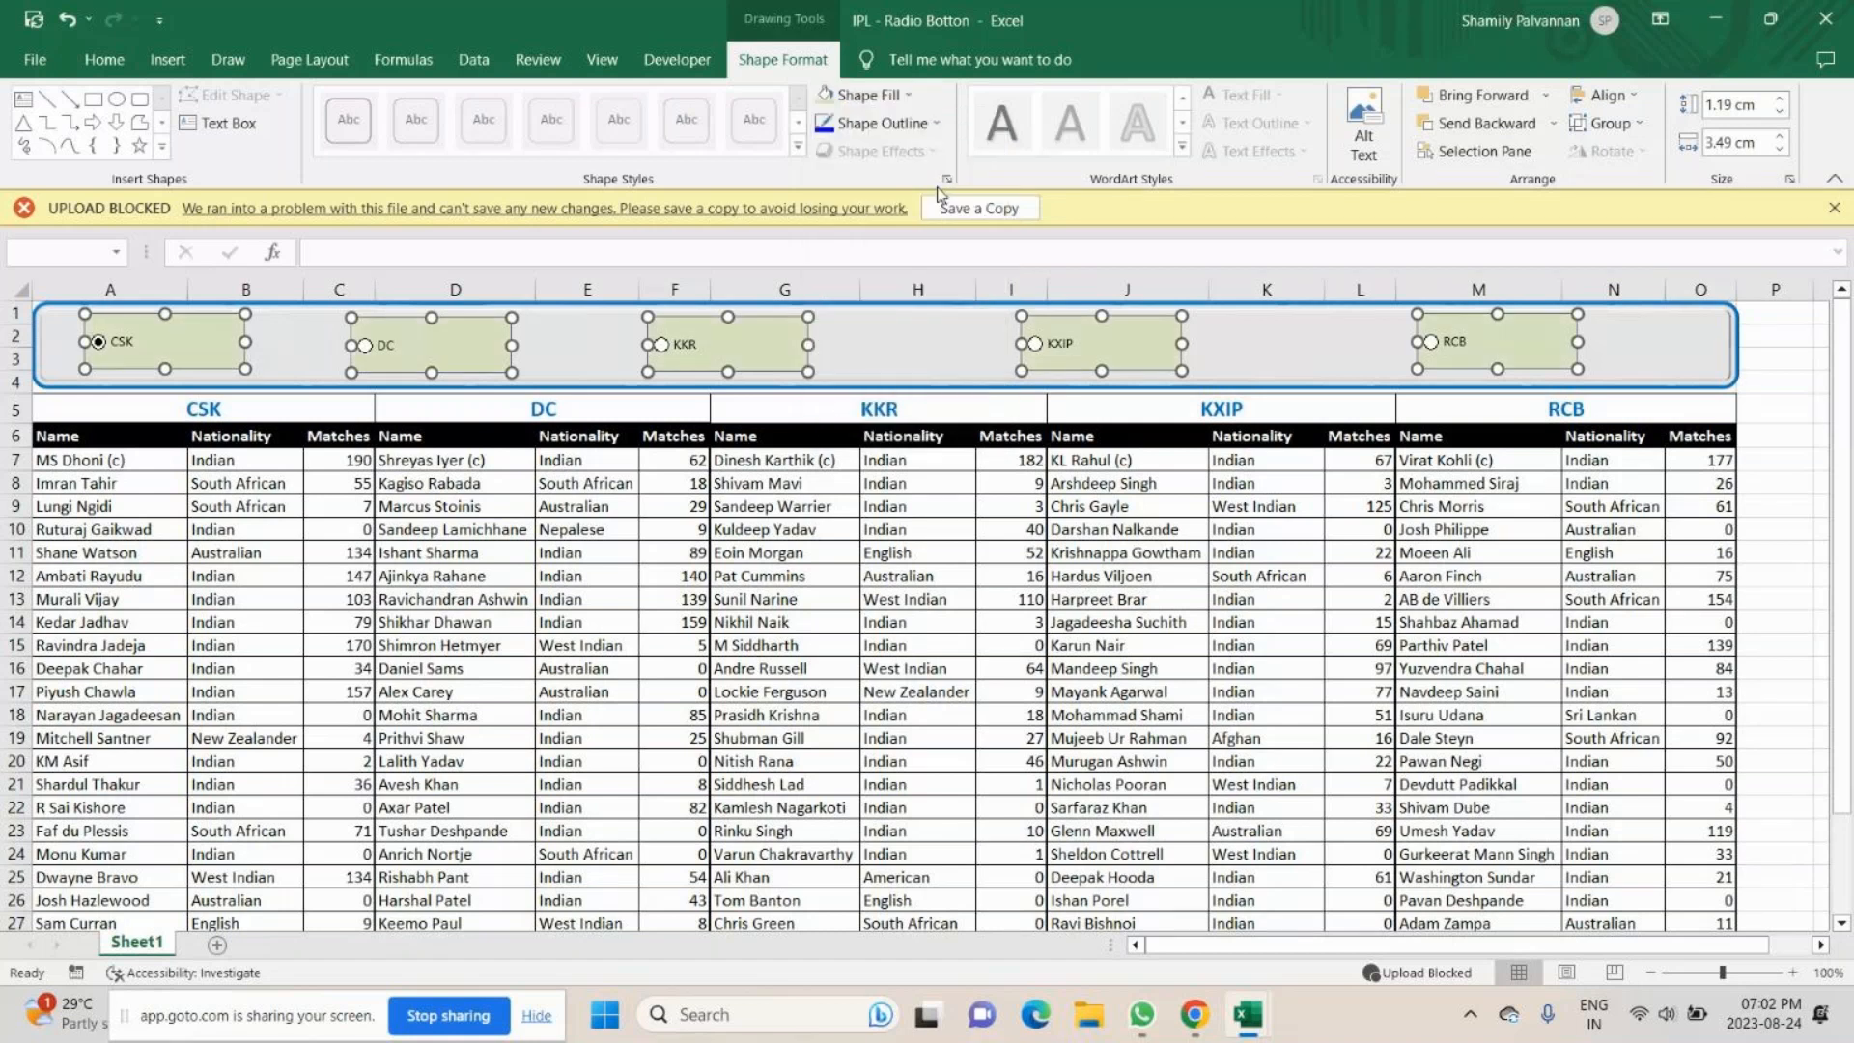
- Give the five selected option buttons a green outline with a 1 pt weight
click(934, 122)
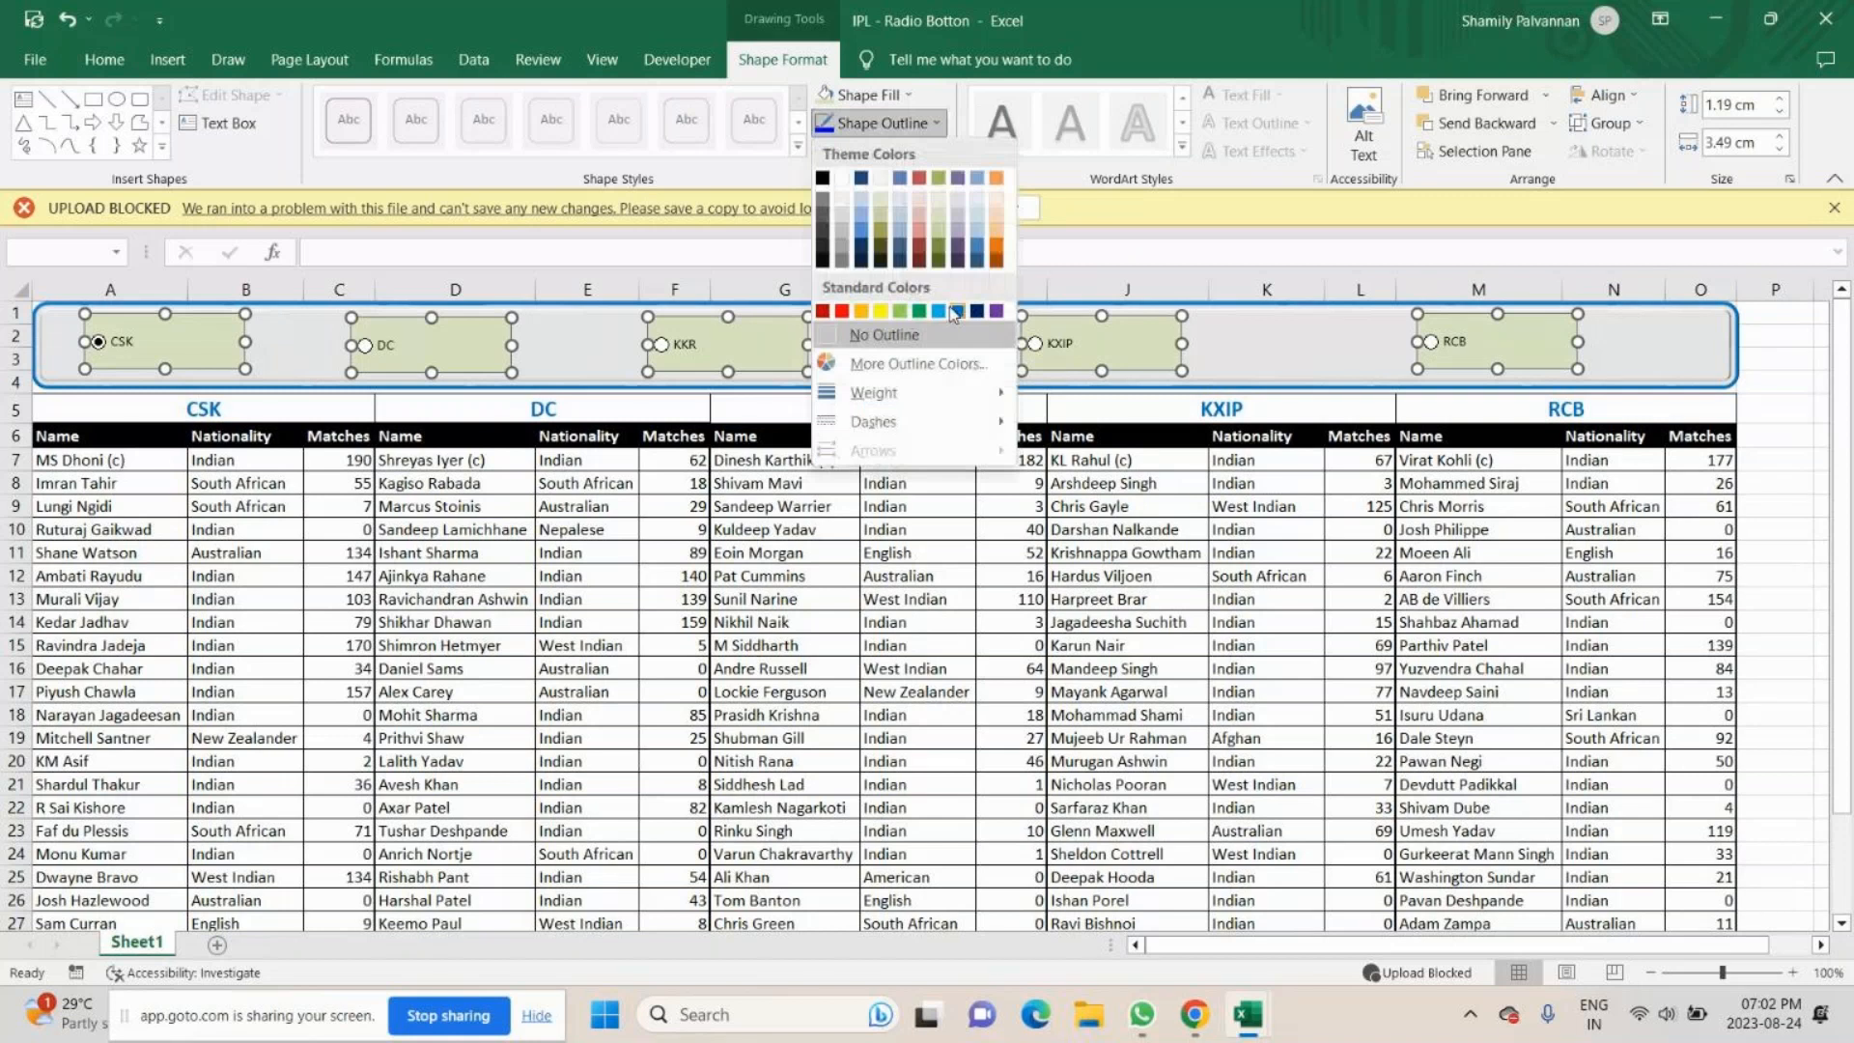
click(955, 311)
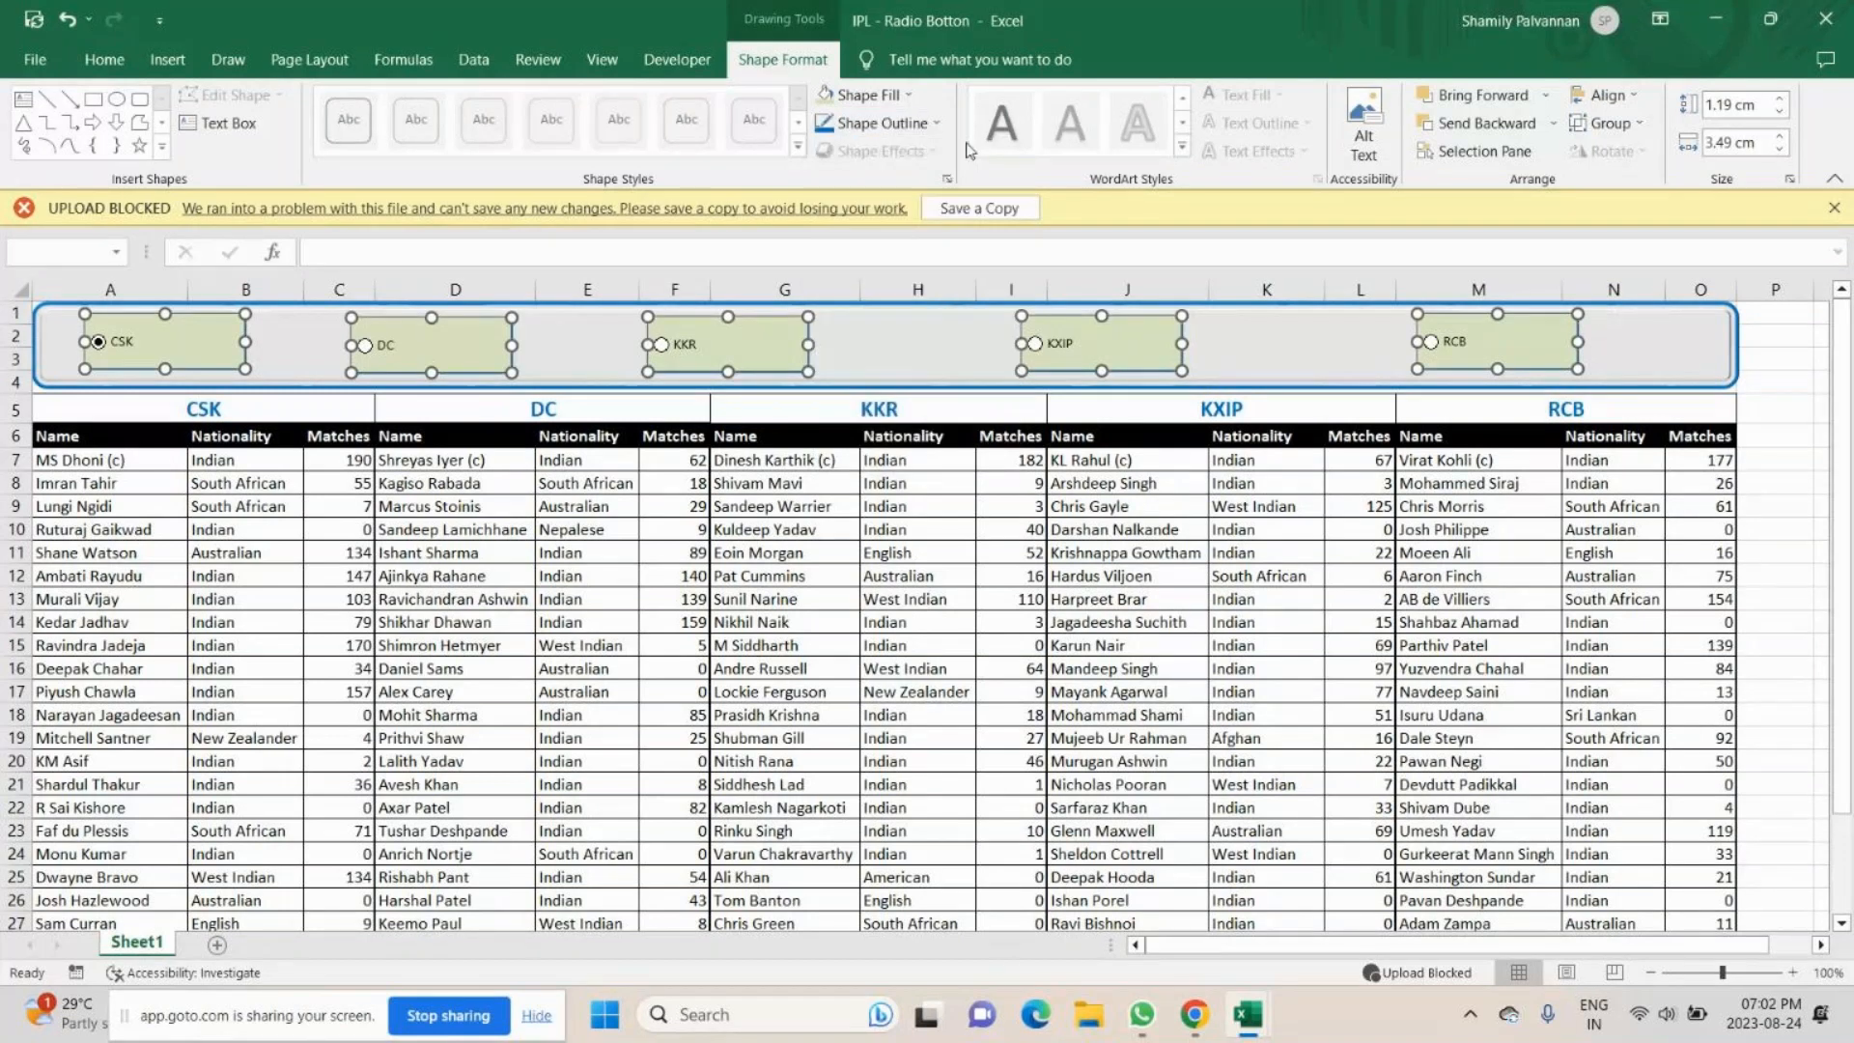
click(934, 123)
mouse_move(927, 393)
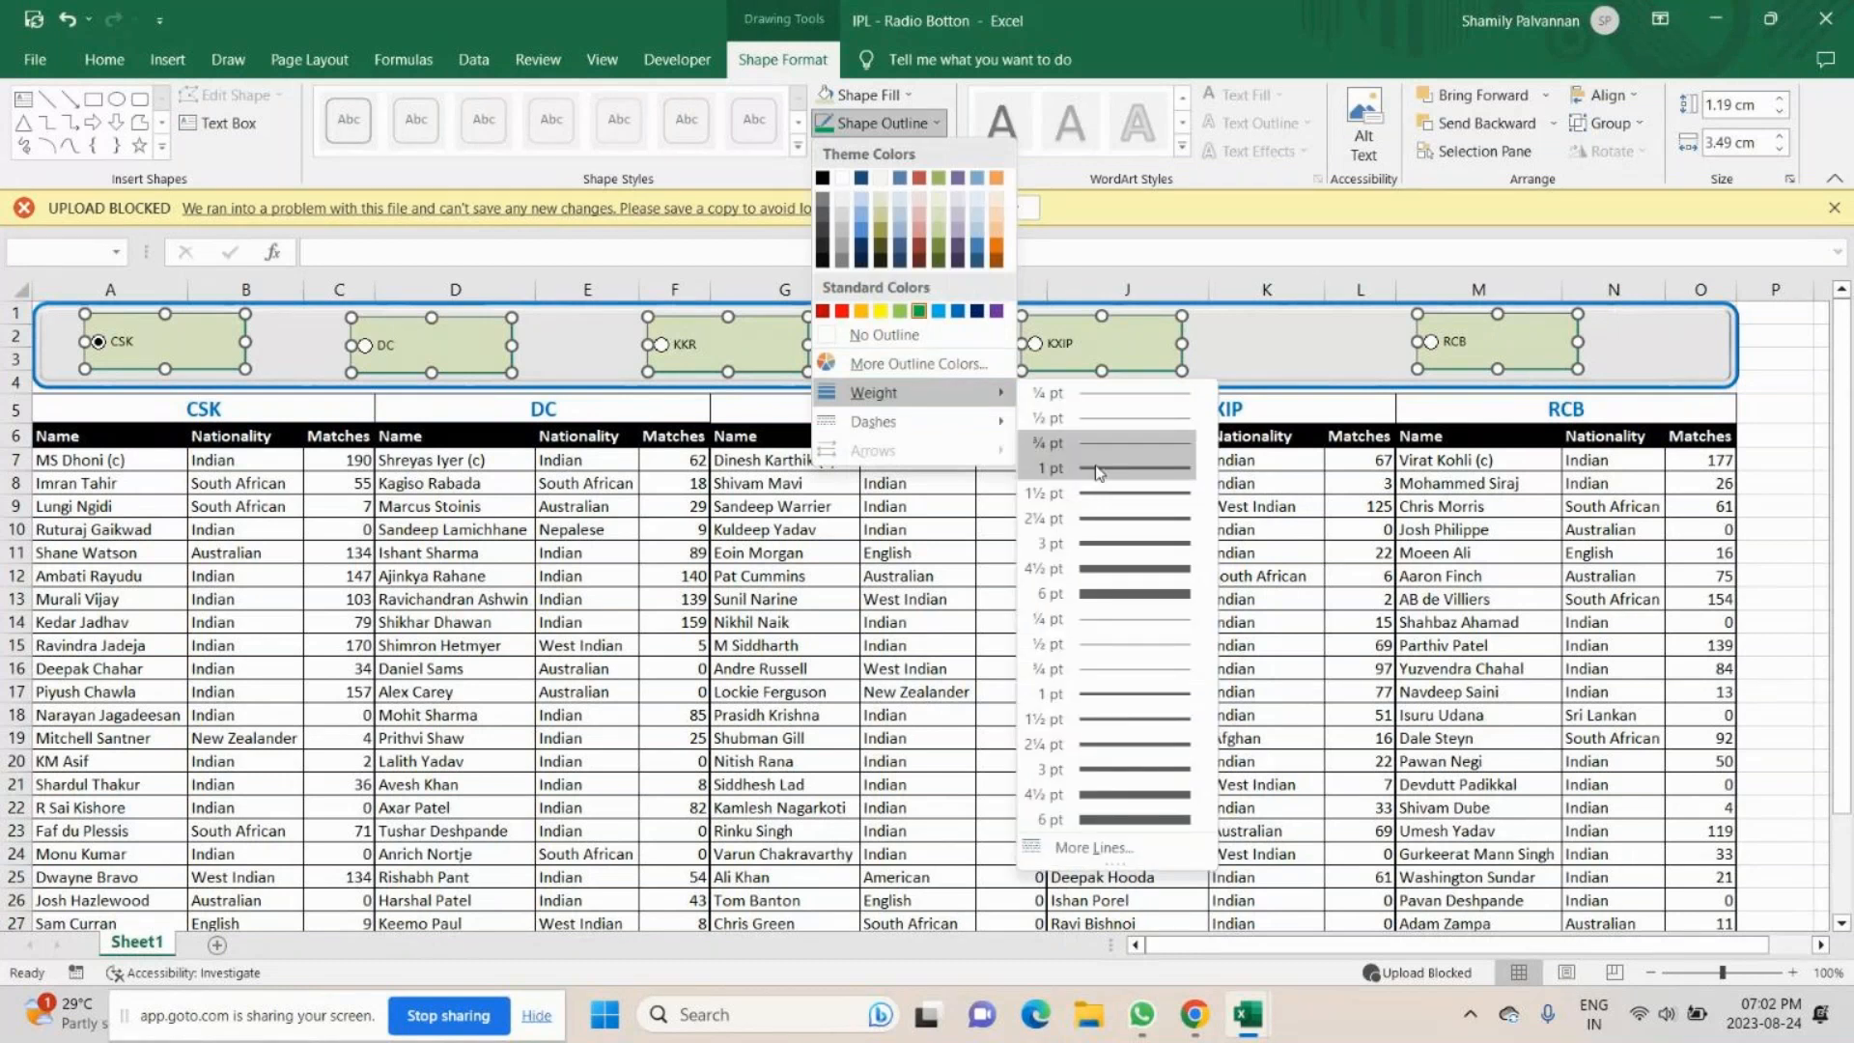
click(1098, 471)
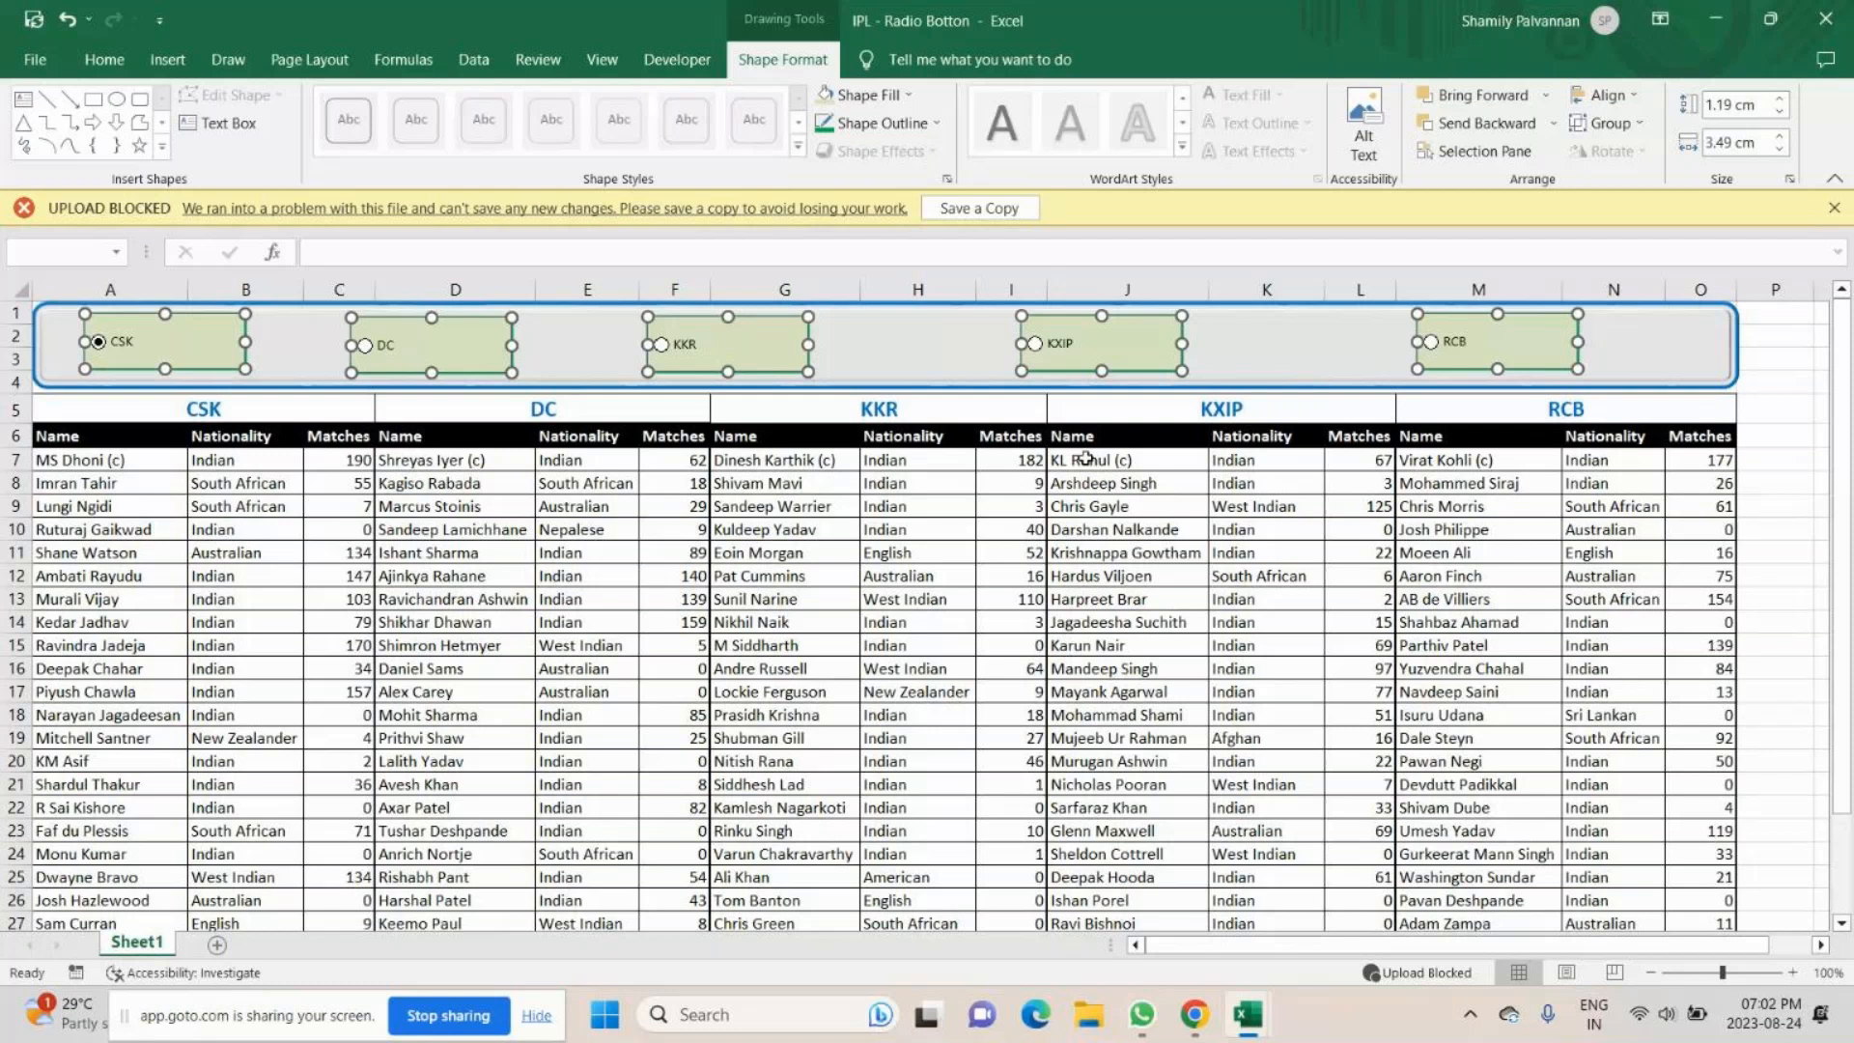
click(1165, 350)
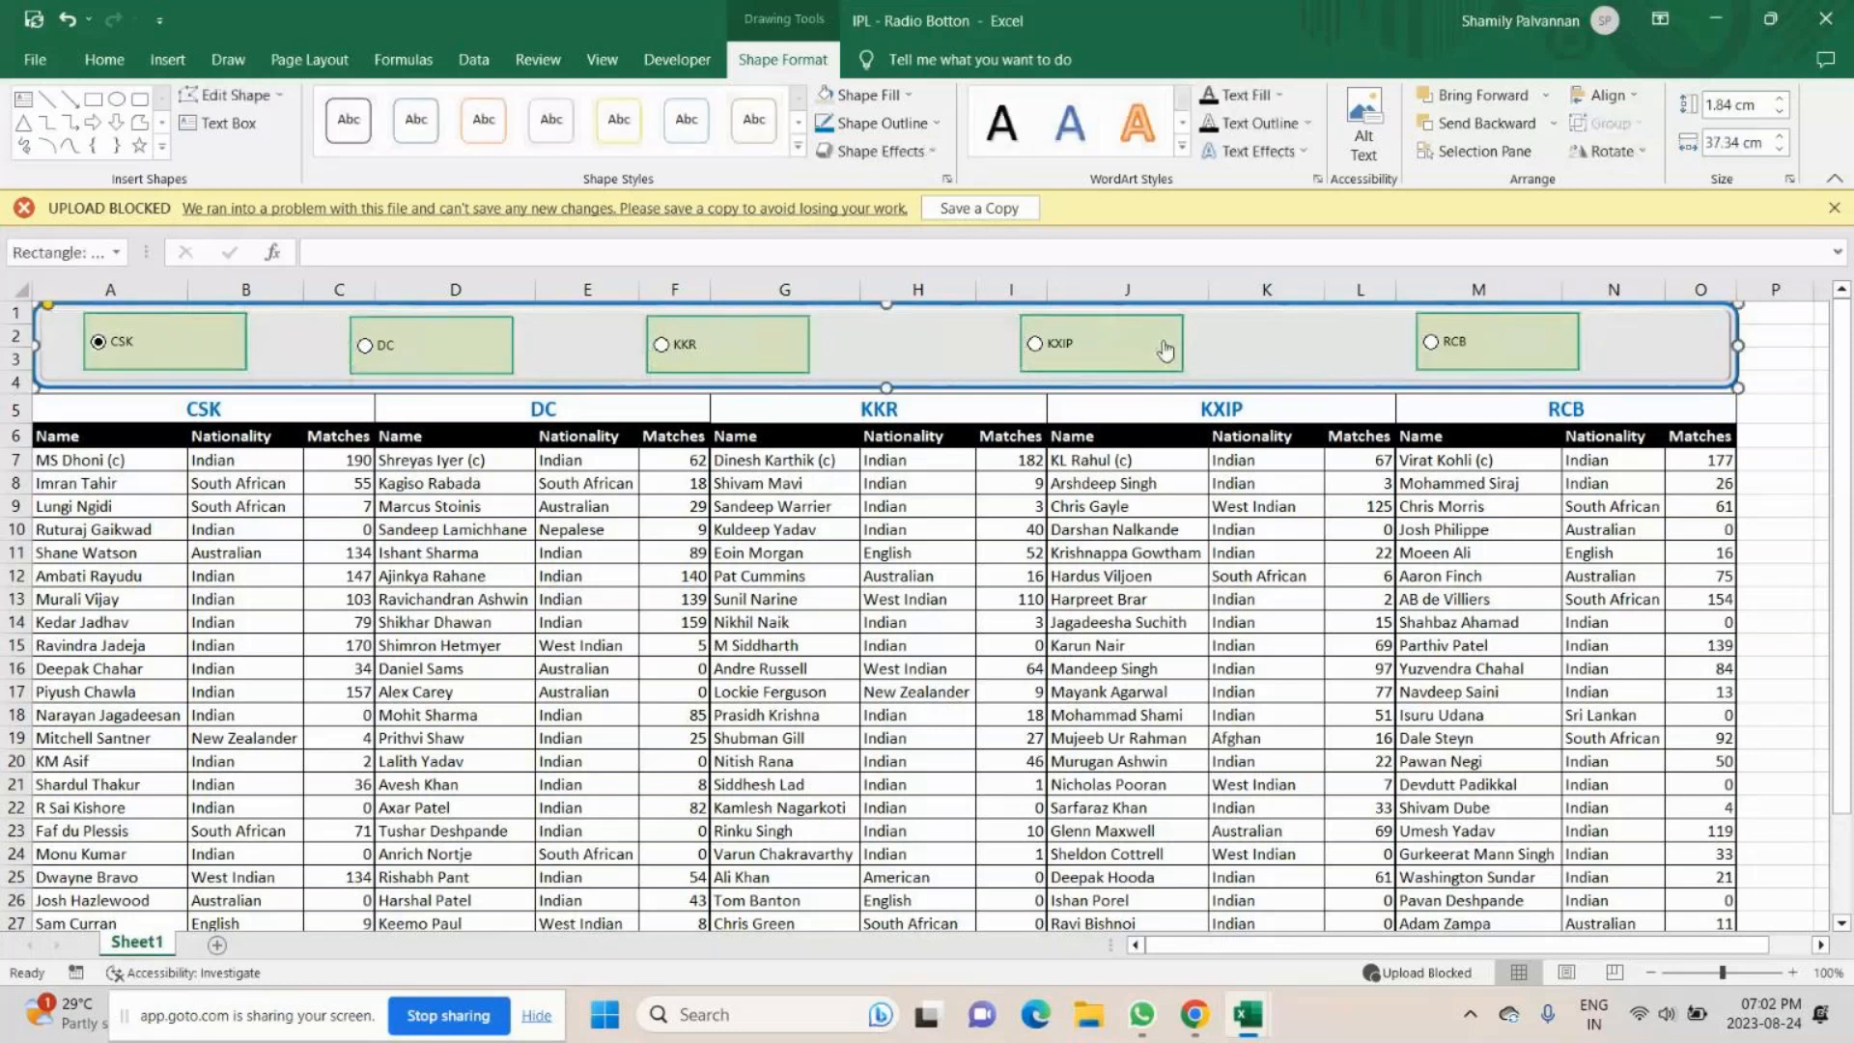
- Test the restyled option buttons by choosing other teams, including DC and RCB
right_click(194, 352)
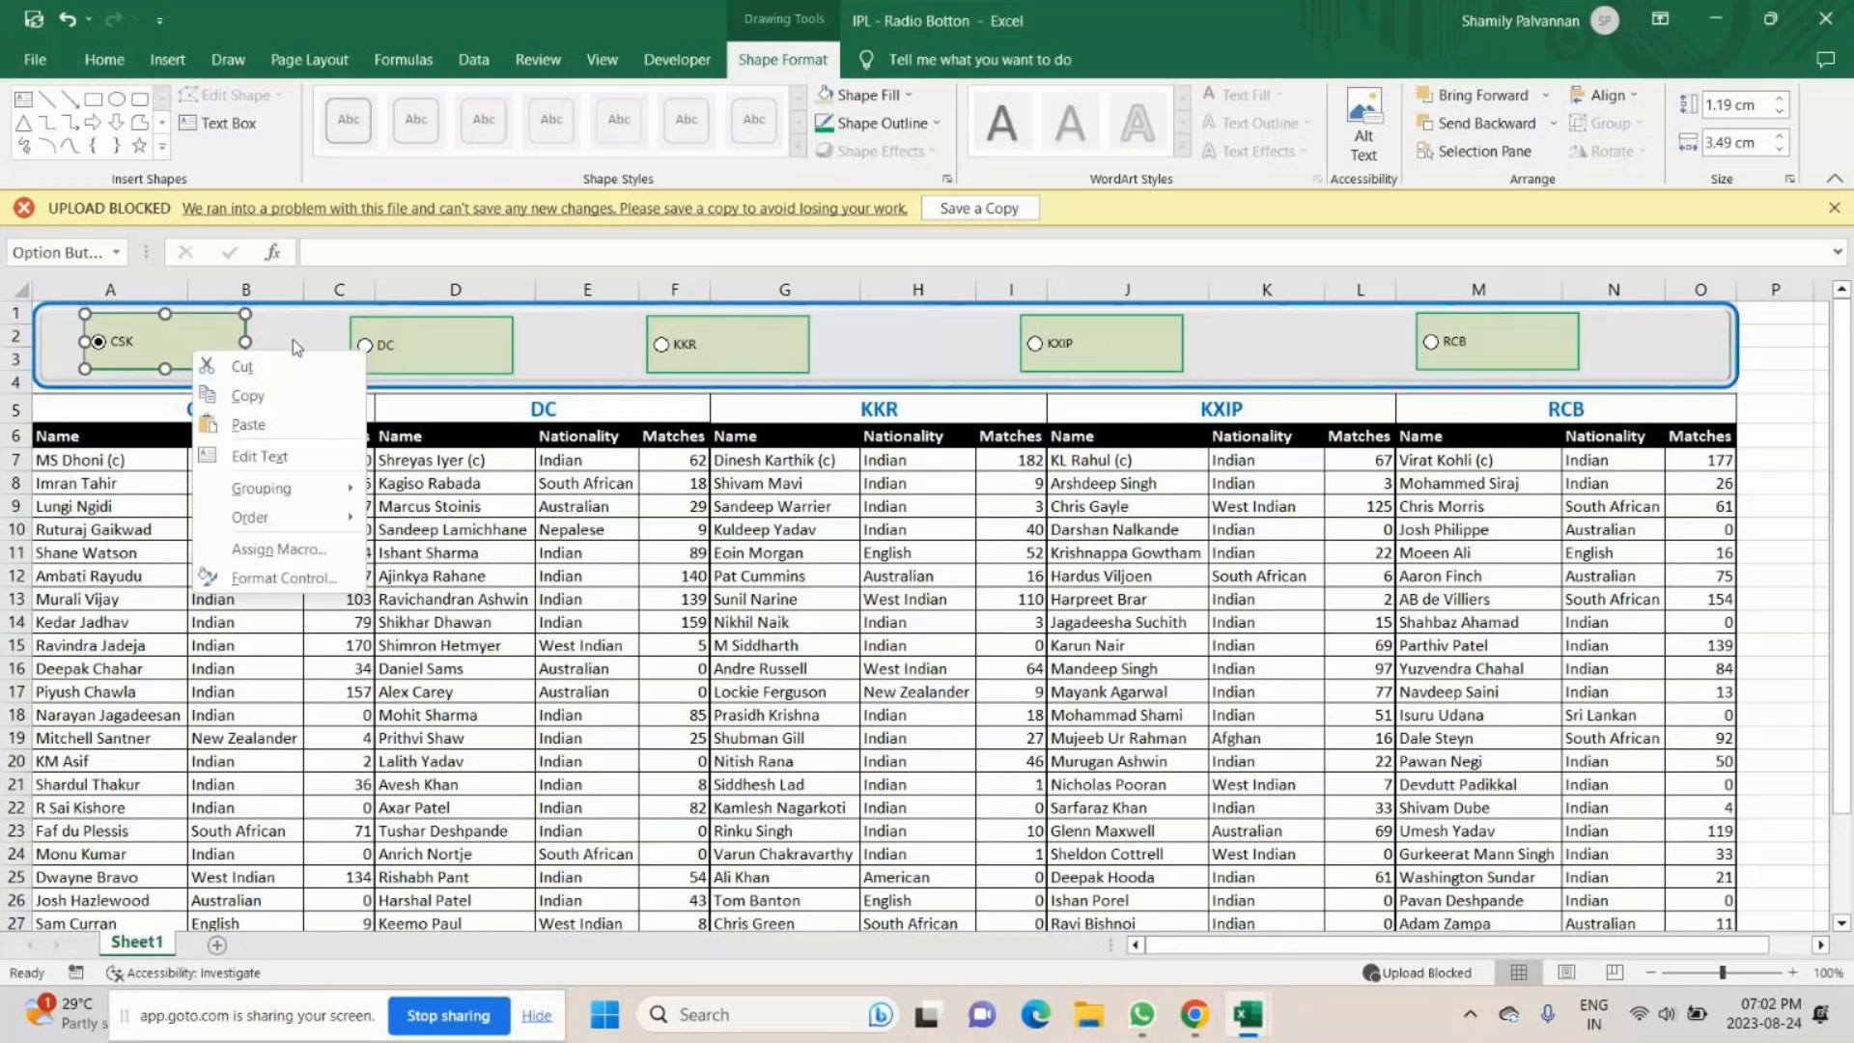
click(258, 345)
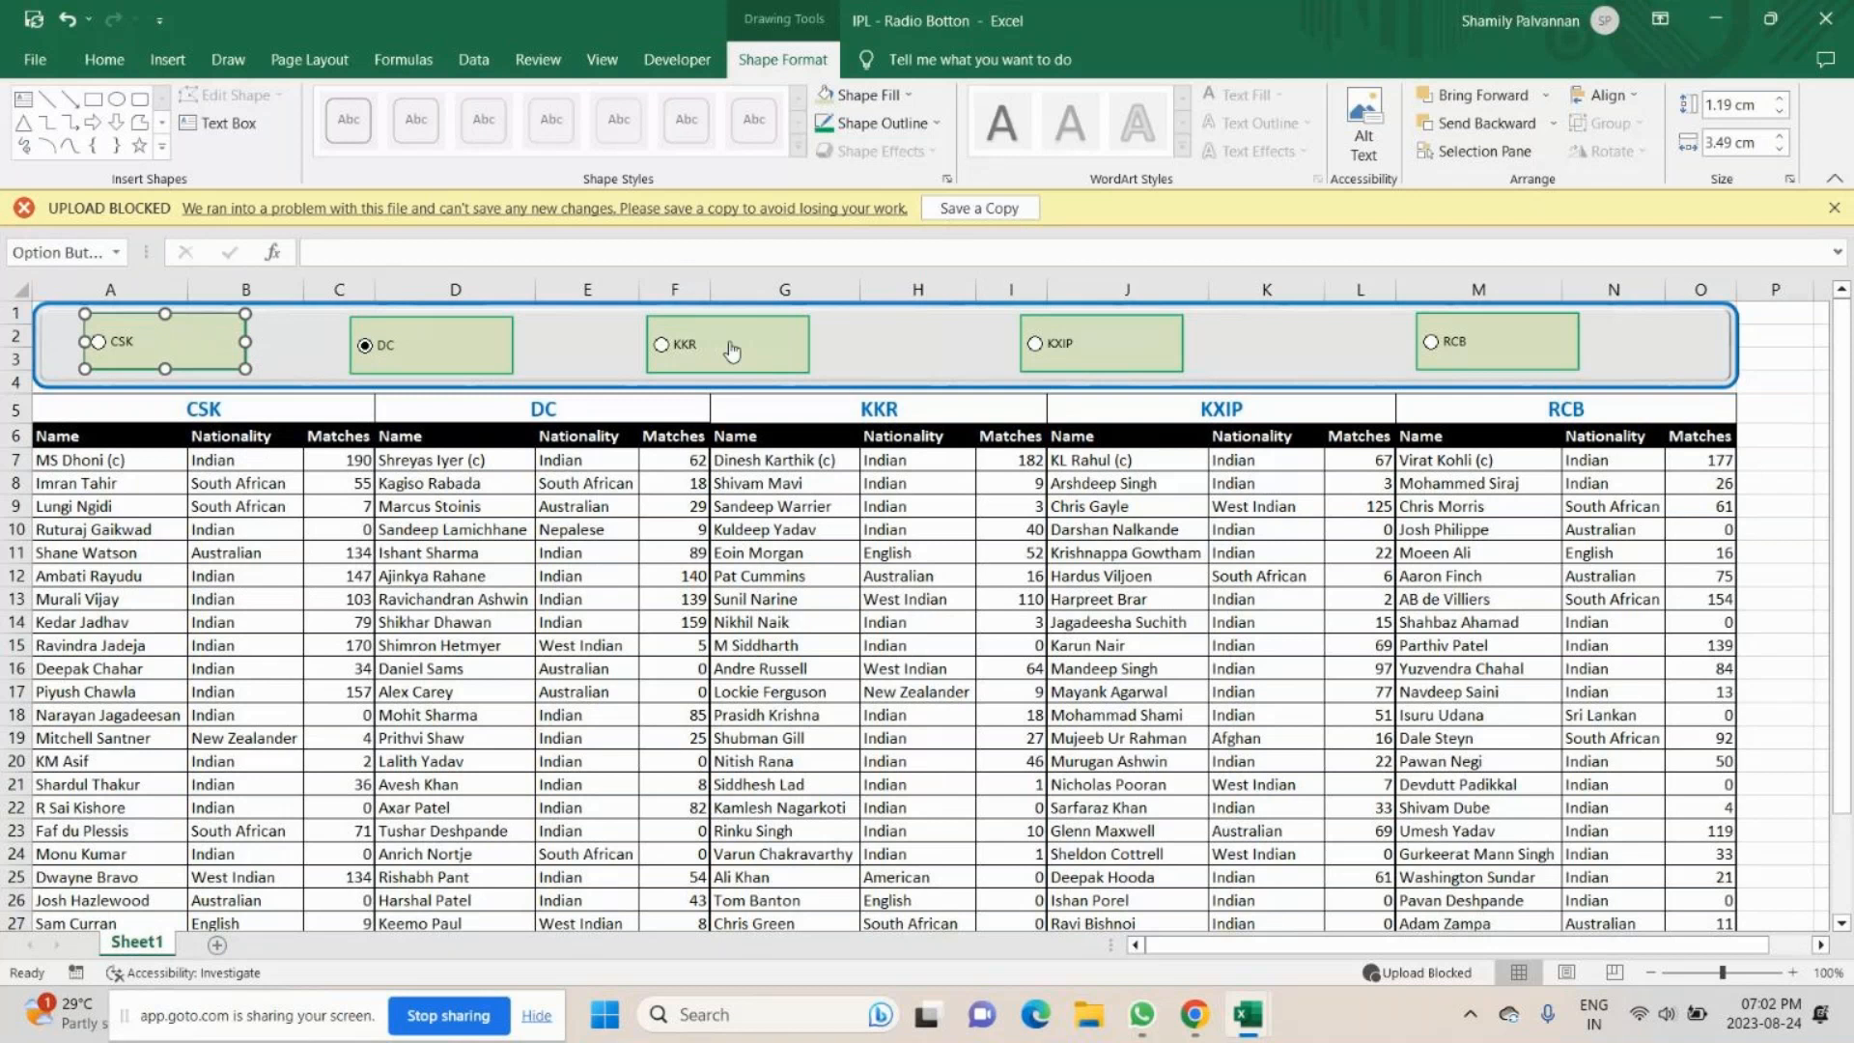
click(294, 354)
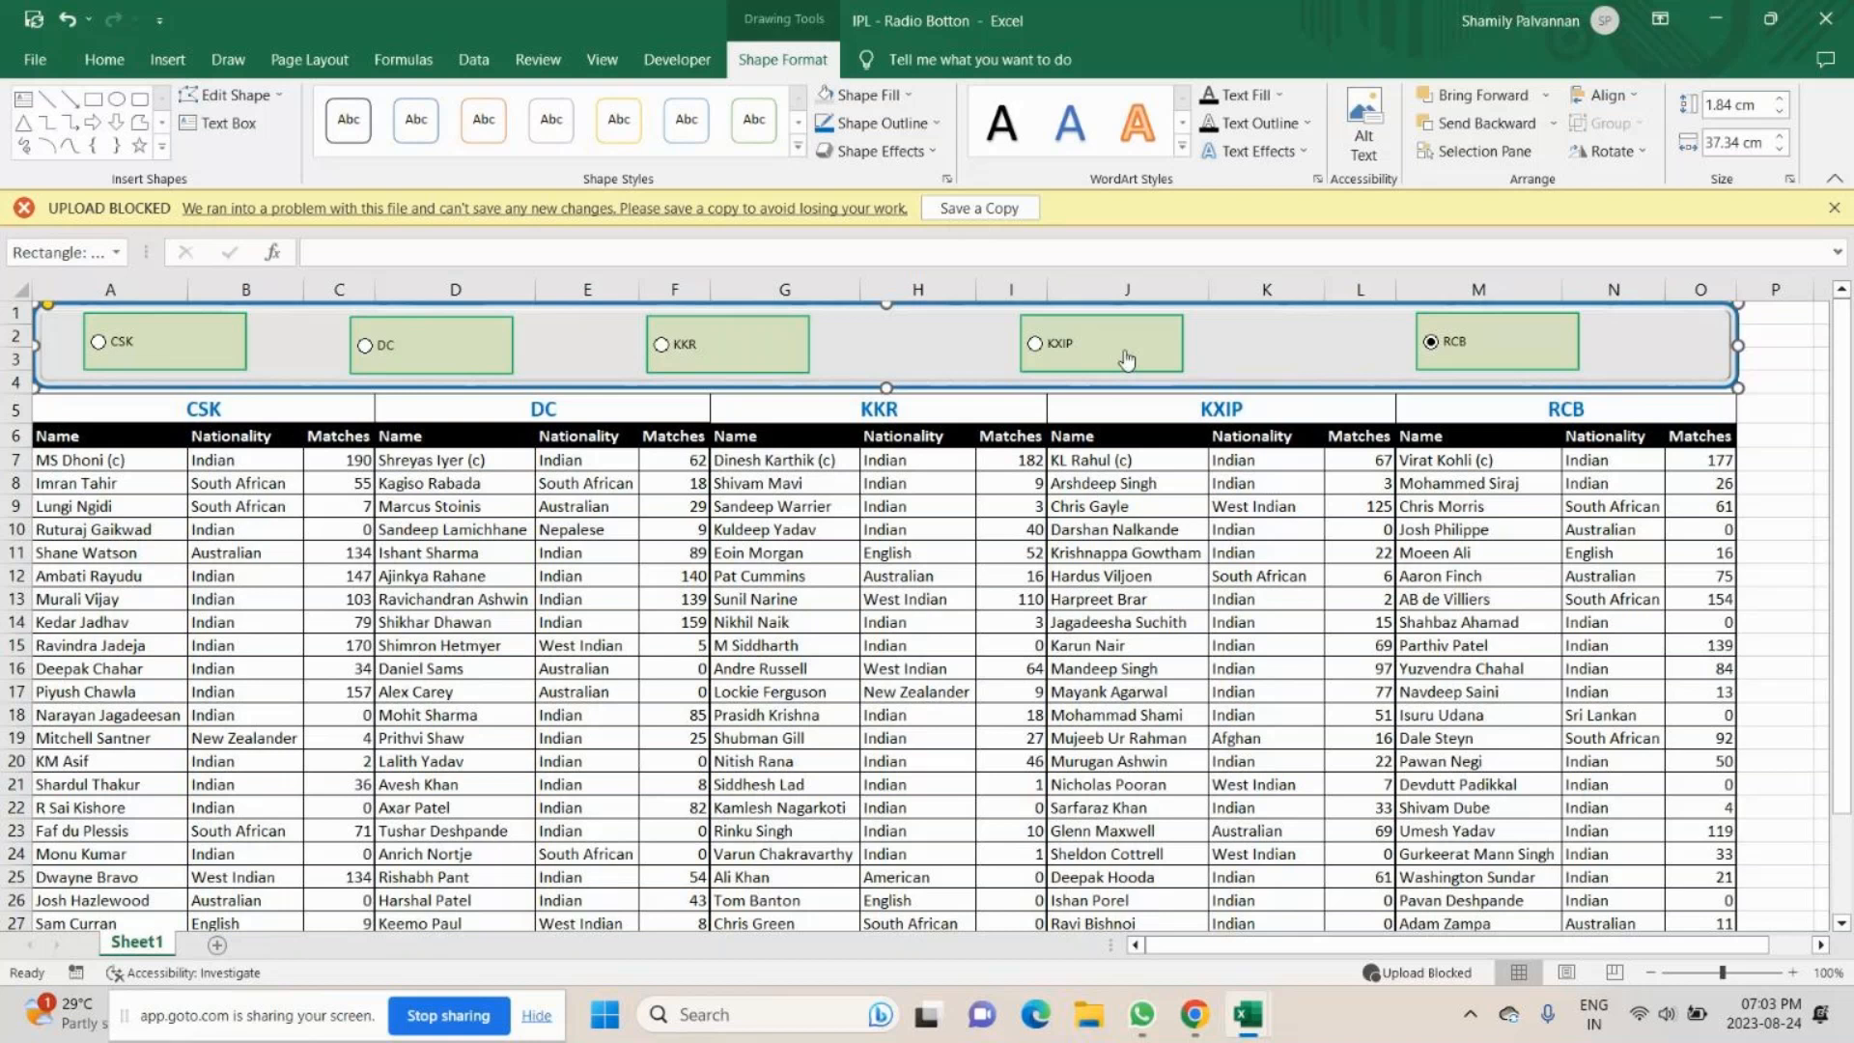
- Select all five option buttons in the banner and line them up with Align Middle
click(231, 325)
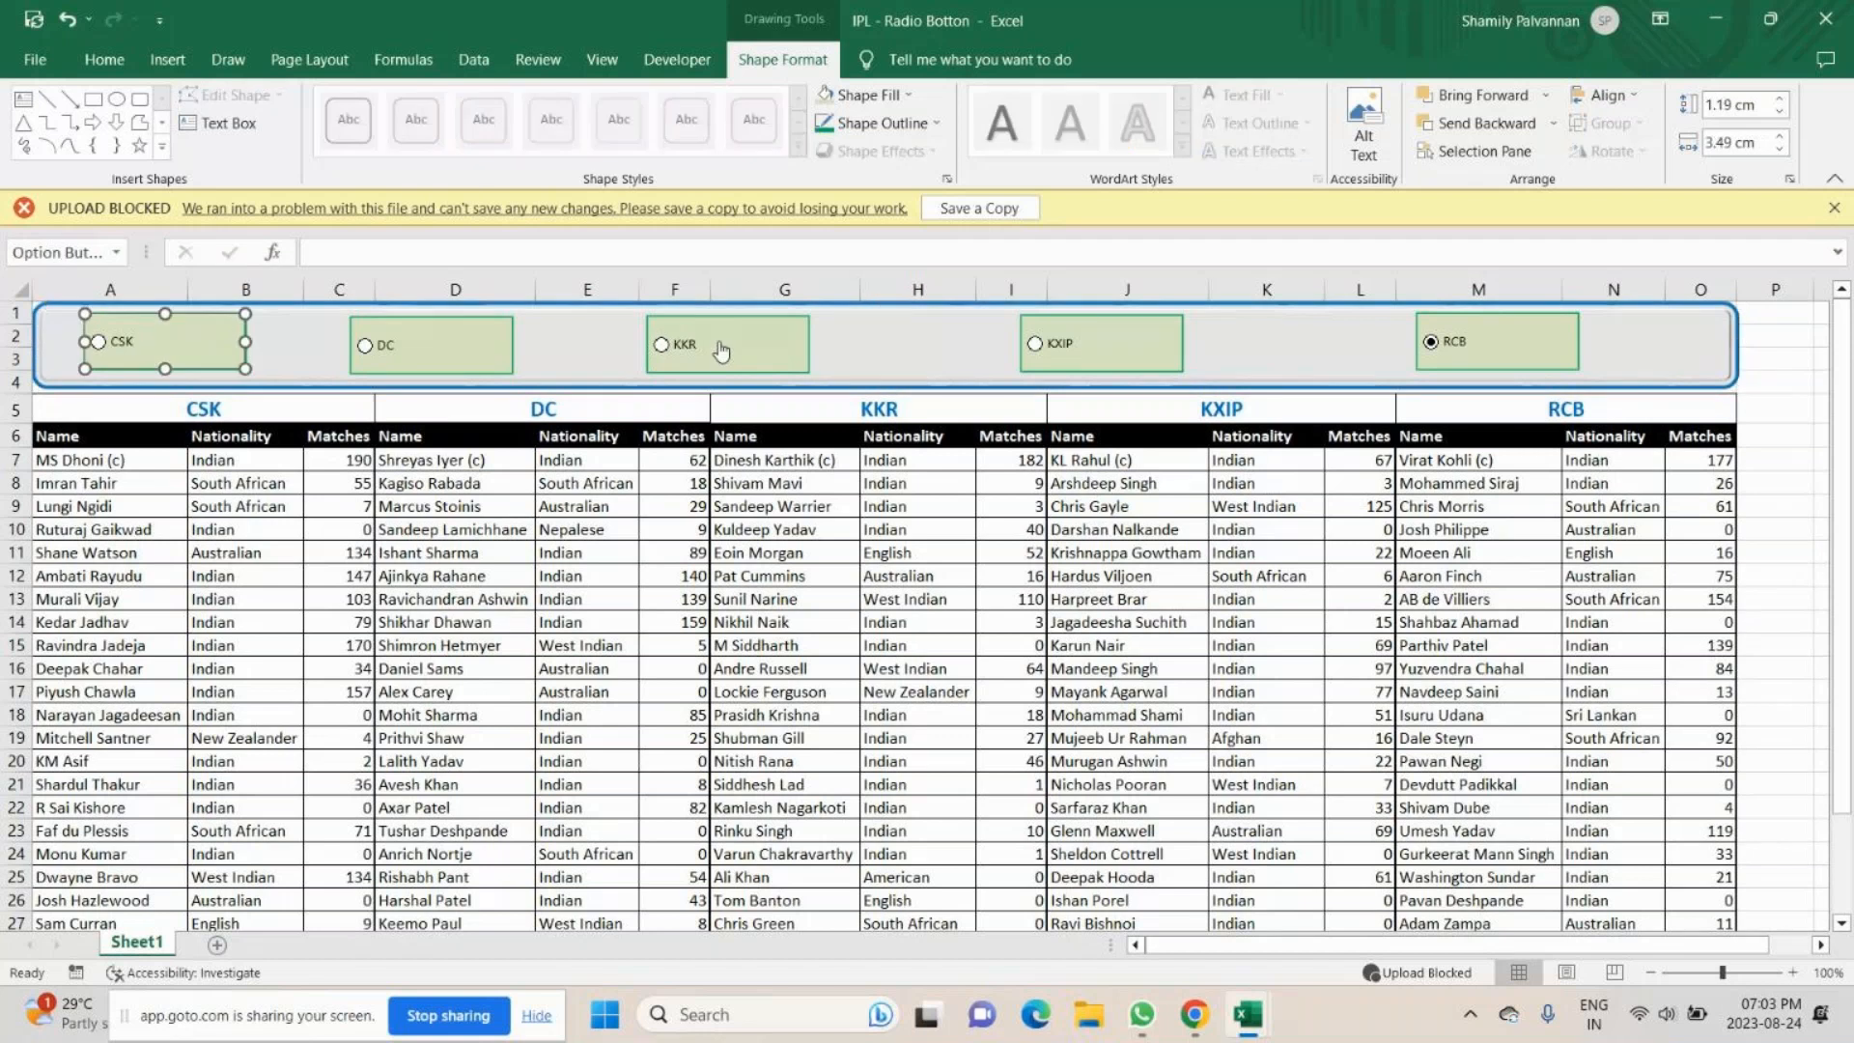
ctrl+click(722, 350)
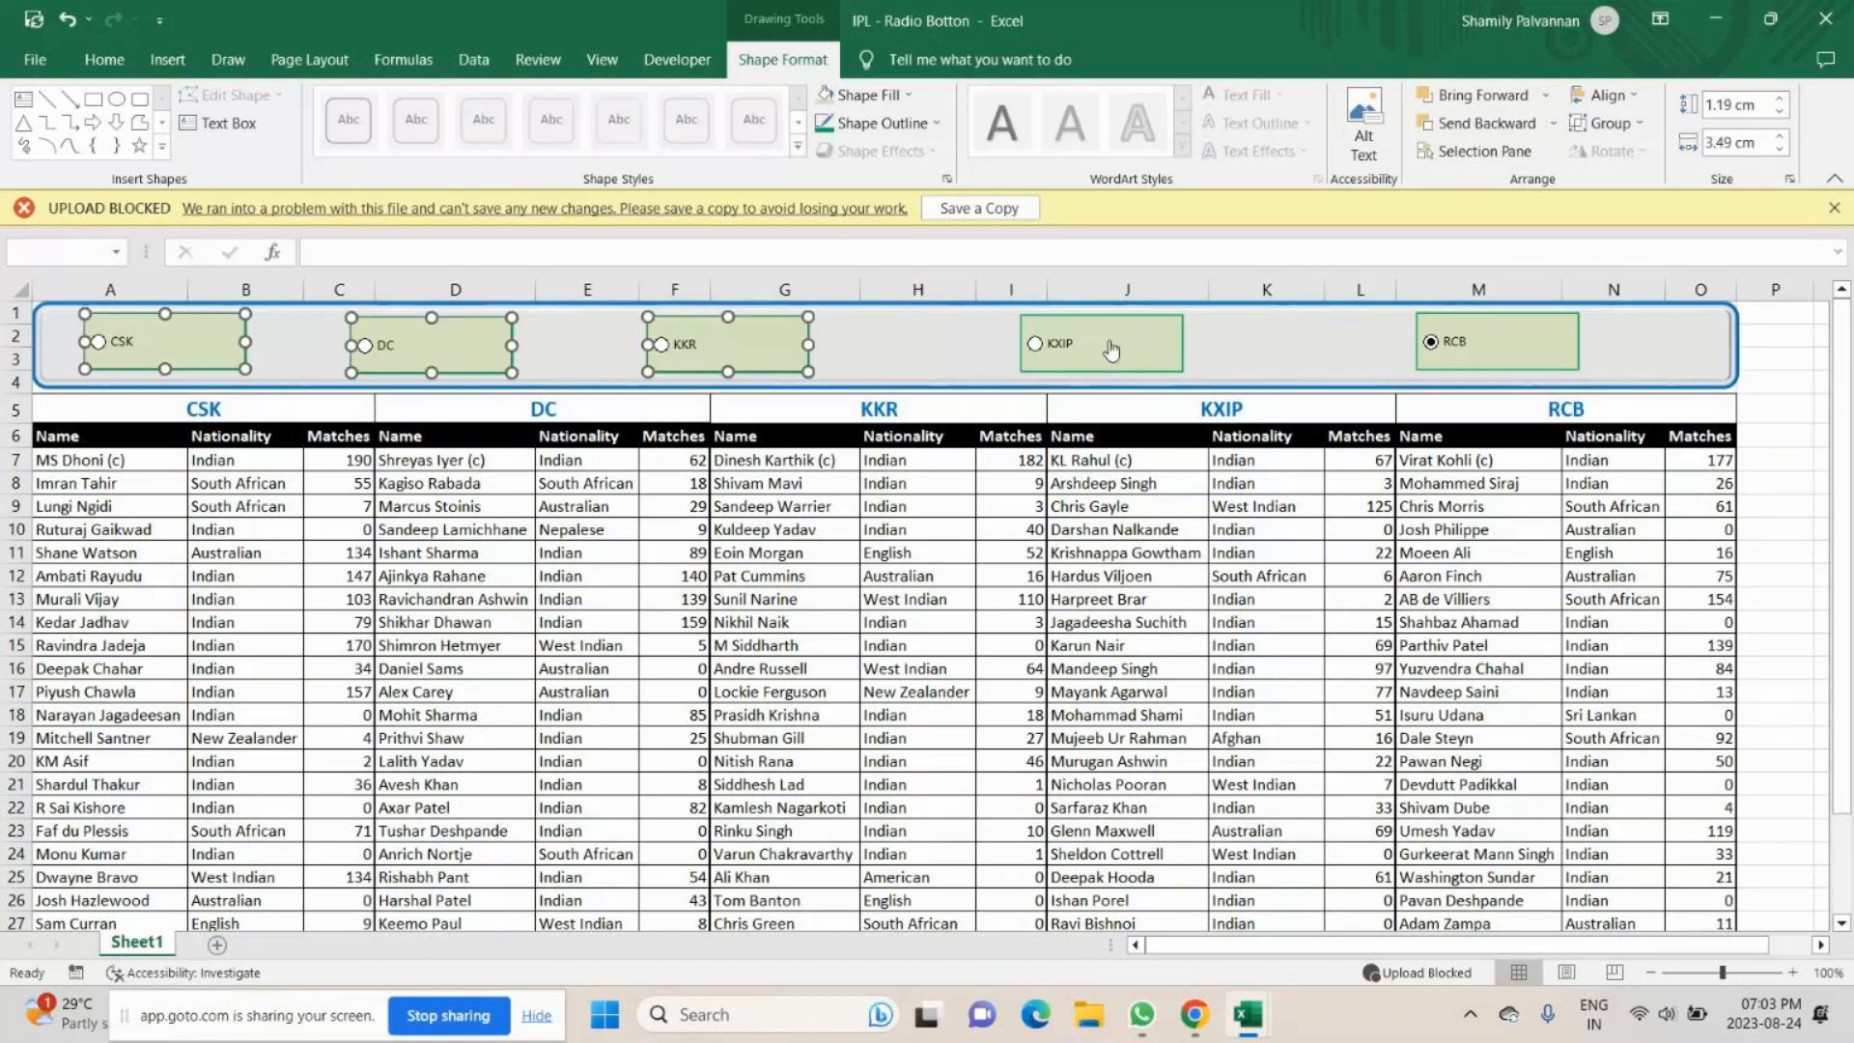
ctrl+click(1111, 352)
ctrl+click(1484, 341)
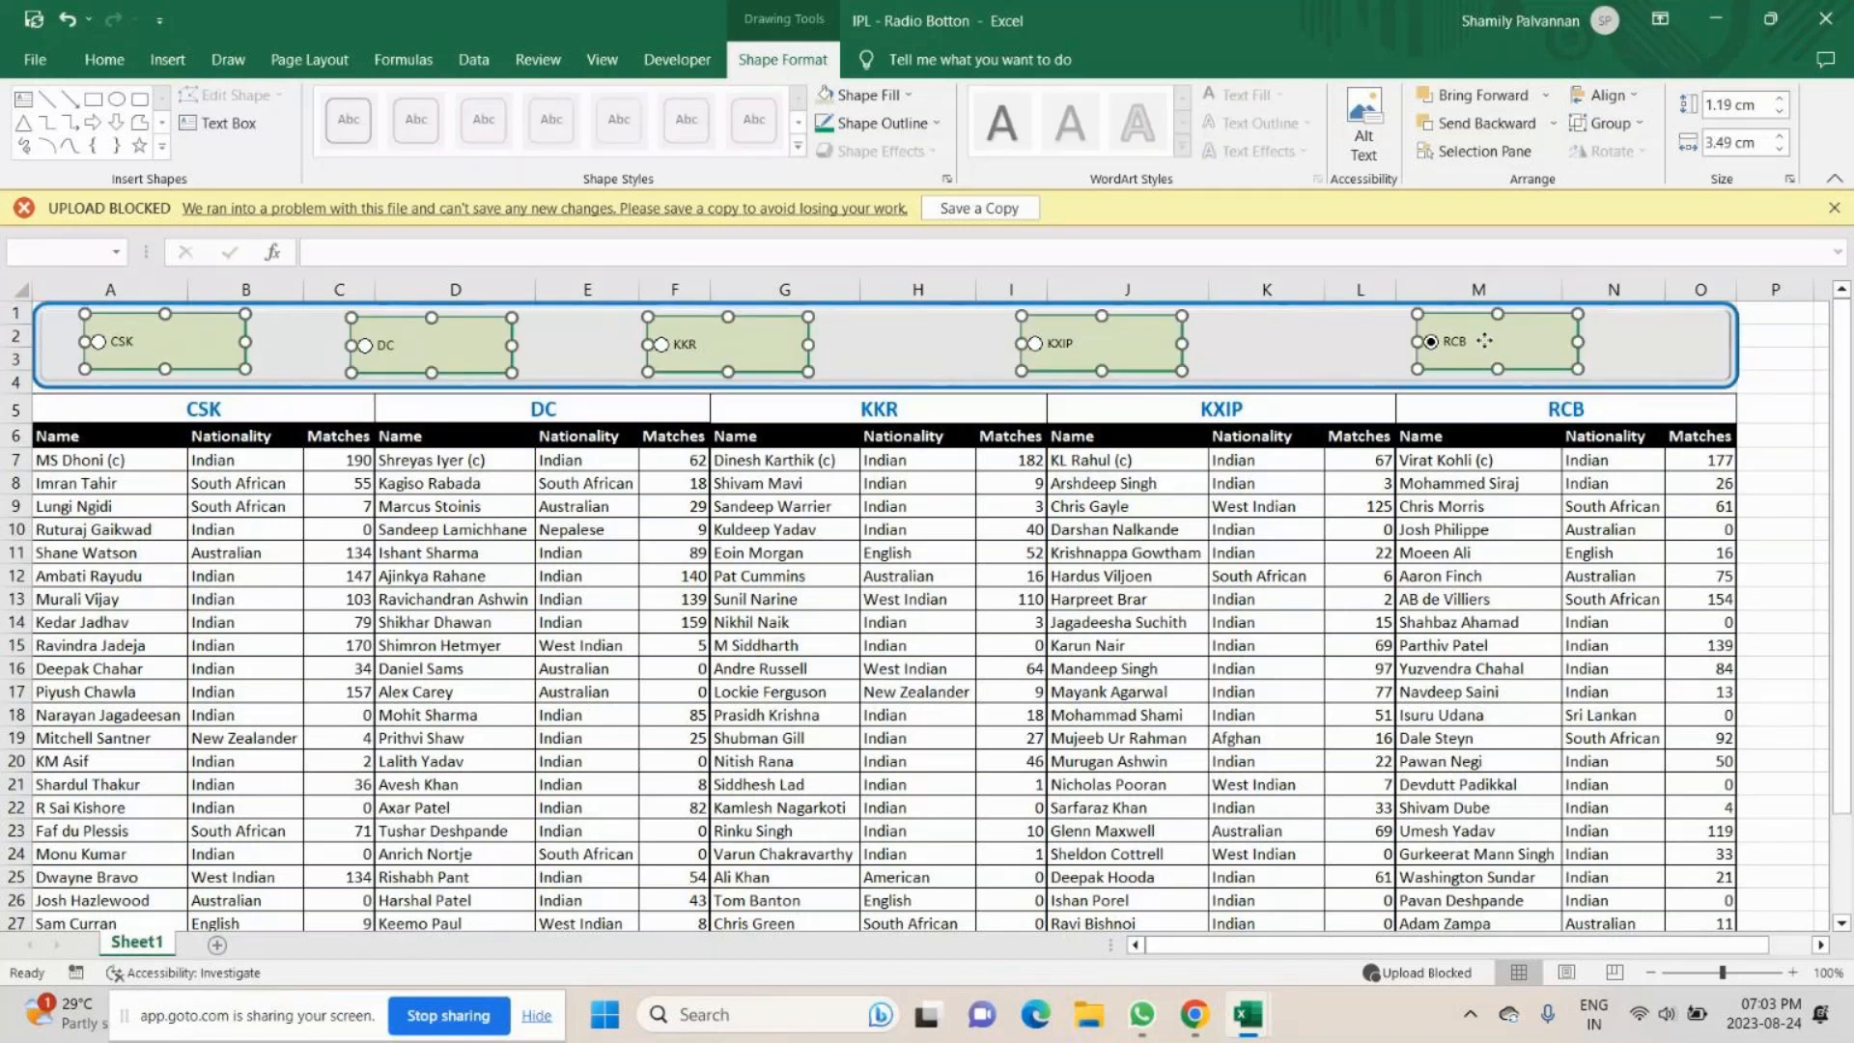
click(1636, 102)
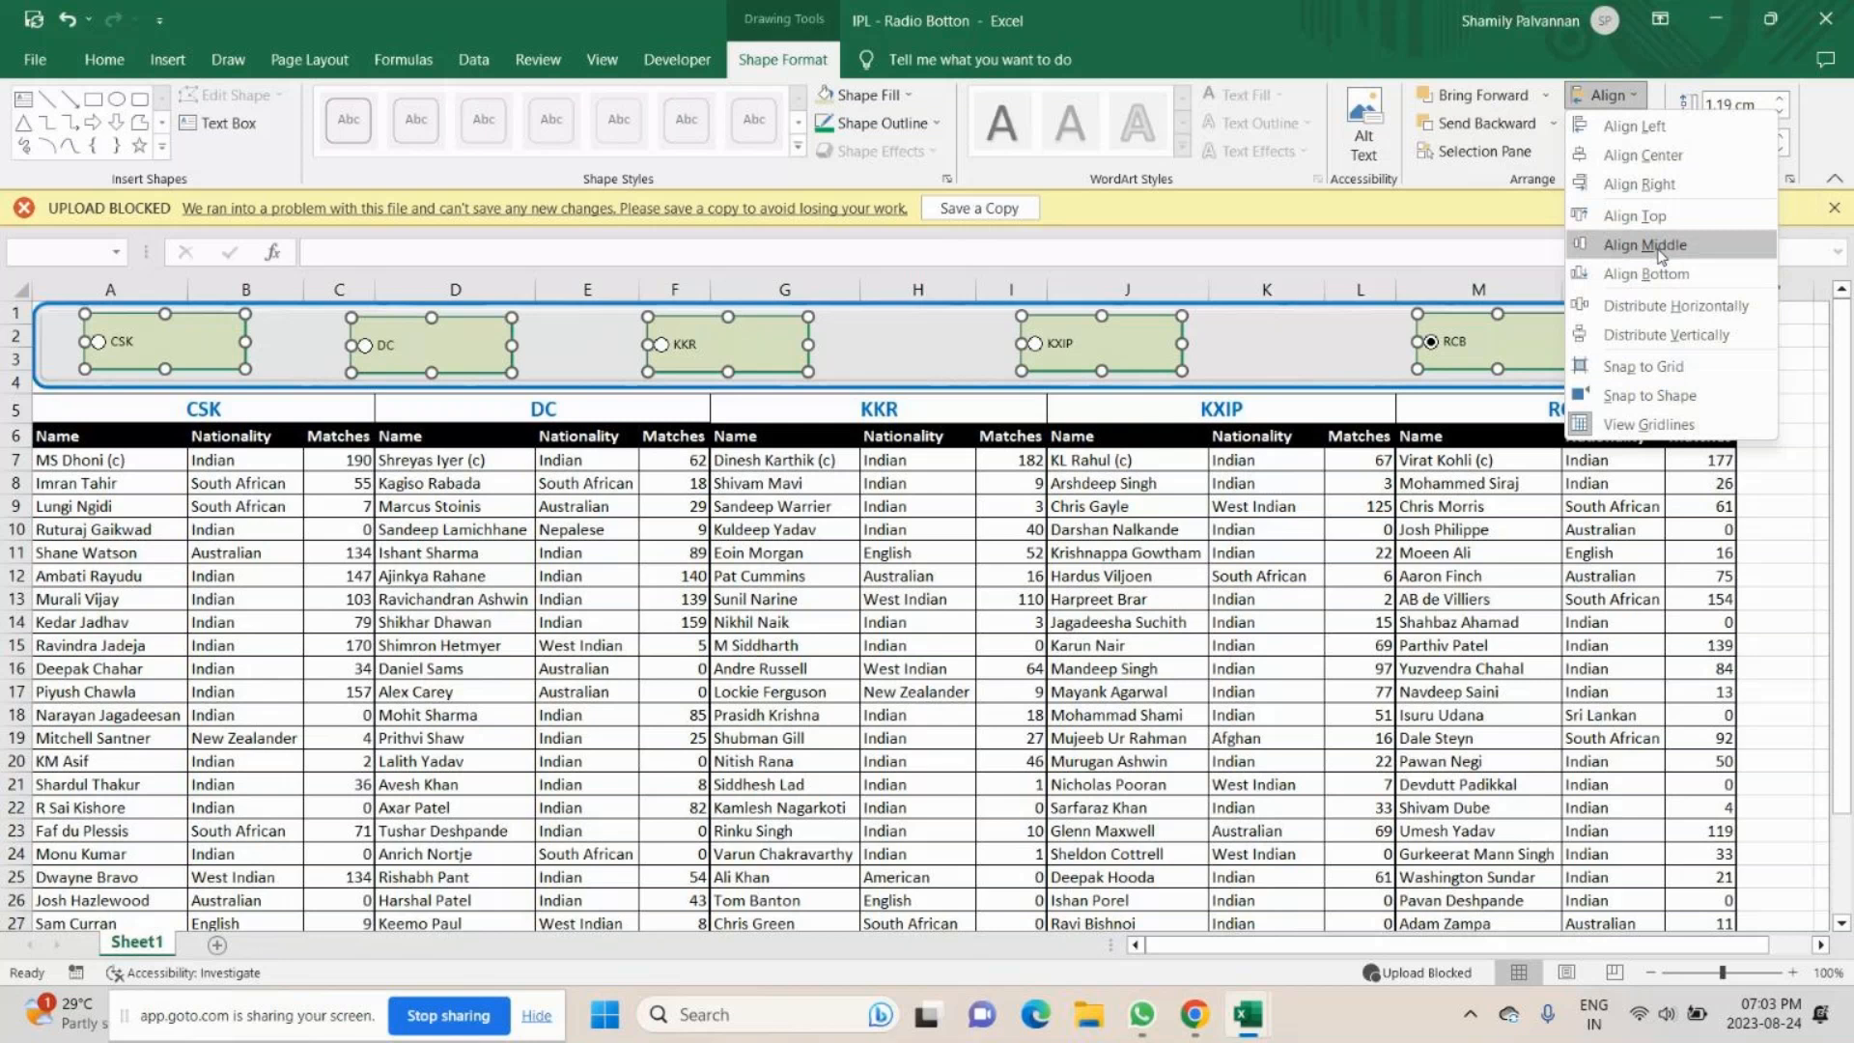
click(1660, 253)
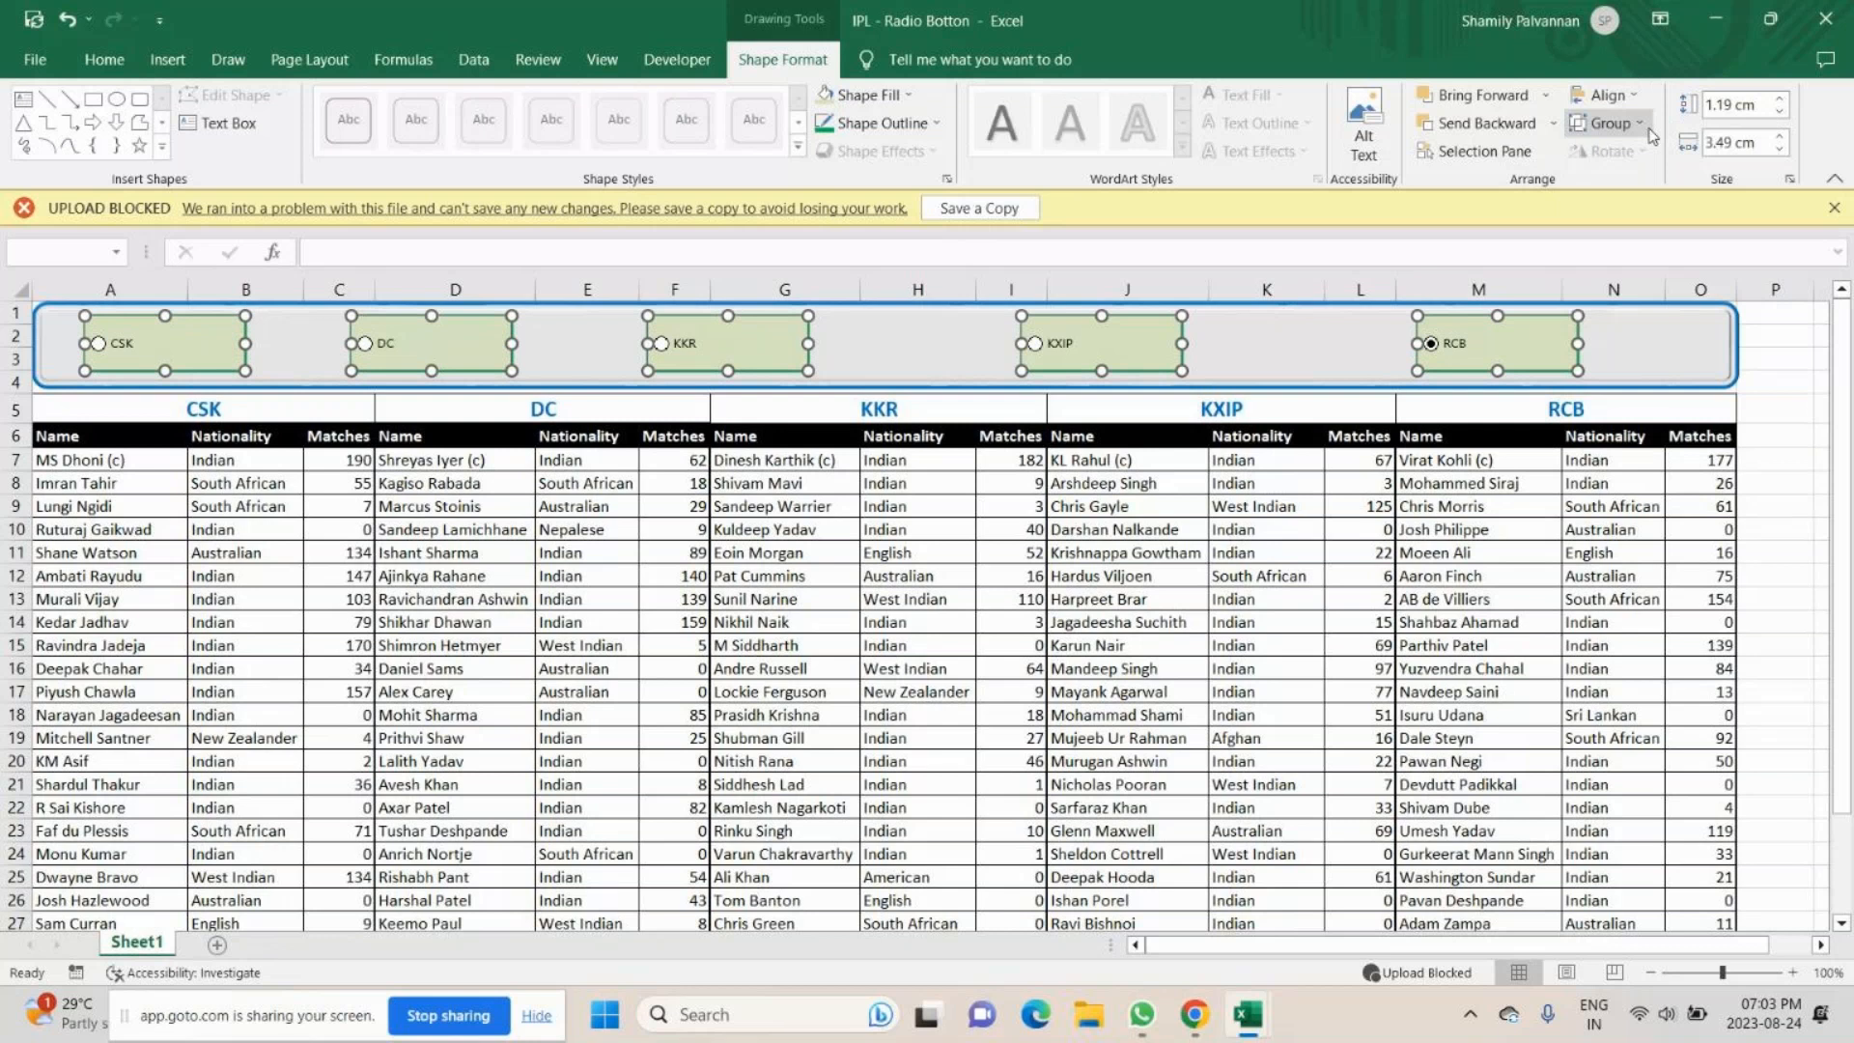
- Distribute the five option buttons horizontally and shift them together slightly to the right to centre them in the banner
click(1637, 101)
click(1663, 306)
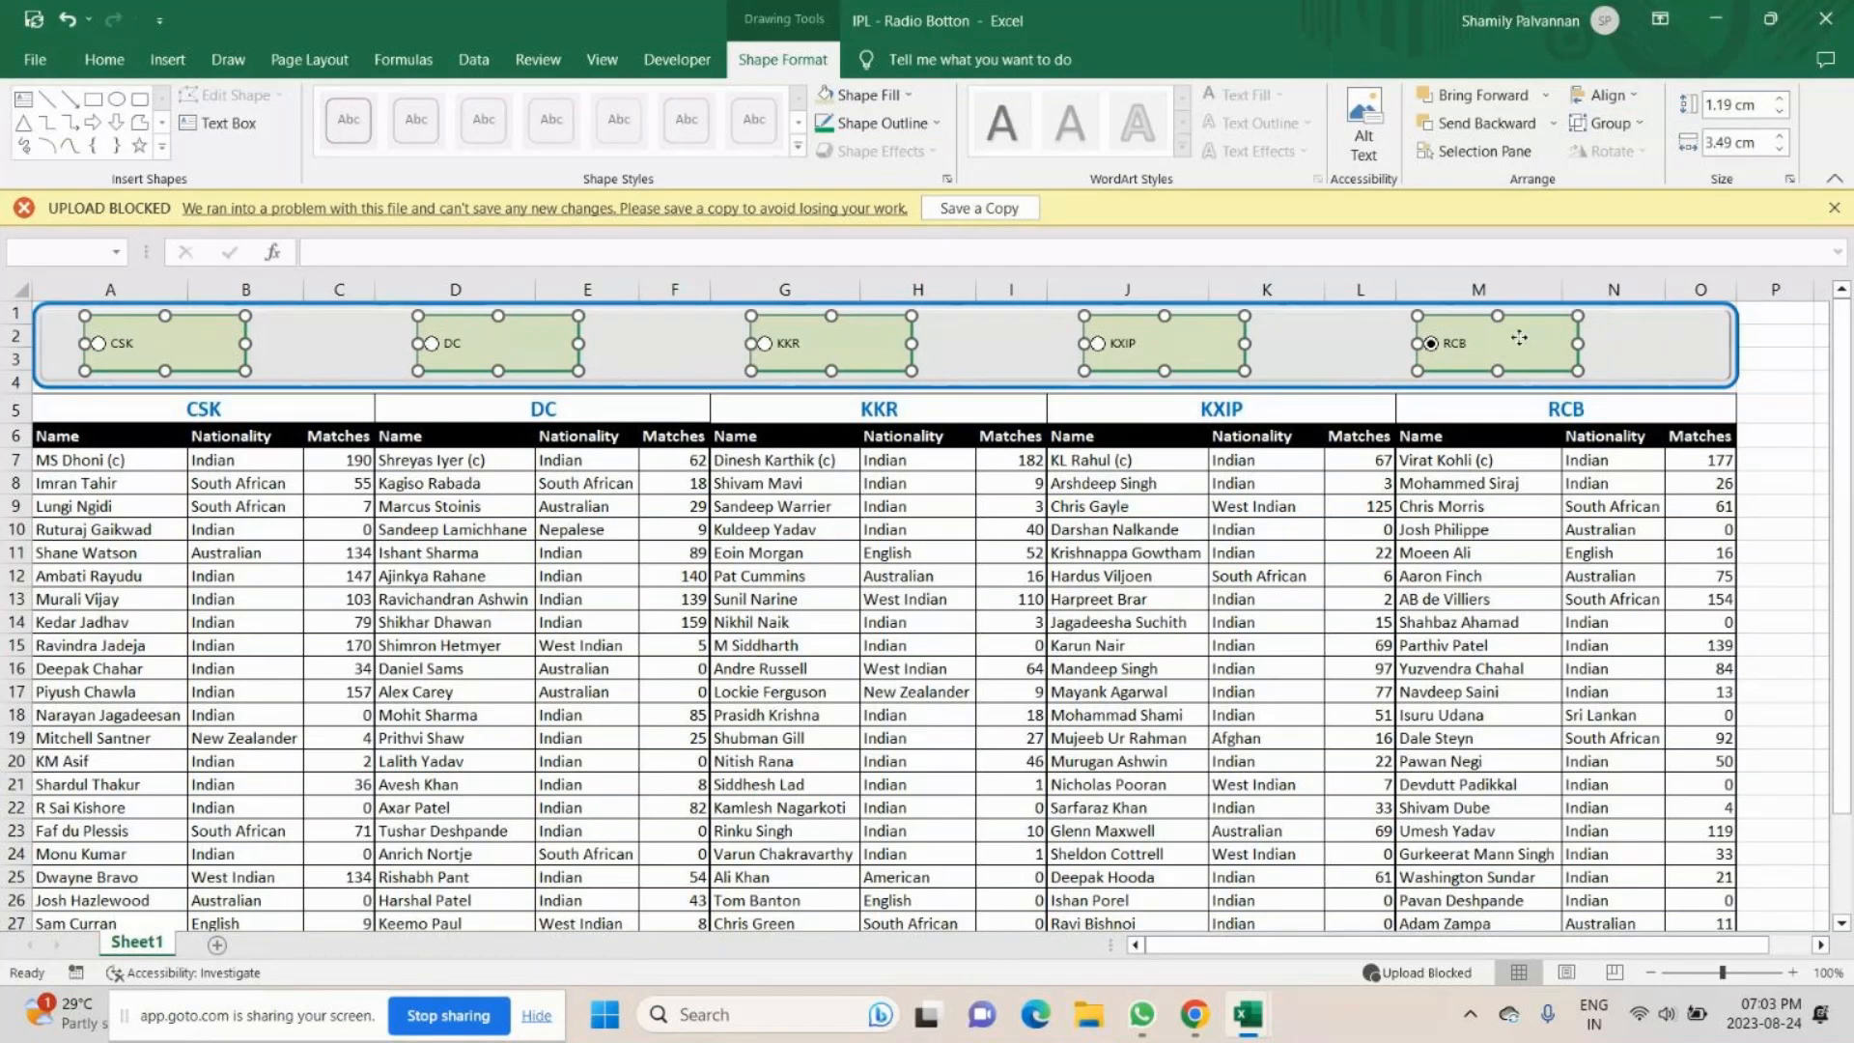
drag(1467, 337, 1519, 337)
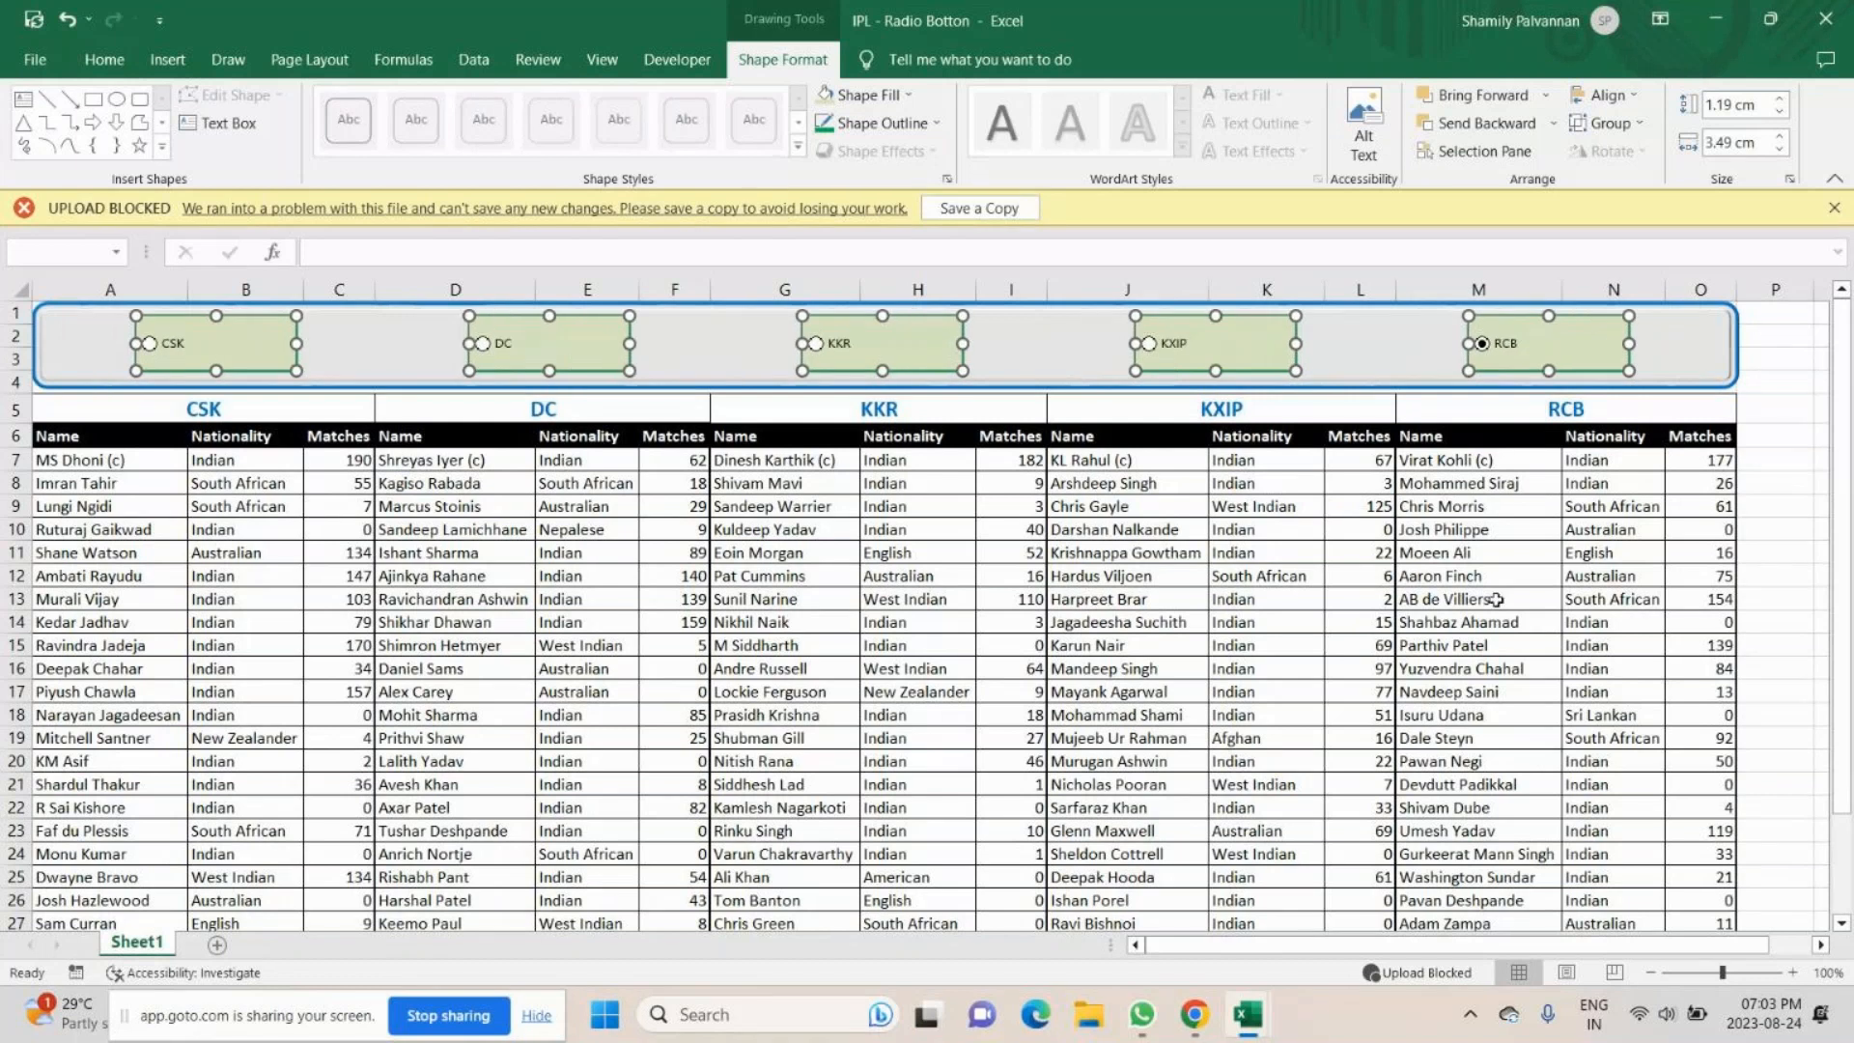
click(1041, 666)
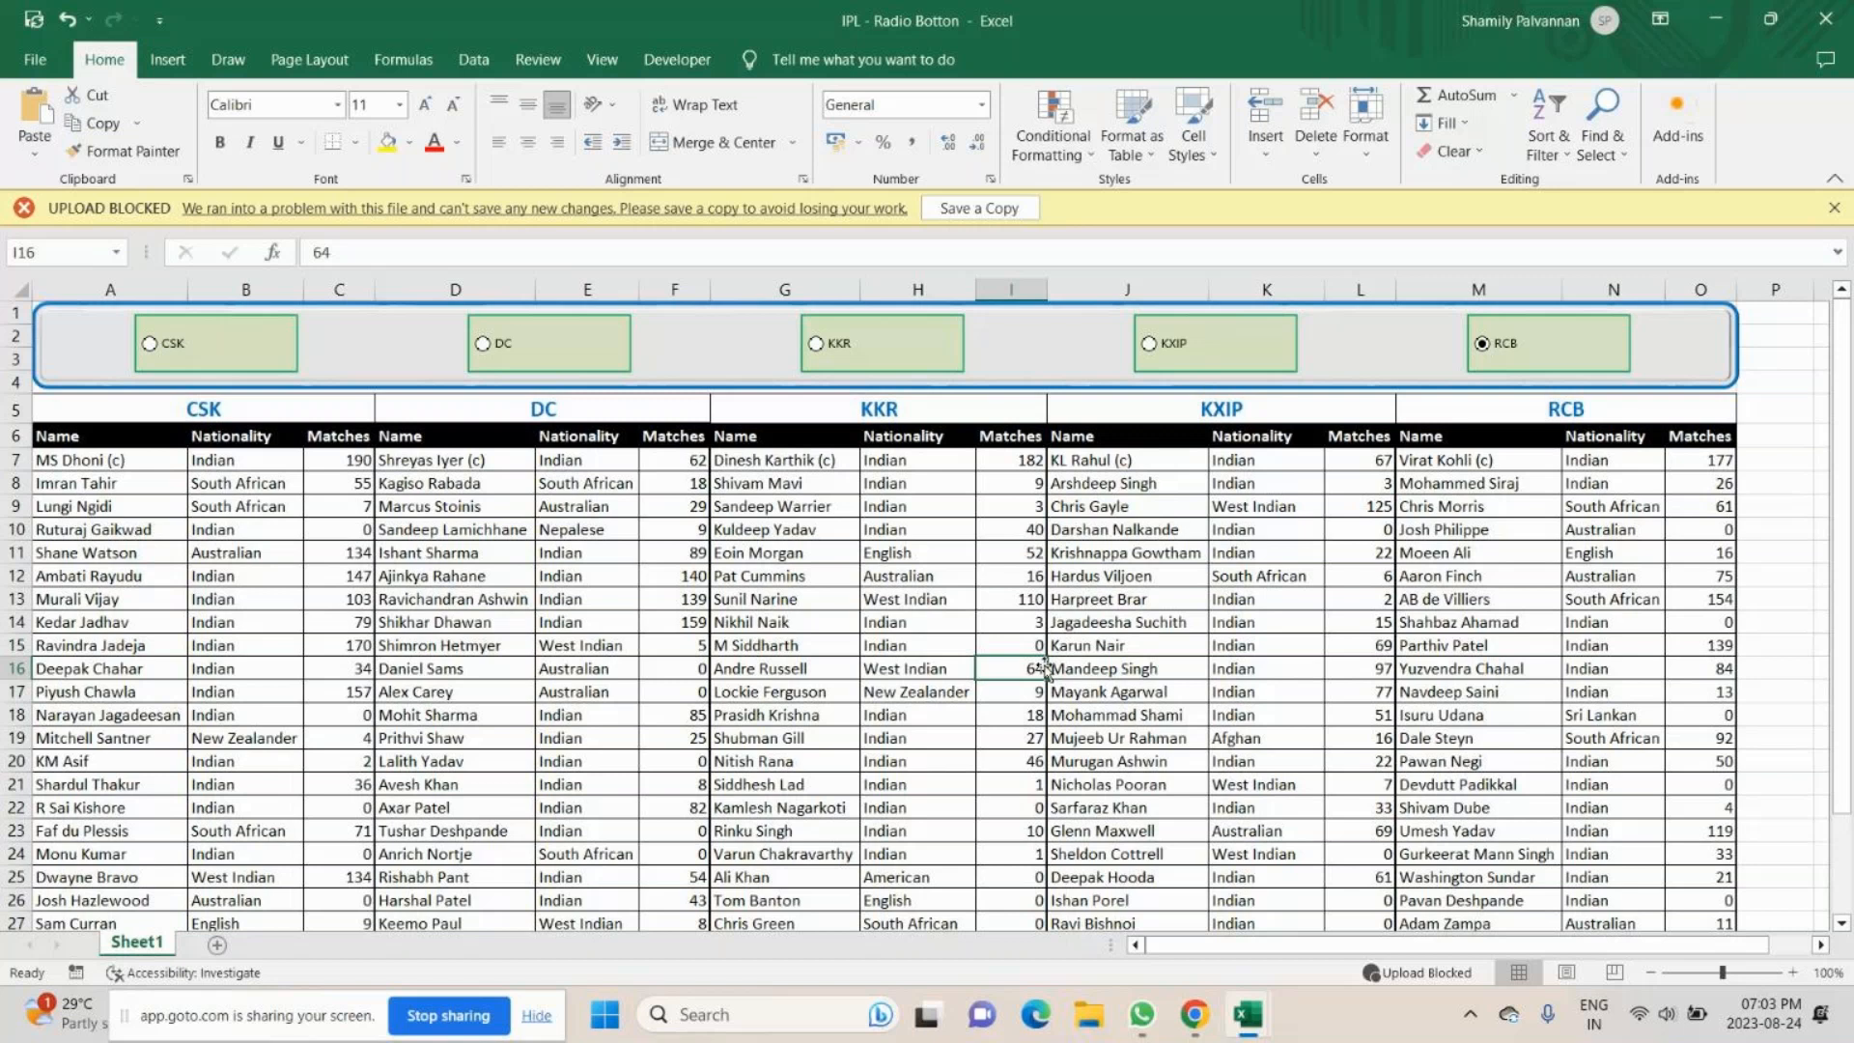
- Choose the CSK option and look through the commands available for its button, such as Format Control
click(202, 349)
ctrl+click(251, 343)
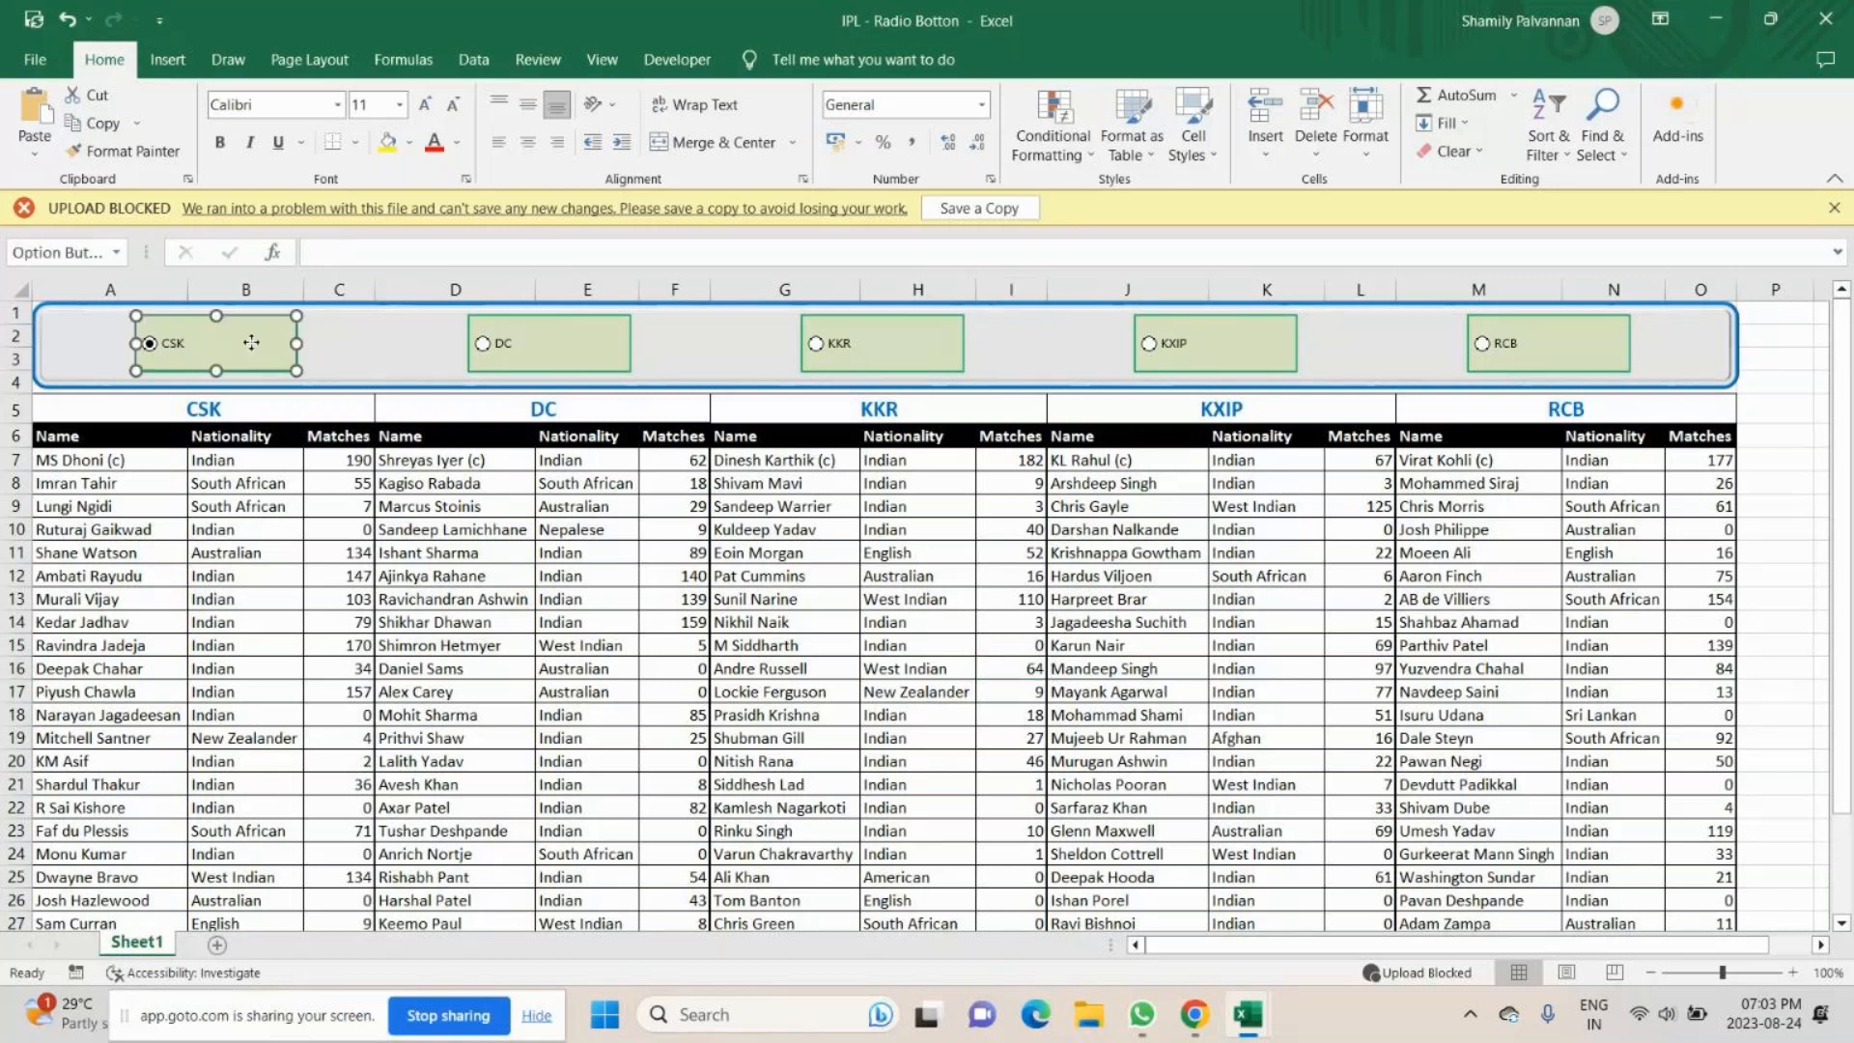
right_click(252, 343)
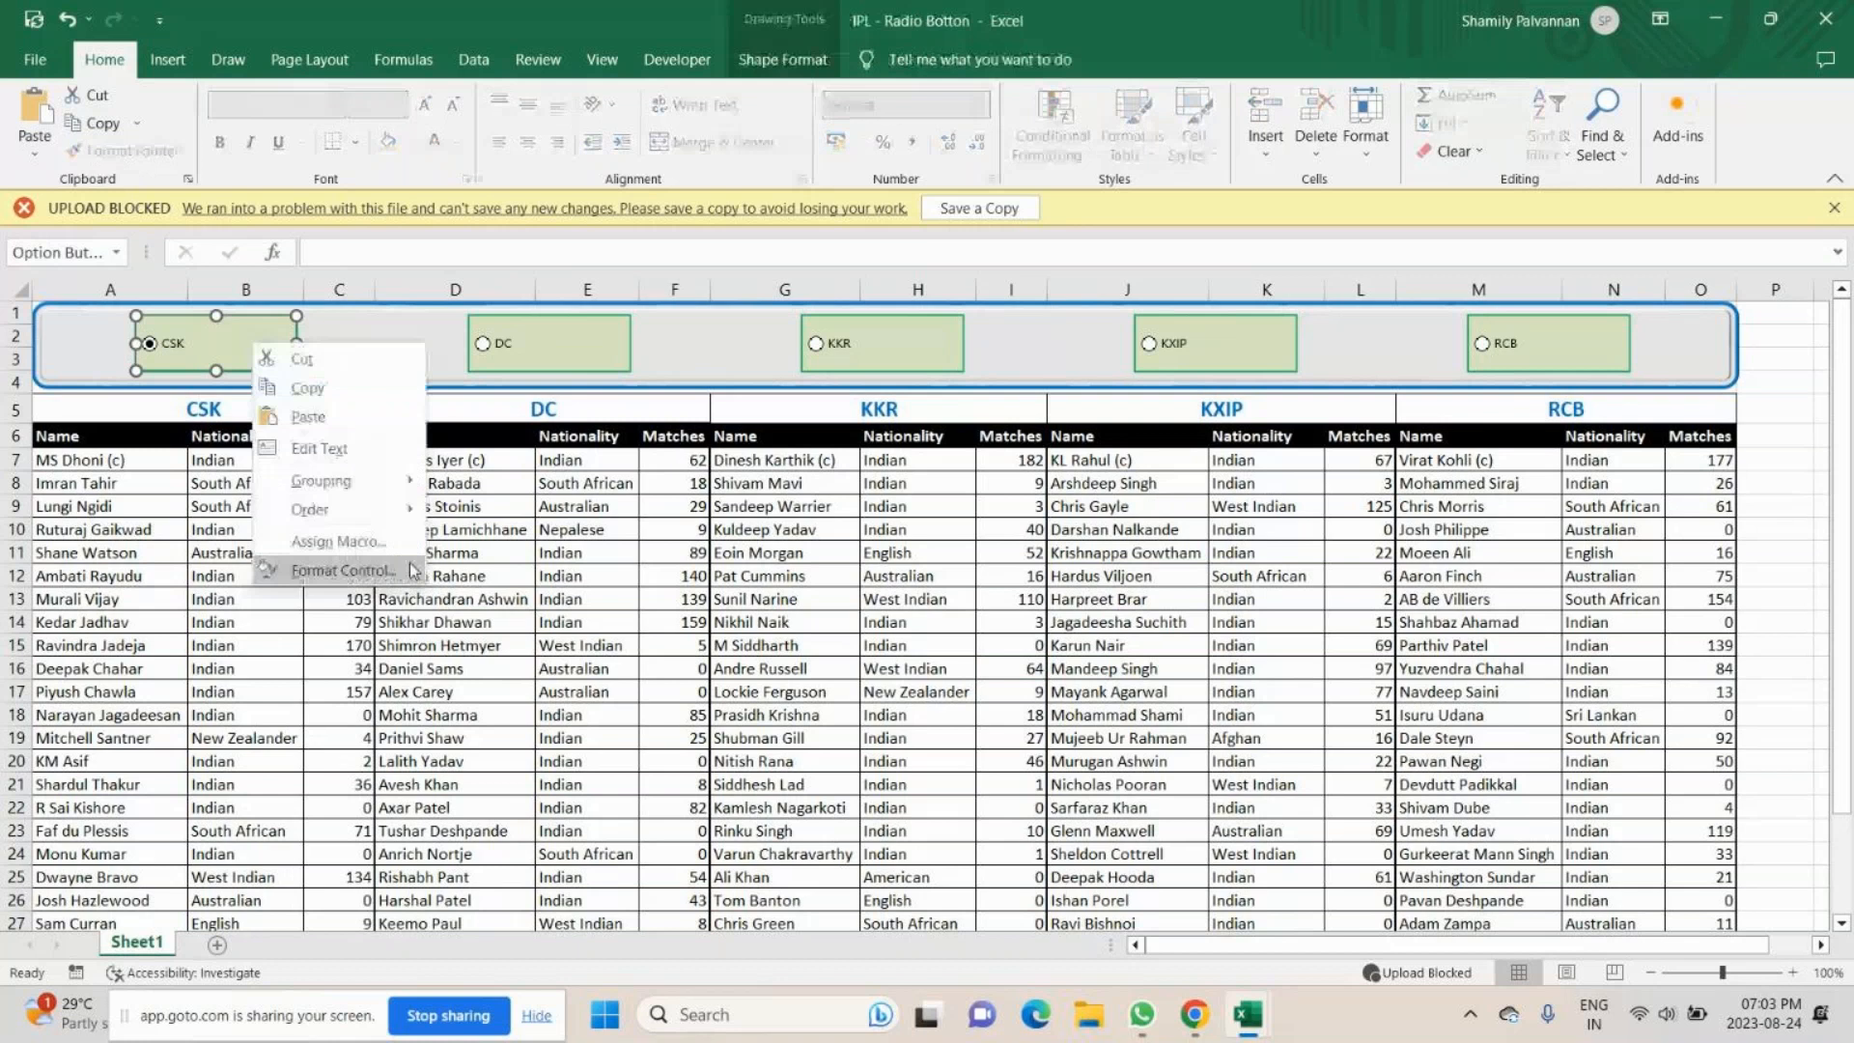
click(348, 346)
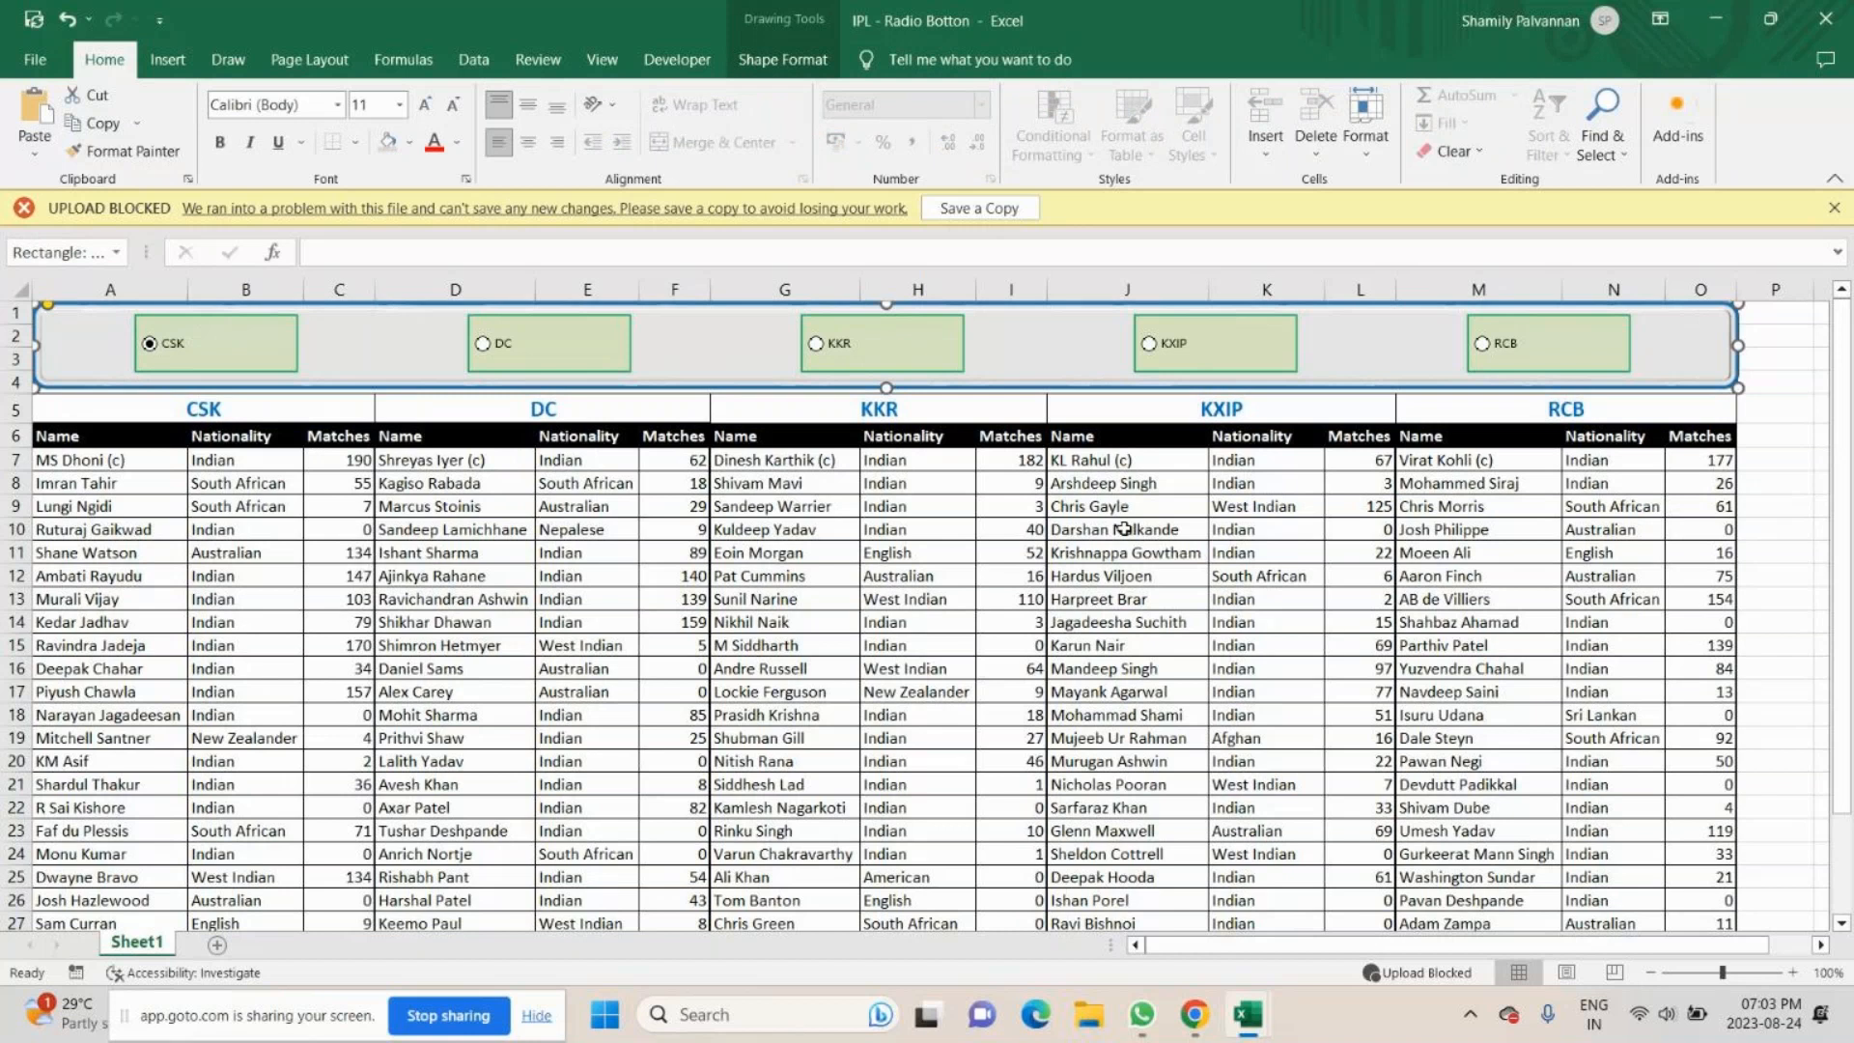
mouse_move(1195, 1014)
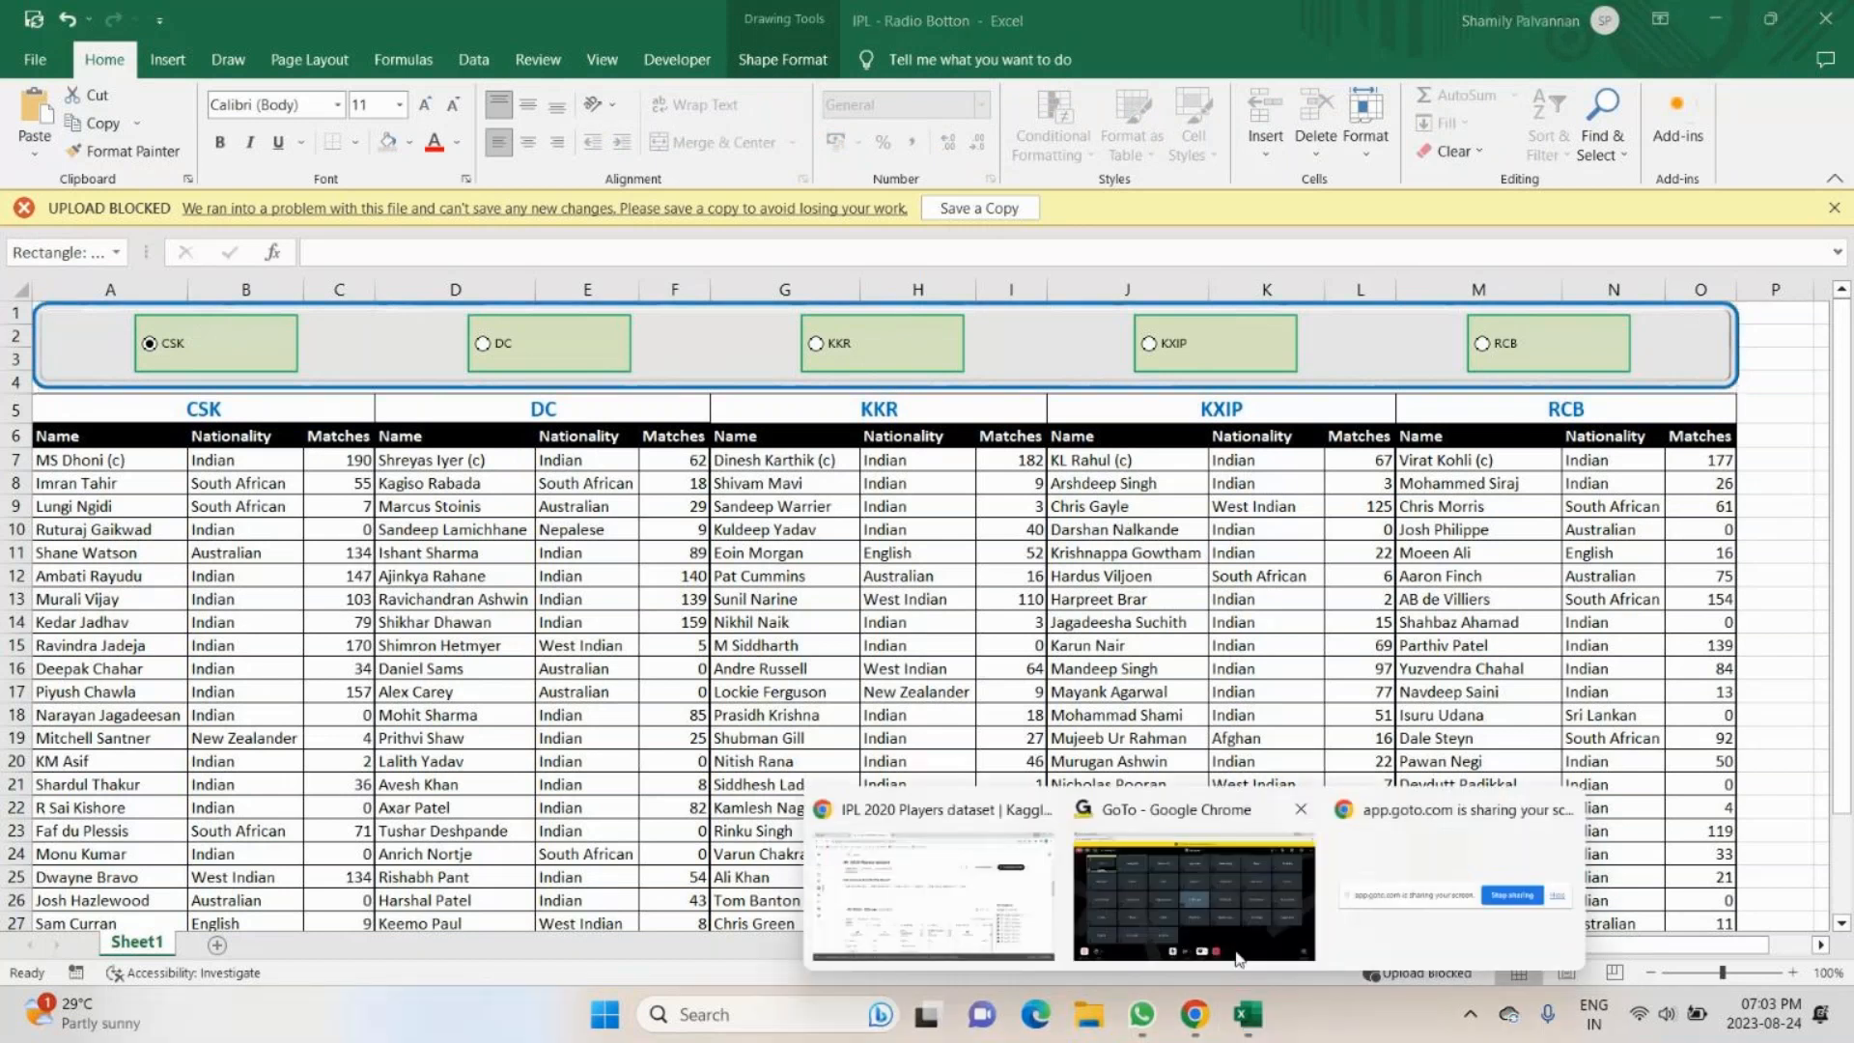
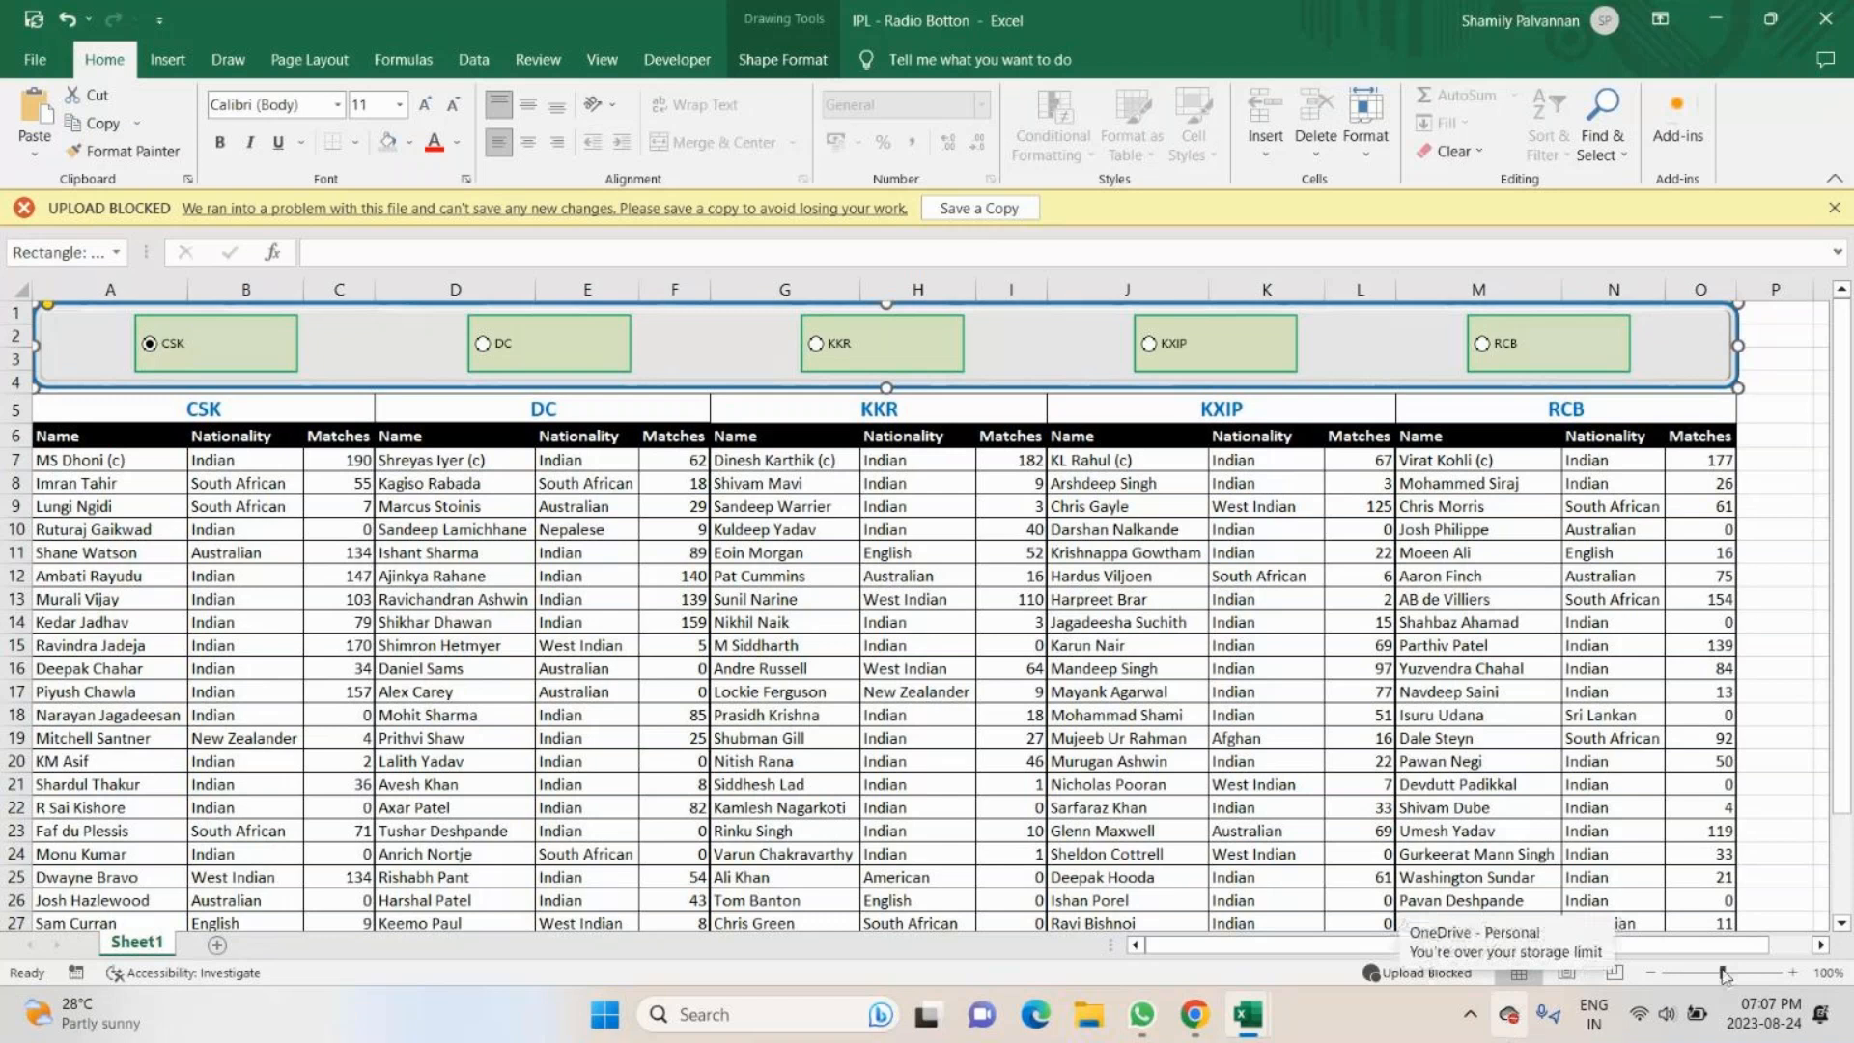
click(1794, 716)
text(=fi)
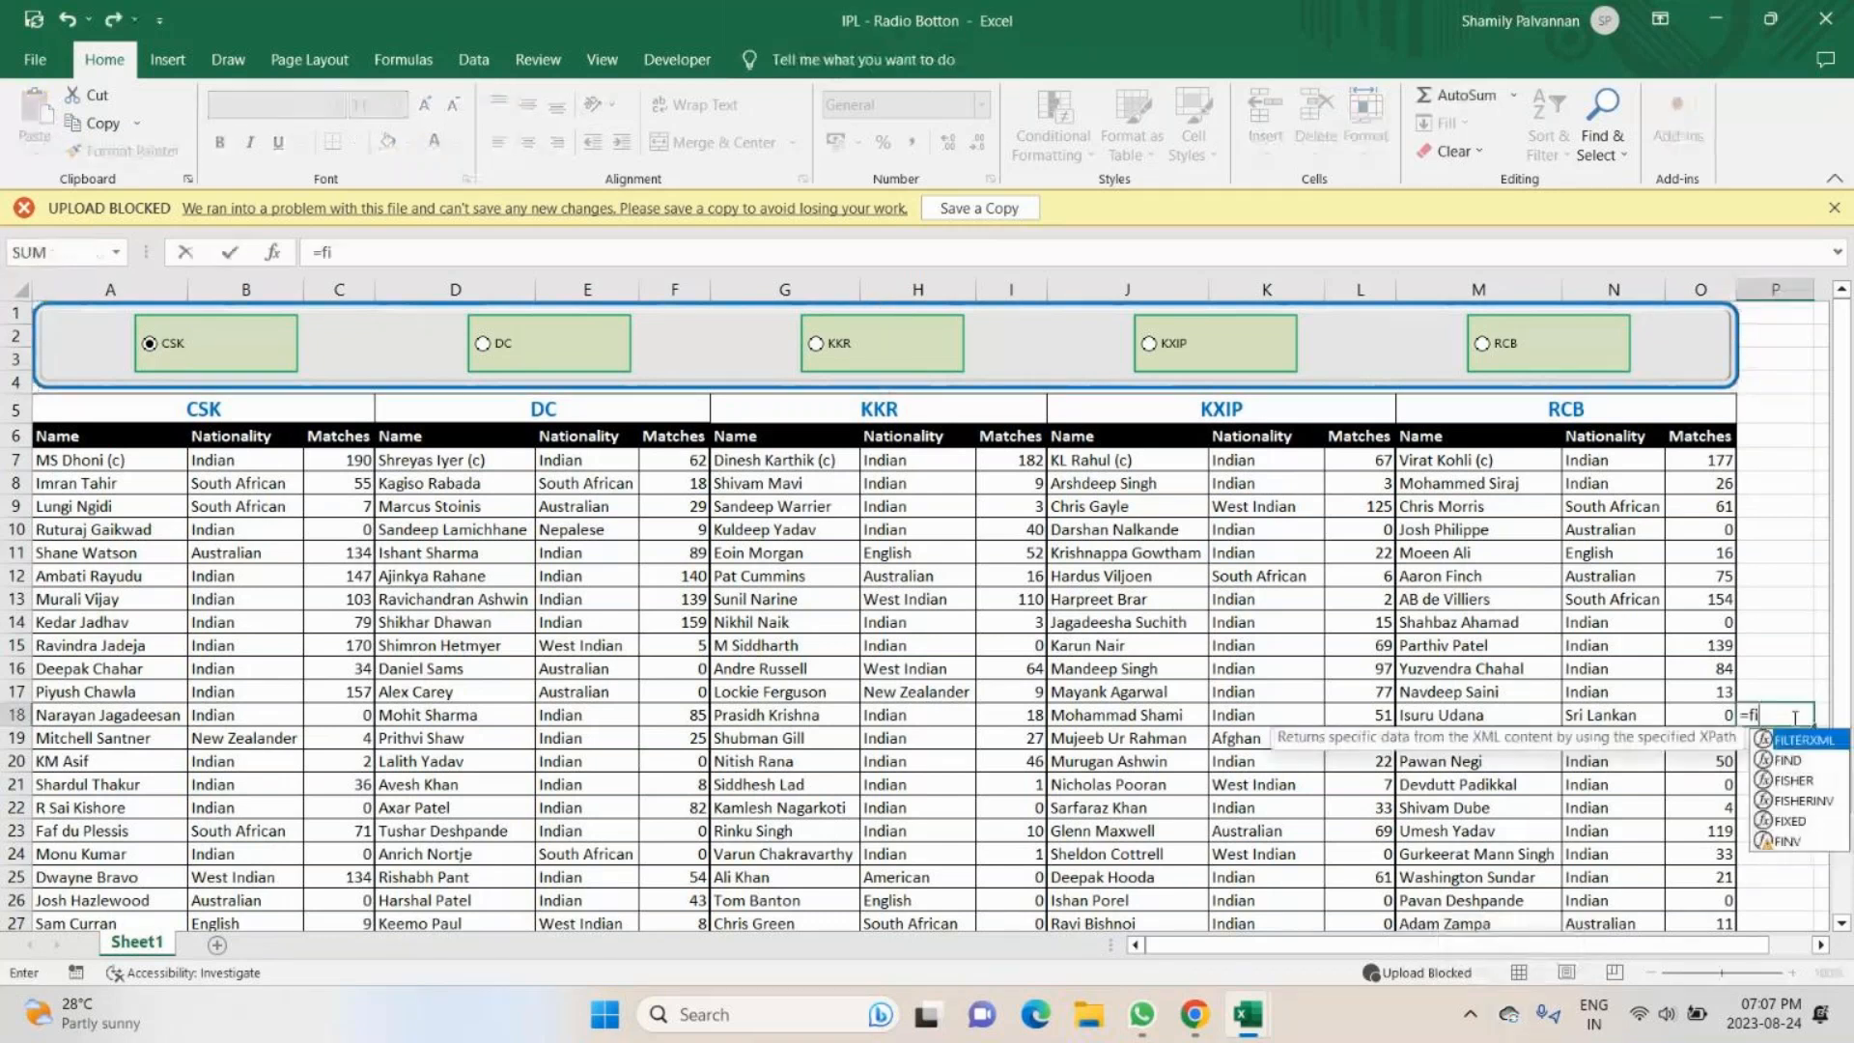
text(t)
key(BackSpace)
text(ltr)
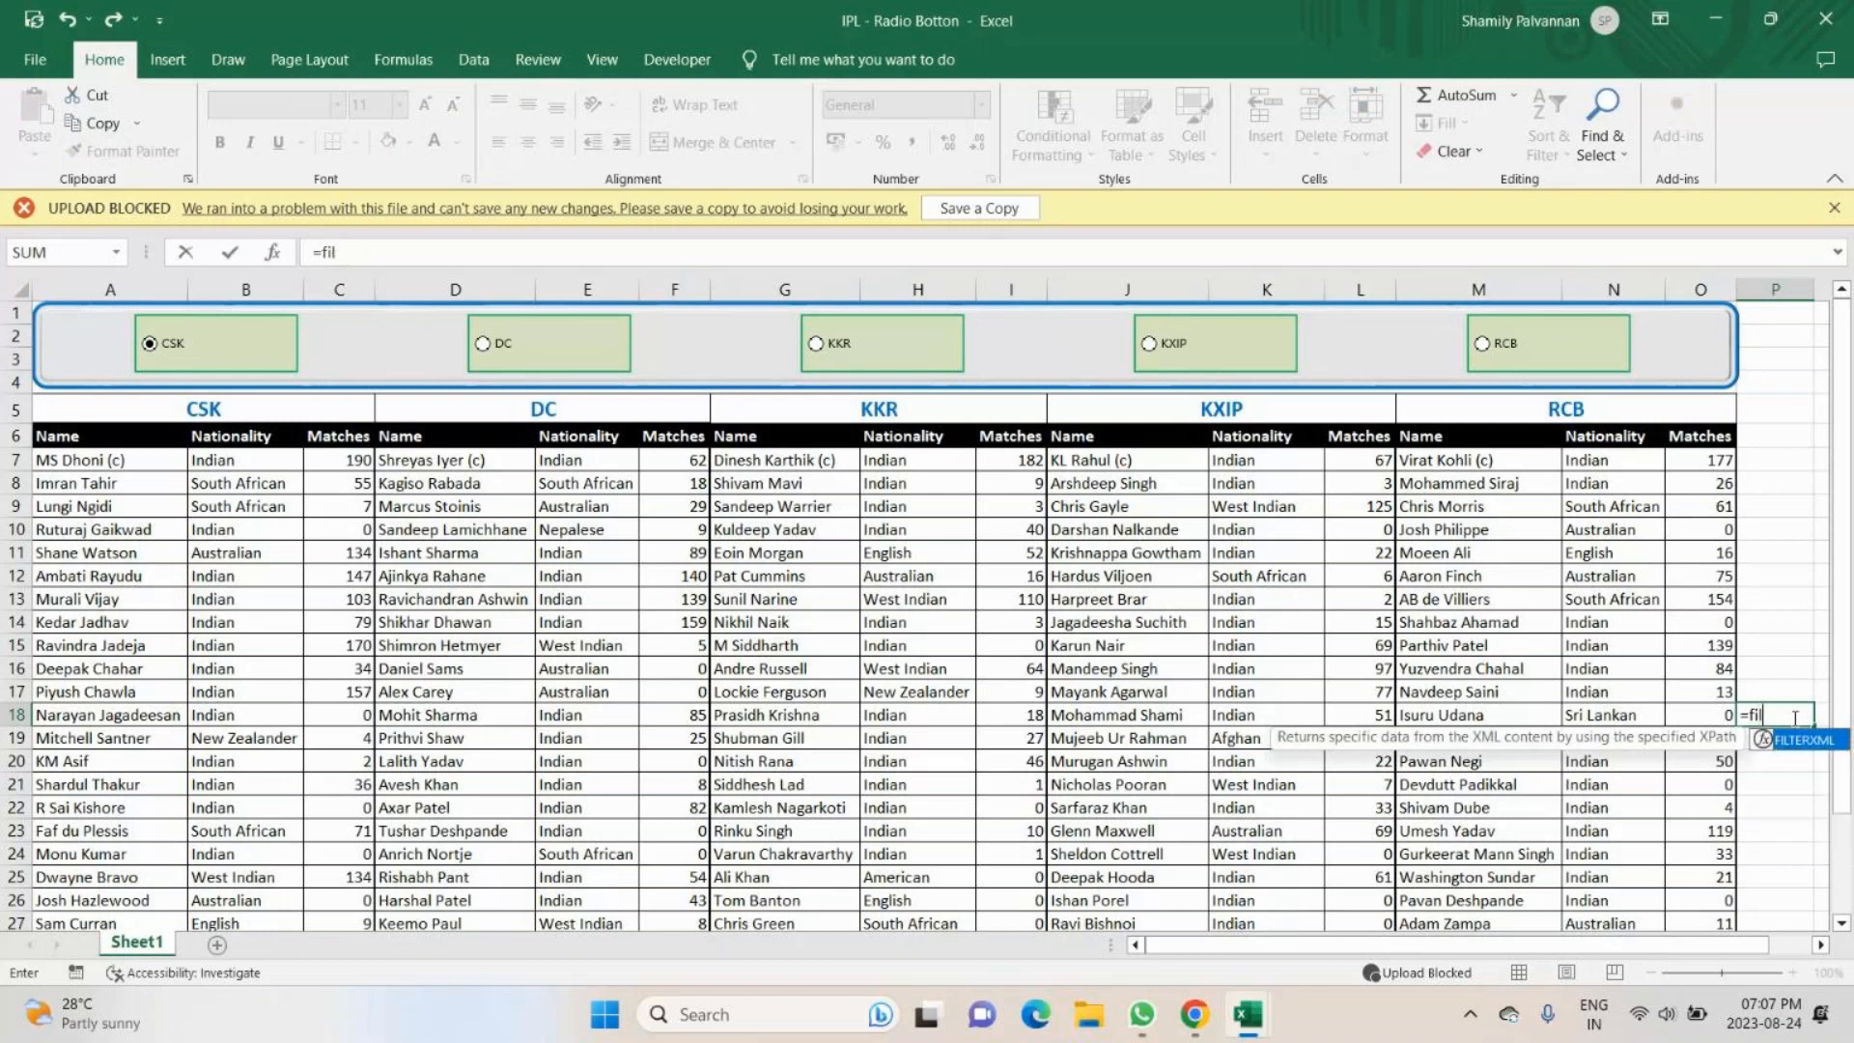
key(BackSpace)
text(er)
key(Escape)
key(Escape)
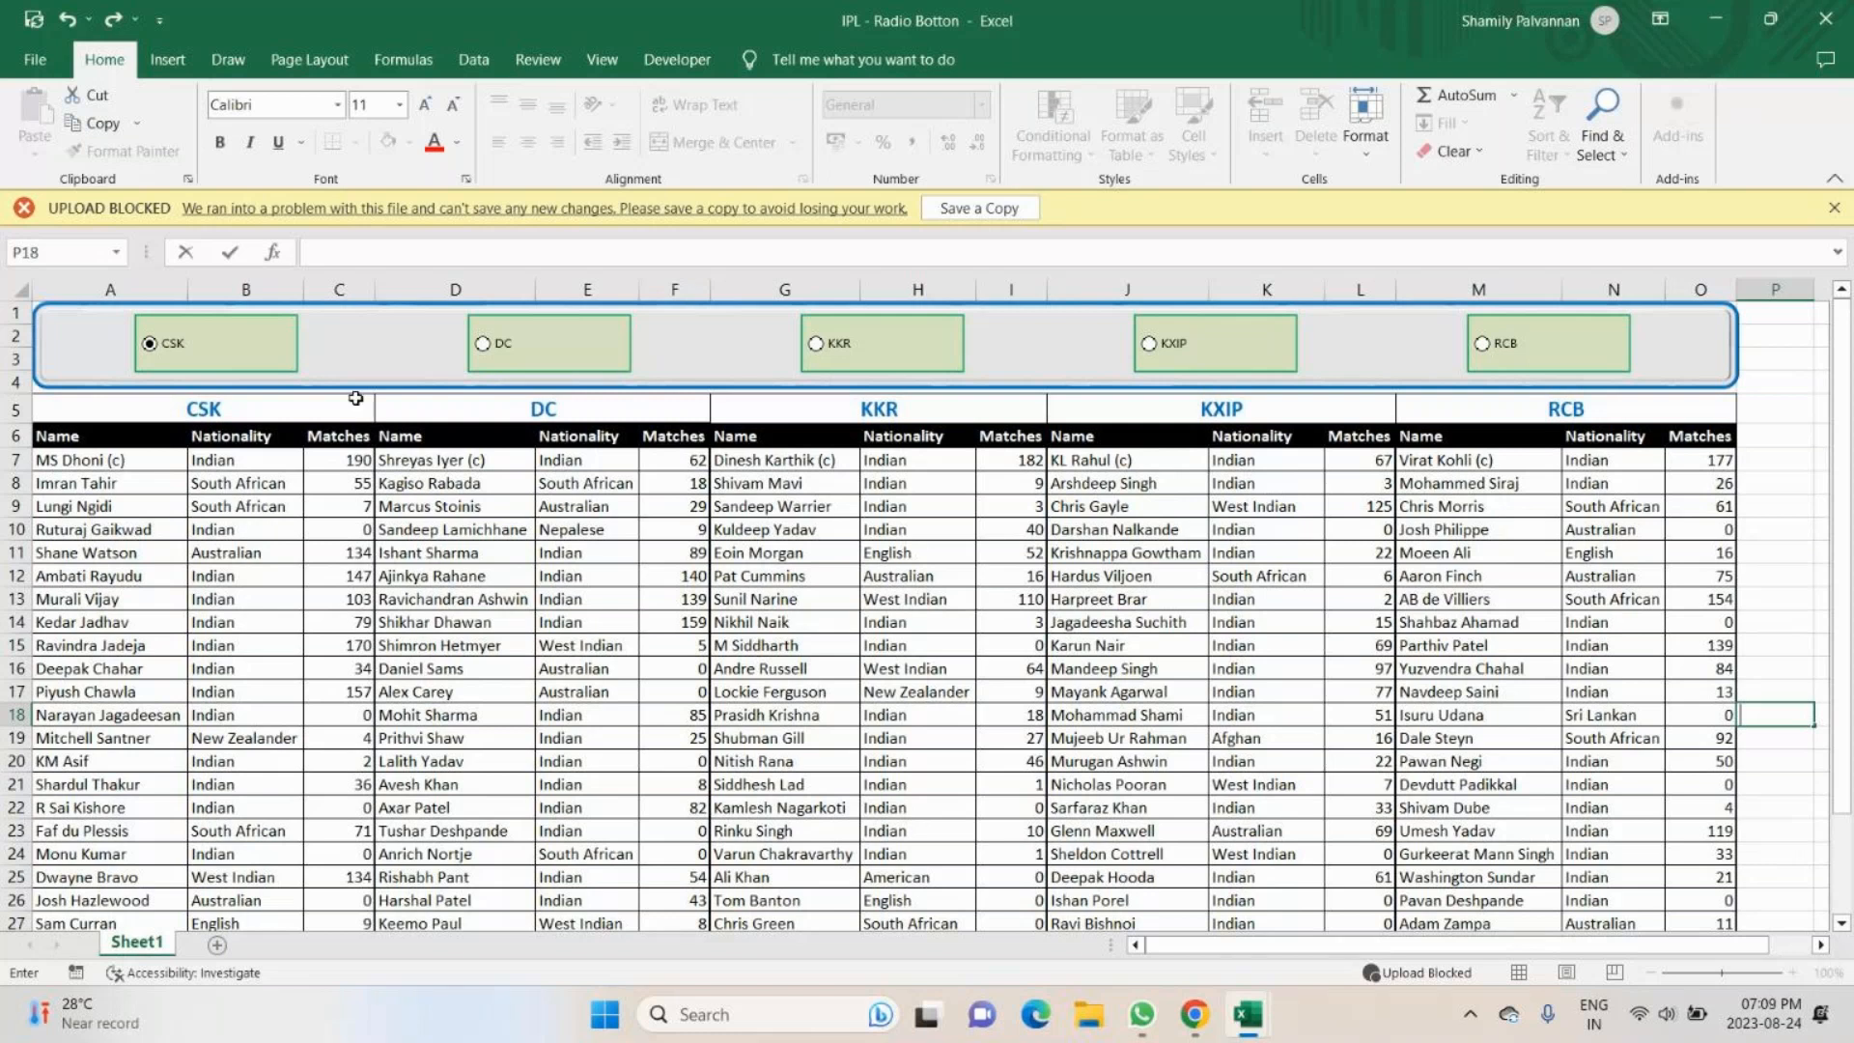
- Switch to the GoTo meeting in Chrome to check participants and chat messages, and return to the Excel workbook
mouse_move(1202, 1019)
click(1212, 830)
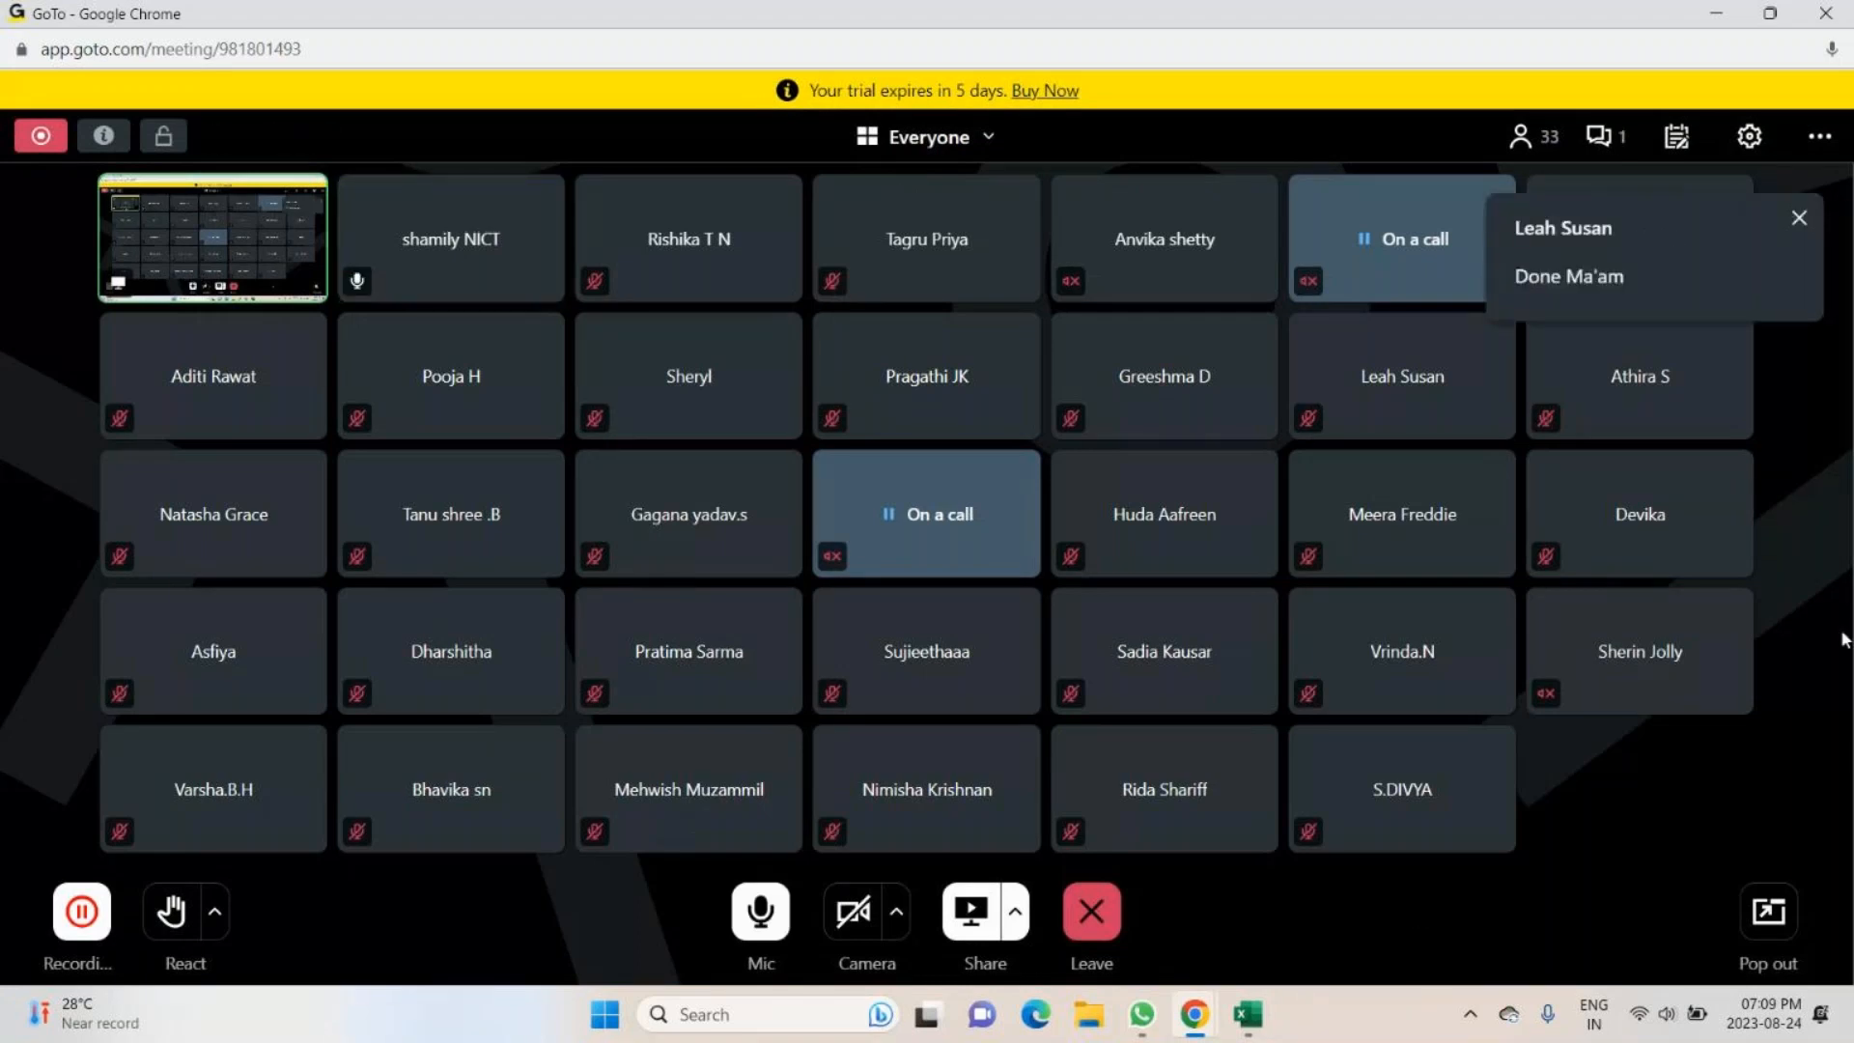
click(1716, 13)
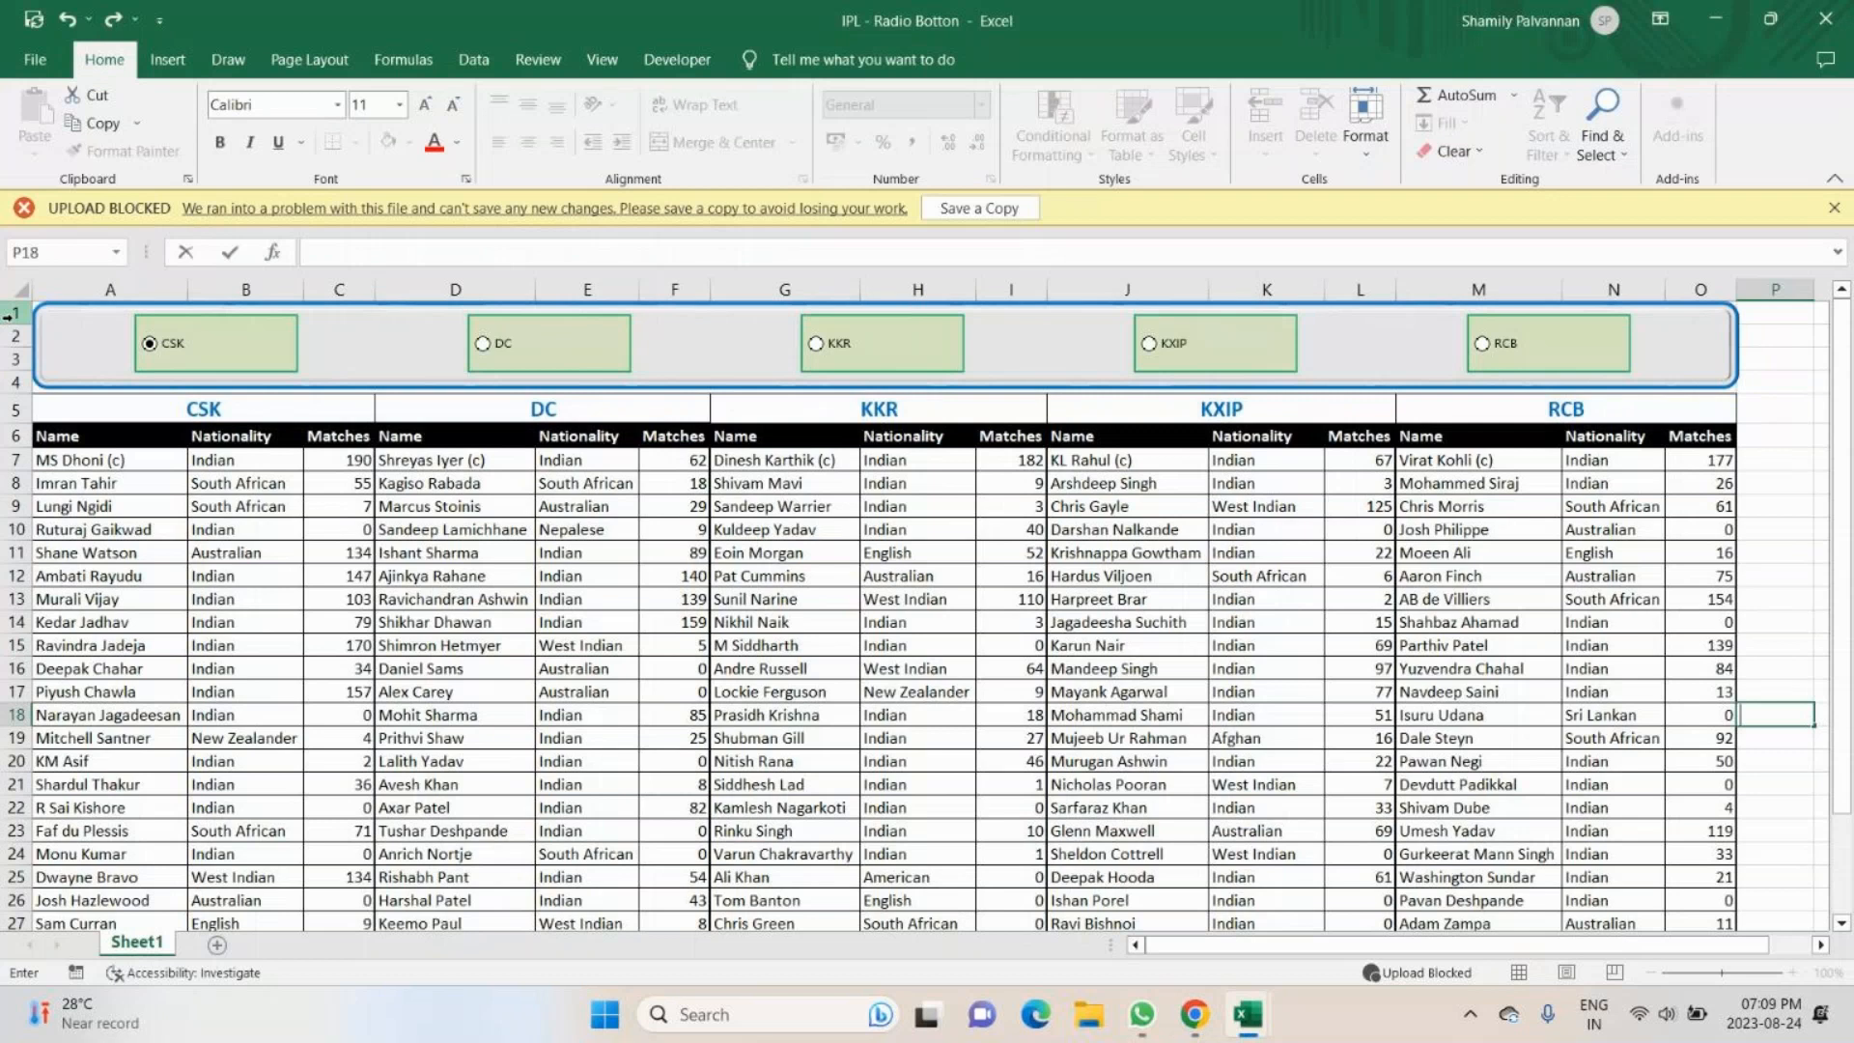
mouse_move(1248, 1014)
- Format the CSK option button's control with 3-D shading and a cell link to $P$1
ctrl+click(205, 349)
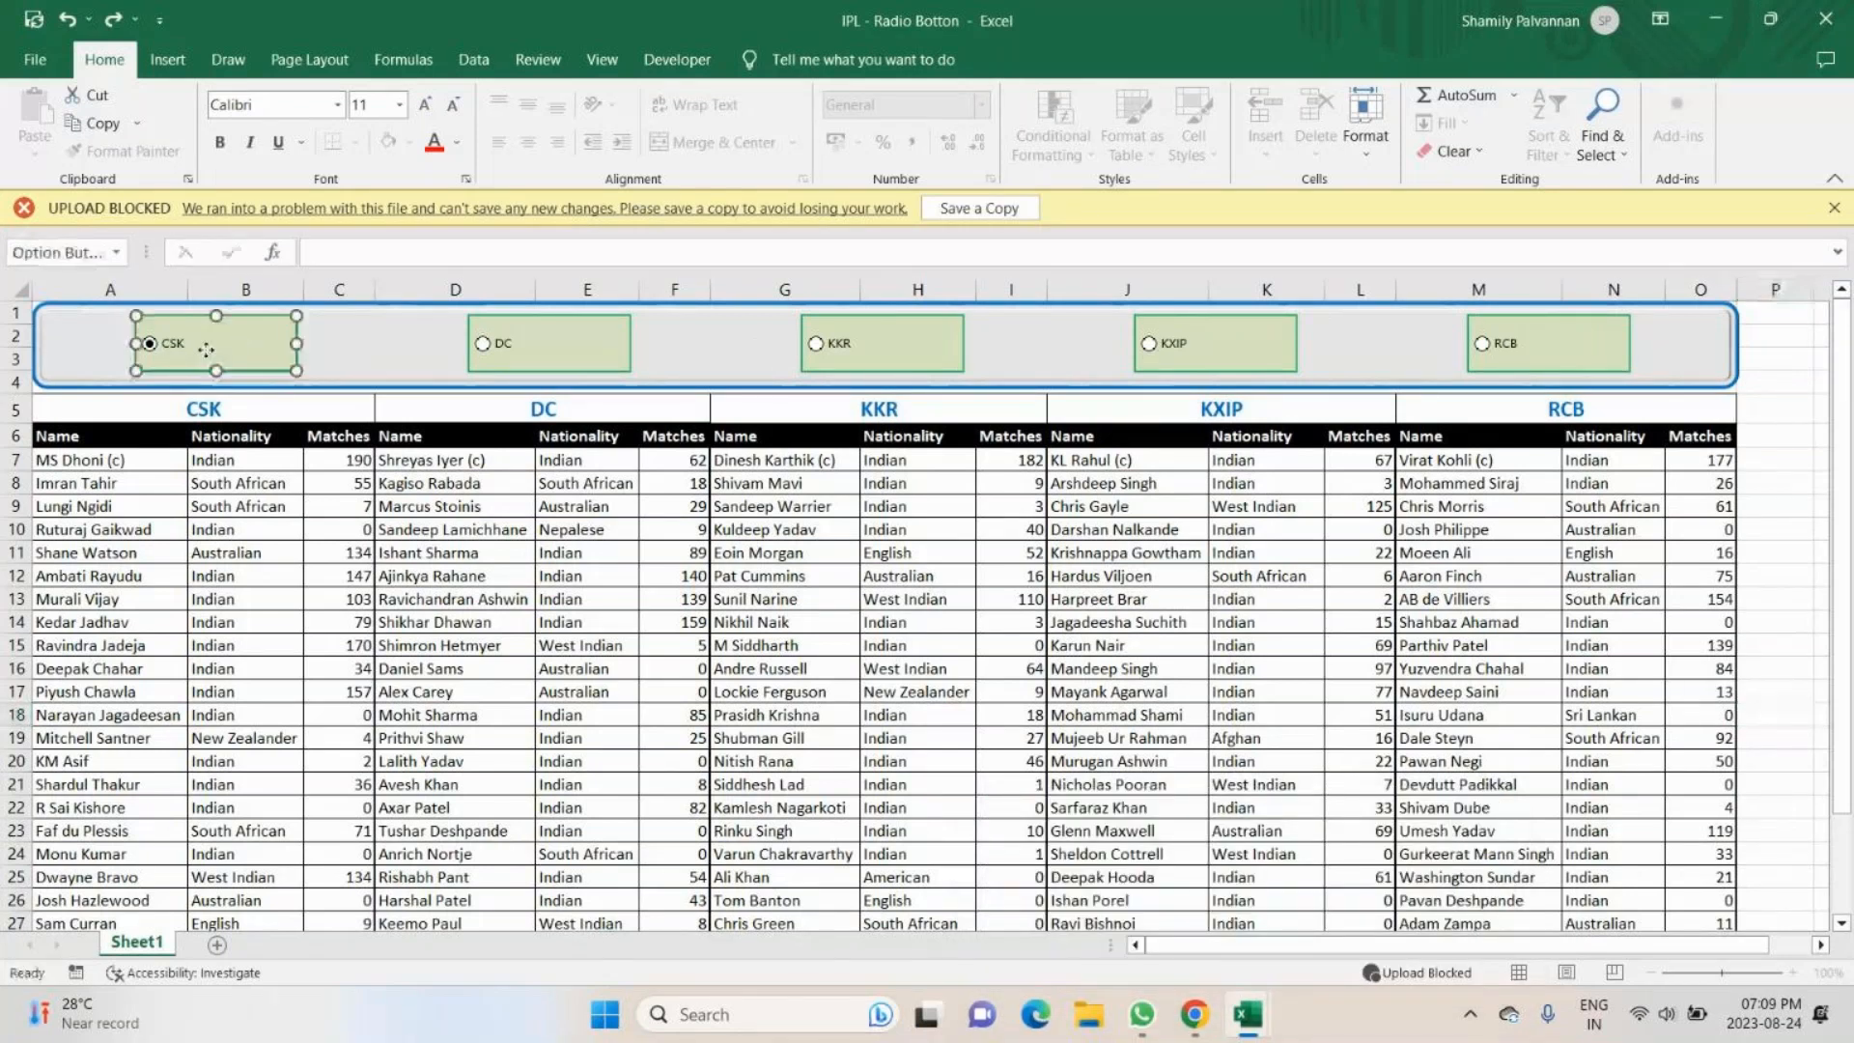
right_click(206, 349)
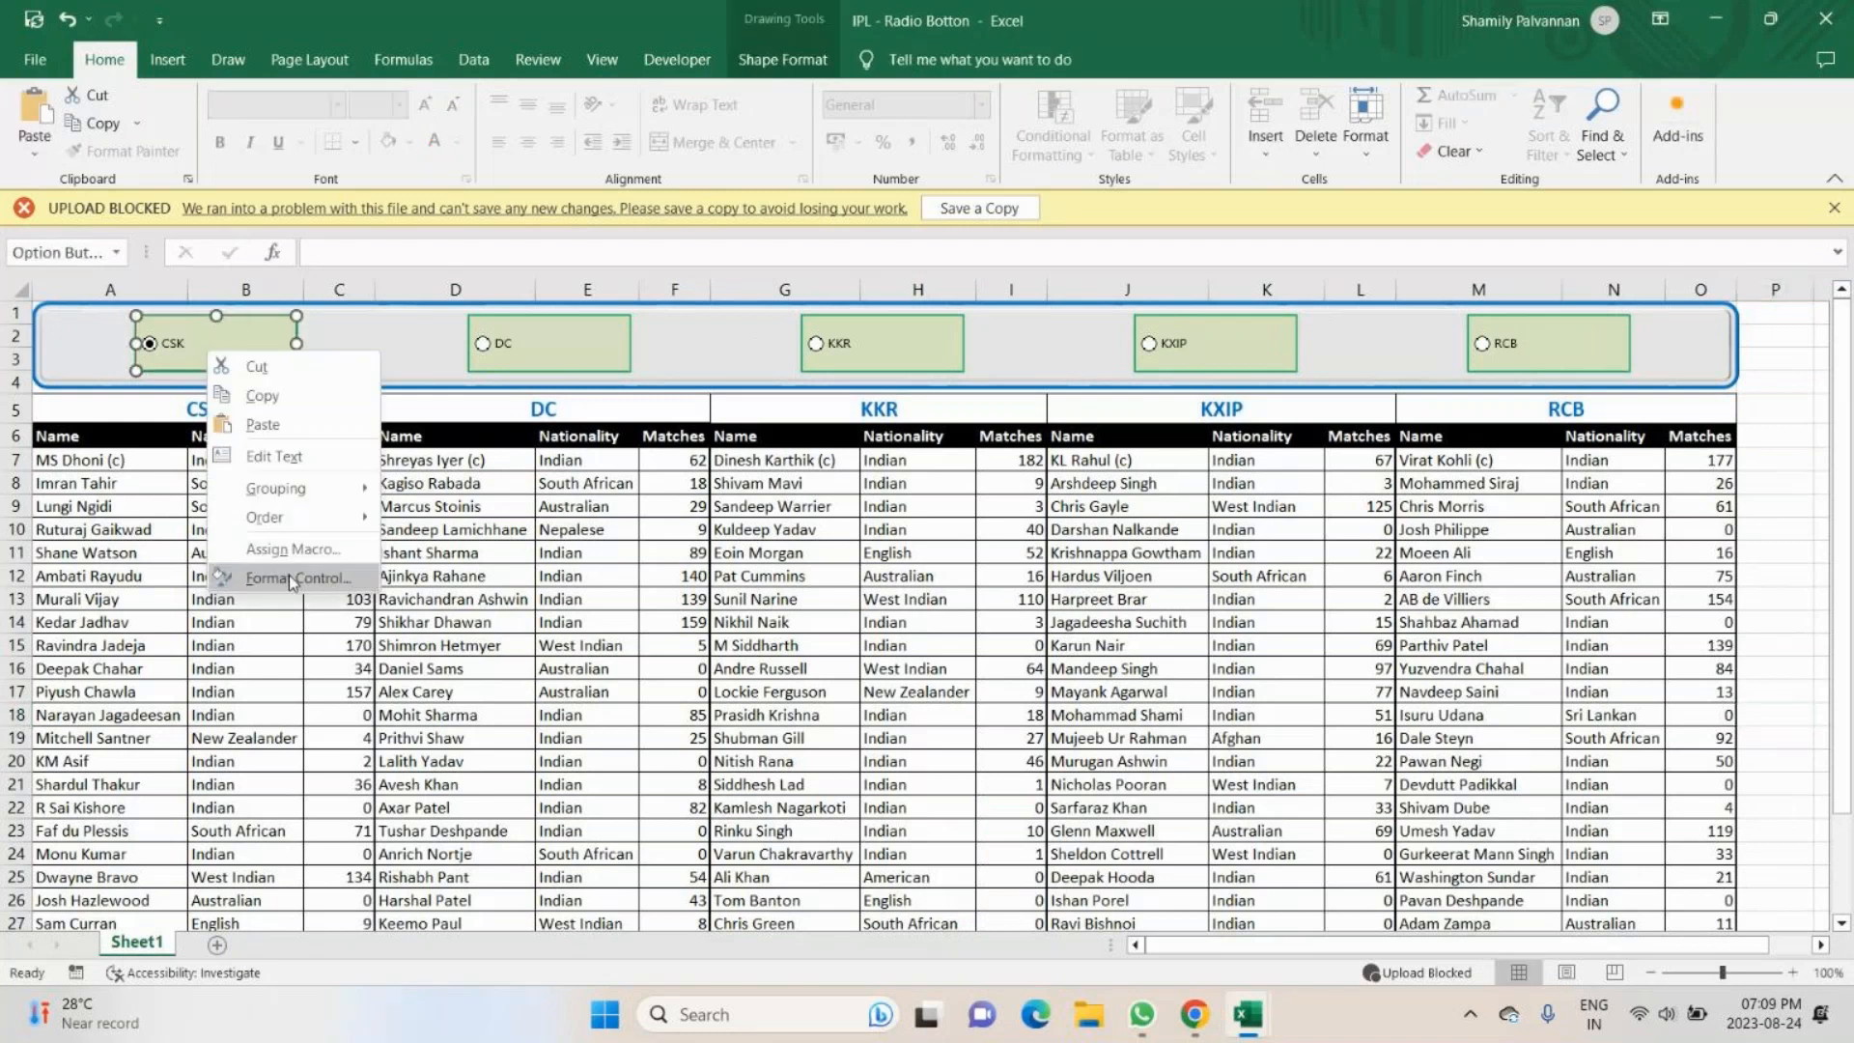
click(290, 579)
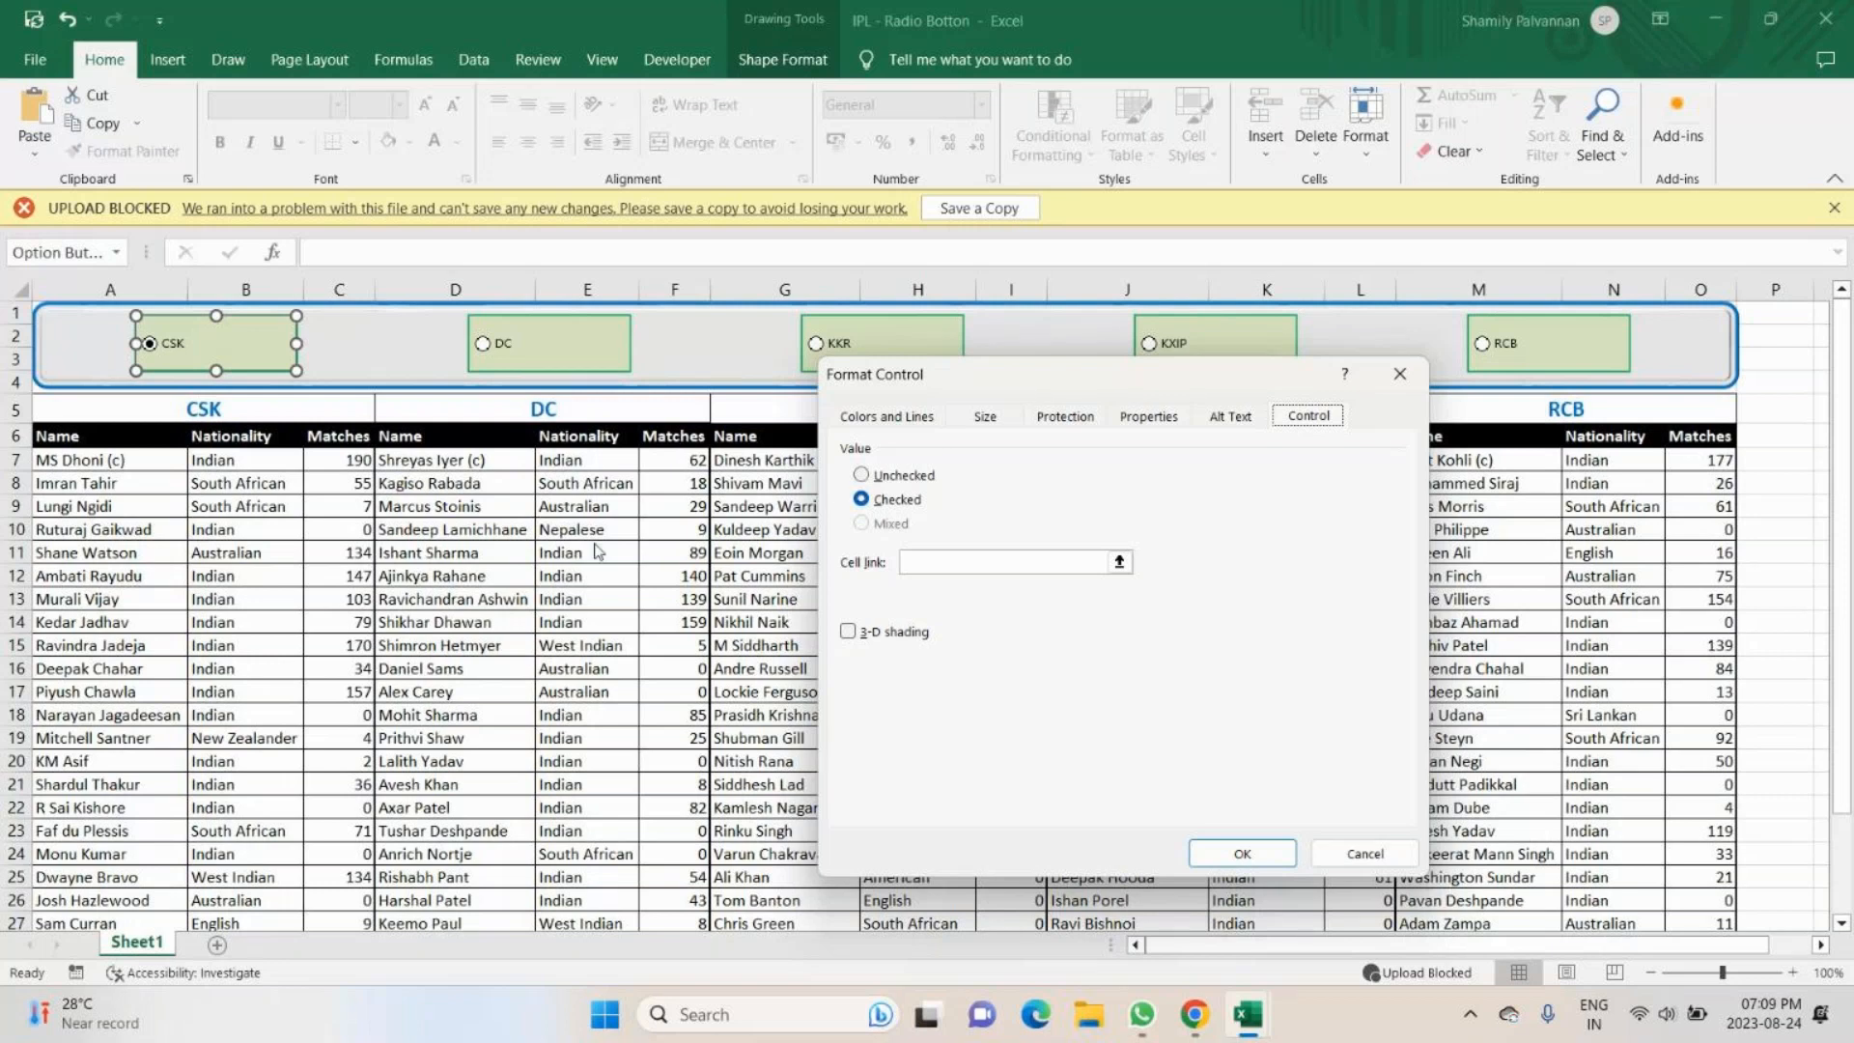
click(849, 632)
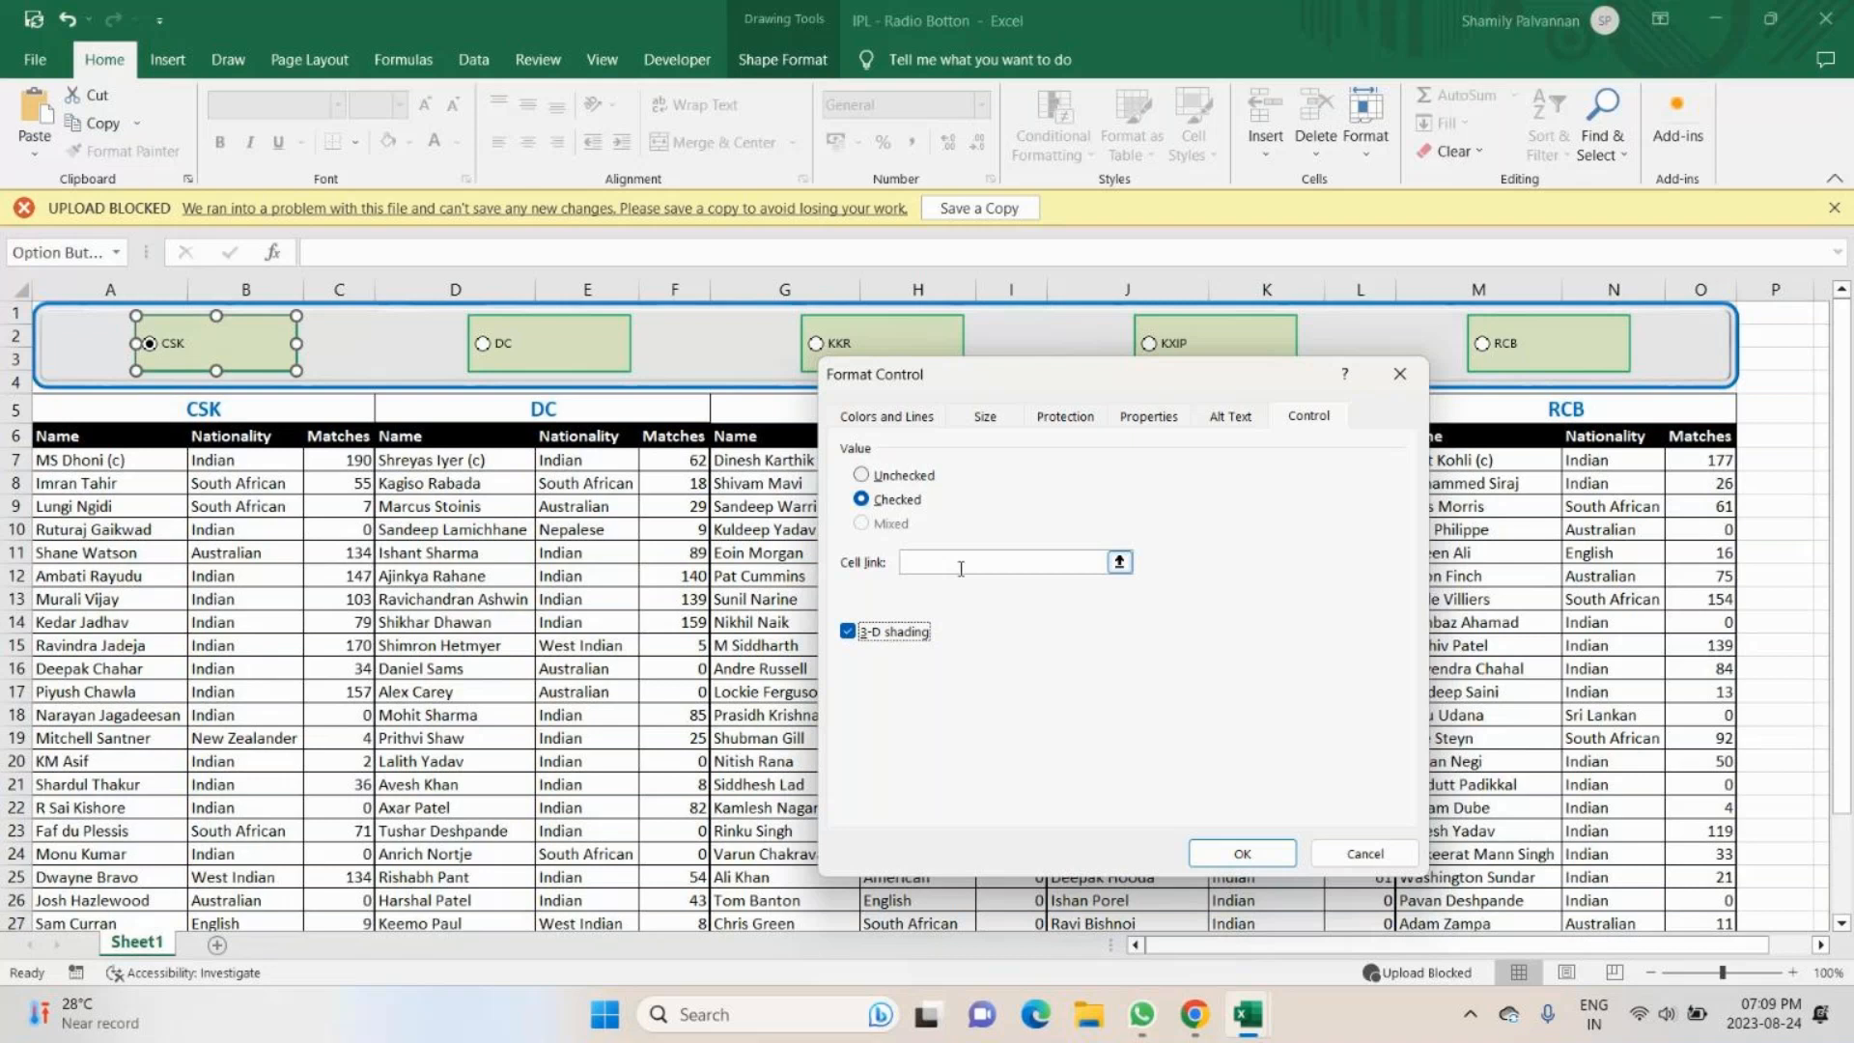
click(961, 569)
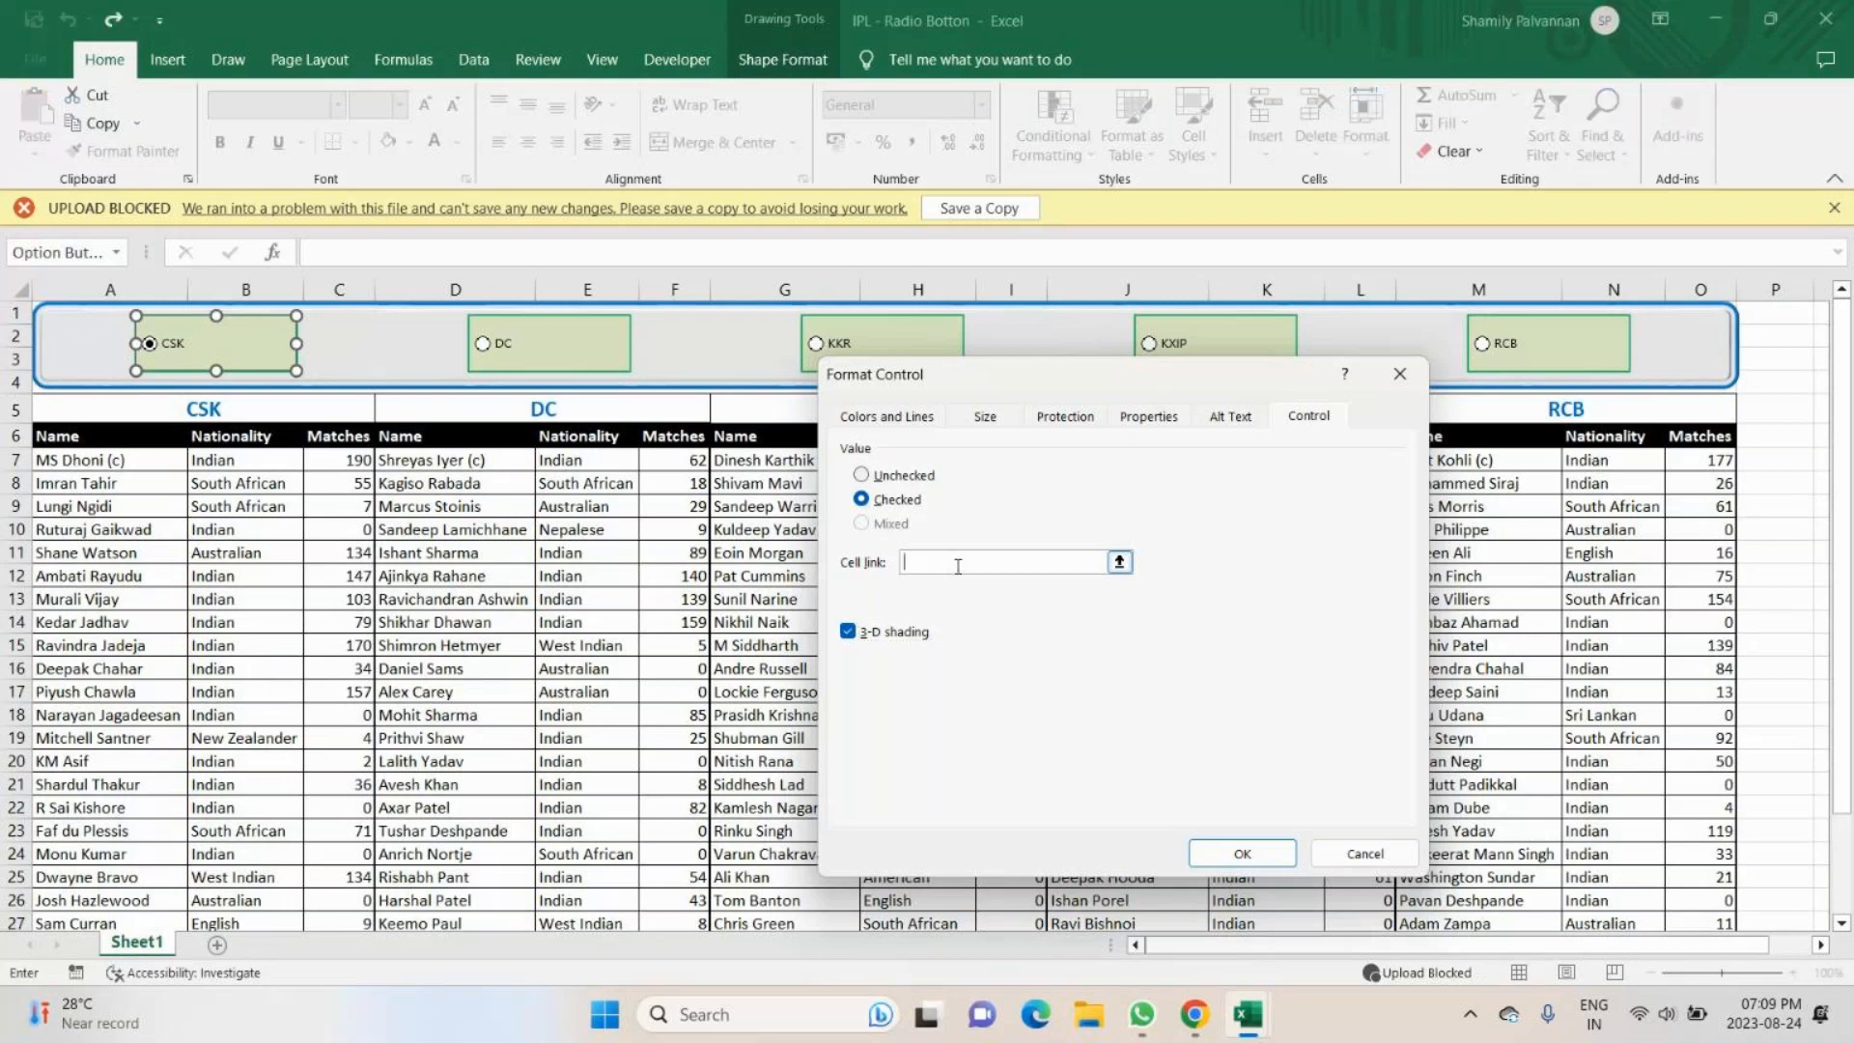
click(1776, 313)
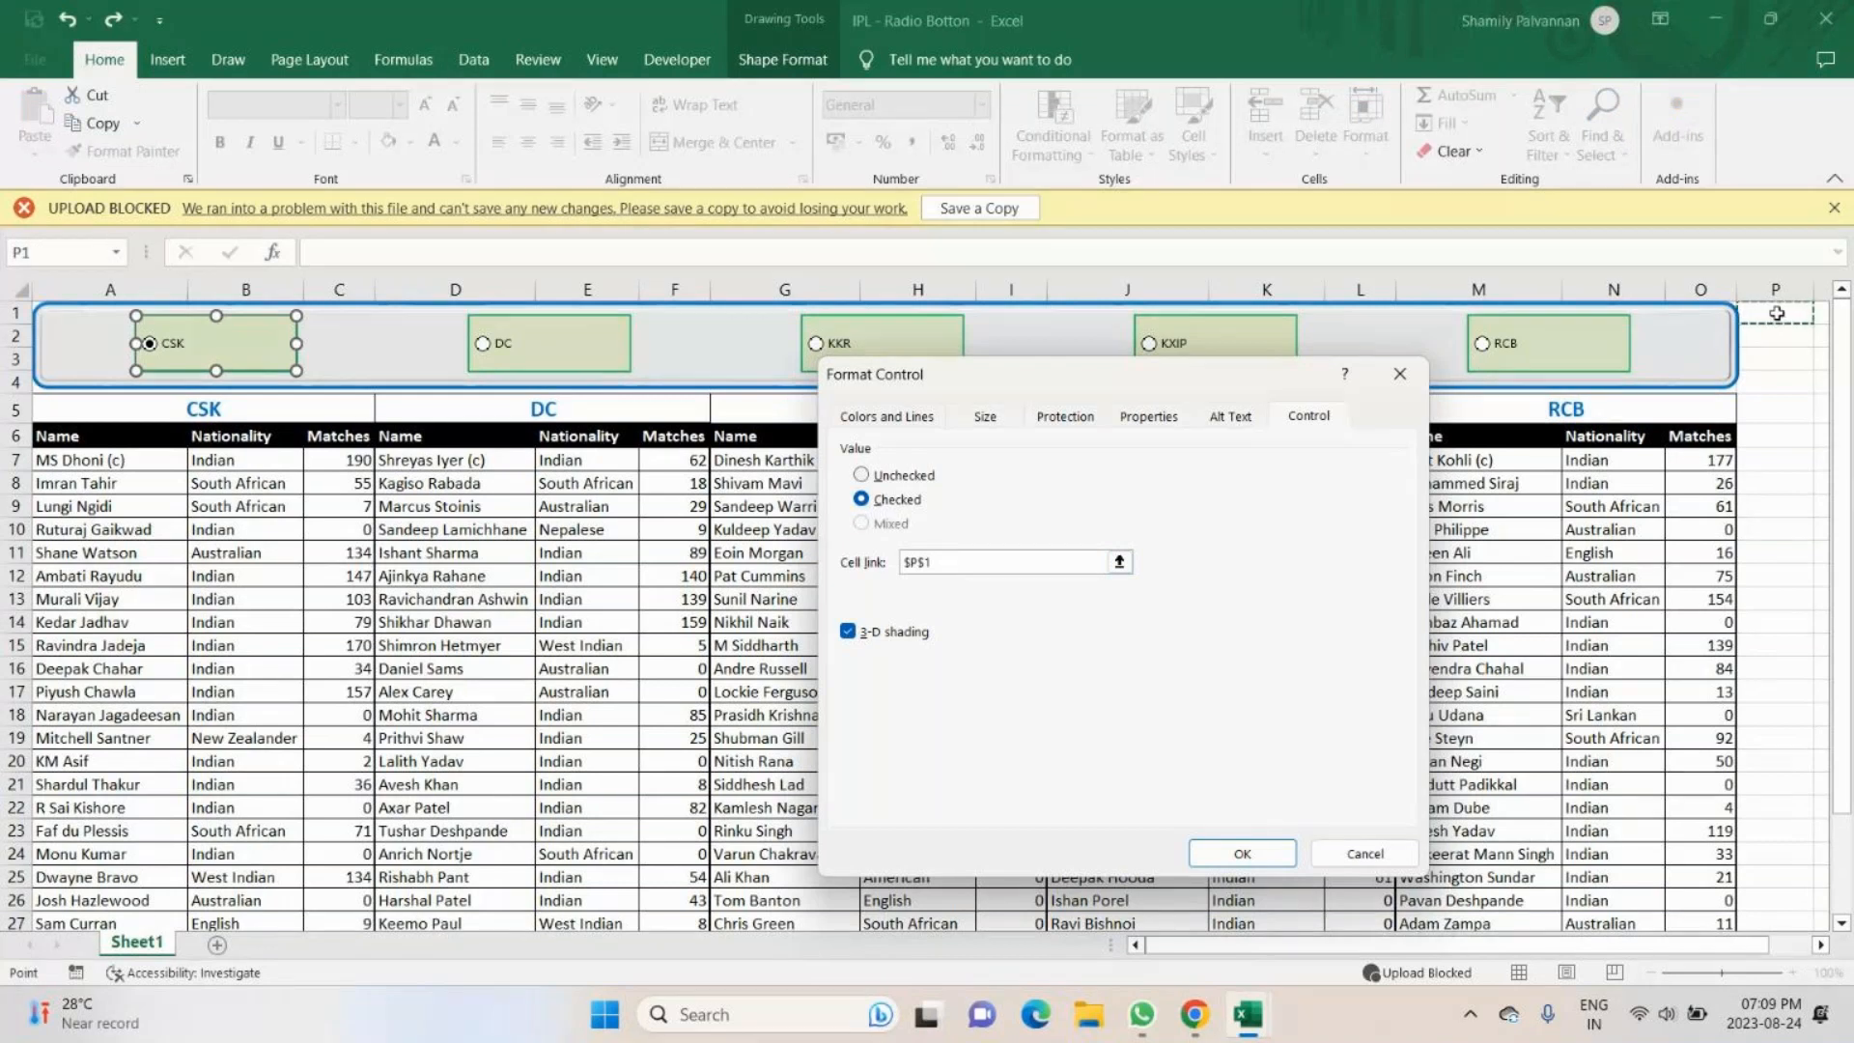
click(1244, 855)
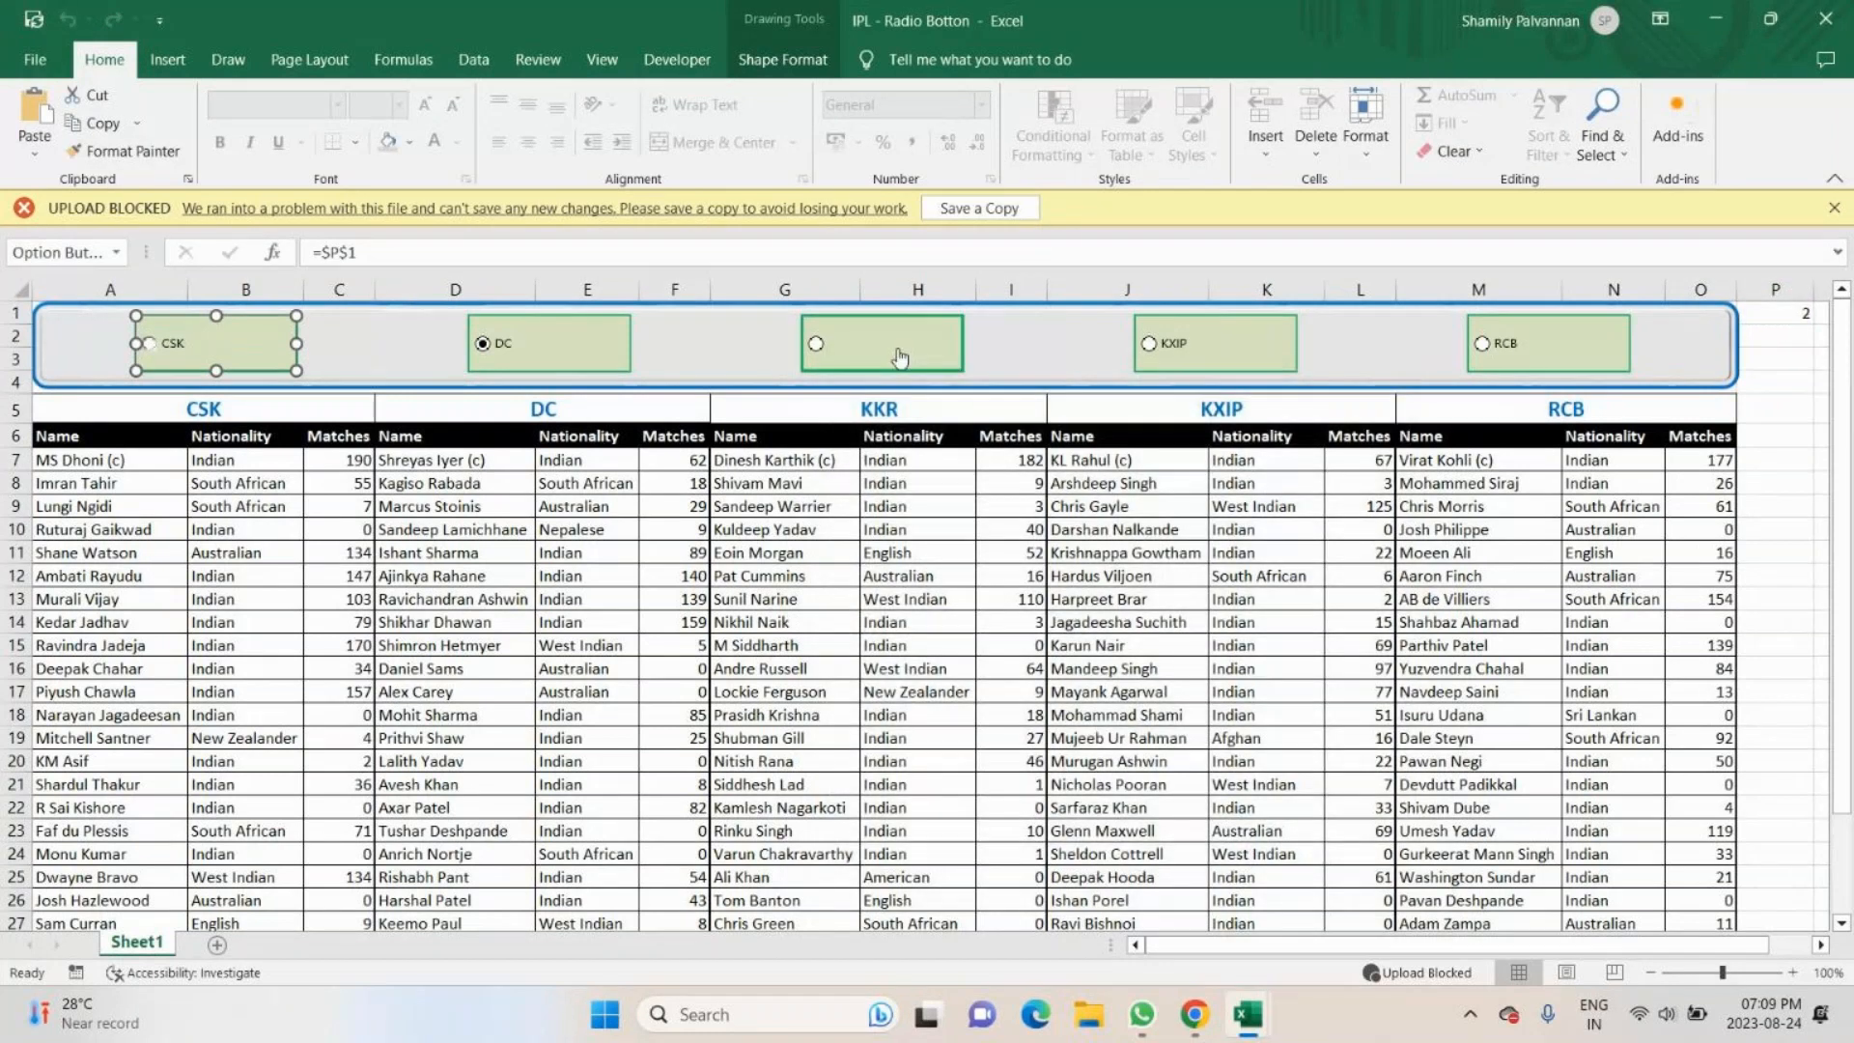
- Test the cell link by choosing other team options in the banner, including KKR, KXIP and RCB
click(1625, 363)
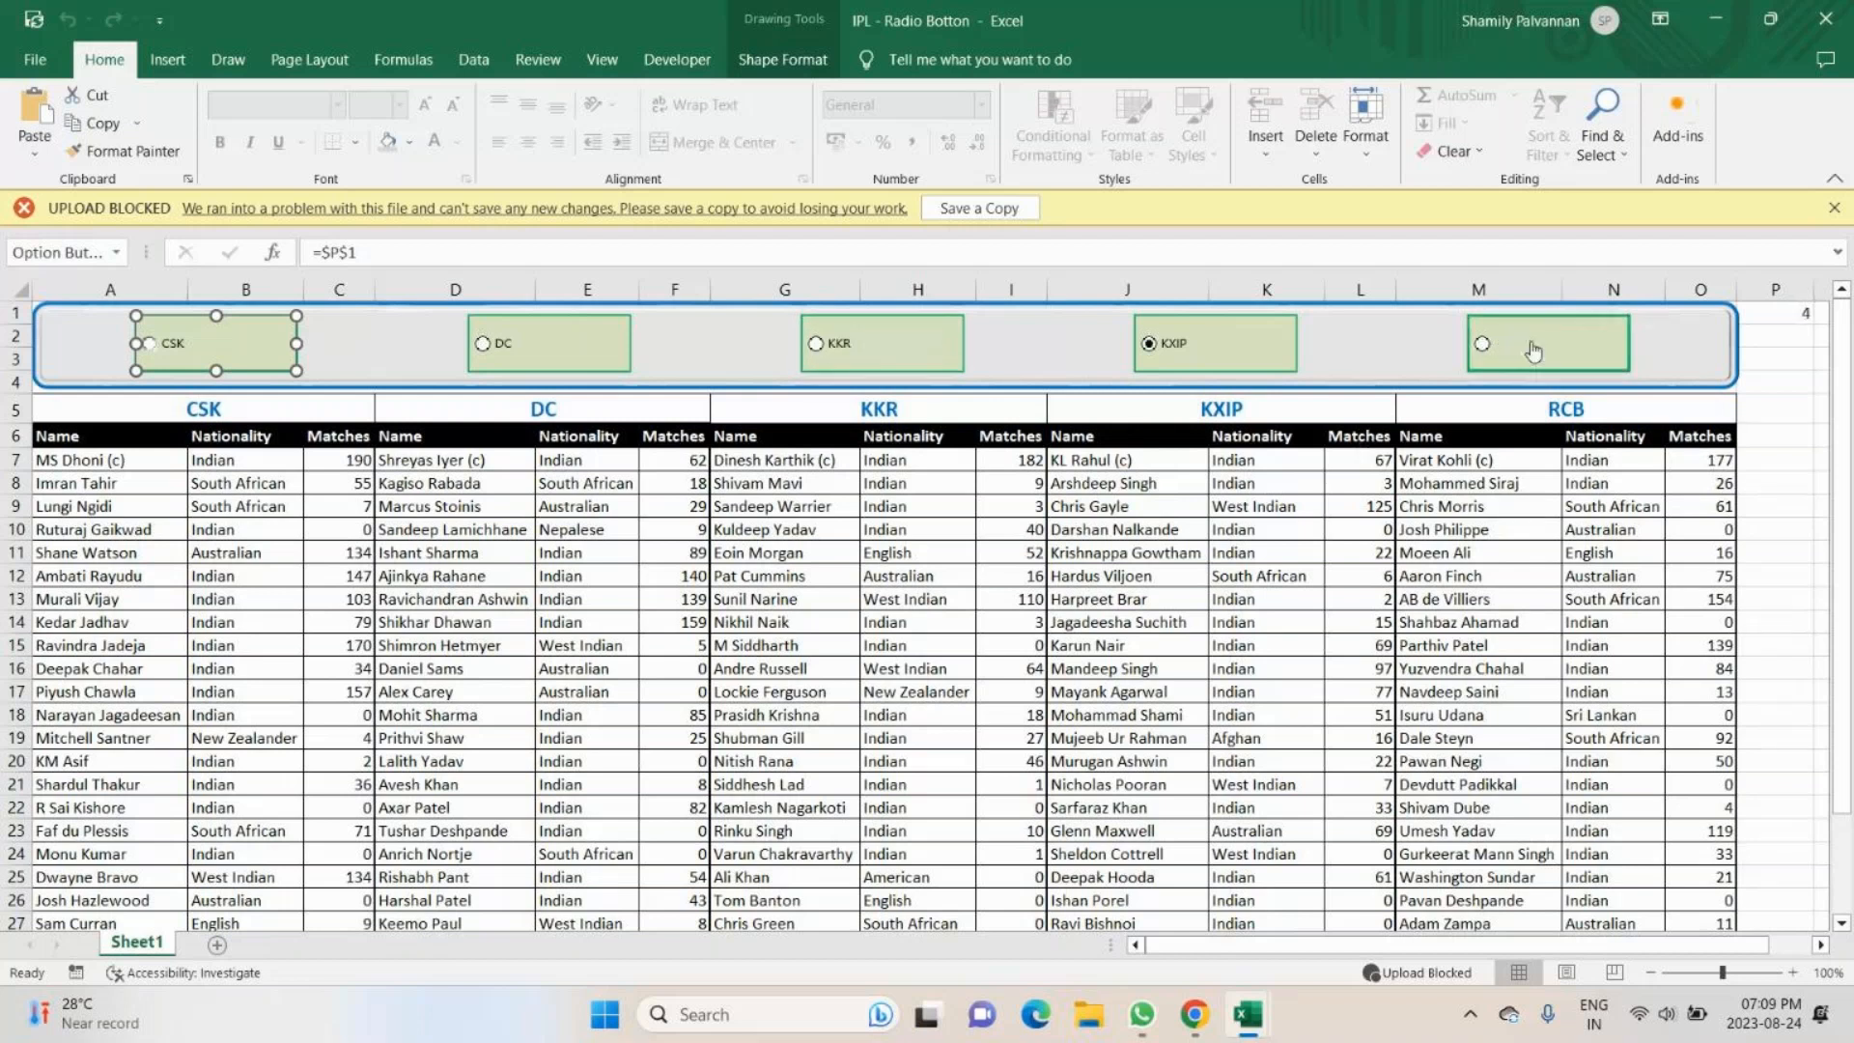
click(1534, 350)
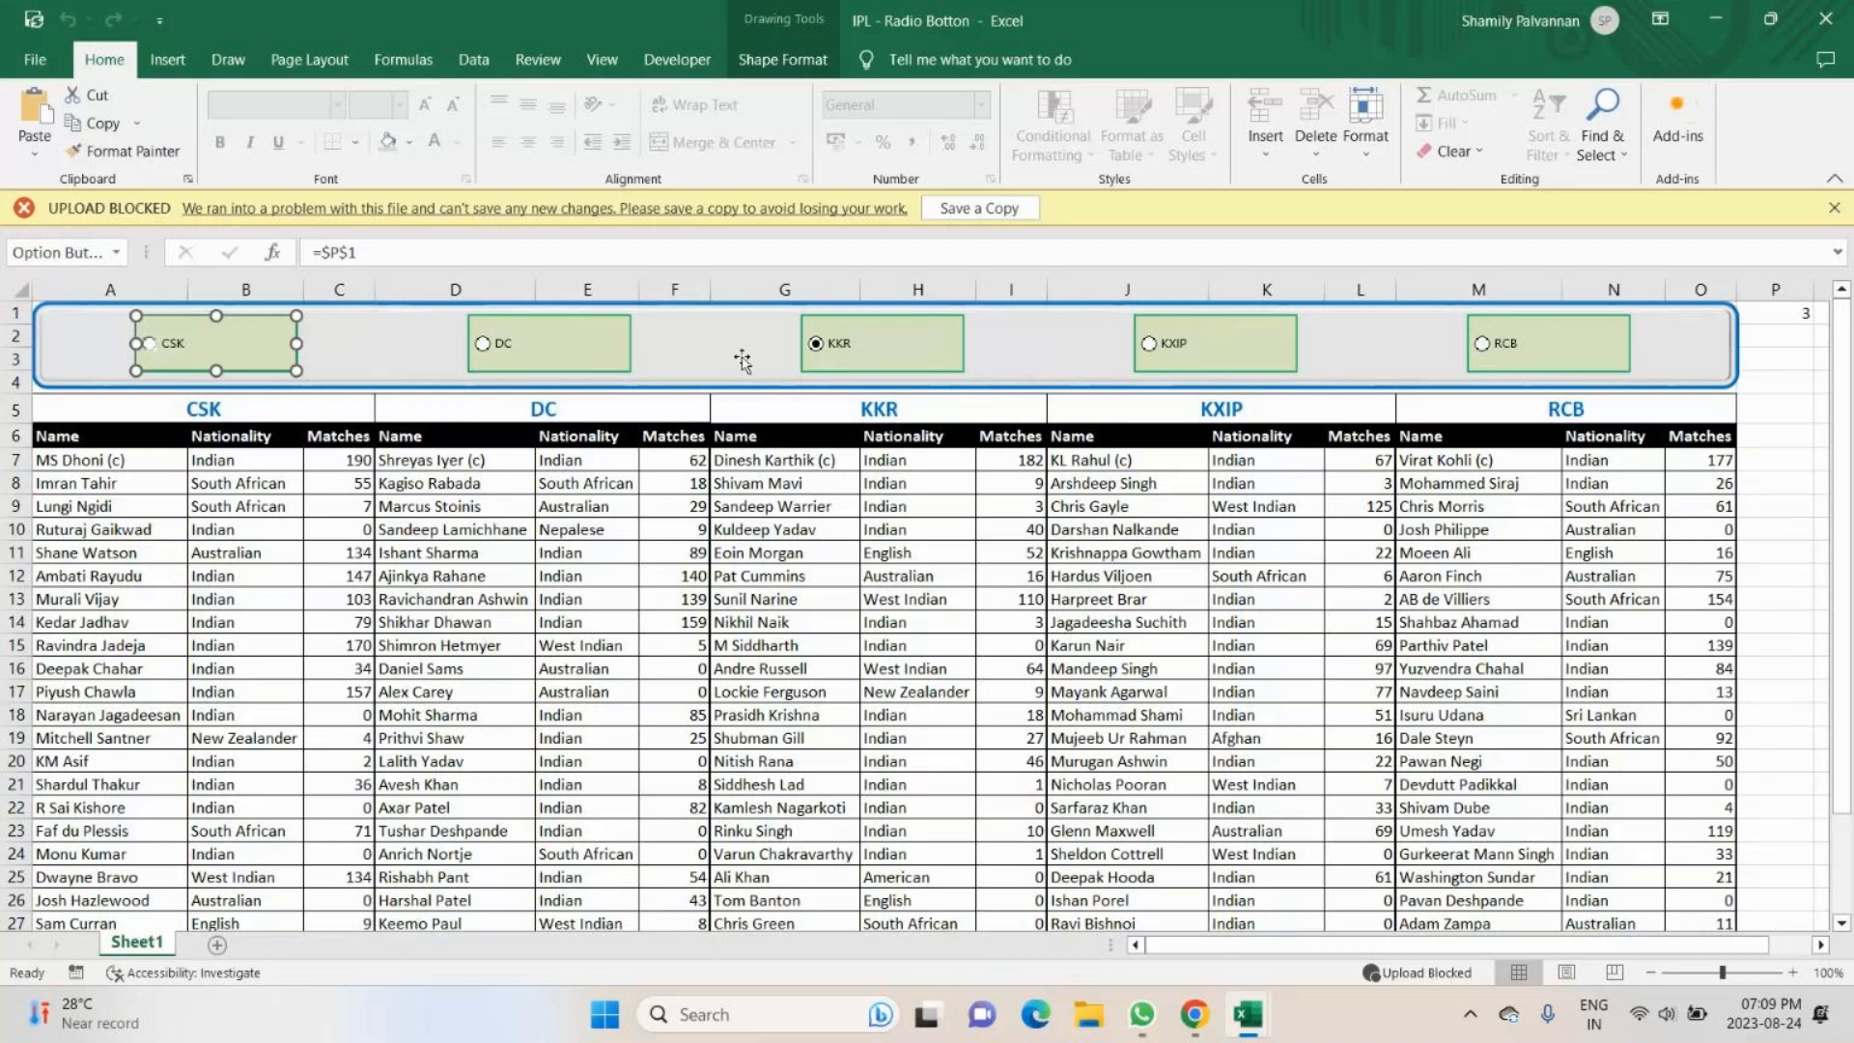
click(742, 359)
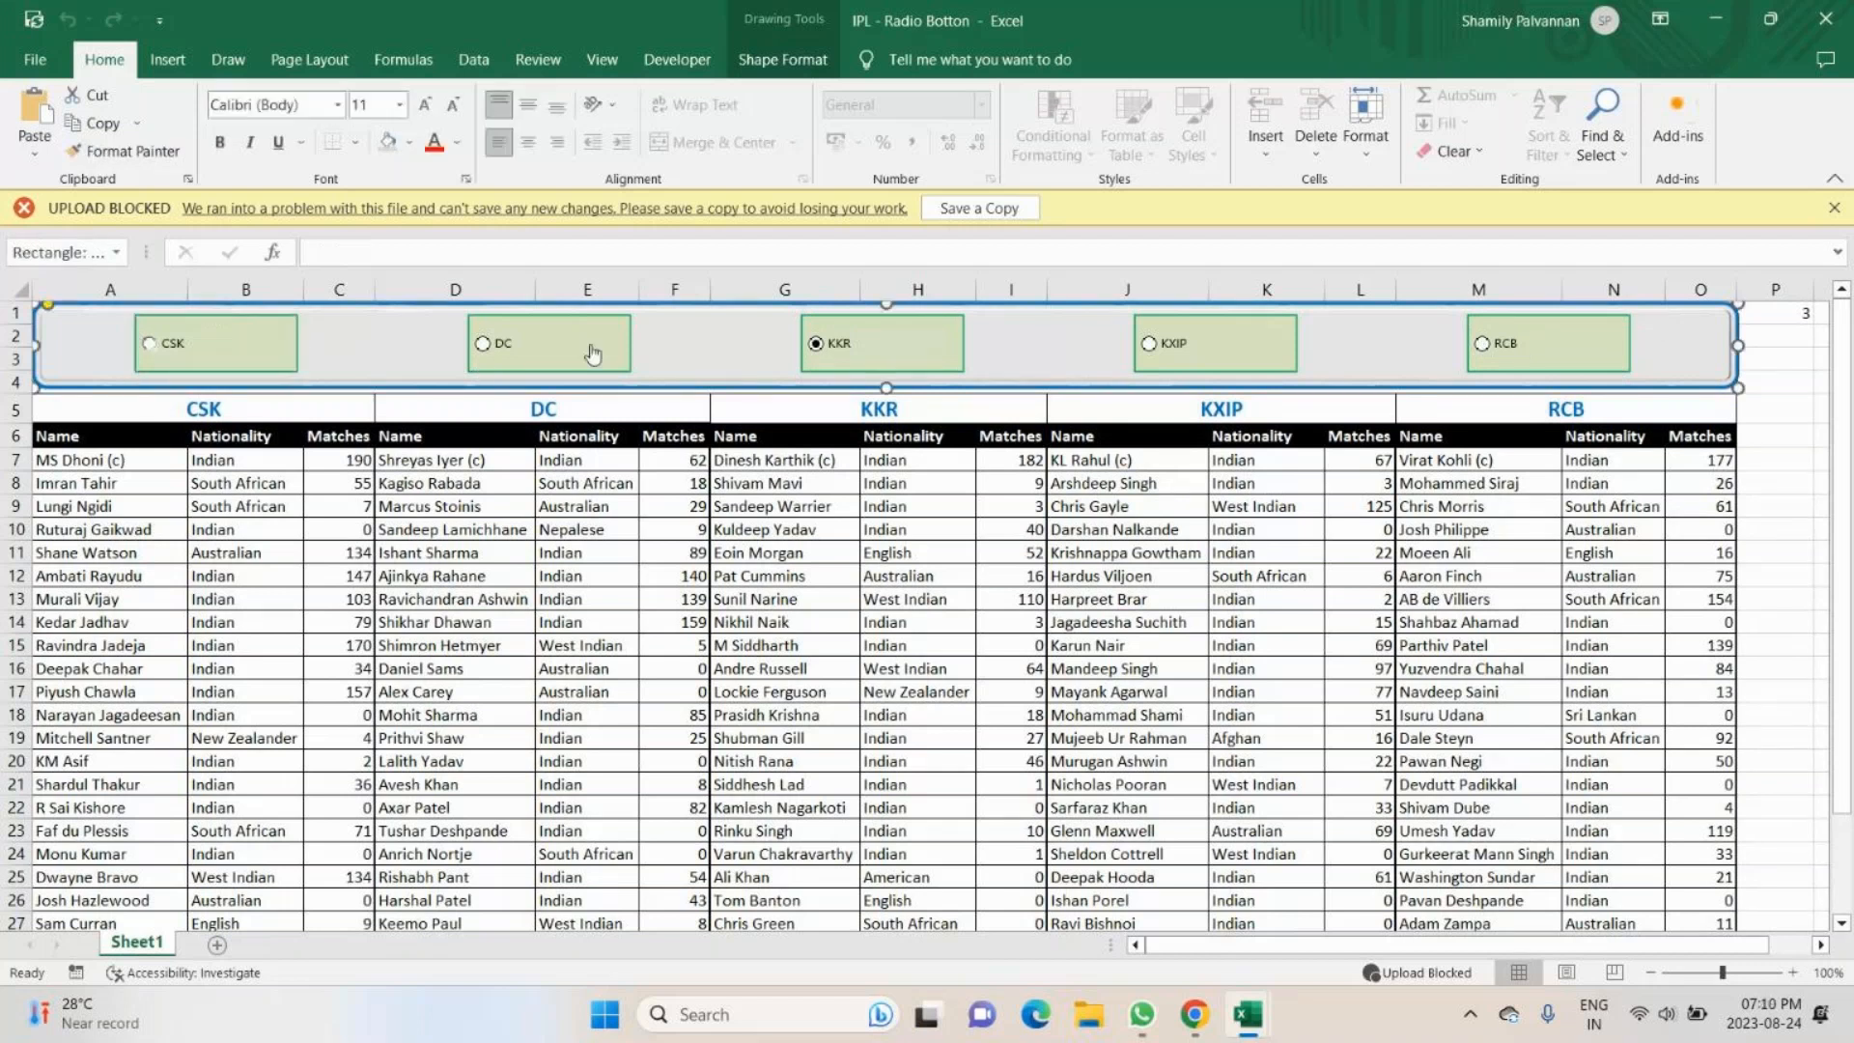
click(1163, 357)
click(1553, 349)
- Review the CSK option button's Format Control settings, including its cell link, and close them
right_click(253, 357)
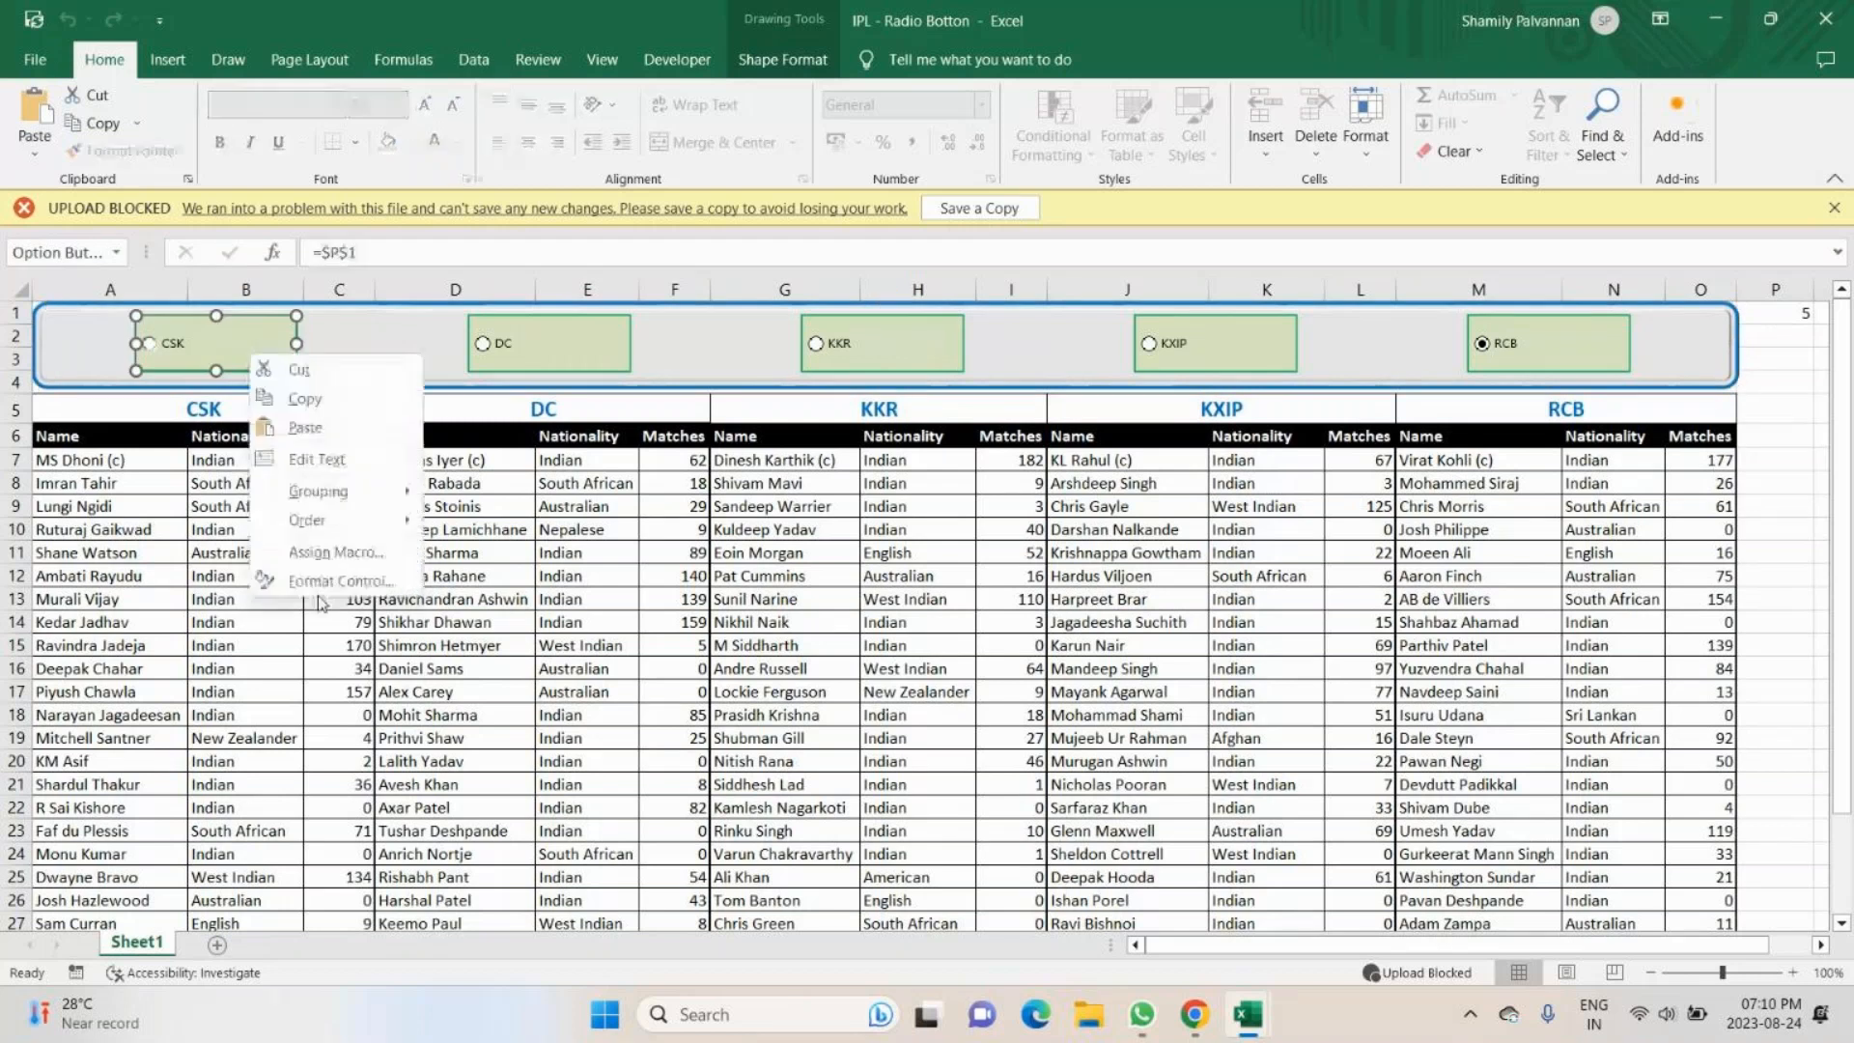
click(333, 580)
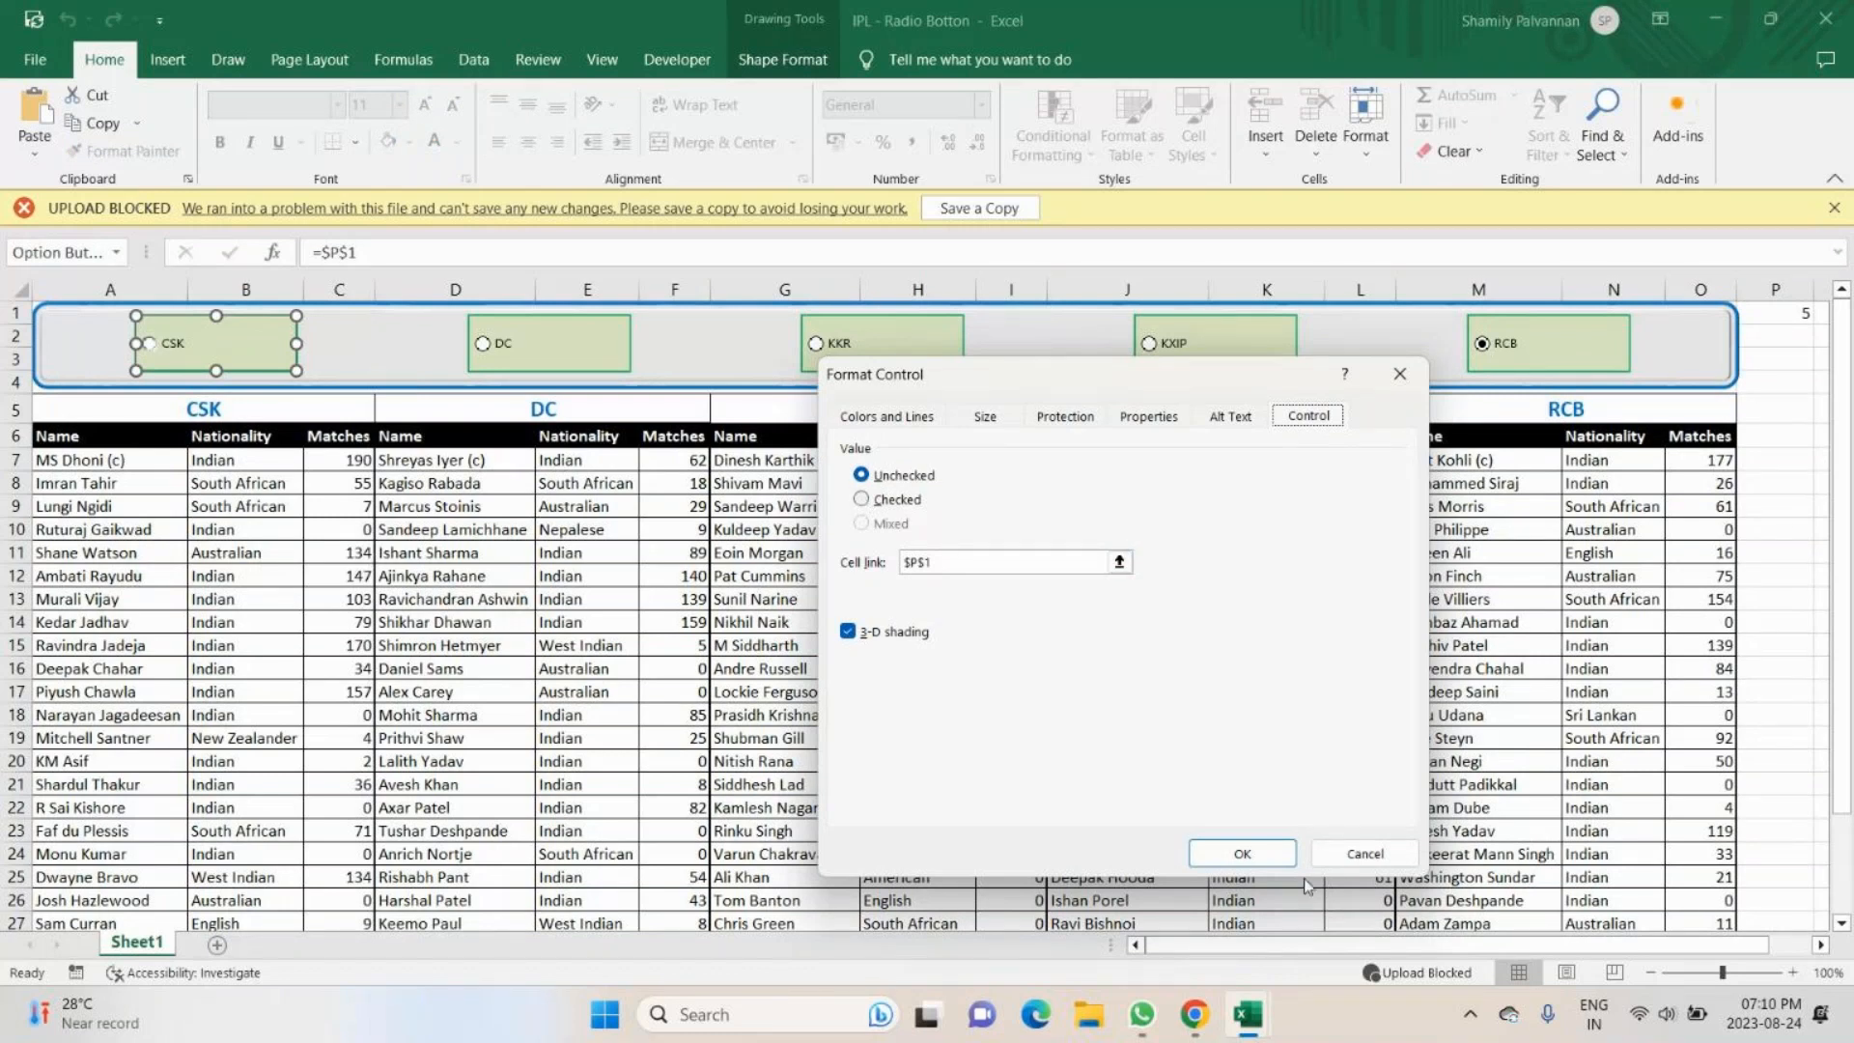
click(1255, 853)
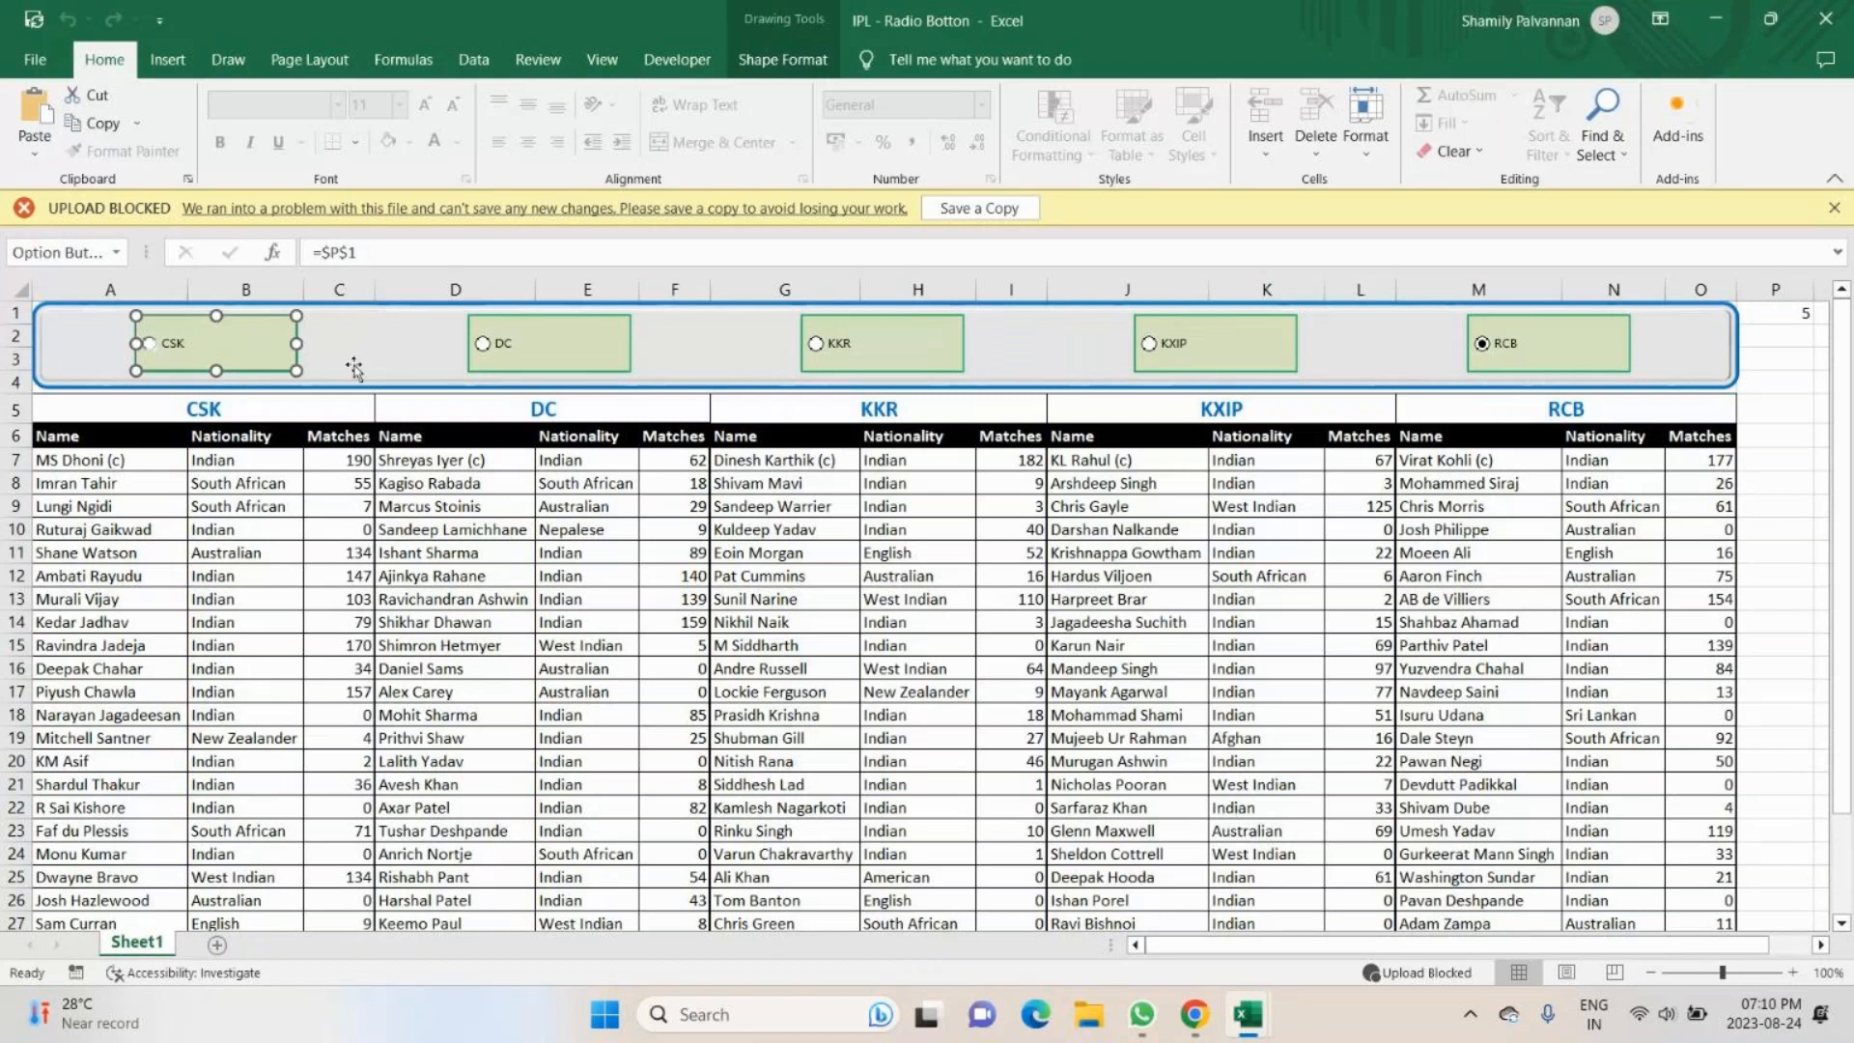
- Group the five team option buttons together with the banner rectangle behind them
ctrl+click(546, 359)
ctrl+click(879, 360)
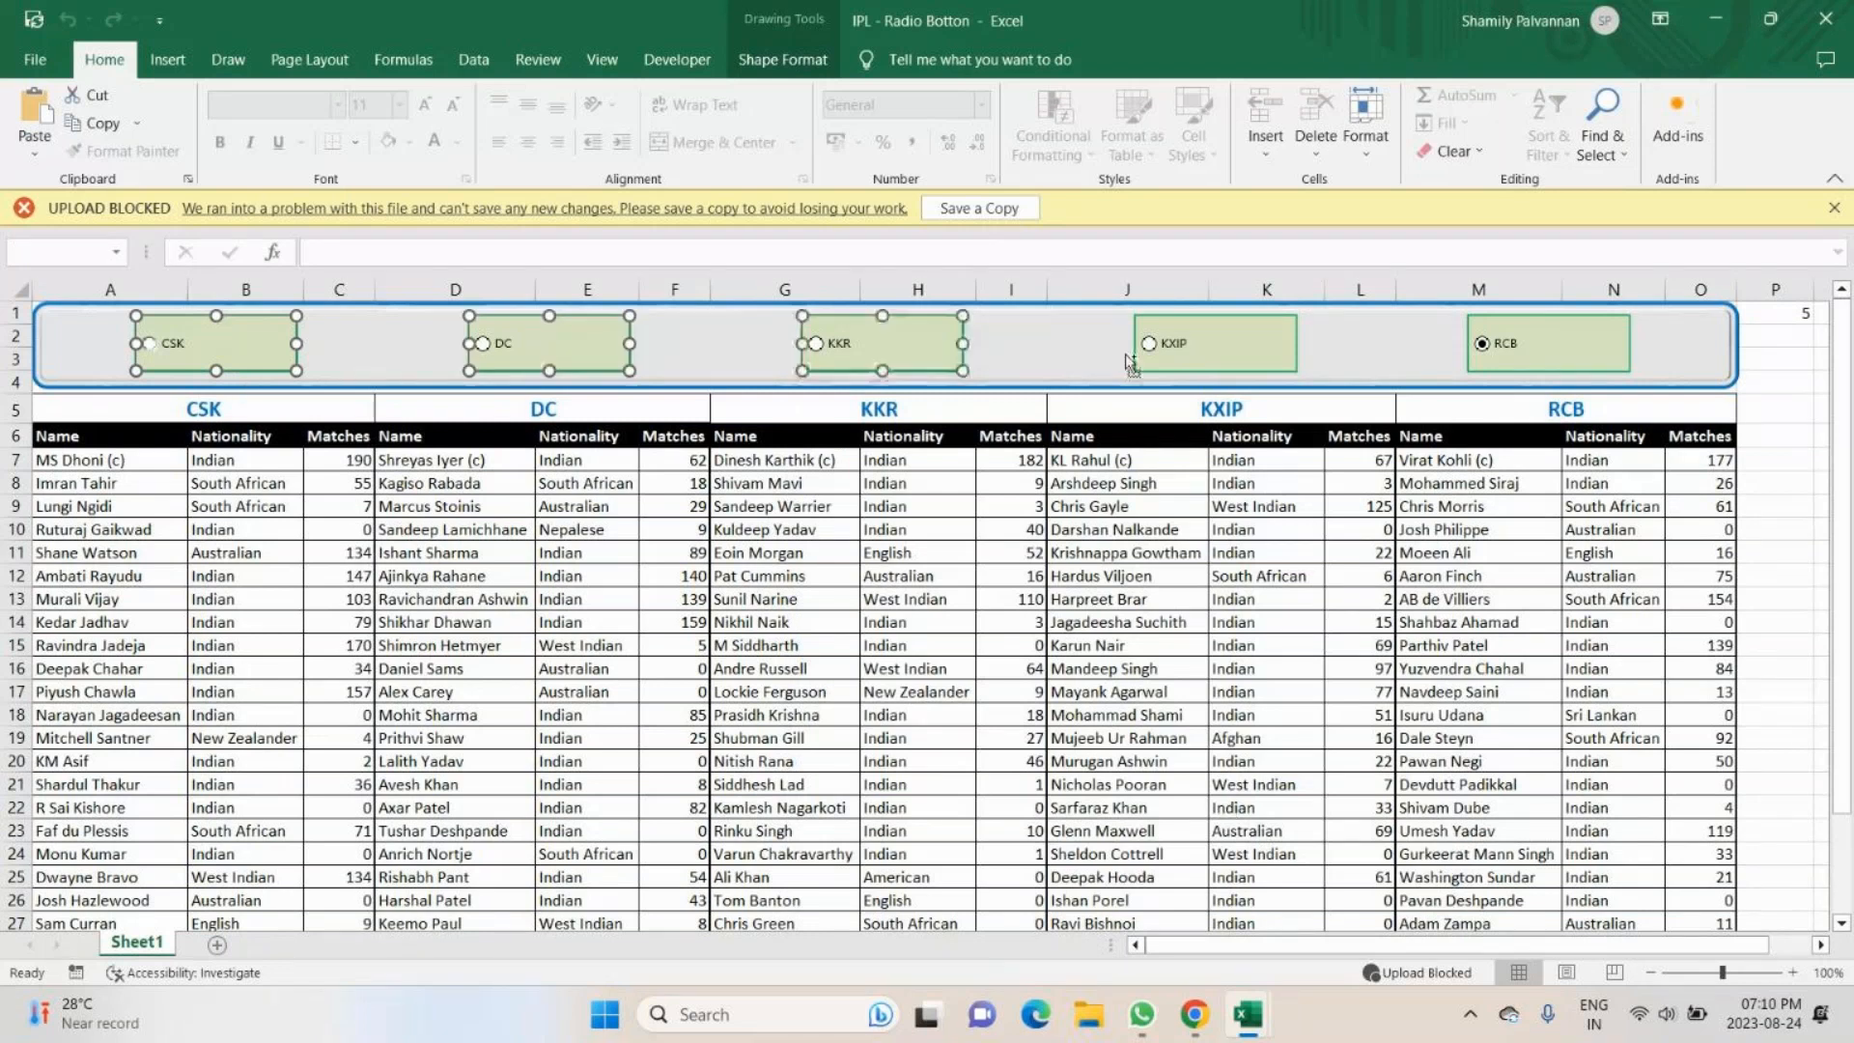
ctrl+click(1137, 359)
ctrl+click(1530, 355)
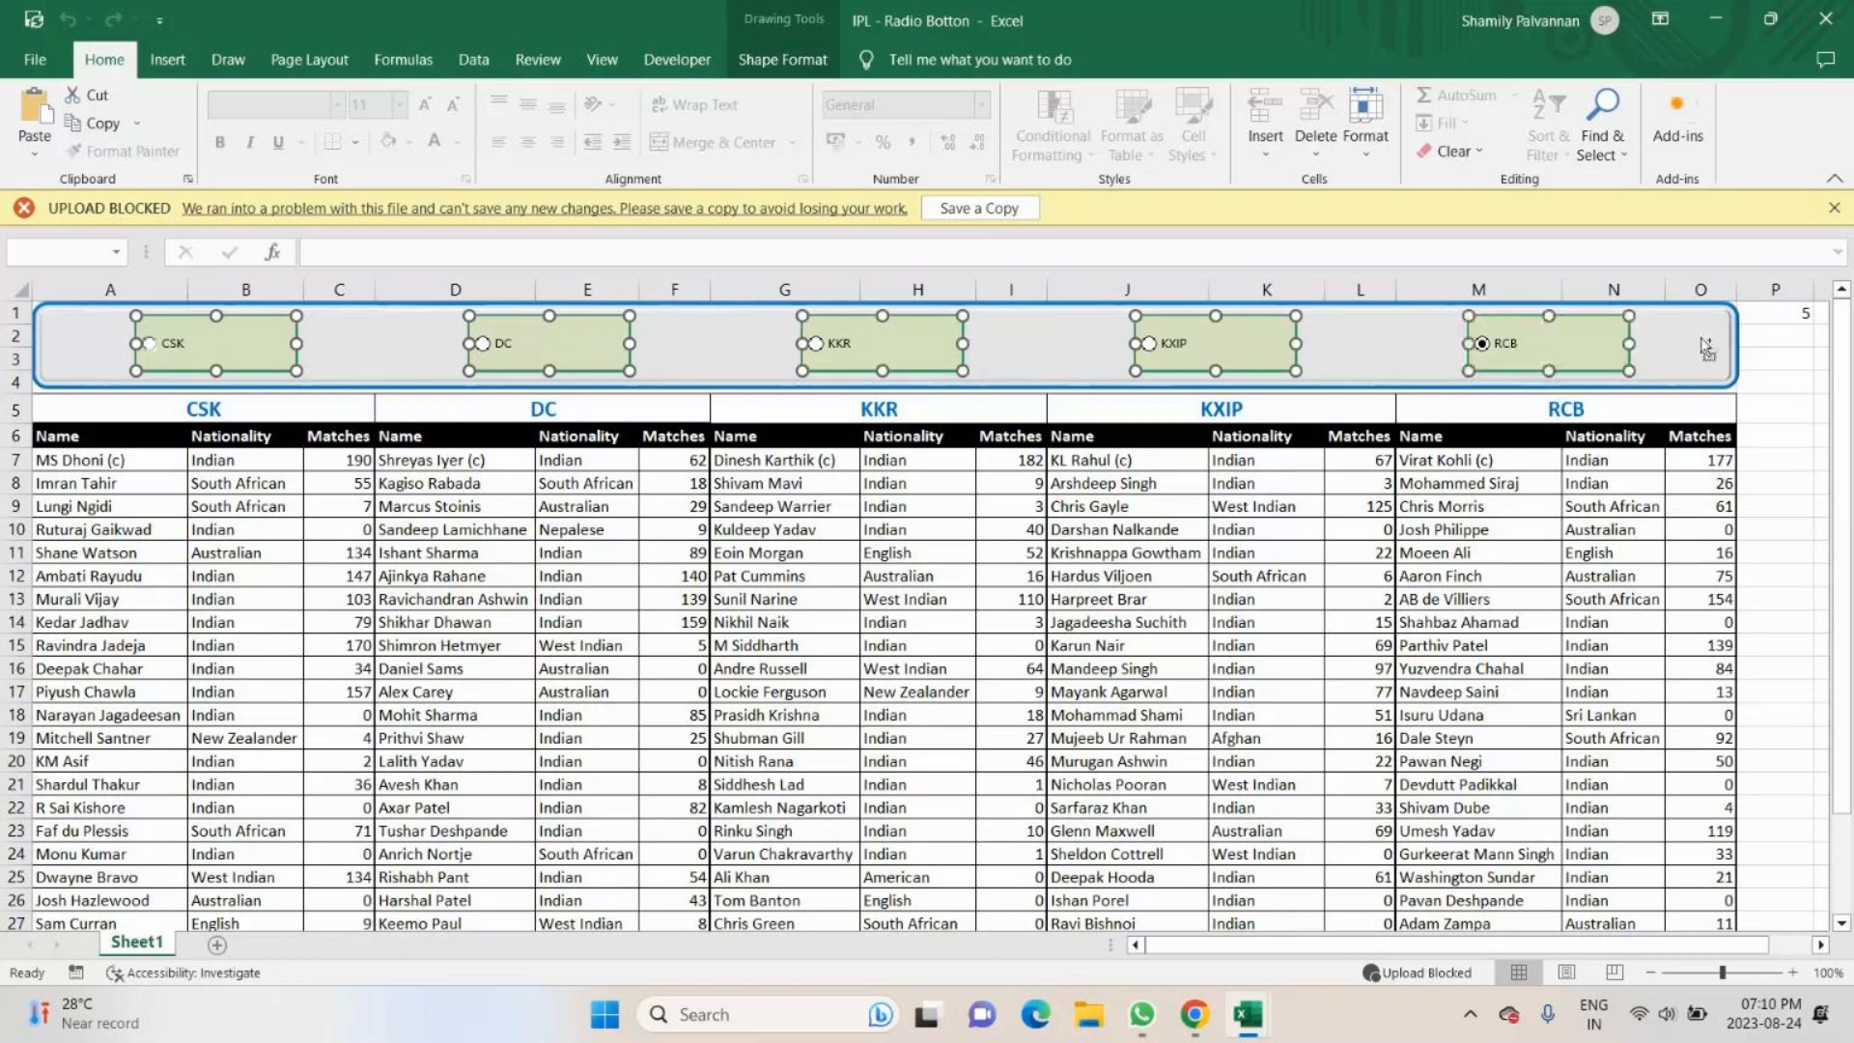
ctrl+click(1705, 348)
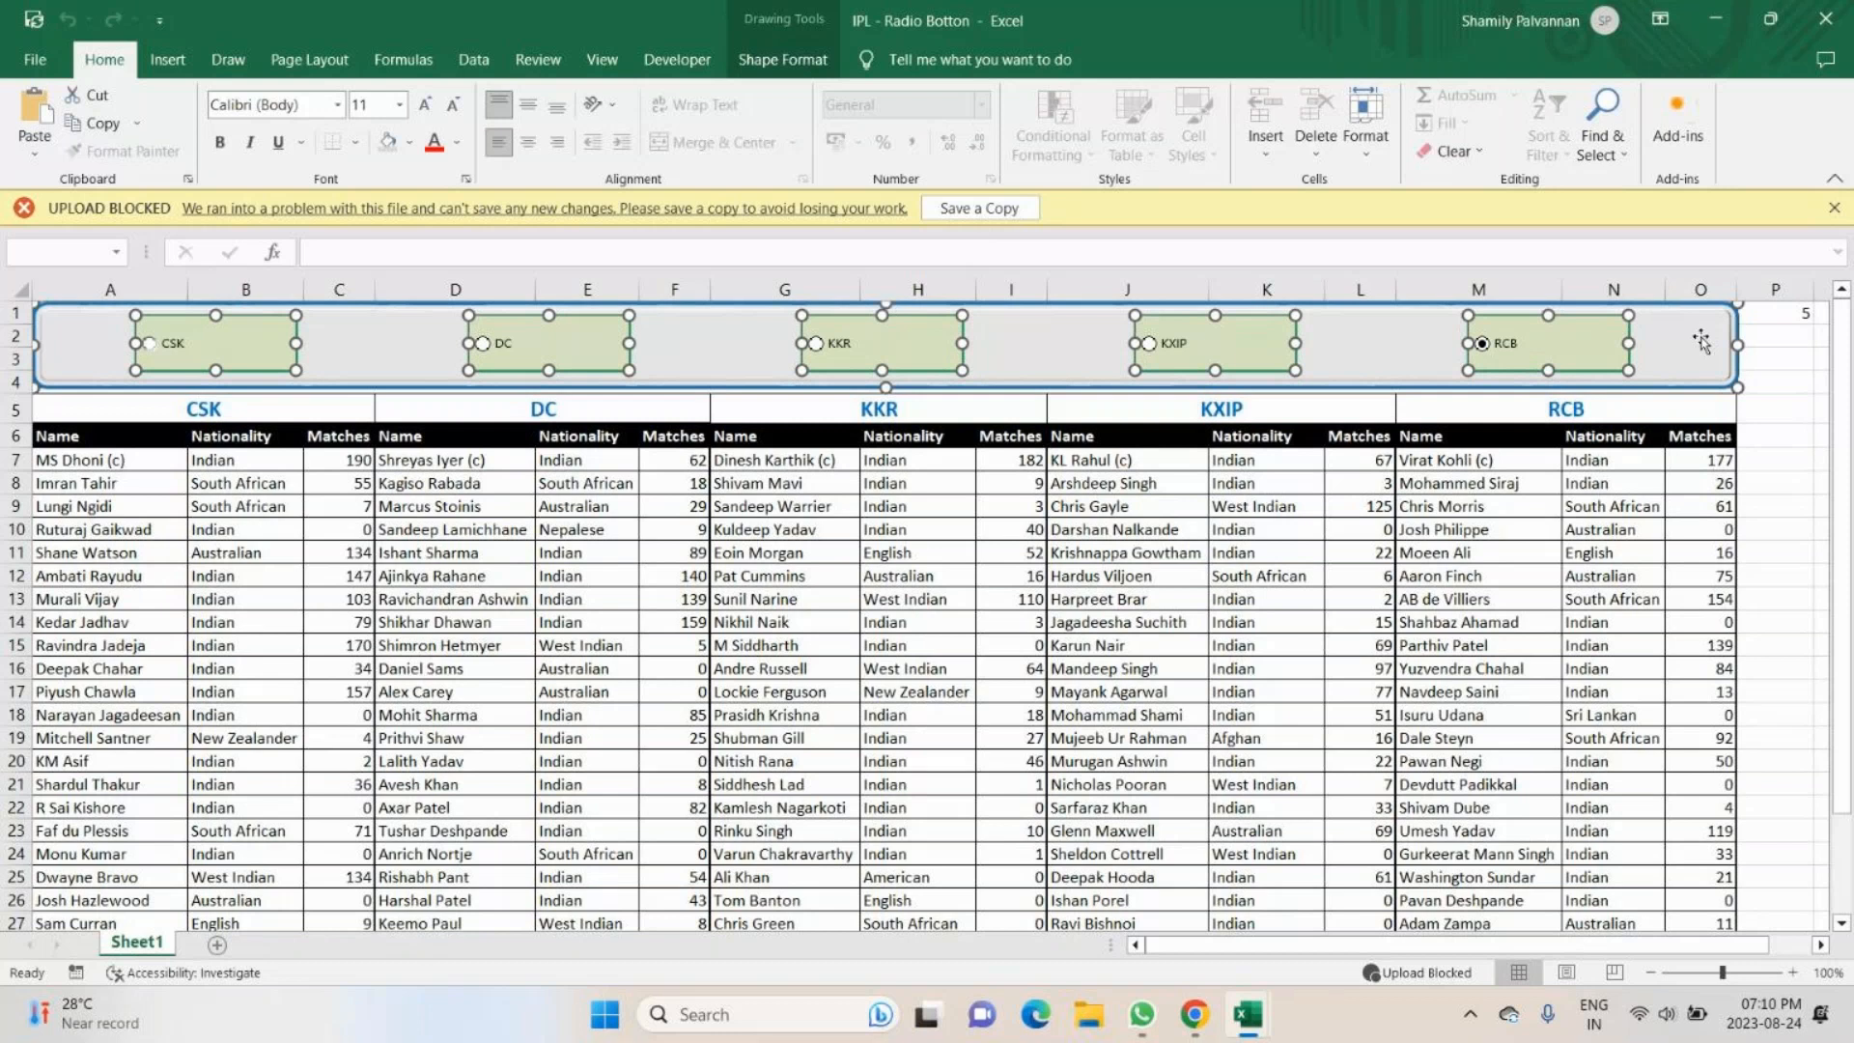
double_click(1701, 340)
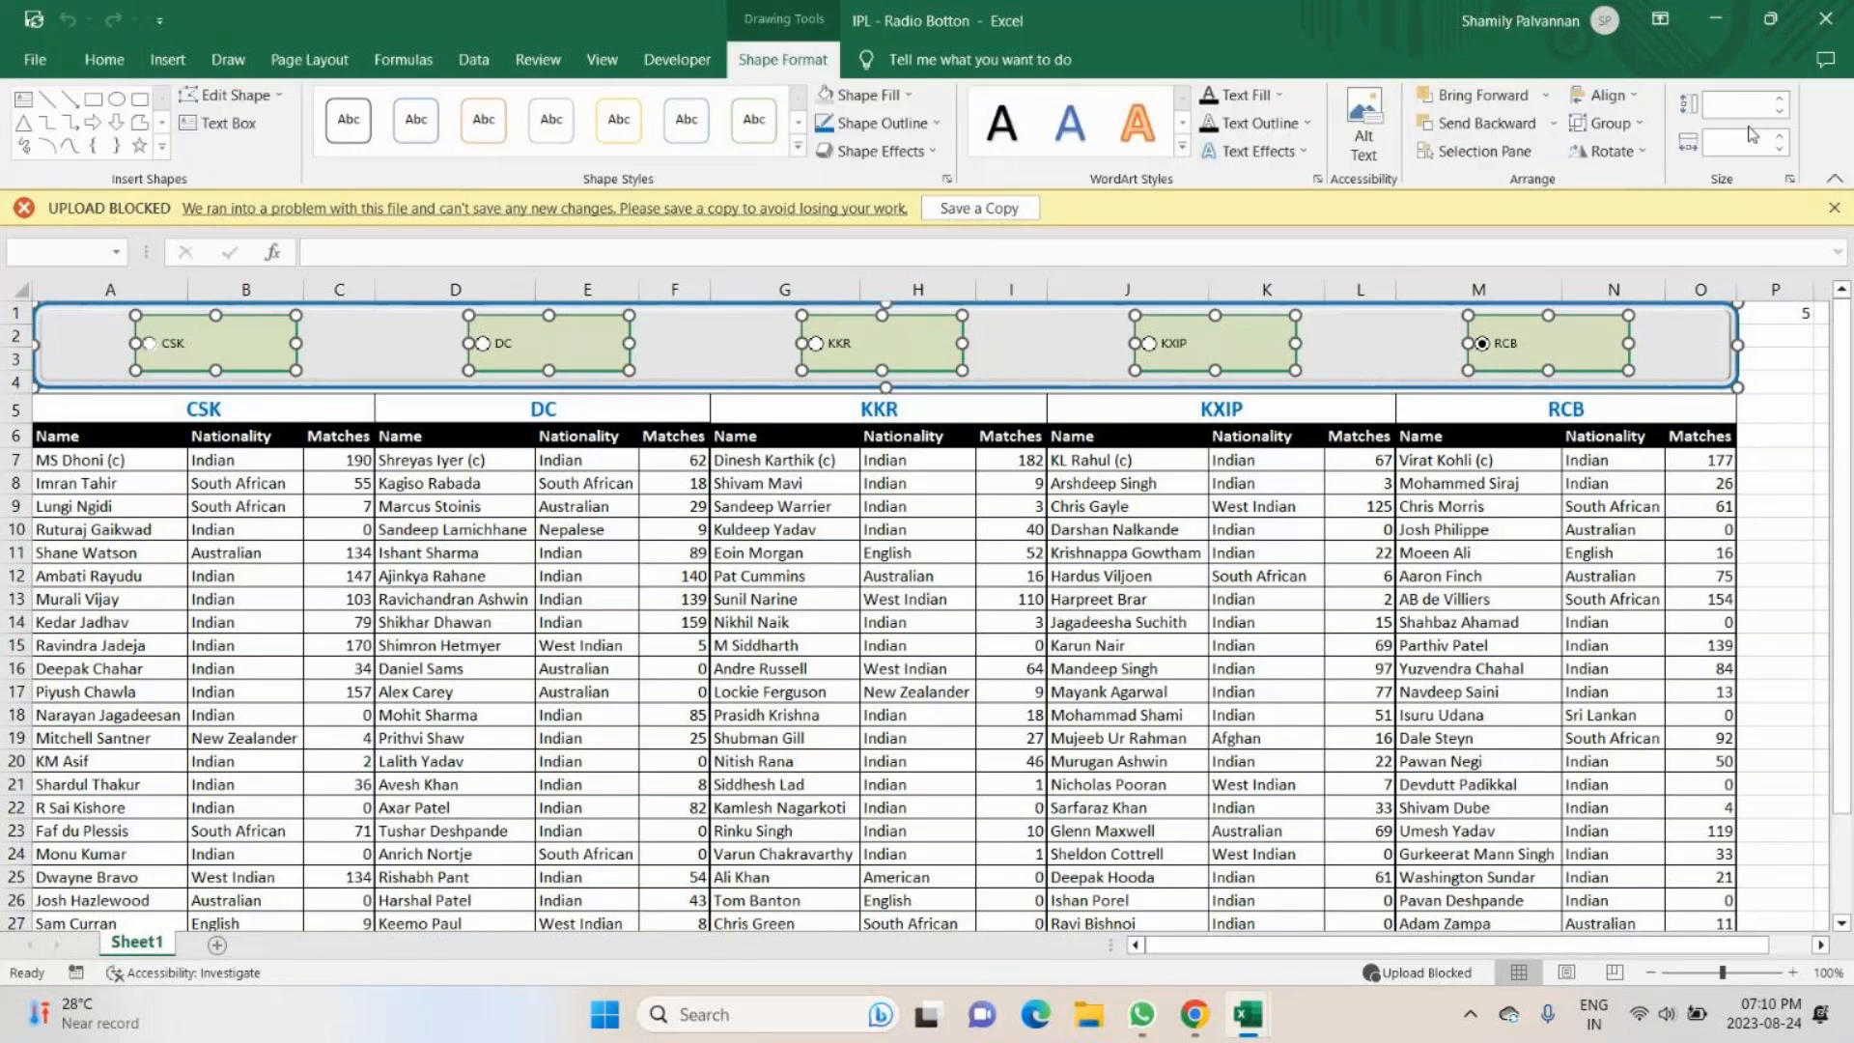
click(1643, 127)
click(1607, 147)
click(1539, 621)
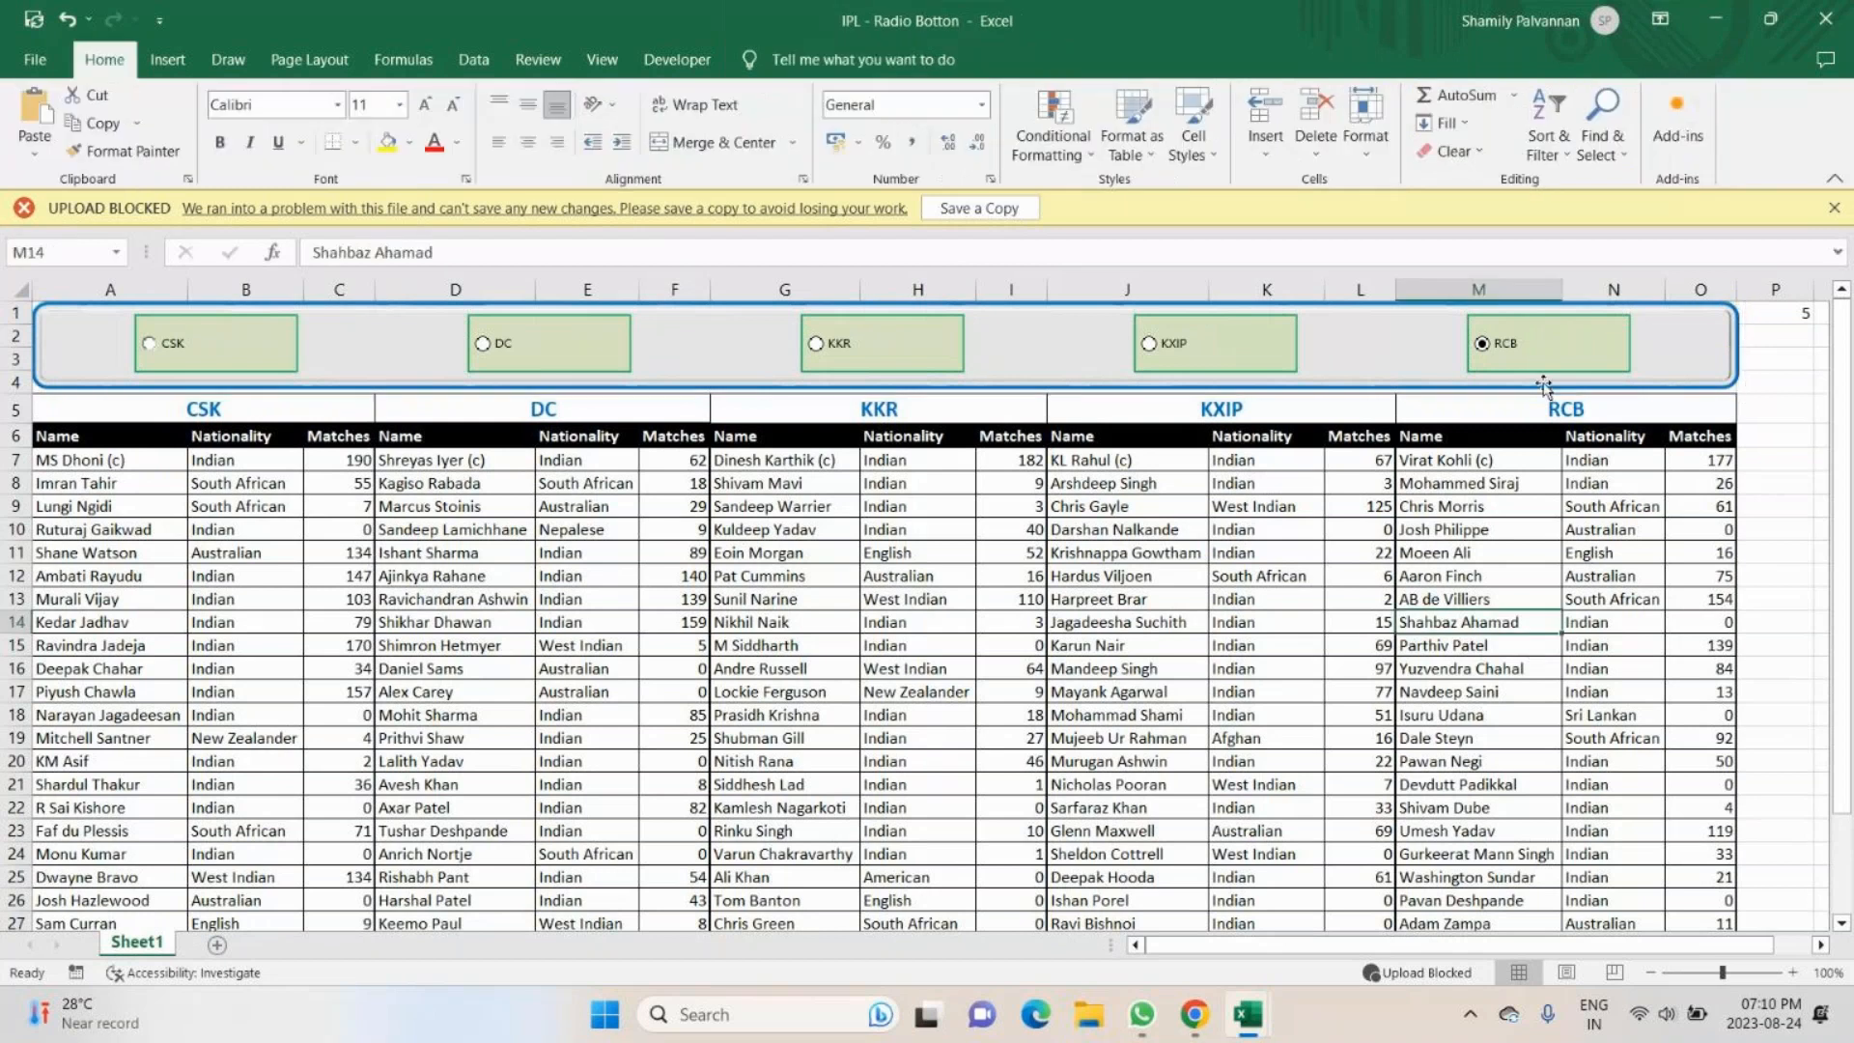
- Test the grouped option buttons by choosing DC, KKR and RCB
click(455, 338)
click(821, 348)
click(1594, 358)
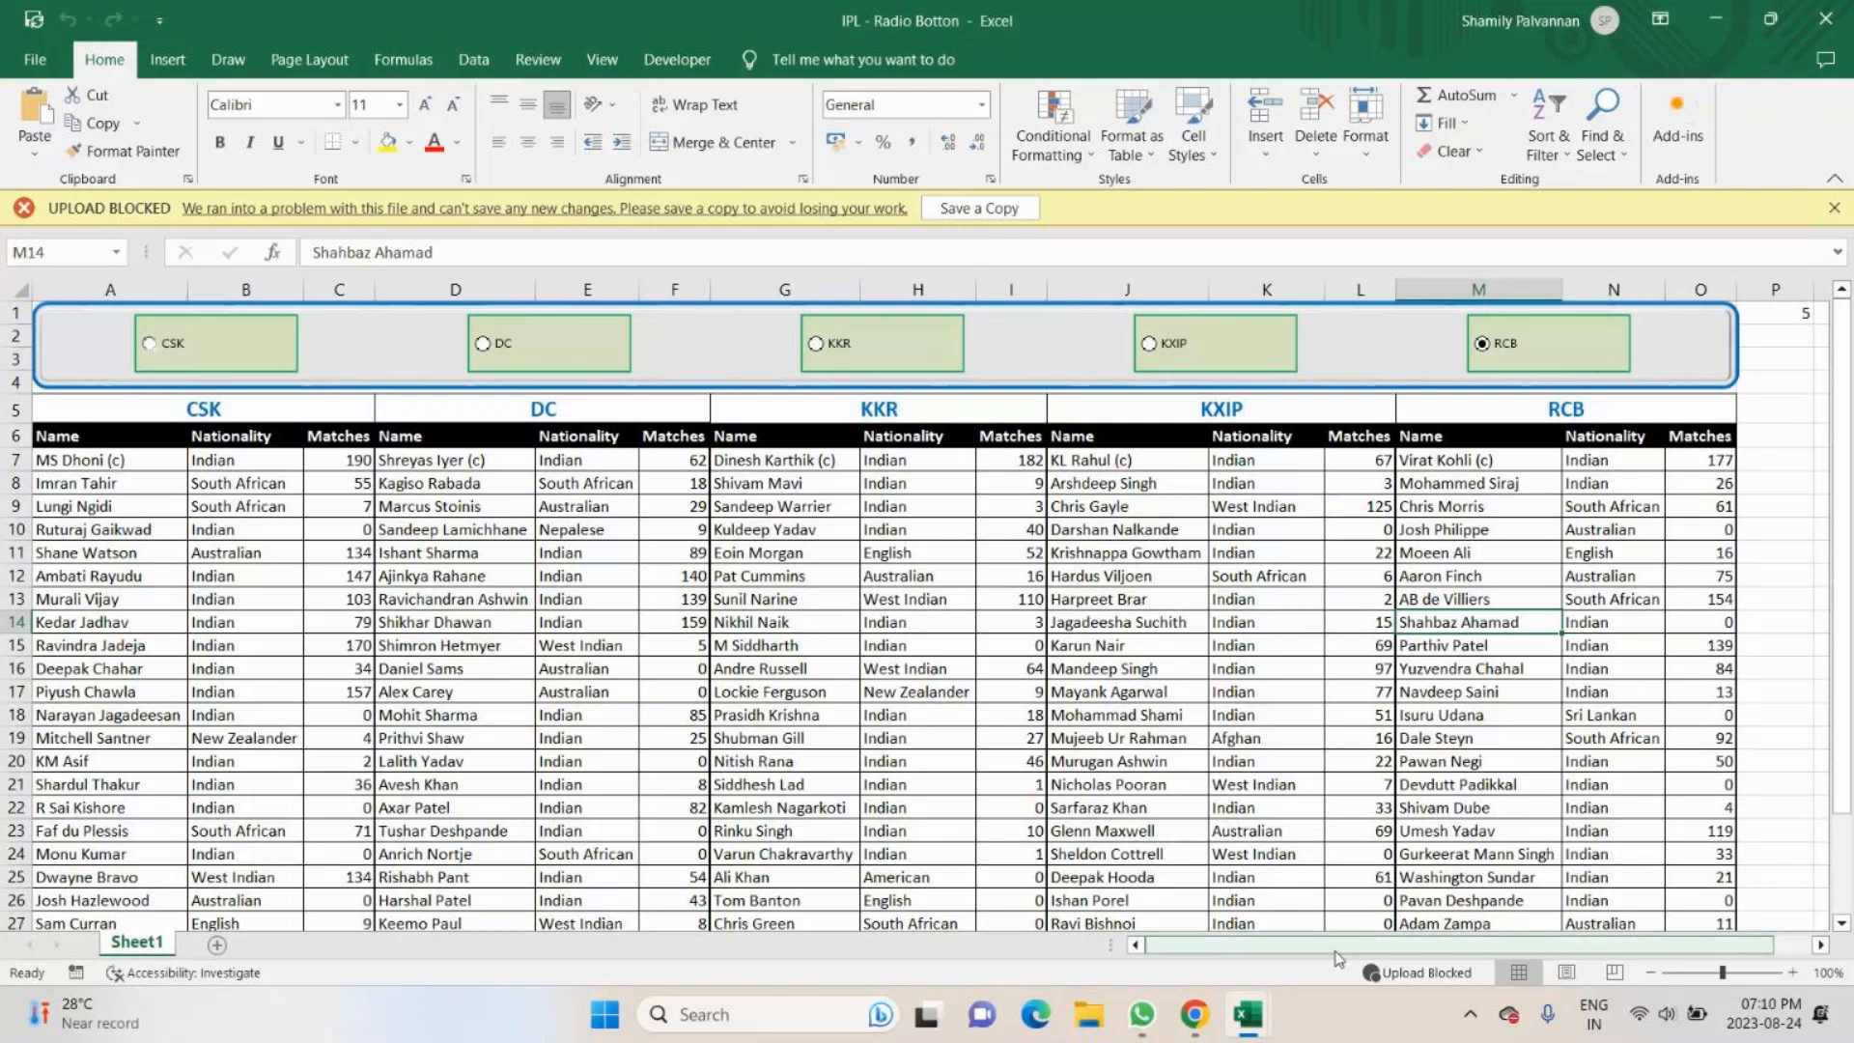
- Copy the RCB table's Name, Nationality and Matches headers from M6:O6 to the empty cells starting at Q6
drag(1336, 952, 1377, 950)
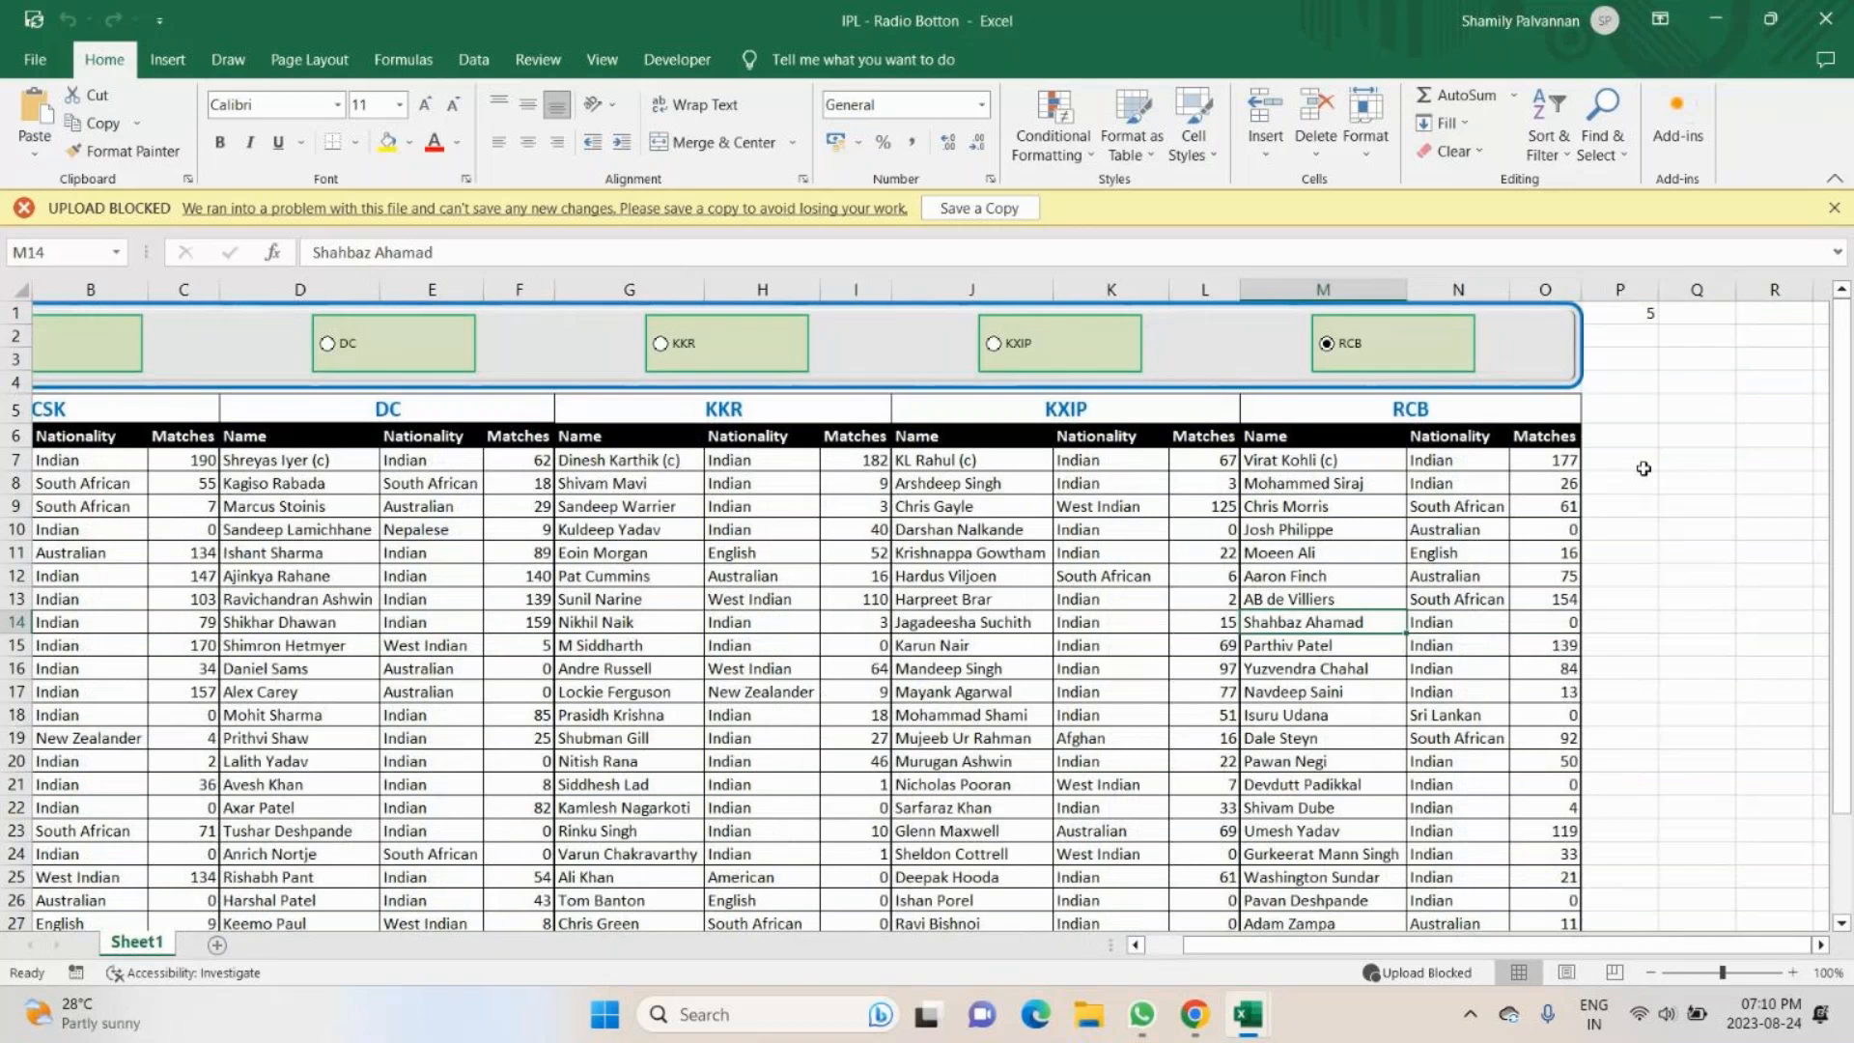
click(1679, 441)
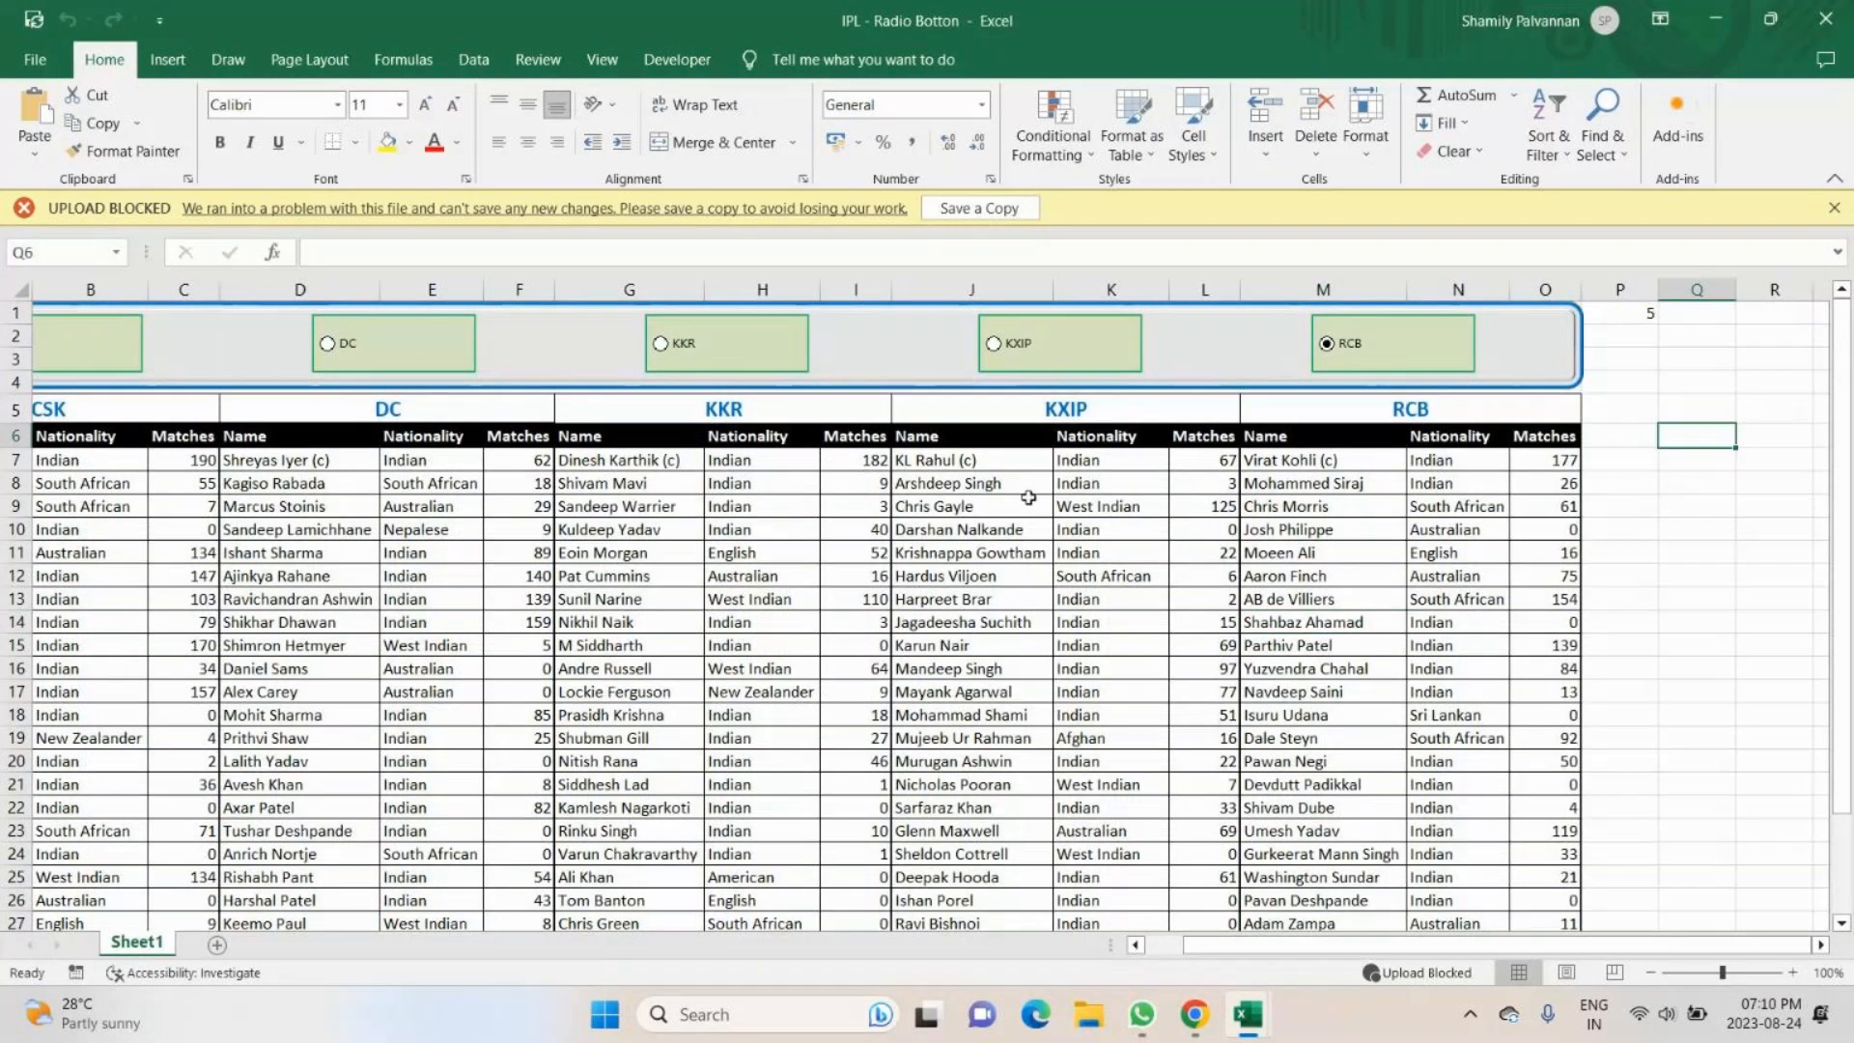
click(1393, 439)
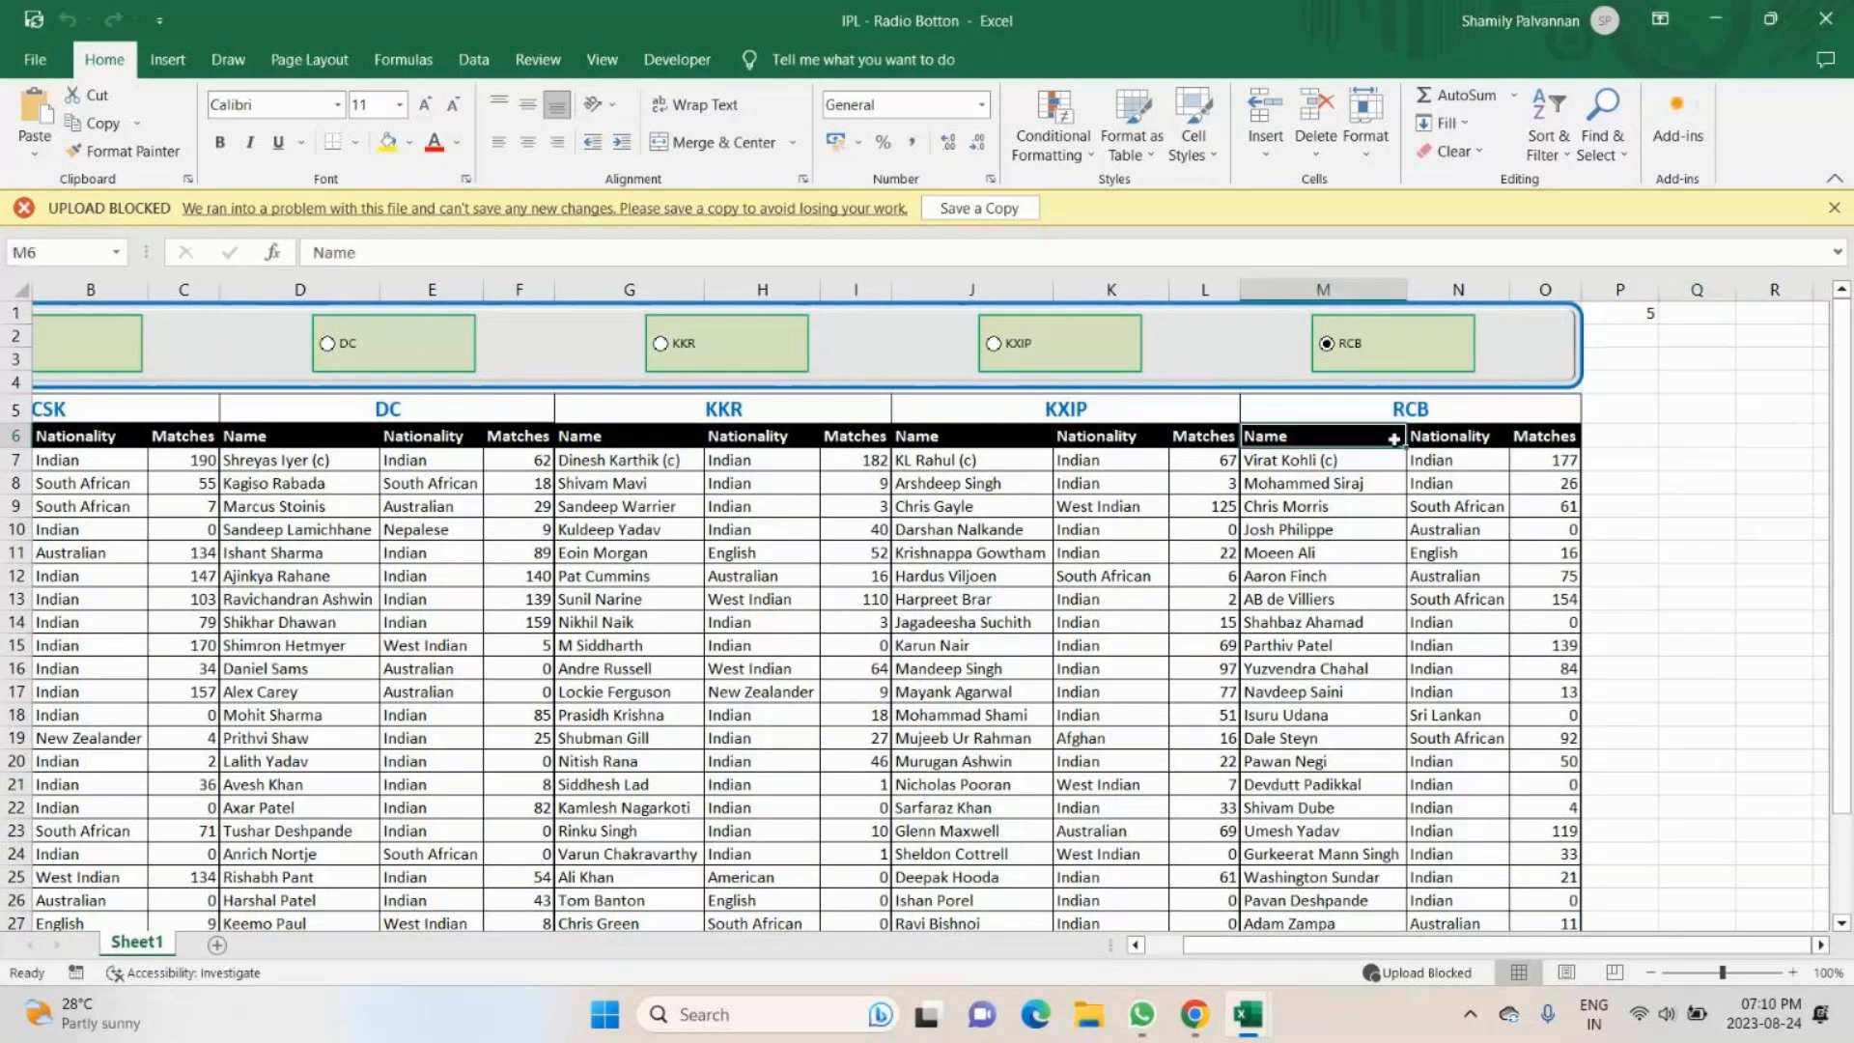
drag(1393, 439, 1545, 439)
key(ctrl+c)
click(1720, 442)
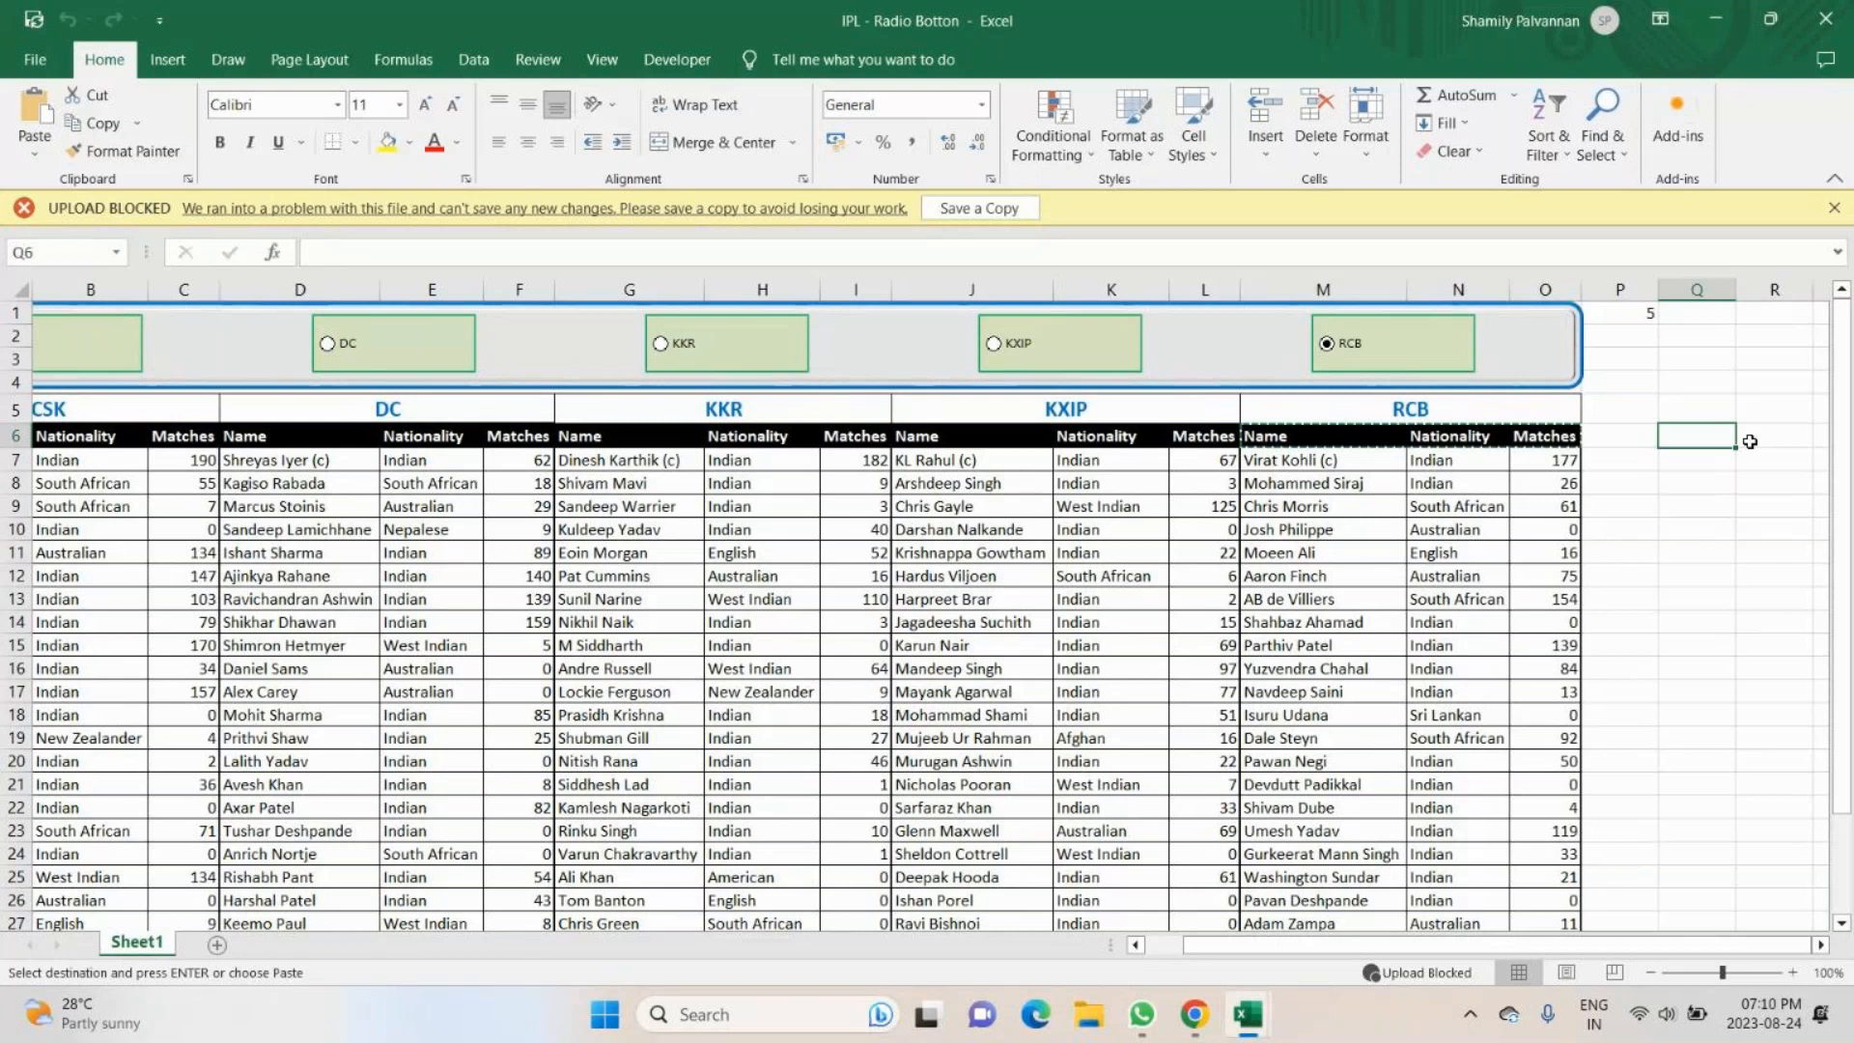
key(ctrl+v)
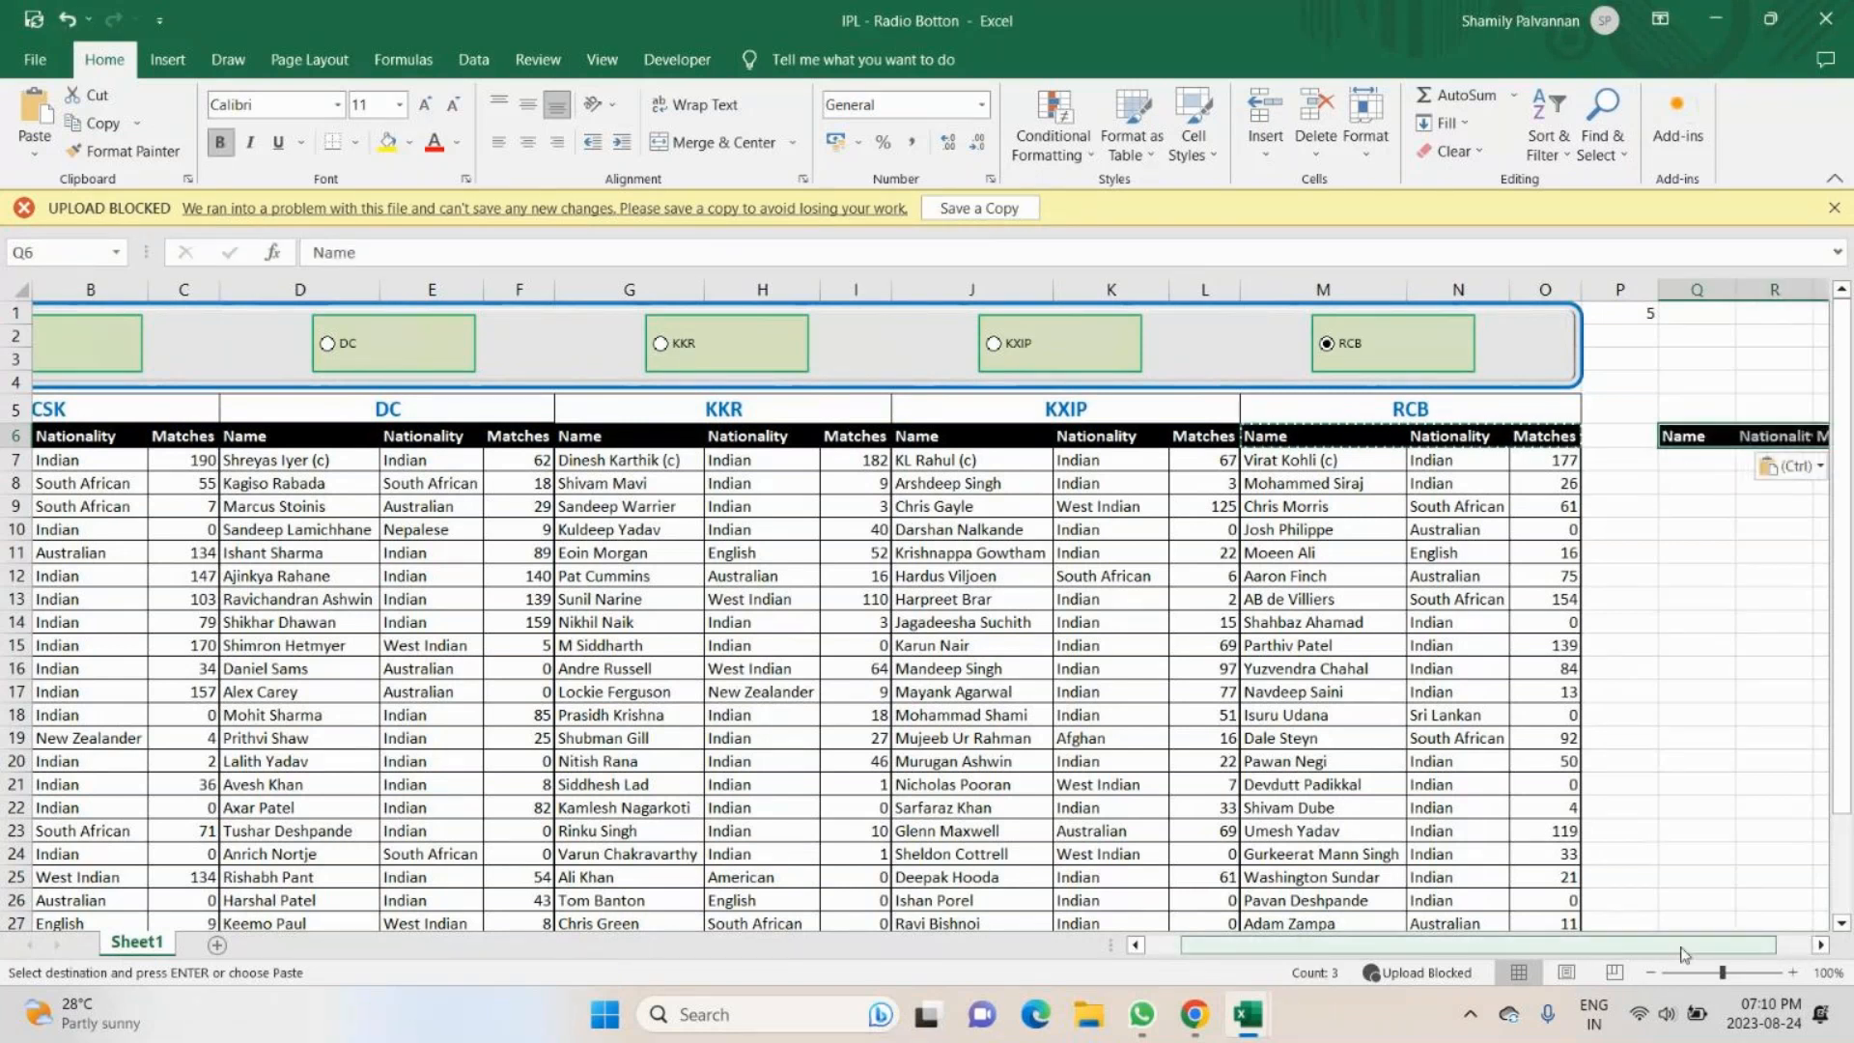
drag(1684, 954, 1720, 952)
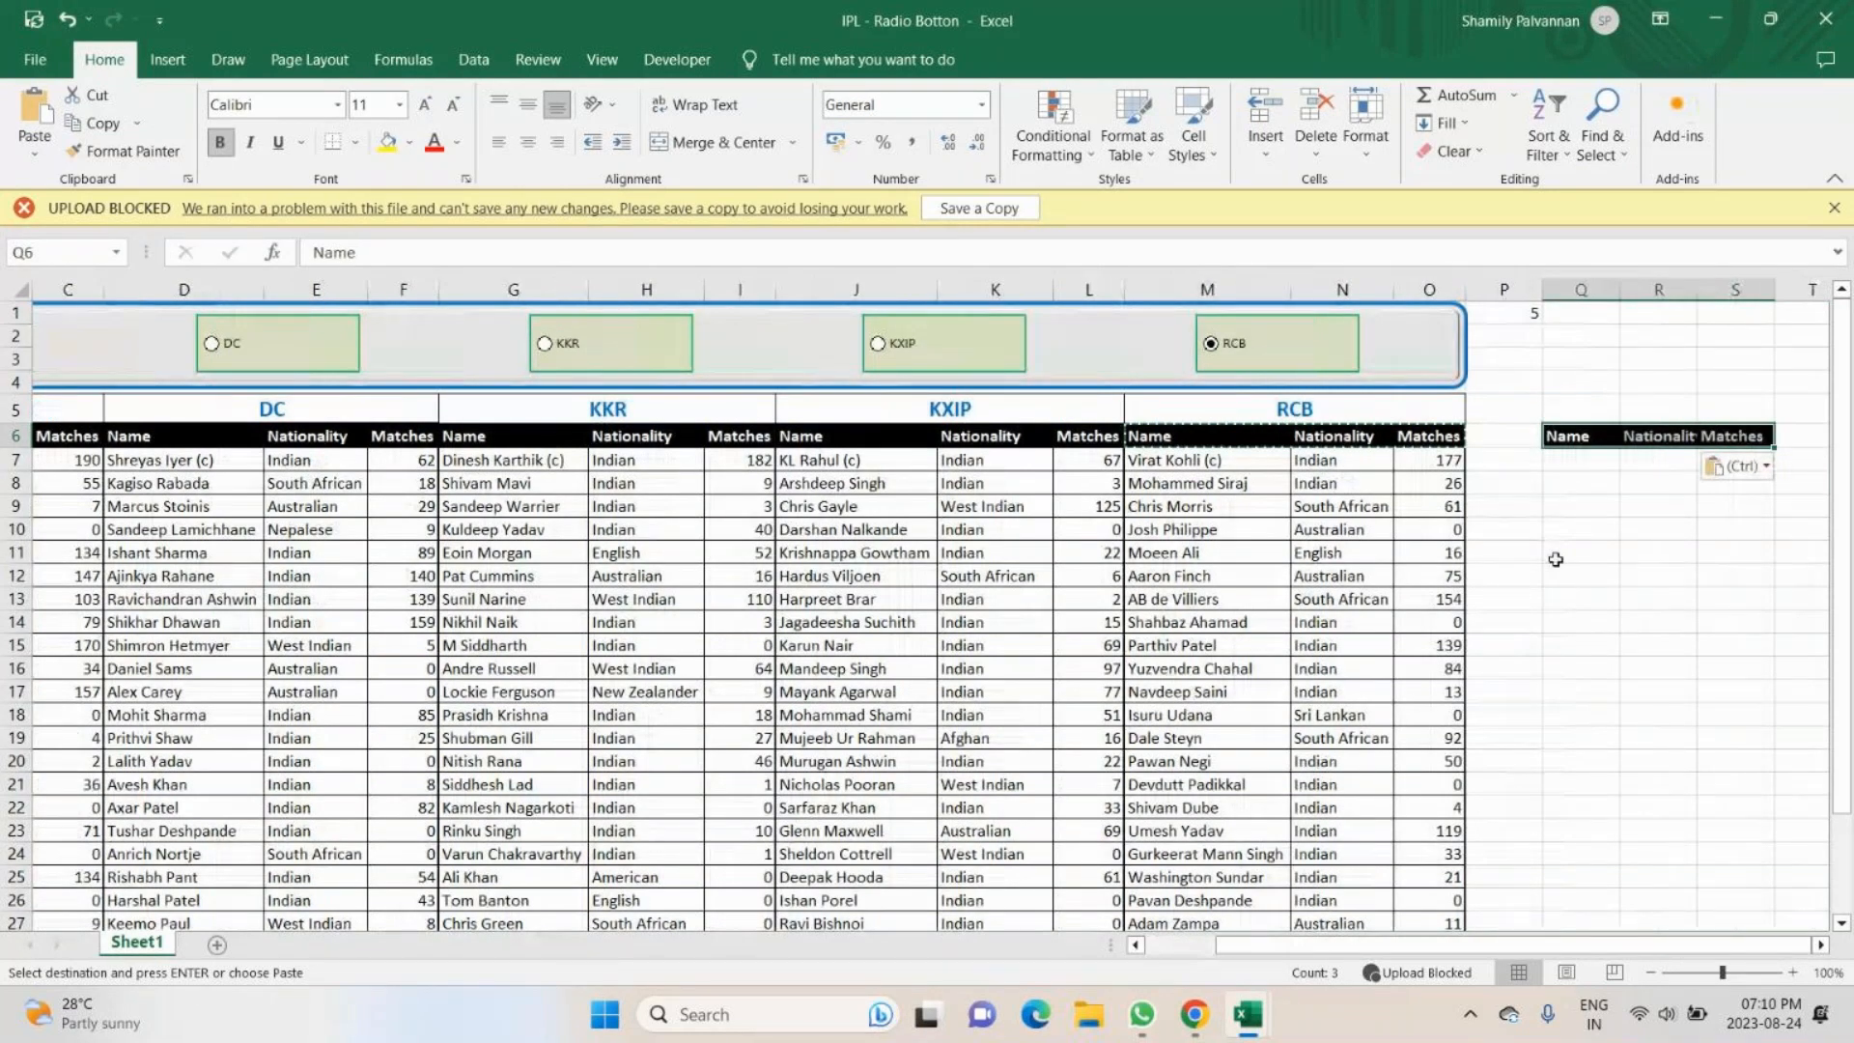
key(Down)
text(=)
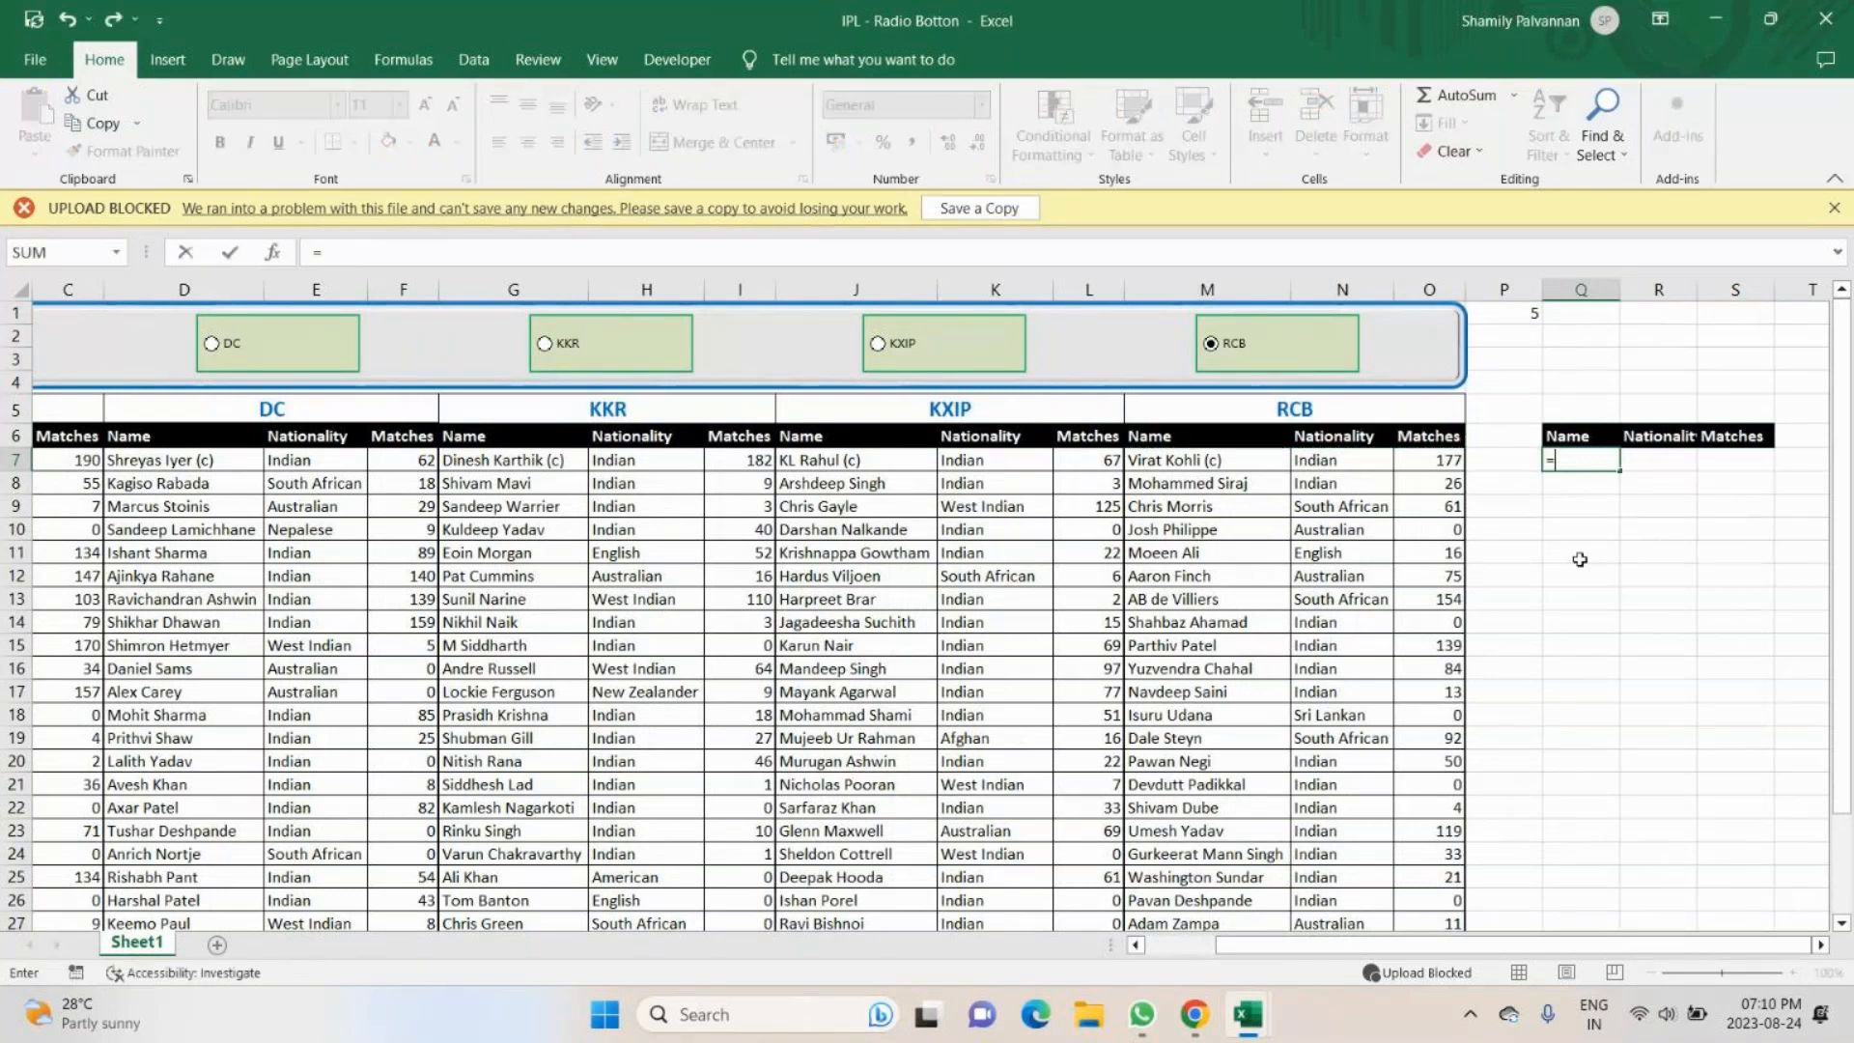
text(c)
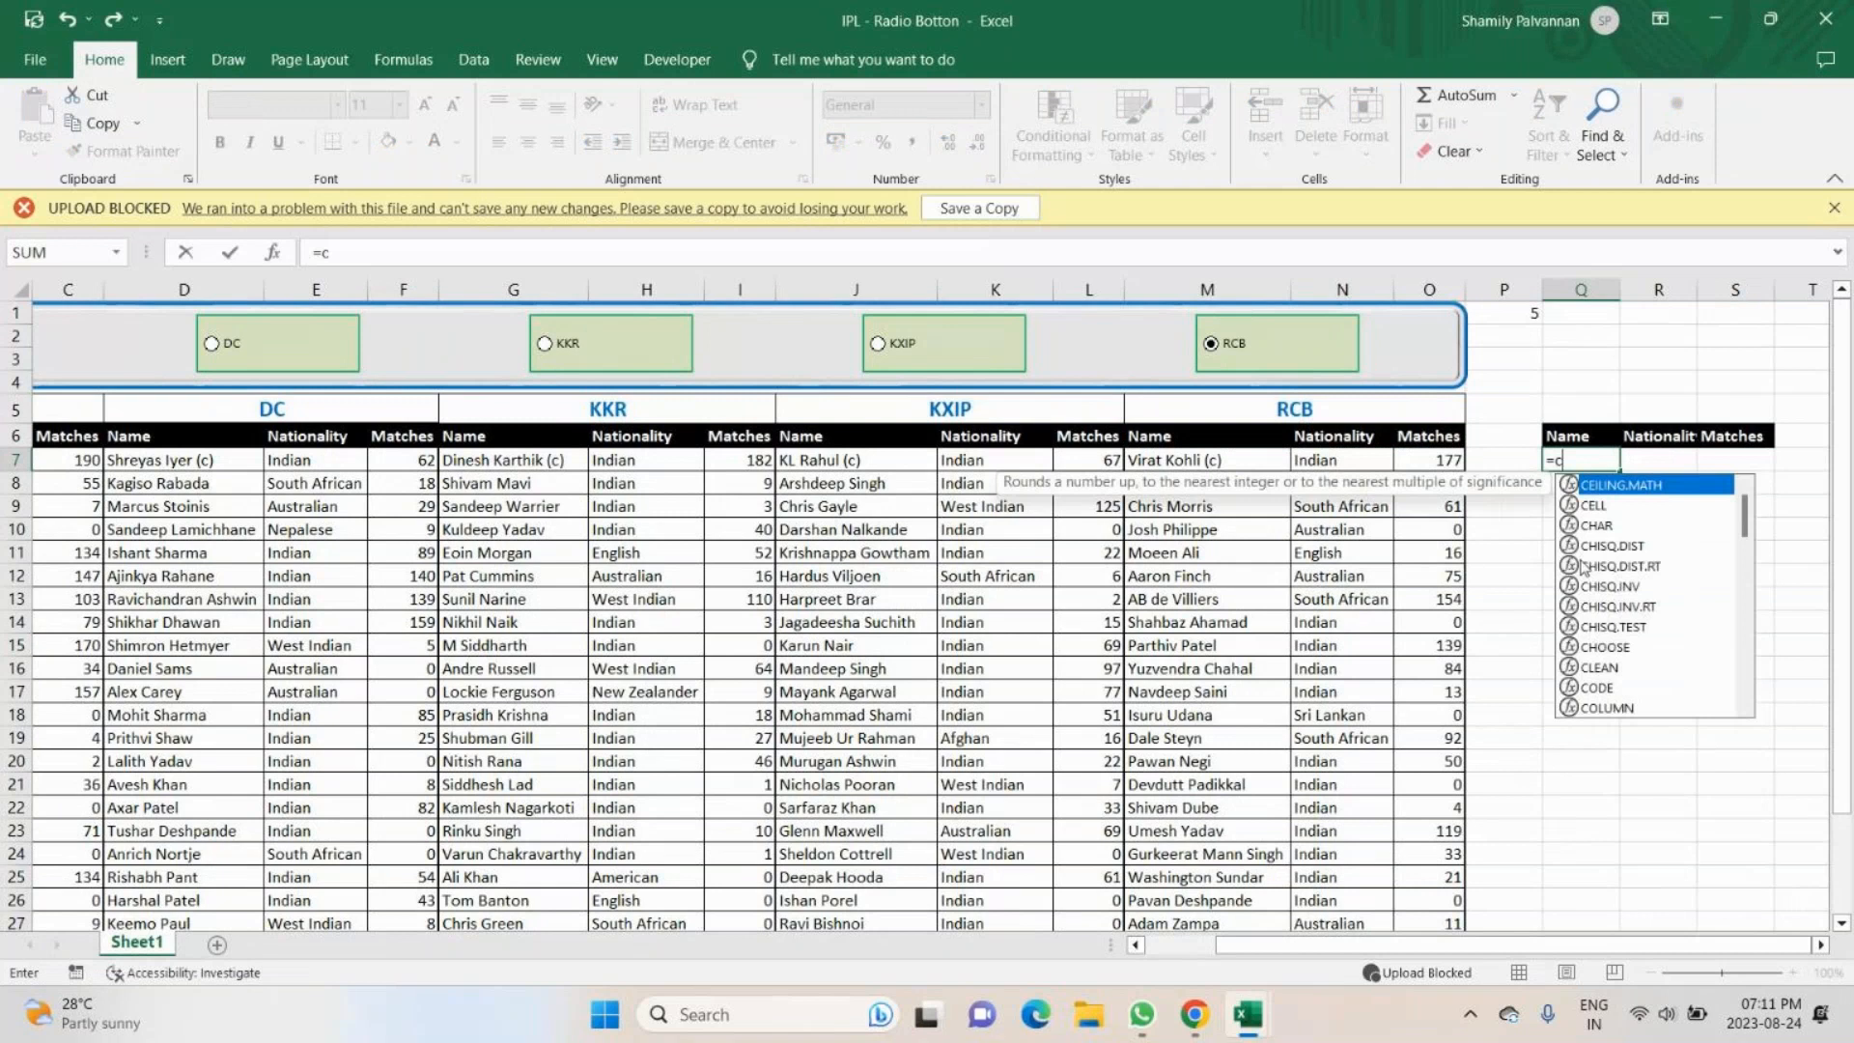
text(hoo)
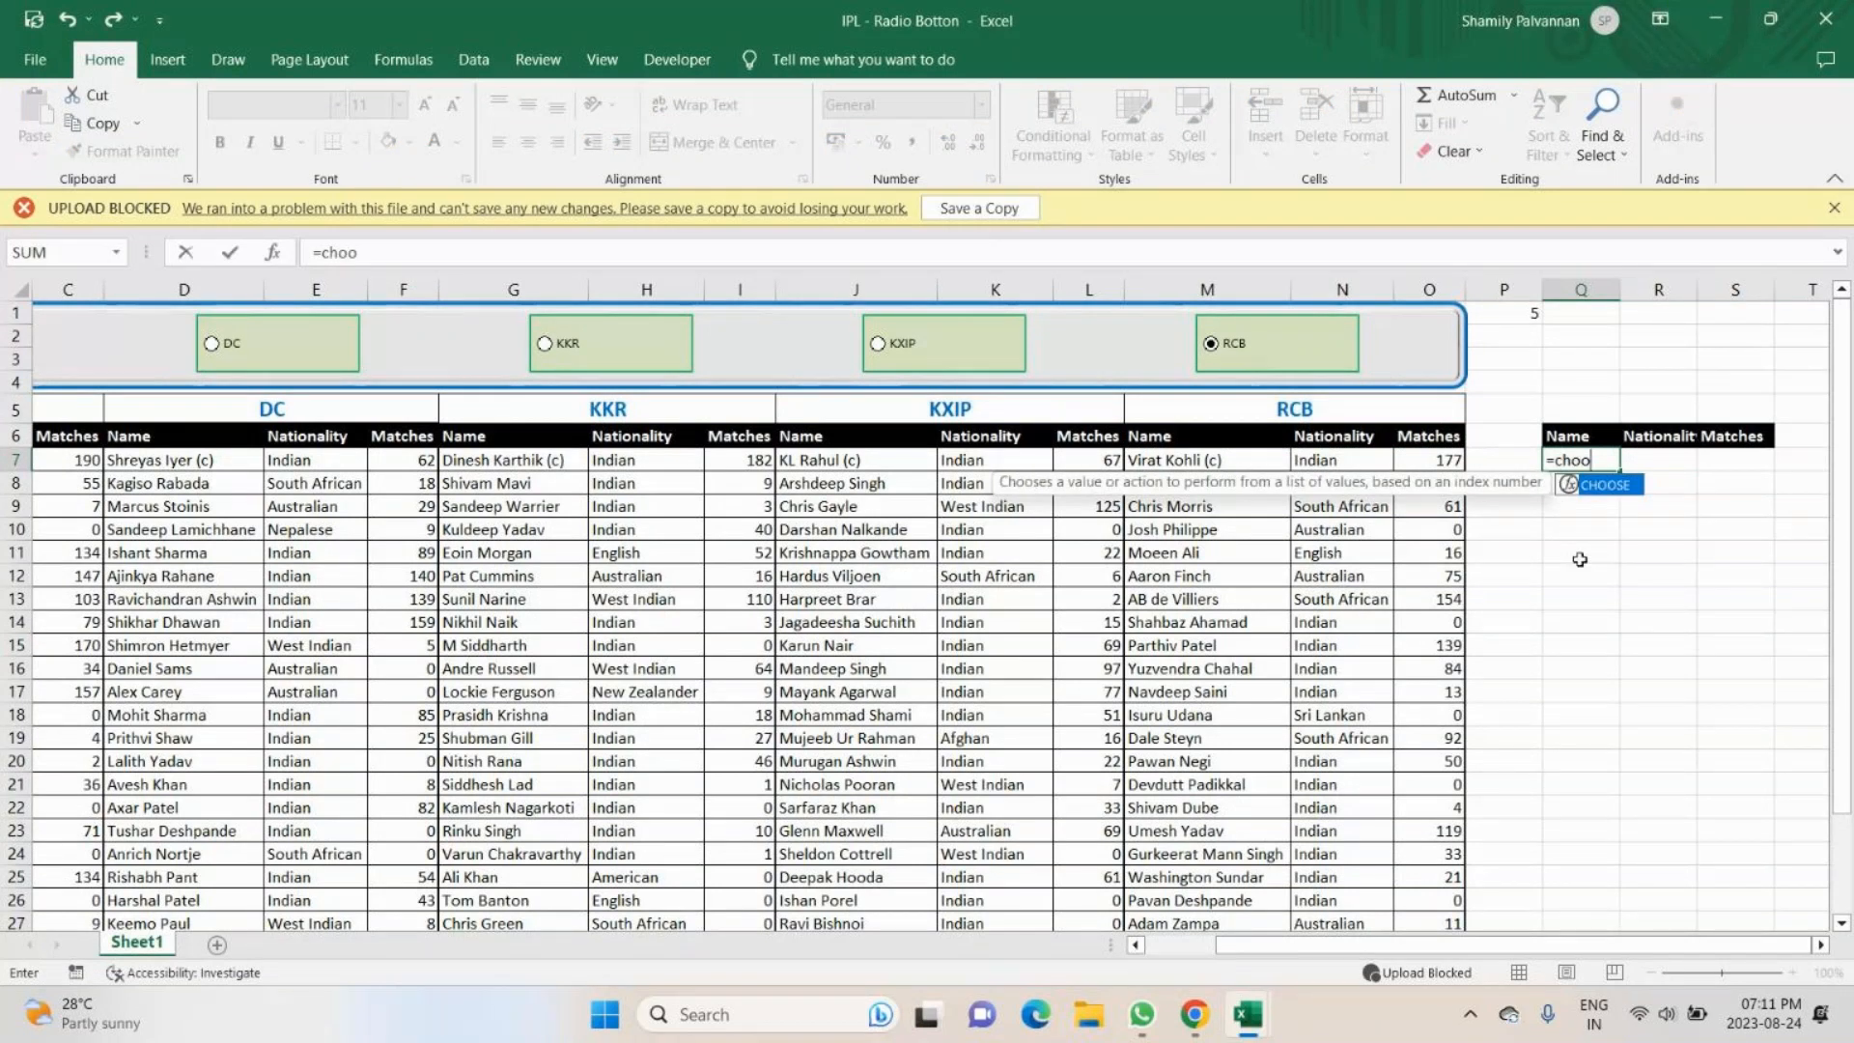
key(Tab)
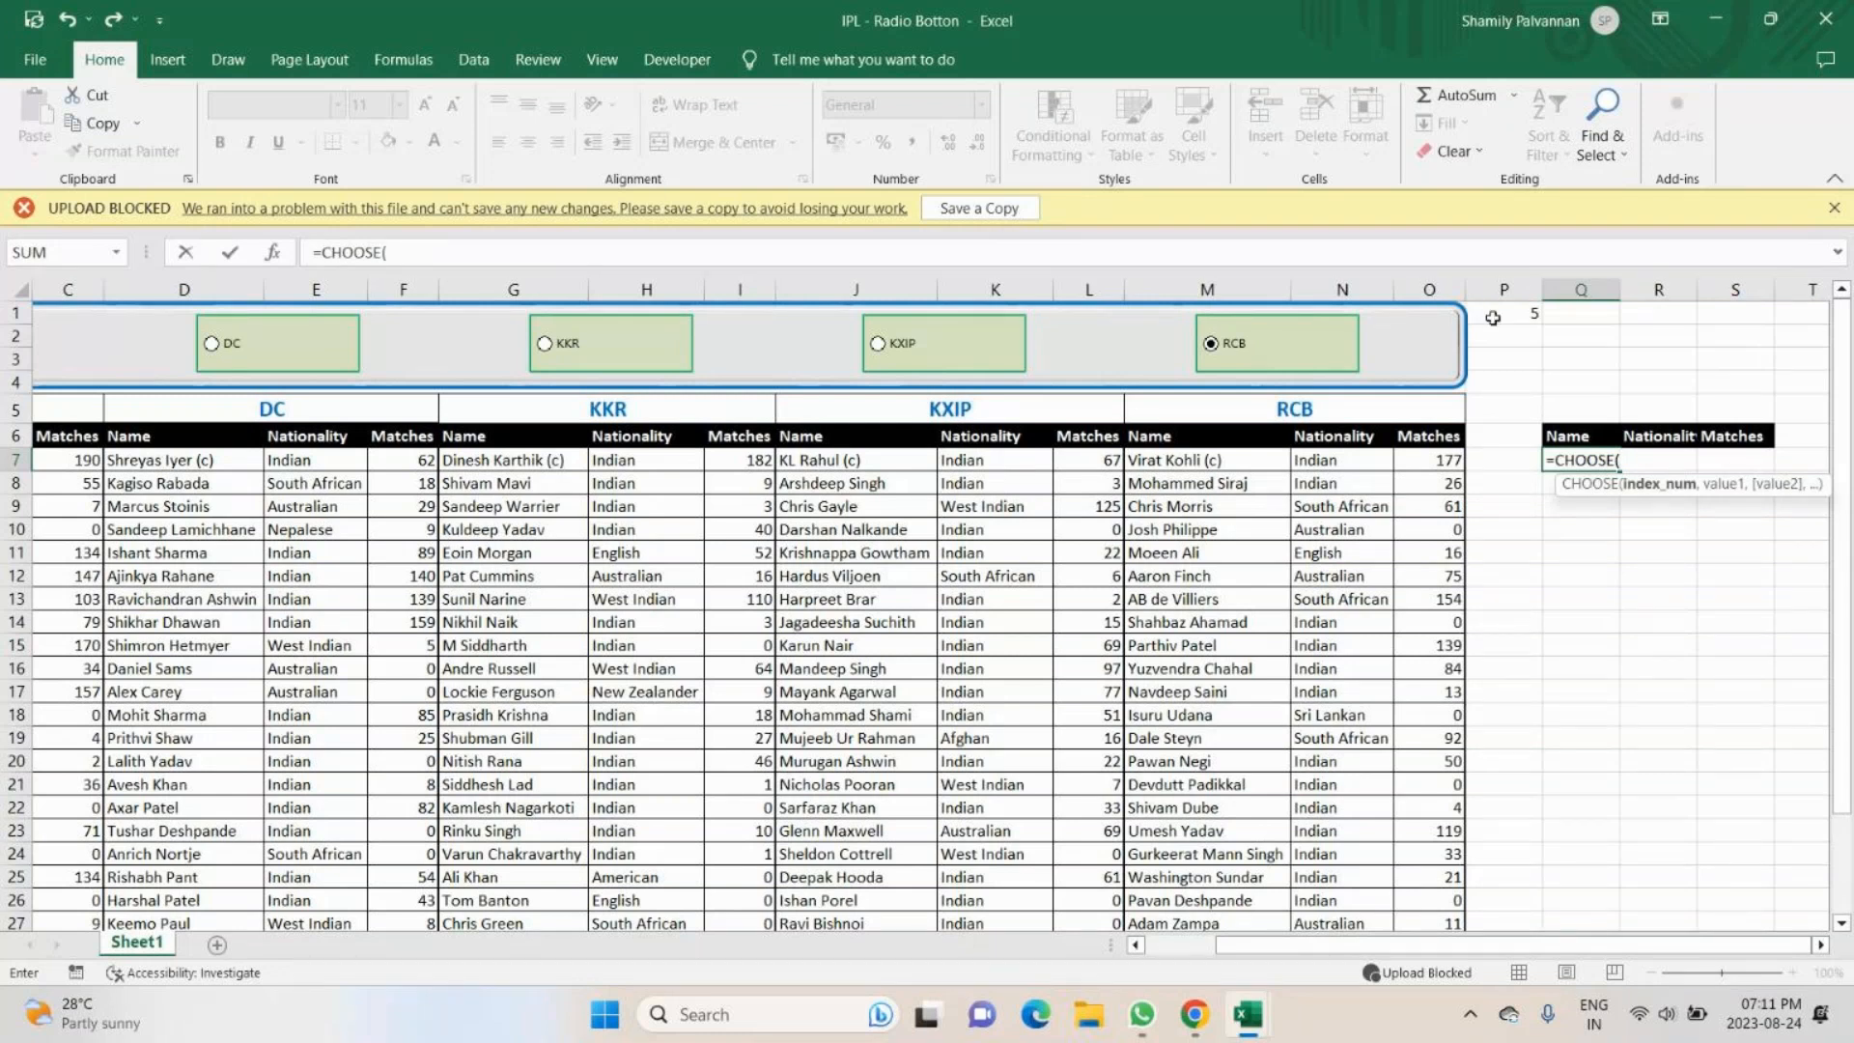
key(BackSpace)
key(BackSpace)
key(BackSpace)
key(BackSpace)
key(BackSpace)
key(BackSpace)
key(BackSpace)
key(BackSpace)
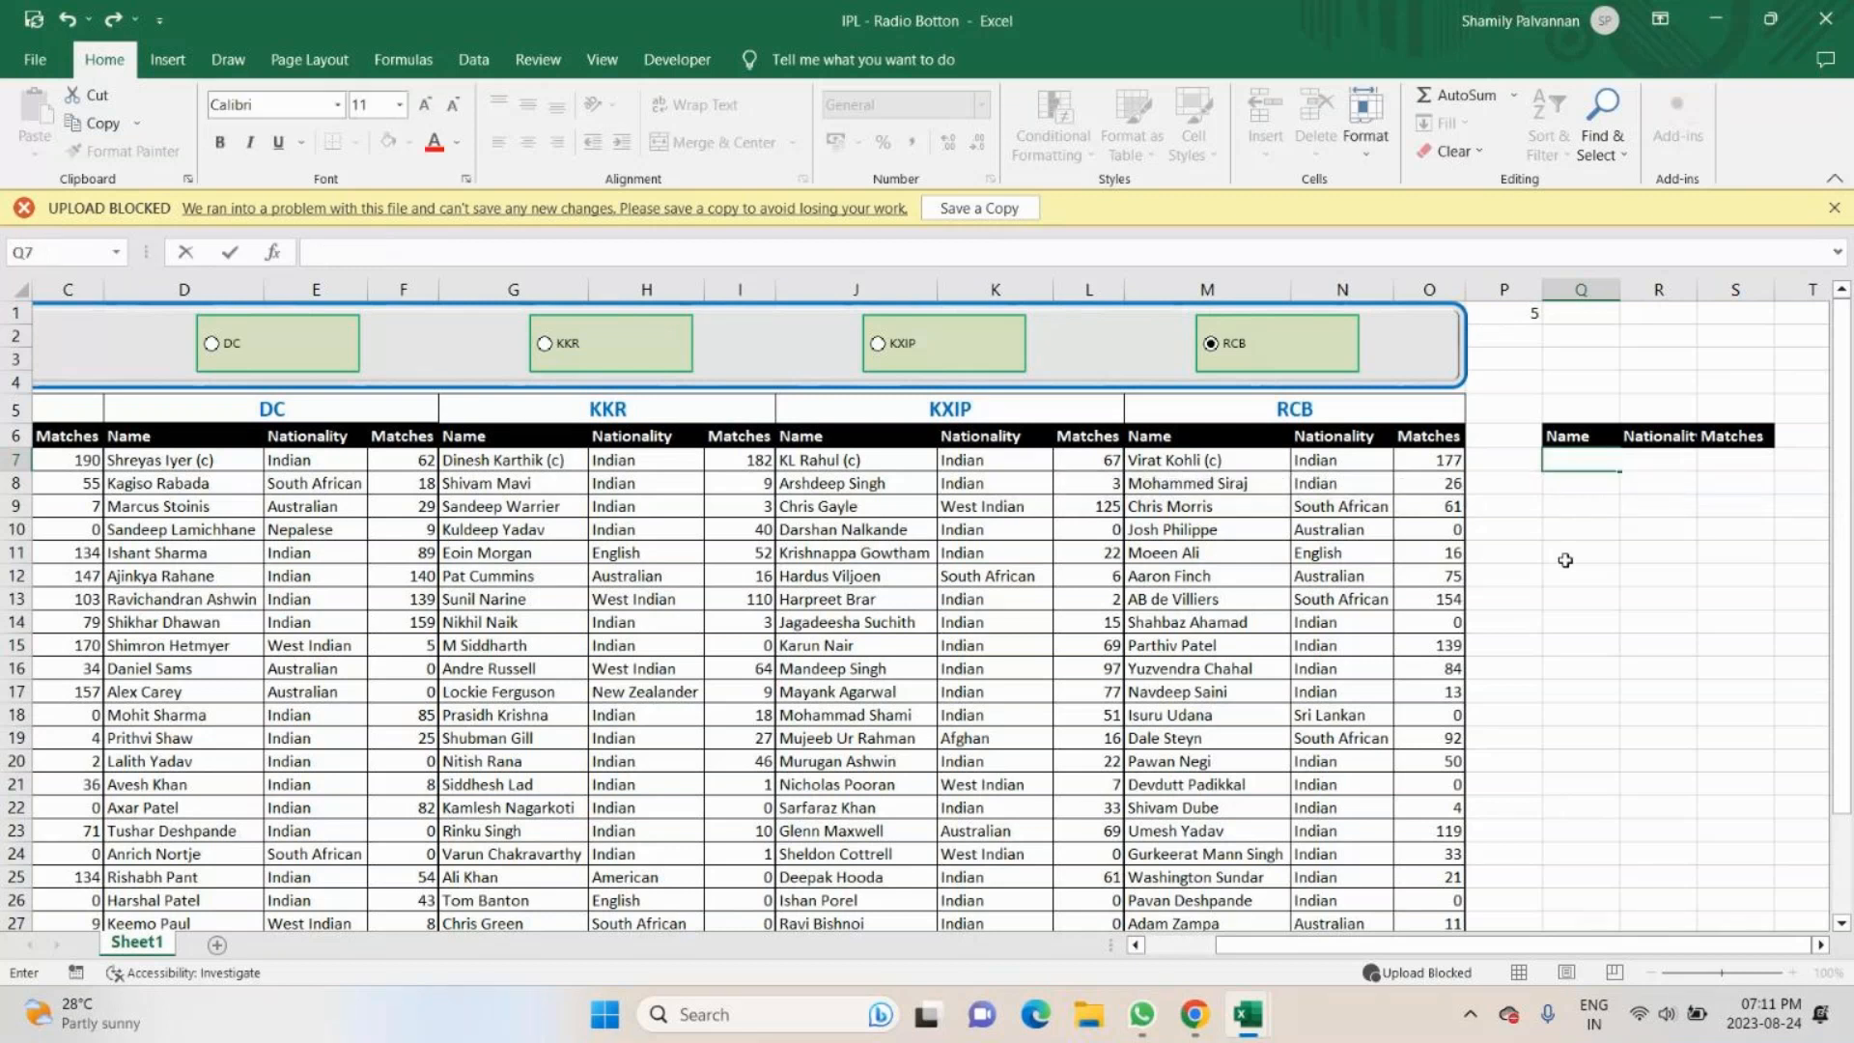
drag(1242, 951, 1242, 954)
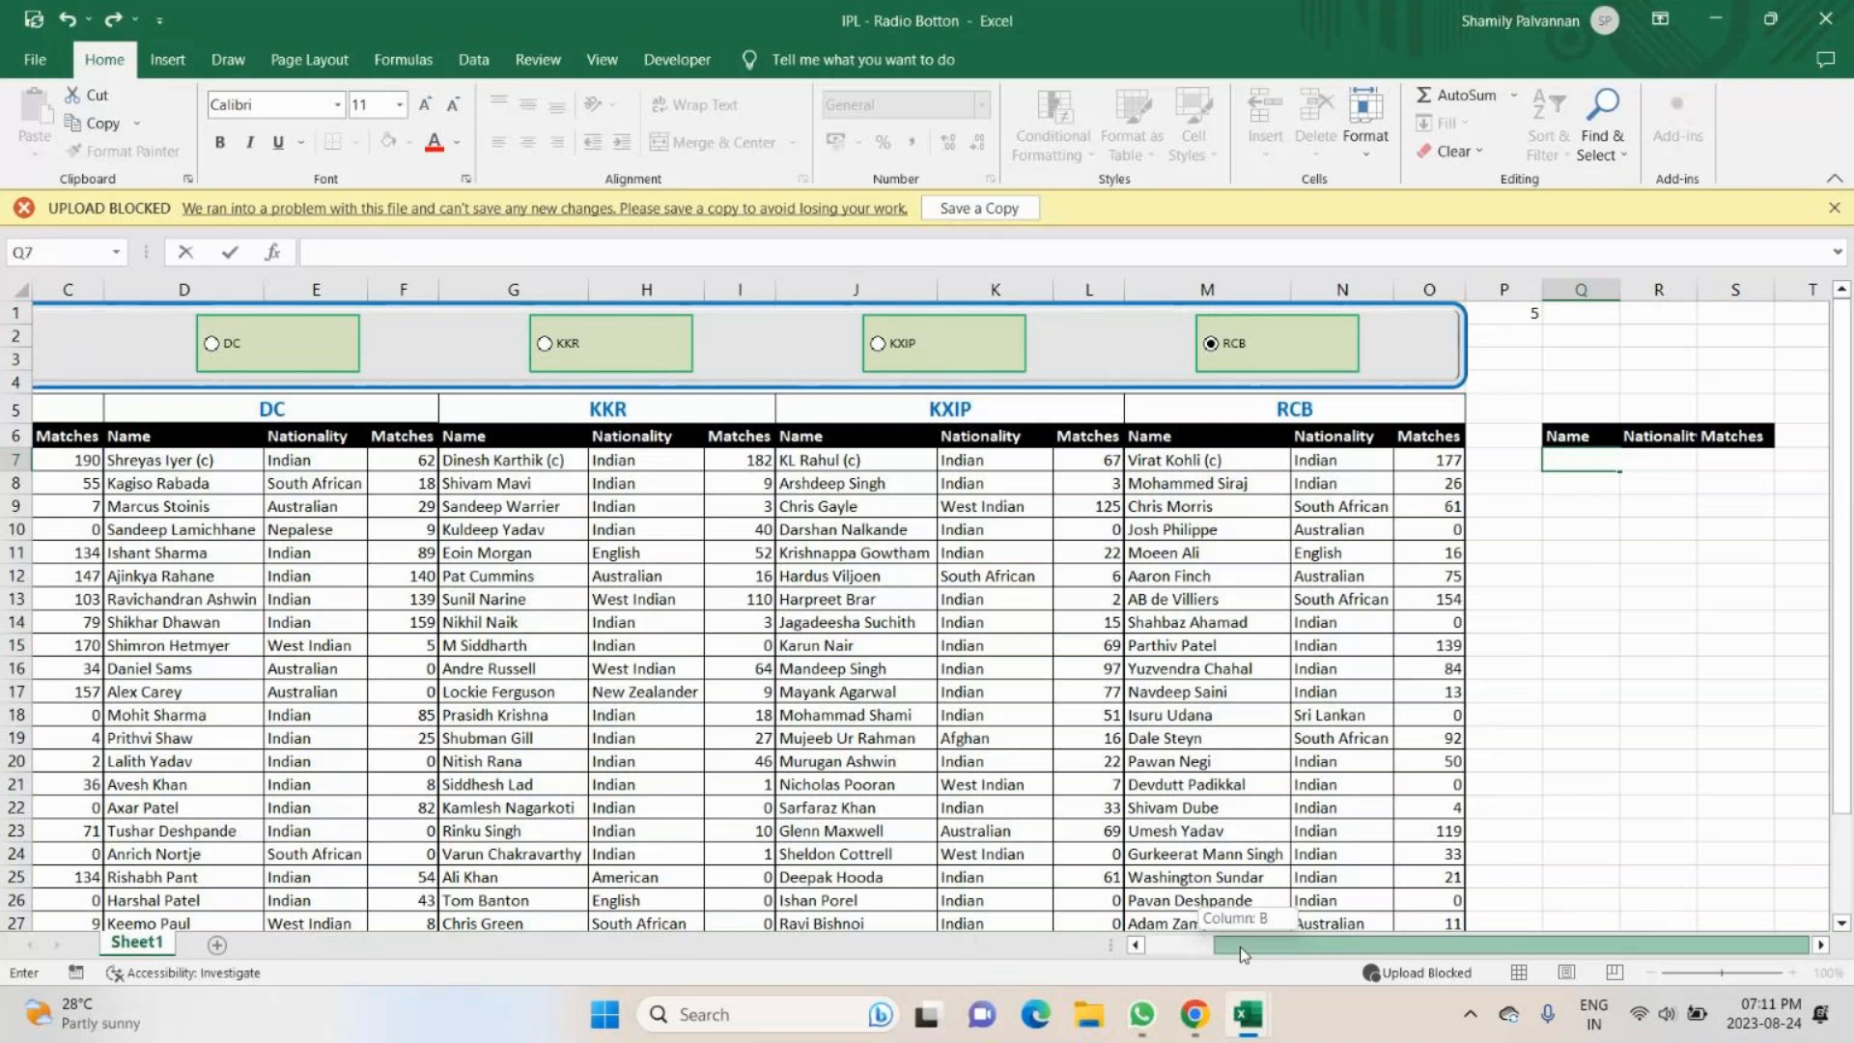
- Choose the CSK option button and widen column R to fit its Nationality header
drag(1240, 946, 1170, 946)
click(87, 453)
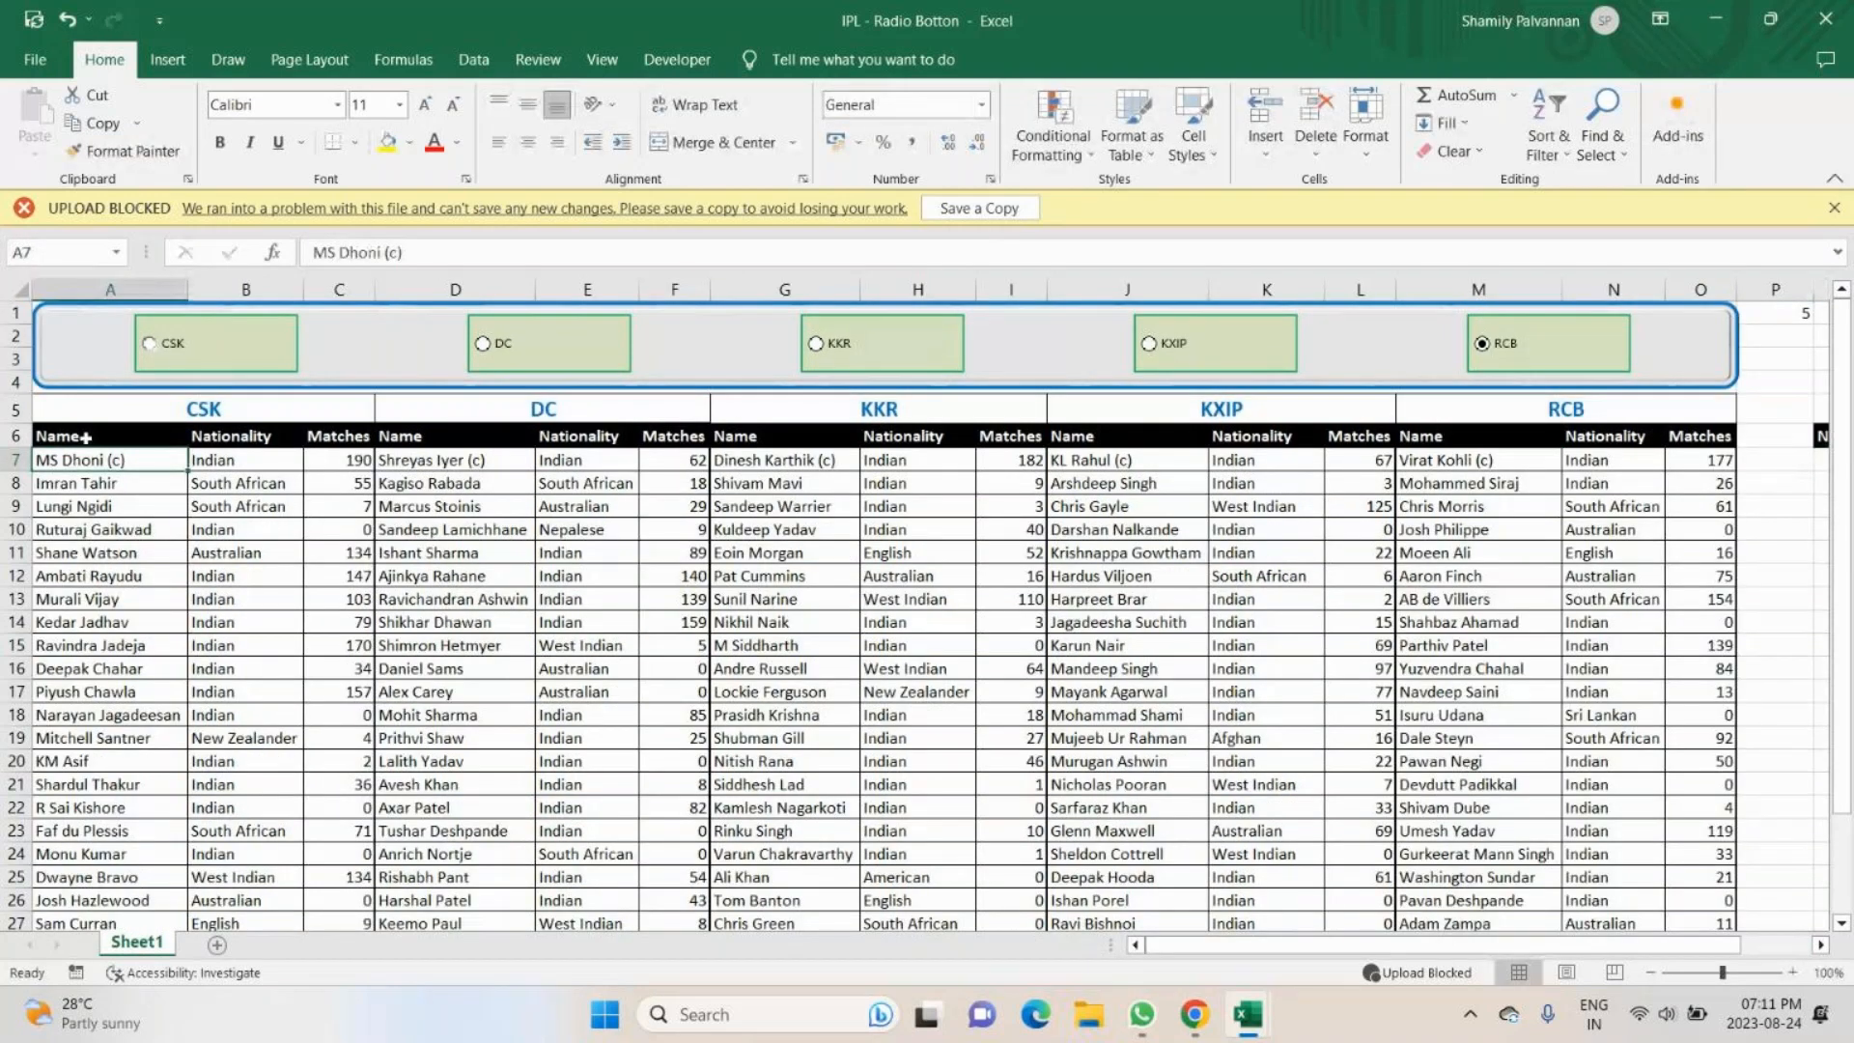
click(85, 438)
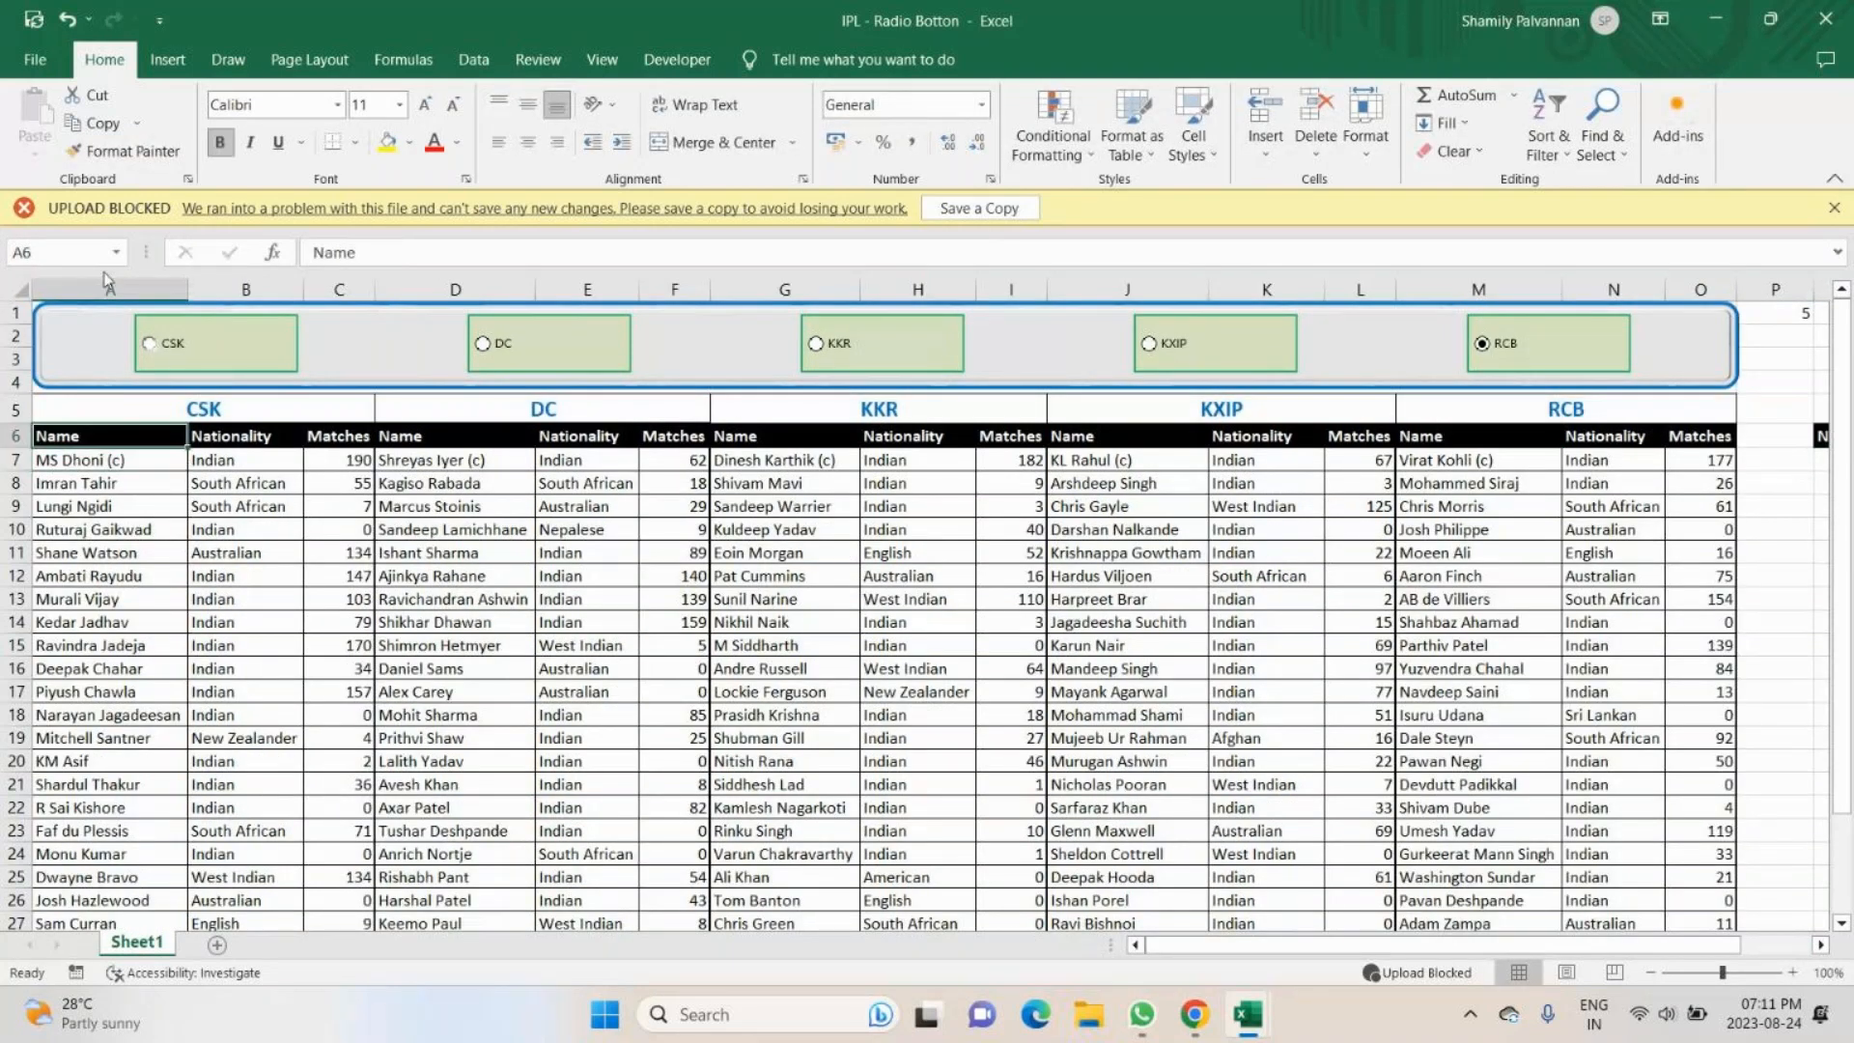
click(109, 285)
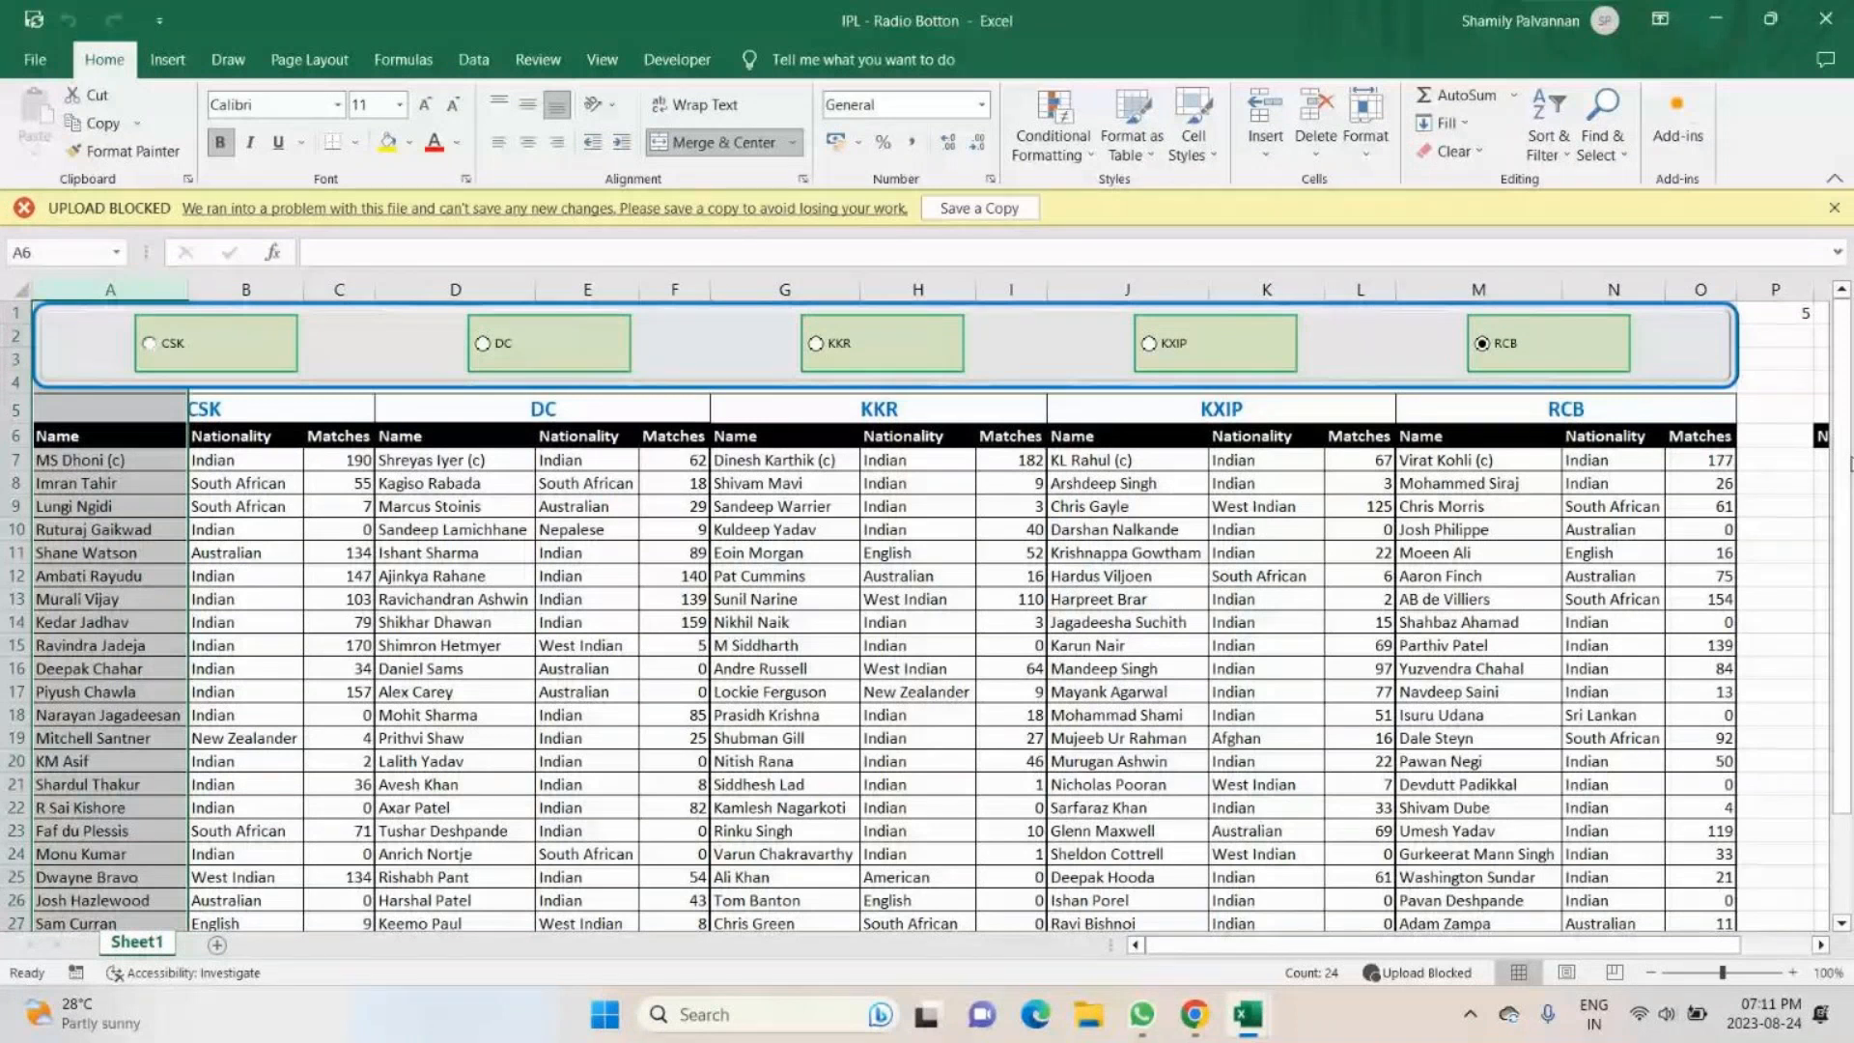
click(177, 363)
scroll(1700, 286, right, 2)
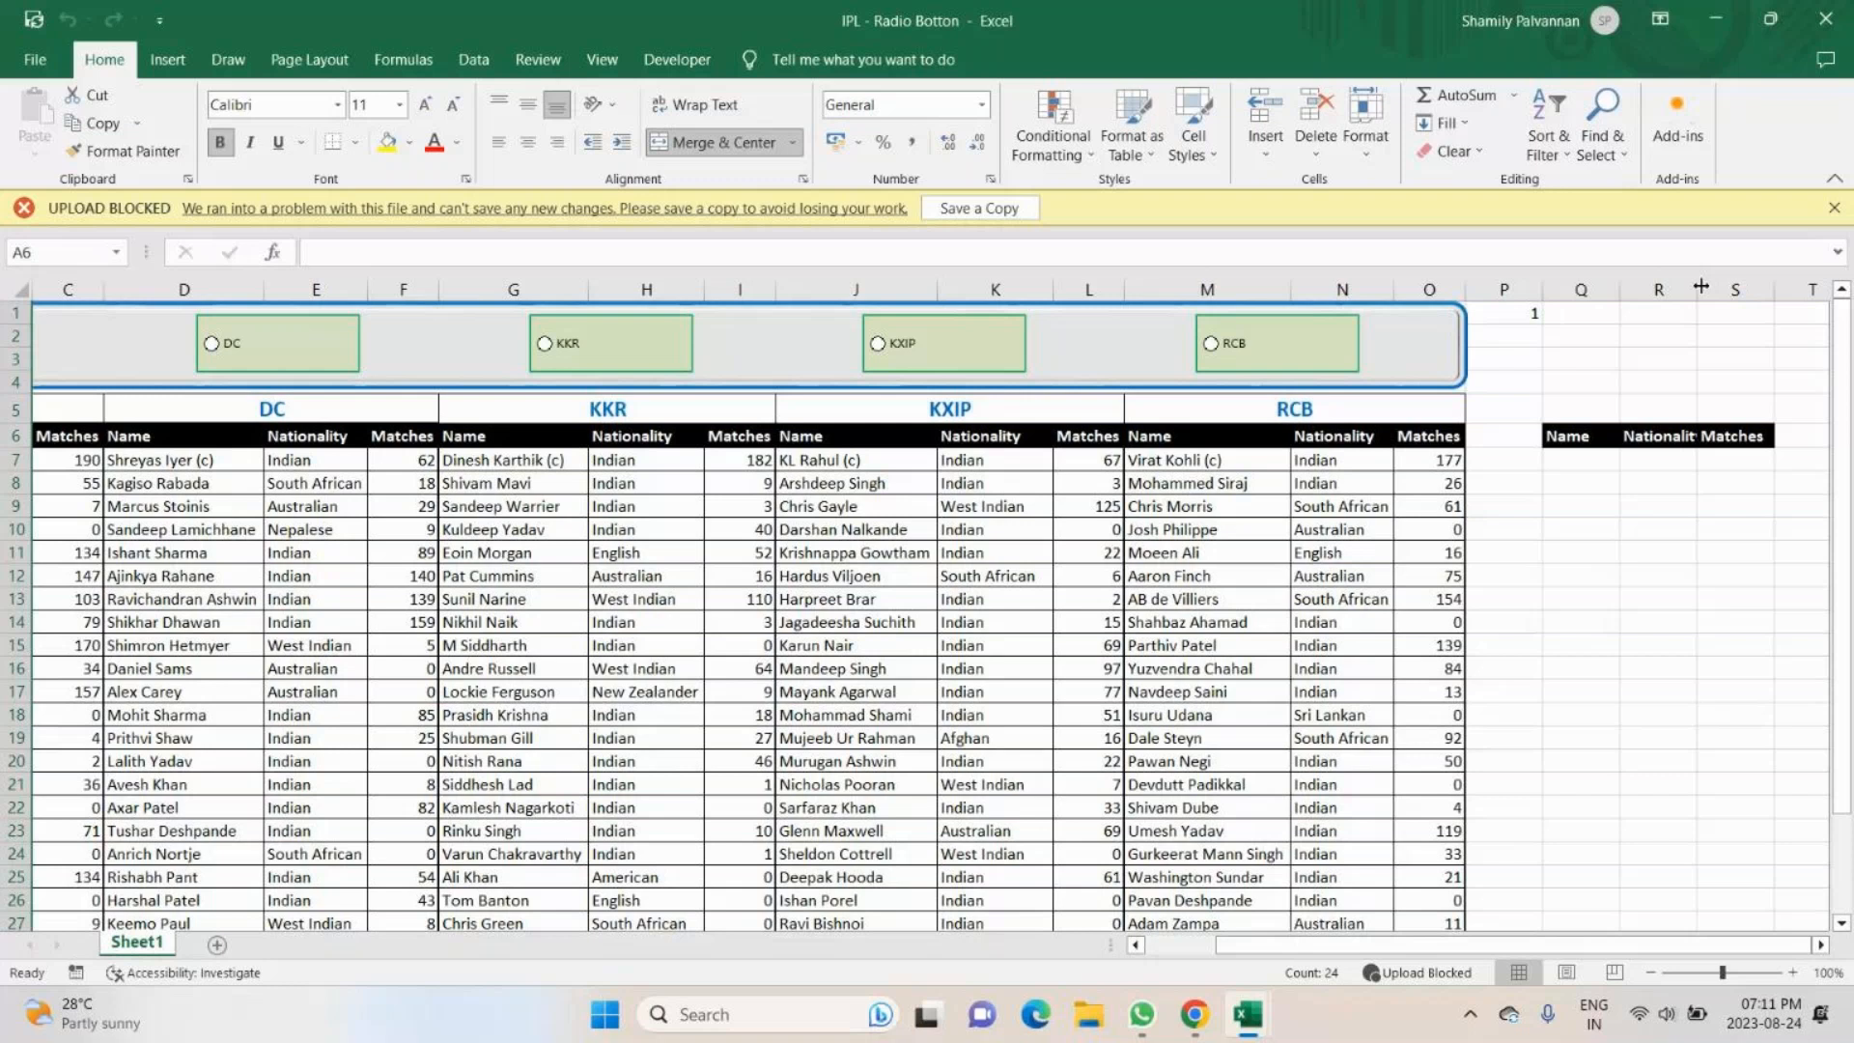
scroll(1778, 543, left, 2)
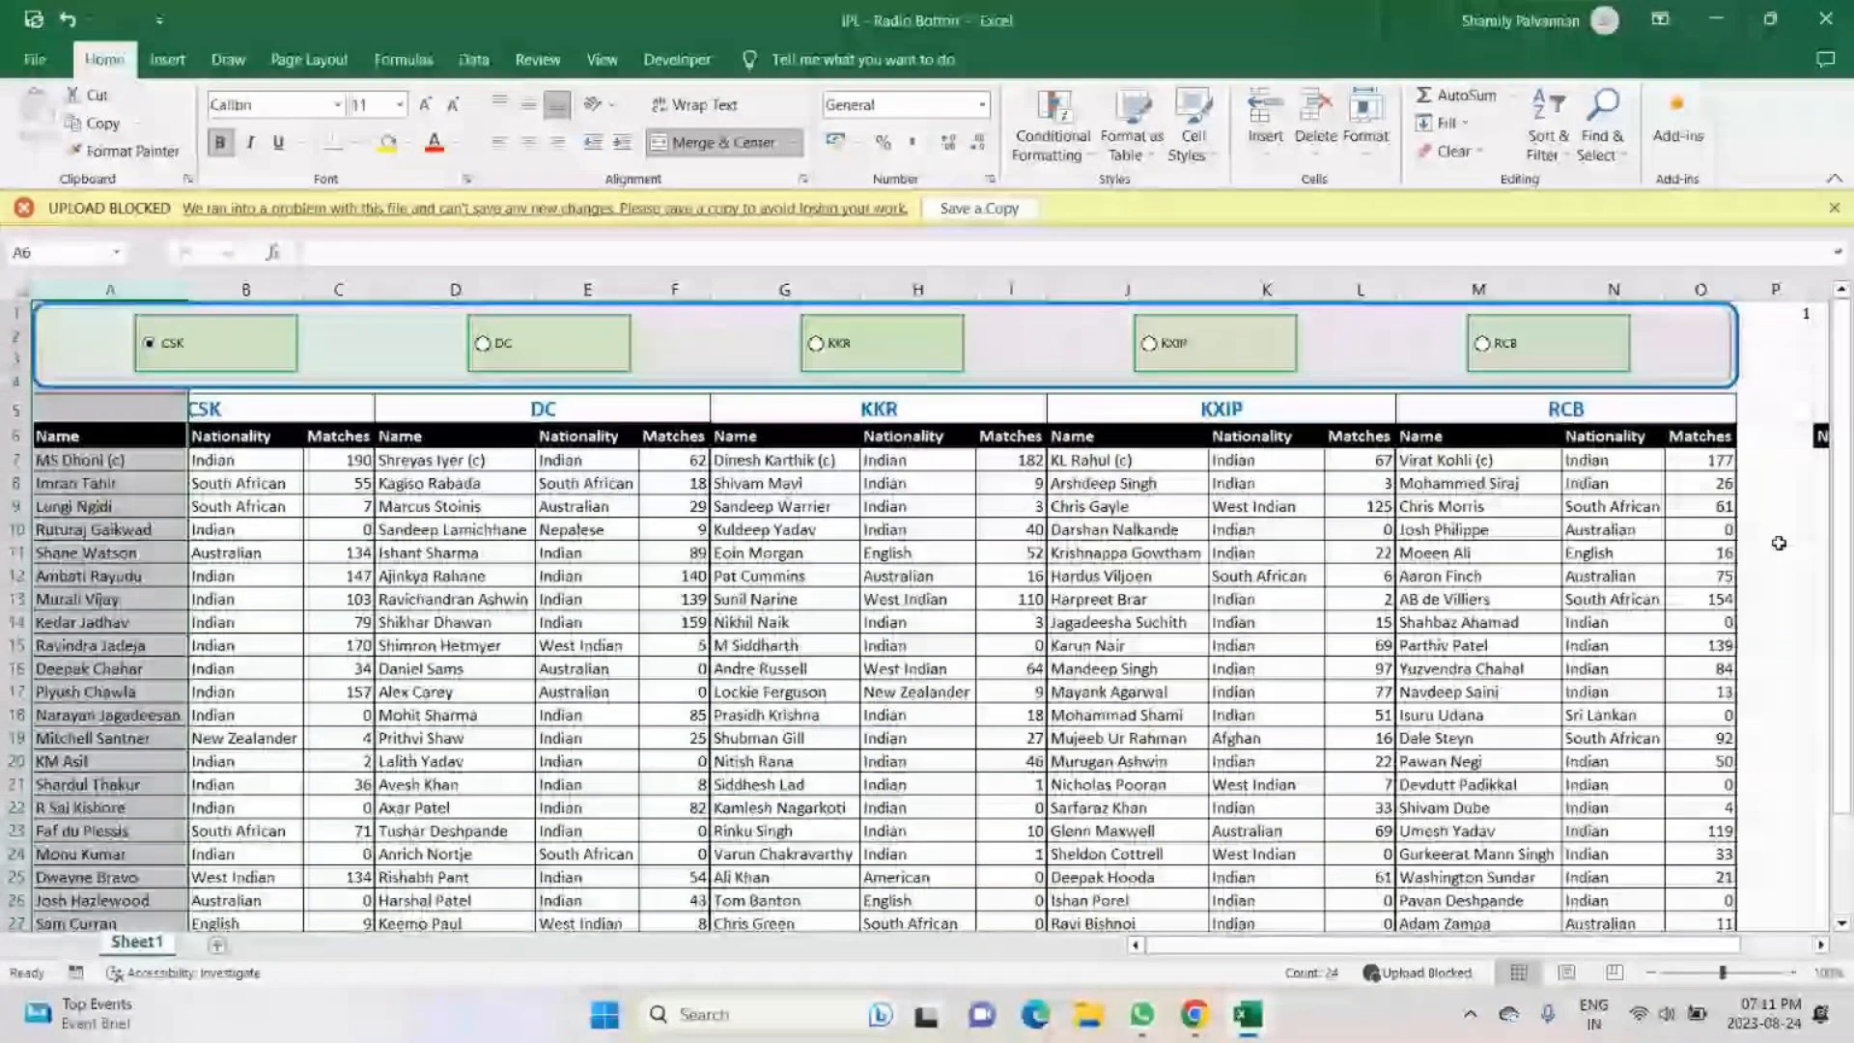
- Start a CHOOSE formula in Q7 under Name, with $P$1 as the absolute index number
scroll(1712, 784, right, 2)
click(1588, 460)
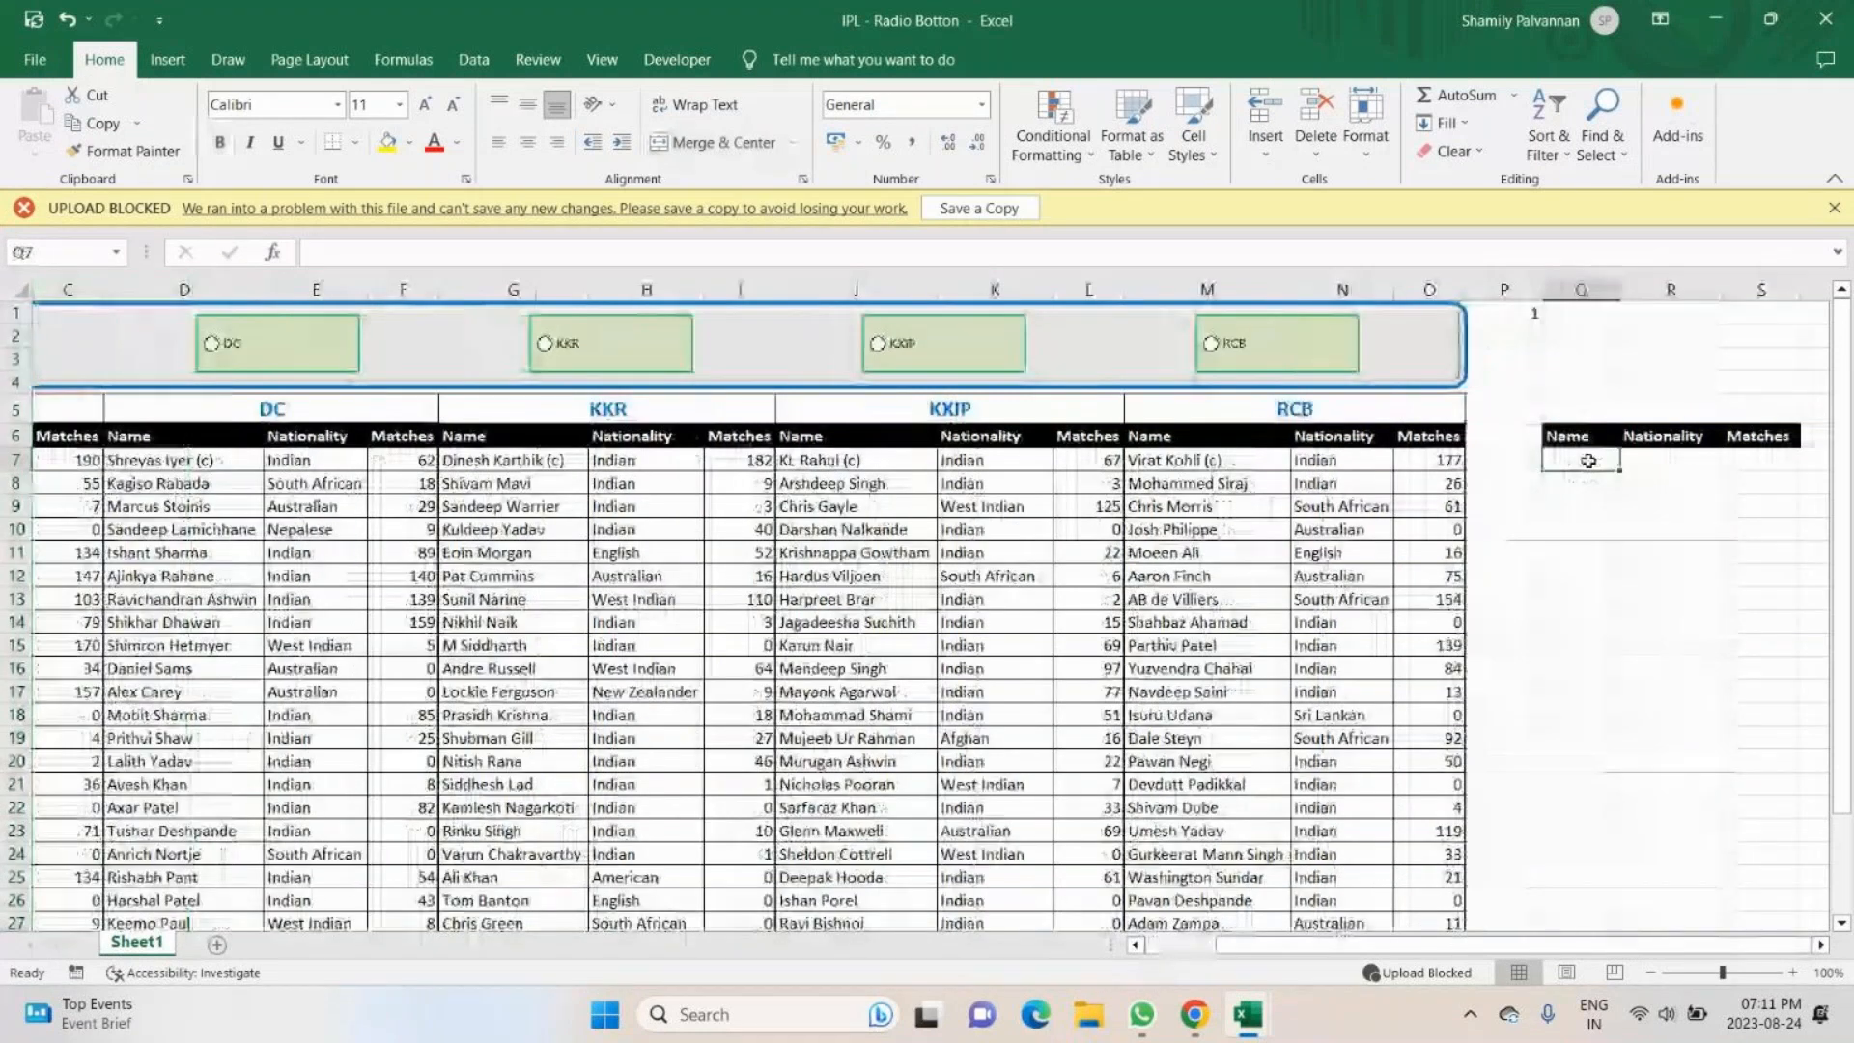
text(=choo)
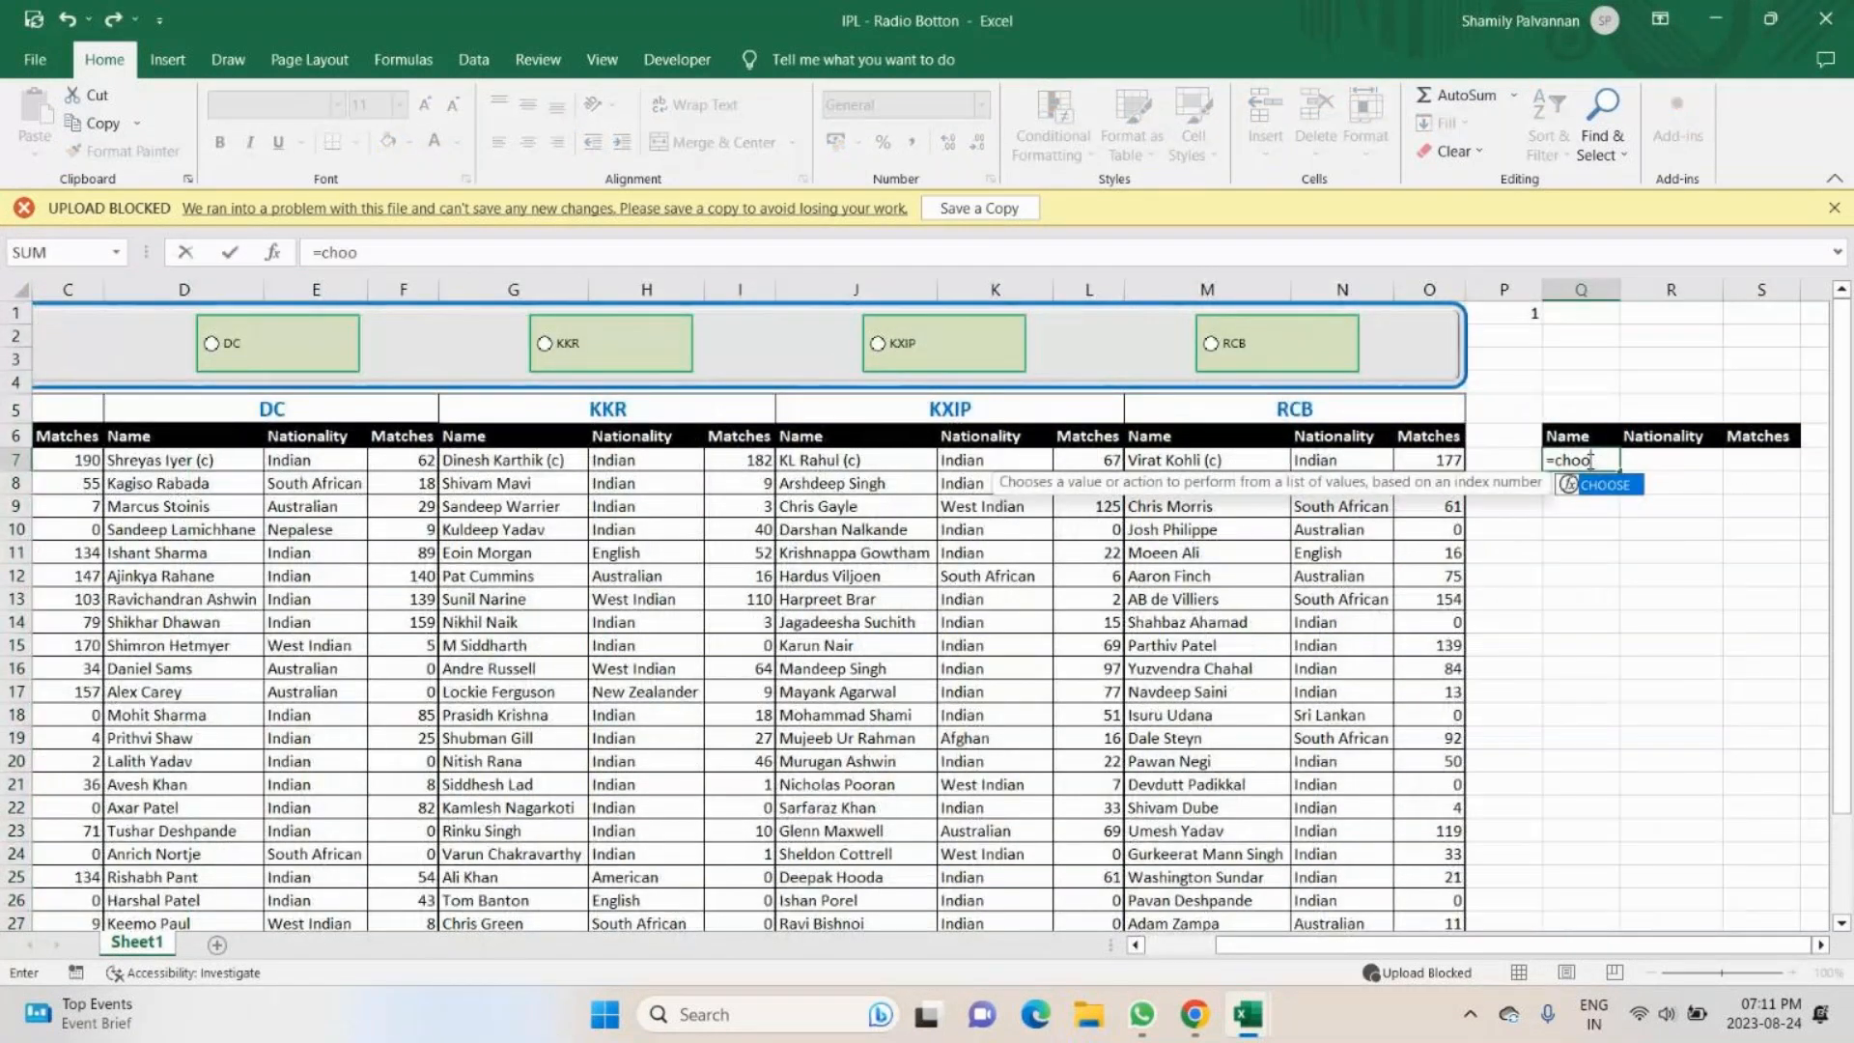
key(Tab)
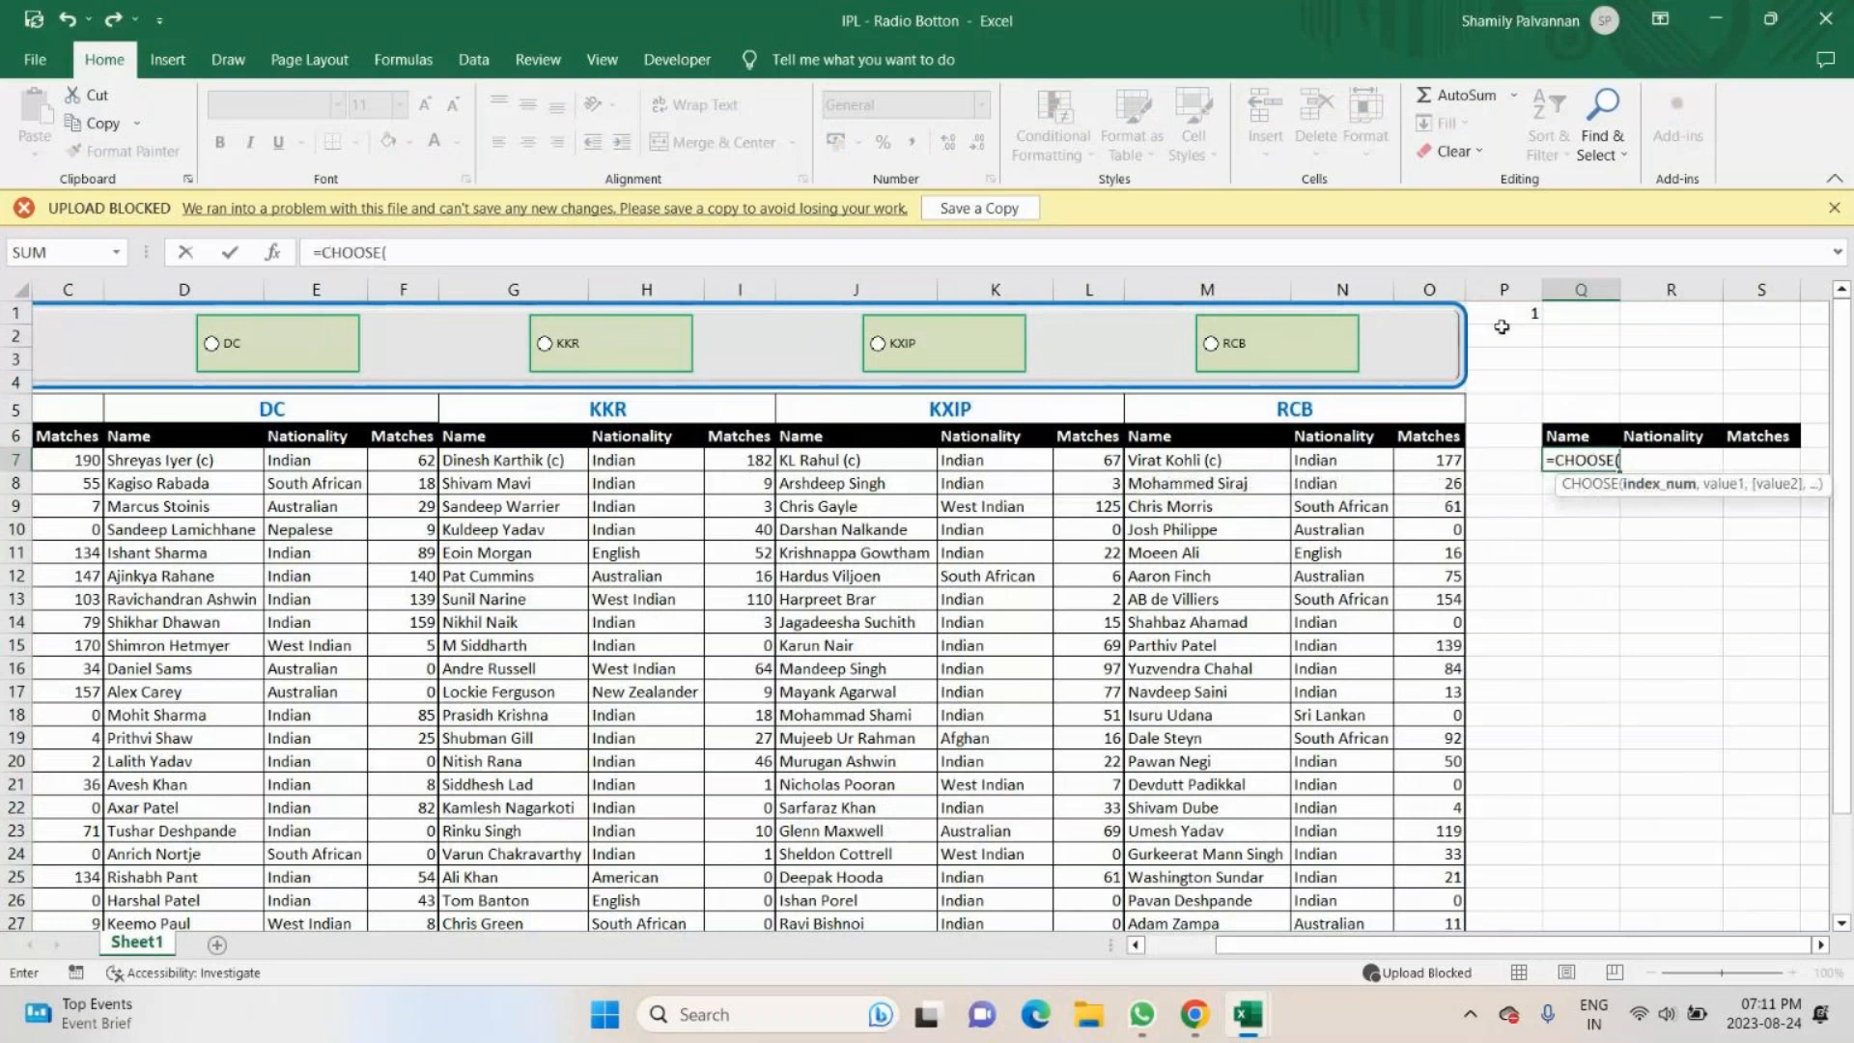
click(1503, 314)
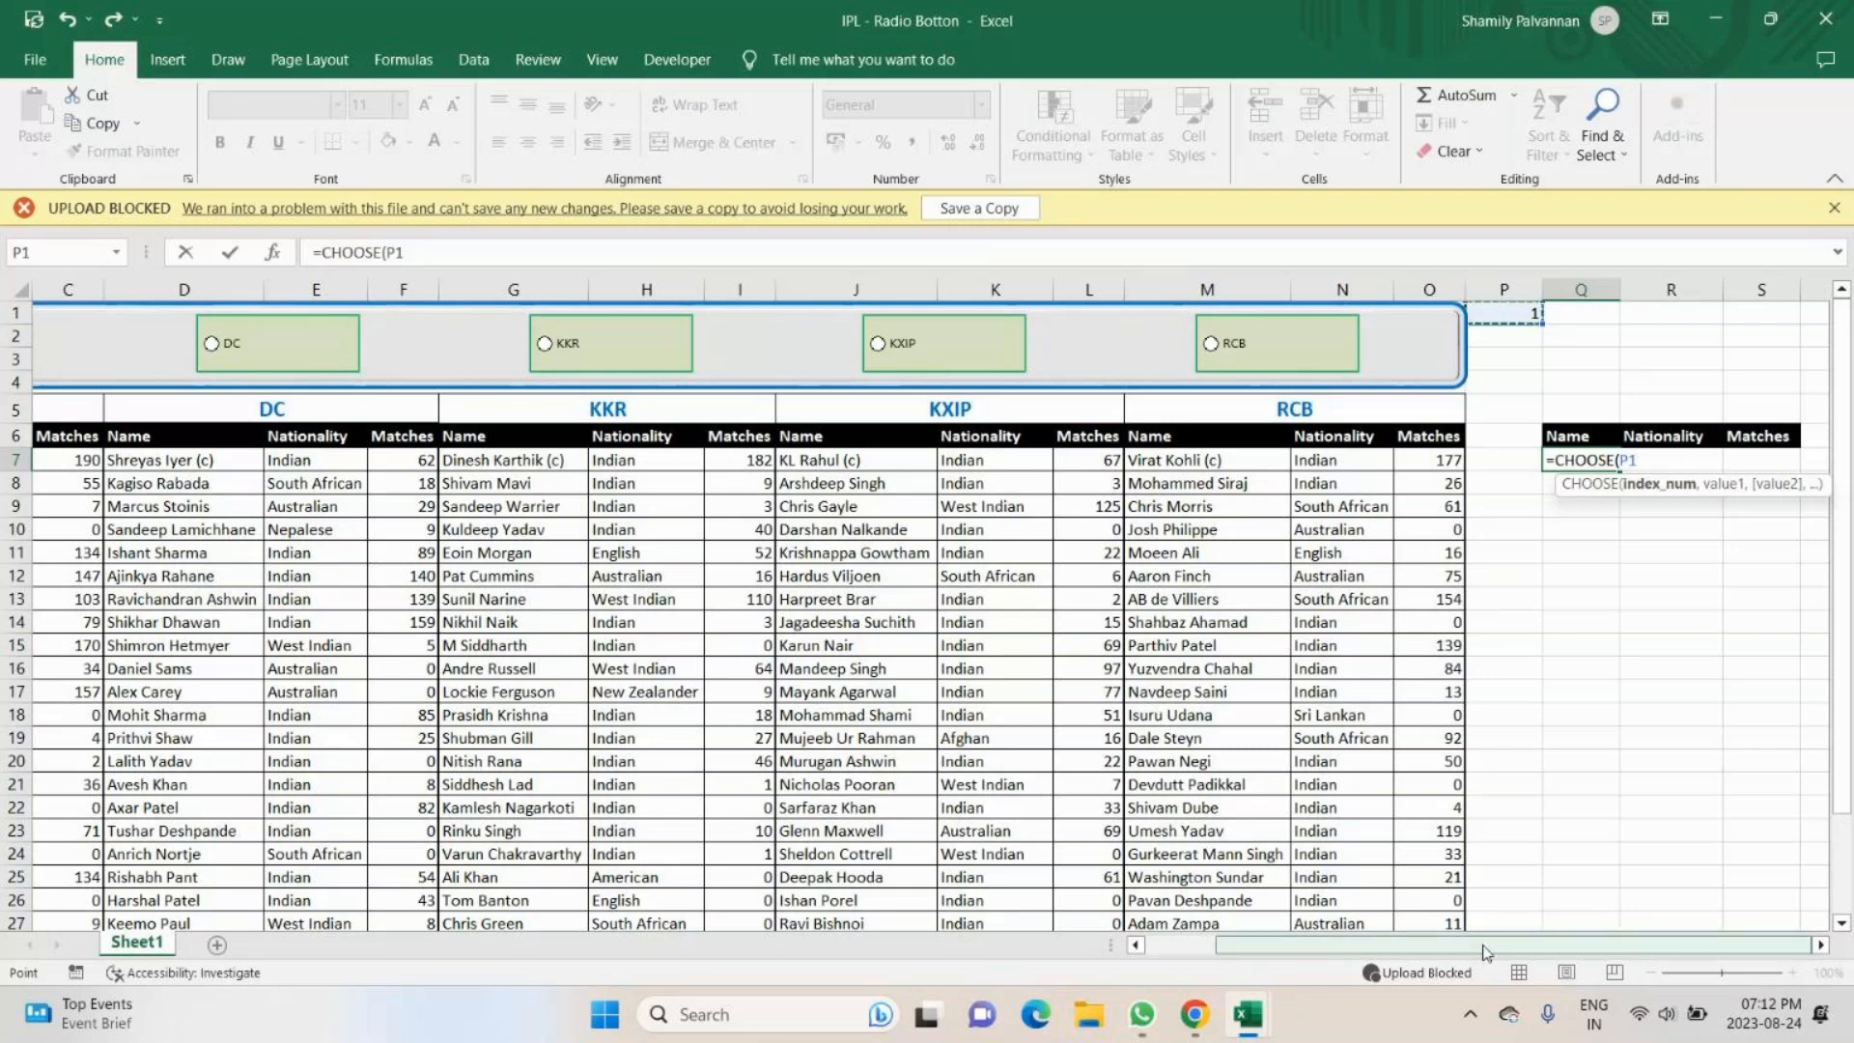
key(F4)
text(,)
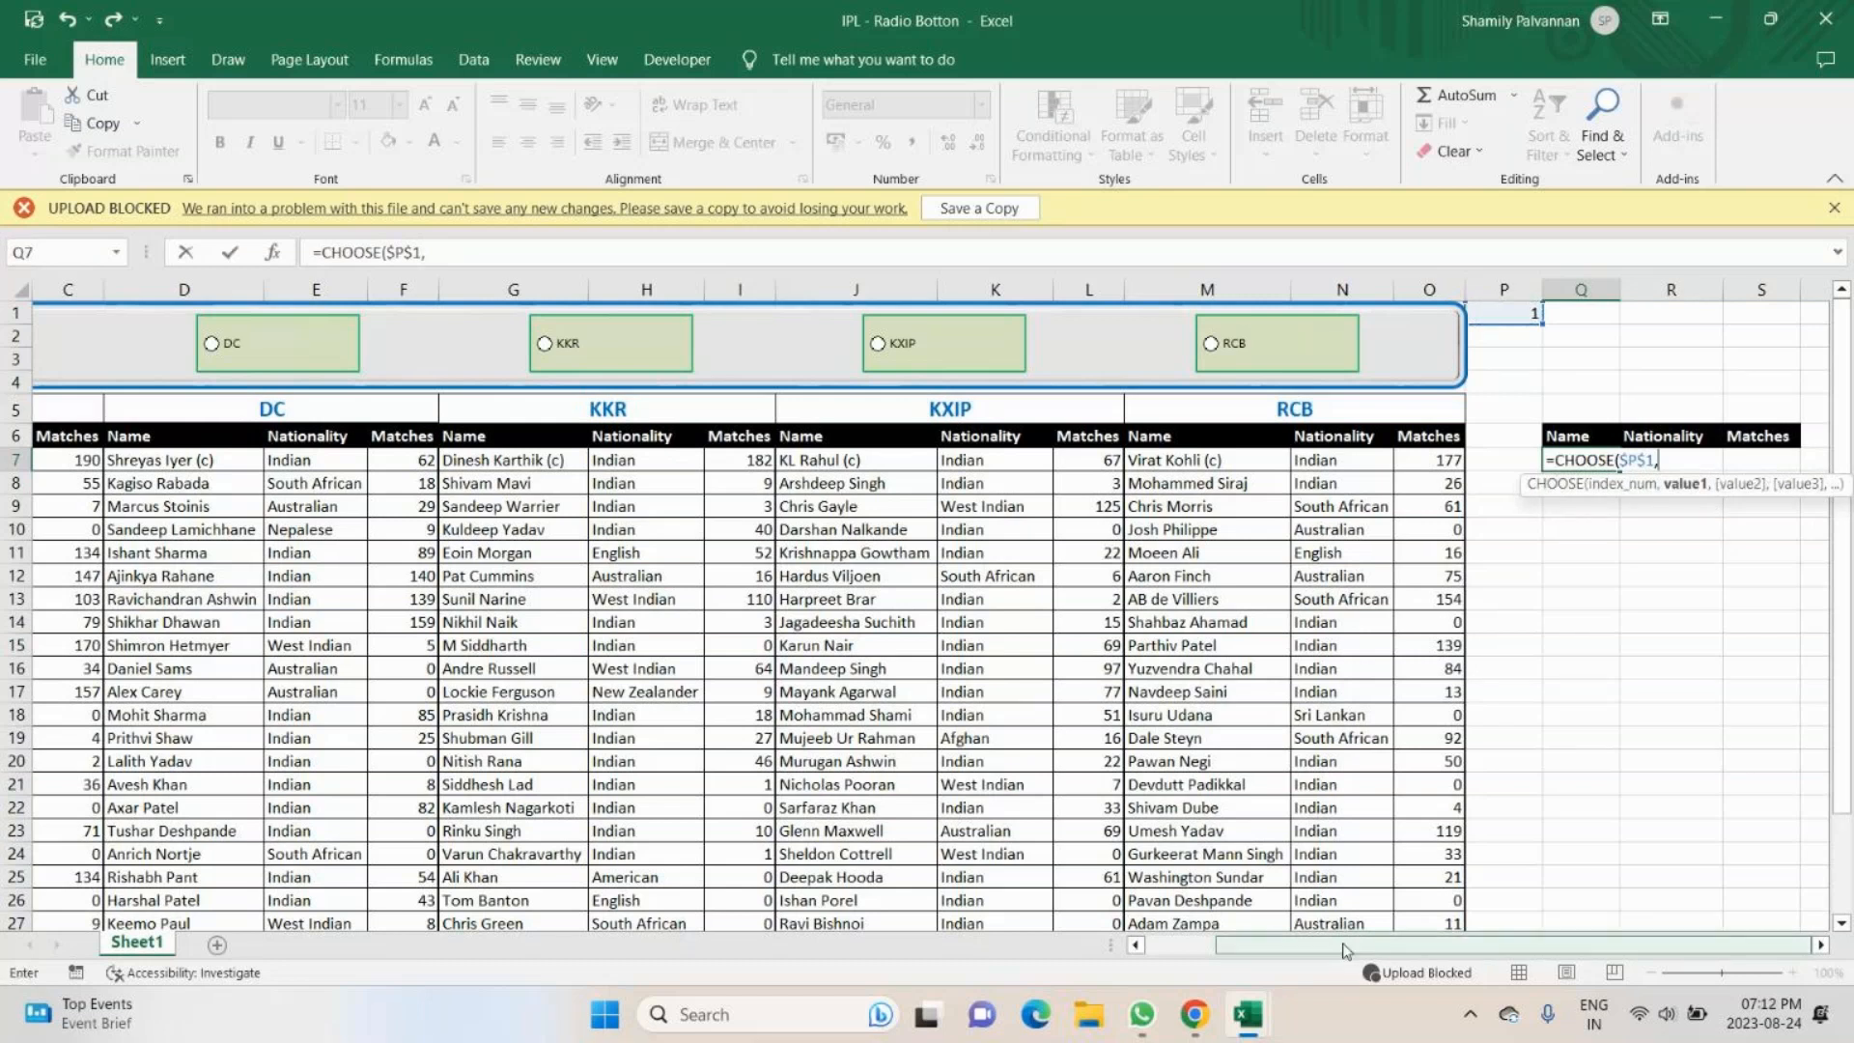
- Complete the Q7 formula with the five teams' first name cells A7, D7, G7, J7 and M7 as values
drag(1342, 949, 1213, 972)
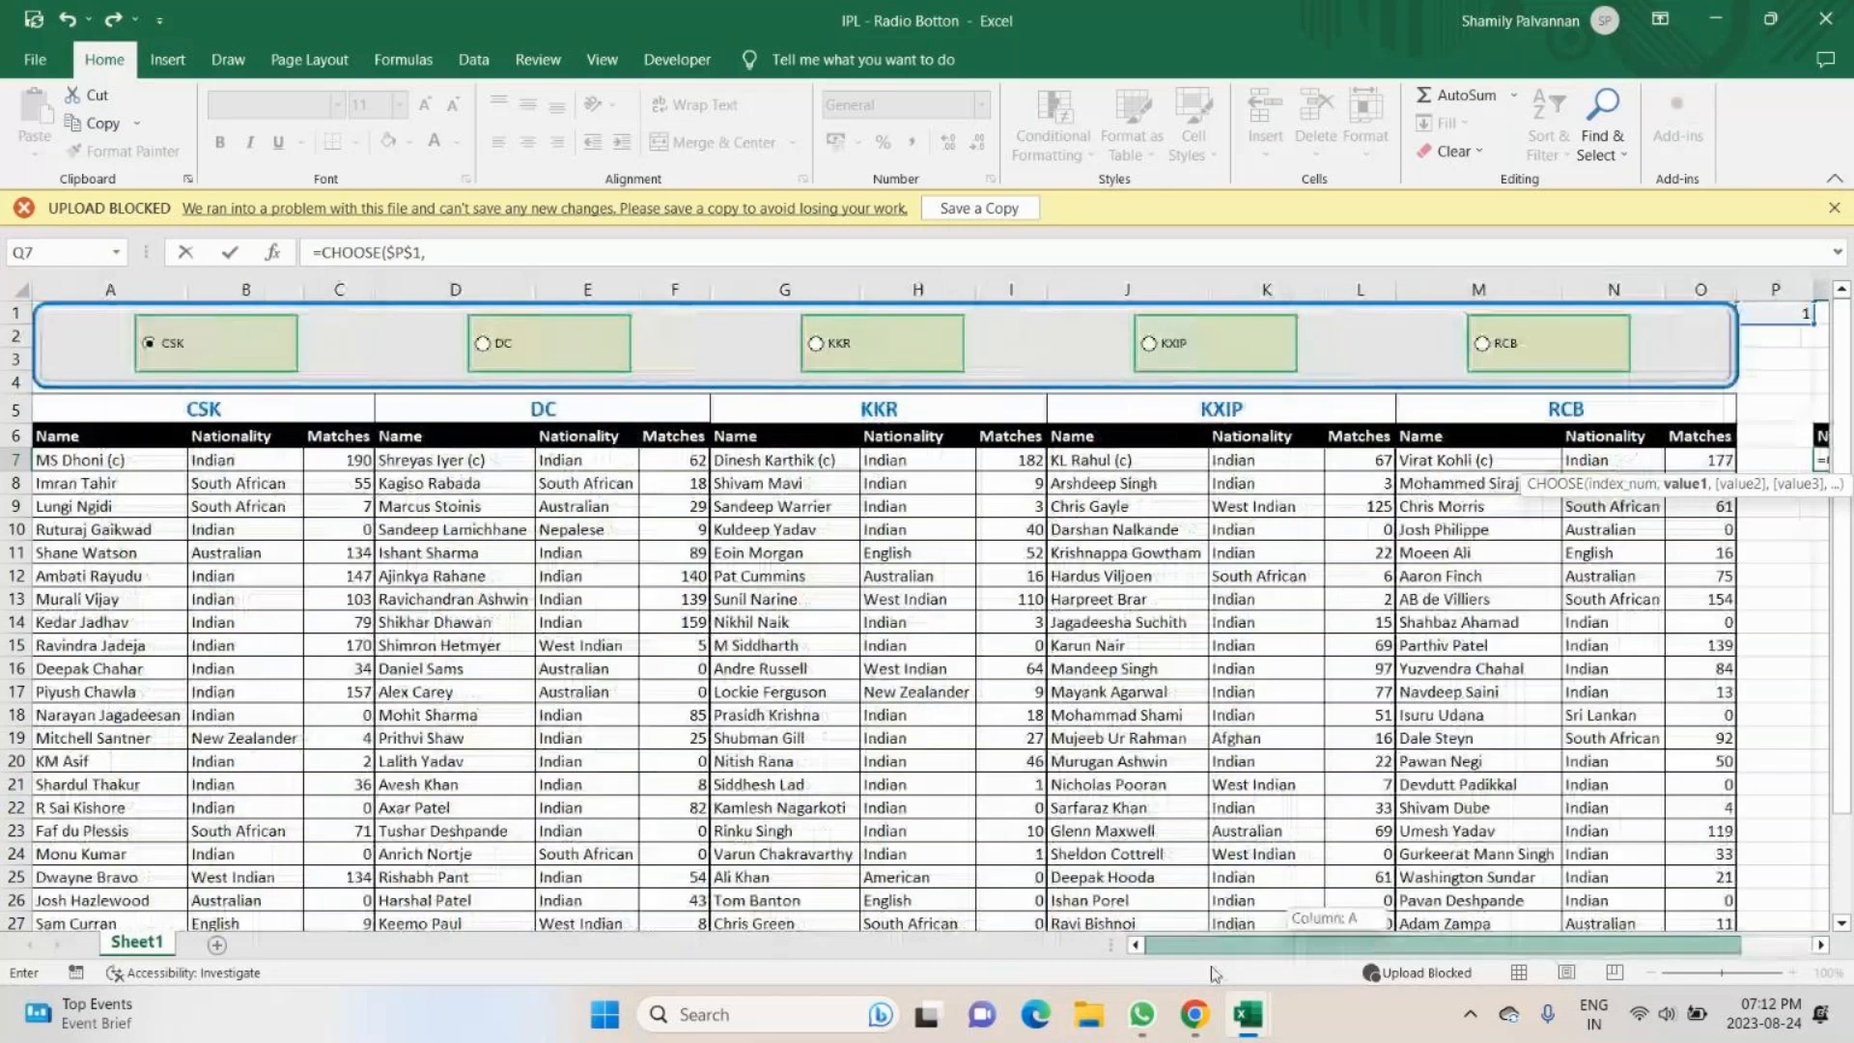
click(63, 461)
text(,)
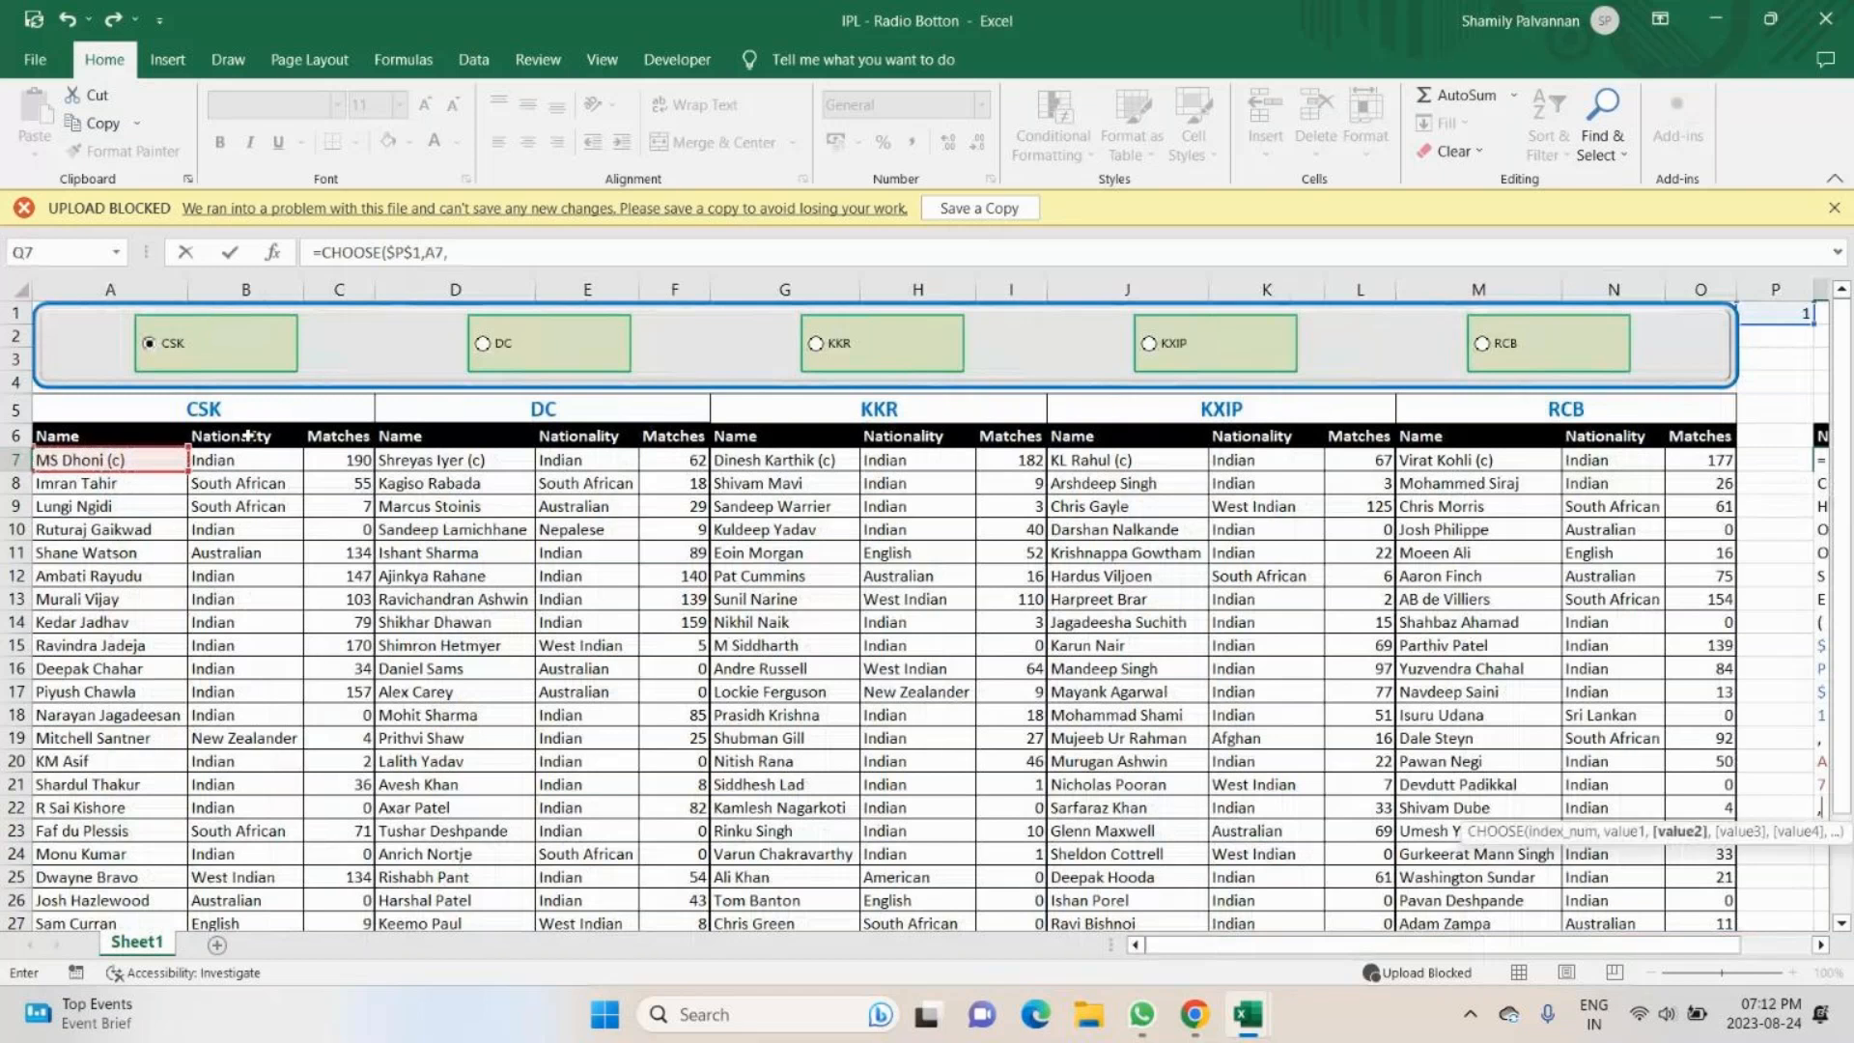
click(417, 461)
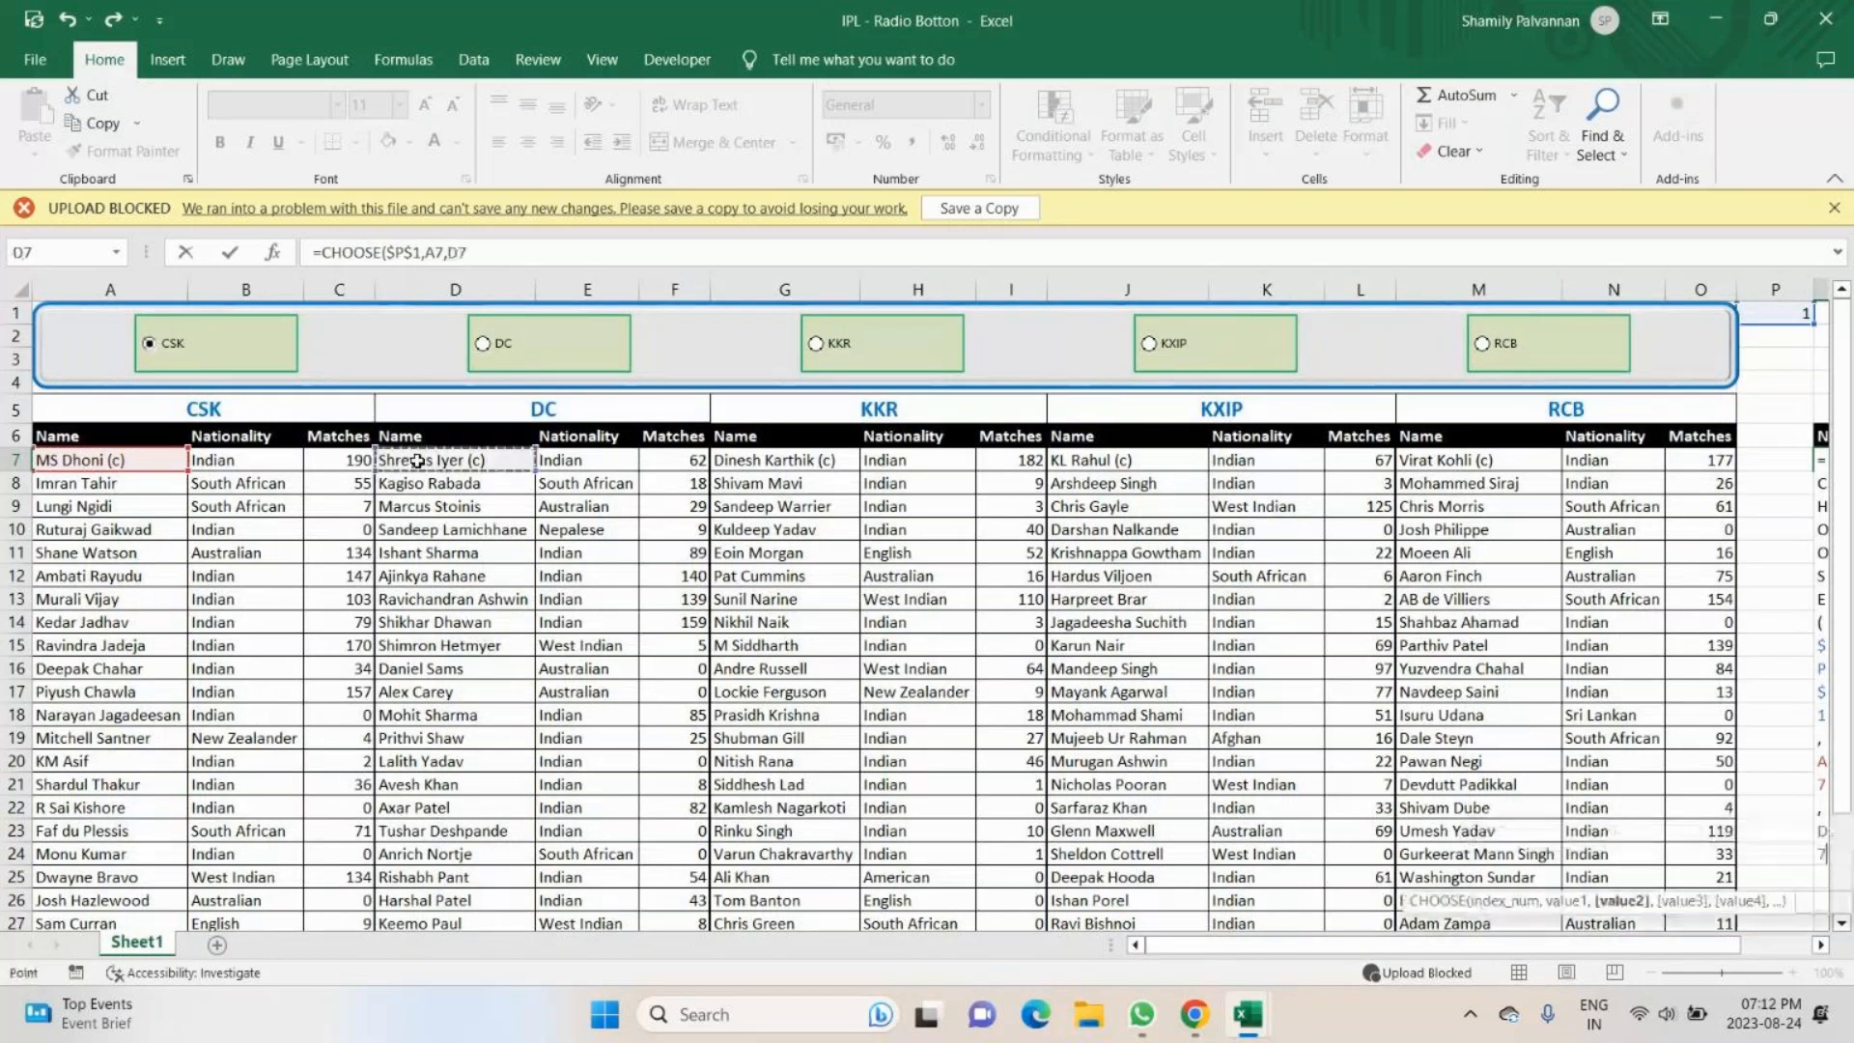
text(,)
click(810, 460)
text(,)
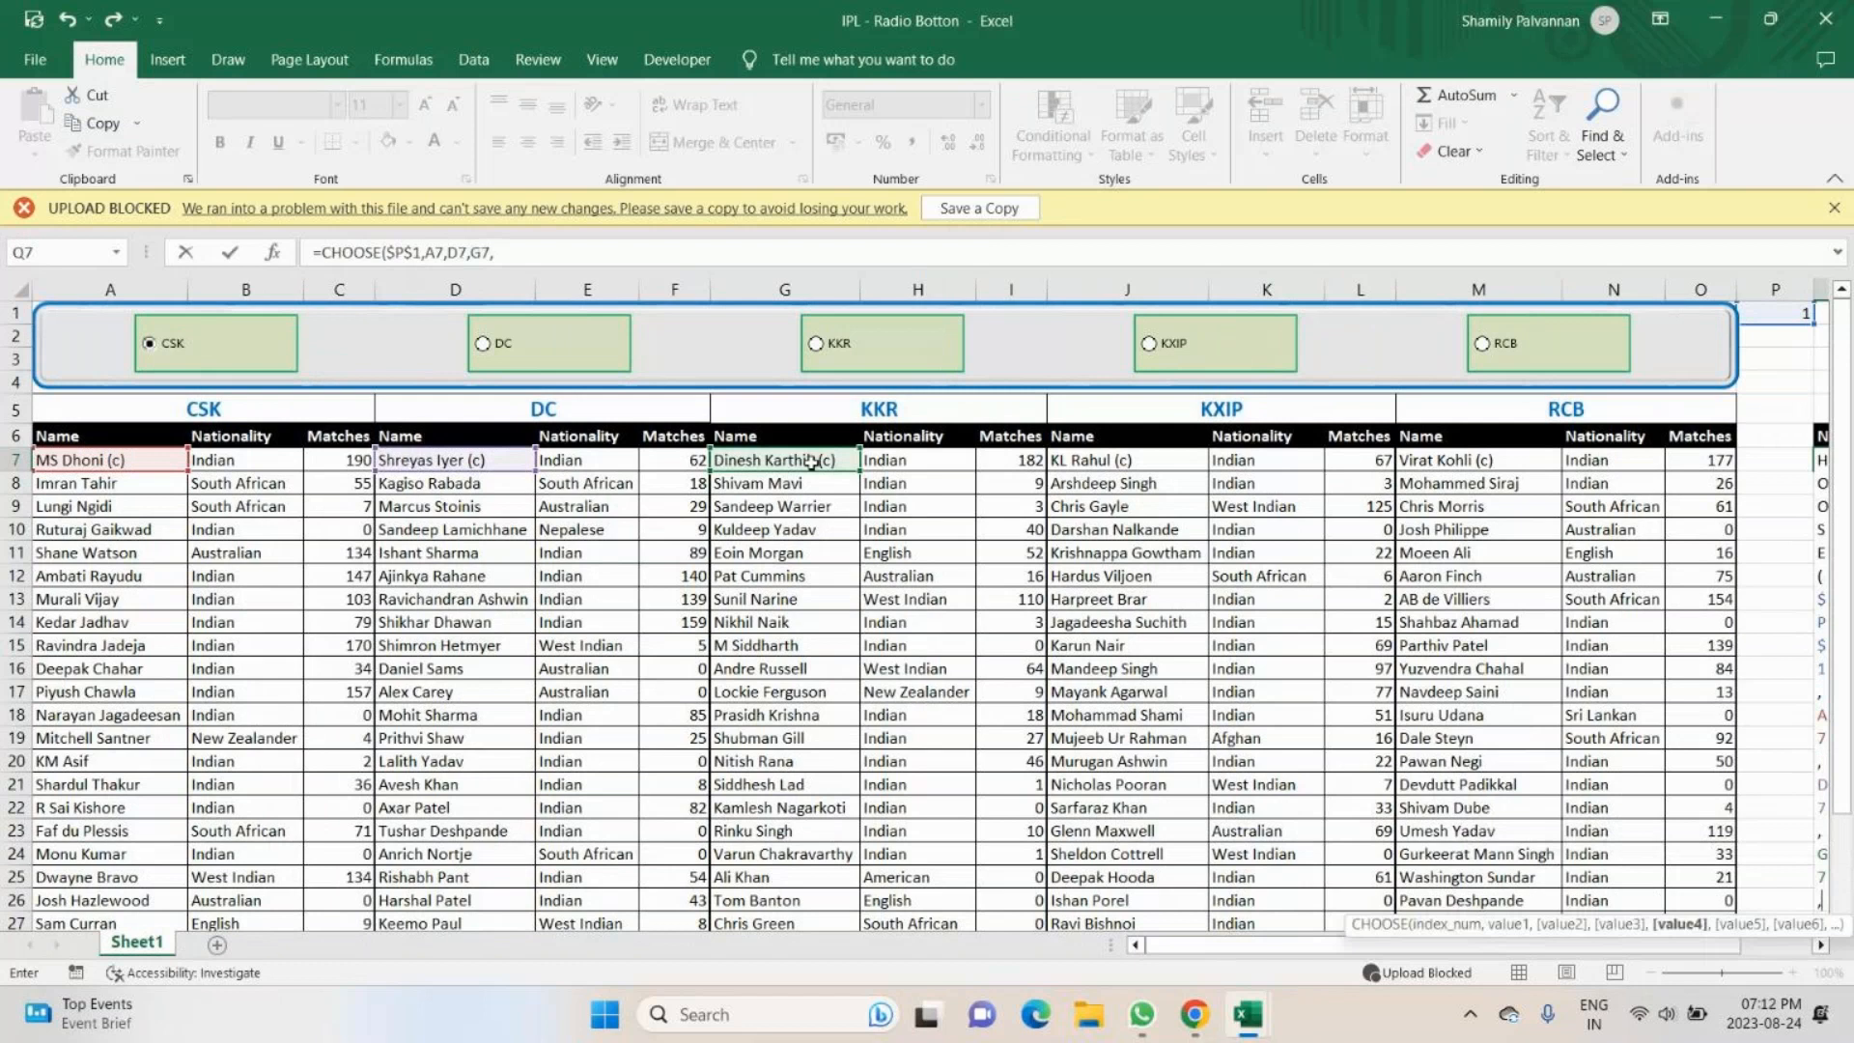
click(1091, 461)
text(,)
click(1453, 462)
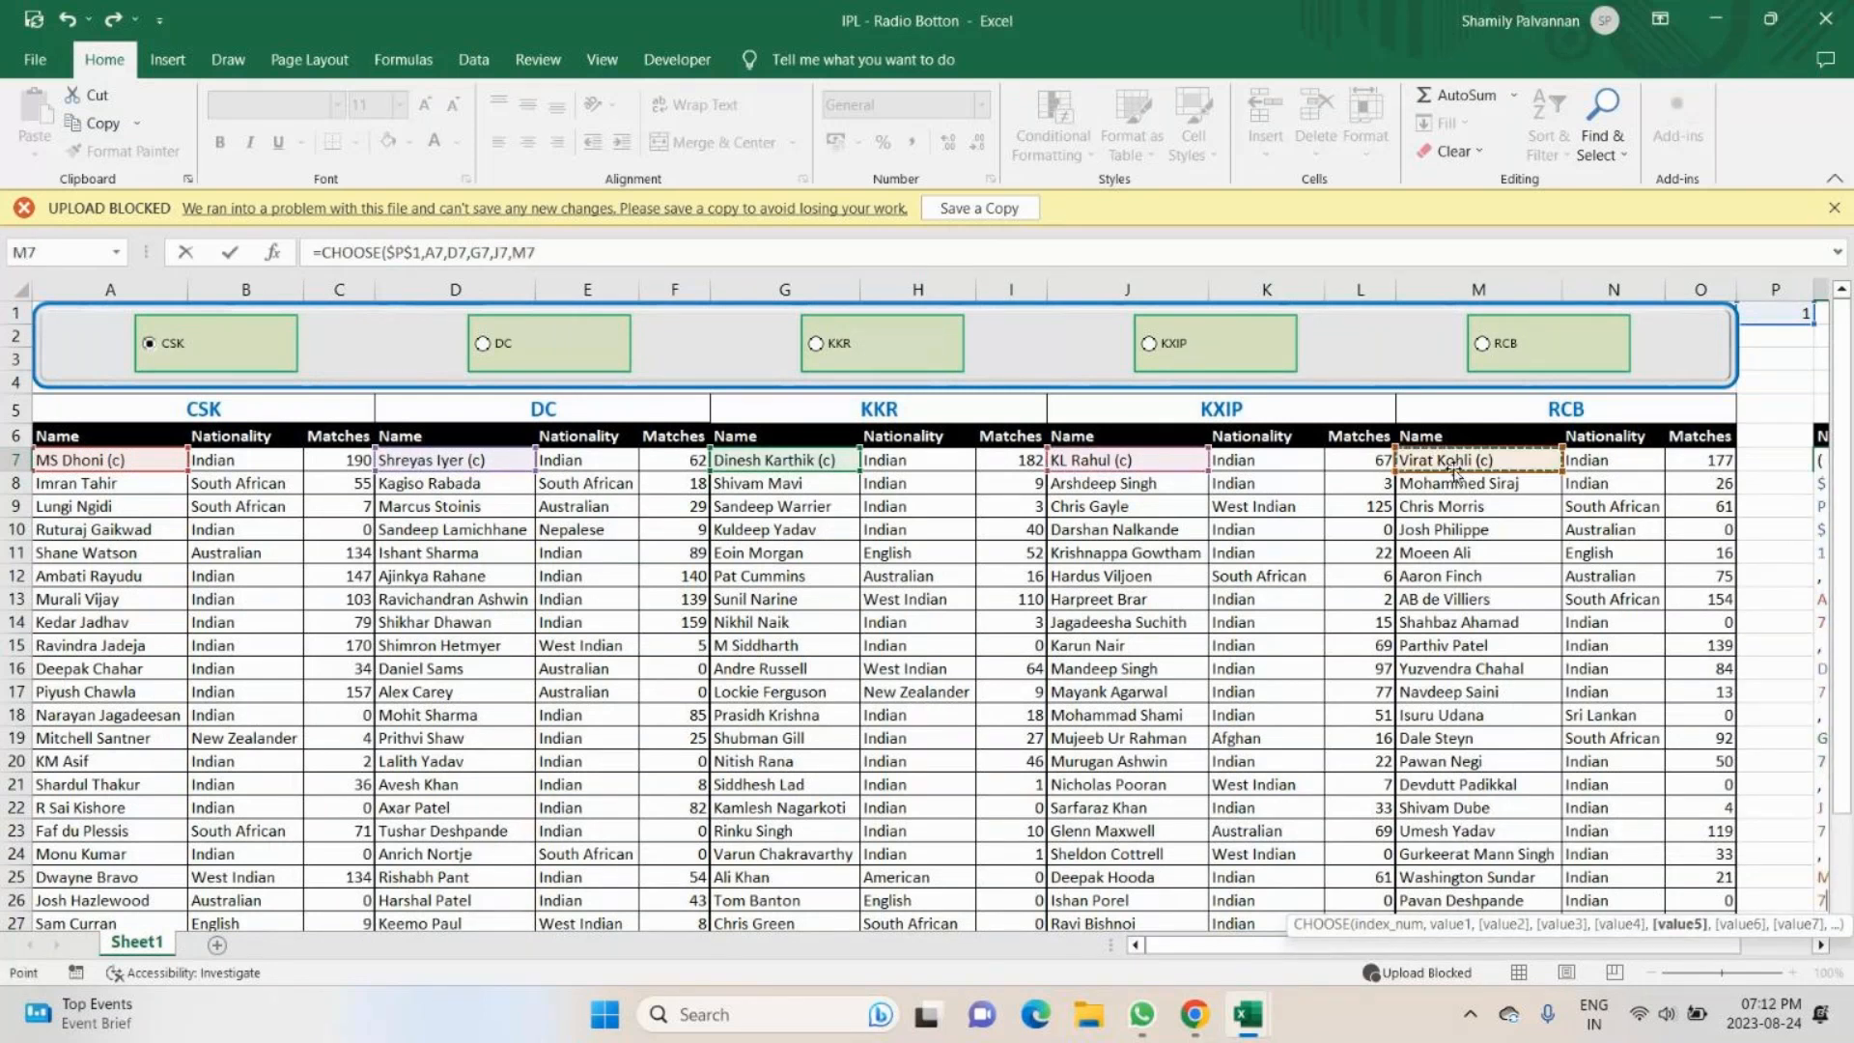
key(Return)
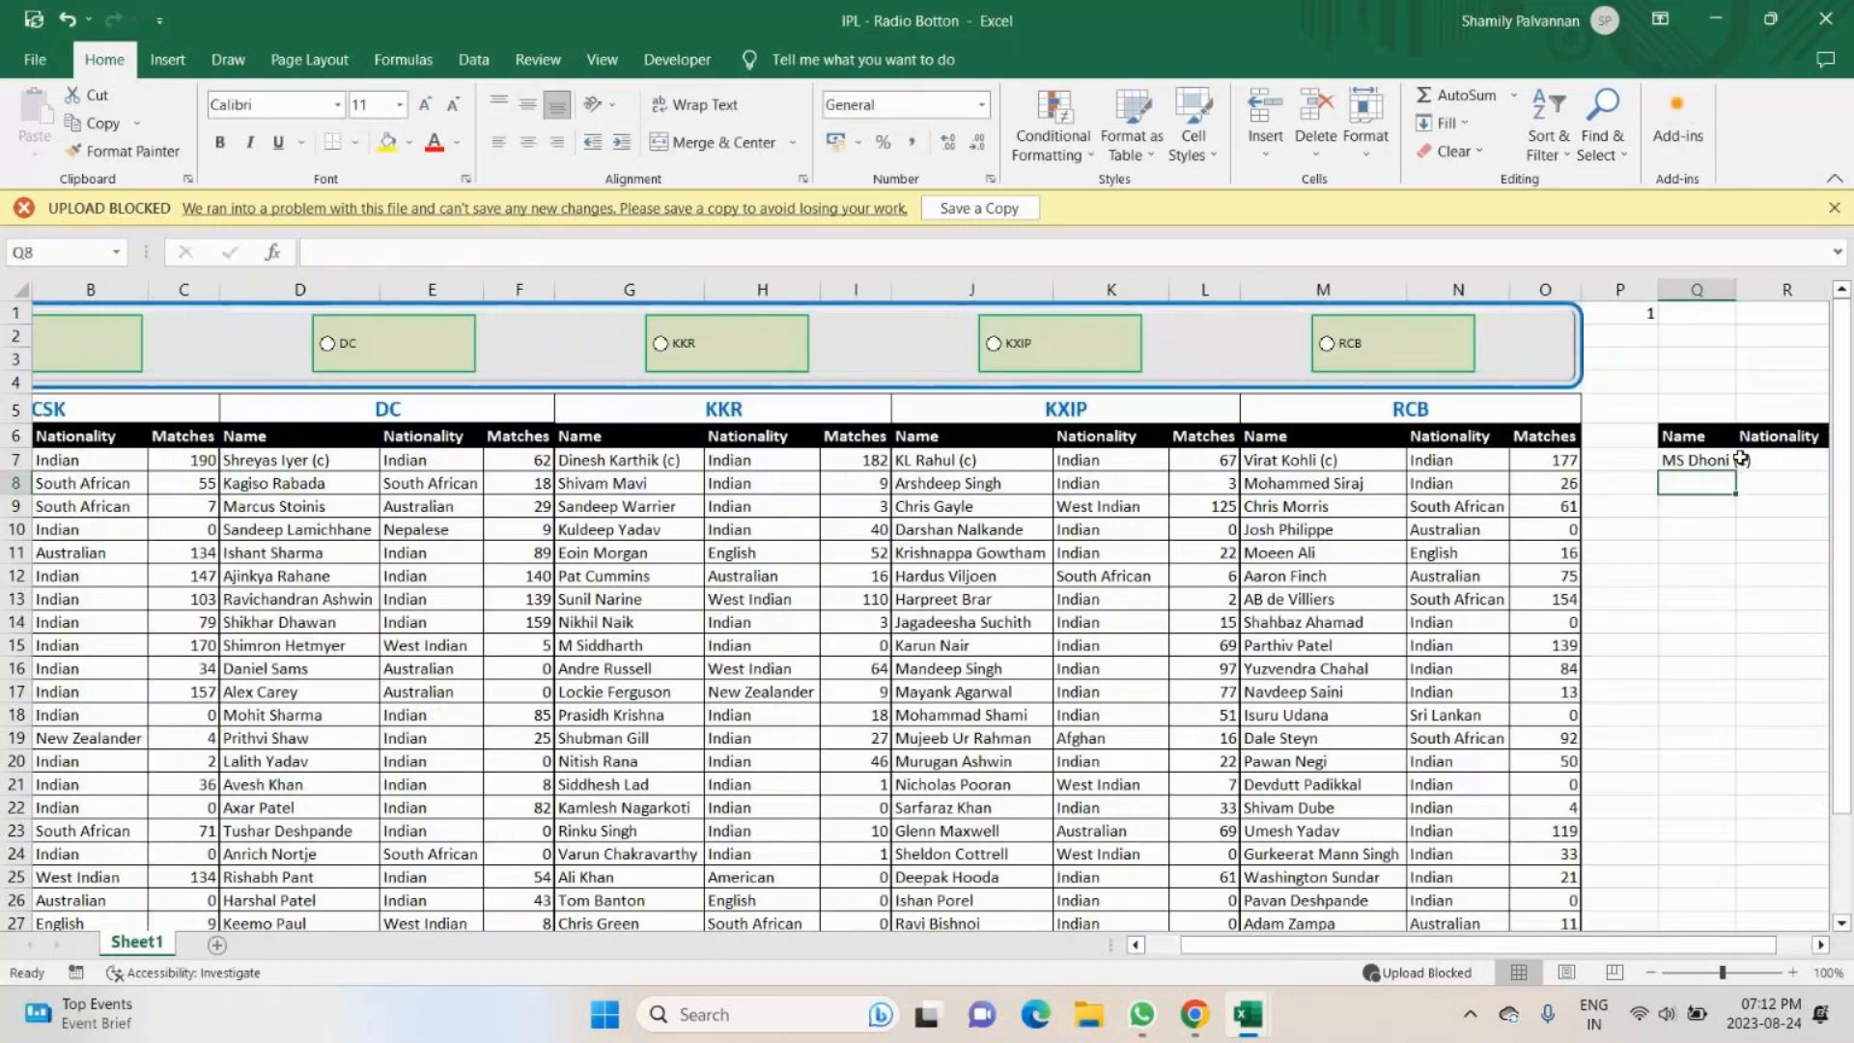
- Start a CHOOSE formula in R7 under Nationality, using $P$1 as the absolute index number
click(1790, 462)
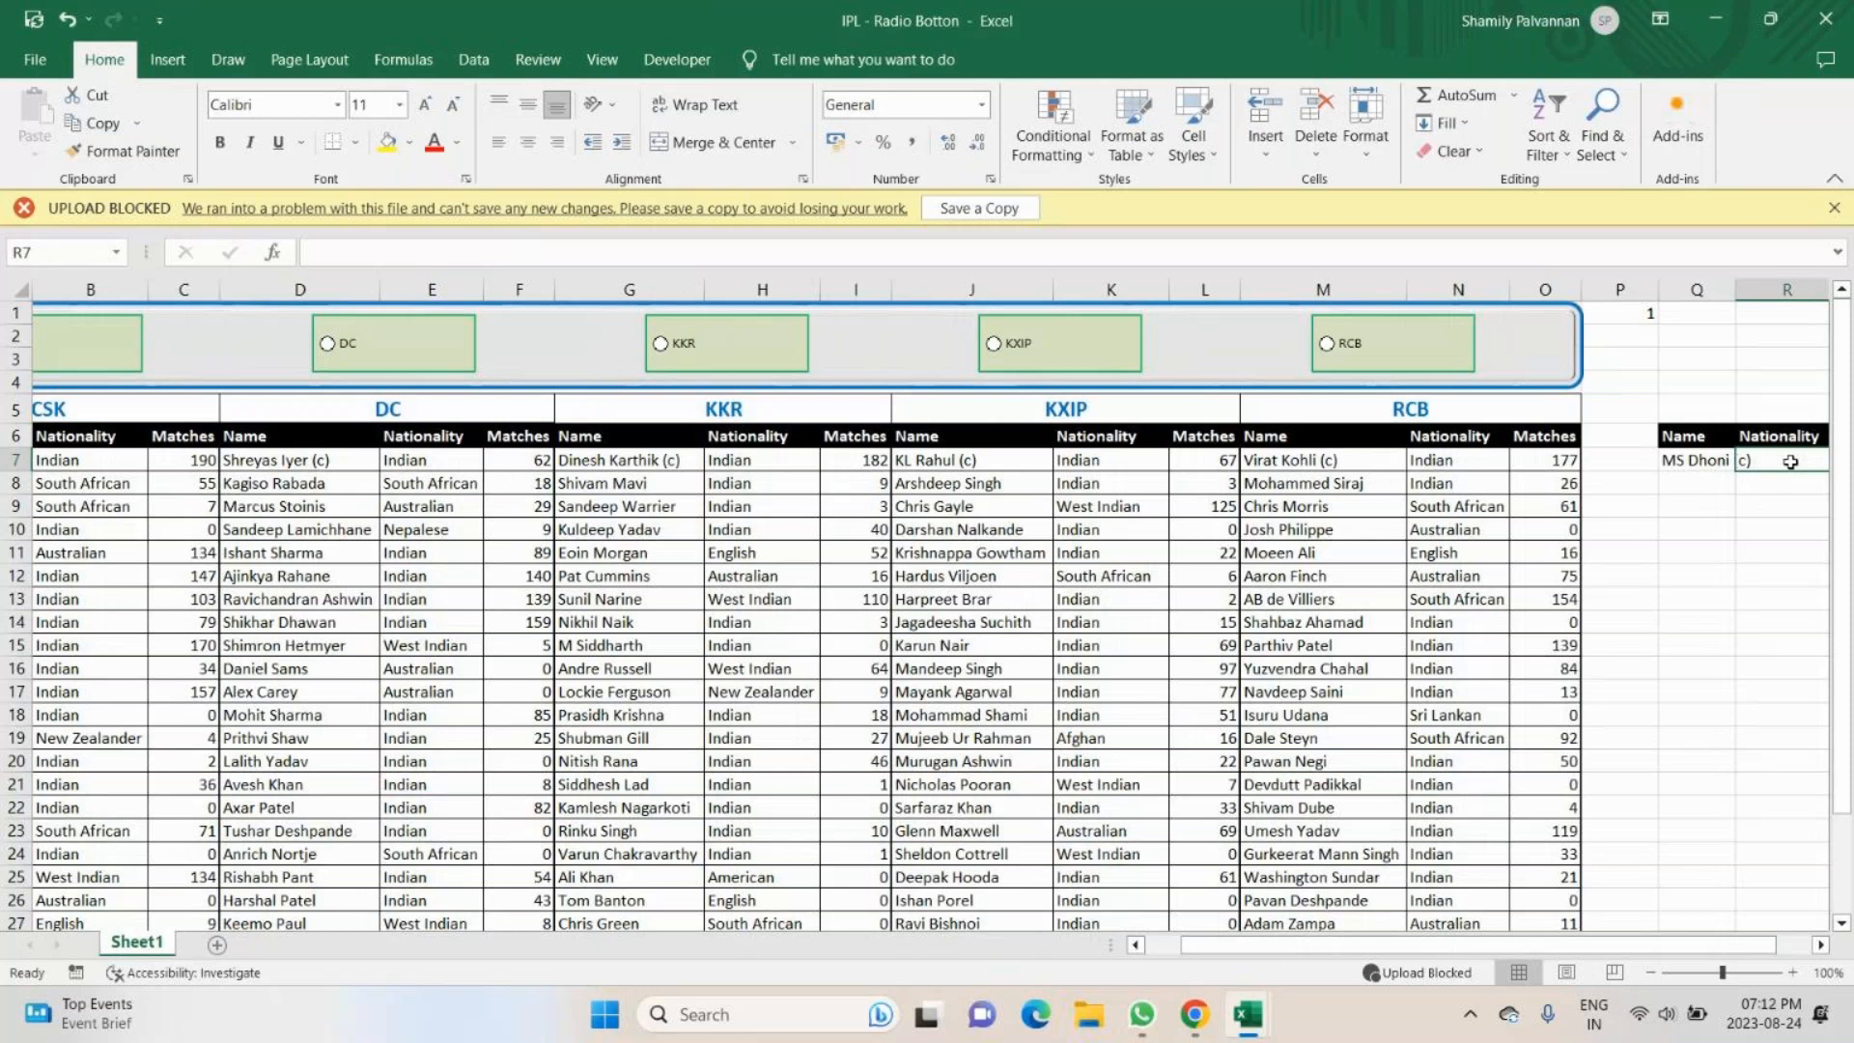
text(=c)
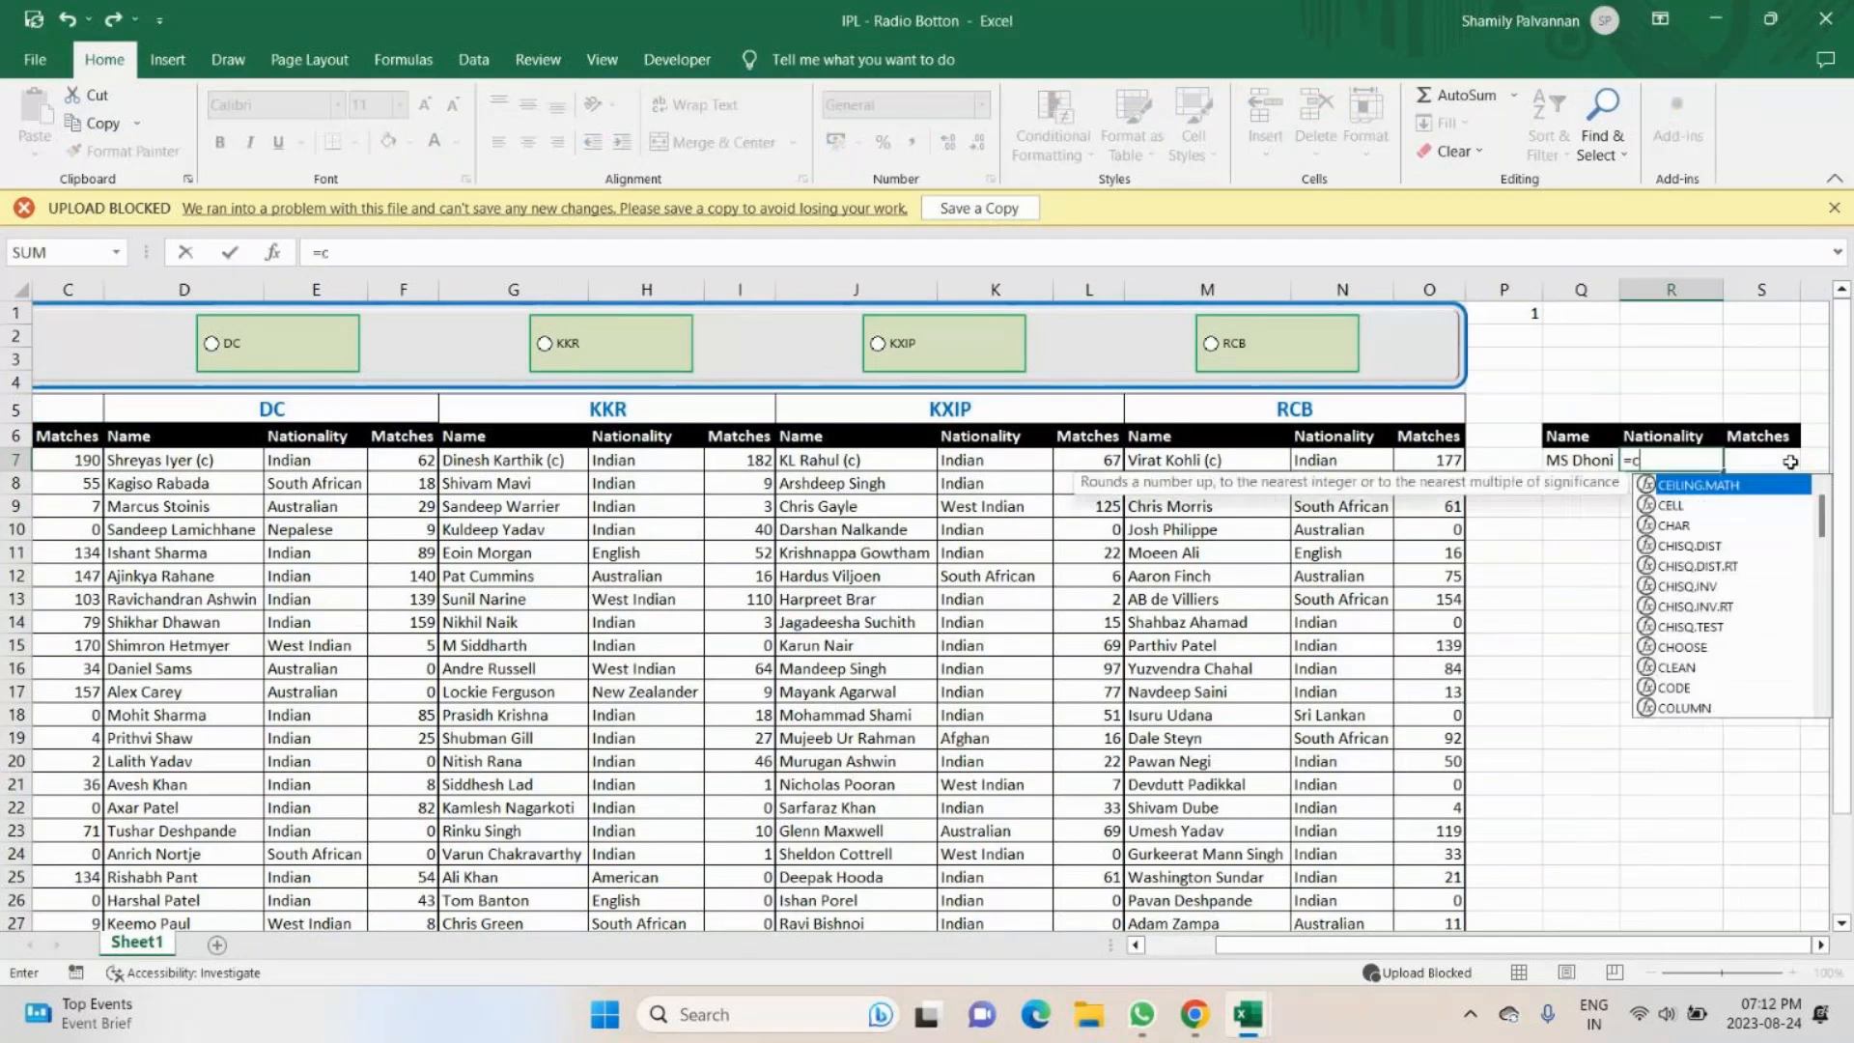
text(hoos)
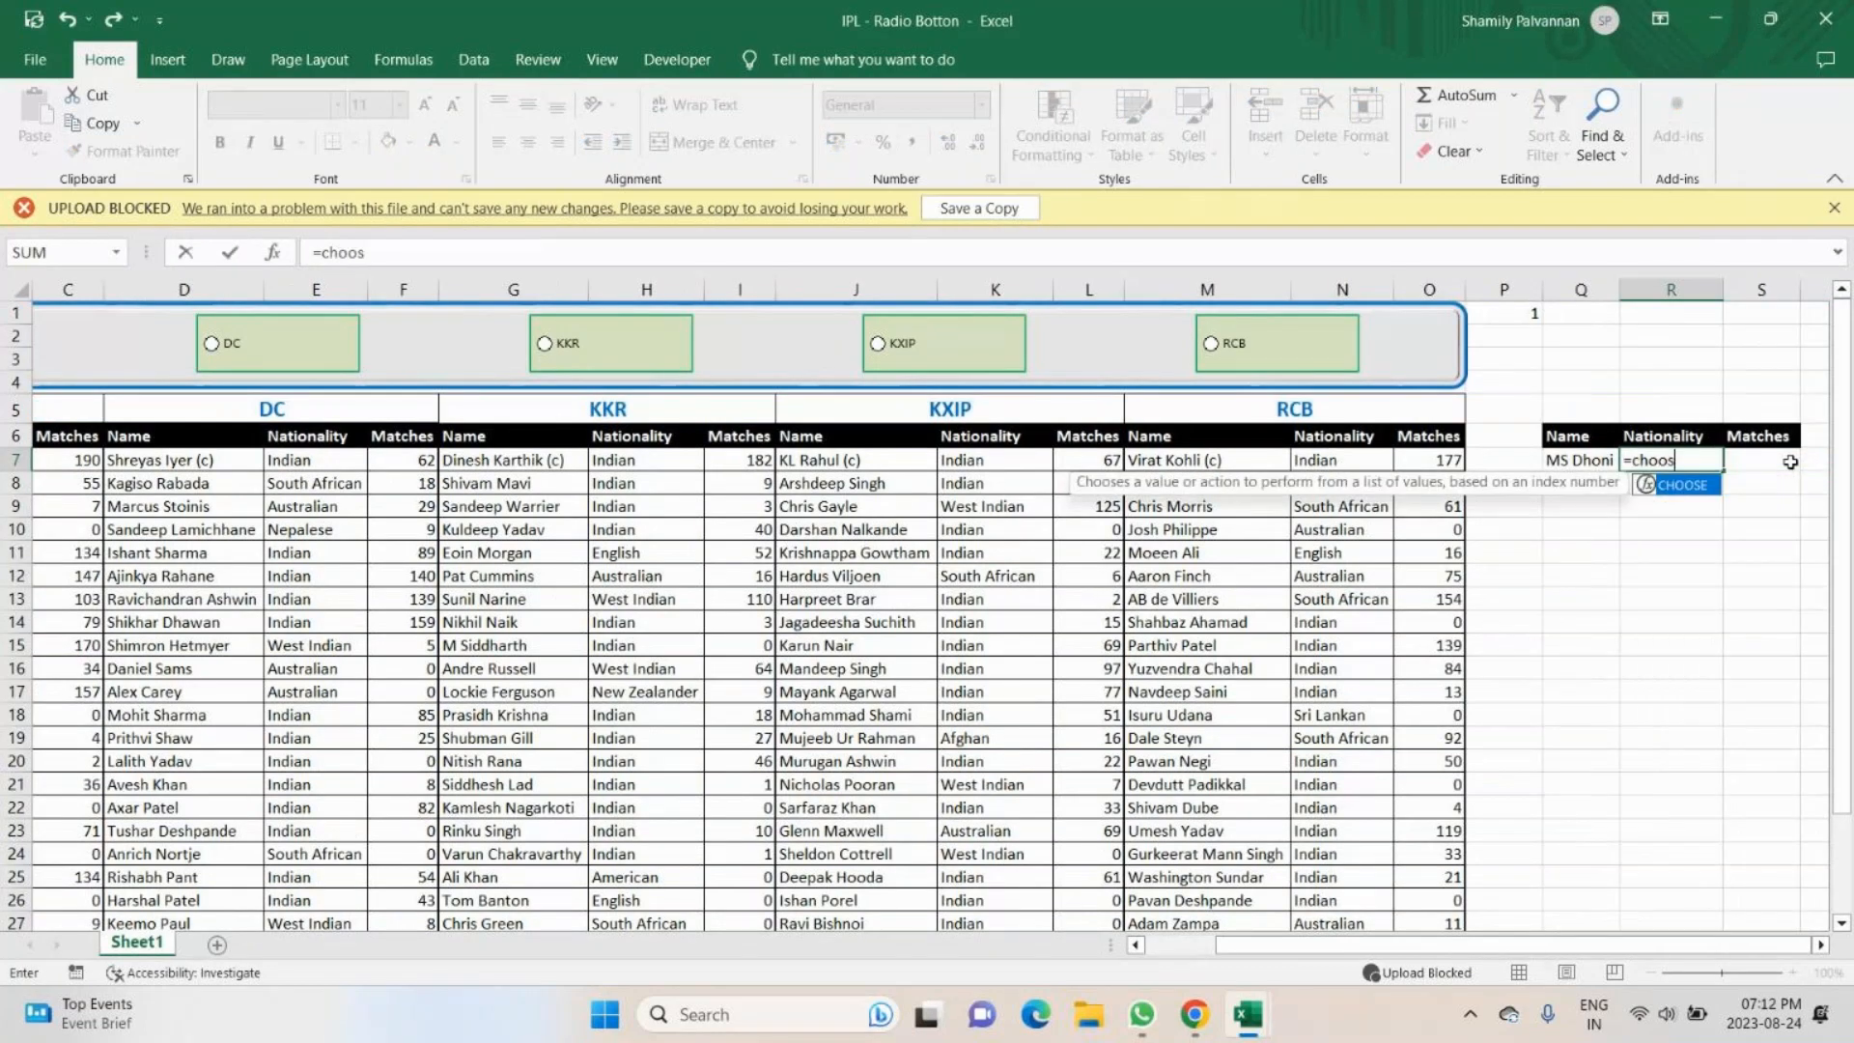
key(Tab)
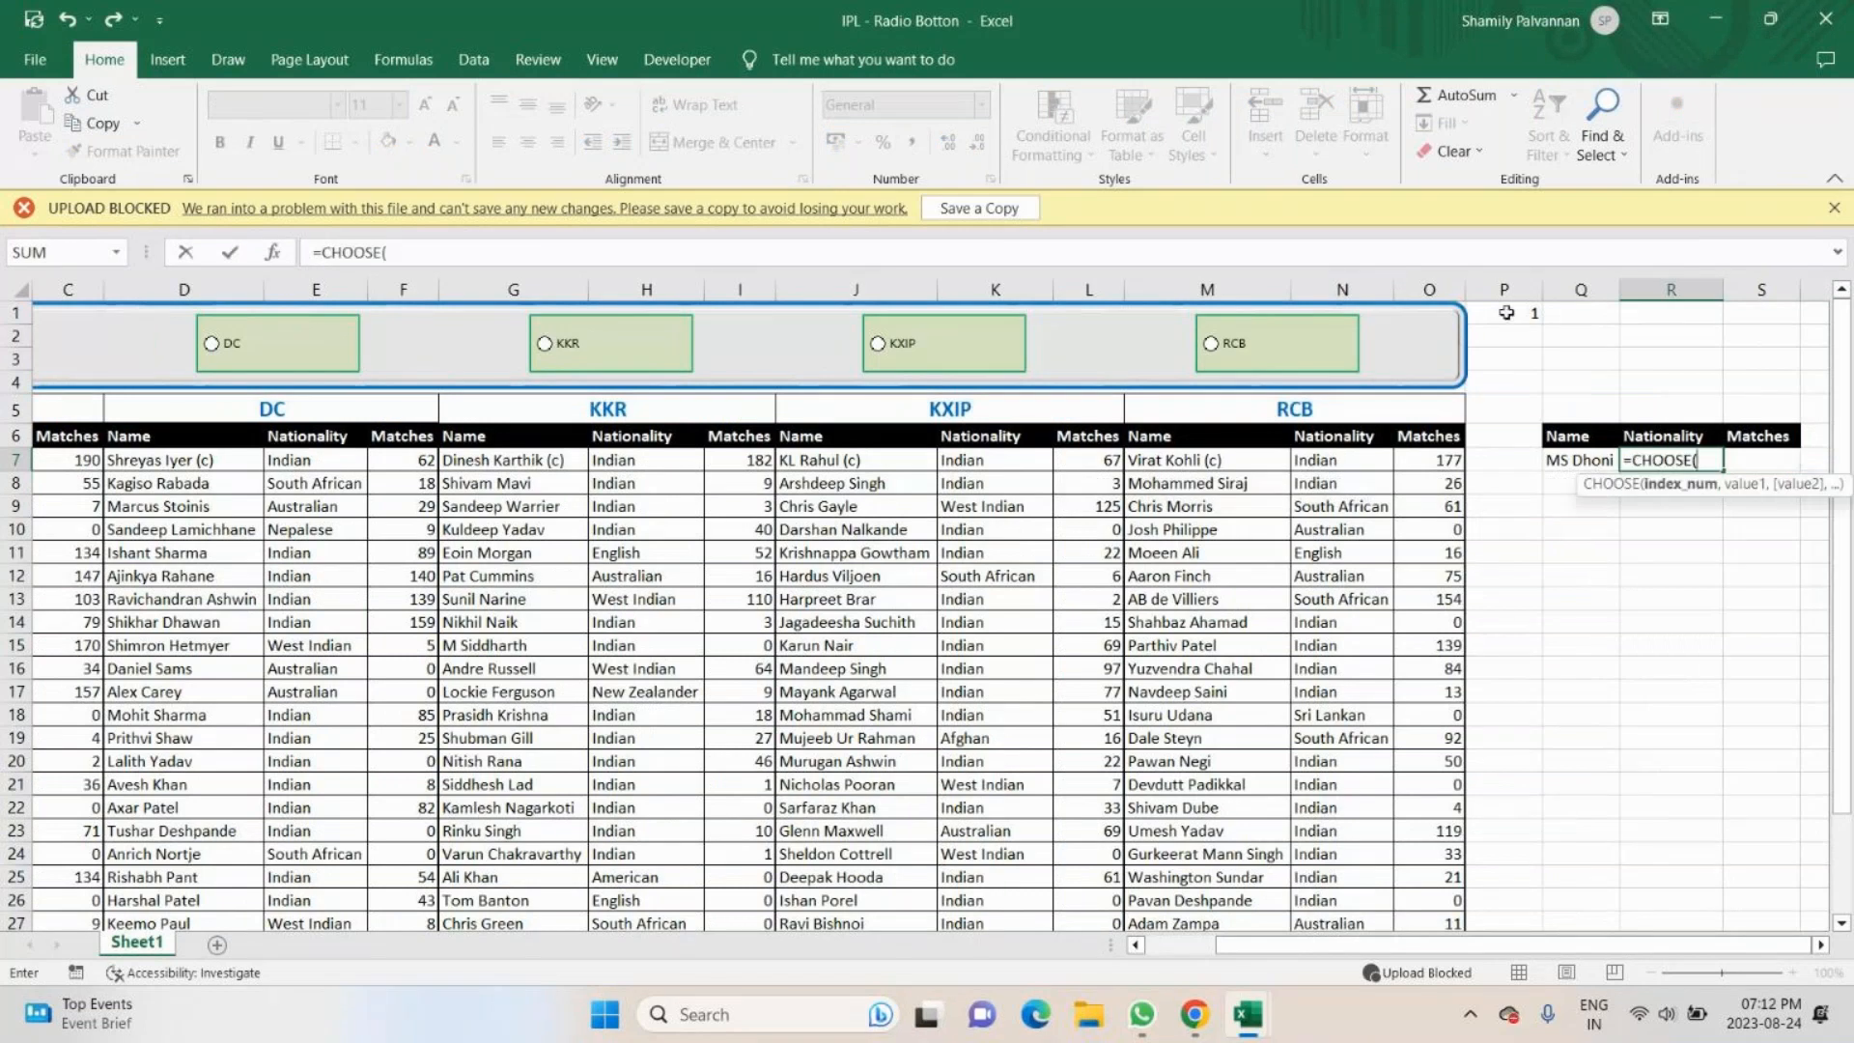
click(1506, 312)
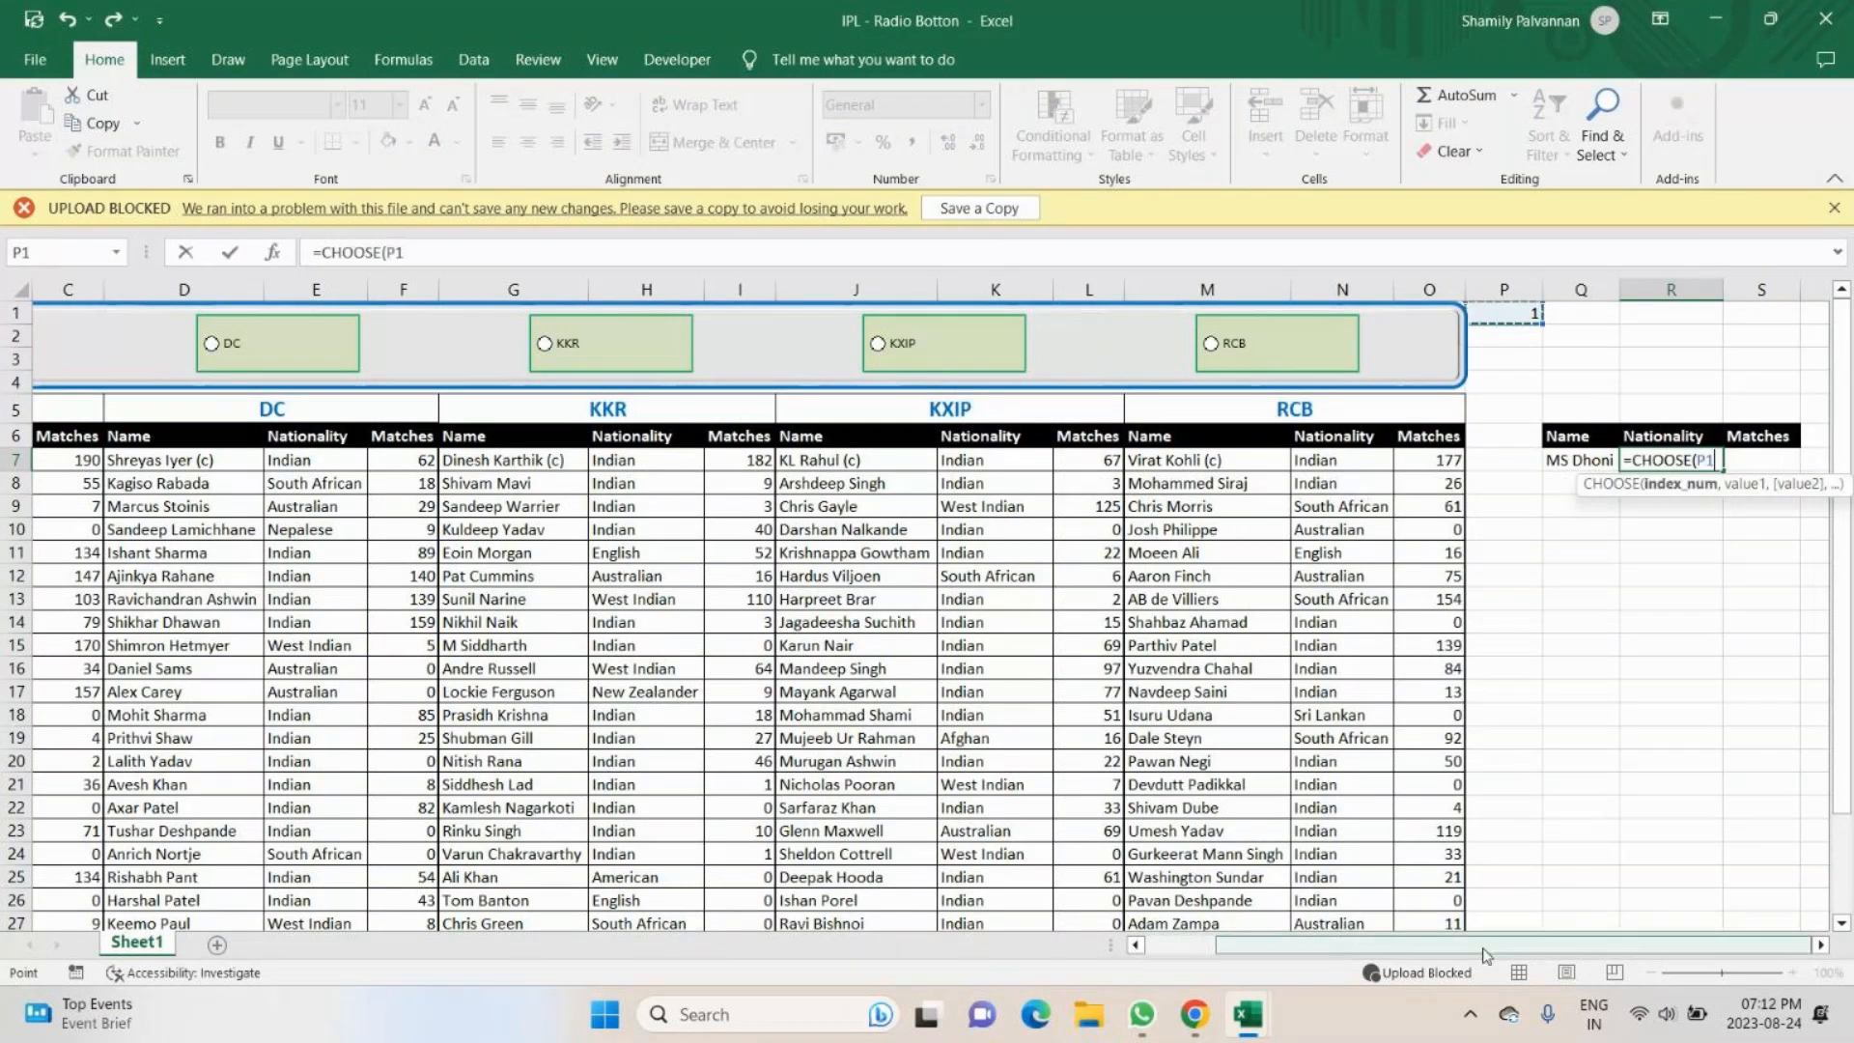
drag(1368, 972, 1439, 965)
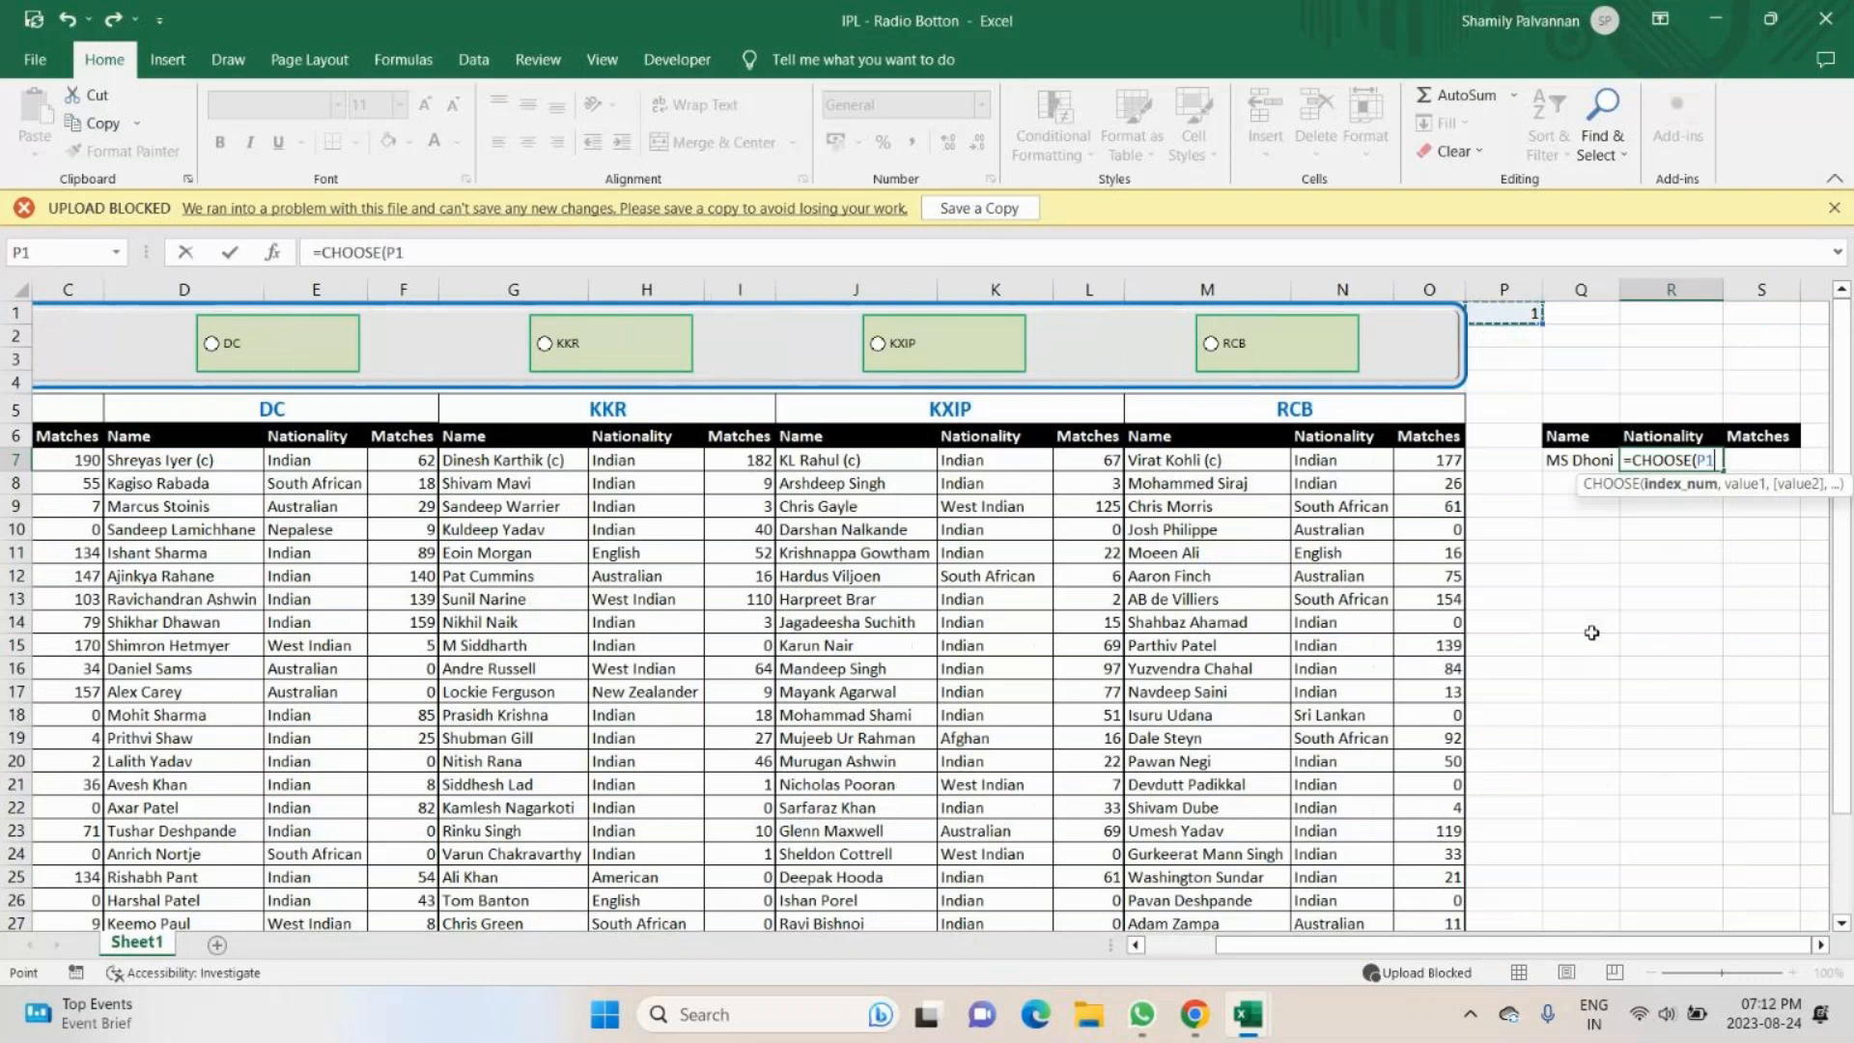
key(F4)
- Complete the R7 formula with the five teams' first nationality cells B7, E7, H7, K7 and N7 as values
drag(1275, 963, 1205, 964)
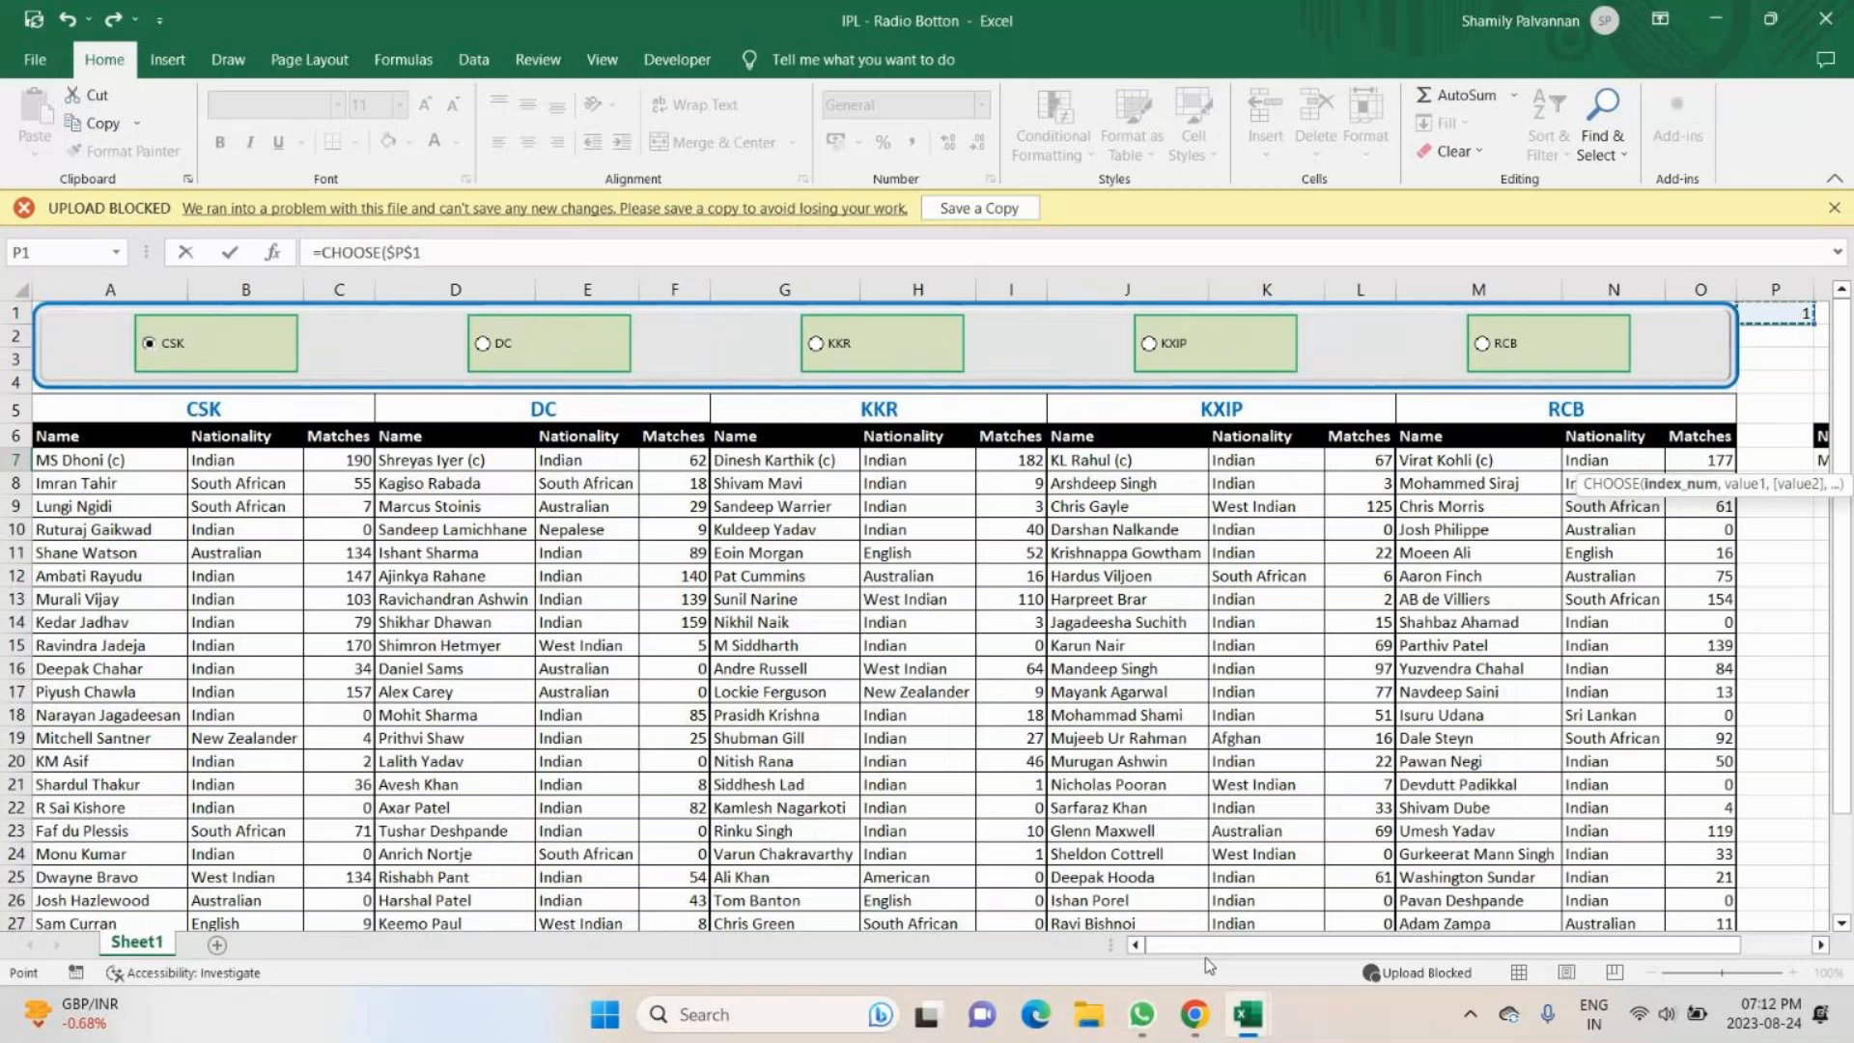
text(,)
click(227, 467)
text(,)
click(584, 461)
text(,)
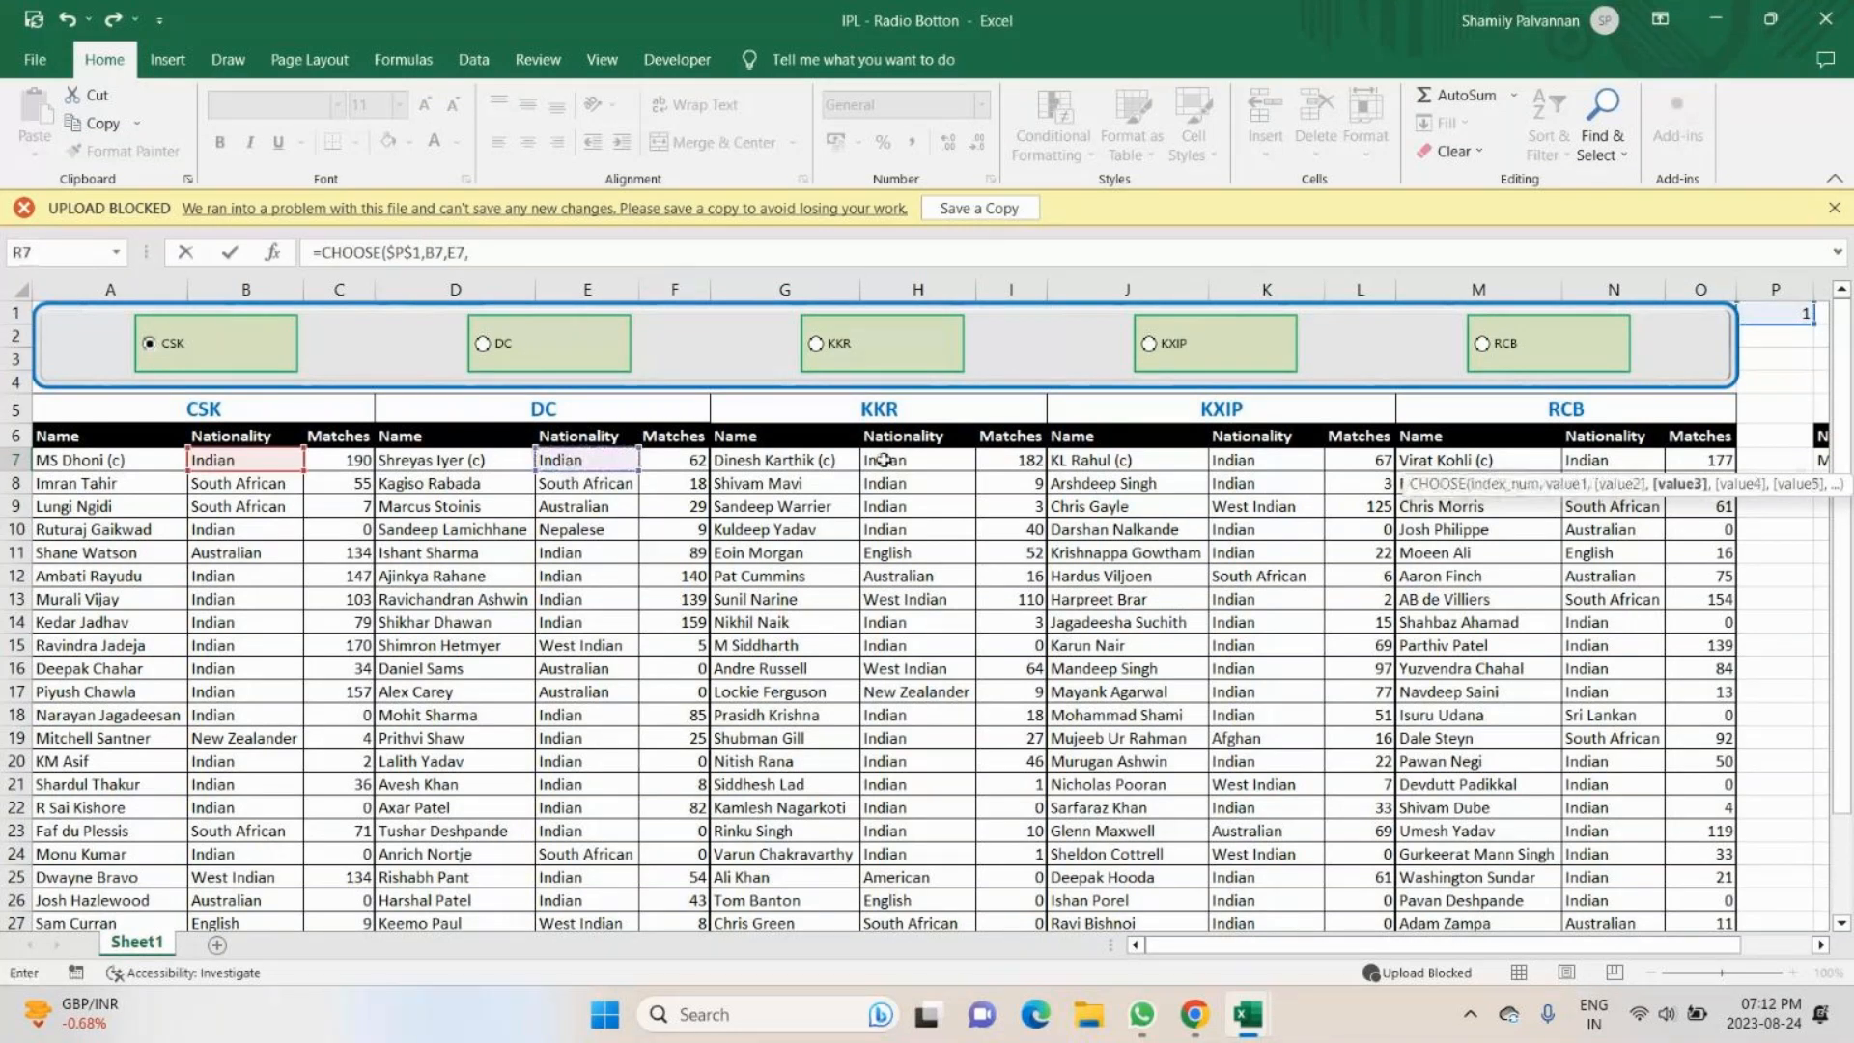
click(883, 461)
text(,)
click(1265, 461)
text(,)
click(1607, 461)
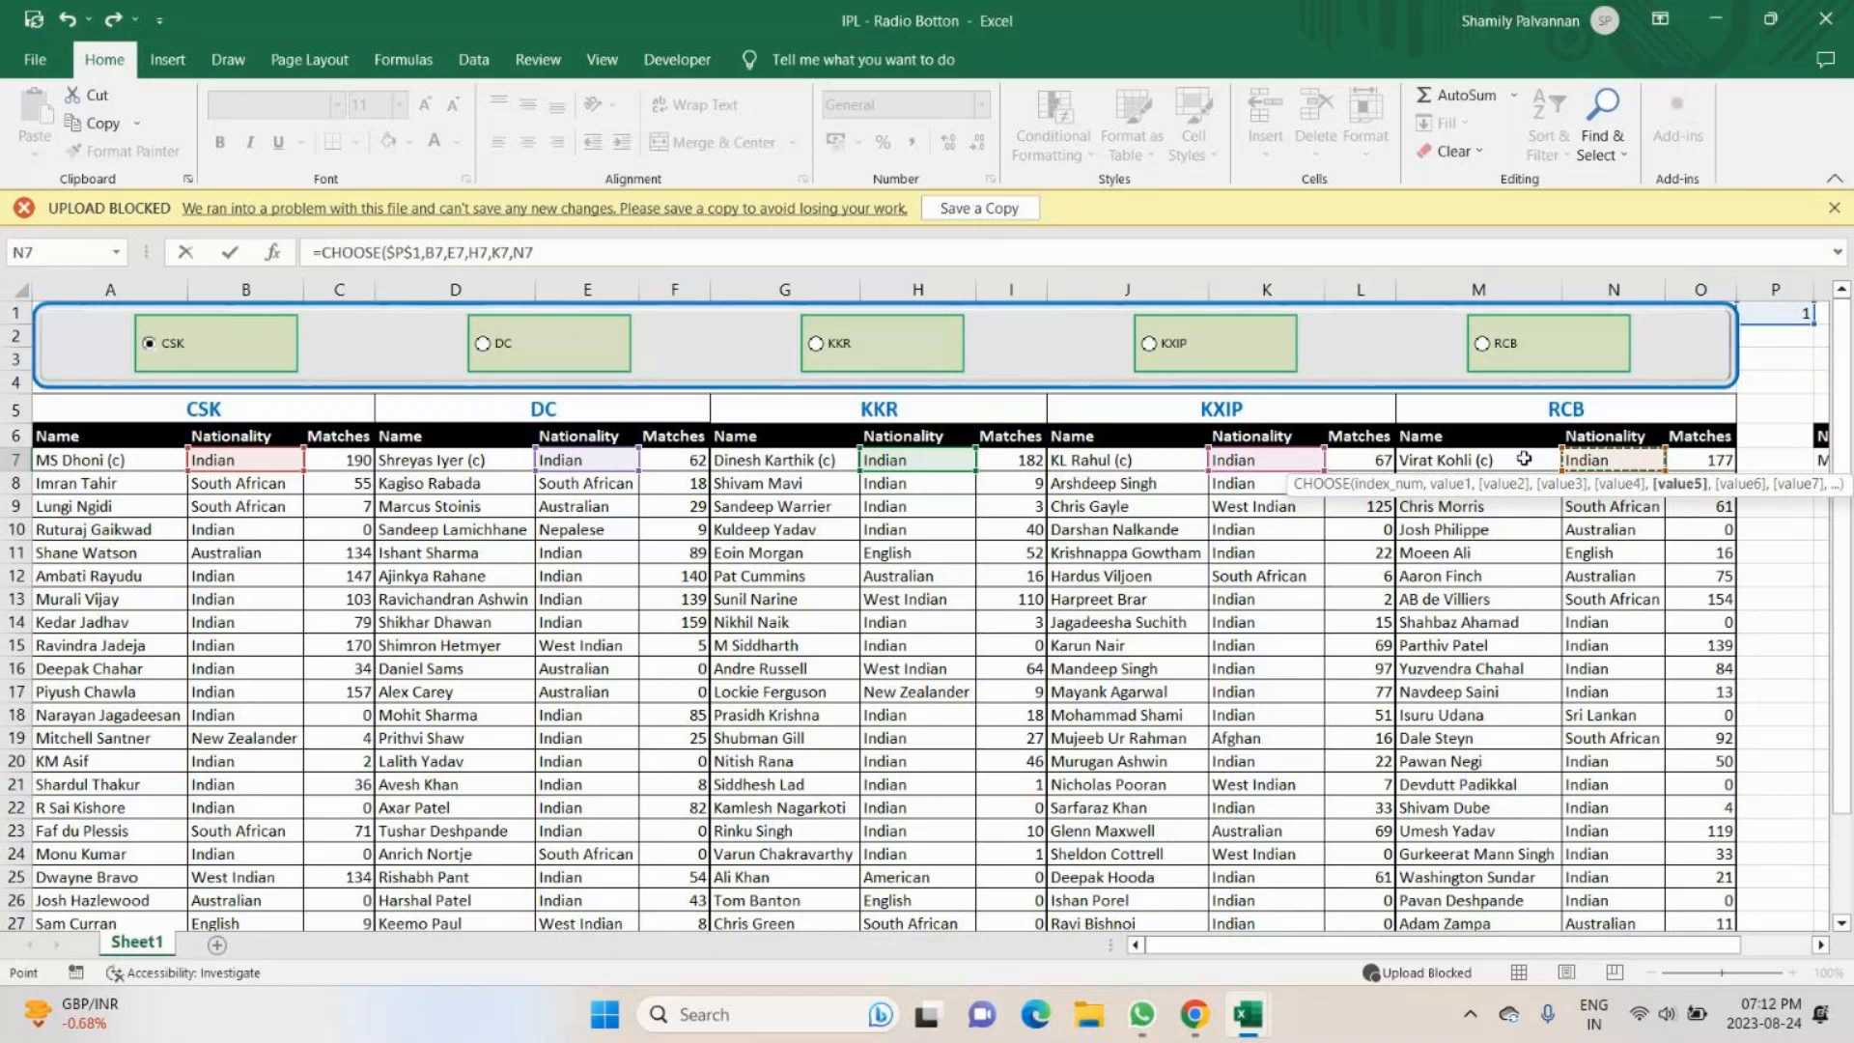
key(Return)
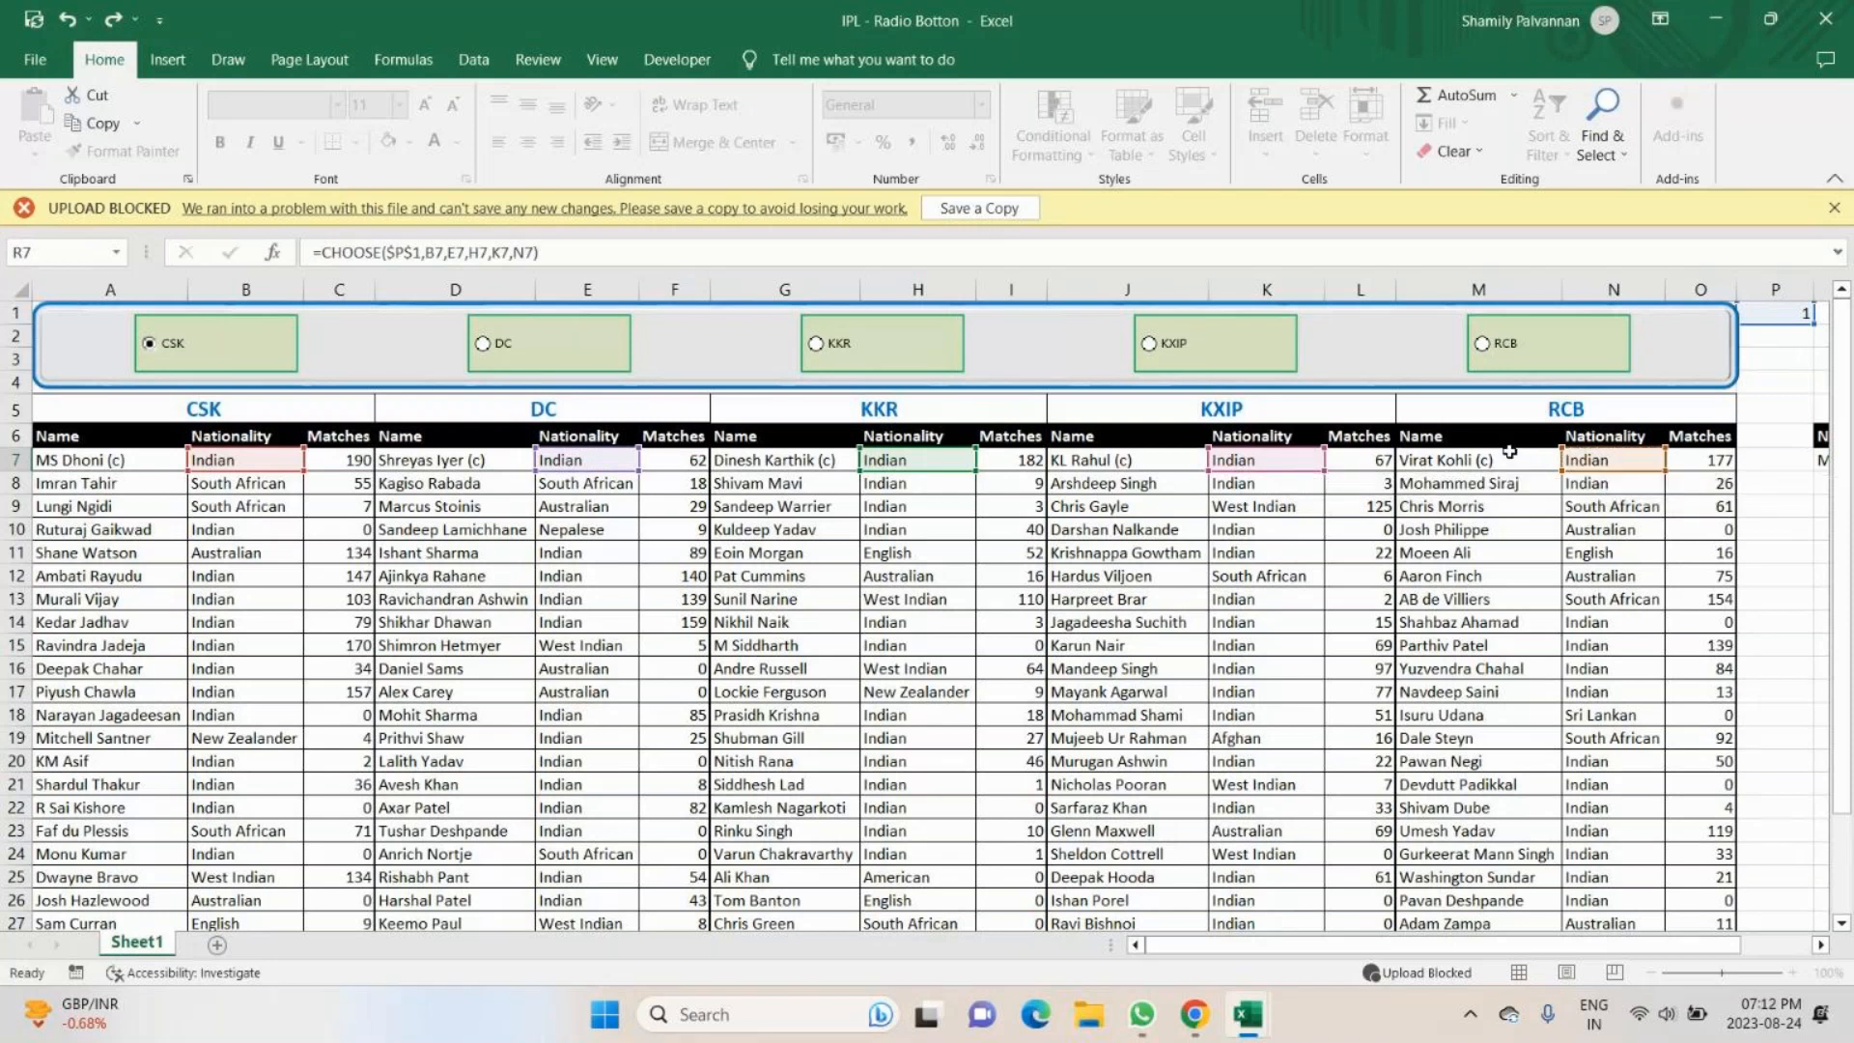
- Start a CHOOSE formula in S7 under Matches, with the absolute reference $P$1 as its index number
key(Tab)
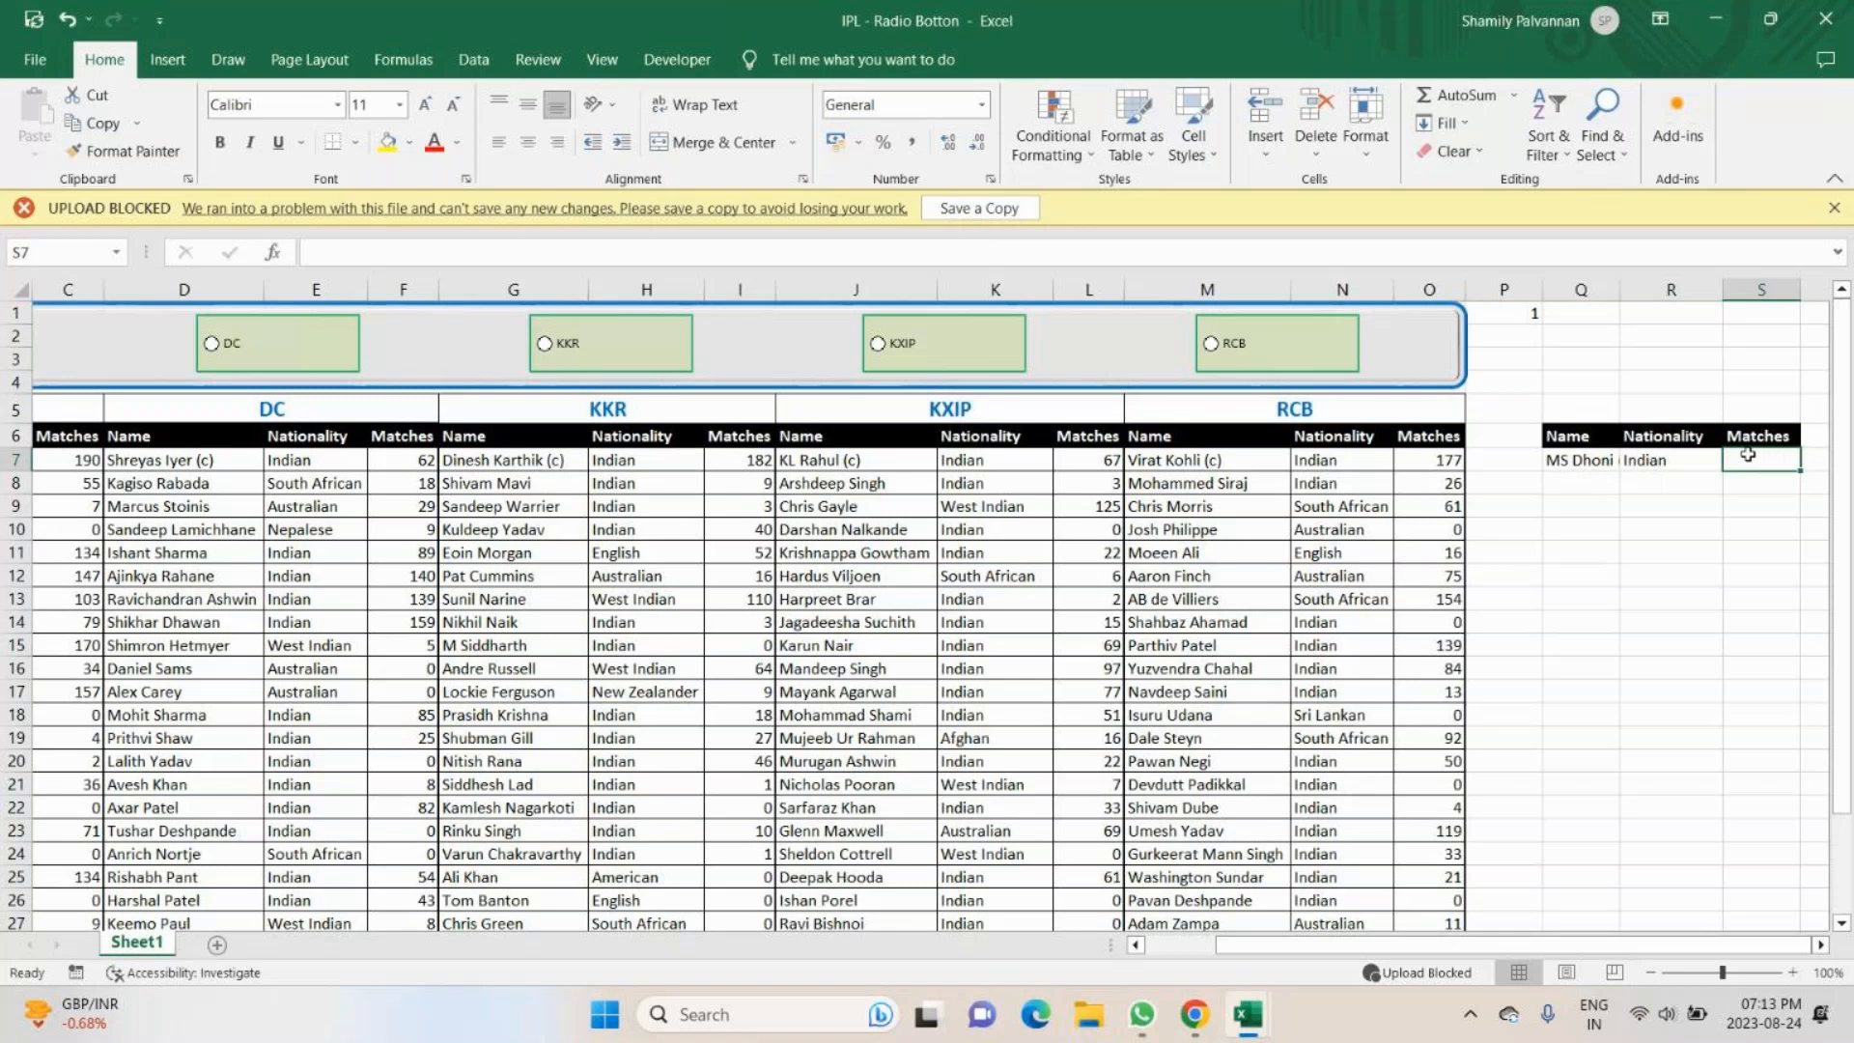
text(=)
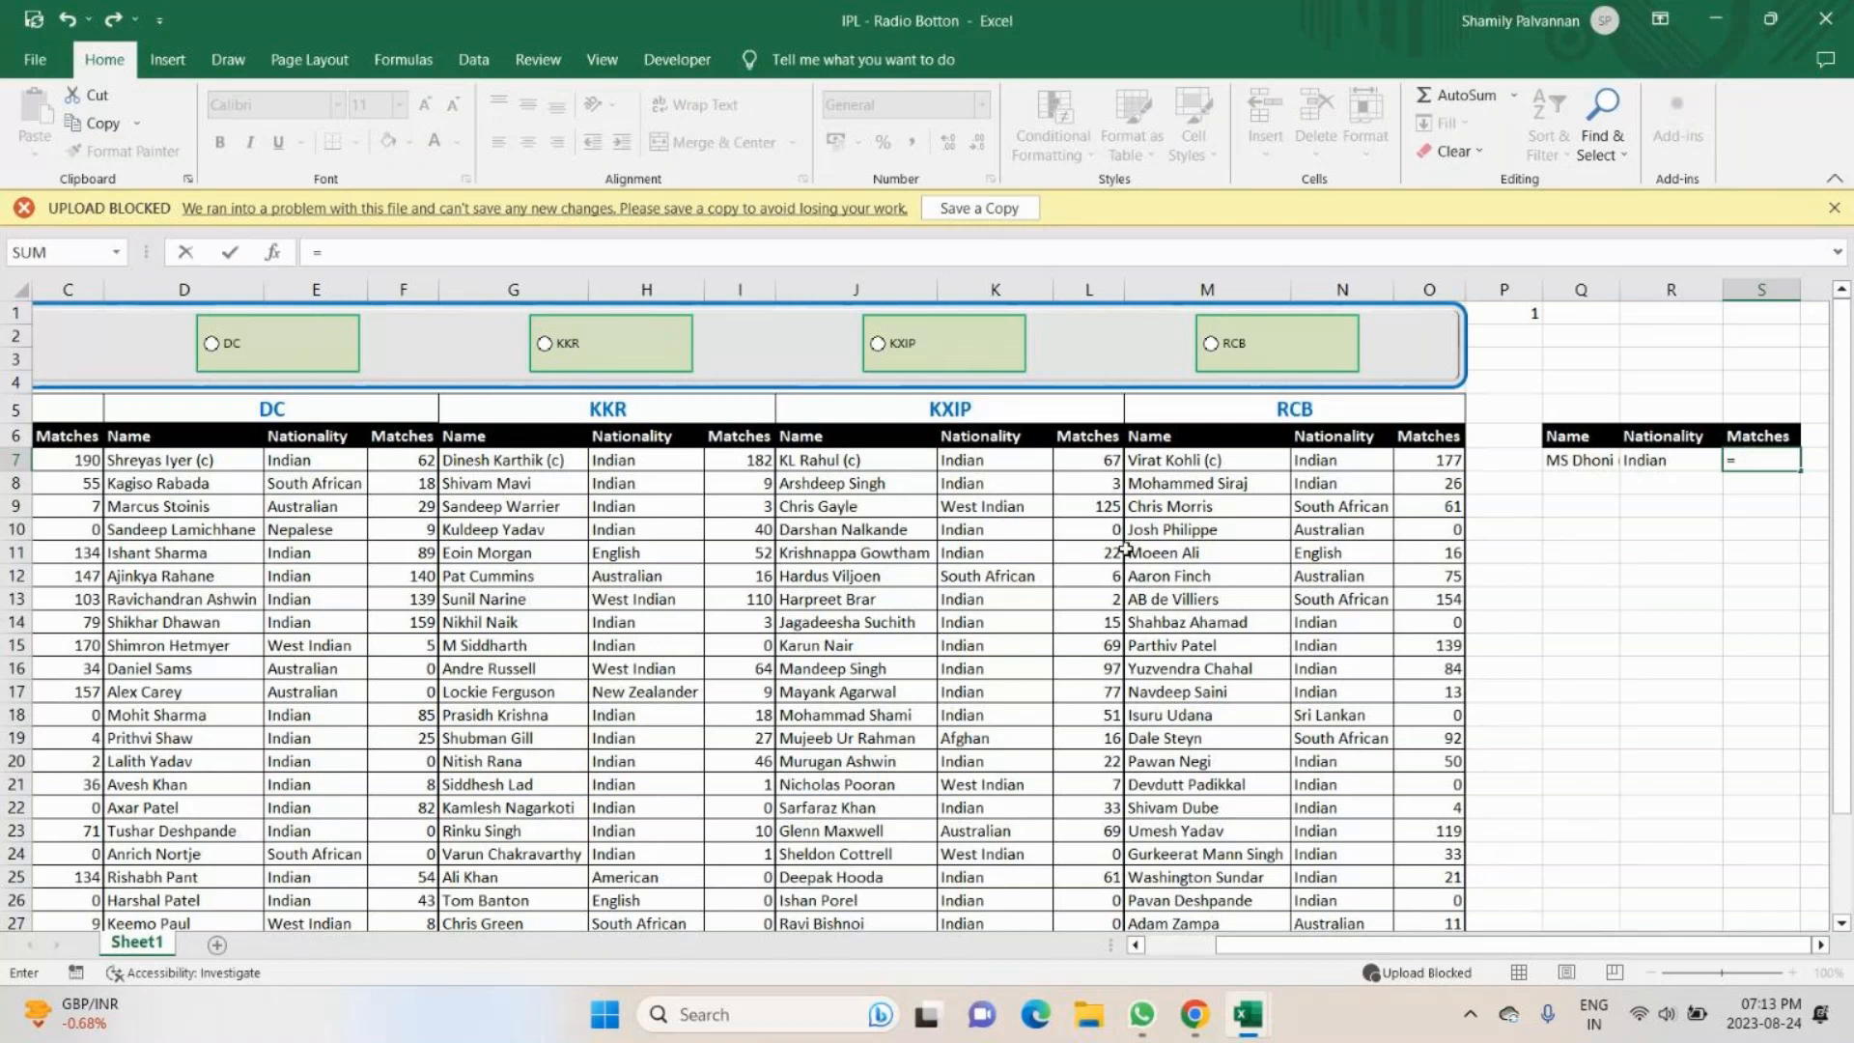
text(c)
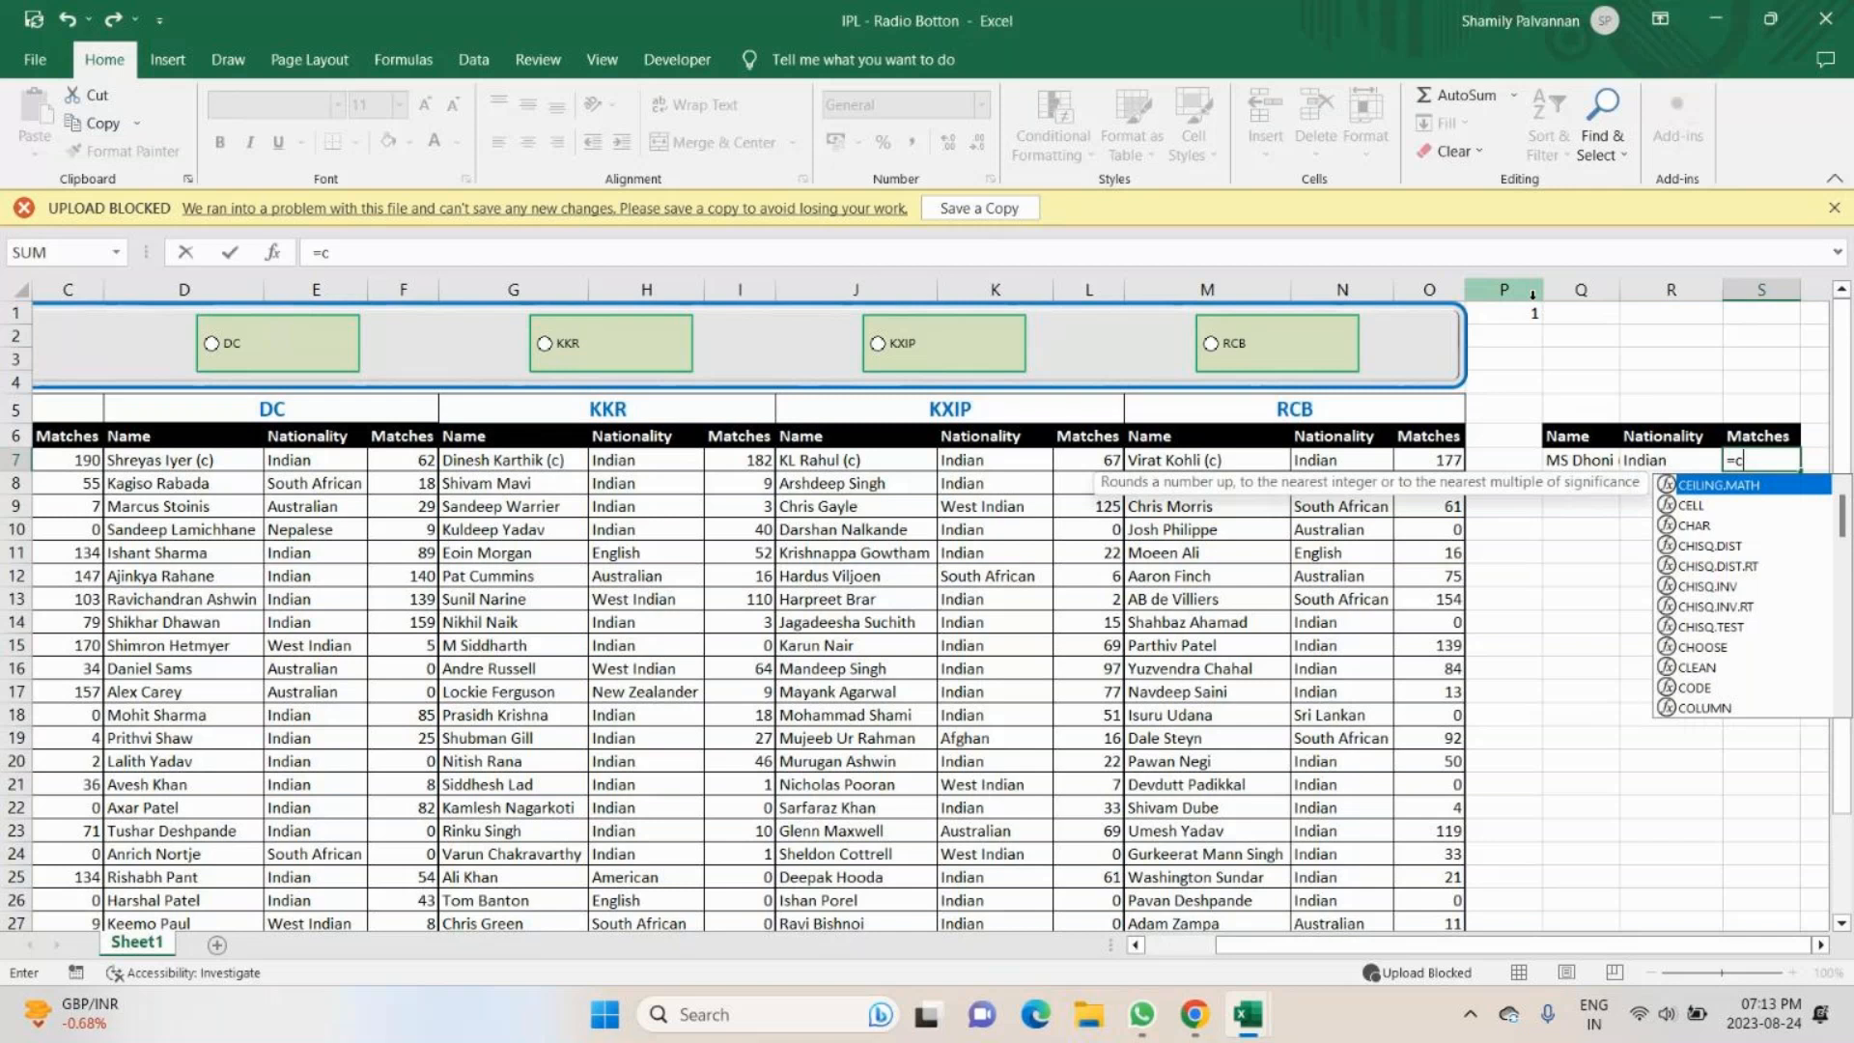
text(hoo)
key(Tab)
click(1513, 311)
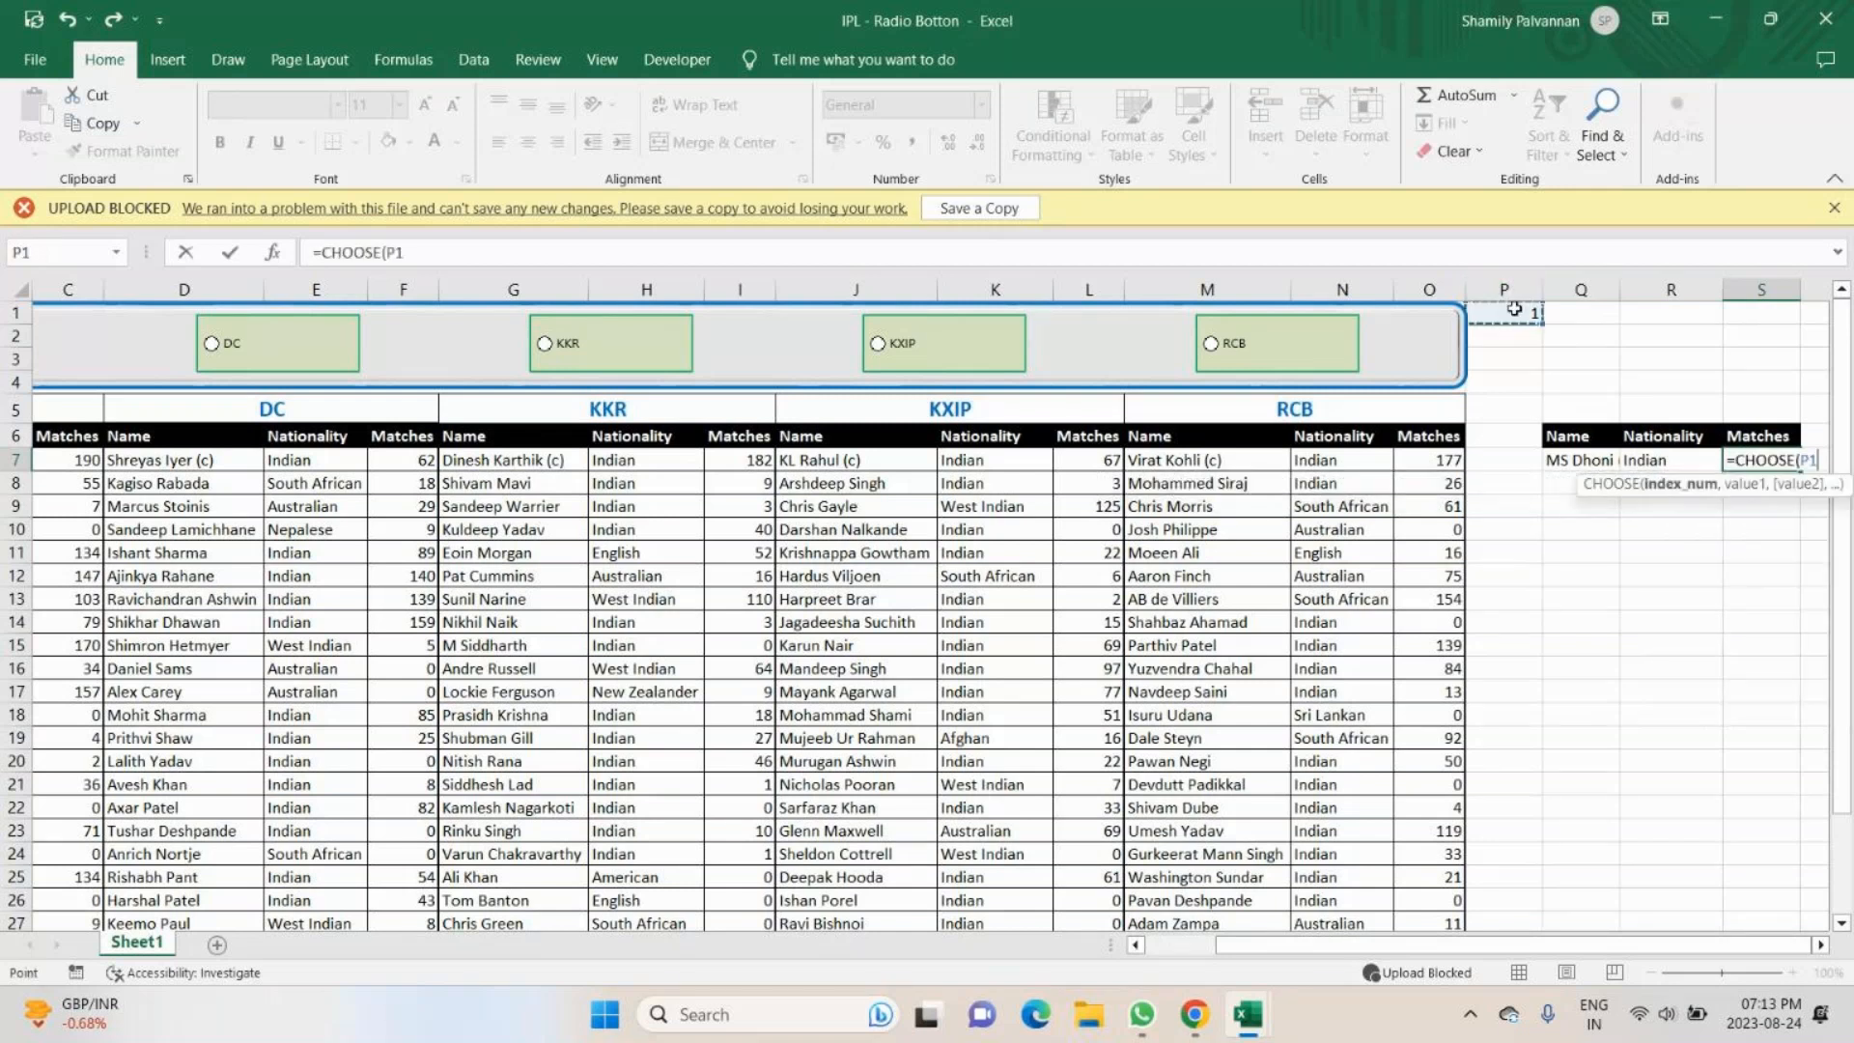
key(F4)
text(,)
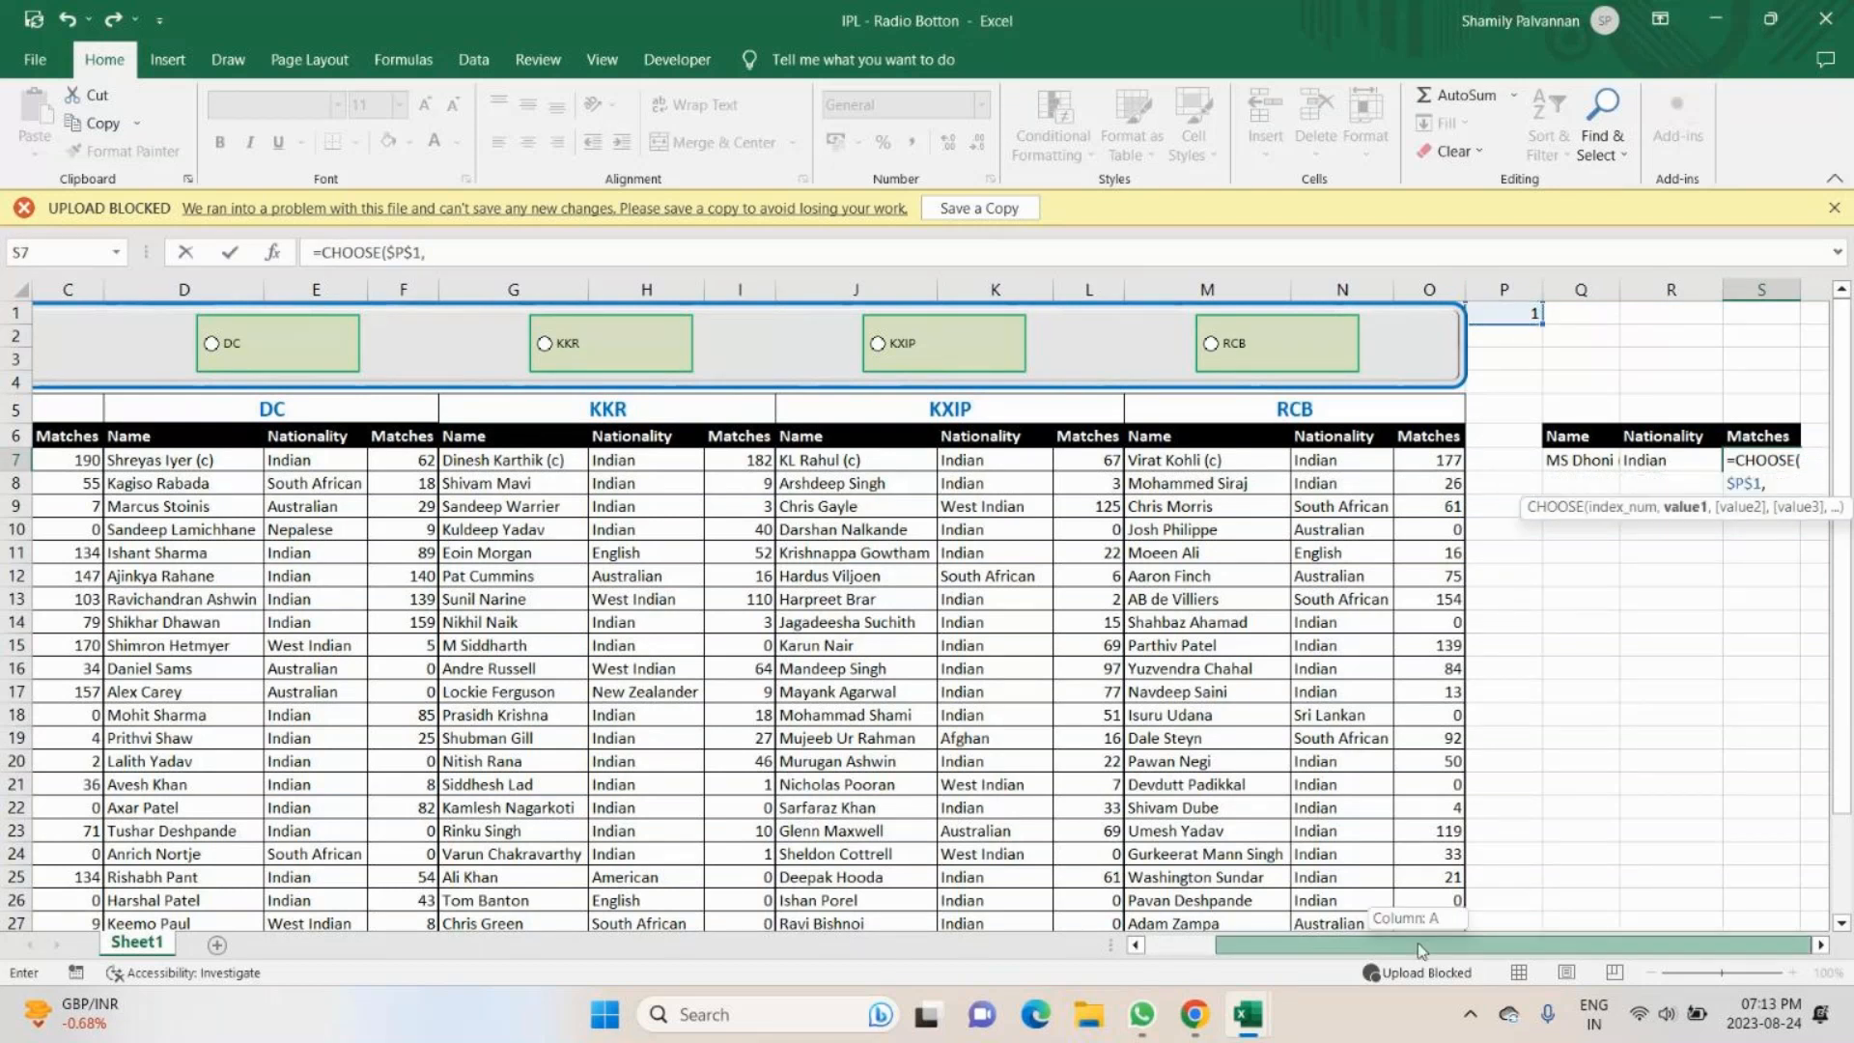
- Complete the S7 formula with the five teams' first matches cells C7, F7, I7, L7 and O7 as values
drag(1417, 942, 1415, 942)
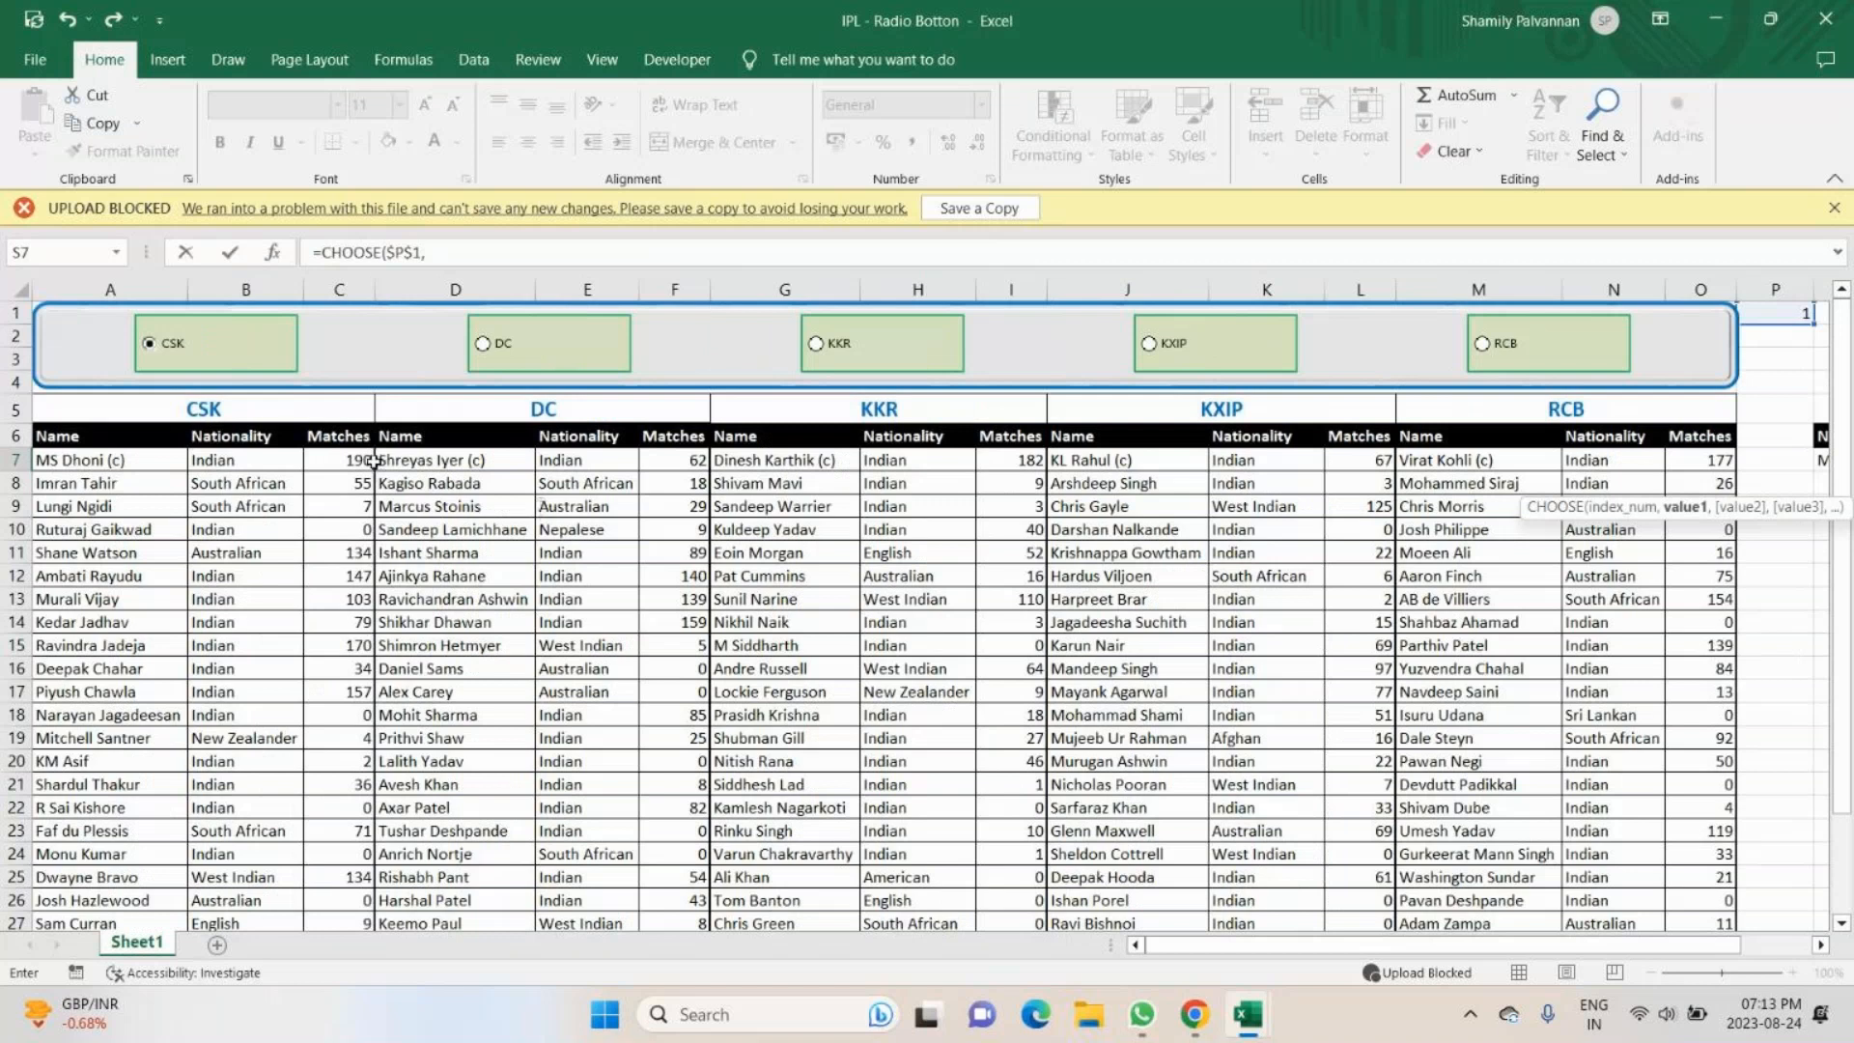
click(342, 459)
text(,)
click(680, 460)
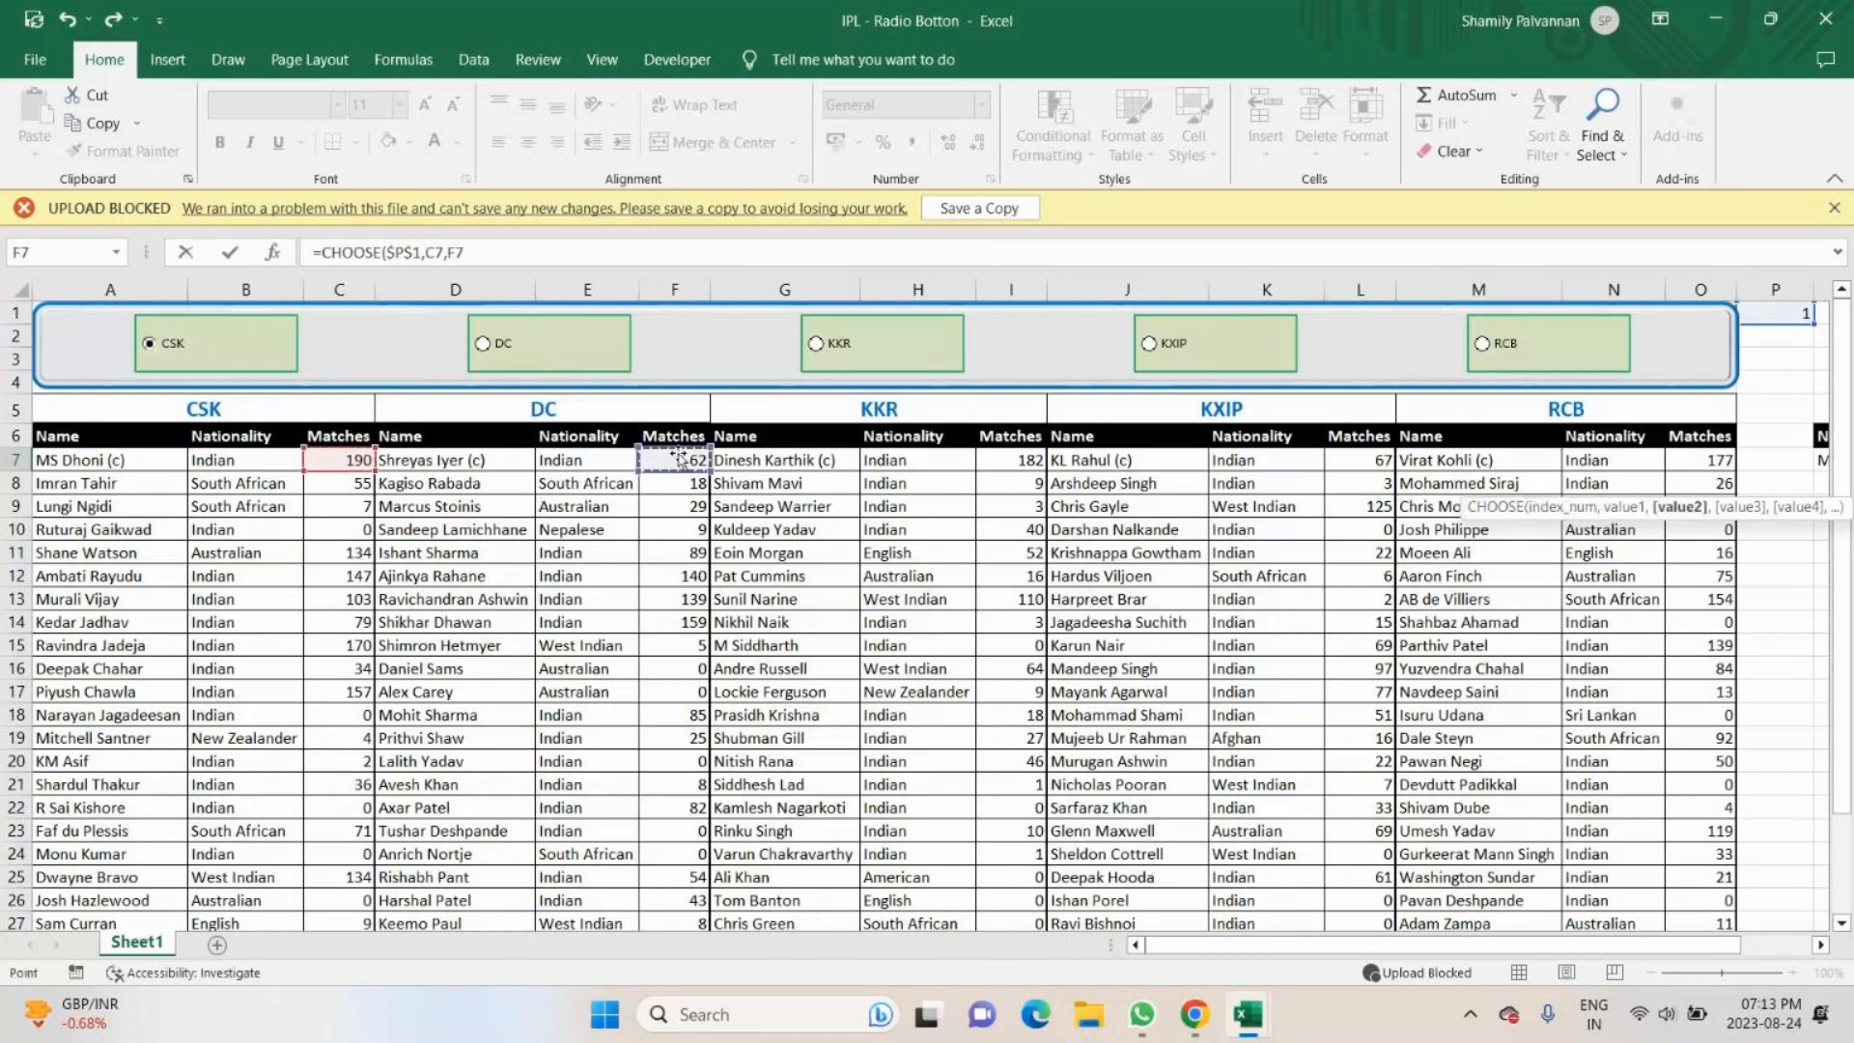
text(,)
click(1010, 459)
text(,)
click(1359, 461)
text(,)
click(1695, 457)
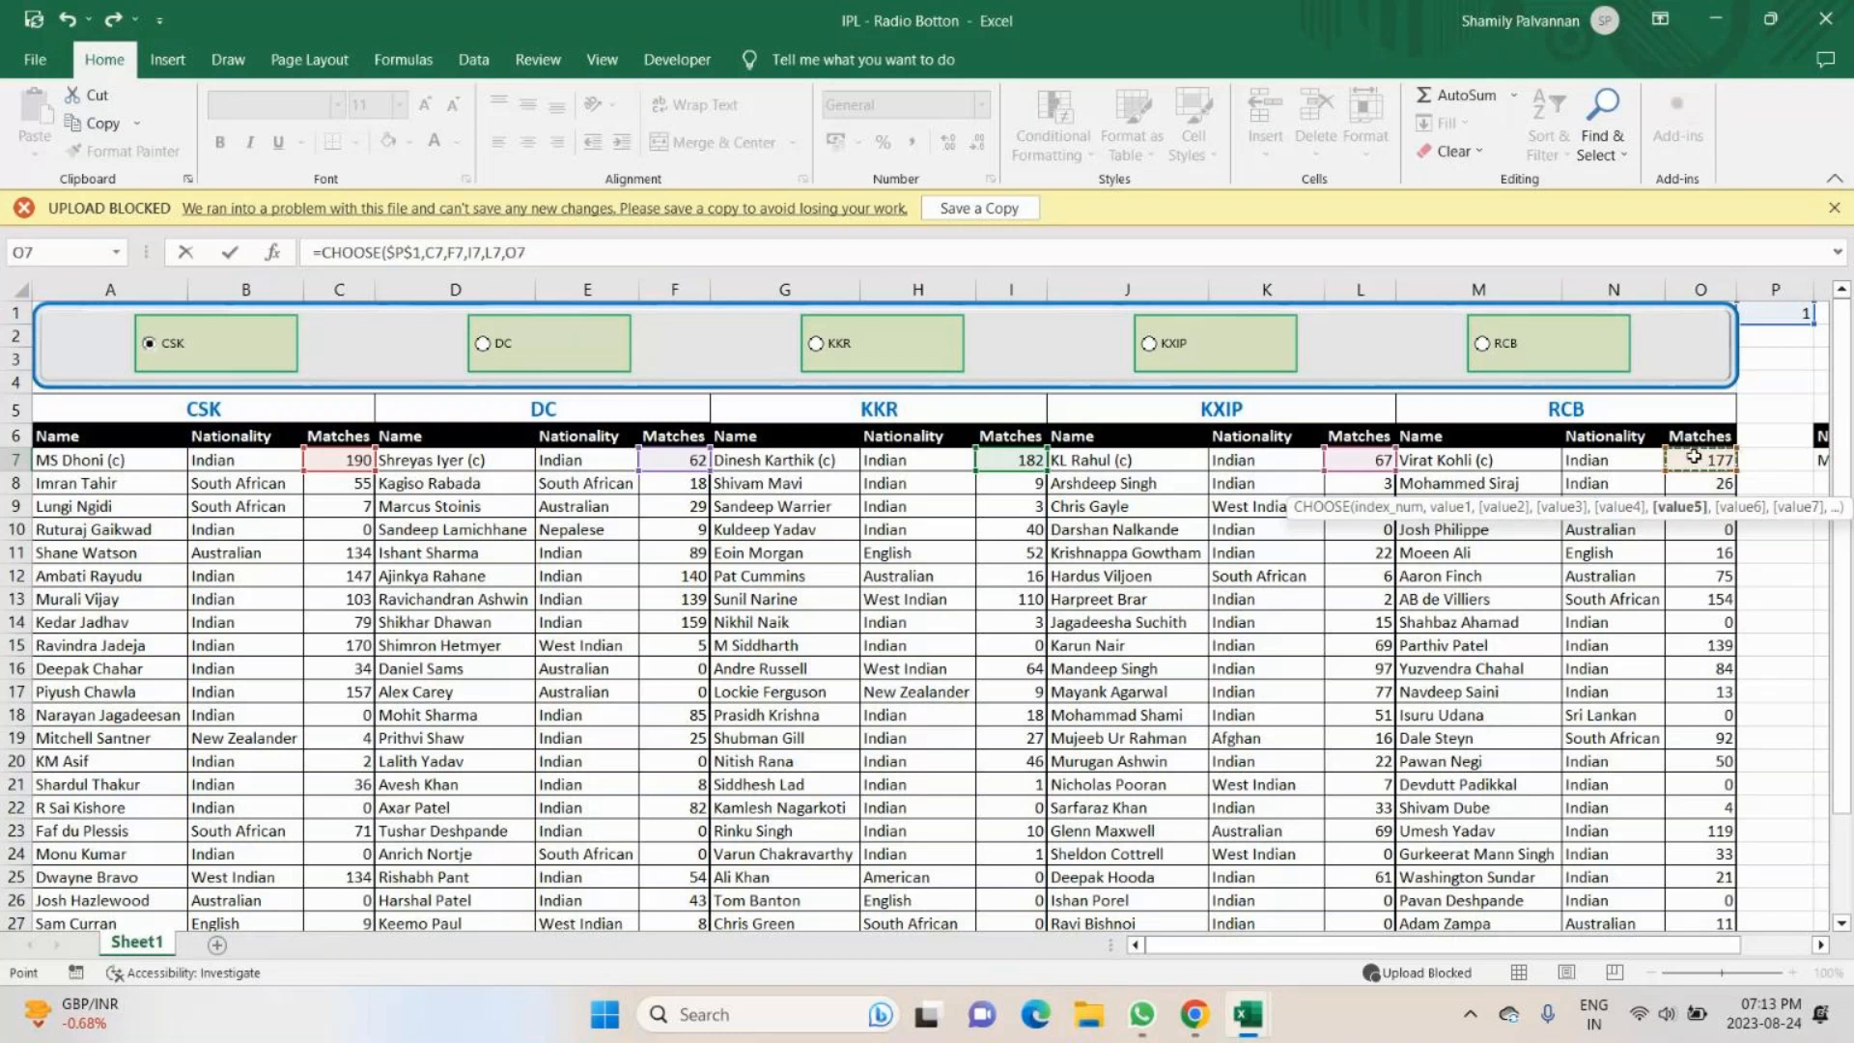
text())
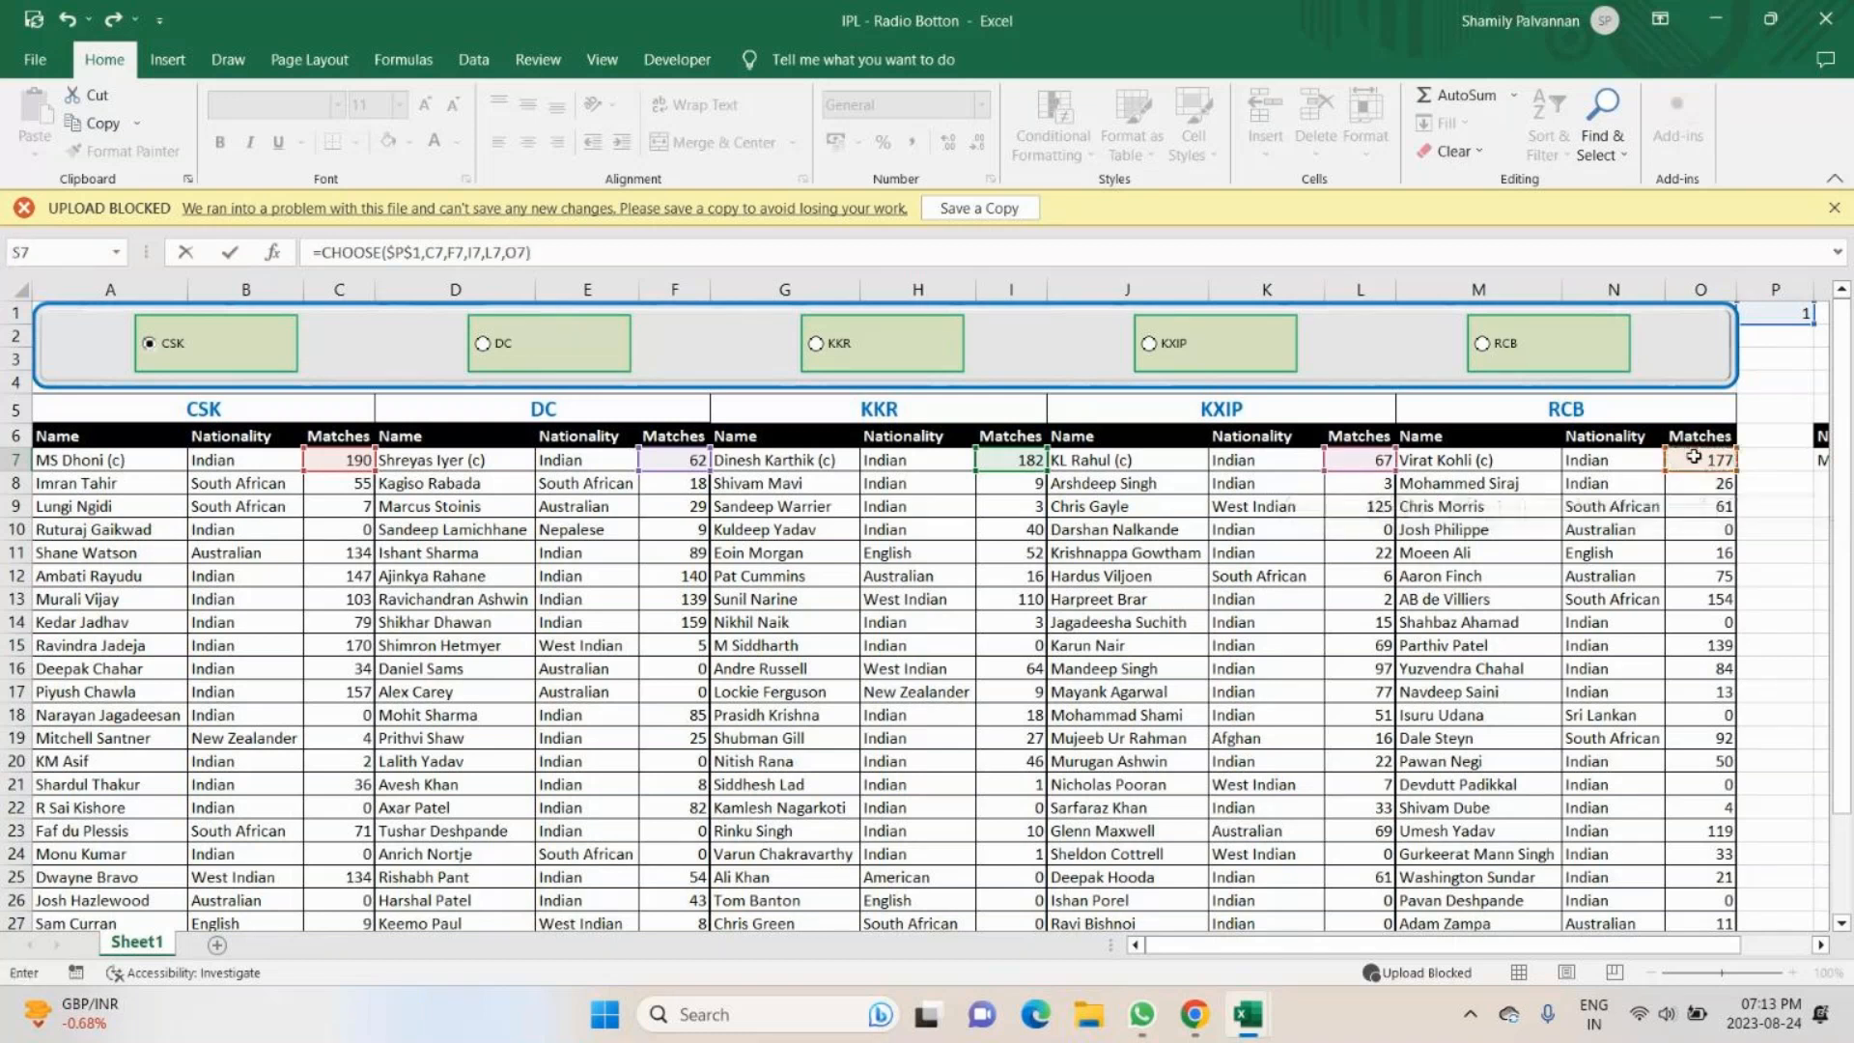
key(Return)
- Fill the CHOOSE formulas in Q7, R7 and S7 down to row 31 in the Name, Nationality and Matches columns
click(1583, 461)
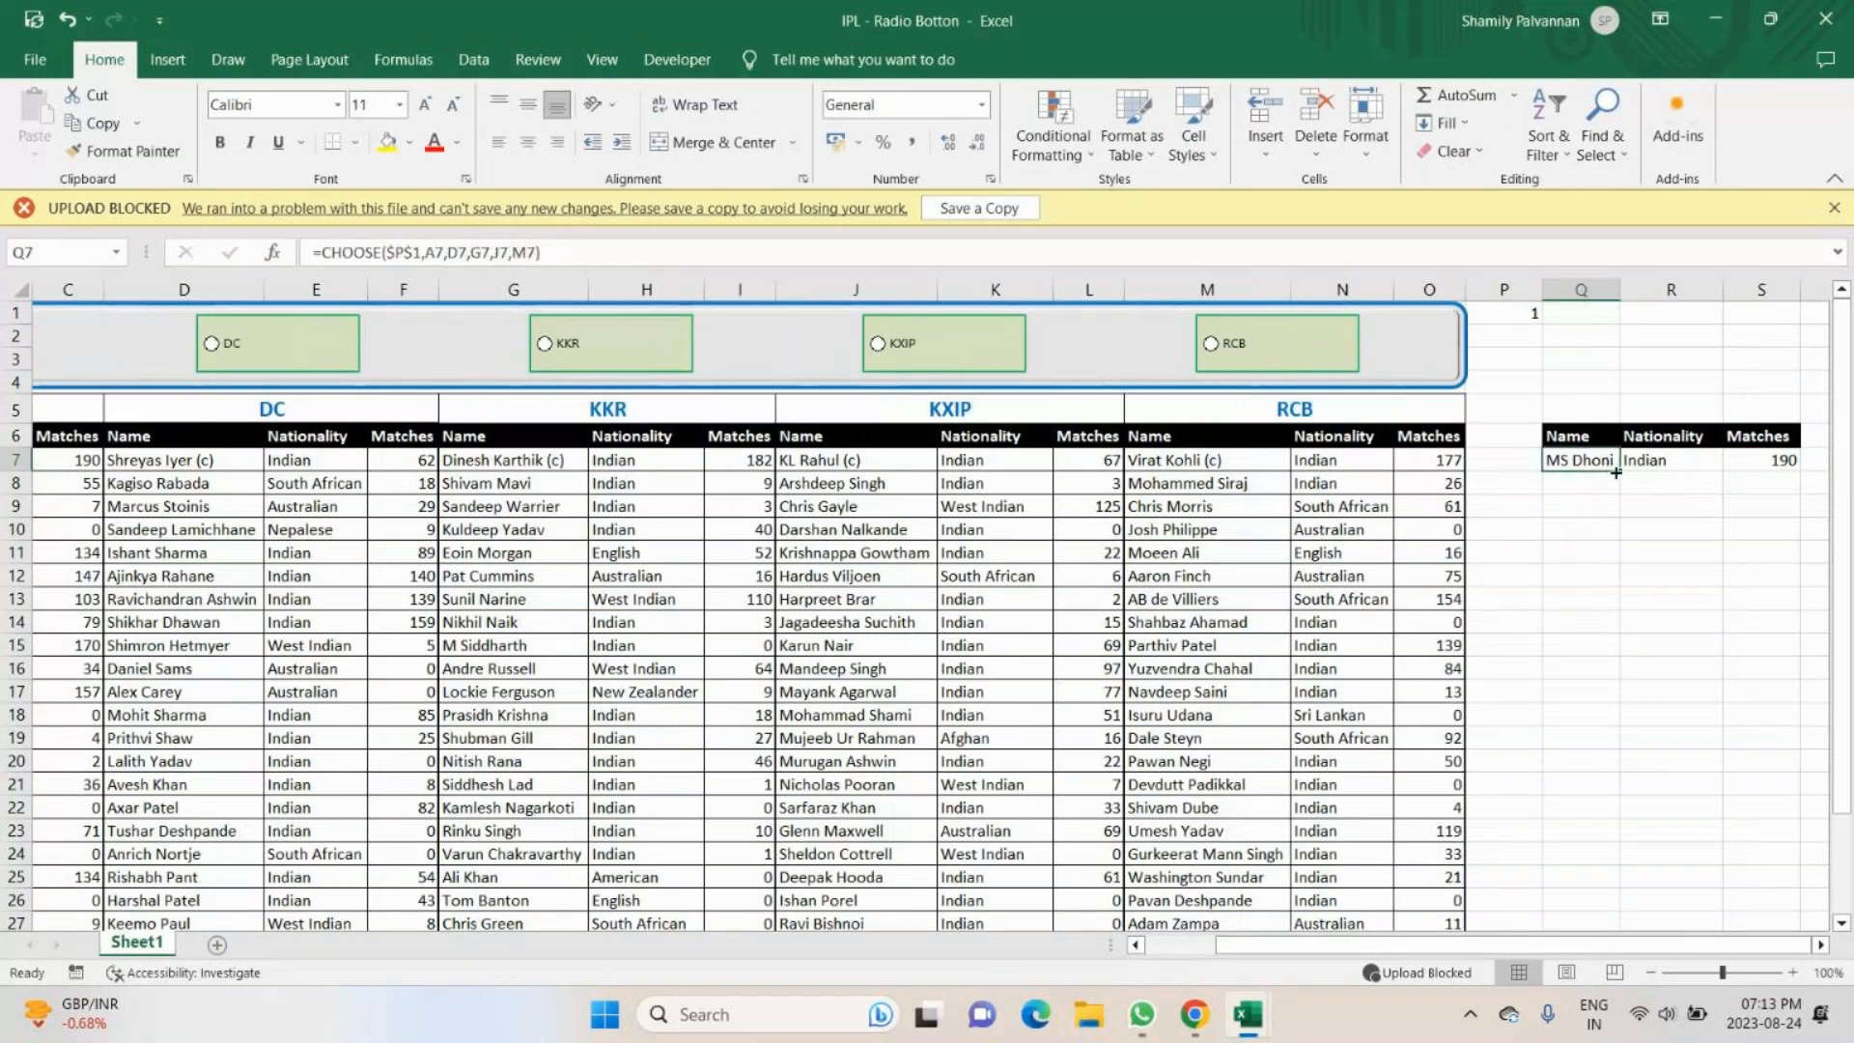
double_click(1616, 472)
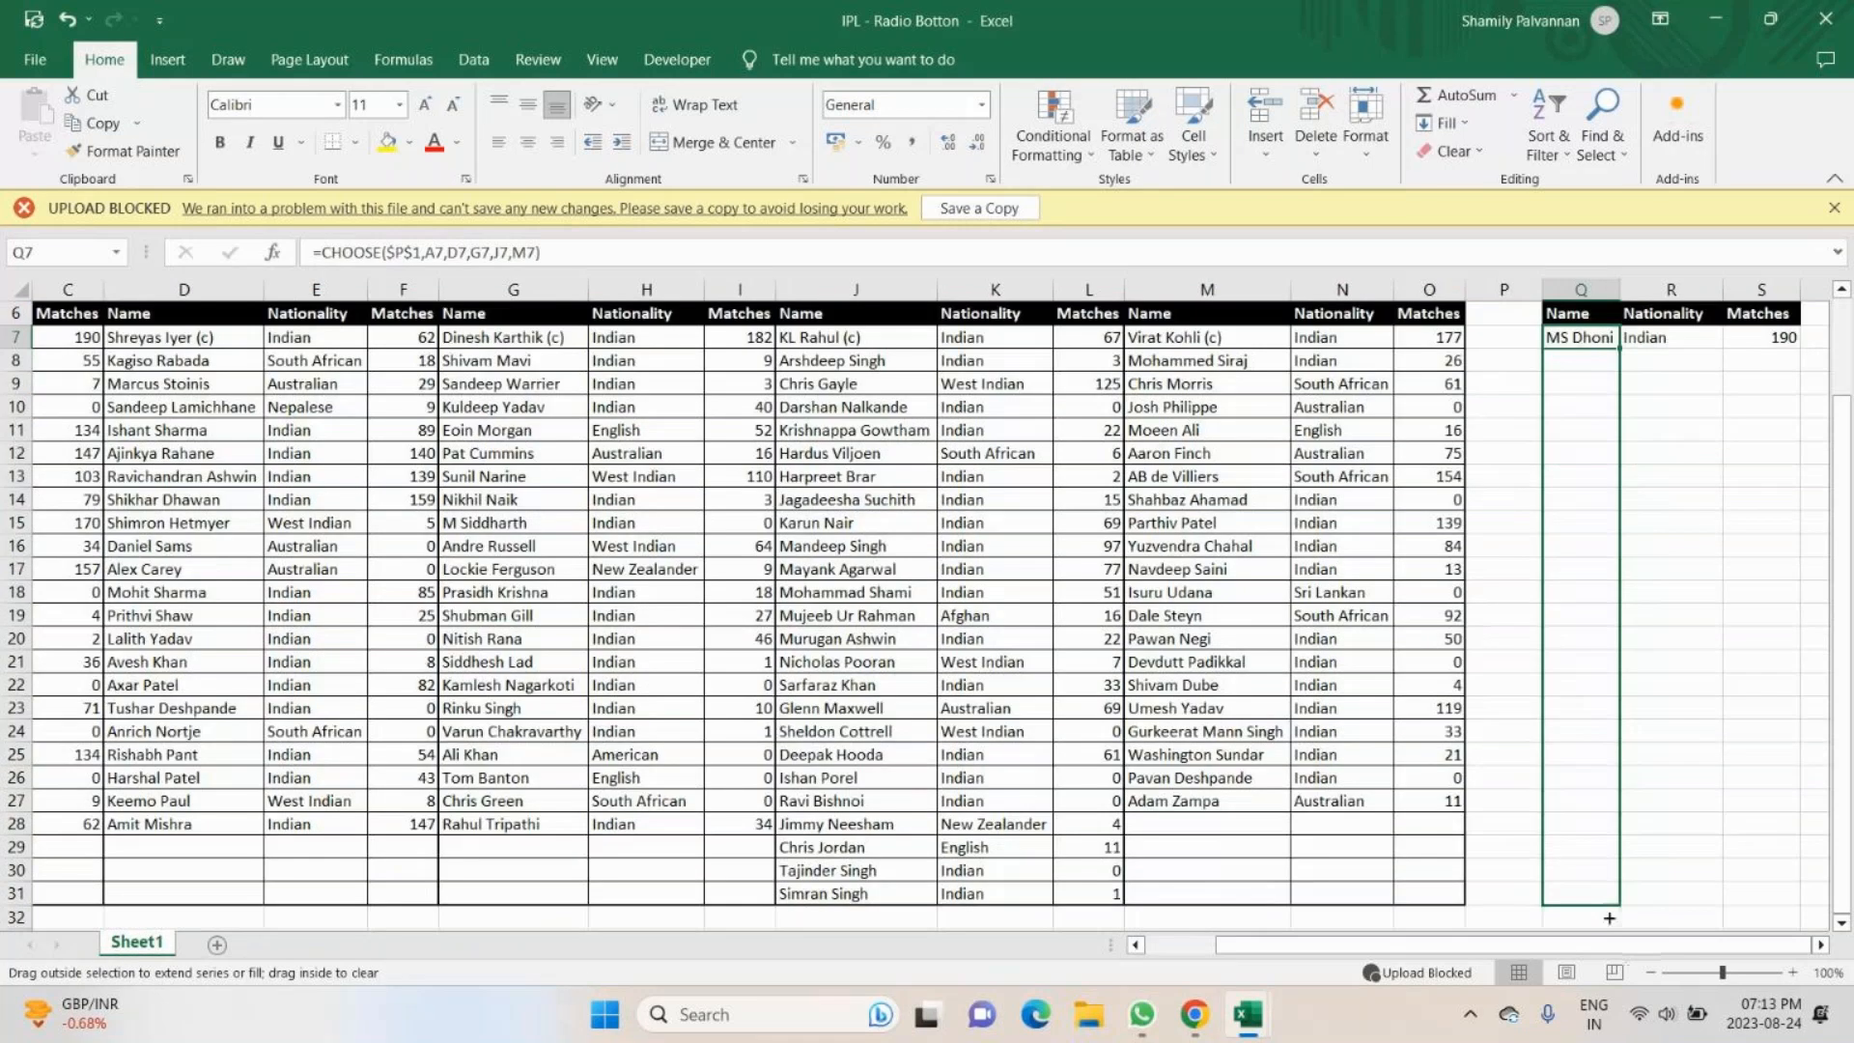
click(1701, 340)
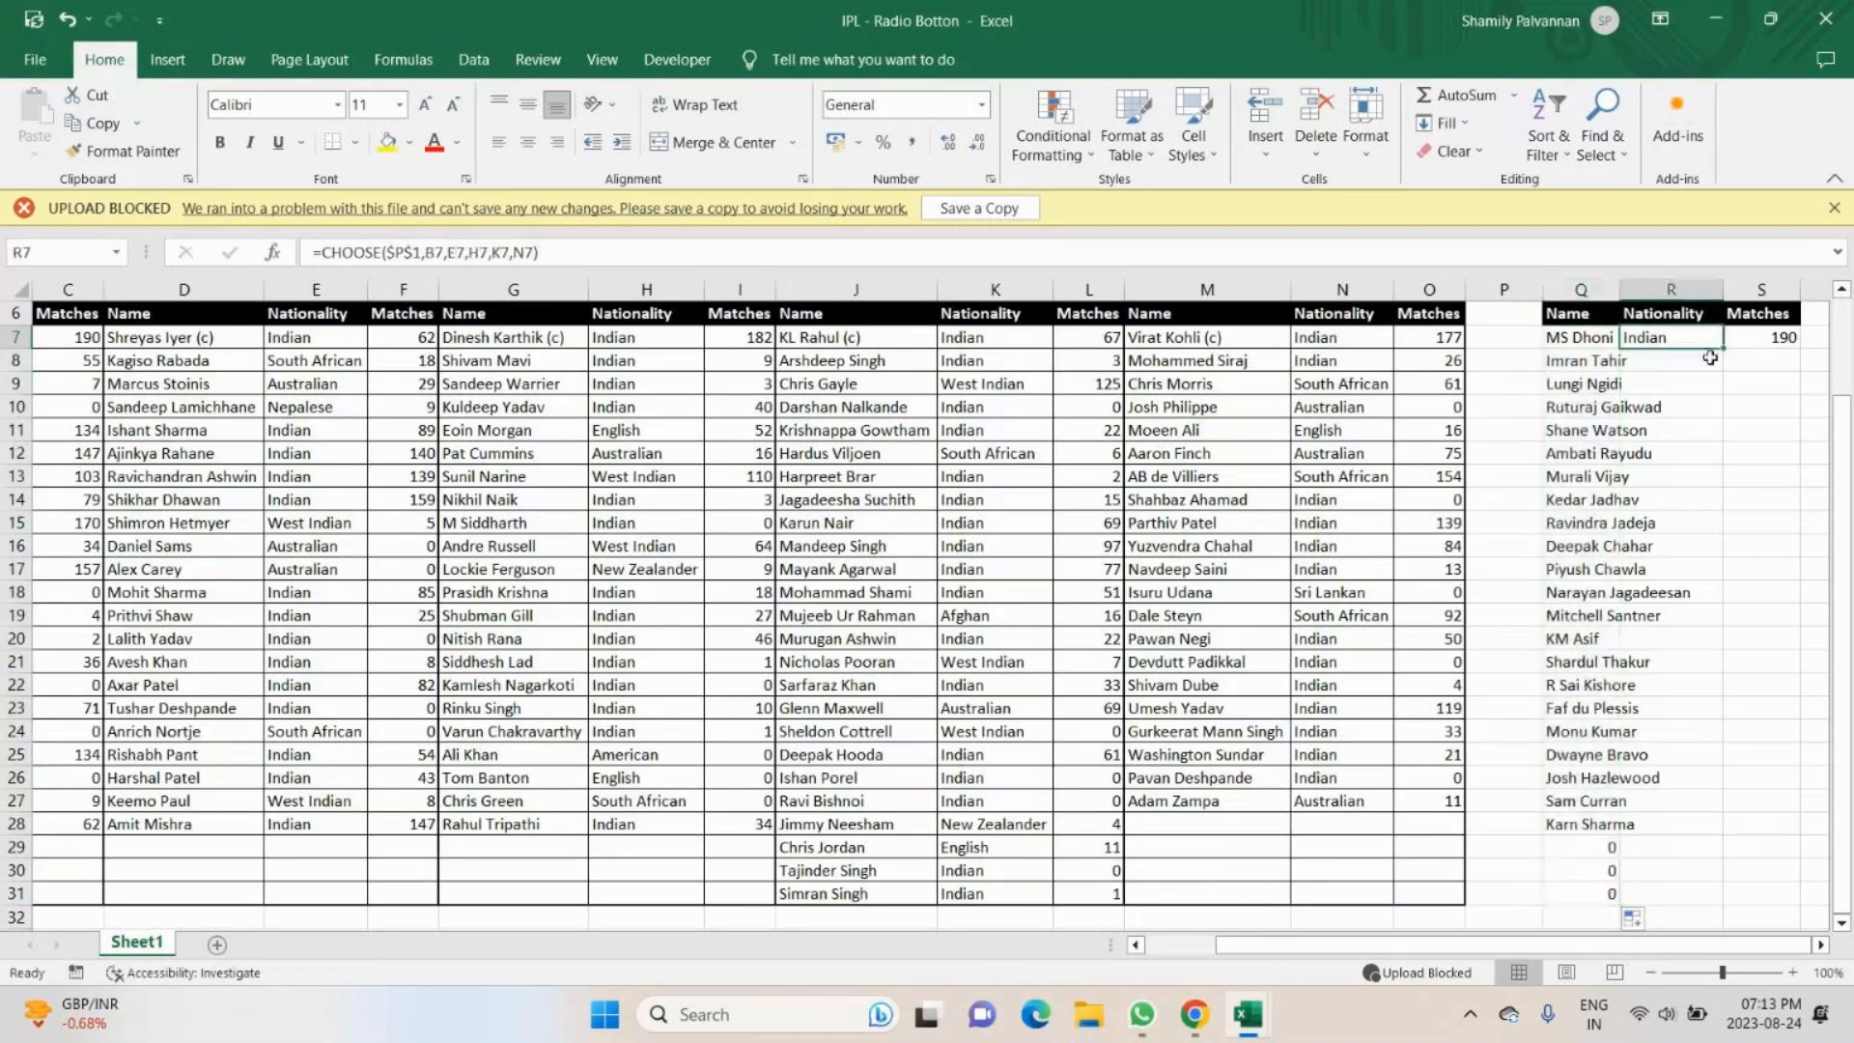
double_click(1724, 348)
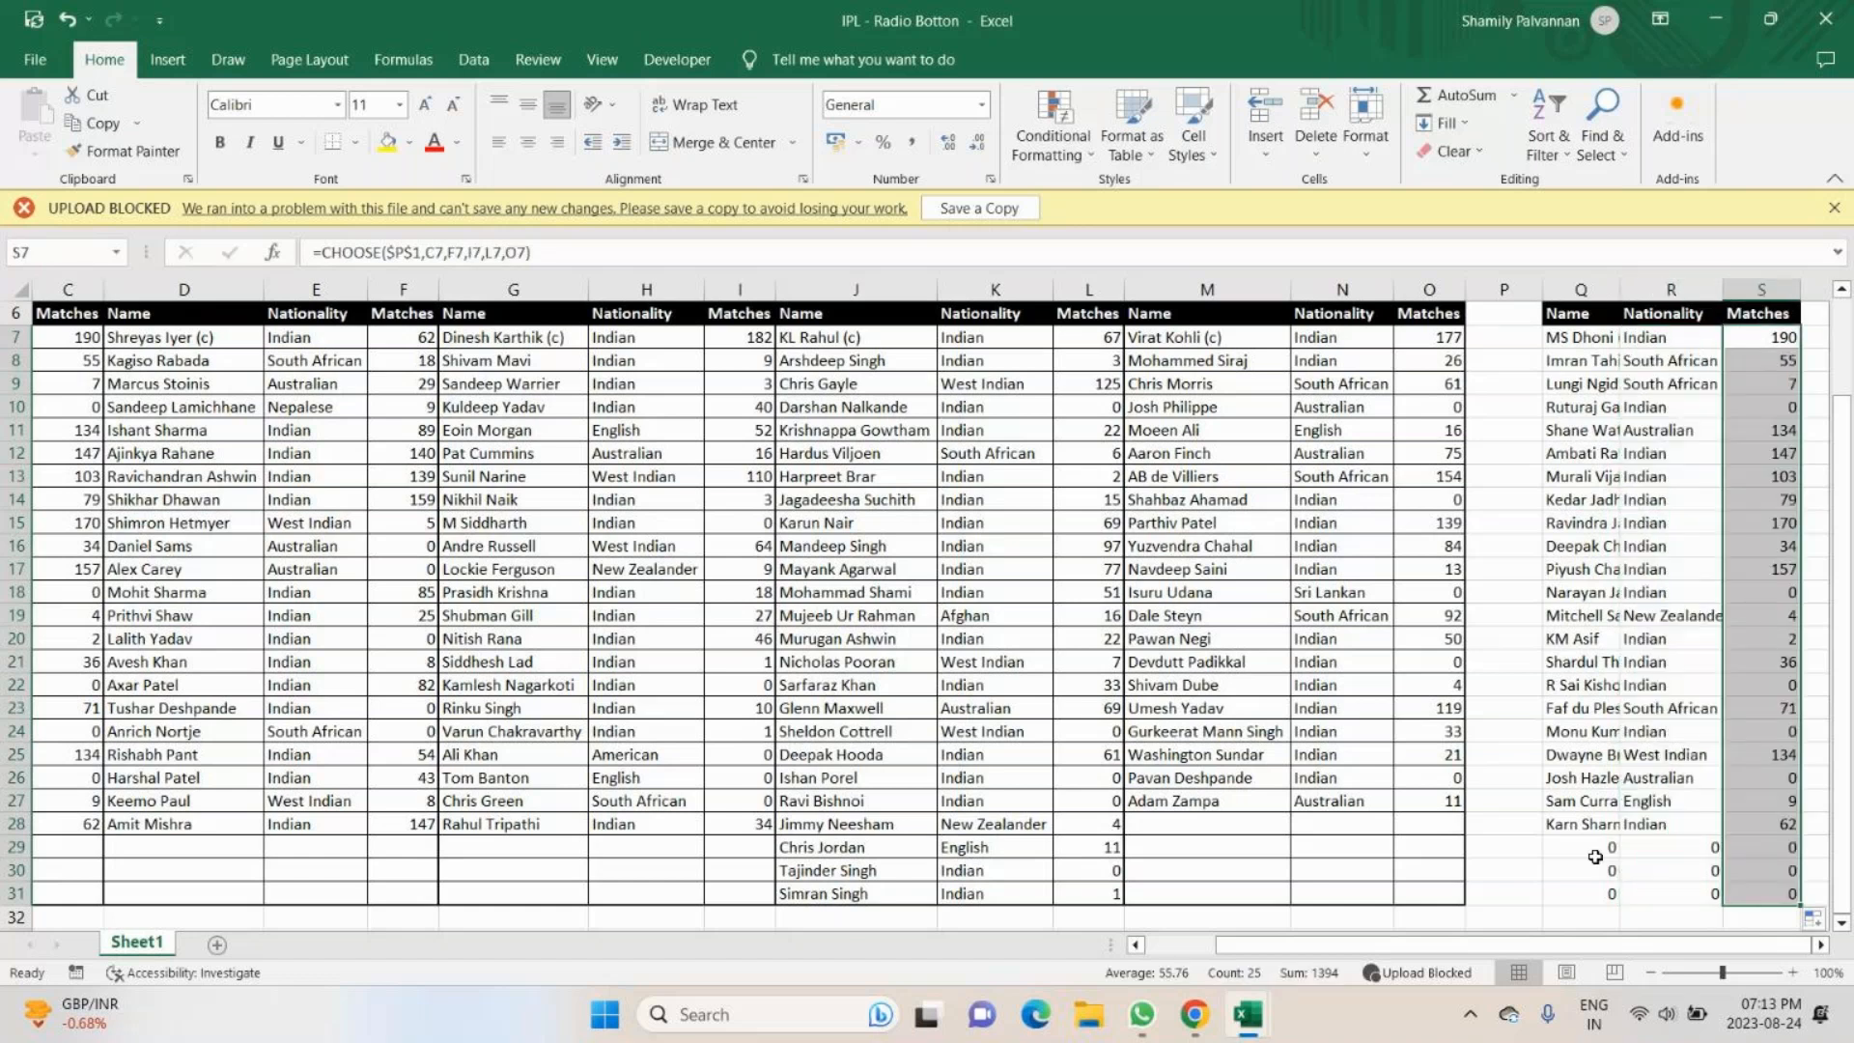
- Test the linked table by choosing the DC, KKR, KXIP and RCB team options in turn
scroll(1594, 857, up, 2)
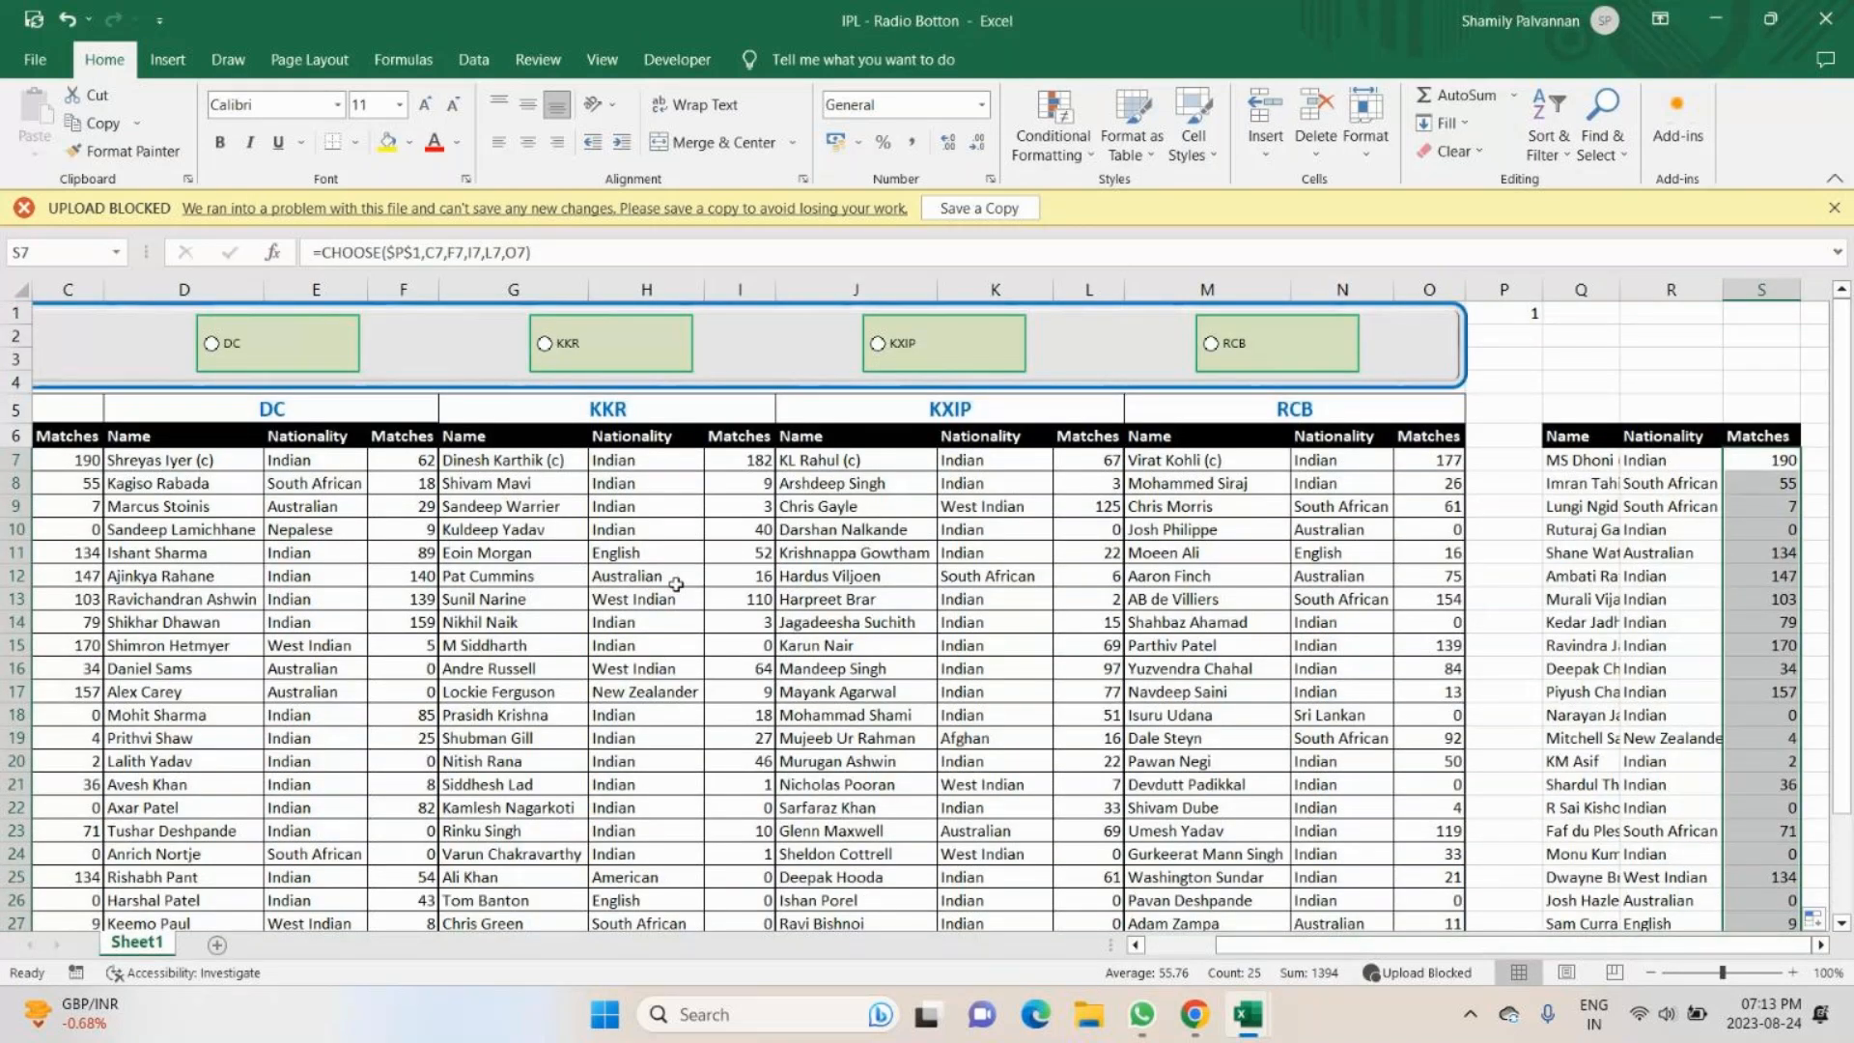
click(209, 348)
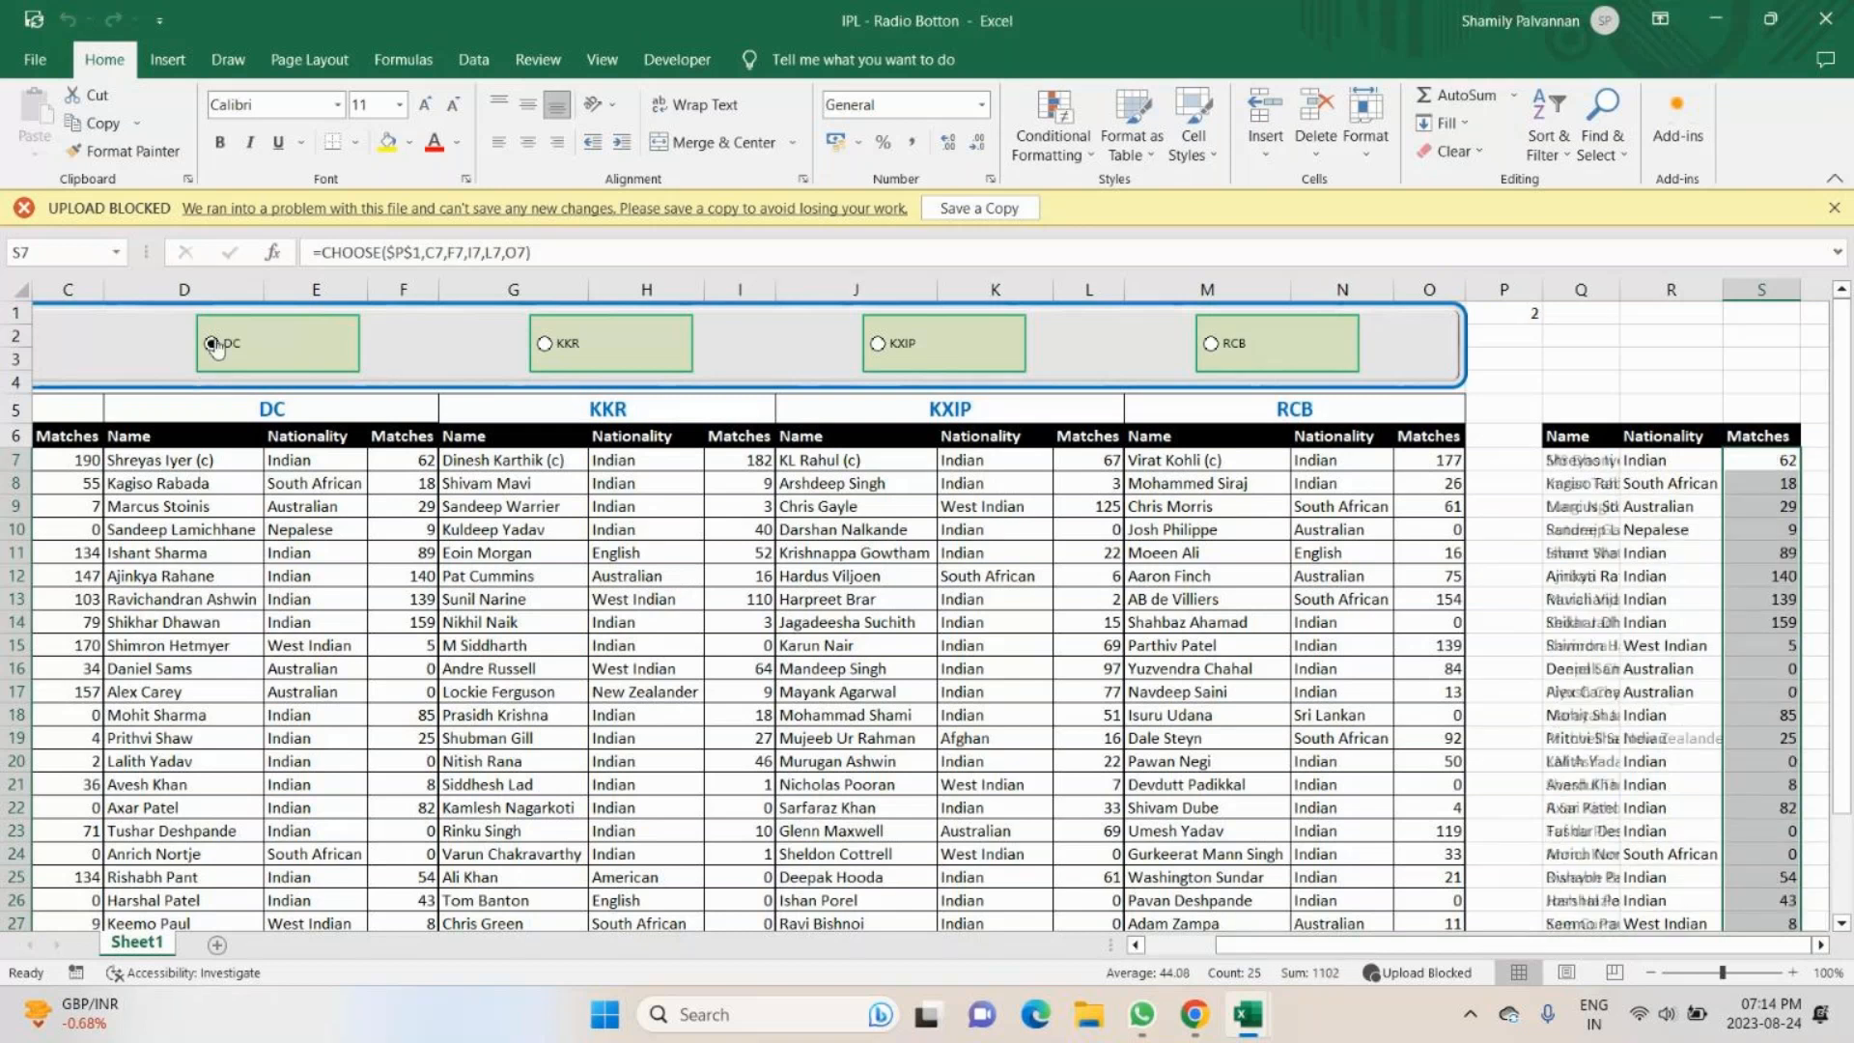
click(544, 346)
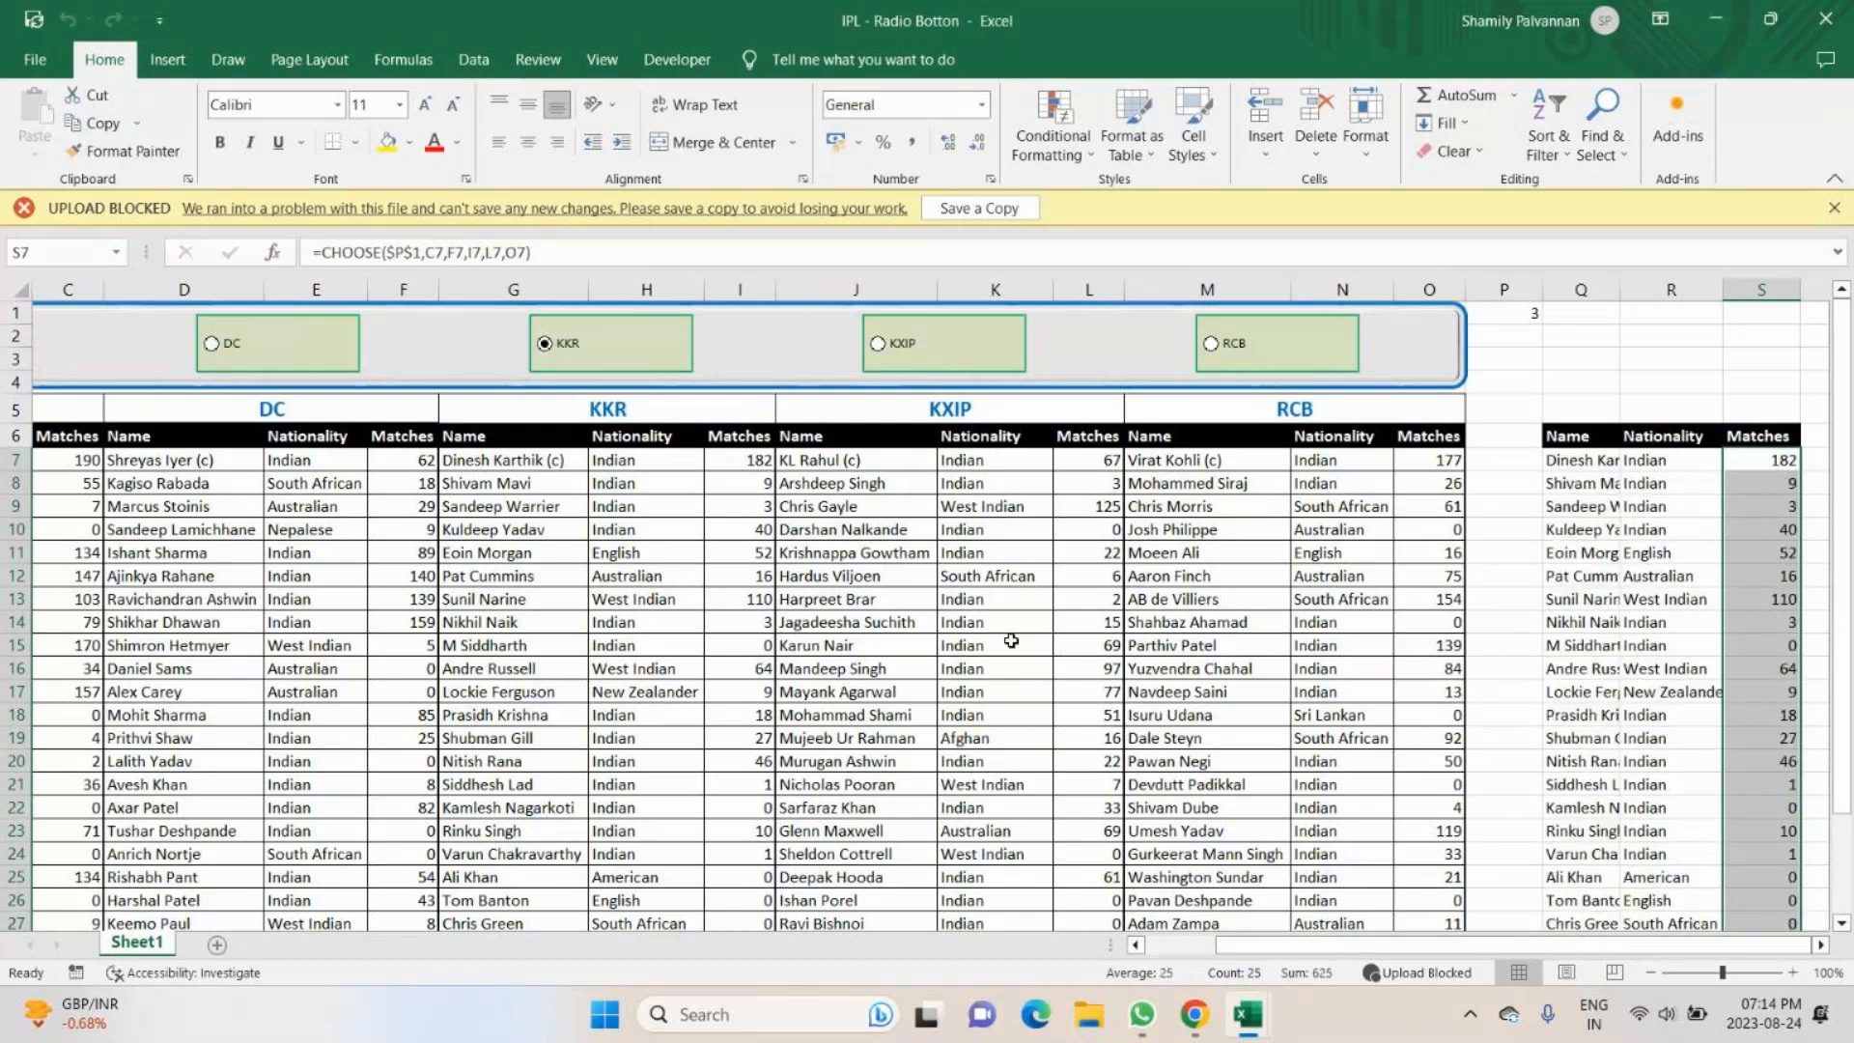
click(878, 348)
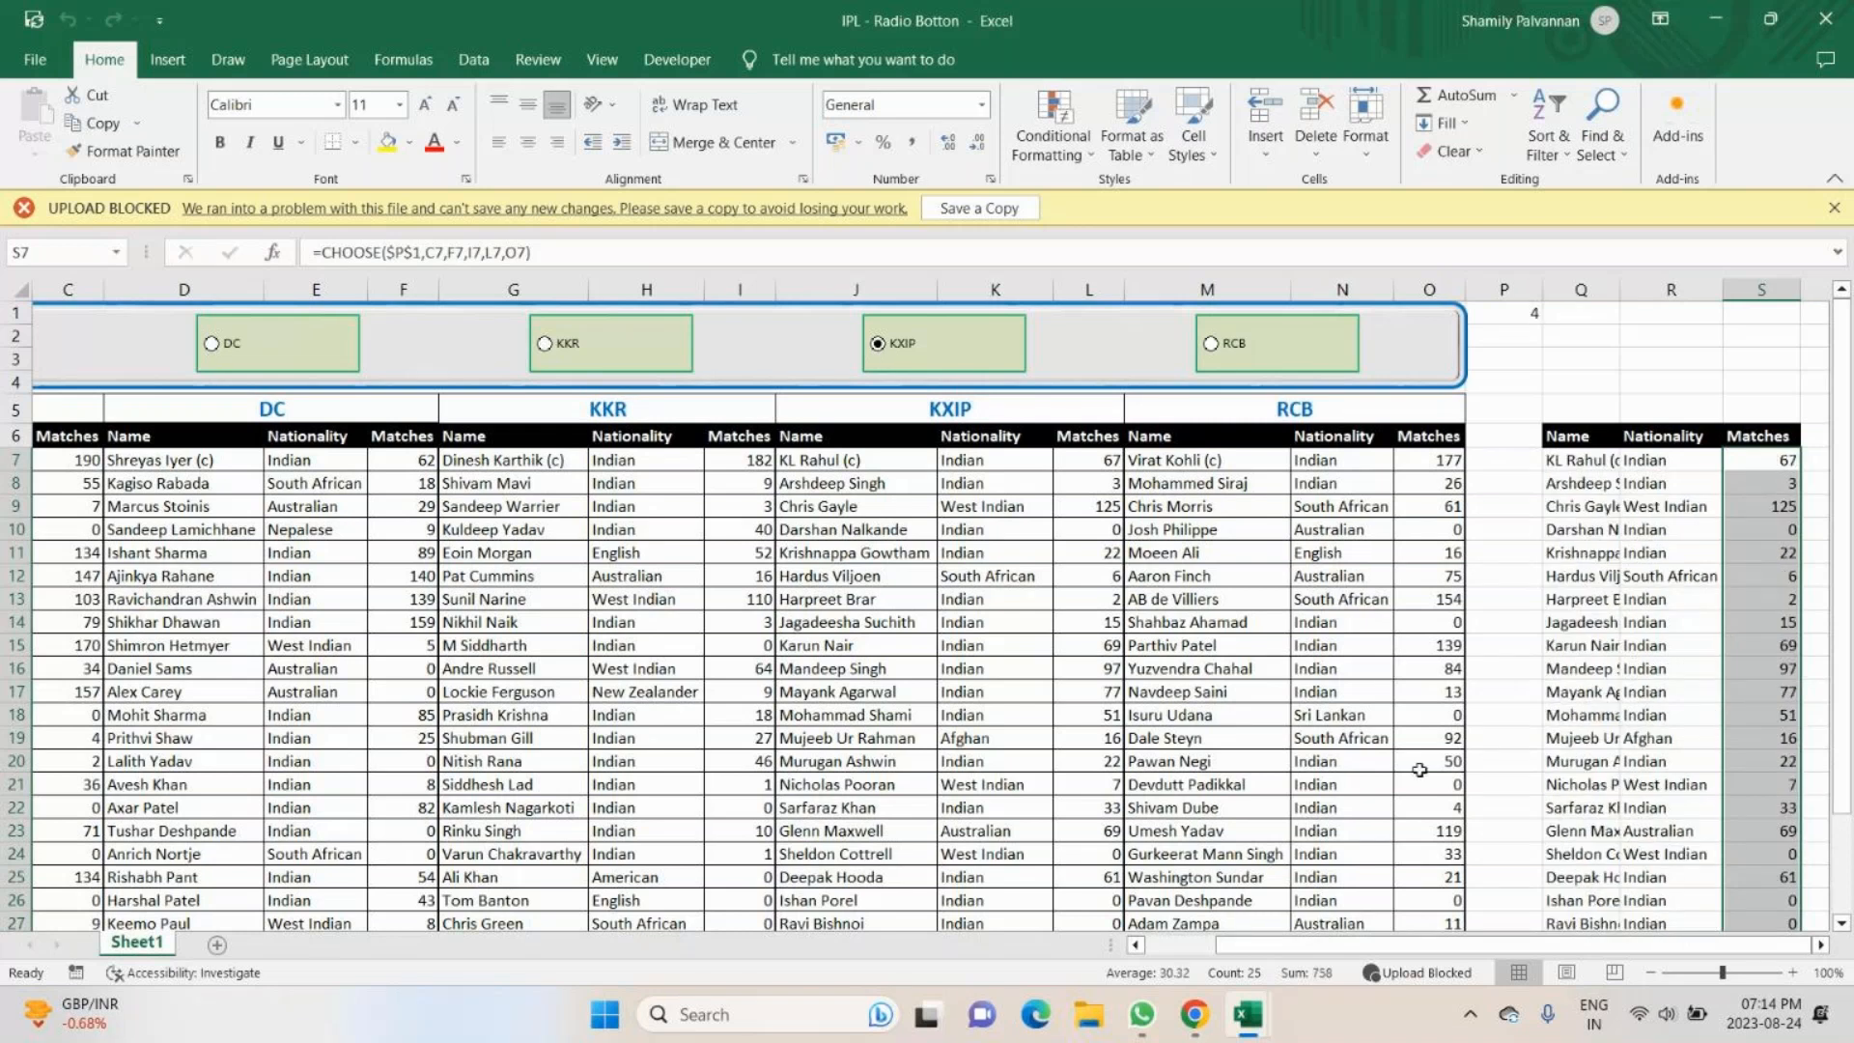
click(1211, 344)
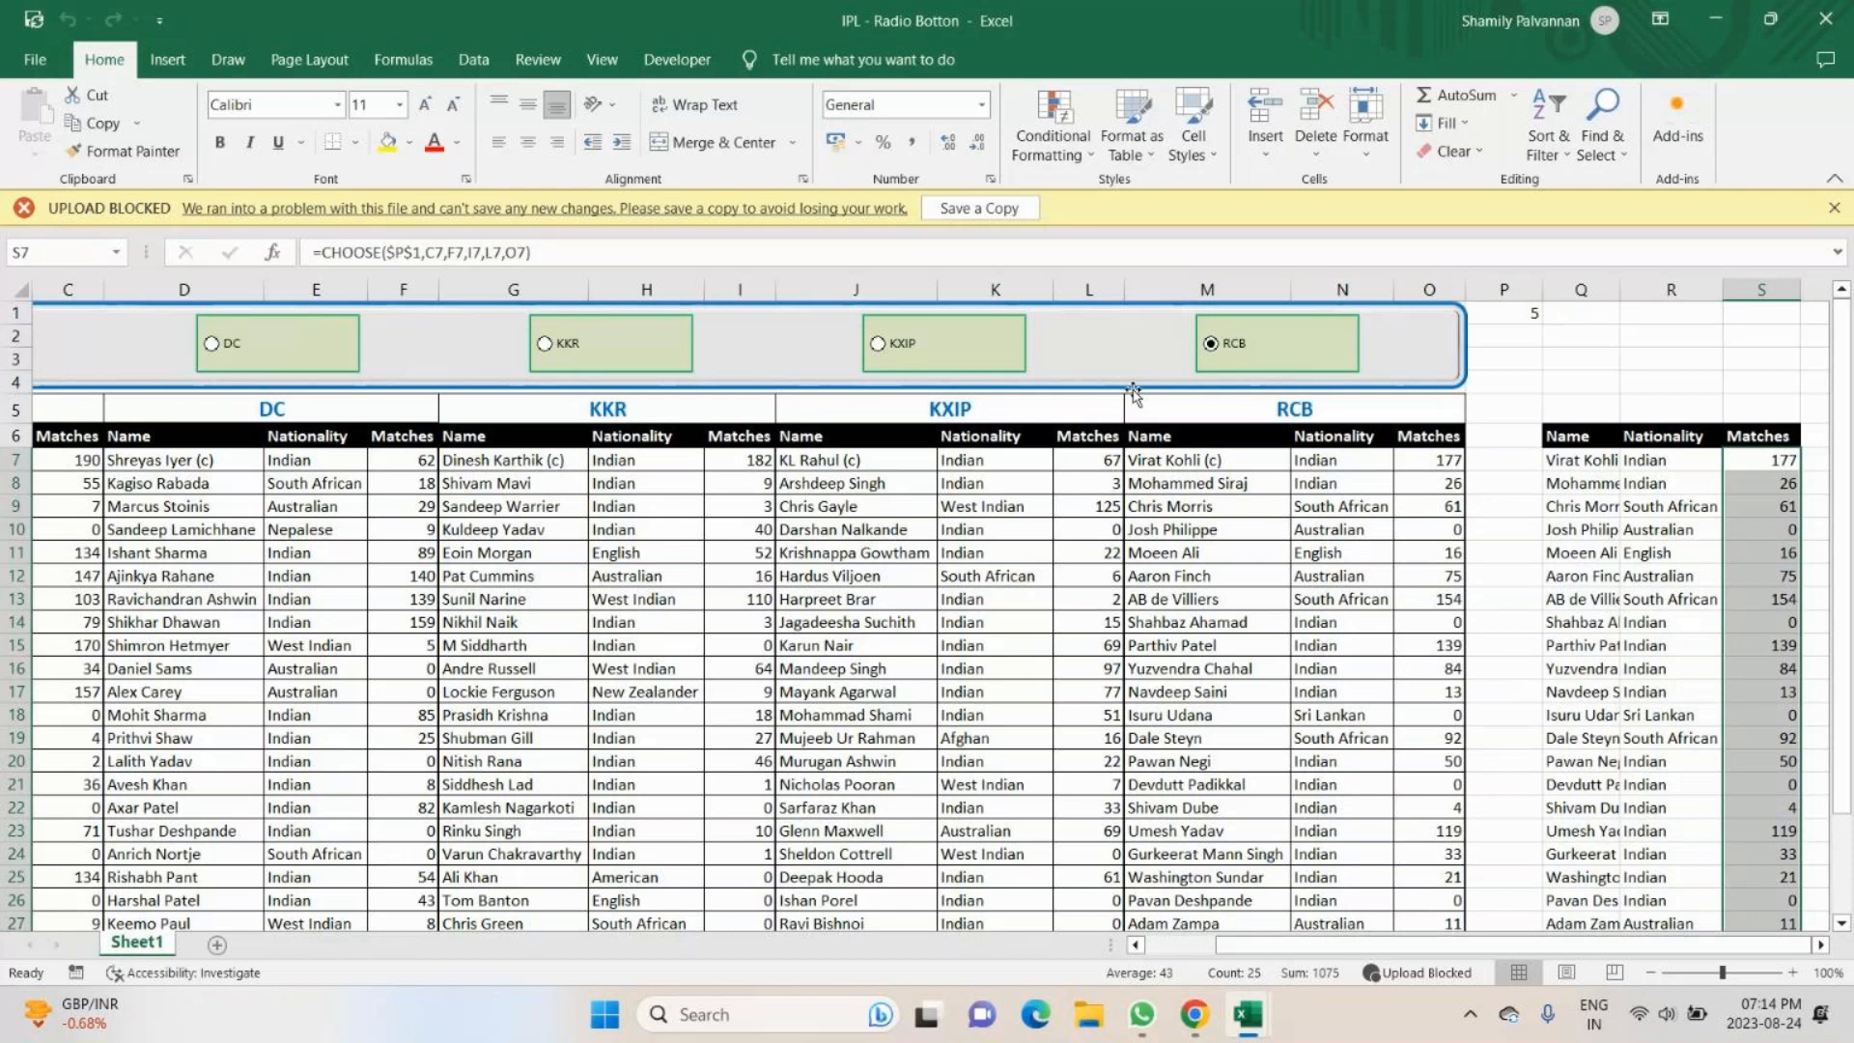
- Compare the filled Name, Nationality and Matches table with the source team tables down to row 31, and inspect the Q7 formula
click(1820, 945)
click(1820, 945)
click(1820, 945)
click(1820, 945)
click(1820, 945)
click(1820, 945)
click(1820, 945)
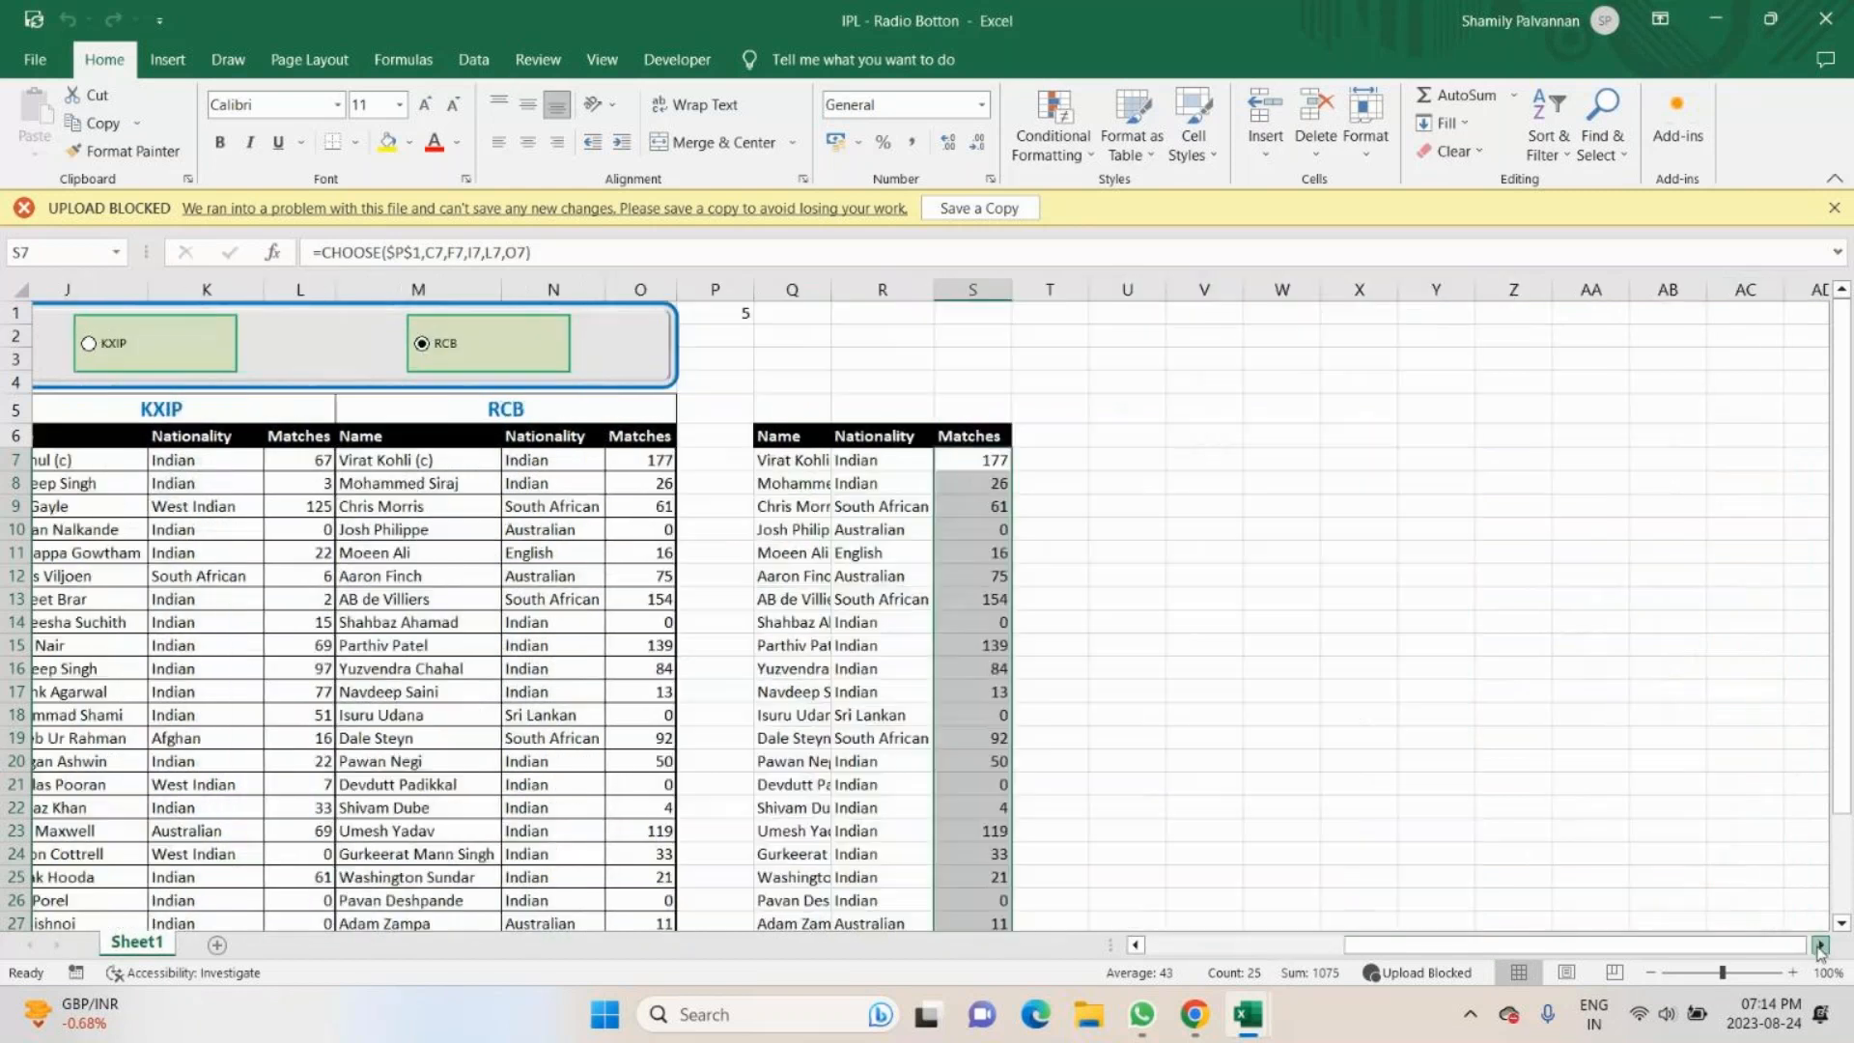
click(1819, 945)
click(1819, 945)
click(1820, 945)
scroll(1504, 947, down, 2)
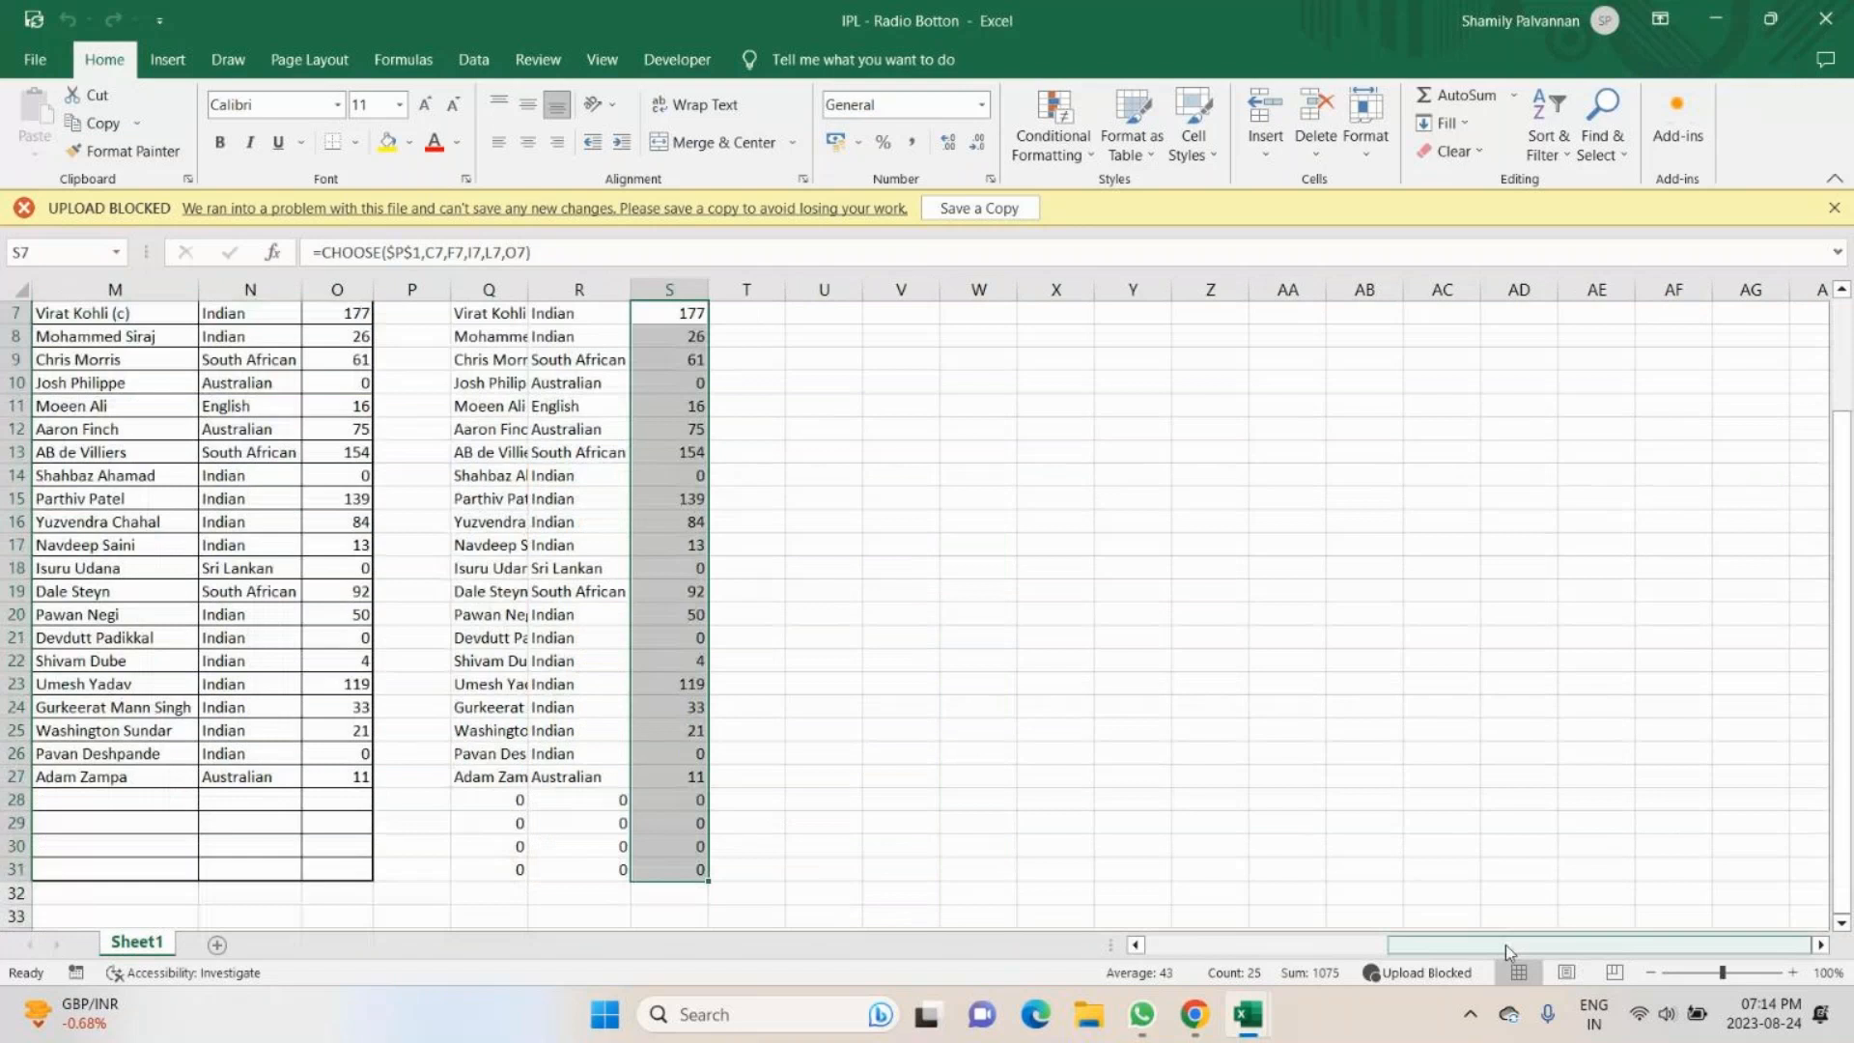
drag(1504, 944, 1127, 954)
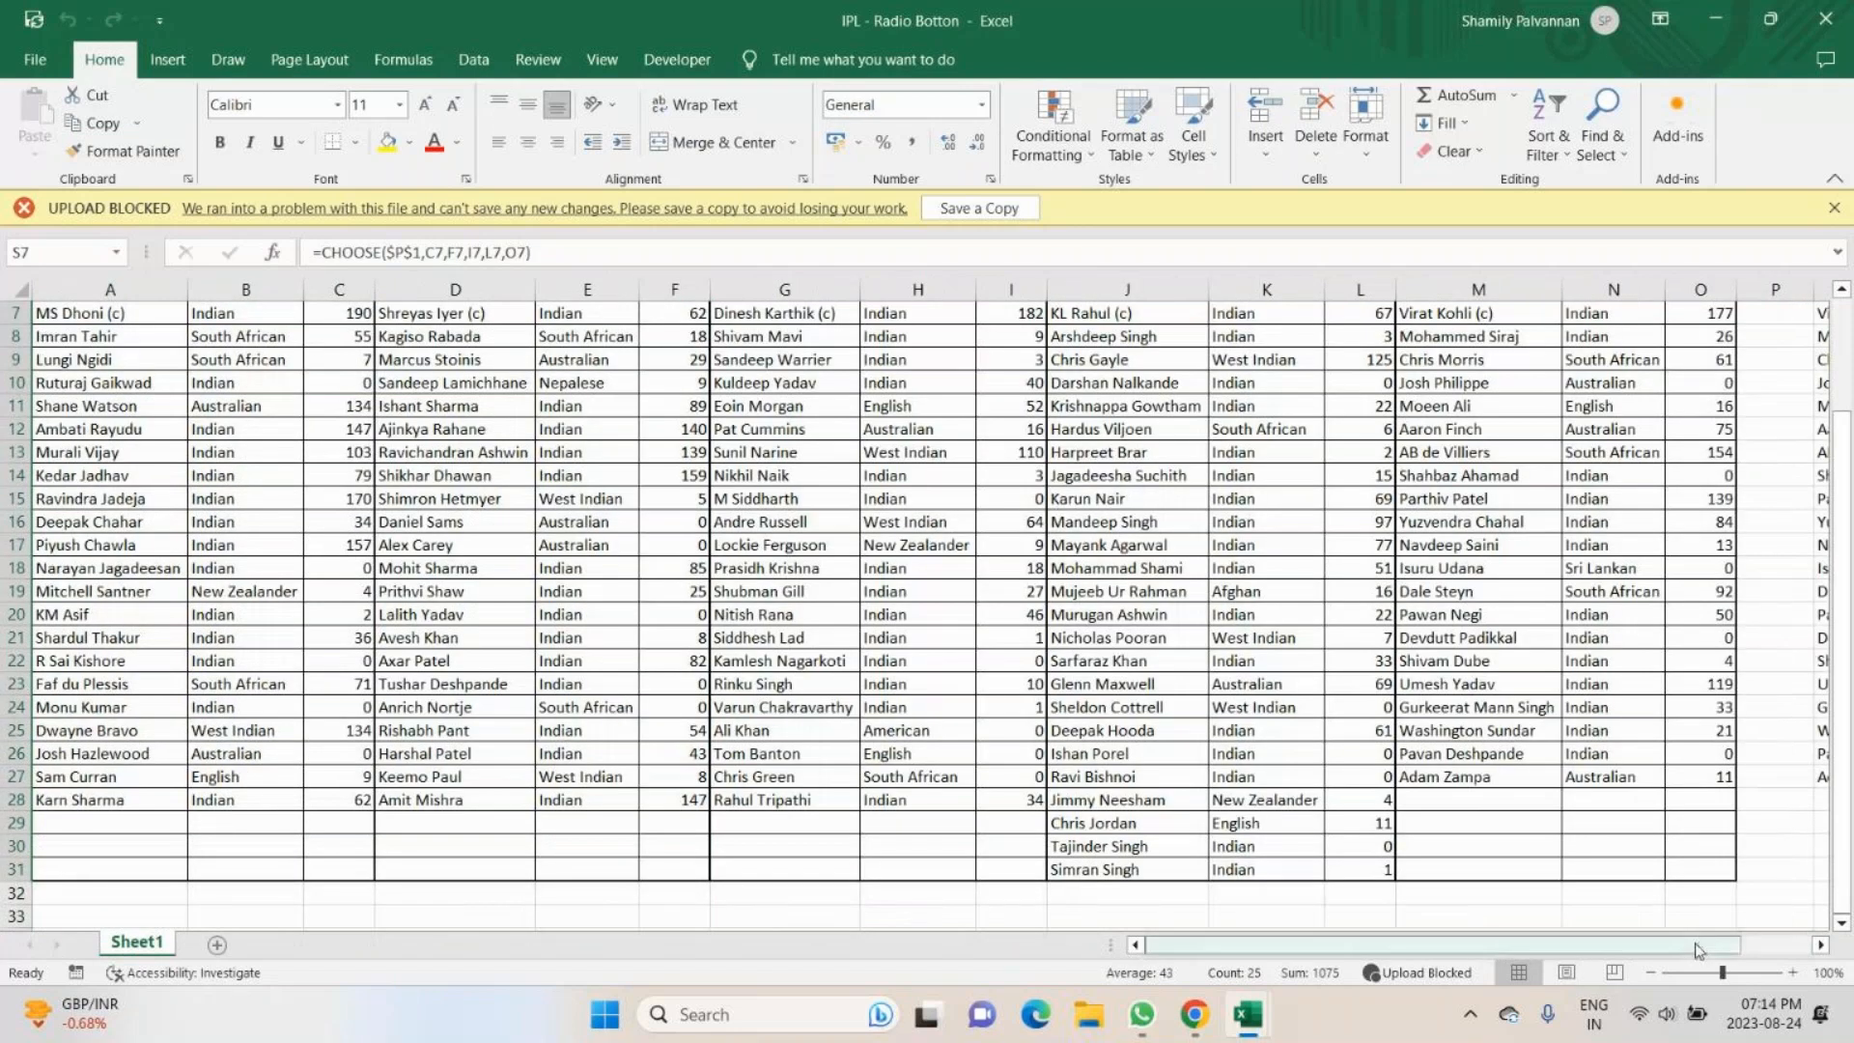
drag(1699, 951, 1771, 950)
scroll(1659, 784, up, 2)
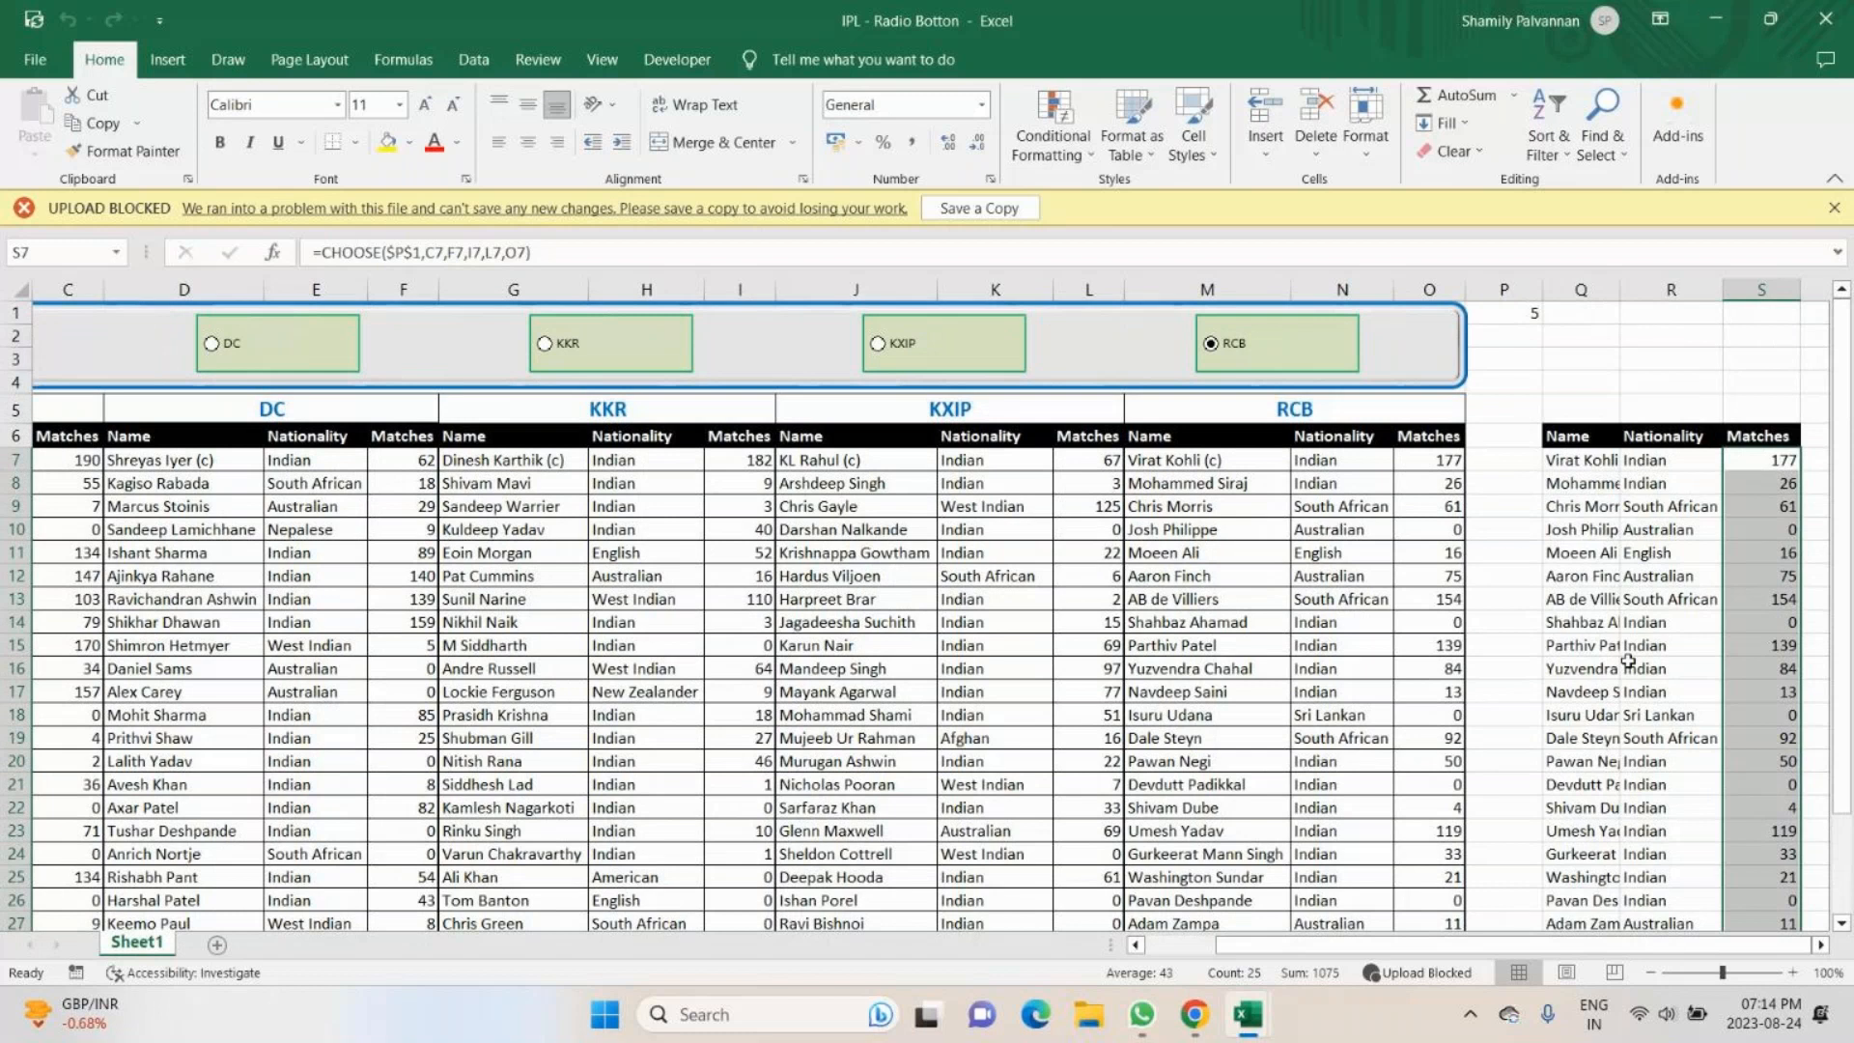
scroll(1629, 662, down, 1)
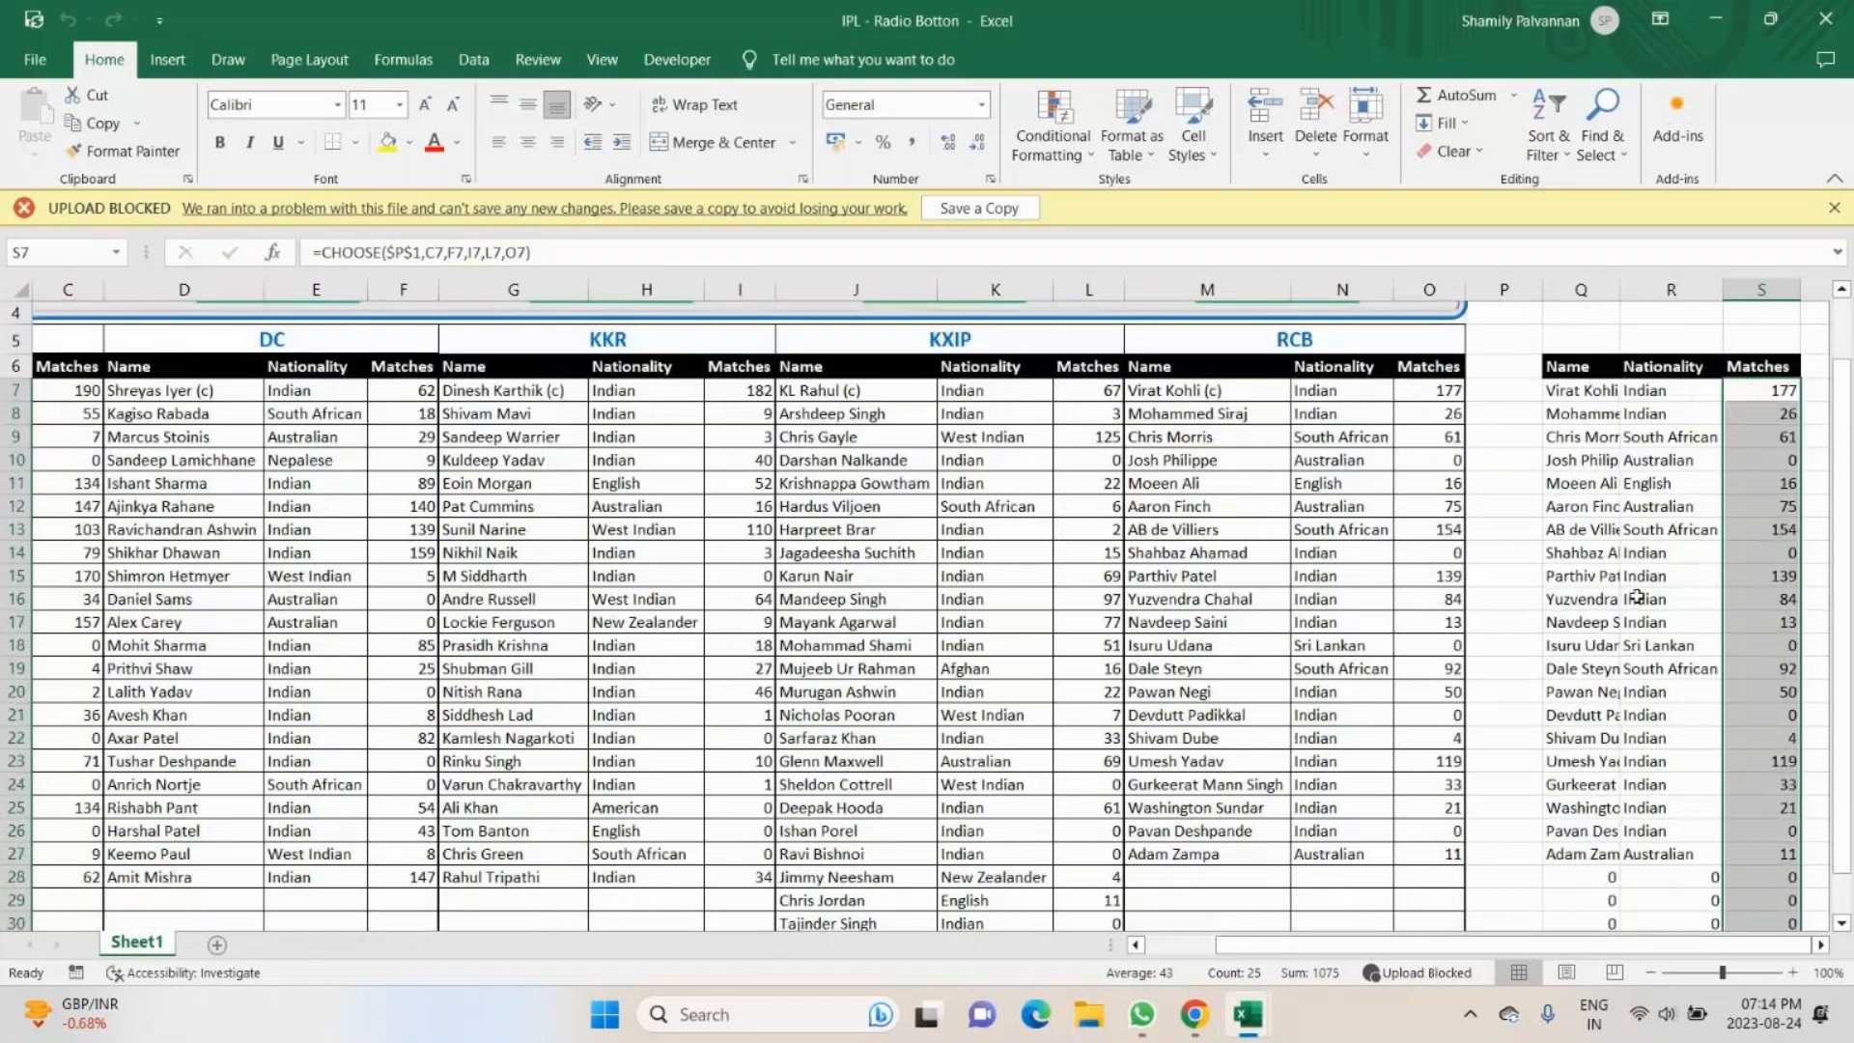
scroll(1636, 596, up, 1)
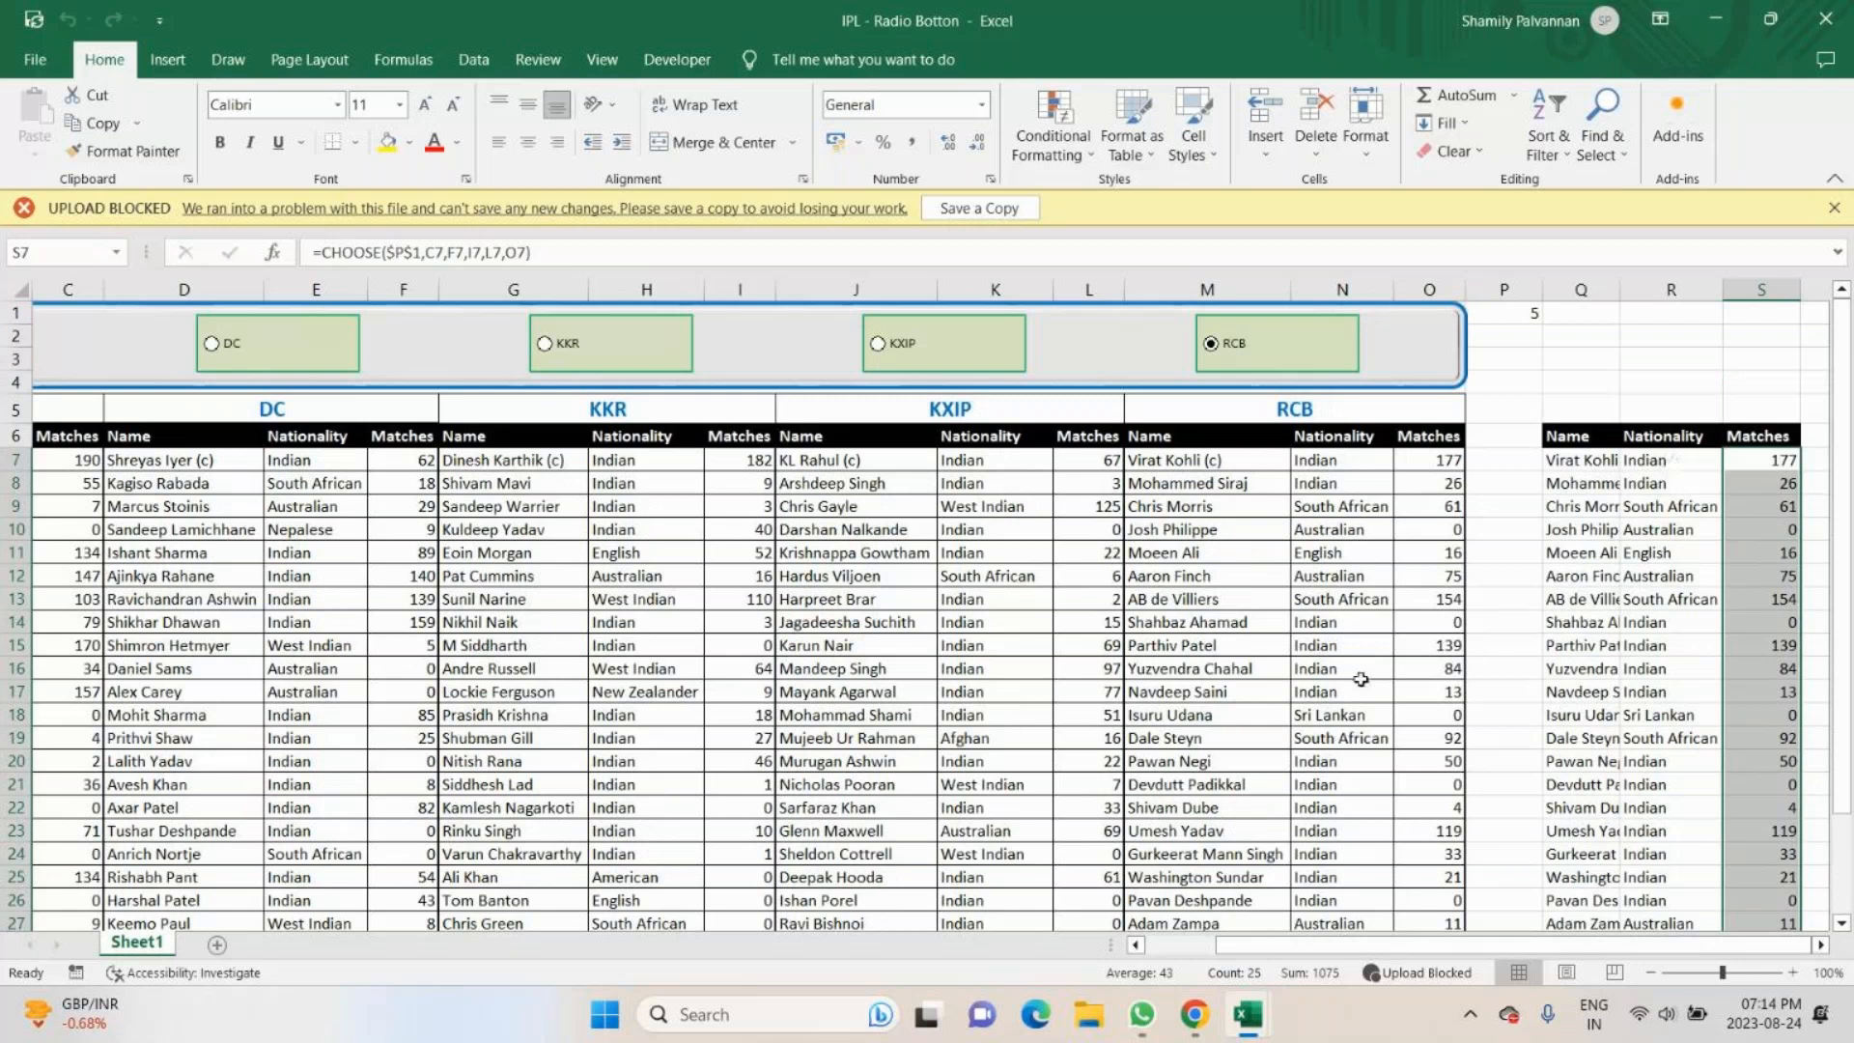
key(Left)
key(Left)
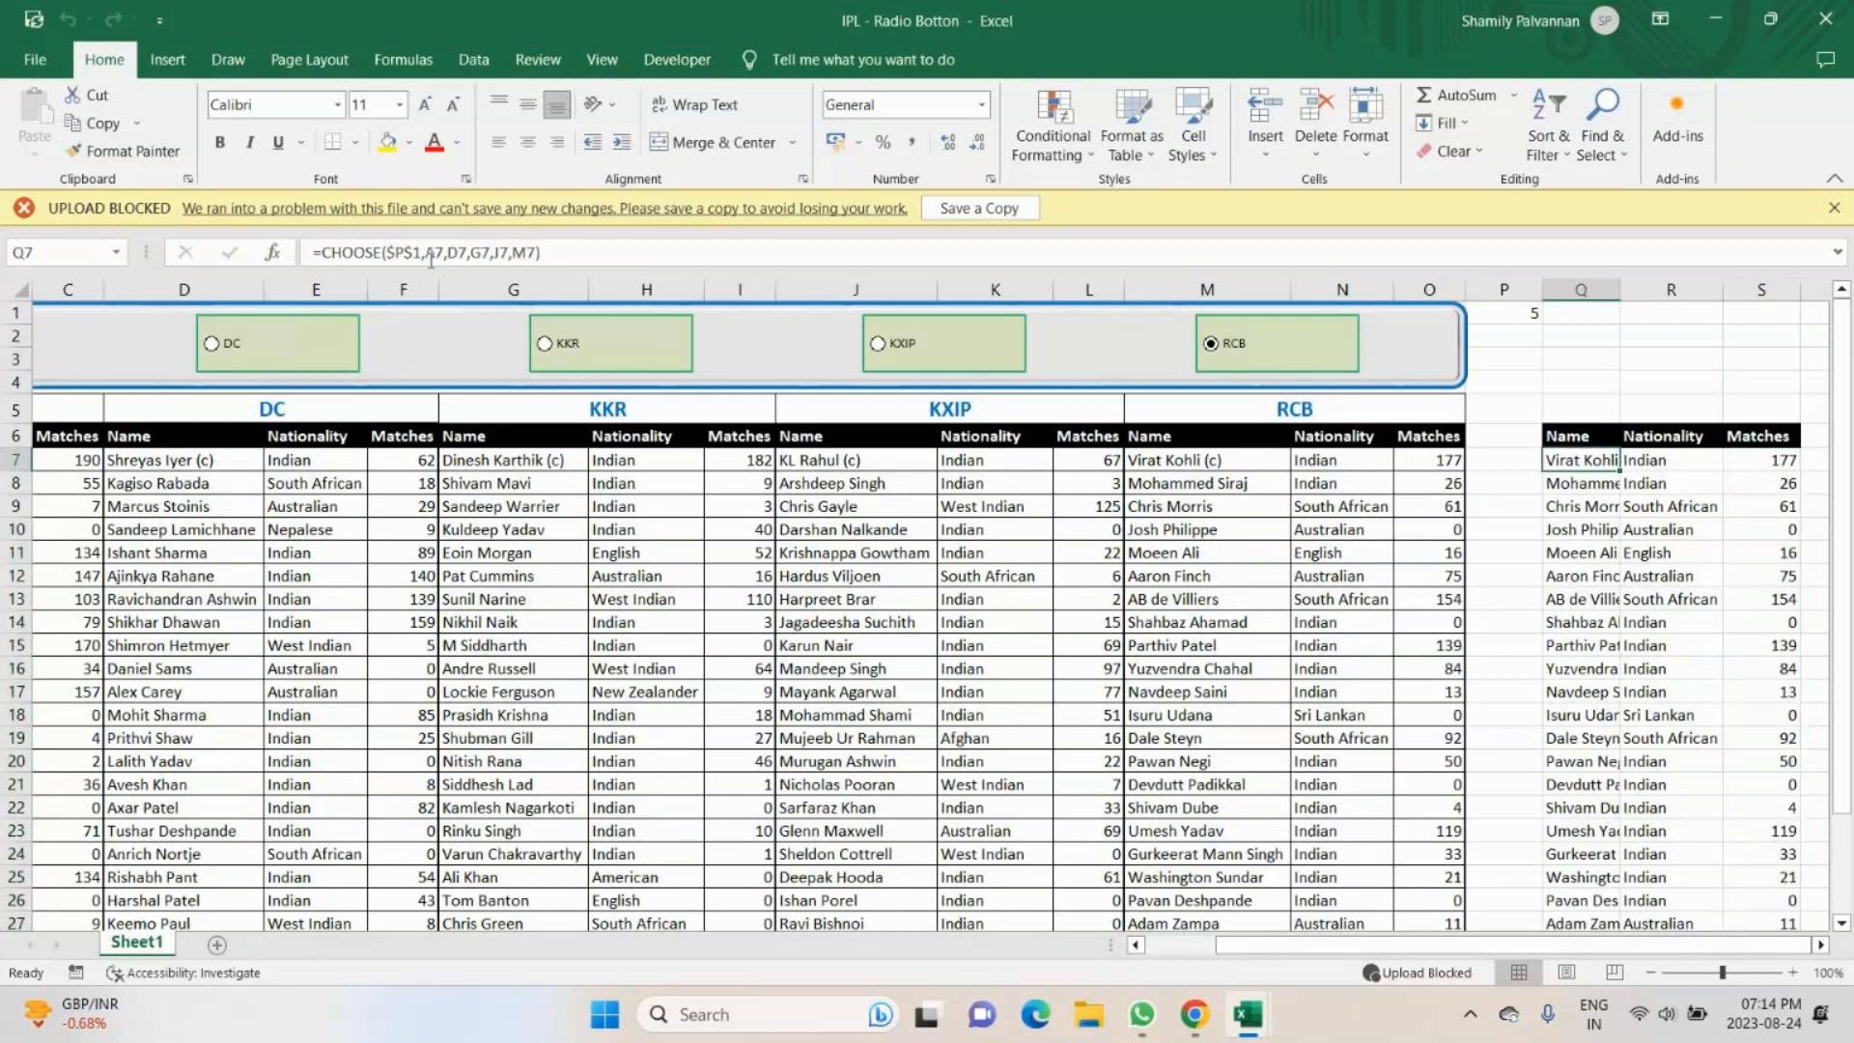
- Switch to the MCC -Check in (developer tab) workbook and close it without saving the changes
mouse_move(1251, 1018)
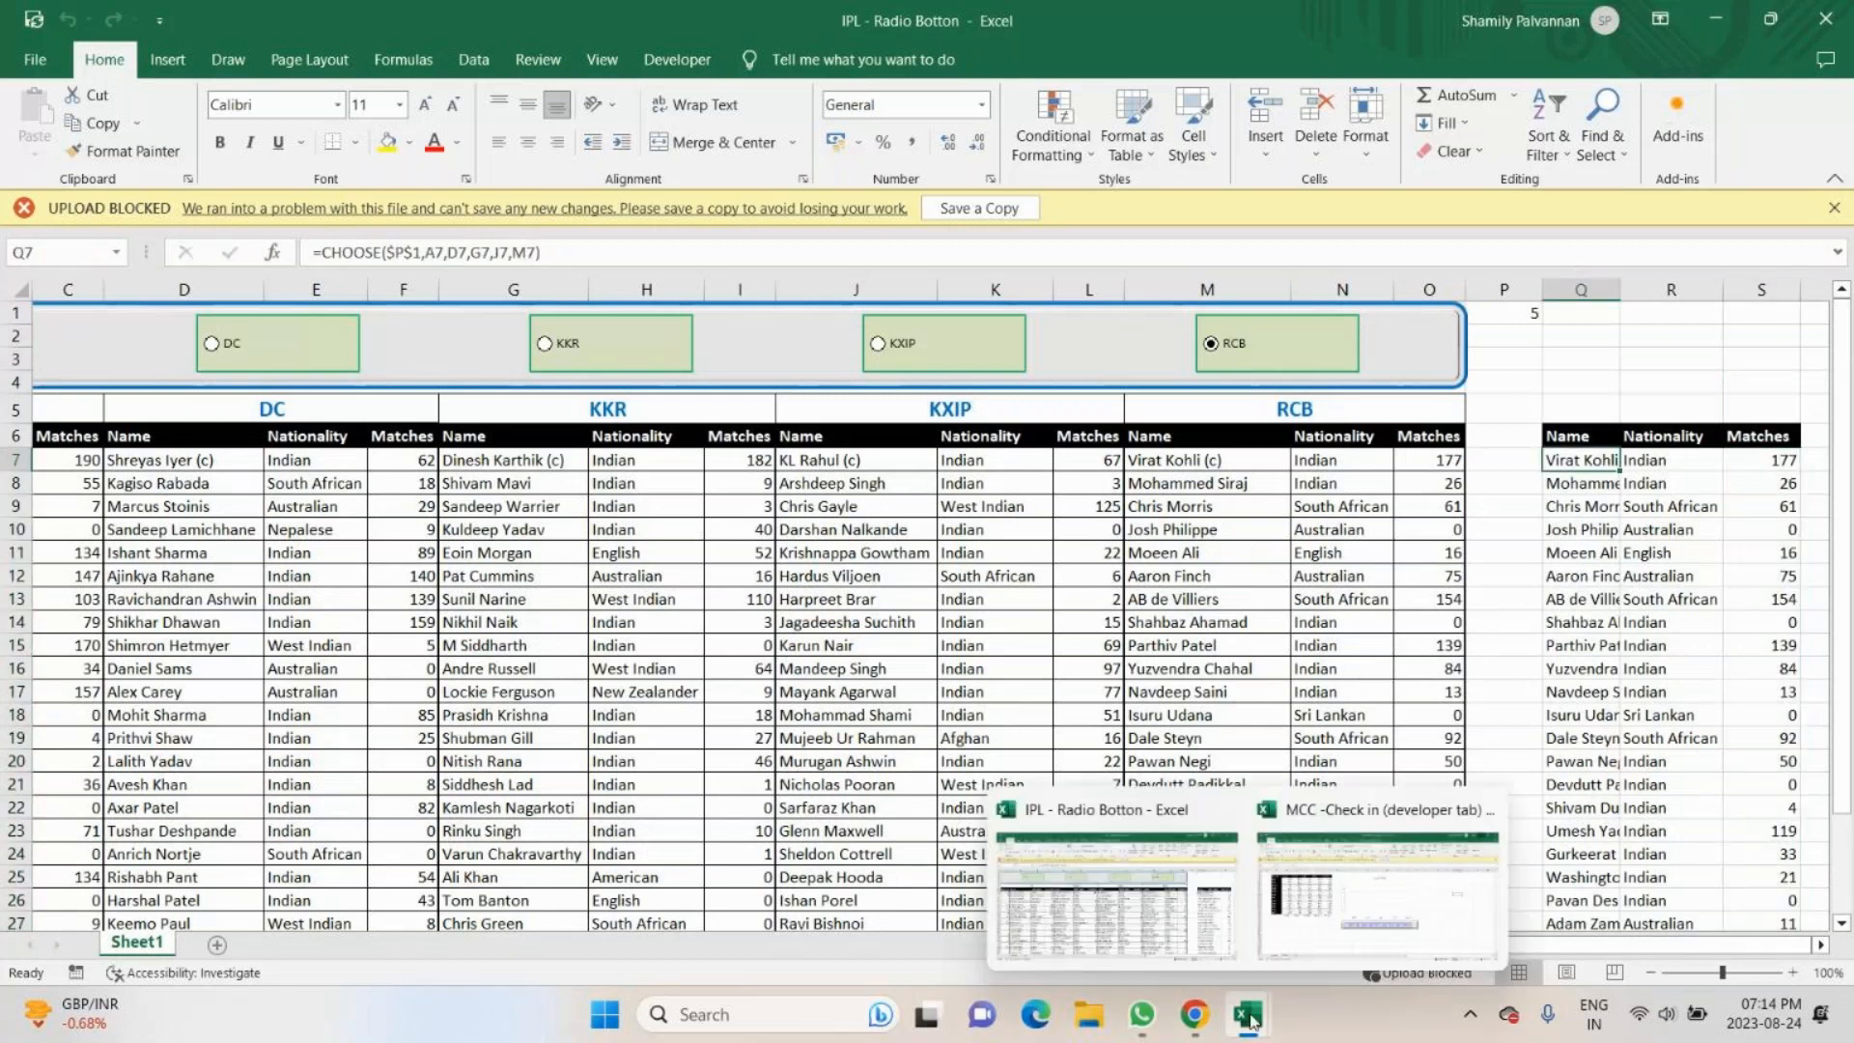
click(1303, 946)
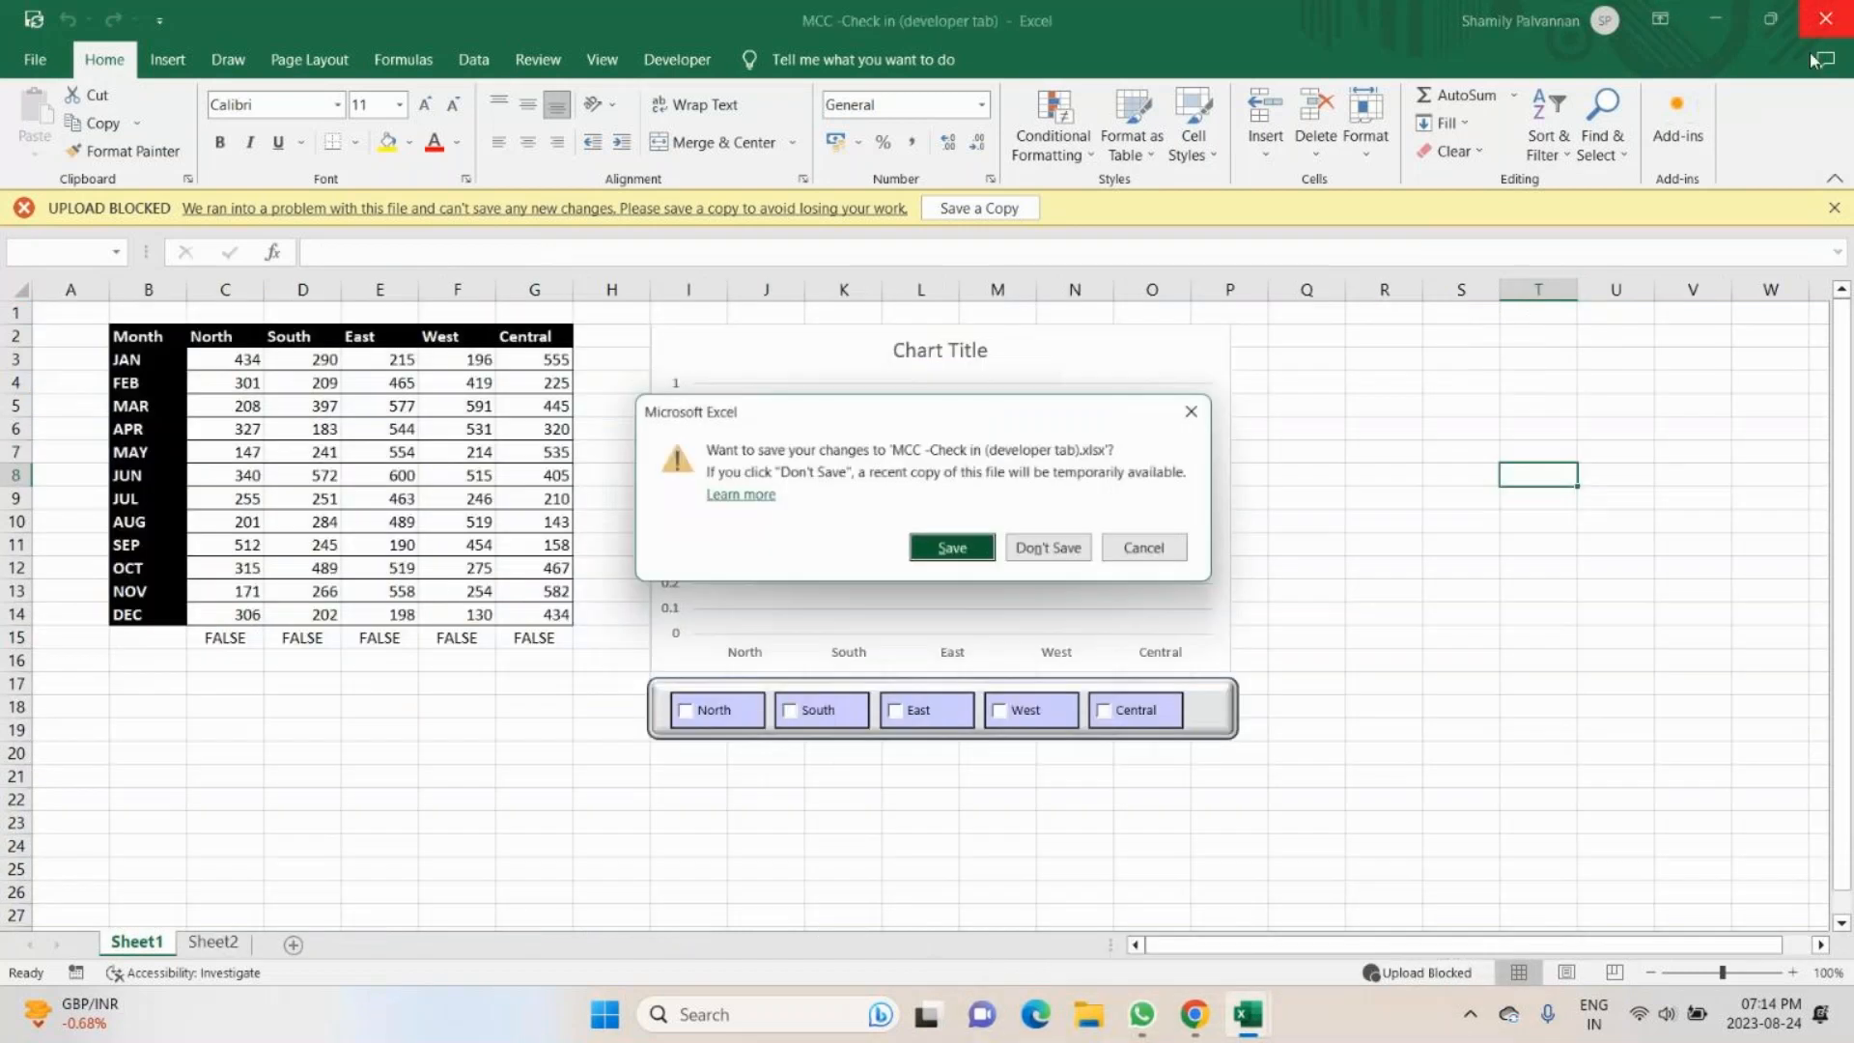
click(1058, 552)
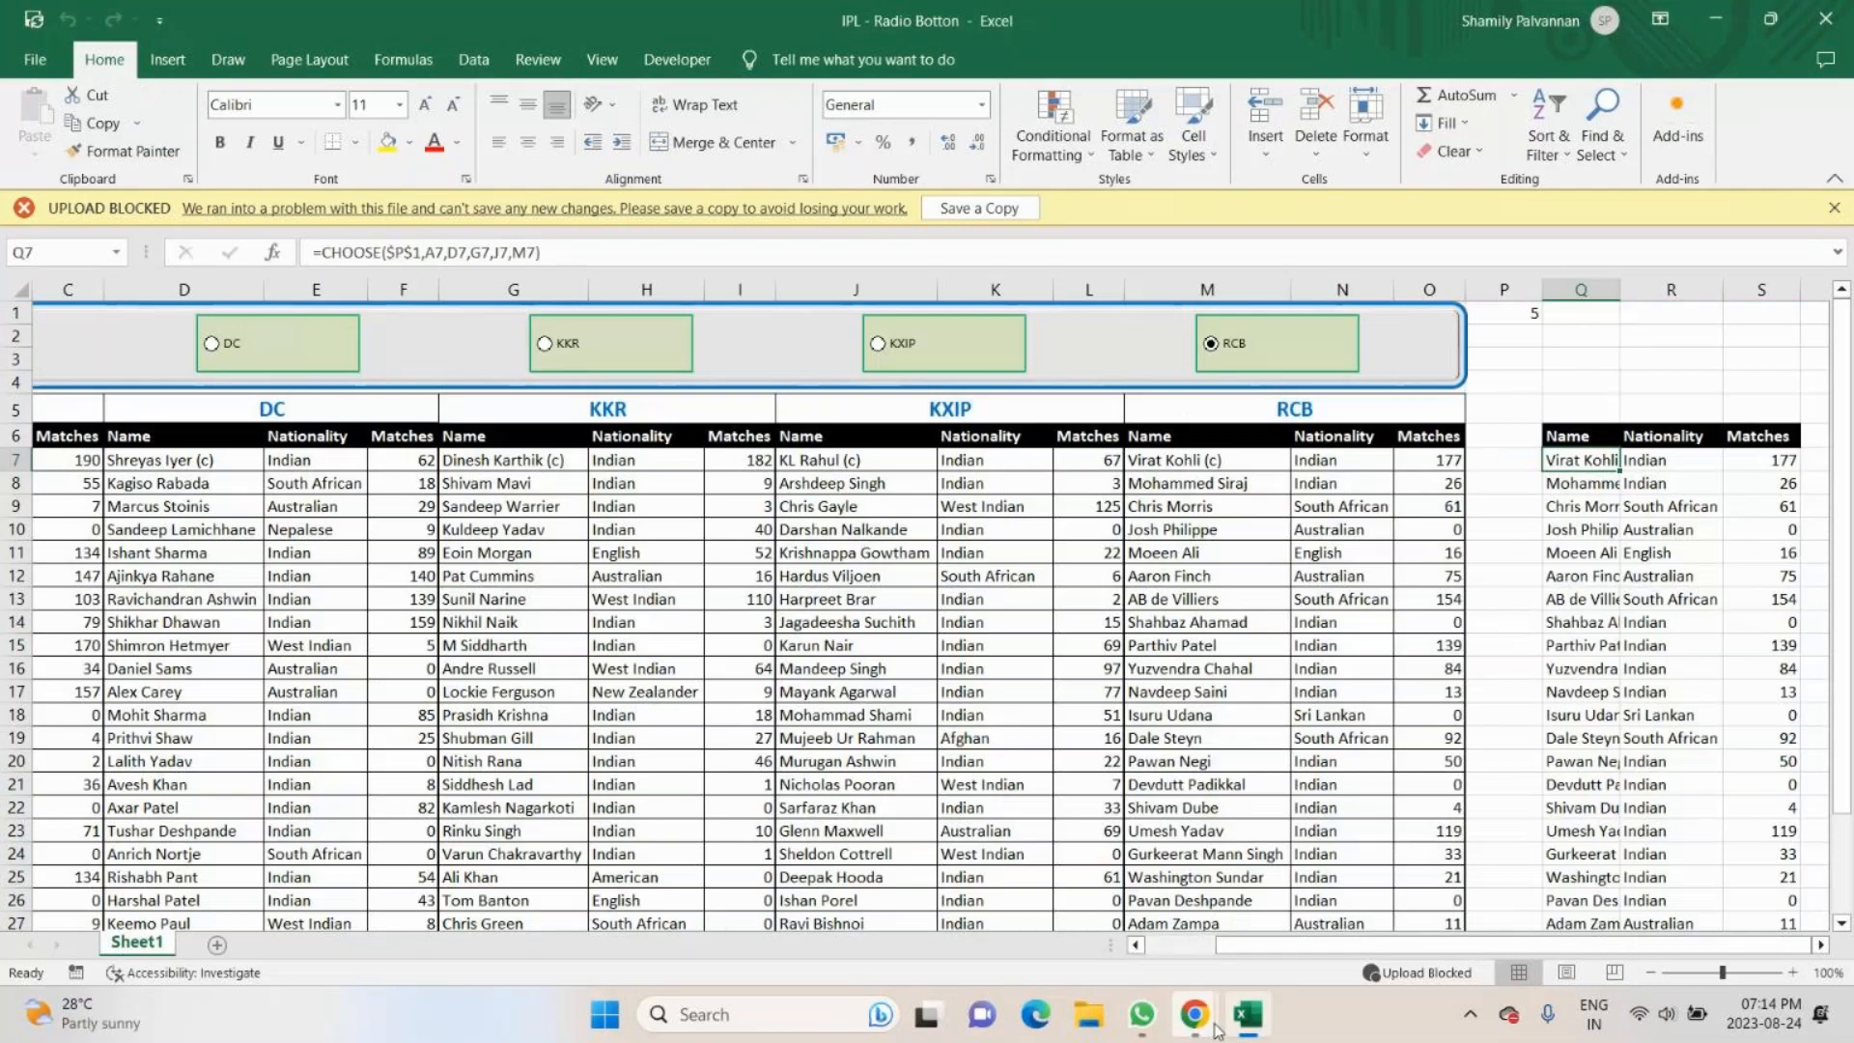
- Mute the microphone in the GoTo meeting, and return to Excel to open the Q7 formula for editing
click(1206, 1023)
click(748, 912)
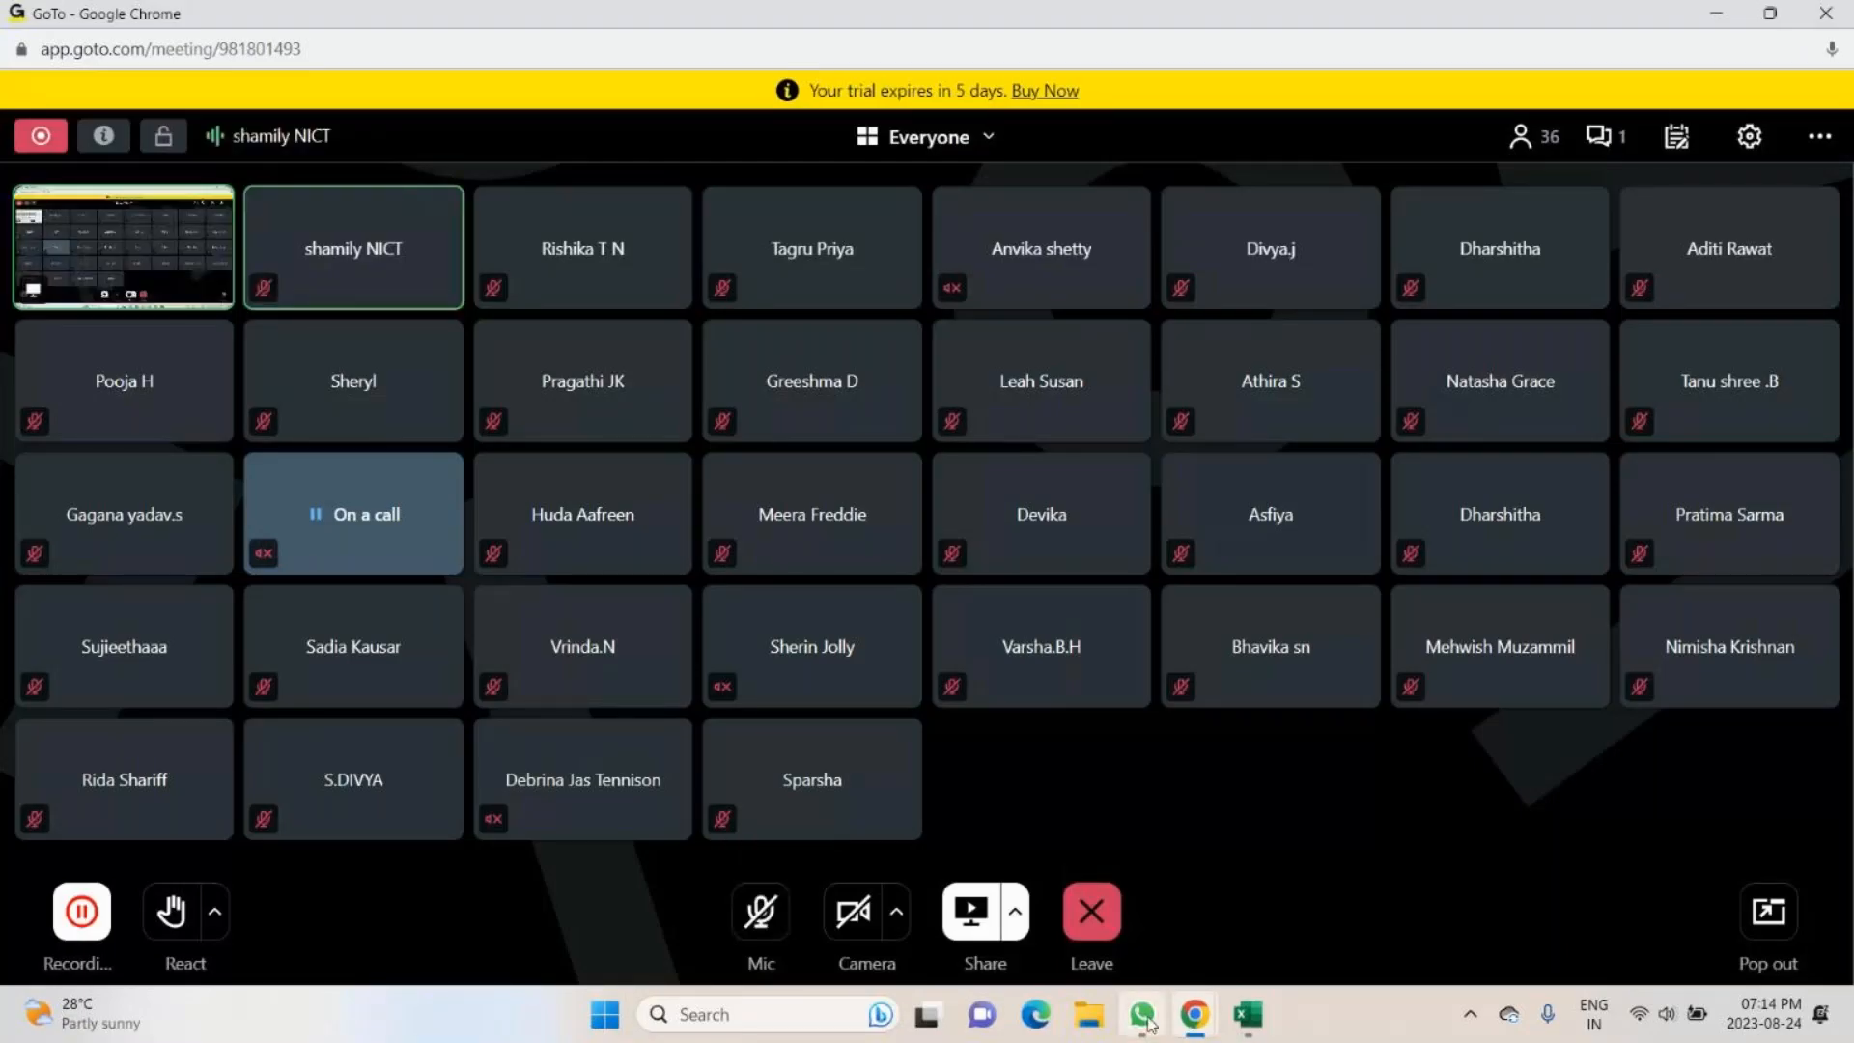
click(1248, 1014)
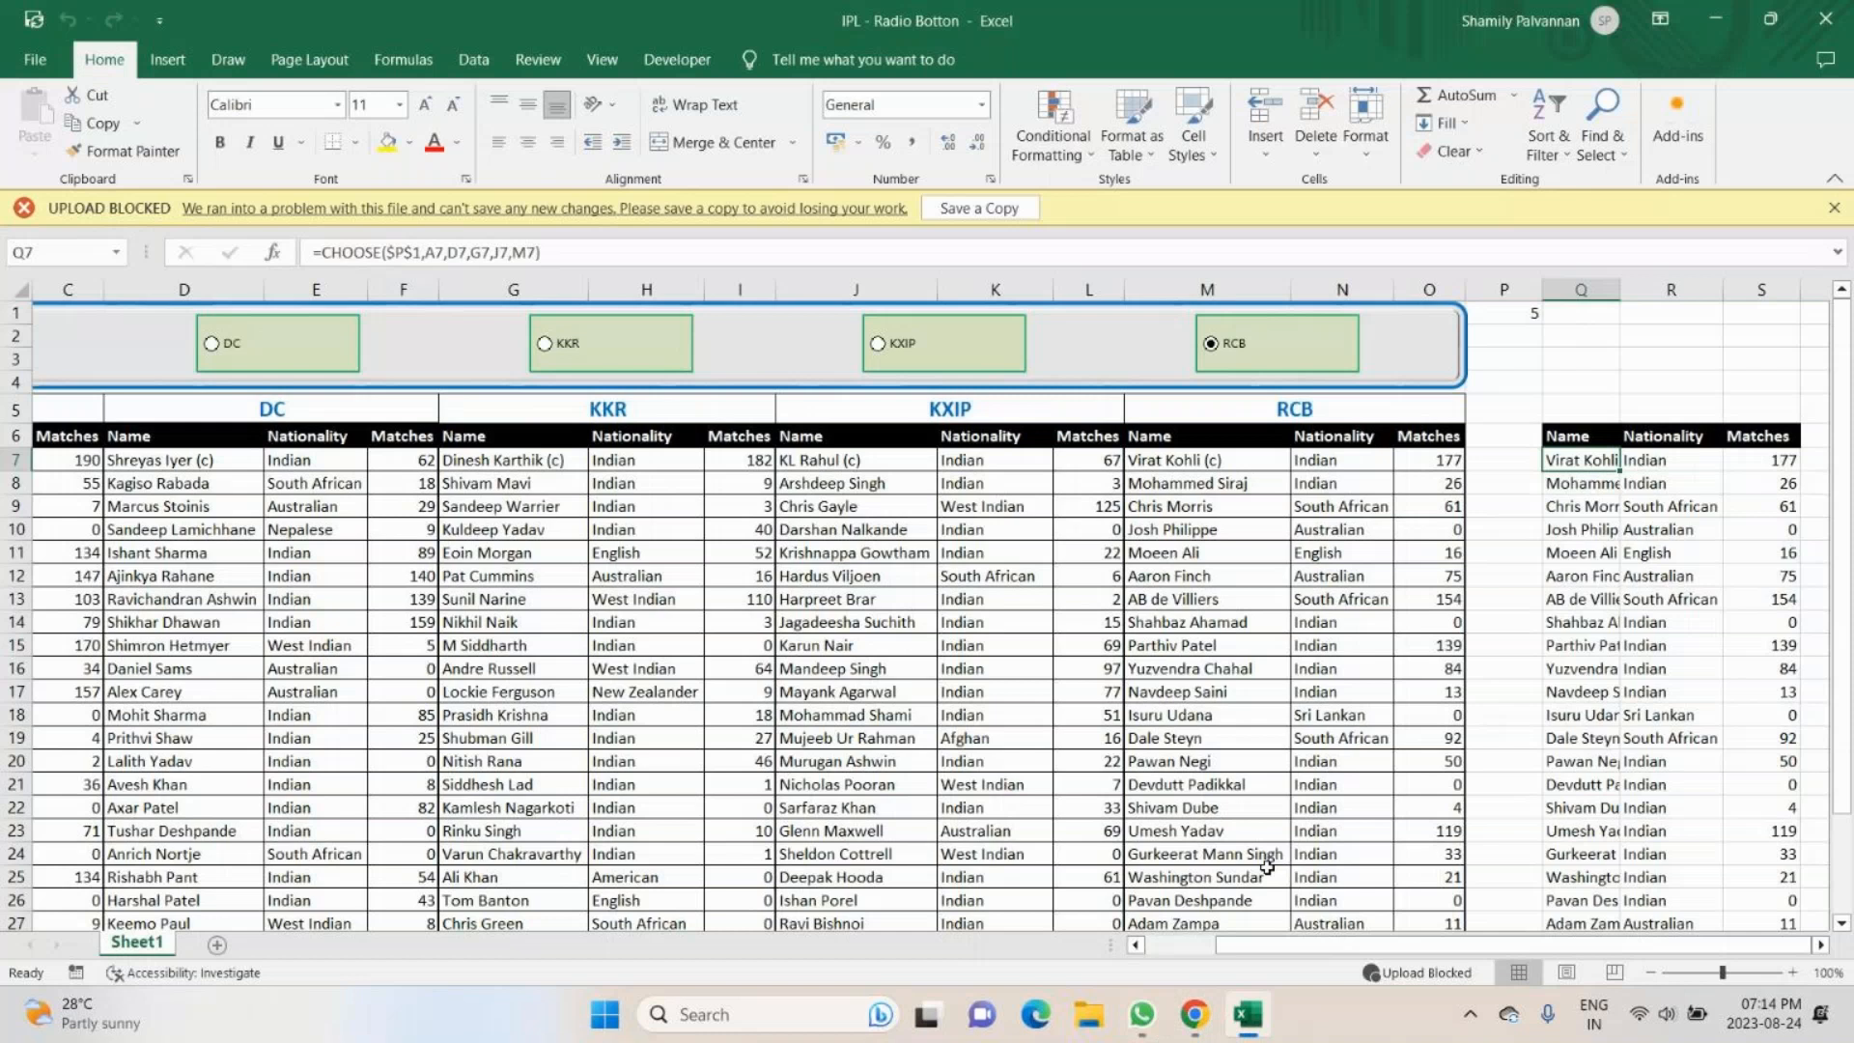
key(F2)
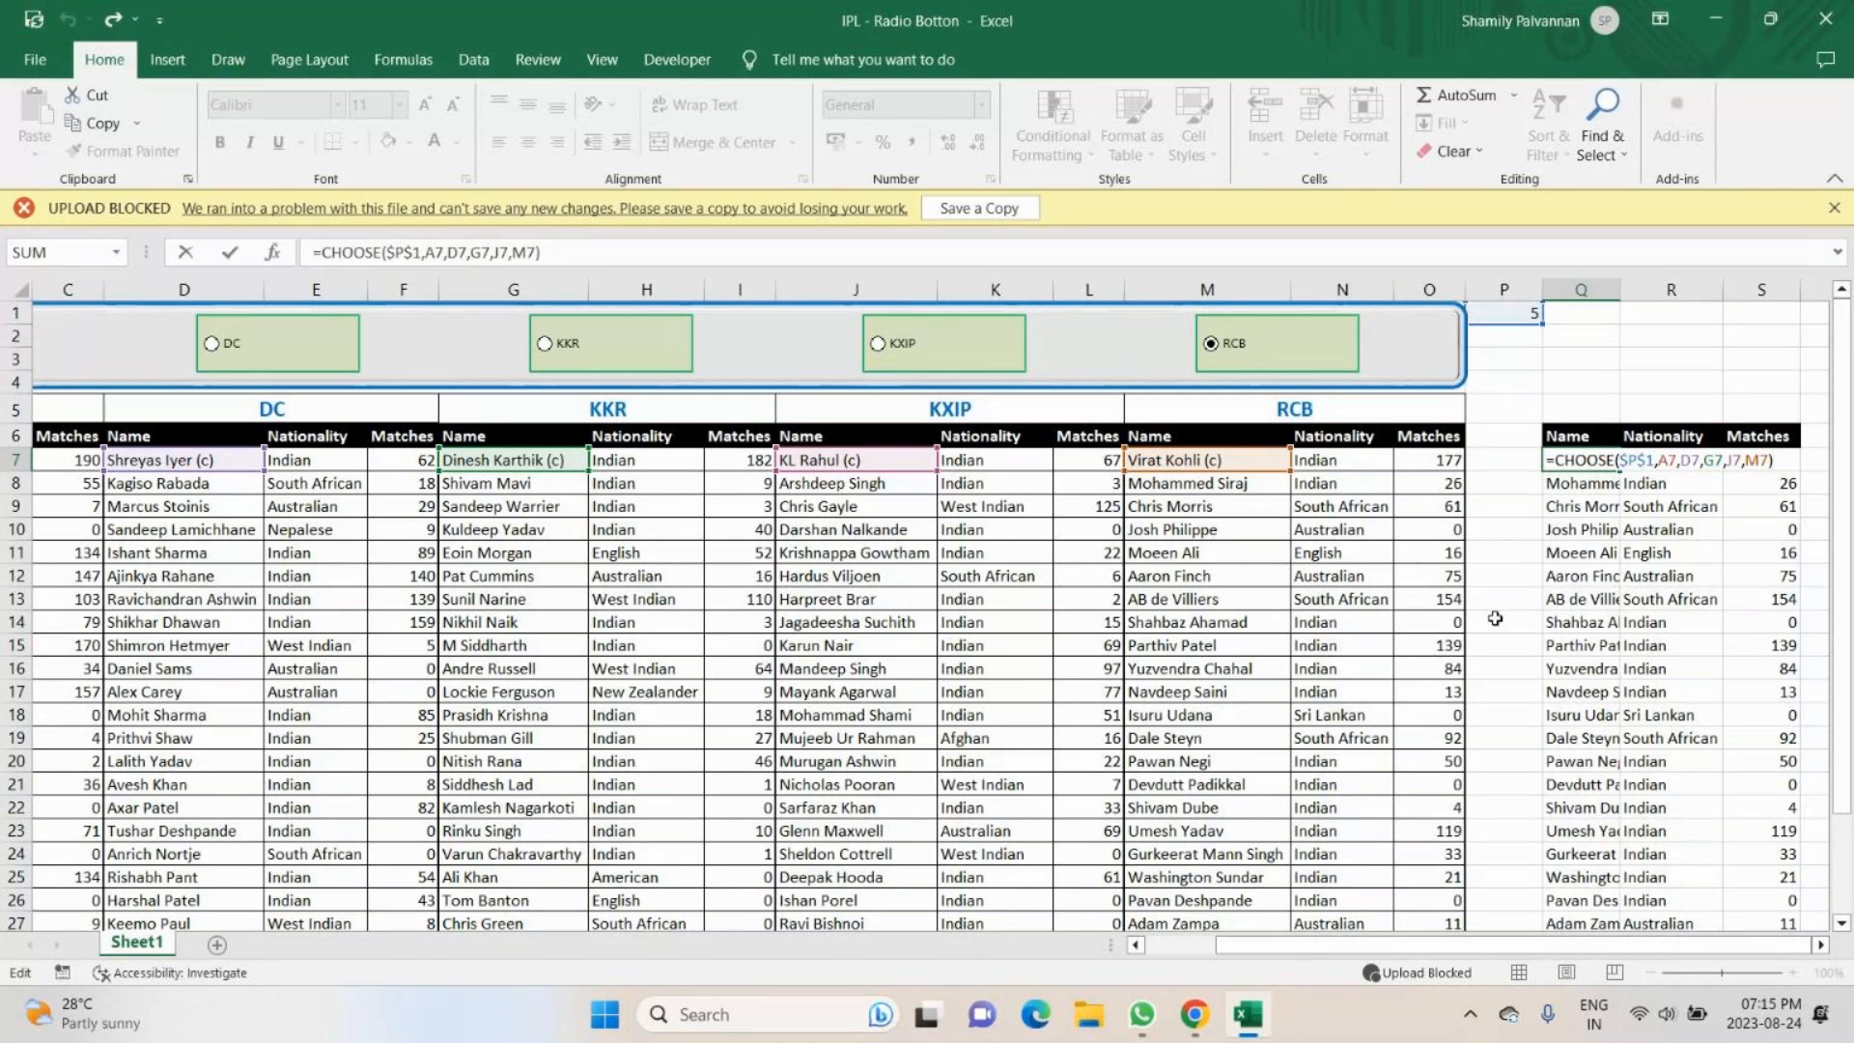
- Switch to the GoTo meeting, turn the microphone on and check the participants' chat messages
mouse_move(1195, 1014)
mouse_move(1195, 1013)
click(1194, 1019)
click(1206, 898)
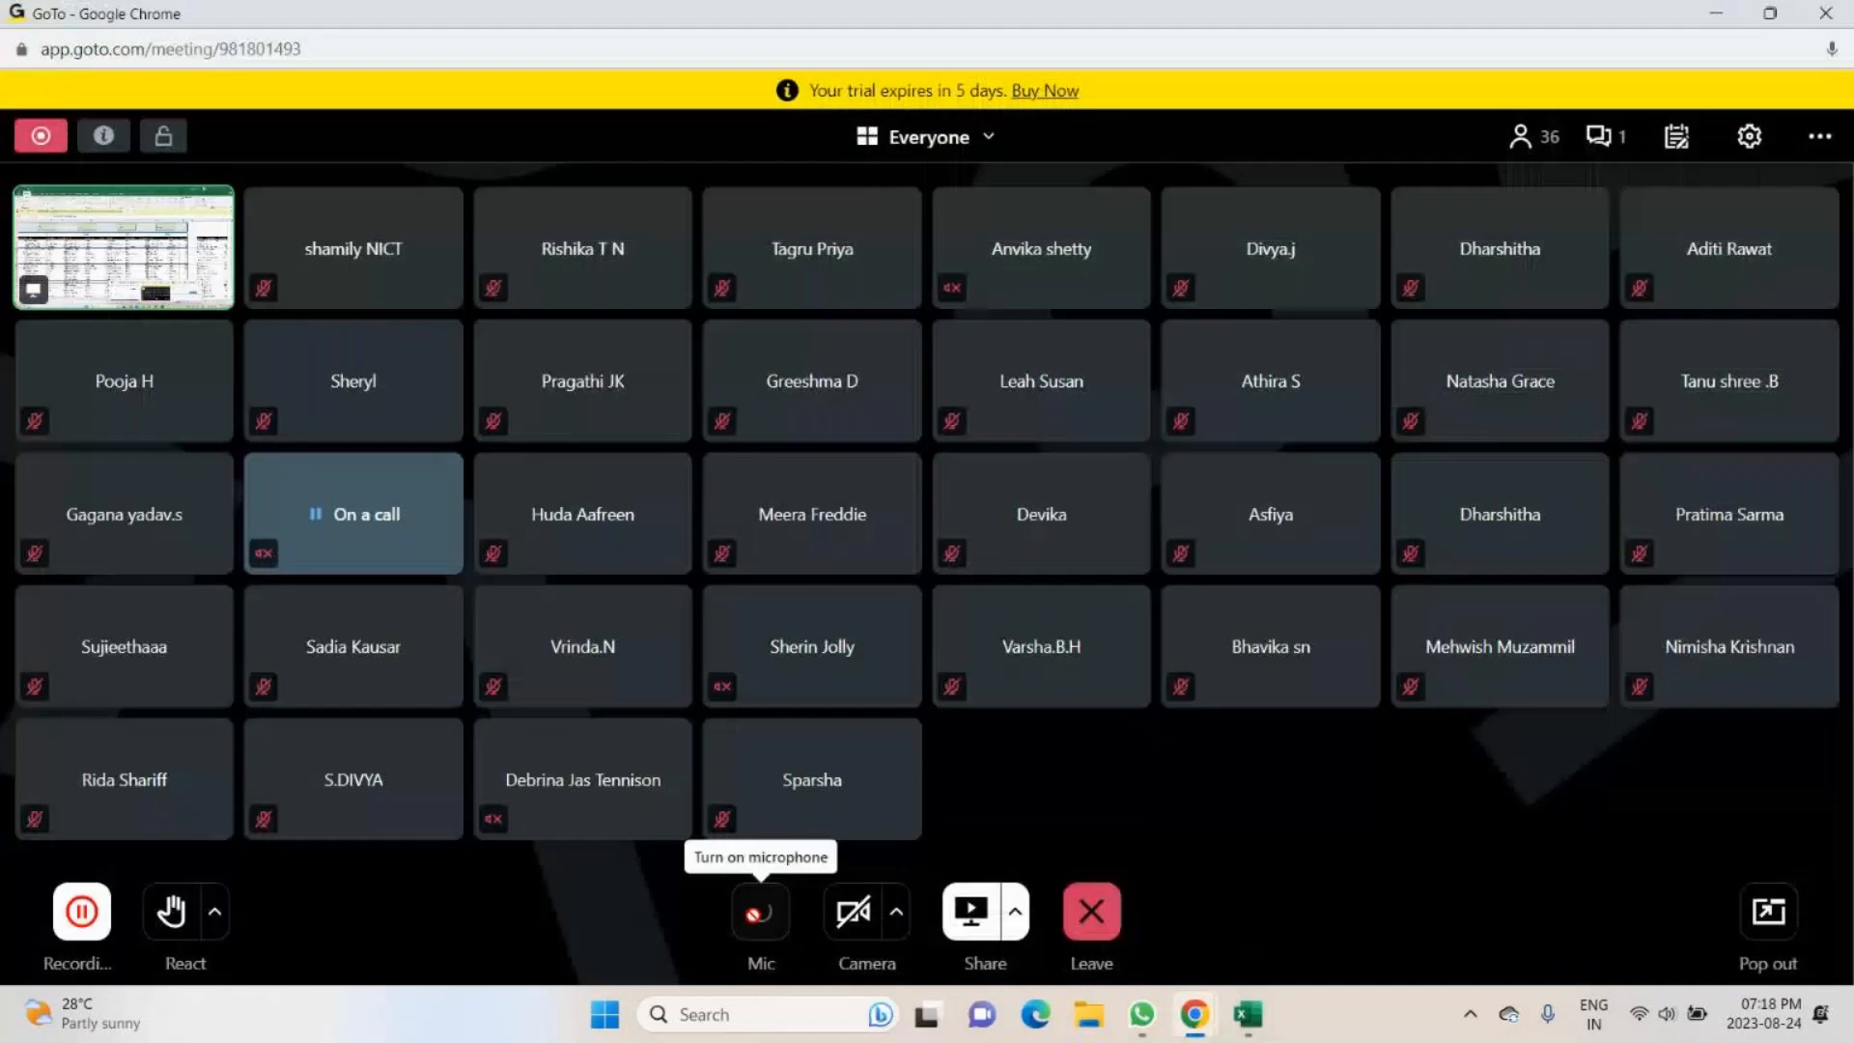
click(756, 924)
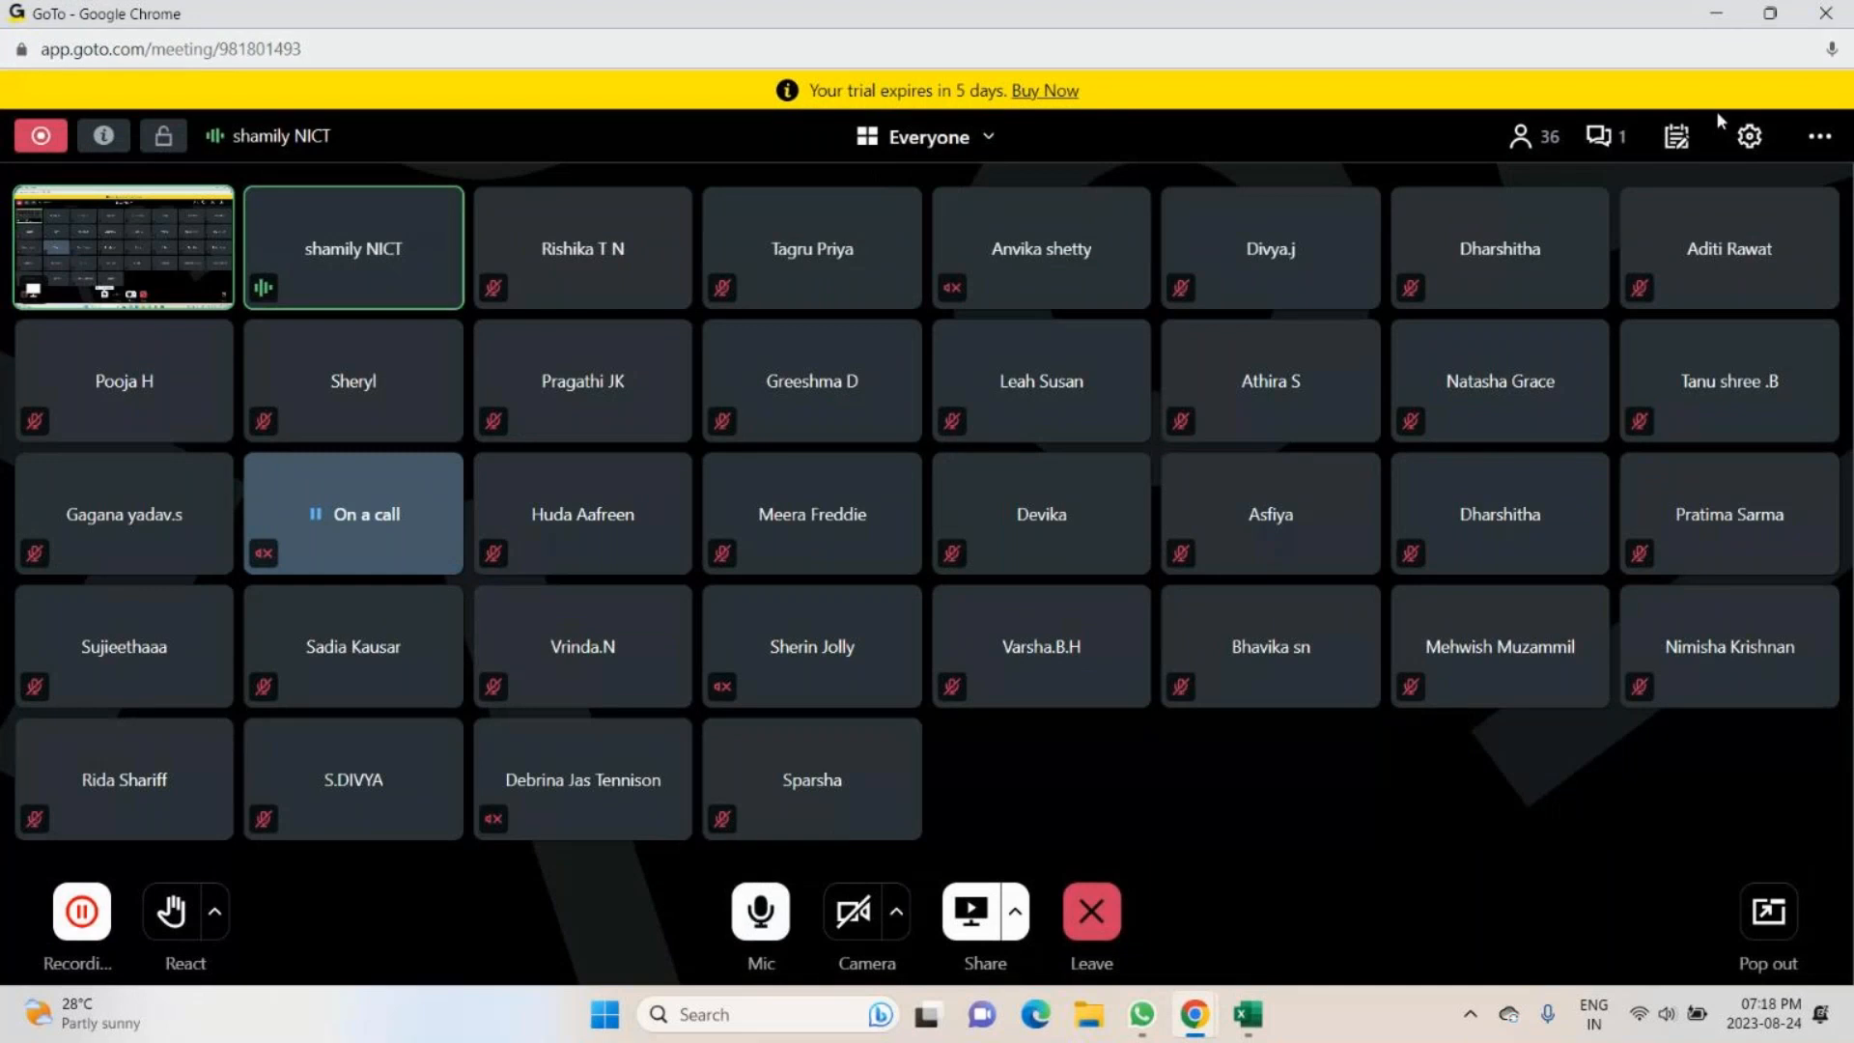
click(1602, 136)
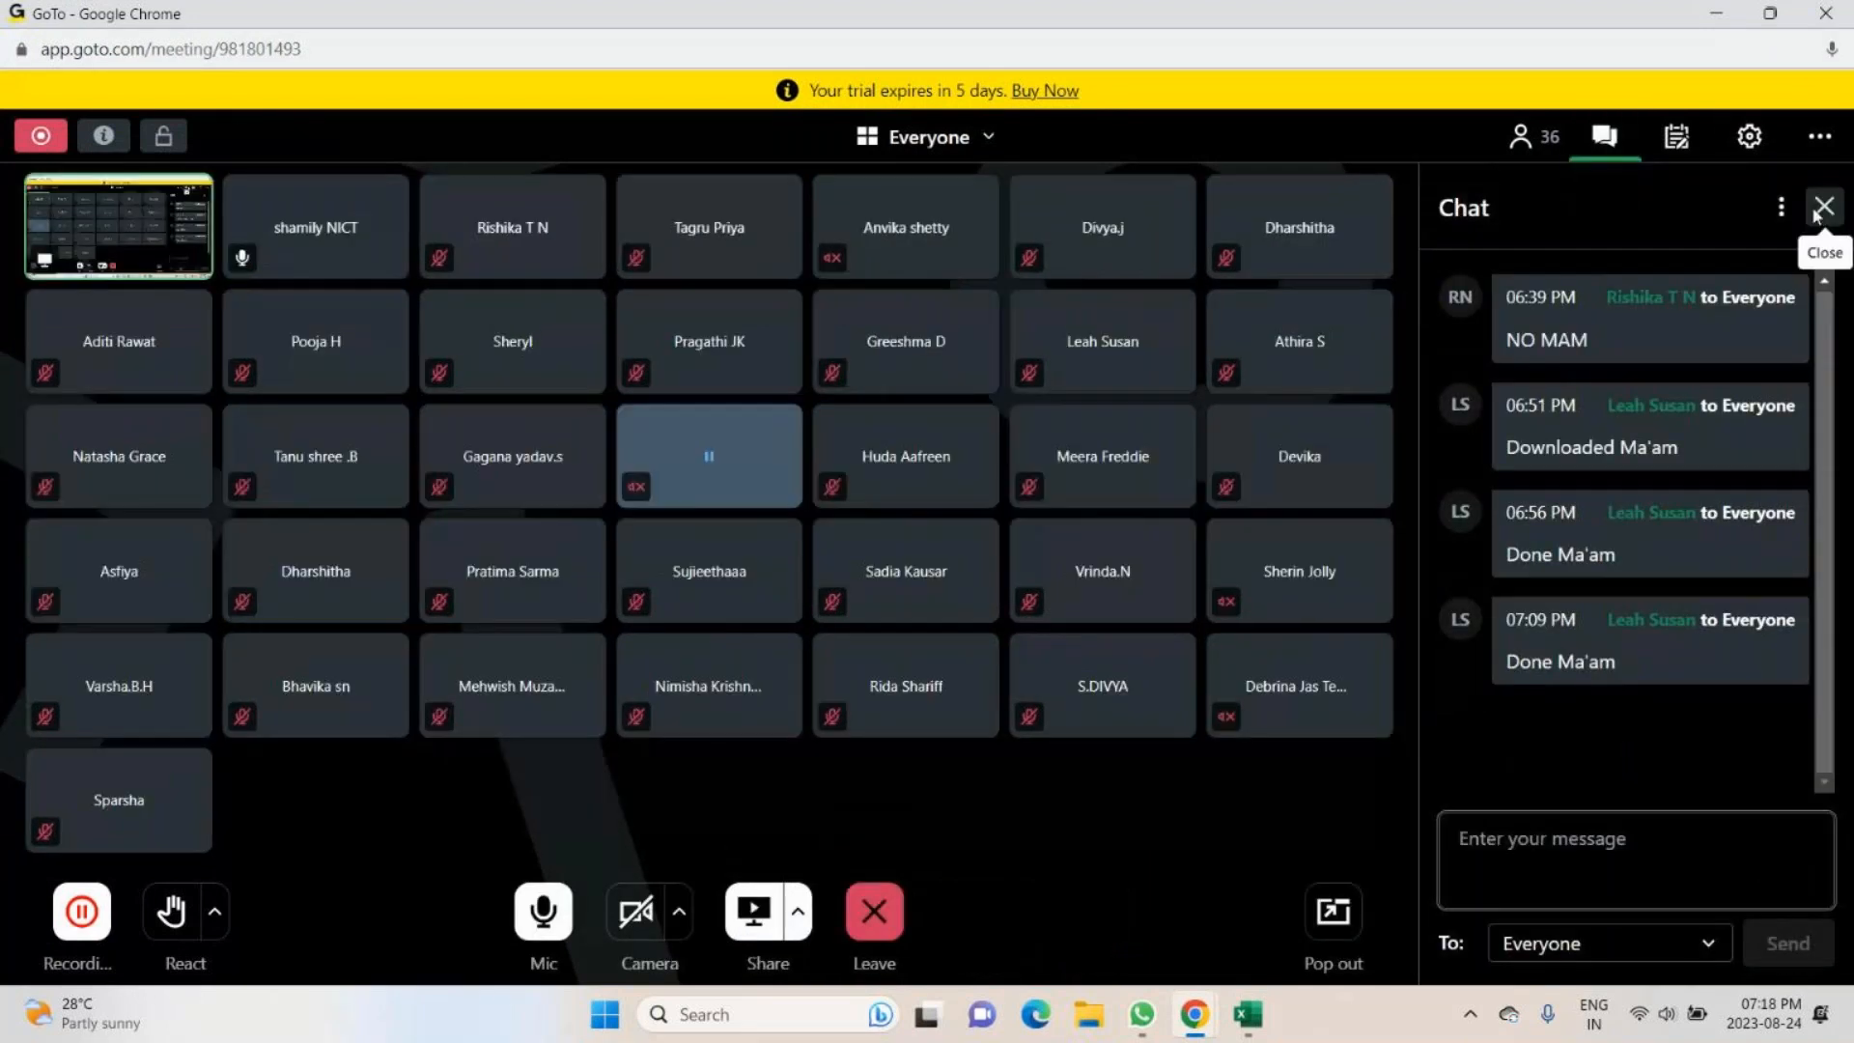
click(1822, 209)
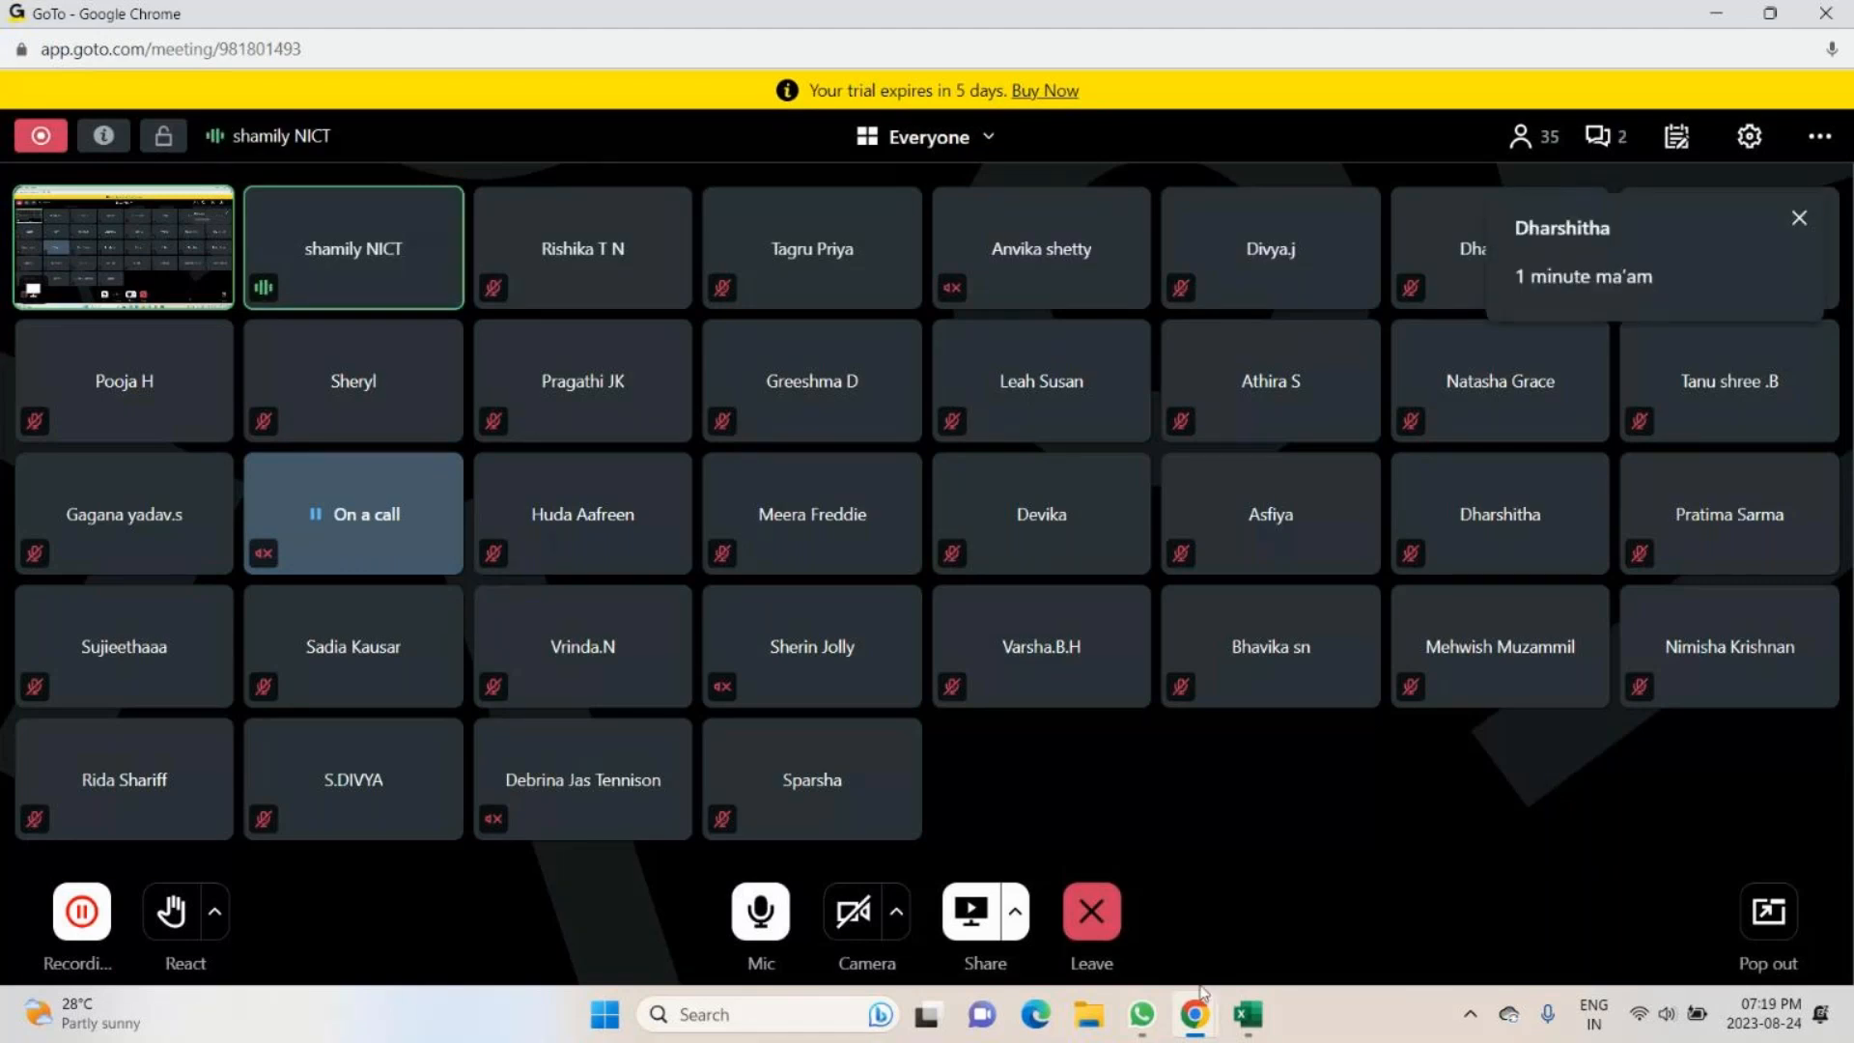
- Mute the meeting microphone again and switch back to the IPL - Radio Botton workbook in Excel
mouse_move(1266, 1019)
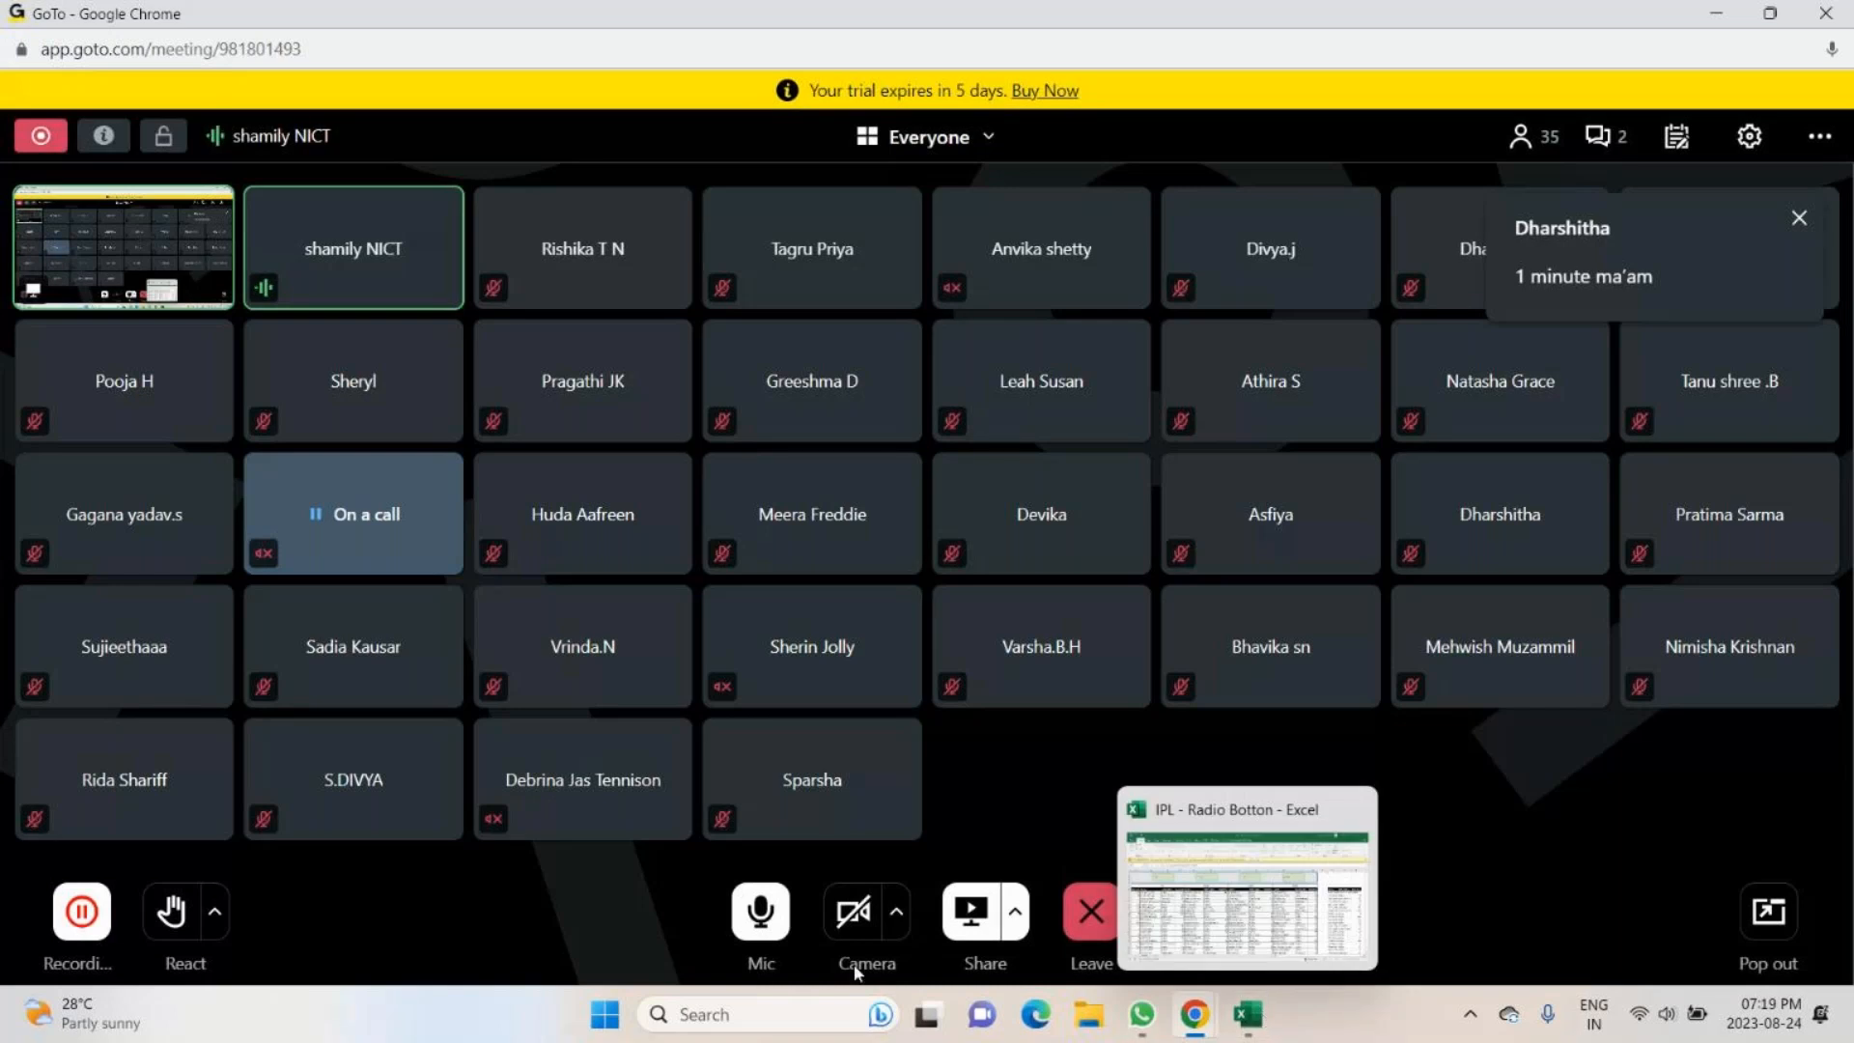
click(761, 914)
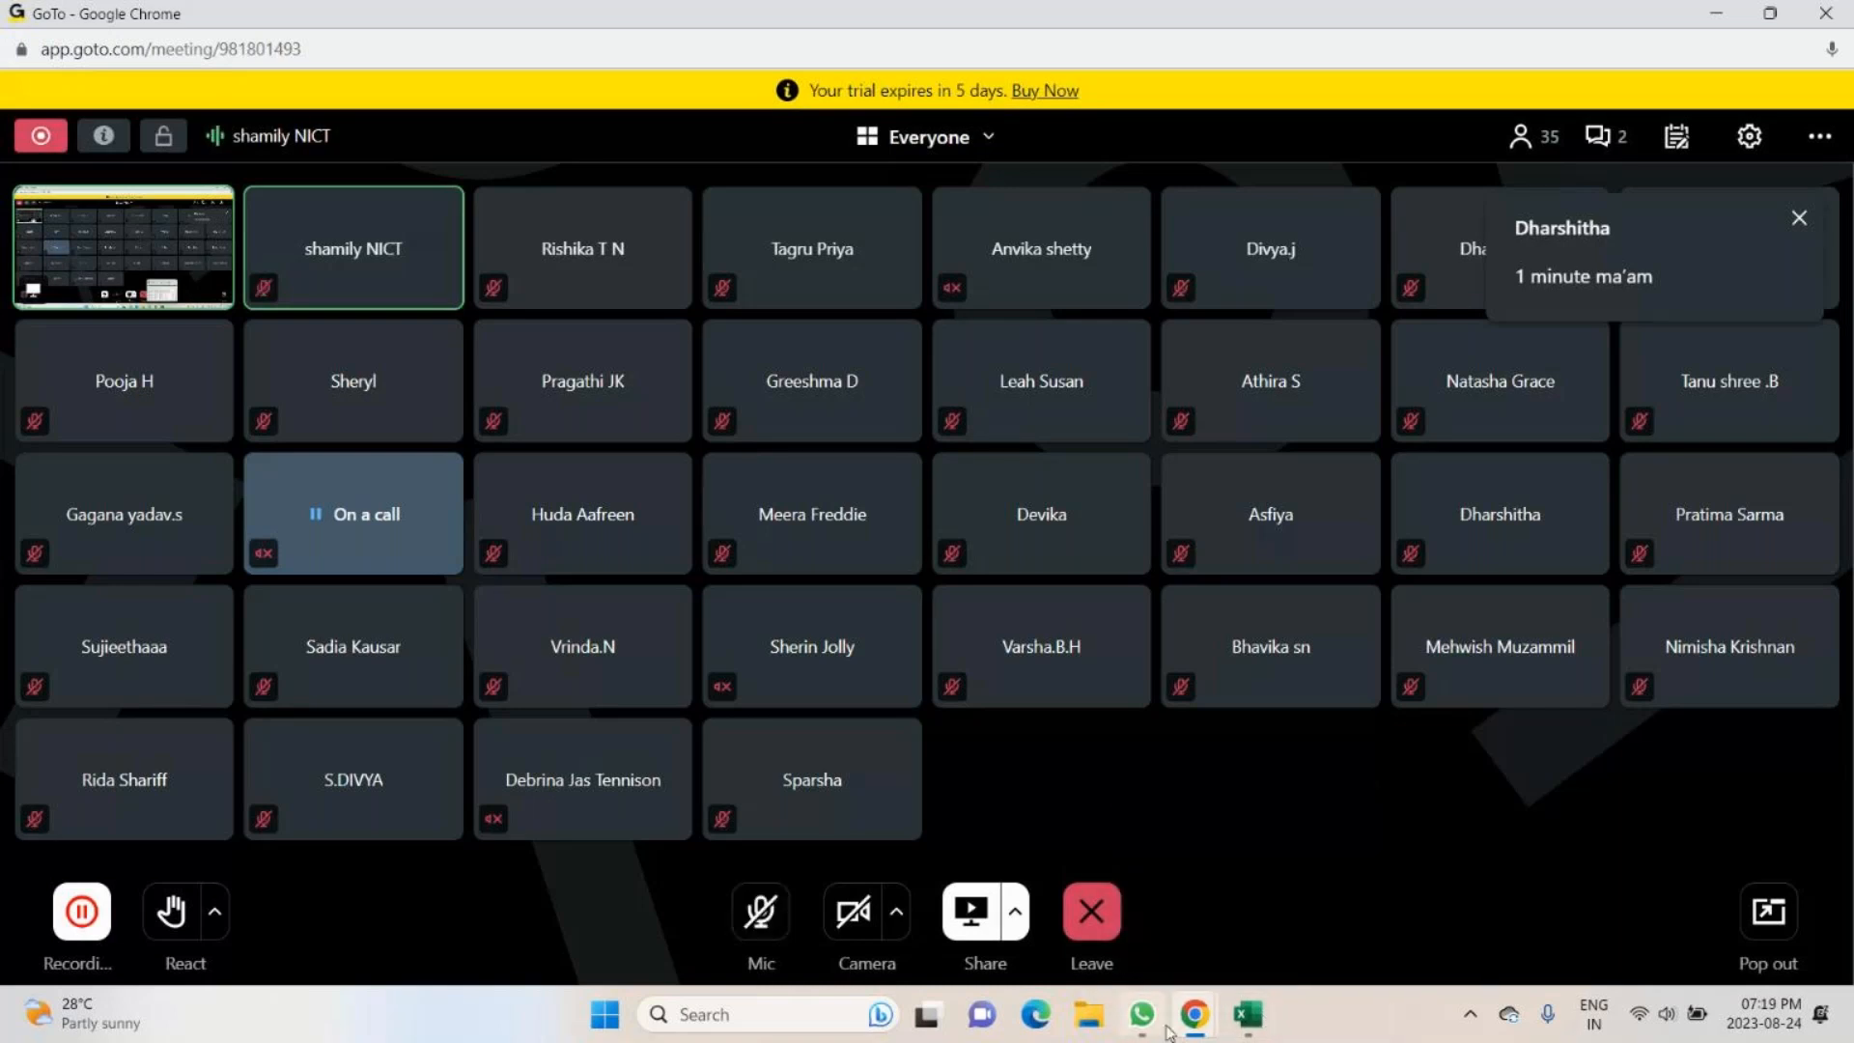
click(1249, 1014)
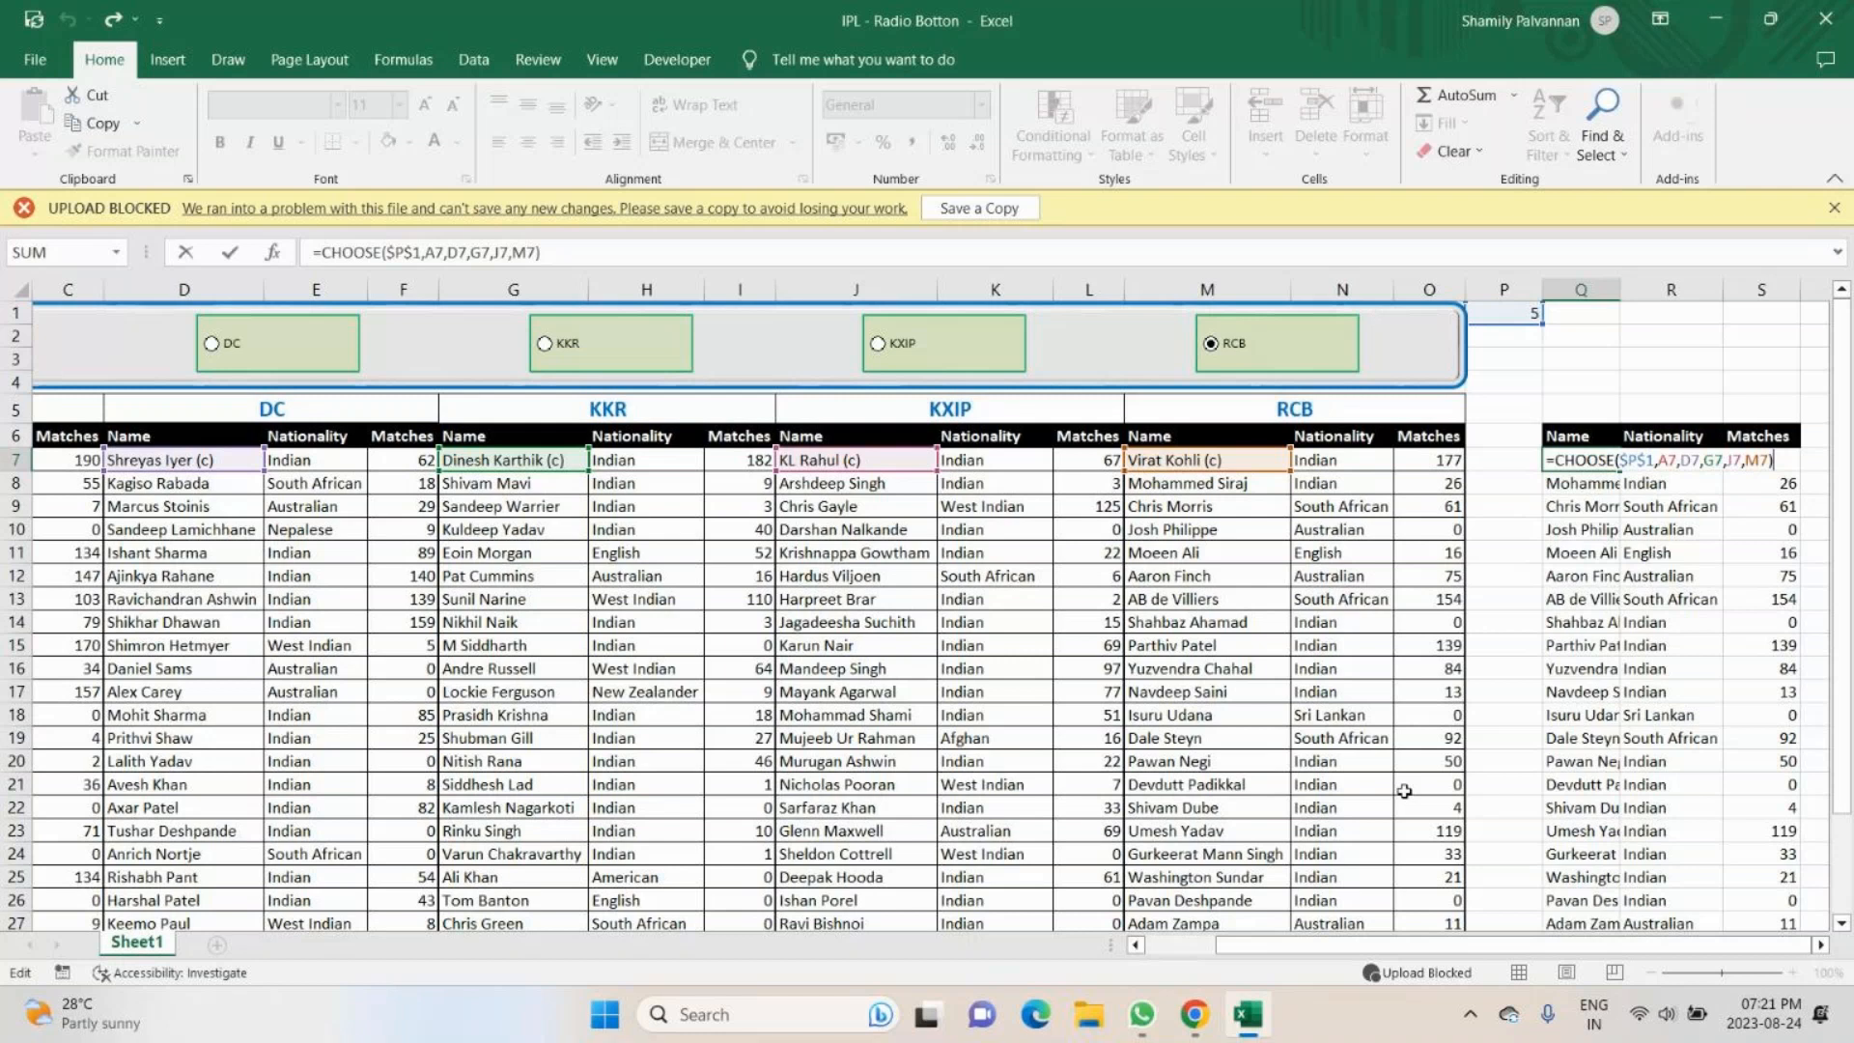
- Return to the GoTo meeting and open the chat to read the latest participant messages
click(1194, 1016)
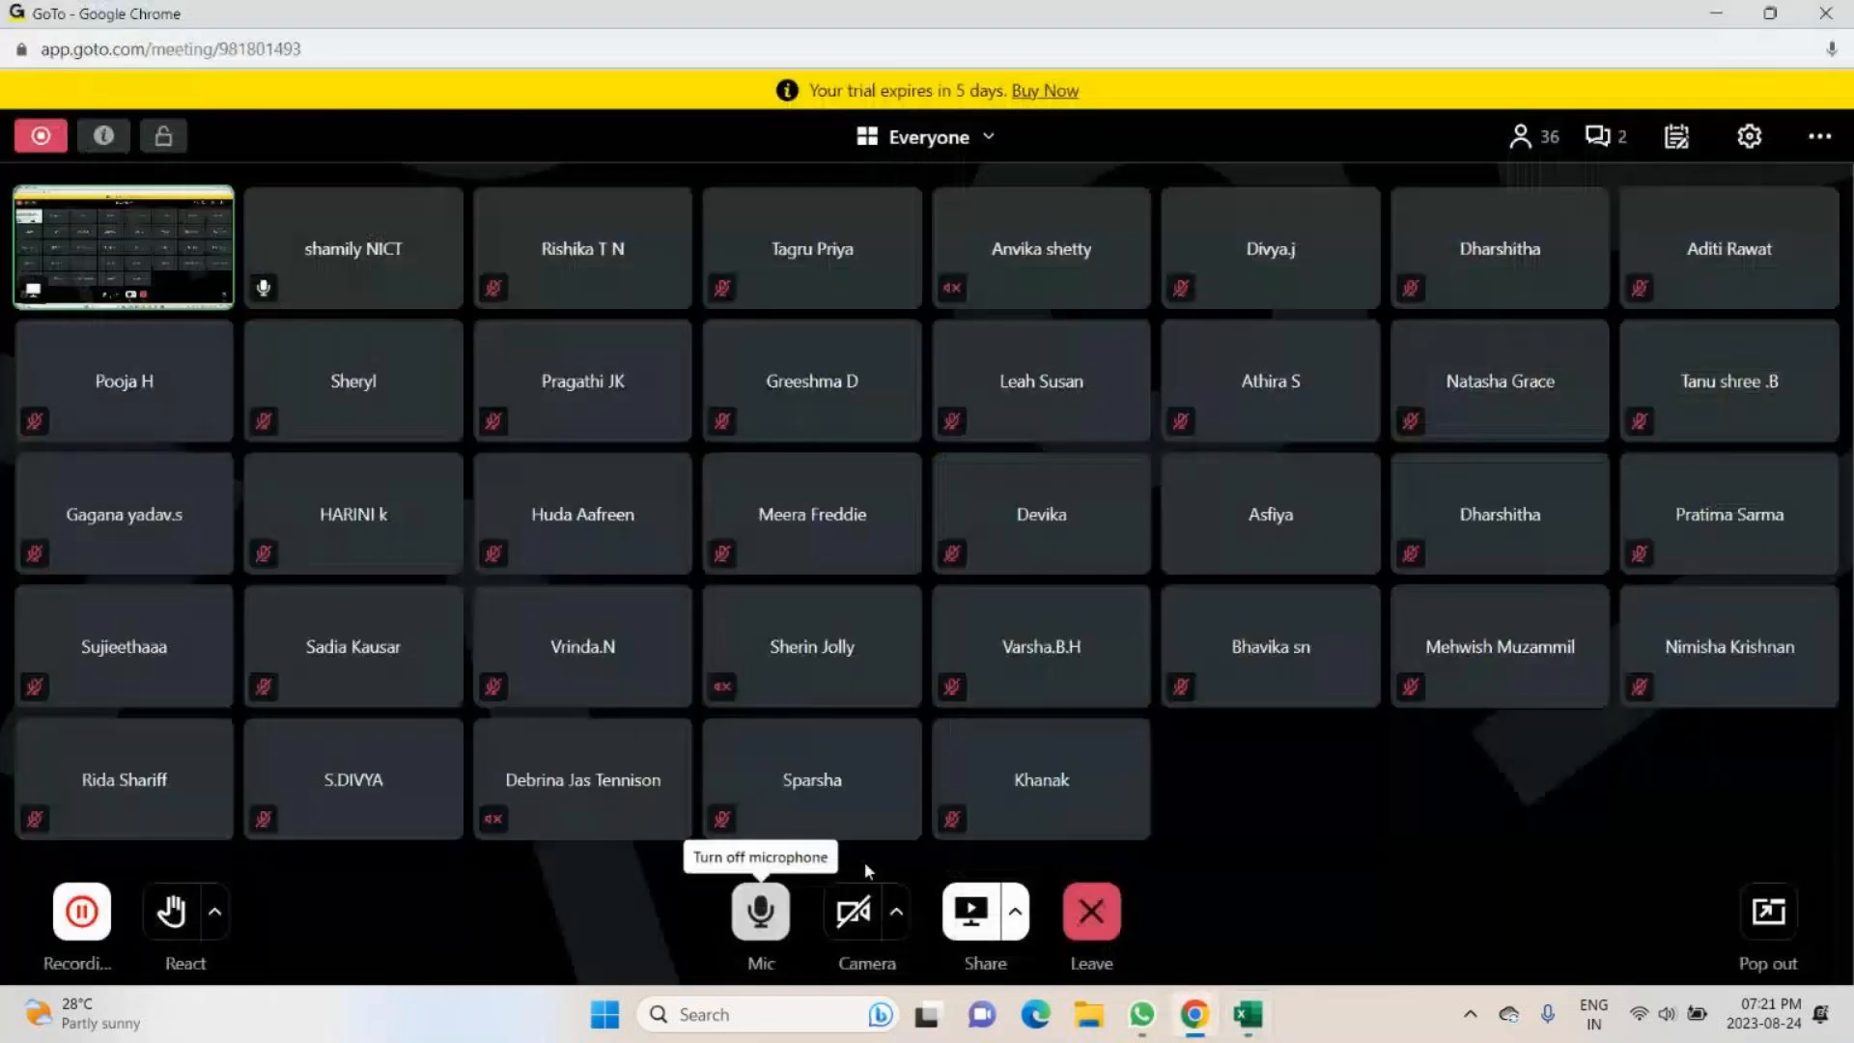
click(1607, 140)
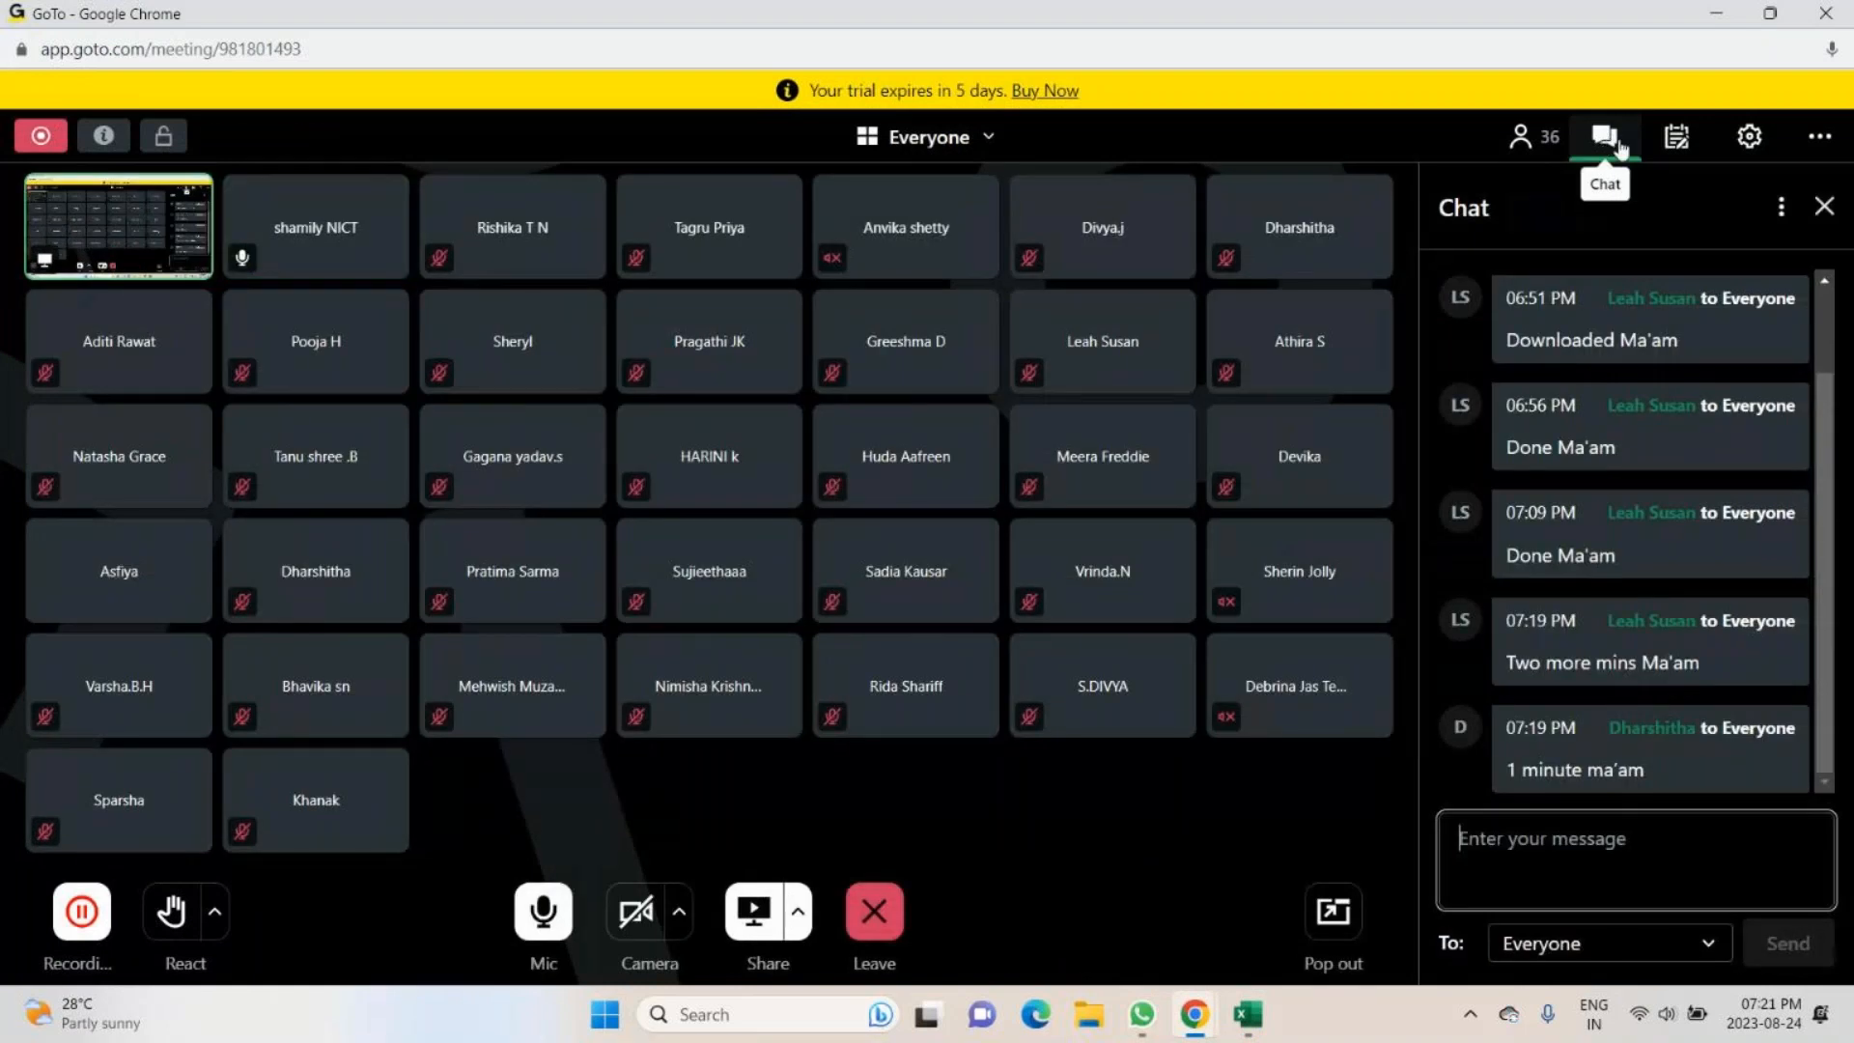
- Close the GoTo meeting chat, return to the IPL - Radio Botton workbook in Excel and confirm the CHOOSE formula in Q7
click(1833, 206)
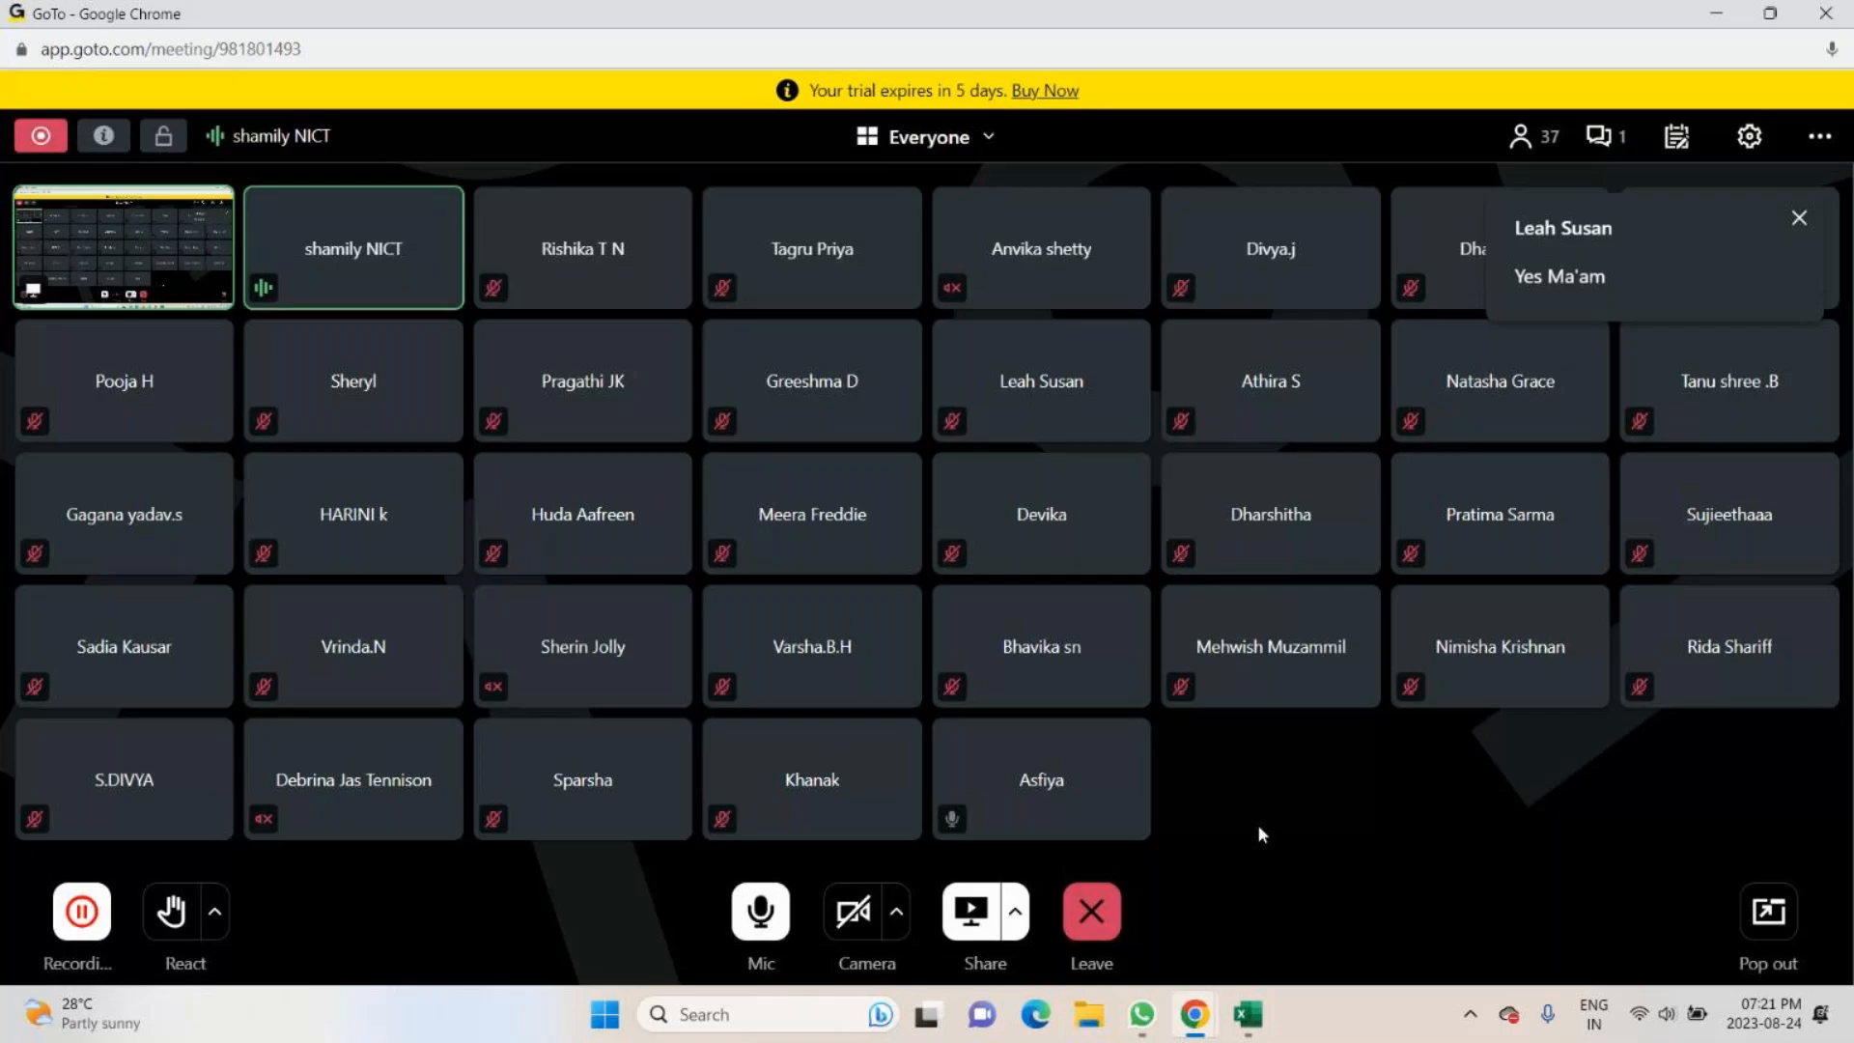
key(alt+Tab)
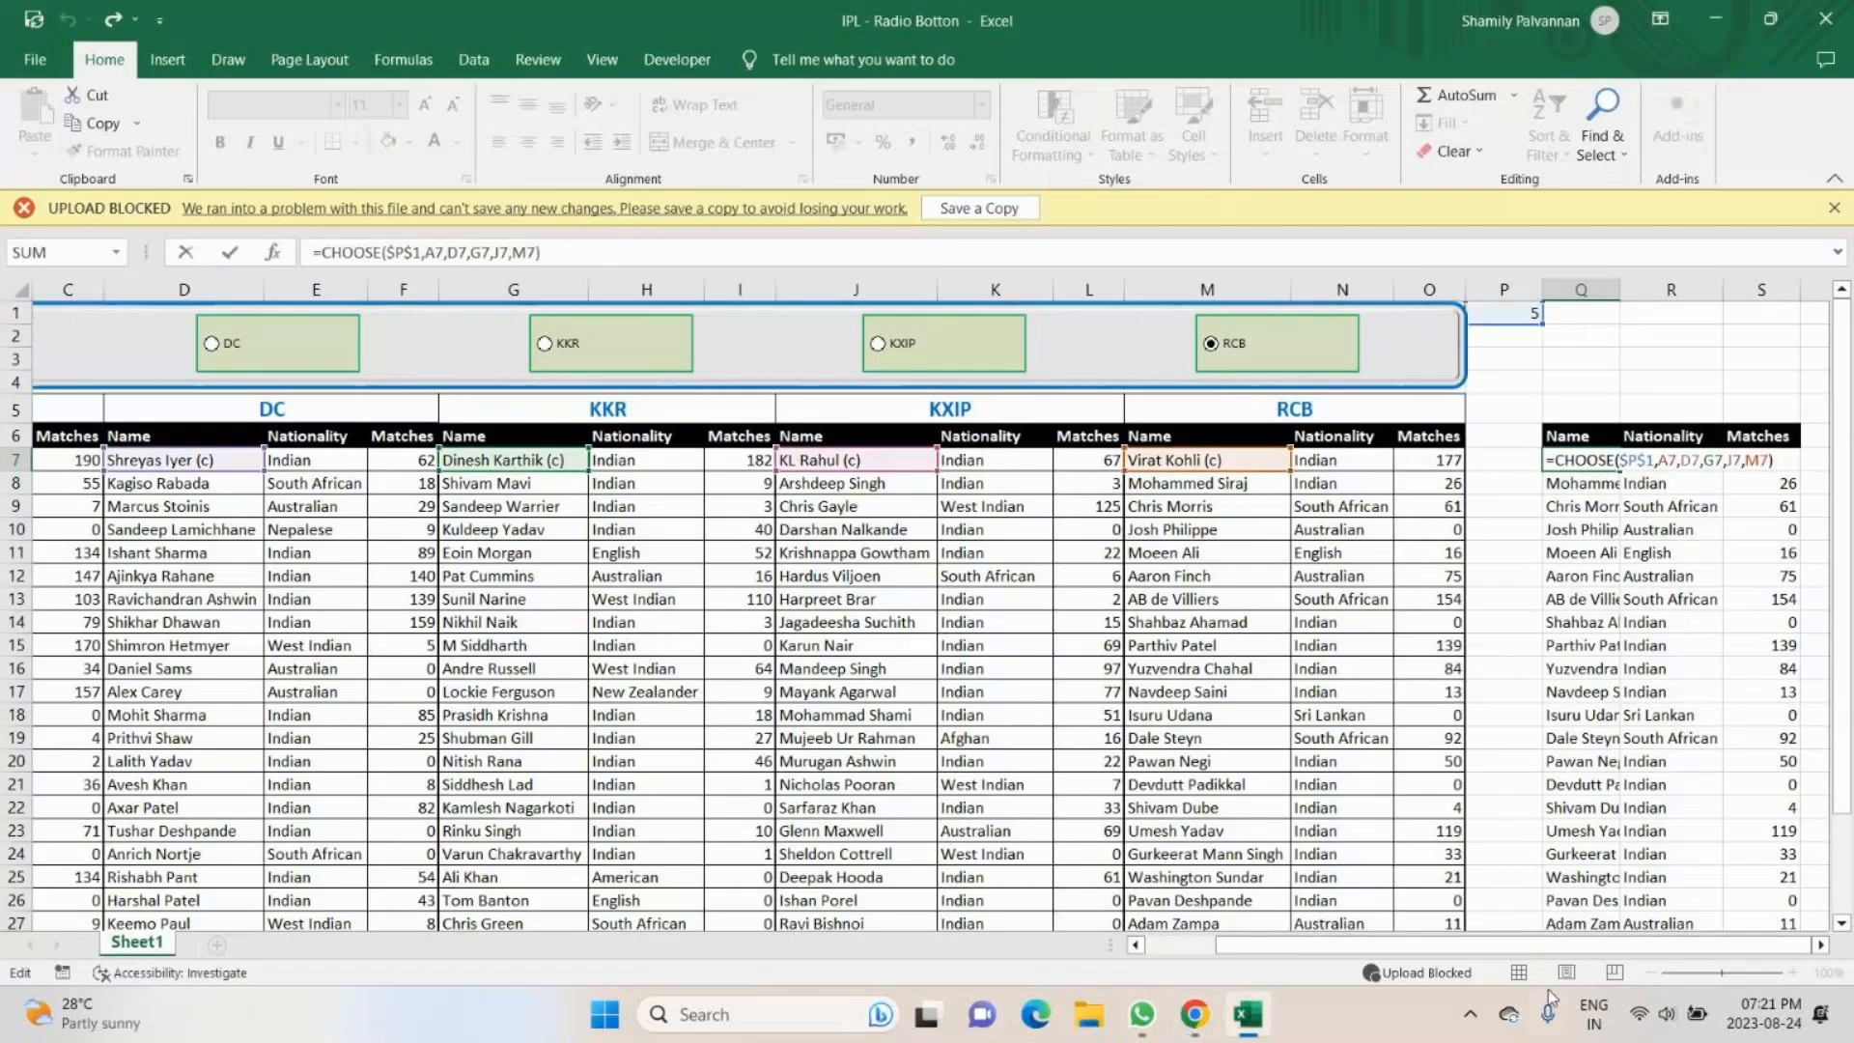
click(1821, 945)
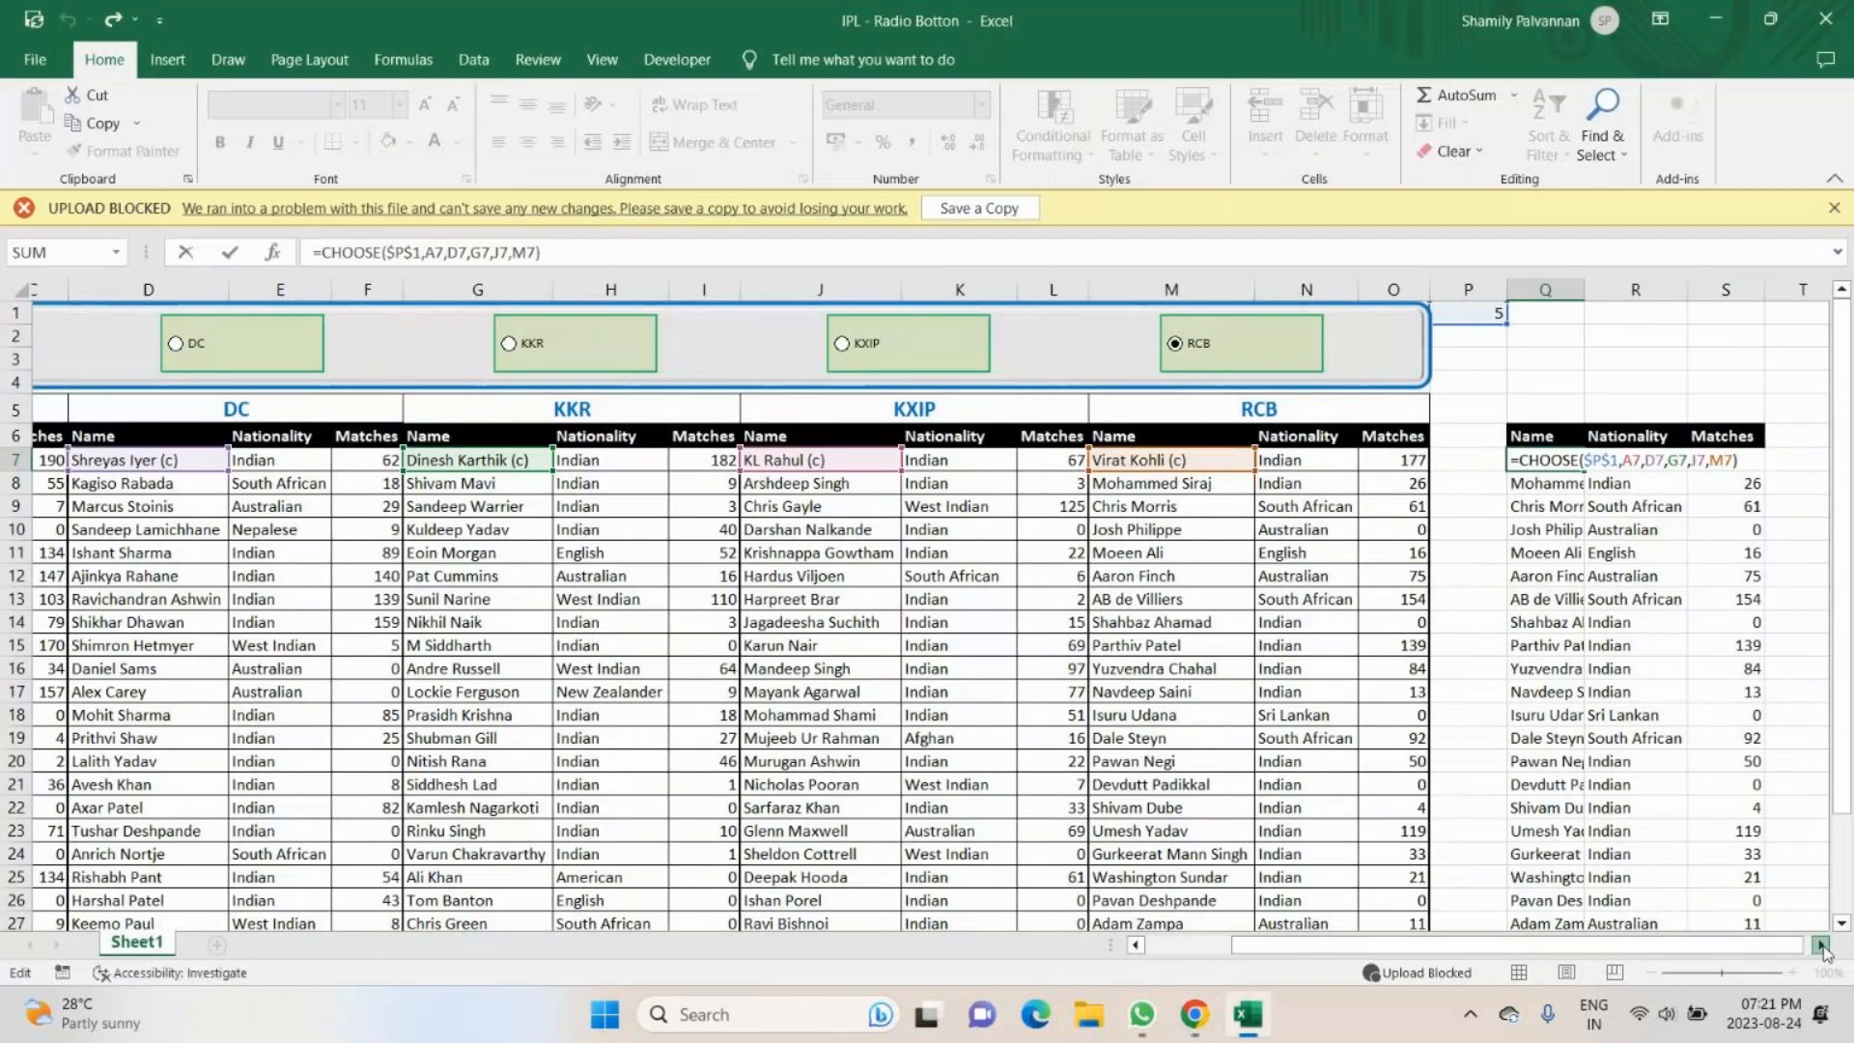
key(Return)
click(1820, 946)
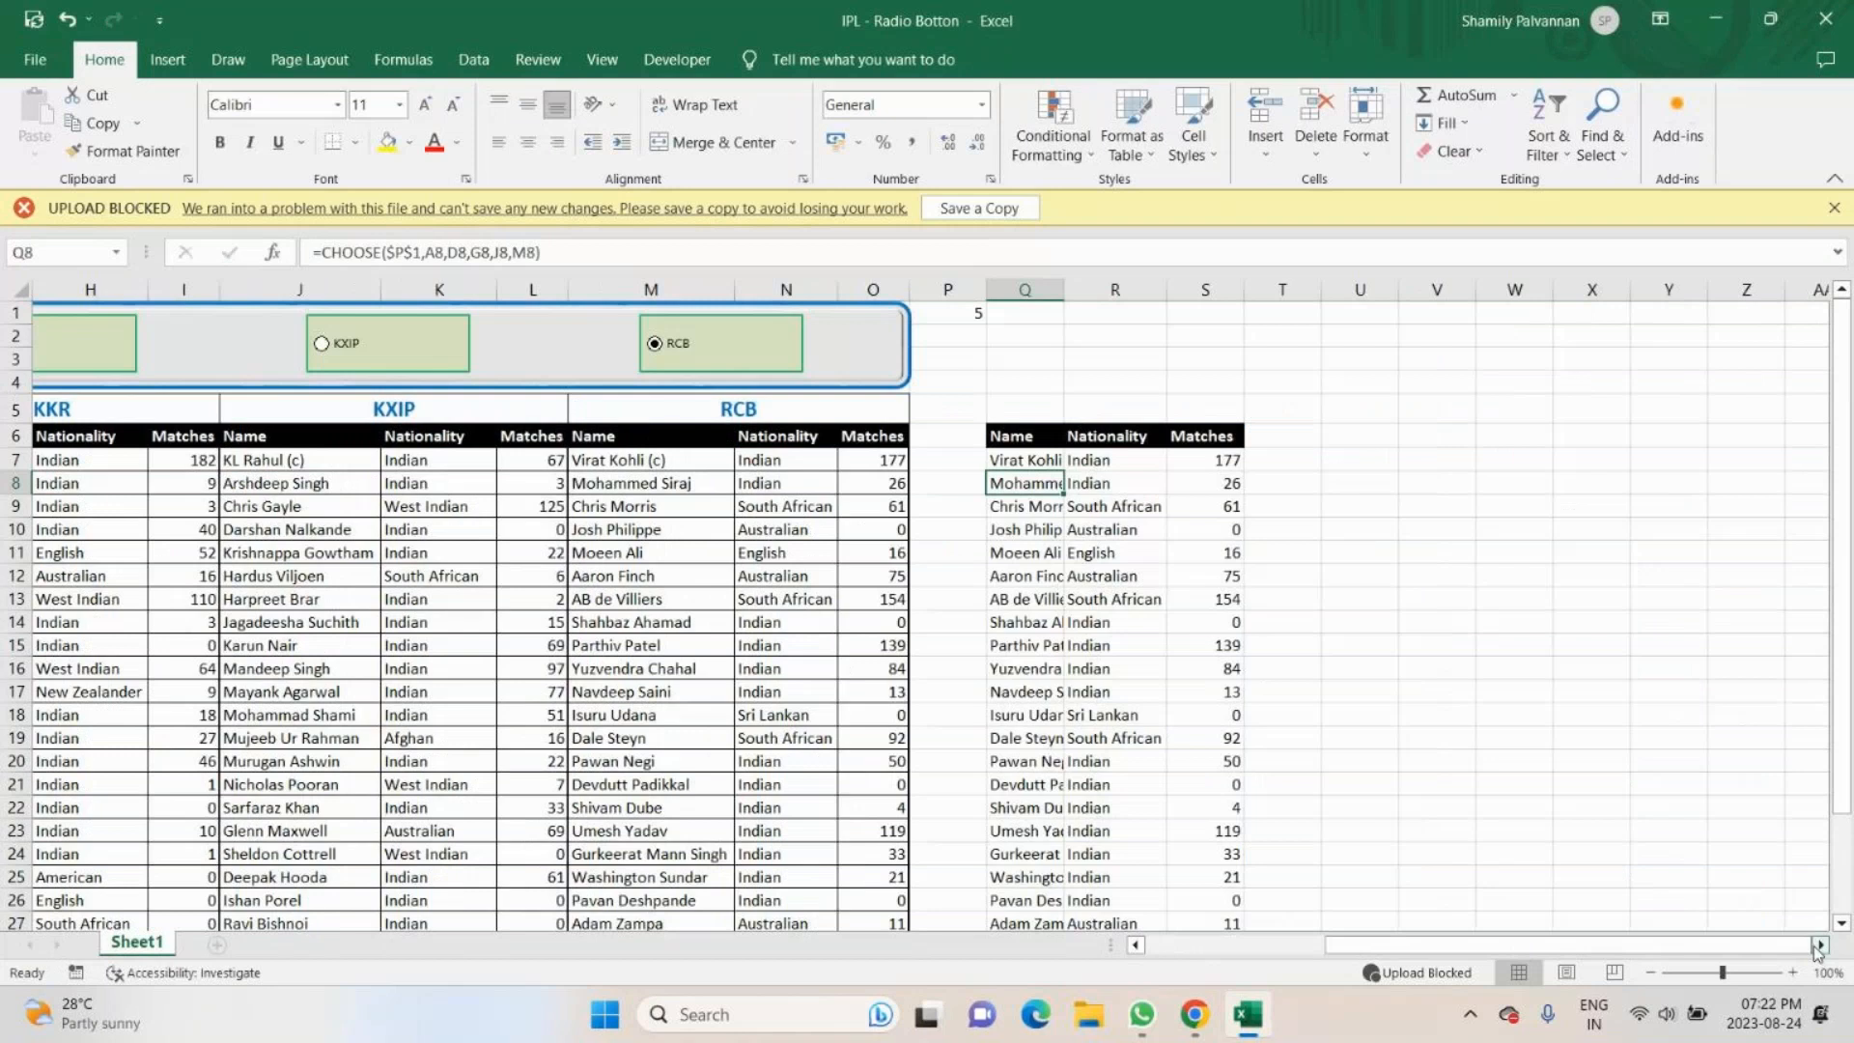
- Start a Combo chart from the Nationality and Matches columns of the CHOOSE table, R6:S31
scroll(1094, 656, down, 1)
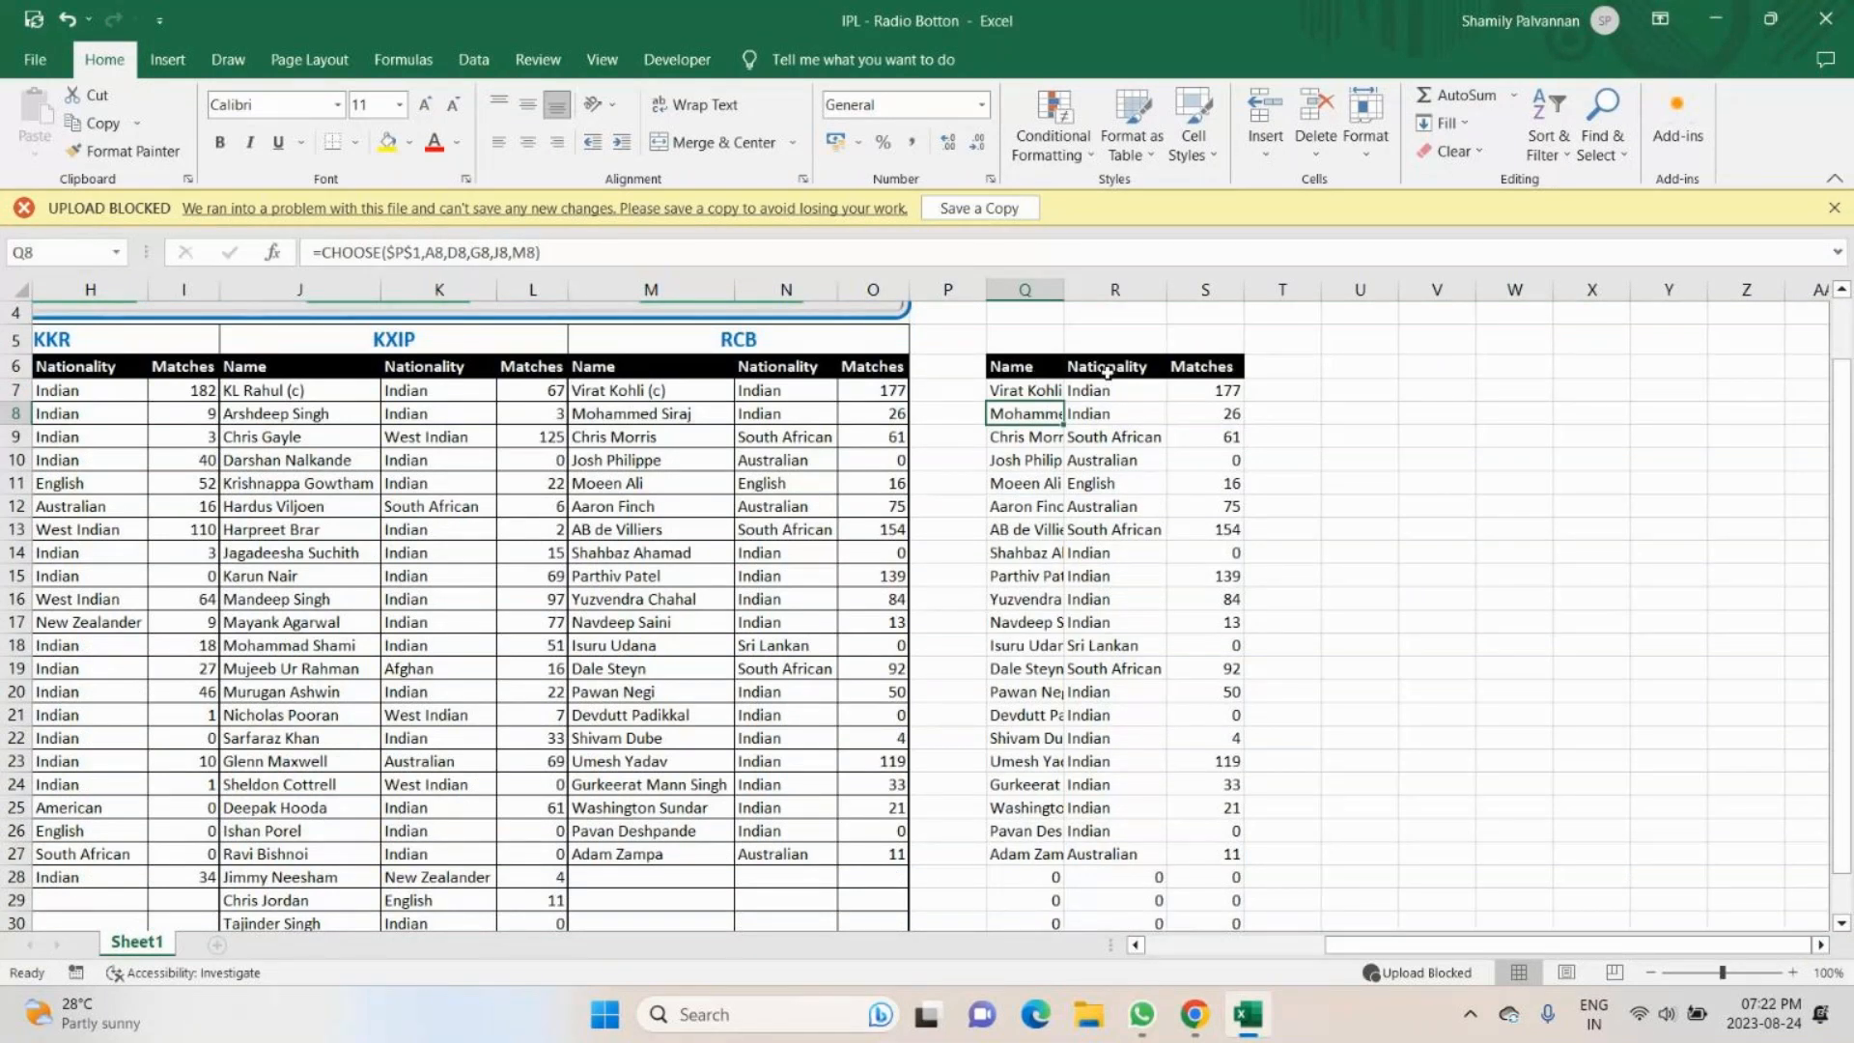
drag(1107, 373, 1125, 657)
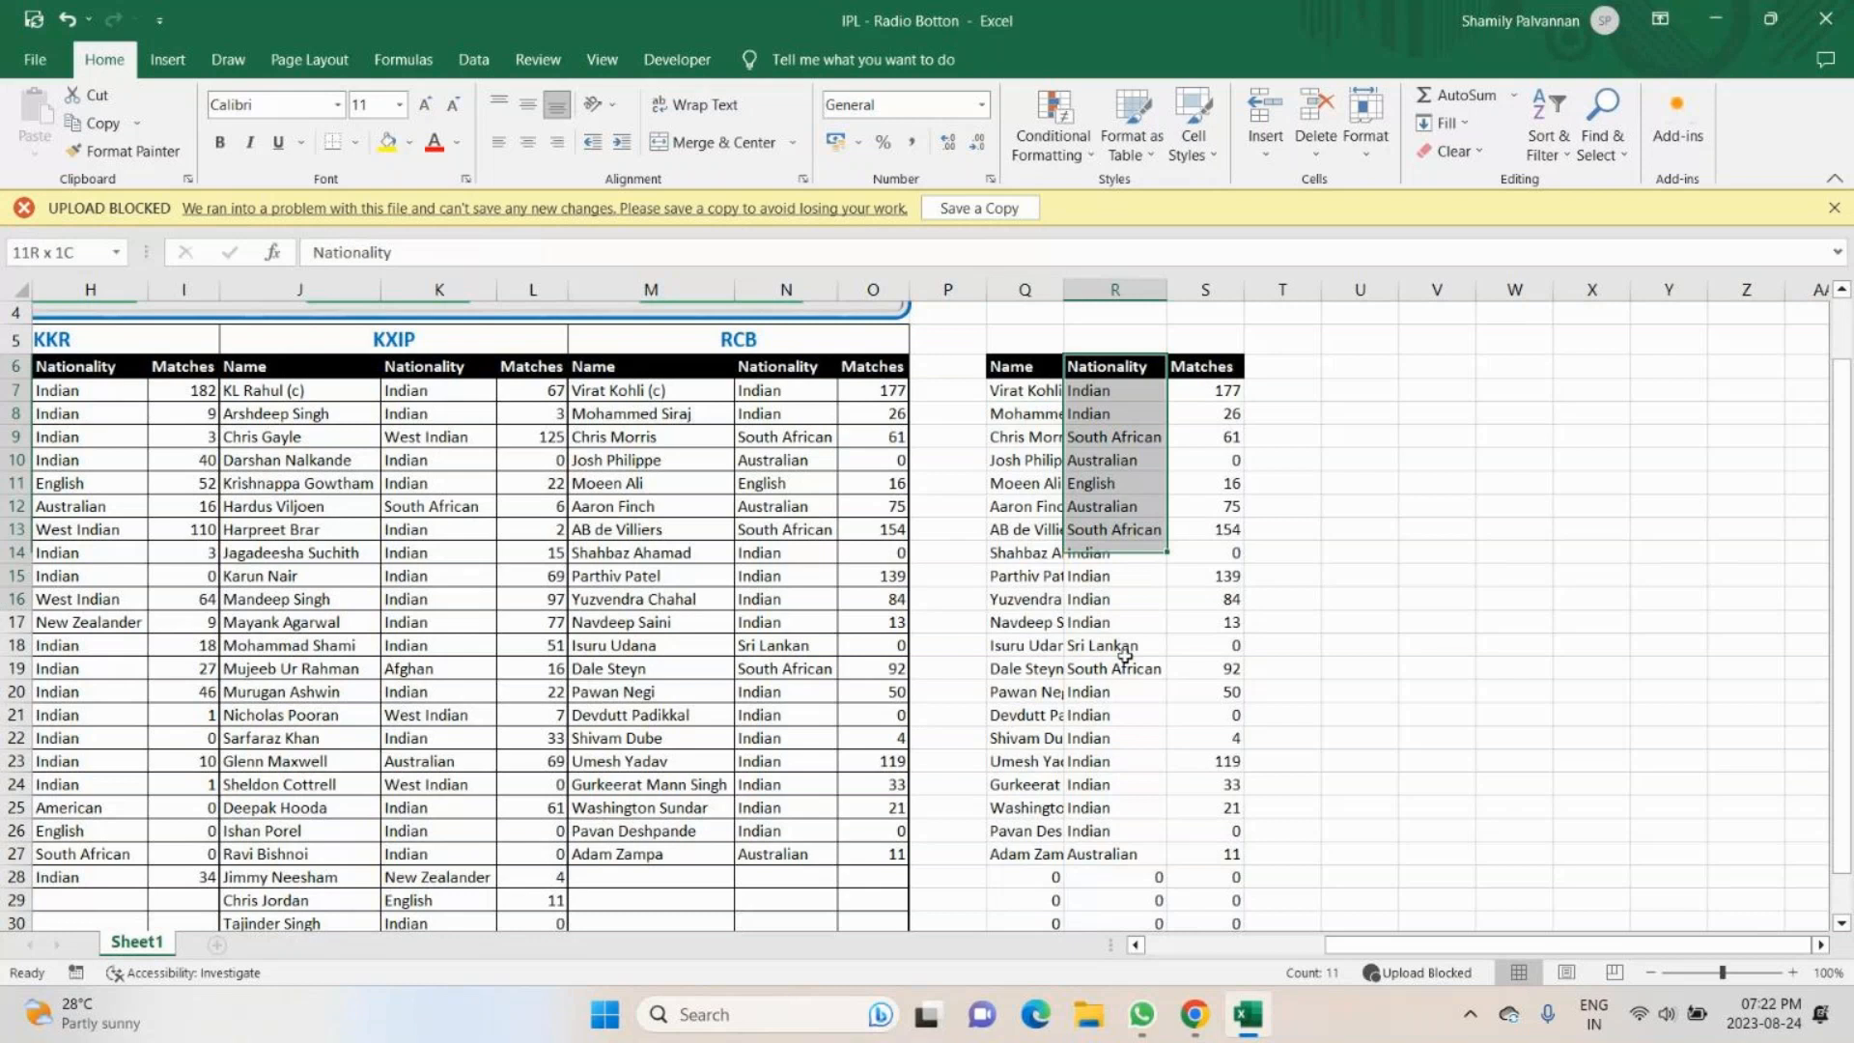
drag(1124, 656, 1120, 918)
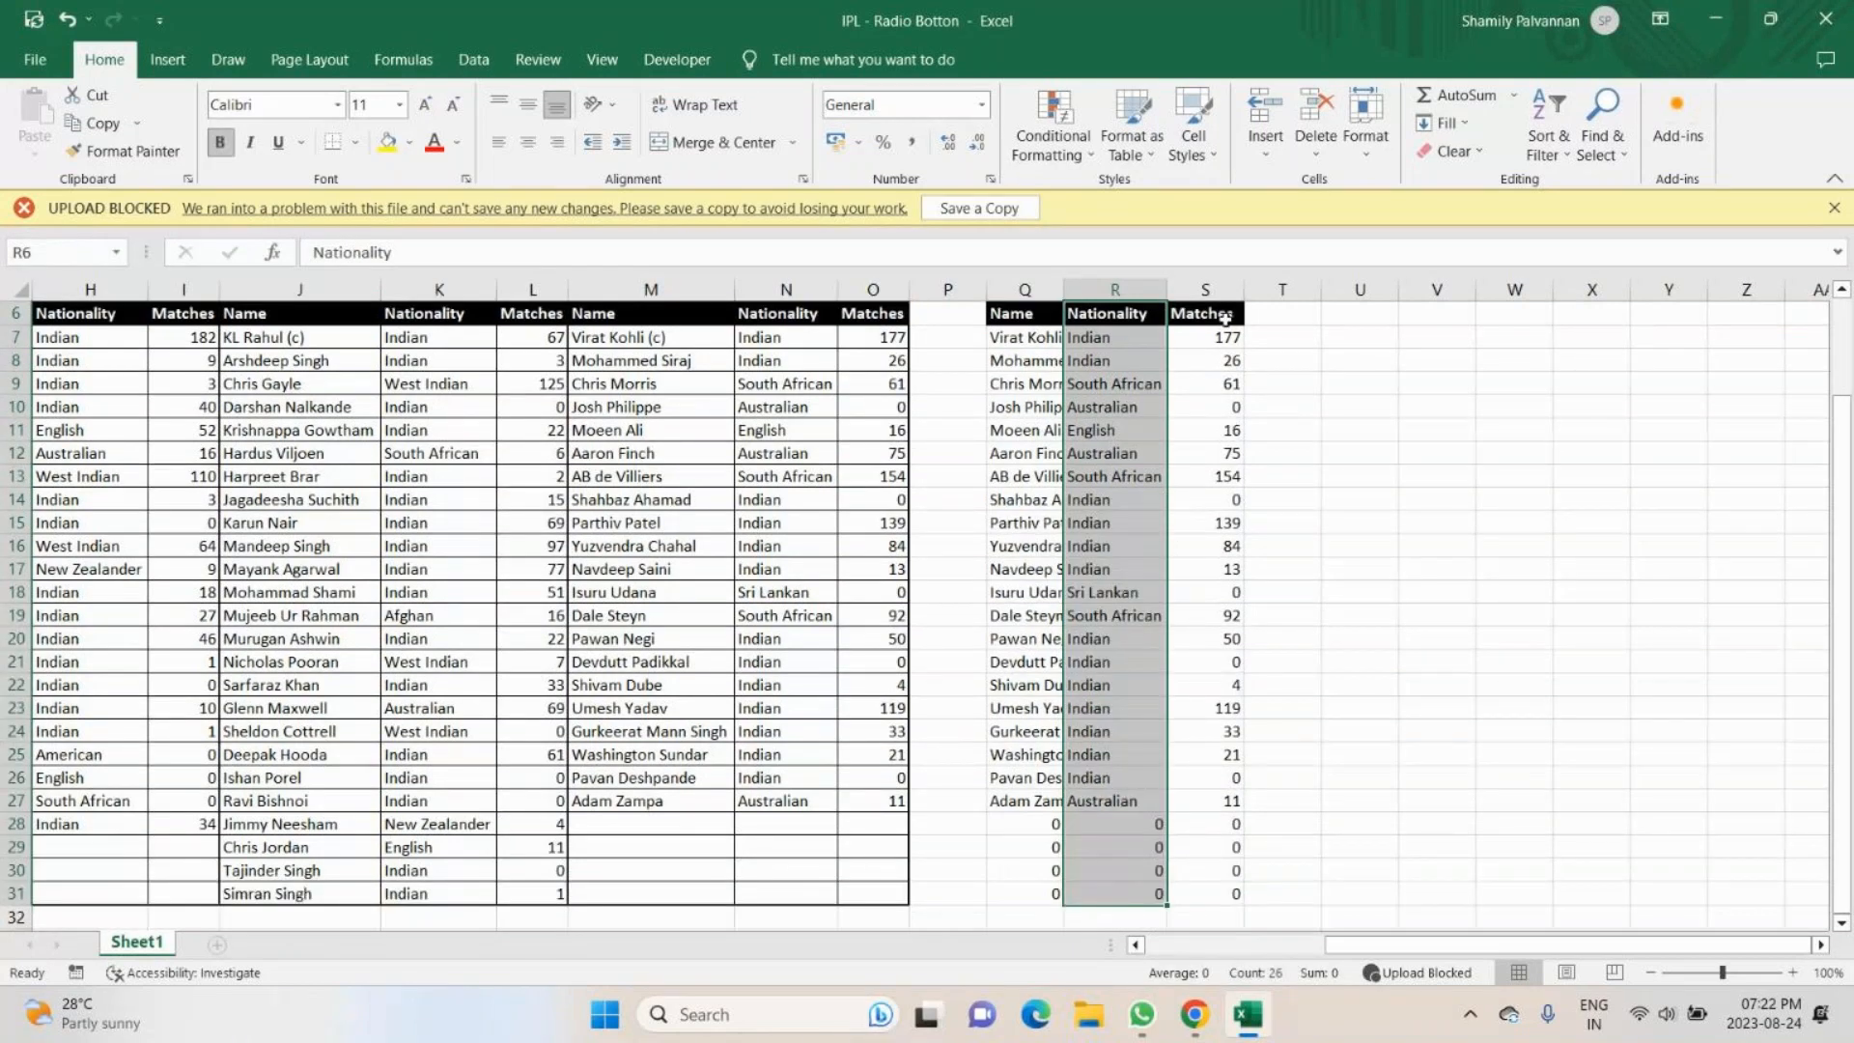
ctrl+drag(1224, 318, 1207, 893)
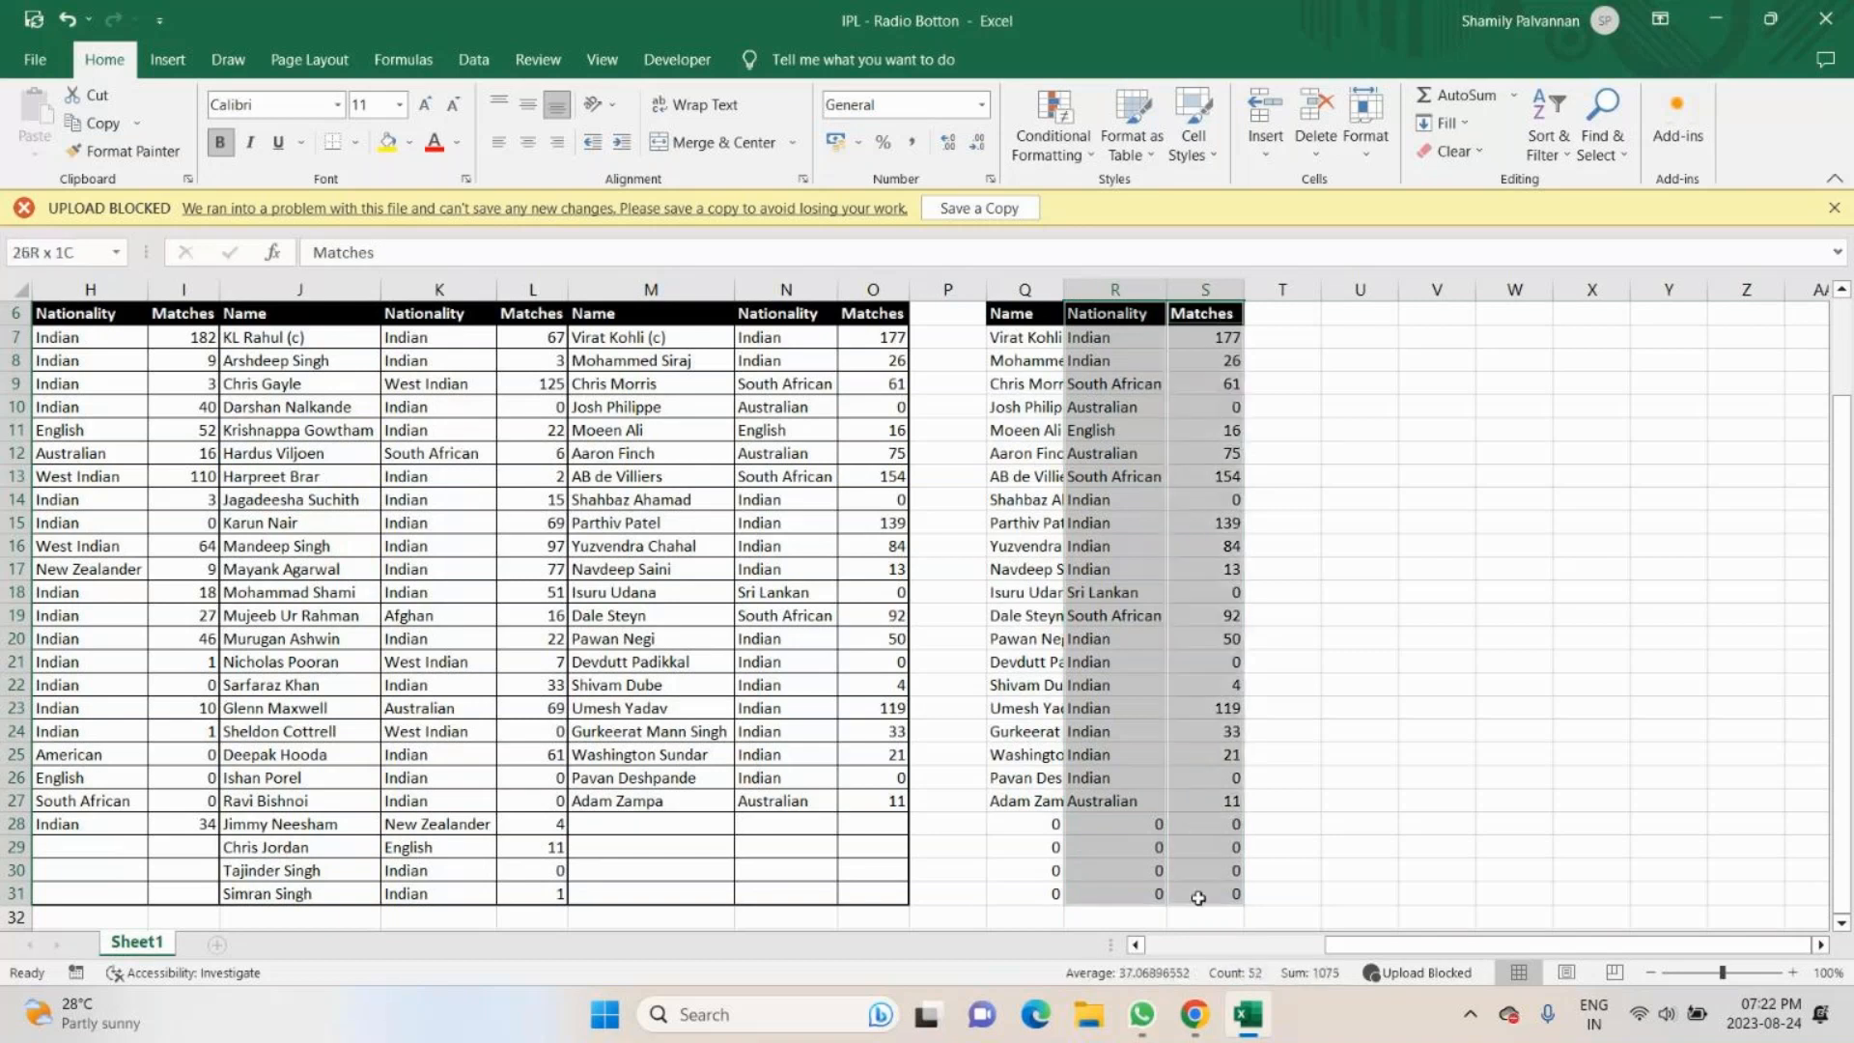
click(168, 62)
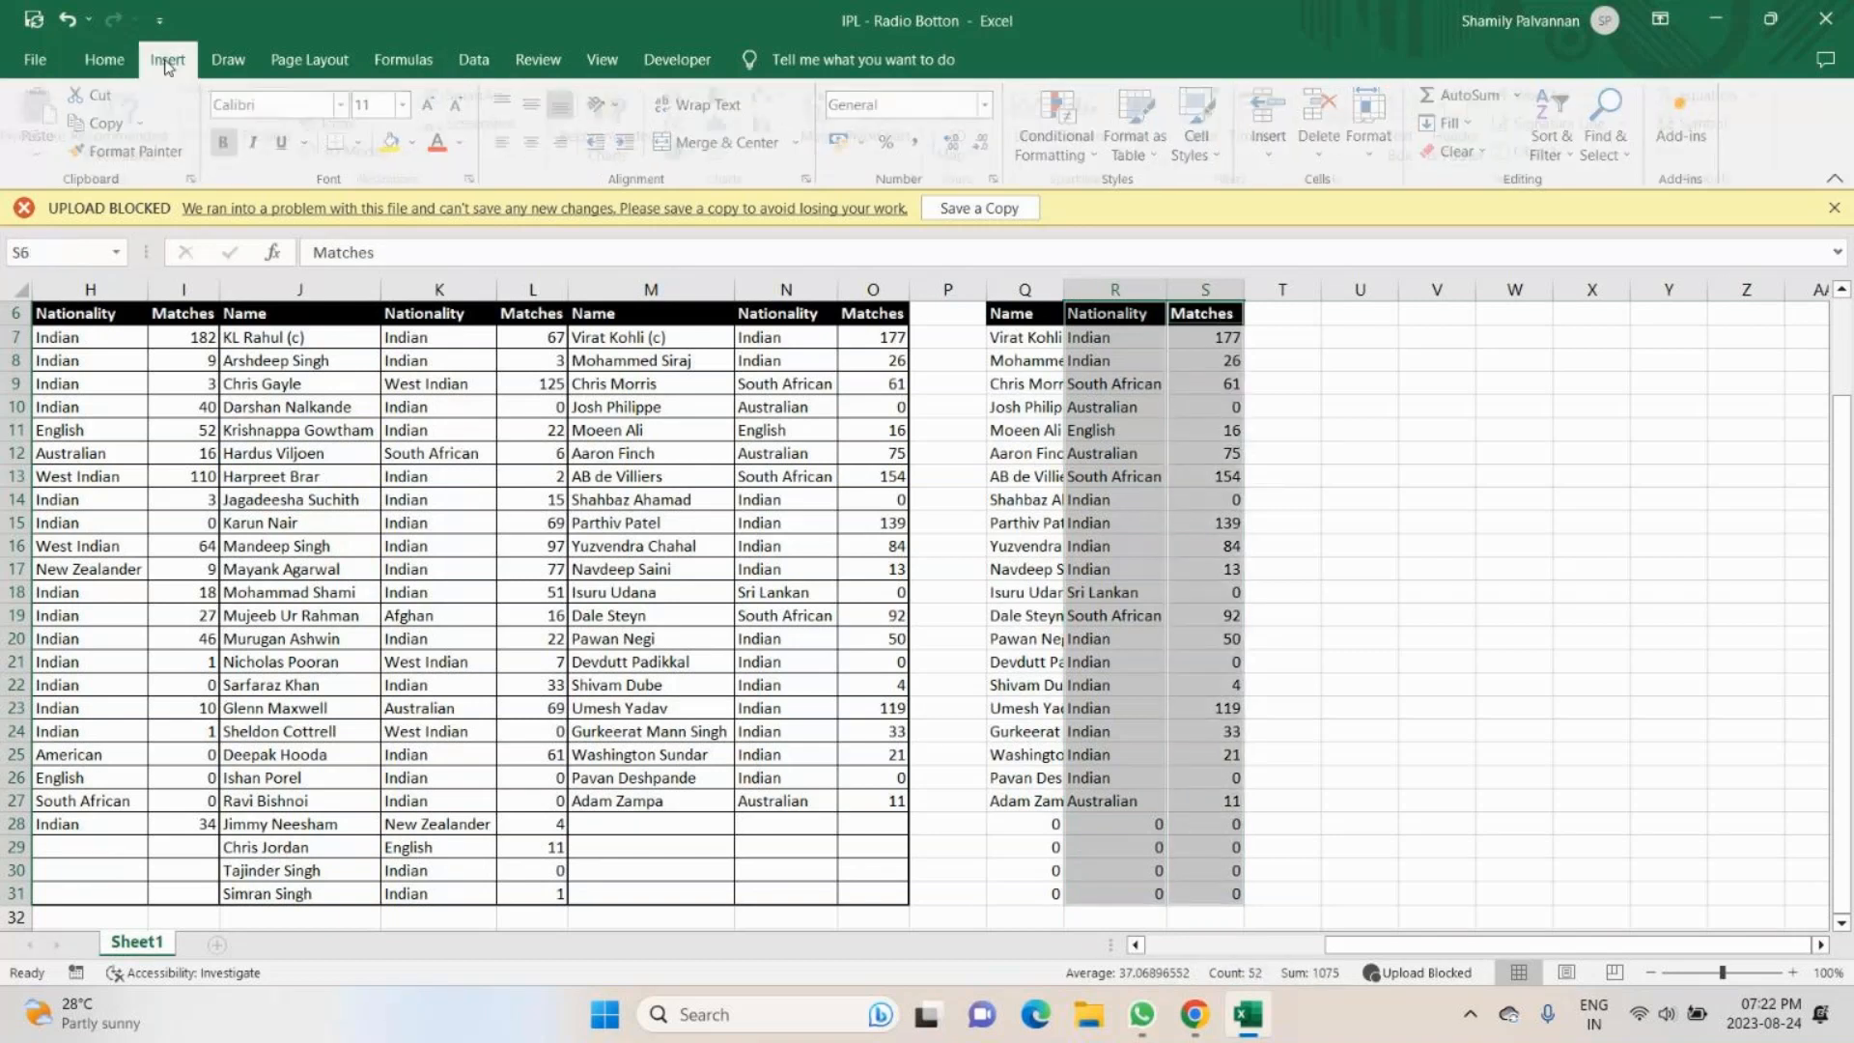
click(623, 121)
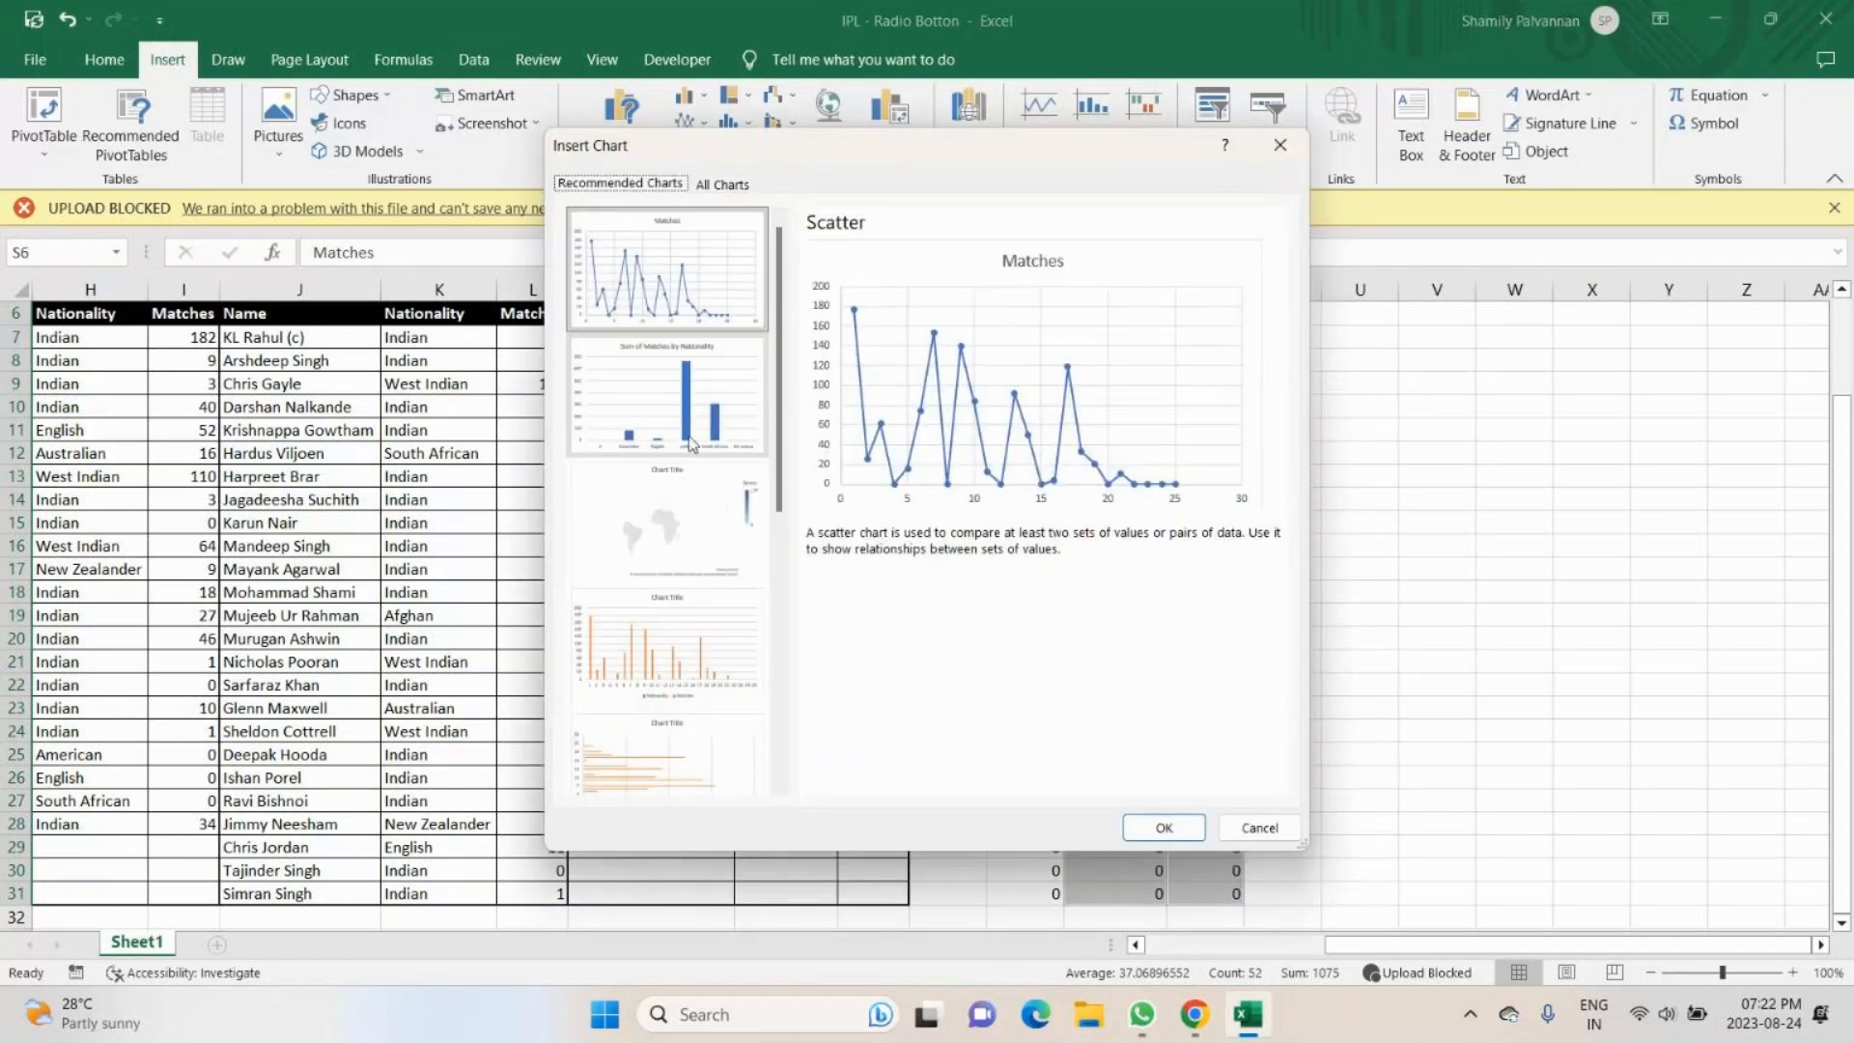
scroll(697, 664, down, 5)
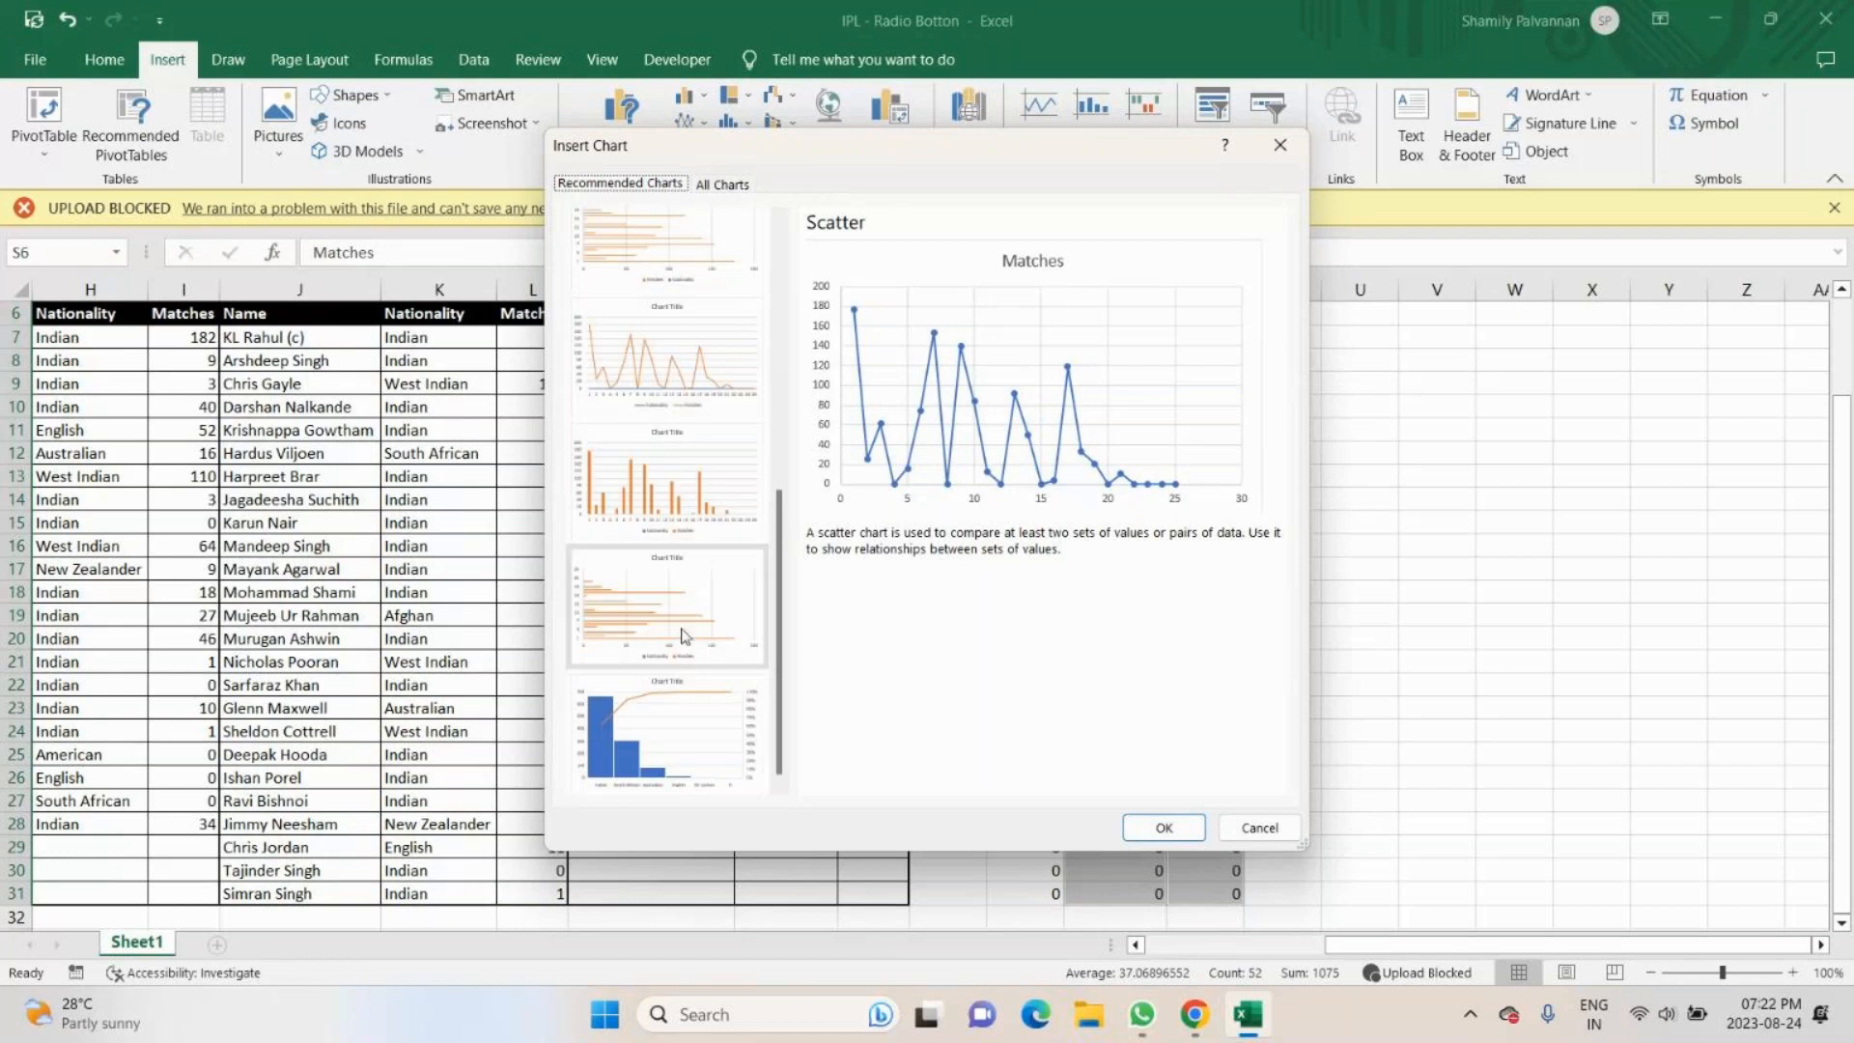
click(691, 762)
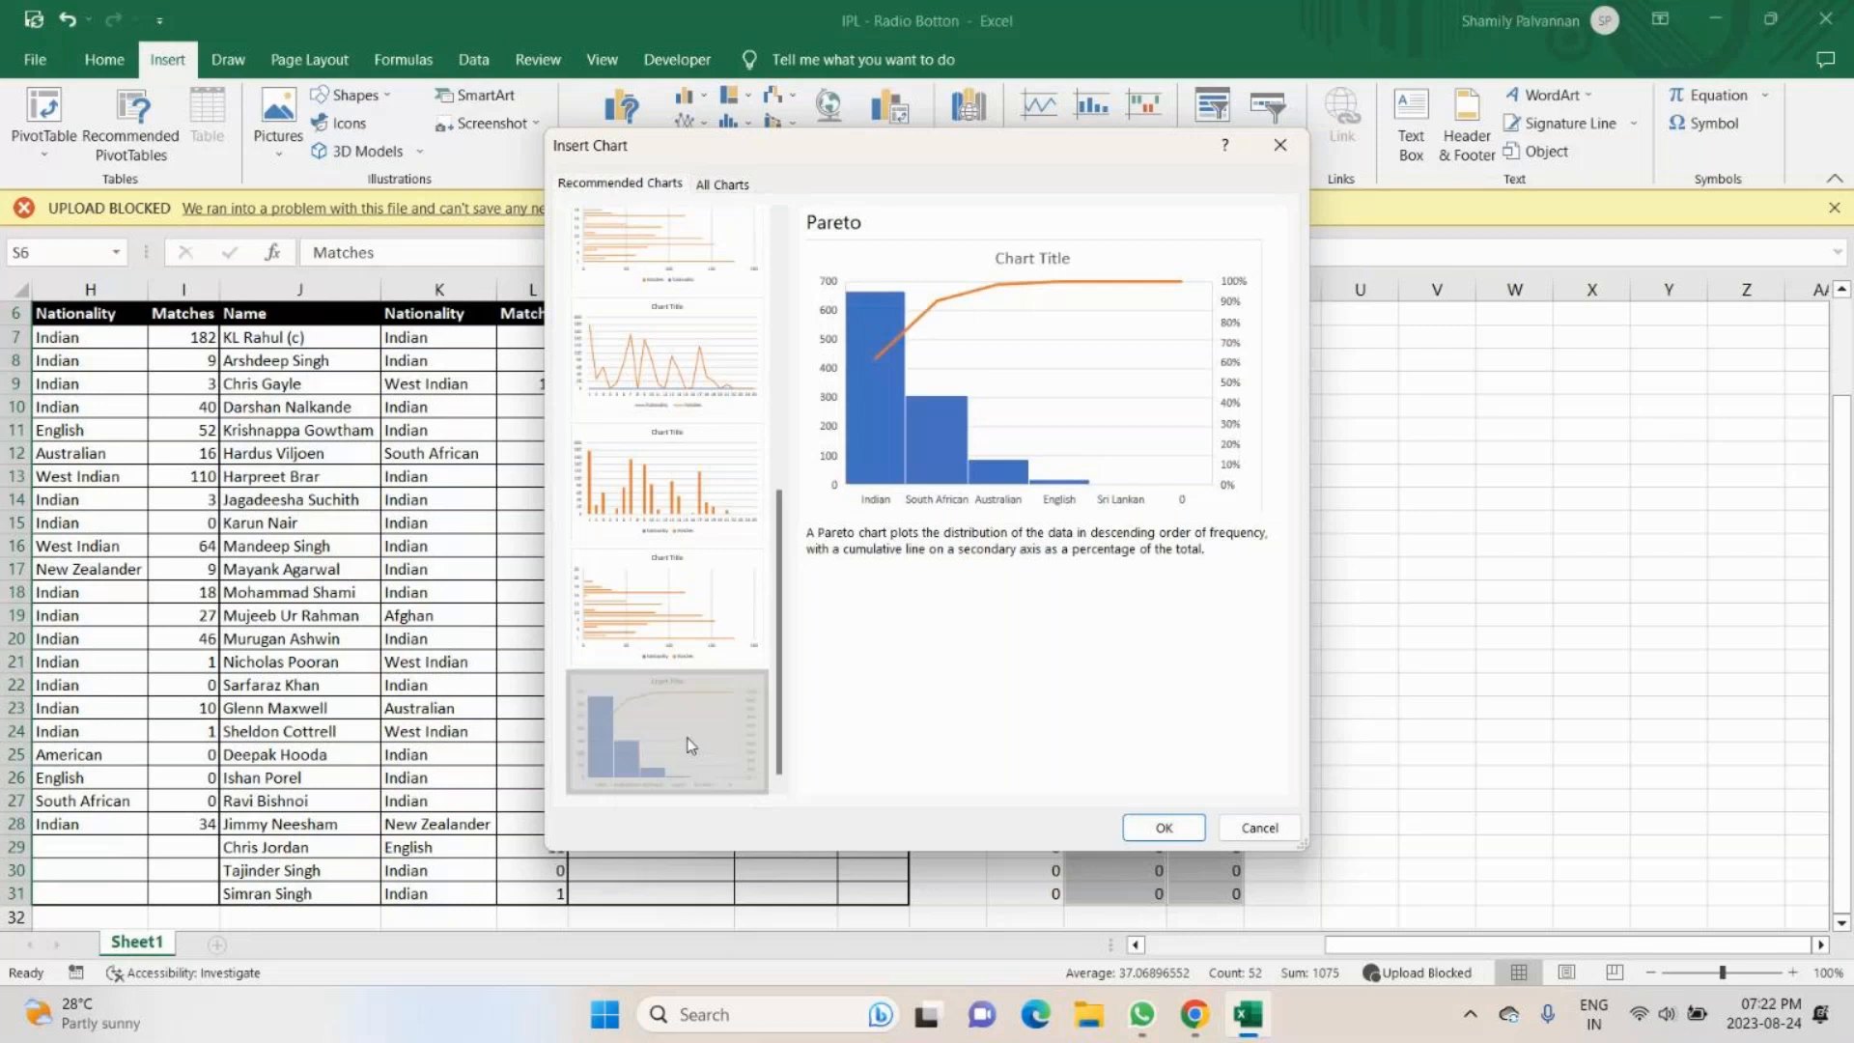
click(723, 184)
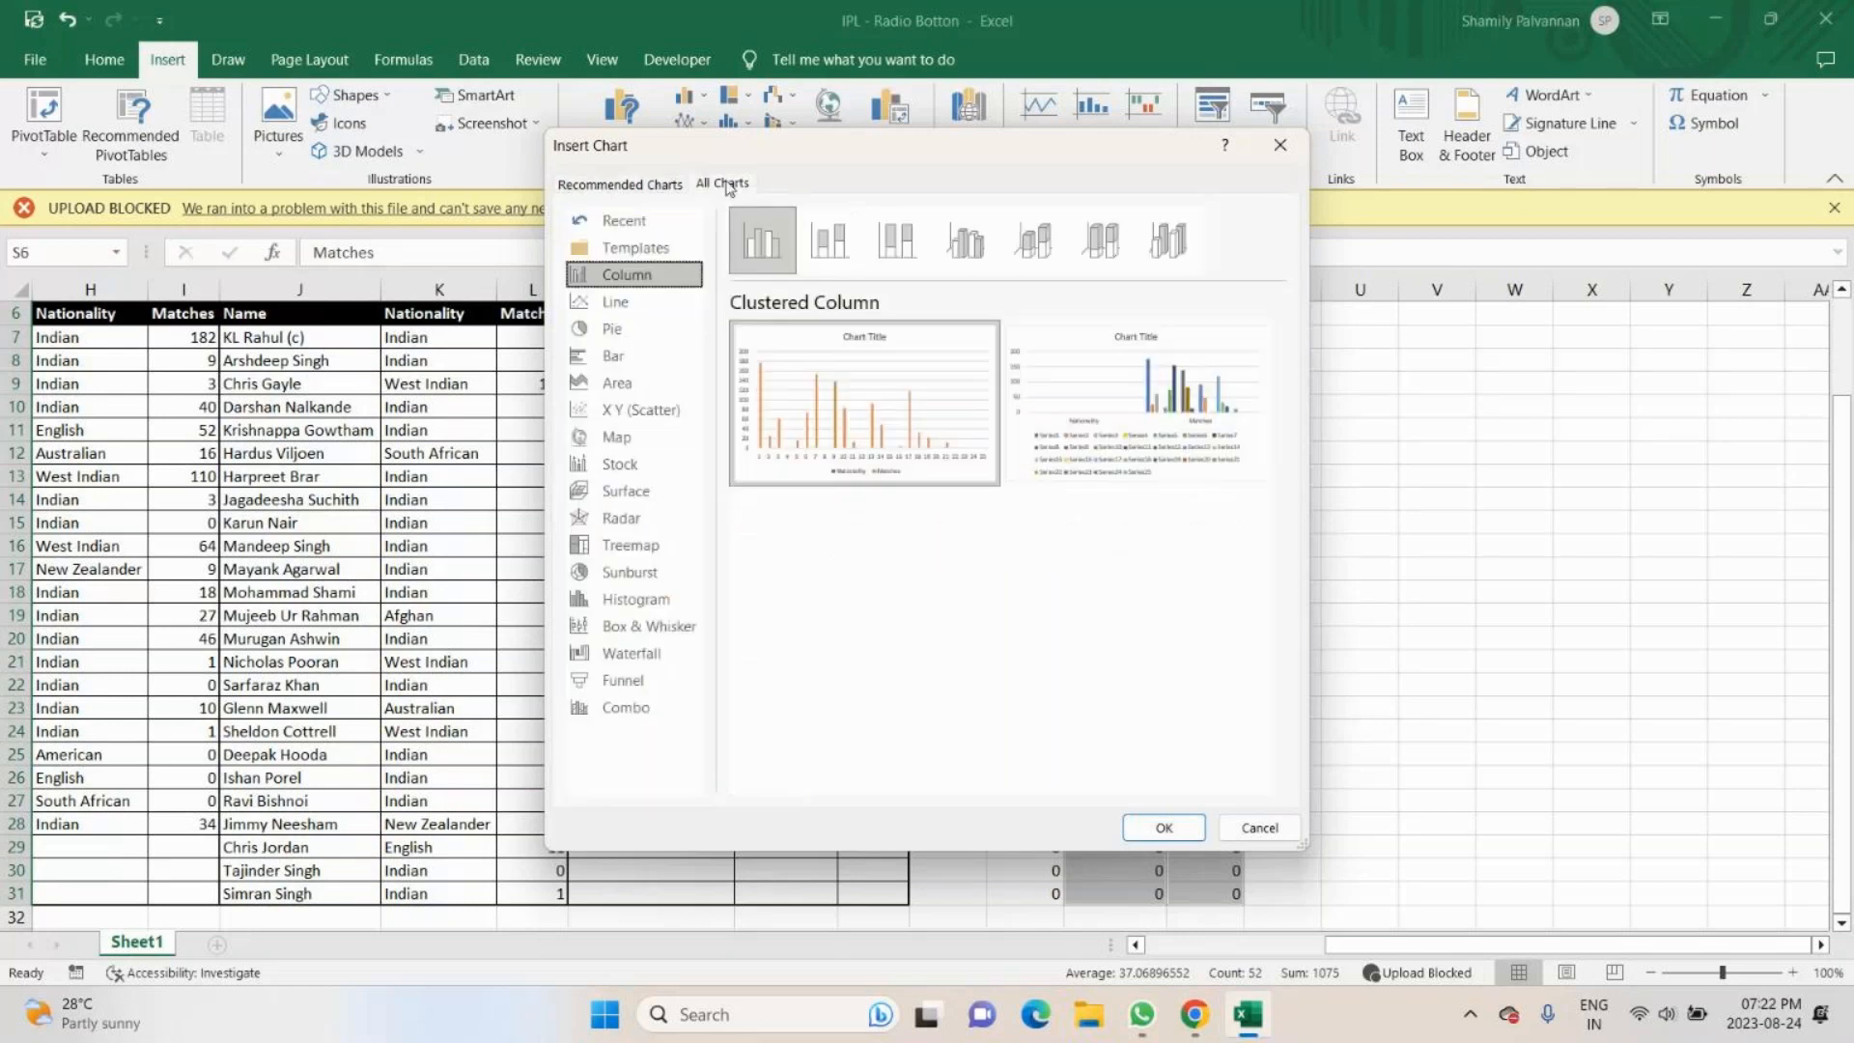
click(626, 707)
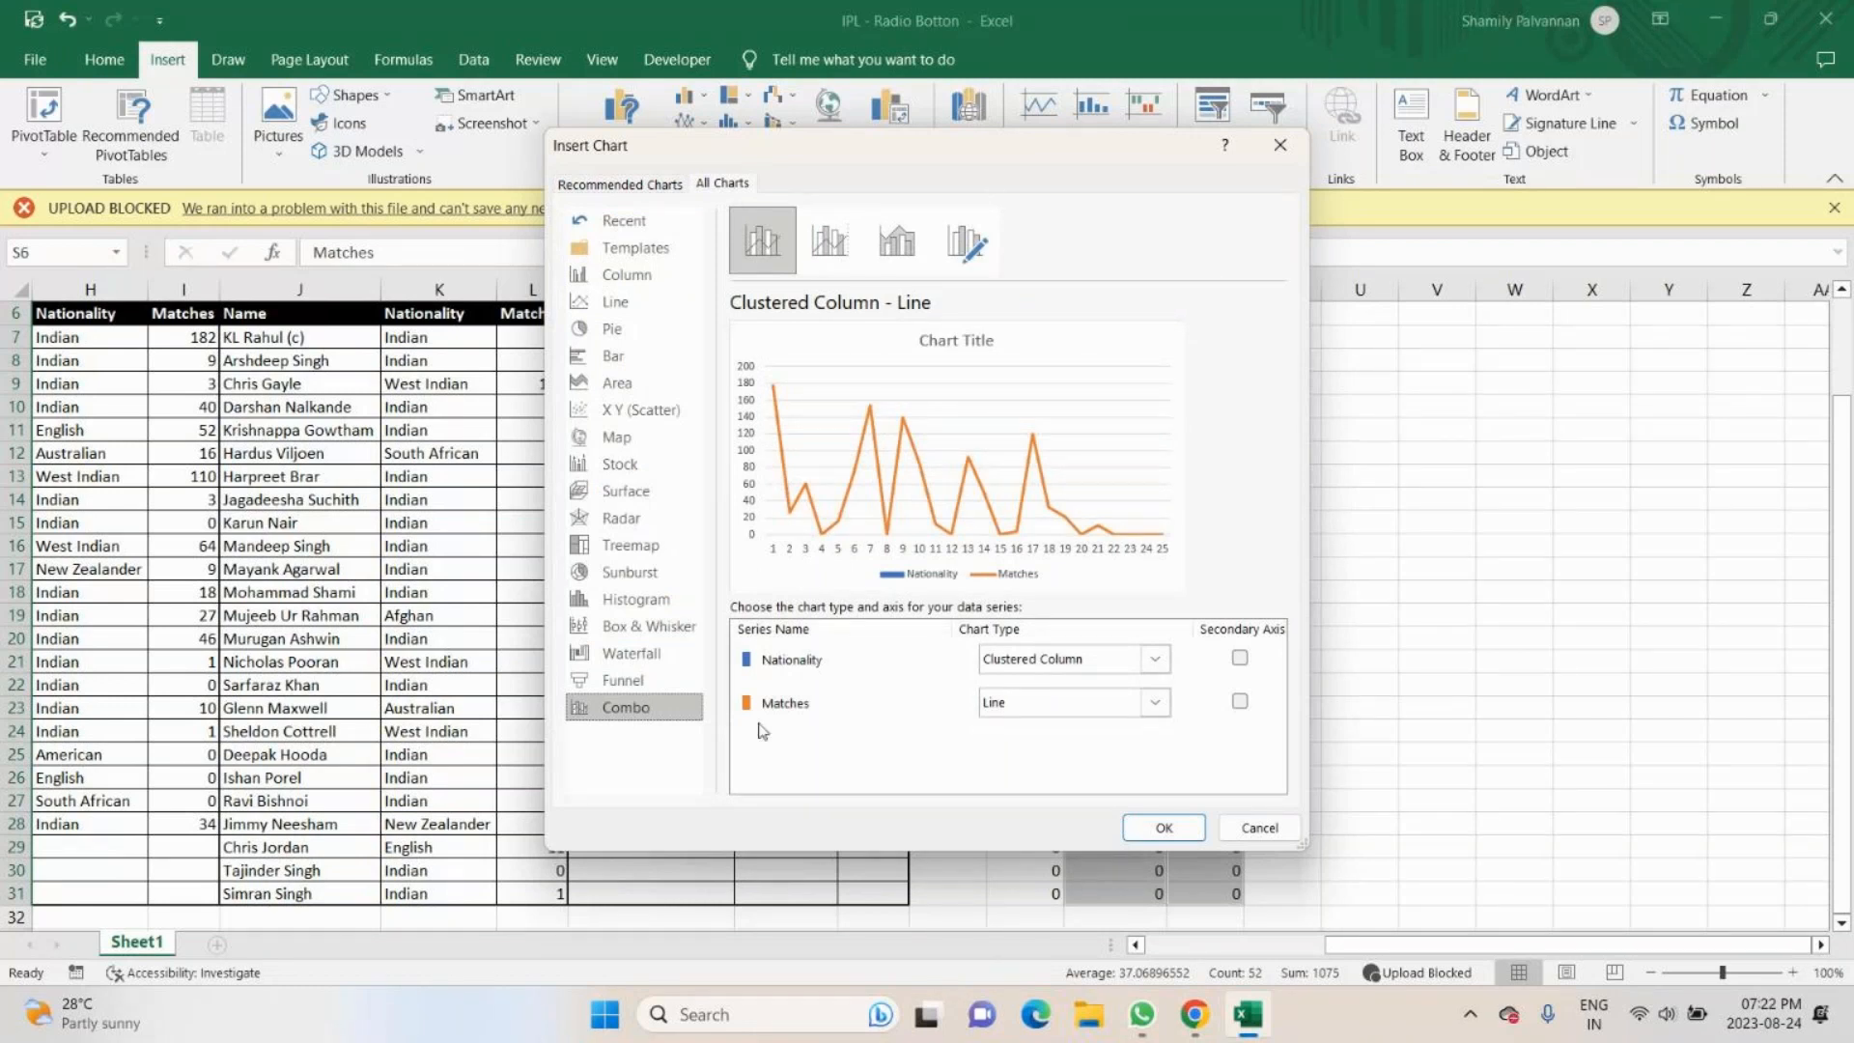
- Set the combo chart's Nationality series to Area and its Matches series to Clustered Column
click(1155, 708)
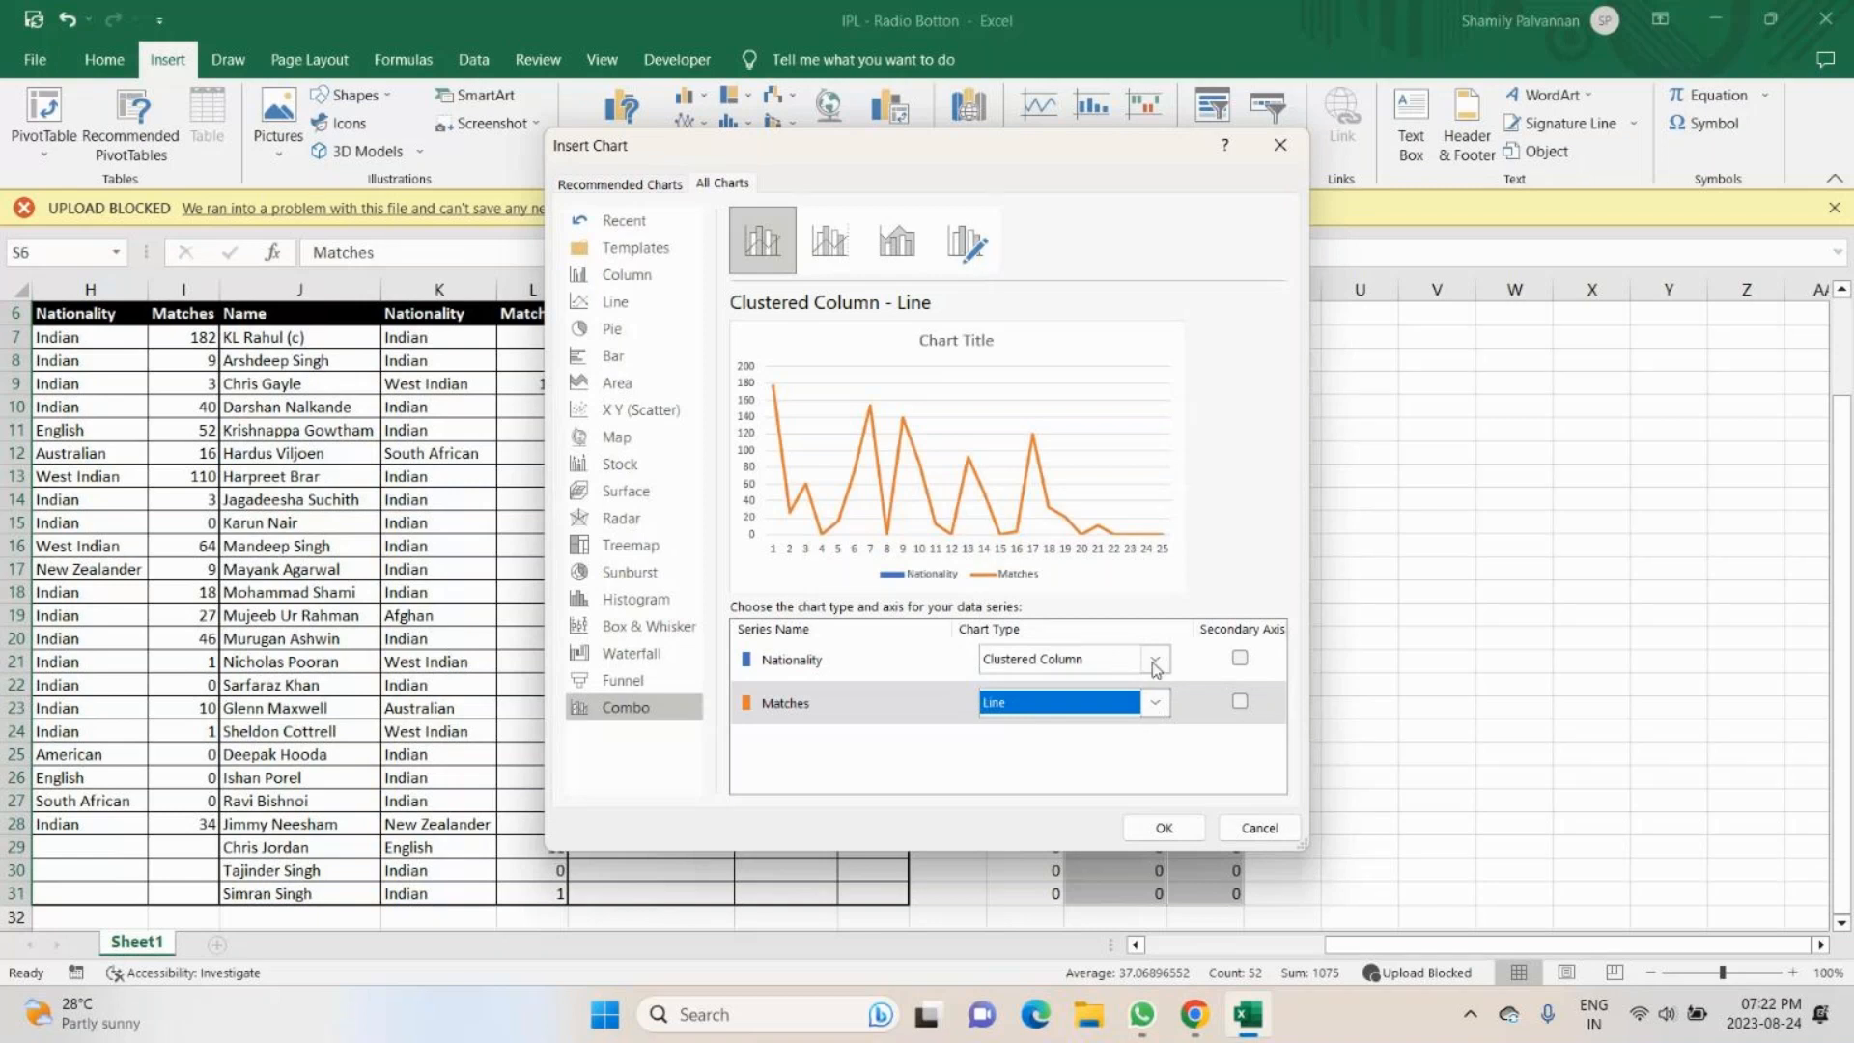
click(1156, 662)
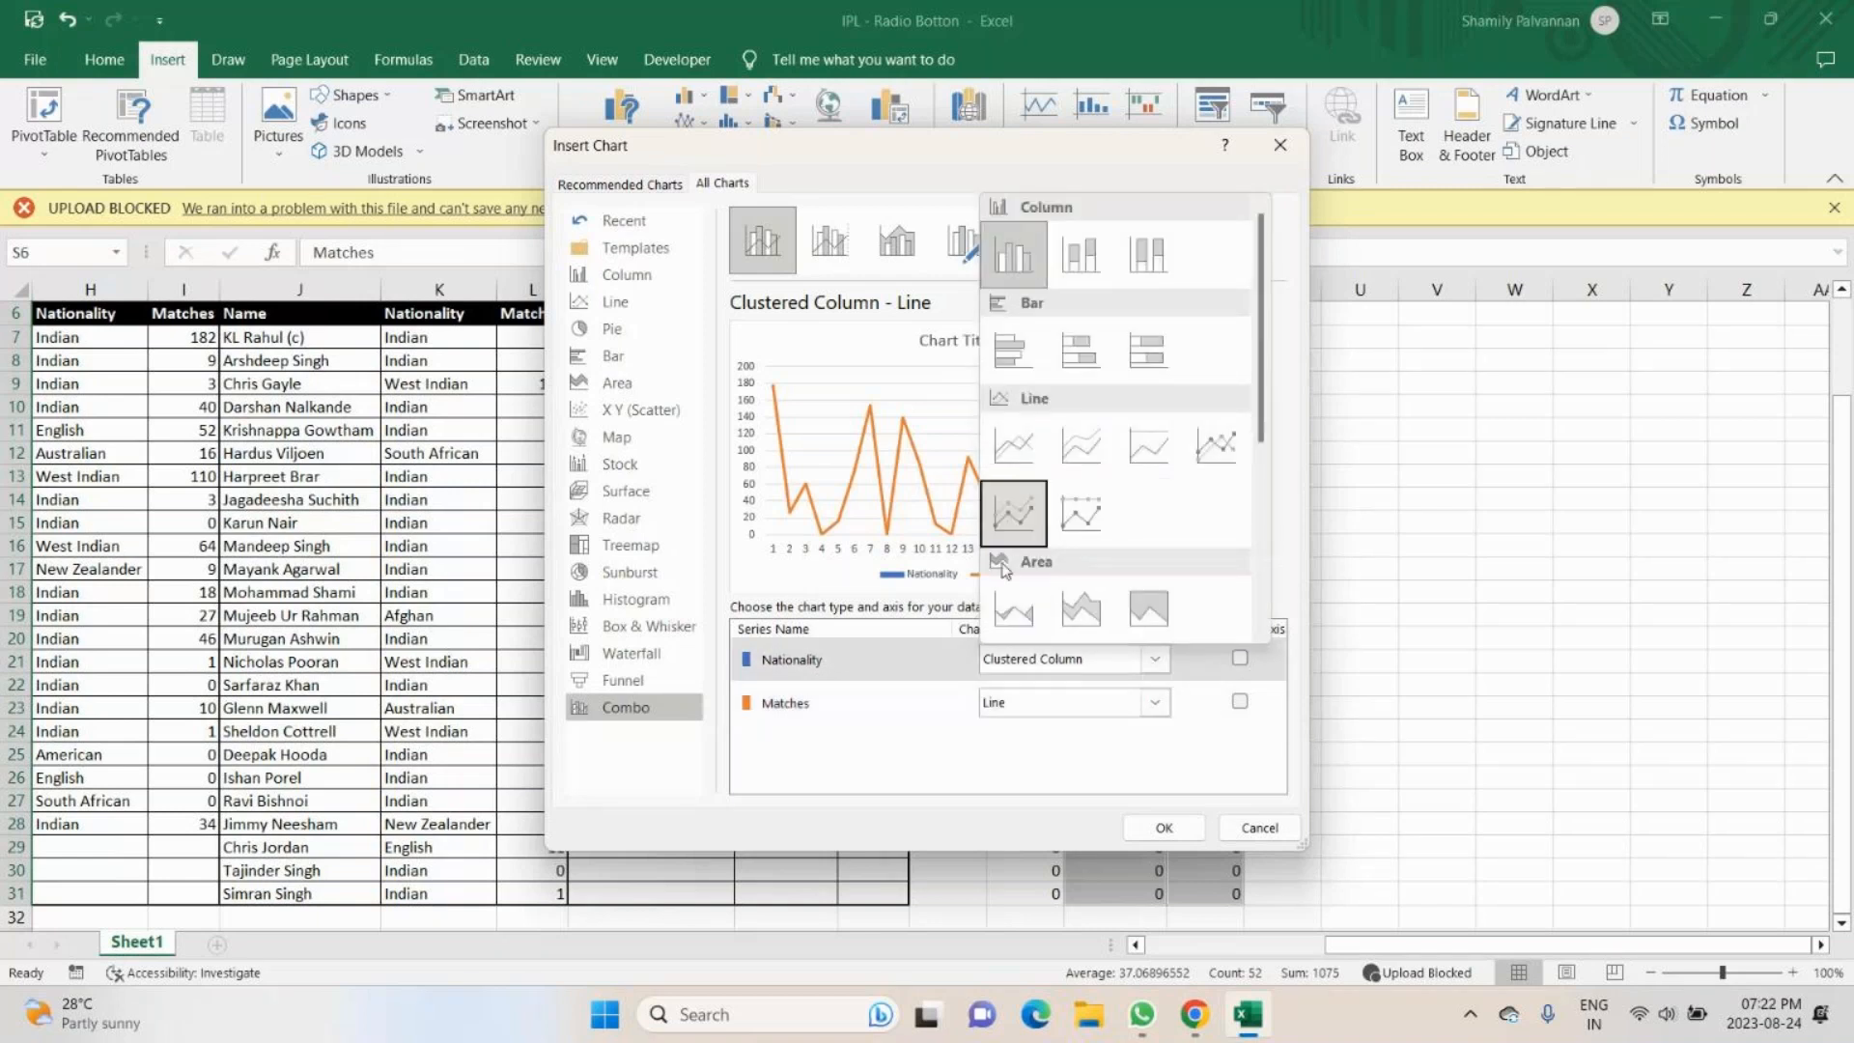
click(1016, 608)
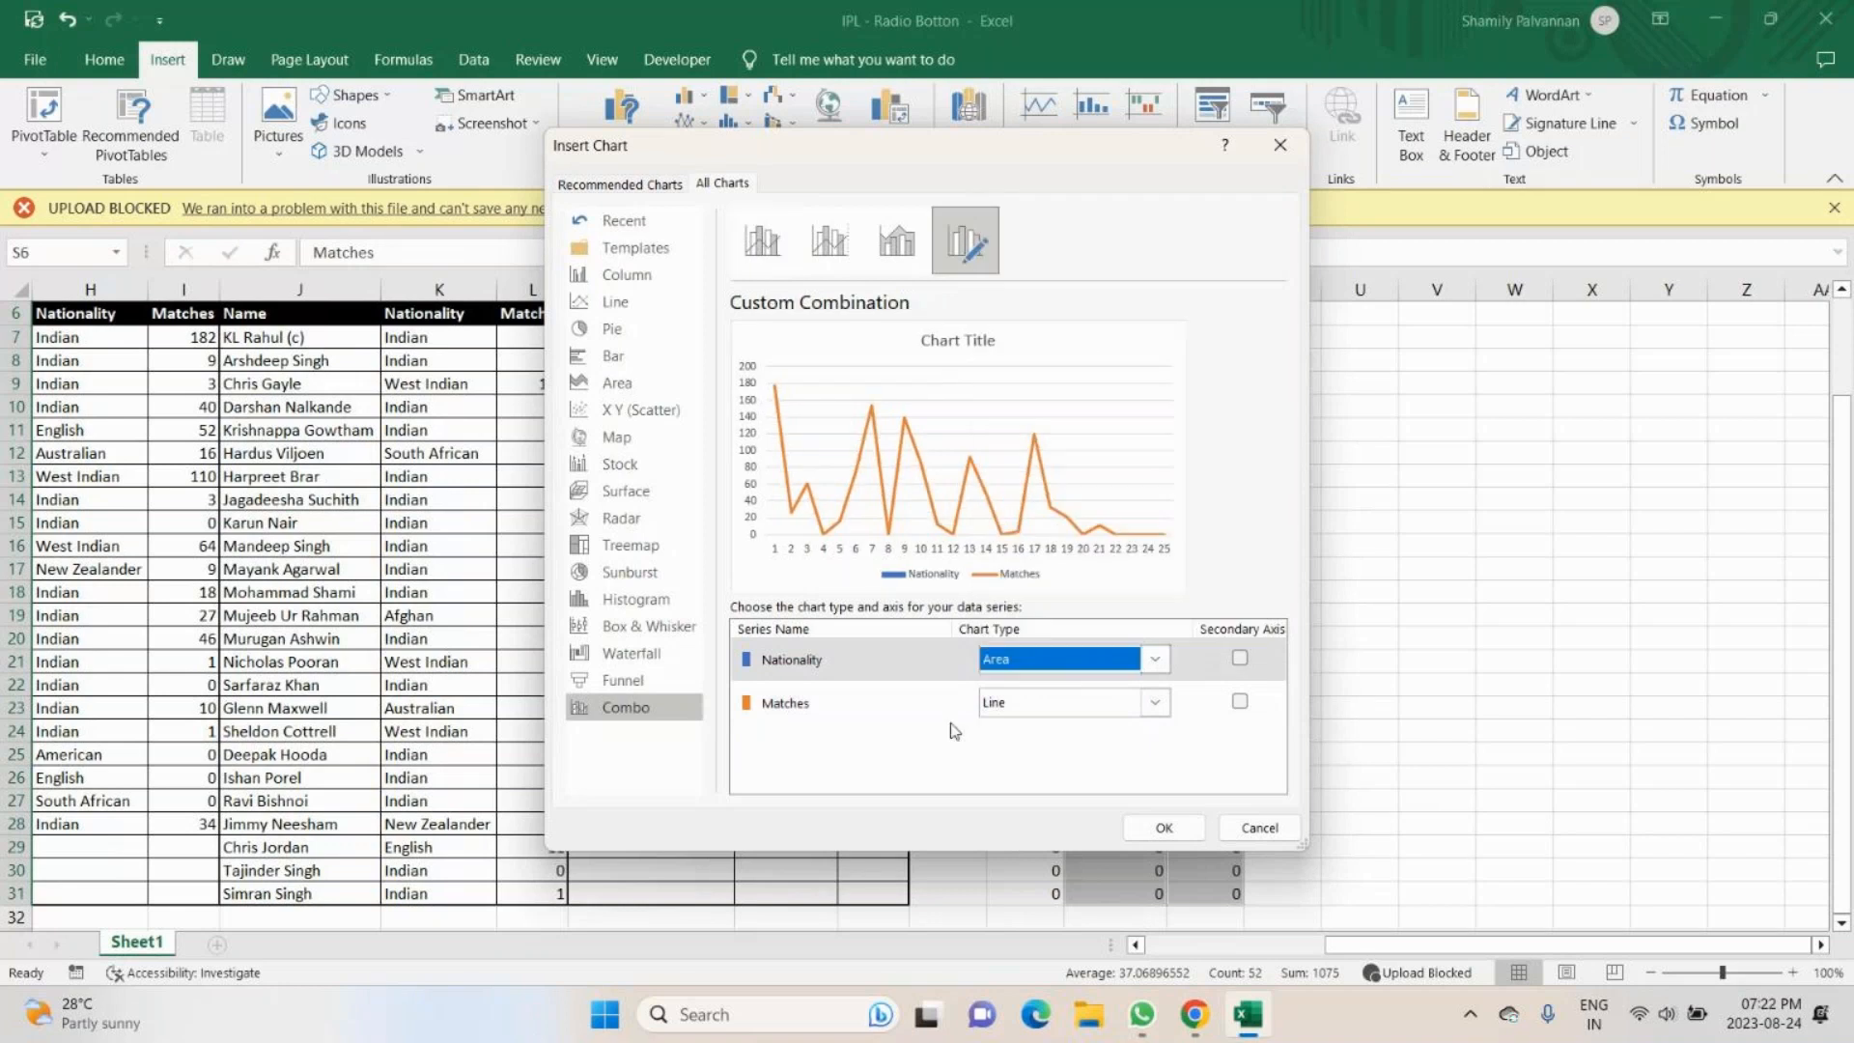
click(1162, 702)
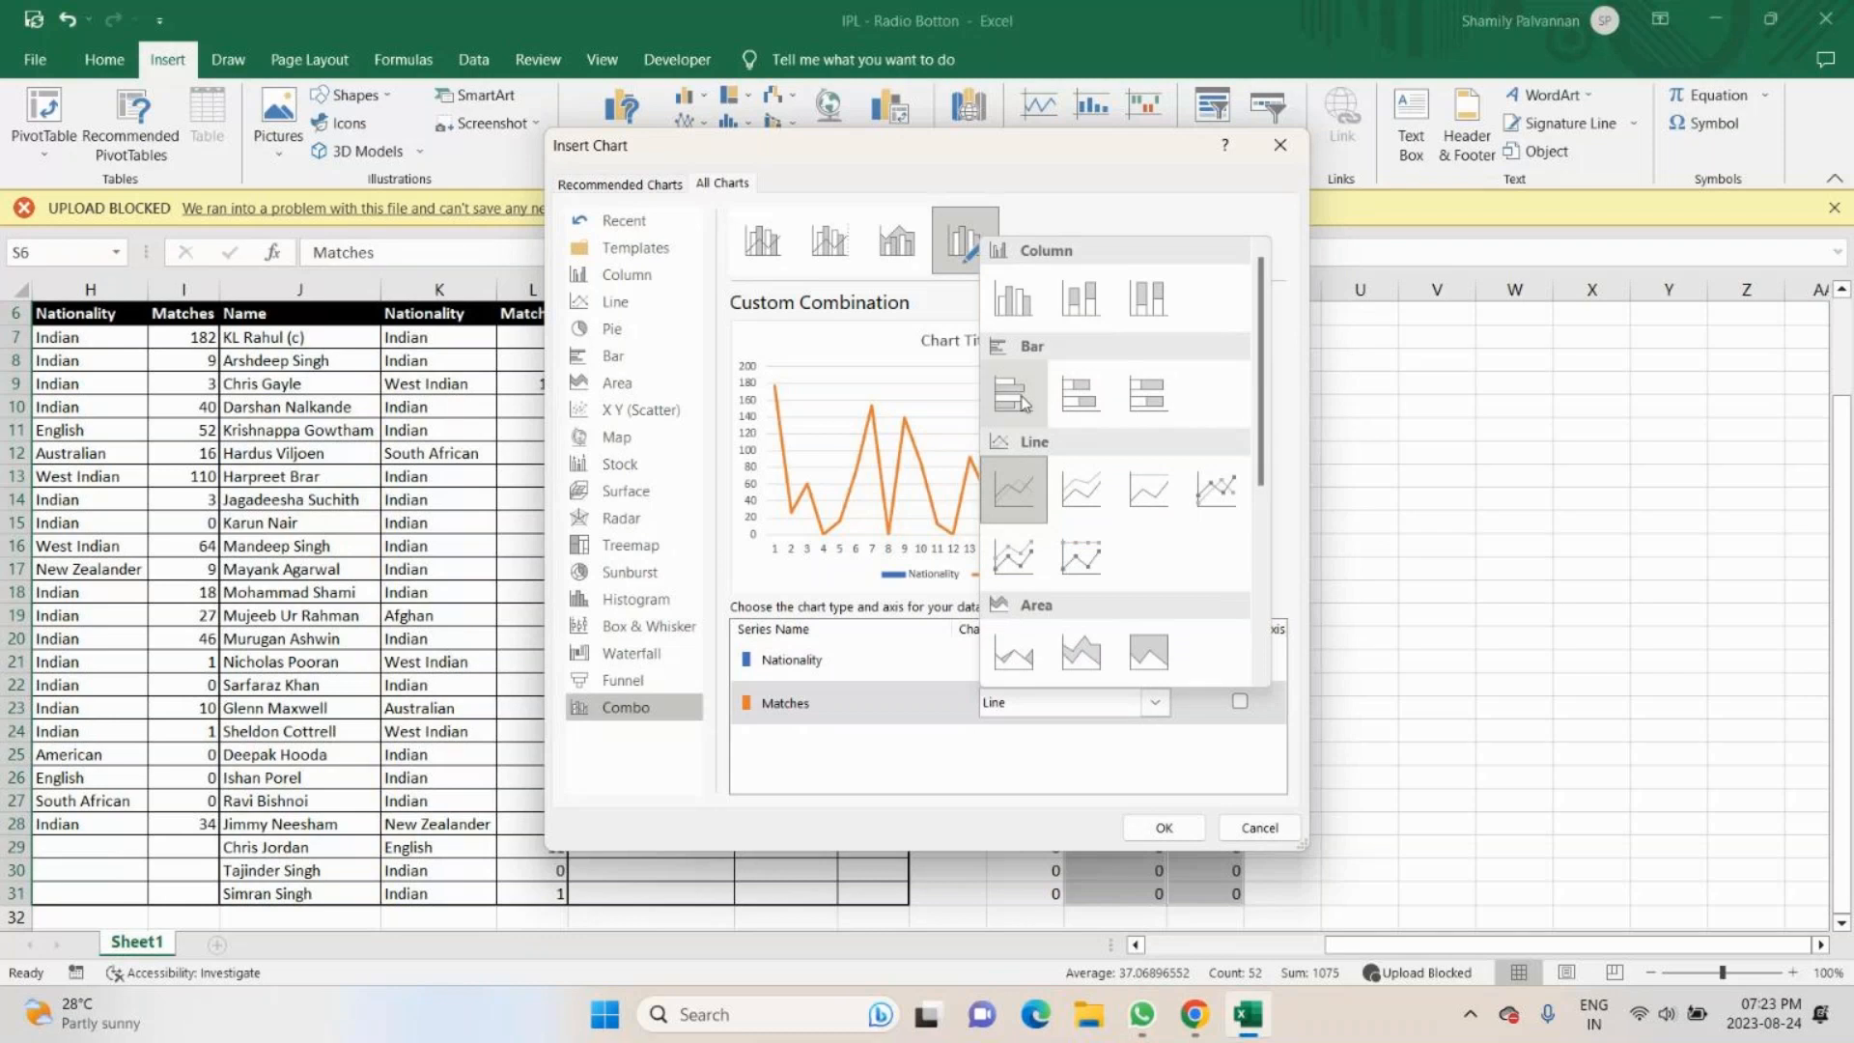
click(1014, 301)
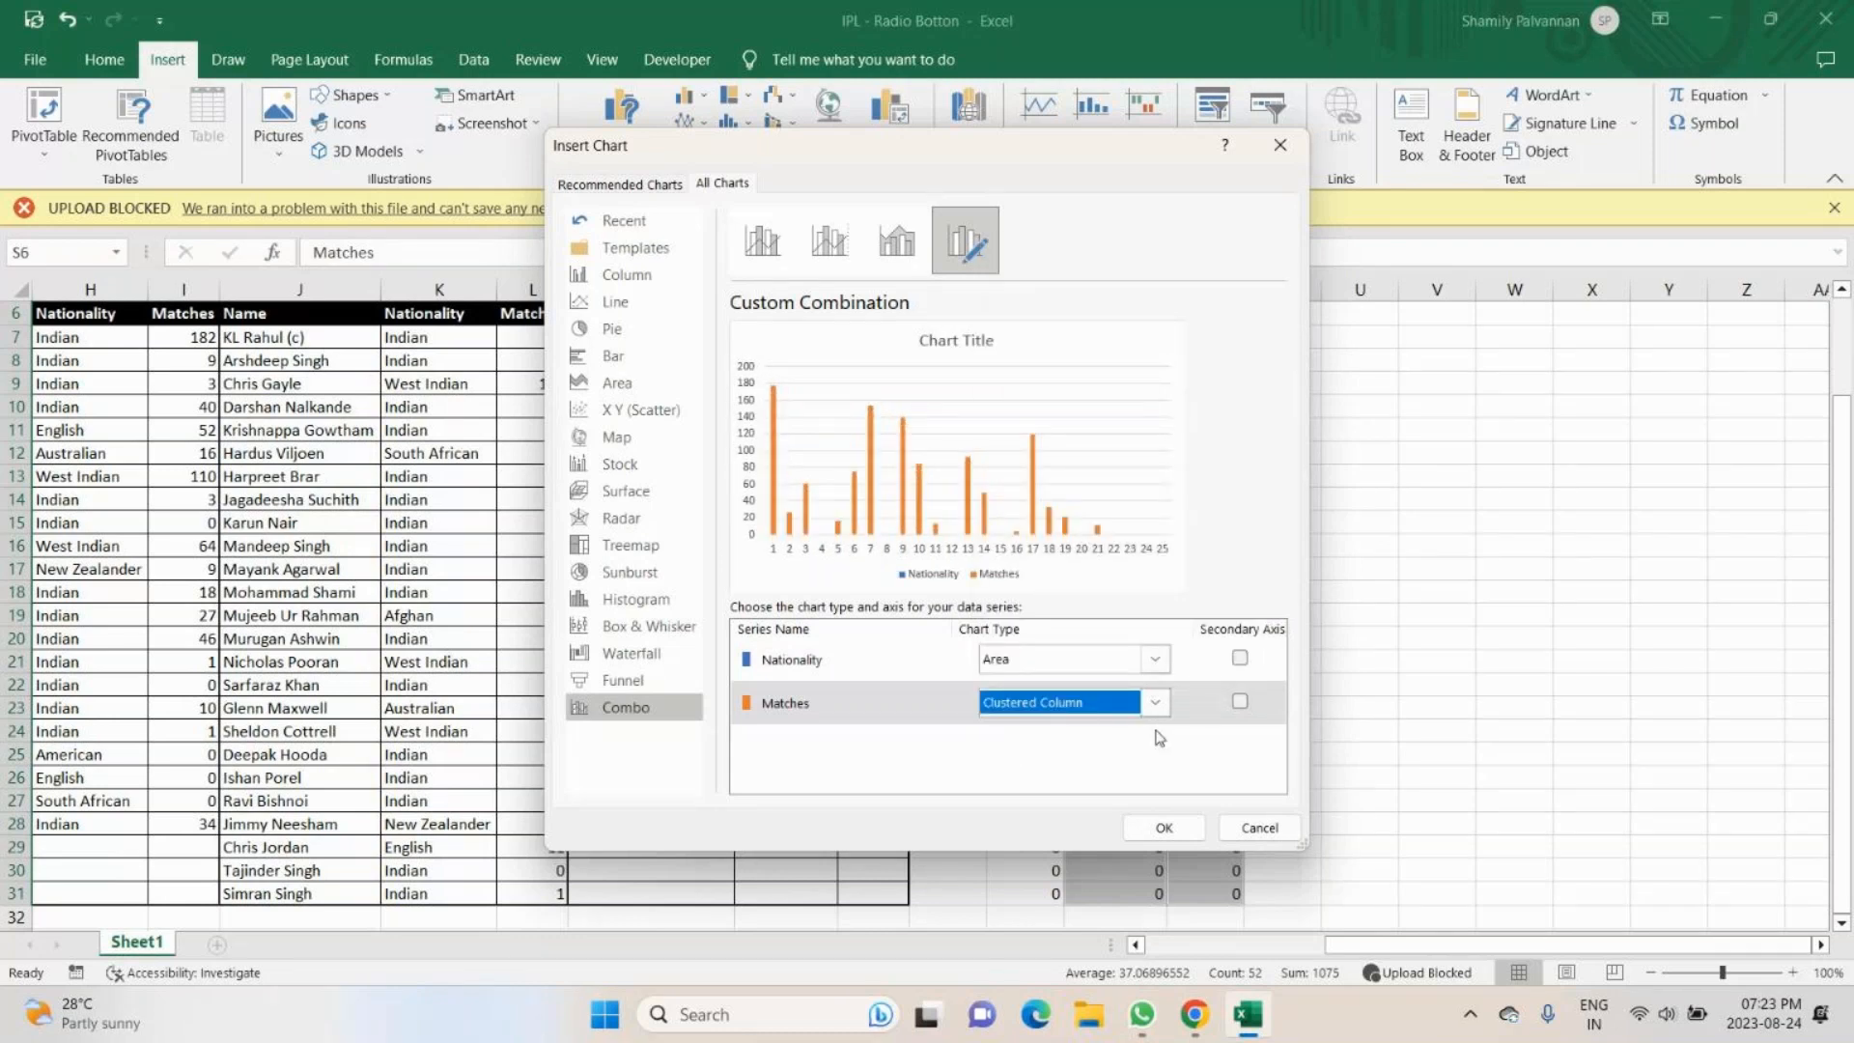
- Plot the Matches series on the secondary axis and insert the custom combination chart
click(1239, 702)
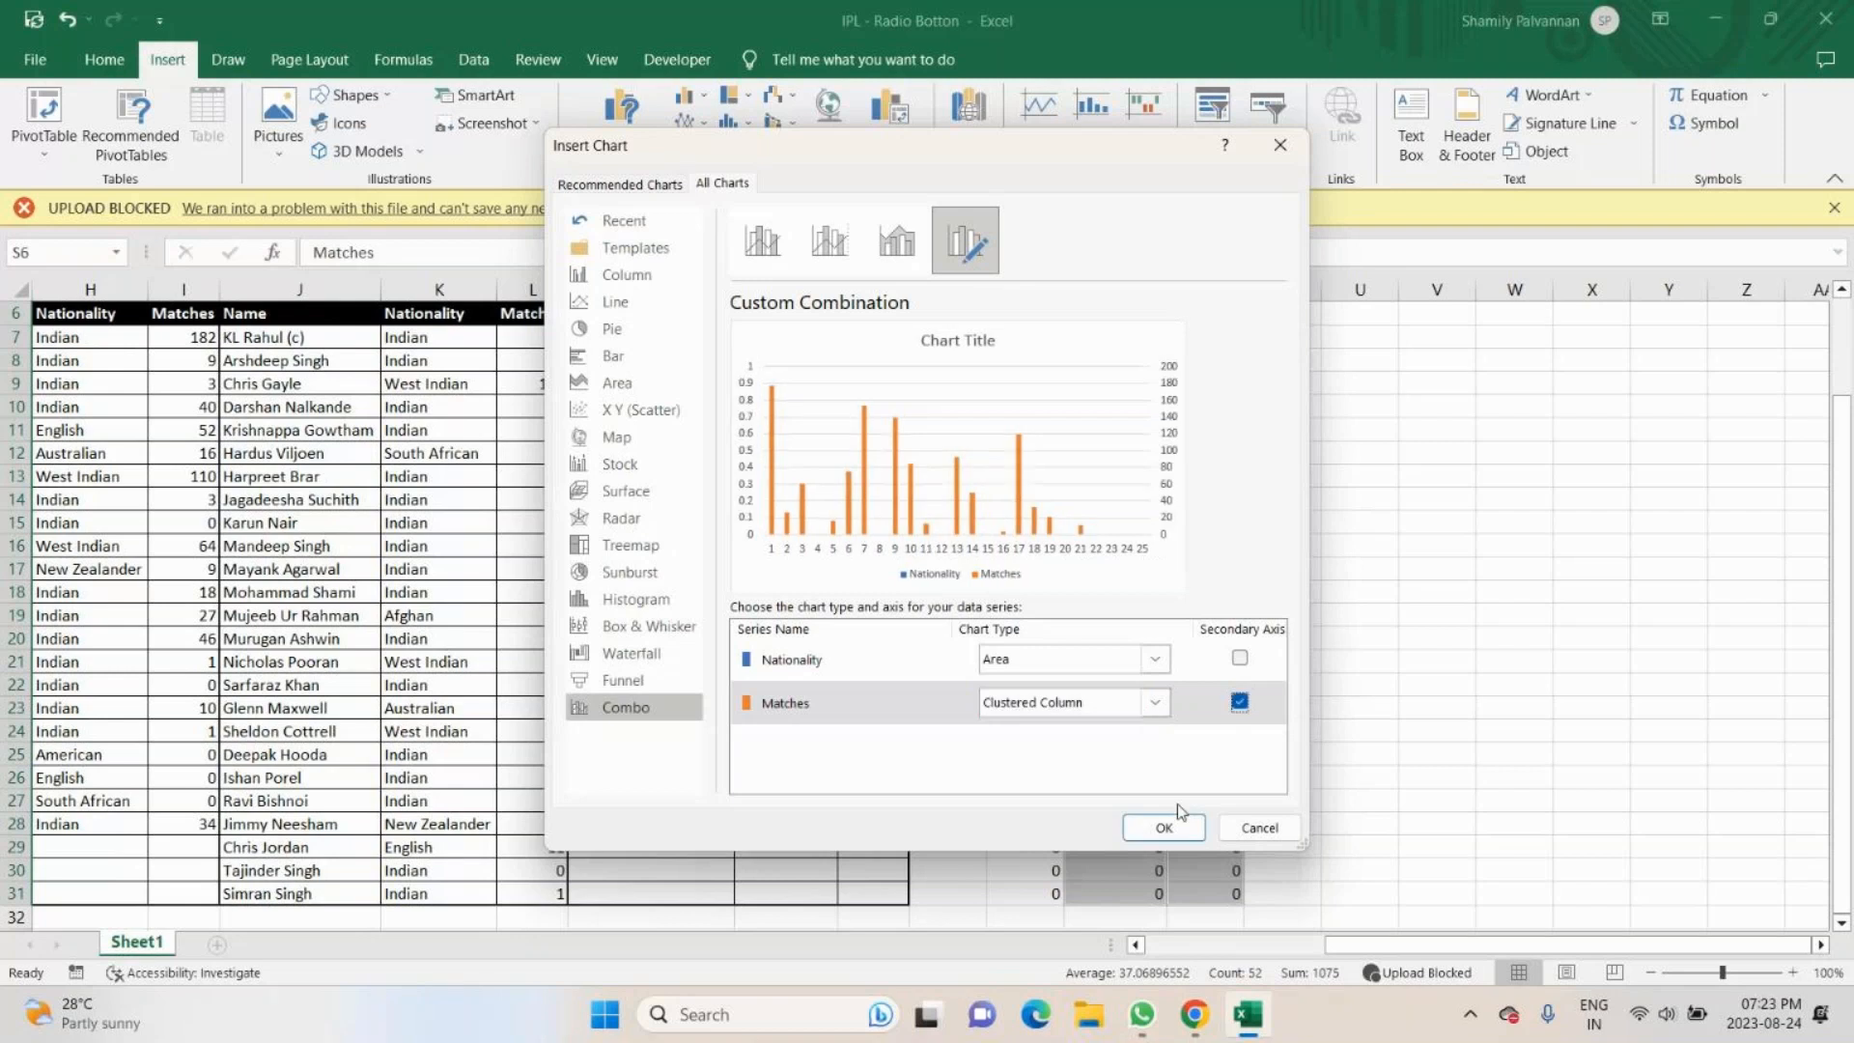
click(1240, 659)
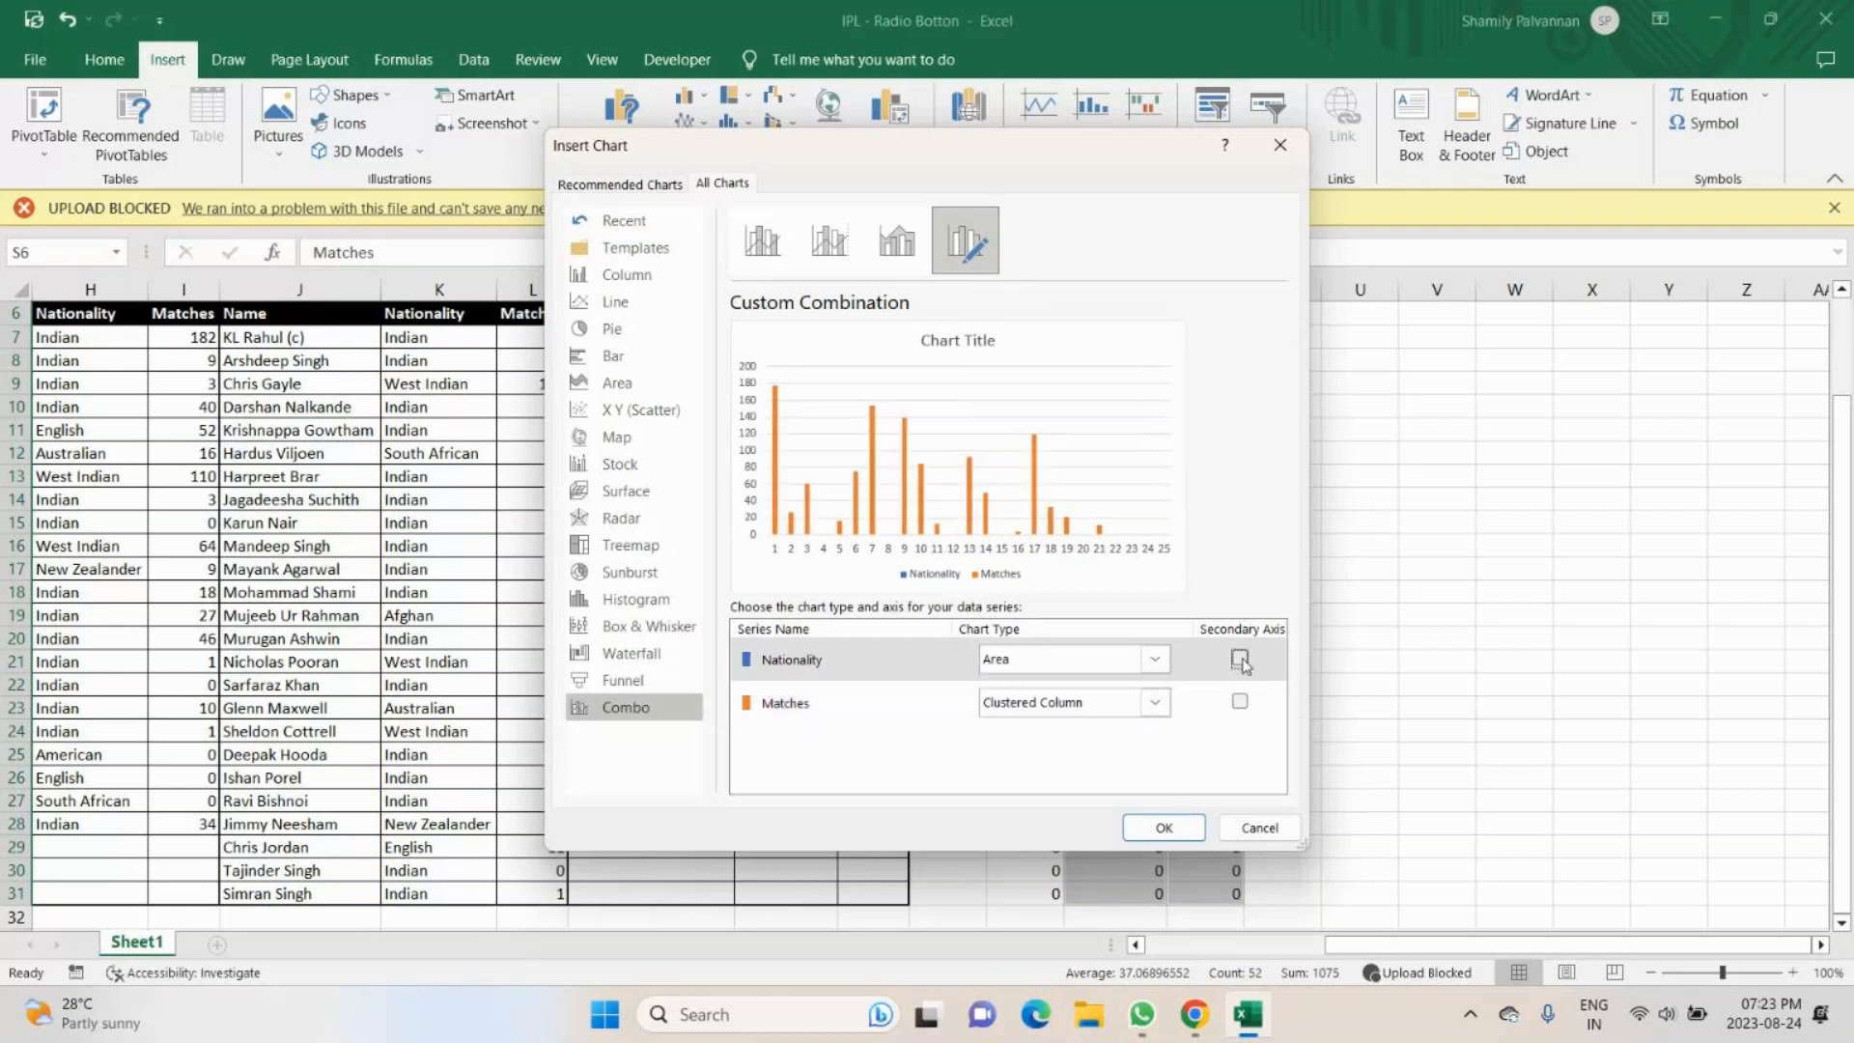
click(1240, 702)
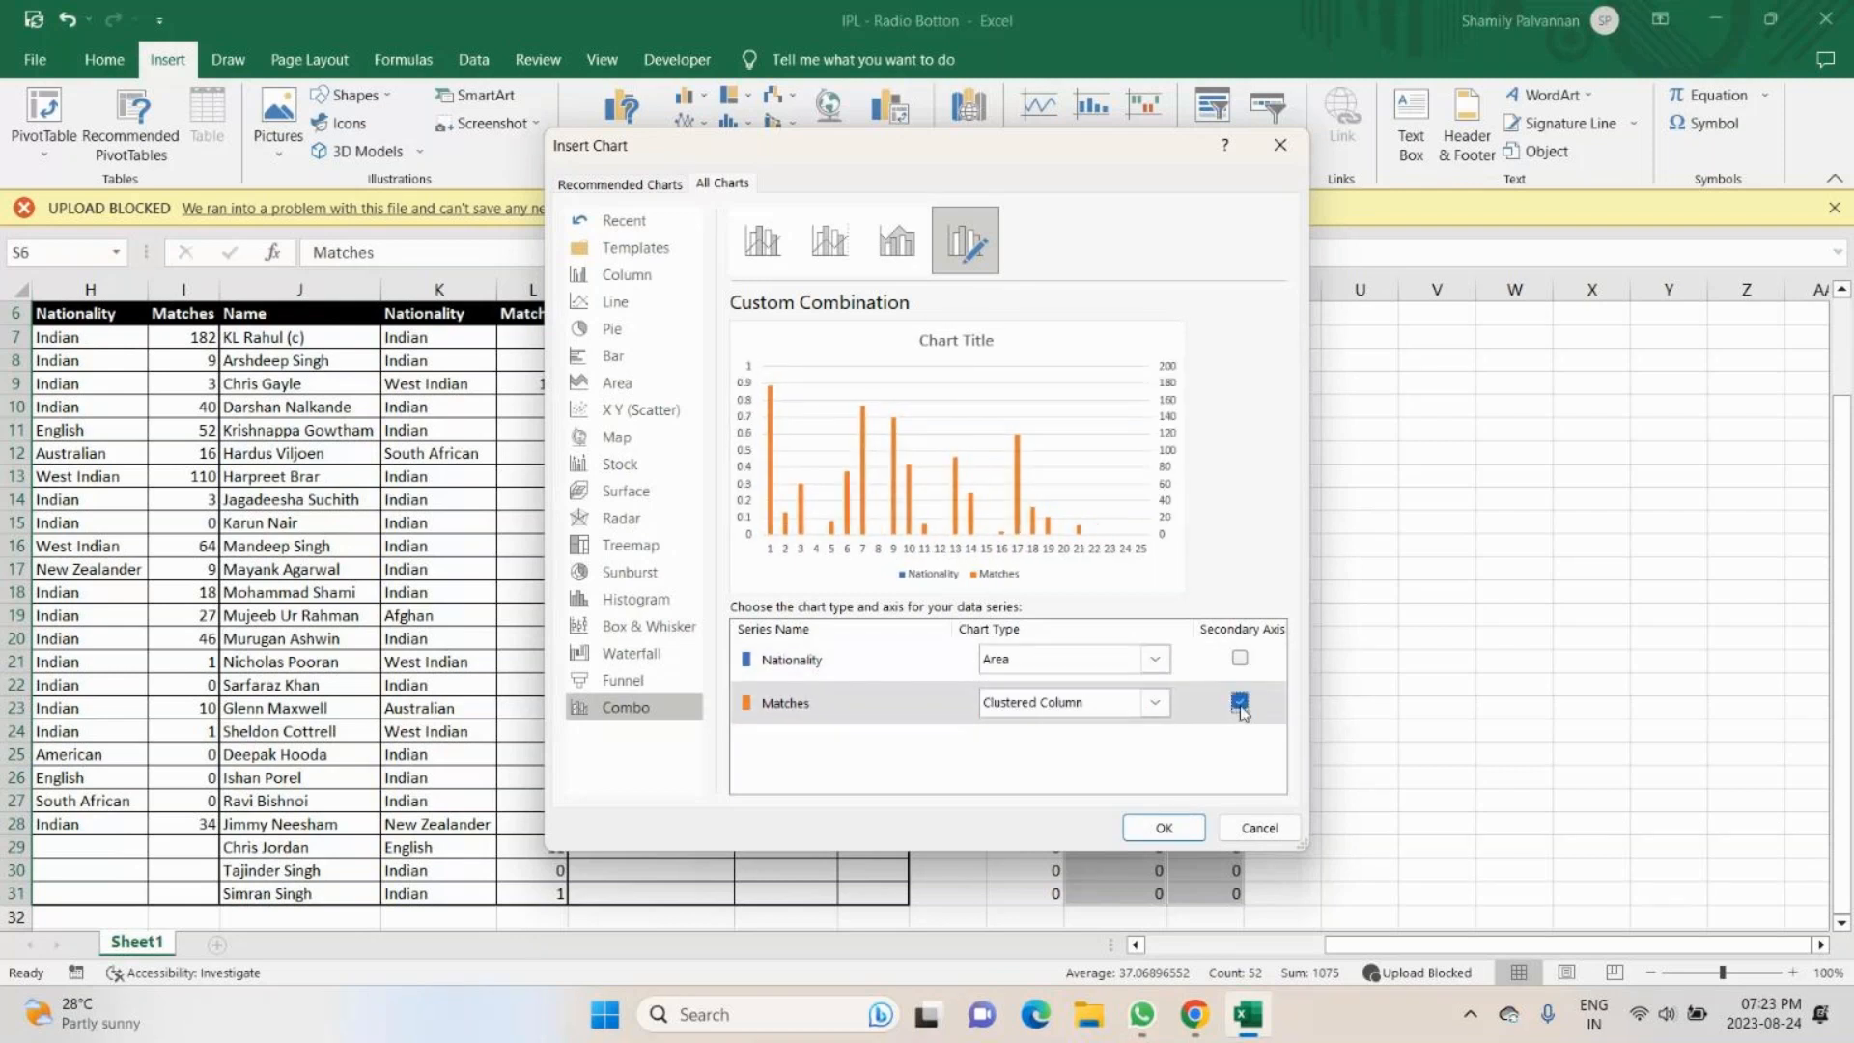
click(1164, 828)
- Move the new chart next to the CHOOSE table, starting at column T level with the header row
drag(1013, 541, 1627, 346)
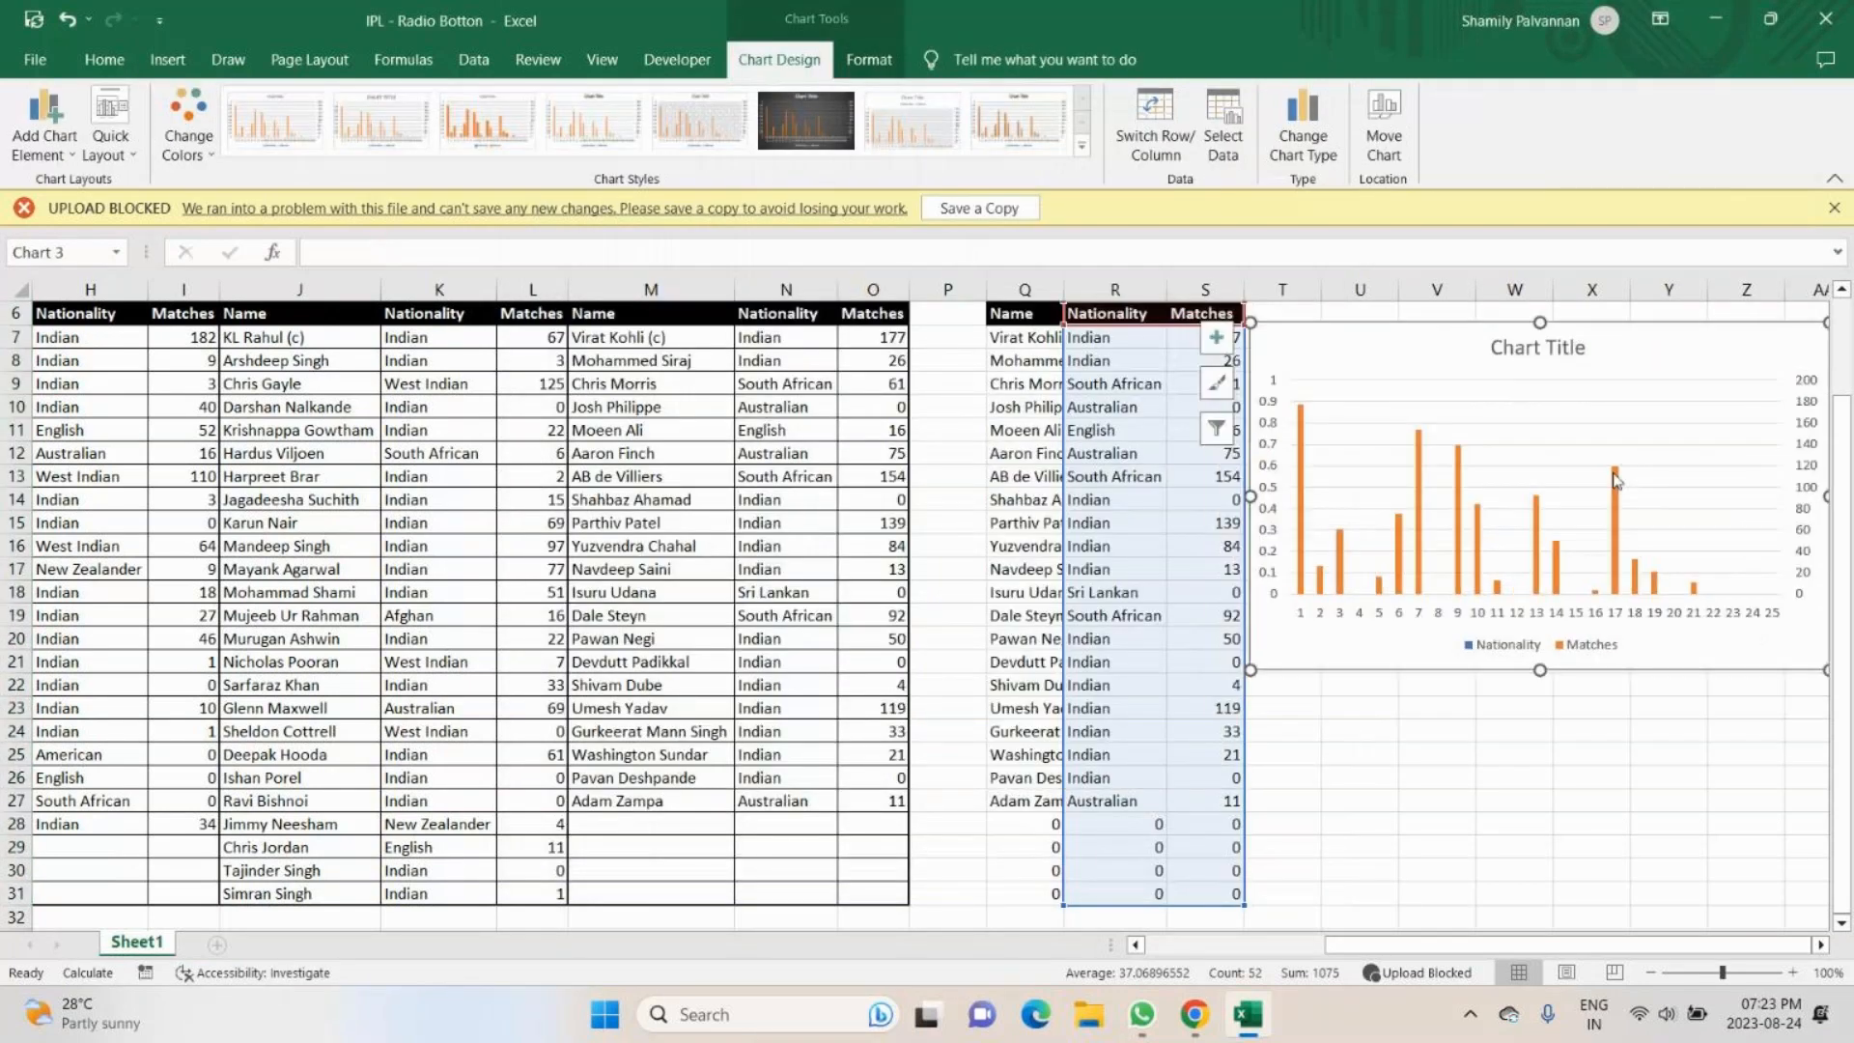
drag(1429, 466, 1453, 462)
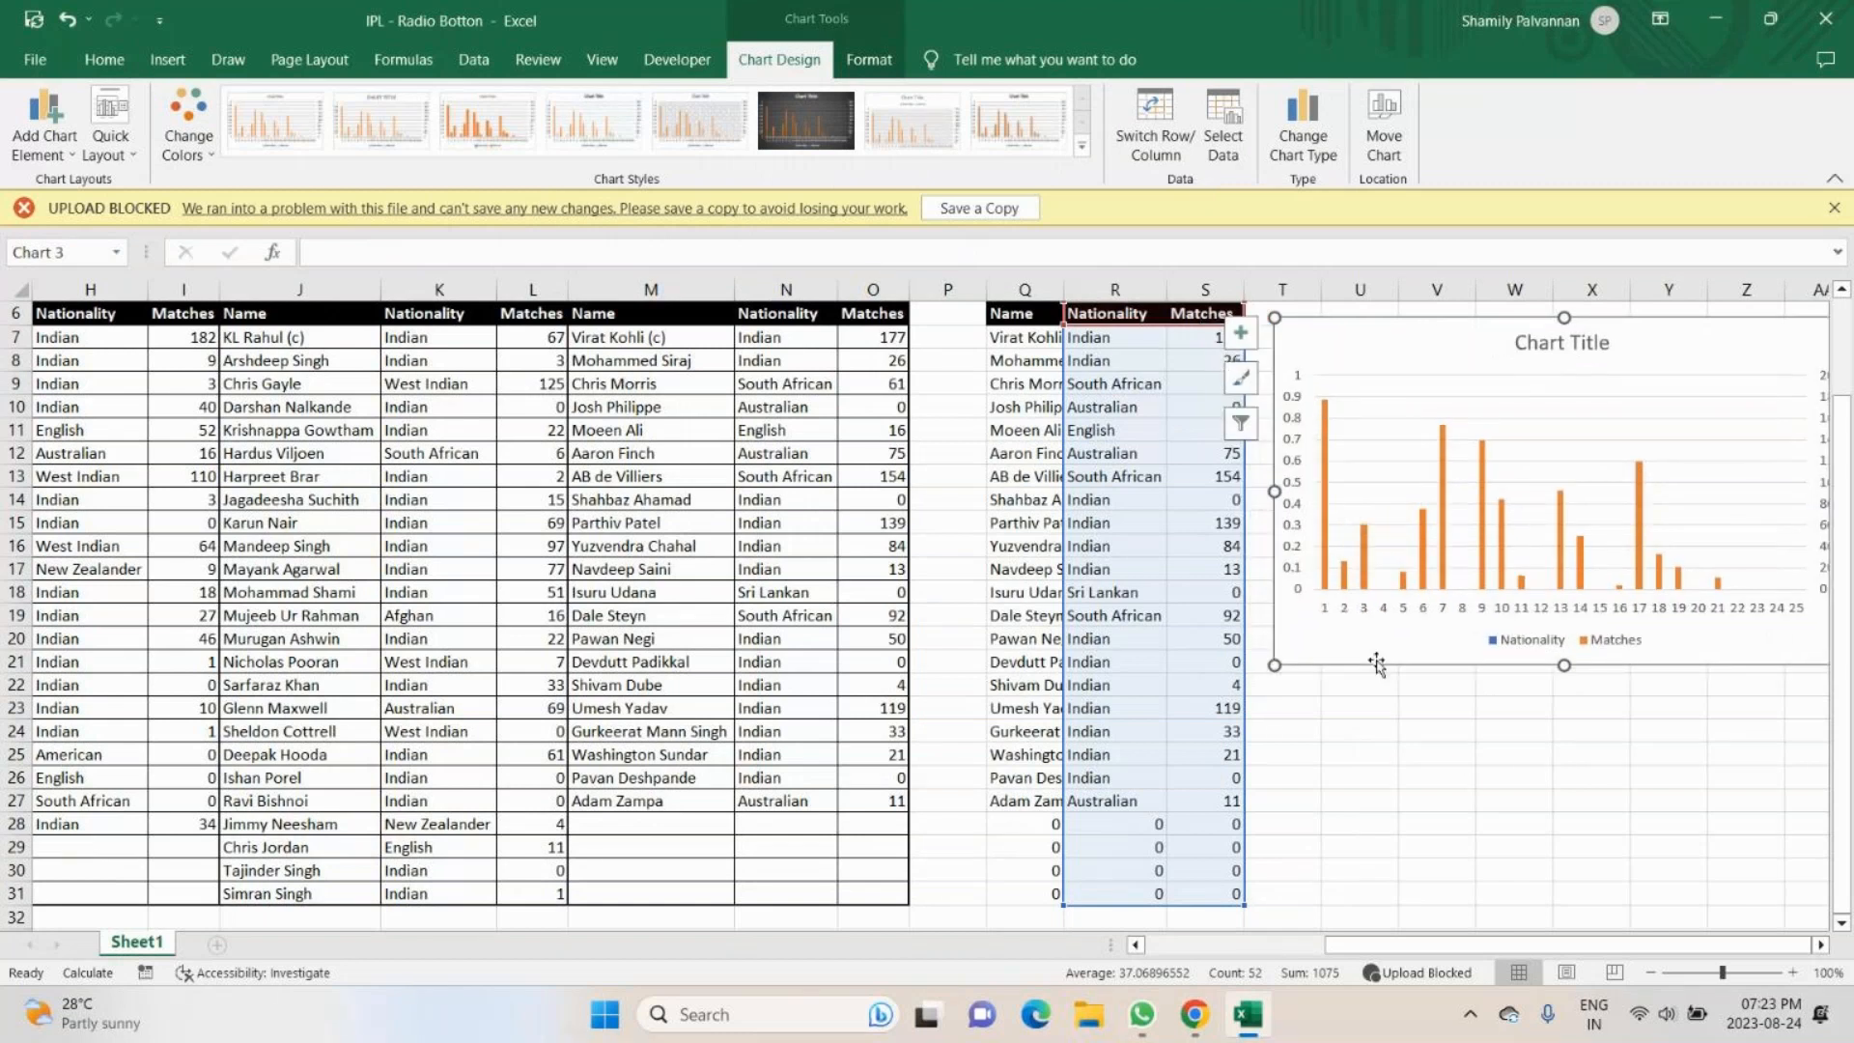
click(1404, 767)
click(1451, 345)
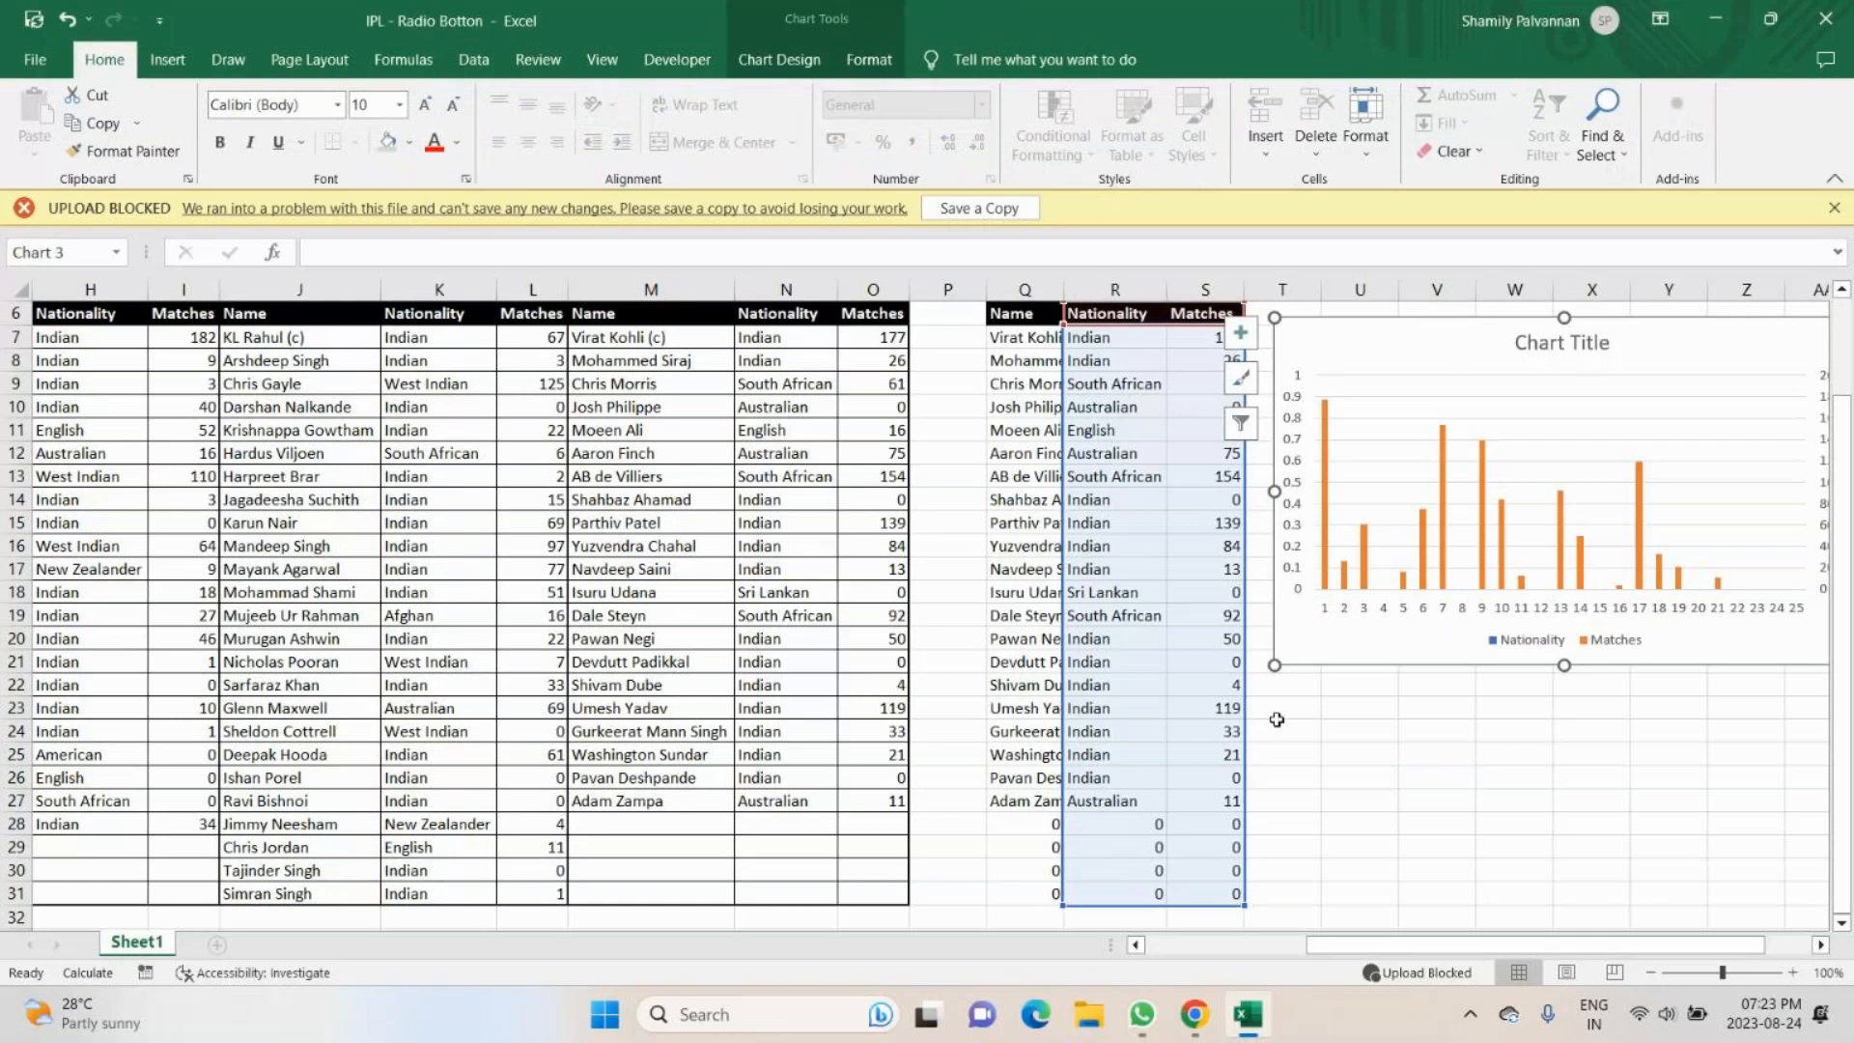
scroll(1276, 719, up, 2)
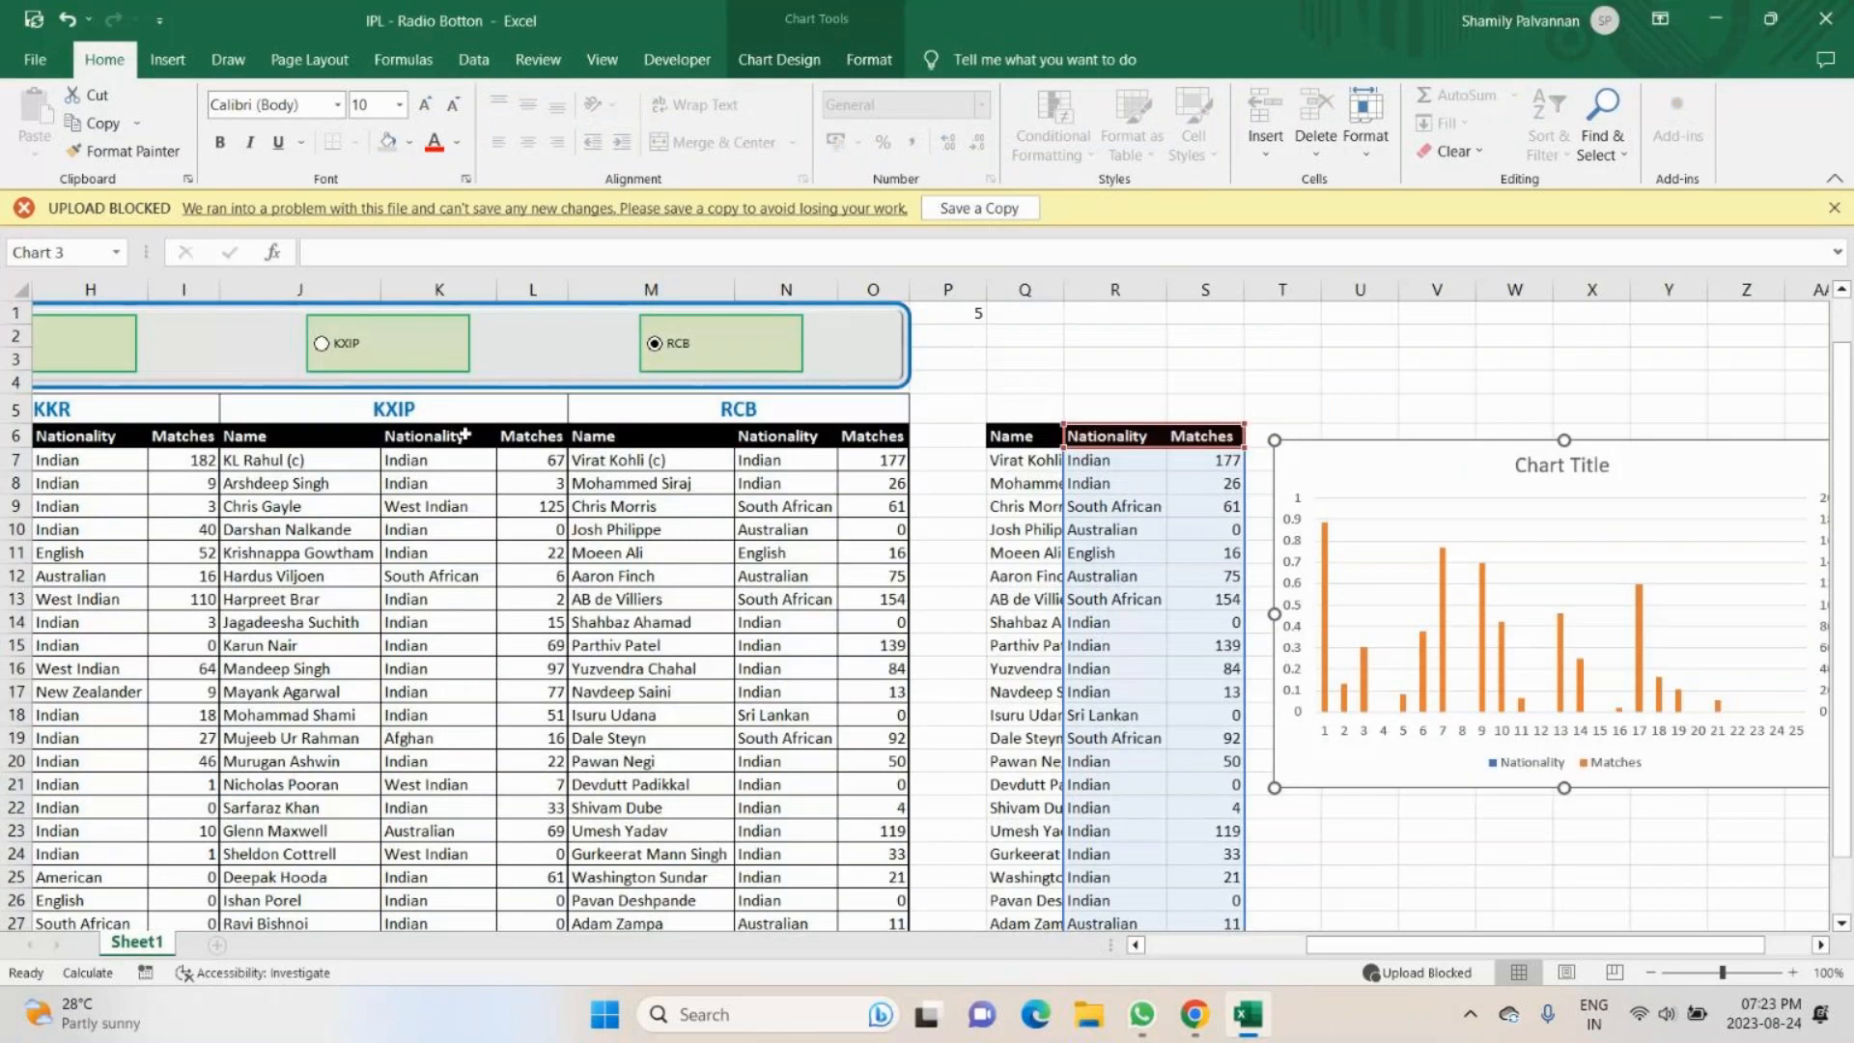
click(526, 317)
drag(527, 316, 1011, 317)
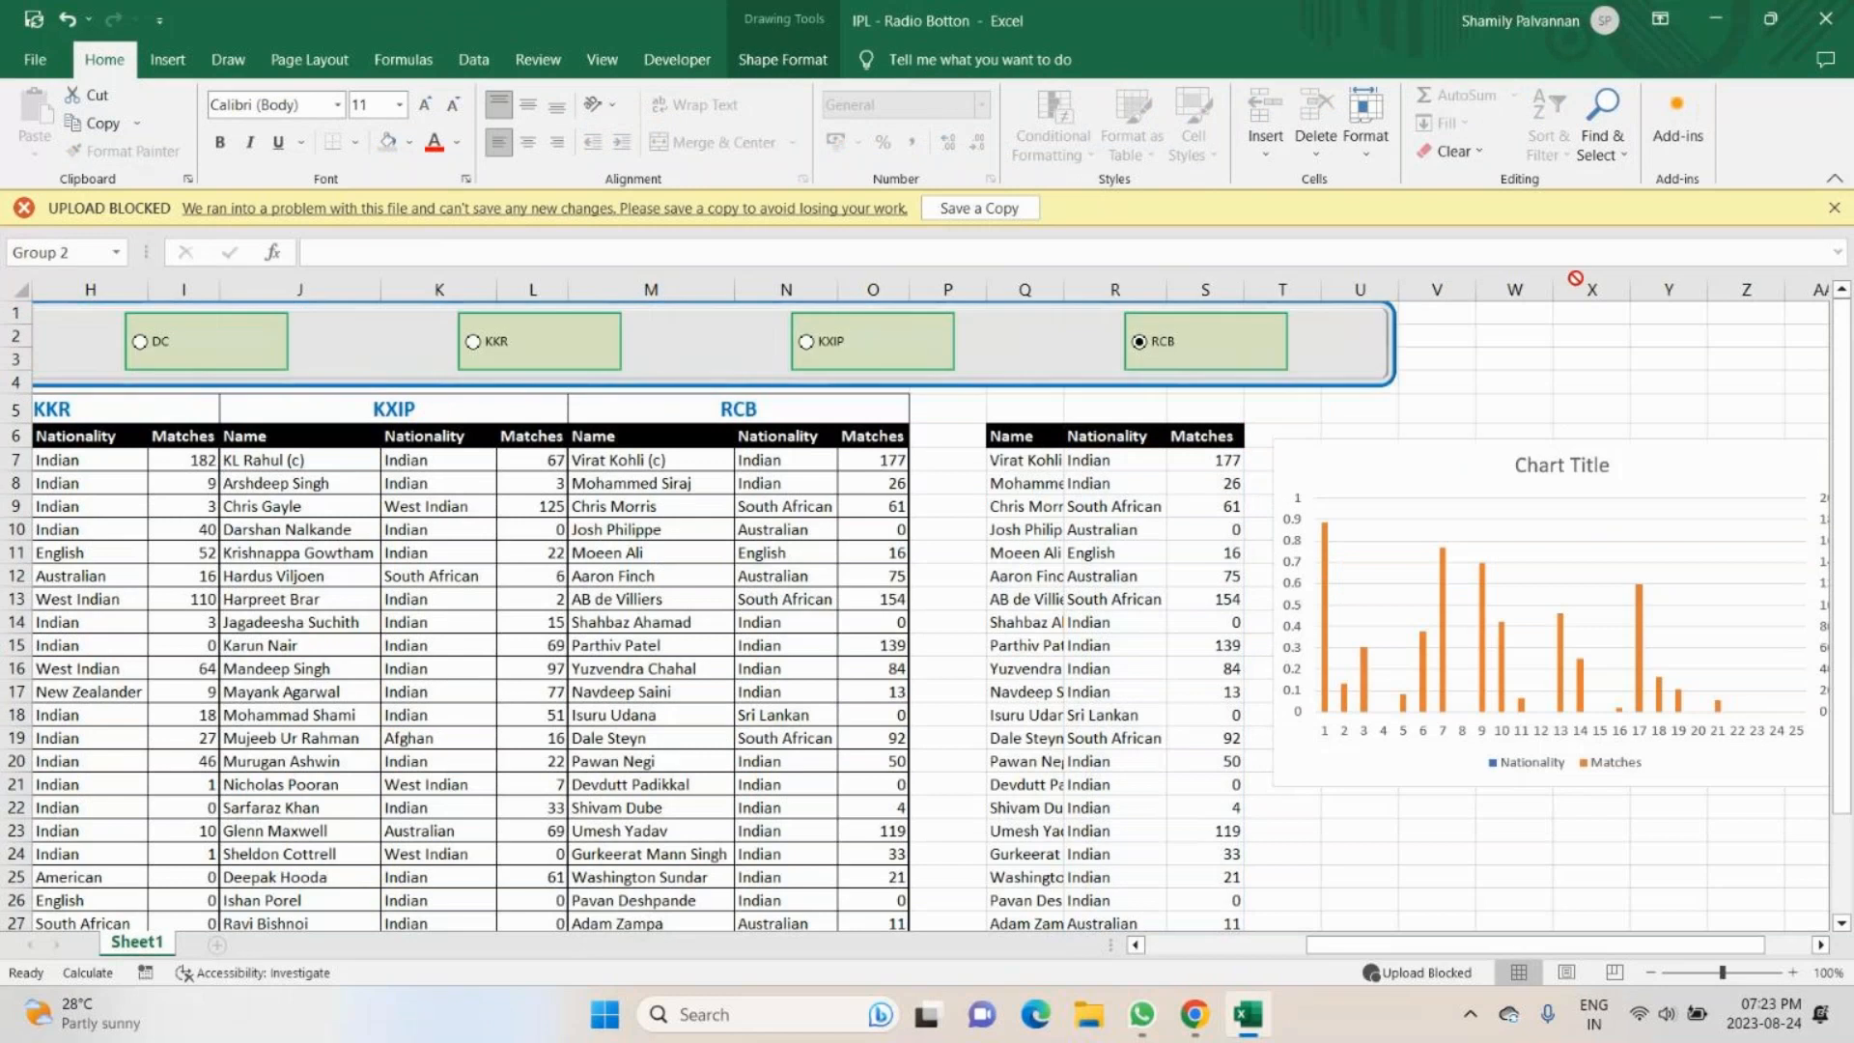
key(ctrl+z)
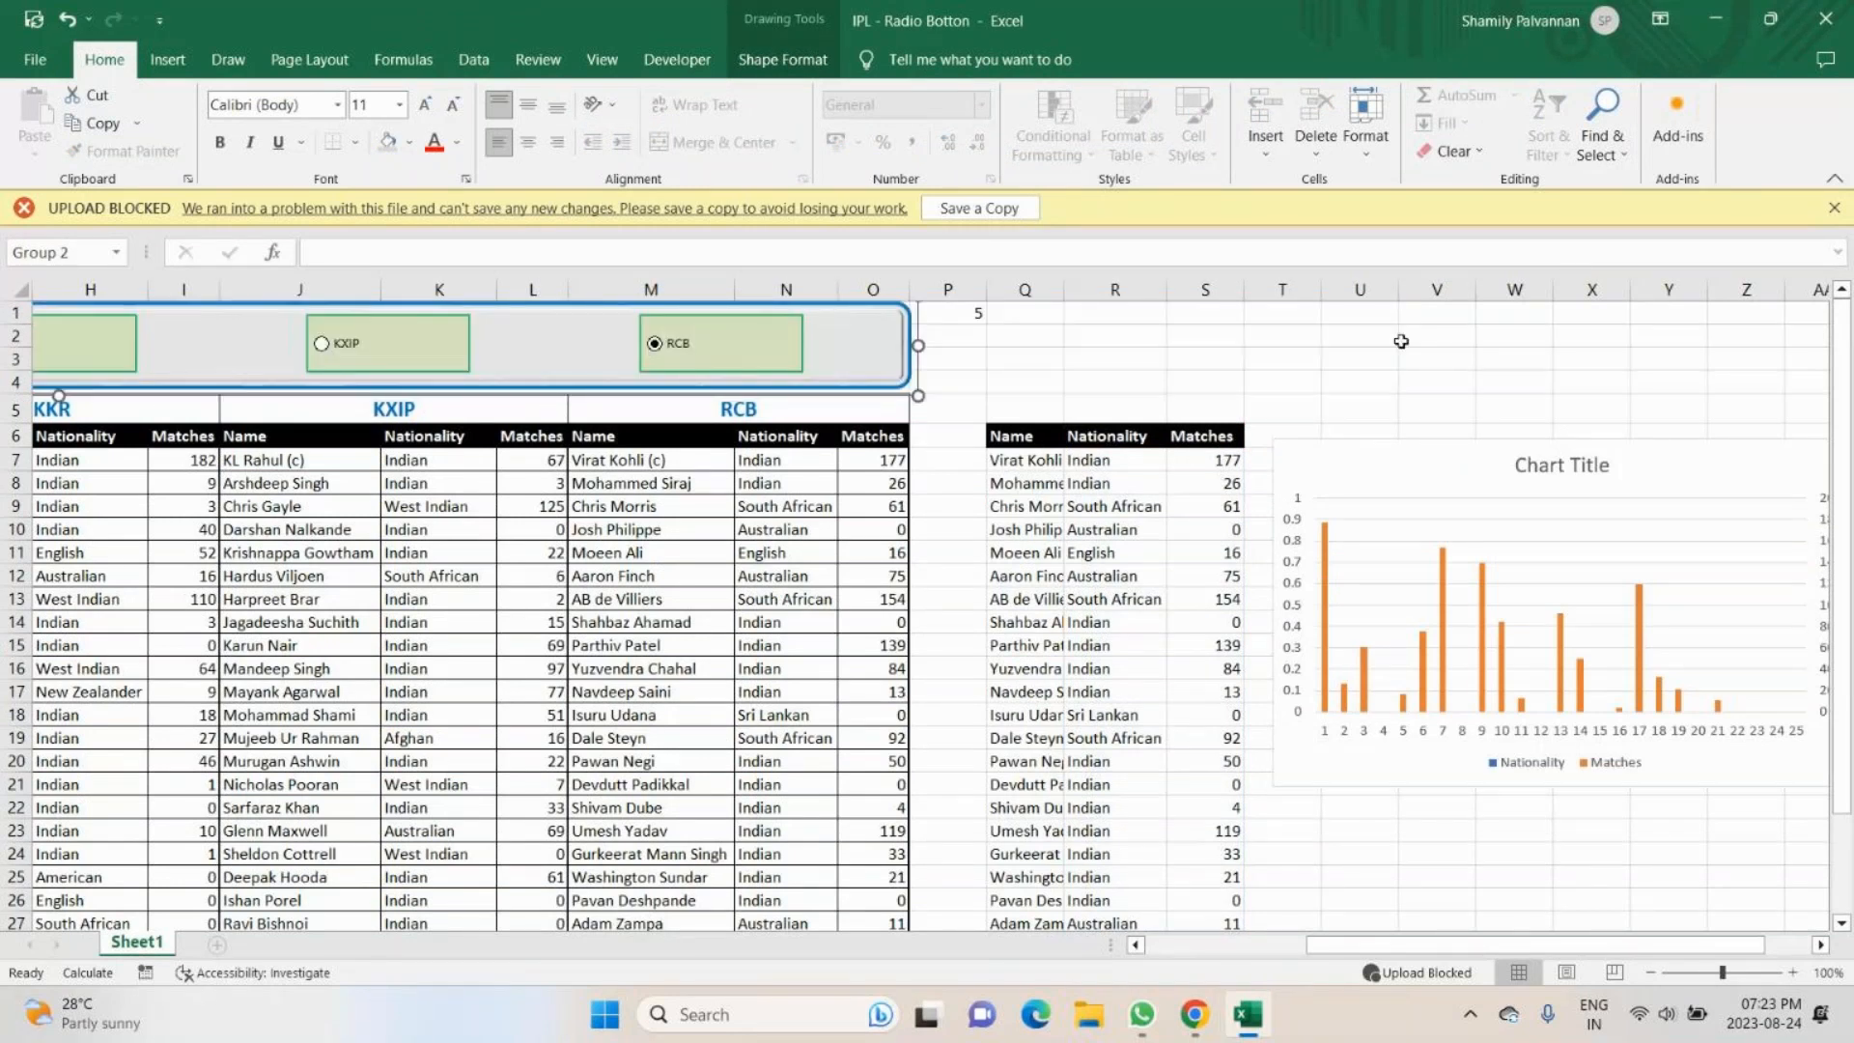
- Move the grouped team option buttons above the CHOOSE table and chart, across columns Q to AL in rows 1 to 4
drag(836, 360, 1608, 360)
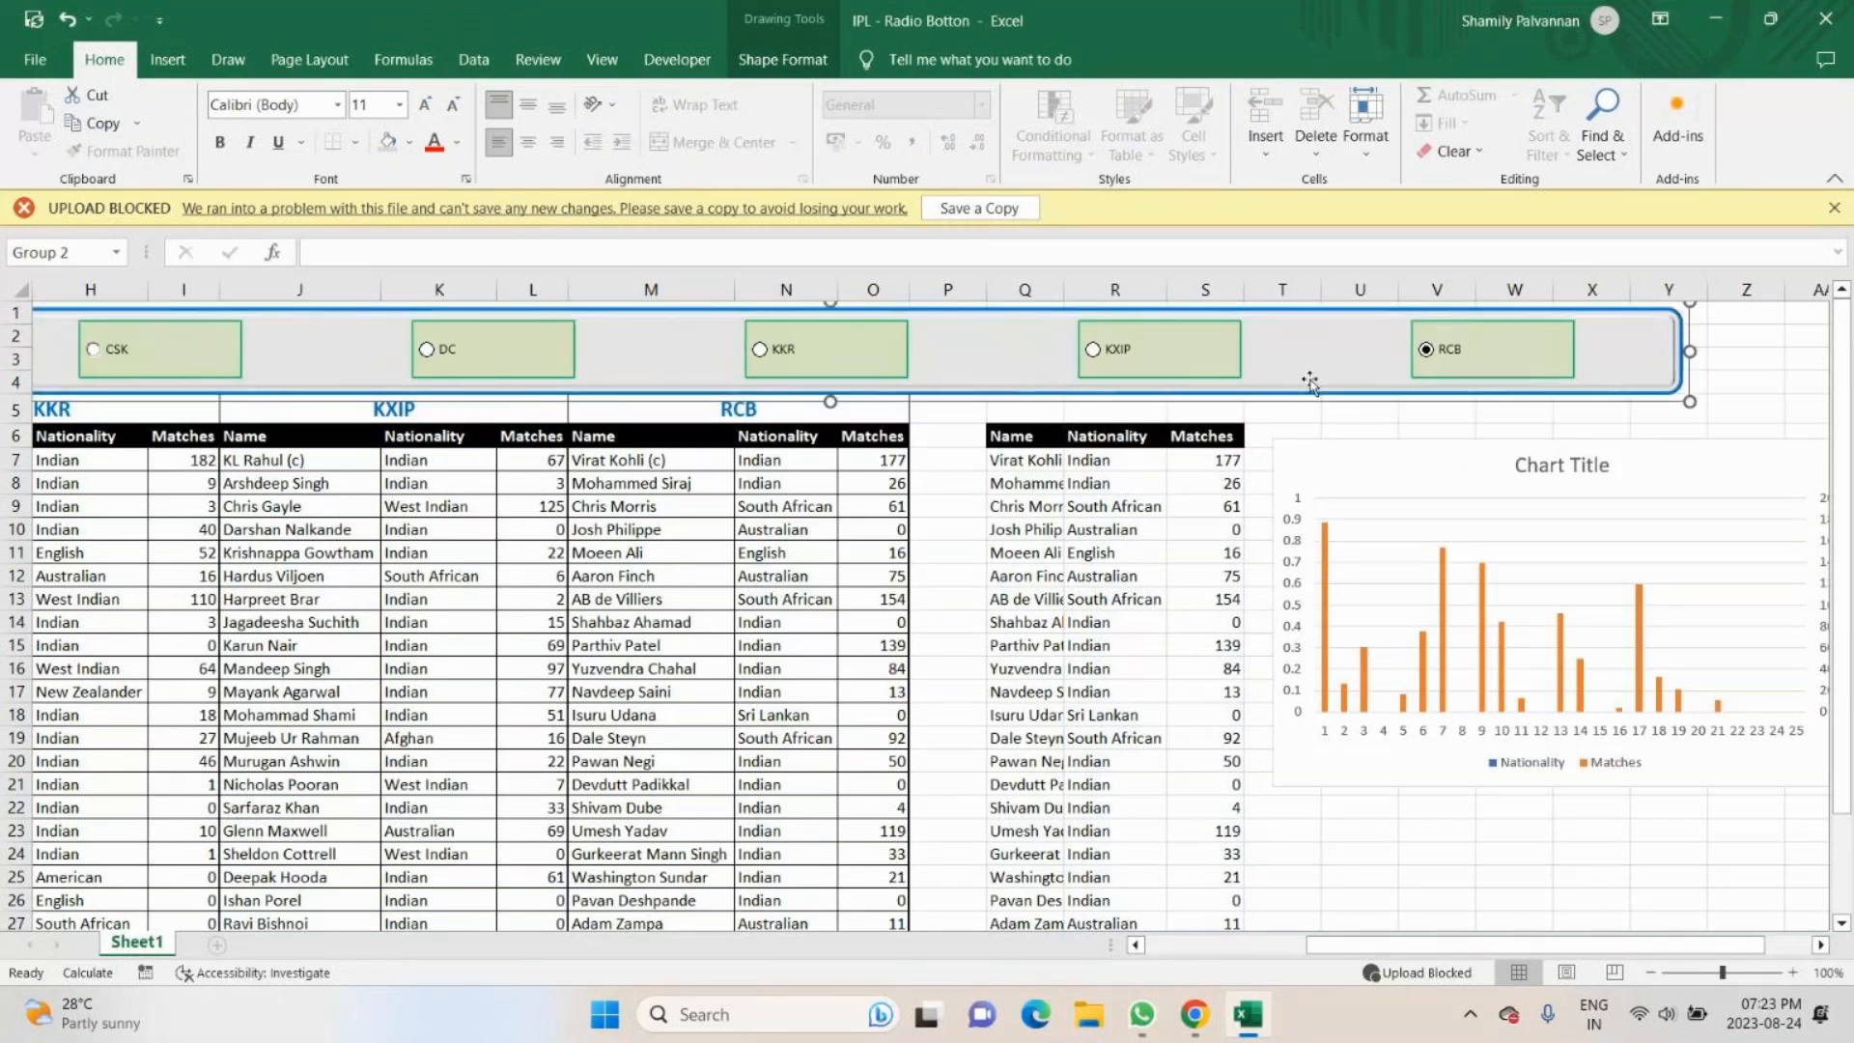
drag(1310, 381, 1809, 347)
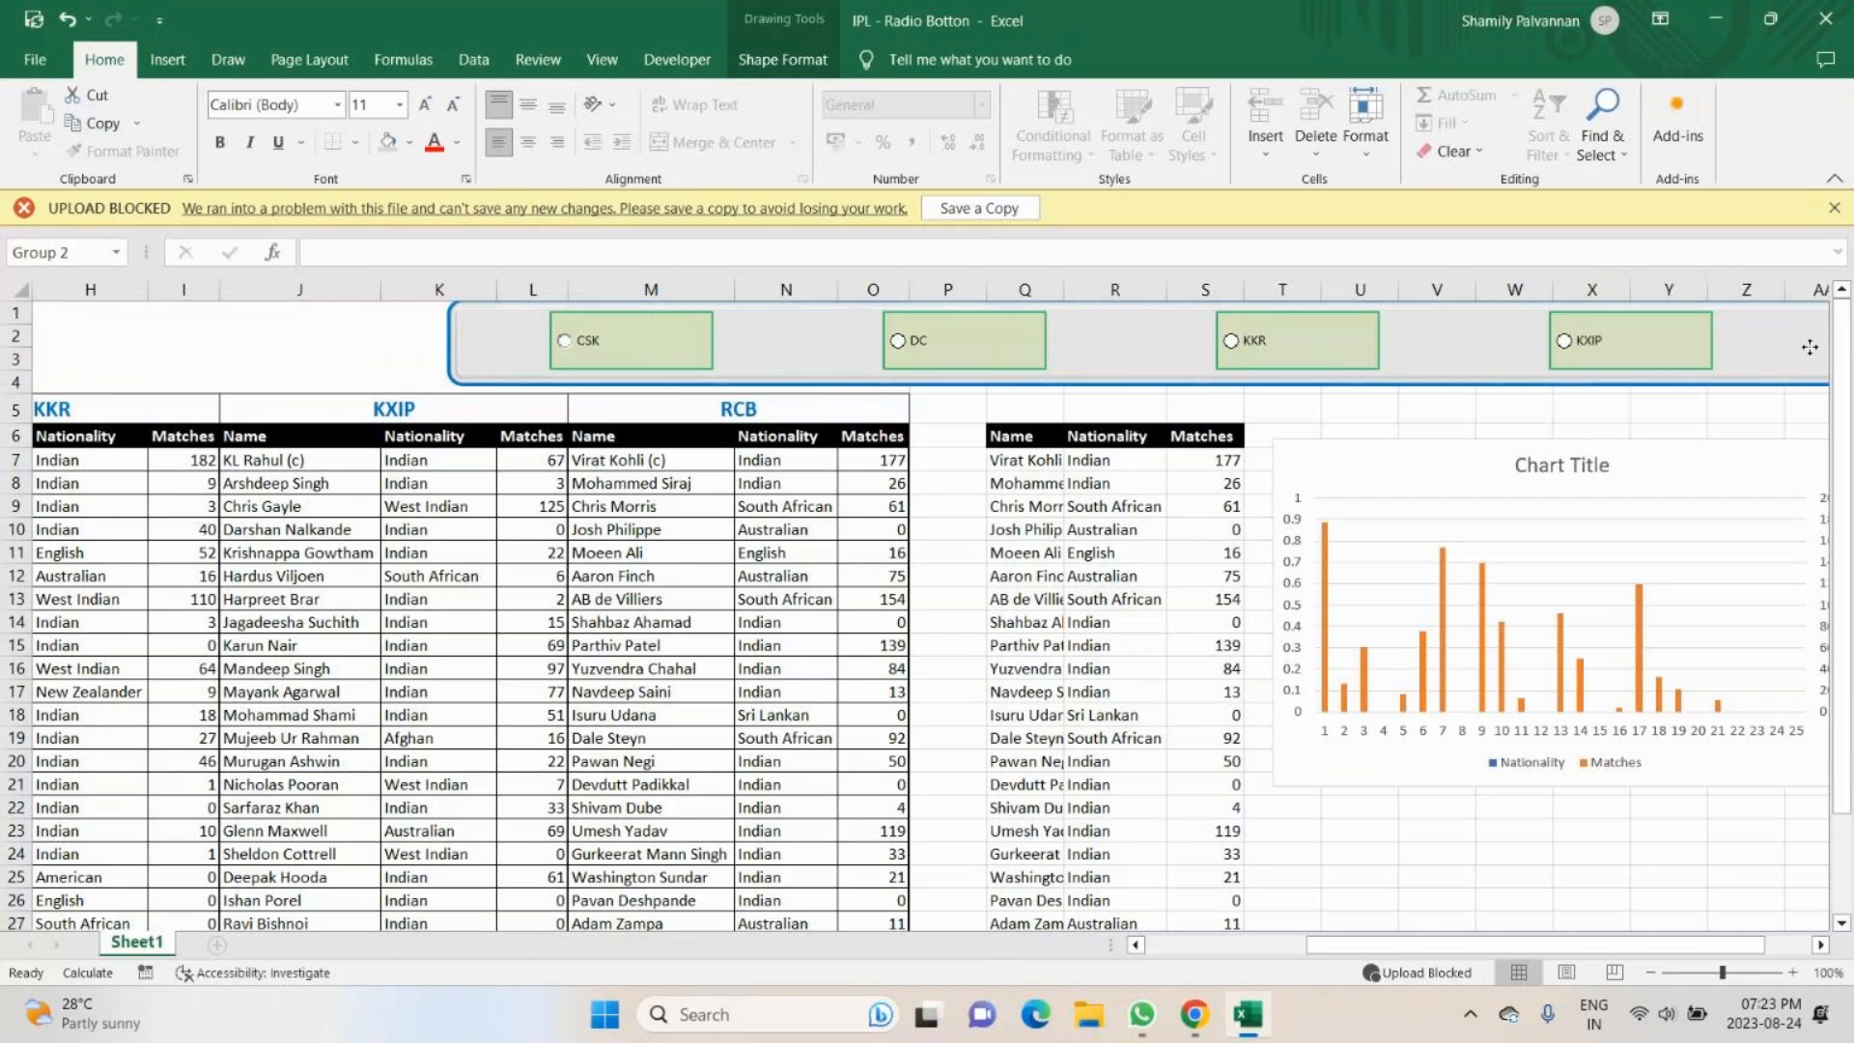
key(ctrl+z)
scroll(842, 352, right, 4)
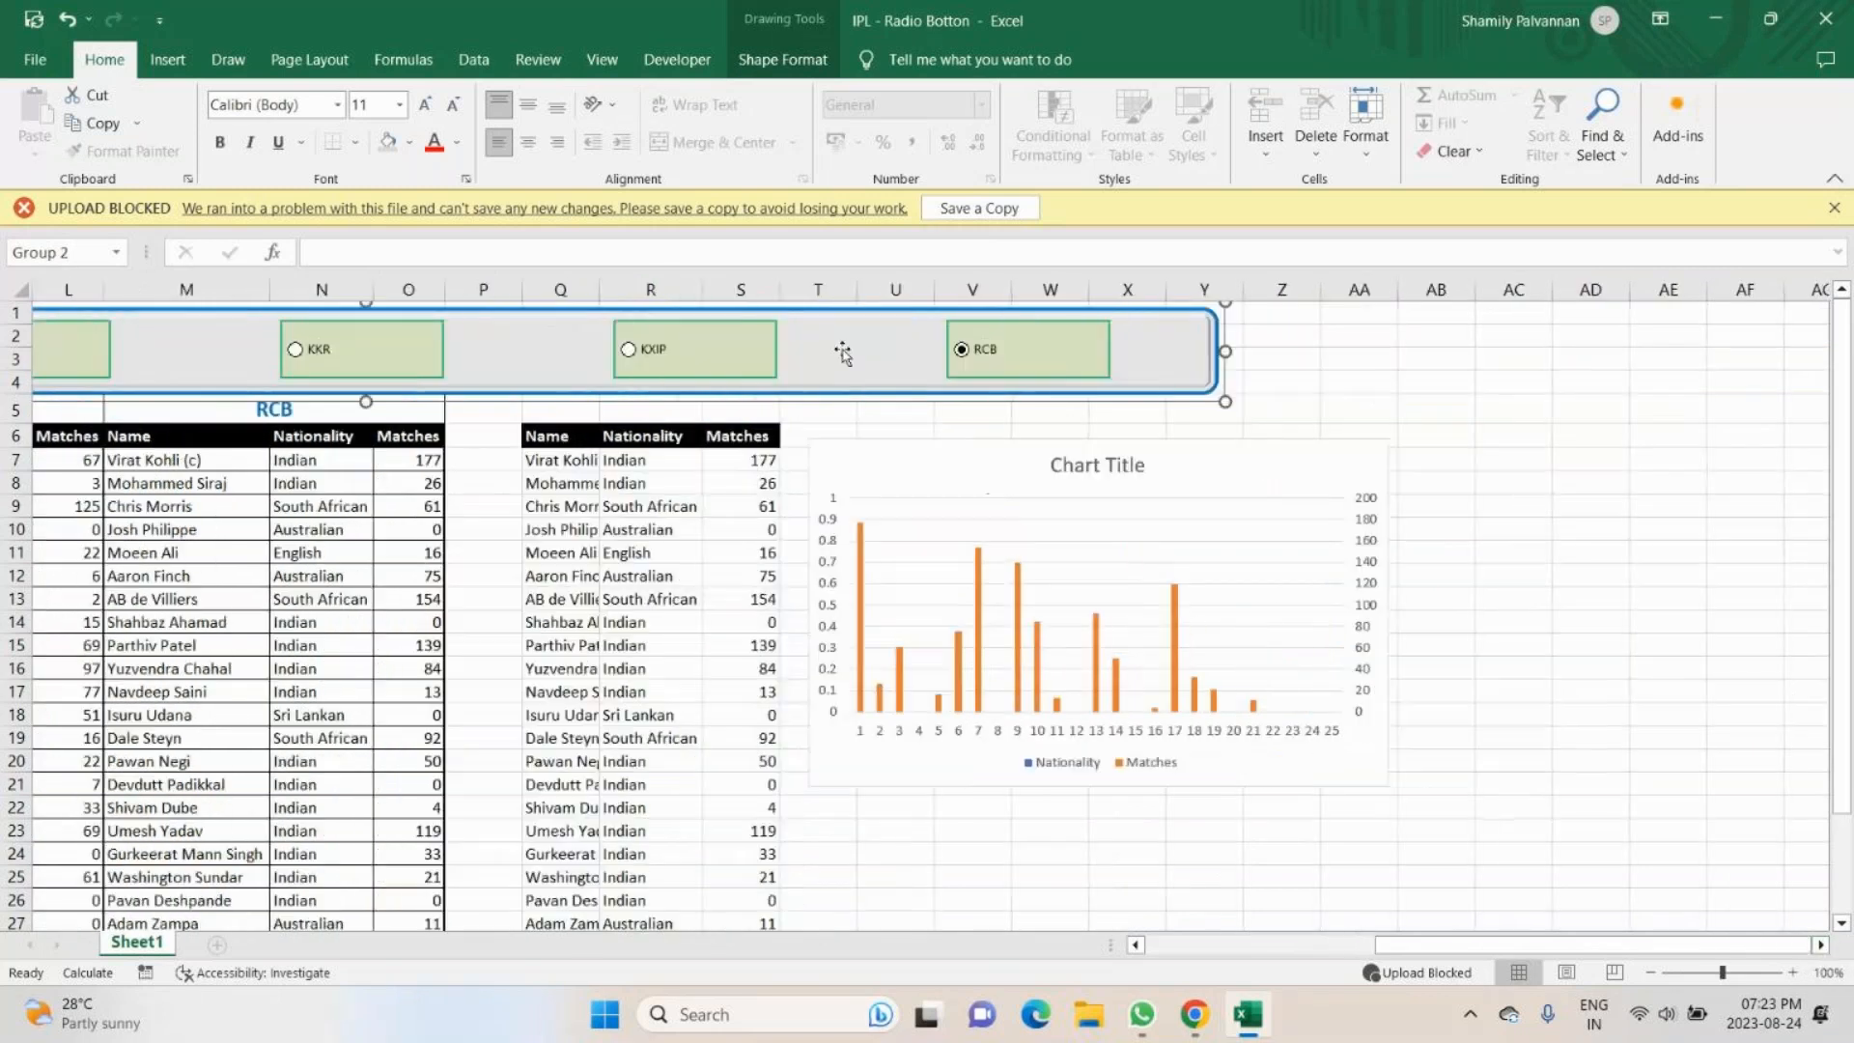
drag(842, 352, 1553, 373)
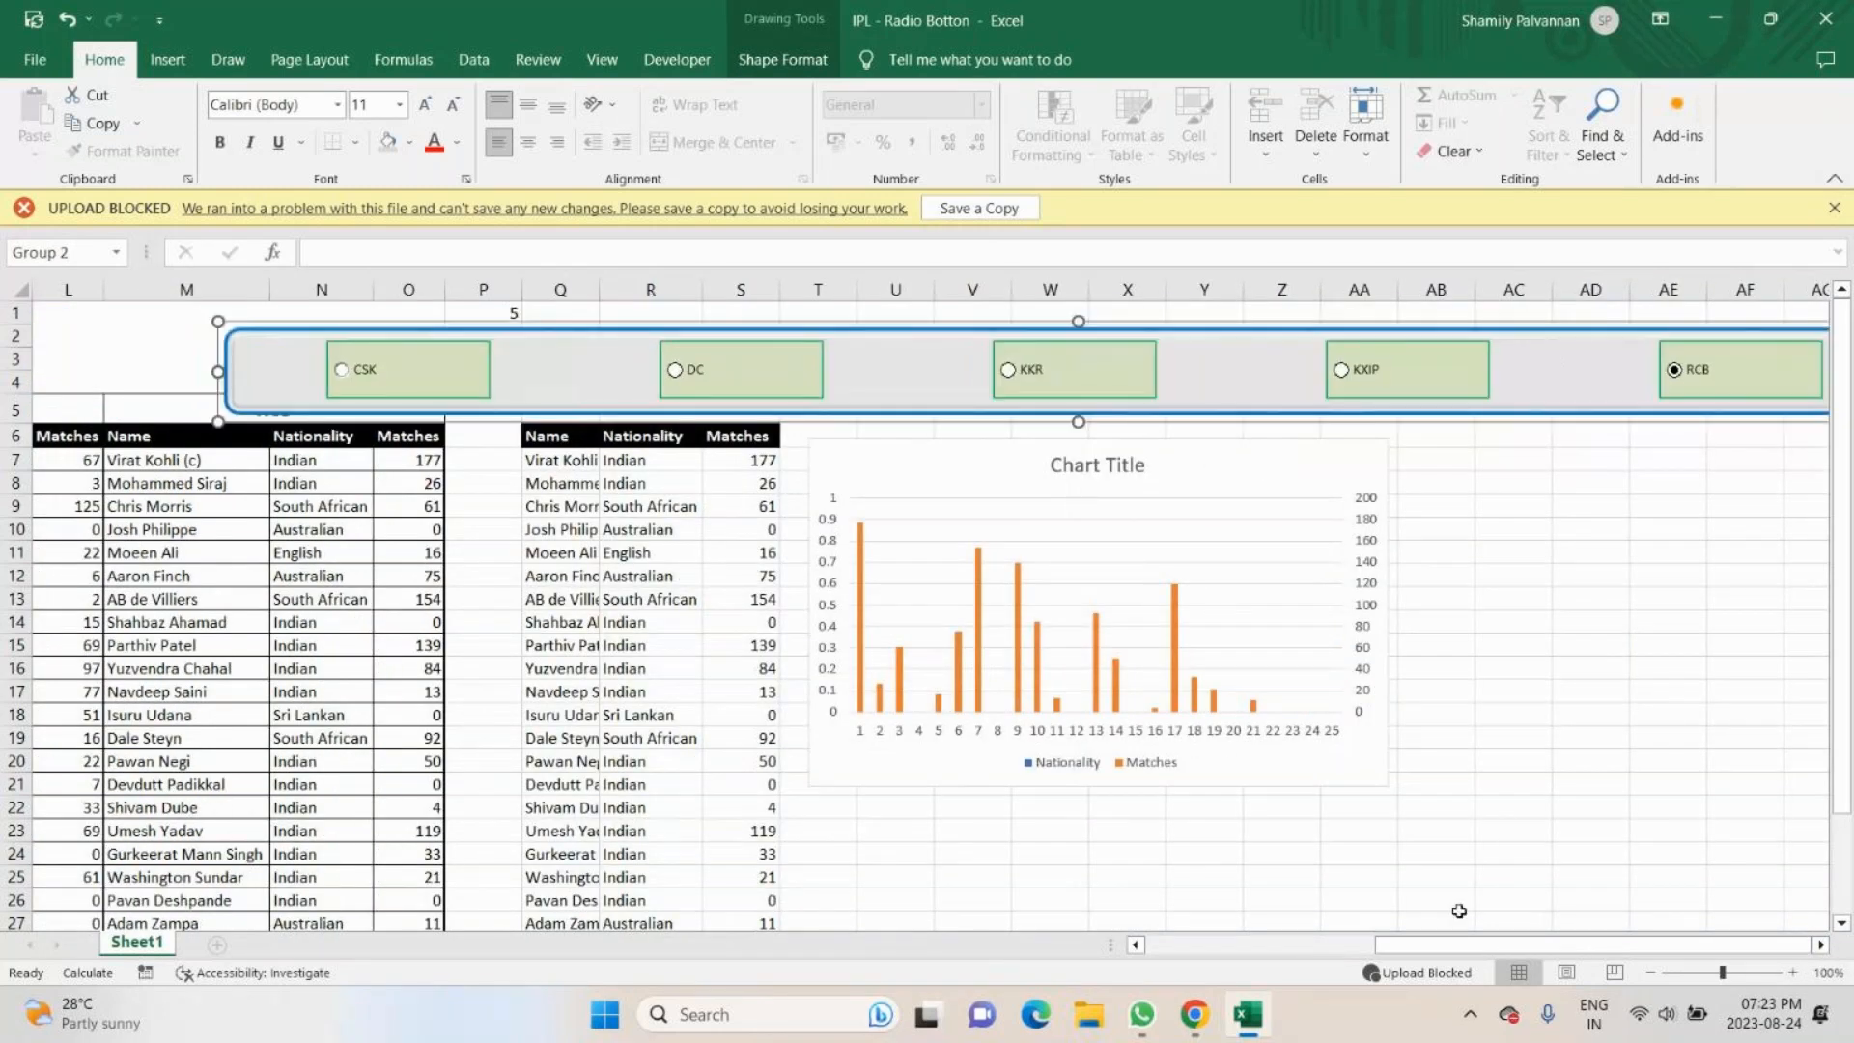
scroll(1458, 911, right, 3)
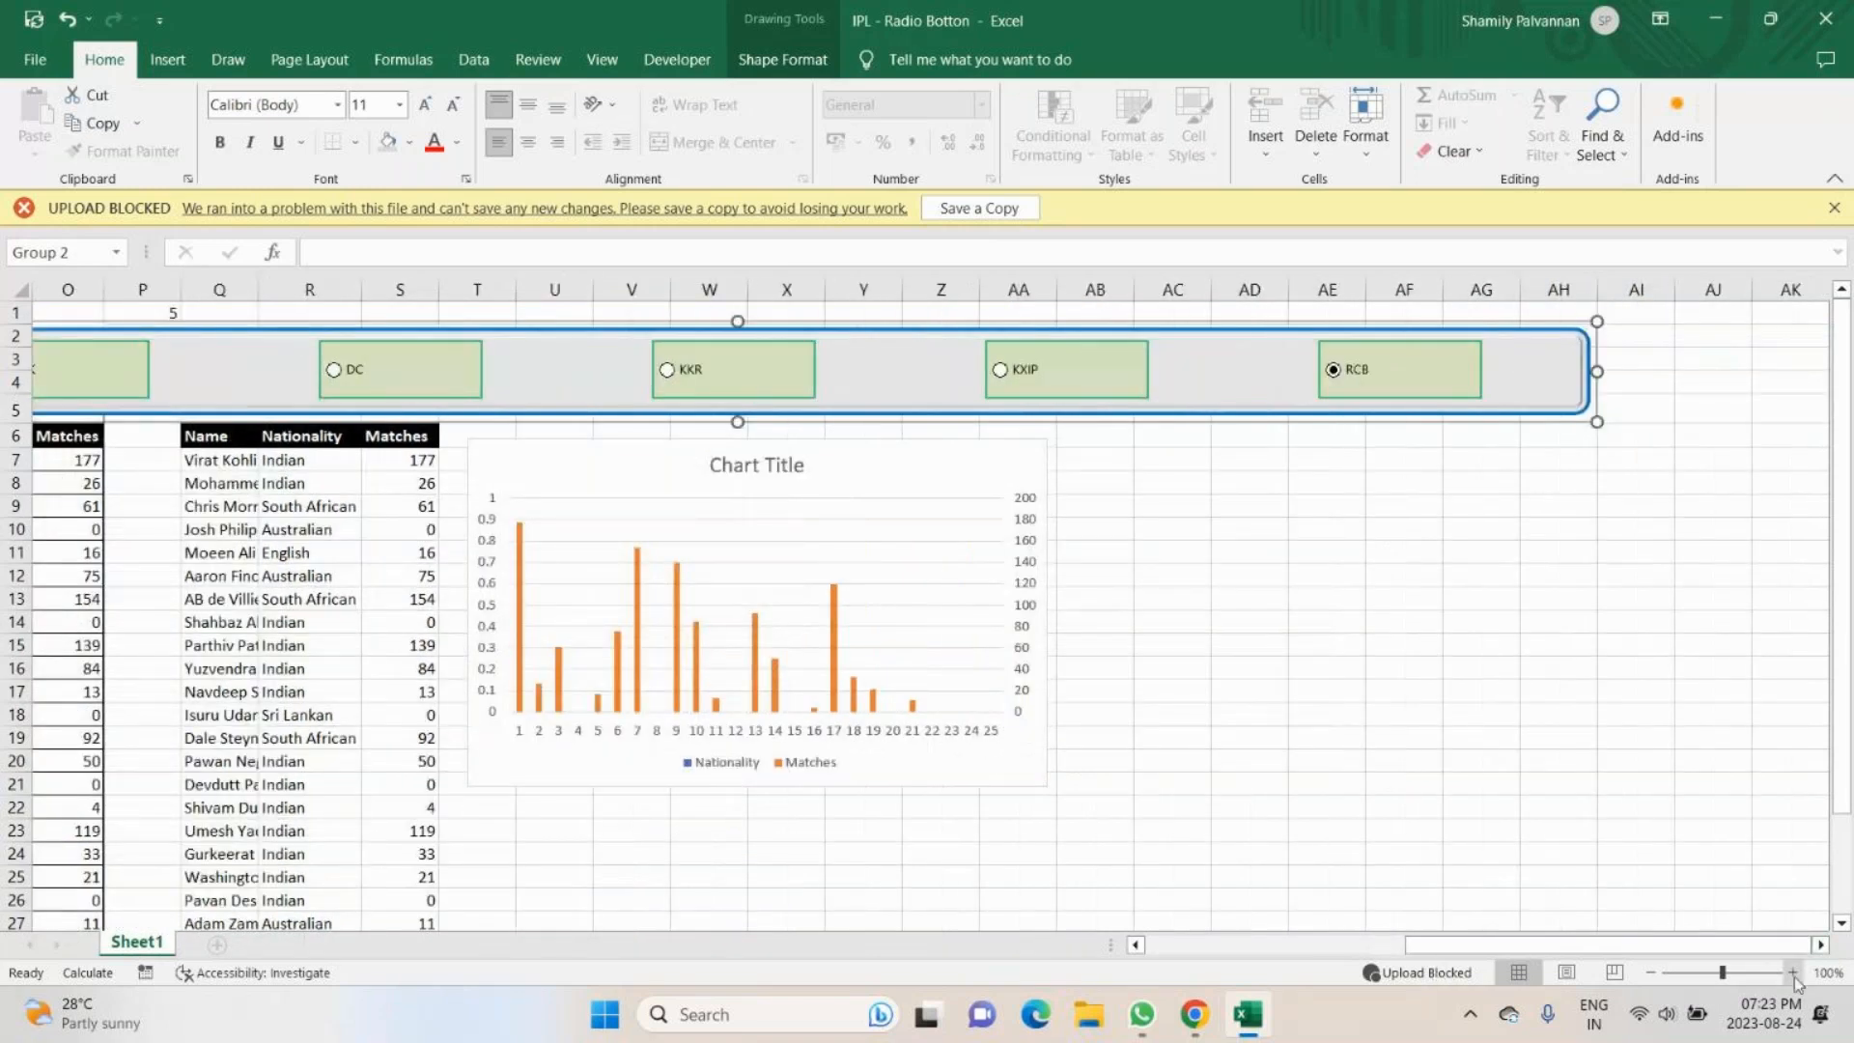
scroll(721, 383, right, 2)
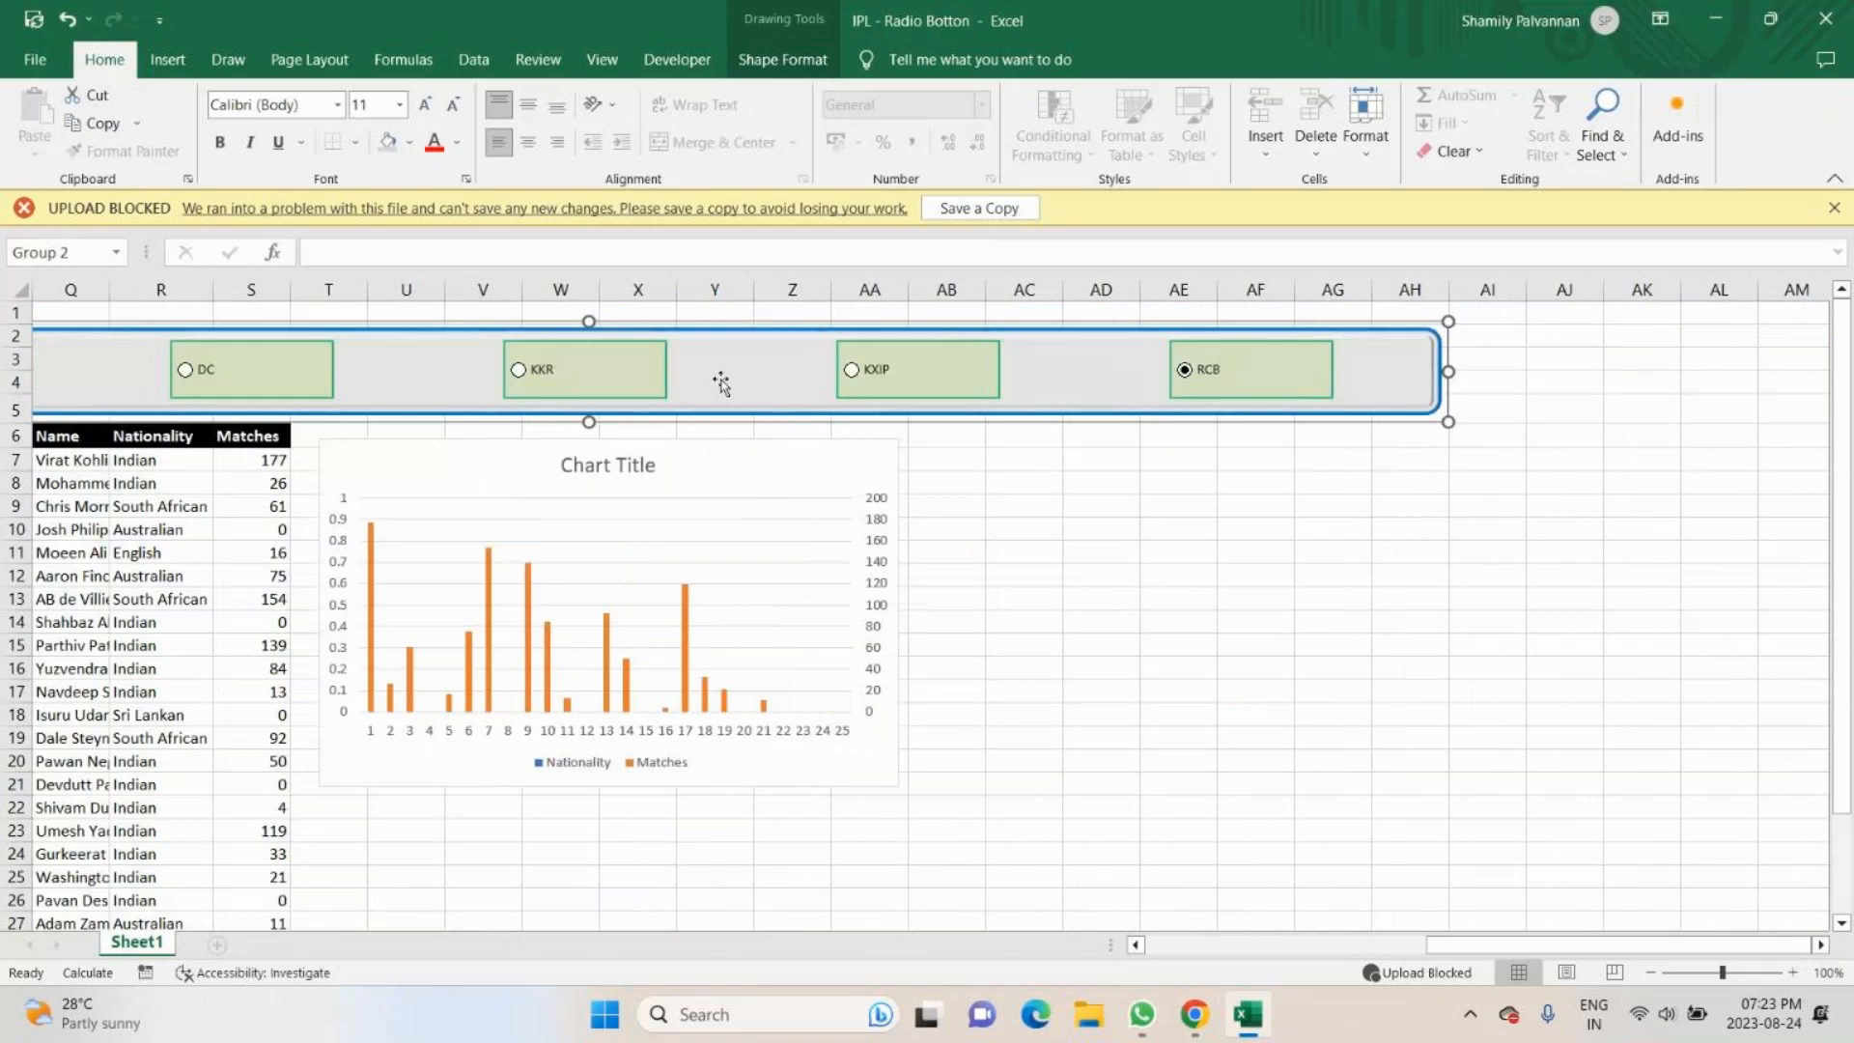
drag(721, 383, 1032, 355)
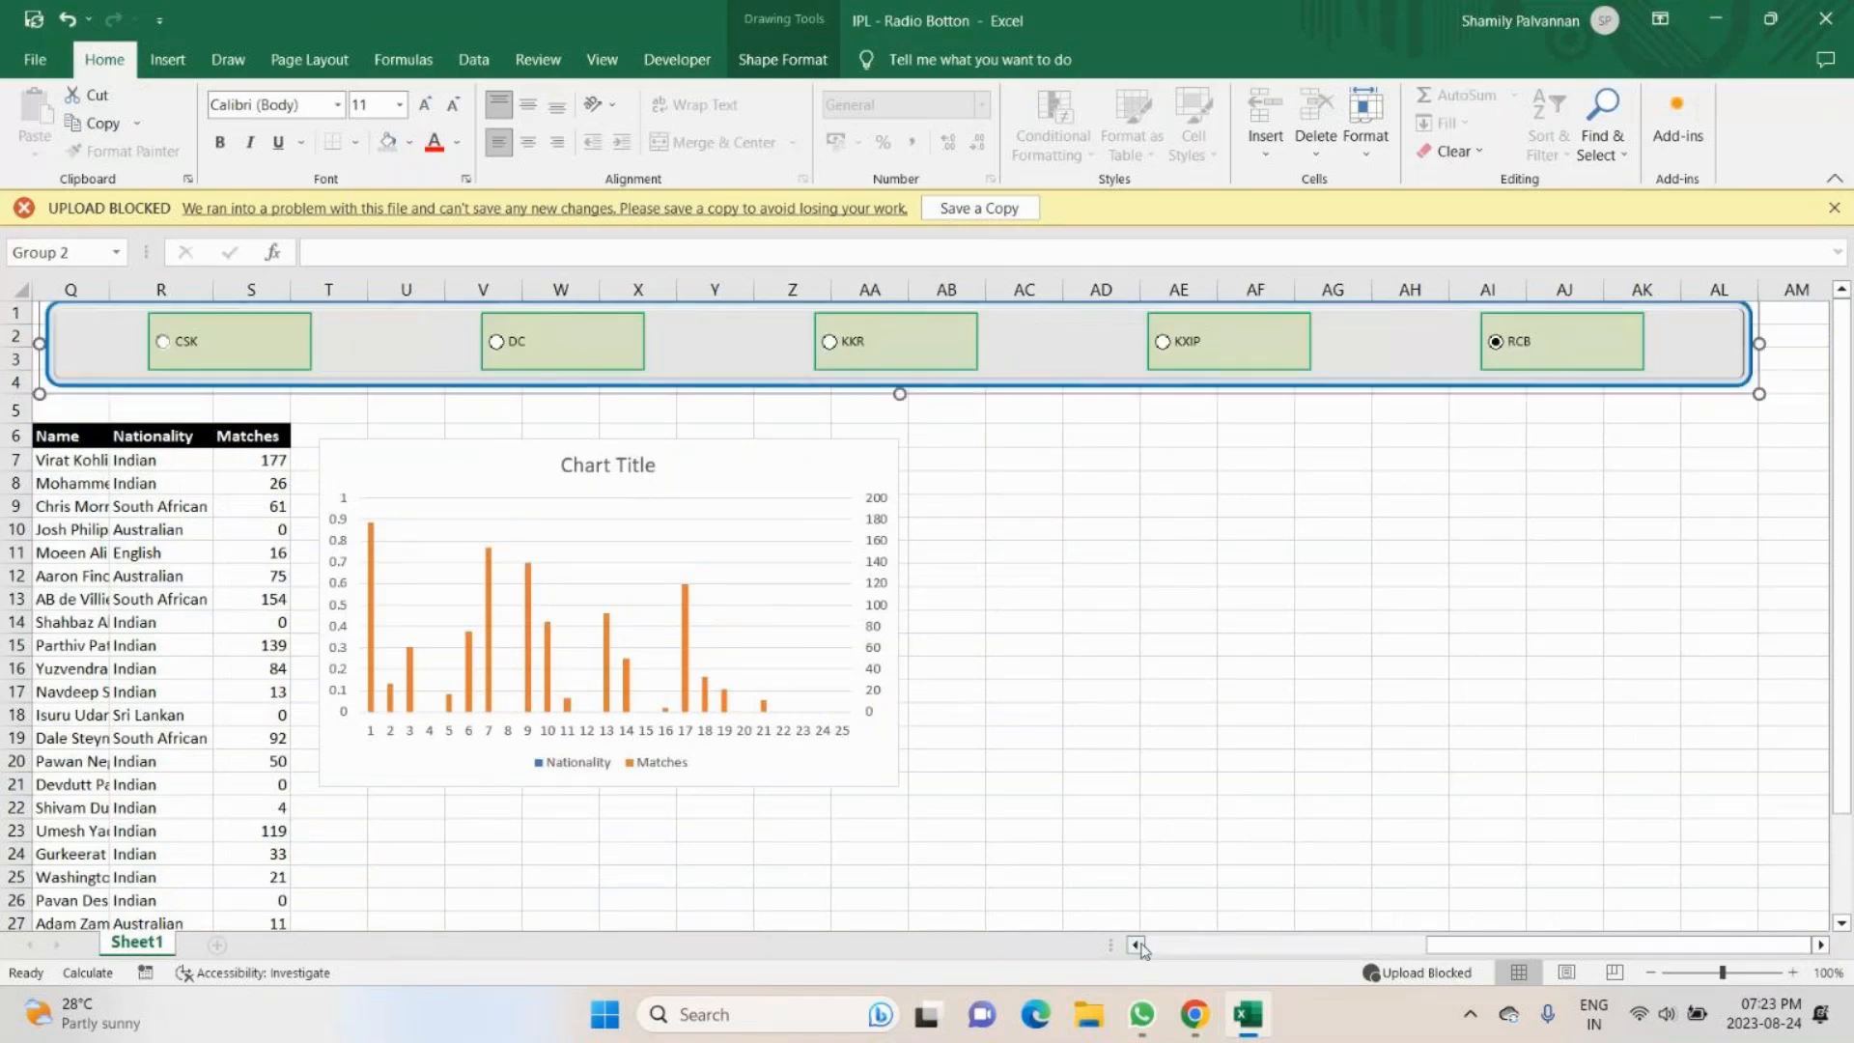
- Test the team option buttons by selecting CSK, KKR, KXIP and RCB, checking the linked player table and chart each time
scroll(1813, 920, down, 1)
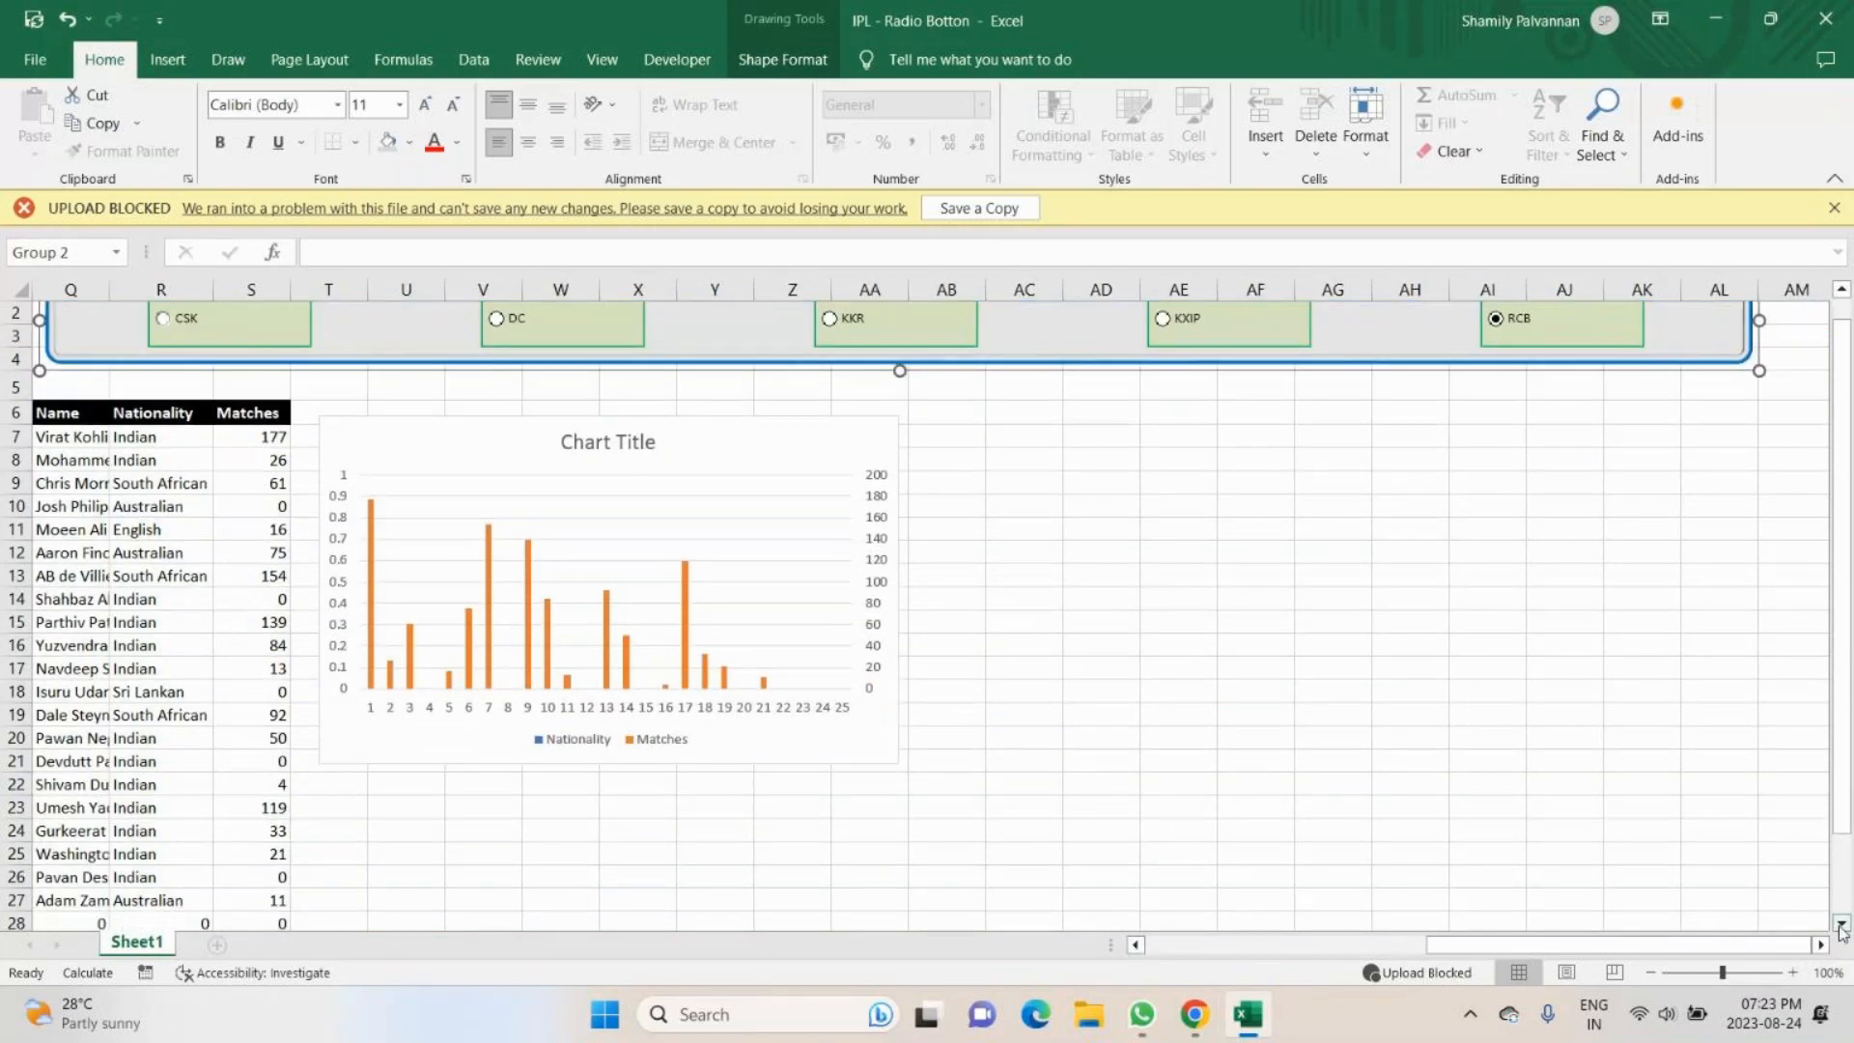
click(1651, 973)
click(1650, 973)
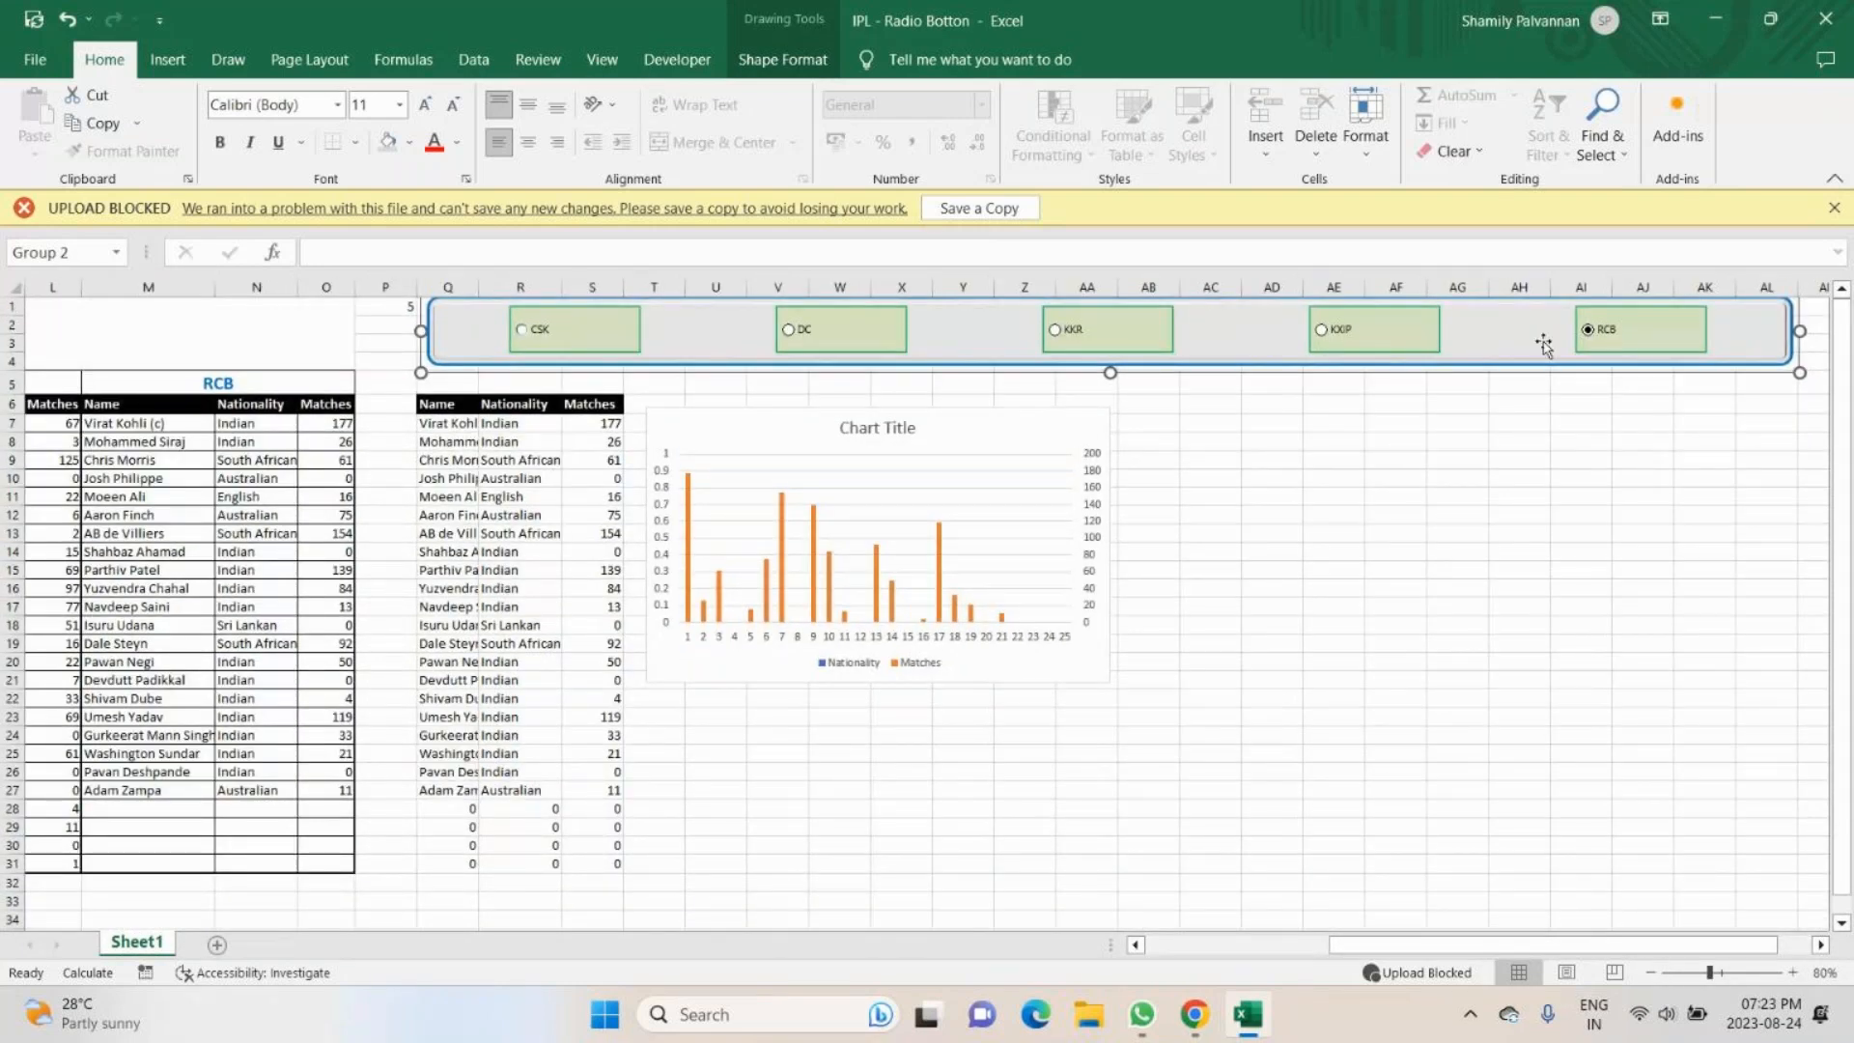
click(521, 331)
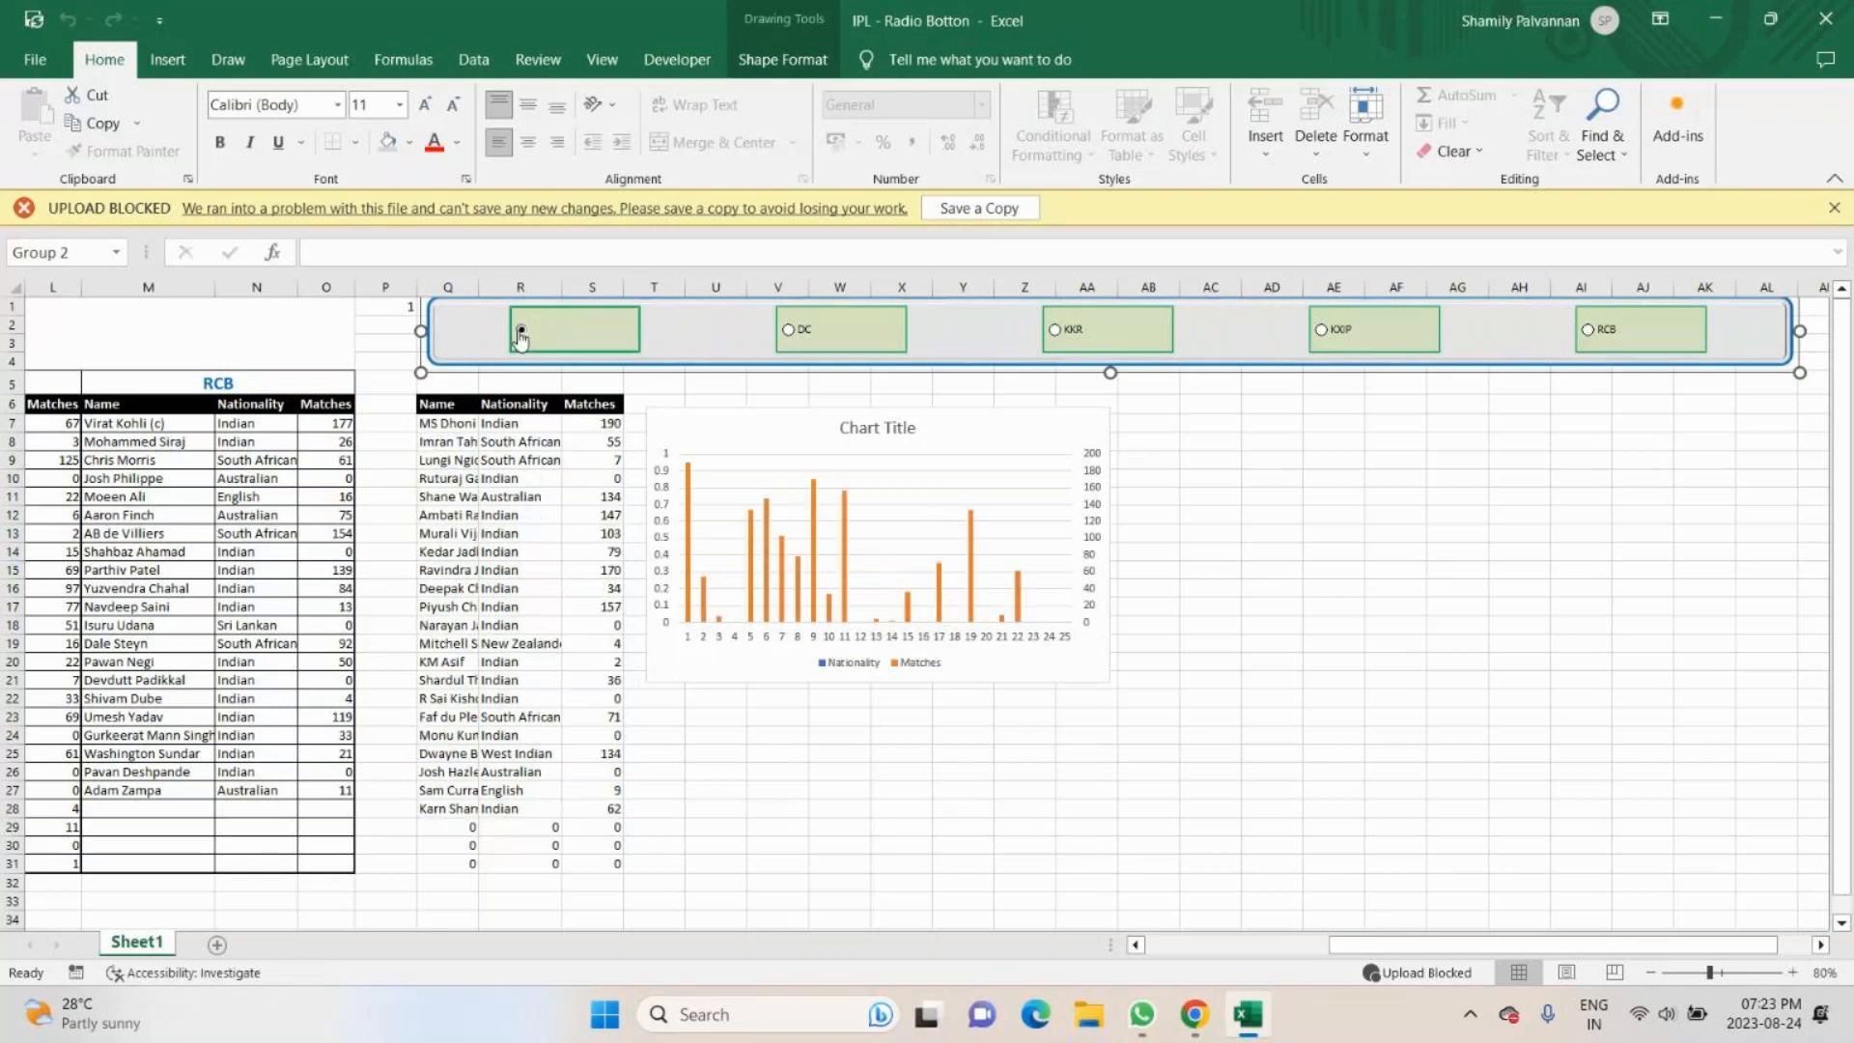
click(1054, 331)
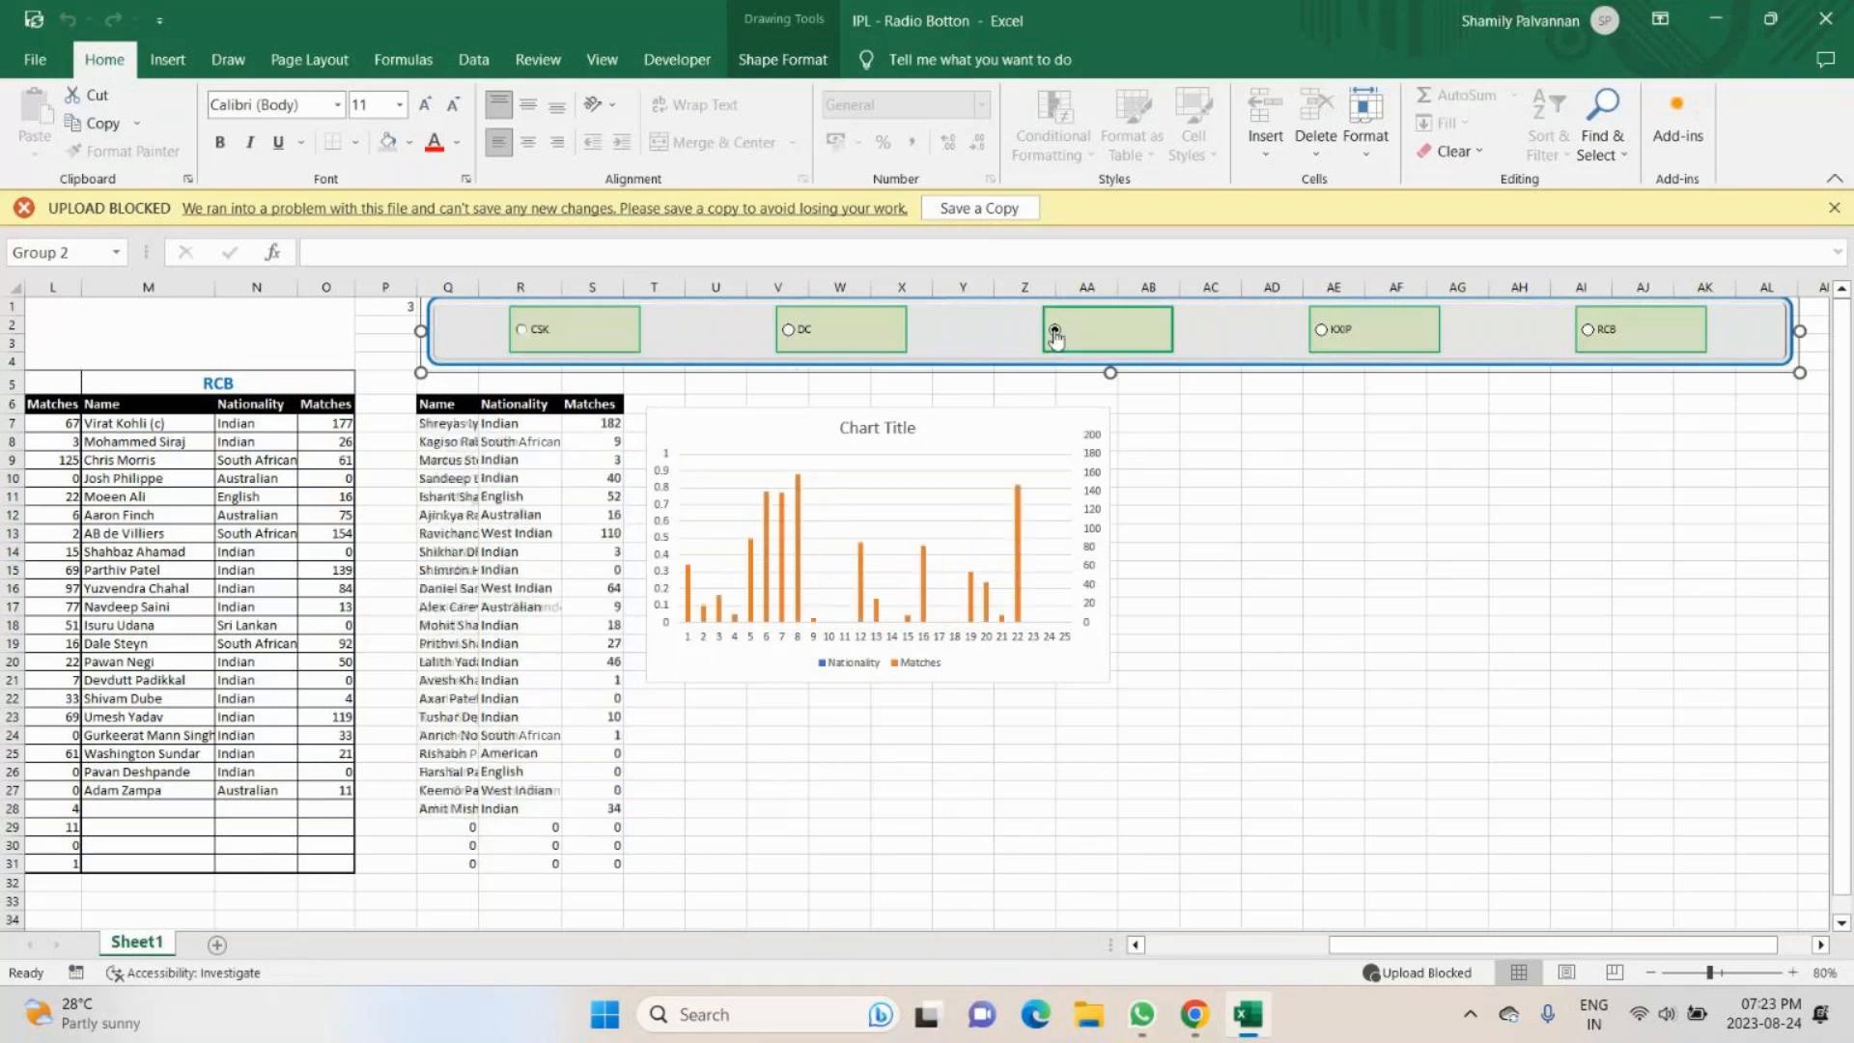
click(1323, 330)
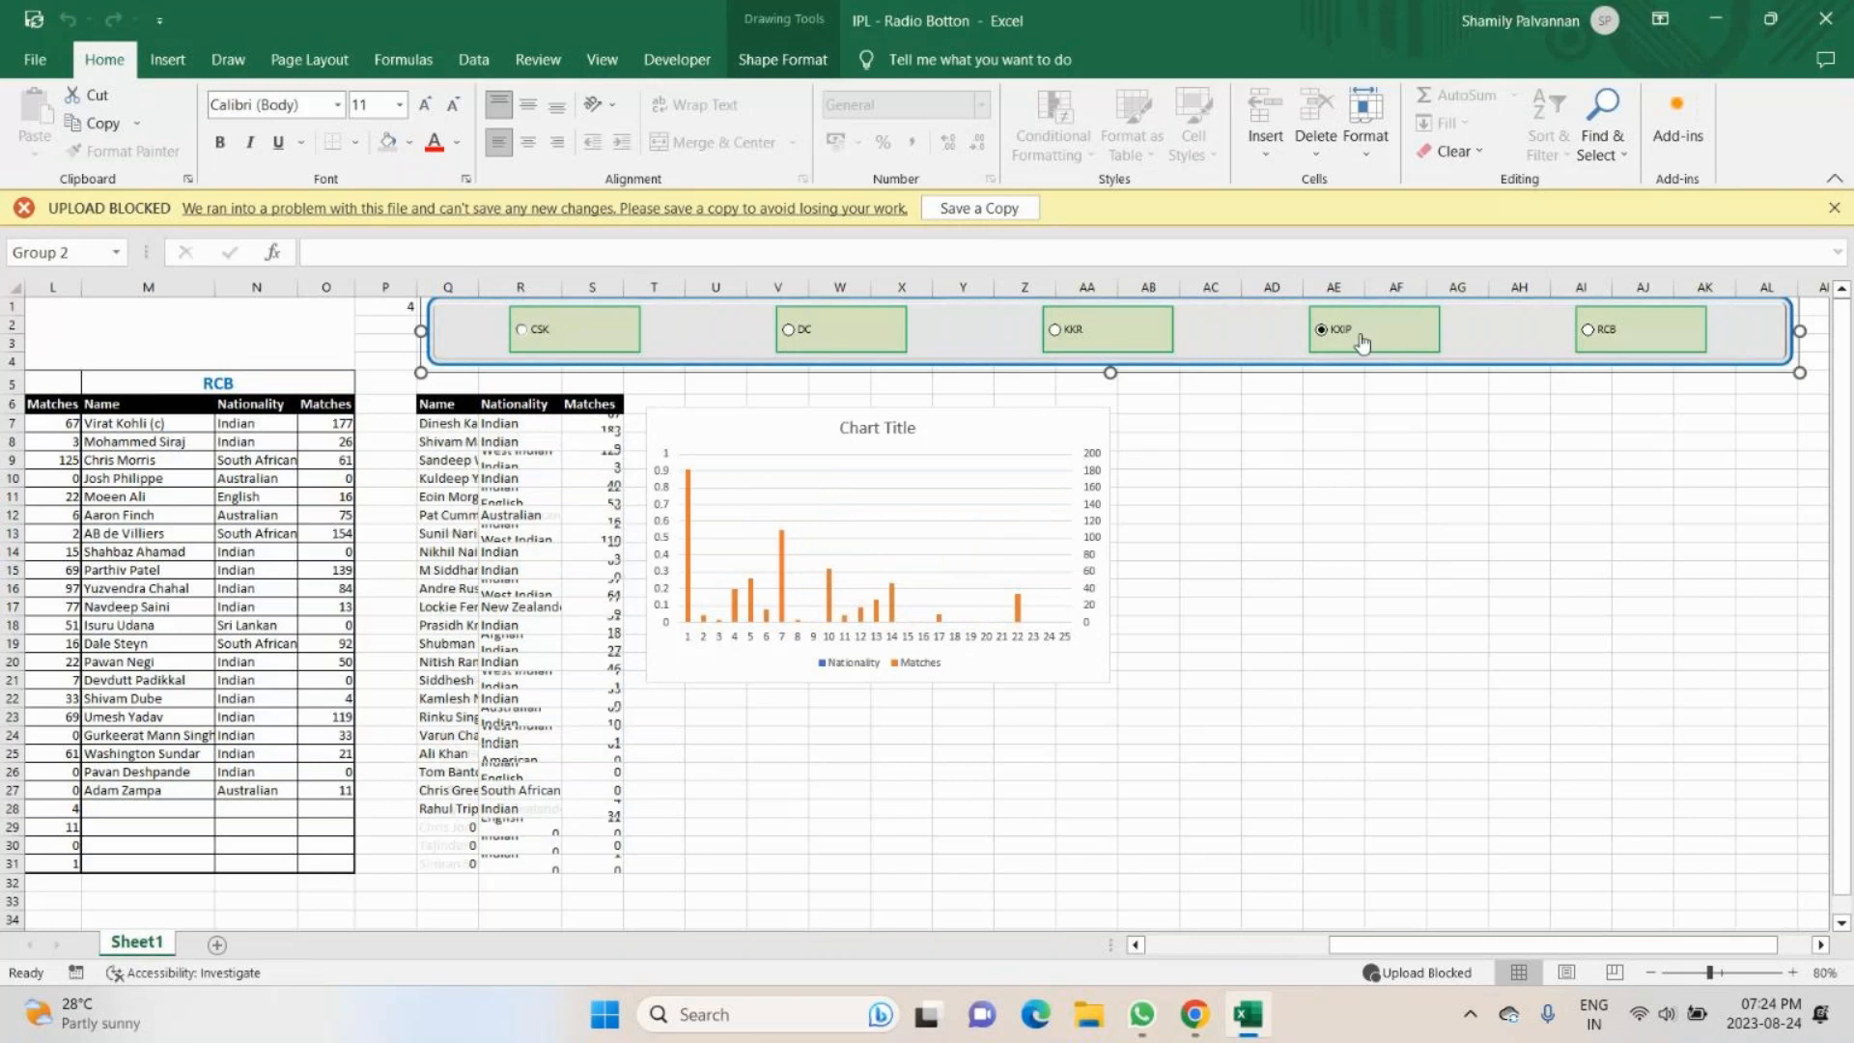
click(1586, 331)
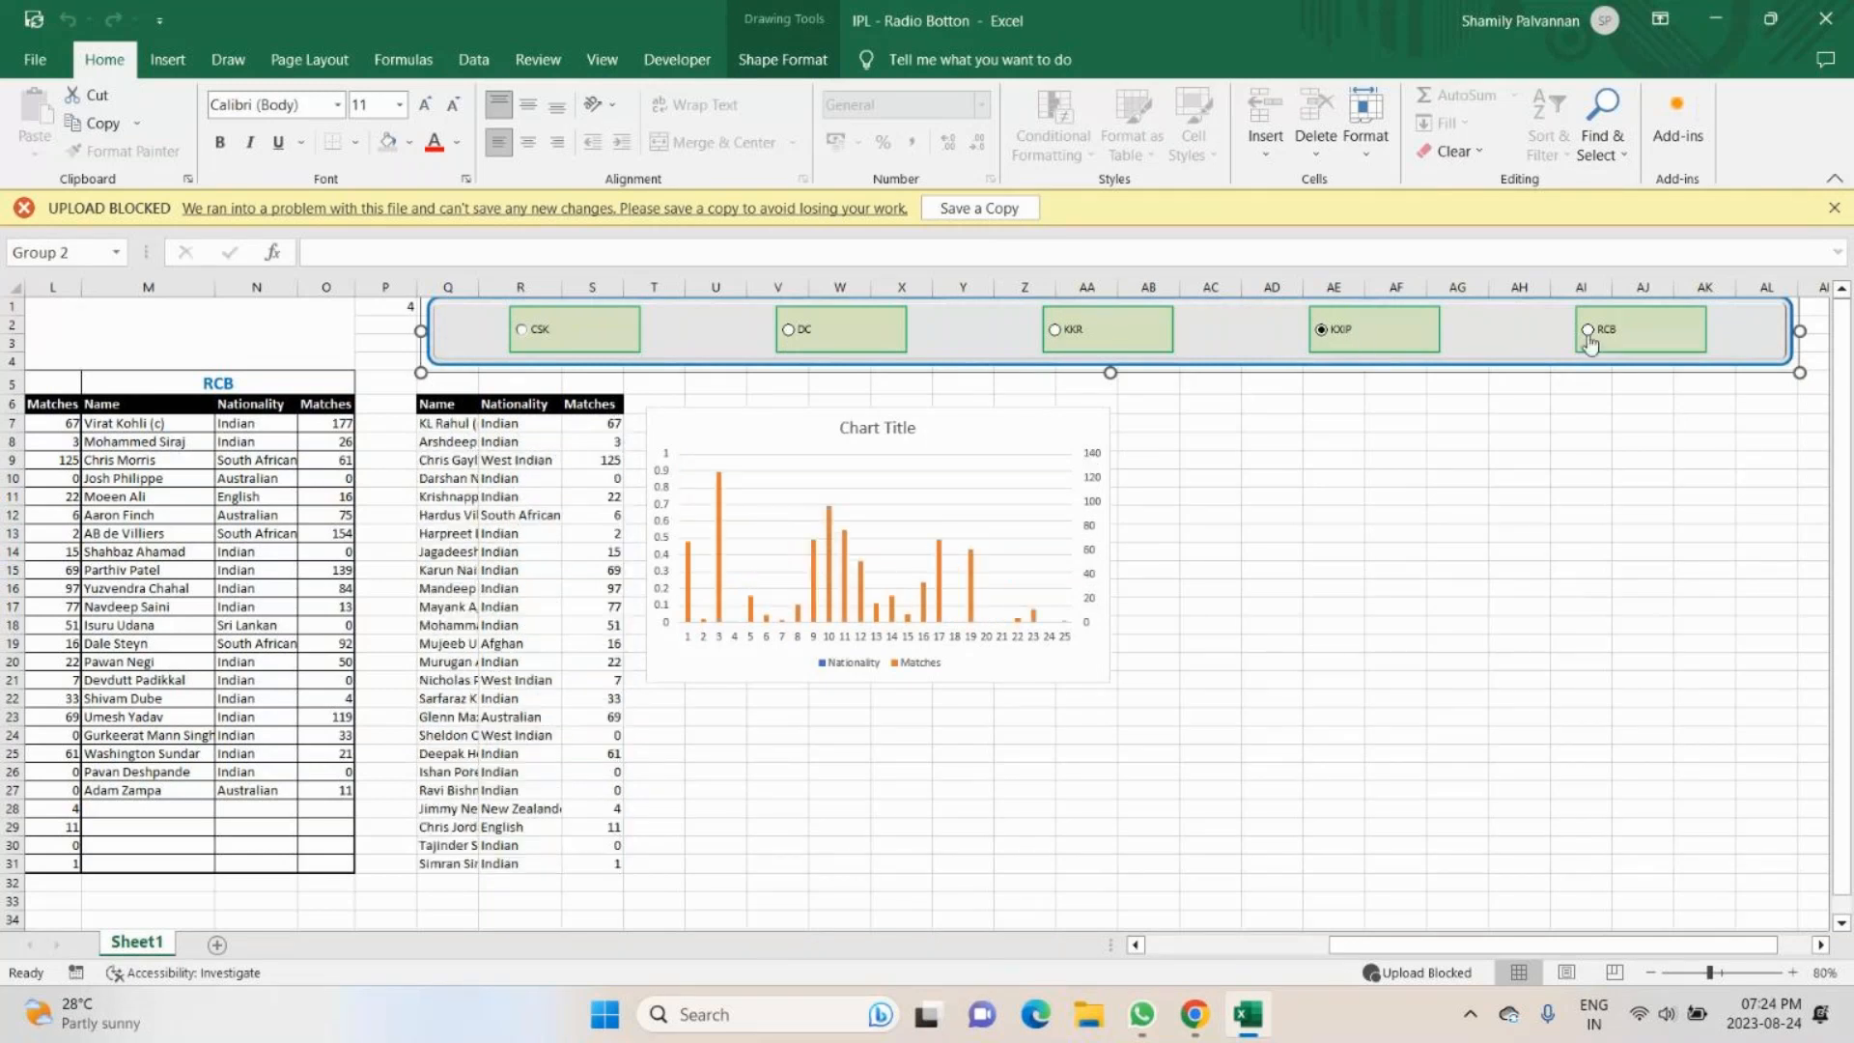
- Open the chart type options for the Nationality and Matches chart and preview the recommended Line, Pareto and Filled Map charts
click(969, 434)
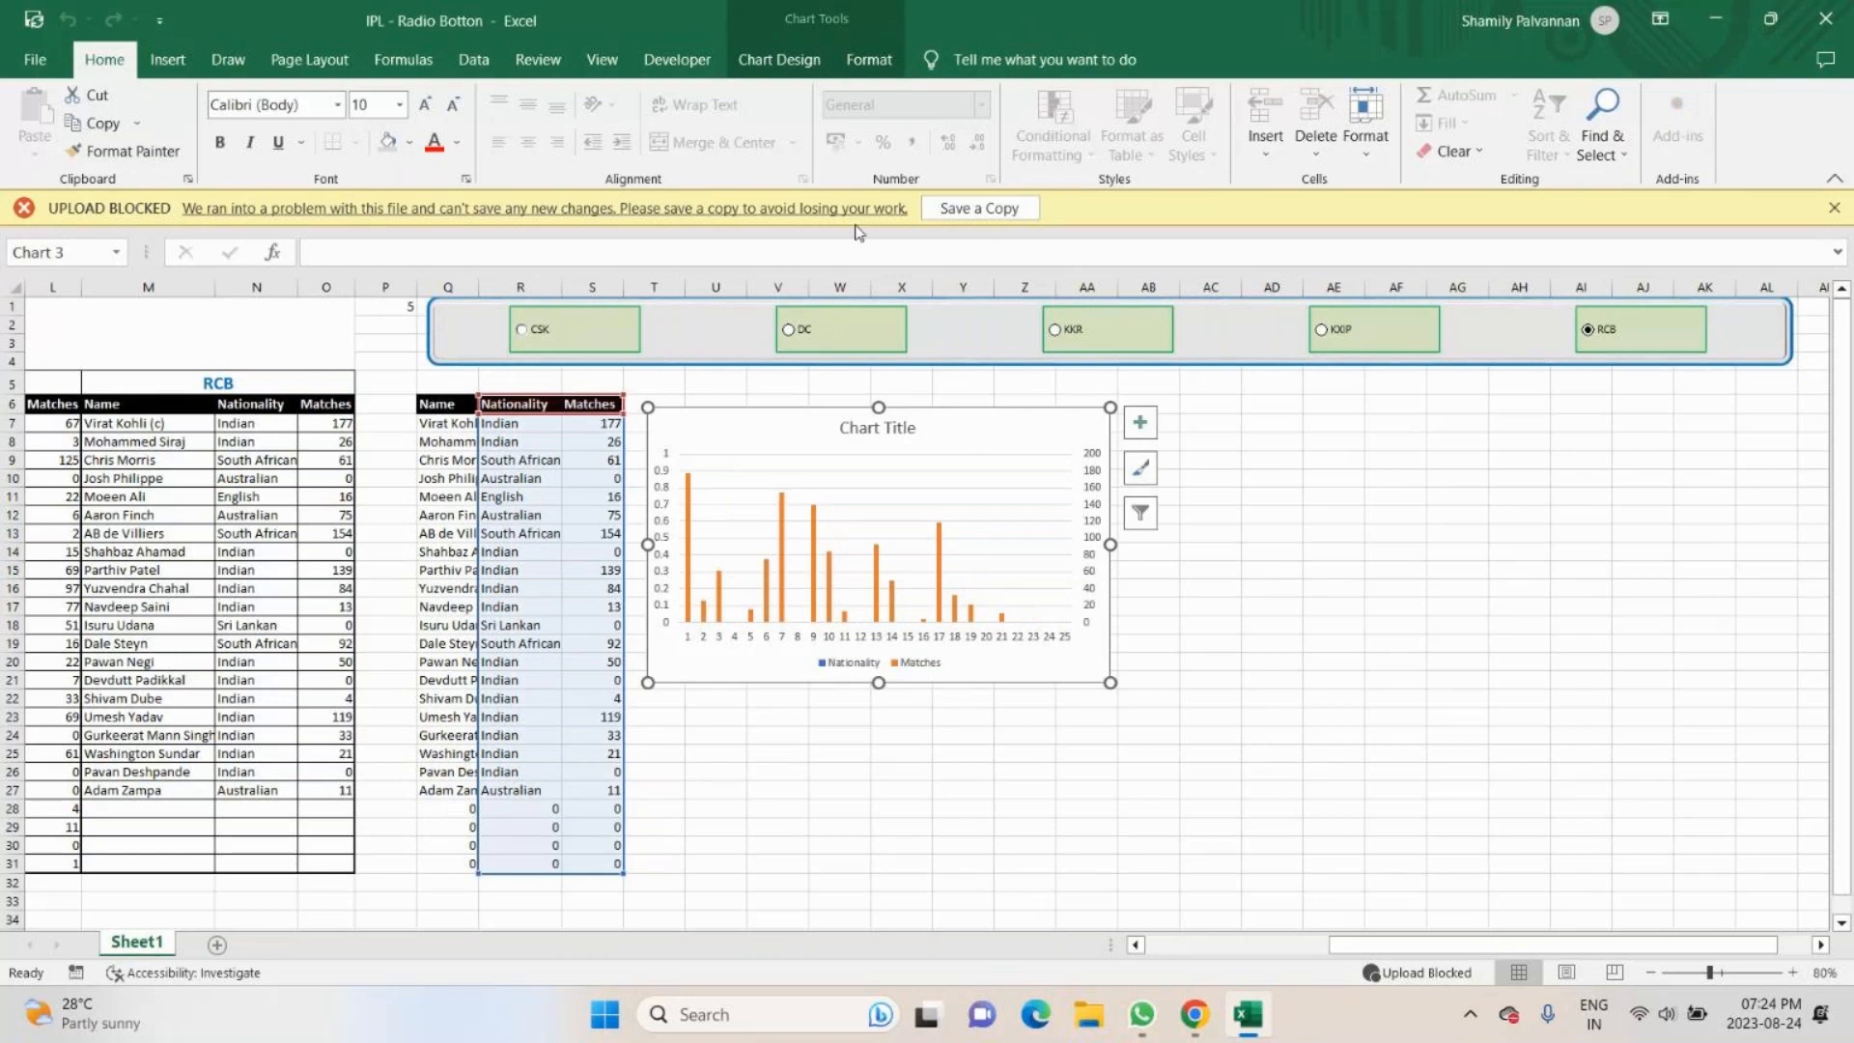
click(784, 65)
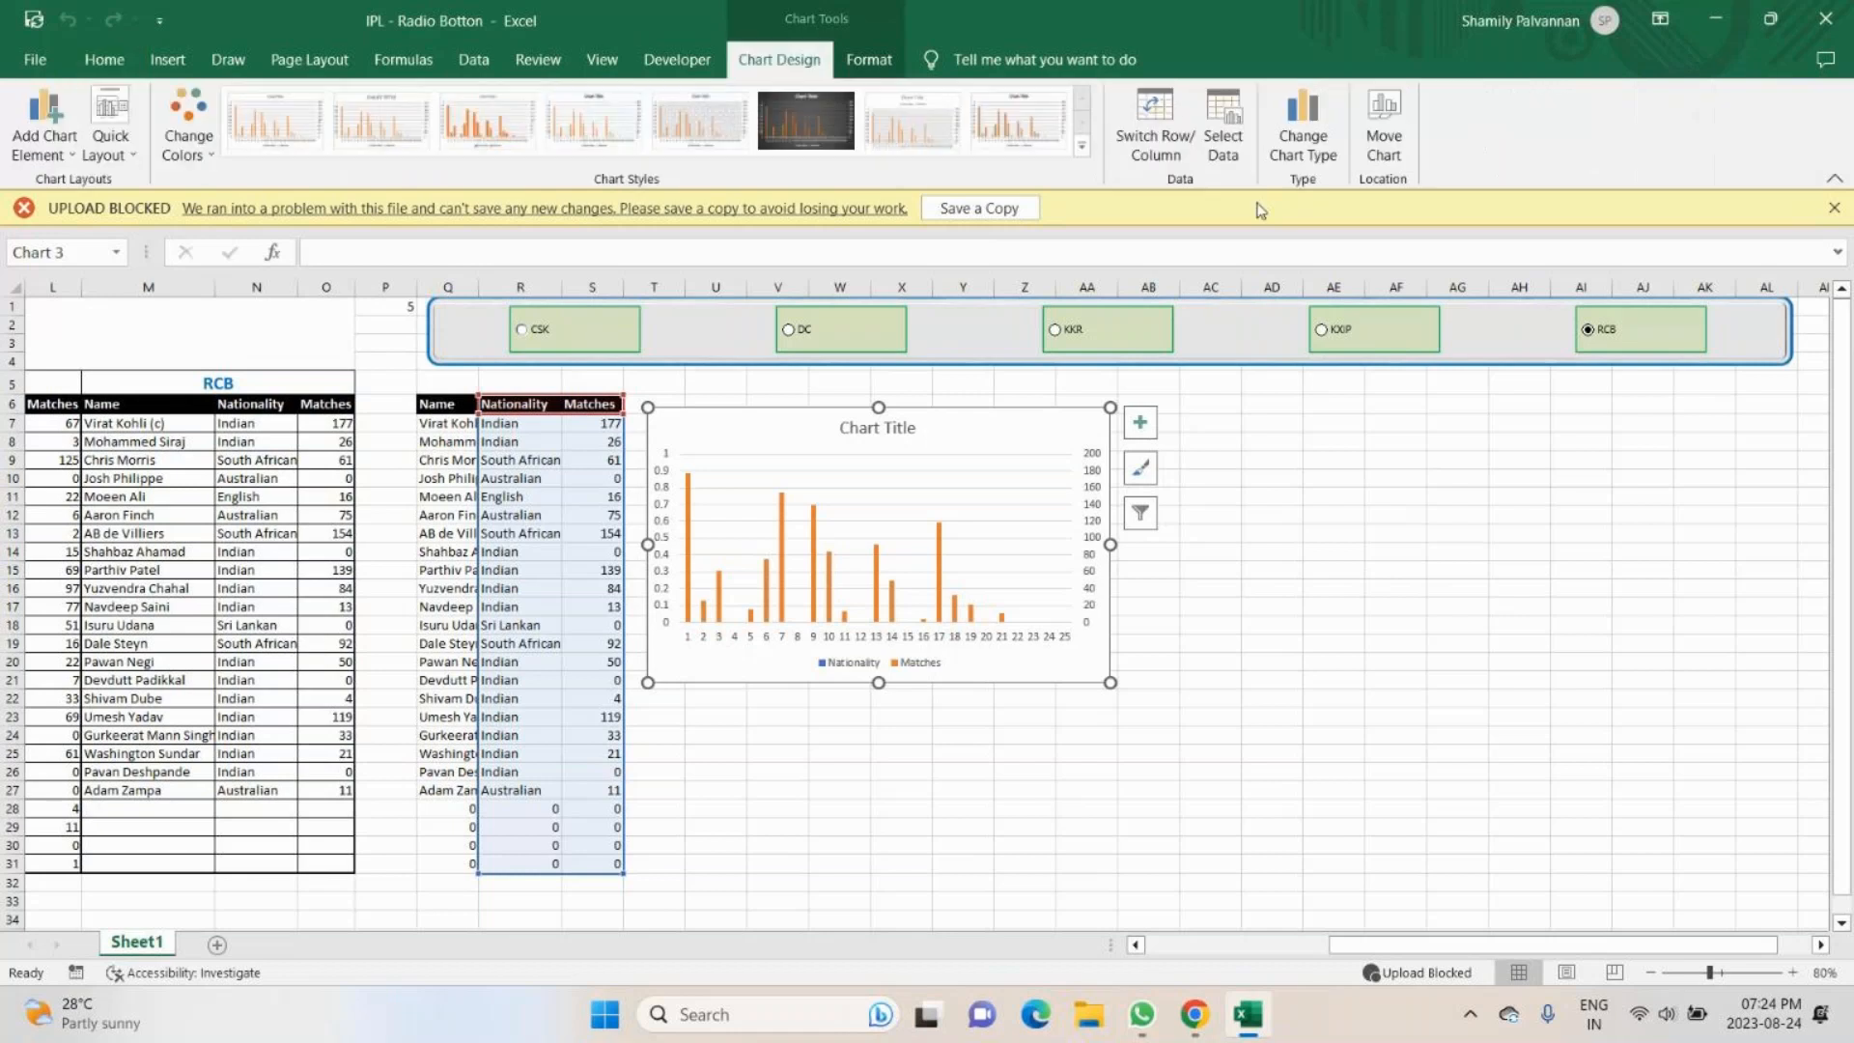
click(1300, 112)
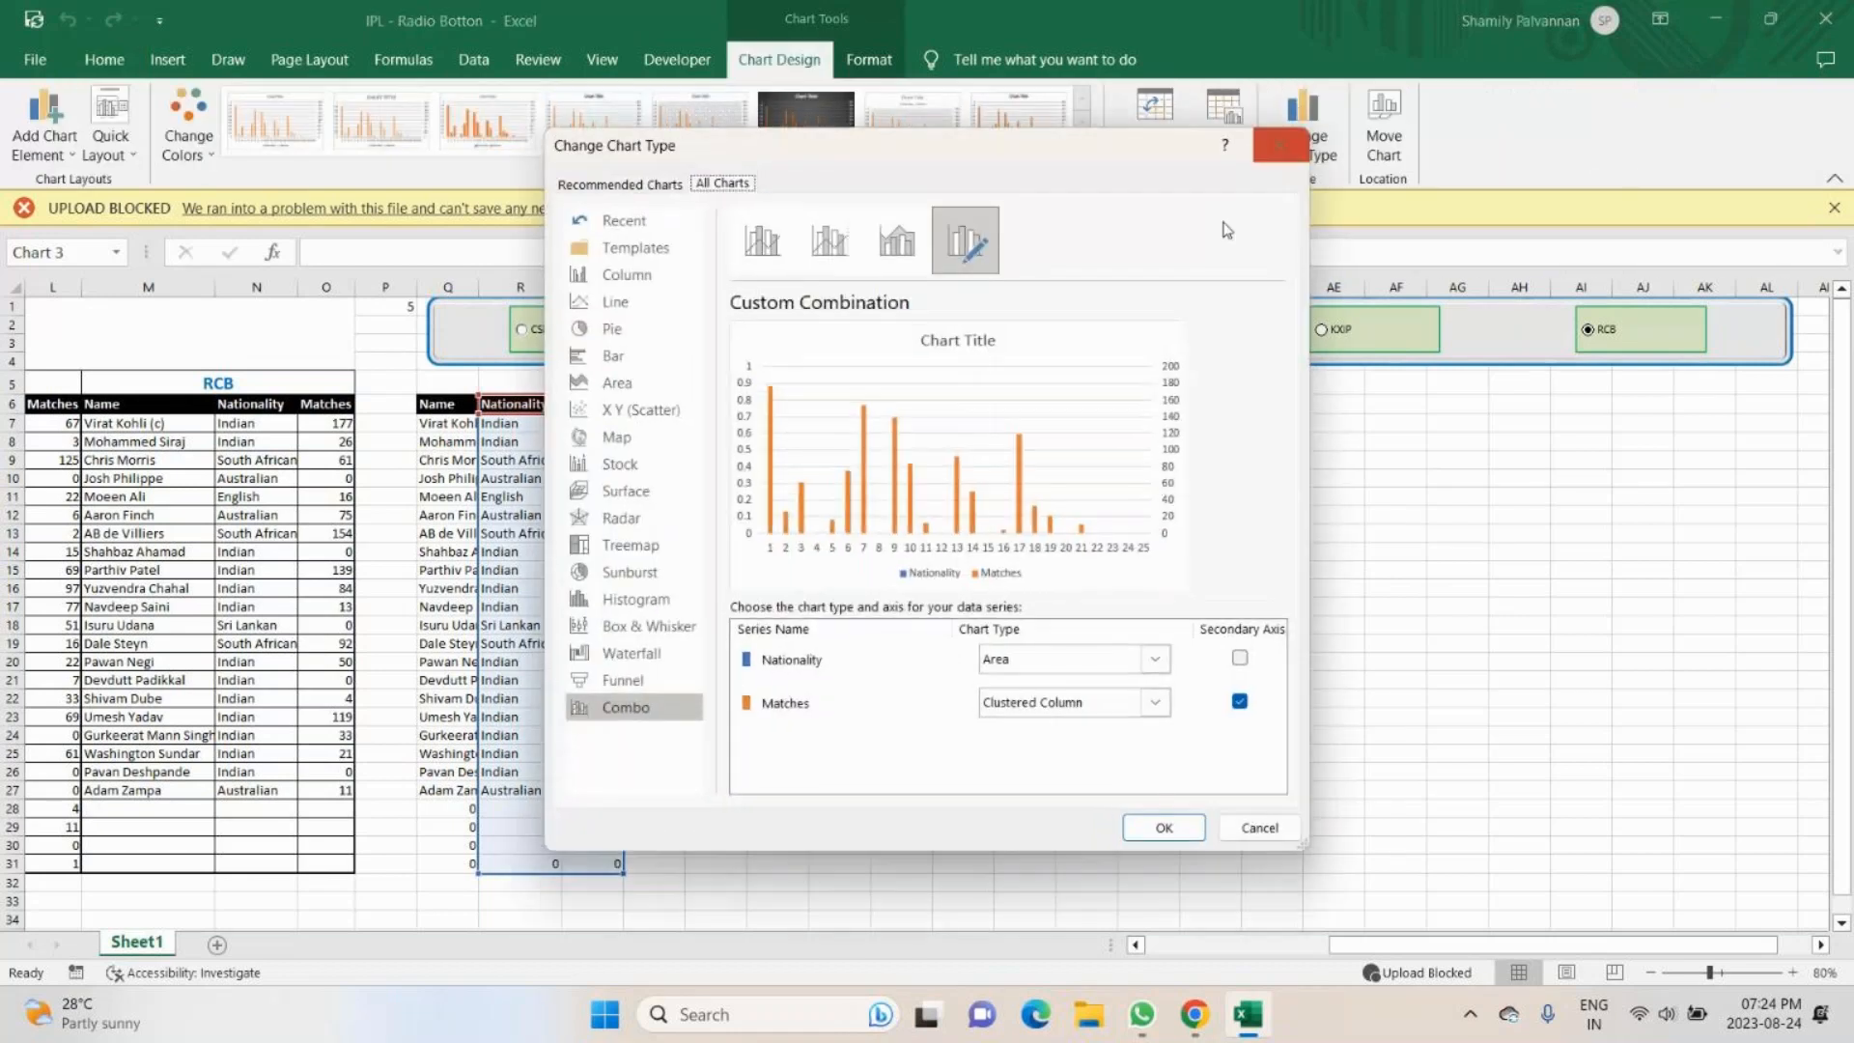
click(639, 184)
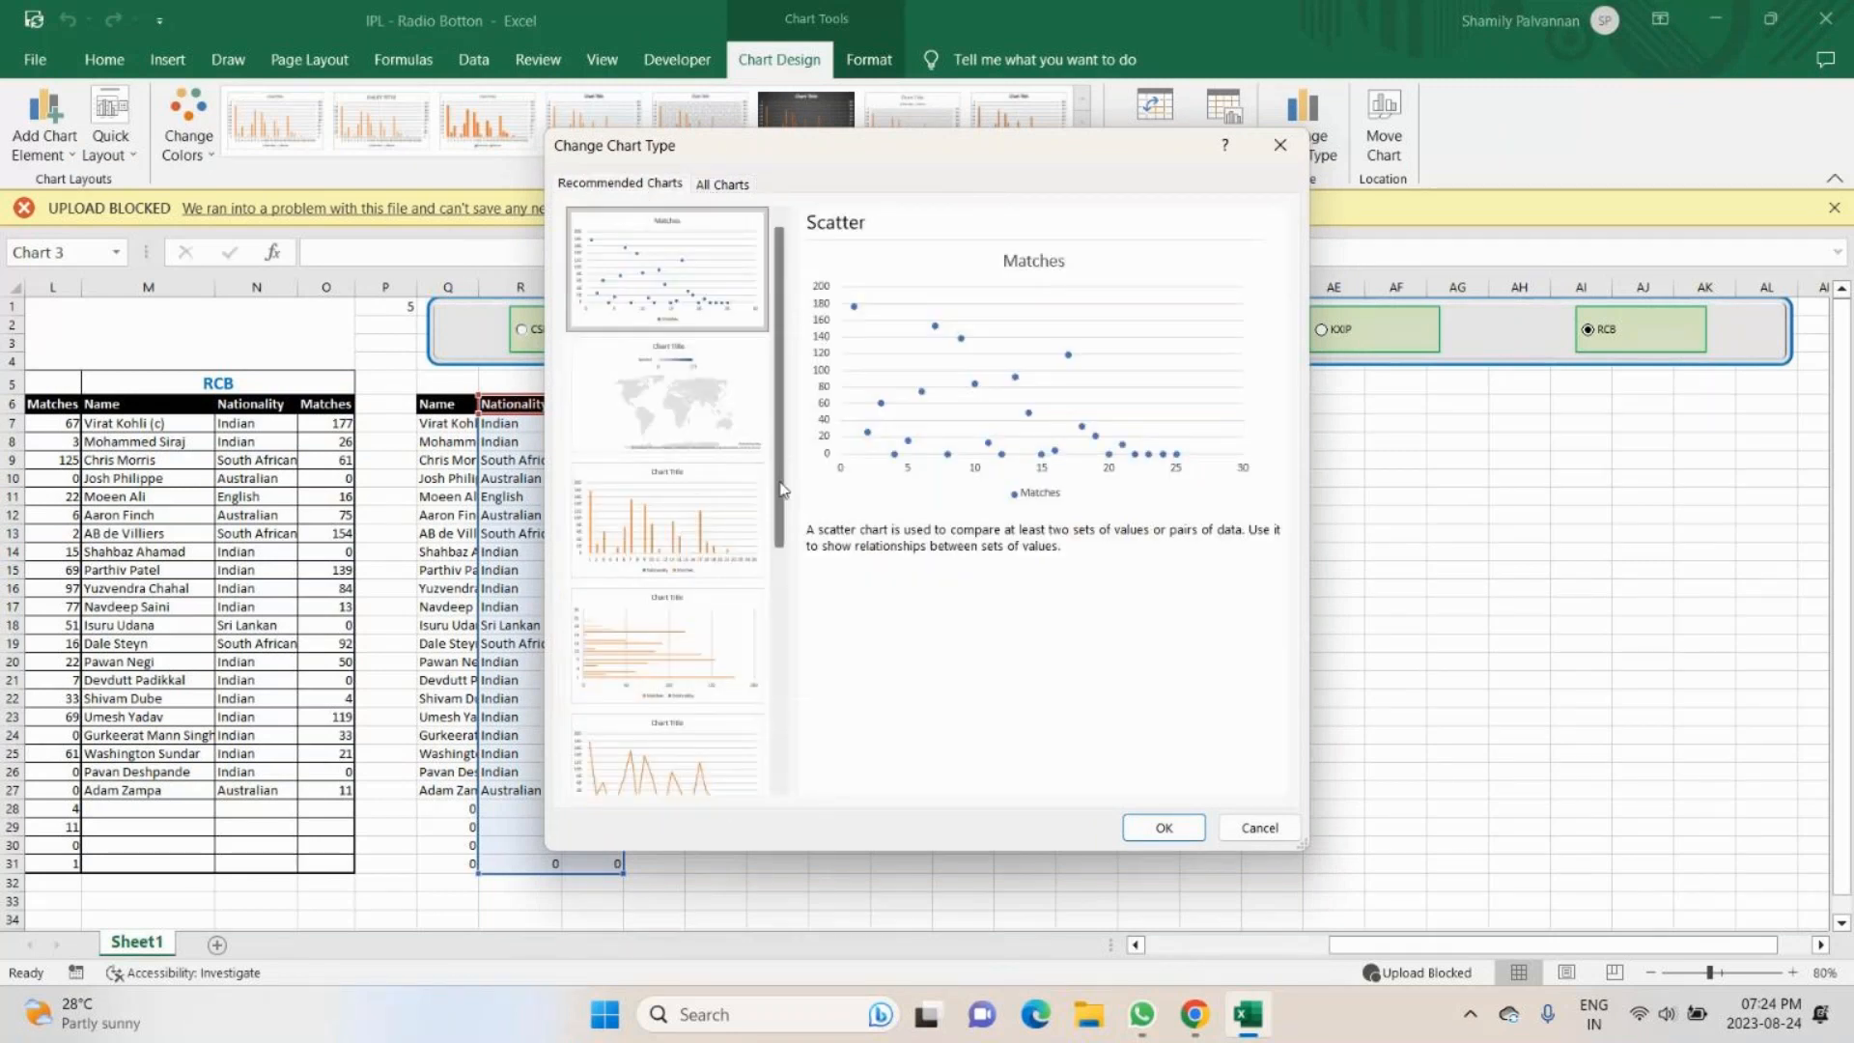
drag(780, 490, 819, 718)
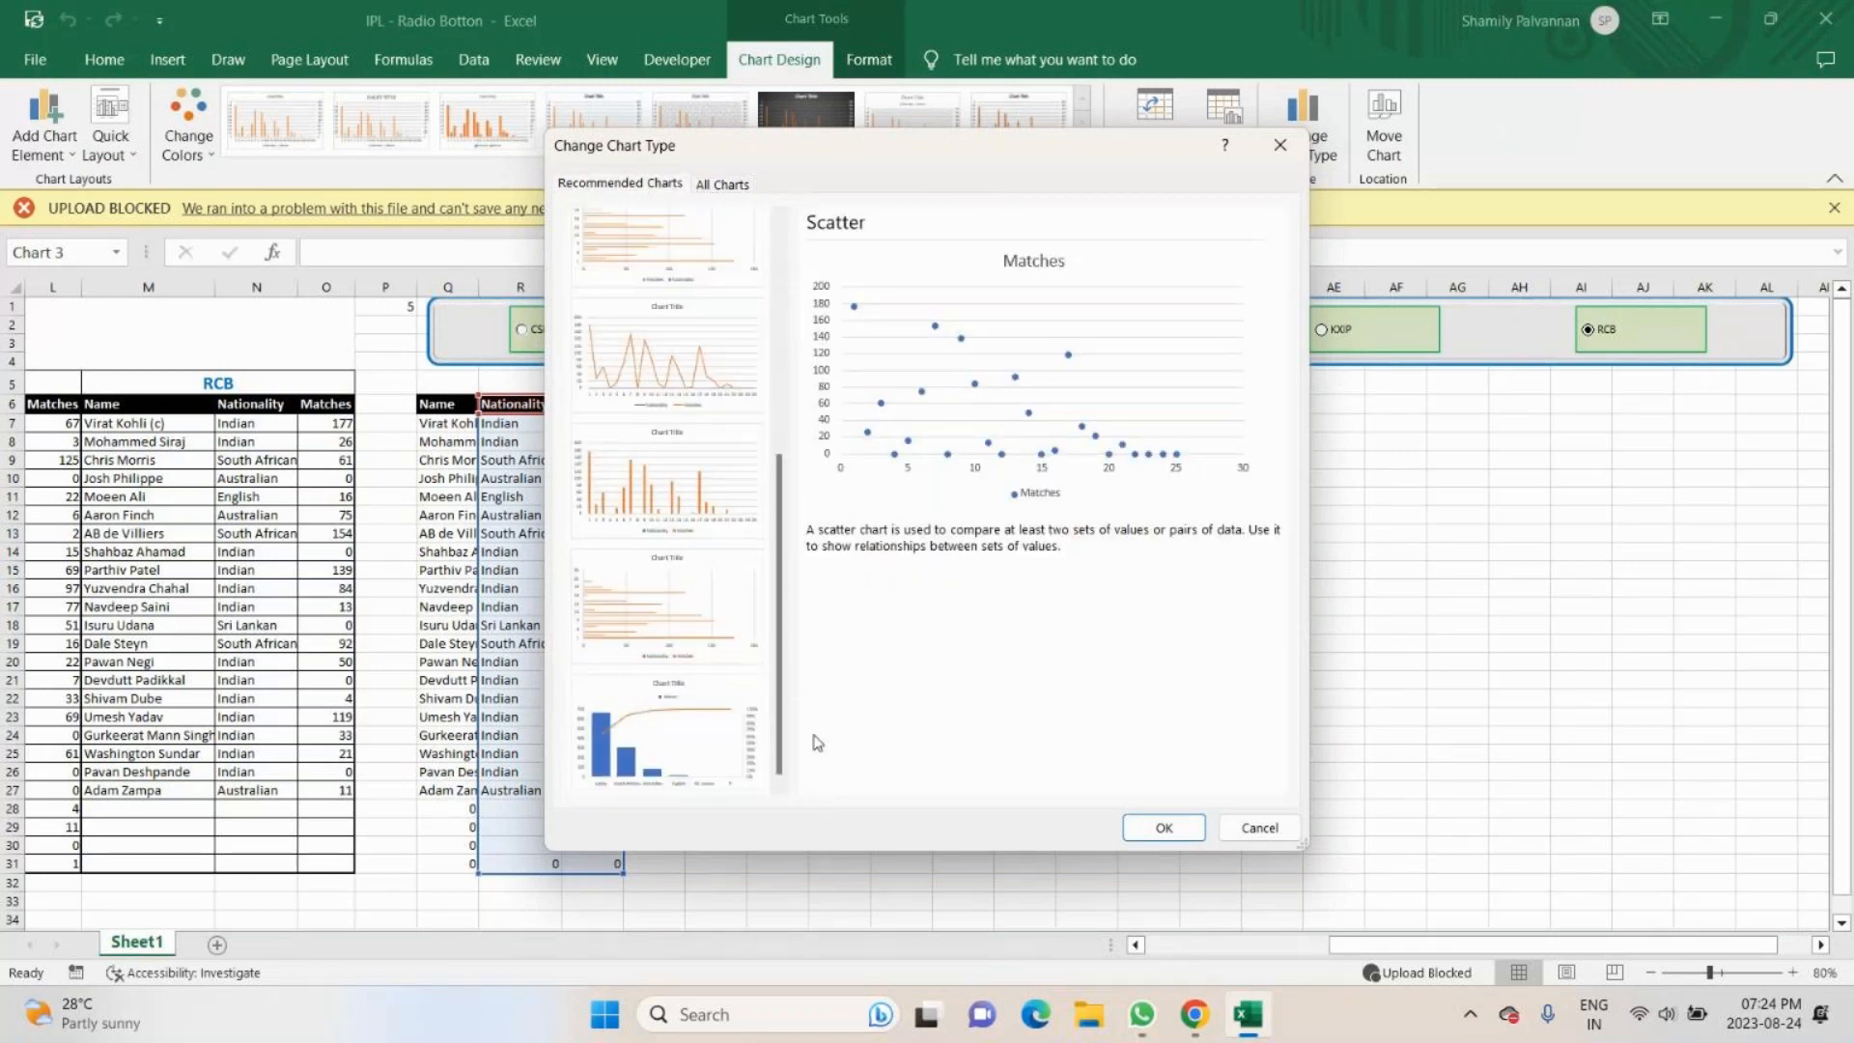
click(668, 365)
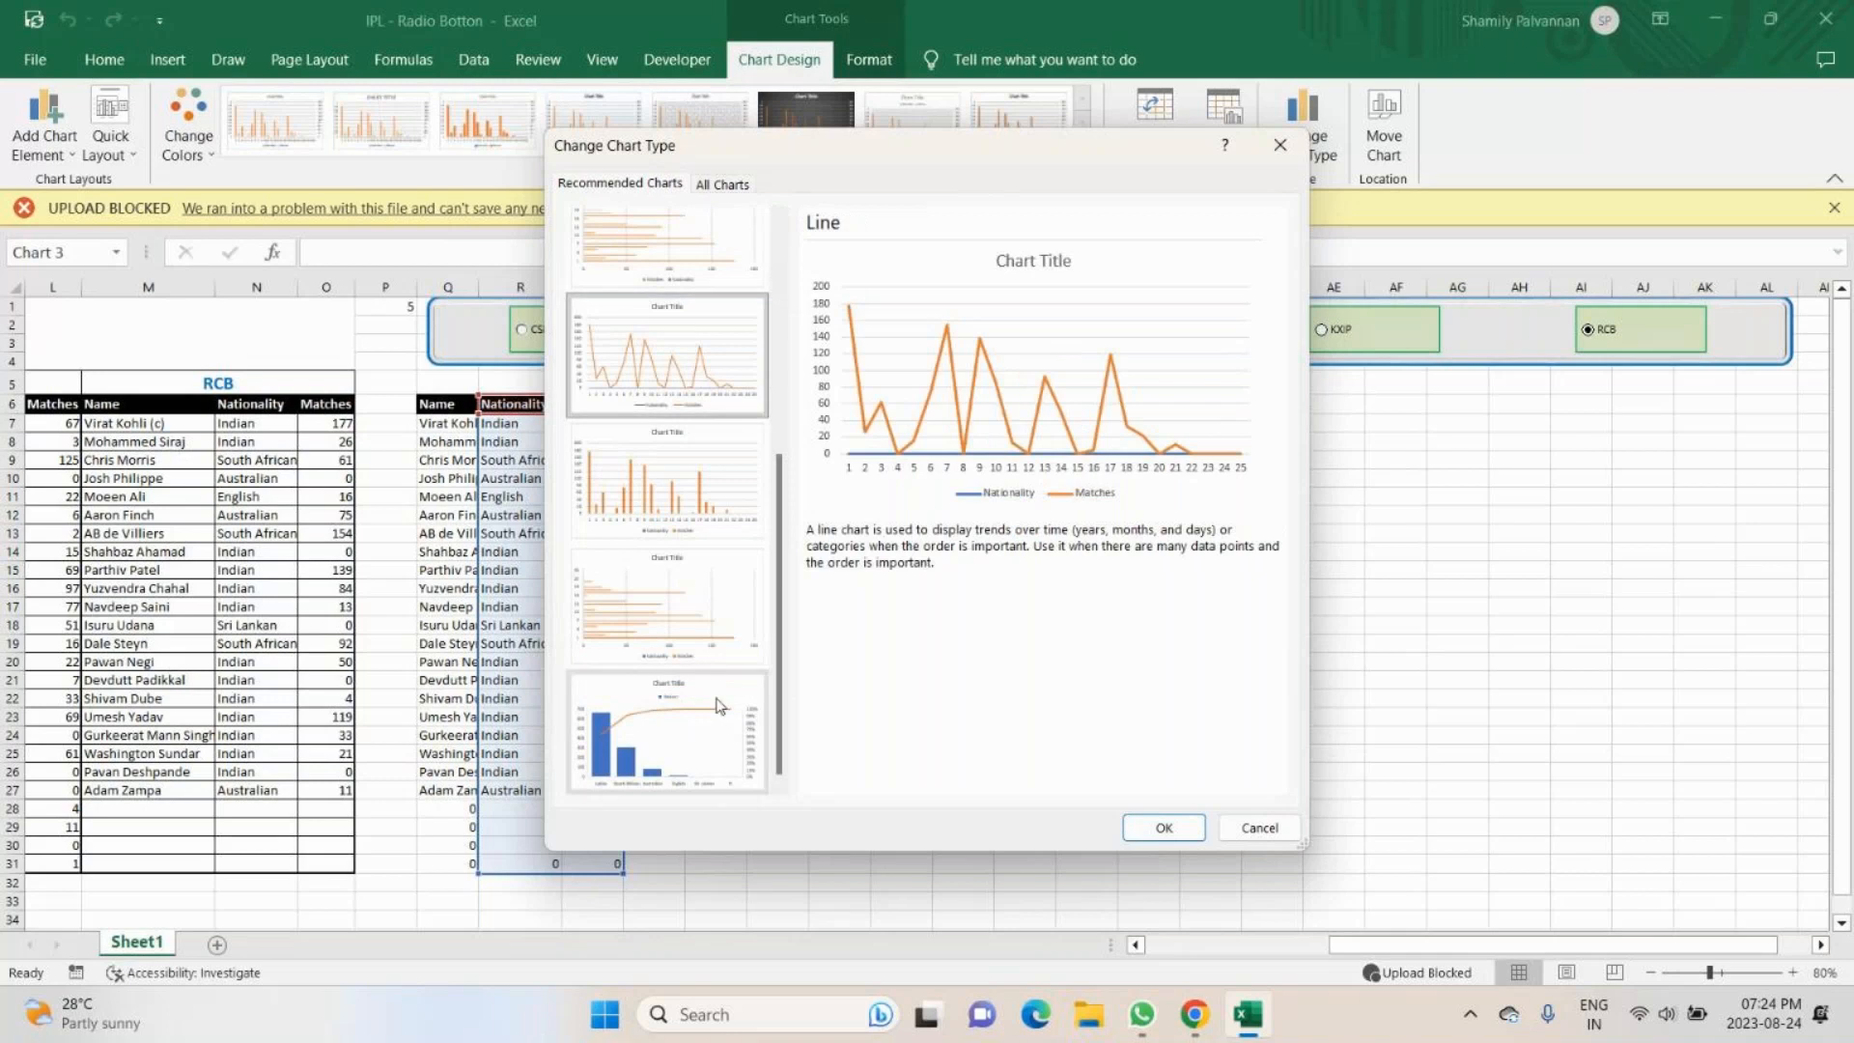
click(714, 715)
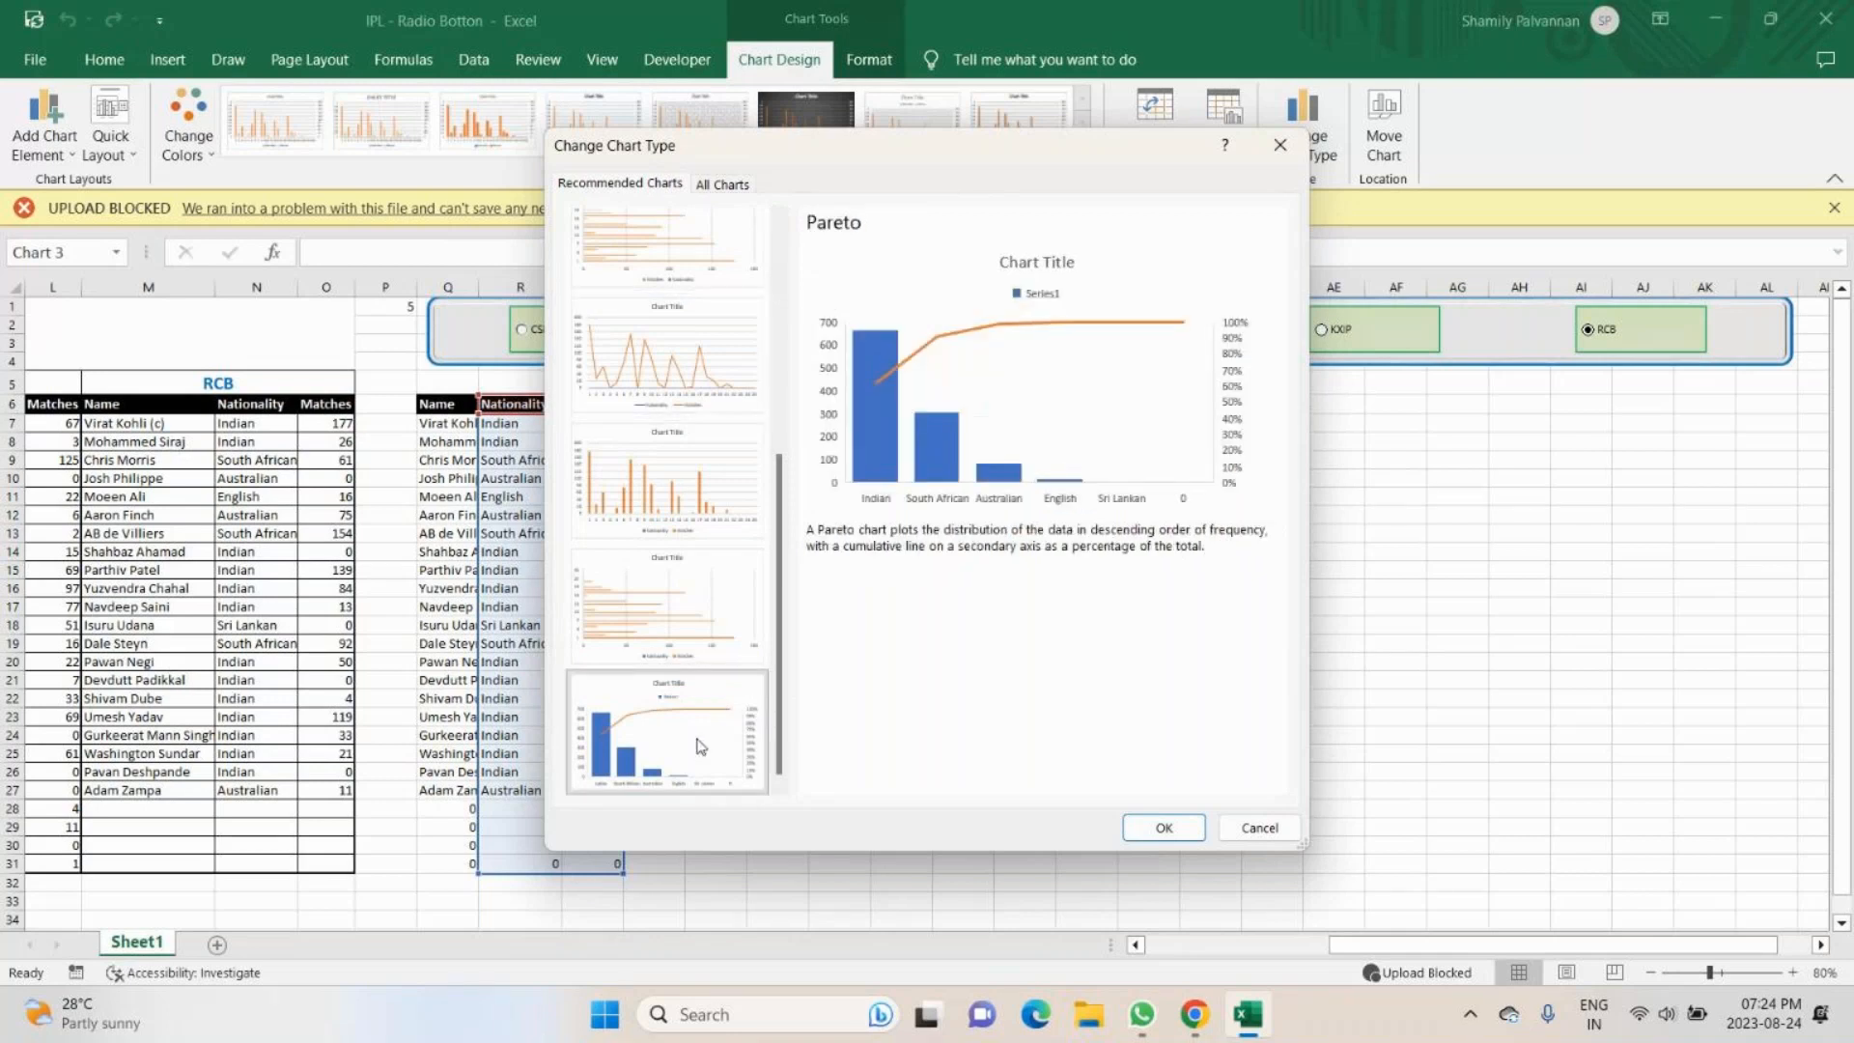
scroll(785, 576, up, 1)
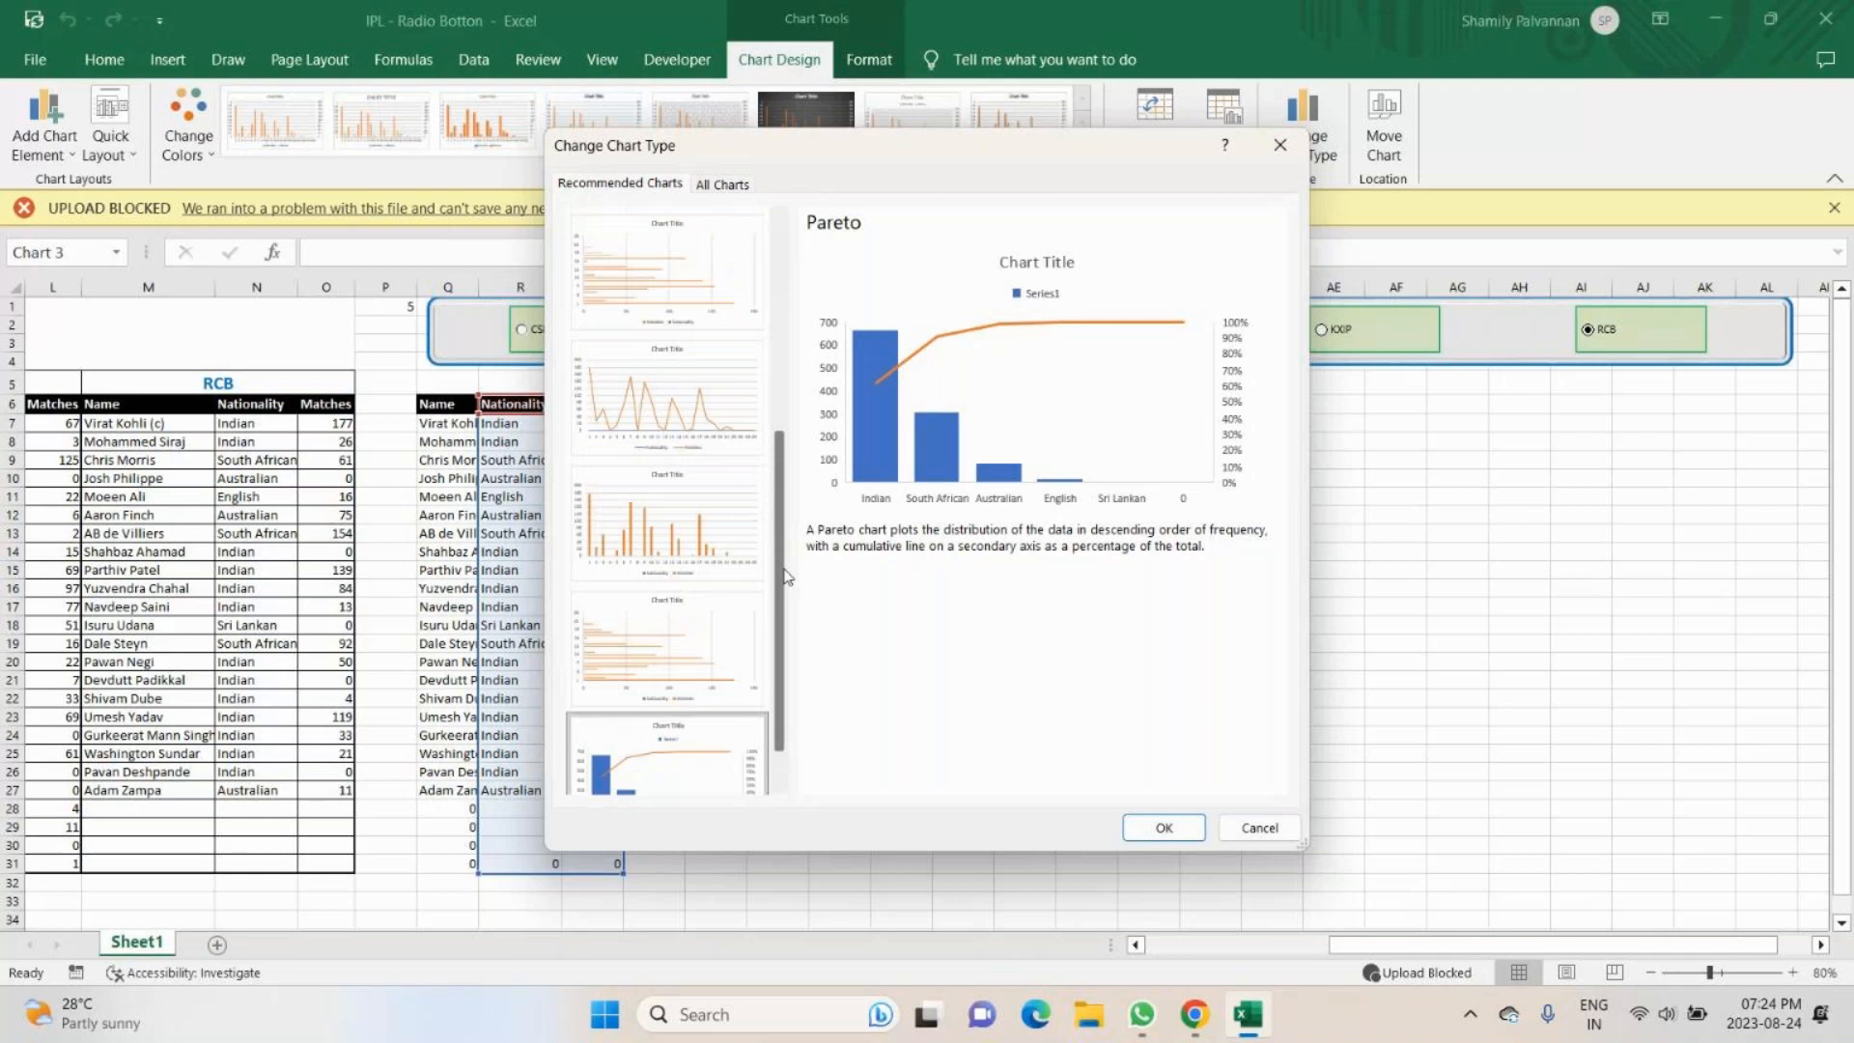
drag(785, 576, 800, 420)
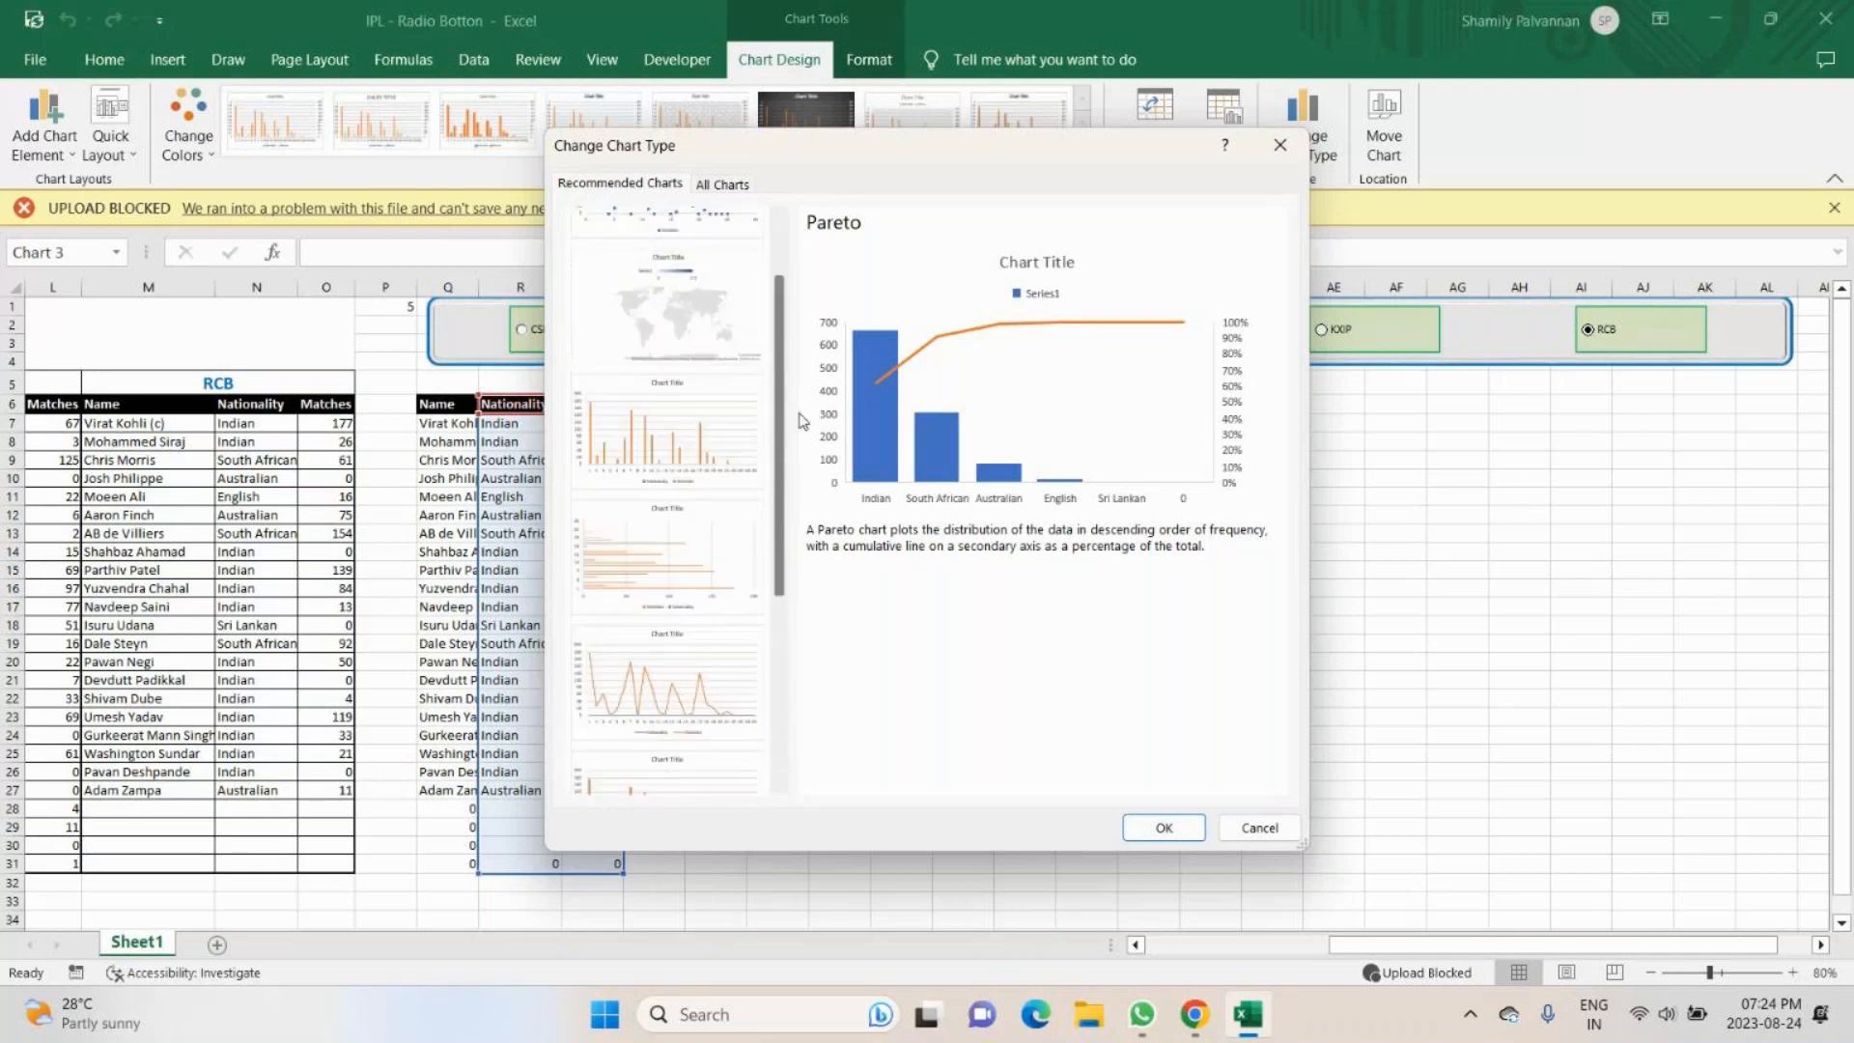
click(673, 317)
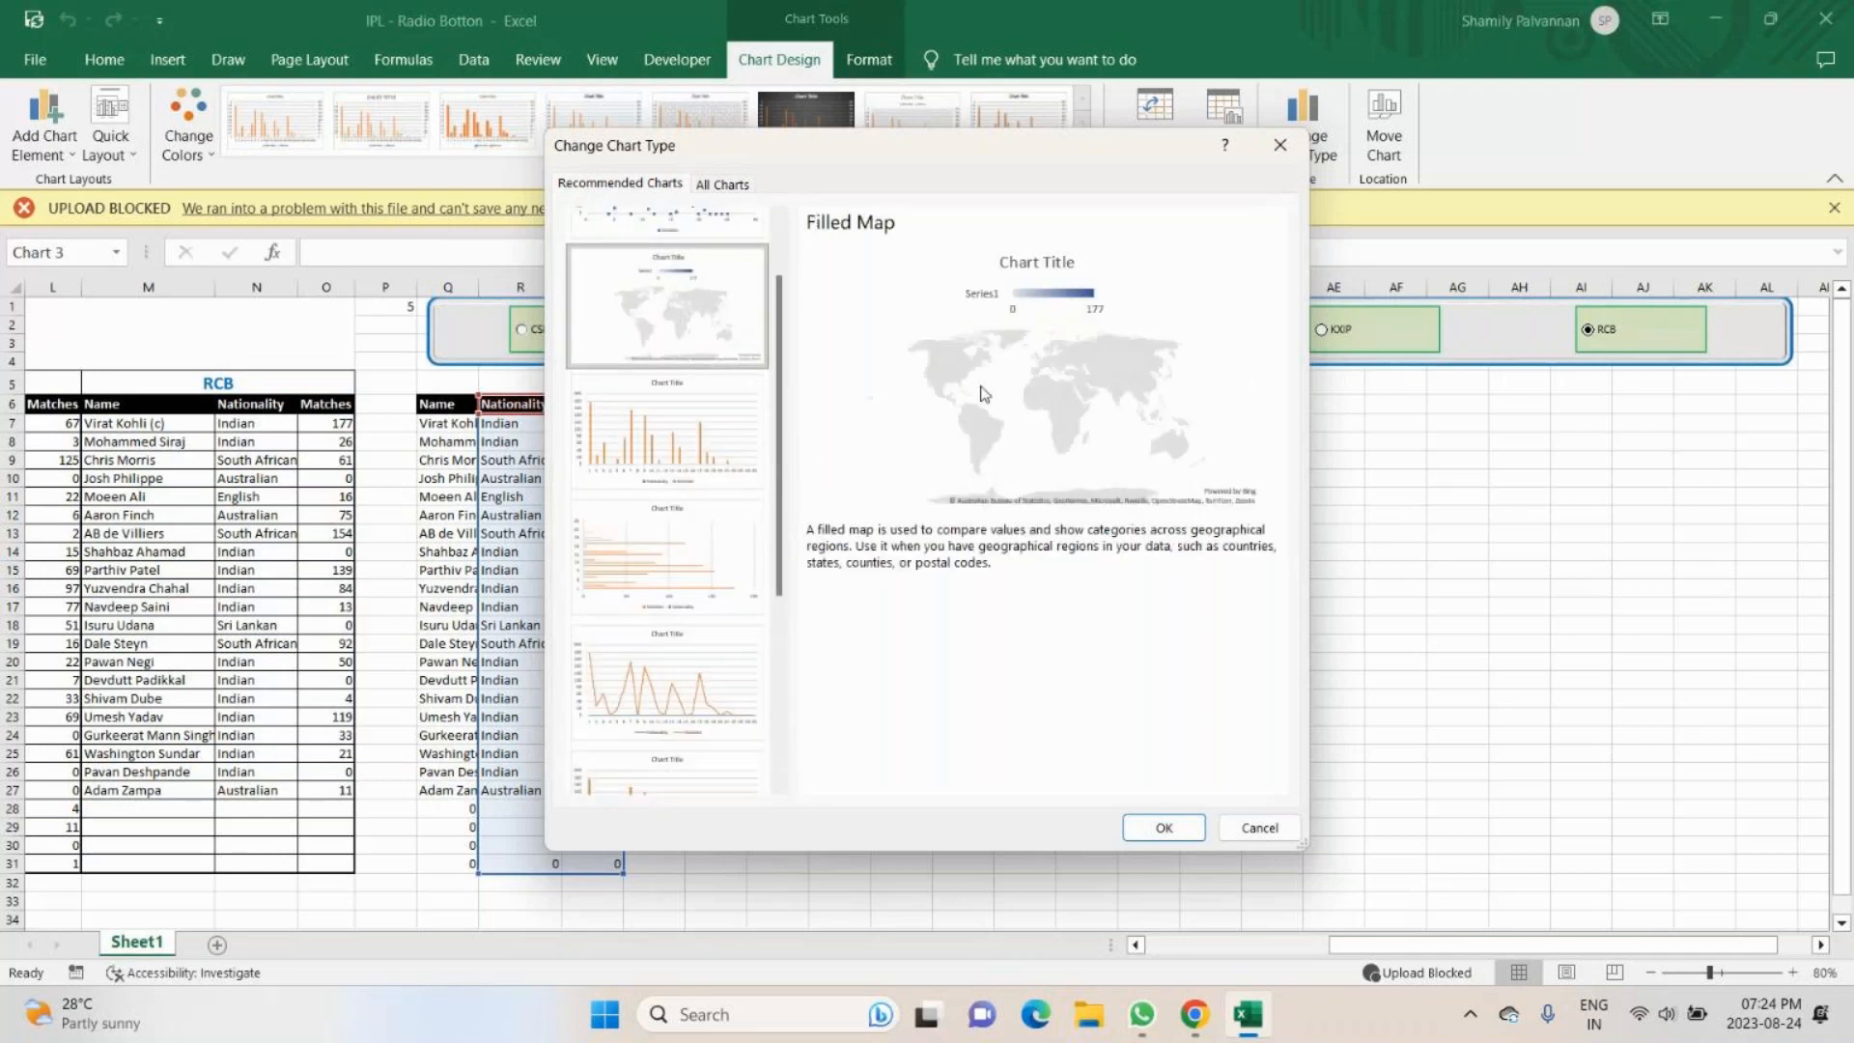
drag(780, 336, 780, 287)
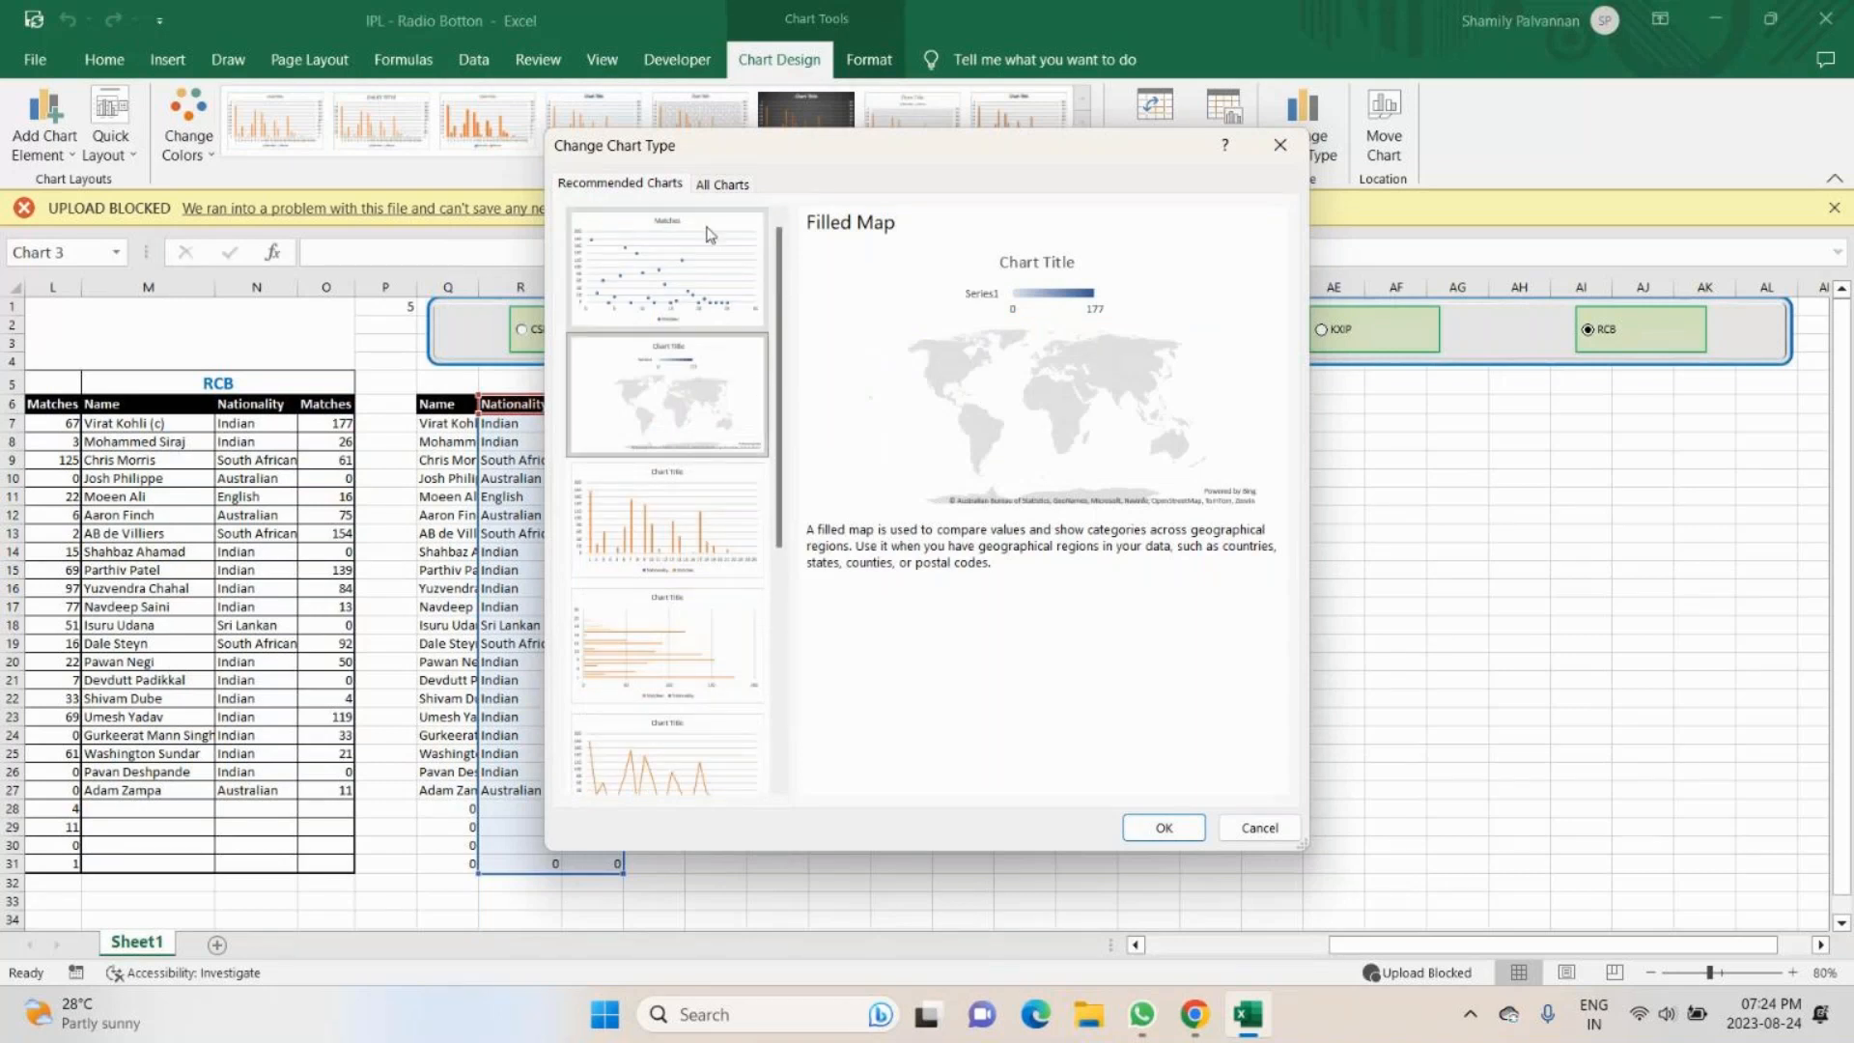
- Review the full chart type list from Templates through Column, Line, Pie, Bar and Area
click(722, 183)
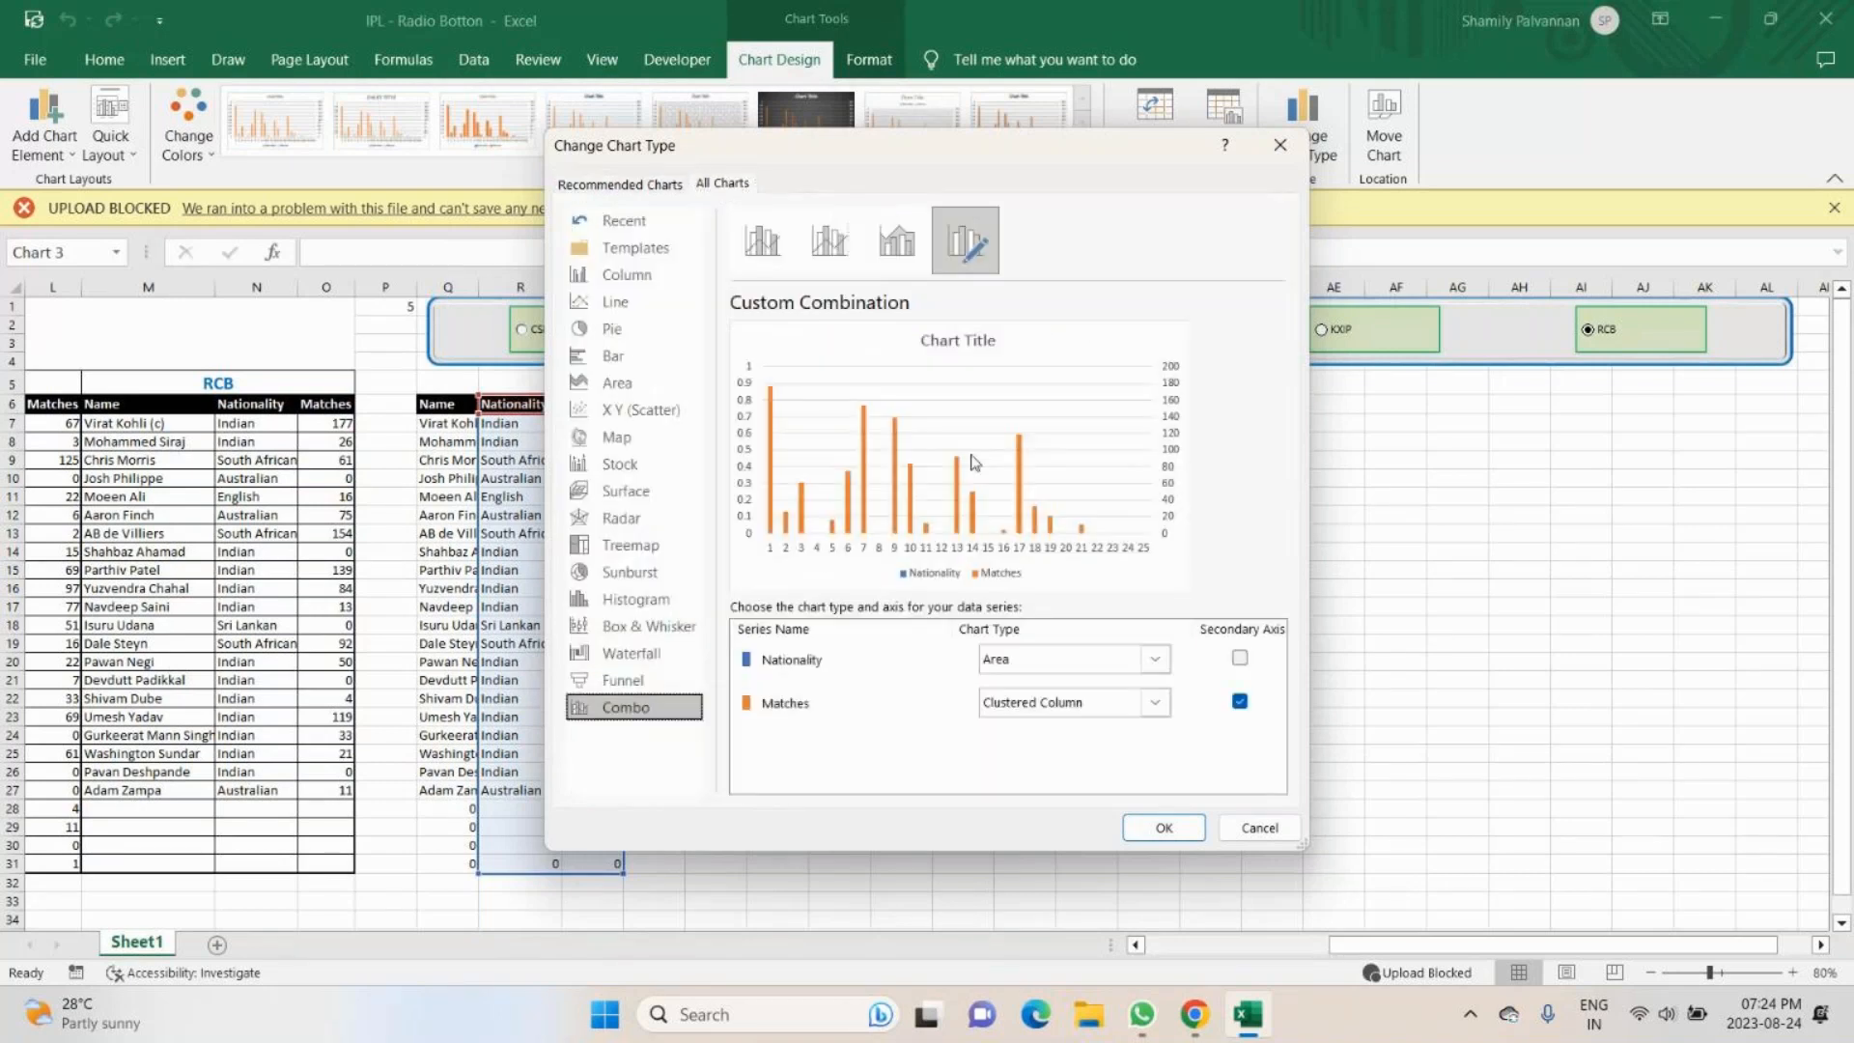
click(640, 252)
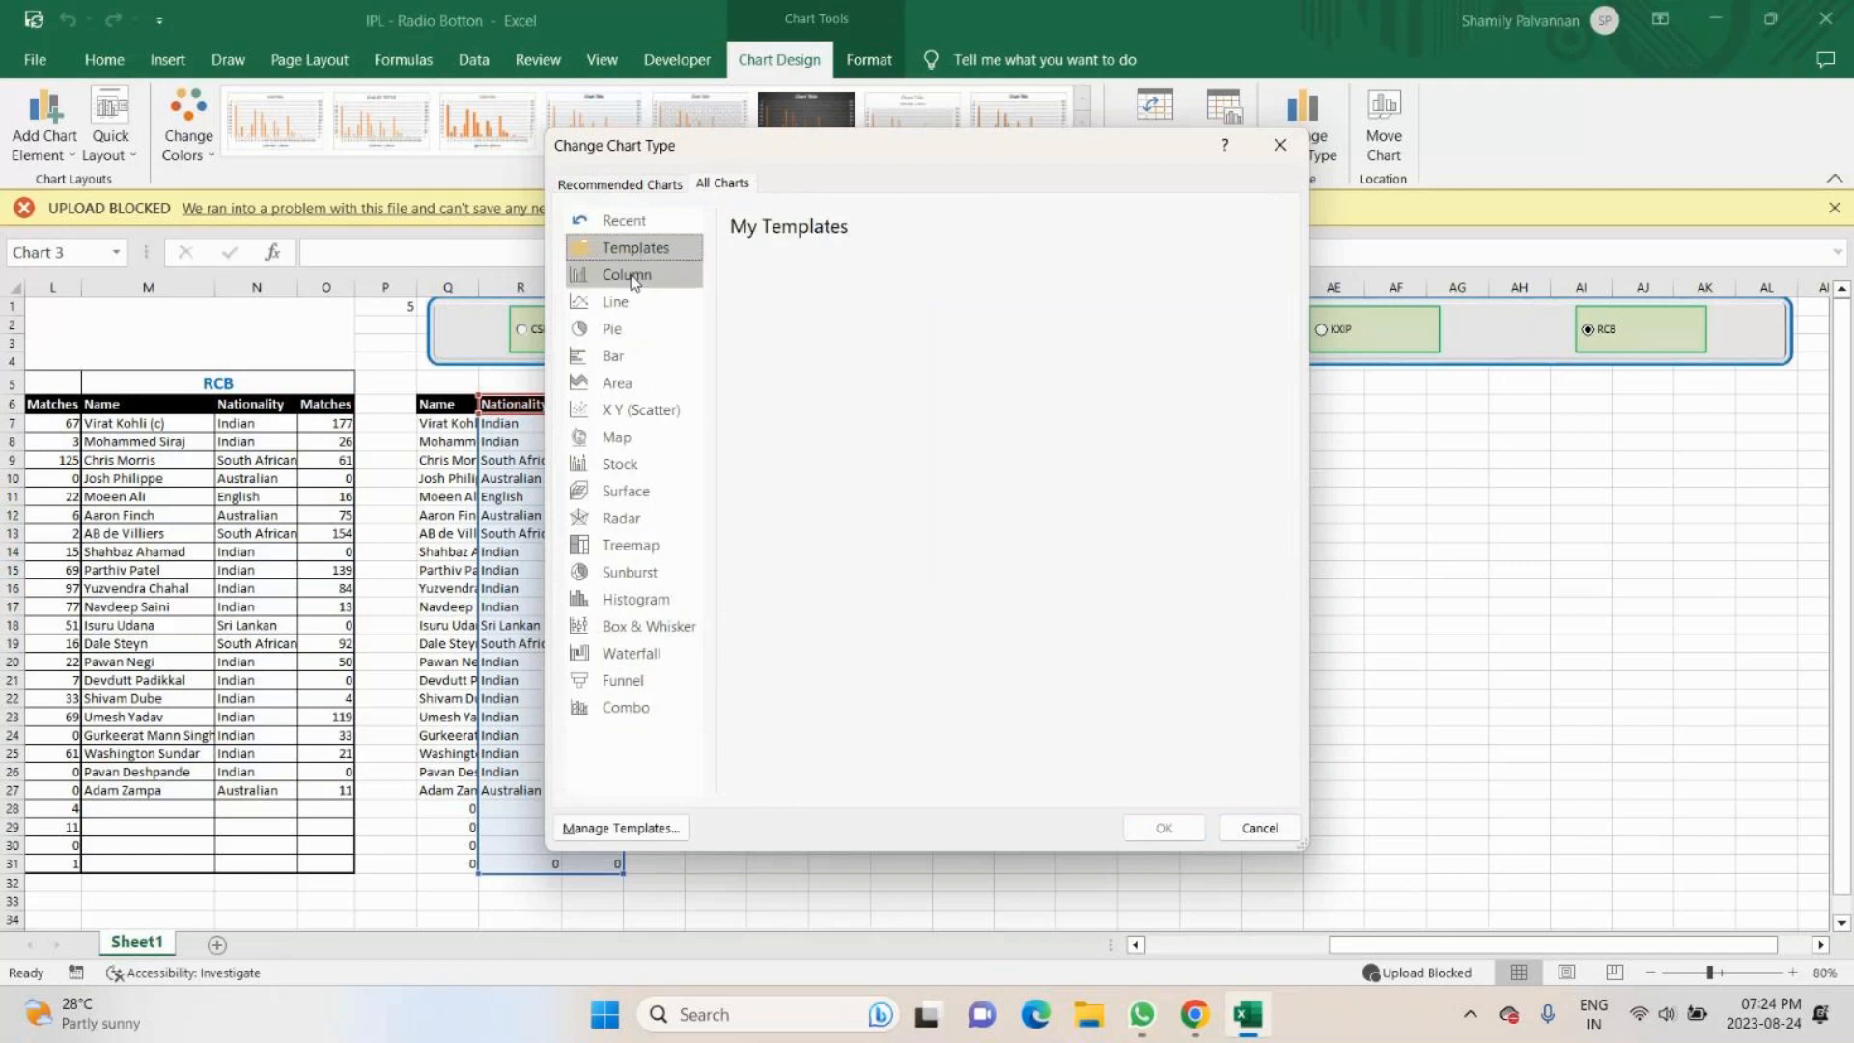
click(633, 280)
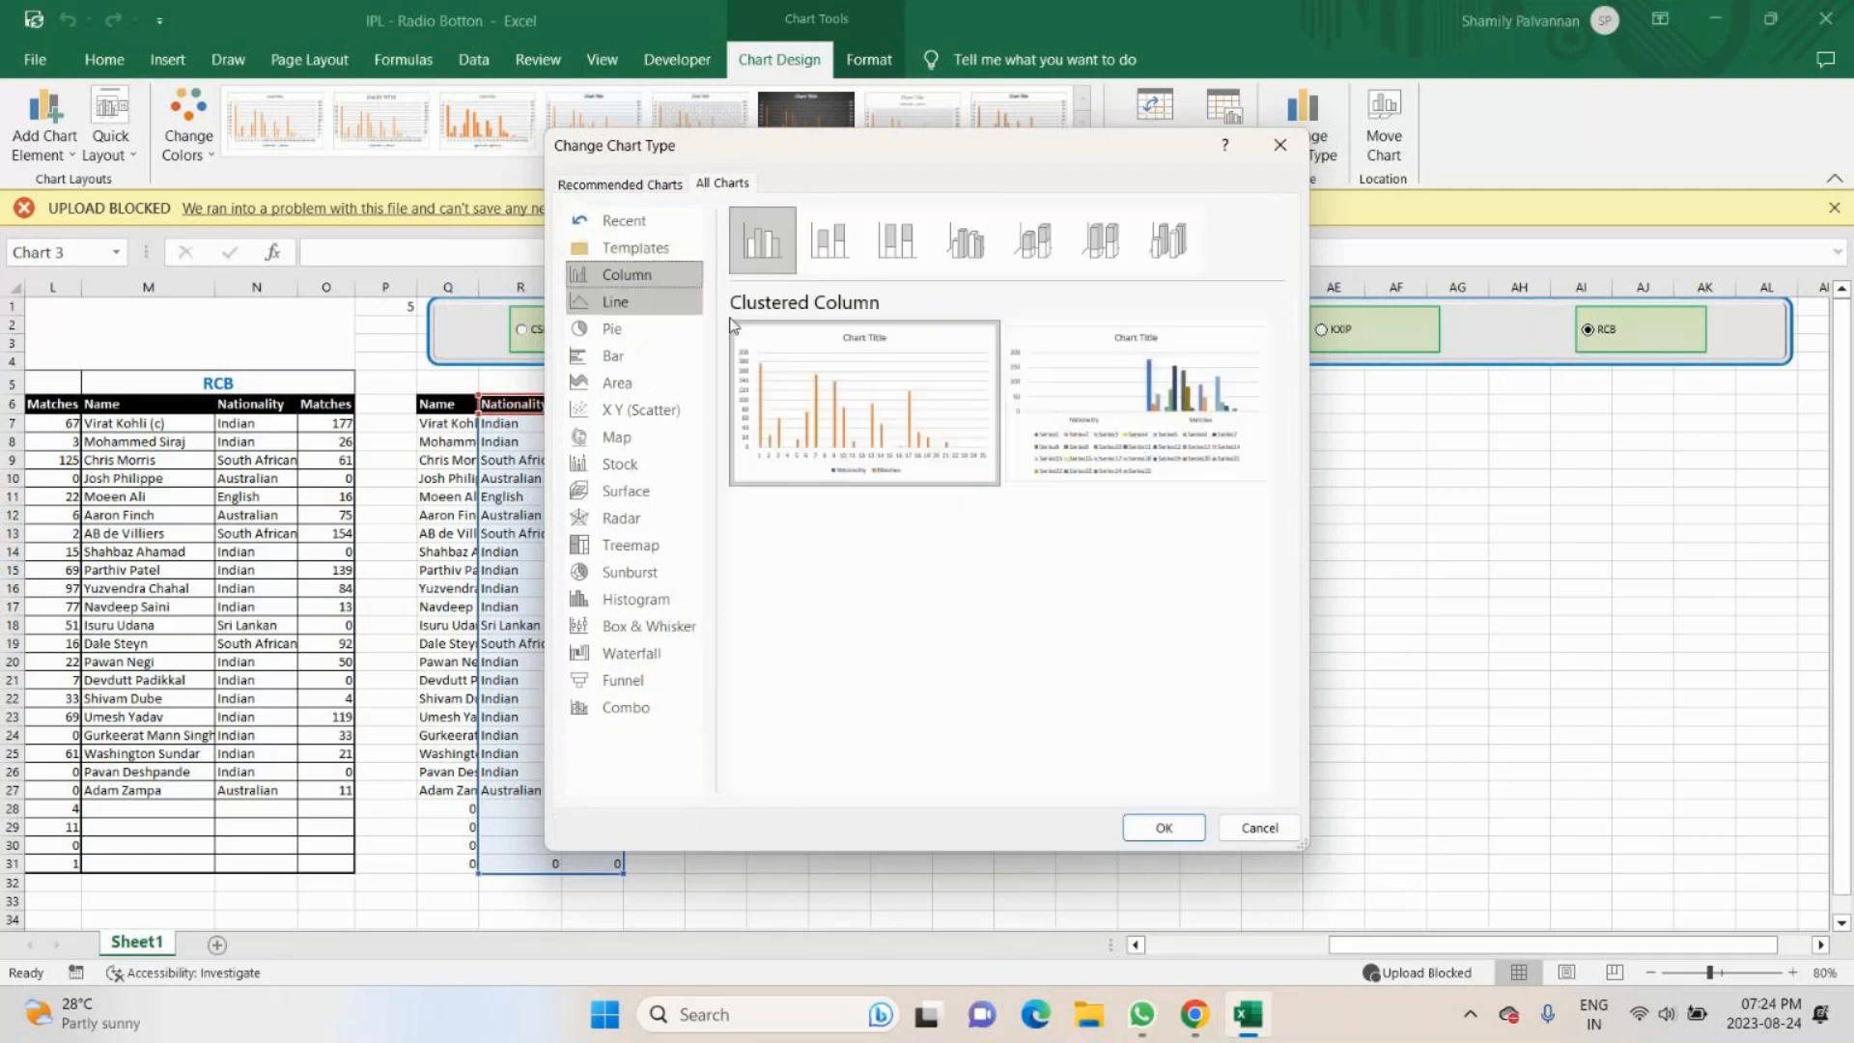
click(625, 308)
click(617, 333)
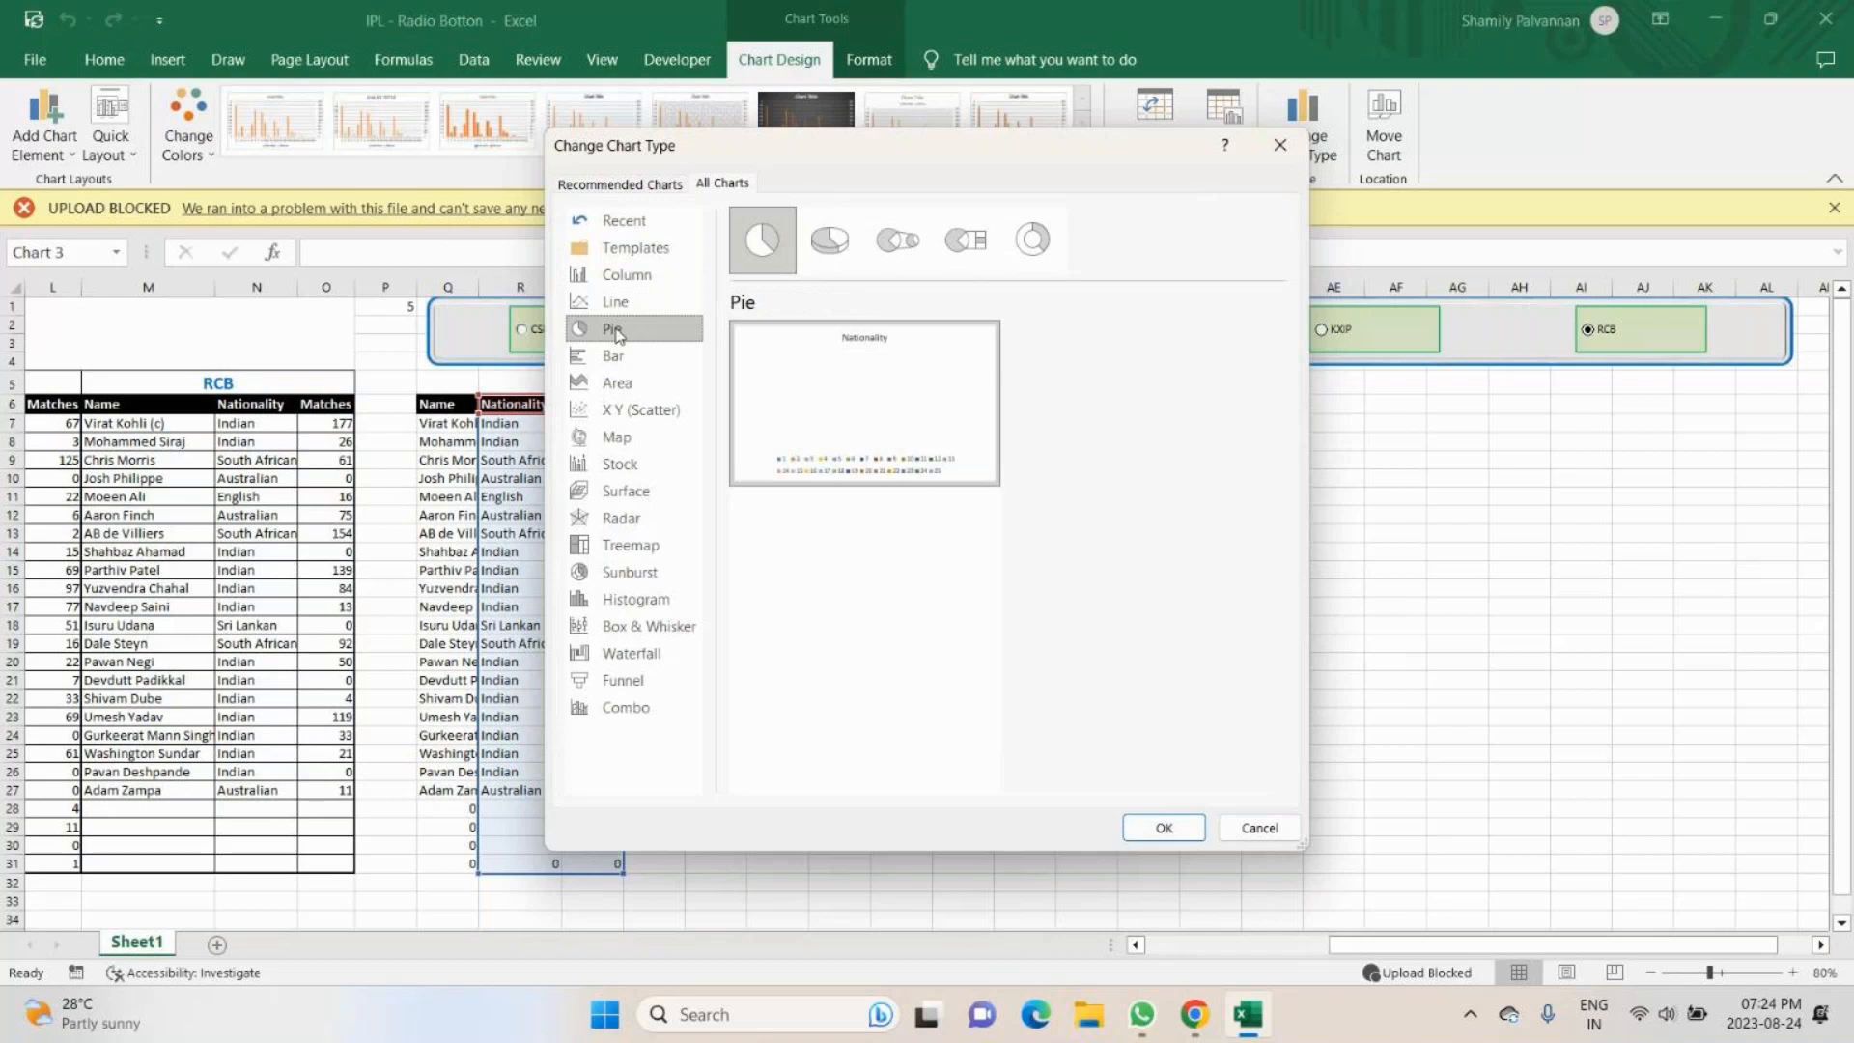
click(622, 355)
click(627, 383)
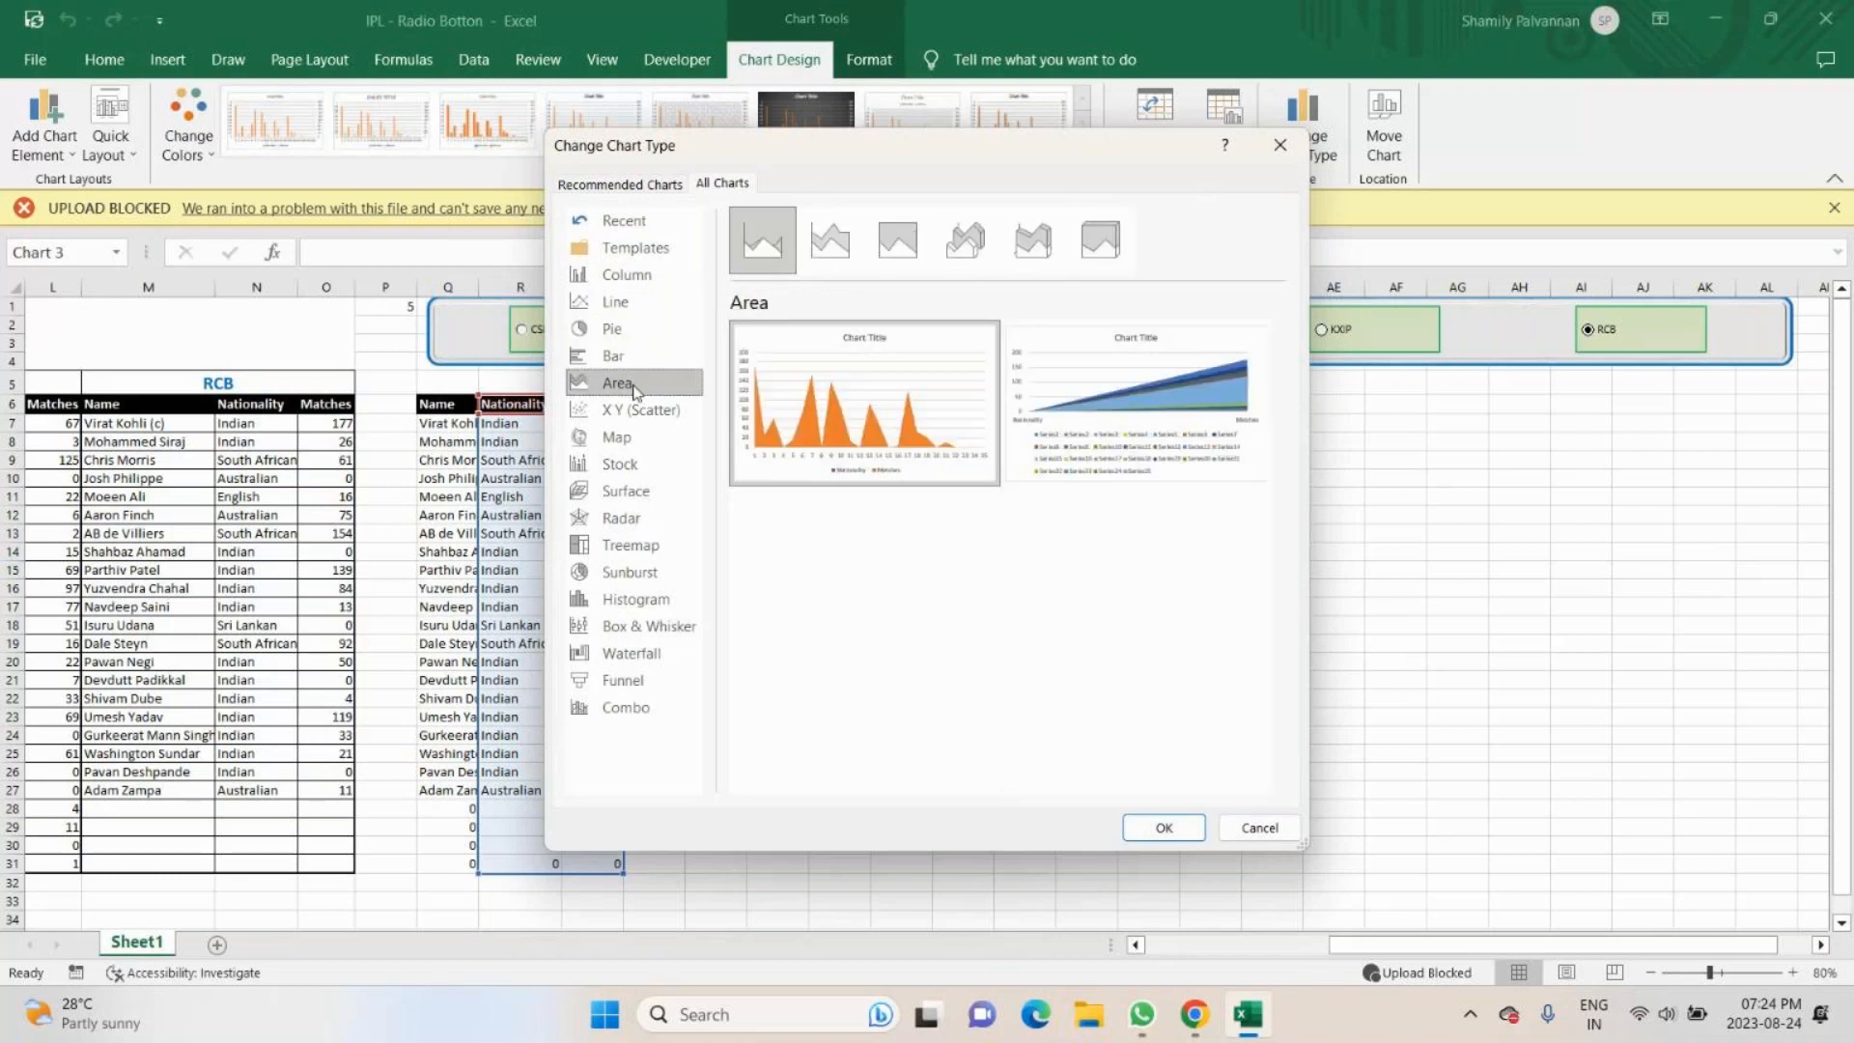
- Preview the Map, Stock, Surface, Radar, Sunburst, Funnel, Waterfall, Box & Whisker and Histogram chart types
click(633, 435)
click(638, 466)
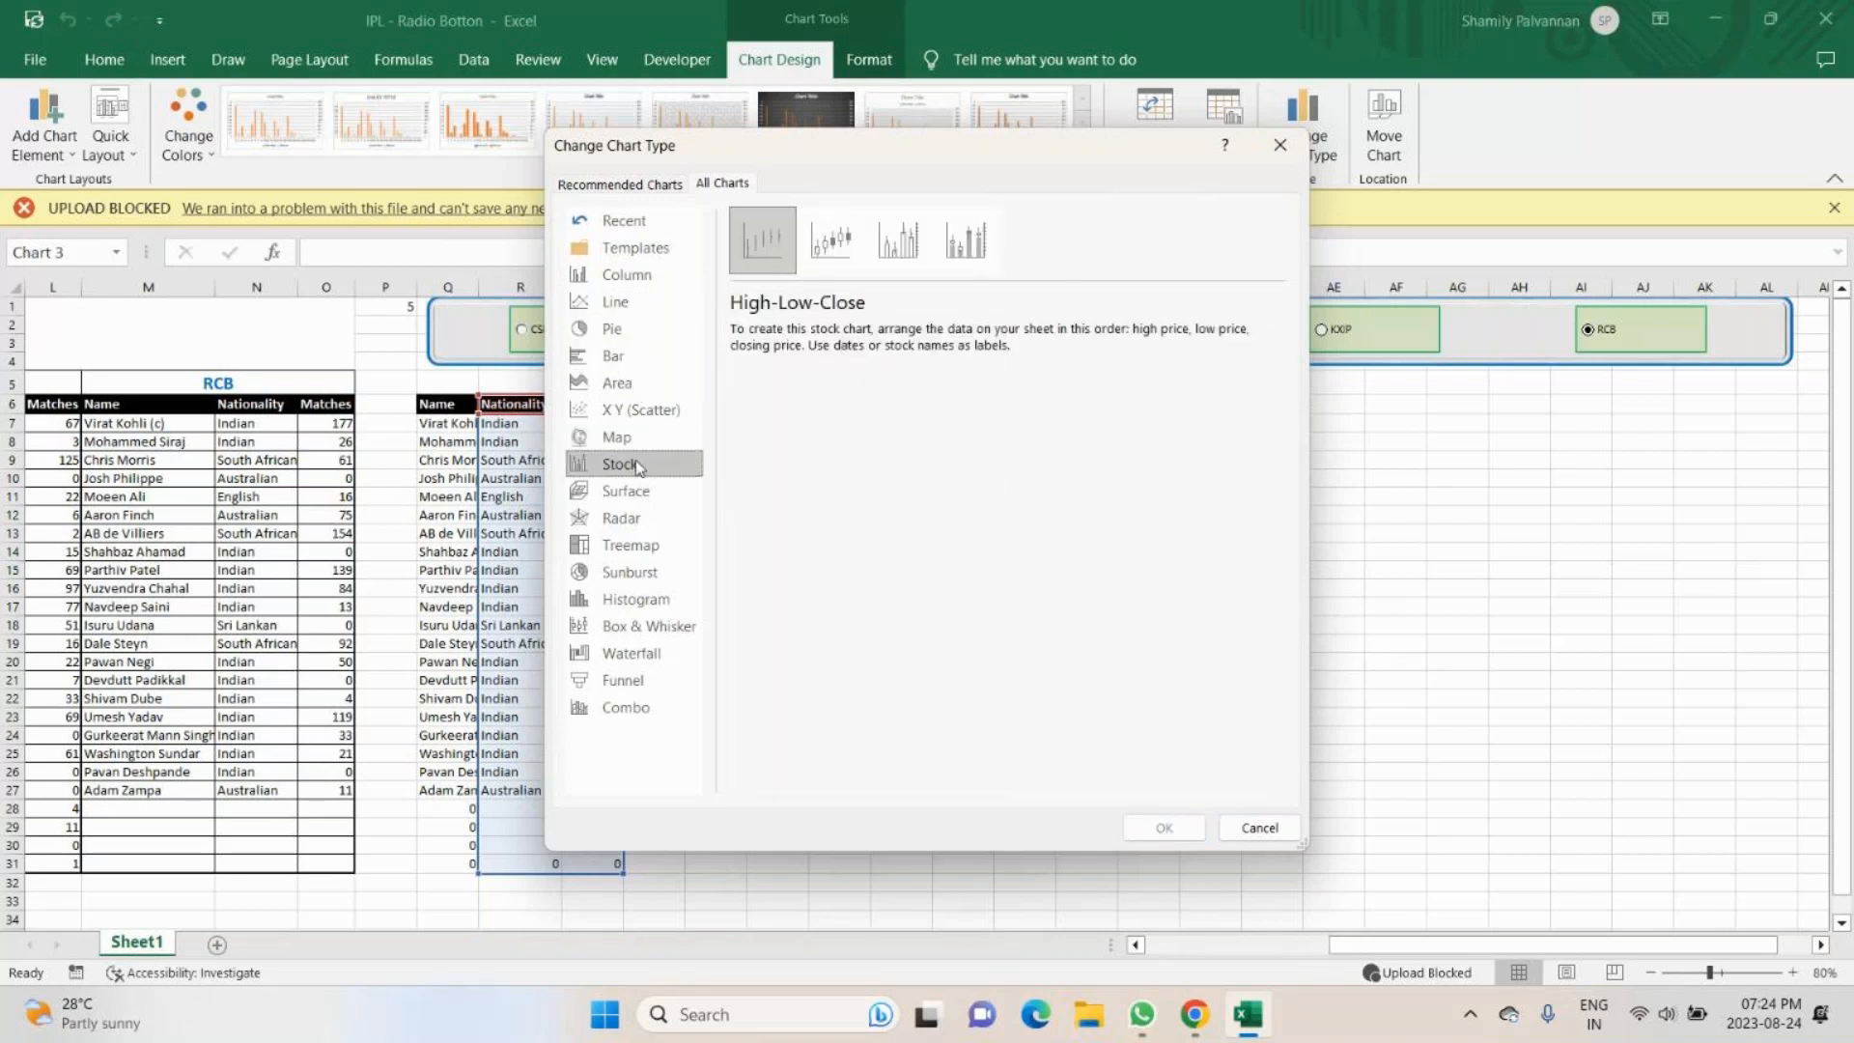
click(636, 493)
click(632, 520)
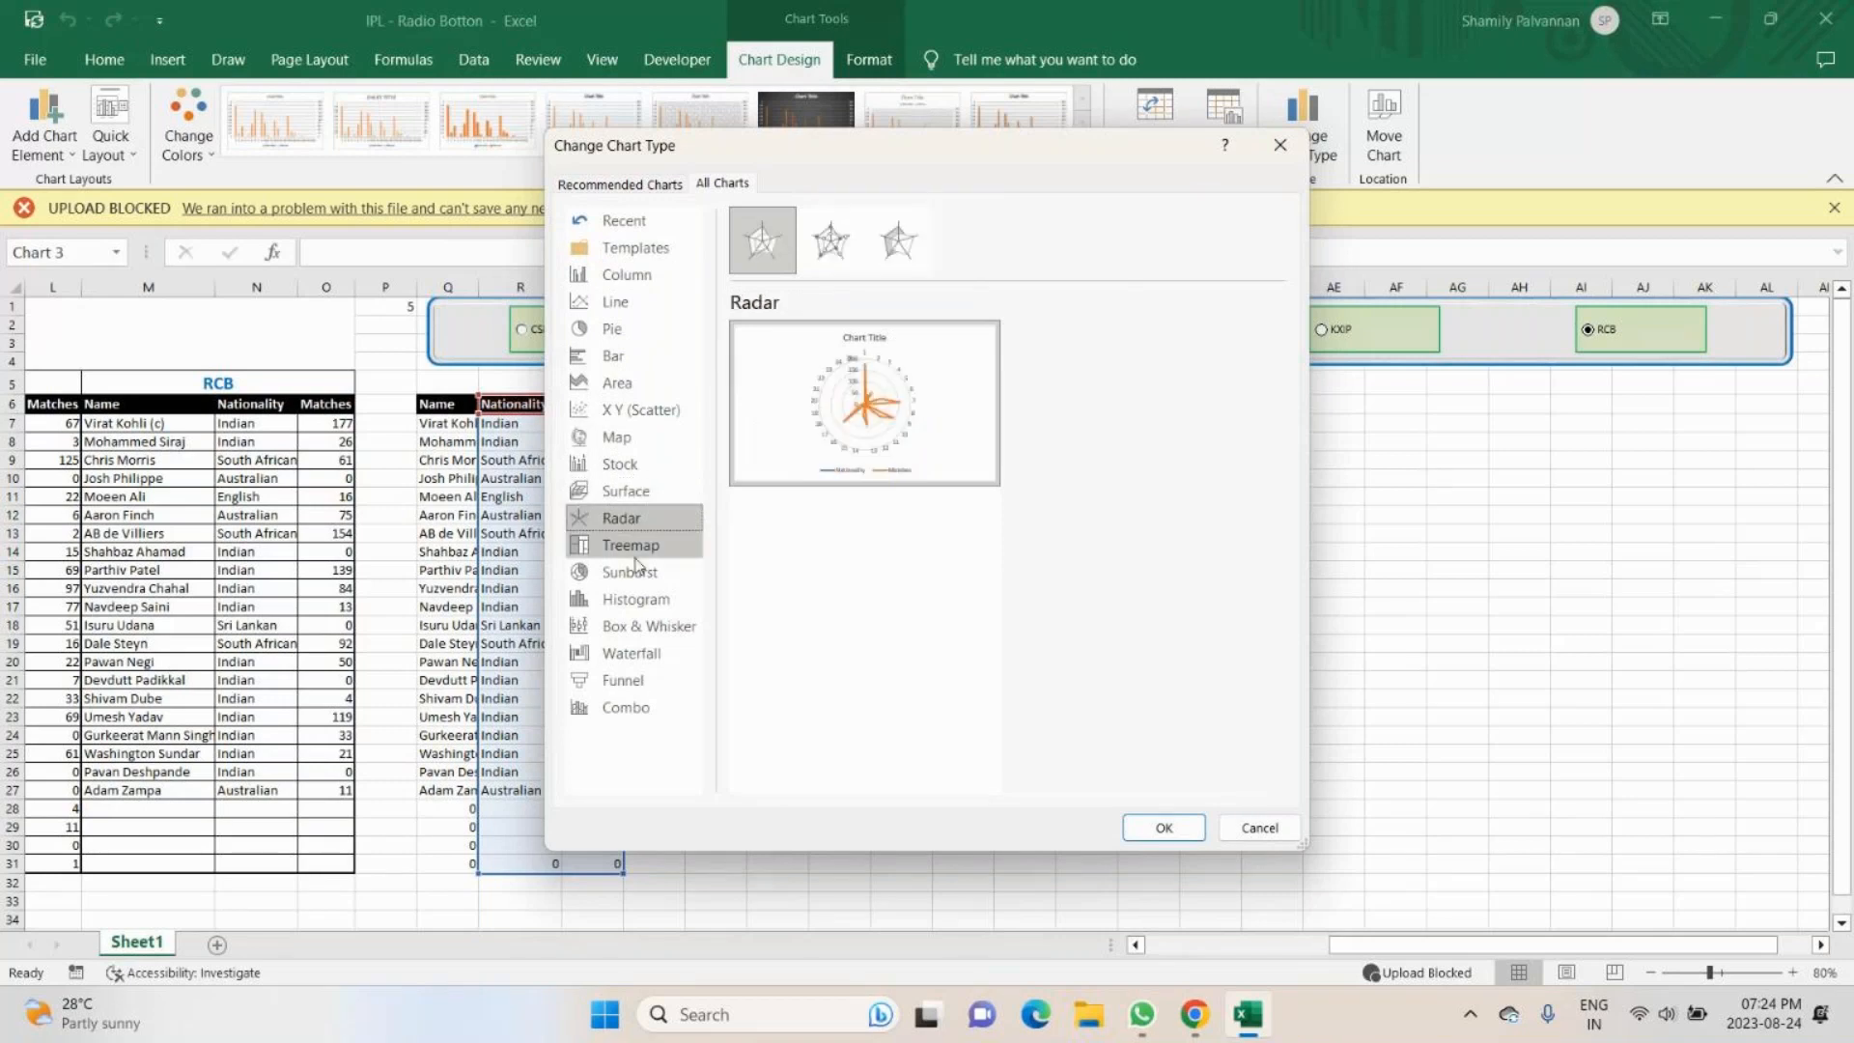
click(633, 574)
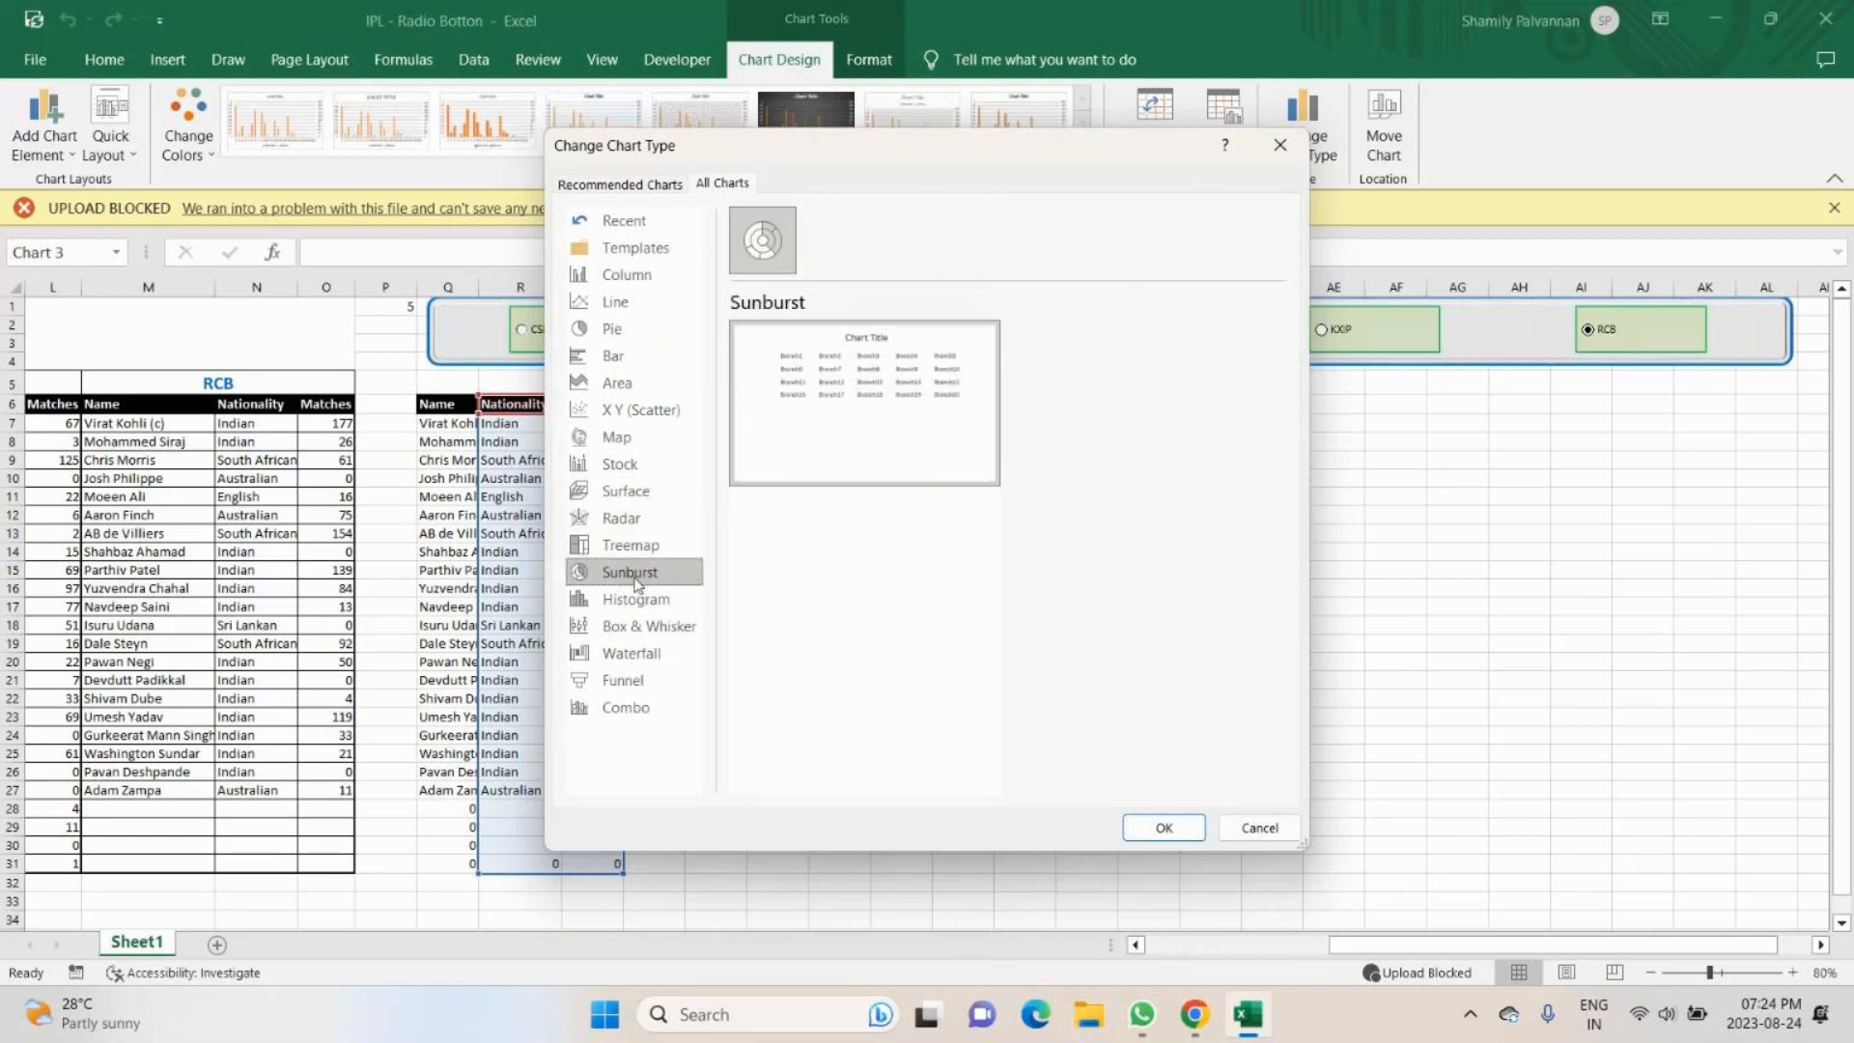
click(639, 682)
click(642, 658)
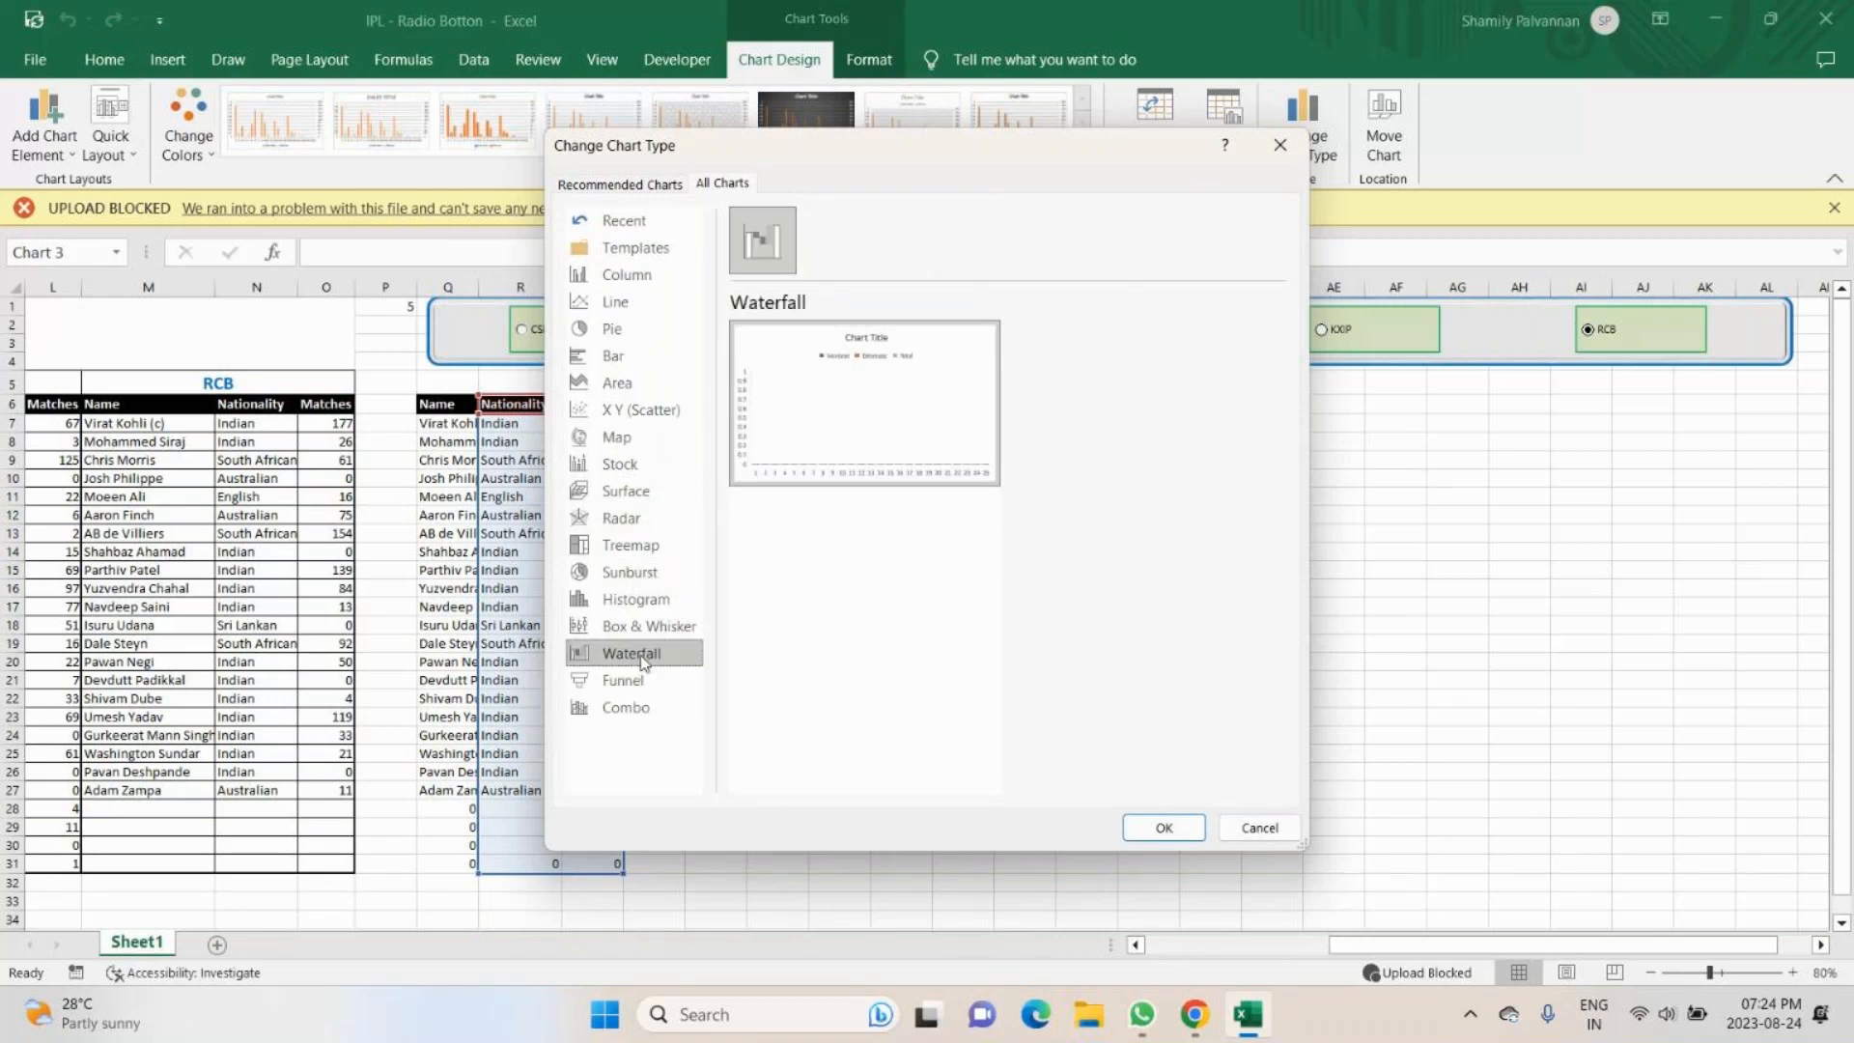
click(641, 627)
click(641, 599)
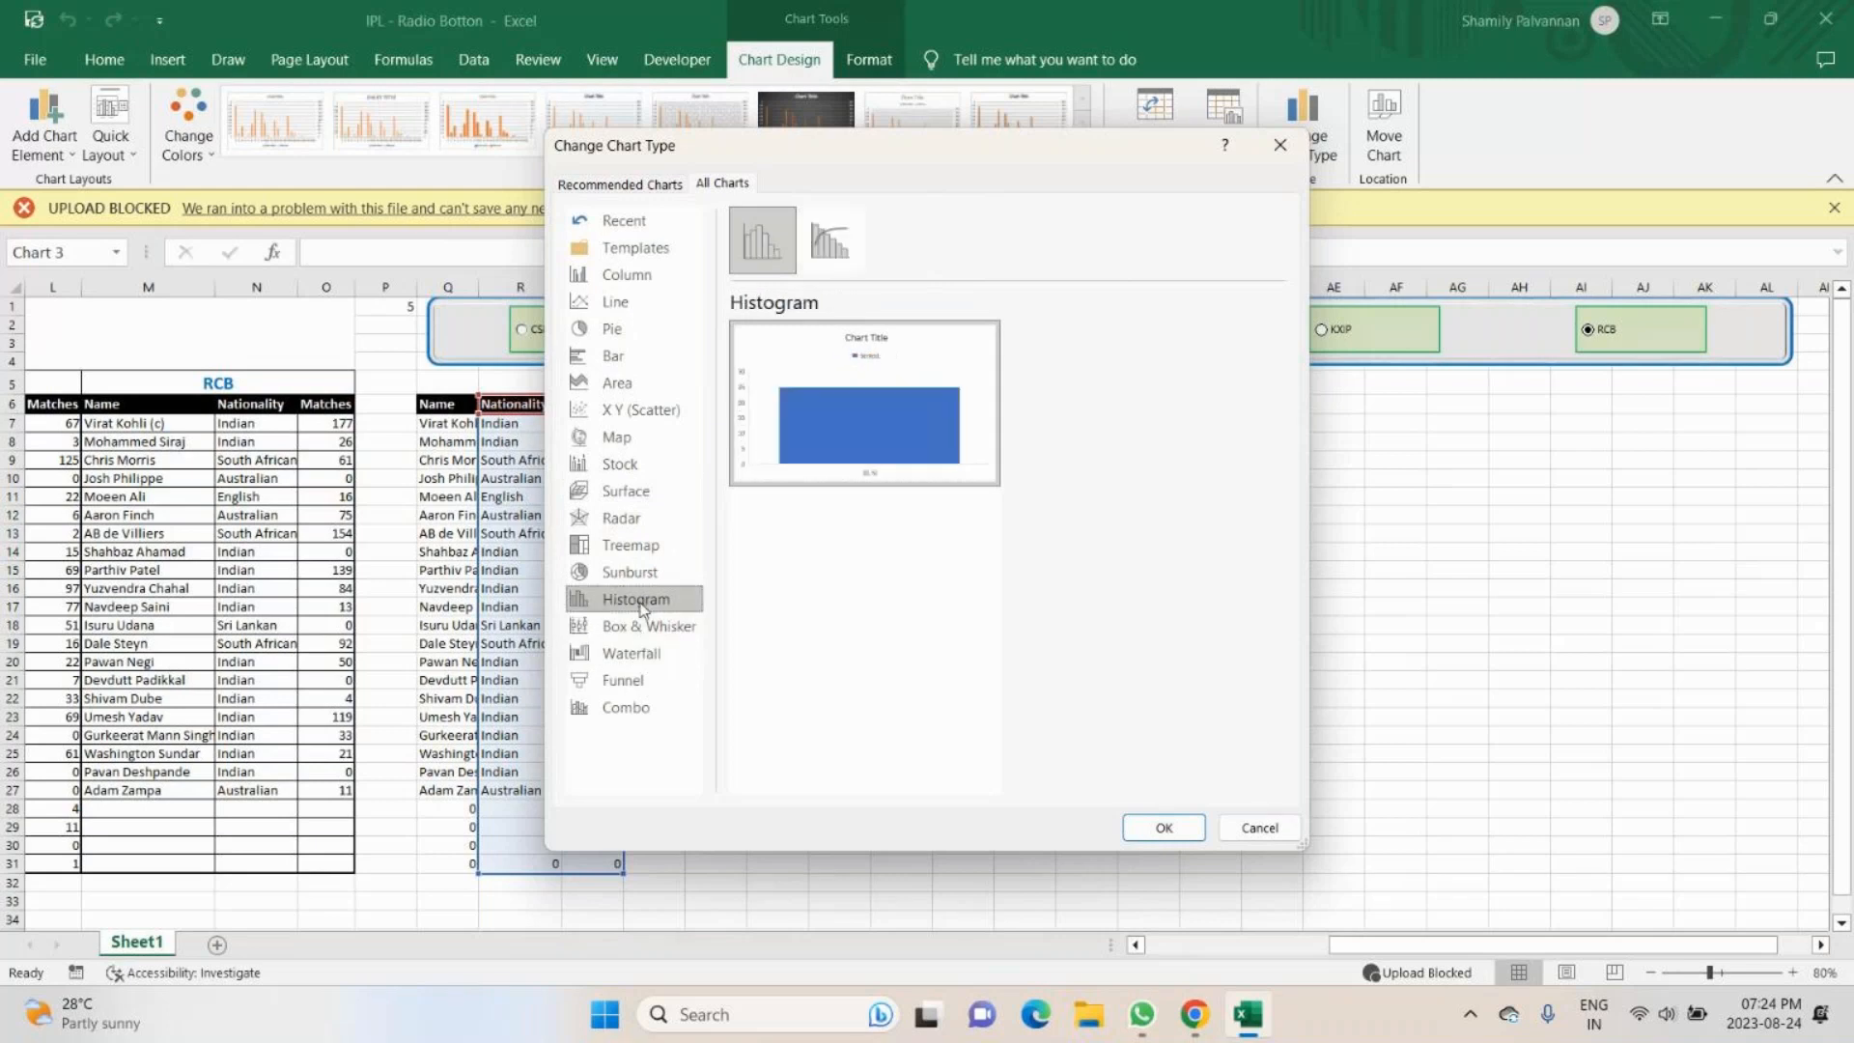
- Preview the Column chart variants, including Stacked Column and 3-D Stacked Column
click(648, 276)
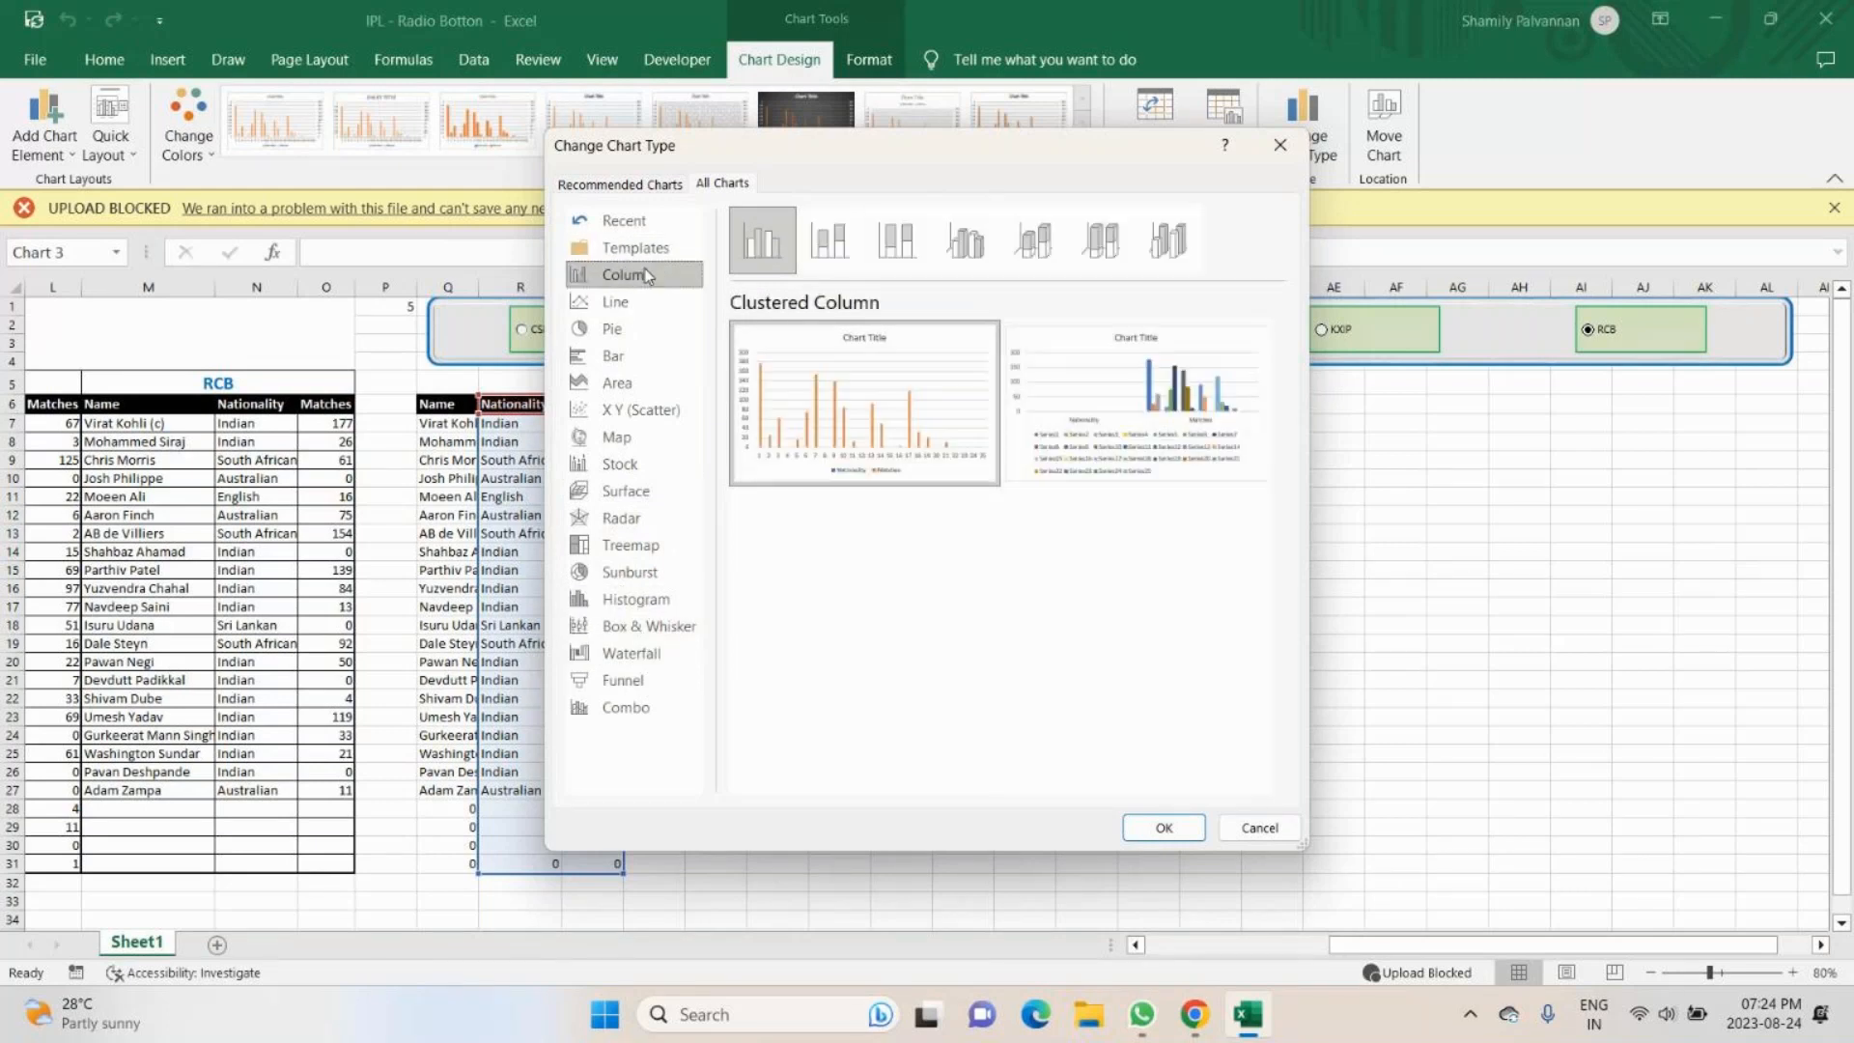
mouse_move(1123, 391)
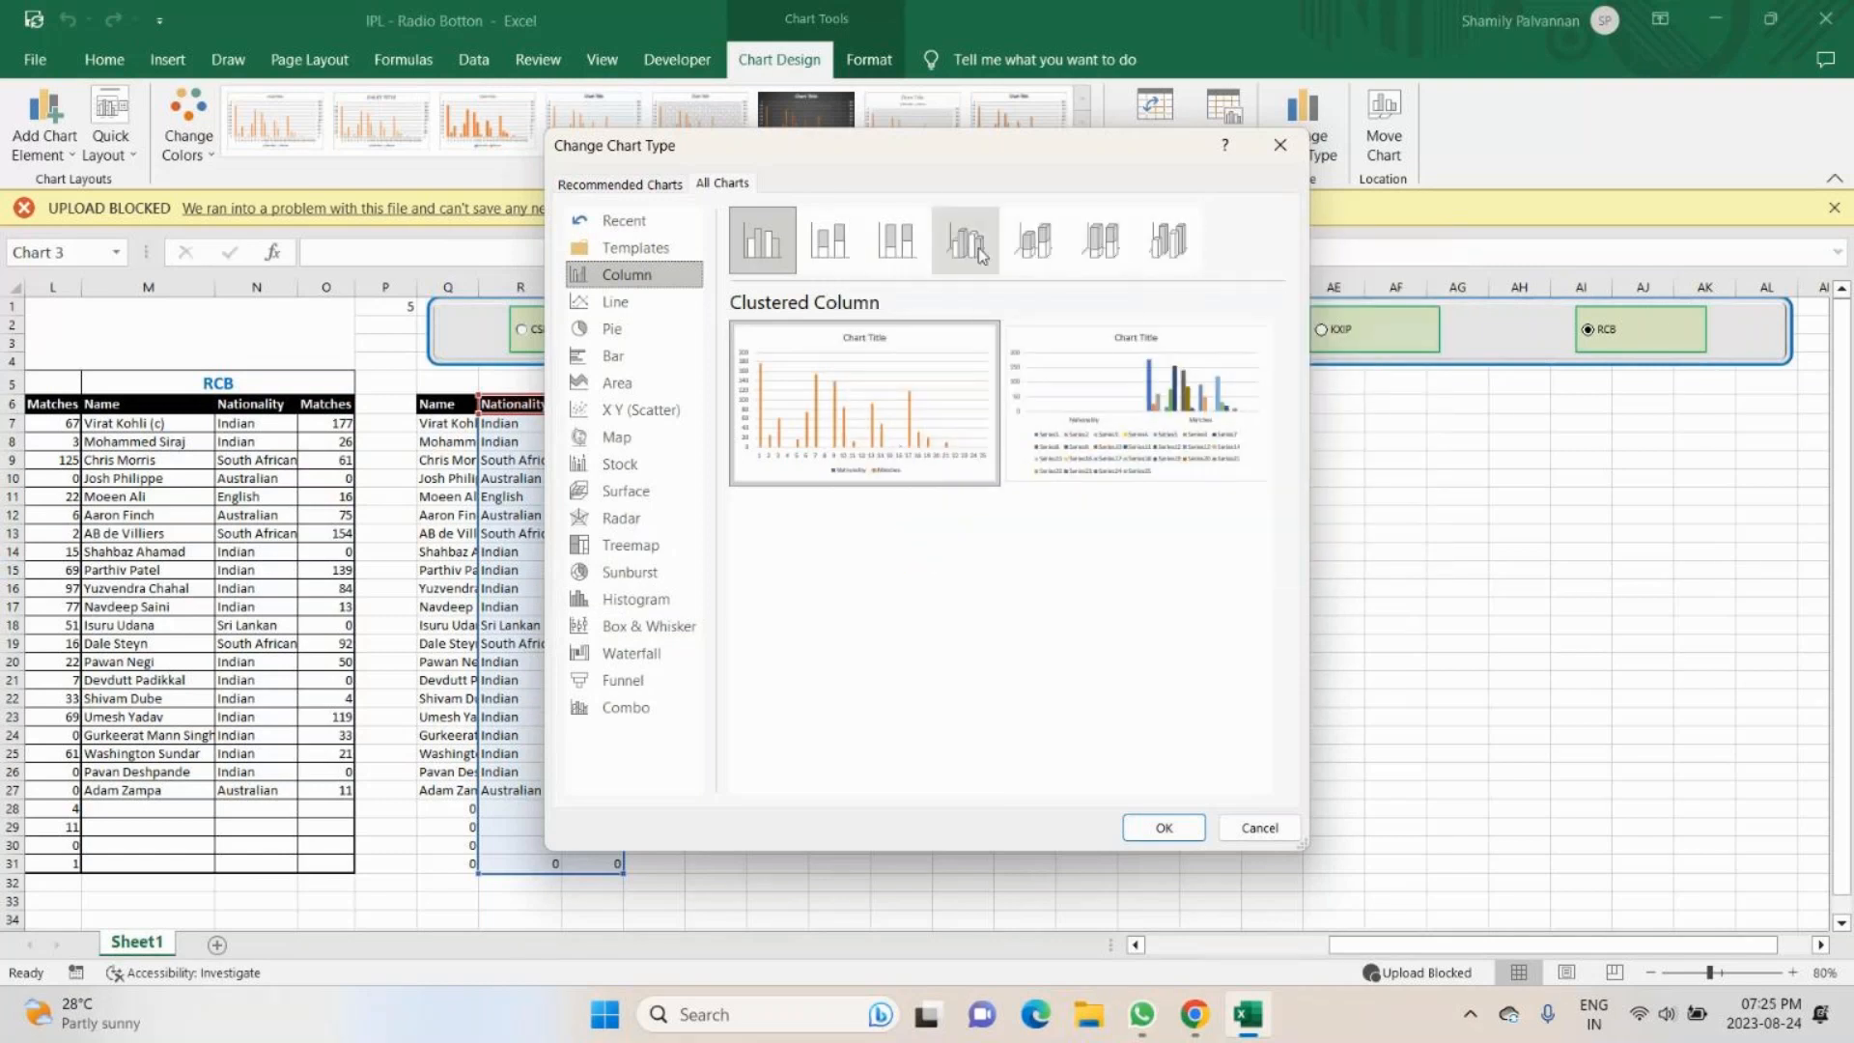
click(830, 251)
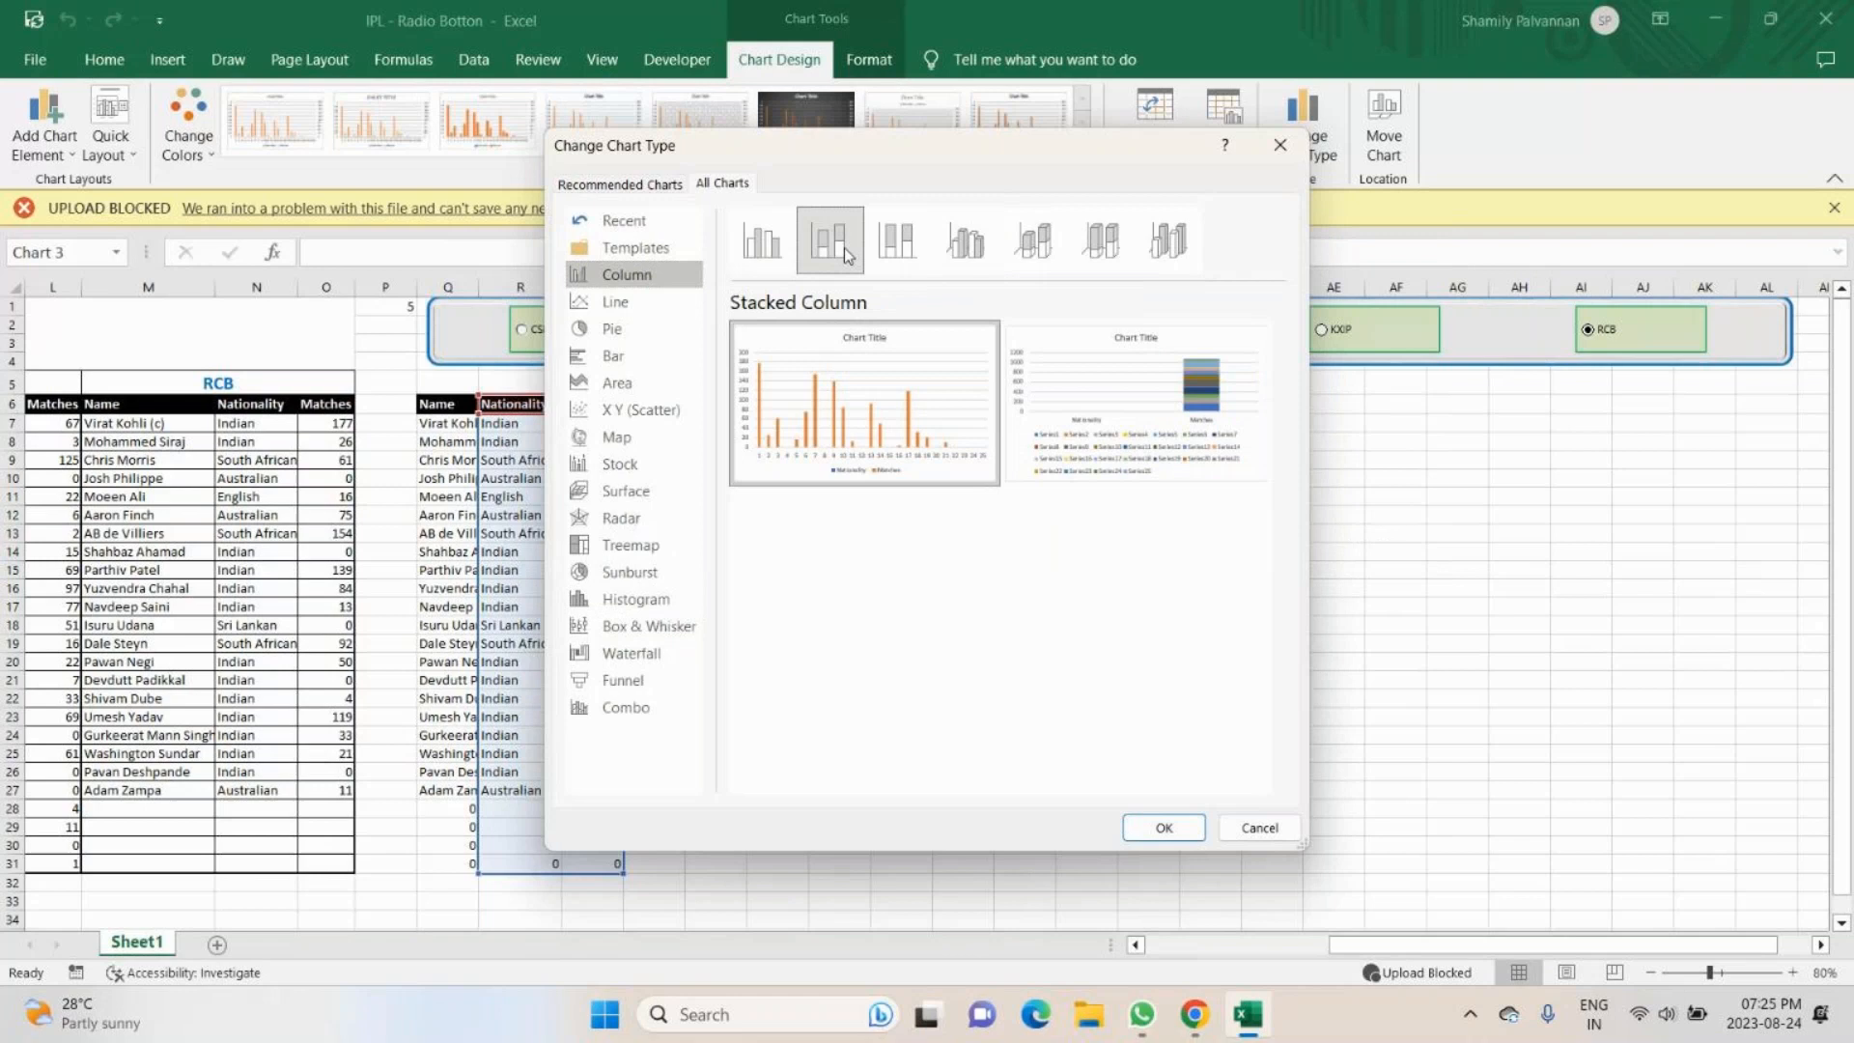
click(933, 250)
click(1031, 243)
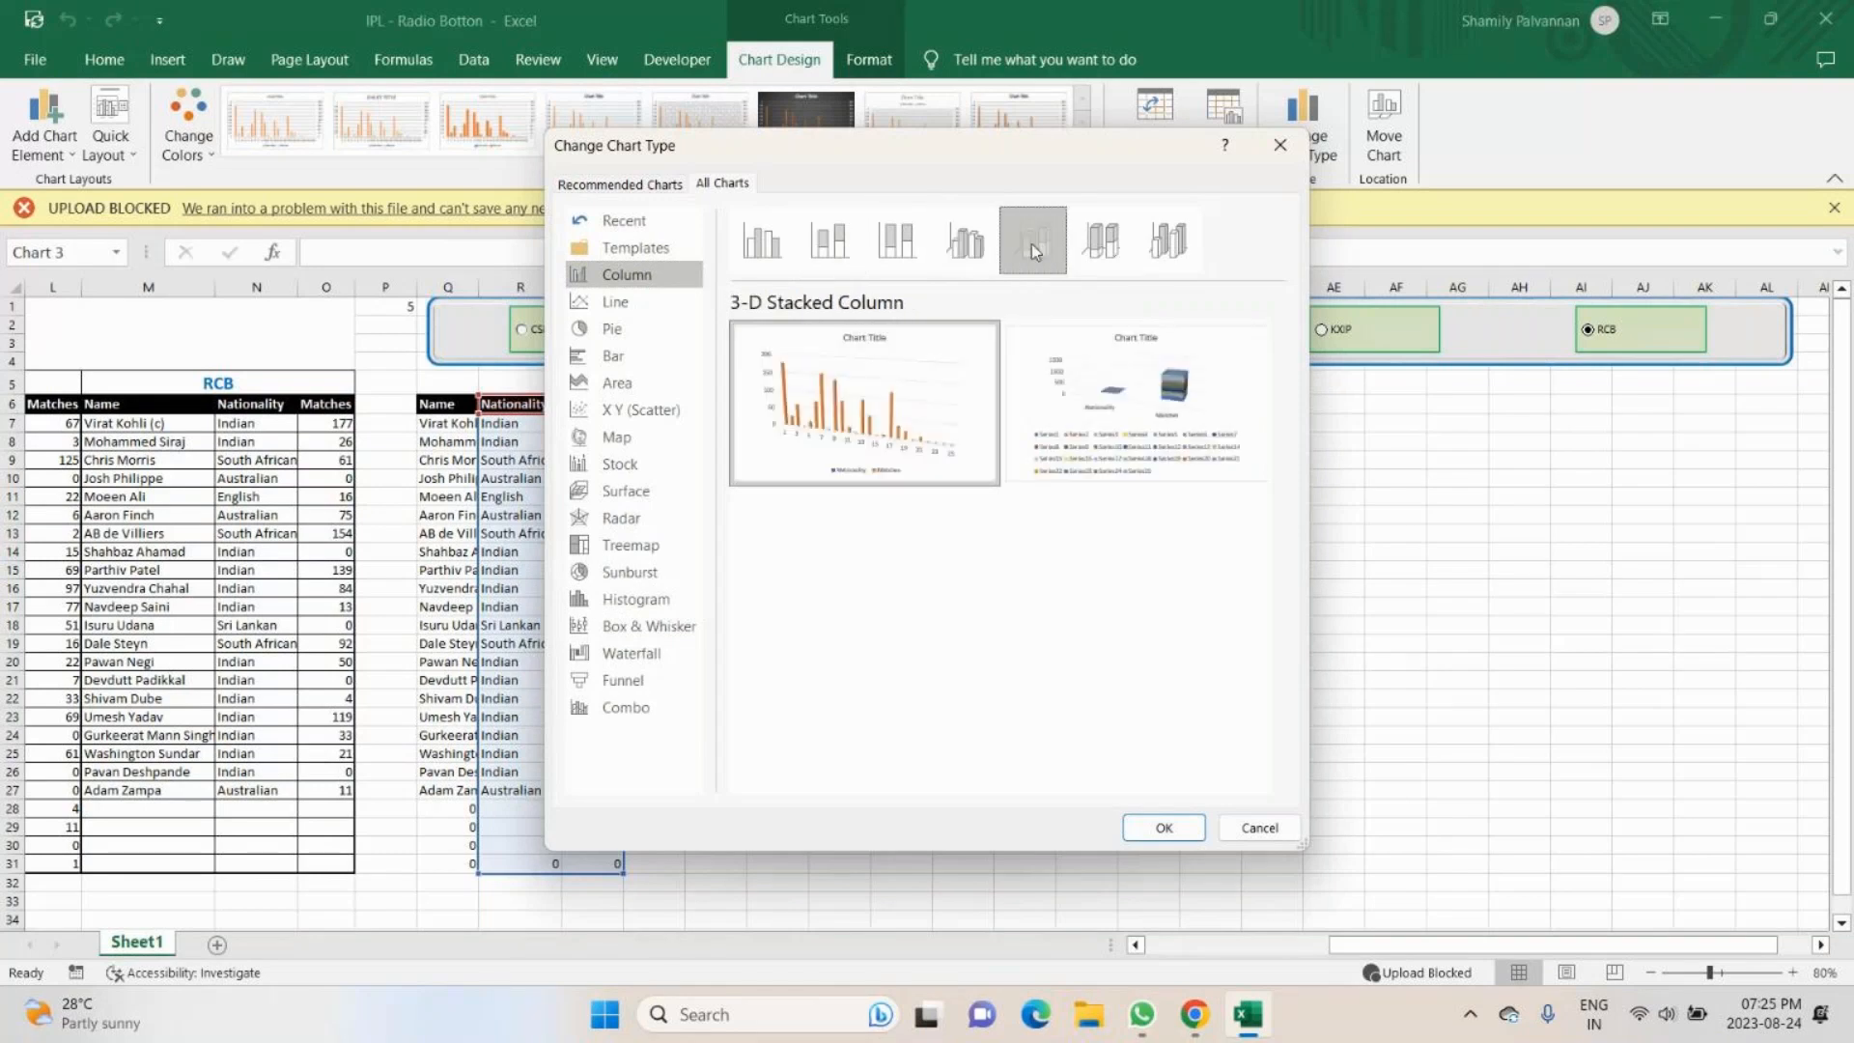
click(1168, 247)
- Preview the recommended Stacked Column and Pareto chart types for the Nationality and Matches data
click(639, 185)
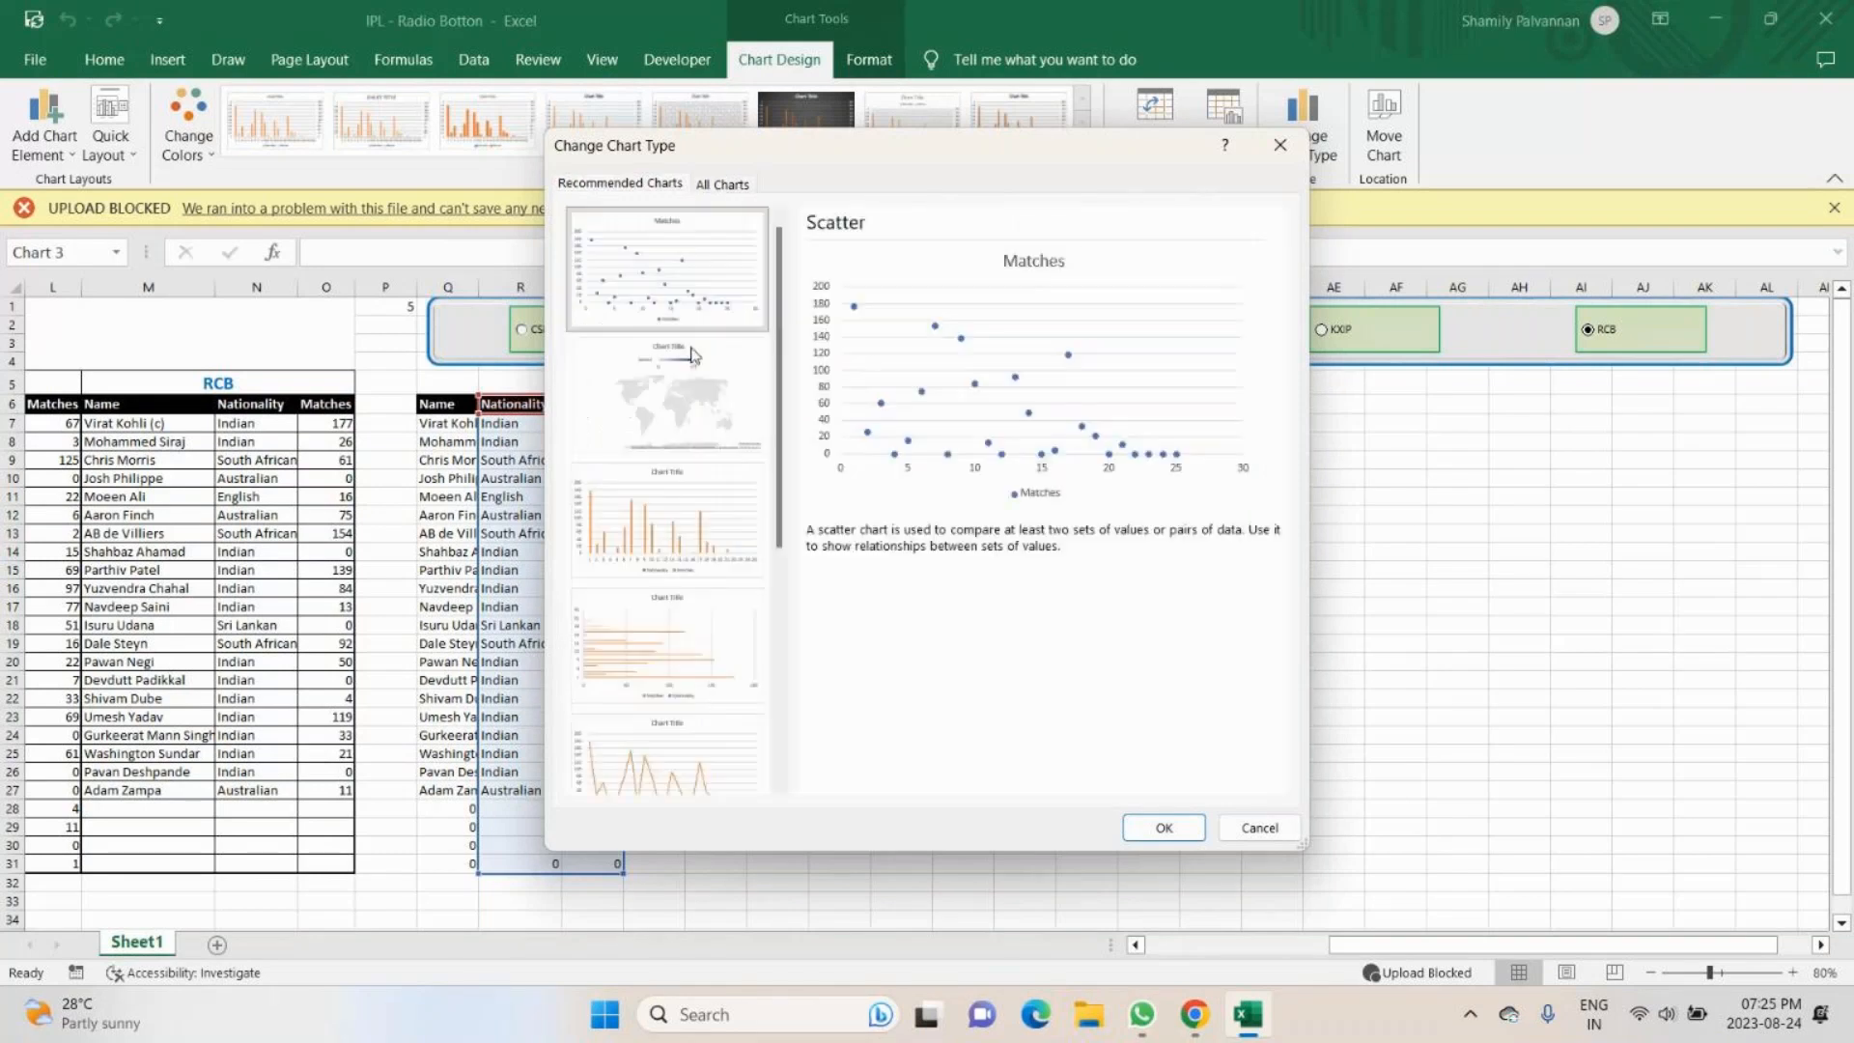
scroll(714, 436, down, 5)
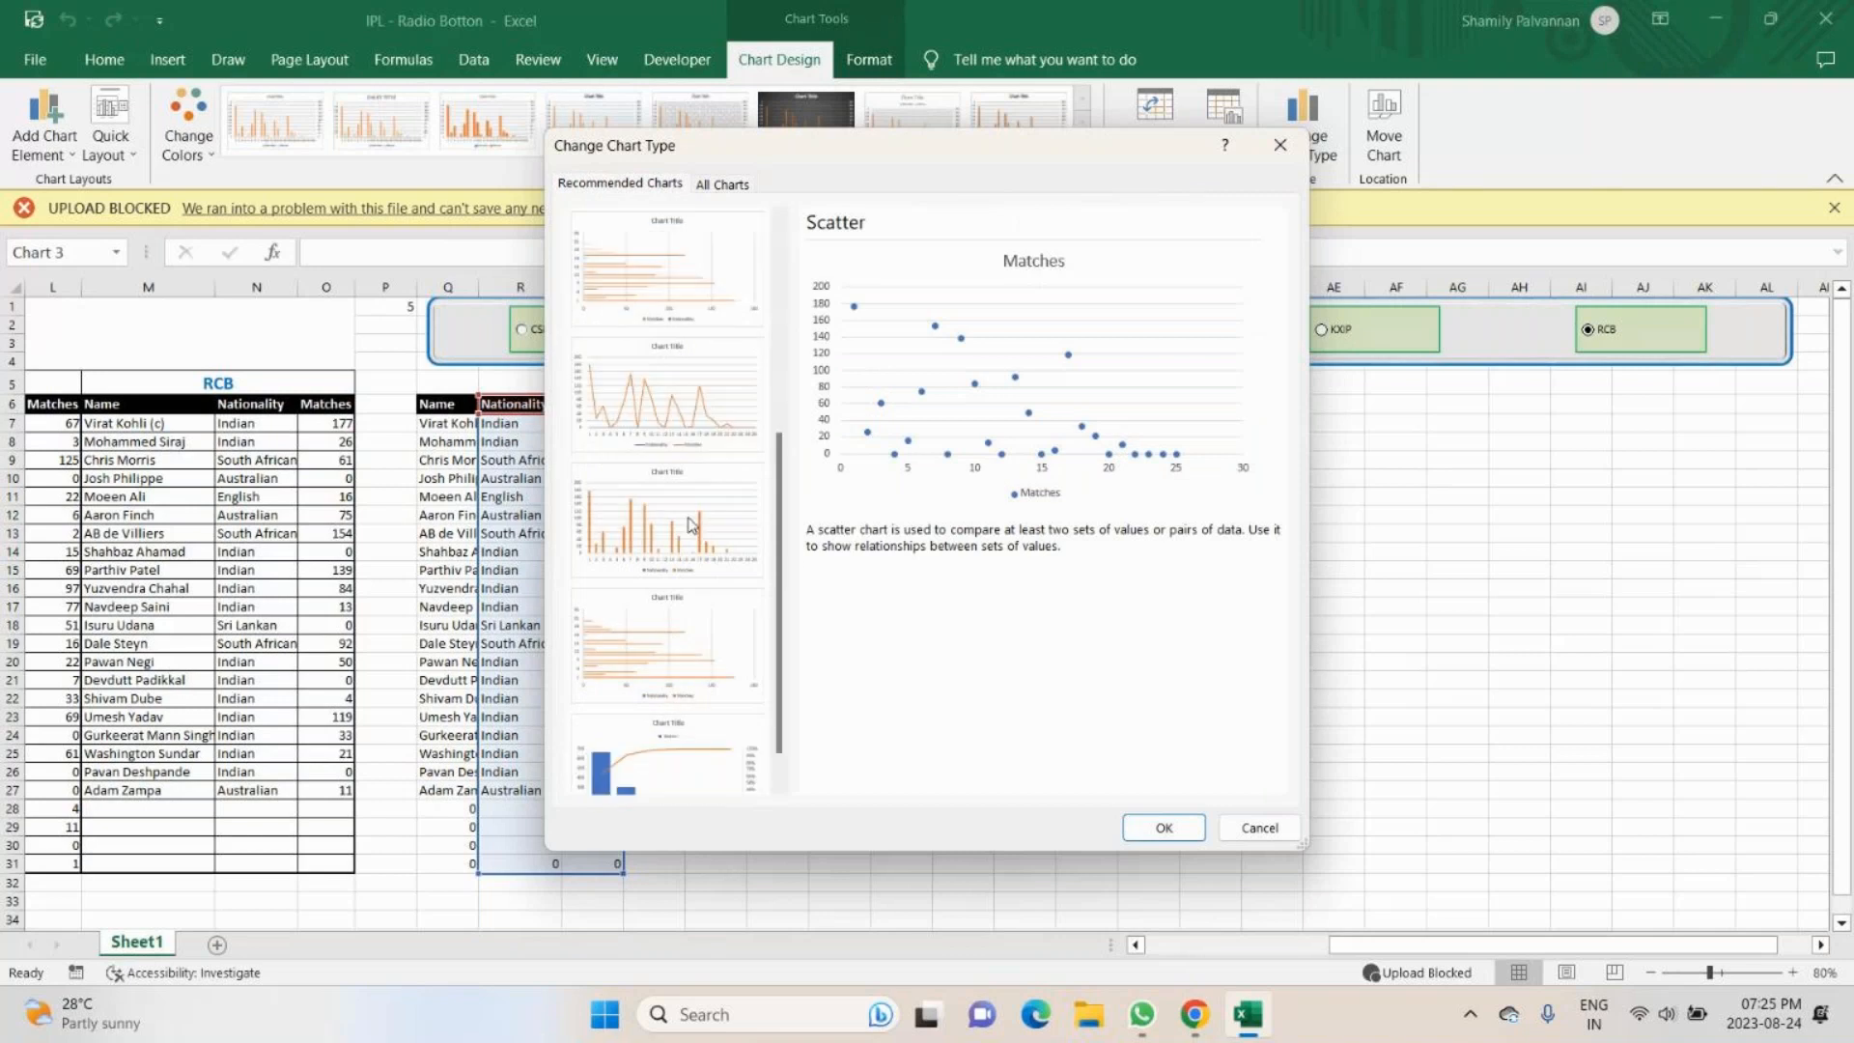
scroll(691, 525, down, 1)
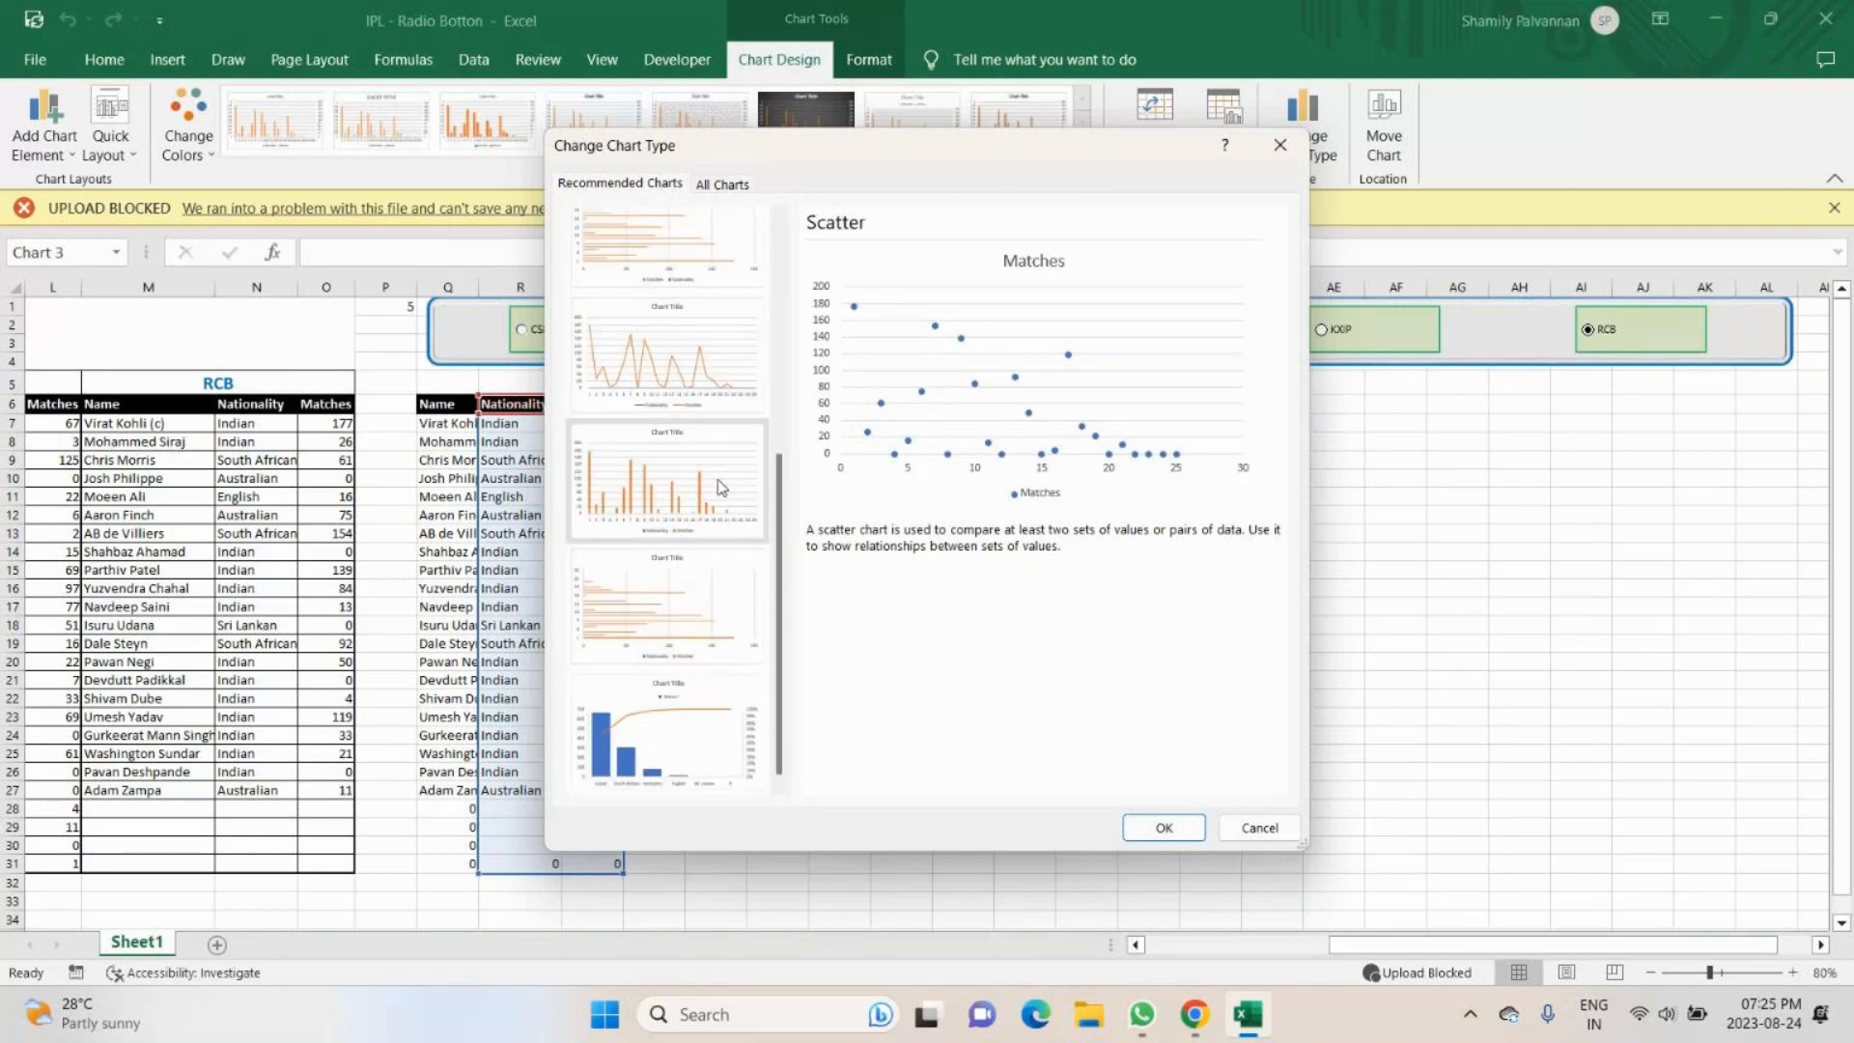
click(720, 487)
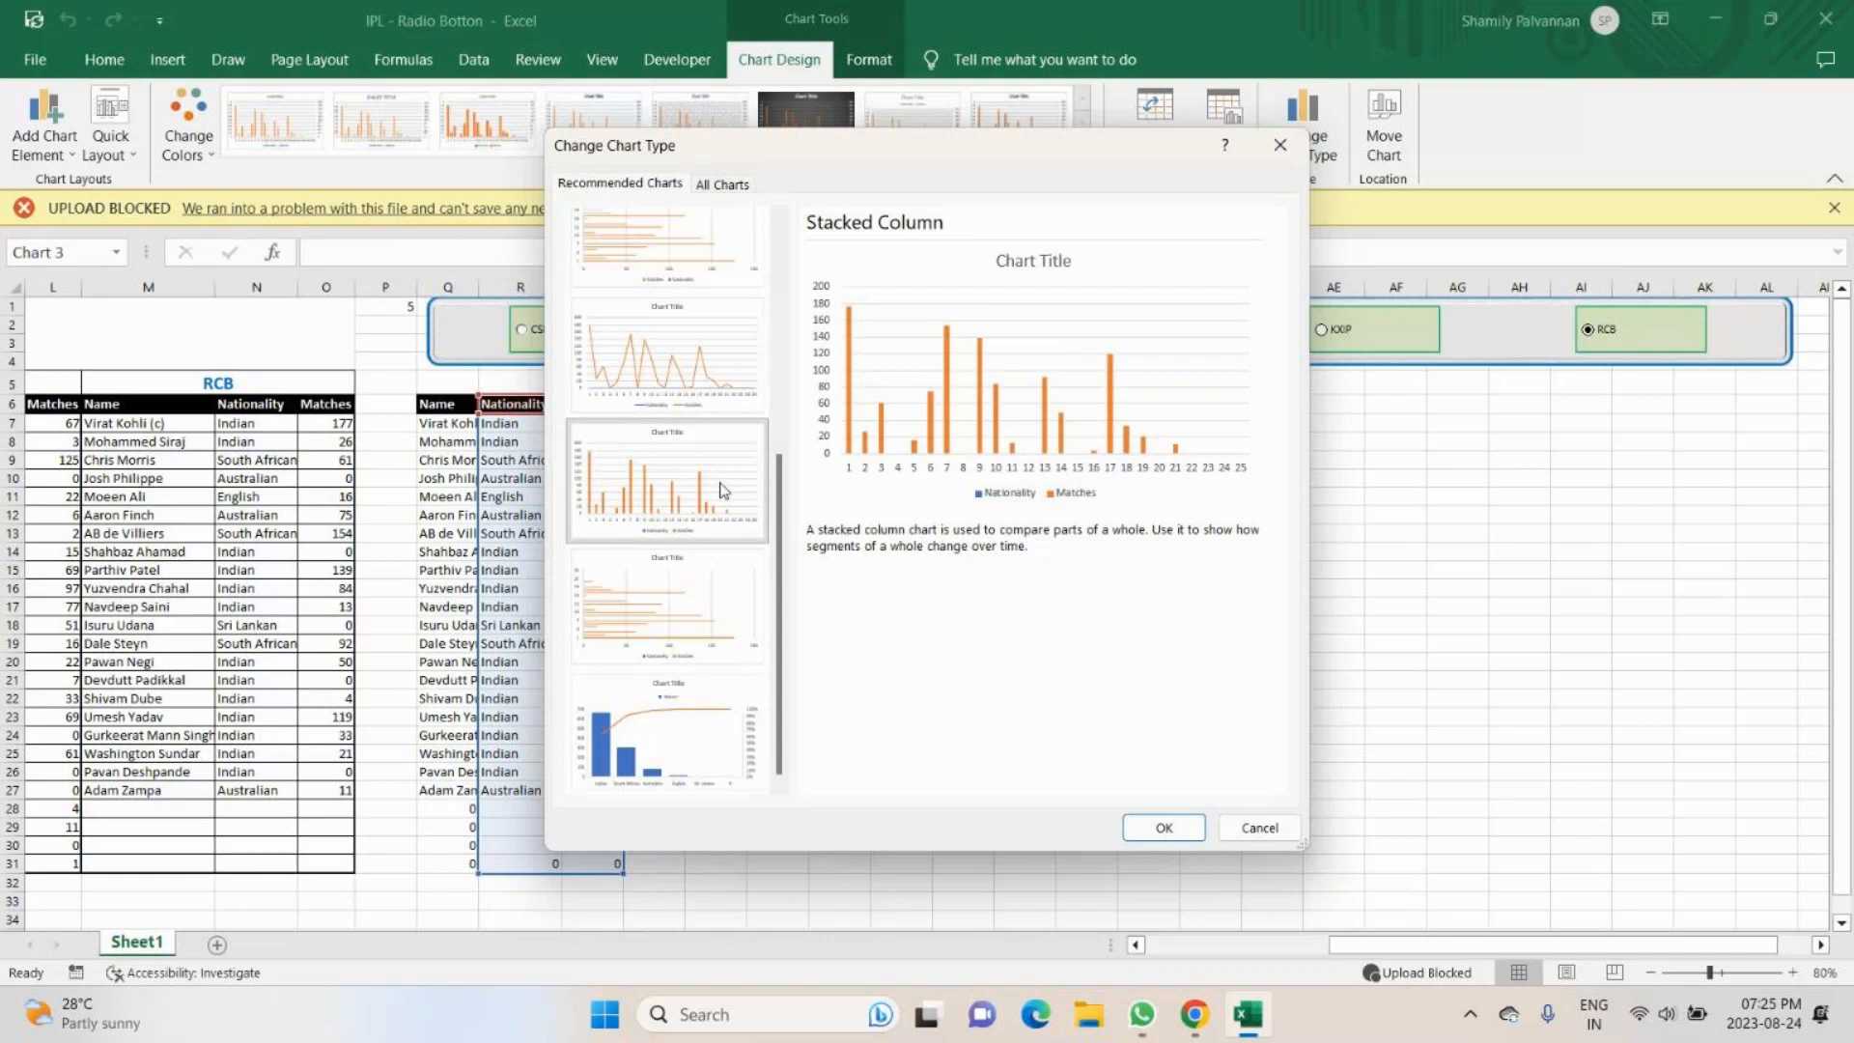
click(738, 611)
click(695, 714)
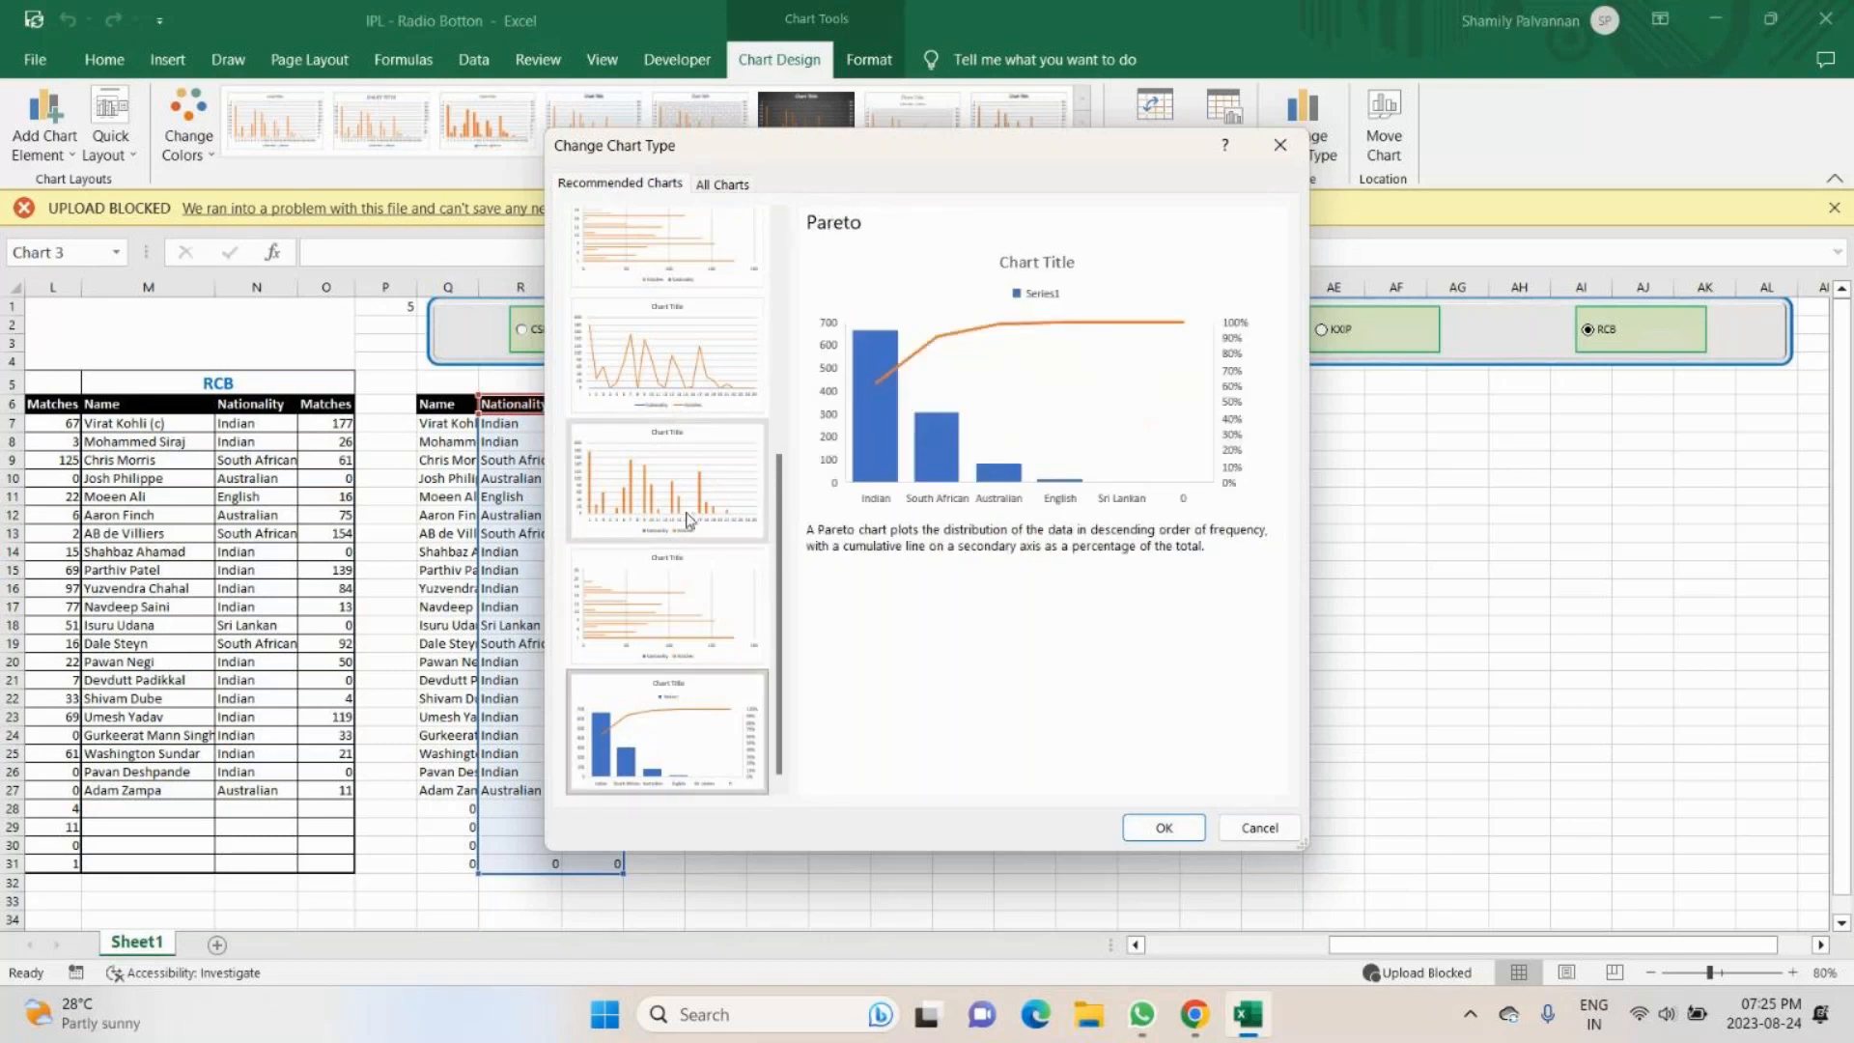
- Change the Nationality and Matches chart to the recommended Line chart type
scroll(683, 679, up, 5)
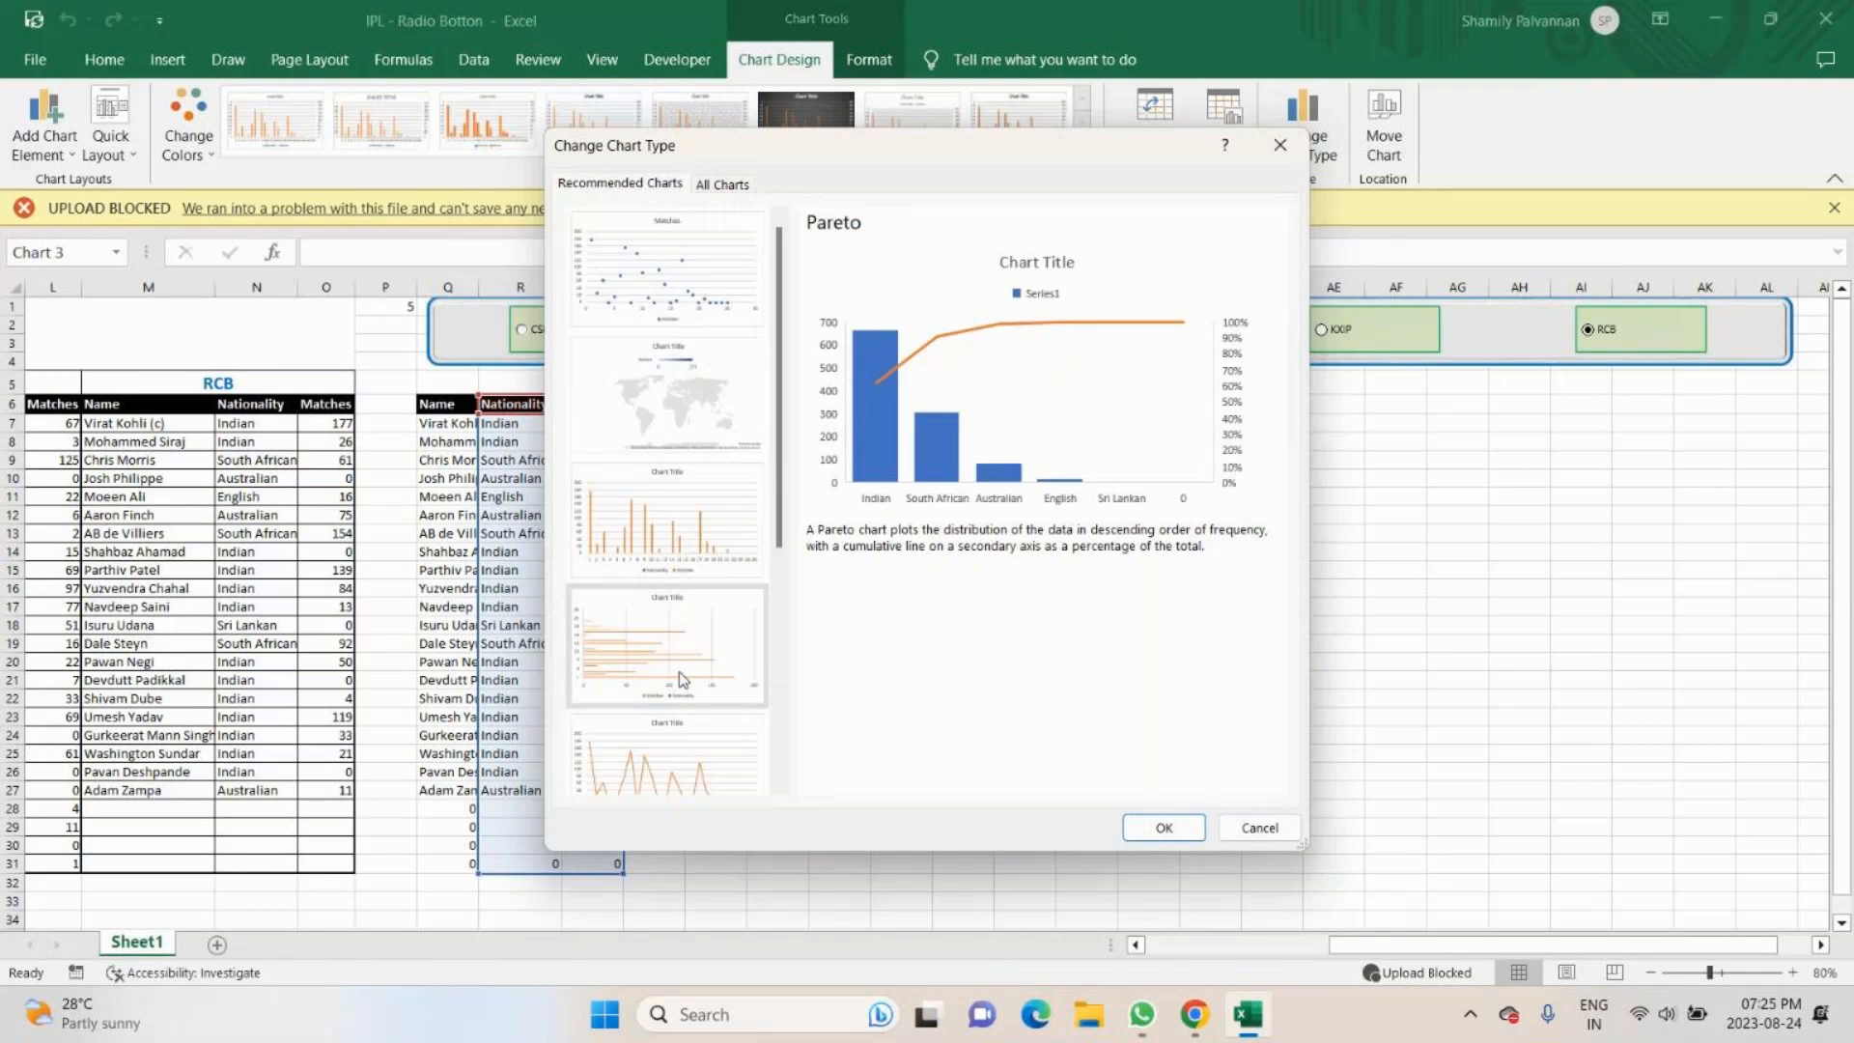
click(681, 748)
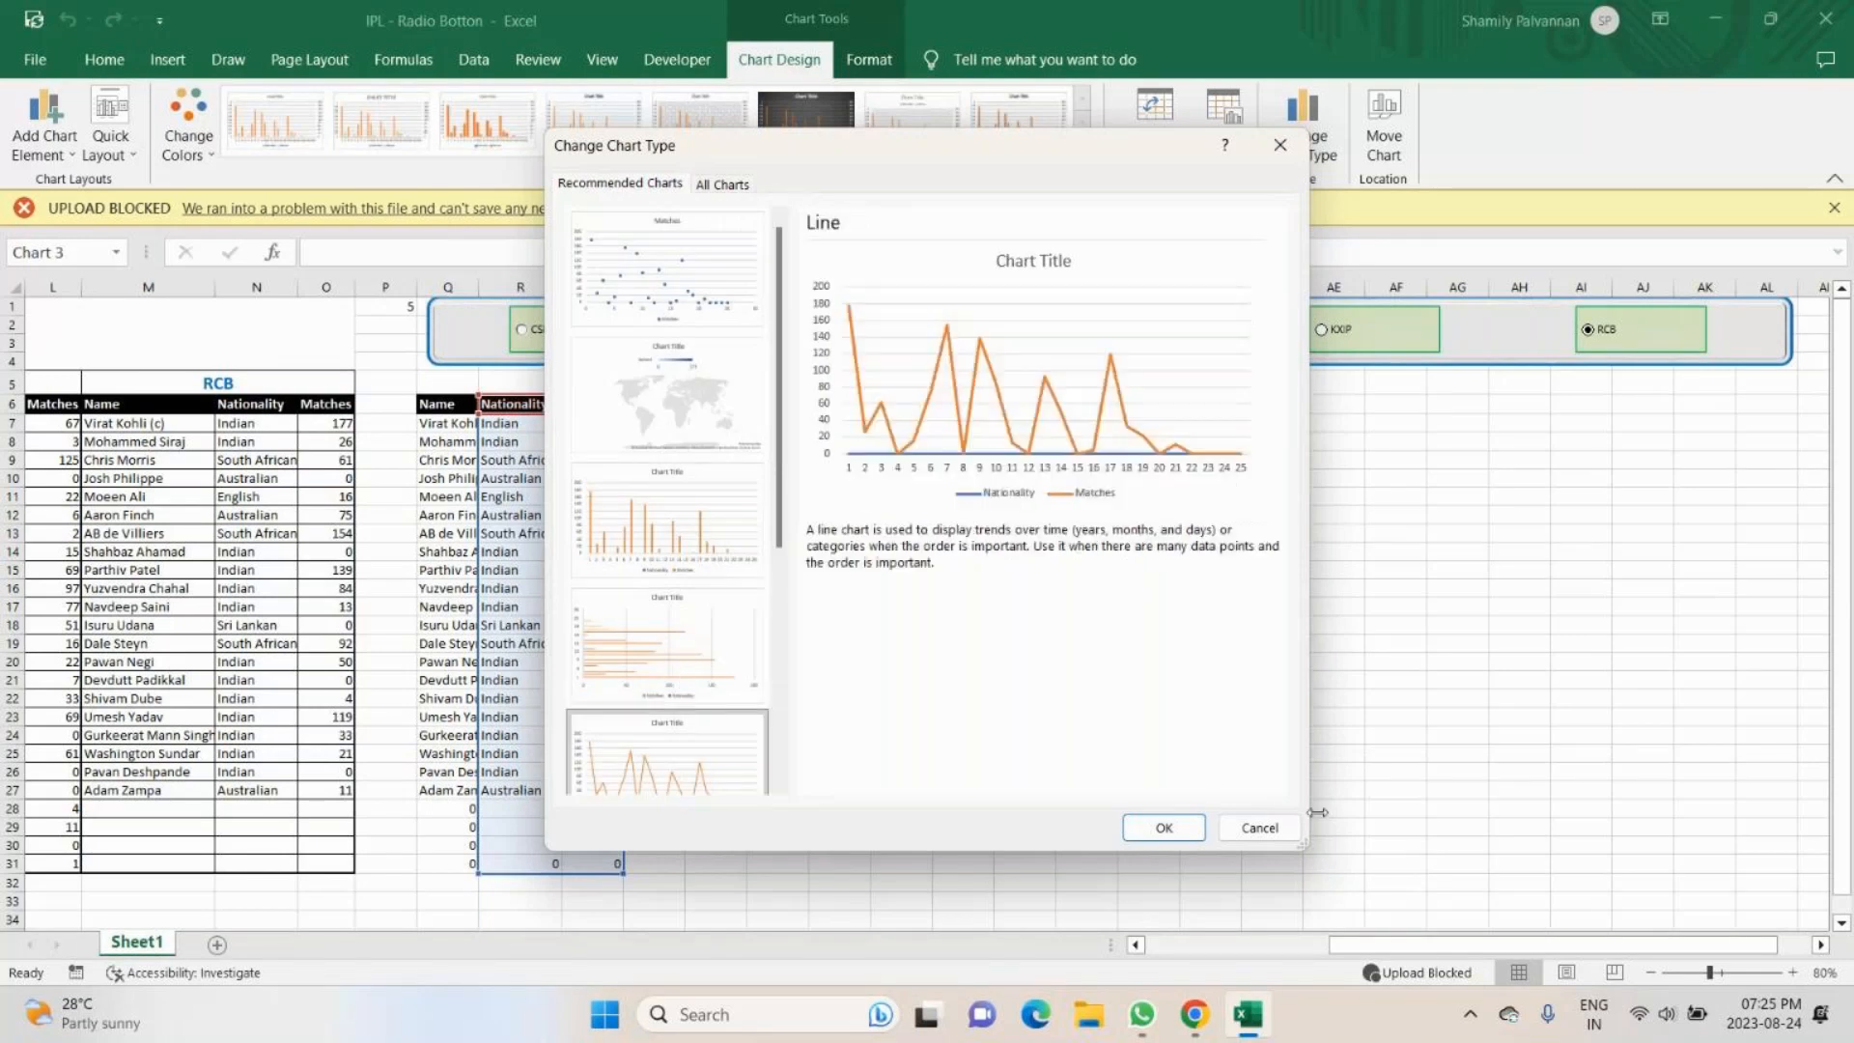
click(1163, 829)
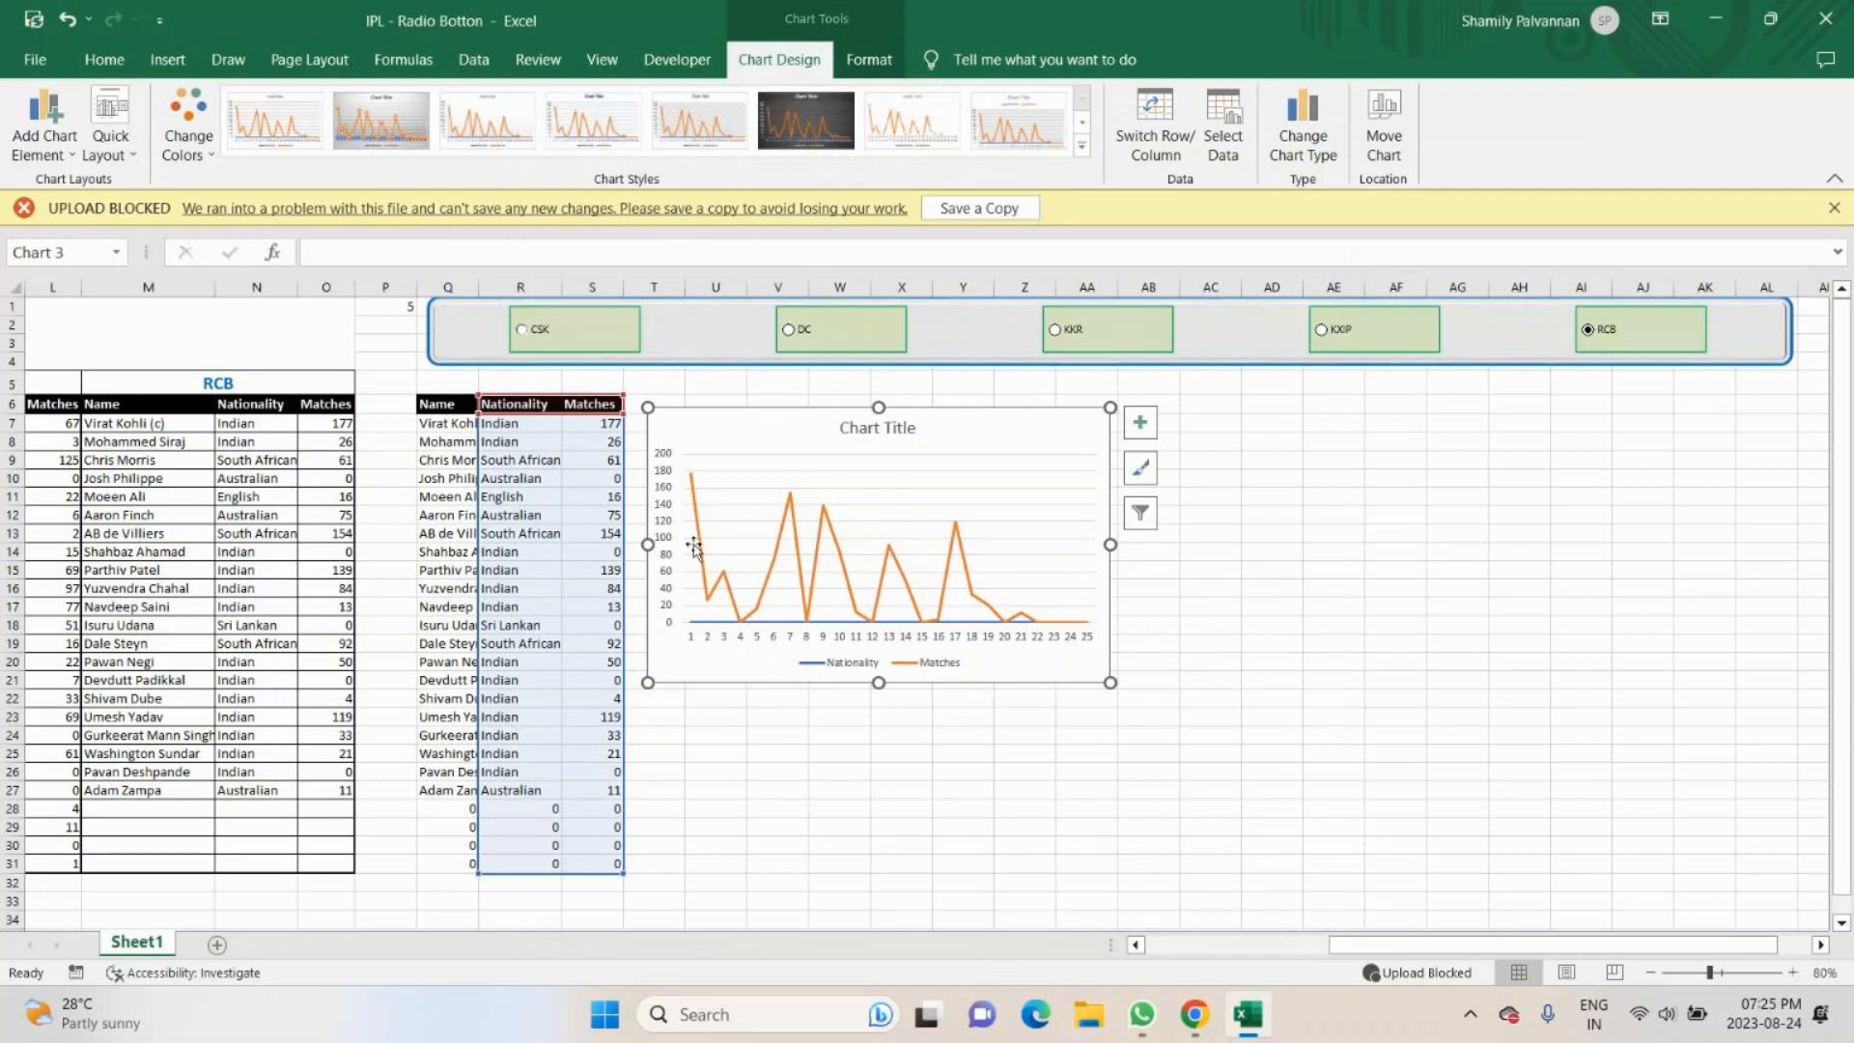
- Test the line chart by selecting the CSK, DC, KKR and KXIP team options one after another
click(522, 330)
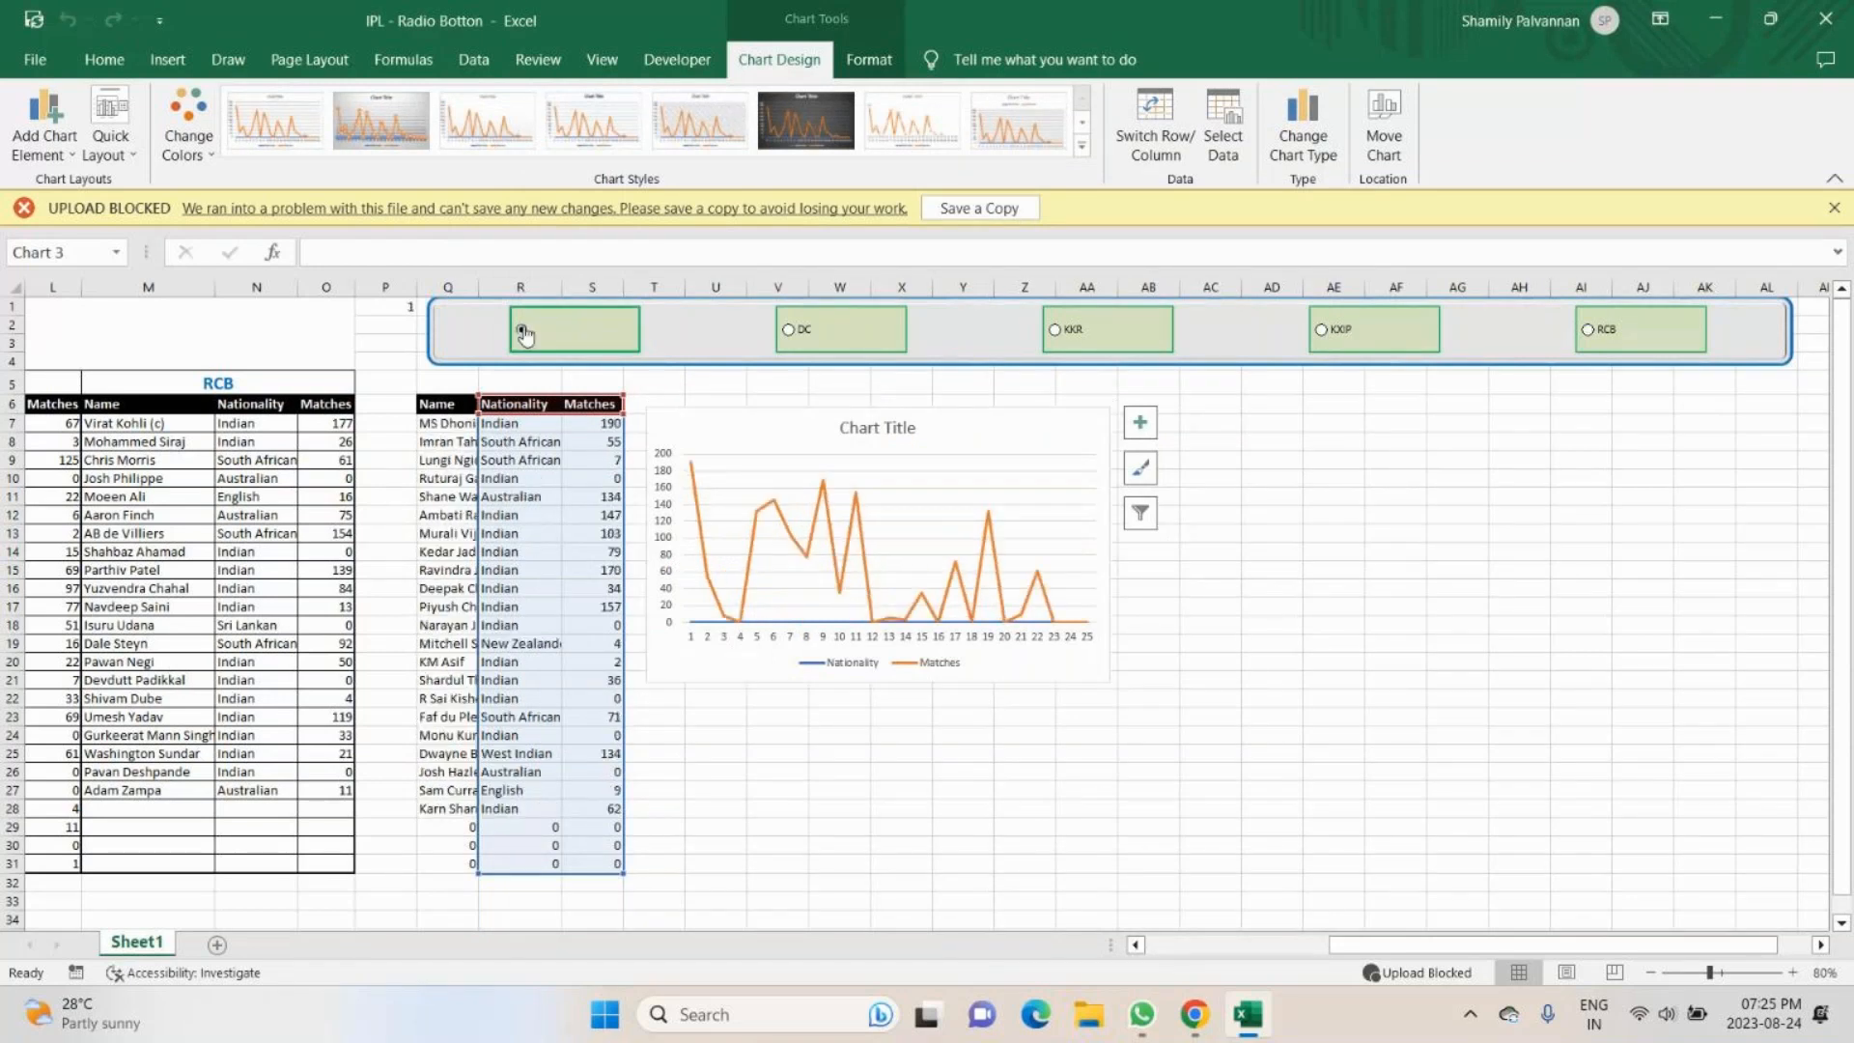
click(786, 333)
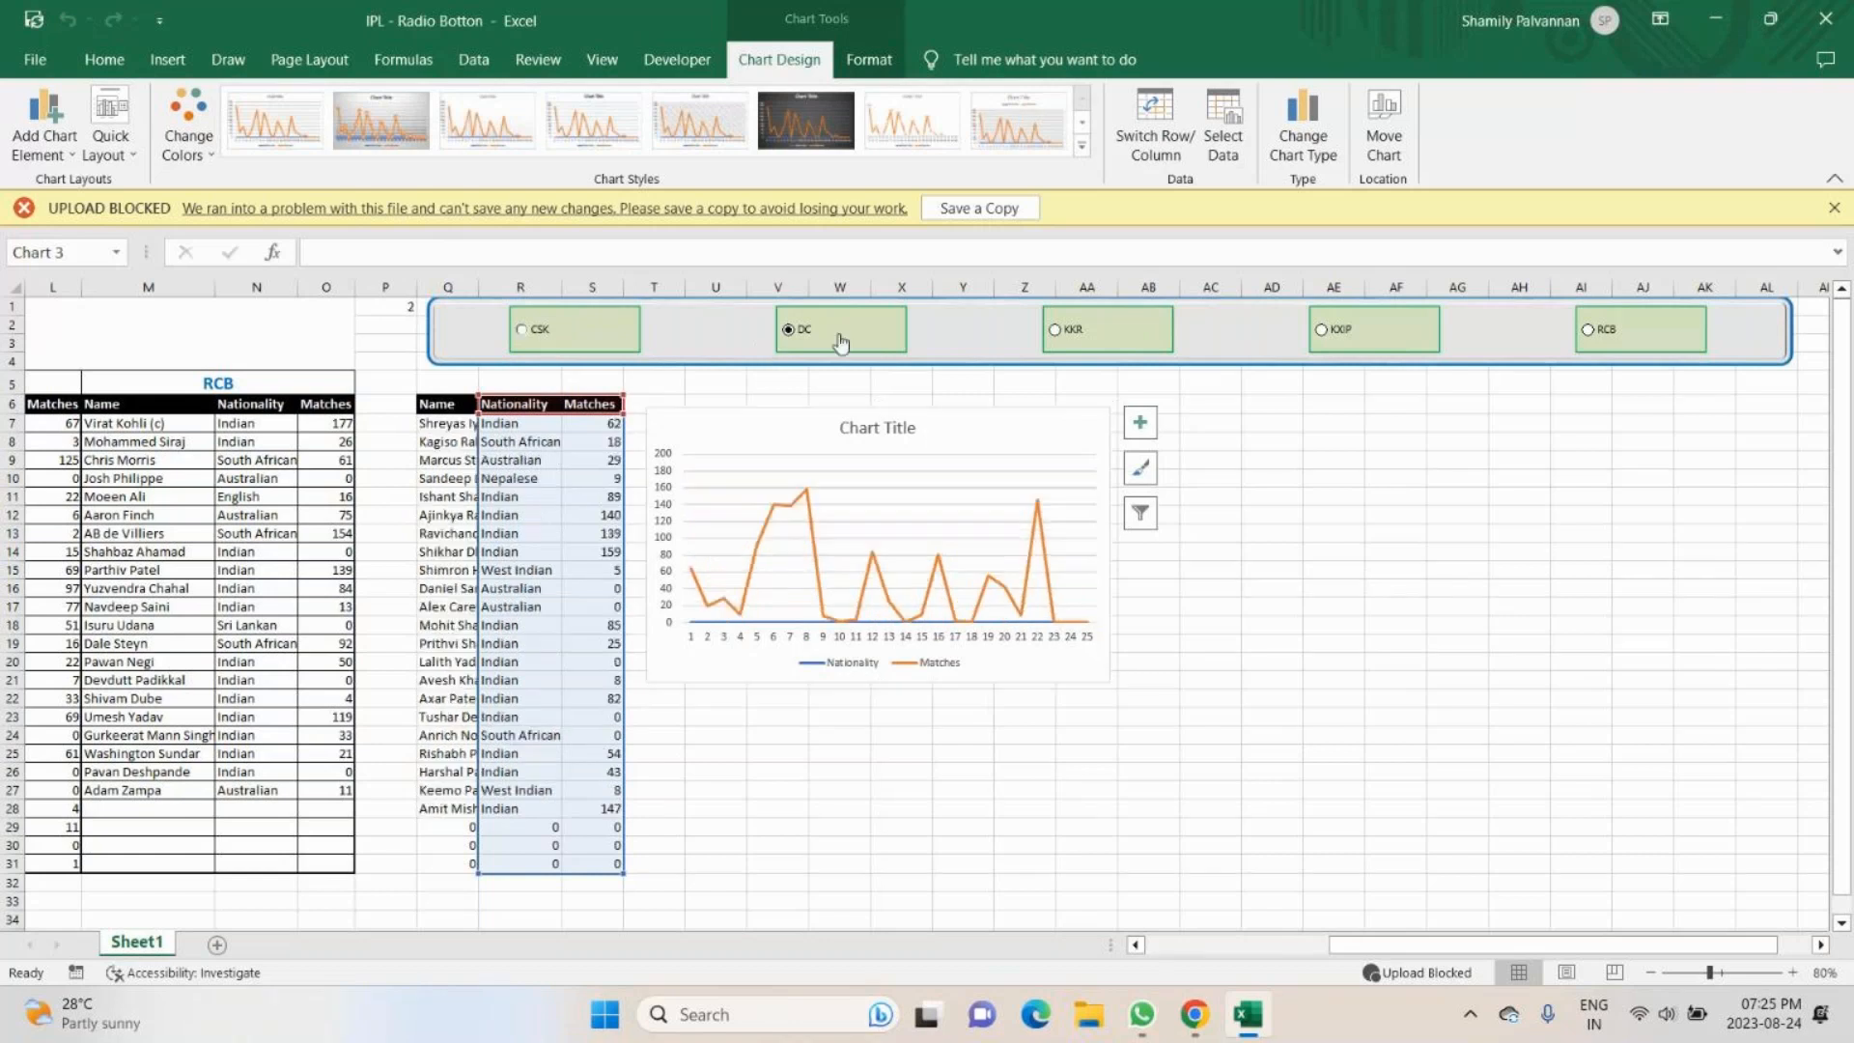
click(1055, 331)
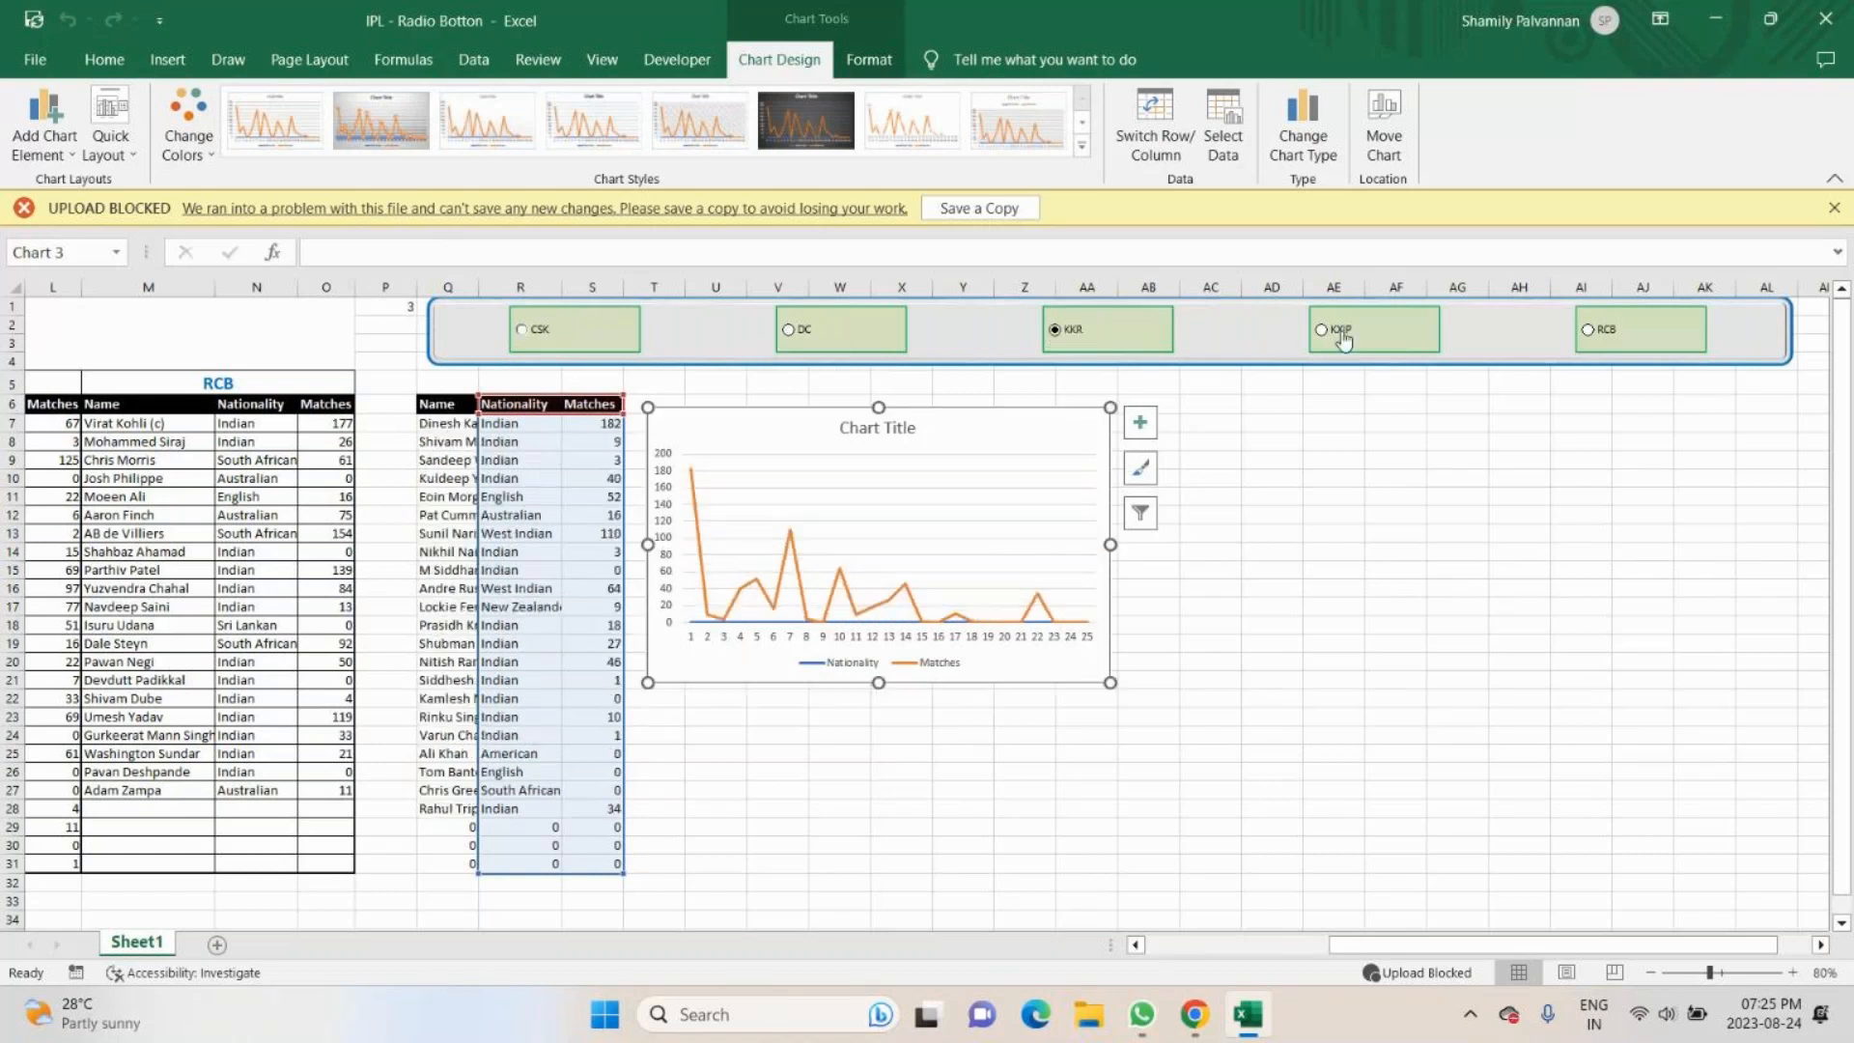
click(1342, 333)
- Replace the line chart's placeholder title with "IPL Matches"
click(919, 473)
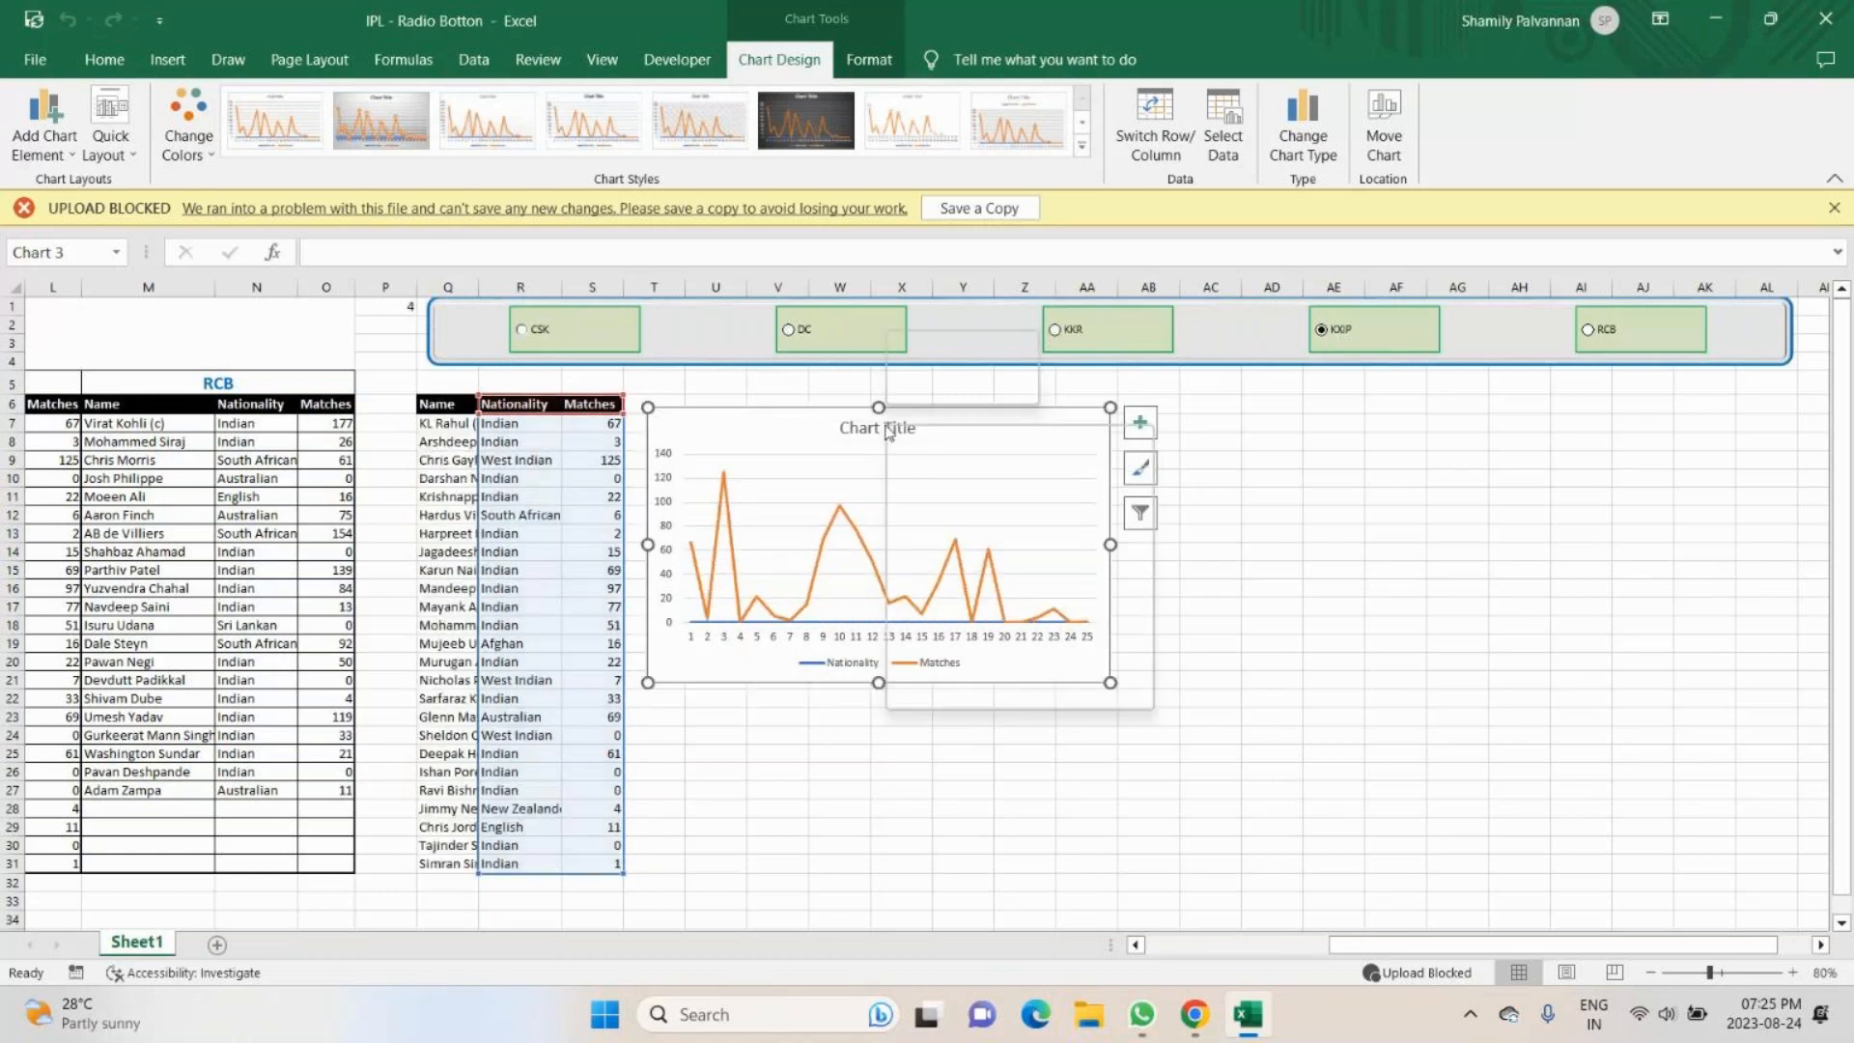
right_click(888, 431)
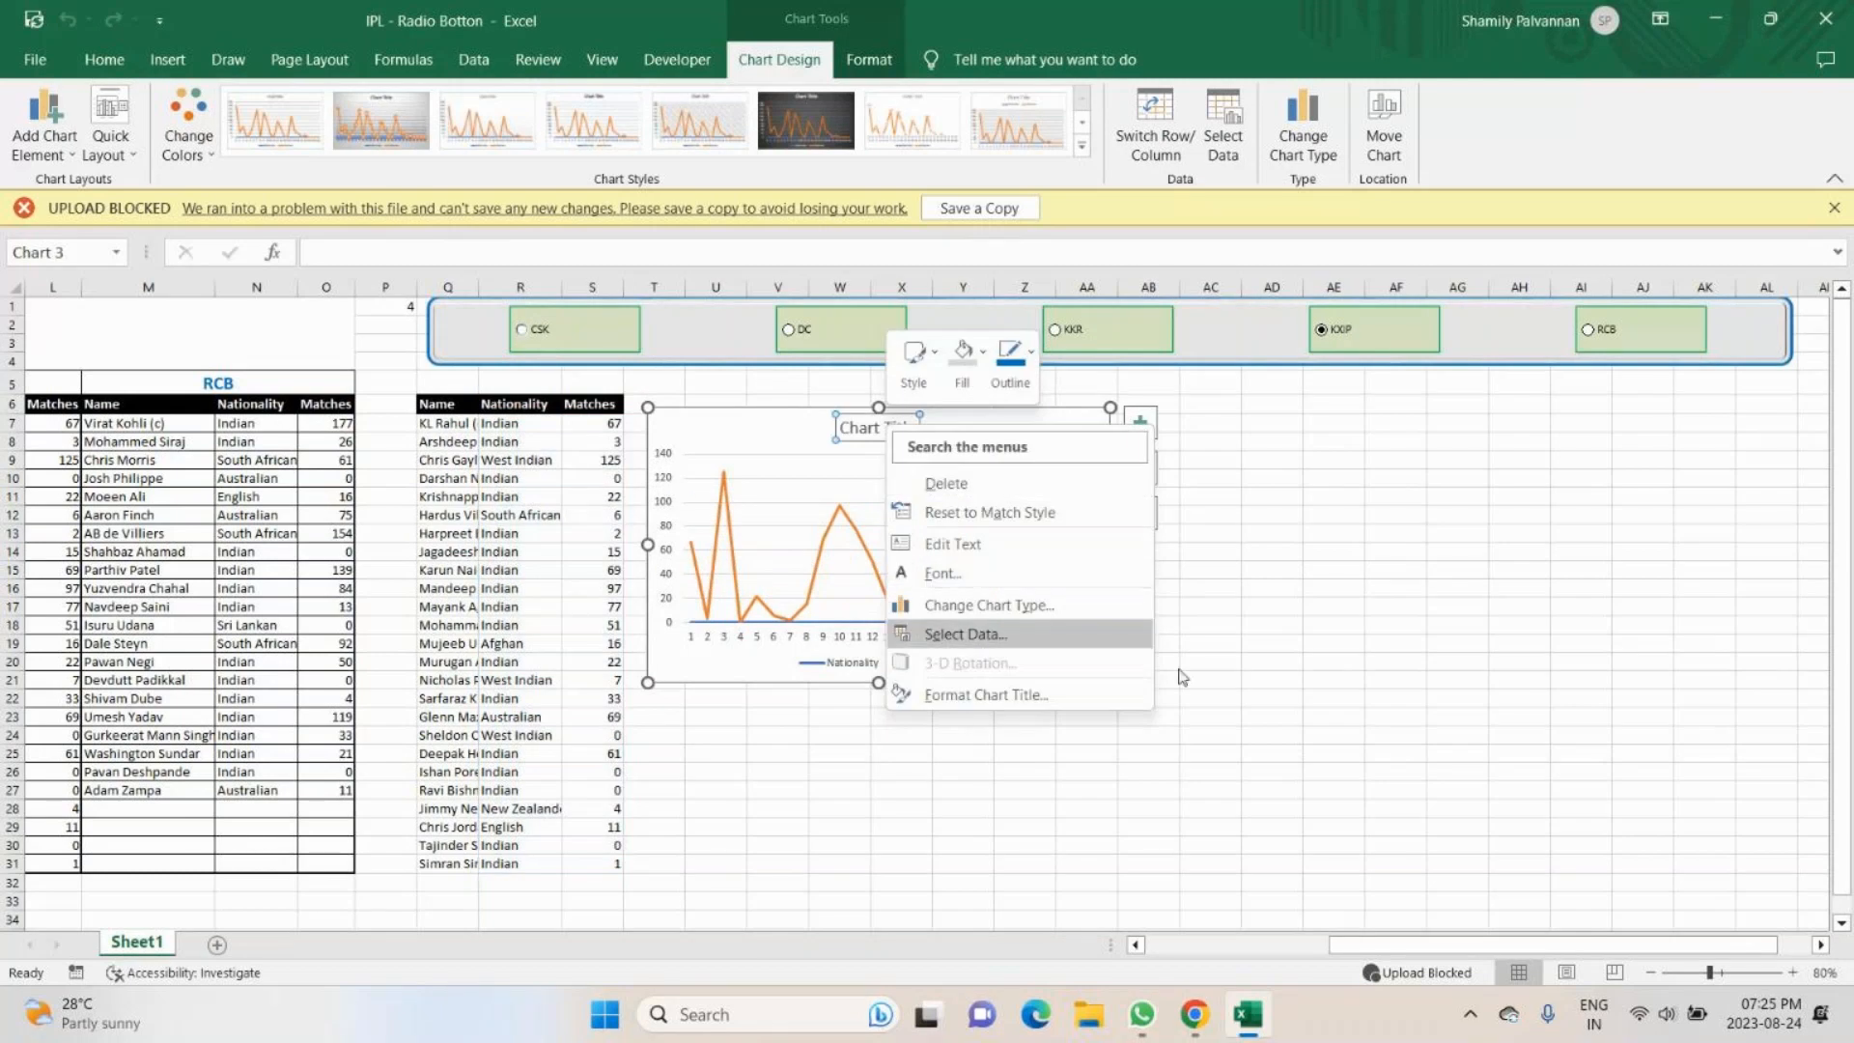
key(Escape)
triple_click(889, 428)
key(BackSpace)
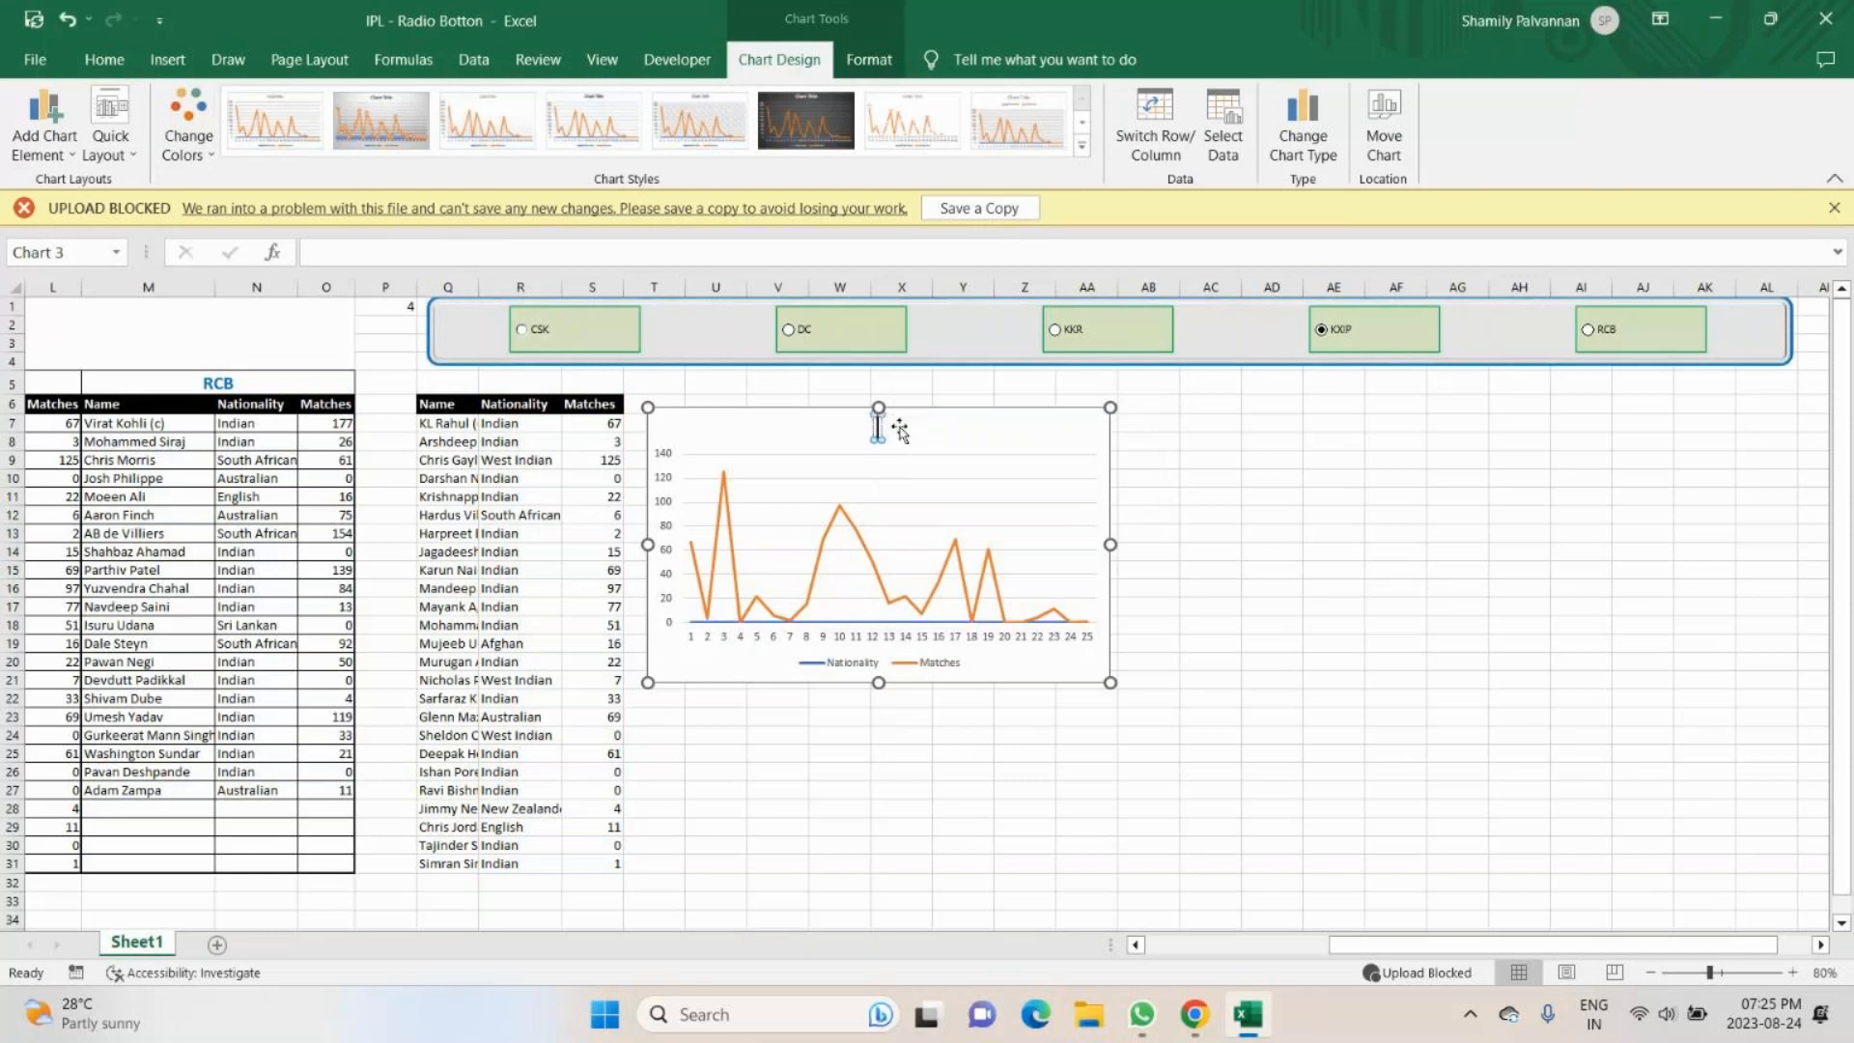
text(IP)
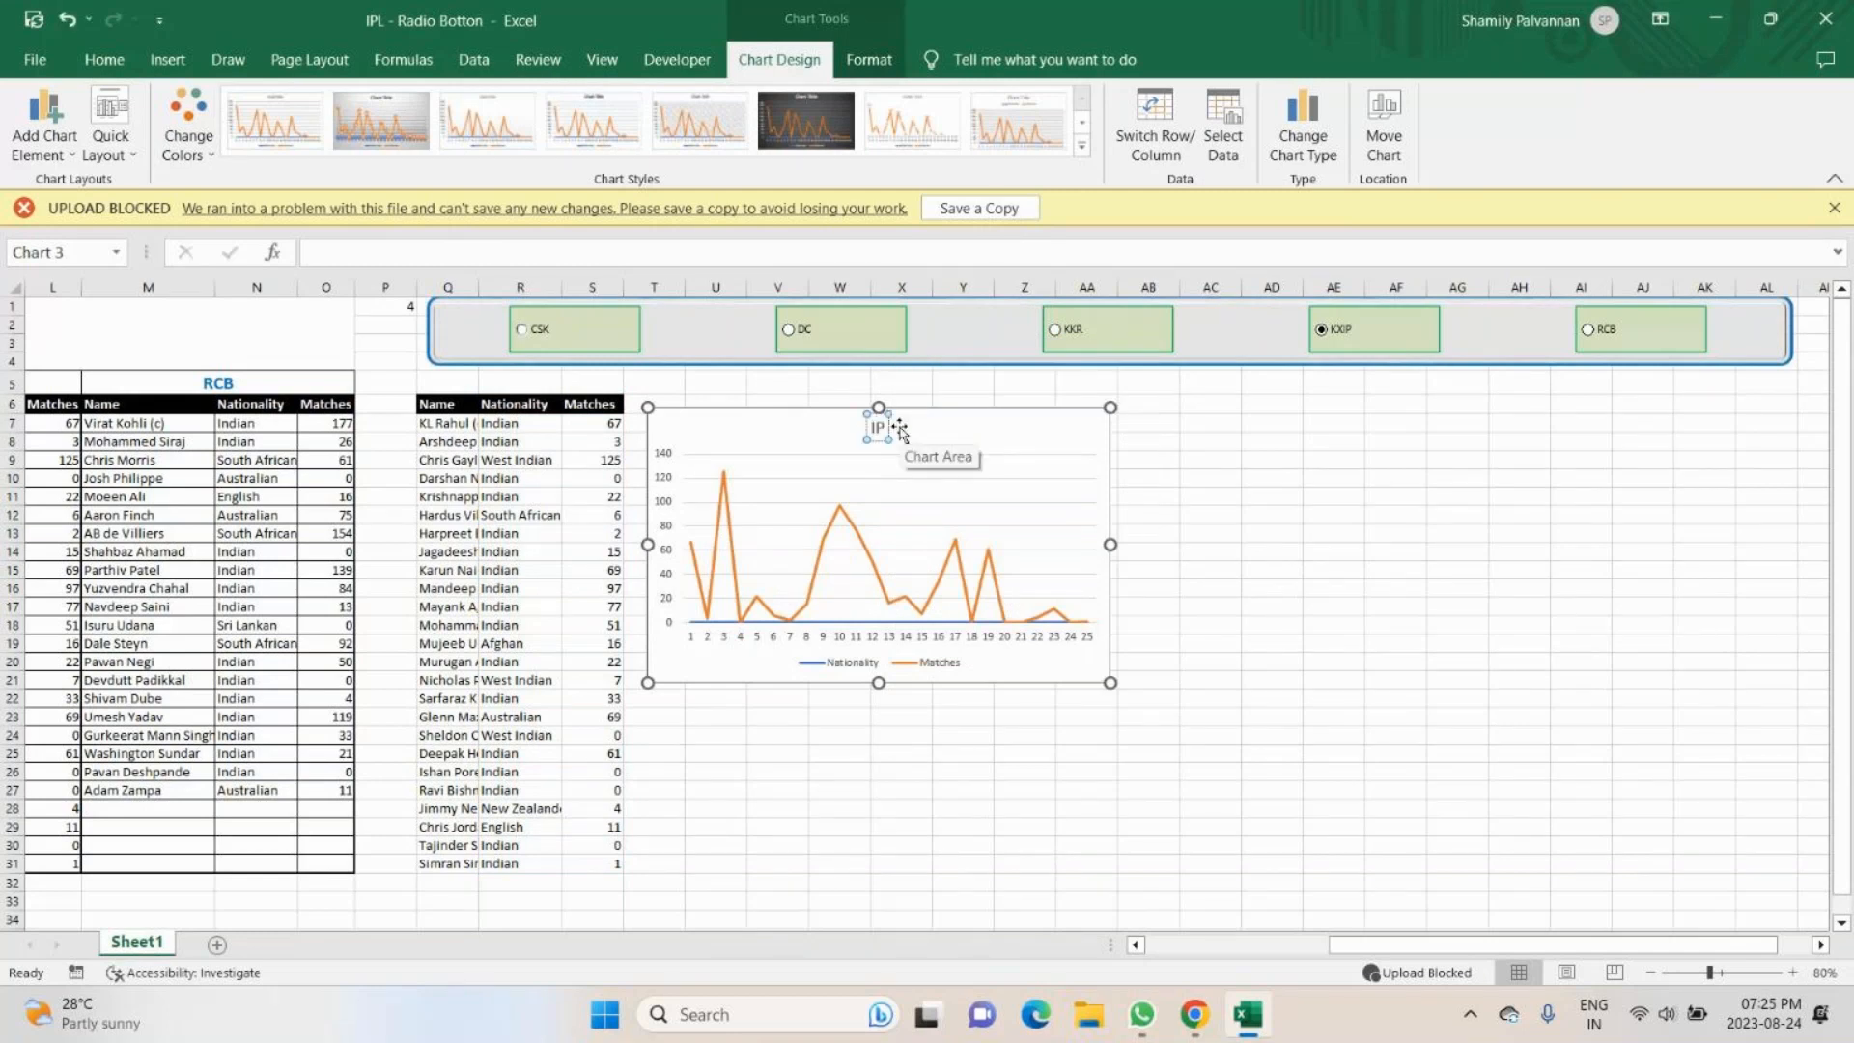
text(L Matc)
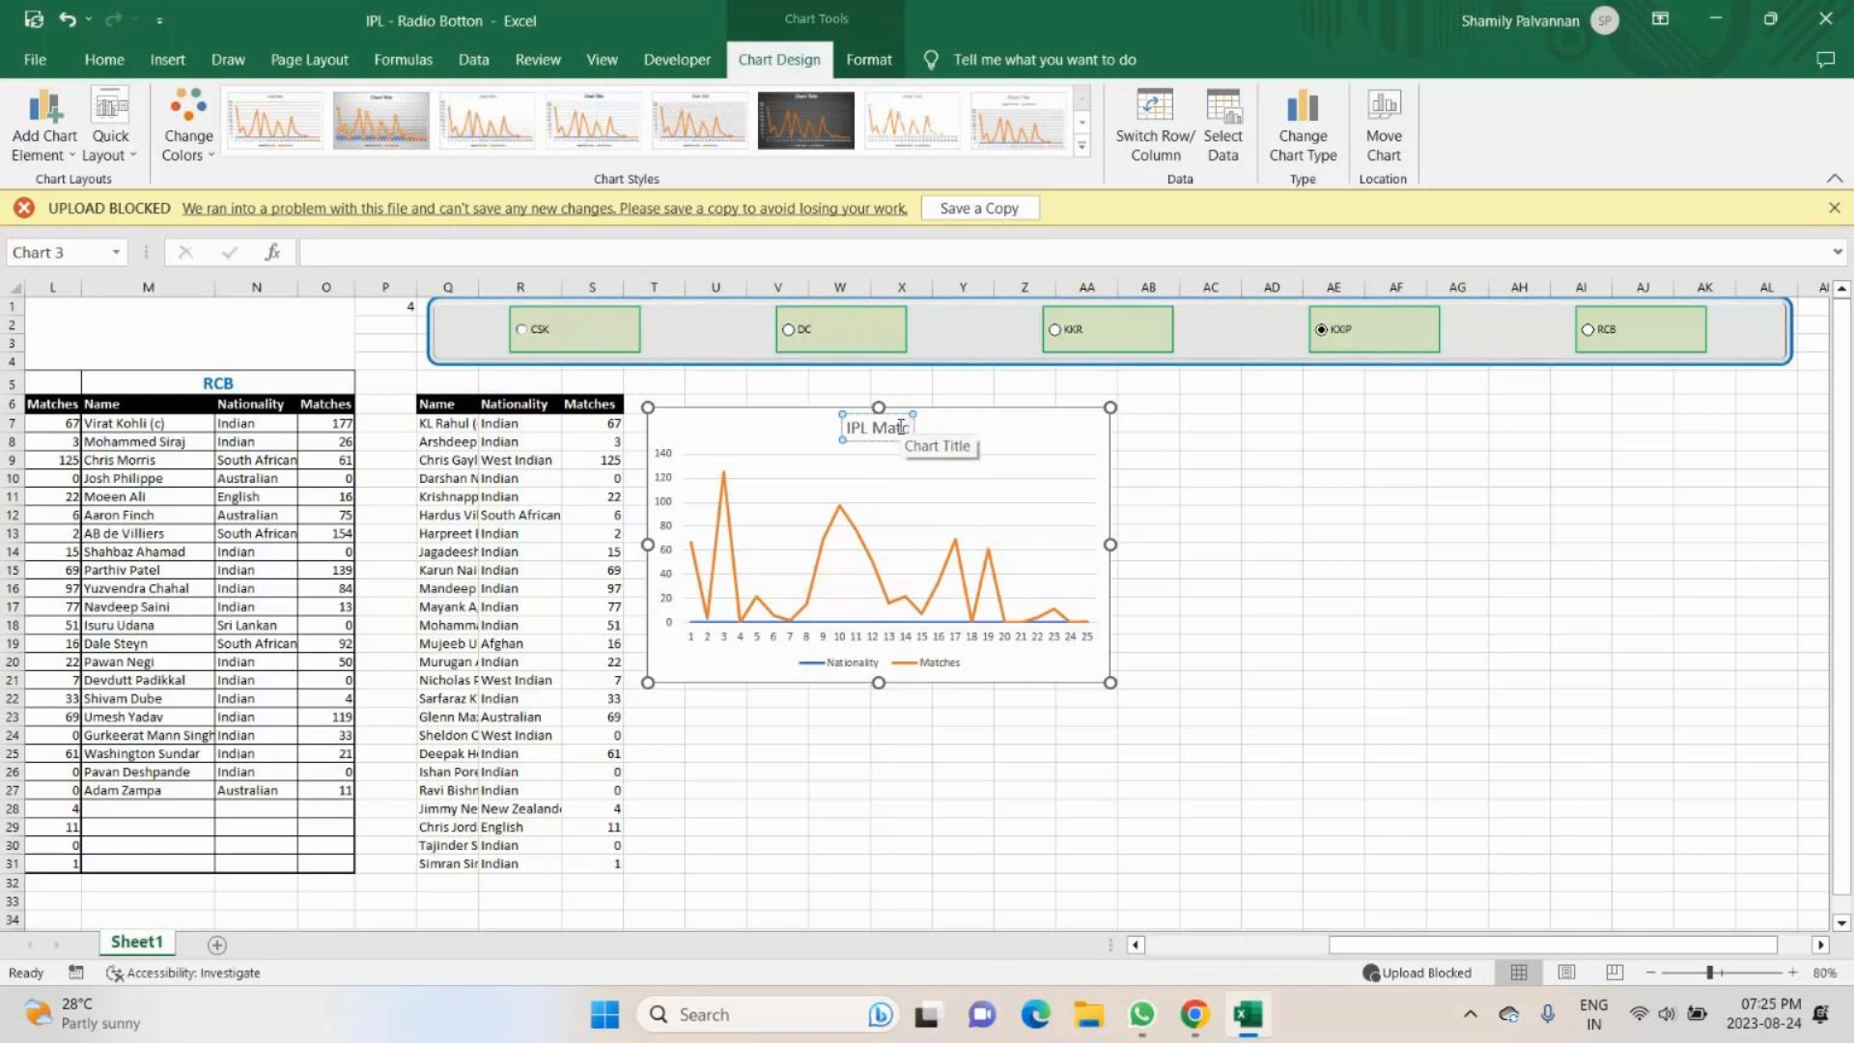
text(her)
key(BackSpace)
text(s)
click(1226, 535)
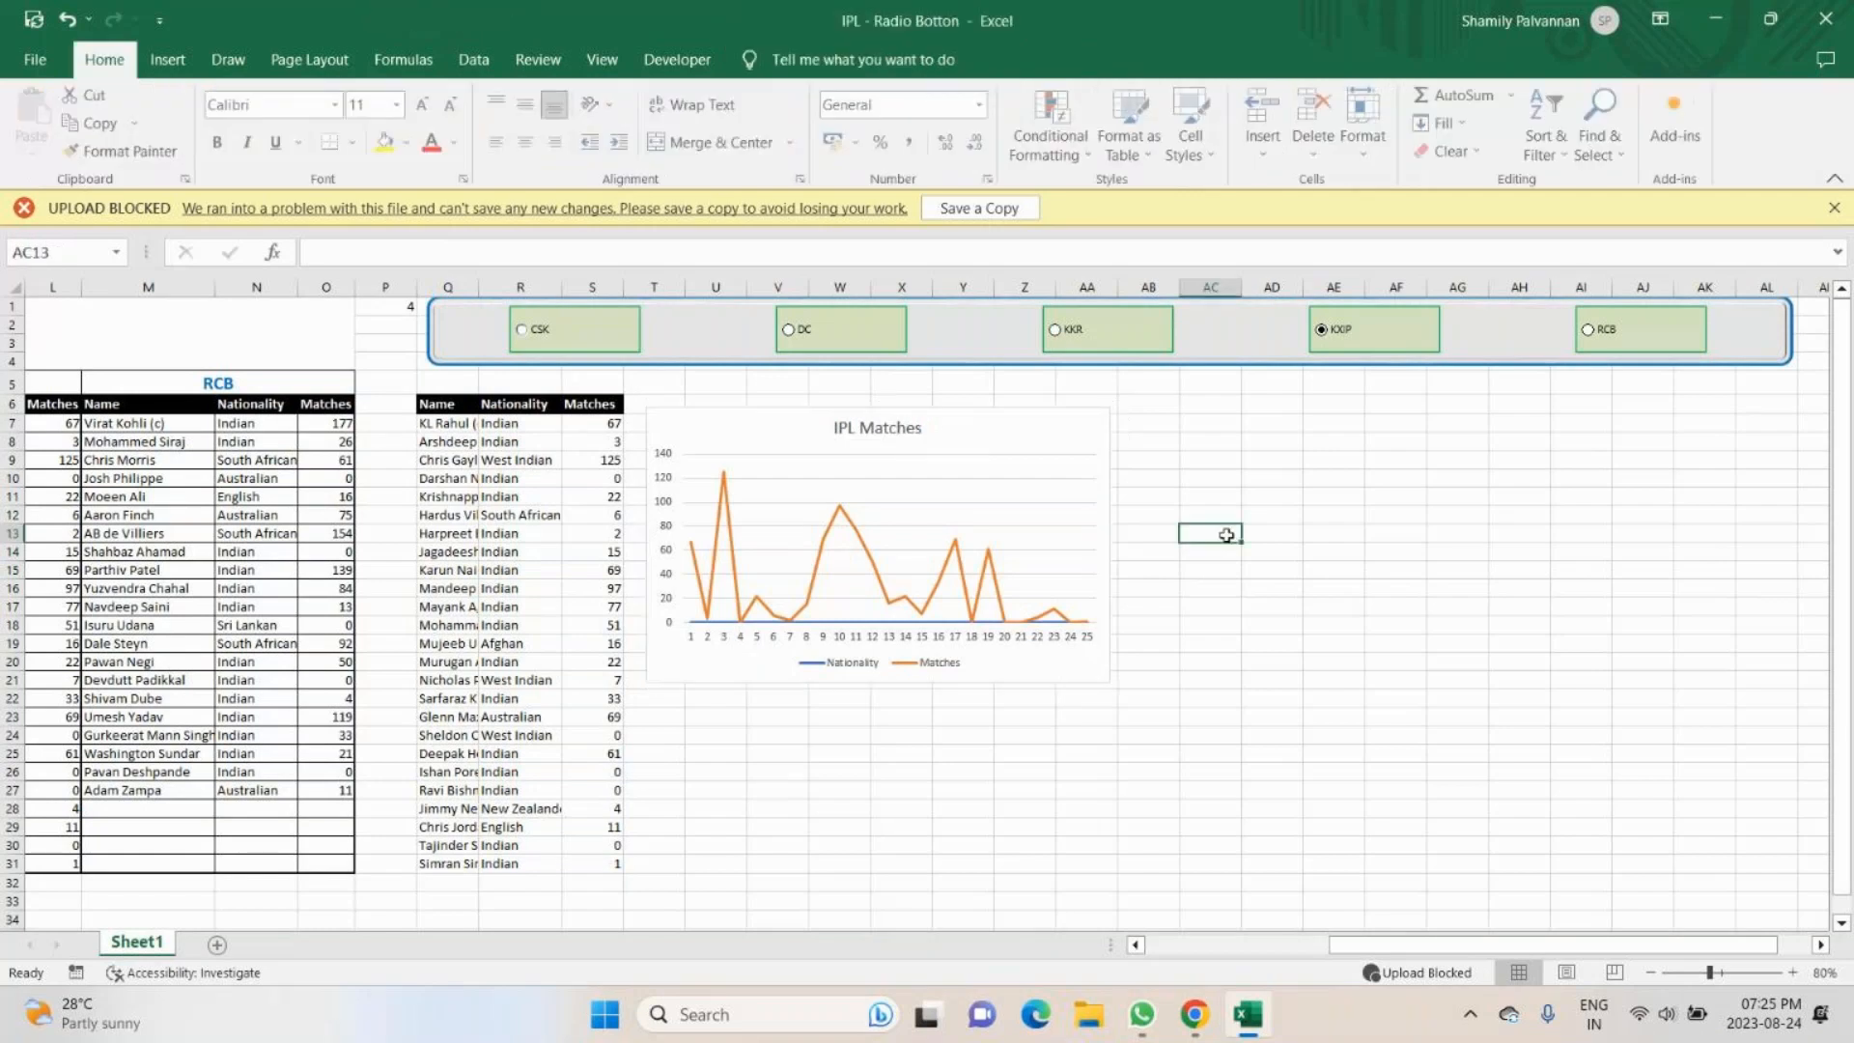
- Open the IPL Matches chart's data source settings and review the name and value ranges of the Nationality series
click(959, 546)
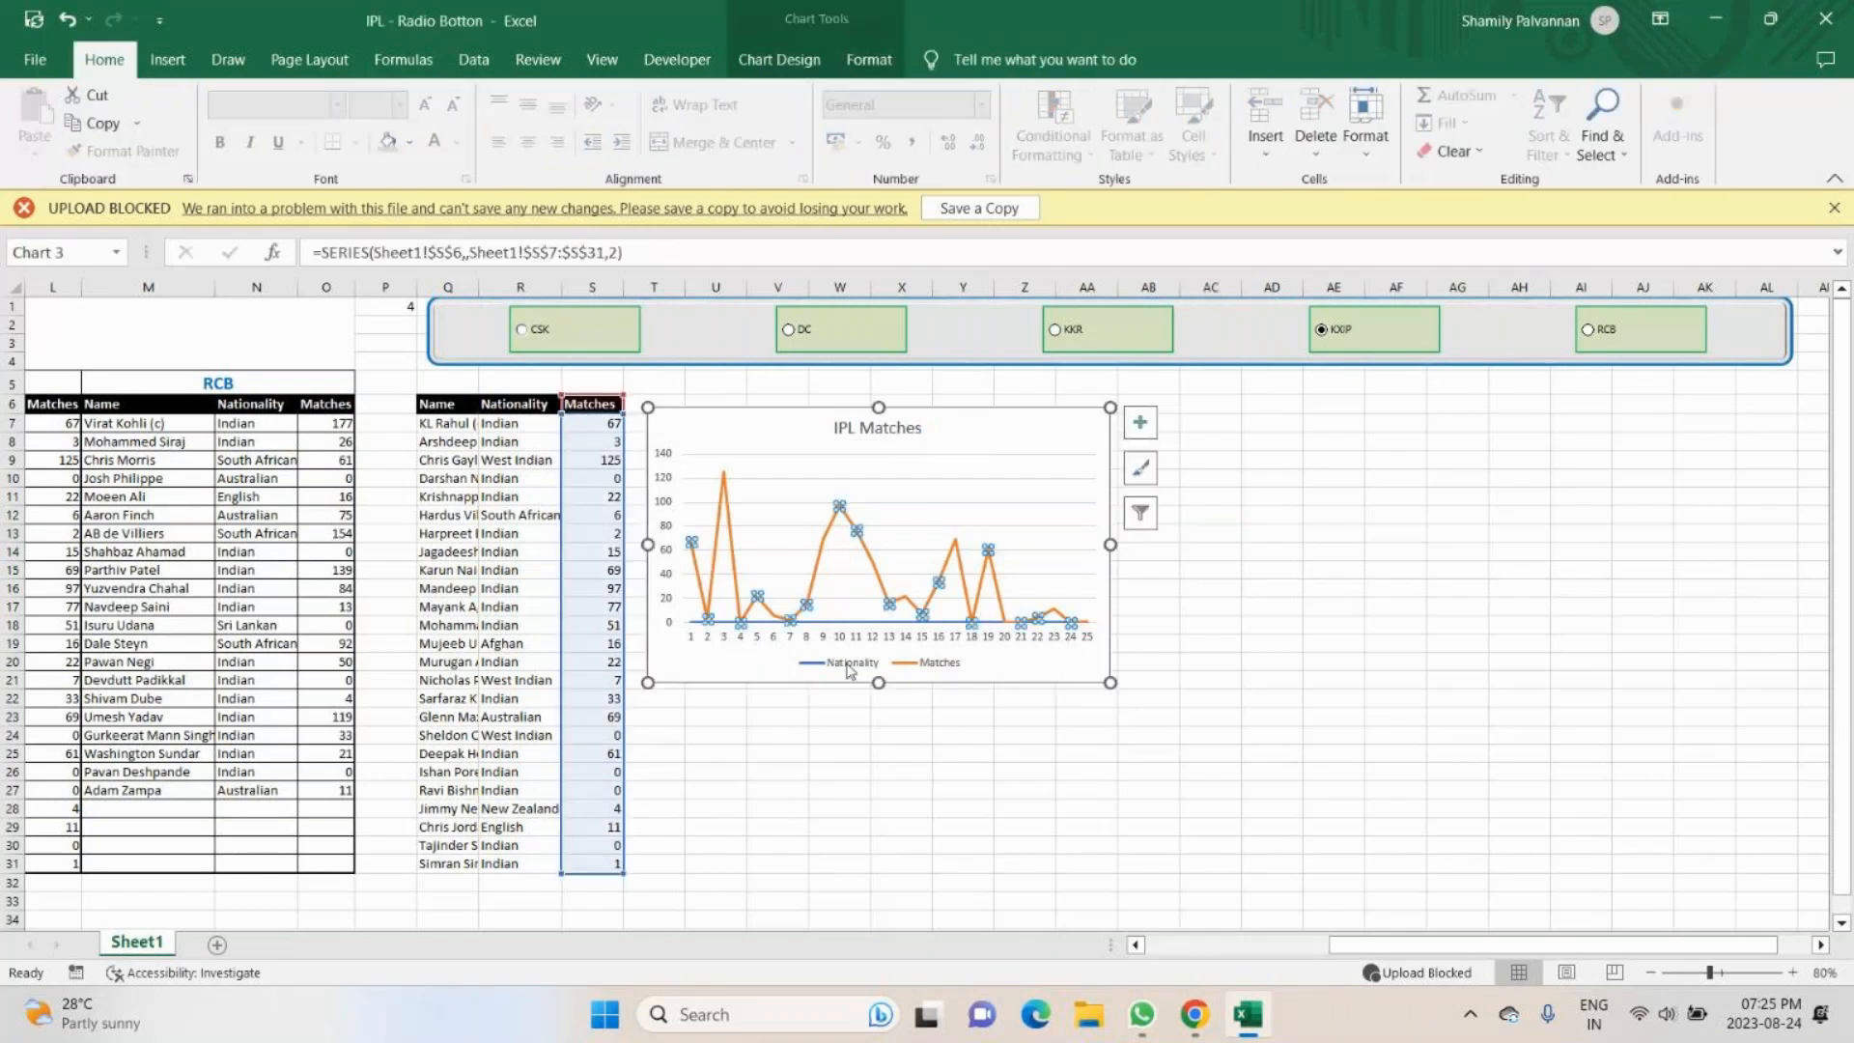
right_click(1053, 428)
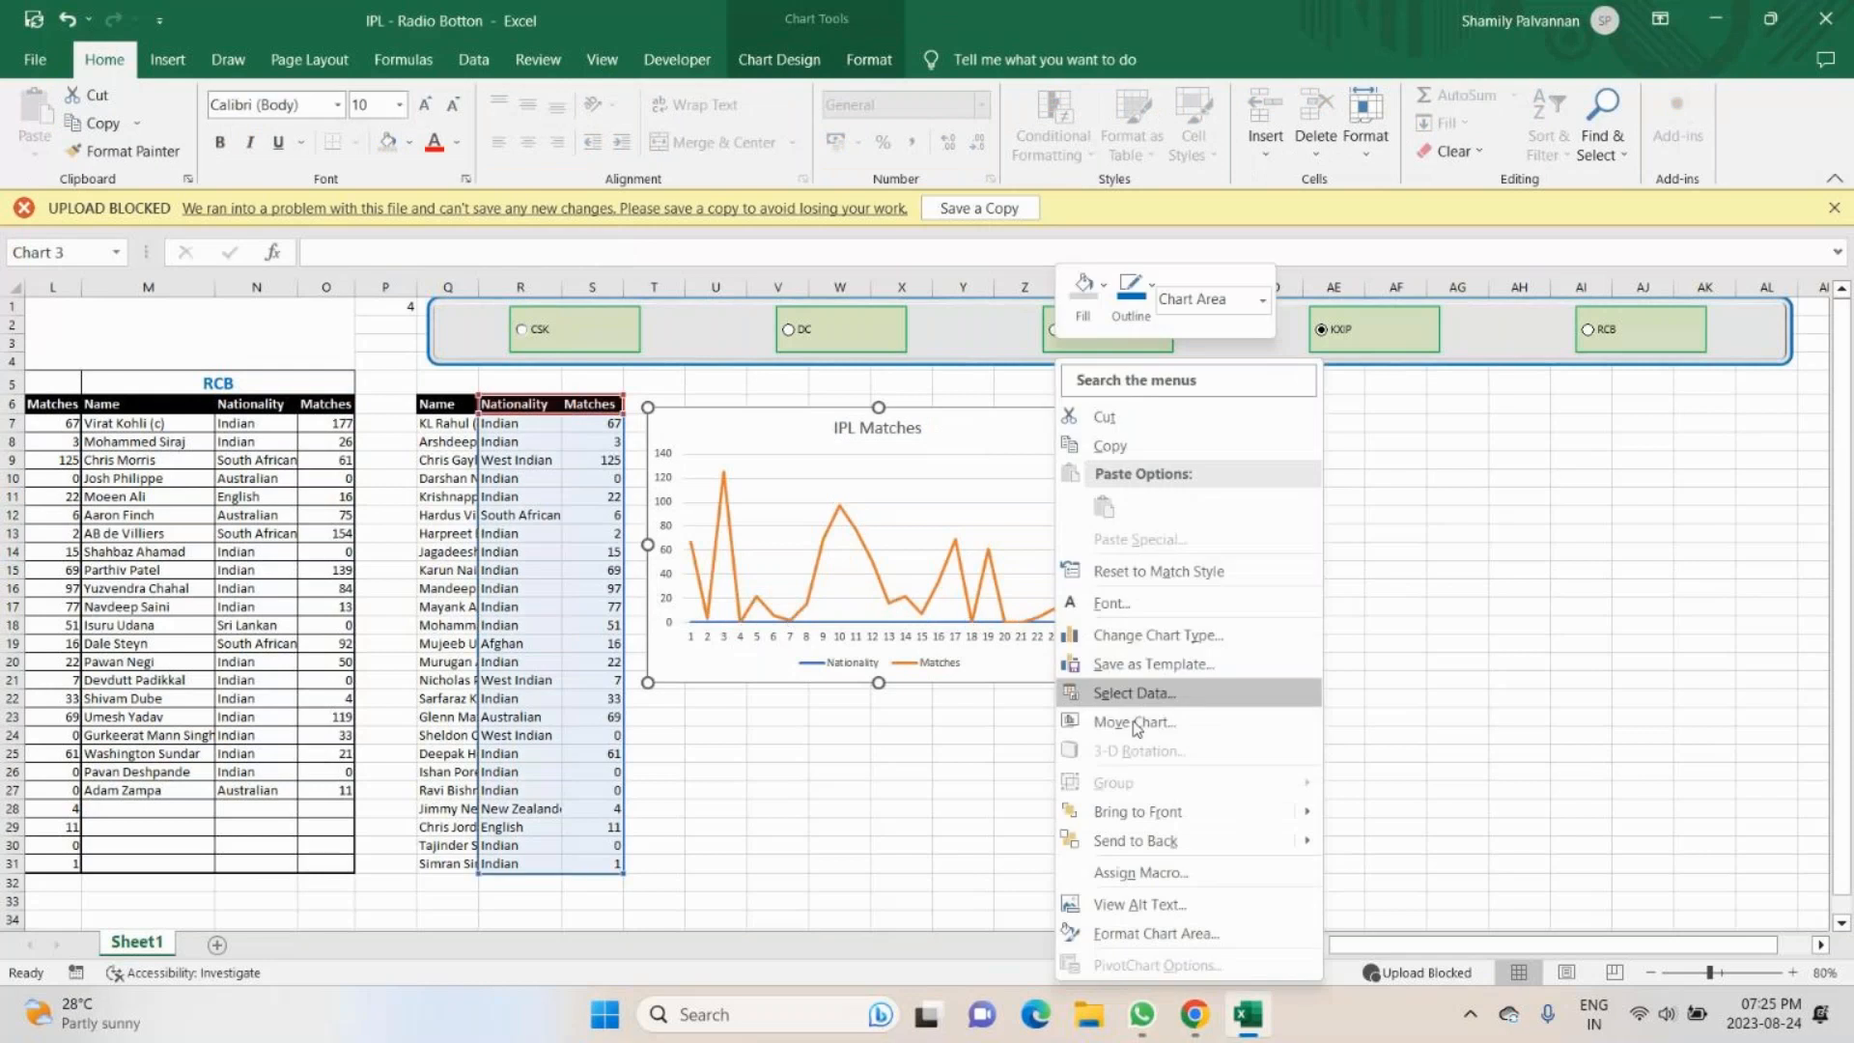
click(1134, 693)
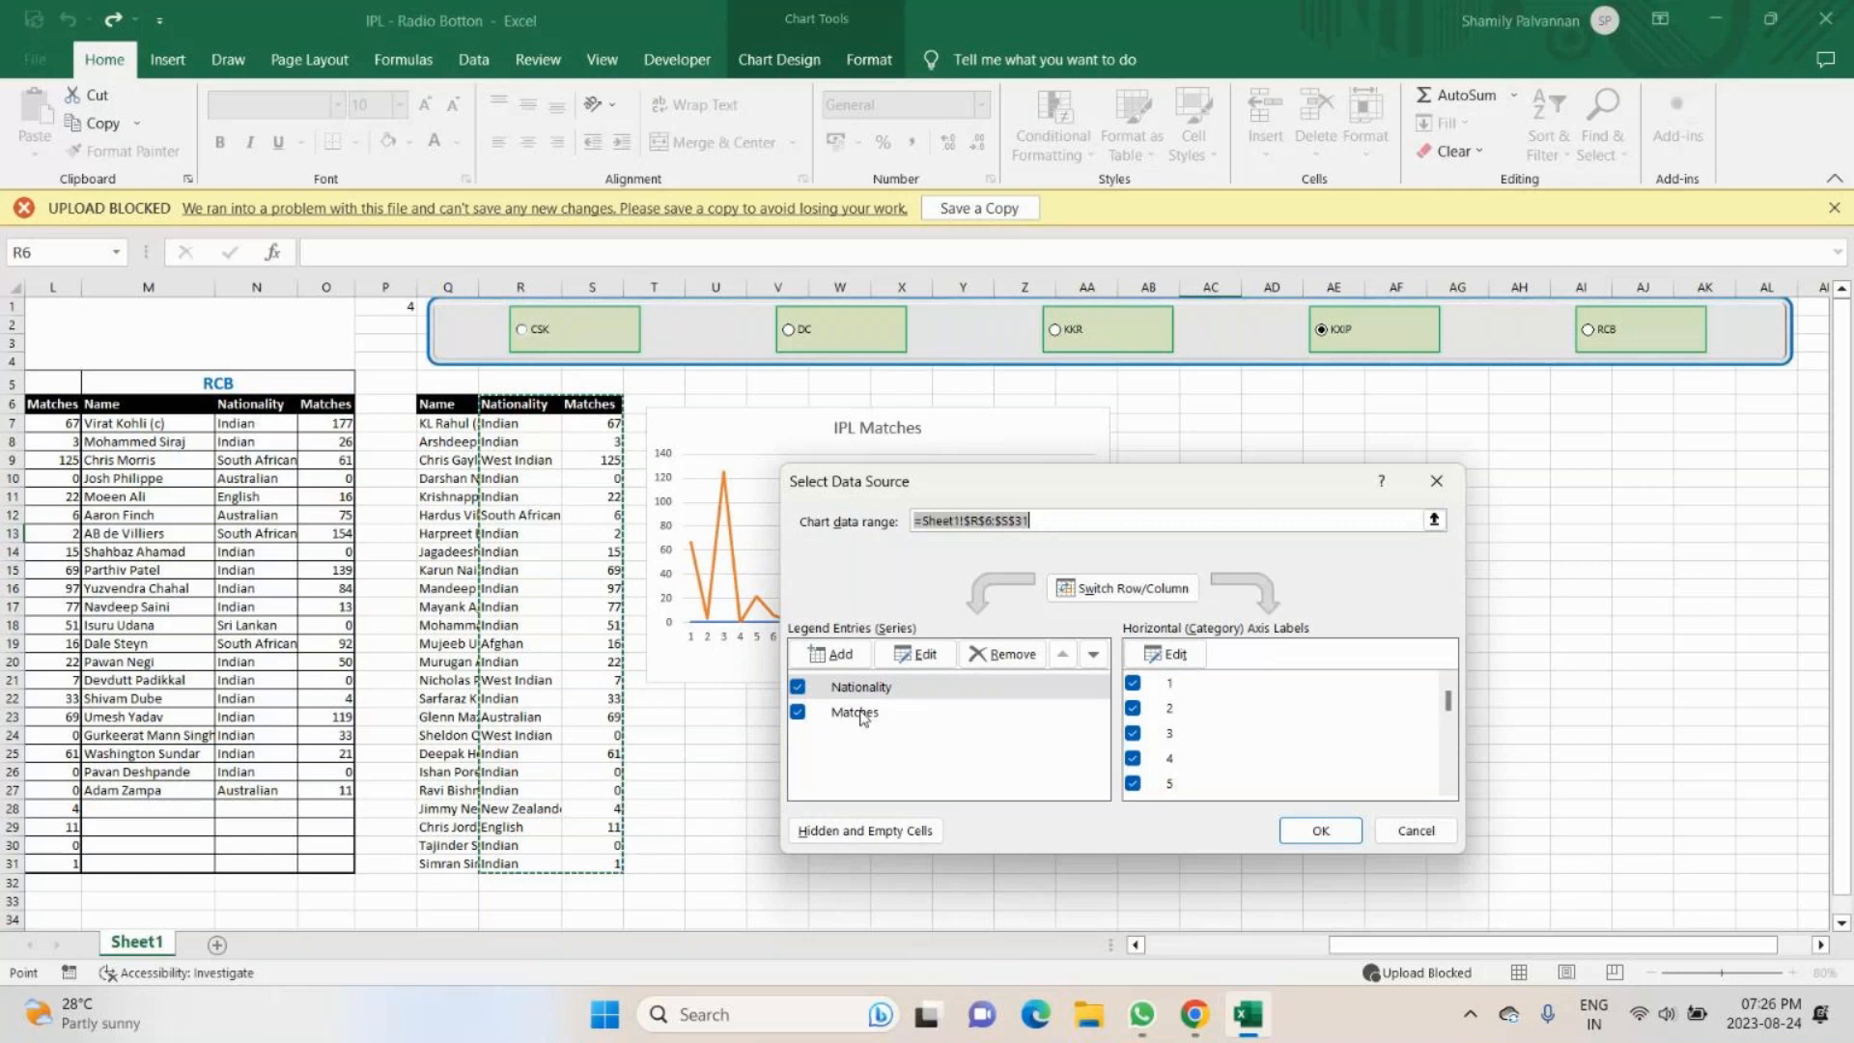
click(977, 712)
click(837, 688)
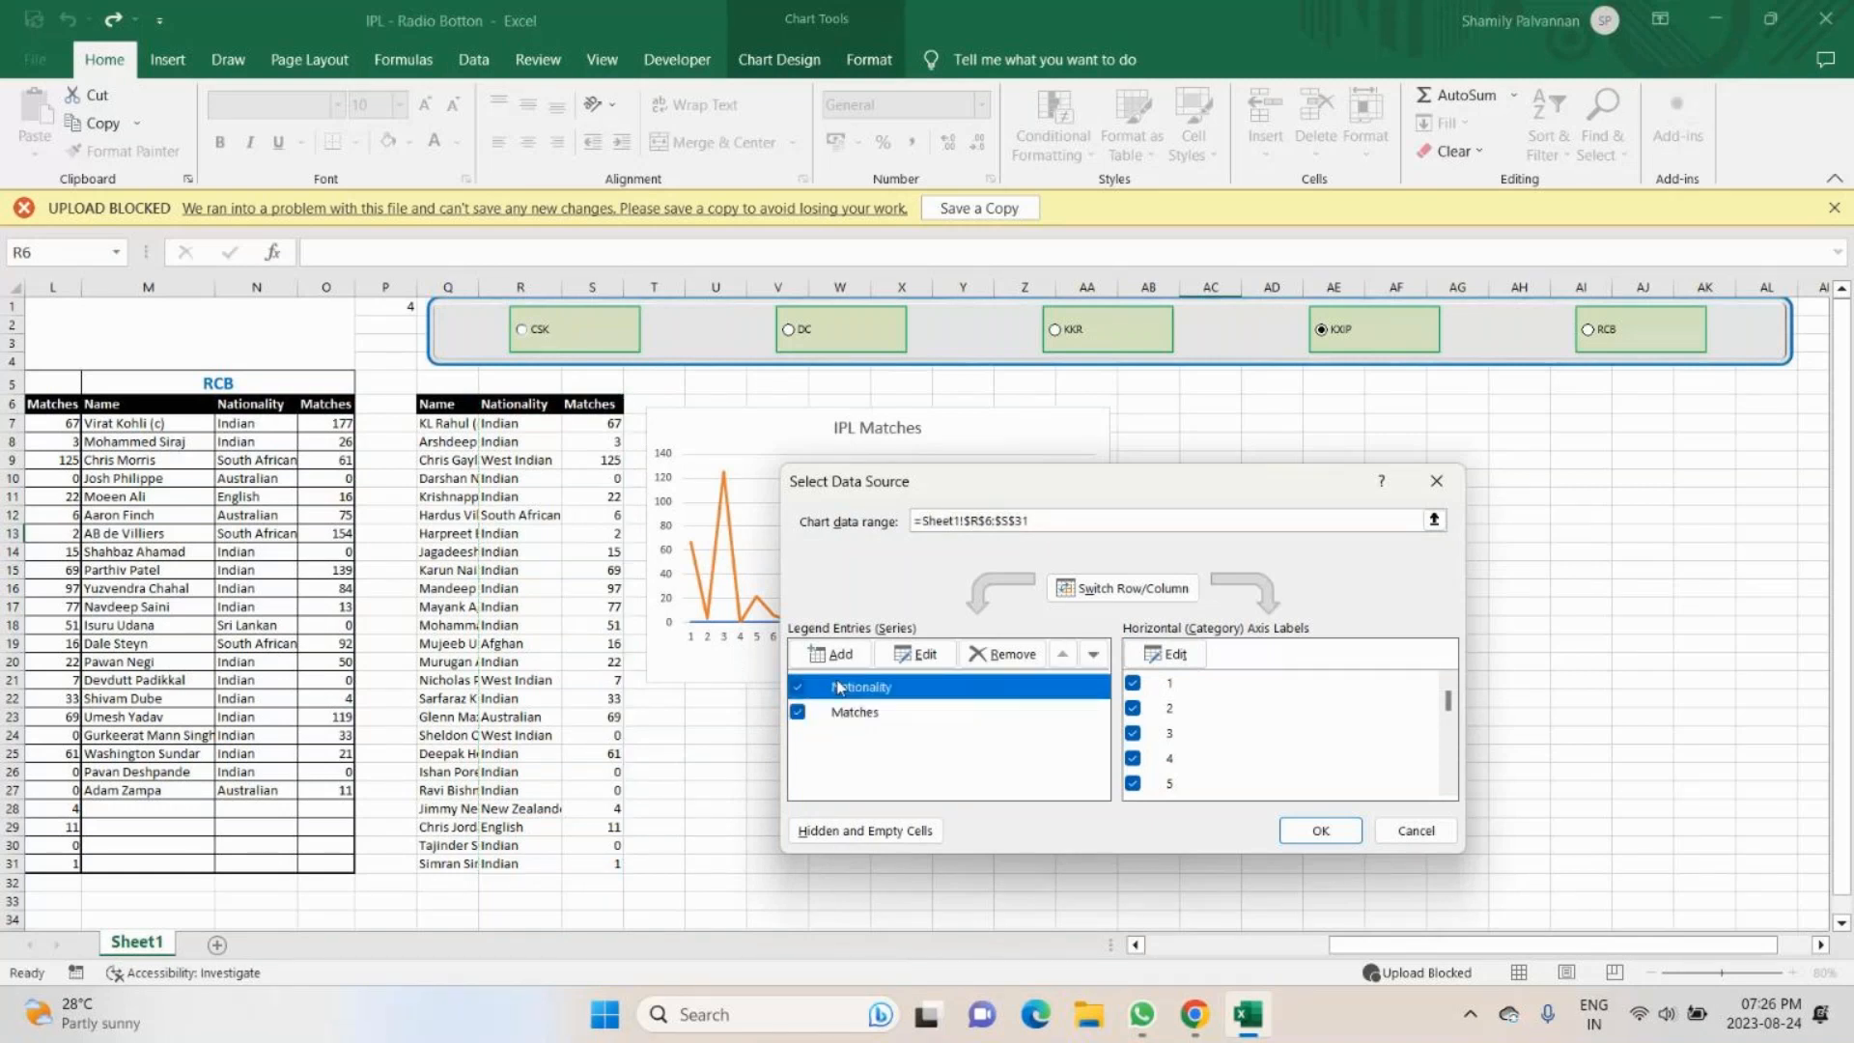
click(924, 656)
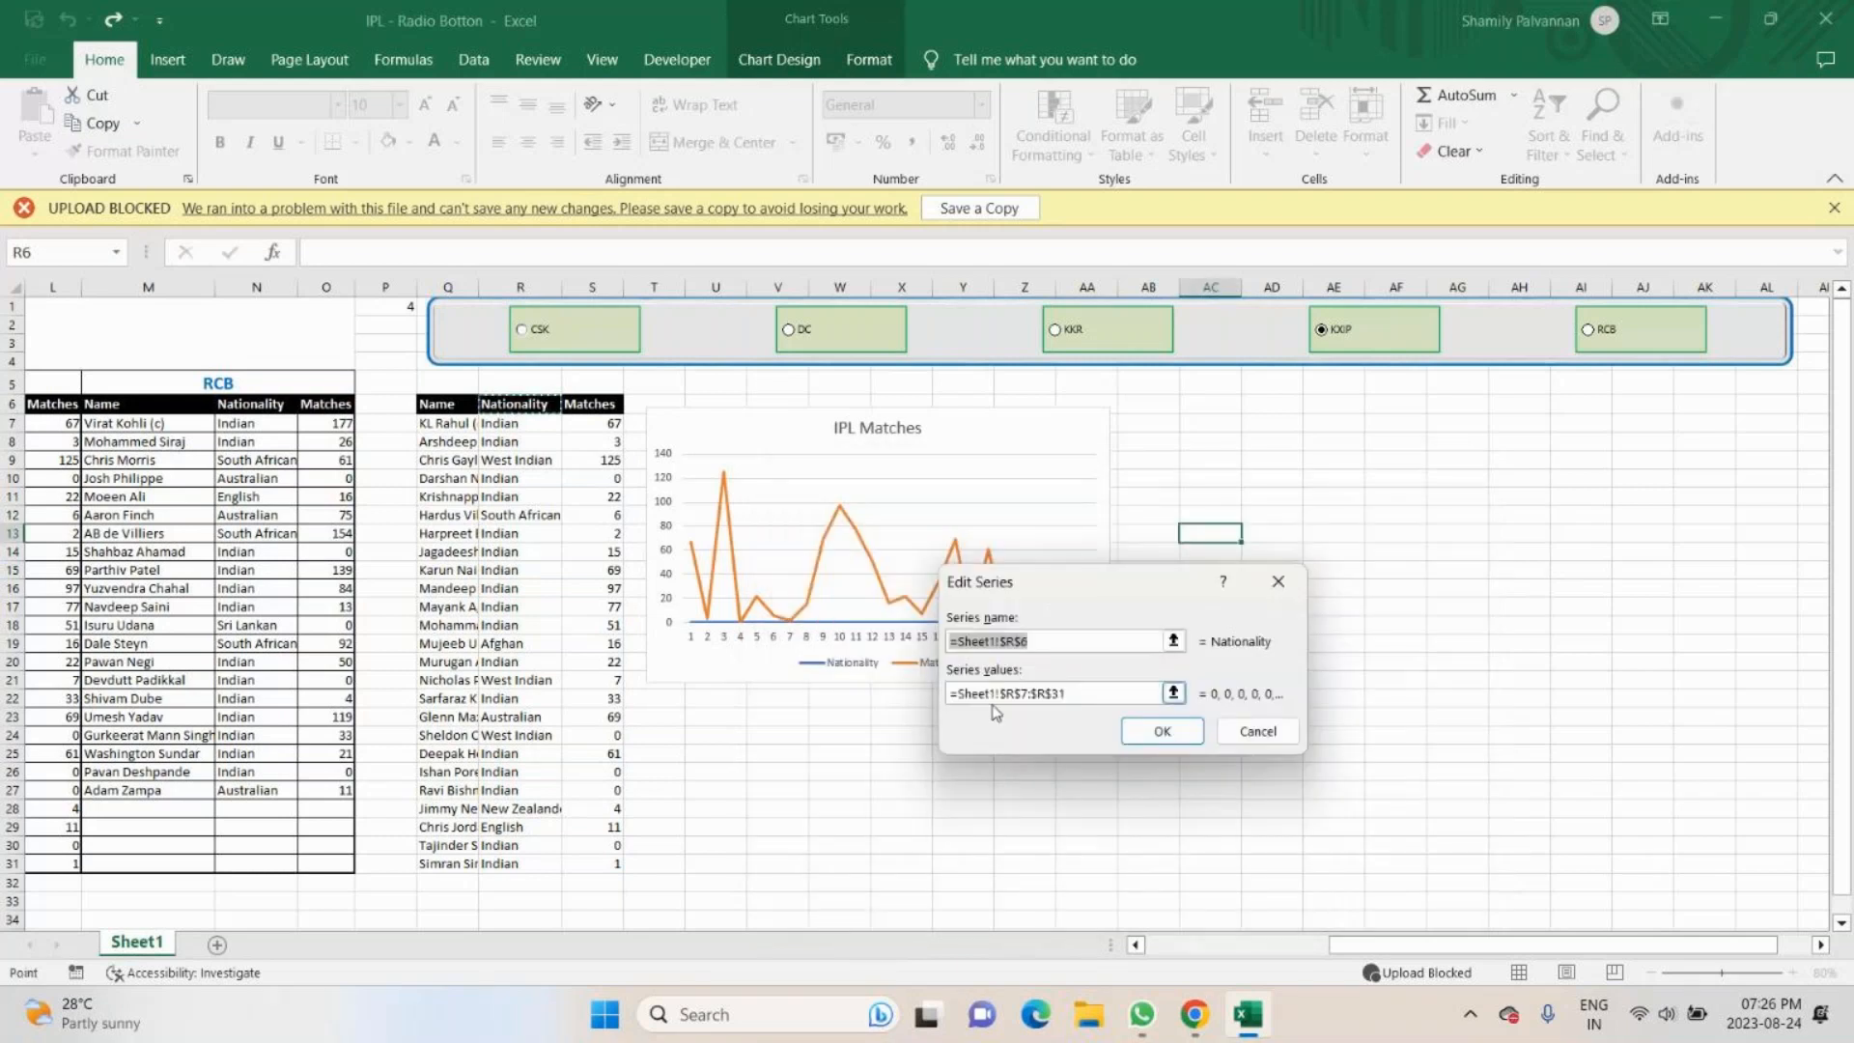
drag(1106, 582, 1184, 555)
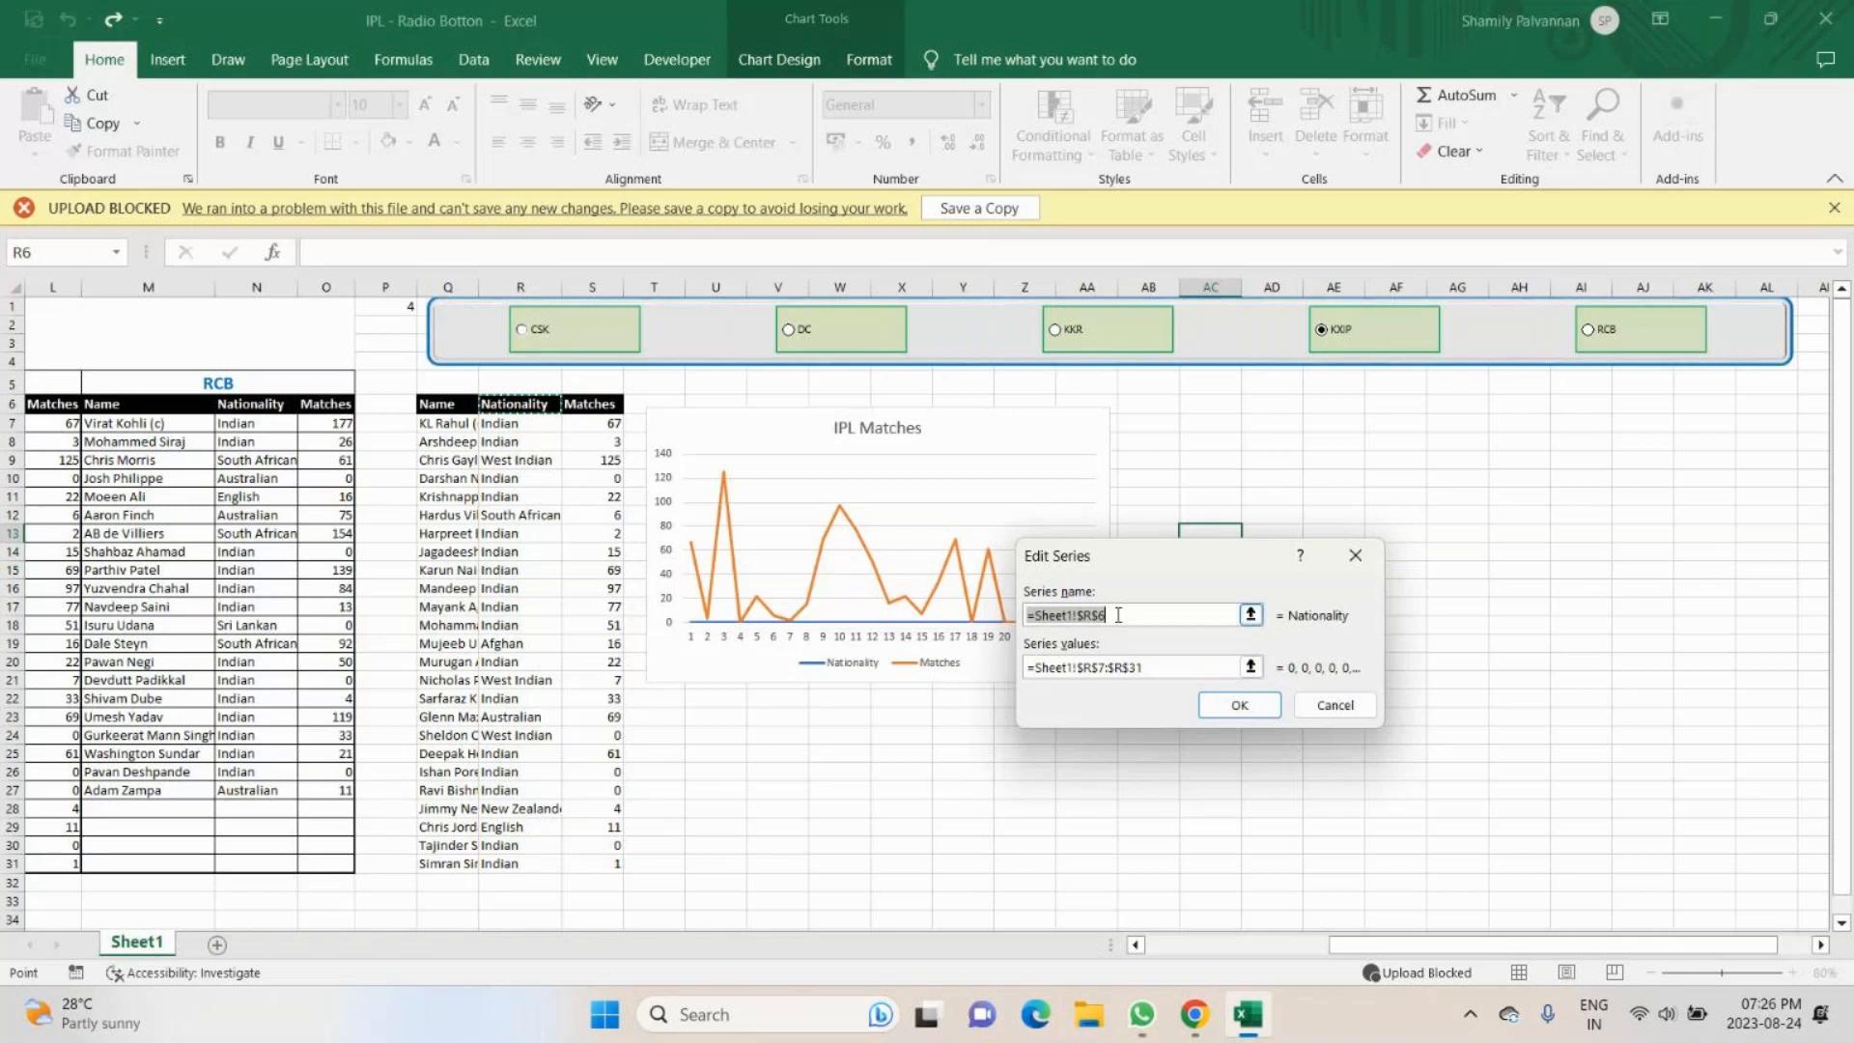
click(1238, 707)
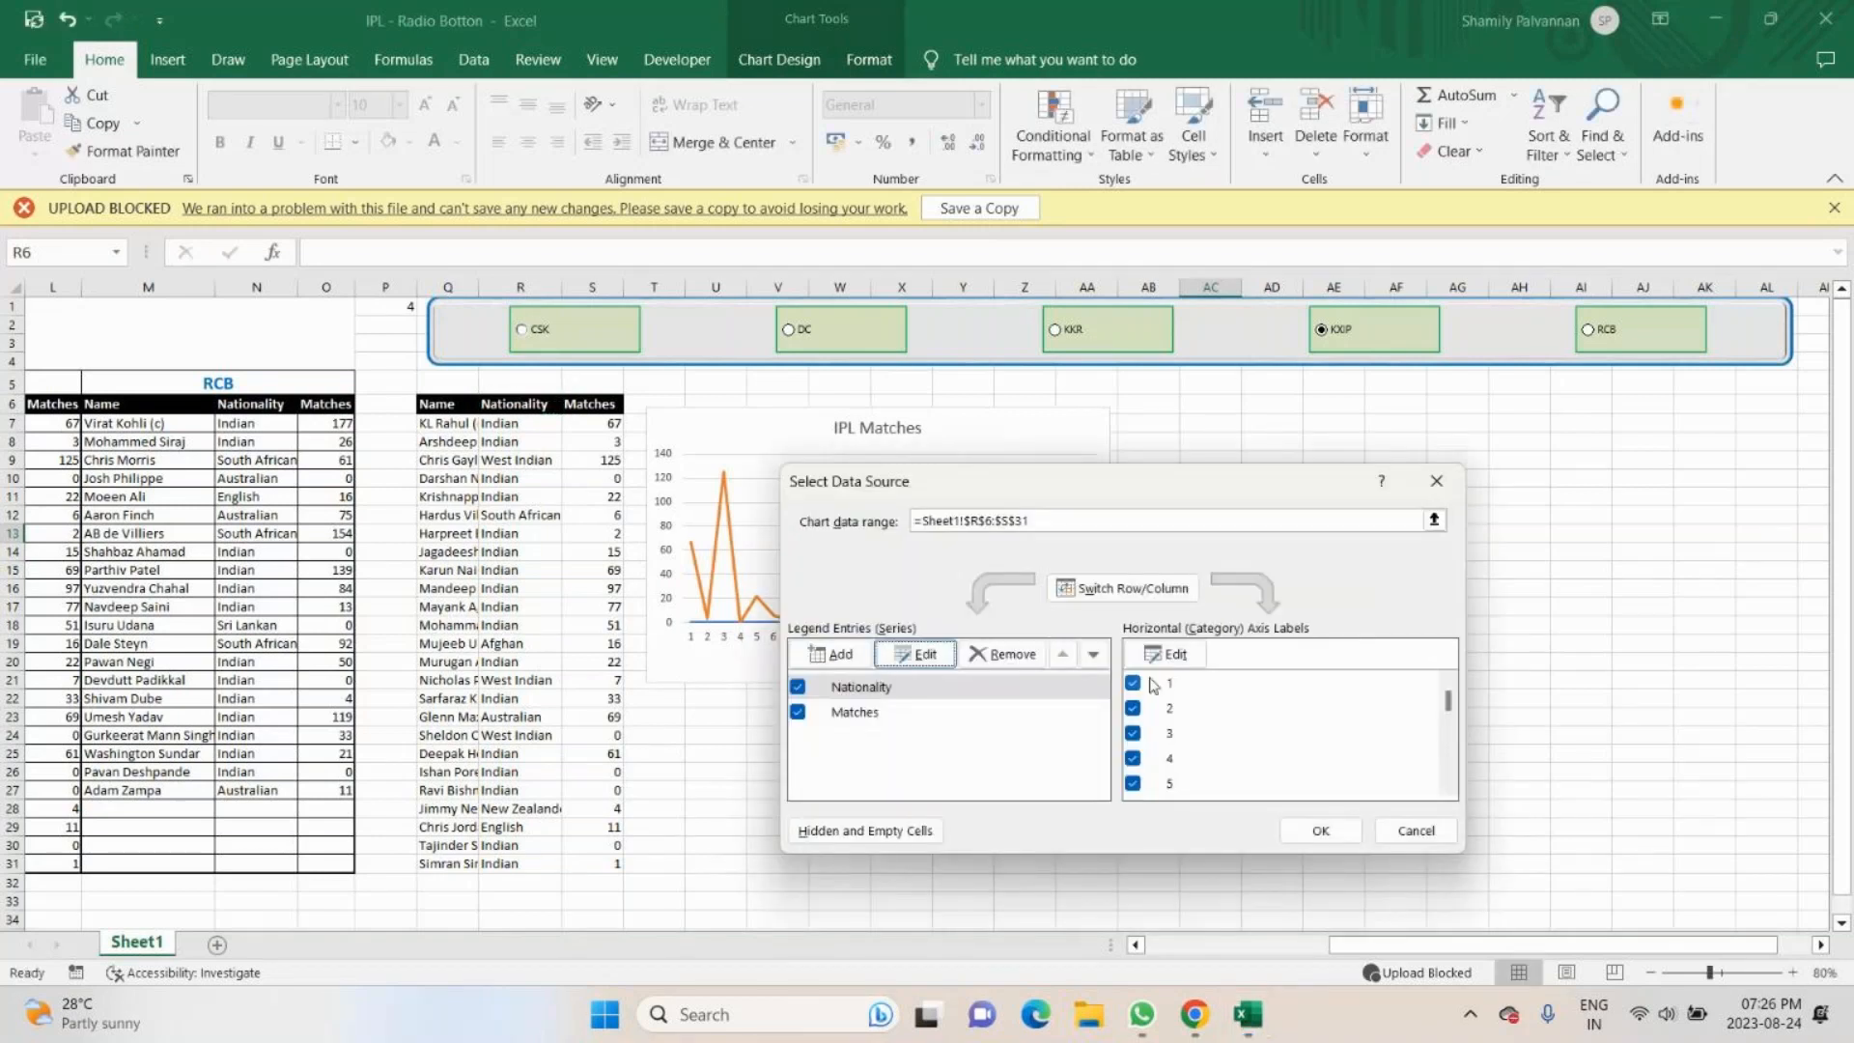
scroll(1164, 700, down, 2)
scroll(1169, 712, up, 2)
click(1185, 656)
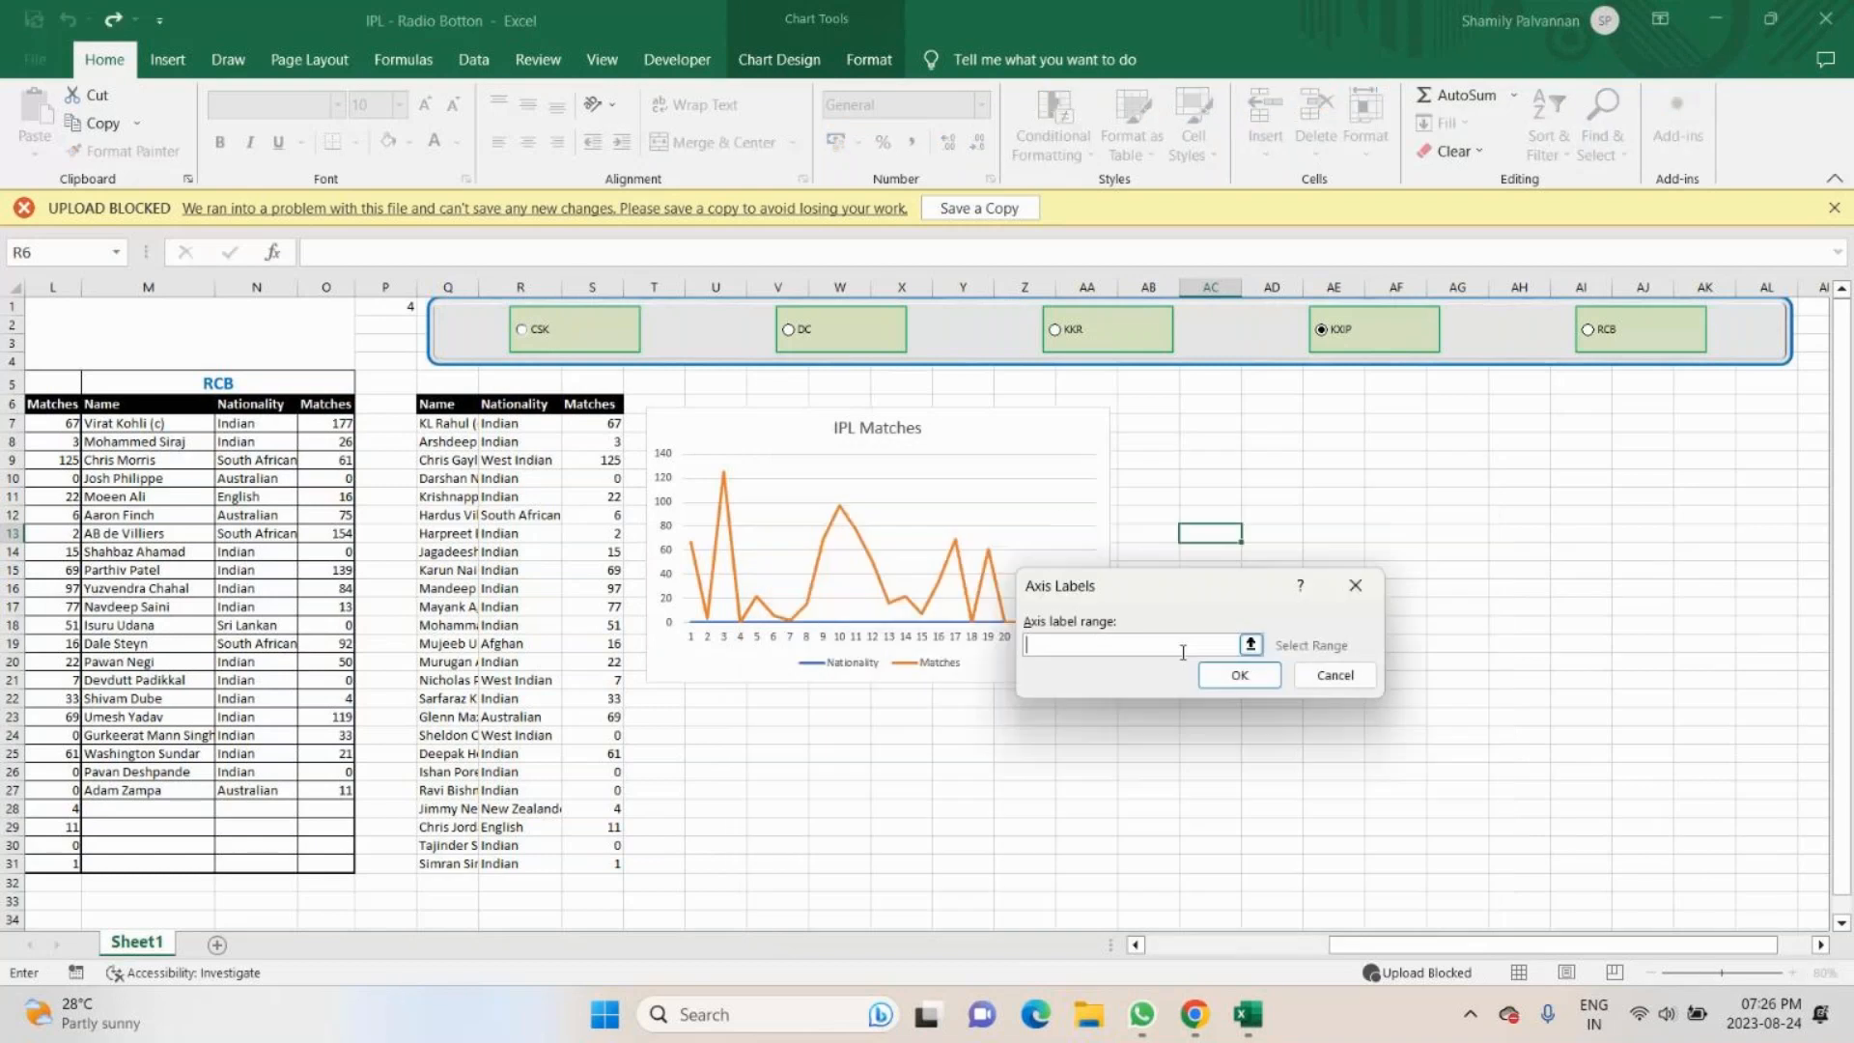
click(1250, 644)
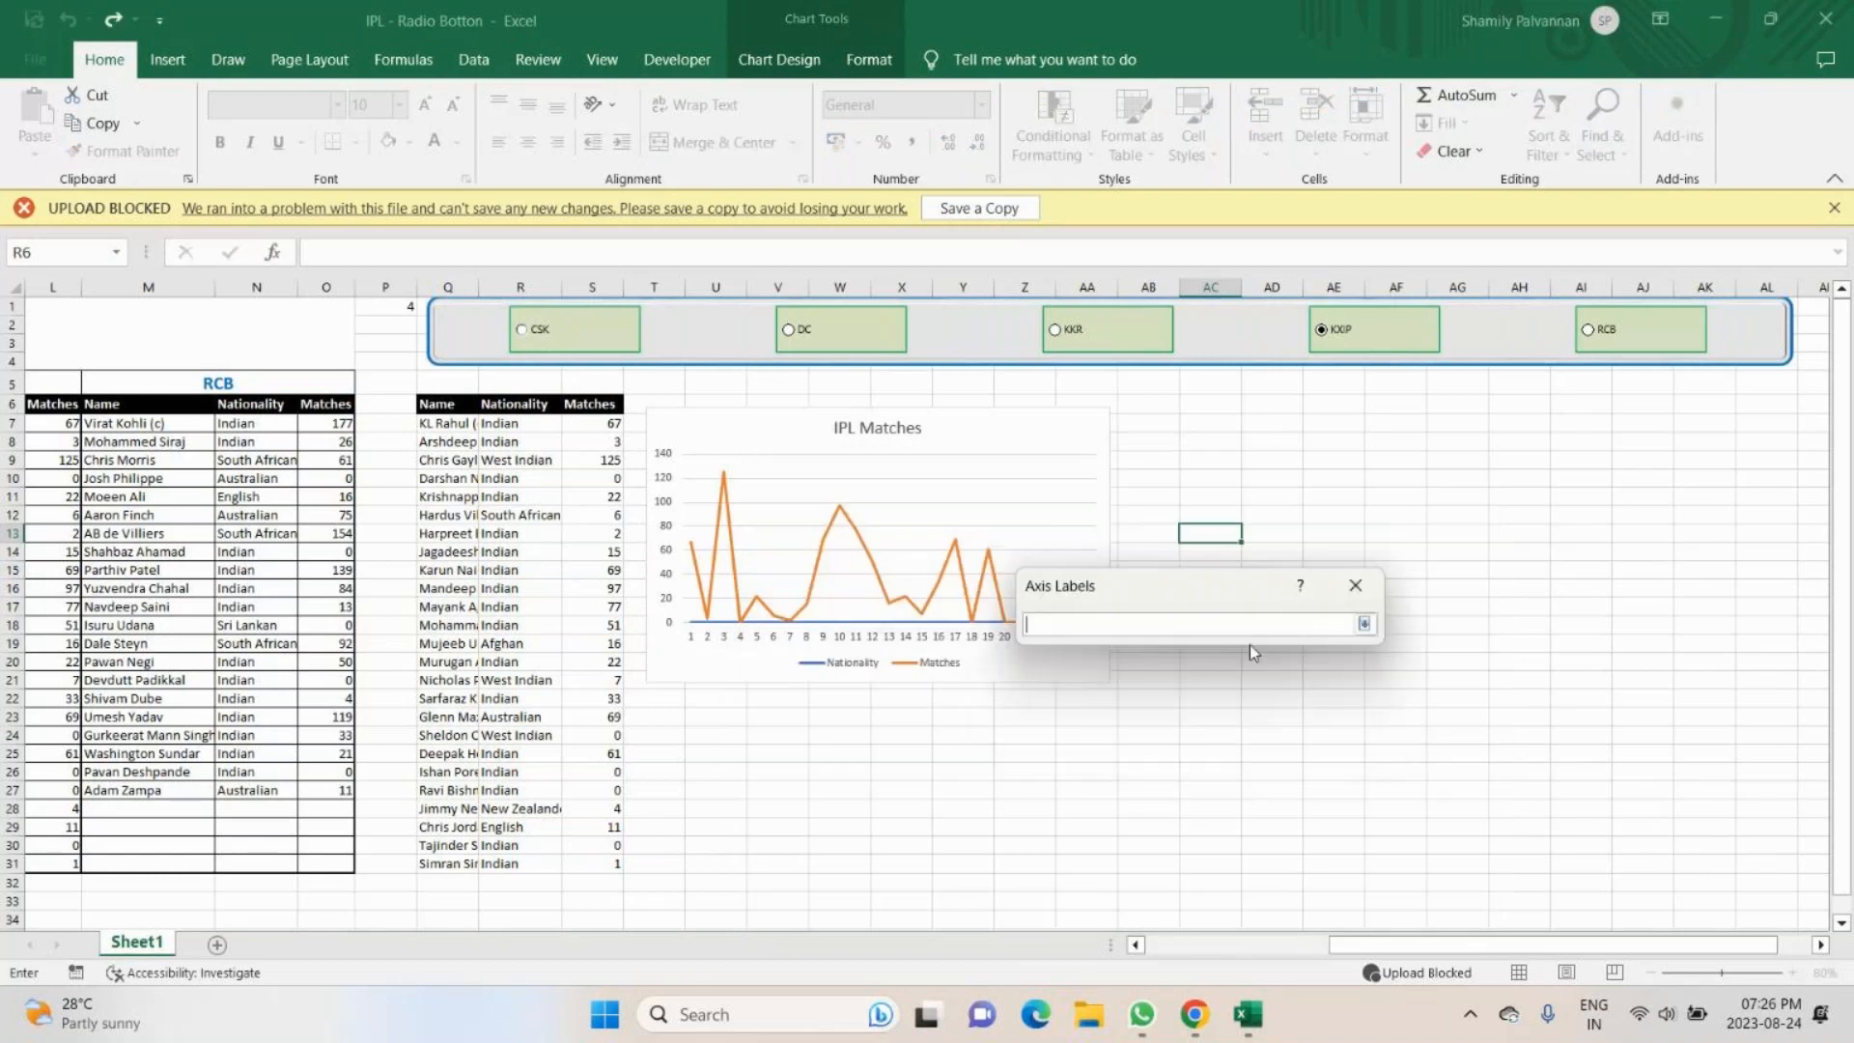
click(1364, 593)
click(1209, 677)
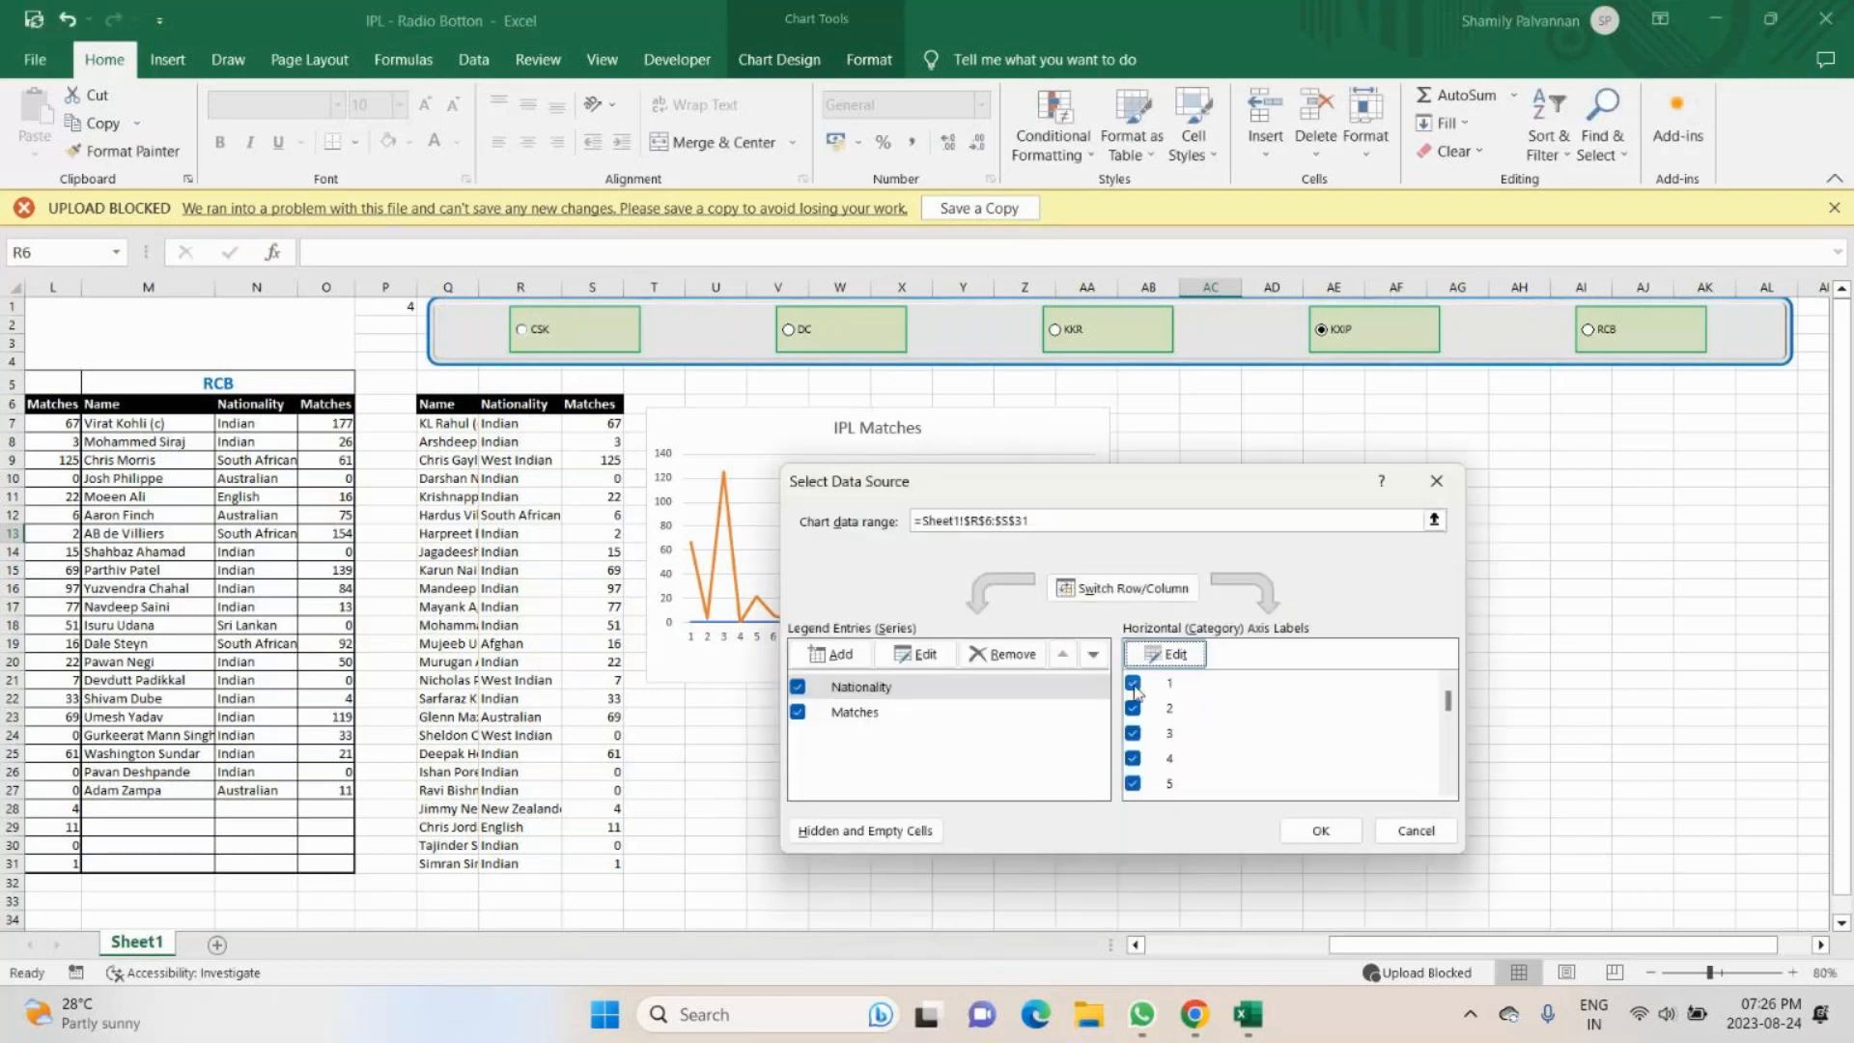
- Exclude categories 1 to 5 and 21 to 25 from the chart's horizontal axis
click(1132, 683)
click(1132, 708)
click(1133, 733)
click(1133, 758)
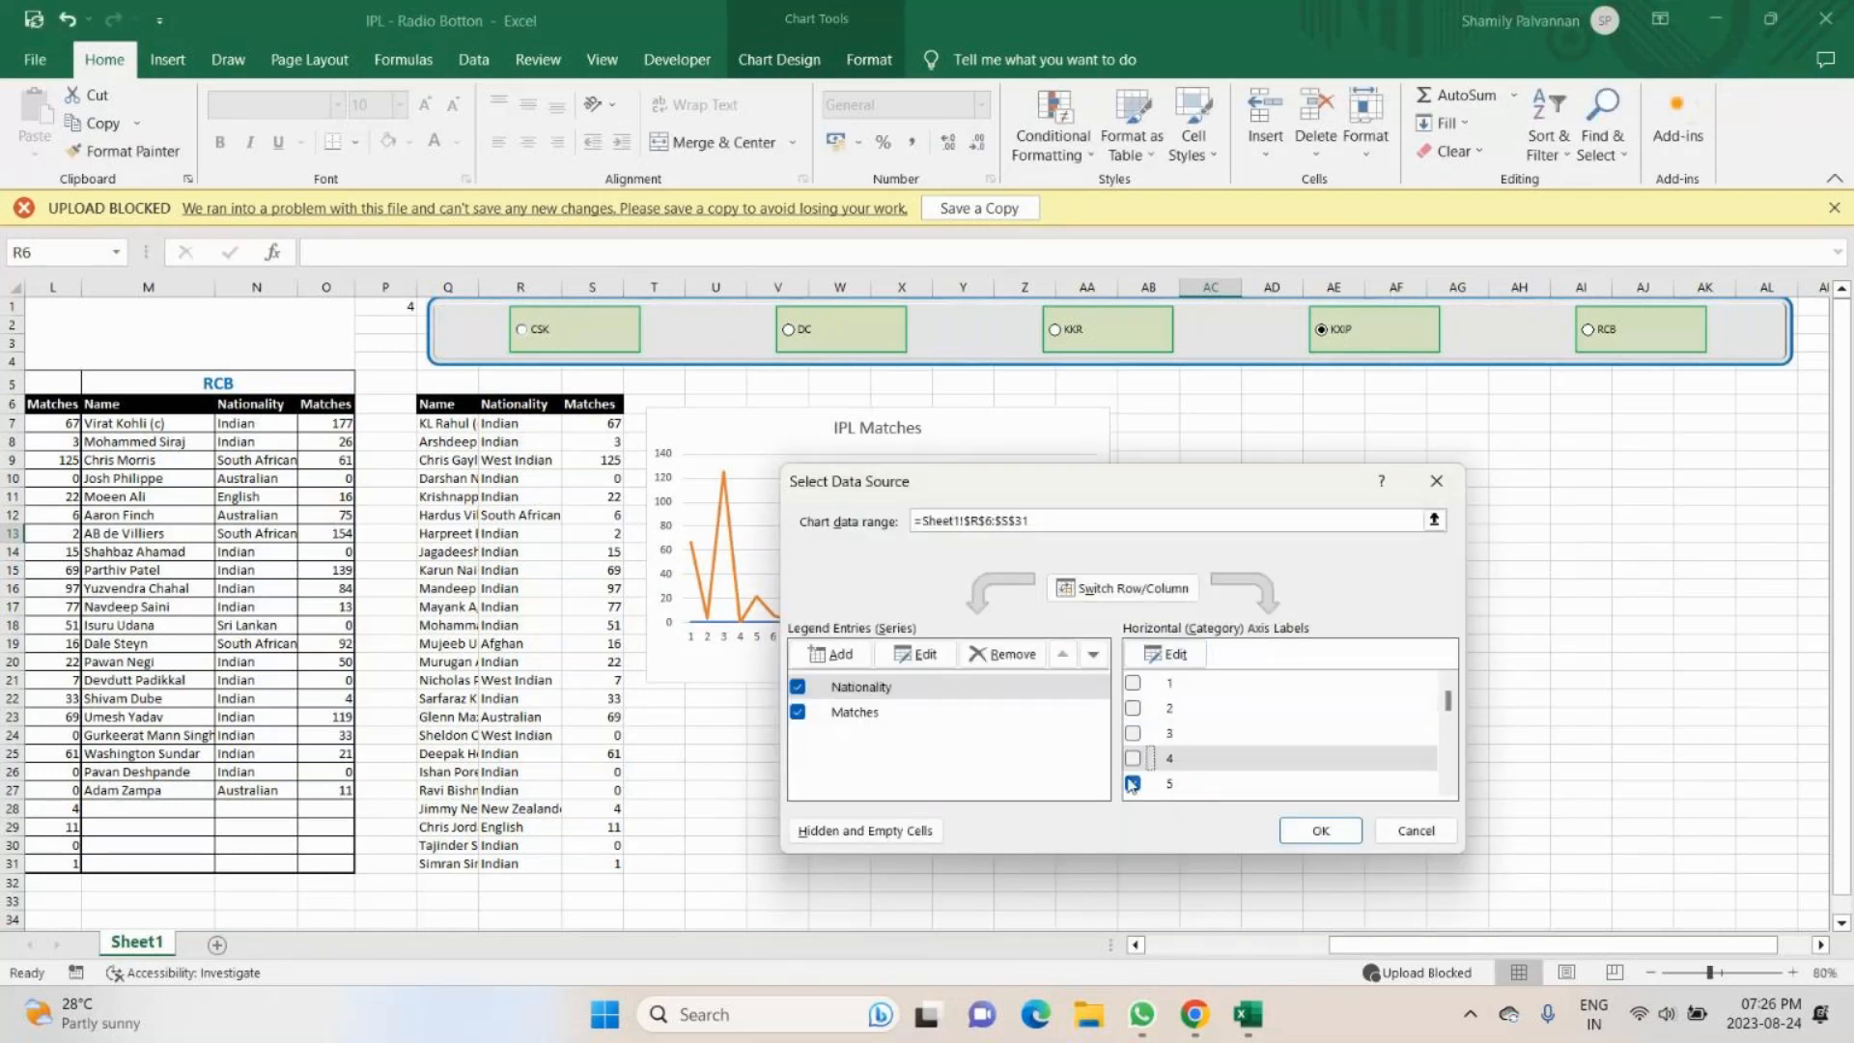
click(1132, 783)
click(1448, 772)
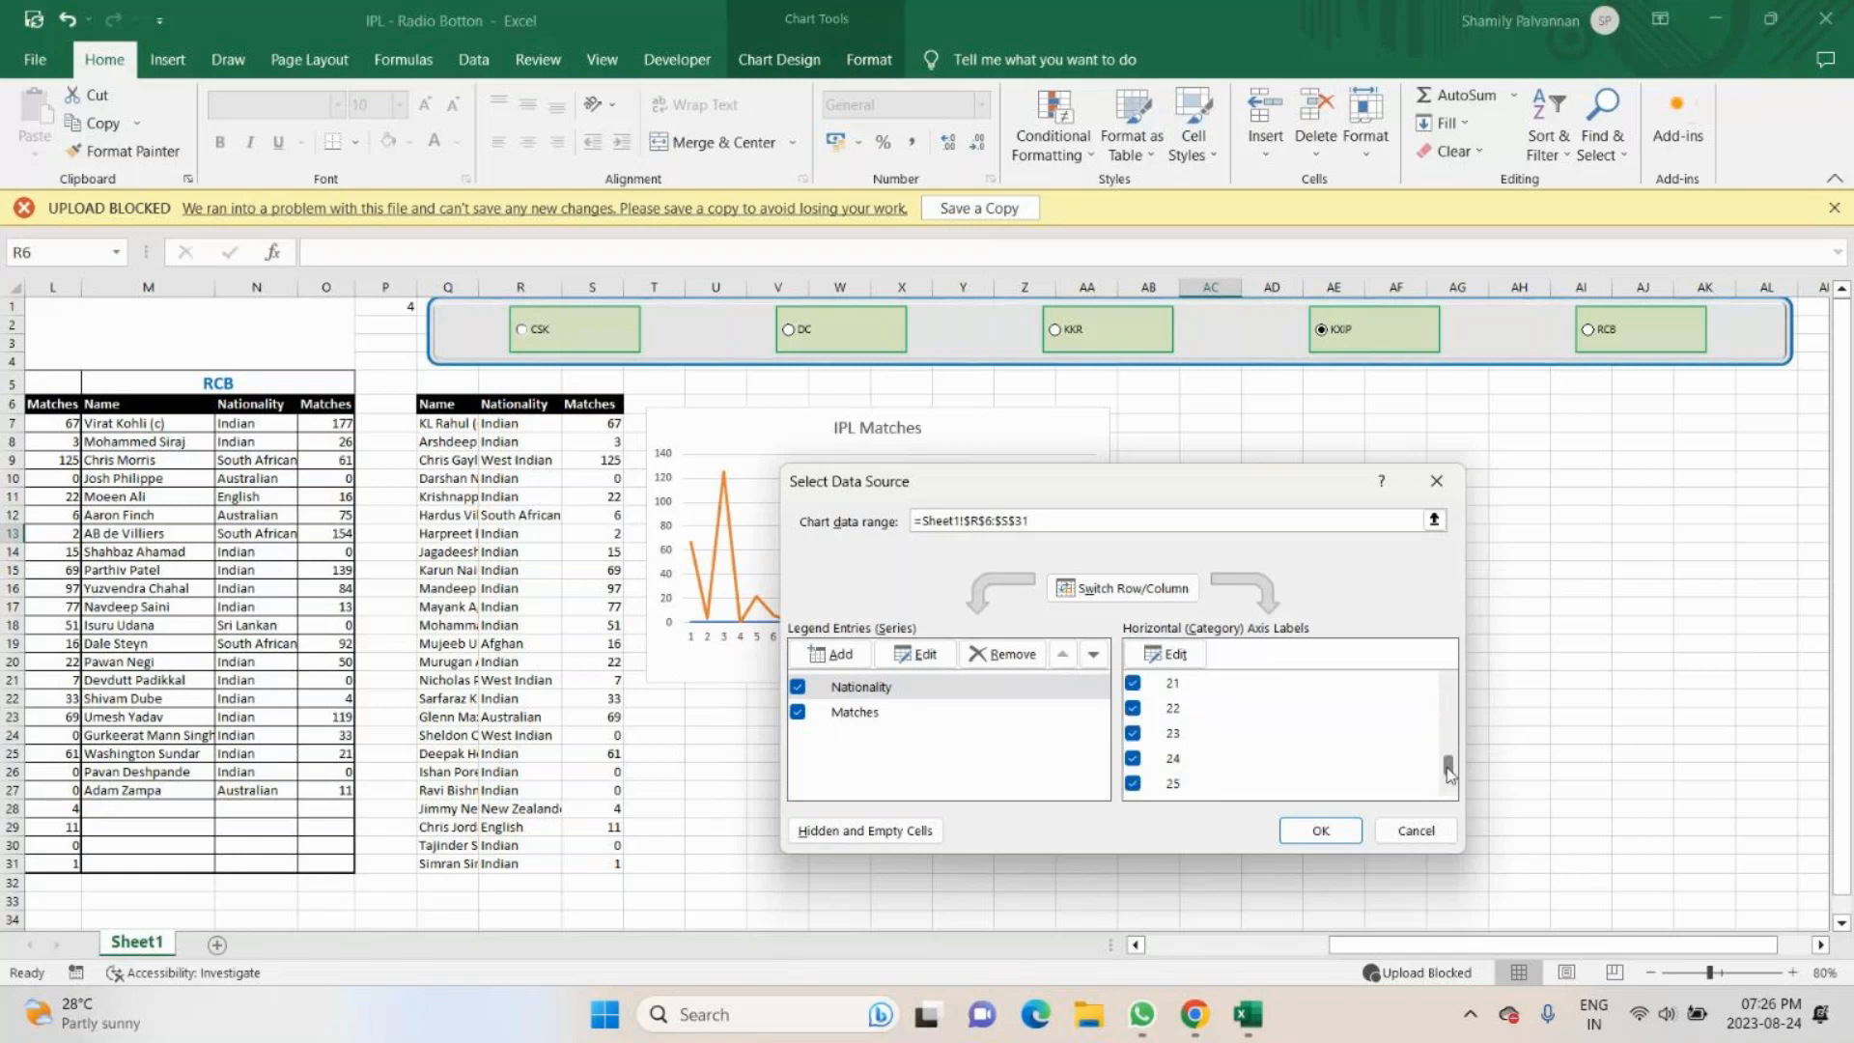
click(1133, 783)
click(1132, 757)
click(1133, 732)
click(1133, 707)
click(1132, 683)
- Exclude categories 14 to 18 and 7 to 11 from the horizontal axis and apply the data source changes
scroll(1187, 769, up, 3)
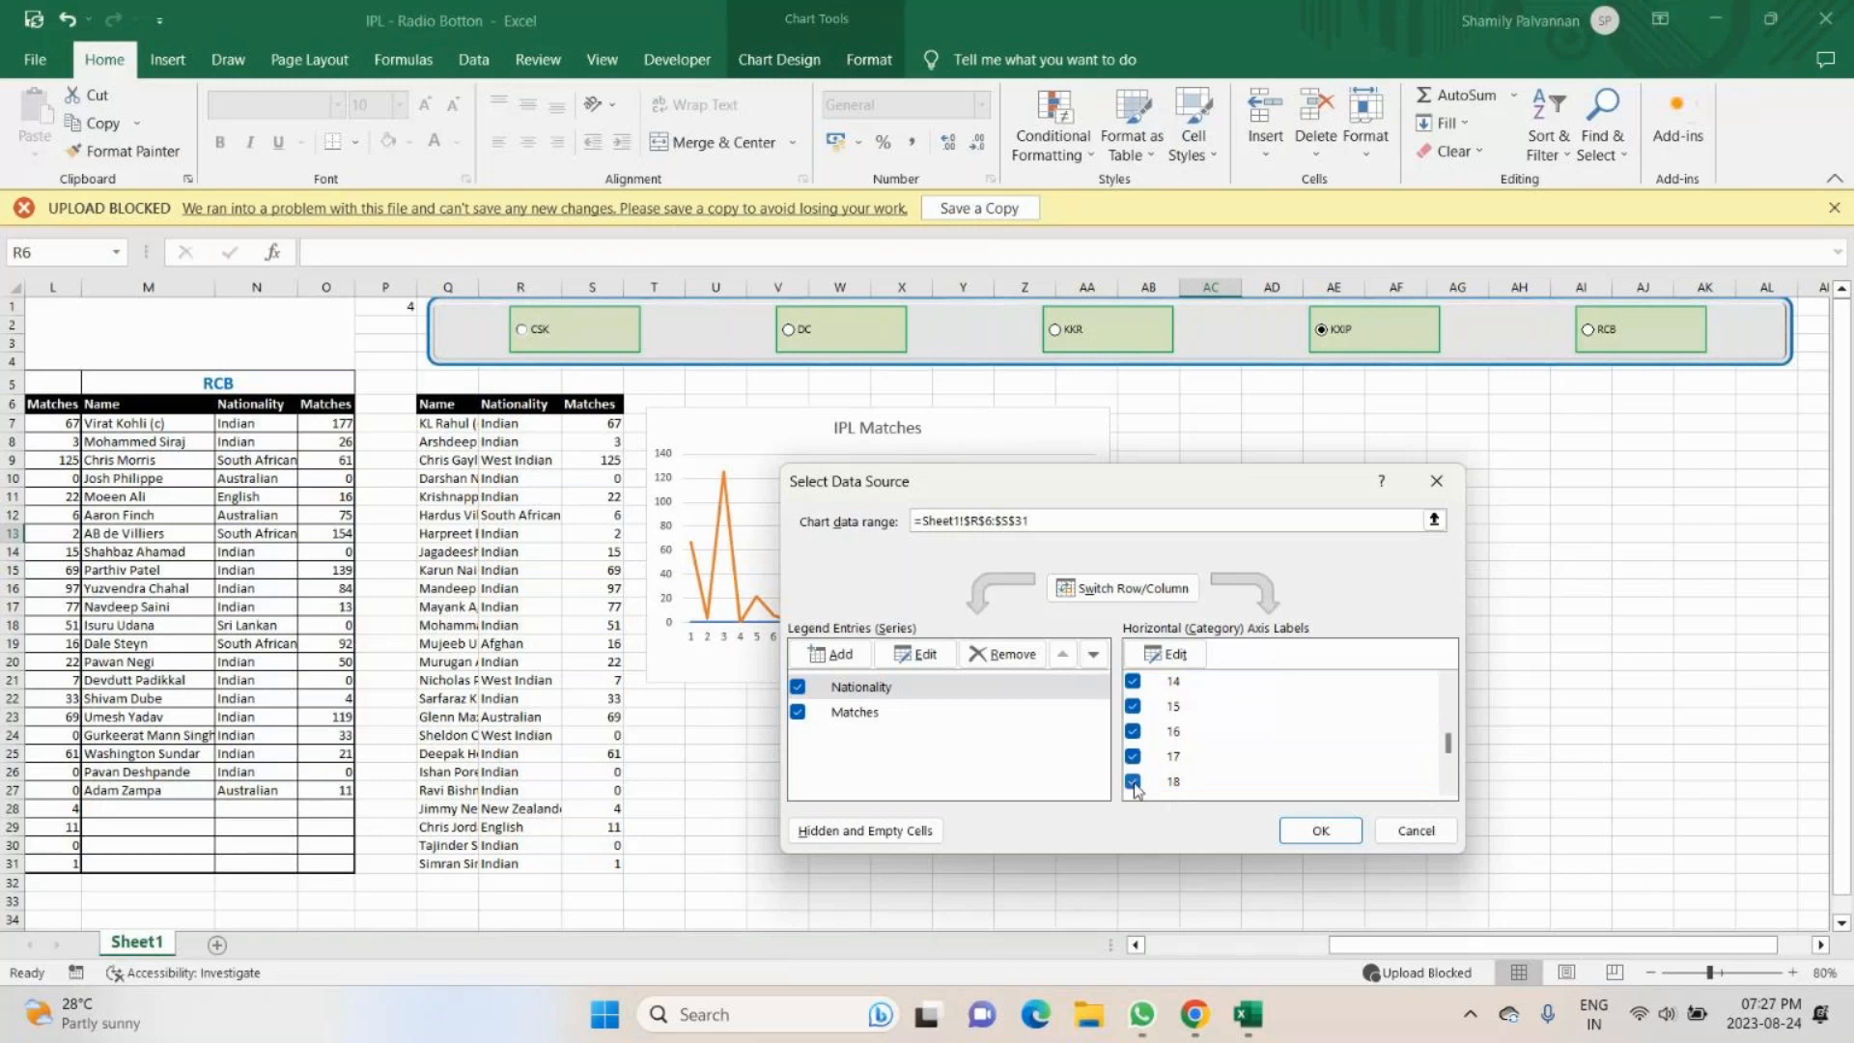
click(1133, 732)
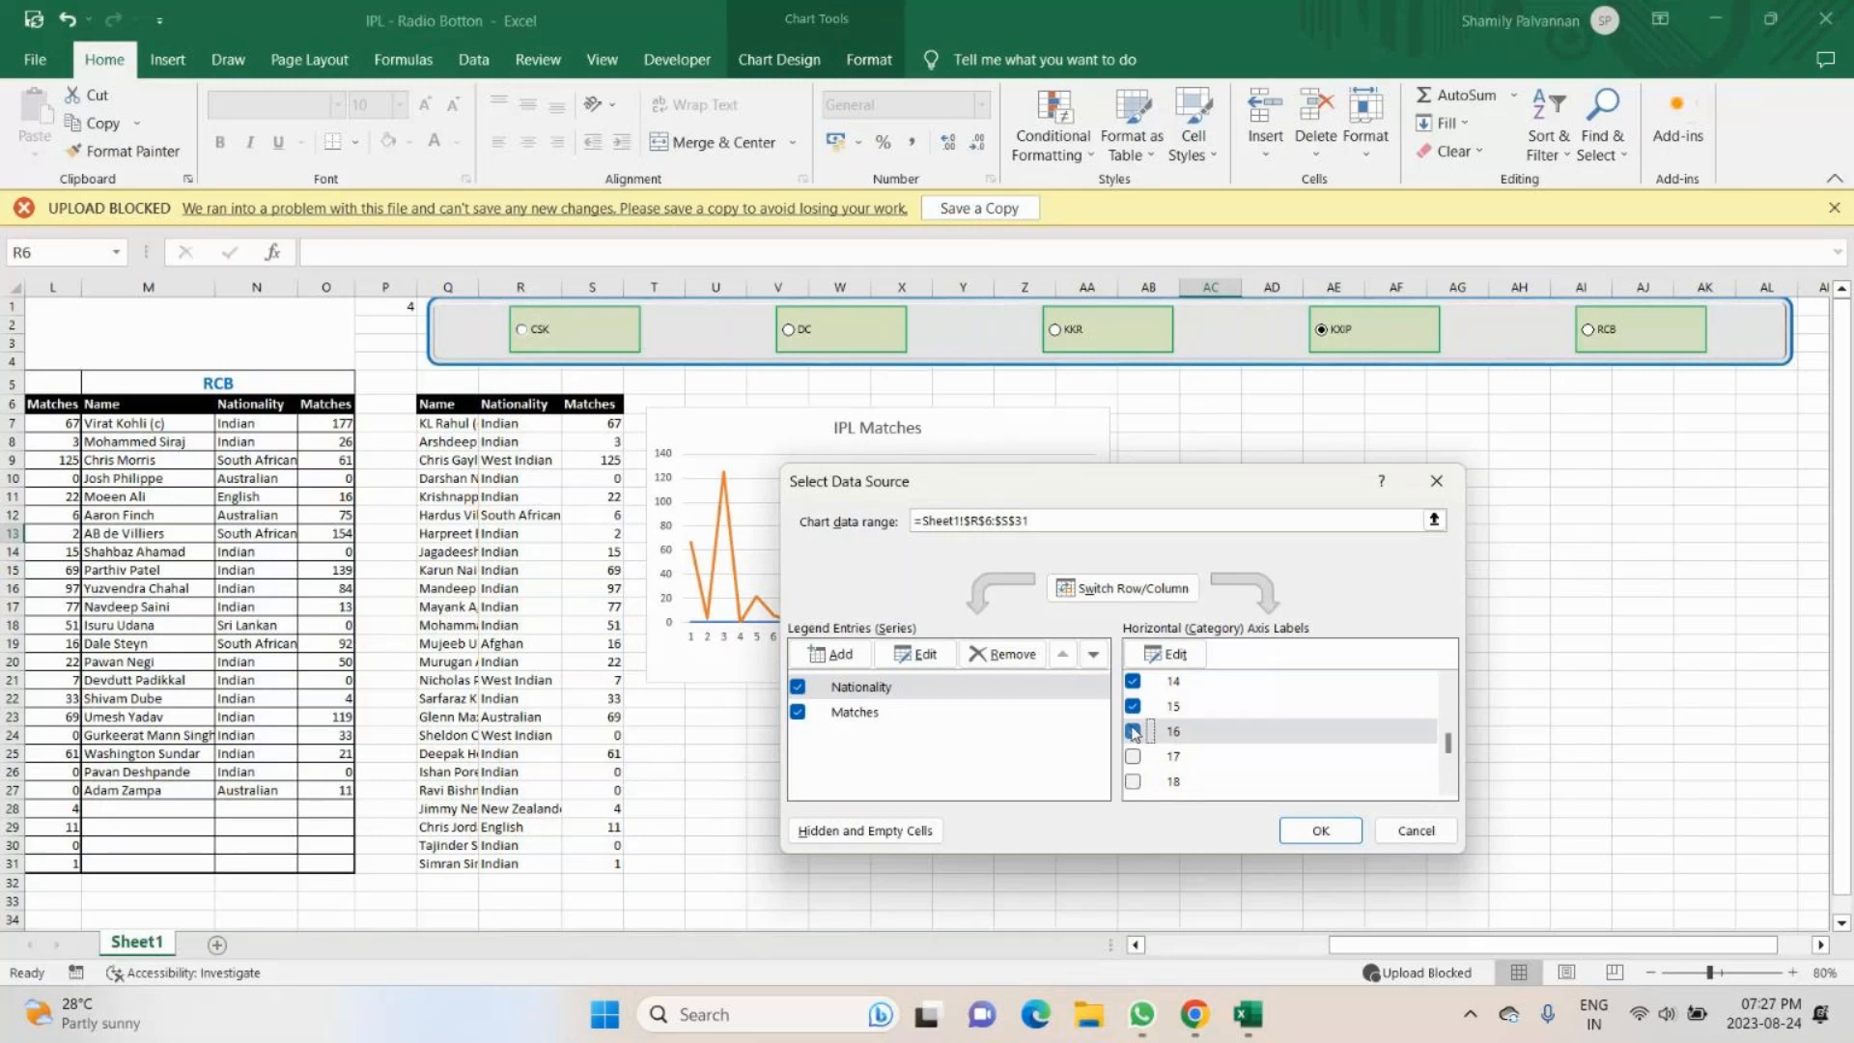
click(1133, 706)
click(1133, 683)
scroll(1133, 709, up, 3)
click(1133, 779)
click(1132, 755)
click(1133, 730)
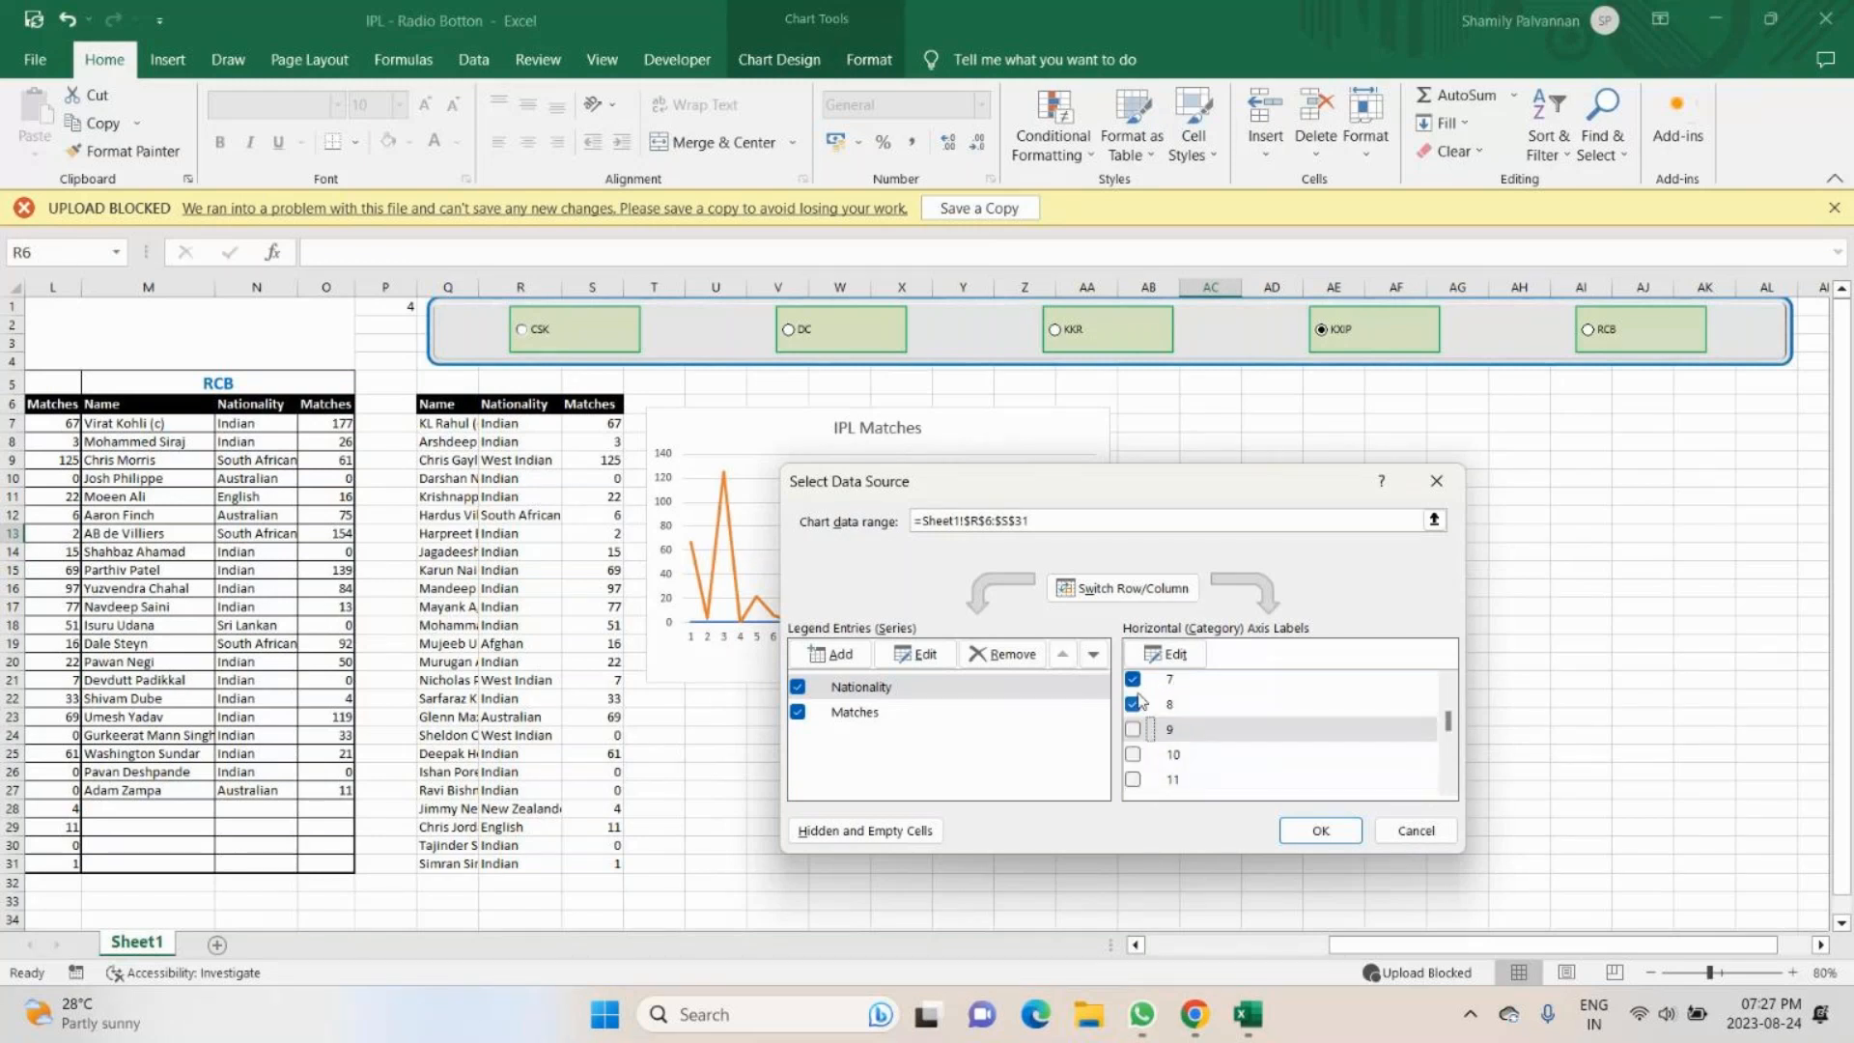
click(1132, 706)
click(1135, 684)
scroll(1134, 688, up, 3)
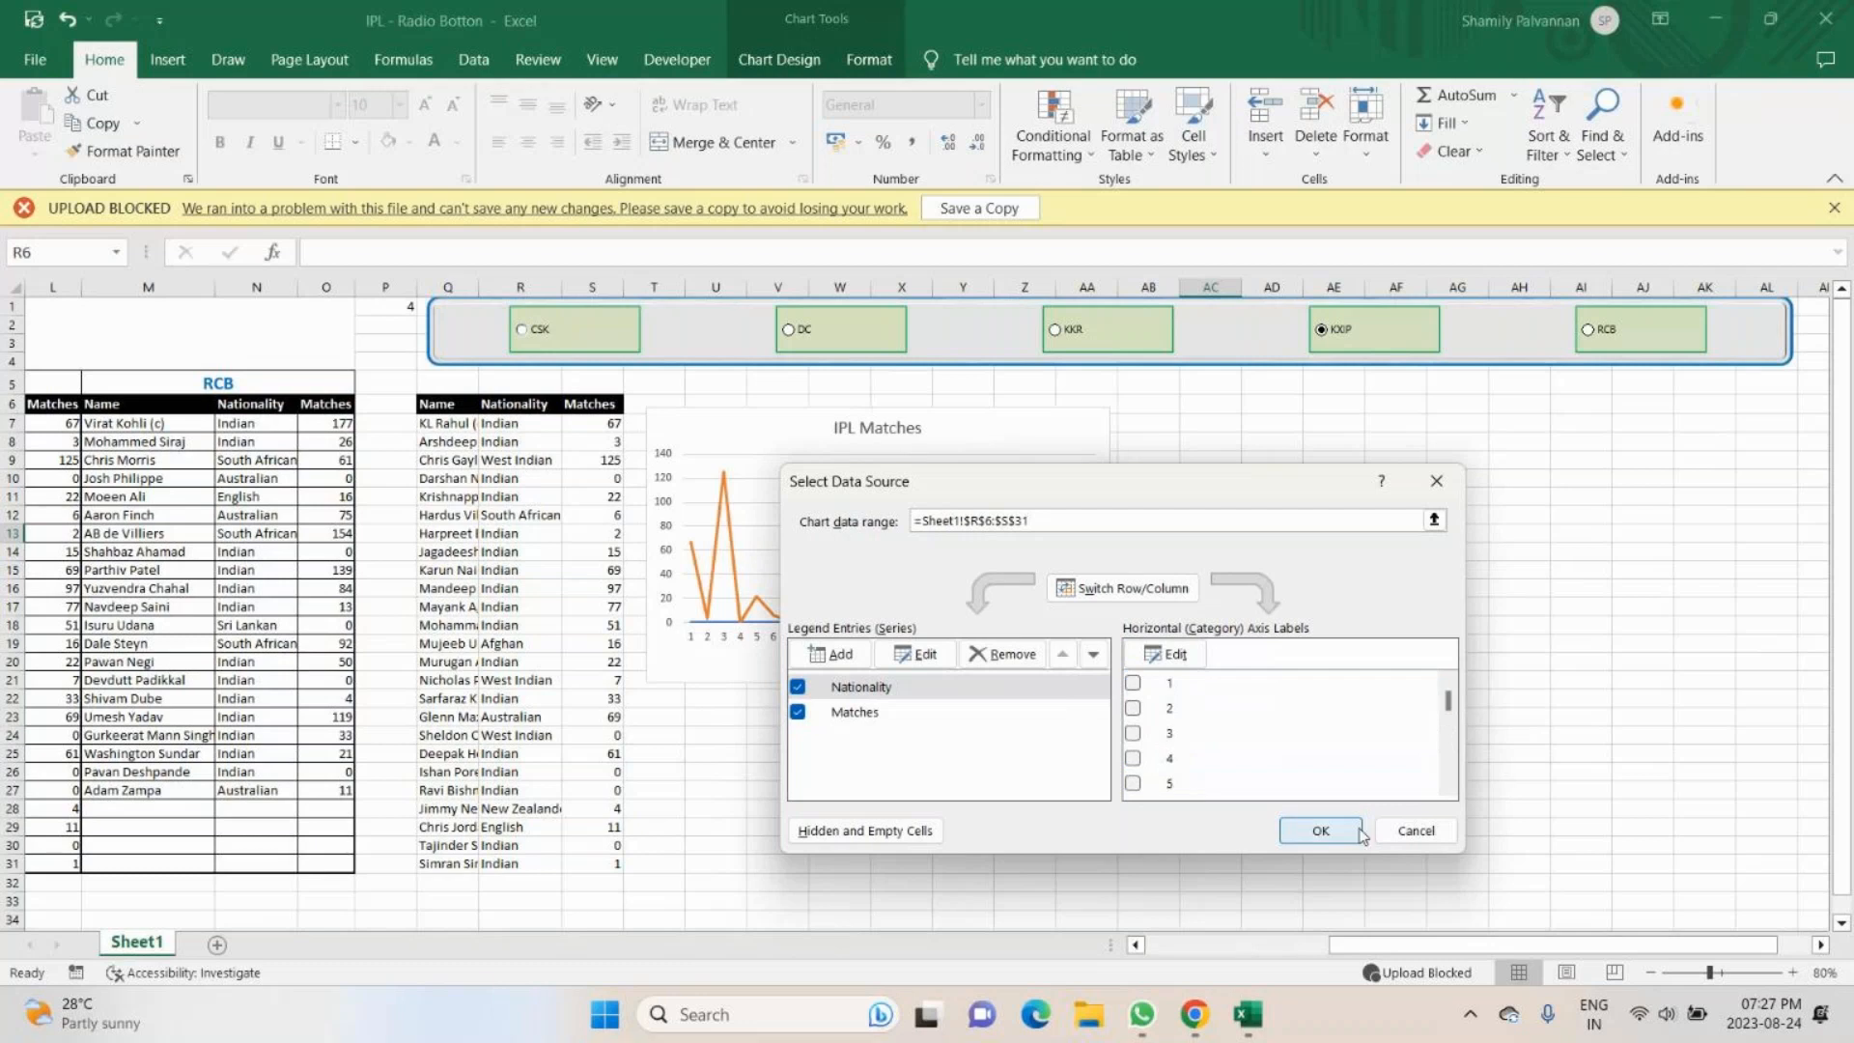
click(1359, 832)
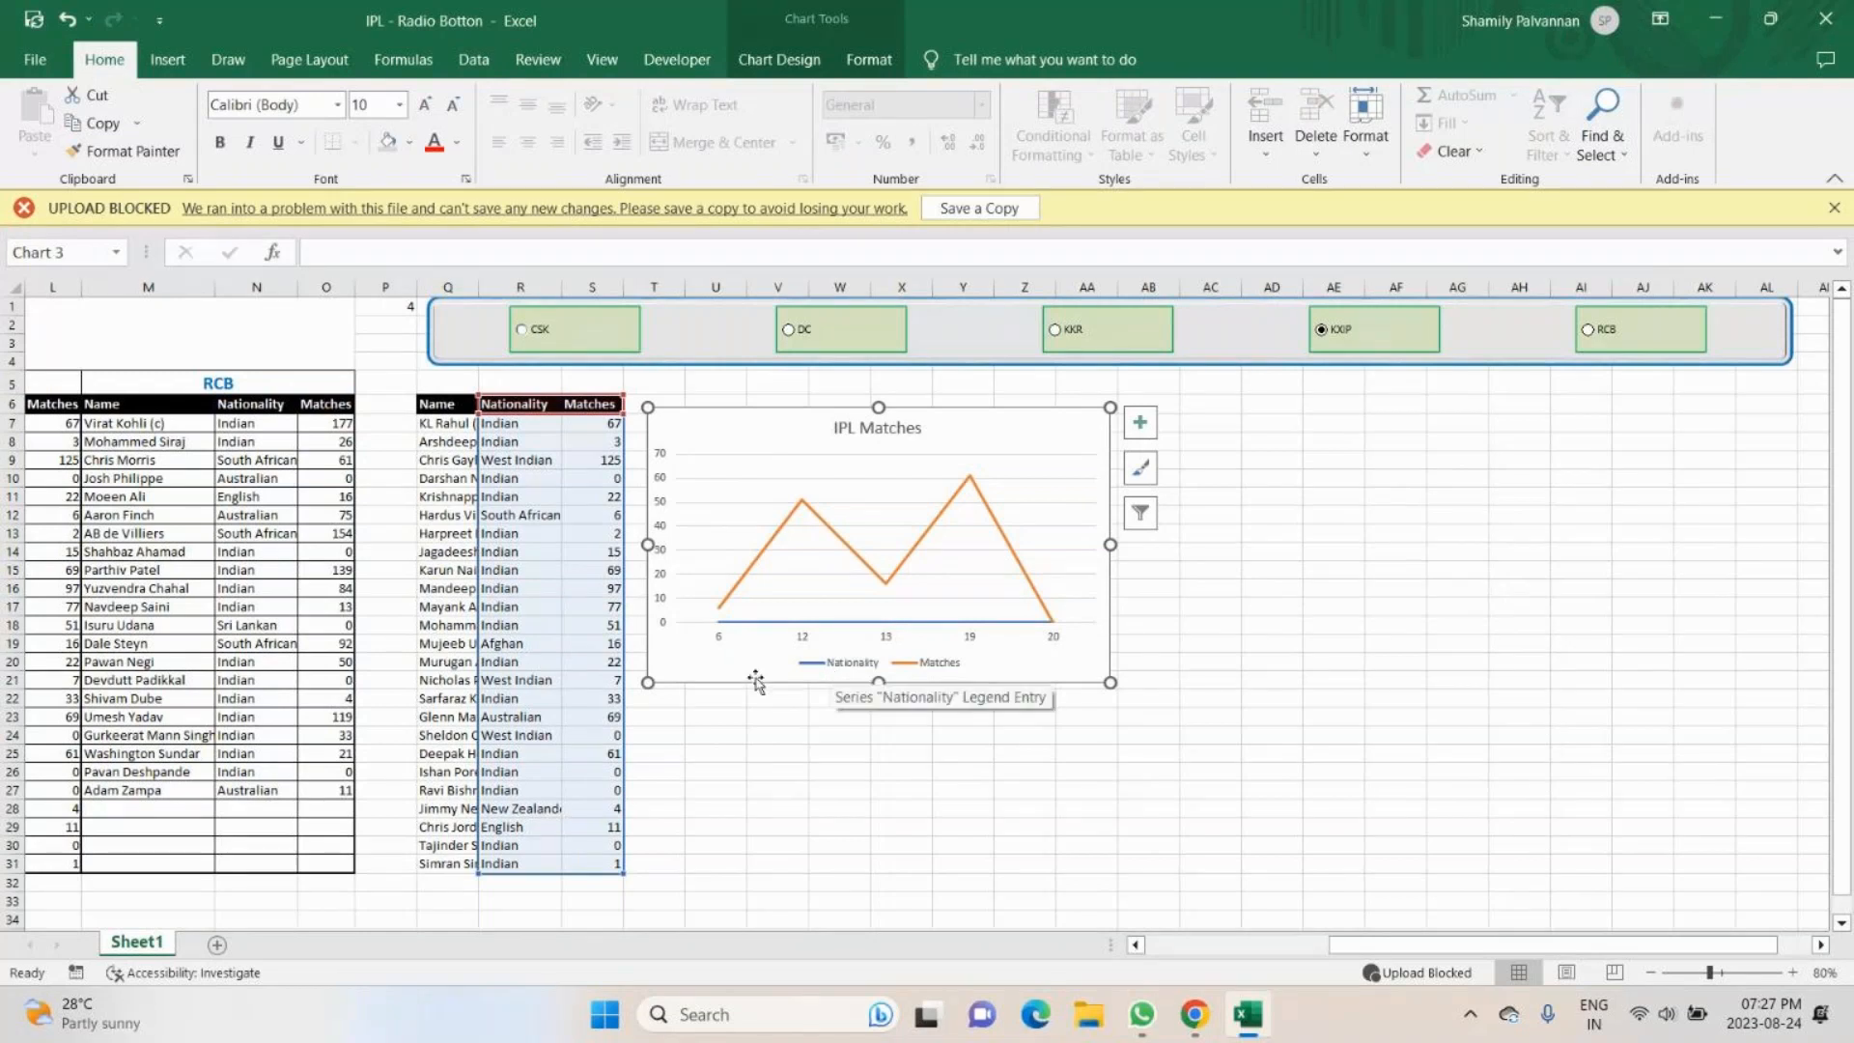
click(720, 640)
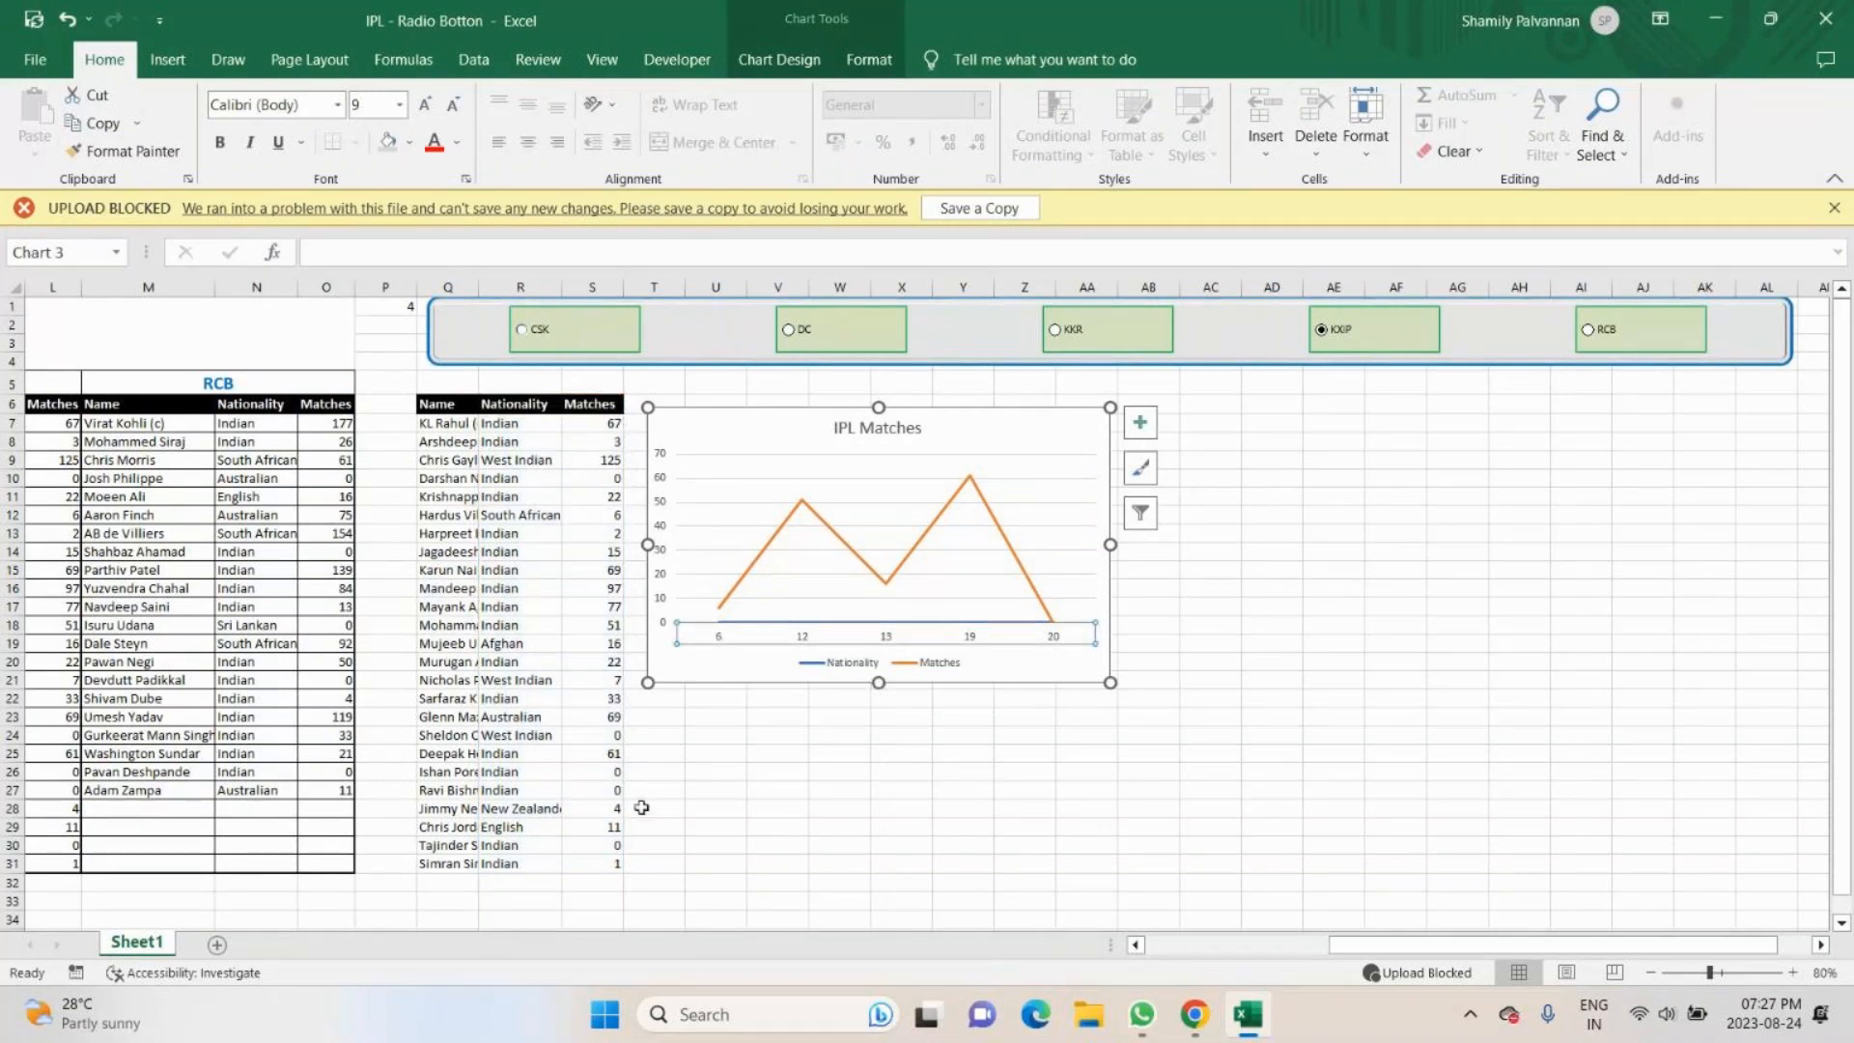
- Switch the team option buttons through CSK, DC and RCB to test the IPL Matches chart, and check its data source settings
click(521, 329)
click(788, 331)
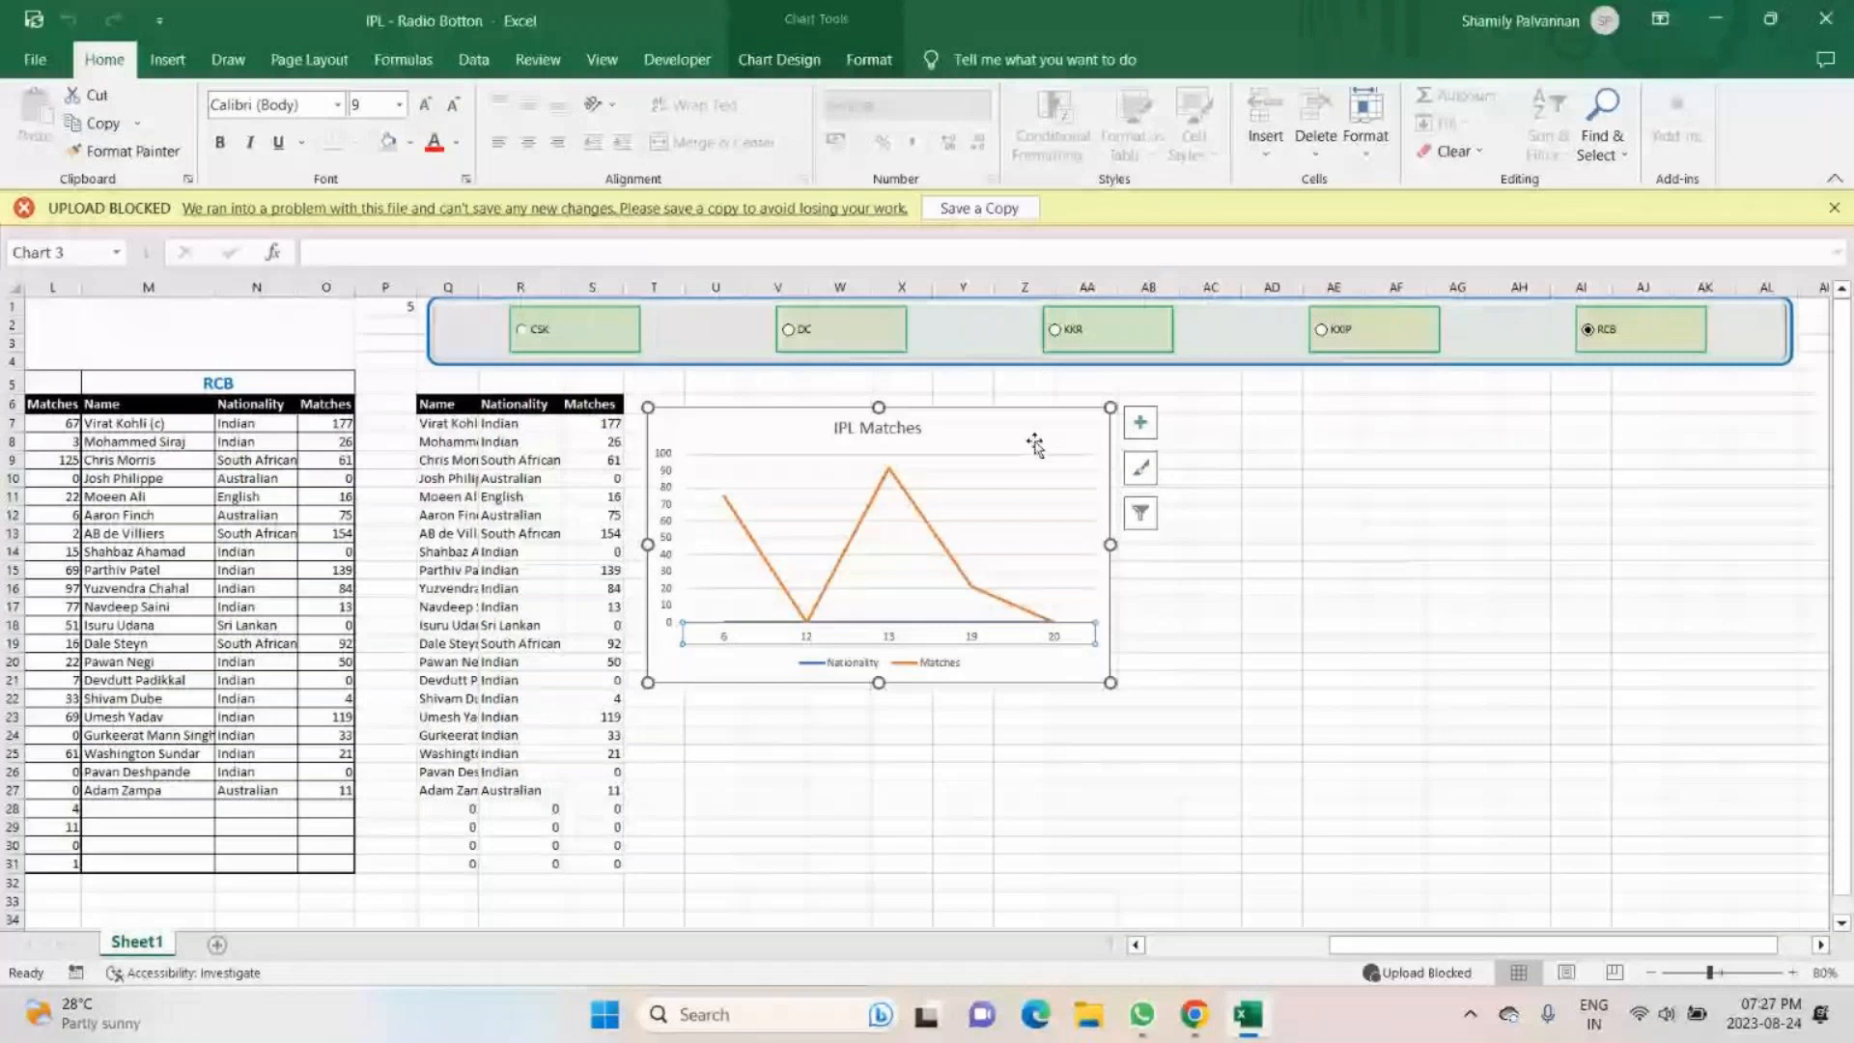
right_click(1035, 443)
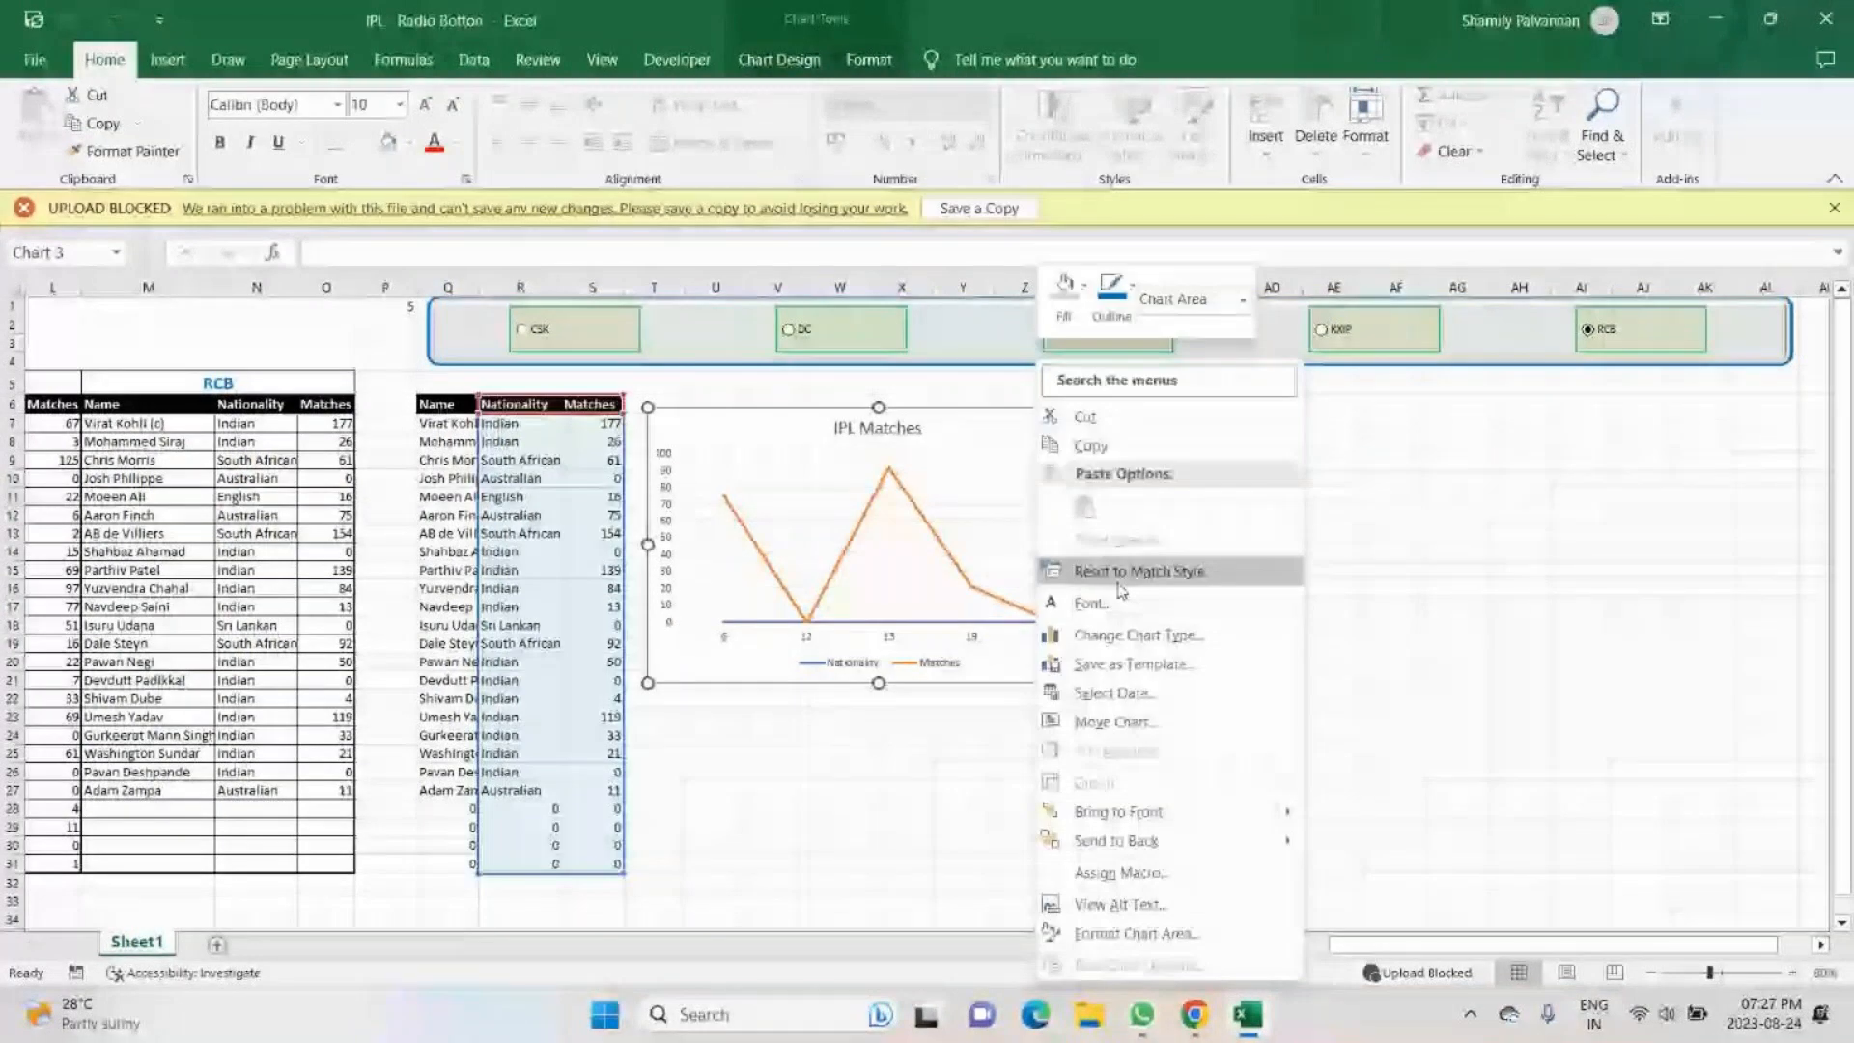
click(1136, 702)
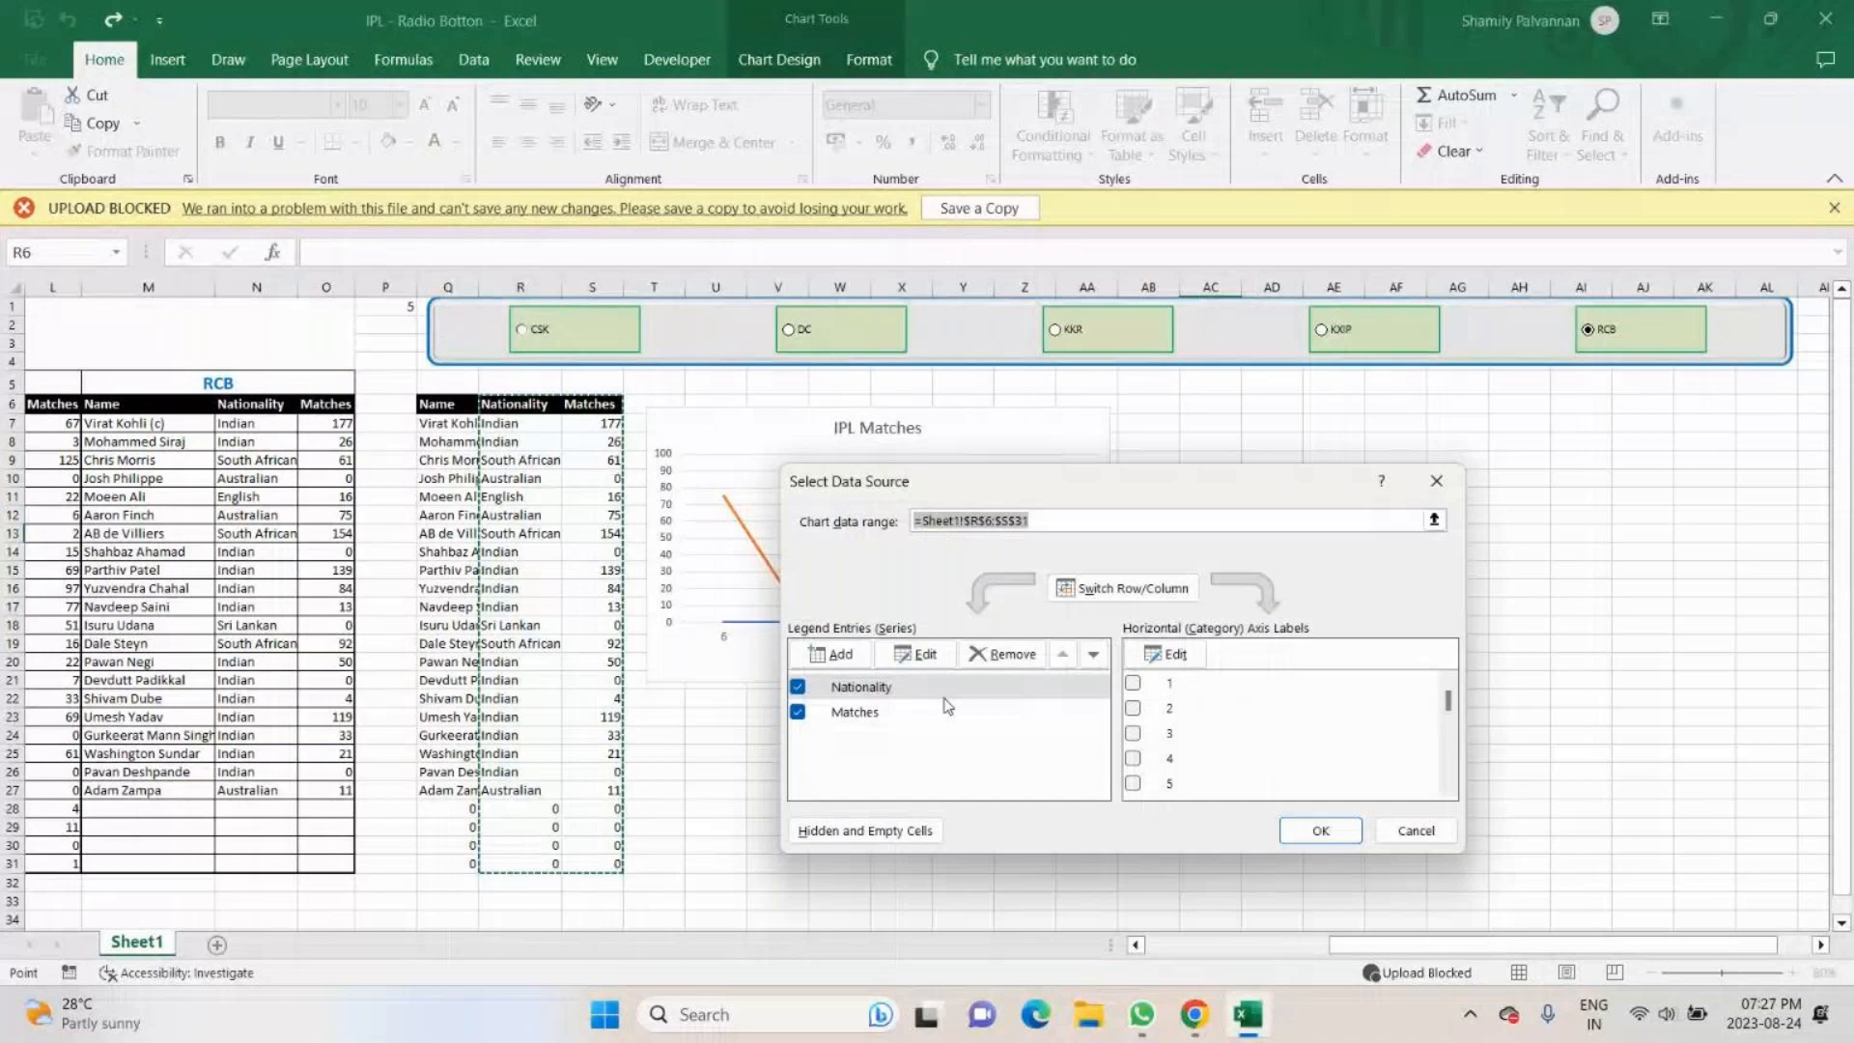
click(1320, 830)
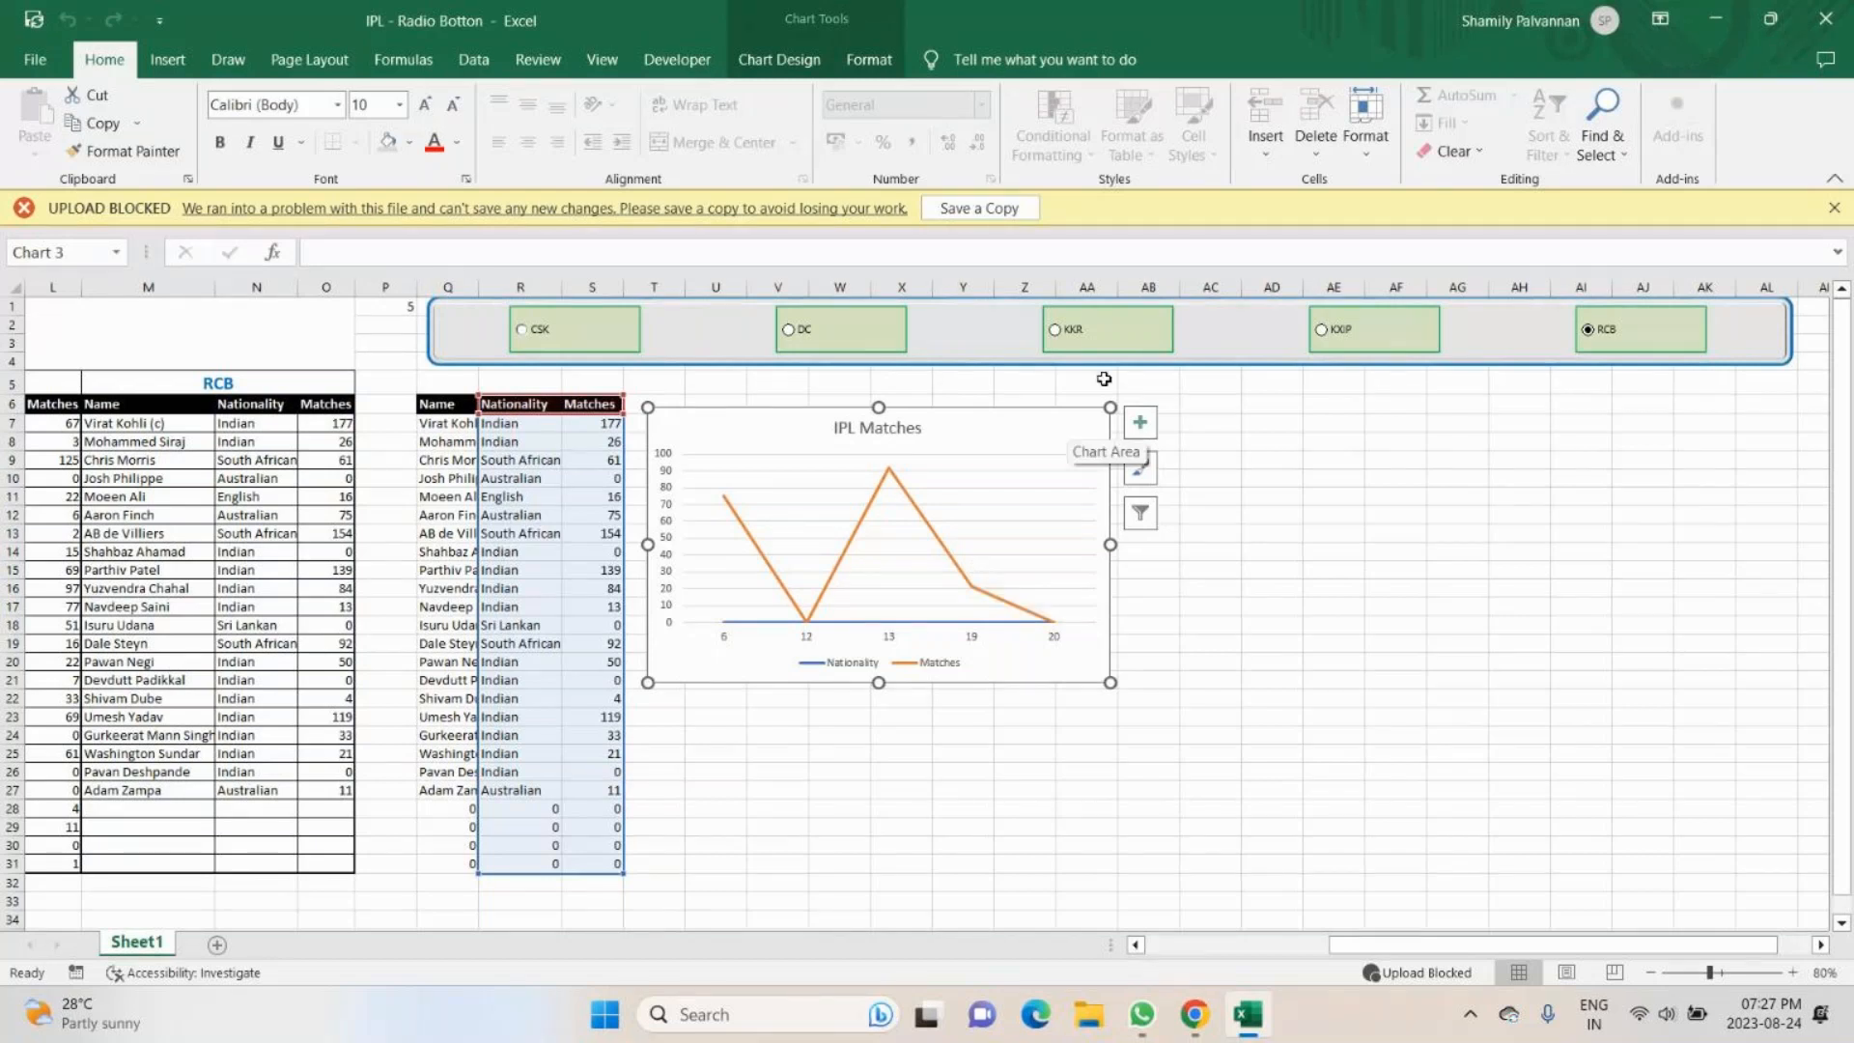
- Remove the Nationality series from the IPL Matches chart's data source
click(779, 60)
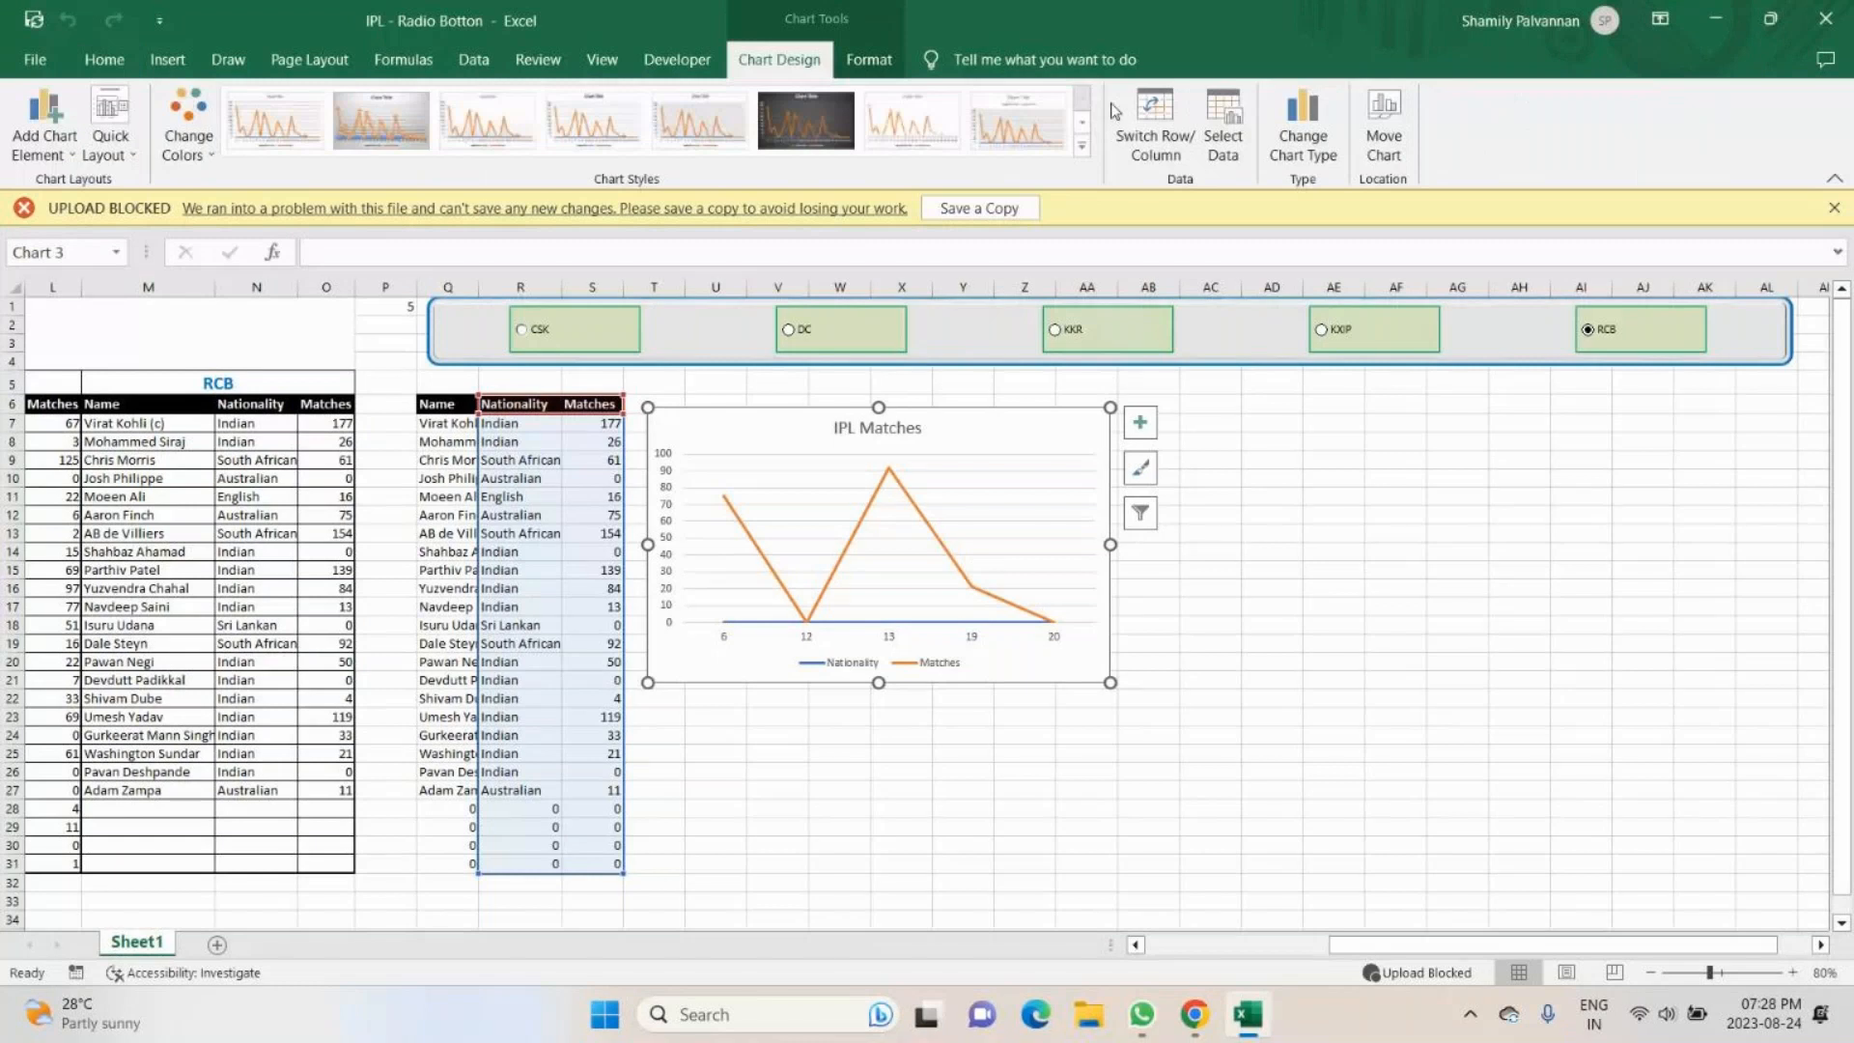
click(1222, 123)
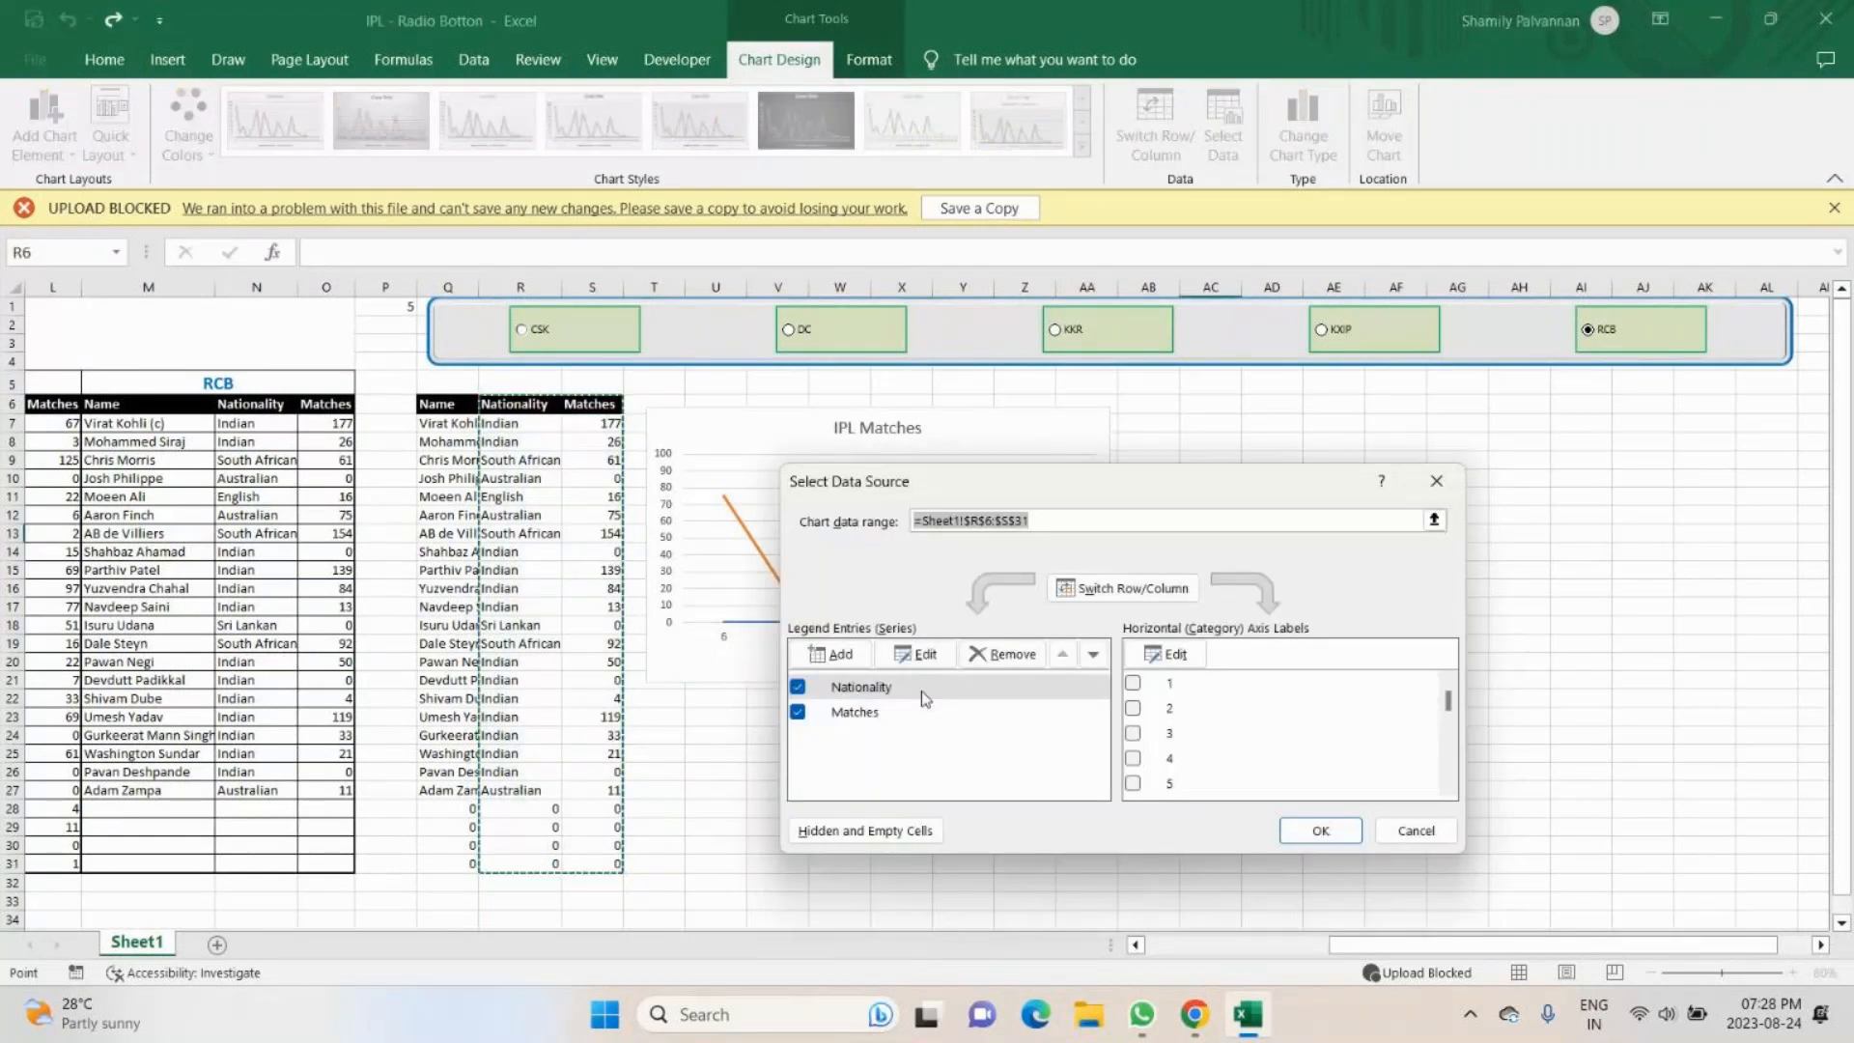
click(921, 692)
click(1013, 657)
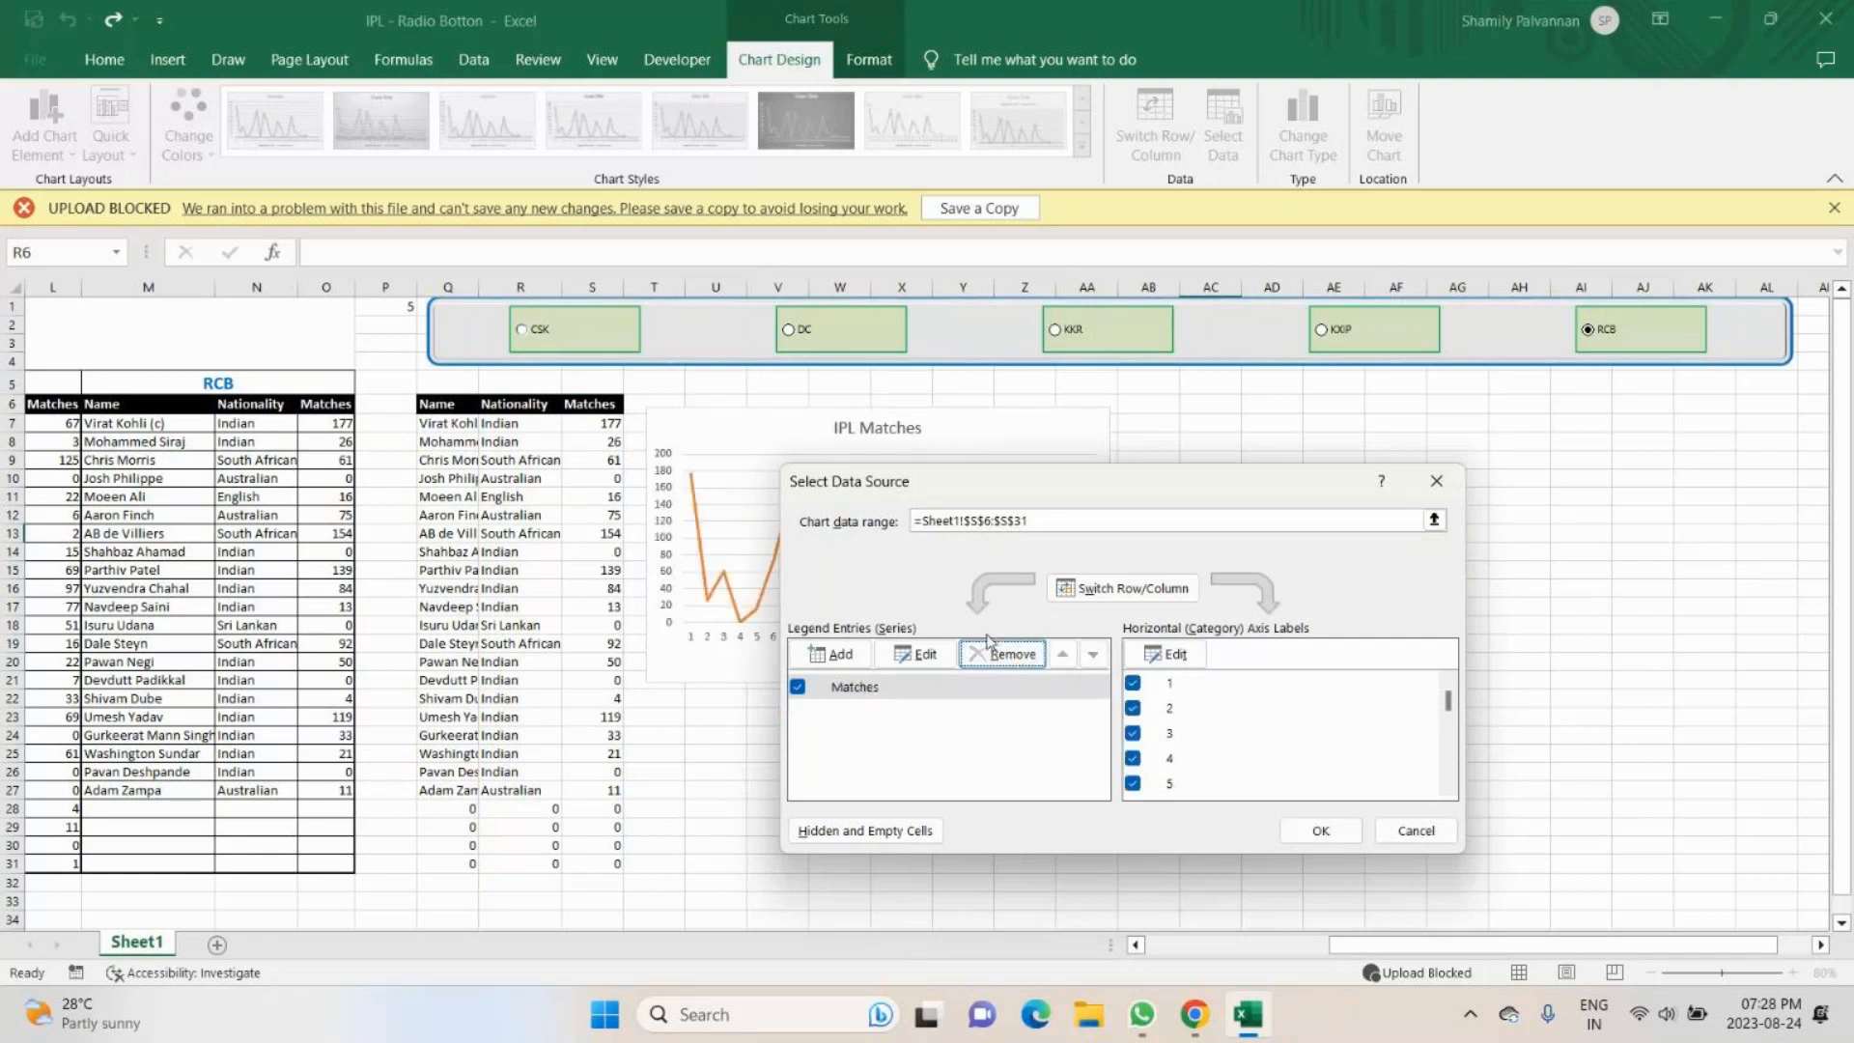
- Add a chart series named from cell Q6 with values from Q7:Q31 and apply the data source changes
click(833, 654)
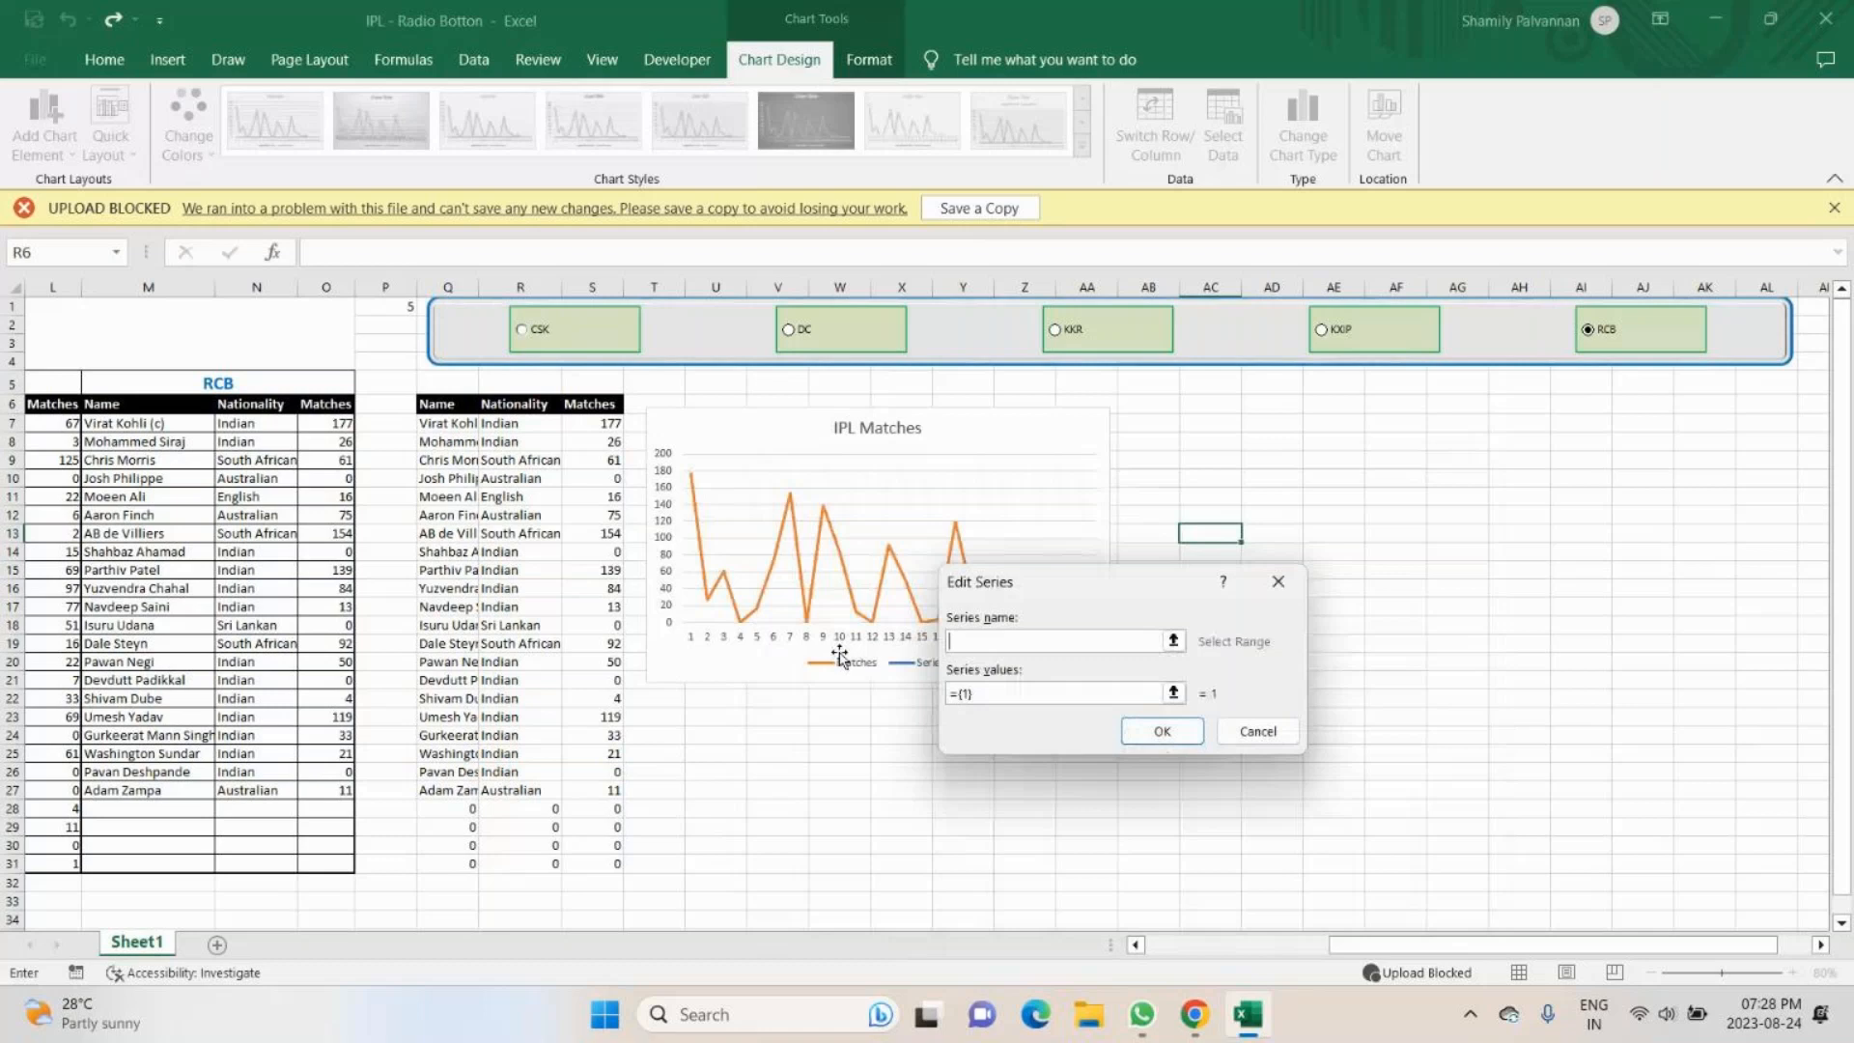
click(447, 404)
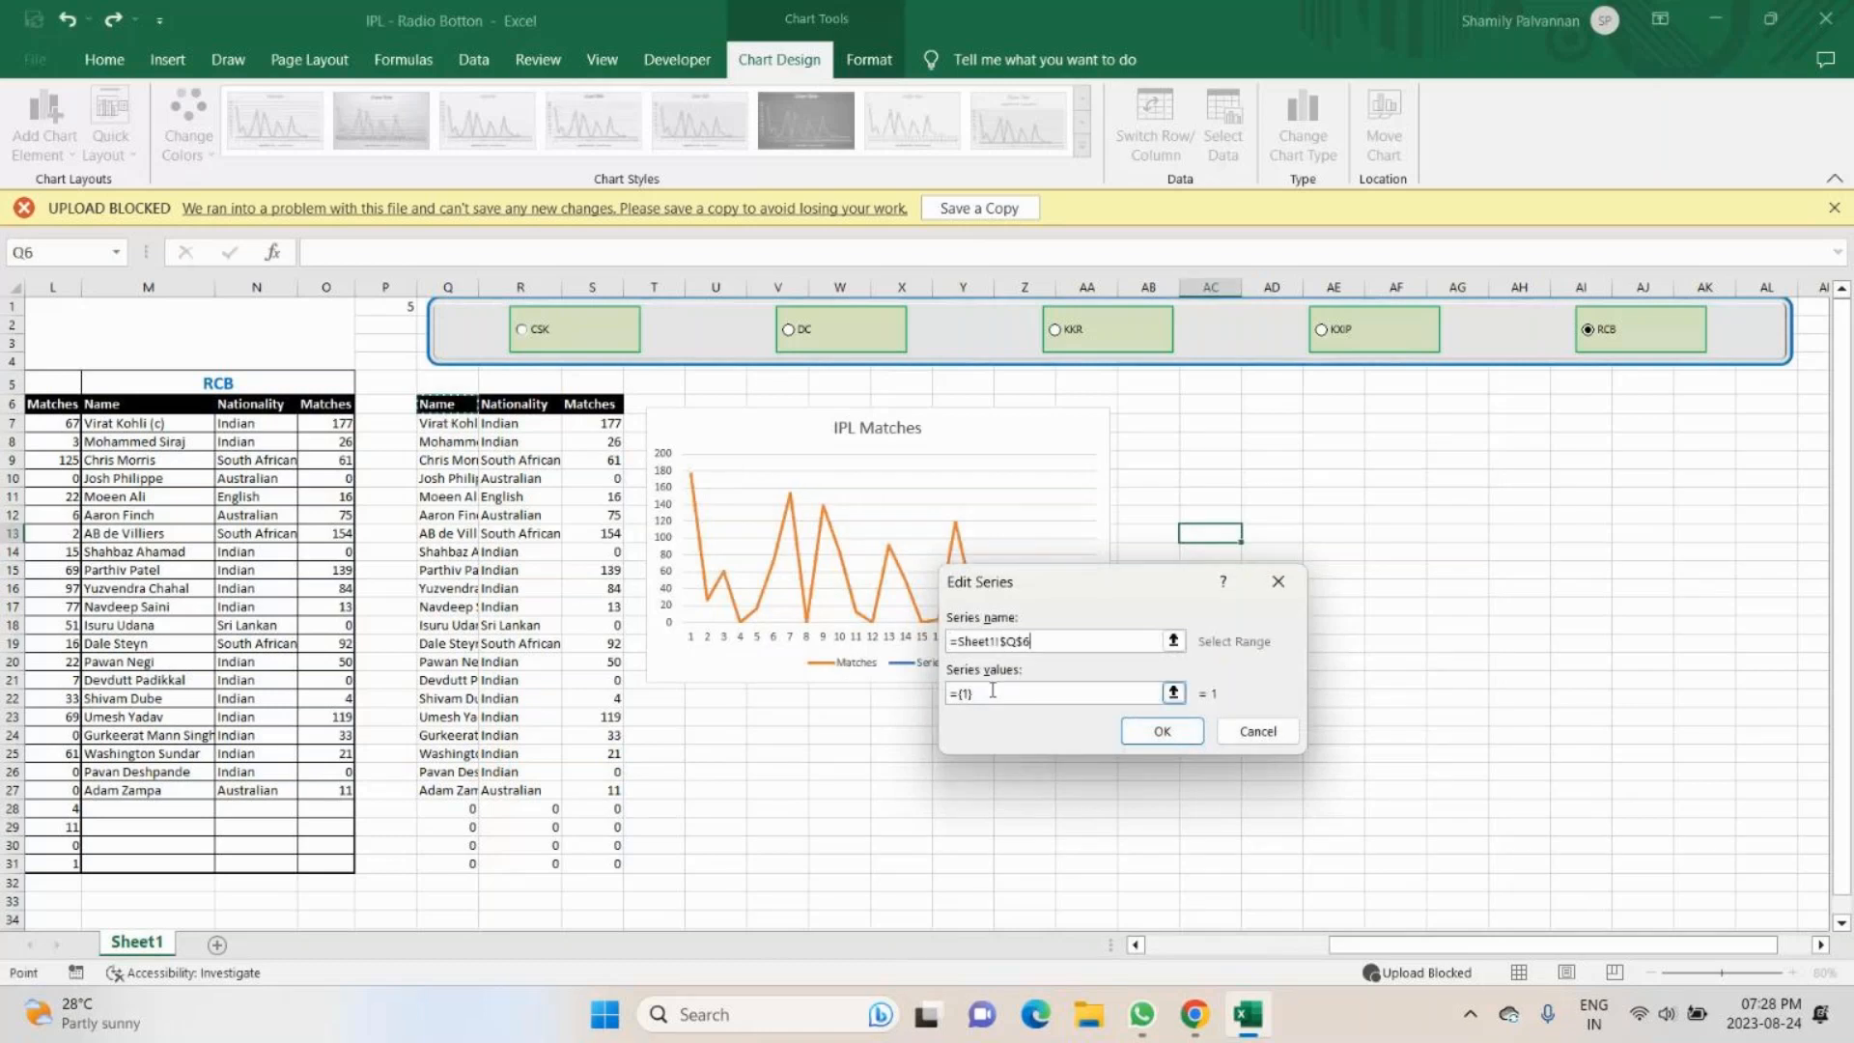
click(991, 691)
key(BackSpace)
key(BackSpace)
key(BackSpace)
key(BackSpace)
drag(447, 423, 463, 864)
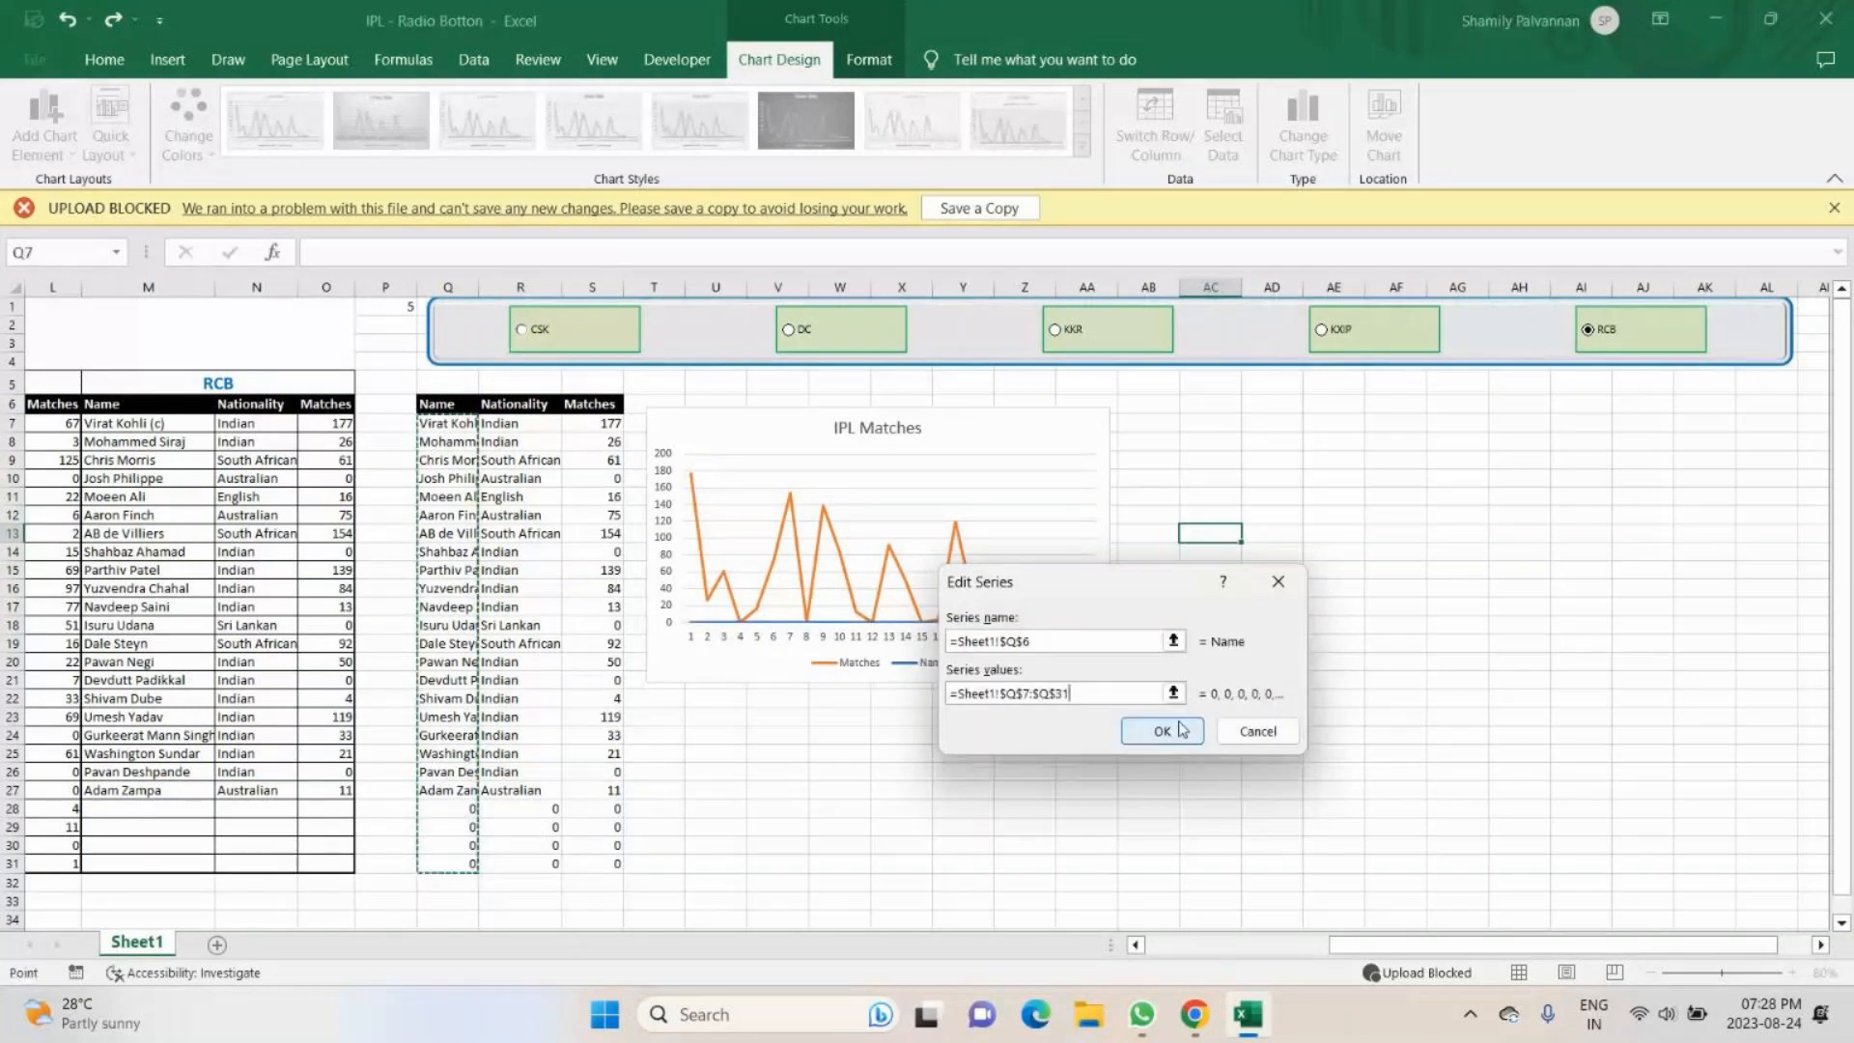
click(1161, 730)
key(Return)
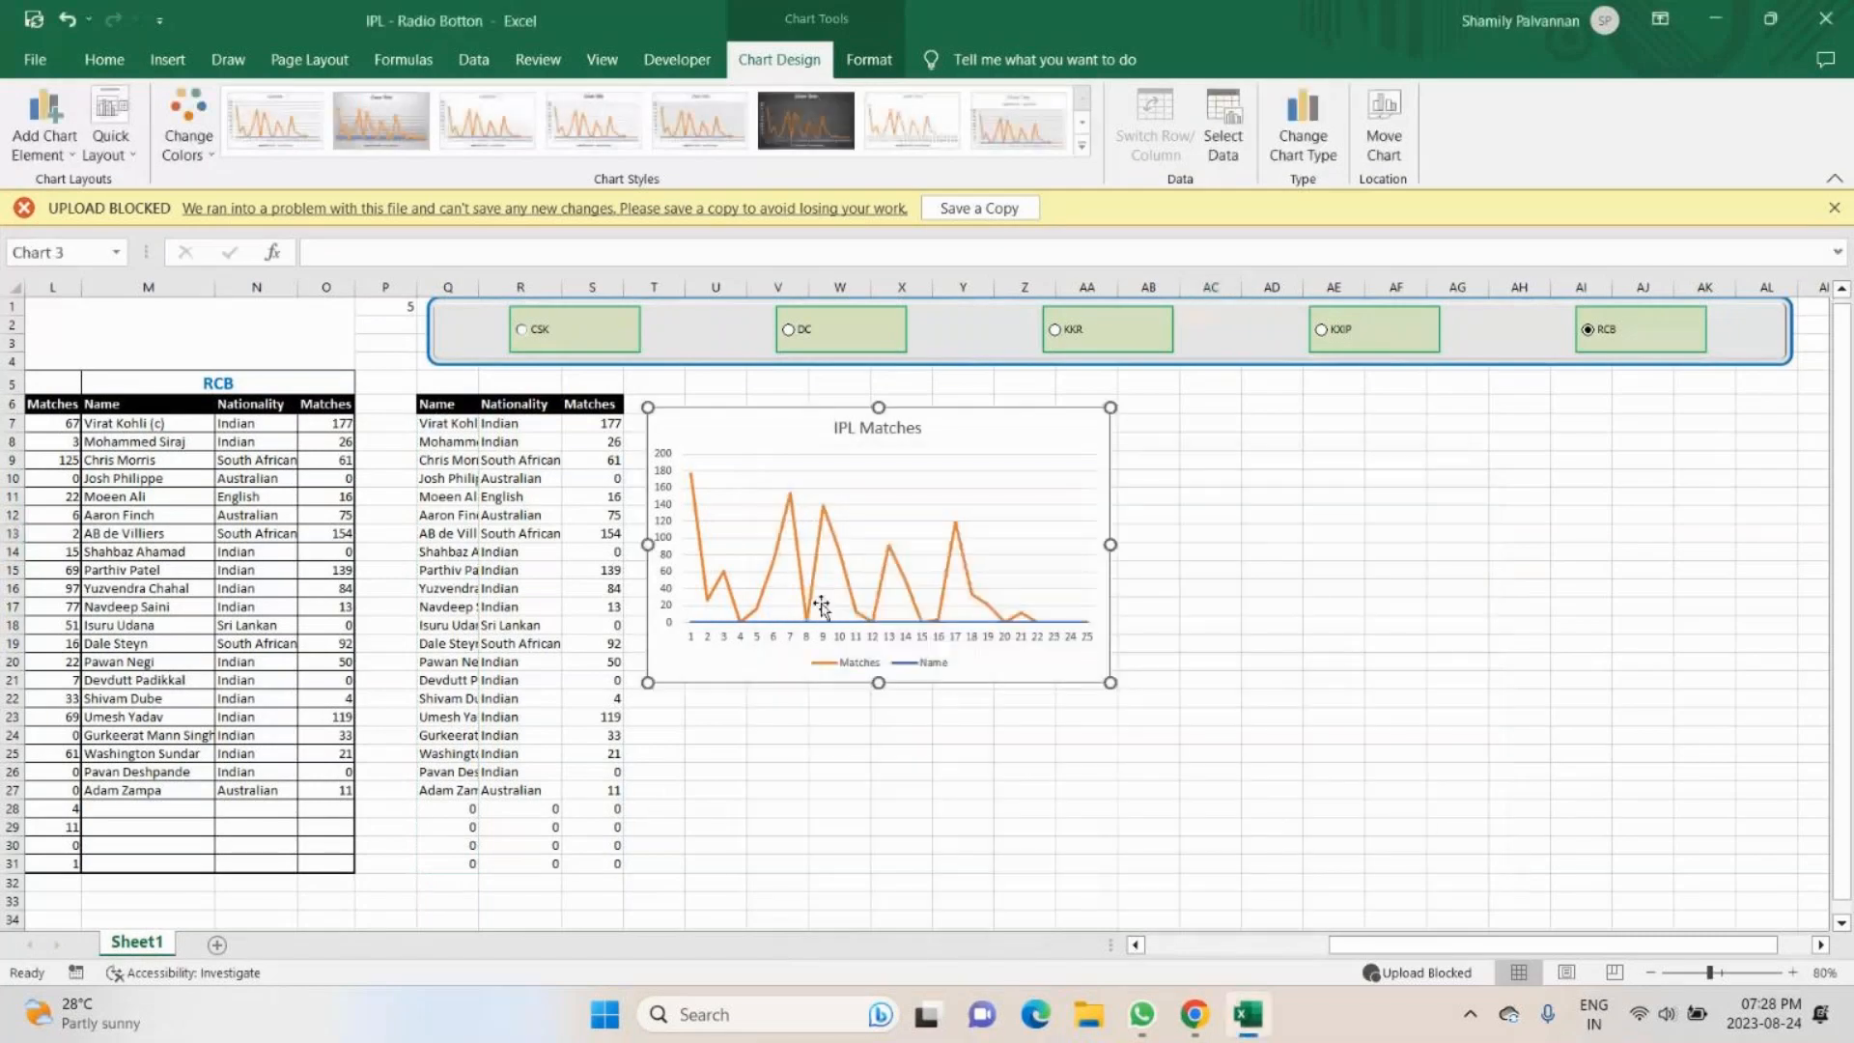
- Delete the IPL Matches line chart from the sheet
click(822, 606)
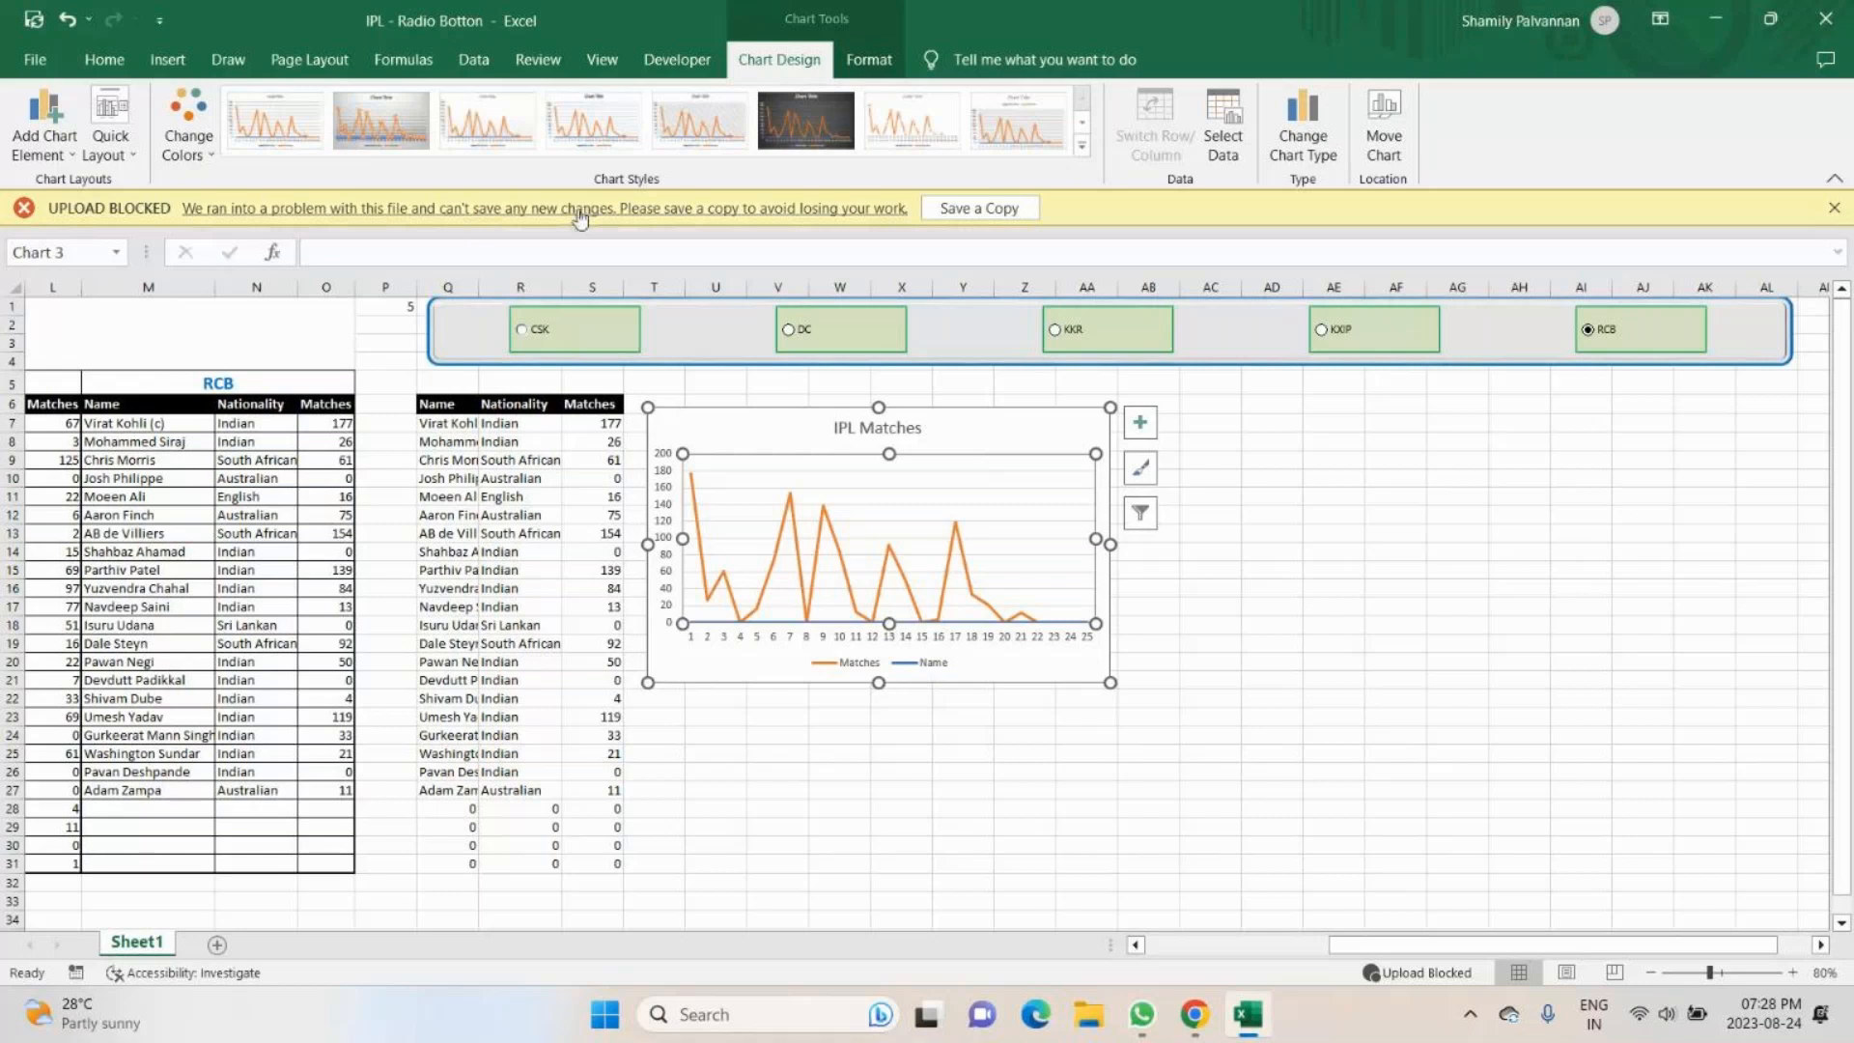
click(1221, 116)
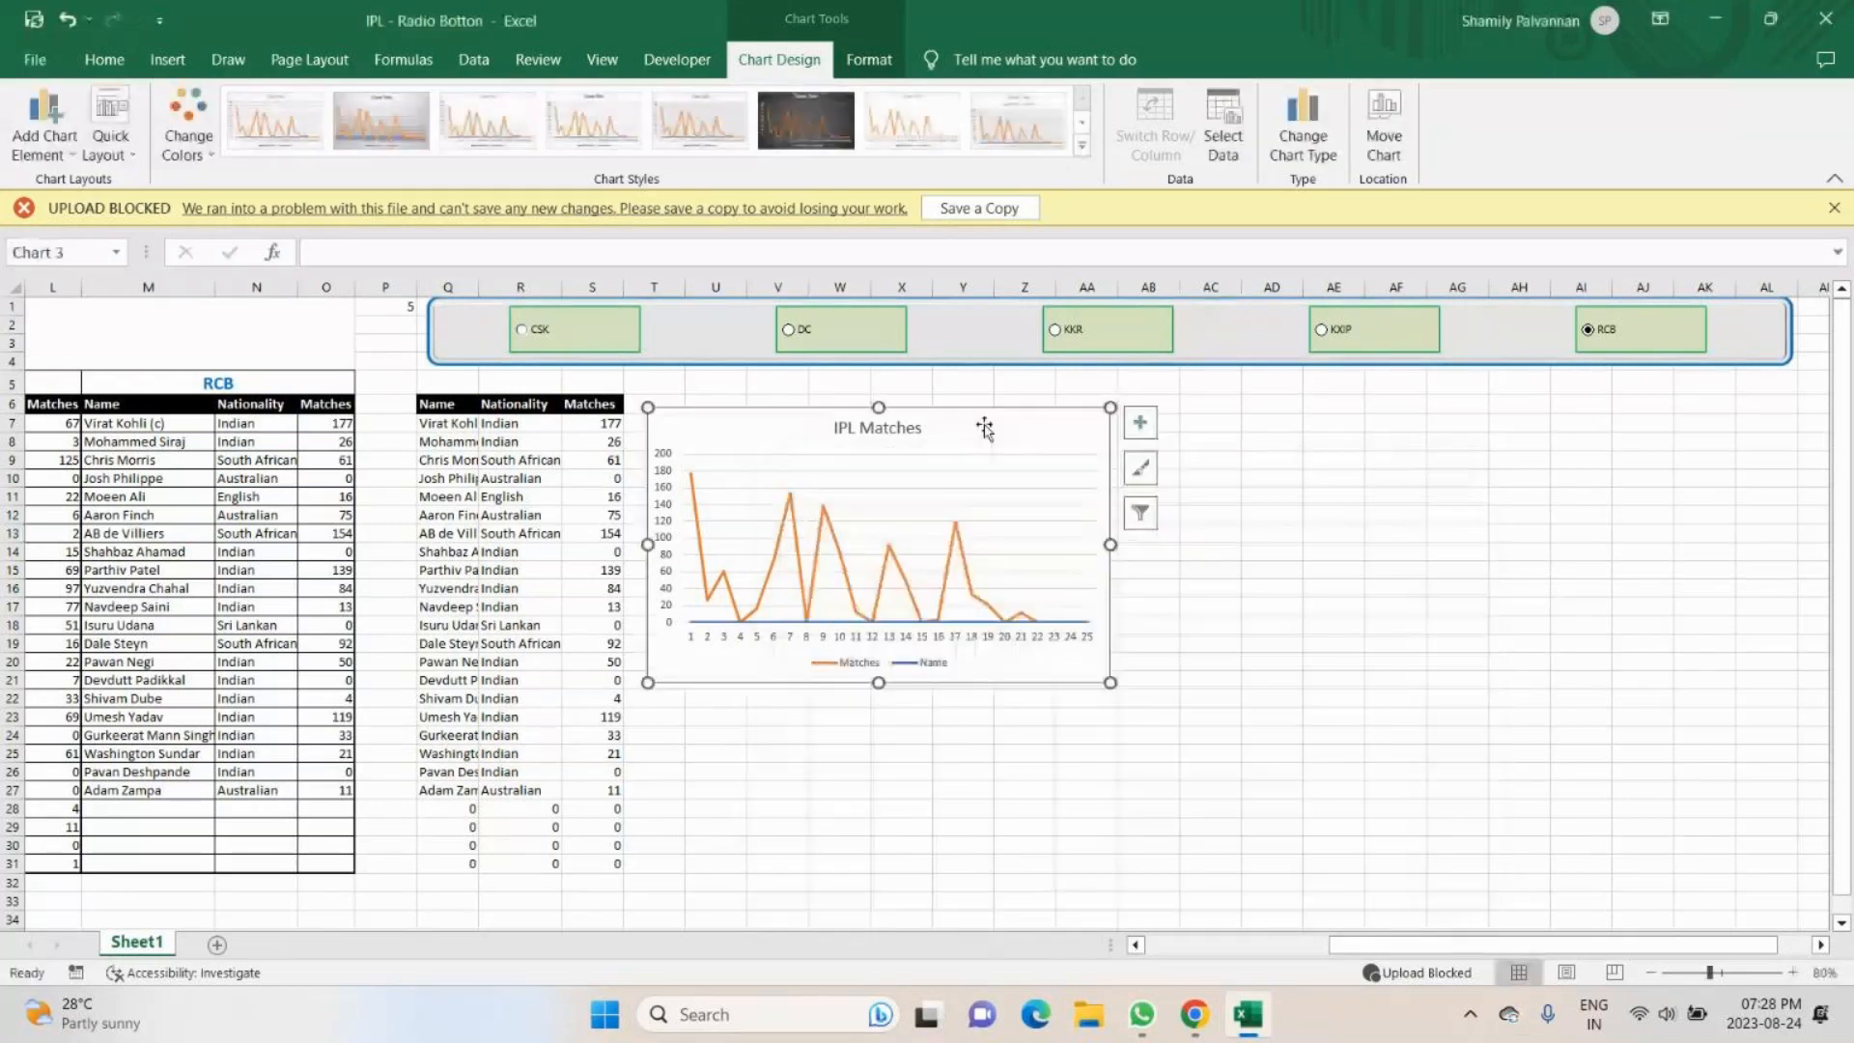
key(Delete)
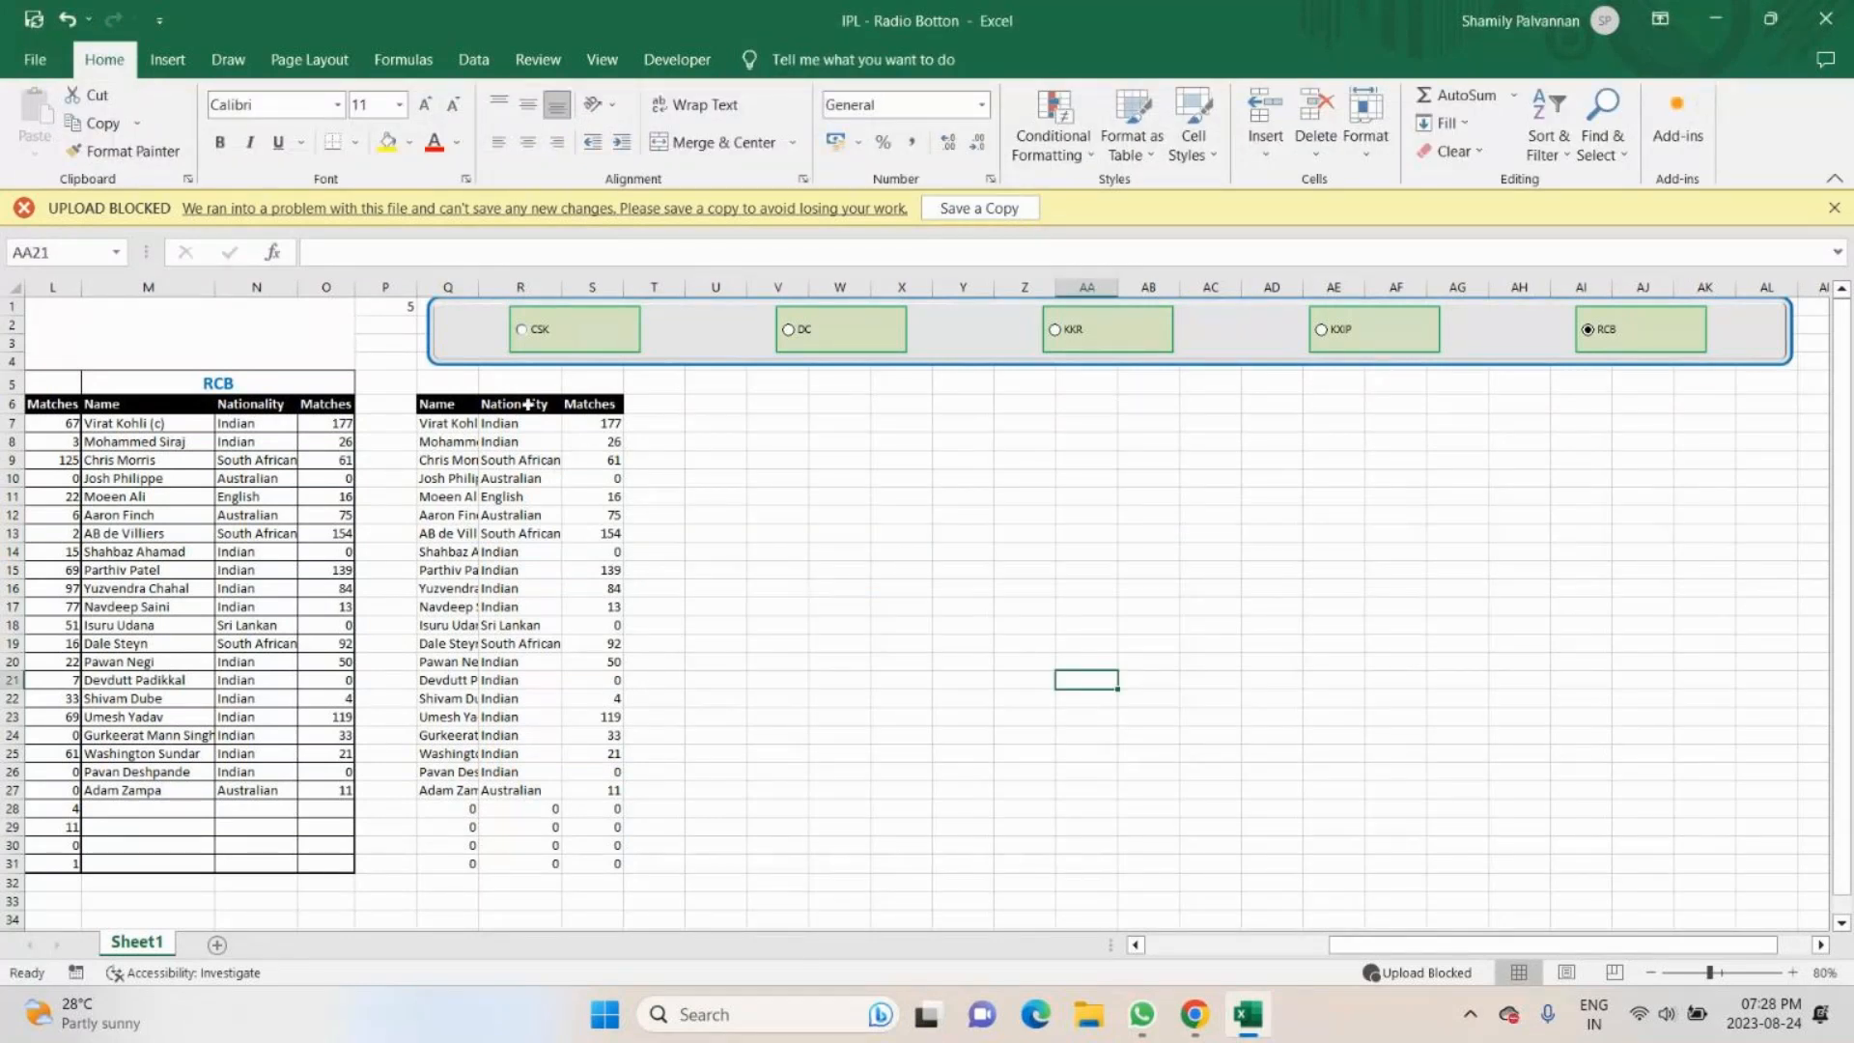
- Create a PivotChart from the Nationality and Matches range R6:S27, placed on the existing worksheet at cell U6
drag(527, 404, 594, 790)
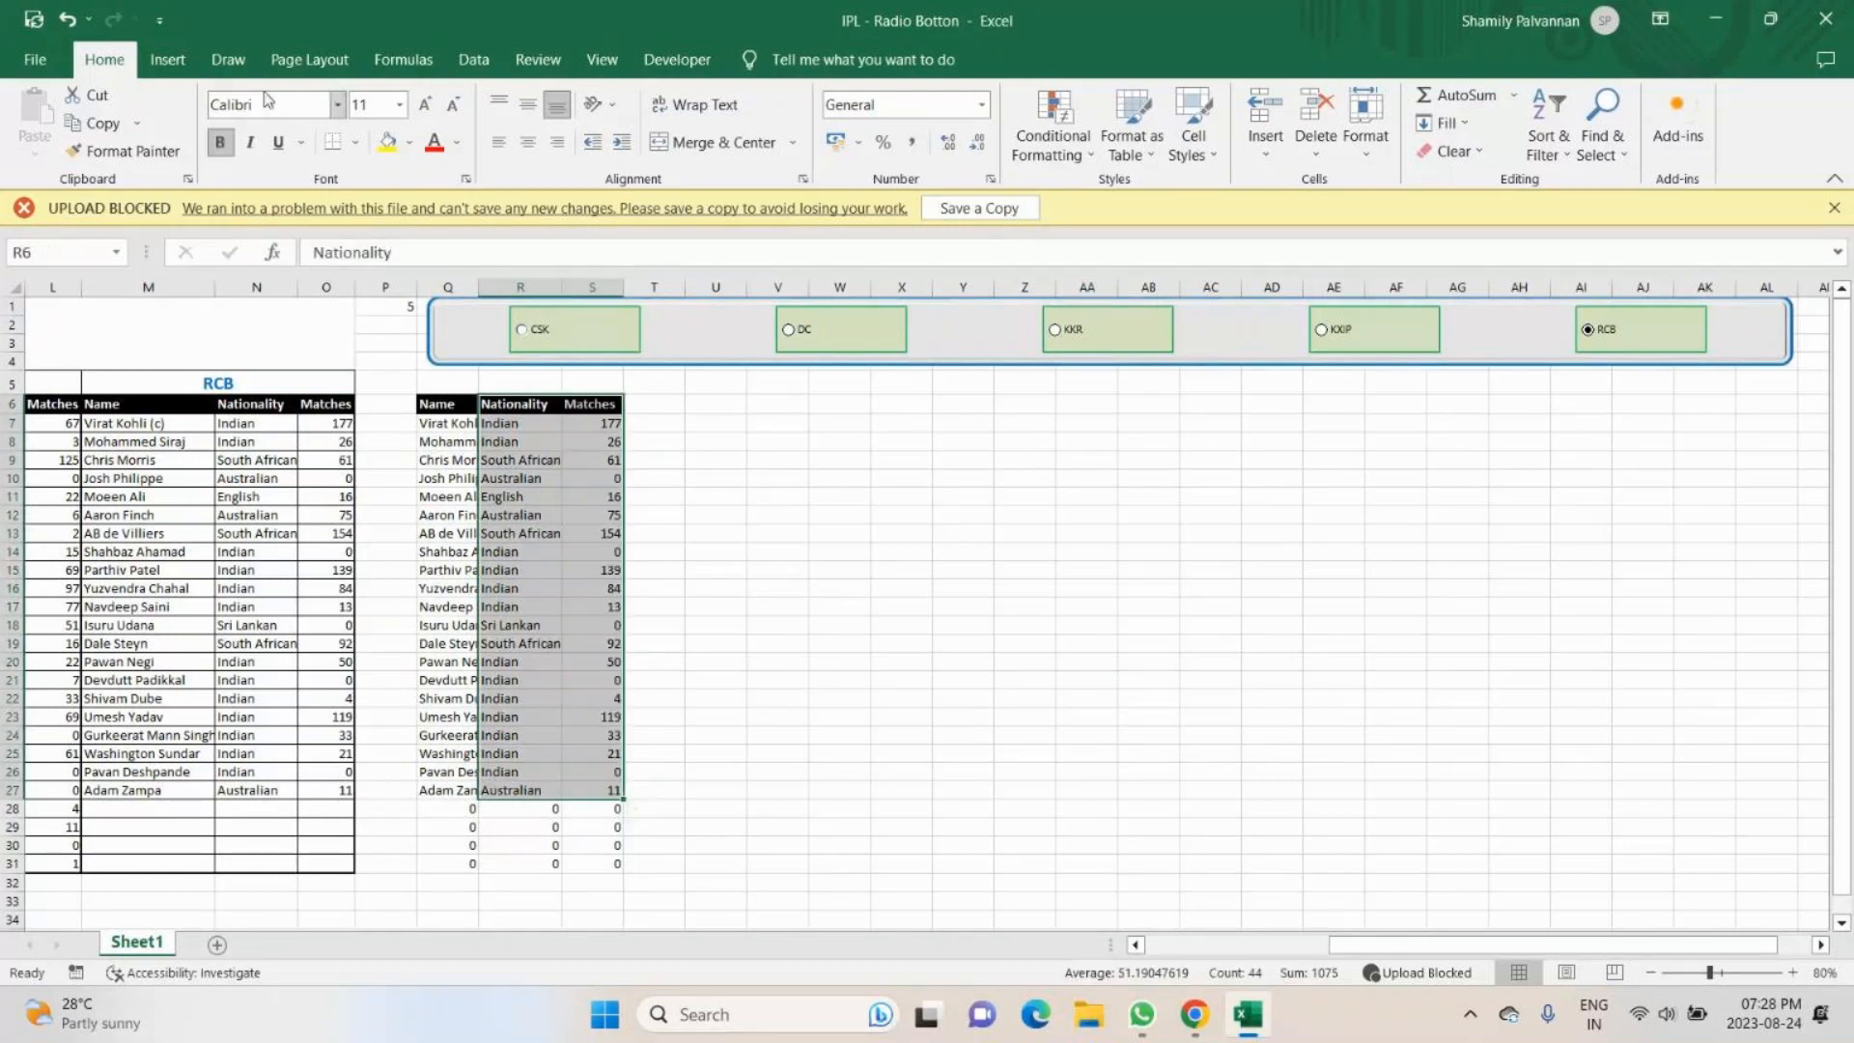
click(167, 60)
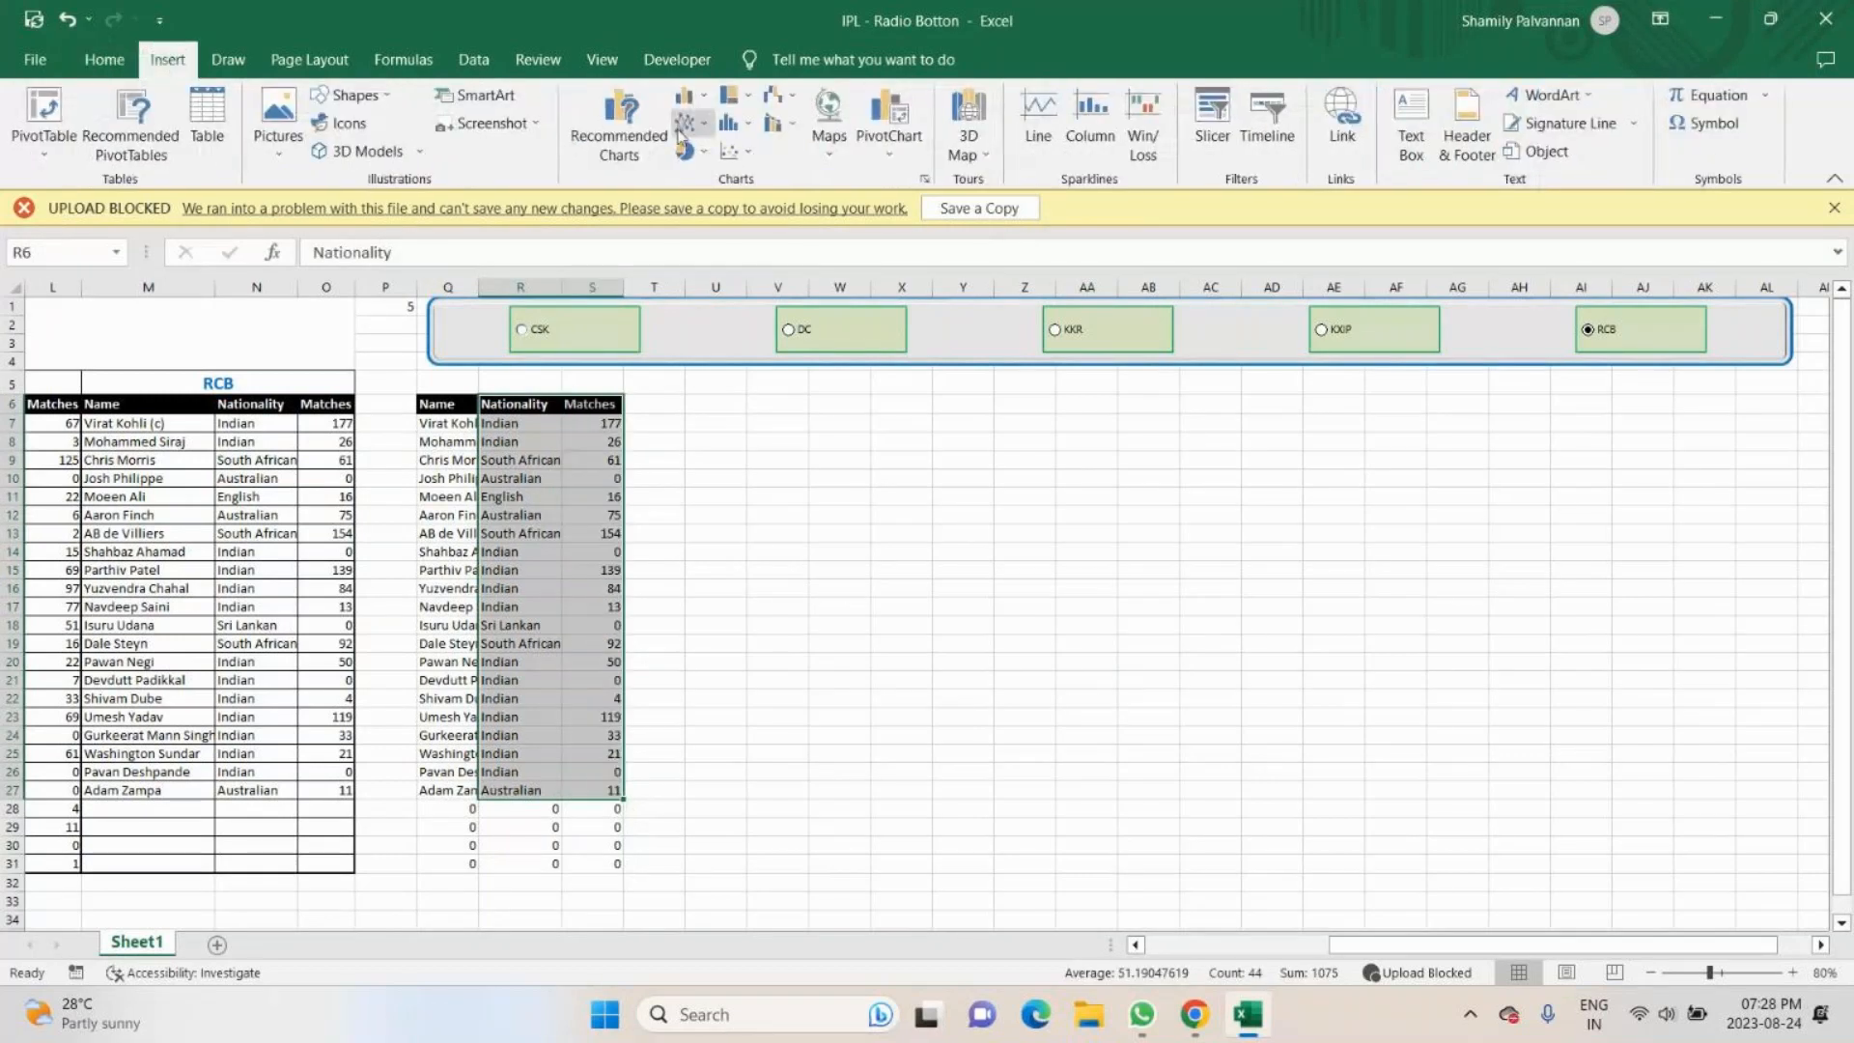
click(889, 144)
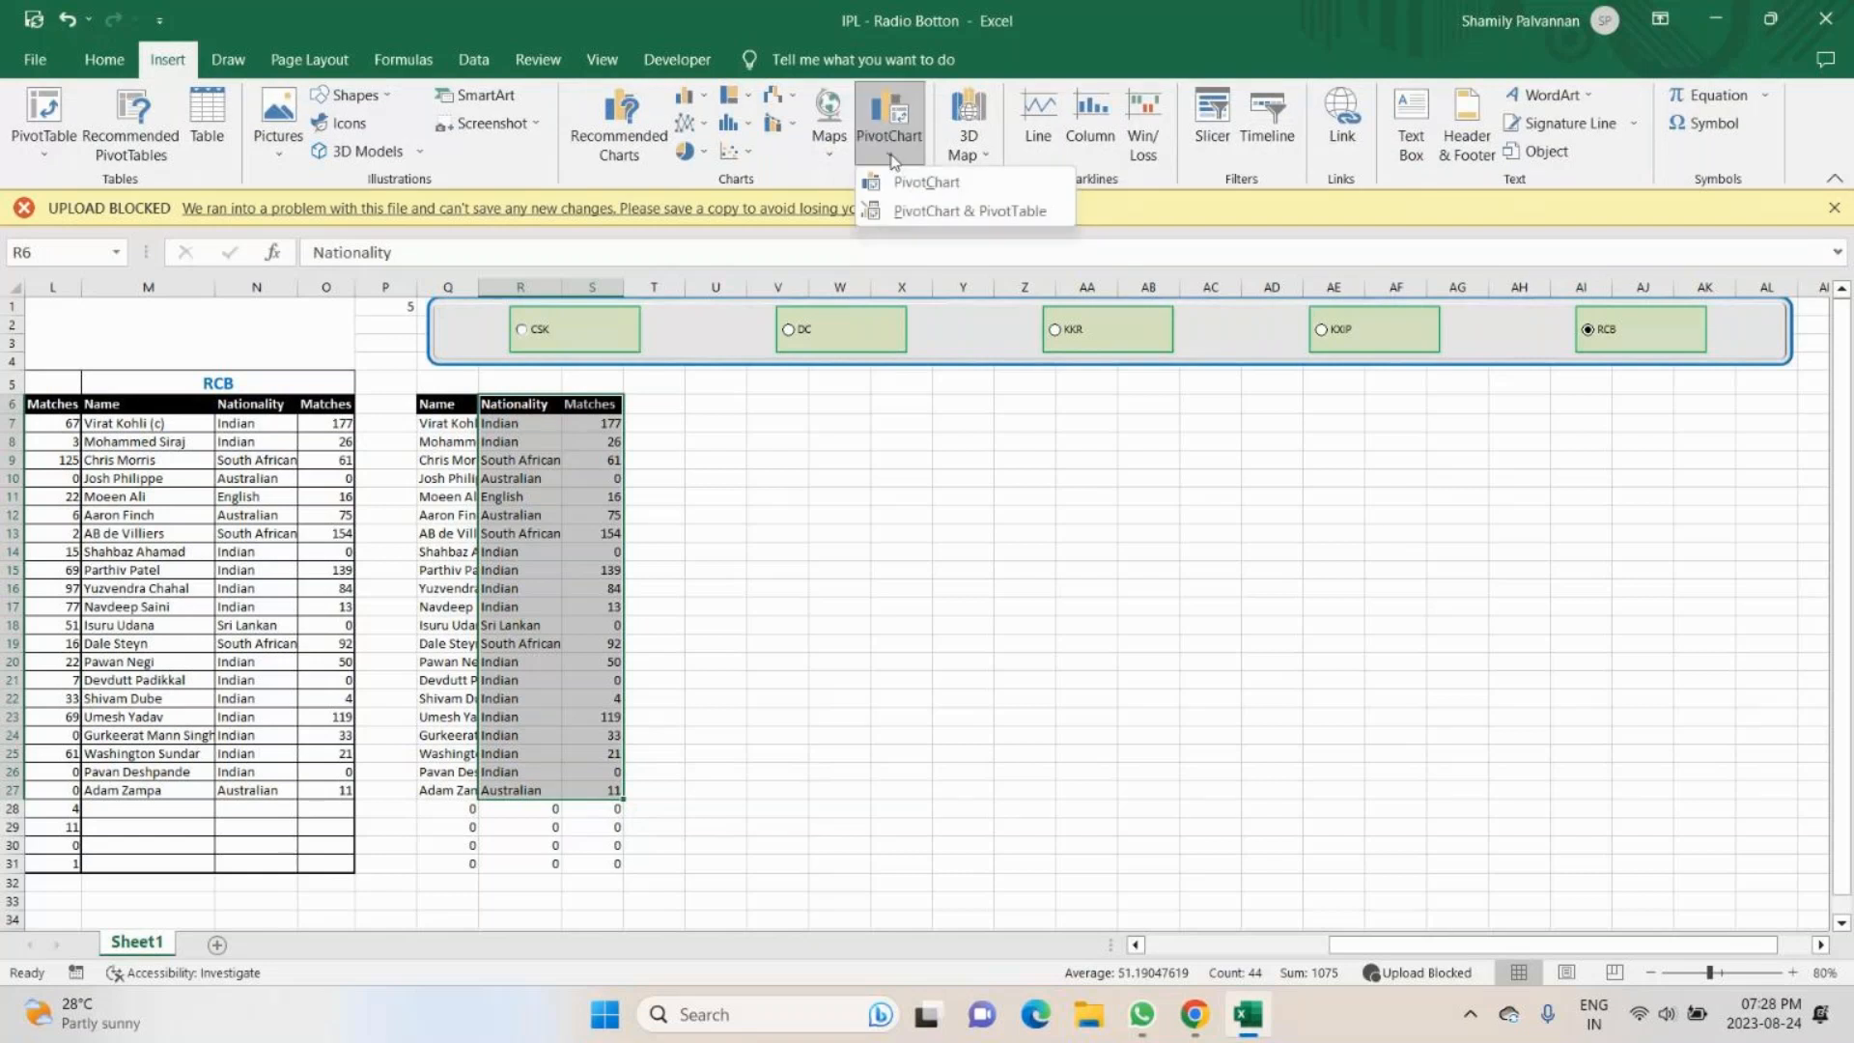
click(933, 185)
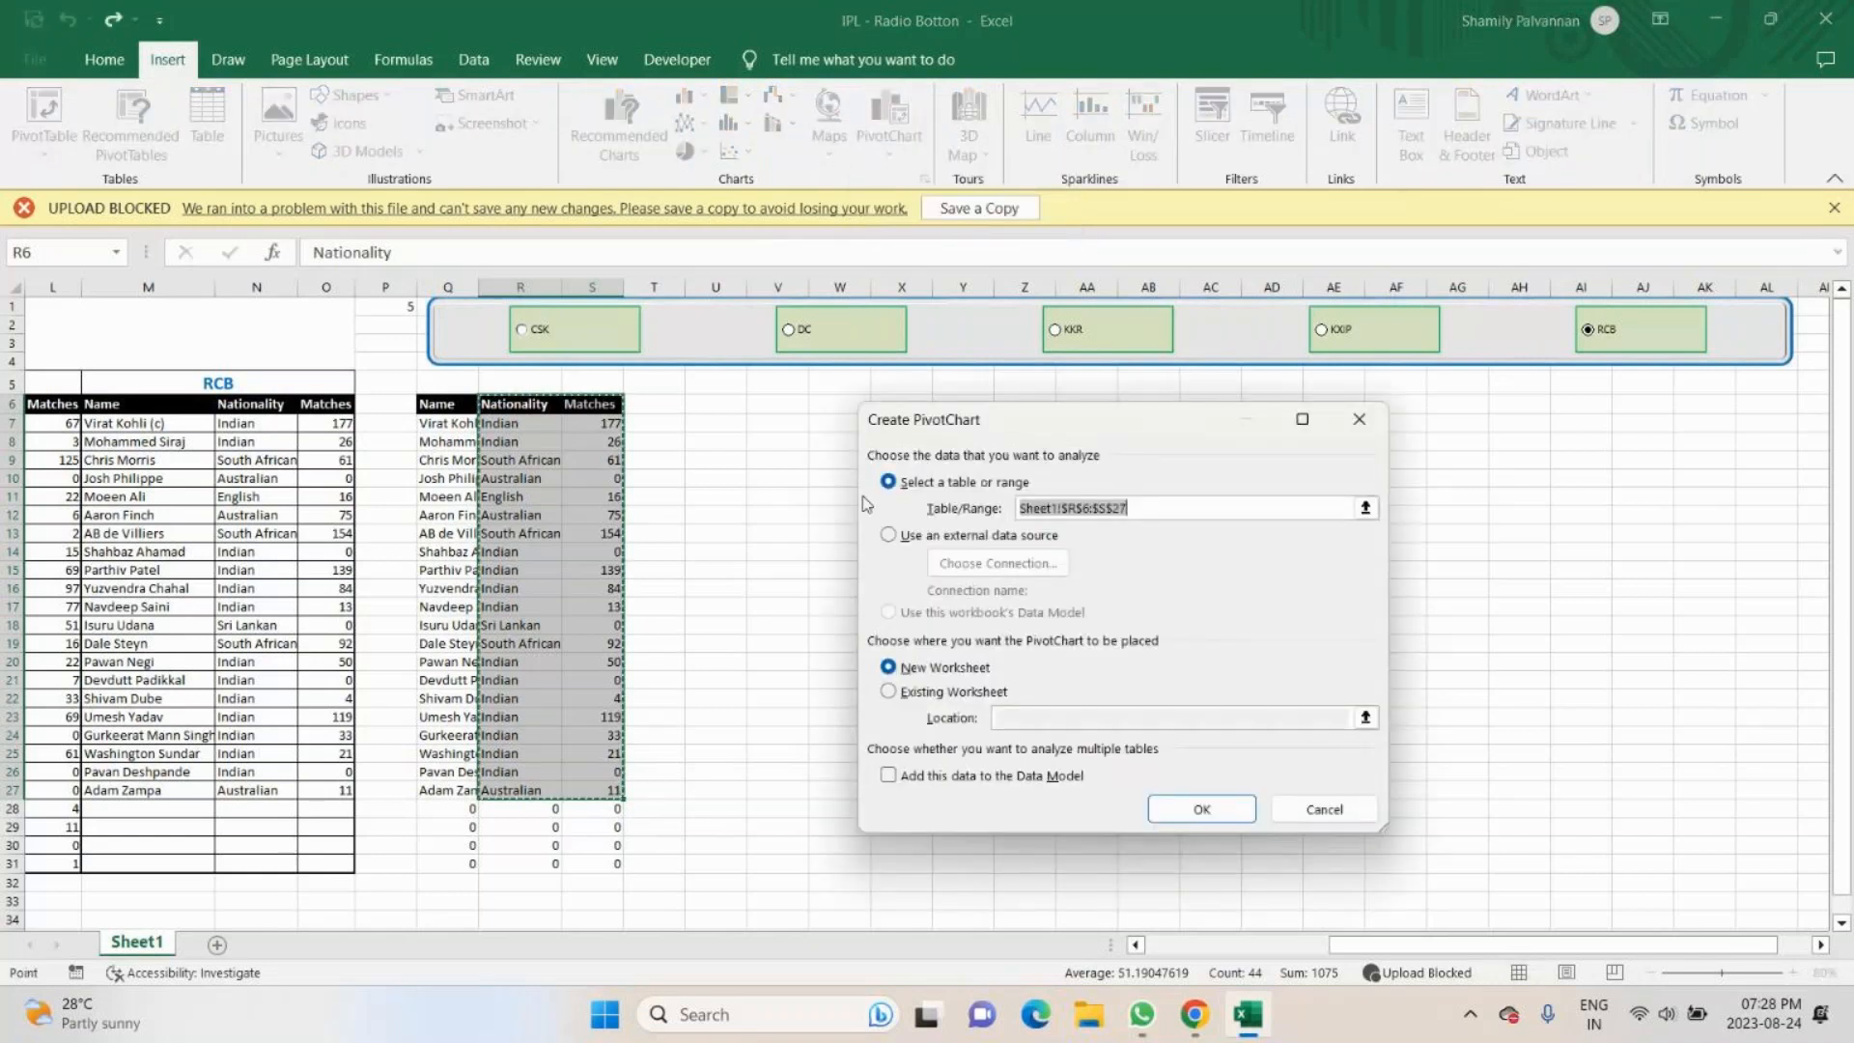
click(951, 691)
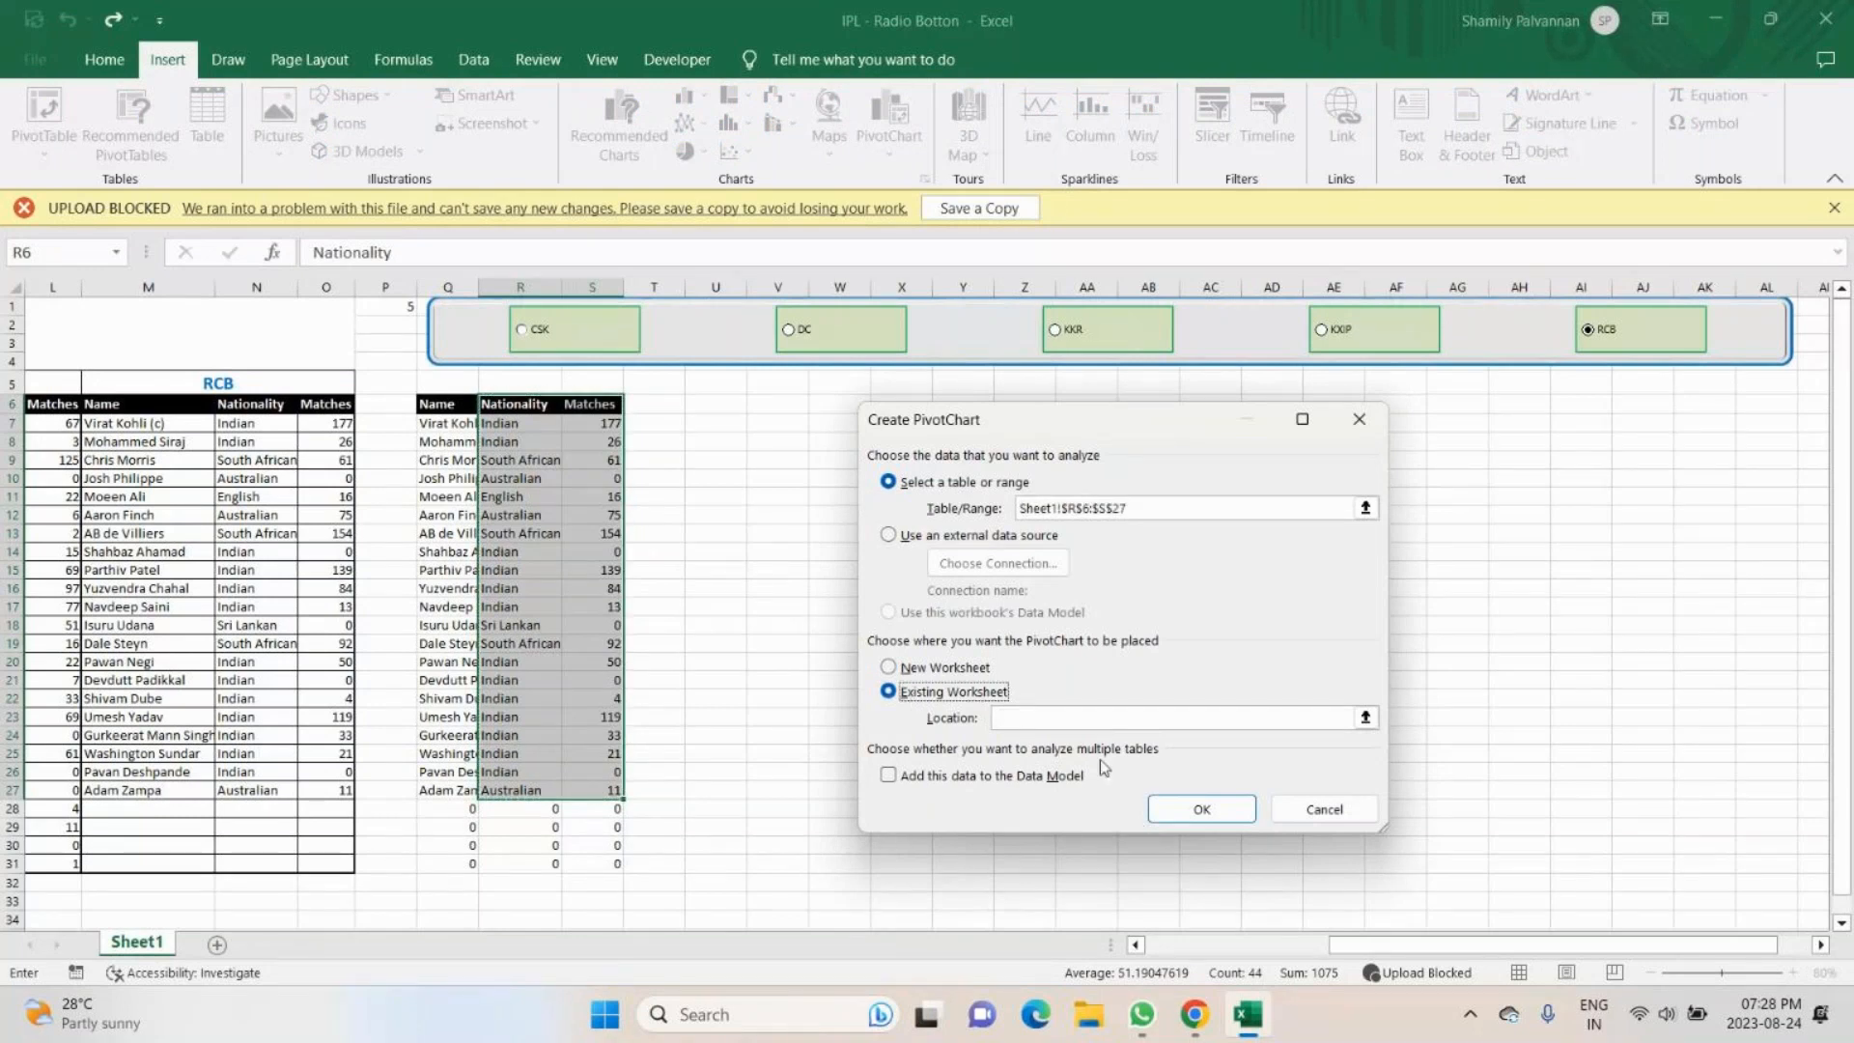
click(1100, 718)
click(716, 404)
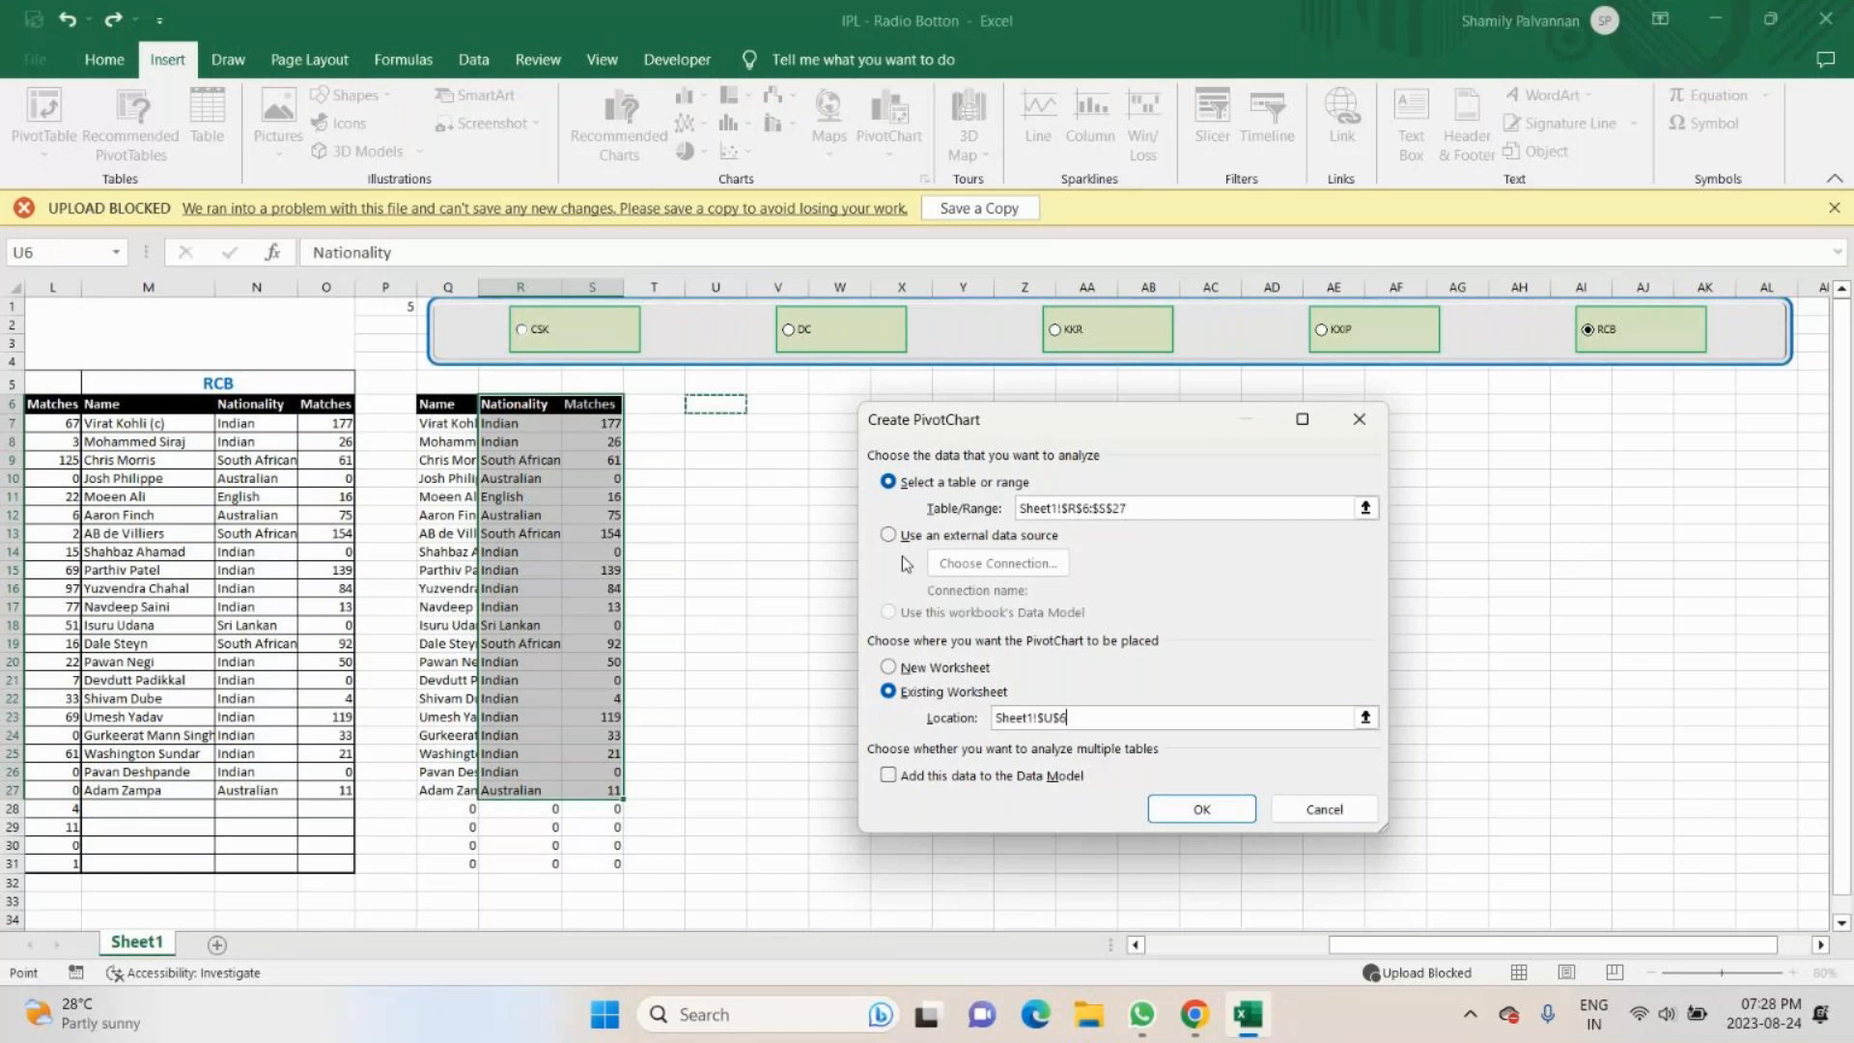
click(1202, 809)
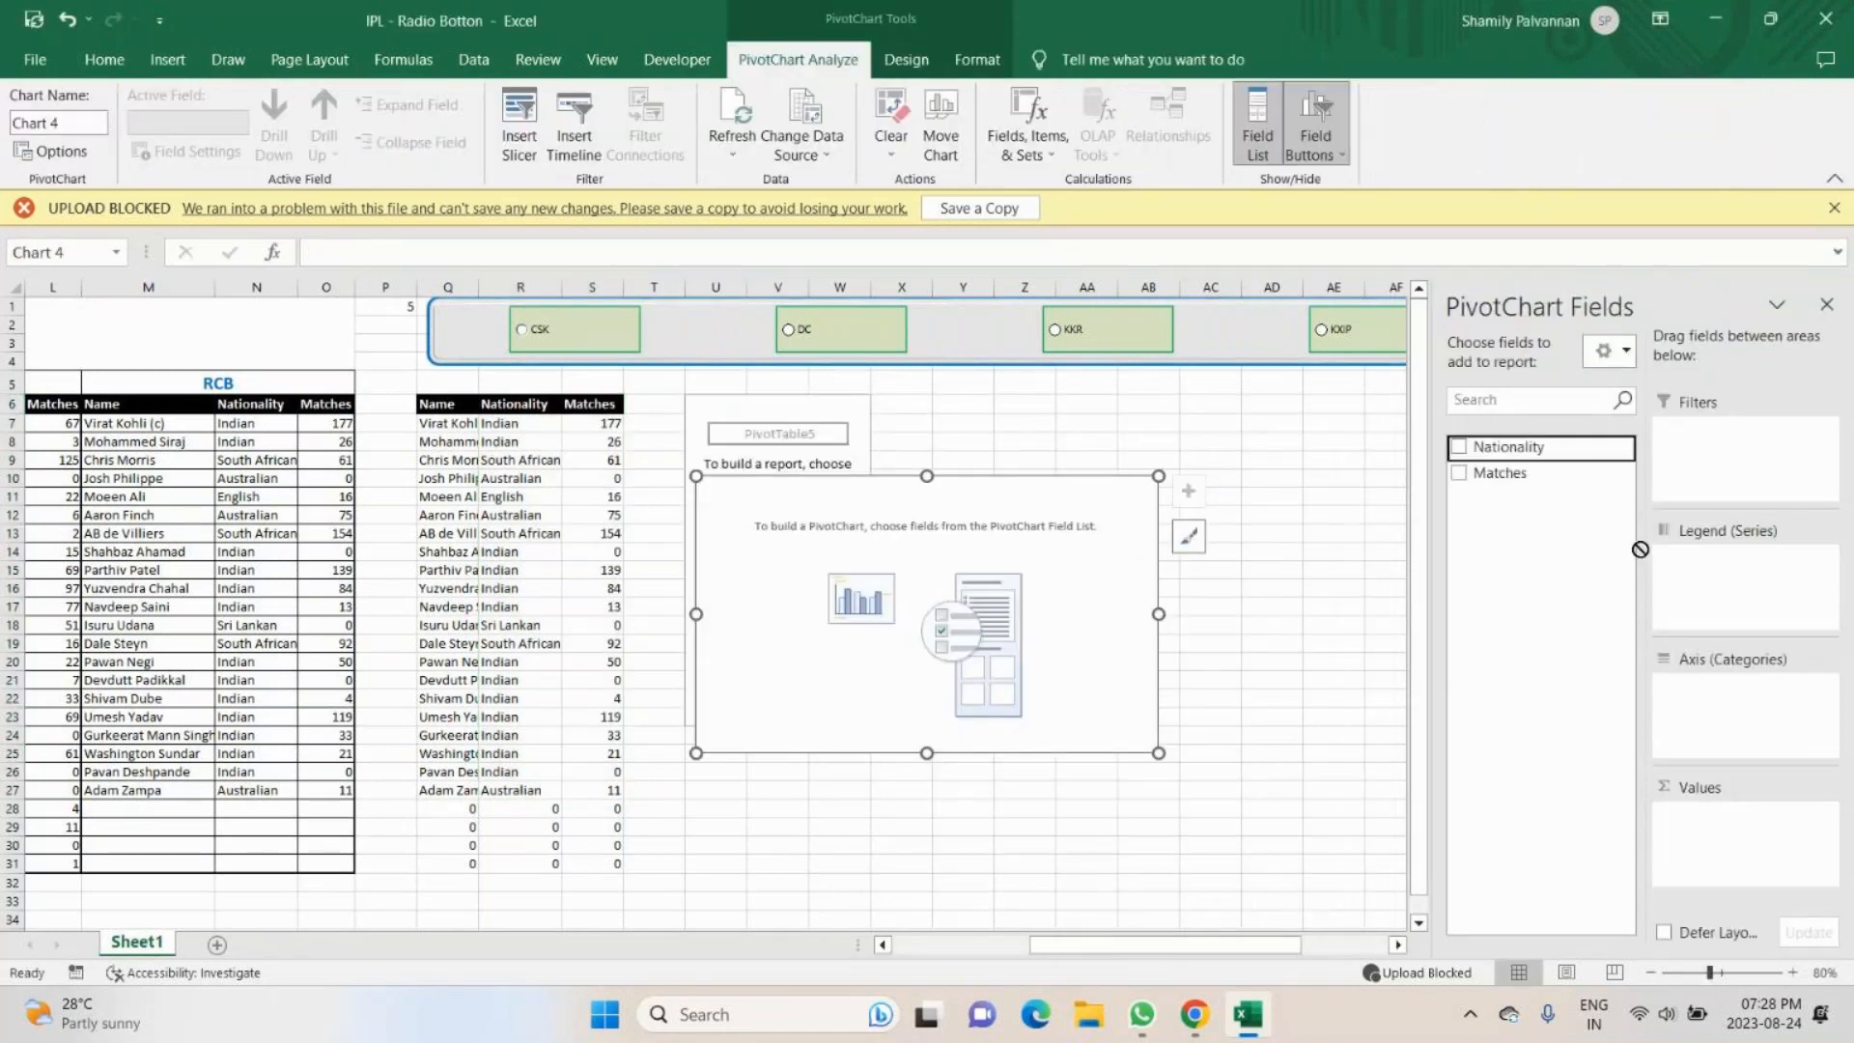
- Arrange the PivotChart with Nationality as filter, Matches as axis categories and Sum of Matches as values, and close the field list
click(1478, 446)
drag(1502, 473, 1724, 729)
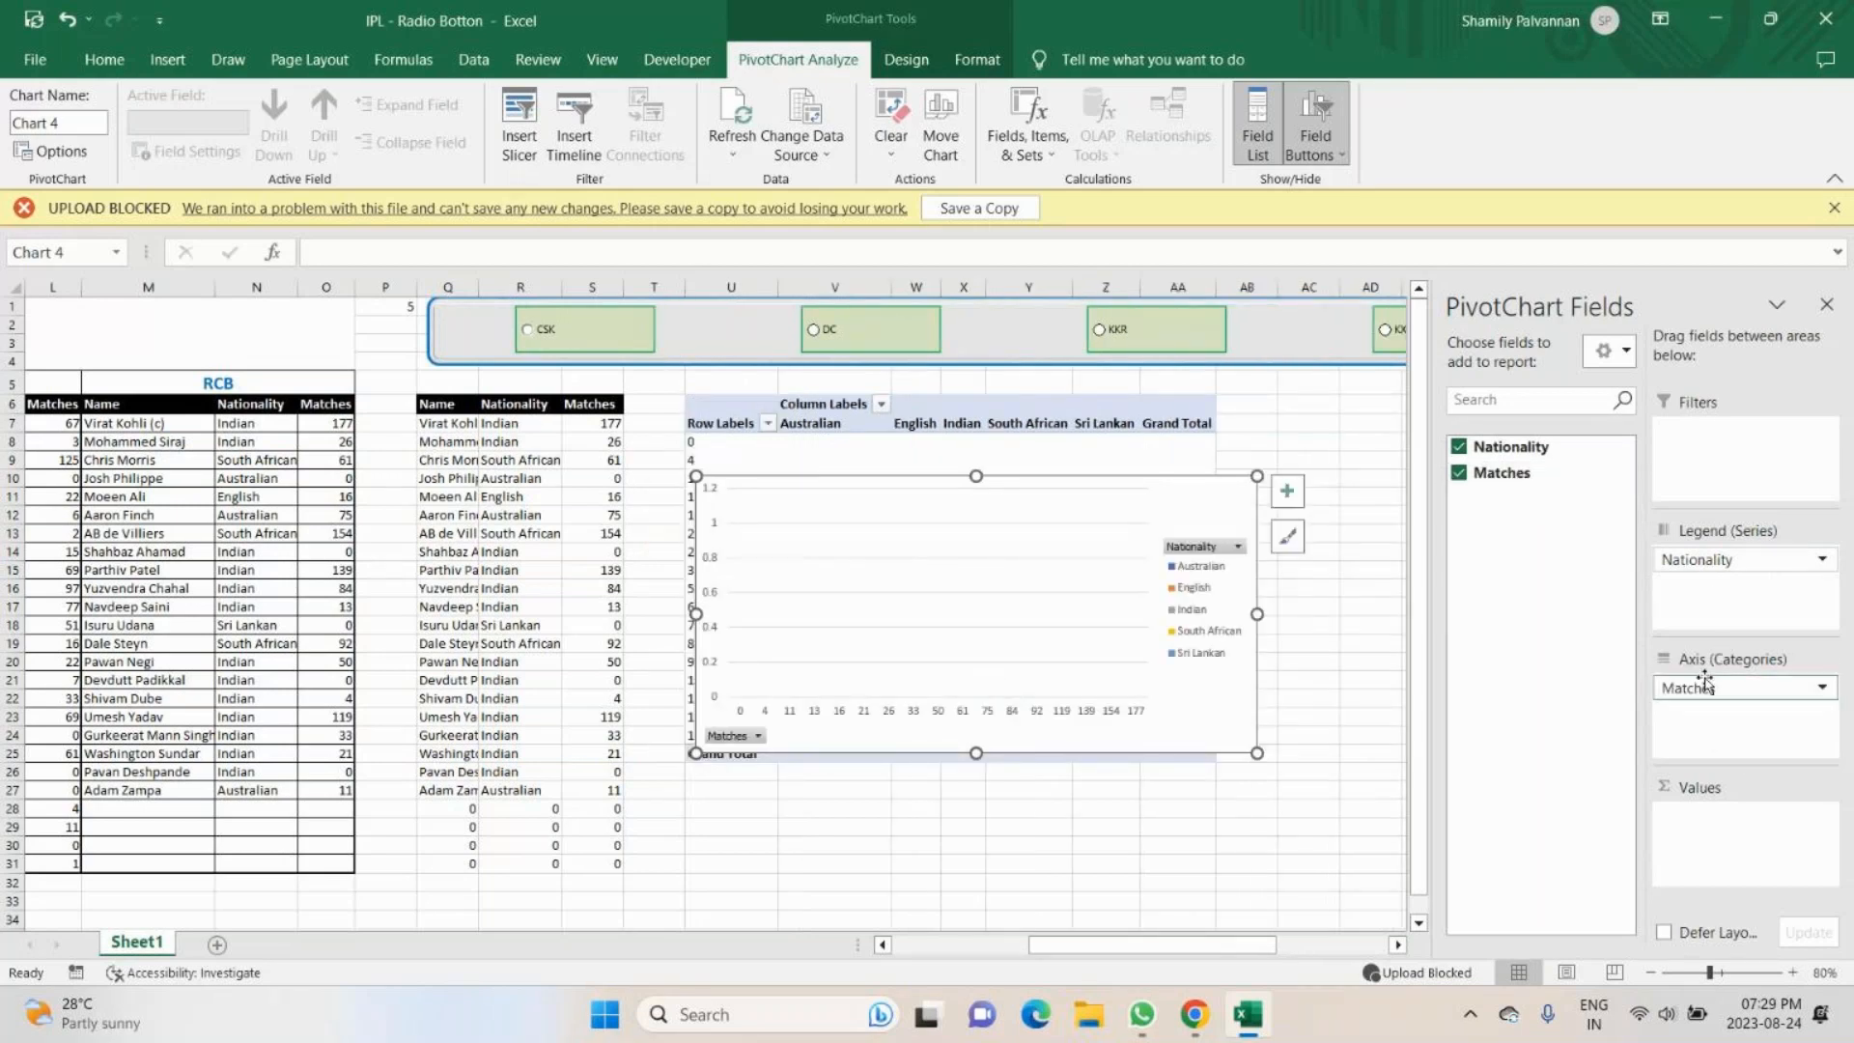
drag(1522, 454, 1757, 470)
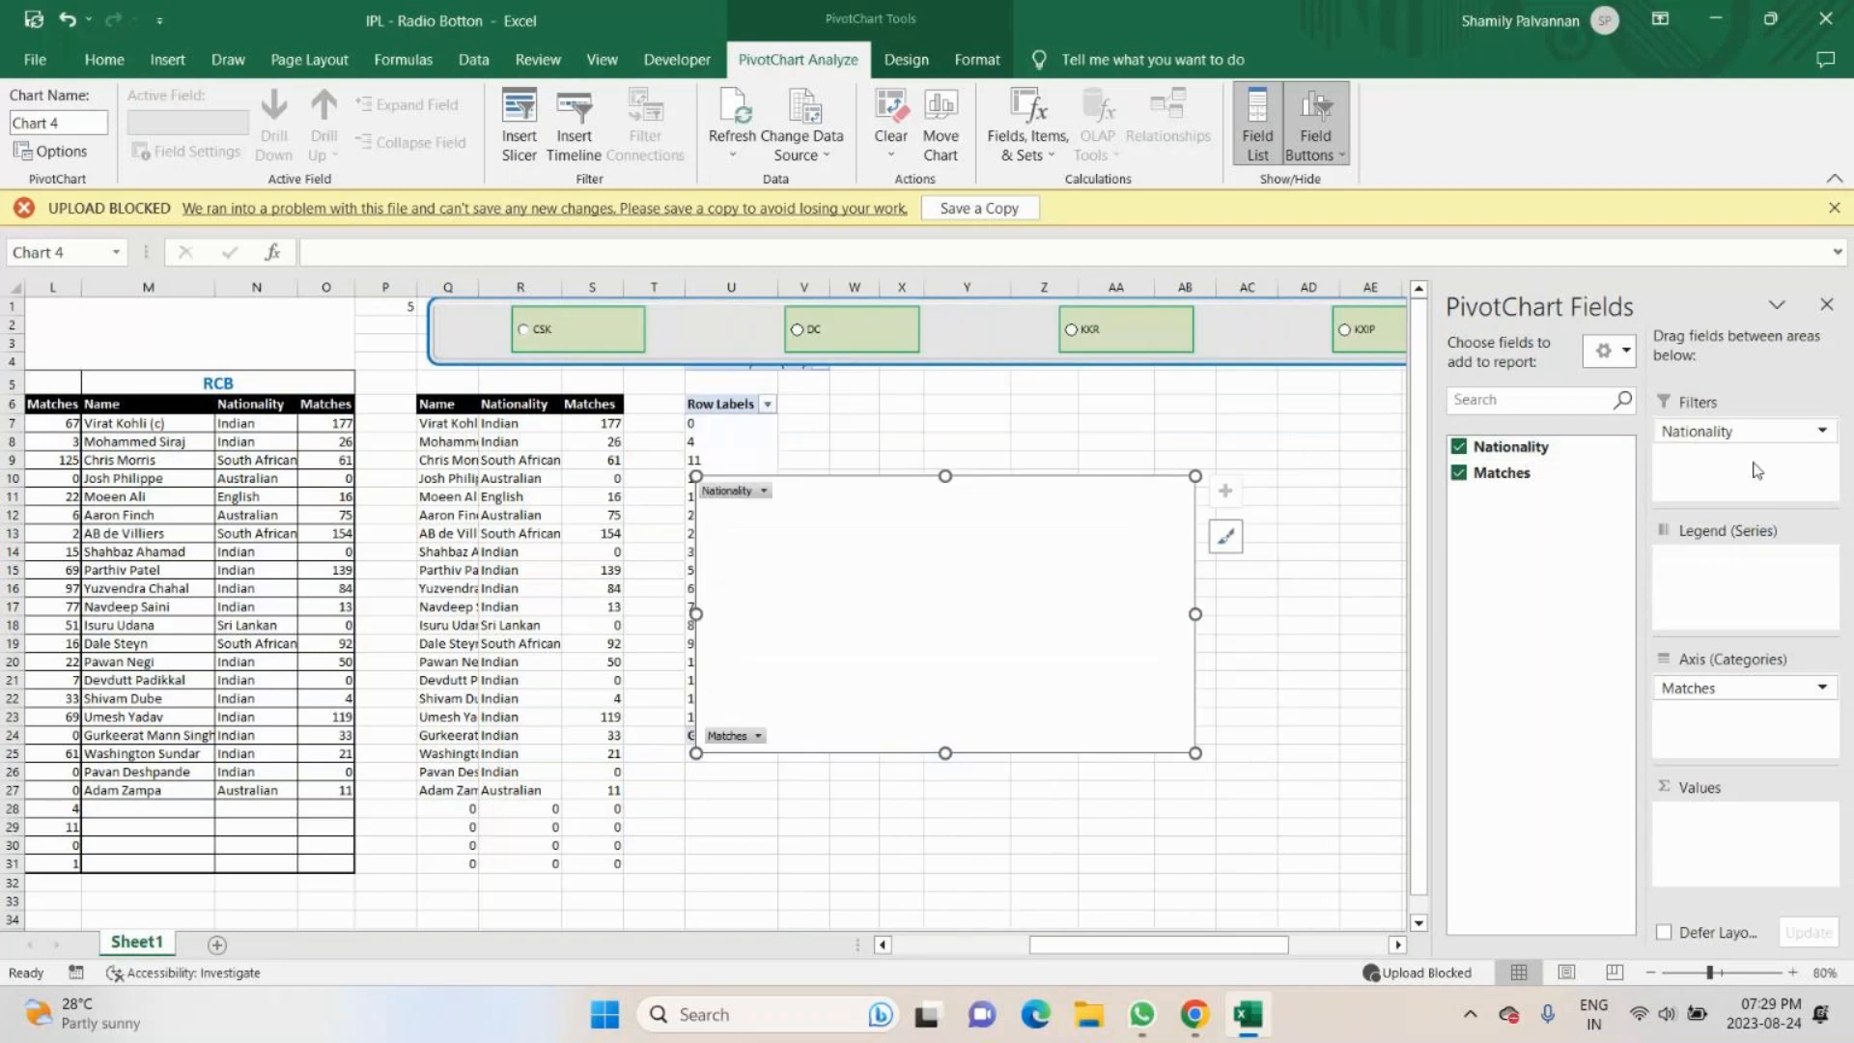
drag(1506, 472, 1700, 844)
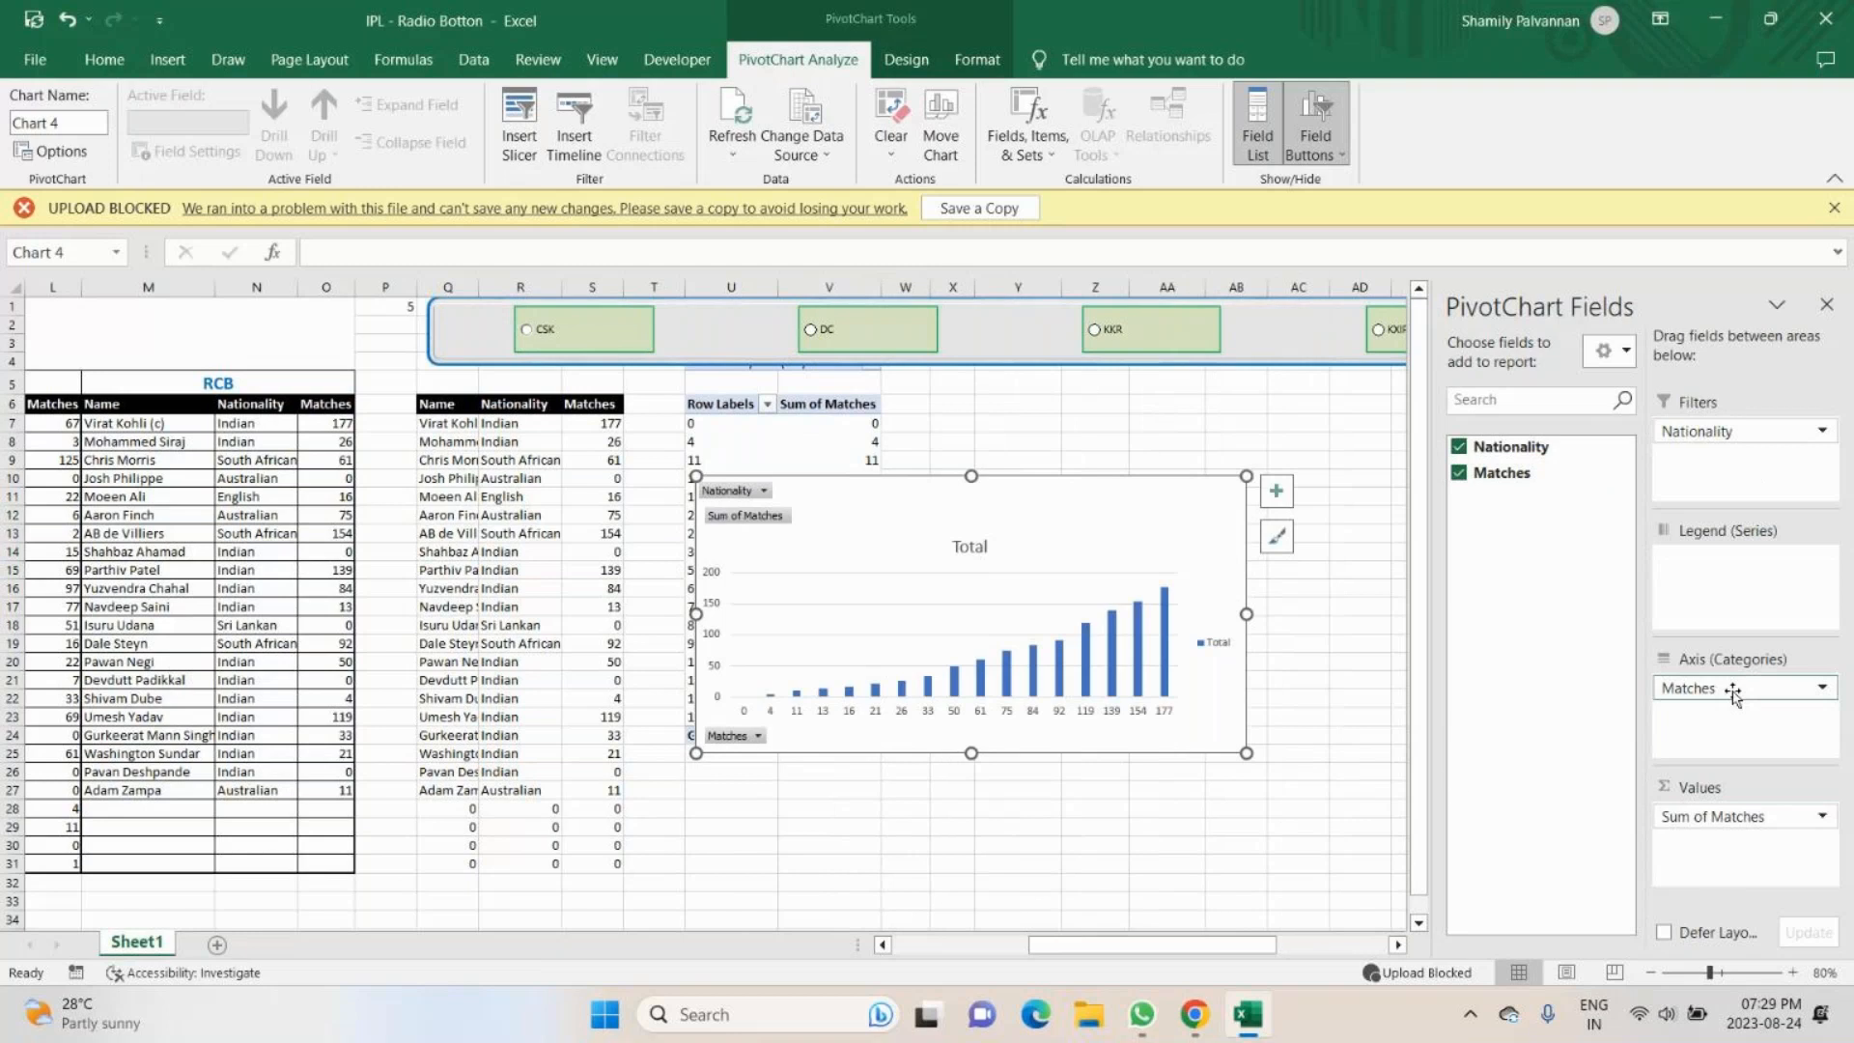
drag(1733, 694, 1537, 589)
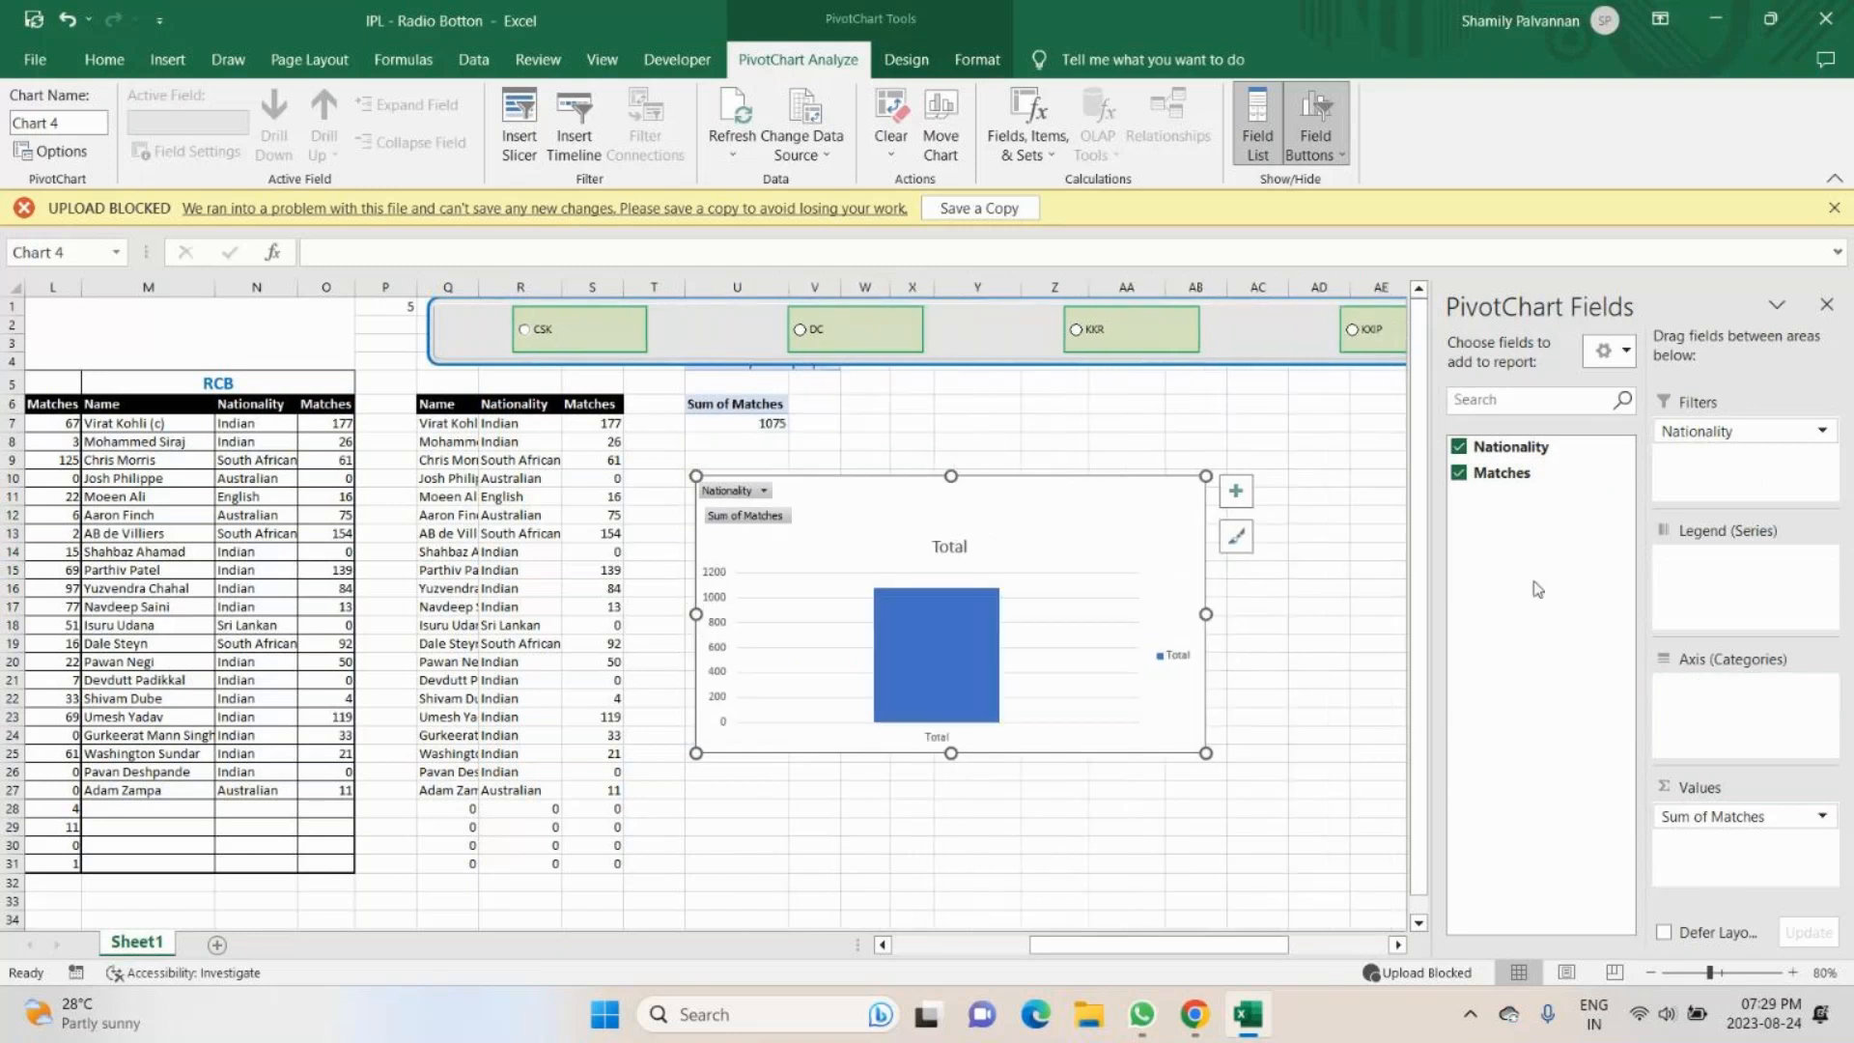
drag(1501, 472, 1750, 730)
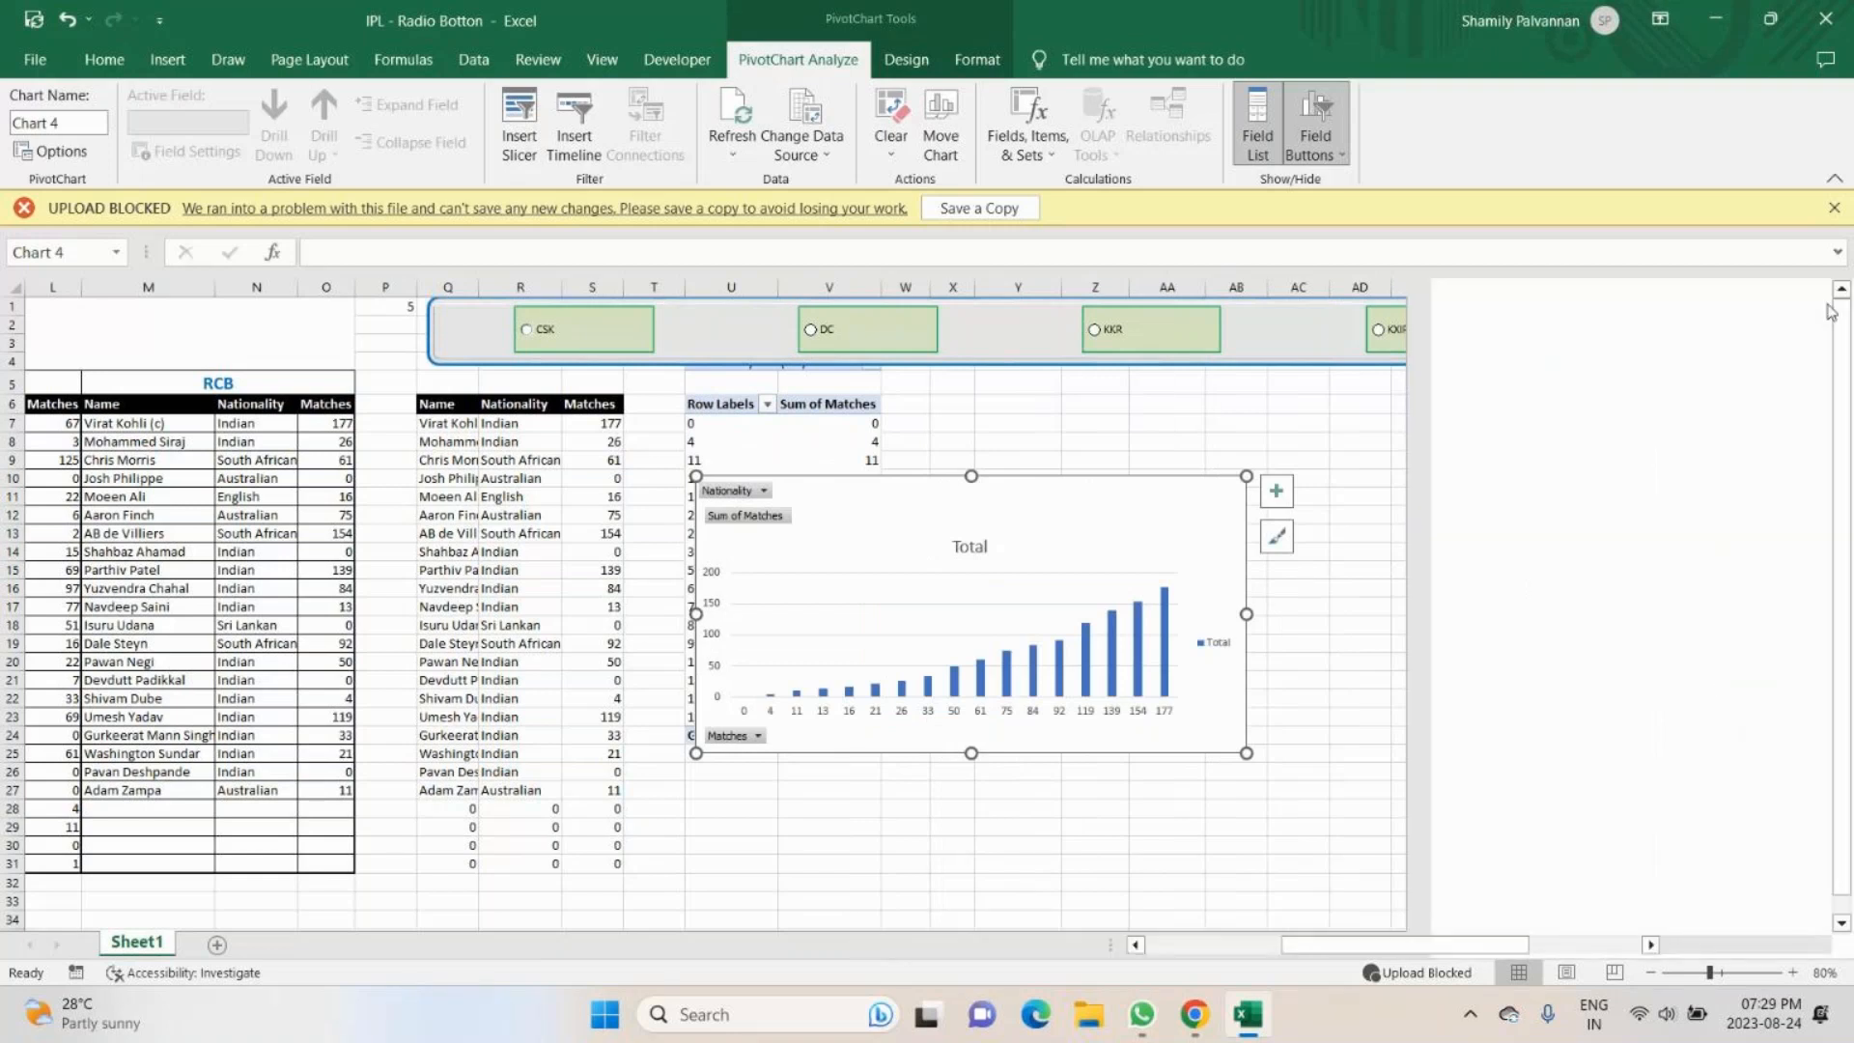
click(1829, 311)
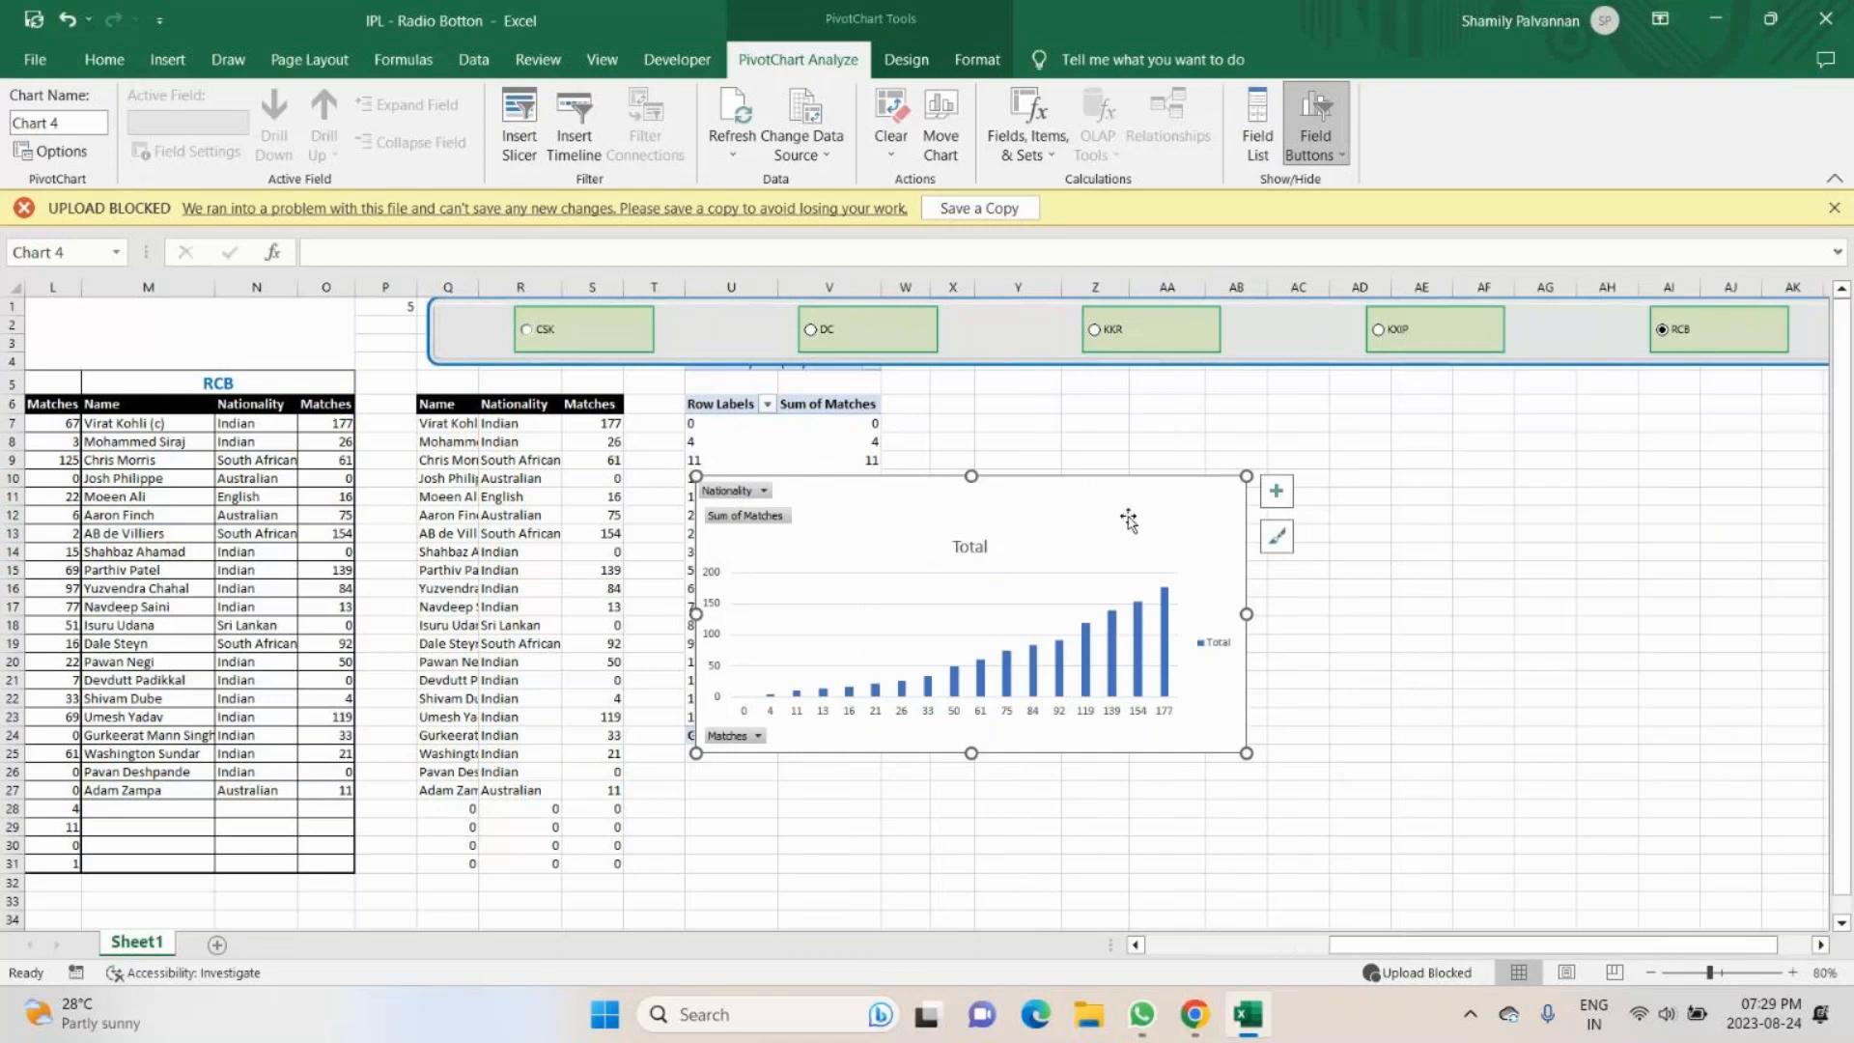
- Undo the PivotChart's deletion, its field arrangement and its insertion on the sheet
key(Delete)
key(ctrl+z)
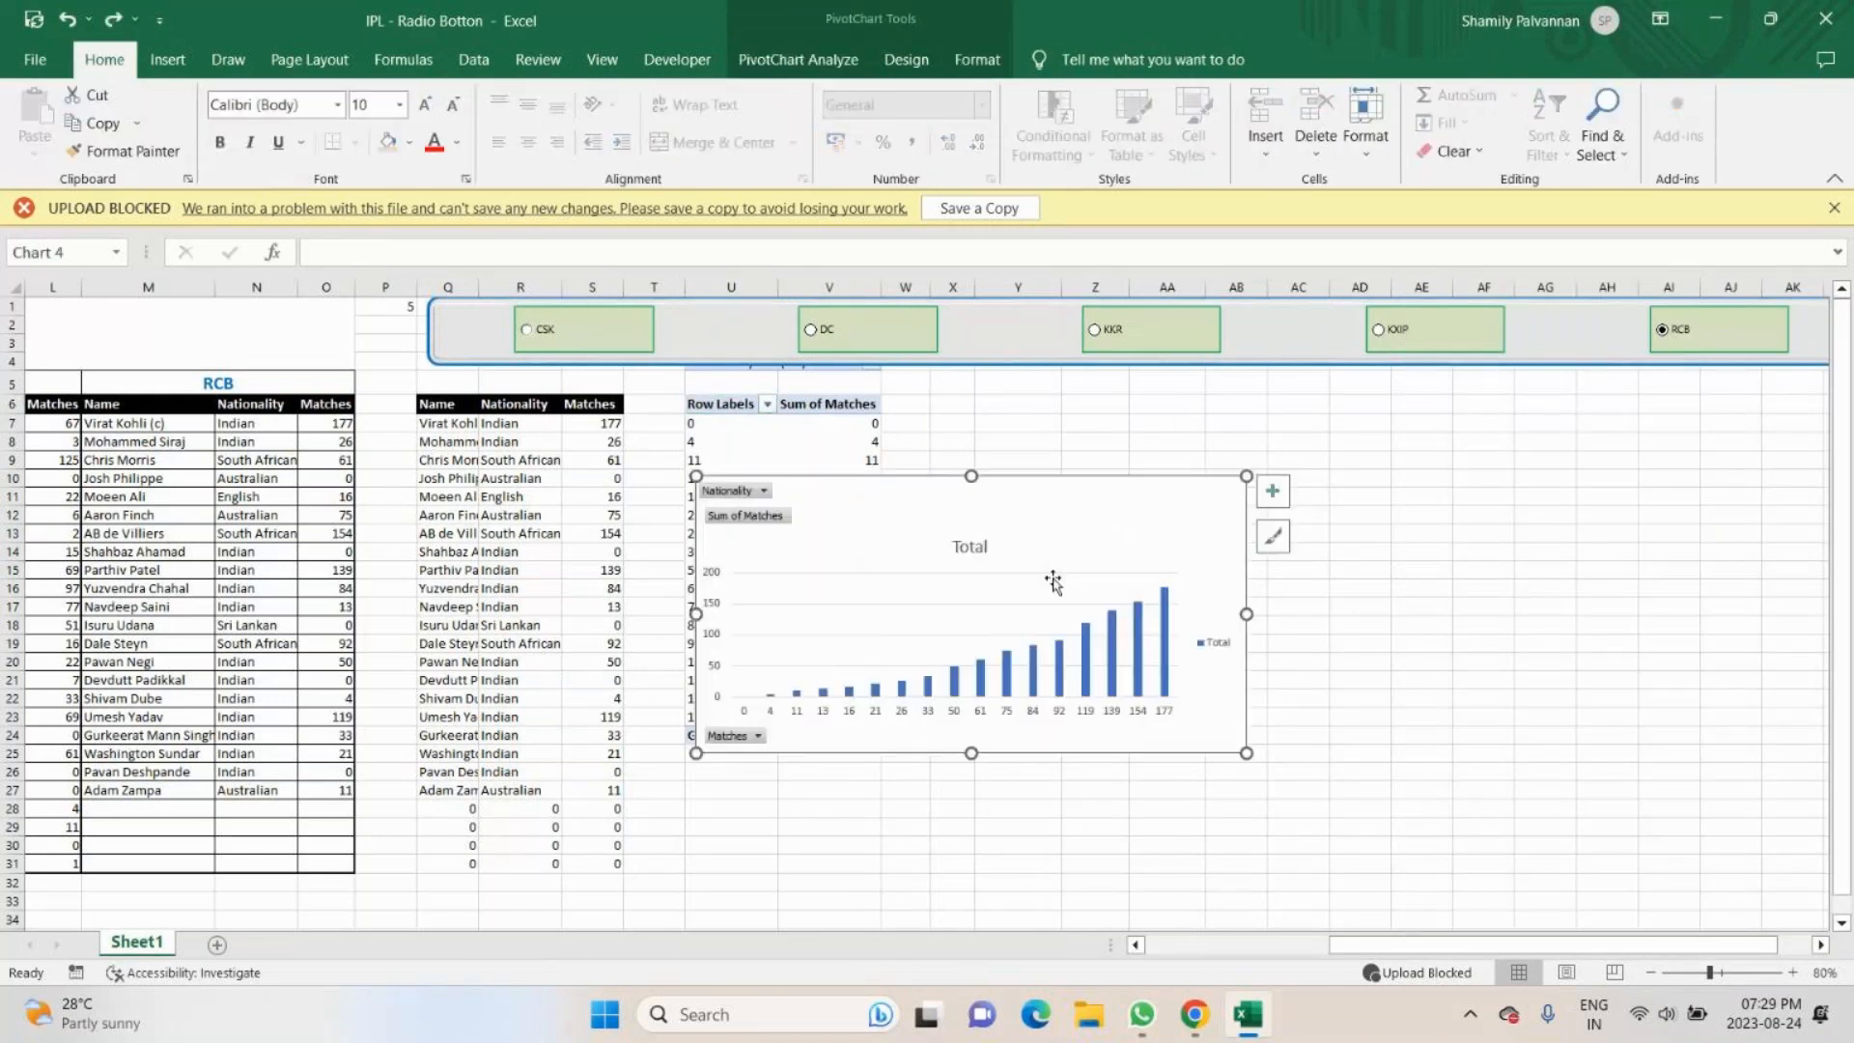
key(ctrl+z)
key(ctrl+z)
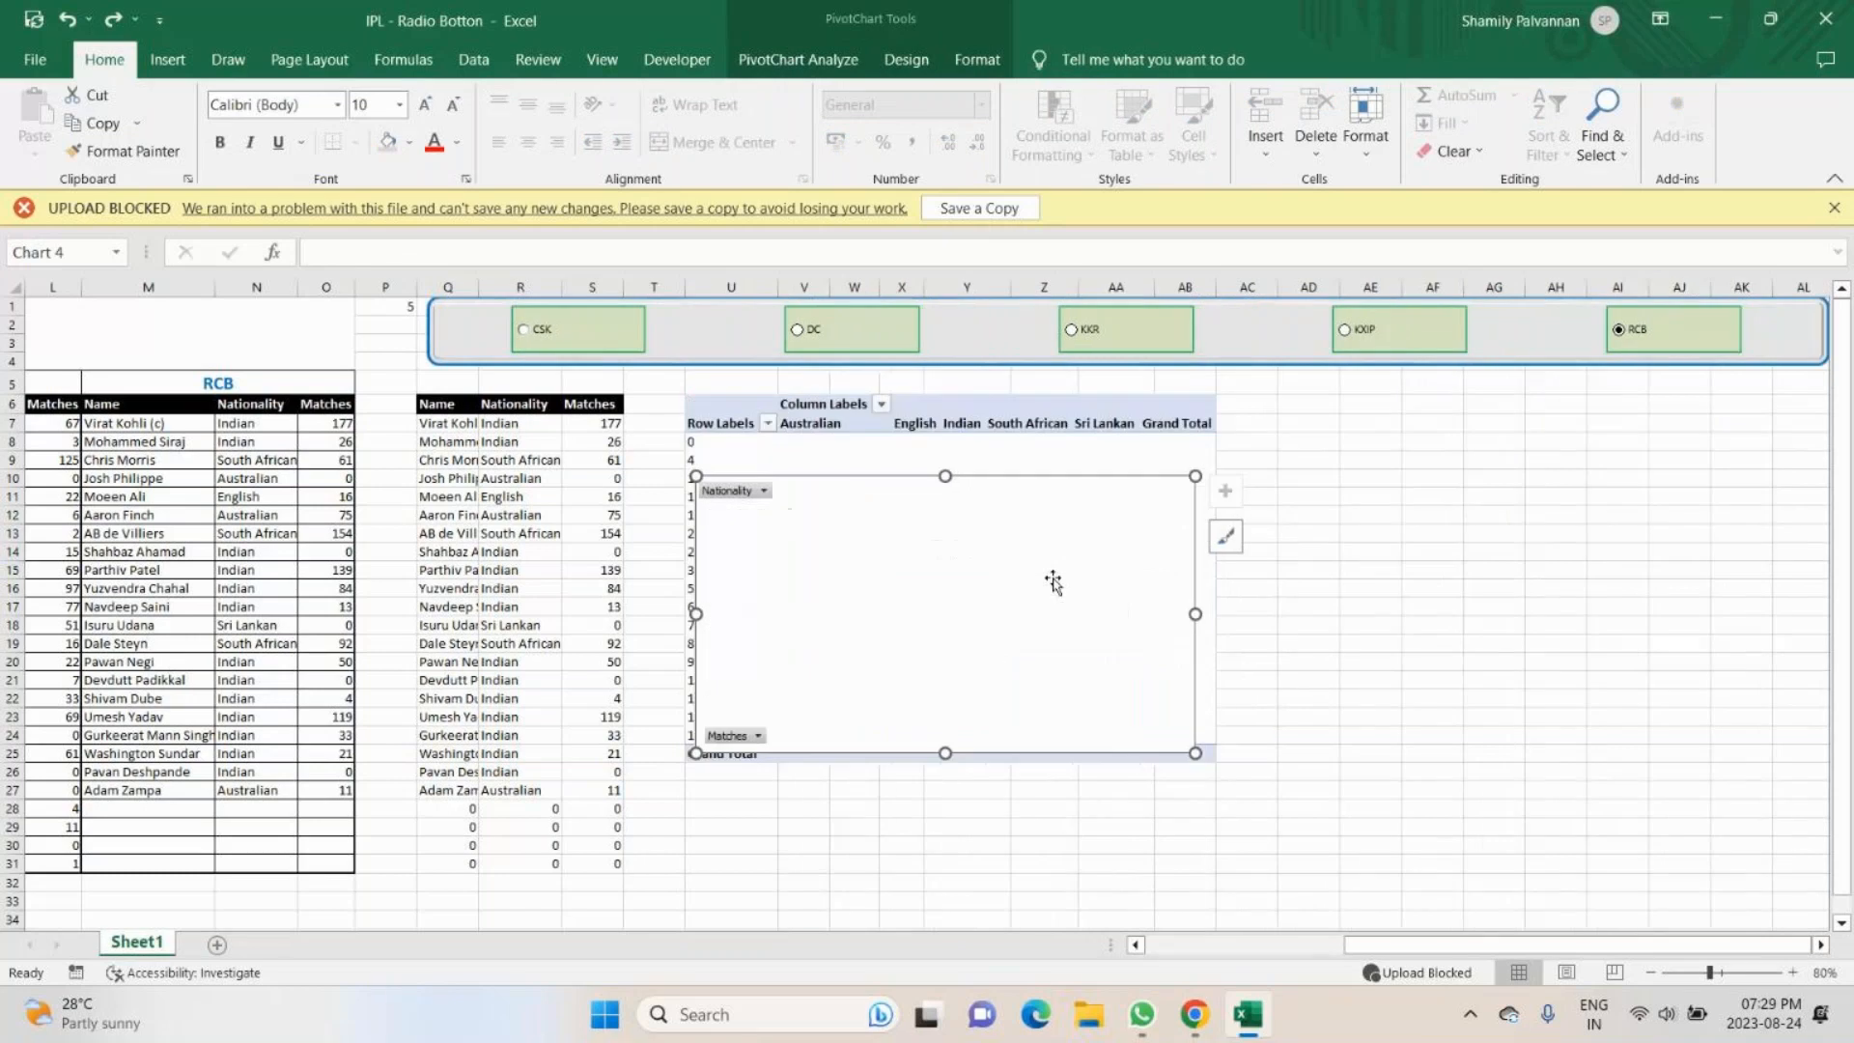
key(ctrl+z)
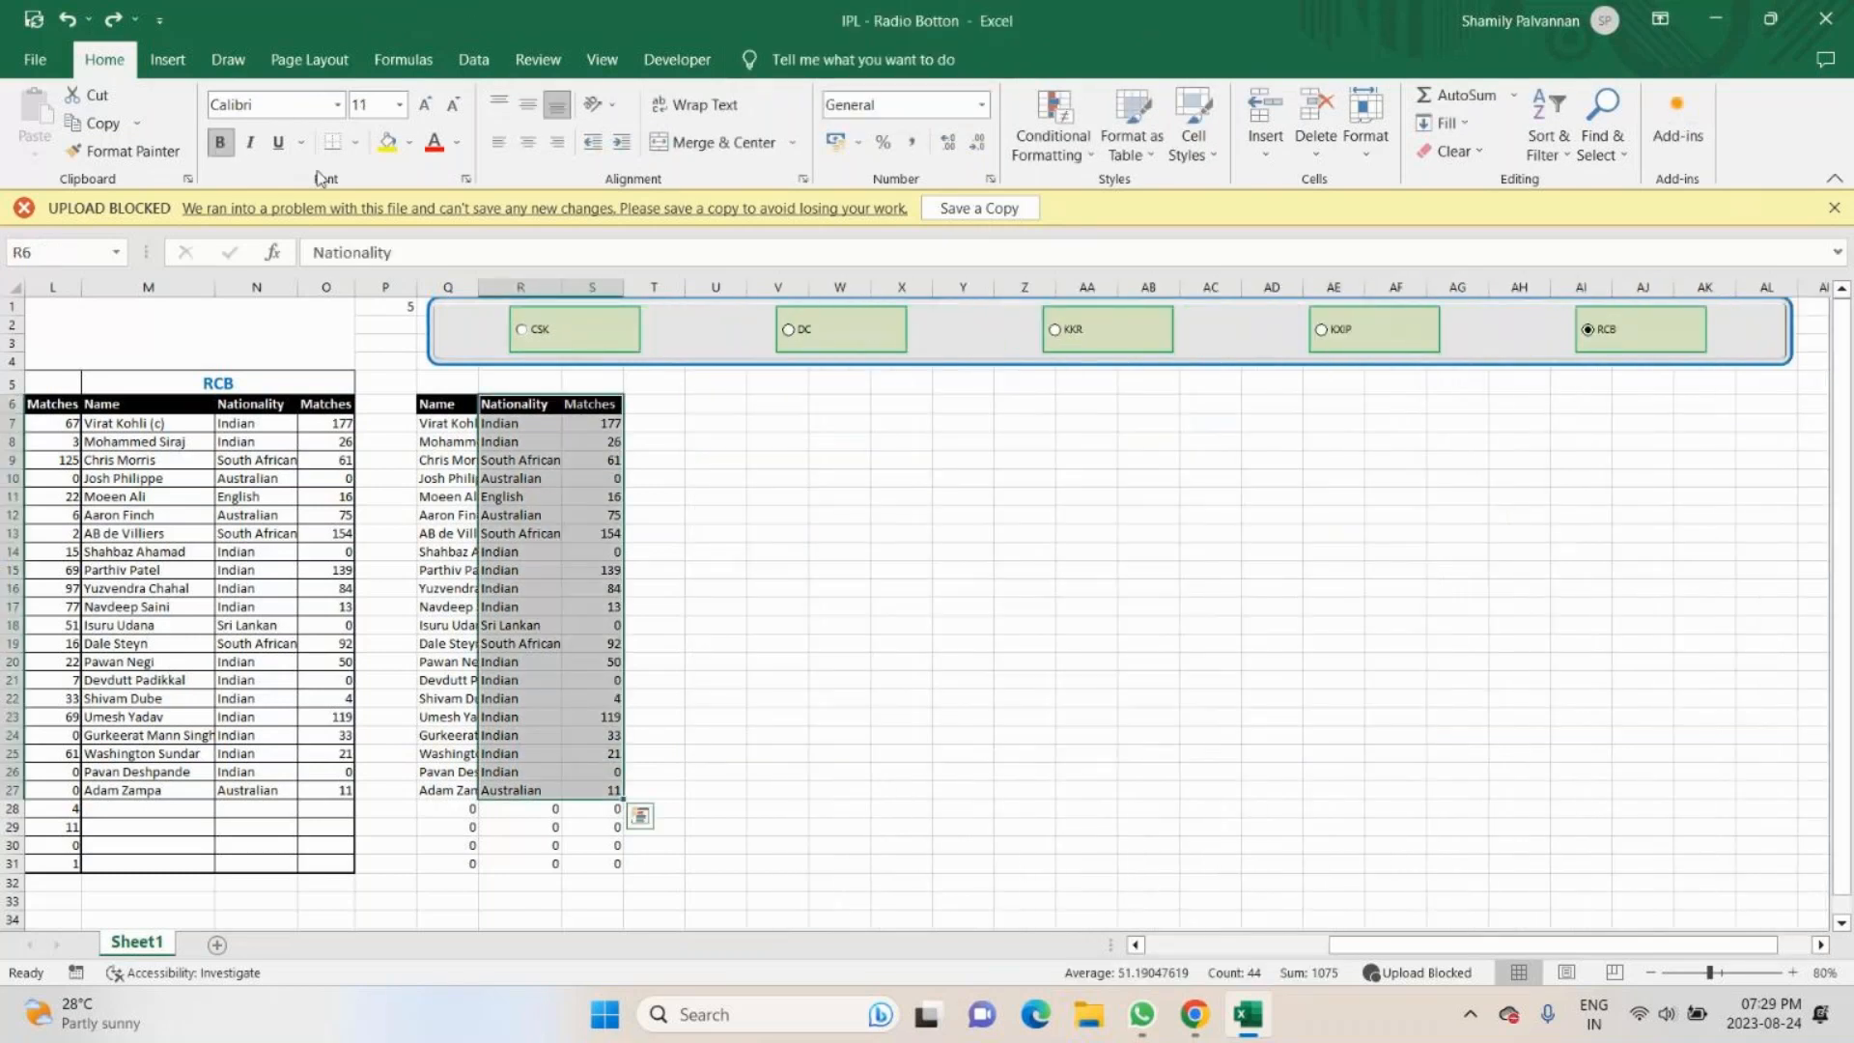
- Insert the recommended Scatter chart from the Nationality and Matches range R6:S31
drag(519, 403, 618, 863)
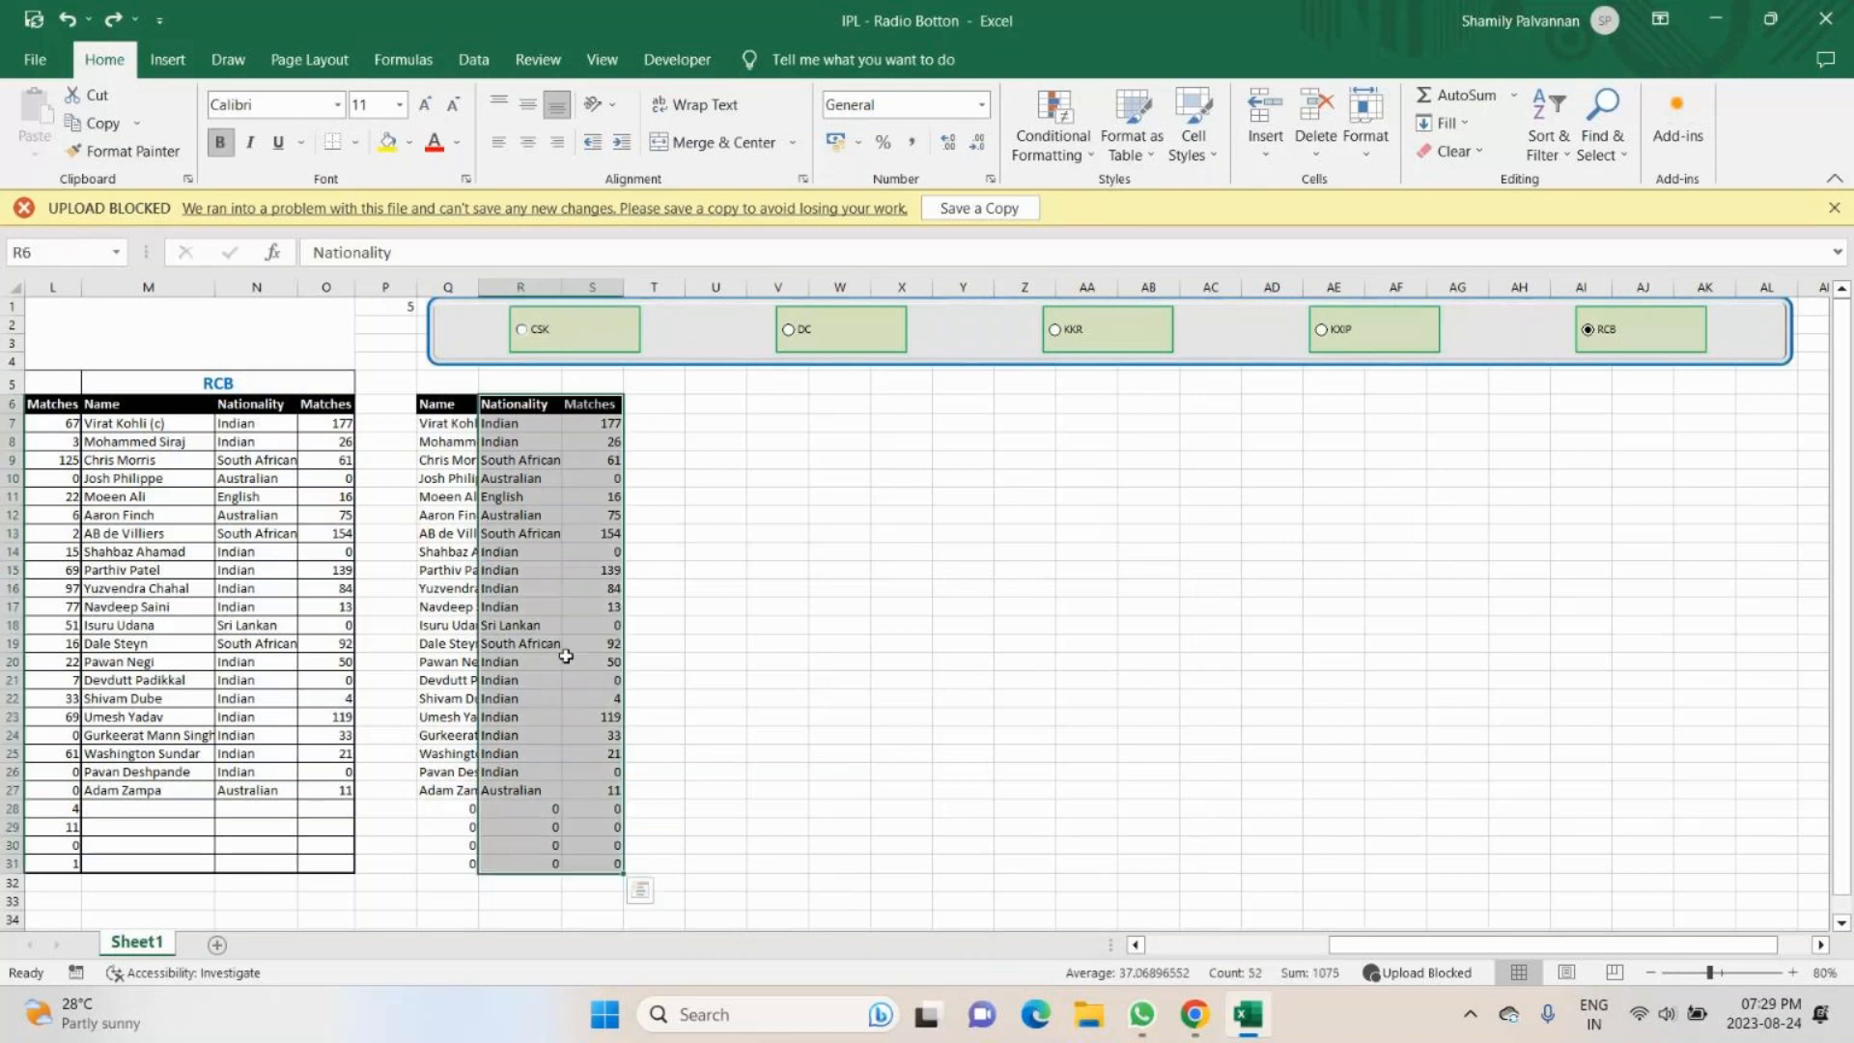
click(168, 60)
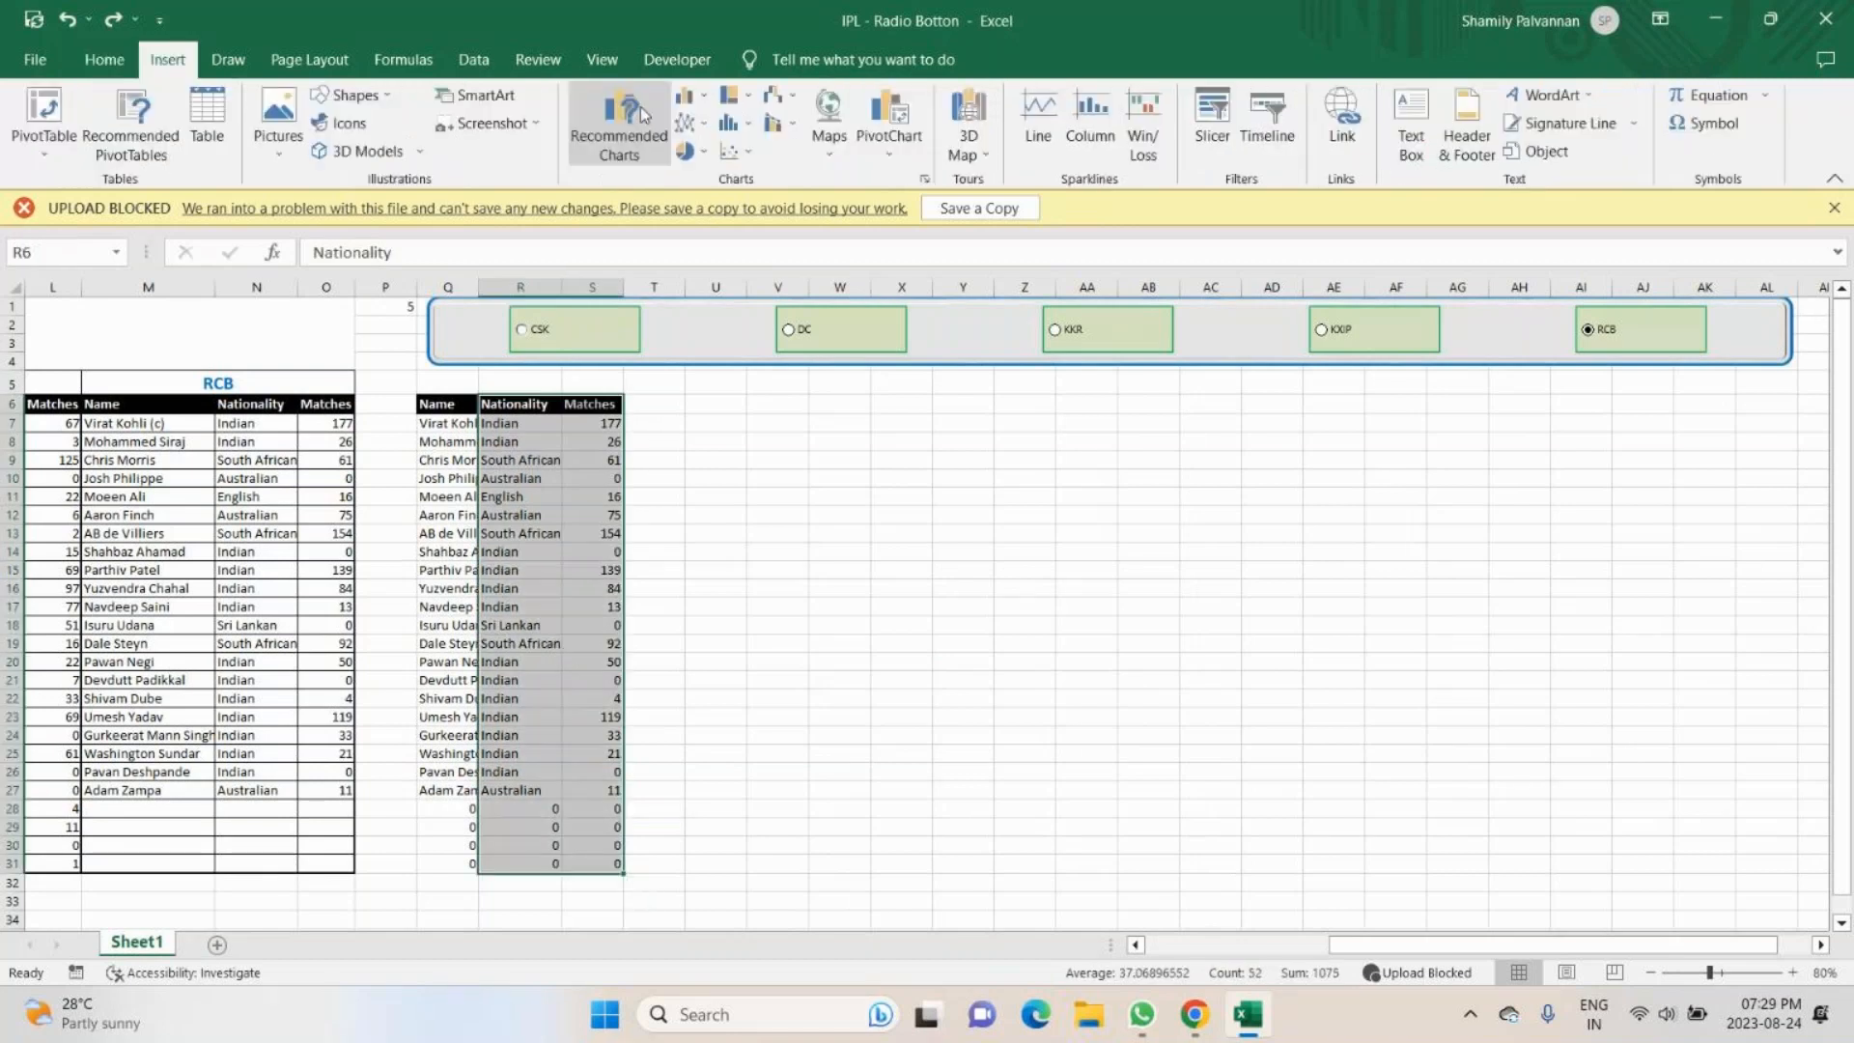
click(642, 114)
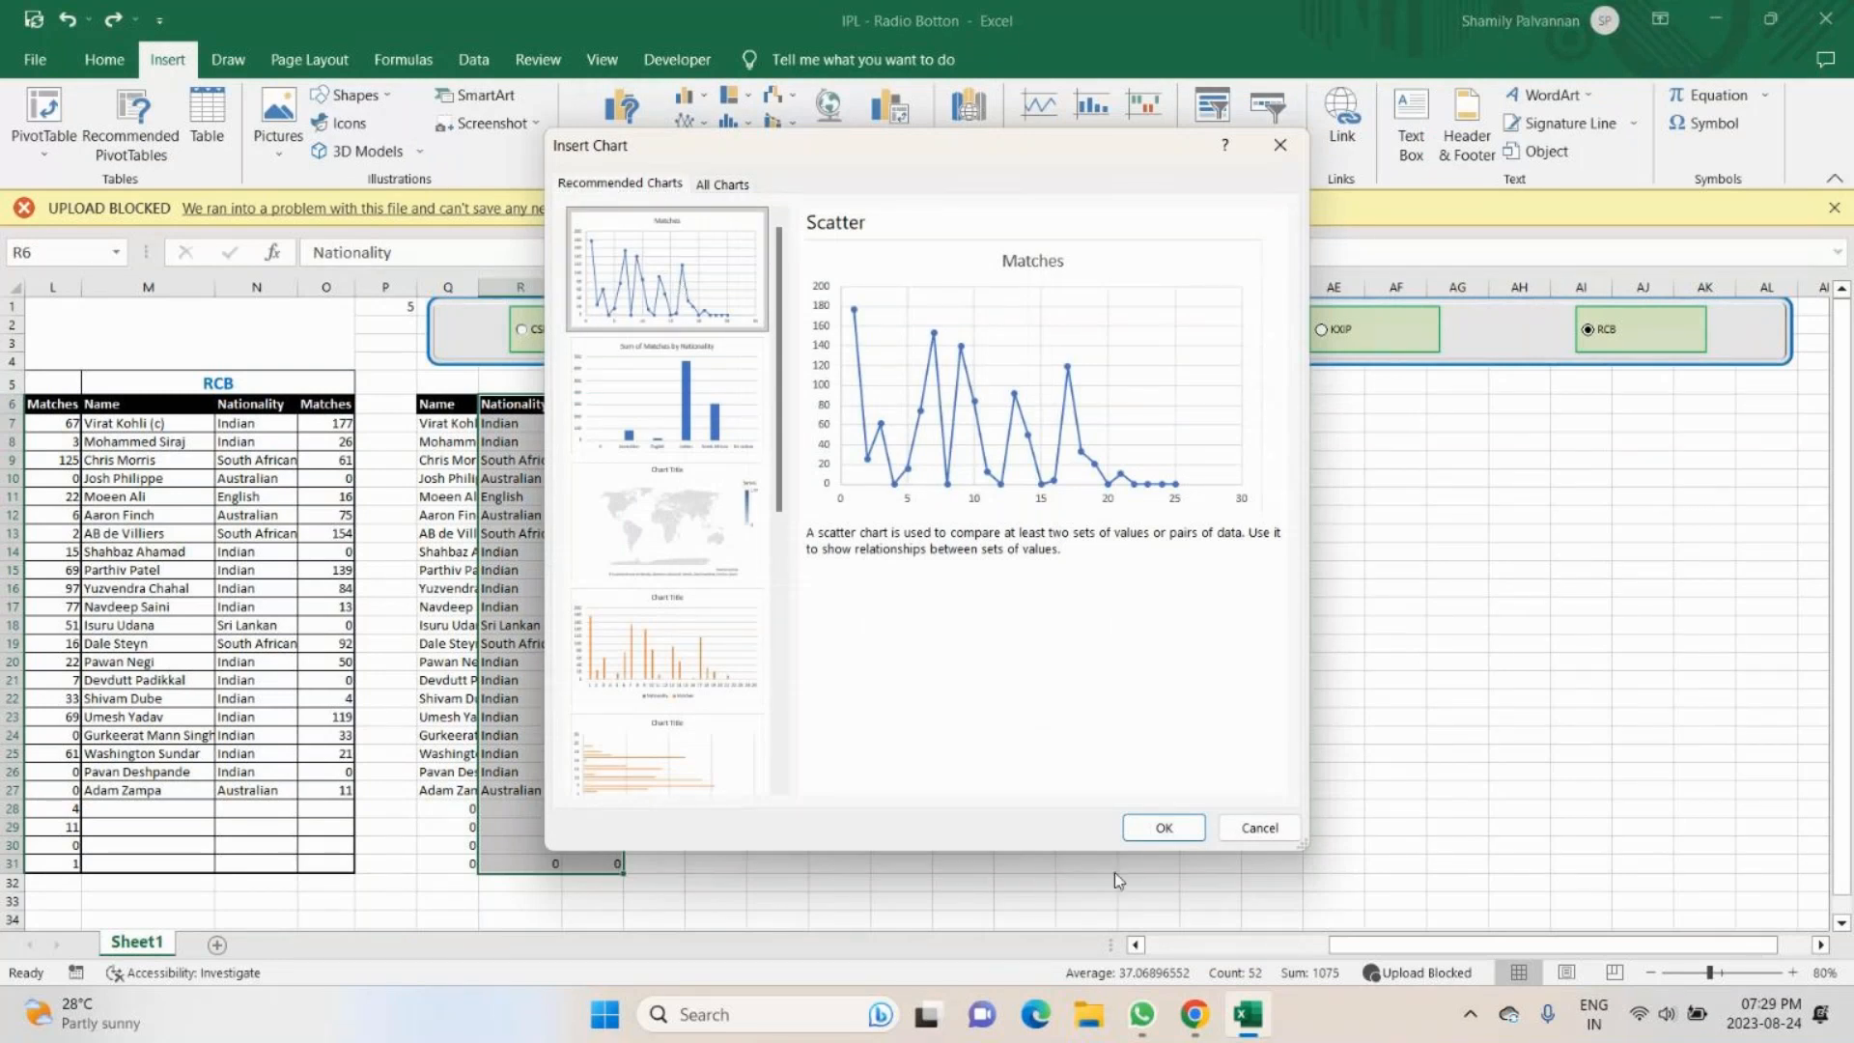
click(1164, 828)
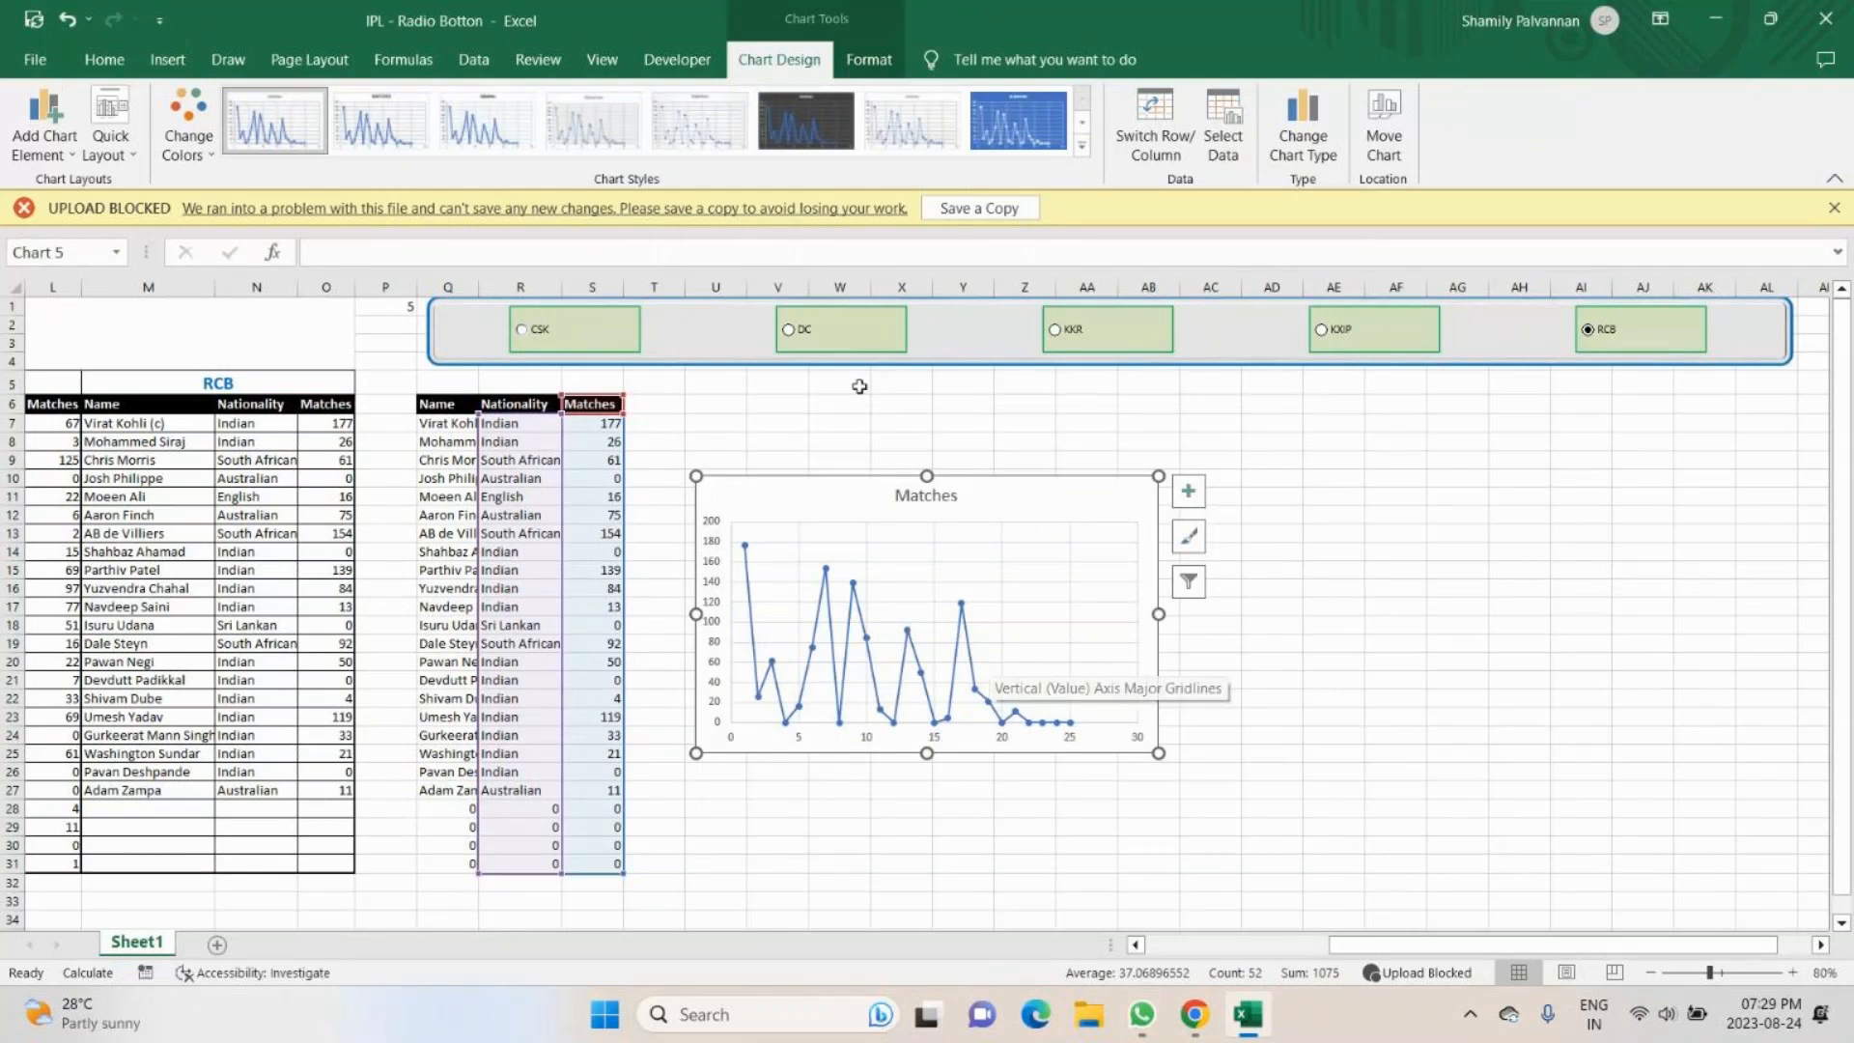
- Preview the quick layouts for the new Matches scatter chart
click(135, 155)
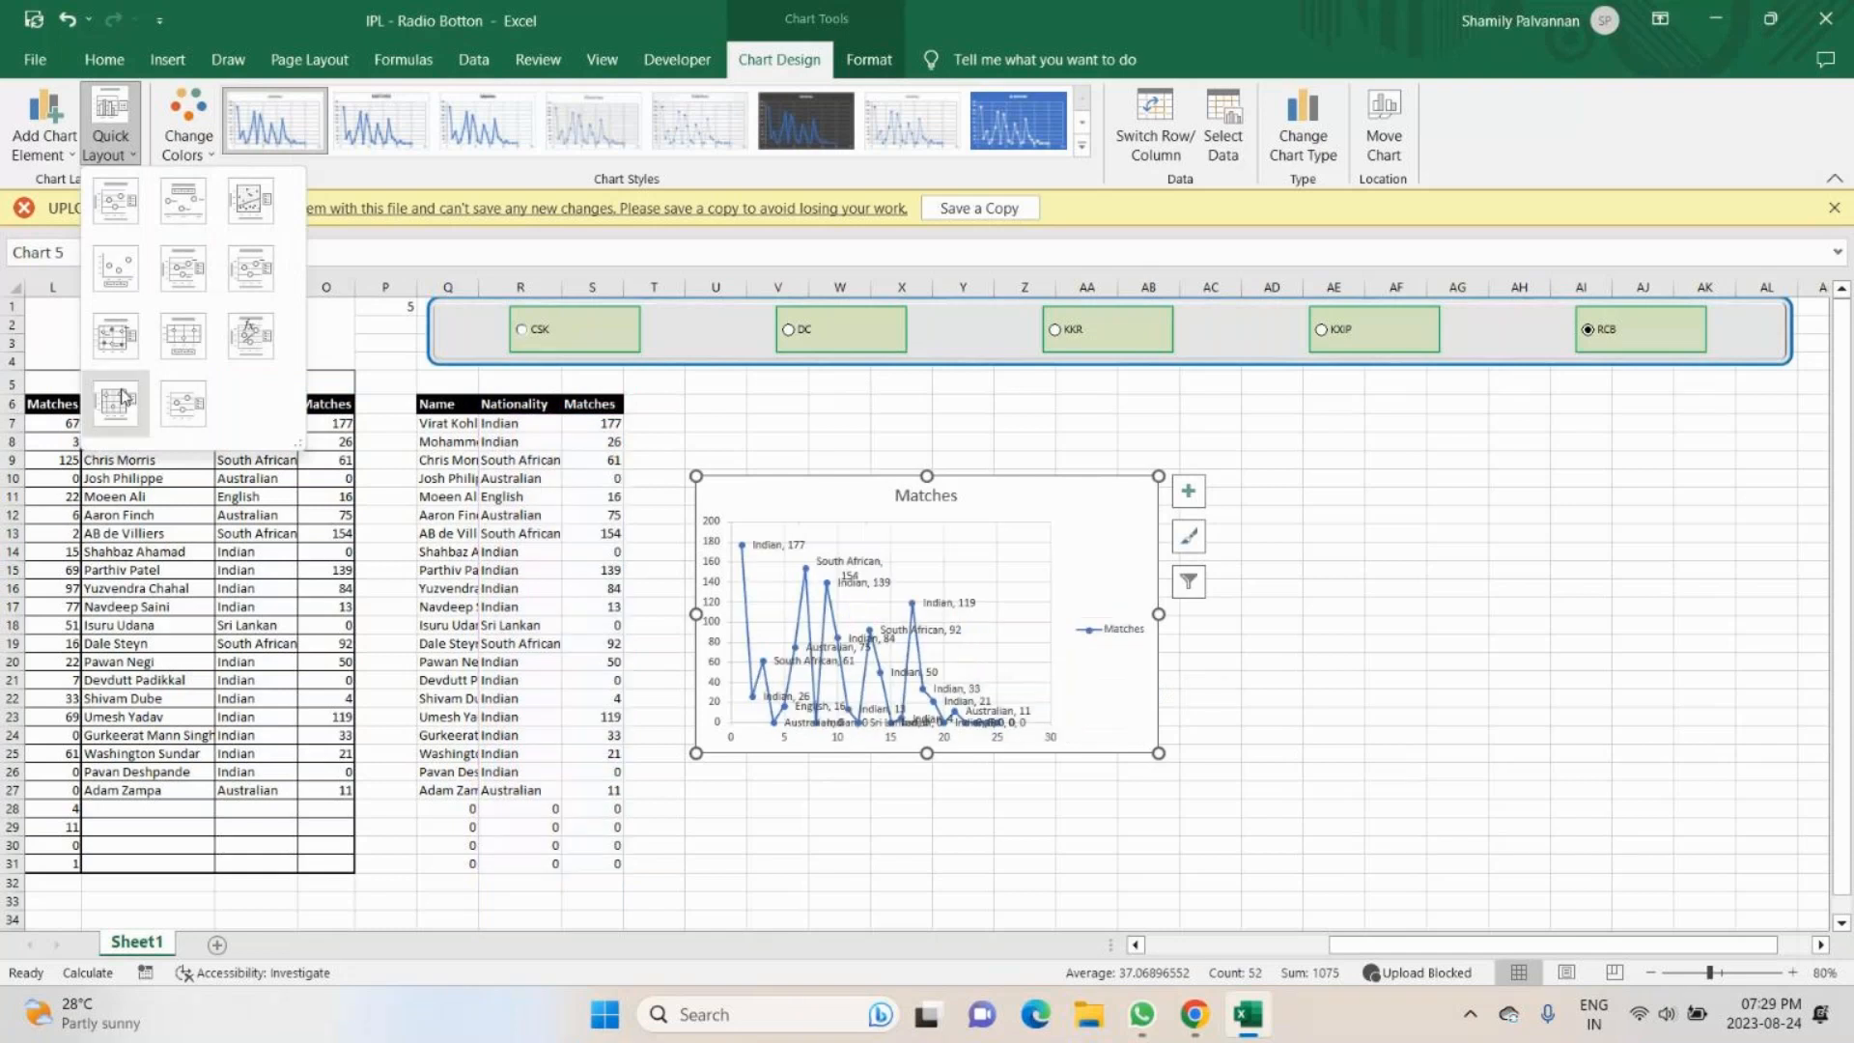
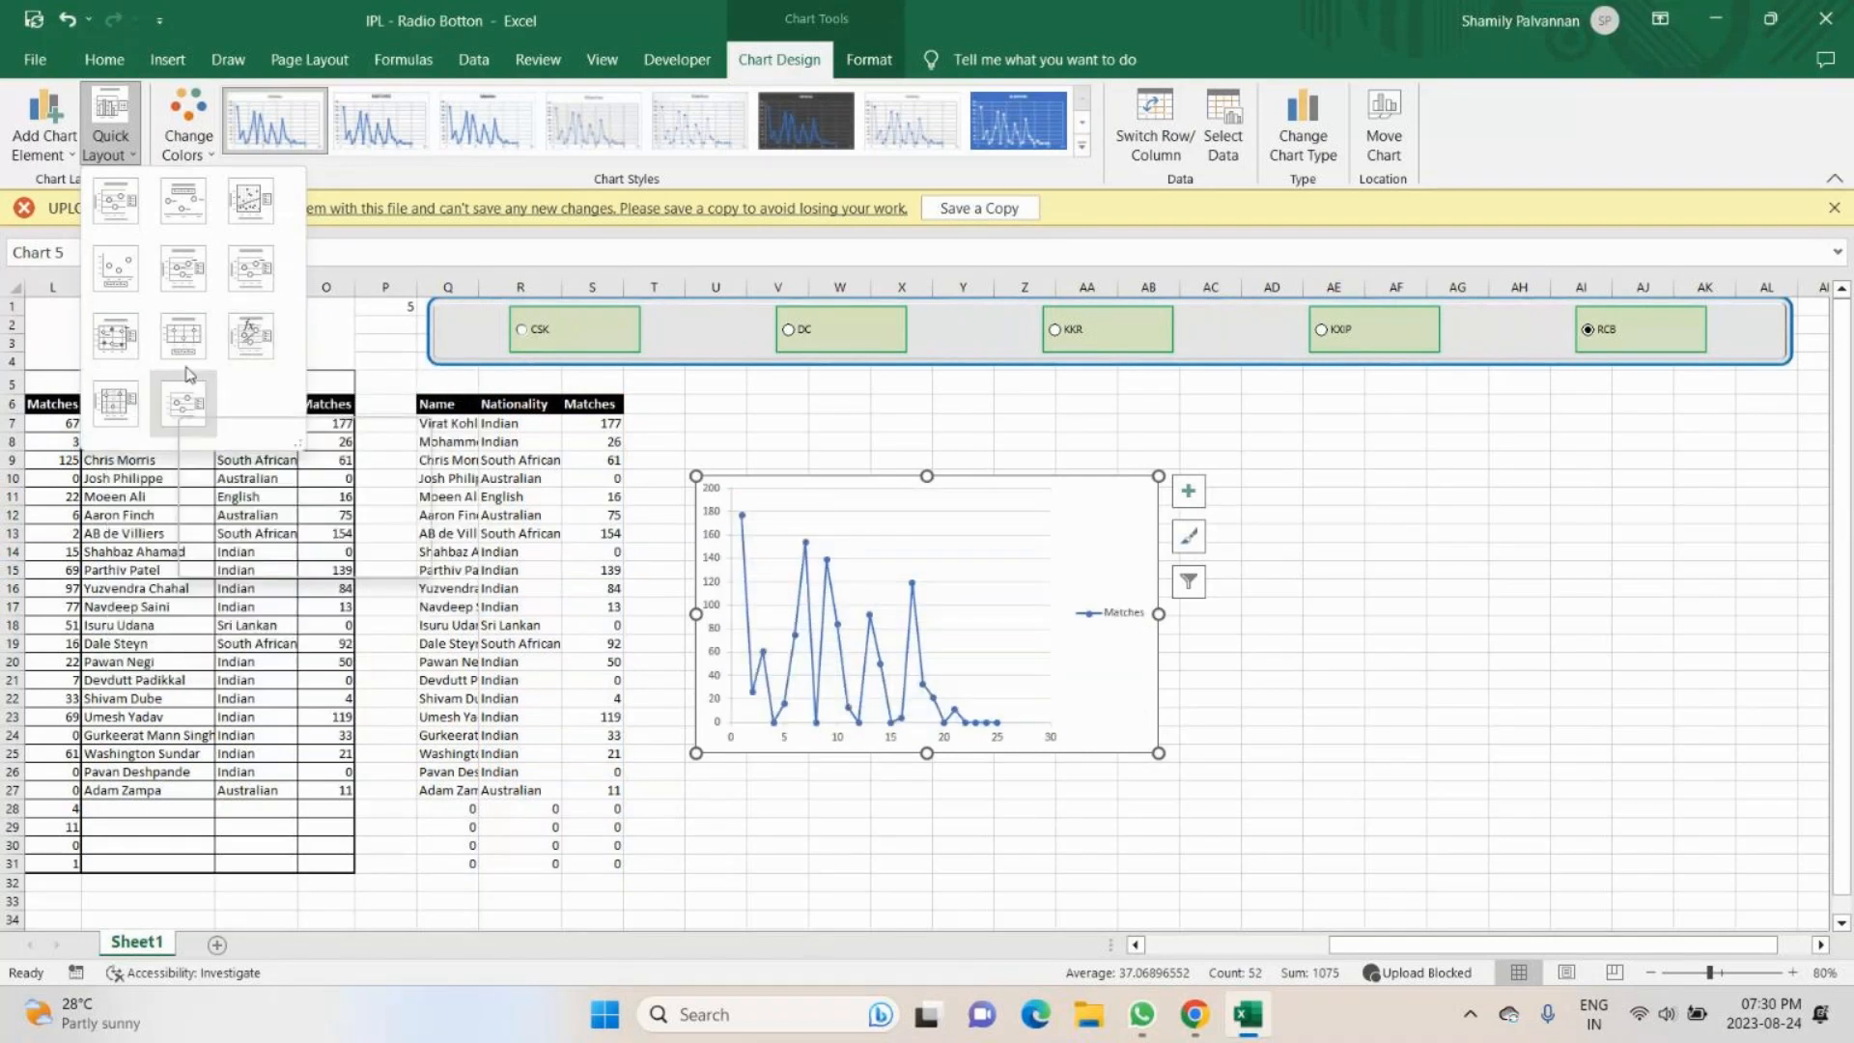
- Apply the fourth quick layout, with the legend below the plot, and the green-first fourth colorful palette to the Matches chart
click(126, 278)
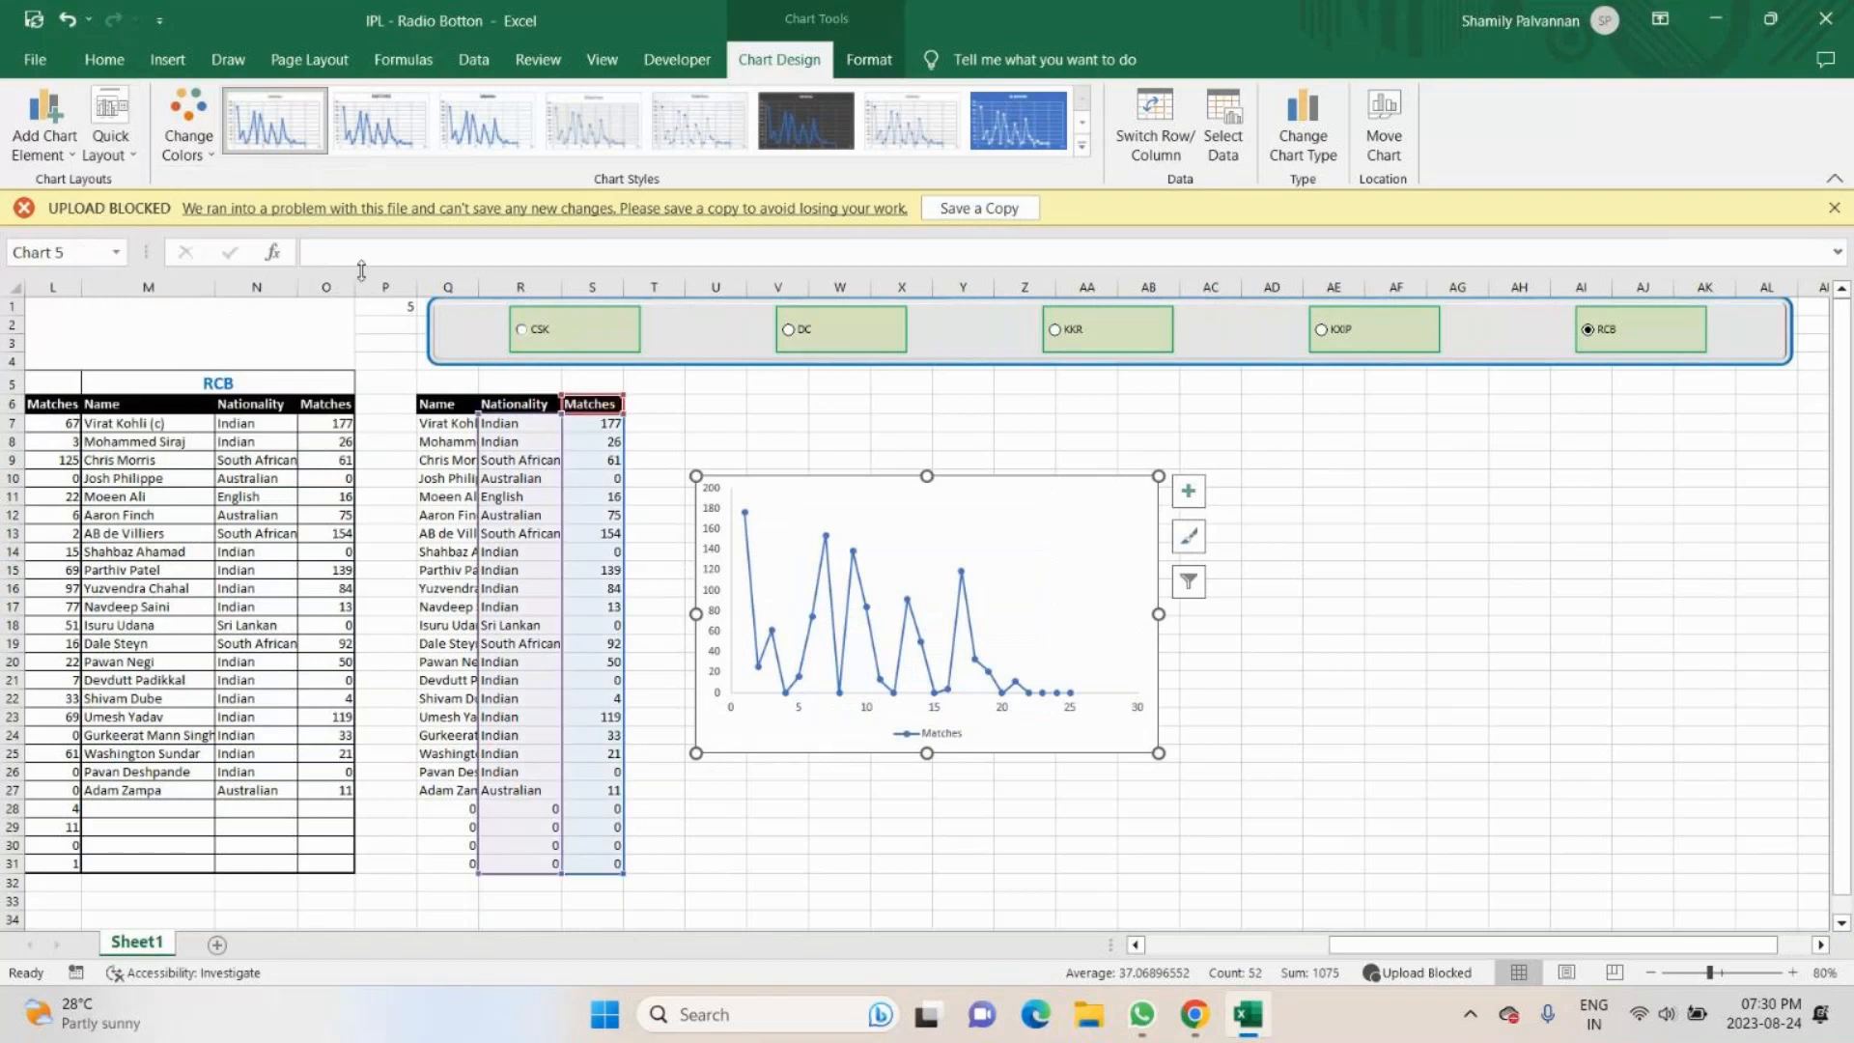
click(188, 126)
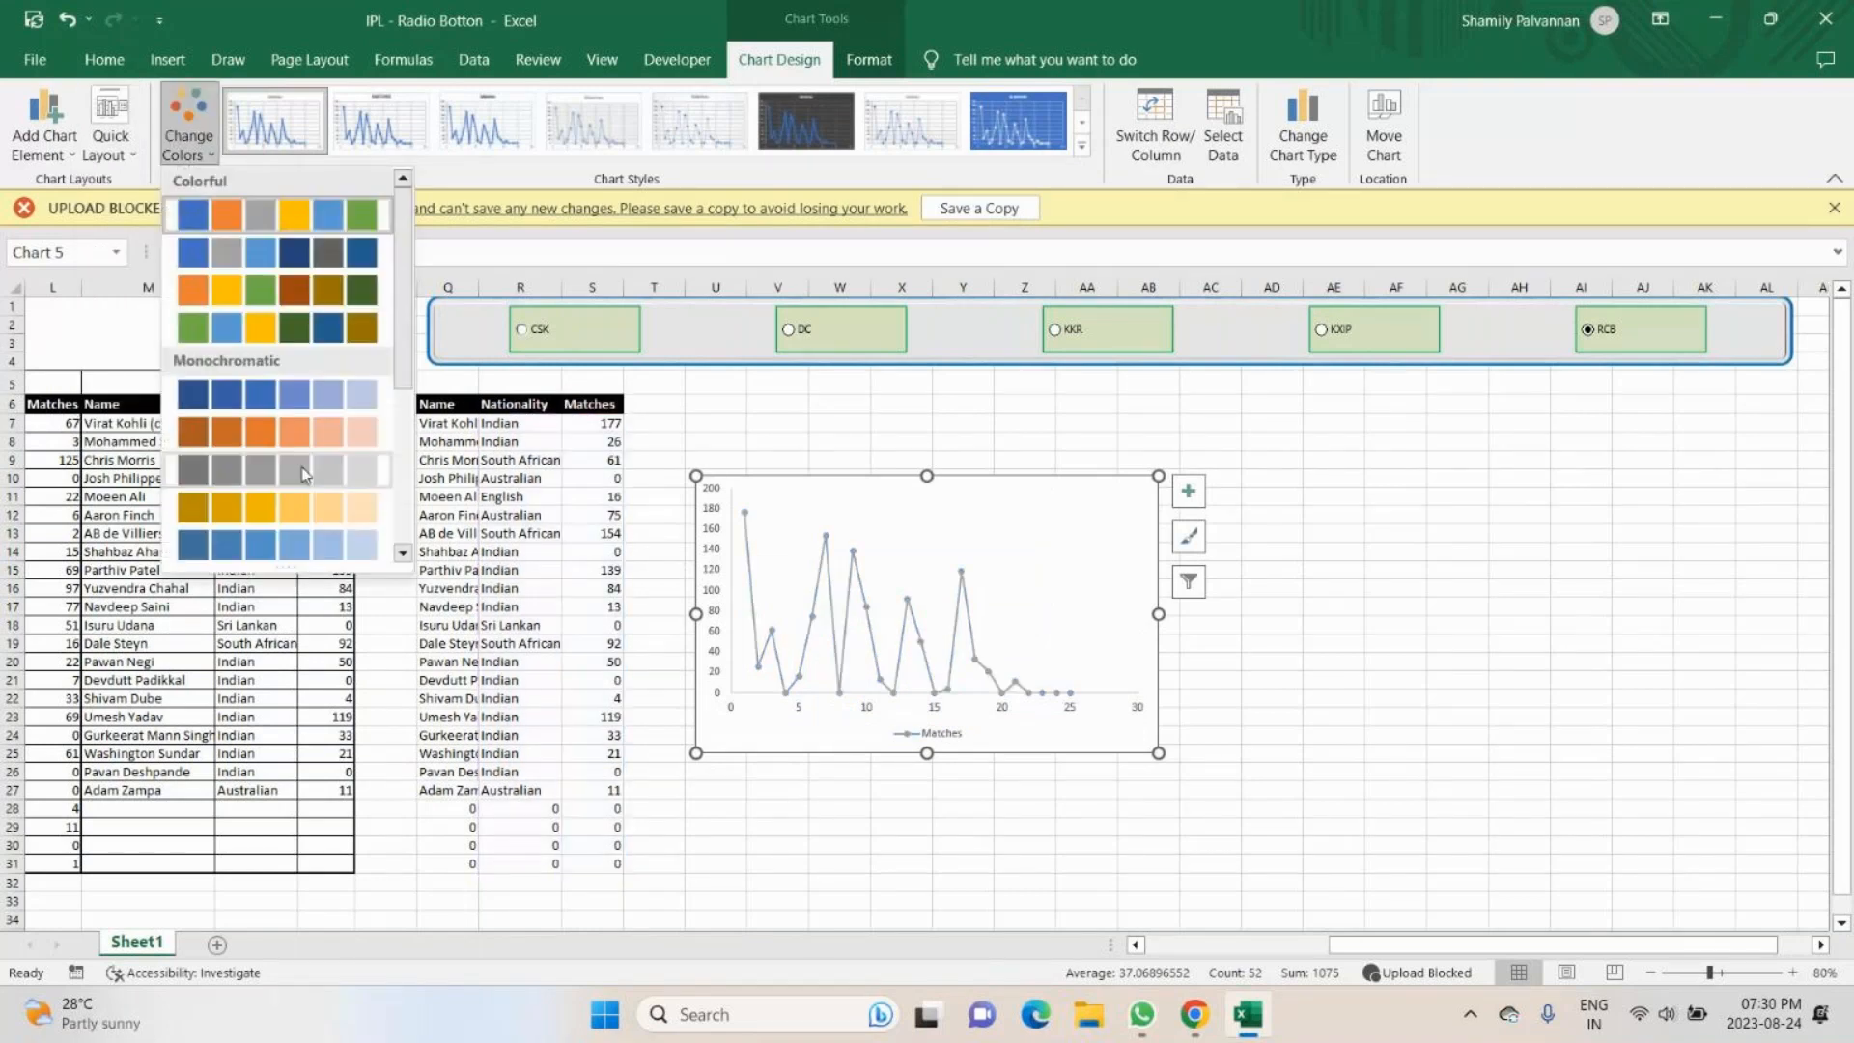
click(311, 331)
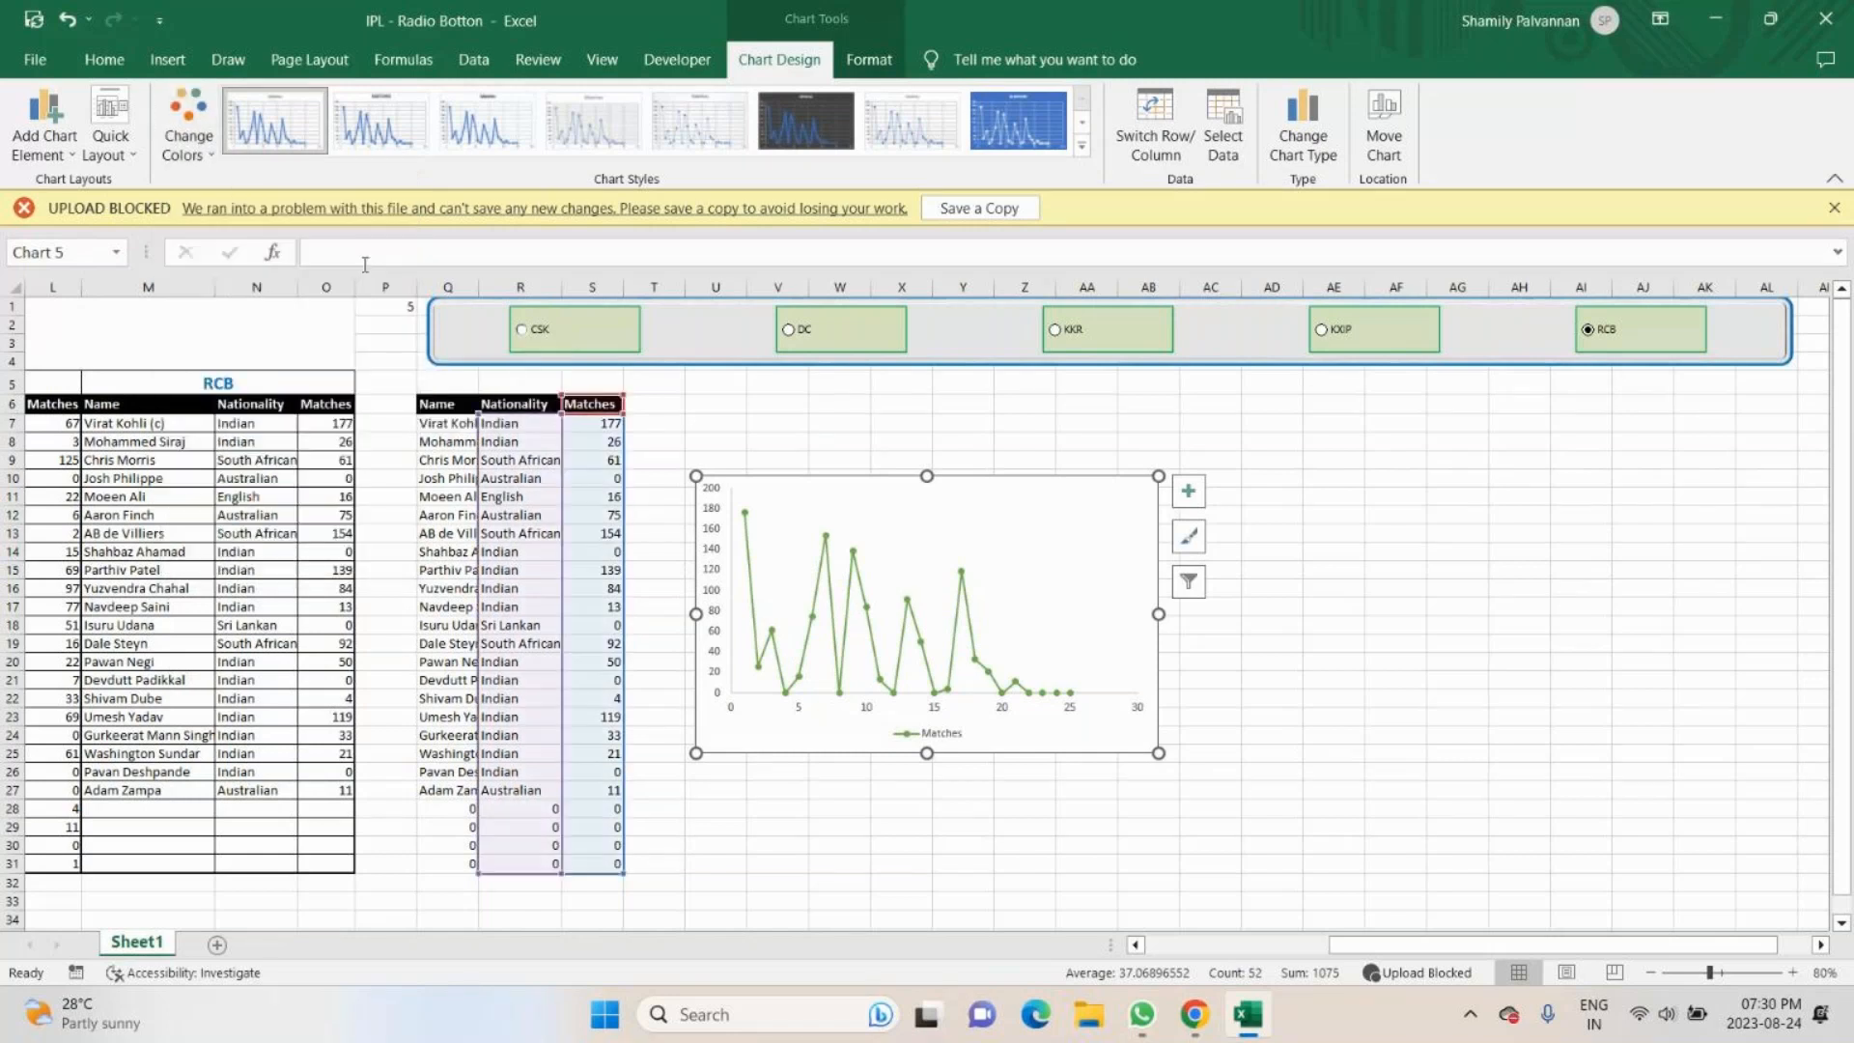
- Preview the colorful and monochromatic palettes on the Matches chart, keeping the green-first fourth colorful palette
click(189, 125)
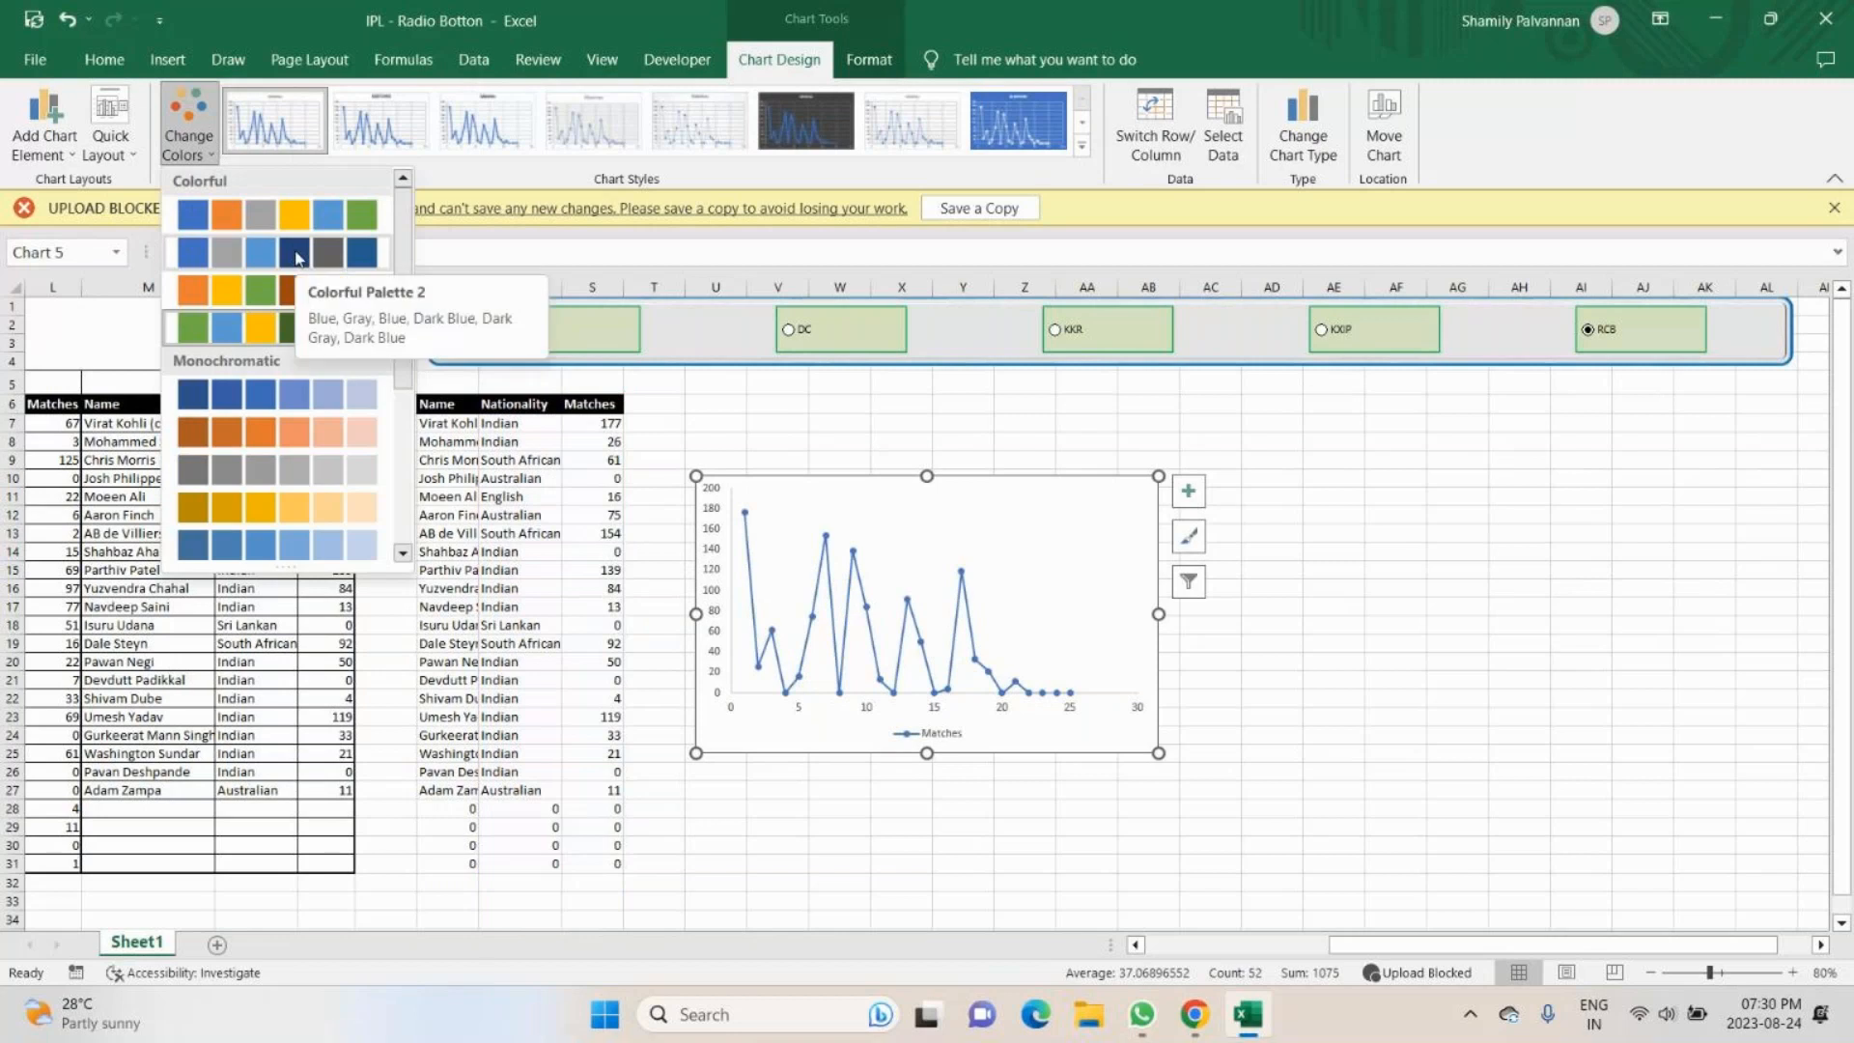
drag(402, 403, 402, 483)
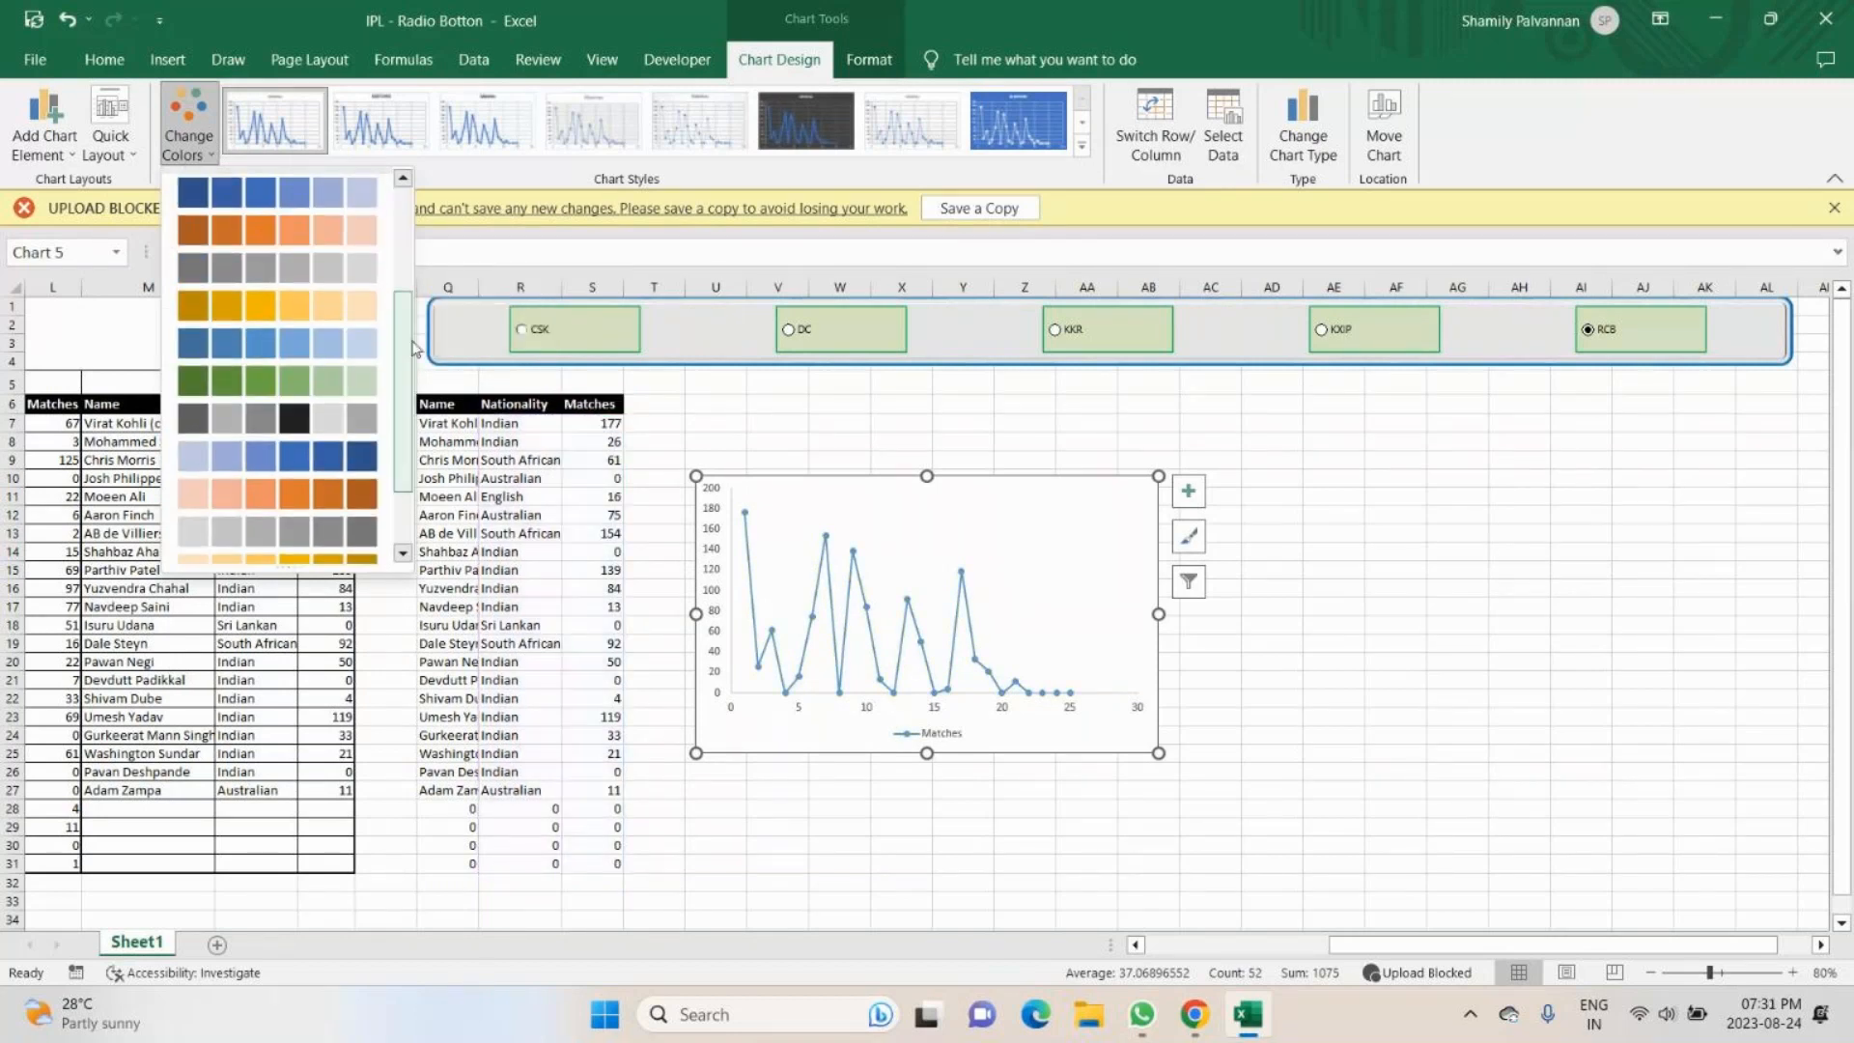
scroll(307, 317, up, 1)
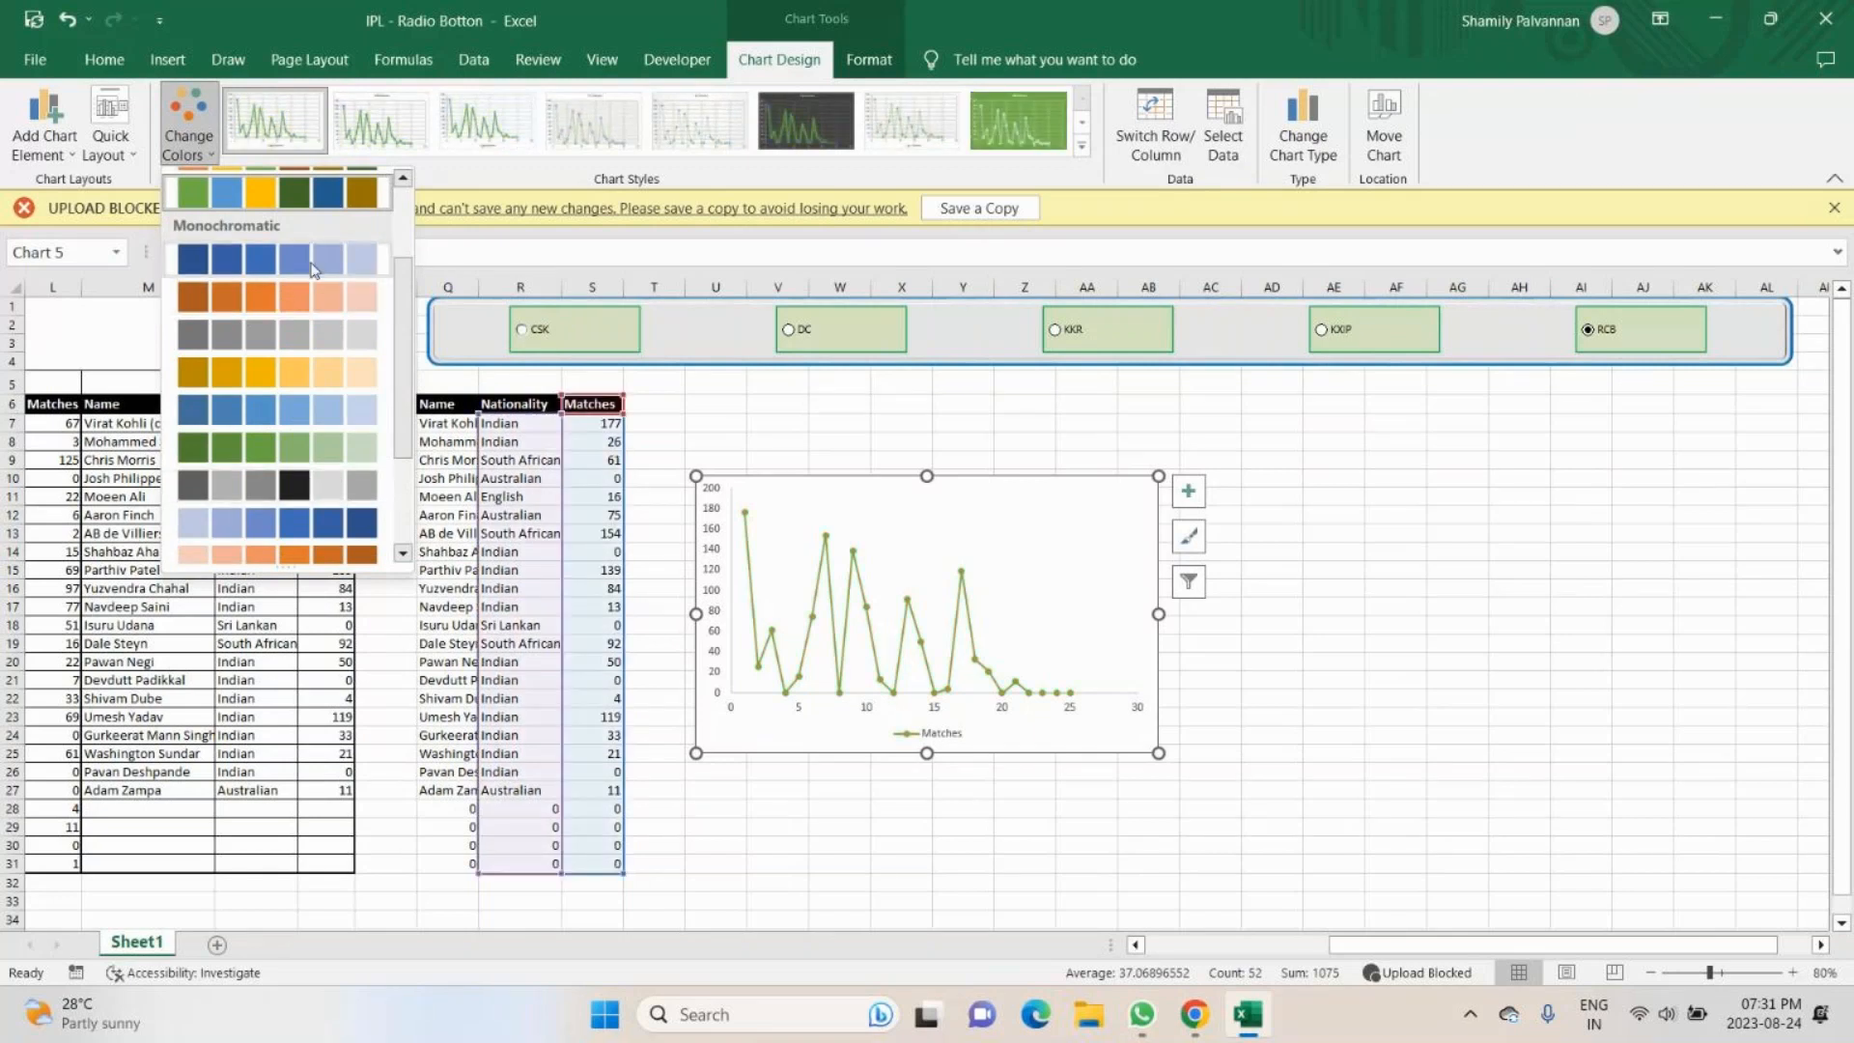
drag(402, 444, 357, 548)
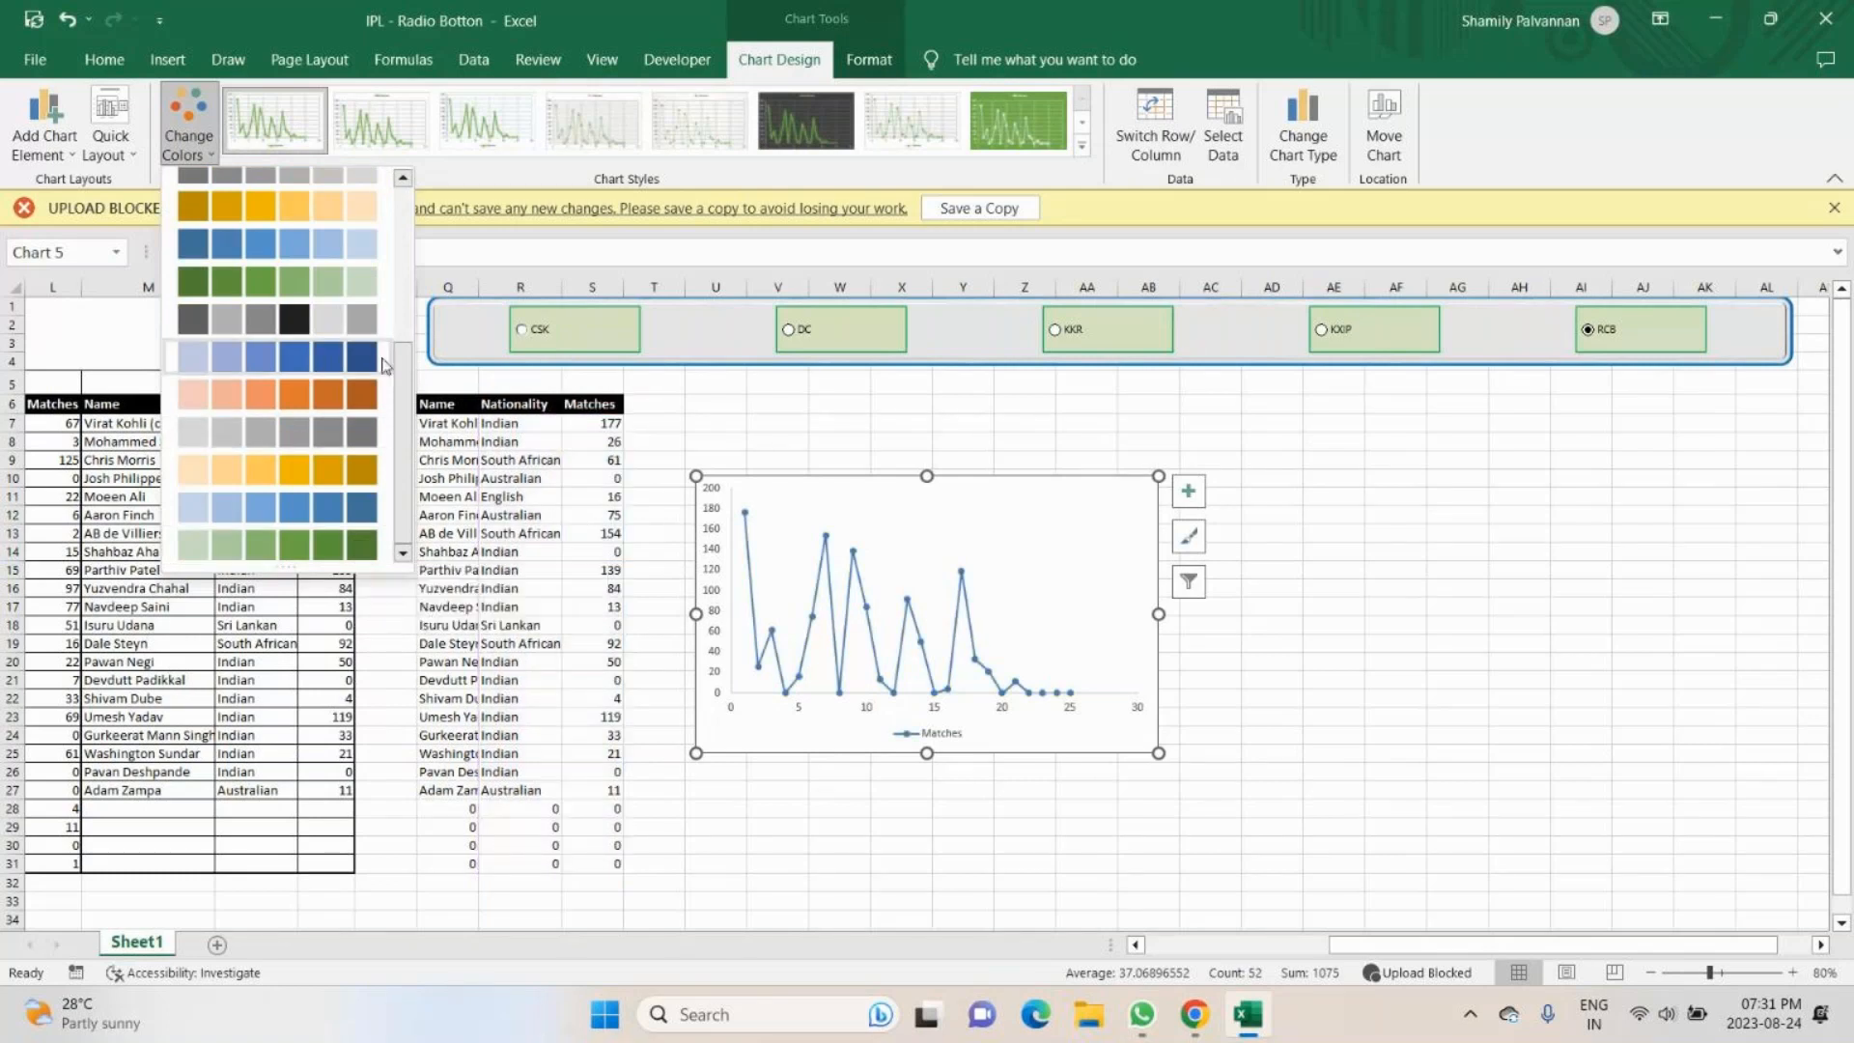
scroll(410, 275, up, 3)
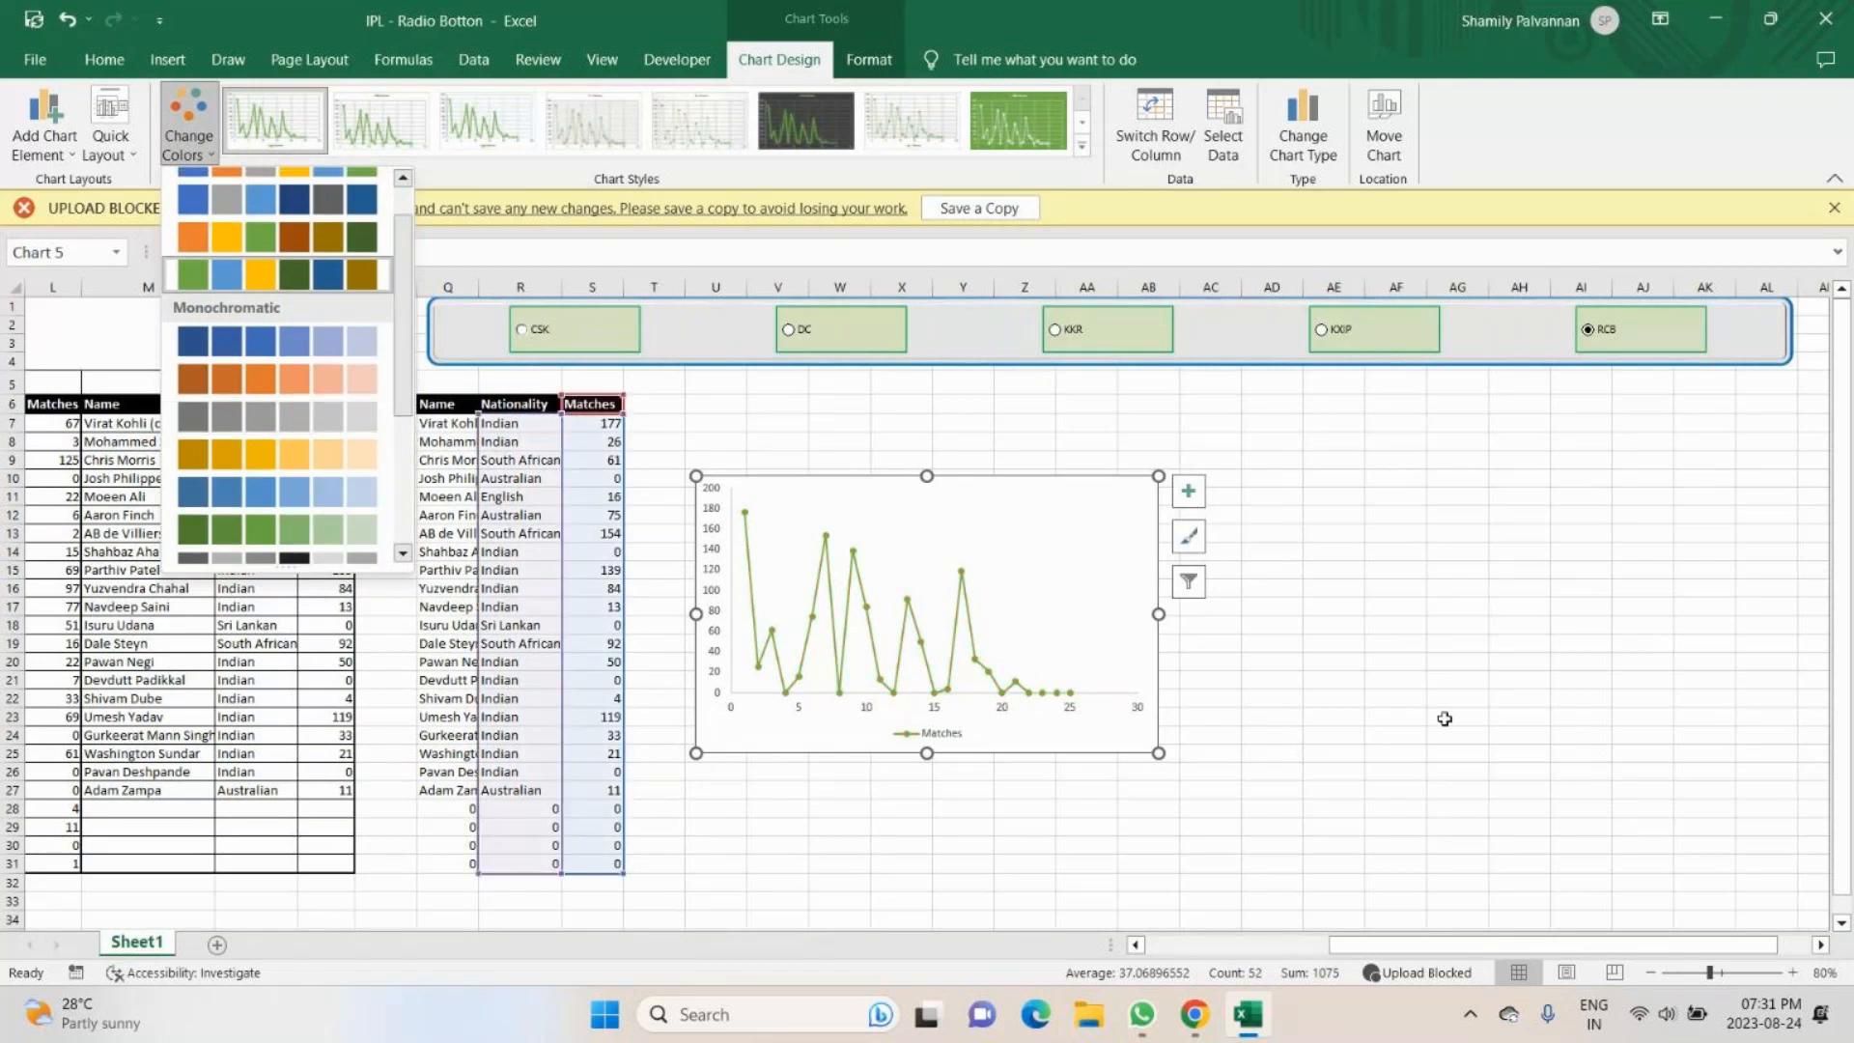
click(404, 180)
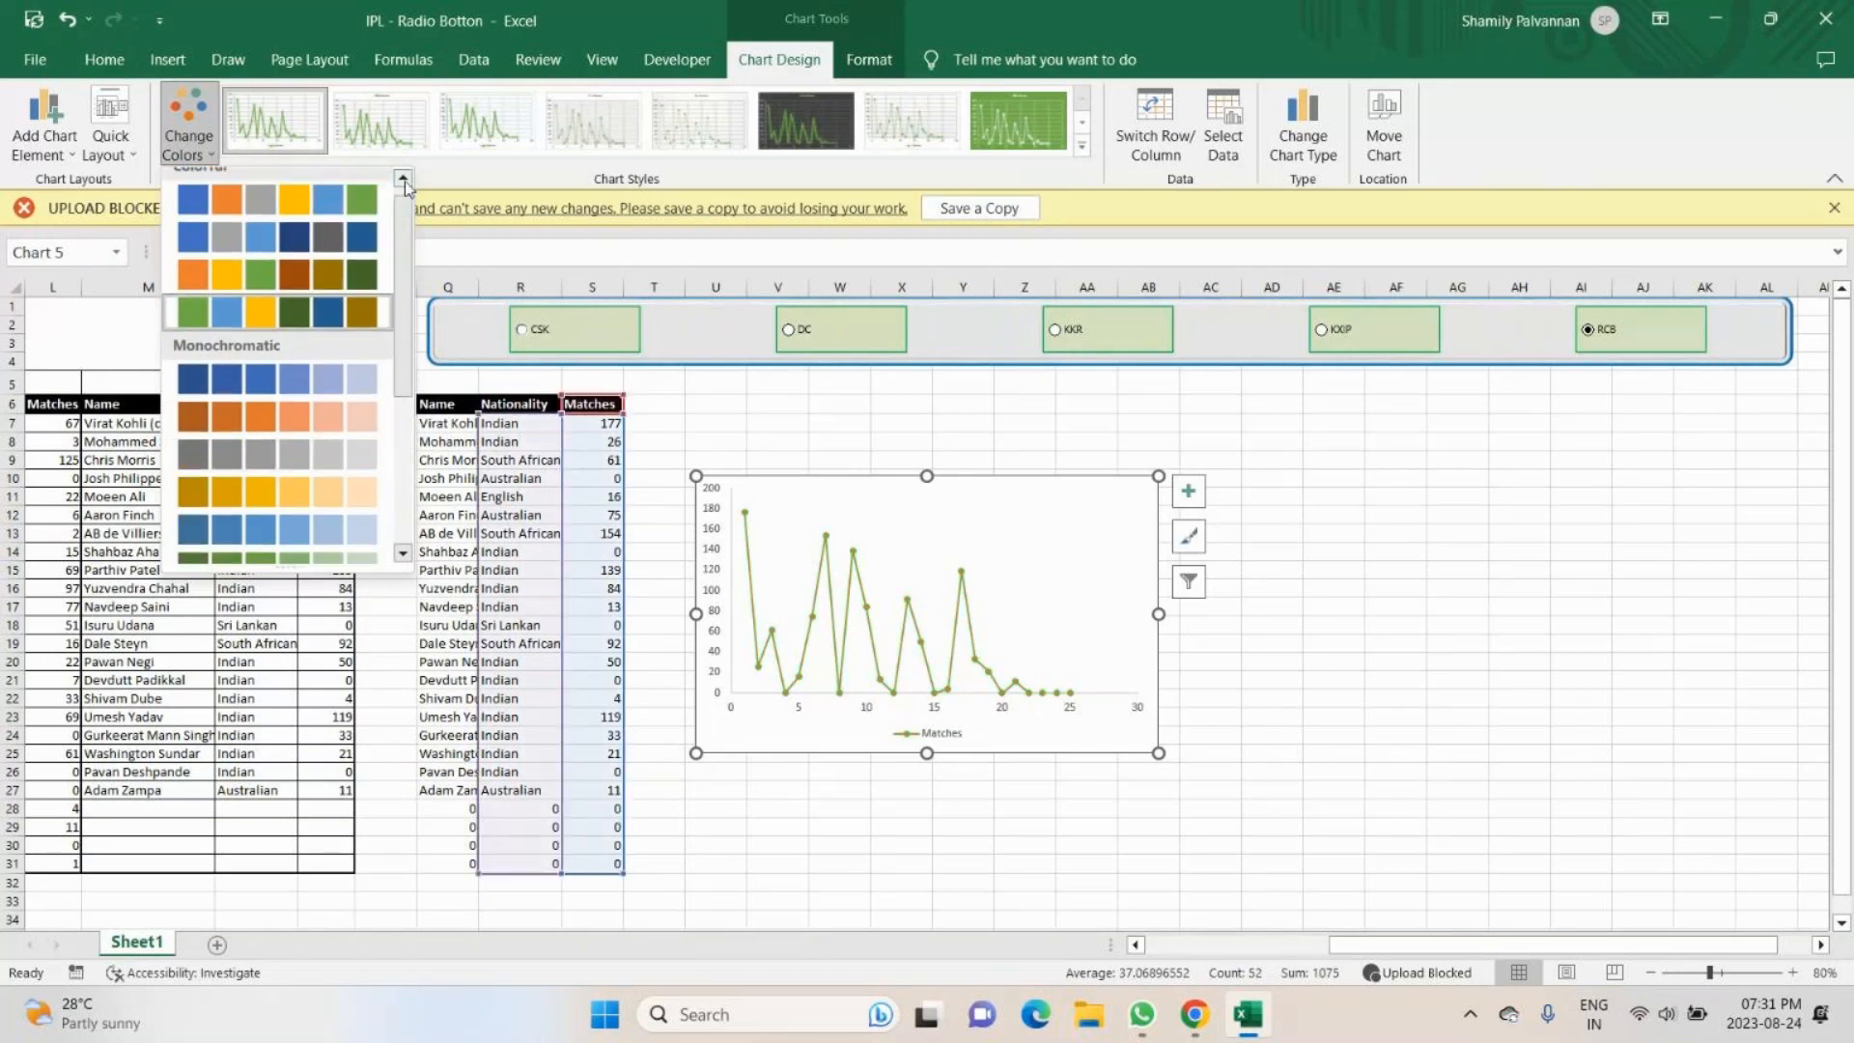
click(404, 180)
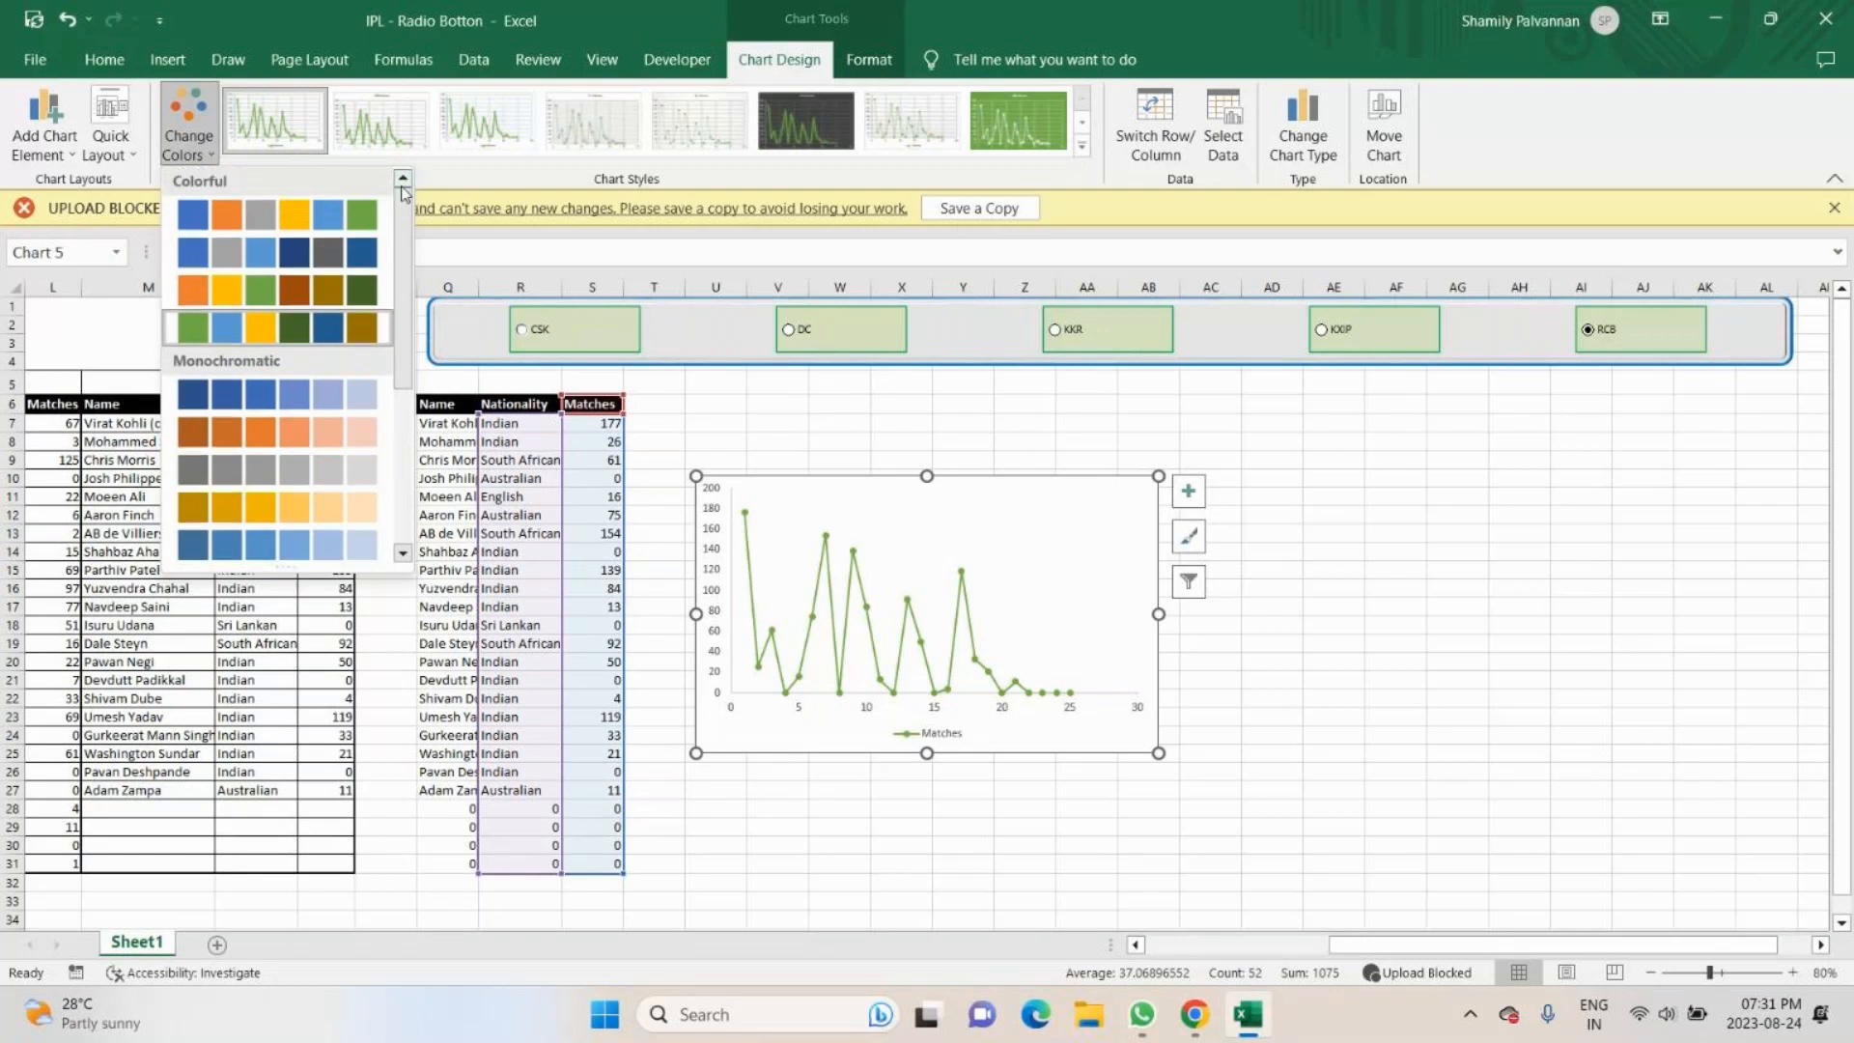
click(330, 340)
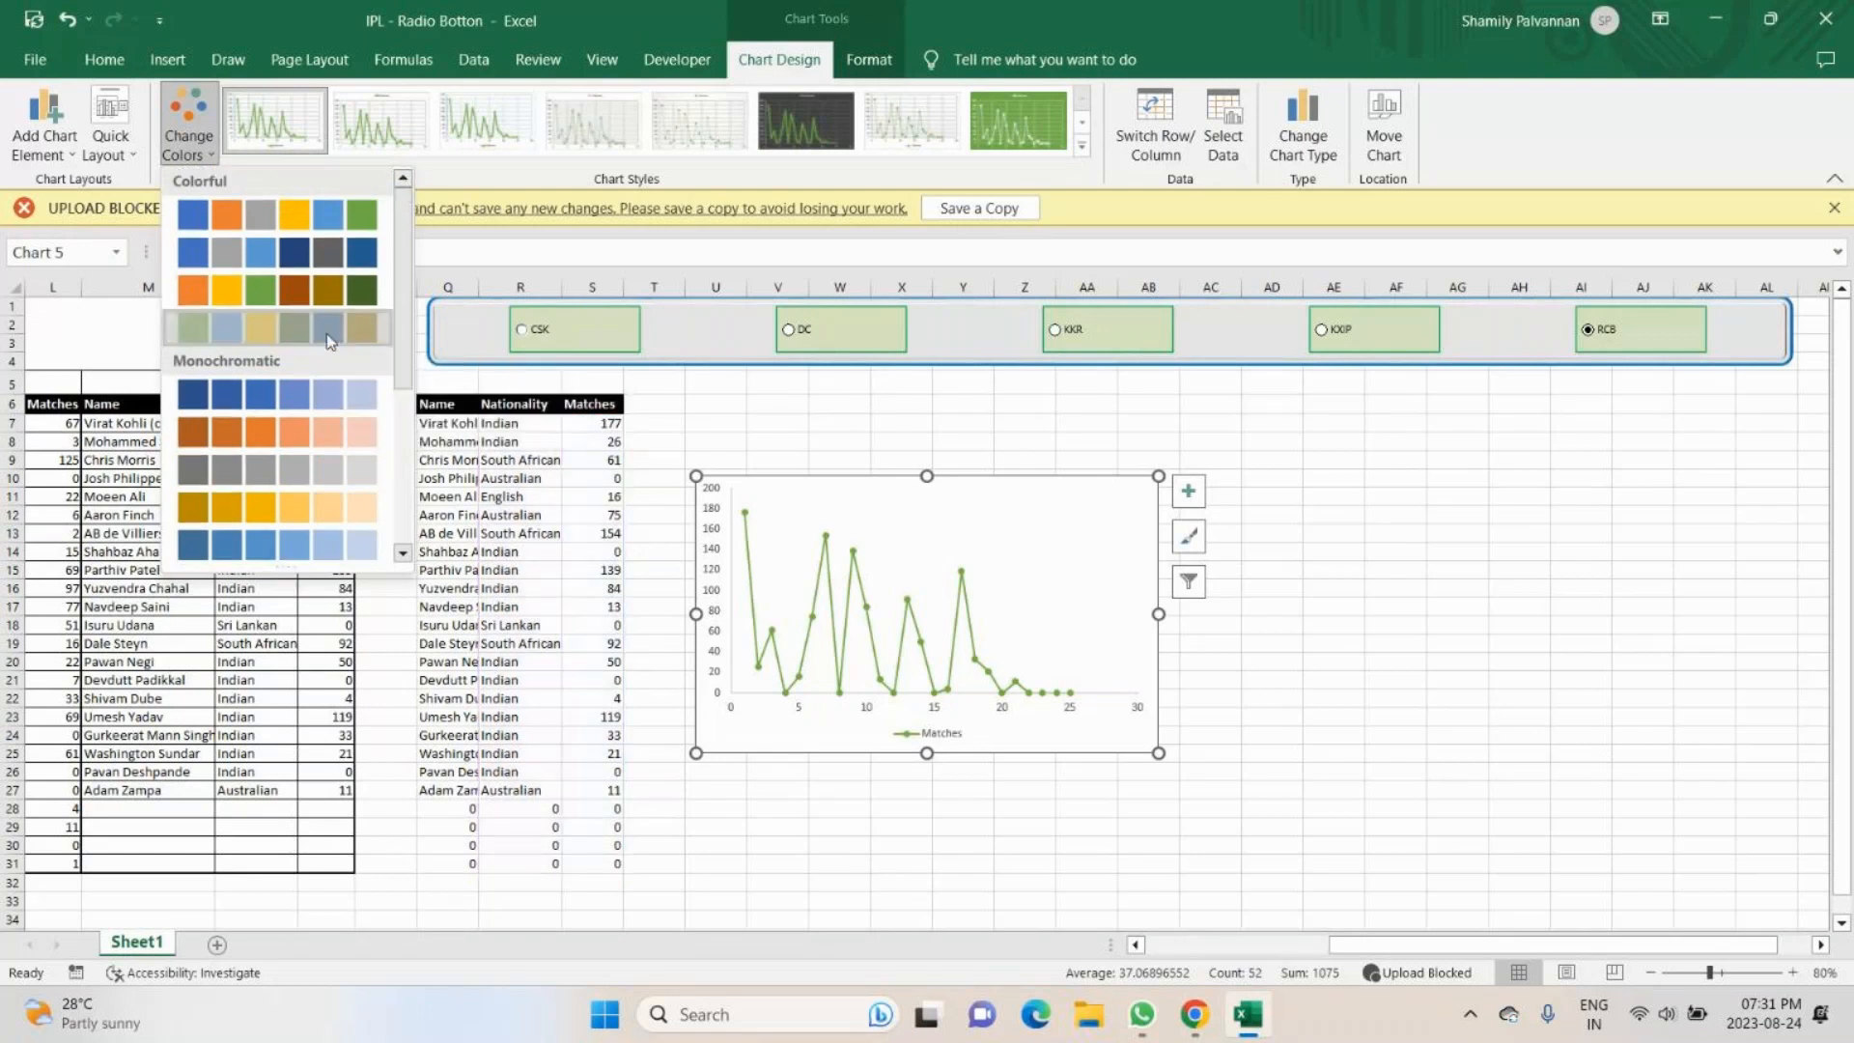
click(328, 328)
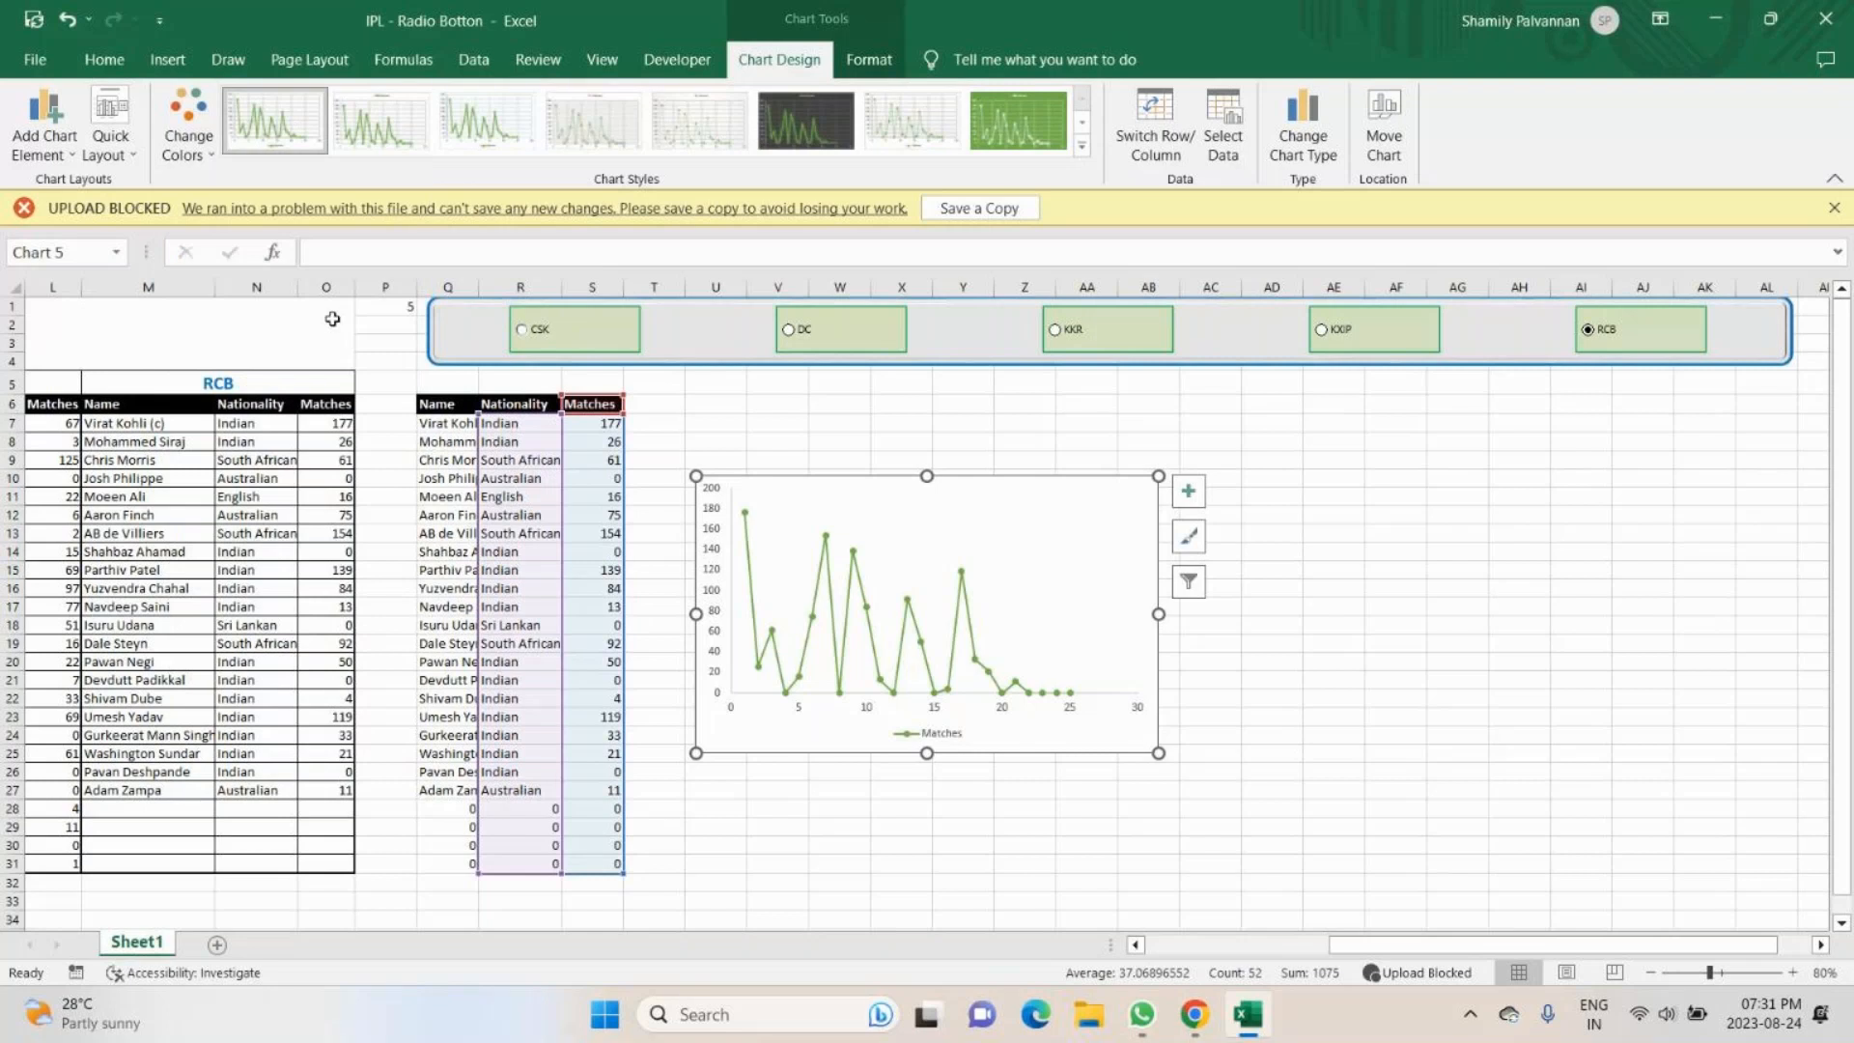
- Try the third chart style on the Matches chart, and apply the dark Style 6
click(490, 125)
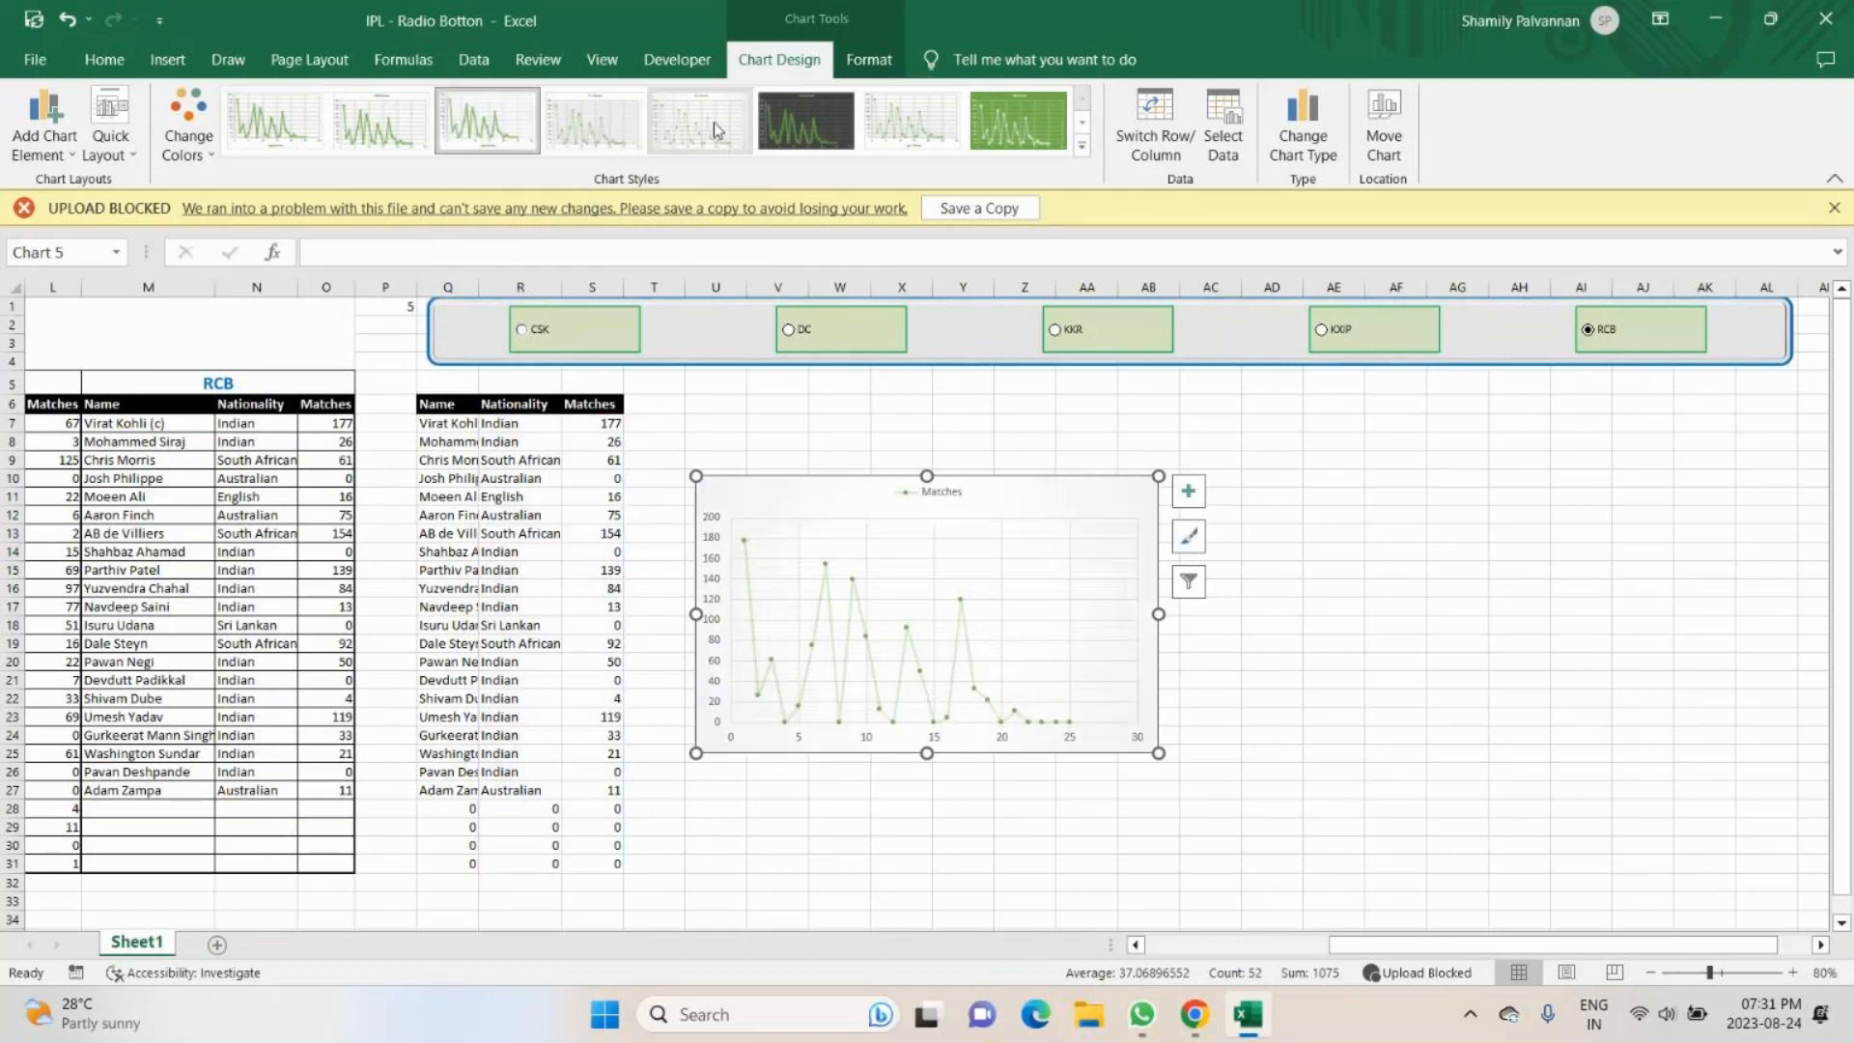
click(809, 138)
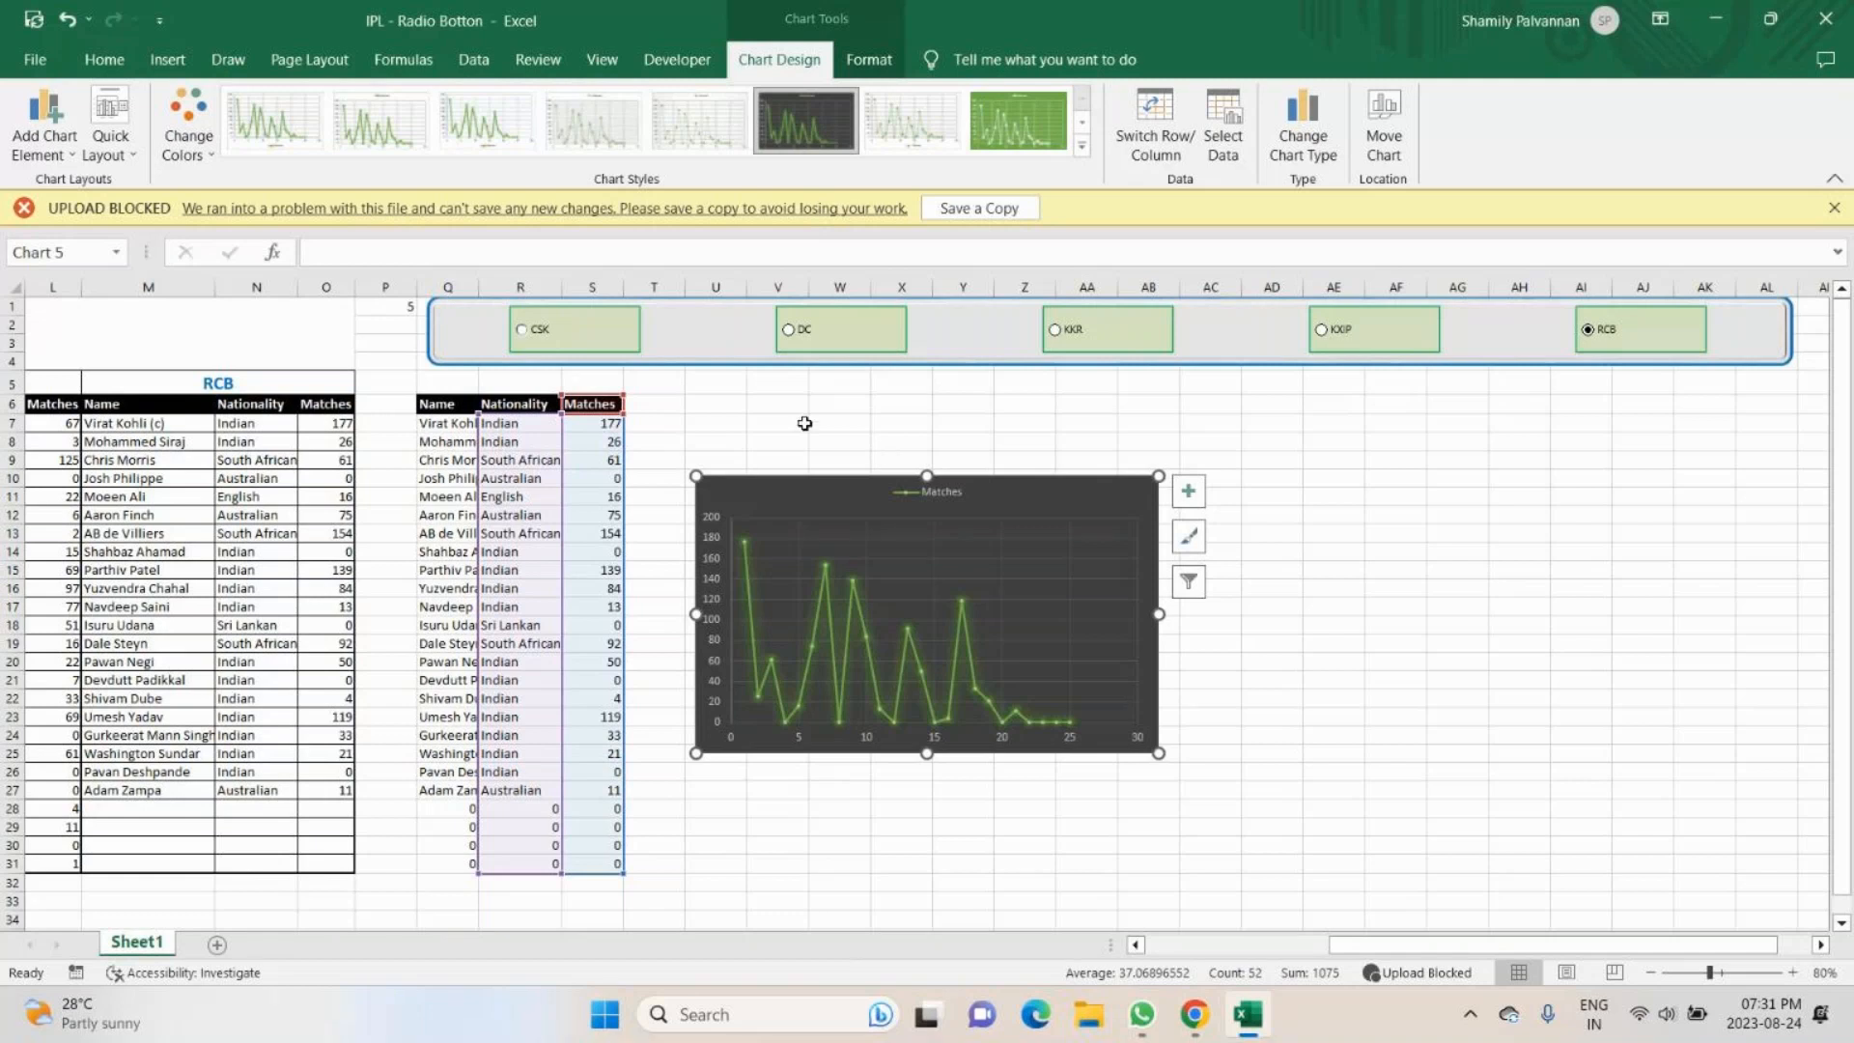
- Narrow the grouped team option buttons to about the chart's width and place the group directly above the Matches chart
click(739, 338)
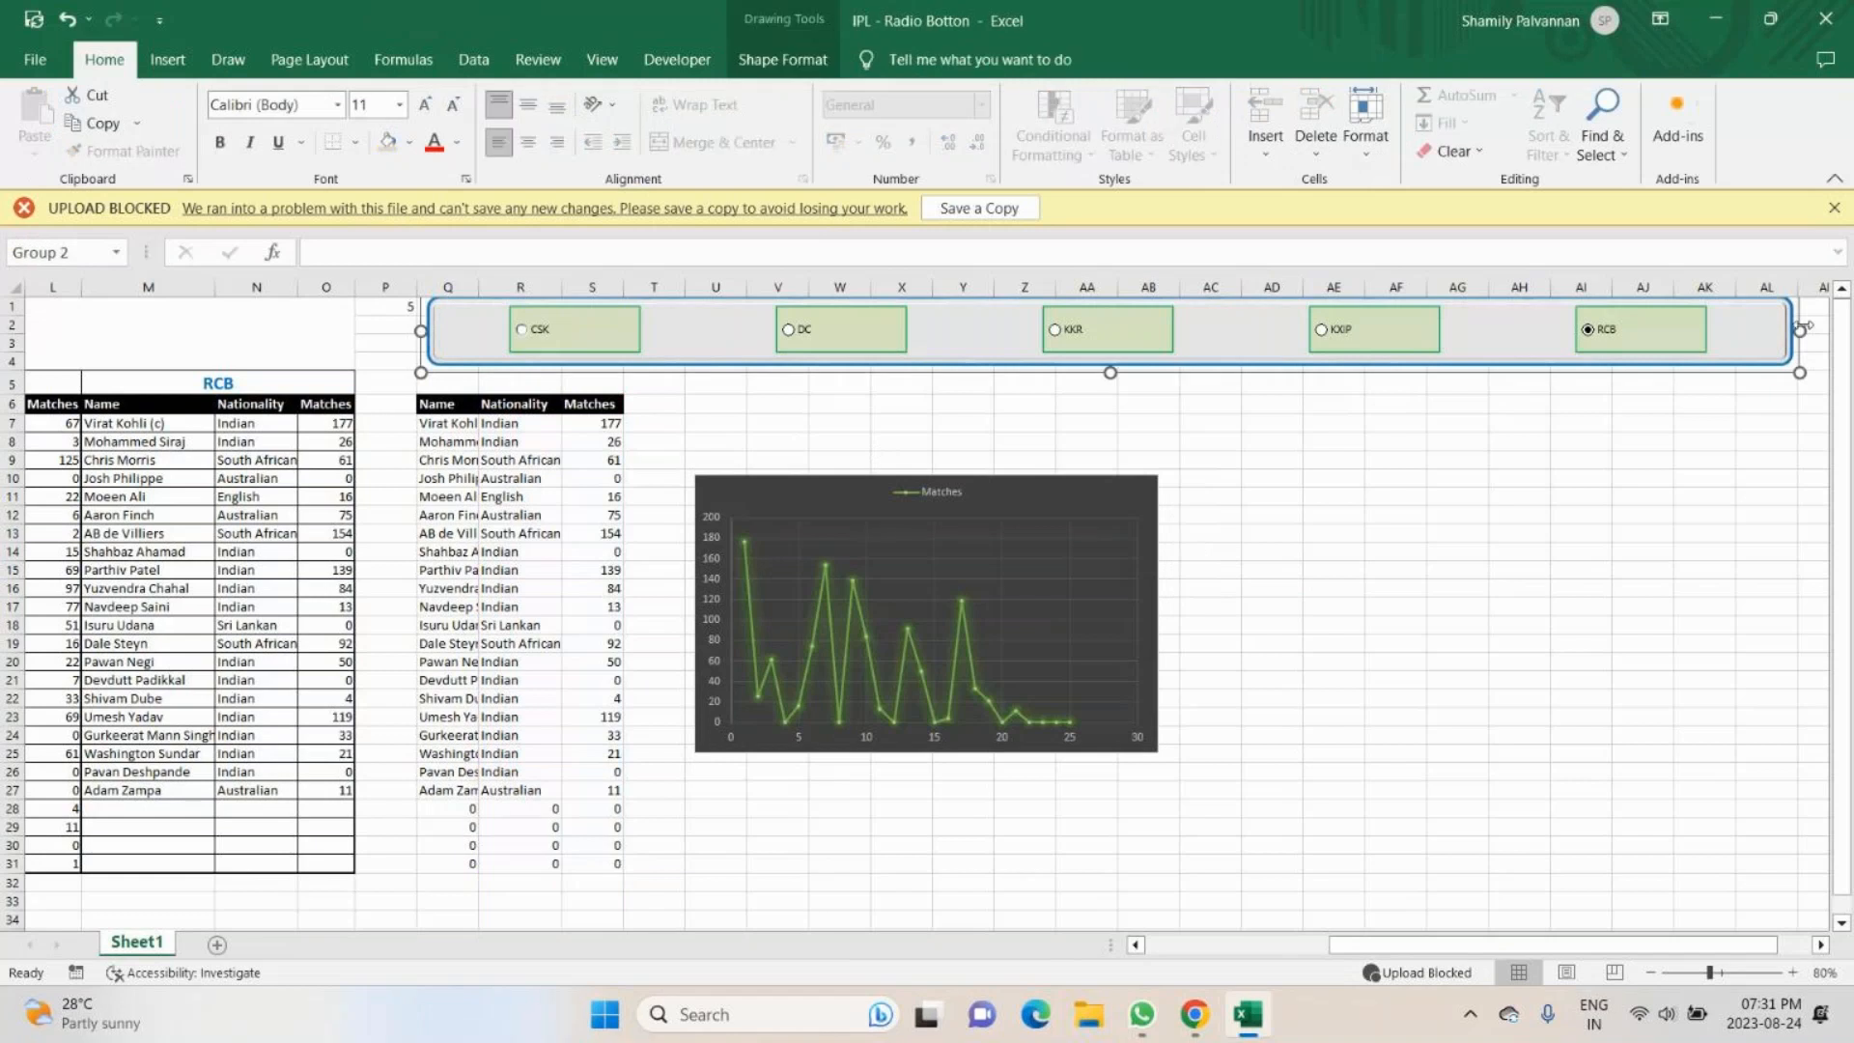
drag(1801, 329, 1267, 368)
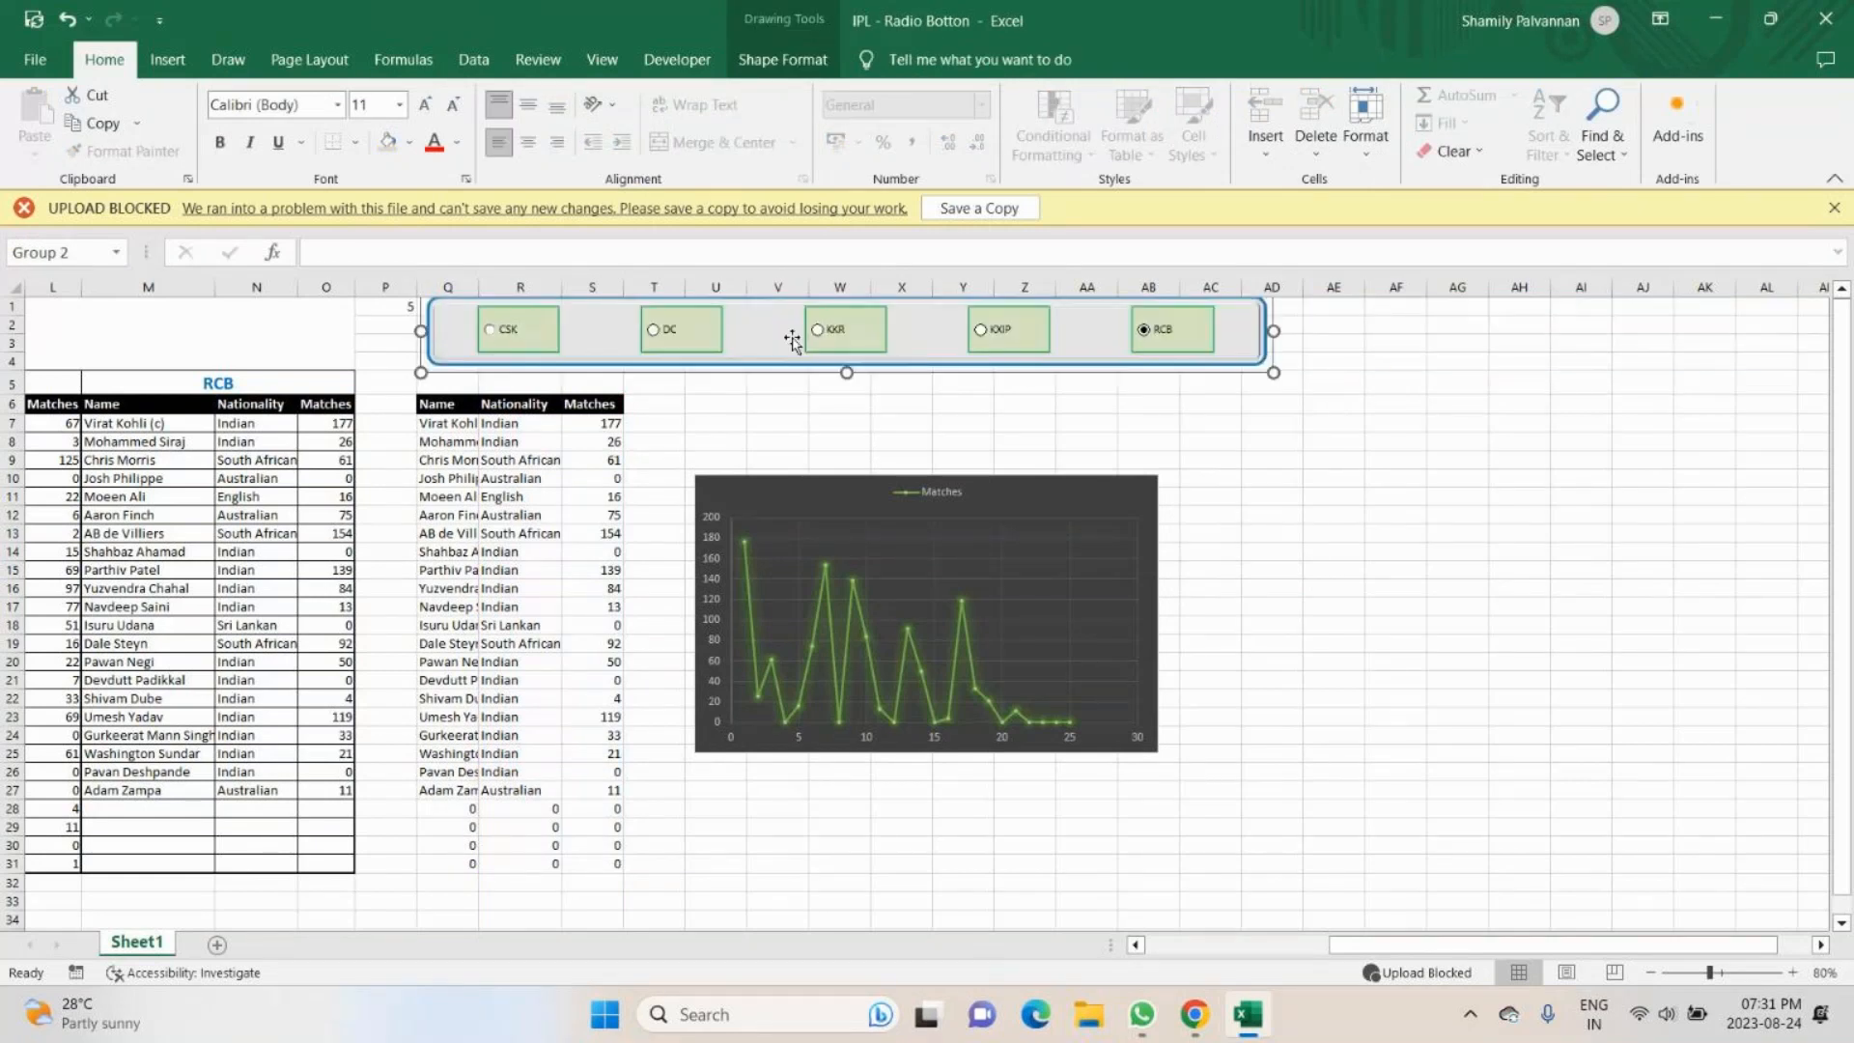
drag(792, 340, 1036, 410)
drag(1519, 402, 1174, 434)
drag(980, 367, 990, 395)
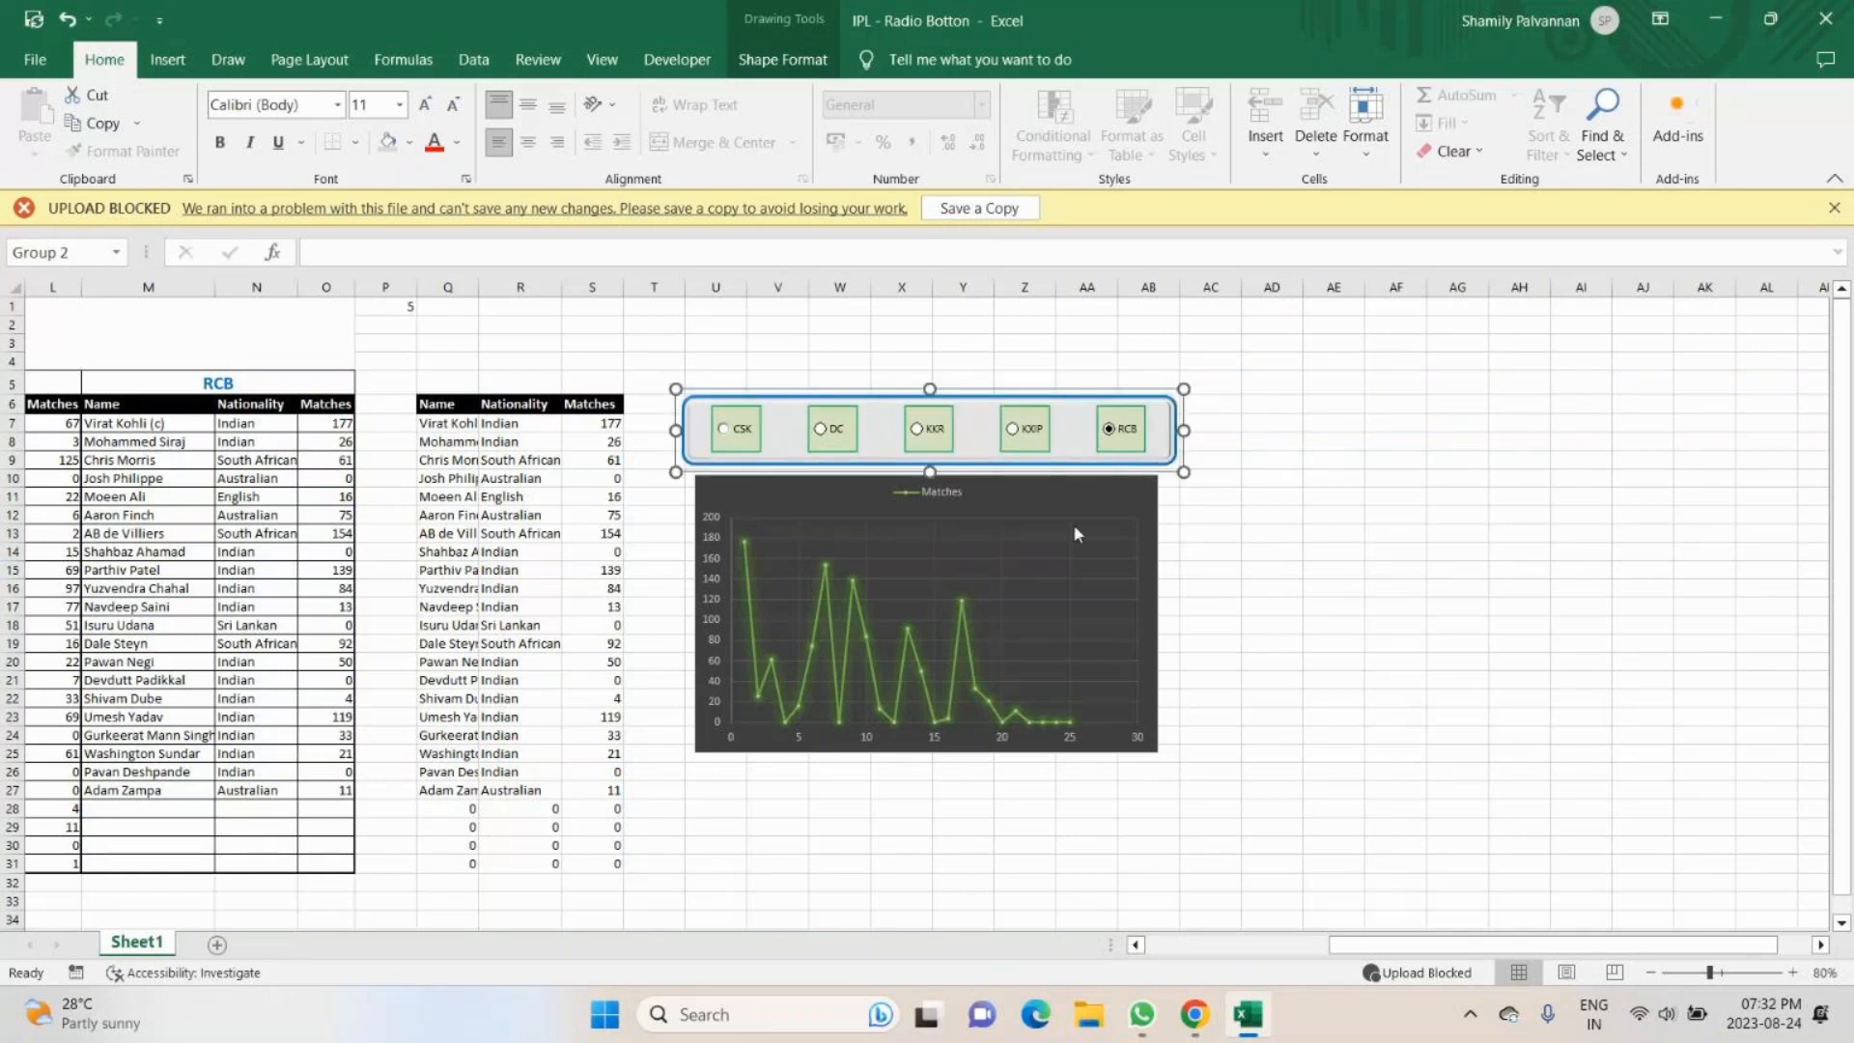
- Test the CSK, DC, KKR, KXIP and RCB option buttons against the player table and Matches chart, finishing on RCB
click(722, 431)
click(823, 428)
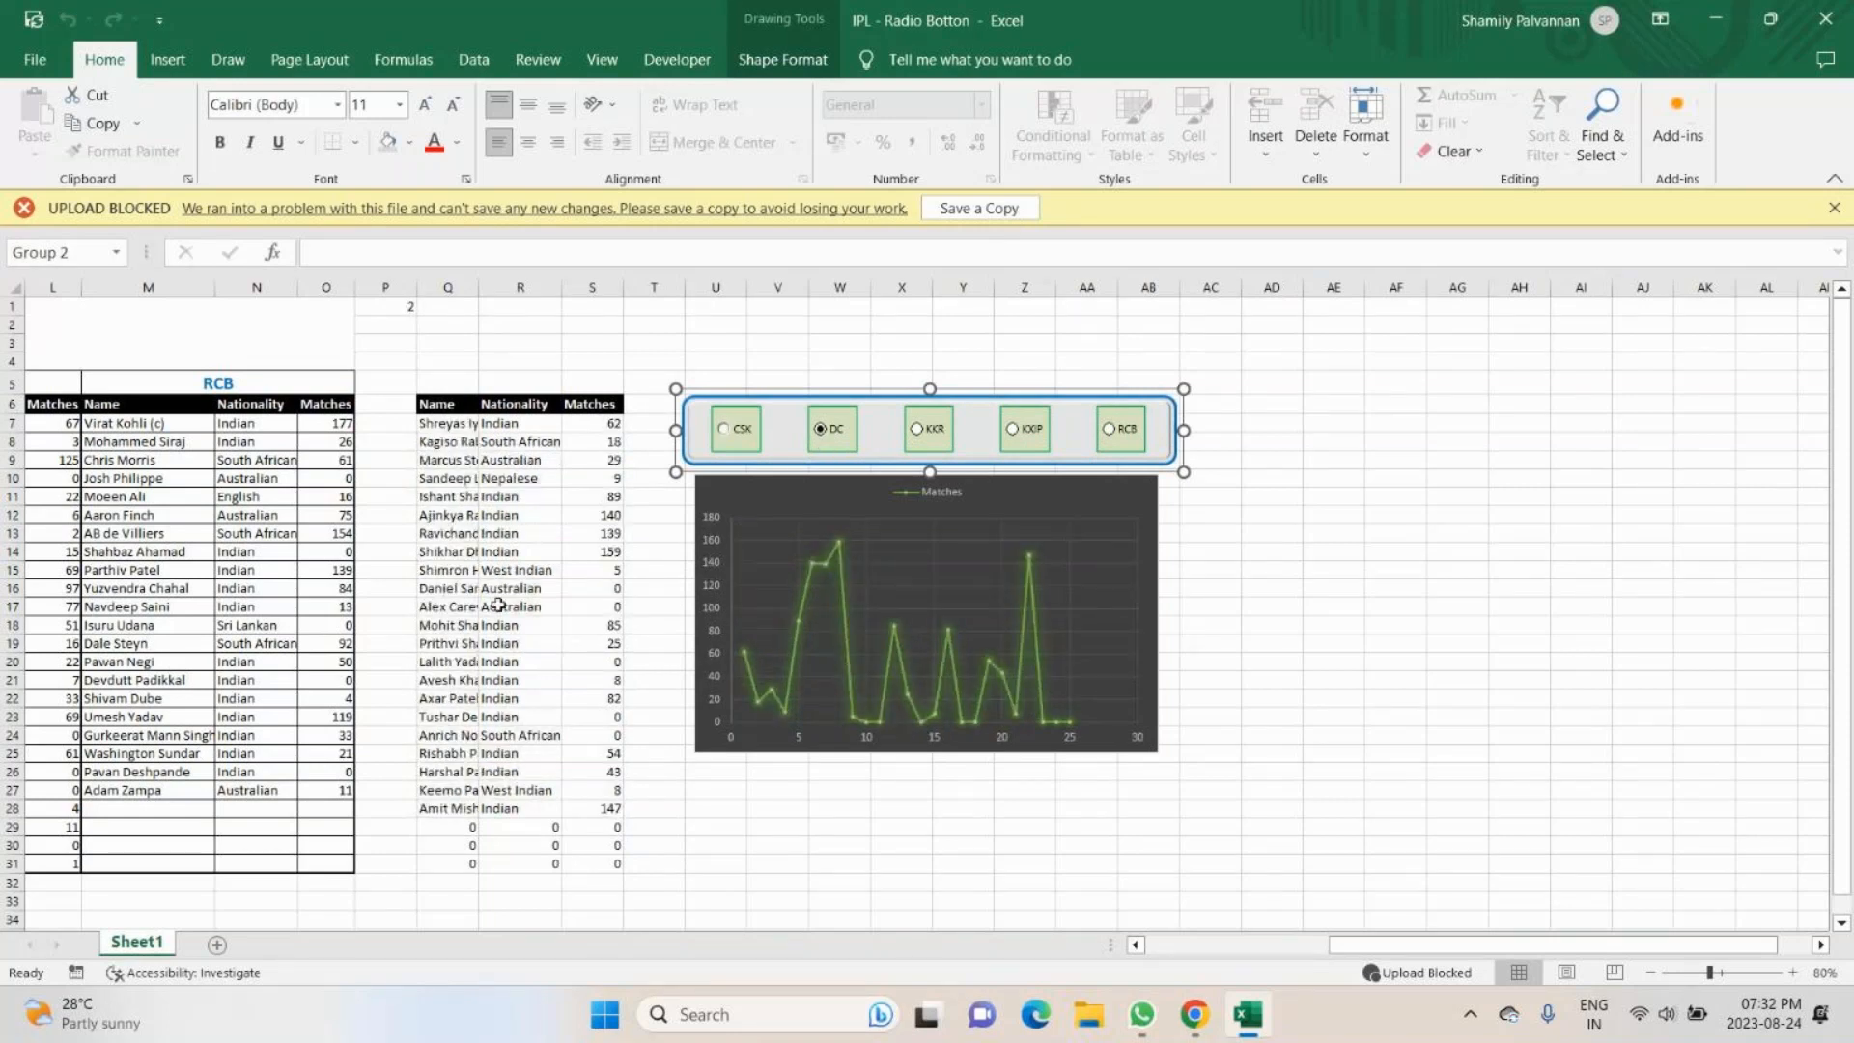
click(922, 428)
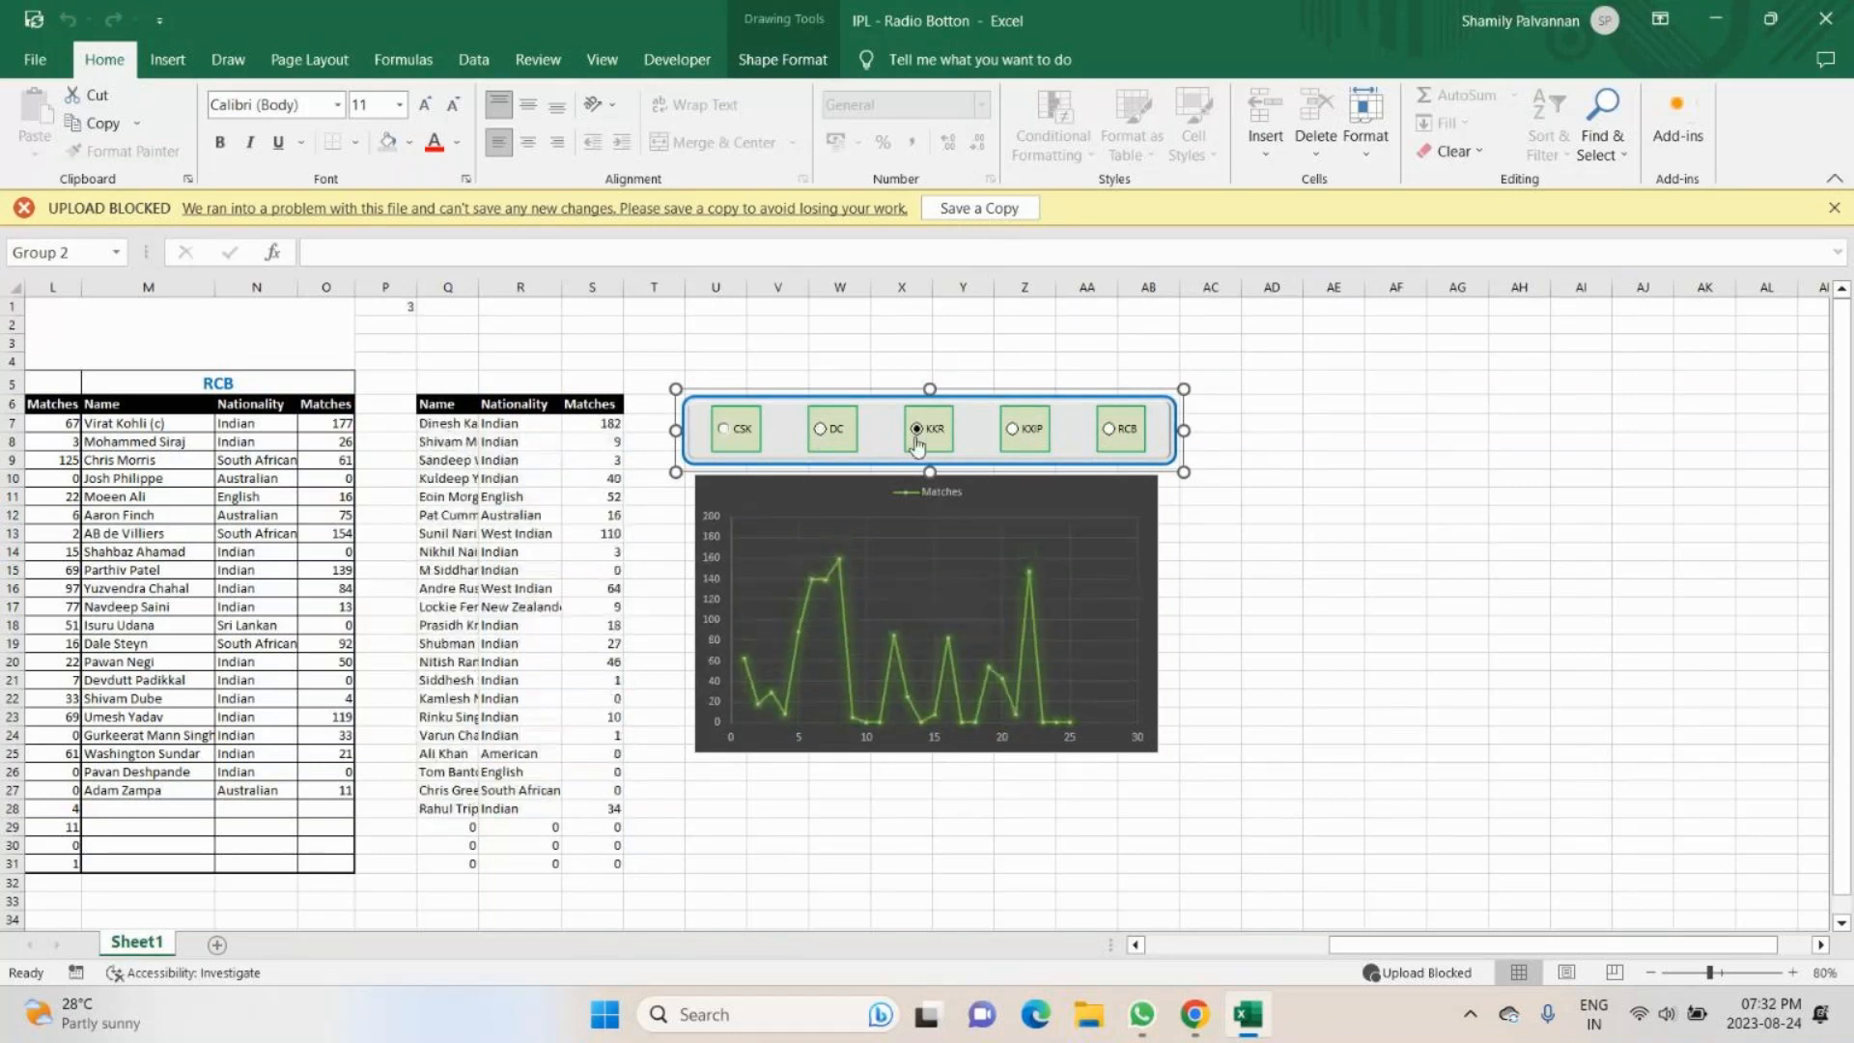
click(1041, 452)
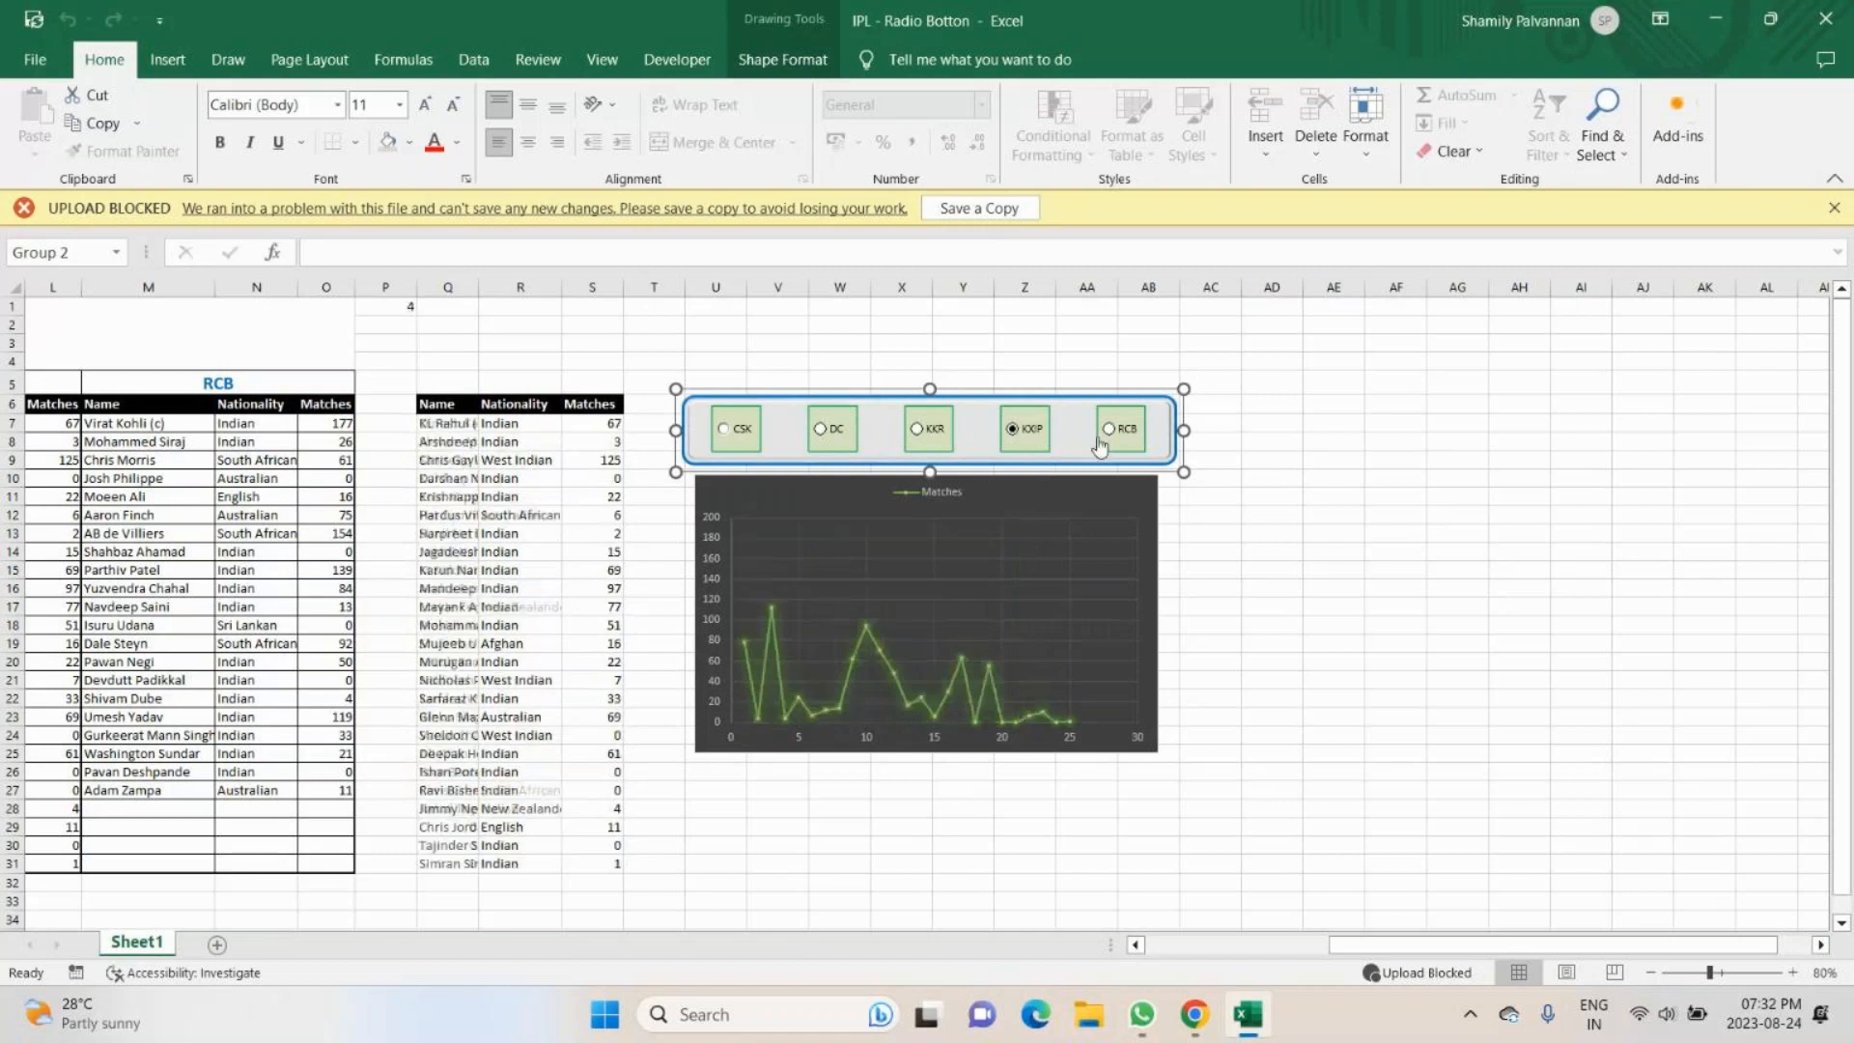
click(758, 432)
click(830, 427)
click(938, 433)
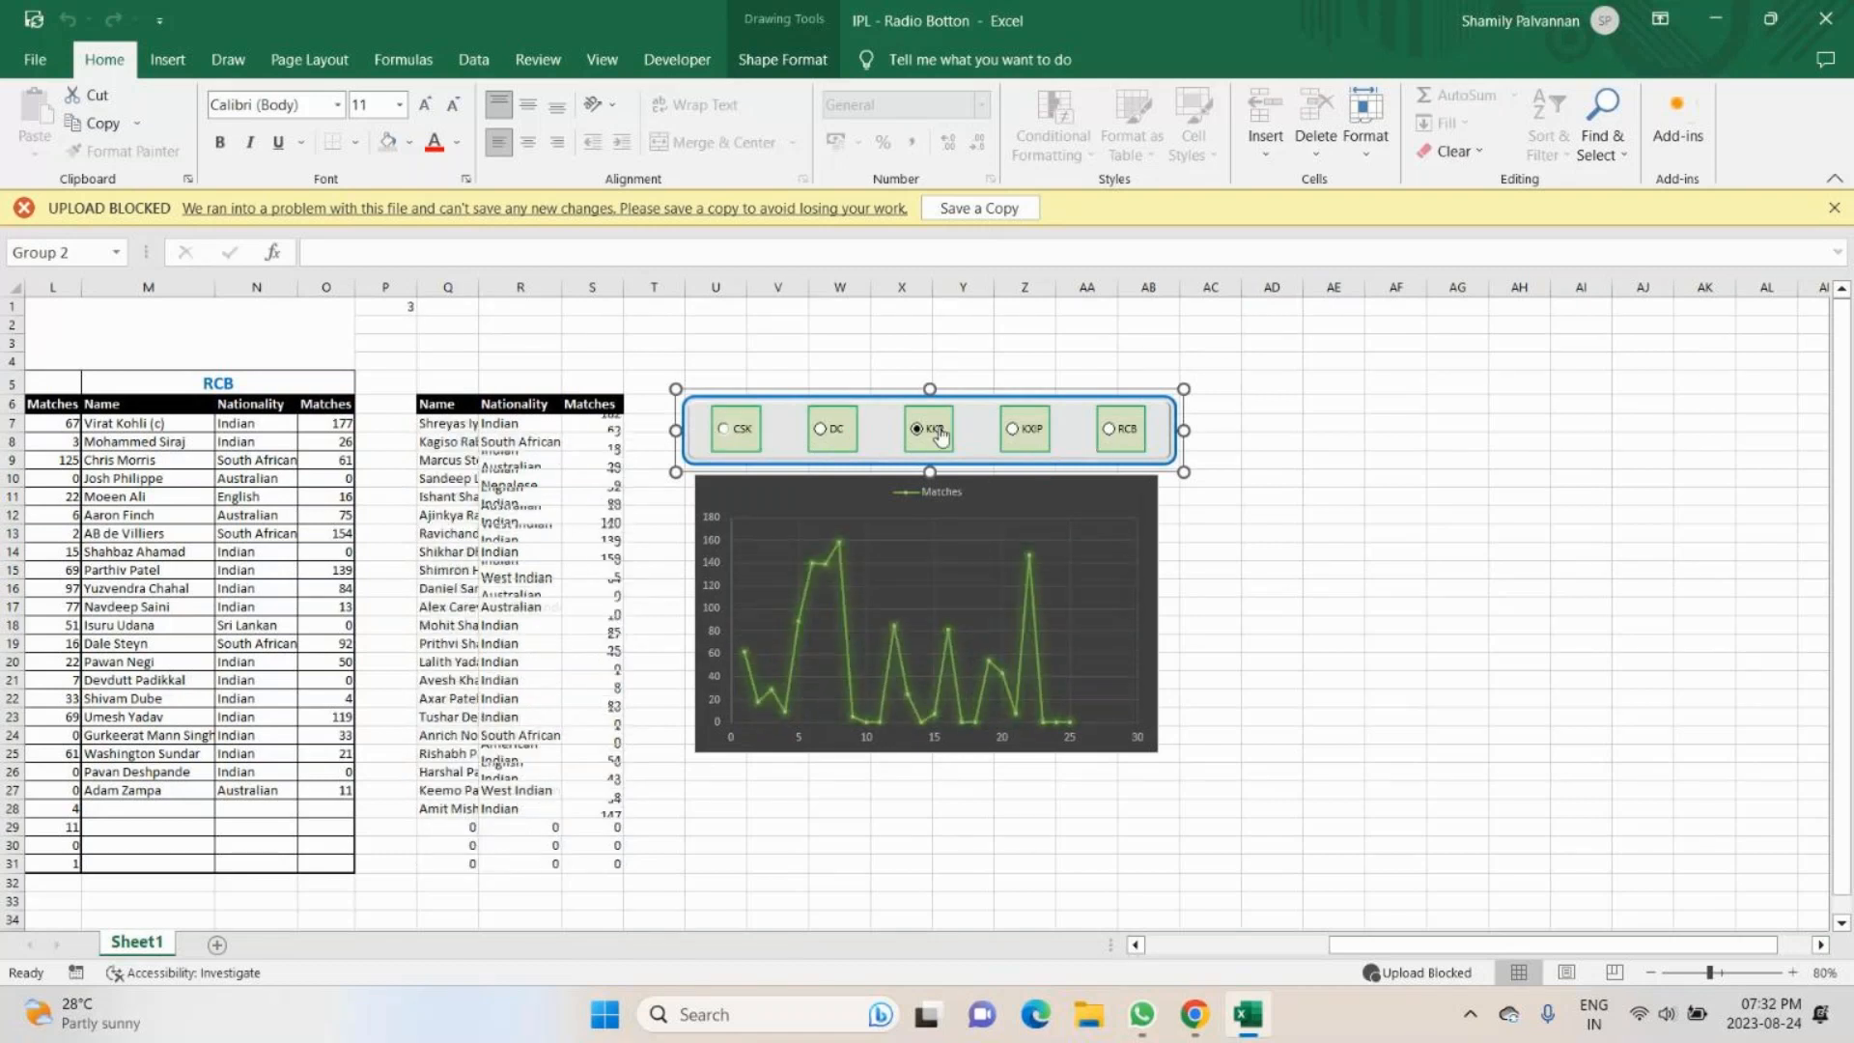
click(1037, 437)
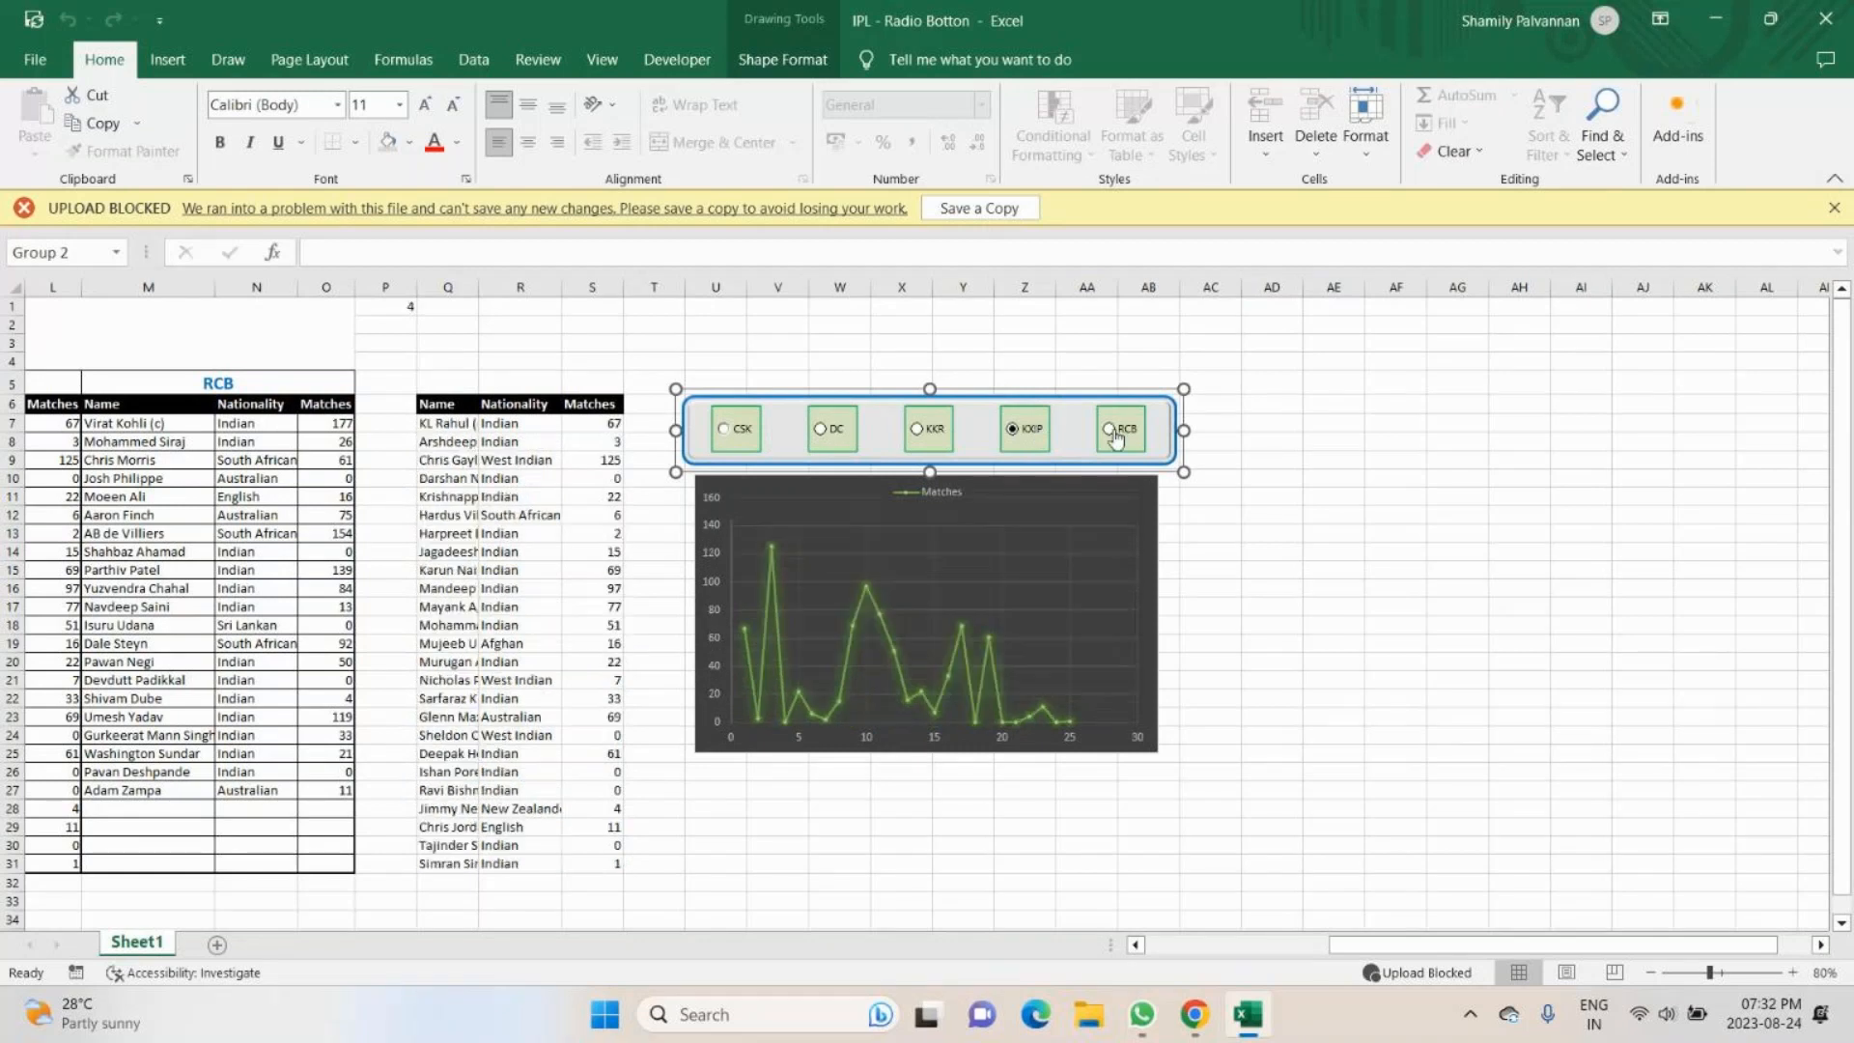
click(1116, 436)
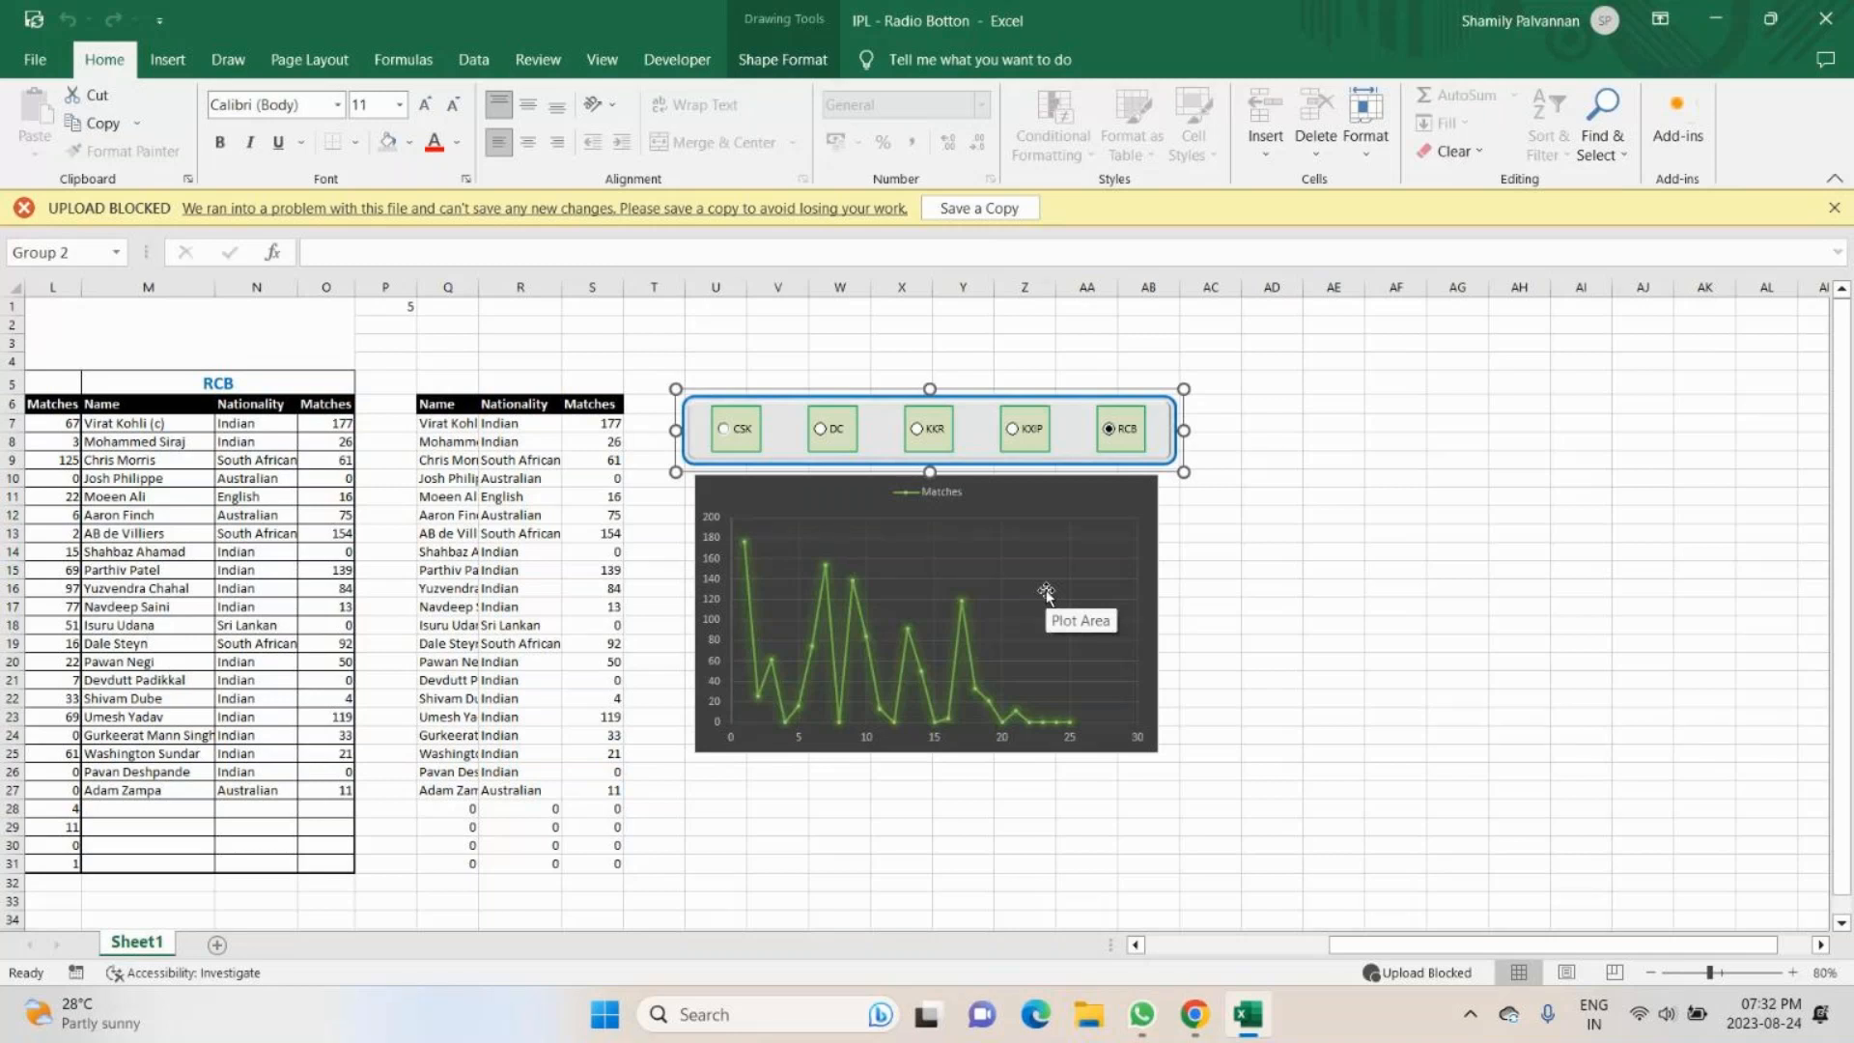
- Switch to the GoTo meeting in Chrome to check the chat and mute the microphone, and return to the Excel workbook
key(alt+Tab)
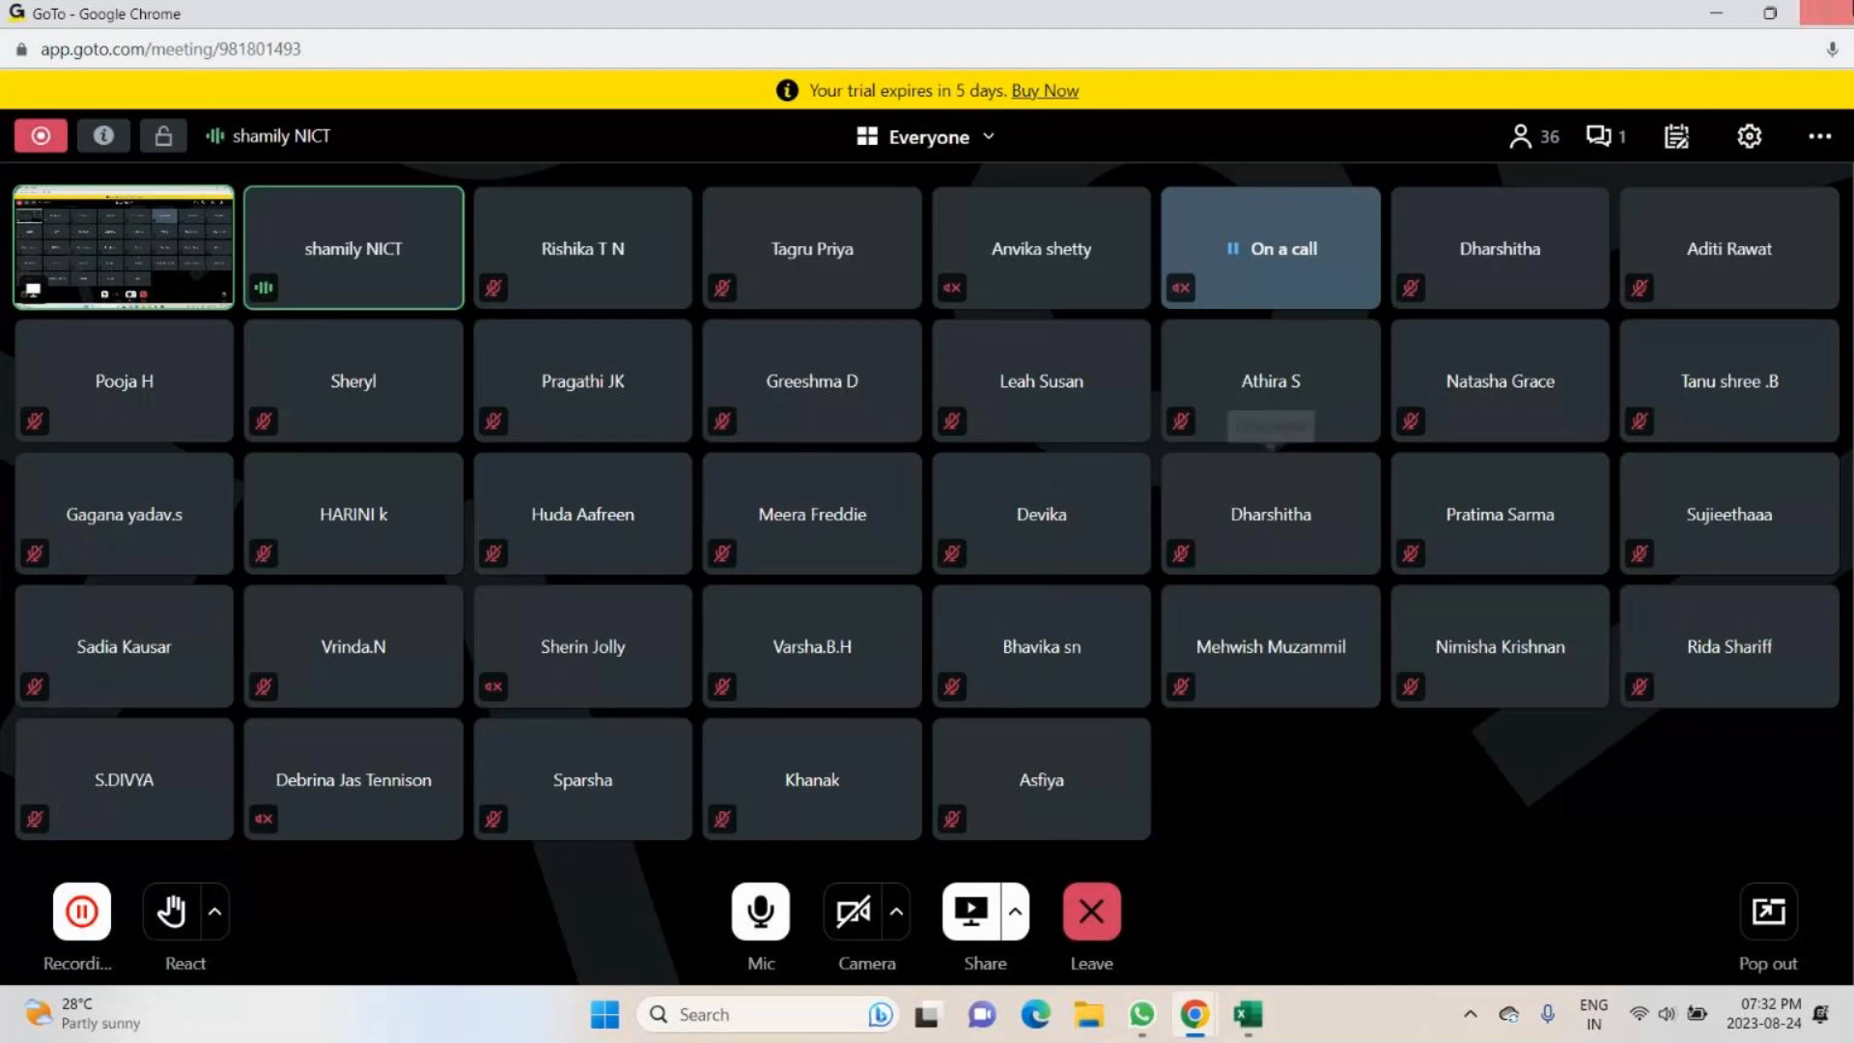
click(1619, 141)
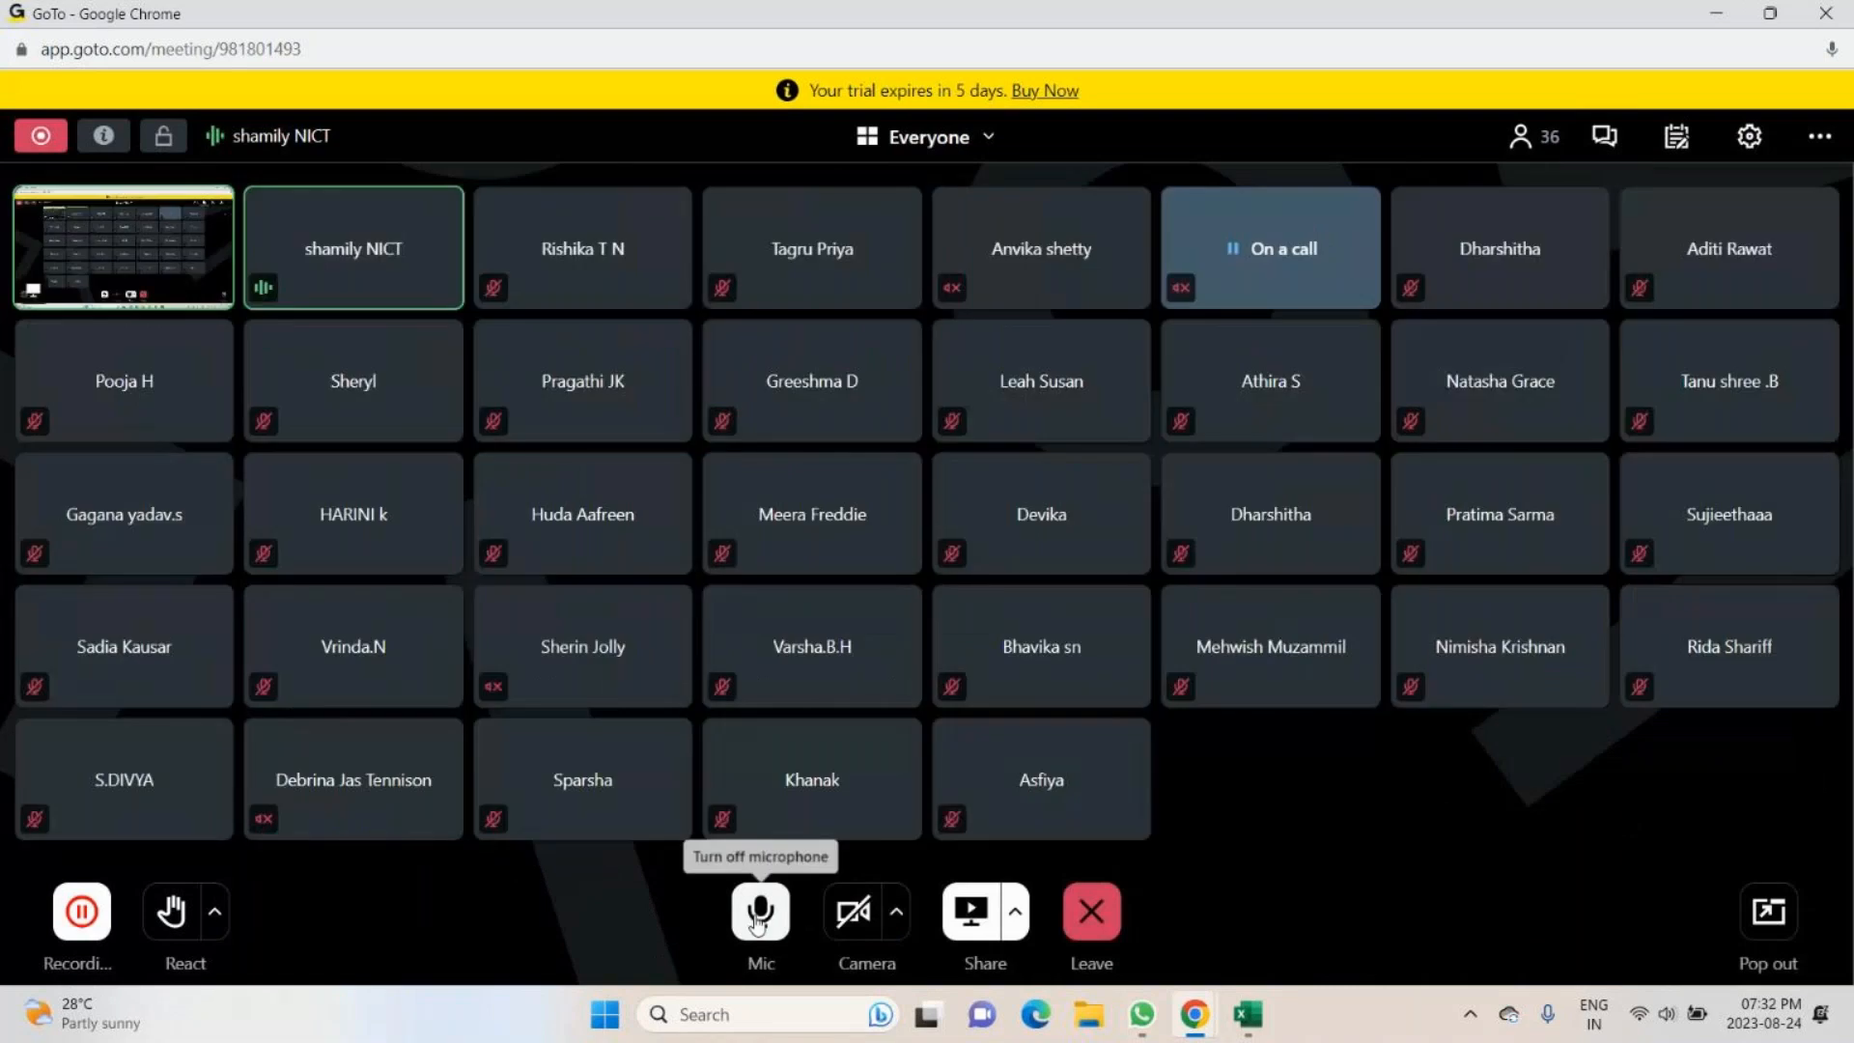
click(758, 918)
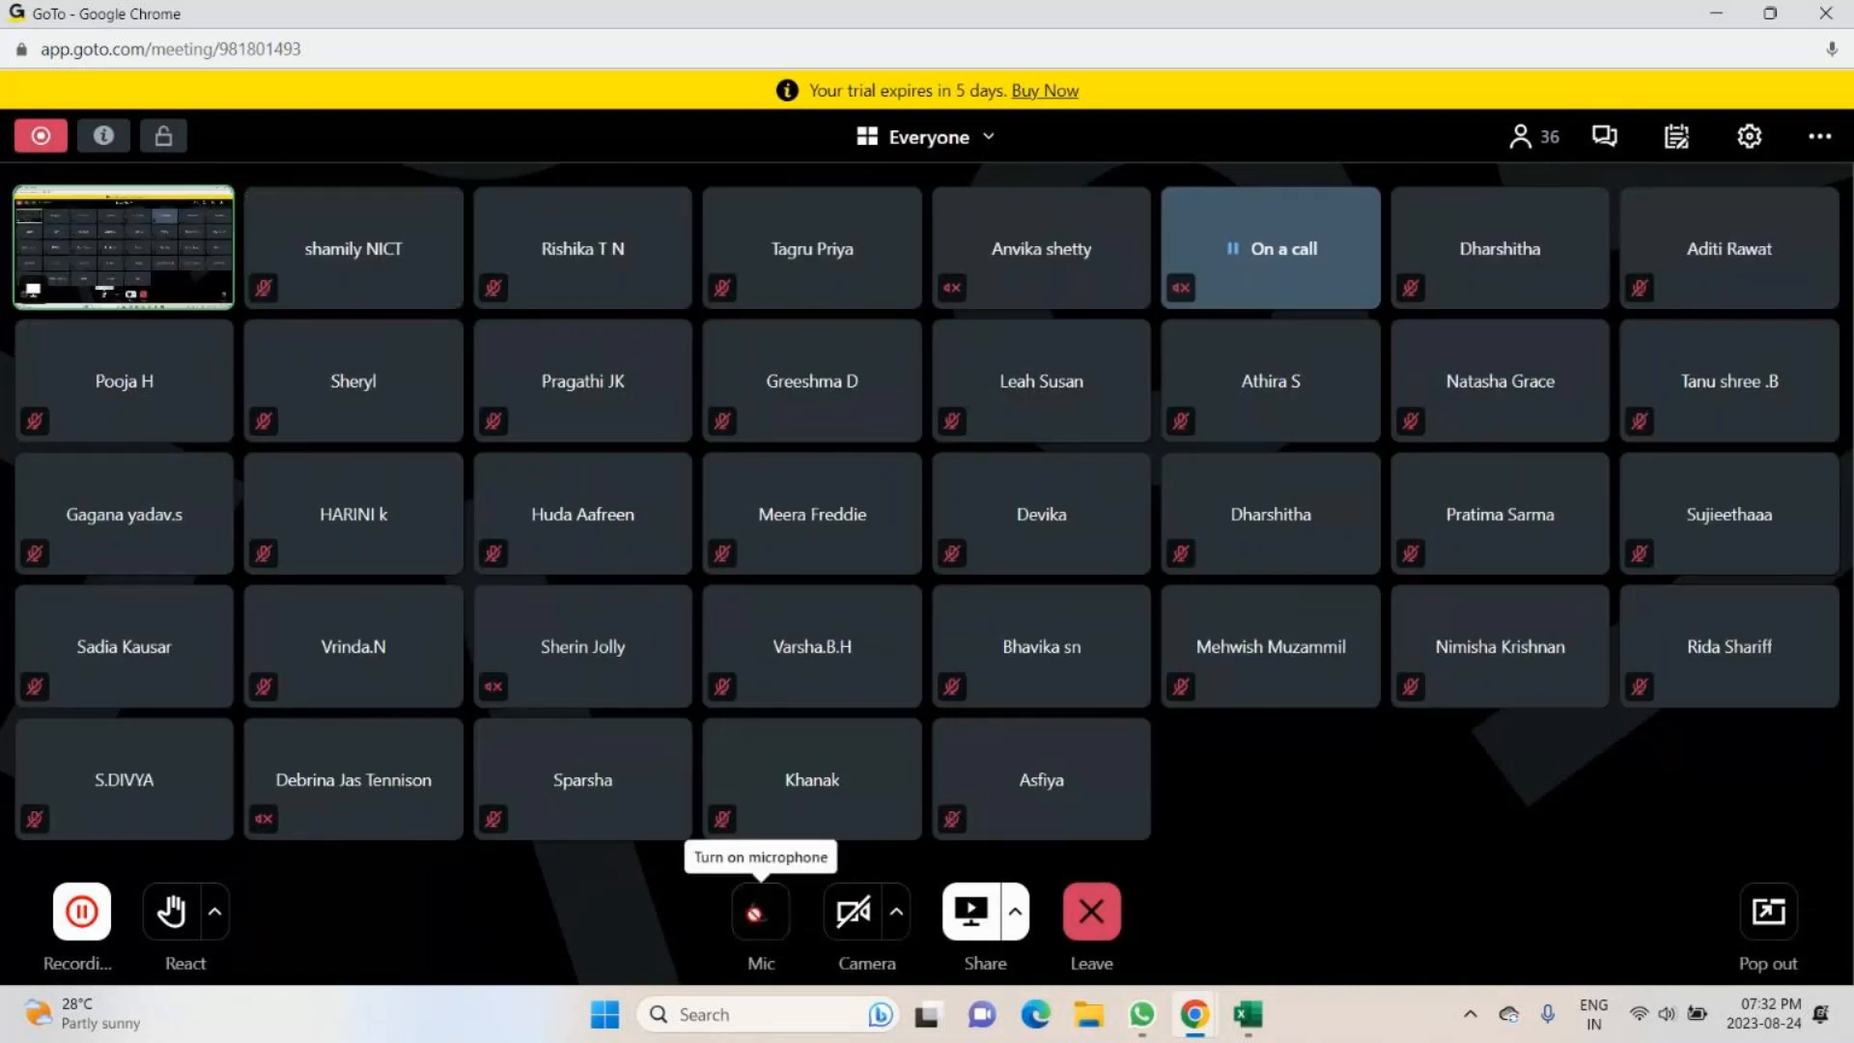
key(alt+Tab)
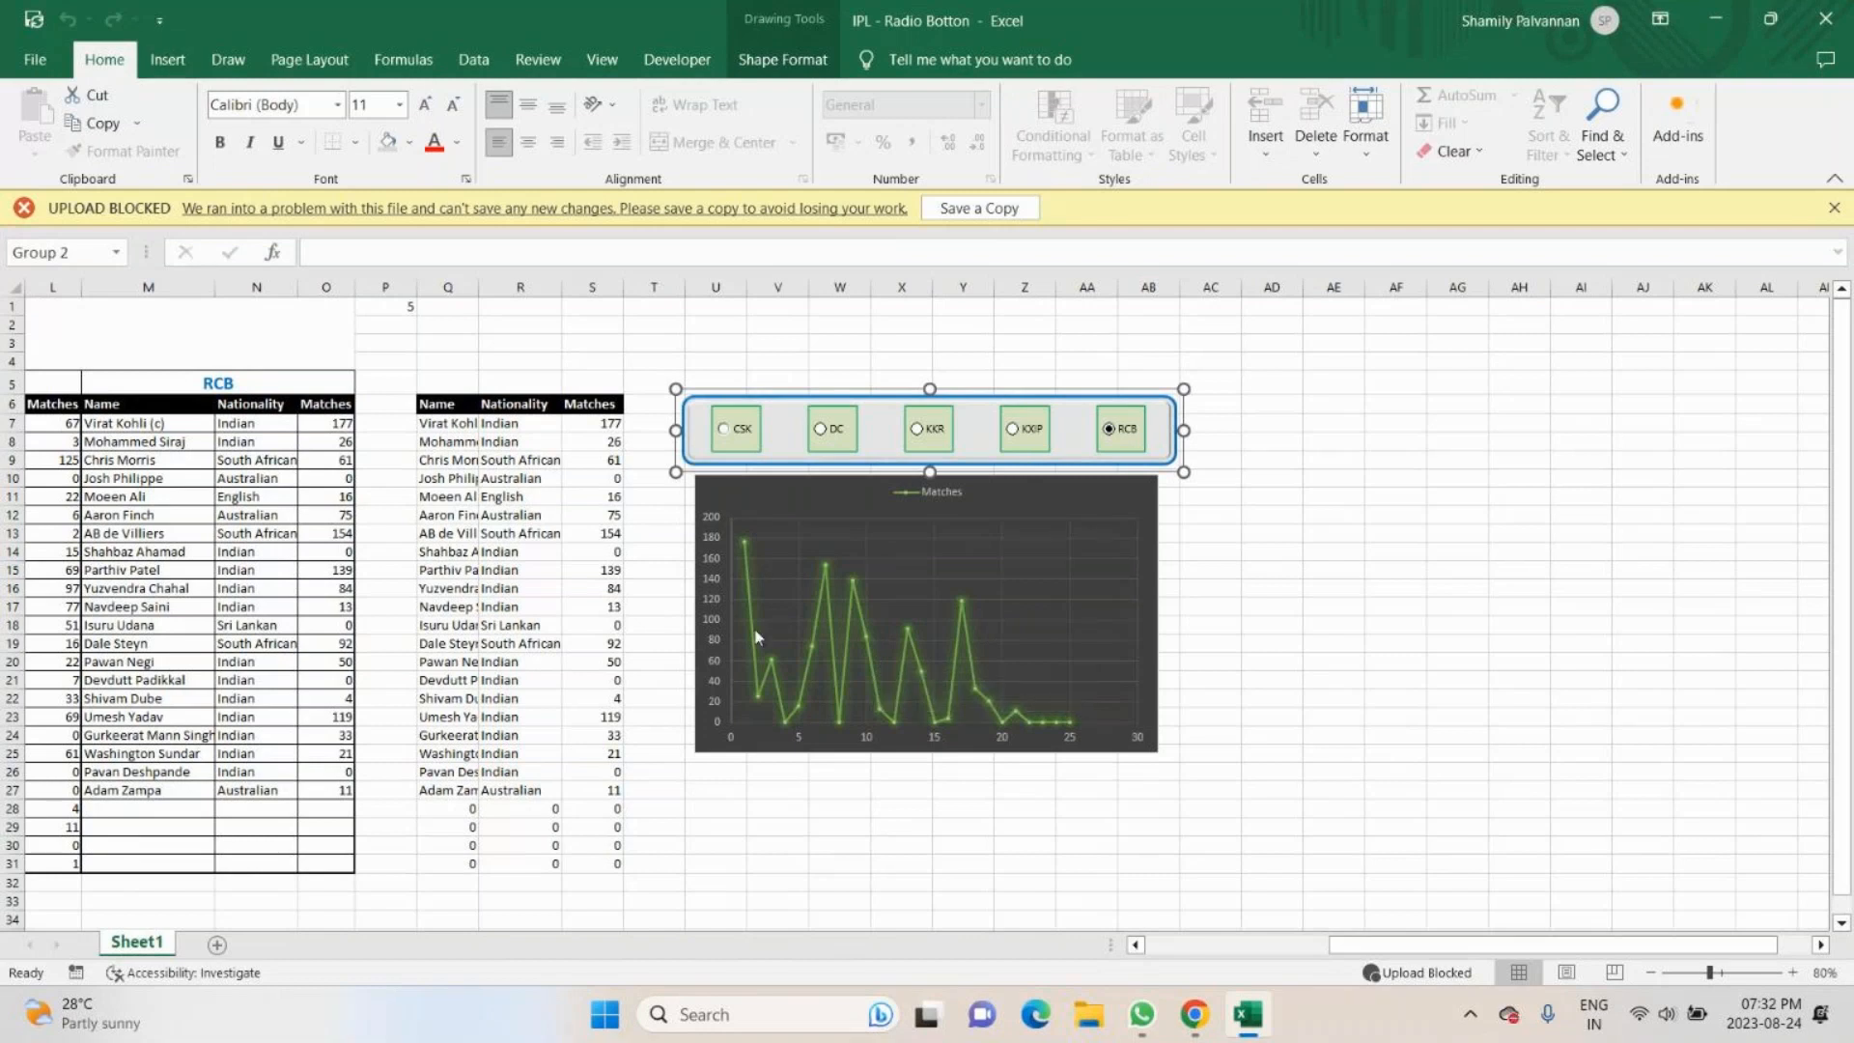
- Review the Matches chart's Style 6, quick layout and color palette options, and deselect the chart
mouse_move(958, 671)
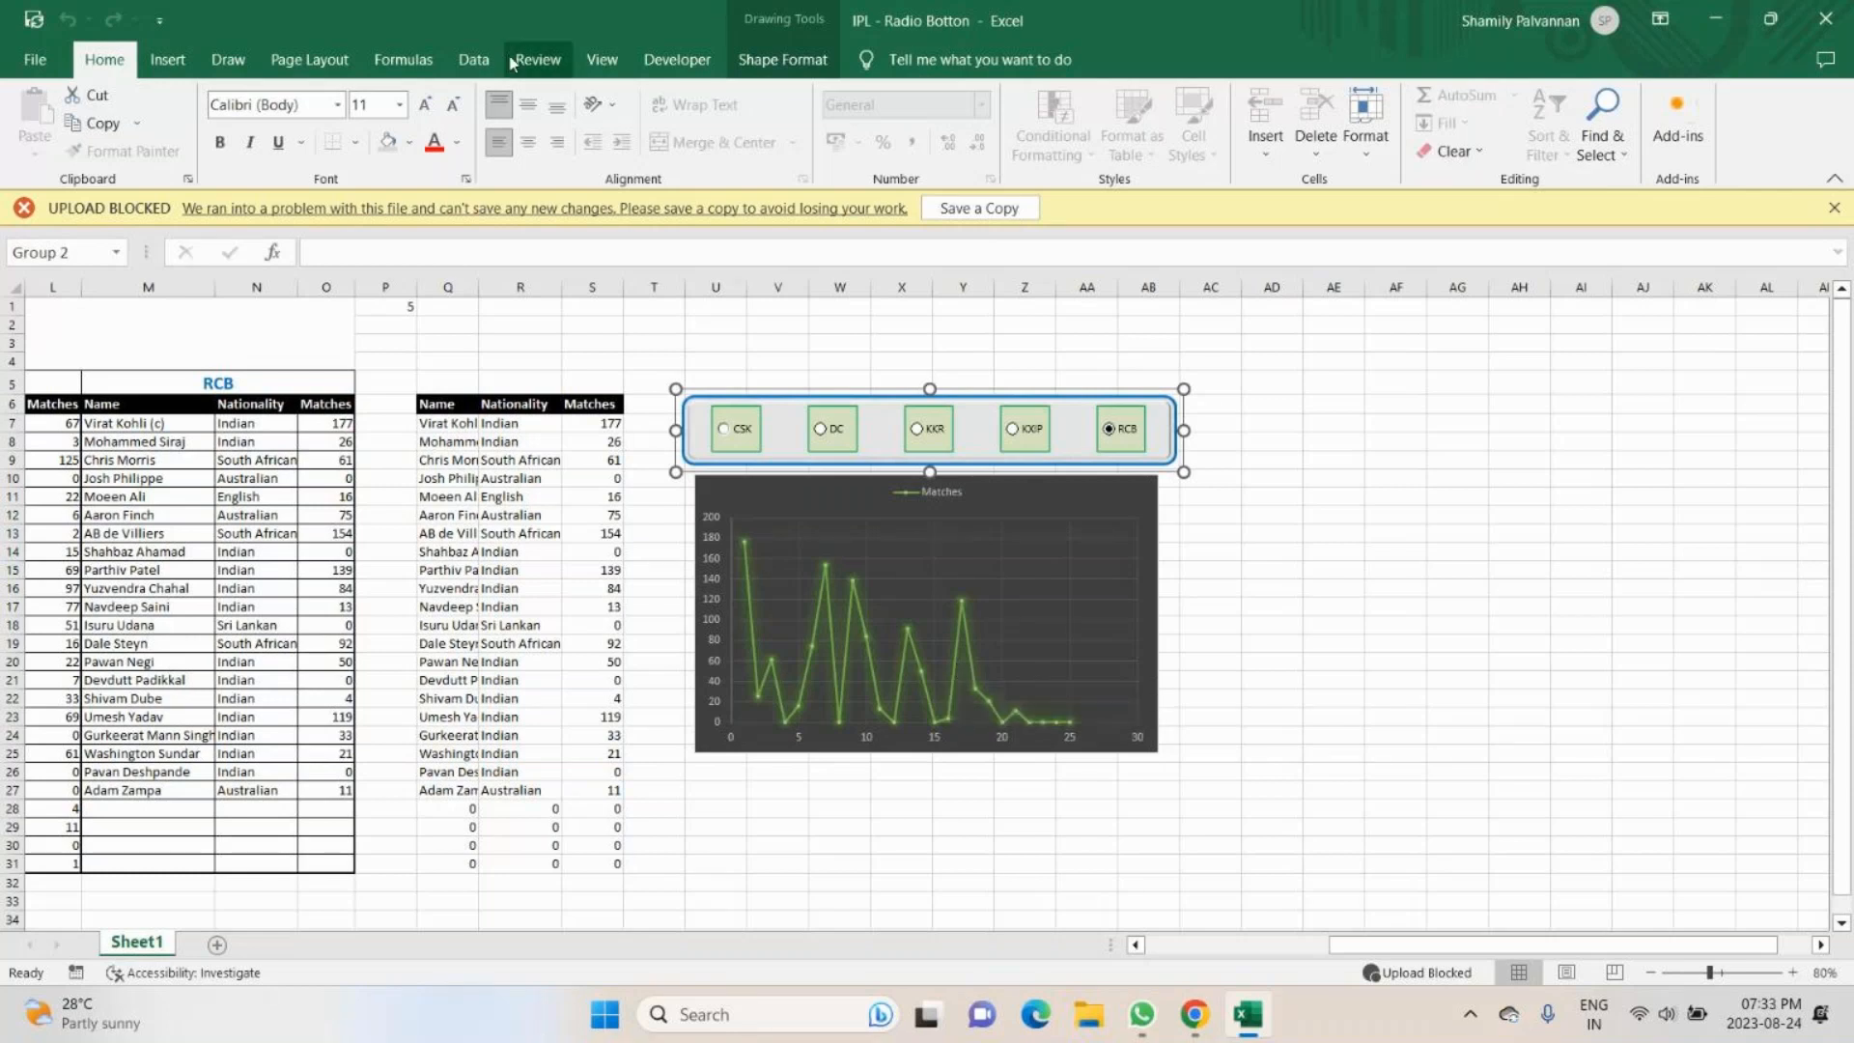
key(Tab)
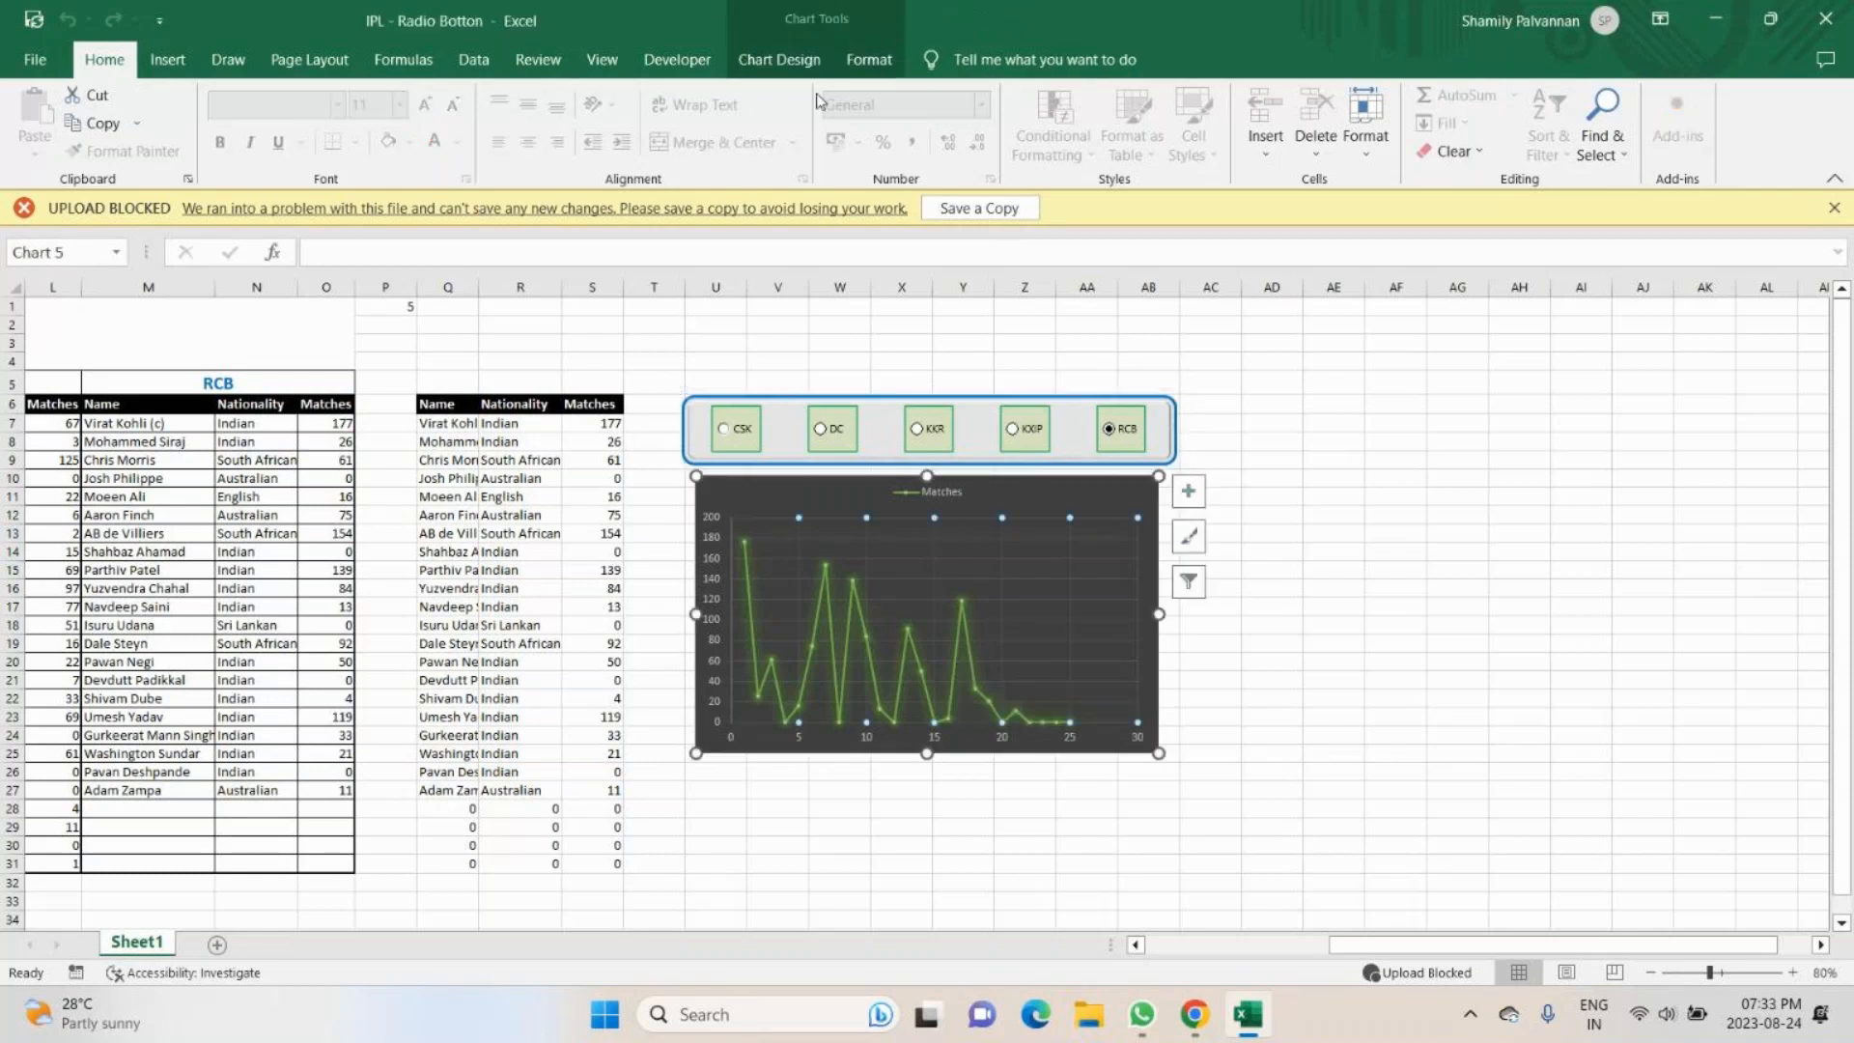
click(794, 64)
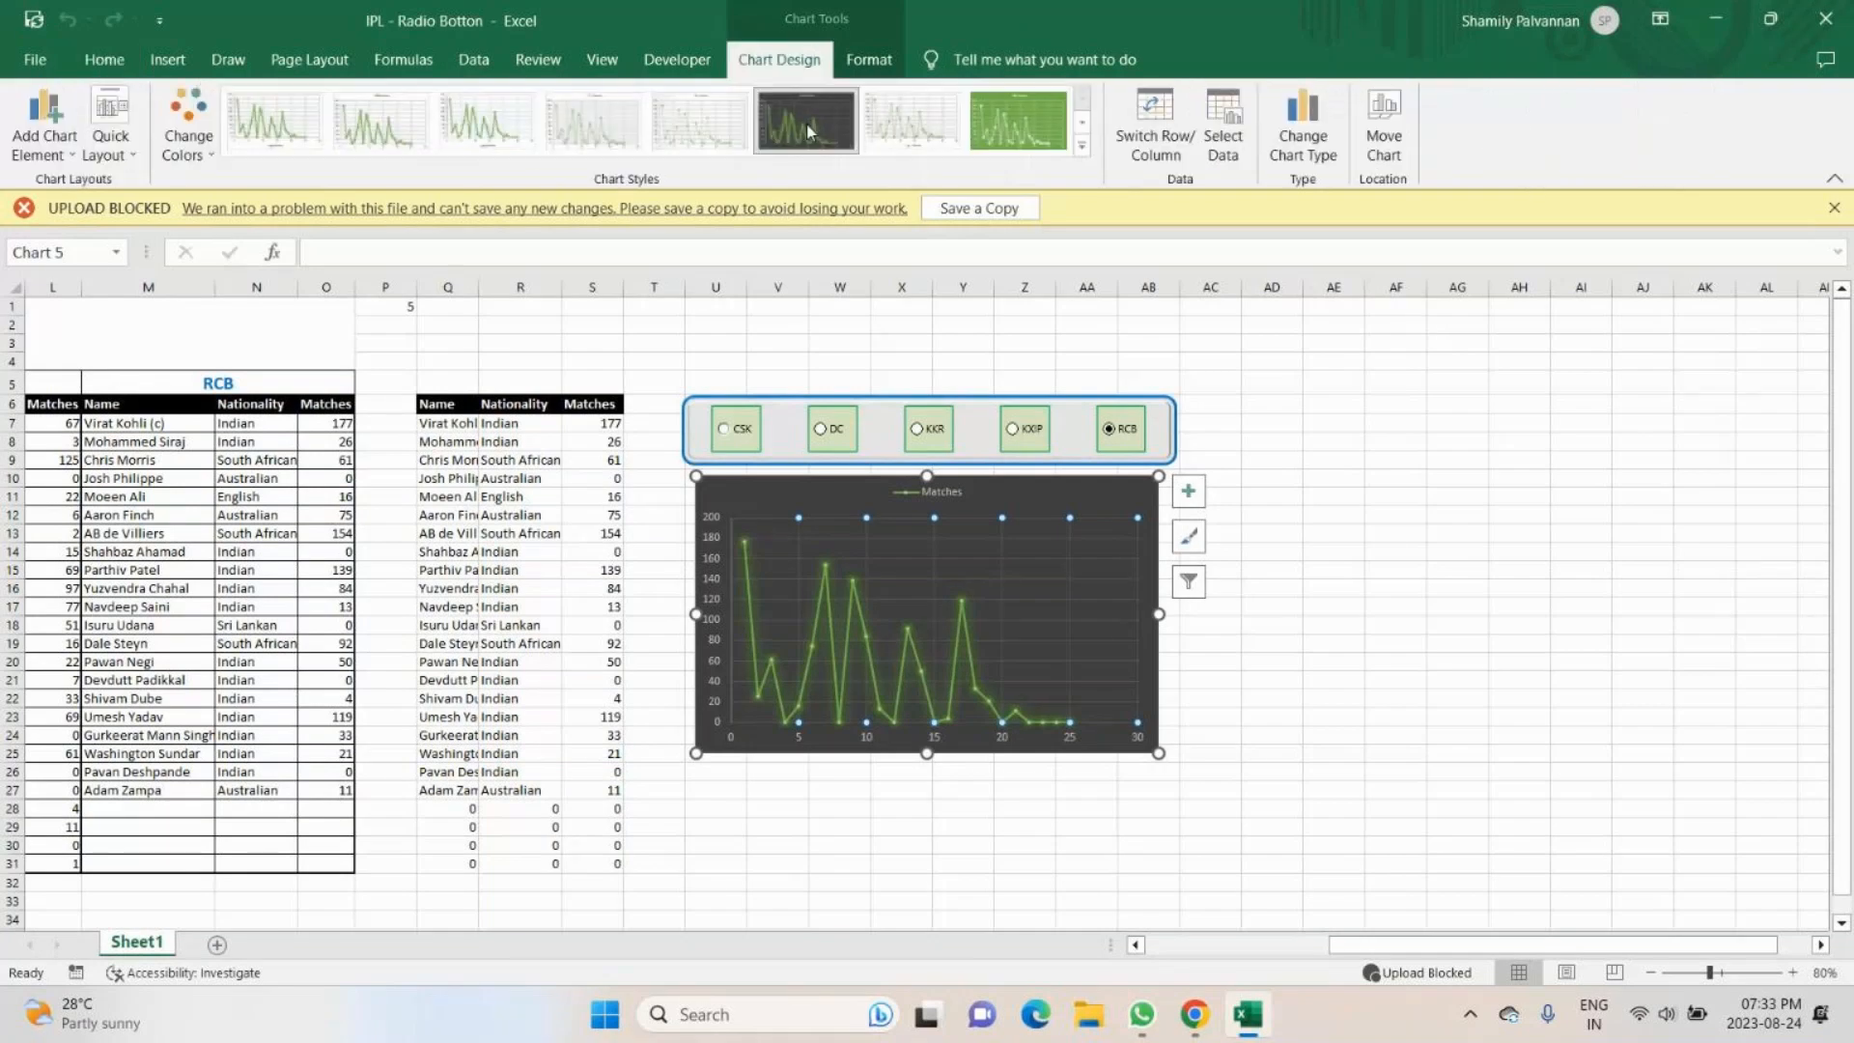
click(808, 131)
click(134, 157)
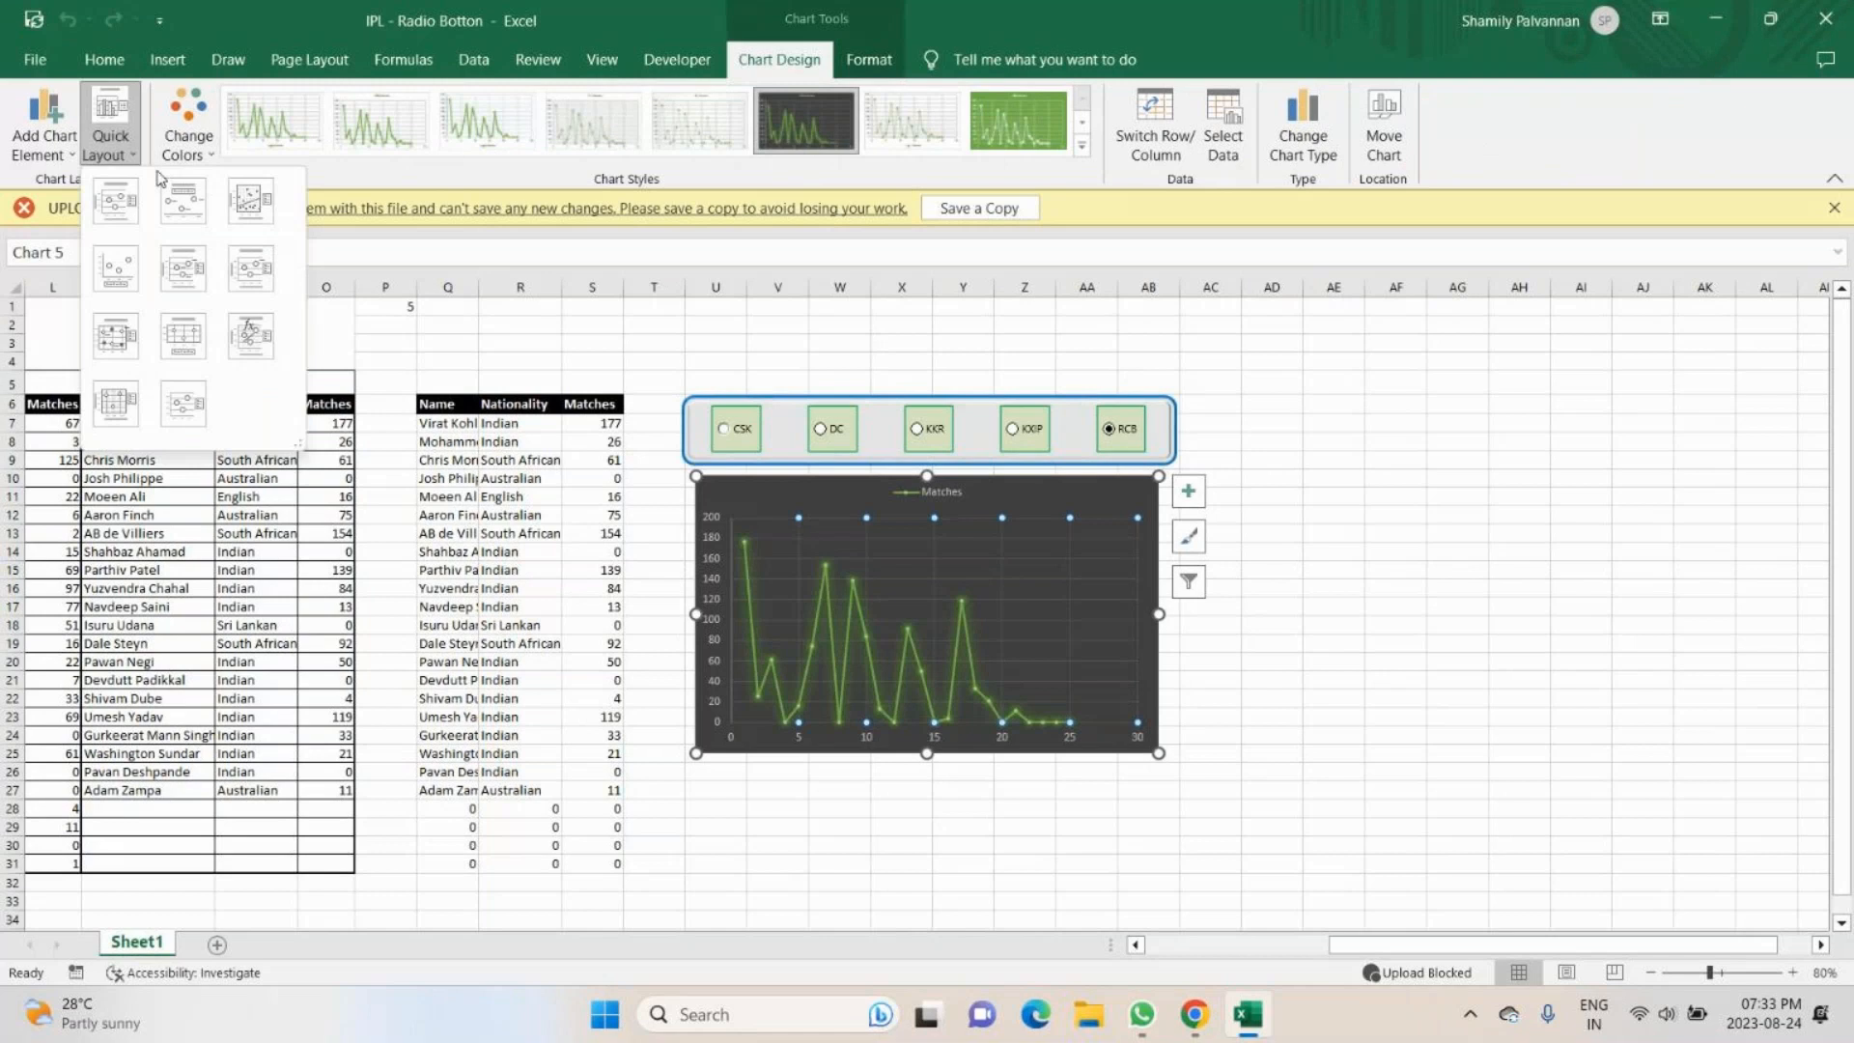
click(214, 157)
click(214, 157)
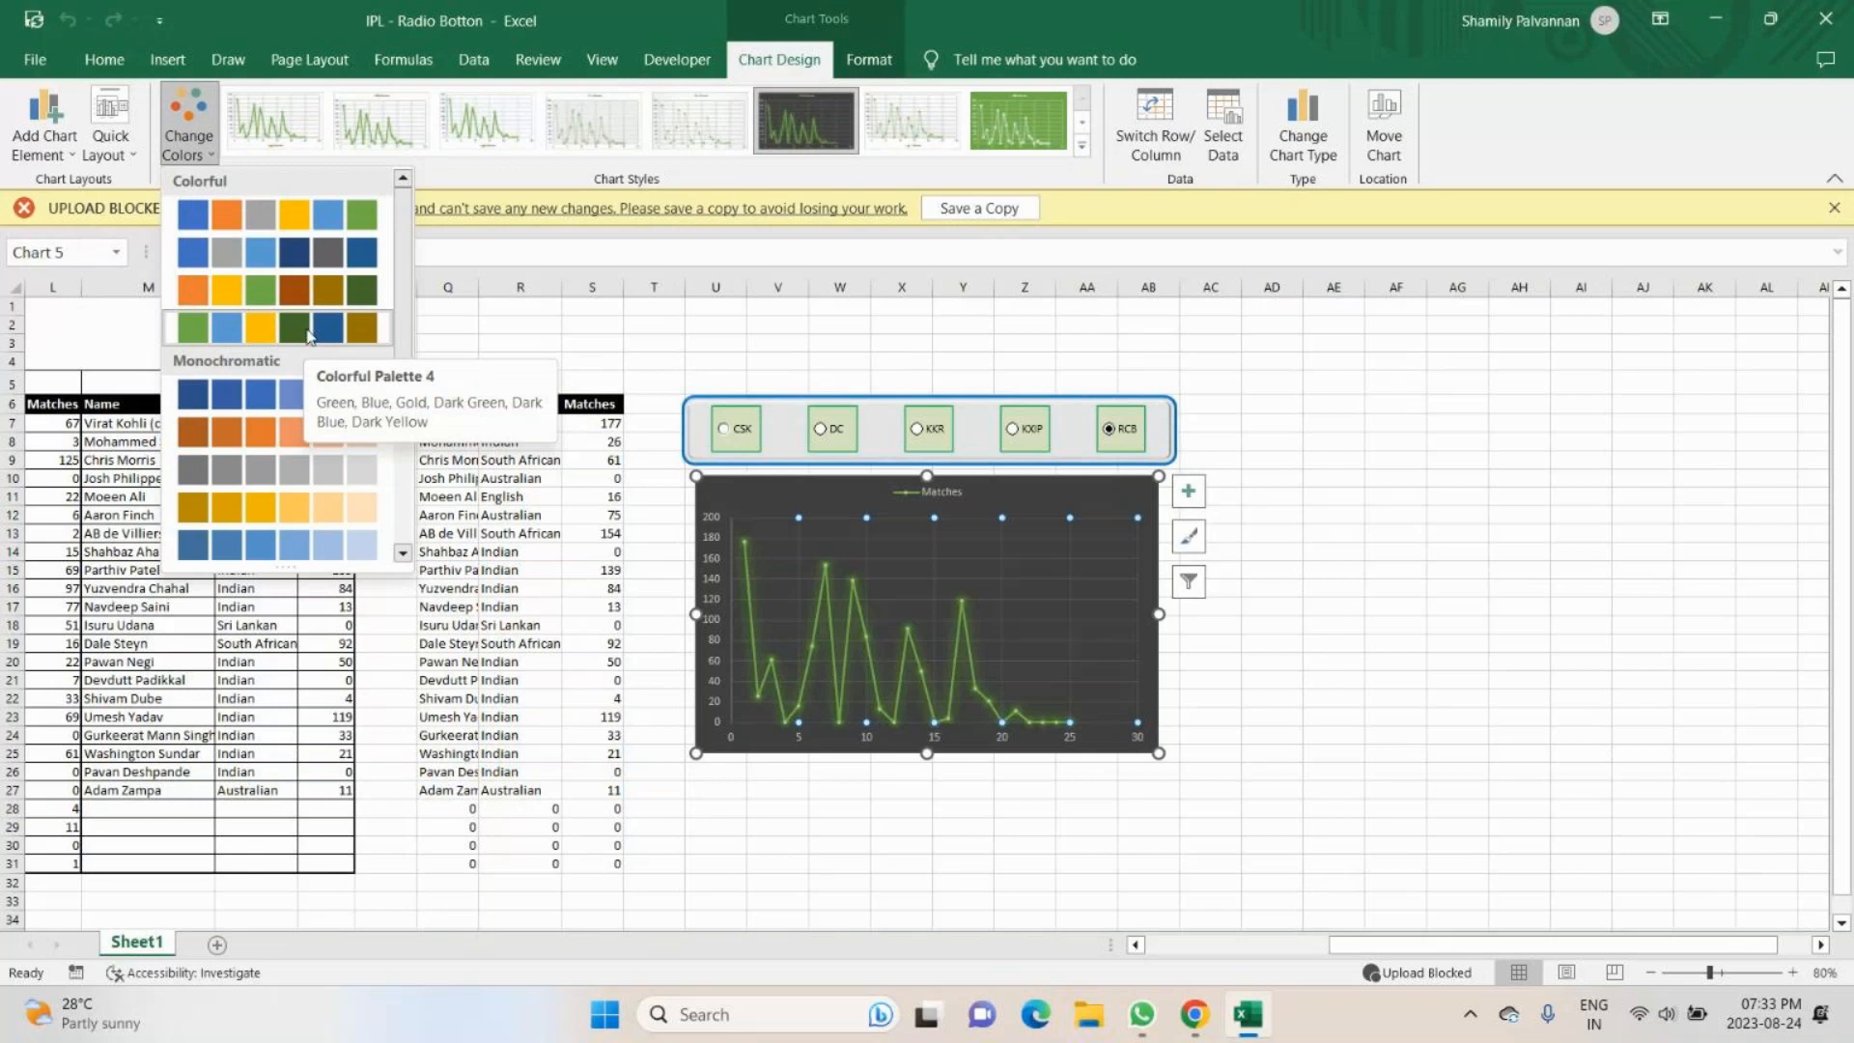
click(100, 141)
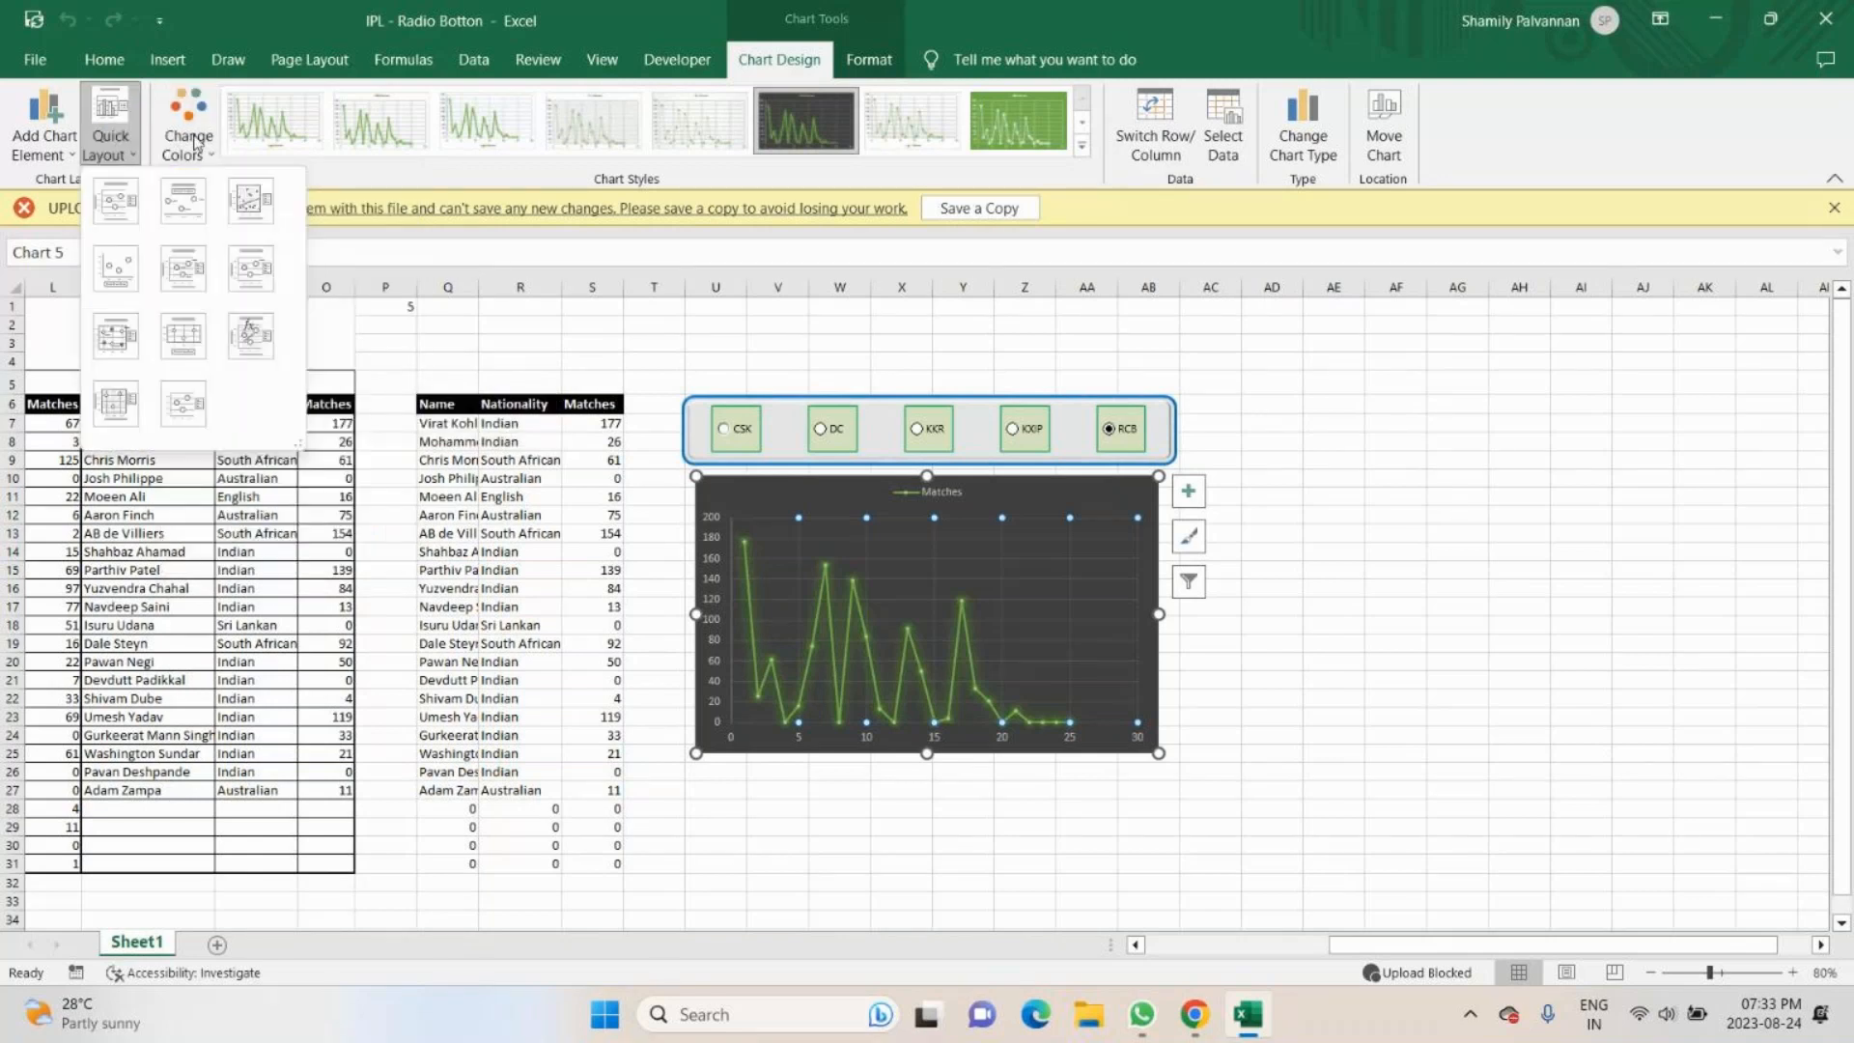
click(1415, 381)
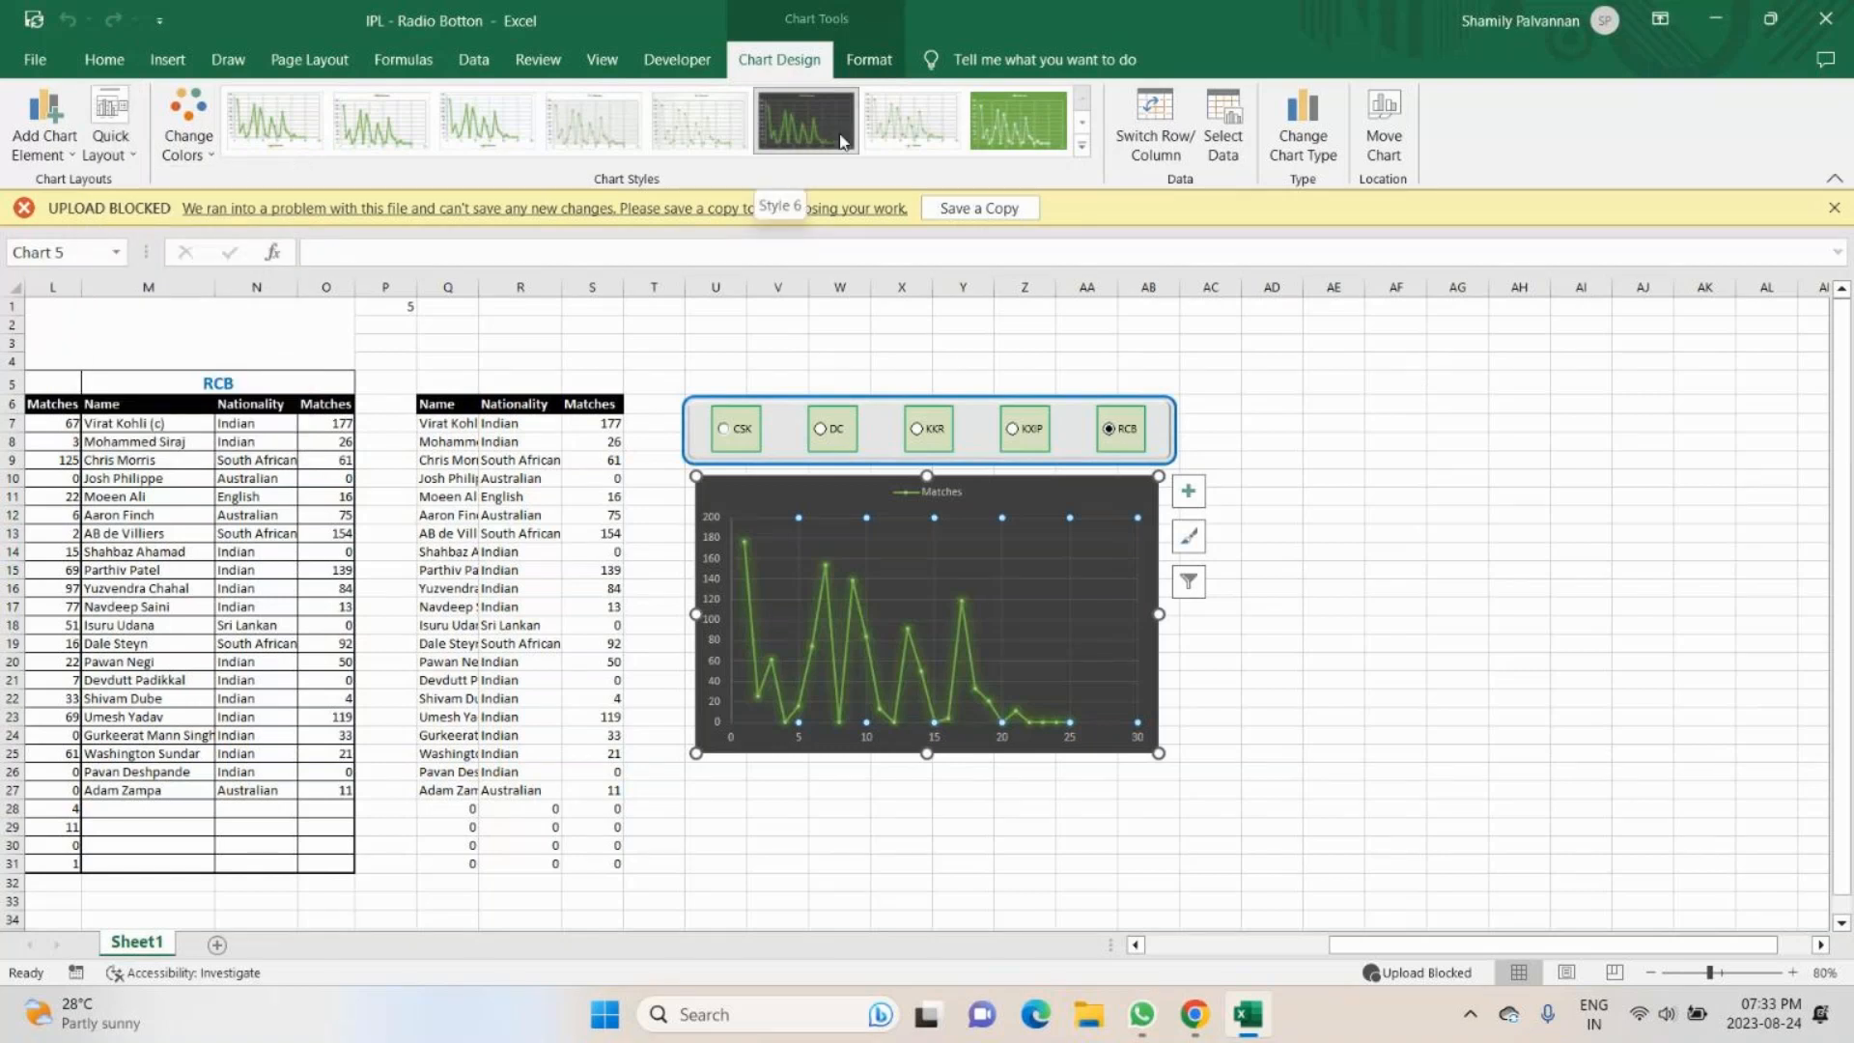
click(1519, 735)
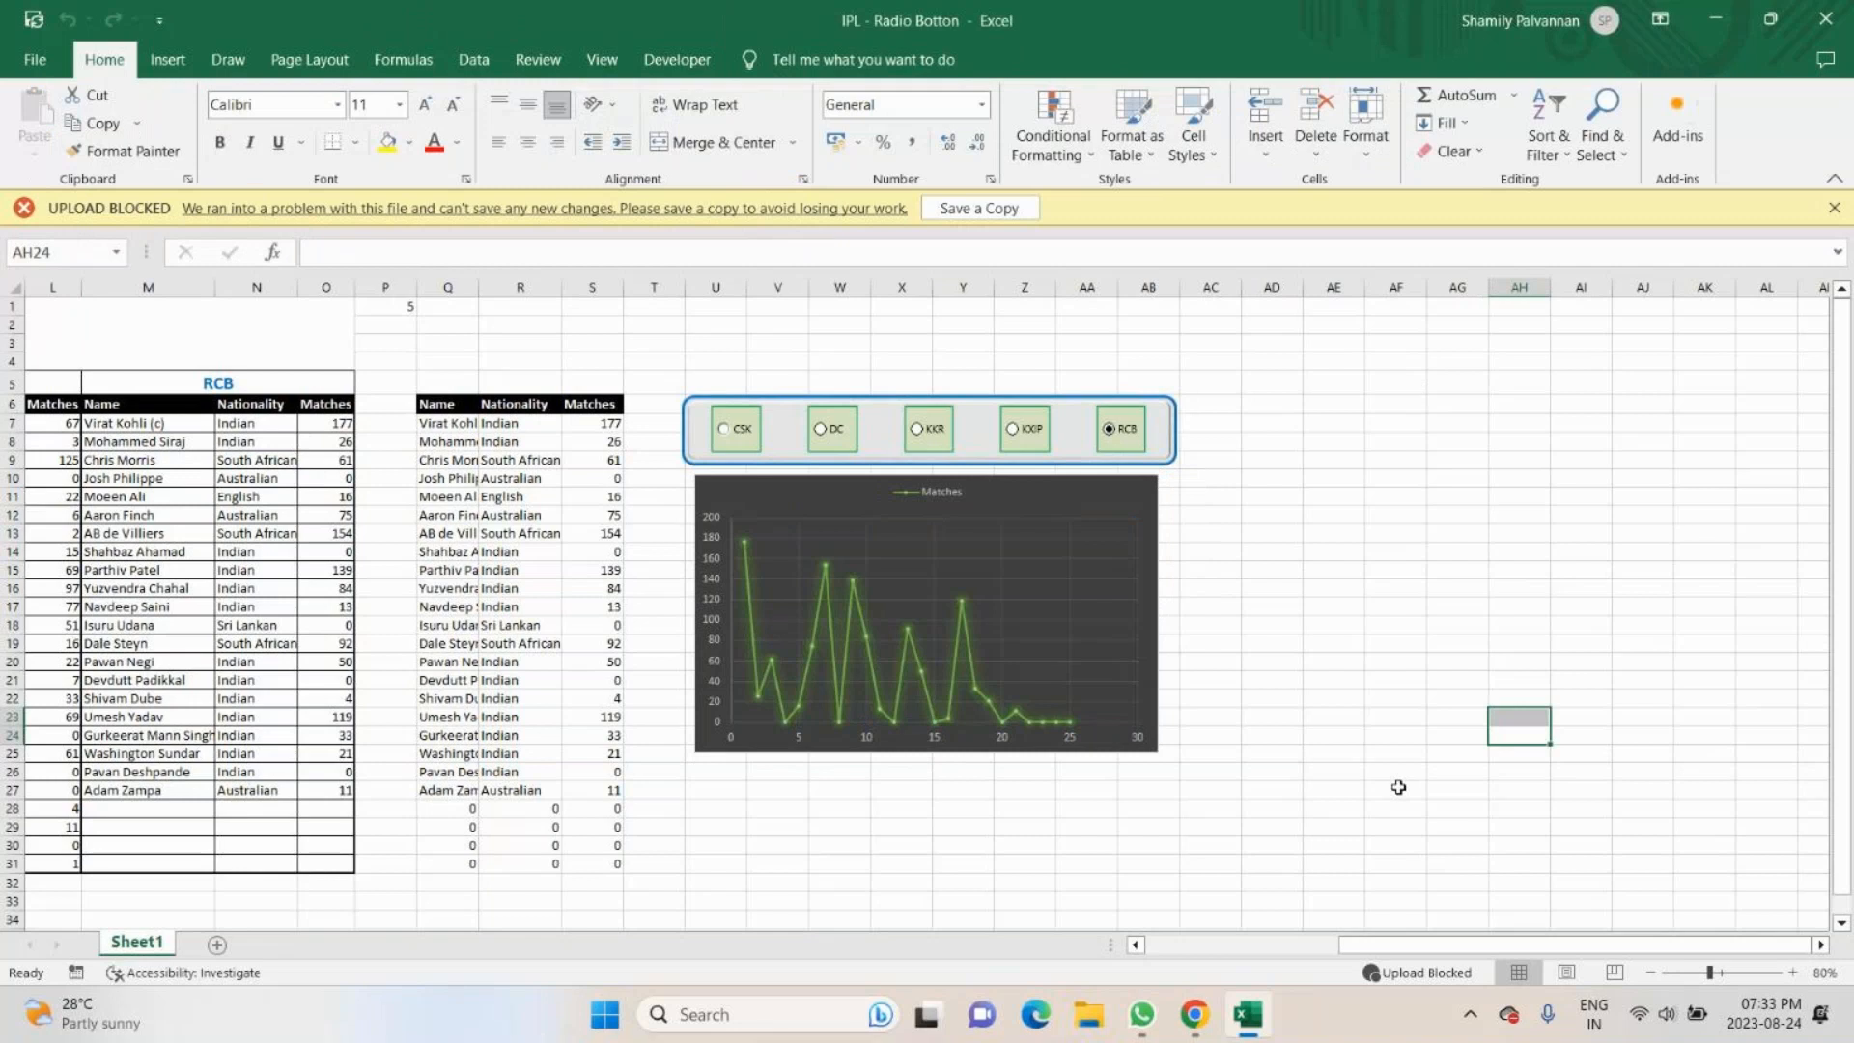
- Check the GoTo meeting in Chrome and return to the IPL - Radio Botton workbook in Excel
click(1200, 1016)
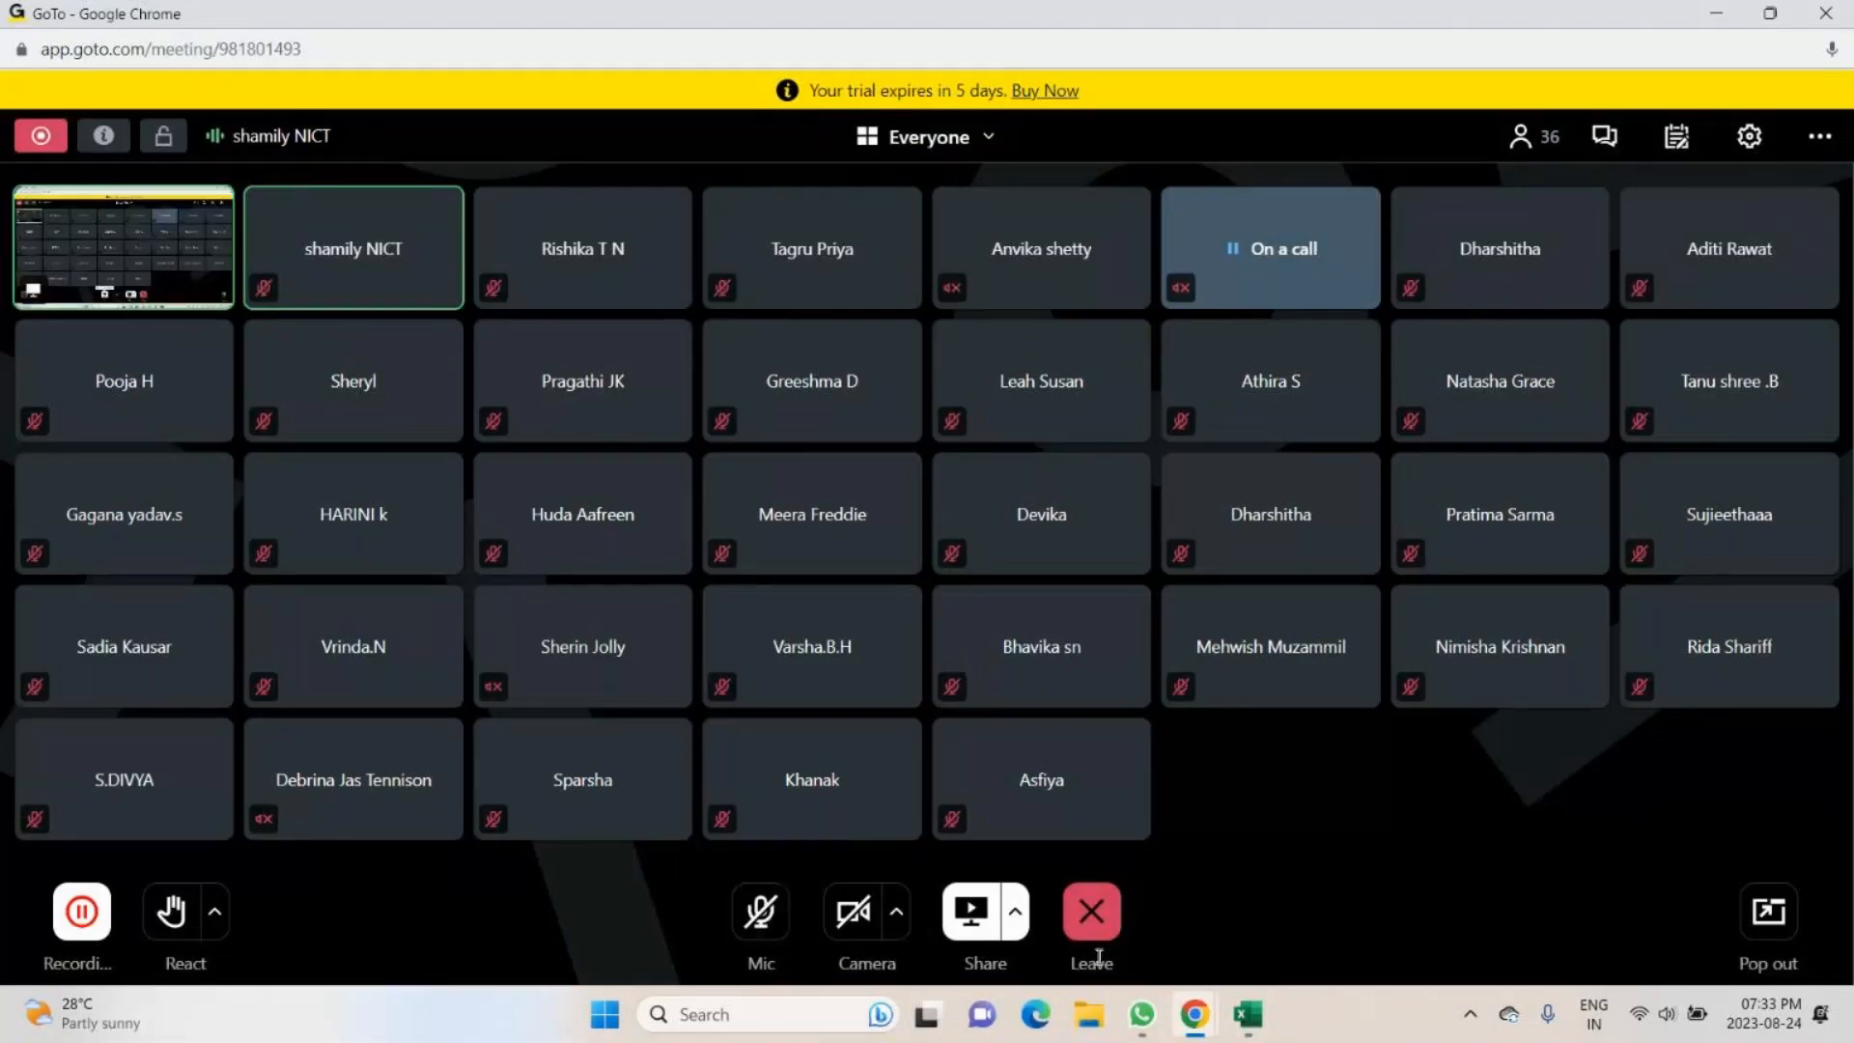
click(1247, 1018)
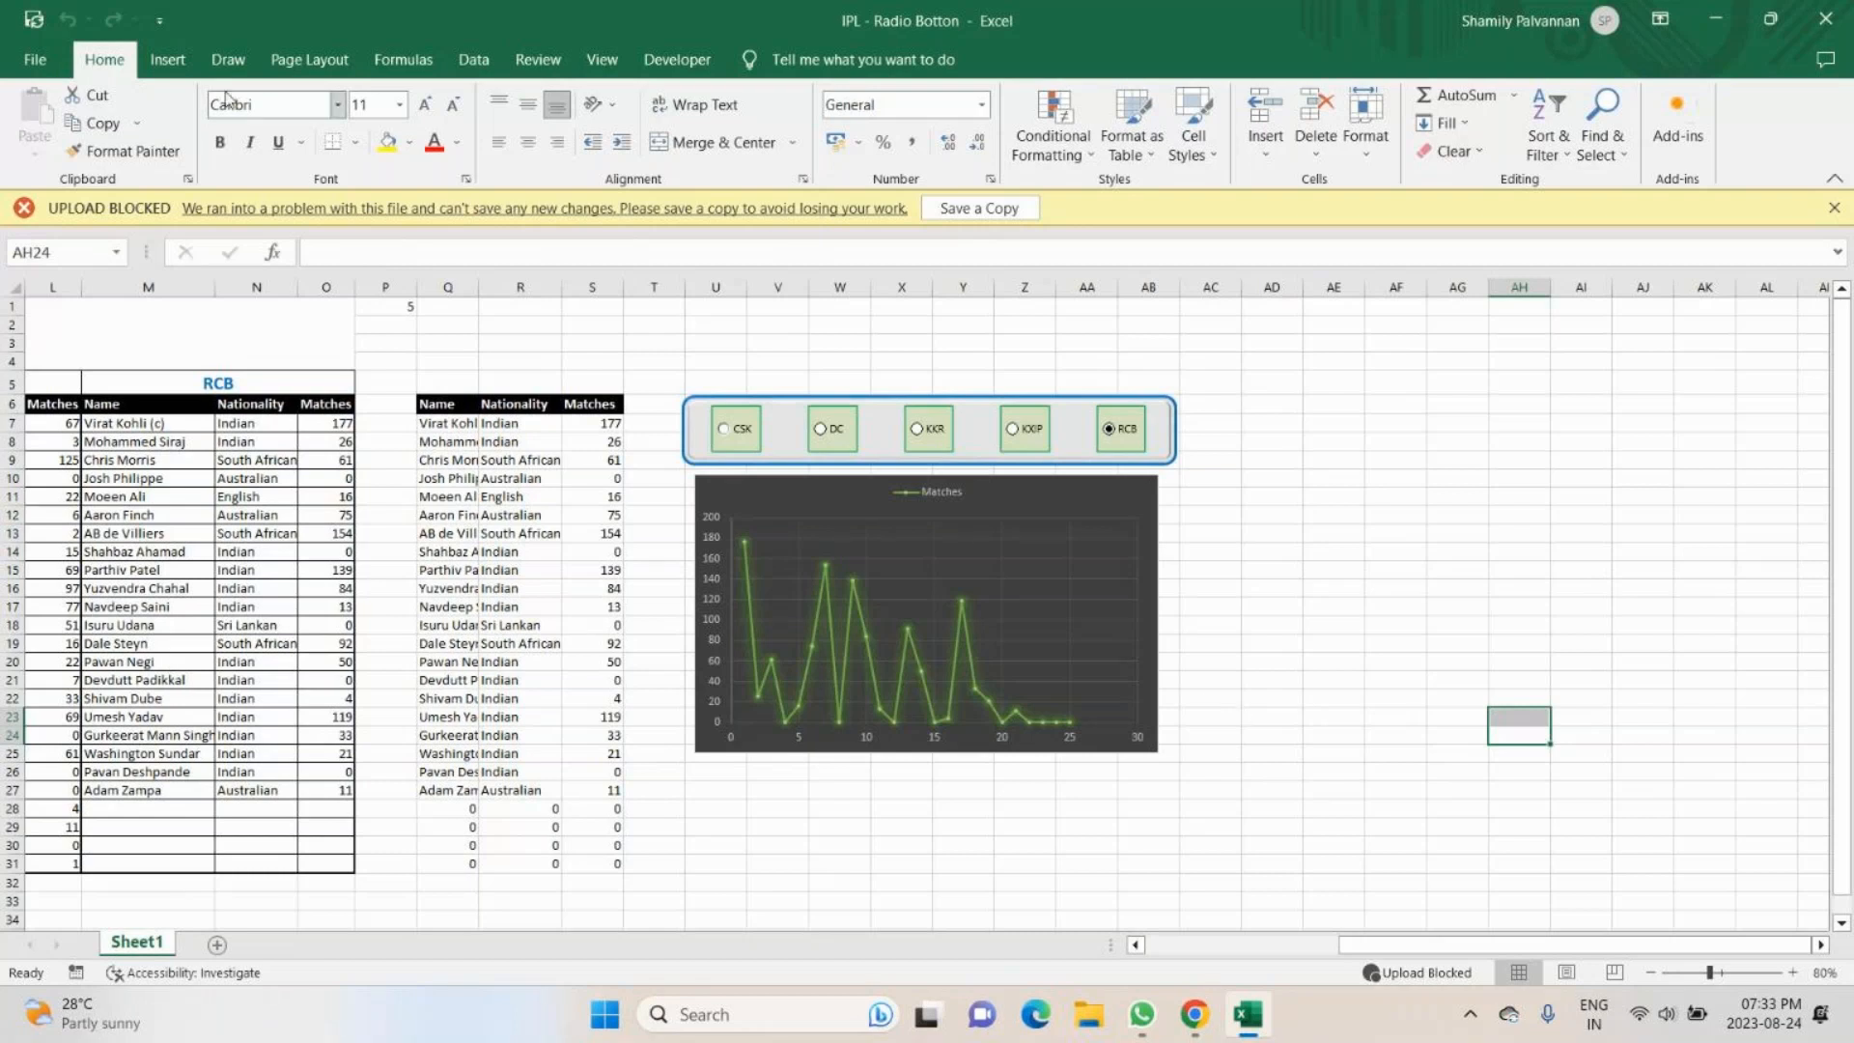
- Draw a rounded rectangle about 15.21 cm wide and 12.3 cm high covering the option buttons and the Matches chart
click(168, 62)
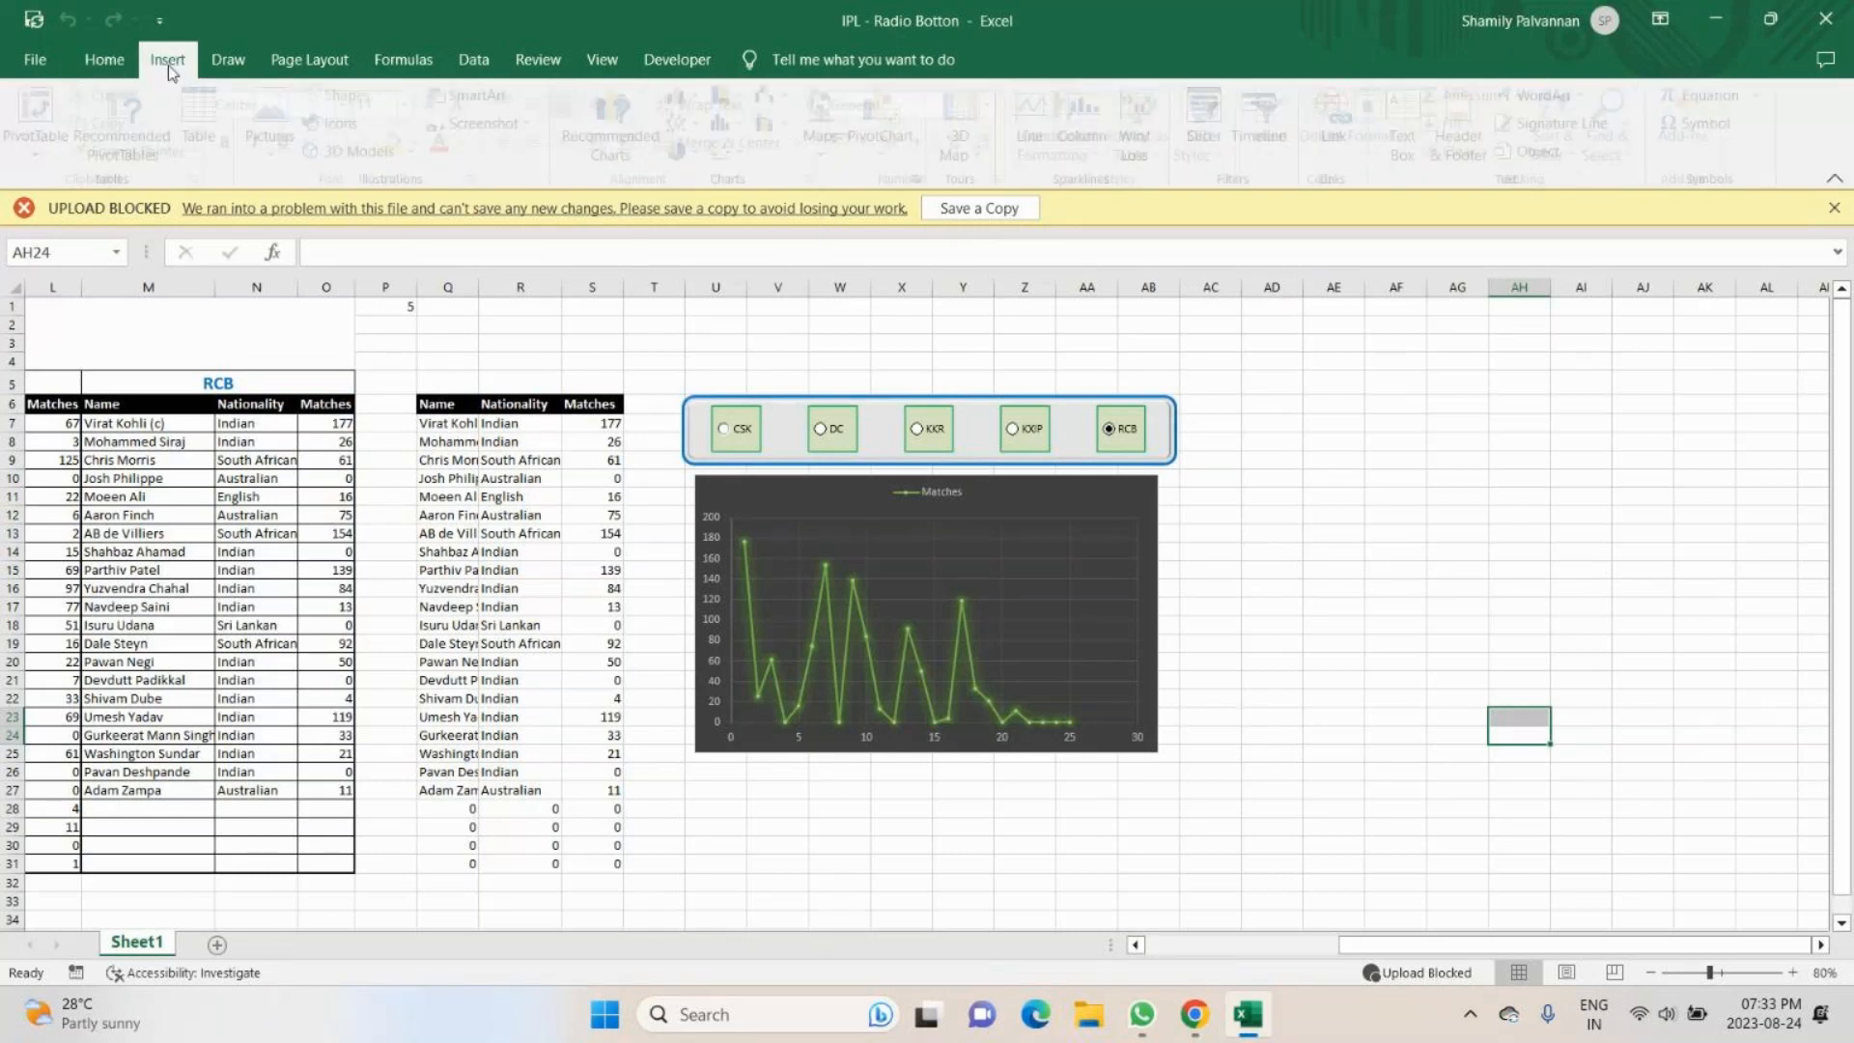
click(350, 95)
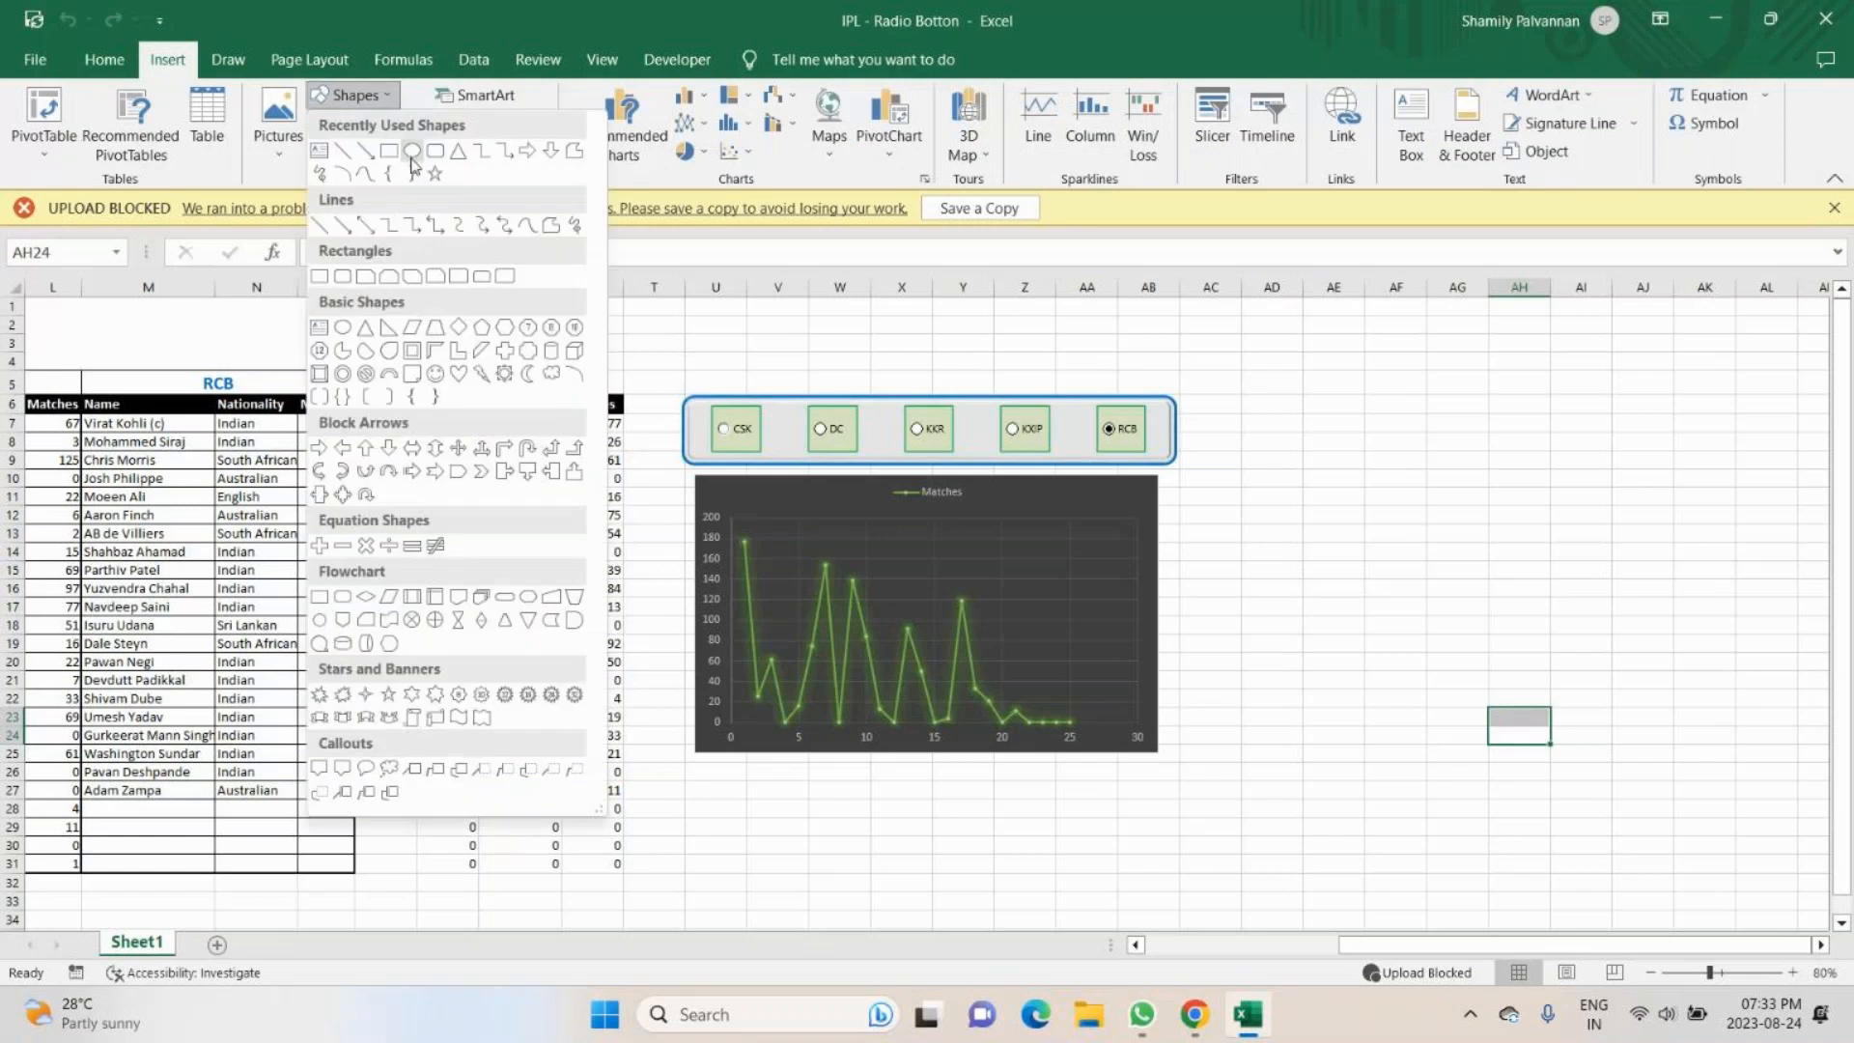
click(412, 154)
drag(776, 371, 1210, 813)
drag(724, 364, 675, 361)
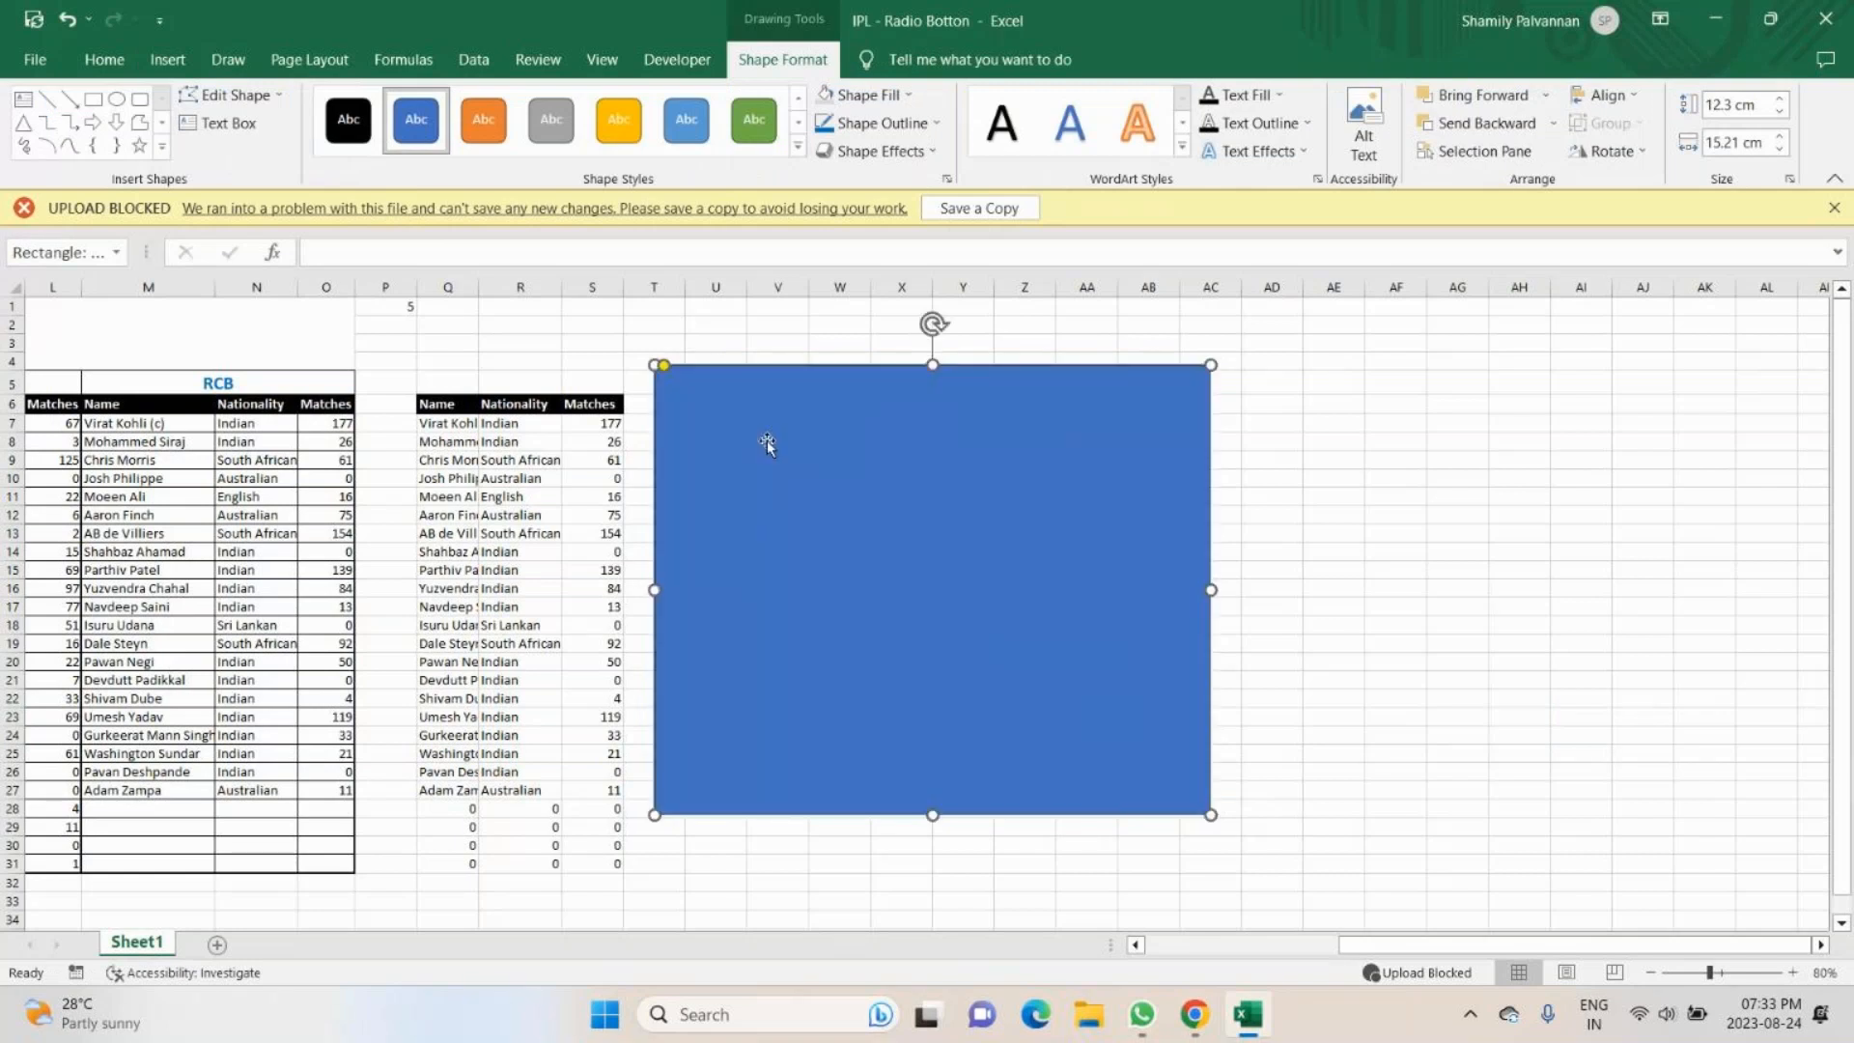
- Fill the rounded rectangle with White, Background 1, Darker 5% and send it behind the option buttons and chart
click(797, 147)
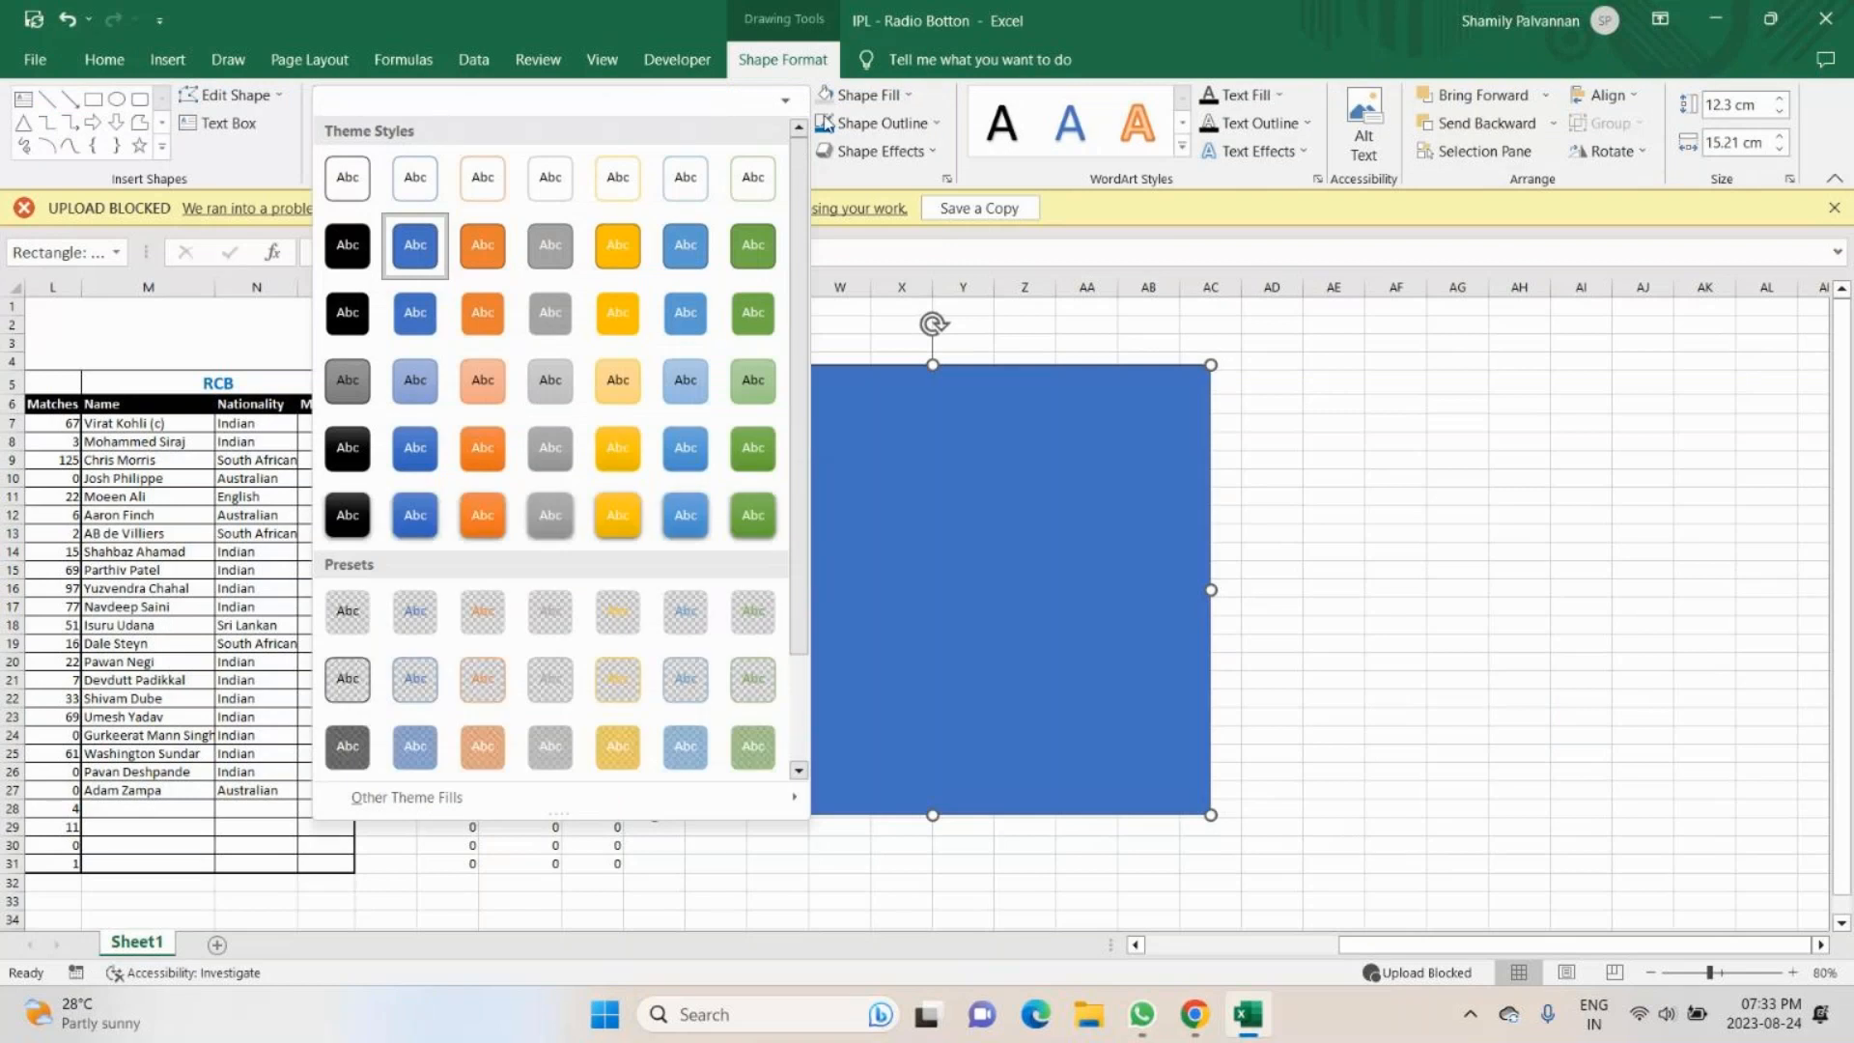
click(910, 95)
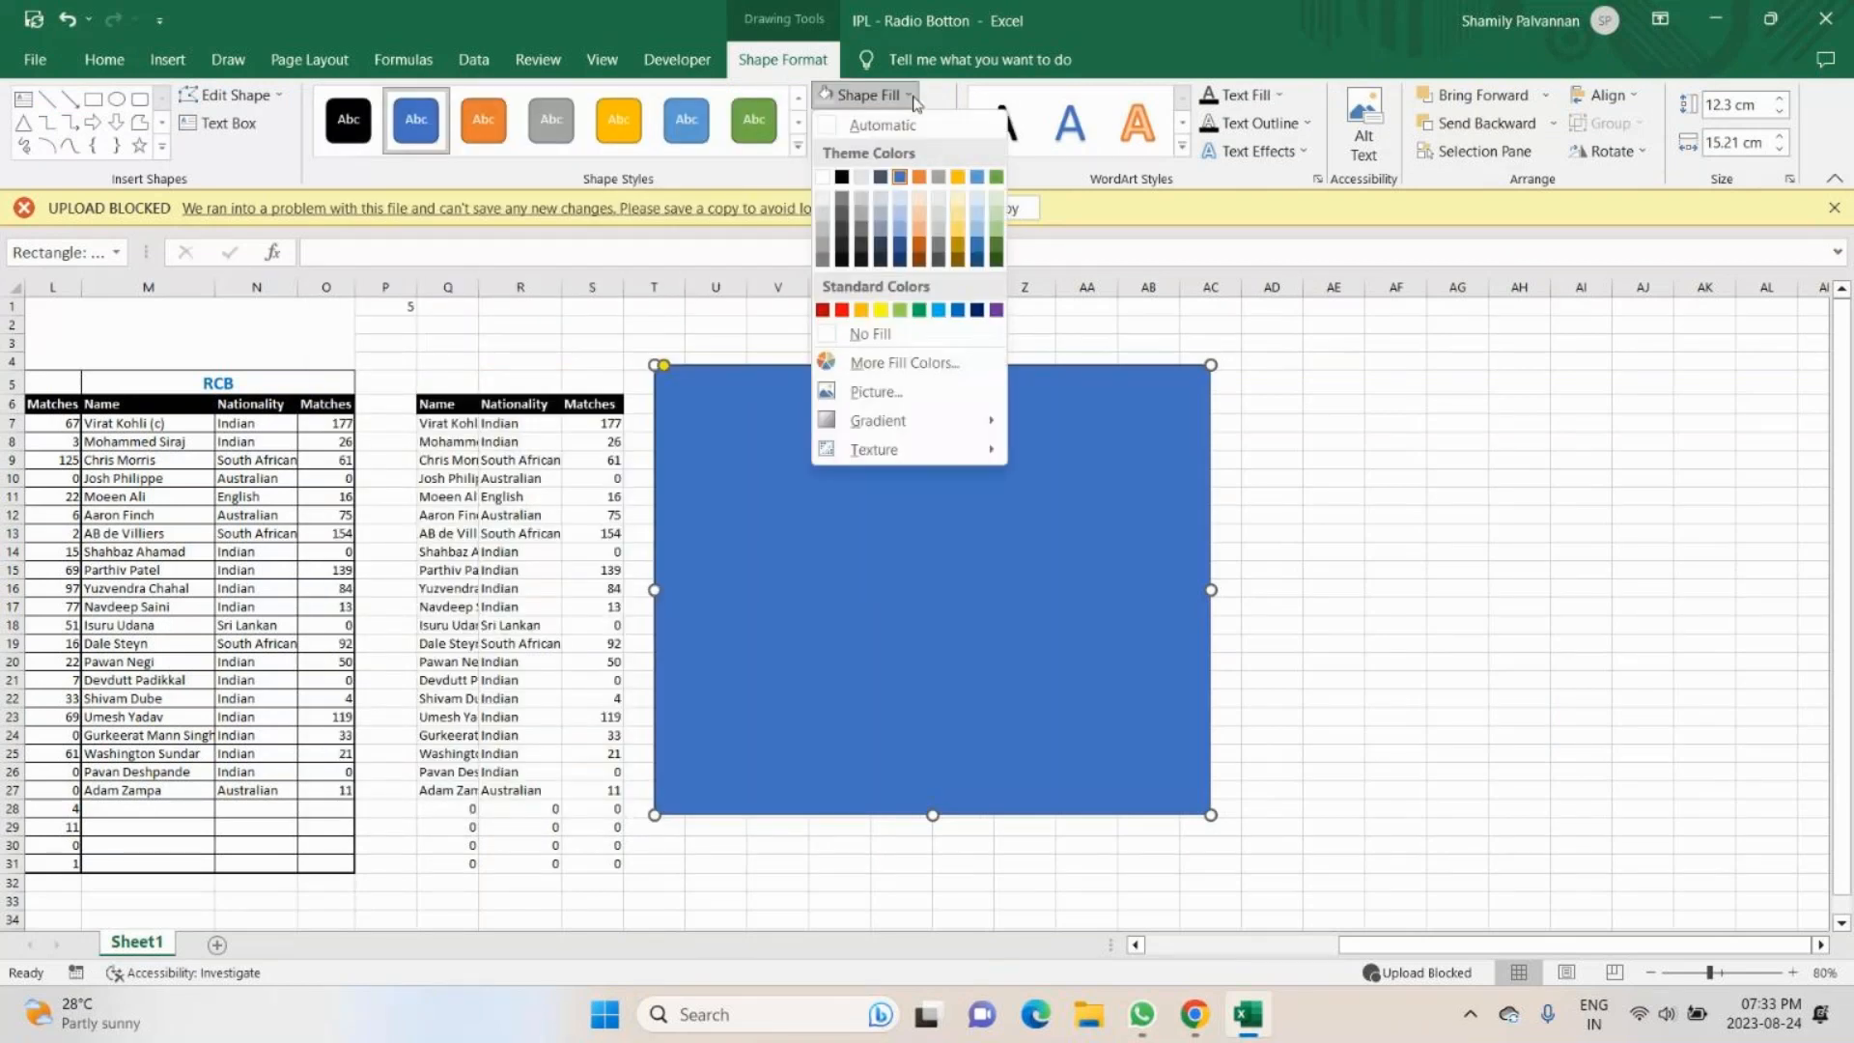
click(823, 198)
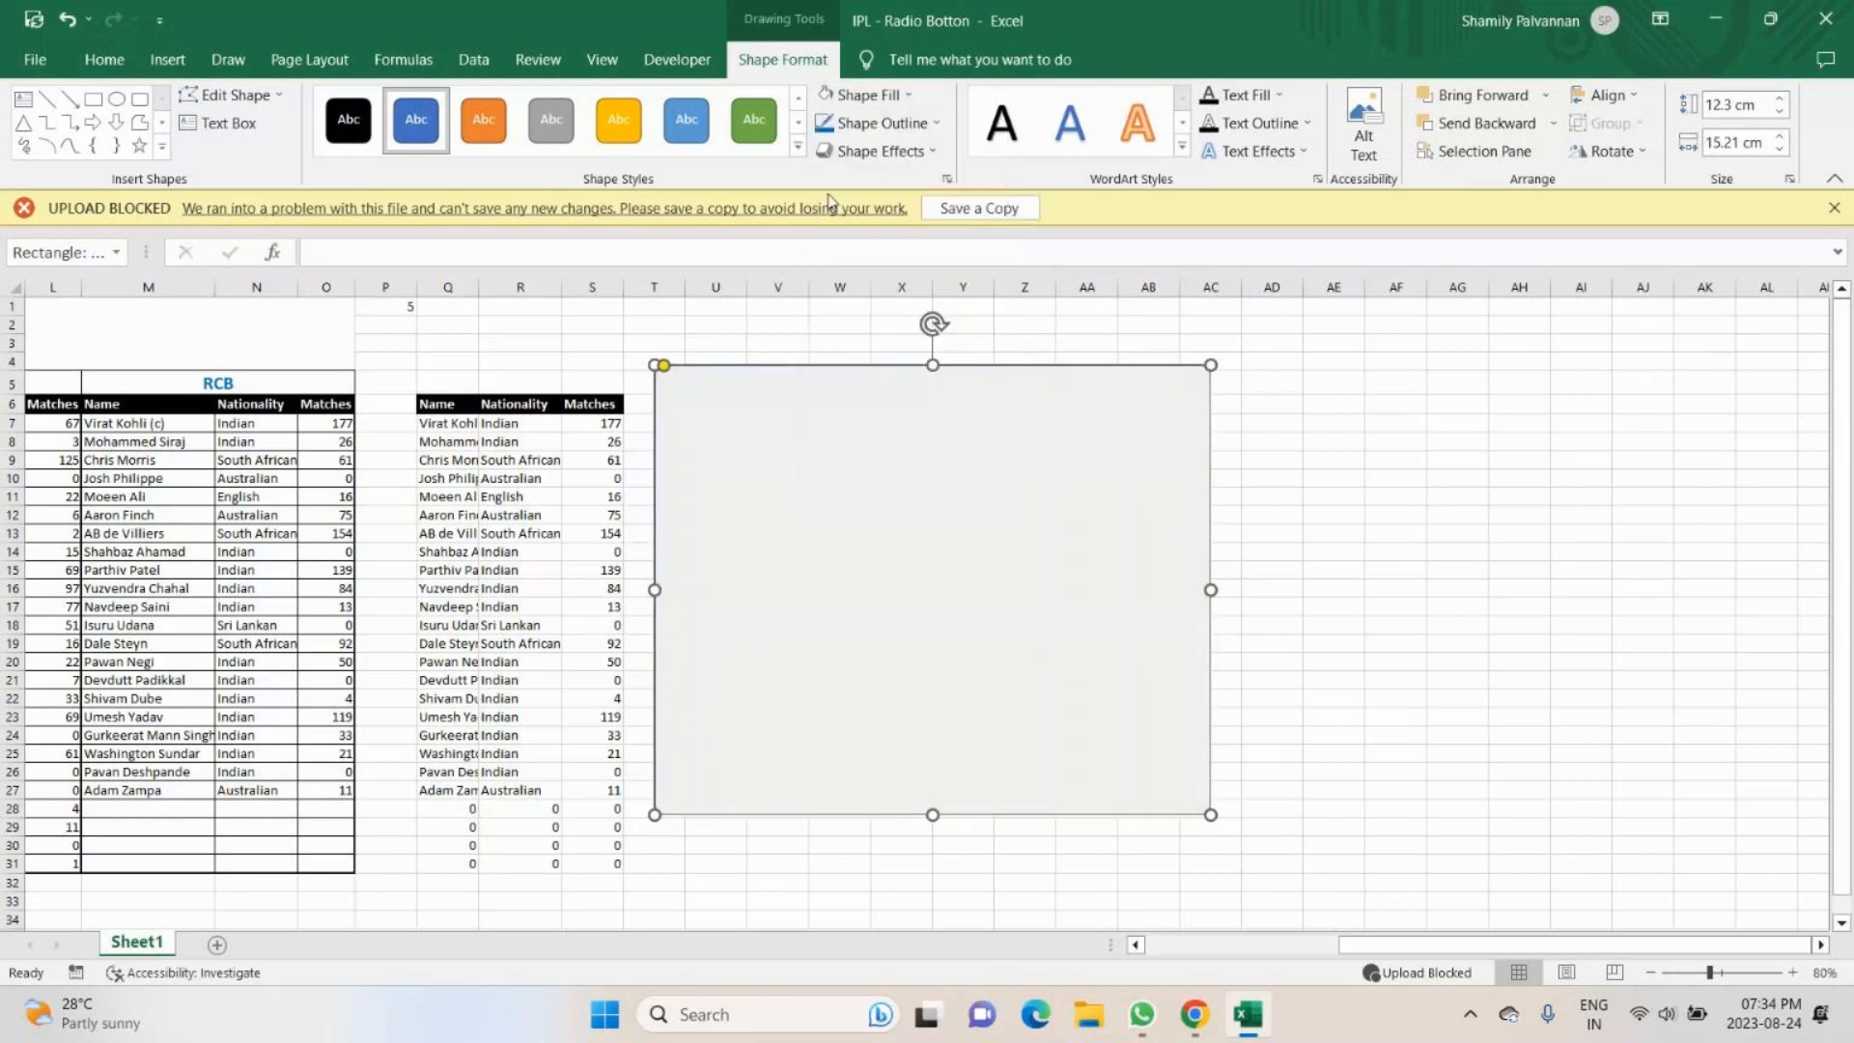
click(1485, 123)
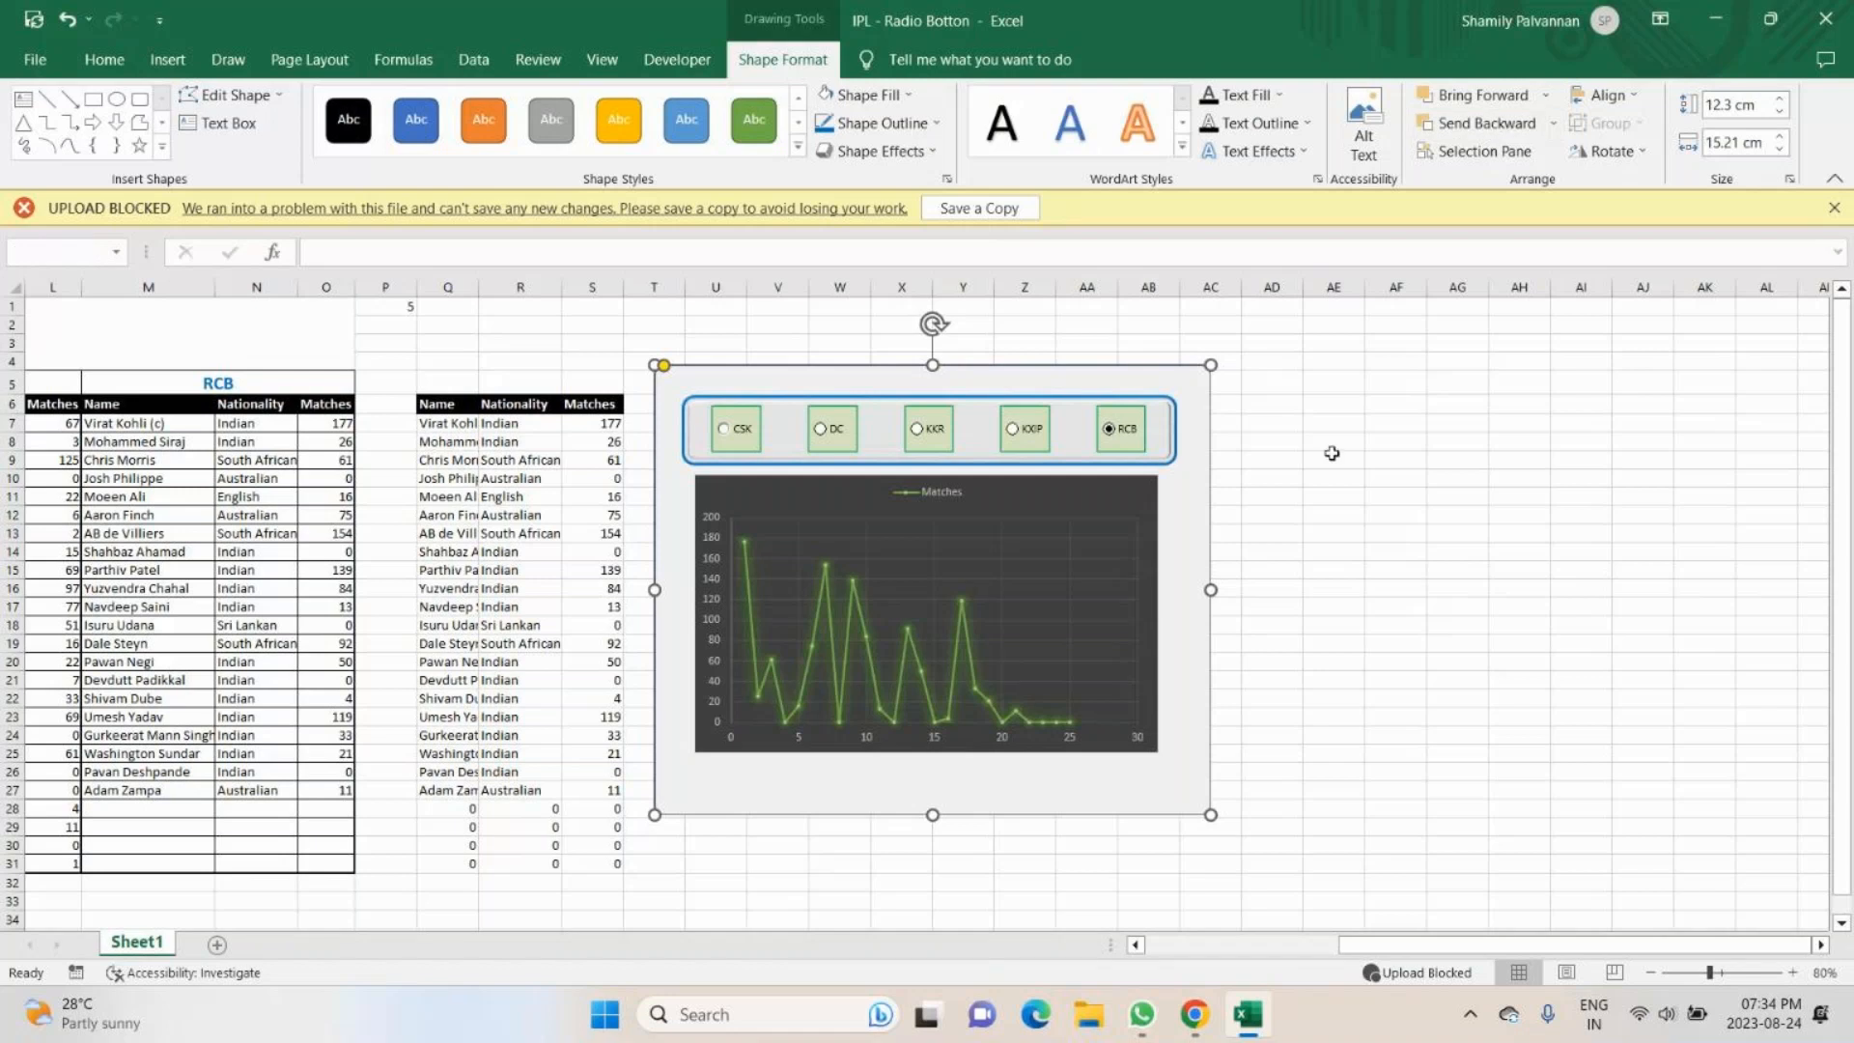
- Select all the objects on the sheet and group the rectangle, option buttons and Matches chart together
key(ctrl+a)
click(1607, 123)
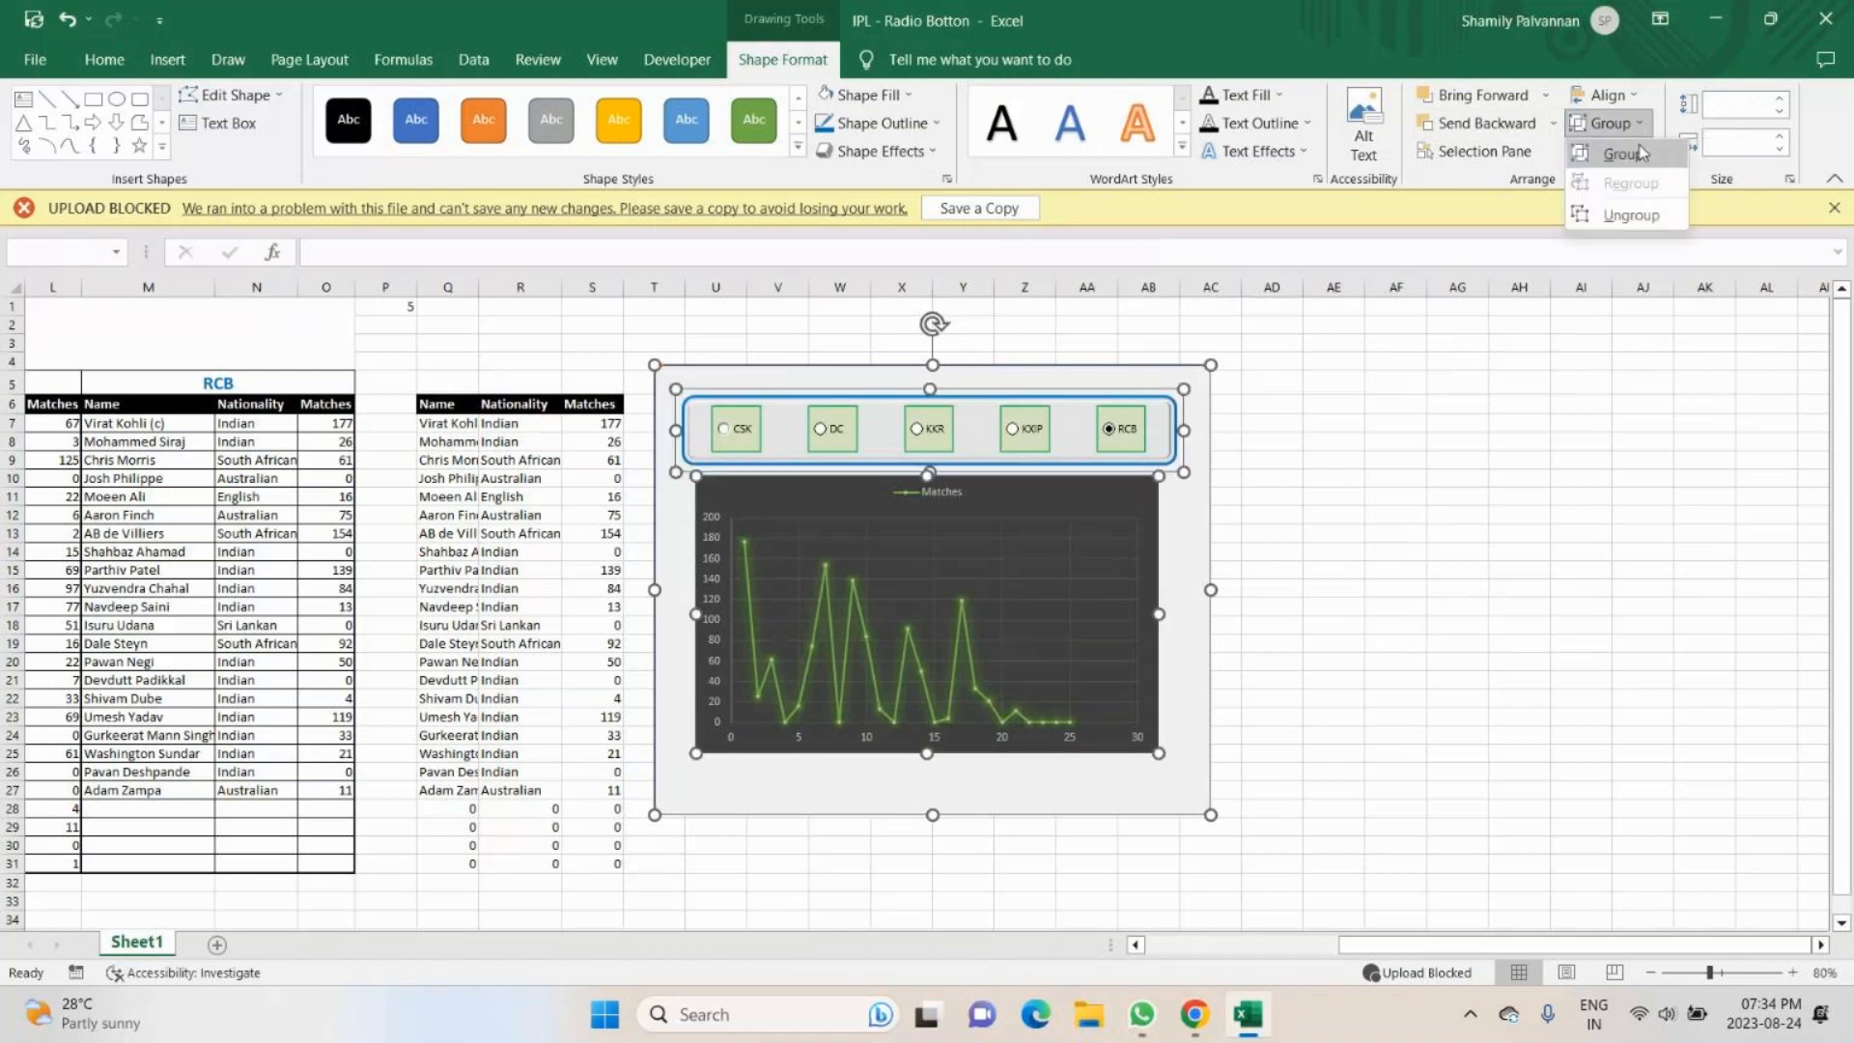
click(1622, 154)
click(1597, 459)
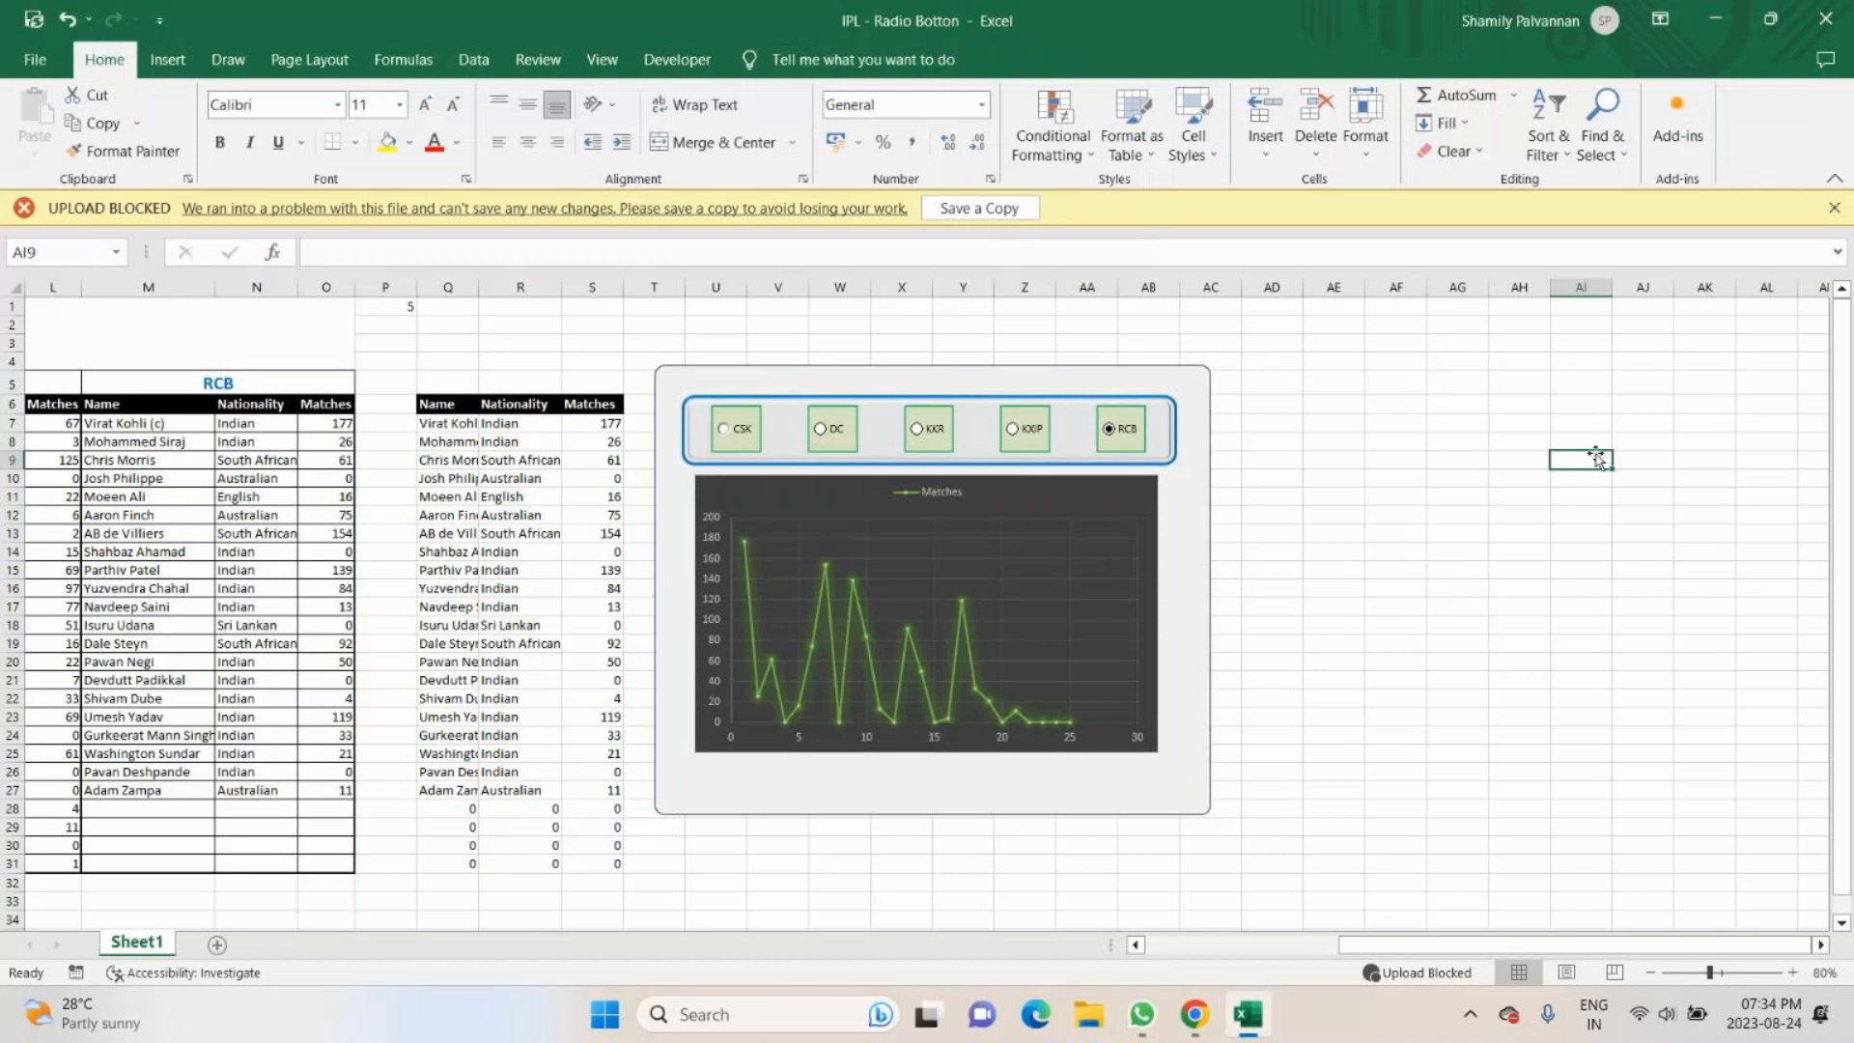
- Give the background rounded rectangle in the group a thick solid black outline and deselect it
click(1140, 589)
click(1139, 587)
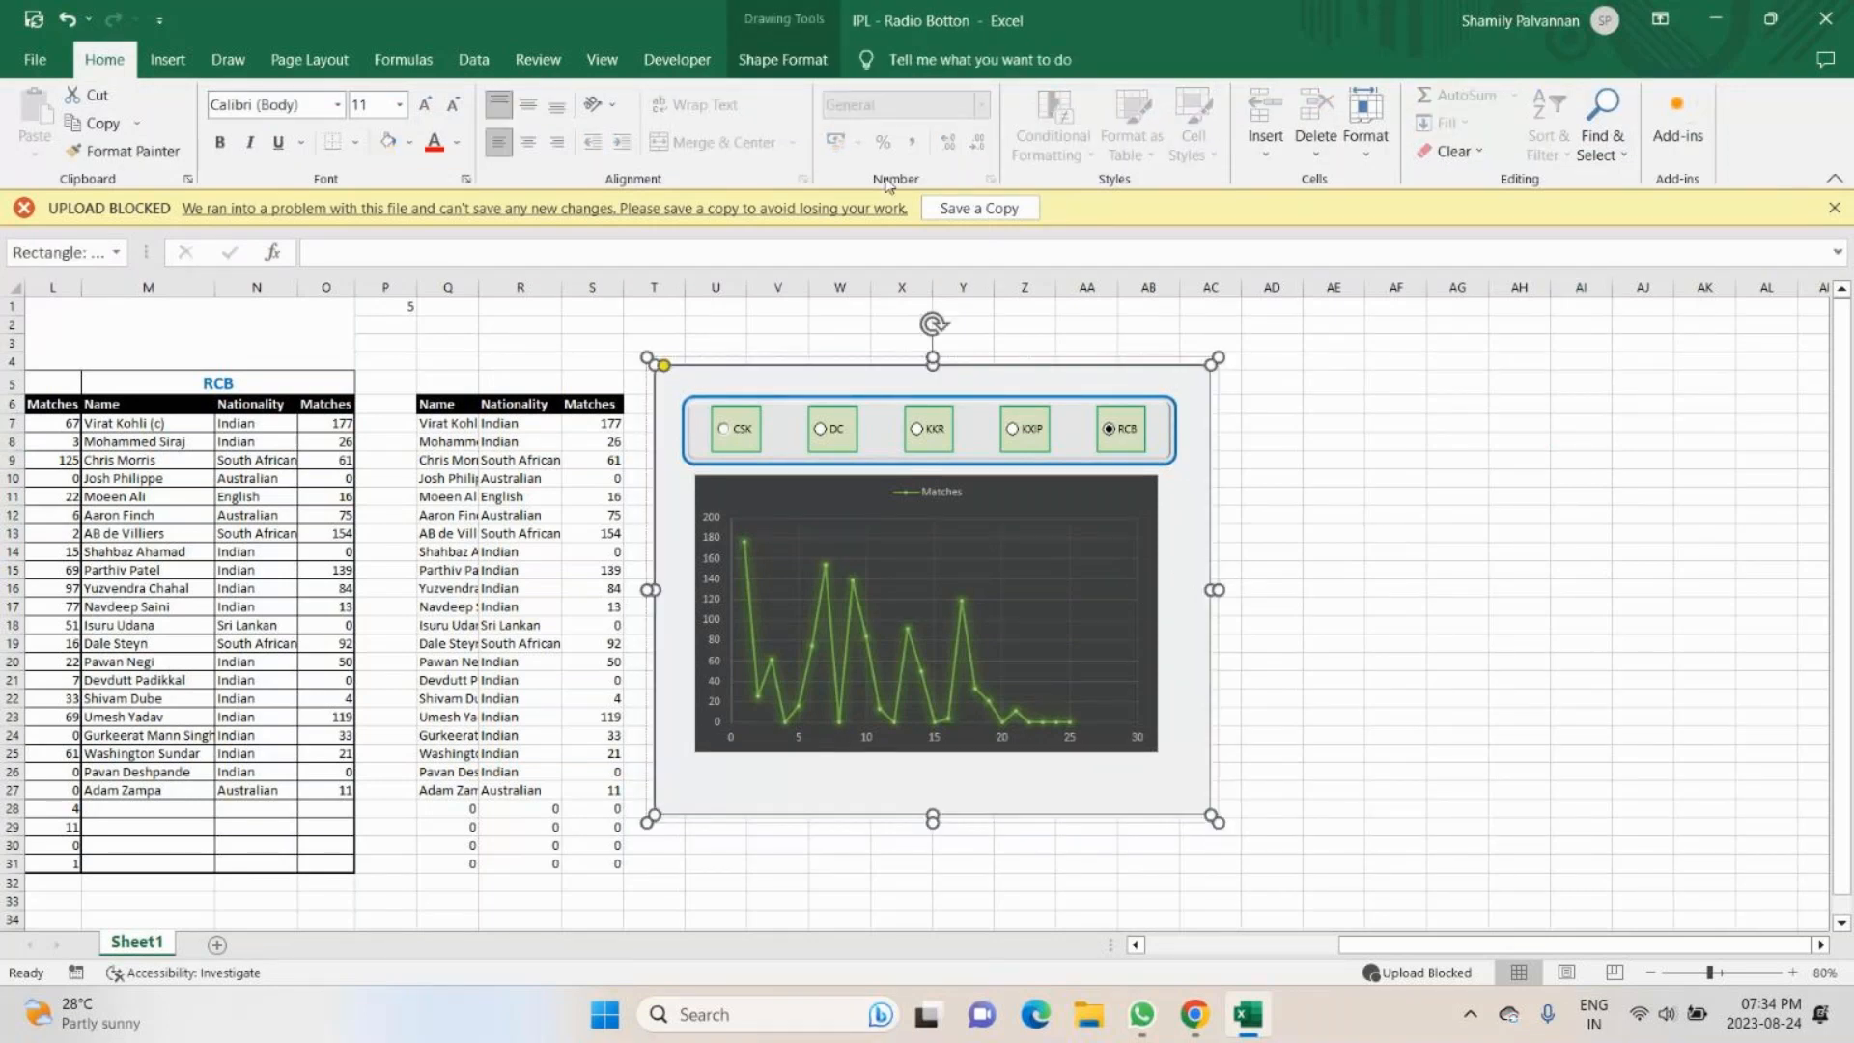
click(771, 61)
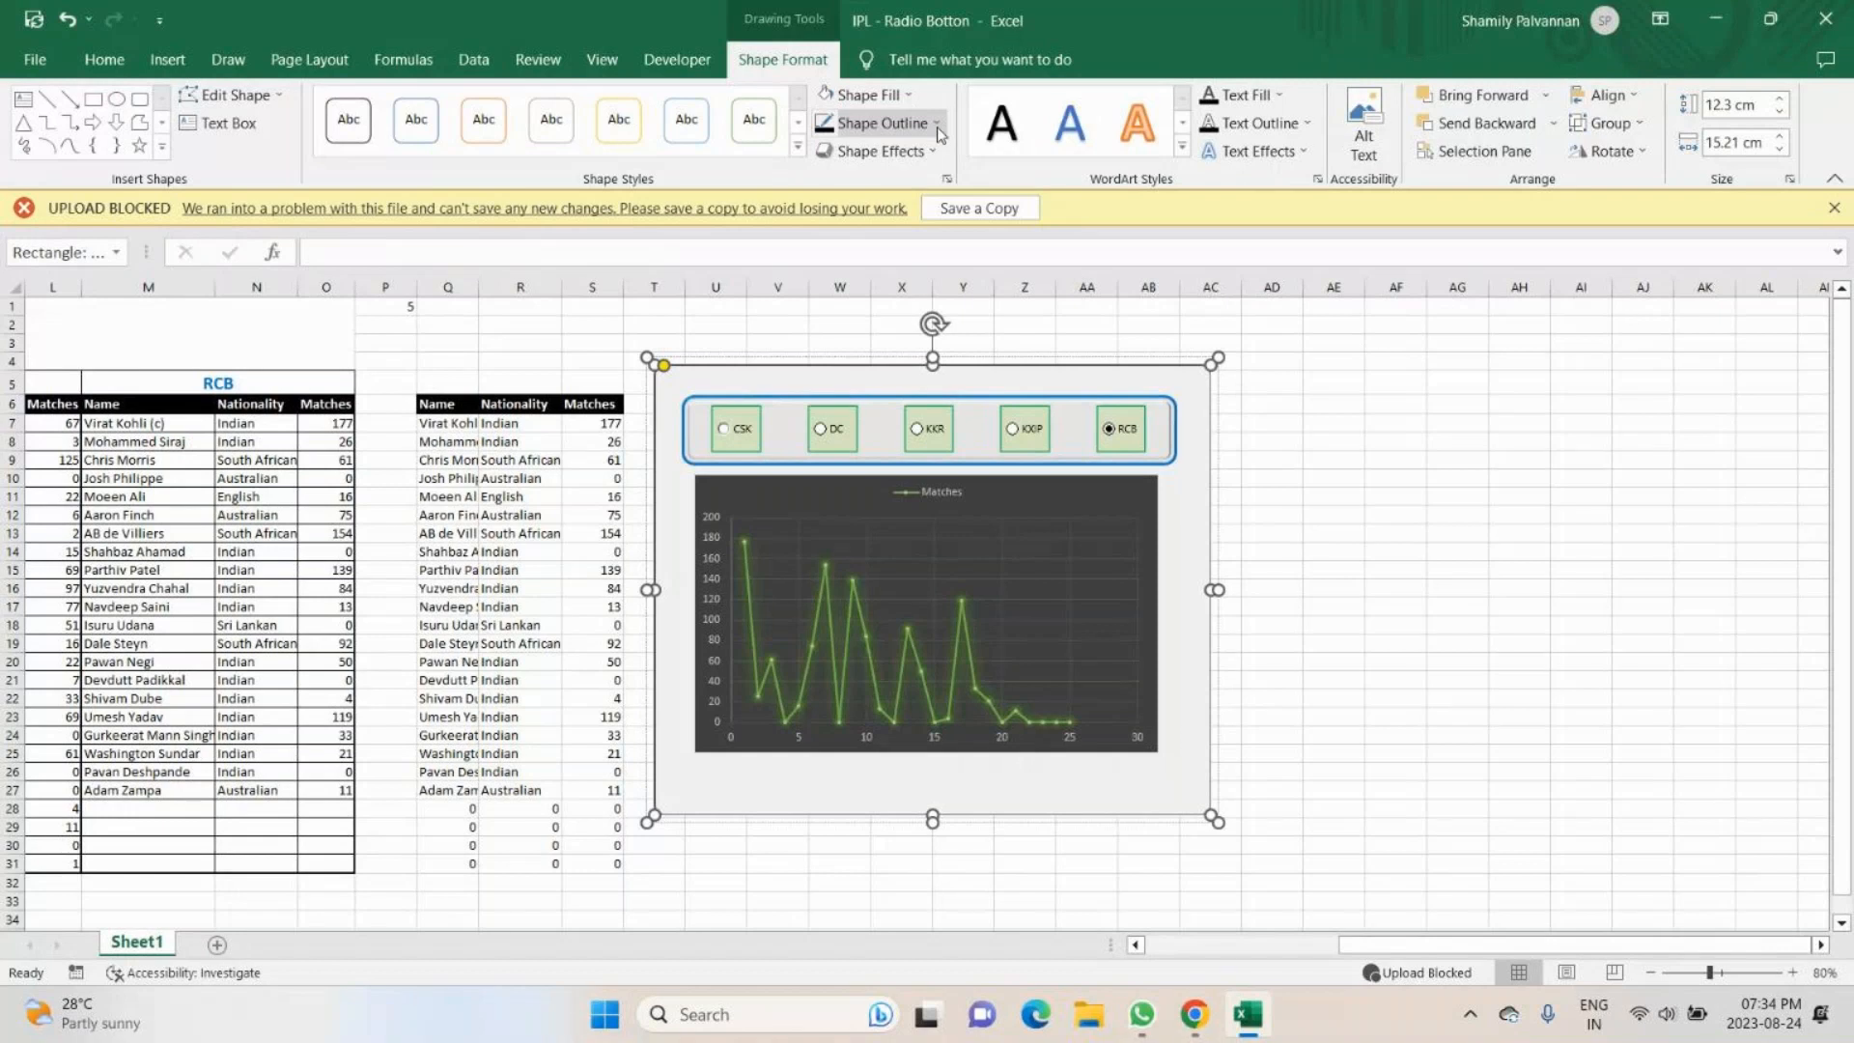
click(937, 125)
mouse_move(874, 448)
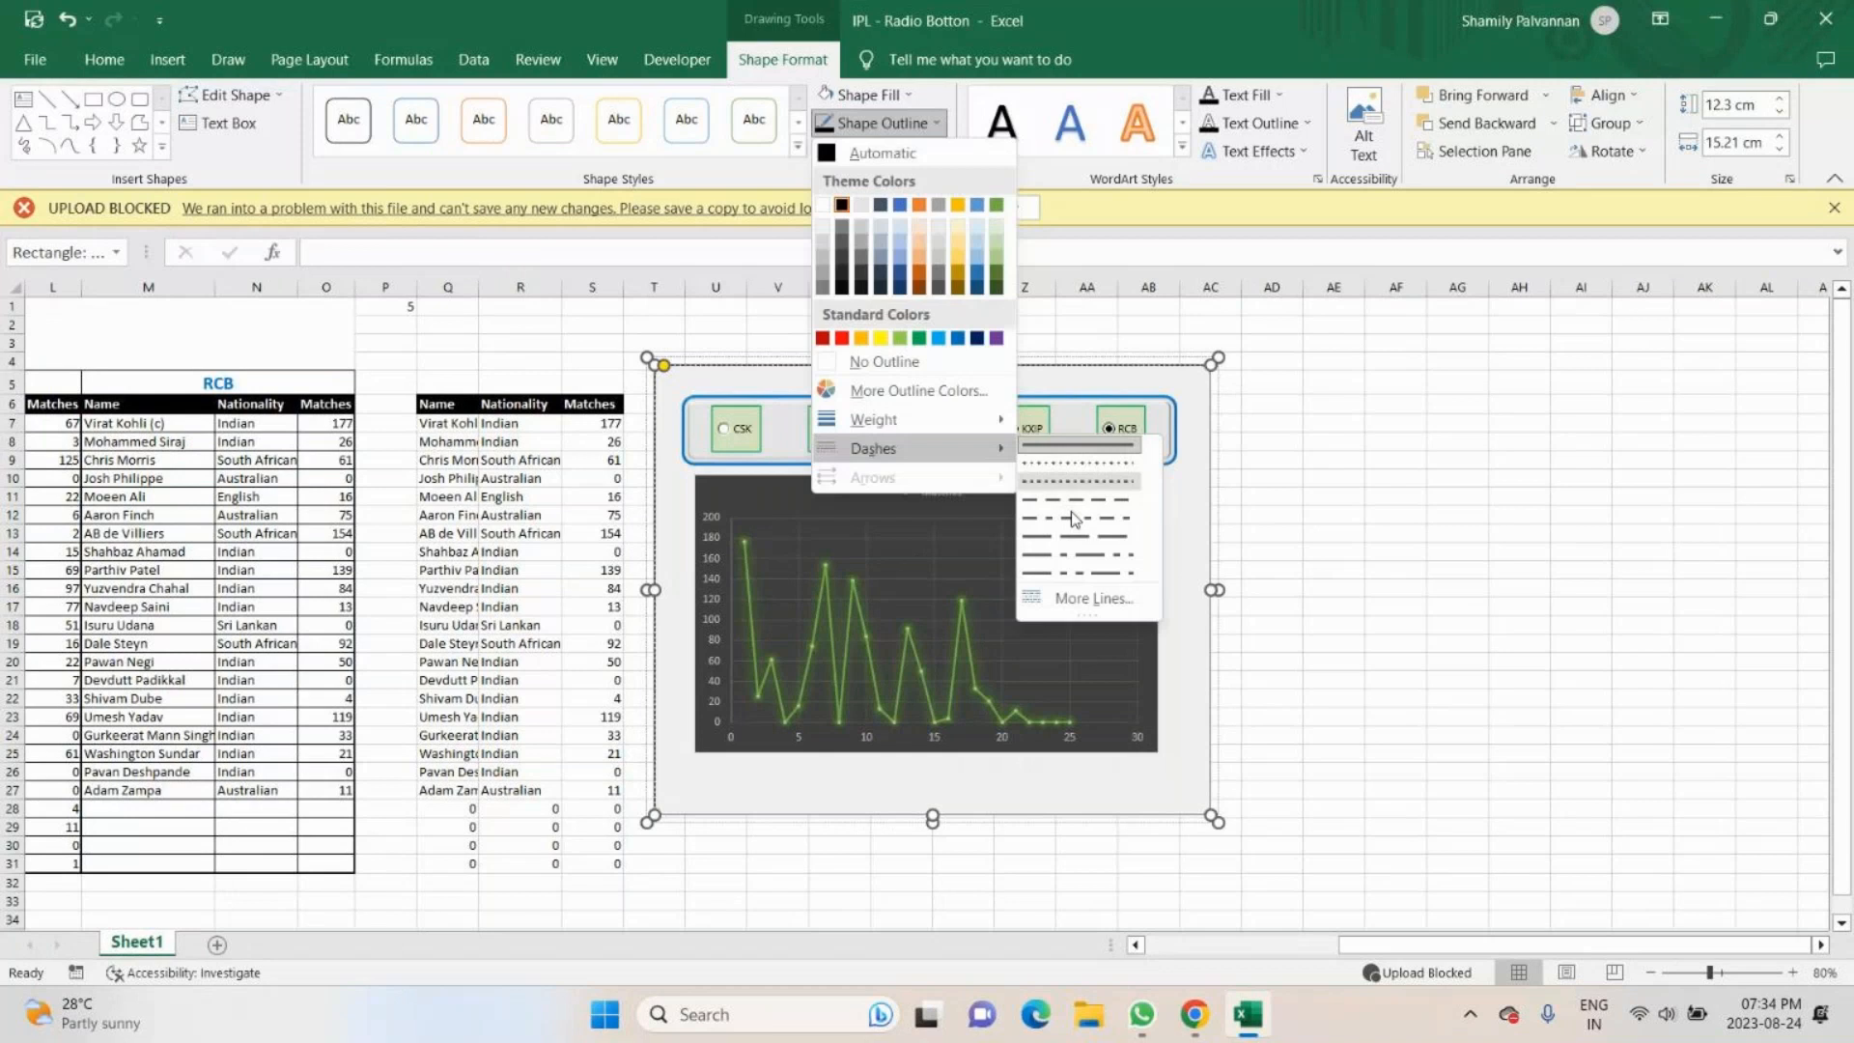
click(1132, 570)
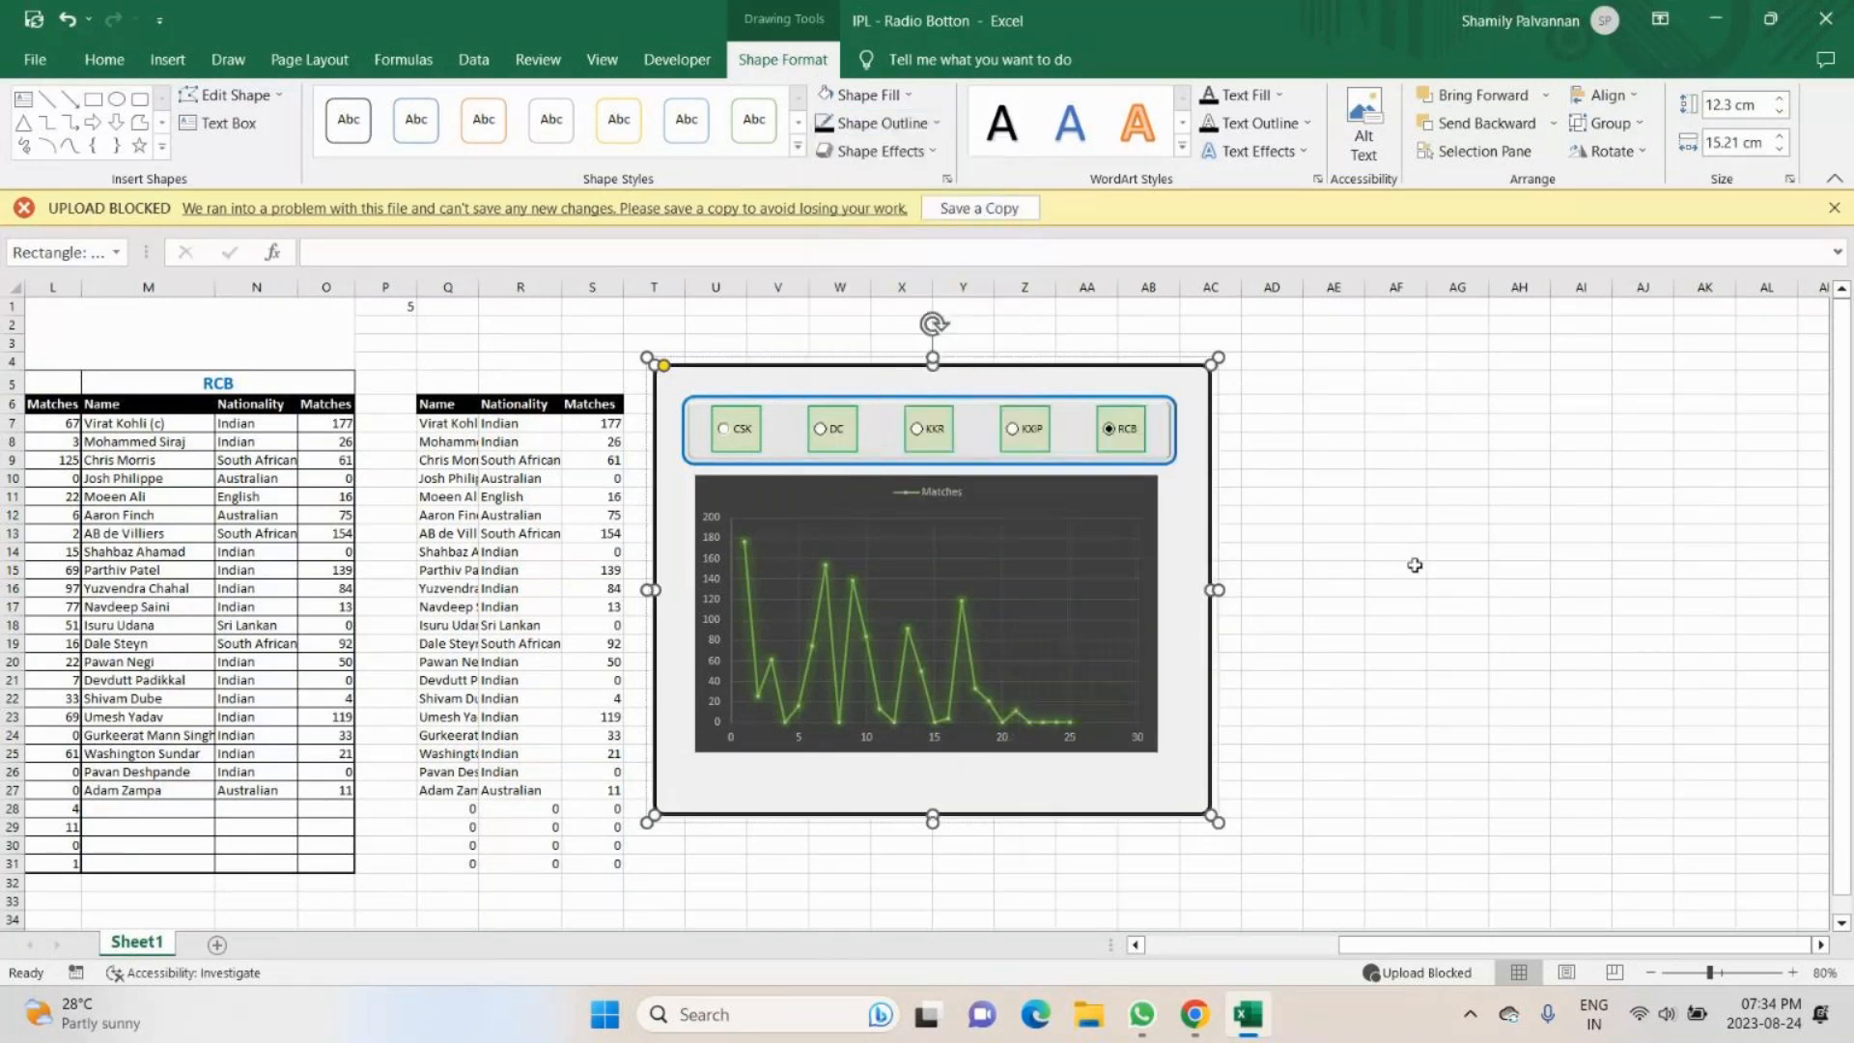
click(1414, 564)
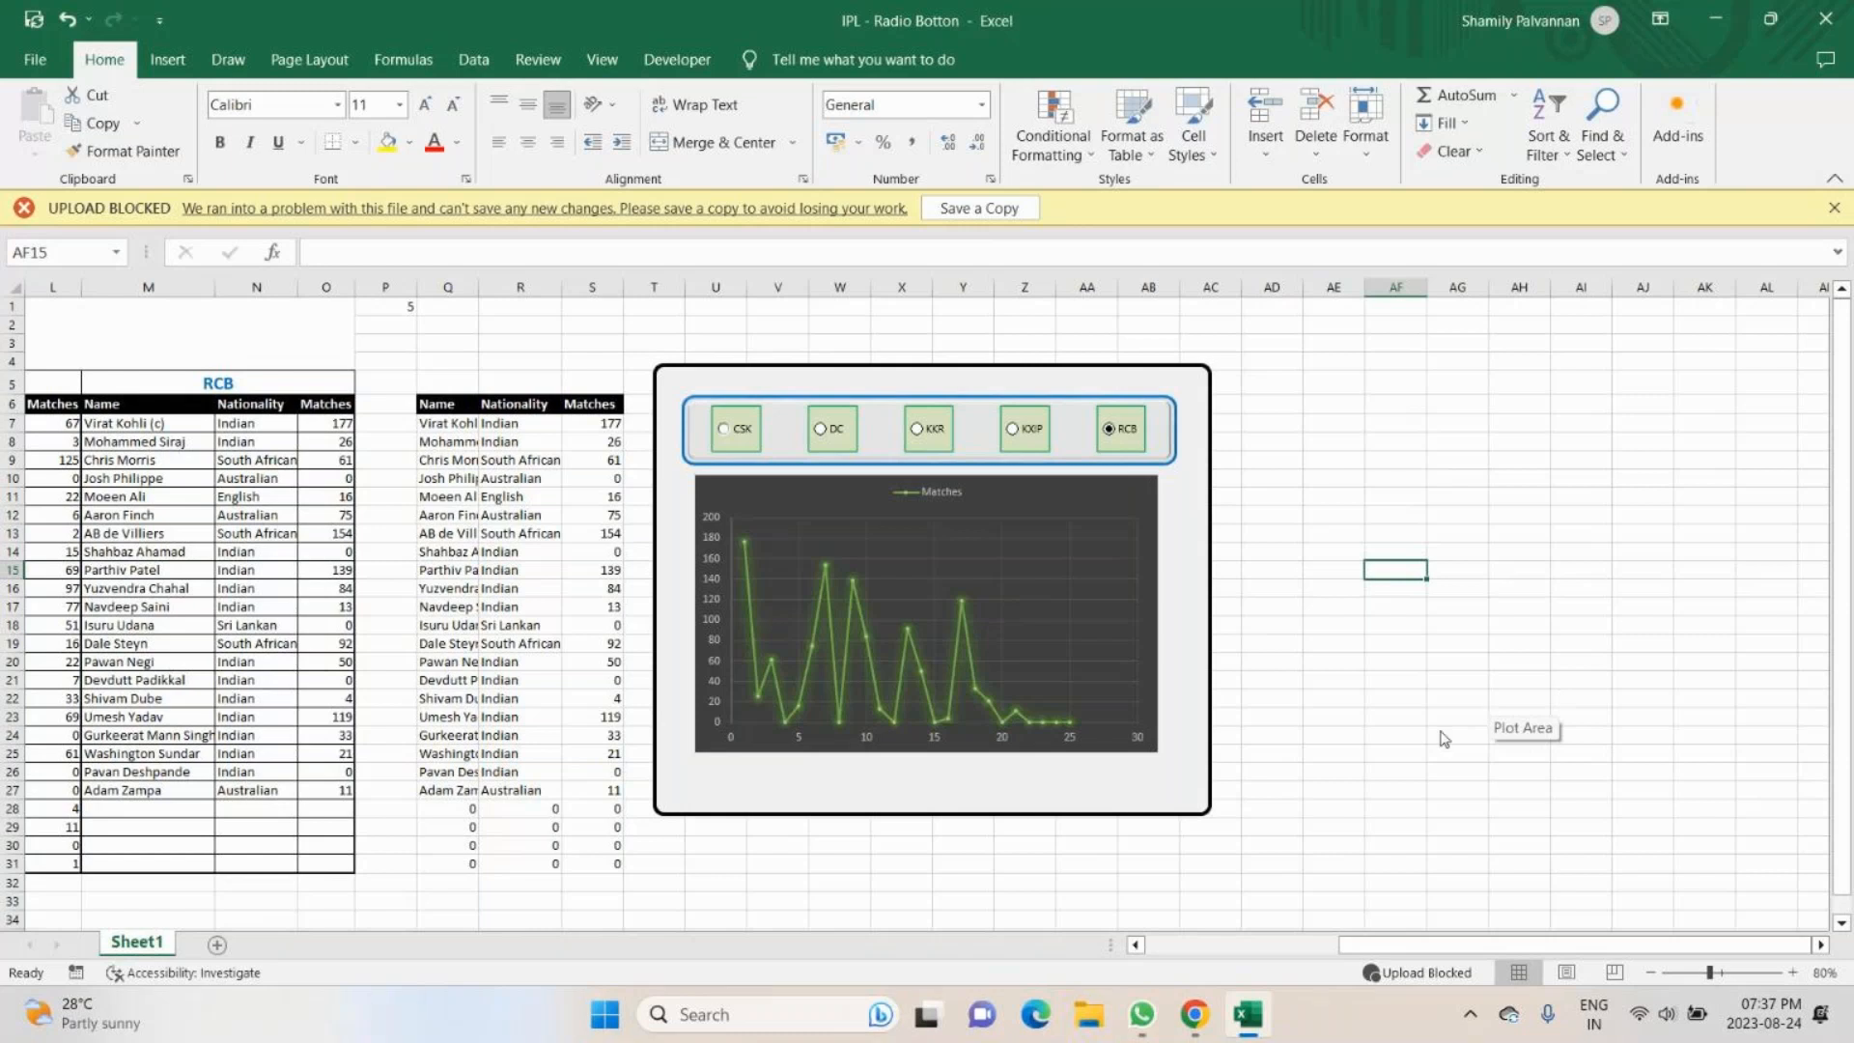
- Switch to the GoTo meeting in Chrome and check the chat for participants' replies
key(alt+Tab)
key(alt+Tab)
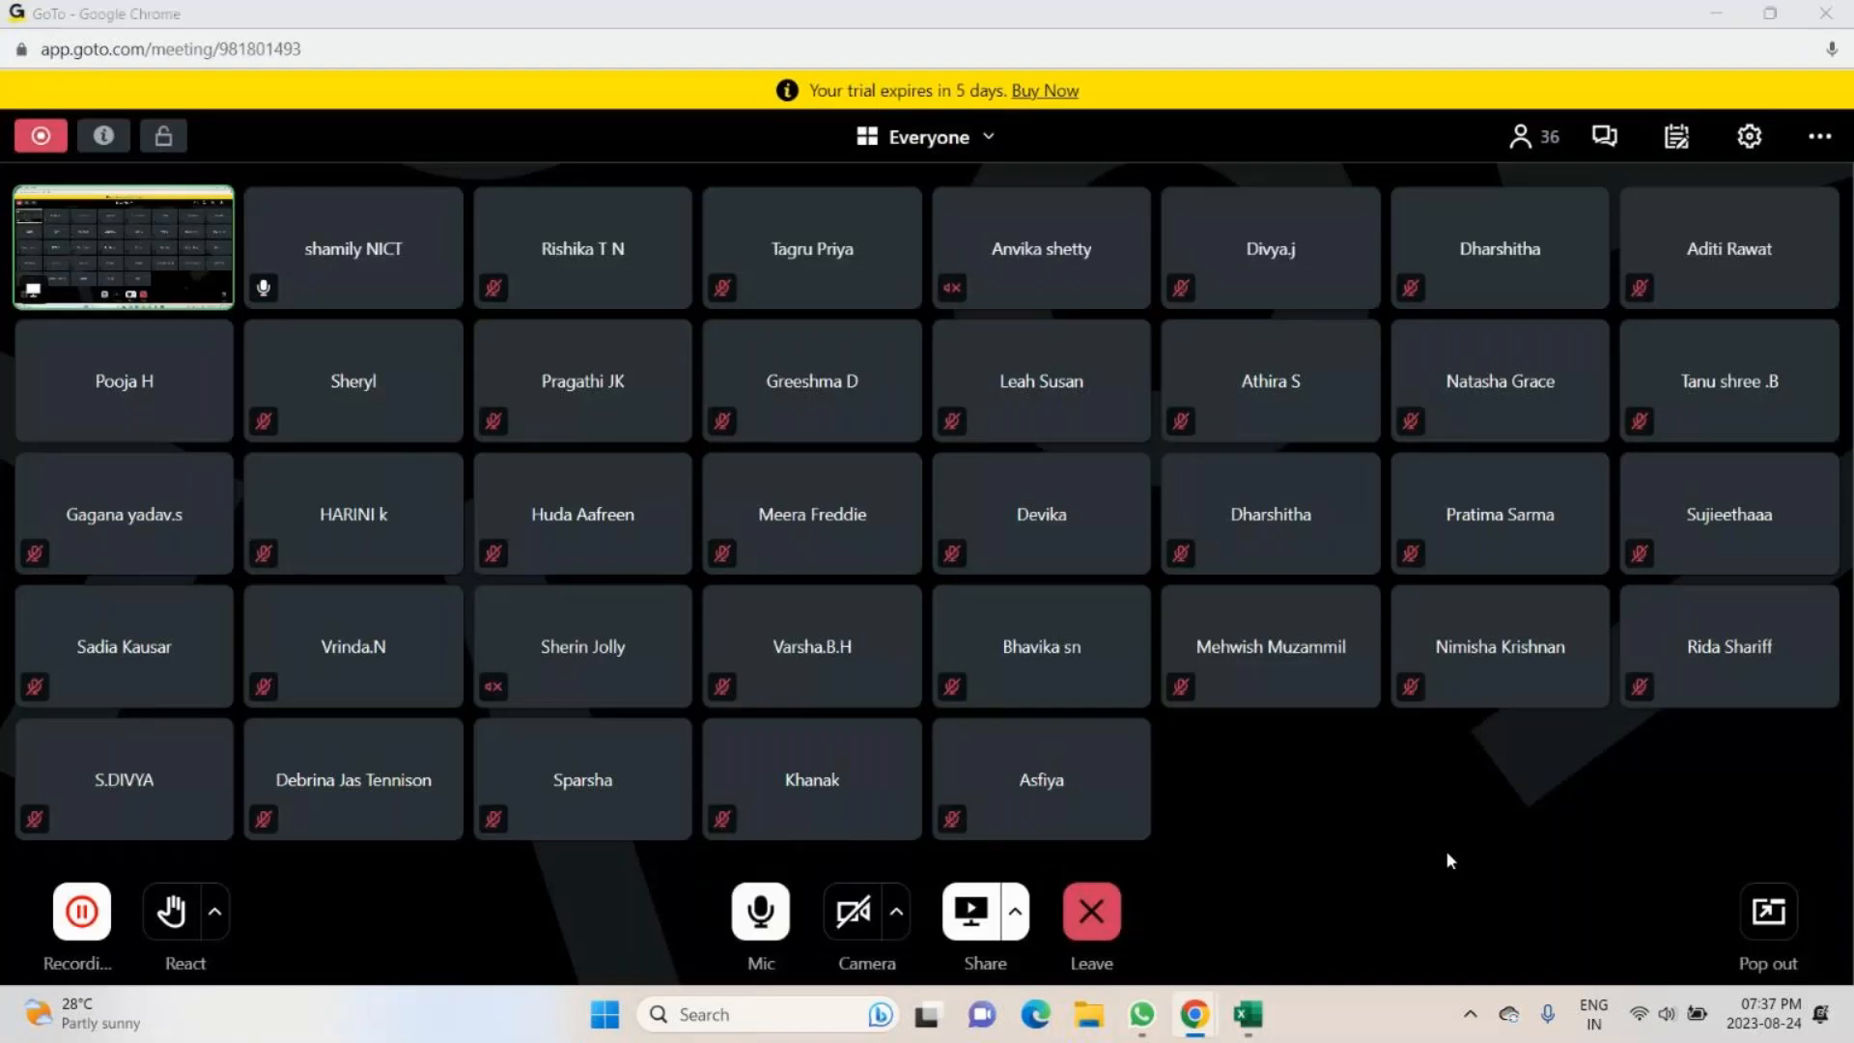
key(alt+Tab)
key(alt+Tab)
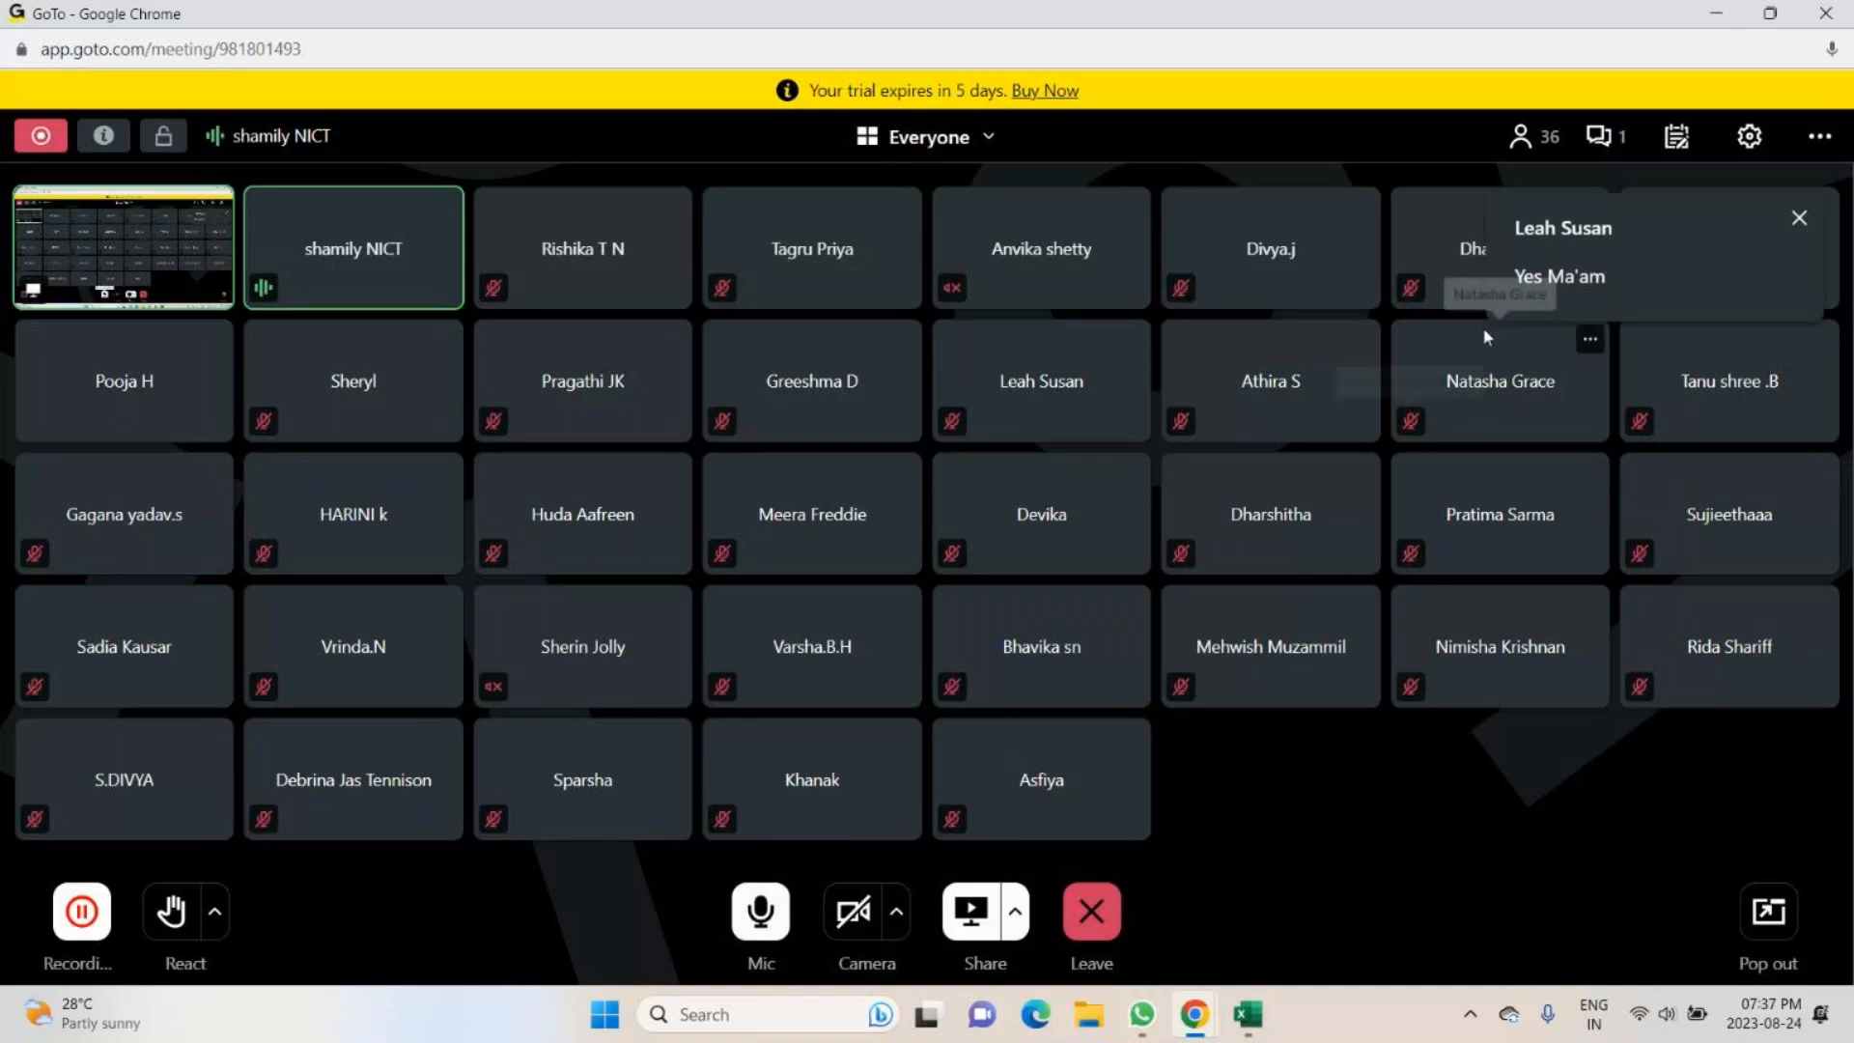
click(1583, 147)
click(1833, 211)
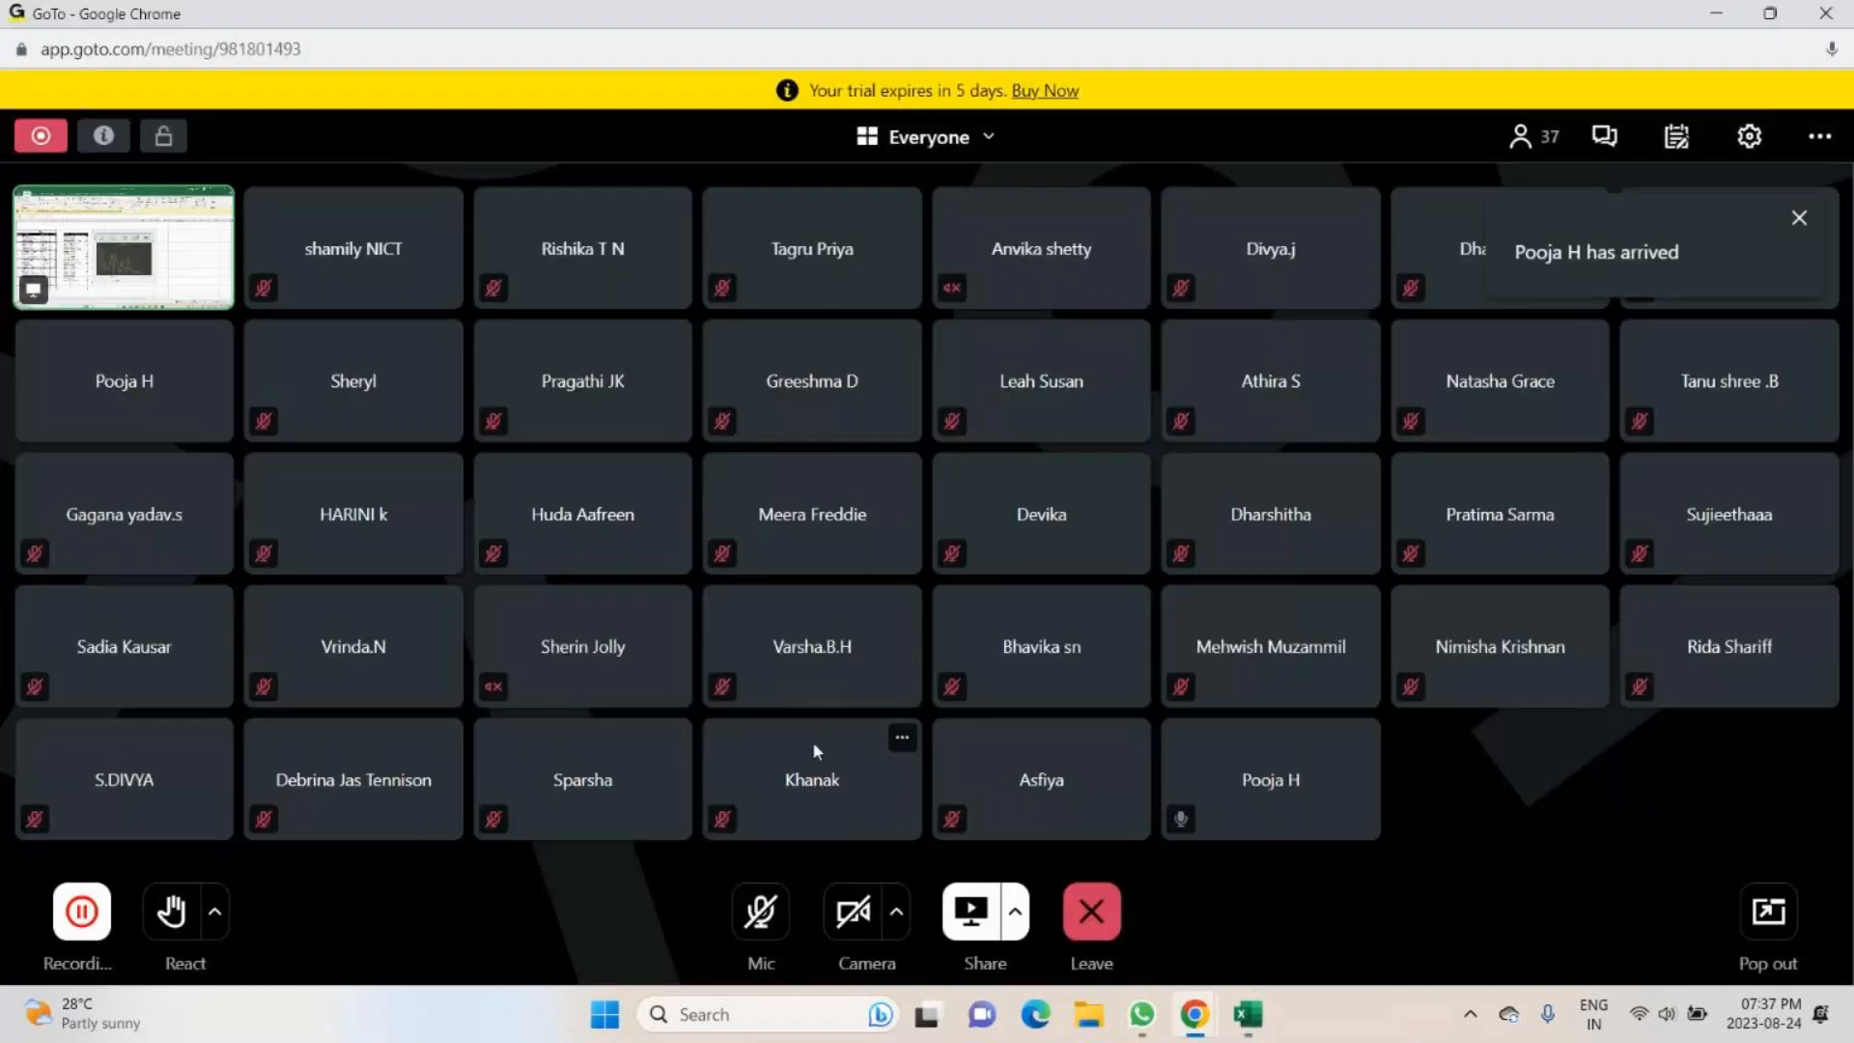
- Mute and unmute the GoTo meeting microphone, and return to the Excel workbook
click(762, 912)
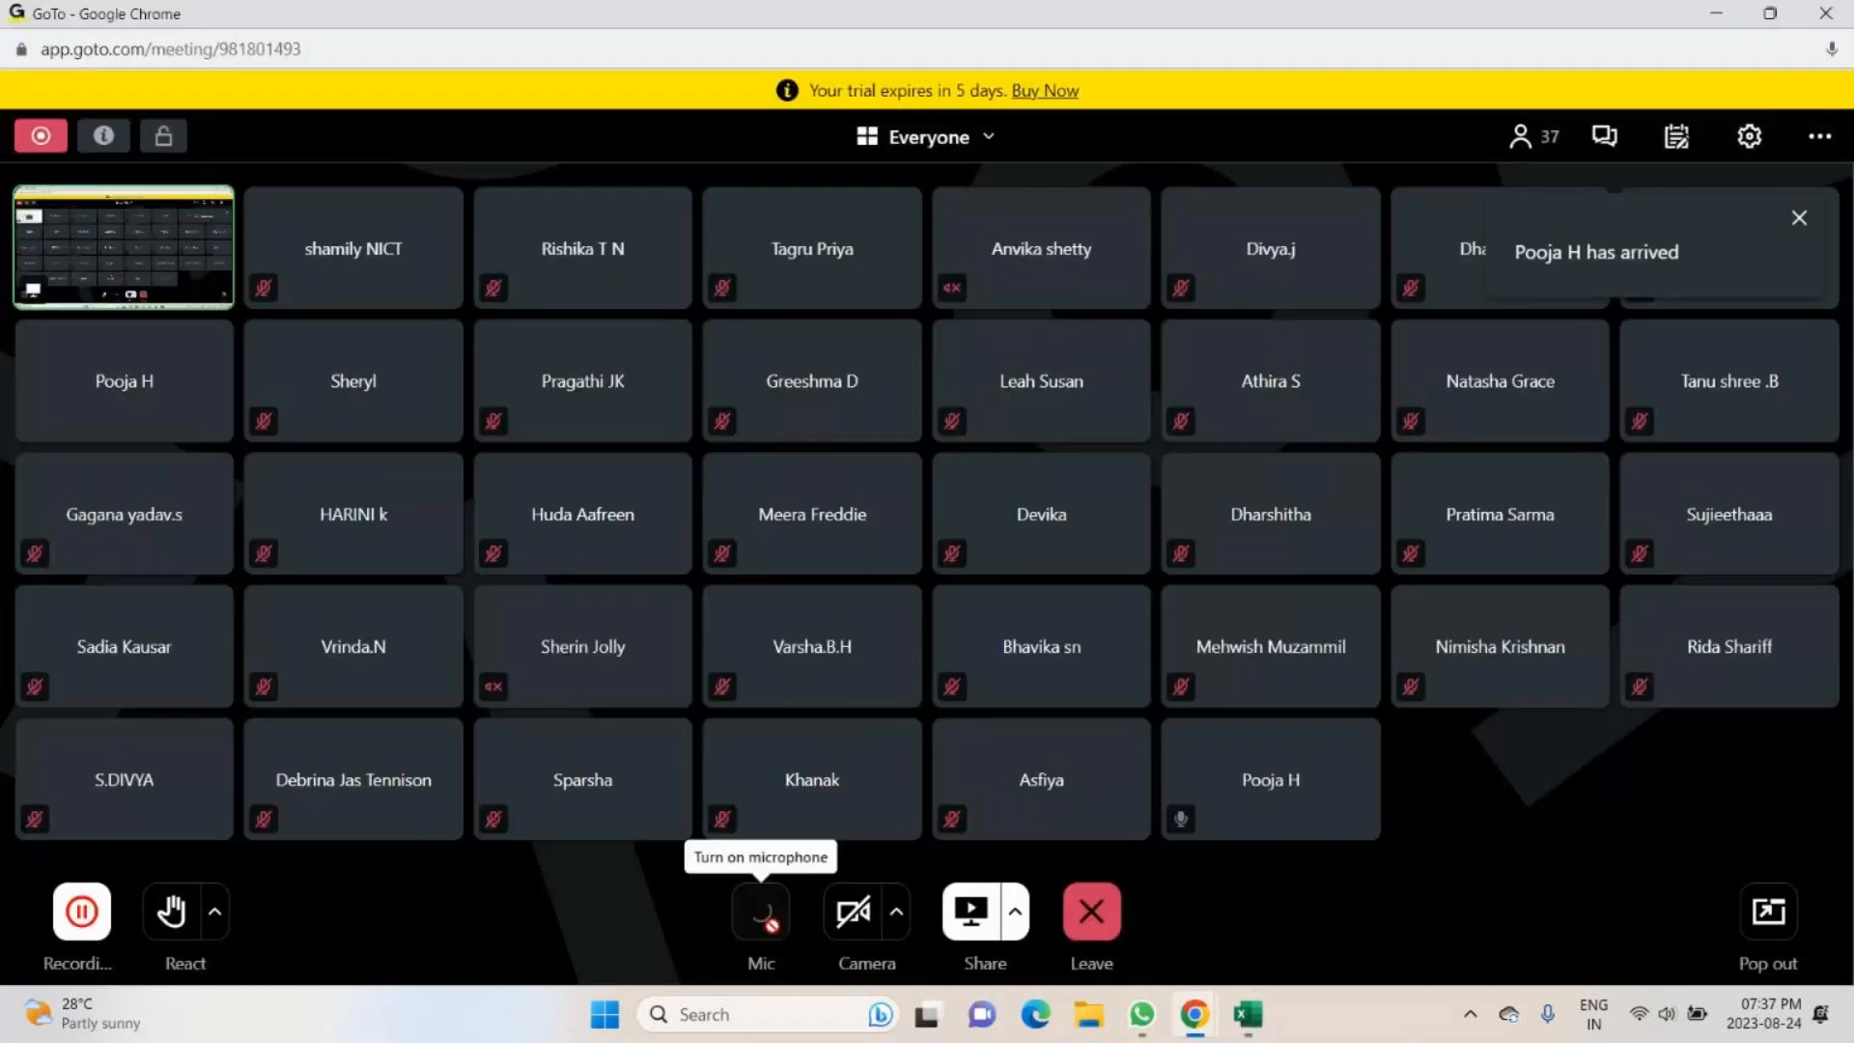
click(769, 918)
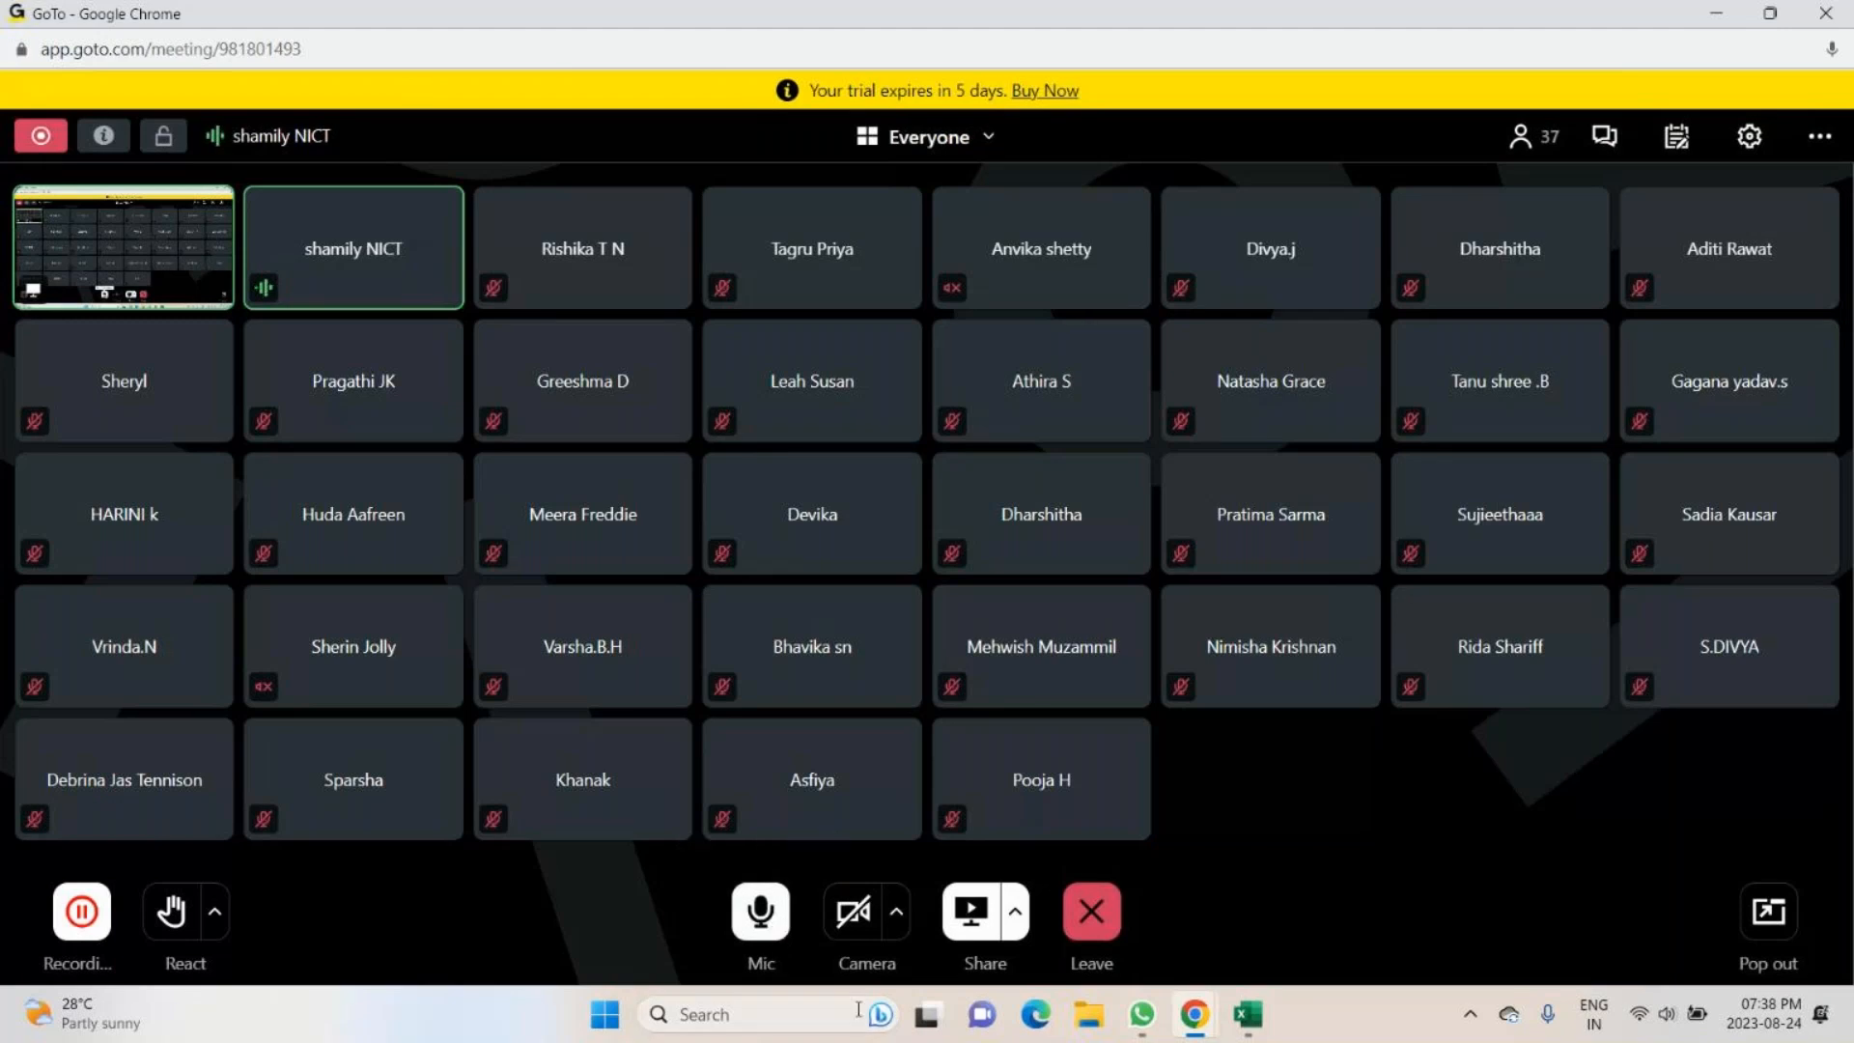
click(753, 919)
click(761, 916)
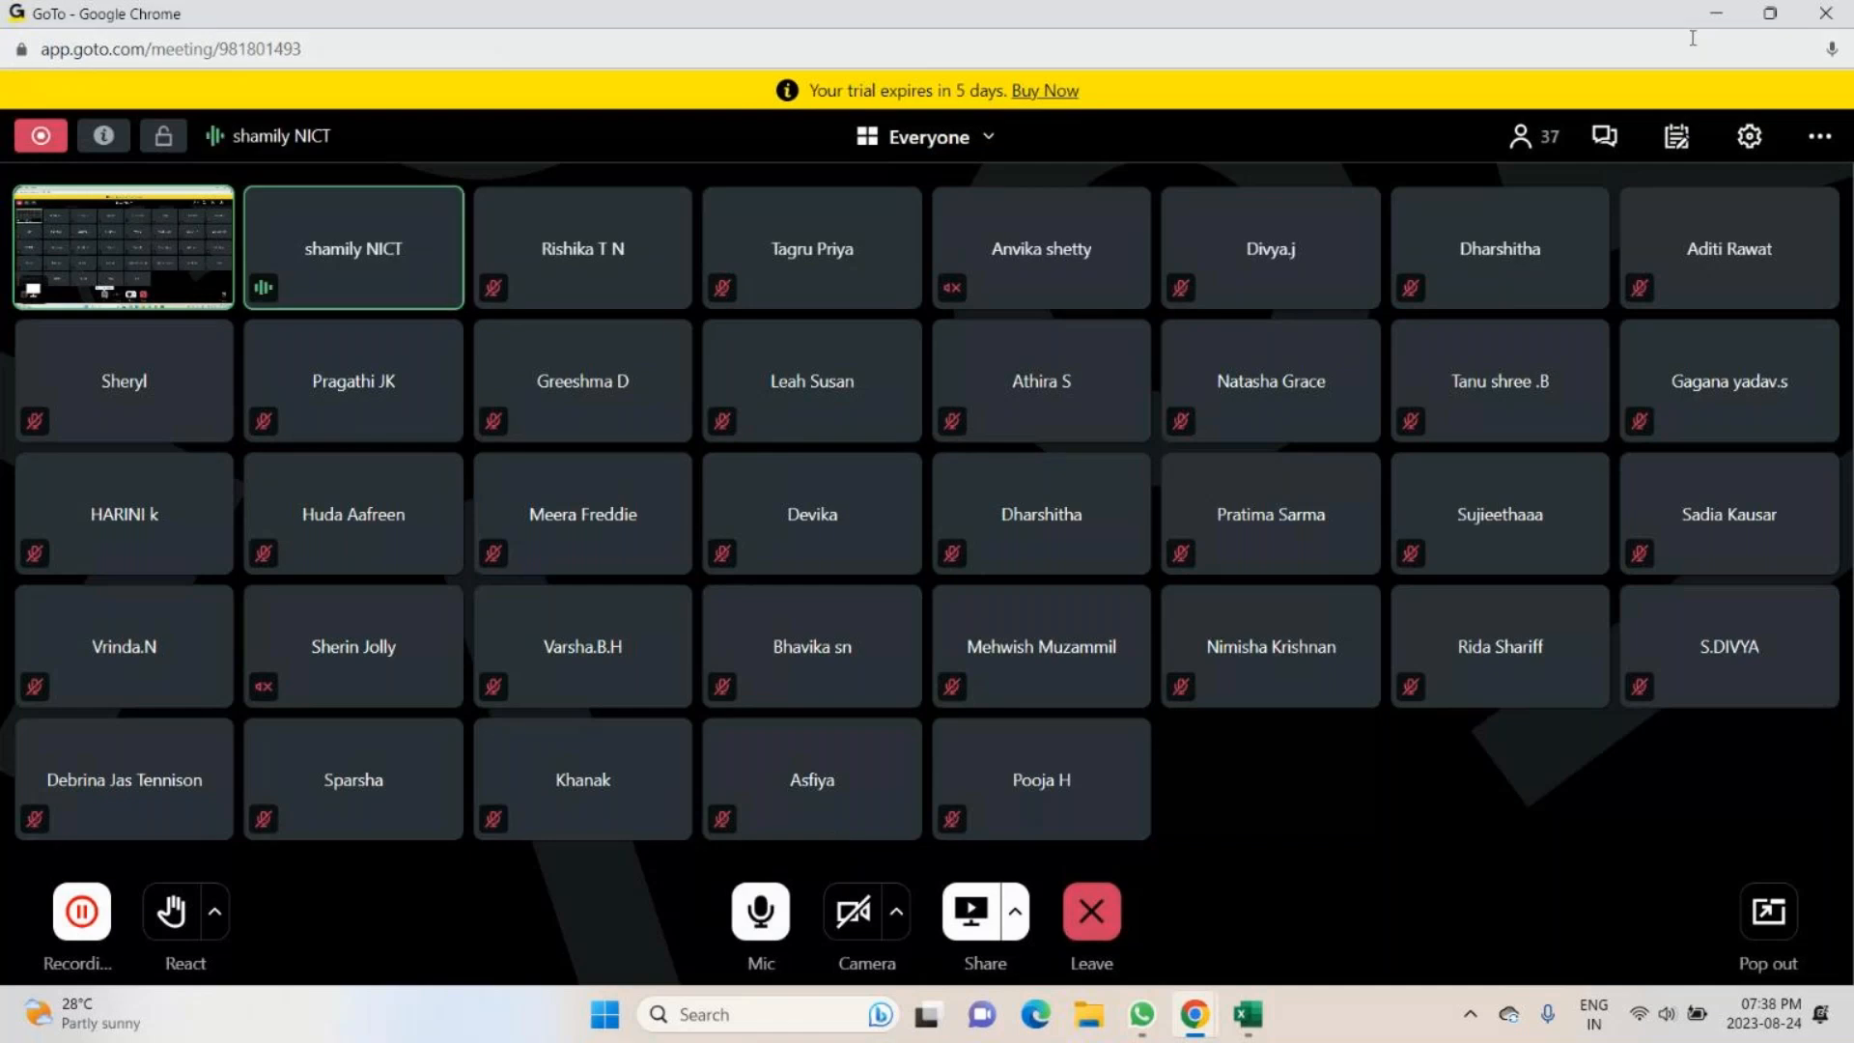
click(1715, 14)
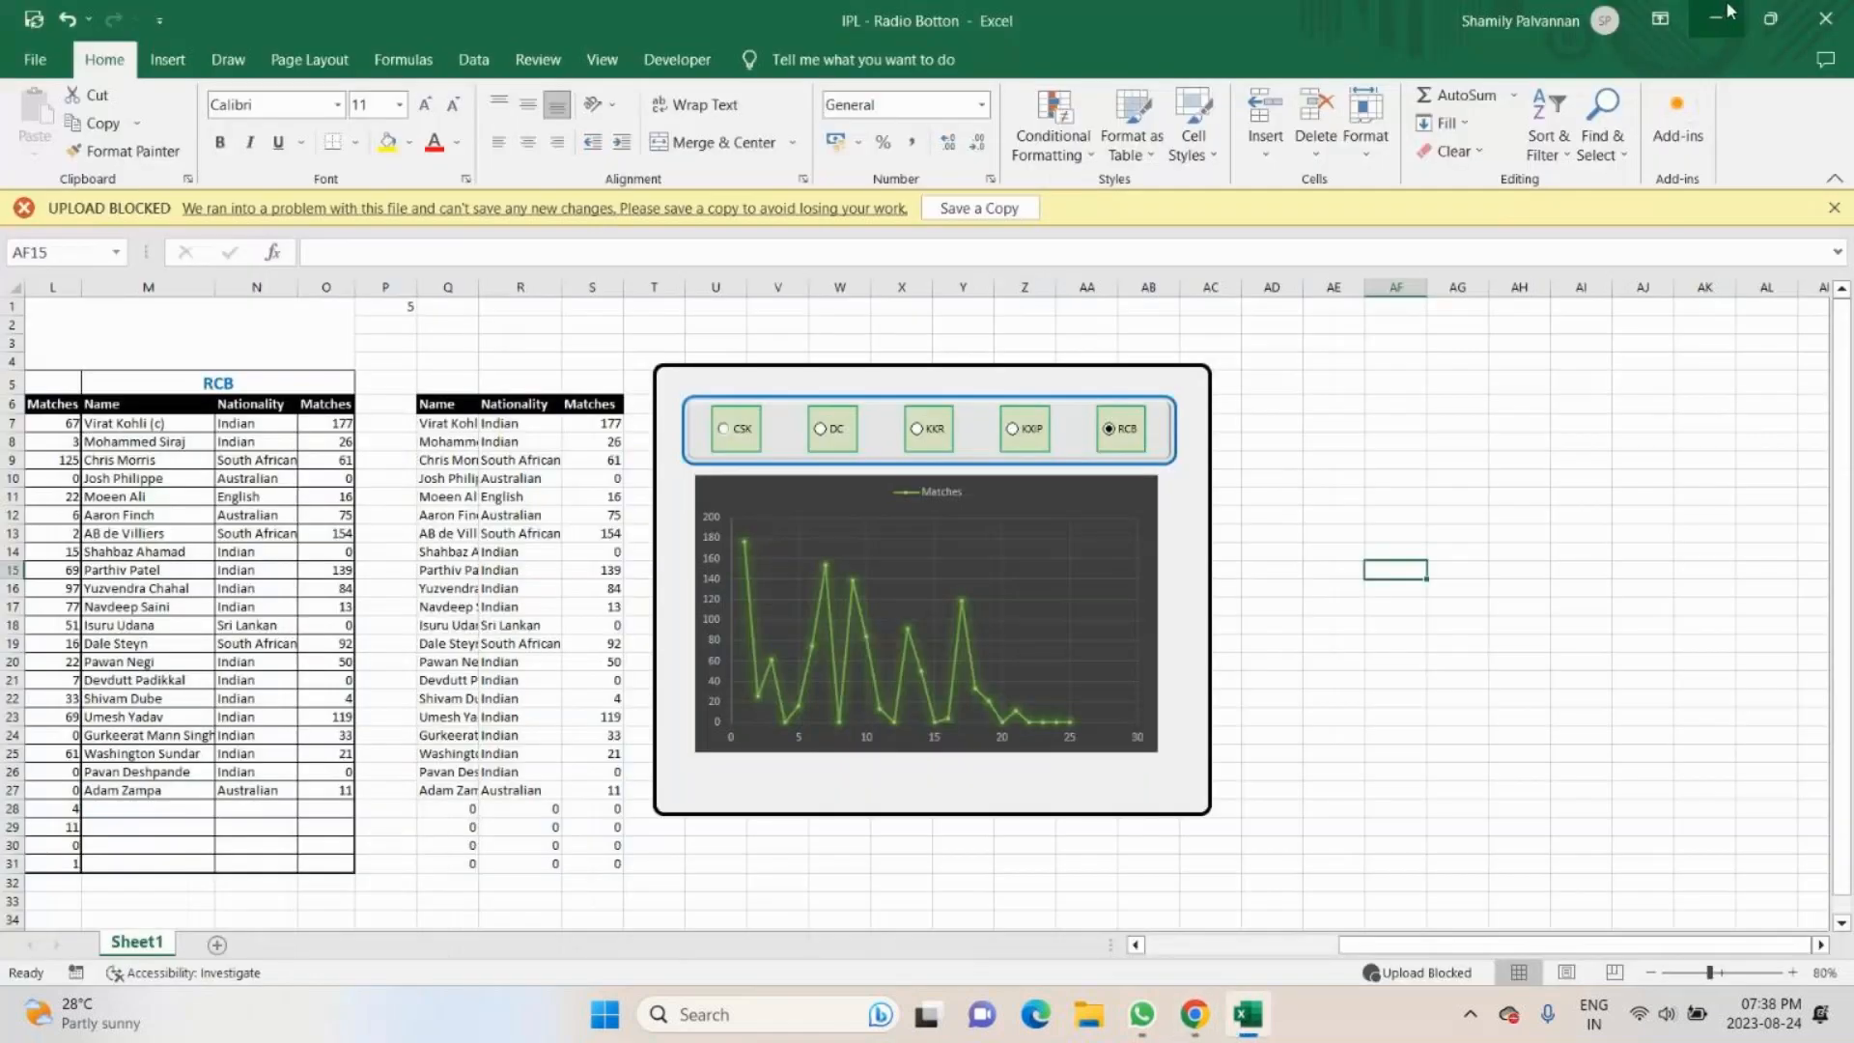
click(1727, 13)
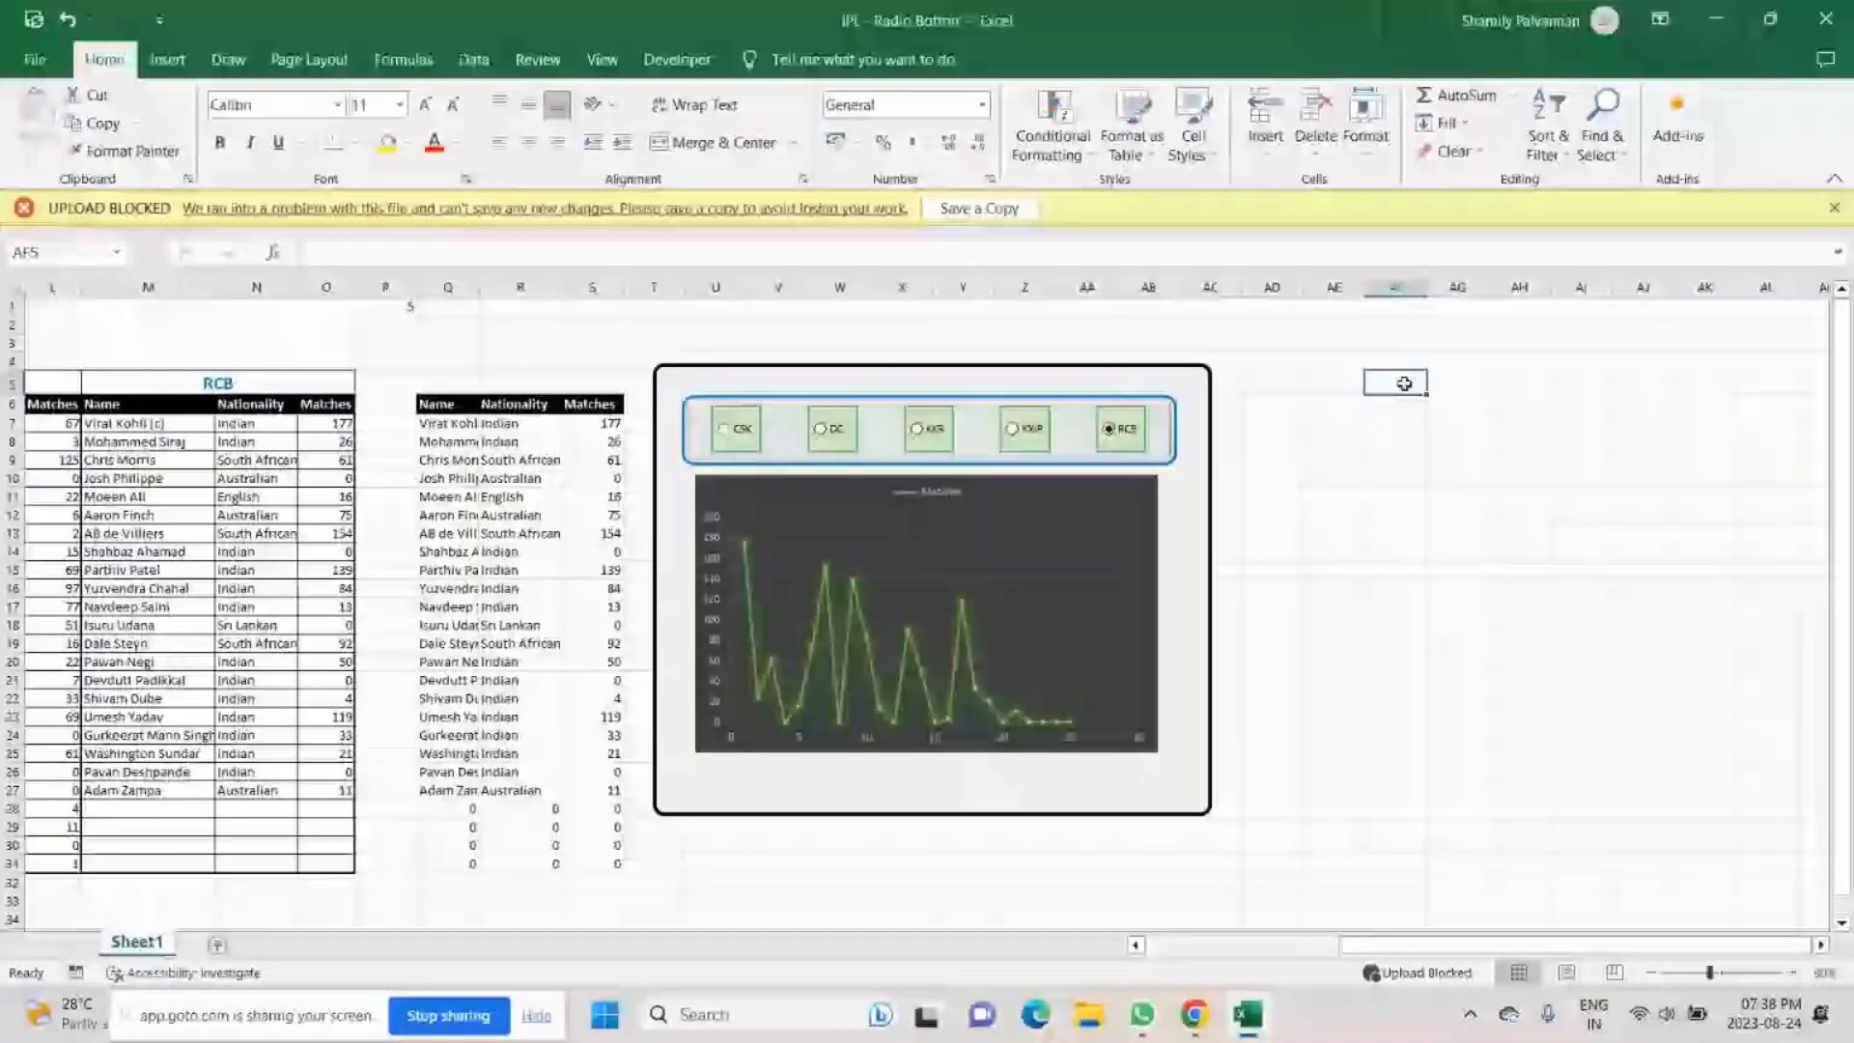
- Enter "Append data" in cell AF5 of Sheet1
text(Append)
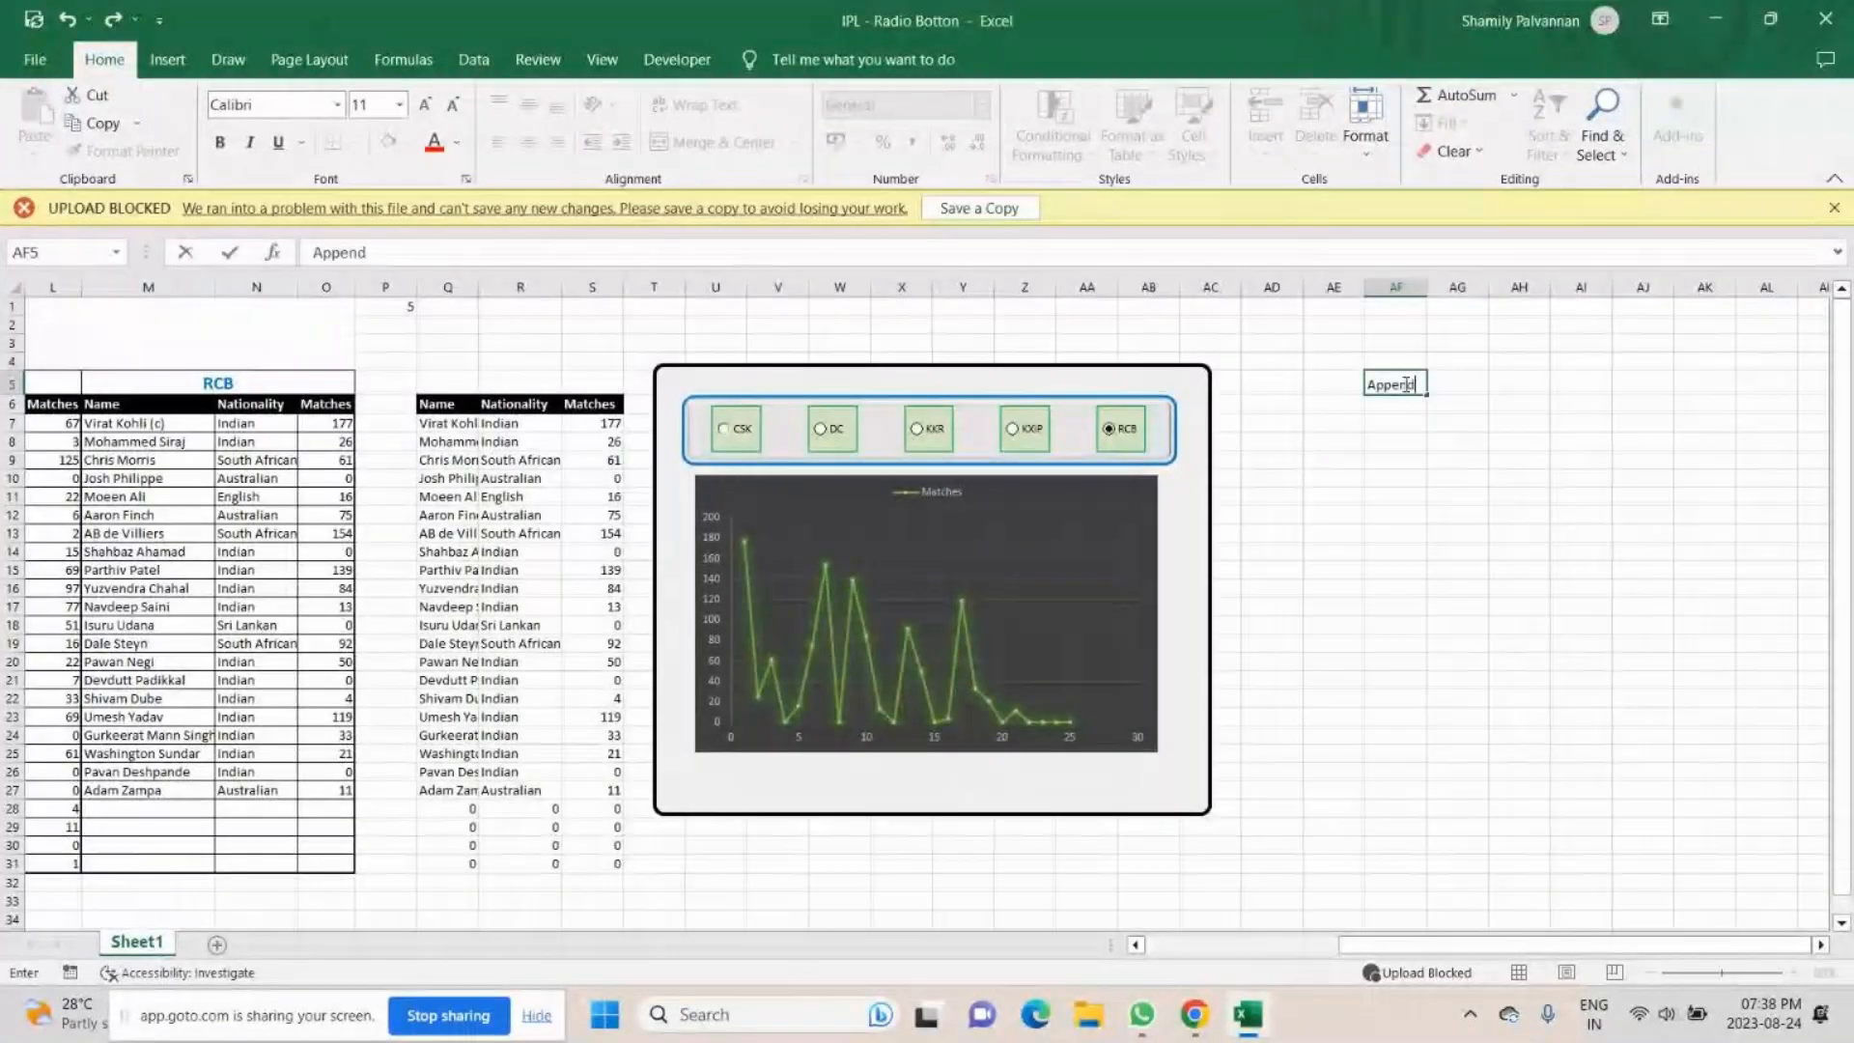
text( data)
key(Return)
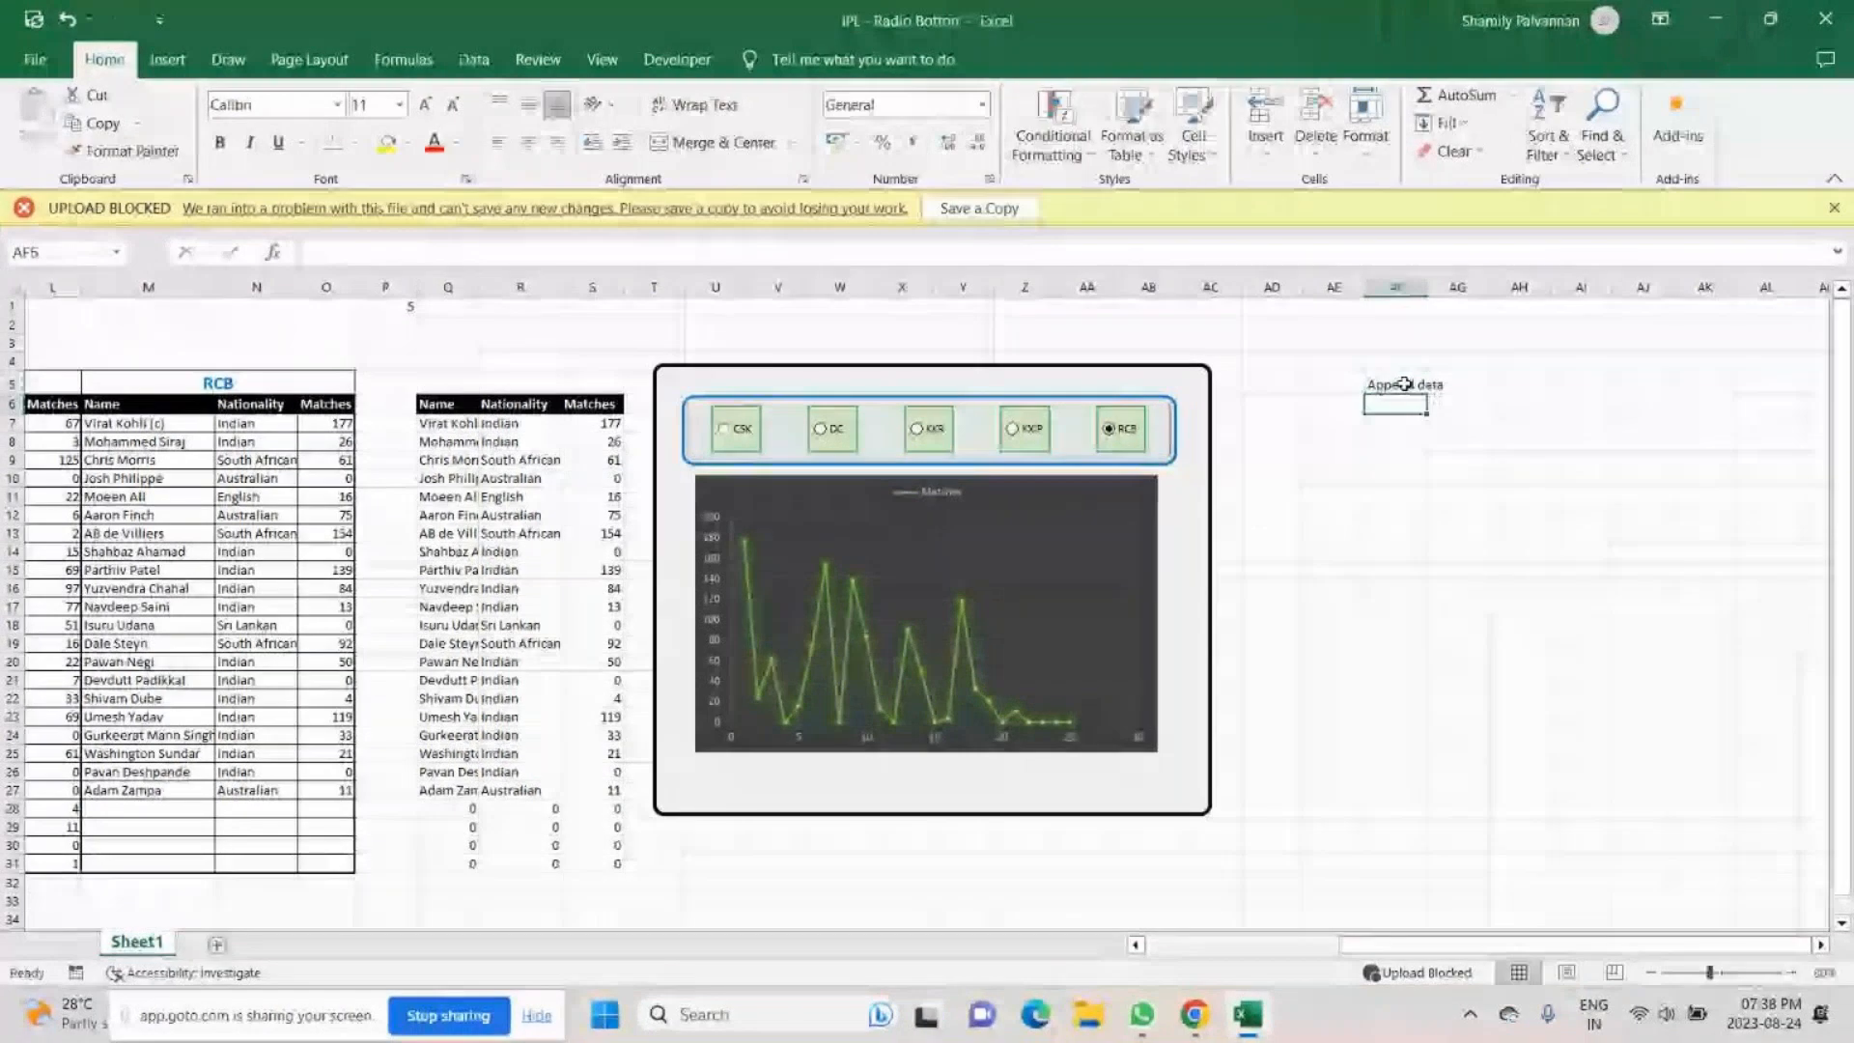
- Add a new worksheet and mark out several separate blank ranges on it, finishing with B1:D26
click(216, 943)
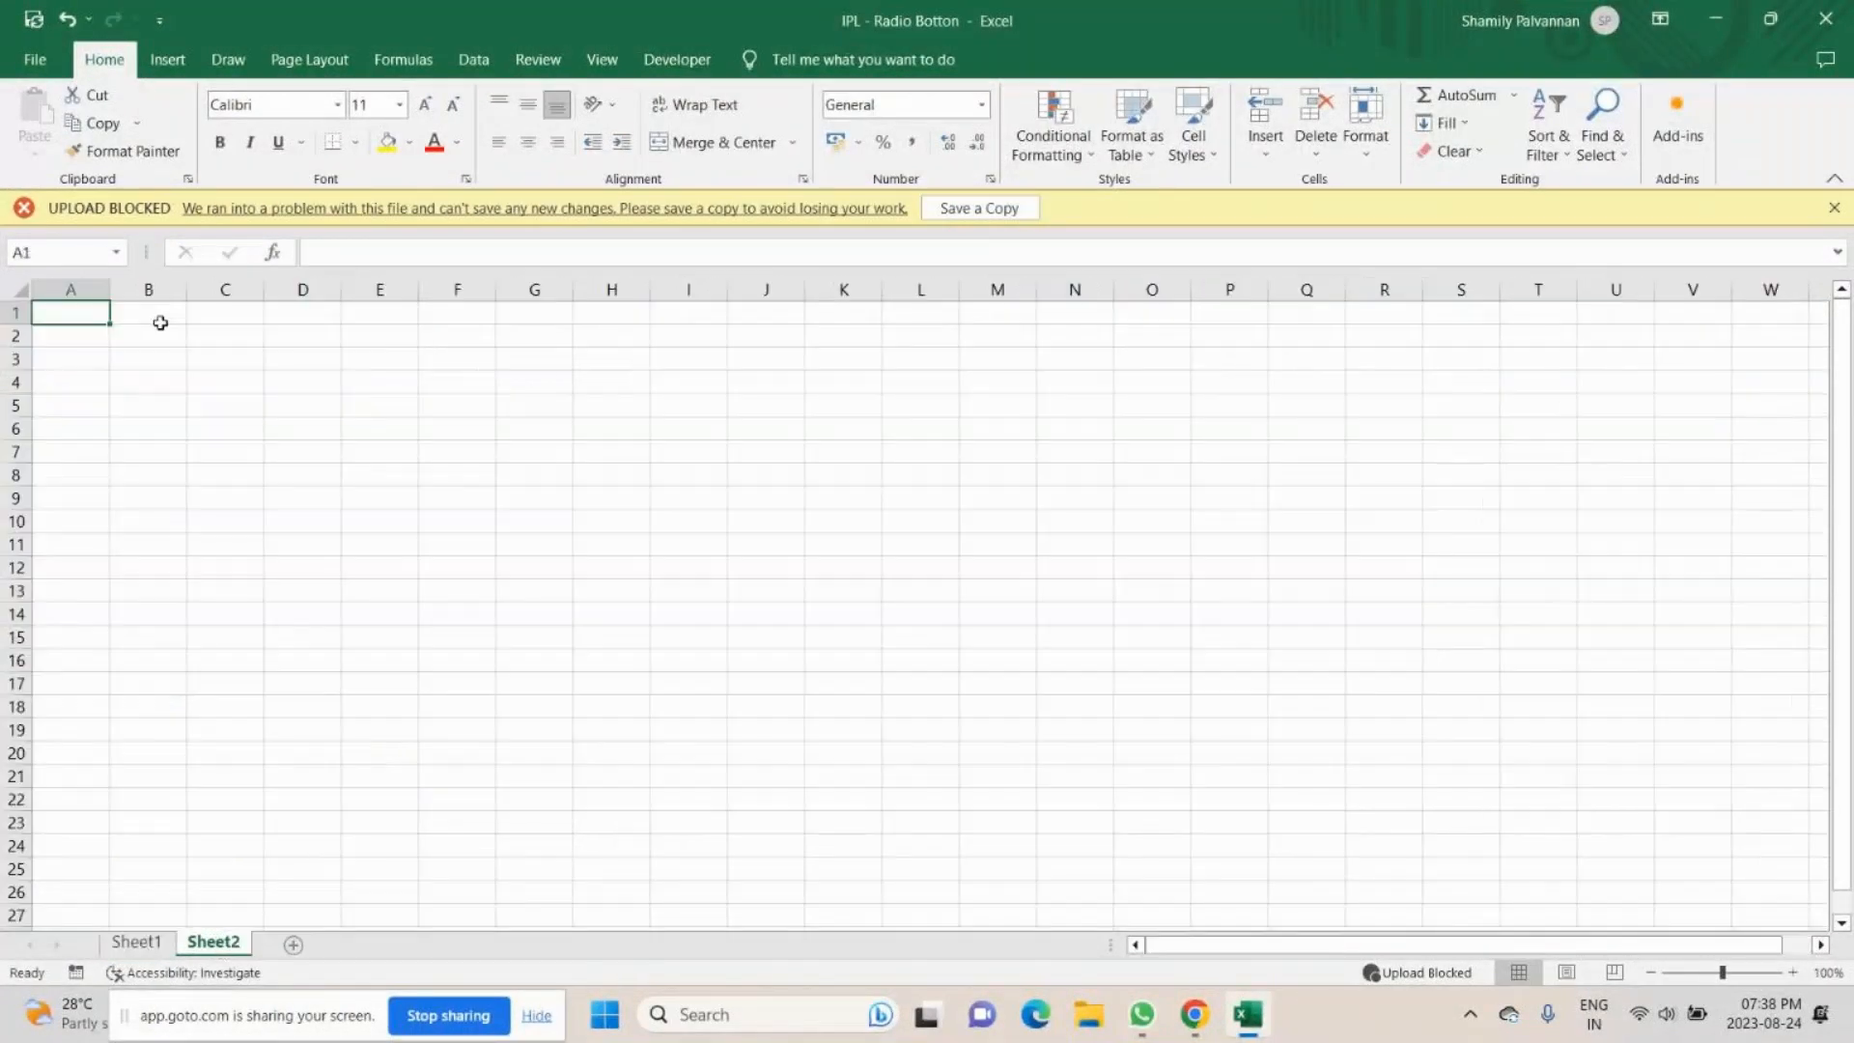
drag(160, 322, 222, 519)
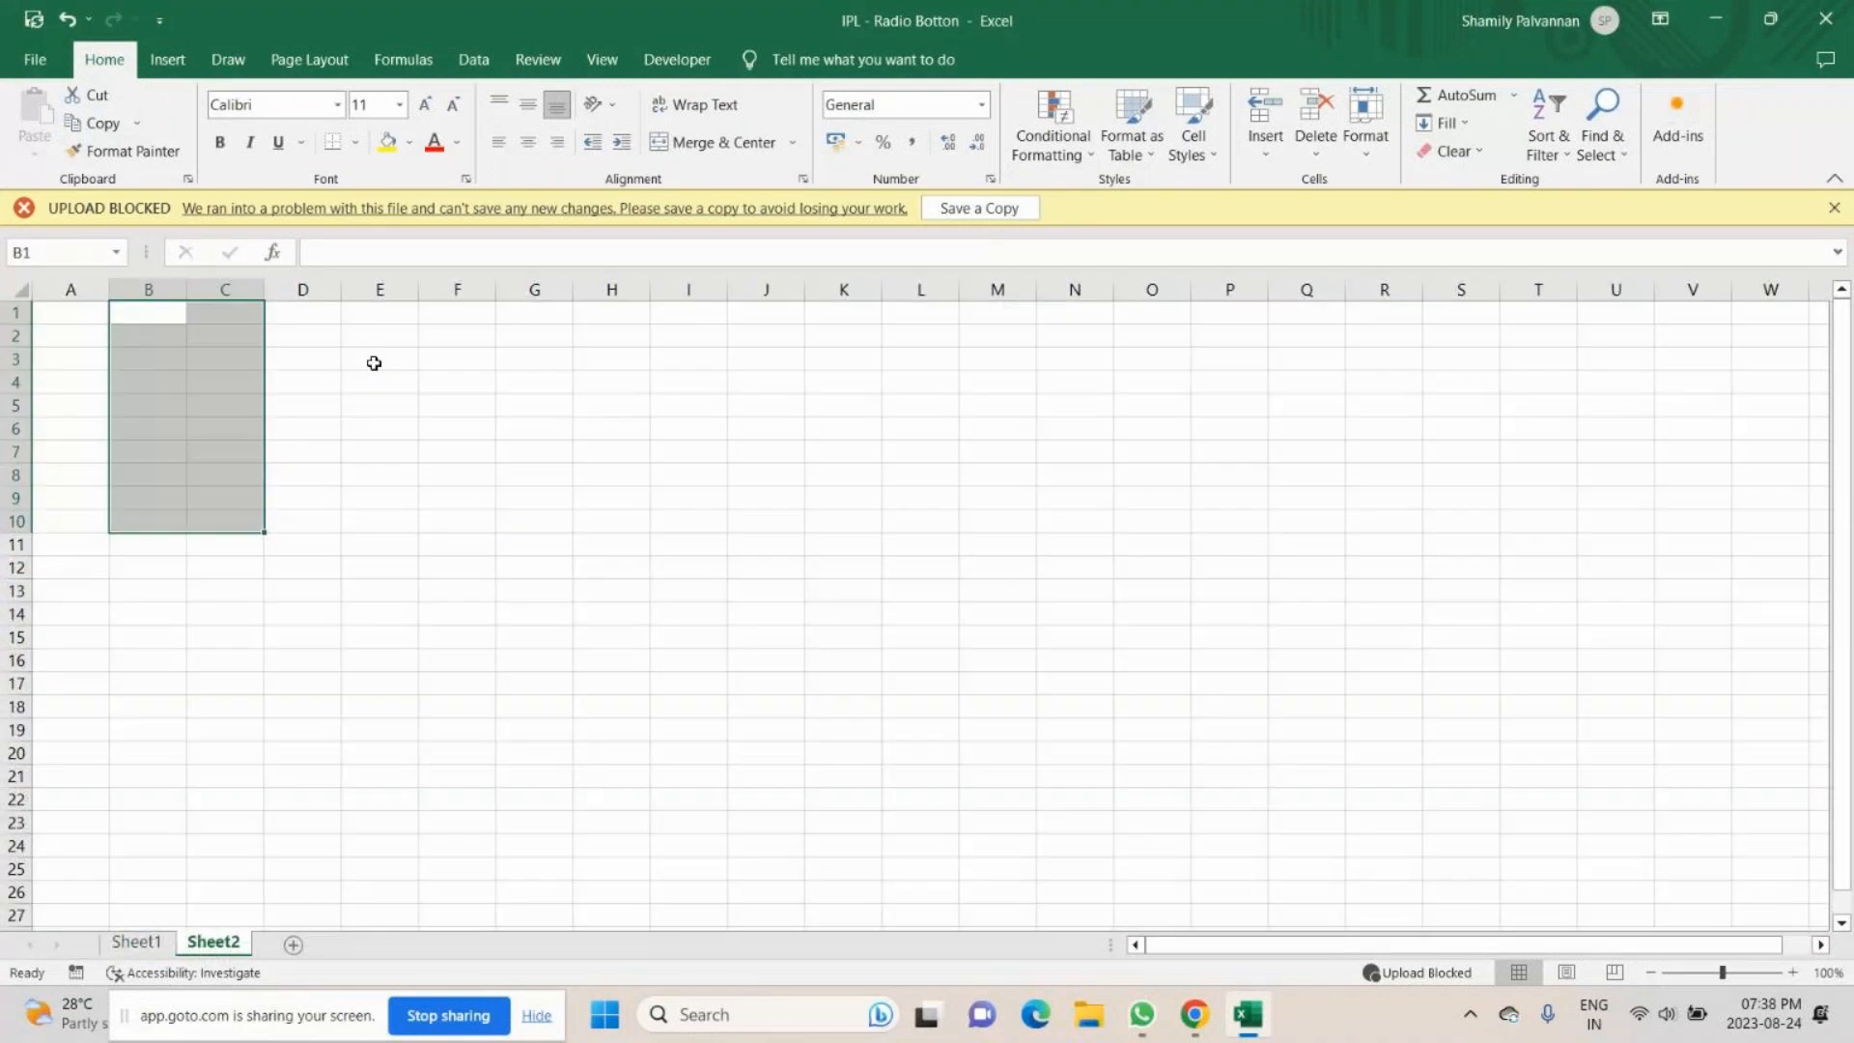
drag(374, 363, 583, 571)
drag(762, 358, 999, 591)
click(1247, 371)
drag(1247, 367, 1453, 584)
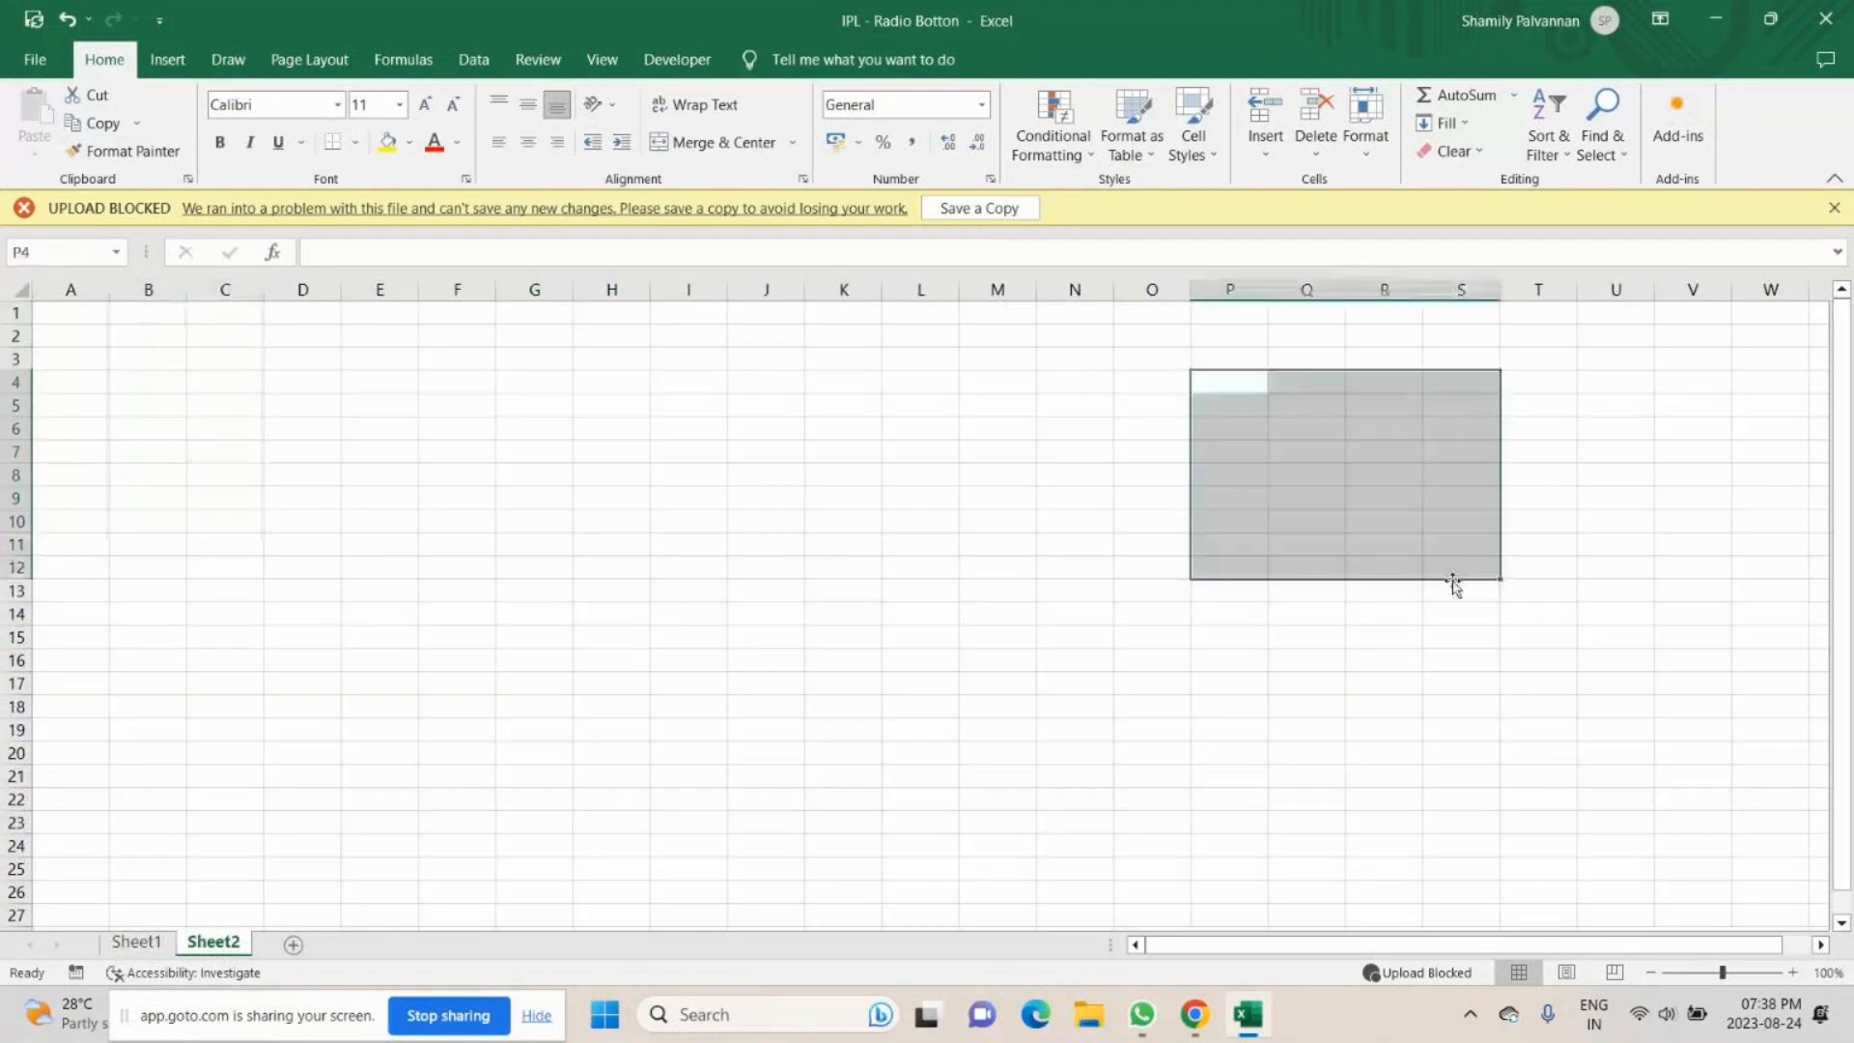
drag(115, 311, 265, 896)
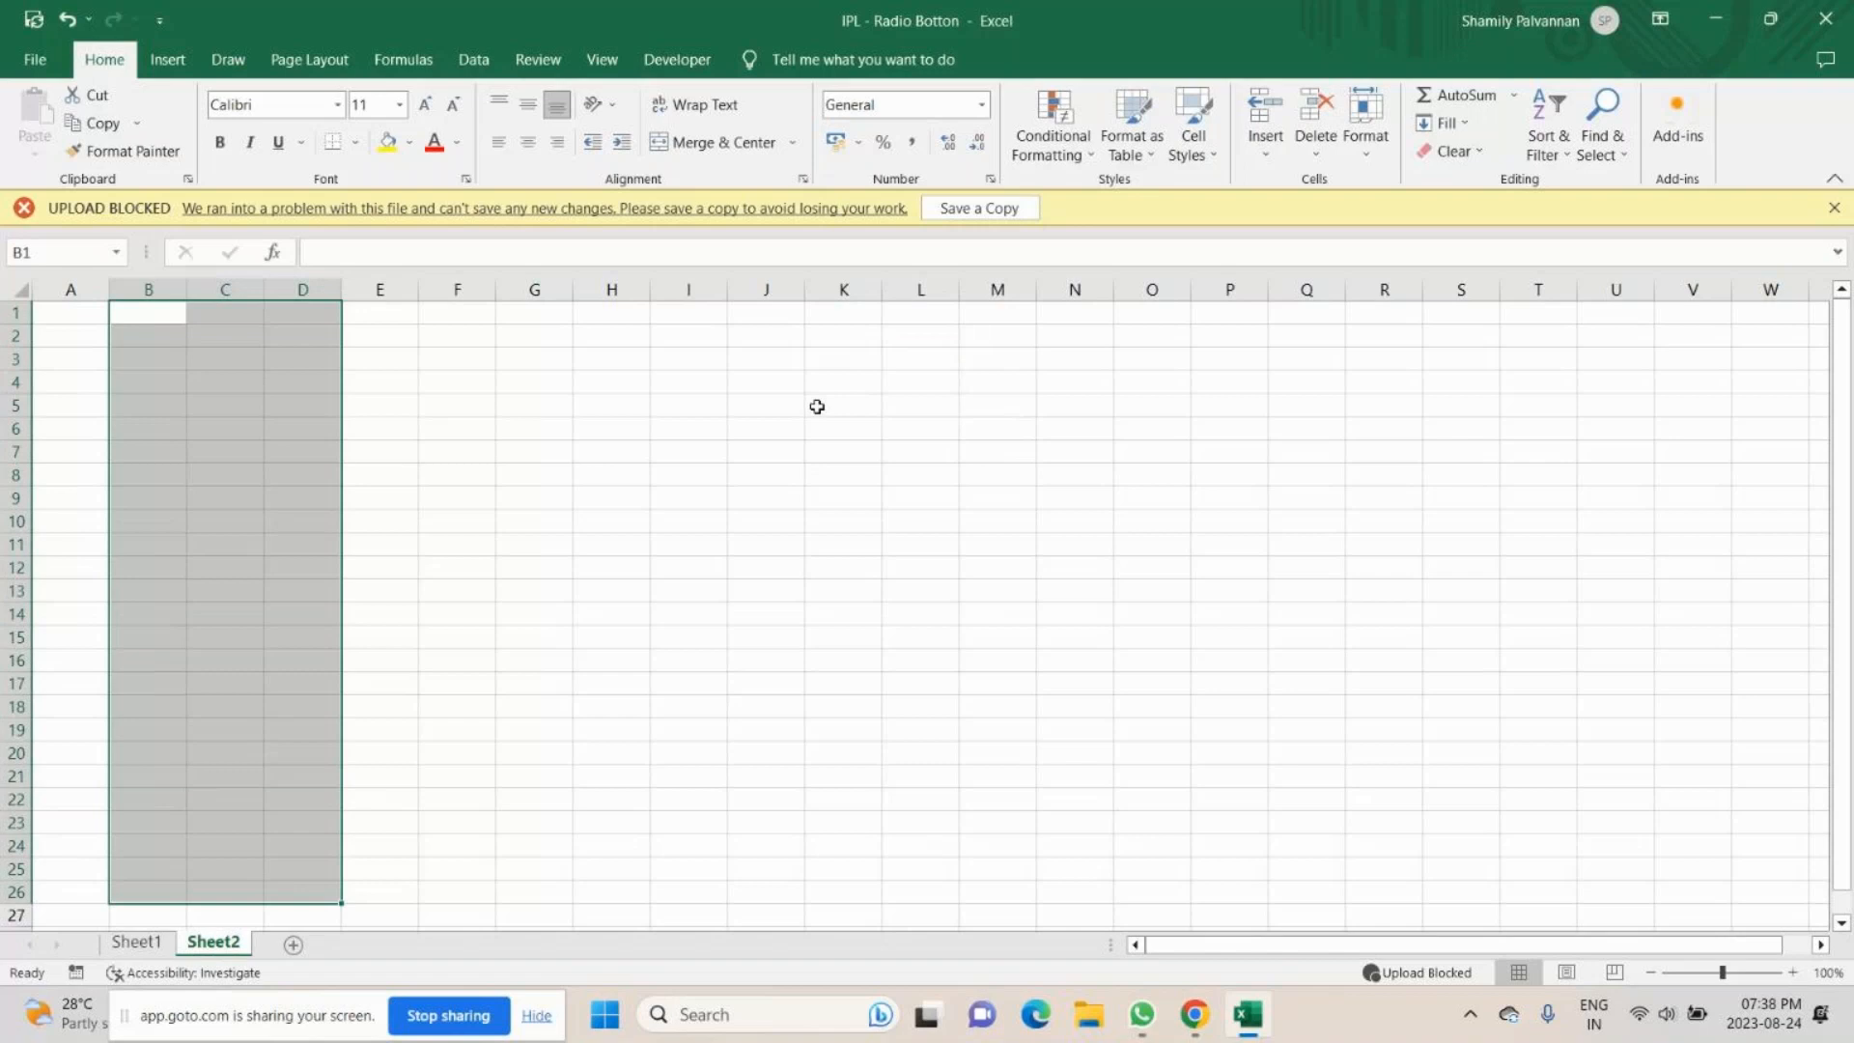
- Close the IPL - Radio Botton workbook without saving the changes
click(1824, 20)
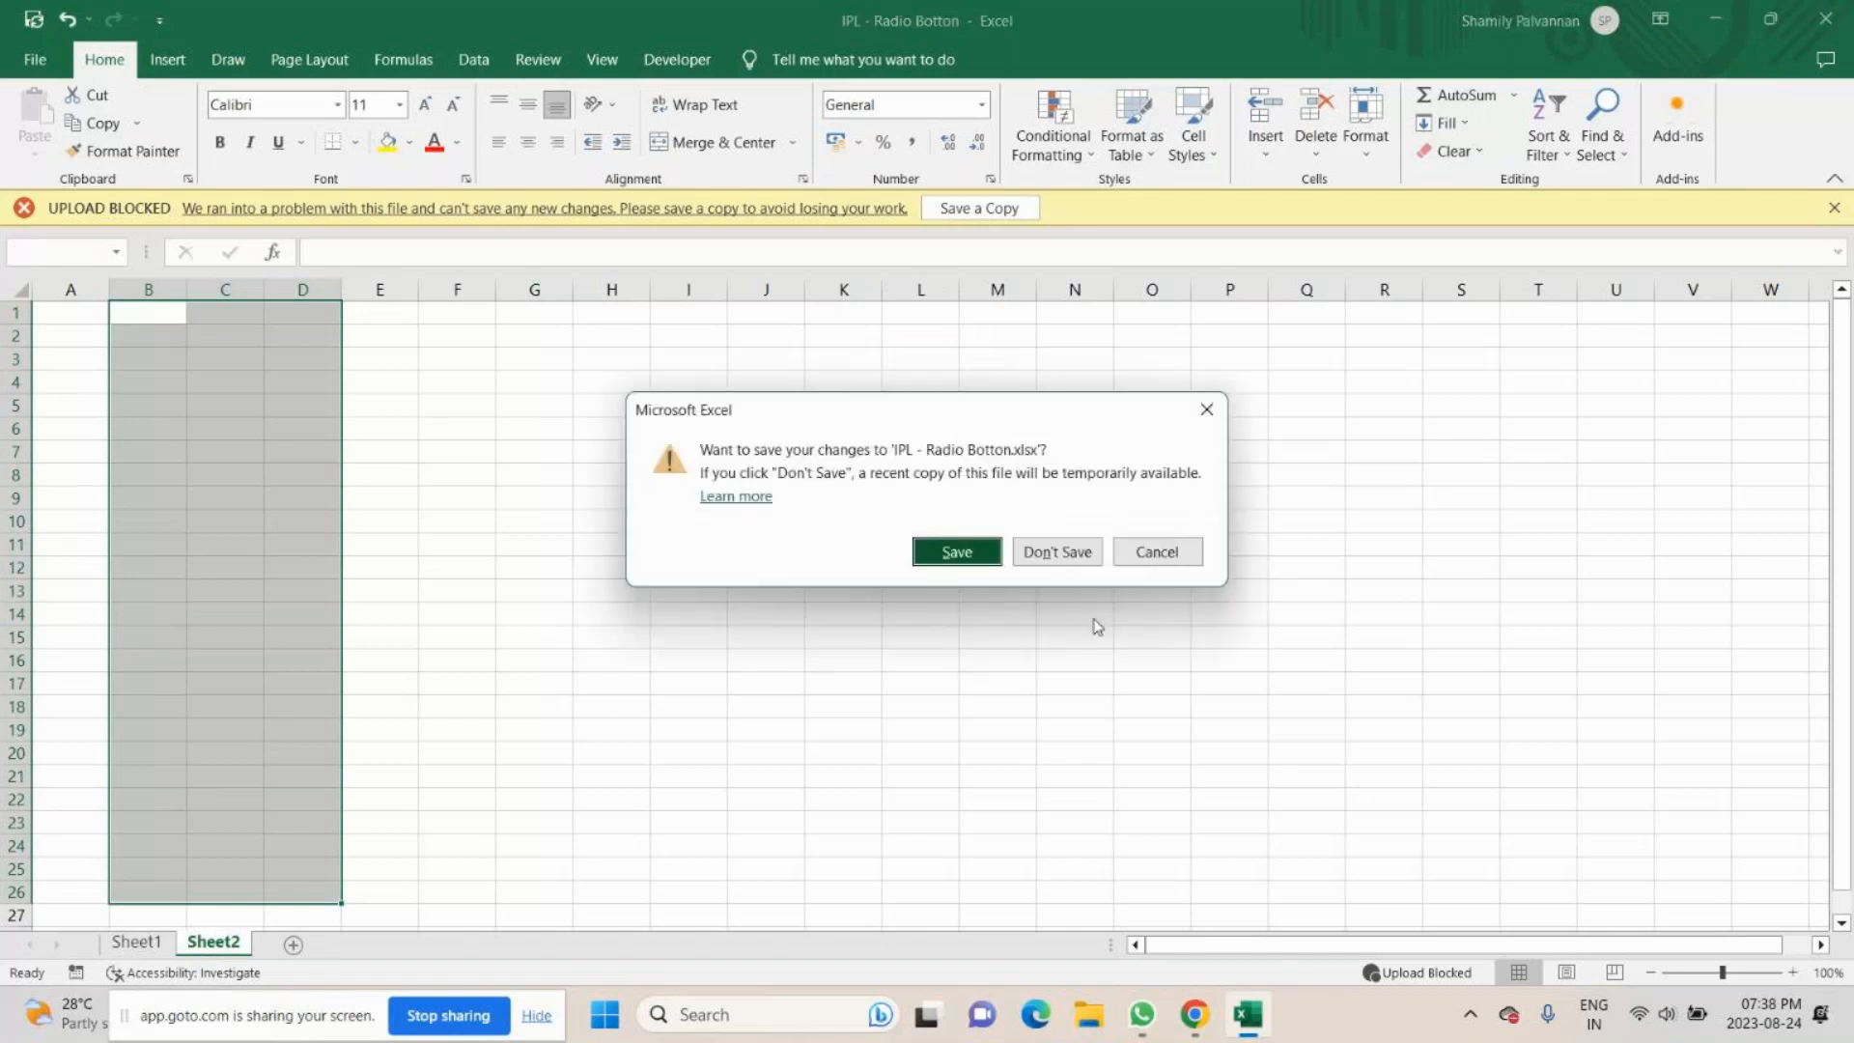
click(1061, 553)
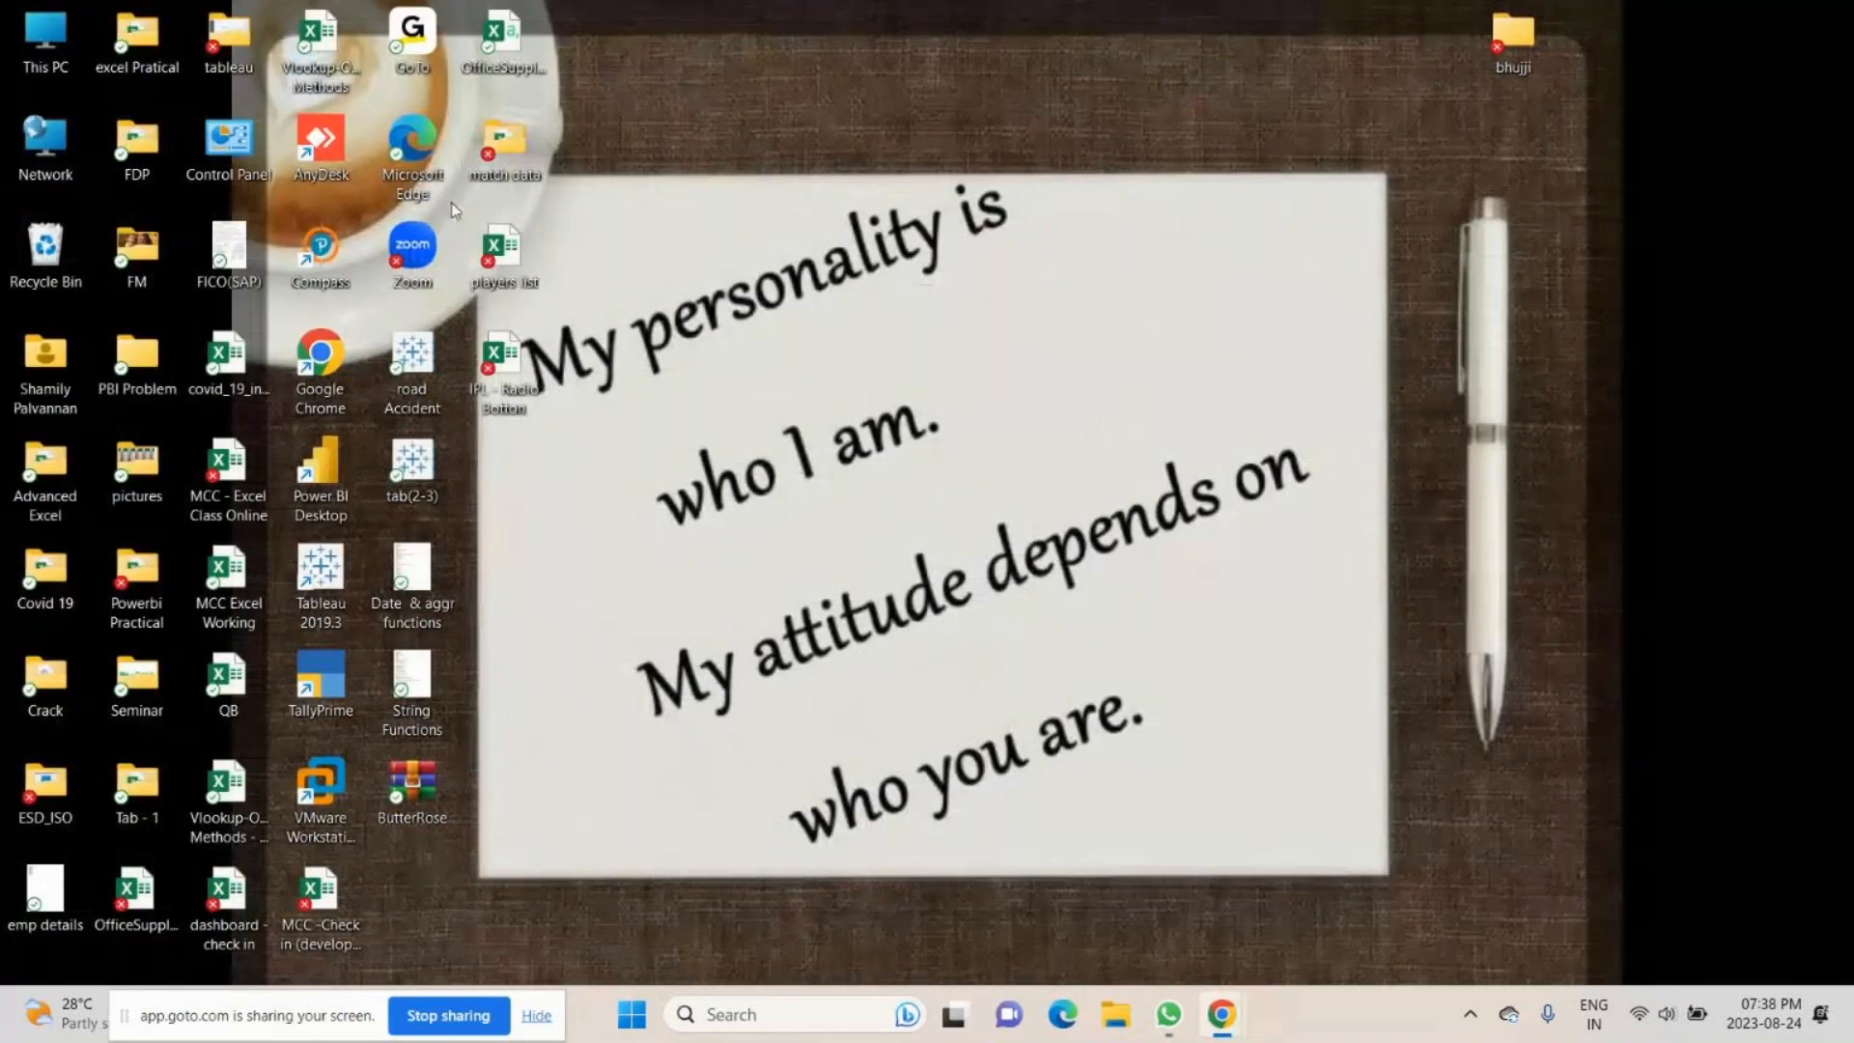
- Open the match data folder from the desktop, fit its Type column width, and open the IPL 2020 - CSK file
double_click(503, 145)
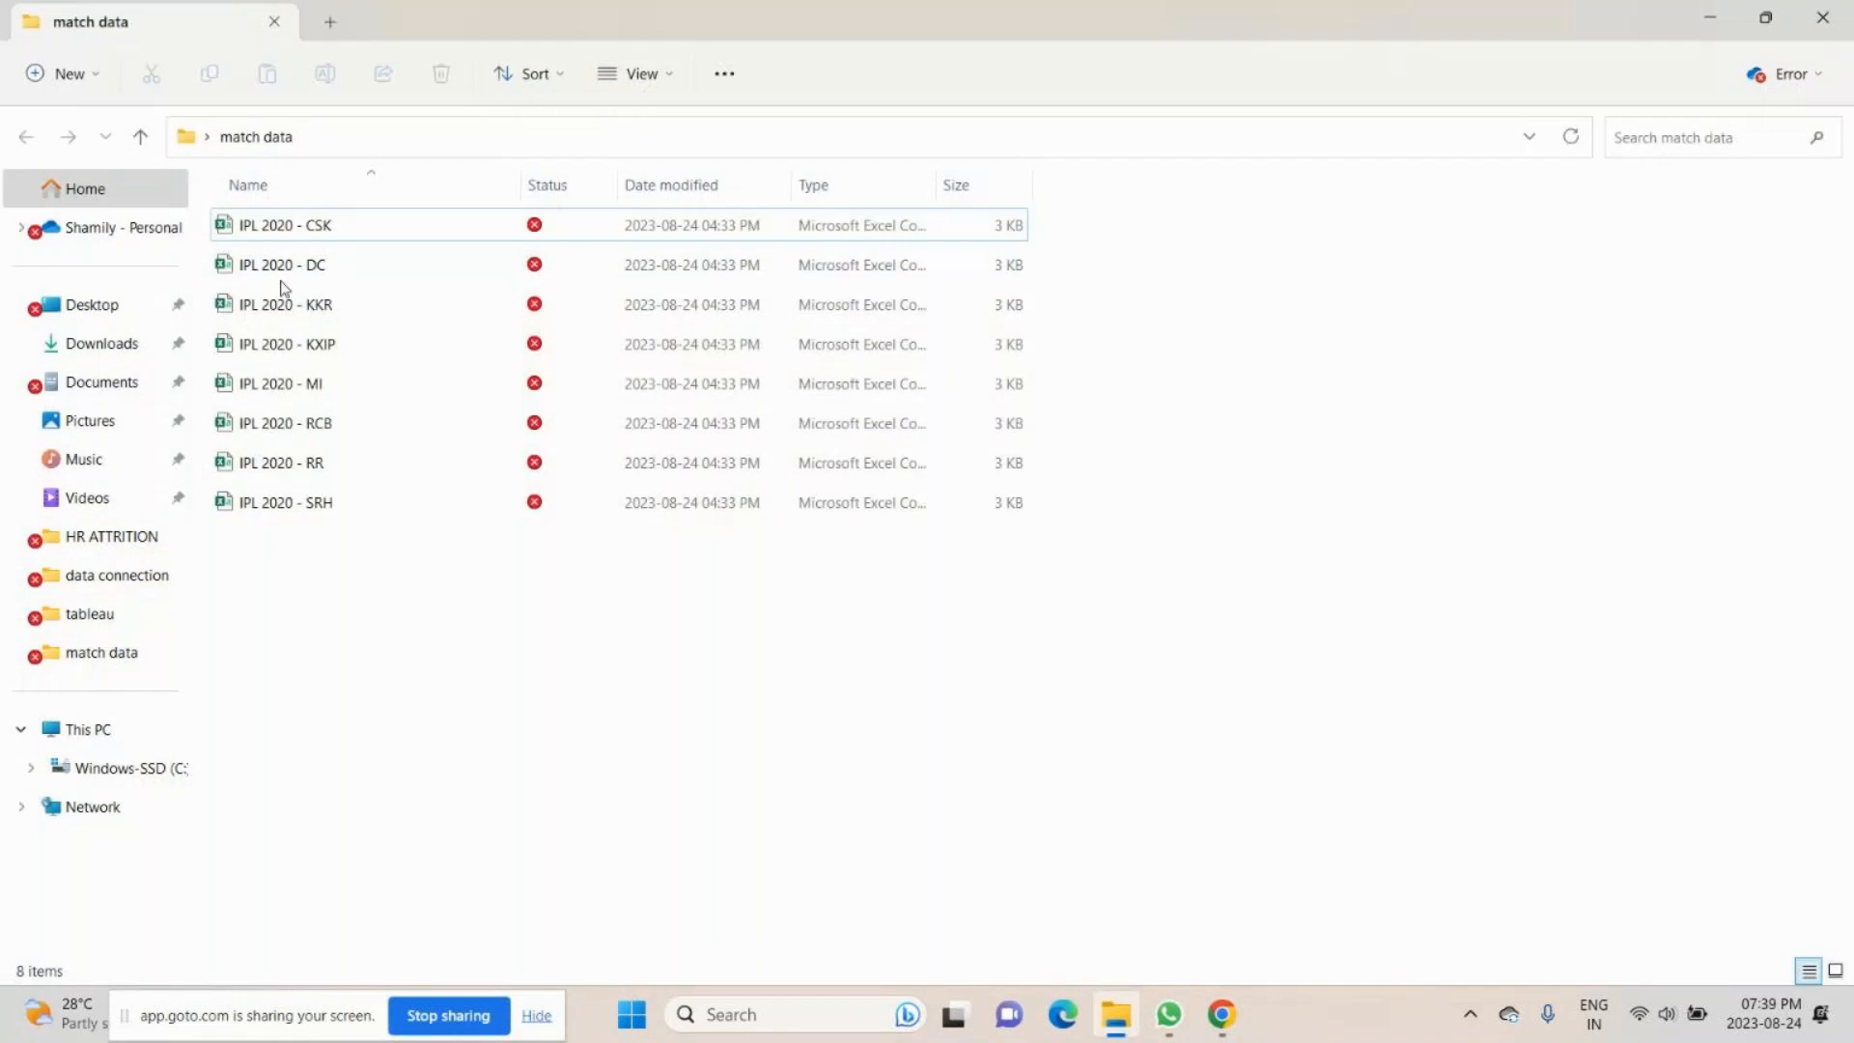
double_click(935, 185)
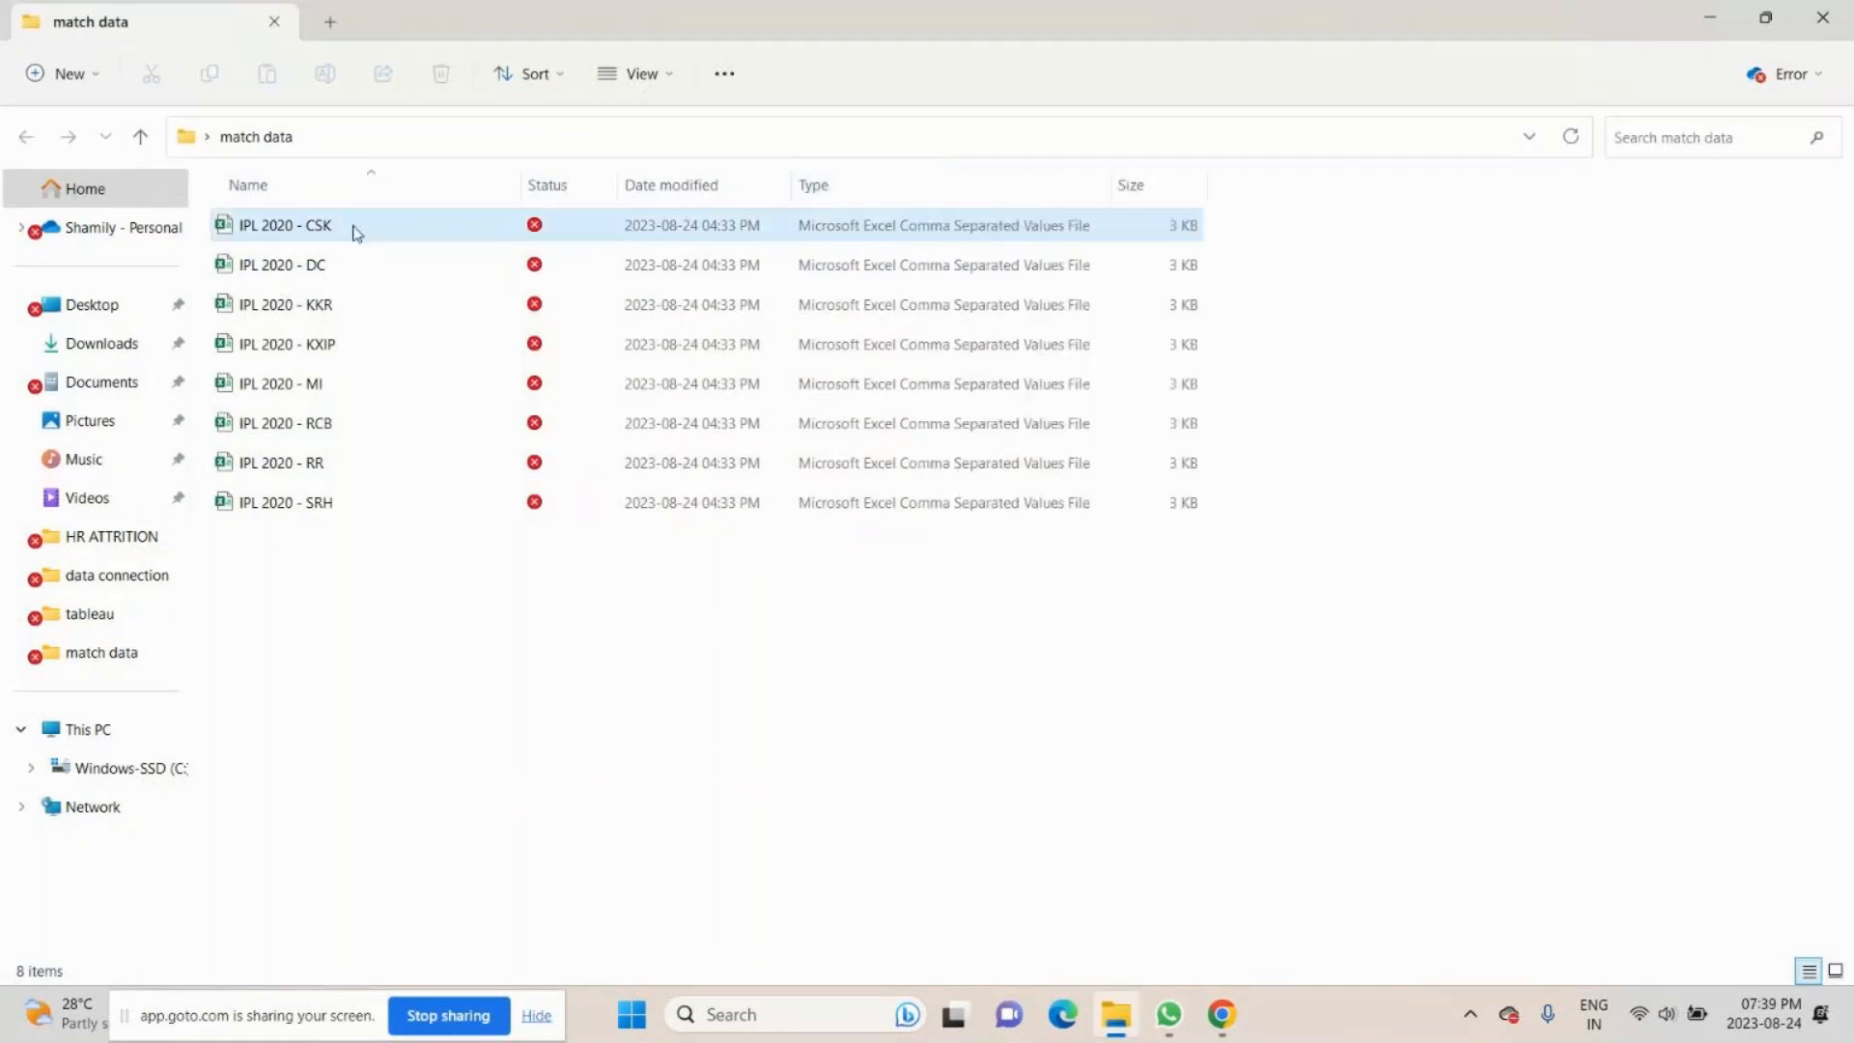
double_click(319, 231)
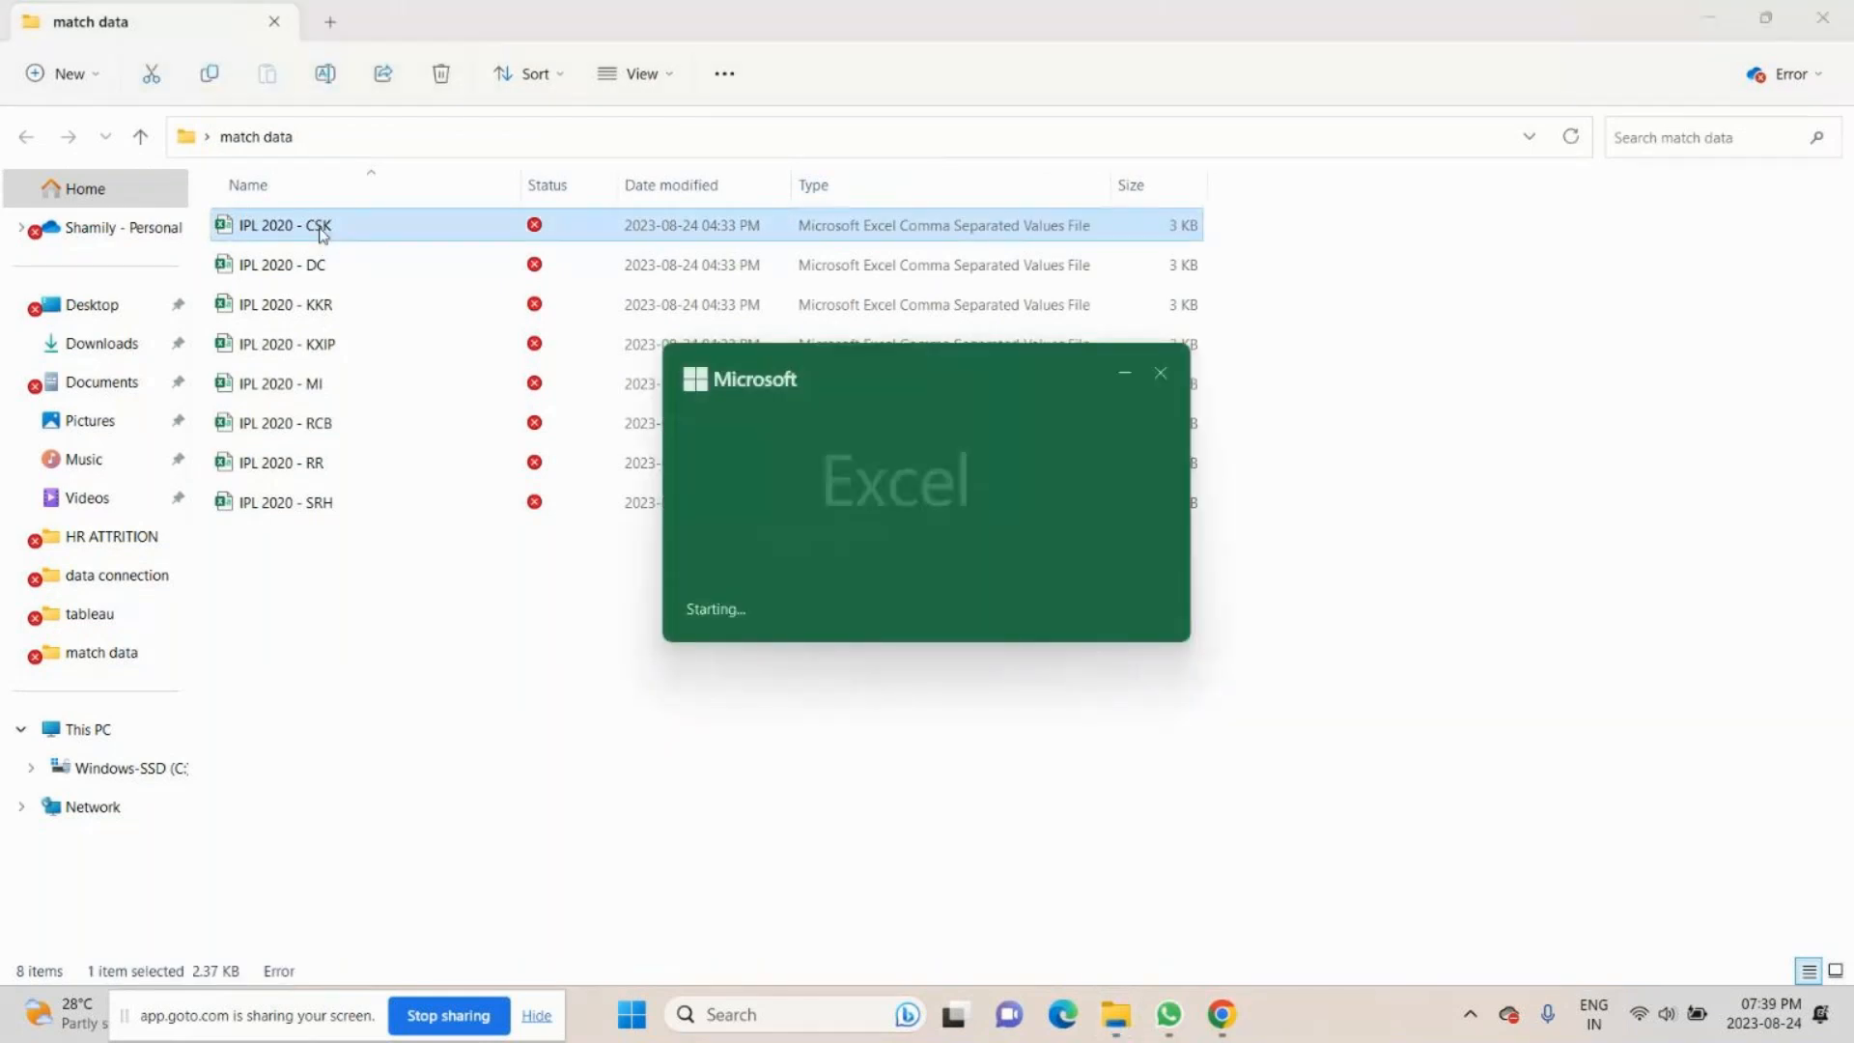
- Look over the player data in the IPL 2020 - CSK file, then close it and the match data folder window
scroll(323, 608, down, 4)
scroll(356, 617, up, 4)
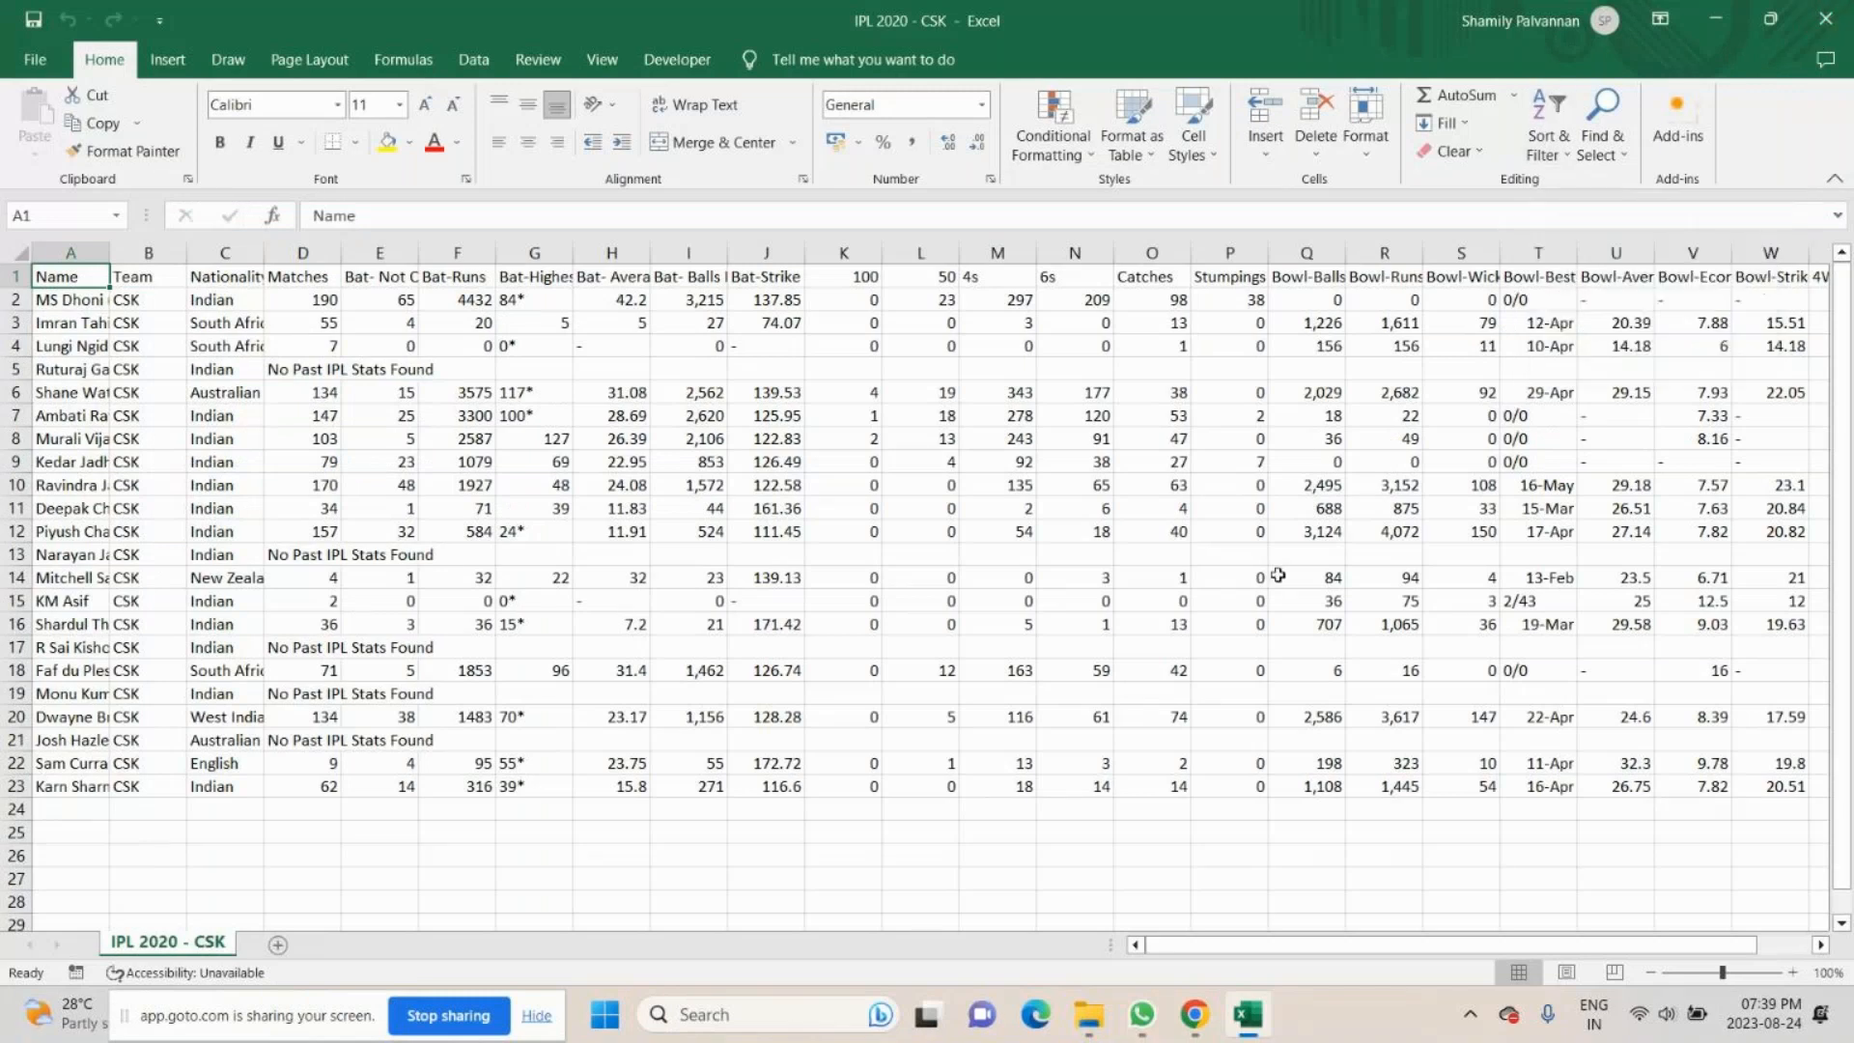
scroll(1277, 560, down, 4)
scroll(1278, 550, up, 4)
click(1816, 26)
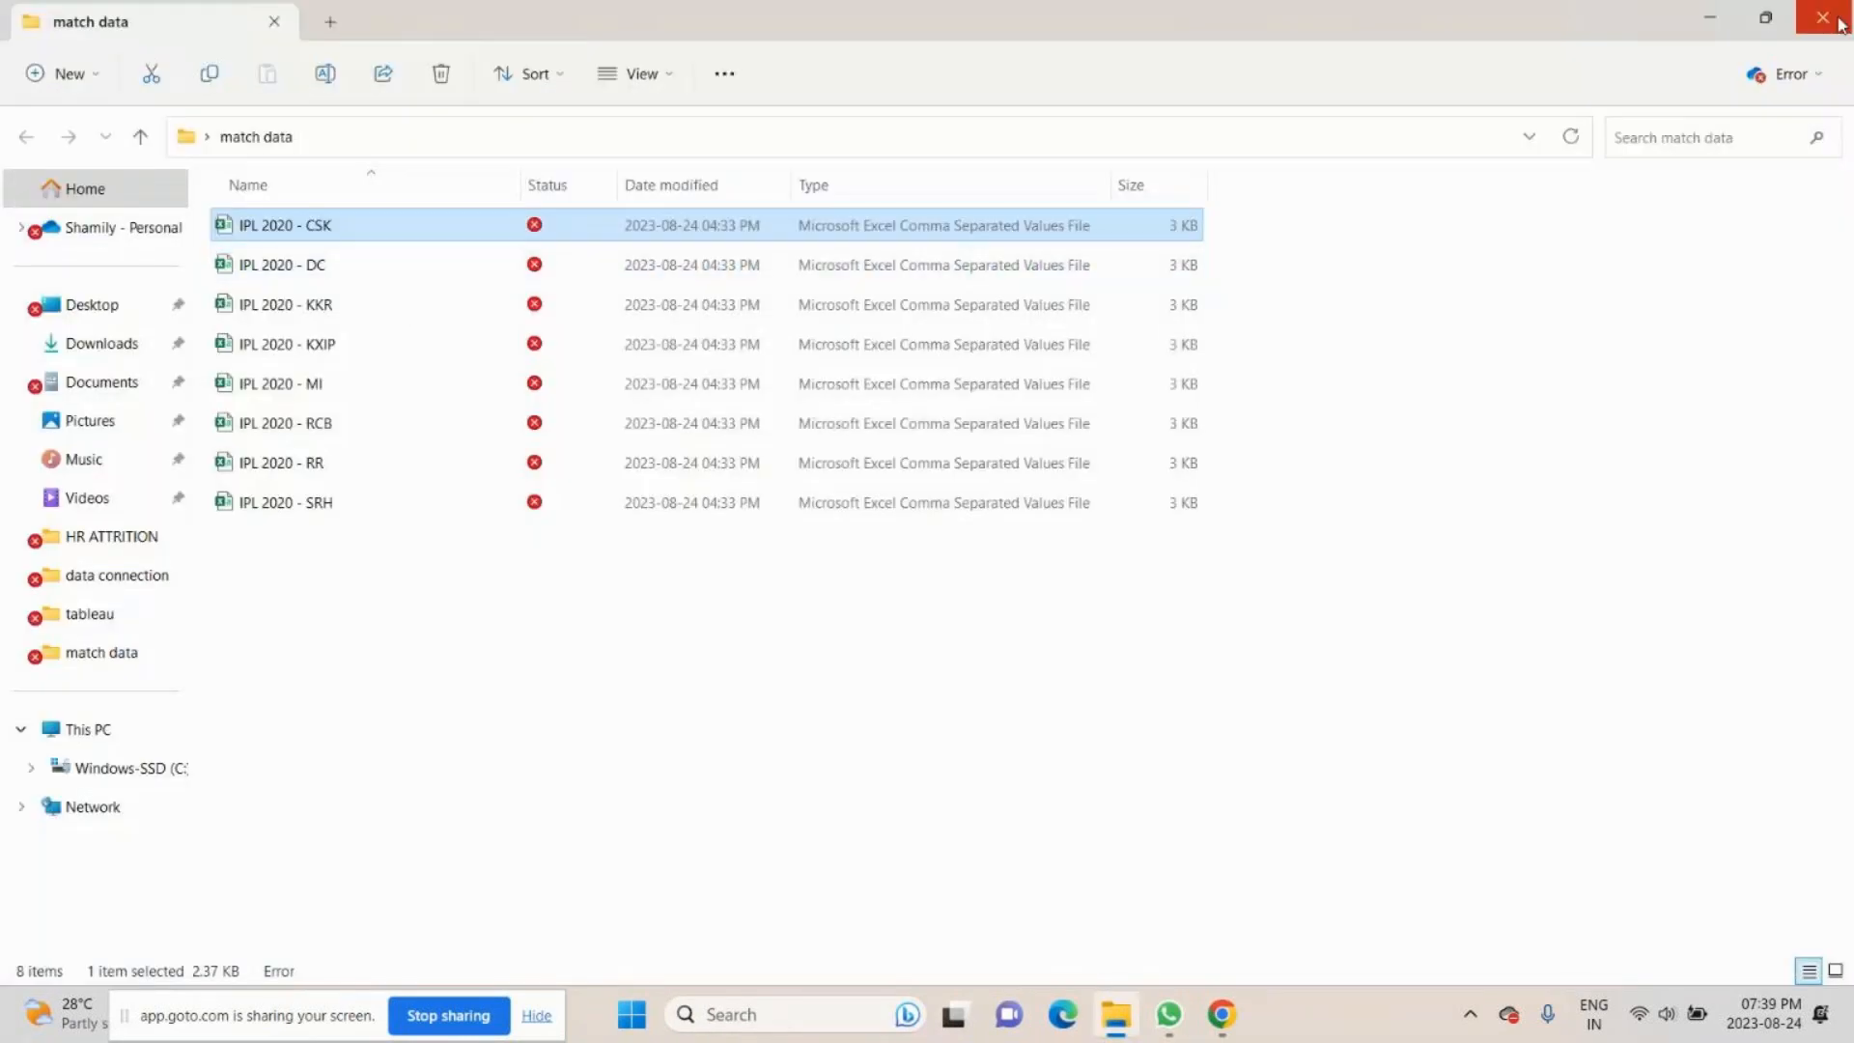
click(1840, 25)
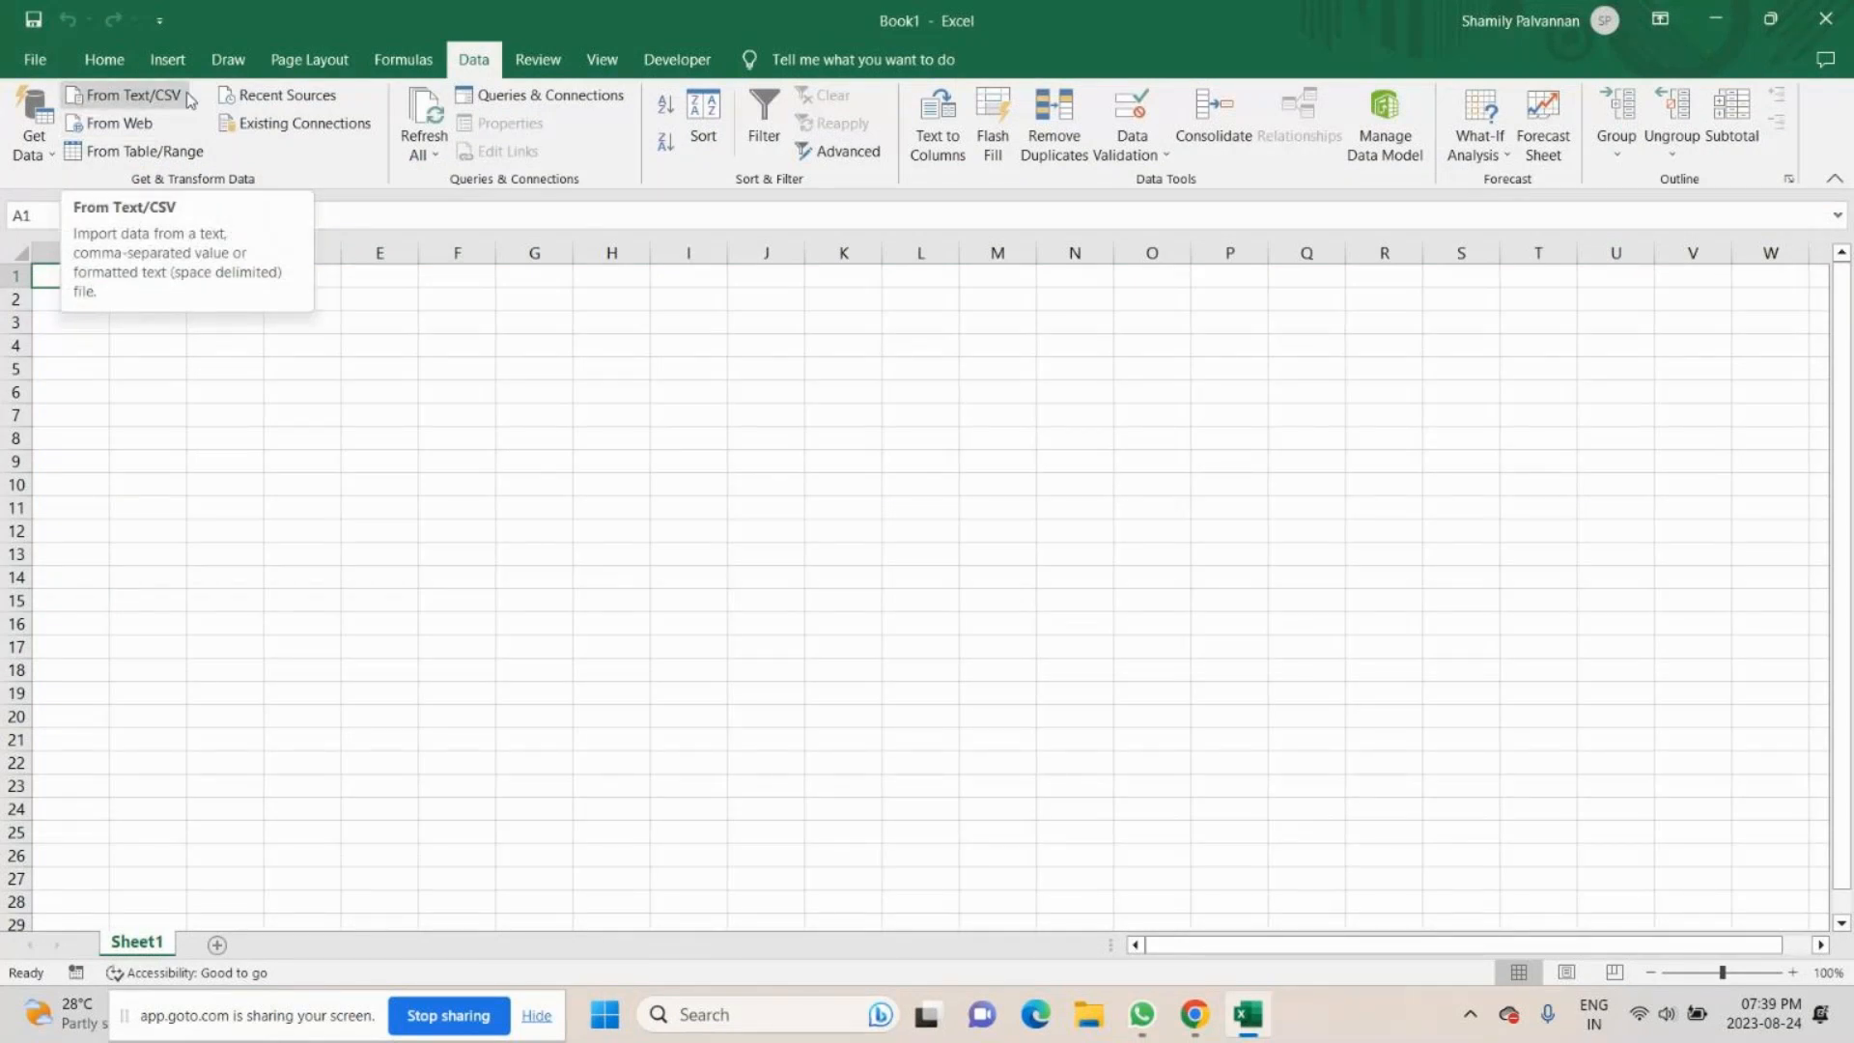
- Get data from the match data folder on the Desktop and open its file list for transforming in Power Query Editor
click(55, 159)
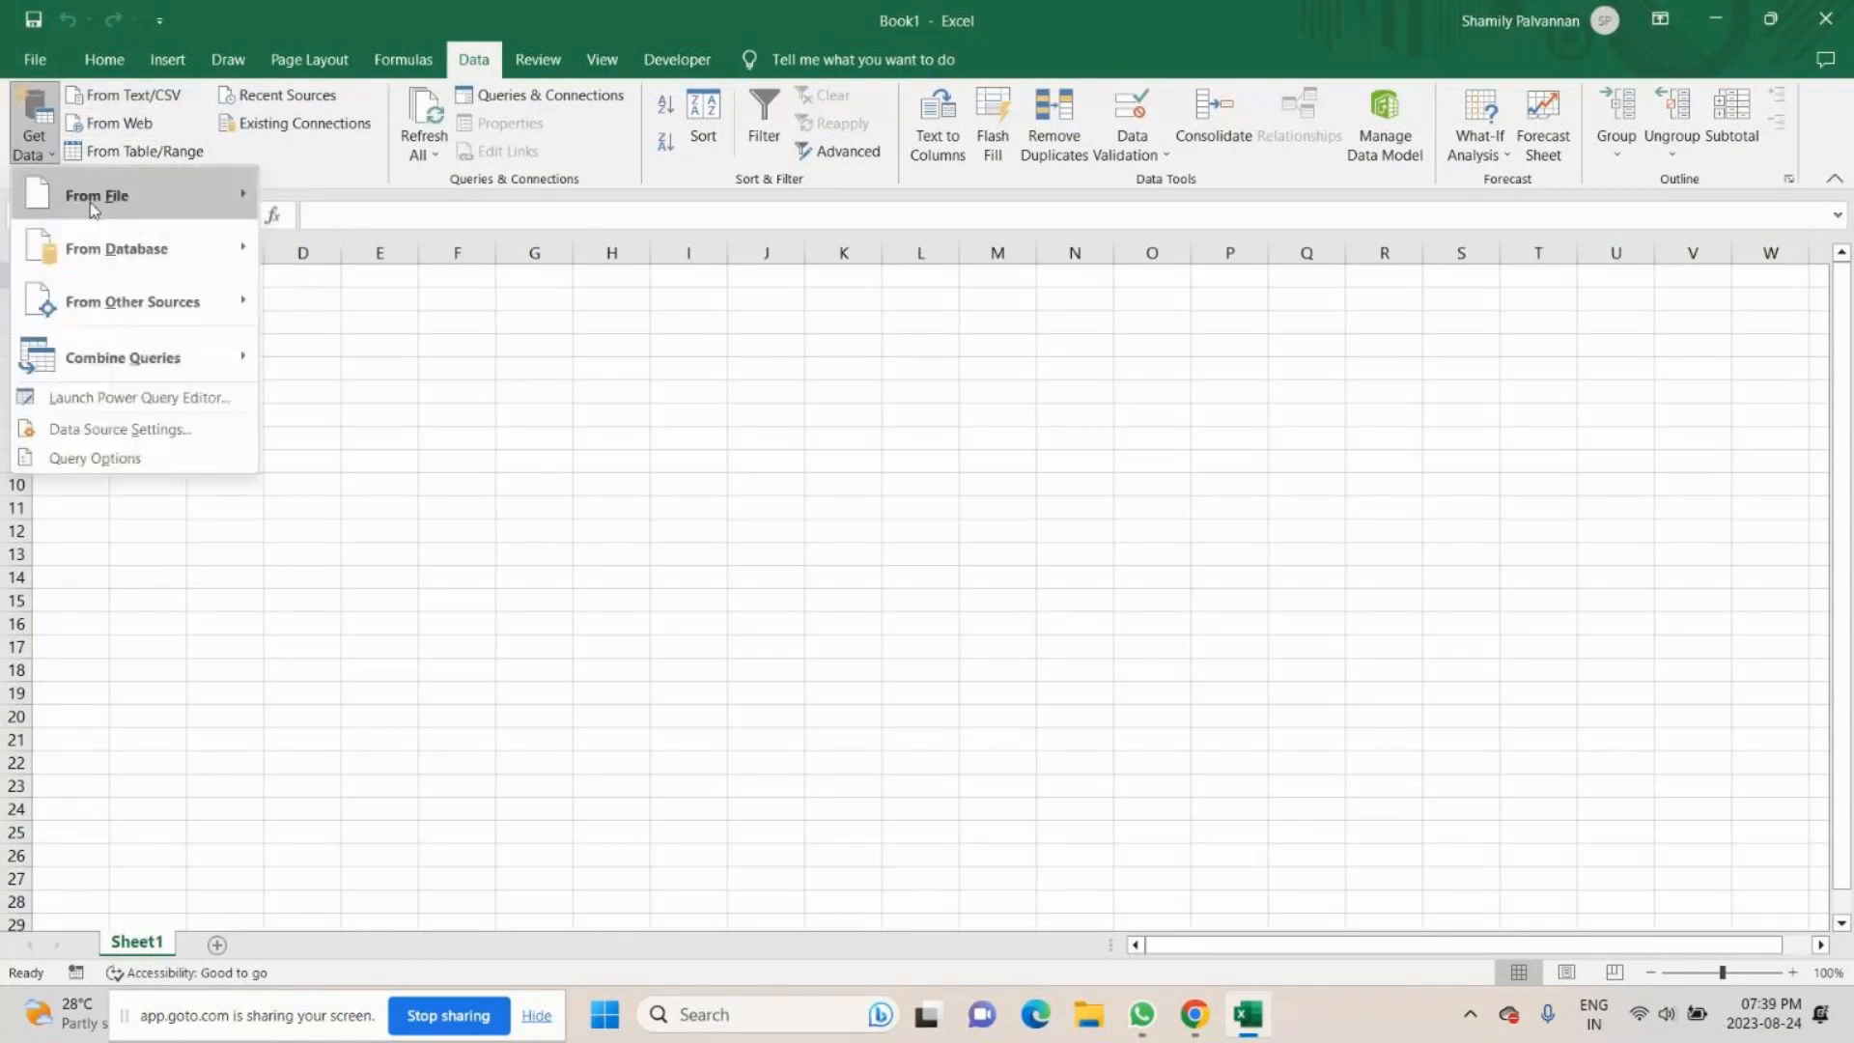
mouse_move(94, 209)
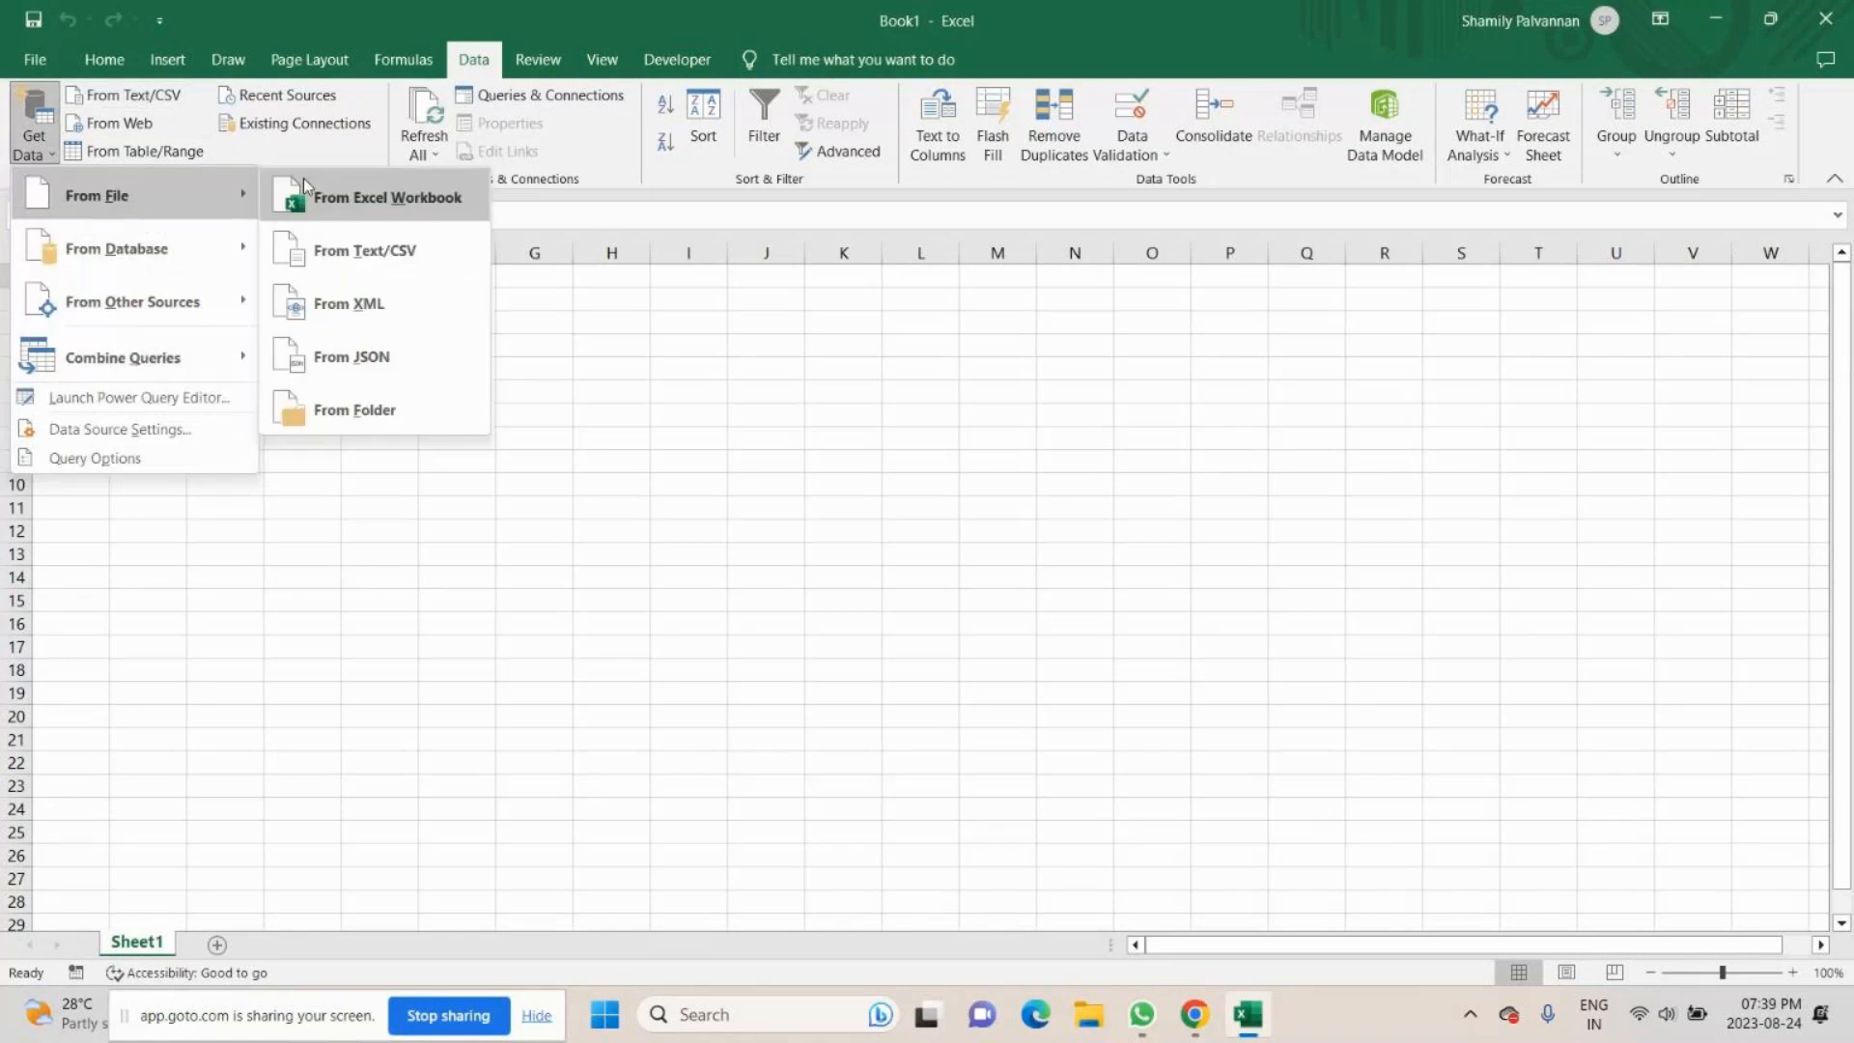
click(346, 367)
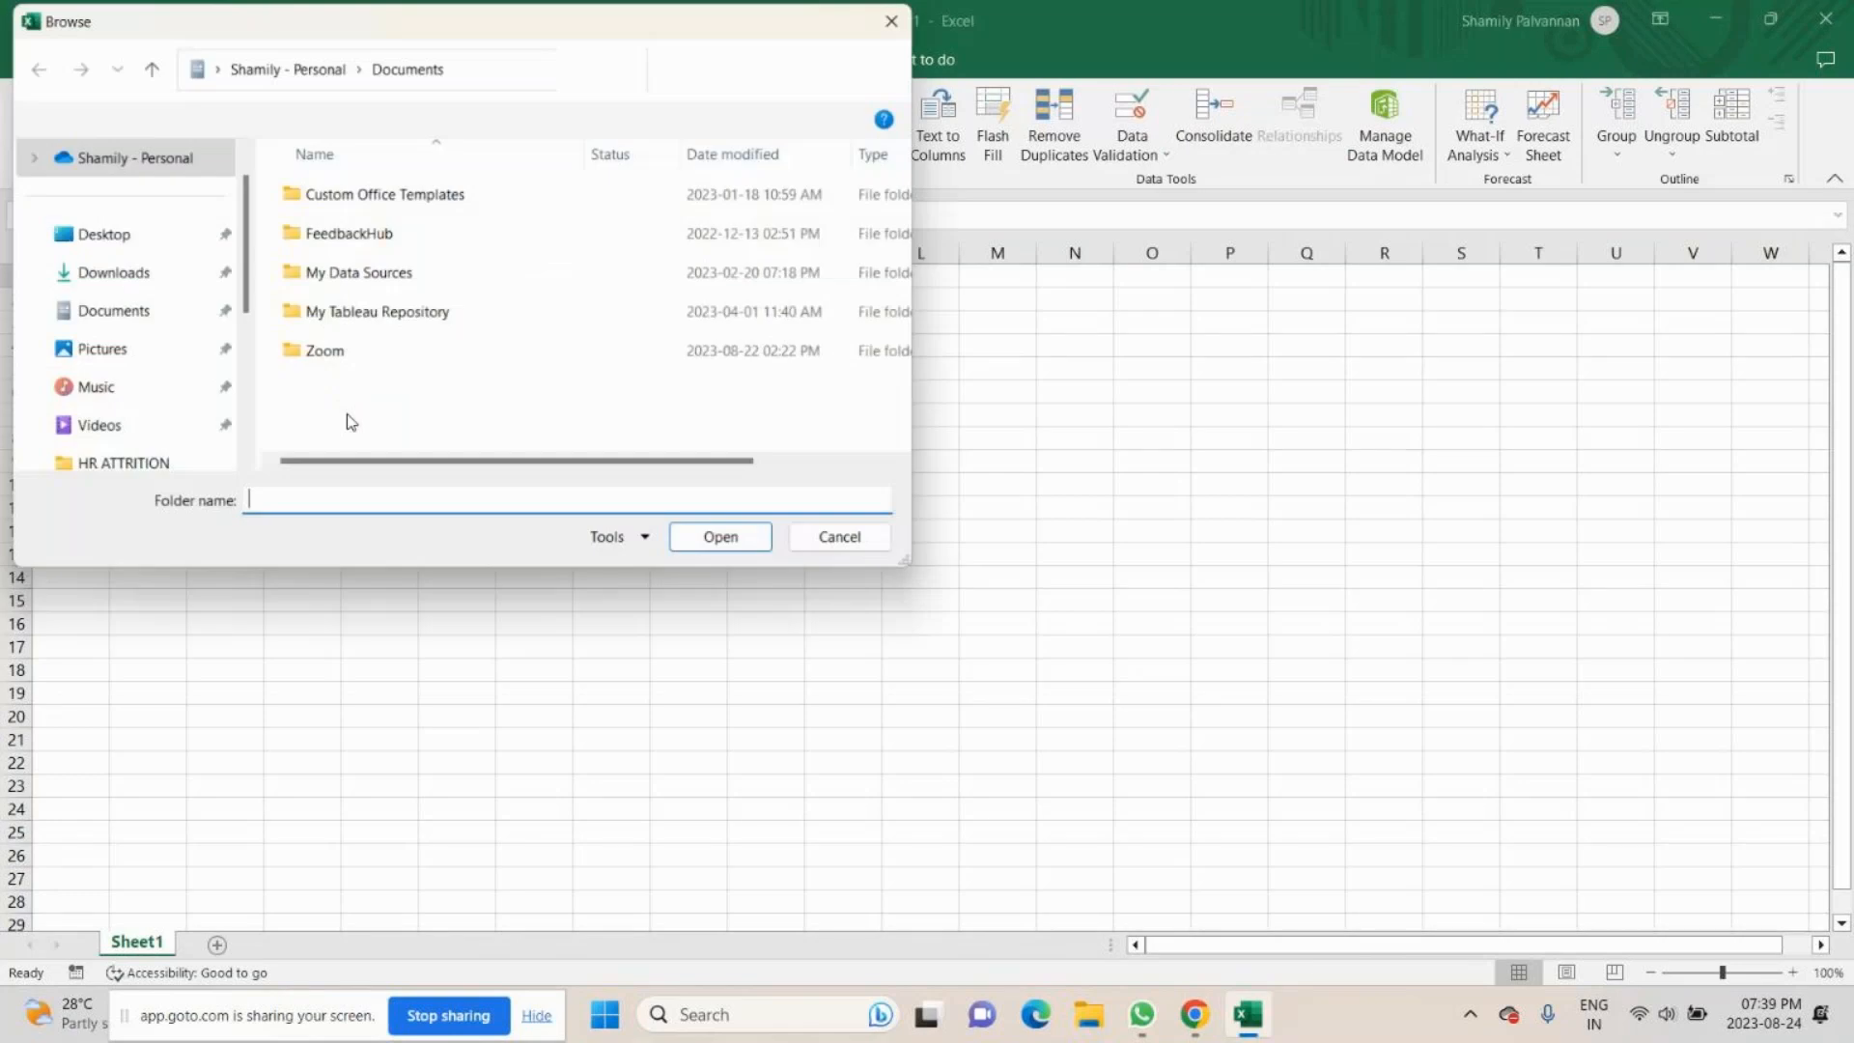
click(129, 238)
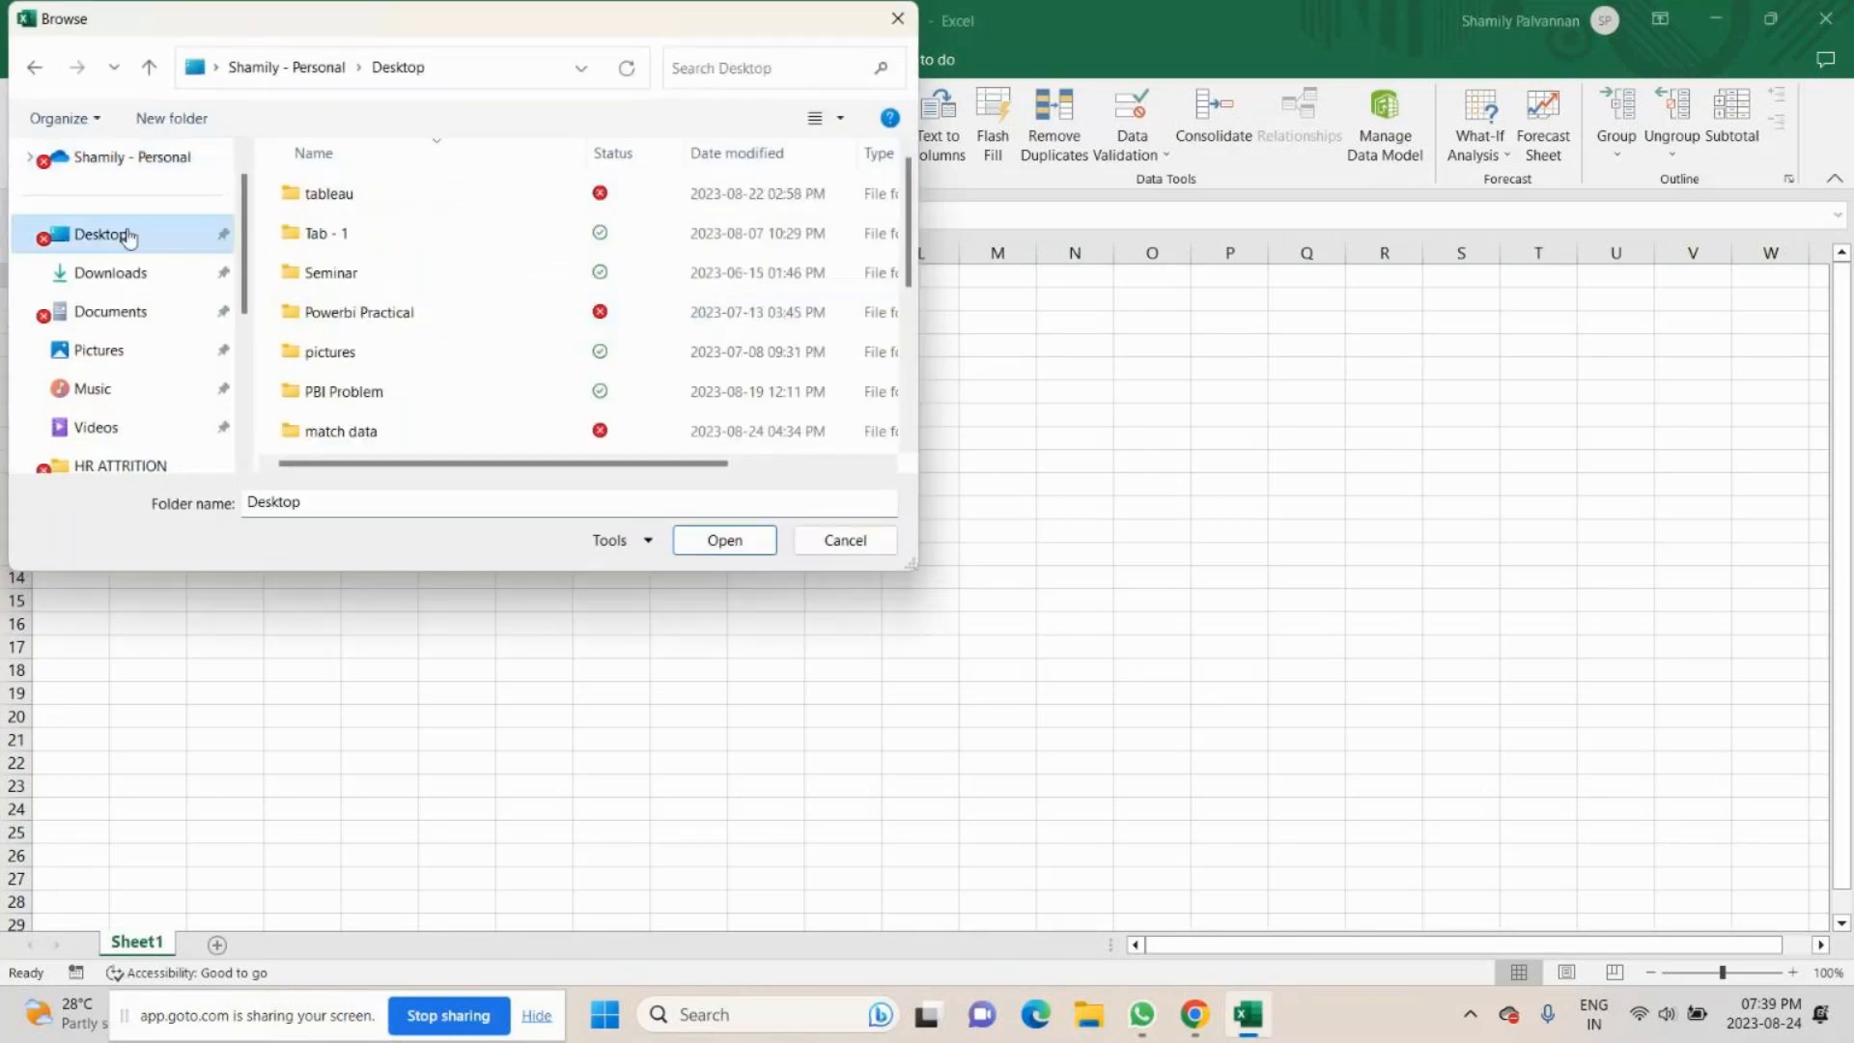
scroll(386, 382, down, 5)
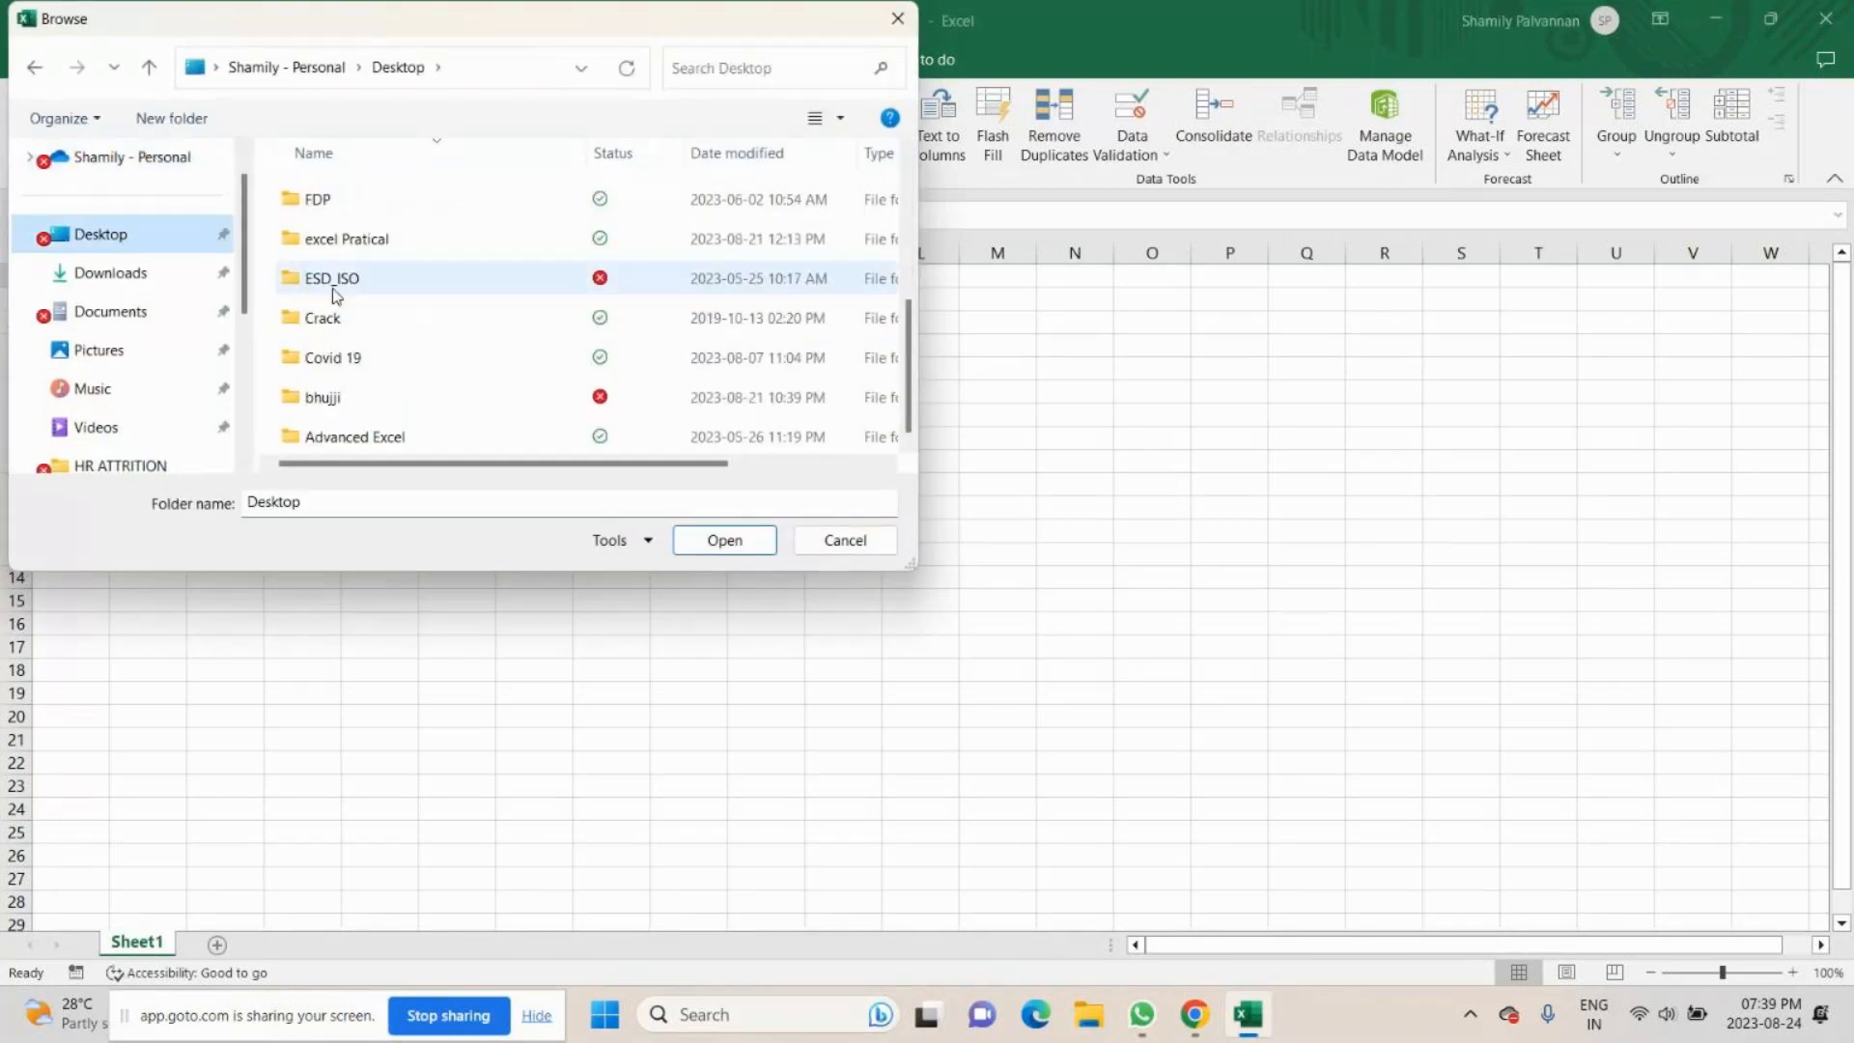
scroll(350, 318, up, 1)
click(352, 231)
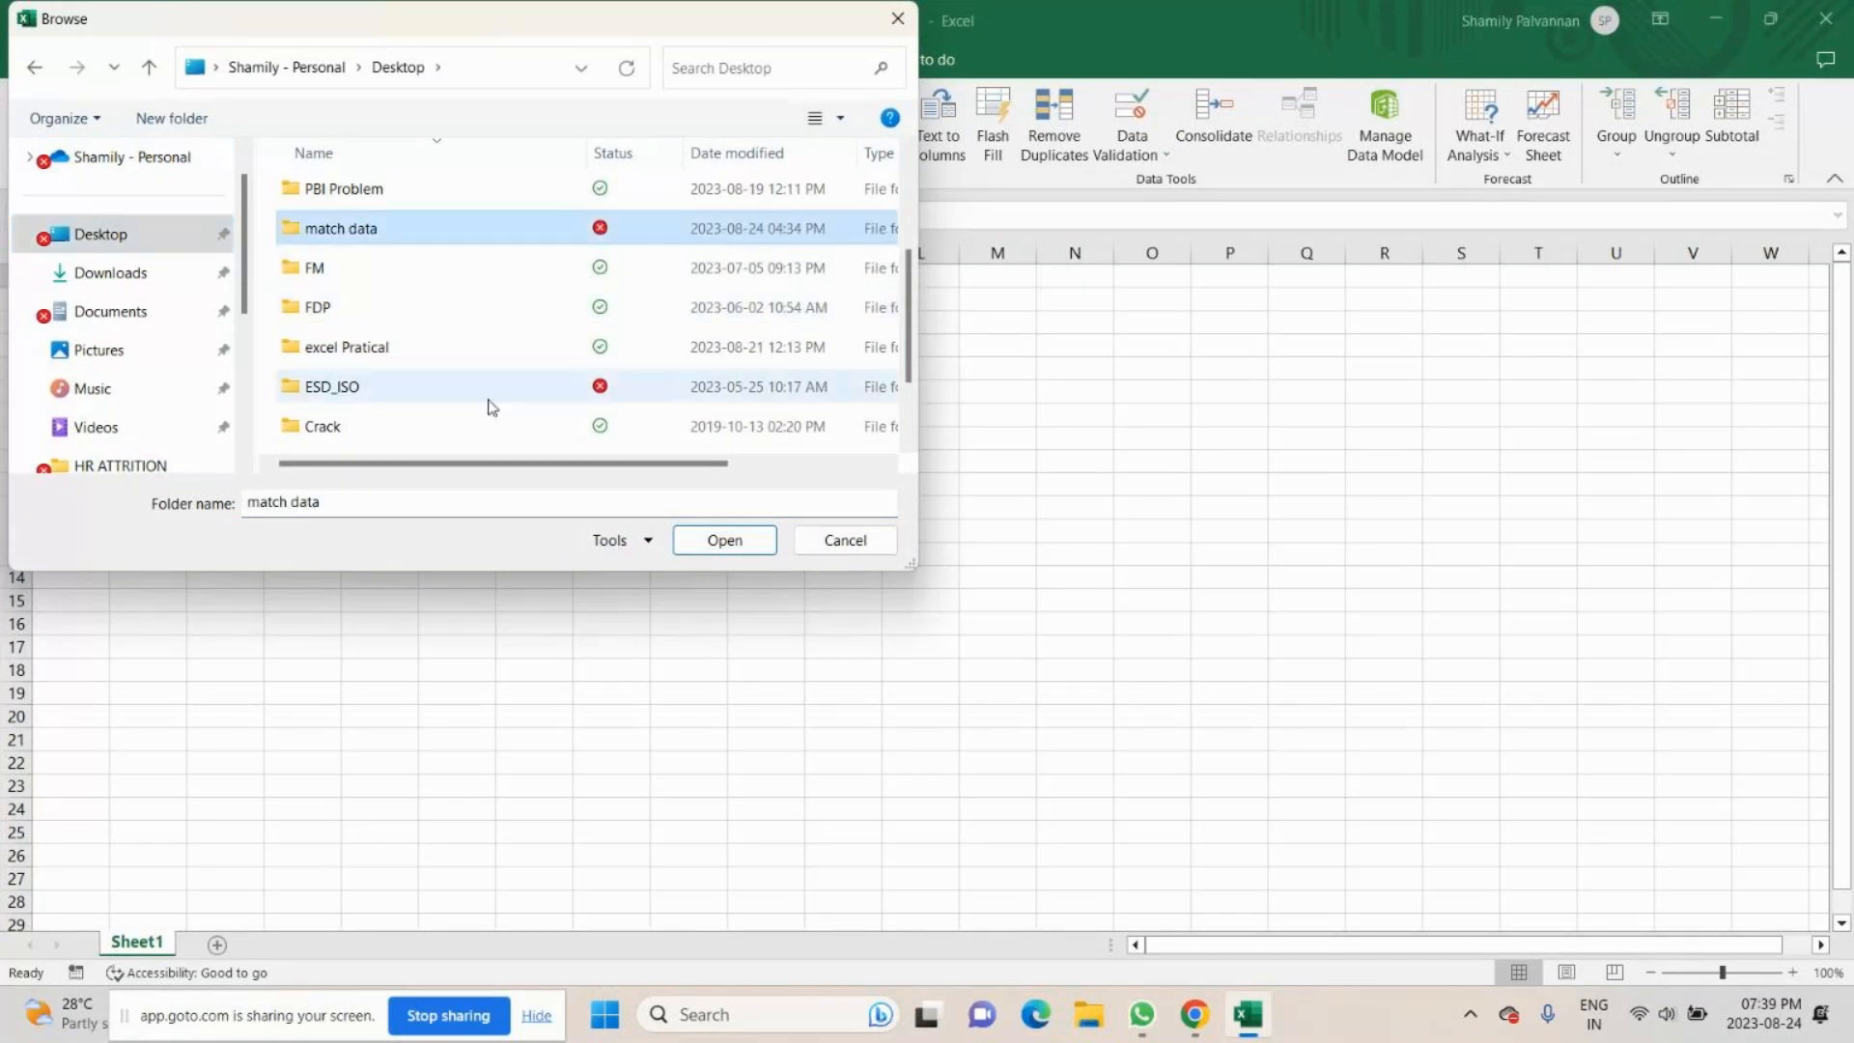
click(725, 540)
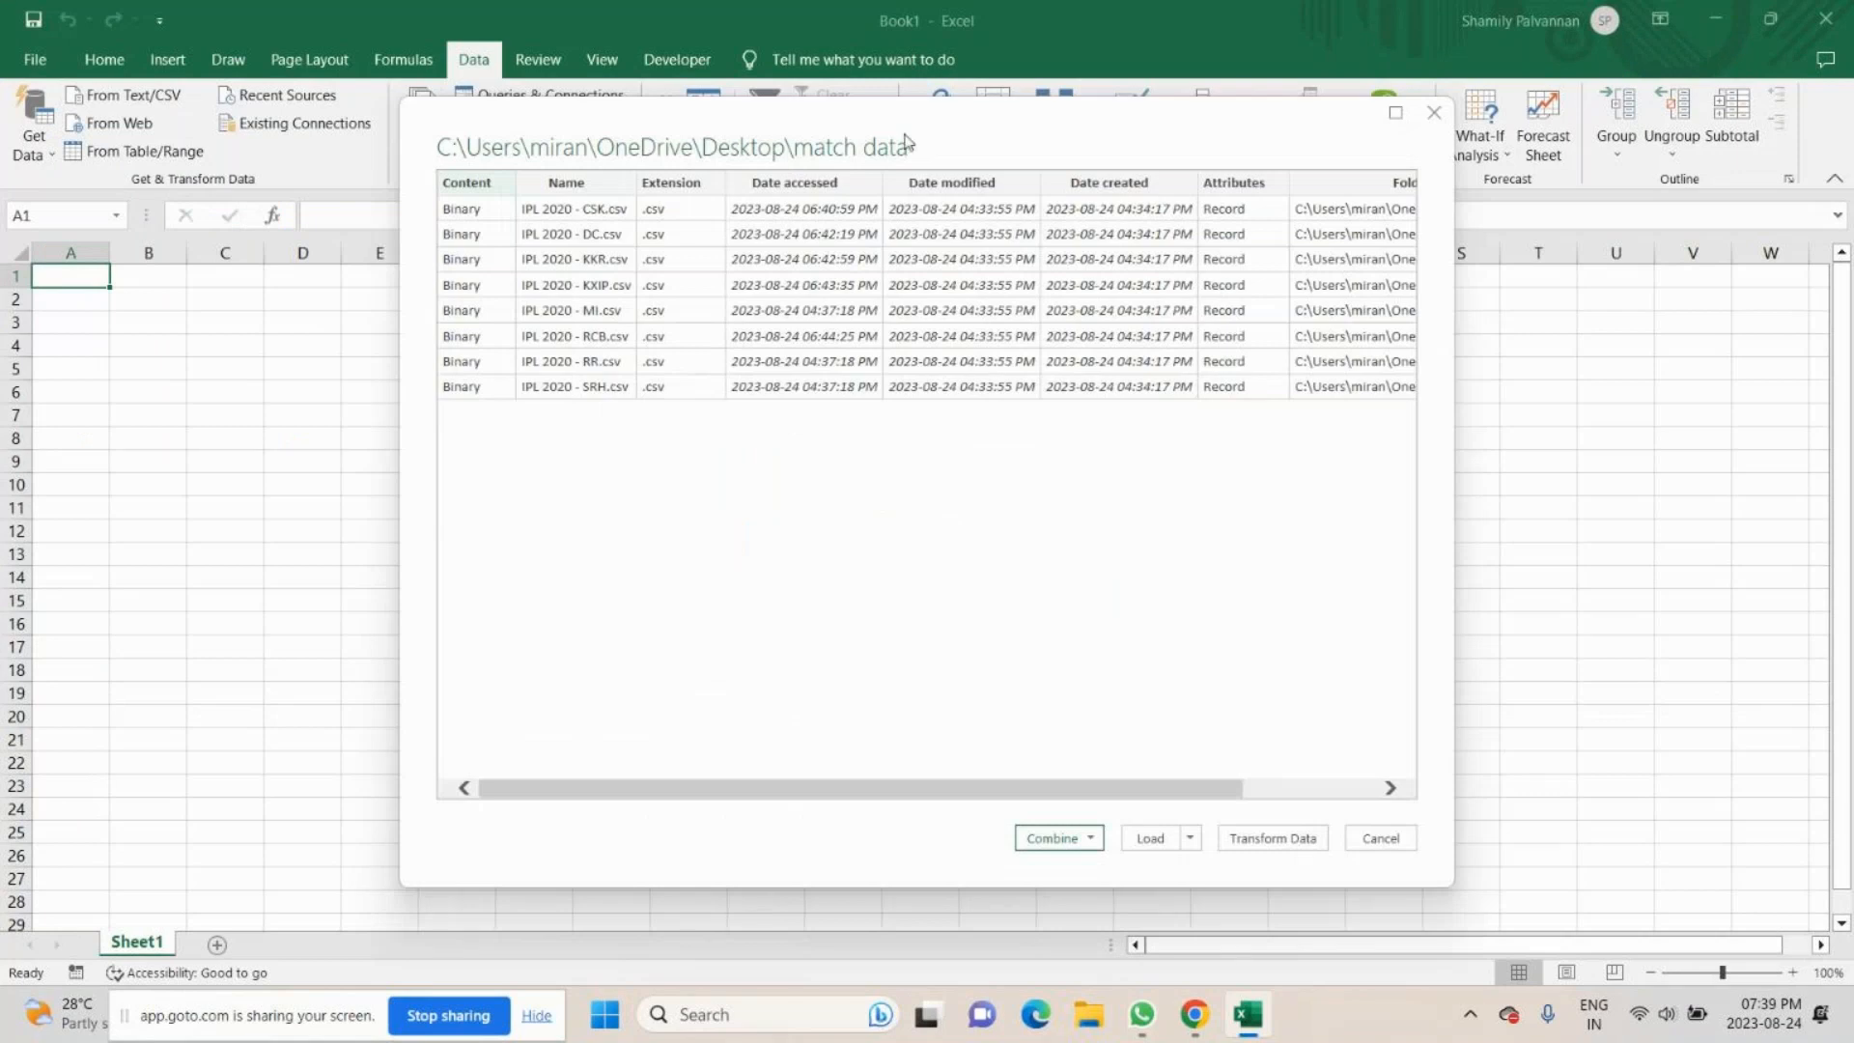
click(1273, 839)
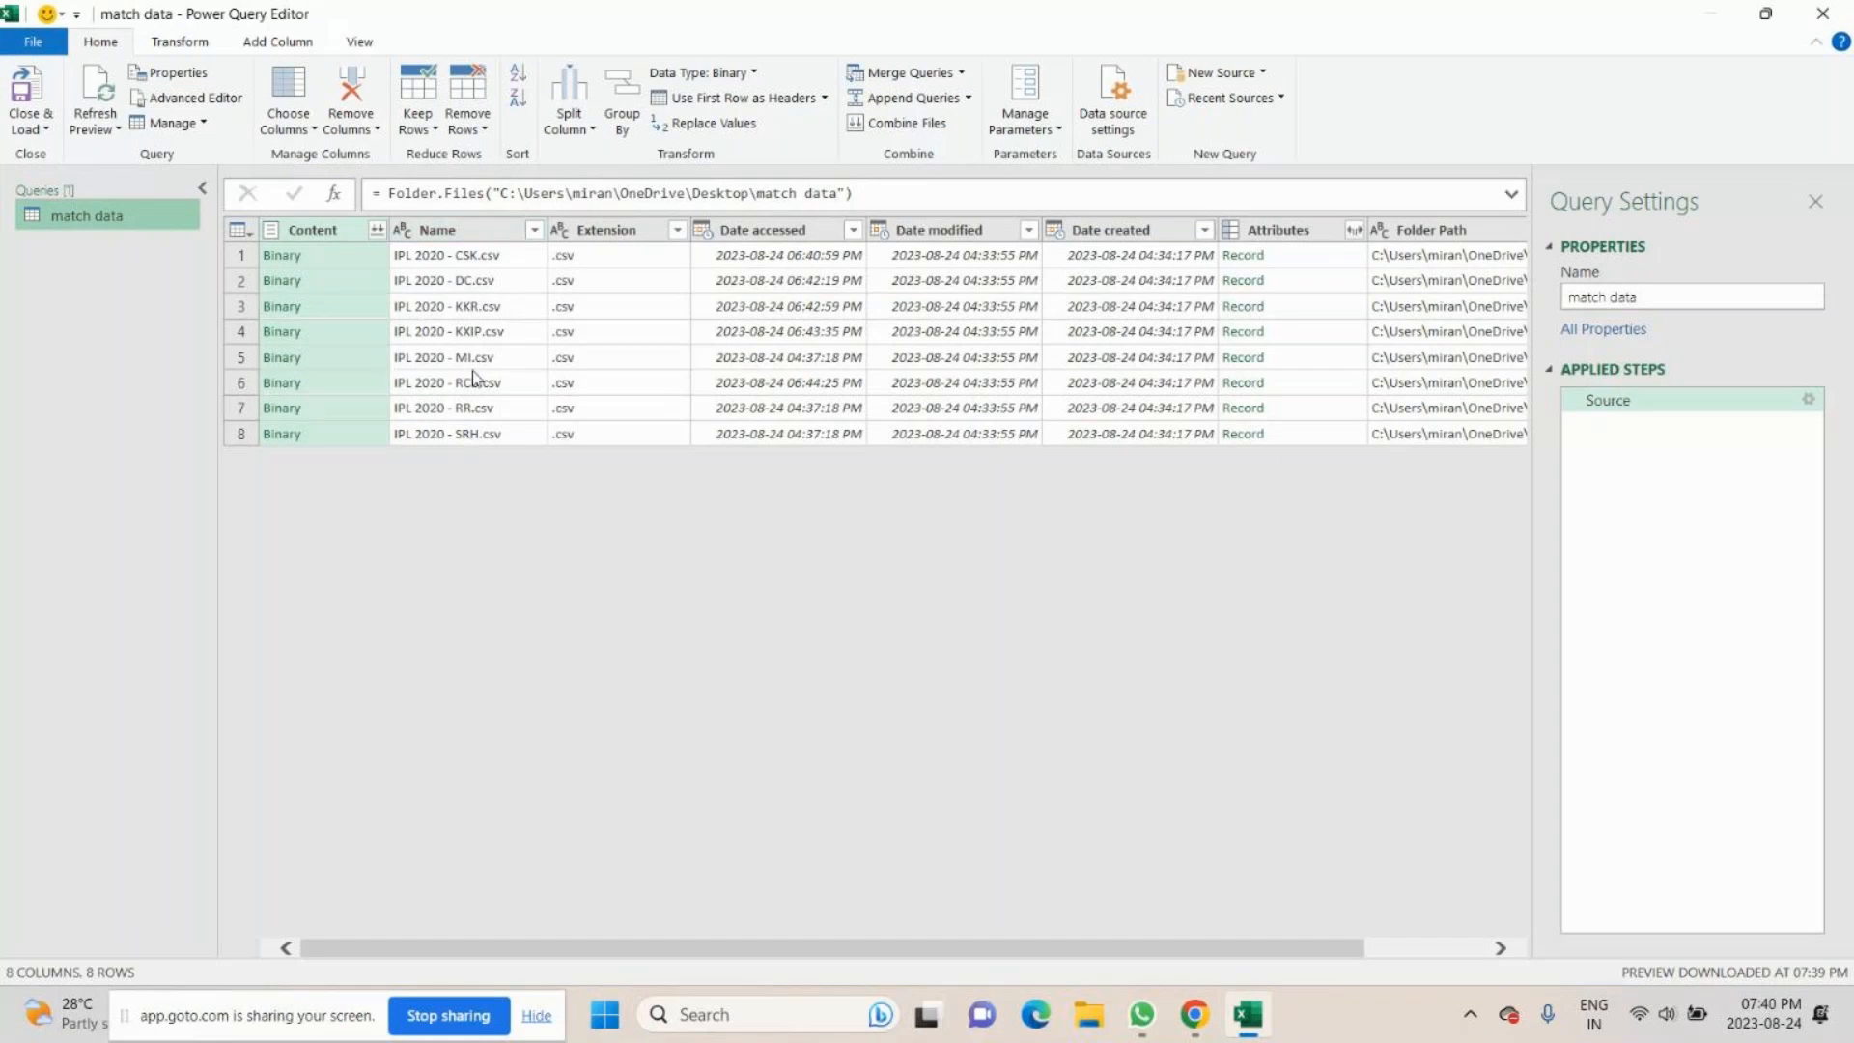
- Keep only the Content, Name and Extension columns in the match data query and remove all other columns
click(337, 261)
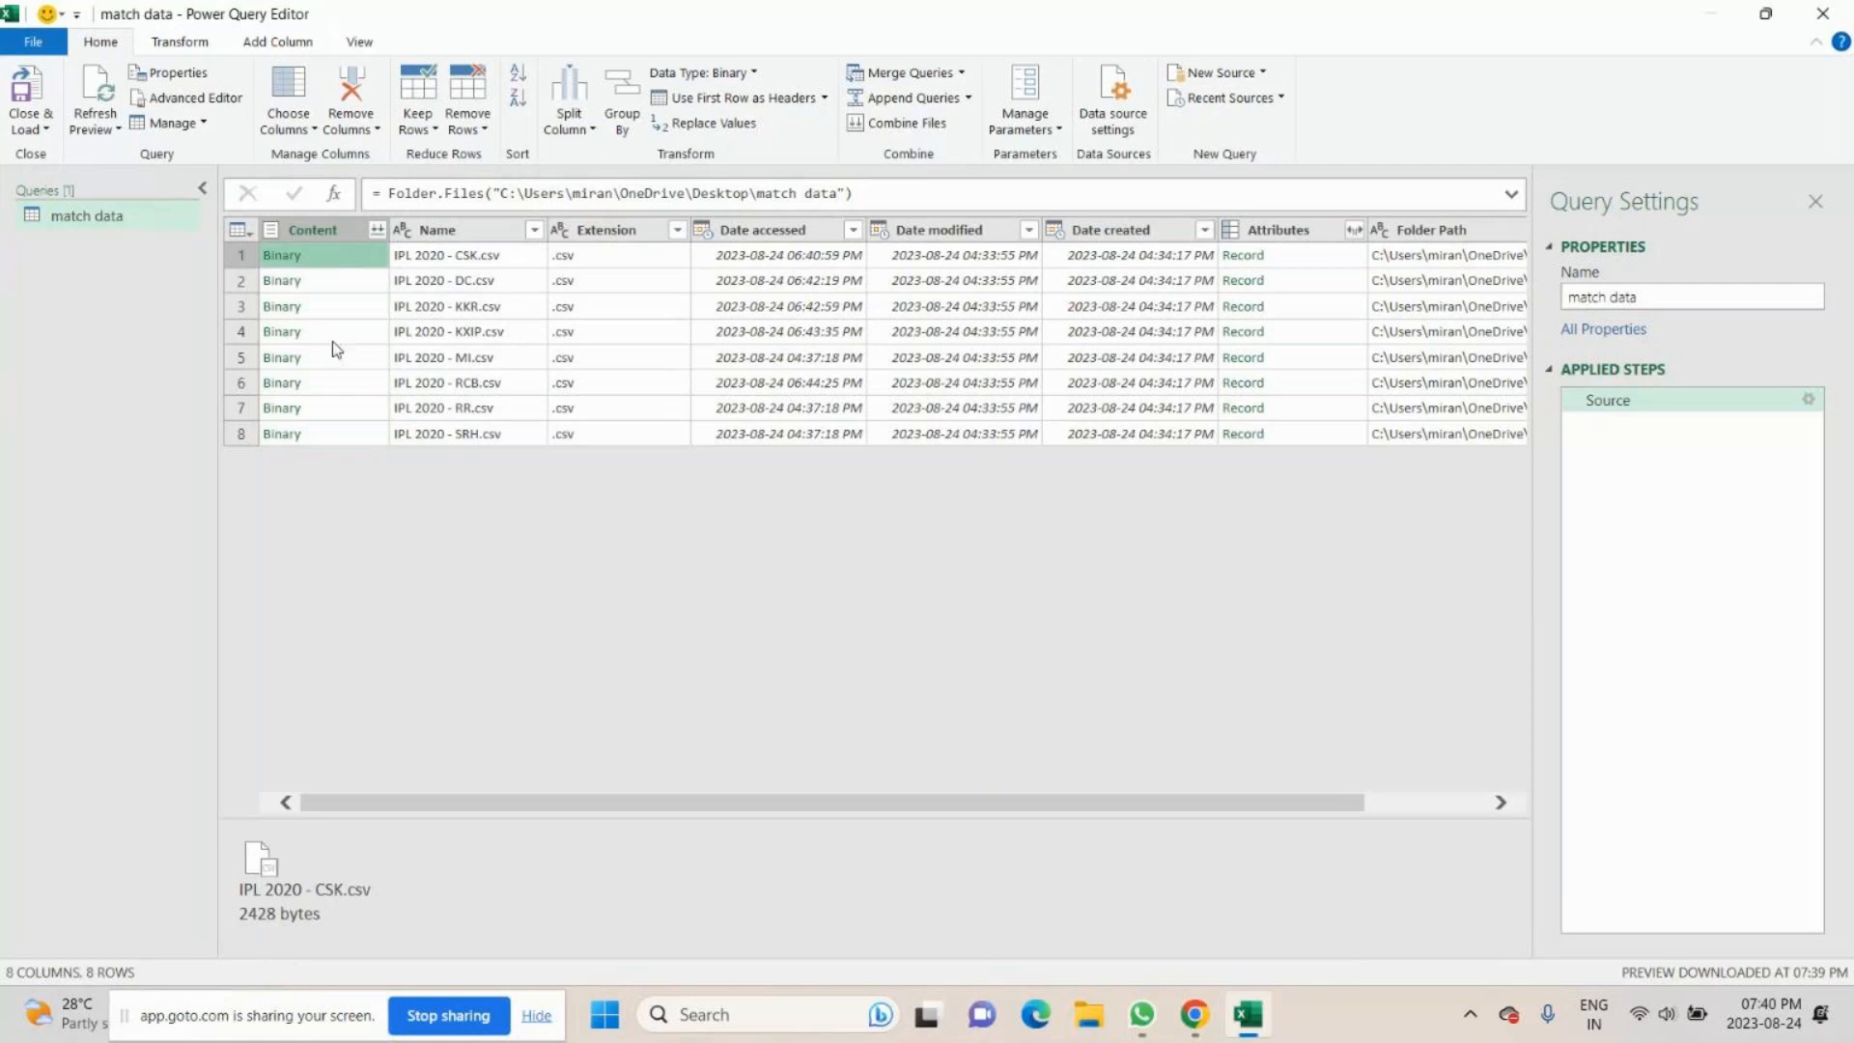
click(529, 263)
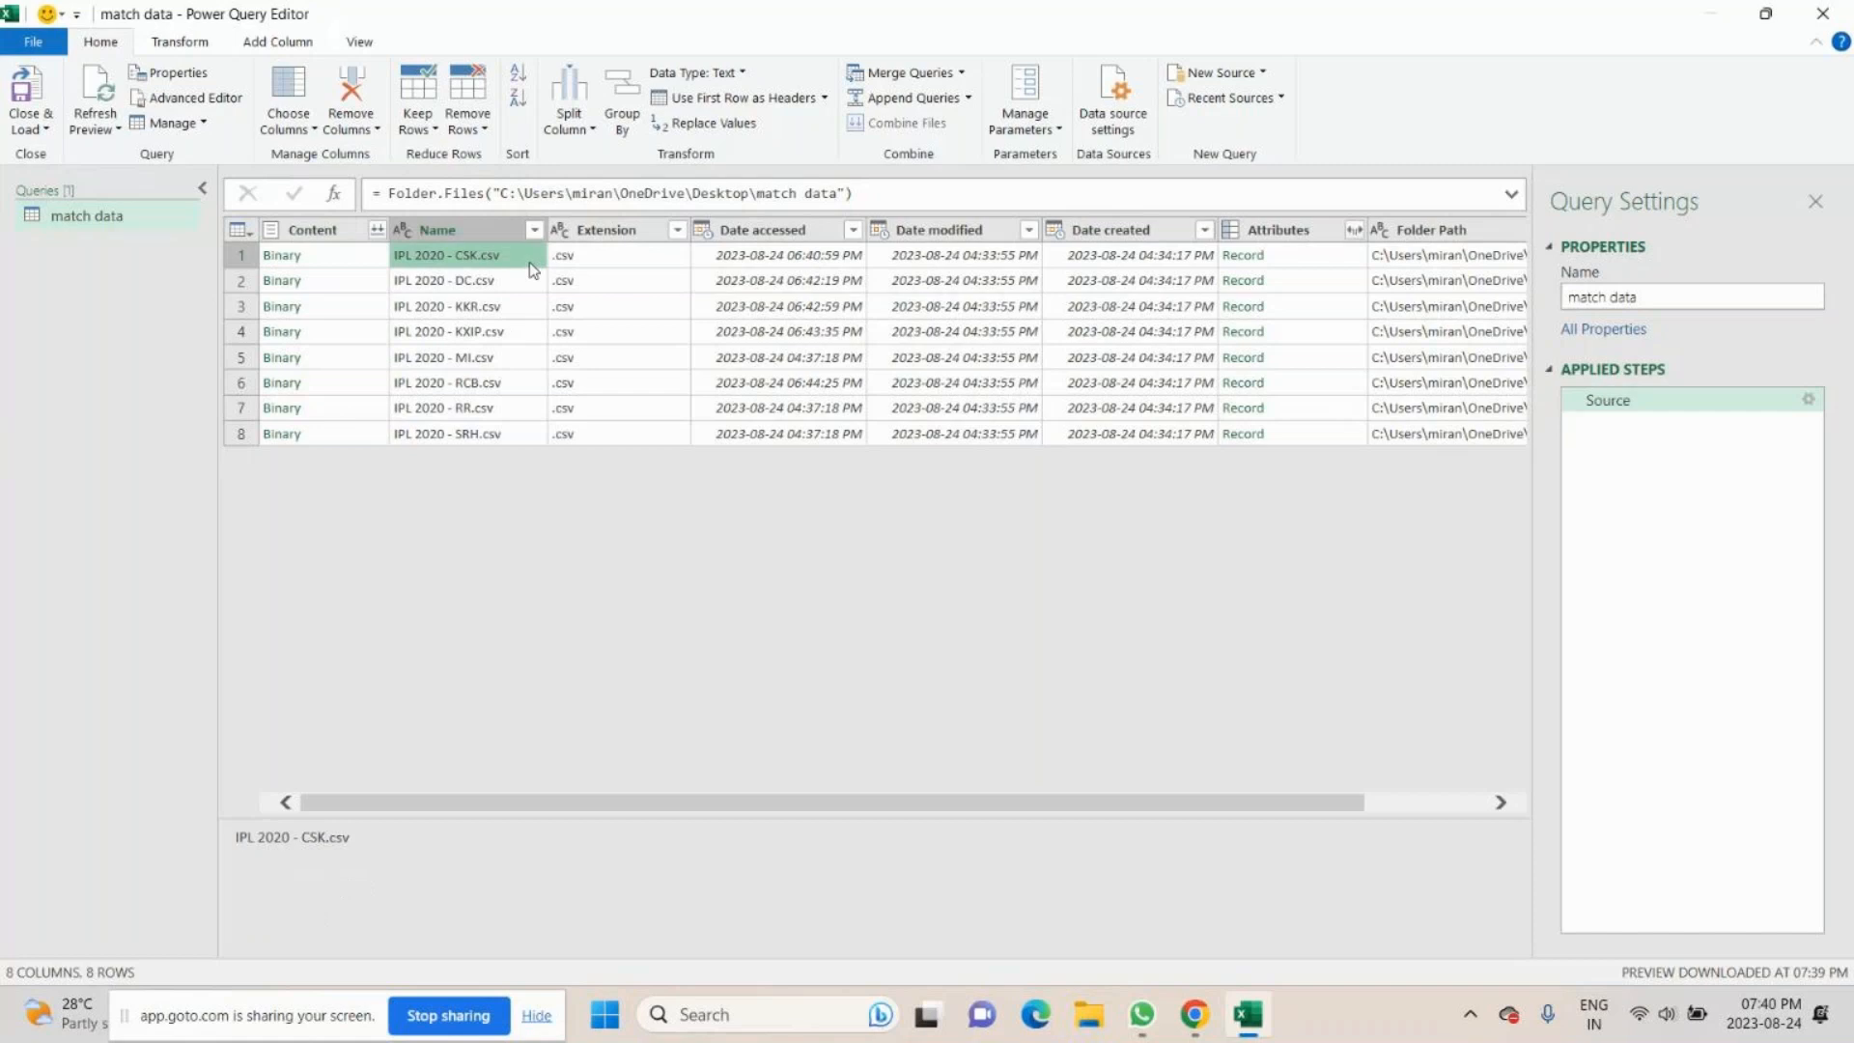
click(608, 256)
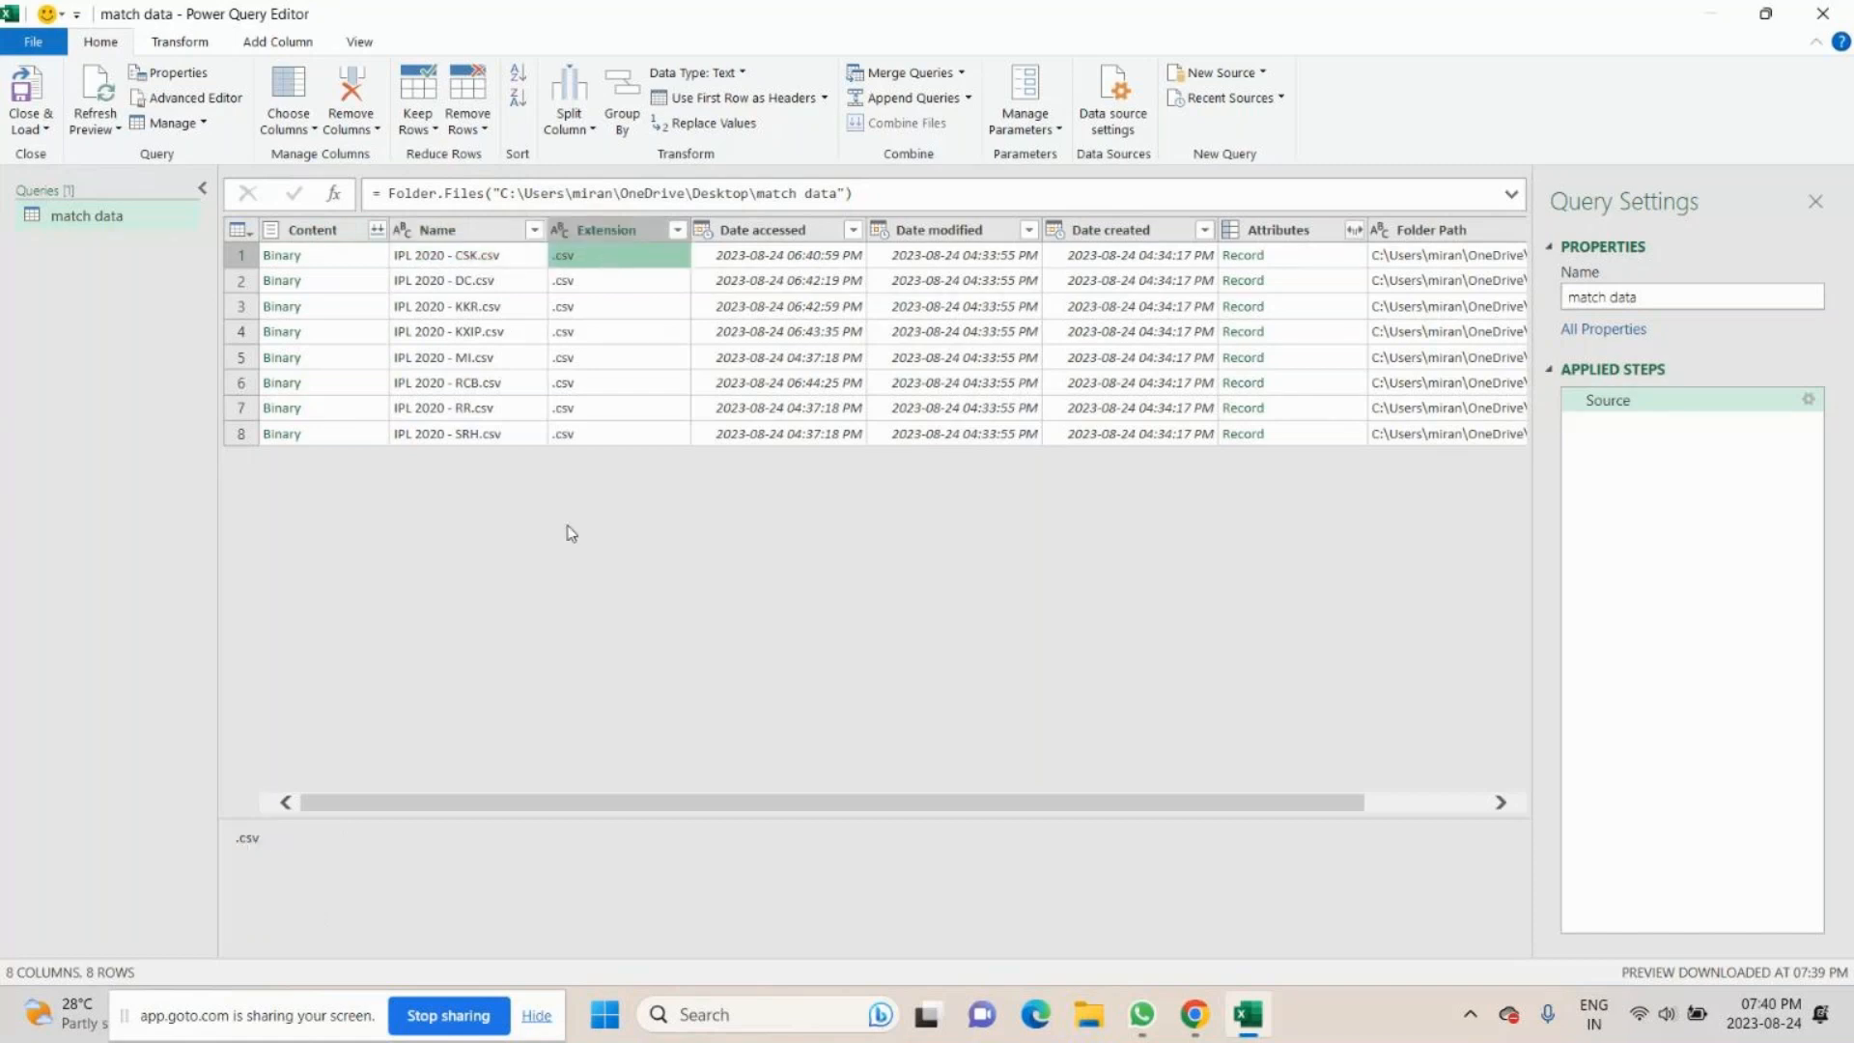
click(312, 229)
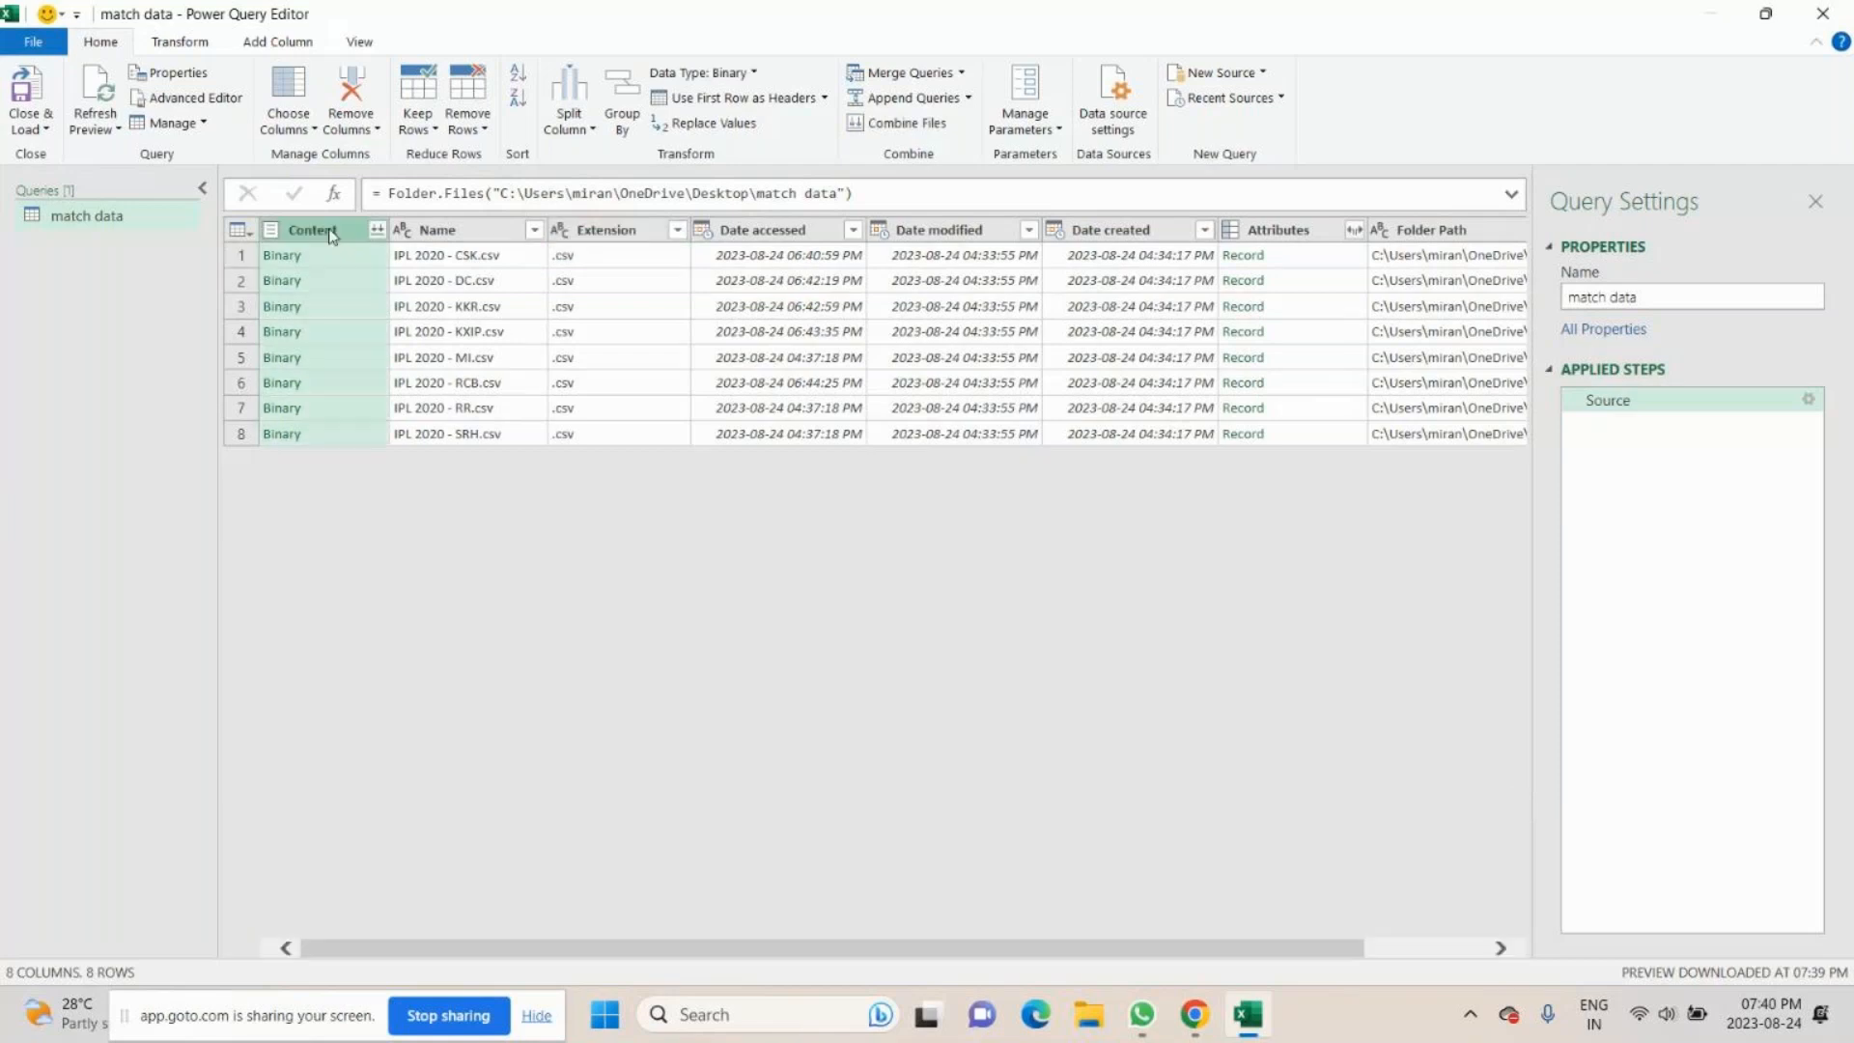
ctrl+click(454, 229)
ctrl+click(626, 232)
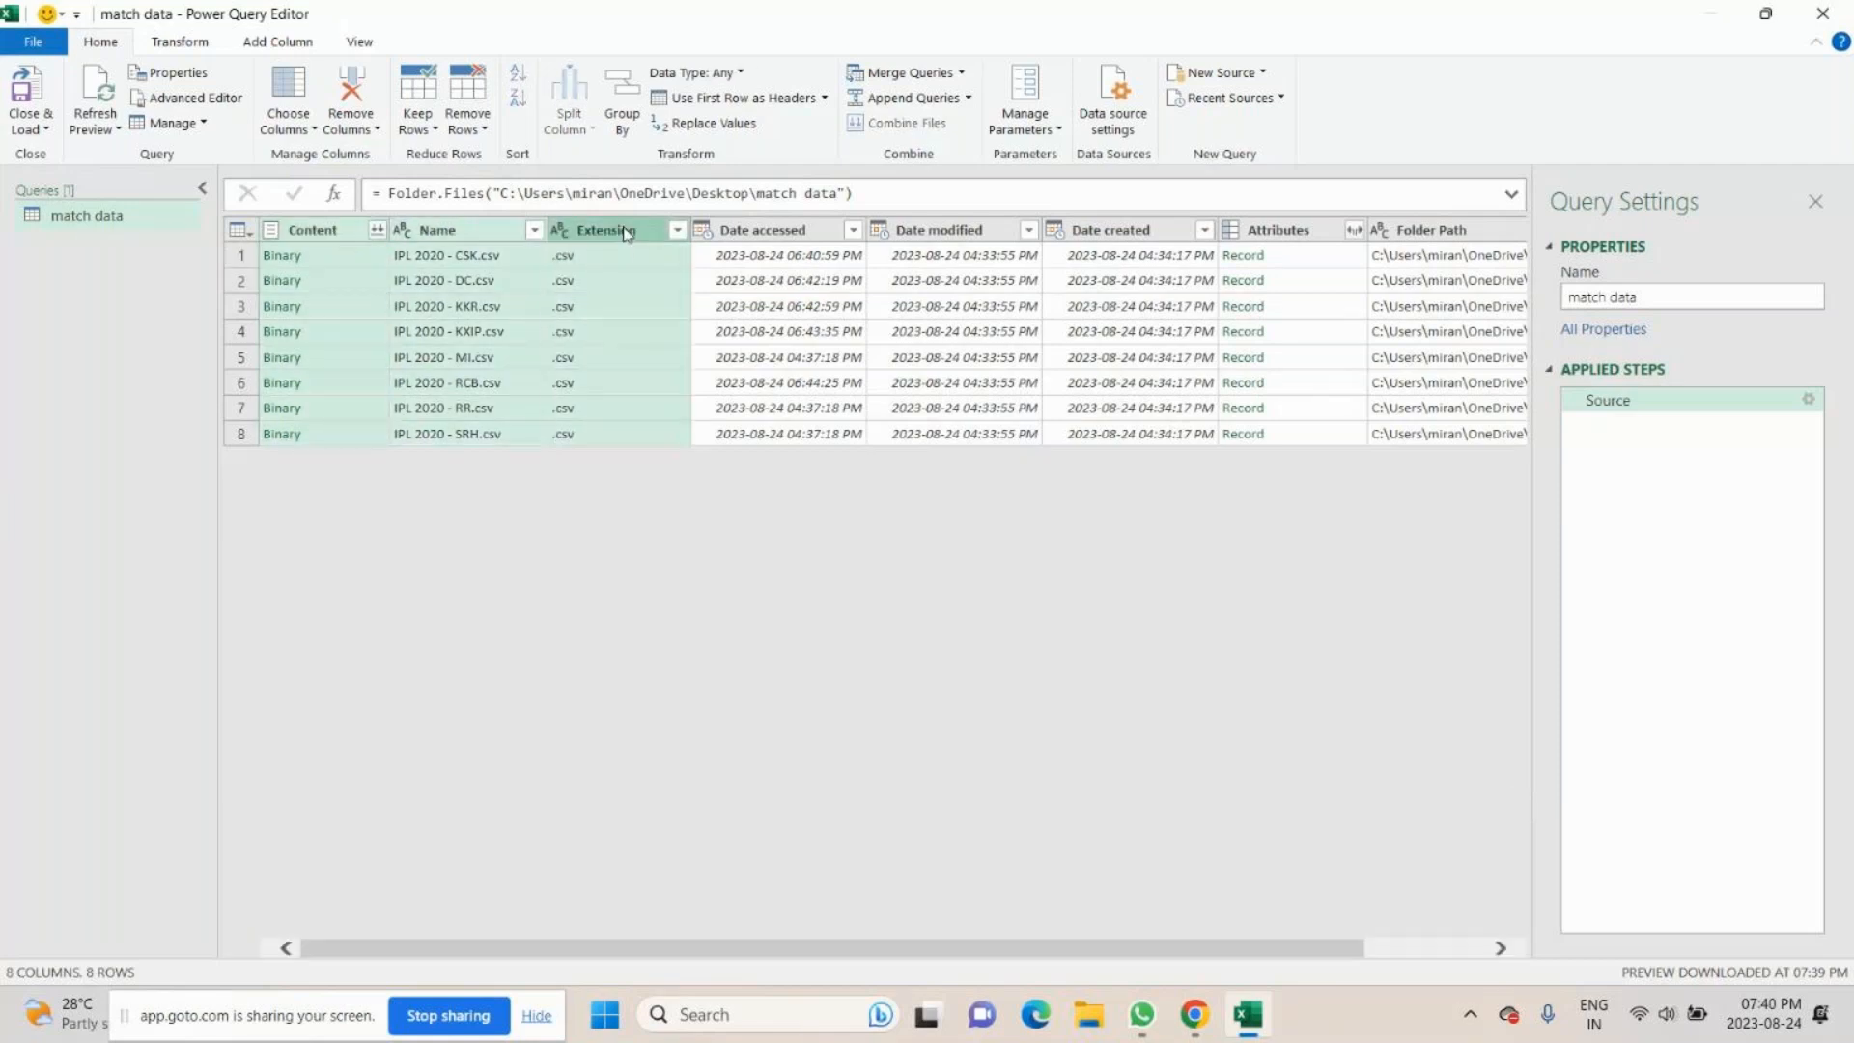
right_click(627, 233)
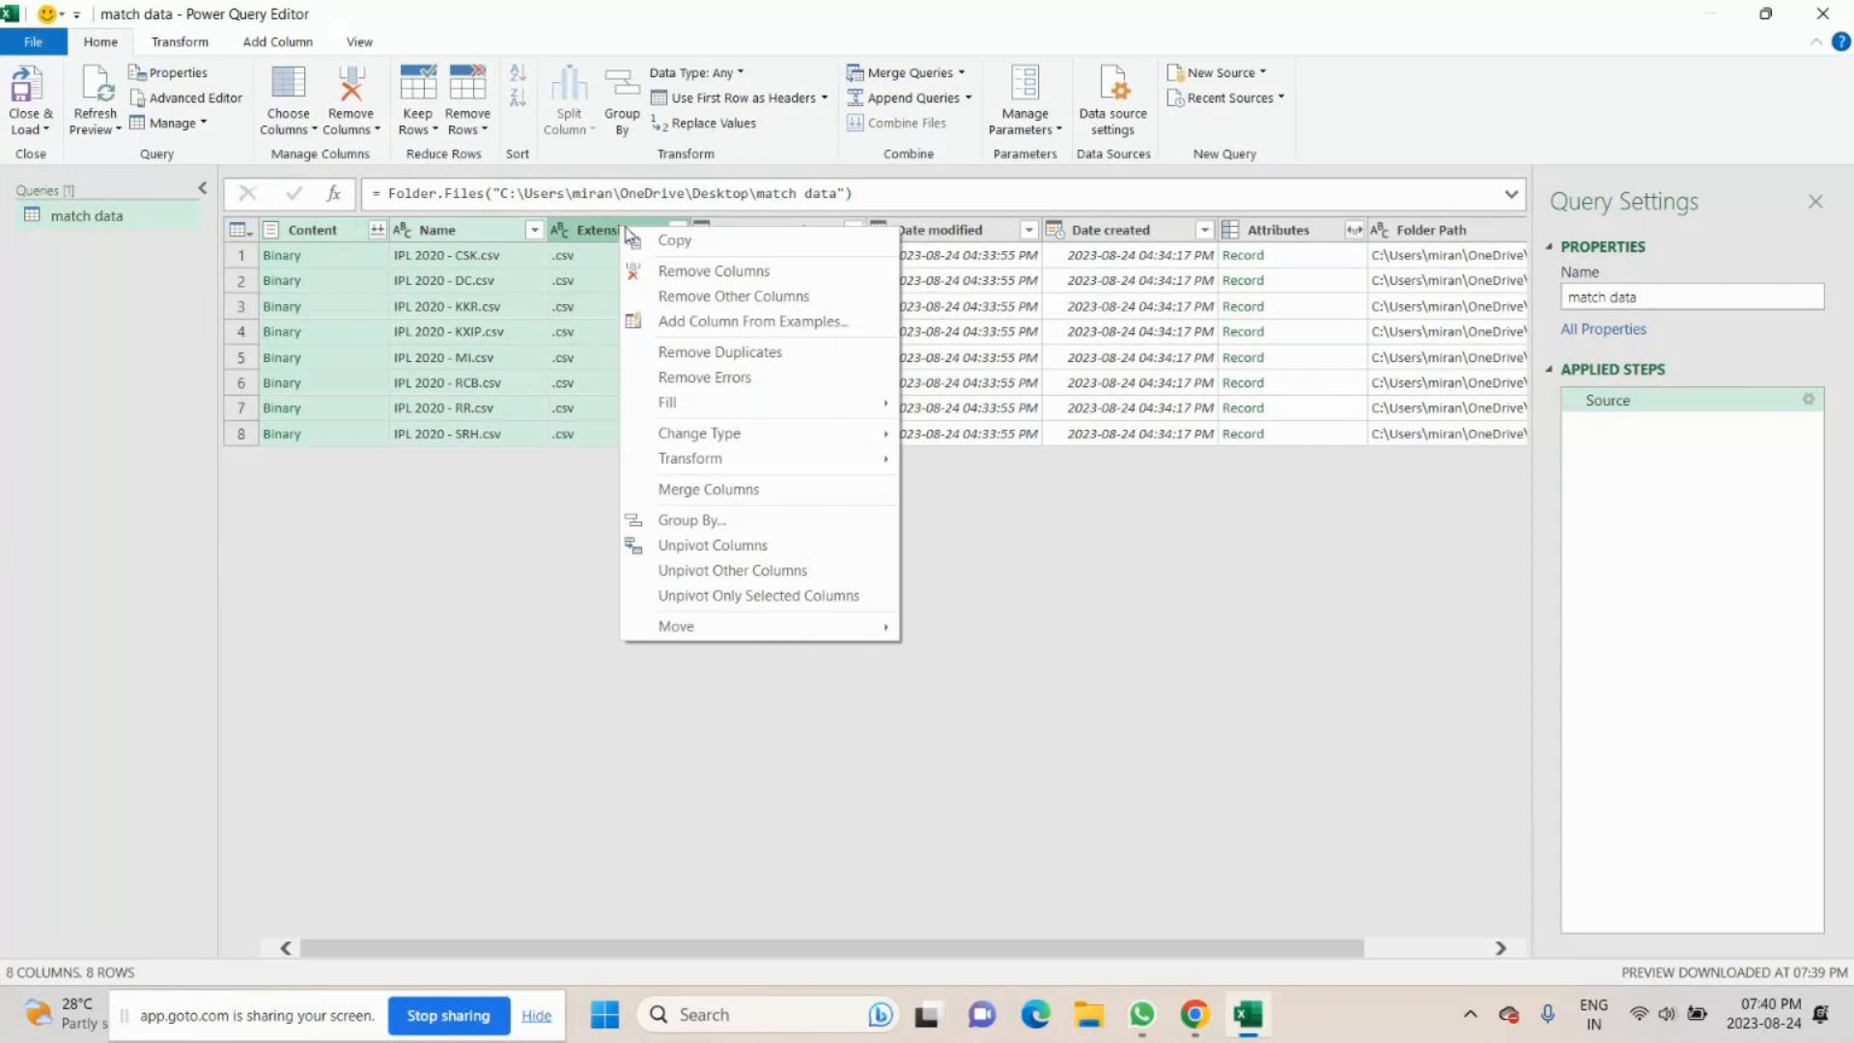
click(695, 298)
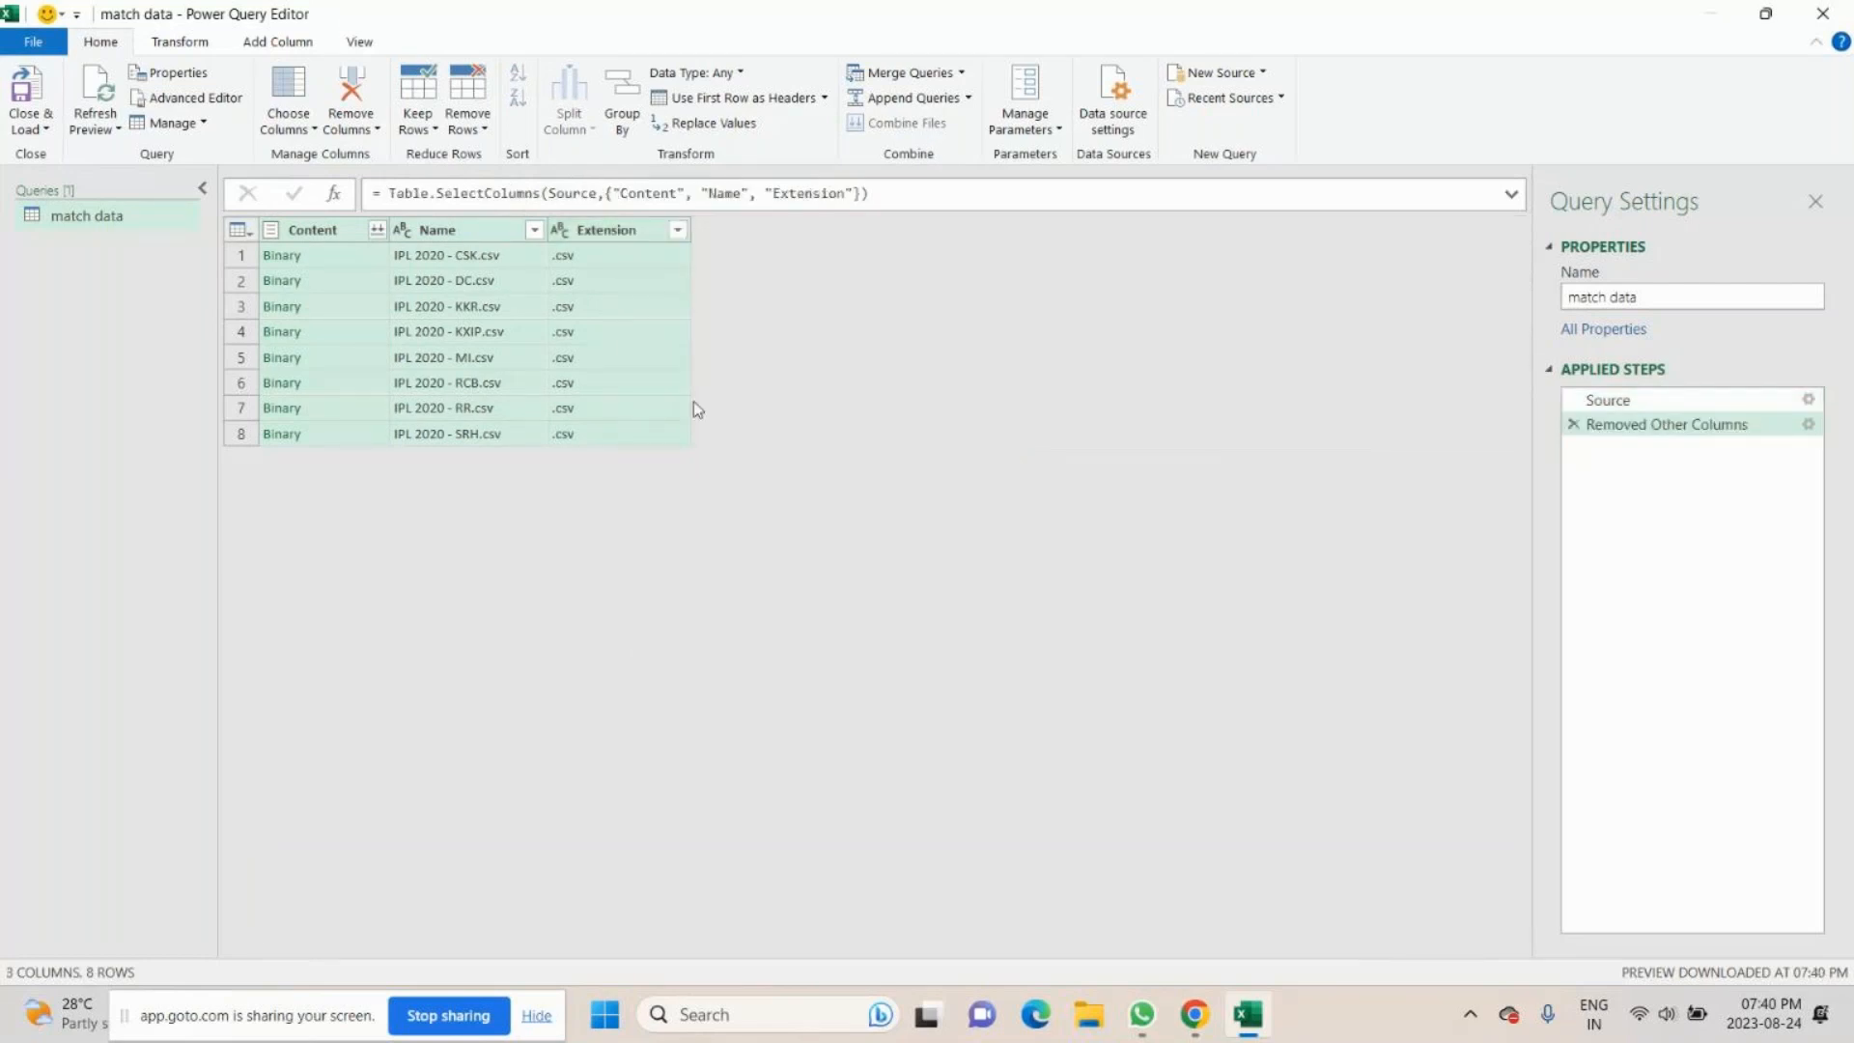
- Combine the files in the Content column, using the first file as the sample and comma as the delimiter
click(381, 232)
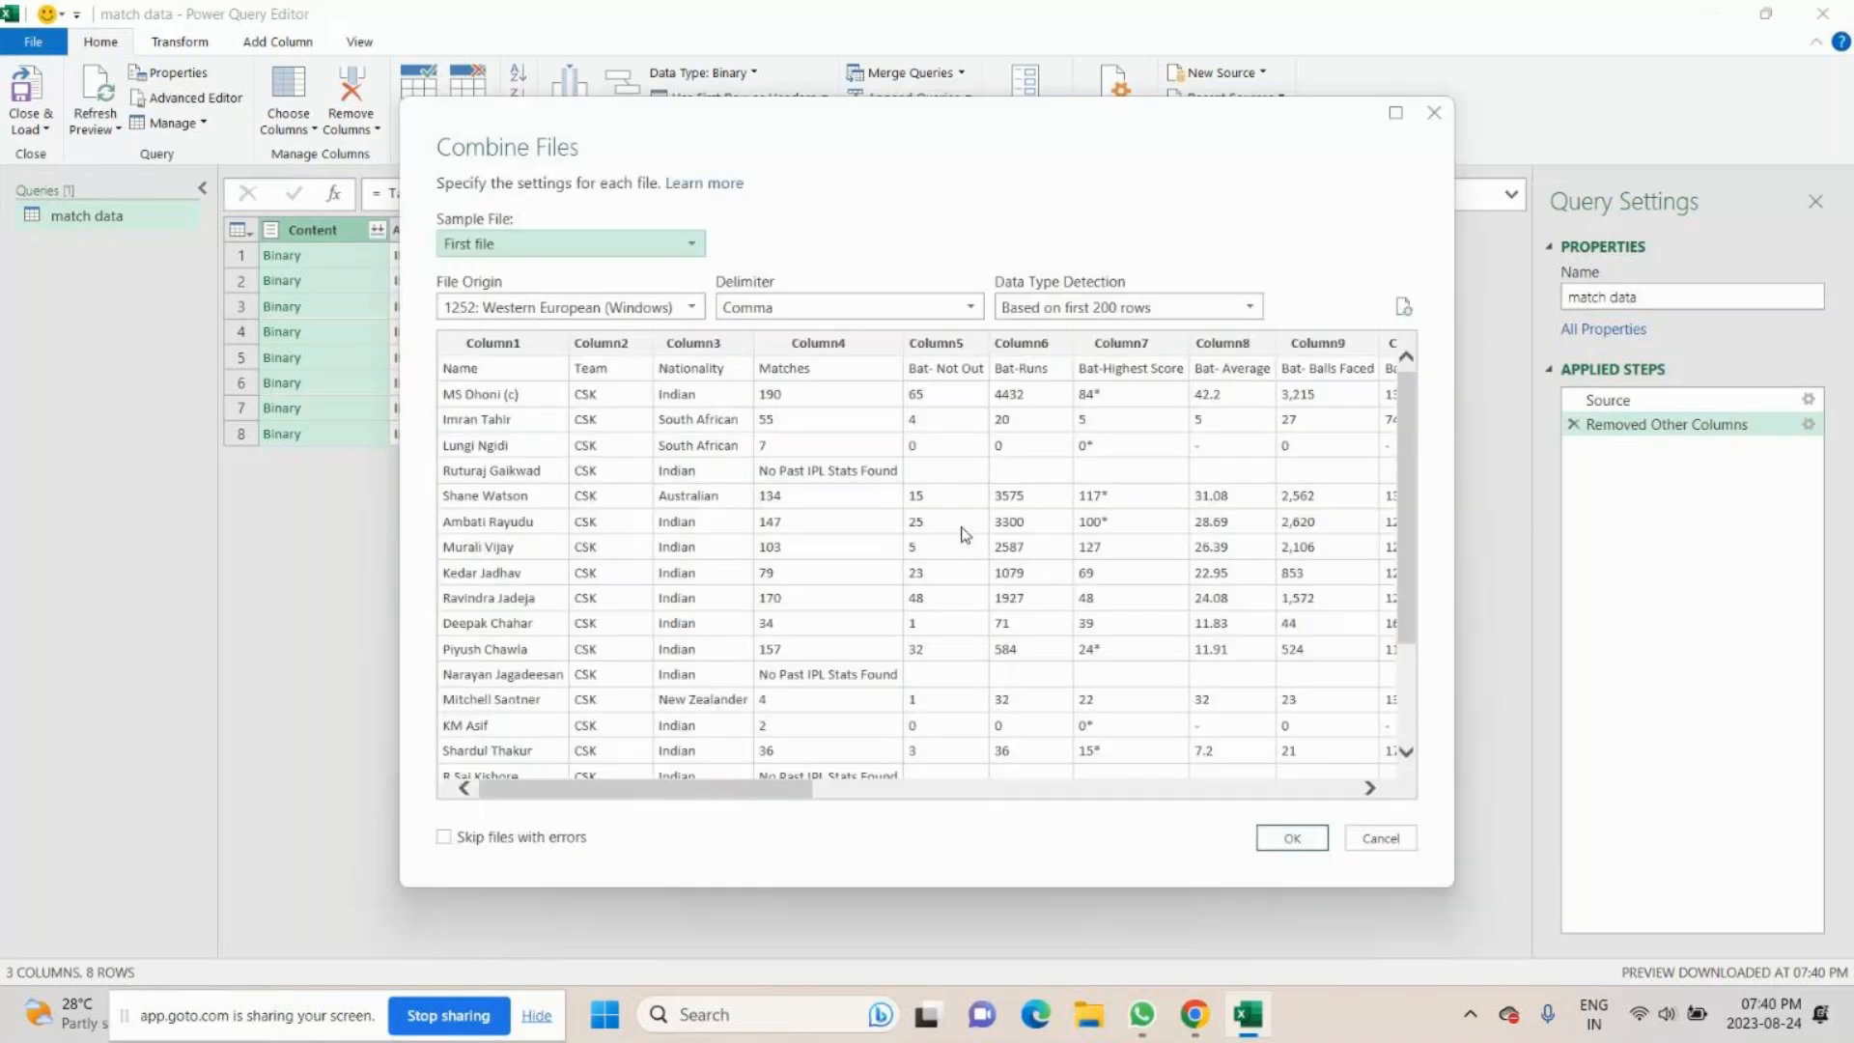
scroll(792, 480, down, 5)
scroll(792, 480, up, 5)
click(1291, 839)
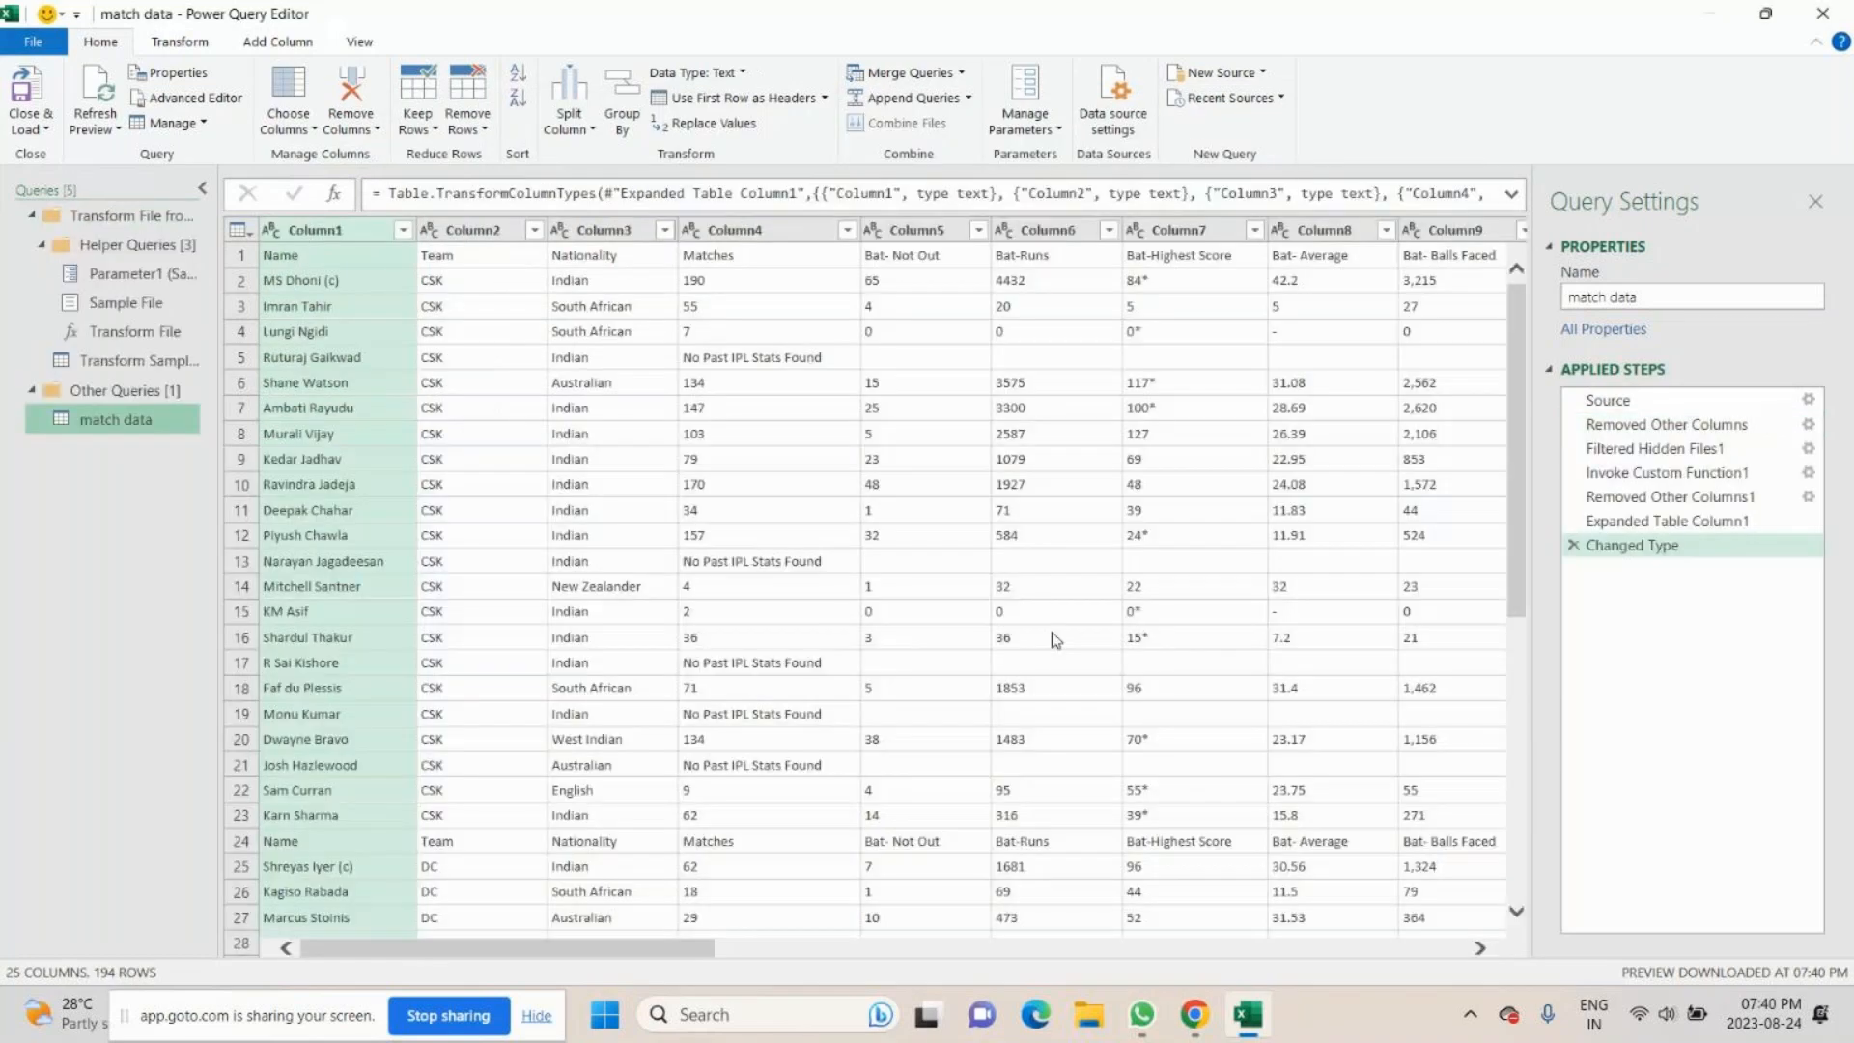
- Look through the appended rows of the different teams and check the contents of Column1 to Column4
scroll(501, 500, down, 20)
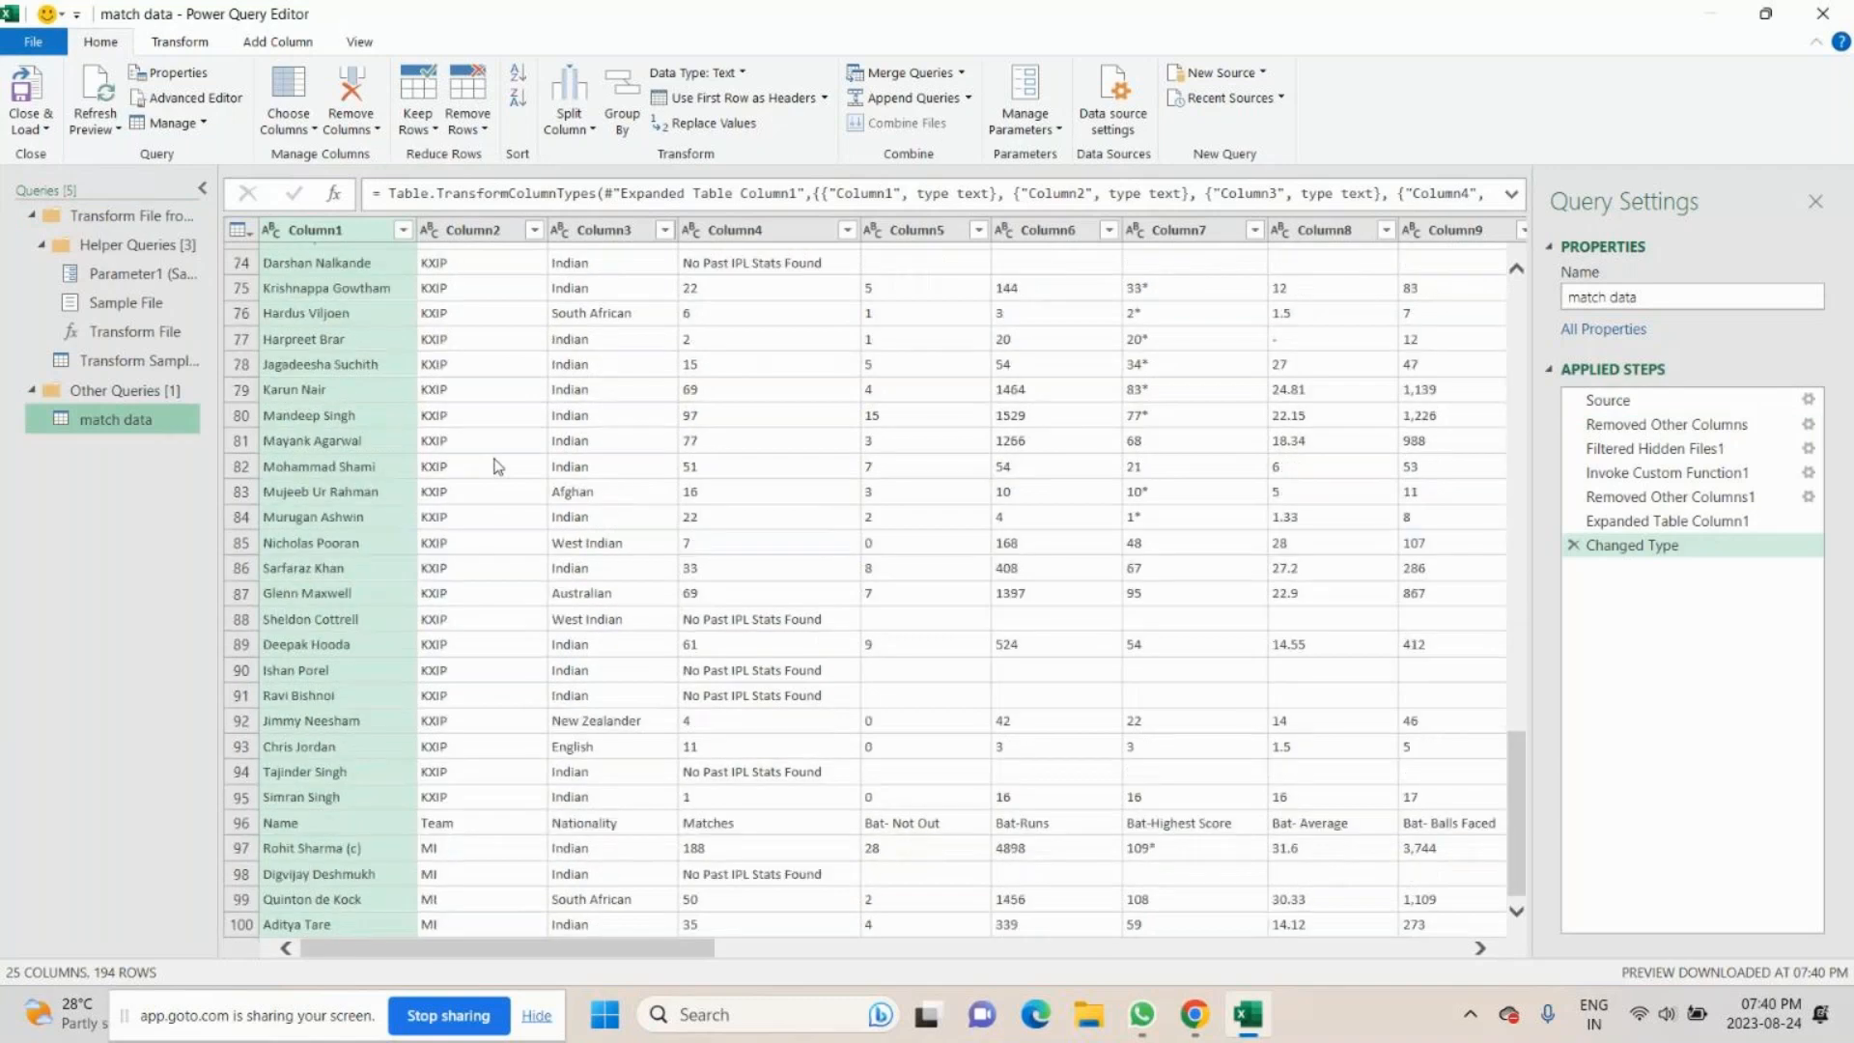
scroll(497, 467, down, 14)
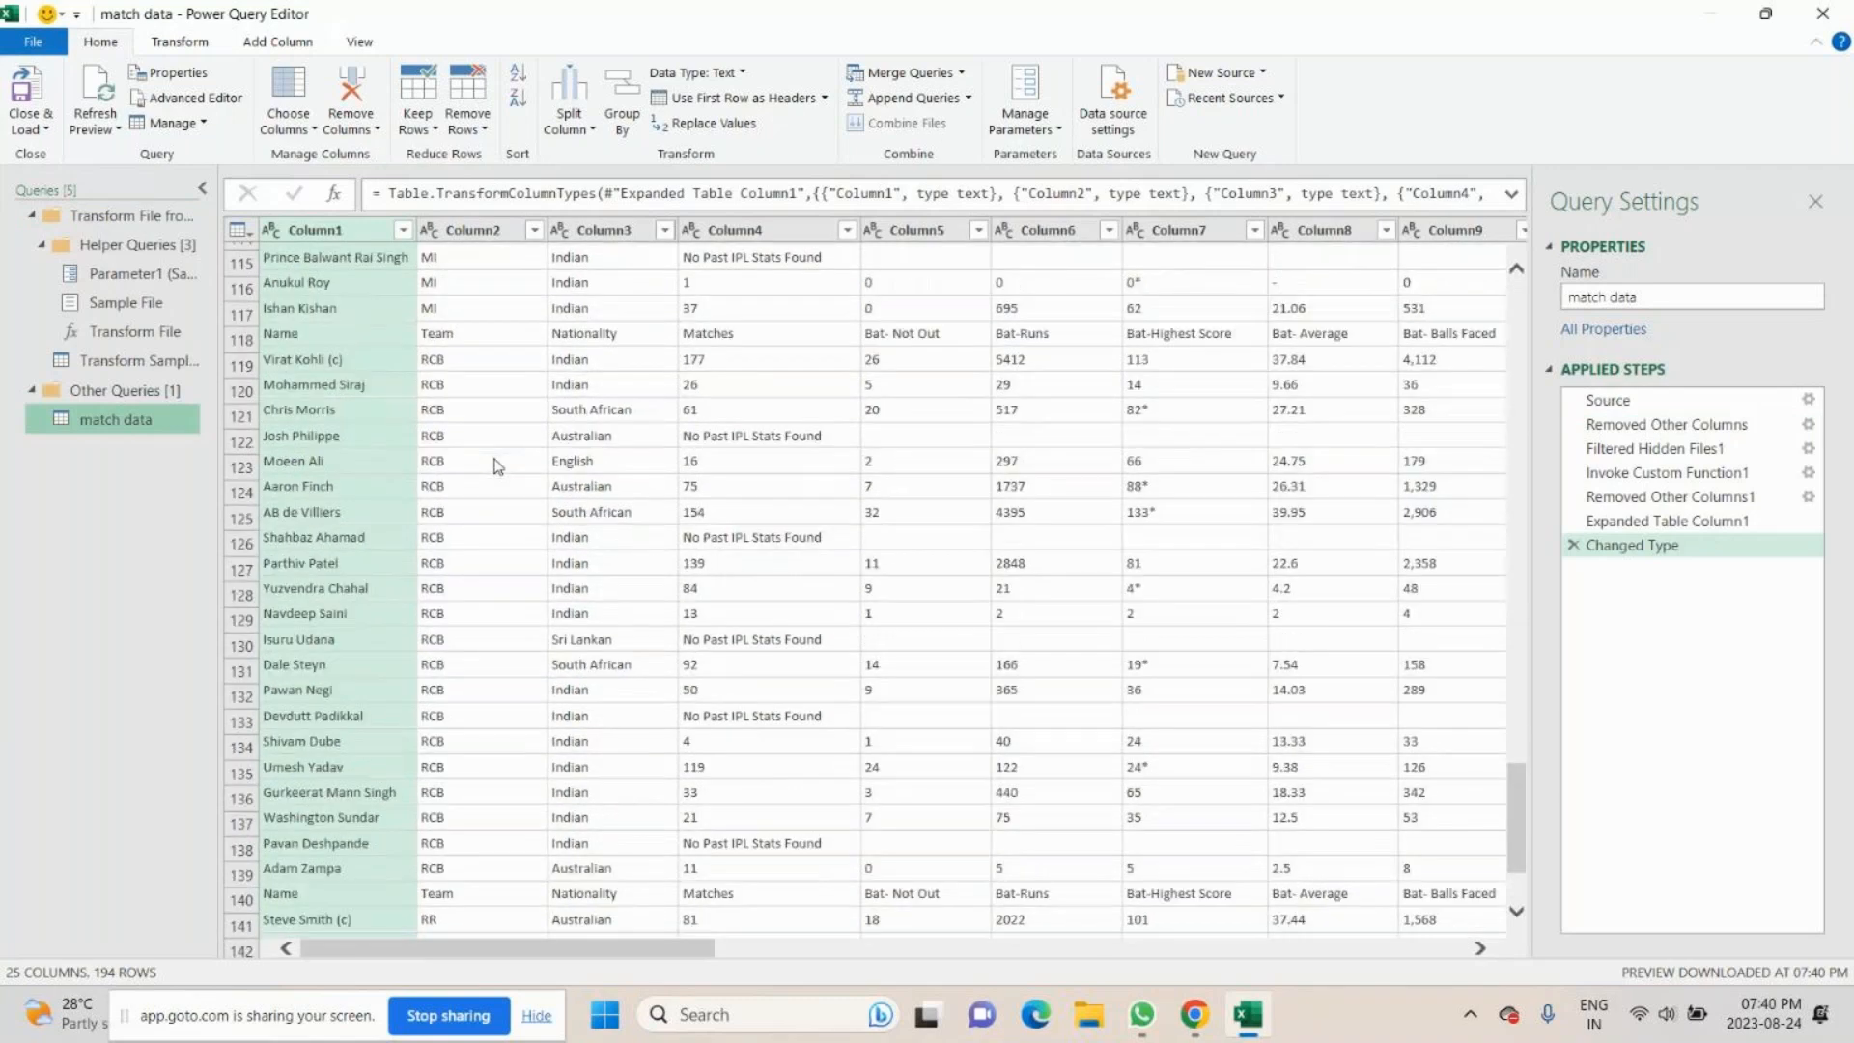
scroll(498, 466, down, 18)
scroll(497, 466, up, 20)
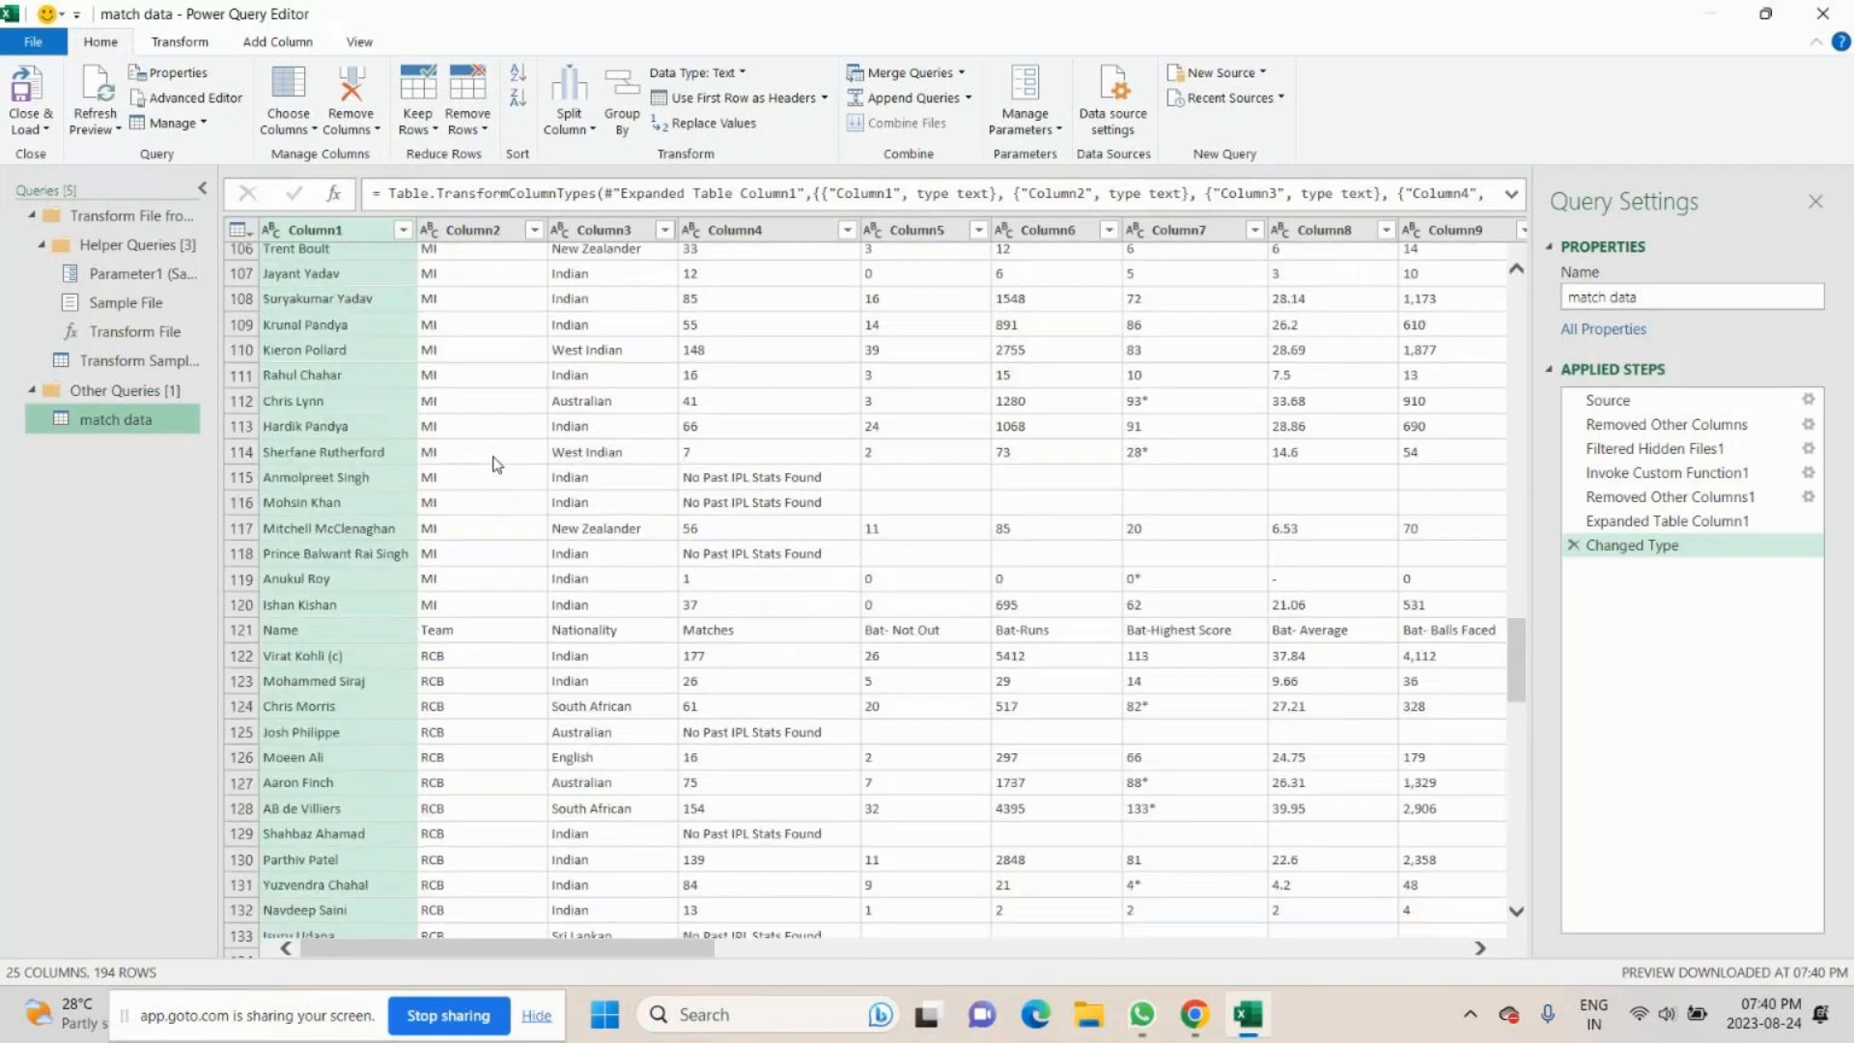
scroll(495, 466, up, 13)
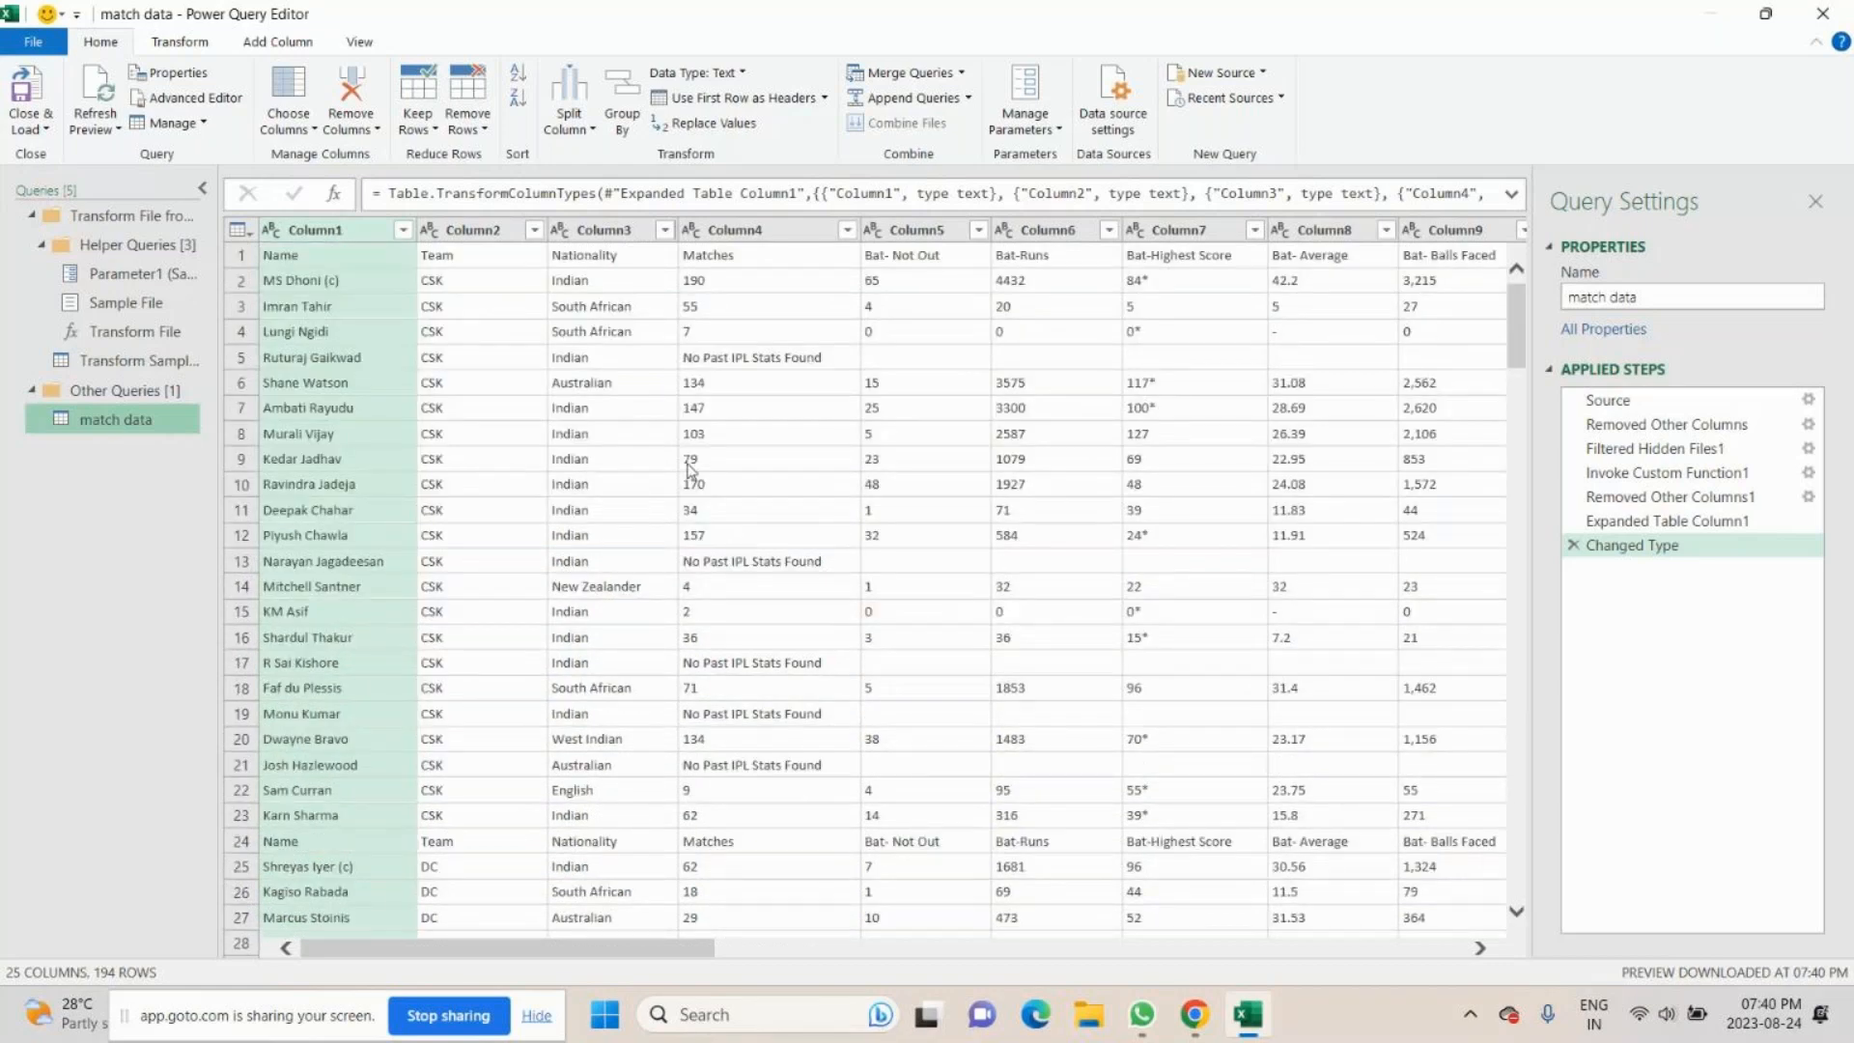
click(333, 234)
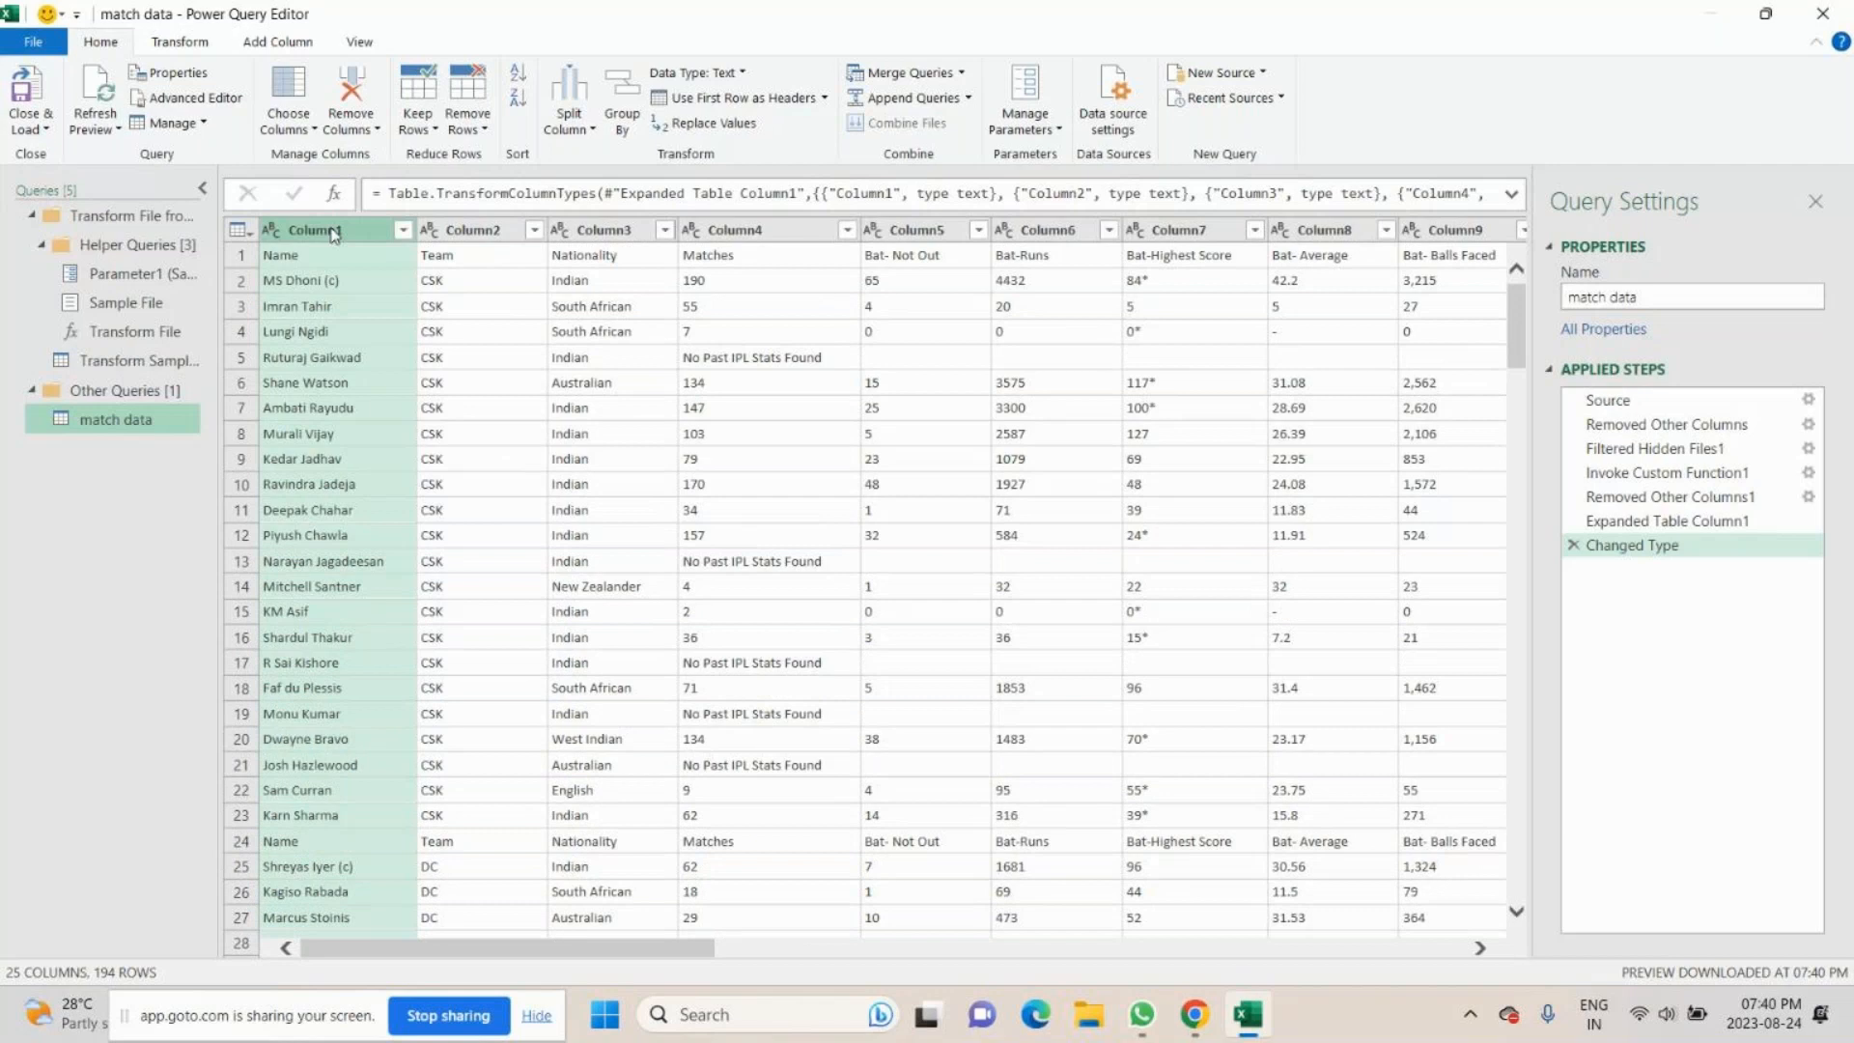
click(482, 234)
click(627, 228)
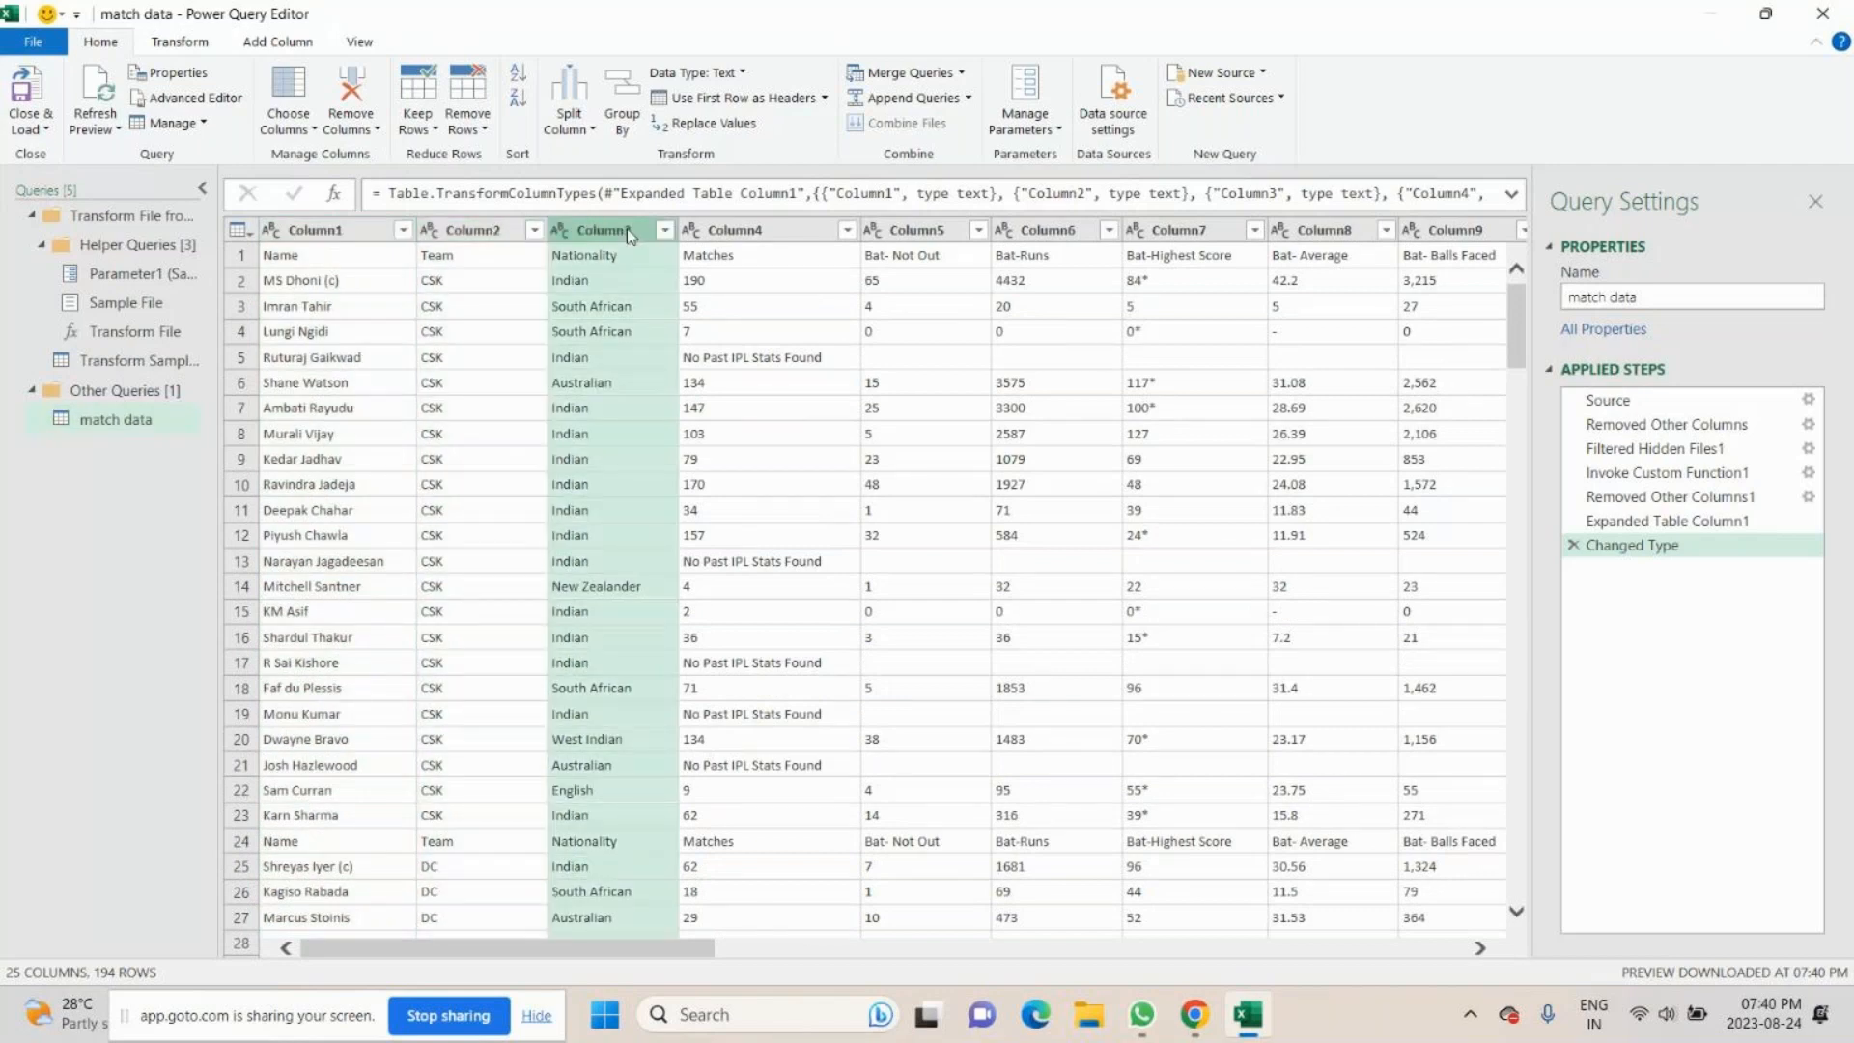
click(747, 232)
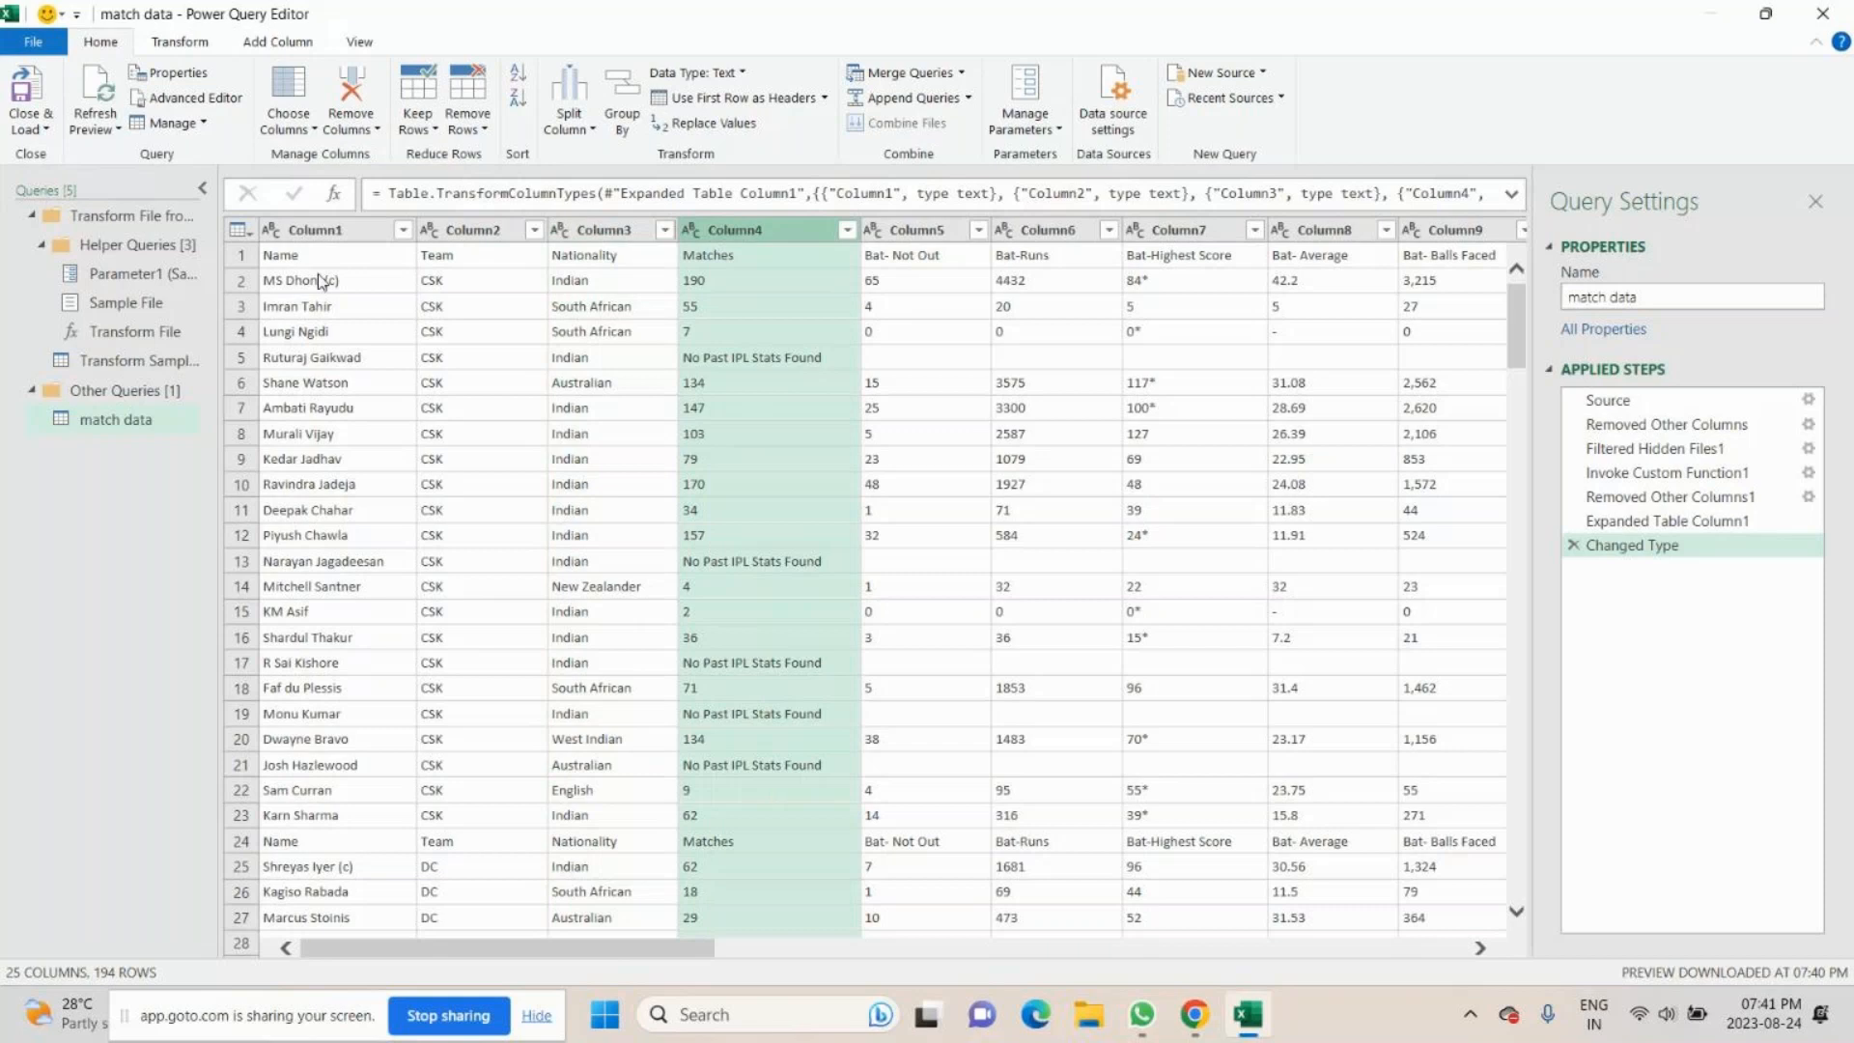
- Keep only Column1, Column2, Column3, Column4 and Column7 in the combined match data query, removing all other columns
click(315, 232)
shift+click(454, 232)
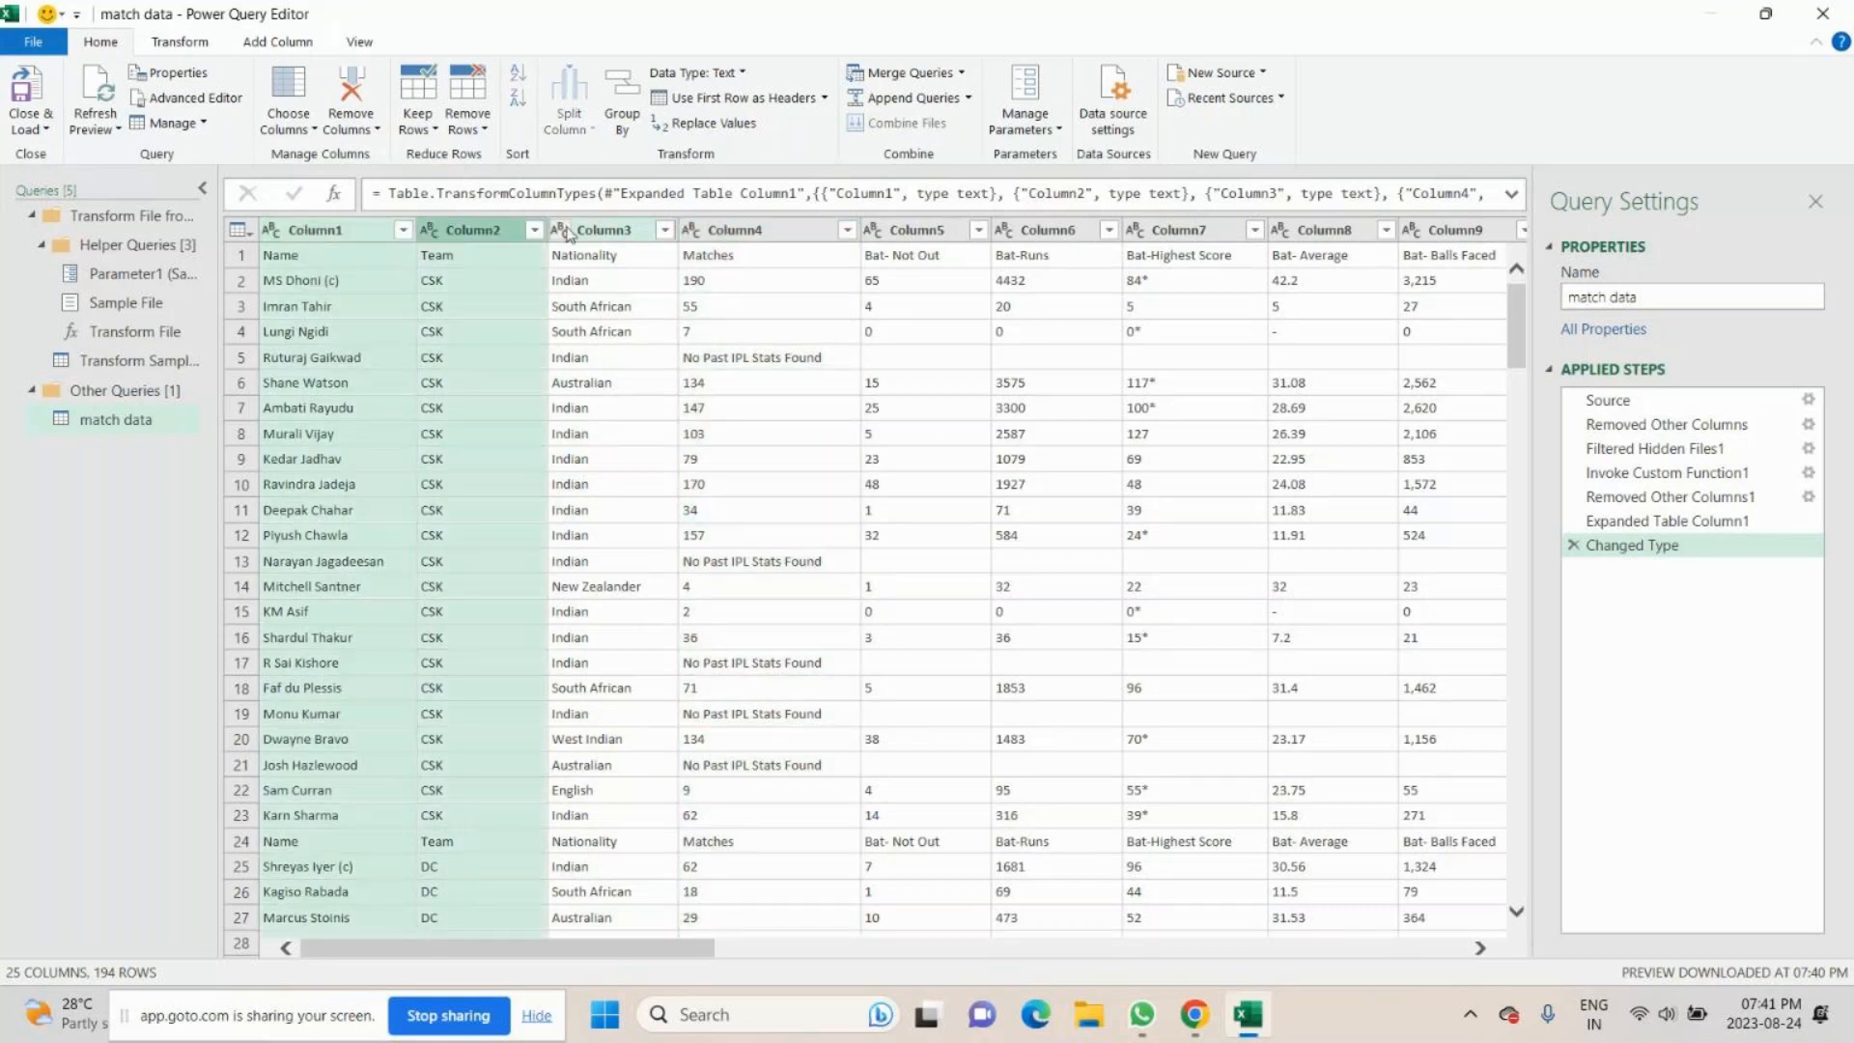
shift+click(762, 229)
right_click(762, 229)
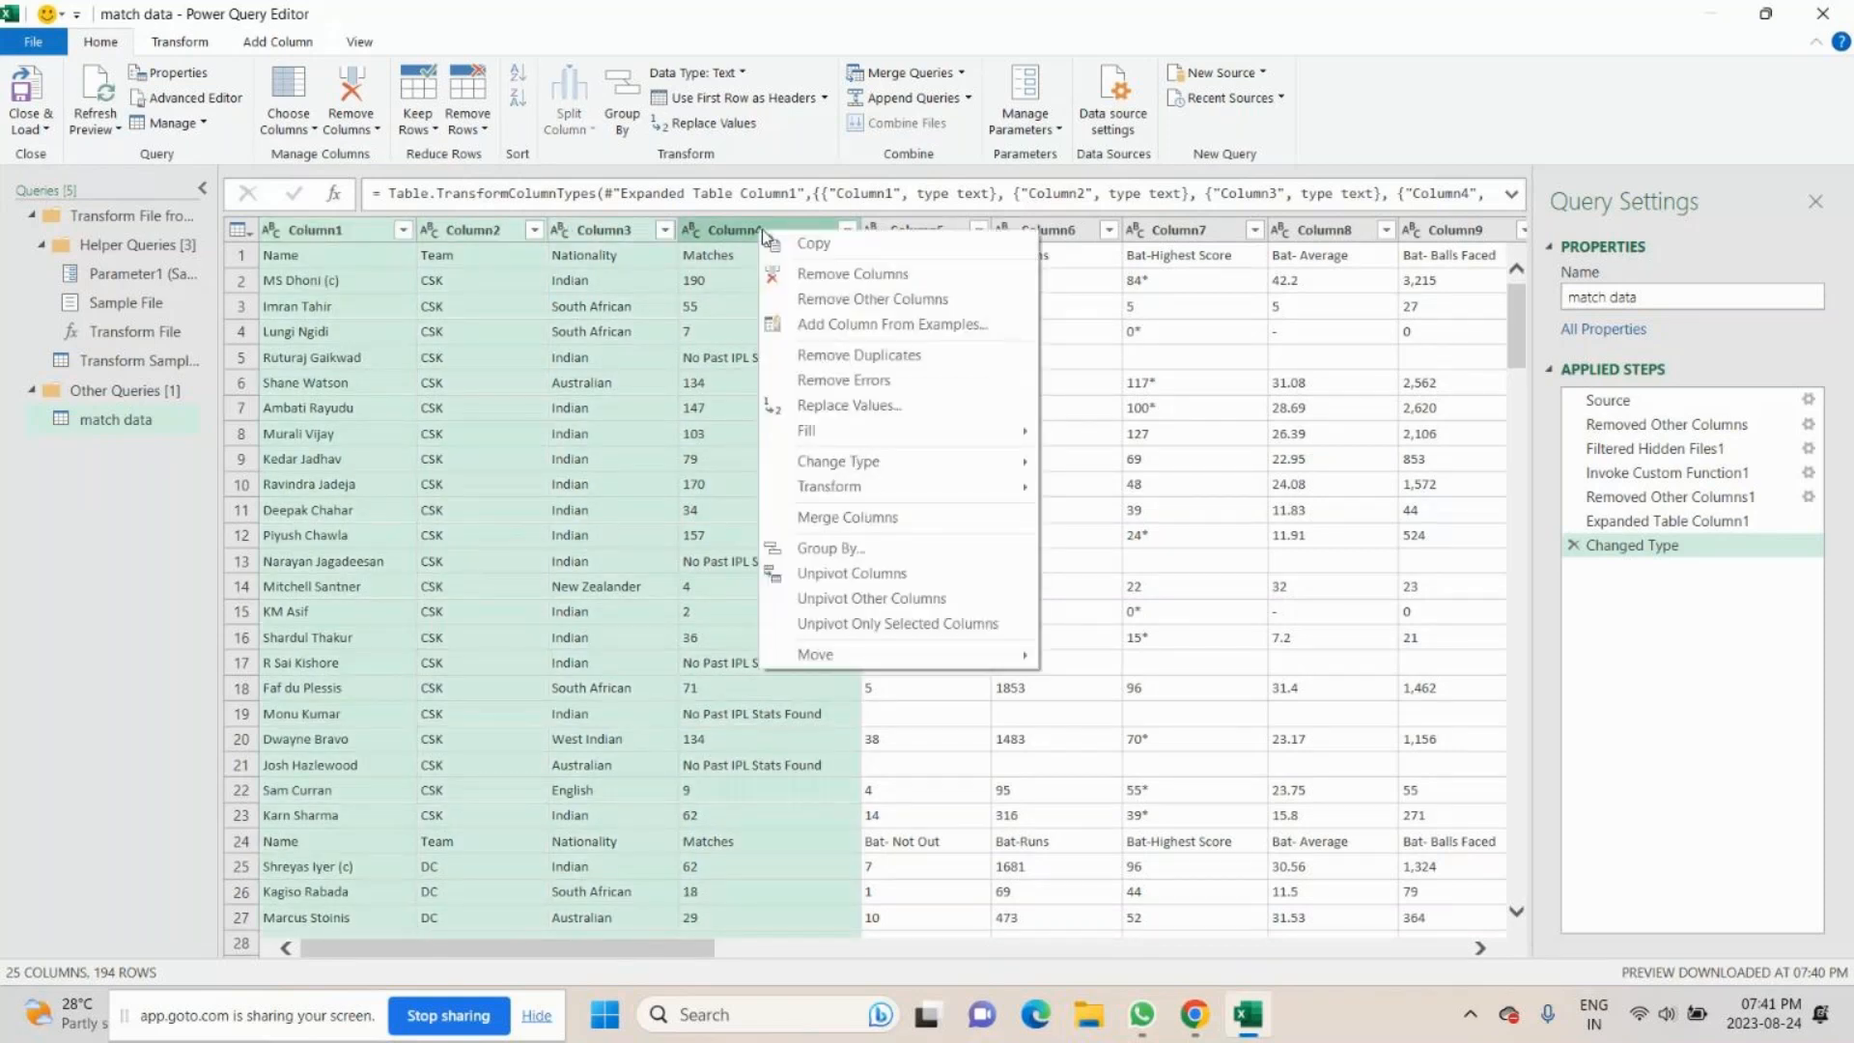
click(936, 948)
drag(780, 953, 461, 989)
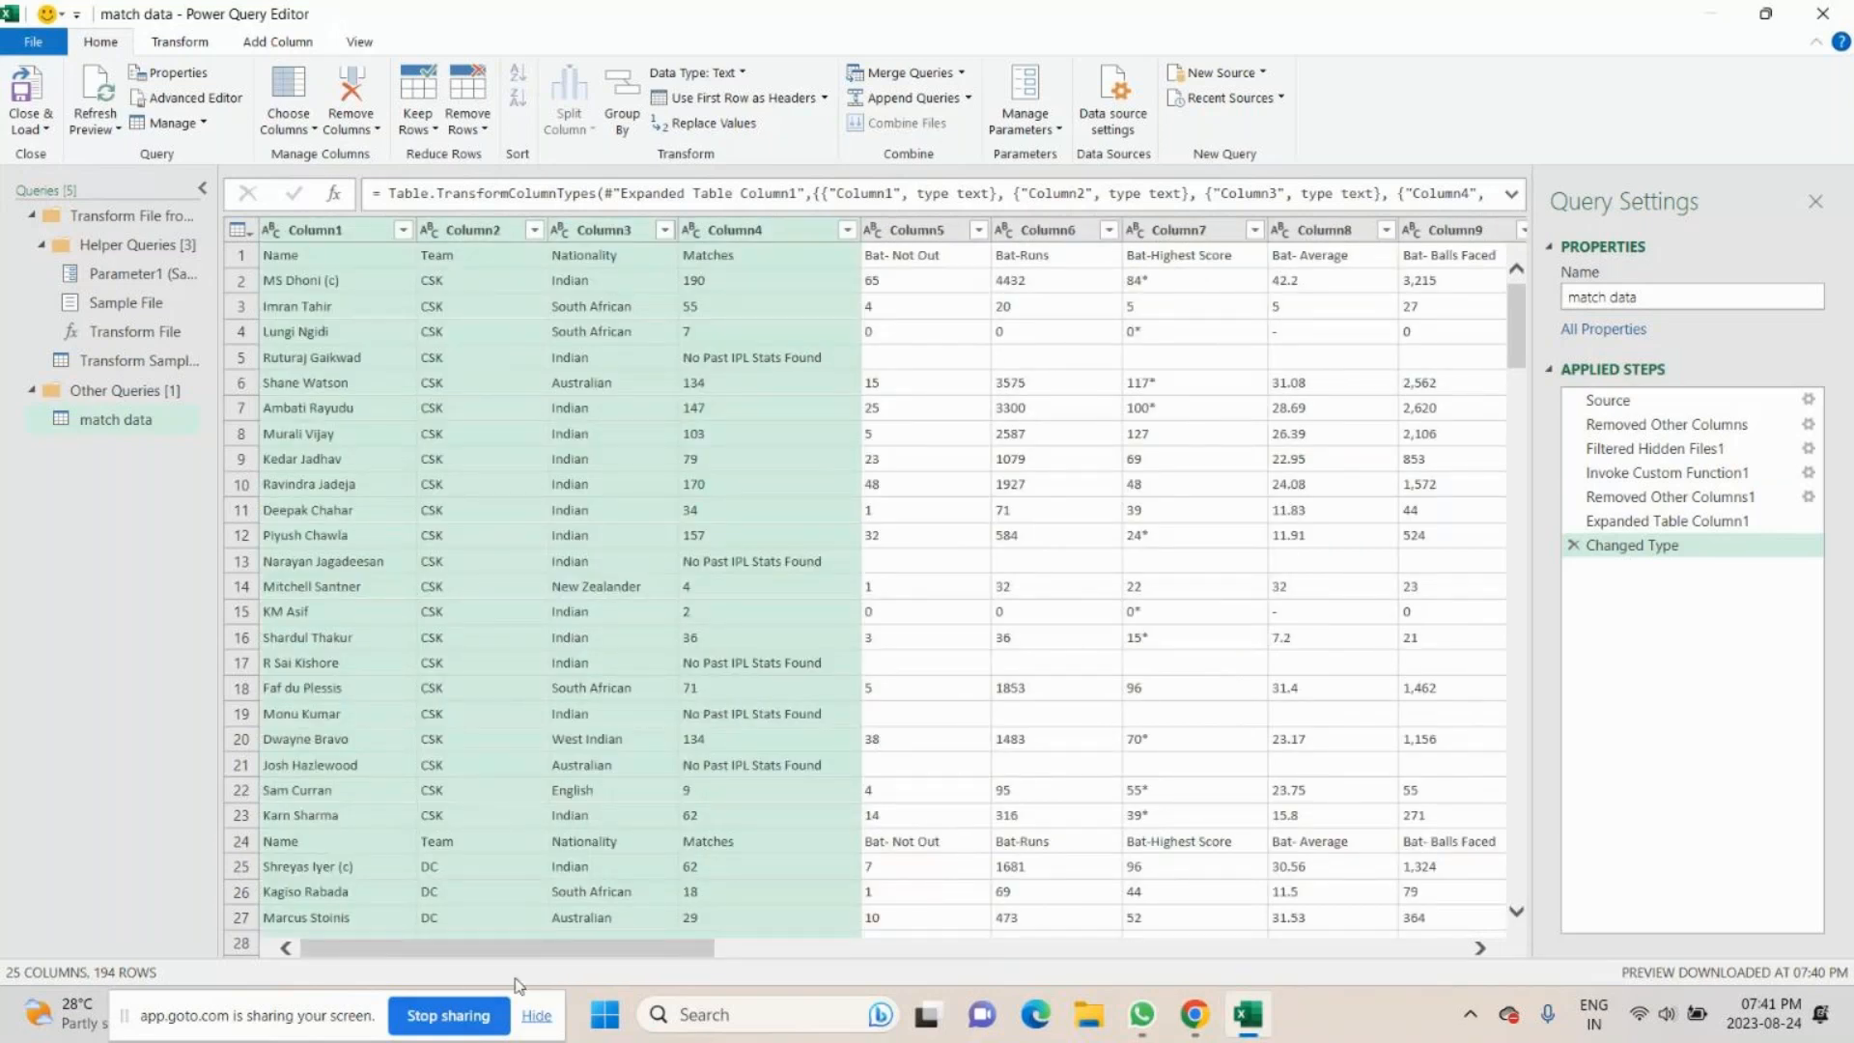
drag(536, 950, 633, 952)
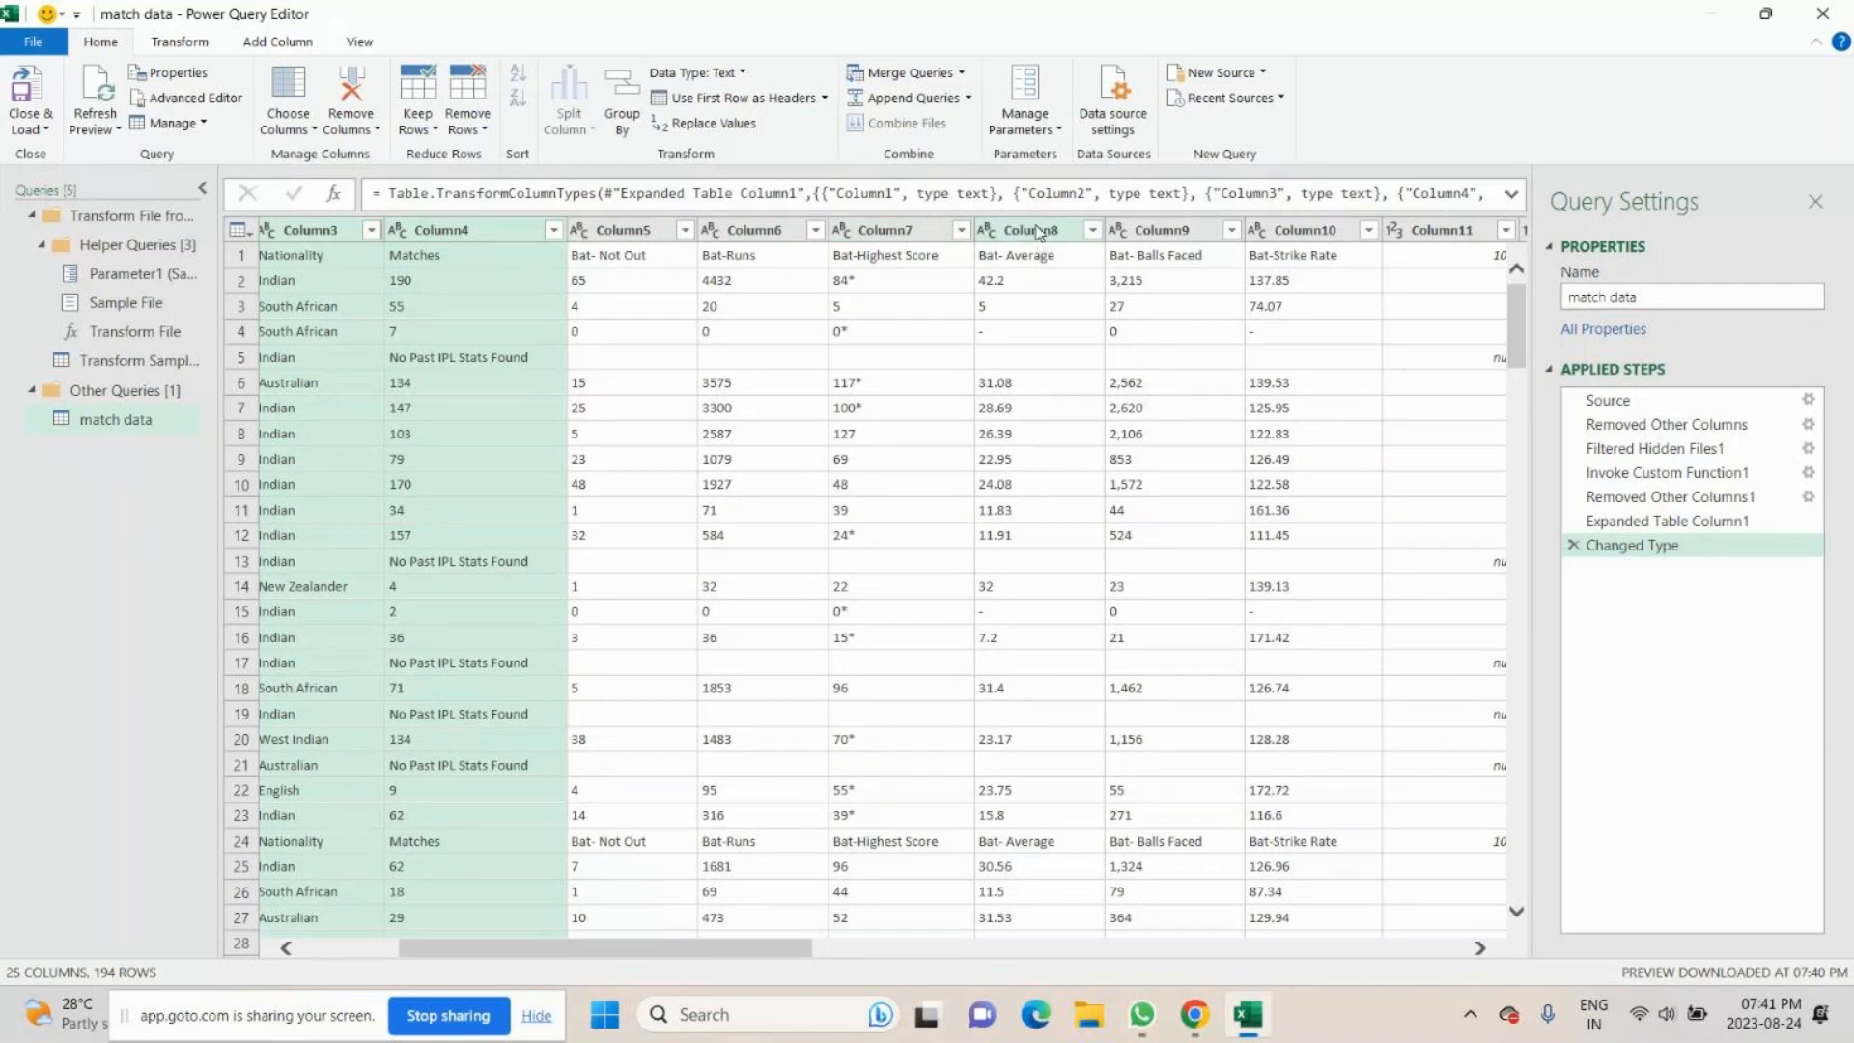
ctrl+click(922, 232)
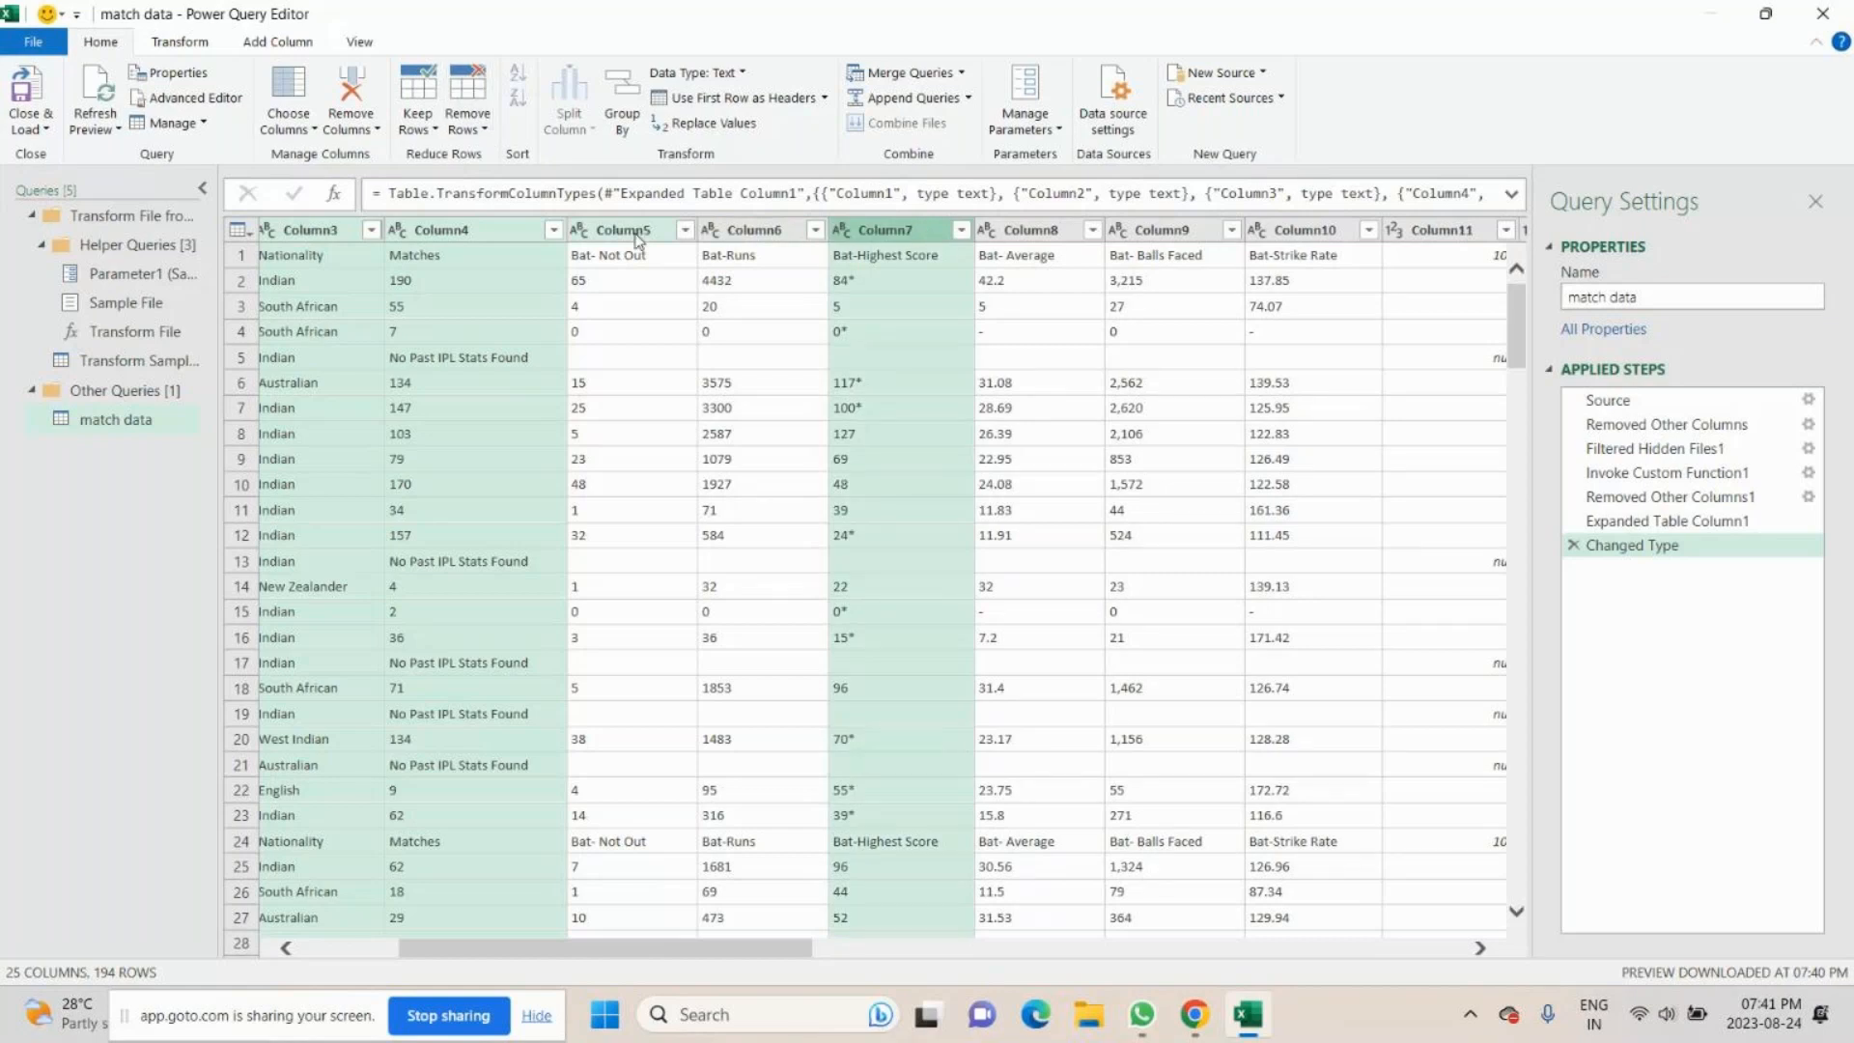
right_click(882, 234)
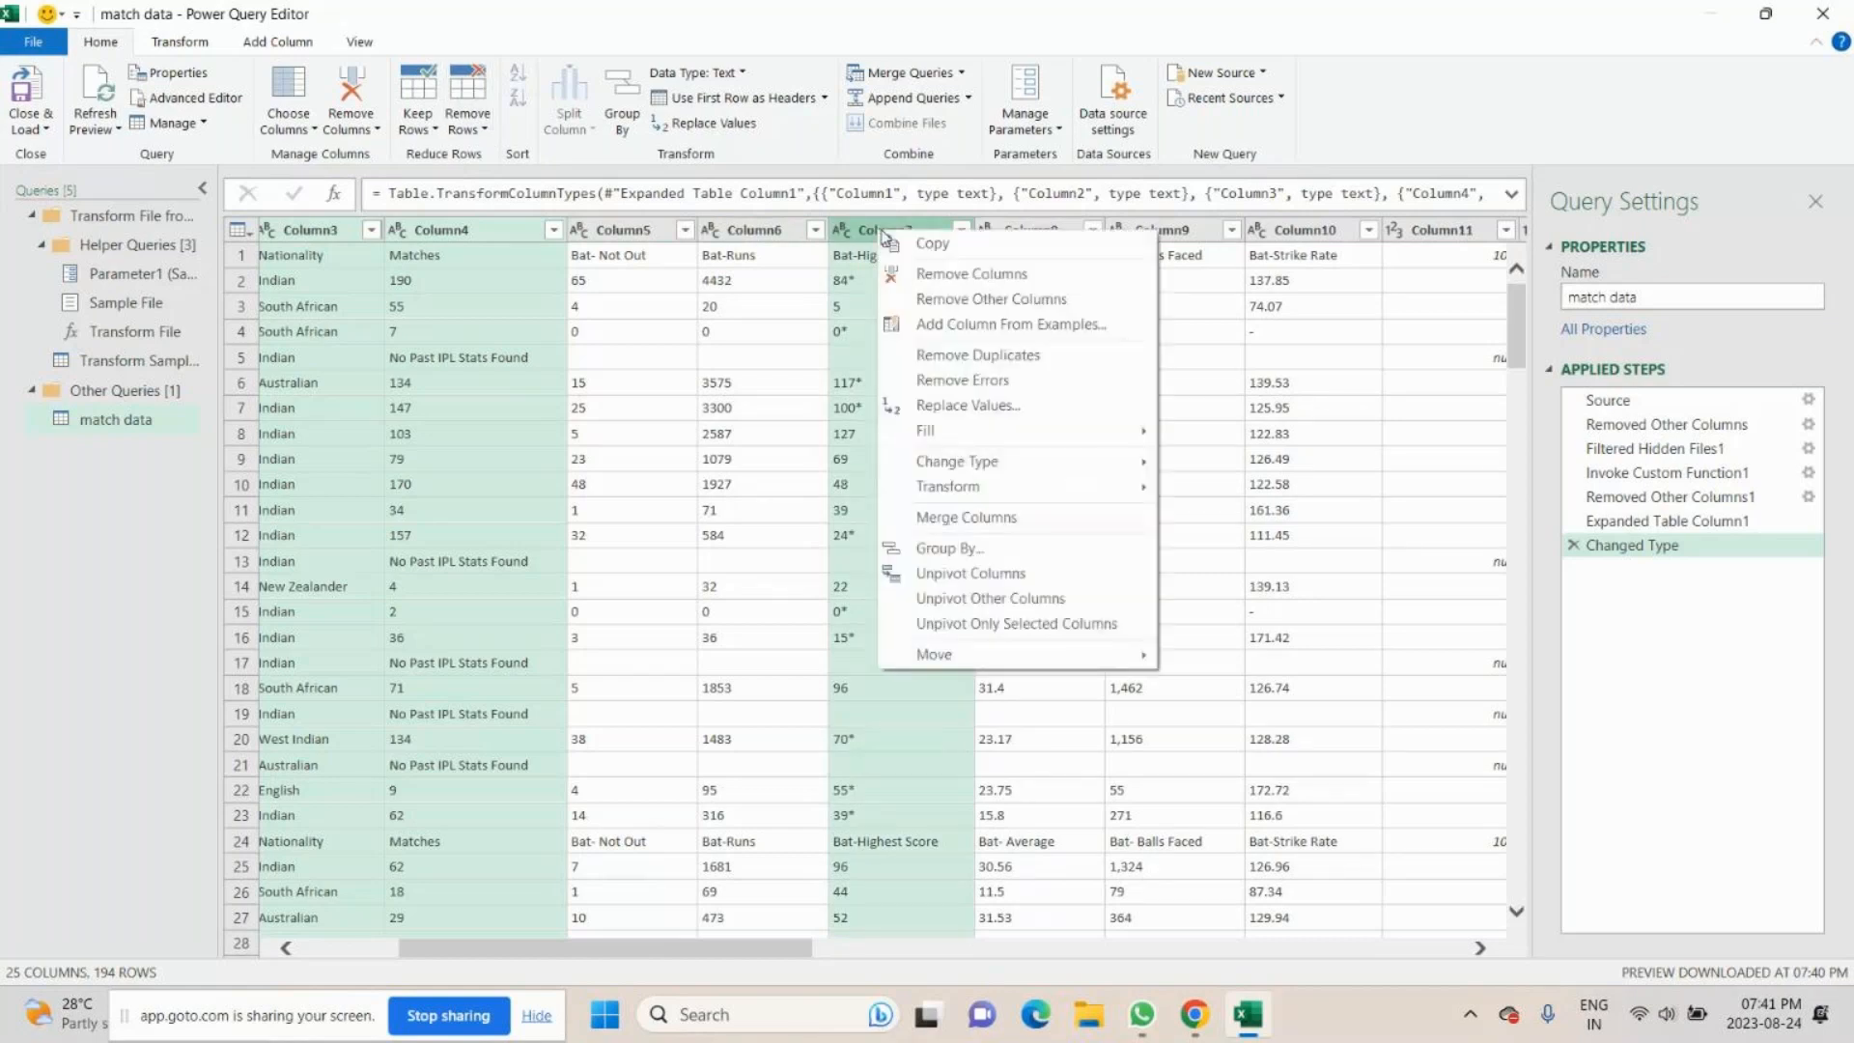
click(973, 307)
scroll(643, 598, down, 3)
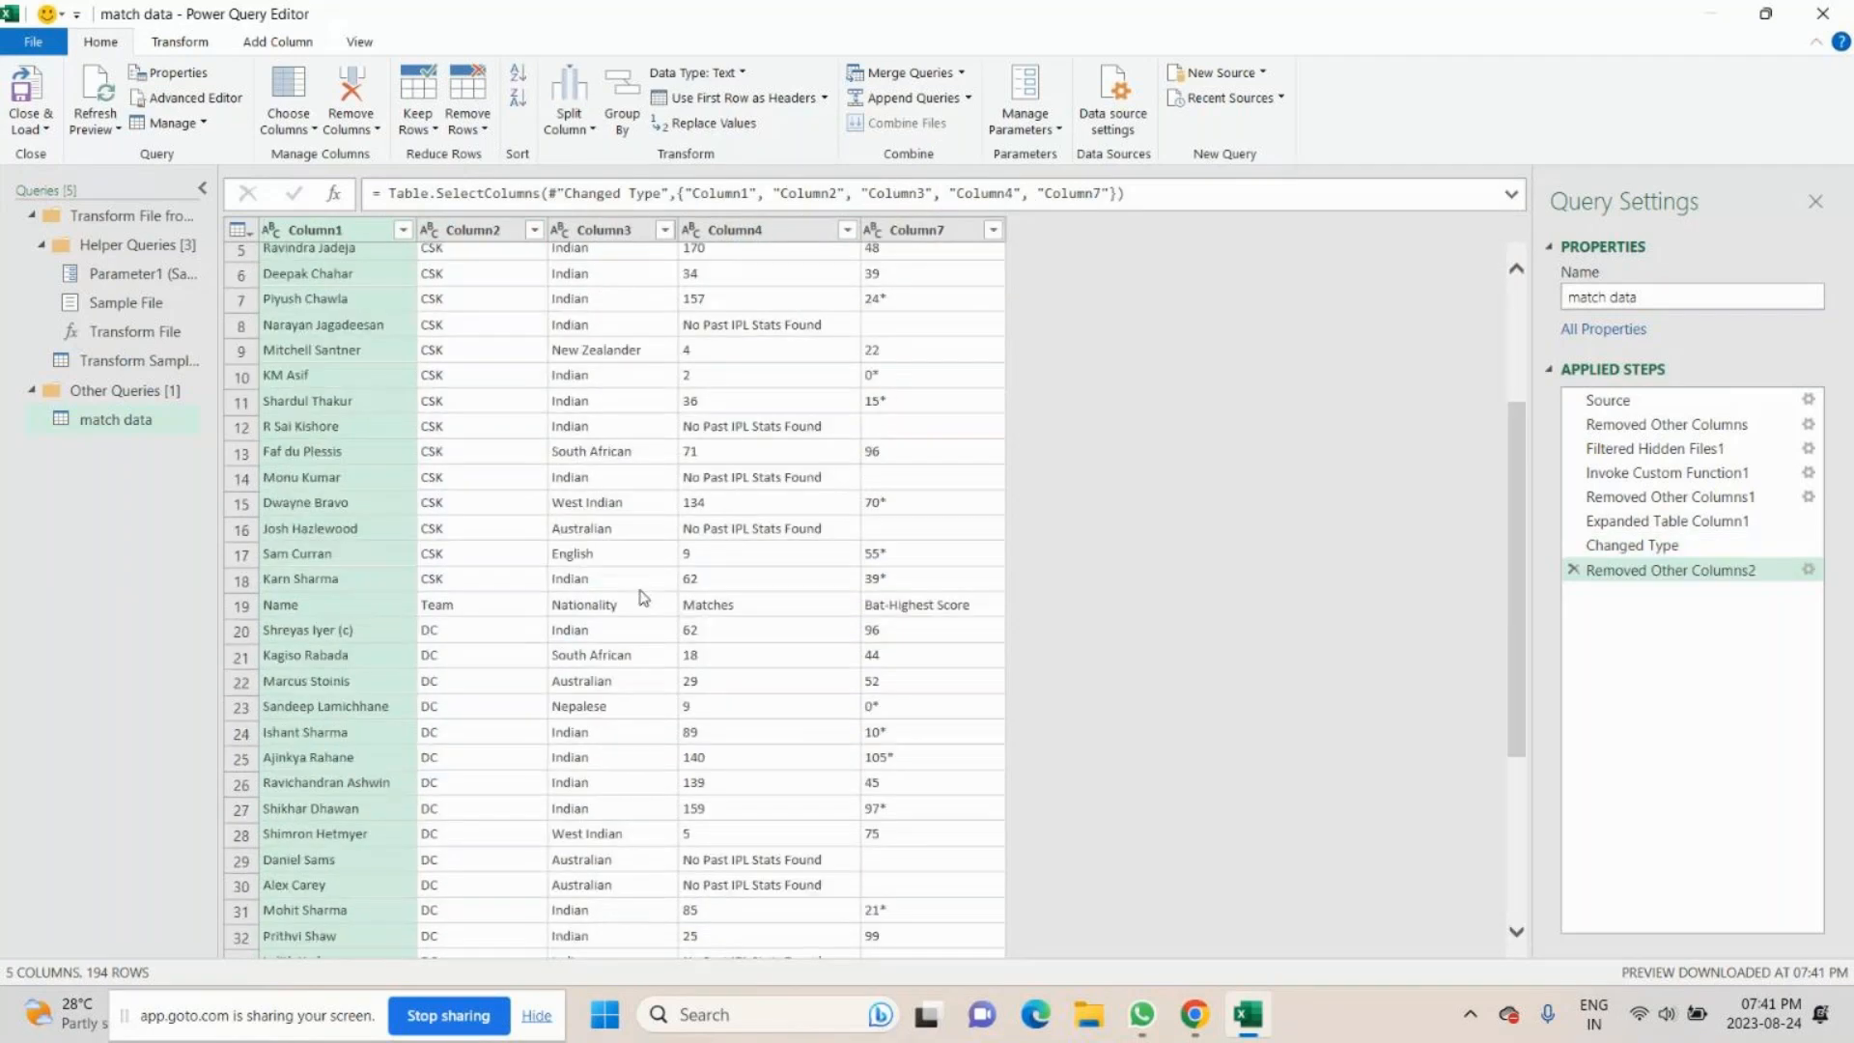
scroll(643, 598, down, 13)
scroll(636, 594, down, 10)
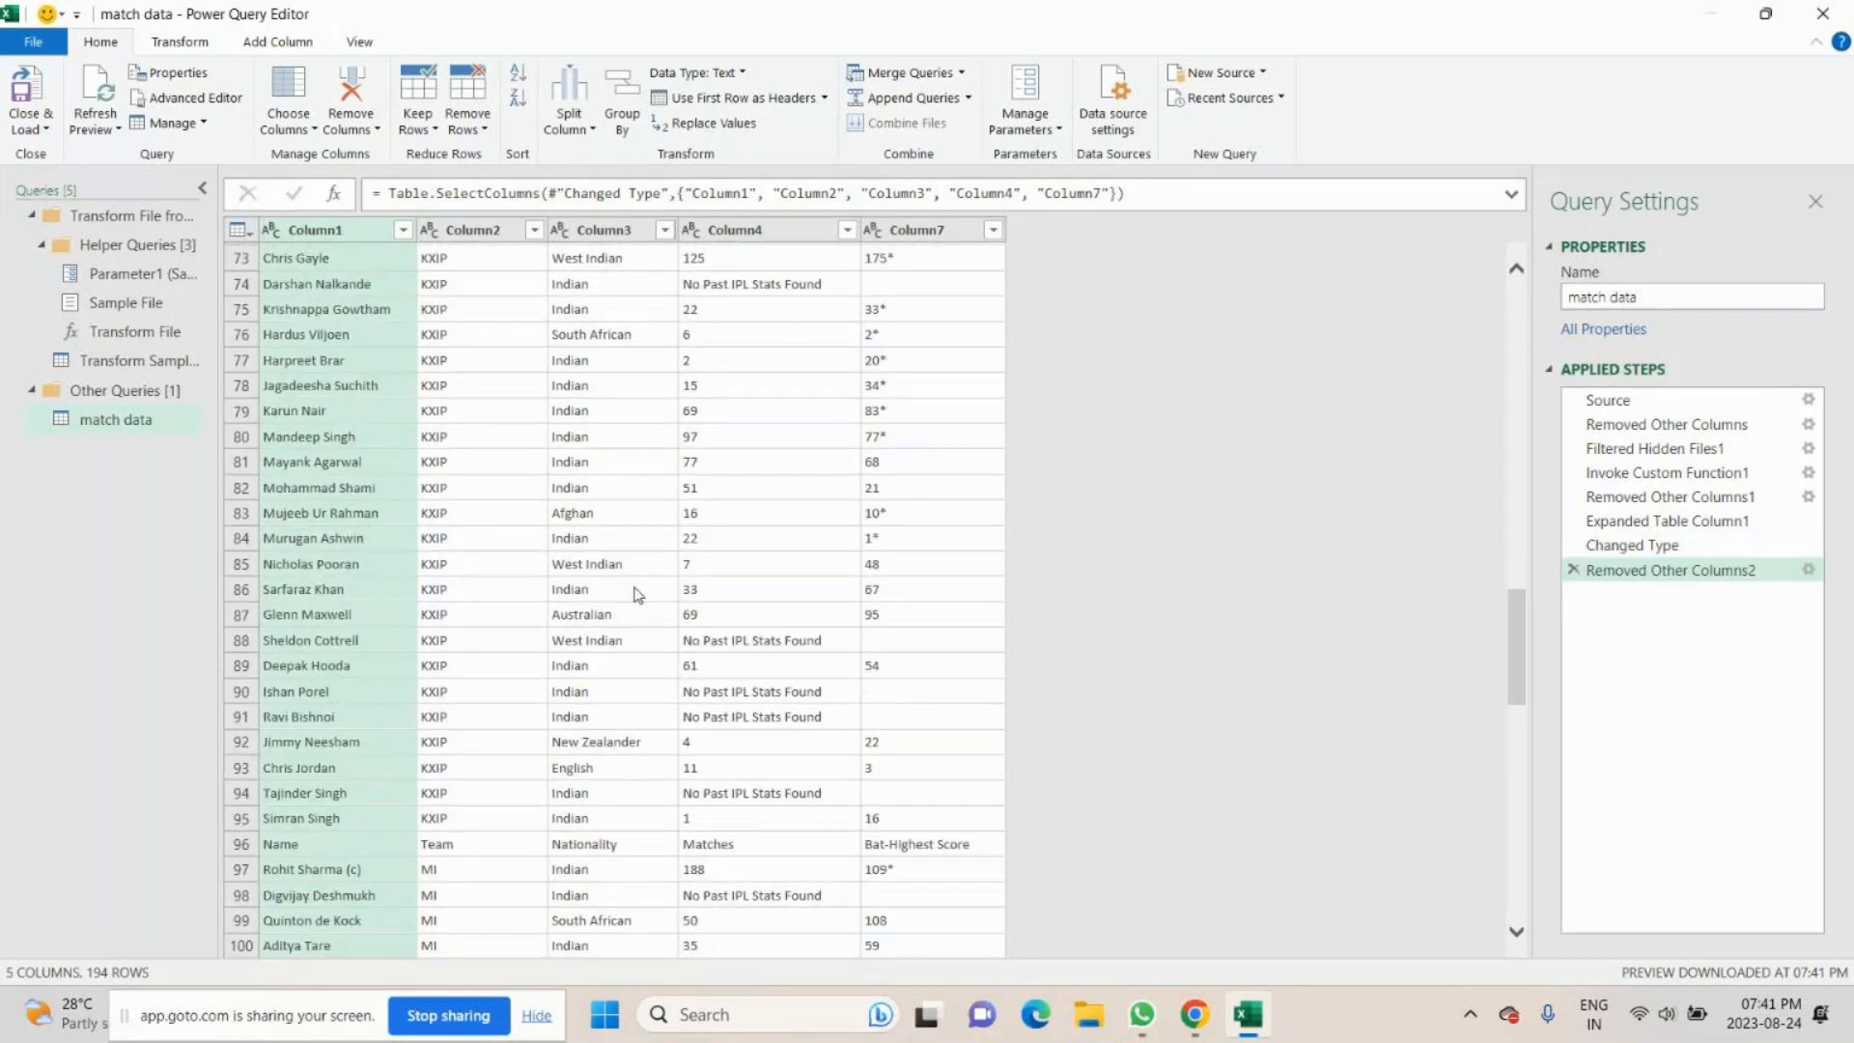
- Promote the first row of the combined match data query to column headers
scroll(636, 594, down, 15)
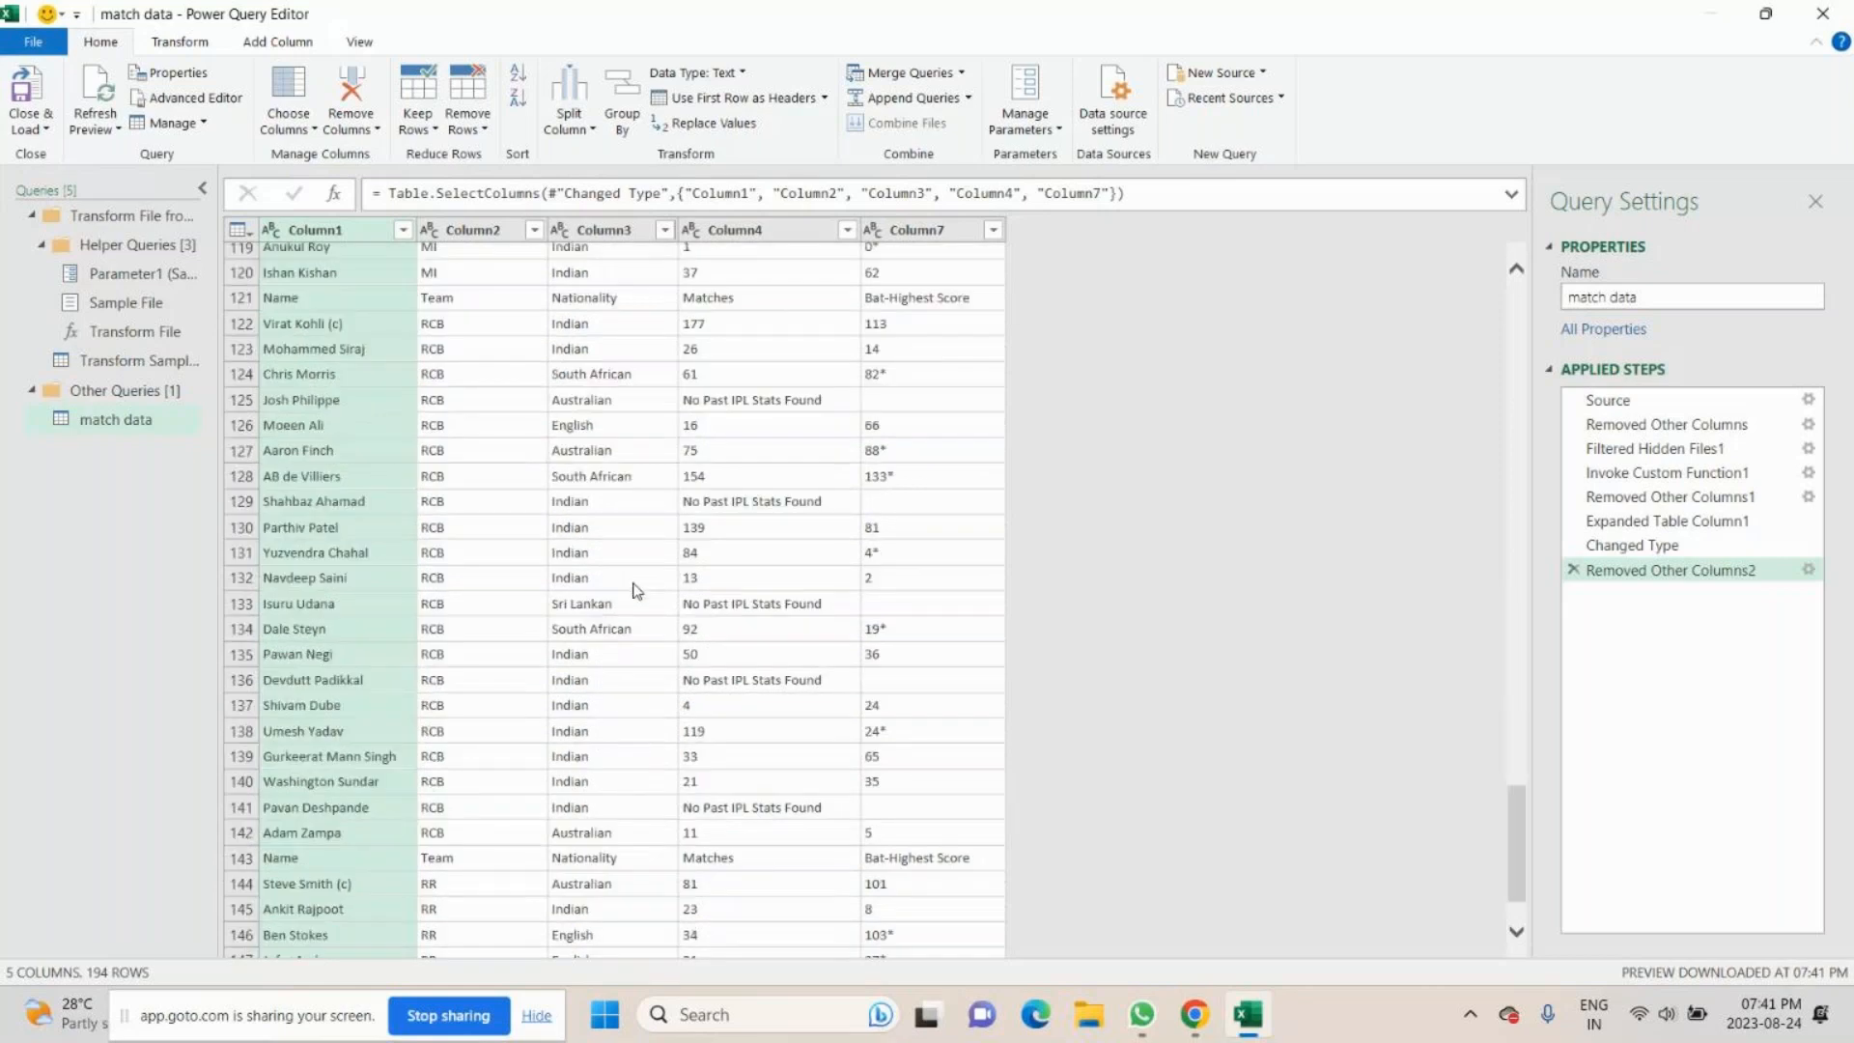
scroll(637, 590, up, 4)
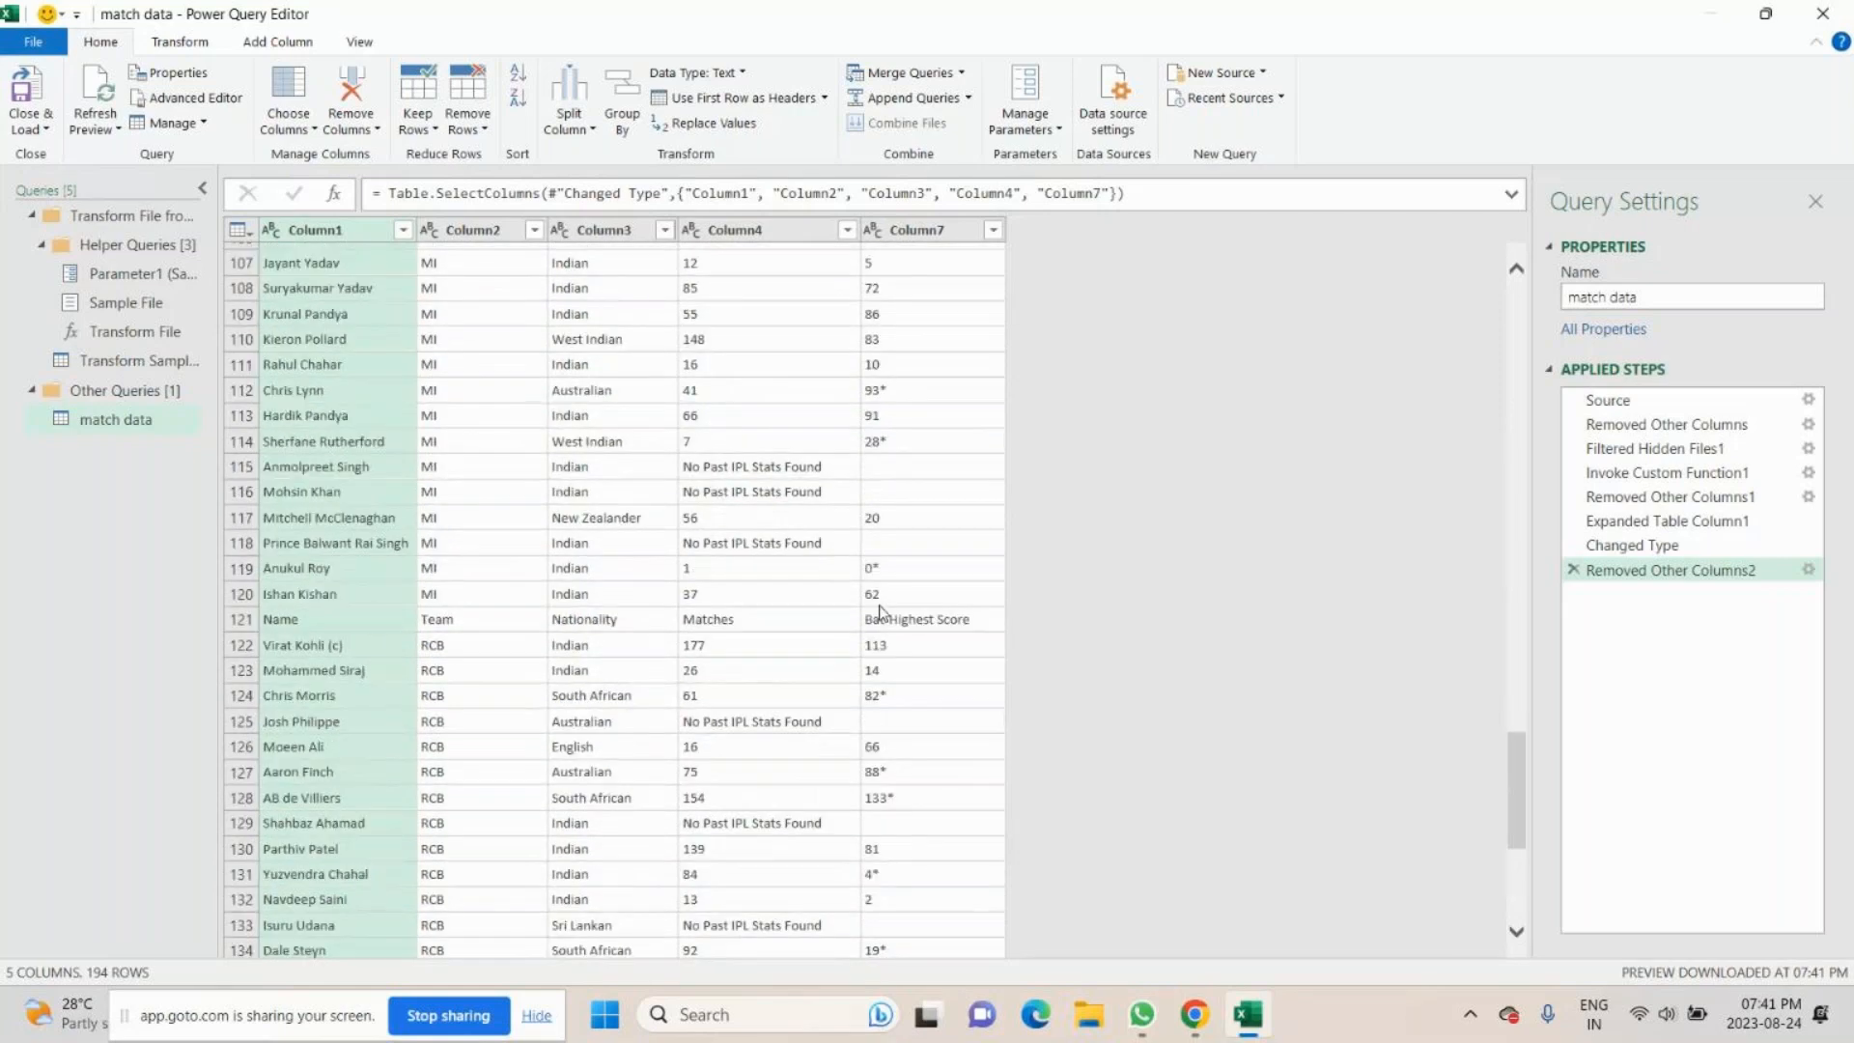
click(913, 627)
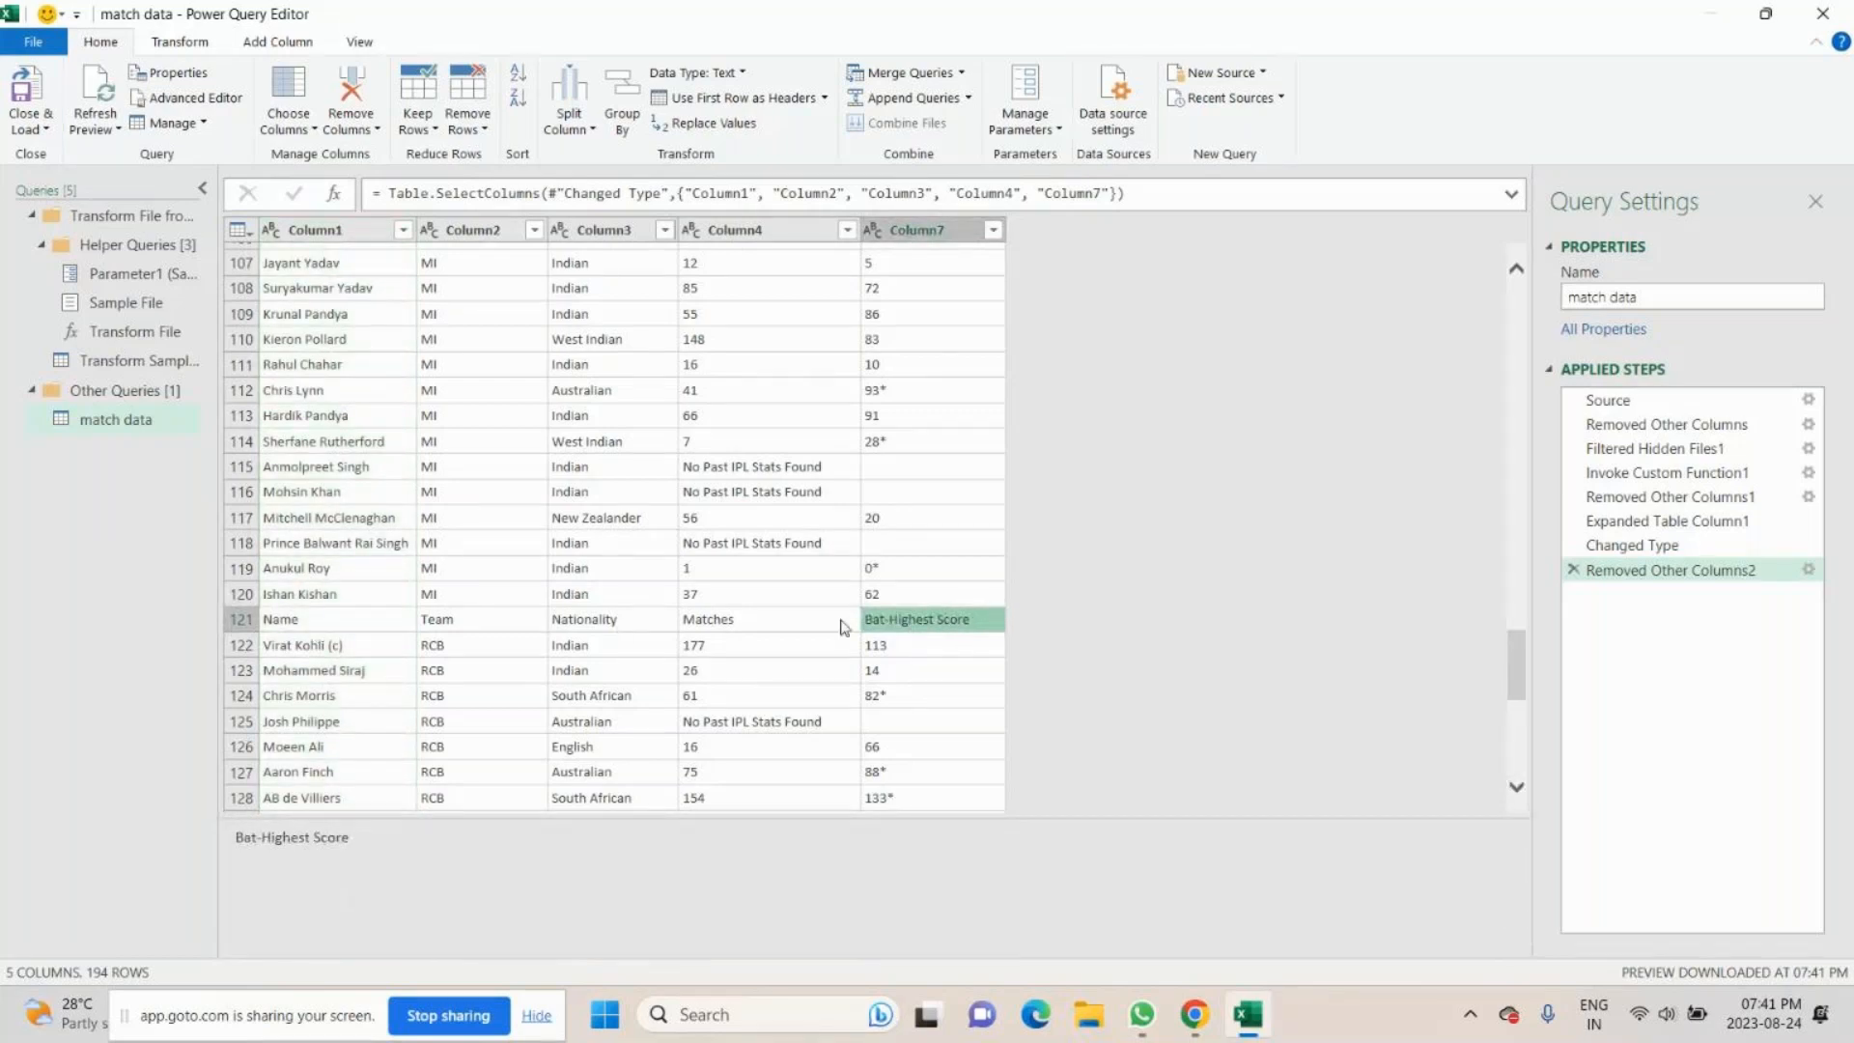
scroll(866, 642, up, 3)
scroll(866, 642, up, 15)
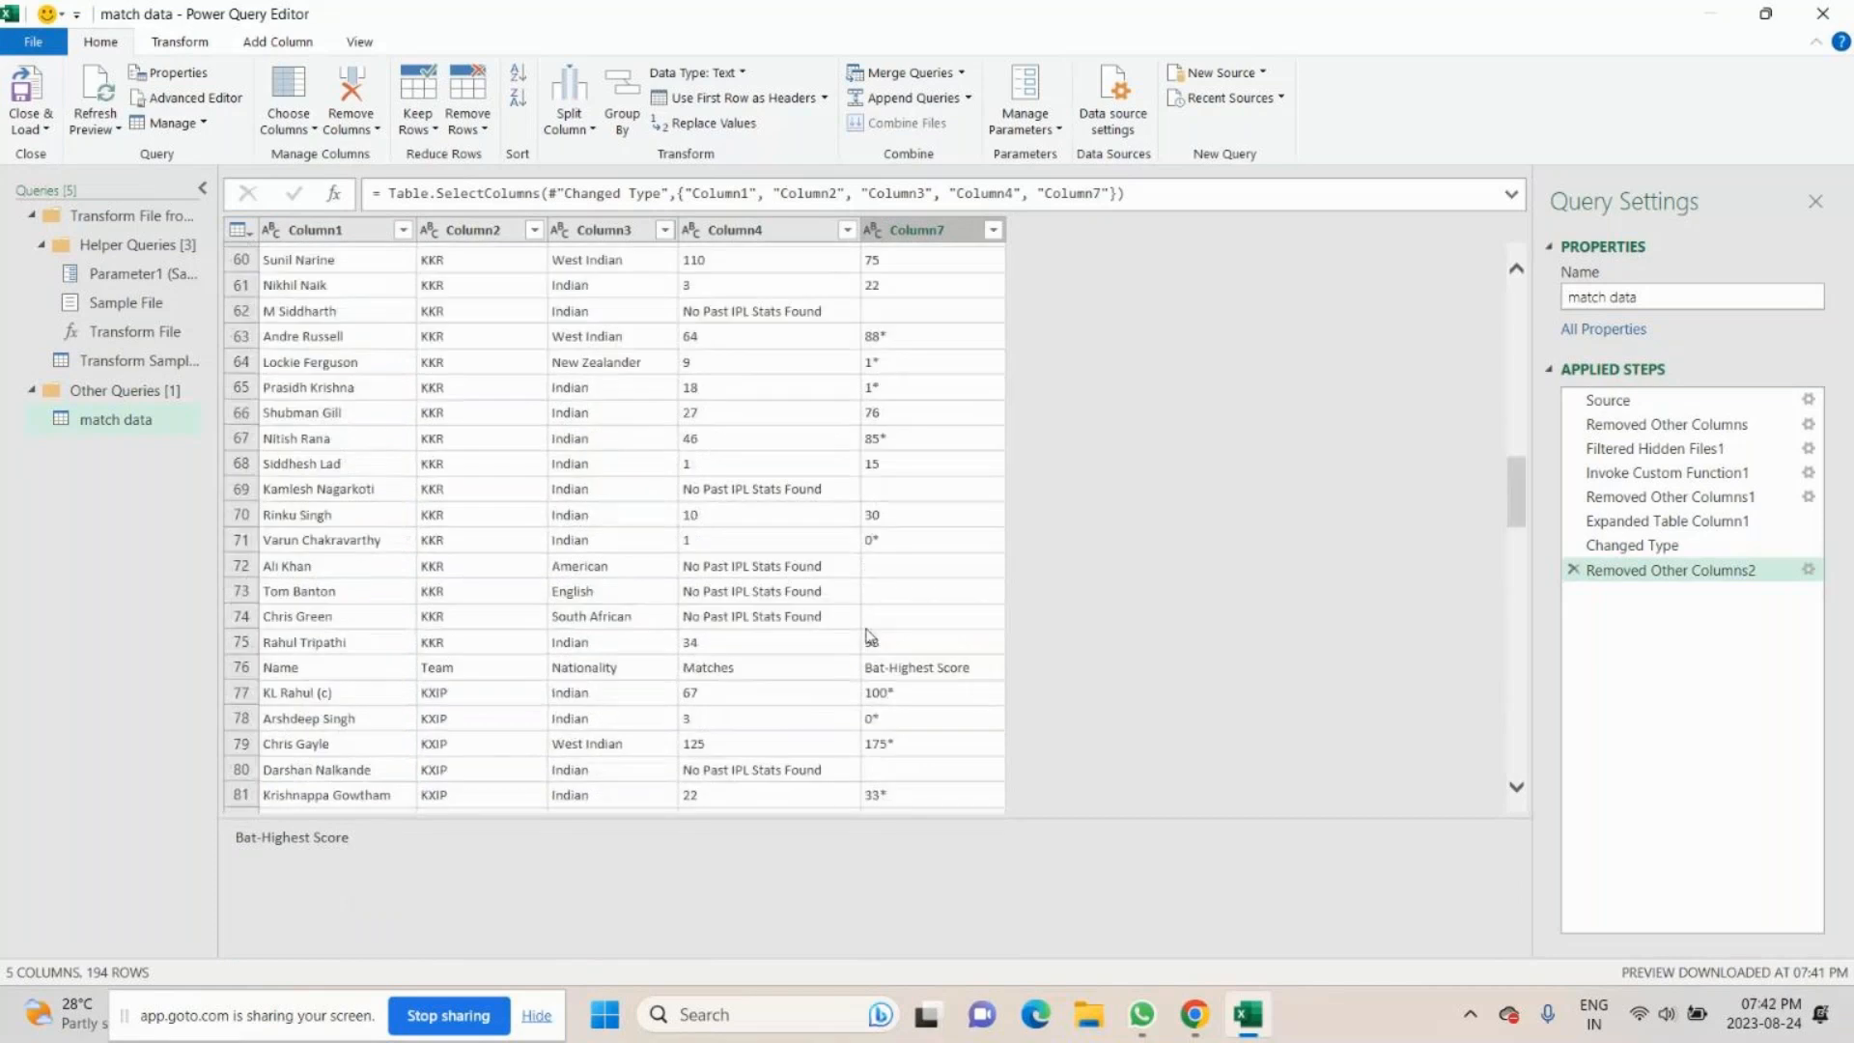
scroll(868, 636, up, 15)
scroll(869, 637, up, 5)
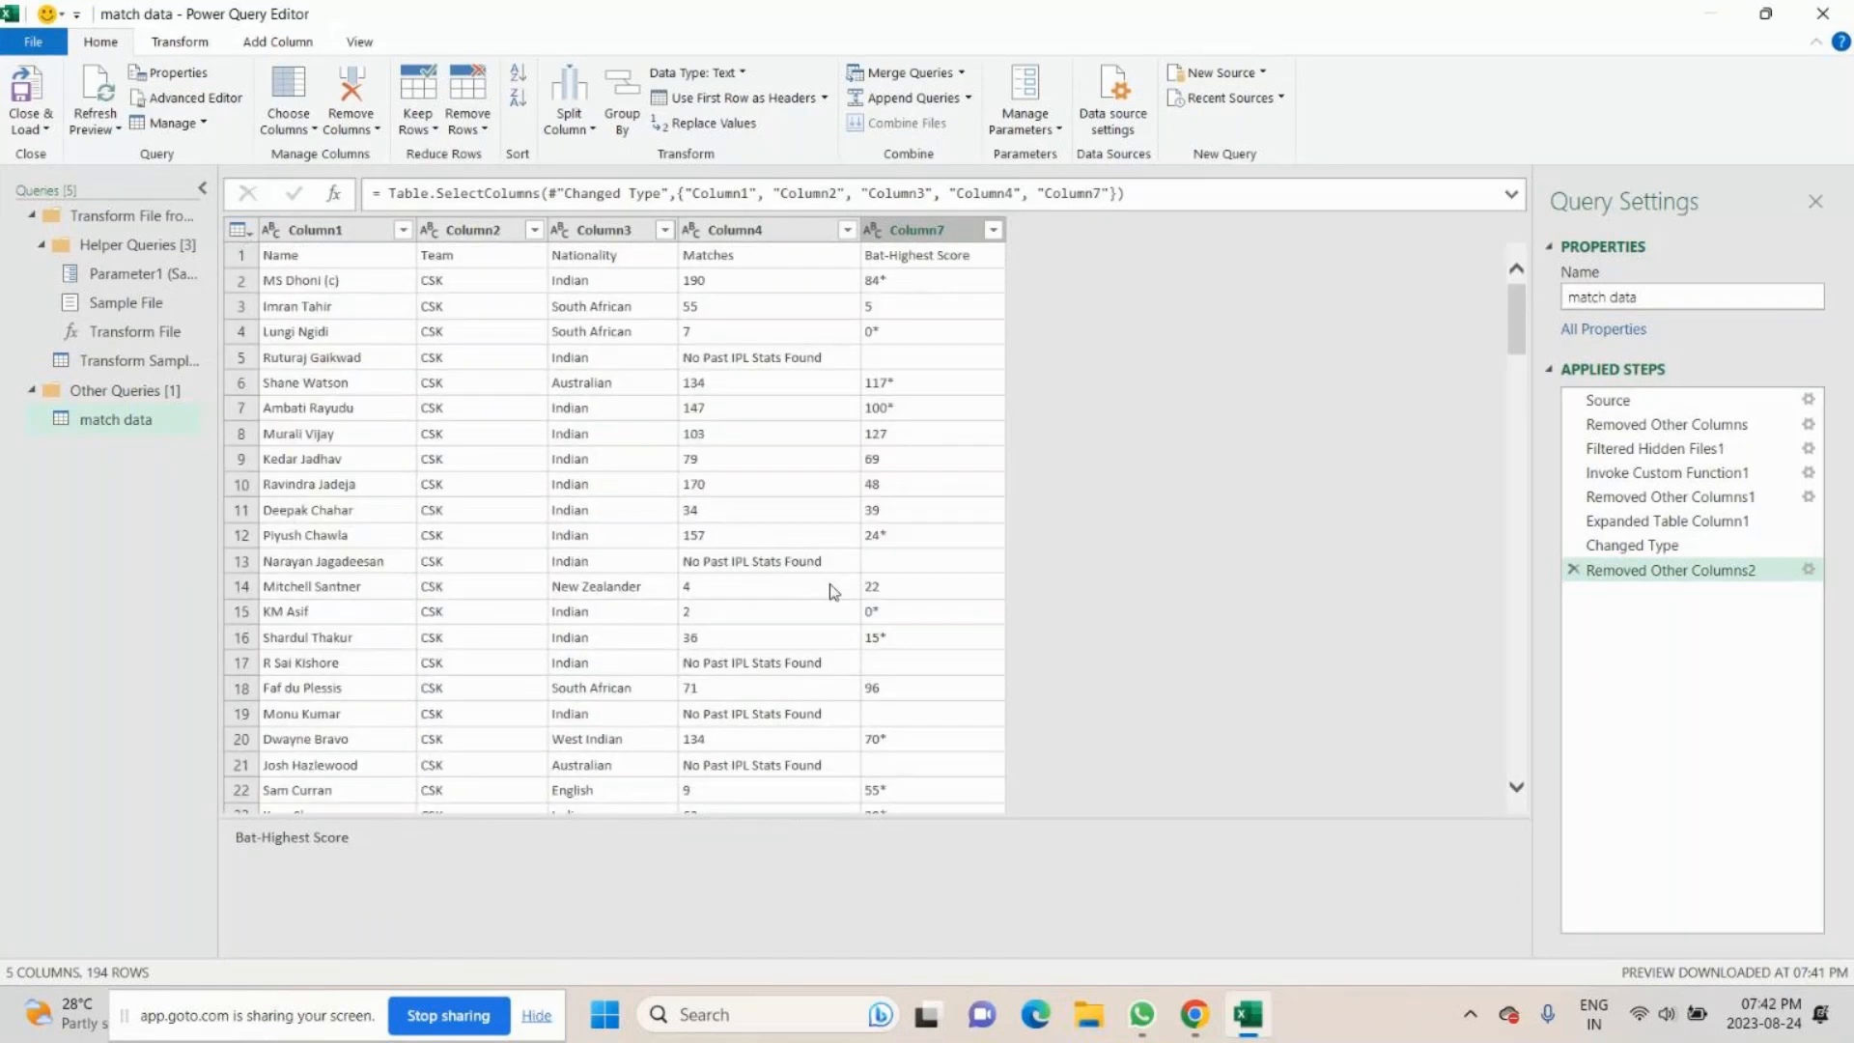
click(287, 256)
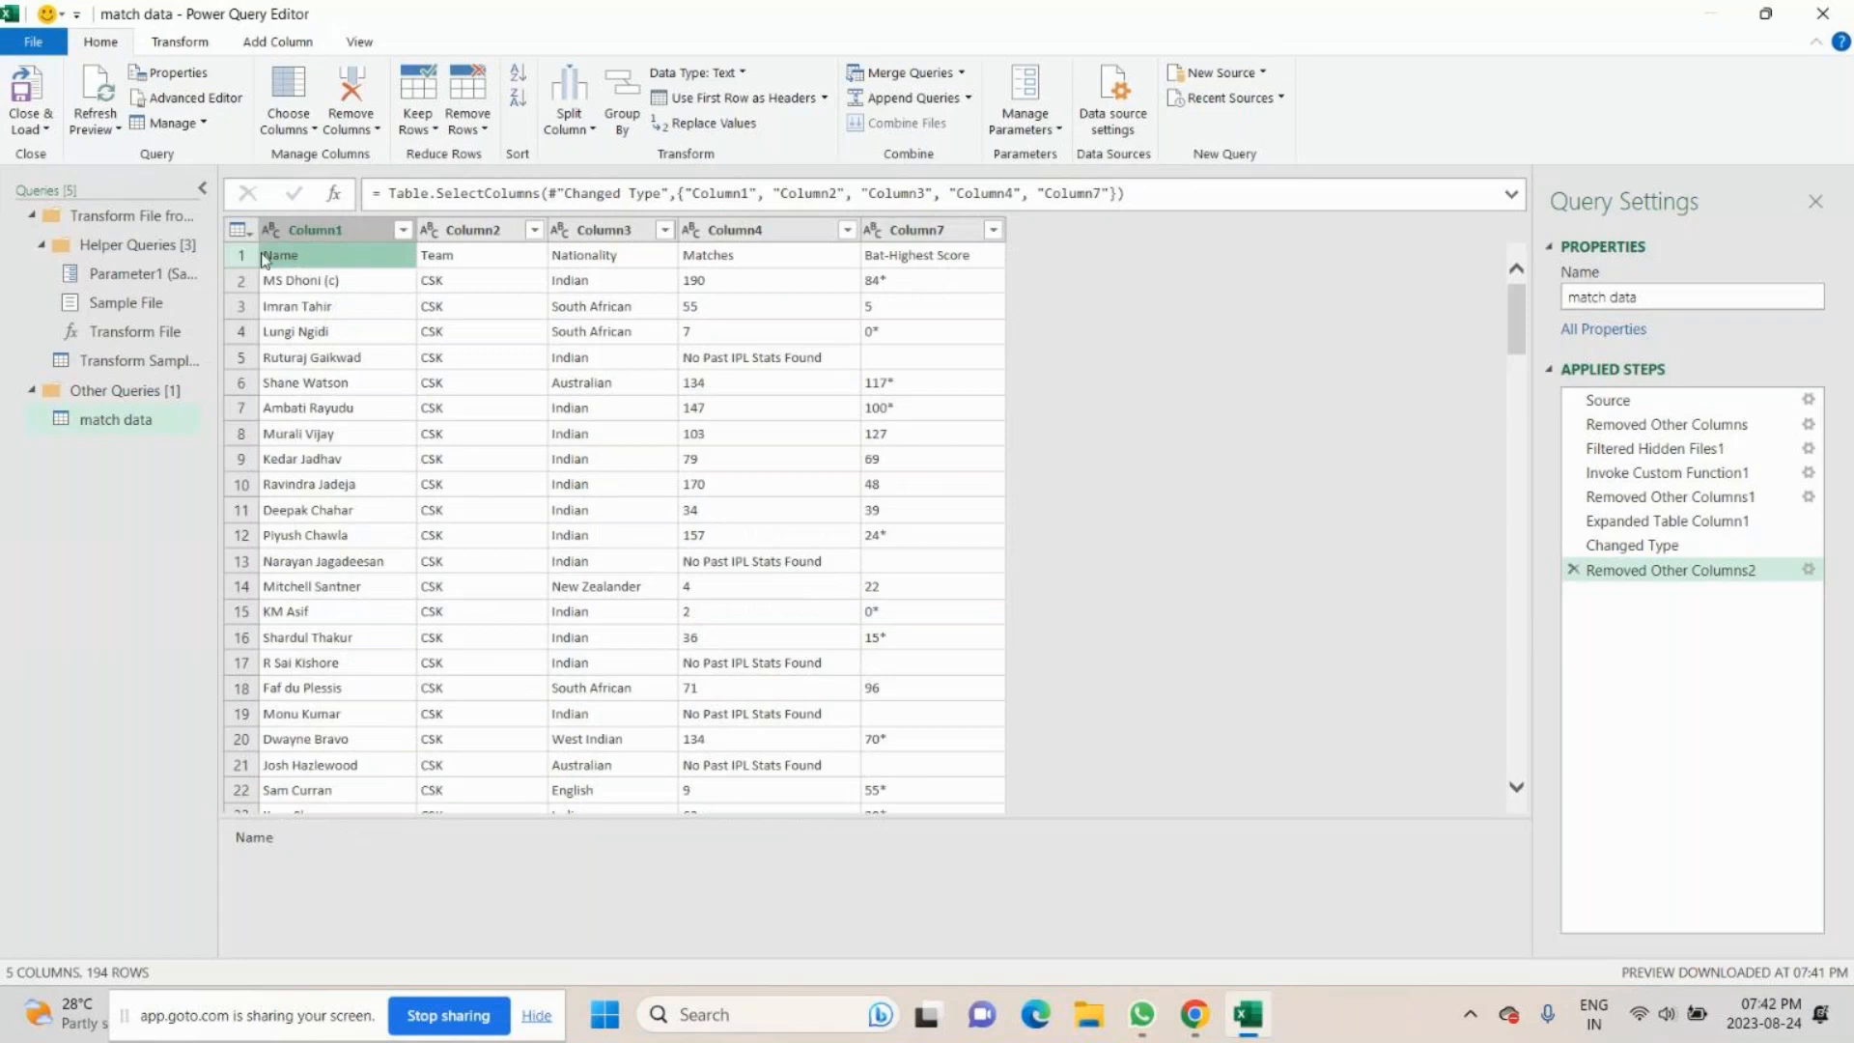
click(734, 97)
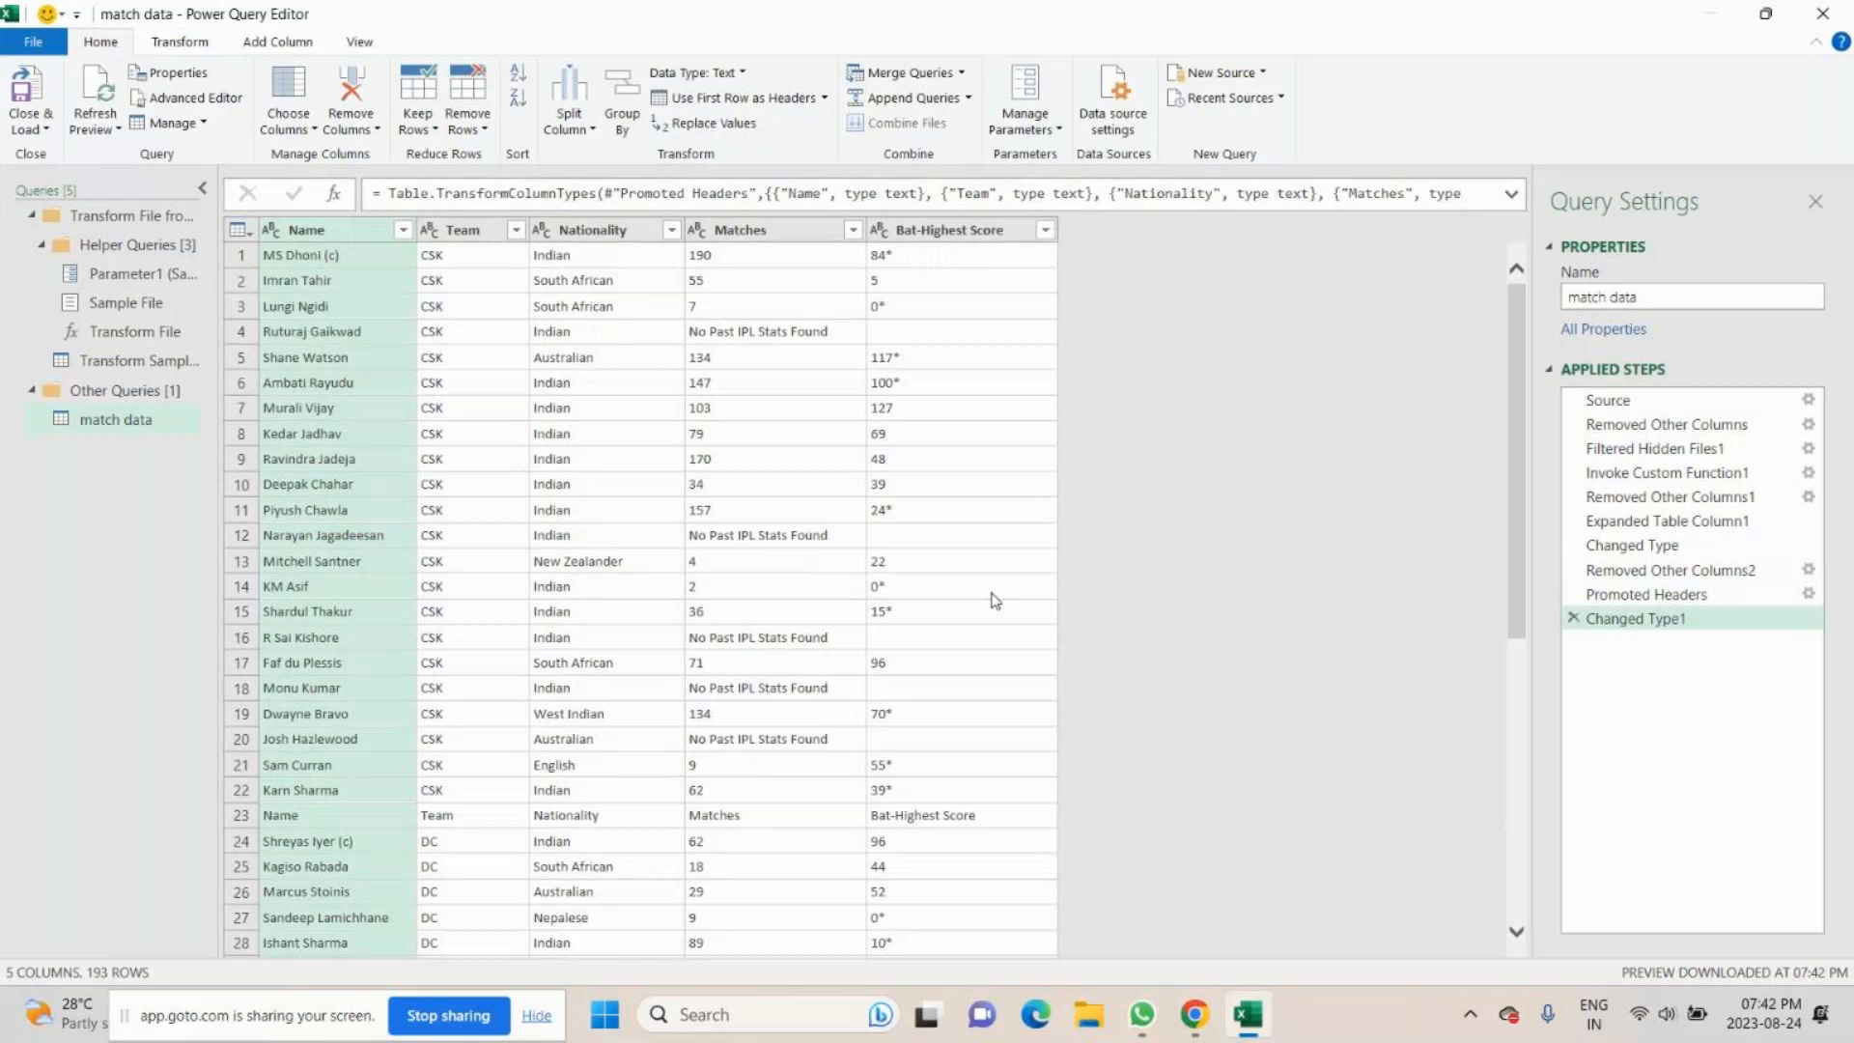
- Examine the repeated header rows between the teams' data and the available options for removing rows
scroll(555, 623, down, 4)
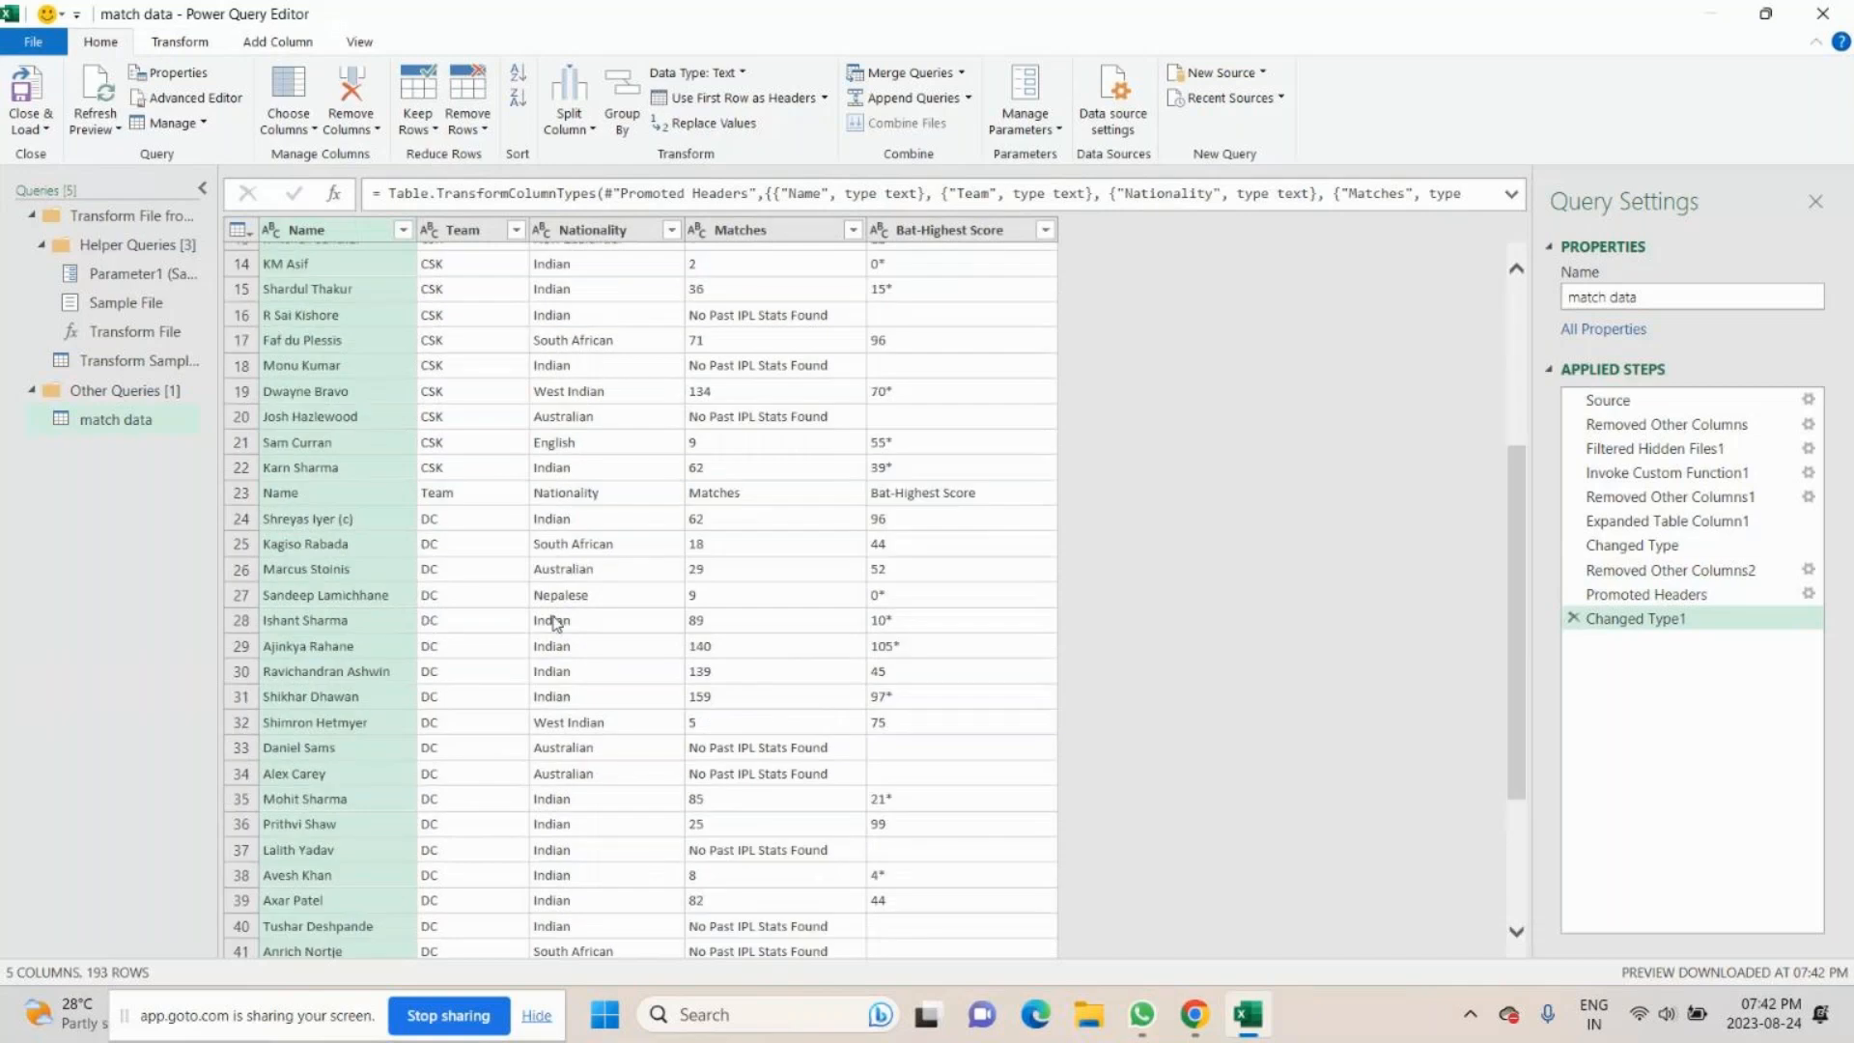
click(240, 492)
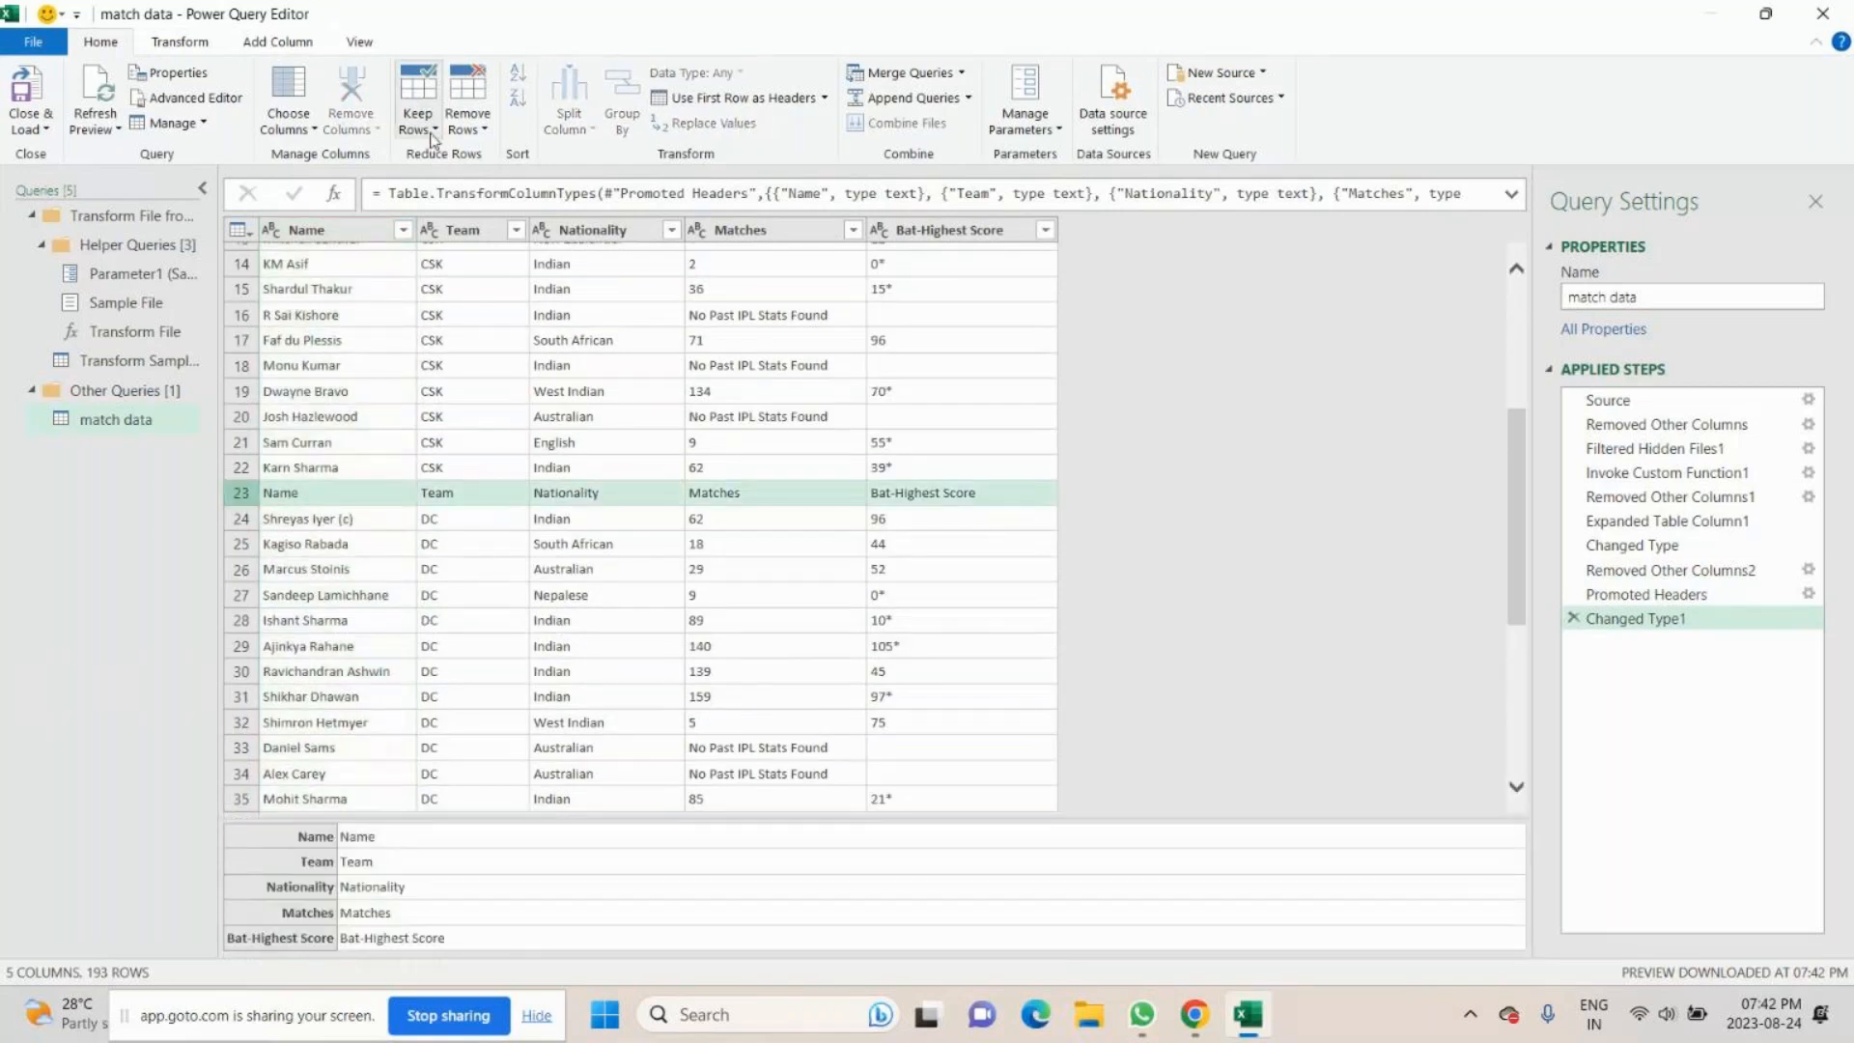
click(467, 124)
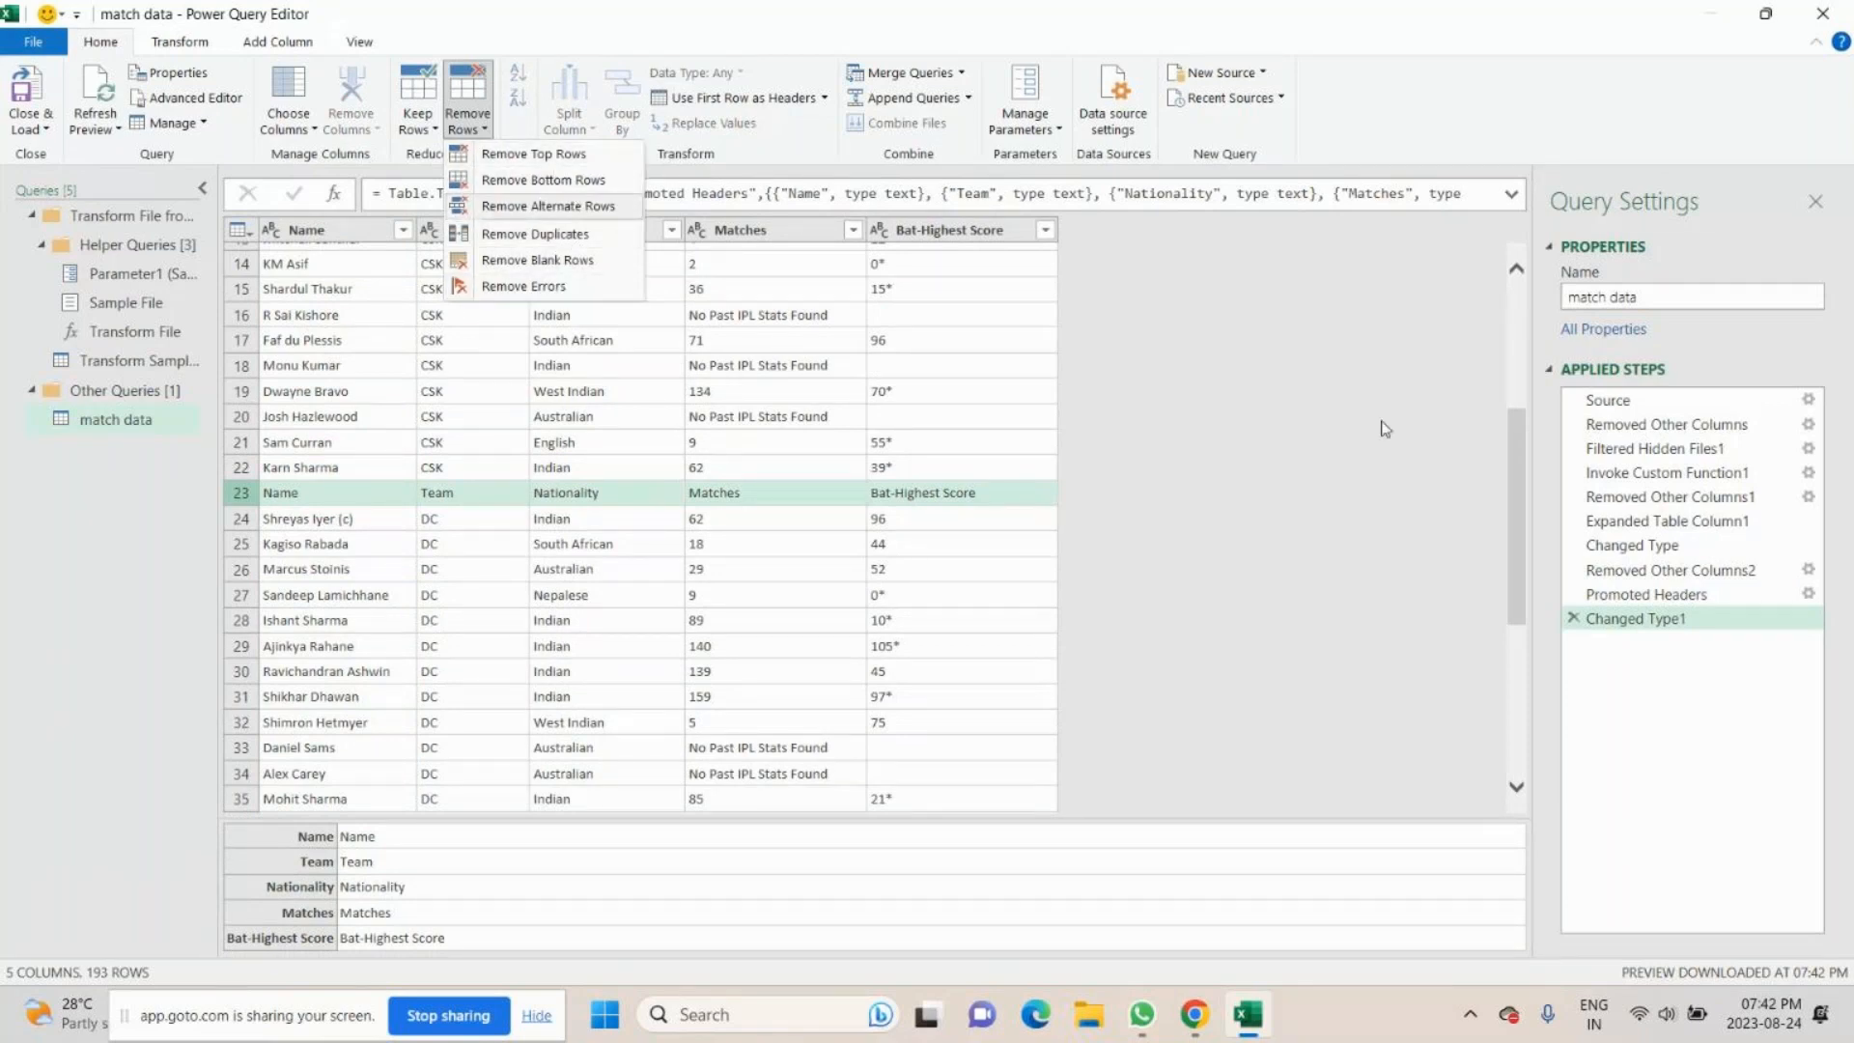
scroll(1384, 428, up, 2)
scroll(691, 522, up, 1)
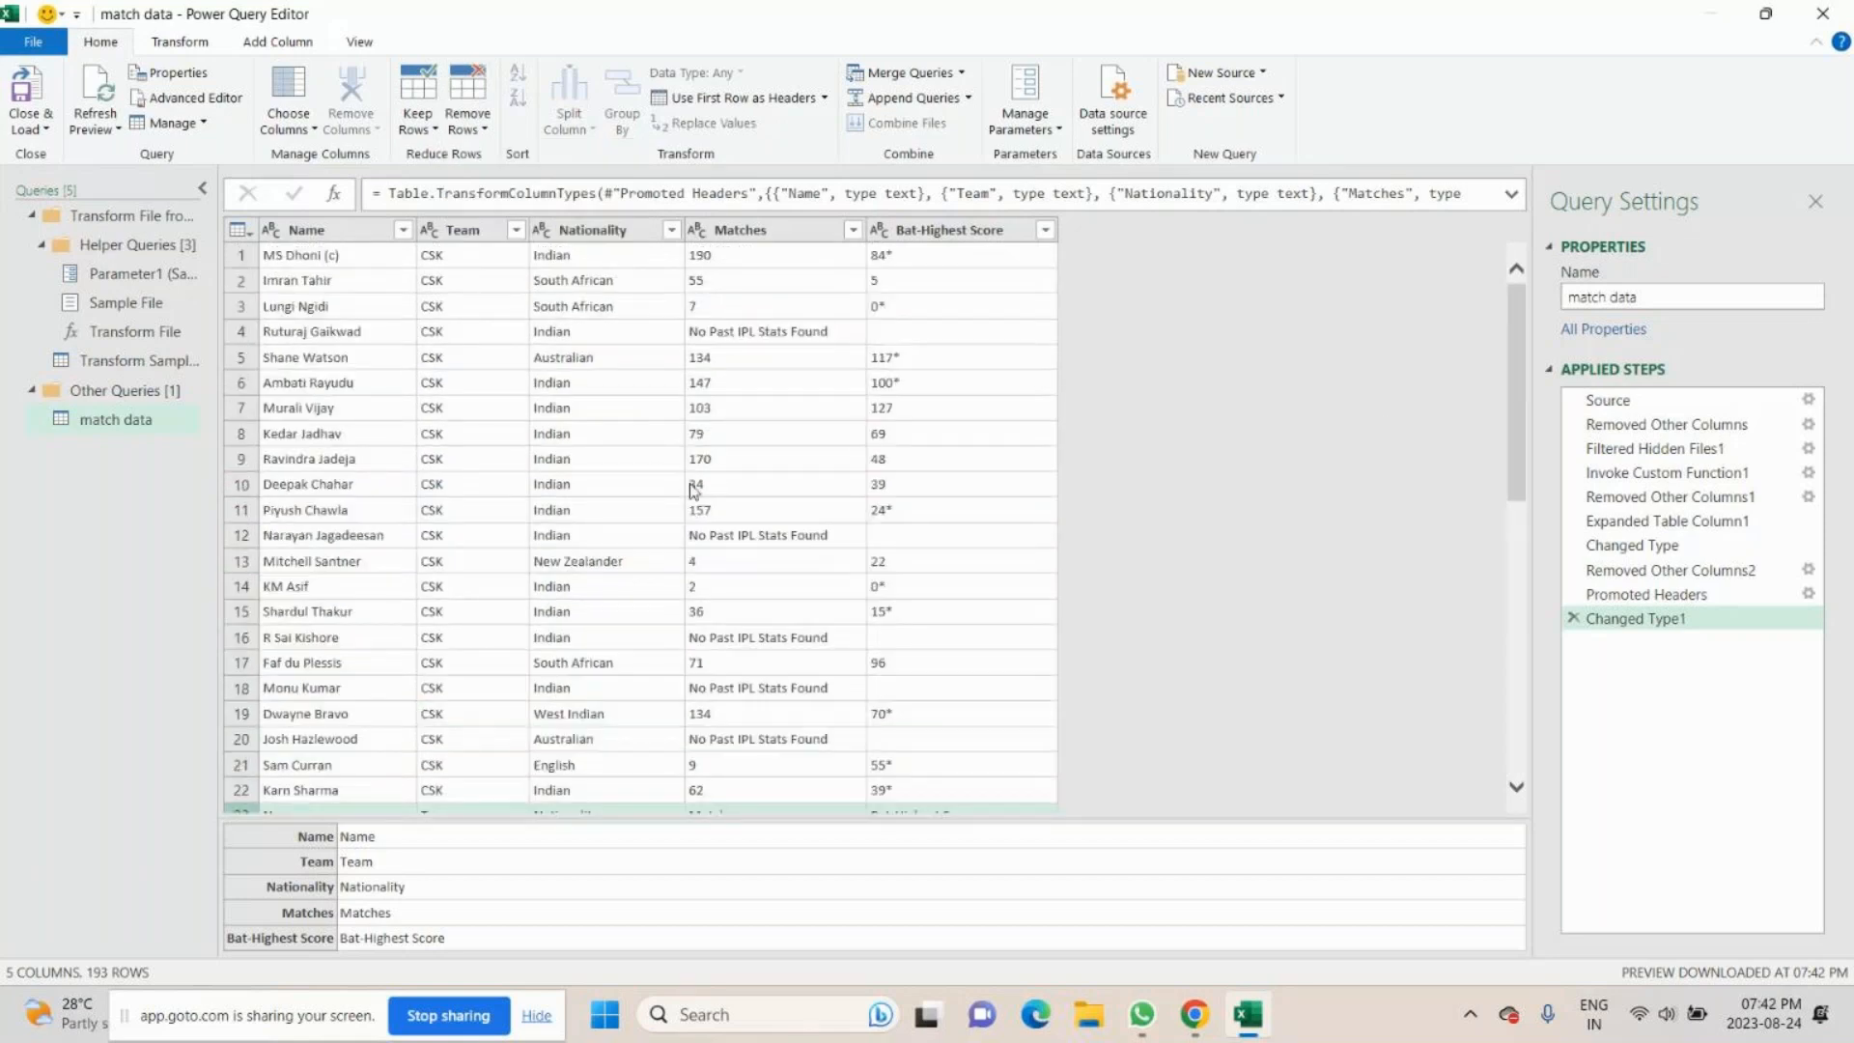
scroll(696, 484, up, 1)
scroll(840, 361, down, 1)
scroll(840, 361, down, 10)
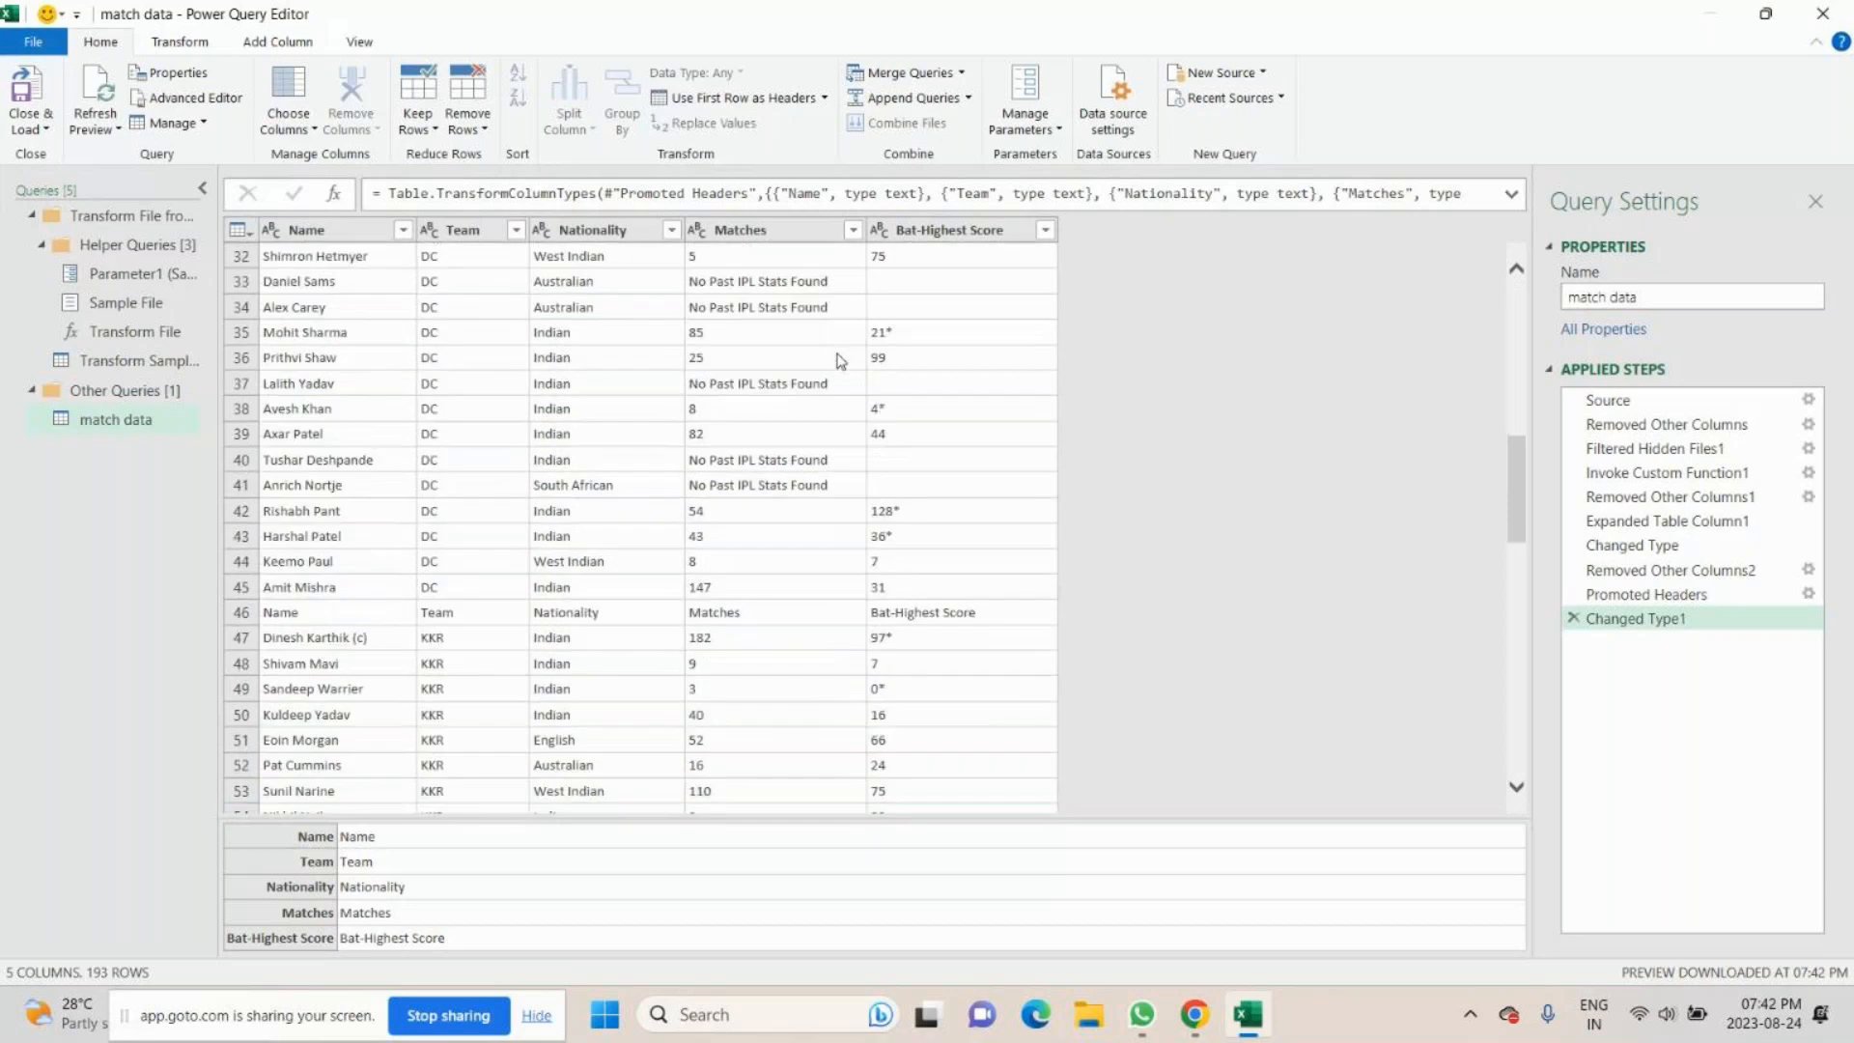
scroll(840, 361, down, 15)
scroll(840, 364, down, 16)
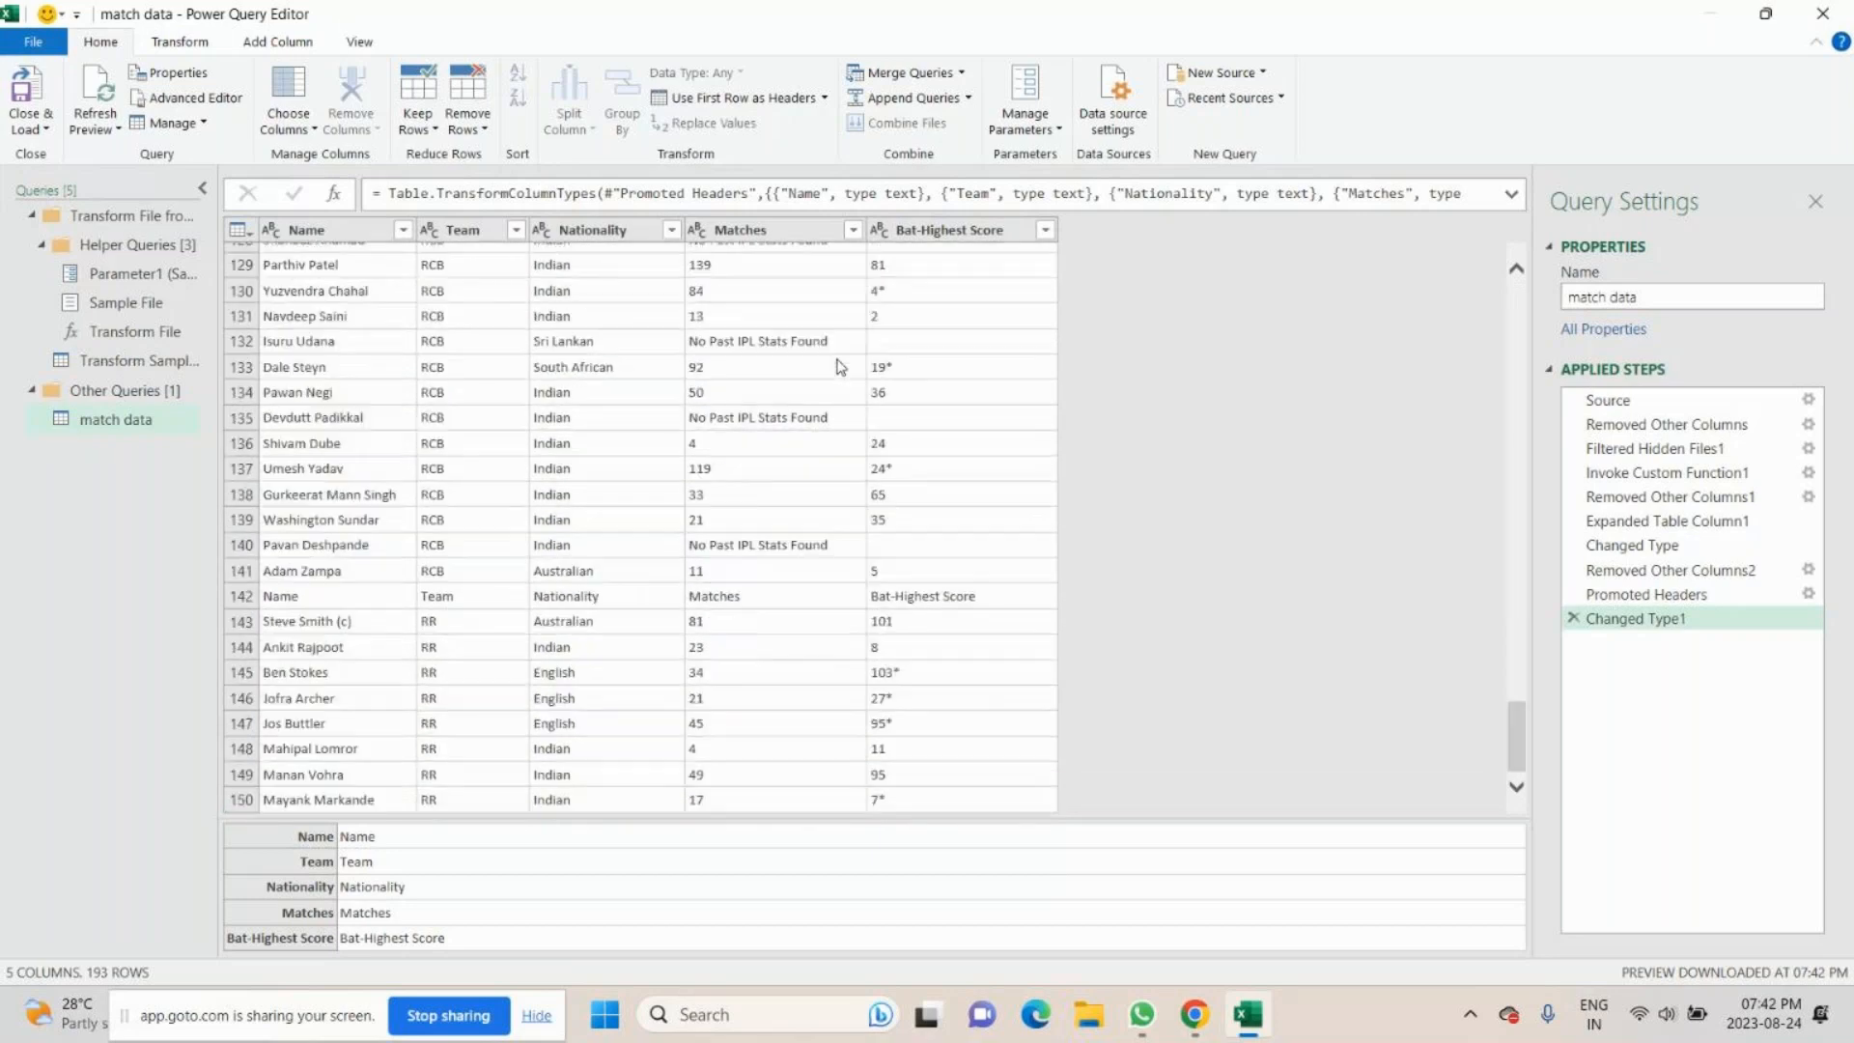
scroll(840, 367, down, 9)
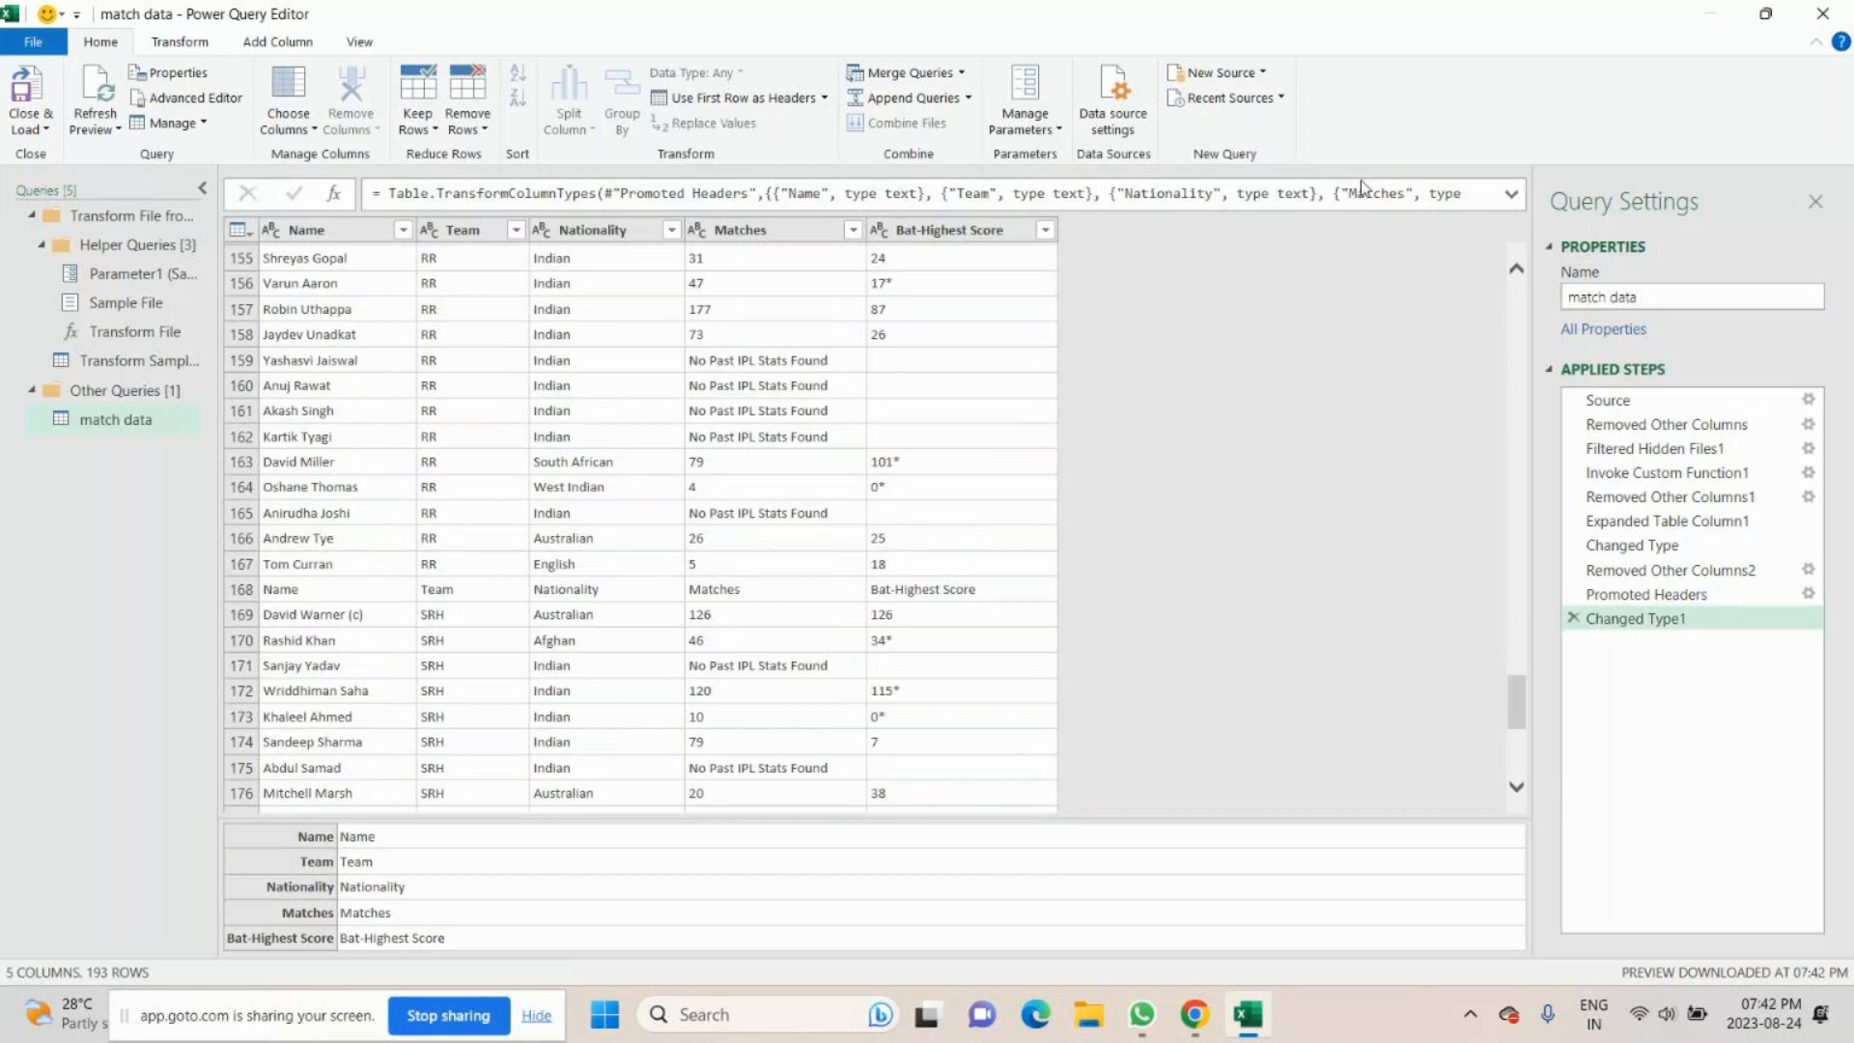
- Discard the match data query and open the IPL 2020 - CSK file from the match data folder in Power Query Editor
click(1818, 17)
click(1024, 544)
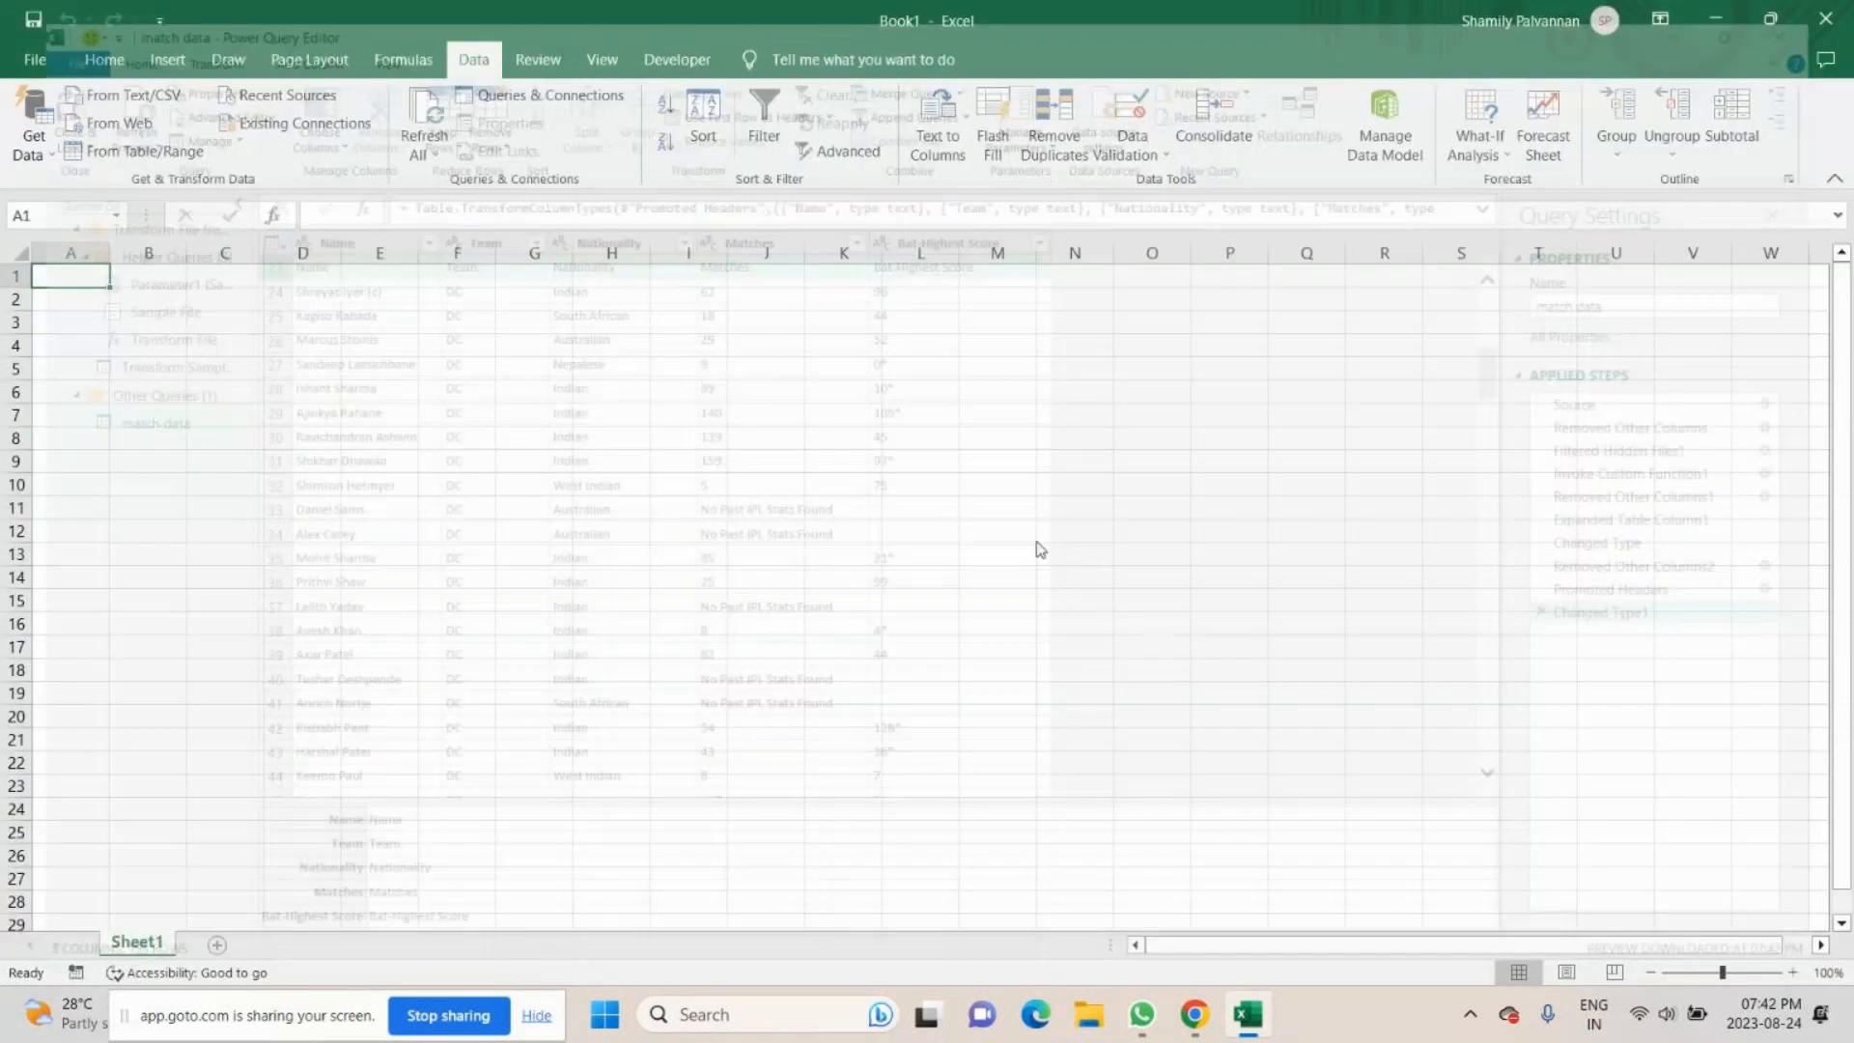
click(43, 153)
mouse_move(92, 195)
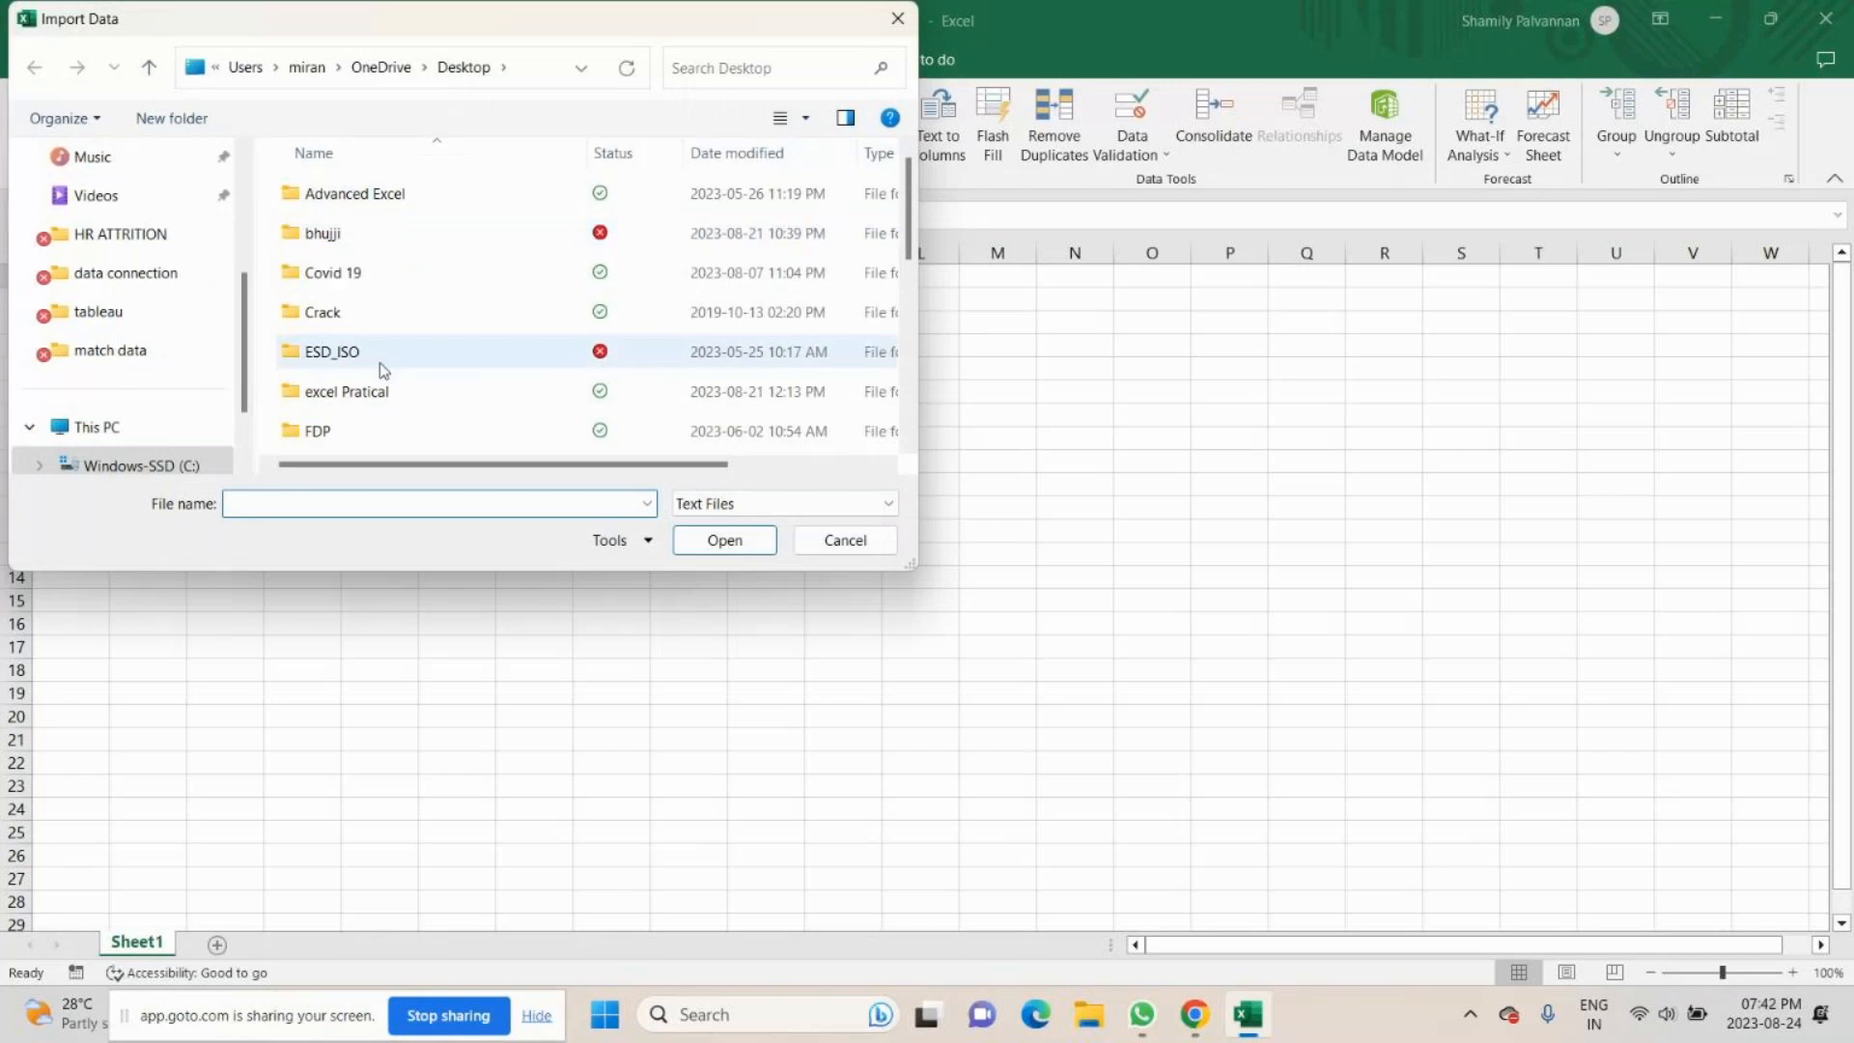
scroll(381, 362, down, 4)
scroll(370, 328, up, 2)
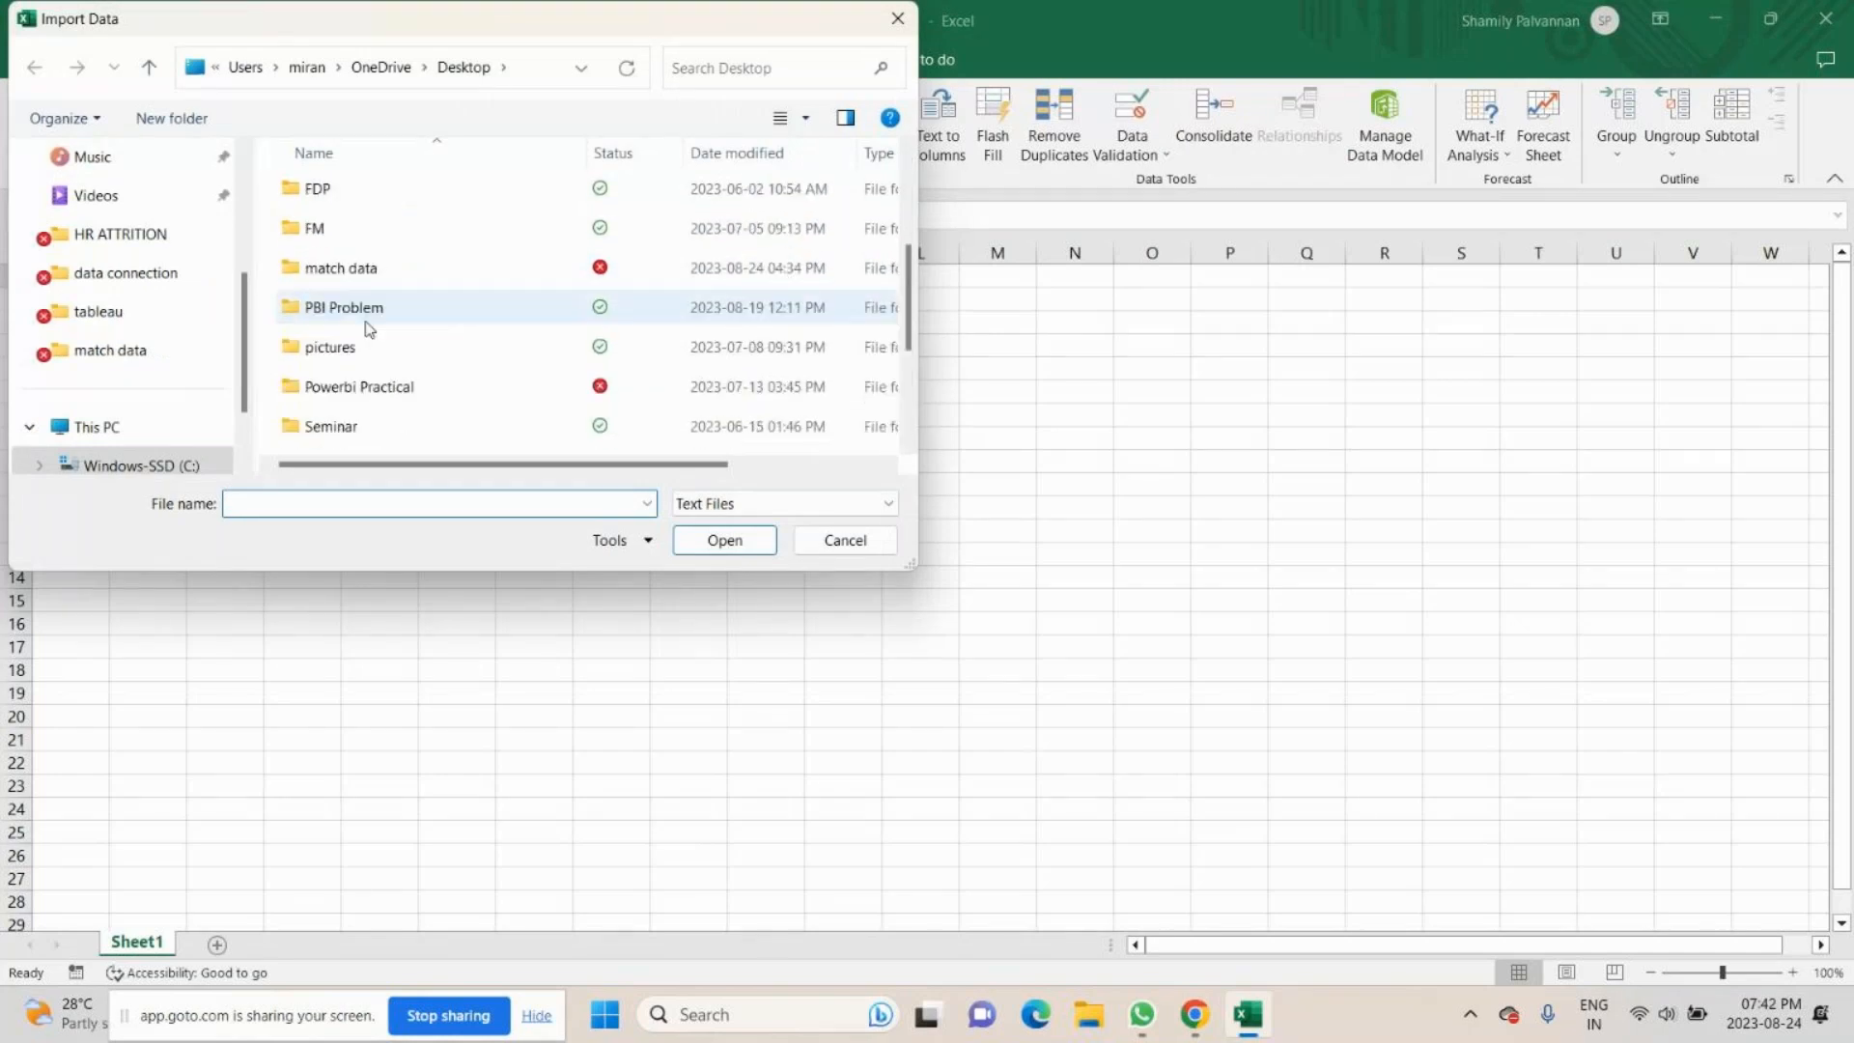
scroll(369, 329, up, 1)
double_click(361, 390)
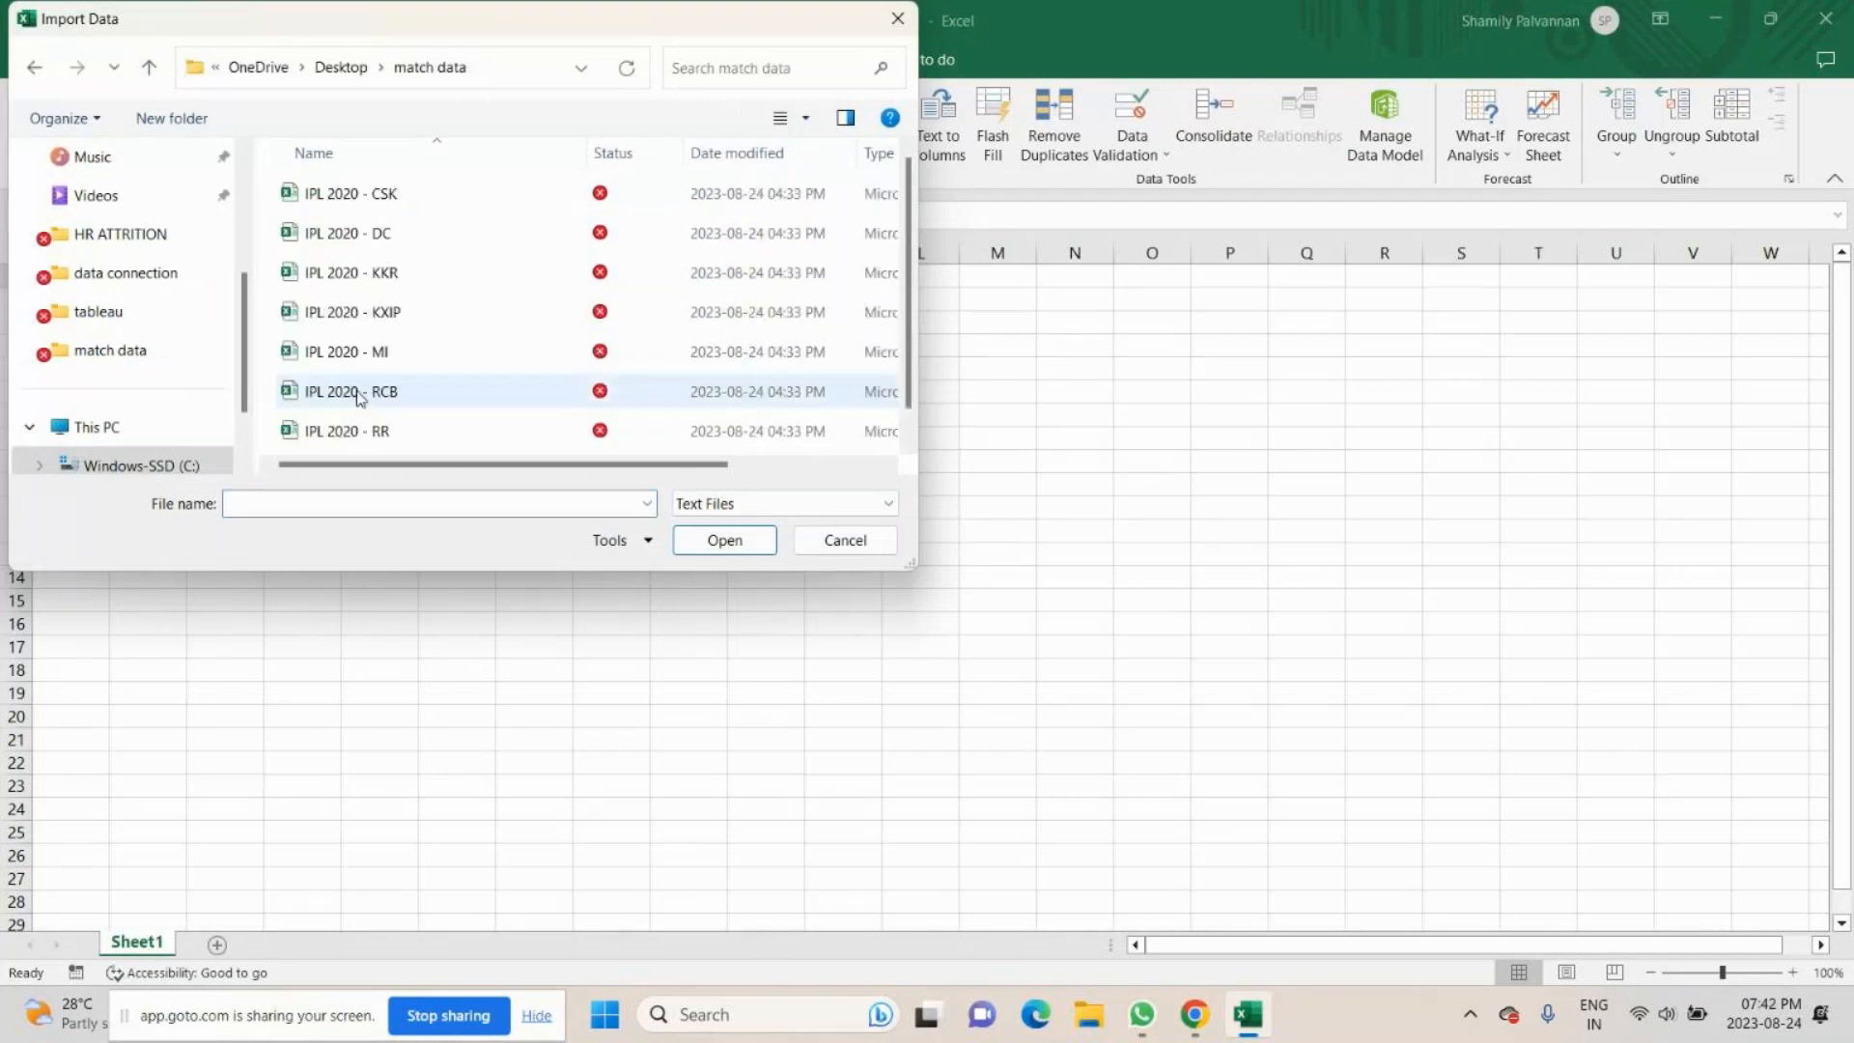
click(378, 196)
click(720, 539)
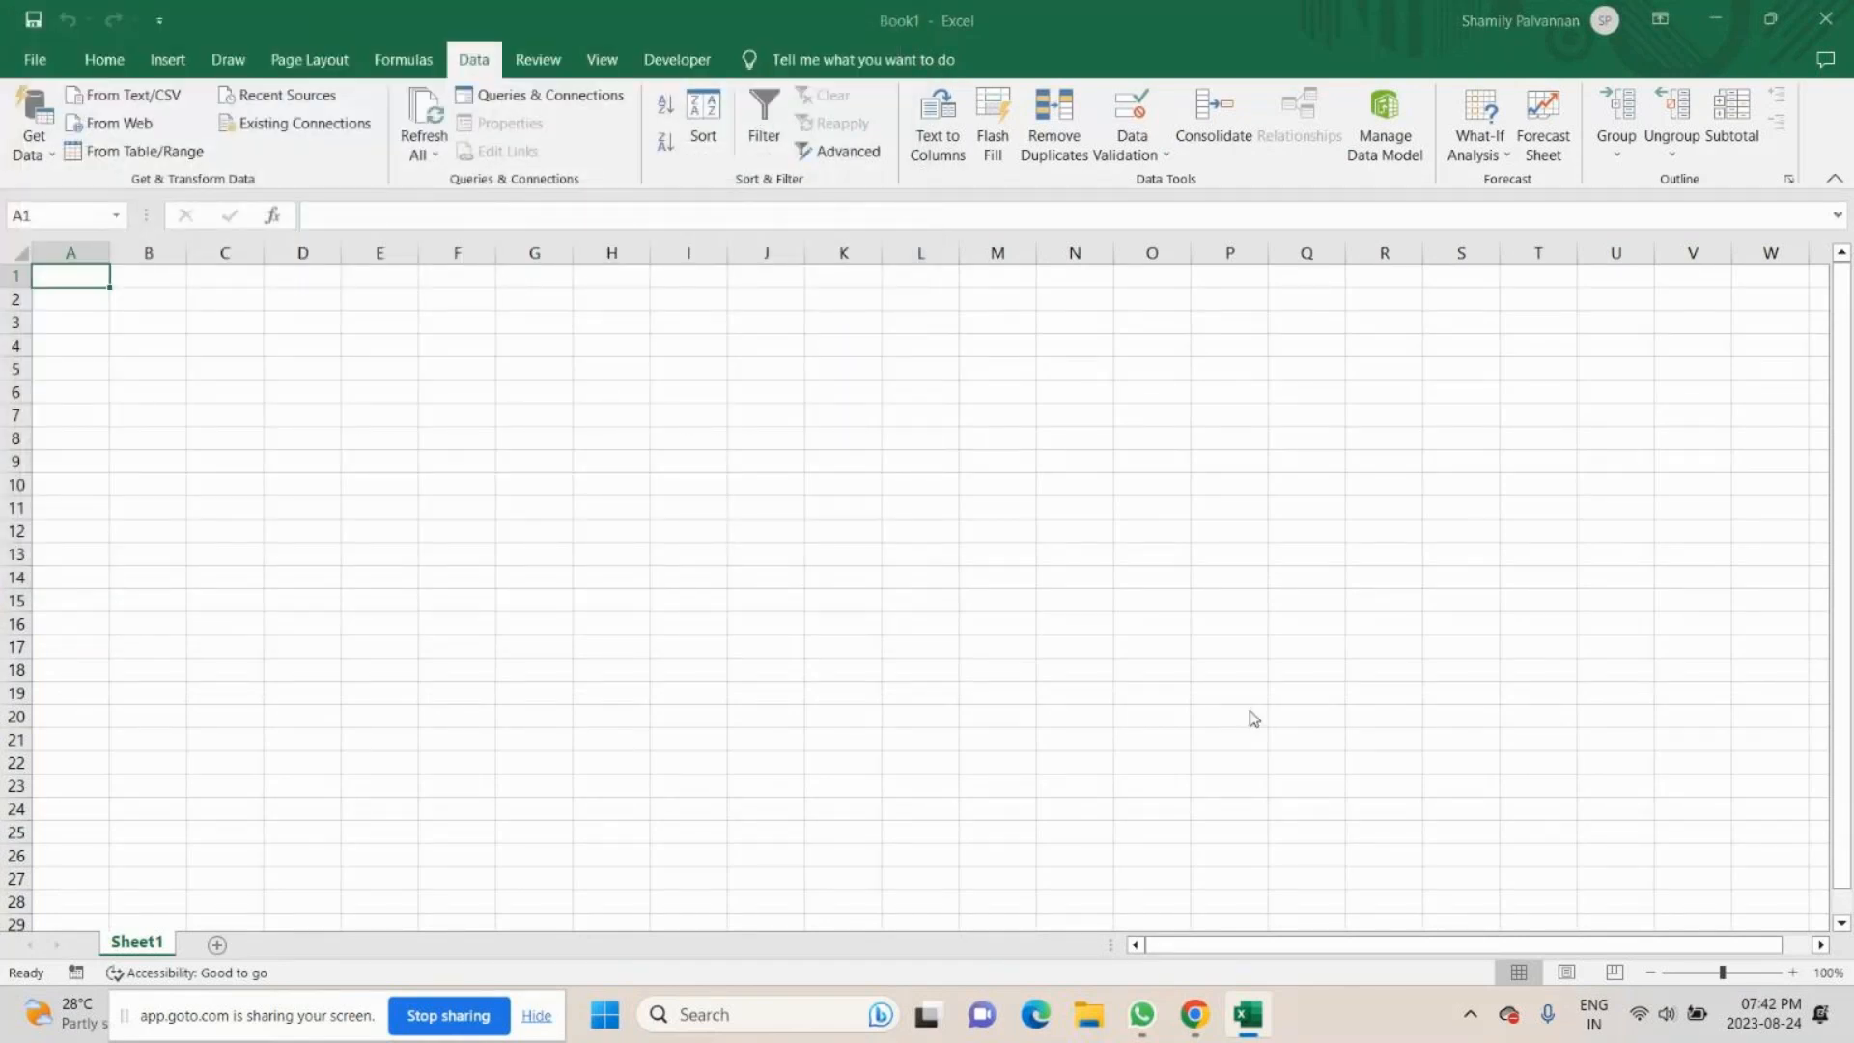
click(1273, 838)
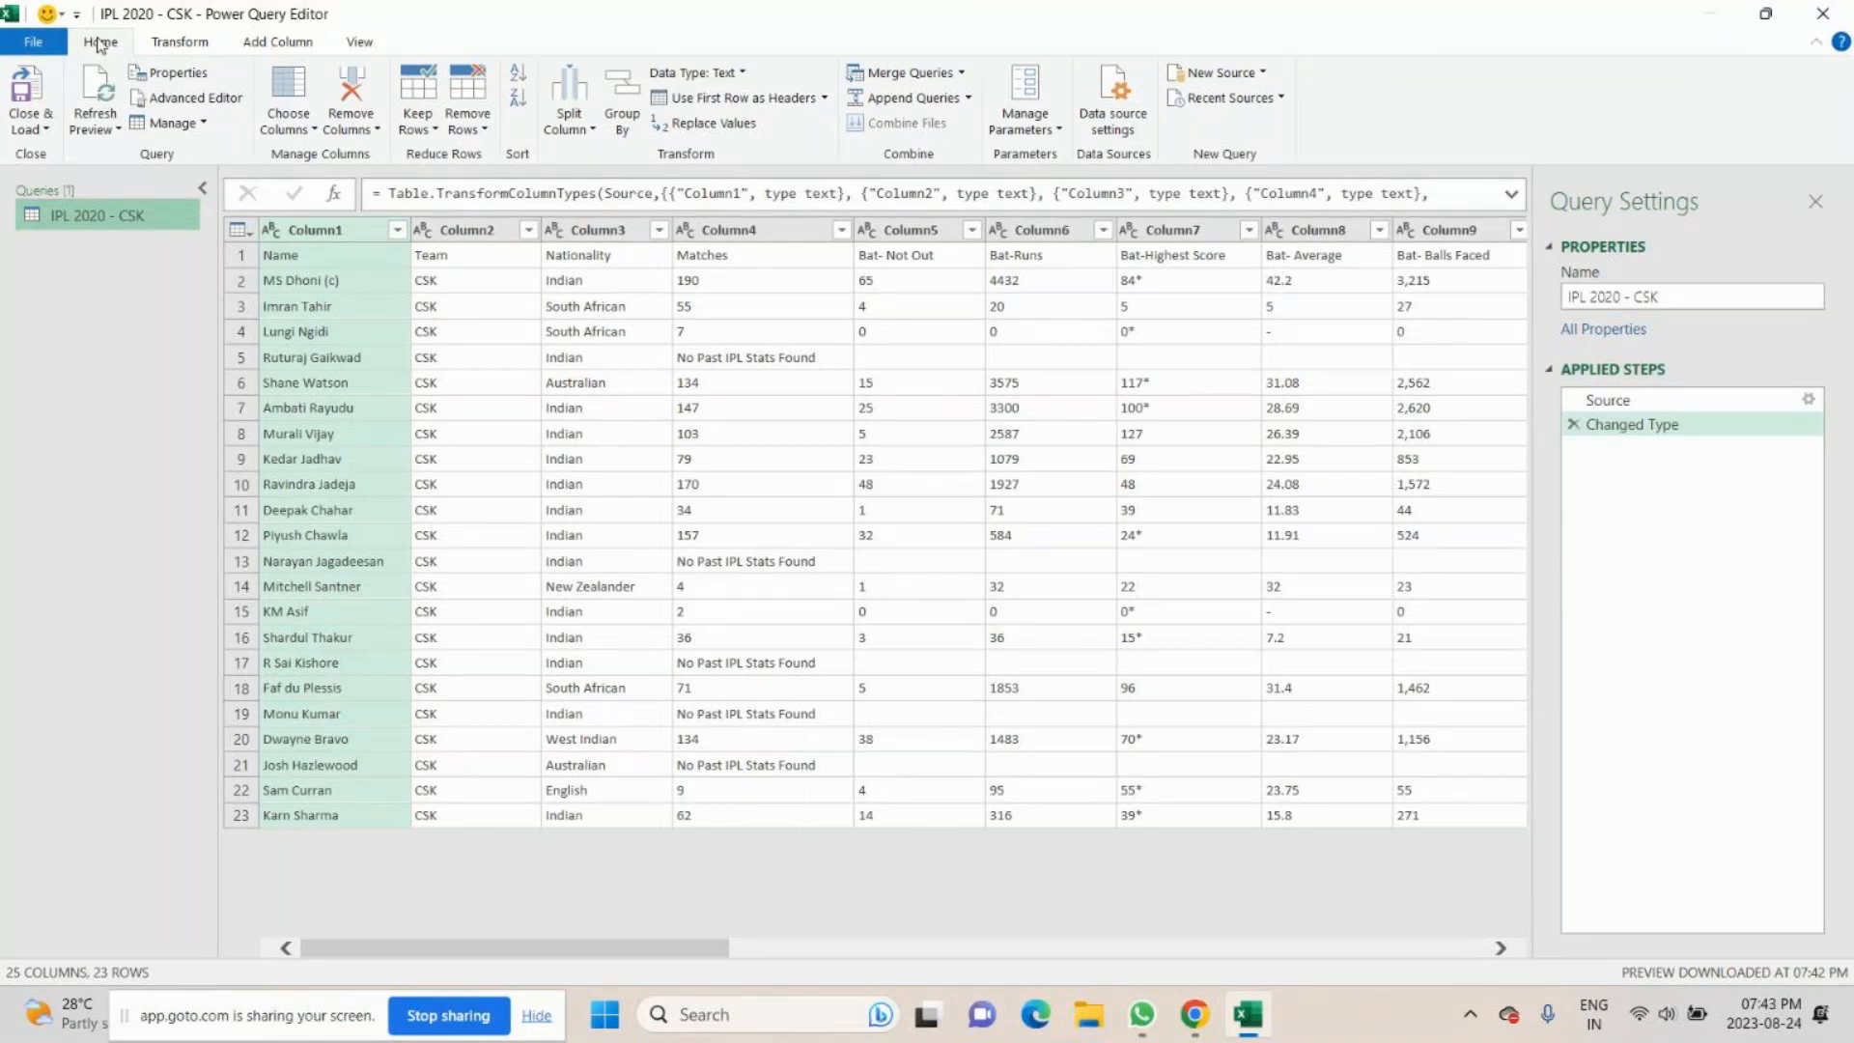
click(177, 44)
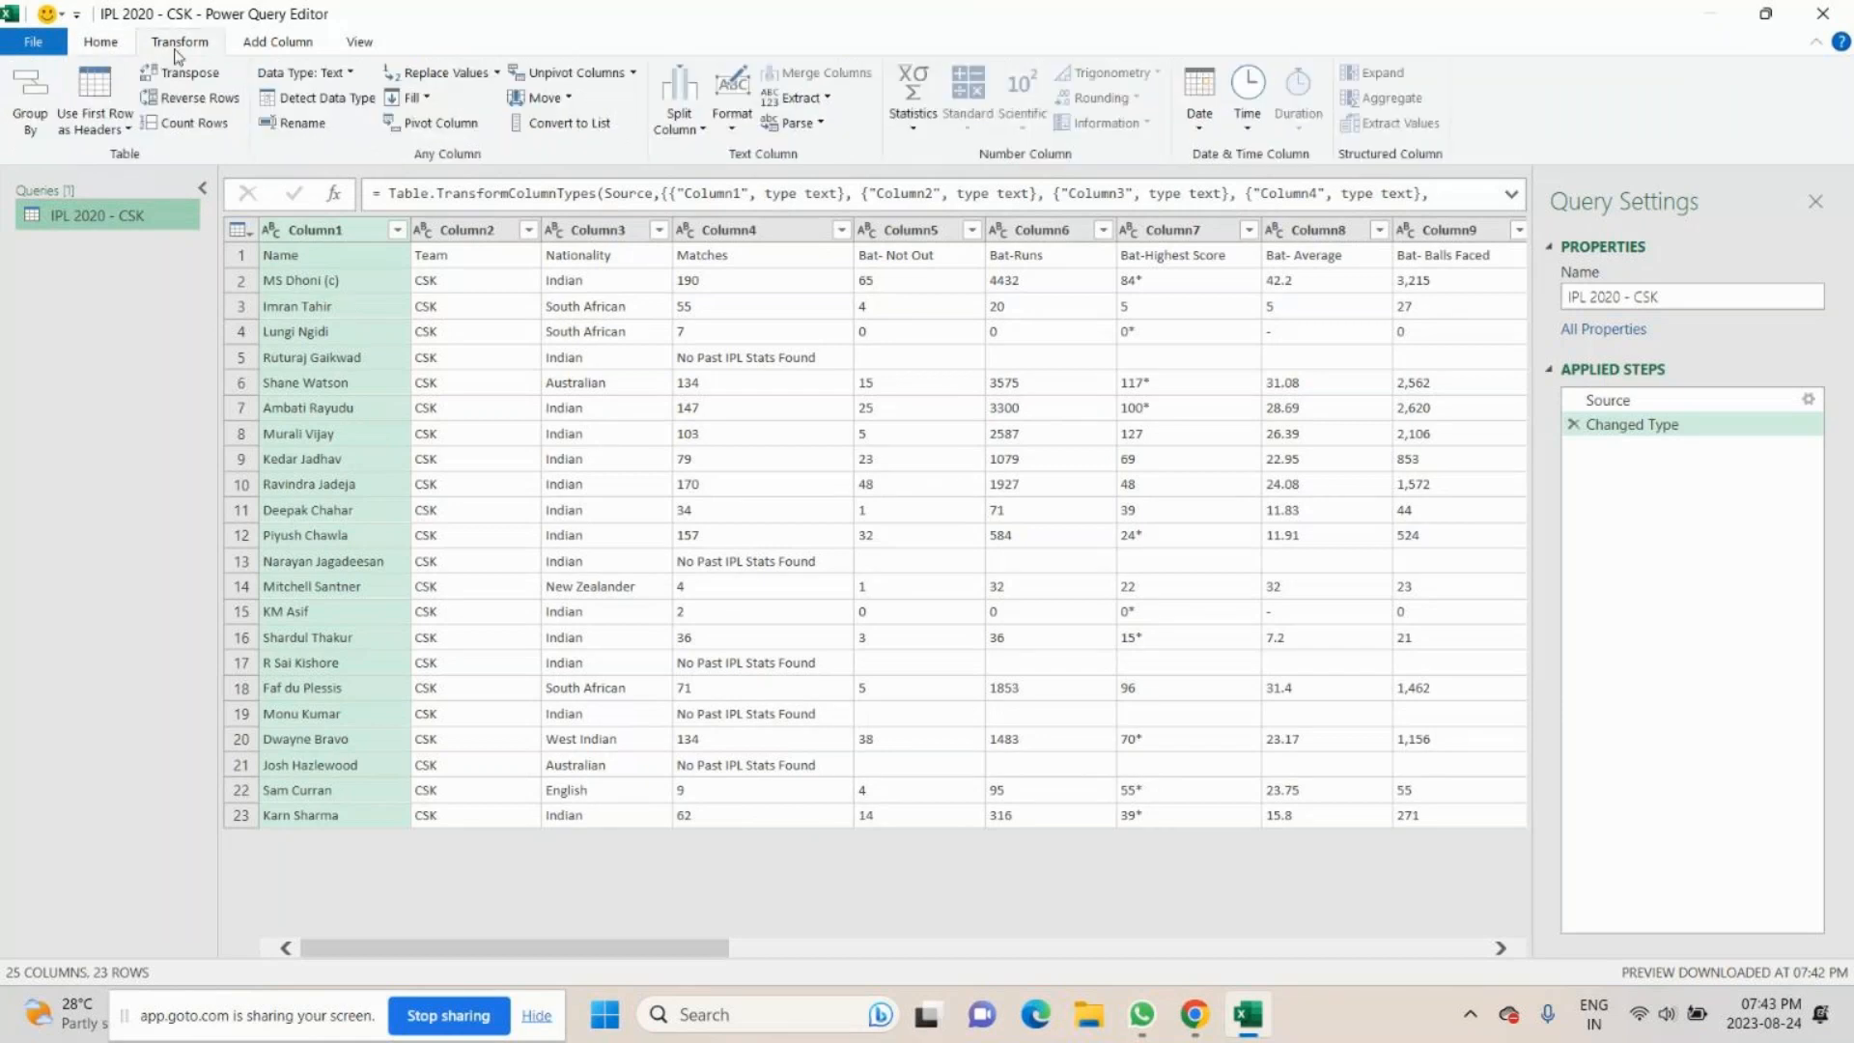
click(100, 44)
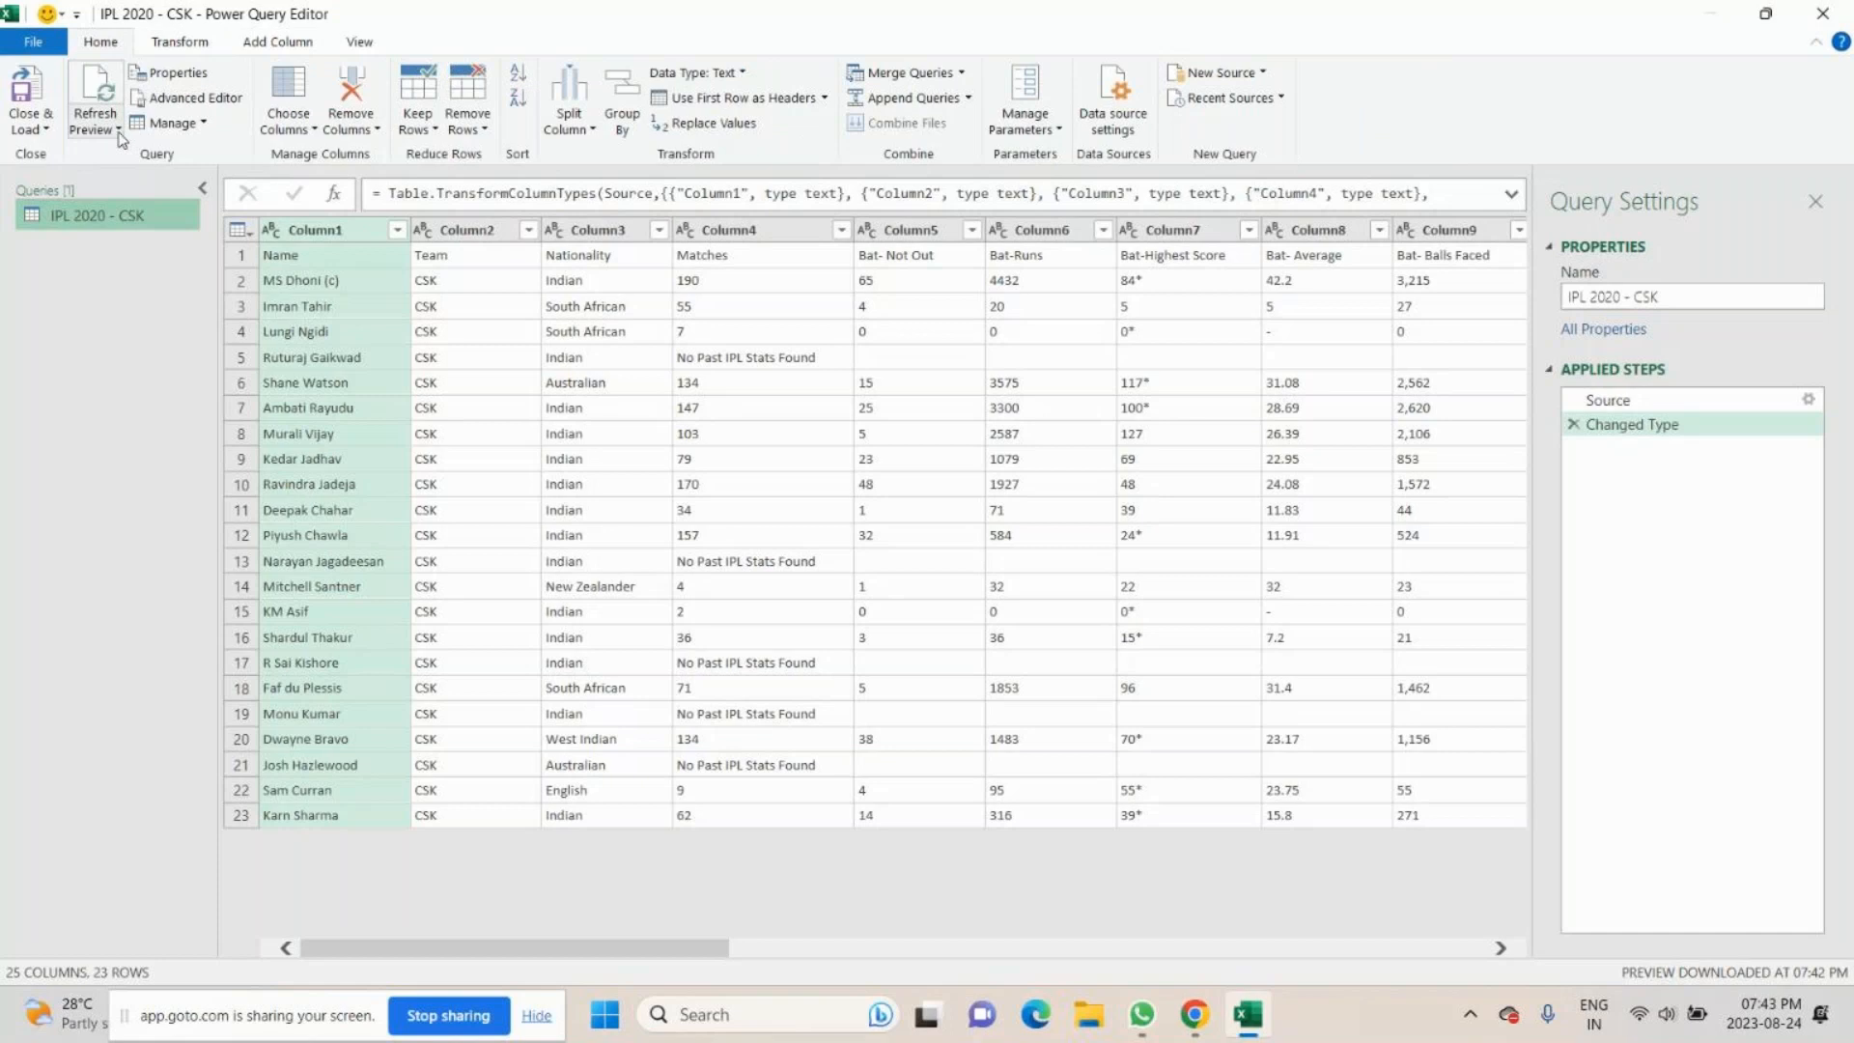
click(197, 122)
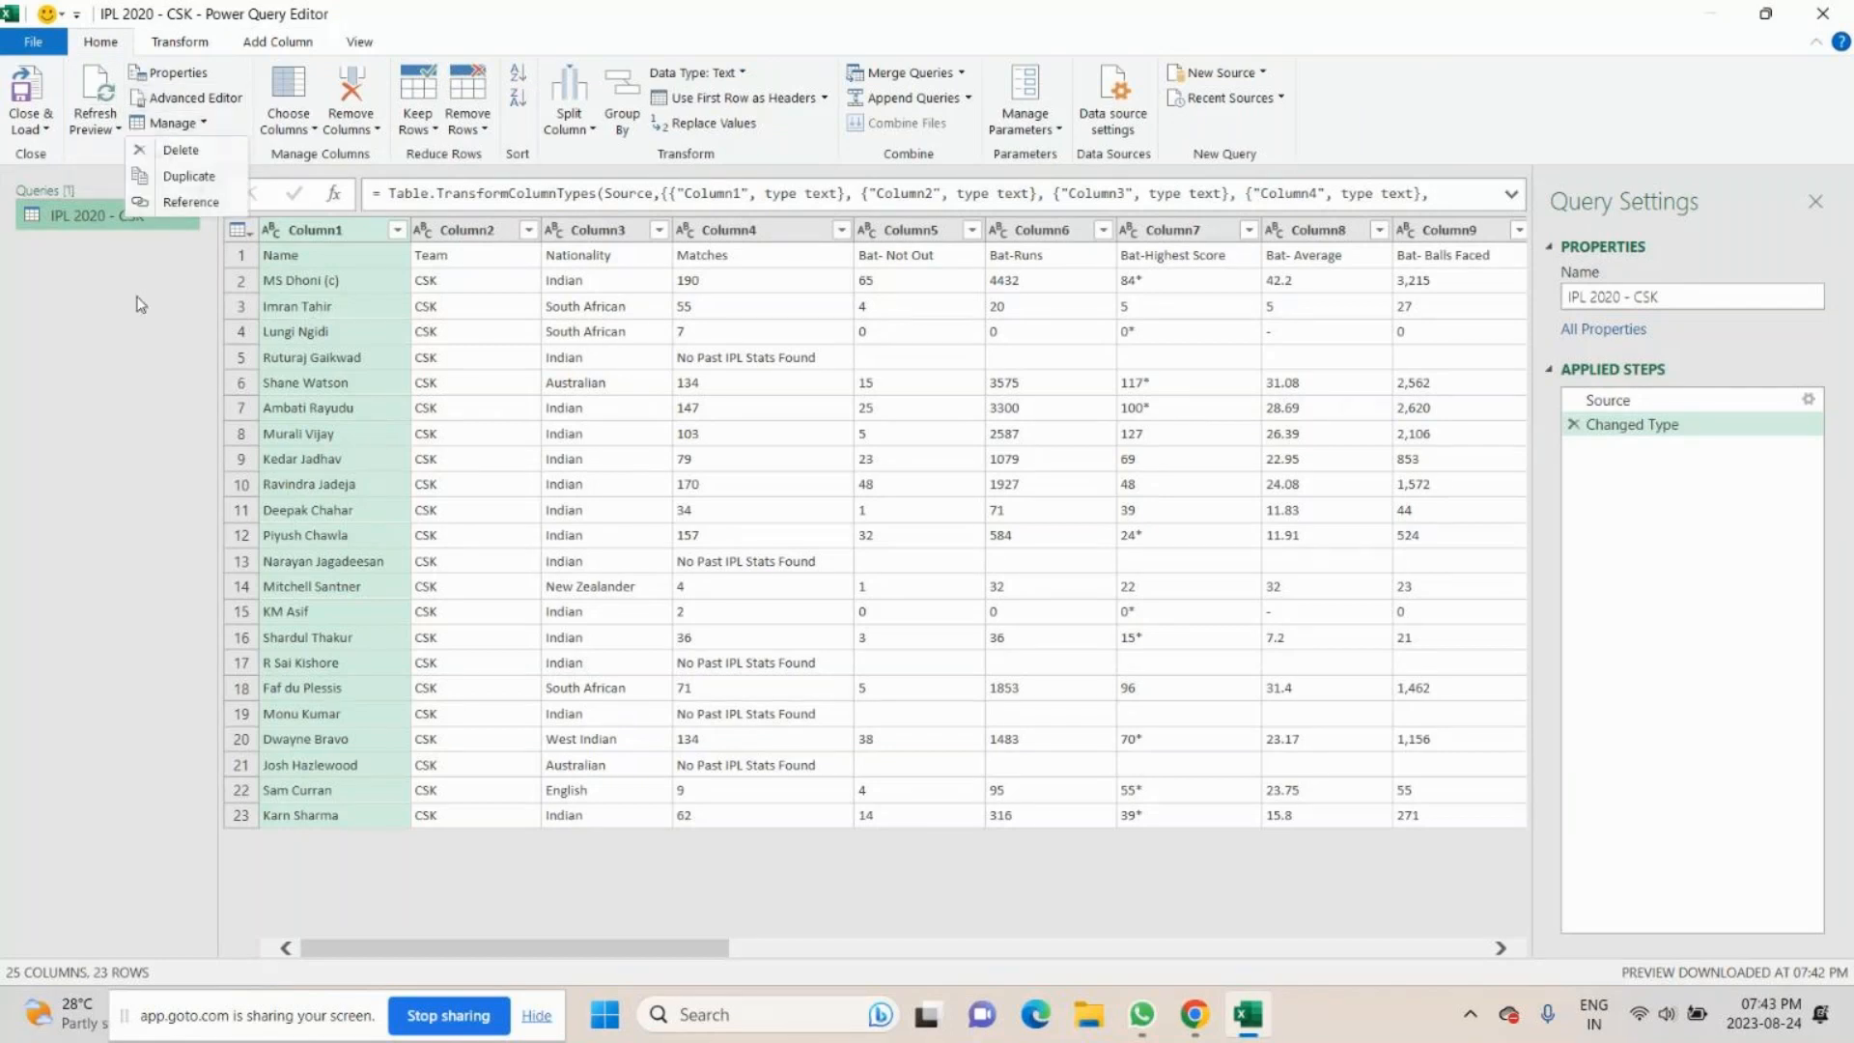
right_click(164, 214)
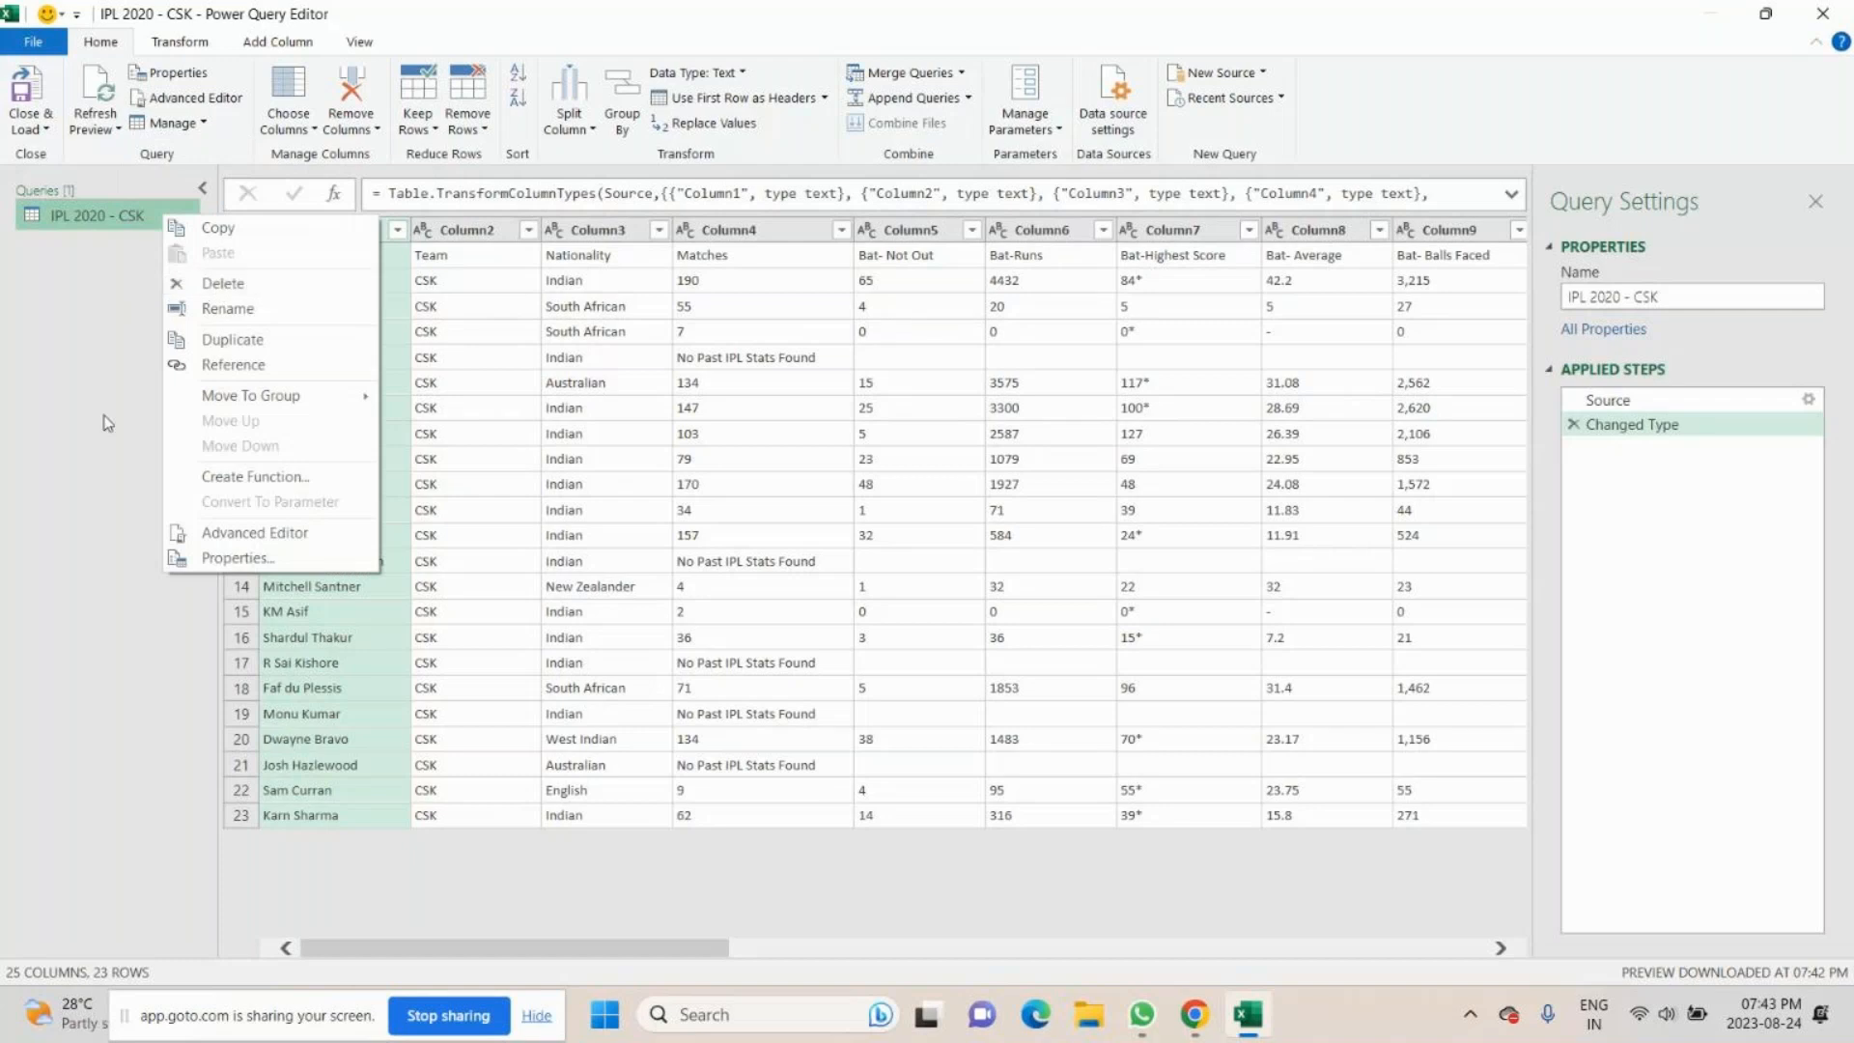
click(162, 47)
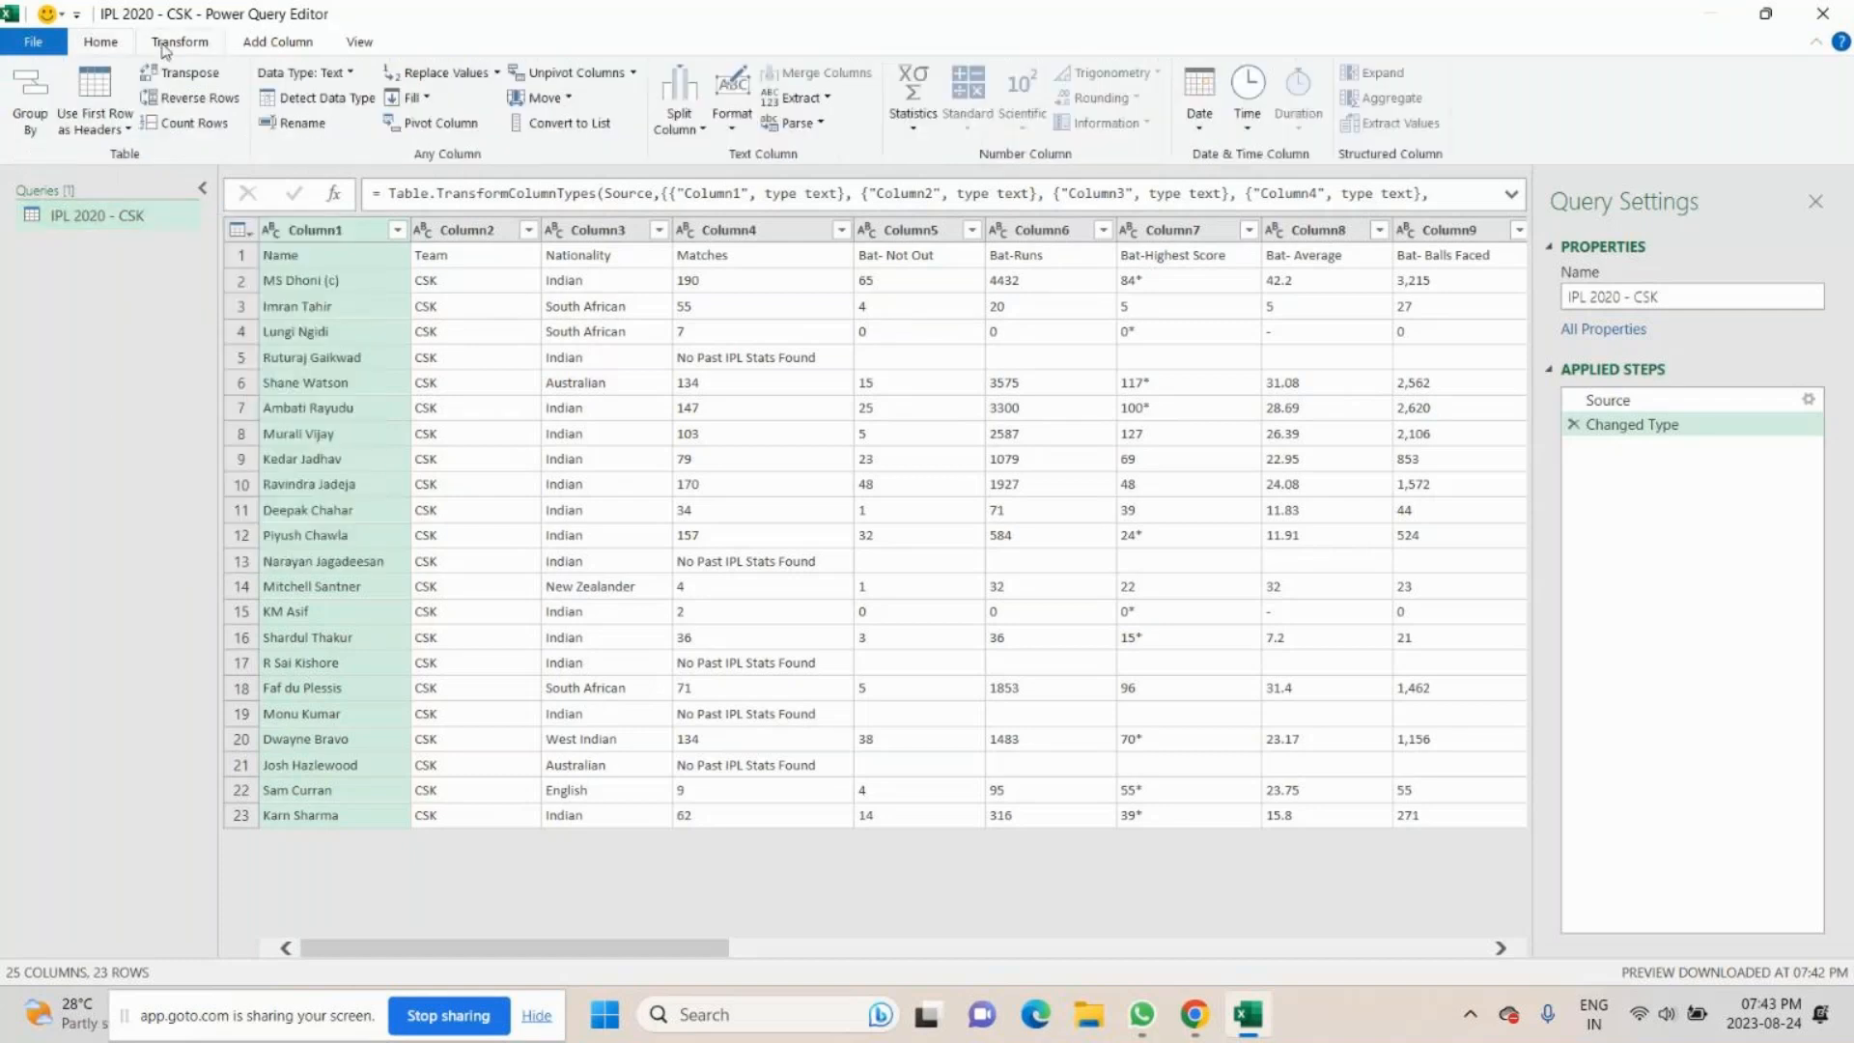
click(100, 42)
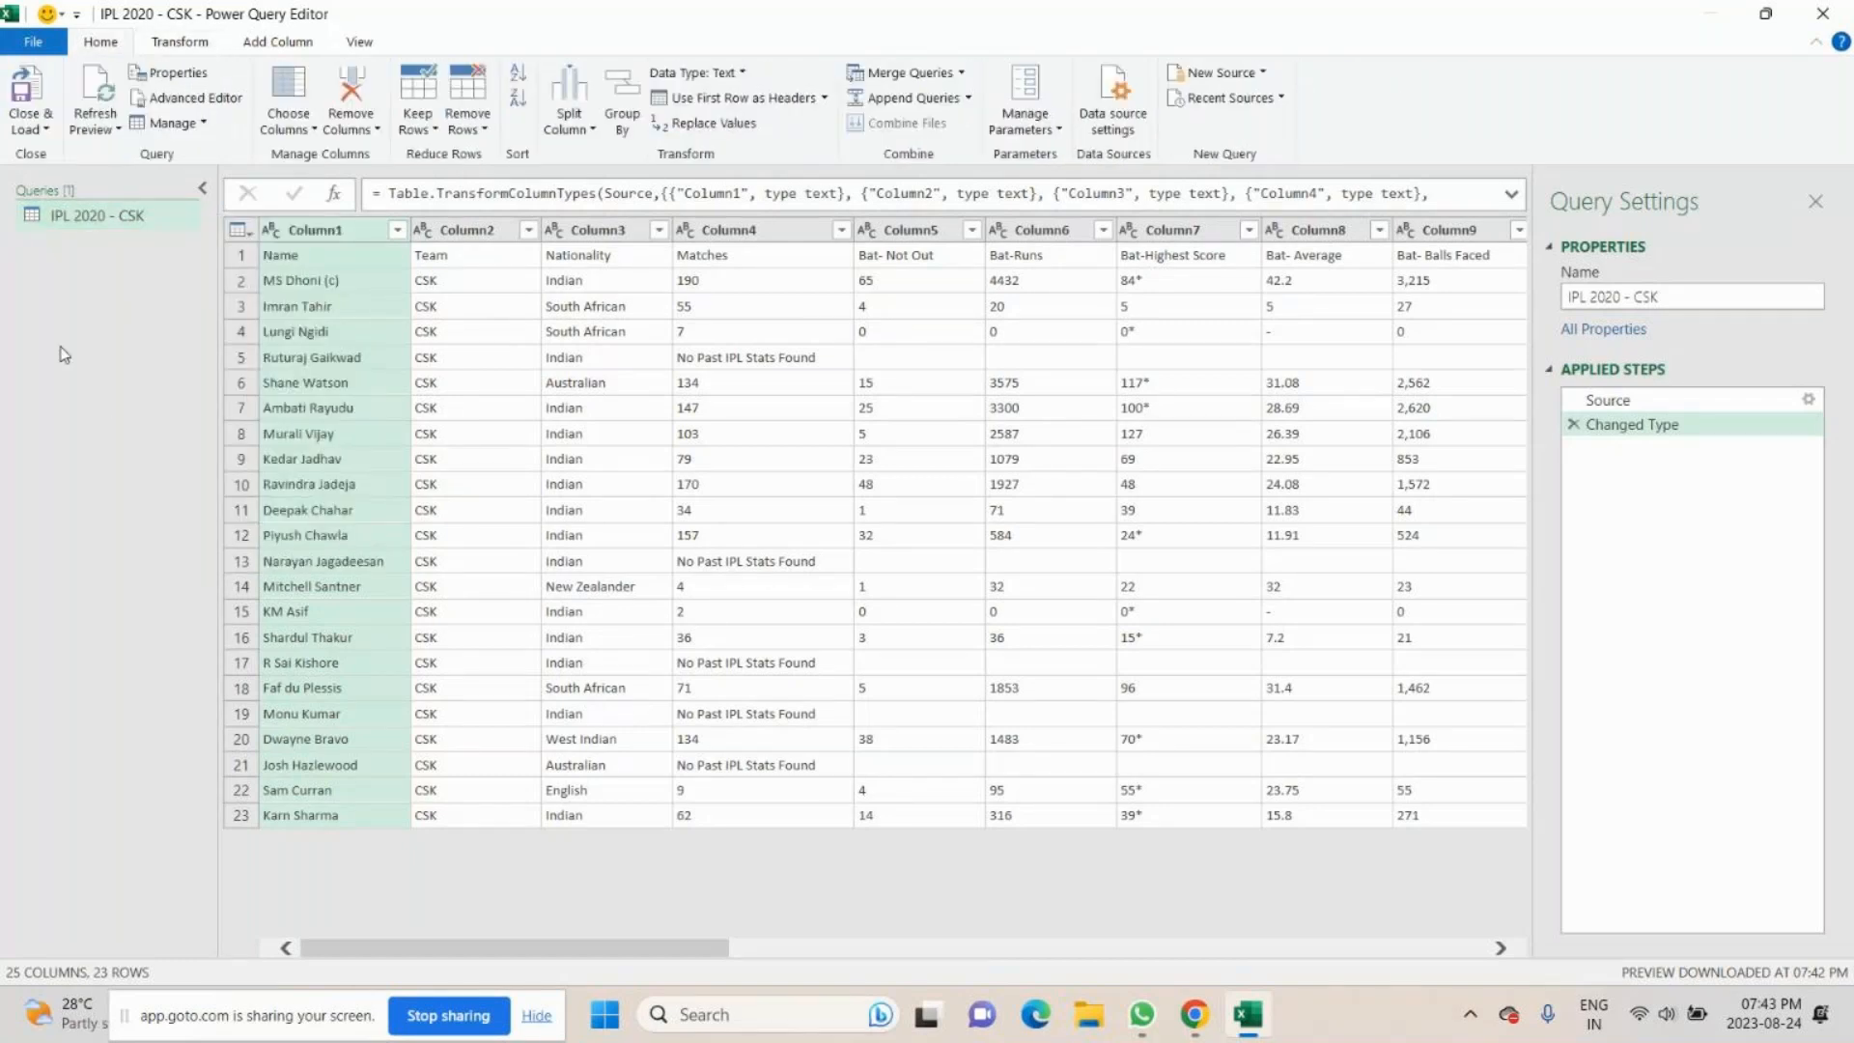
- Load the IPL 2020 - CSK query into the workbook and open the IPL 2020 - DC file in Power Query Editor
click(27, 92)
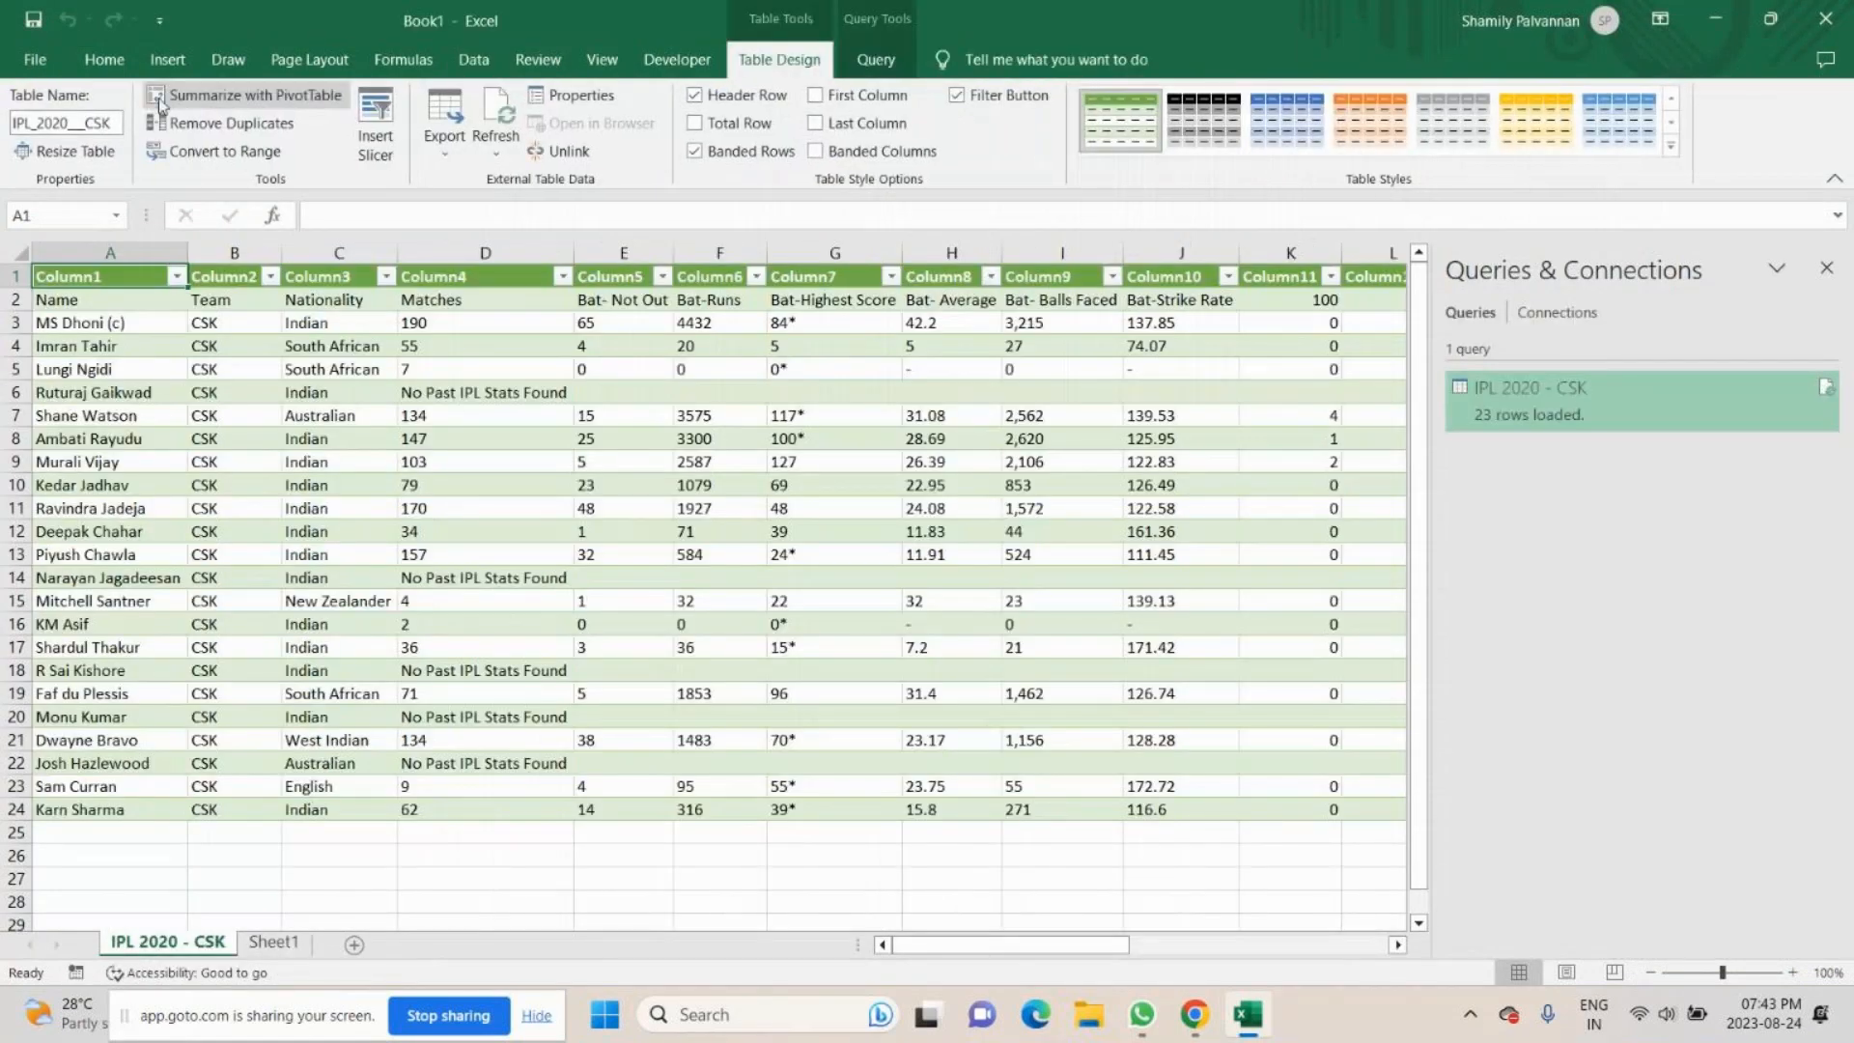
click(474, 59)
click(106, 95)
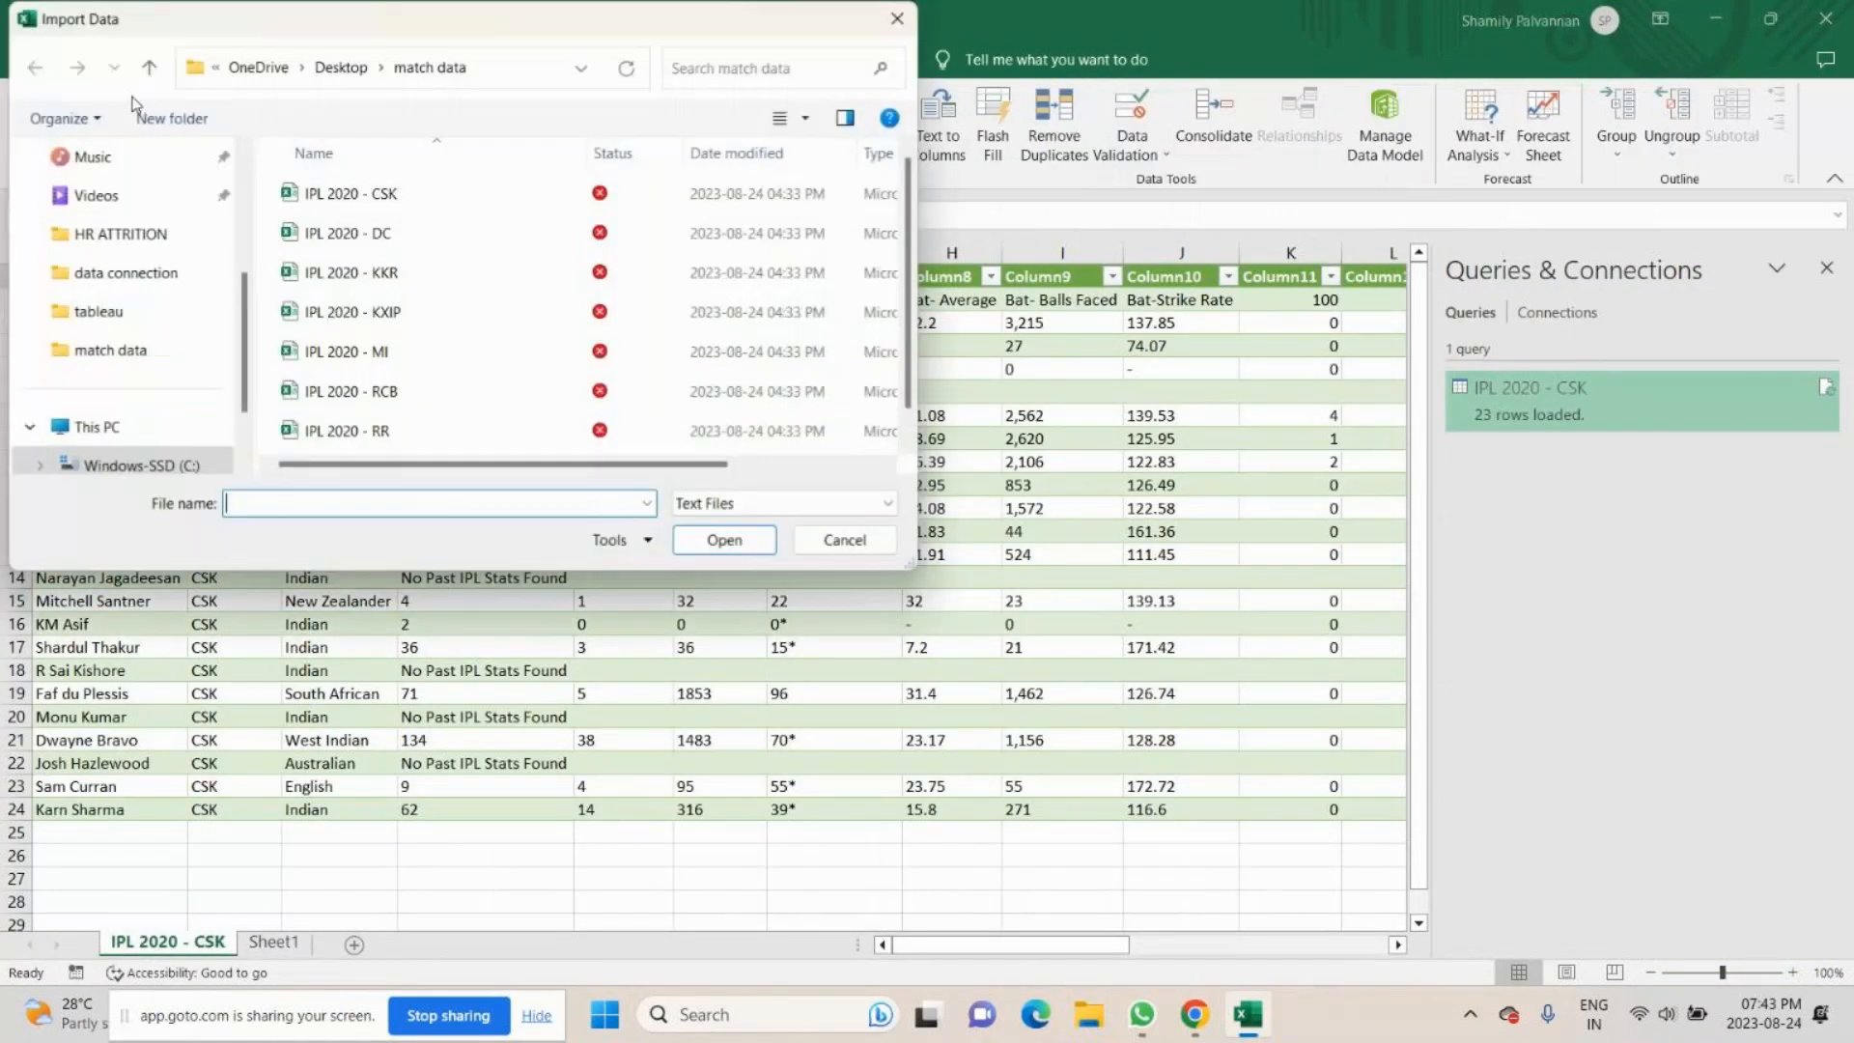
click(345, 243)
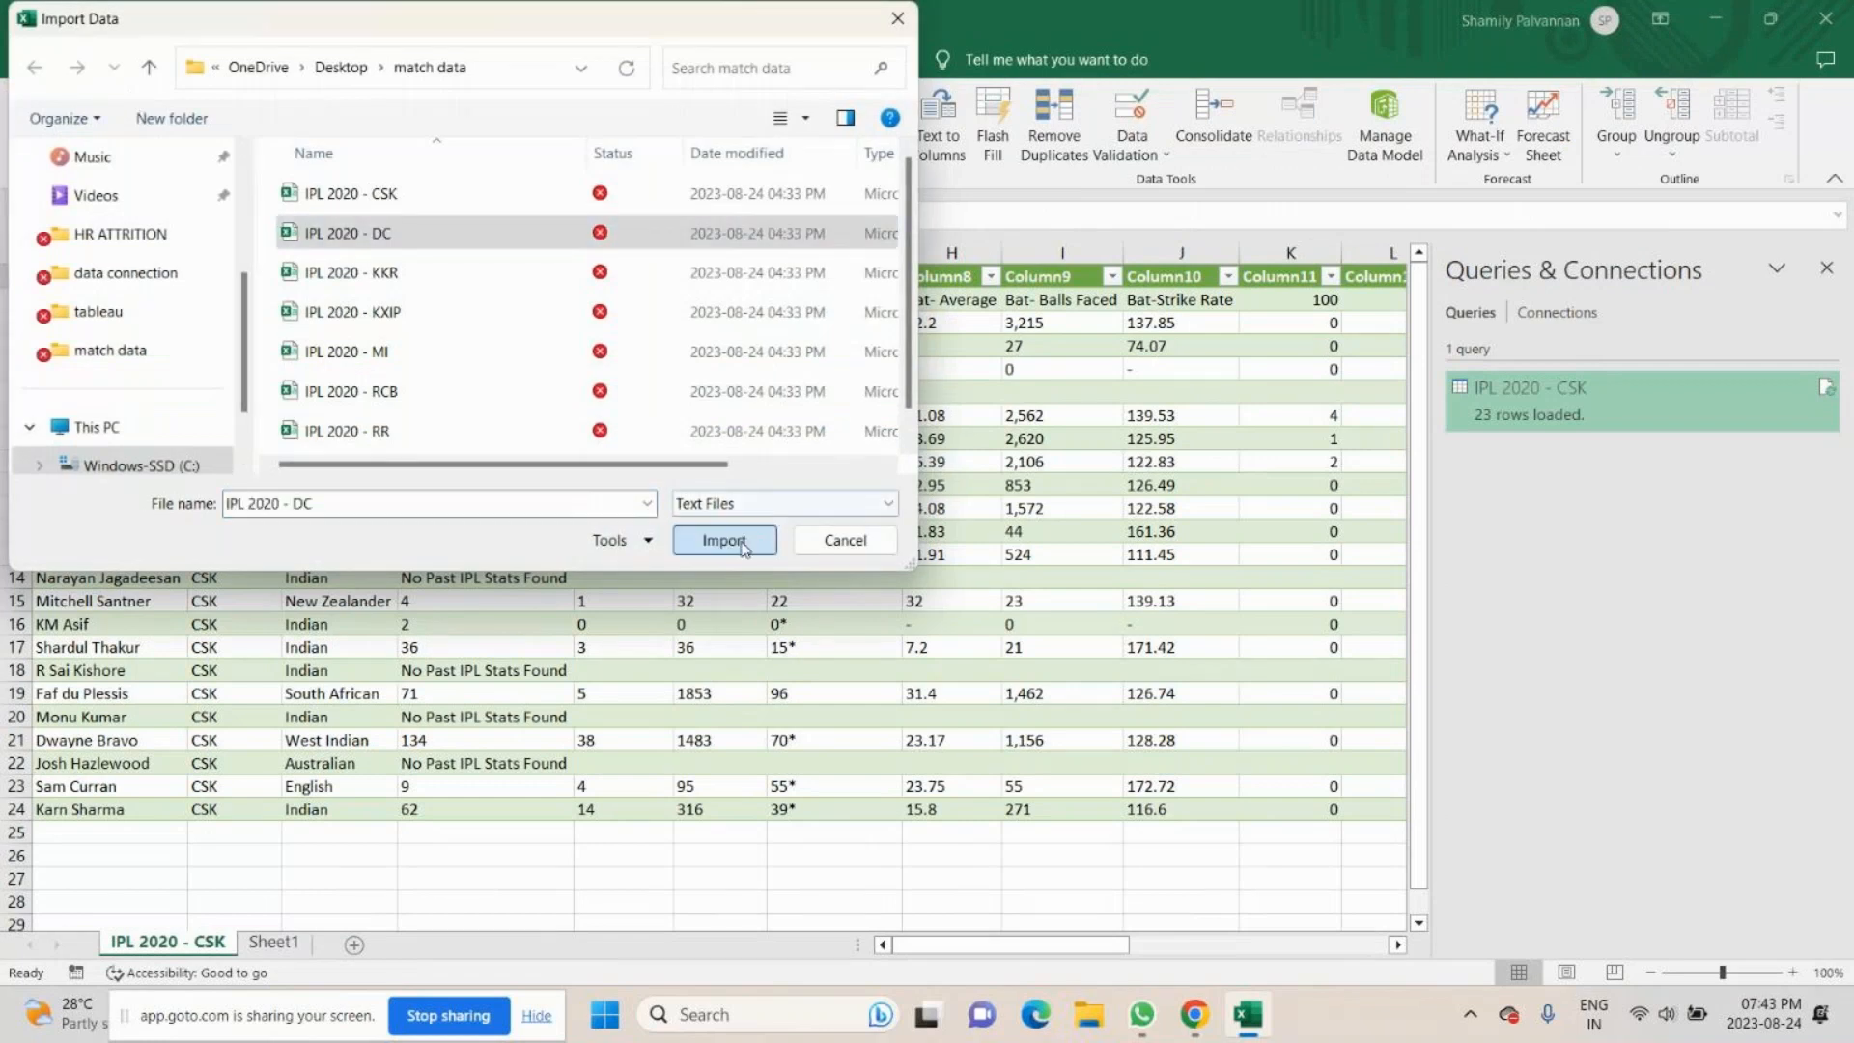
click(742, 548)
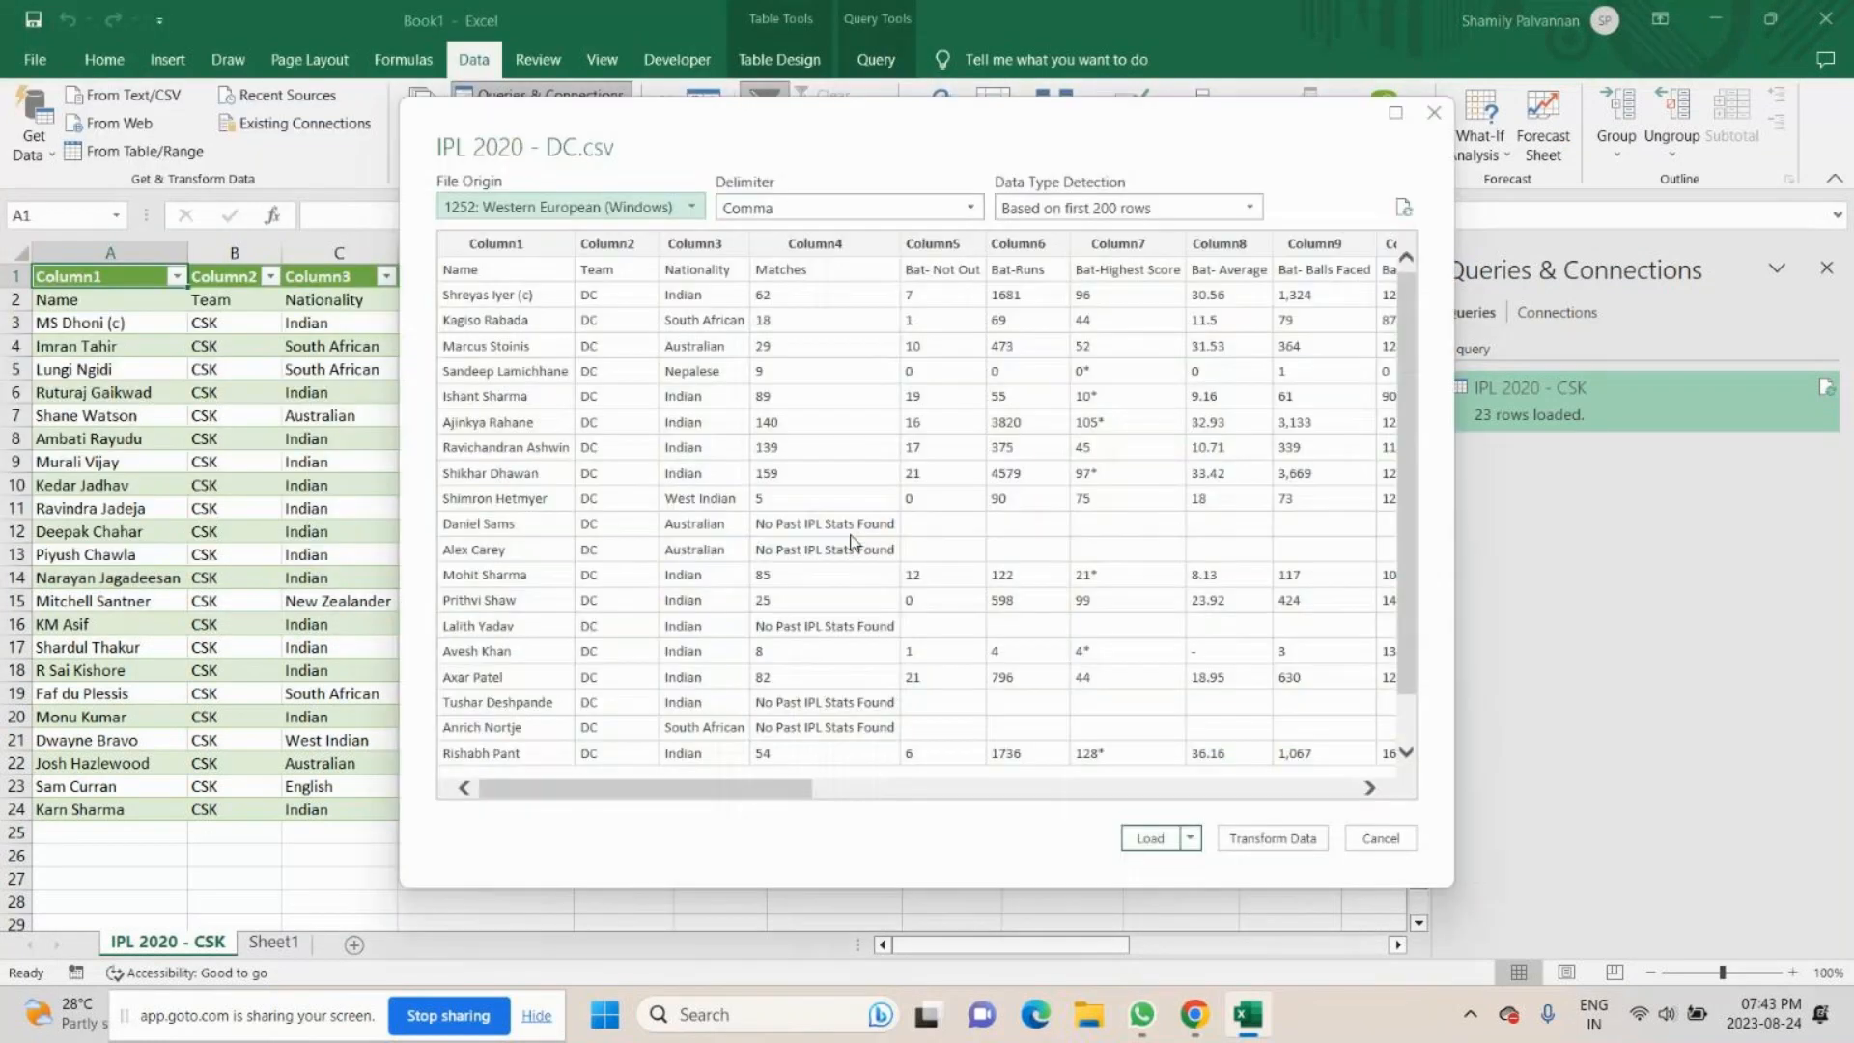
click(1241, 841)
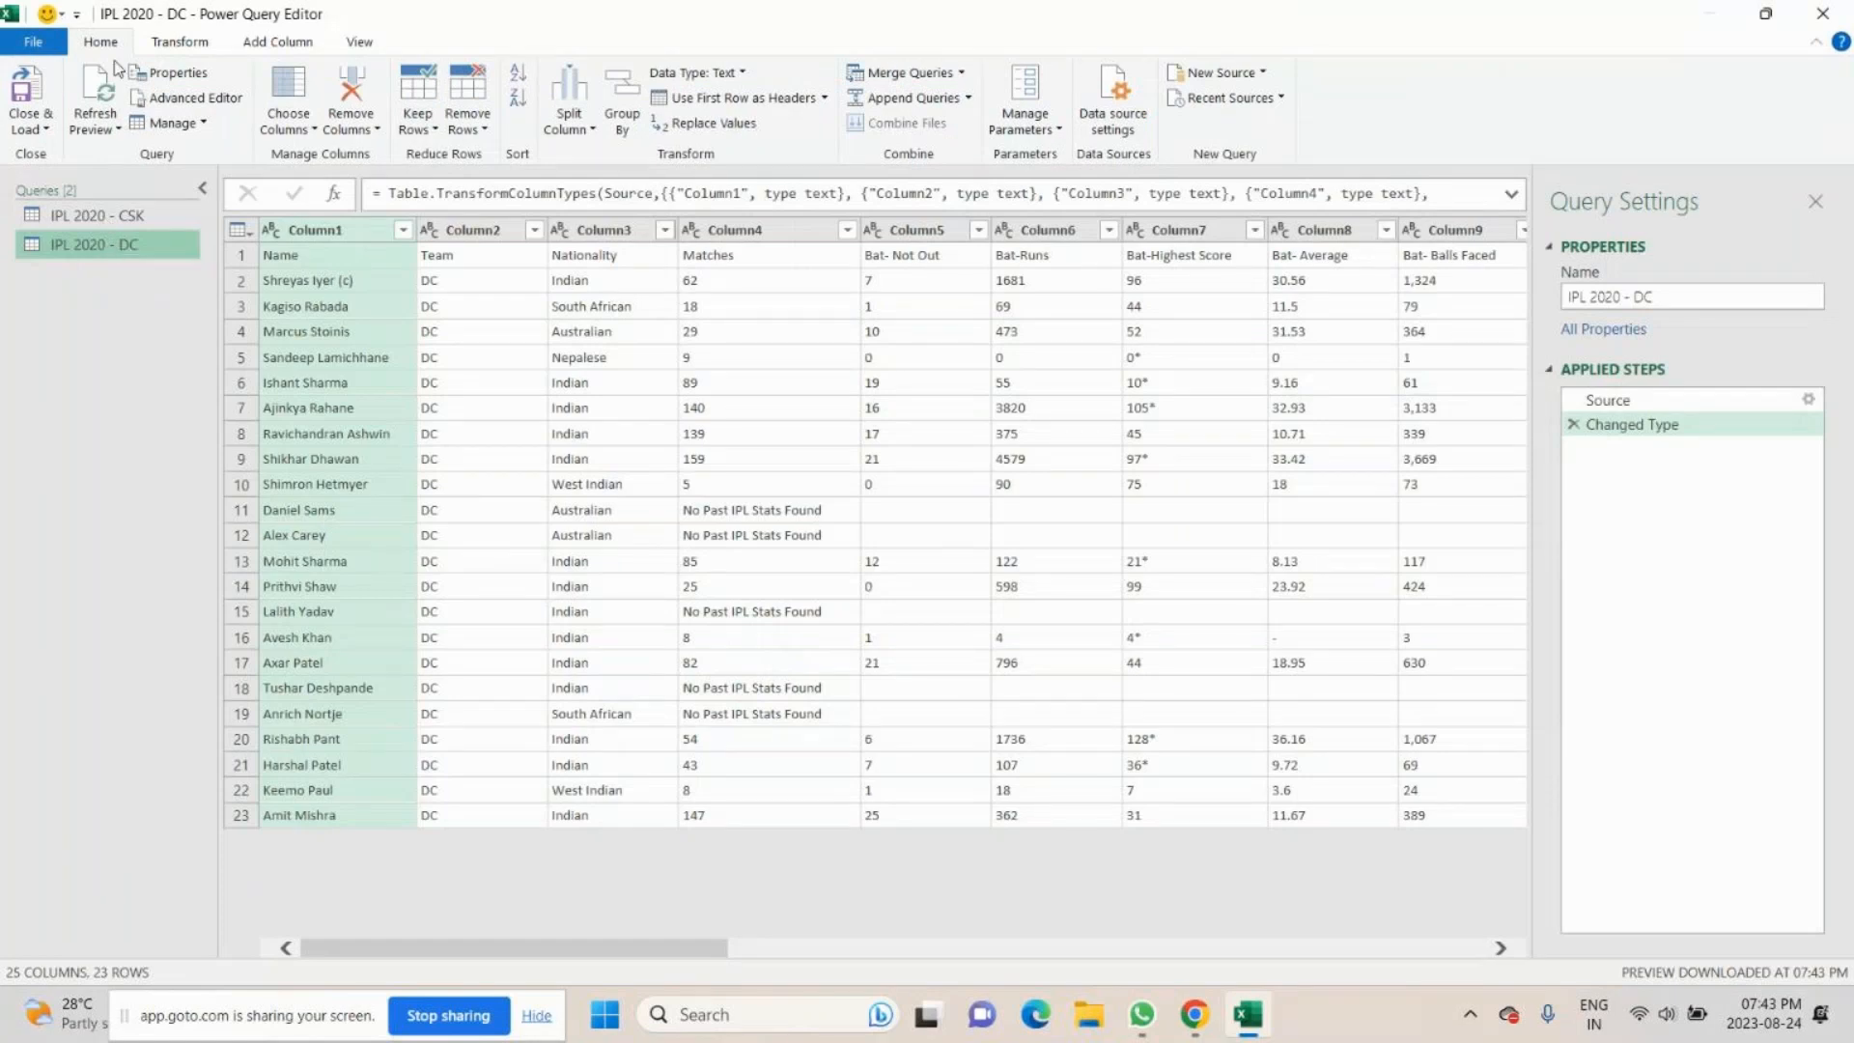
- Load the IPL 2020 - DC query into the workbook and open the IPL 2020 - KKR file in Power Query Editor
click(30, 89)
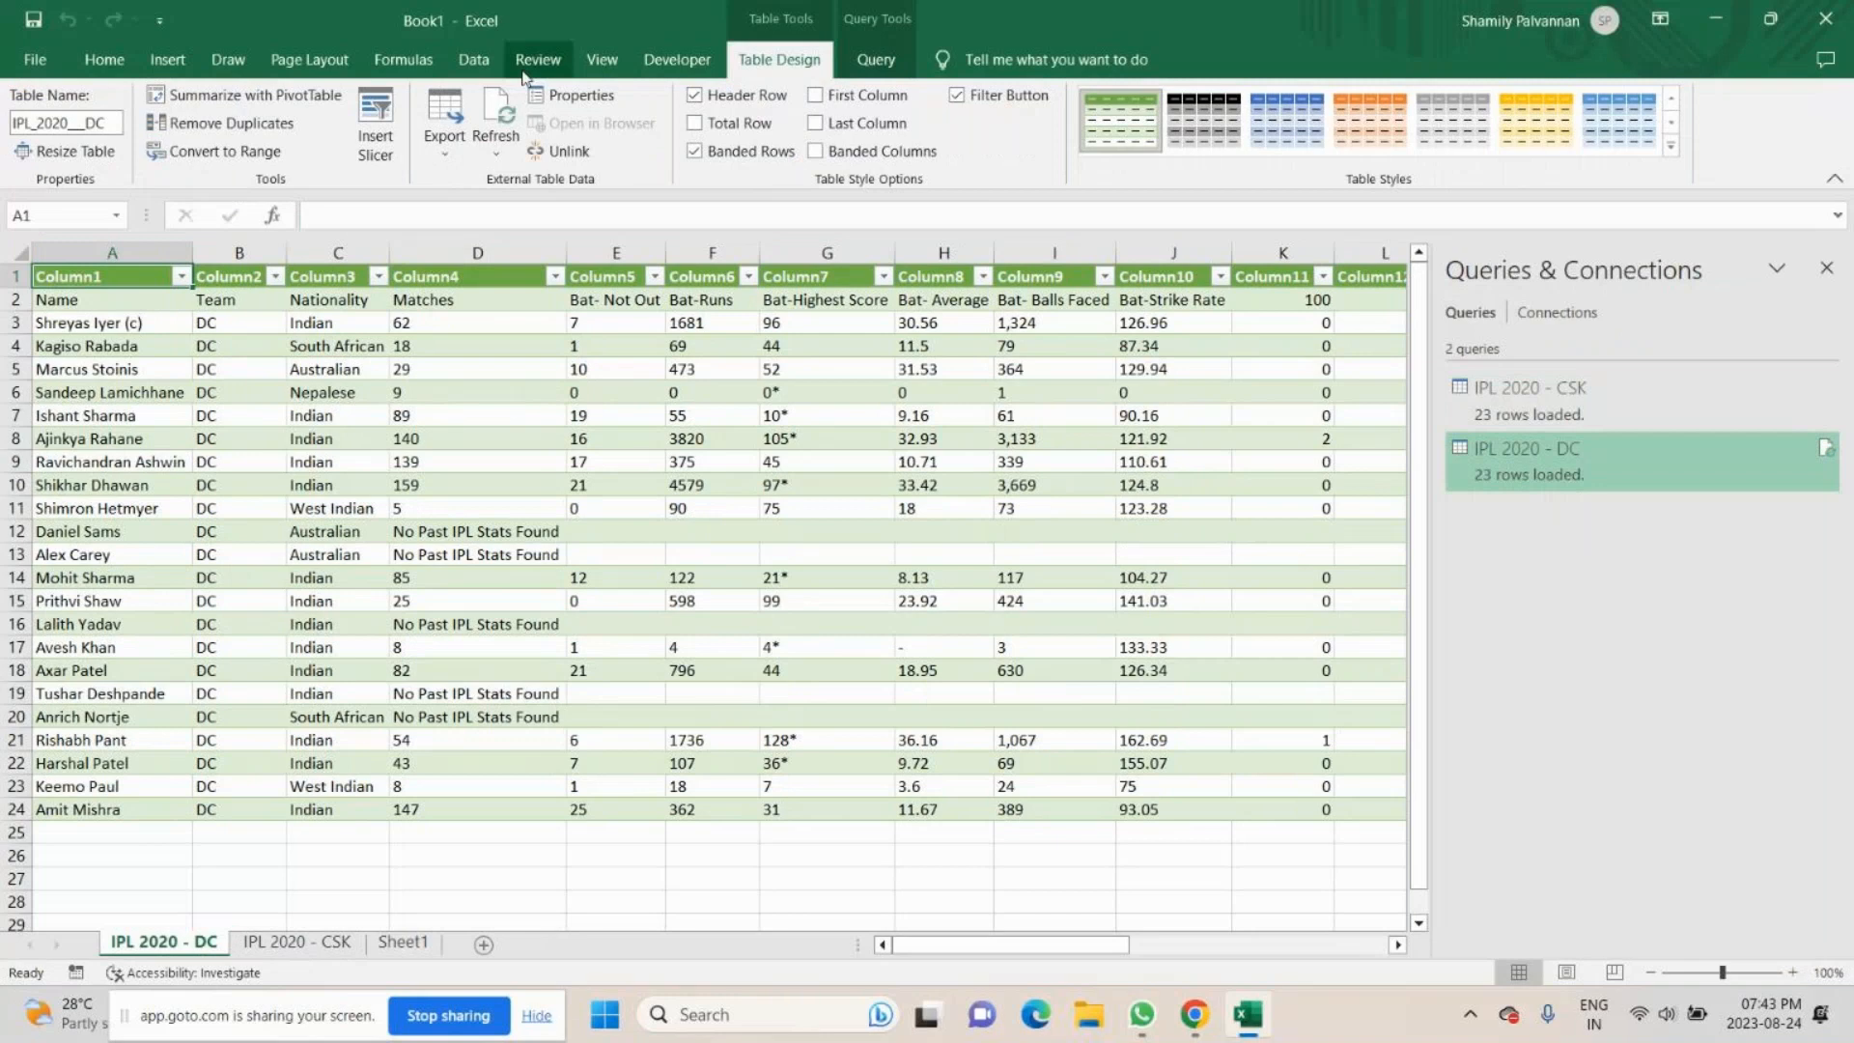
click(474, 59)
click(144, 96)
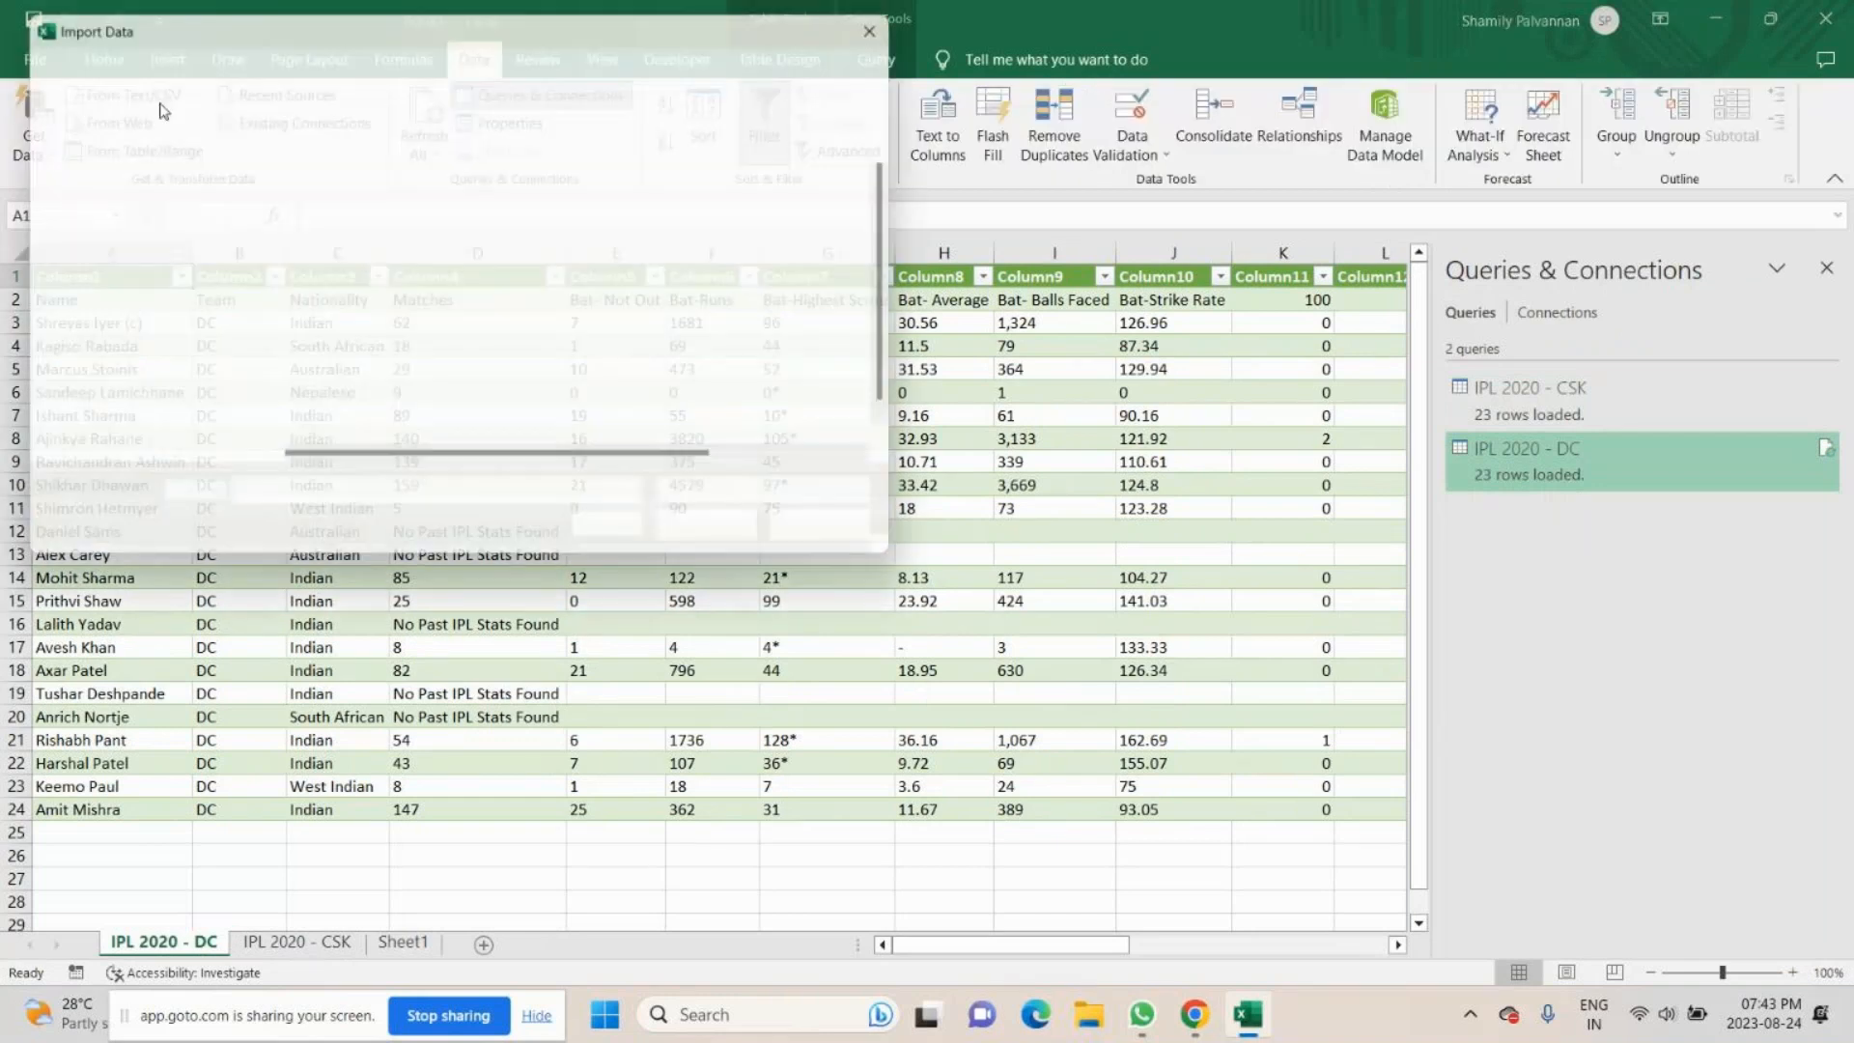
click(324, 274)
click(737, 541)
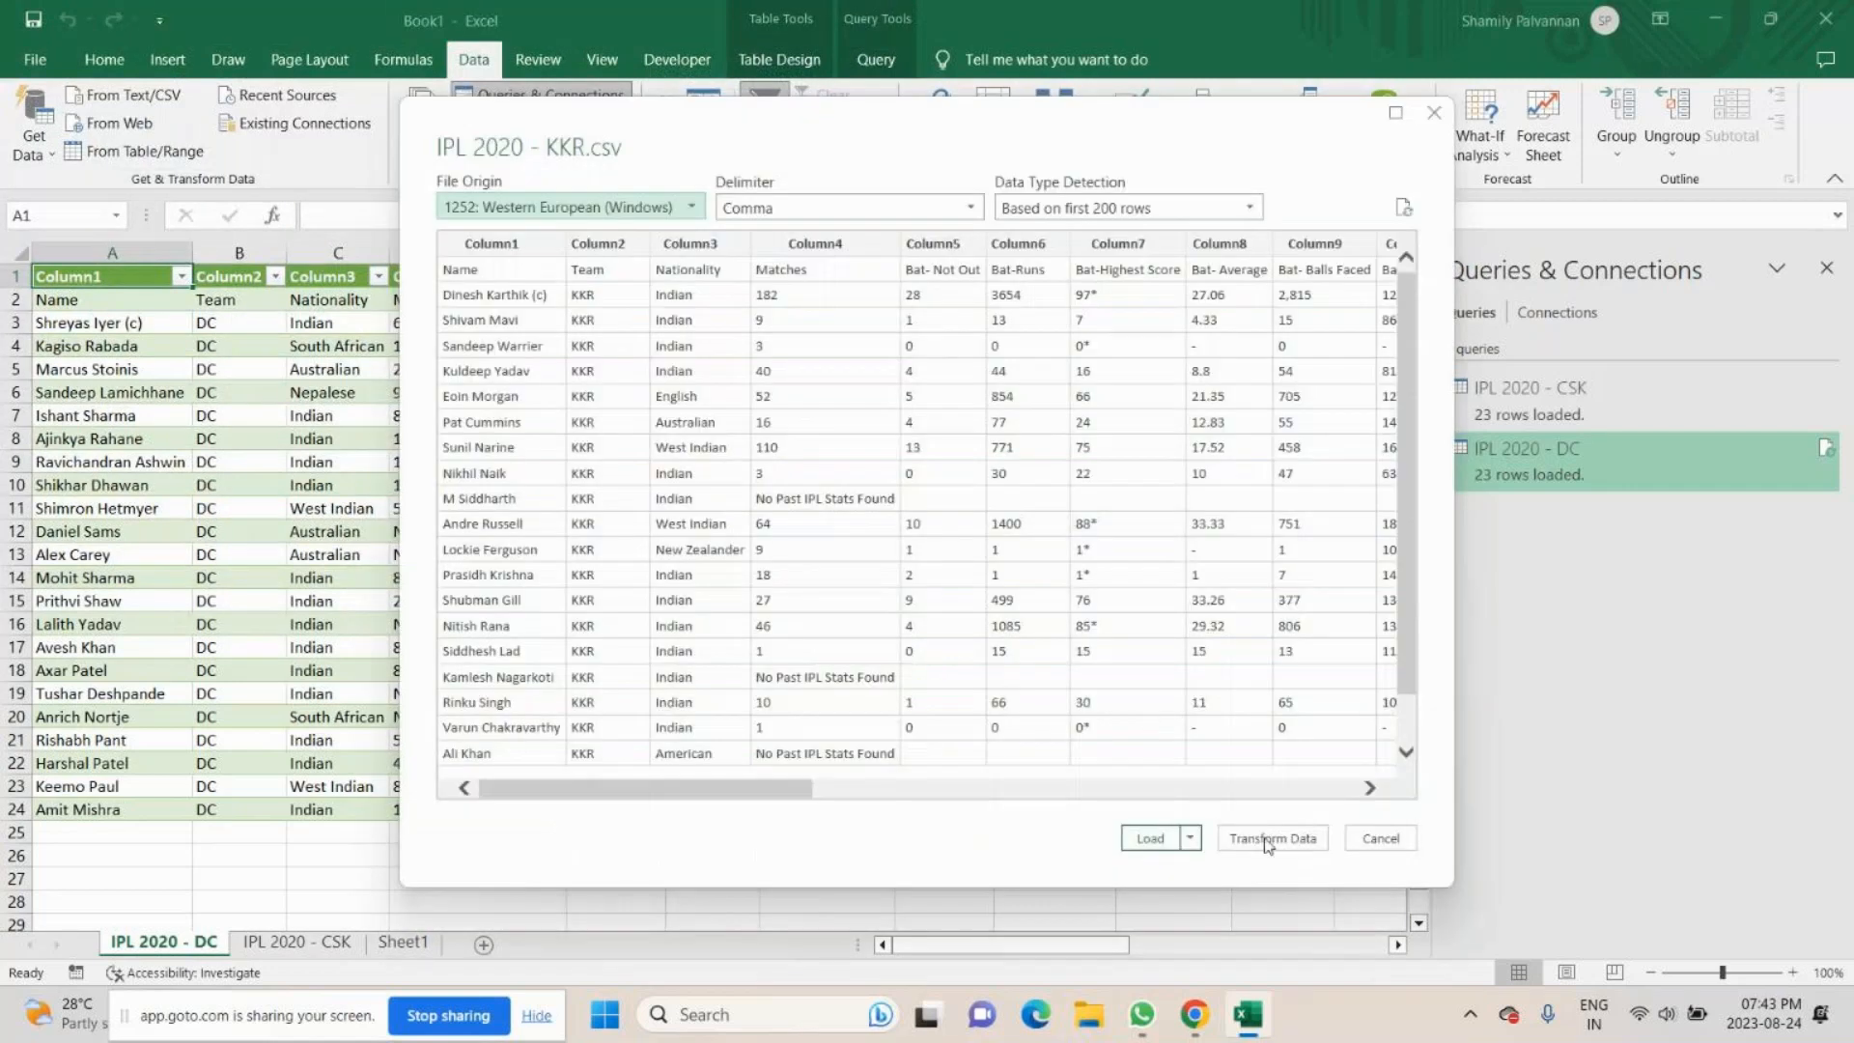
click(1267, 840)
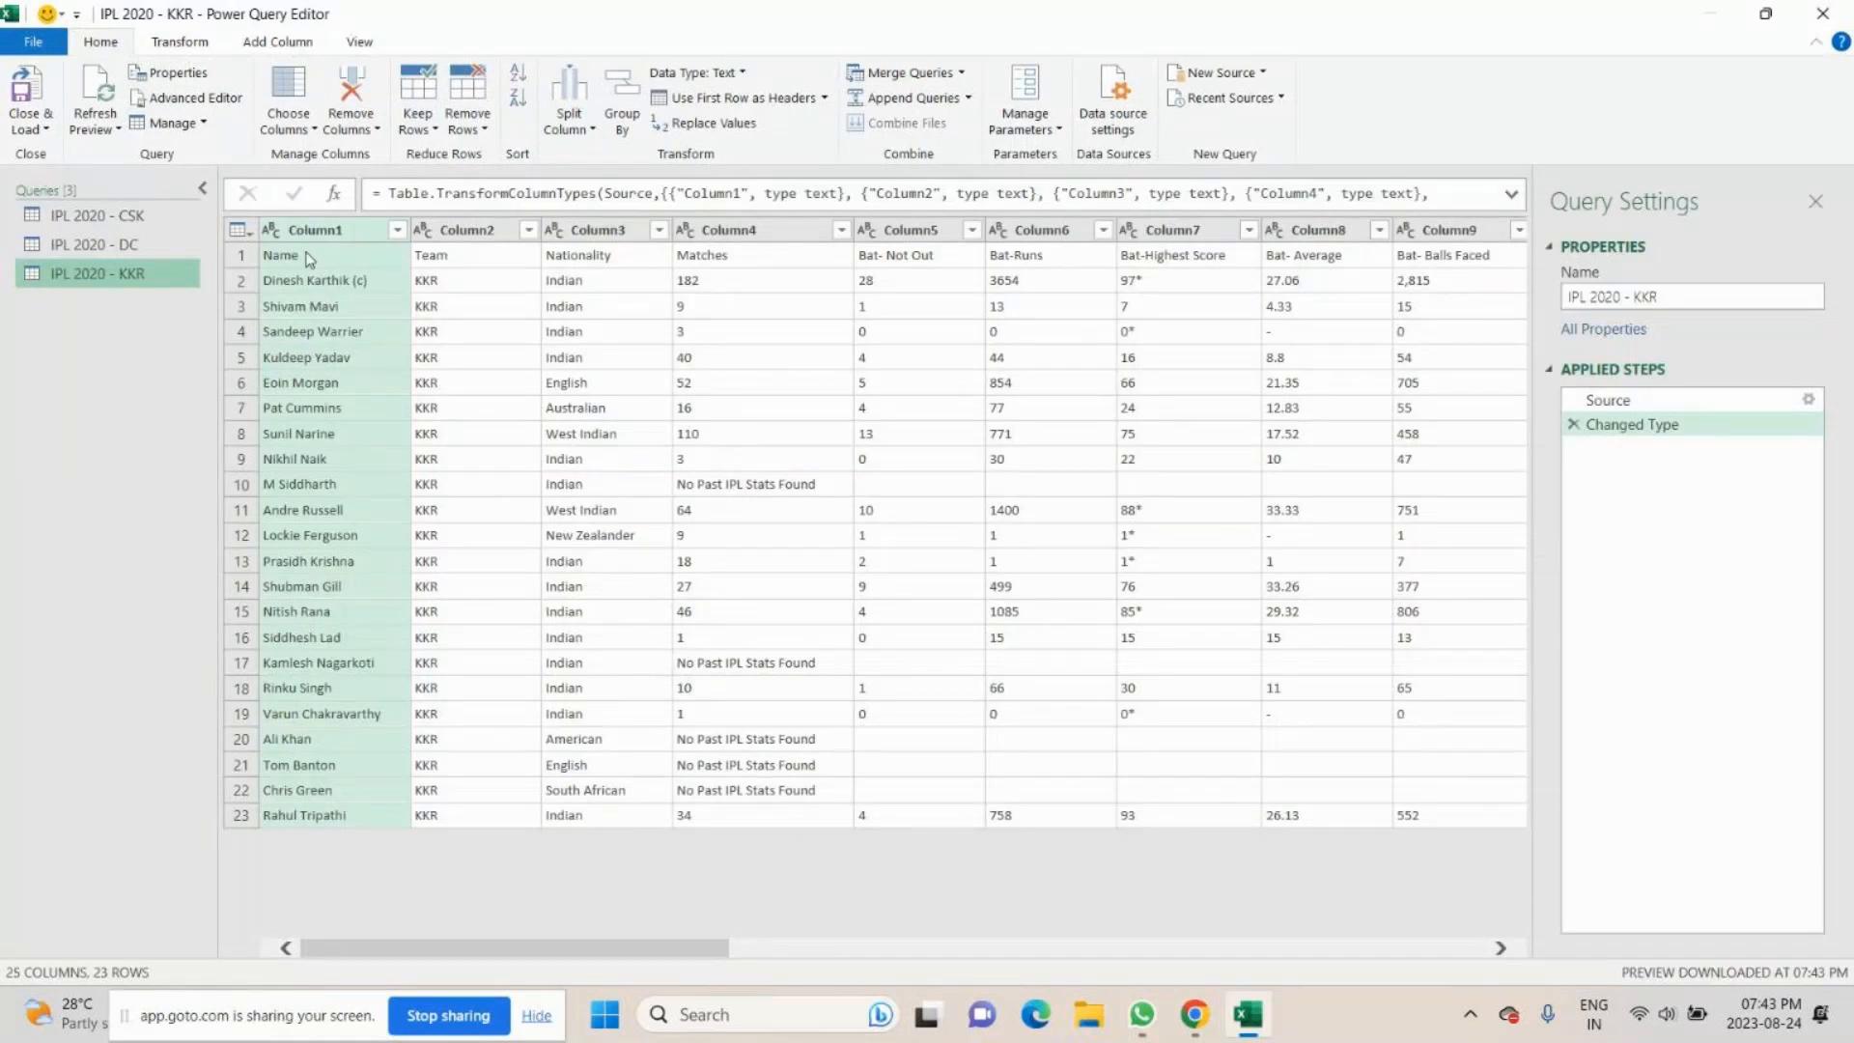
- Promote the first row to column headers in the IPL 2020 - CSK, IPL 2020 - DC and IPL 2020 - KKR queries
click(497, 255)
click(763, 255)
click(1048, 257)
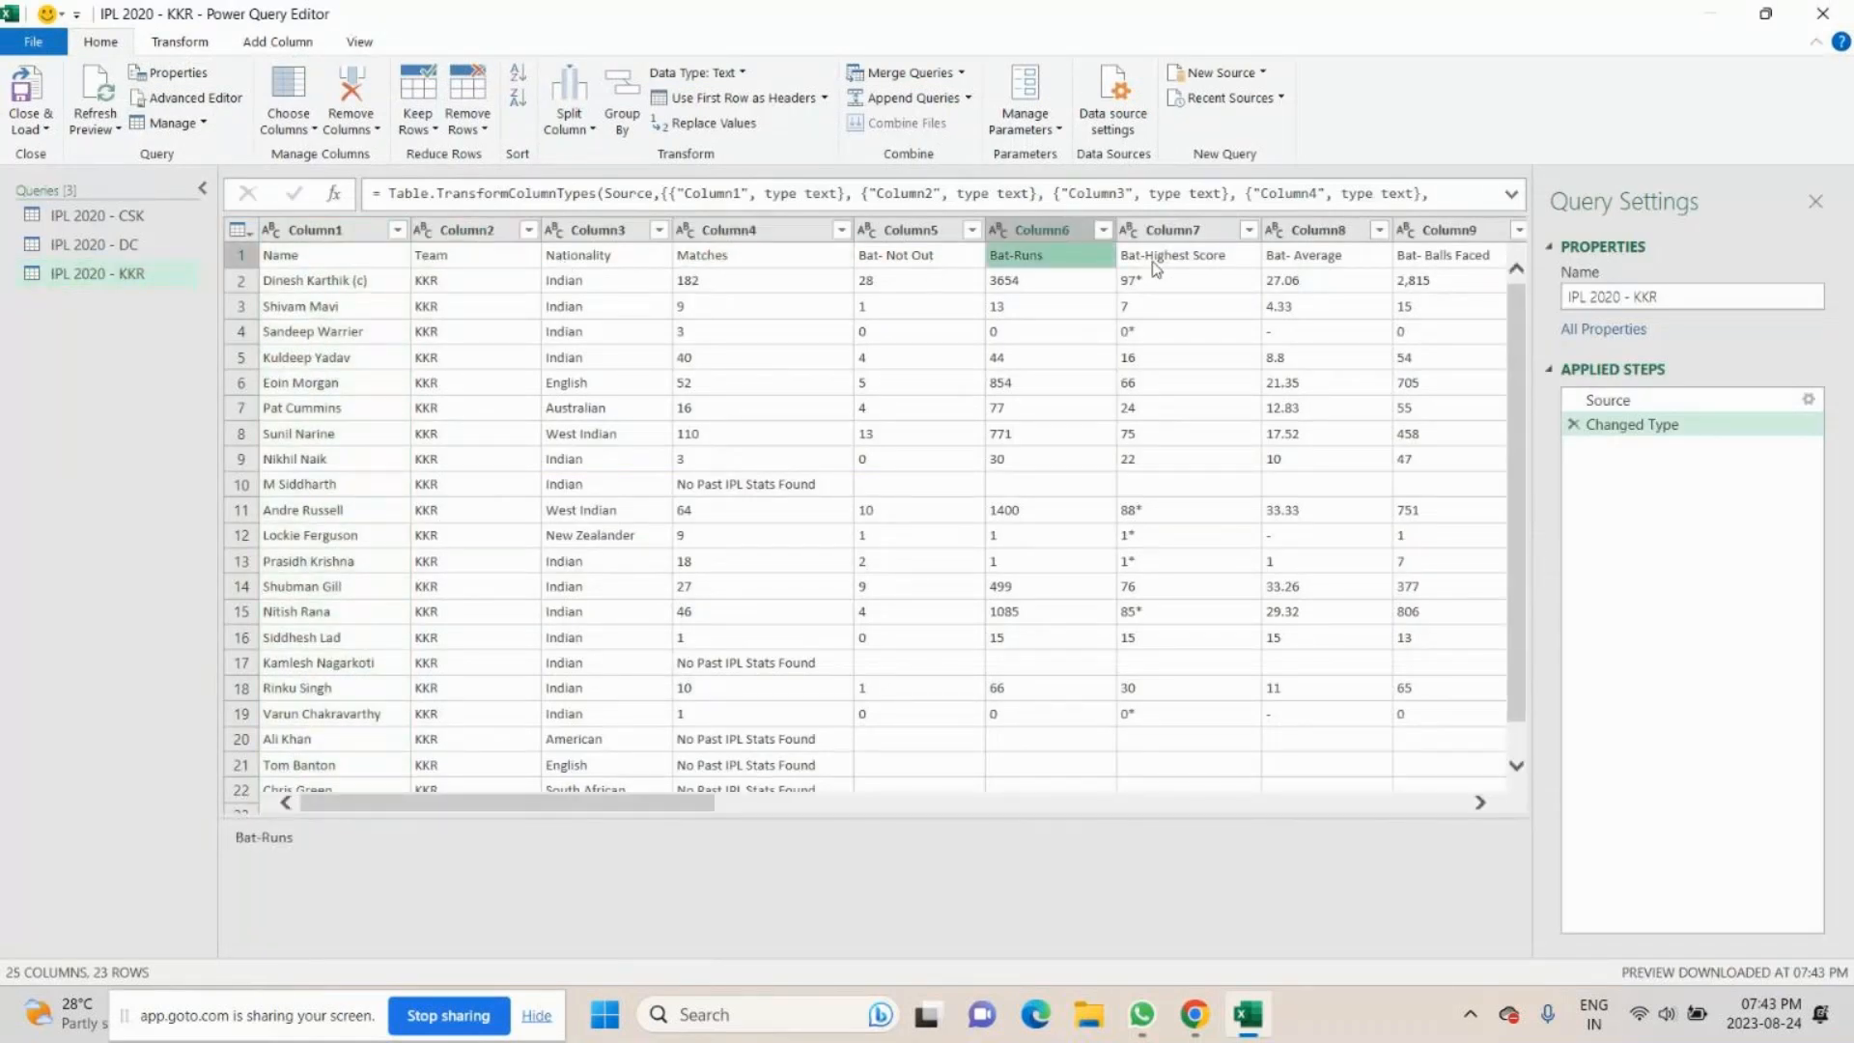
click(1154, 259)
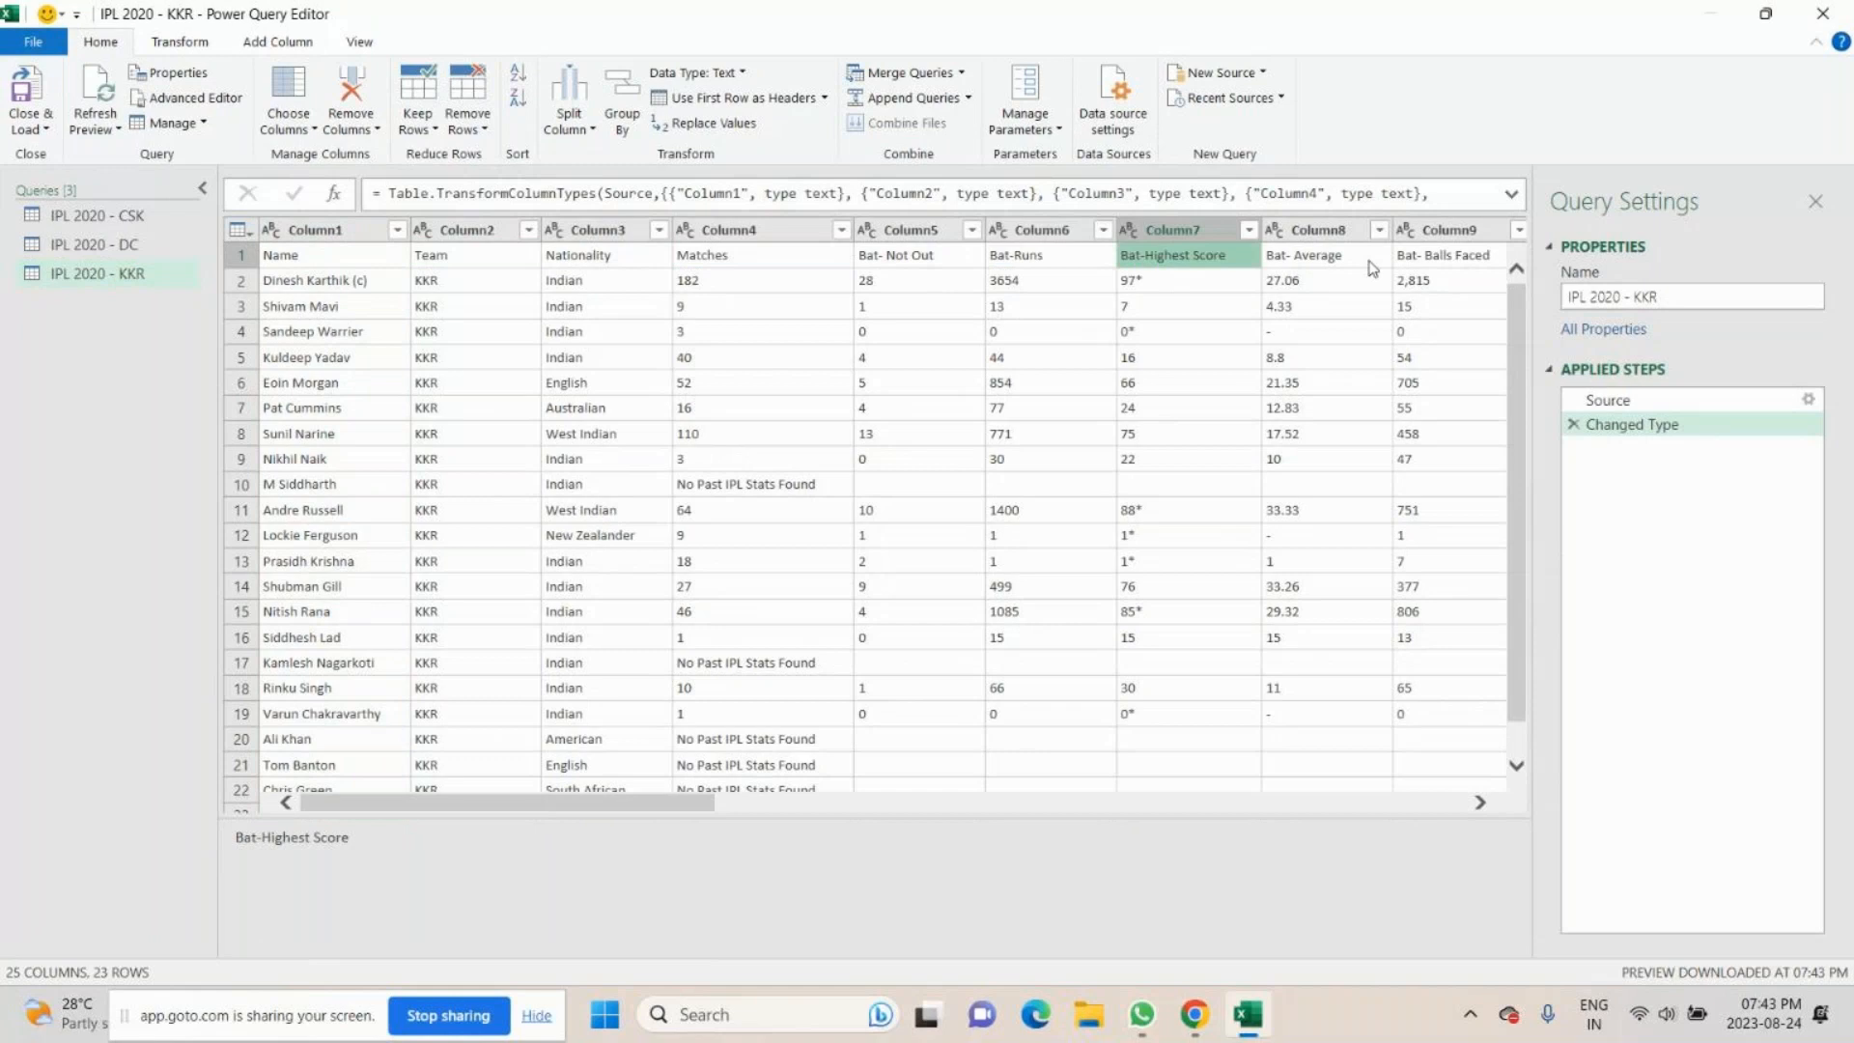
click(1443, 257)
click(122, 218)
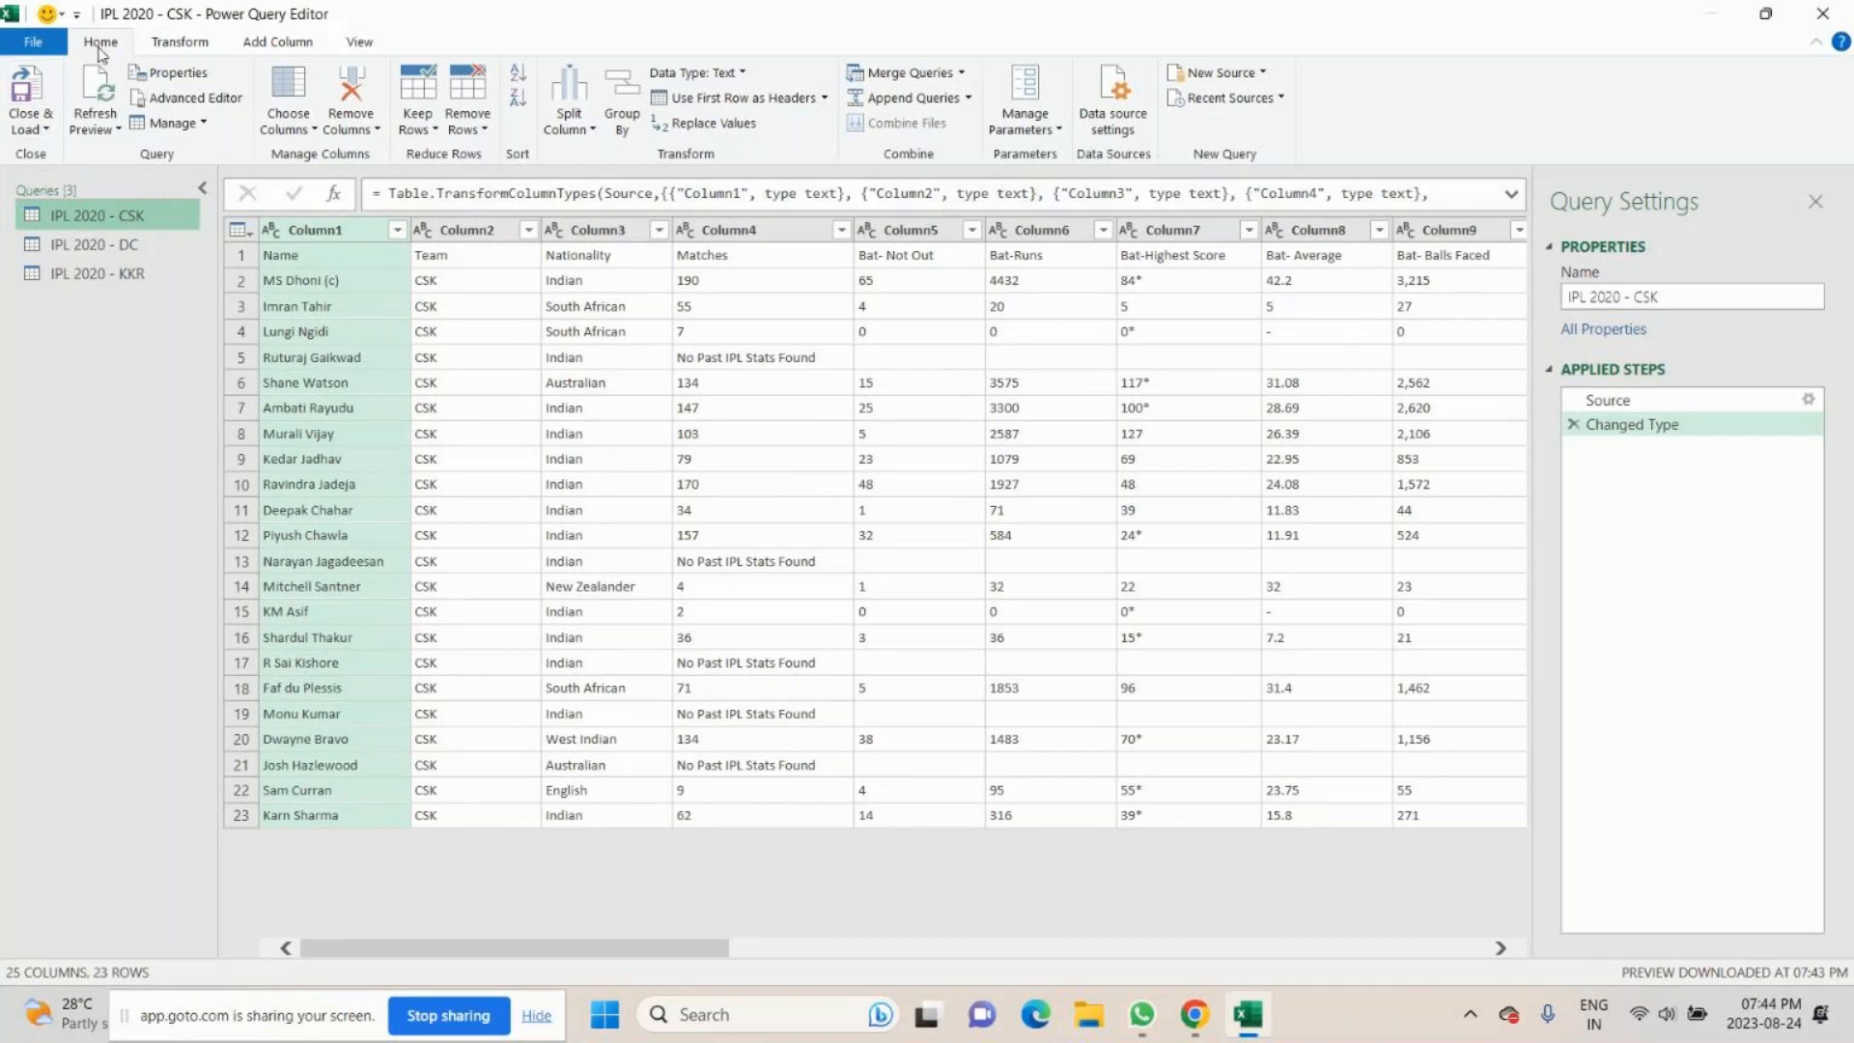
click(711, 100)
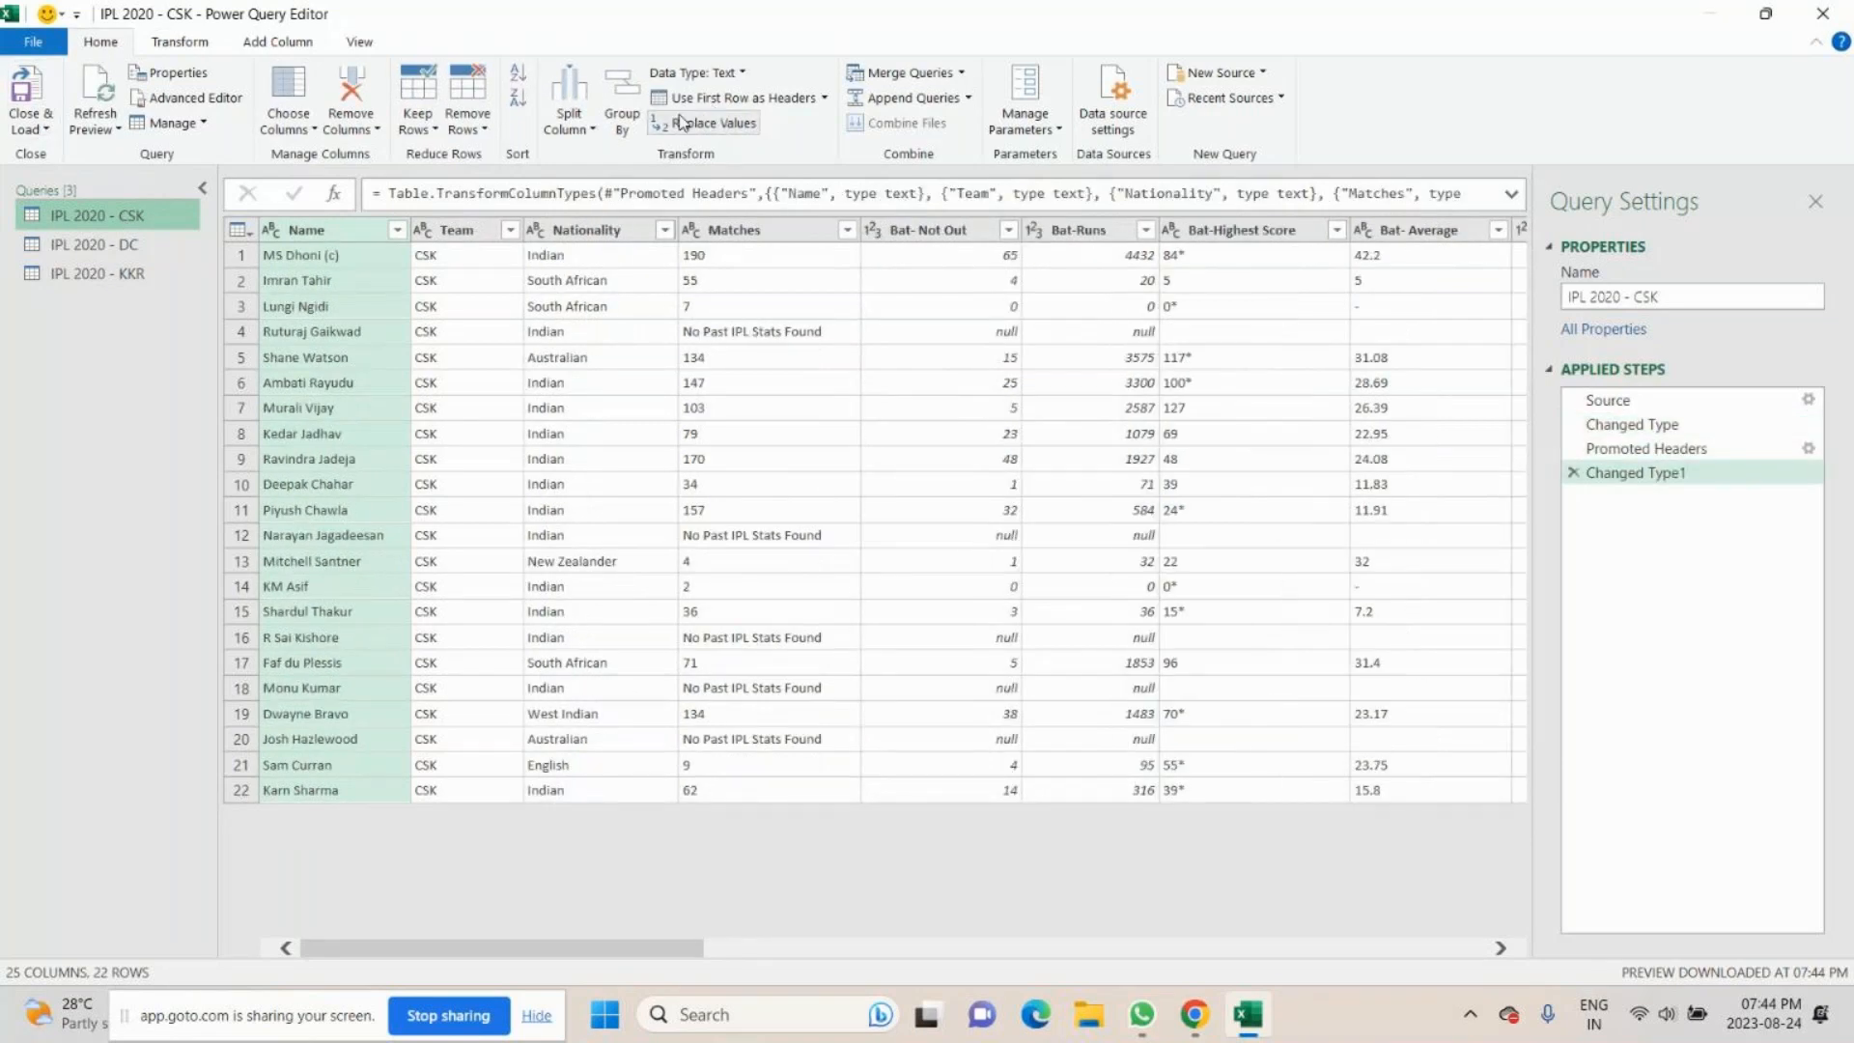
click(108, 245)
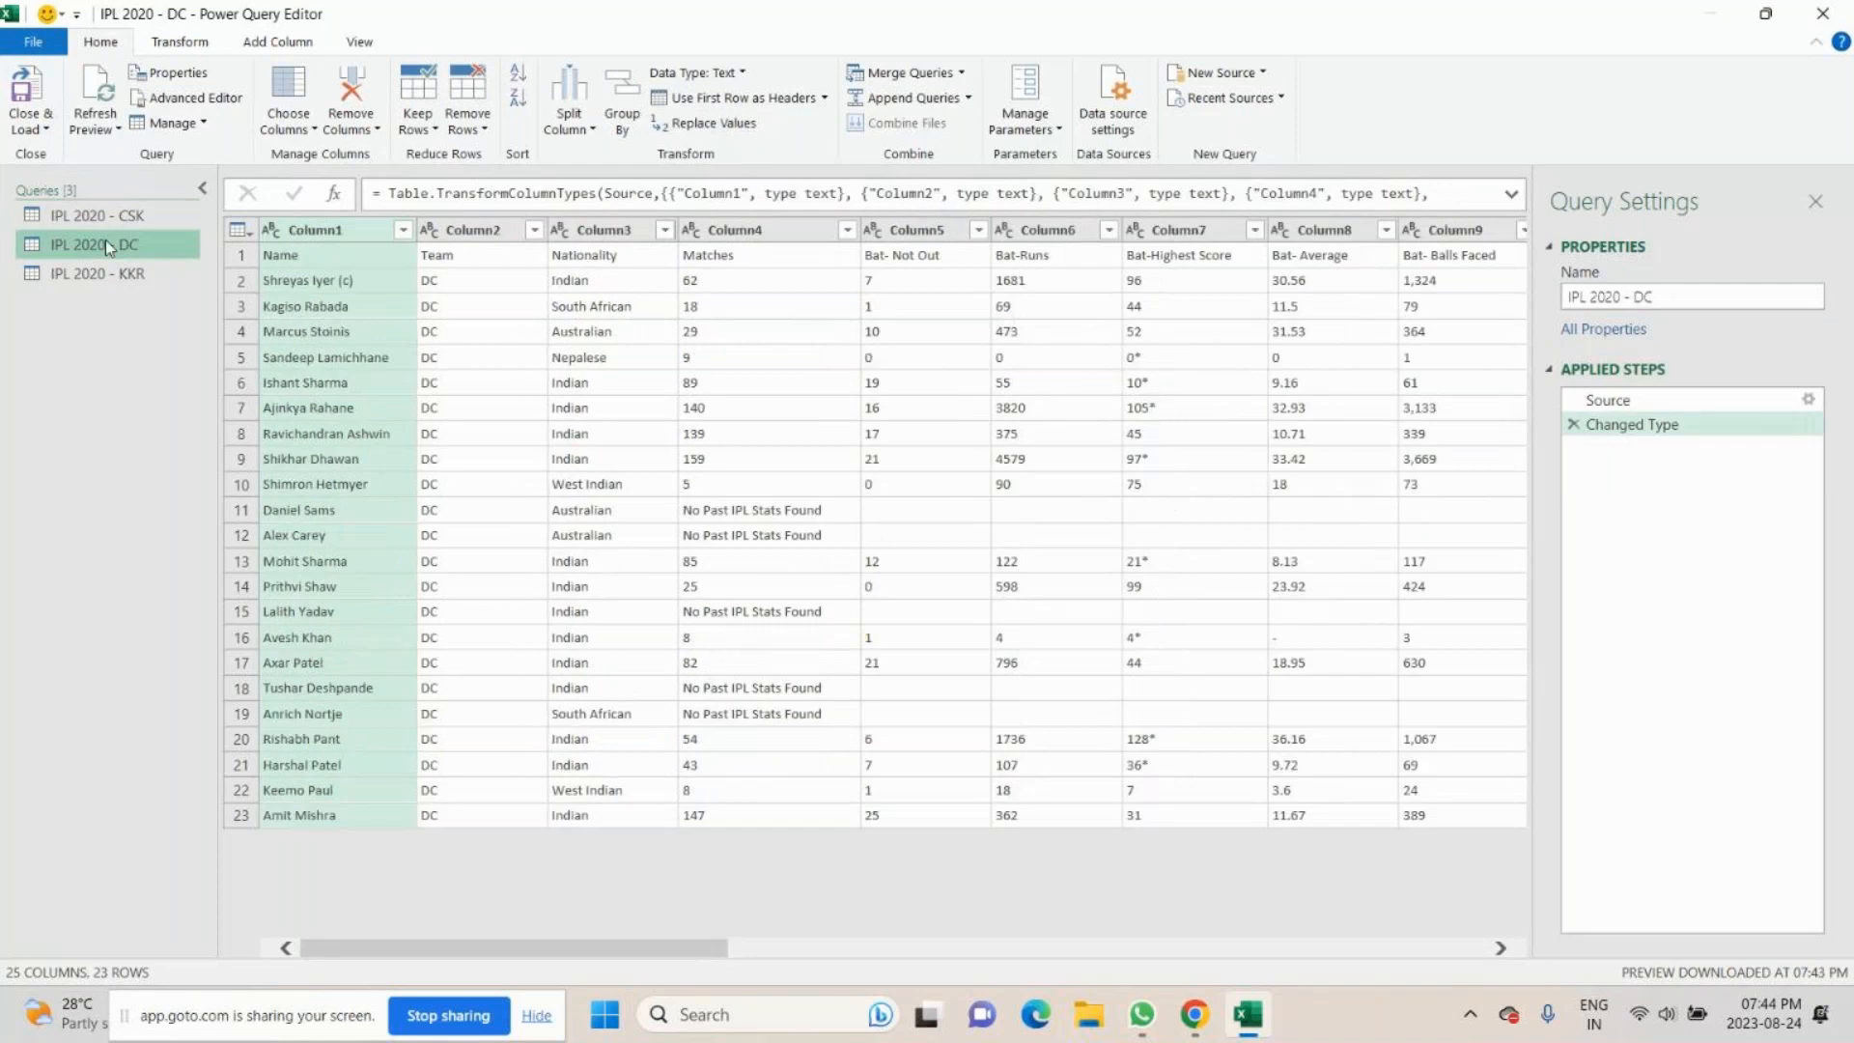
click(737, 98)
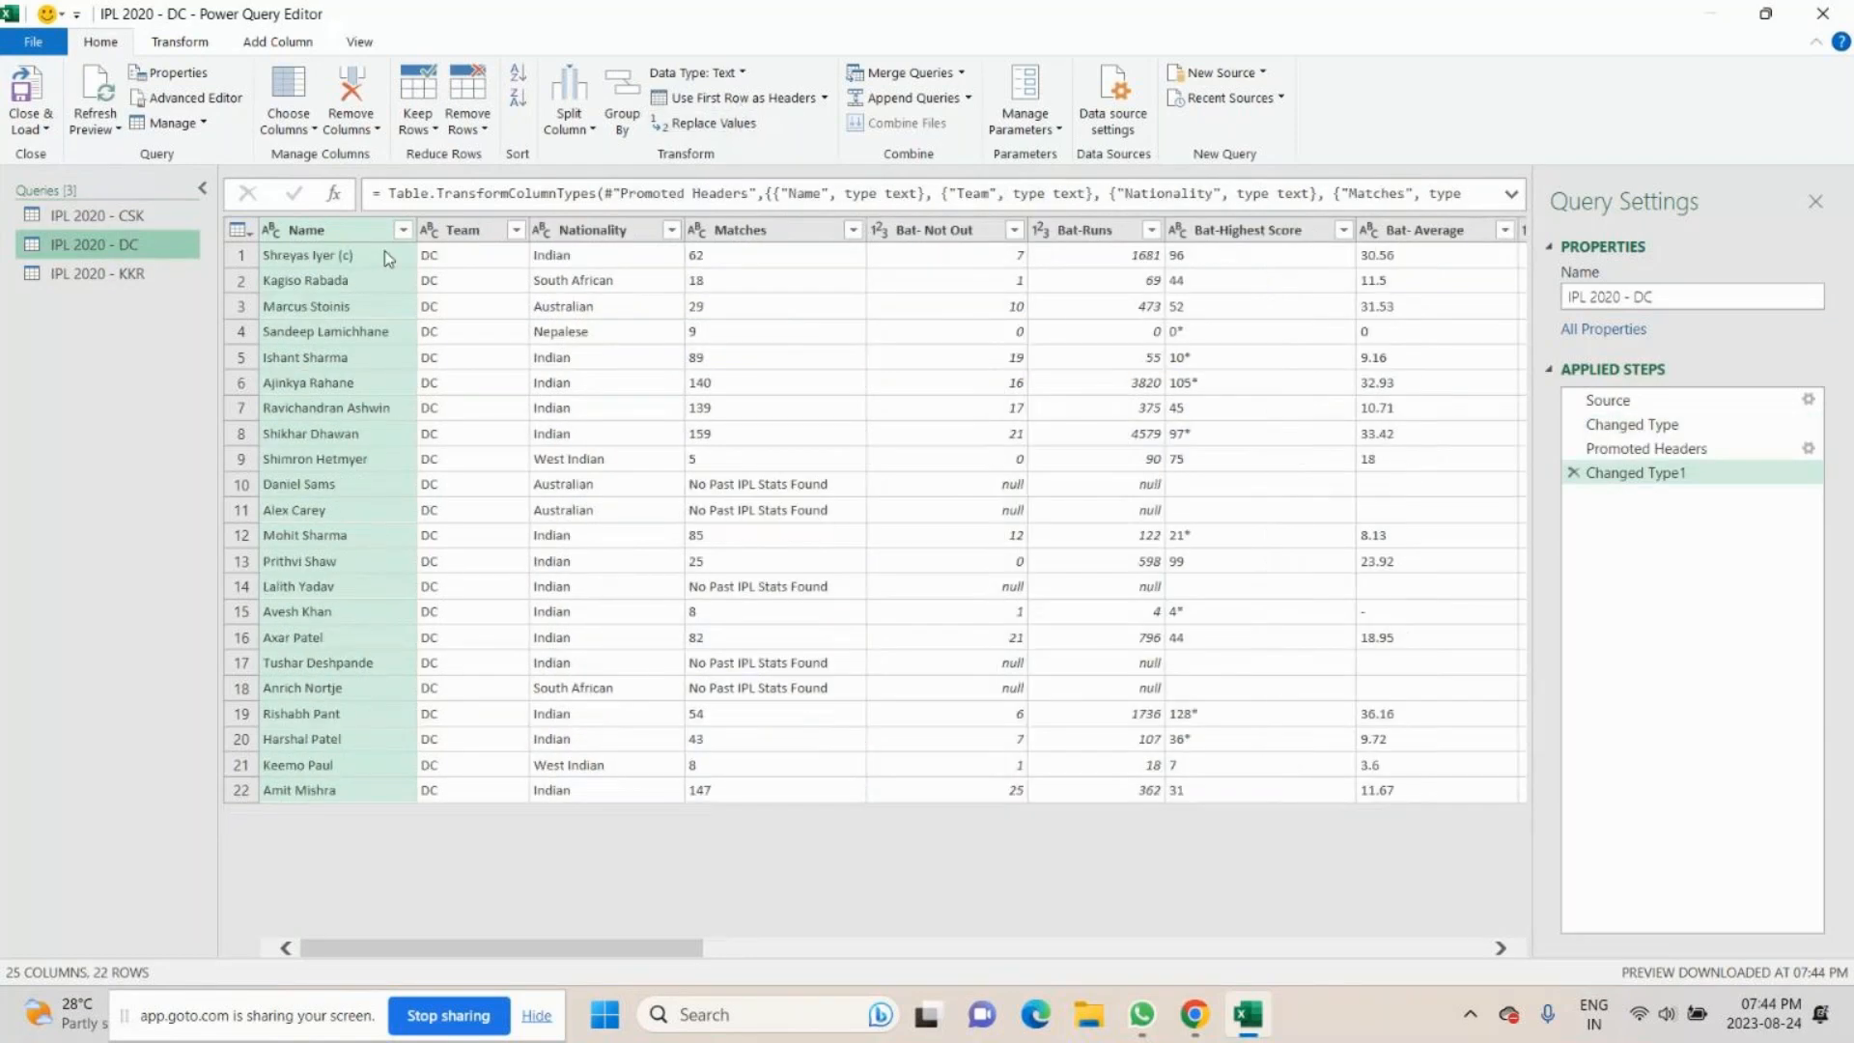
click(97, 273)
click(788, 101)
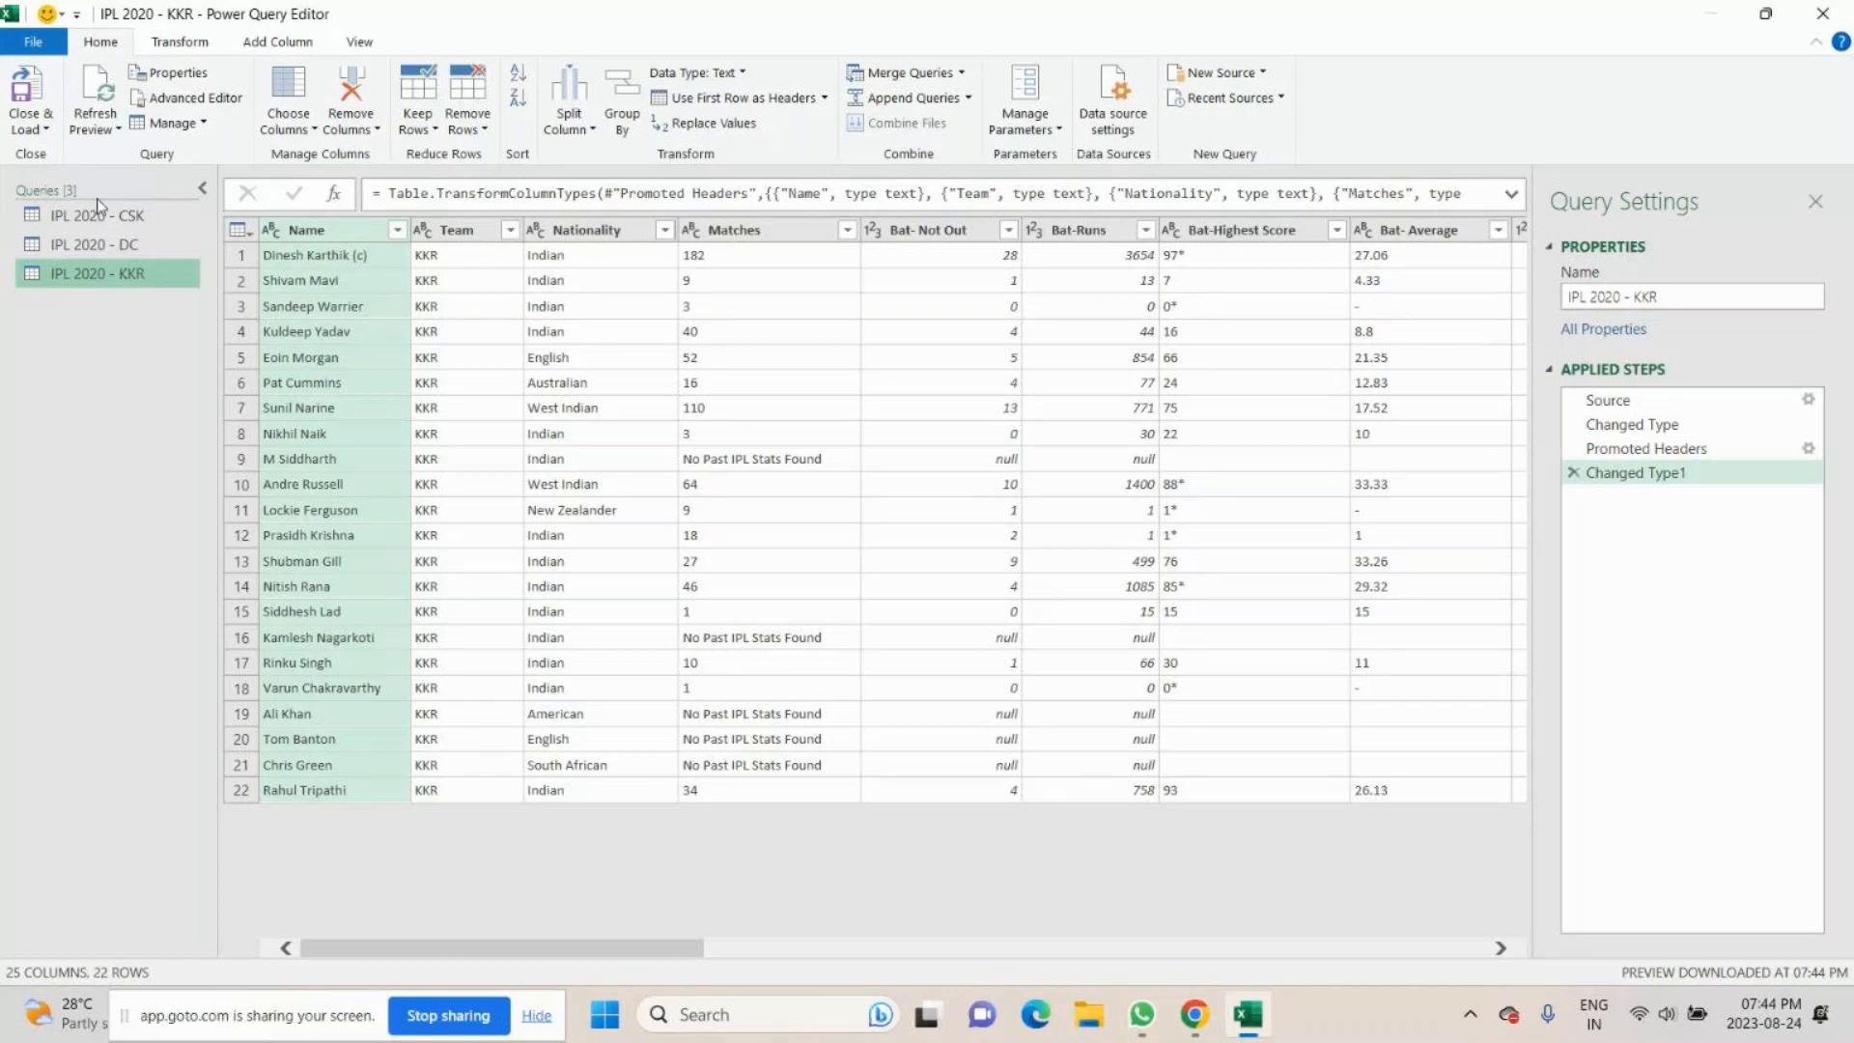
- Append the IPL 2020 - KKR, IPL 2020 - CSK and IPL 2020 - DC tables as a new query
click(180, 41)
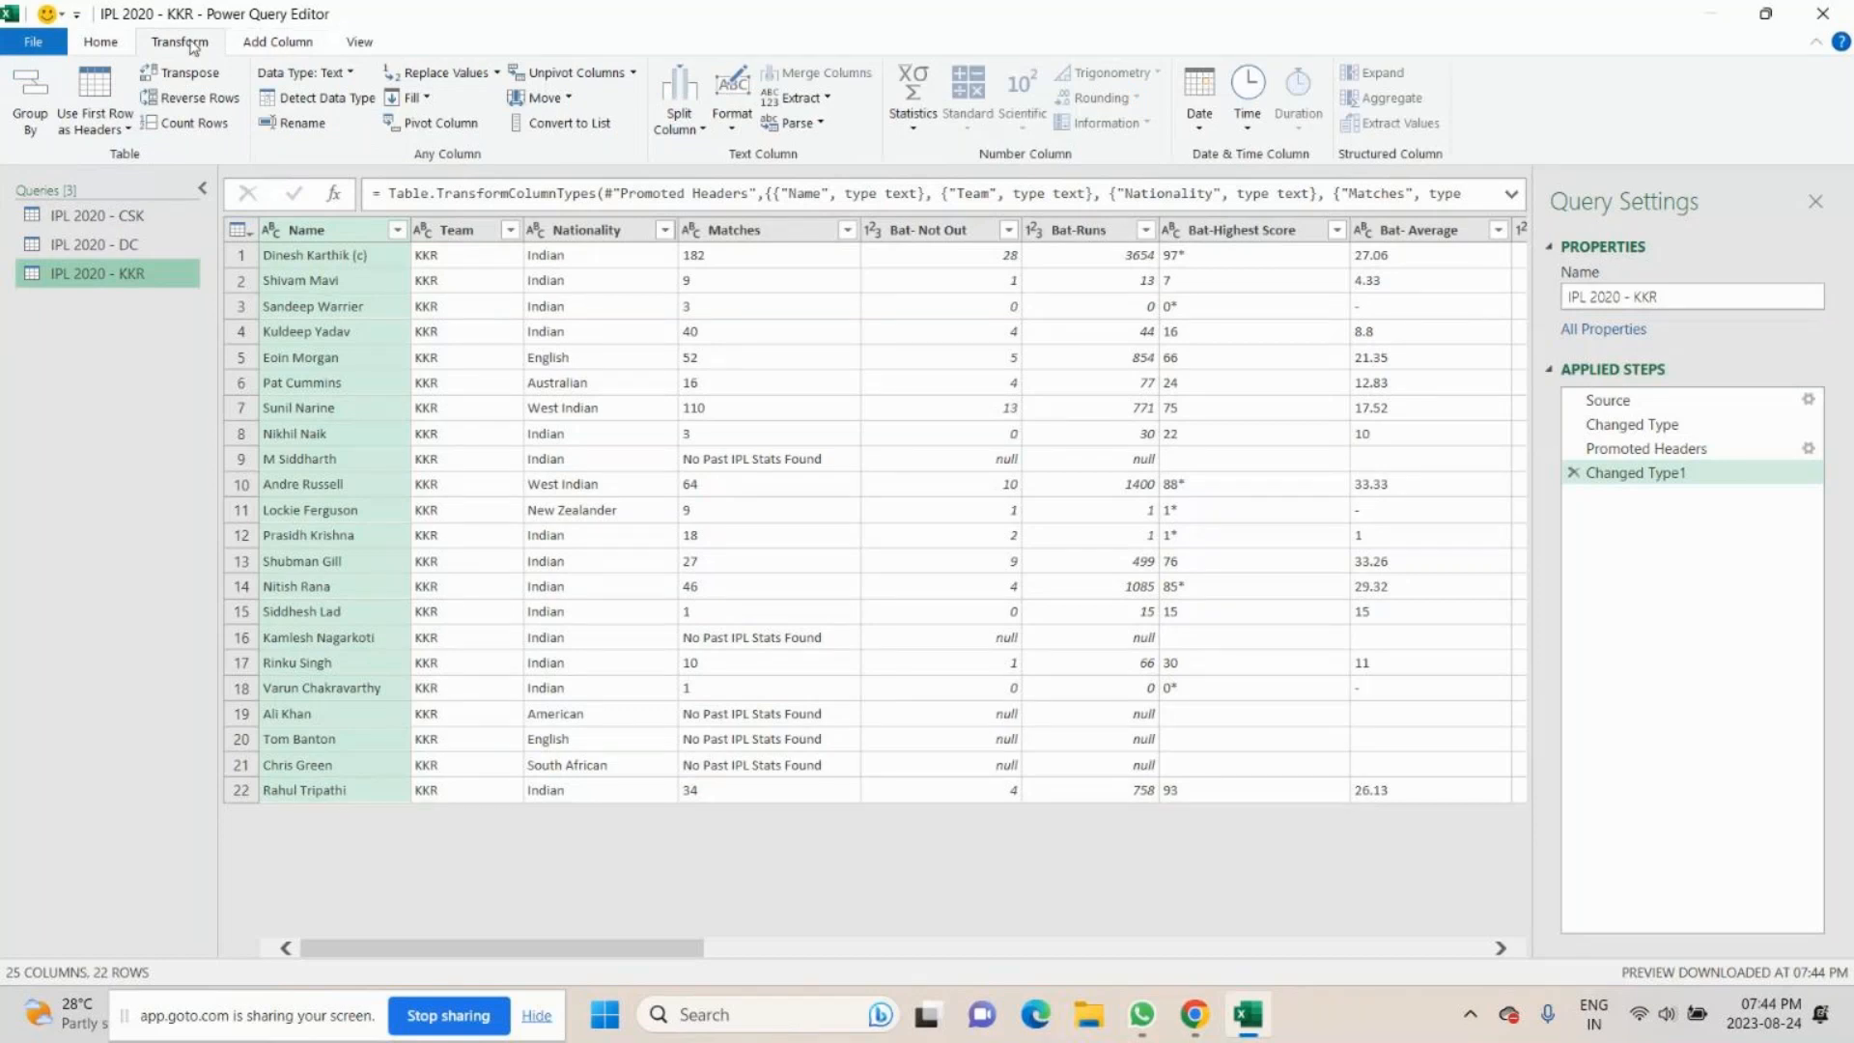
click(101, 41)
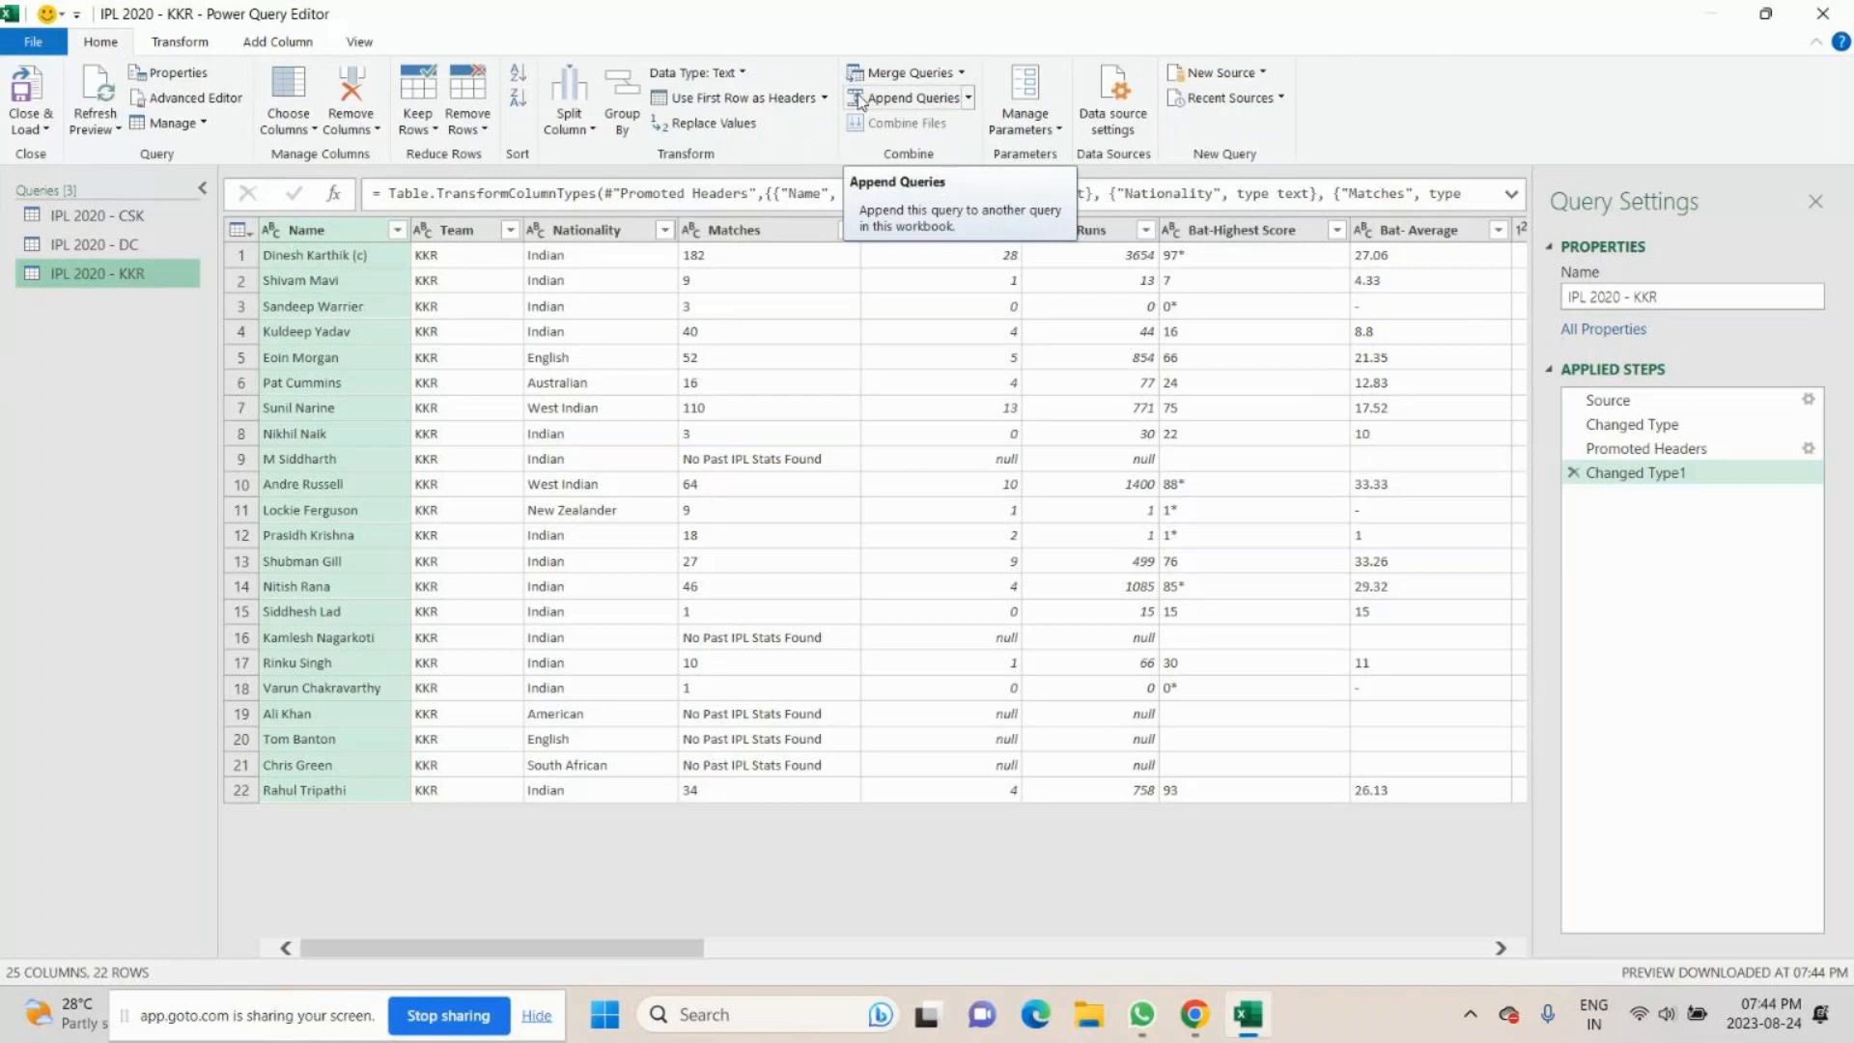
click(967, 98)
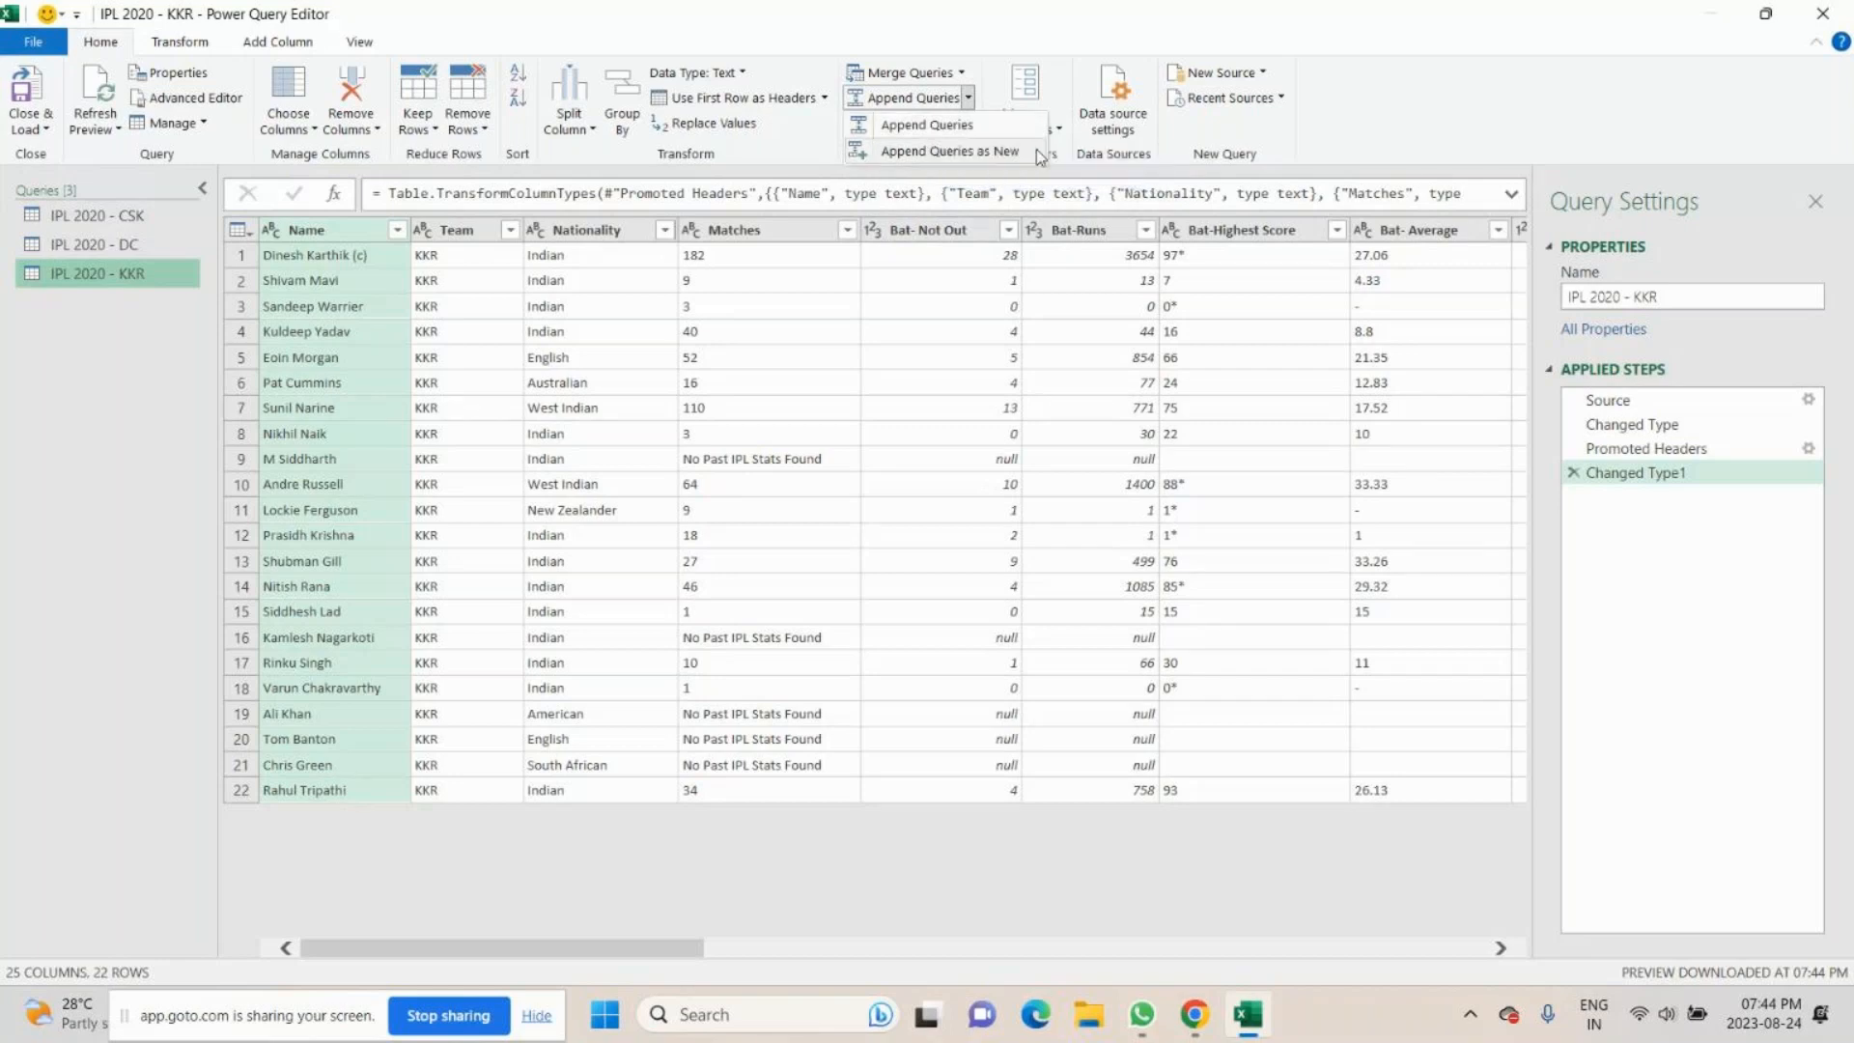
click(986, 154)
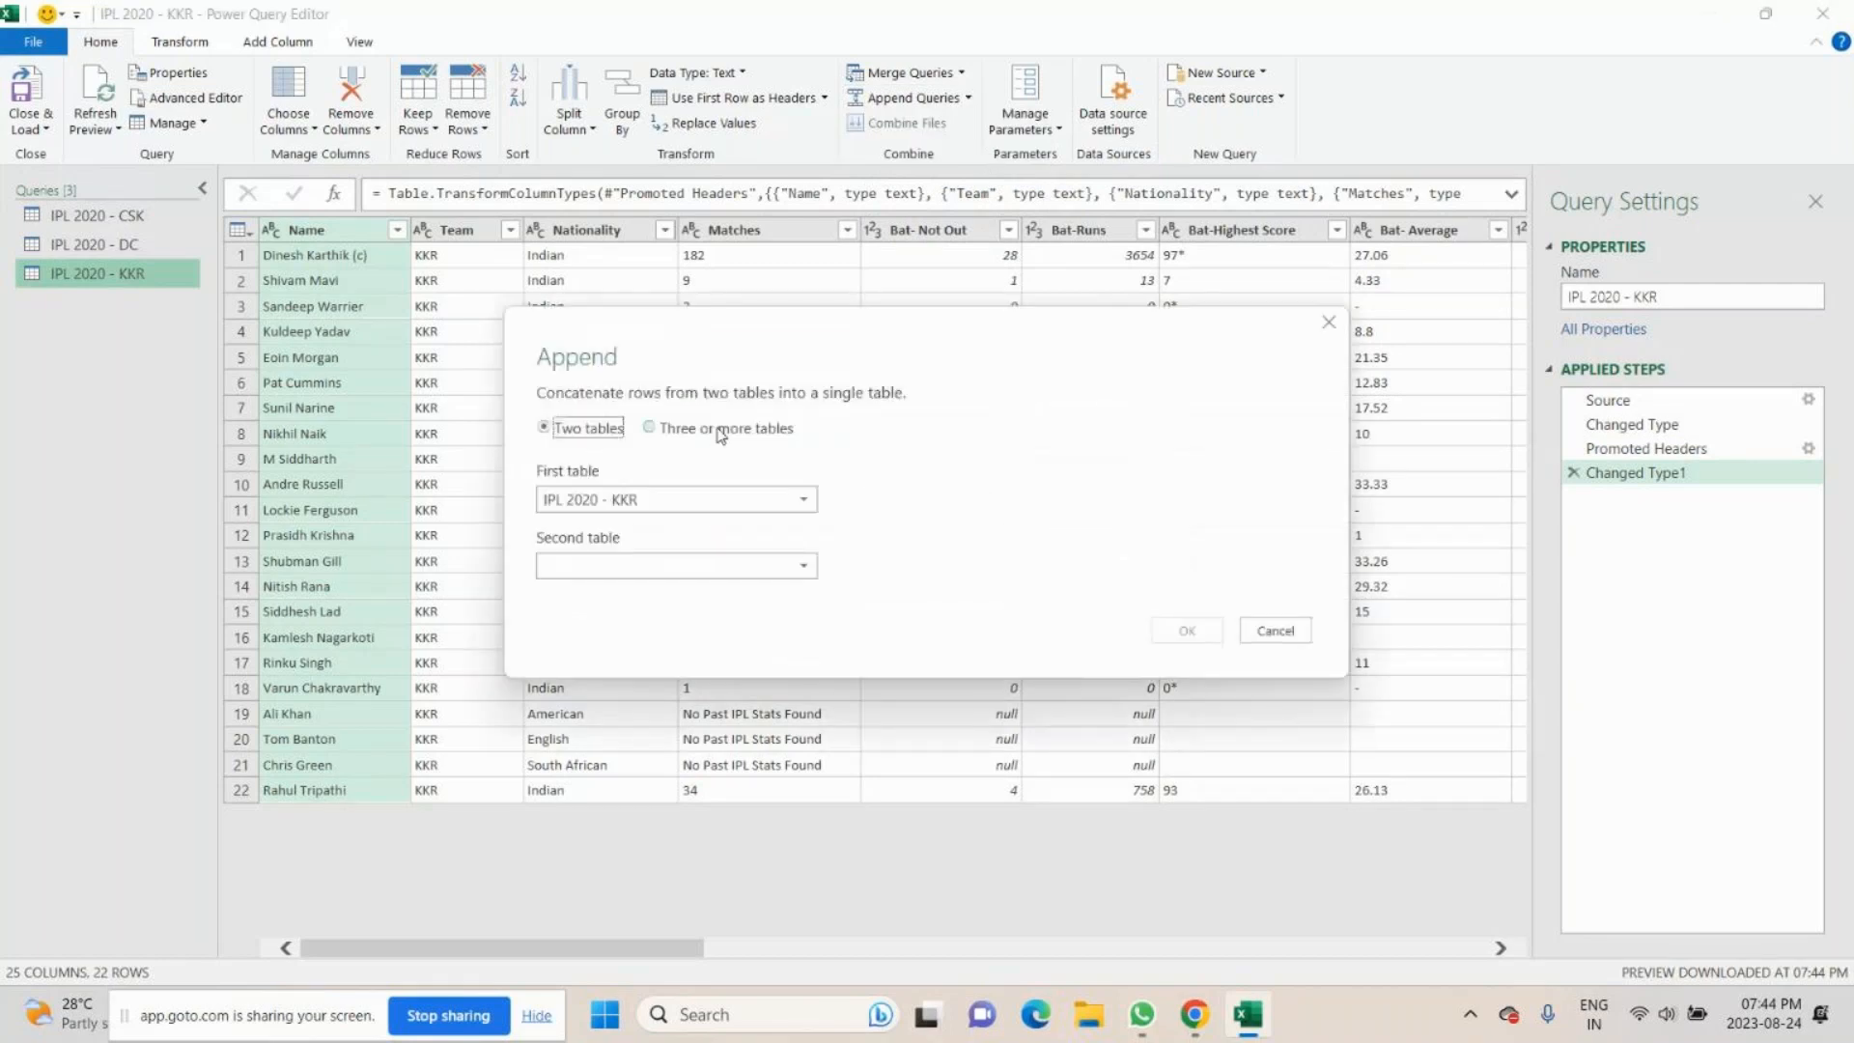
click(719, 431)
click(609, 504)
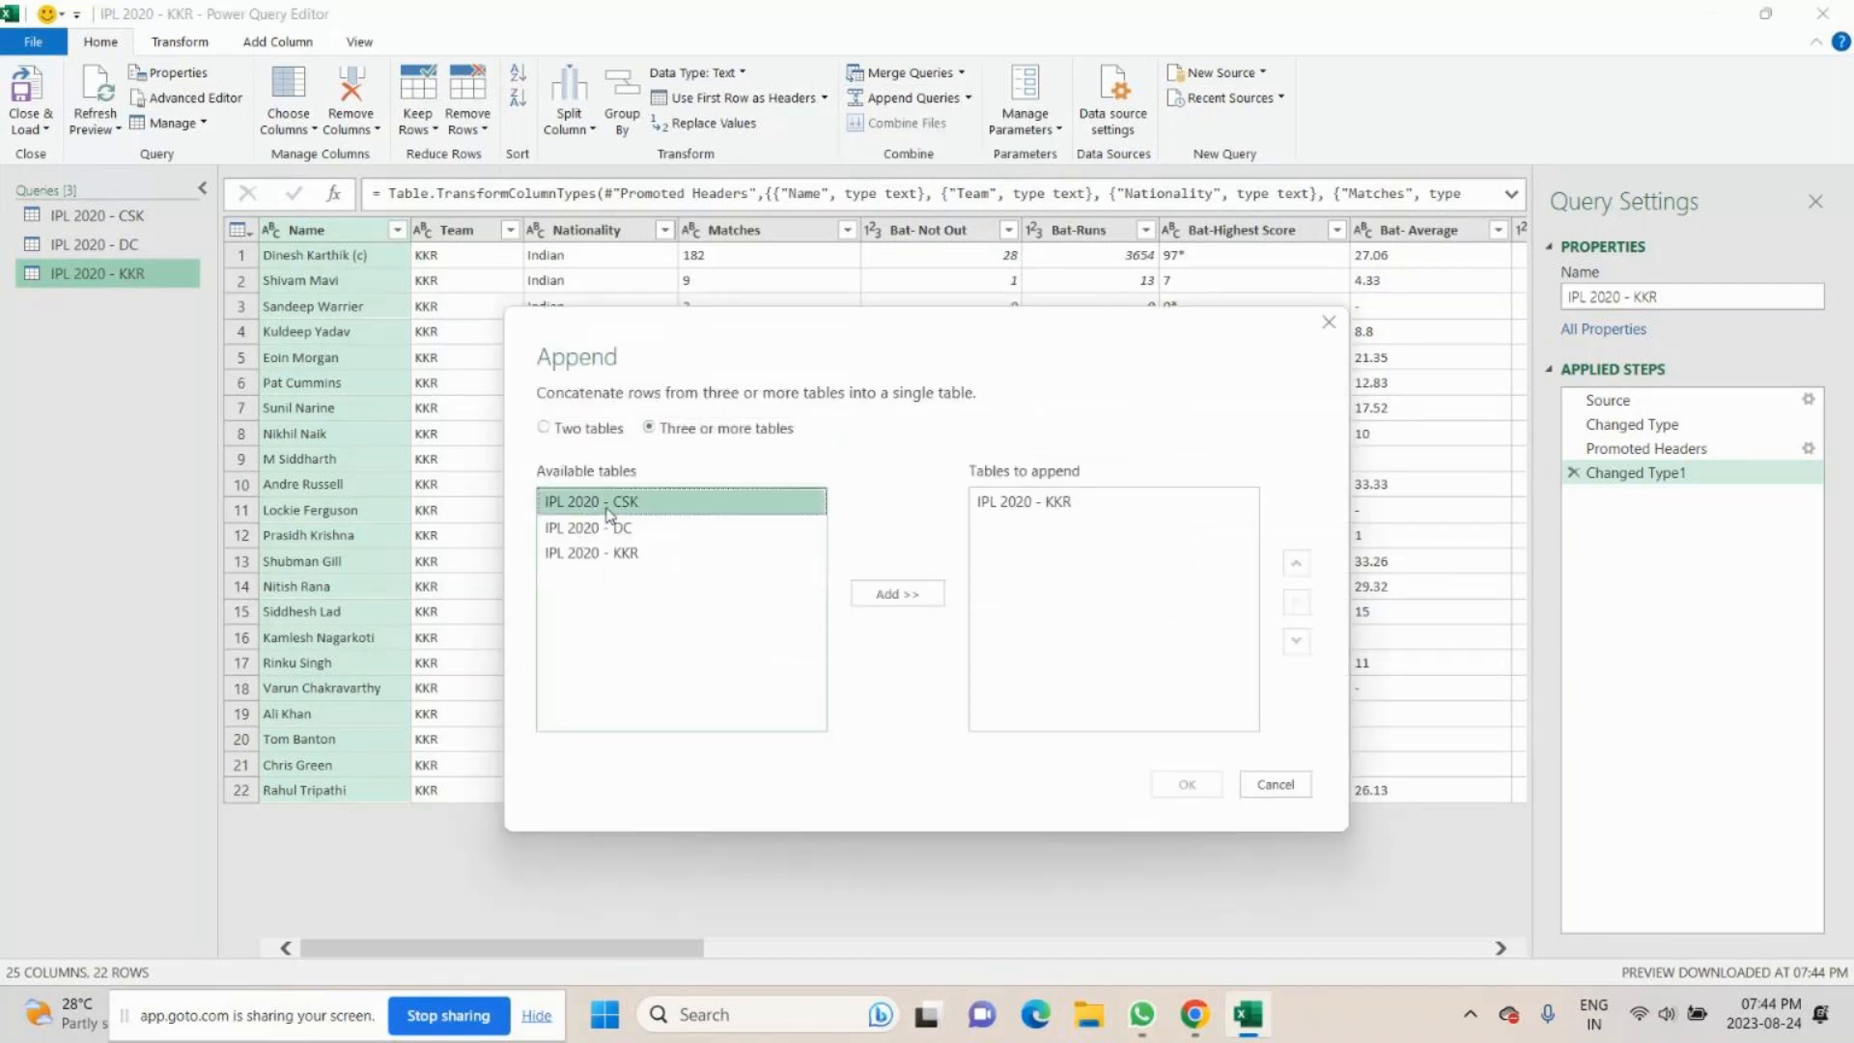
click(850, 594)
click(701, 531)
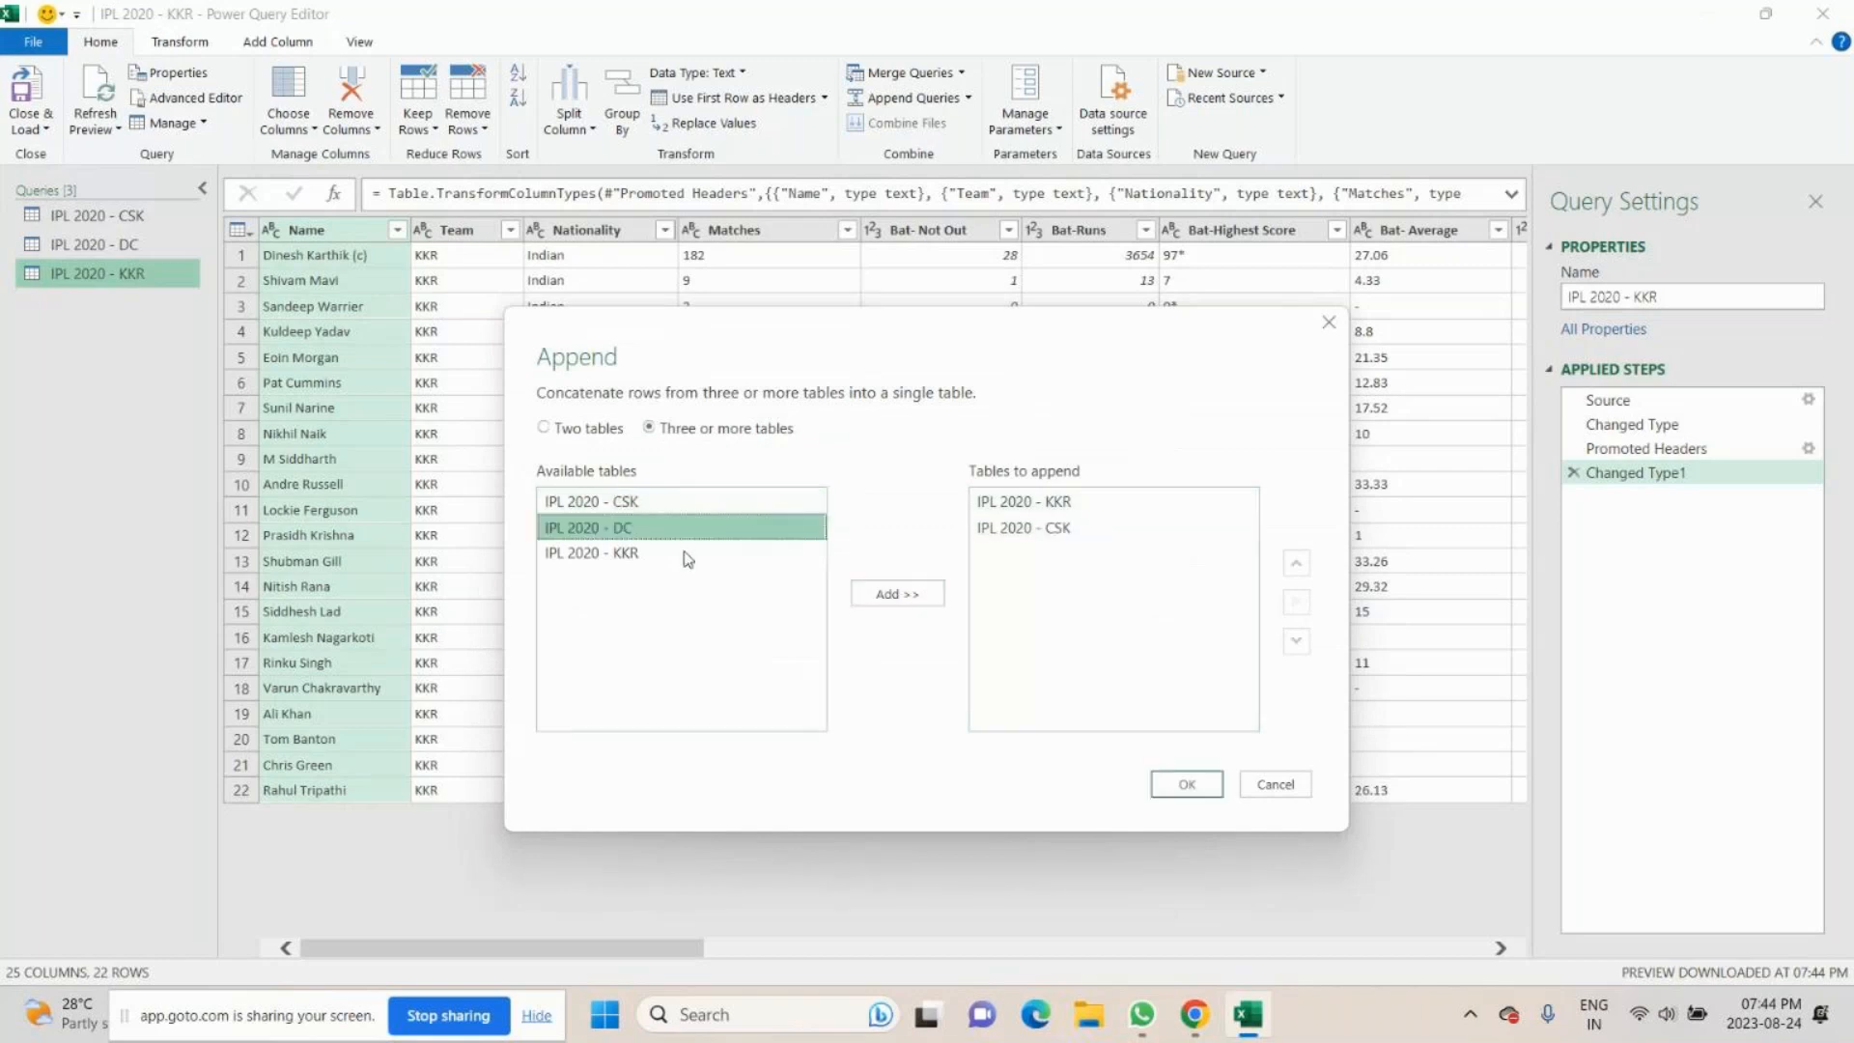
click(897, 594)
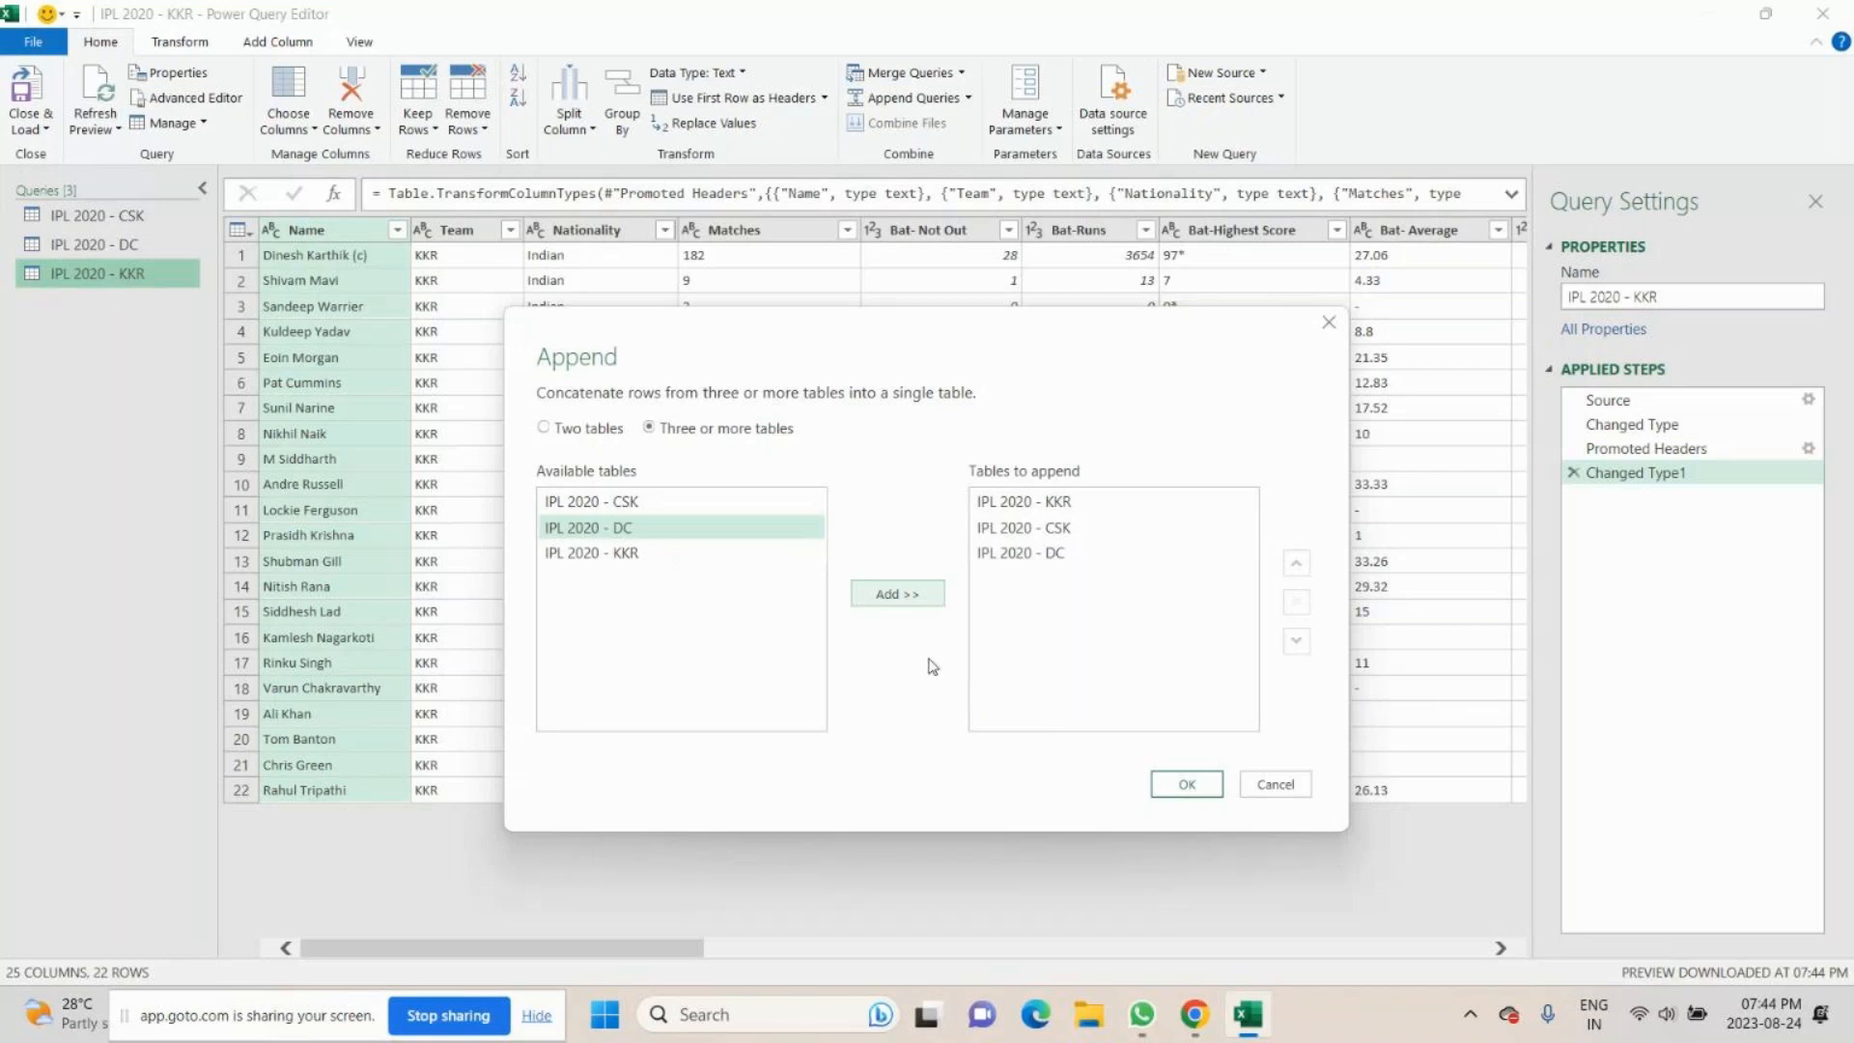
click(1188, 784)
- Replace null with 0 in the appended query's Bat- Not Out column and in all of its other columns
scroll(1117, 759, down, 1)
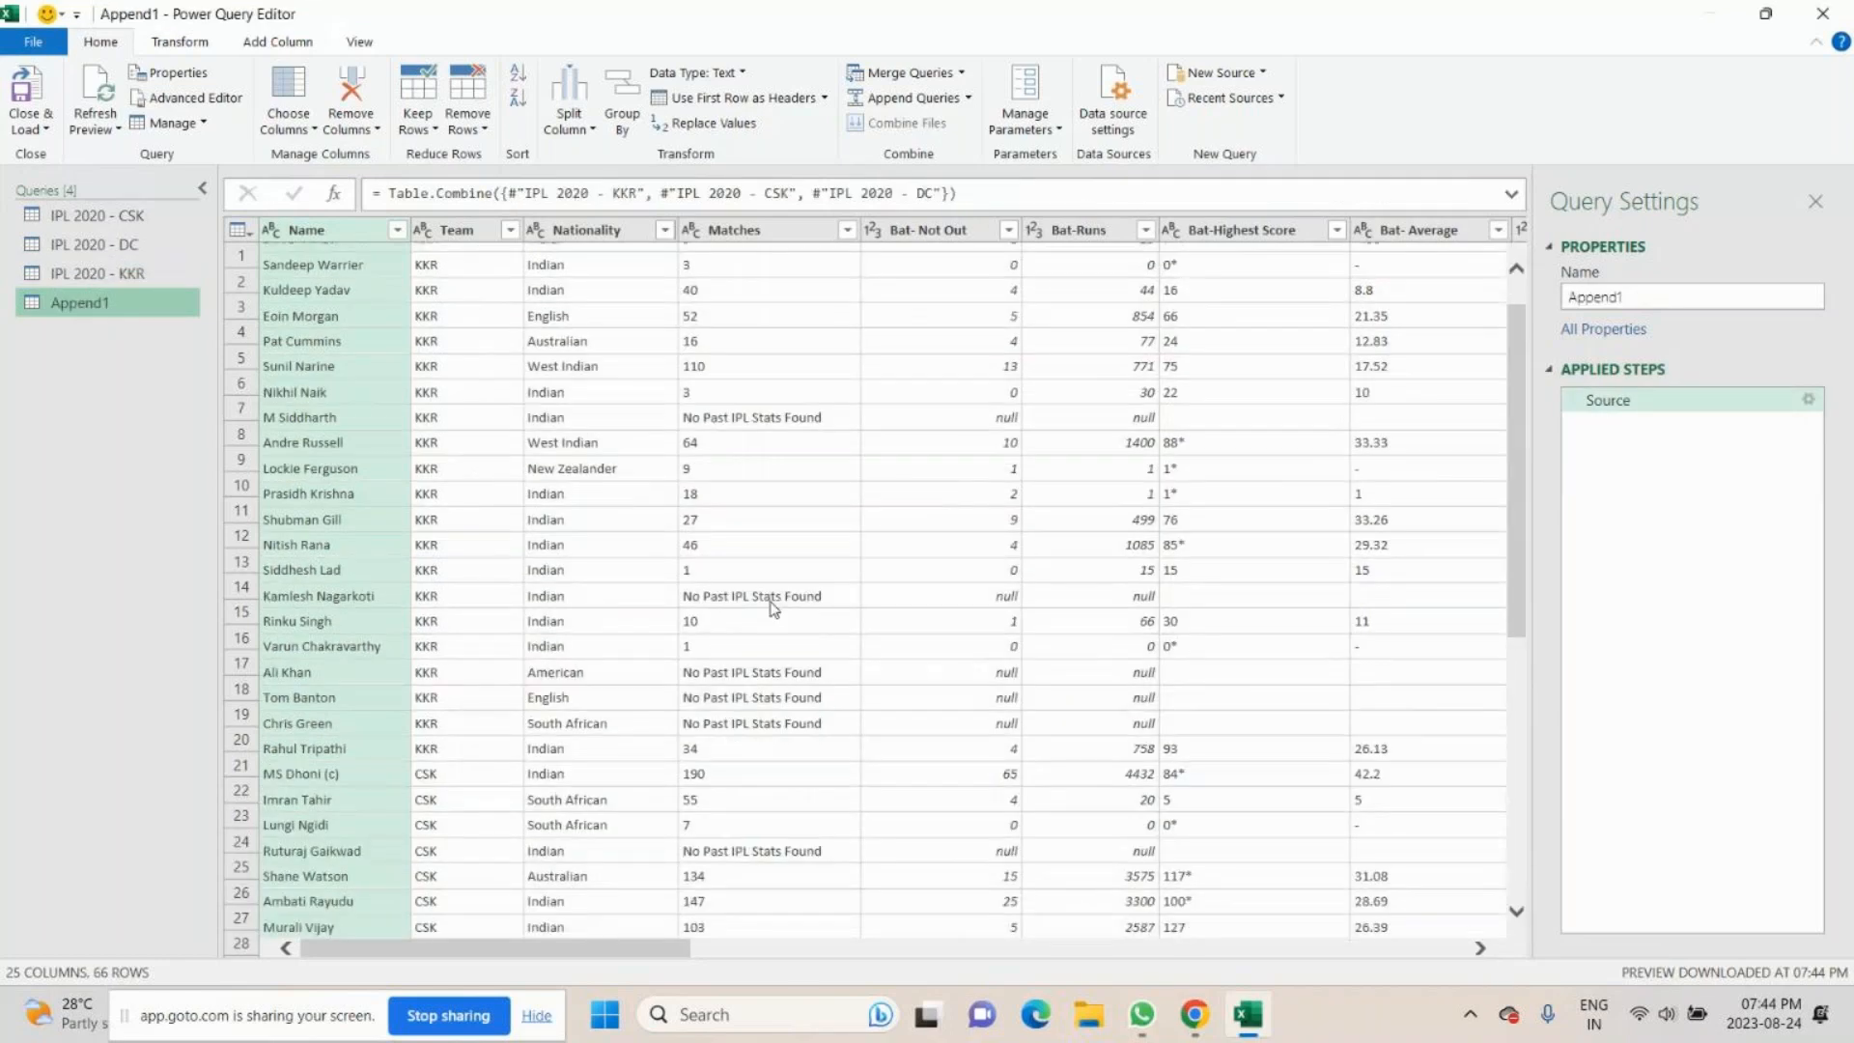
scroll(772, 606, down, 8)
scroll(772, 608, up, 12)
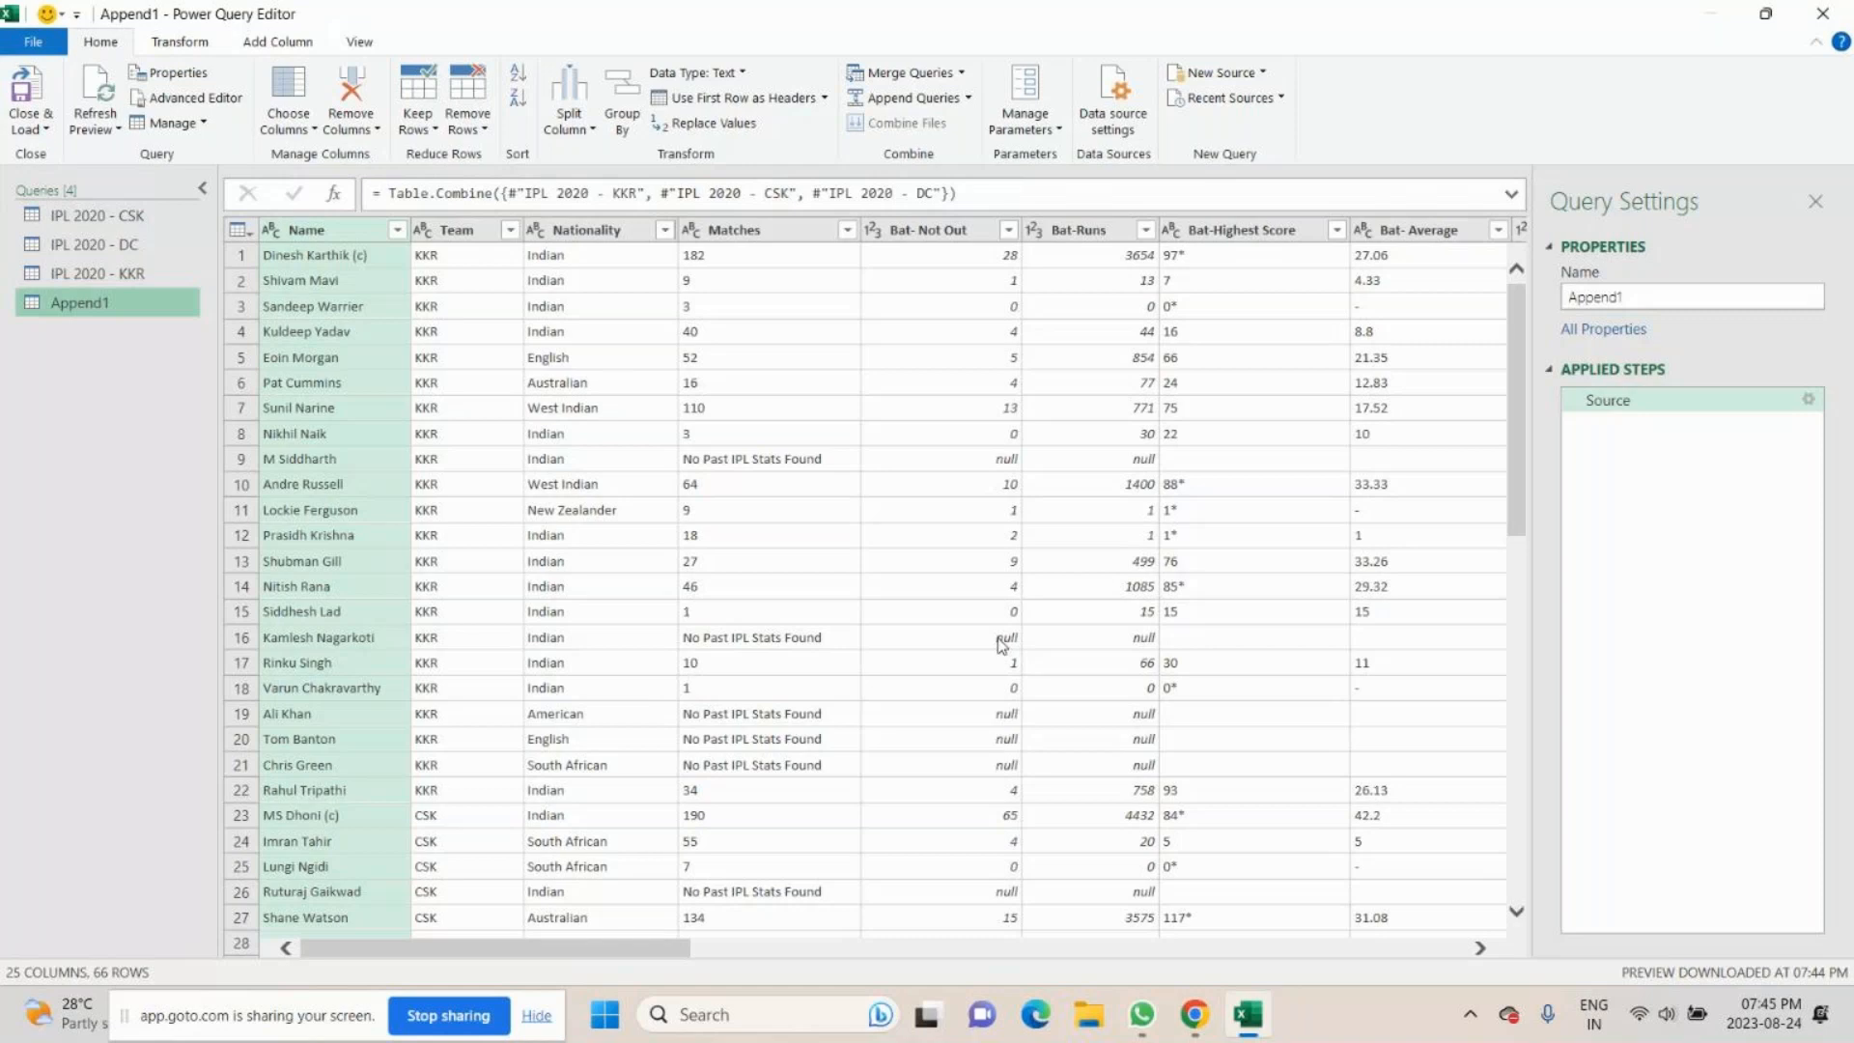
click(1002, 460)
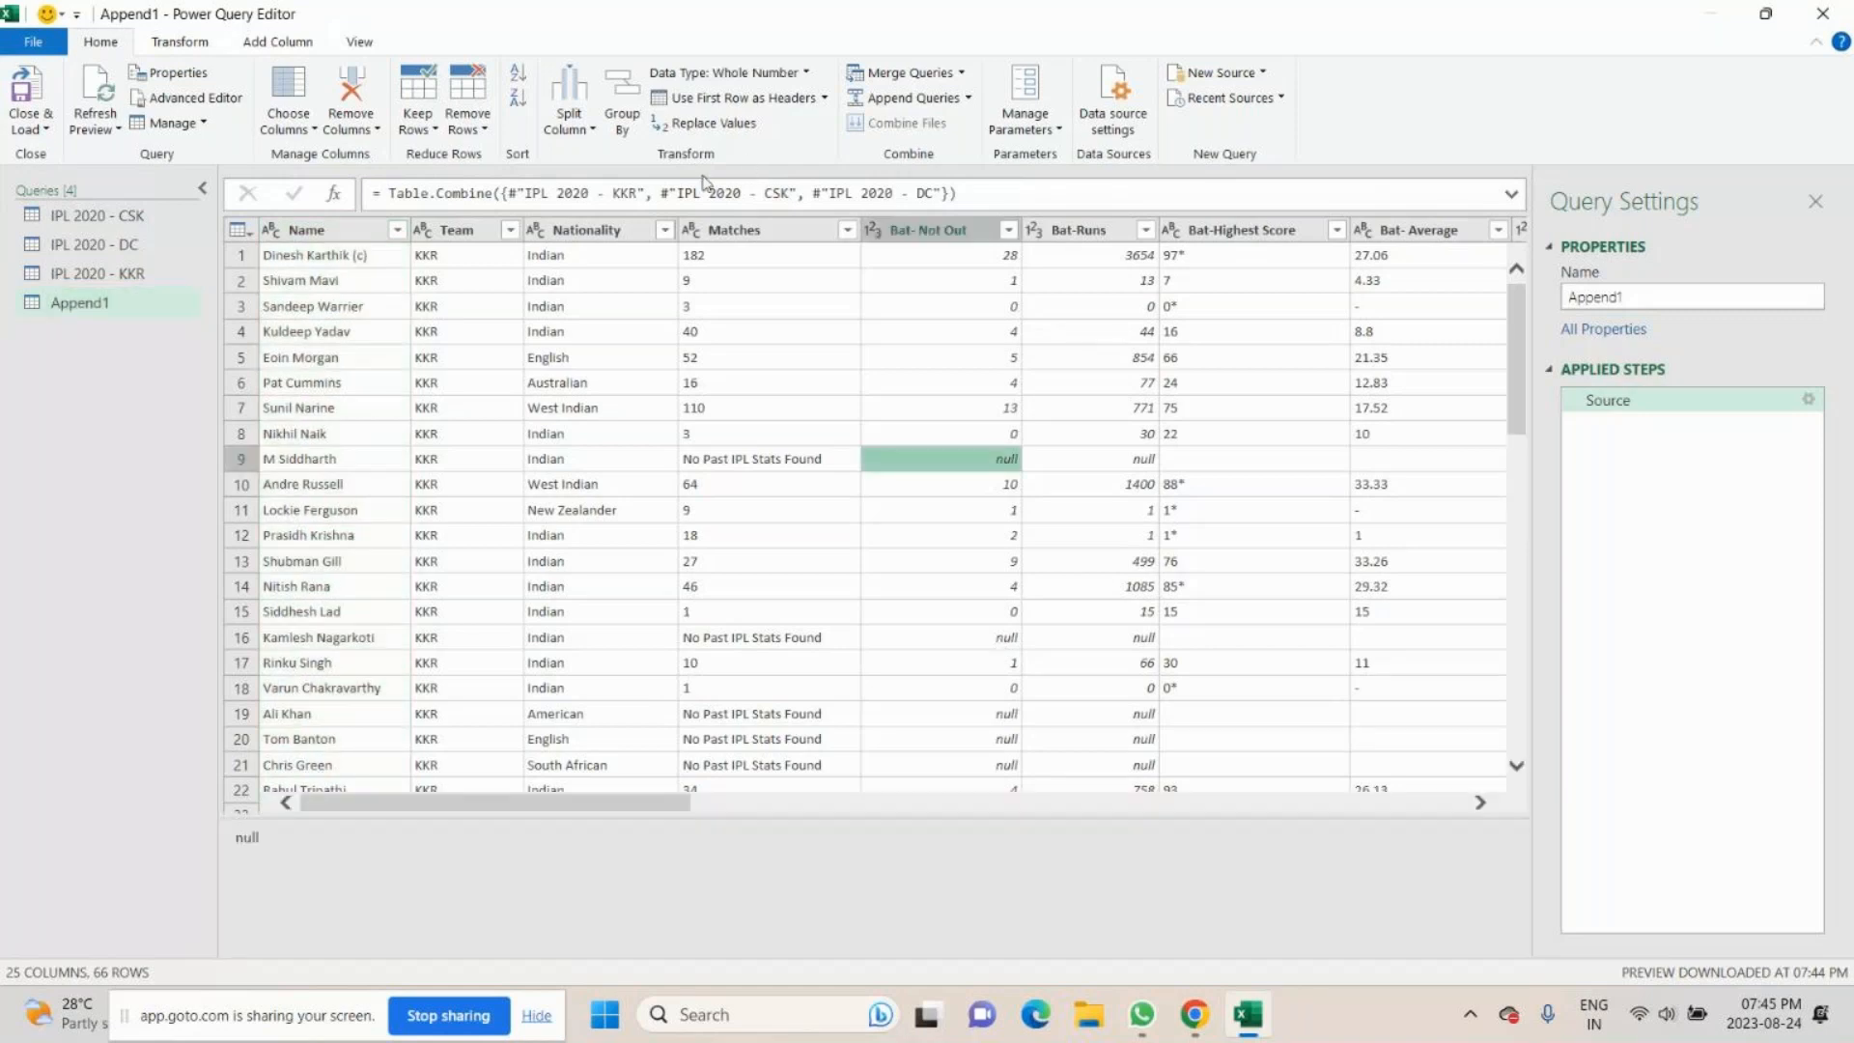
click(722, 123)
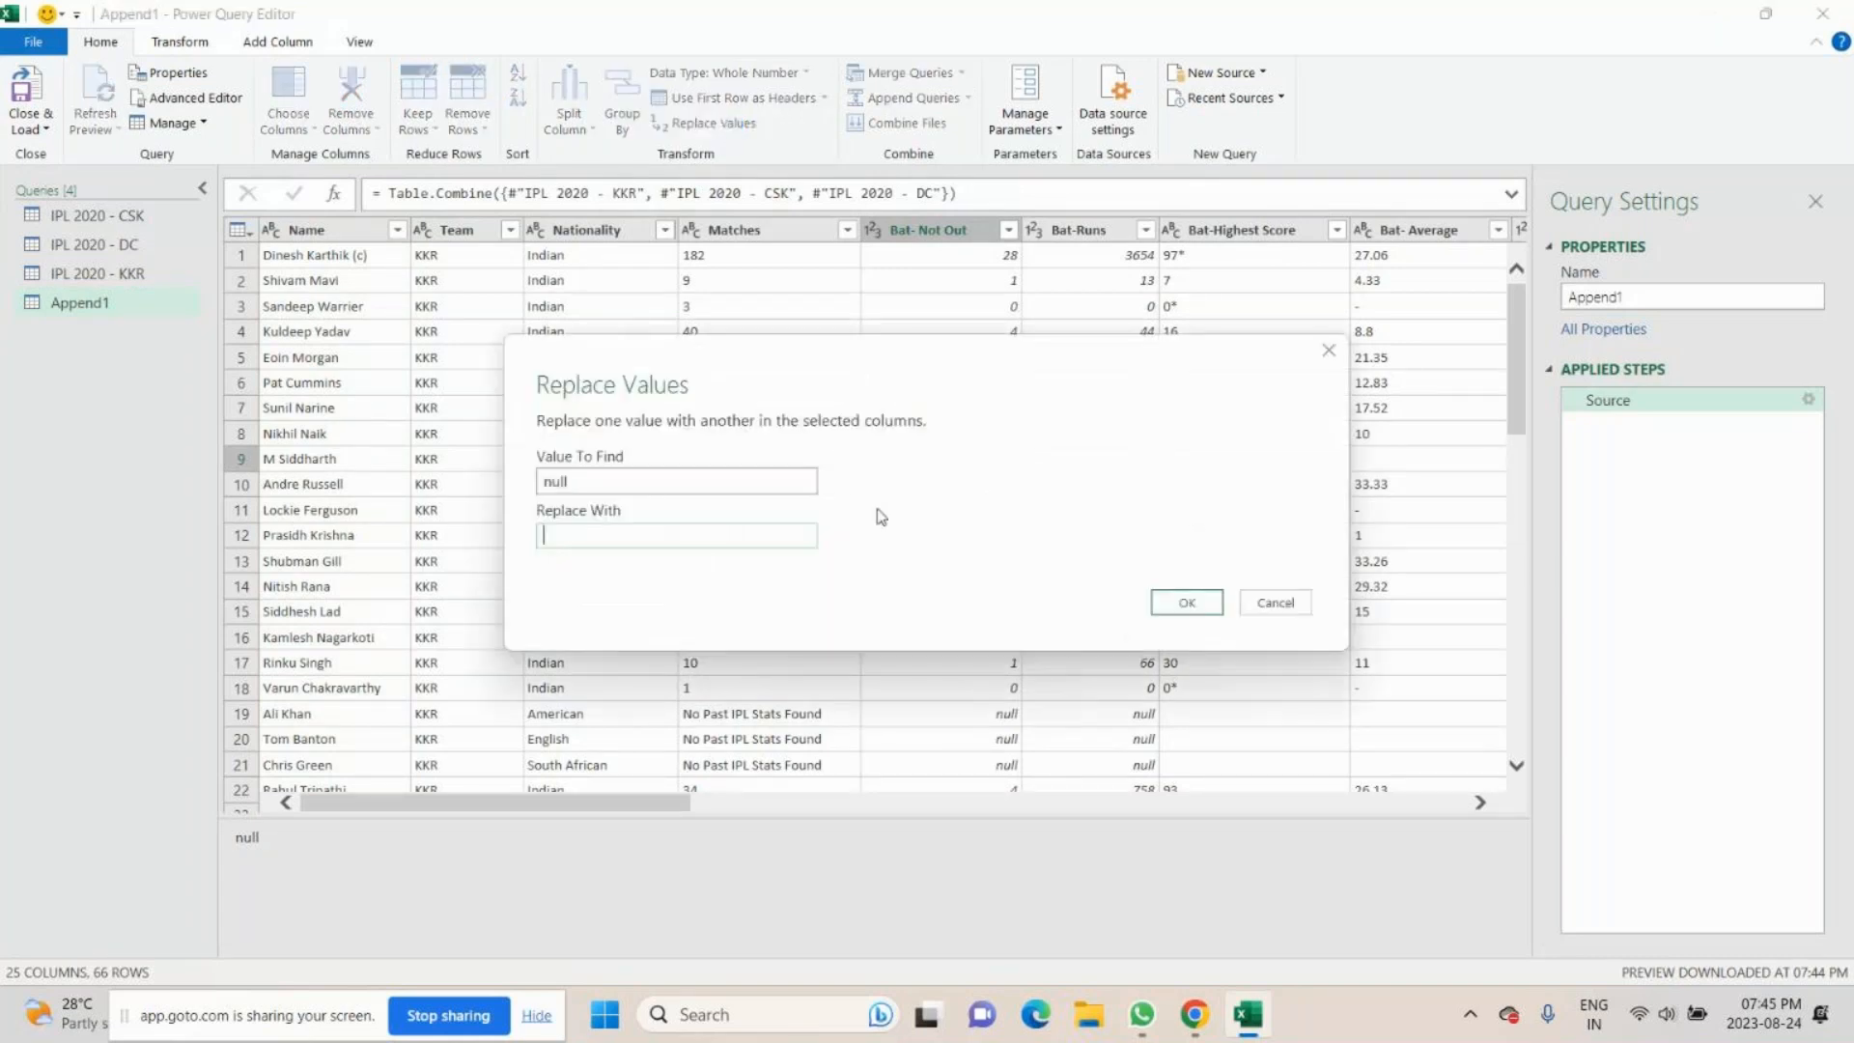
text(0)
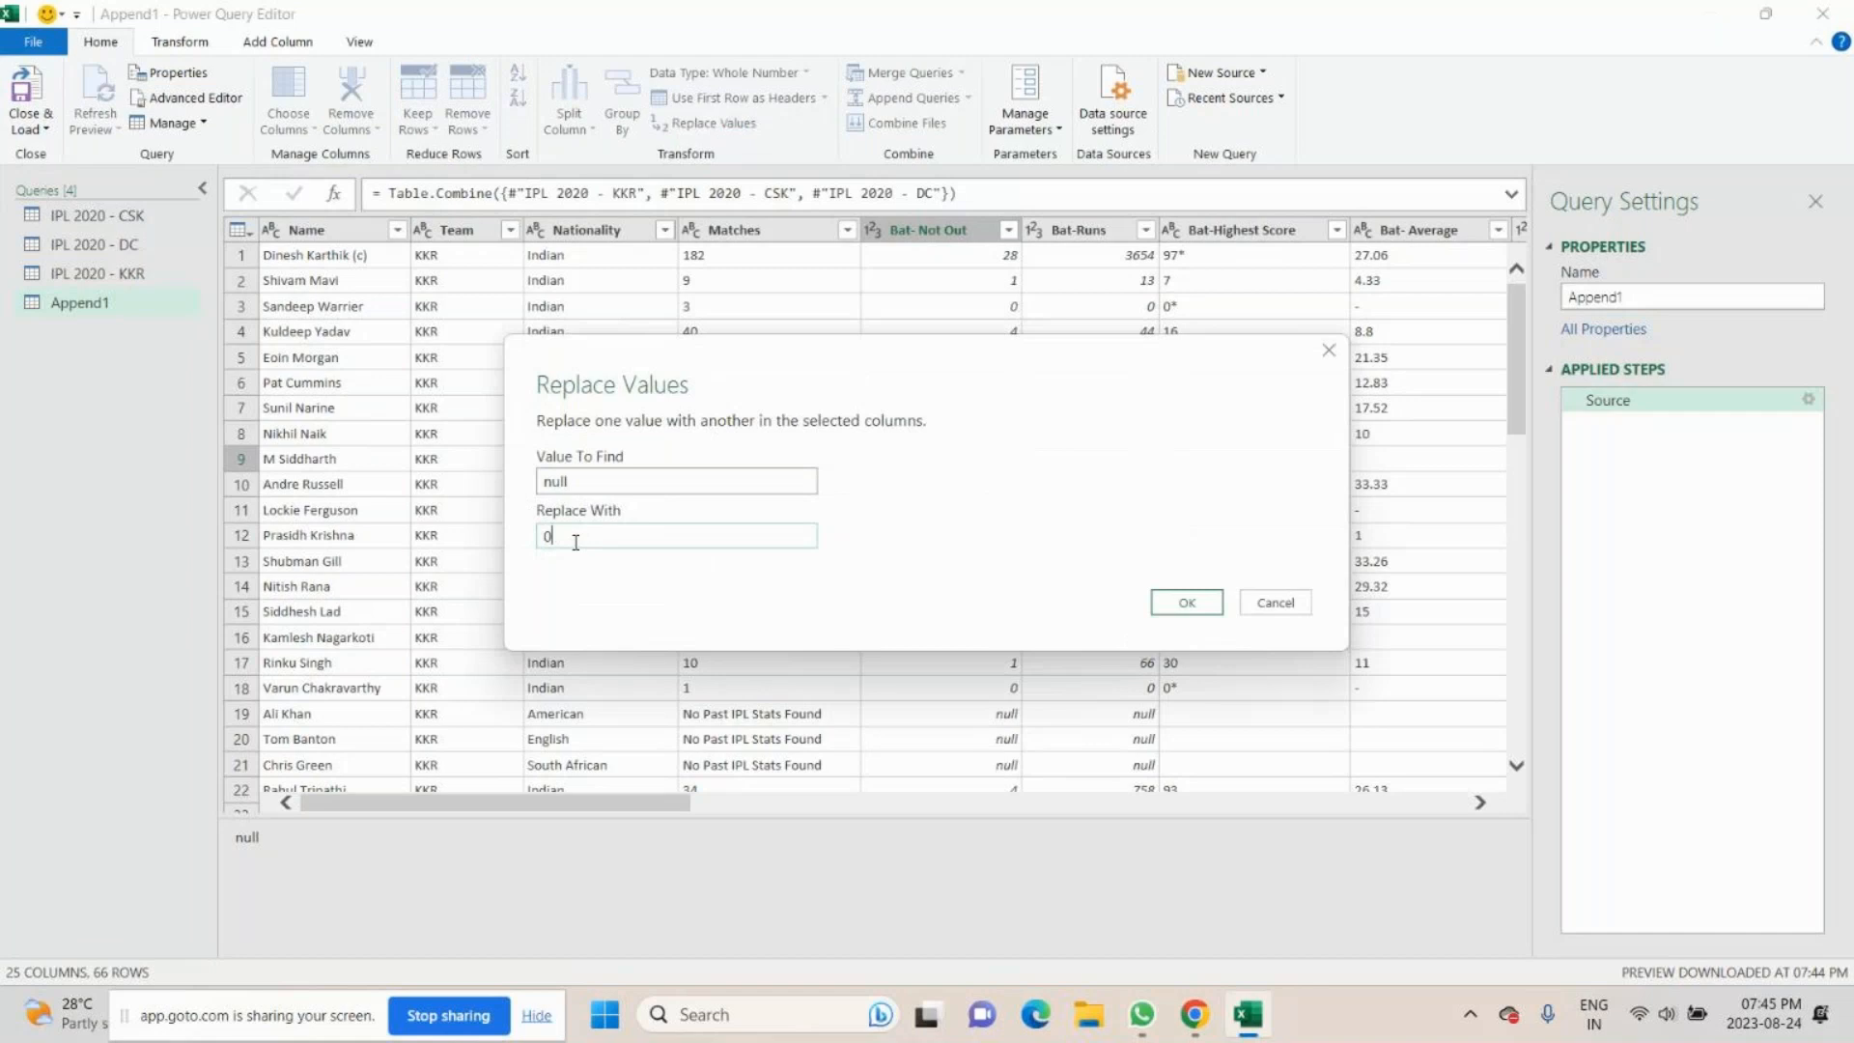
click(1188, 604)
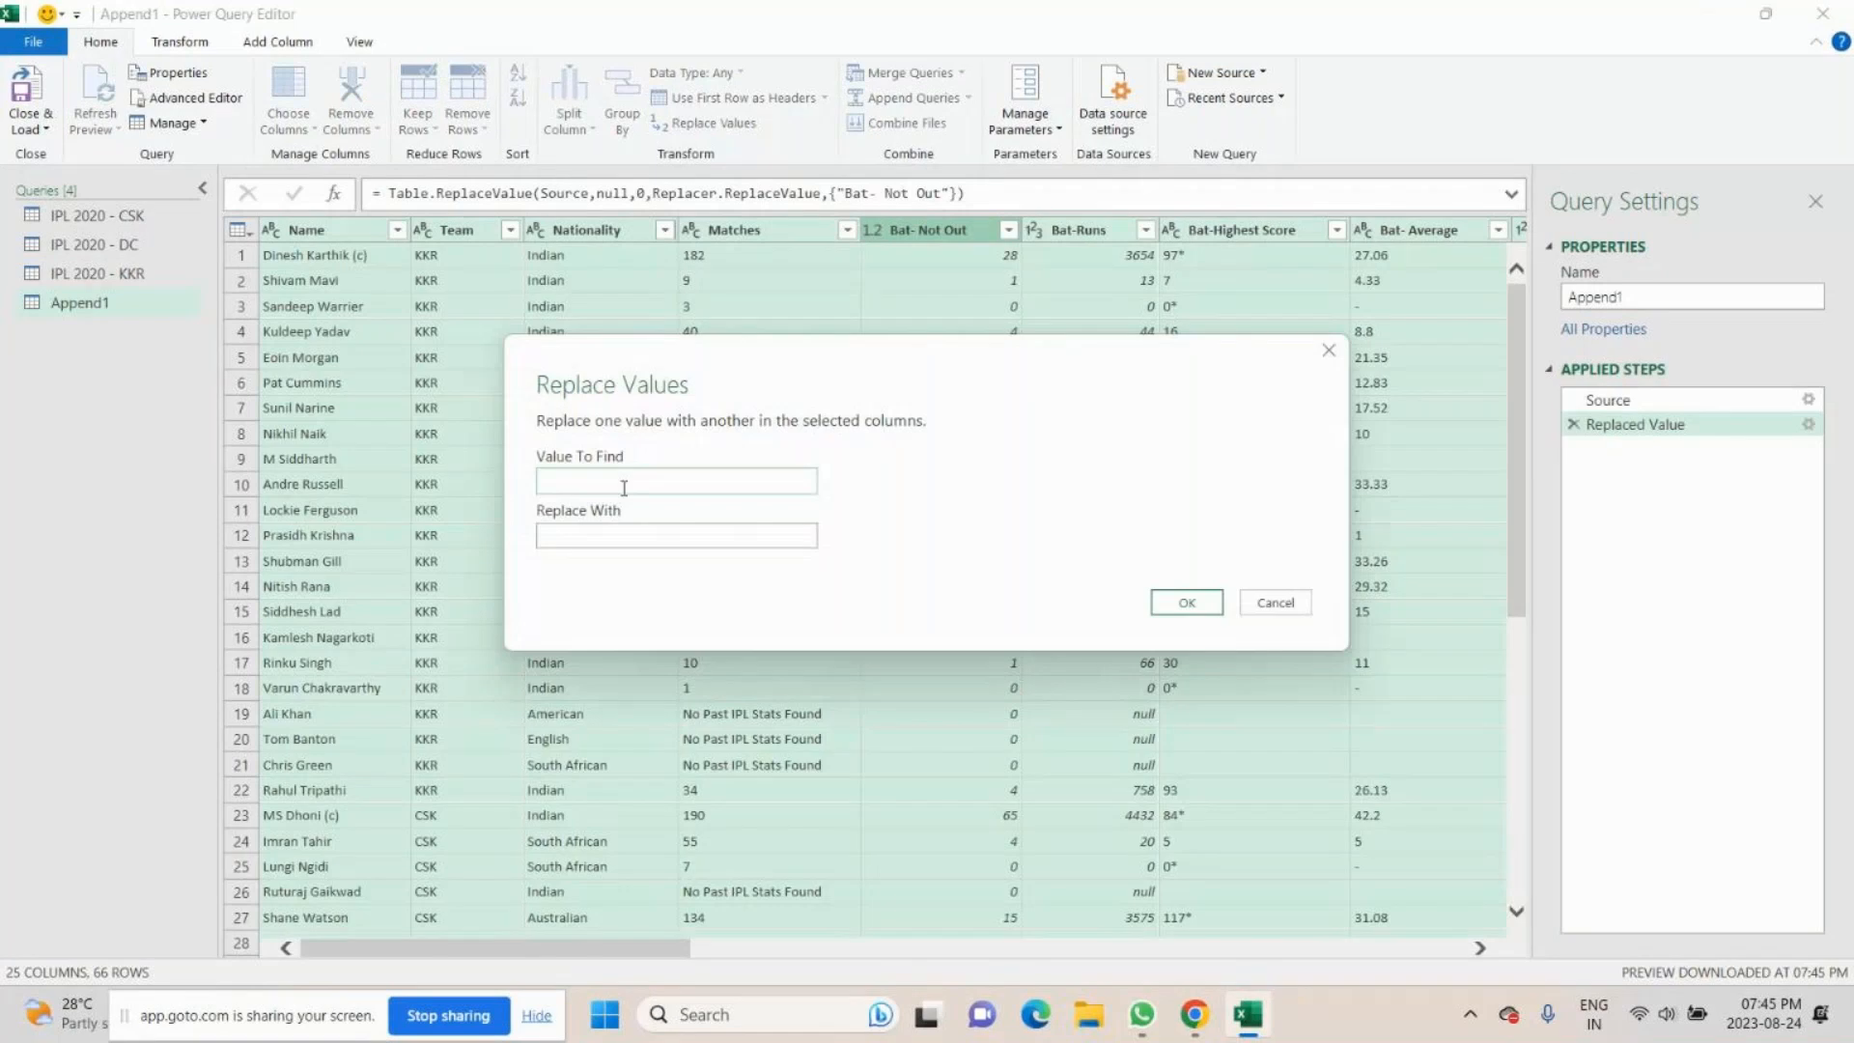
text(null)
key(Return)
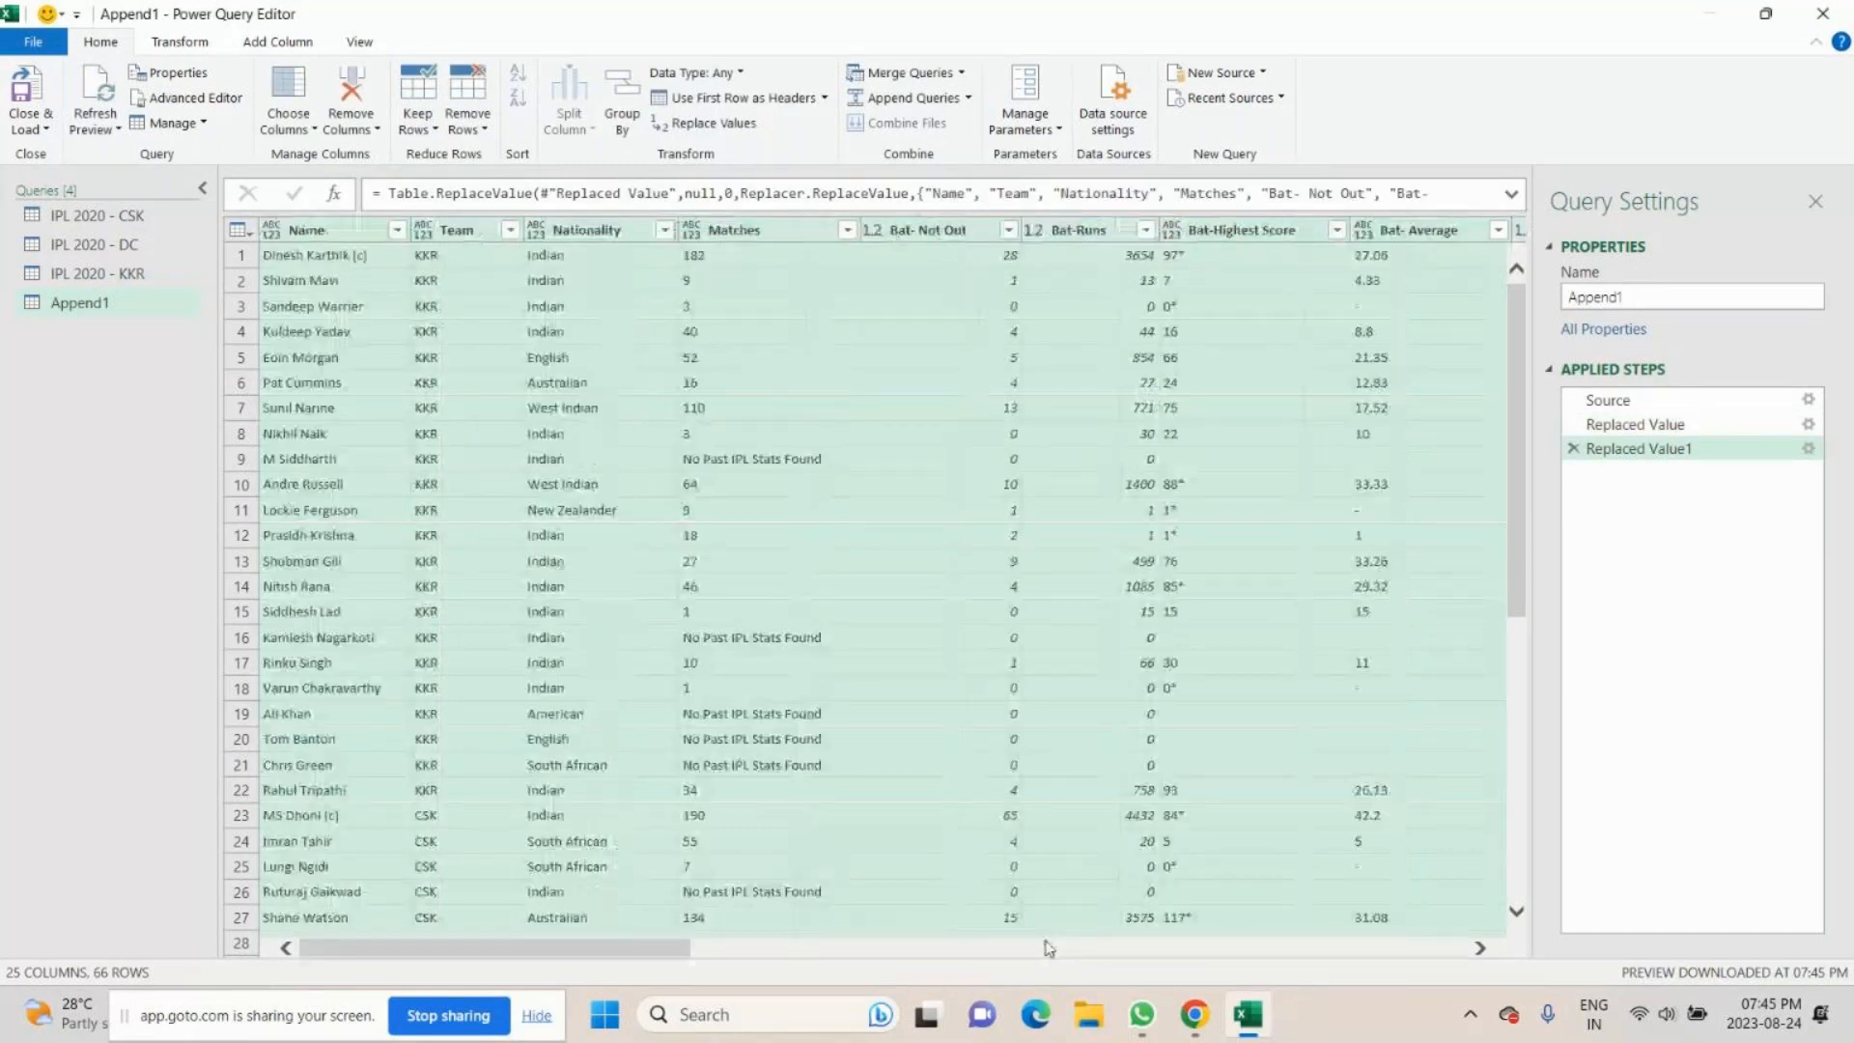
- Replace "No Past IPL Stats Found" with "-" in the Matches column and check the column's rows
click(771, 716)
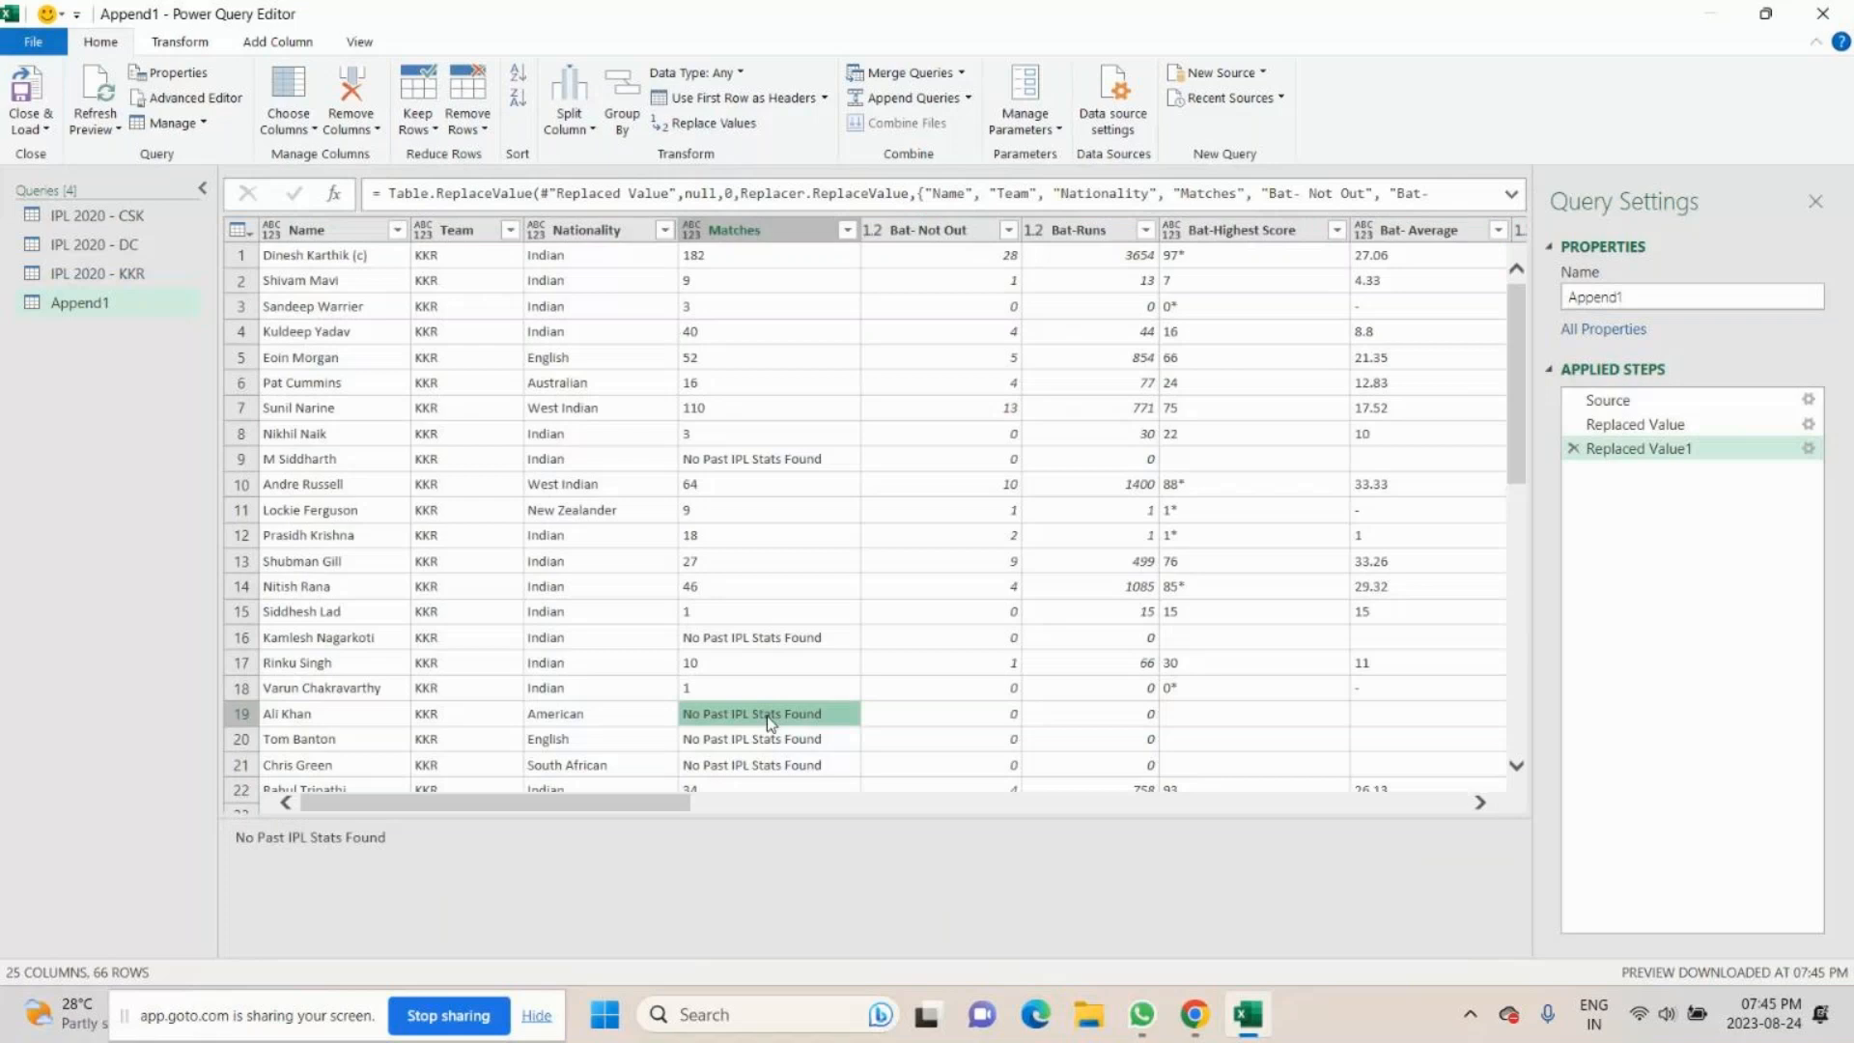
click(715, 124)
text(-)
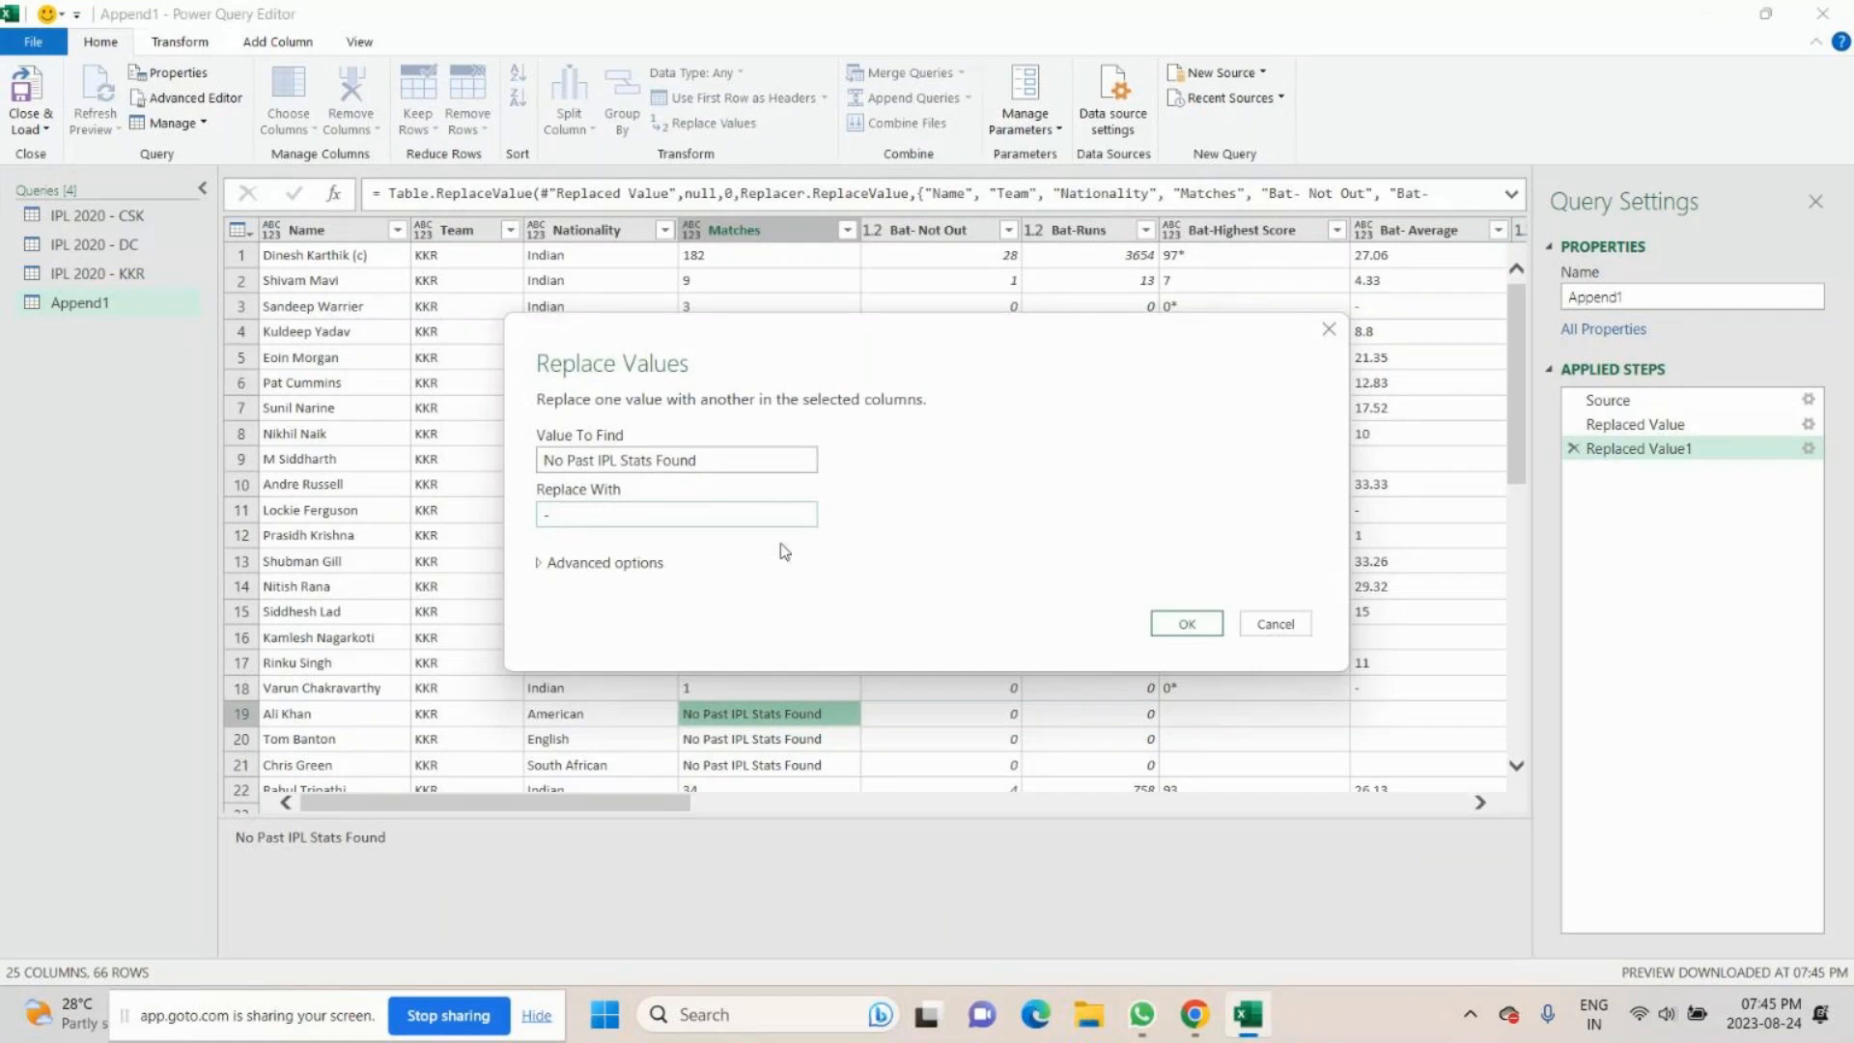
click(1211, 628)
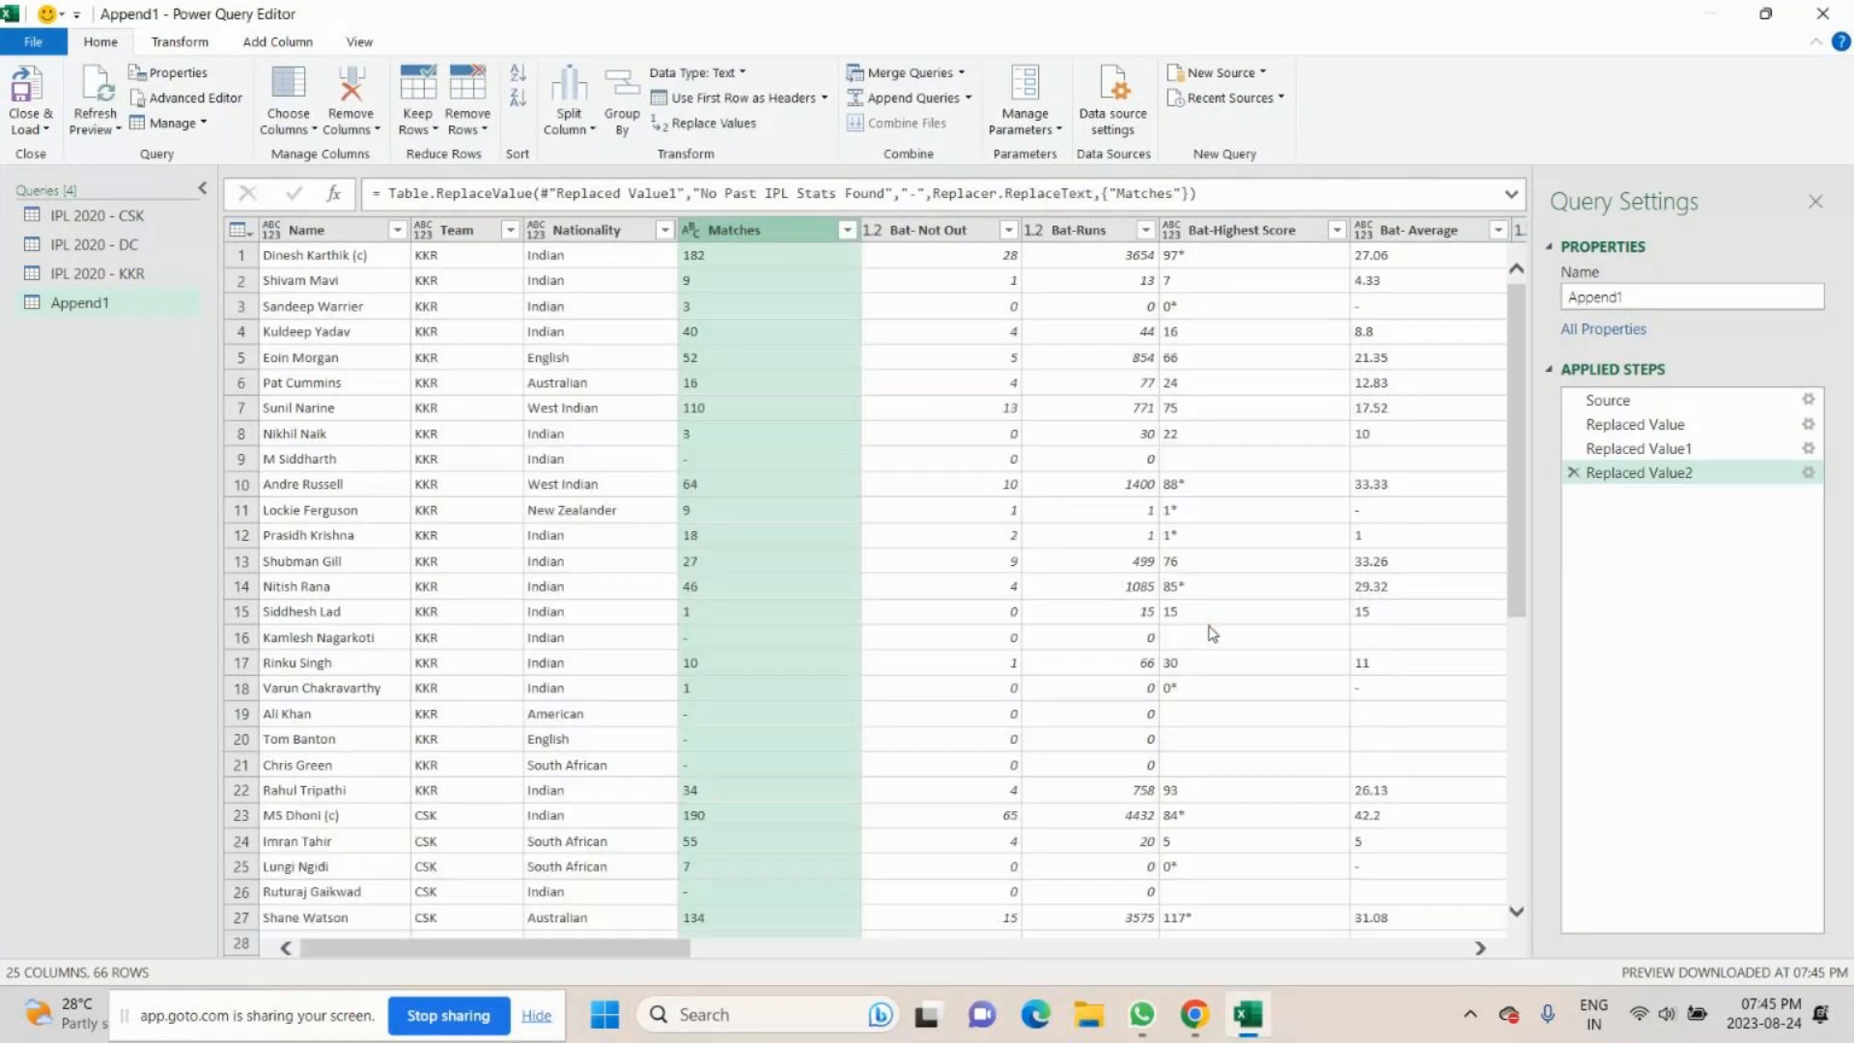
scroll(698, 868, down, 7)
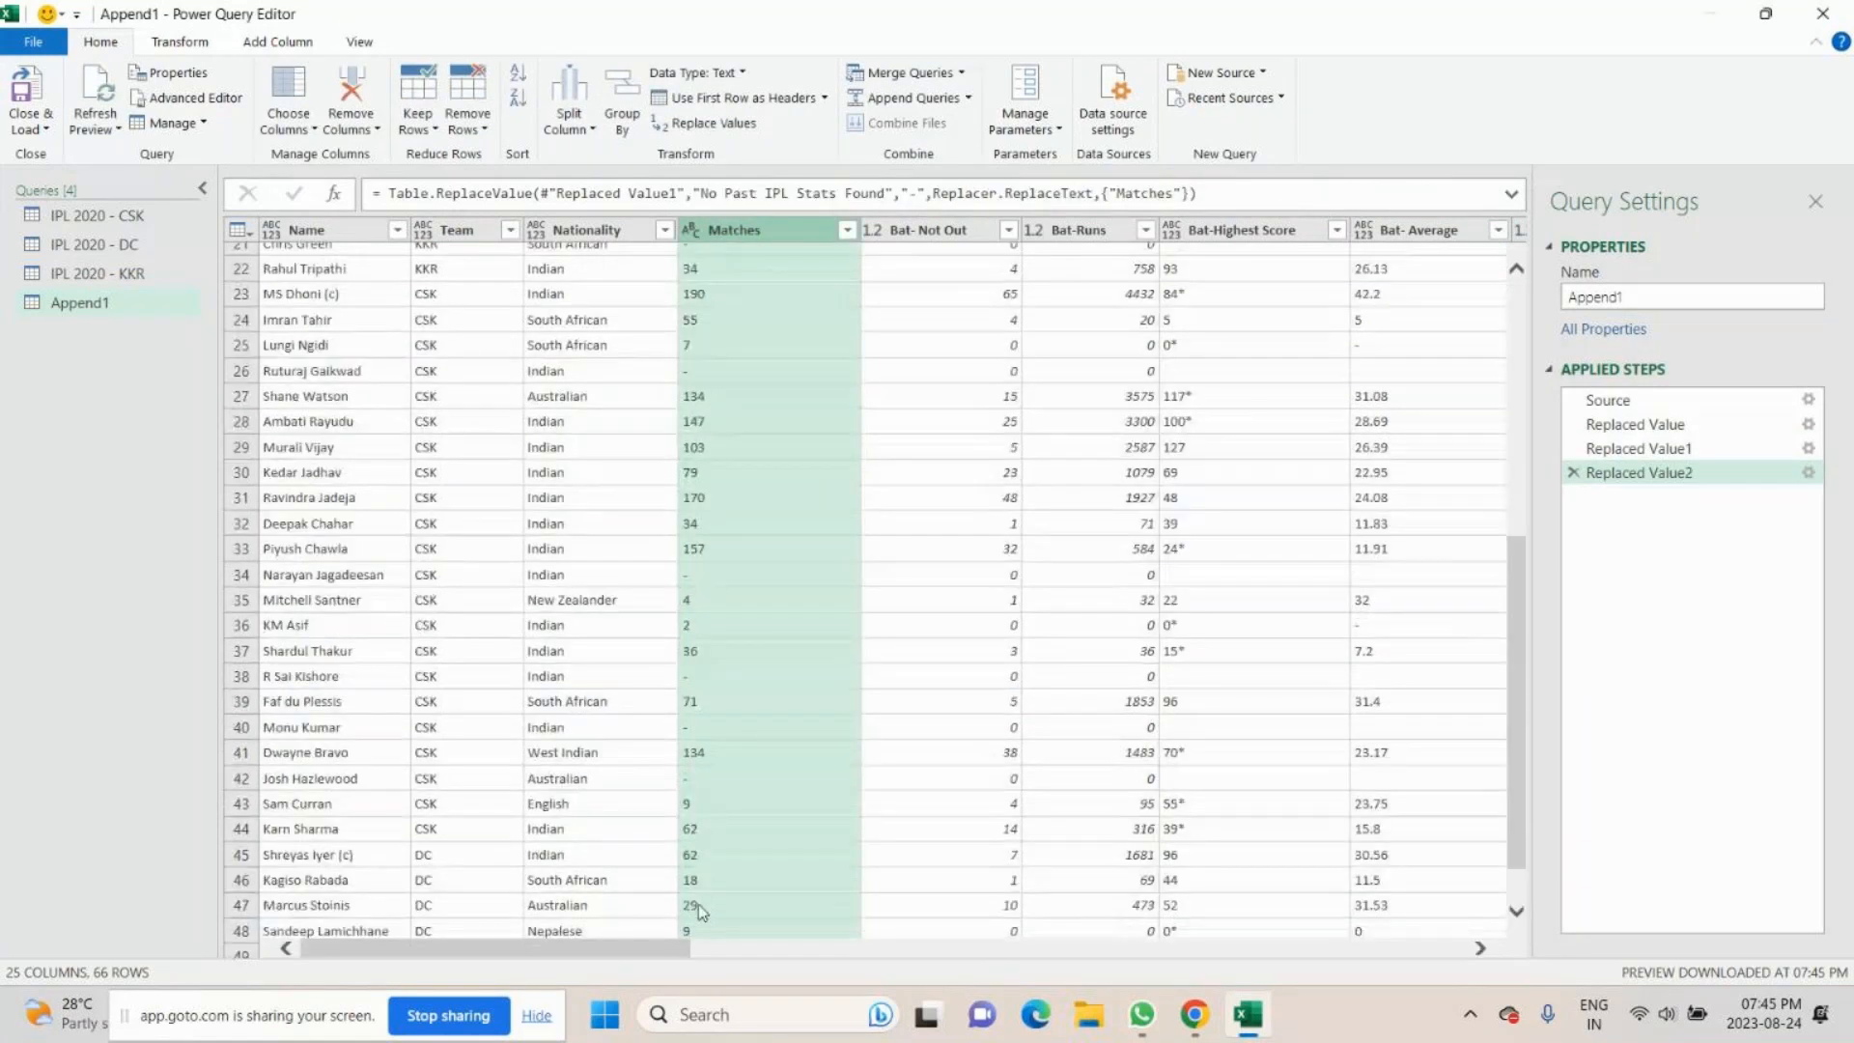
scroll(698, 903, down, 6)
scroll(698, 903, up, 9)
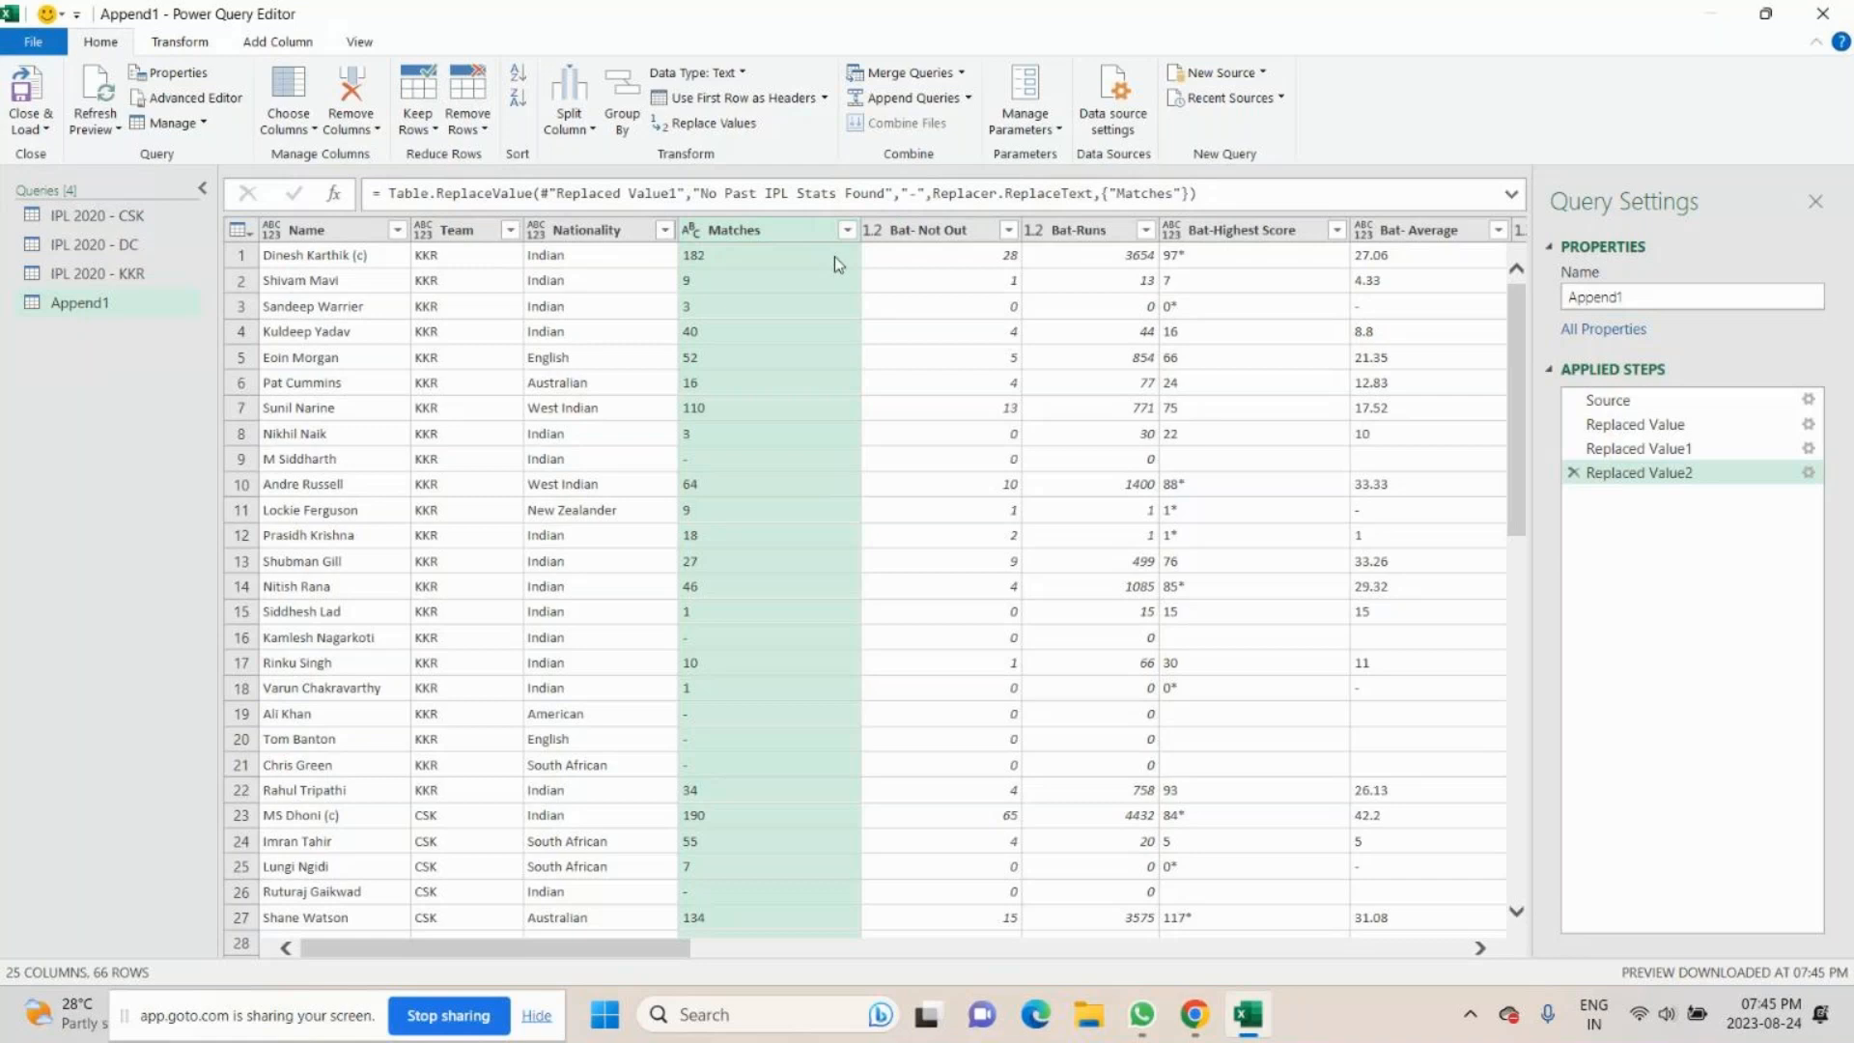
click(319, 233)
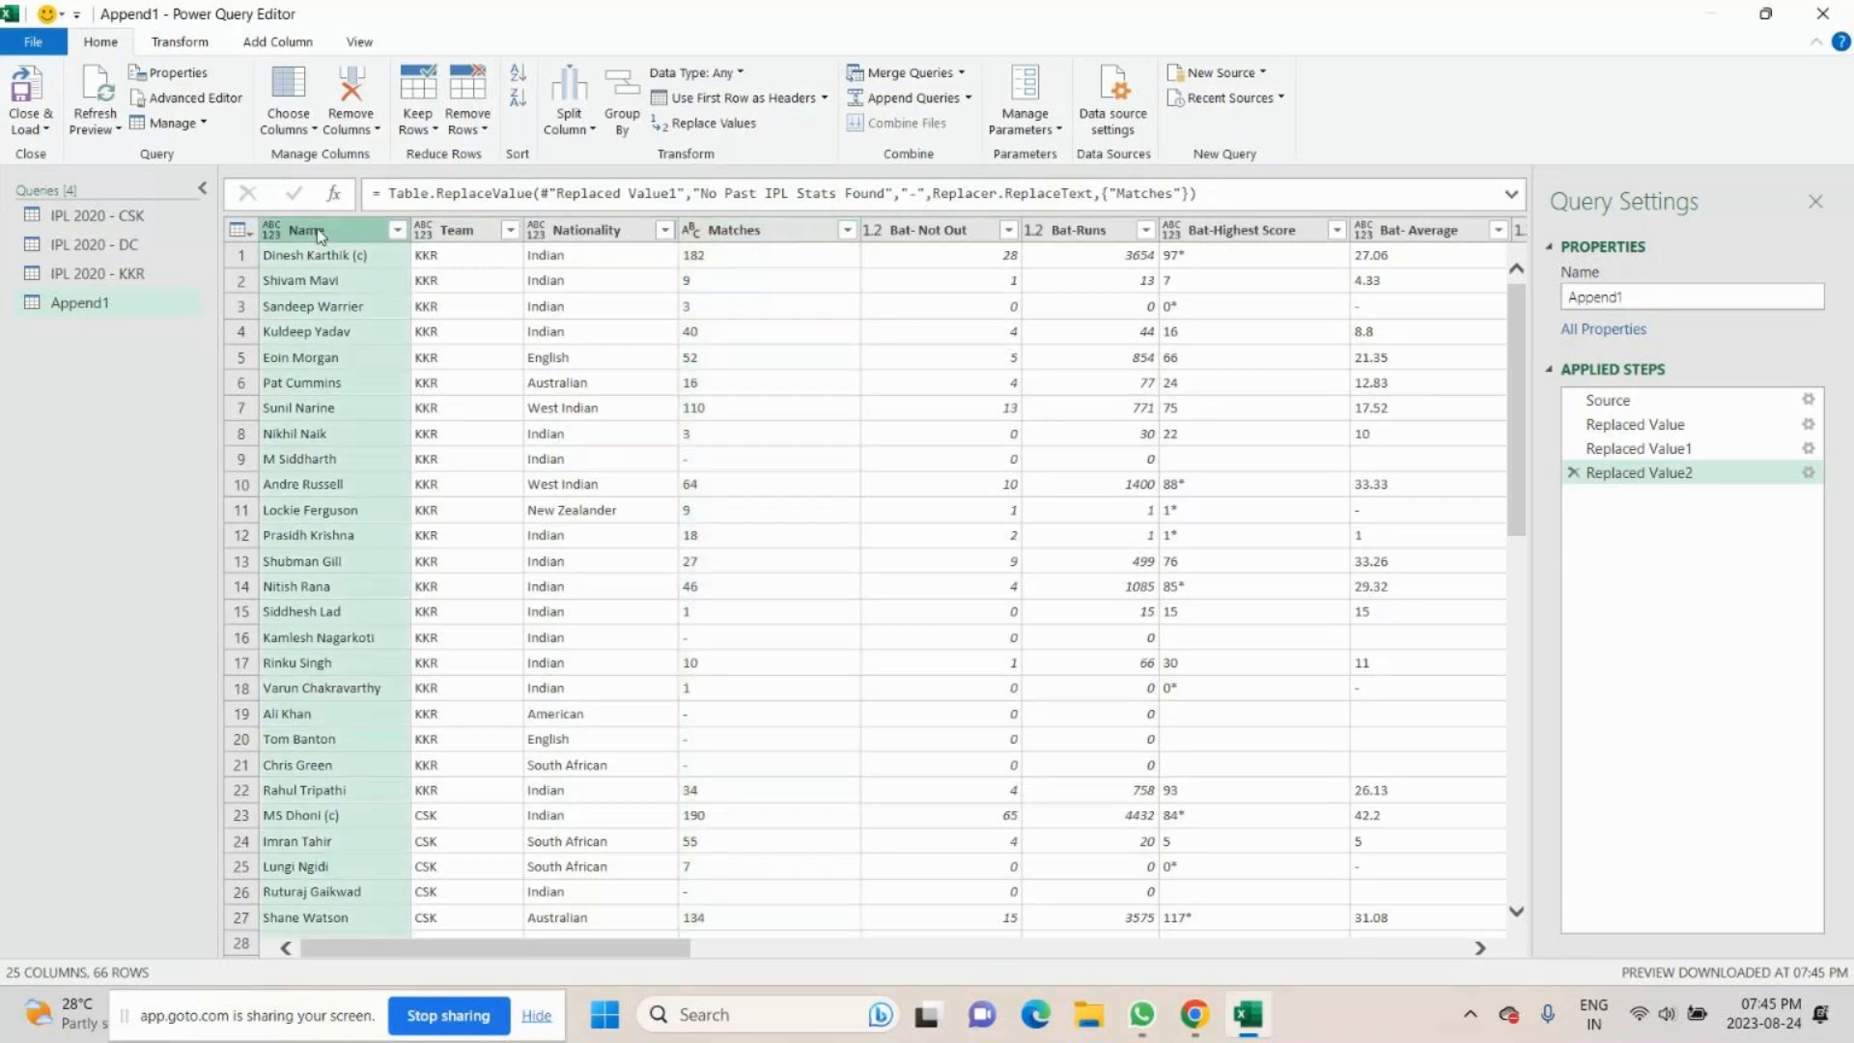
ctrl+click(456, 233)
ctrl+click(589, 232)
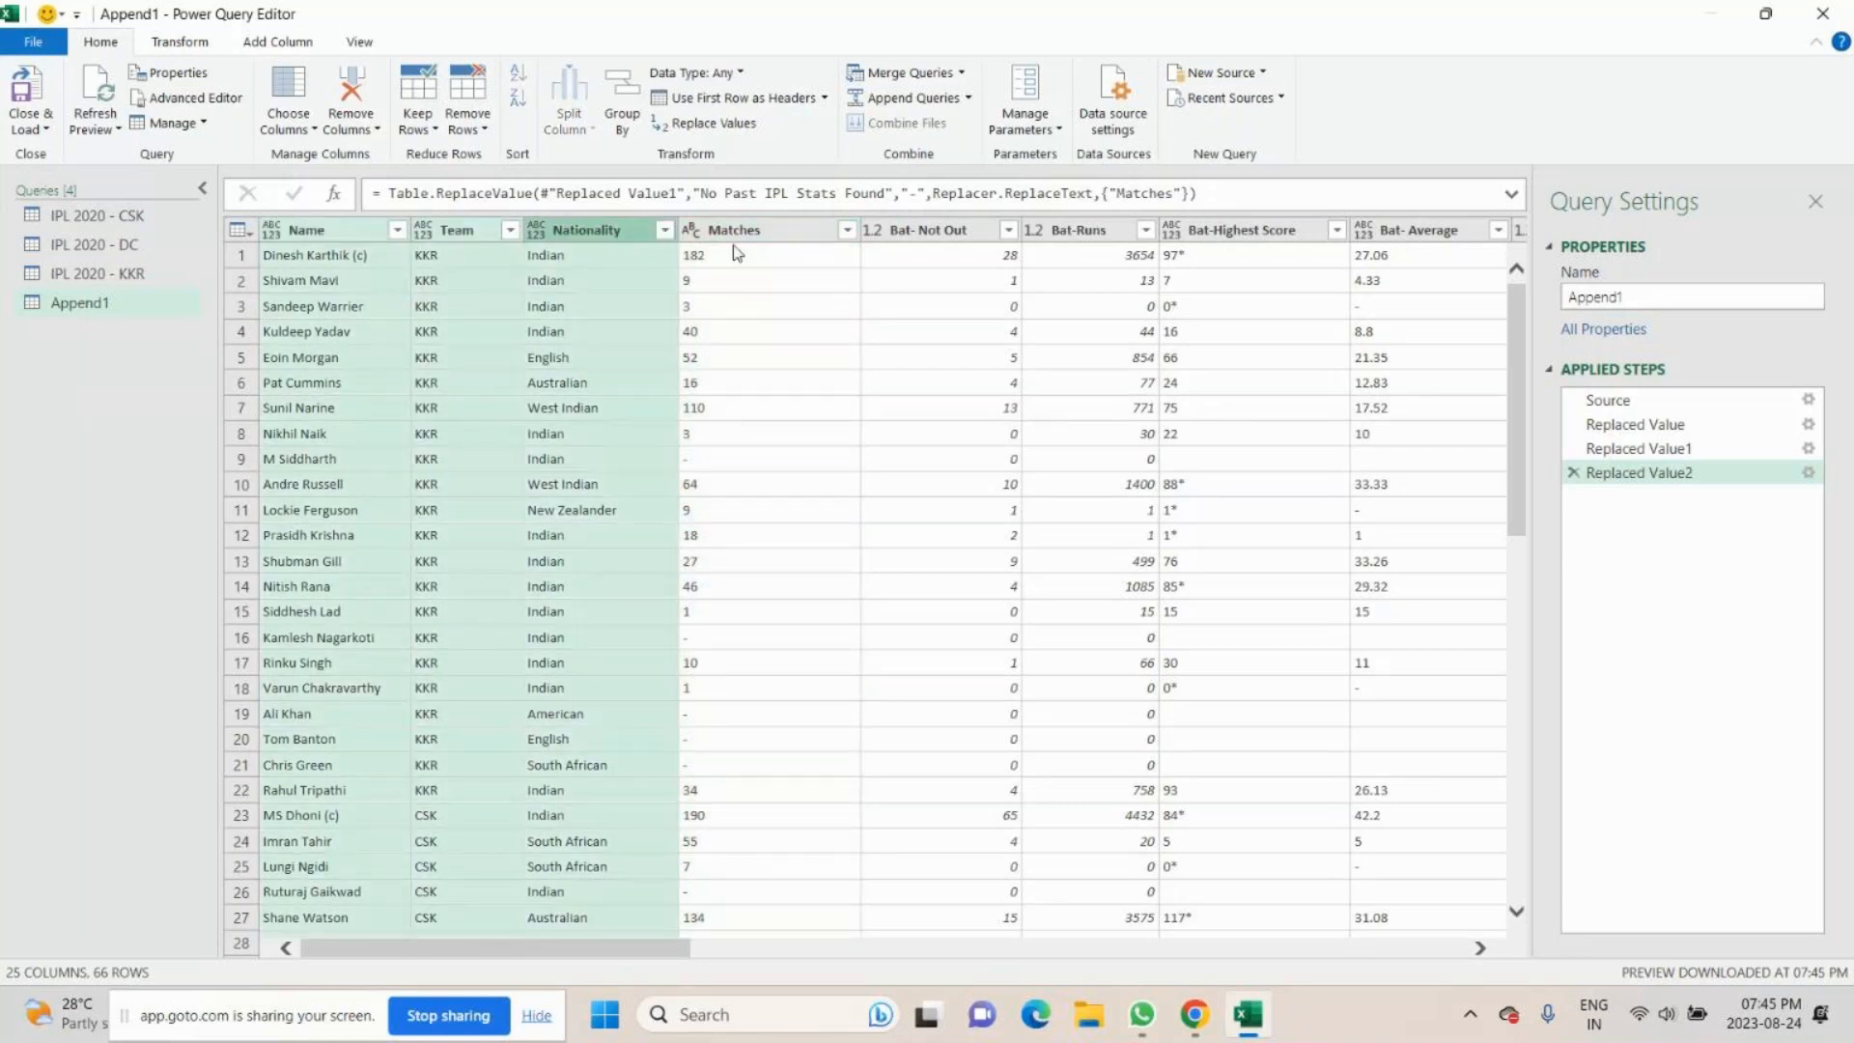
ctrl+click(762, 233)
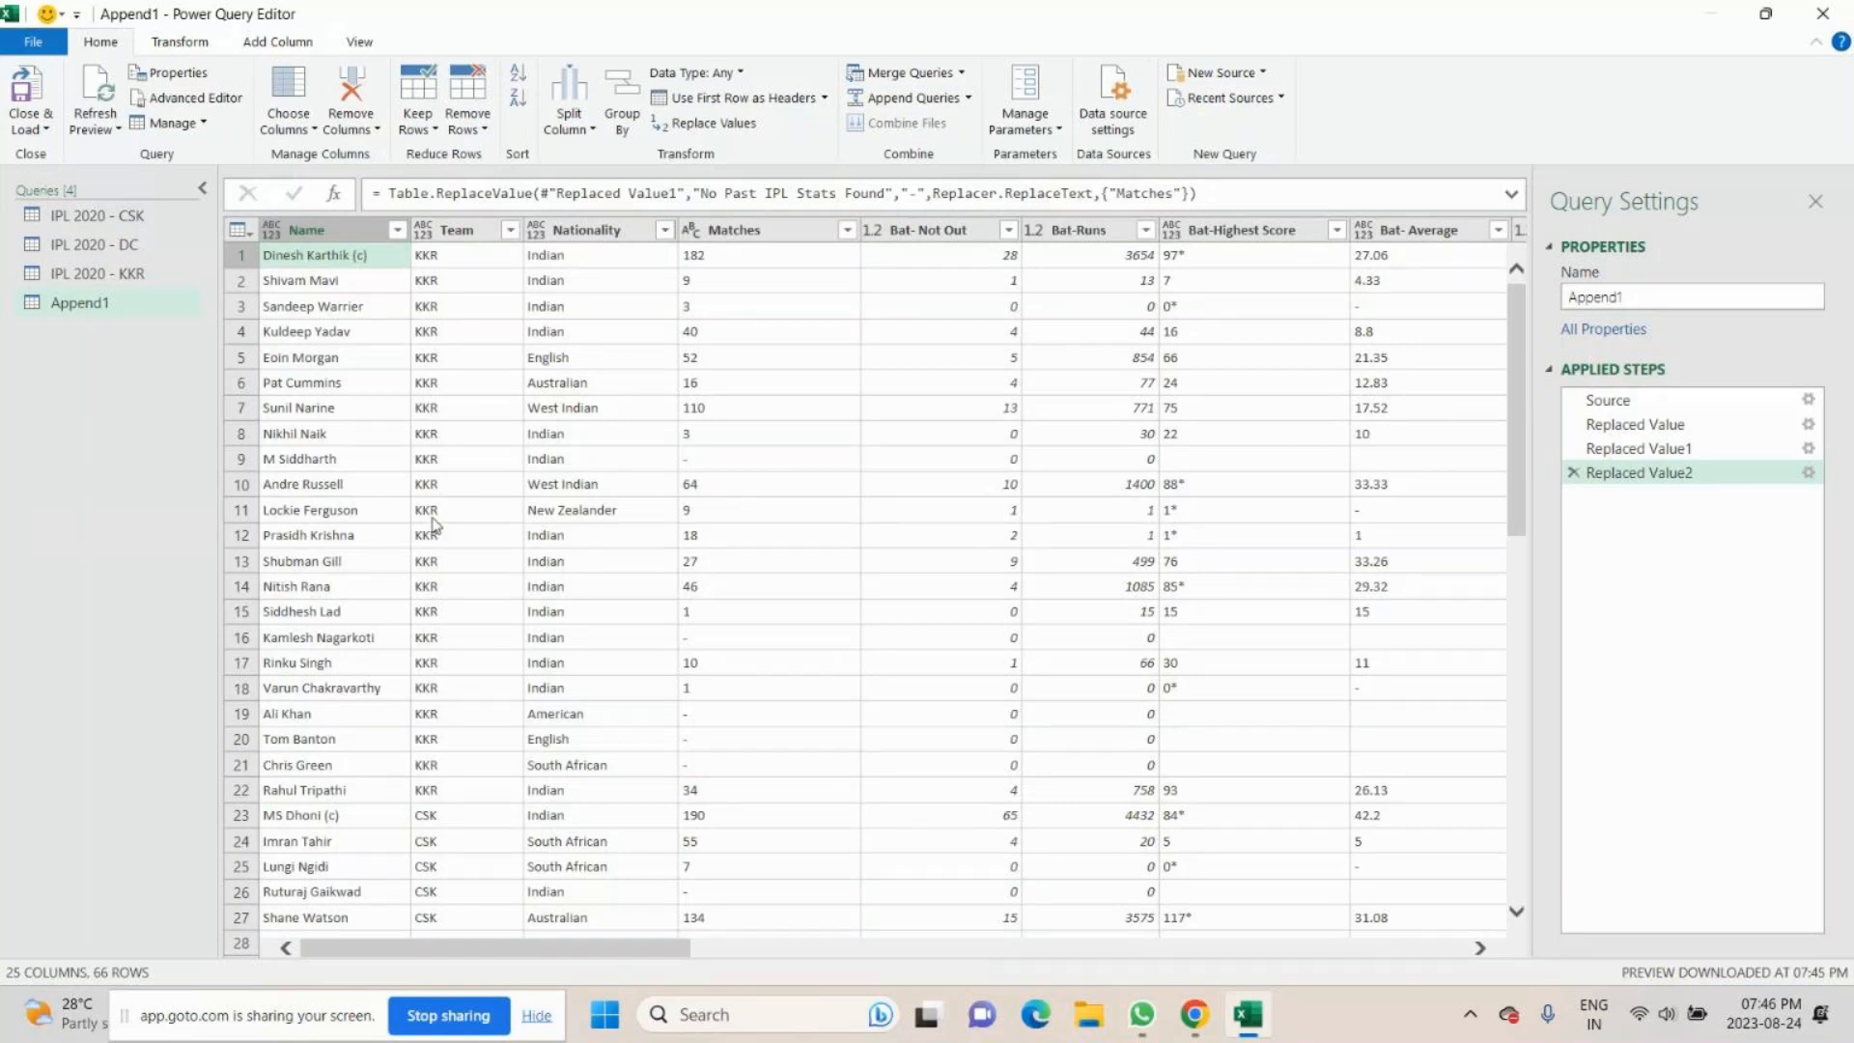
- Keep only the Name, Nationality, Team and Matches columns in the appended query, removing all other columns
click(332, 233)
ctrl+click(593, 233)
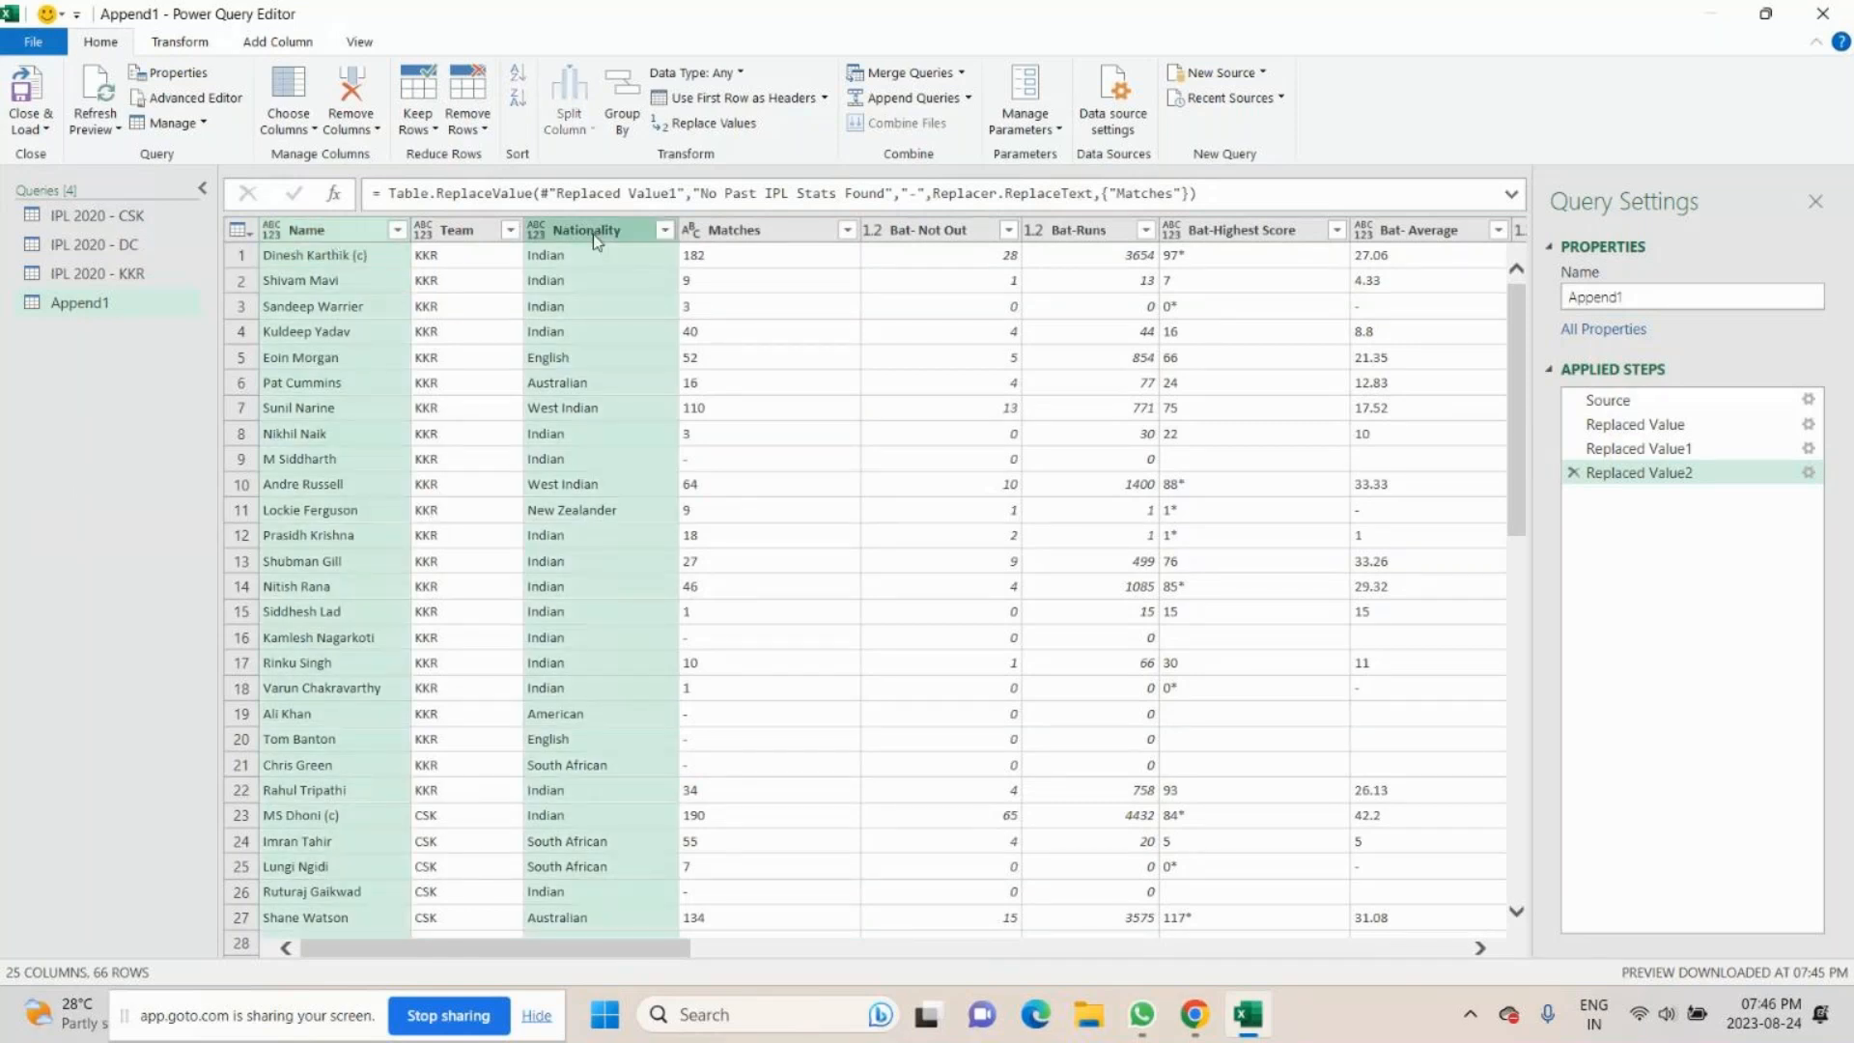
ctrl+click(490, 230)
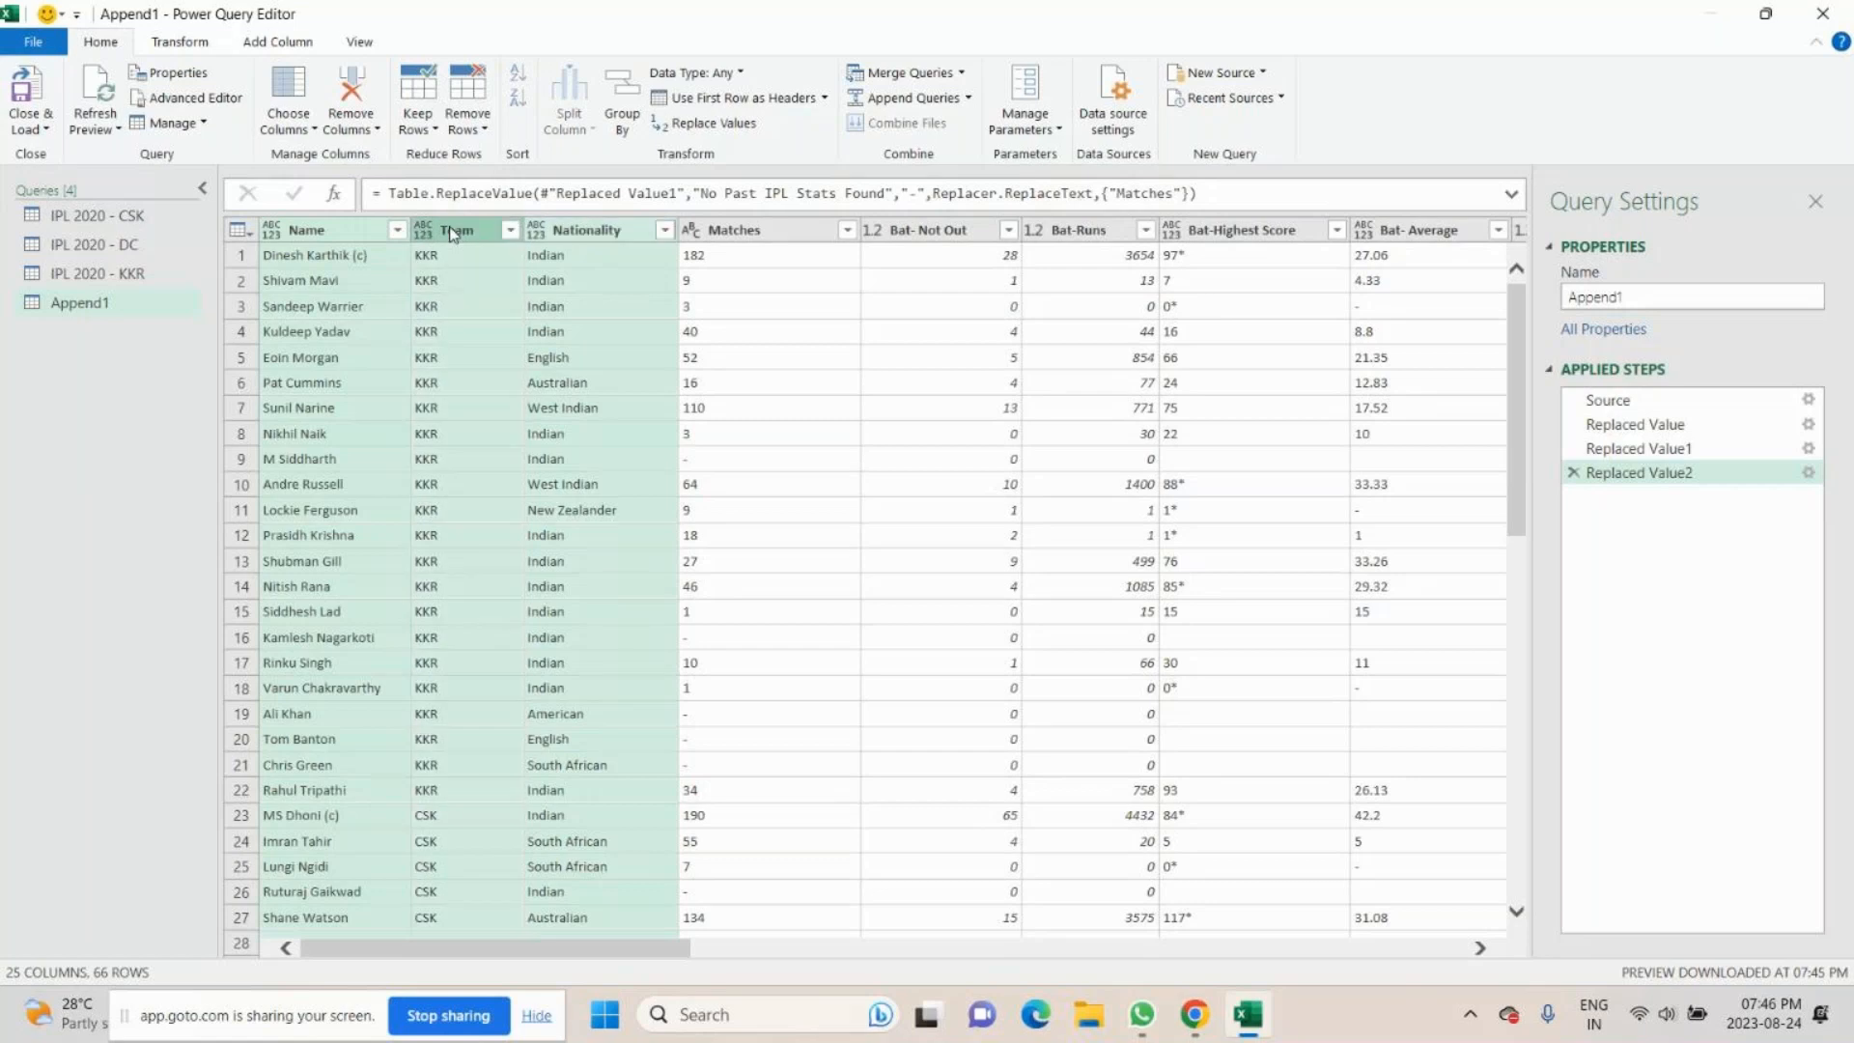
ctrl+click(778, 240)
right_click(773, 236)
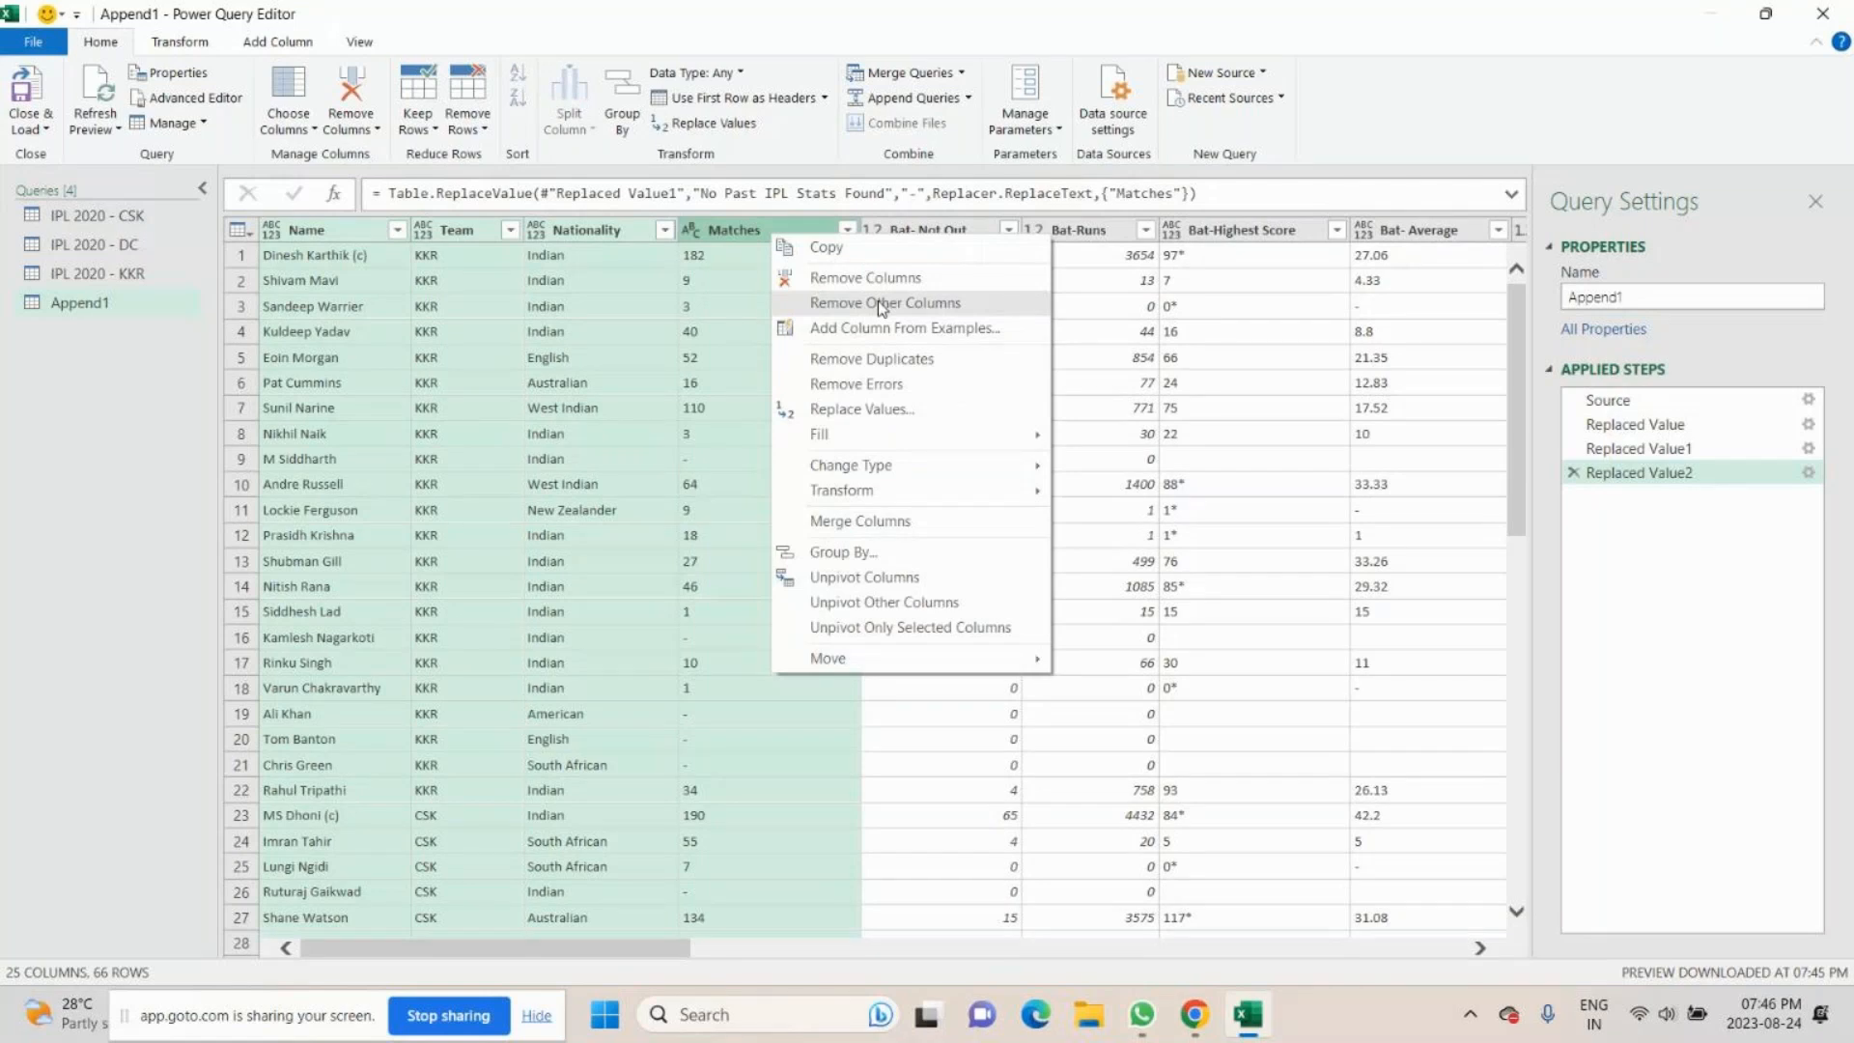
click(877, 301)
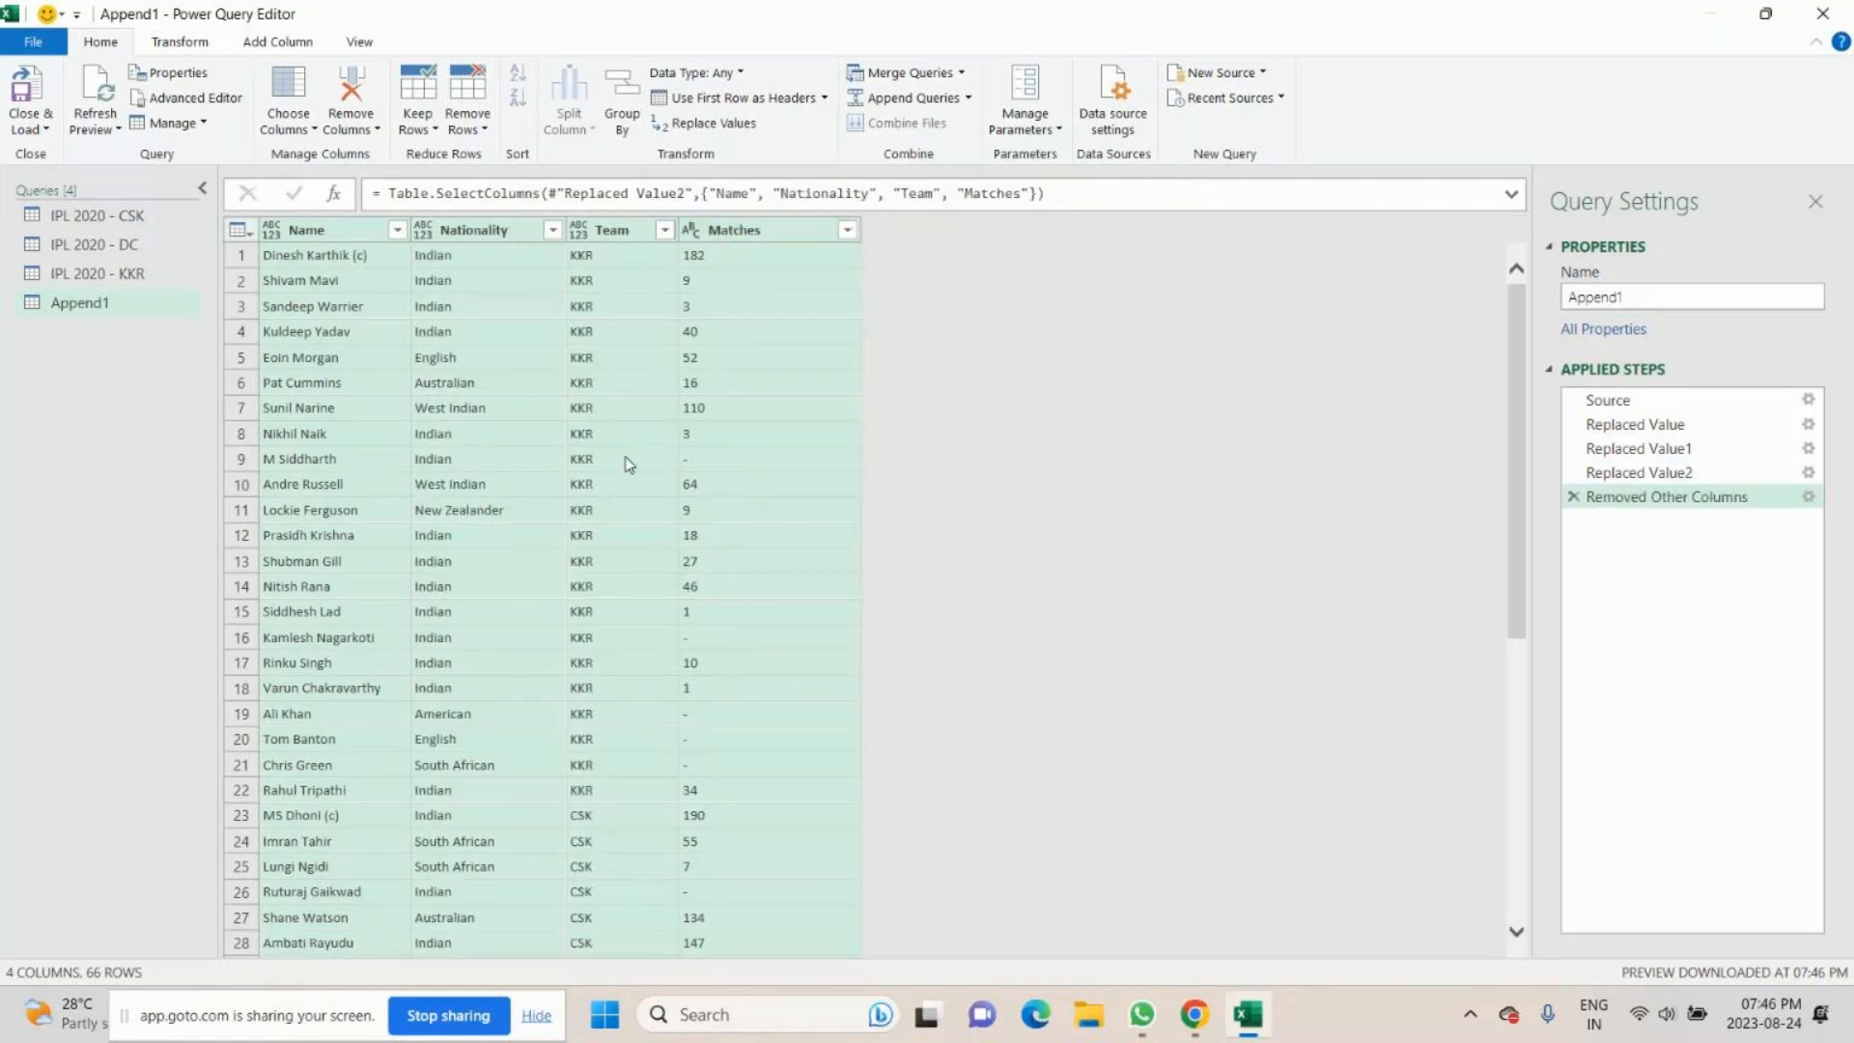
- Load the appended query into the workbook and review the combined rows of the three teams
click(34, 90)
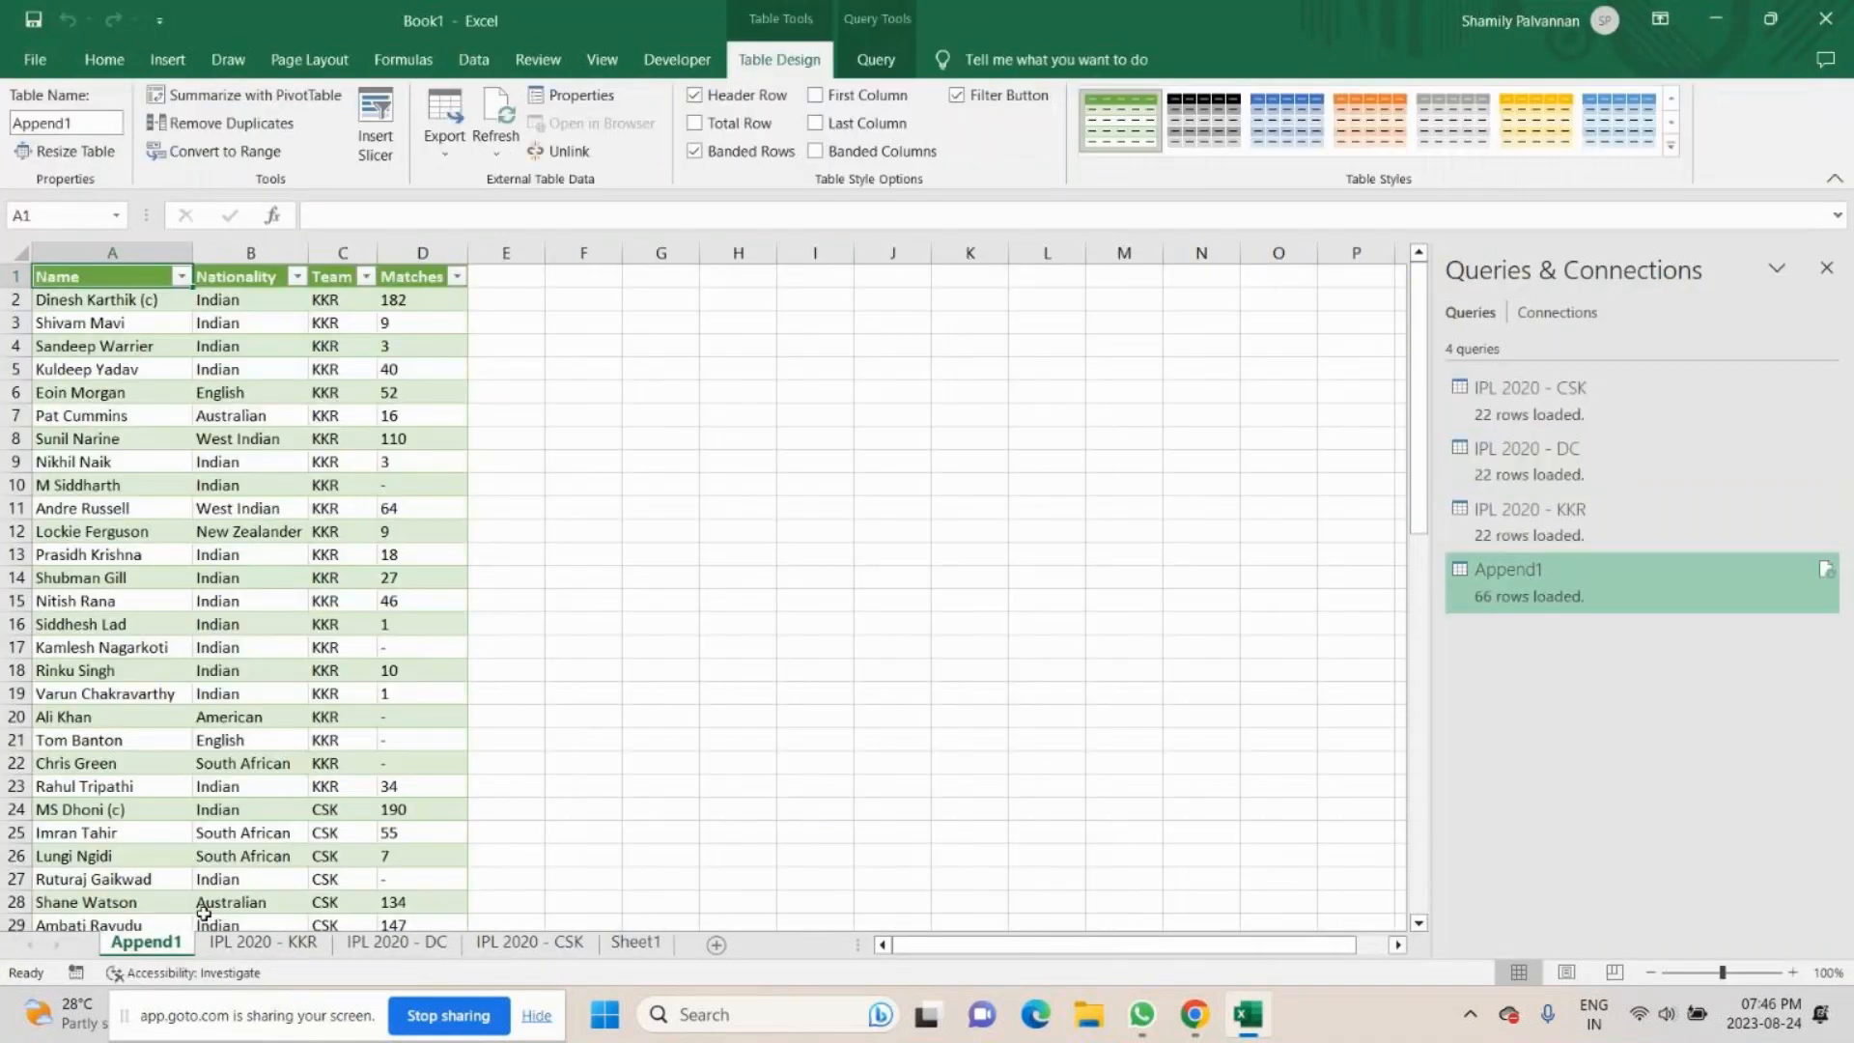
scroll(229, 442, down, 15)
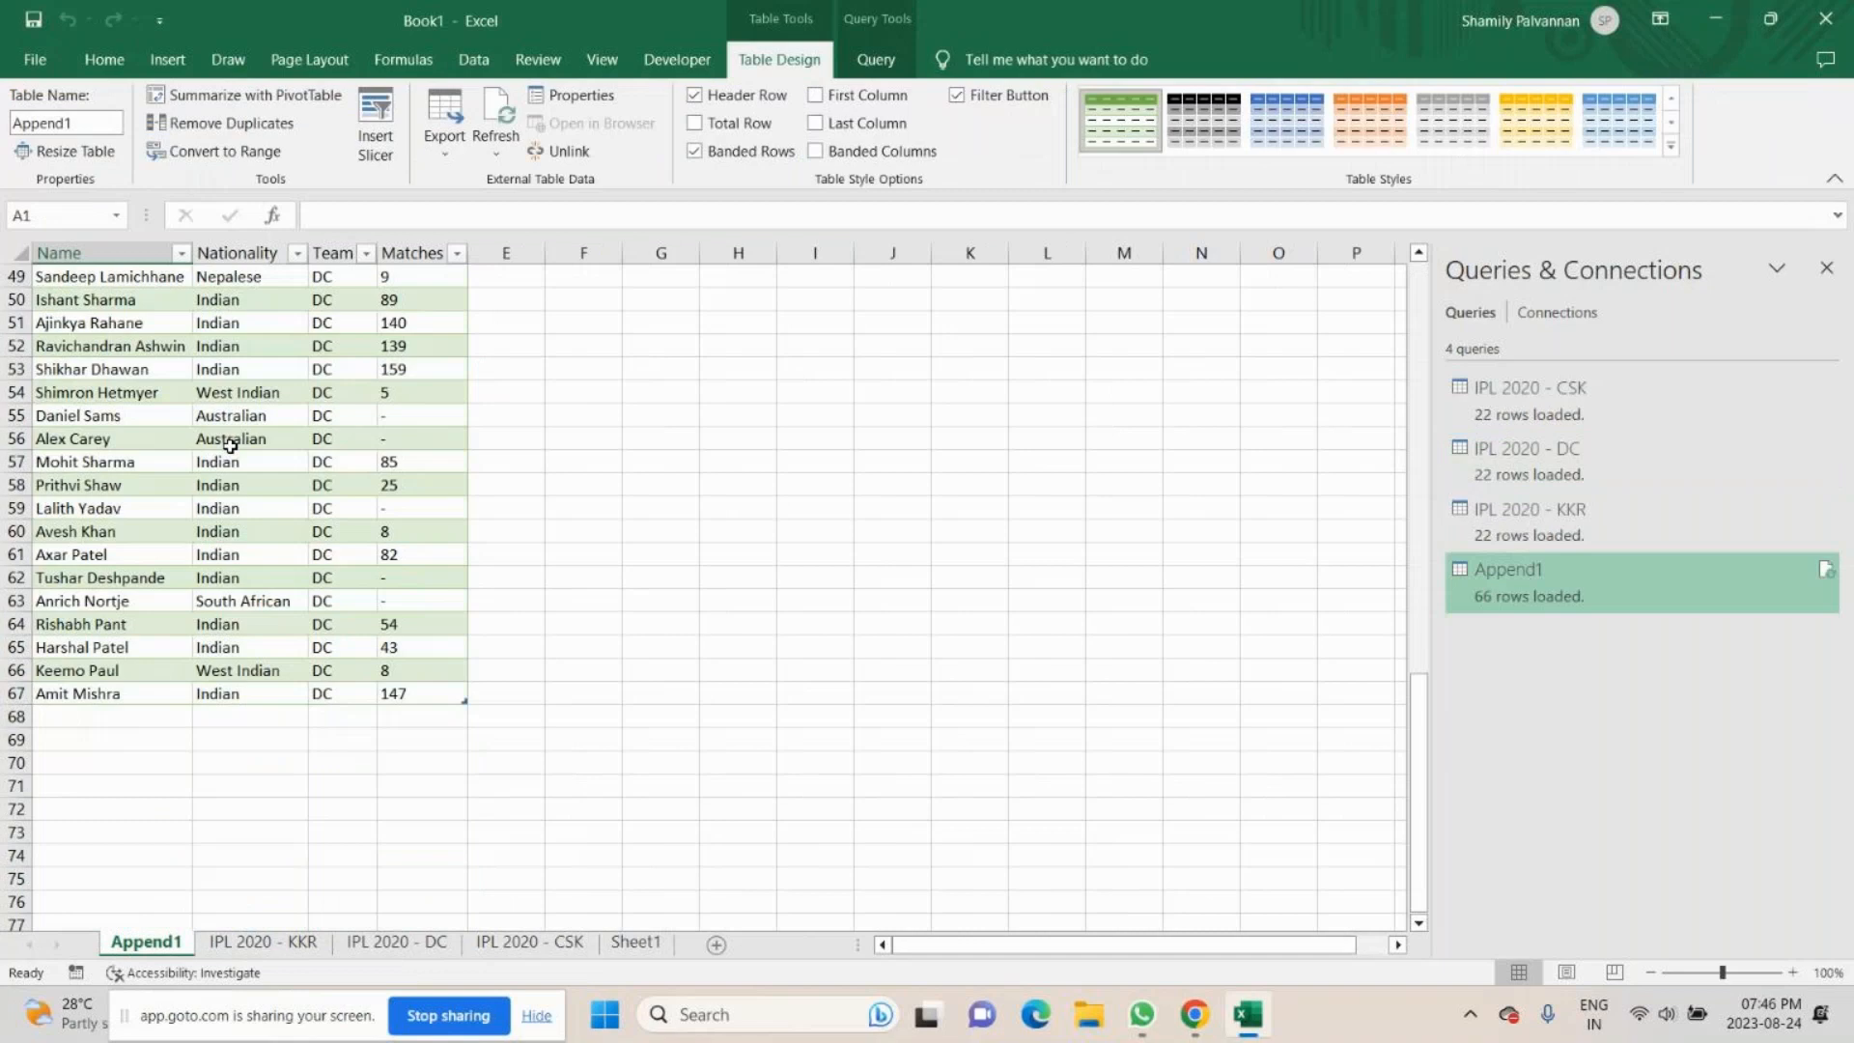
scroll(229, 445, up, 16)
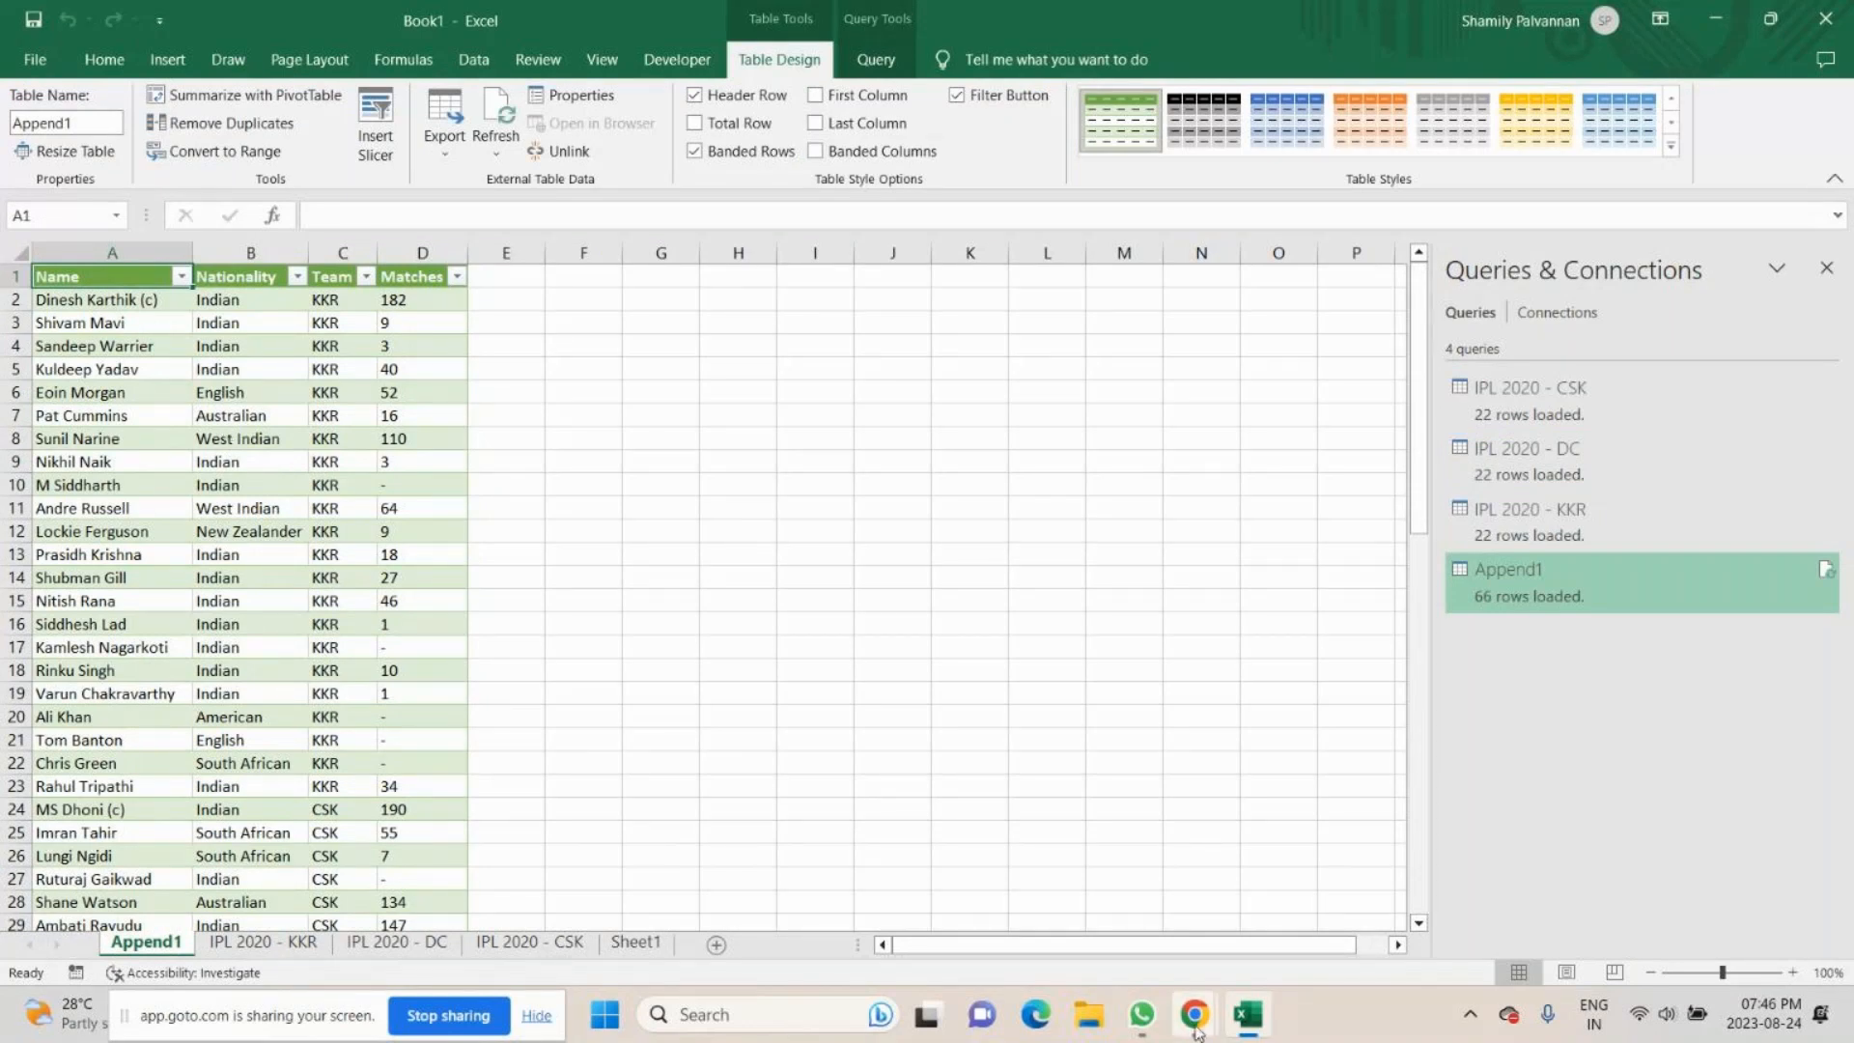
- Switch to the GoTo meeting window in Chrome and dismiss the chat message notification
mouse_move(1195, 1031)
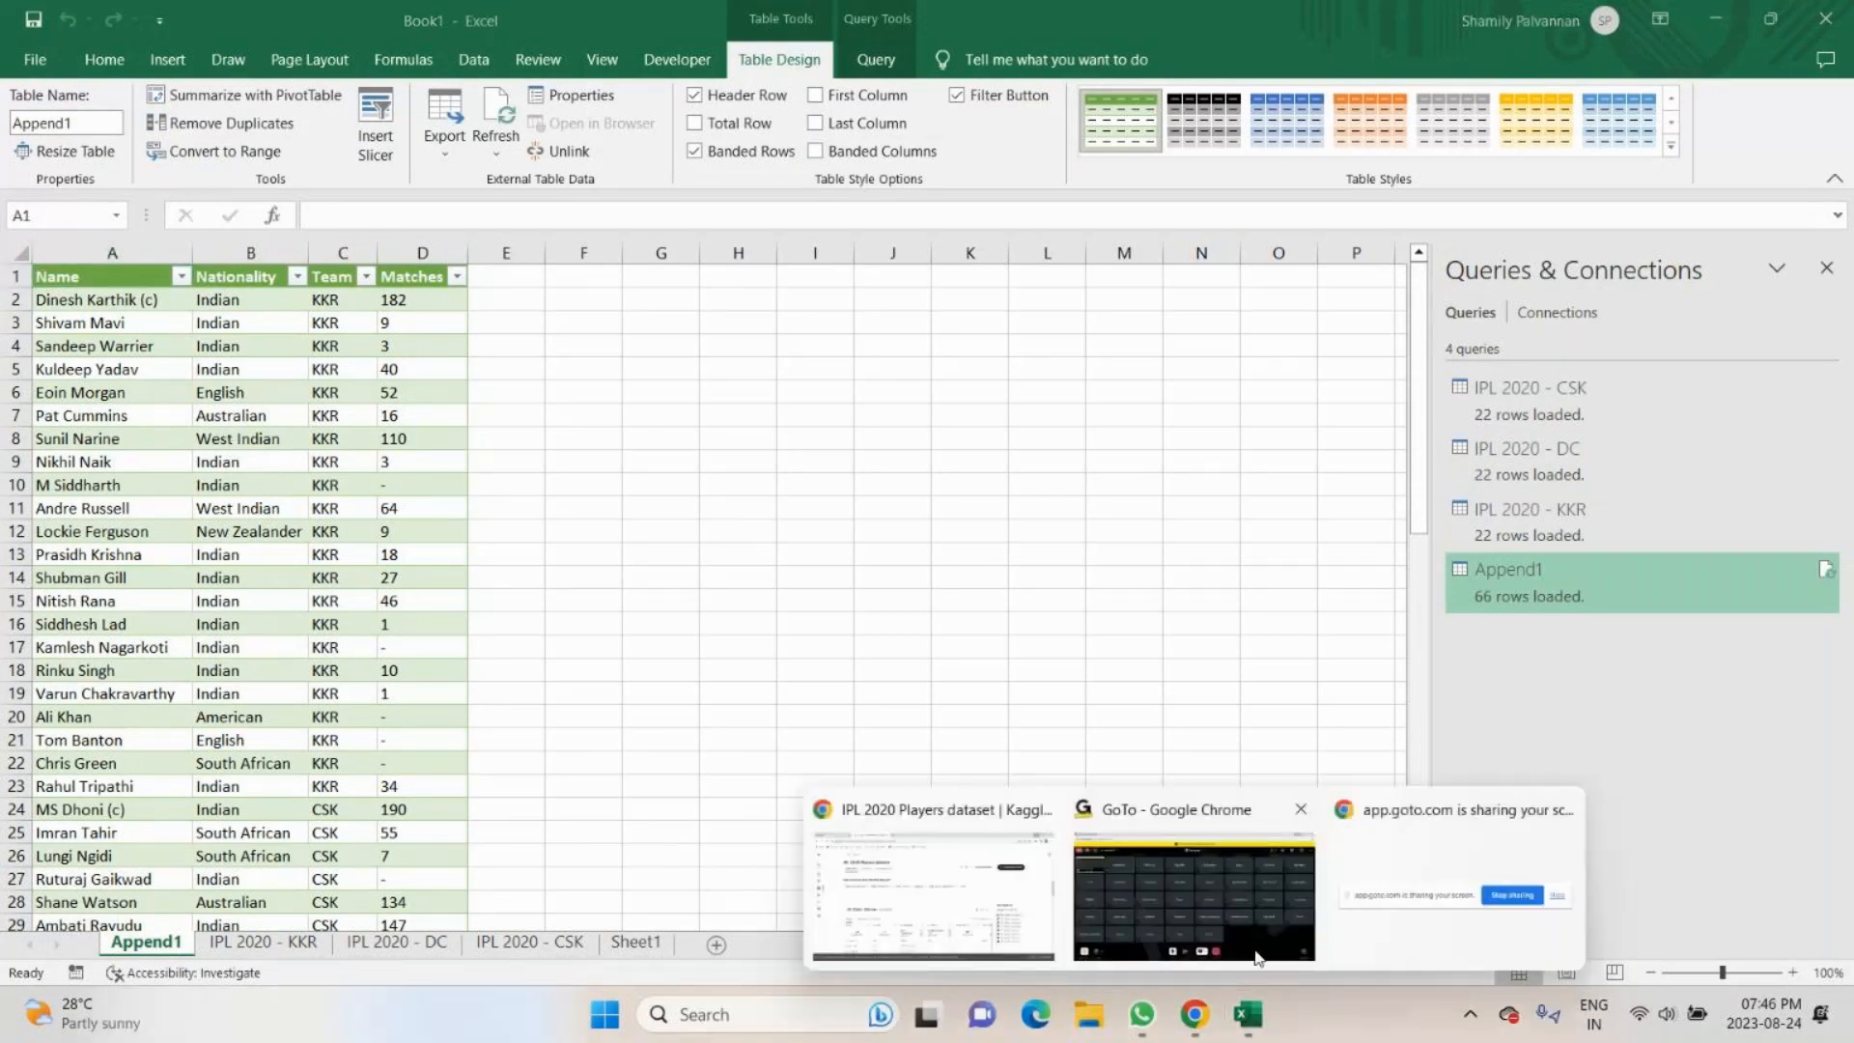
click(1257, 956)
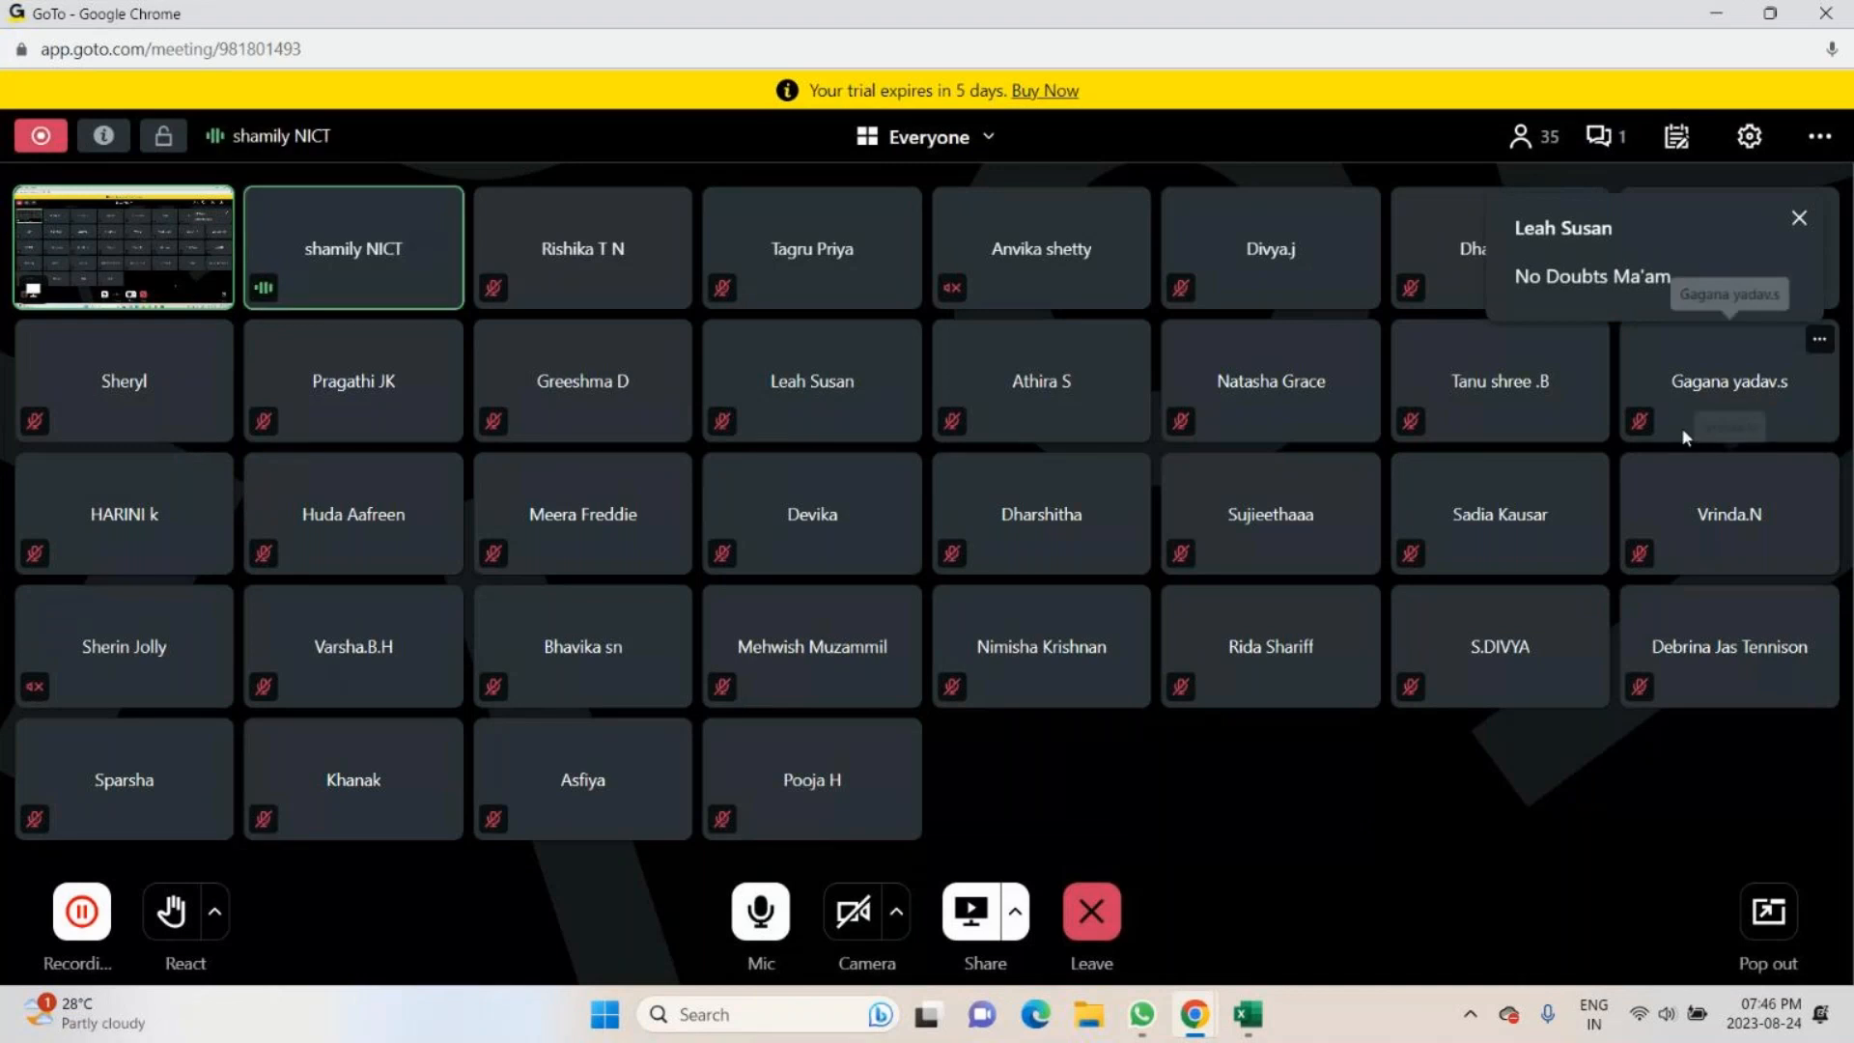
click(1800, 220)
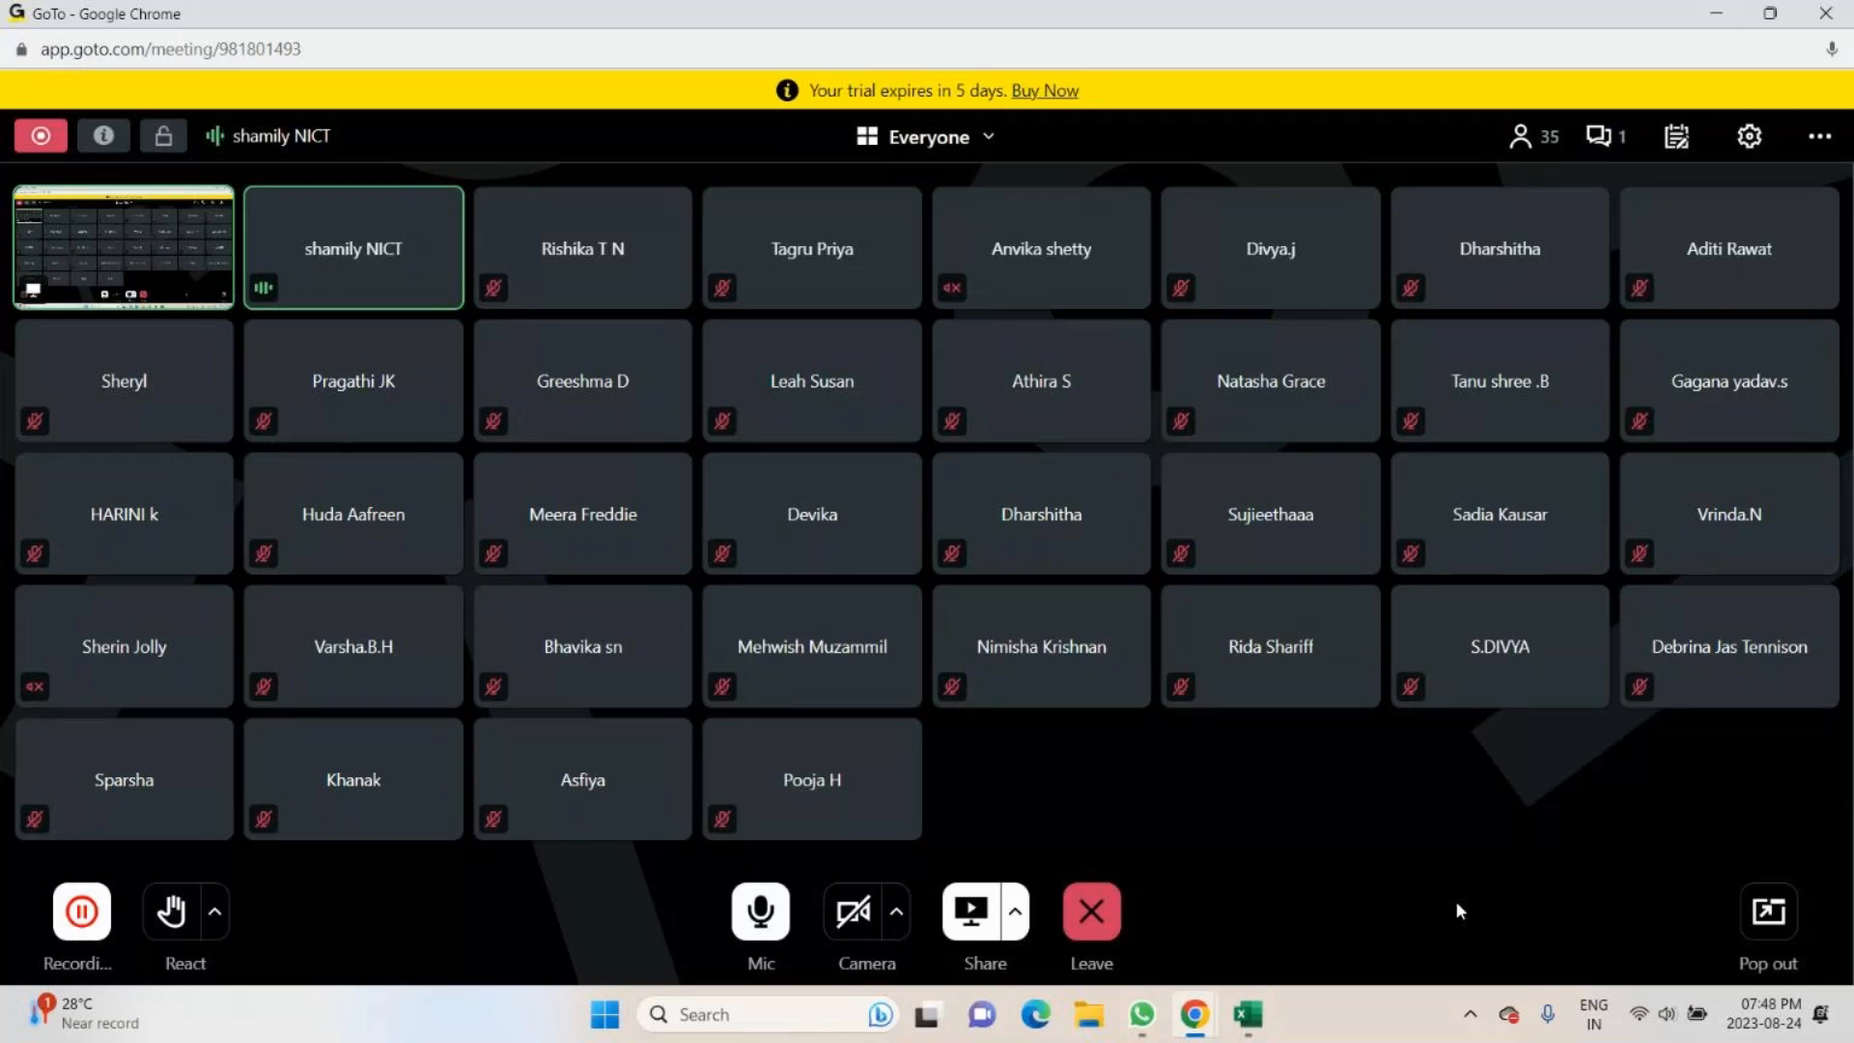
mouse_move(1194, 1013)
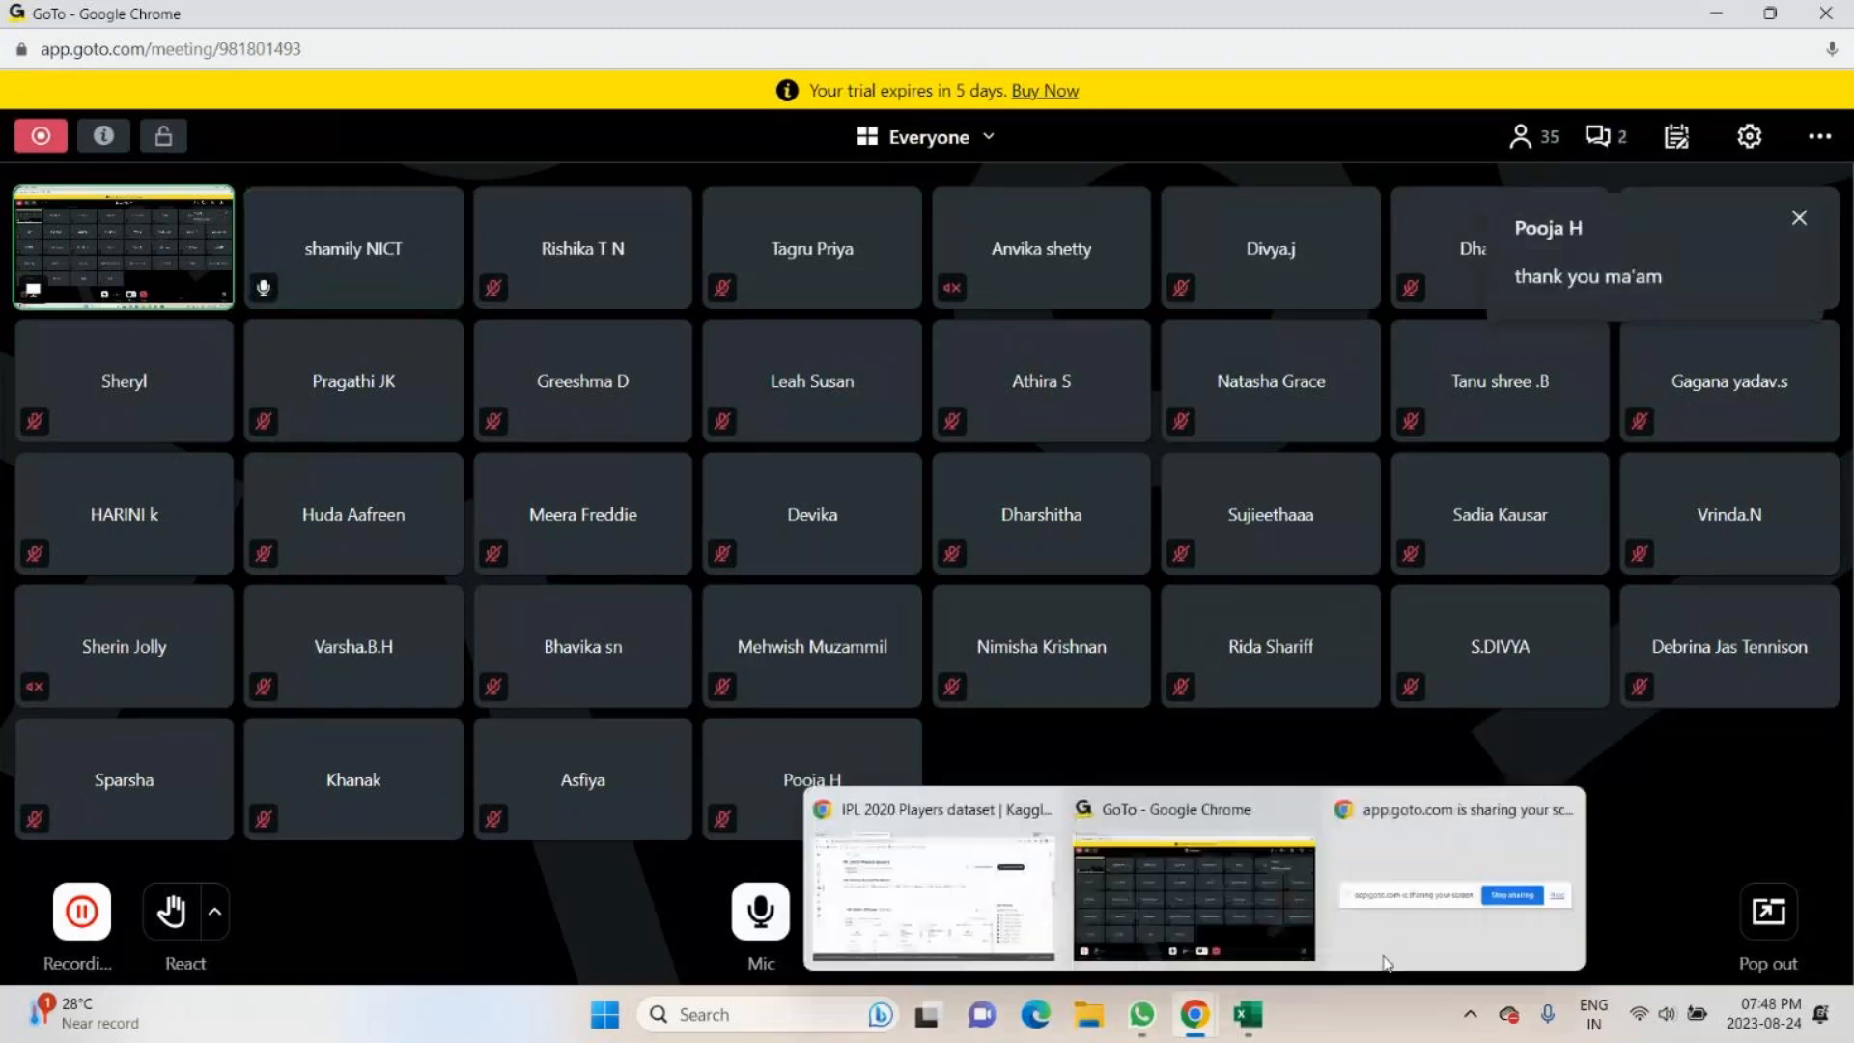